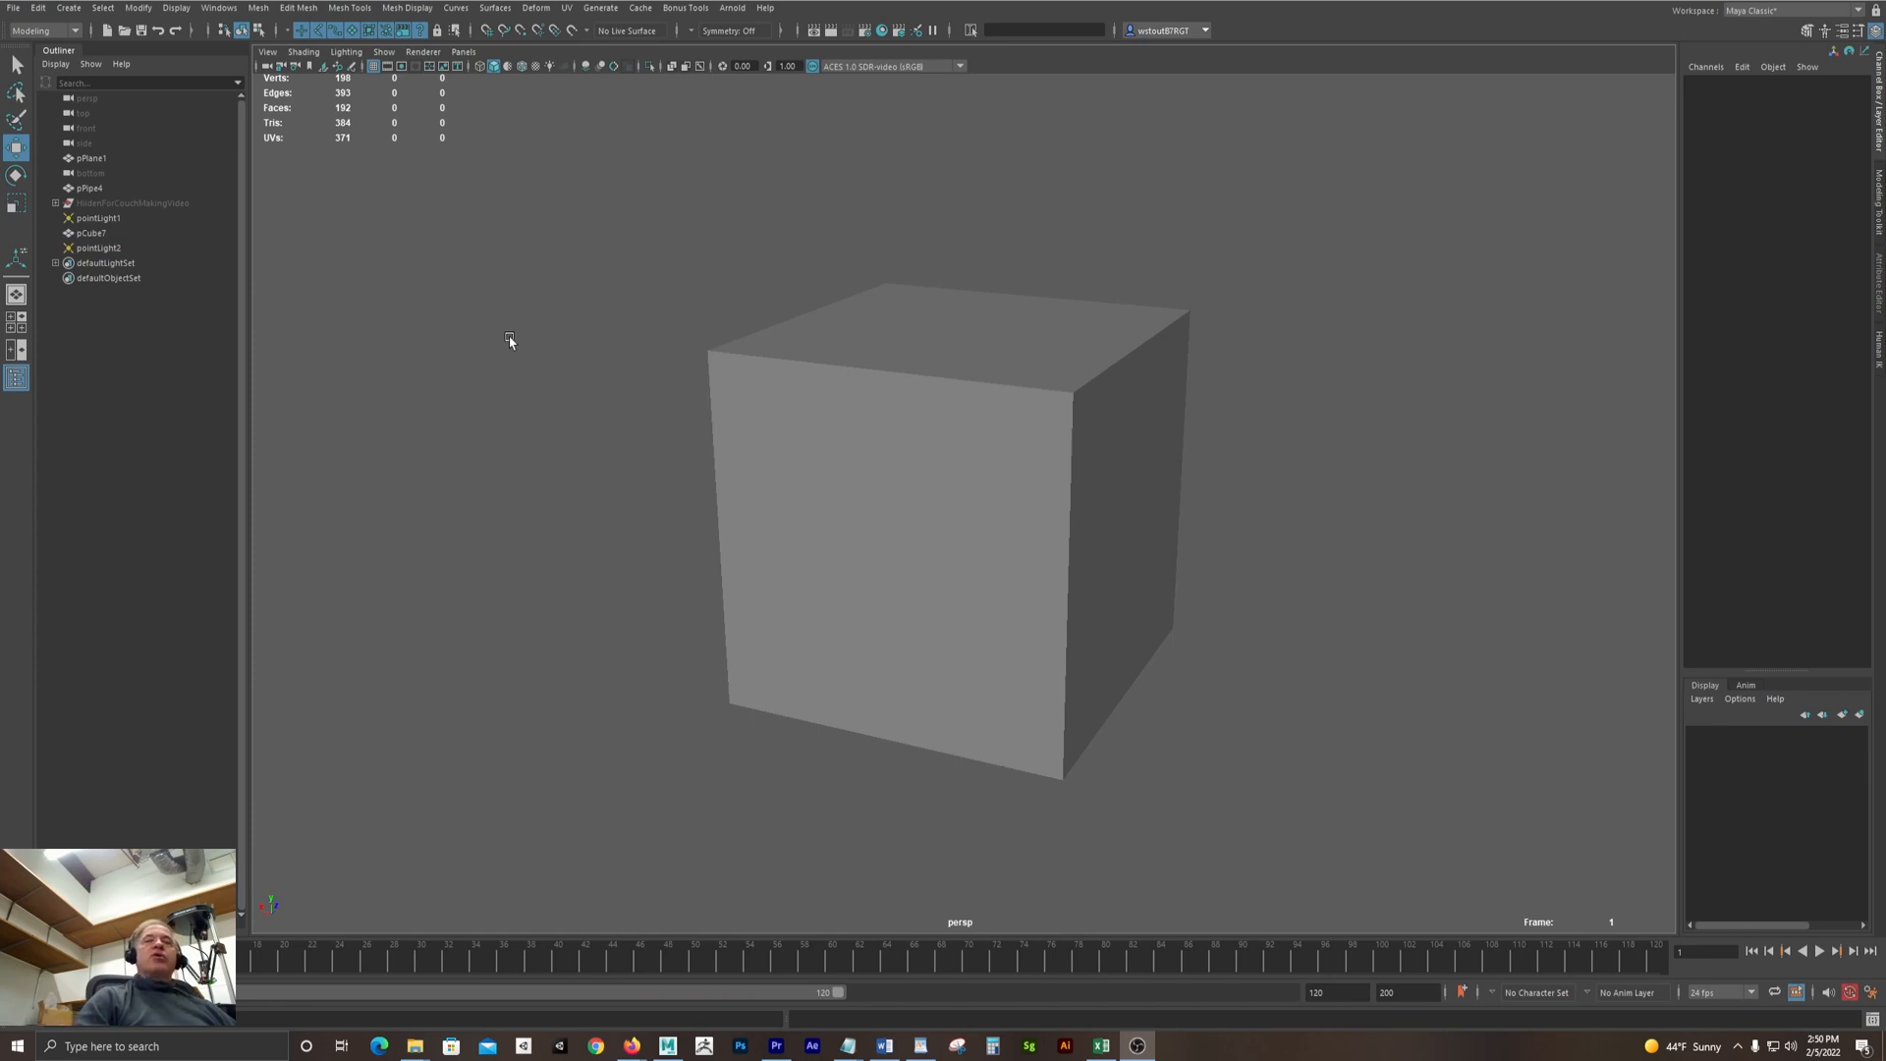
Select the cube and compare its unsmoothed display with its smooth mesh preview, leaving the smooth preview on
{"action": "left_click_drag", "start_coordinate": [555, 405], "coordinate": [496, 396], "text": "alt"}
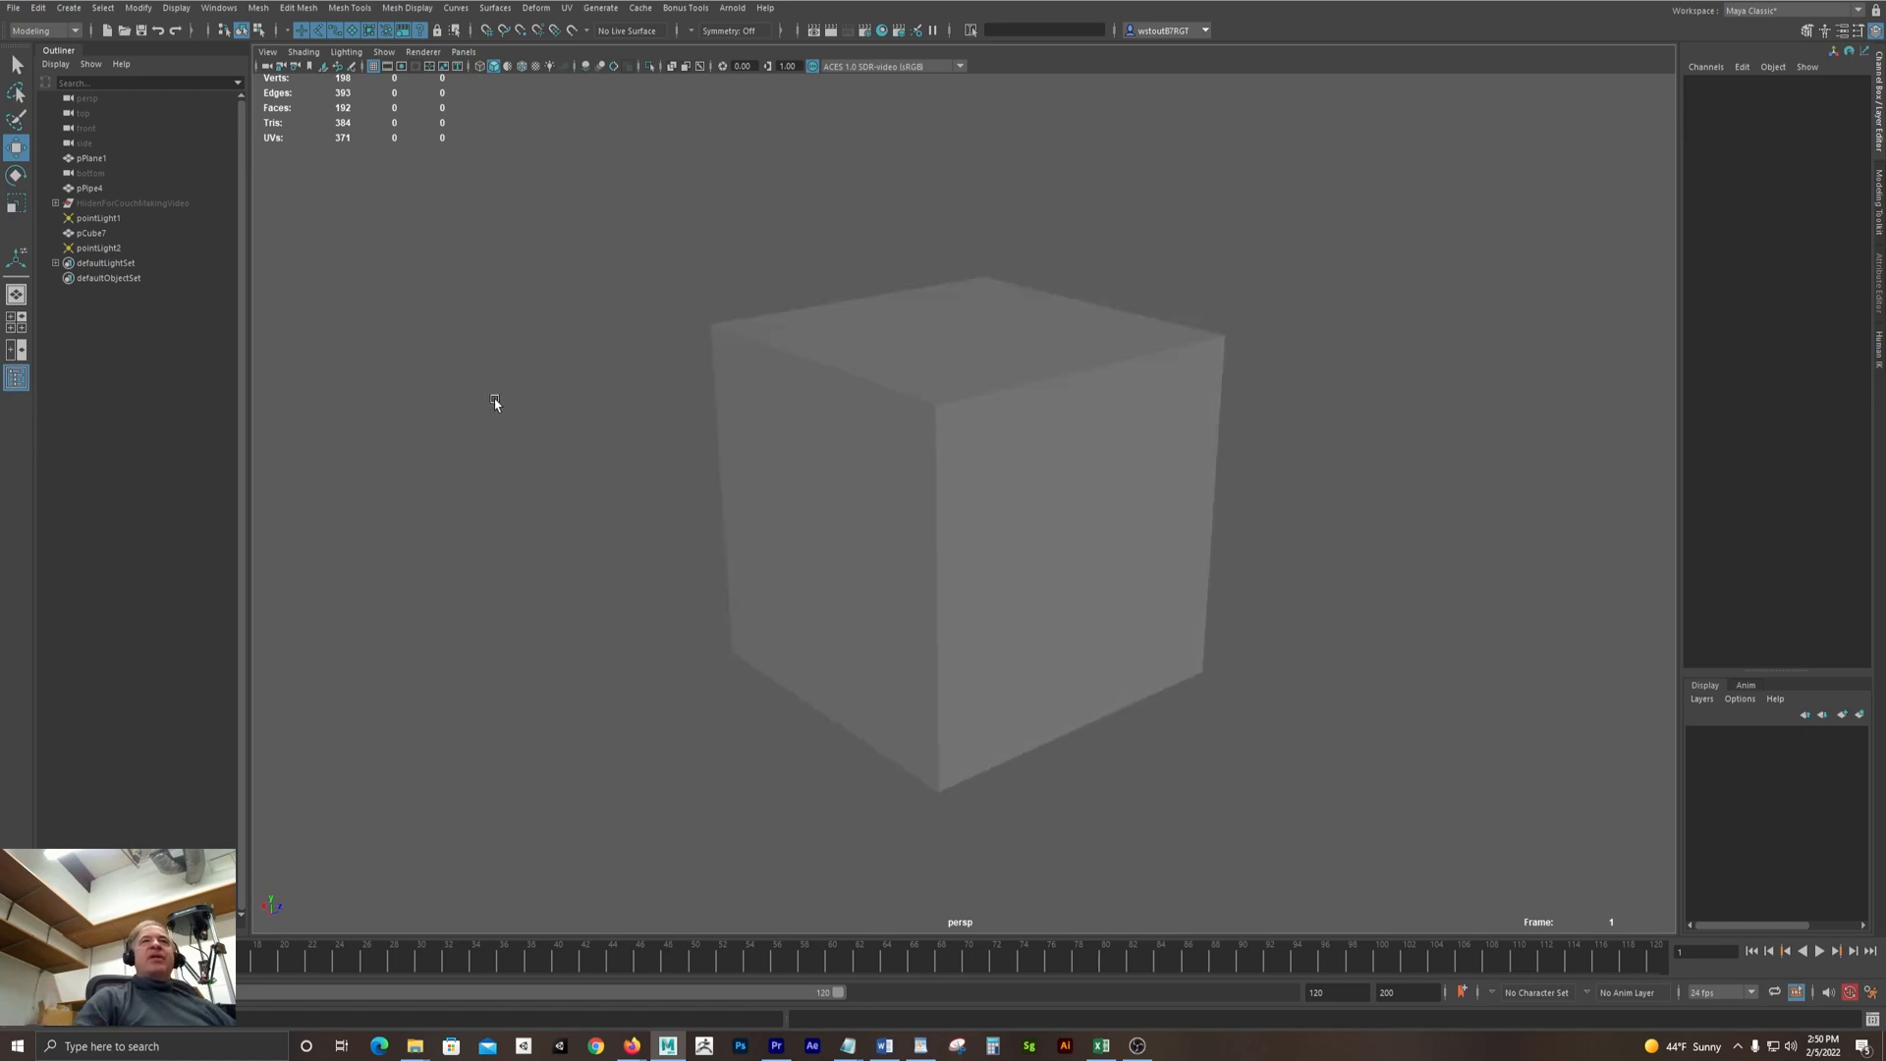
{"action": "left_click", "coordinate": [767, 531]}
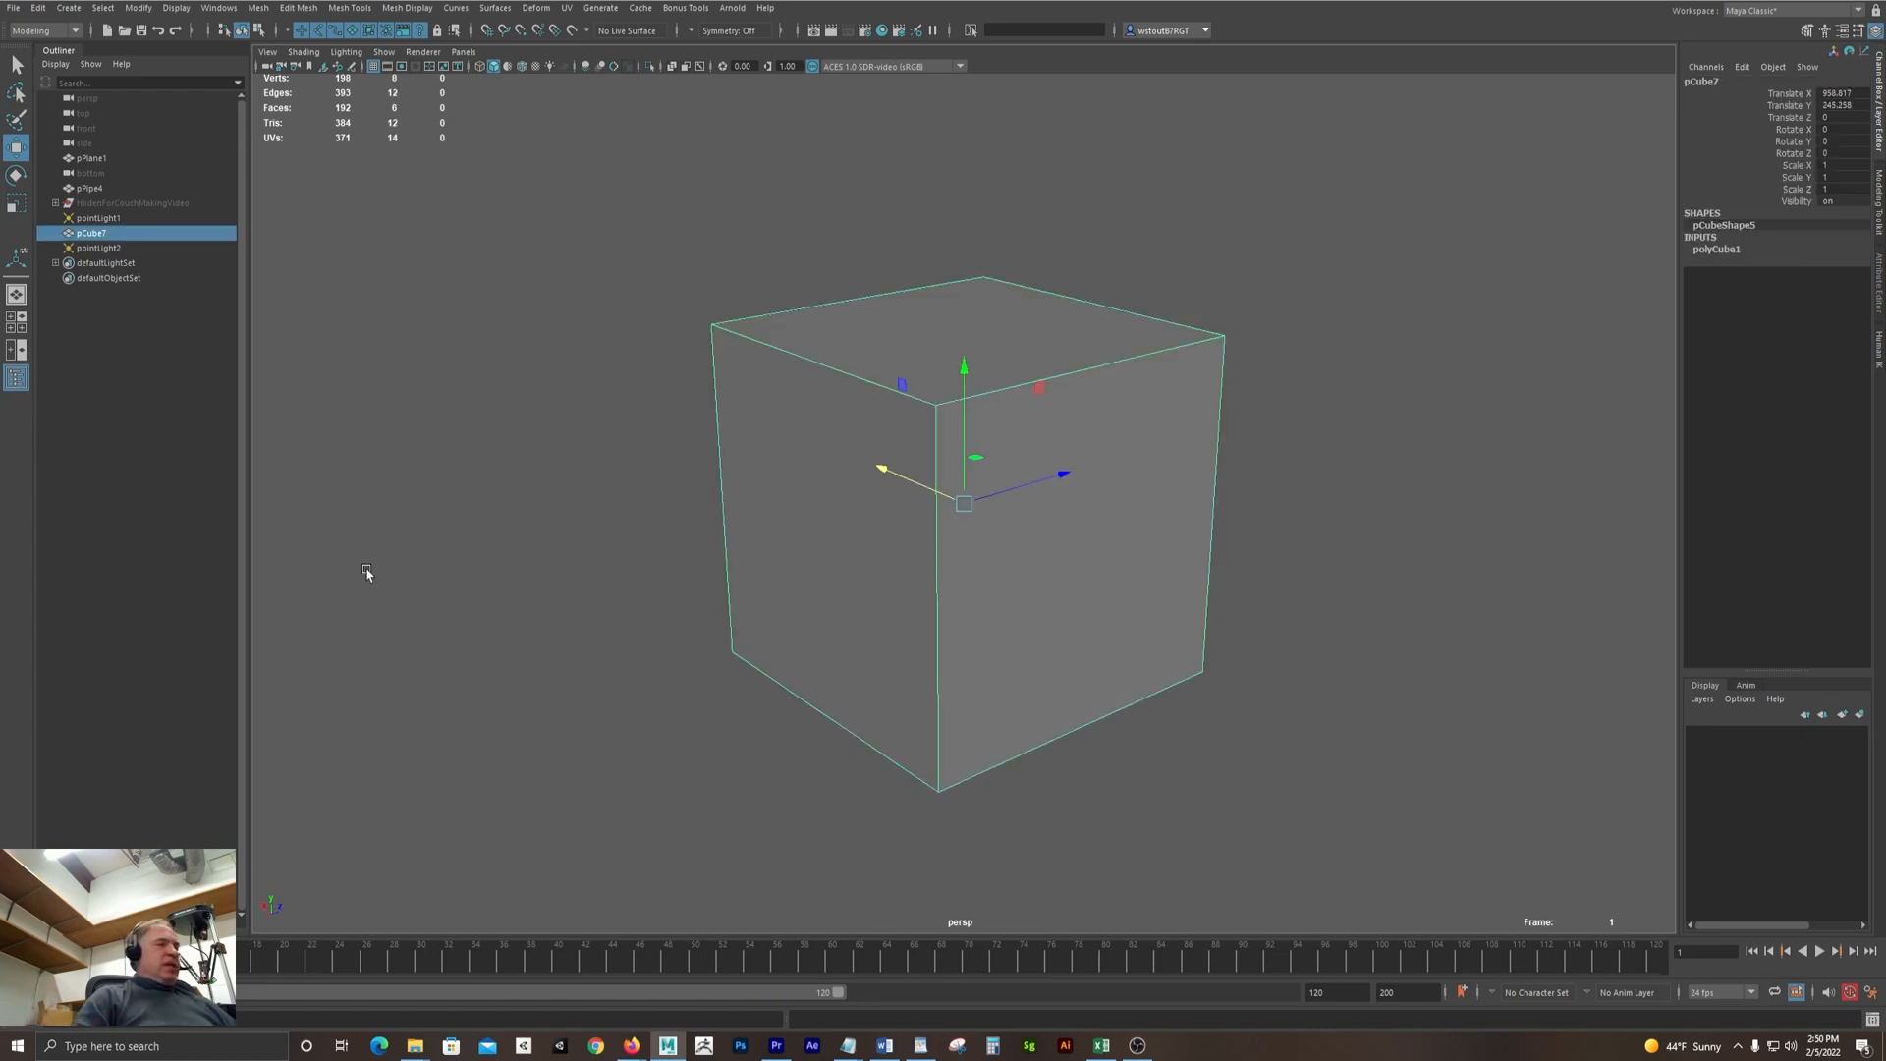
{"action": "key", "text": "3"}
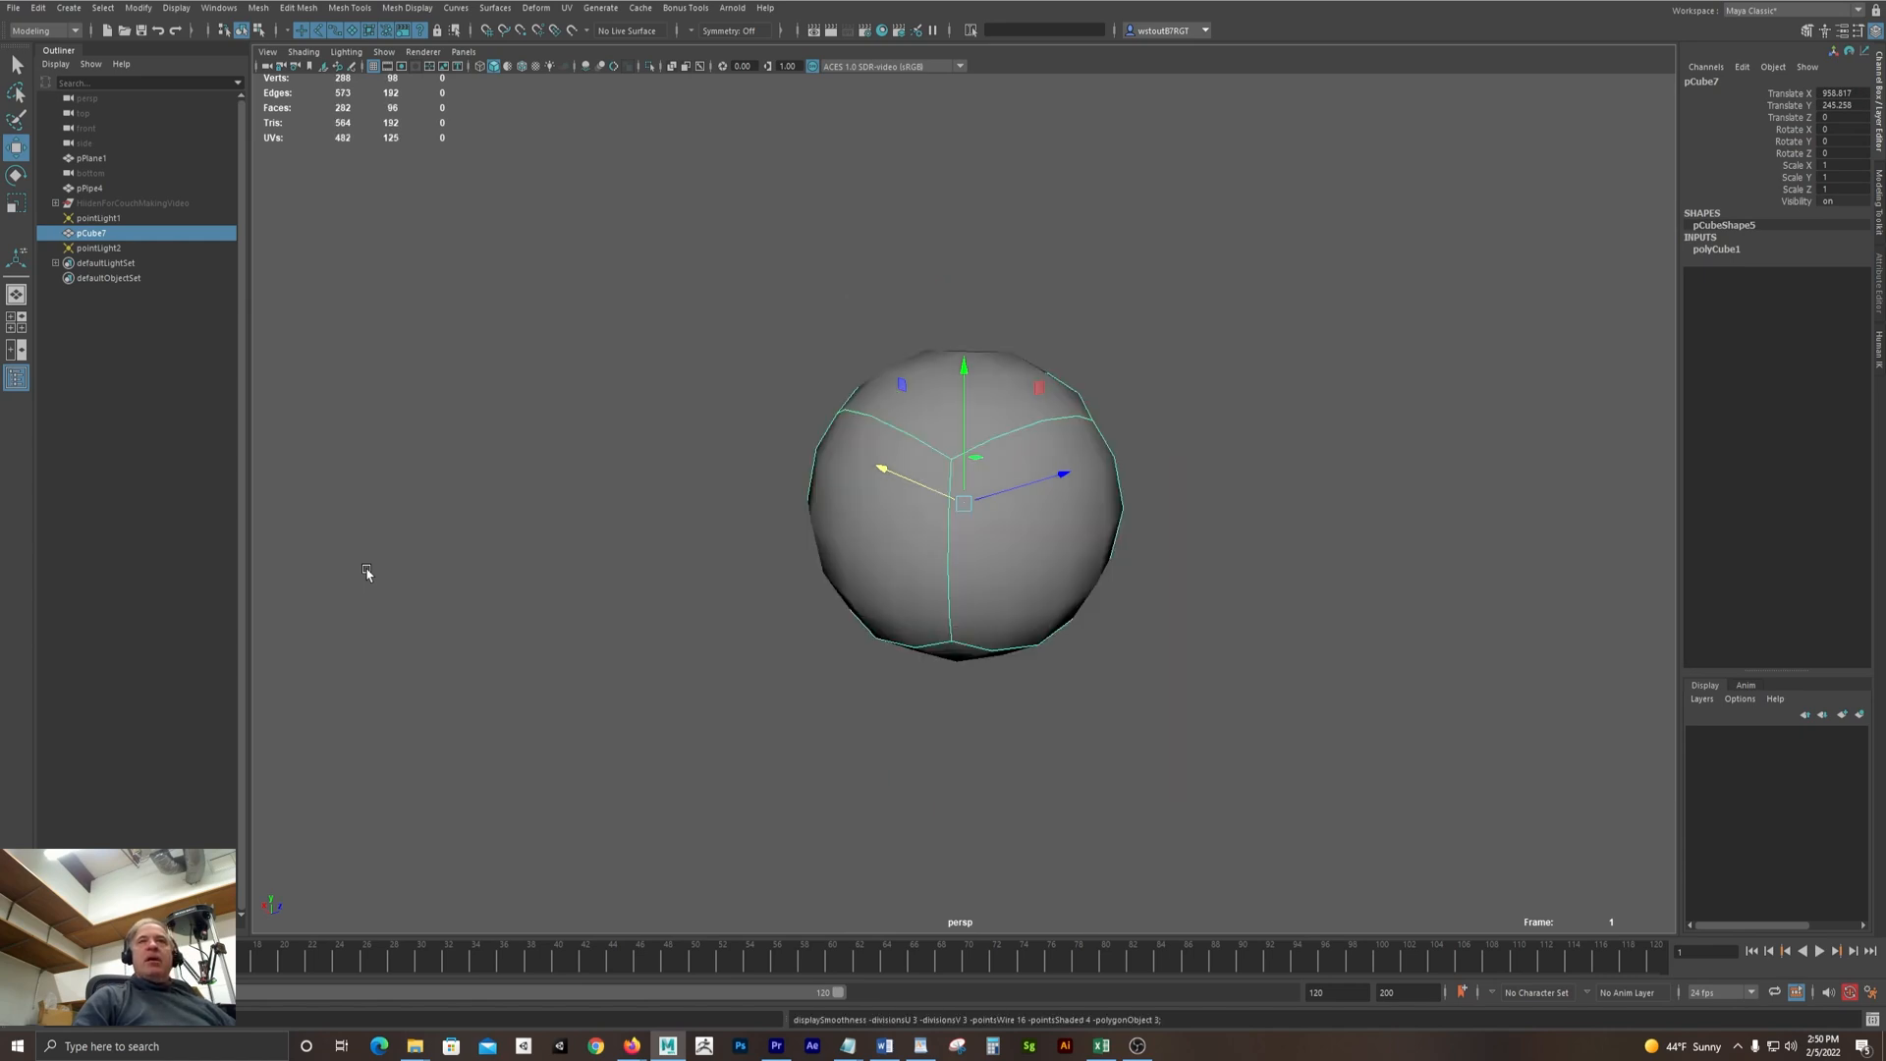
{"action": "key", "text": "1"}
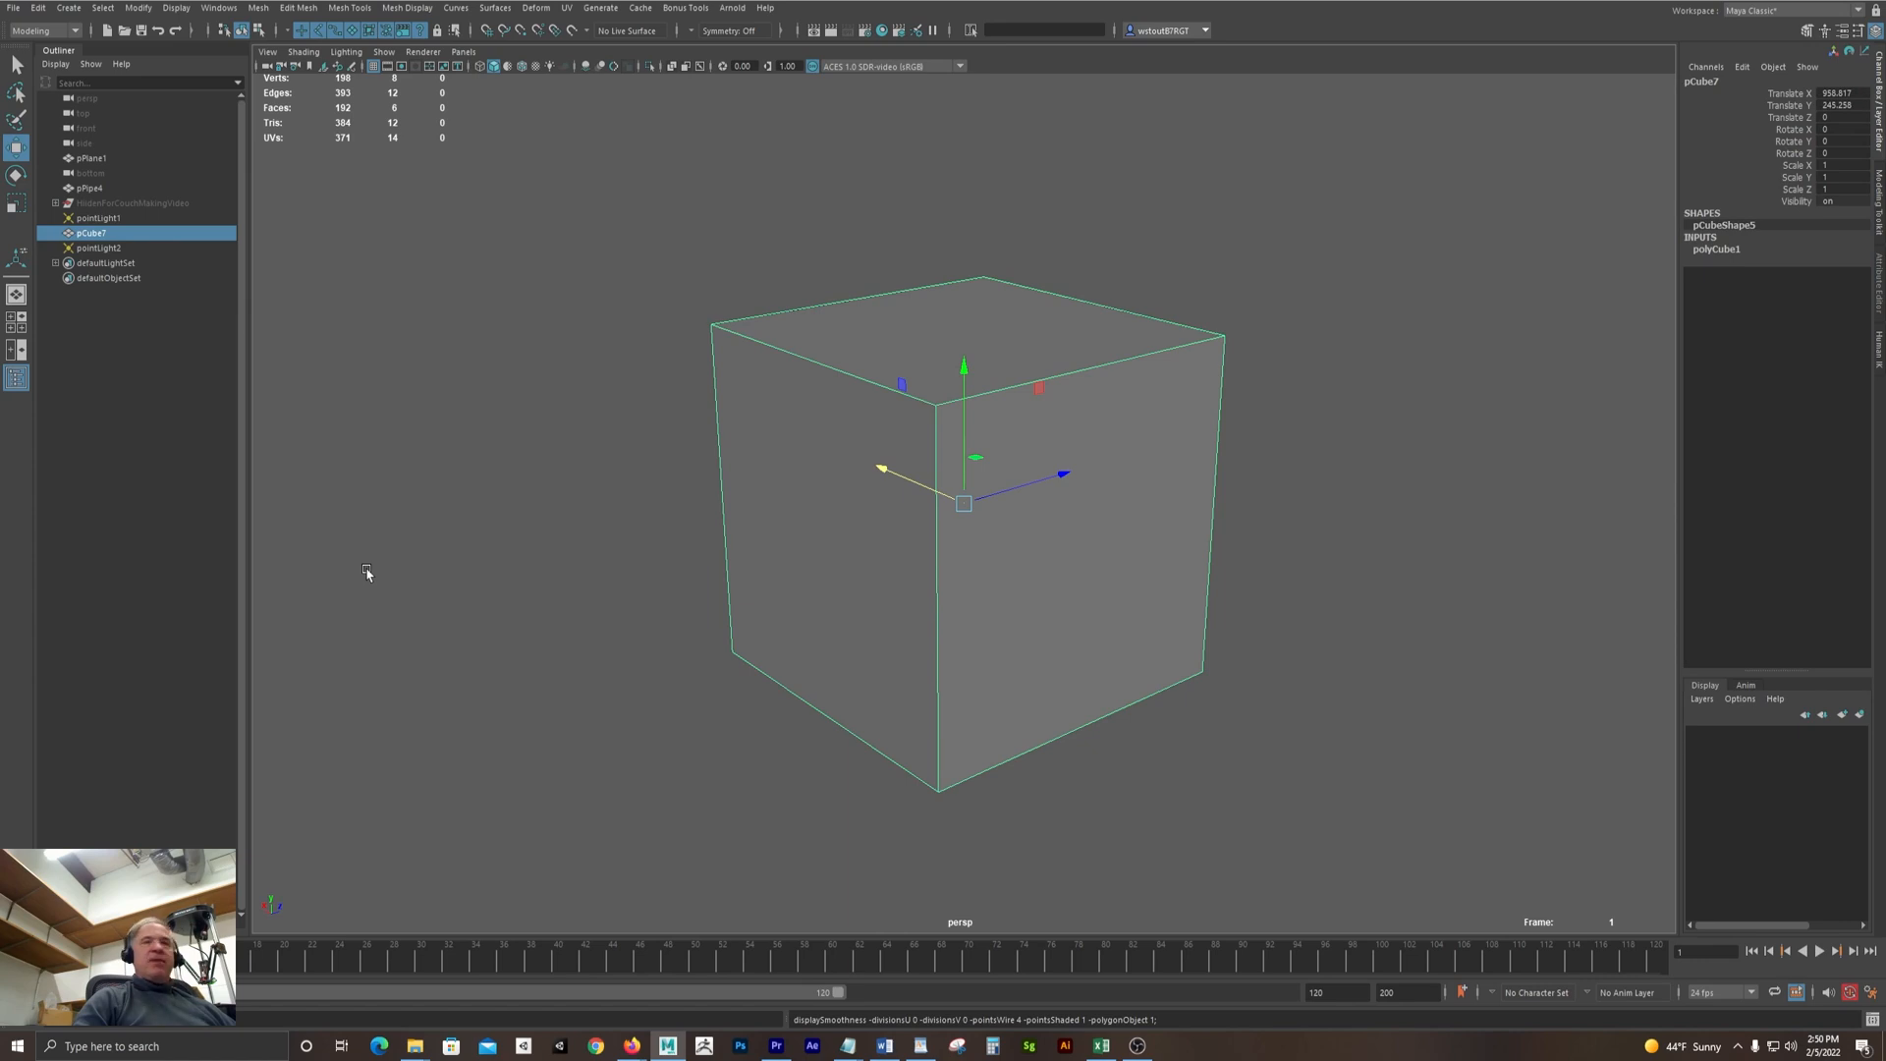
{"action": "key", "text": "3"}
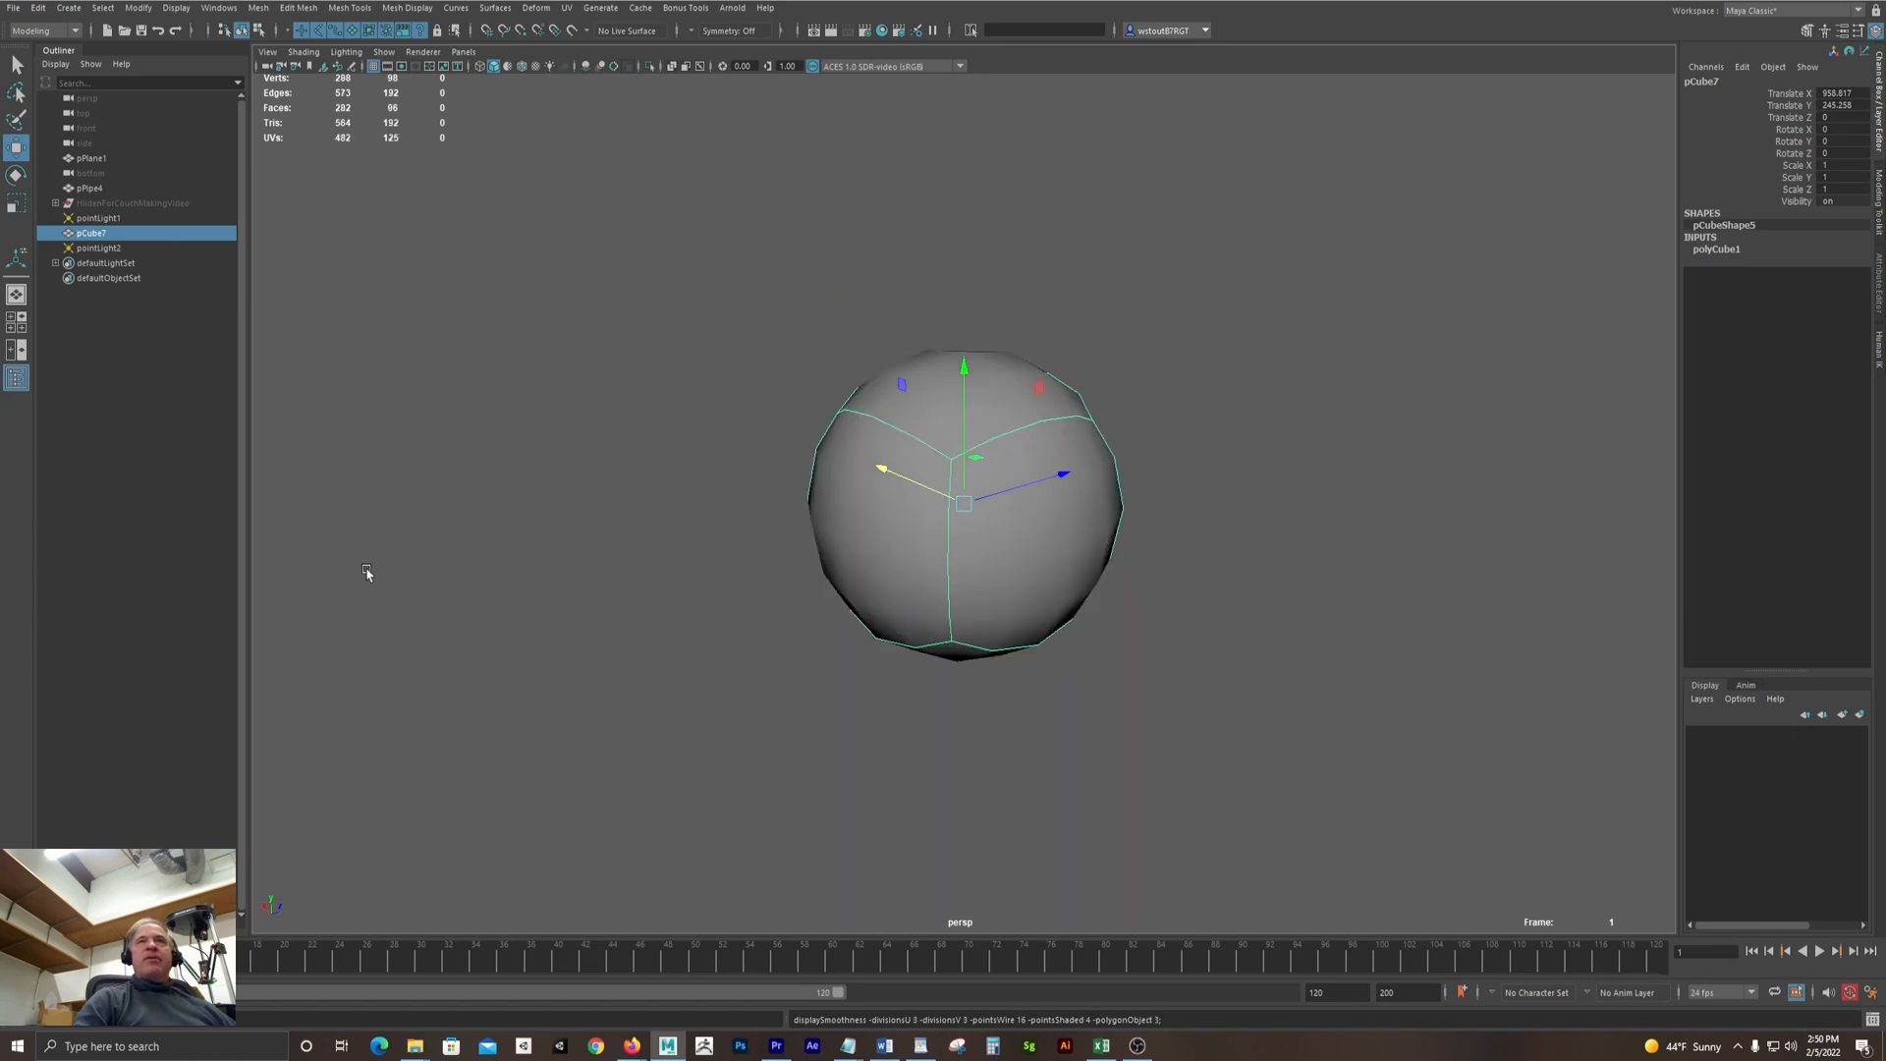
{"action": "key", "text": "1"}
{"action": "key", "text": "3"}
{"action": "left_click_drag", "start_coordinate": [366, 577], "coordinate": [424, 520], "text": "alt"}
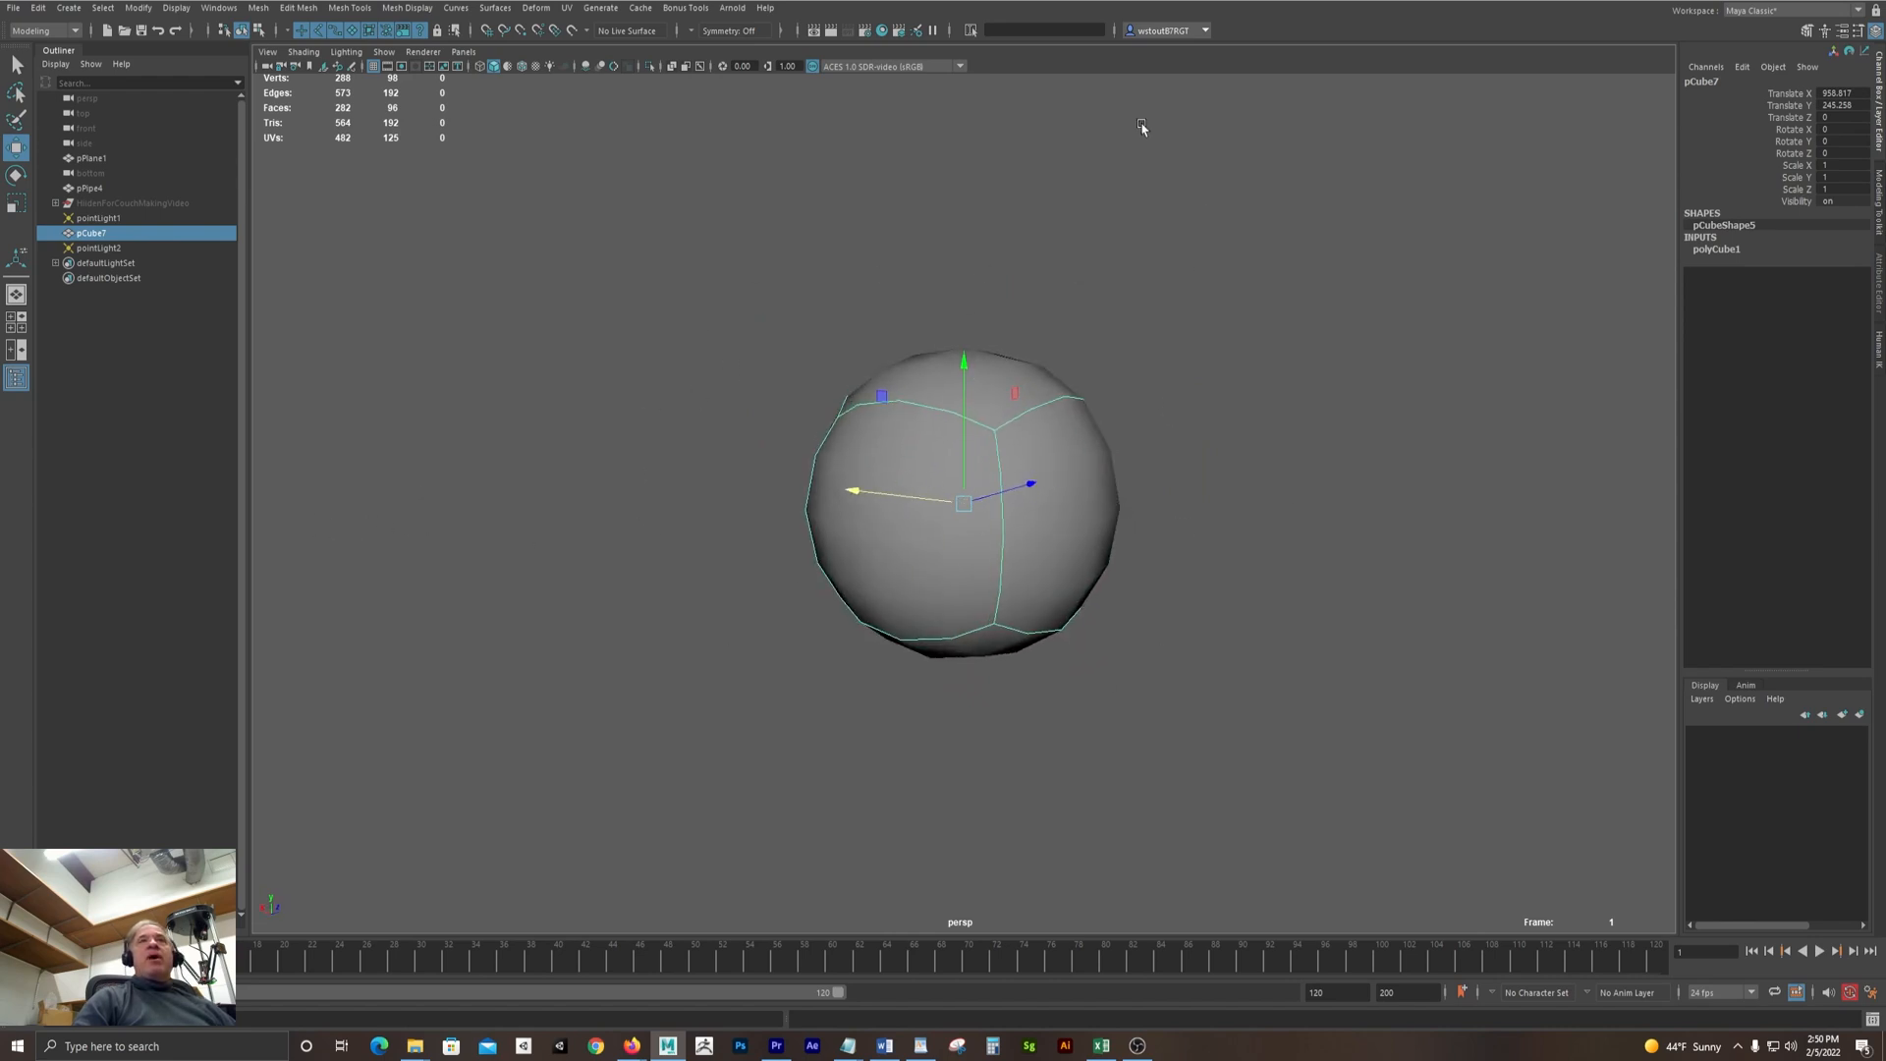
Render the smooth-previewed cube with Maya Hardware 2.0 and arrange the render window beside the model
{"action": "left_click", "coordinate": [832, 30]}
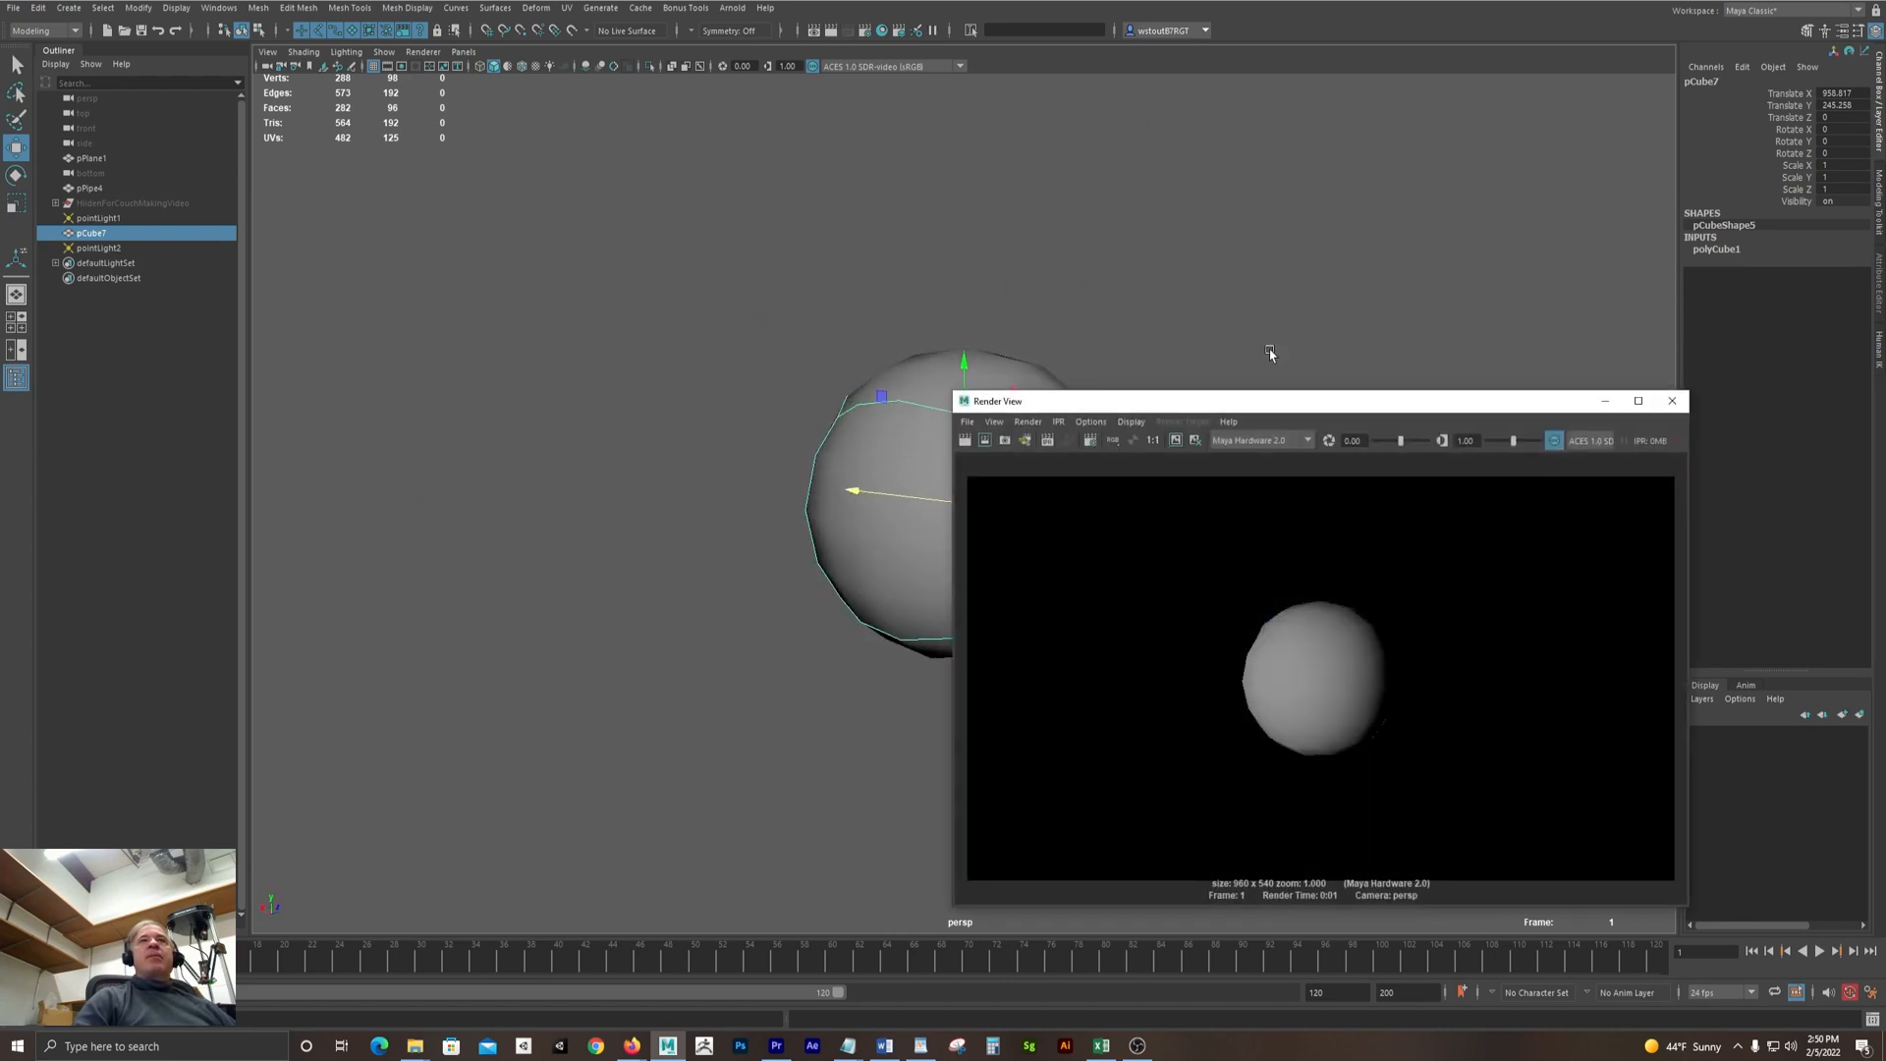
{"action": "left_click_drag", "start_coordinate": [1315, 402], "coordinate": [1343, 350]}
{"action": "middle_click_drag", "start_coordinate": [716, 425], "coordinate": [409, 451], "text": "alt"}
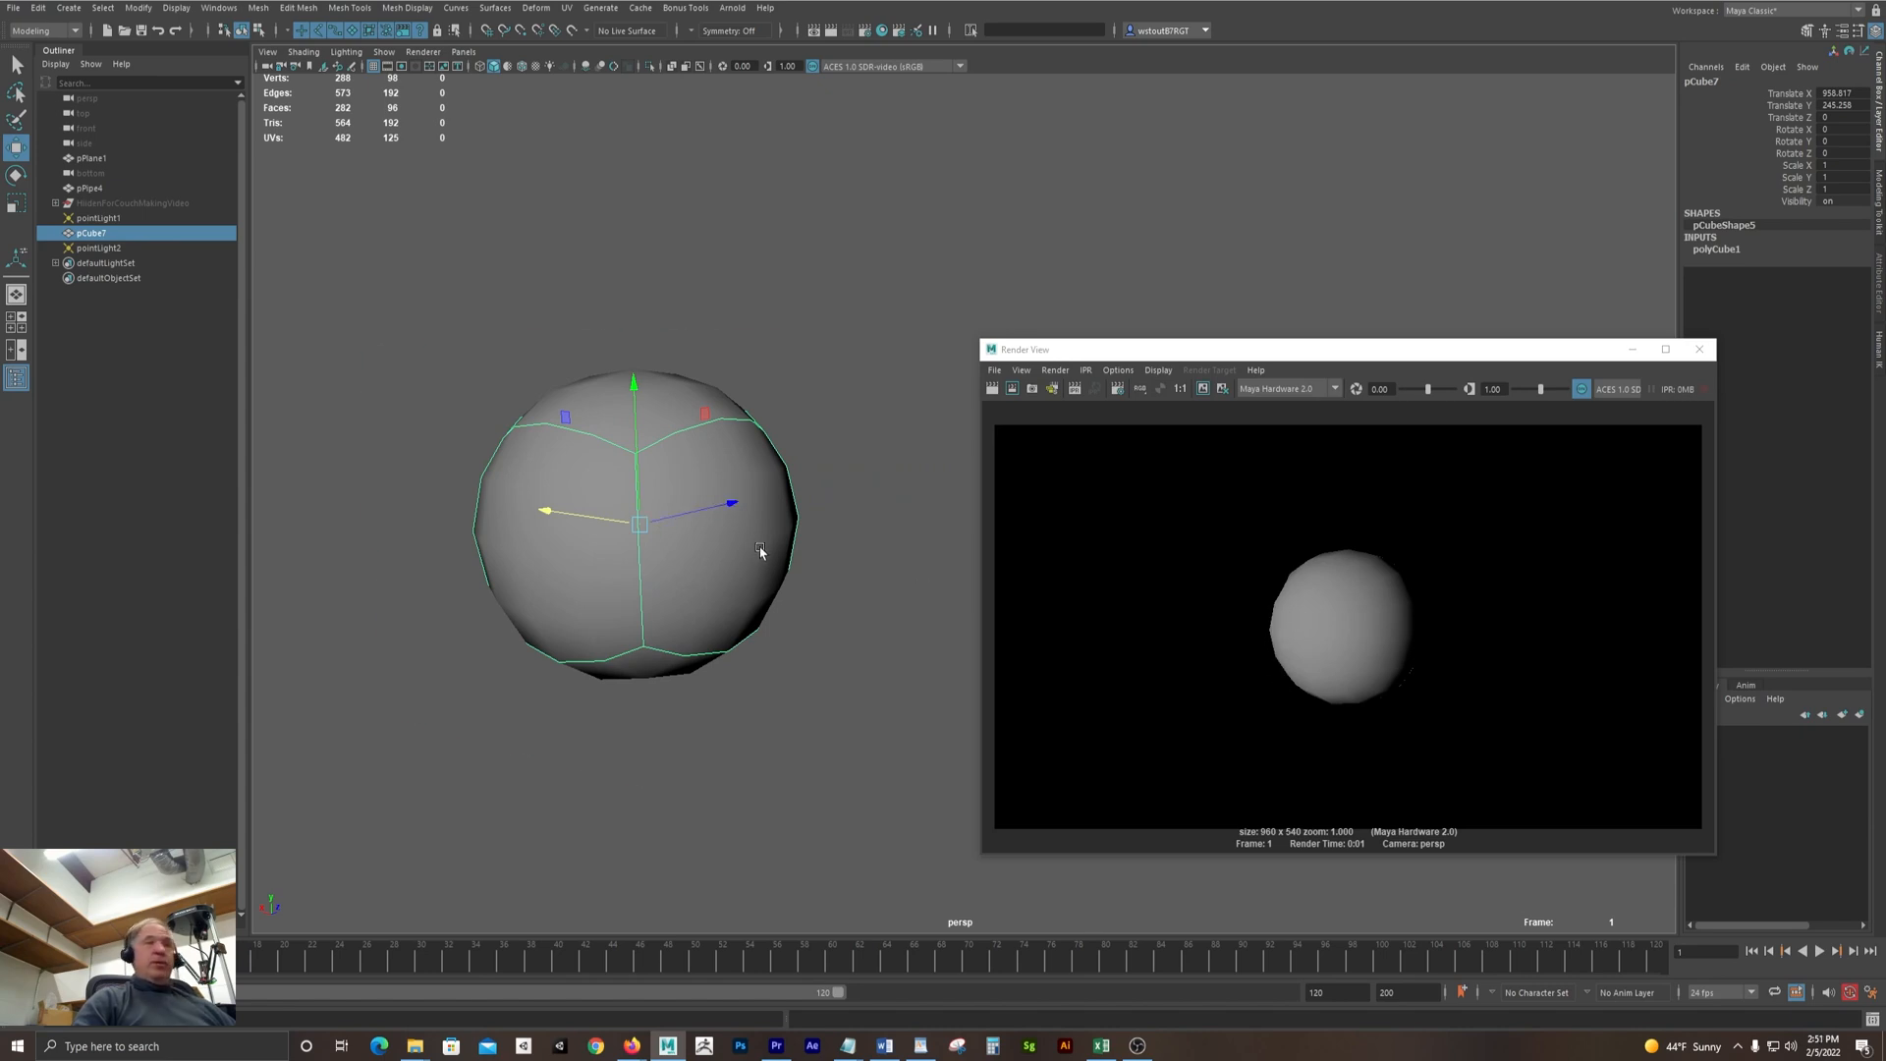
Render the cube with smooth preview off, and again with it on, using Maya Hardware 2.0
{"action": "key", "text": "1"}
{"action": "left_click", "coordinate": [993, 388]}
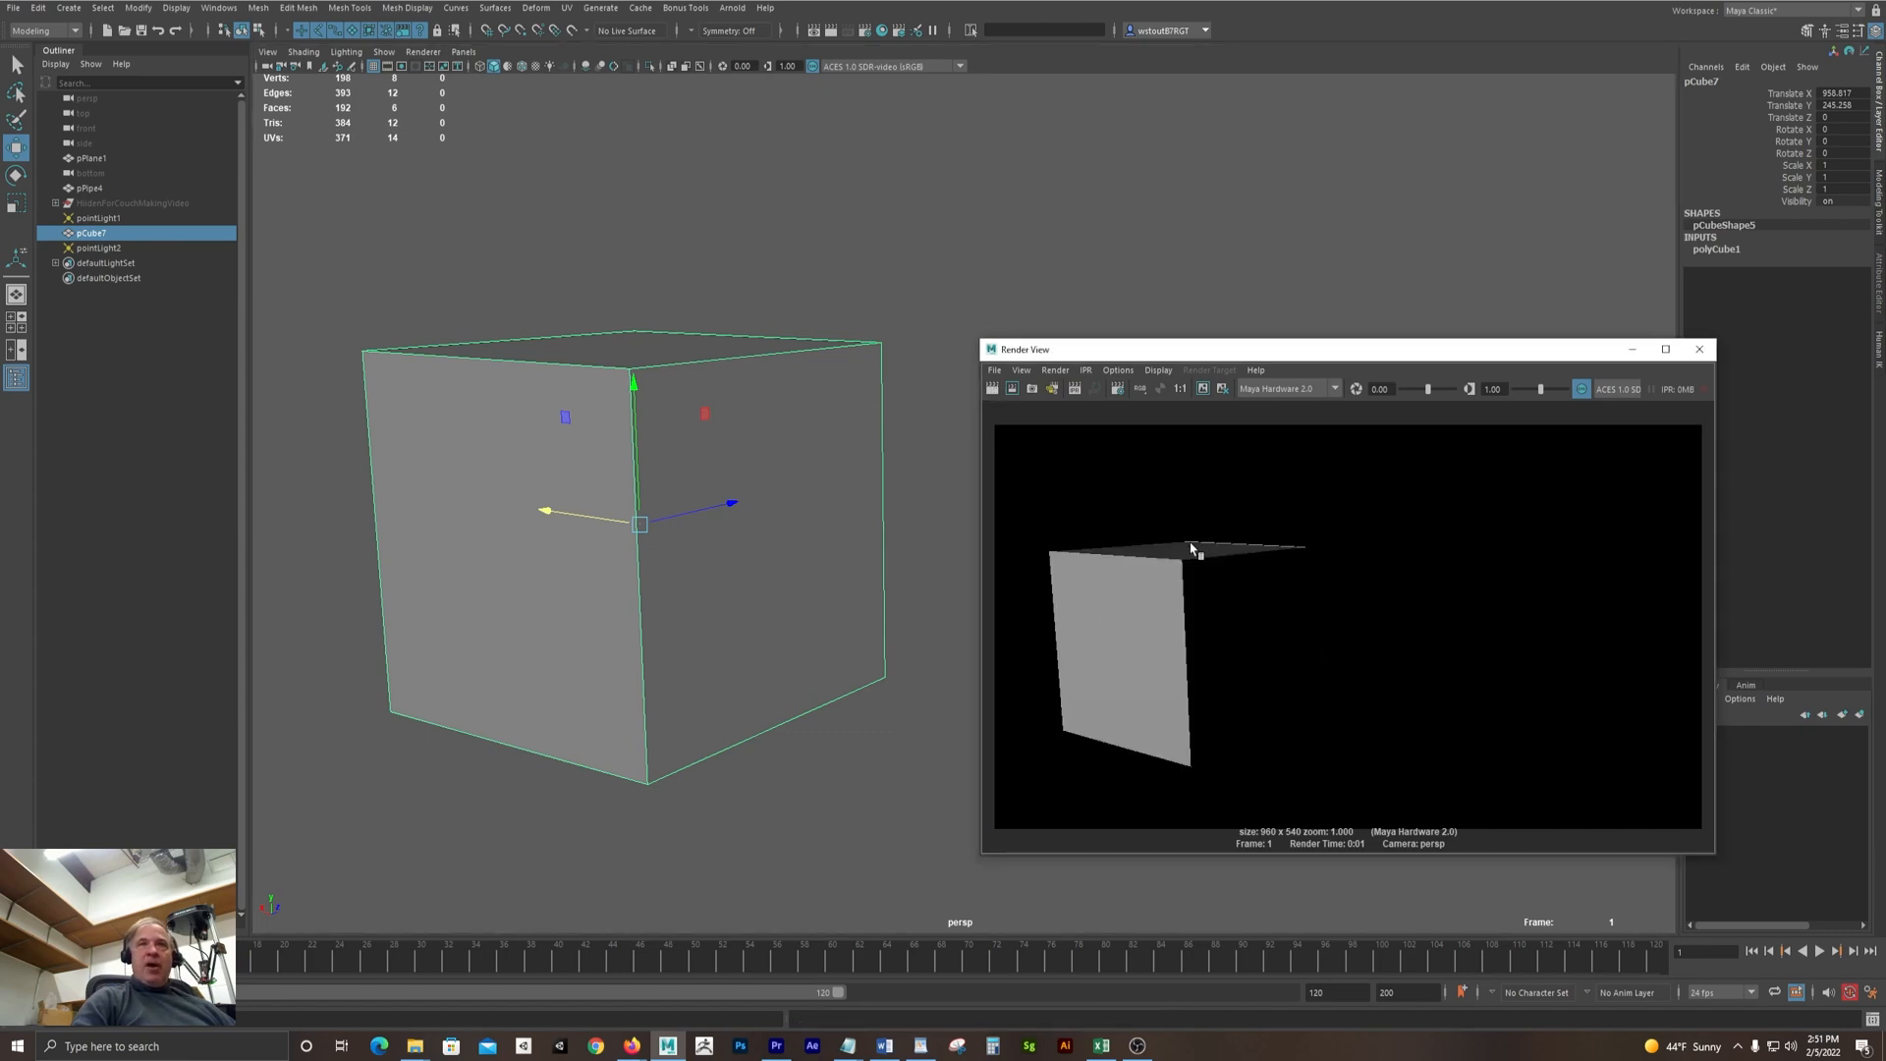
{"action": "key", "text": "3"}
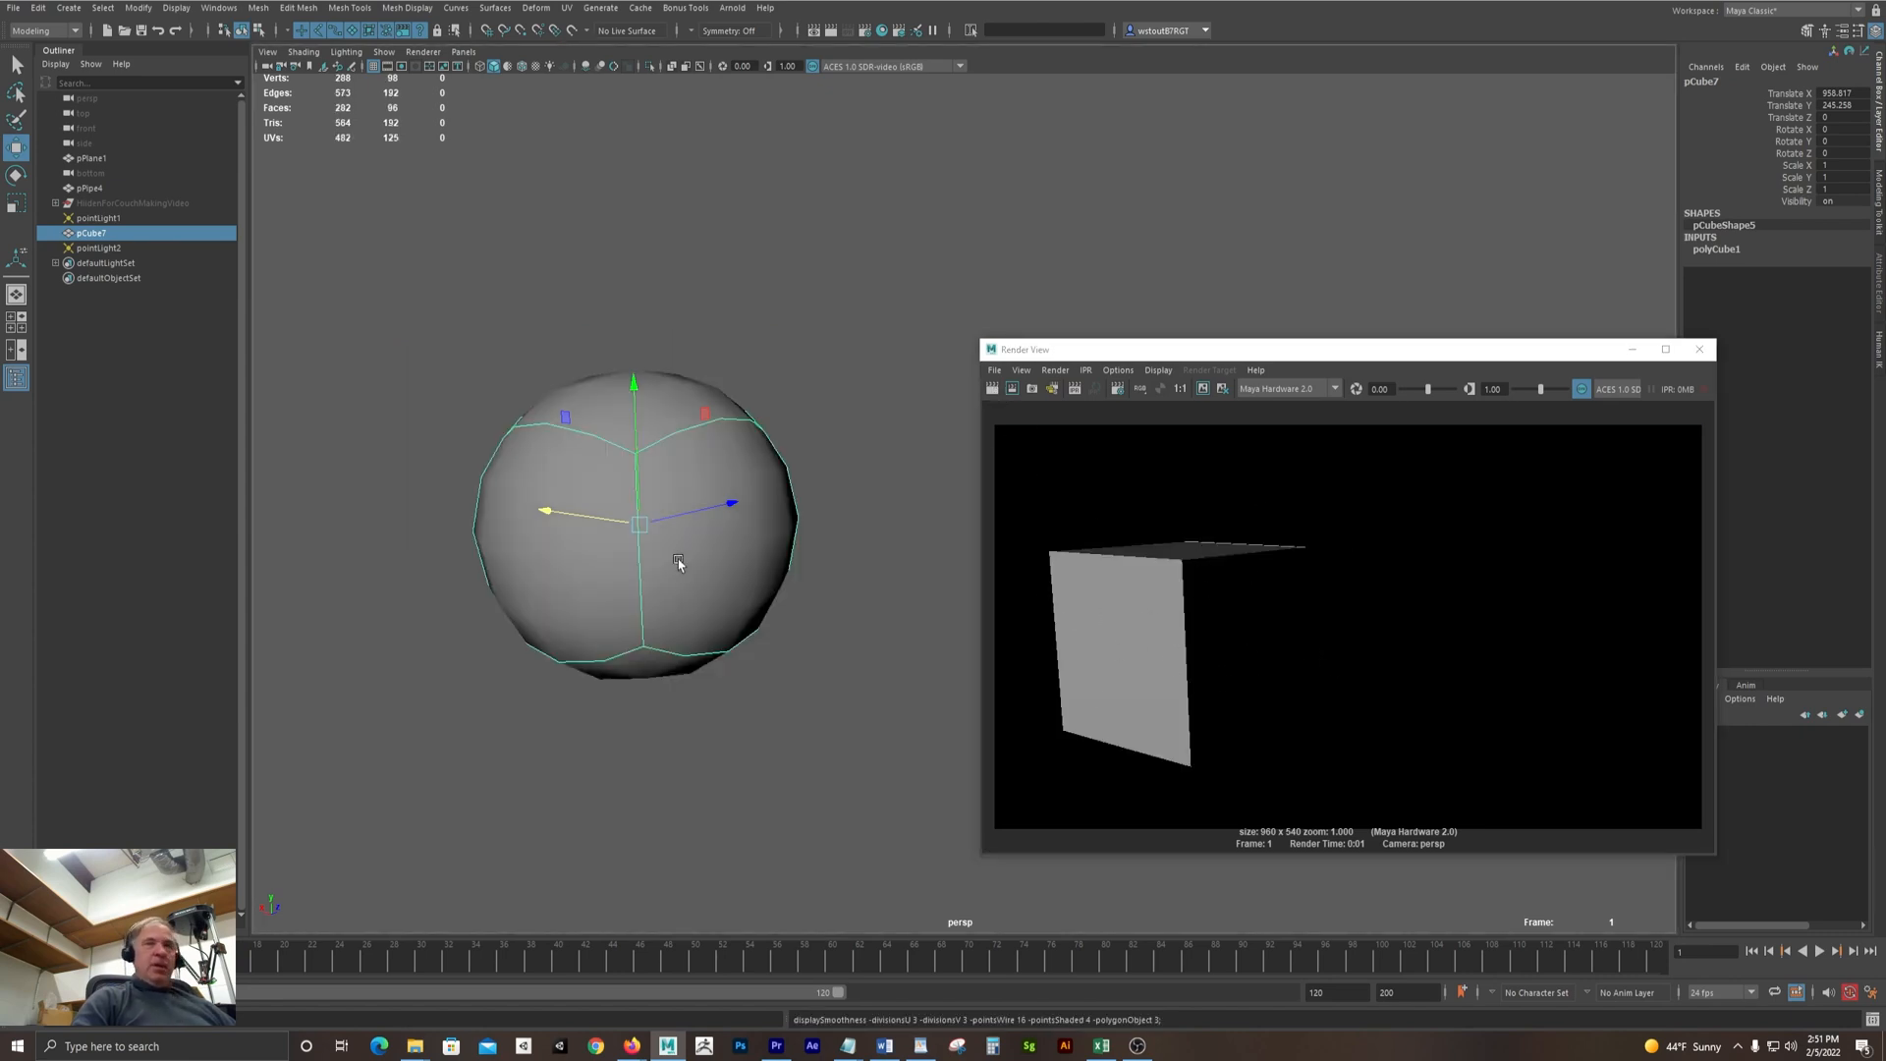
{"action": "left_click", "coordinate": [994, 389]}
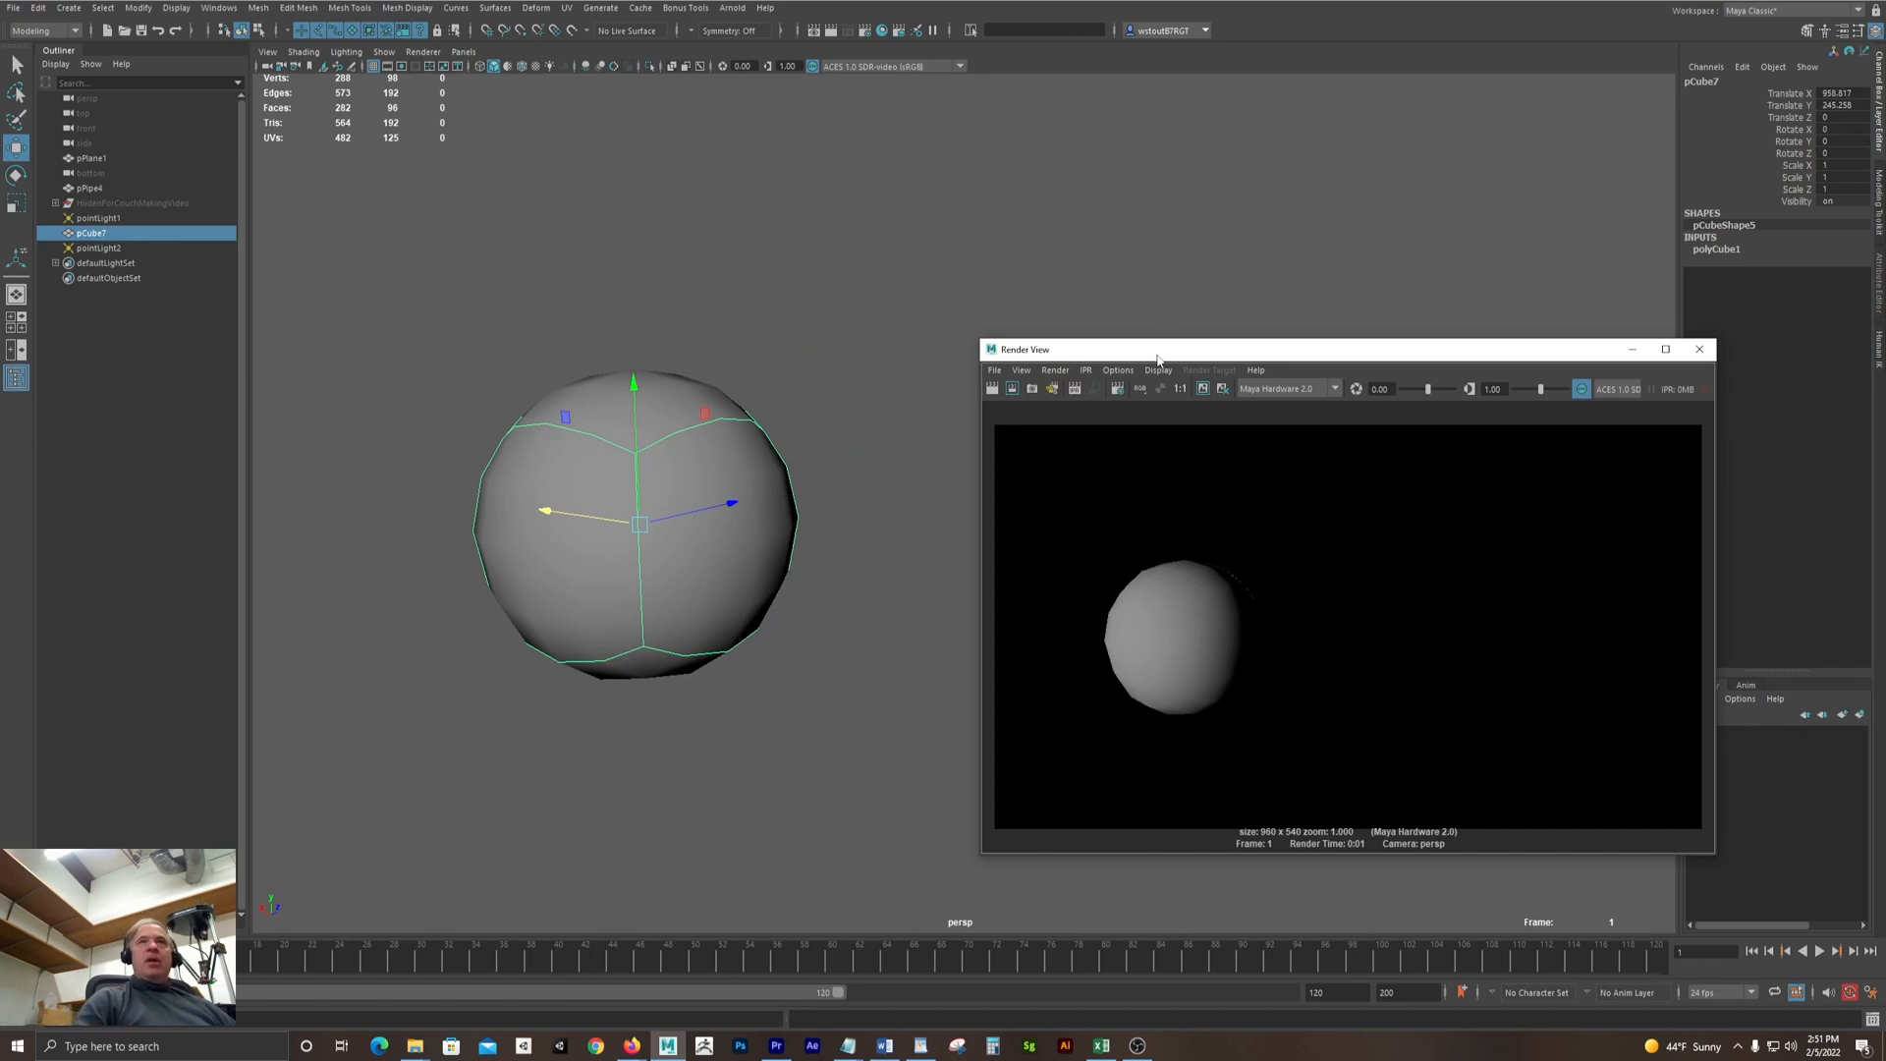
Switch the renderer to Maya Software and render the smooth-previewed cube again
{"action": "left_click_drag", "start_coordinate": [1158, 351], "coordinate": [1127, 344]}
{"action": "left_click", "coordinate": [1267, 381]}
{"action": "left_click", "coordinate": [1240, 399]}
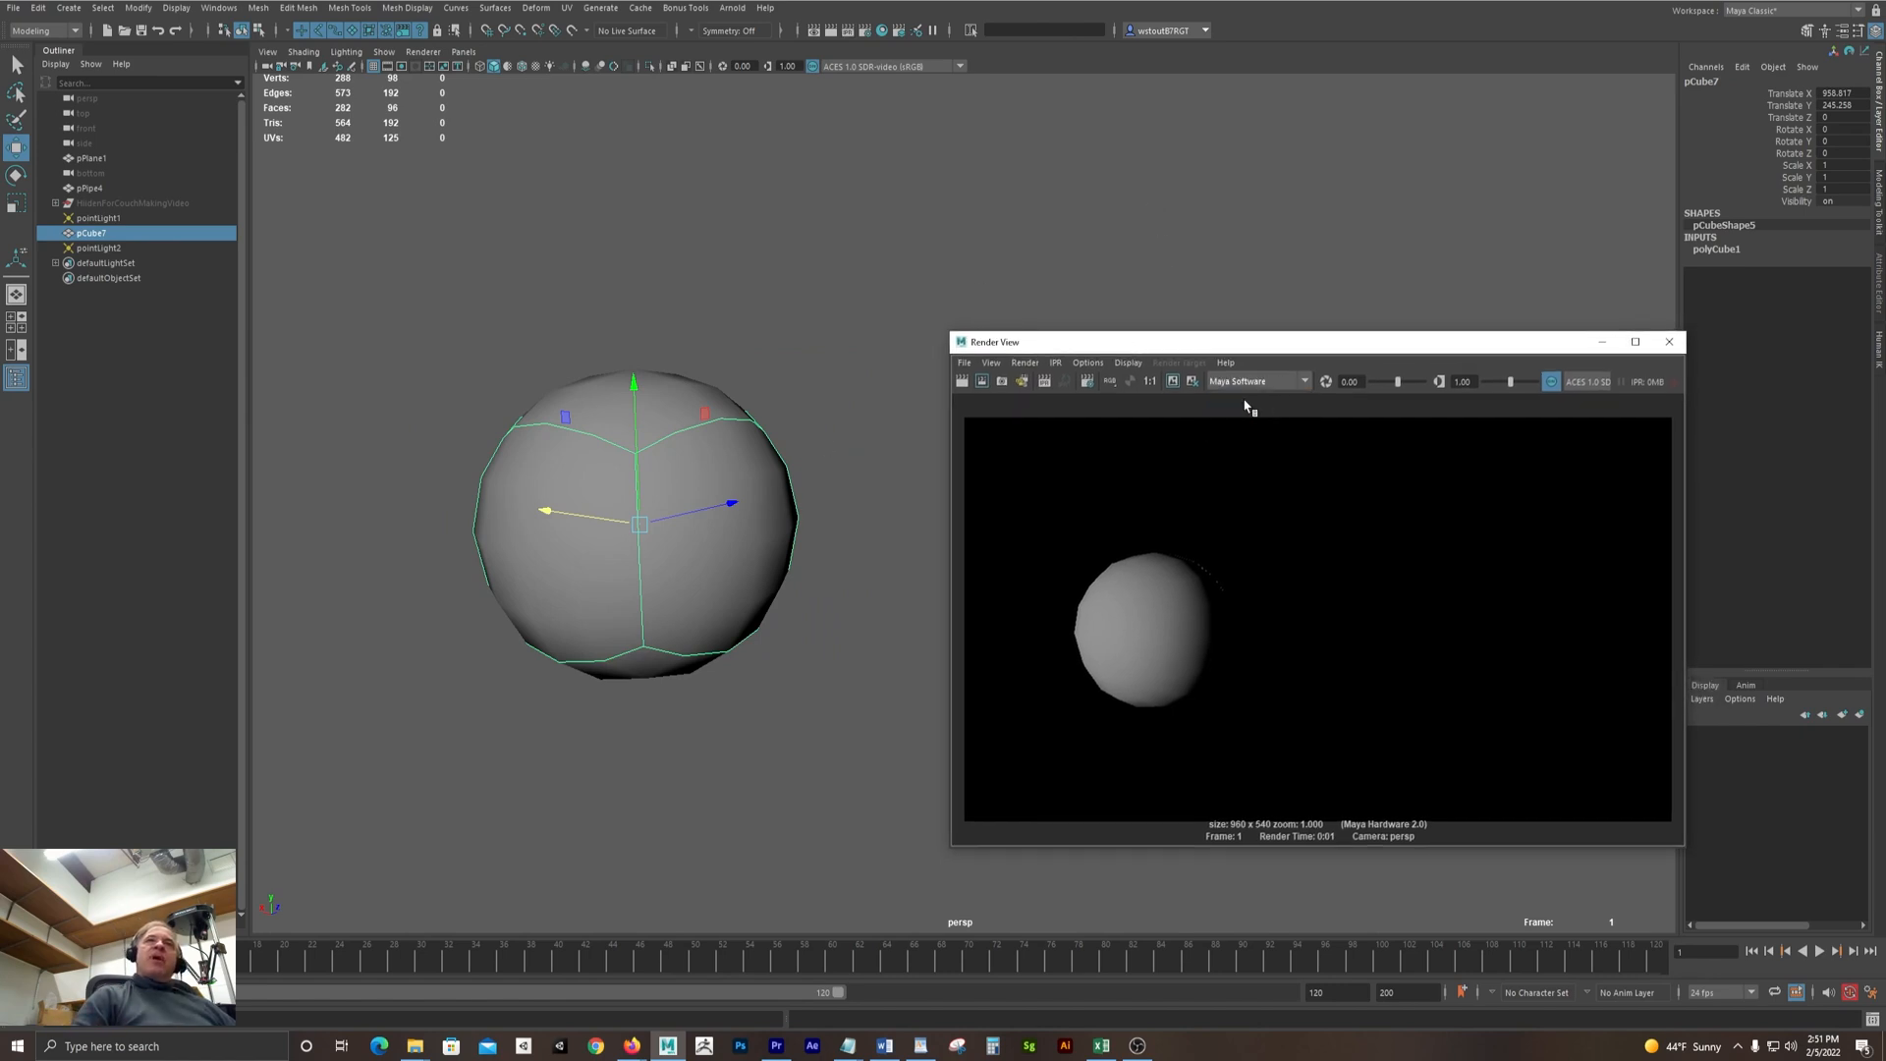
{"action": "left_click", "coordinate": [962, 381]}
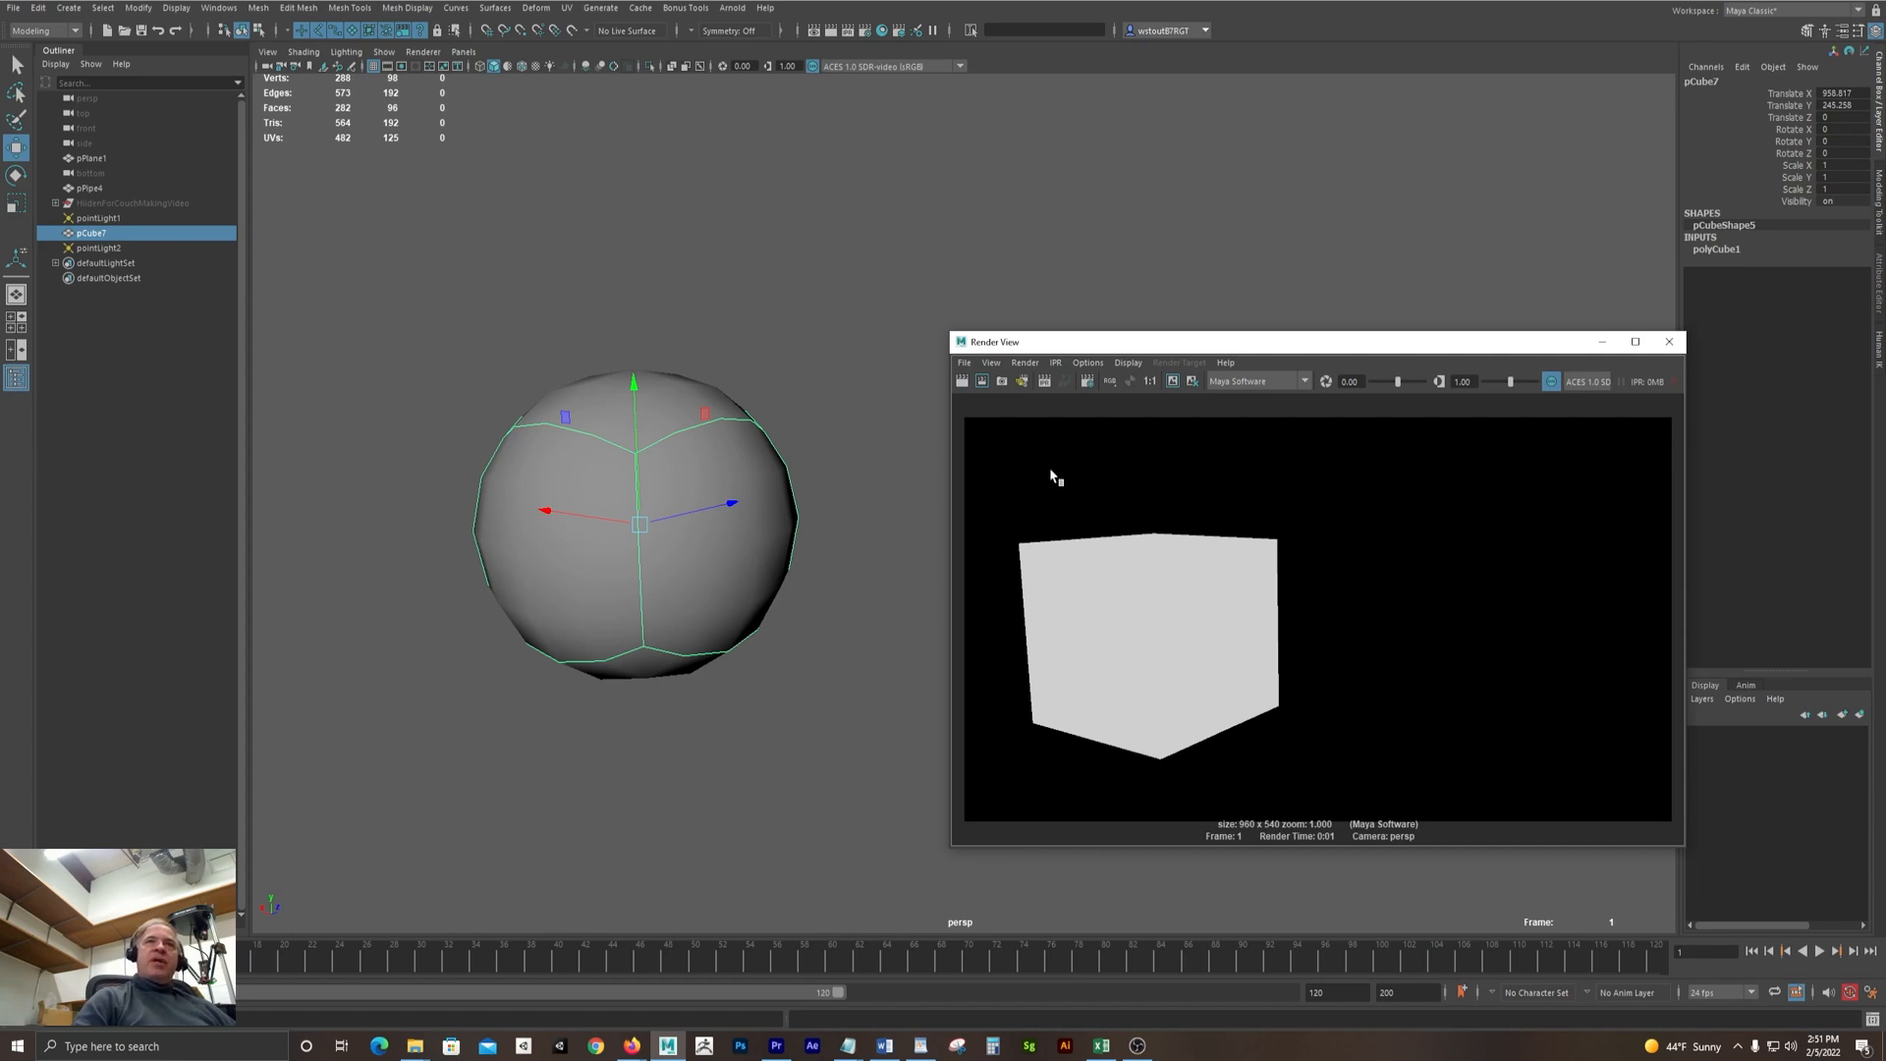
Return to the viewport and compare the cube's unsmoothed and smooth preview shapes from another angle
{"action": "middle_click_drag", "start_coordinate": [771, 269], "coordinate": [860, 261], "text": "alt"}
{"action": "left_click_drag", "start_coordinate": [708, 403], "coordinate": [970, 544], "text": "alt"}
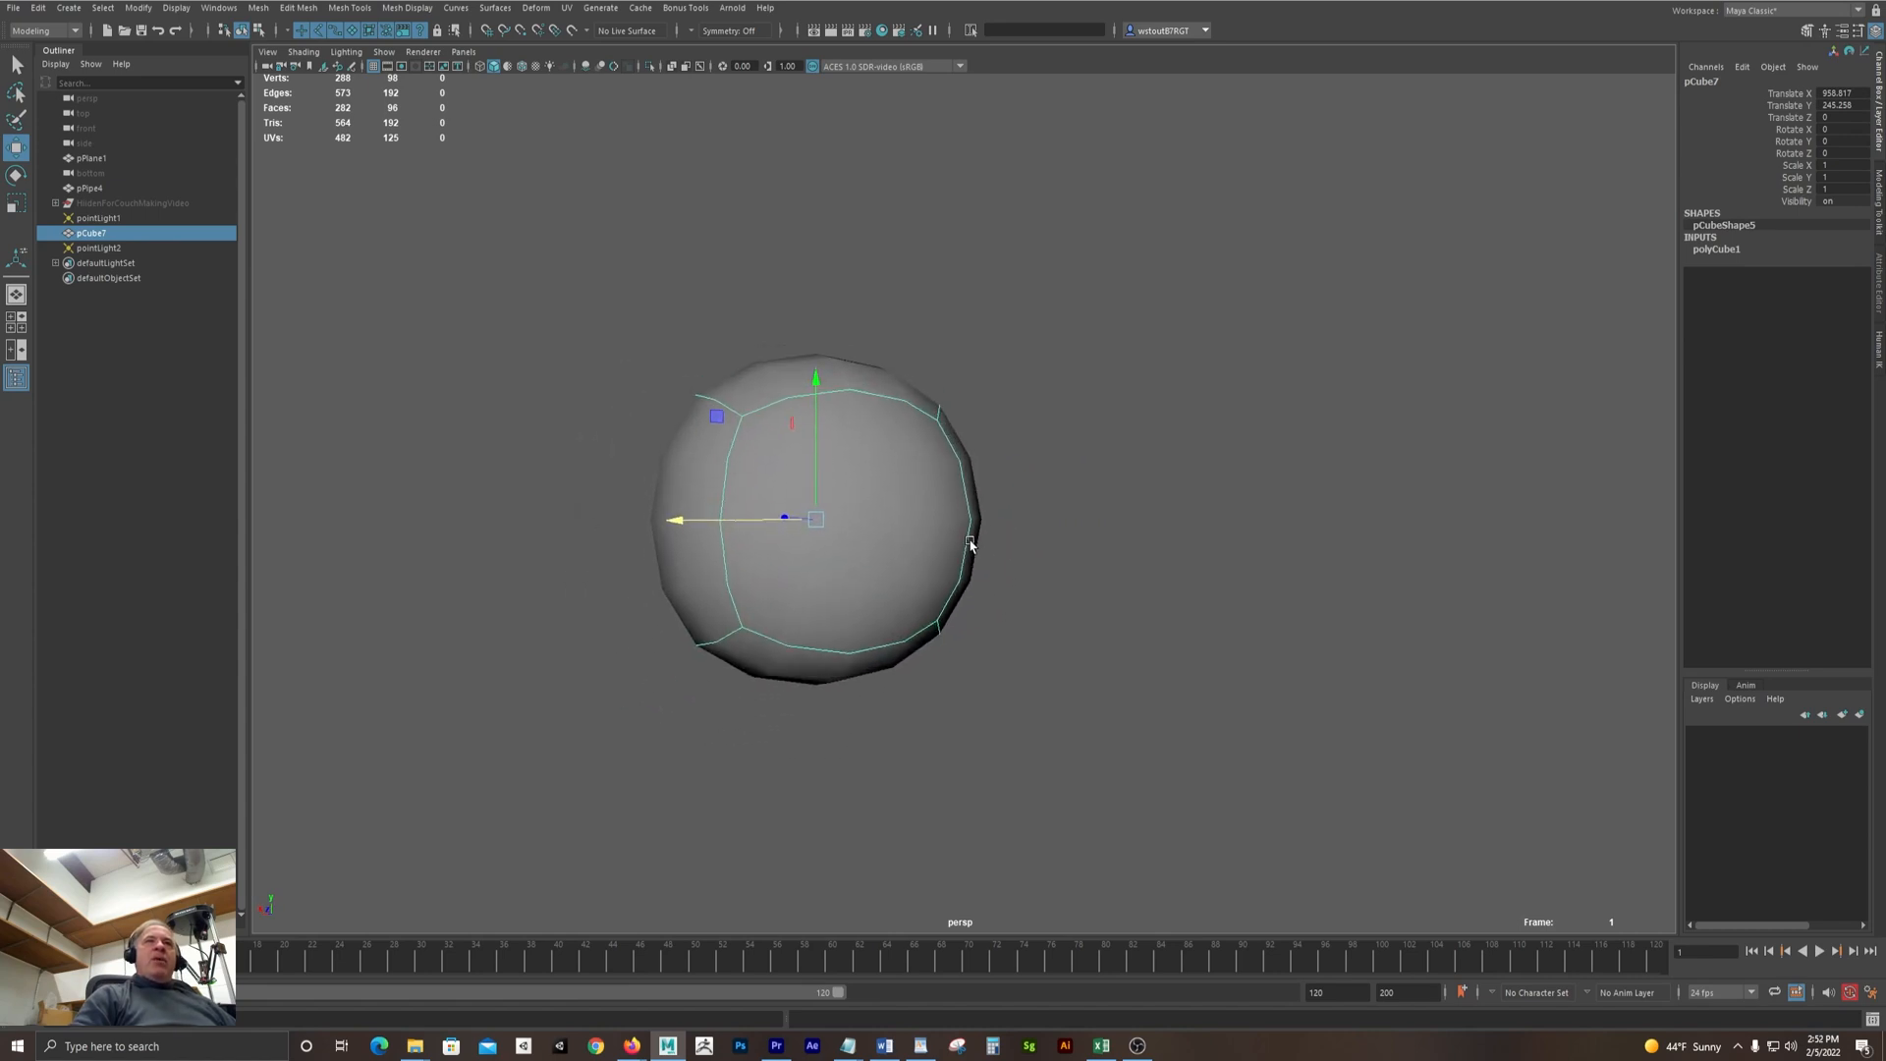
{"action": "key", "text": "1"}
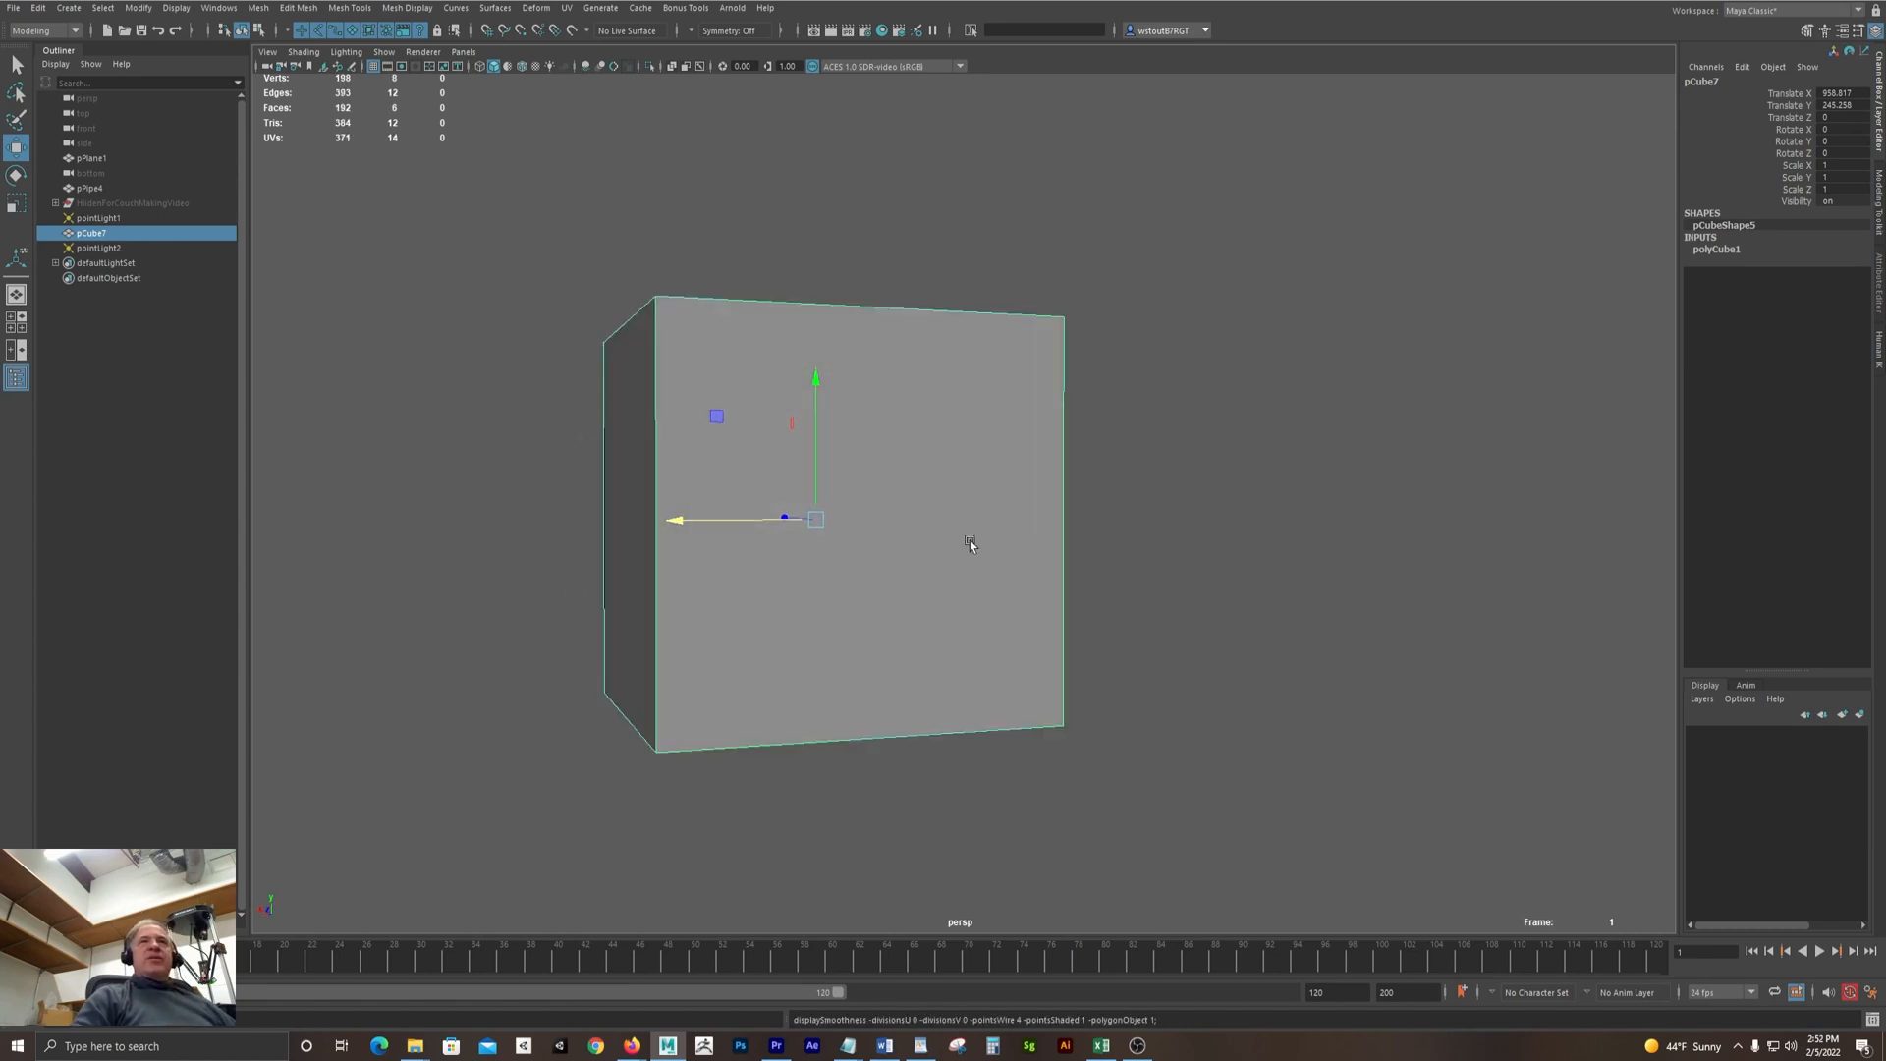
{"action": "key", "text": "3"}
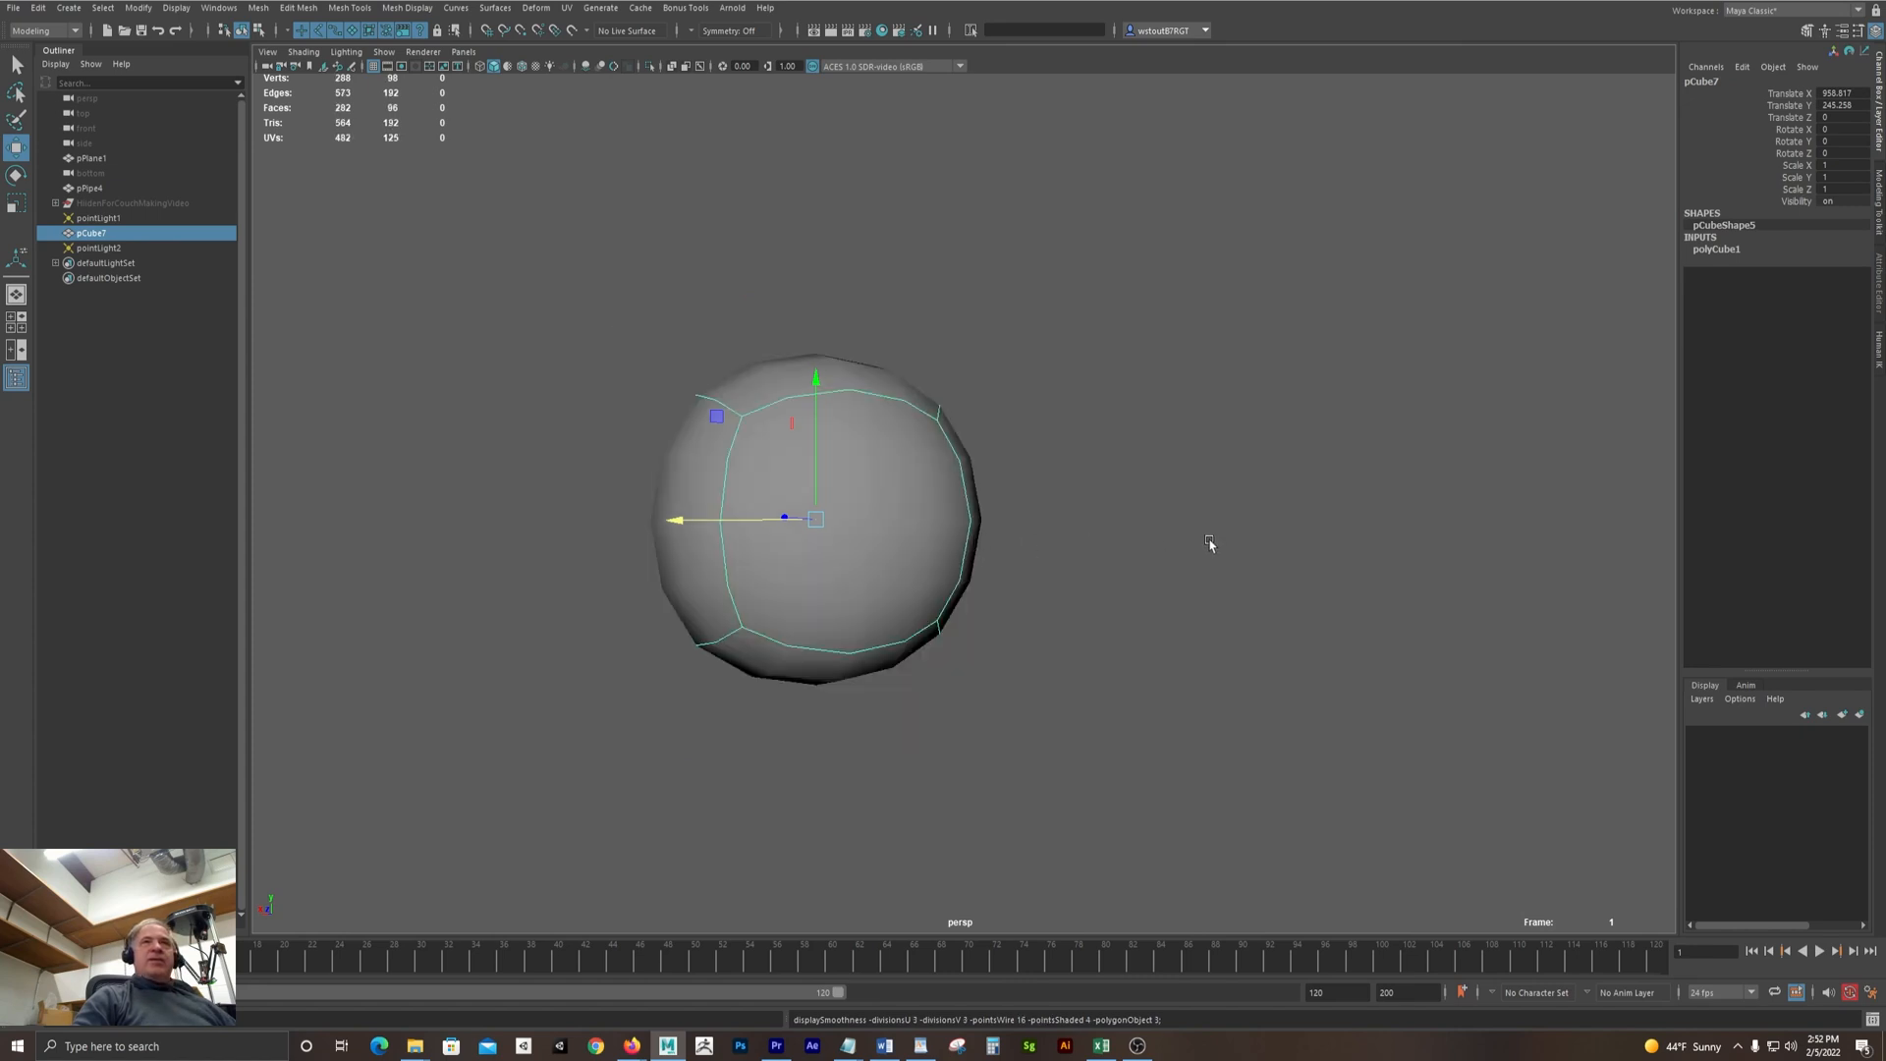
{"action": "right_click_drag", "start_coordinate": [1212, 541], "coordinate": [947, 530], "text": "alt"}
{"action": "left_click_drag", "start_coordinate": [947, 530], "coordinate": [932, 533], "text": "alt"}
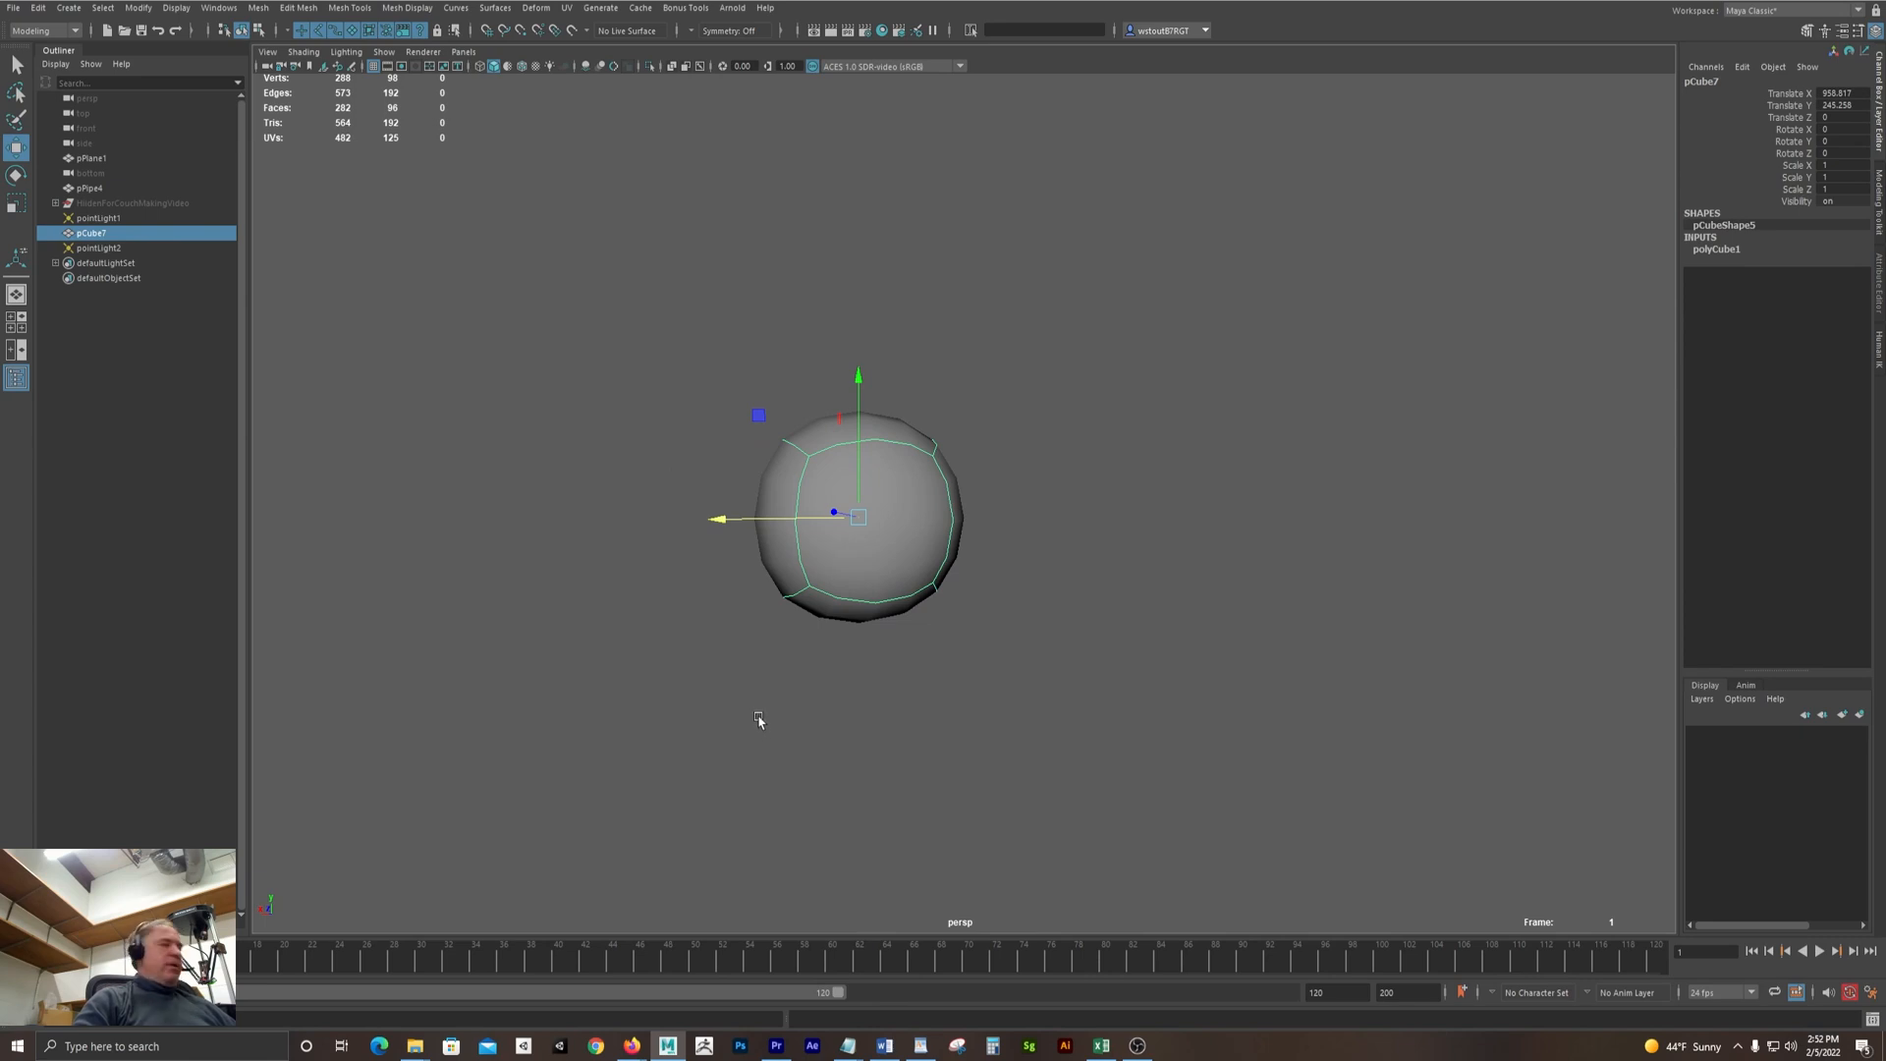
Turn off the cube's smooth preview, duplicate the cube and move the copy along X to about 956.2
{"action": "key", "text": "1"}
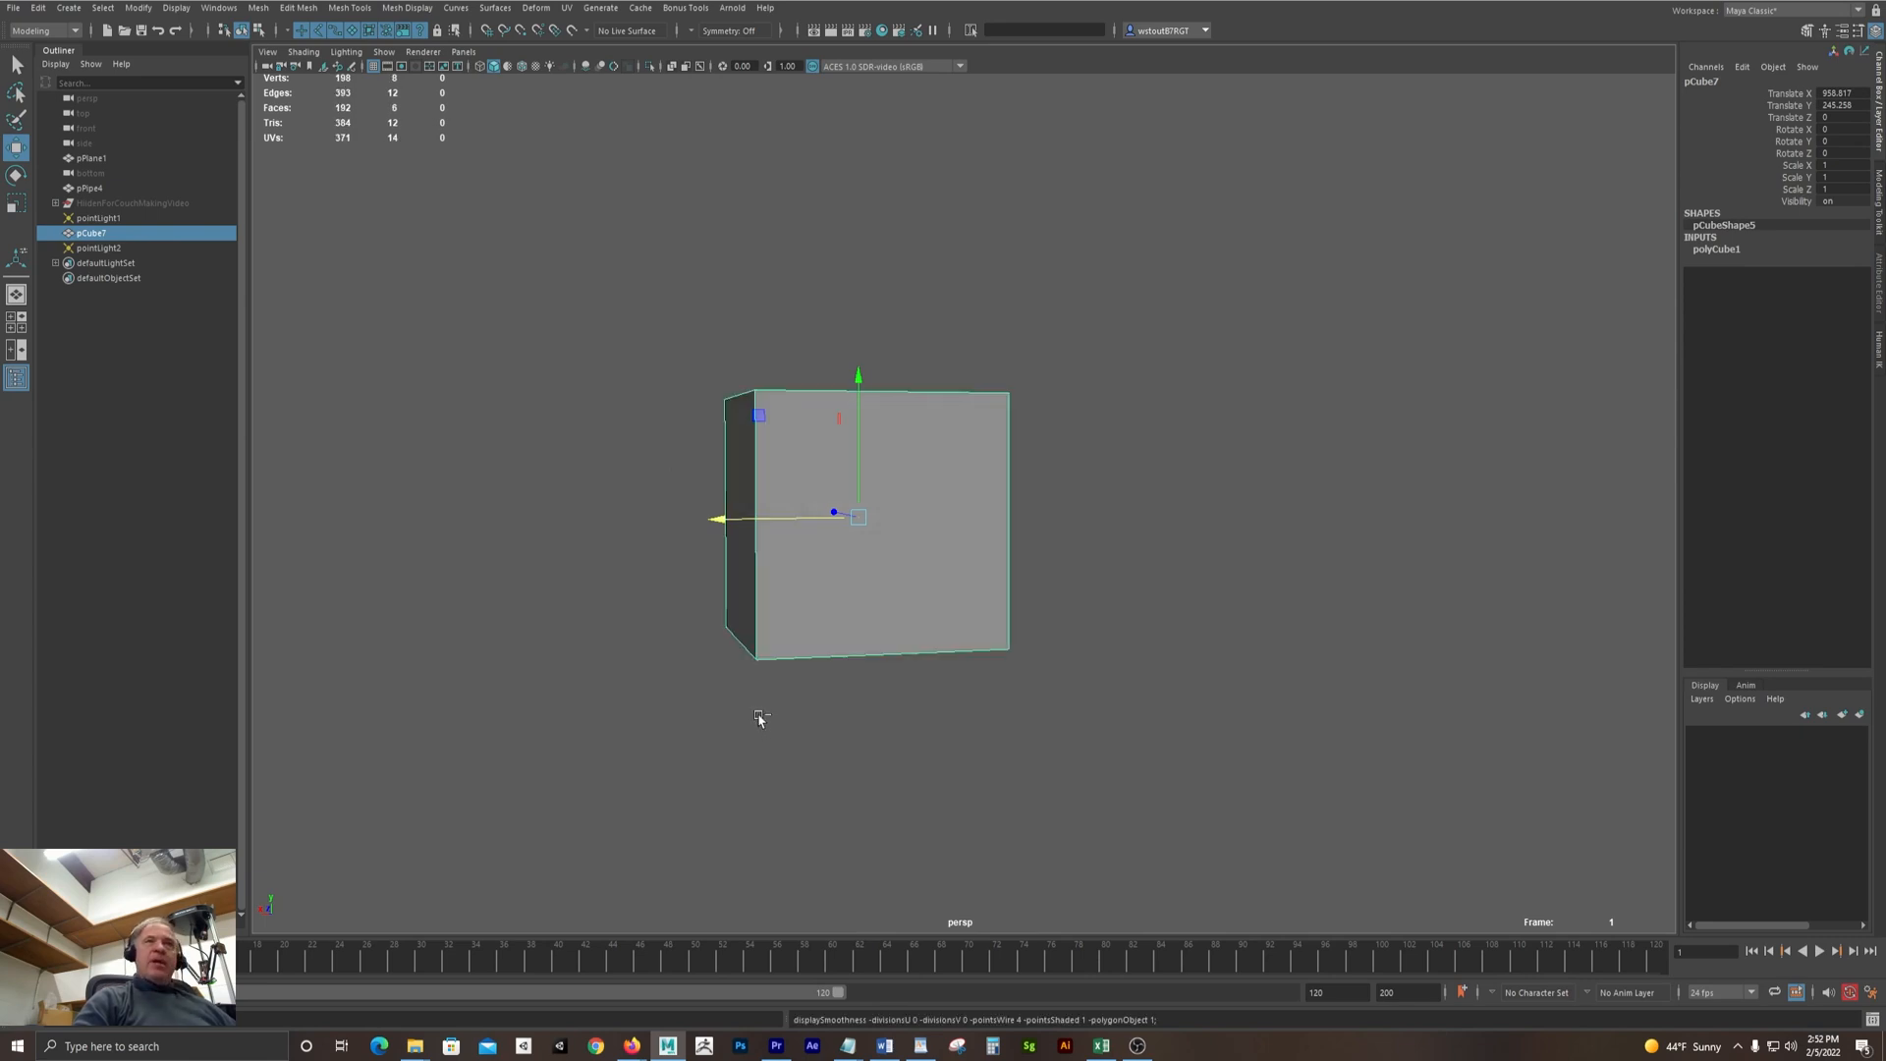
{"action": "key", "text": "ctrl+d"}
{"action": "left_click_drag", "start_coordinate": [727, 516], "coordinate": [901, 357]}
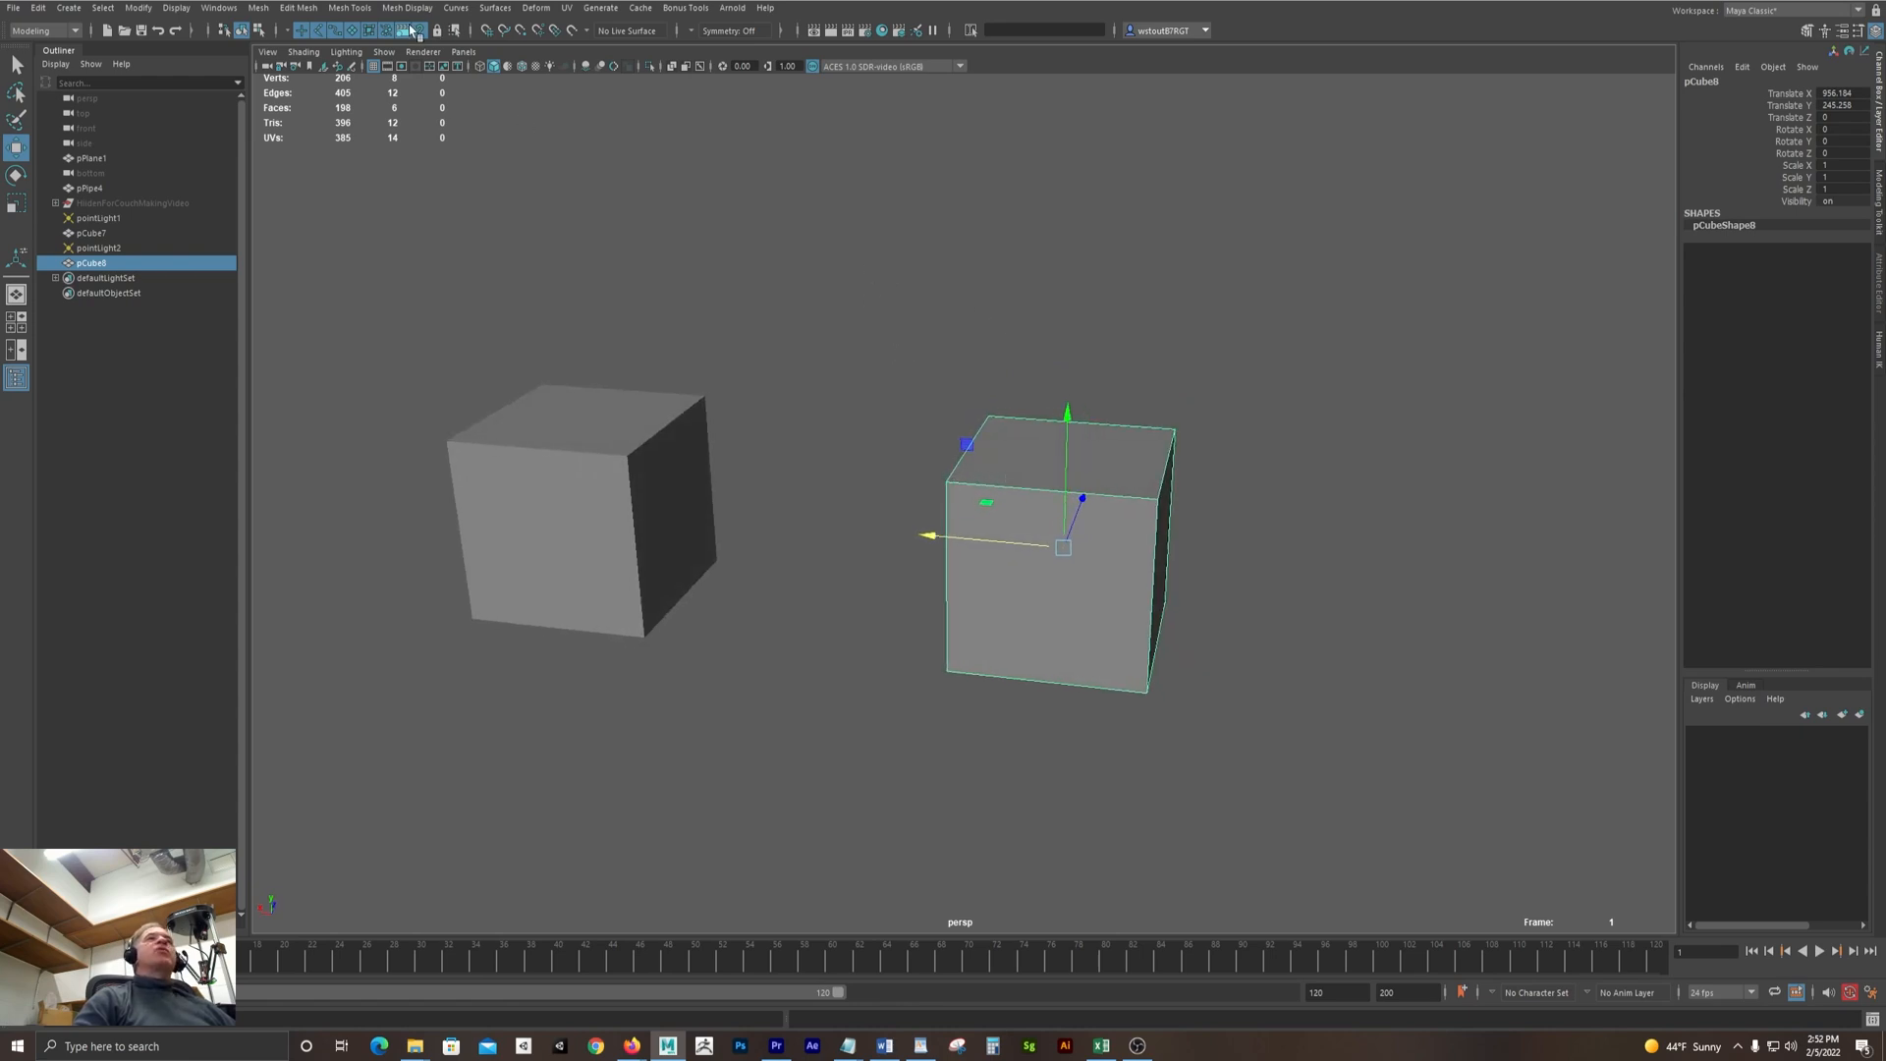
Insert a vertical edge loop close to one side edge of the duplicate cube with the Insert Edge Loop tool
{"action": "left_click", "coordinate": [349, 7]}
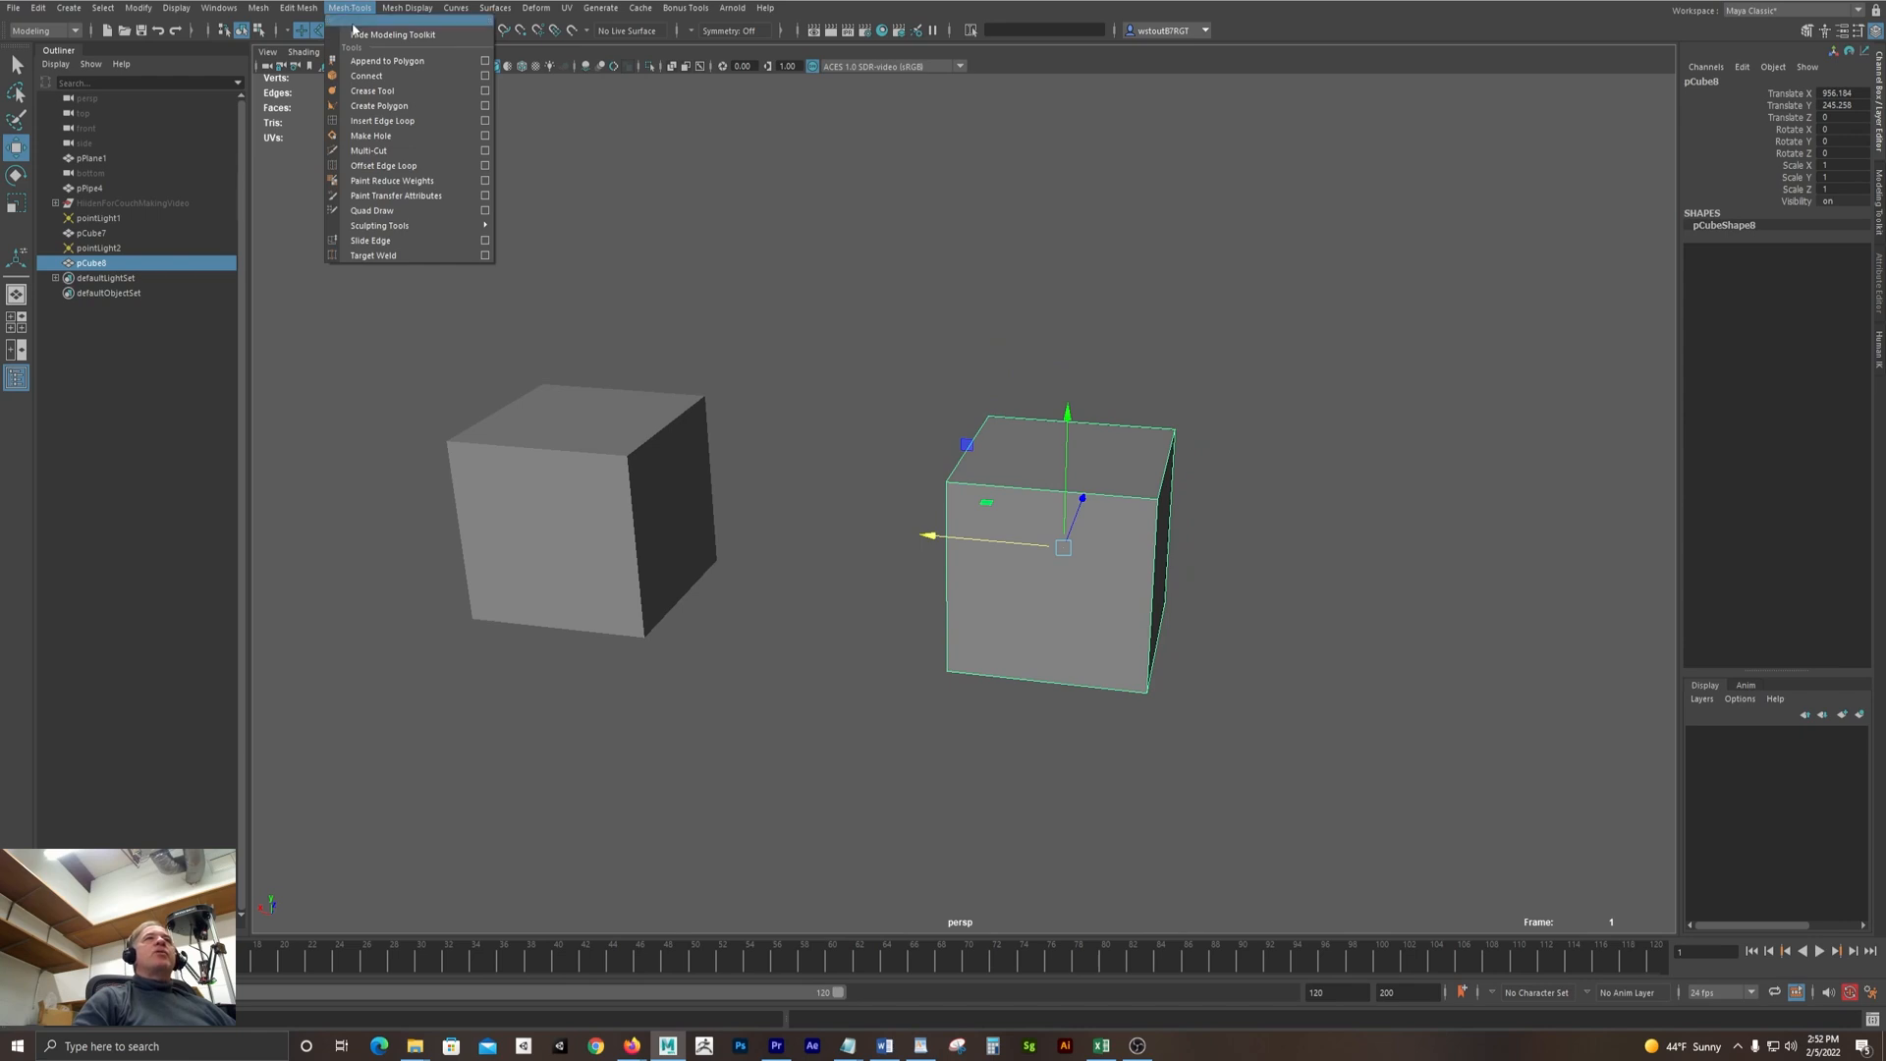
{"action": "left_click", "coordinate": [378, 122]}
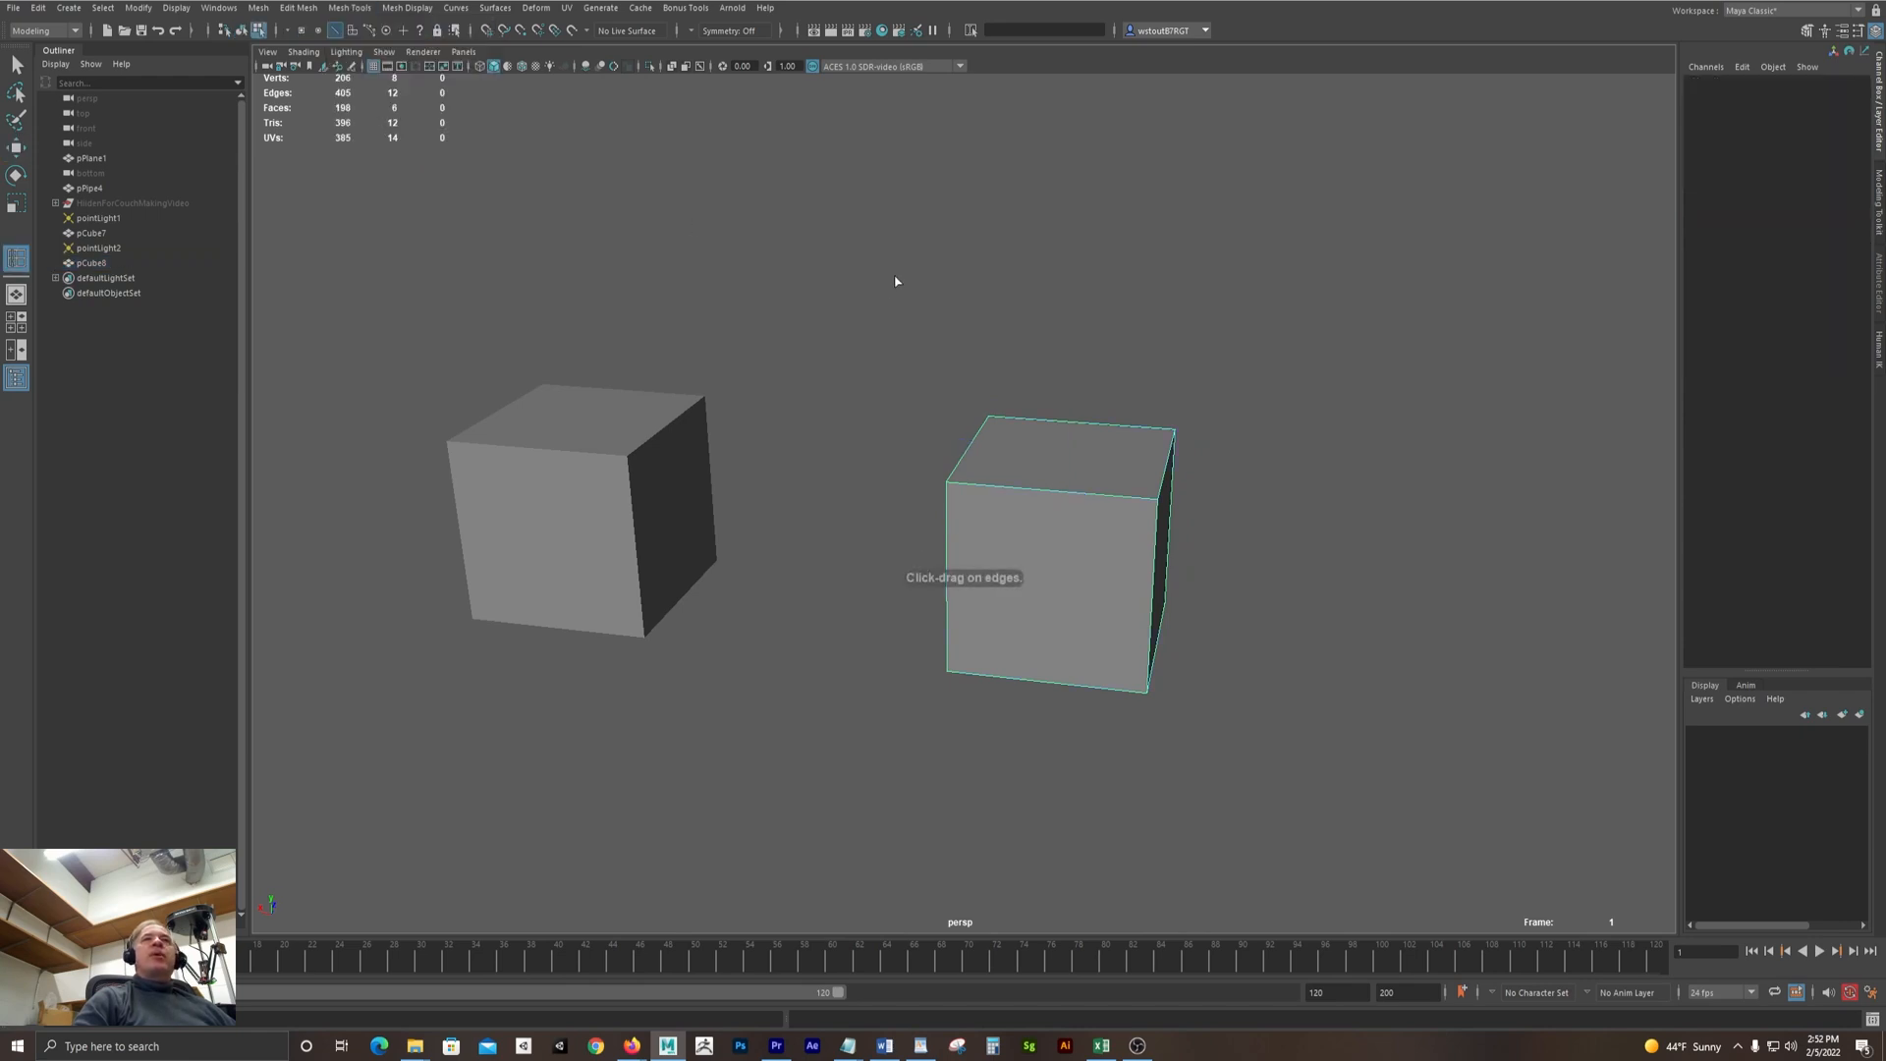
{"action": "left_click_drag", "start_coordinate": [893, 282], "coordinate": [981, 278], "text": "alt"}
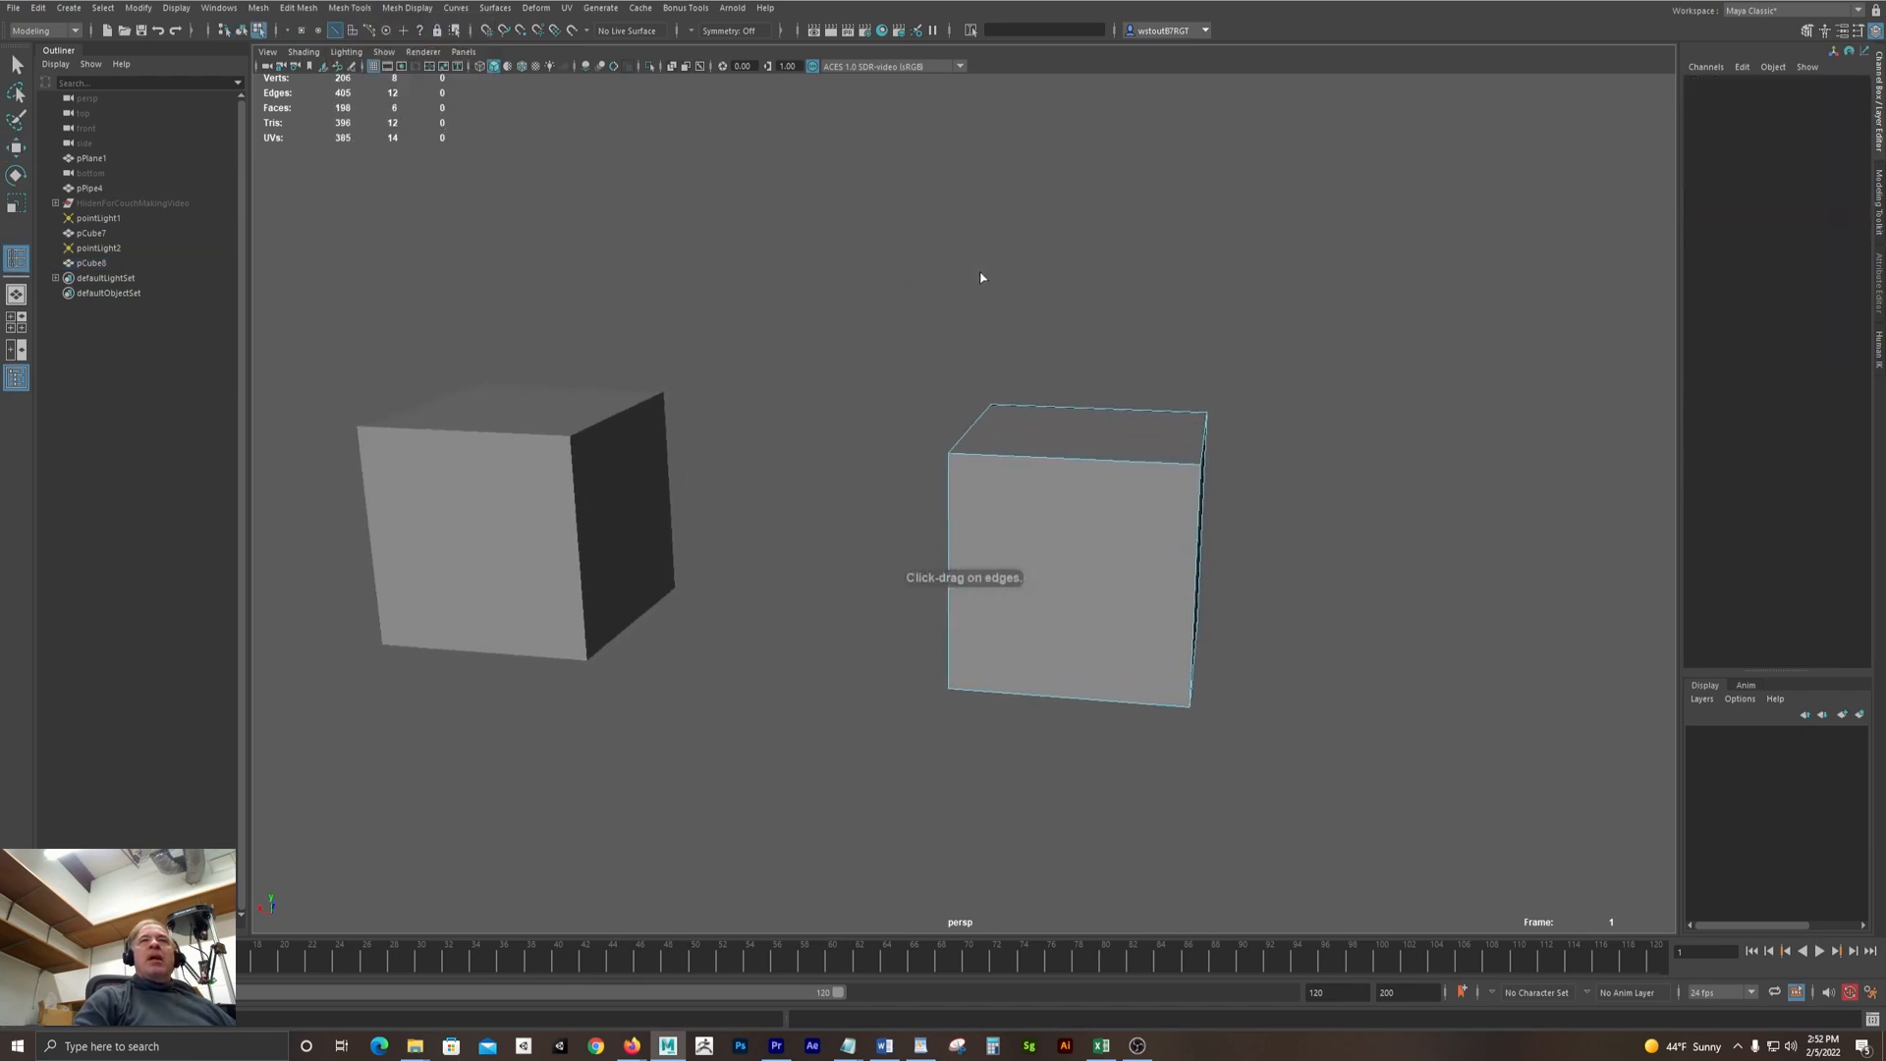
{"action": "left_click", "coordinate": [999, 456]}
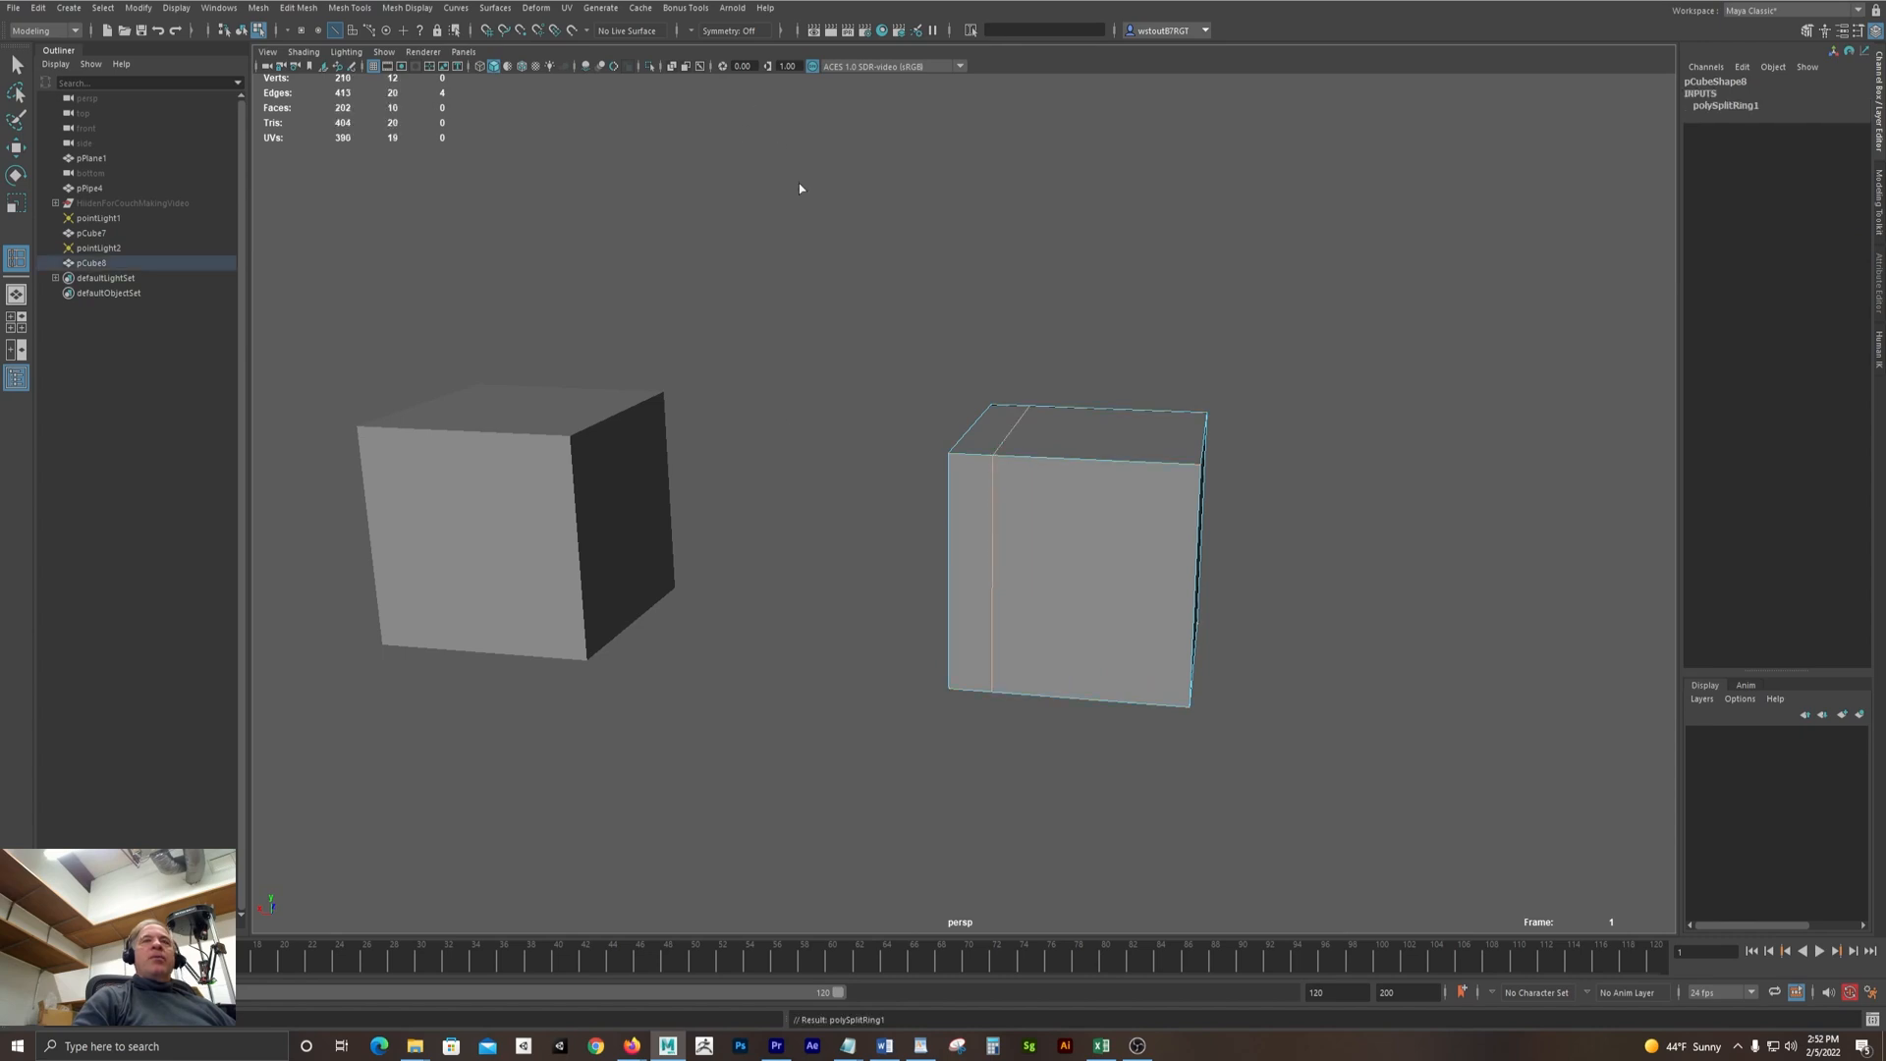
Turn on smooth preview for the duplicate cube and examine how the edge loop affects its rounding from several sides
{"action": "key", "text": "3"}
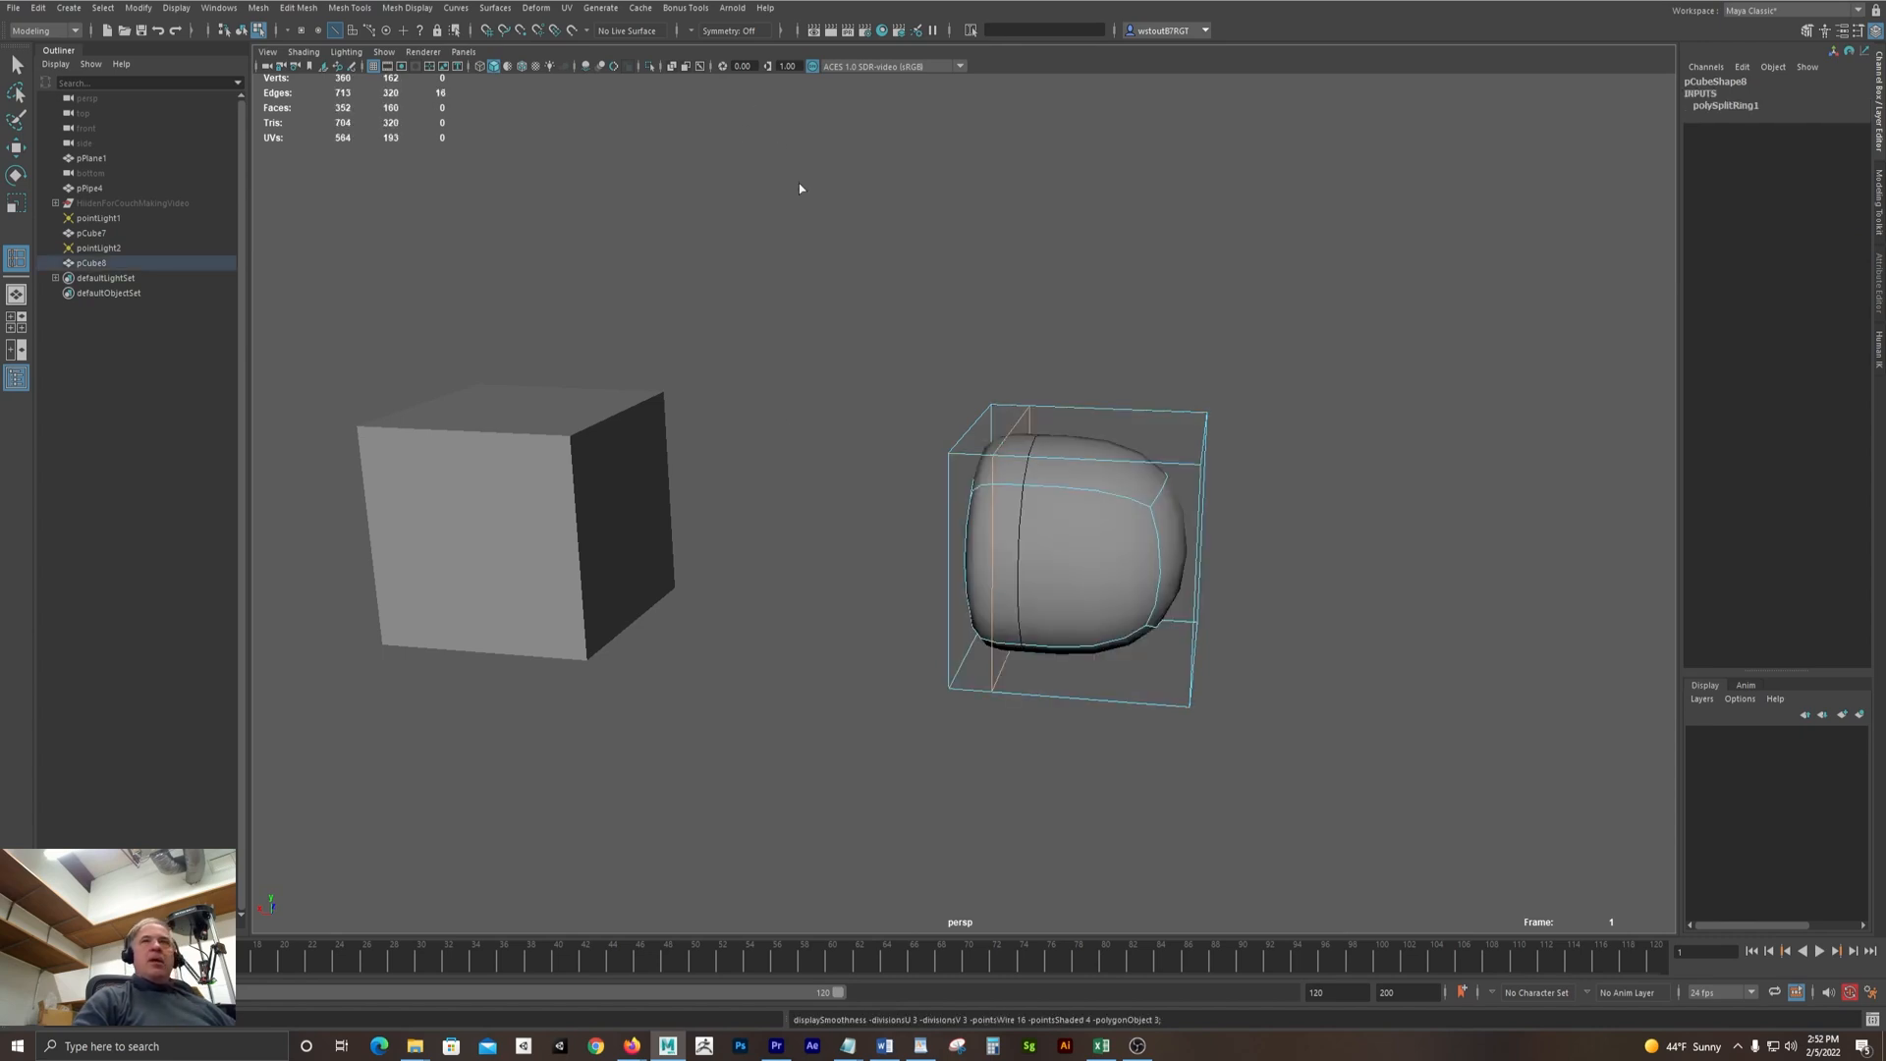
{"action": "left_click_drag", "start_coordinate": [798, 182], "coordinate": [1147, 169], "text": "alt"}
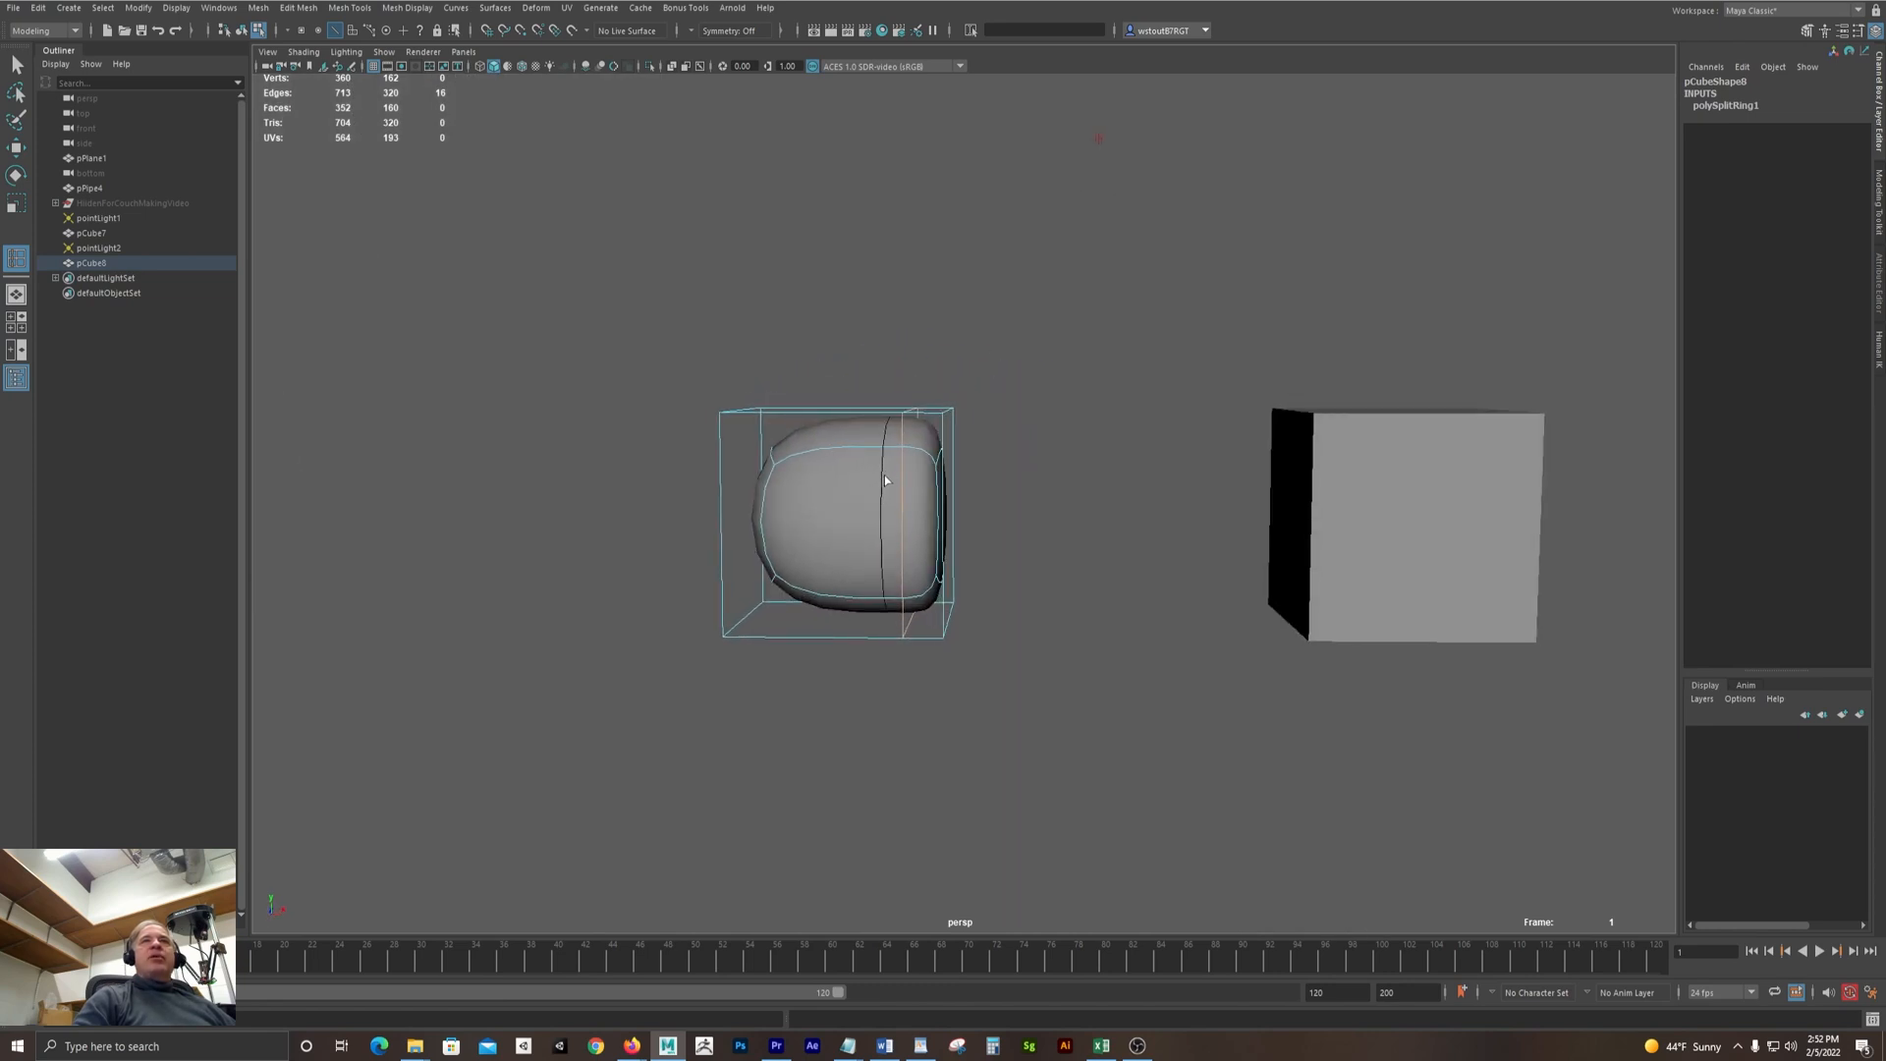
{"action": "left_click_drag", "start_coordinate": [884, 474], "coordinate": [1306, 457], "text": "alt"}
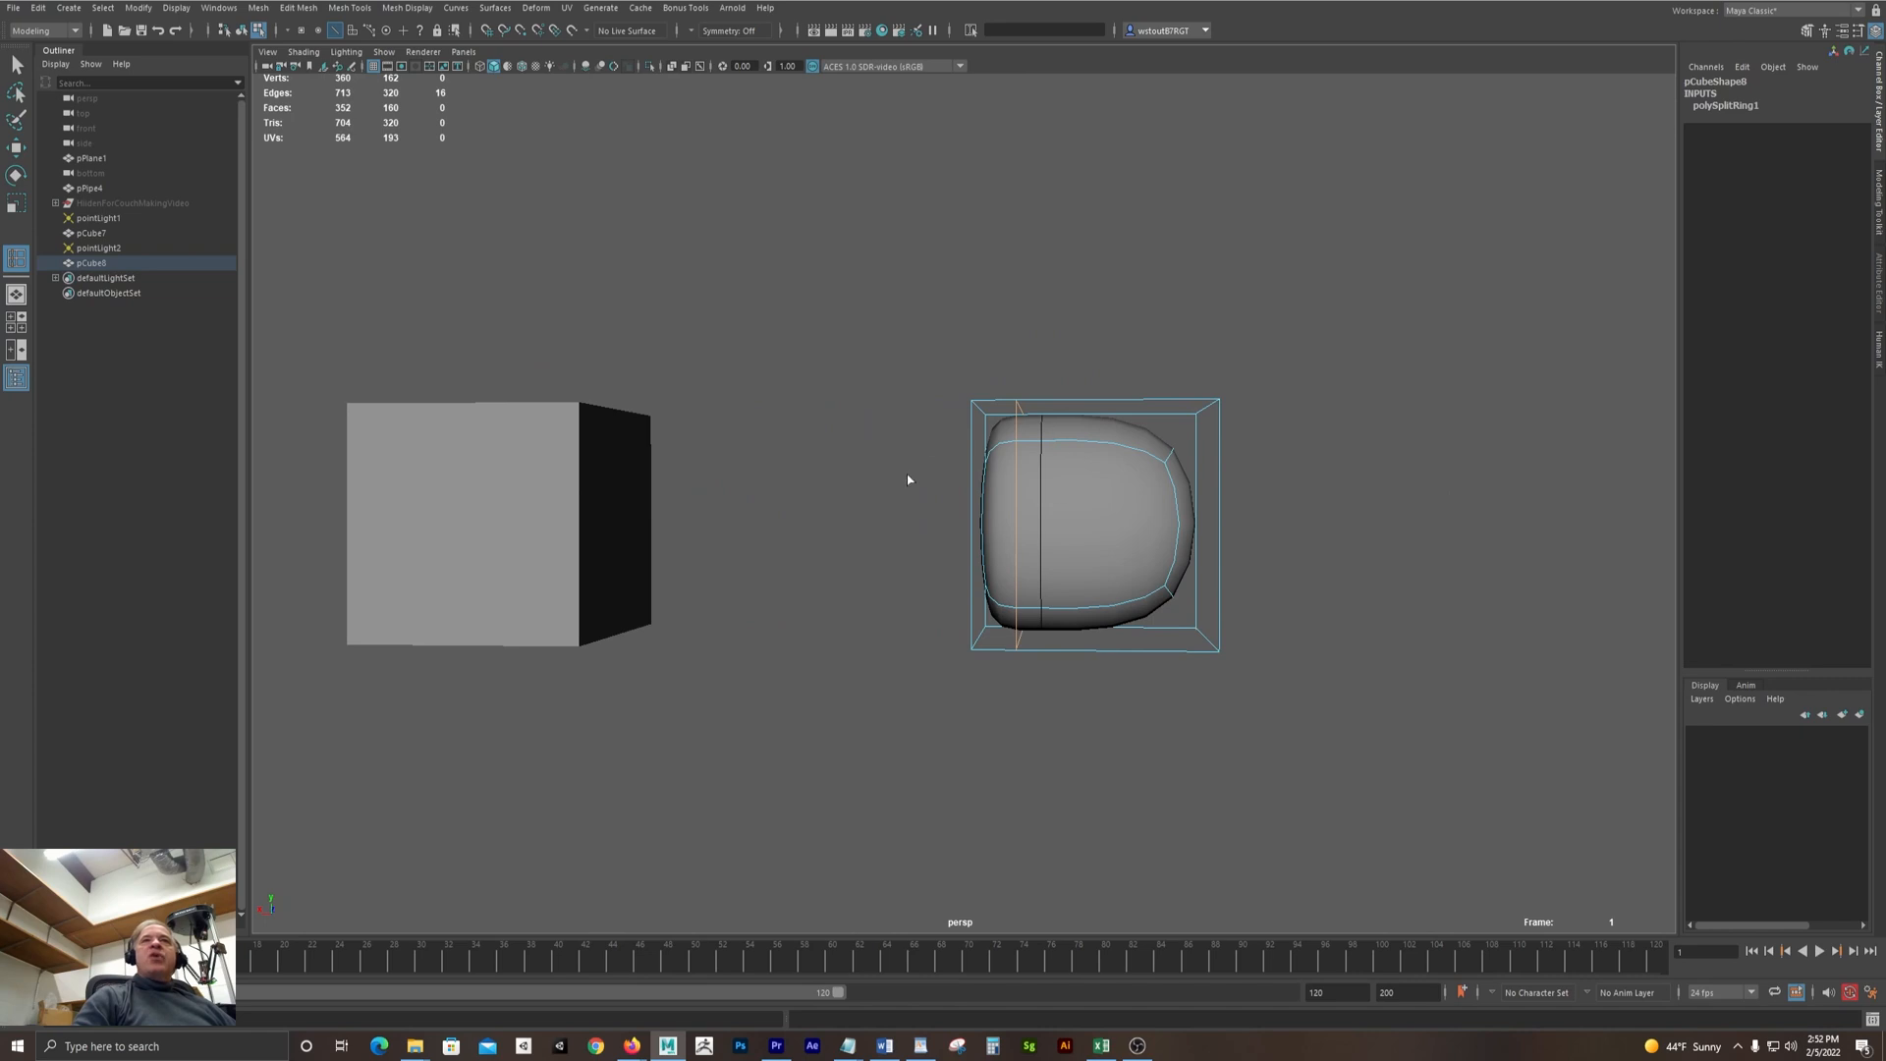
Turn off the duplicate's smooth preview and insert a horizontal edge loop close to its upper edge
{"action": "left_click_drag", "start_coordinate": [796, 434], "coordinate": [821, 392], "text": "alt"}
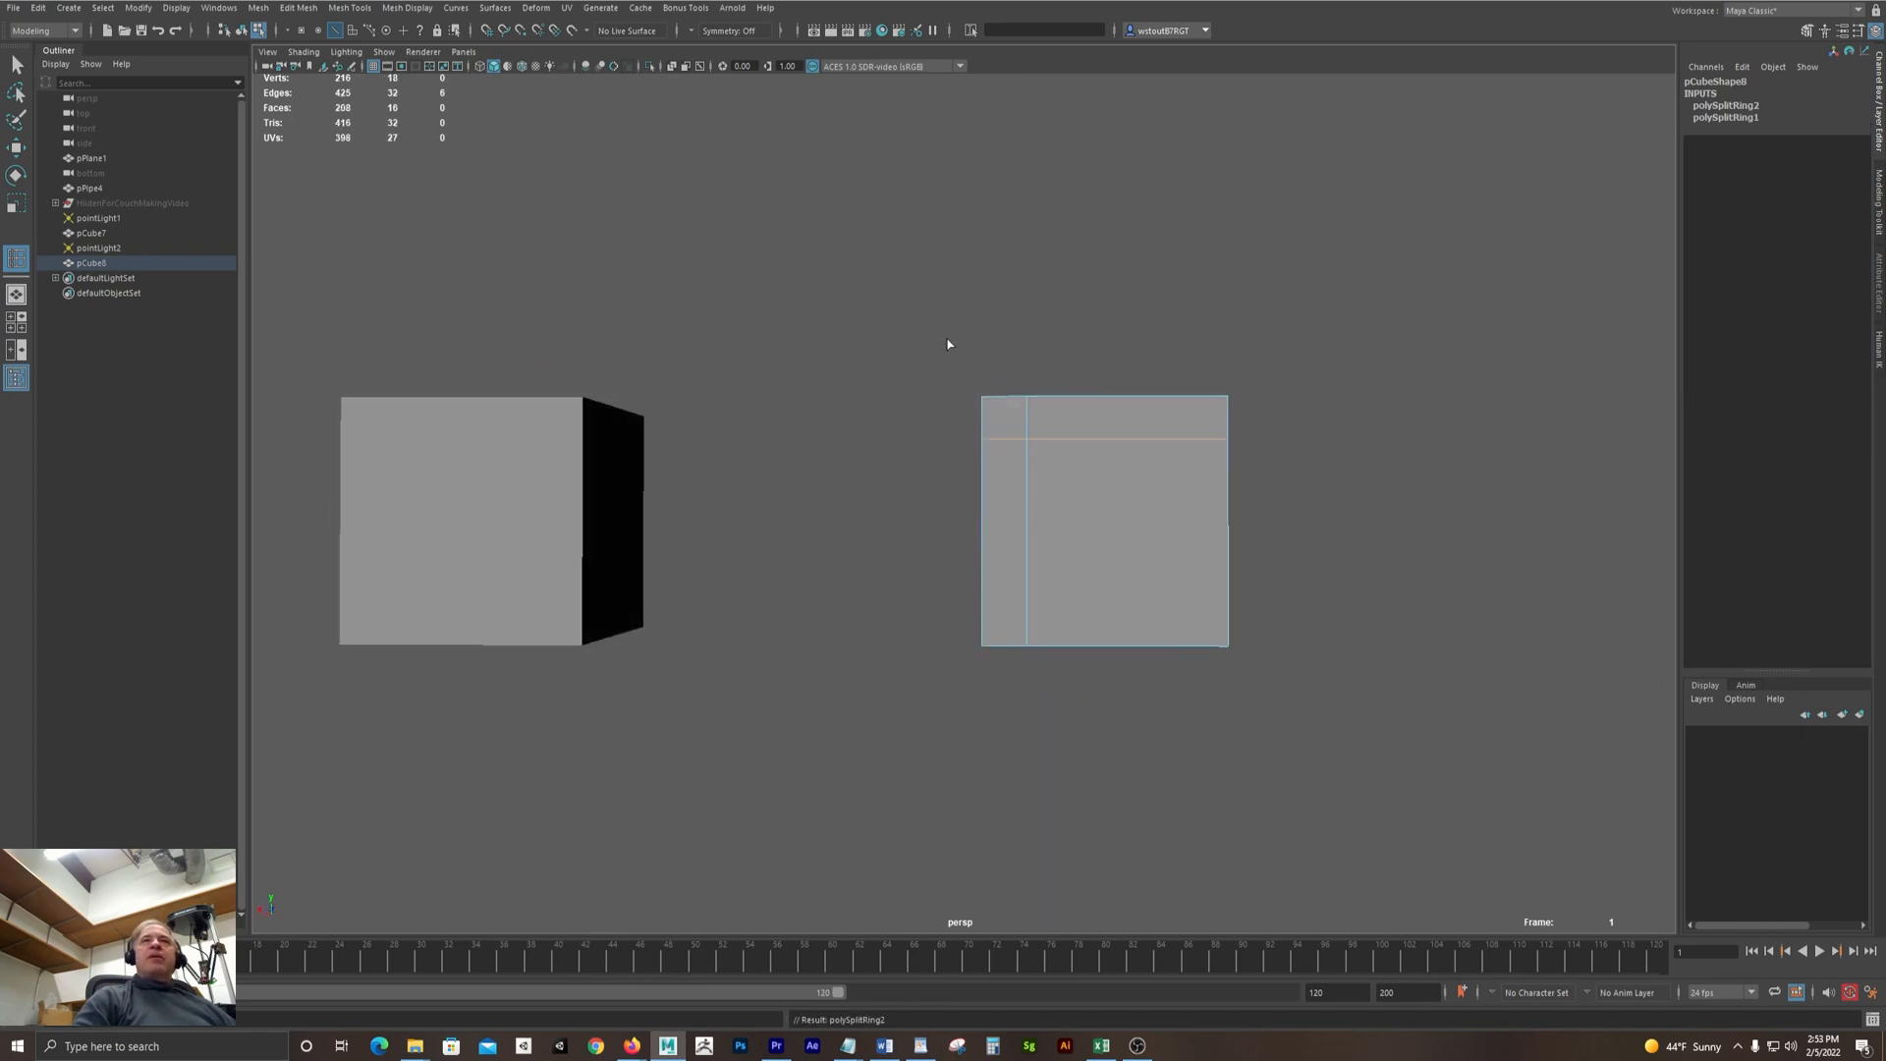
{"action": "left_click_drag", "start_coordinate": [948, 343], "coordinate": [936, 325], "text": "alt"}
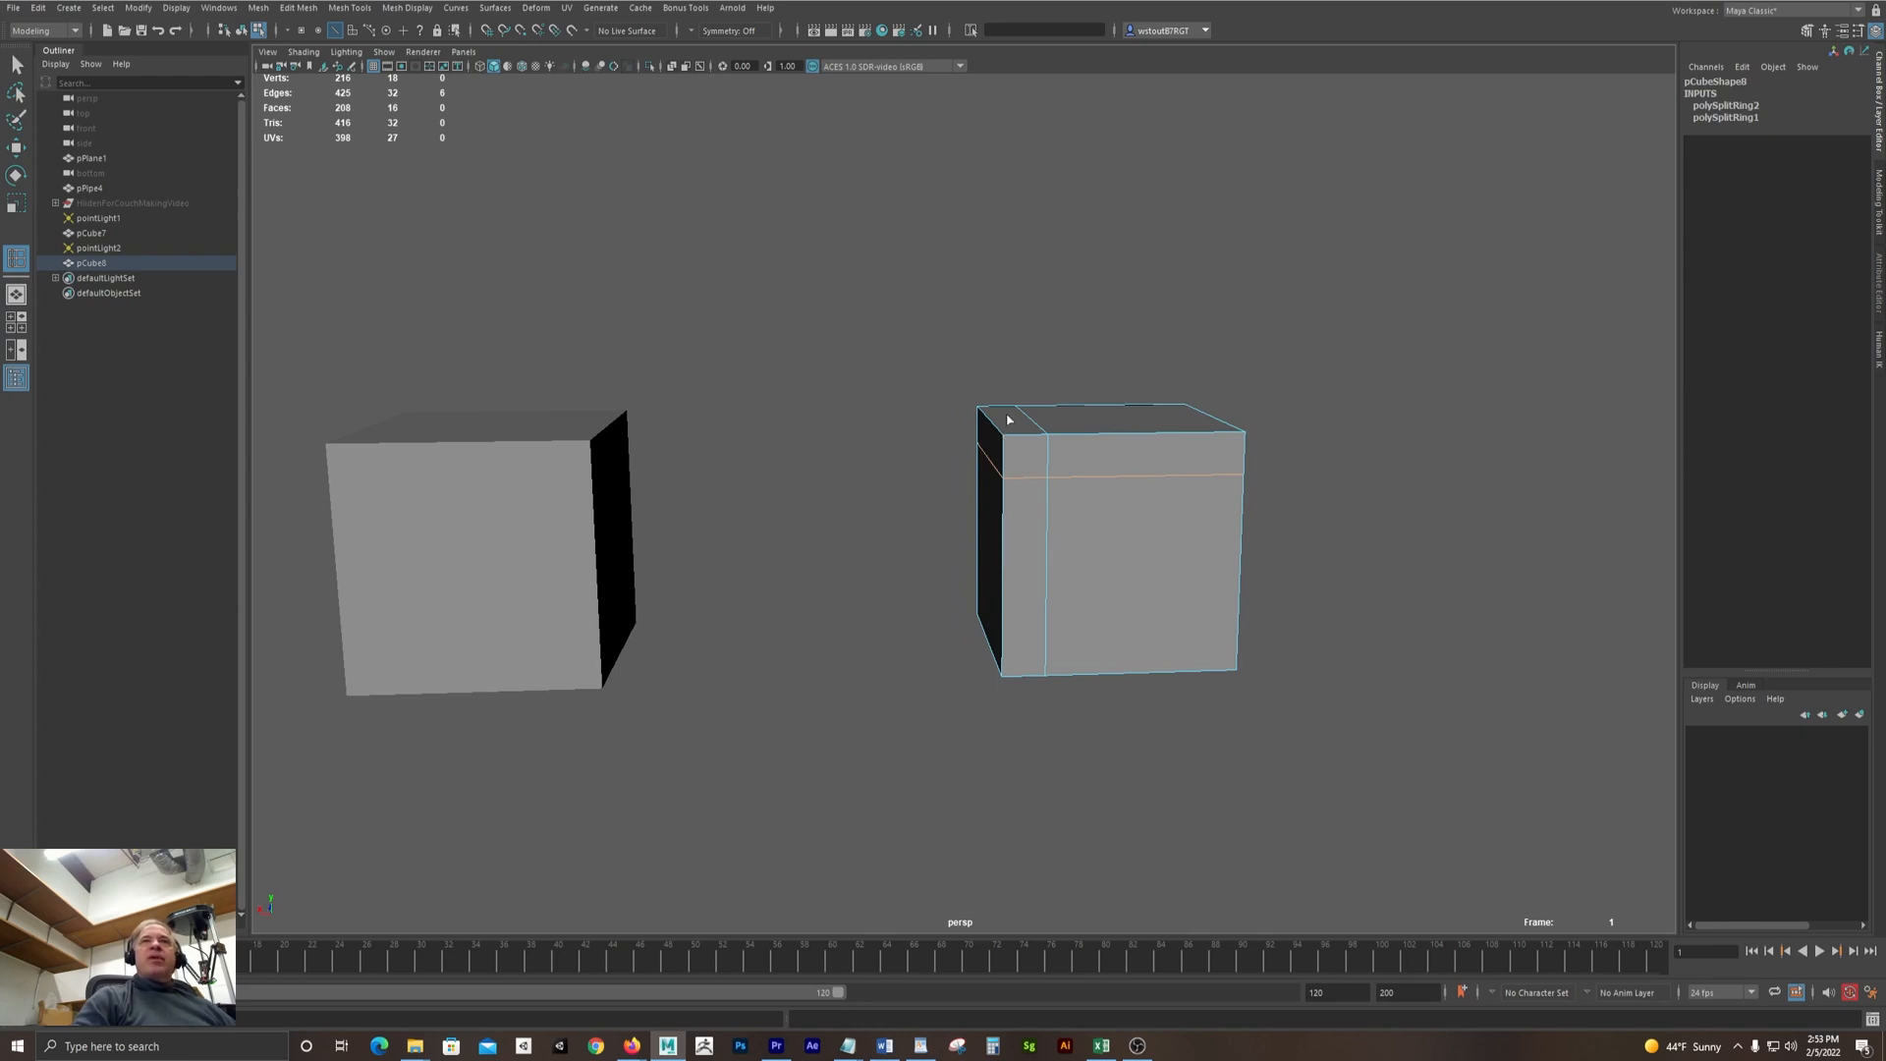
{"action": "mouse_move", "coordinate": [843, 383]}
{"action": "left_mouse_down", "text": "alt"}
{"action": "mouse_move", "coordinate": [805, 350]}
{"action": "mouse_move", "coordinate": [943, 366]}
{"action": "mouse_move", "coordinate": [849, 383]}
{"action": "left_mouse_up", "text": "alt"}
Display the duplicate cube in smooth preview in object selection mode and examine its corners from several angles
{"action": "key", "text": "3"}
{"action": "key", "text": "F8"}
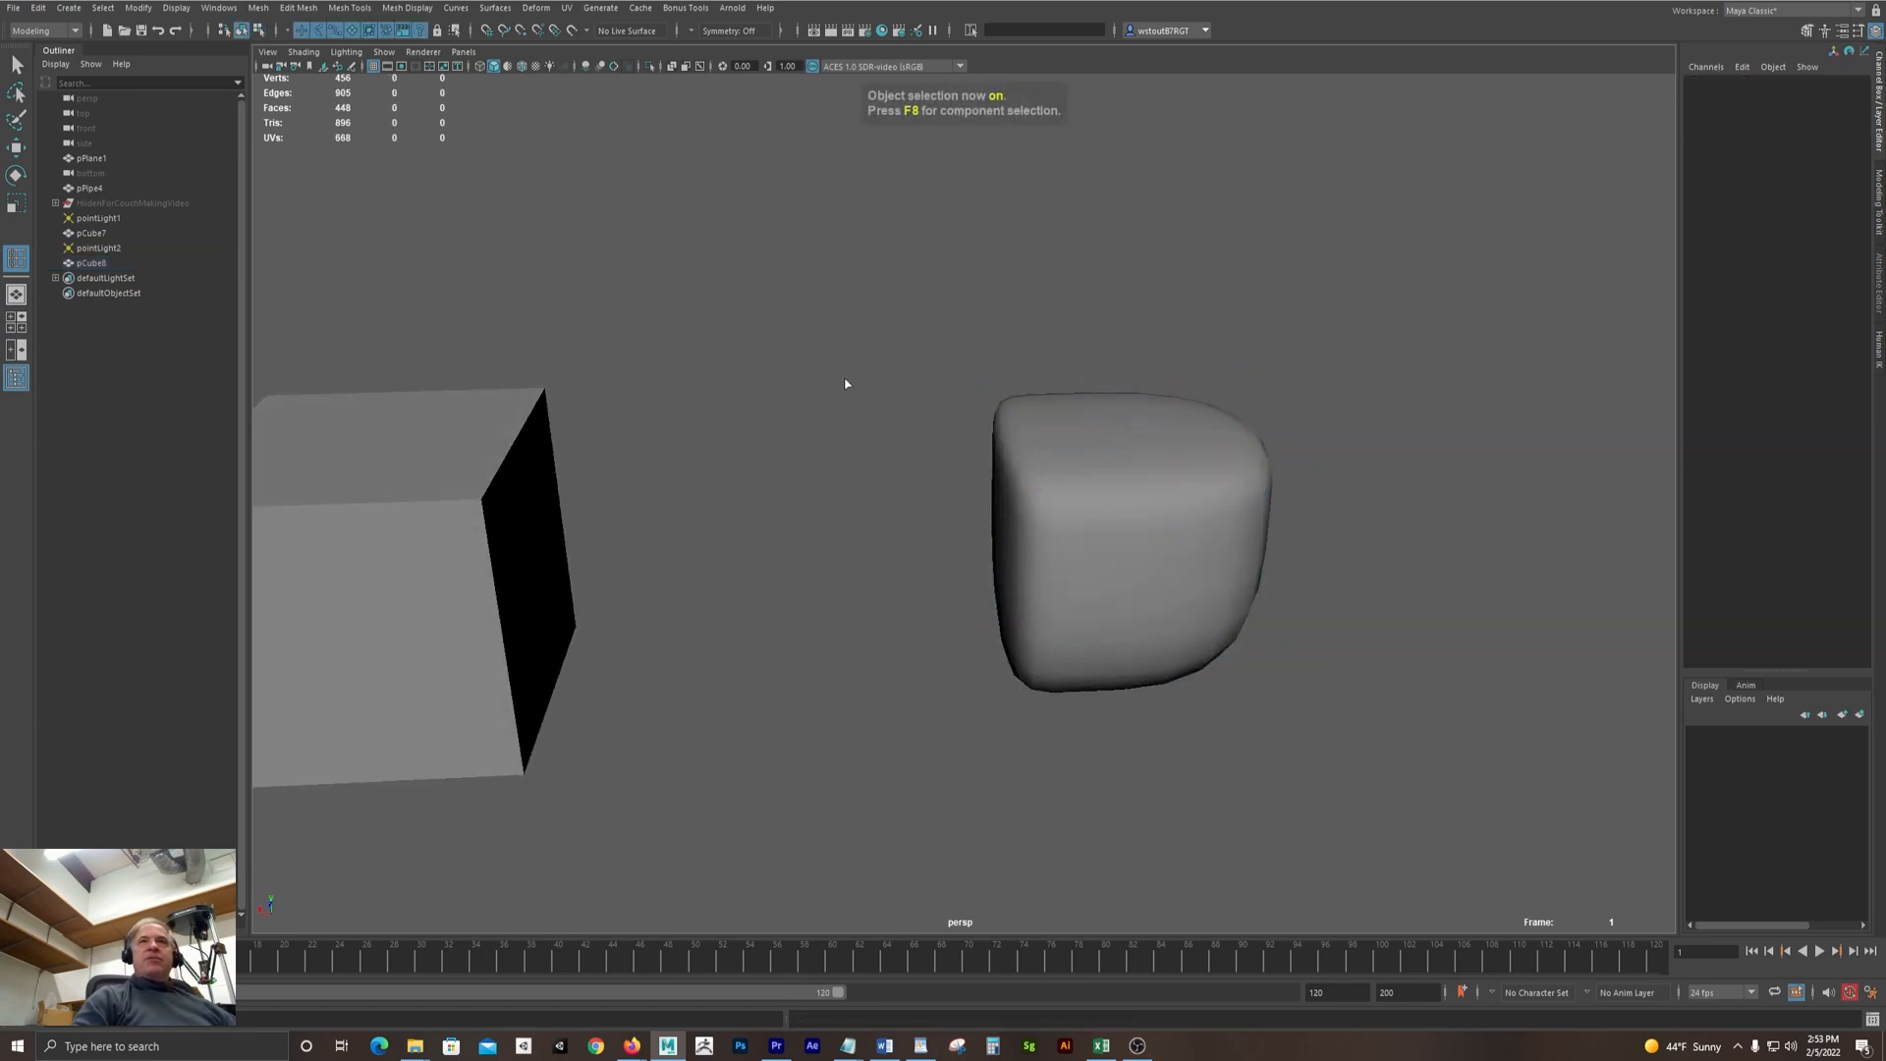
{"action": "mouse_move", "coordinate": [880, 379]}
{"action": "left_mouse_down", "text": "alt"}
{"action": "mouse_move", "coordinate": [892, 349]}
{"action": "mouse_move", "coordinate": [1146, 352]}
{"action": "mouse_move", "coordinate": [893, 350]}
{"action": "left_mouse_up", "text": "alt"}
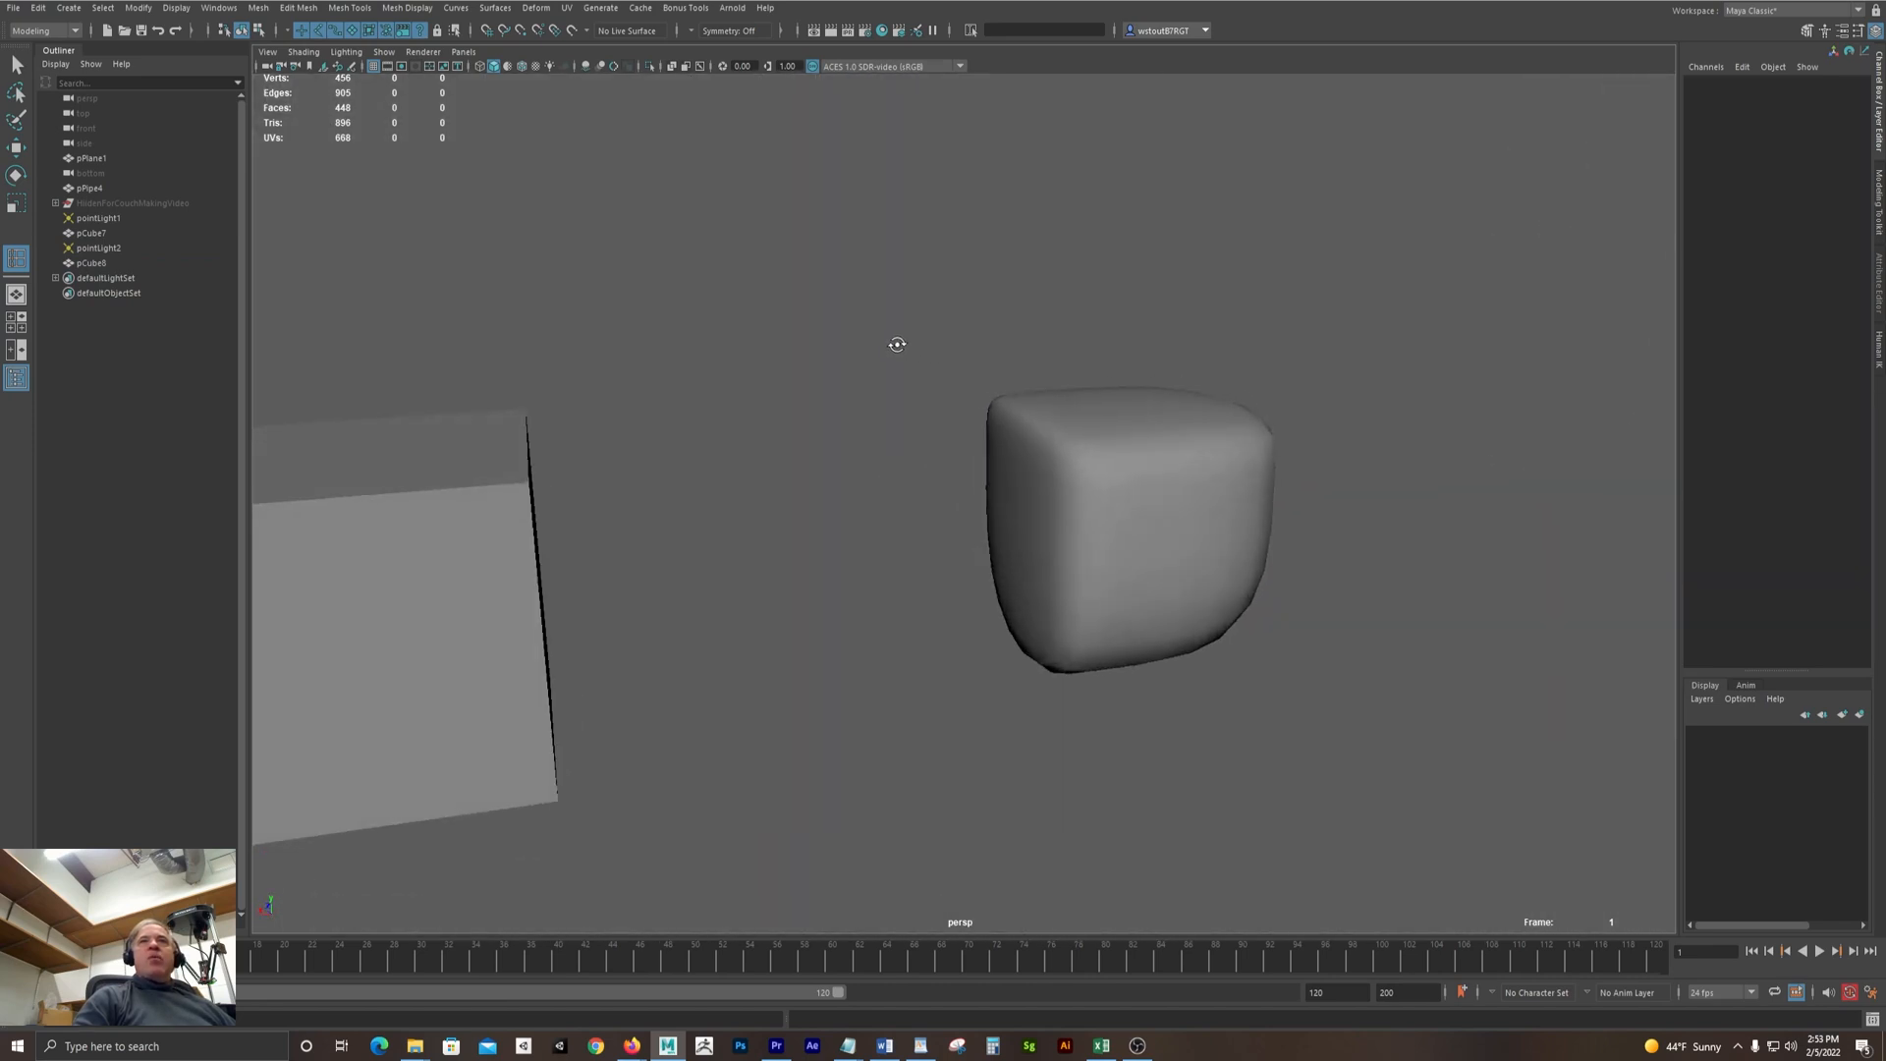
{"action": "left_click_drag", "start_coordinate": [1091, 480], "coordinate": [1039, 510], "text": "alt"}
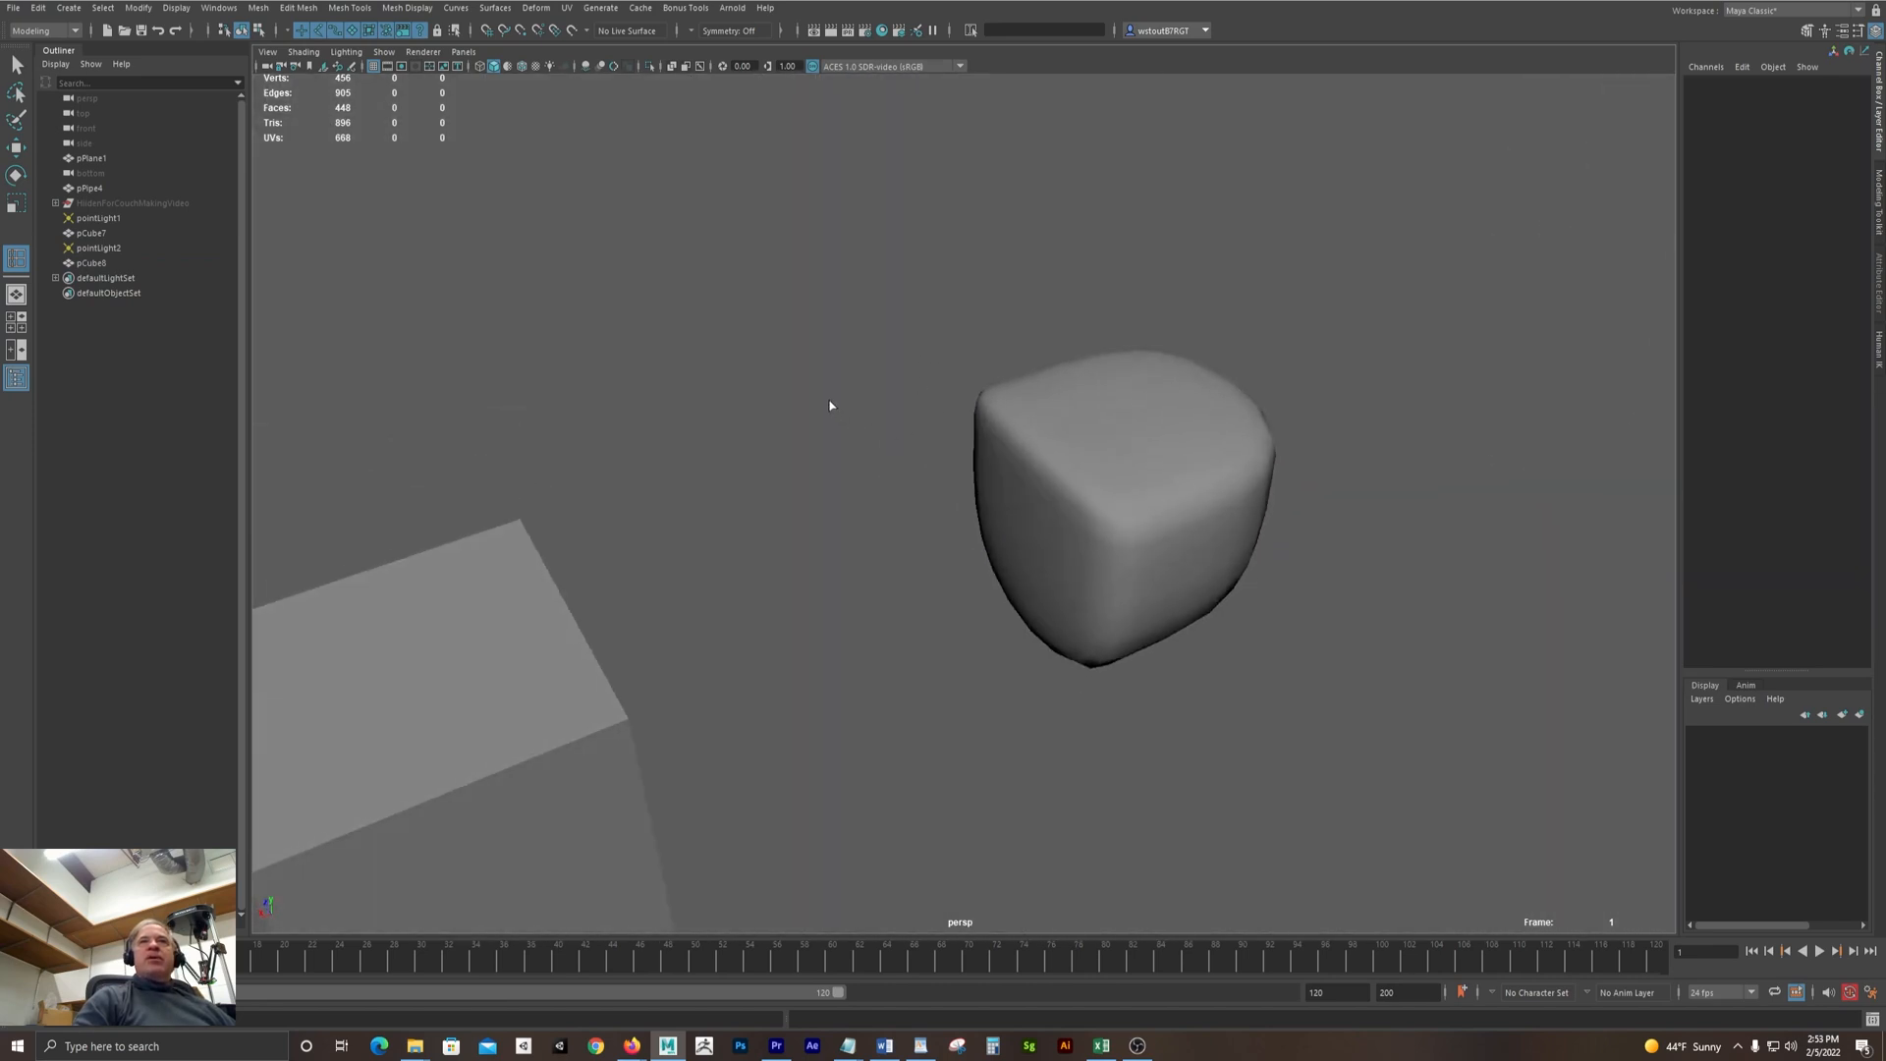
{"action": "left_click_drag", "start_coordinate": [830, 405], "coordinate": [716, 345], "text": "alt"}
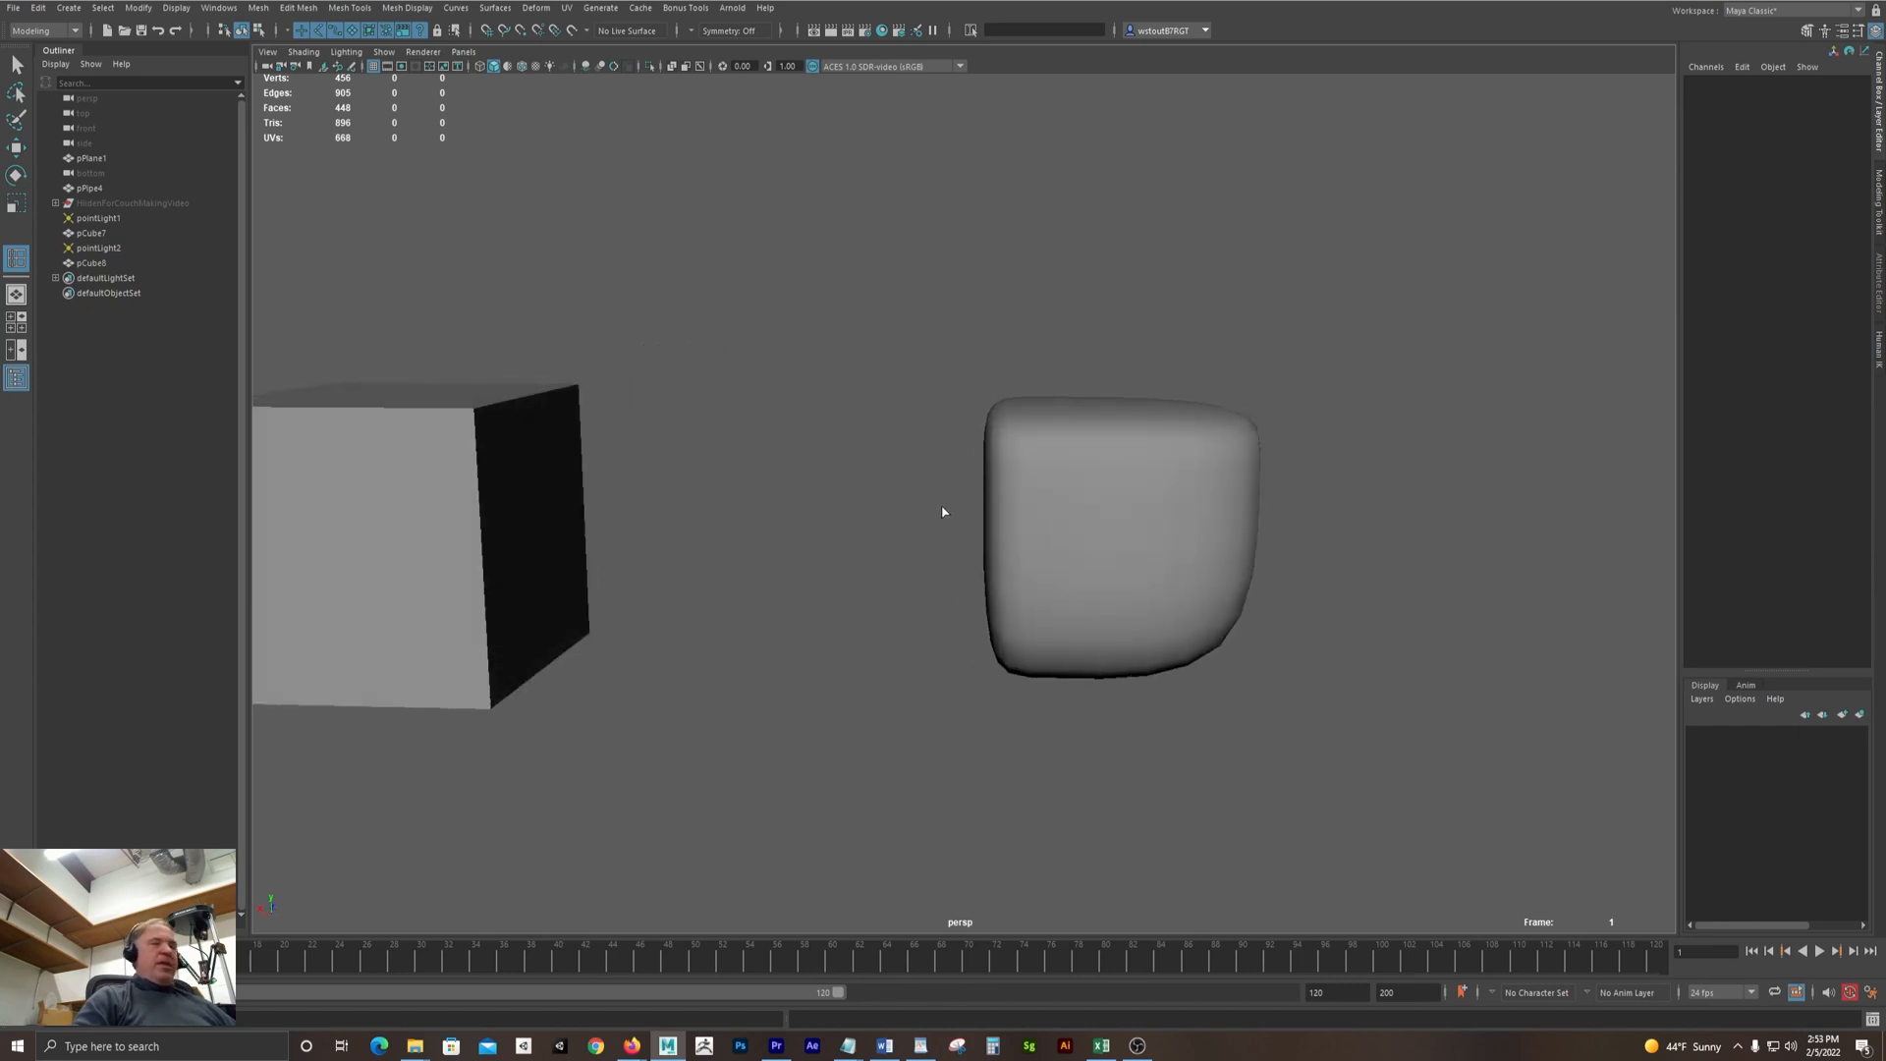
Turn off smooth preview on the duplicate cube and leave the edge loop tool for the Select tool in object mode
{"action": "left_click", "coordinate": [1028, 530]}
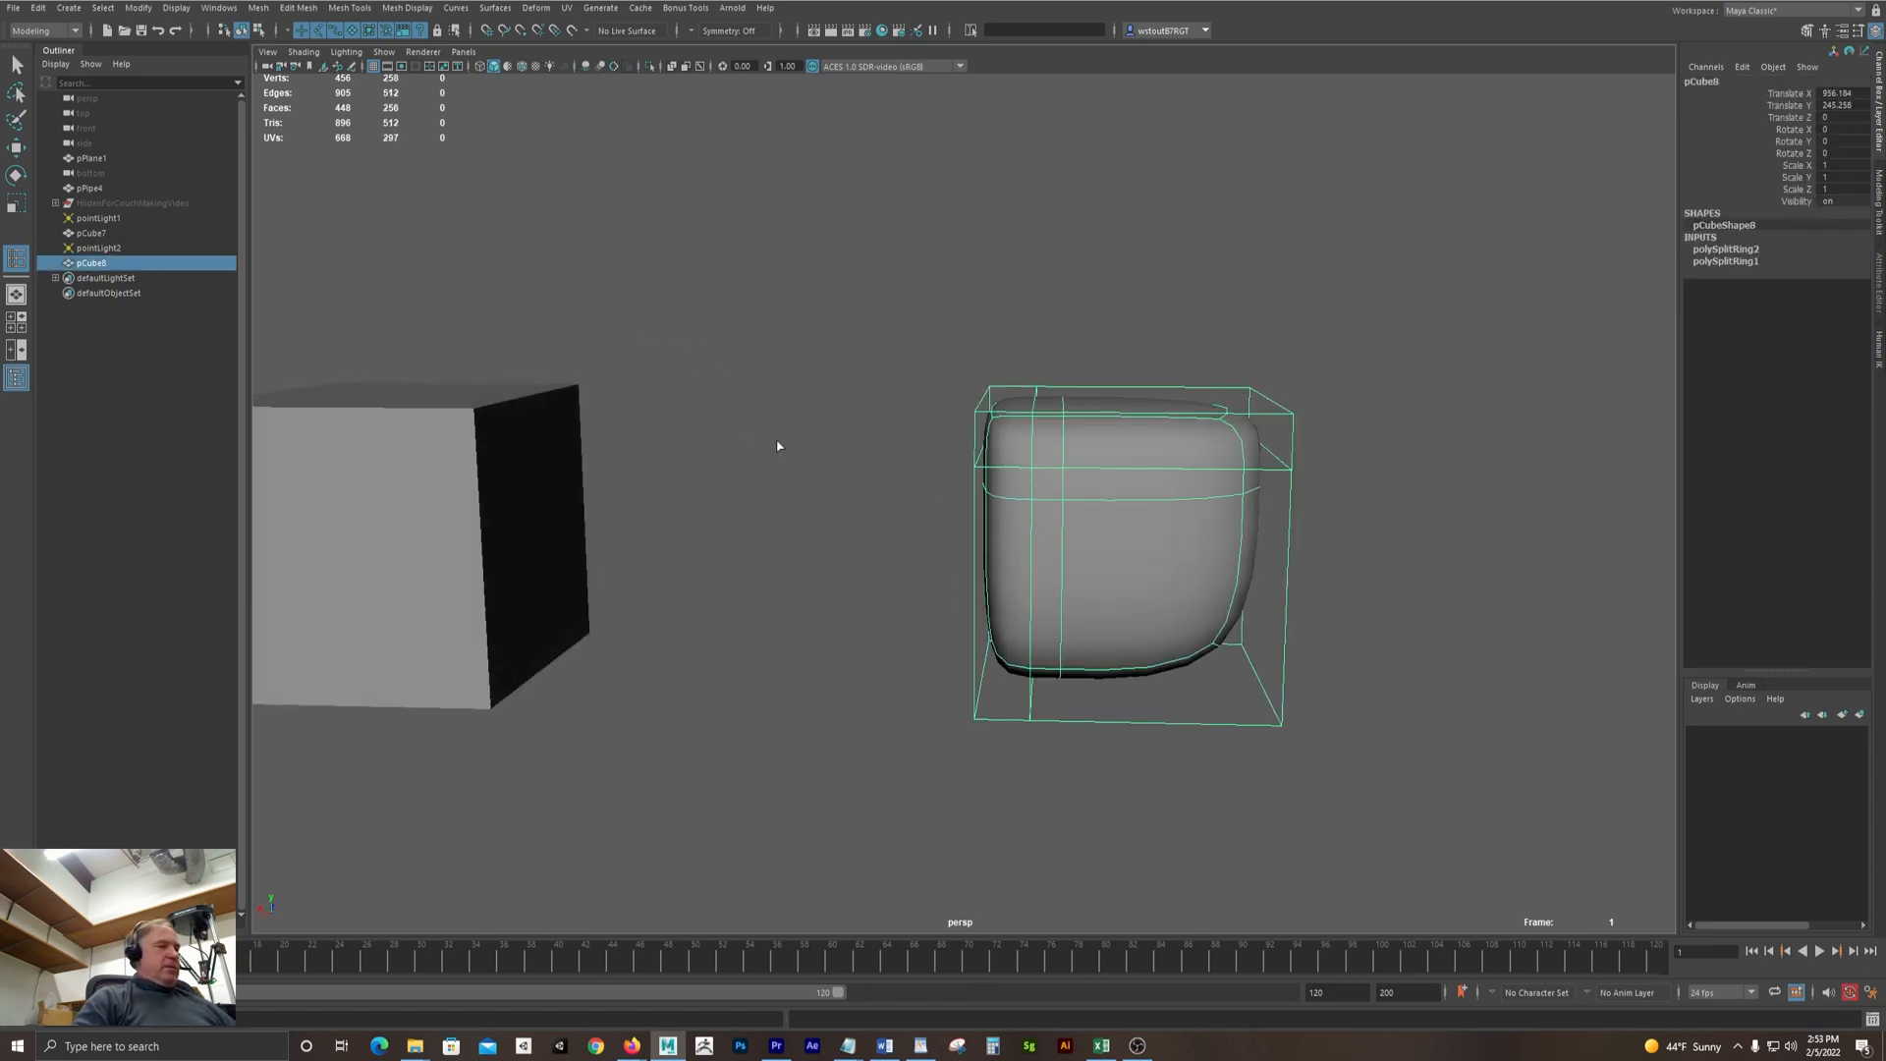
{"action": "key", "text": "1"}
{"action": "key", "text": "F10"}
{"action": "left_click_drag", "start_coordinate": [794, 439], "coordinate": [957, 450], "text": "alt"}
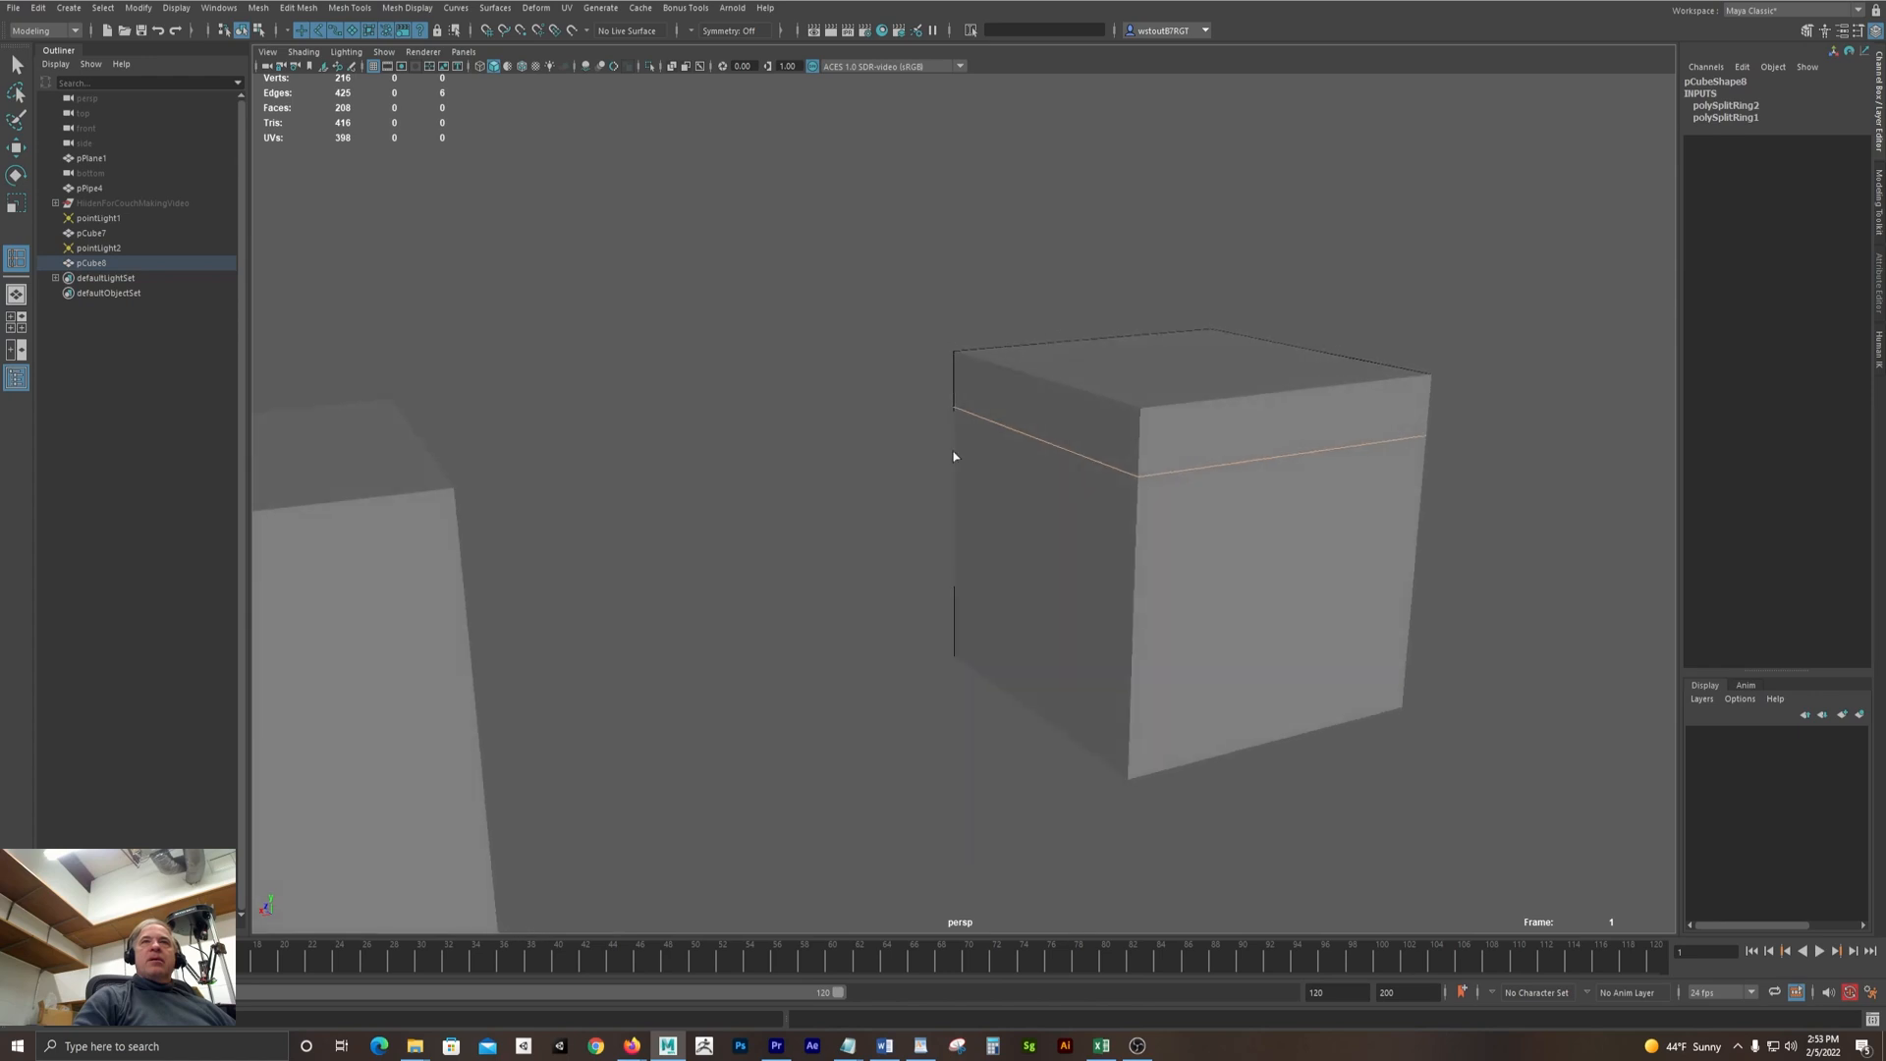
{"action": "key", "text": "q"}
{"action": "key", "text": "F8"}
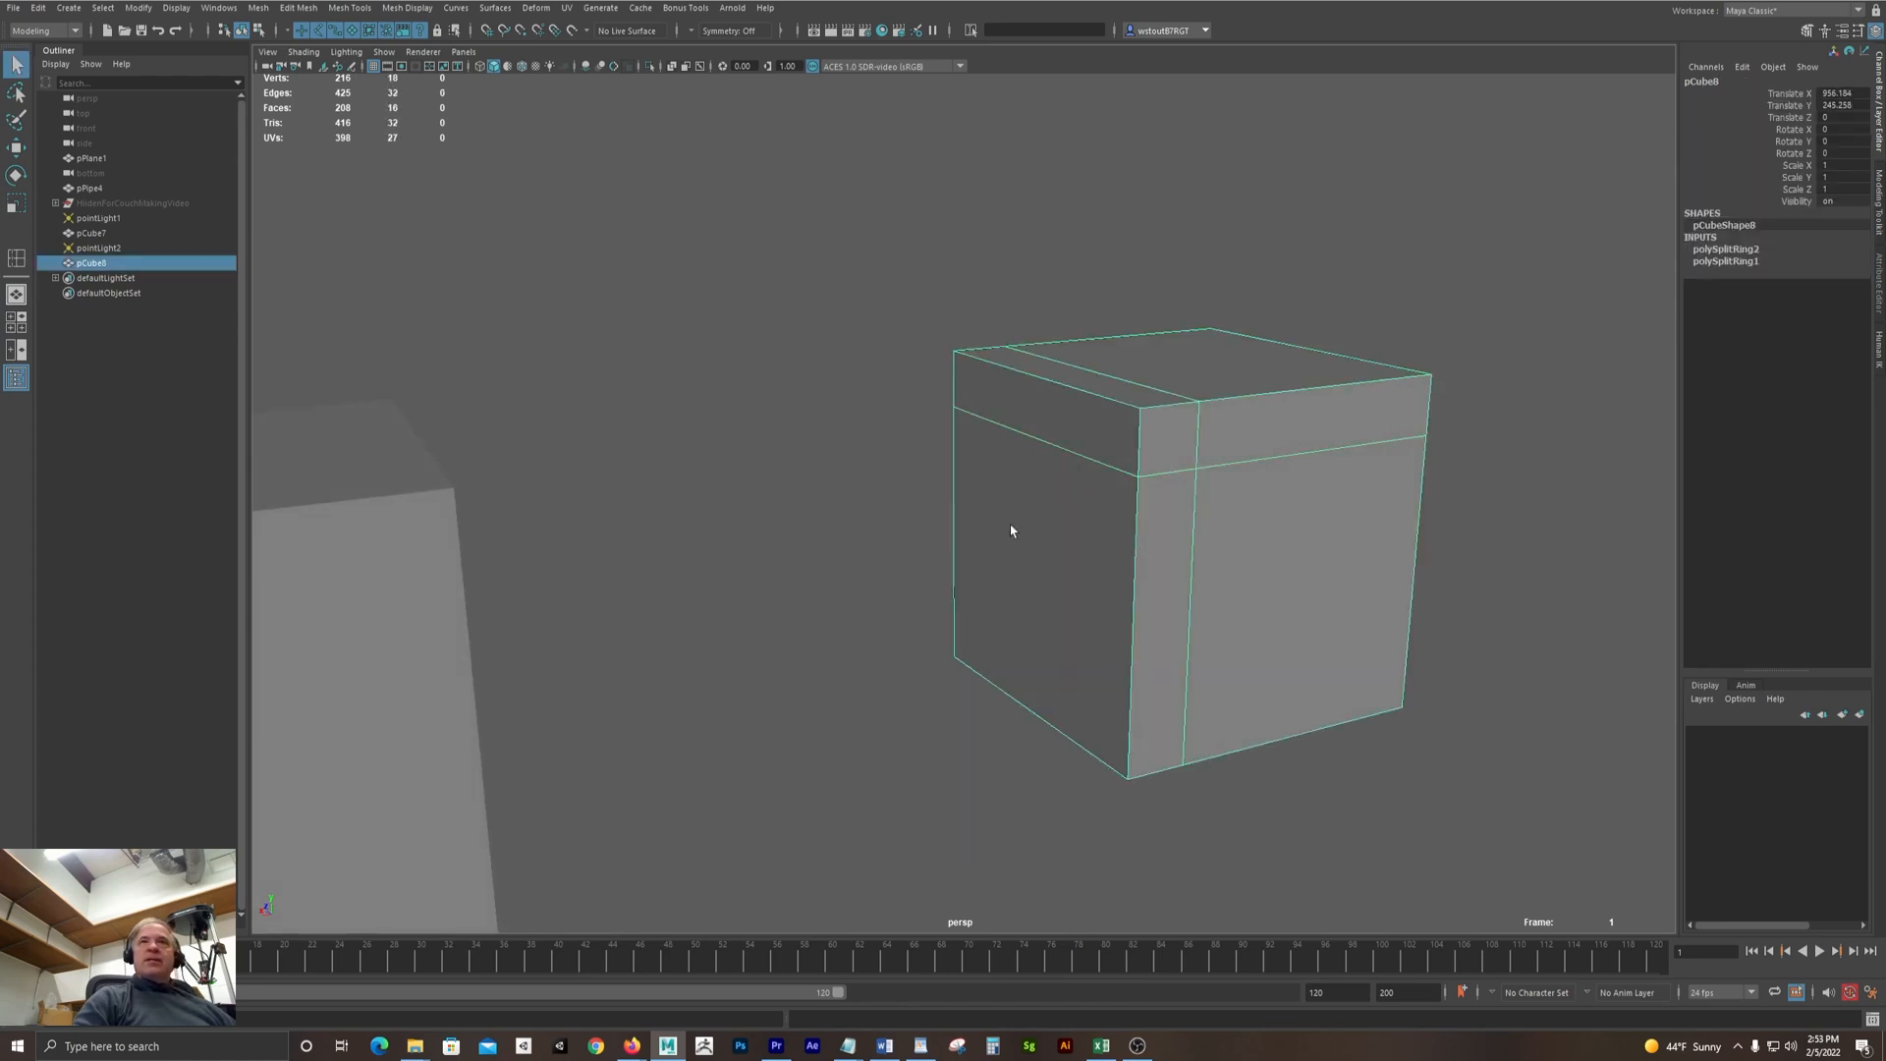
Insert a third edge loop on the duplicate cube, running vertically close to its corner and across the top face
{"action": "left_click_drag", "start_coordinate": [1011, 526], "coordinate": [775, 440], "text": "alt"}
{"action": "right_click_drag", "start_coordinate": [774, 439], "coordinate": [880, 458], "text": "alt"}
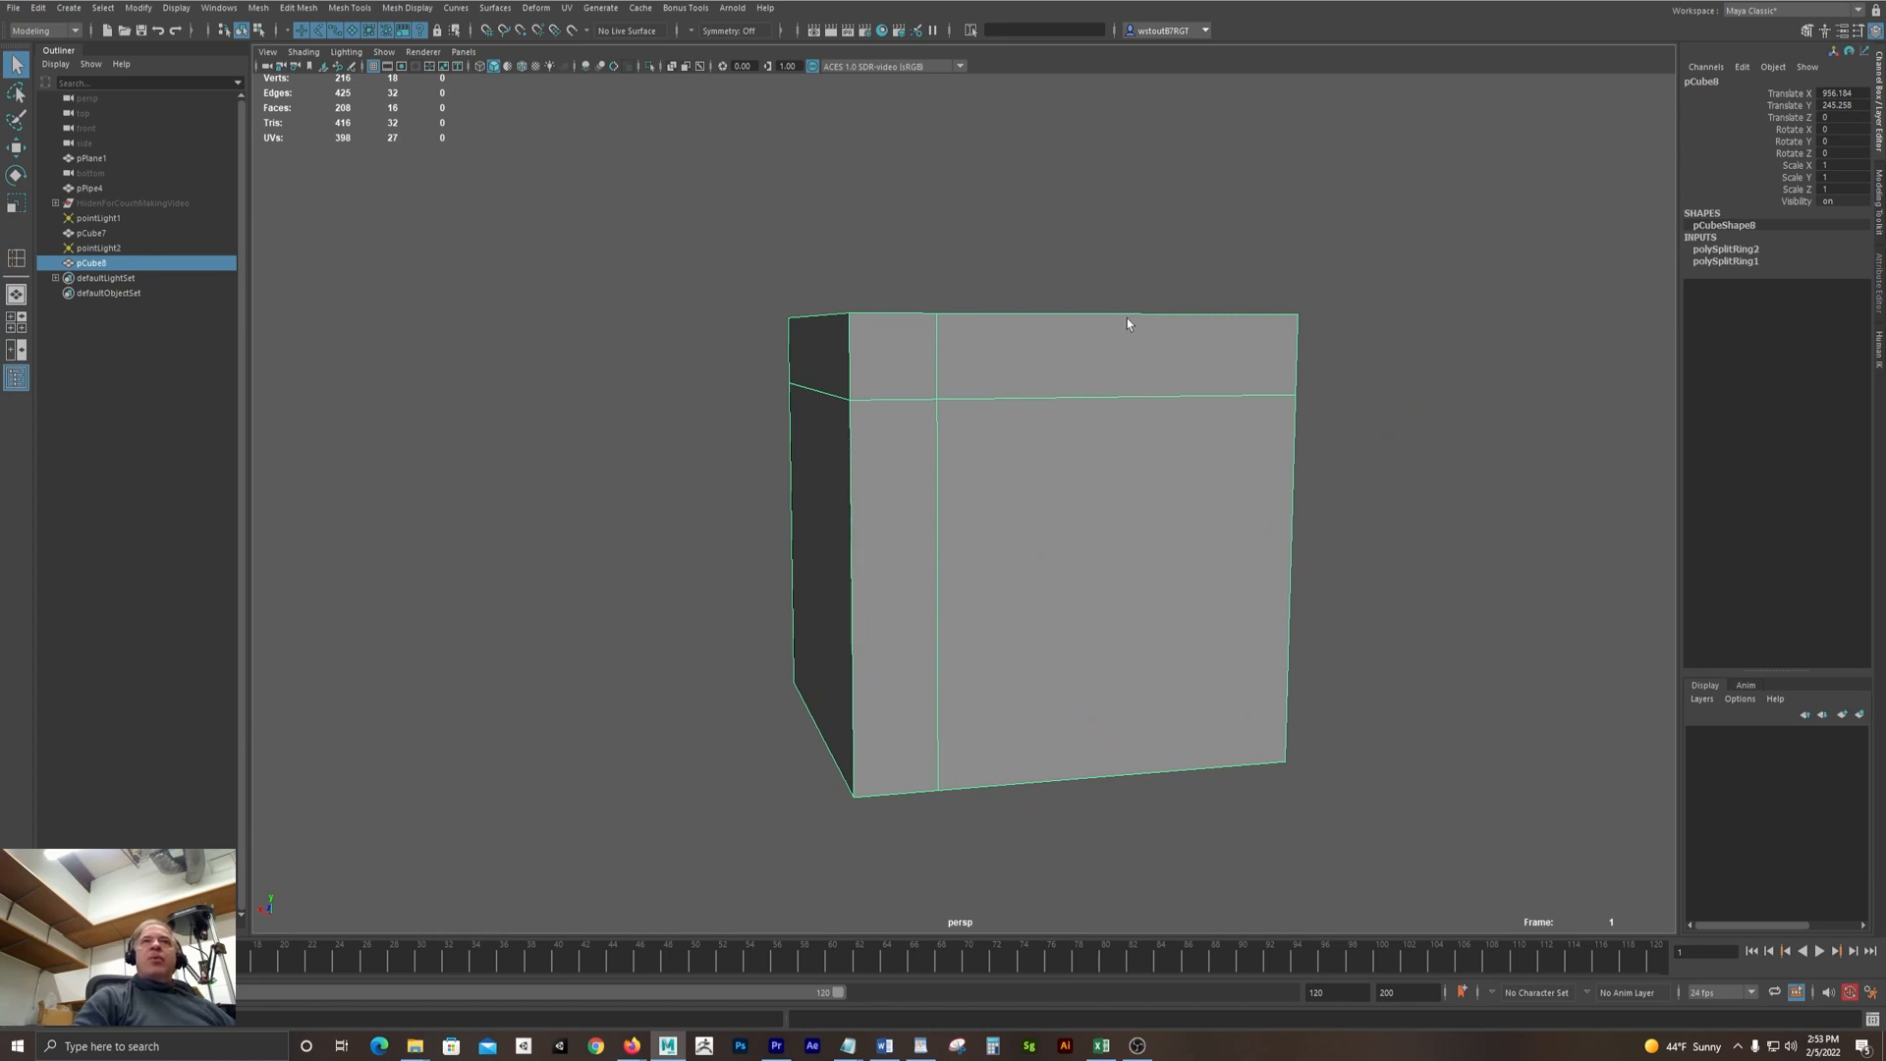
{"action": "left_click_drag", "start_coordinate": [527, 247], "coordinate": [926, 542], "text": "alt"}
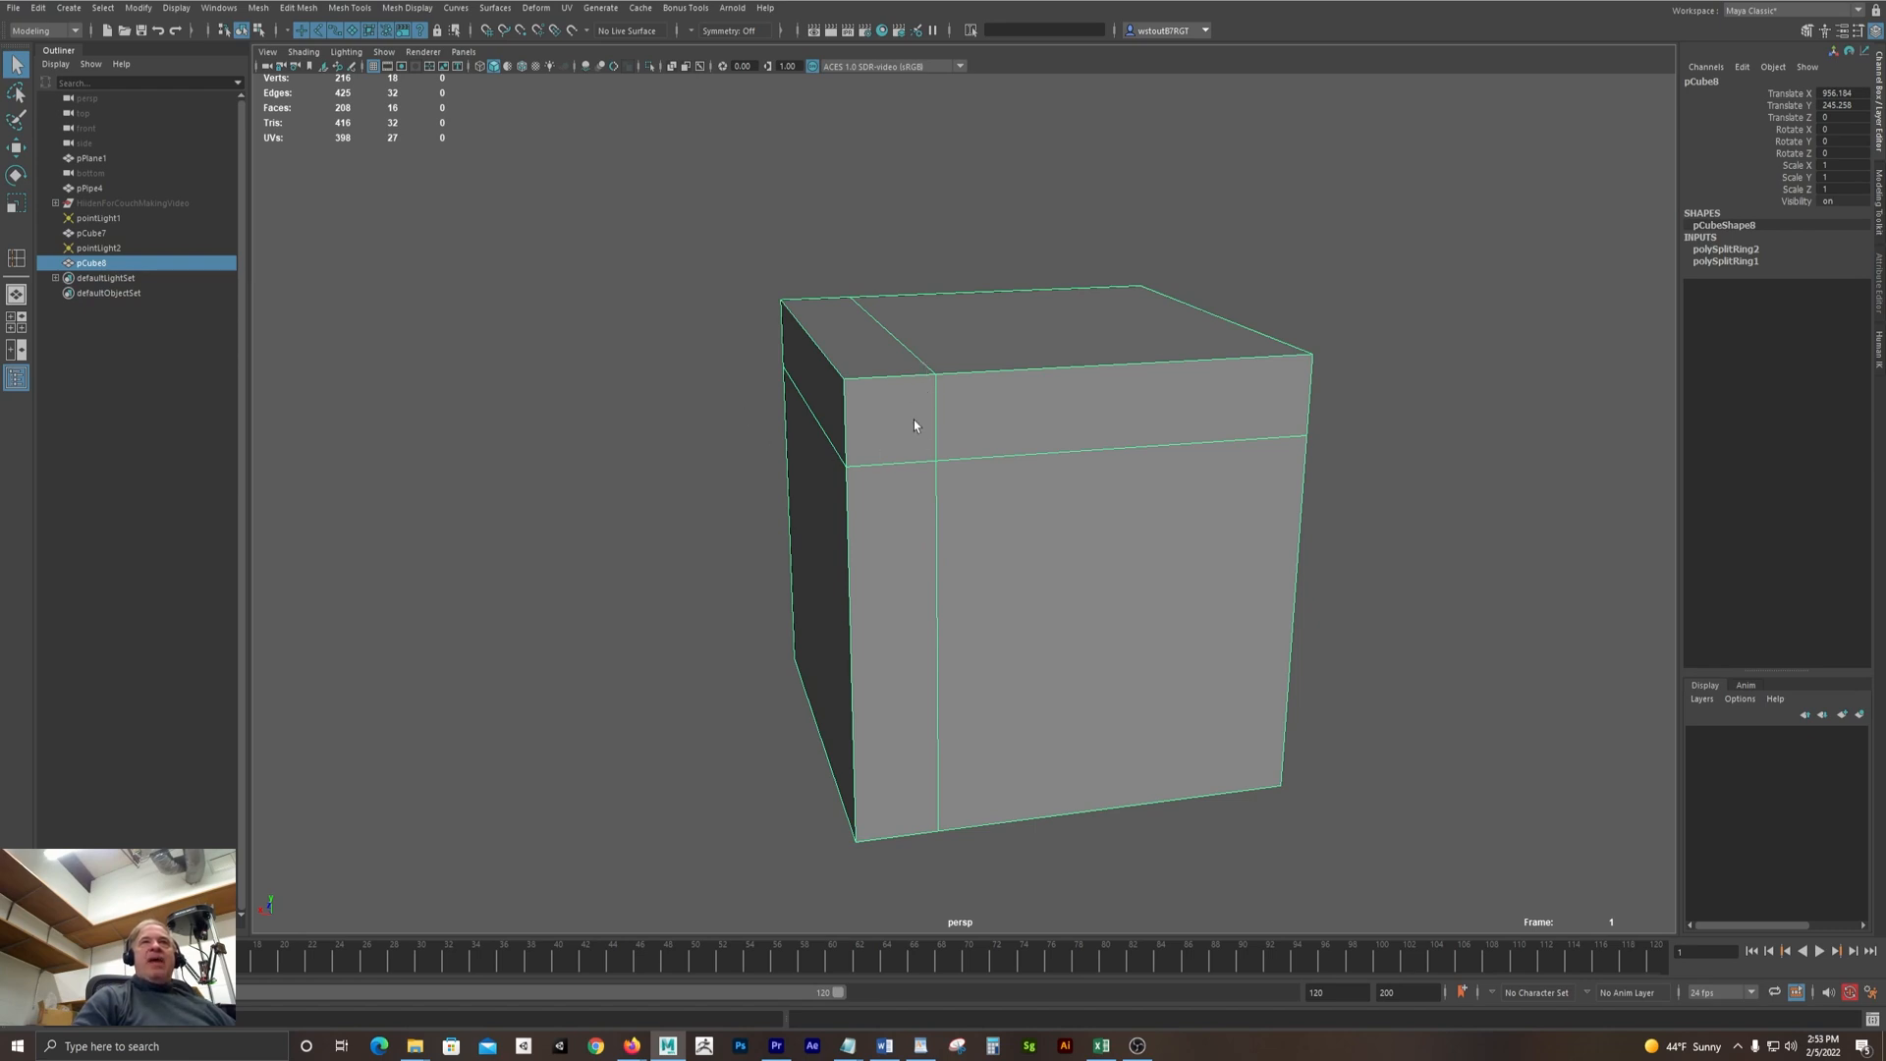
{"action": "left_click_drag", "start_coordinate": [648, 446], "coordinate": [667, 351], "text": "alt"}
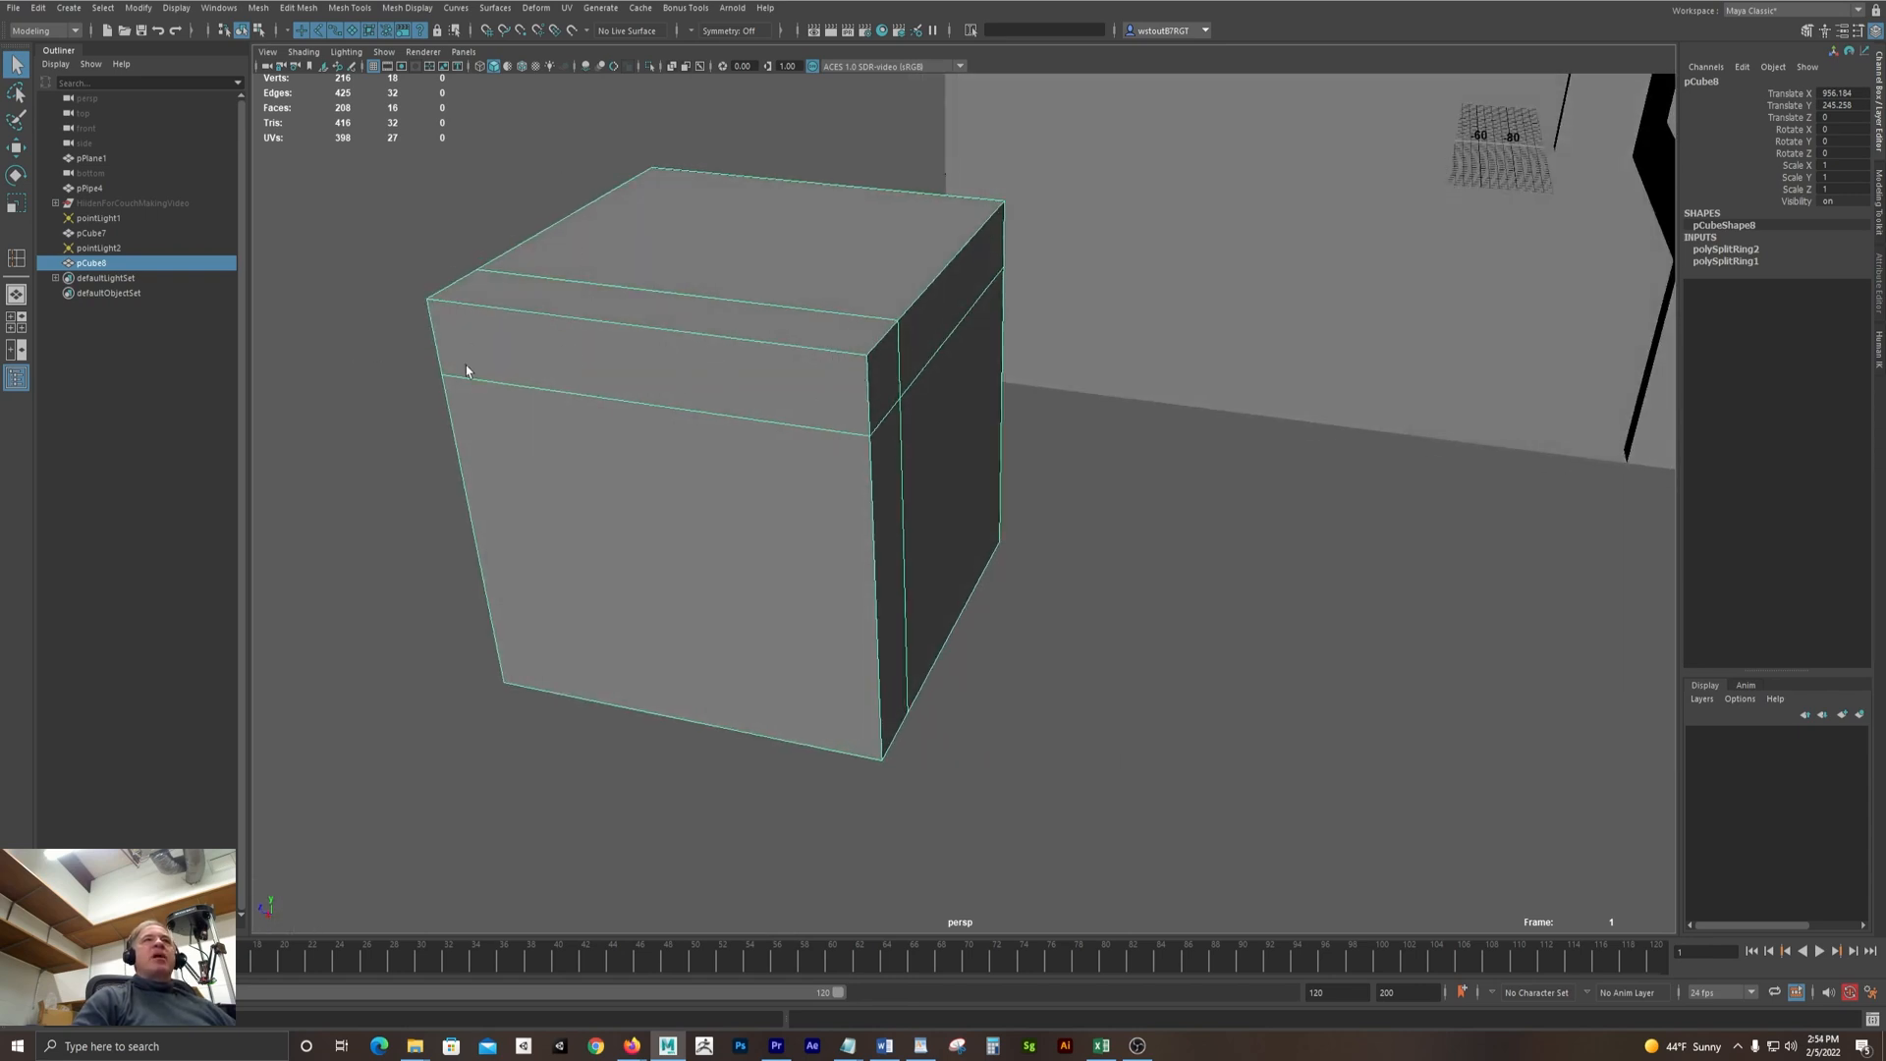
{"action": "left_click", "coordinate": [295, 8]}
{"action": "mouse_move", "coordinate": [352, 8]}
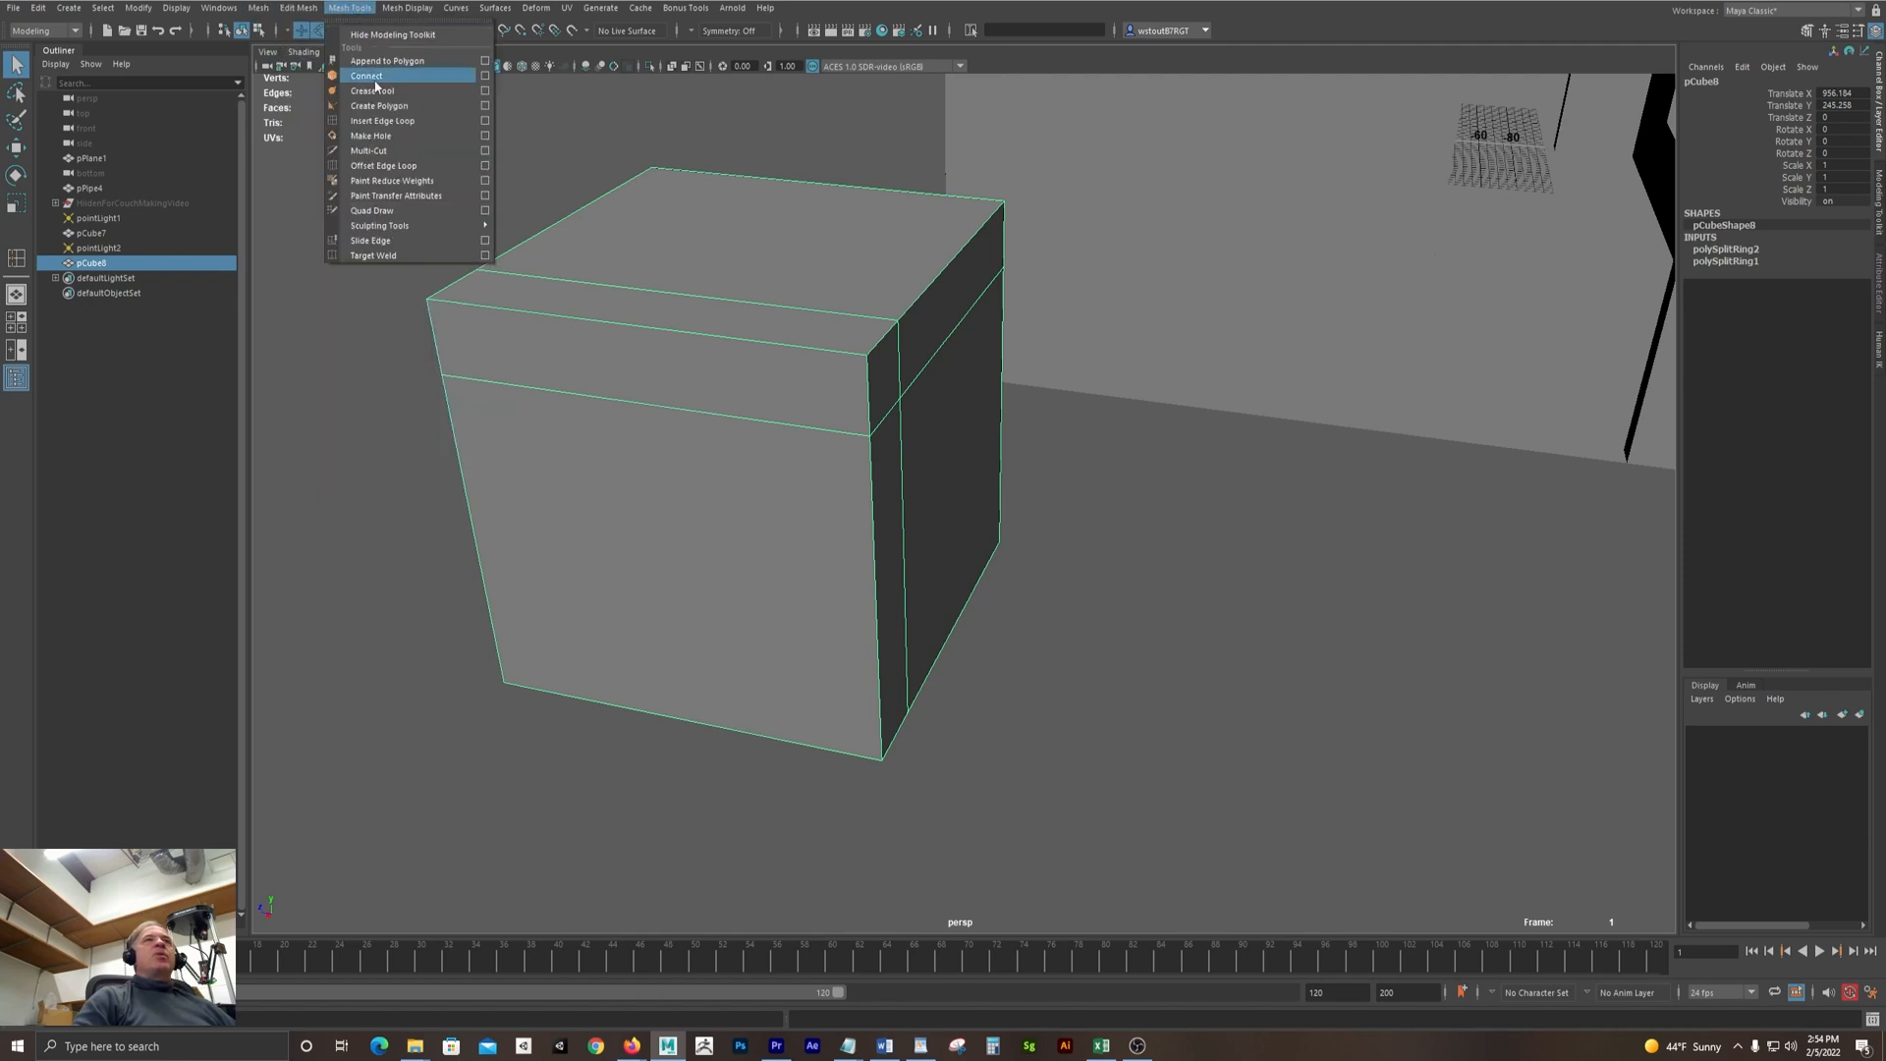
{"action": "left_click", "coordinate": [382, 119]}
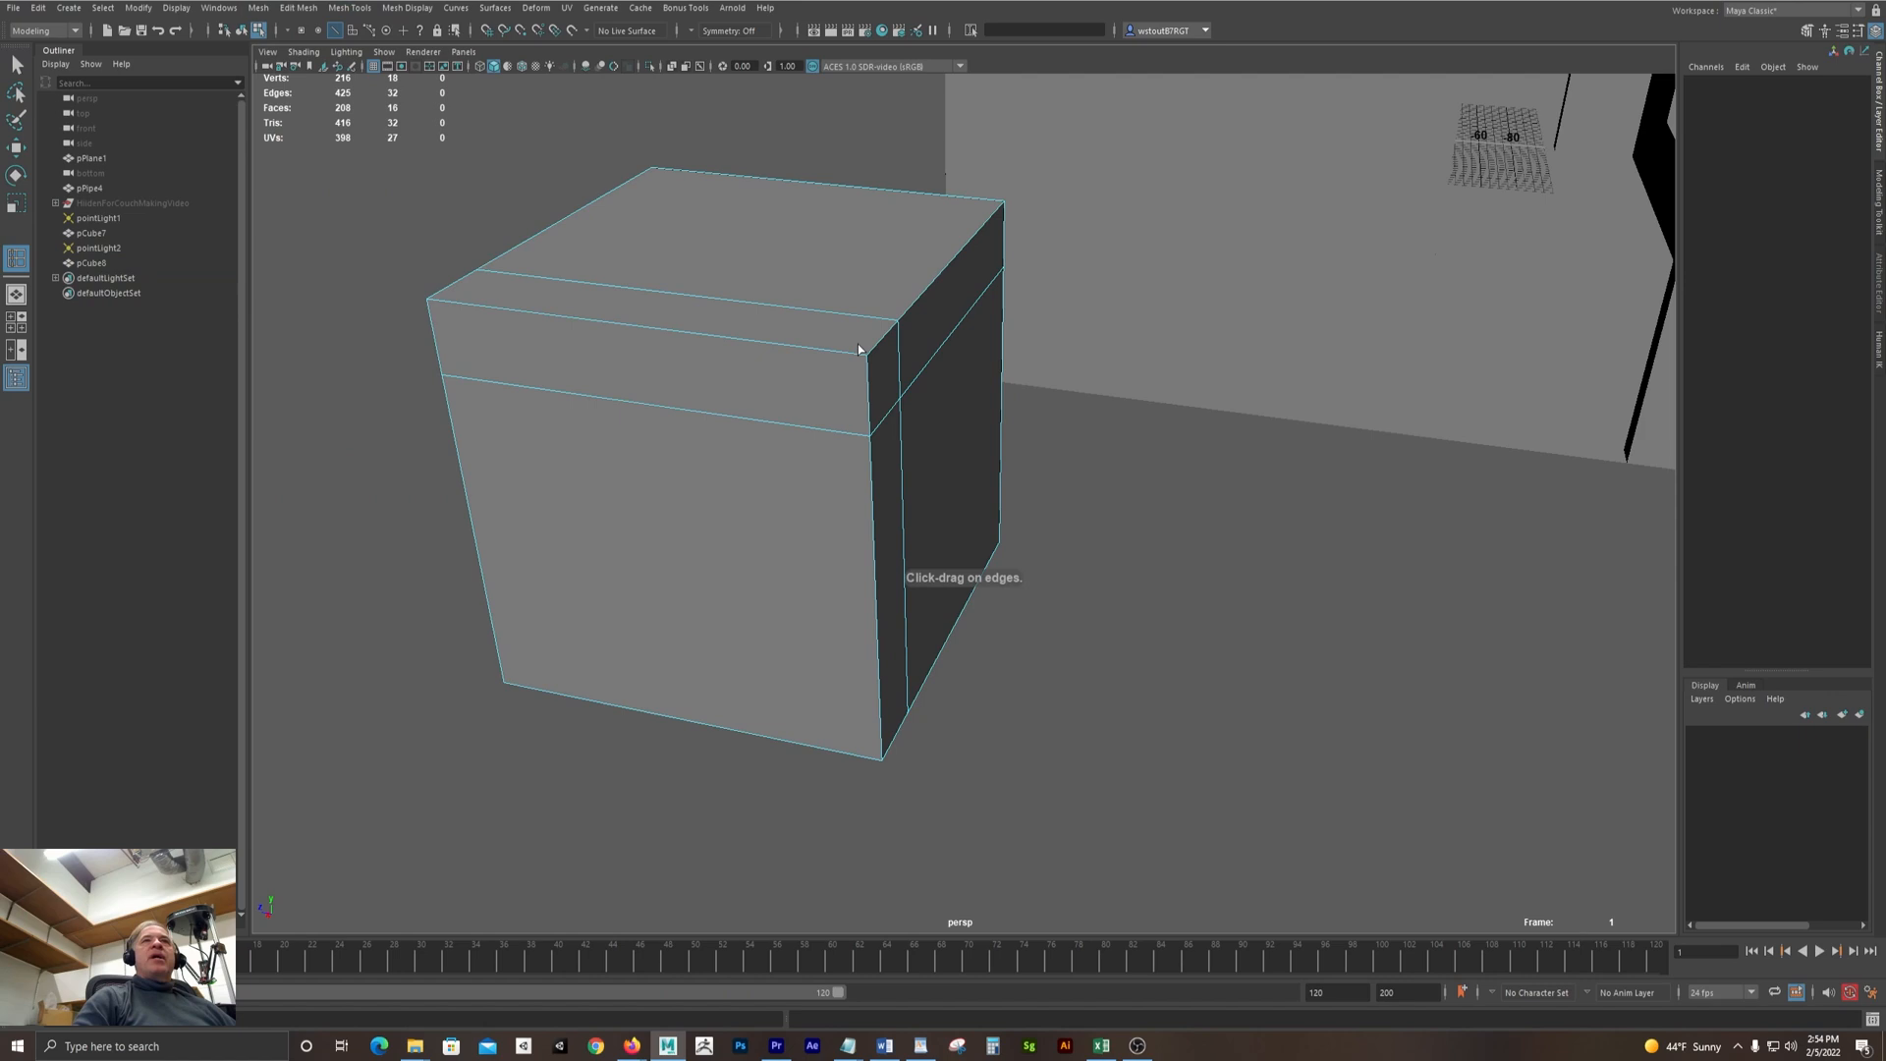
{"action": "left_click", "coordinate": [804, 345]}
{"action": "left_click_drag", "start_coordinate": [1246, 489], "coordinate": [1194, 503], "text": "alt"}
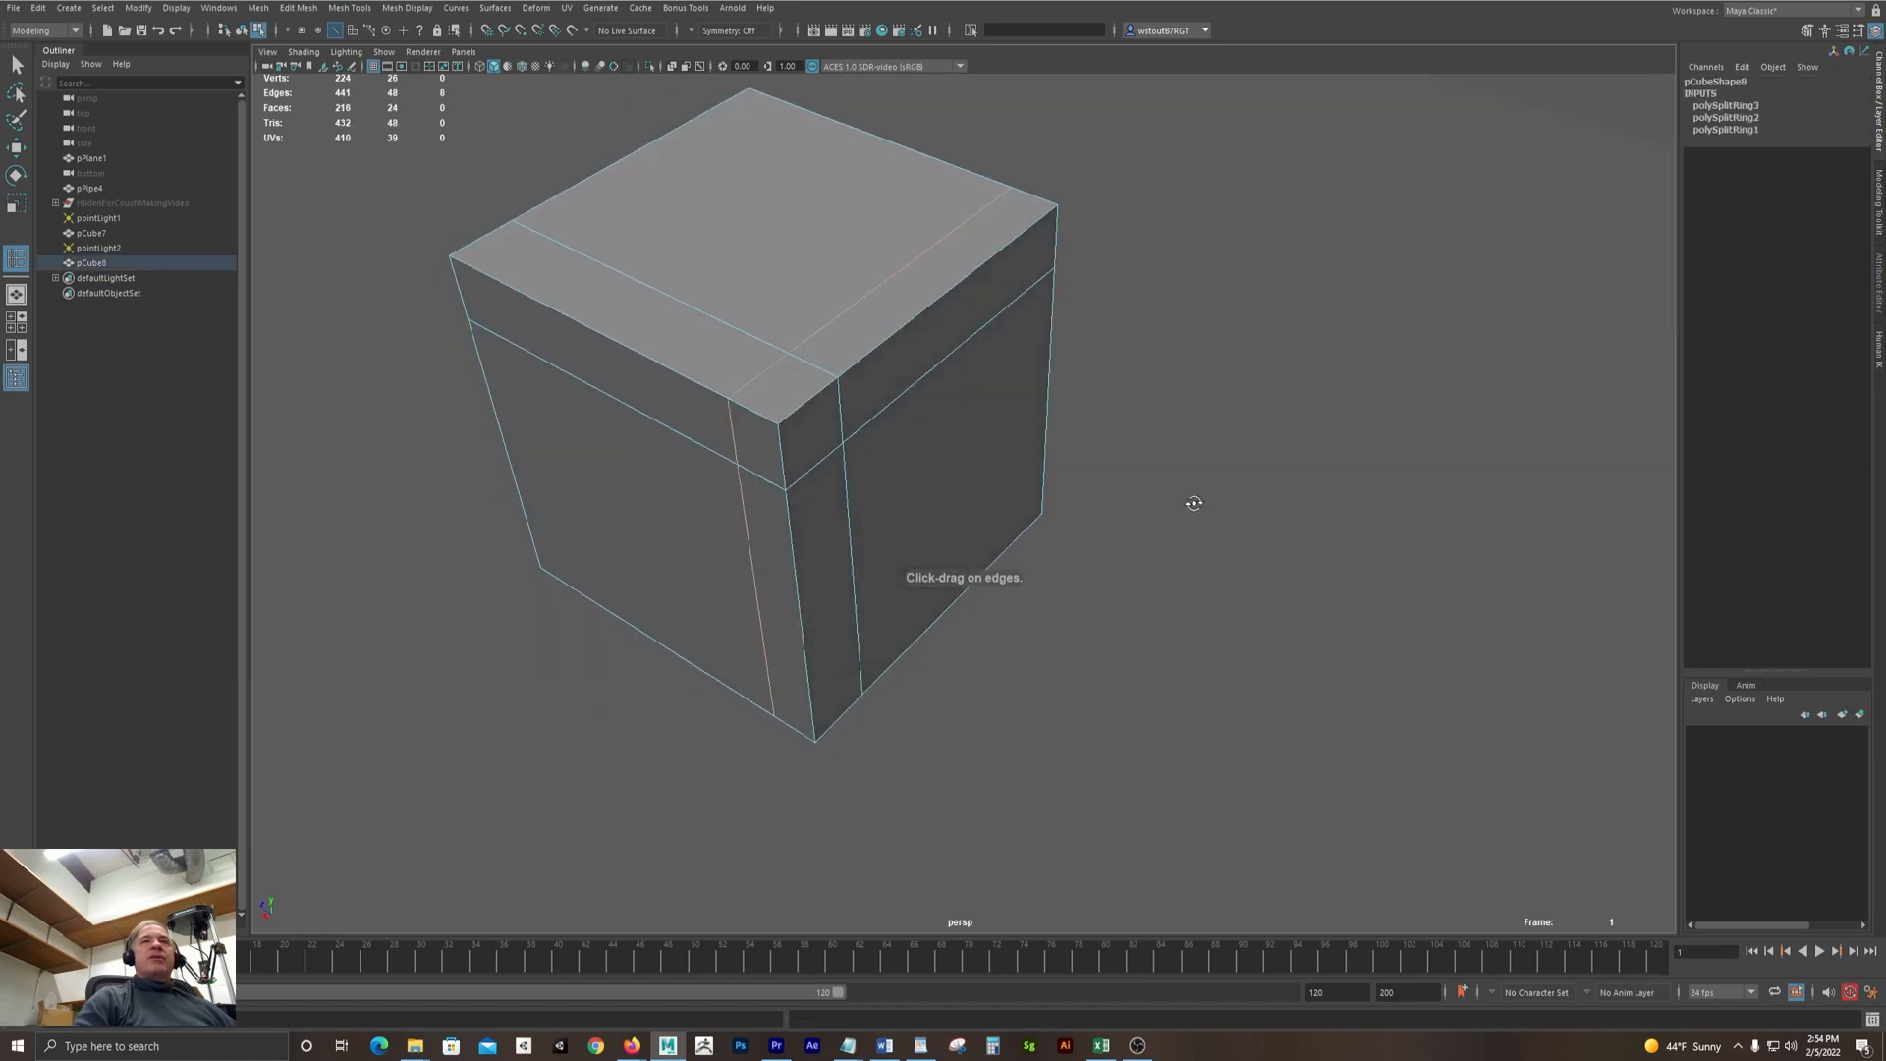
Display the duplicate cube in smooth preview in object selection mode with the Select tool and examine the tightened corner from several sides
{"action": "key", "text": "3"}
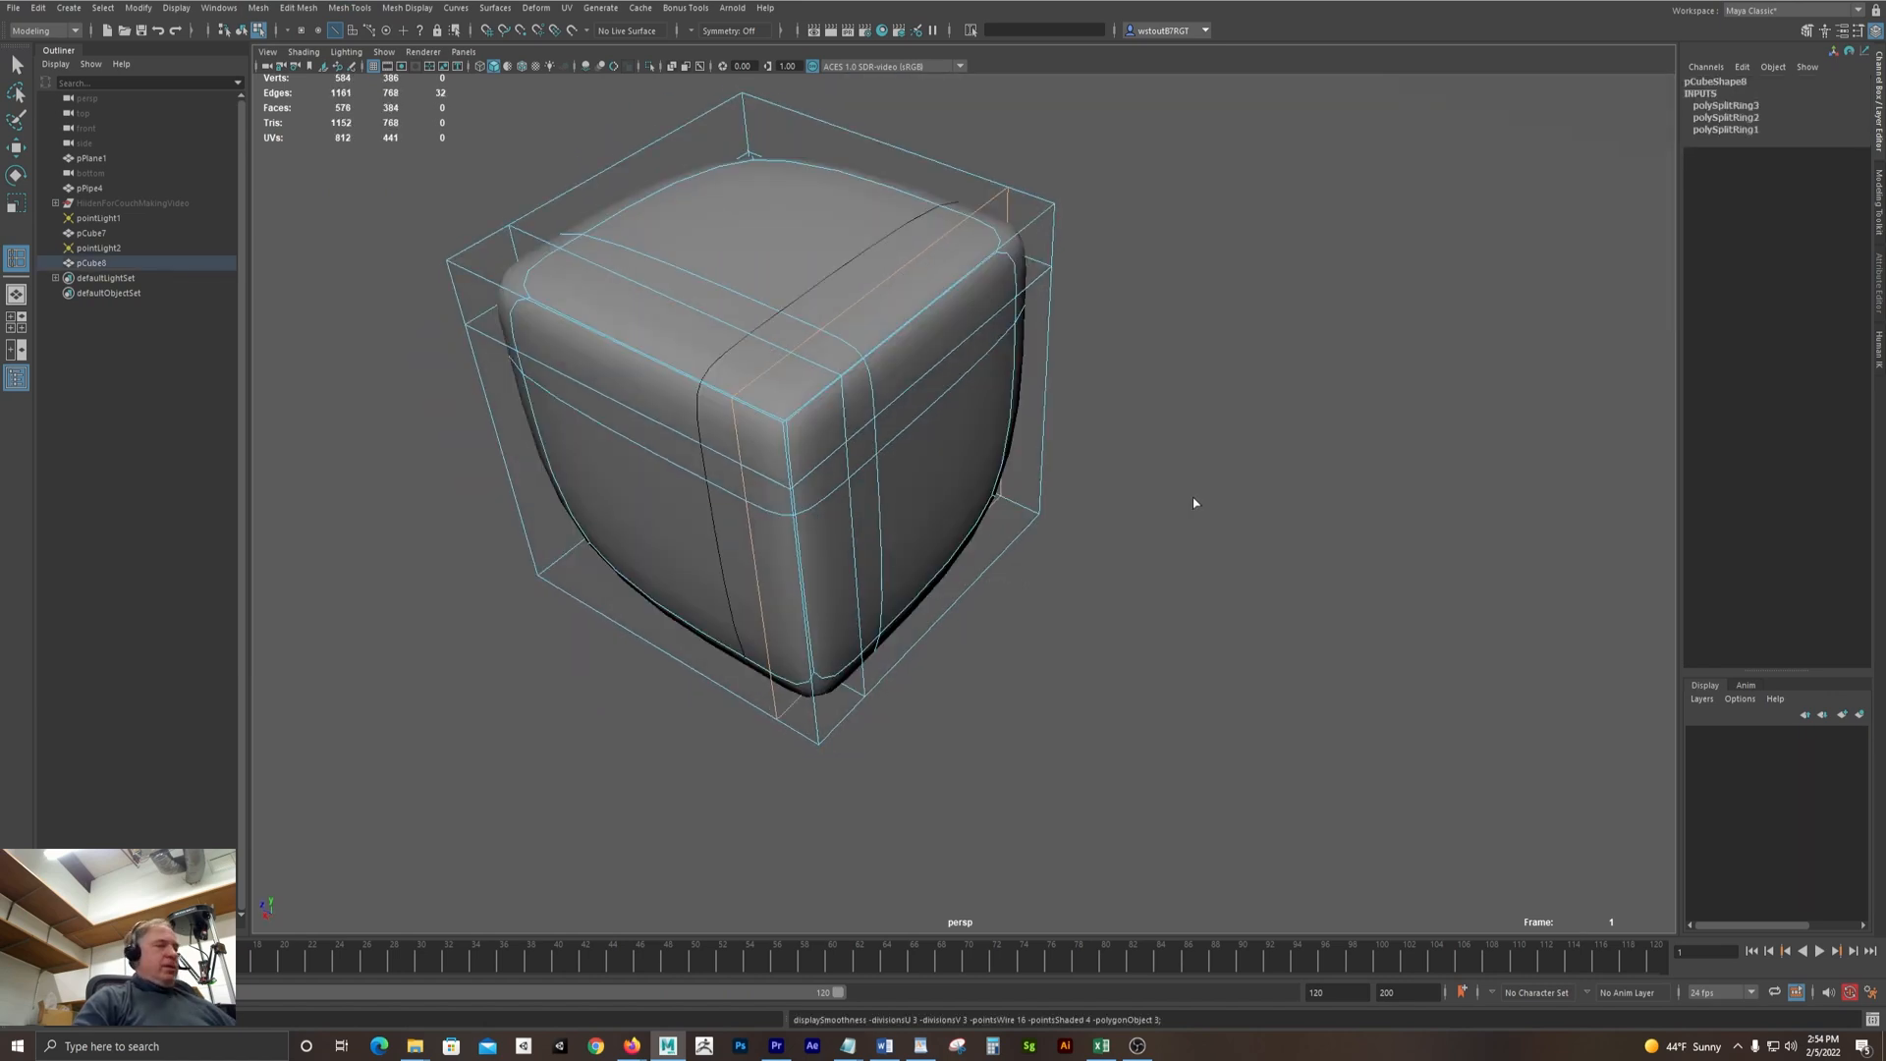
{"action": "left_click", "coordinate": [1193, 497]}
{"action": "mouse_move", "coordinate": [1198, 508]}
{"action": "left_mouse_down", "text": "alt"}
{"action": "mouse_move", "coordinate": [1200, 493]}
{"action": "mouse_move", "coordinate": [1128, 488]}
{"action": "mouse_move", "coordinate": [1212, 475]}
{"action": "left_mouse_up", "text": "alt"}
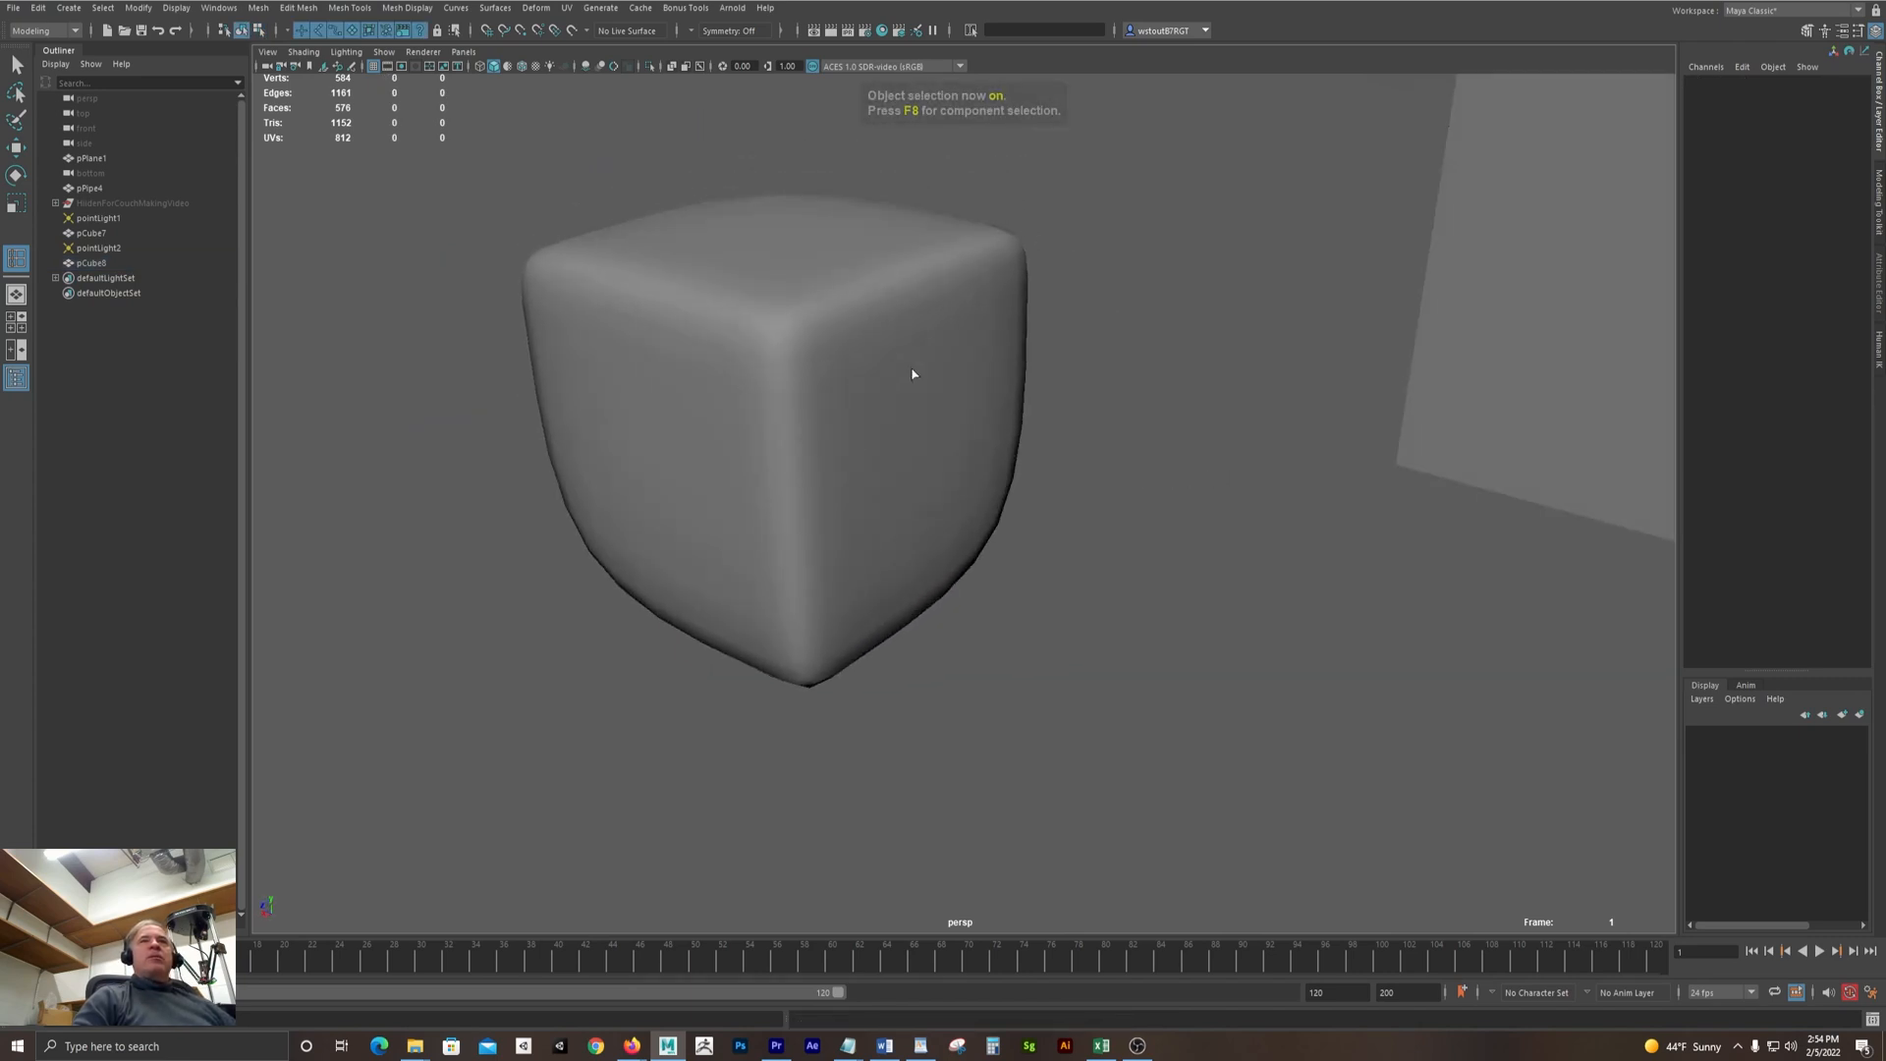
{"action": "left_click_drag", "start_coordinate": [913, 374], "coordinate": [868, 417], "text": "alt"}
{"action": "key", "text": "q"}
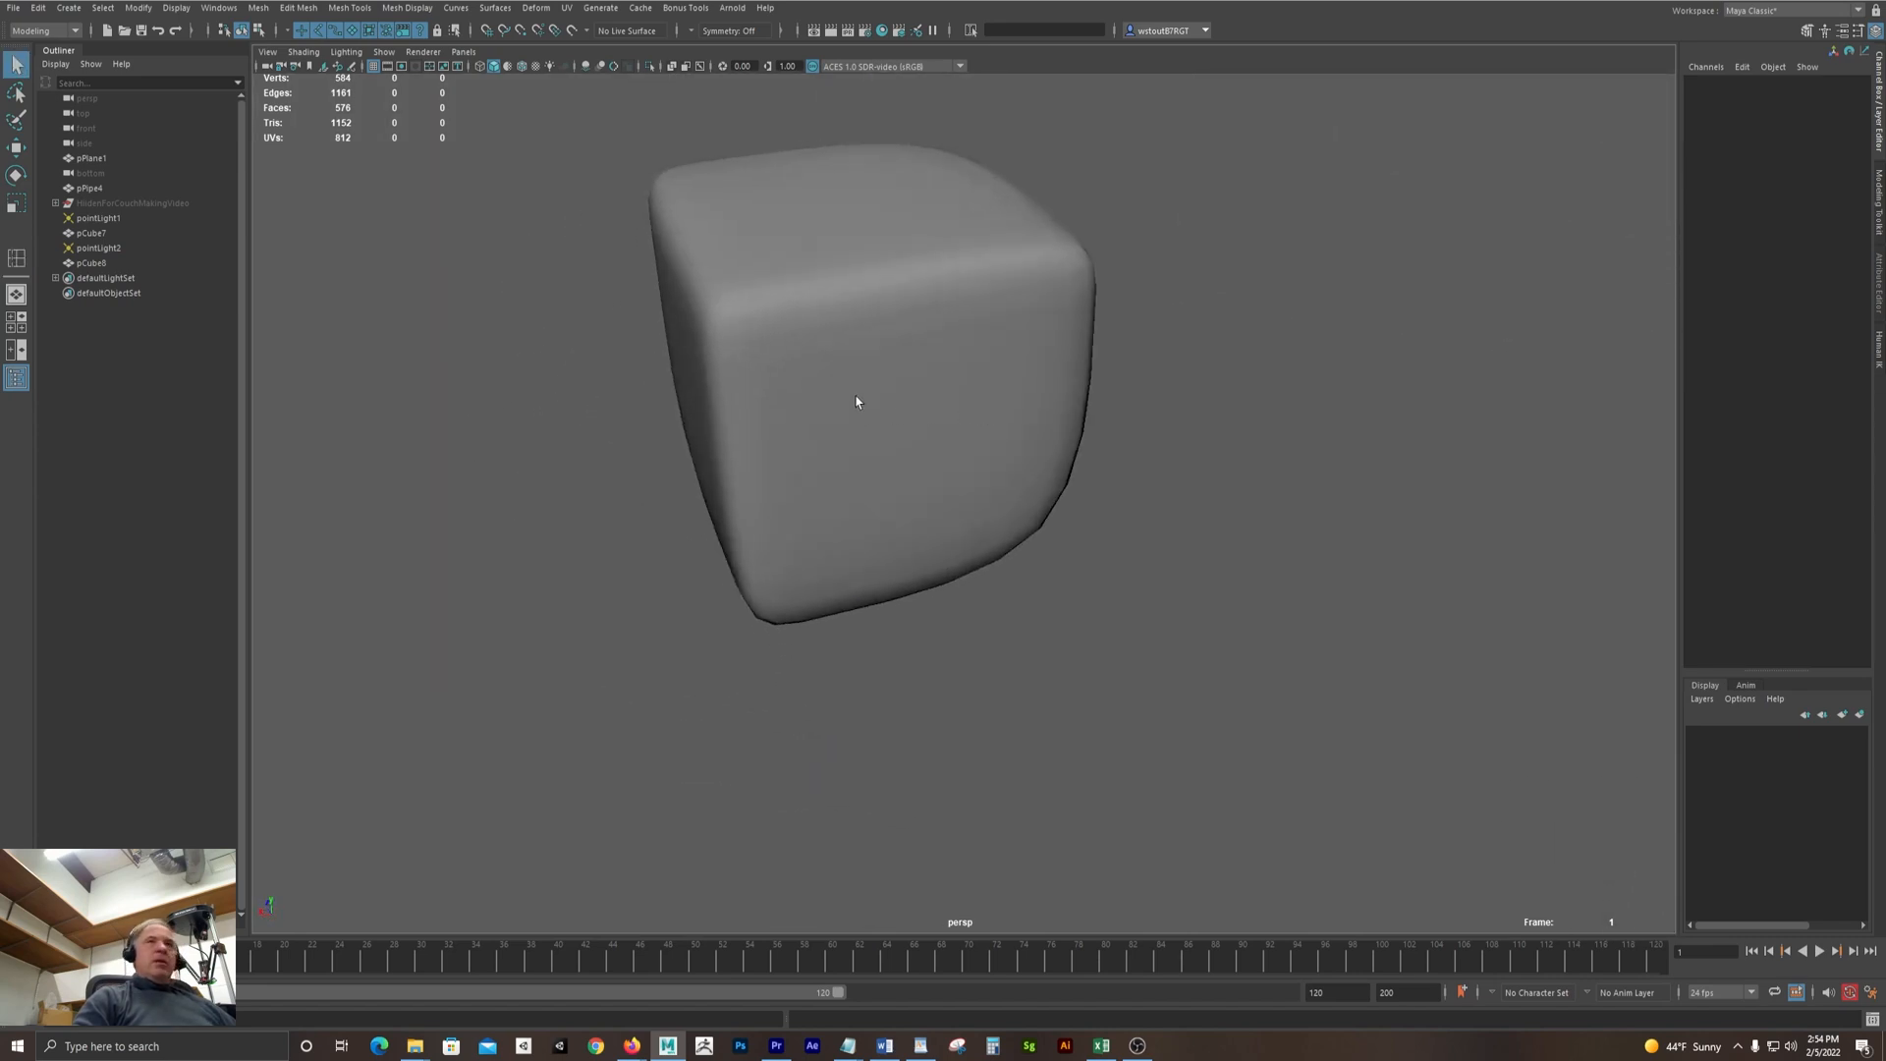
Select the duplicate cube, turn off its smooth preview and examine the placement of its edge loops from several angles
{"action": "left_click", "coordinate": [856, 401]}
{"action": "mouse_move", "coordinate": [563, 409]}
{"action": "left_mouse_down", "text": "alt"}
{"action": "mouse_move", "coordinate": [728, 412]}
{"action": "mouse_move", "coordinate": [587, 405]}
{"action": "left_mouse_up", "text": "alt"}
{"action": "key", "text": "1"}
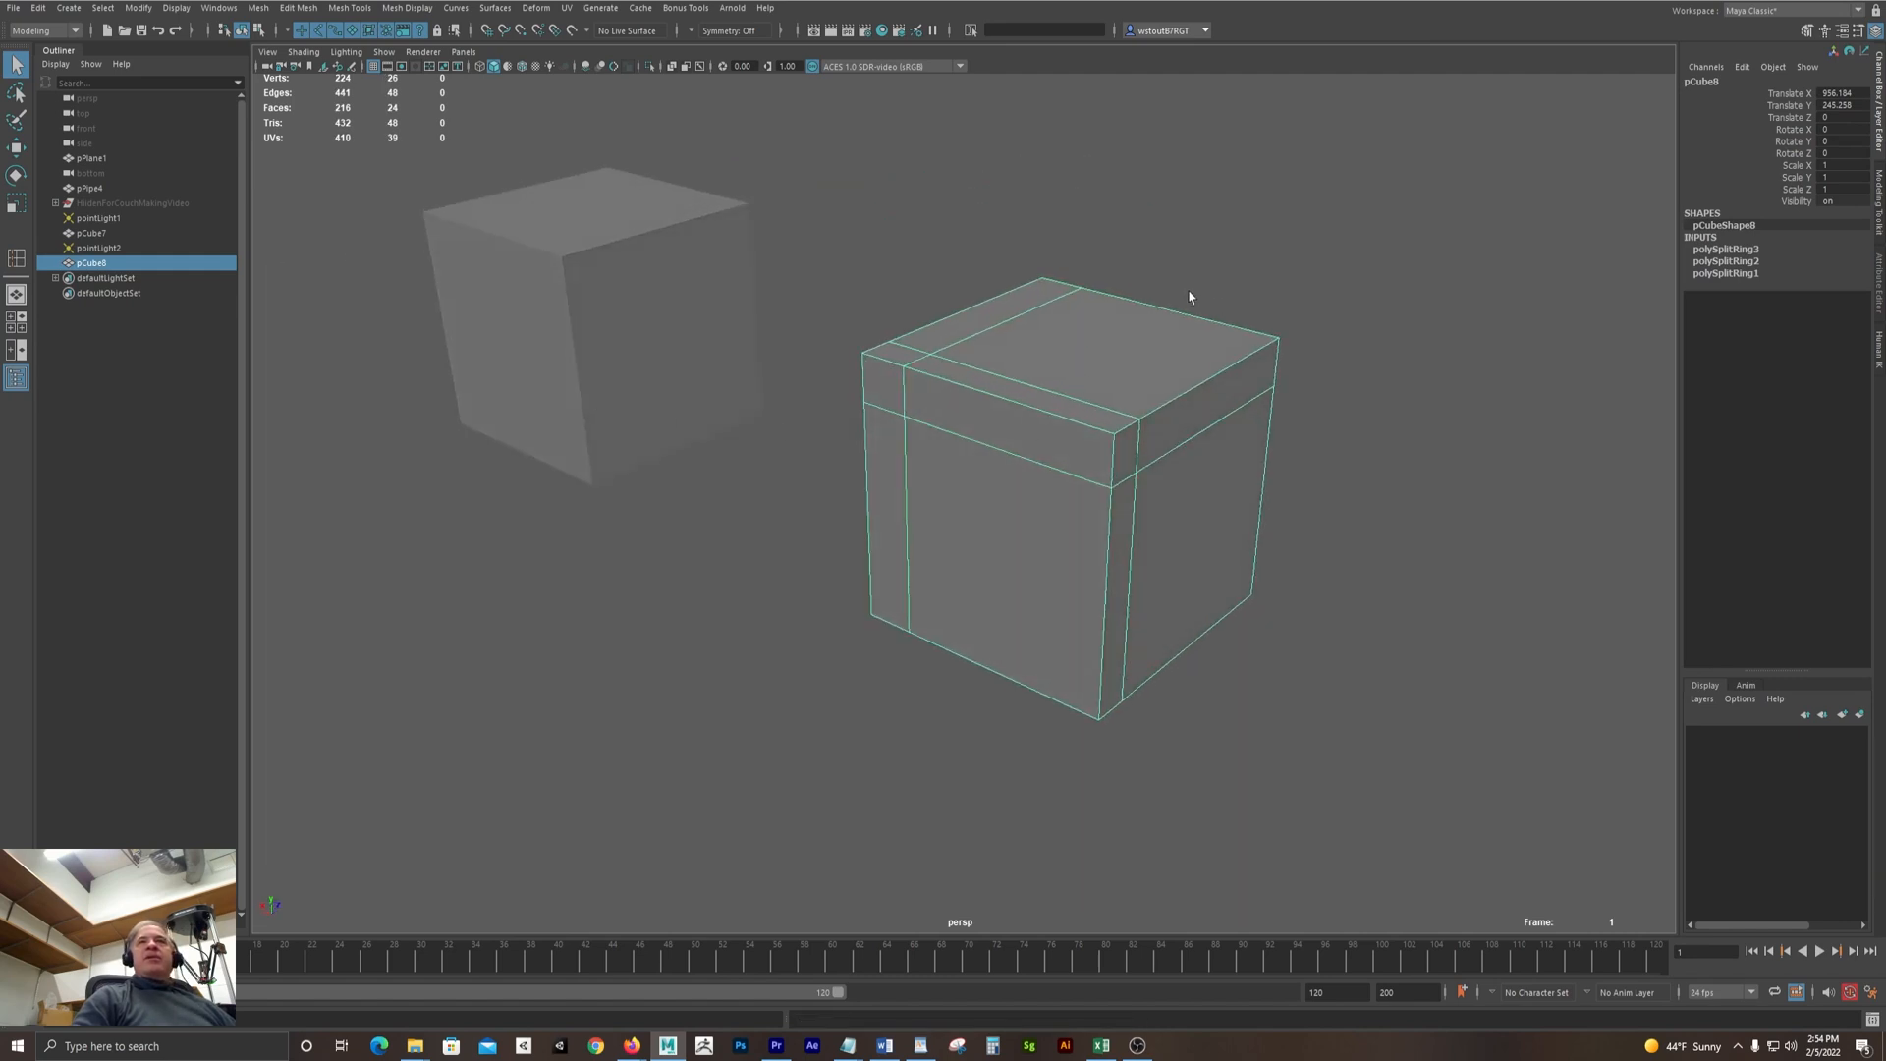
{"action": "left_click_drag", "start_coordinate": [1189, 295], "coordinate": [1216, 332], "text": "alt"}
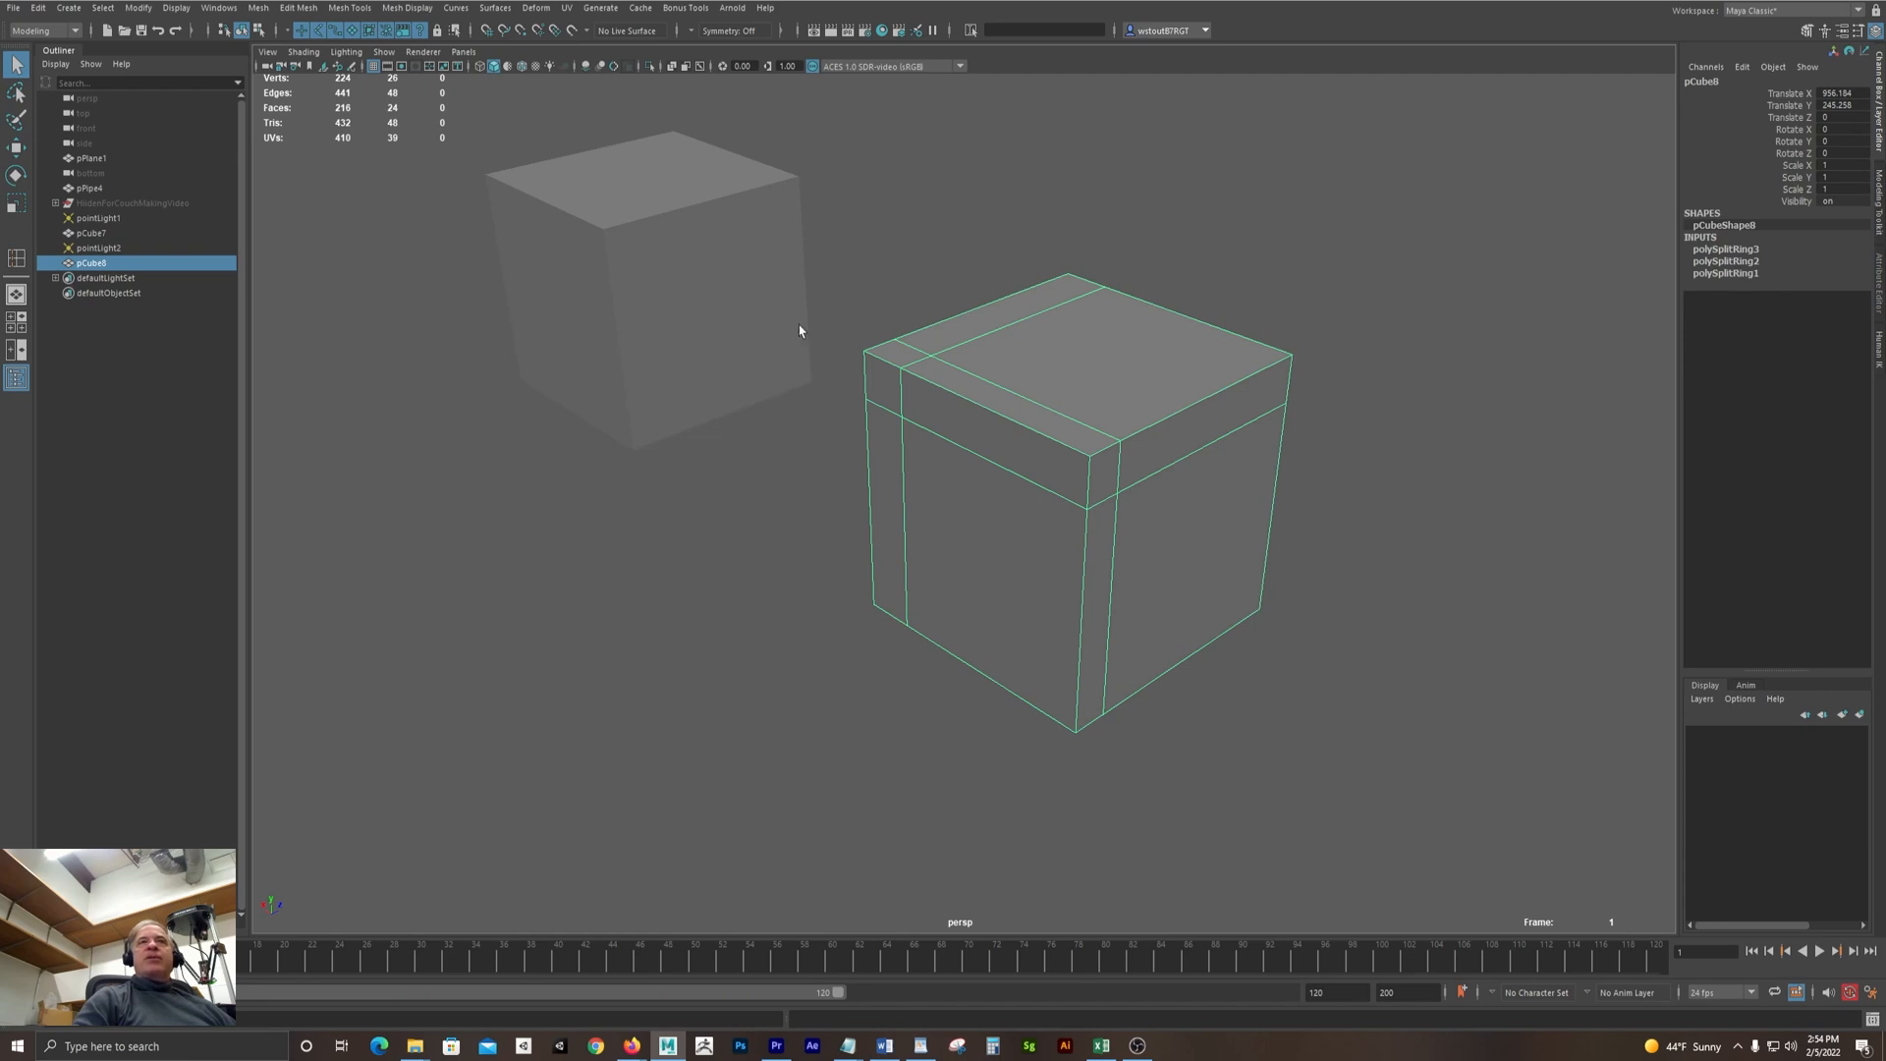
{"action": "left_click_drag", "start_coordinate": [799, 331], "coordinate": [877, 360], "text": "alt"}
{"action": "left_click_drag", "start_coordinate": [997, 353], "coordinate": [1040, 341], "text": "alt"}
{"action": "left_click_drag", "start_coordinate": [936, 683], "coordinate": [889, 530], "text": "alt"}
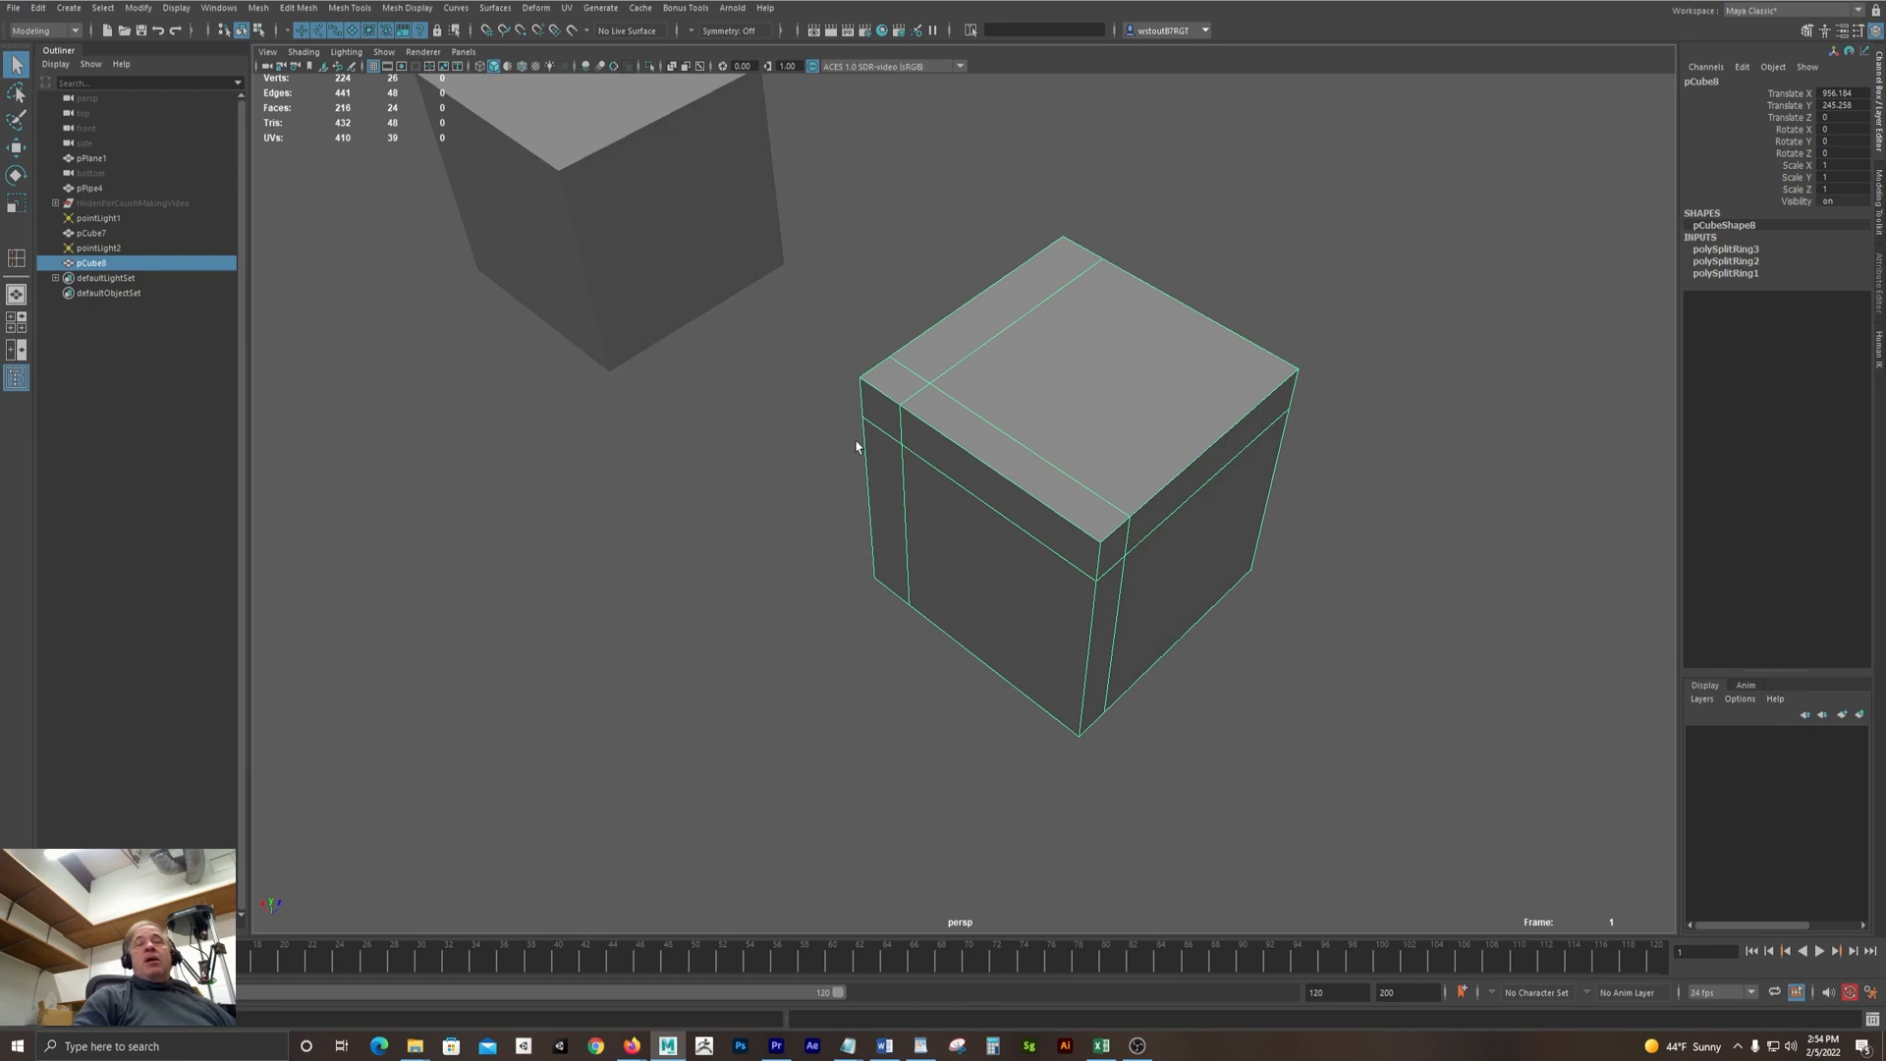
{"action": "left_click_drag", "start_coordinate": [856, 446], "coordinate": [788, 391], "text": "alt"}
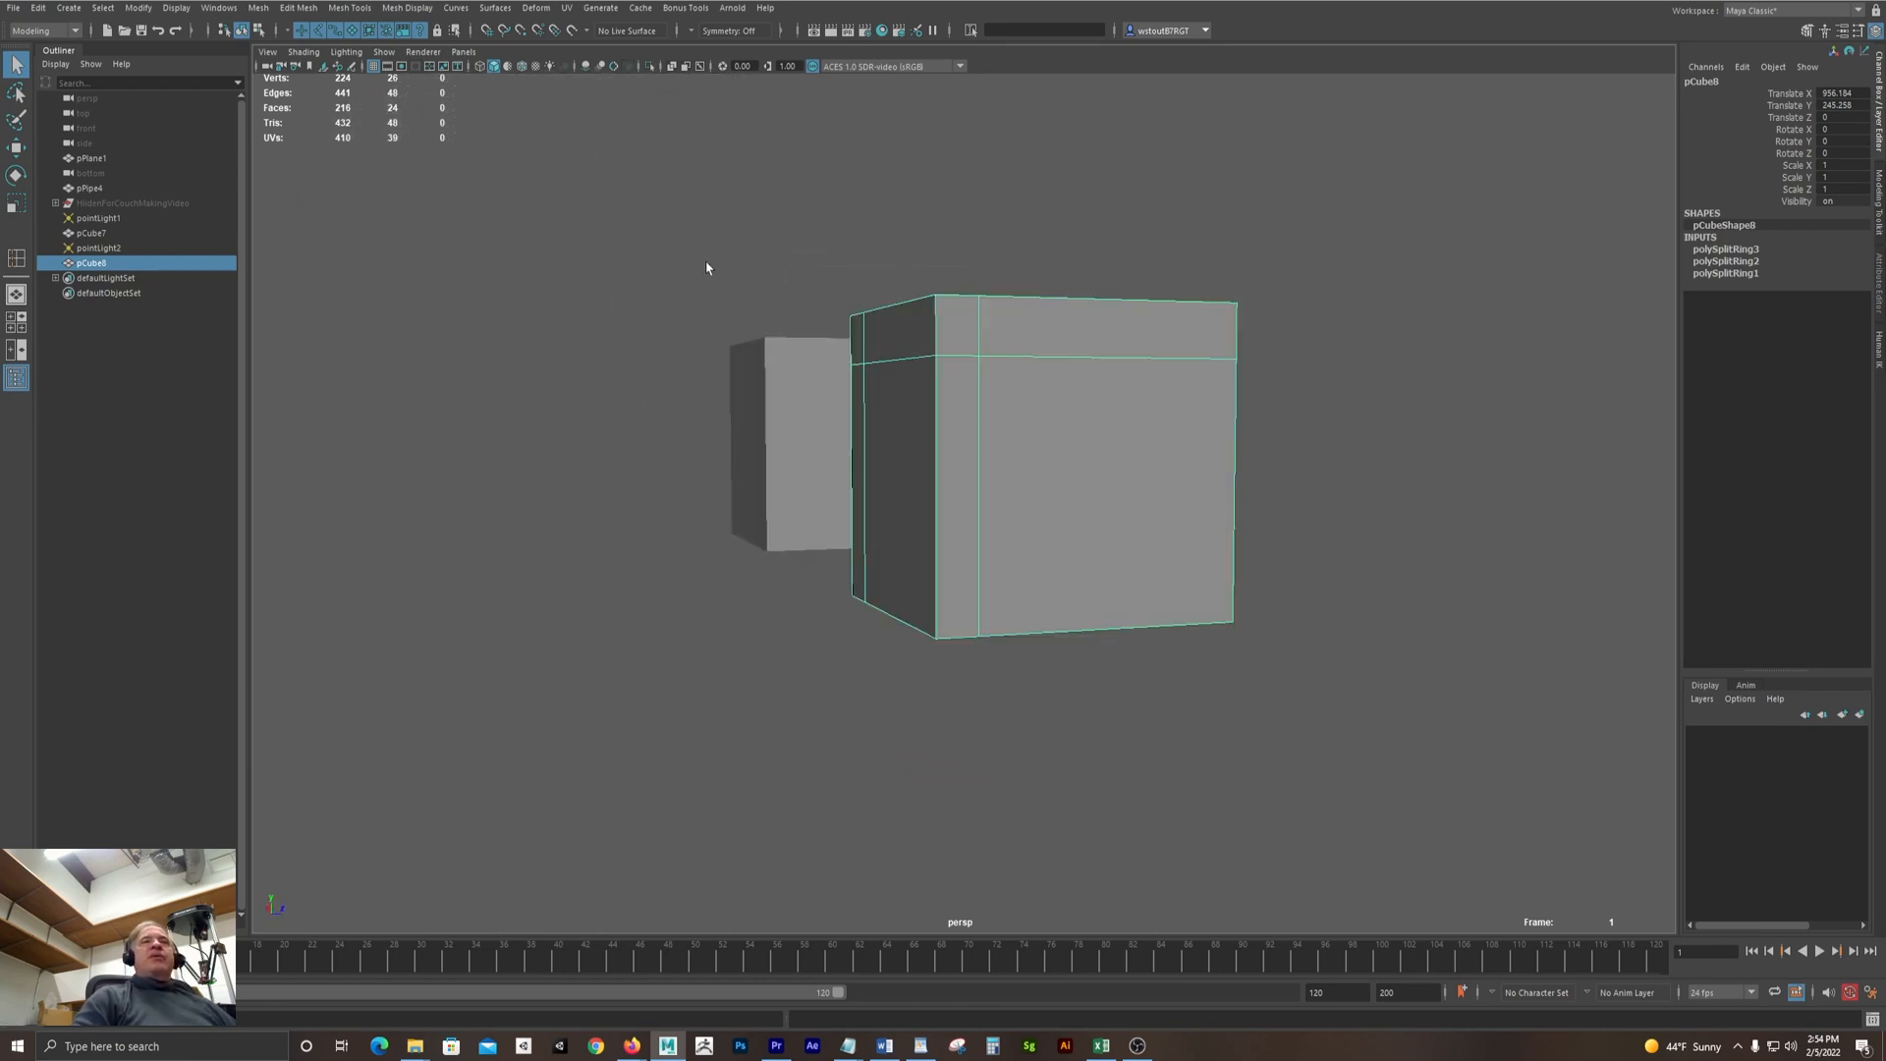
Reuse the recent SplitEdgeRingTool command to insert a horizontal edge loop close to the duplicate cube's lower edge
{"action": "key", "text": "space"}
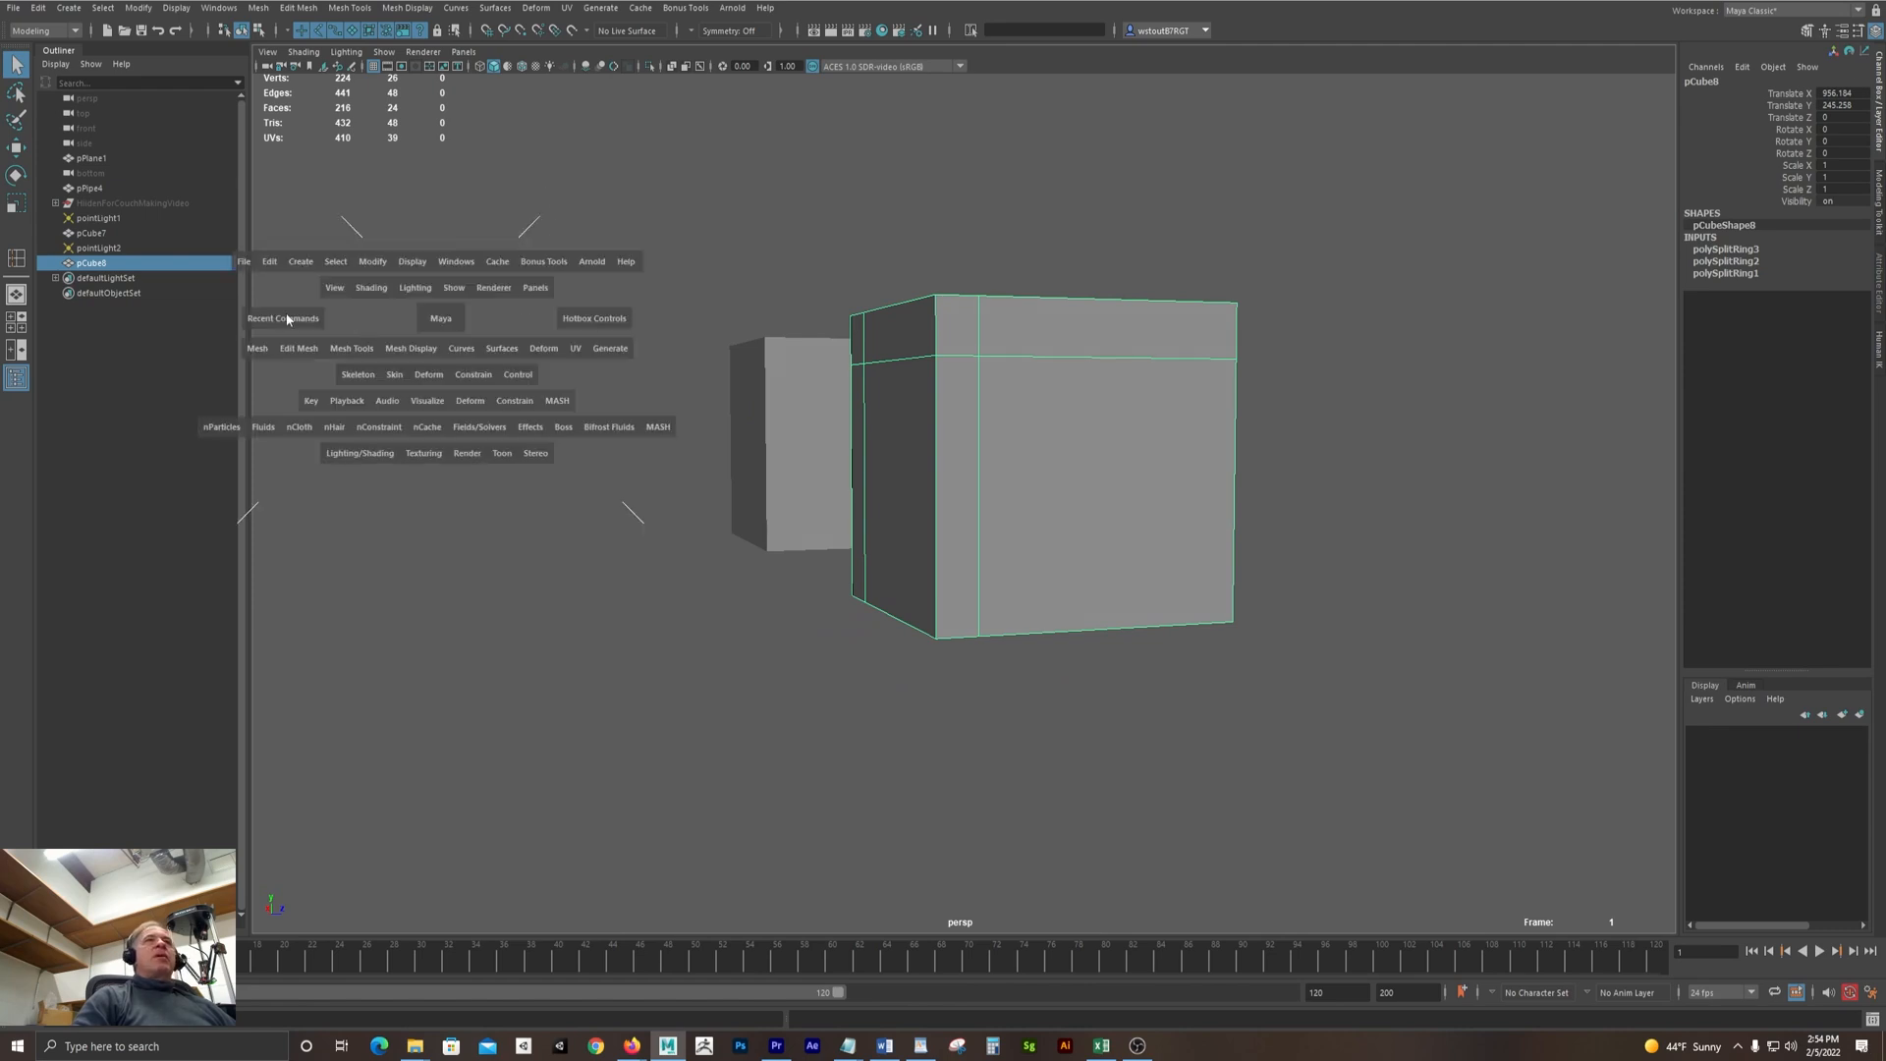
{"action": "key", "text": "space"}
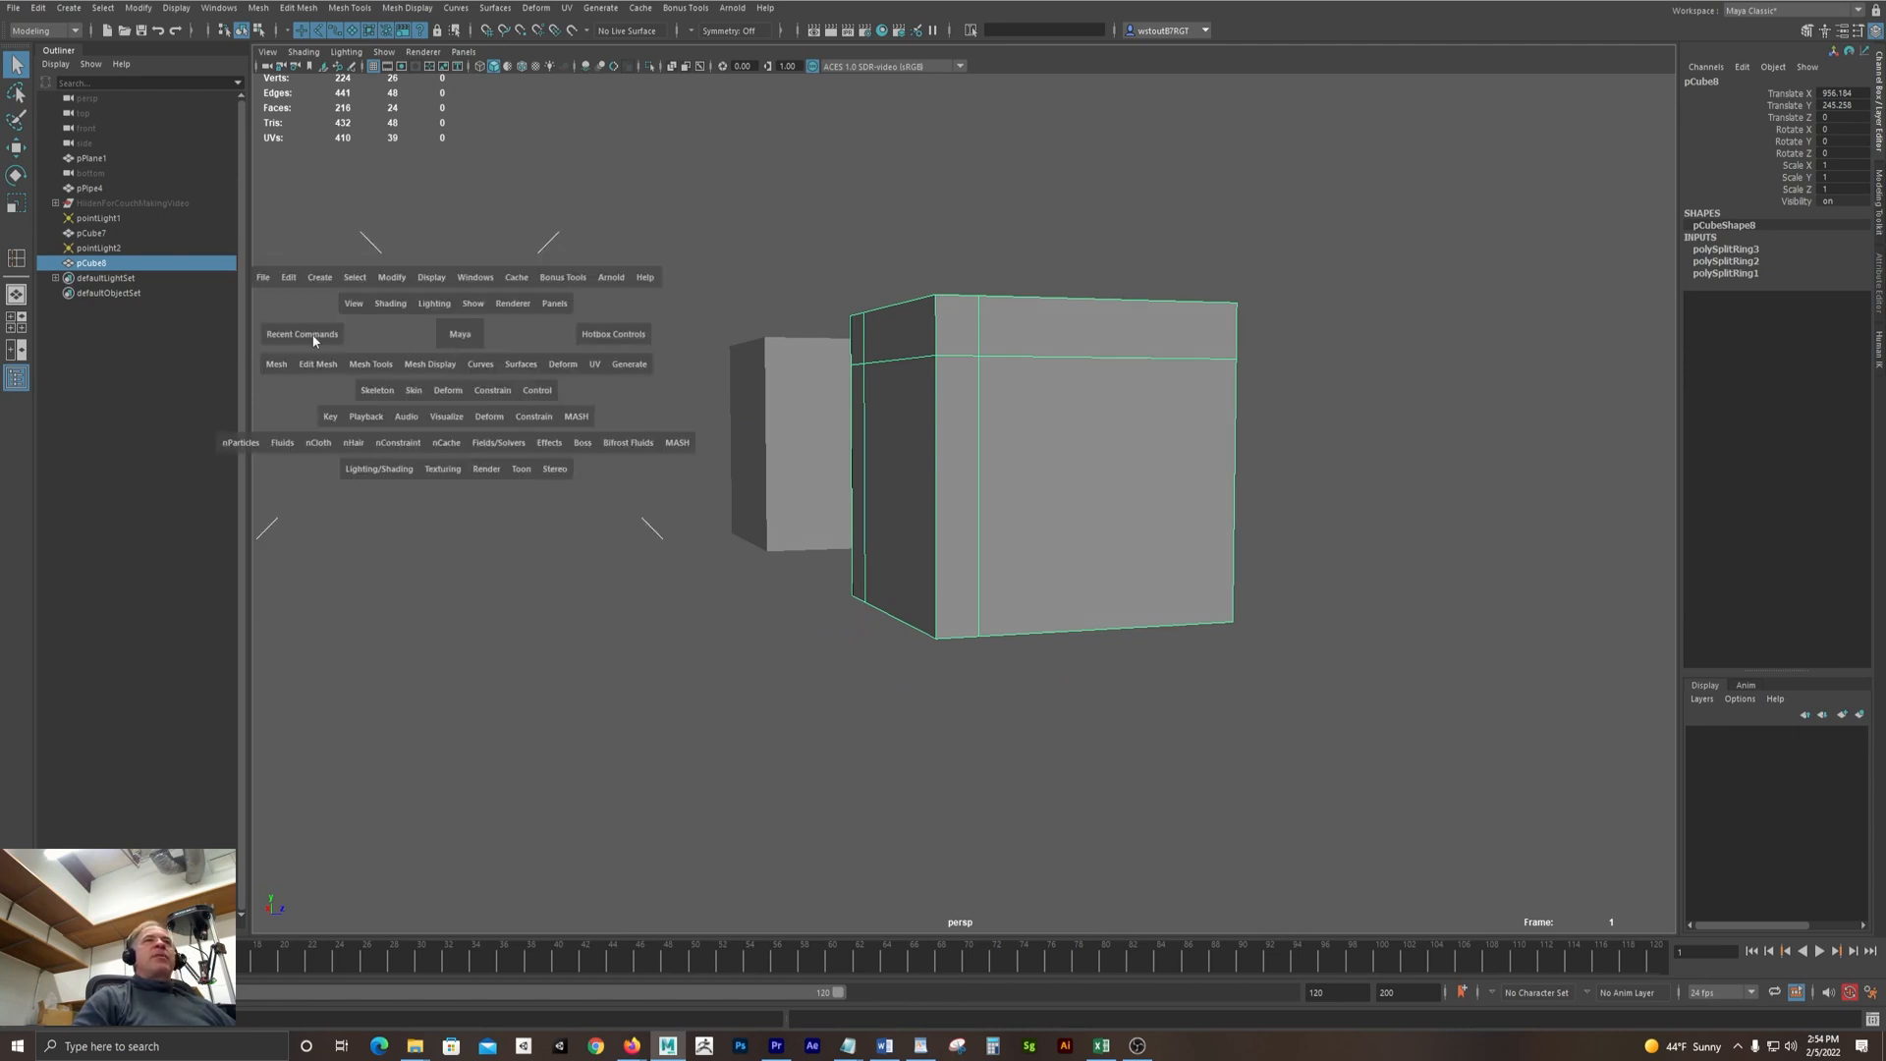
{"action": "left_click", "coordinate": [313, 340]}
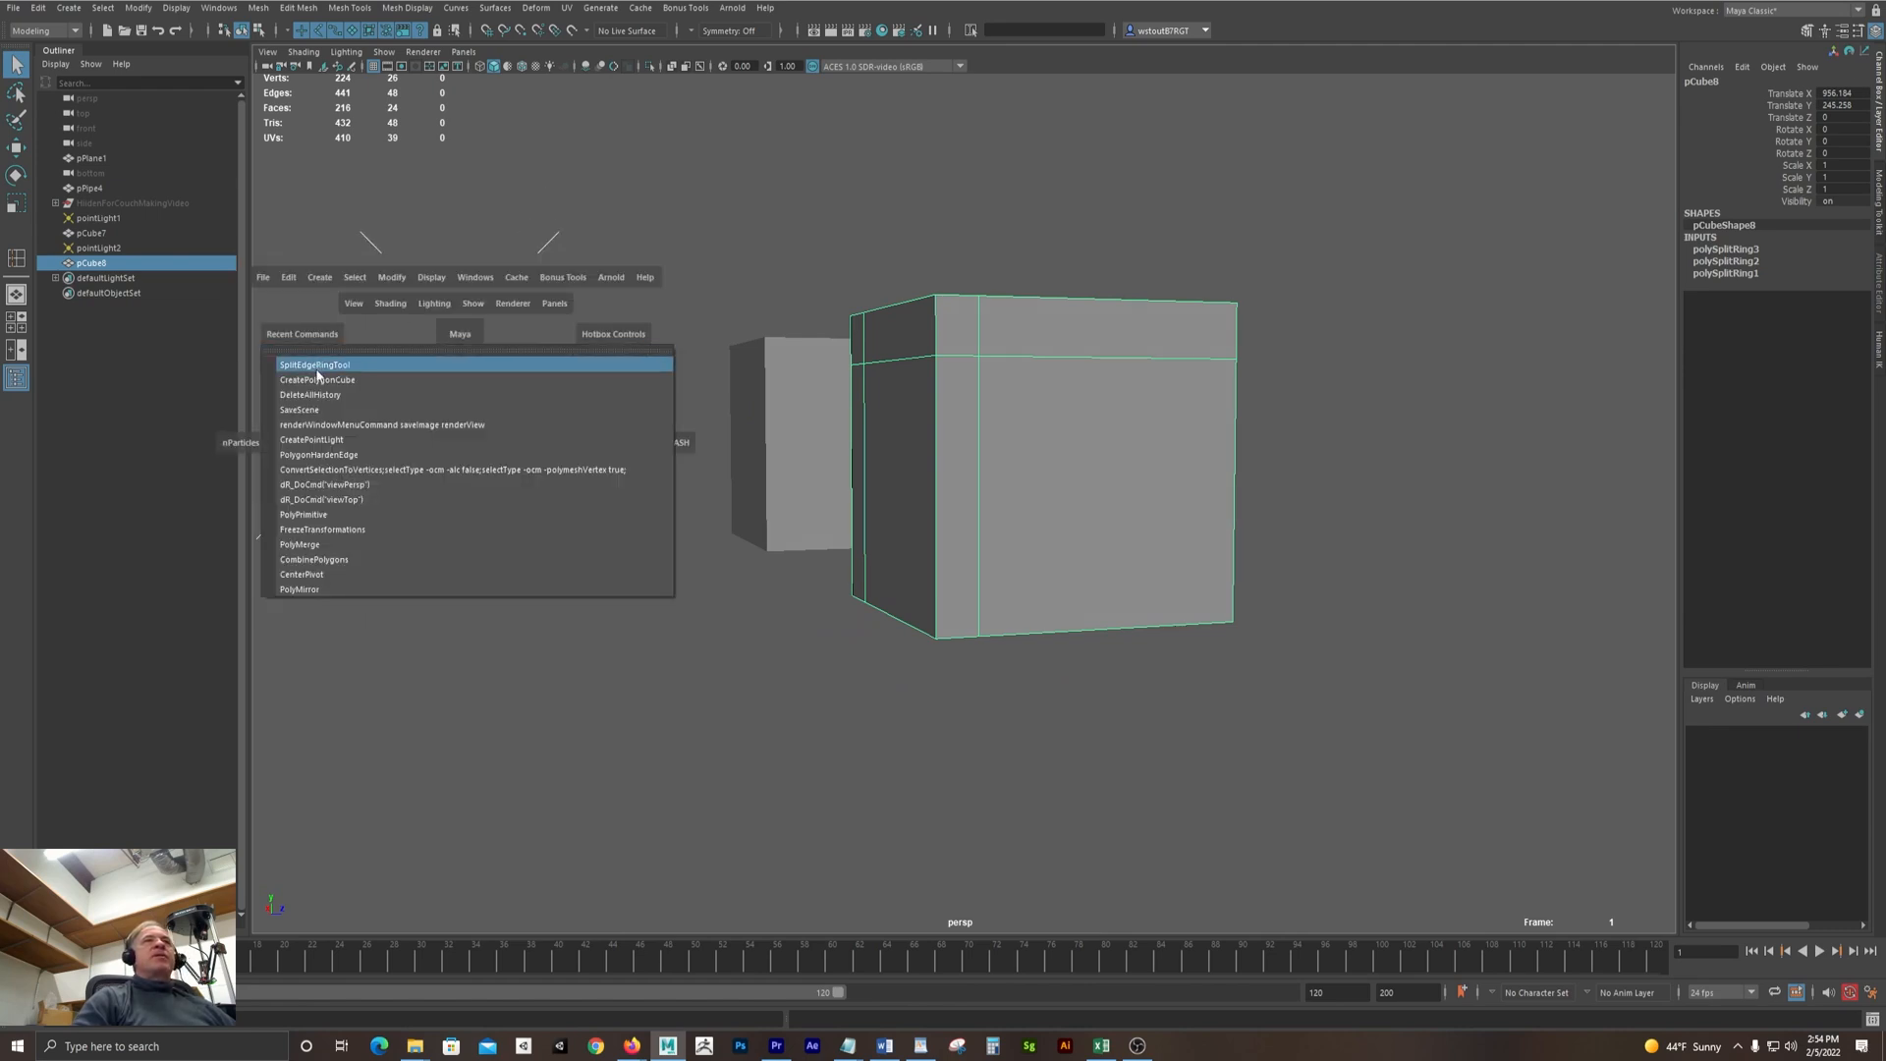
{"action": "left_click", "coordinate": [335, 368]}
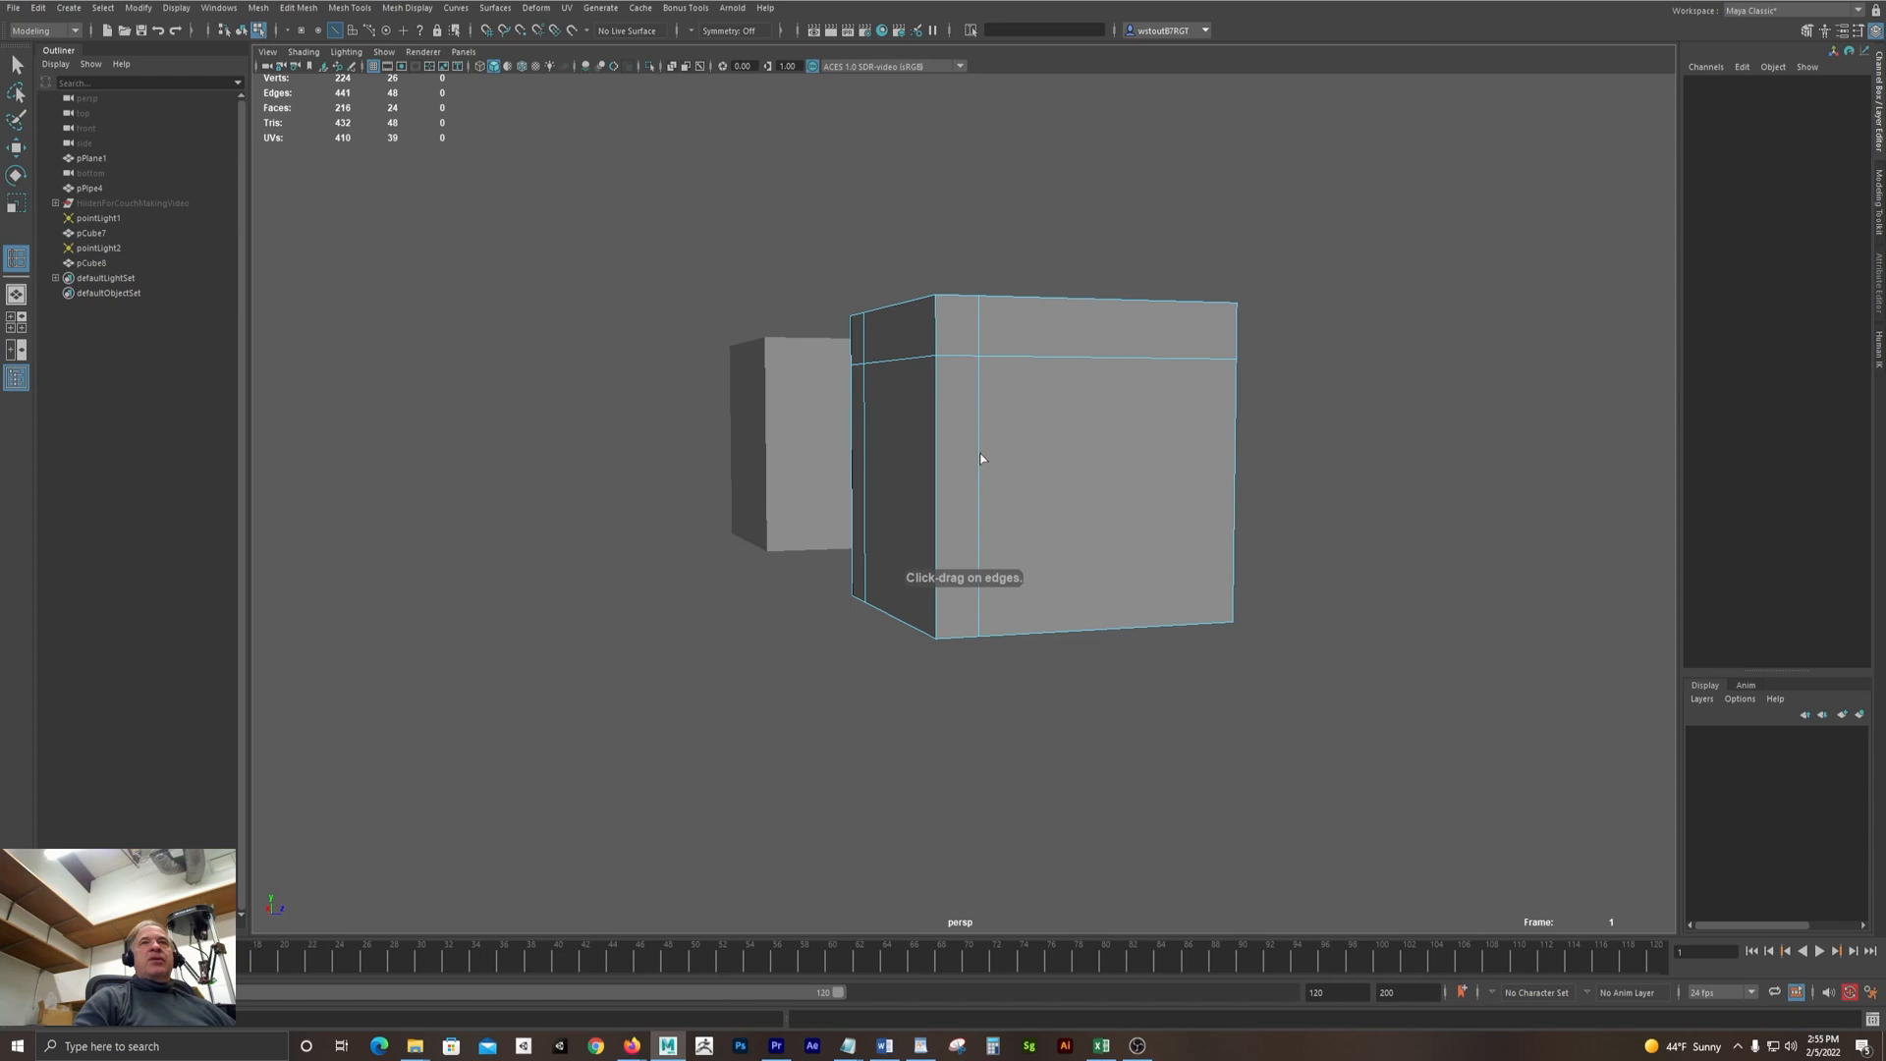
{"action": "left_click_drag", "start_coordinate": [980, 458], "coordinate": [989, 586]}
{"action": "left_click_drag", "start_coordinate": [1434, 531], "coordinate": [1424, 529], "text": "alt"}
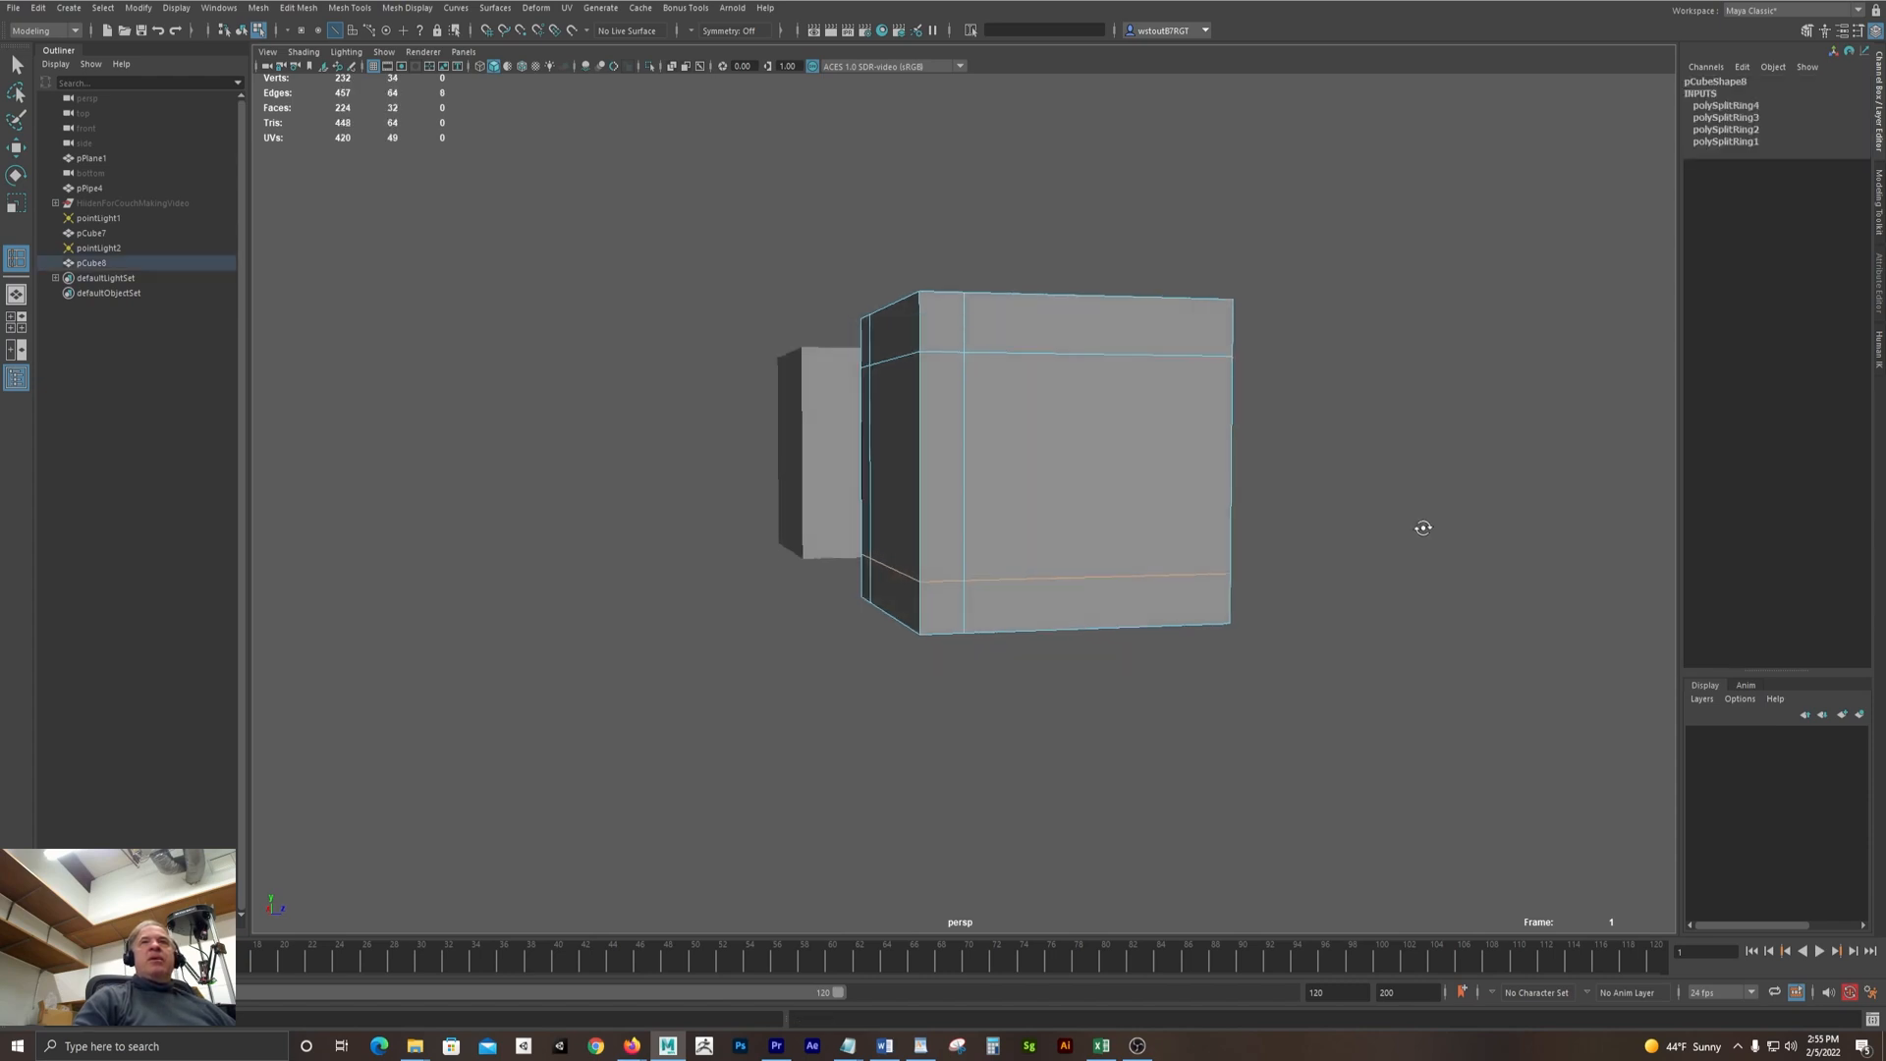
Insert vertical edge loops close to the cube's two remaining unsupported sides and return to the Select tool
{"action": "left_click", "coordinate": [1188, 577]}
{"action": "left_click_drag", "start_coordinate": [1482, 547], "coordinate": [733, 476], "text": "alt"}
{"action": "left_click", "coordinate": [914, 540]}
{"action": "key", "text": "q"}
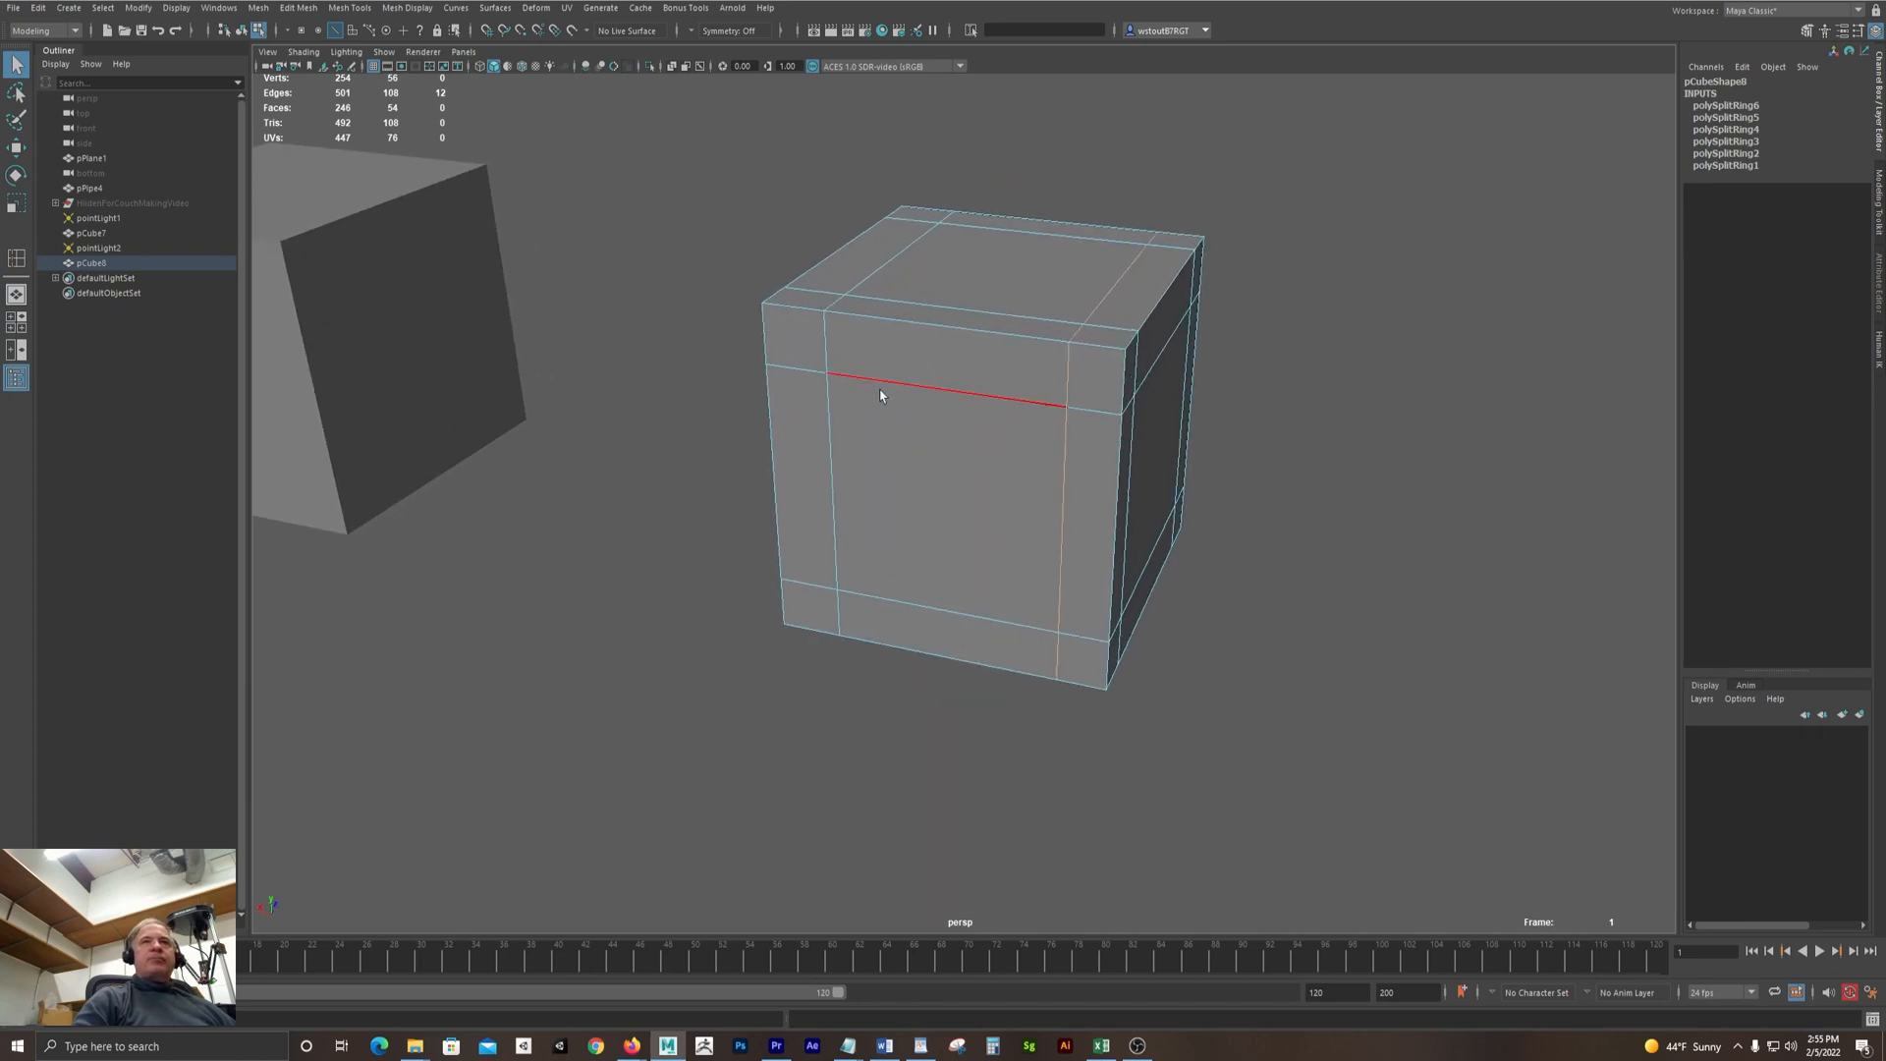
{"action": "left_click_drag", "start_coordinate": [943, 383], "coordinate": [1077, 409], "text": "alt"}
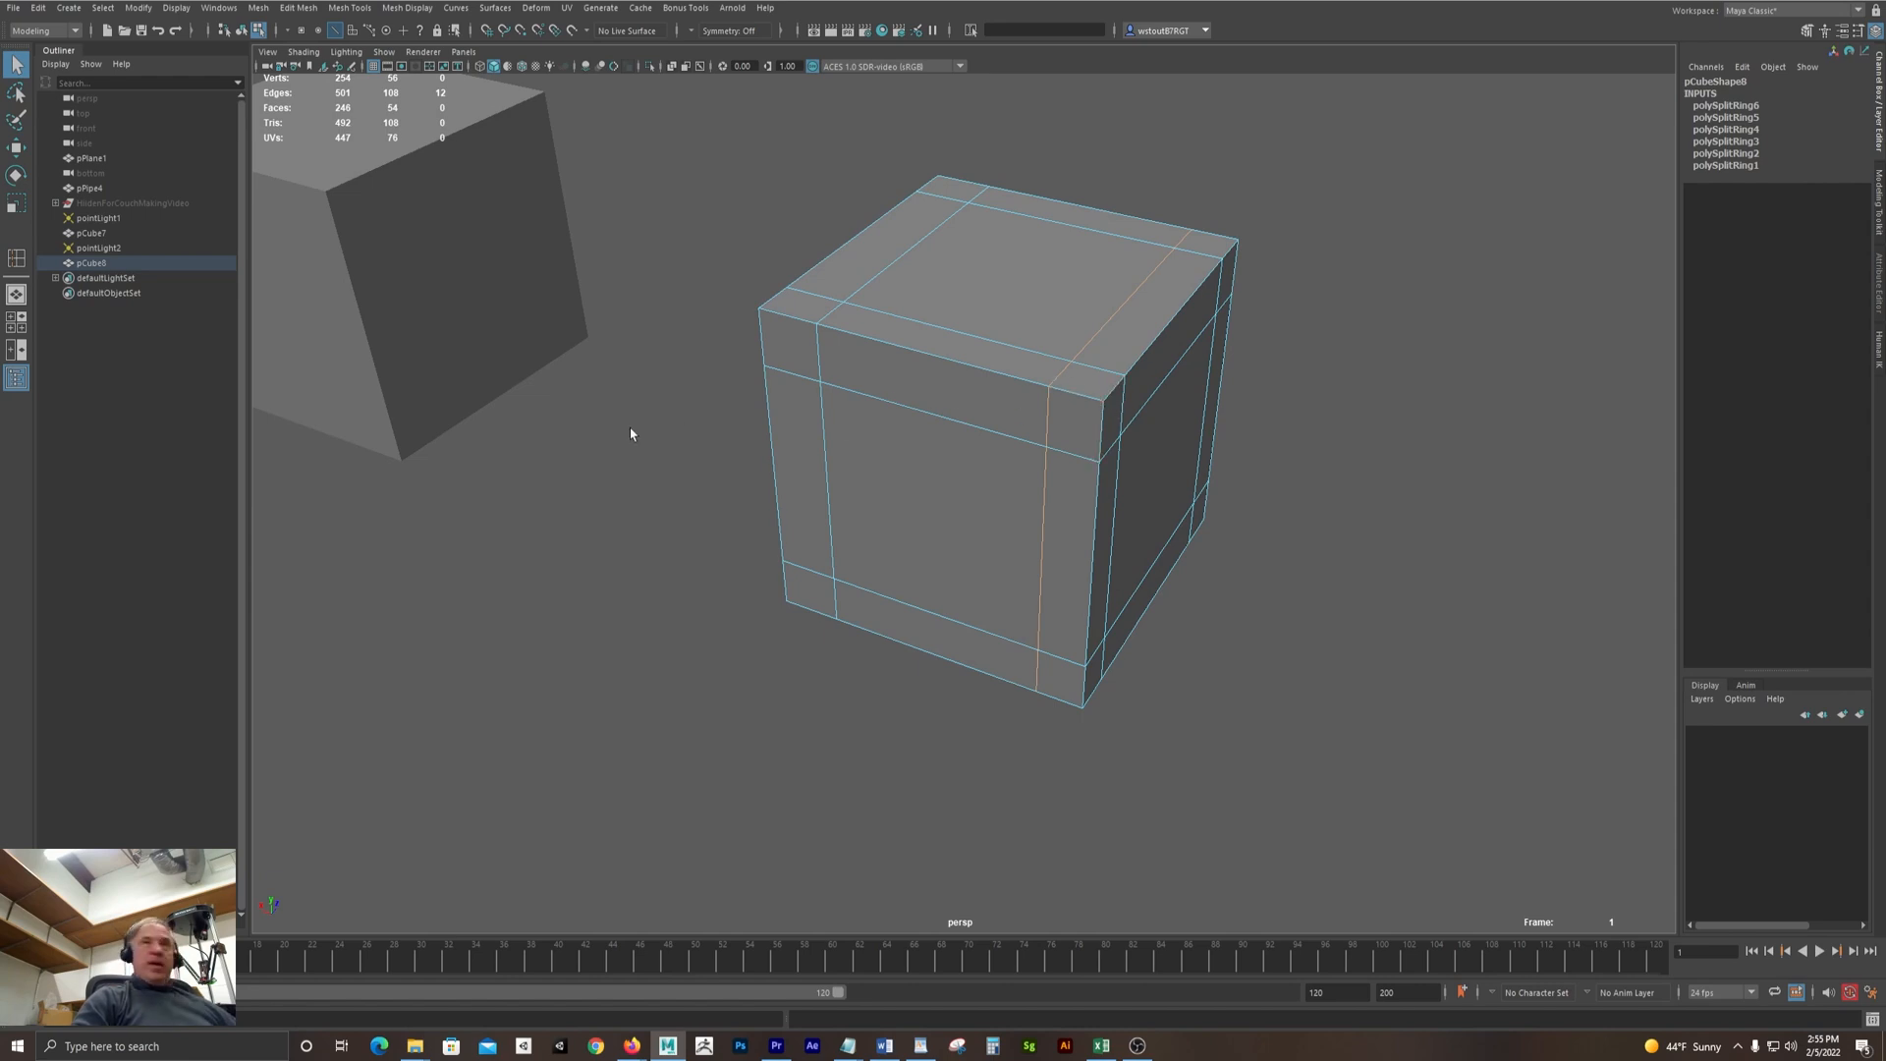
Turn on smooth preview for the fully looped cube and compare its rounded edges with the plain cube from several angles
{"action": "key", "text": "3"}
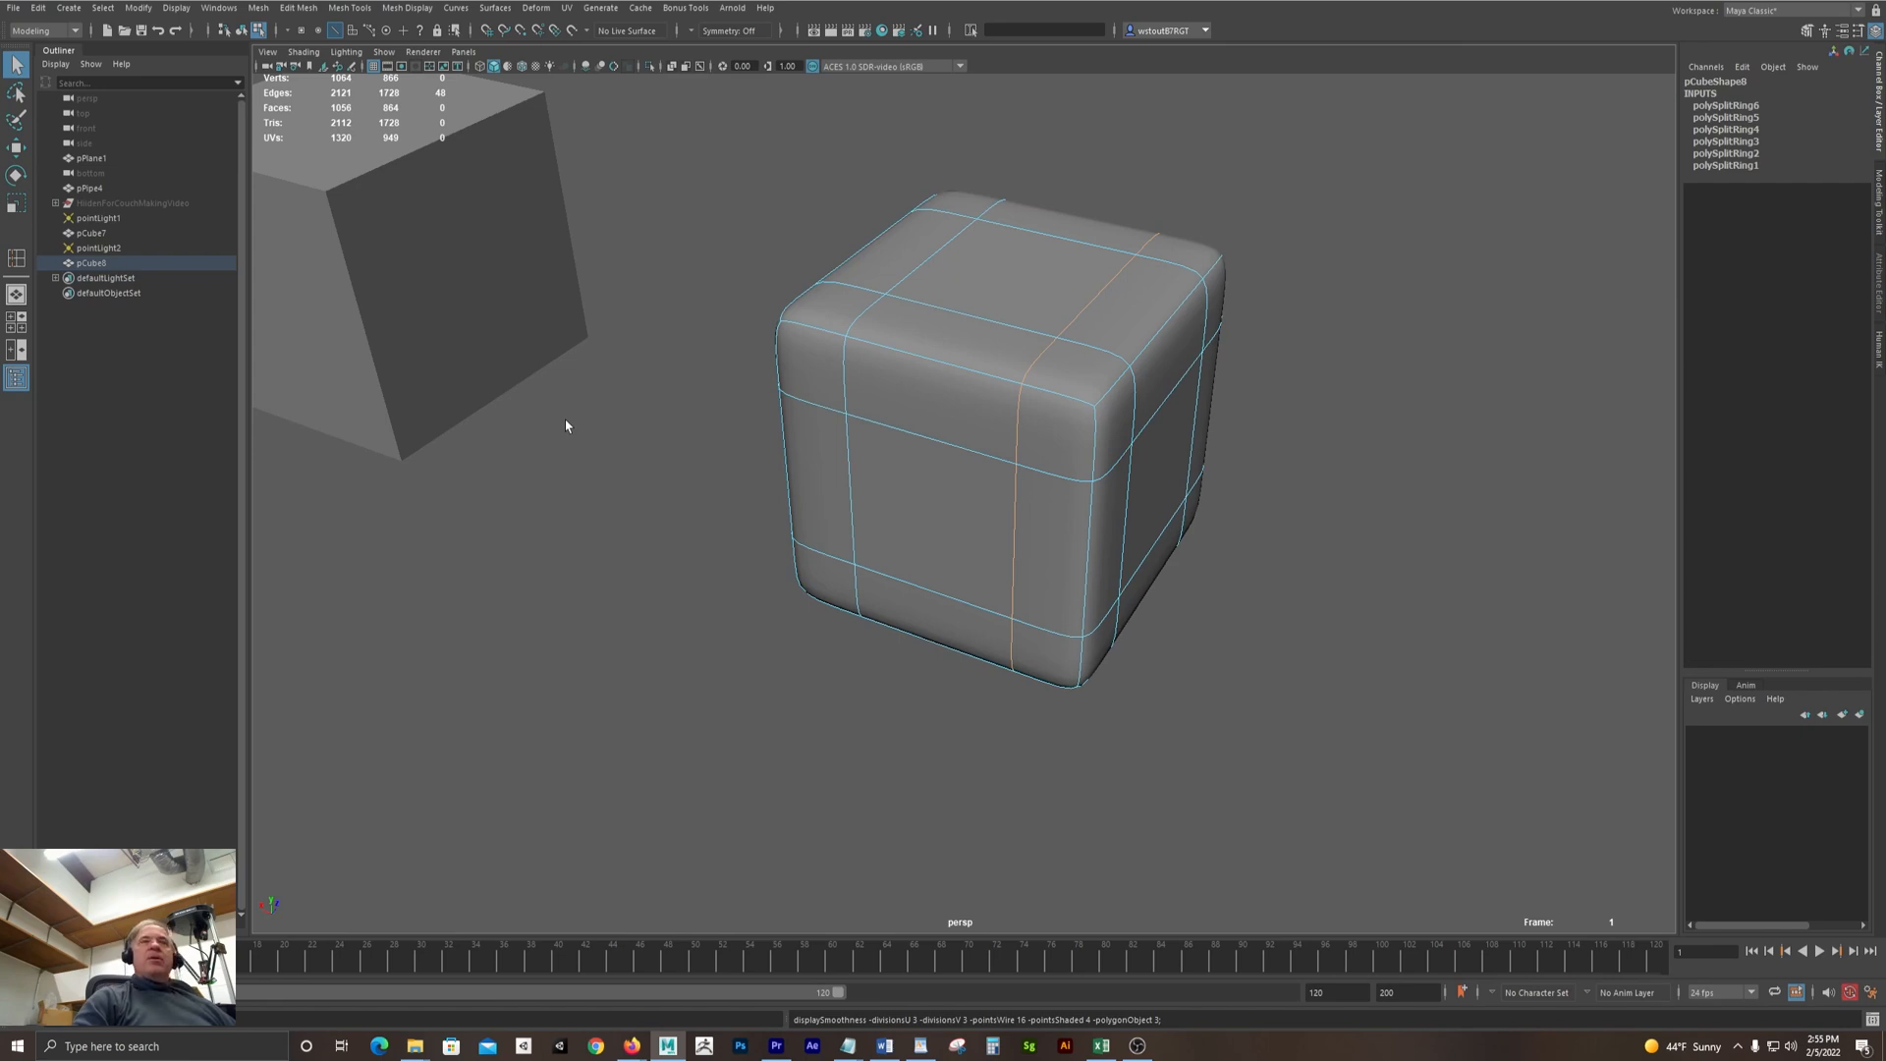
{"action": "left_click_drag", "start_coordinate": [1482, 492], "coordinate": [1170, 438], "text": "alt"}
{"action": "right_click_drag", "start_coordinate": [1170, 438], "coordinate": [736, 390], "text": "alt"}
{"action": "middle_click_drag", "start_coordinate": [736, 390], "coordinate": [952, 400], "text": "alt"}
{"action": "right_click_drag", "start_coordinate": [901, 366], "coordinate": [1052, 387], "text": "alt"}
{"action": "middle_click_drag", "start_coordinate": [1052, 387], "coordinate": [1037, 428], "text": "alt"}
{"action": "right_click_drag", "start_coordinate": [737, 418], "coordinate": [806, 439], "text": "alt"}
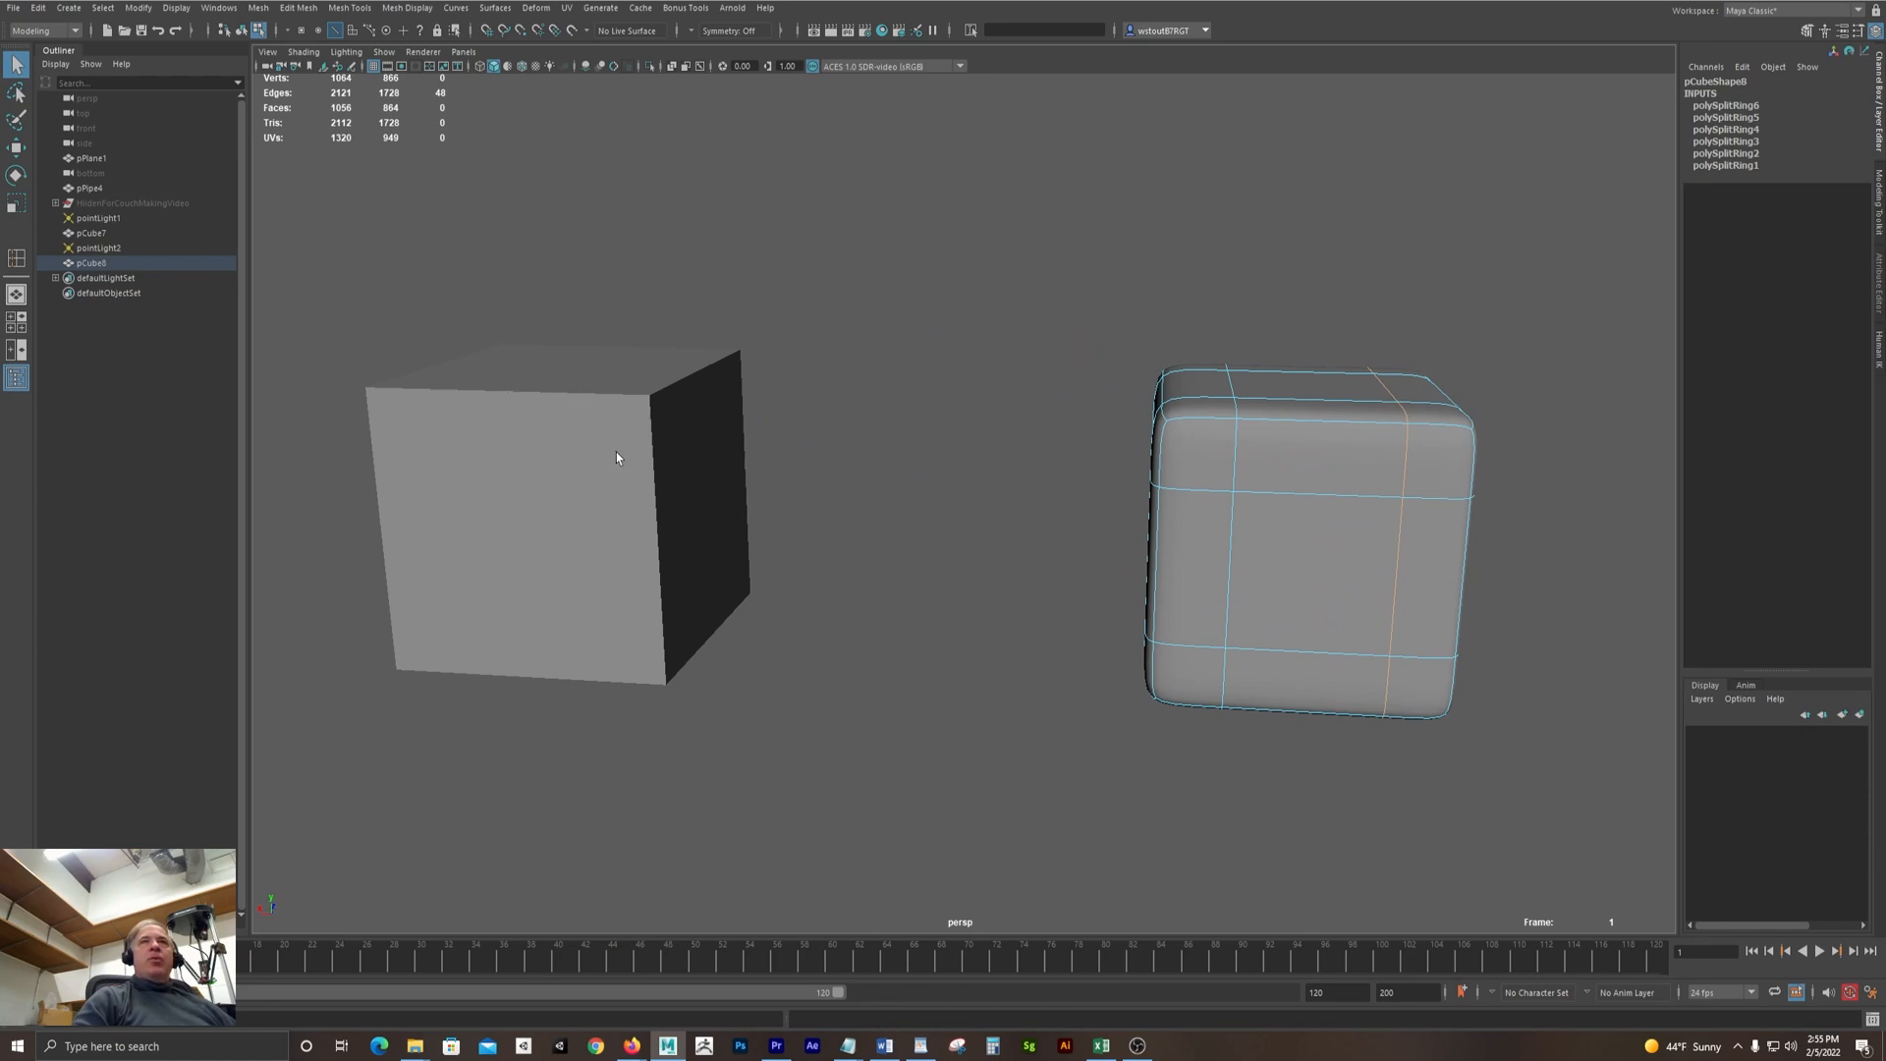
{"action": "left_click_drag", "start_coordinate": [1040, 419], "coordinate": [892, 393], "text": "alt"}
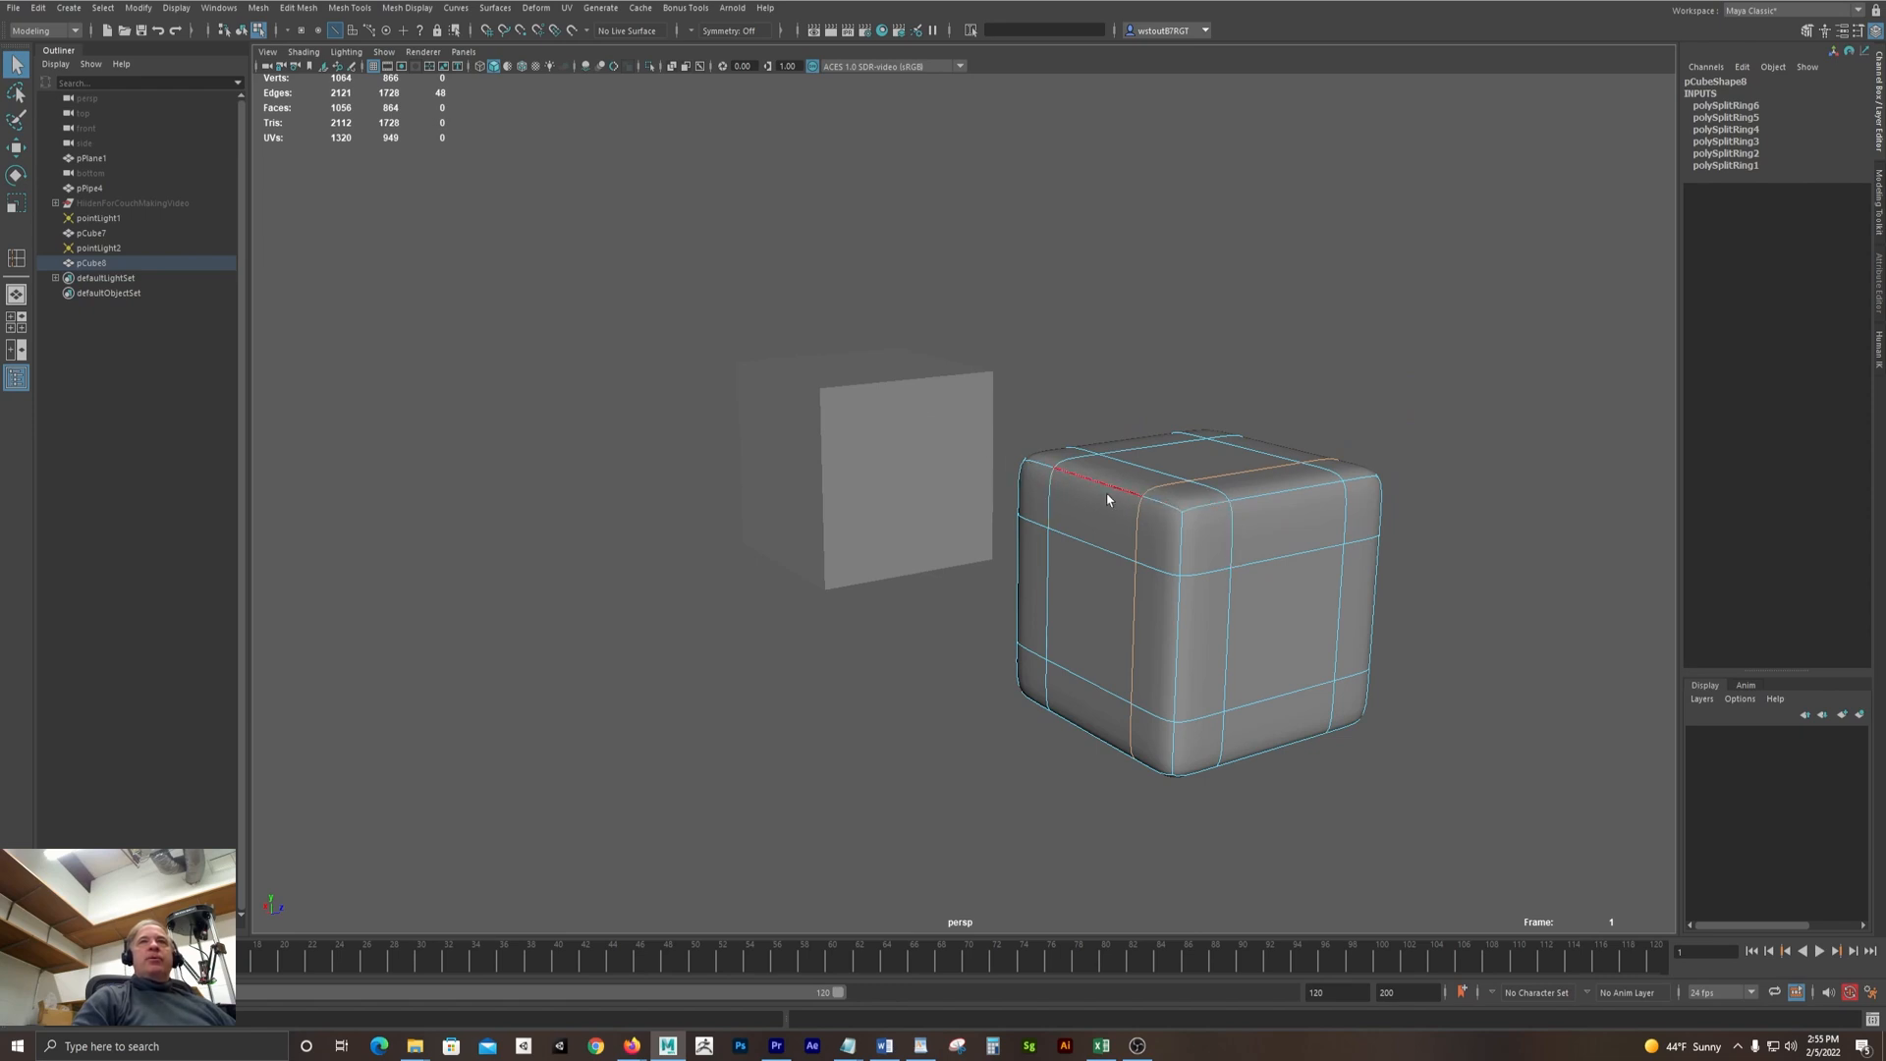
{"action": "right_click_drag", "start_coordinate": [757, 455], "coordinate": [858, 427], "text": "alt"}
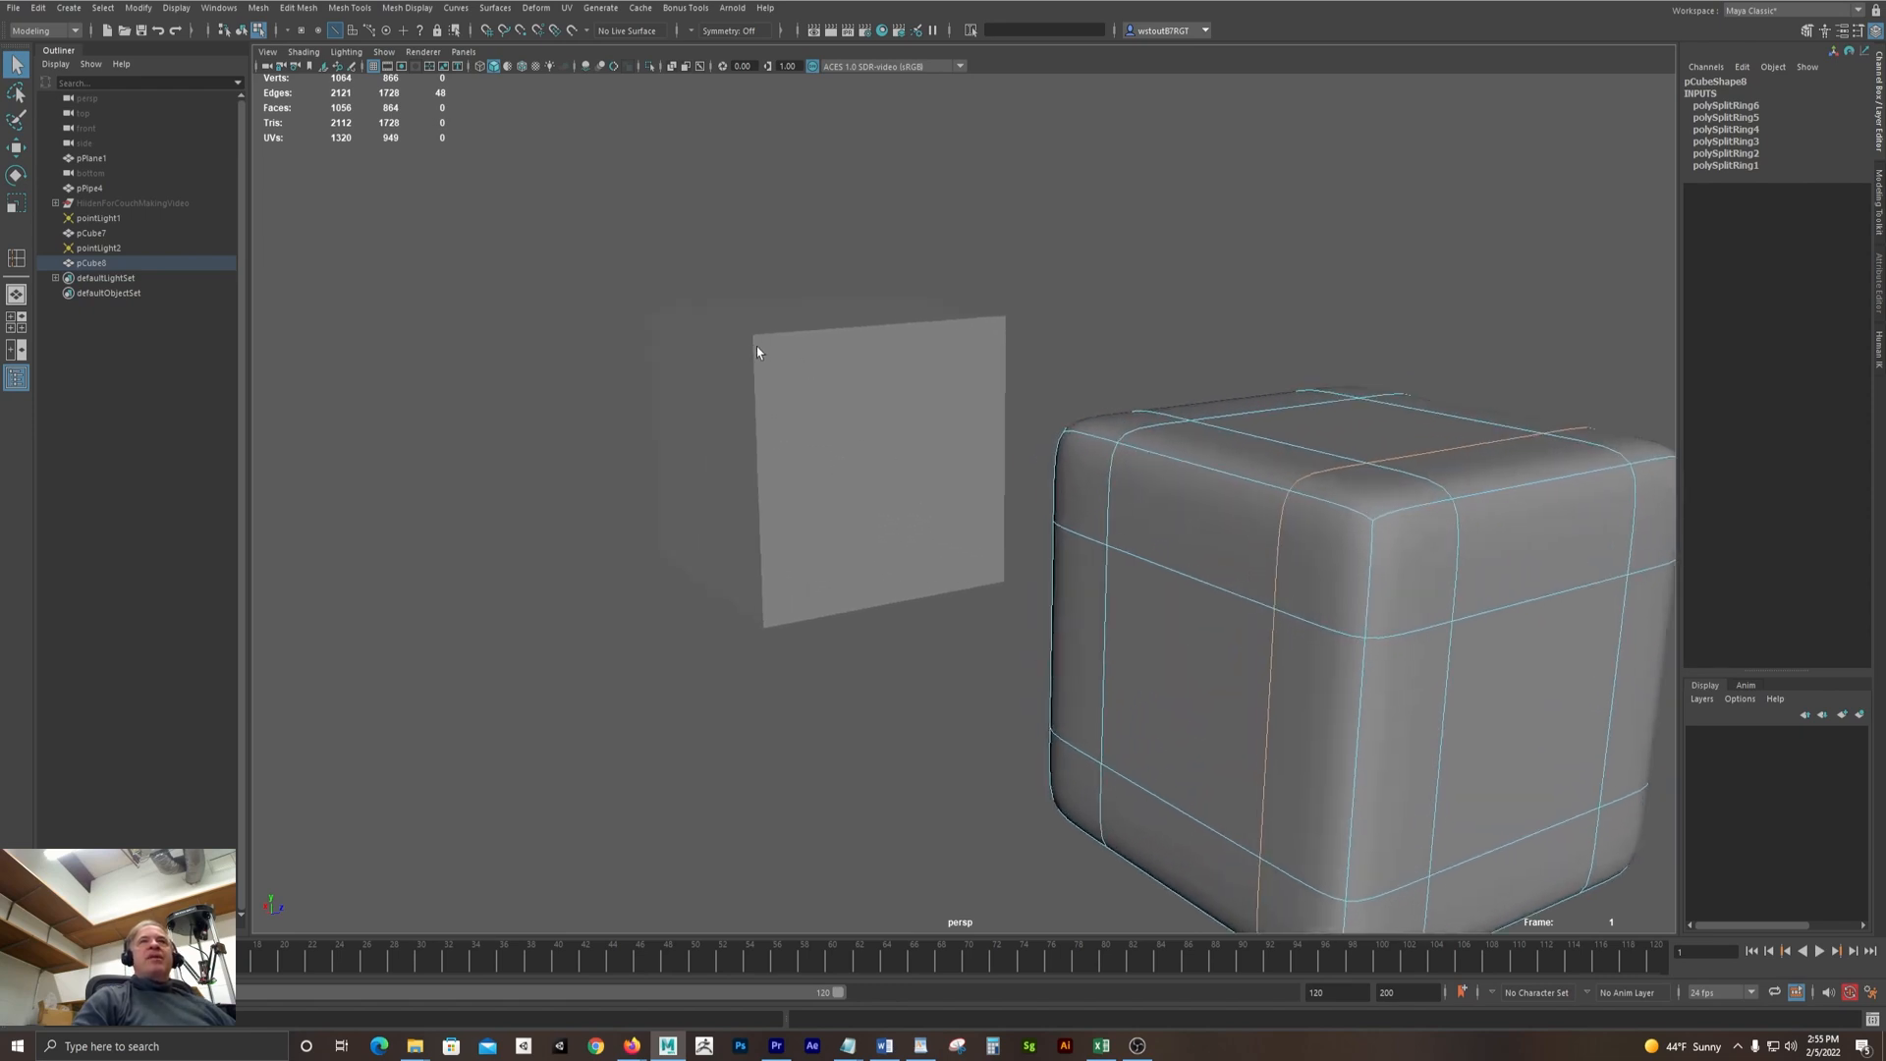
{"action": "left_click_drag", "start_coordinate": [756, 350], "coordinate": [802, 380], "text": "alt"}
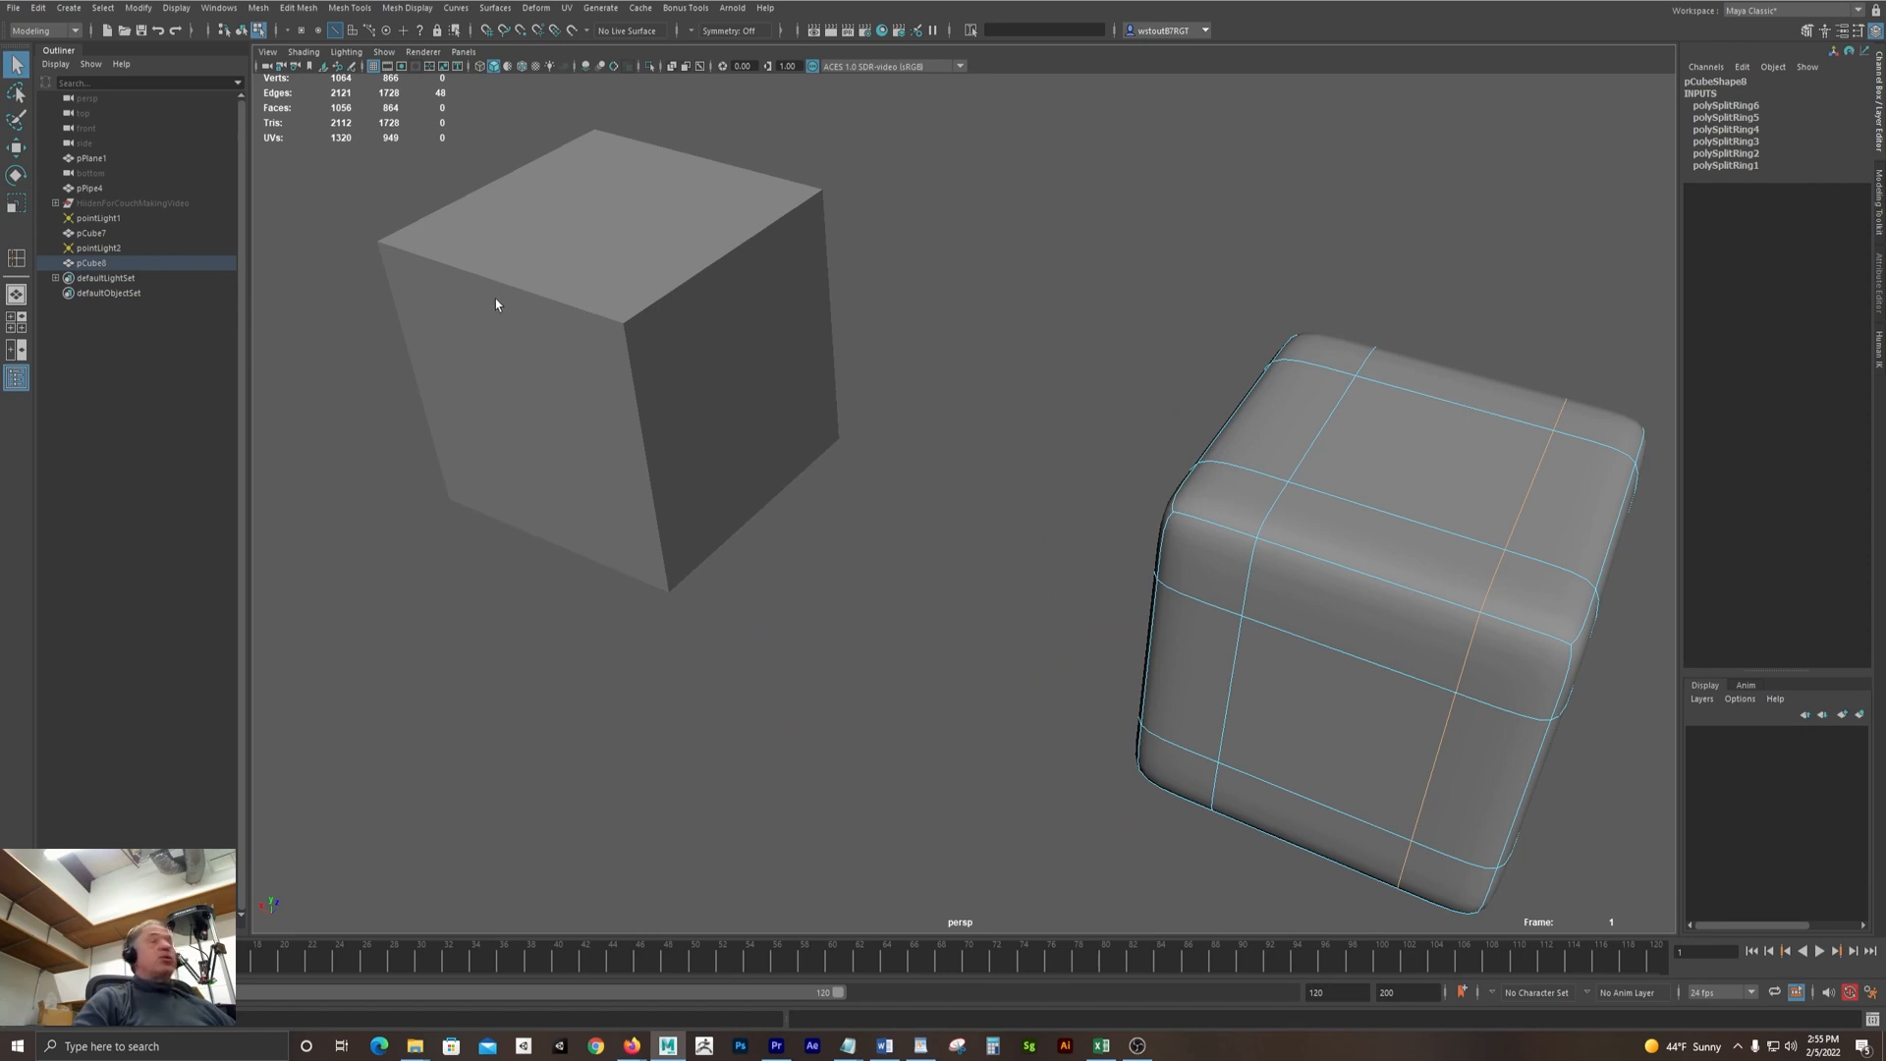
{"action": "left_click_drag", "start_coordinate": [1020, 328], "coordinate": [829, 404], "text": "alt"}
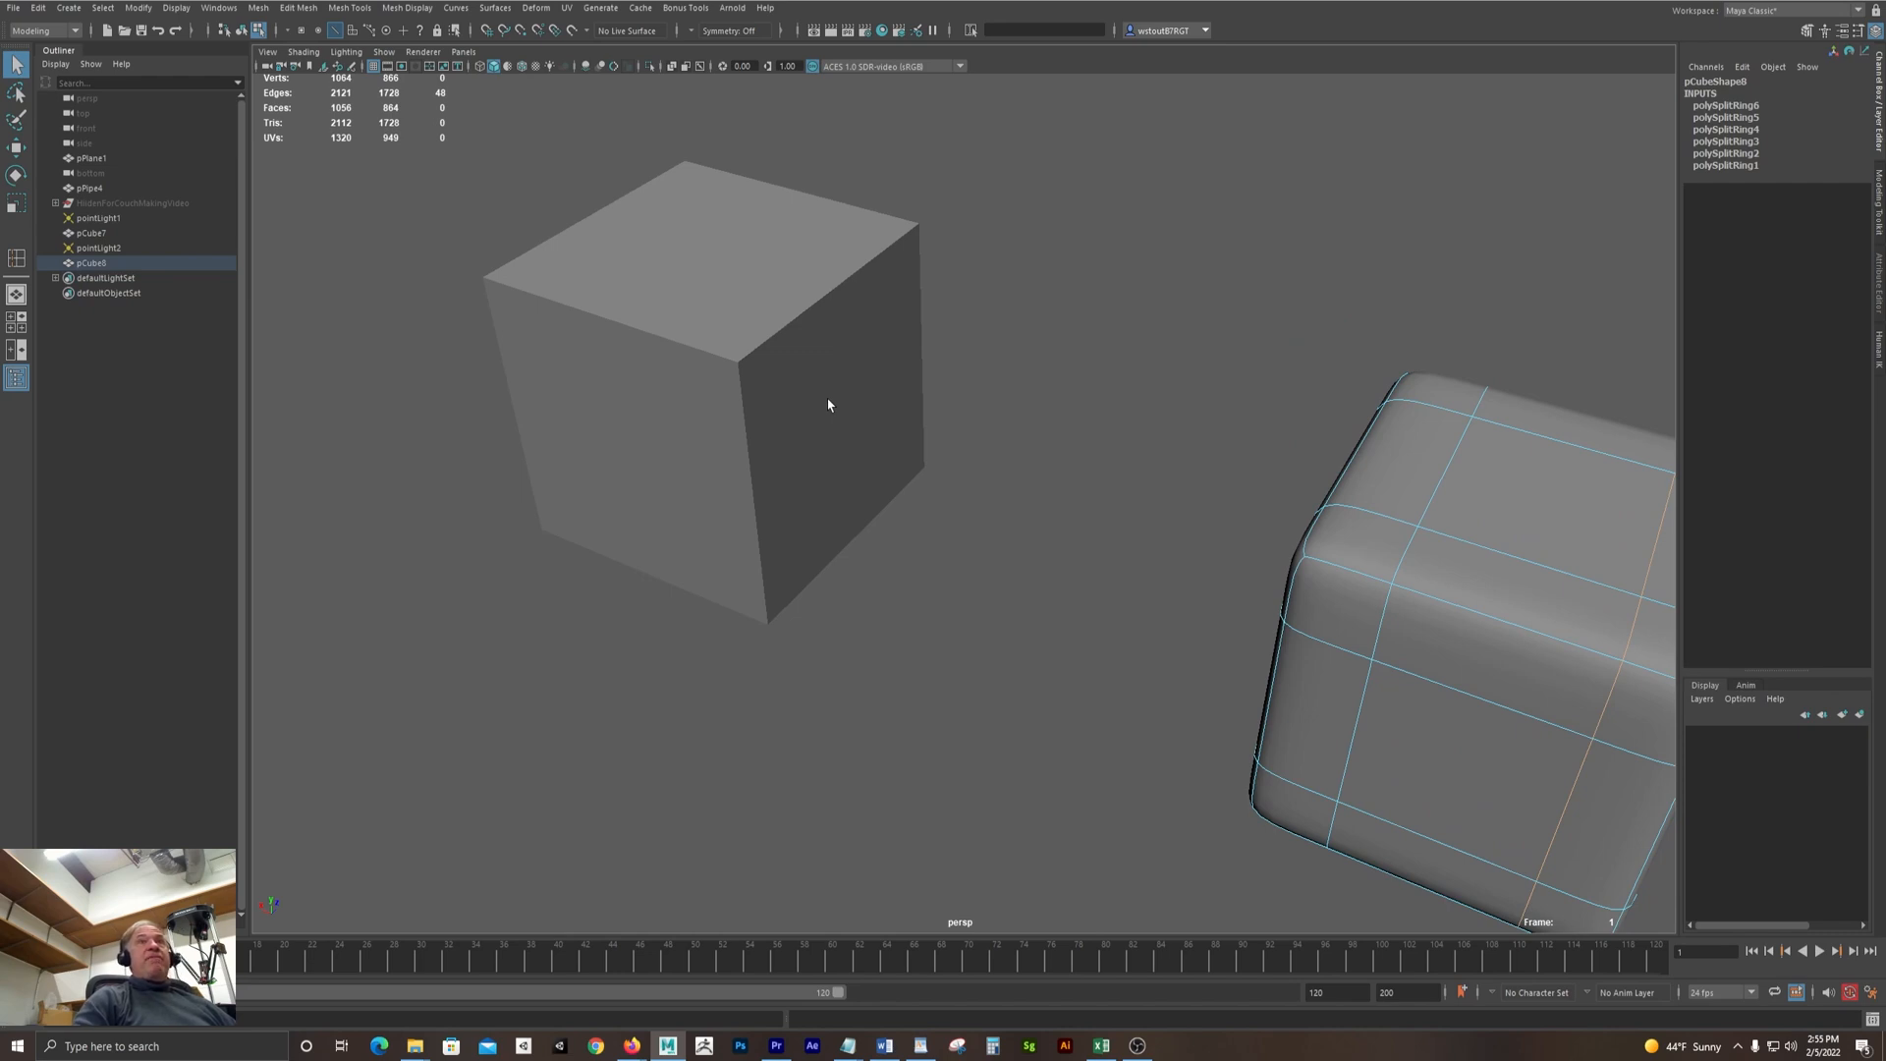
Move the upper horizontal edge loop closer to the top edge and the top-face loop toward the adjacent side edge
{"action": "left_click_drag", "start_coordinate": [1158, 413], "coordinate": [1287, 491], "text": "alt"}
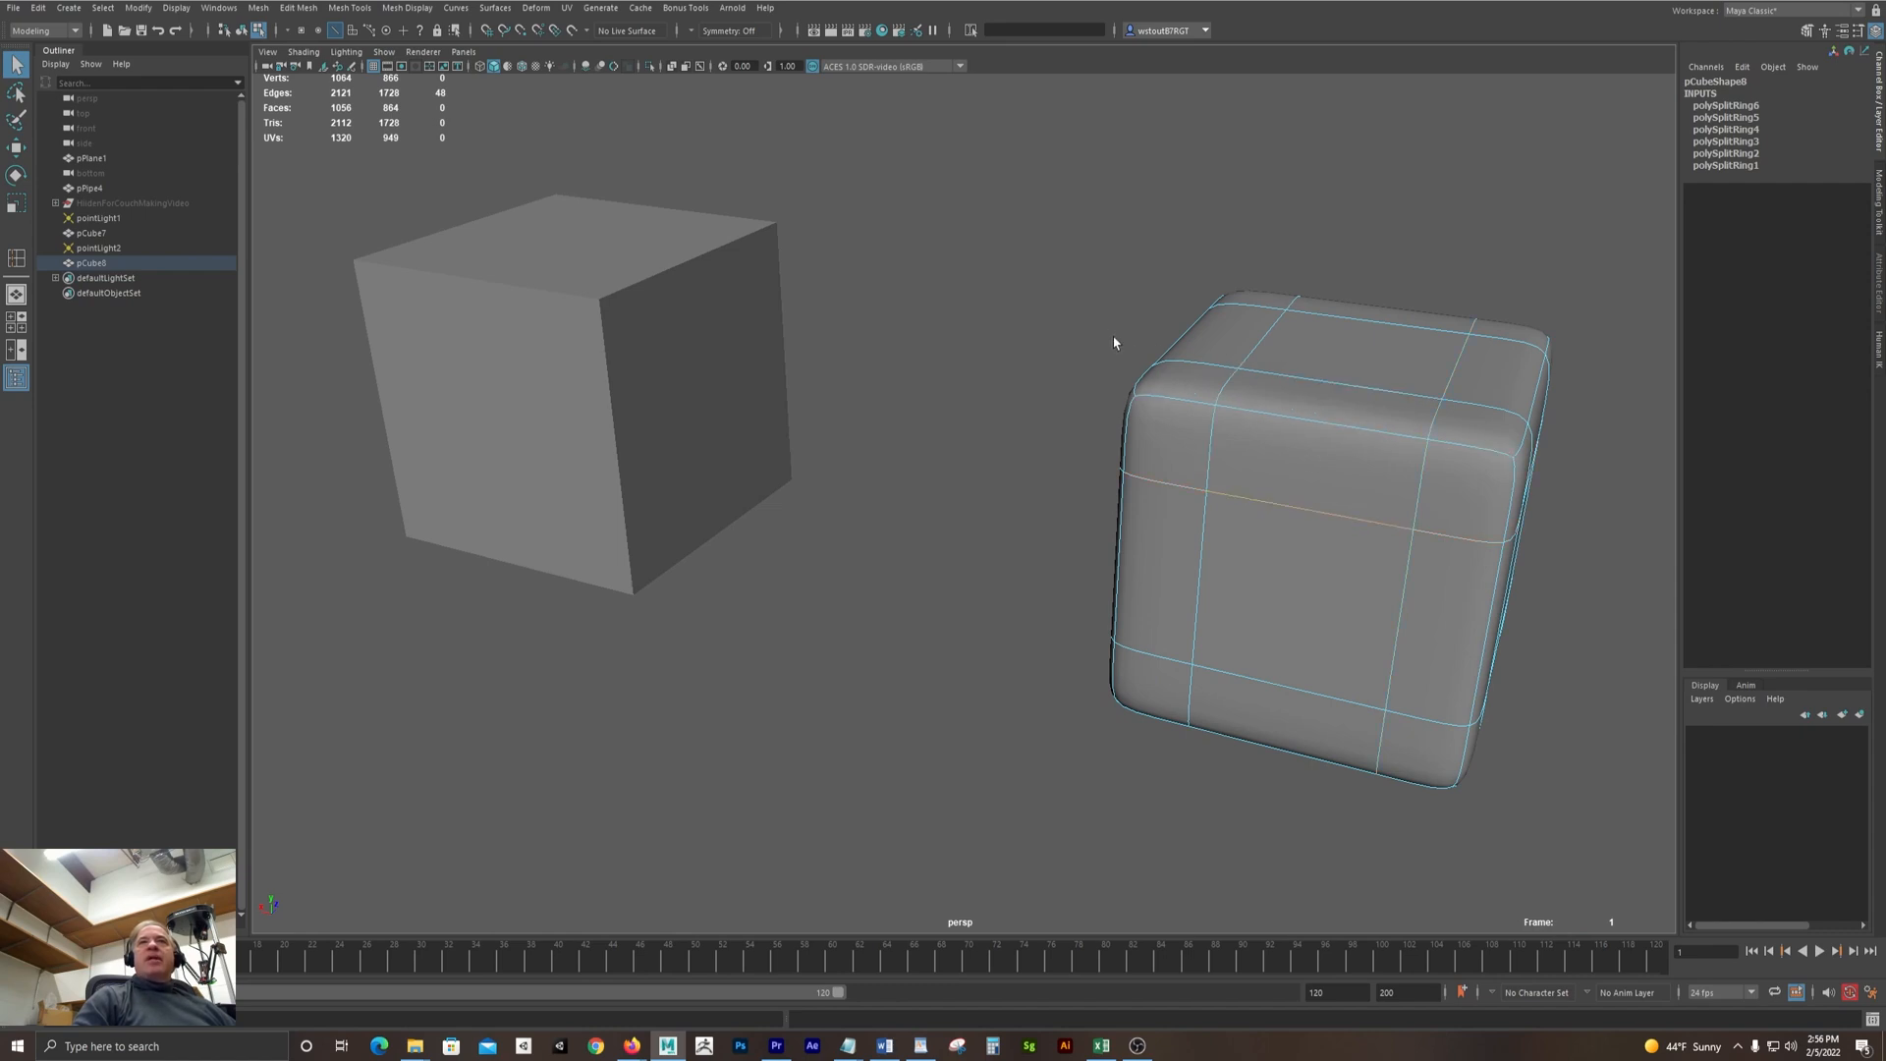
{"action": "key", "text": "w"}
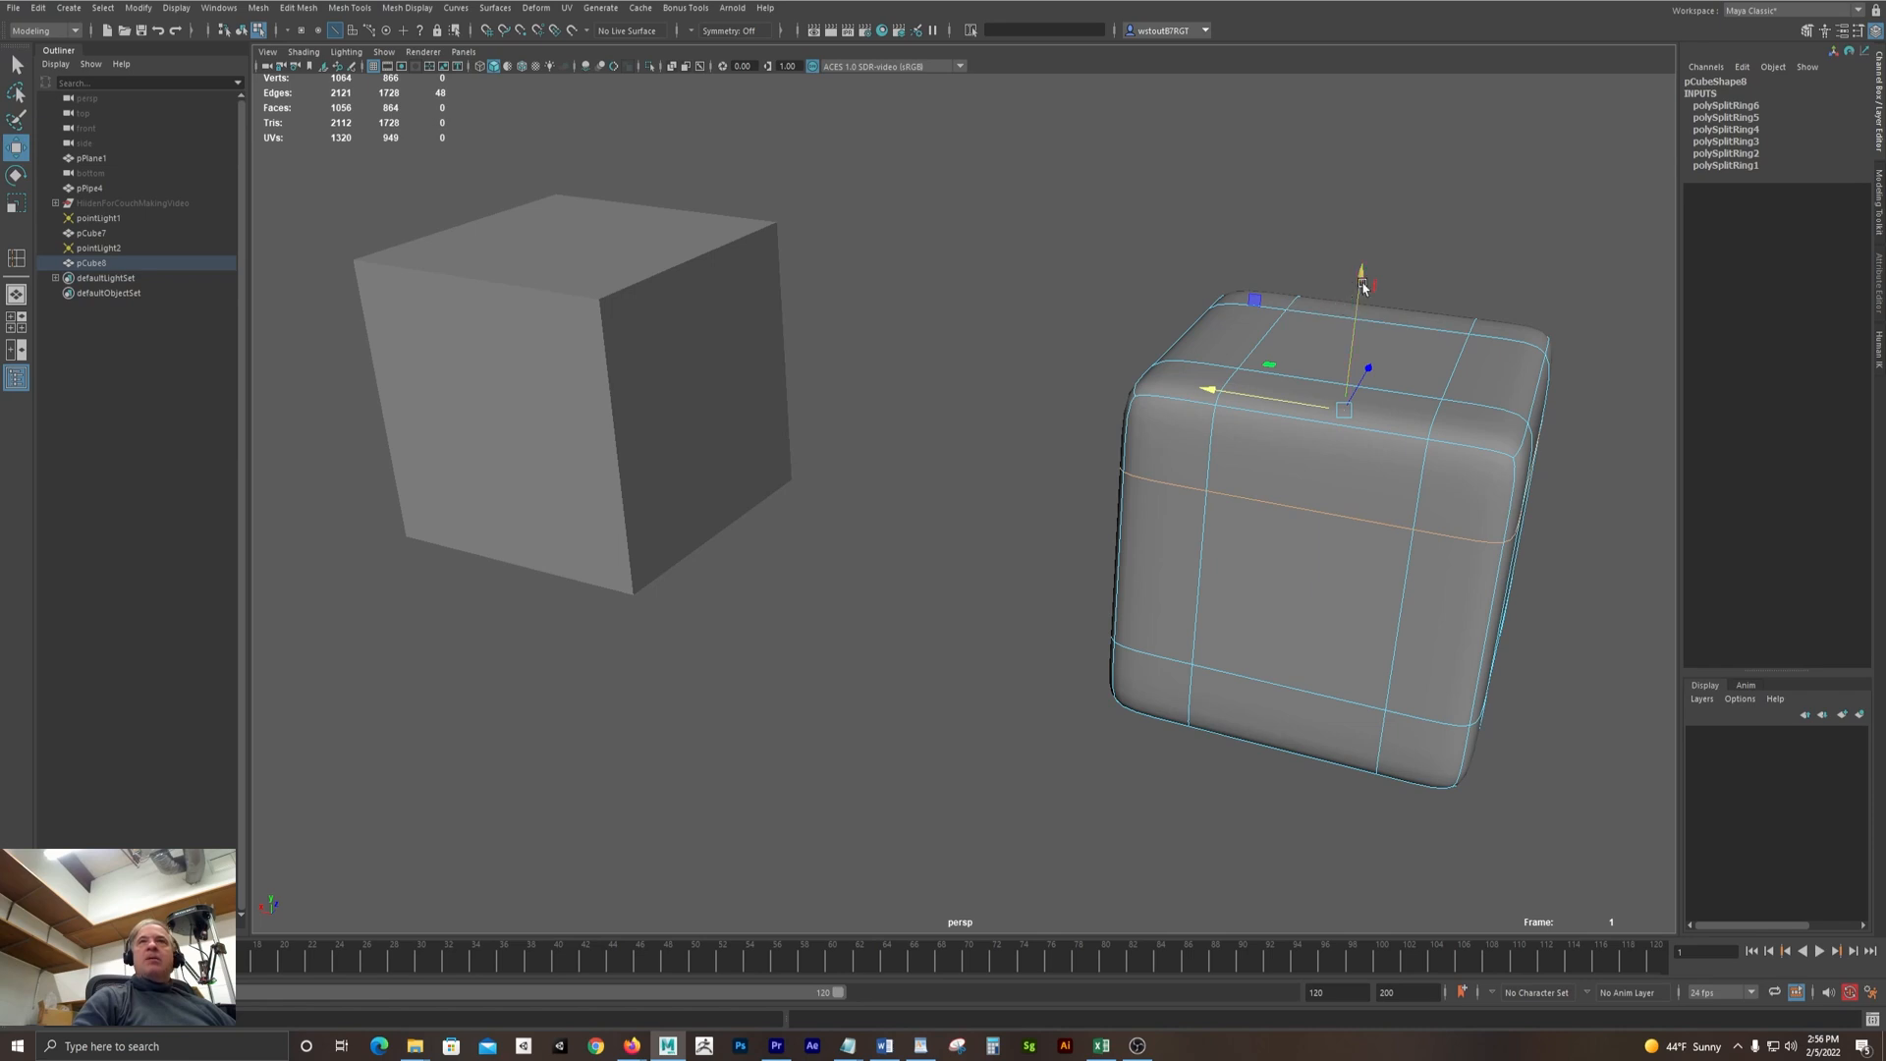
{"action": "left_click_drag", "start_coordinate": [1362, 286], "coordinate": [1362, 235]}
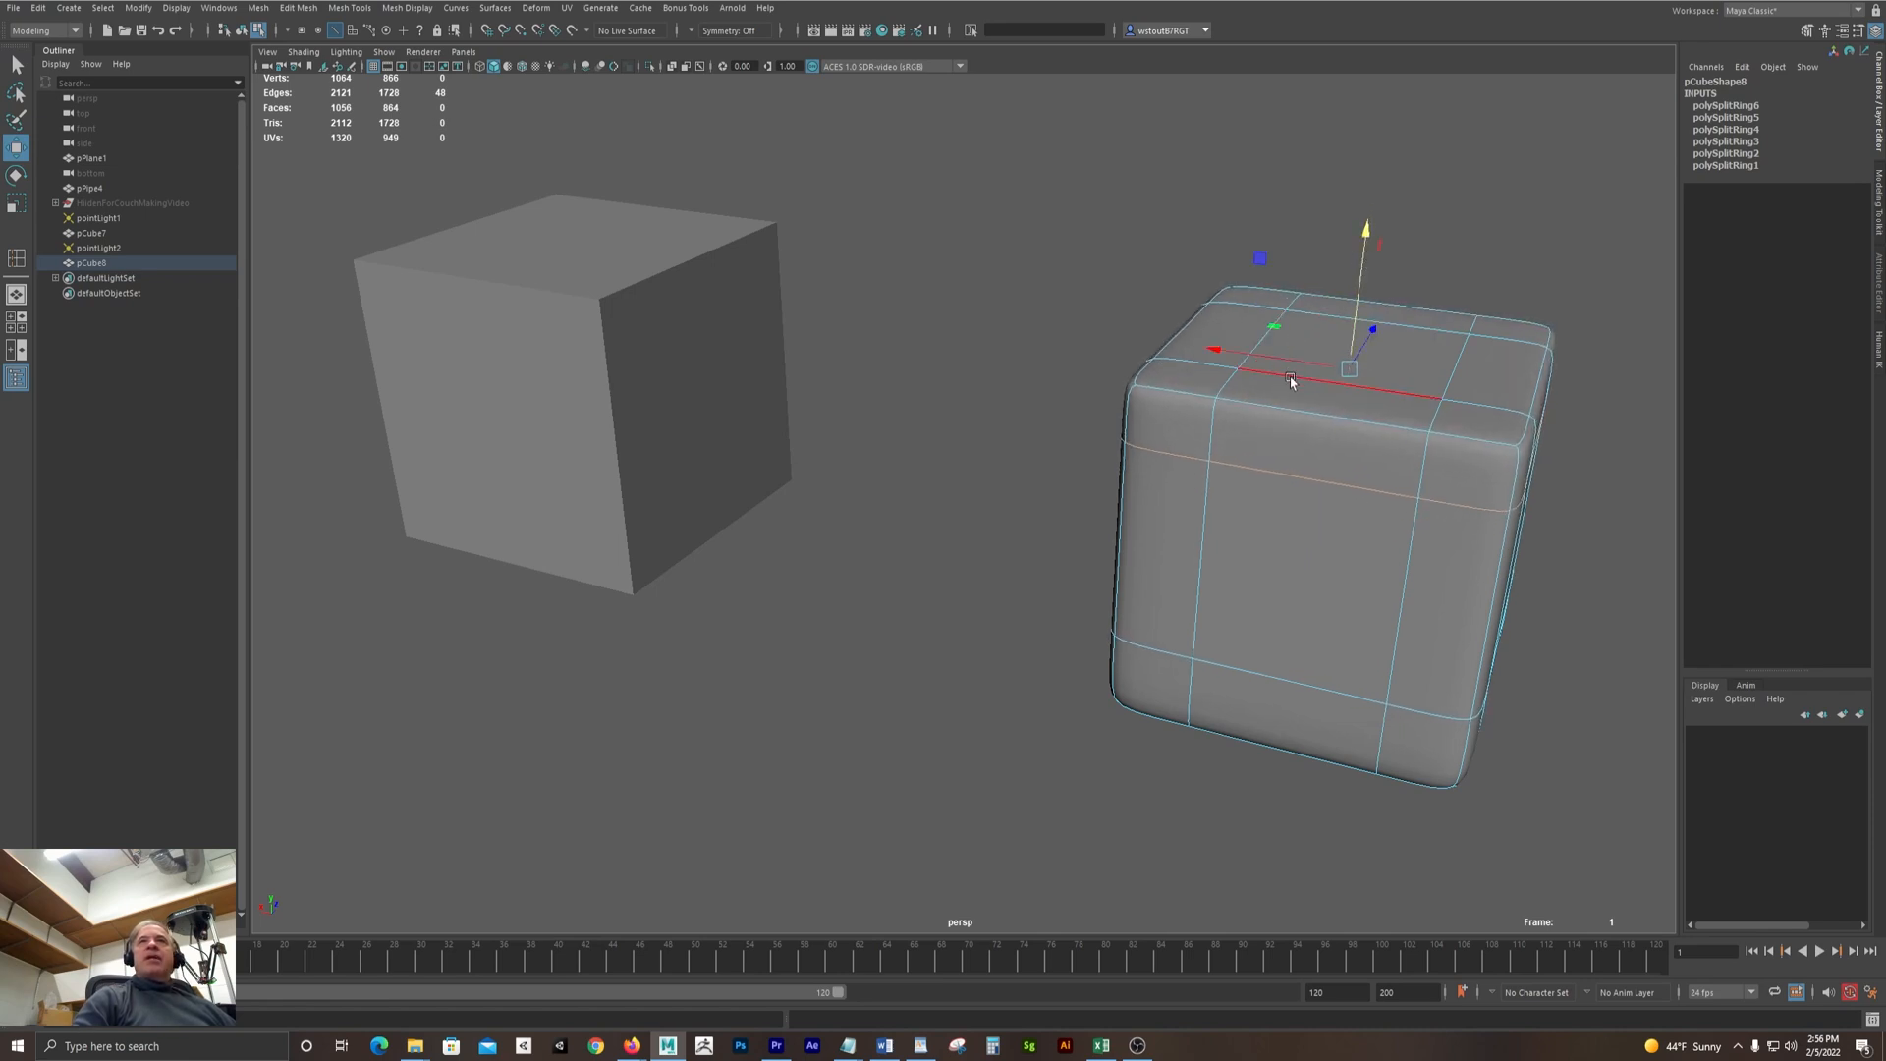
{"action": "double_click", "coordinate": [1291, 380]}
{"action": "left_click_drag", "start_coordinate": [1187, 385], "coordinate": [1137, 404], "text": "alt"}
{"action": "left_click_drag", "start_coordinate": [1327, 564], "coordinate": [1314, 585]}
Turn off smooth preview and shift the selected edge loop slightly inward, away from the cube's outer edge
{"action": "right_click_drag", "start_coordinate": [922, 413], "coordinate": [1117, 417], "text": "alt"}
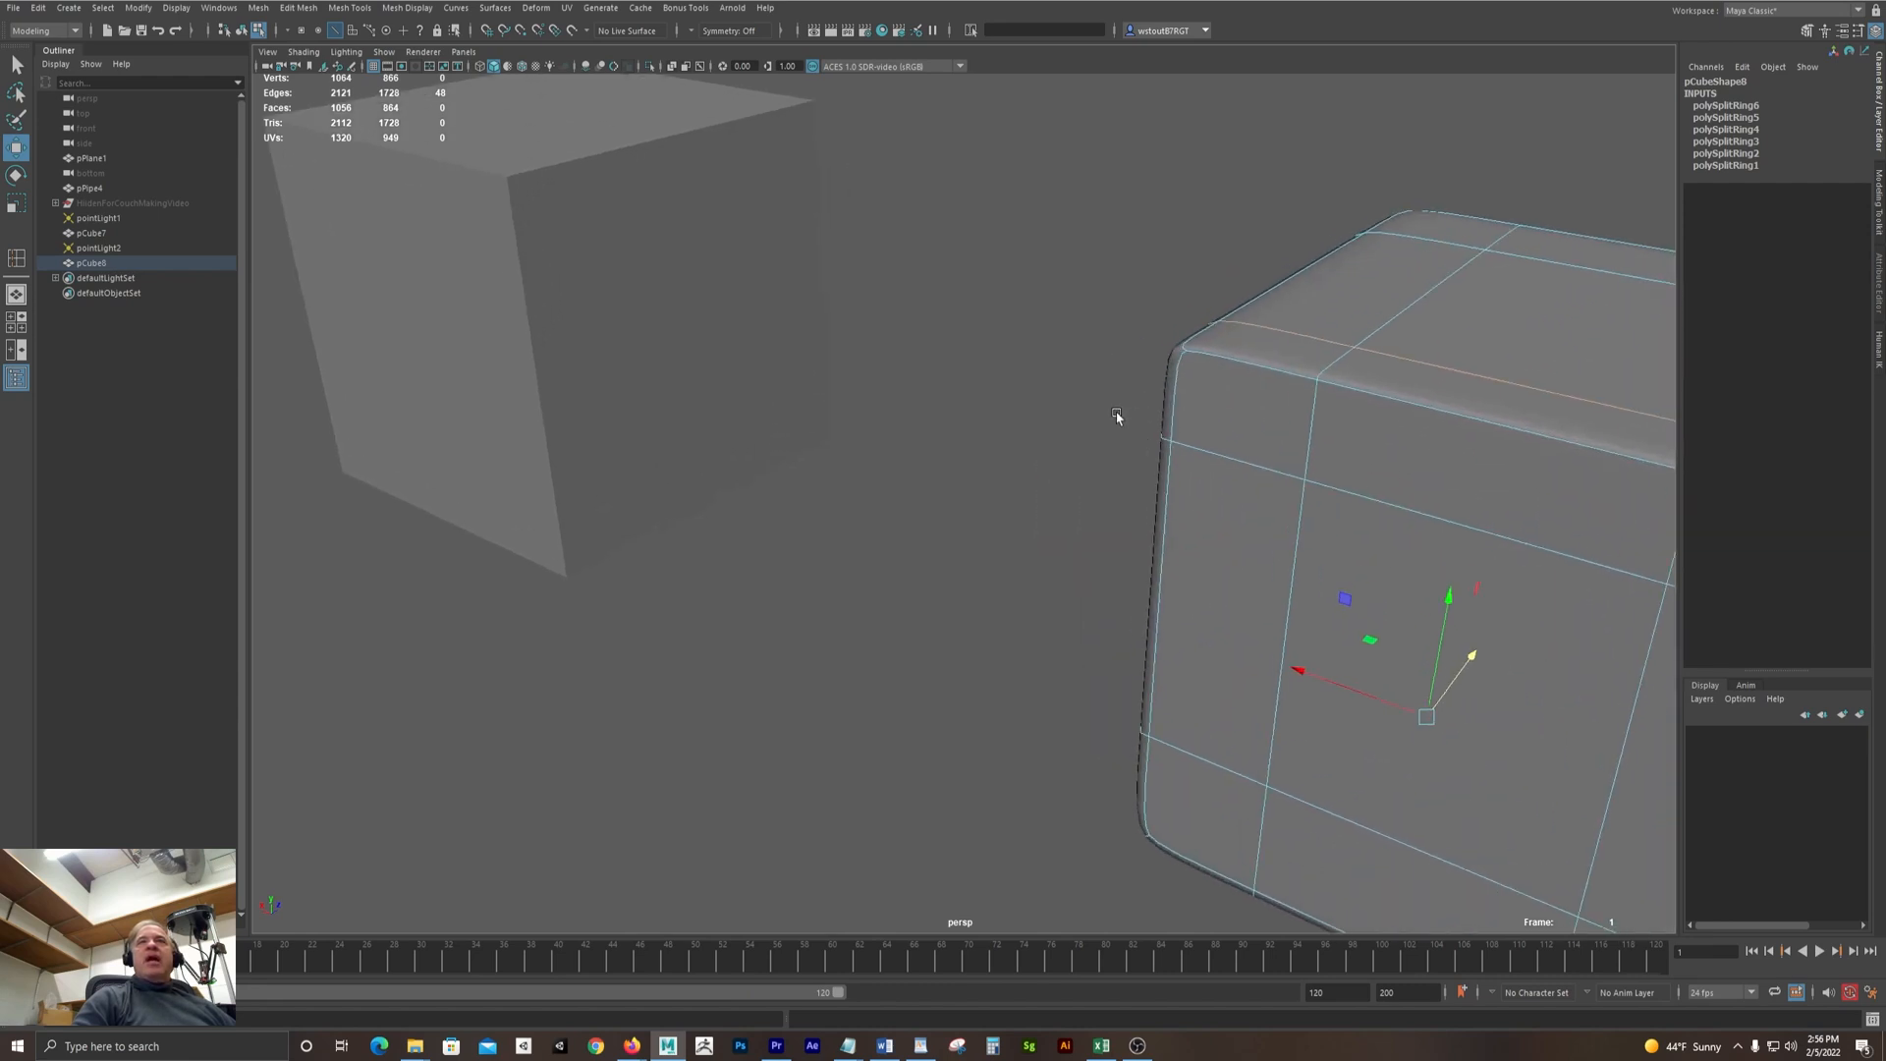
{"action": "left_click_drag", "start_coordinate": [1117, 417], "coordinate": [669, 334], "text": "alt"}
{"action": "key", "text": "1"}
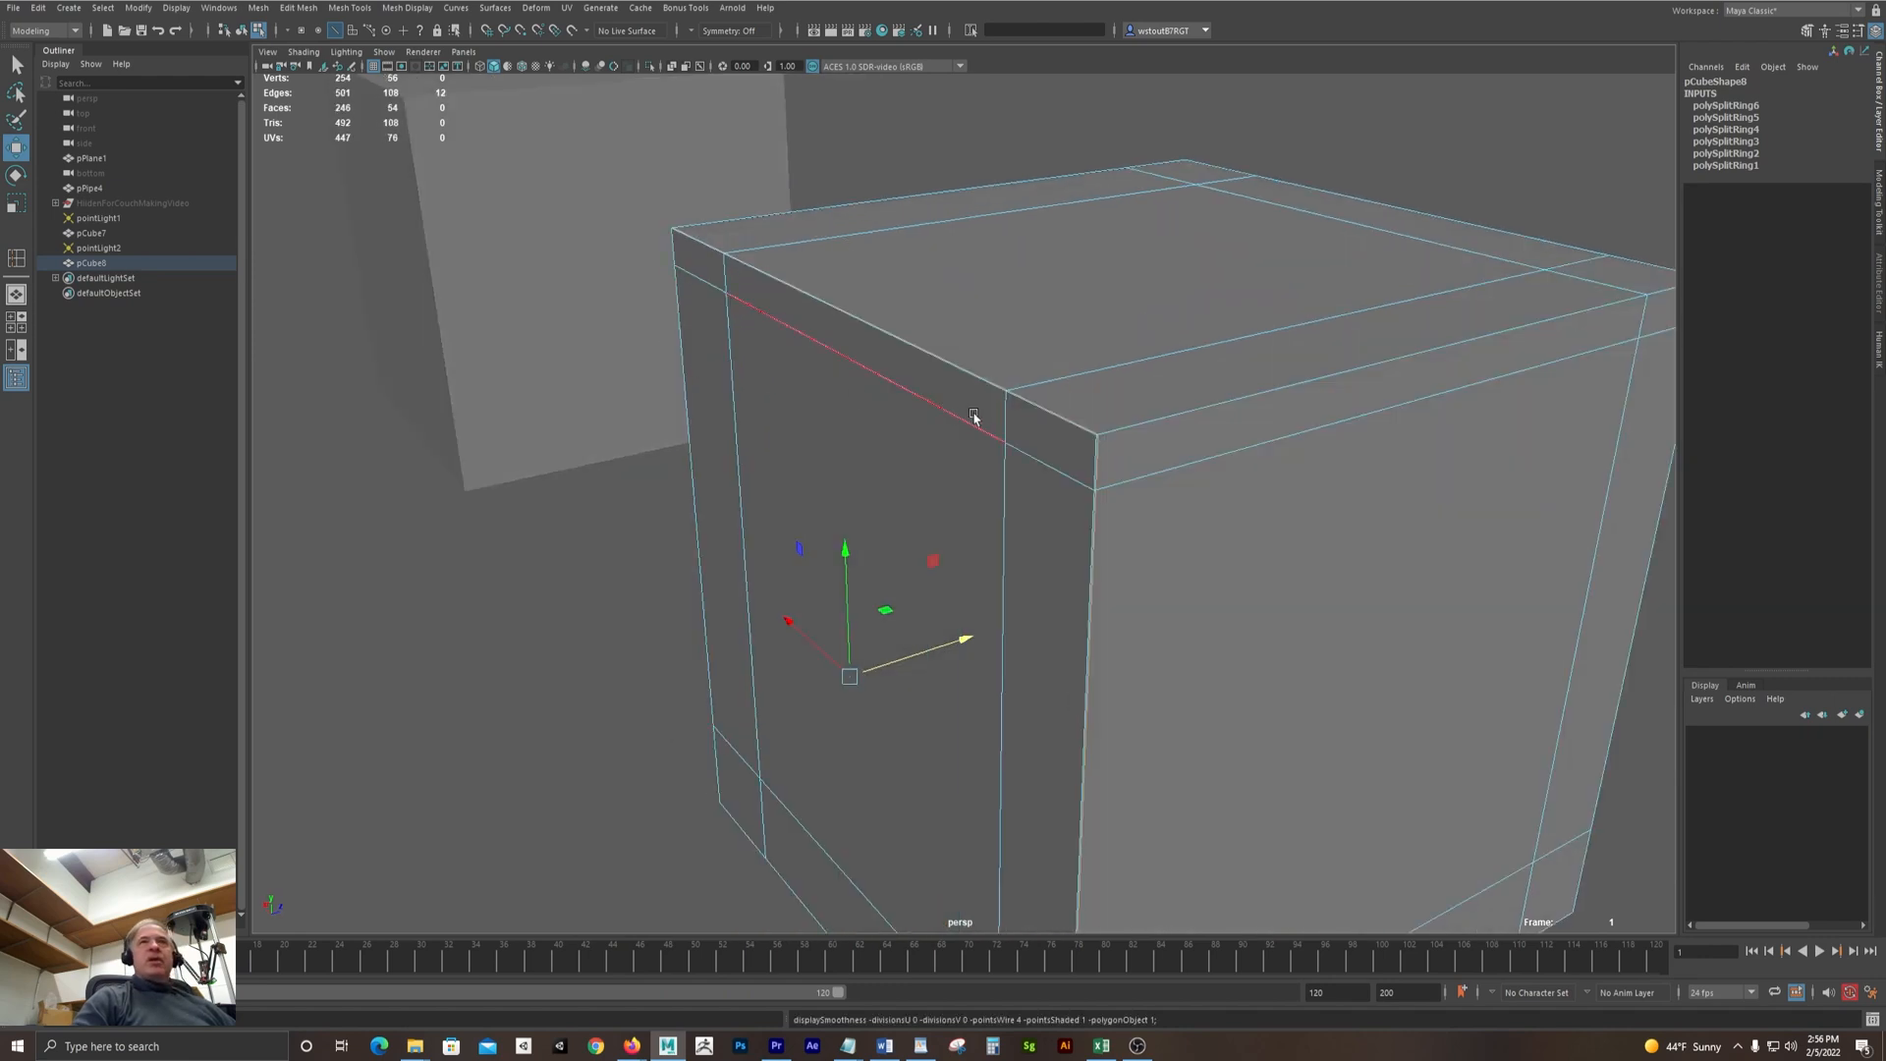
{"action": "left_click_drag", "start_coordinate": [973, 417], "coordinate": [916, 417], "text": "alt"}
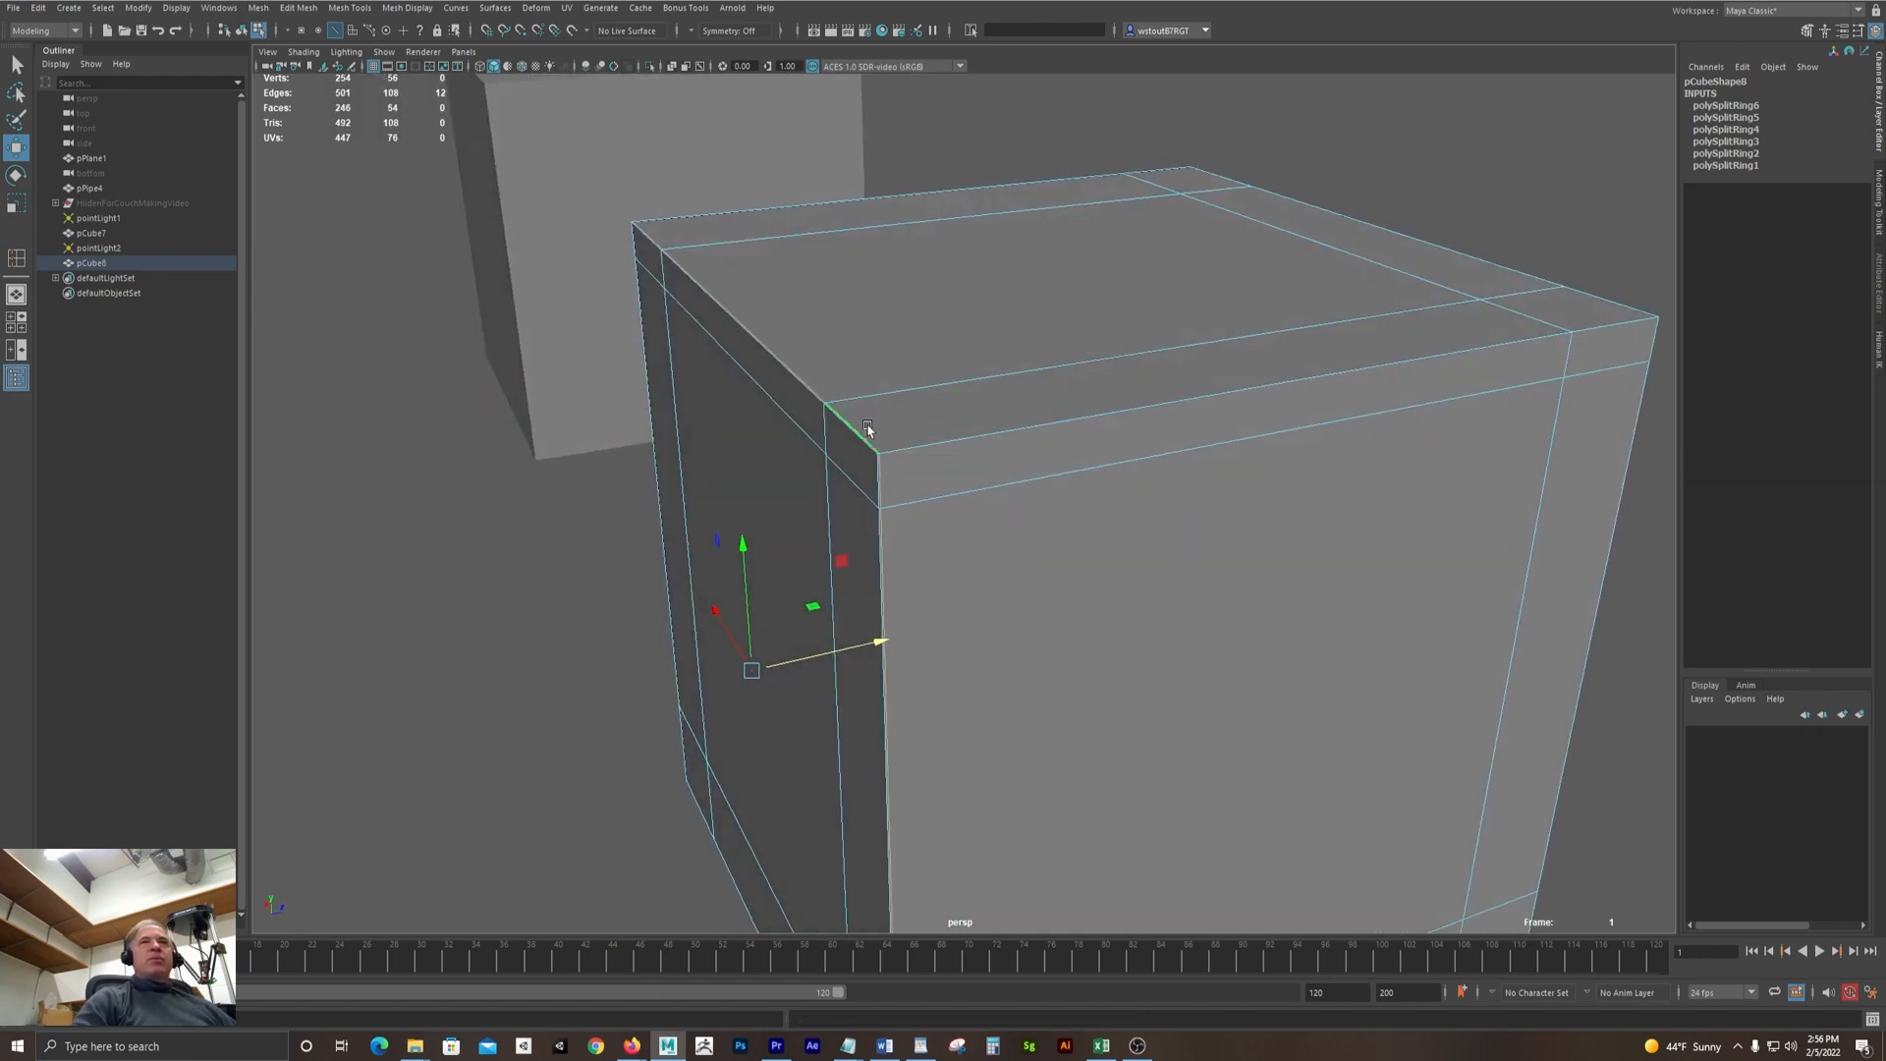
{"action": "left_click_drag", "start_coordinate": [888, 641], "coordinate": [898, 634]}
Raise the horizontal edge loop just below the top edge even closer to it and turn smooth preview back on
{"action": "double_click", "coordinate": [847, 478]}
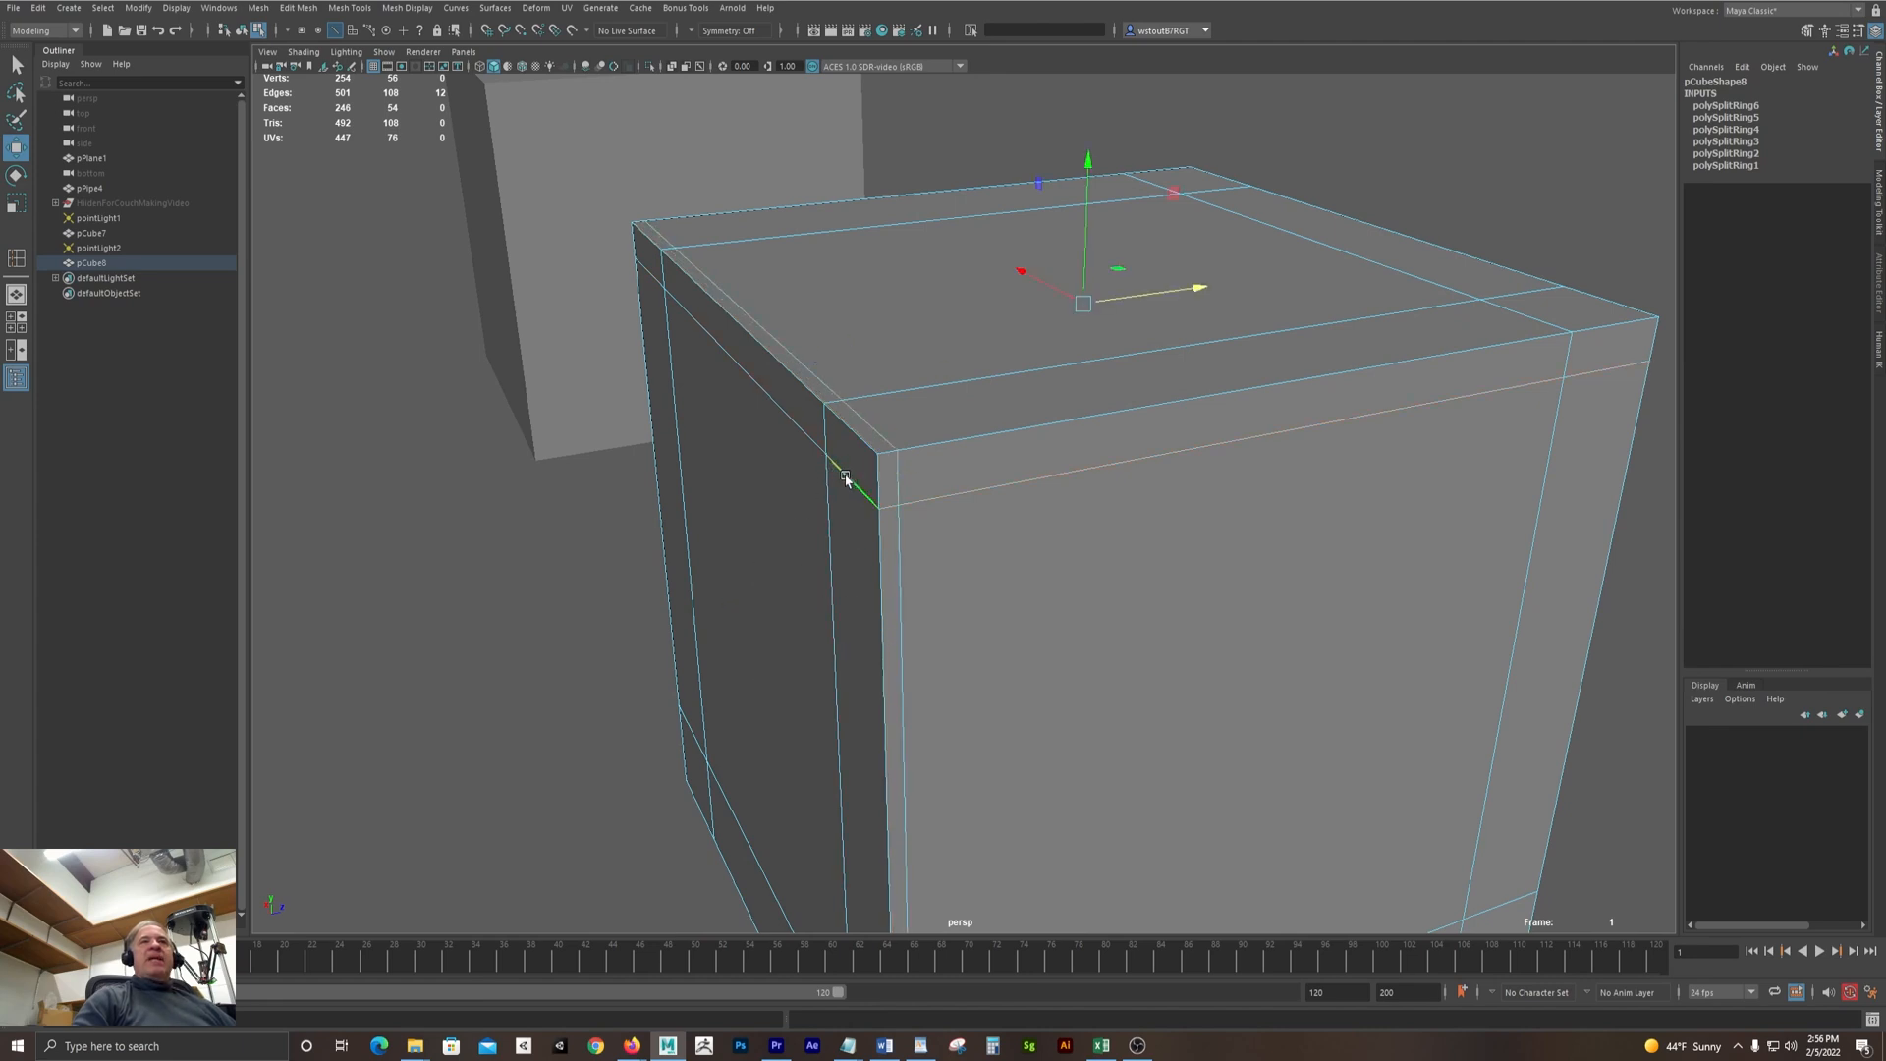
{"action": "left_click_drag", "start_coordinate": [1087, 164], "coordinate": [1088, 149]}
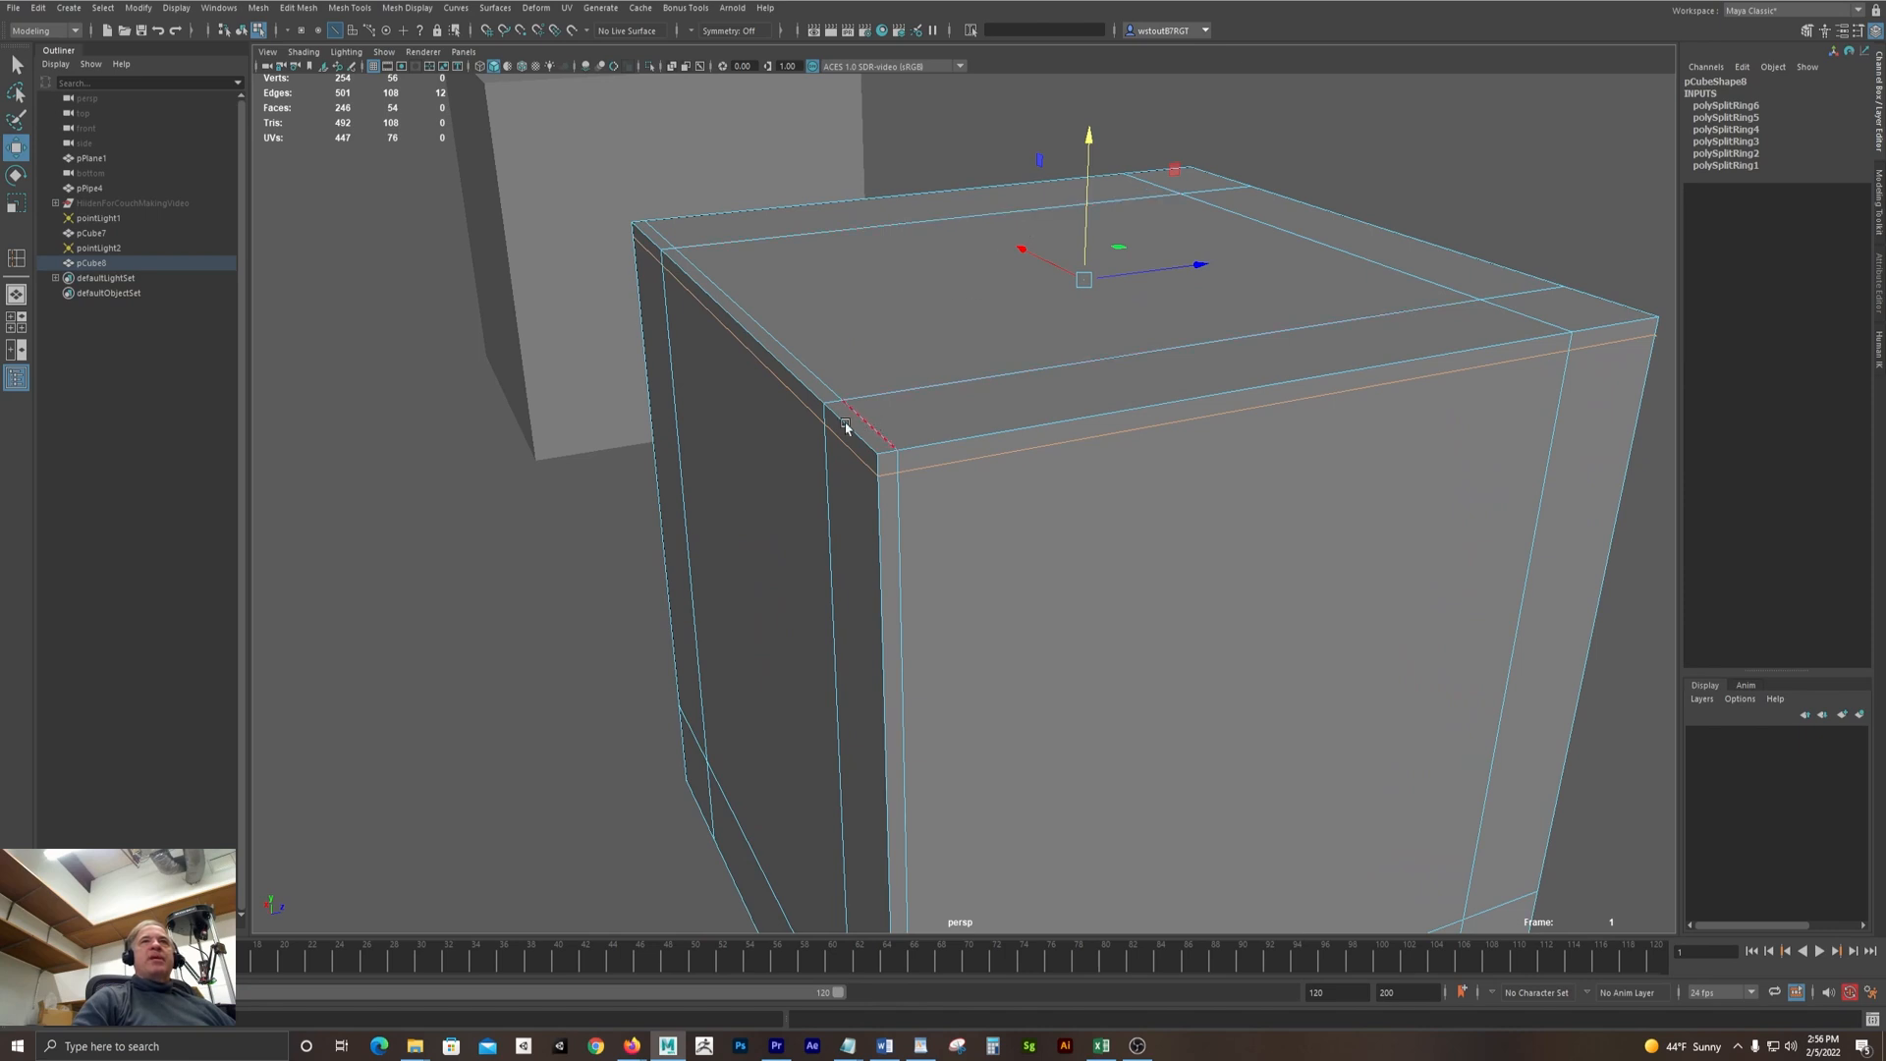
{"action": "key", "text": "3"}
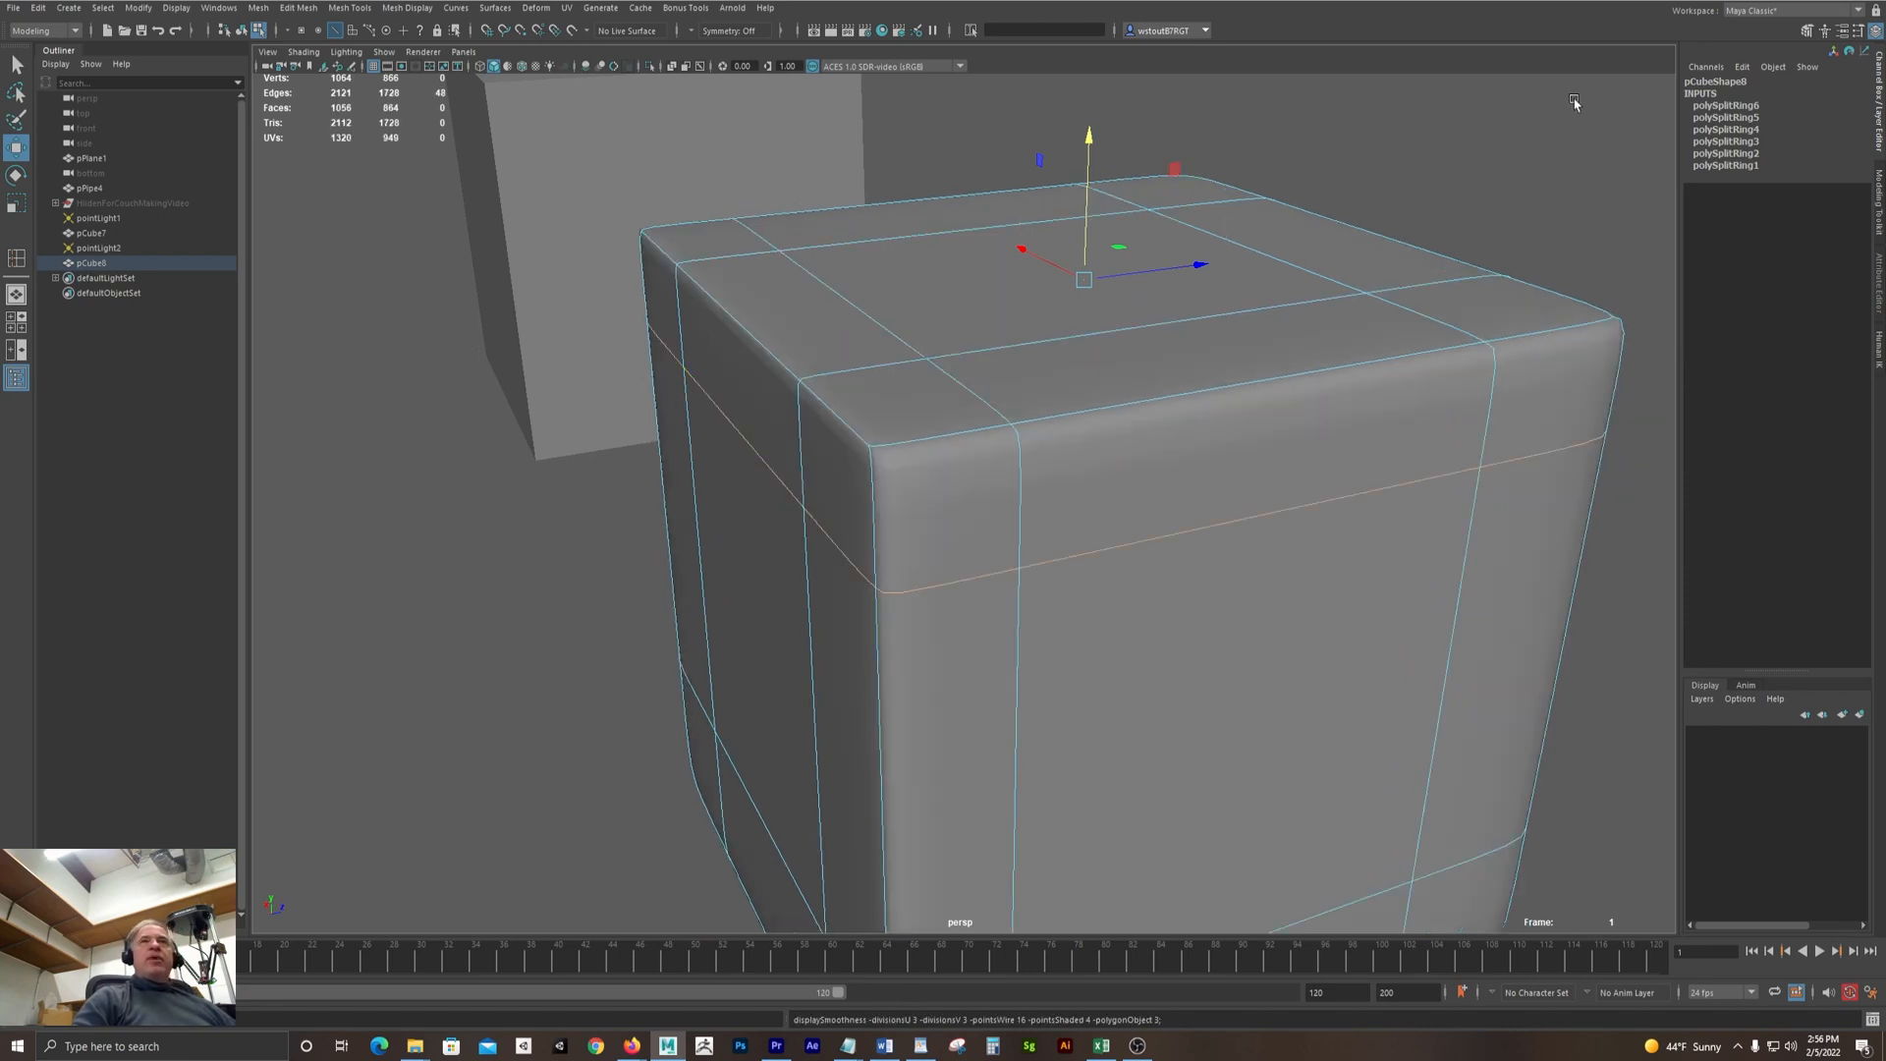
Return to object mode with nothing selected and examine the smoothed cube's edges up close and beside the plain cube
{"action": "left_click", "coordinate": [1575, 103]}
{"action": "left_click_drag", "start_coordinate": [1146, 232], "coordinate": [644, 189], "text": "alt"}
{"action": "key", "text": "F8"}
{"action": "right_click_drag", "start_coordinate": [644, 189], "coordinate": [749, 257], "text": "alt"}
{"action": "middle_click_drag", "start_coordinate": [612, 201], "coordinate": [943, 255], "text": "alt"}
{"action": "right_click_drag", "start_coordinate": [943, 256], "coordinate": [708, 257], "text": "alt"}
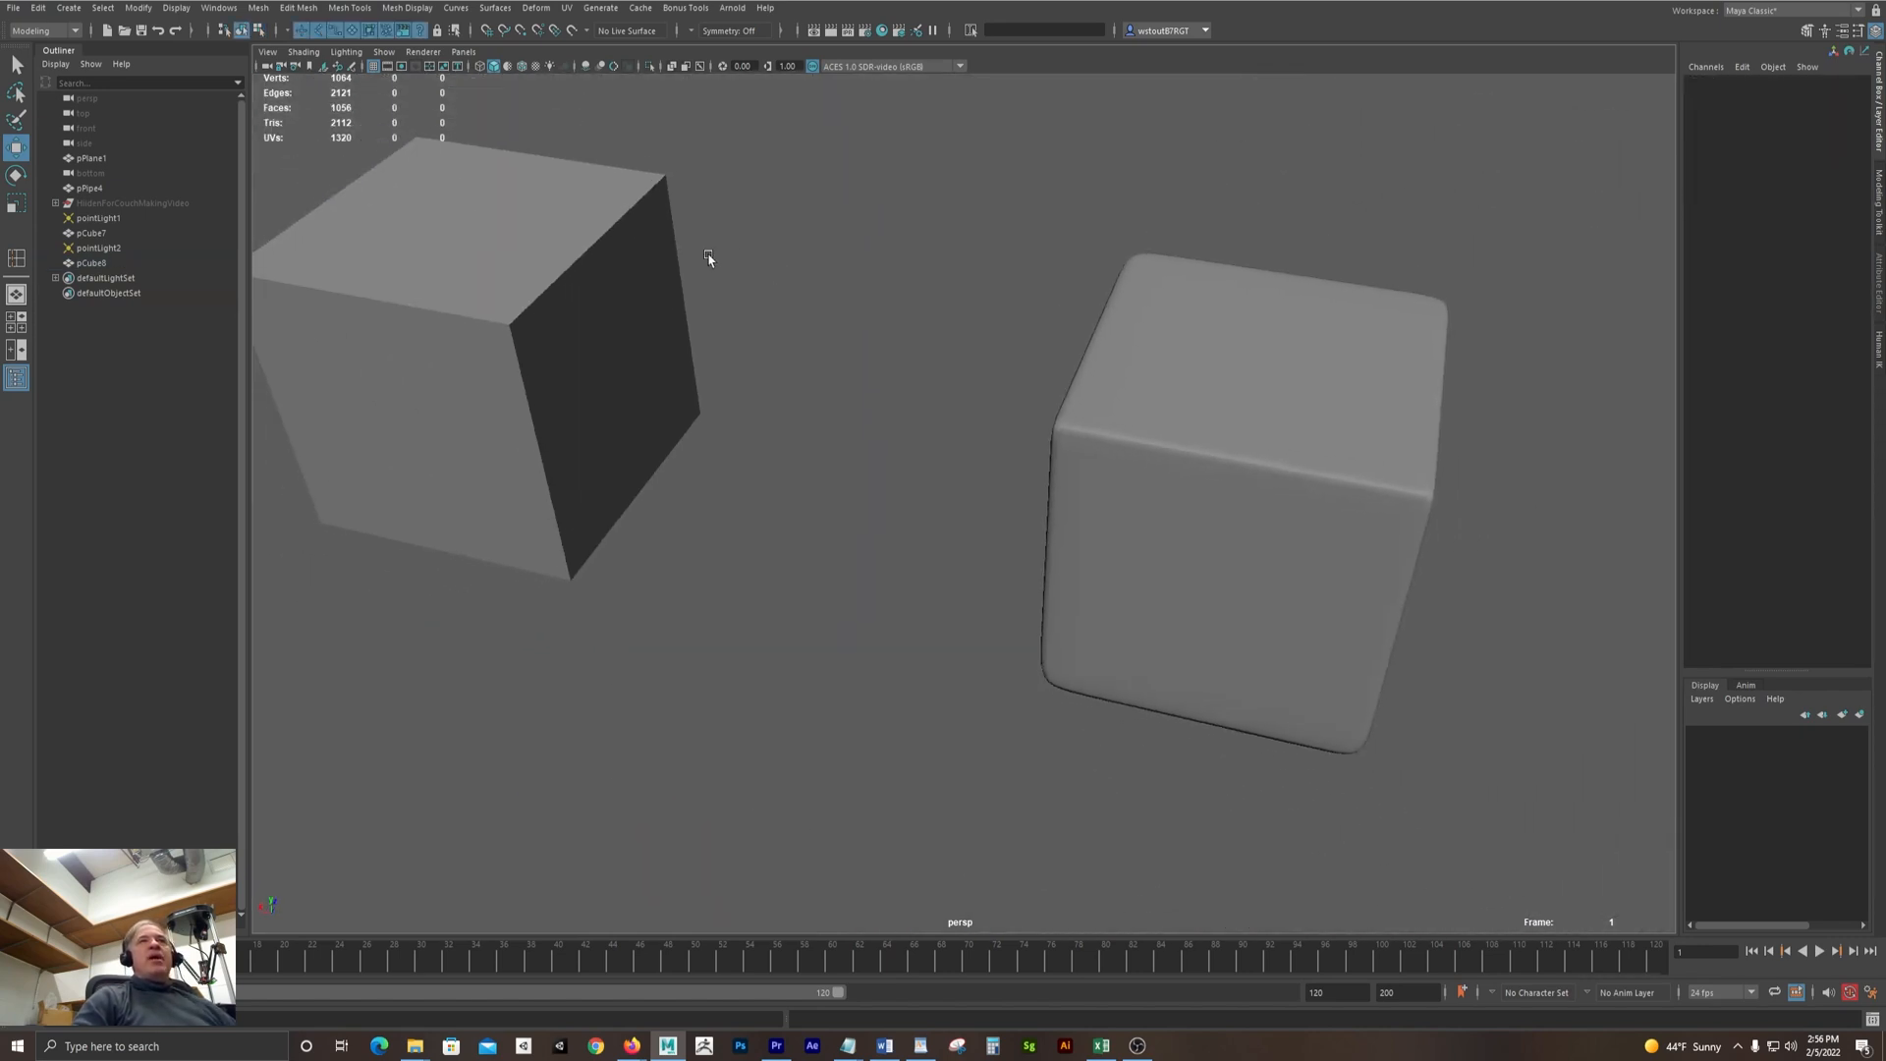
{"action": "right_click_drag", "start_coordinate": [968, 362], "coordinate": [1000, 339], "text": "alt"}
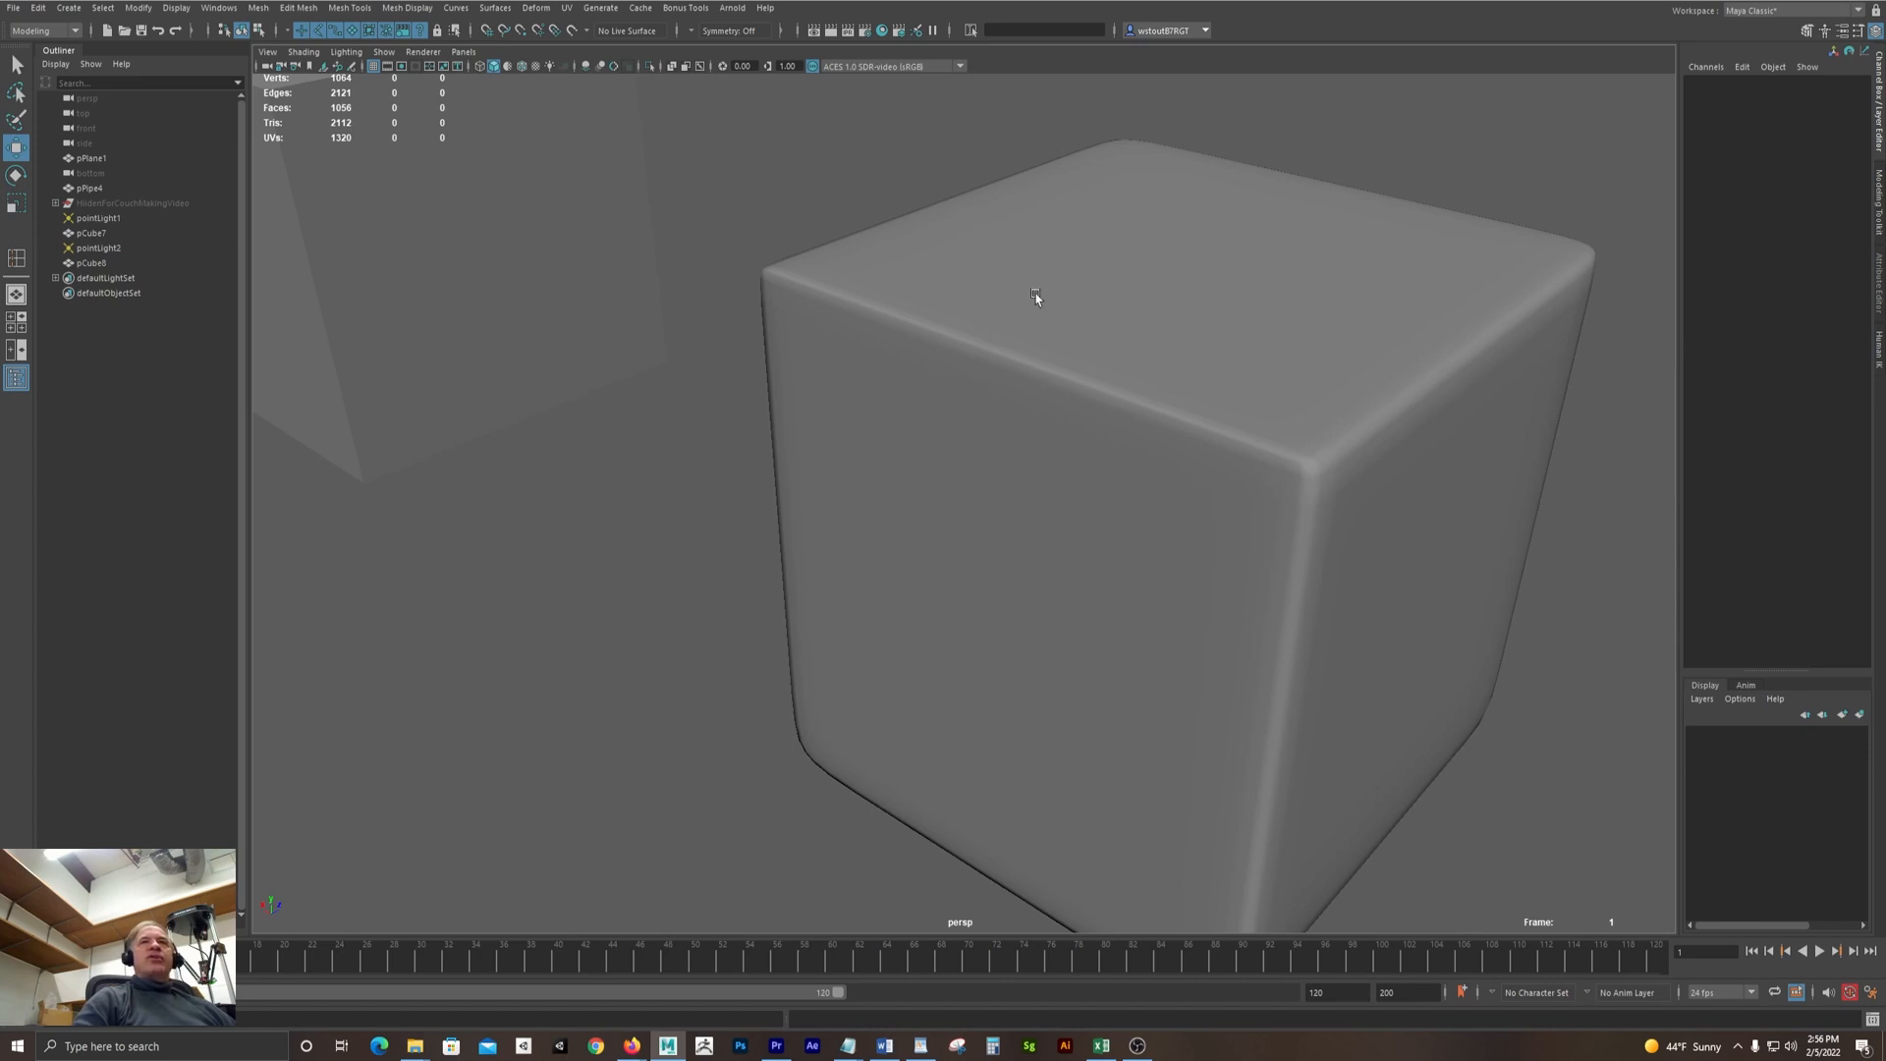
{"action": "right_click_drag", "start_coordinate": [1269, 335], "coordinate": [270, 108], "text": "alt"}
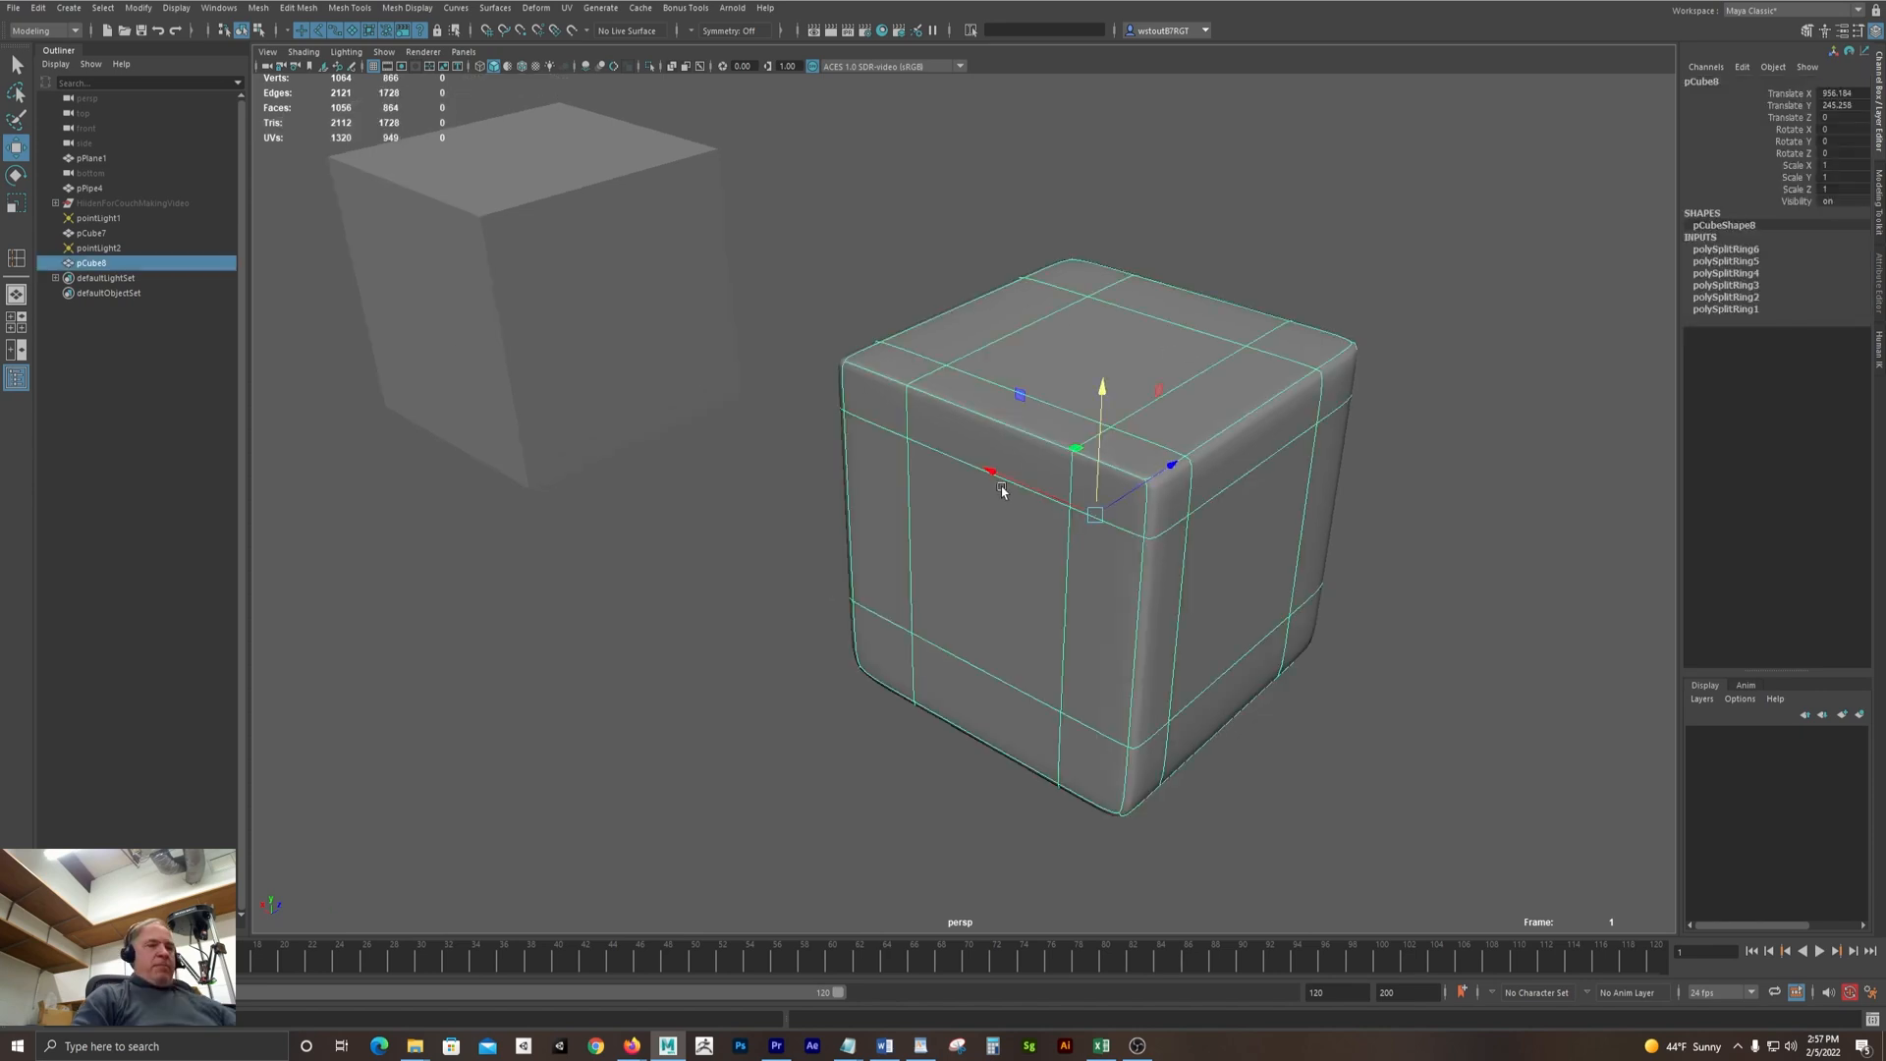
Lower the cube's upper horizontal edge loop well below the top edge and turn off smooth preview
{"action": "key", "text": "F10"}
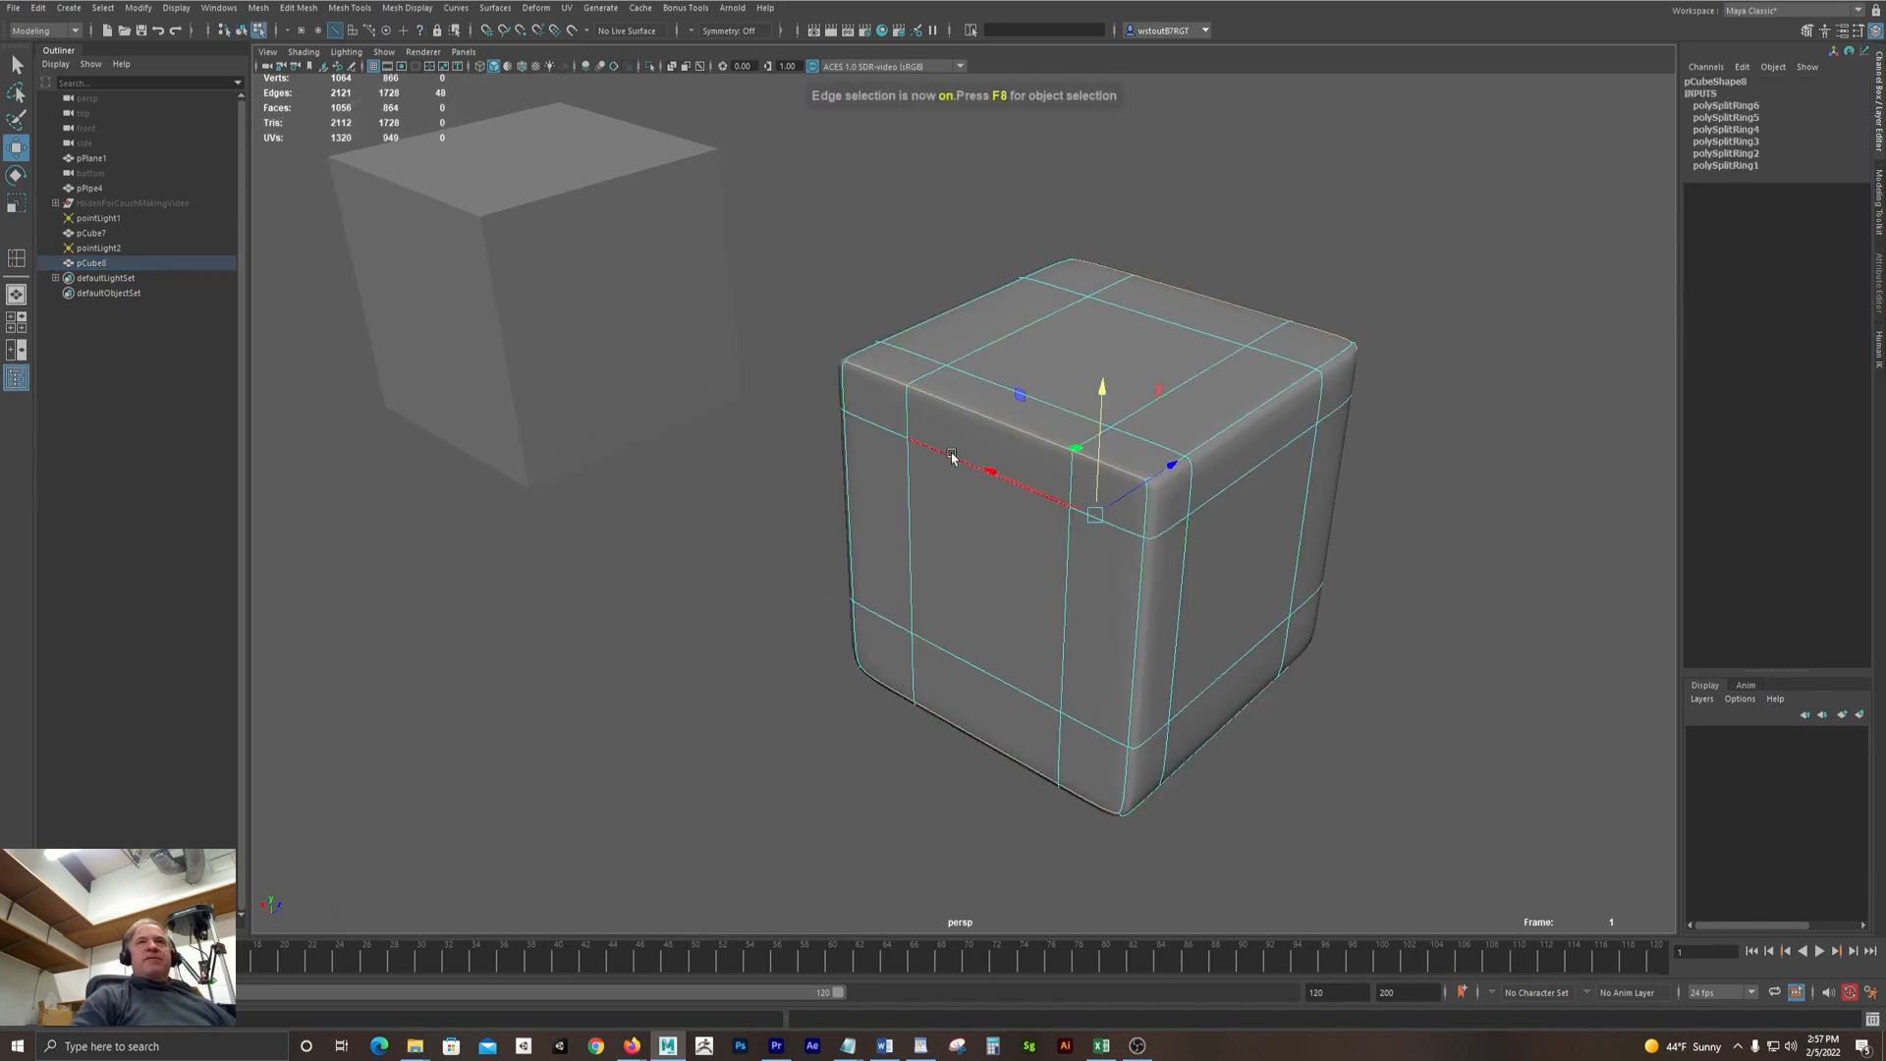
{"action": "double_click", "coordinate": [956, 458]}
{"action": "left_click_drag", "start_coordinate": [1111, 234], "coordinate": [1087, 422]}
{"action": "key", "text": "1"}
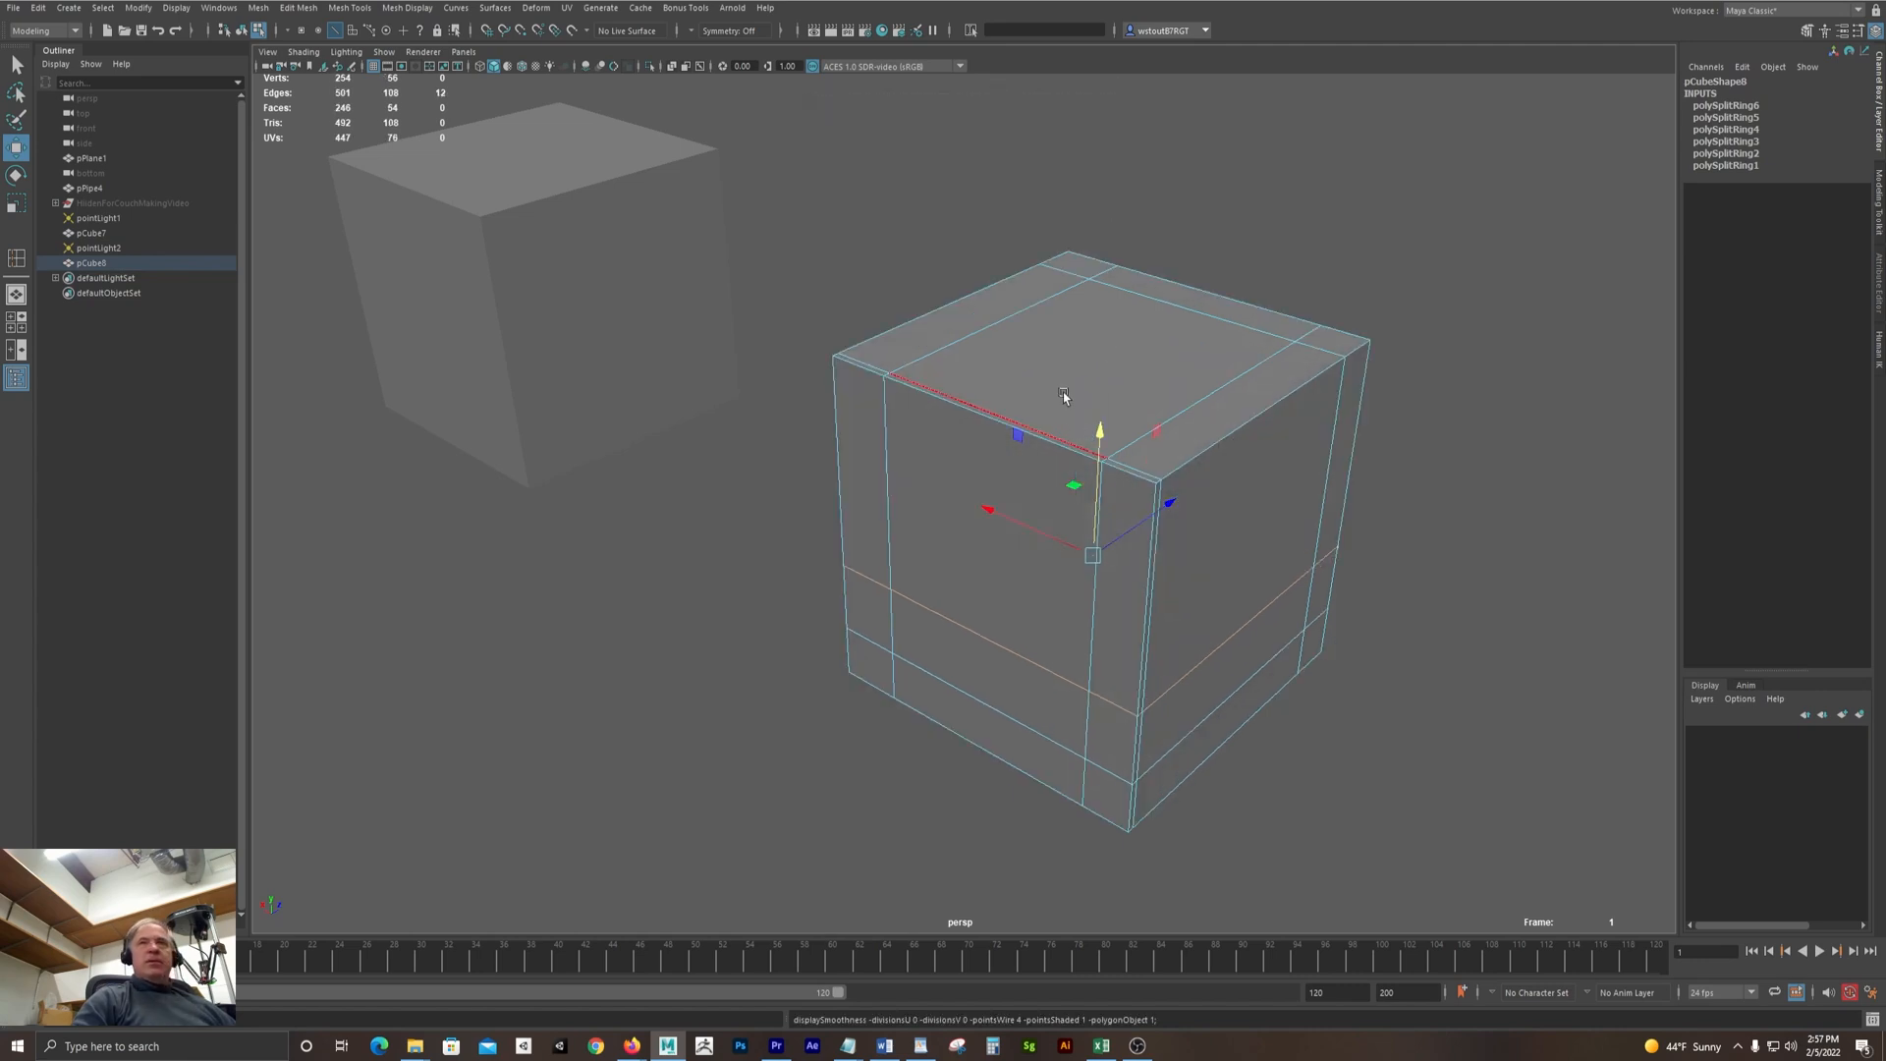
Move the edge loop running along the top face's front edge inward toward the cube's middle, and turn smooth preview back on
{"action": "double_click", "coordinate": [1037, 425]}
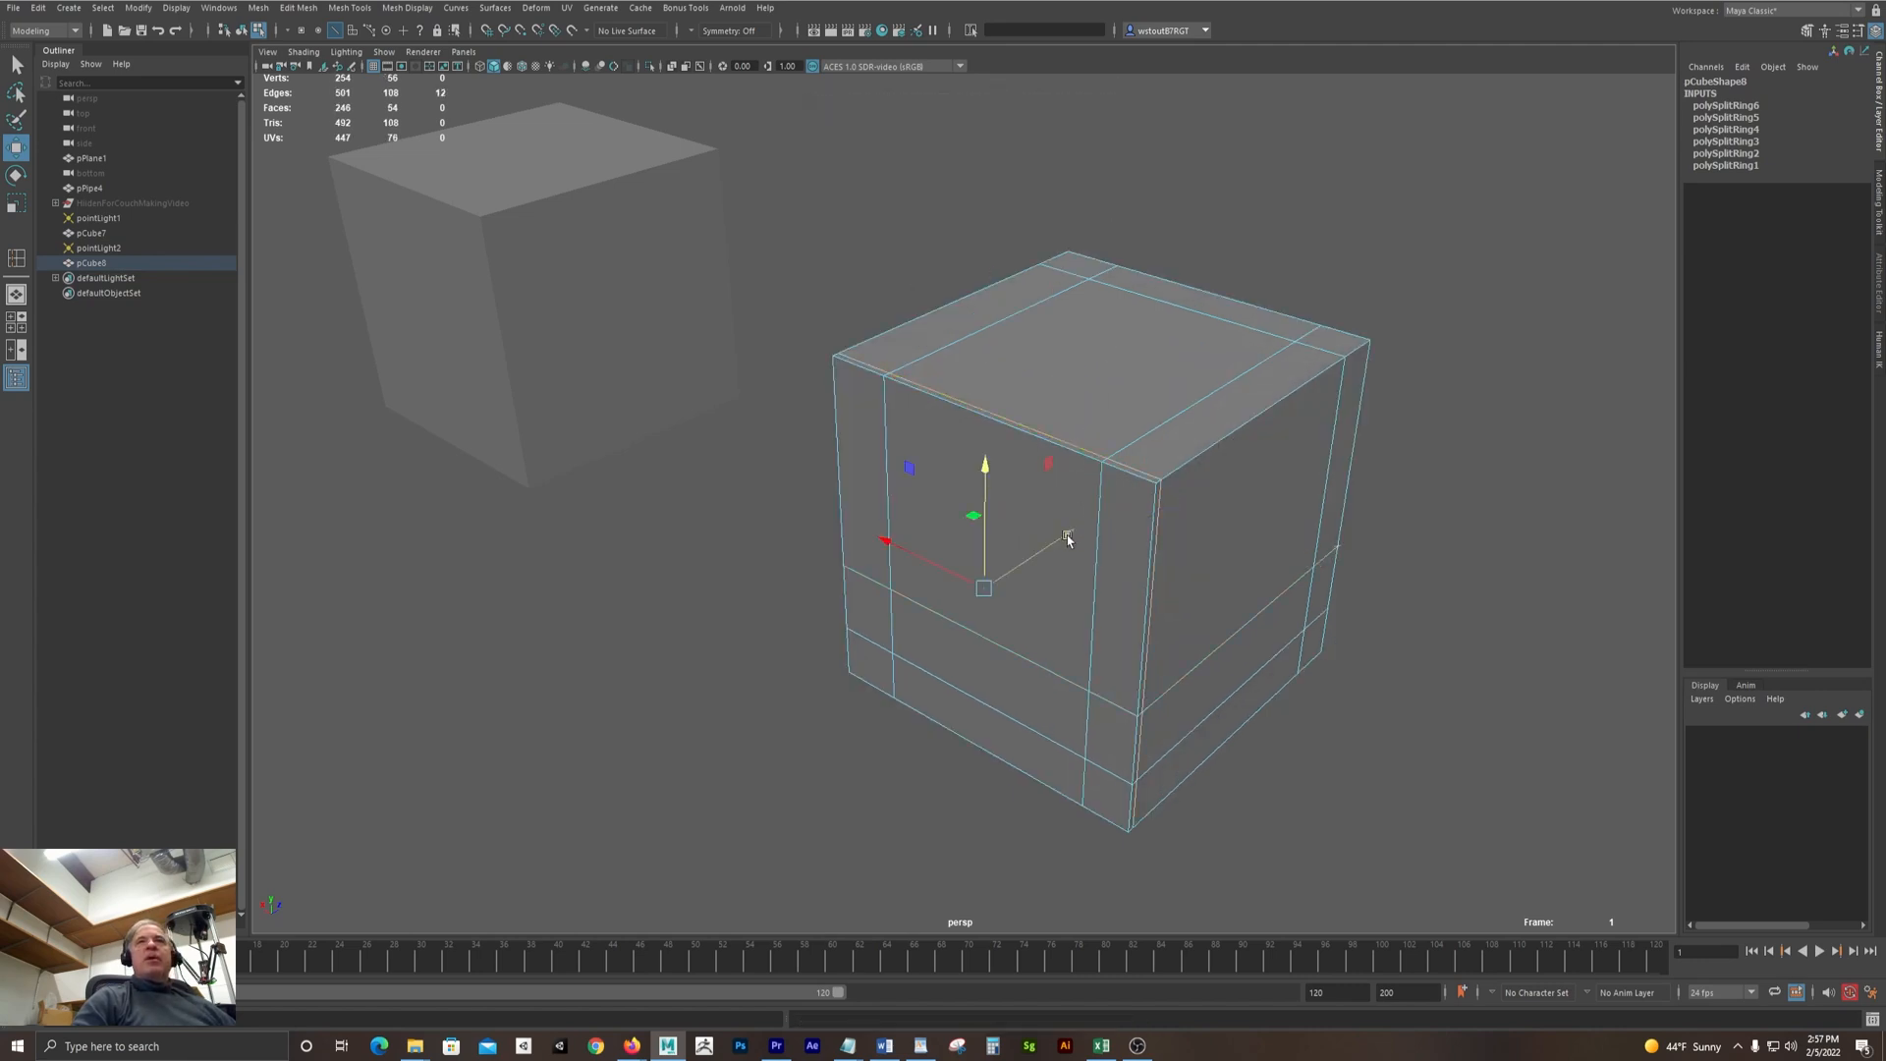
{"action": "left_click_drag", "start_coordinate": [1068, 537], "coordinate": [1192, 463]}
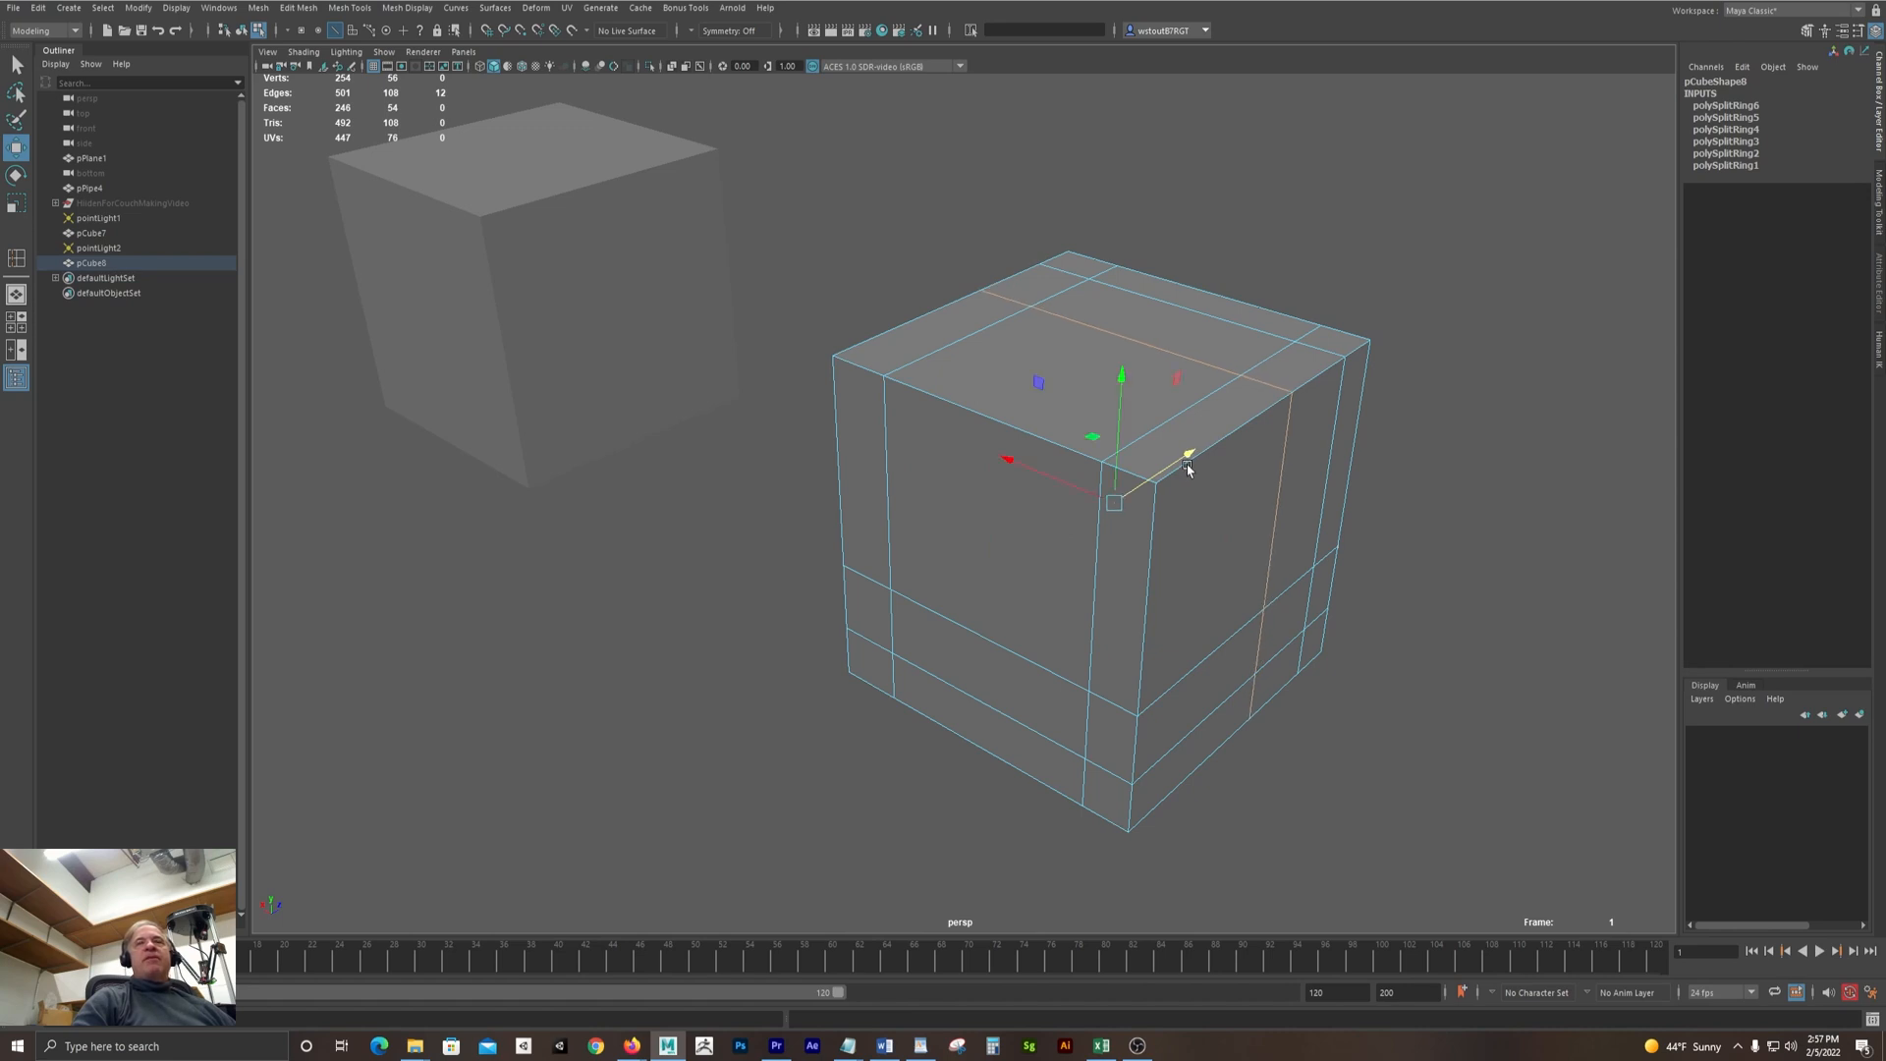
{"action": "key", "text": "3"}
{"action": "left_click_drag", "start_coordinate": [938, 511], "coordinate": [1259, 522], "text": "alt"}
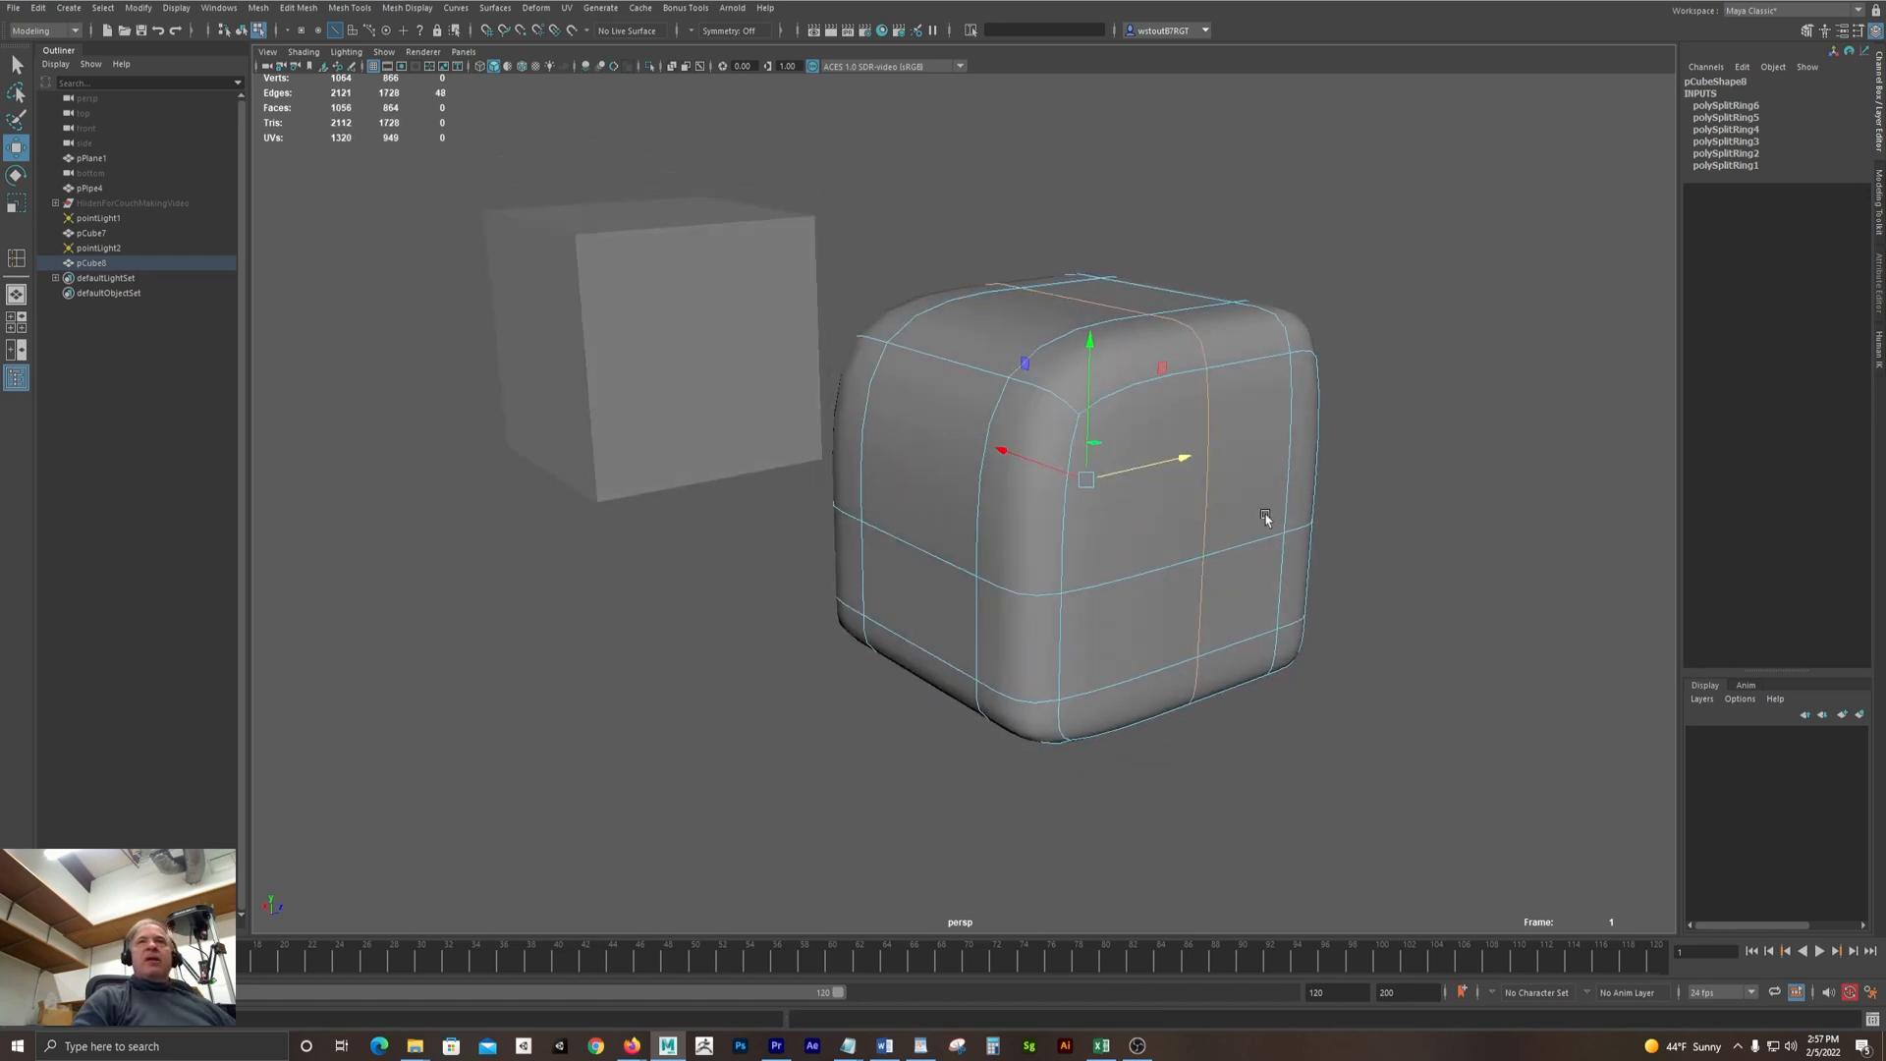
Return to object mode, clear the selection and examine how rounded the smoothed cube's edges are
{"action": "left_click", "coordinate": [1408, 433]}
{"action": "left_click_drag", "start_coordinate": [1408, 433], "coordinate": [1403, 447], "text": "alt"}
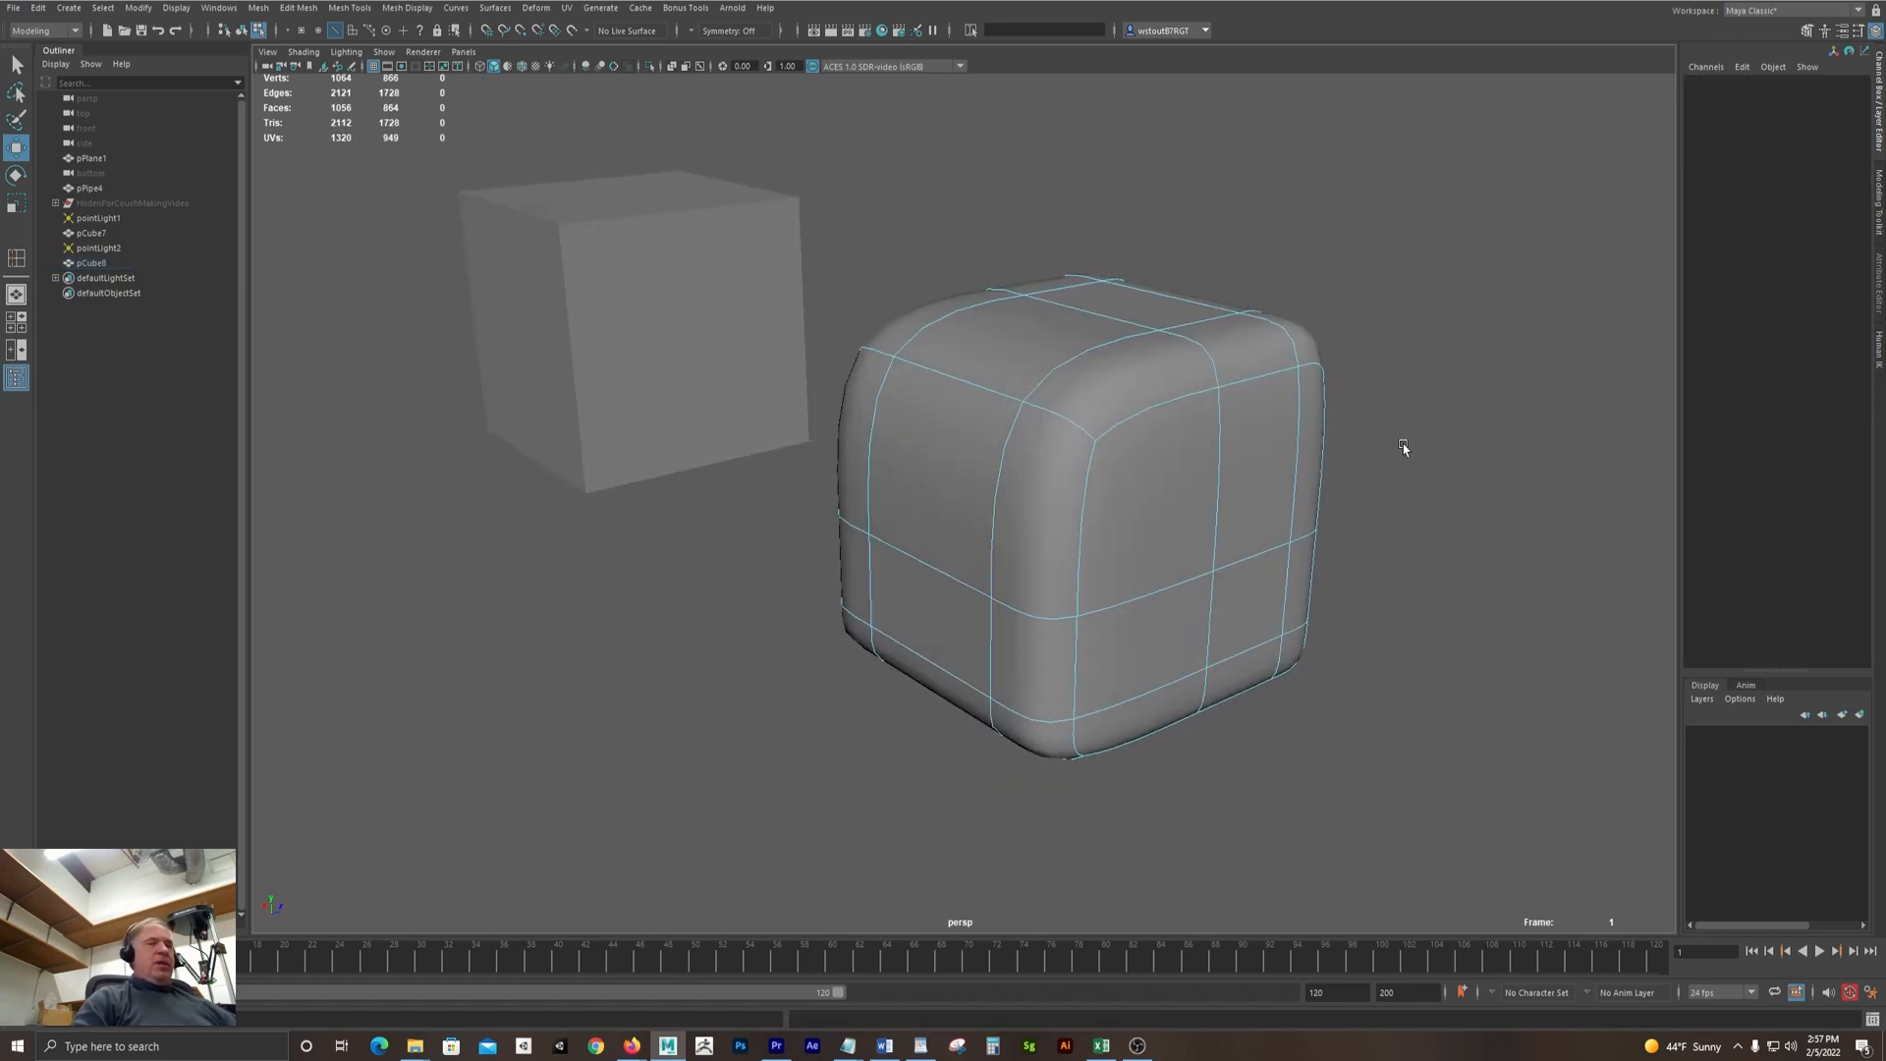
{"action": "key", "text": "F8"}
{"action": "left_click", "coordinate": [1407, 447]}
{"action": "mouse_move", "coordinate": [1235, 434]}
{"action": "left_mouse_down", "text": "alt"}
{"action": "mouse_move", "coordinate": [1219, 432]}
{"action": "mouse_move", "coordinate": [1265, 423]}
{"action": "mouse_move", "coordinate": [1229, 414]}
{"action": "left_mouse_up", "text": "alt"}
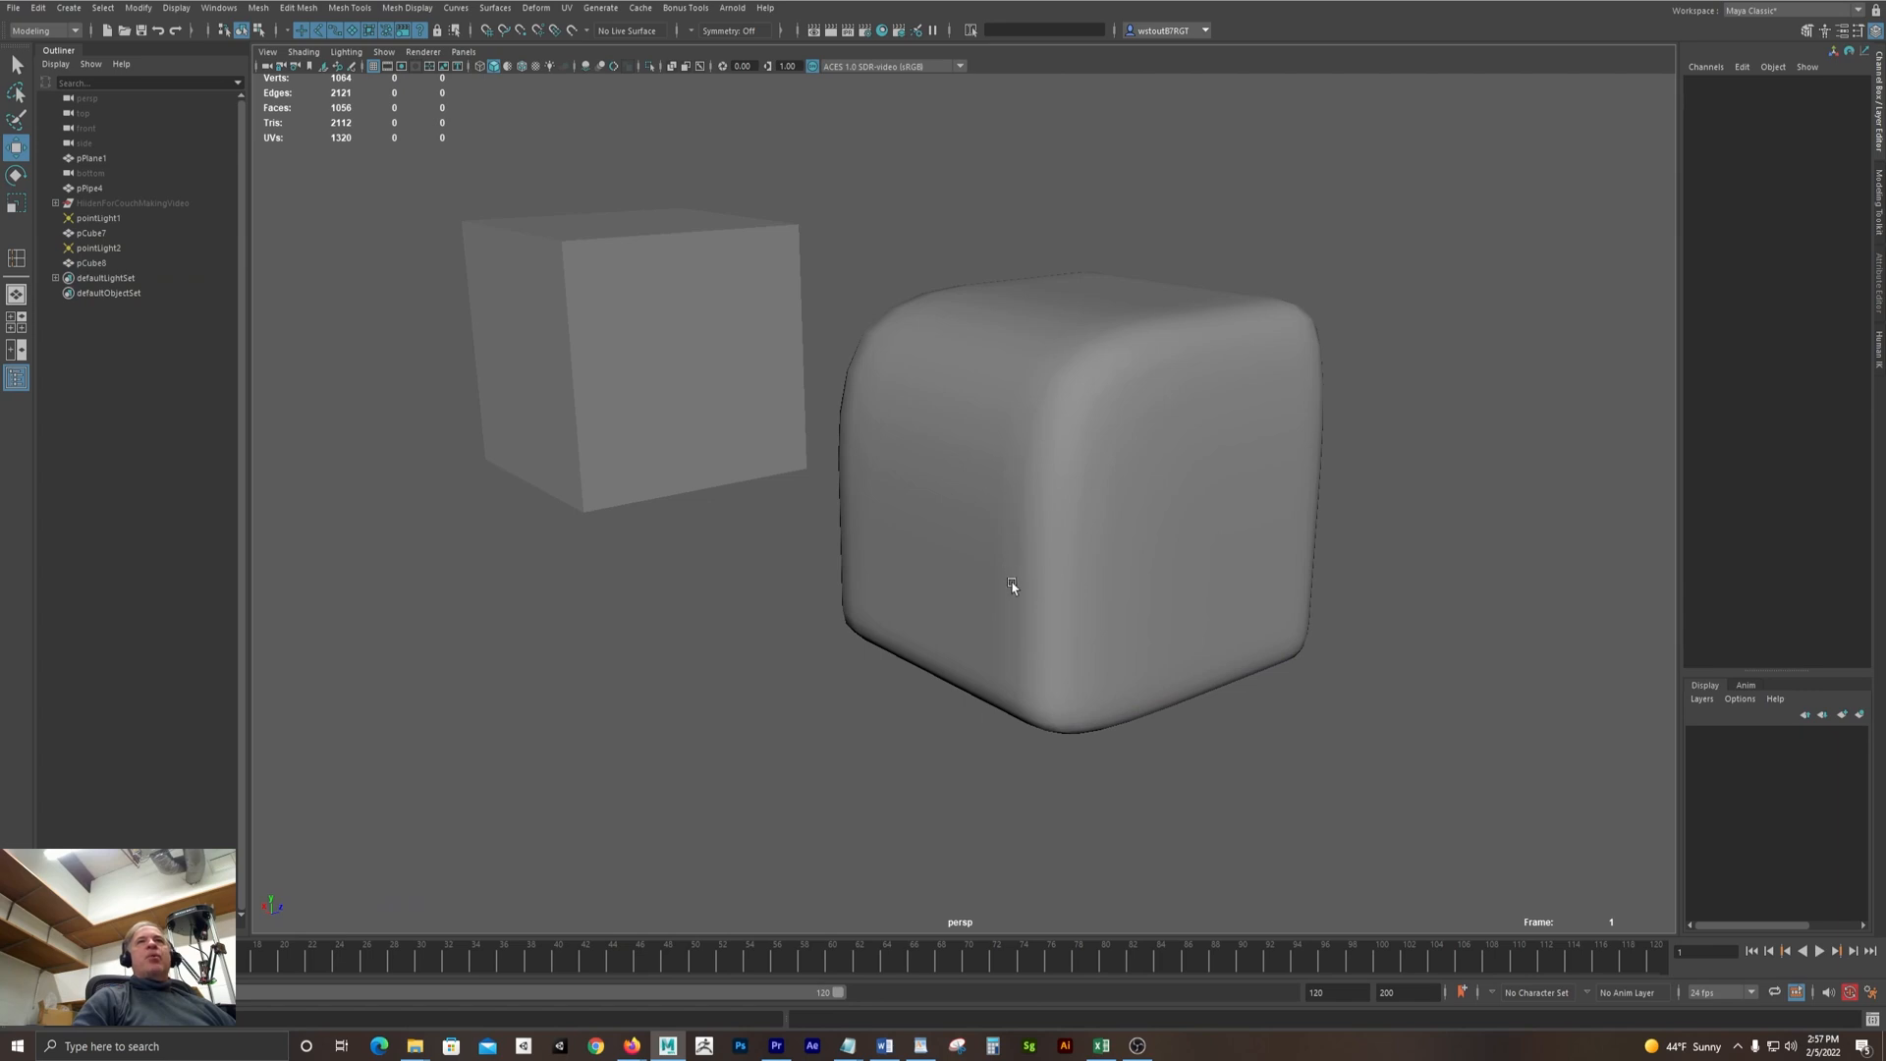
{"action": "left_click_drag", "start_coordinate": [1311, 471], "coordinate": [1217, 455], "text": "alt"}
Turn off smooth preview for the looped cube and compare its edge-loop layout with the plain cube from several angles
{"action": "left_click", "coordinate": [1208, 523]}
{"action": "key", "text": "1"}
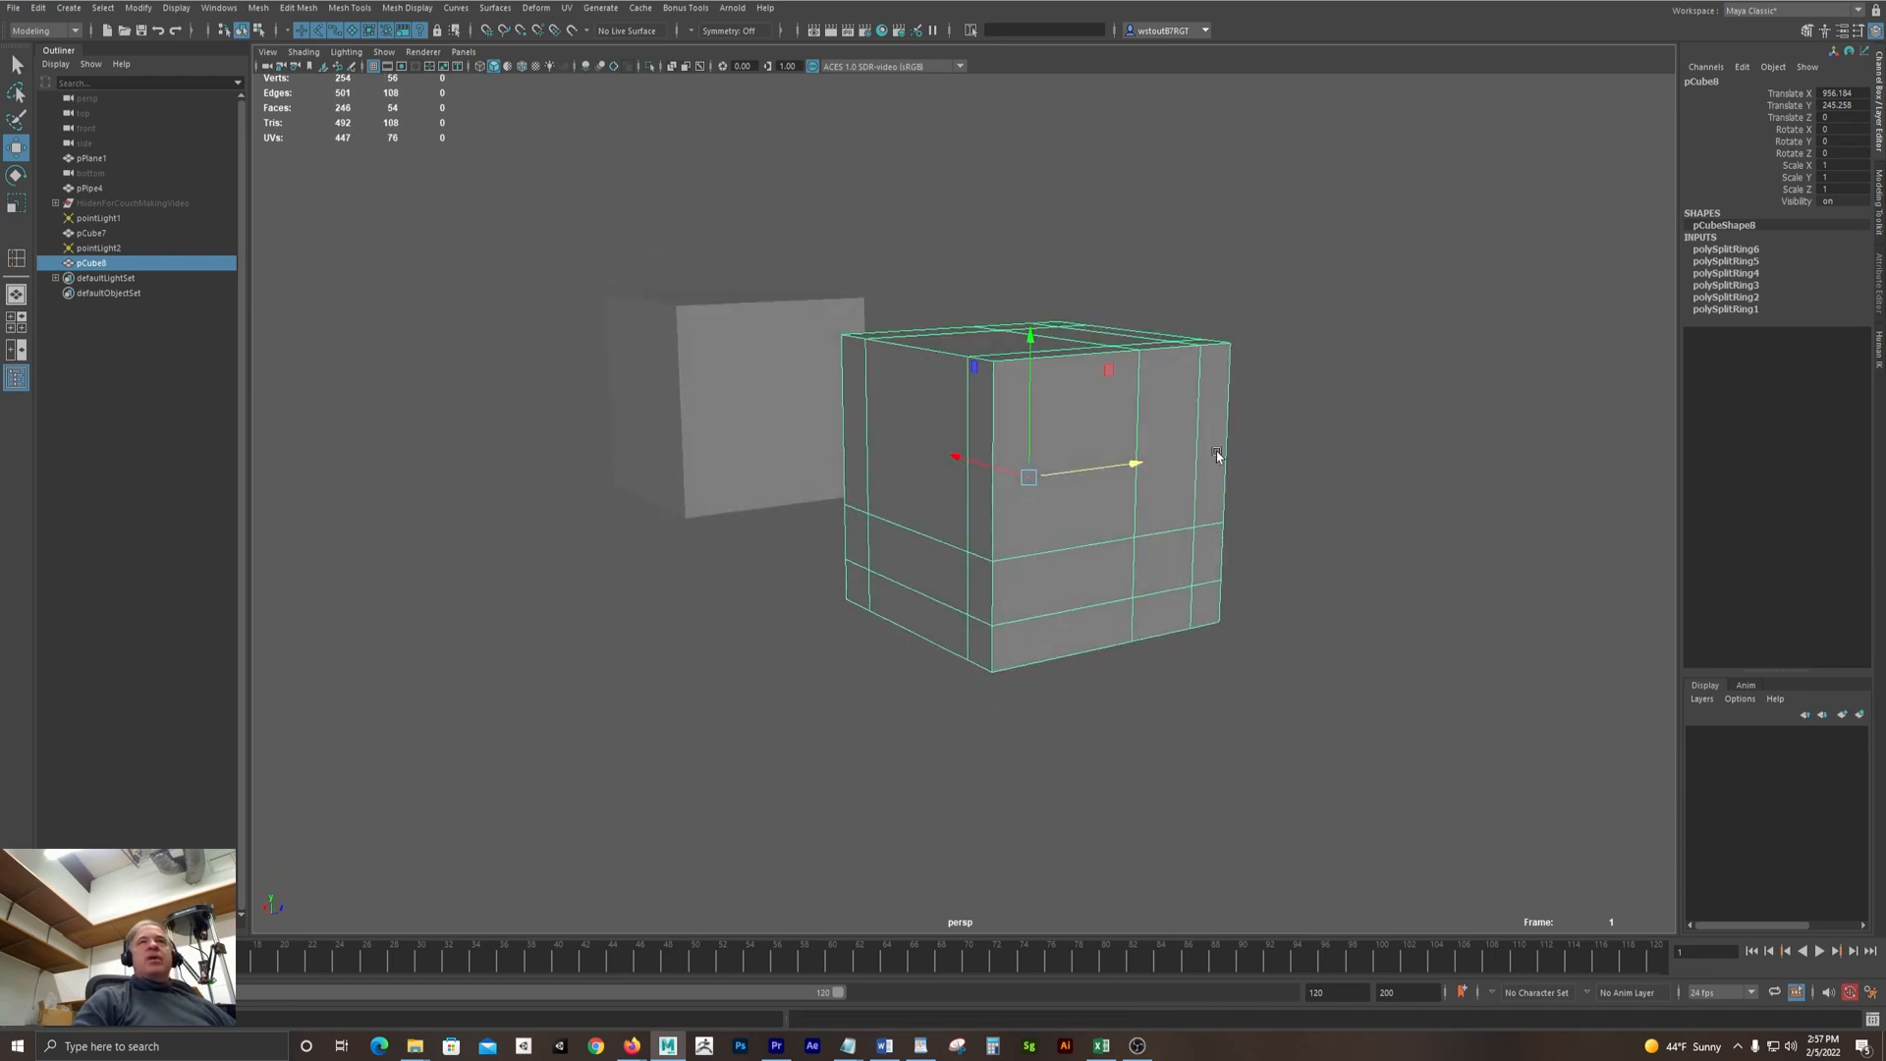
{"action": "left_click_drag", "start_coordinate": [928, 419], "coordinate": [923, 424], "text": "alt"}
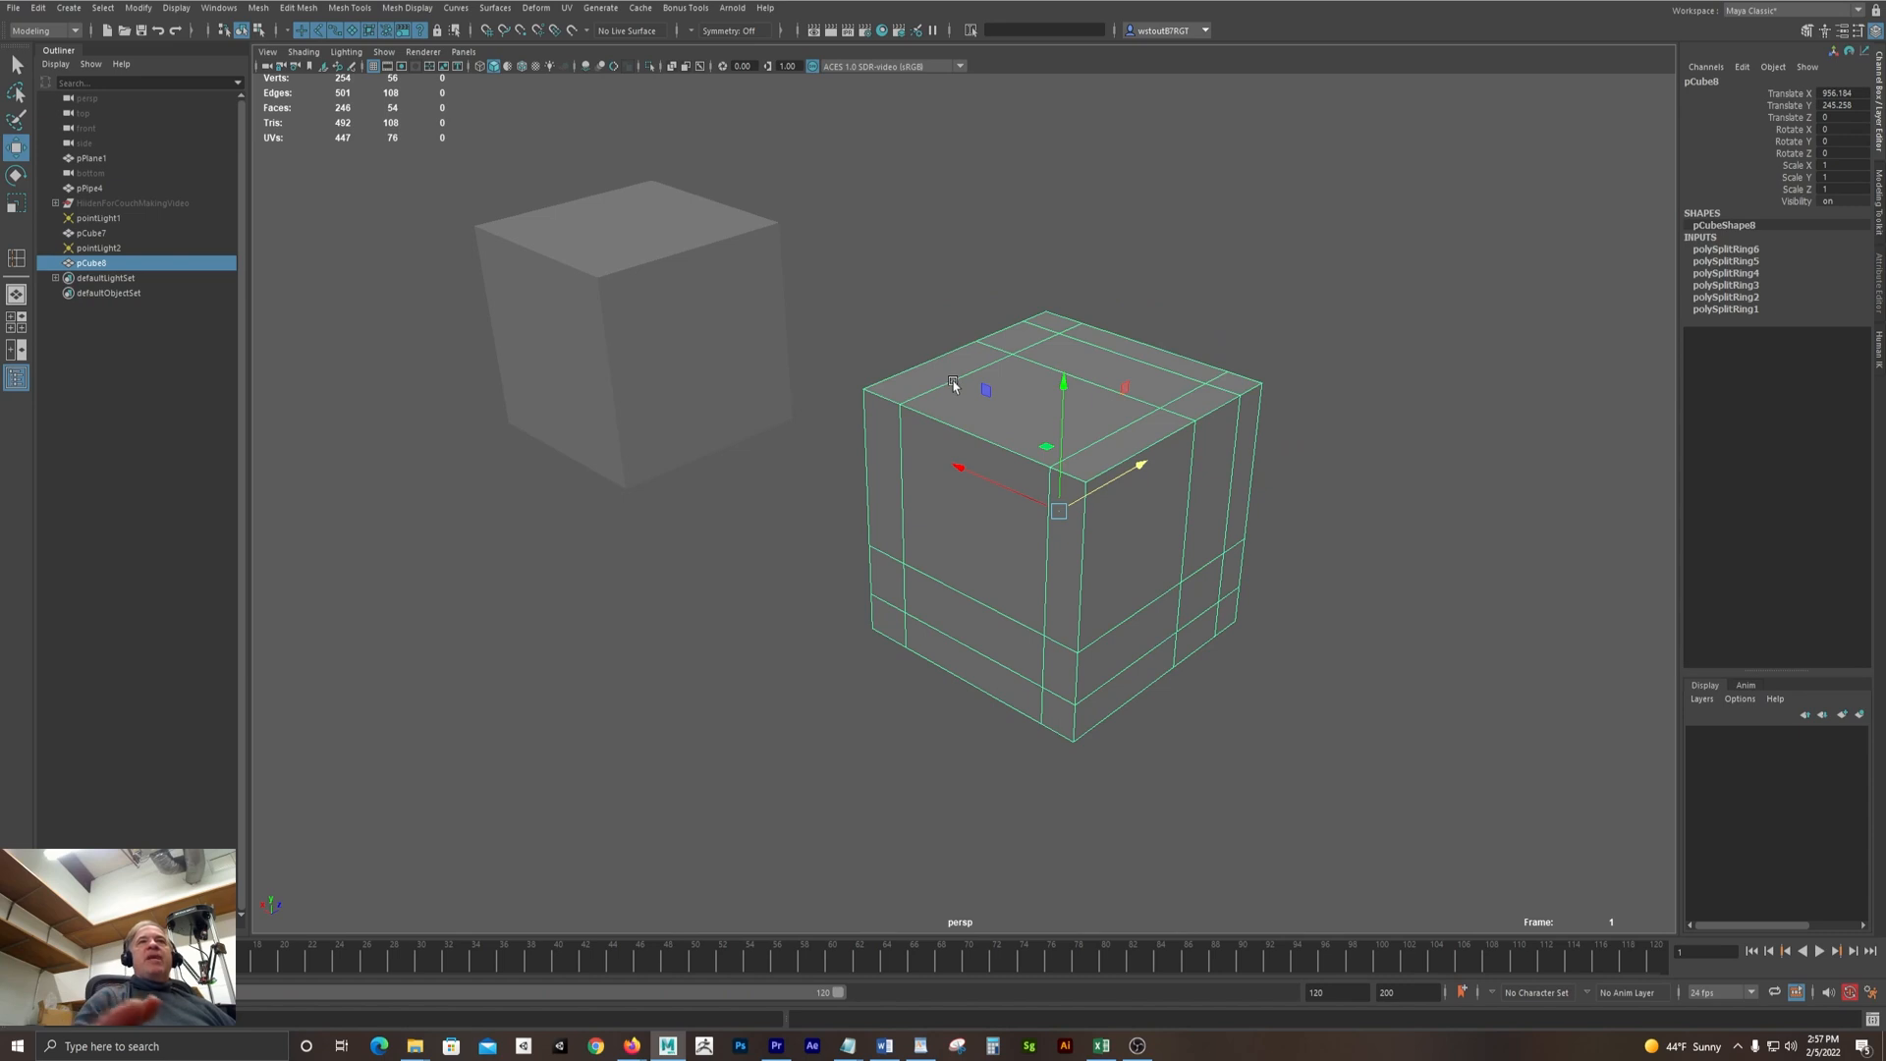
{"action": "left_click_drag", "start_coordinate": [1214, 287], "coordinate": [1022, 283], "text": "alt"}
{"action": "middle_click_drag", "start_coordinate": [958, 406], "coordinate": [960, 452], "text": "alt"}
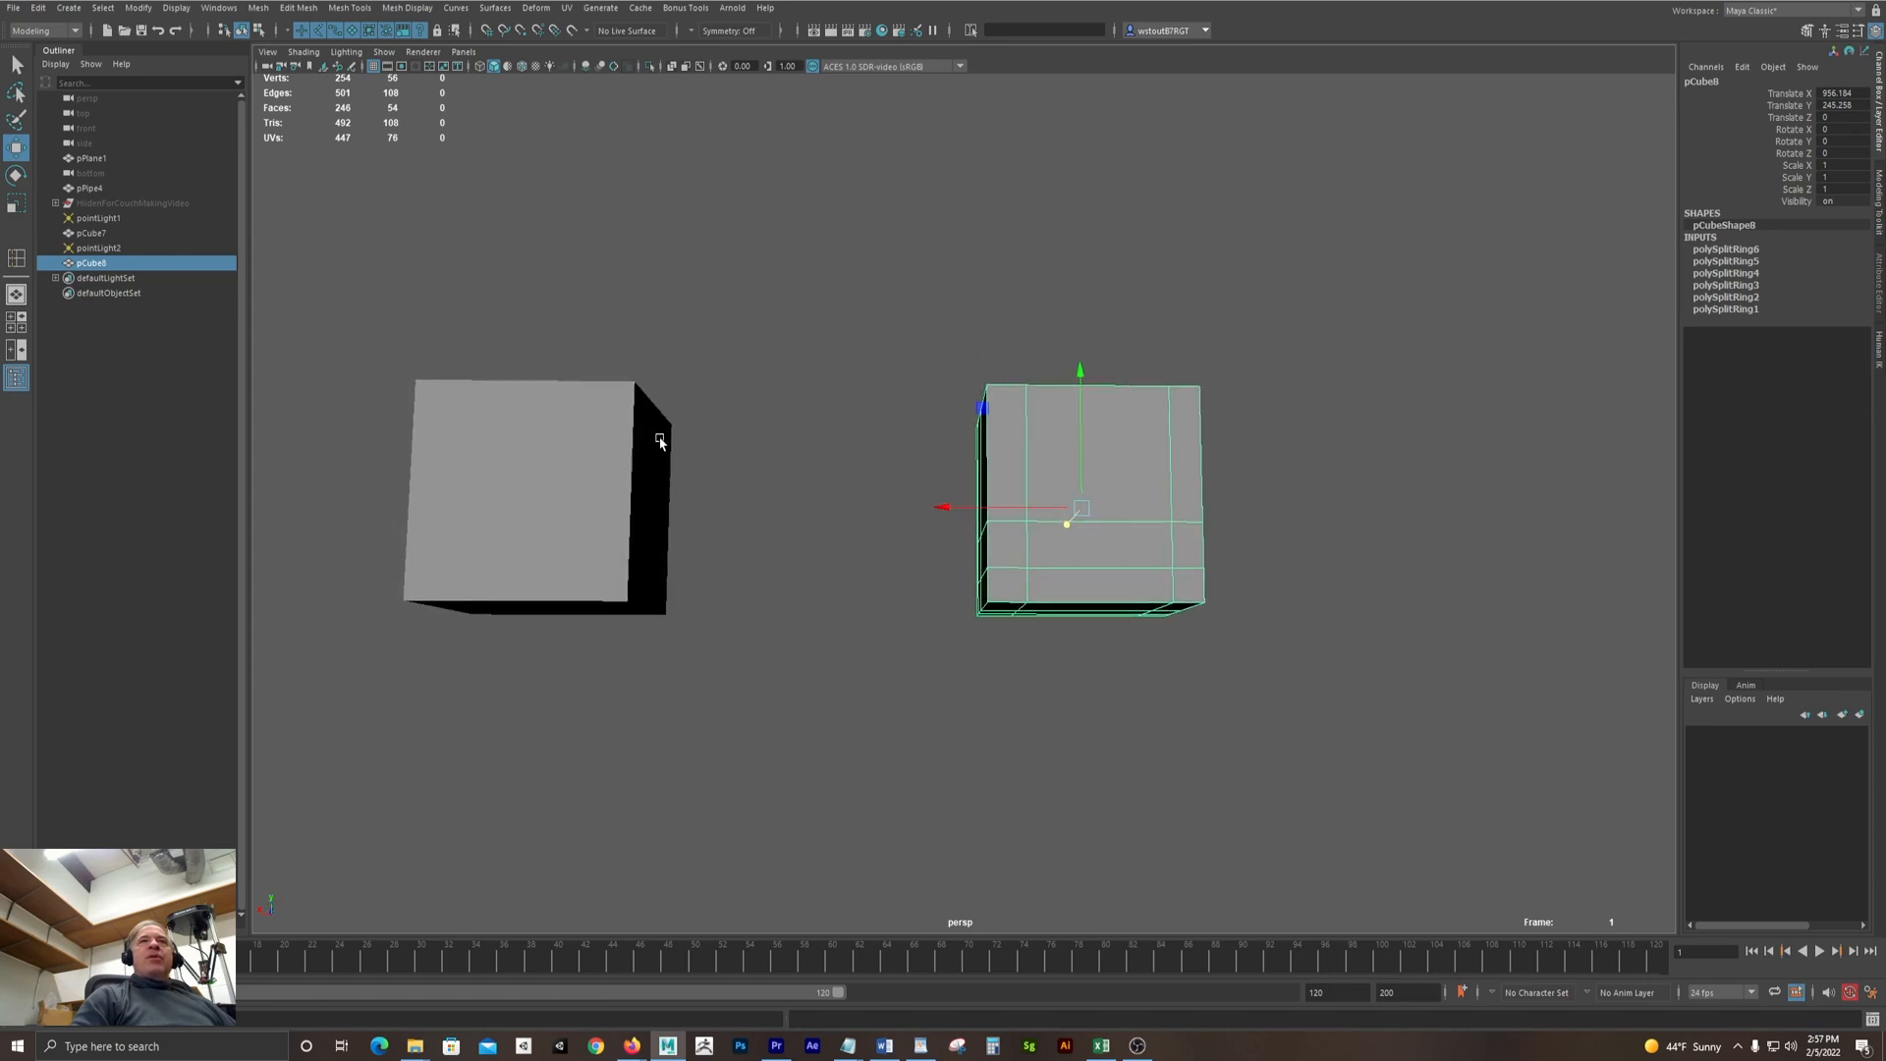
{"action": "right_click_drag", "start_coordinate": [661, 439], "coordinate": [788, 422], "text": "alt"}
{"action": "left_click_drag", "start_coordinate": [865, 426], "coordinate": [800, 459], "text": "alt"}
{"action": "left_click_drag", "start_coordinate": [1316, 375], "coordinate": [1154, 389], "text": "alt"}
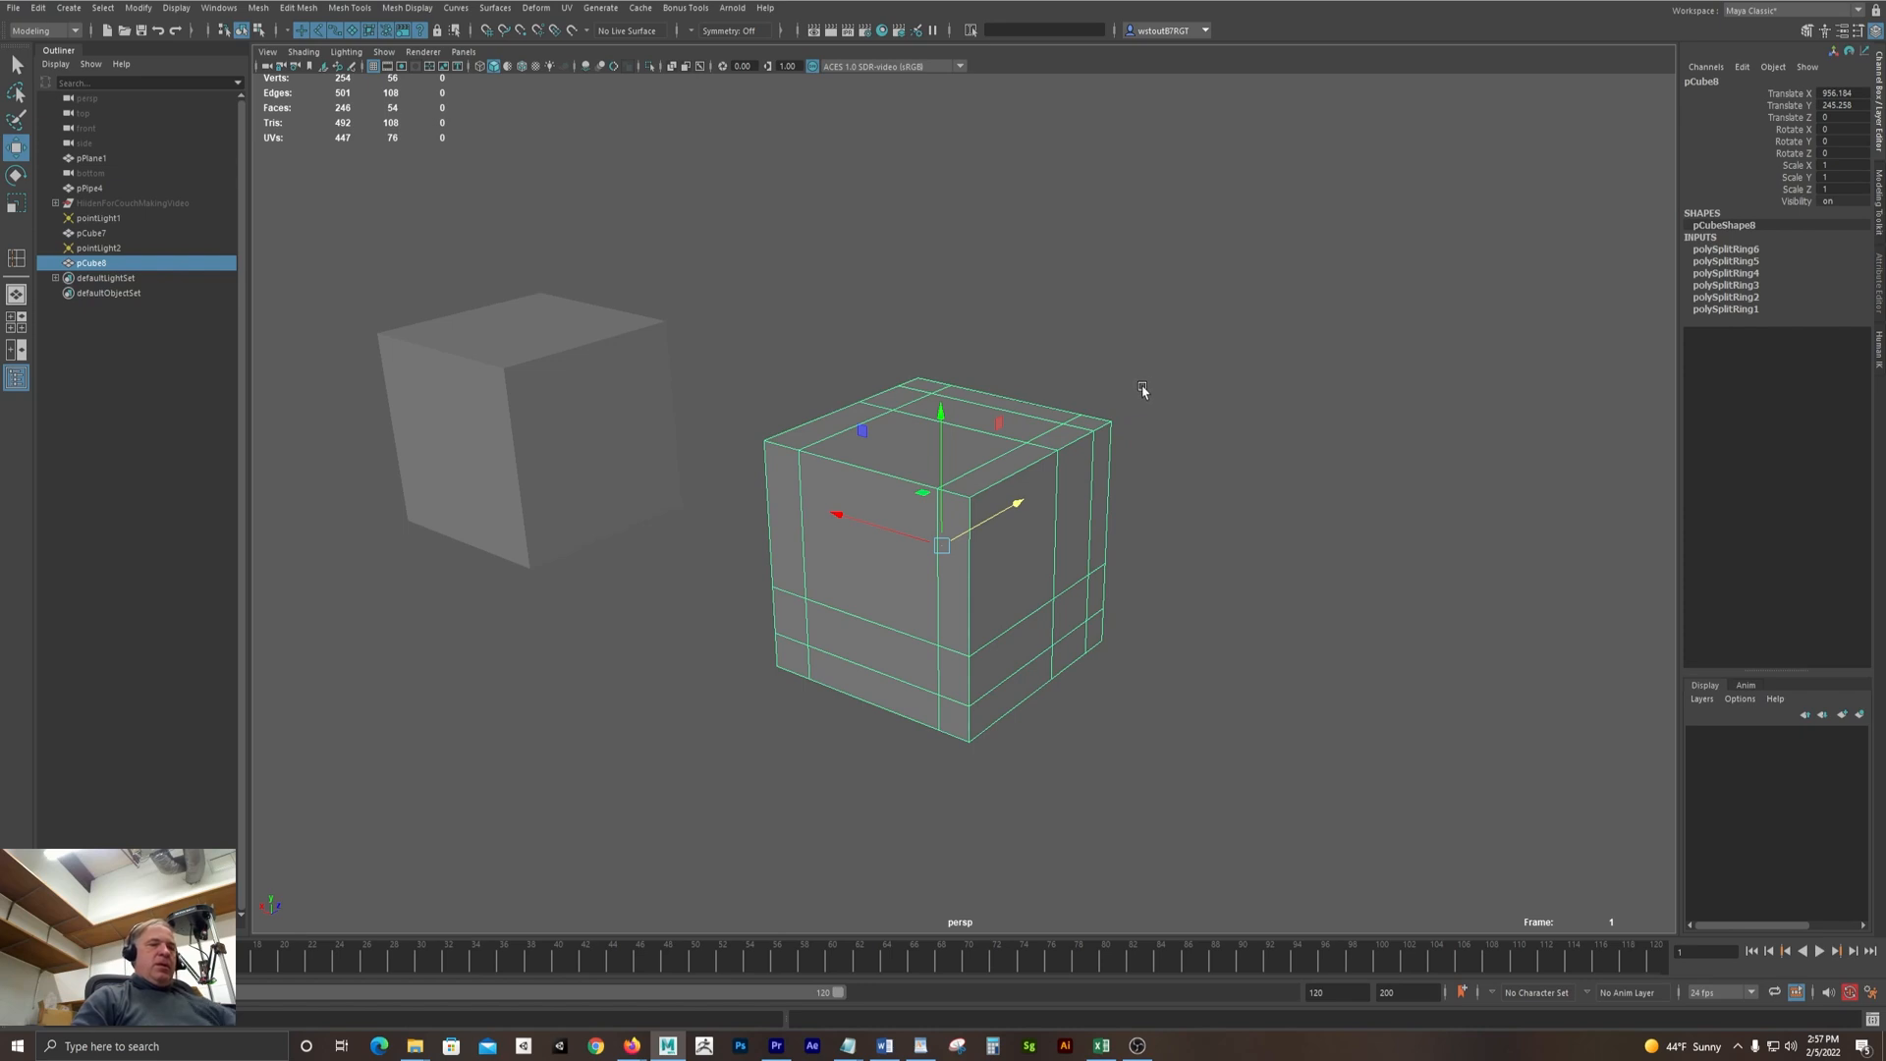
Select the large face on top of the looped cube in face mode and apply Extrude to it
{"action": "key", "text": "F11"}
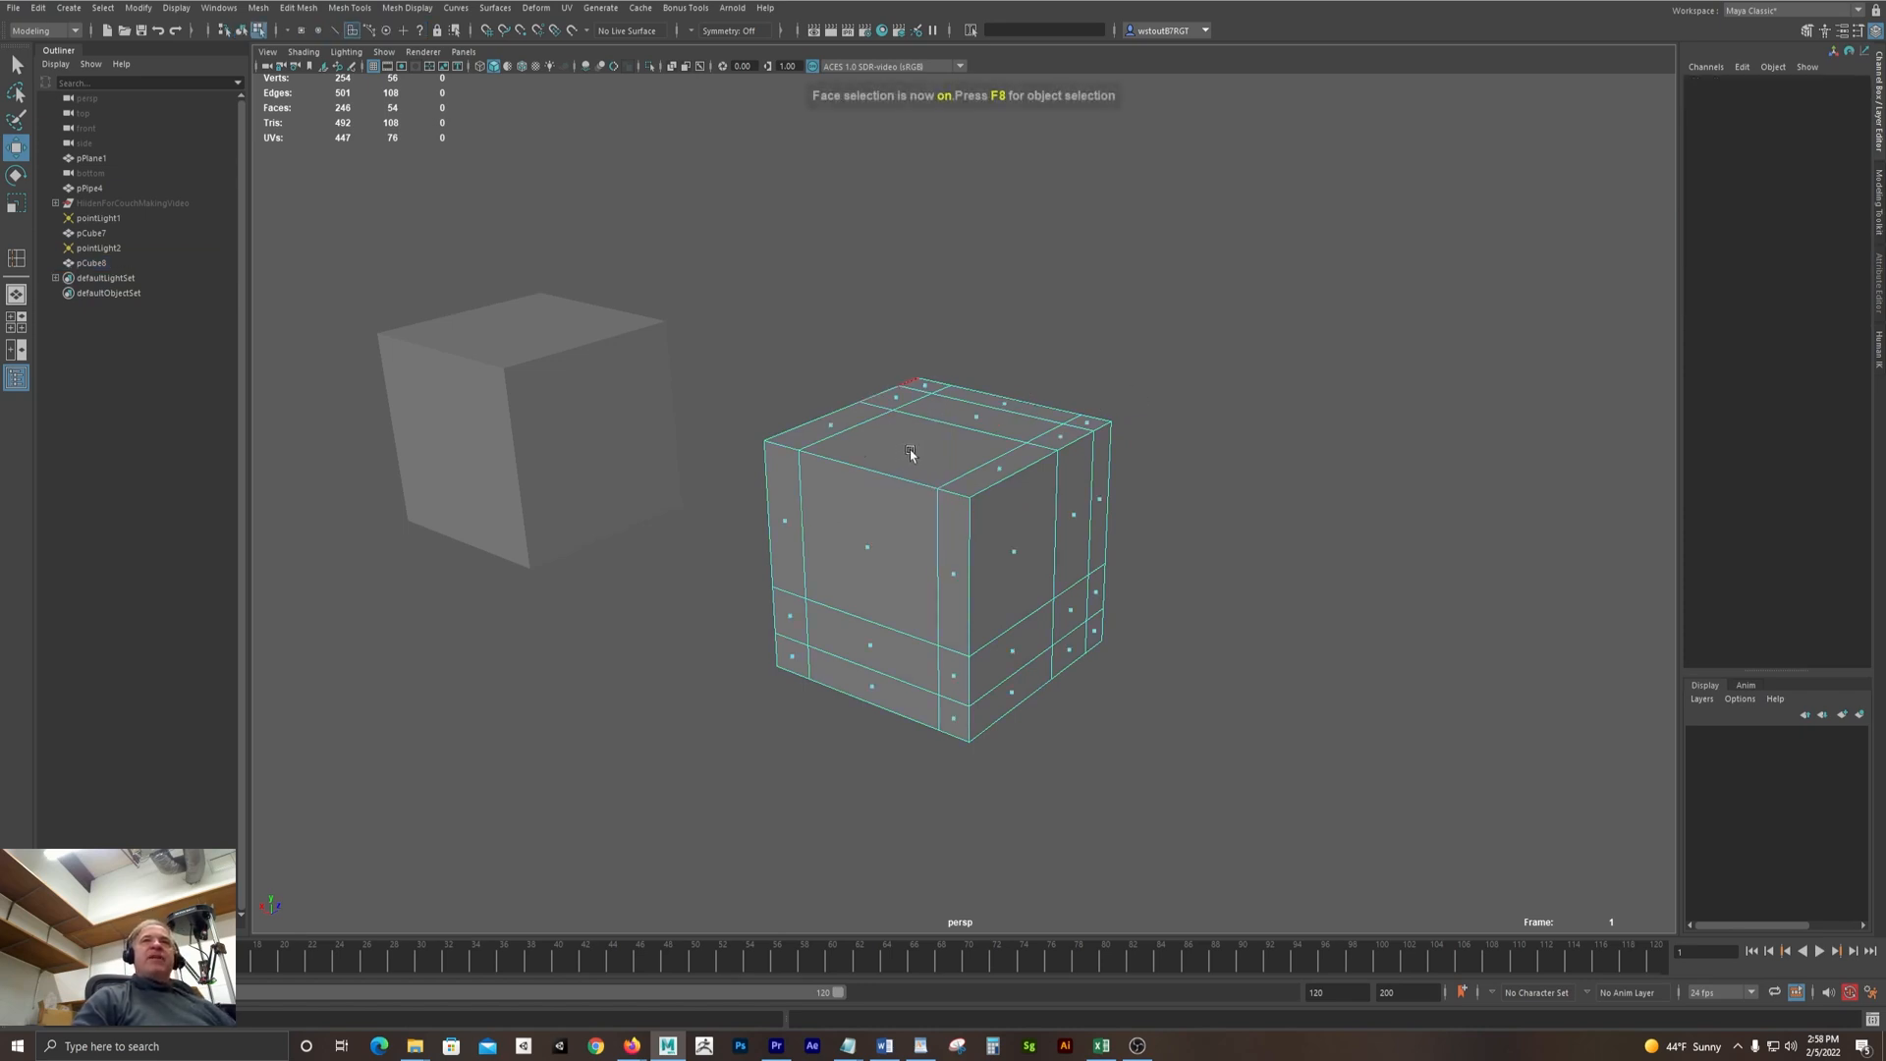
{"action": "left_click", "coordinate": [910, 451]}
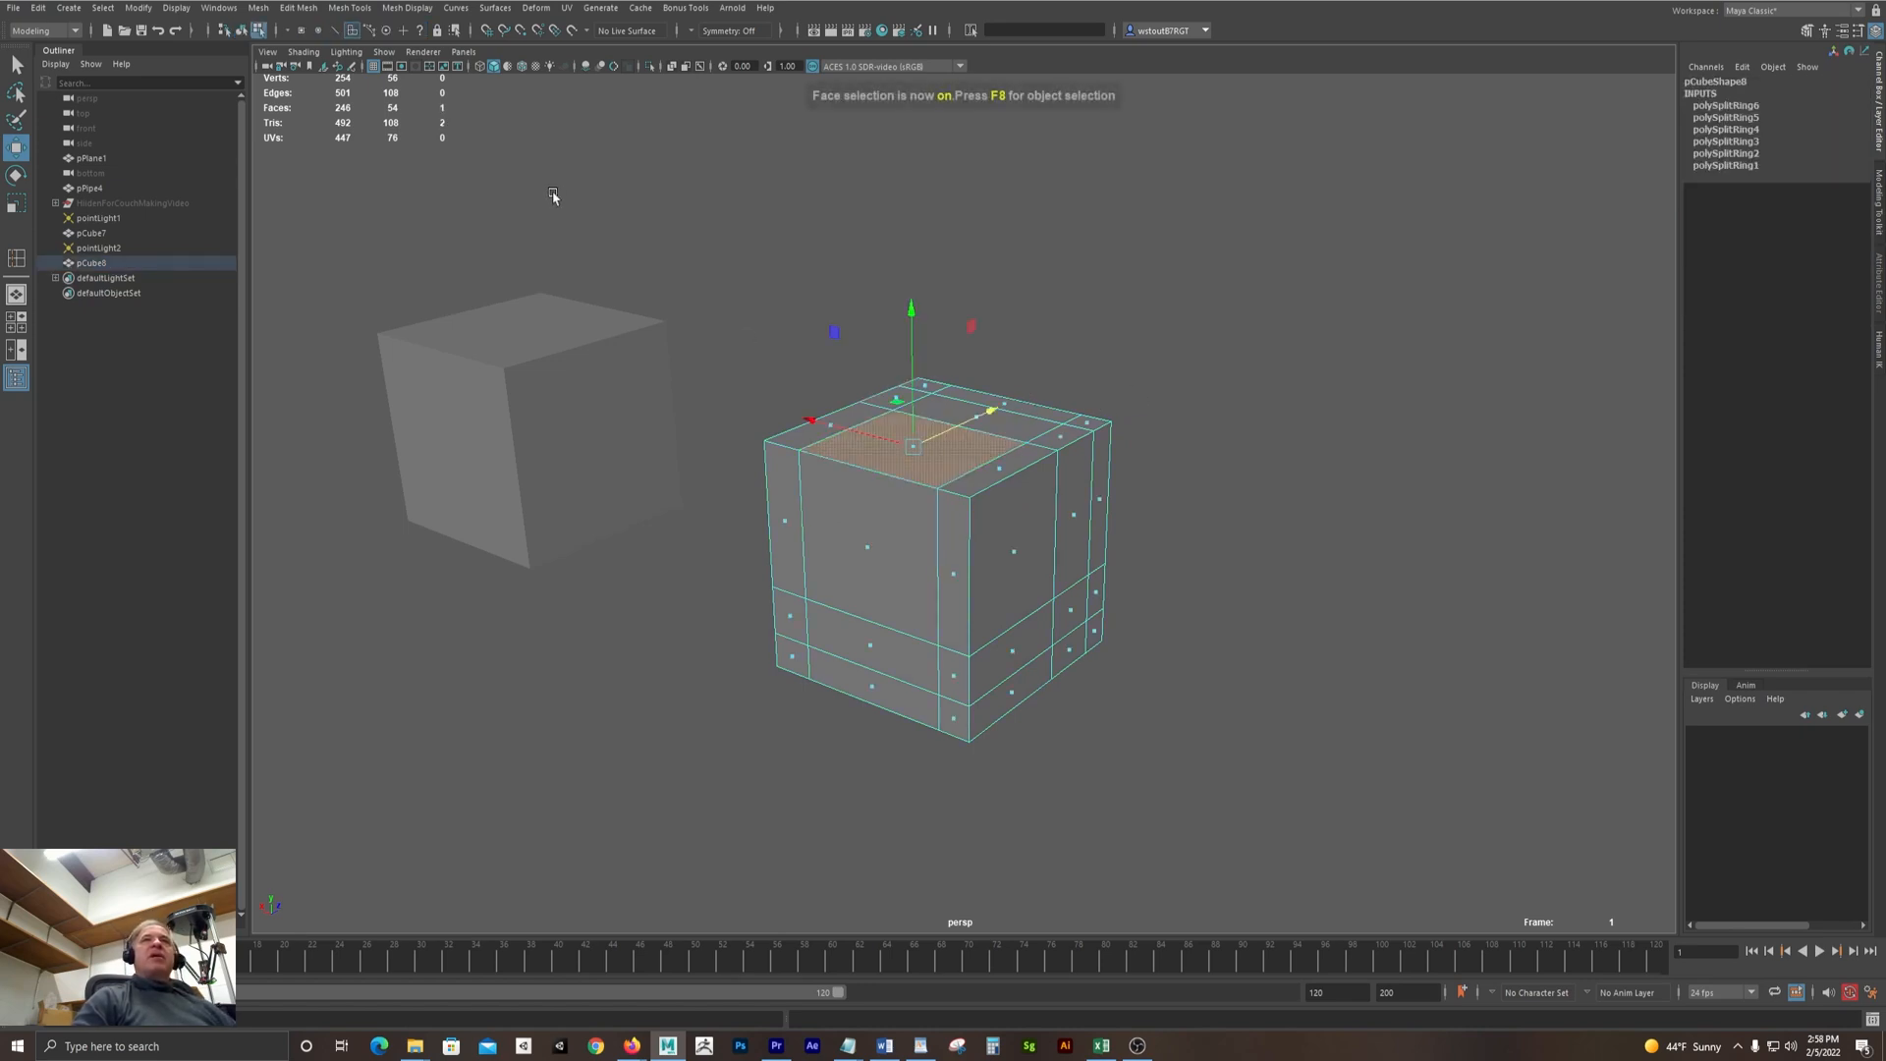
{"action": "left_click", "coordinate": [292, 8]}
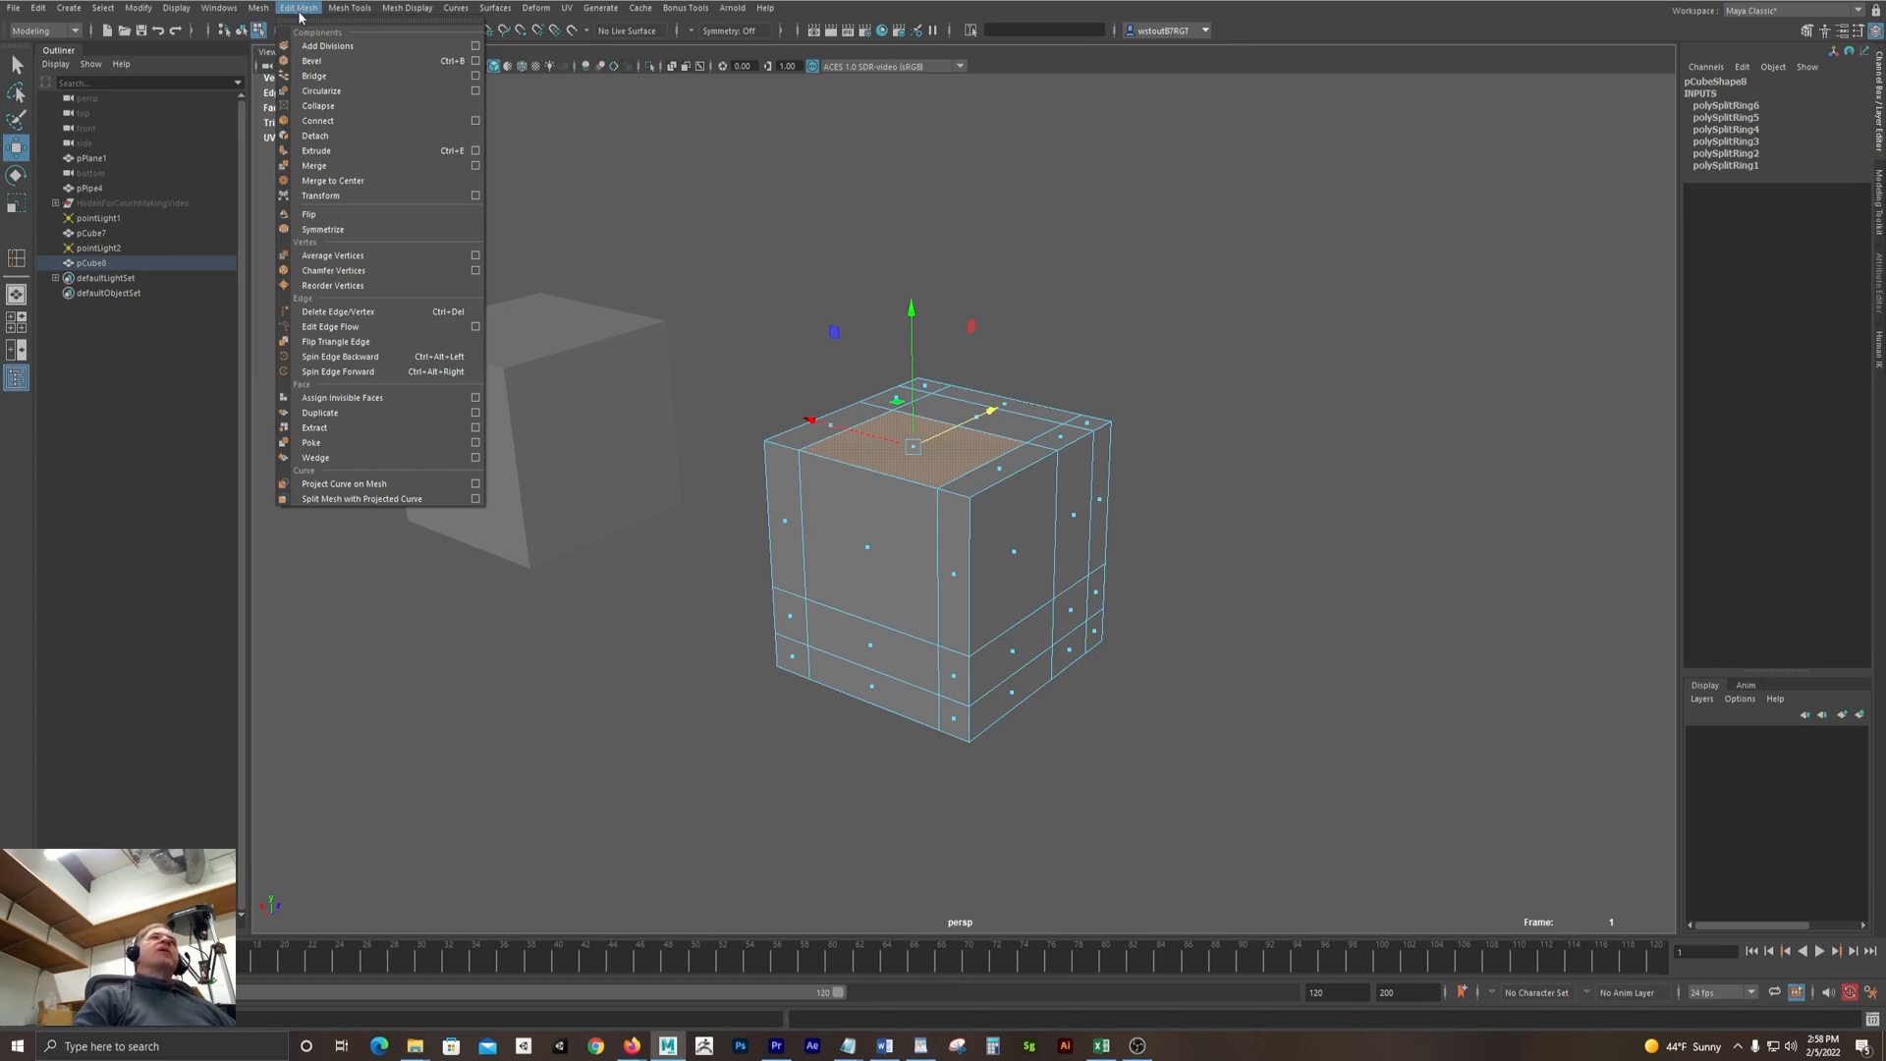
{"action": "left_click", "coordinate": [333, 150]}
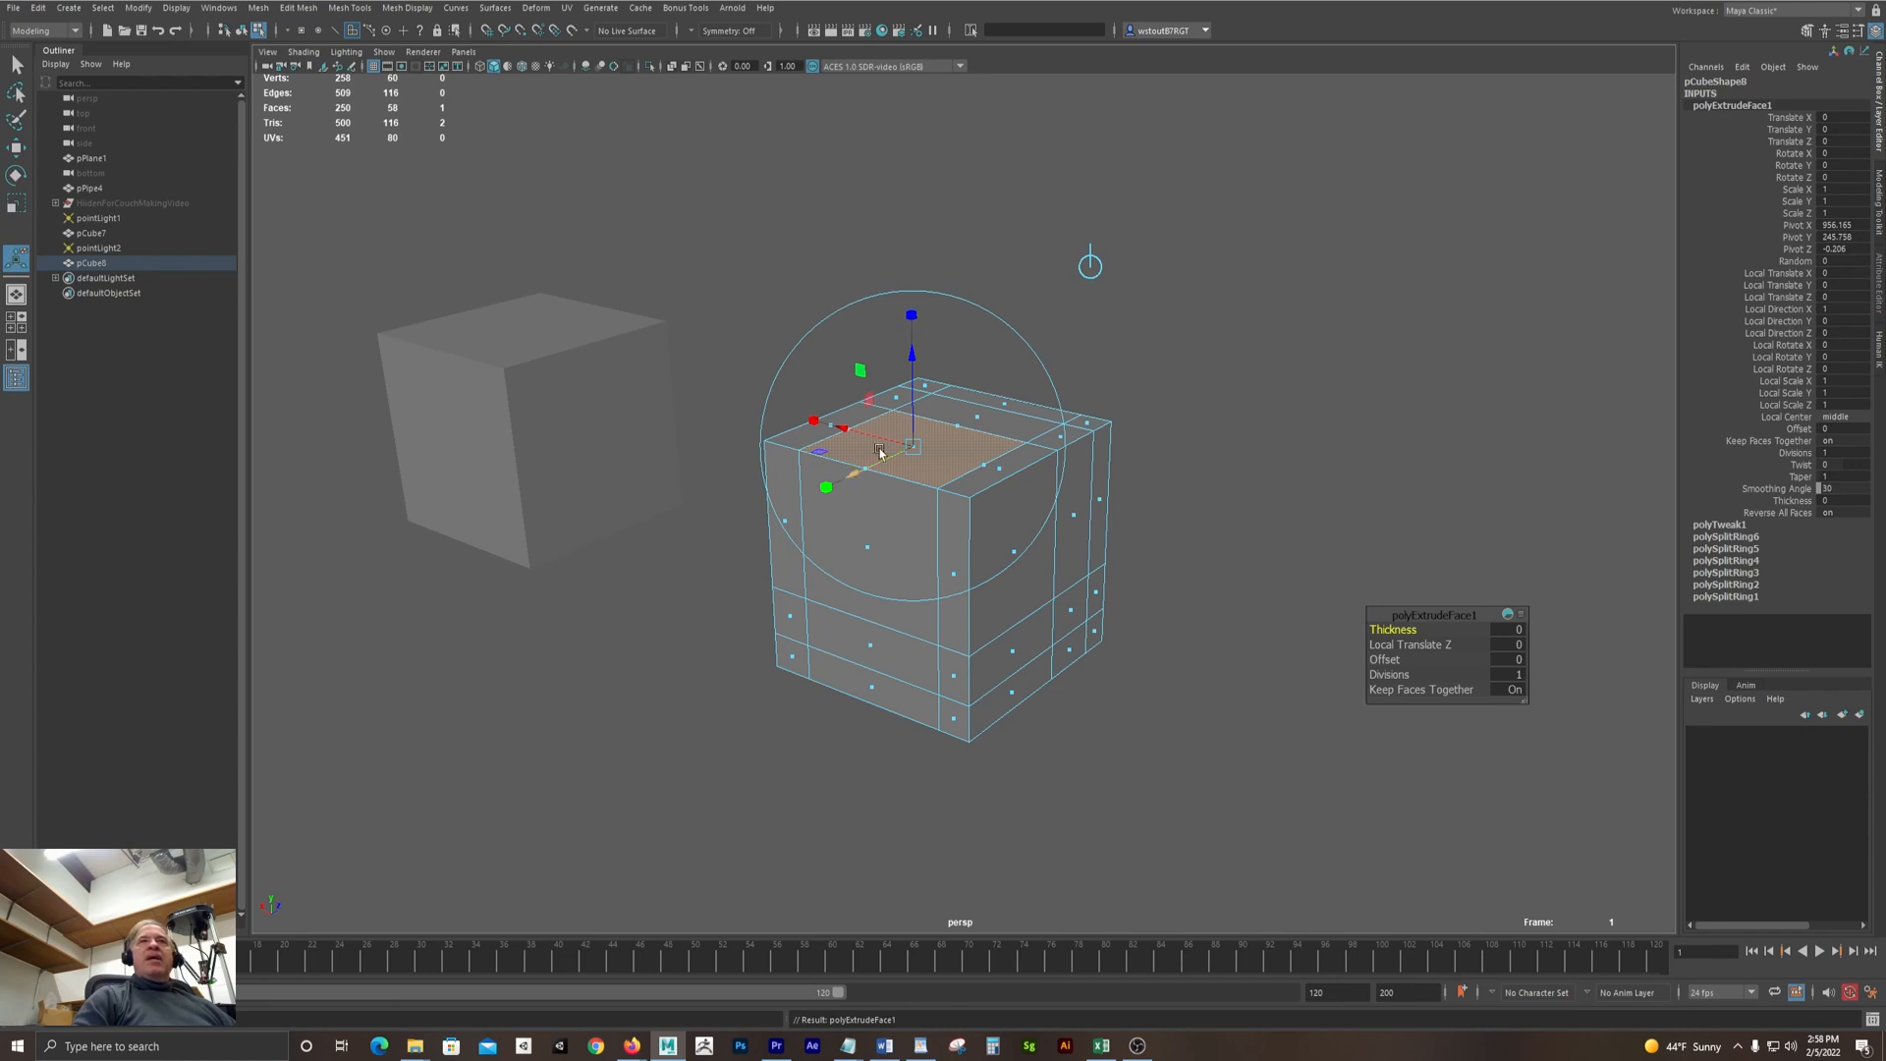
Try reshaping the extruded top face with the manipulator, including raising it by 0.444, and undo each trial
{"action": "left_click_drag", "start_coordinate": [823, 491], "coordinate": [766, 495]}
{"action": "key", "text": "ctrl+z"}
{"action": "left_click_drag", "start_coordinate": [926, 355], "coordinate": [934, 388]}
{"action": "key", "text": "ctrl+z"}
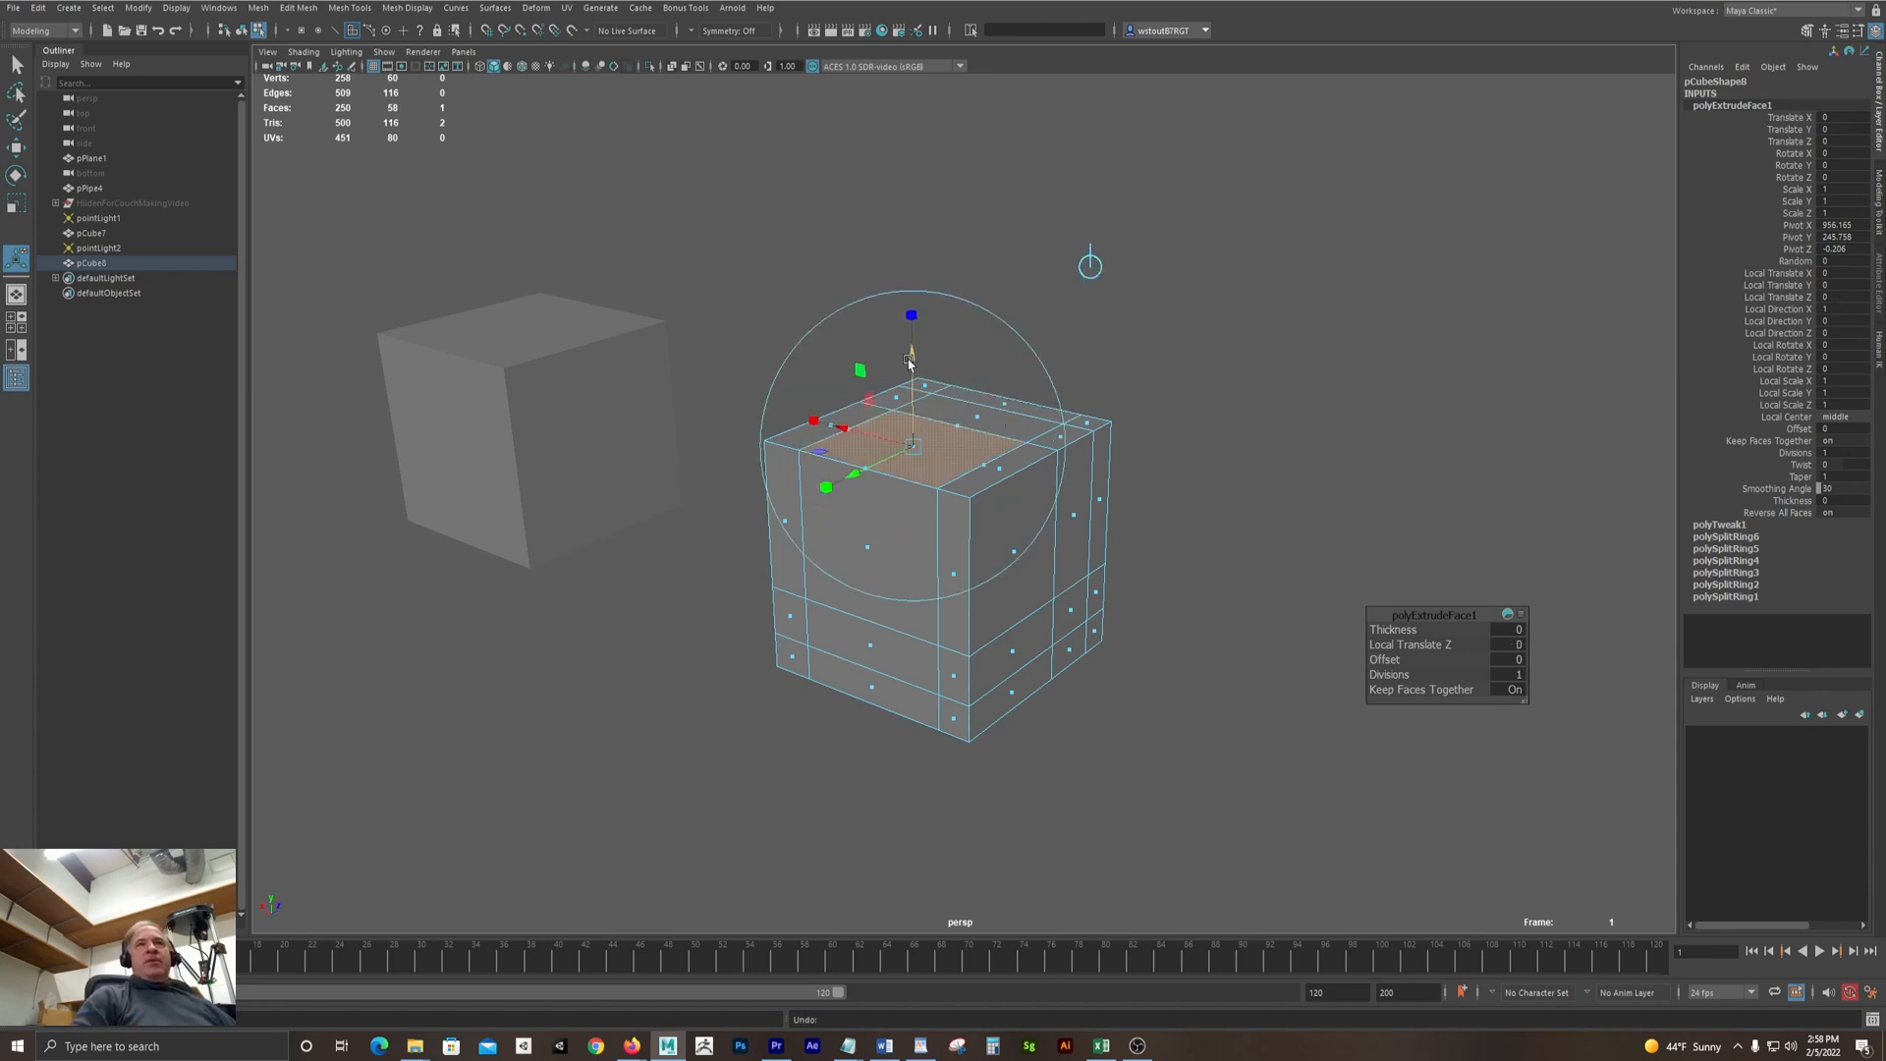
{"action": "left_click_drag", "start_coordinate": [909, 361], "coordinate": [1018, 371]}
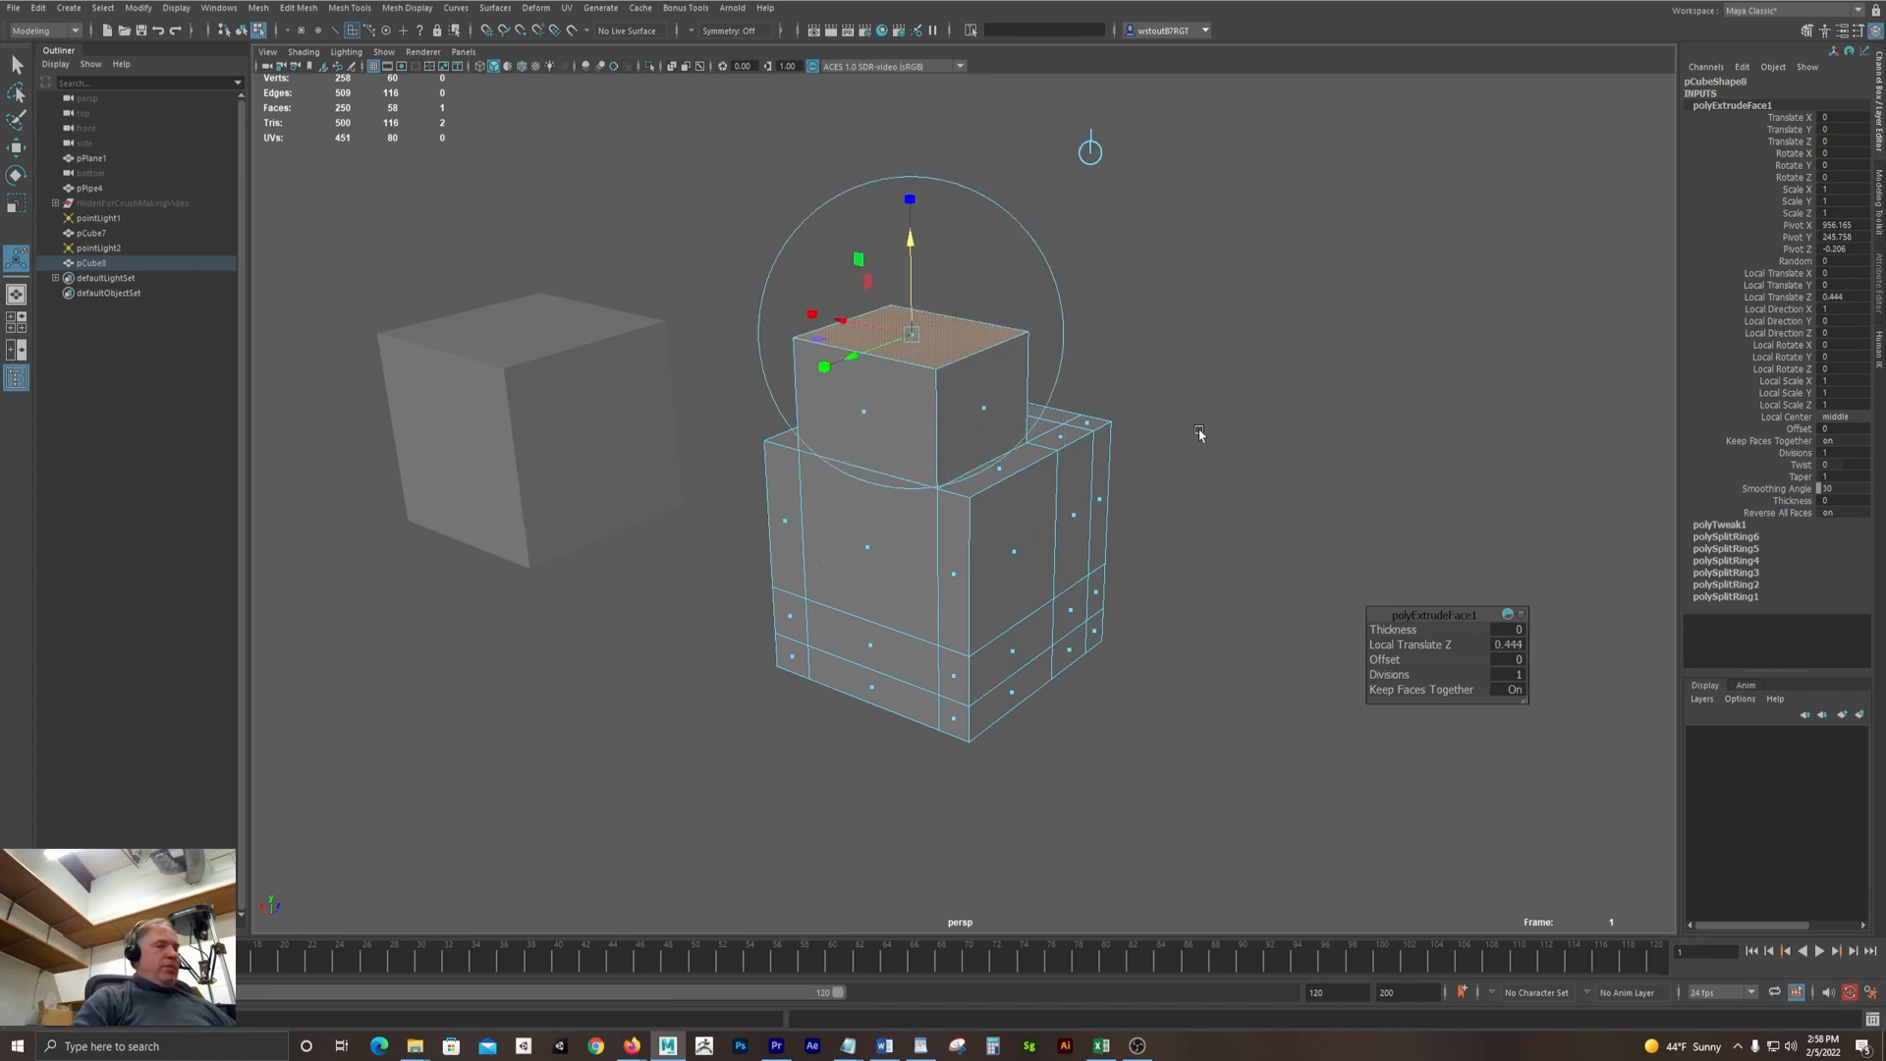
{"action": "key", "text": "ctrl+z"}
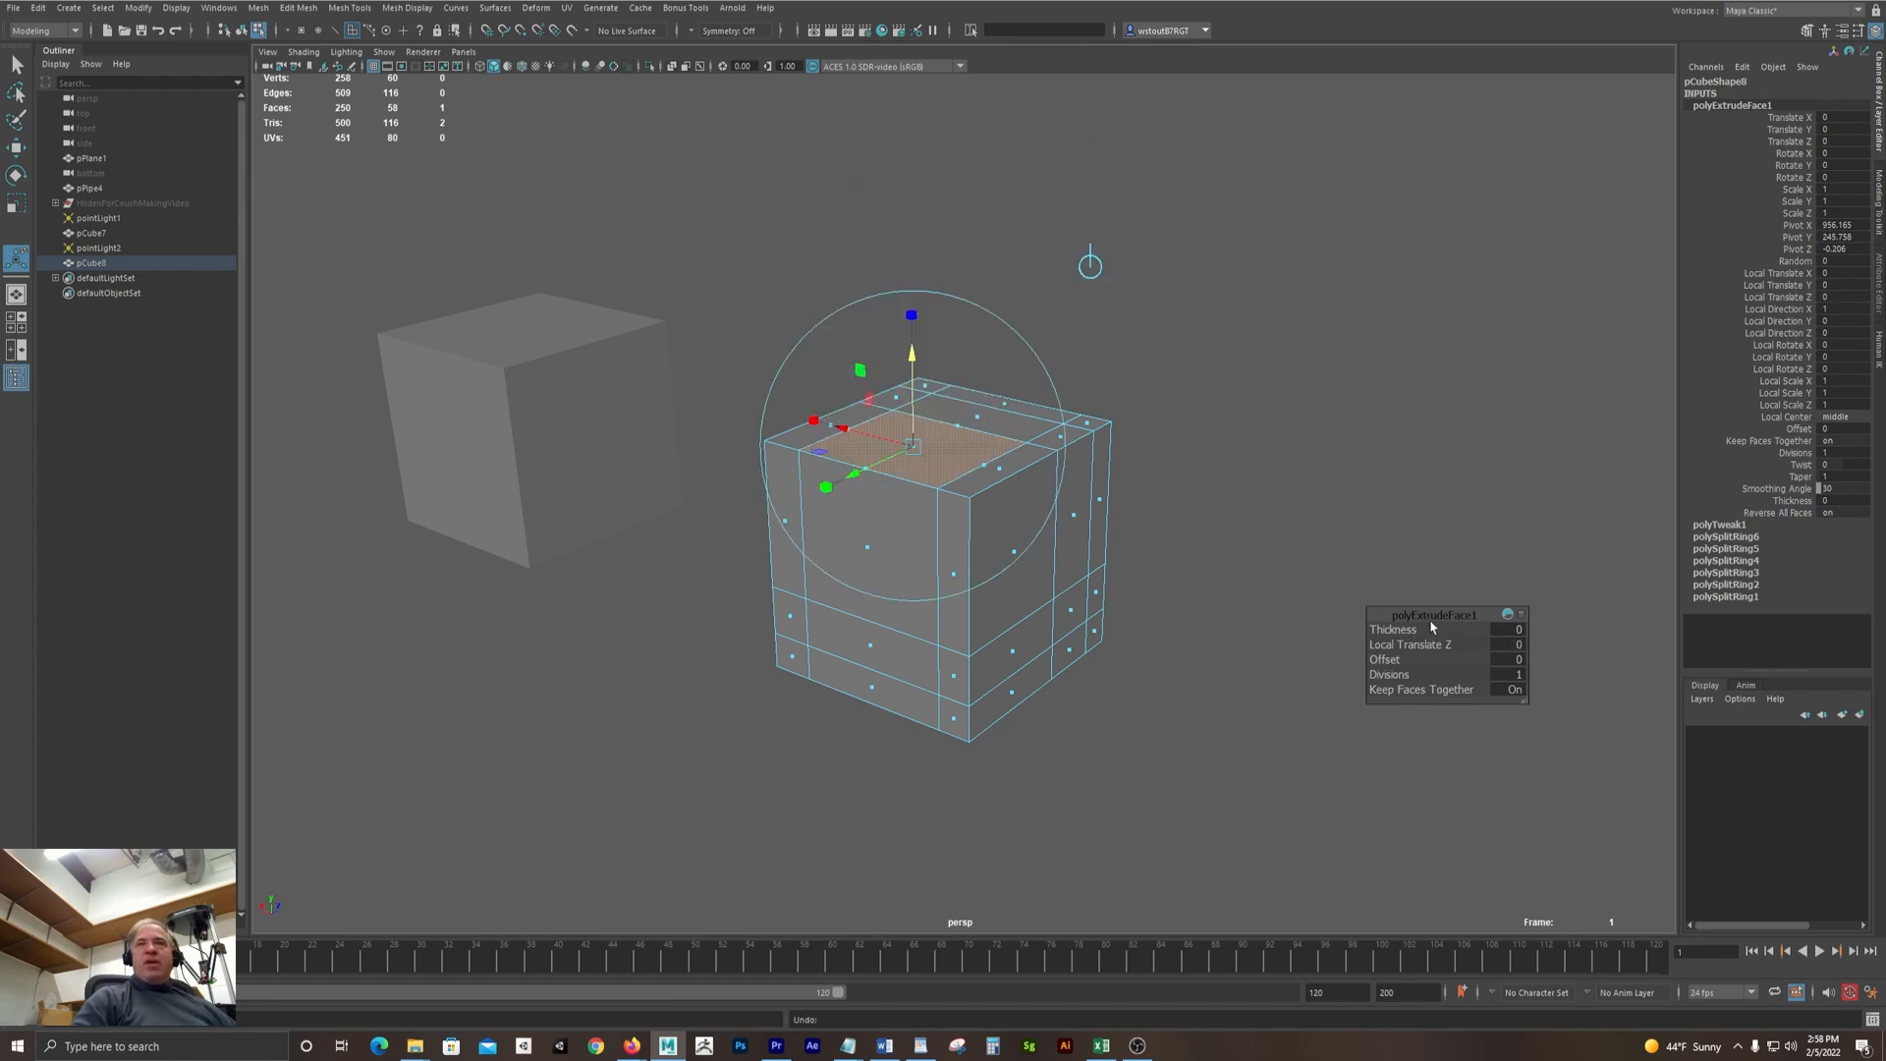
Set the top-face extrusion's thickness to 1.1 and its offset to -1.1
{"action": "left_click_drag", "start_coordinate": [1431, 626], "coordinate": [1310, 492]}
{"action": "middle_click_drag", "start_coordinate": [1087, 271], "coordinate": [1116, 356], "text": "alt"}
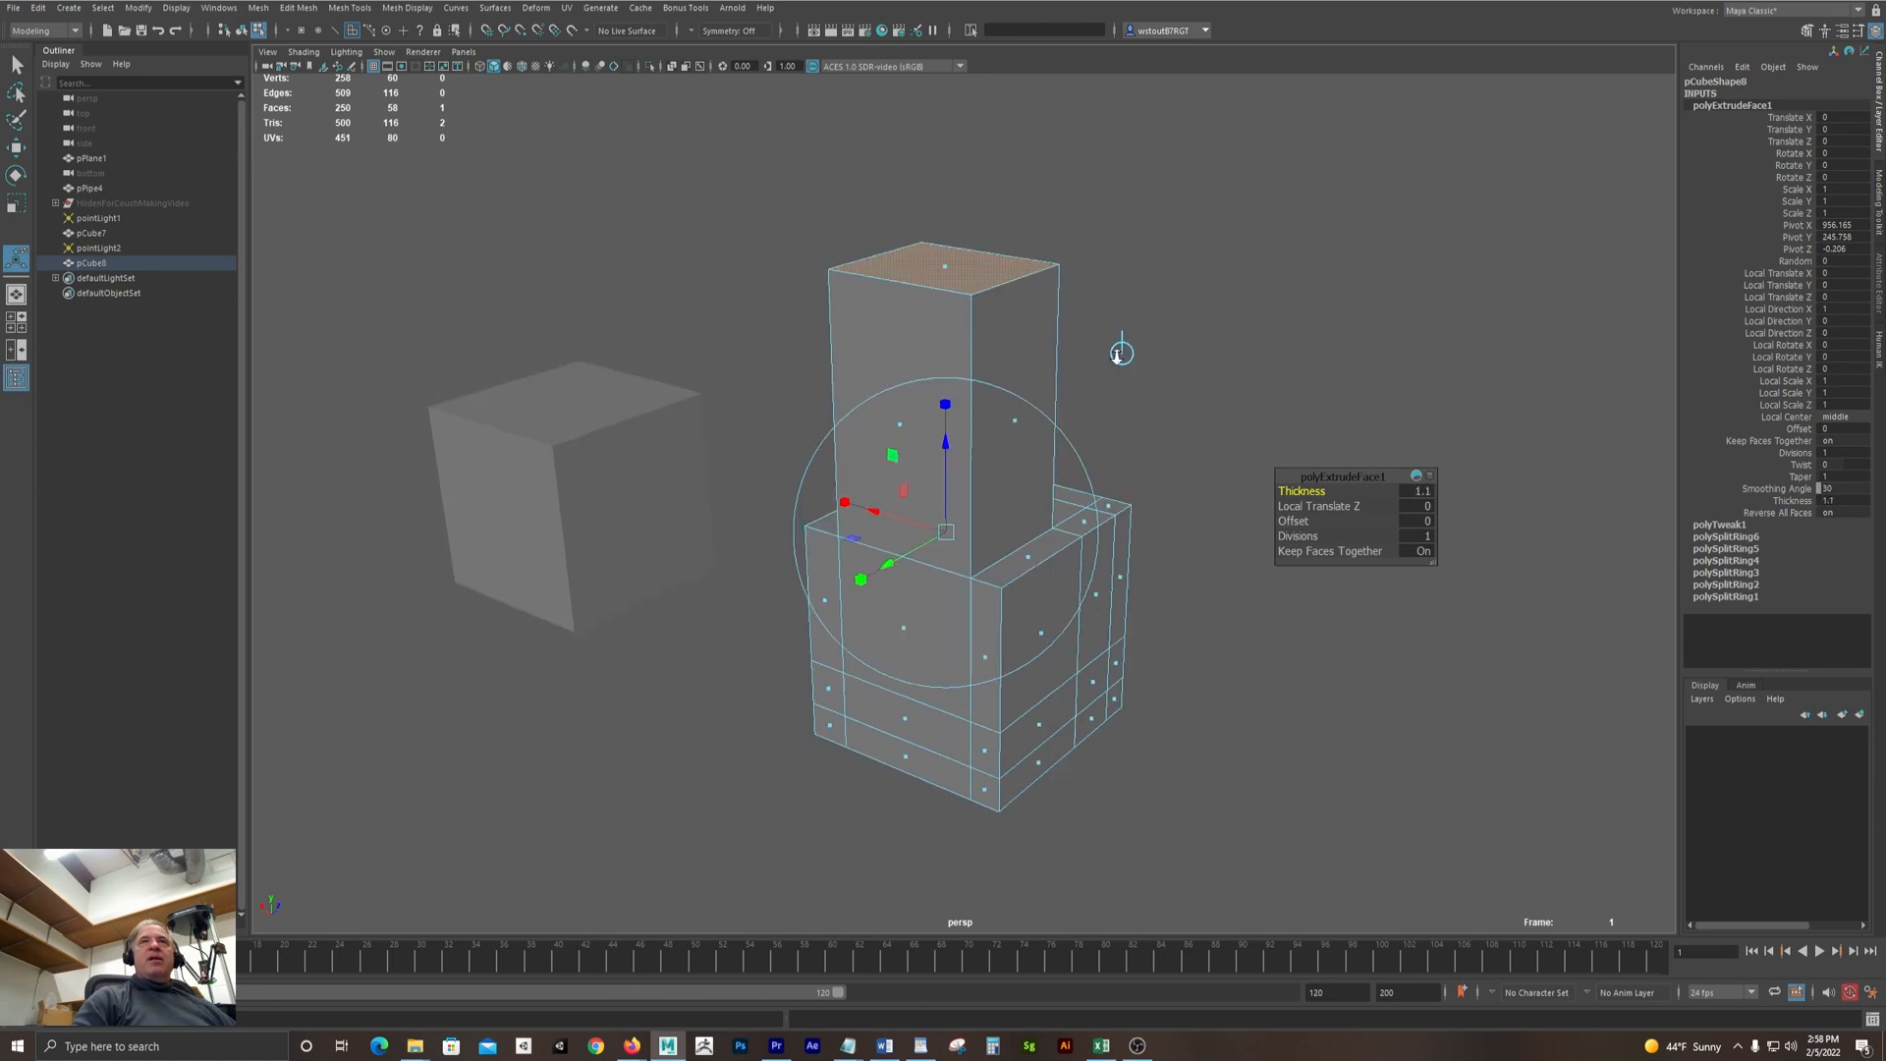
{"action": "left_click_drag", "start_coordinate": [1117, 356], "coordinate": [1138, 399], "text": "alt"}
{"action": "key", "text": "super"}
{"action": "key", "text": "super"}
{"action": "left_click", "coordinate": [1303, 521]}
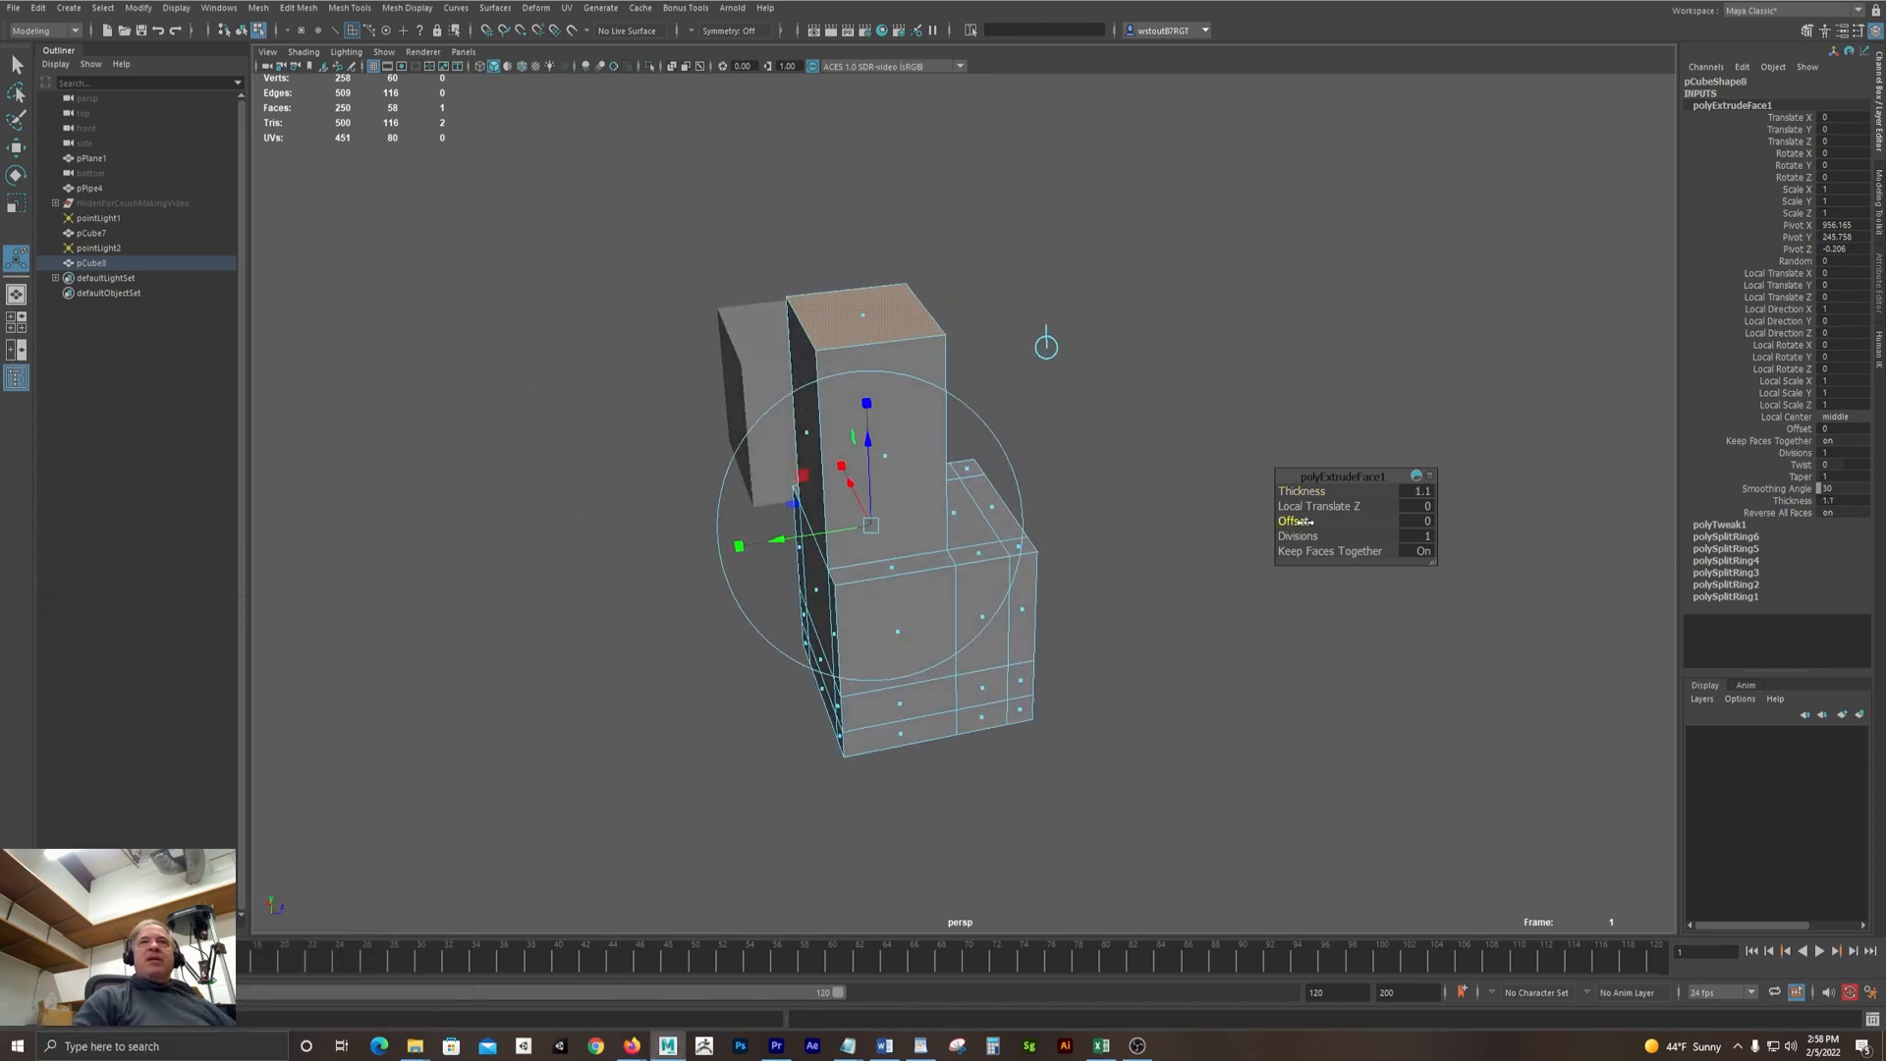
{"action": "left_click_drag", "start_coordinate": [1303, 522], "coordinate": [1273, 525]}
{"action": "left_click_drag", "start_coordinate": [1106, 563], "coordinate": [1114, 541], "text": "alt"}
Undo the offset and thickness changes together with the extrusion of the top face
{"action": "key", "text": "super"}
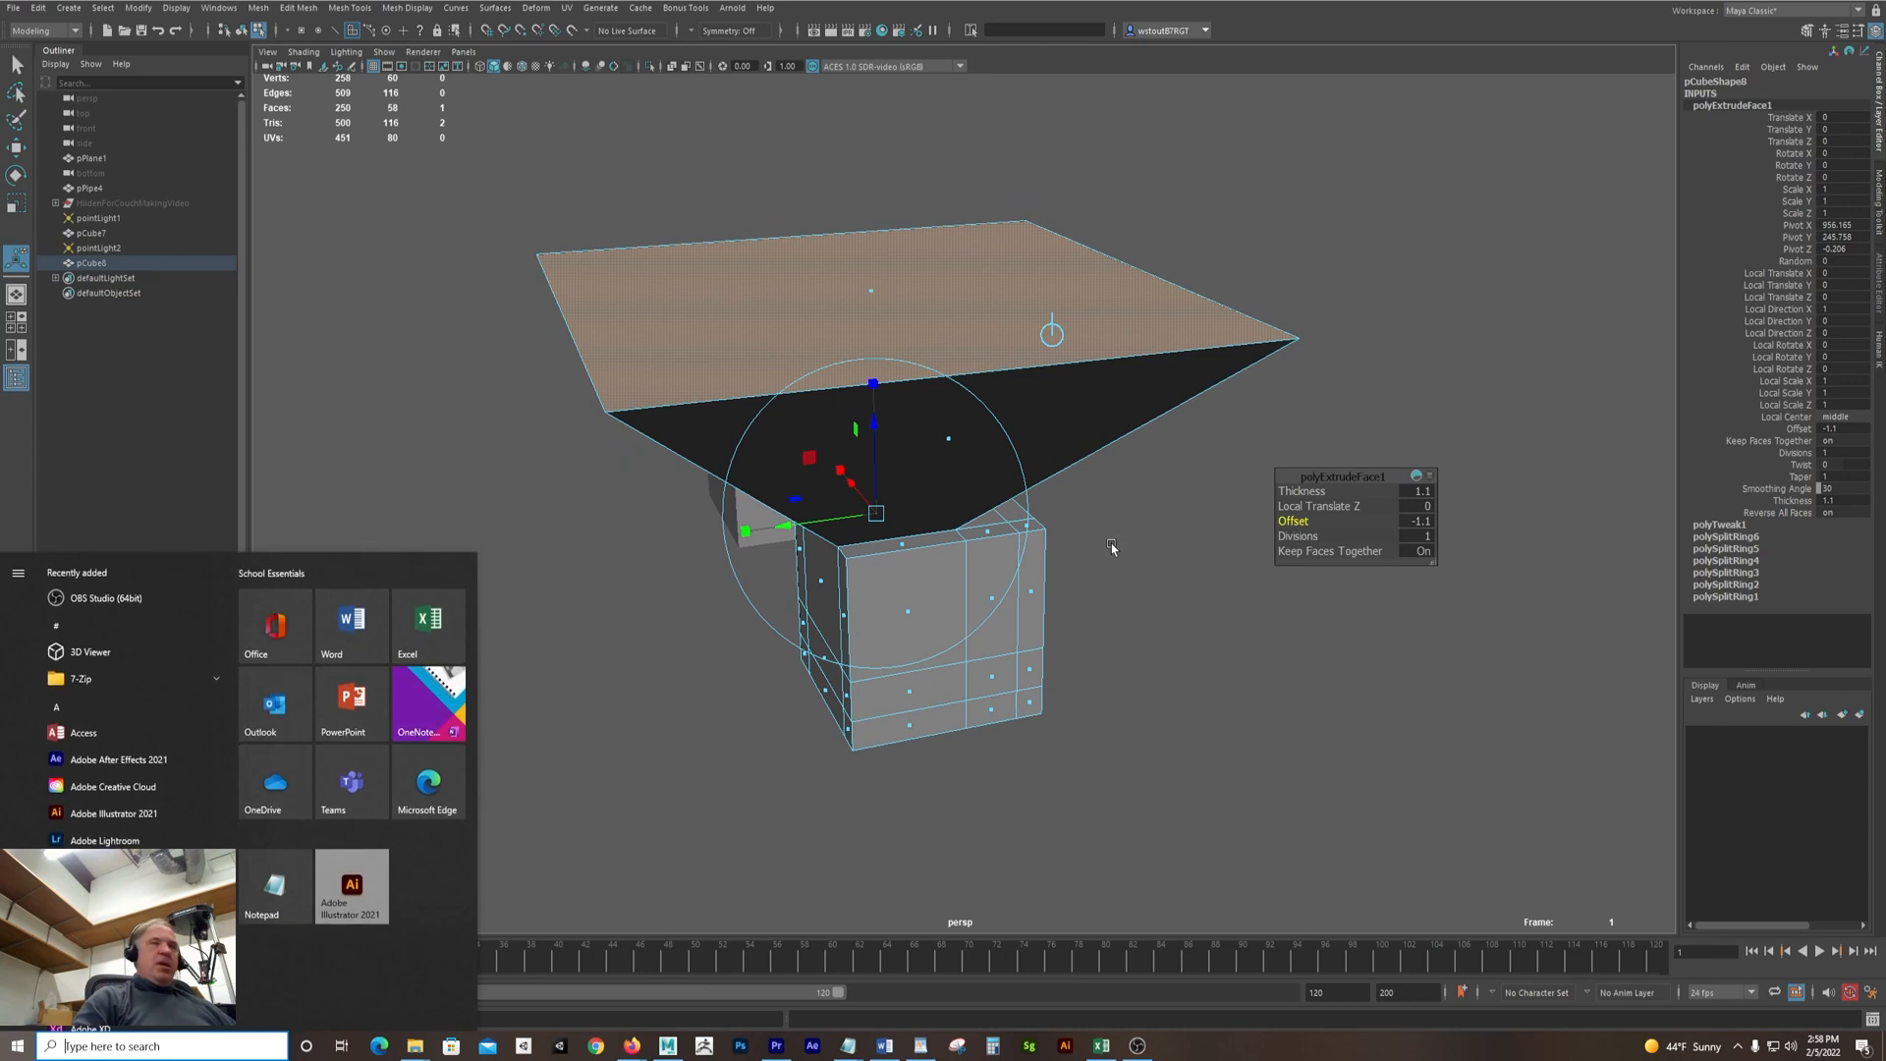
{"action": "type", "text": "z"}
{"action": "key", "text": "Escape"}
{"action": "key", "text": "ctrl+z"}
{"action": "key", "text": "ctrl+z"}
{"action": "key", "text": "ctrl+z"}
{"action": "key", "text": "ctrl+z"}
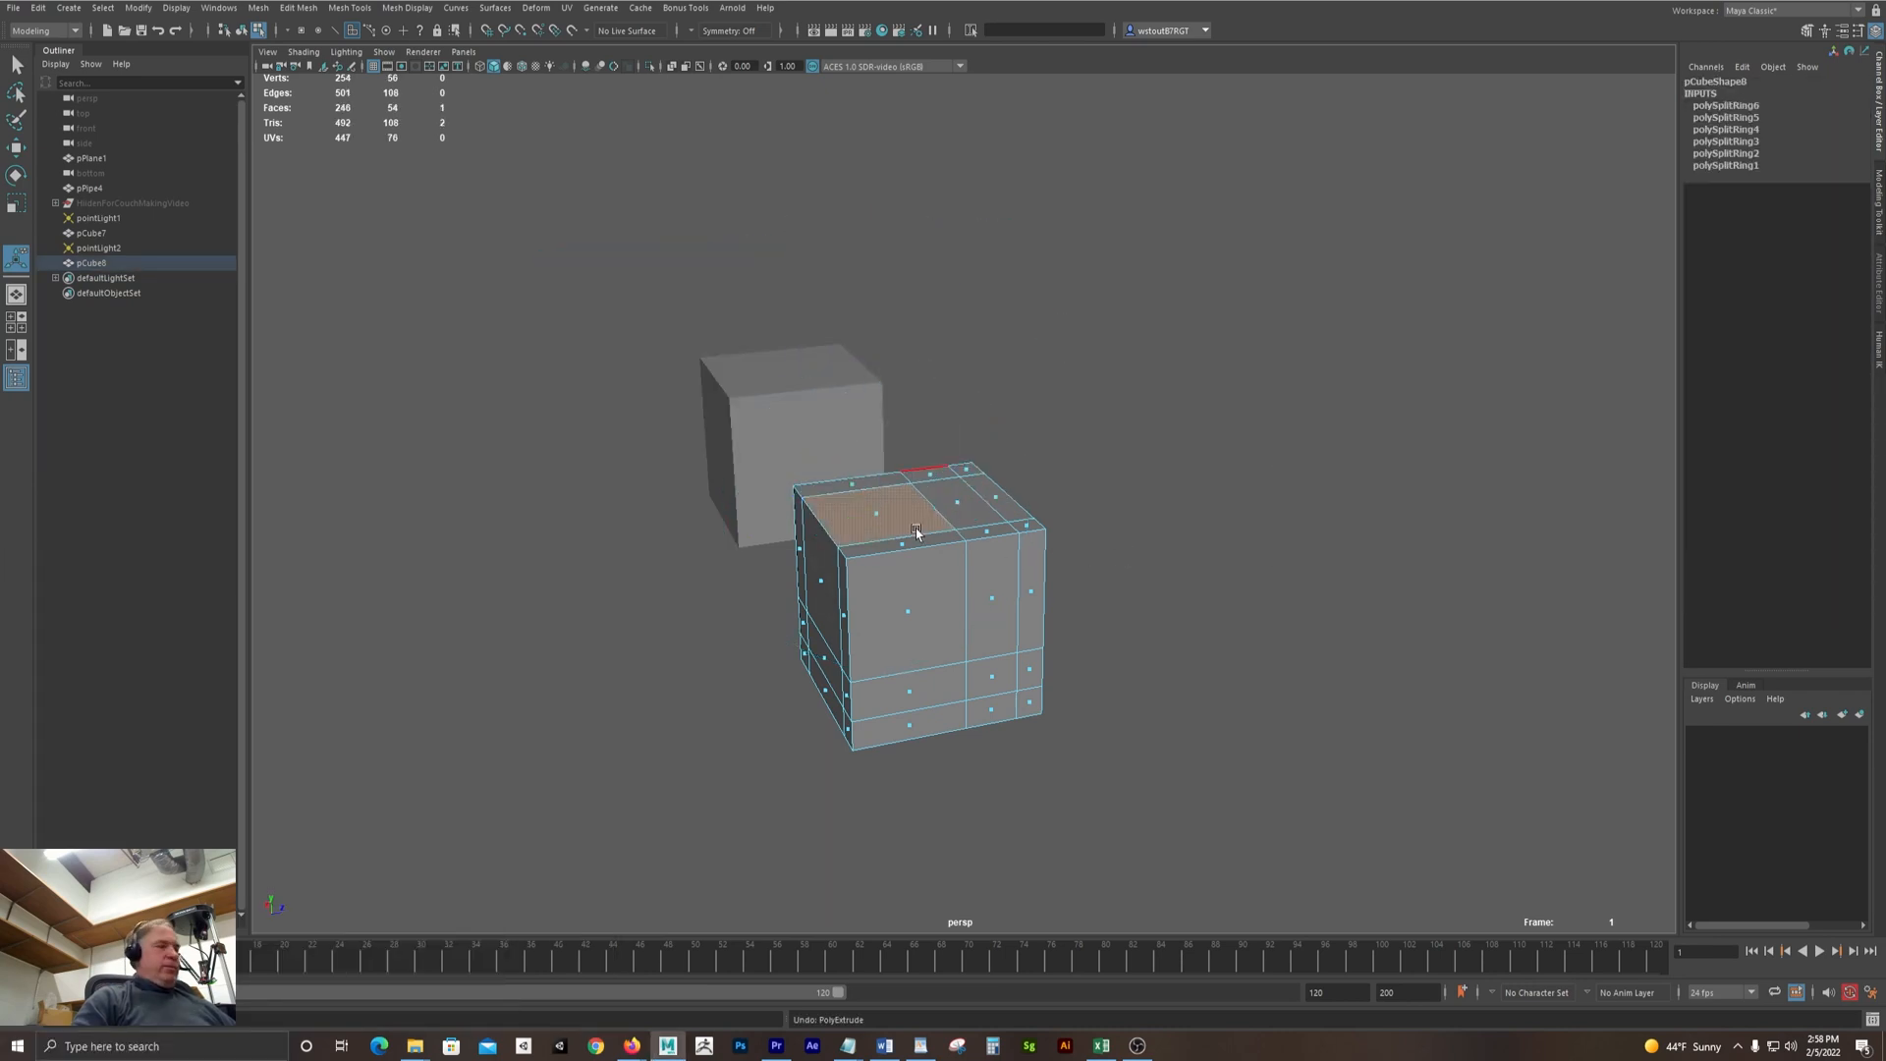
Extrude the large top face with an offset of 0.1 to inset it
{"action": "key", "text": "ctrl+e"}
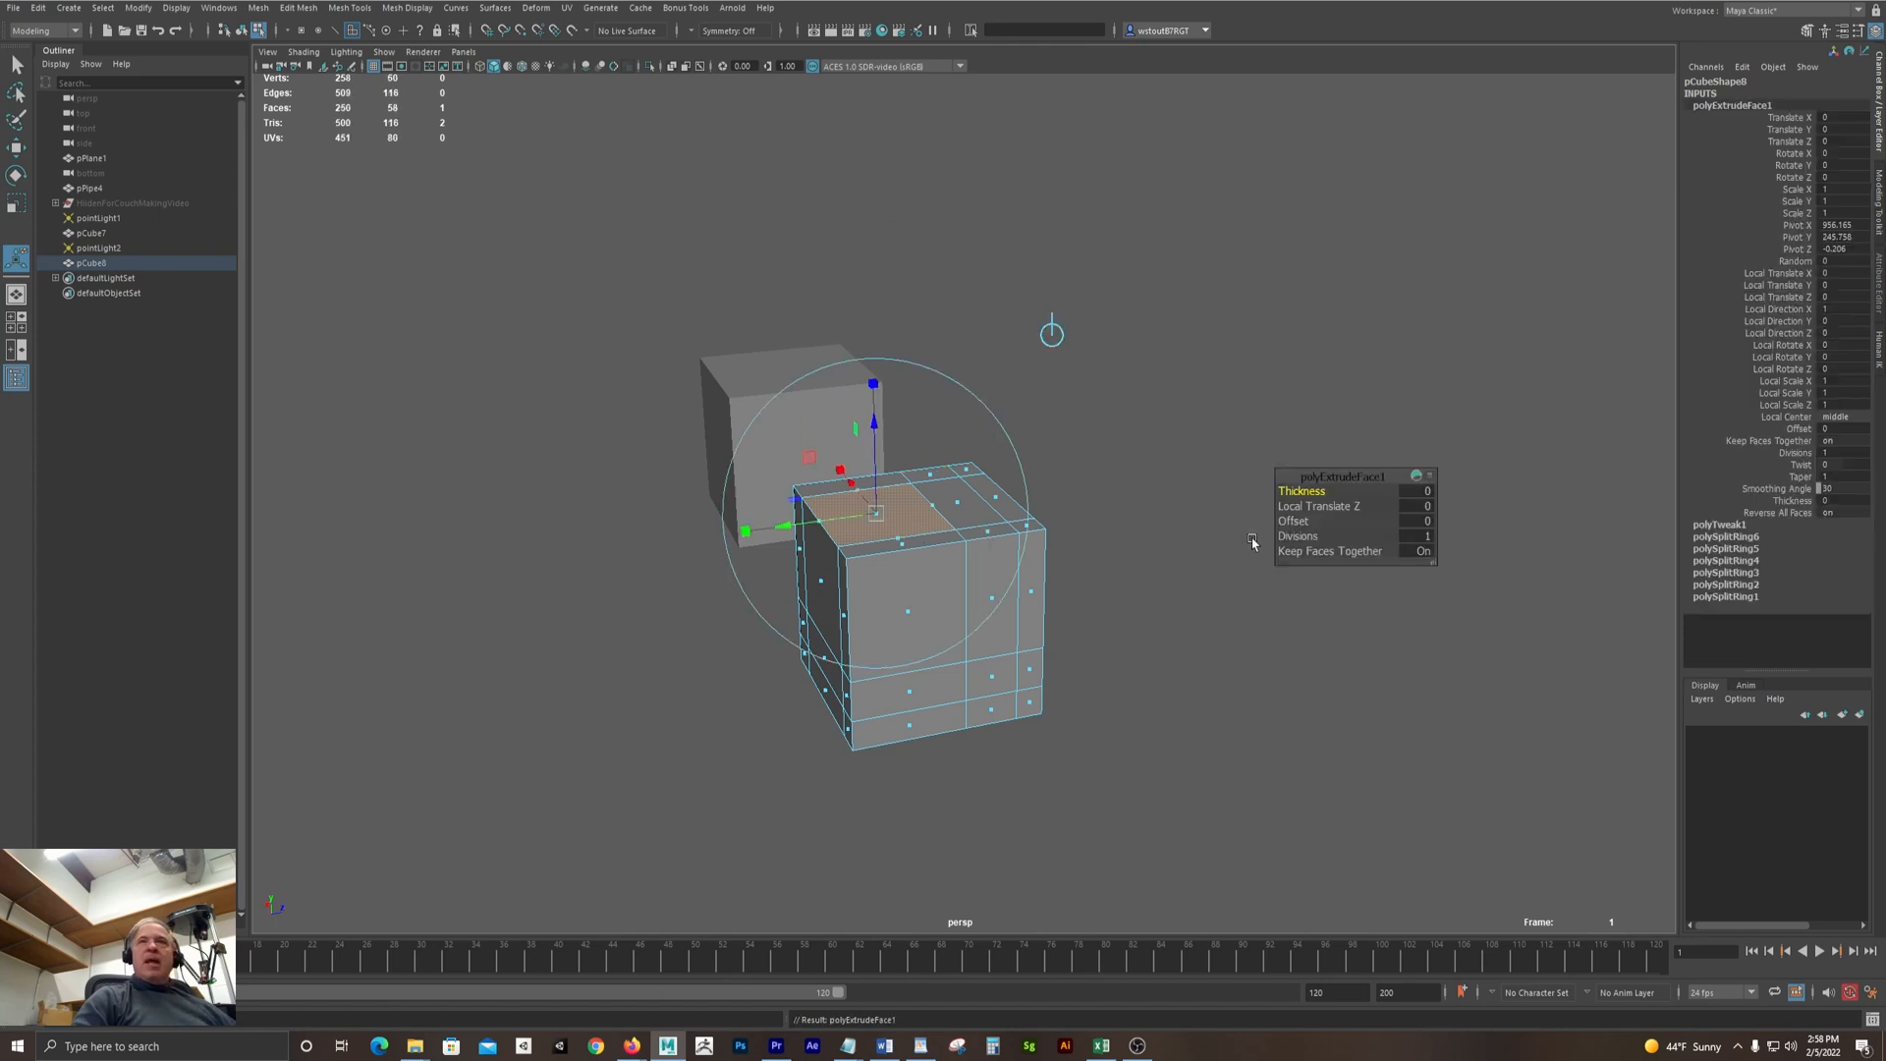
{"action": "left_click_drag", "start_coordinate": [1293, 521], "coordinate": [1293, 522]}
{"action": "left_click_drag", "start_coordinate": [1113, 528], "coordinate": [1122, 574], "text": "alt"}
{"action": "key", "text": "super"}
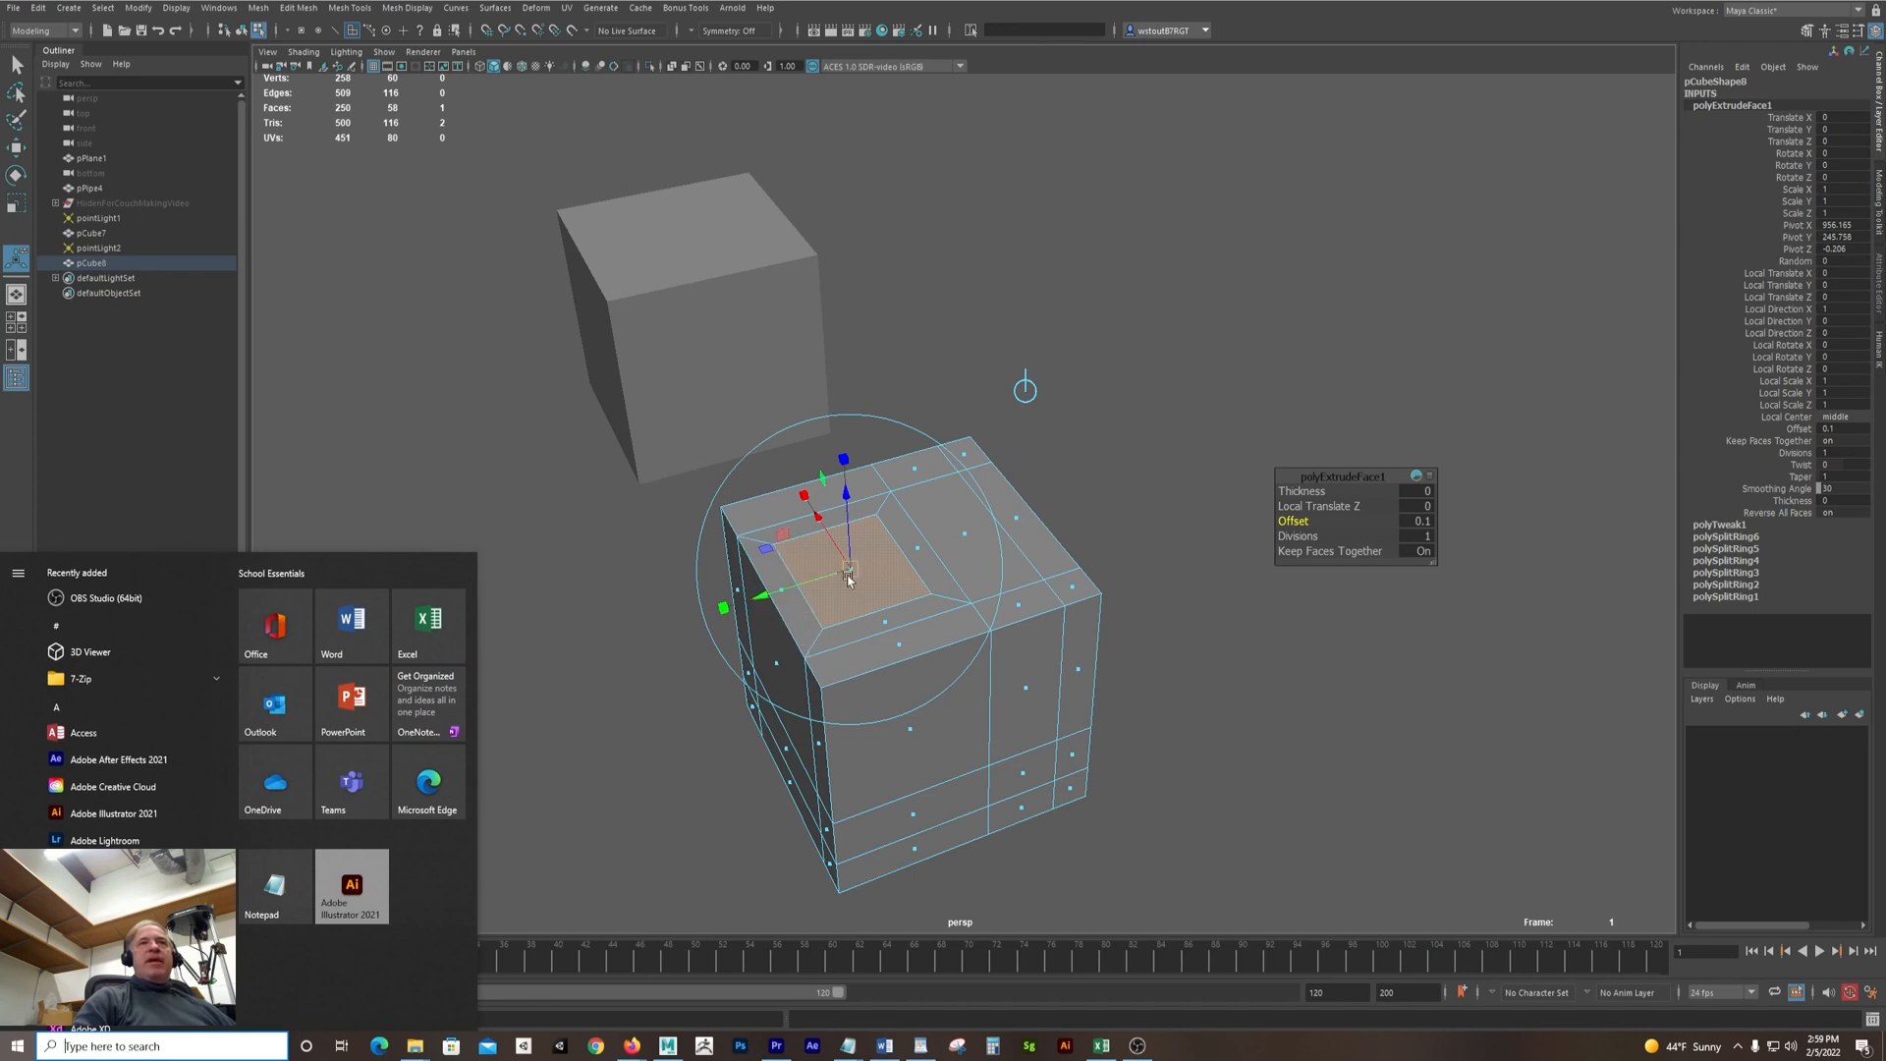
{"action": "left_click", "coordinate": [1272, 724]}
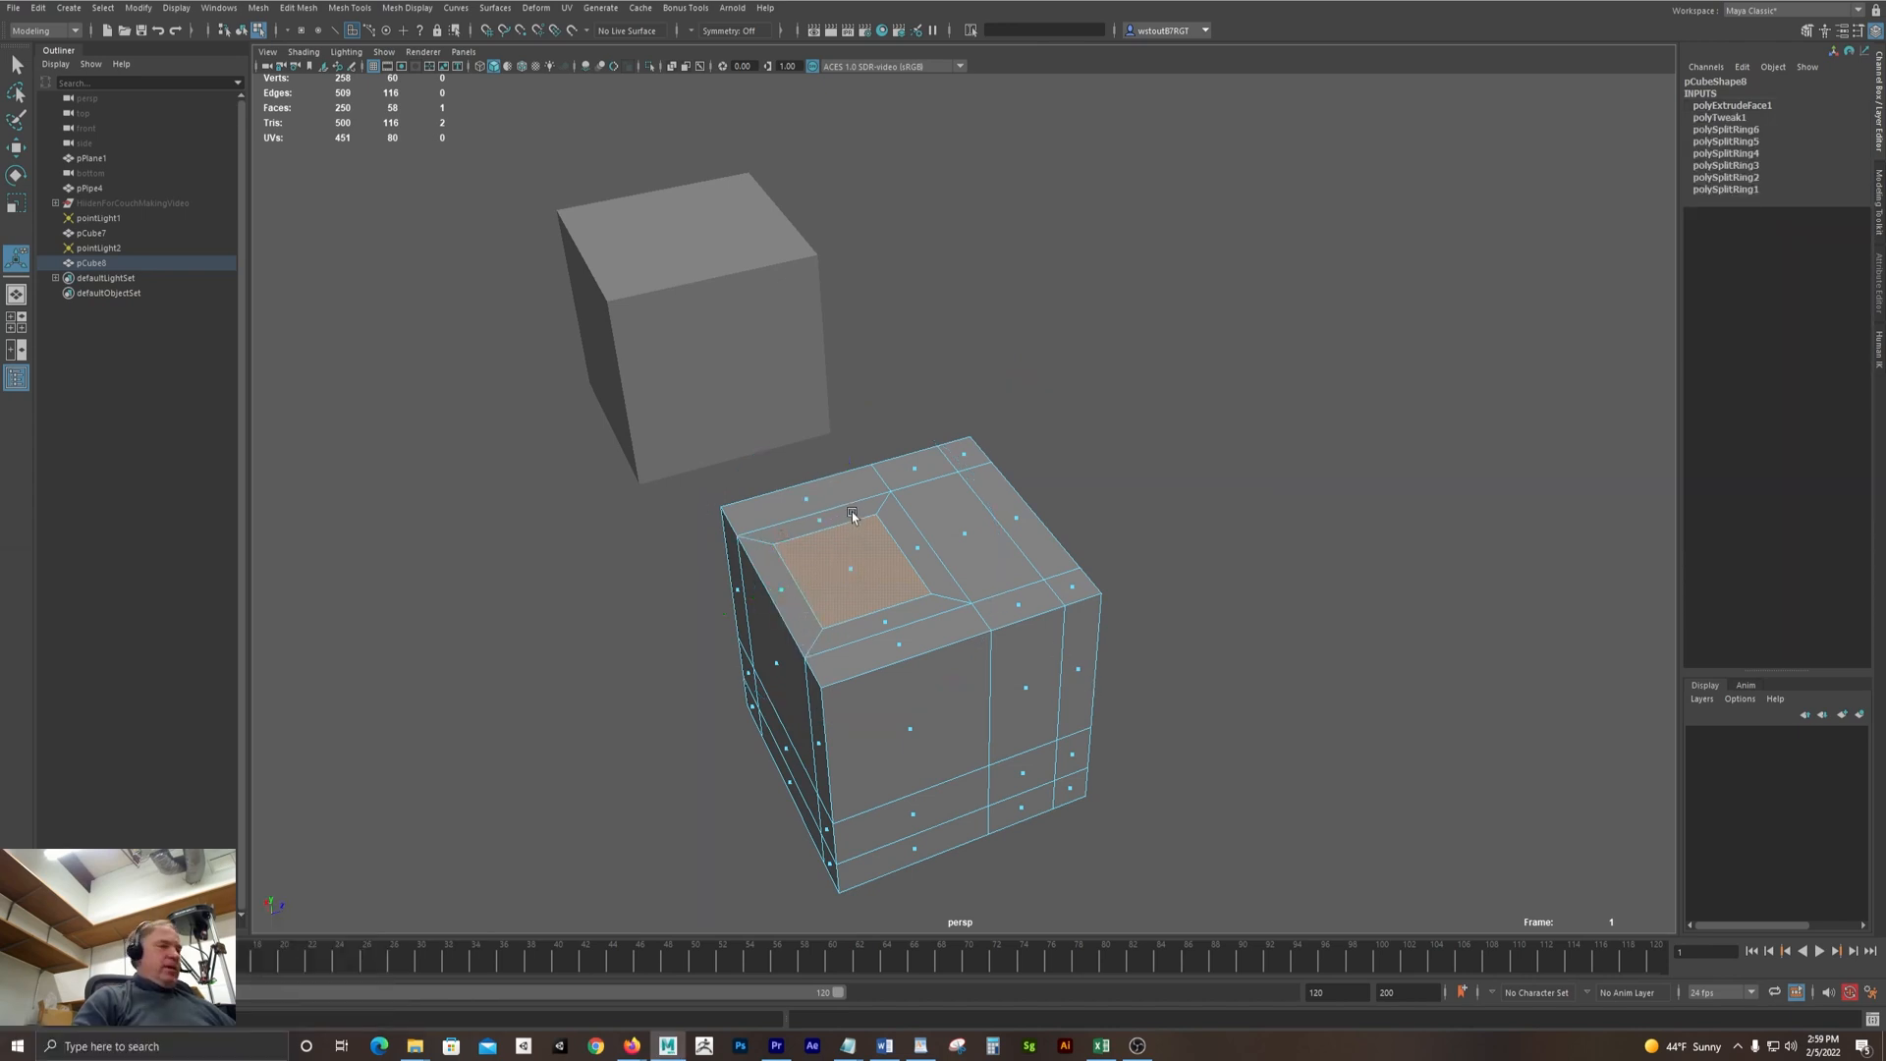
Move the inset top face straight up to form a tapered block on the cube, and inspect it from several sides
{"action": "key", "text": "w"}
{"action": "left_click_drag", "start_coordinate": [847, 462], "coordinate": [861, 351]}
{"action": "left_click_drag", "start_coordinate": [1178, 465], "coordinate": [1057, 551], "text": "alt"}
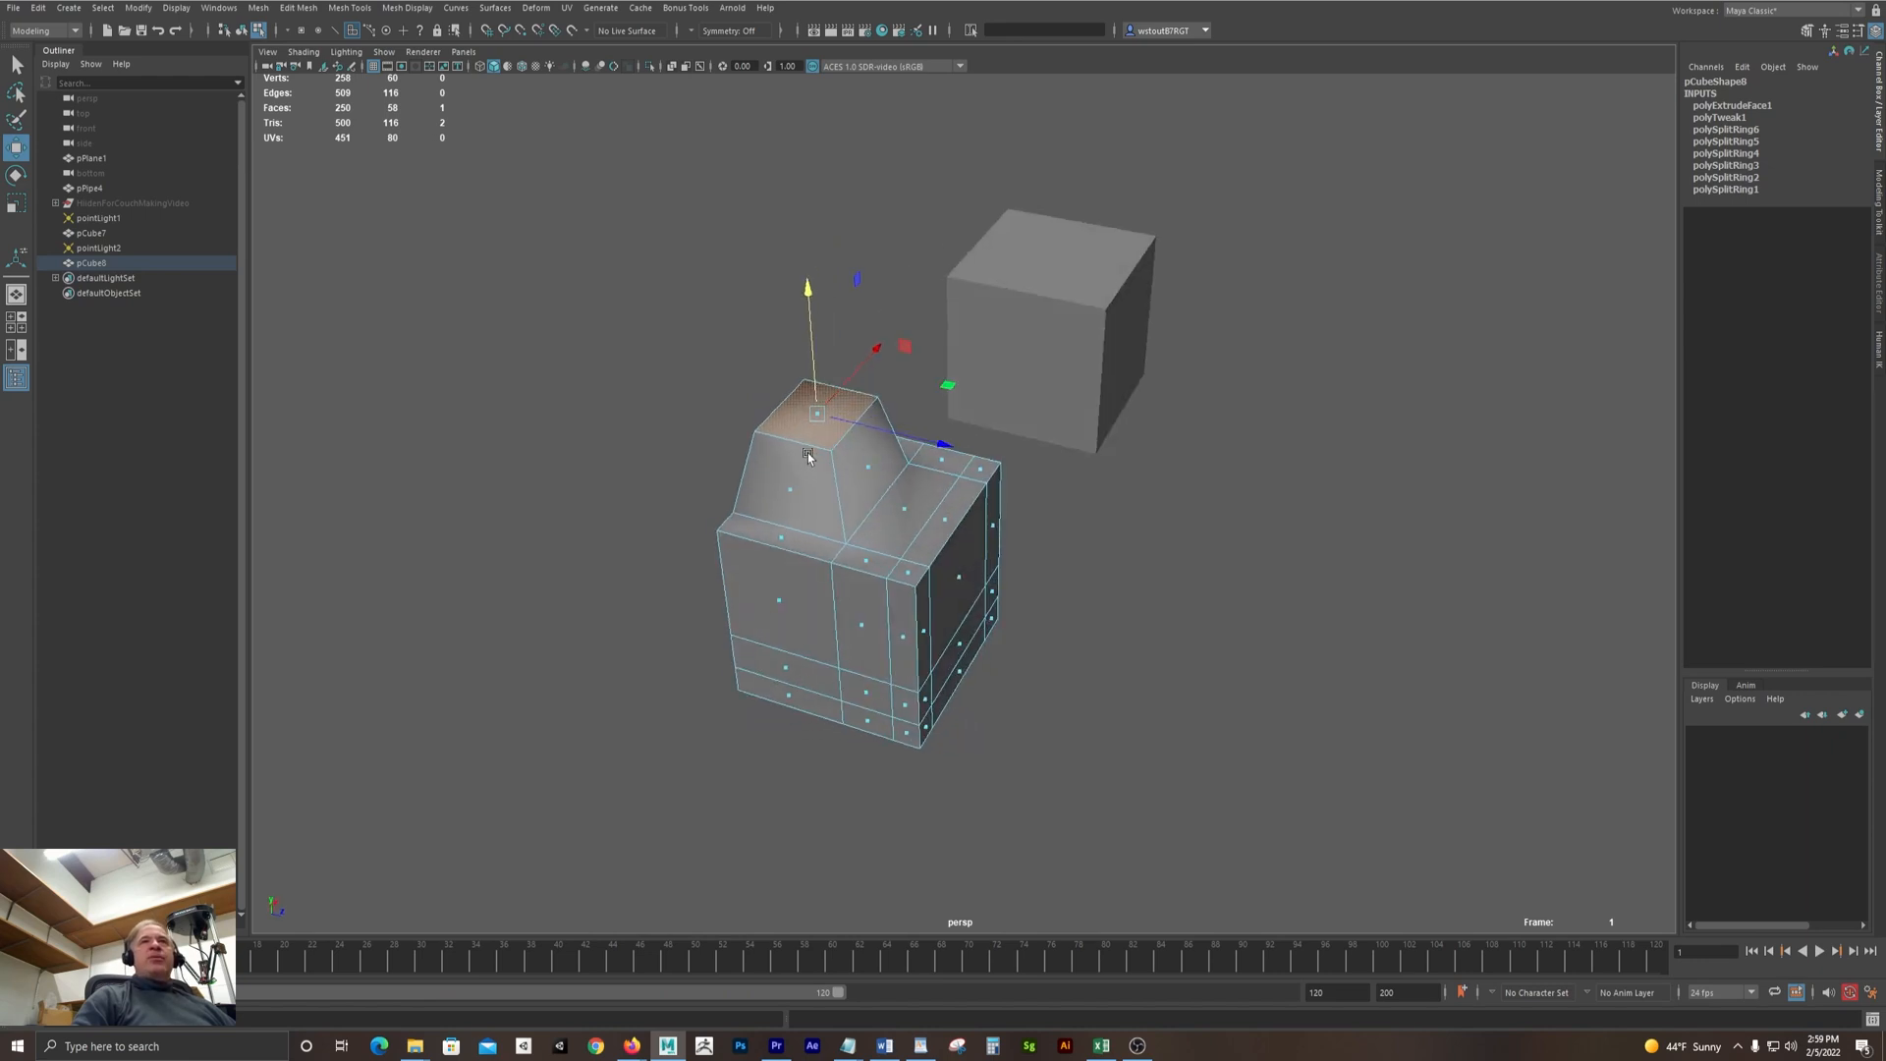
{"action": "left_click_drag", "start_coordinate": [564, 476], "coordinate": [705, 460], "text": "alt"}
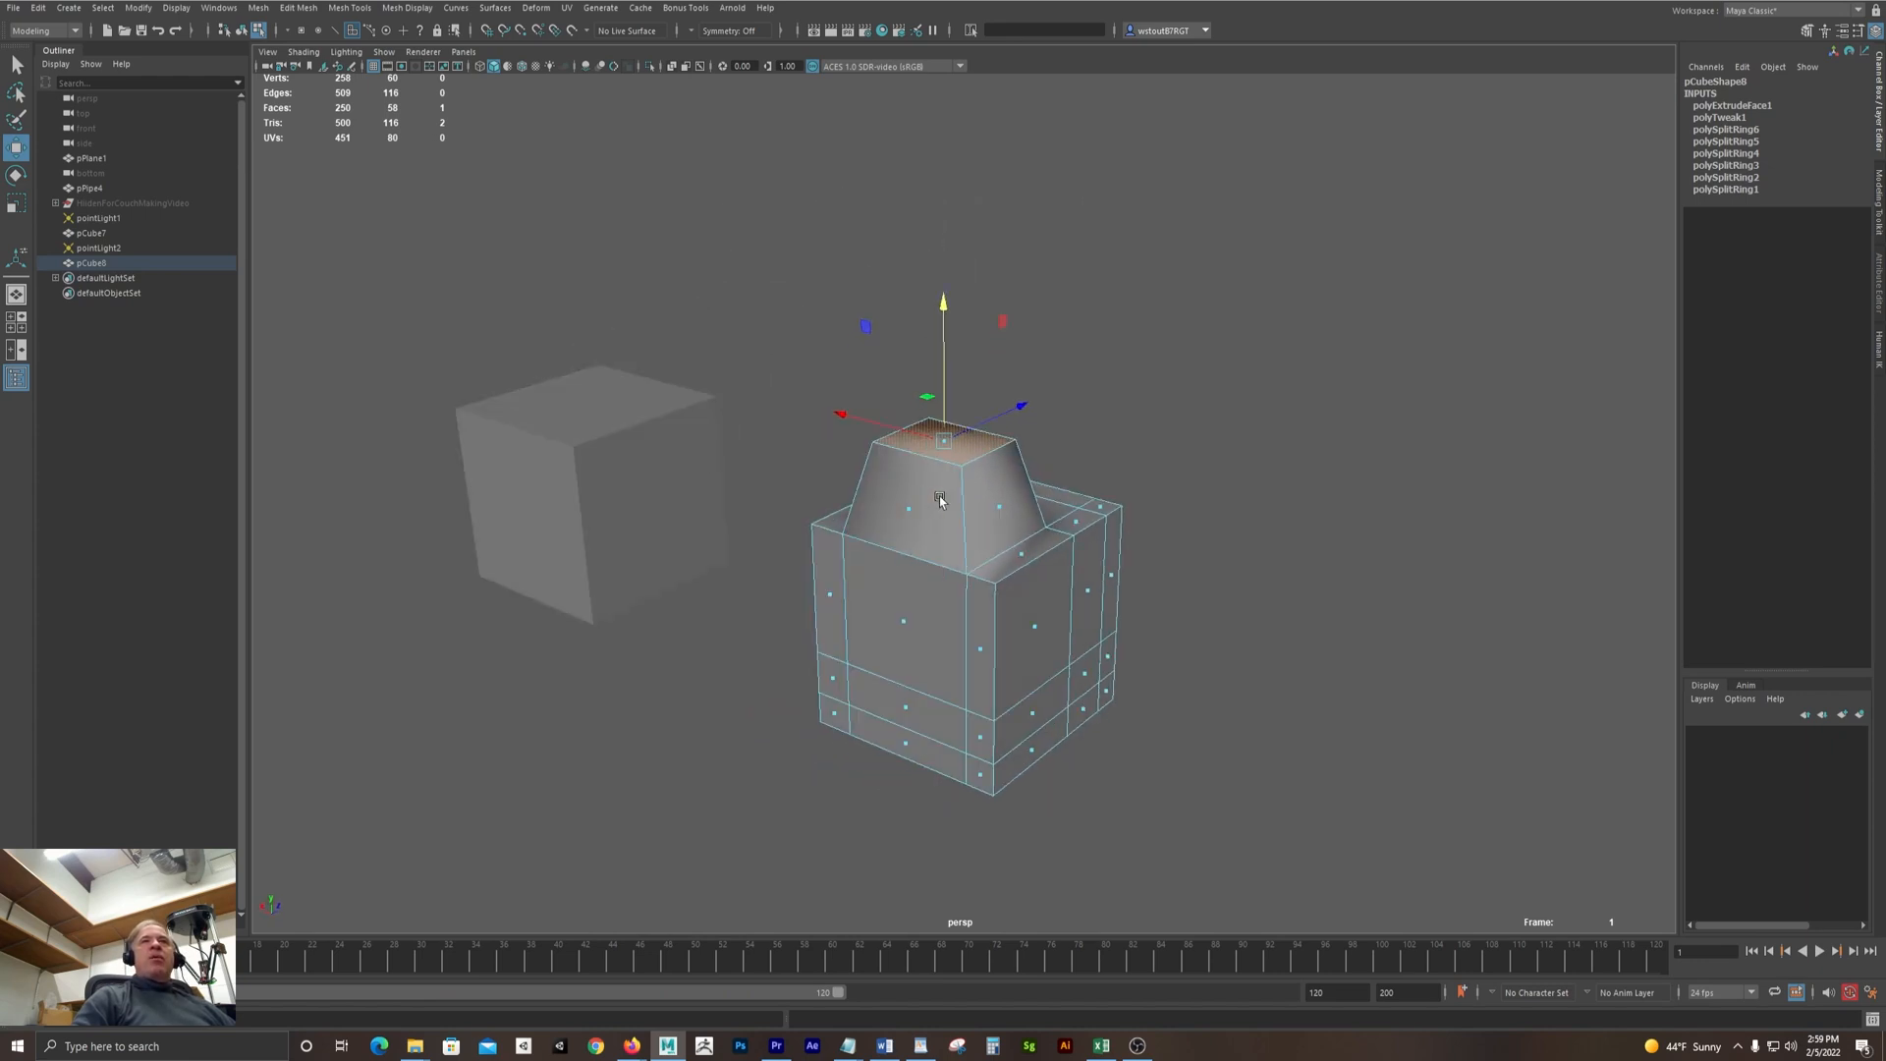
{"action": "left_click_drag", "start_coordinate": [1312, 453], "coordinate": [1087, 461], "text": "alt"}
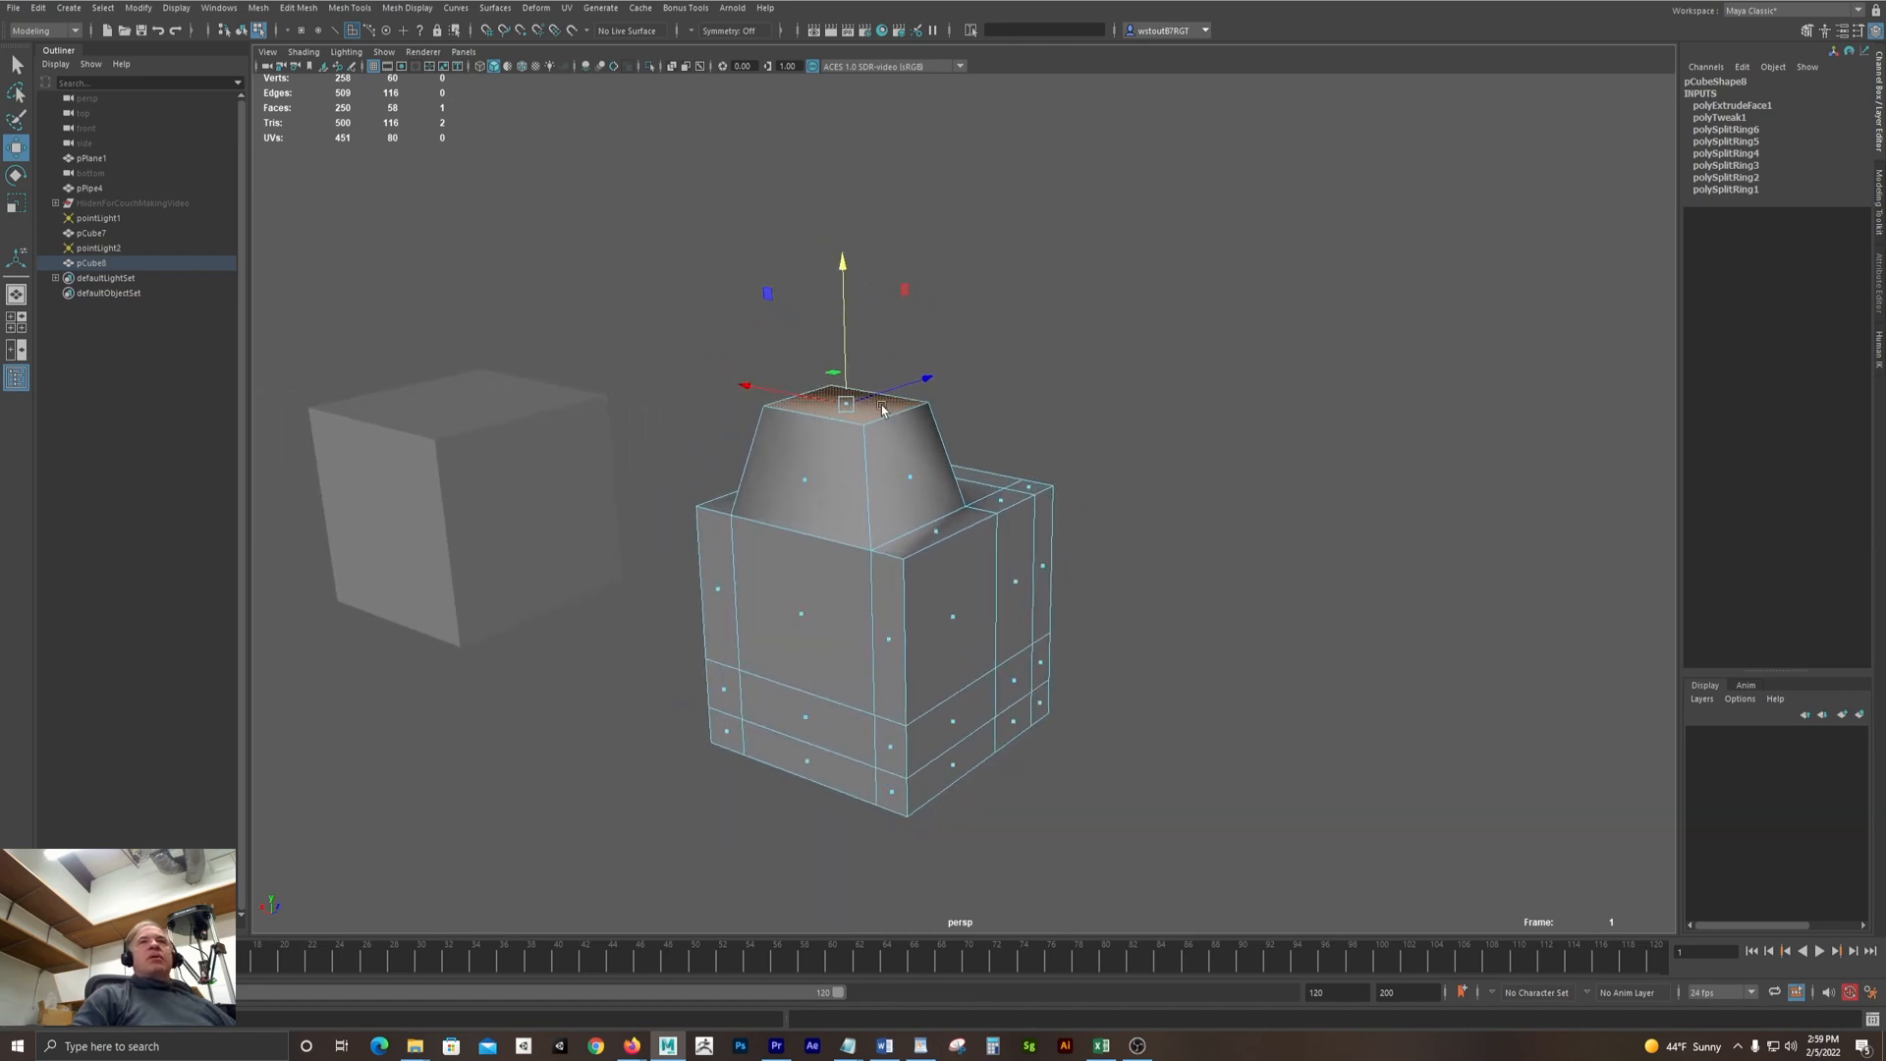
Extrude the tapered block's top face in place with zero thickness, and undo that extrusion
{"action": "left_click", "coordinate": [294, 10]}
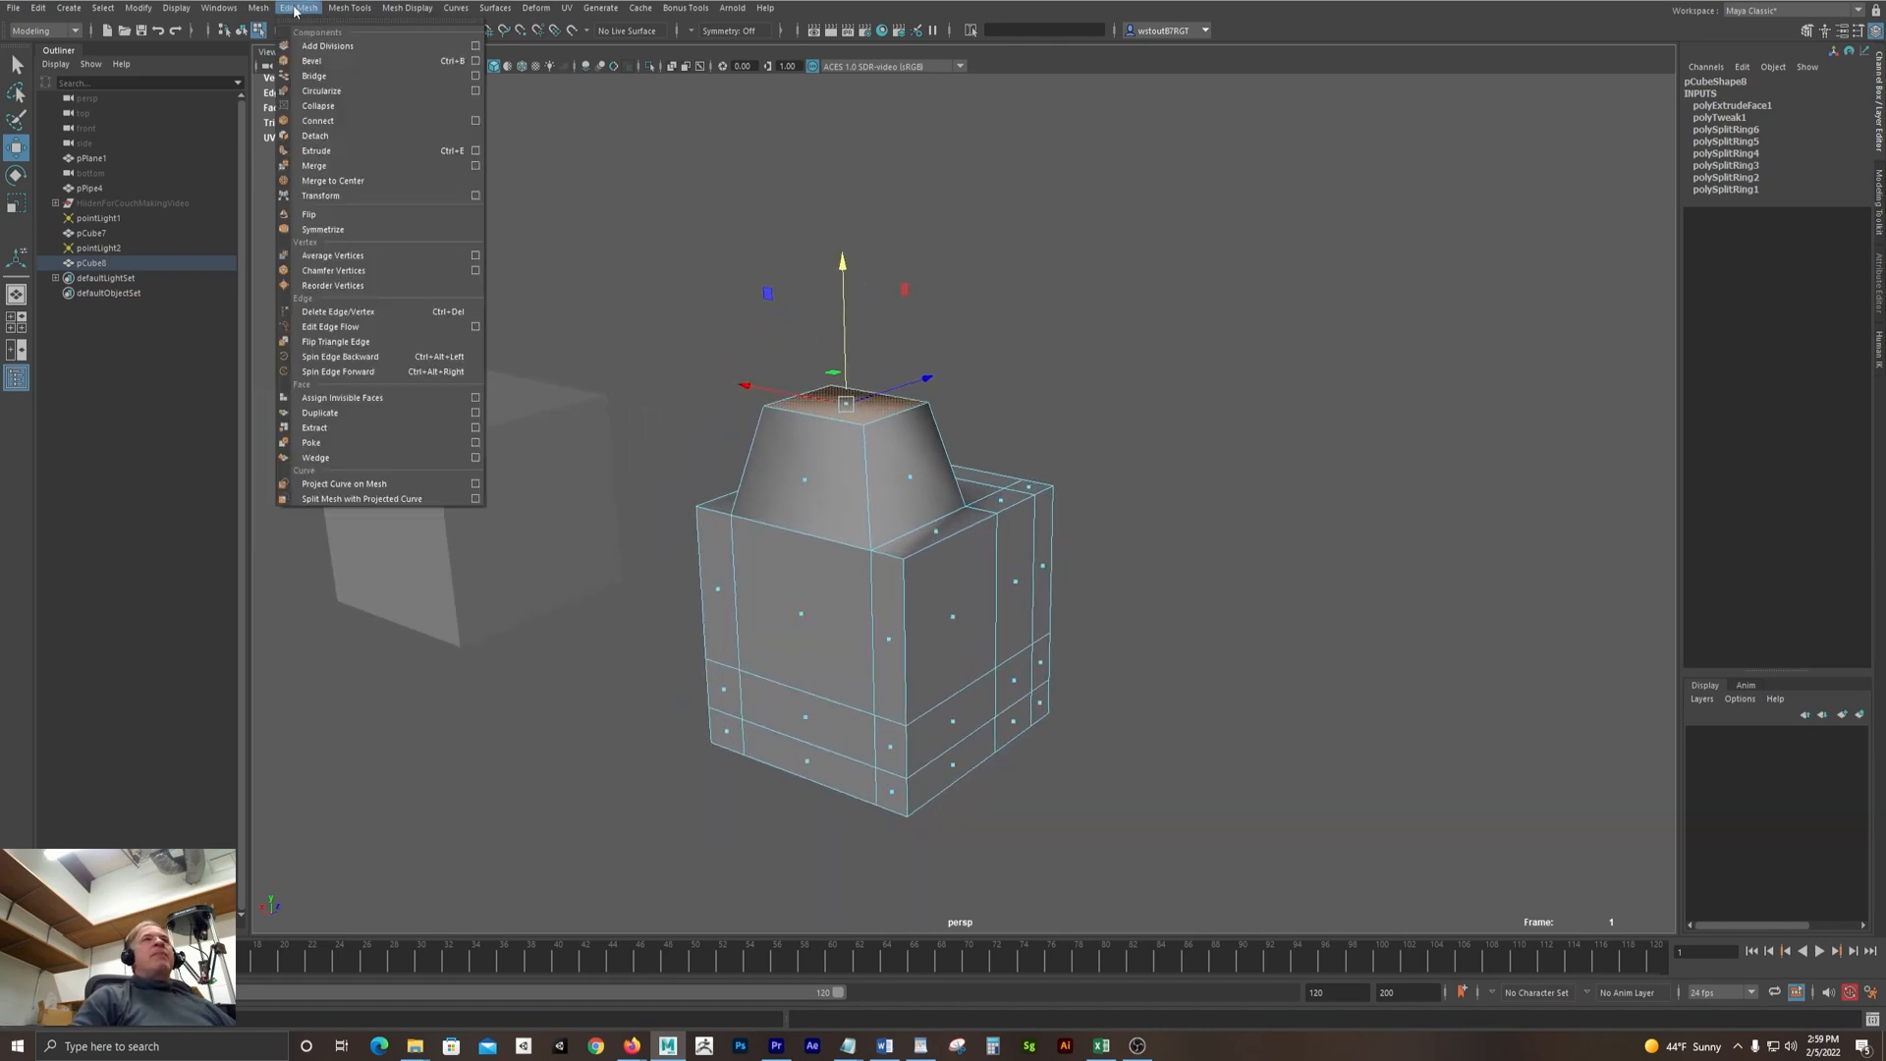
{"action": "left_click", "coordinate": [317, 150]}
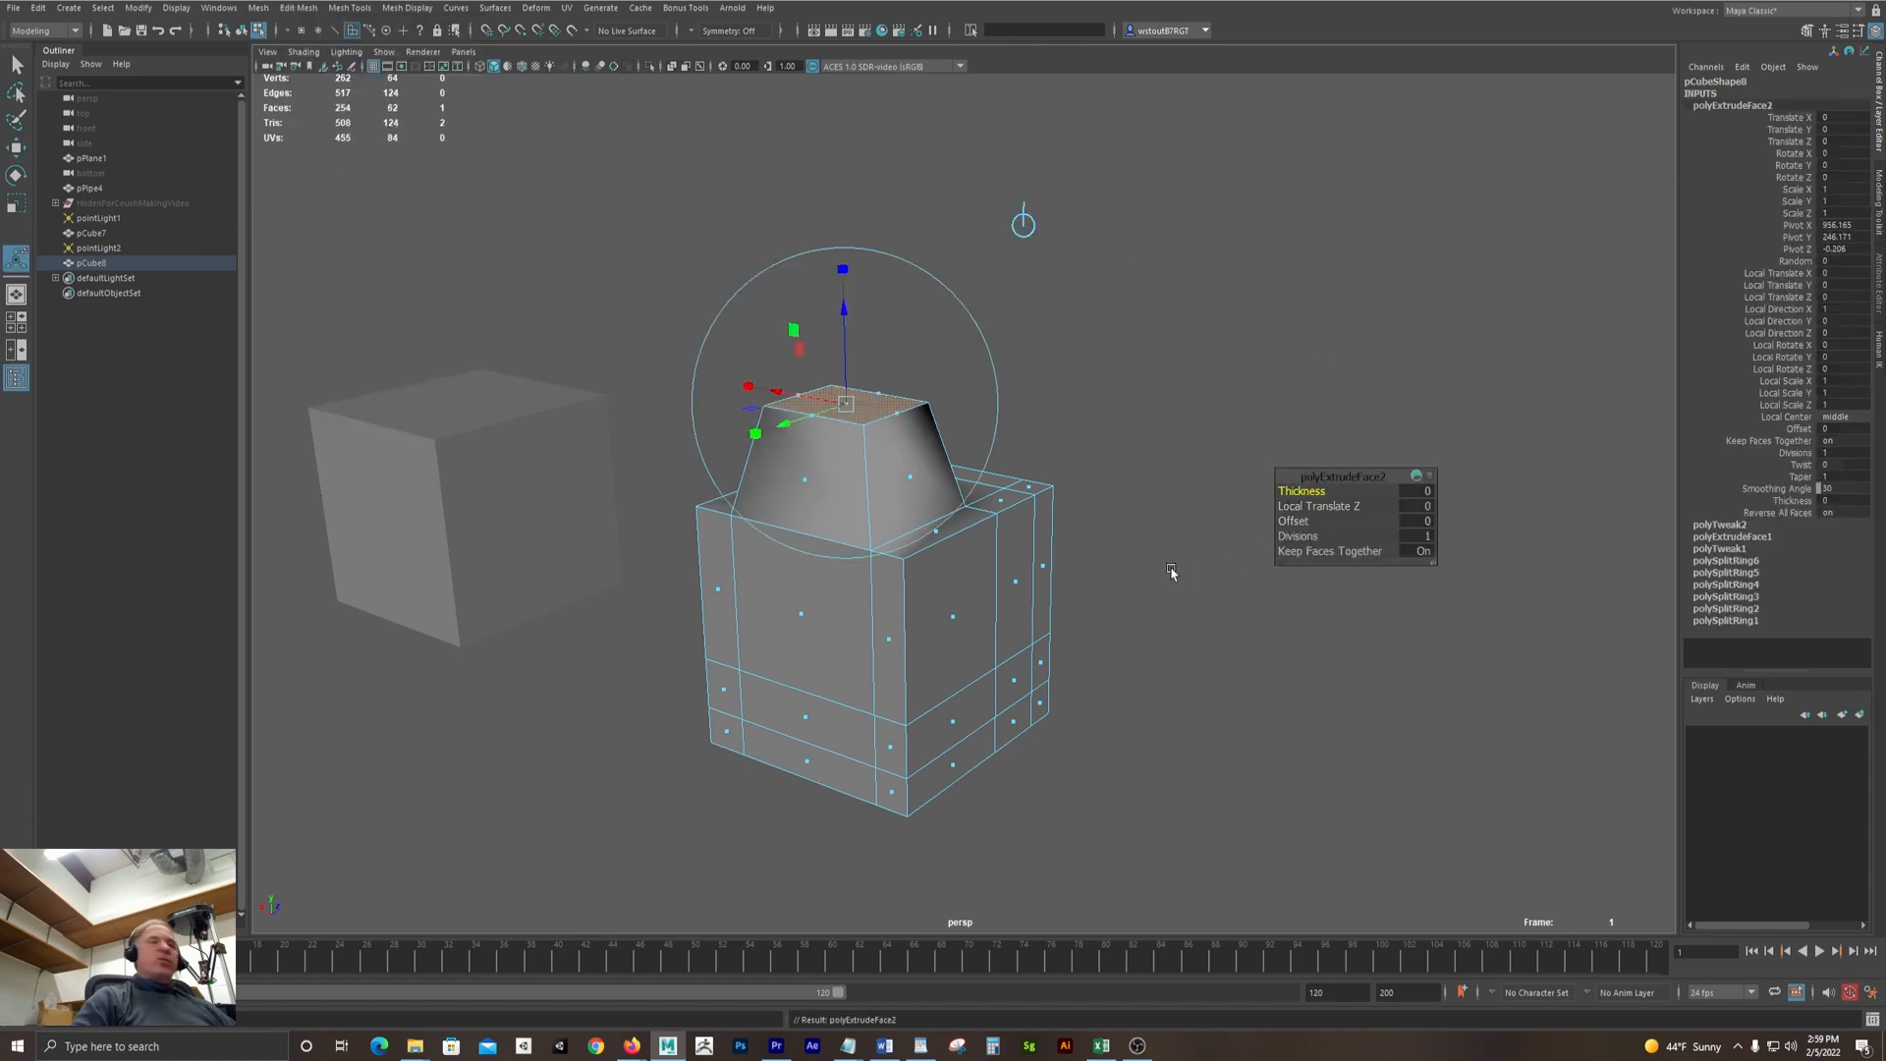
{"action": "left_click", "coordinate": [1160, 371]}
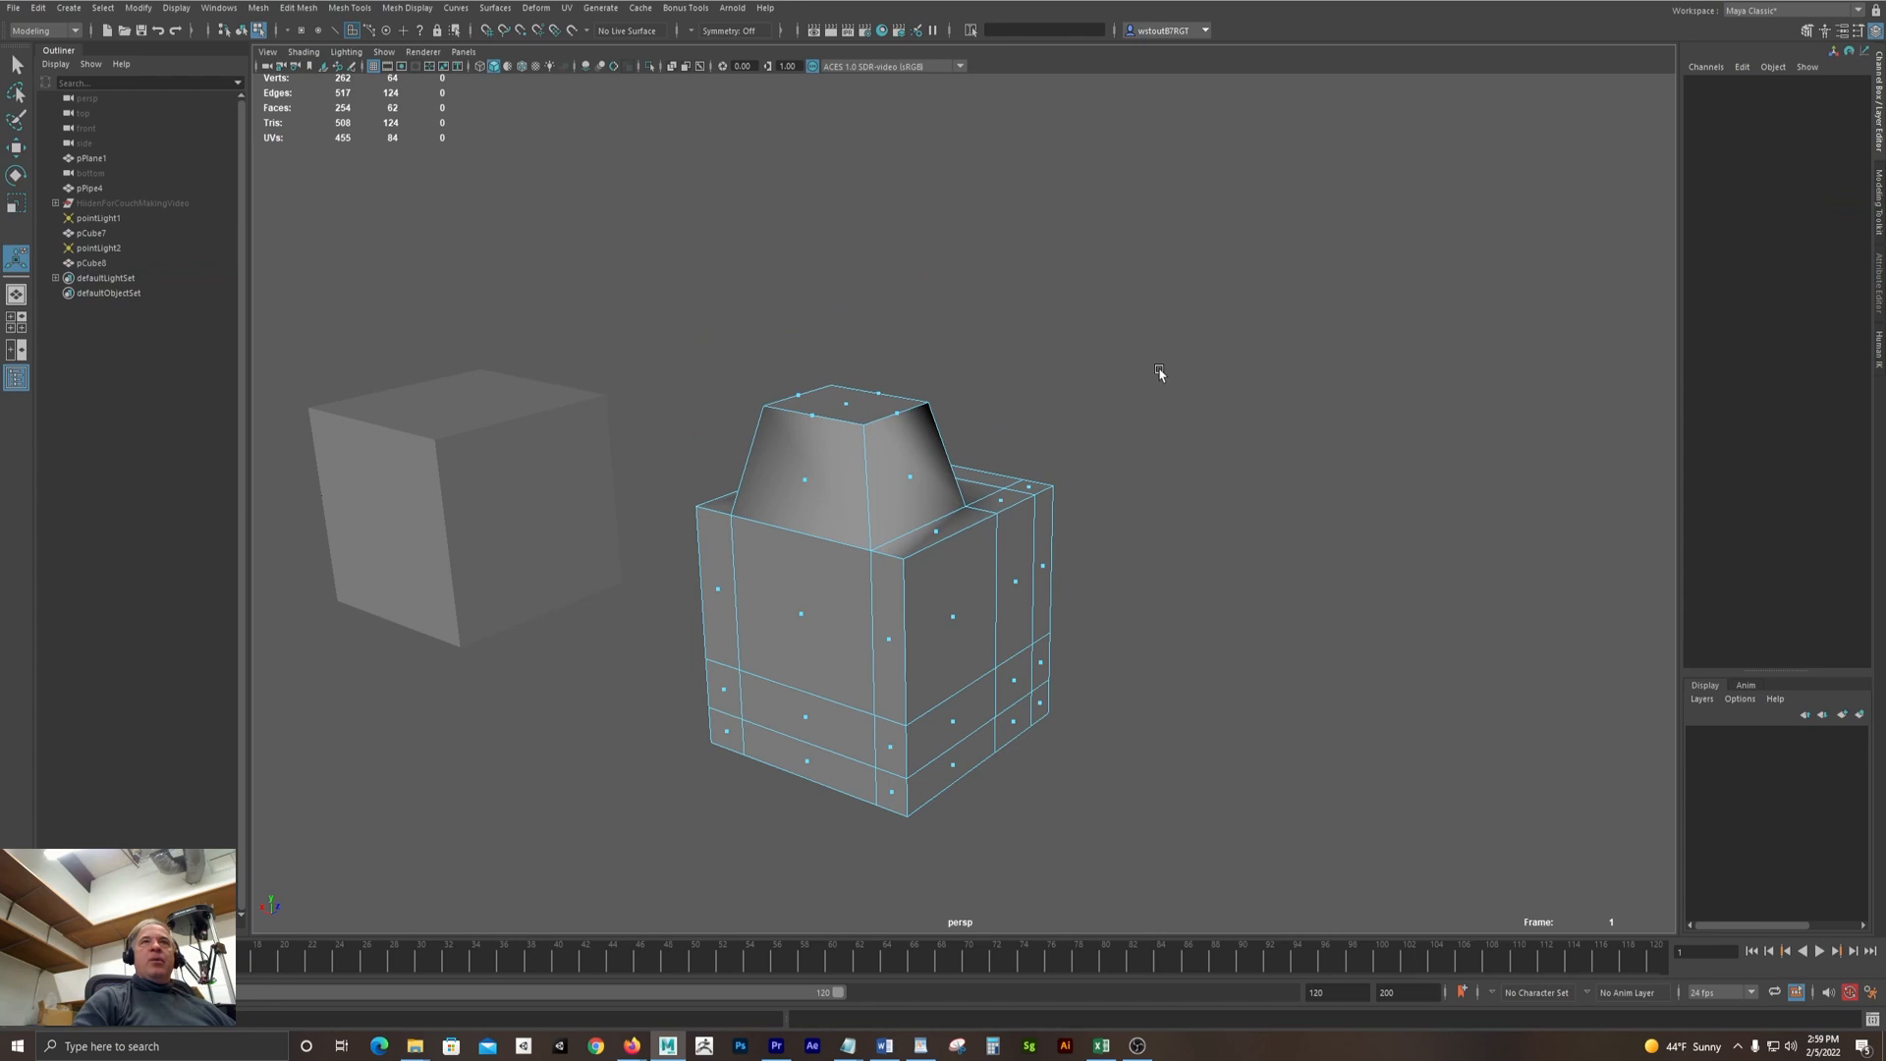
{"action": "key", "text": "ctrl+z"}
{"action": "key", "text": "ctrl+z"}
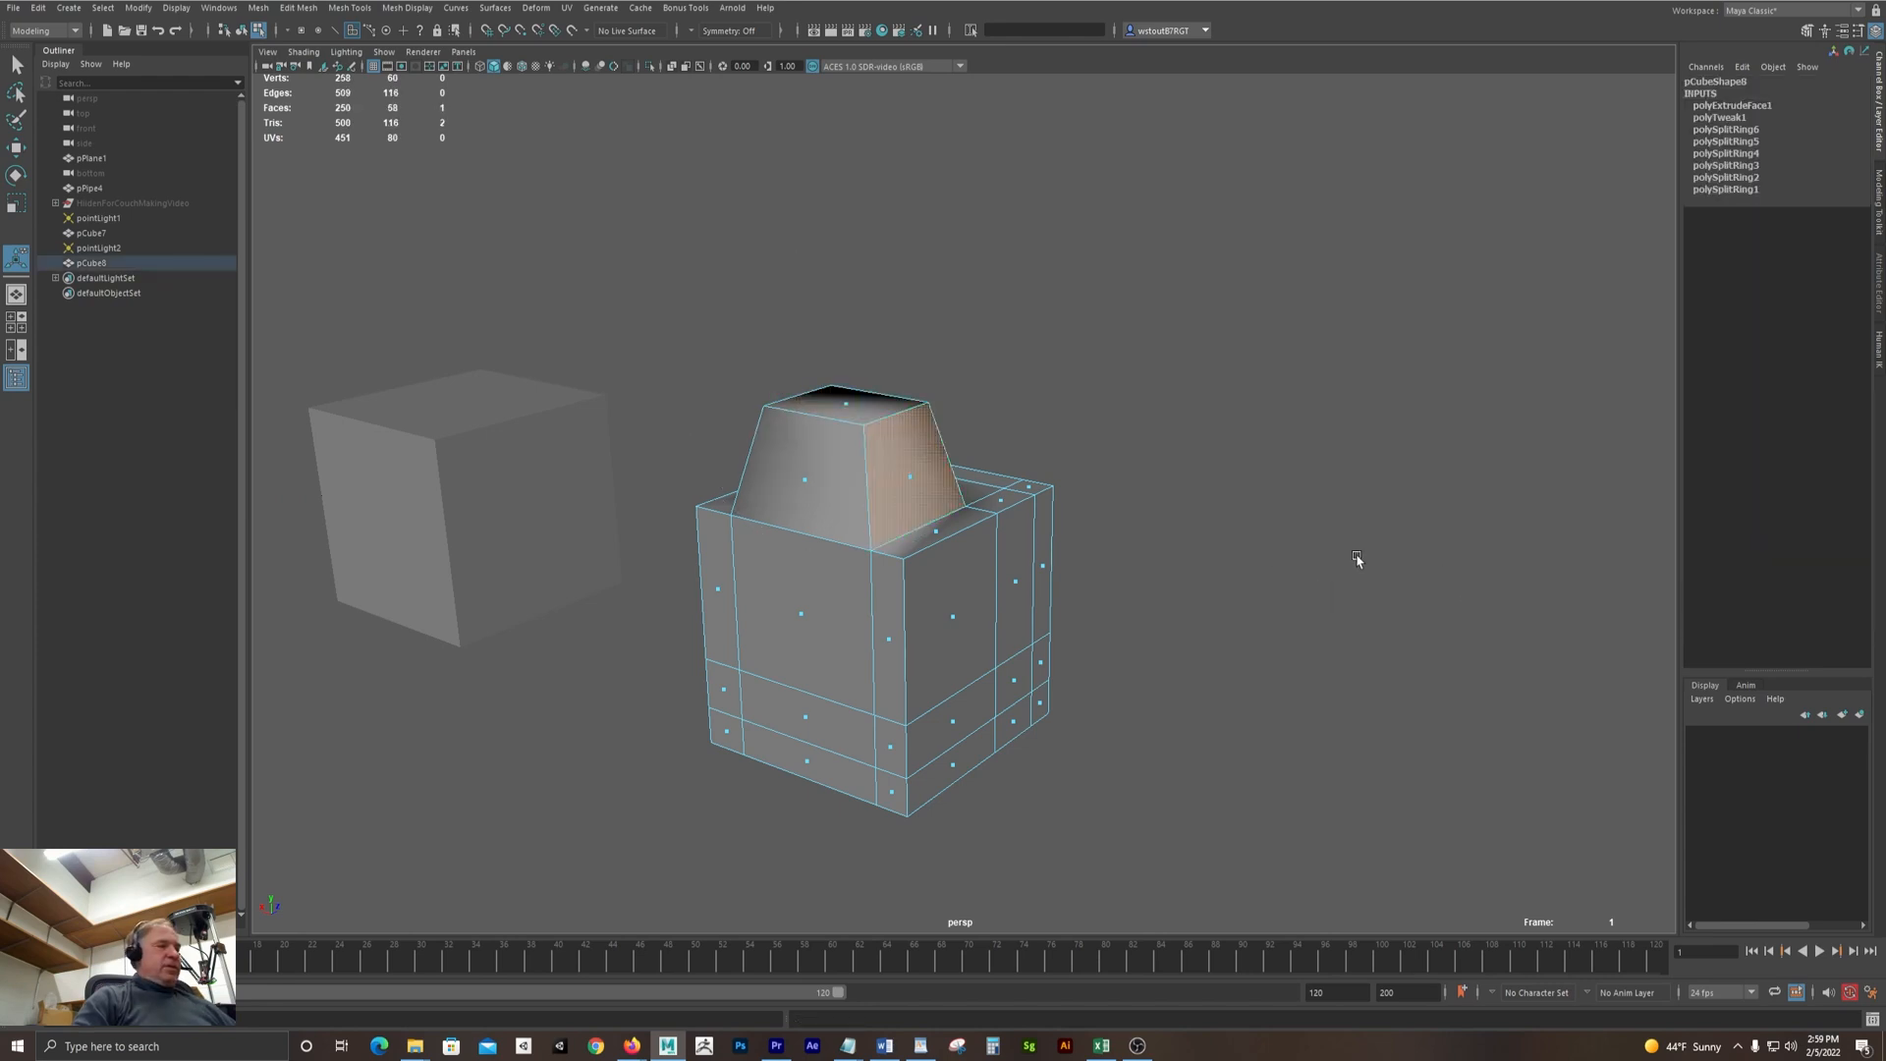
Extrude the tapered block's side face straight outward into a long arm beyond the cube
{"action": "key", "text": "w"}
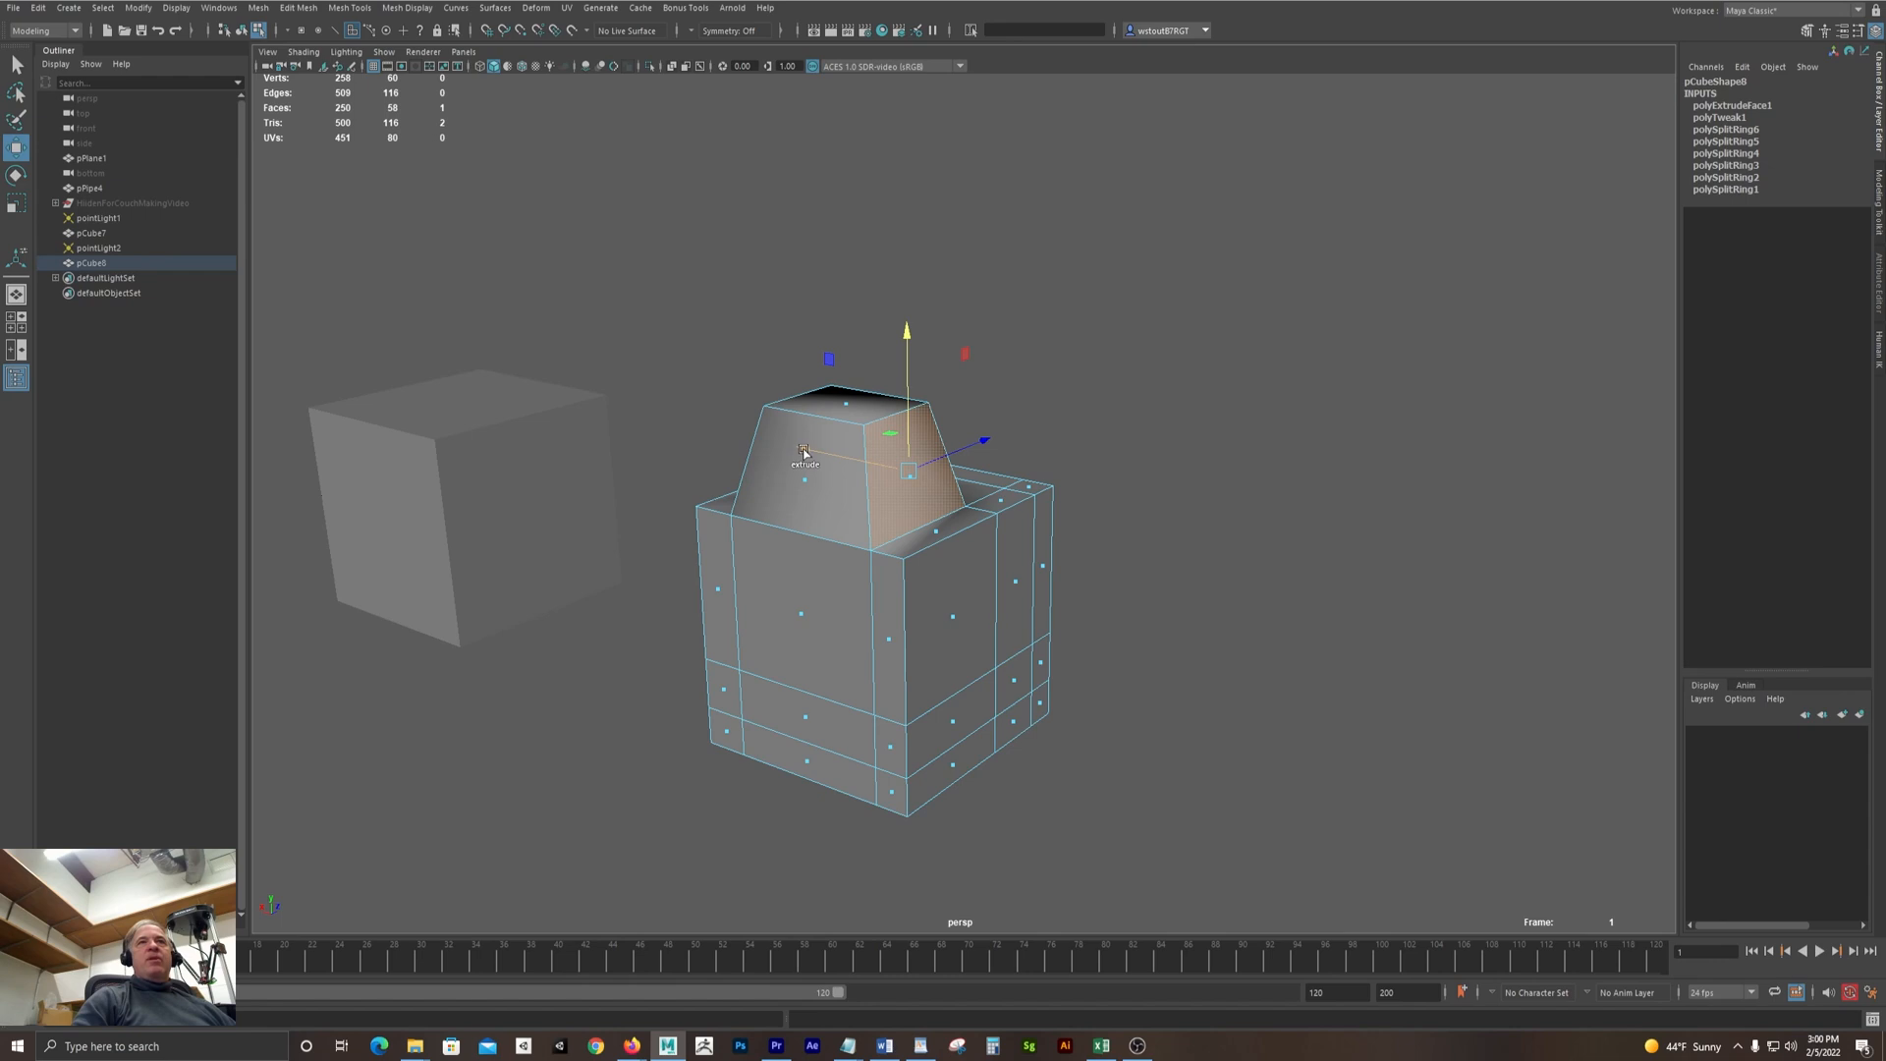
{"action": "left_click_drag", "start_coordinate": [804, 450], "coordinate": [1229, 639], "text": "shift"}
{"action": "right_click_drag", "start_coordinate": [1489, 788], "coordinate": [1229, 716], "text": "alt"}
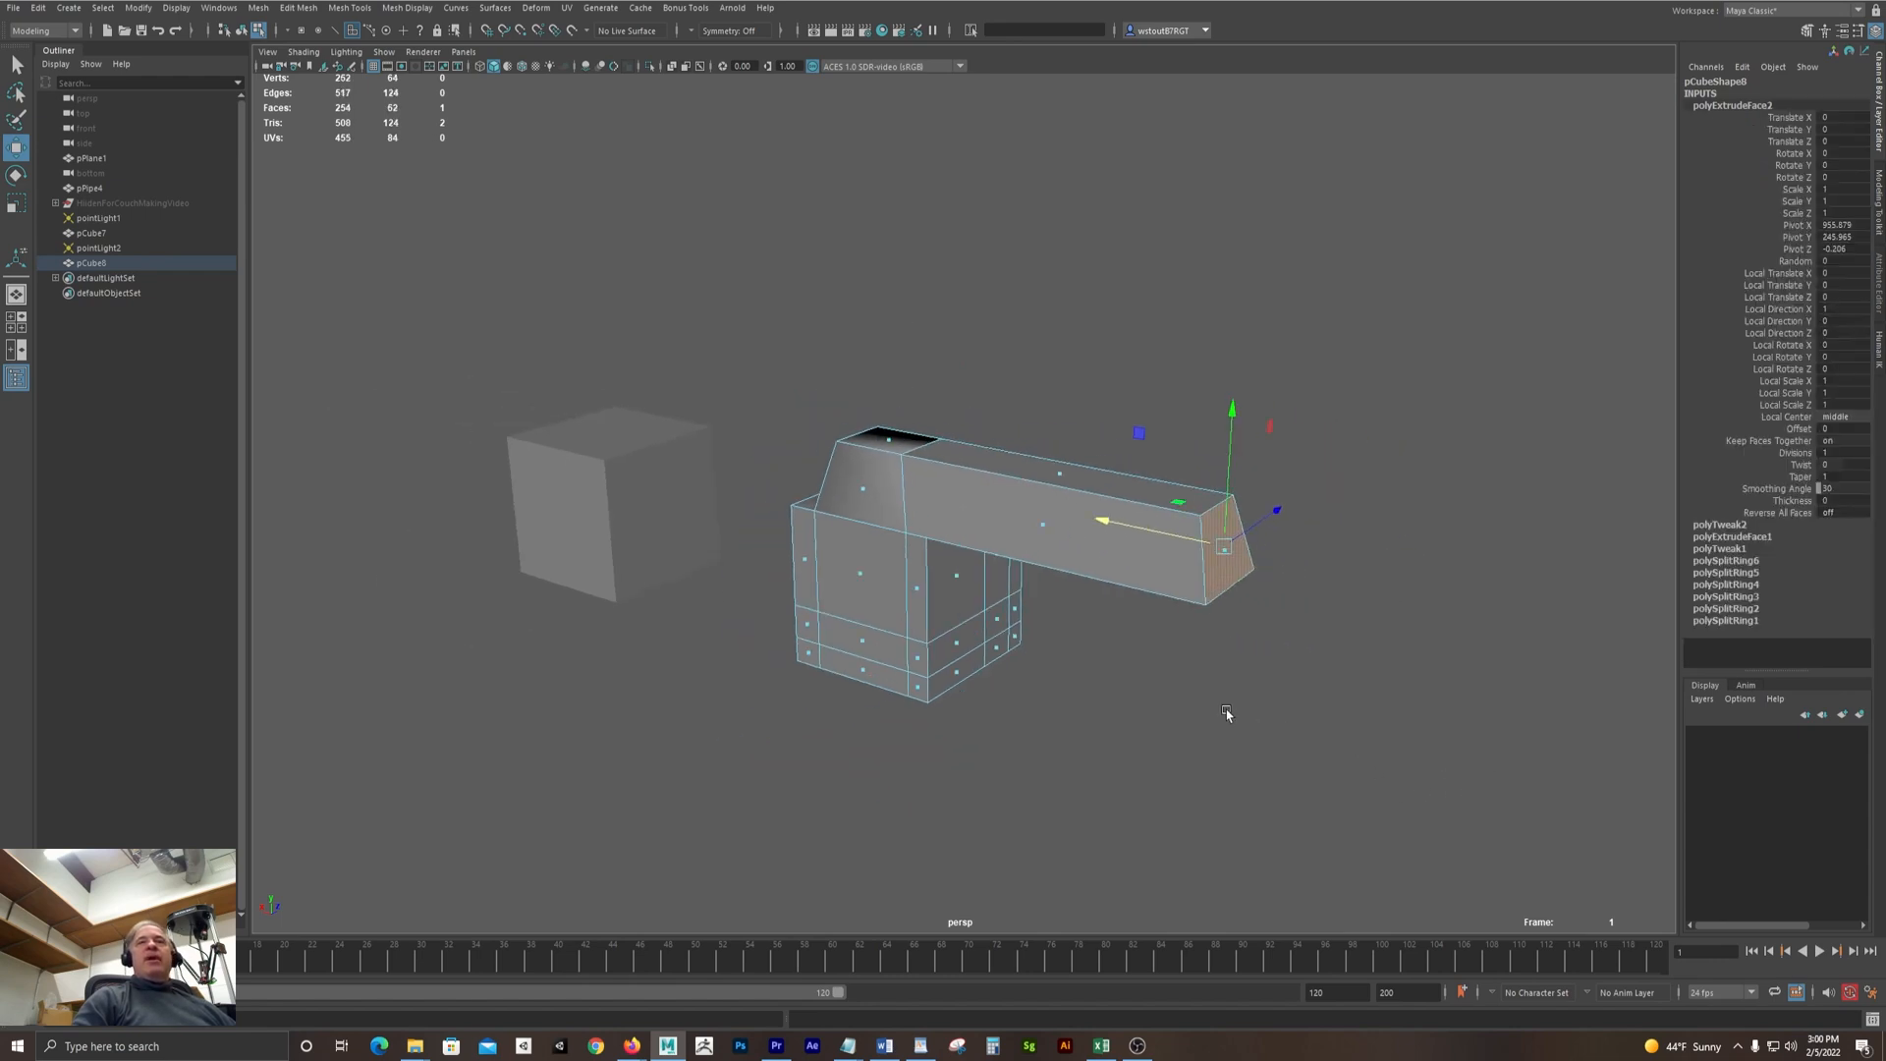
{"action": "left_click_drag", "start_coordinate": [1229, 716], "coordinate": [1203, 708], "text": "alt"}
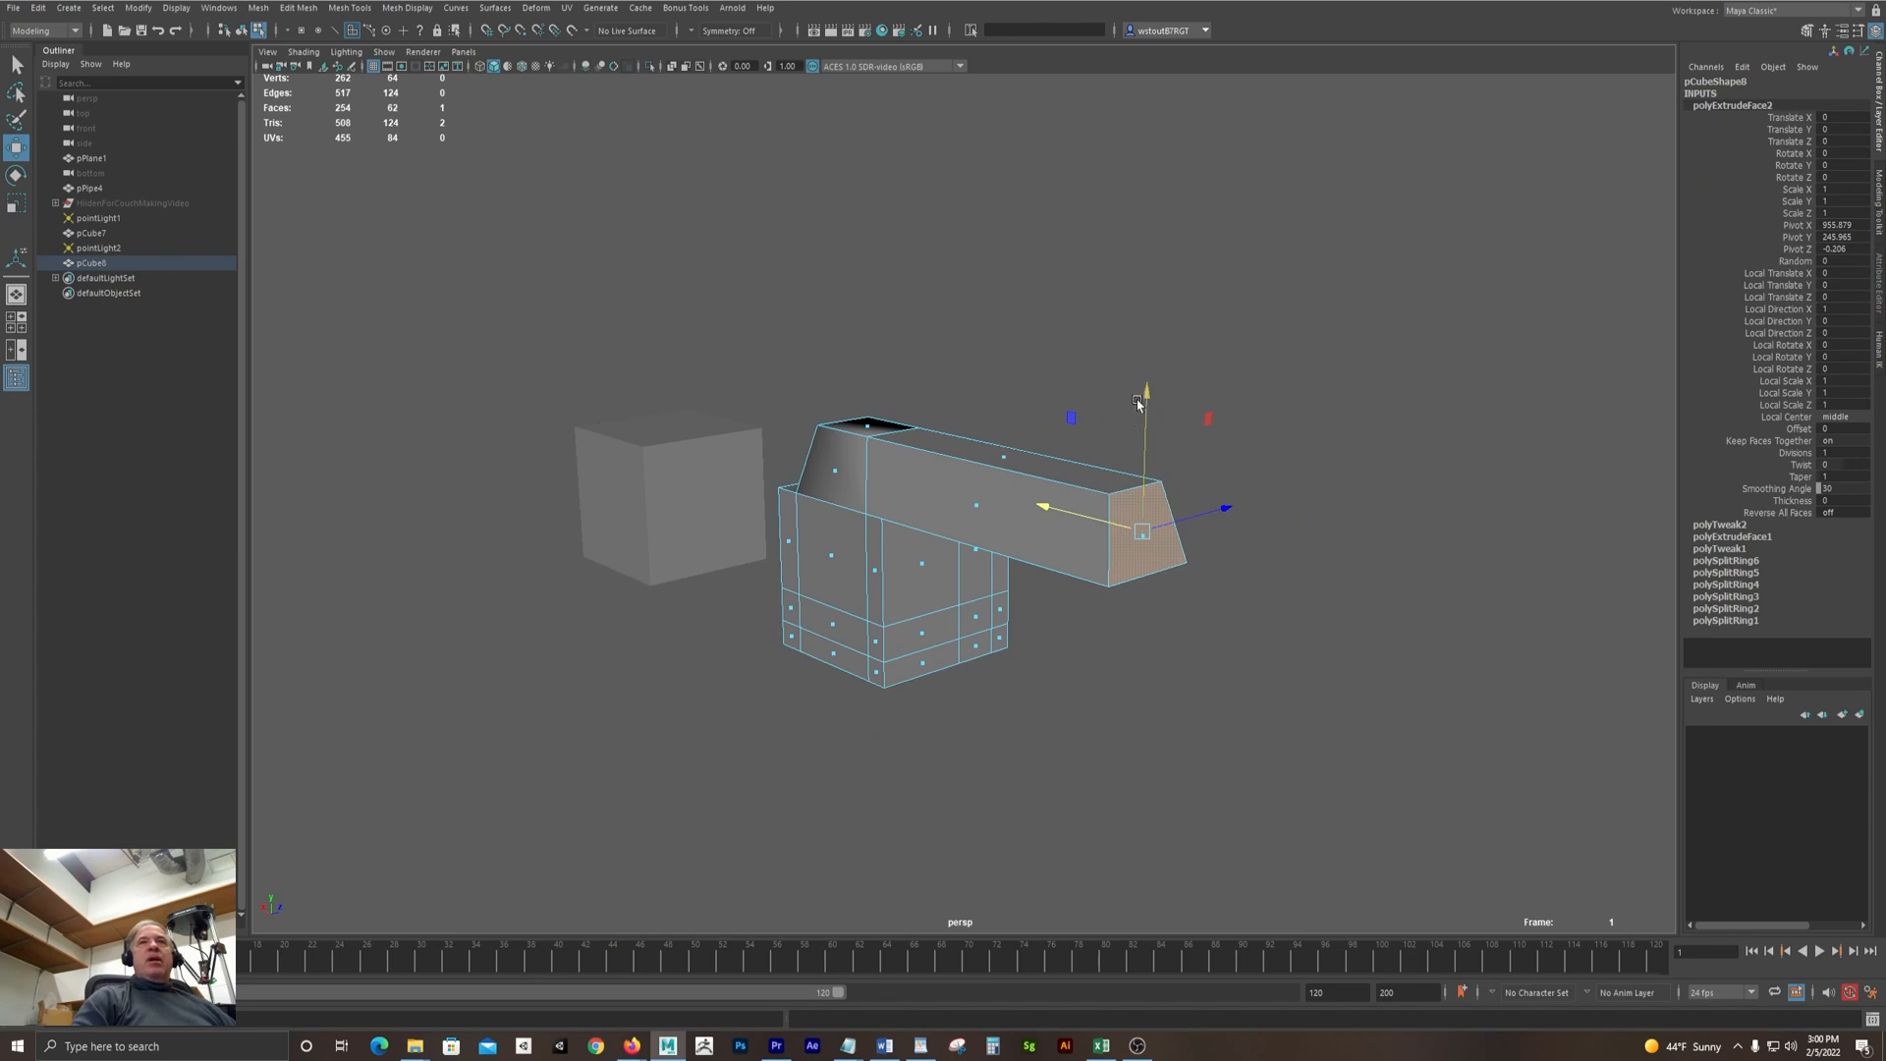
Raise the arm's end face and scale it down uniformly so the arm tapers upward to a small tip
{"action": "left_click_drag", "start_coordinate": [1138, 403], "coordinate": [1141, 297]}
{"action": "key", "text": "r"}
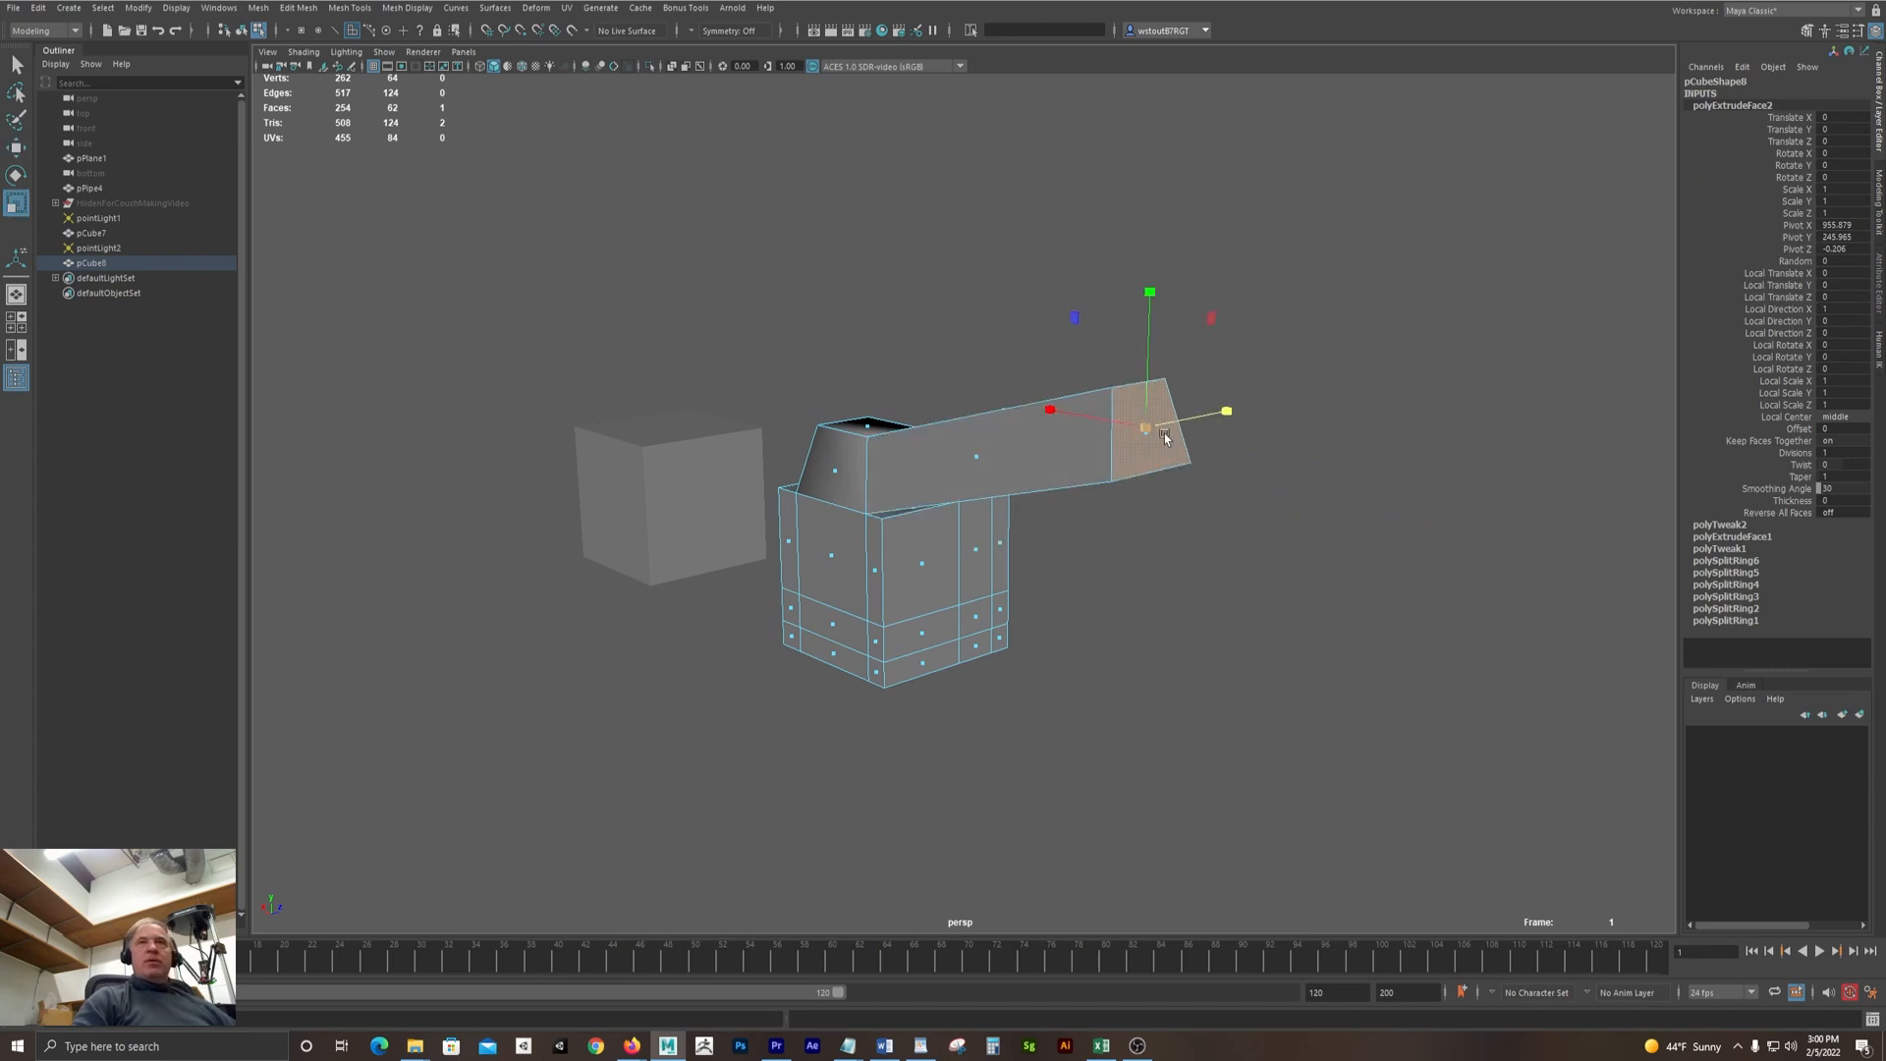
{"action": "left_click_drag", "start_coordinate": [1144, 429], "coordinate": [1086, 462]}
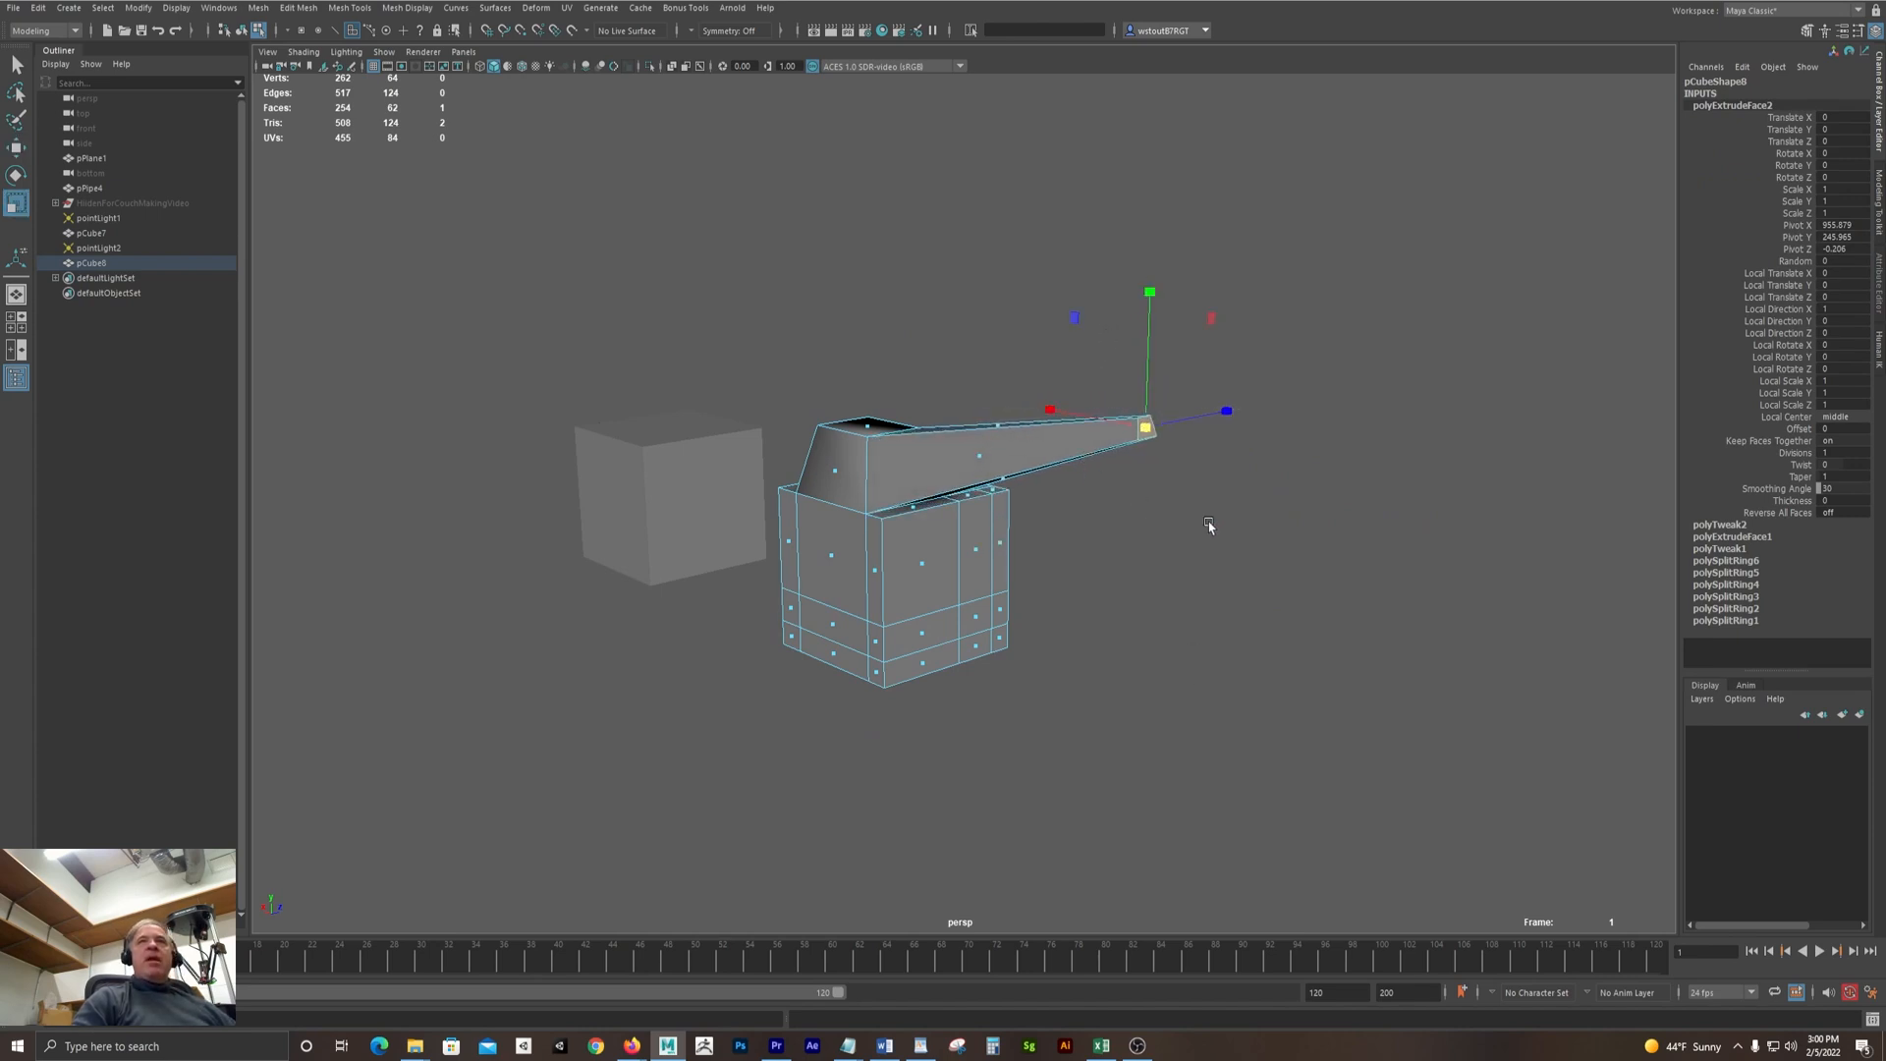
{"action": "left_click_drag", "start_coordinate": [1326, 562], "coordinate": [1383, 508], "text": "alt"}
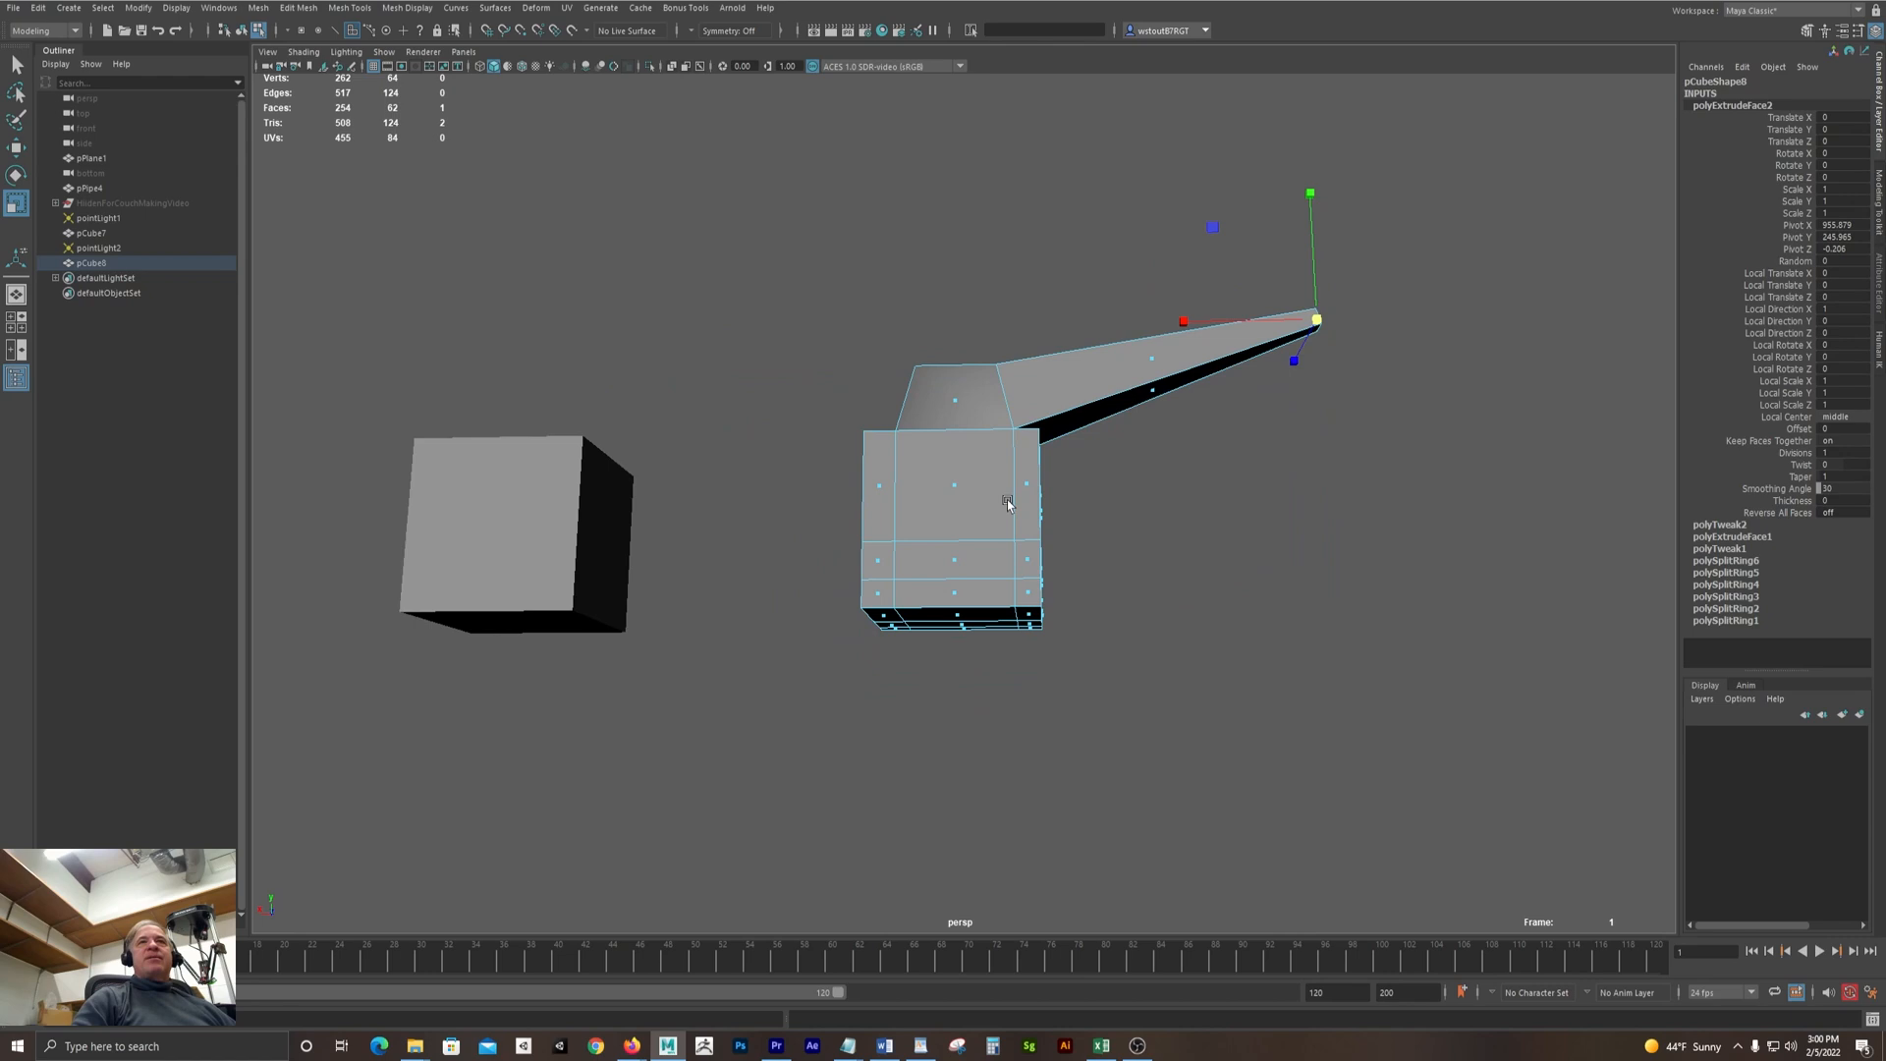
Extrude the large face on another side of the cube outward into a thick square block
{"action": "left_click", "coordinate": [951, 488]}
{"action": "left_click_drag", "start_coordinate": [1163, 585], "coordinate": [1284, 594], "text": "alt"}
{"action": "key", "text": "w"}
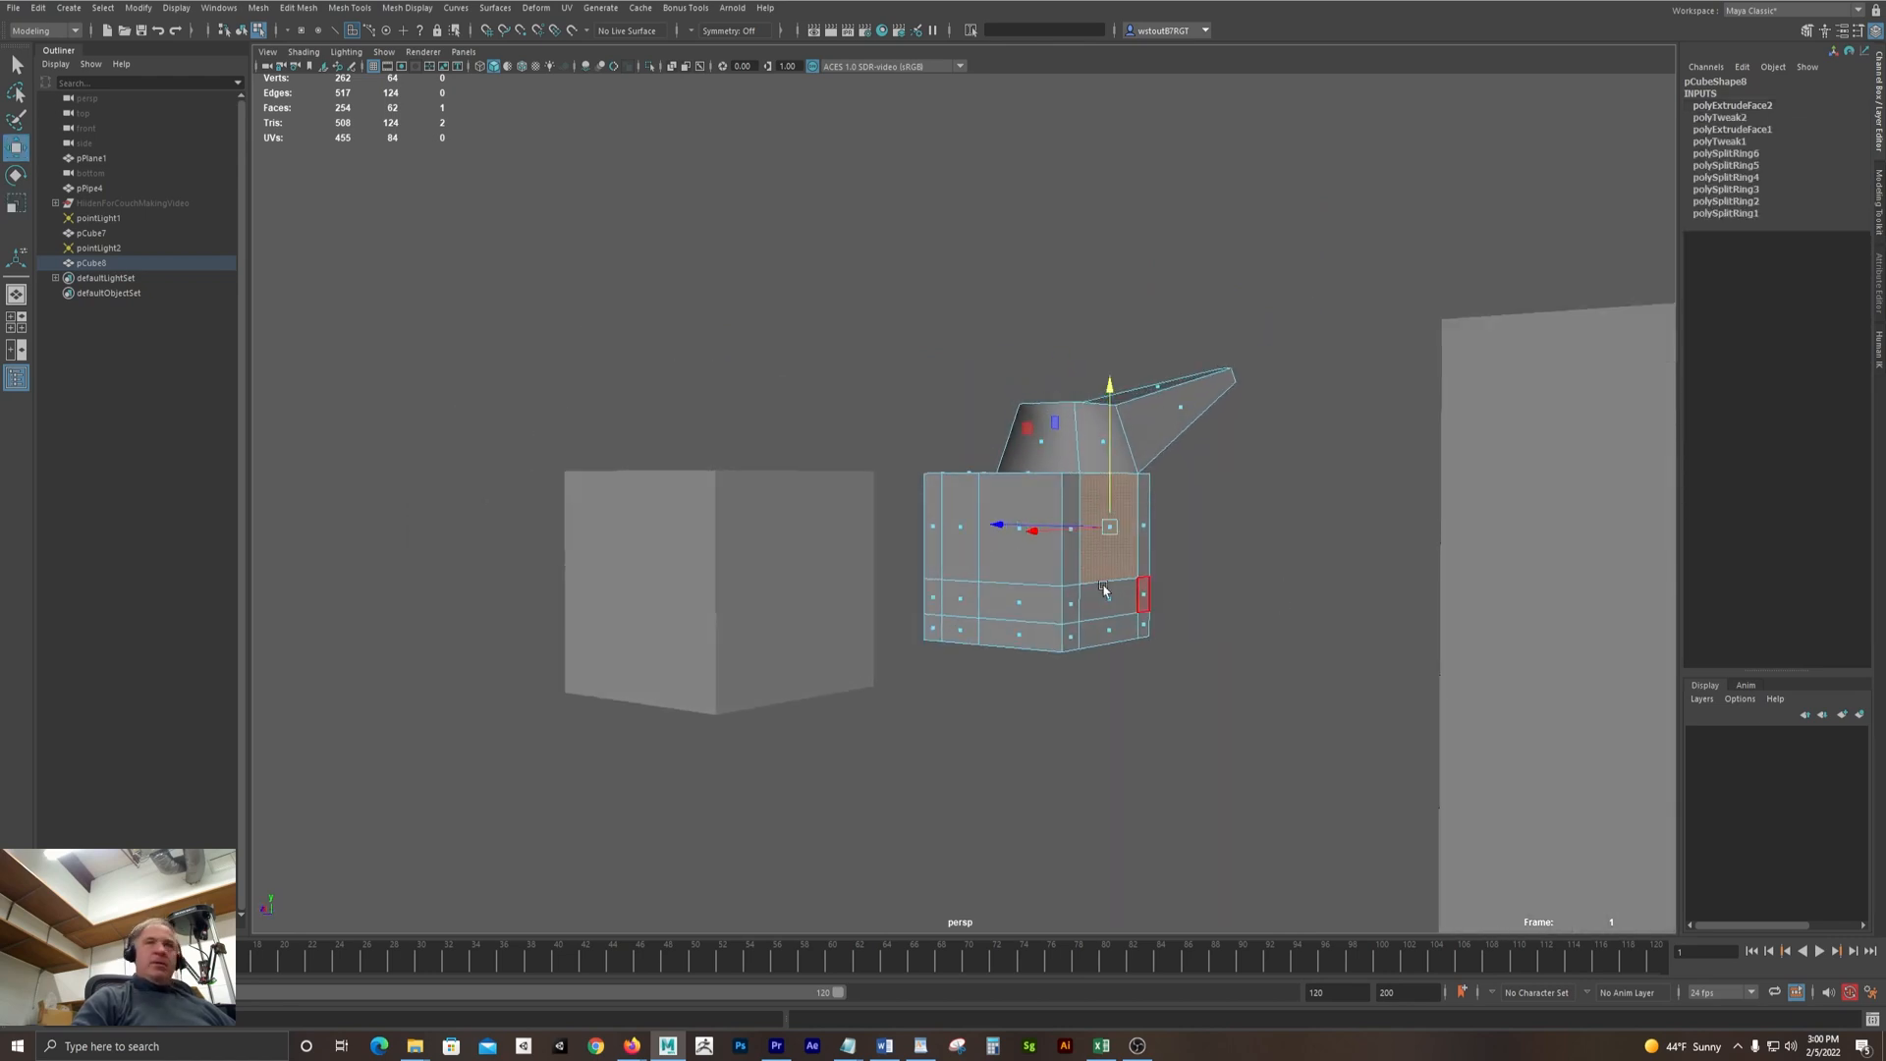
{"action": "left_click_drag", "start_coordinate": [1002, 527], "coordinate": [1245, 583], "text": "shift"}
{"action": "left_click_drag", "start_coordinate": [1344, 620], "coordinate": [1169, 611], "text": "alt"}
Extrude the square block's end face by scaling it uniformly inward, leaving an inset face with an even border
{"action": "key", "text": "r"}
{"action": "left_click_drag", "start_coordinate": [1154, 599], "coordinate": [1105, 617], "text": "shift"}
{"action": "left_click_drag", "start_coordinate": [1174, 693], "coordinate": [1270, 695], "text": "alt"}
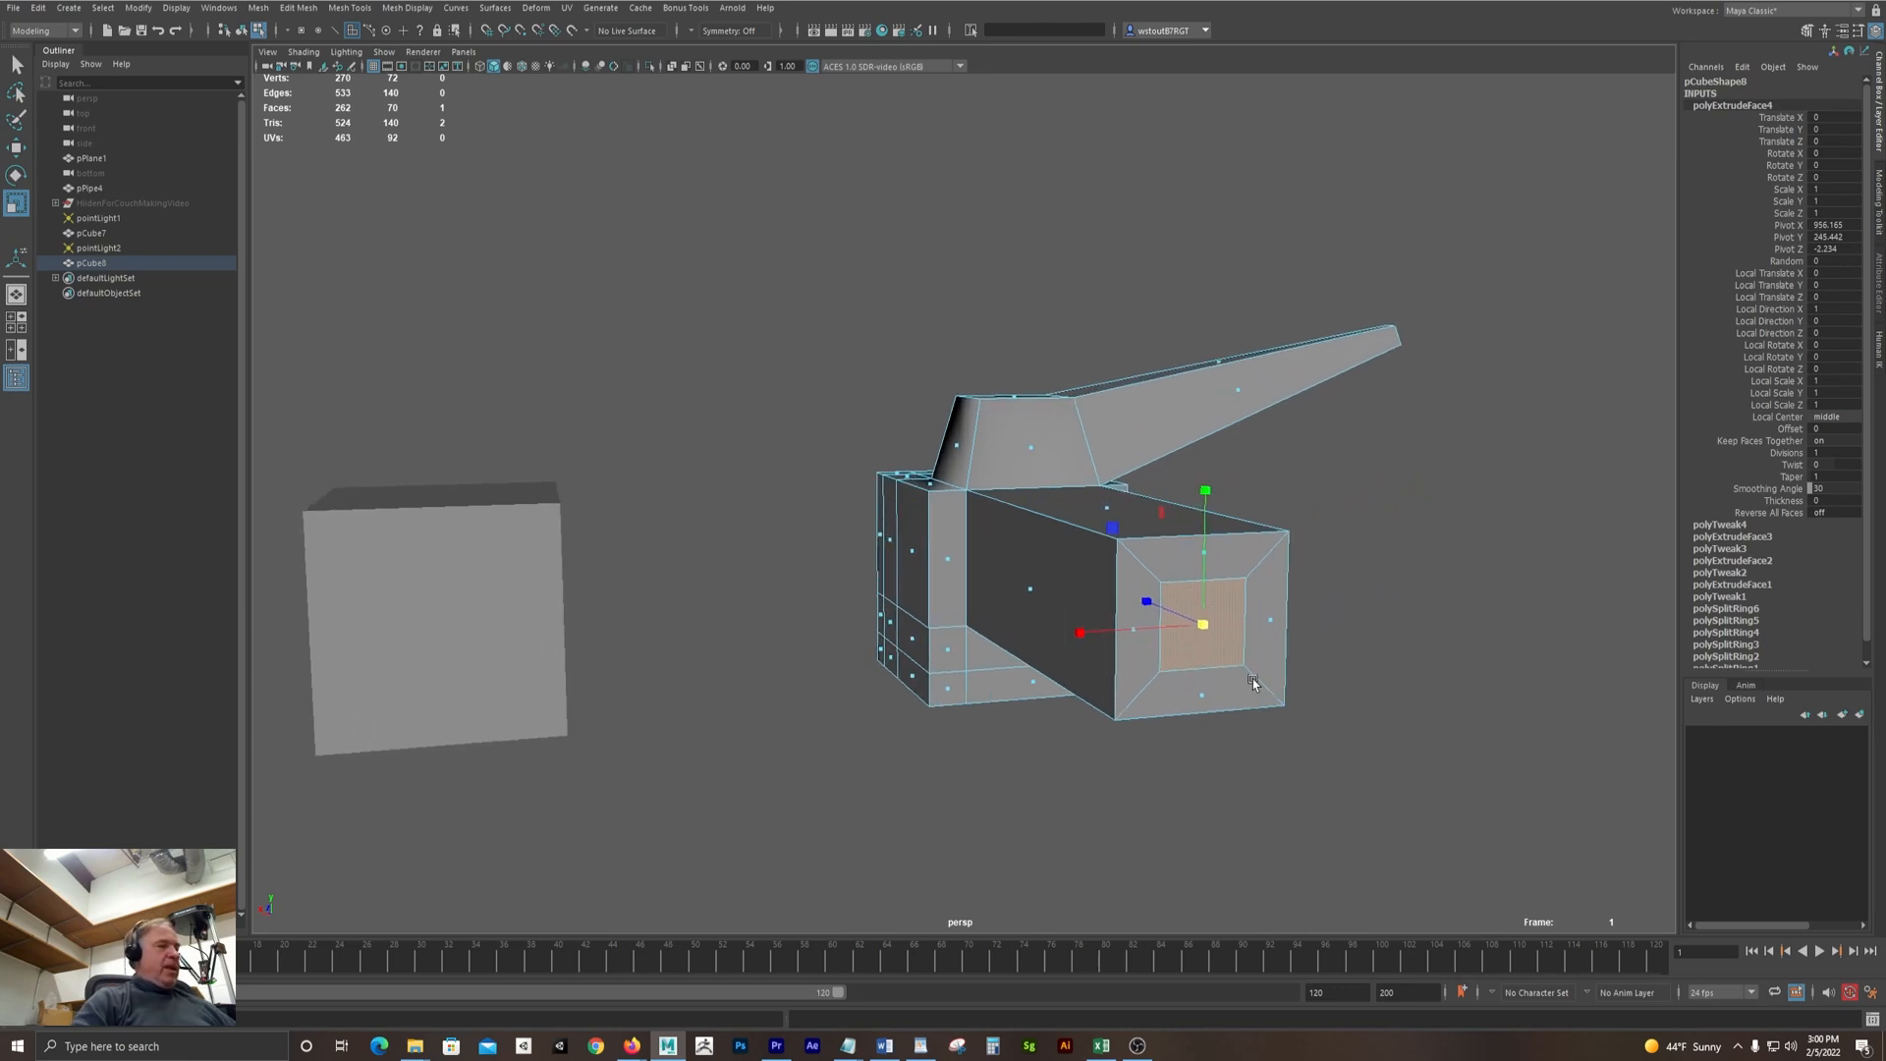
Extrude the inset face inward to hollow out the square block, and inspect the opening from several sides
{"action": "key", "text": "w"}
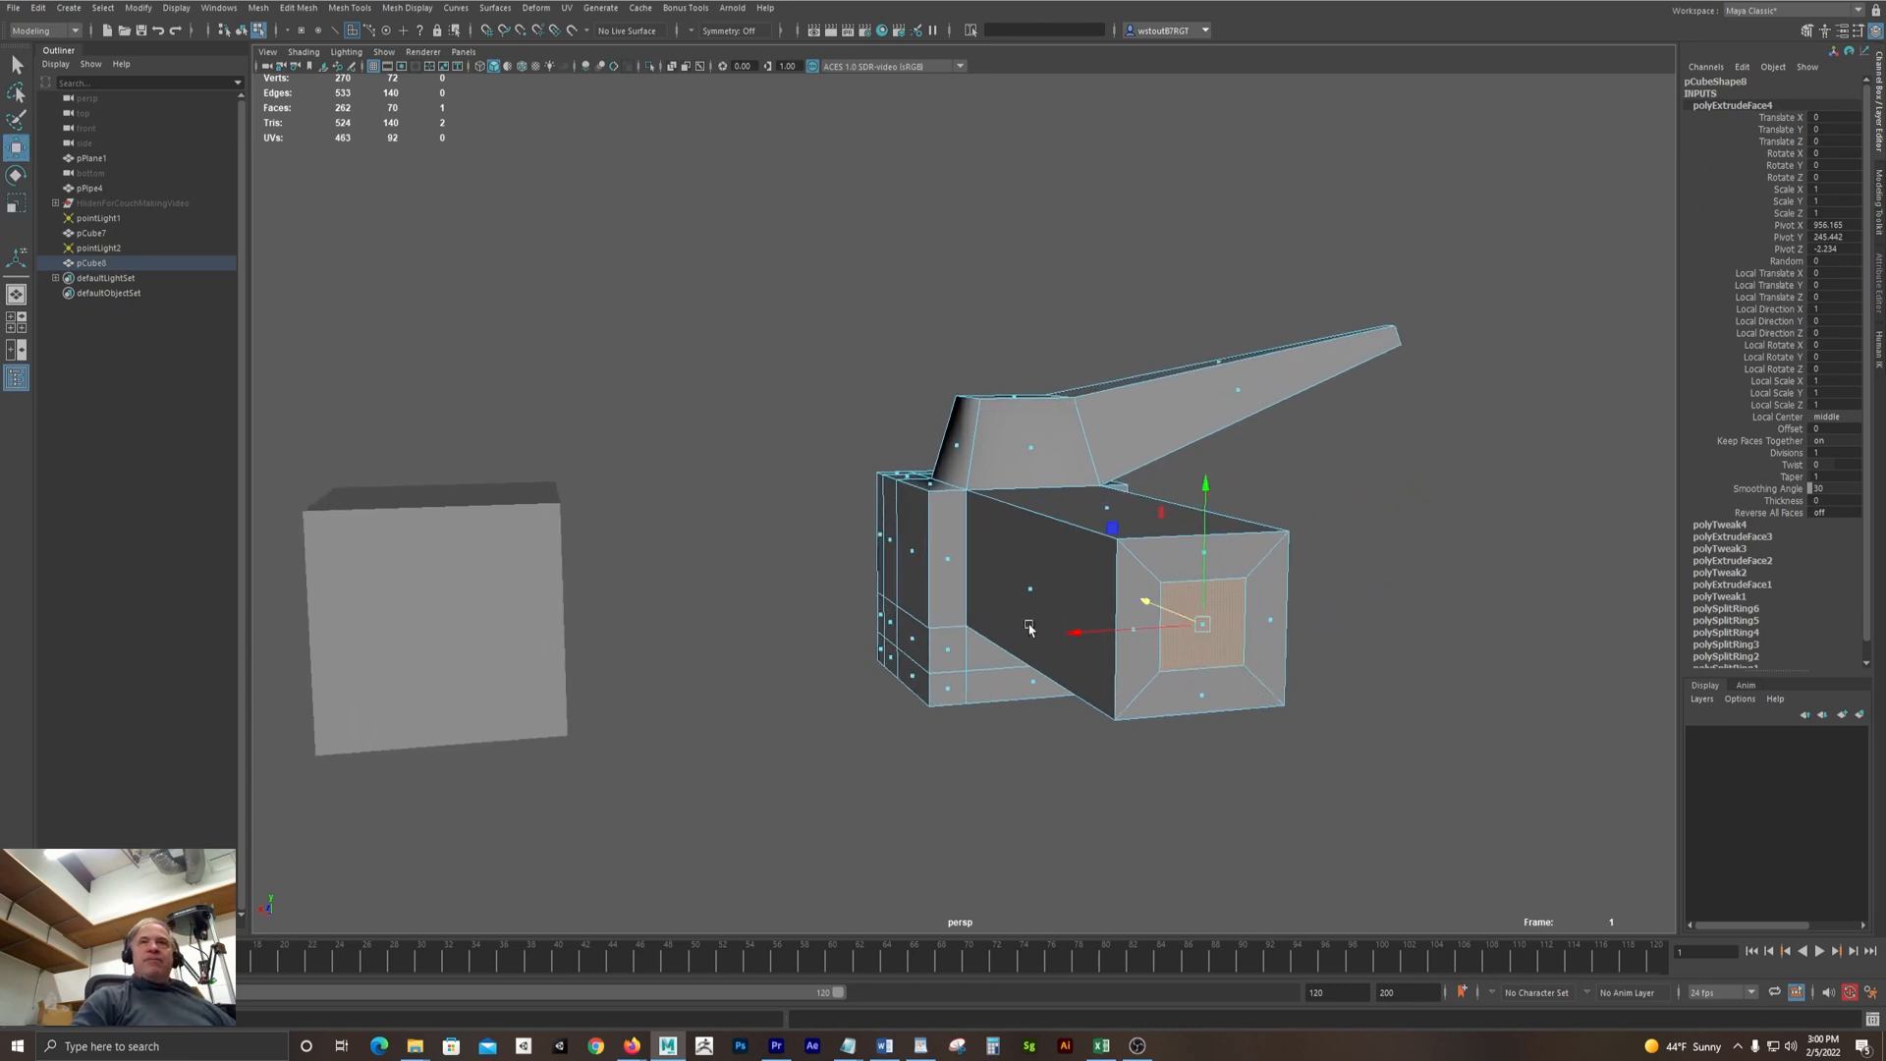
{"action": "left_click_drag", "start_coordinate": [1152, 596], "coordinate": [1091, 604], "text": "shift"}
{"action": "left_click_drag", "start_coordinate": [1228, 638], "coordinate": [1317, 678], "text": "alt"}
{"action": "right_click_drag", "start_coordinate": [1317, 678], "coordinate": [1061, 636], "text": "alt"}
{"action": "mouse_move", "coordinate": [1061, 636]}
{"action": "left_mouse_down", "text": "alt"}
{"action": "mouse_move", "coordinate": [944, 661]}
{"action": "mouse_move", "coordinate": [854, 653]}
{"action": "mouse_move", "coordinate": [1327, 645]}
{"action": "mouse_move", "coordinate": [913, 662]}
{"action": "mouse_move", "coordinate": [1030, 652]}
{"action": "left_mouse_up", "text": "alt"}
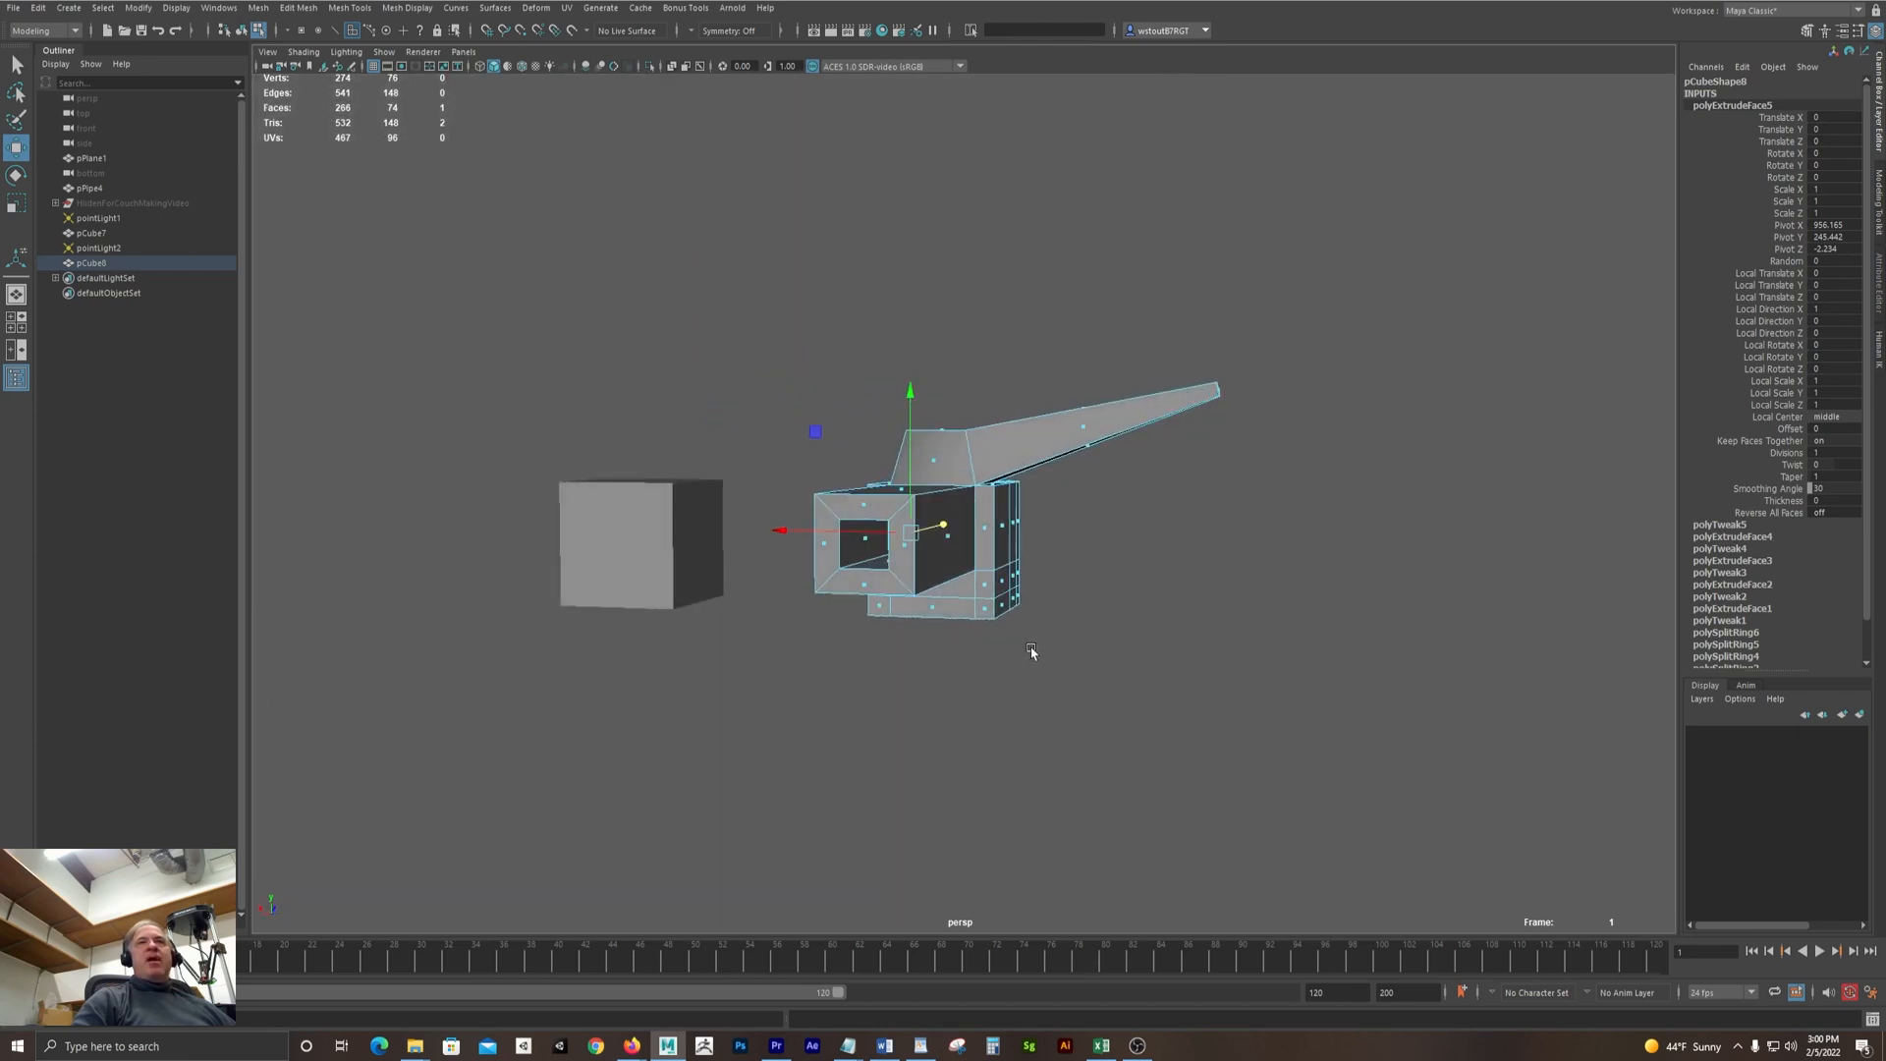
{"action": "right_click_drag", "start_coordinate": [766, 640], "coordinate": [1225, 652], "text": "alt"}
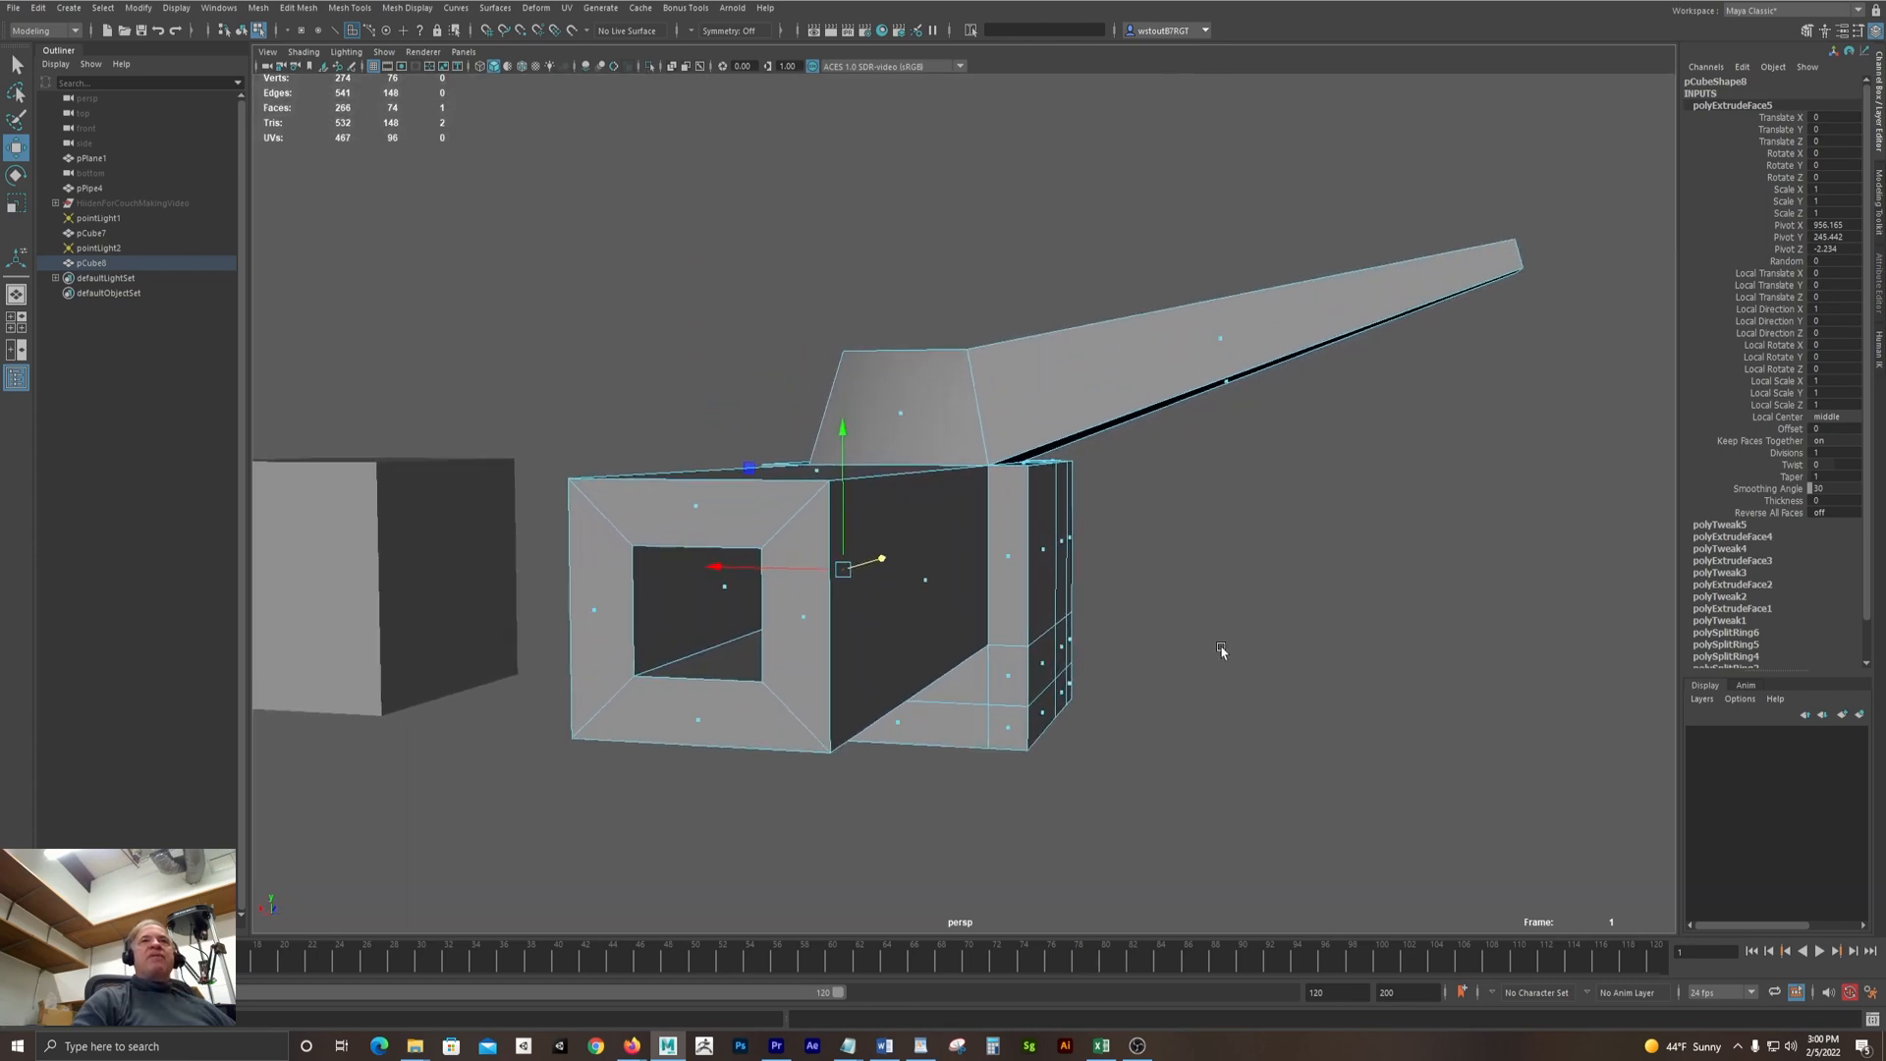
{"action": "middle_click_drag", "start_coordinate": [1225, 652], "coordinate": [1229, 692], "text": "alt"}
{"action": "right_click_drag", "start_coordinate": [1229, 692], "coordinate": [1002, 656], "text": "alt"}
{"action": "left_click_drag", "start_coordinate": [1002, 656], "coordinate": [944, 661], "text": "alt"}
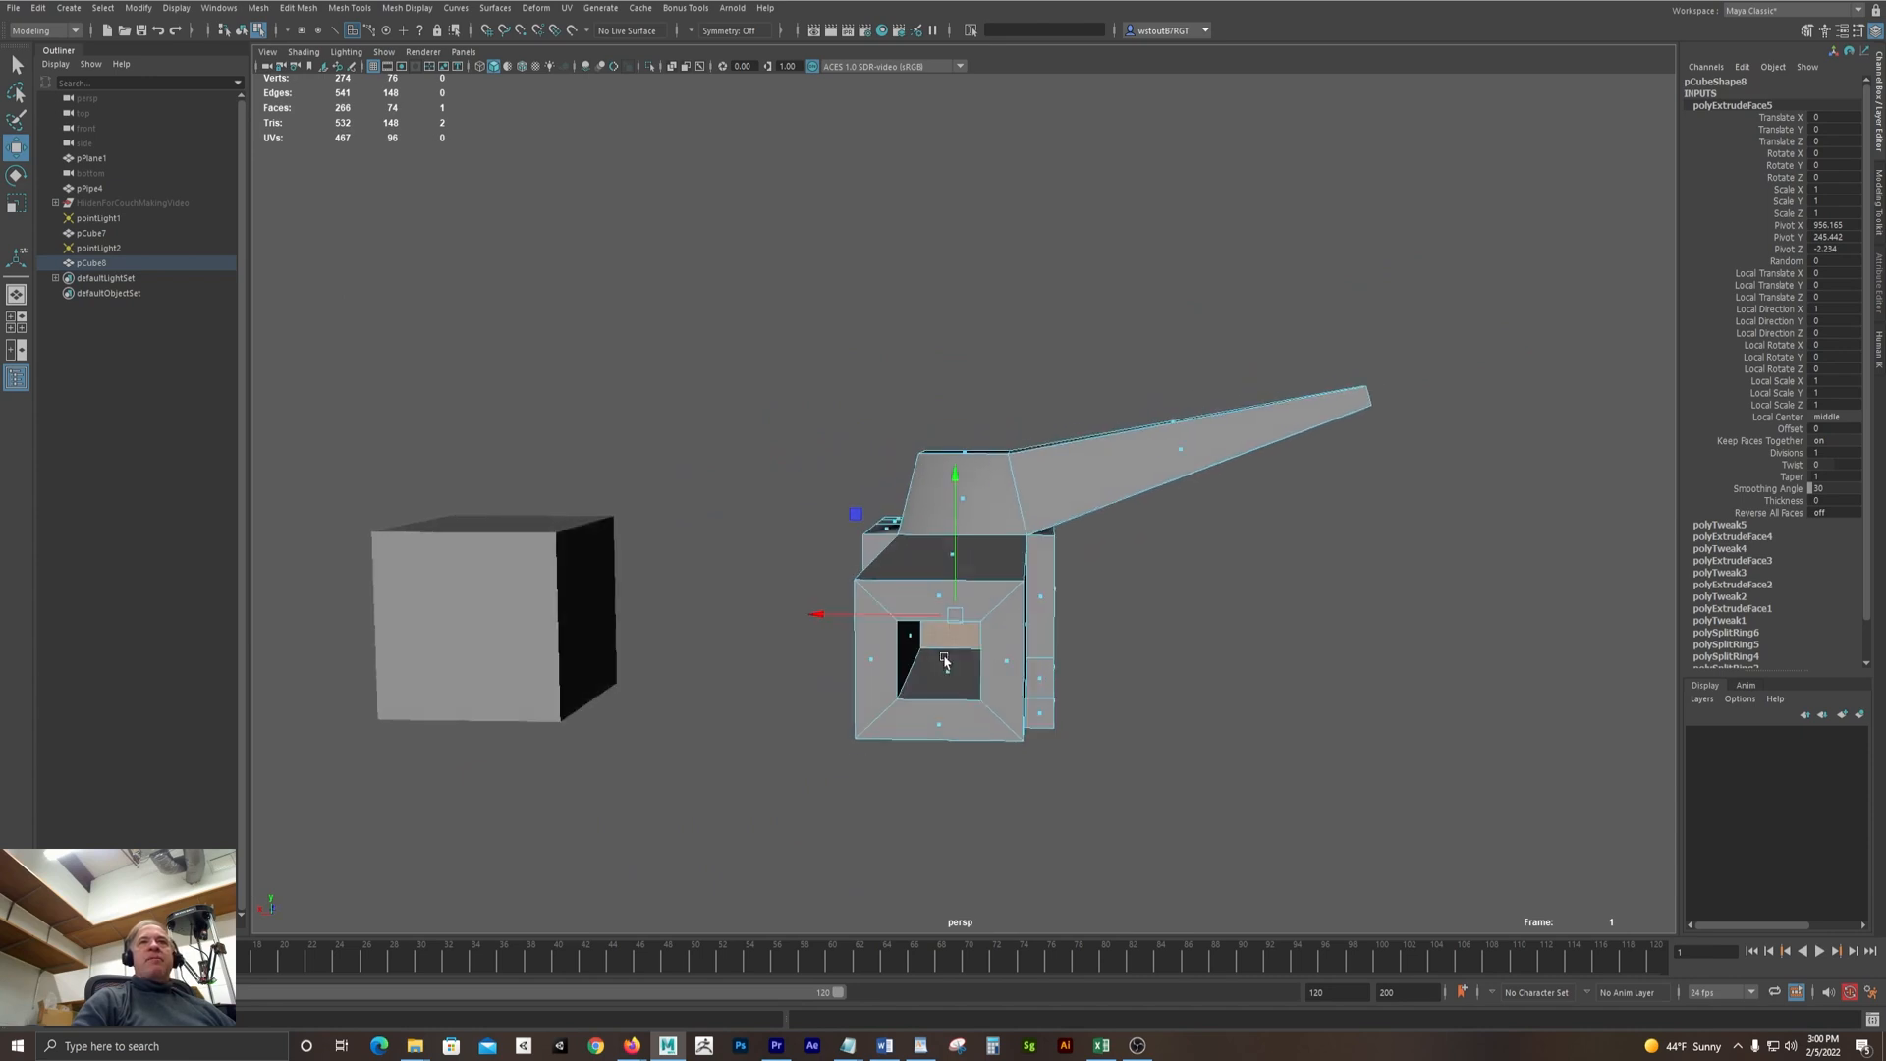
Extrude the lower rim face of the hollow block outward into a long ledge, and inspect it from both sides
{"action": "key", "text": "super"}
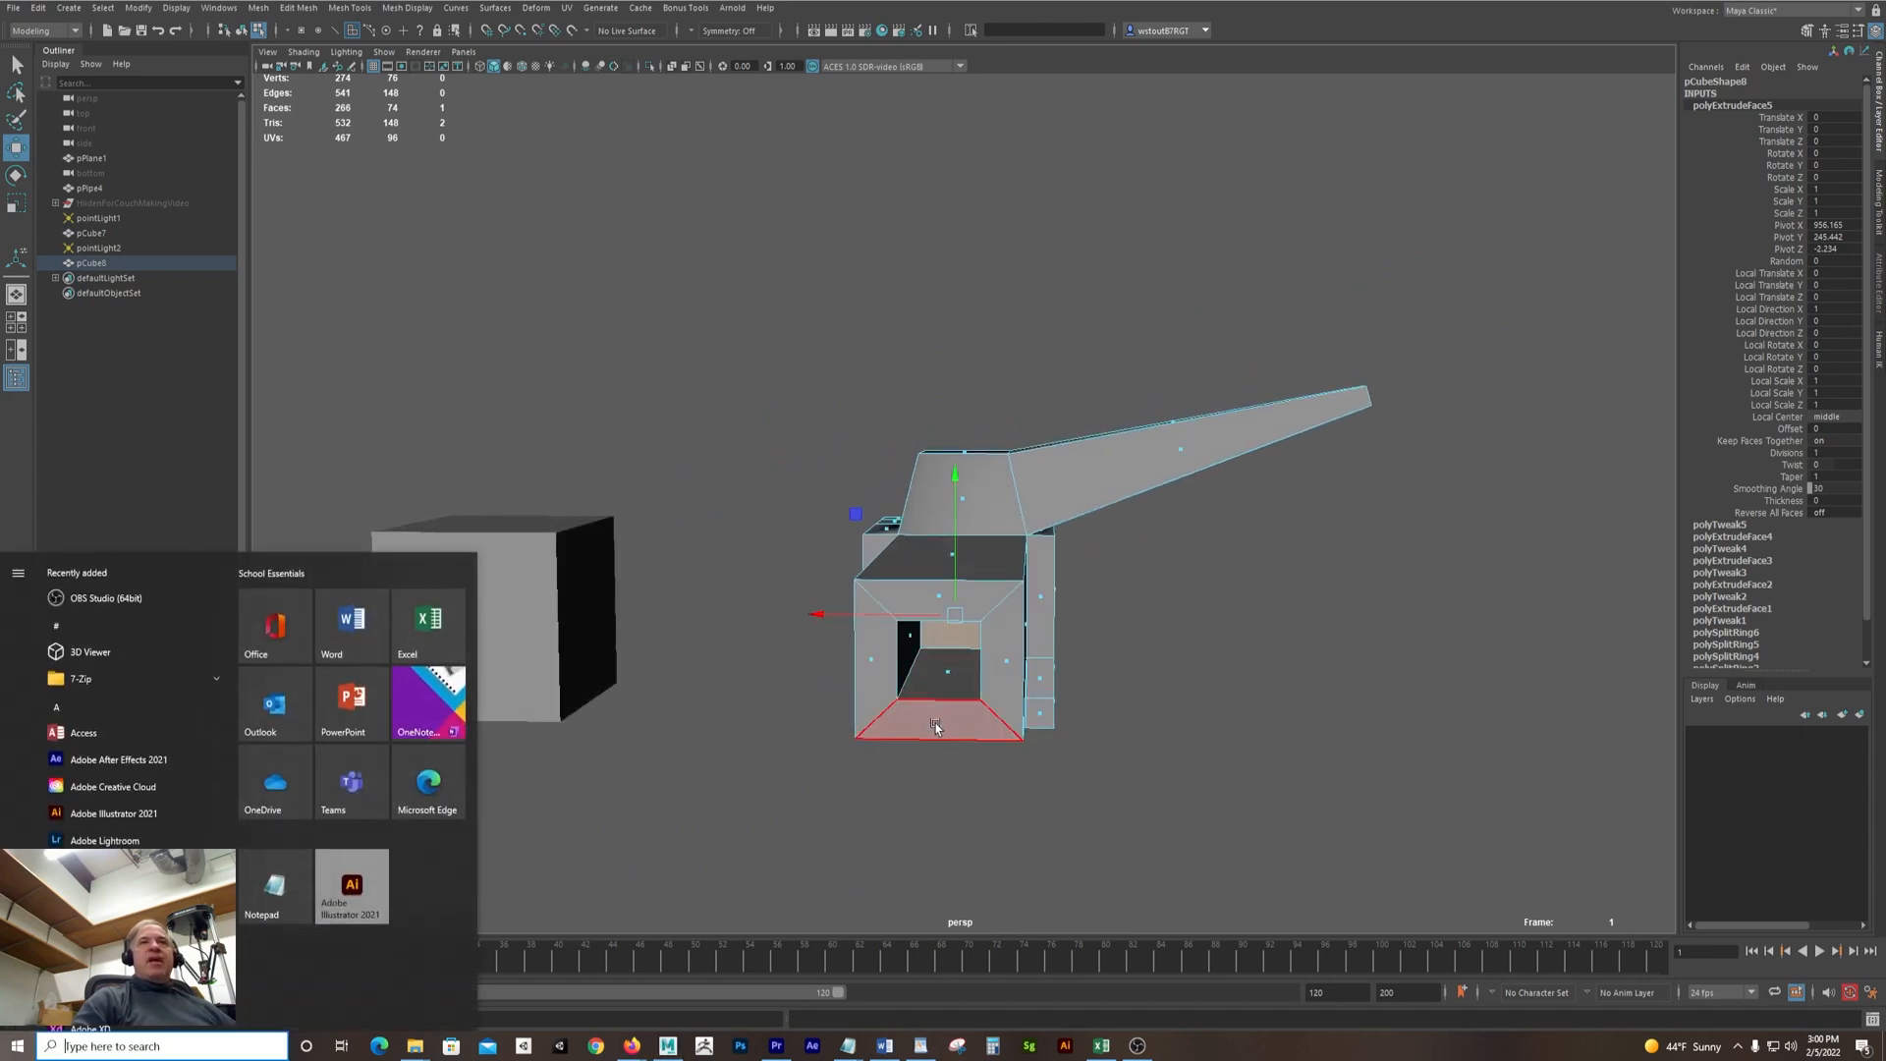
{"action": "left_click", "coordinate": [935, 725]}
{"action": "left_click_drag", "start_coordinate": [808, 714], "coordinate": [635, 818], "text": "alt"}
{"action": "key", "text": "ctrl+e"}
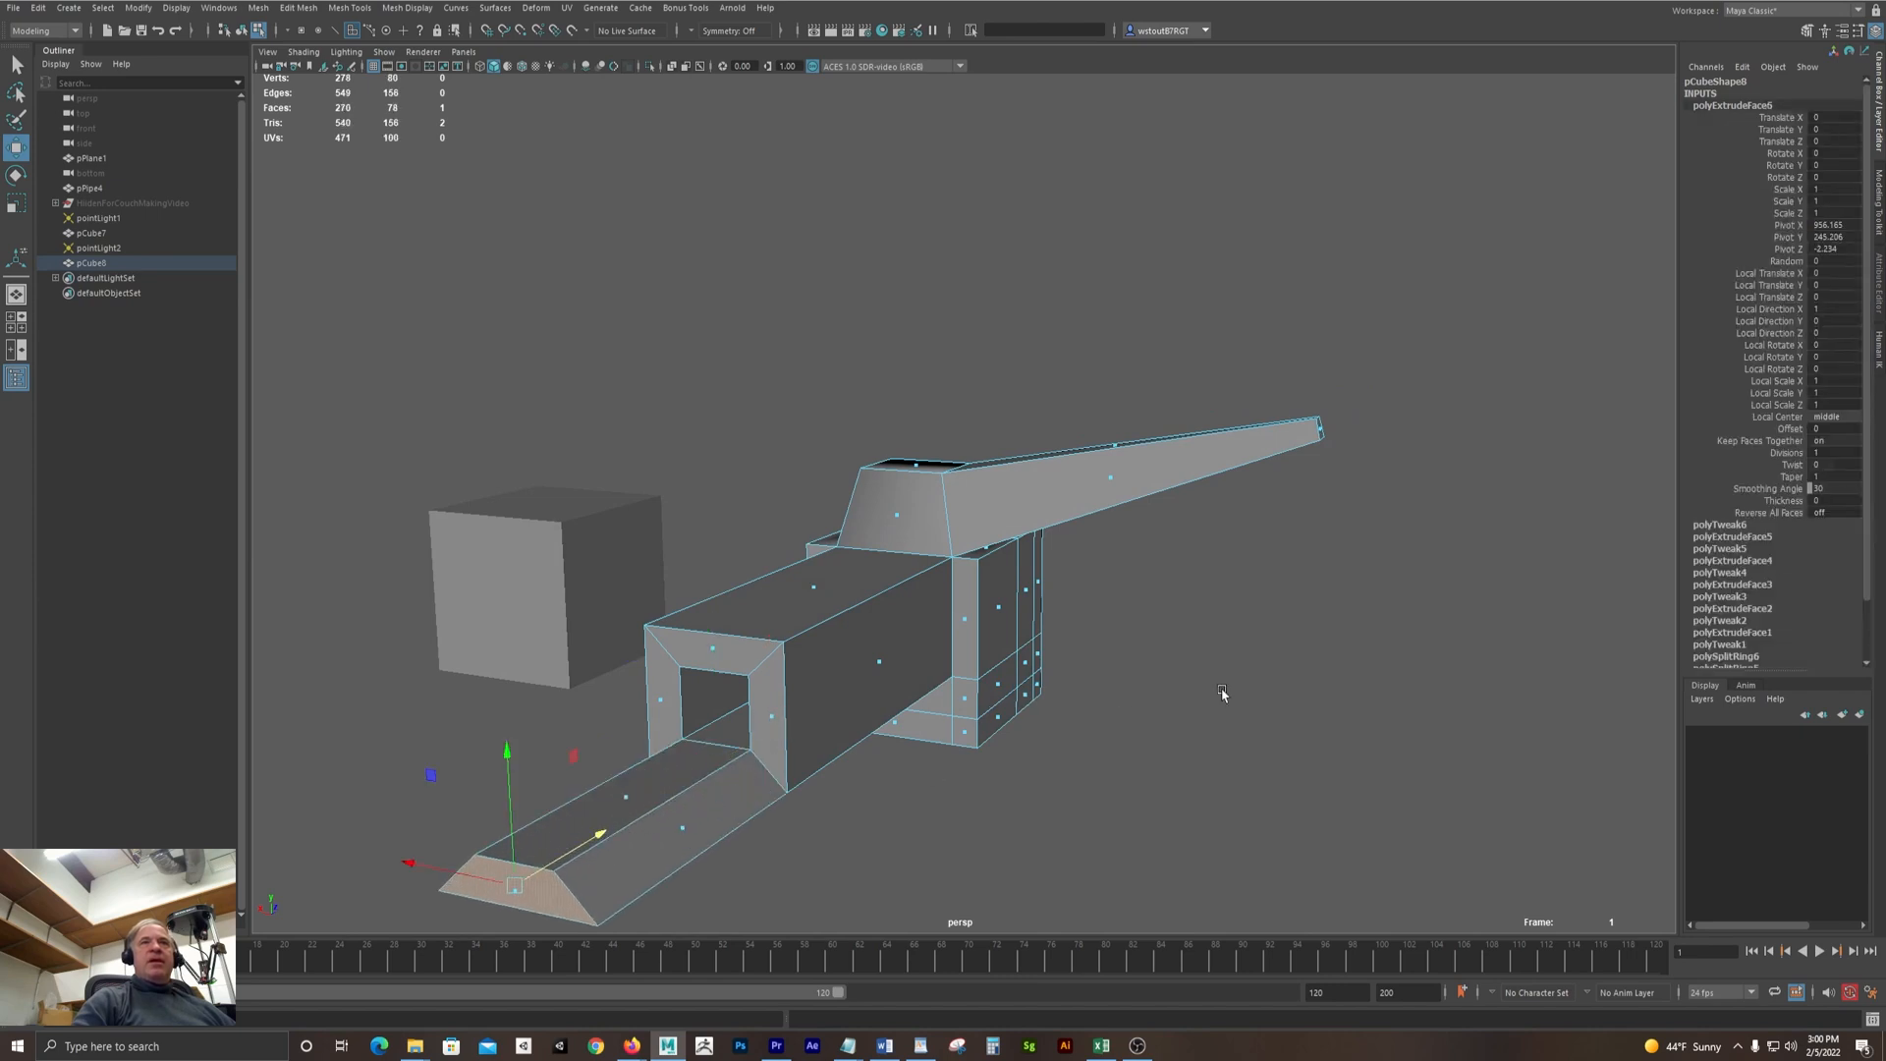
{"action": "right_click_drag", "start_coordinate": [1224, 694], "coordinate": [1090, 689], "text": "alt"}
{"action": "middle_click_drag", "start_coordinate": [1016, 690], "coordinate": [1159, 580], "text": "alt"}
{"action": "right_click_drag", "start_coordinate": [1229, 598], "coordinate": [1197, 601], "text": "alt"}
{"action": "left_click_drag", "start_coordinate": [923, 688], "coordinate": [978, 673], "text": "alt"}
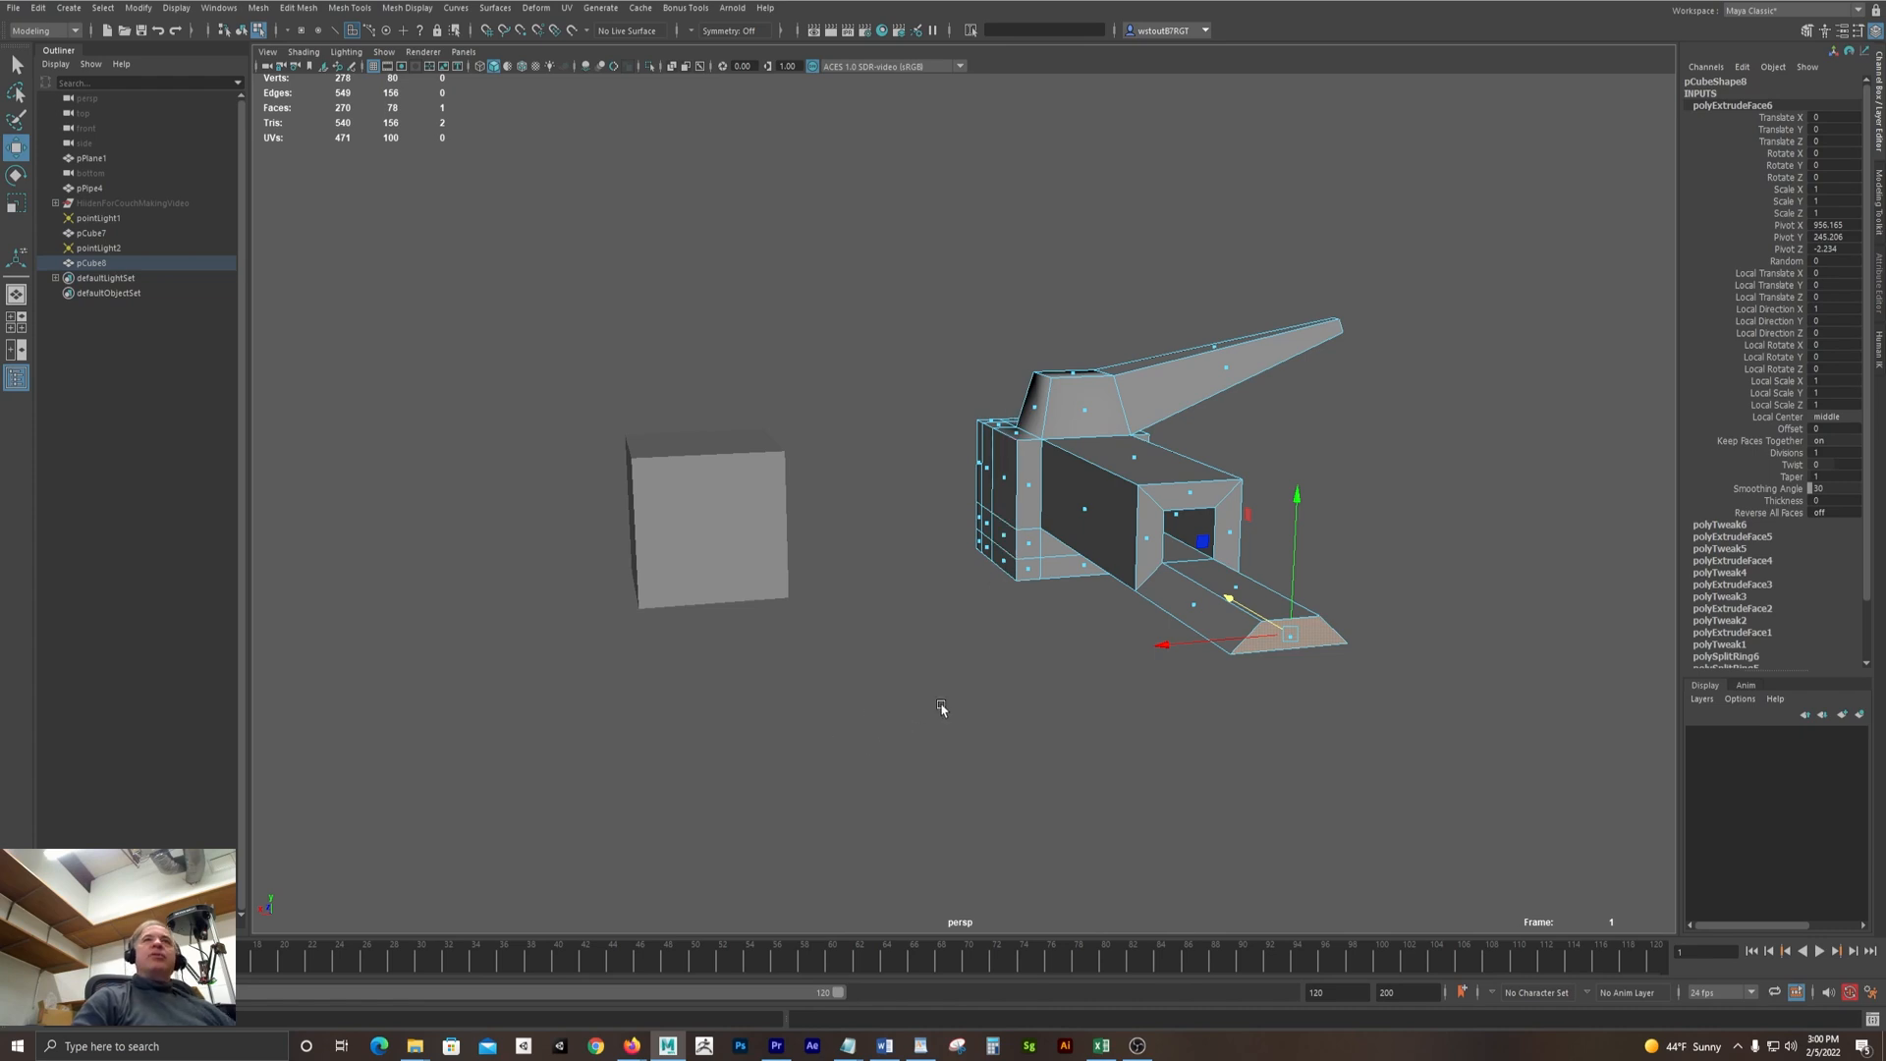
Return to object selection and delete both demo cubes, pCube7 and the extruded one
{"action": "right_click_drag", "start_coordinate": [1006, 702], "coordinate": [707, 629], "text": "alt"}
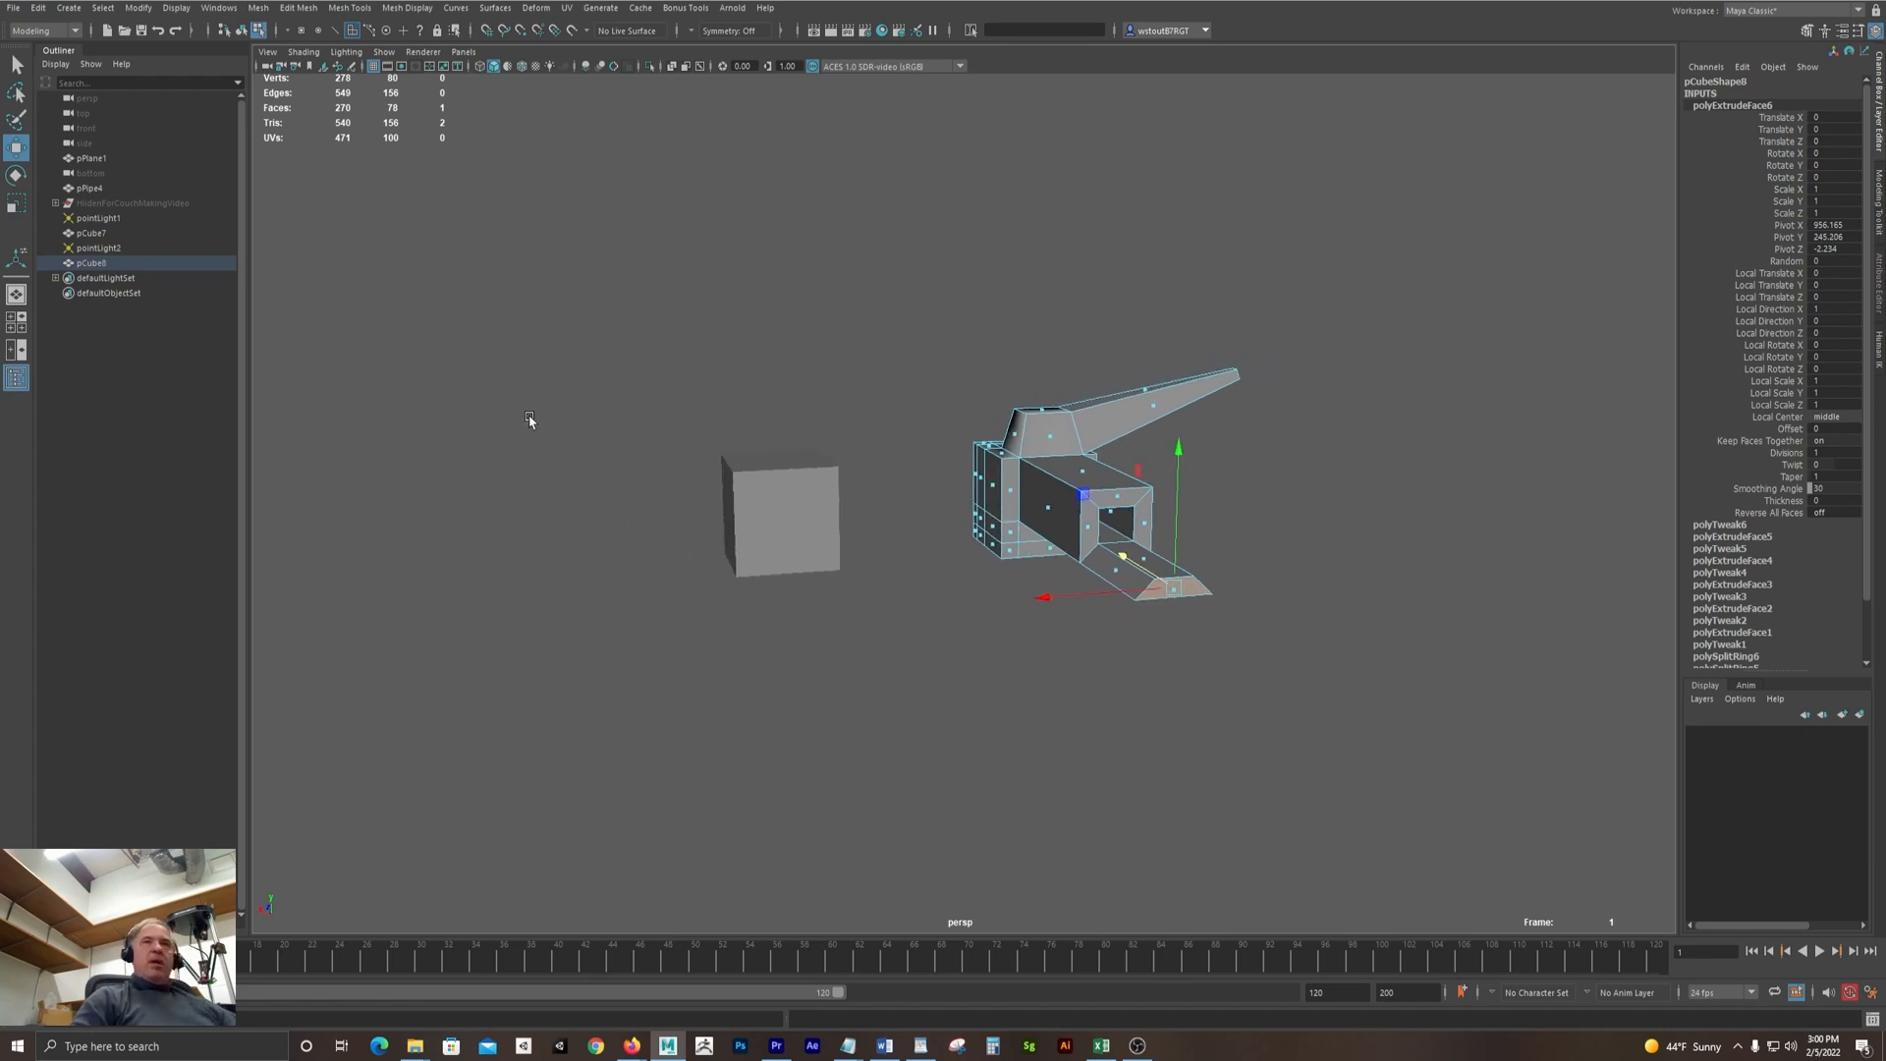
{"action": "key", "text": "F8"}
{"action": "key", "text": "F8"}
{"action": "left_click_drag", "start_coordinate": [594, 347], "coordinate": [1256, 752]}
{"action": "key", "text": "F8"}
{"action": "left_click_drag", "start_coordinate": [790, 527], "coordinate": [842, 621]}
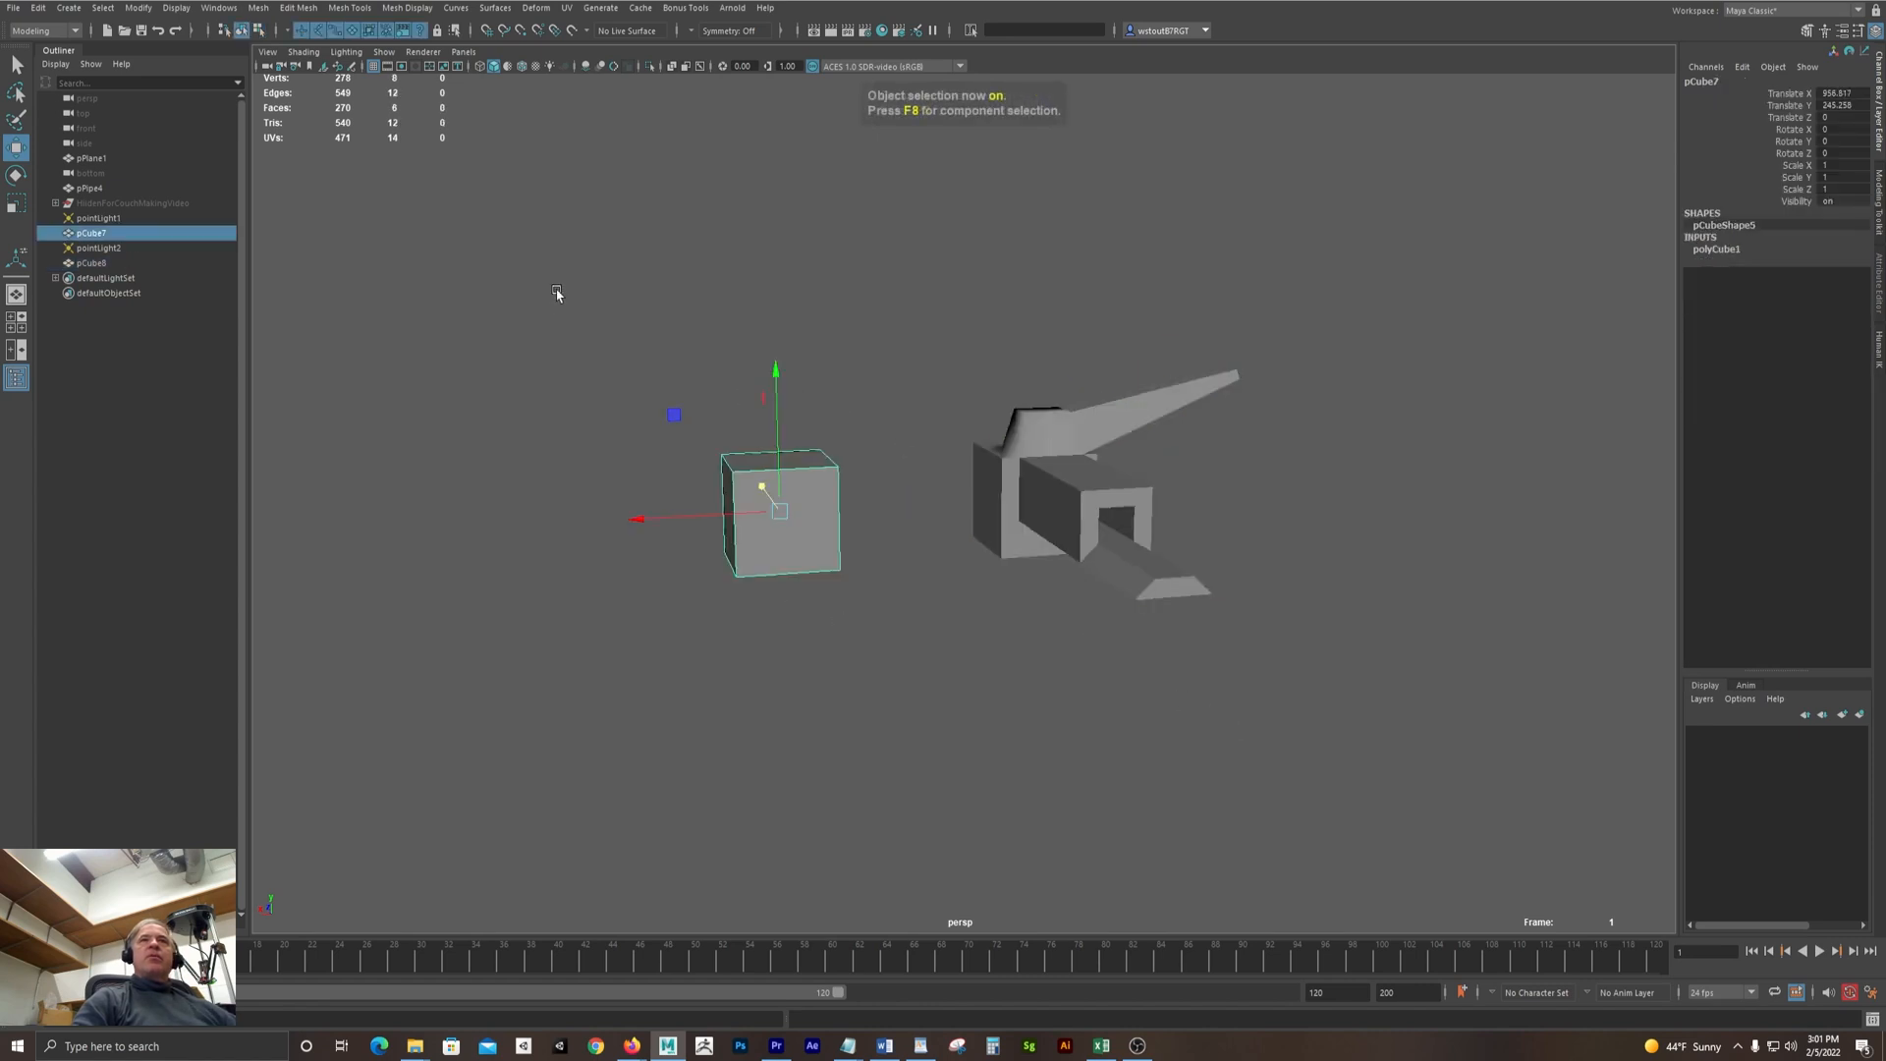
{"action": "left_click_drag", "start_coordinate": [560, 291], "coordinate": [1215, 830], "text": "shift"}
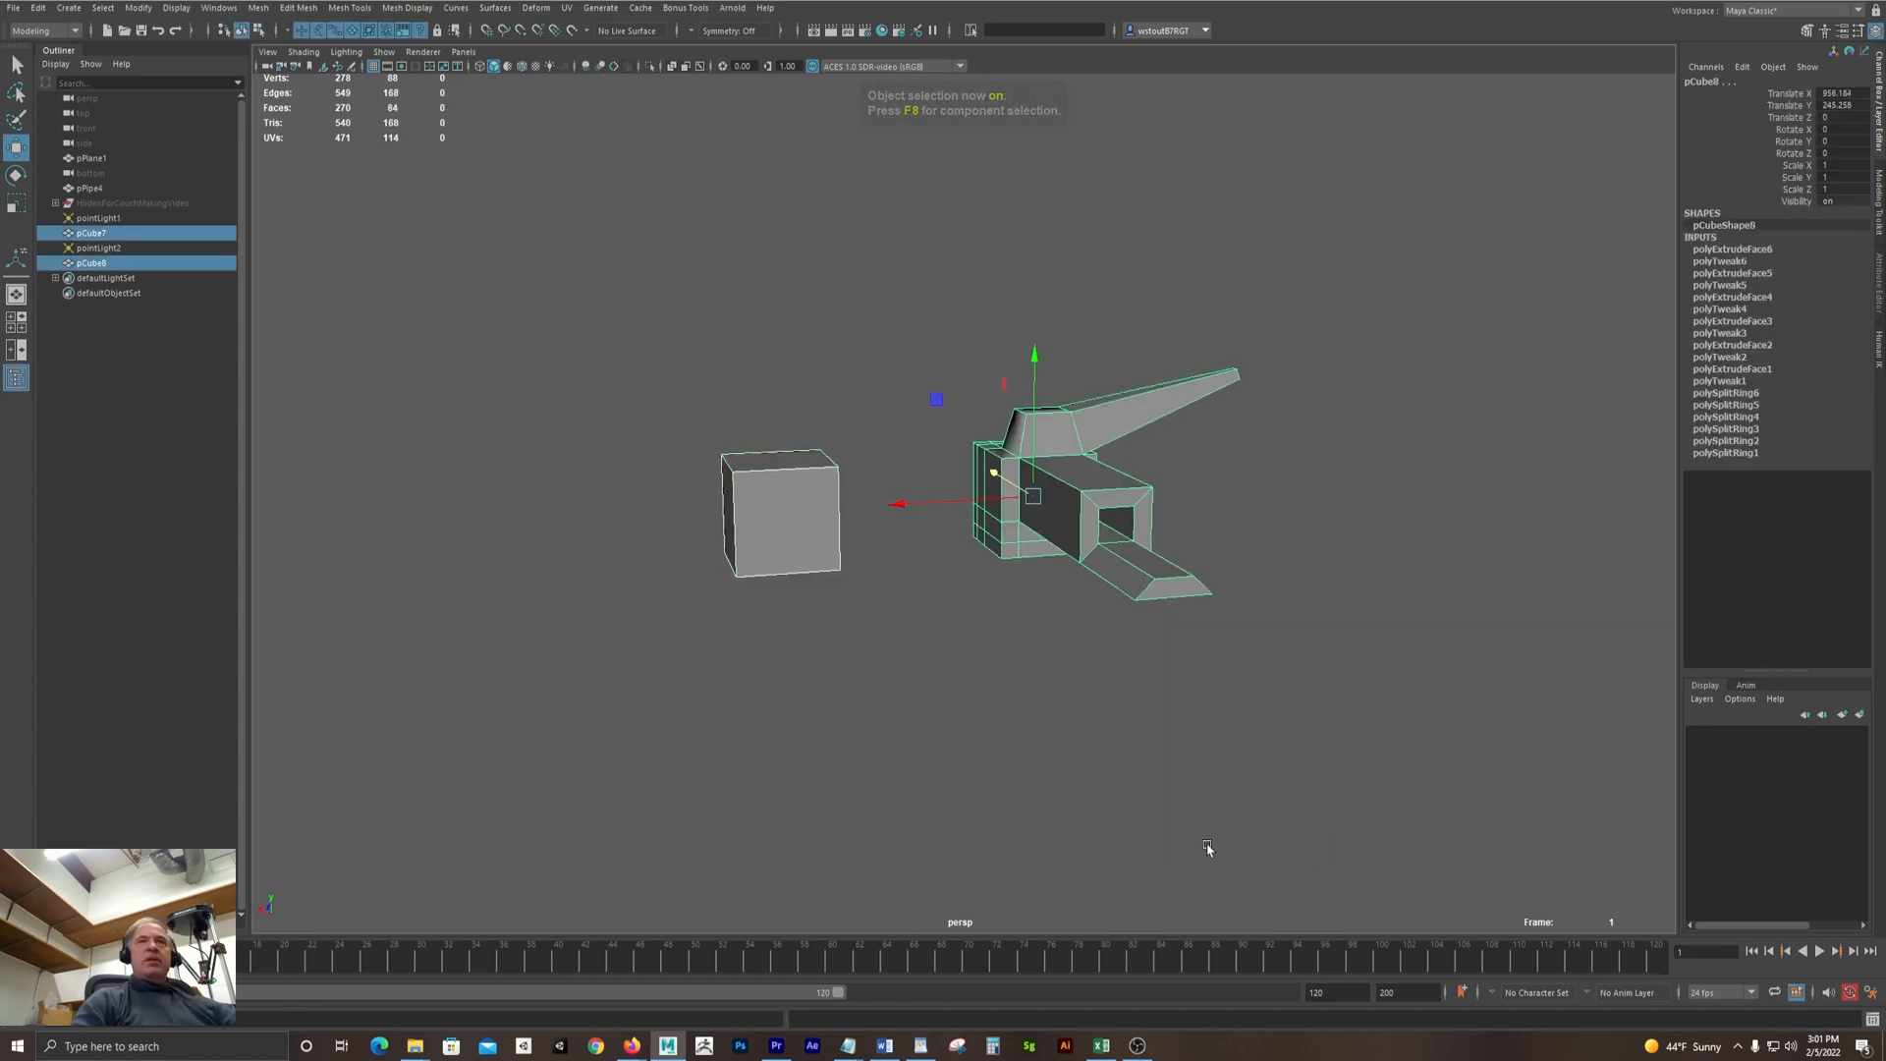
{"action": "key", "text": "Delete"}
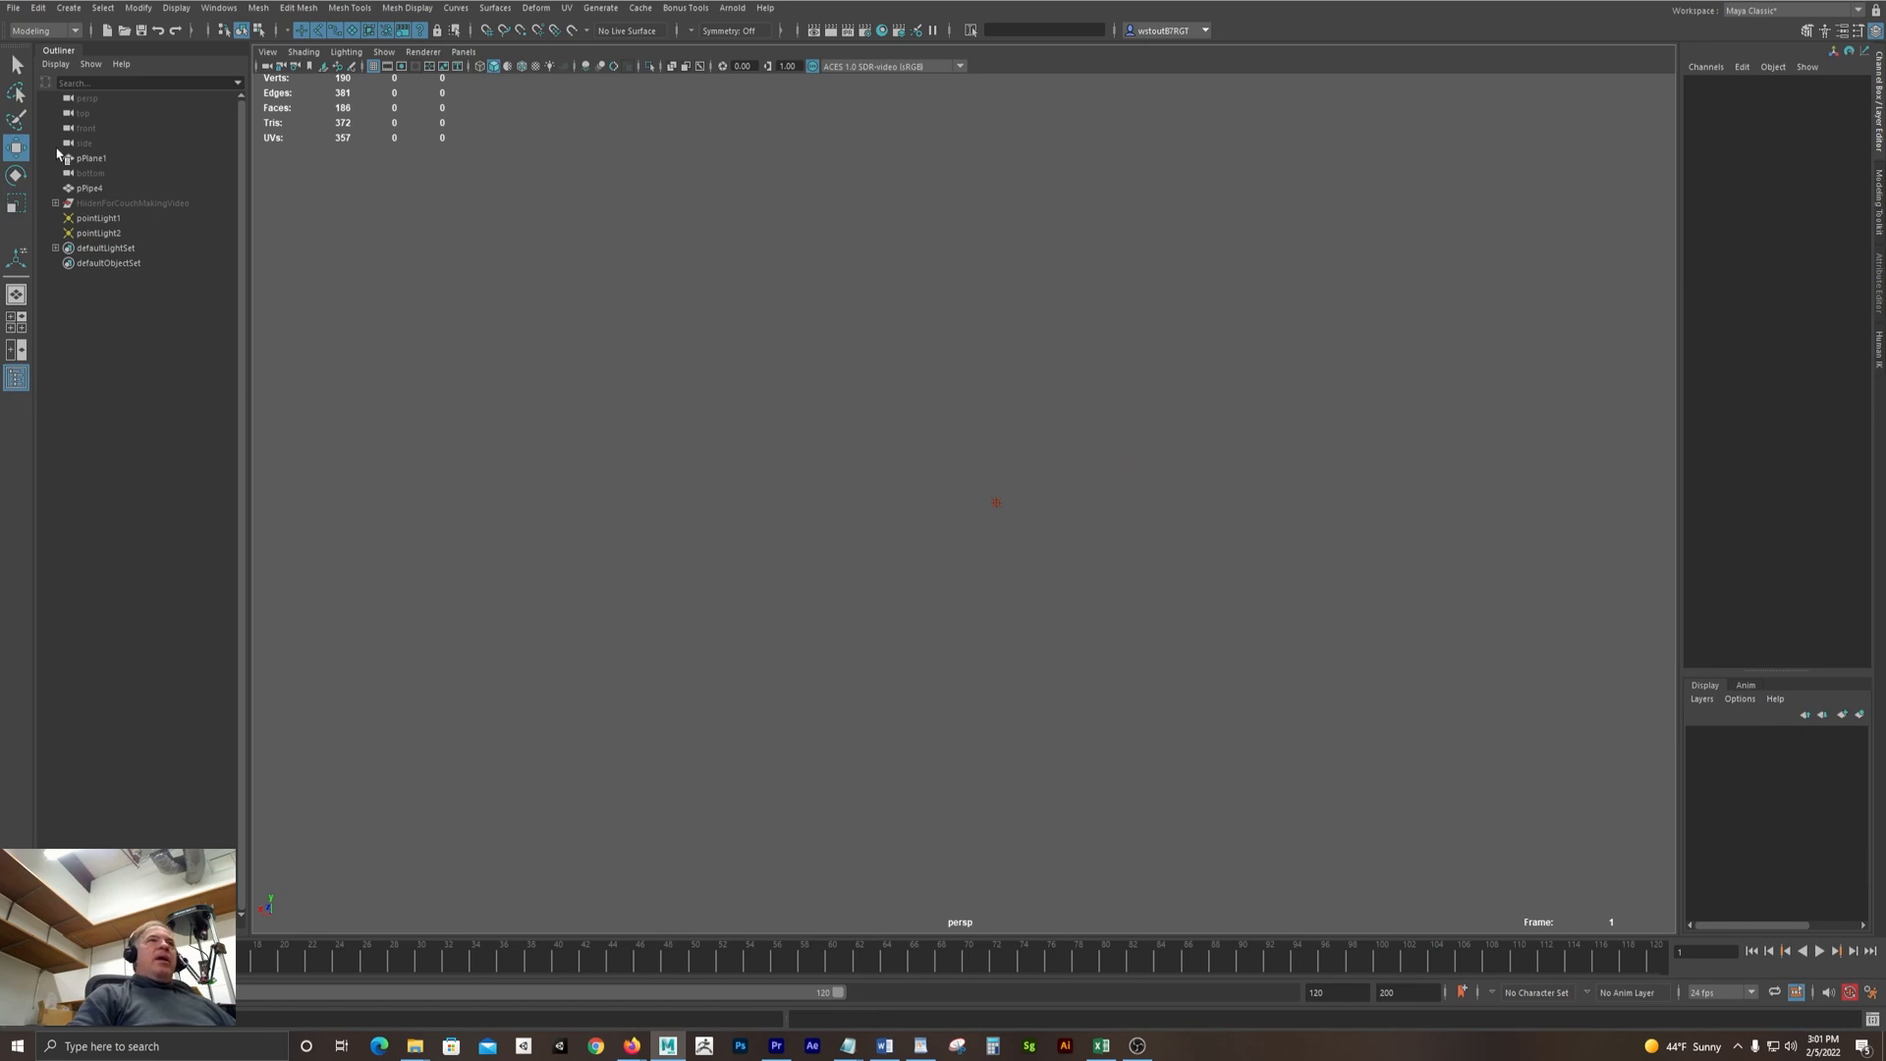
Select the room mesh pPlane1, frame it in the view, and look around its walls and openings
{"action": "left_click", "coordinate": [96, 190]}
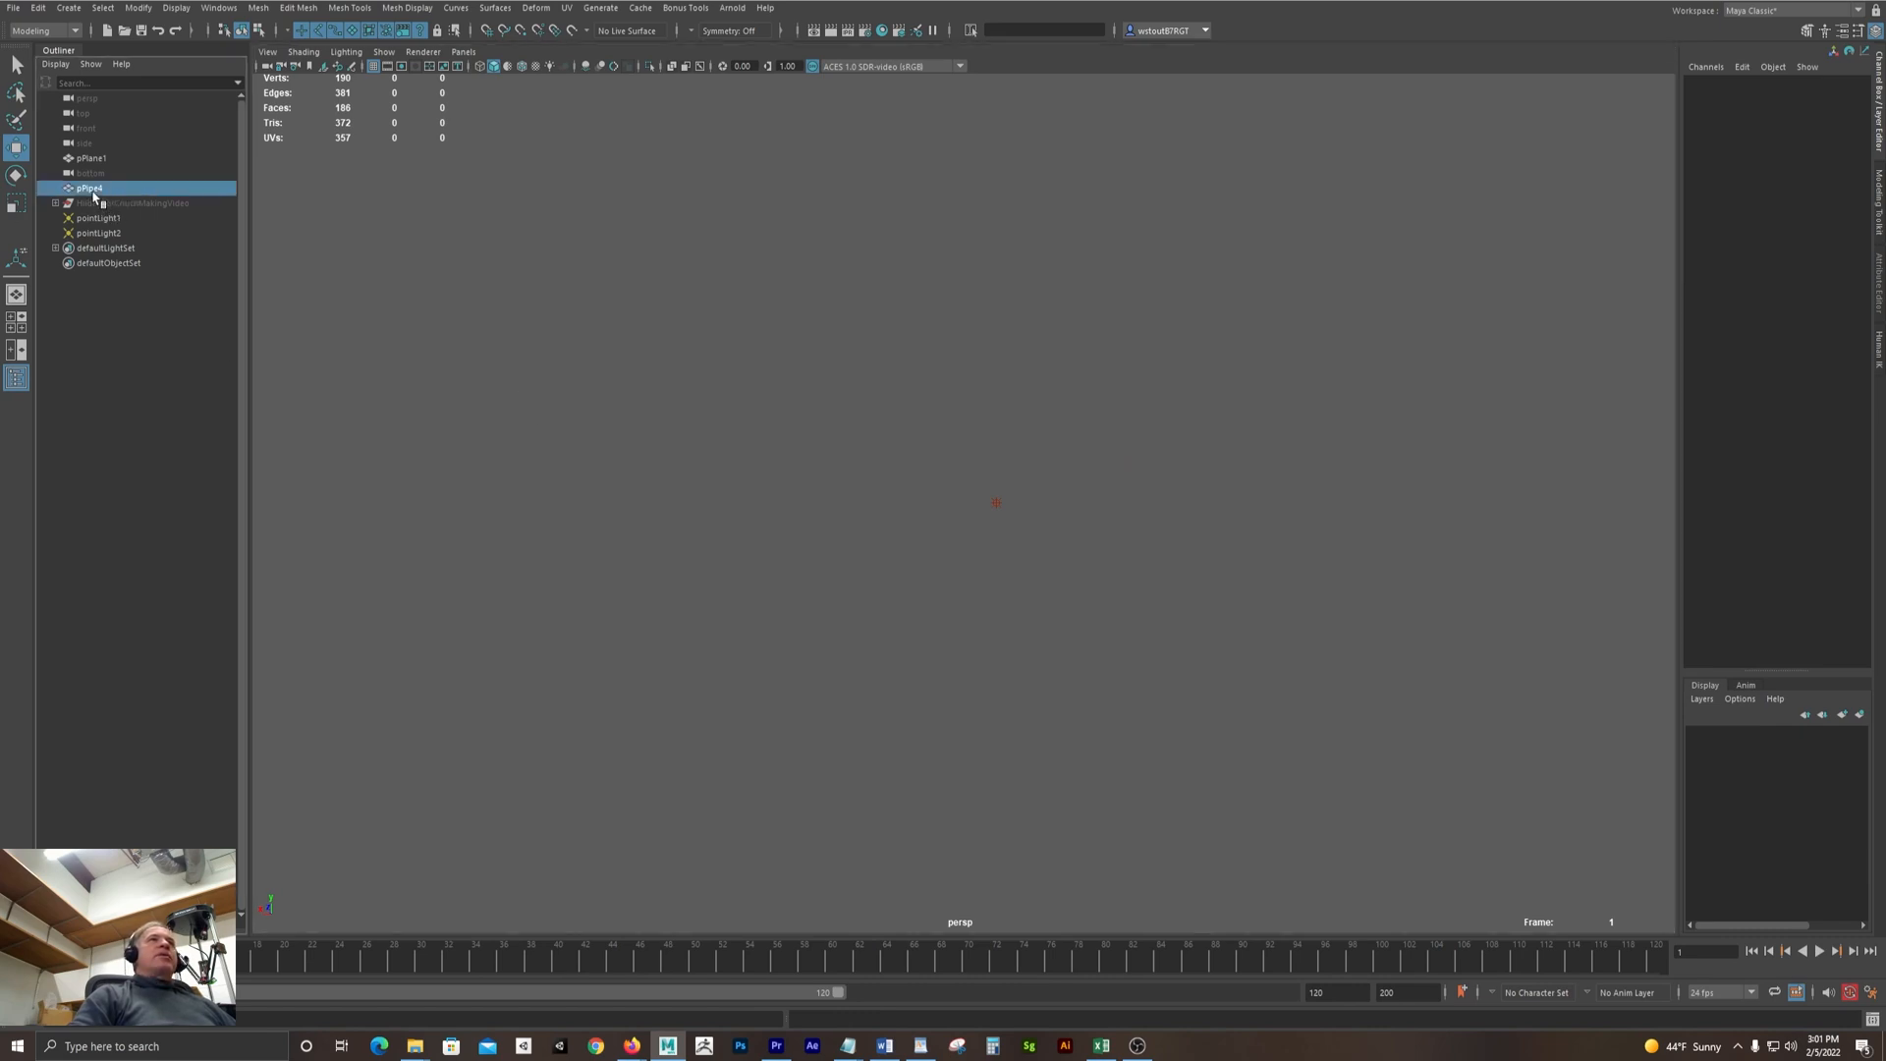
{"action": "left_click", "coordinate": [101, 161]}
{"action": "scroll", "coordinate": [728, 441], "scroll_direction": "down", "scroll_amount": 5}
{"action": "scroll", "coordinate": [1138, 448], "scroll_direction": "down", "scroll_amount": 4}
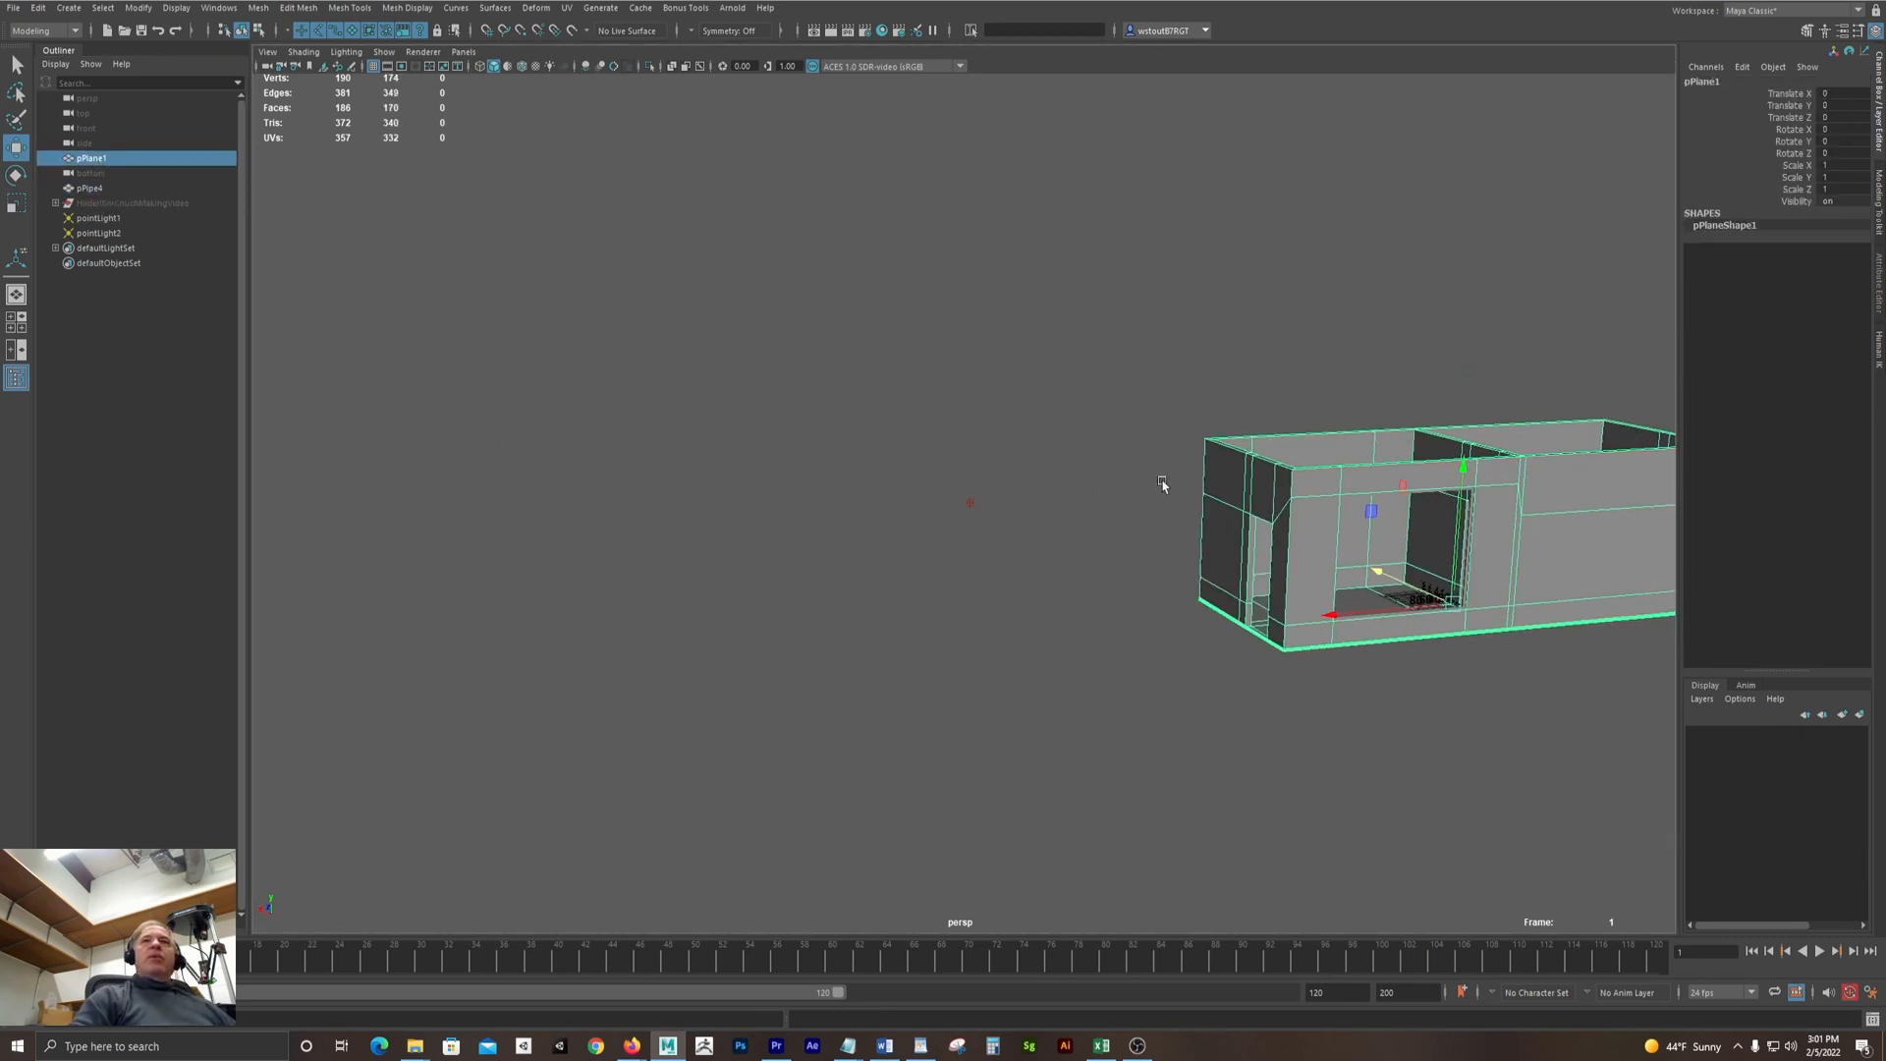
{"action": "key", "text": "f"}
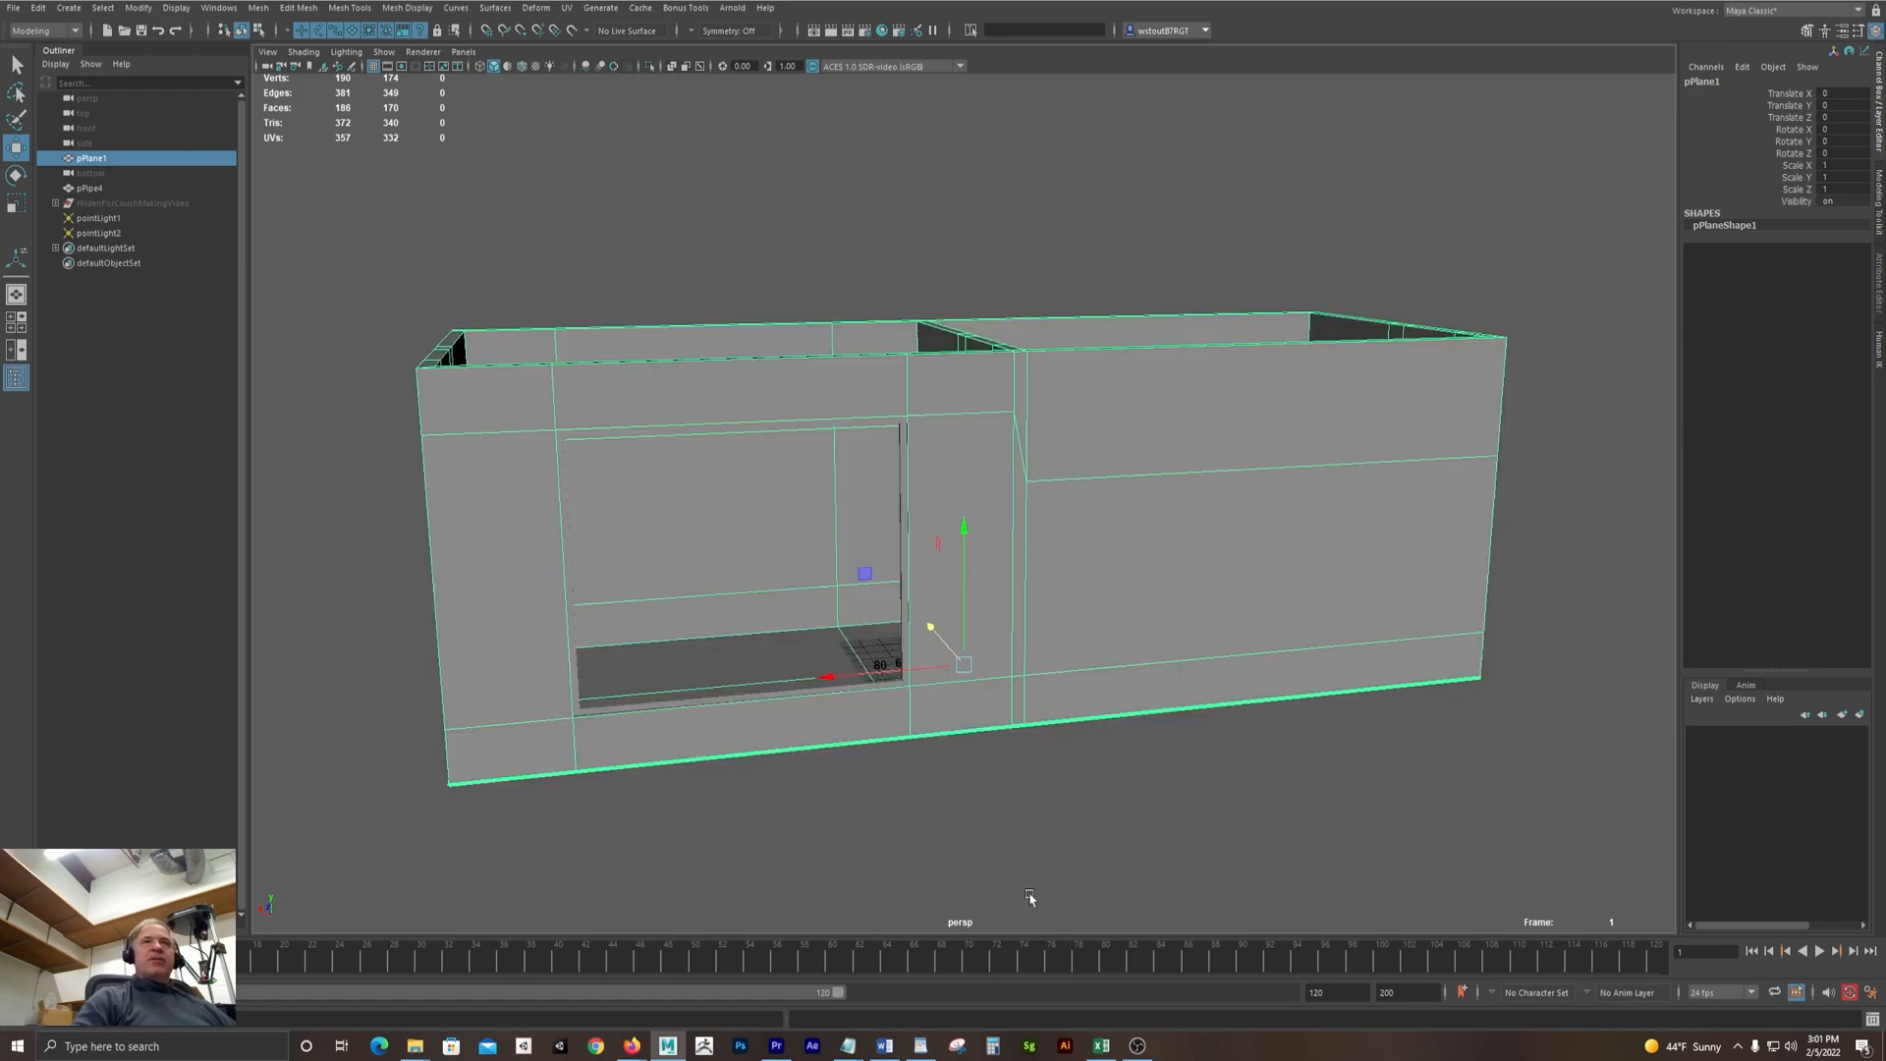
{"action": "left_click_drag", "start_coordinate": [1029, 897], "coordinate": [846, 636], "text": "alt"}
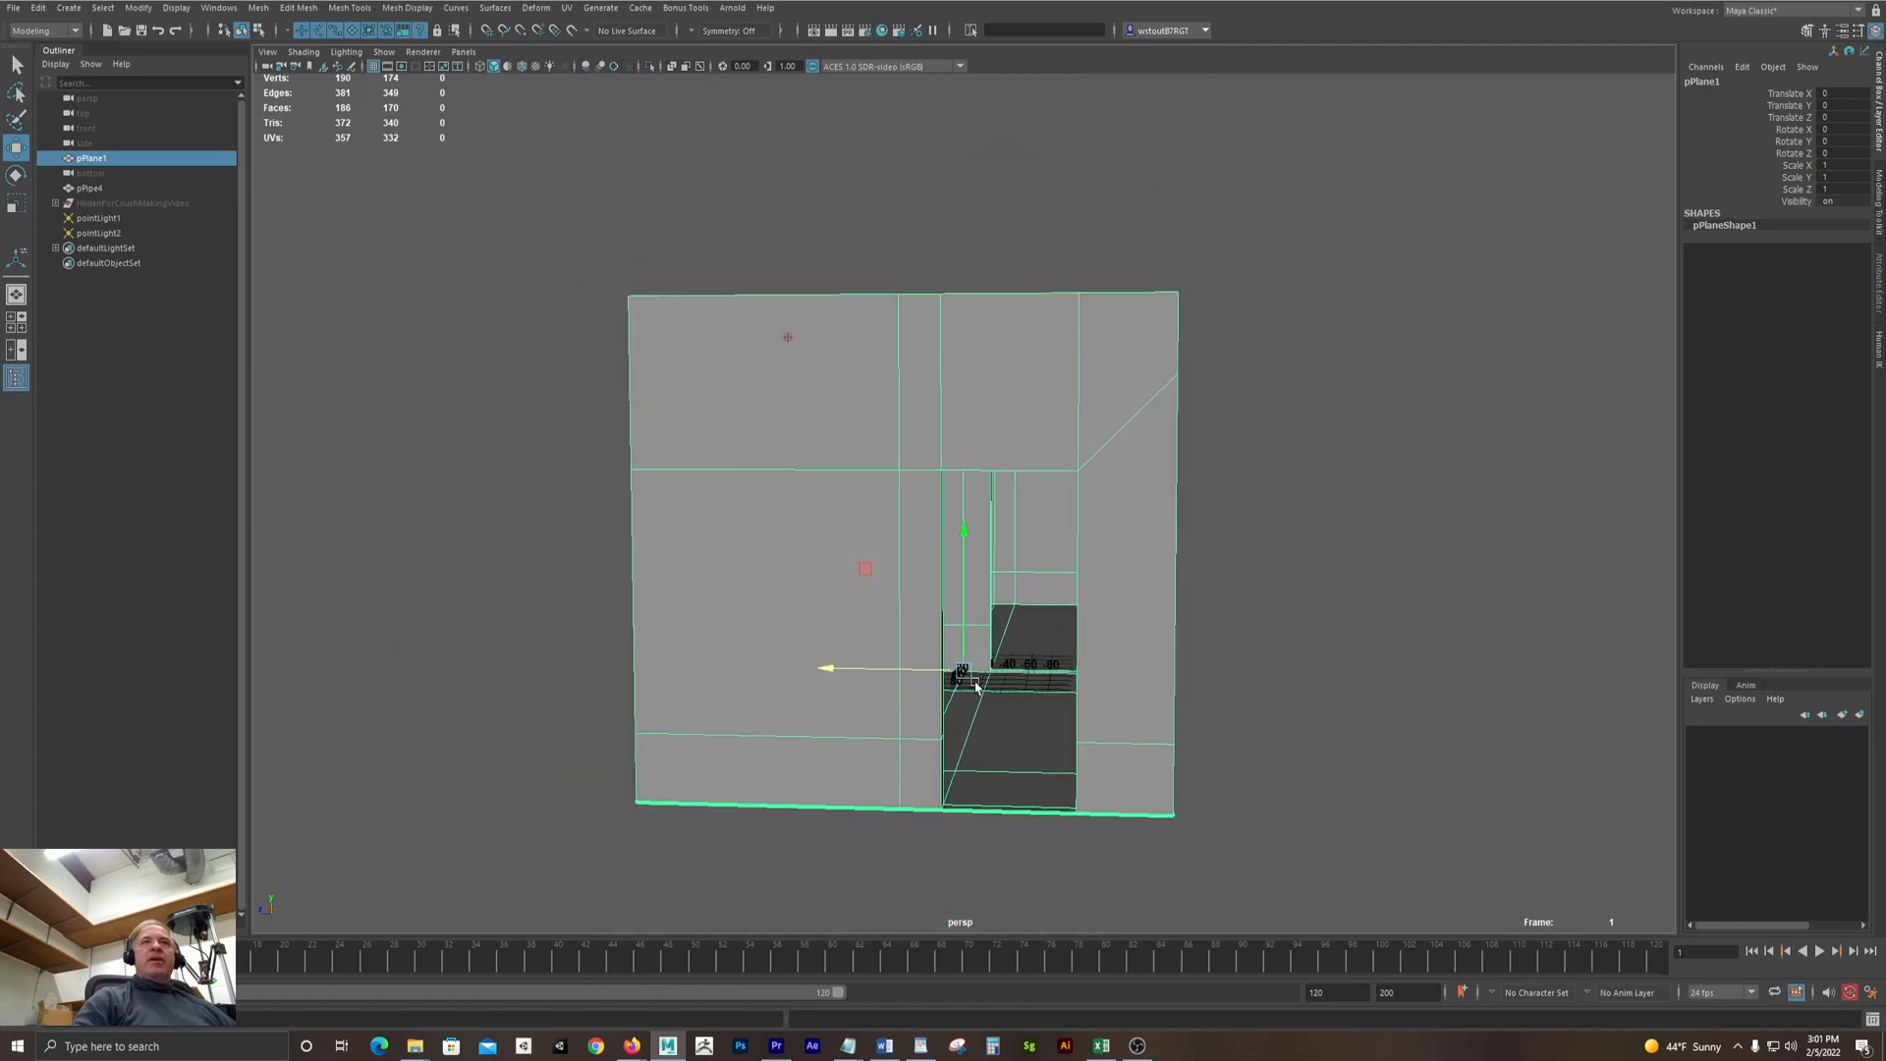
{"action": "left_click_drag", "start_coordinate": [1035, 640], "coordinate": [1035, 609], "text": "alt"}
{"action": "left_click_drag", "start_coordinate": [1133, 562], "coordinate": [734, 668], "text": "alt"}
{"action": "middle_click_drag", "start_coordinate": [698, 624], "coordinate": [945, 585], "text": "alt"}
Deselect the room and delete the point light standing outside it
{"action": "left_click", "coordinate": [464, 574]}
{"action": "middle_click_drag", "start_coordinate": [373, 623], "coordinate": [394, 504], "text": "alt"}
{"action": "right_click_drag", "start_coordinate": [394, 504], "coordinate": [480, 566], "text": "alt"}
{"action": "right_click_drag", "start_coordinate": [659, 376], "coordinate": [268, 343], "text": "alt"}
{"action": "left_click_drag", "start_coordinate": [433, 341], "coordinate": [632, 573]}
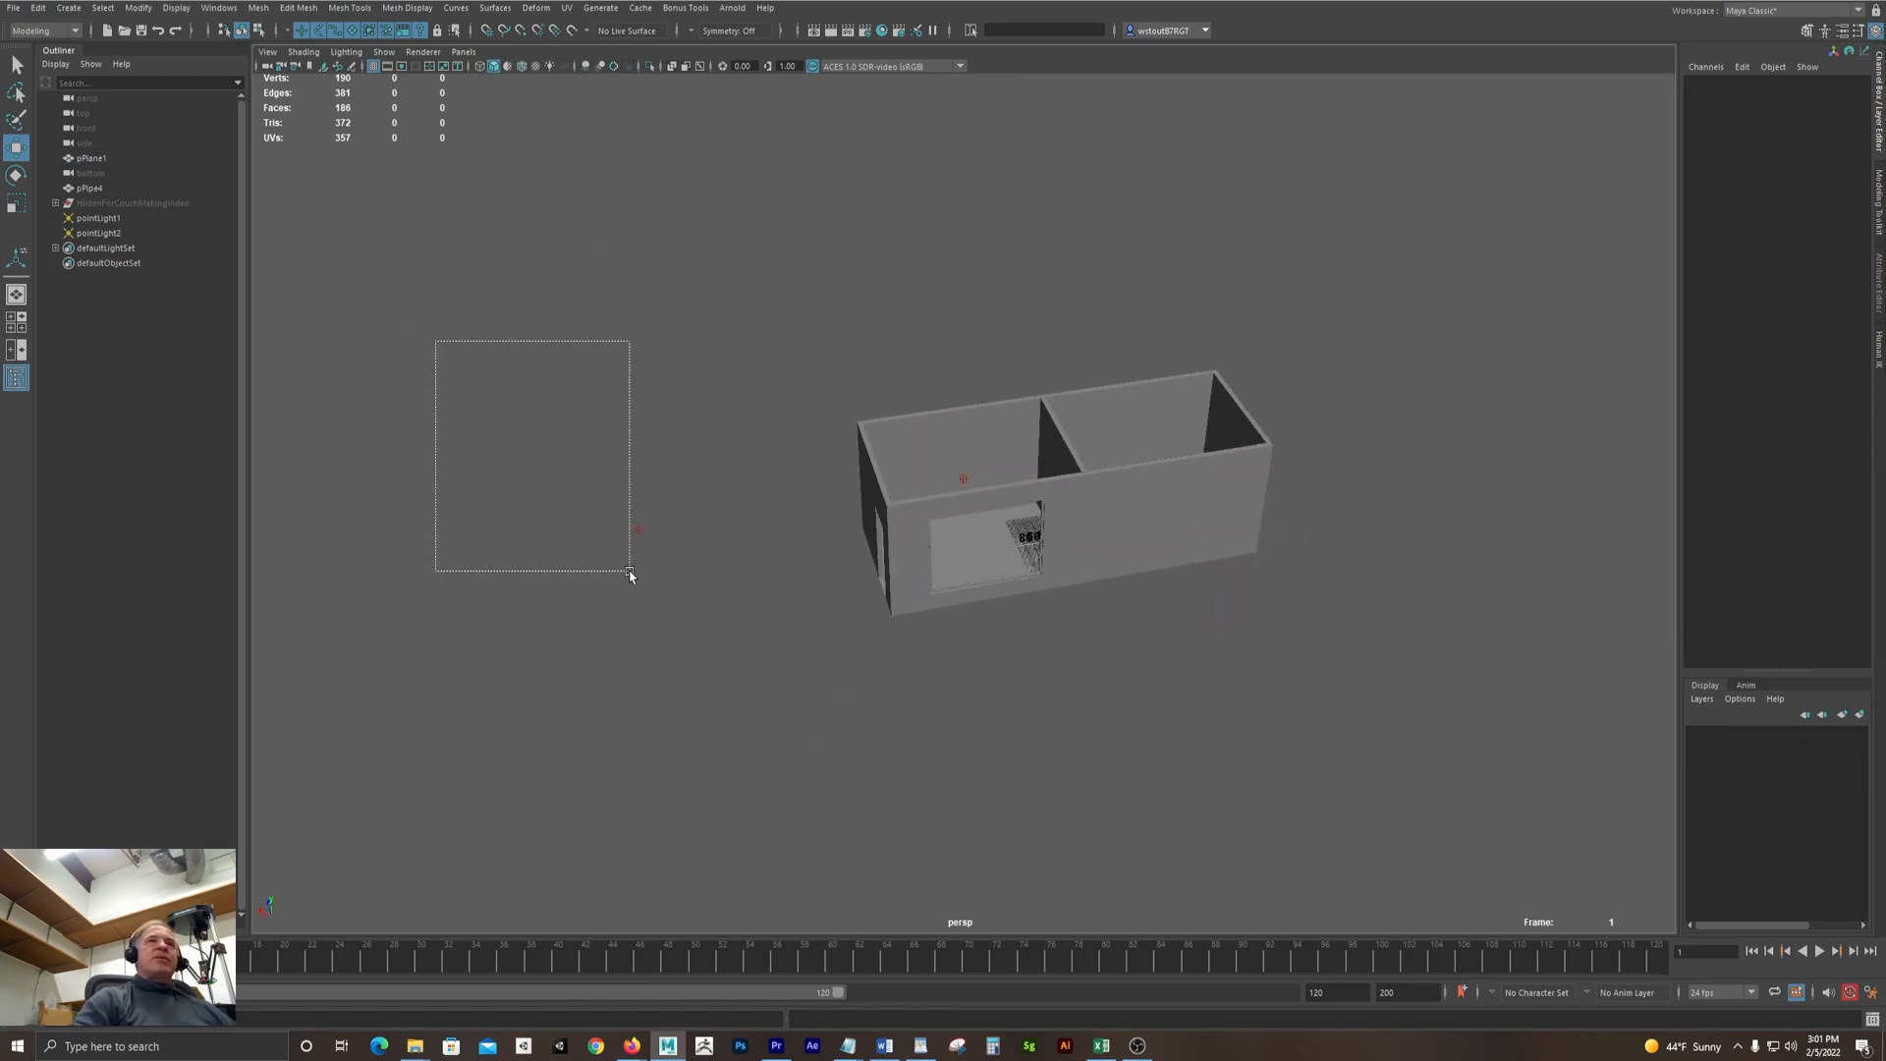
{"action": "left_click_drag", "start_coordinate": [481, 433], "coordinate": [695, 590]}
{"action": "key", "text": "Delete"}
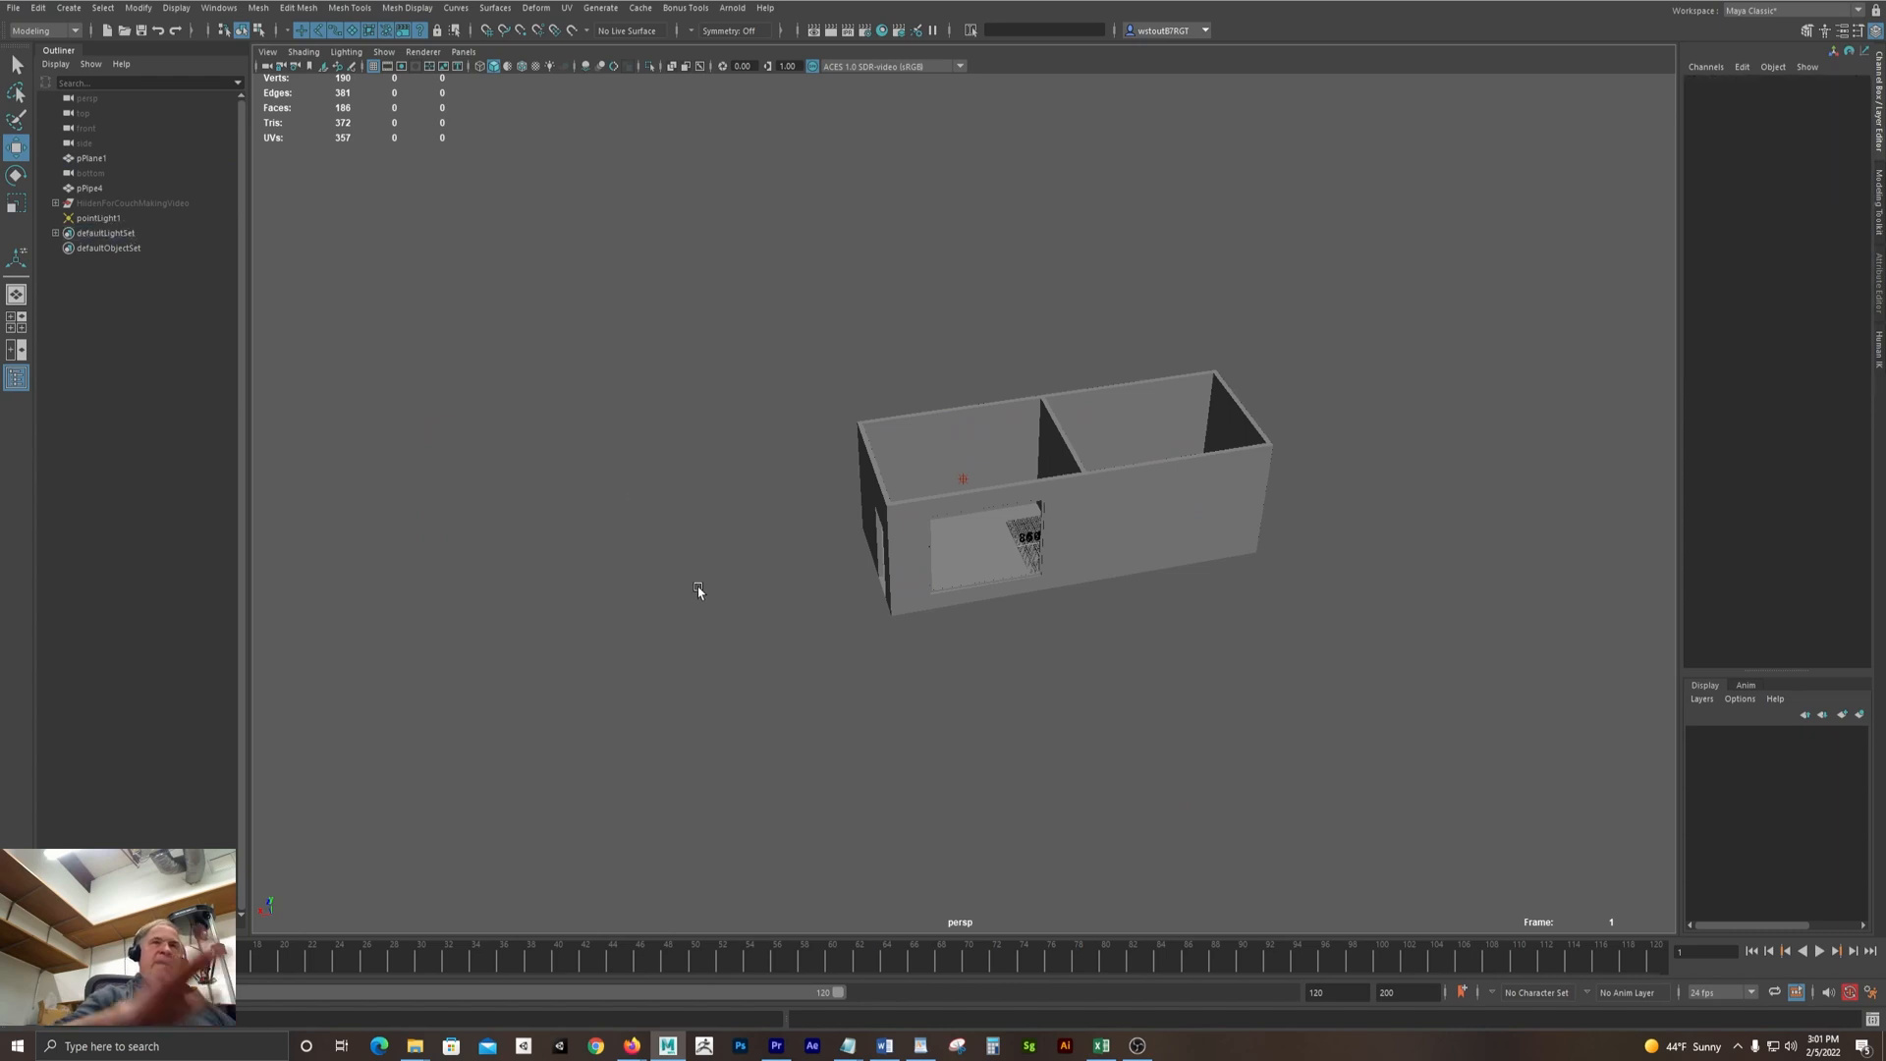
Examine the room's interior from above and its window and door openings from outside
{"action": "right_click_drag", "start_coordinate": [698, 590], "coordinate": [1176, 387], "text": "alt"}
{"action": "left_click_drag", "start_coordinate": [1176, 387], "coordinate": [1041, 432], "text": "alt"}
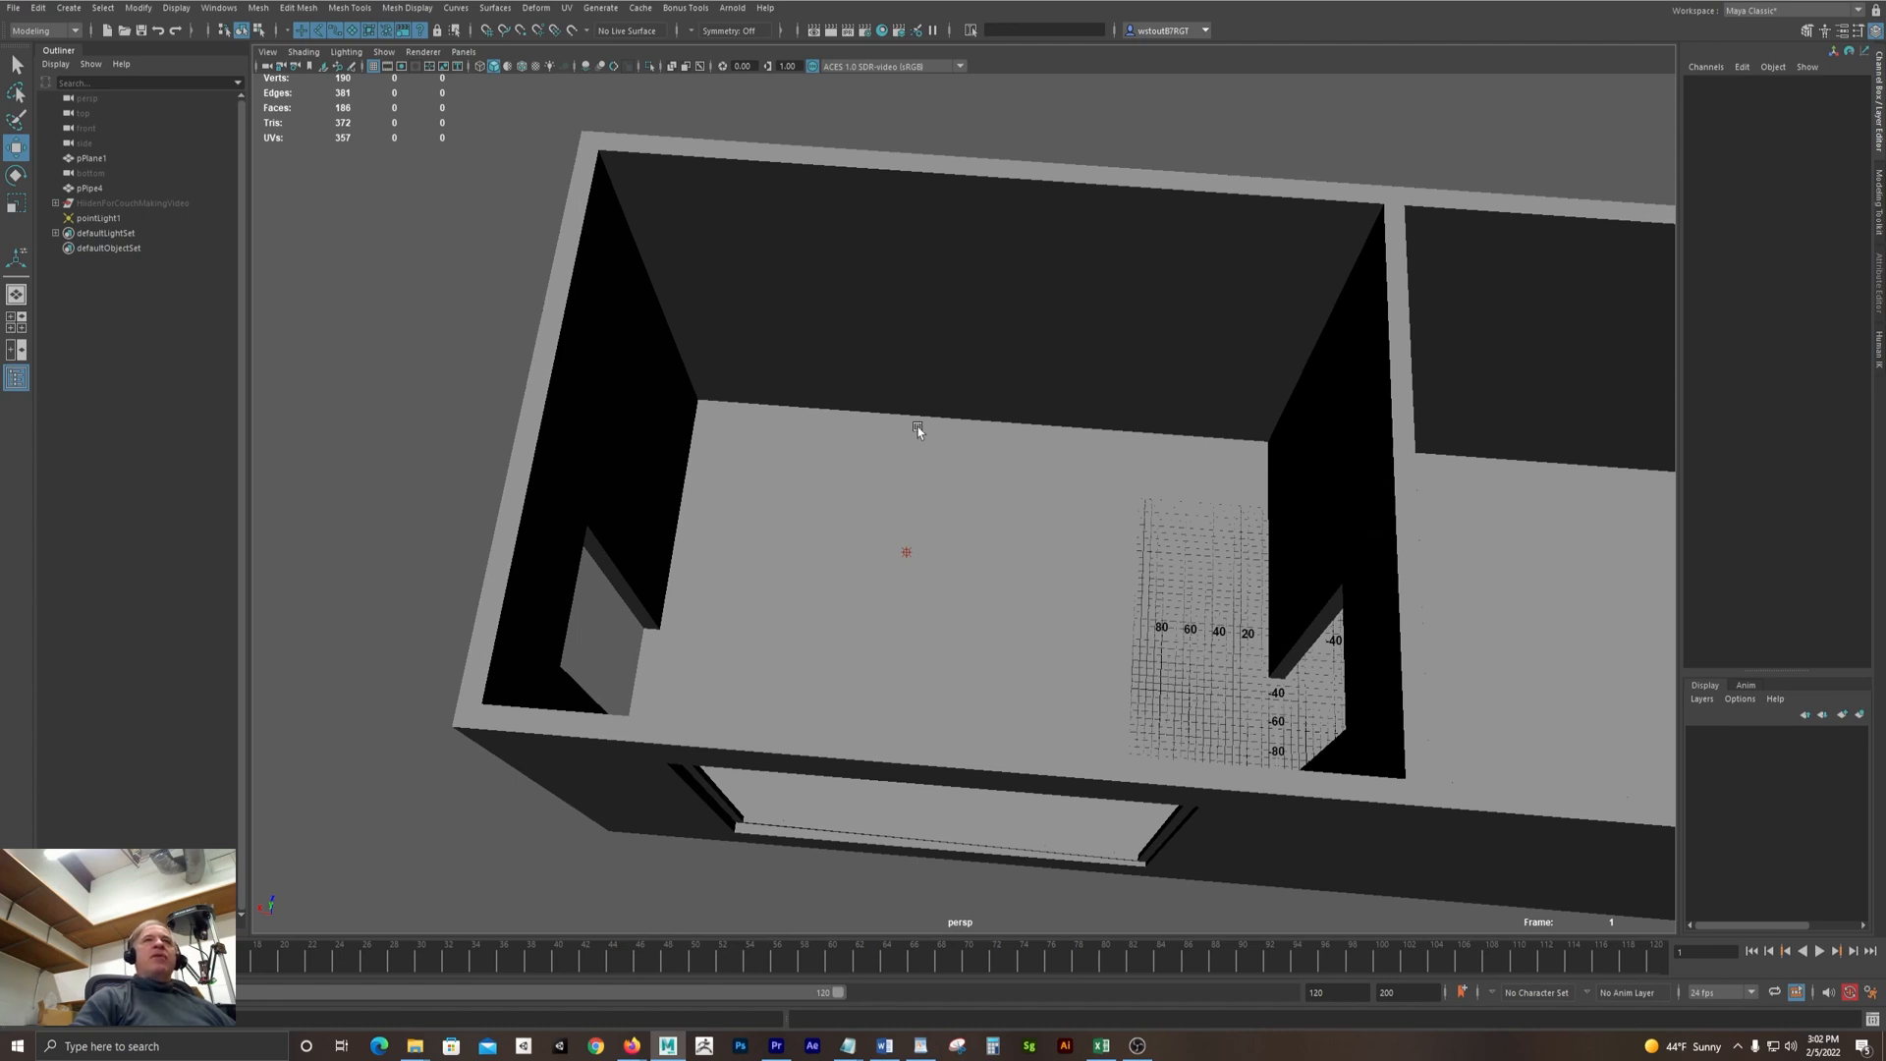
{"action": "mouse_move", "coordinate": [1111, 529]}
{"action": "left_mouse_down", "text": "alt"}
{"action": "mouse_move", "coordinate": [1091, 425]}
{"action": "mouse_move", "coordinate": [1098, 529]}
{"action": "mouse_move", "coordinate": [1080, 538]}
{"action": "left_mouse_up", "text": "alt"}
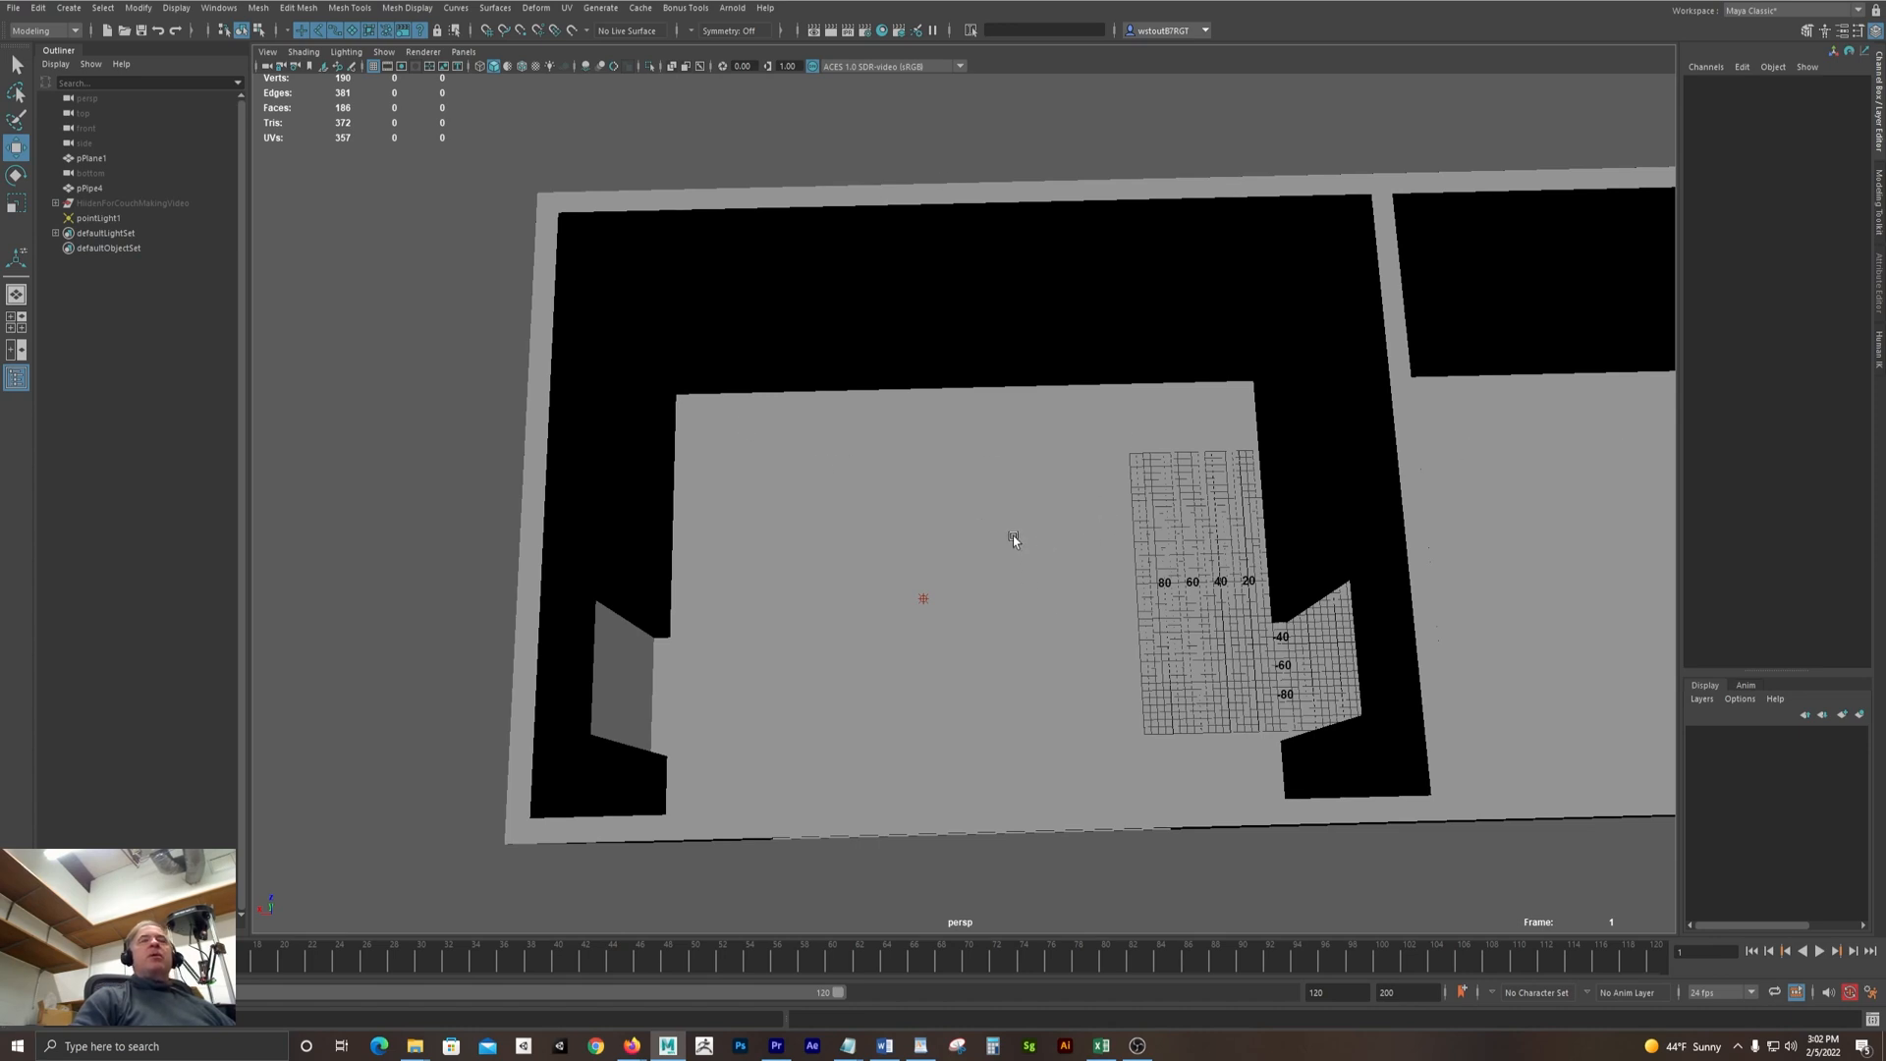
{"action": "left_click_drag", "start_coordinate": [1100, 503], "coordinate": [1120, 439], "text": "alt"}
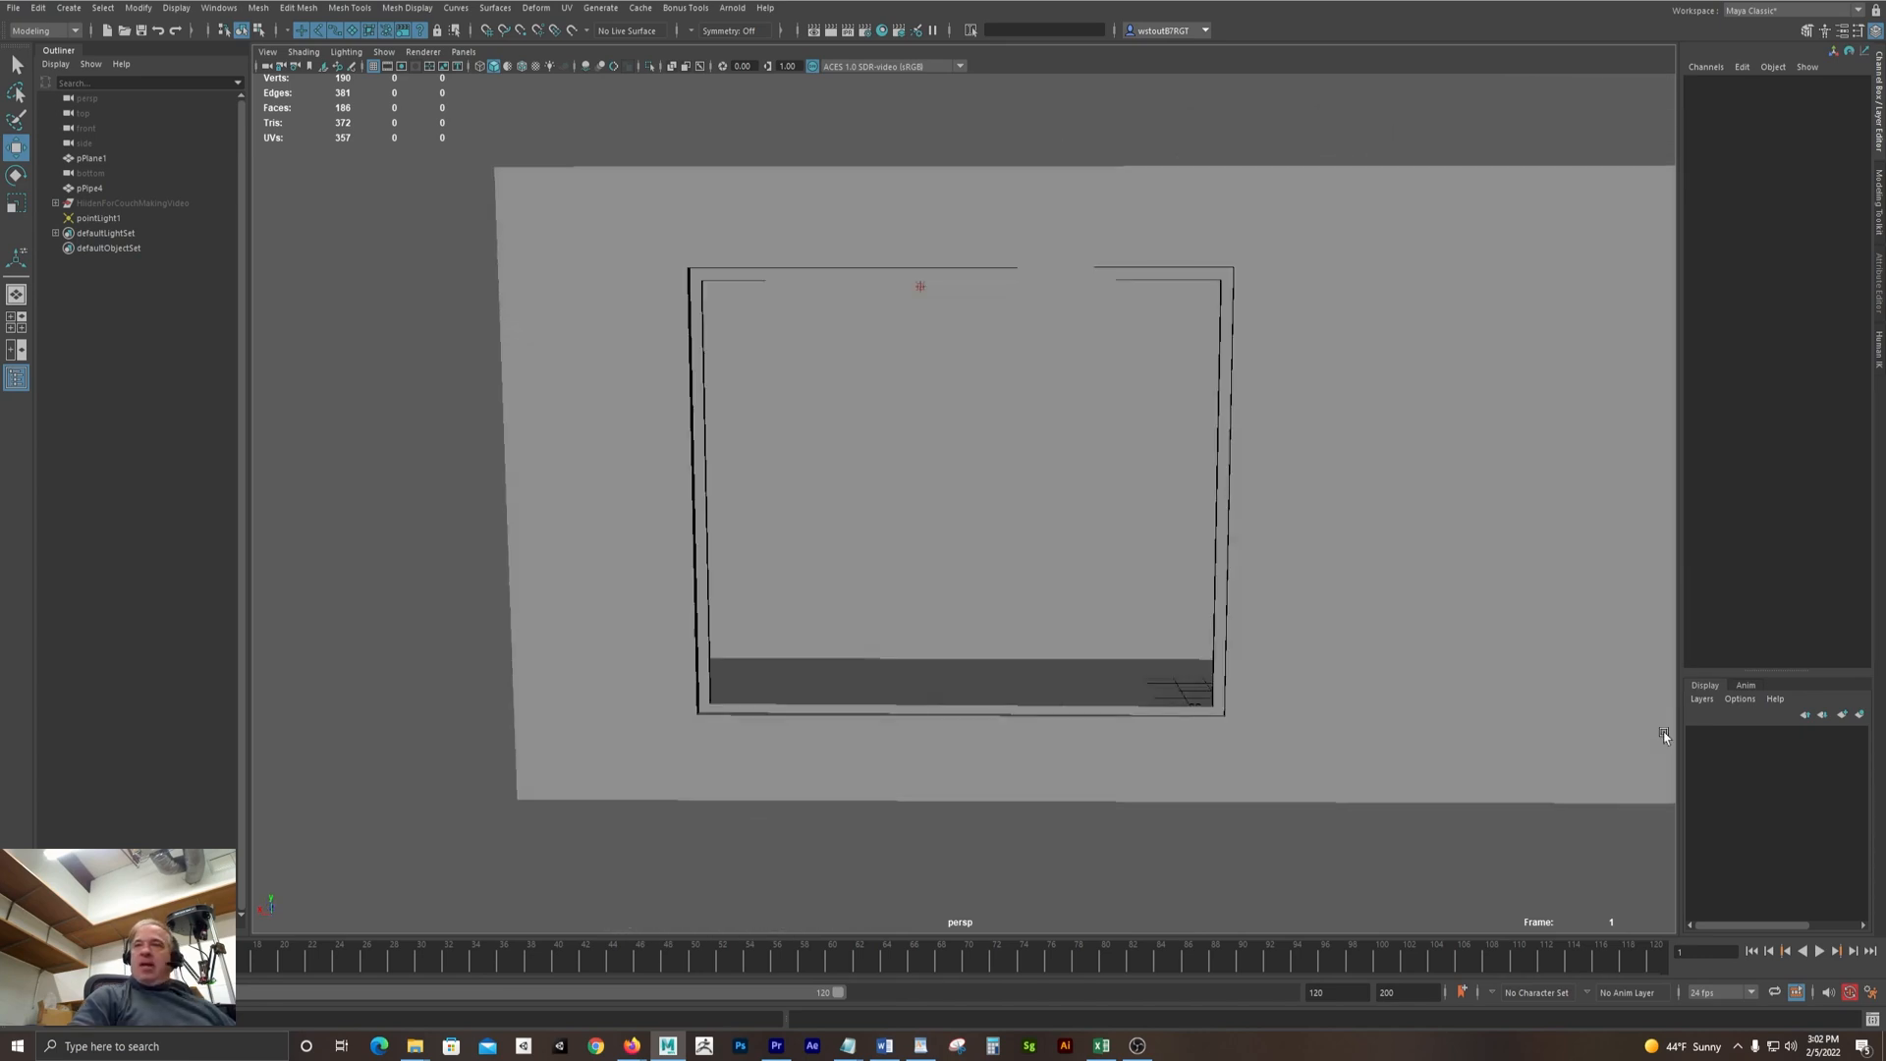
{"action": "scroll", "coordinate": [1385, 593], "scroll_direction": "down", "scroll_amount": 1}
{"action": "left_click_drag", "start_coordinate": [1385, 592], "coordinate": [1431, 590], "text": "alt"}
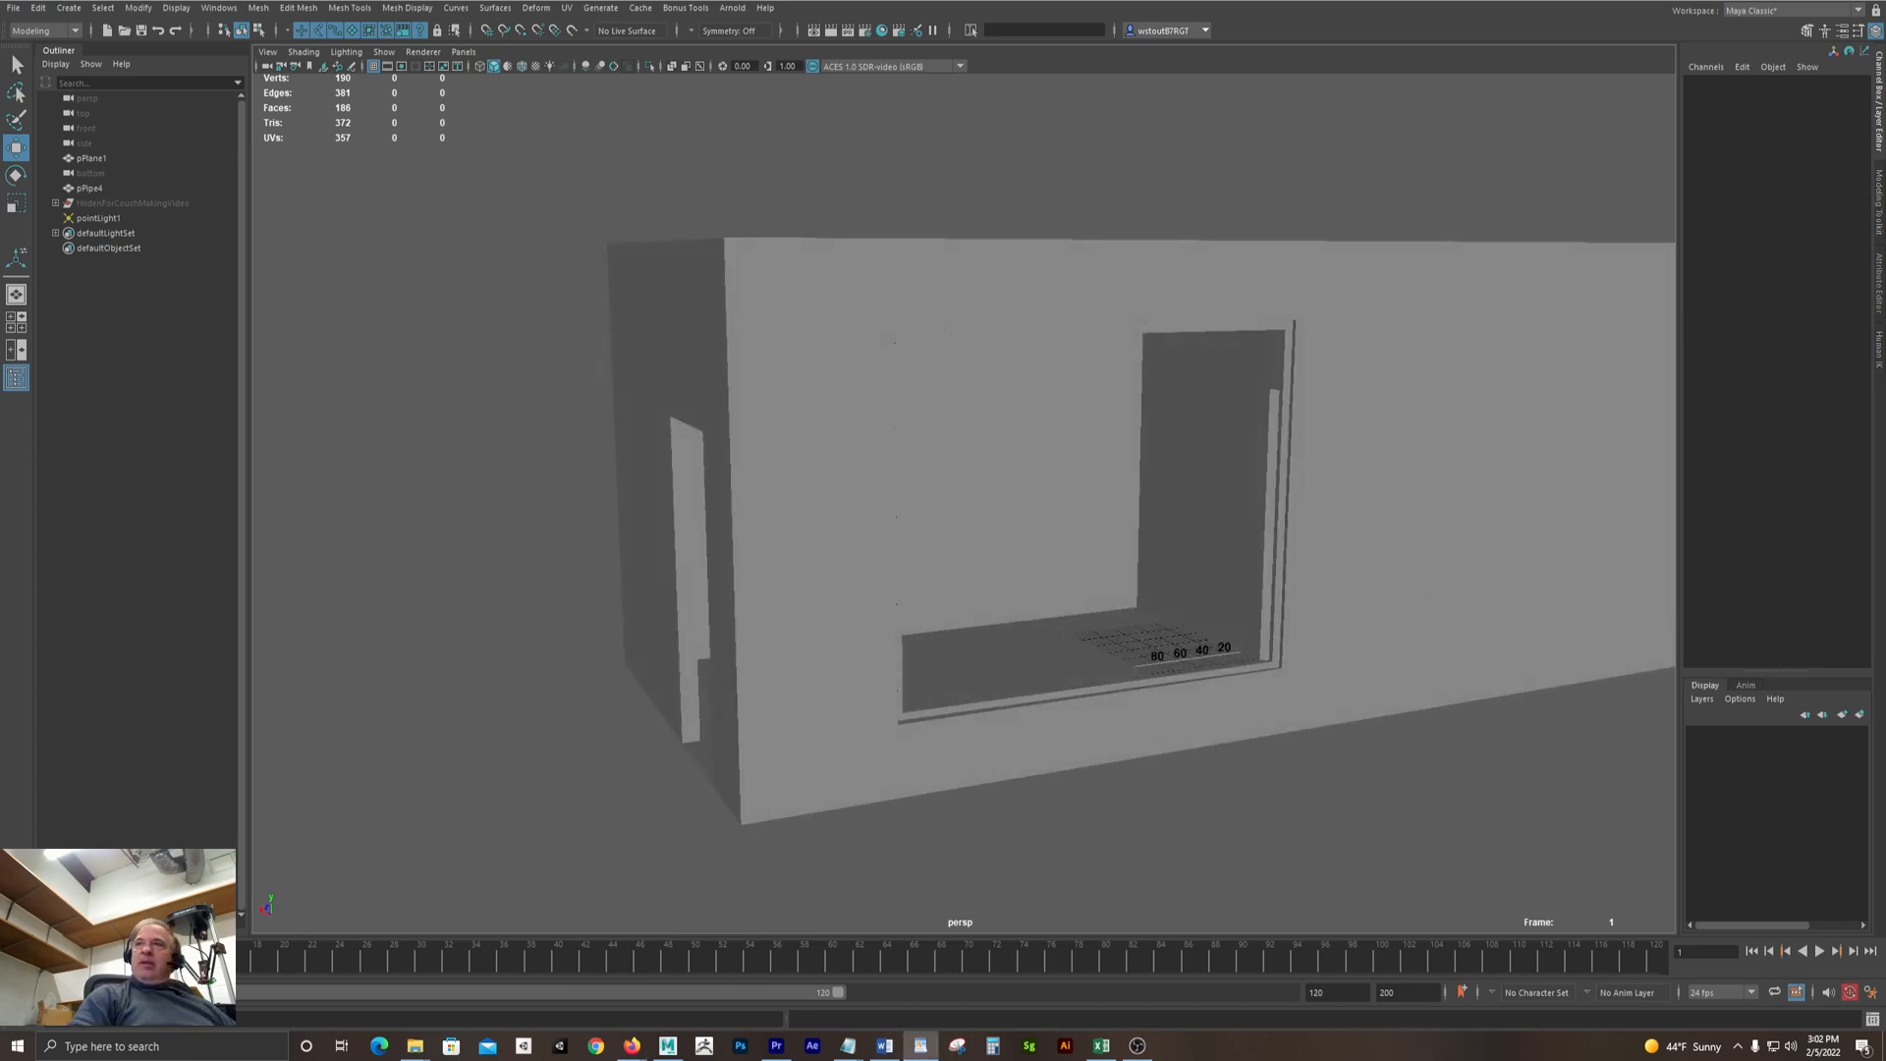
Switch to the Word document MakeARoom_myLivingRoom_Maya2022.doc, place it beside the model, and review the couch notes on smoothing and sizes
{"action": "left_click", "coordinate": [885, 1045]}
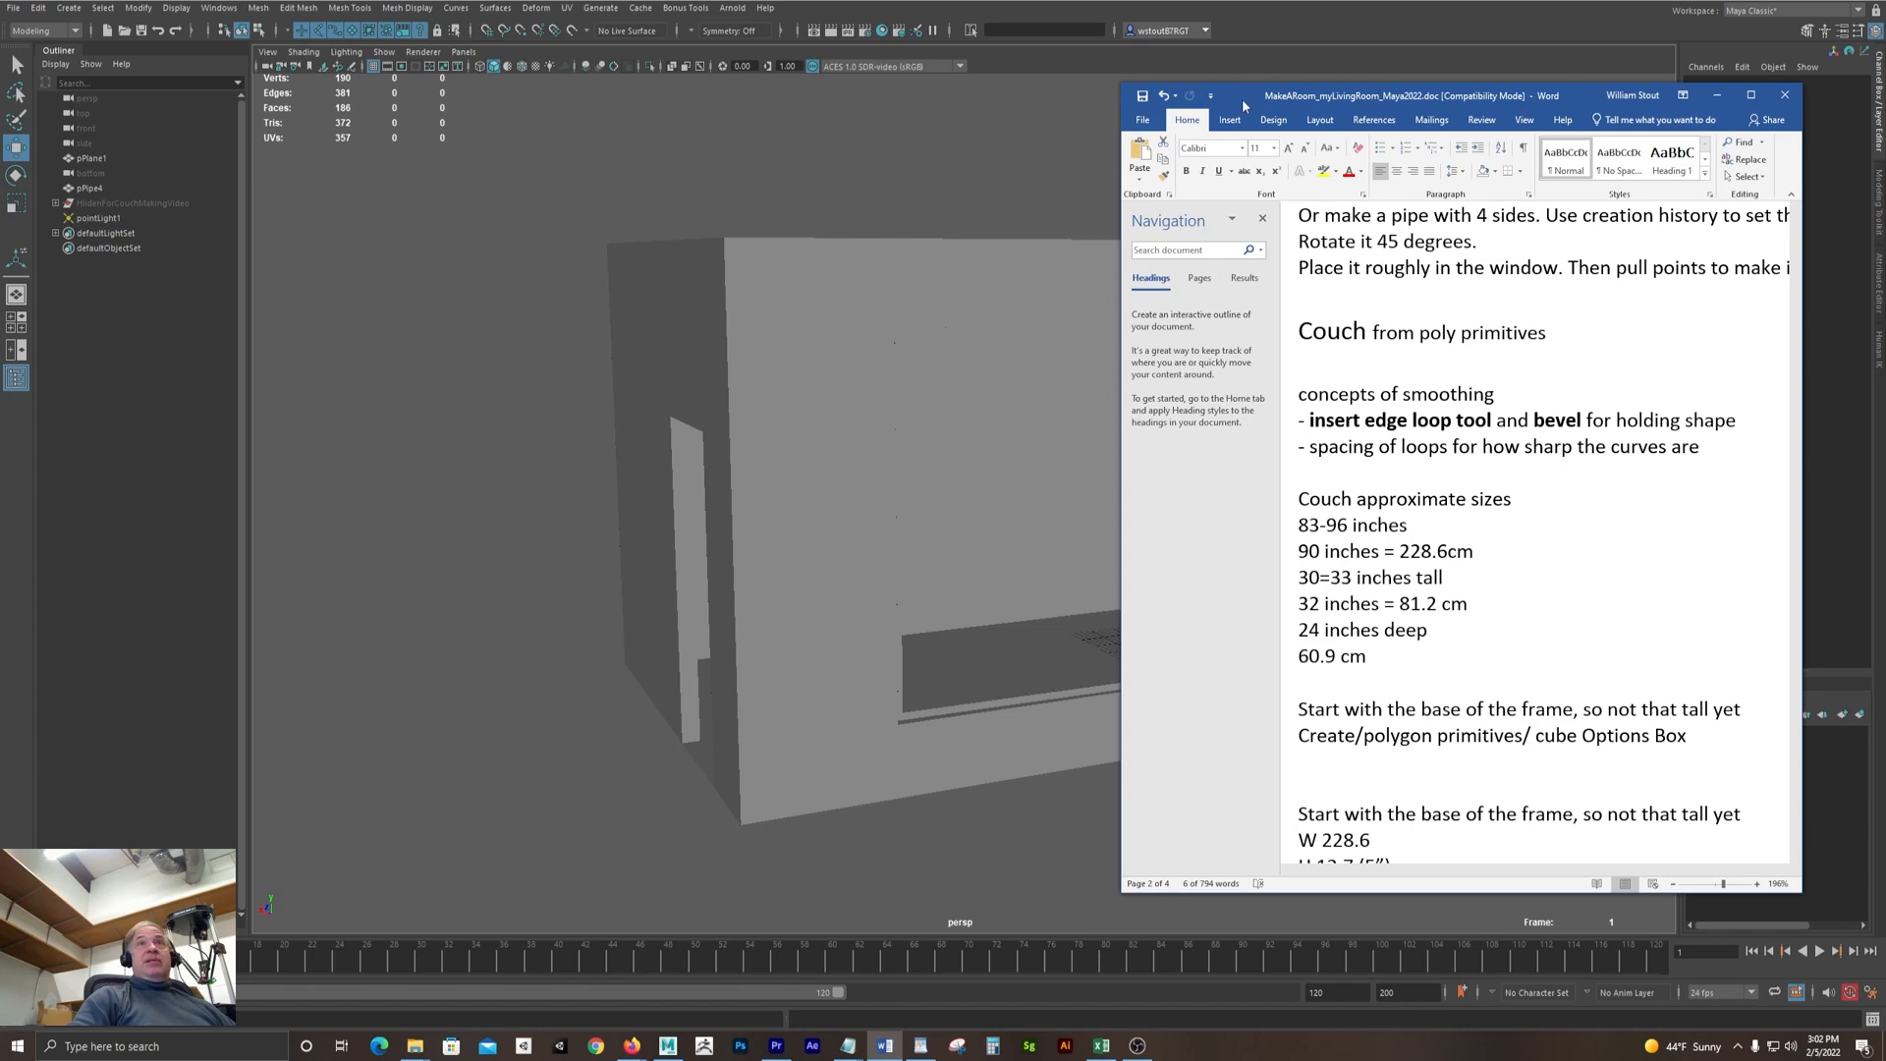
{"action": "left_click_drag", "start_coordinate": [1242, 98], "coordinate": [285, 67]}
{"action": "scroll", "coordinate": [340, 240], "scroll_direction": "down", "scroll_amount": 1}
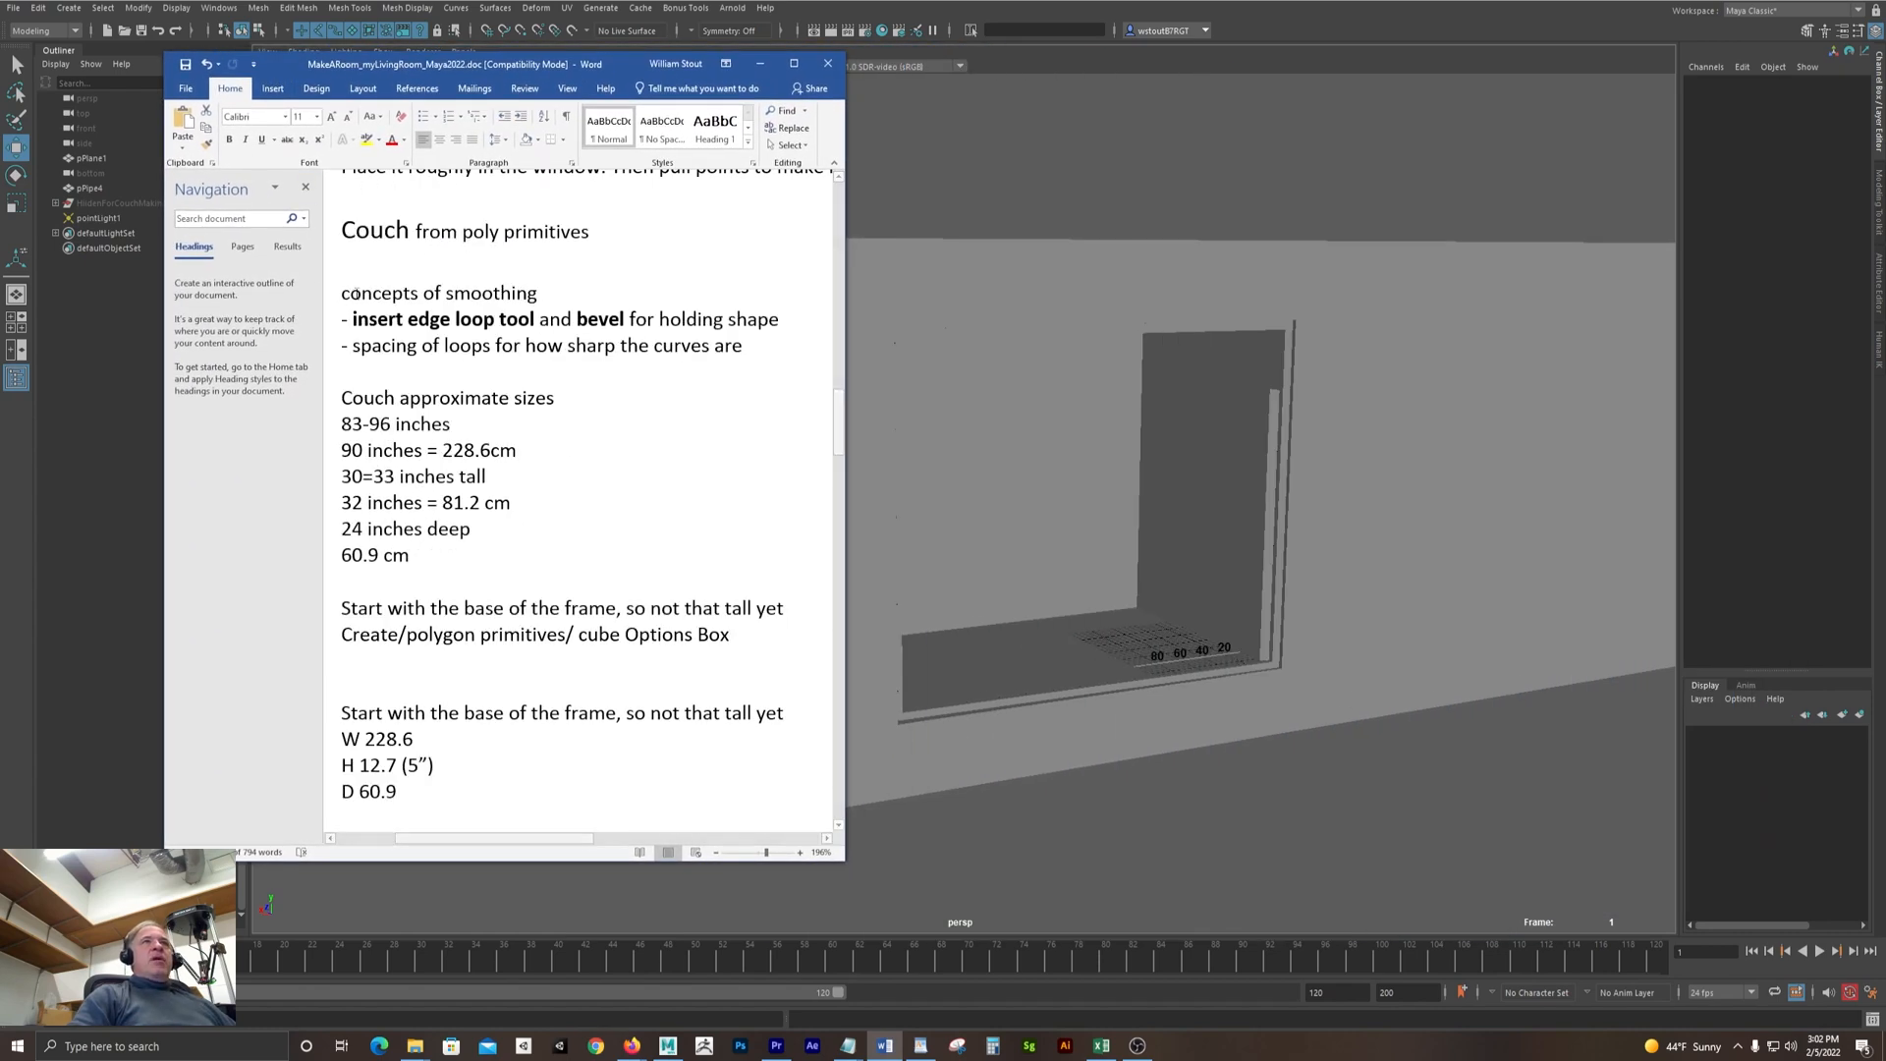
{"action": "left_click_drag", "start_coordinate": [340, 227], "coordinate": [604, 236]}
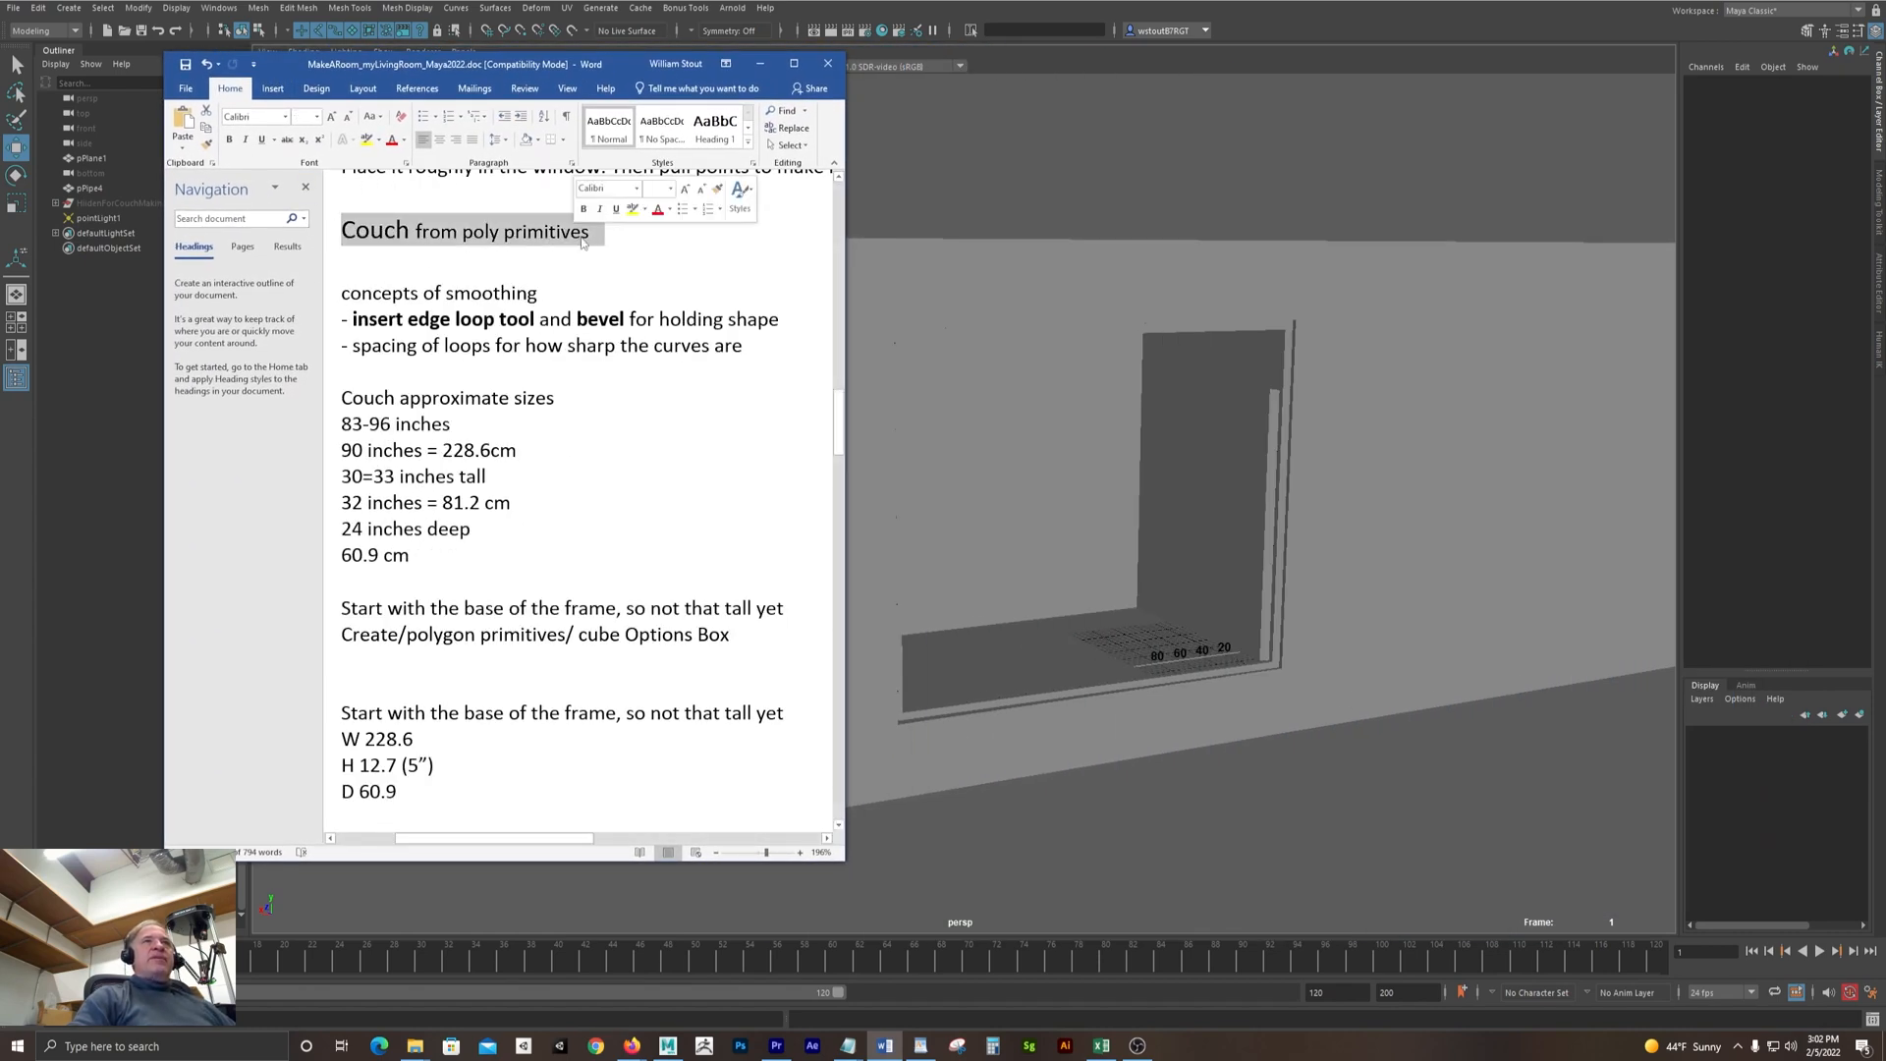
{"action": "left_click_drag", "start_coordinate": [339, 294], "coordinate": [551, 306]}
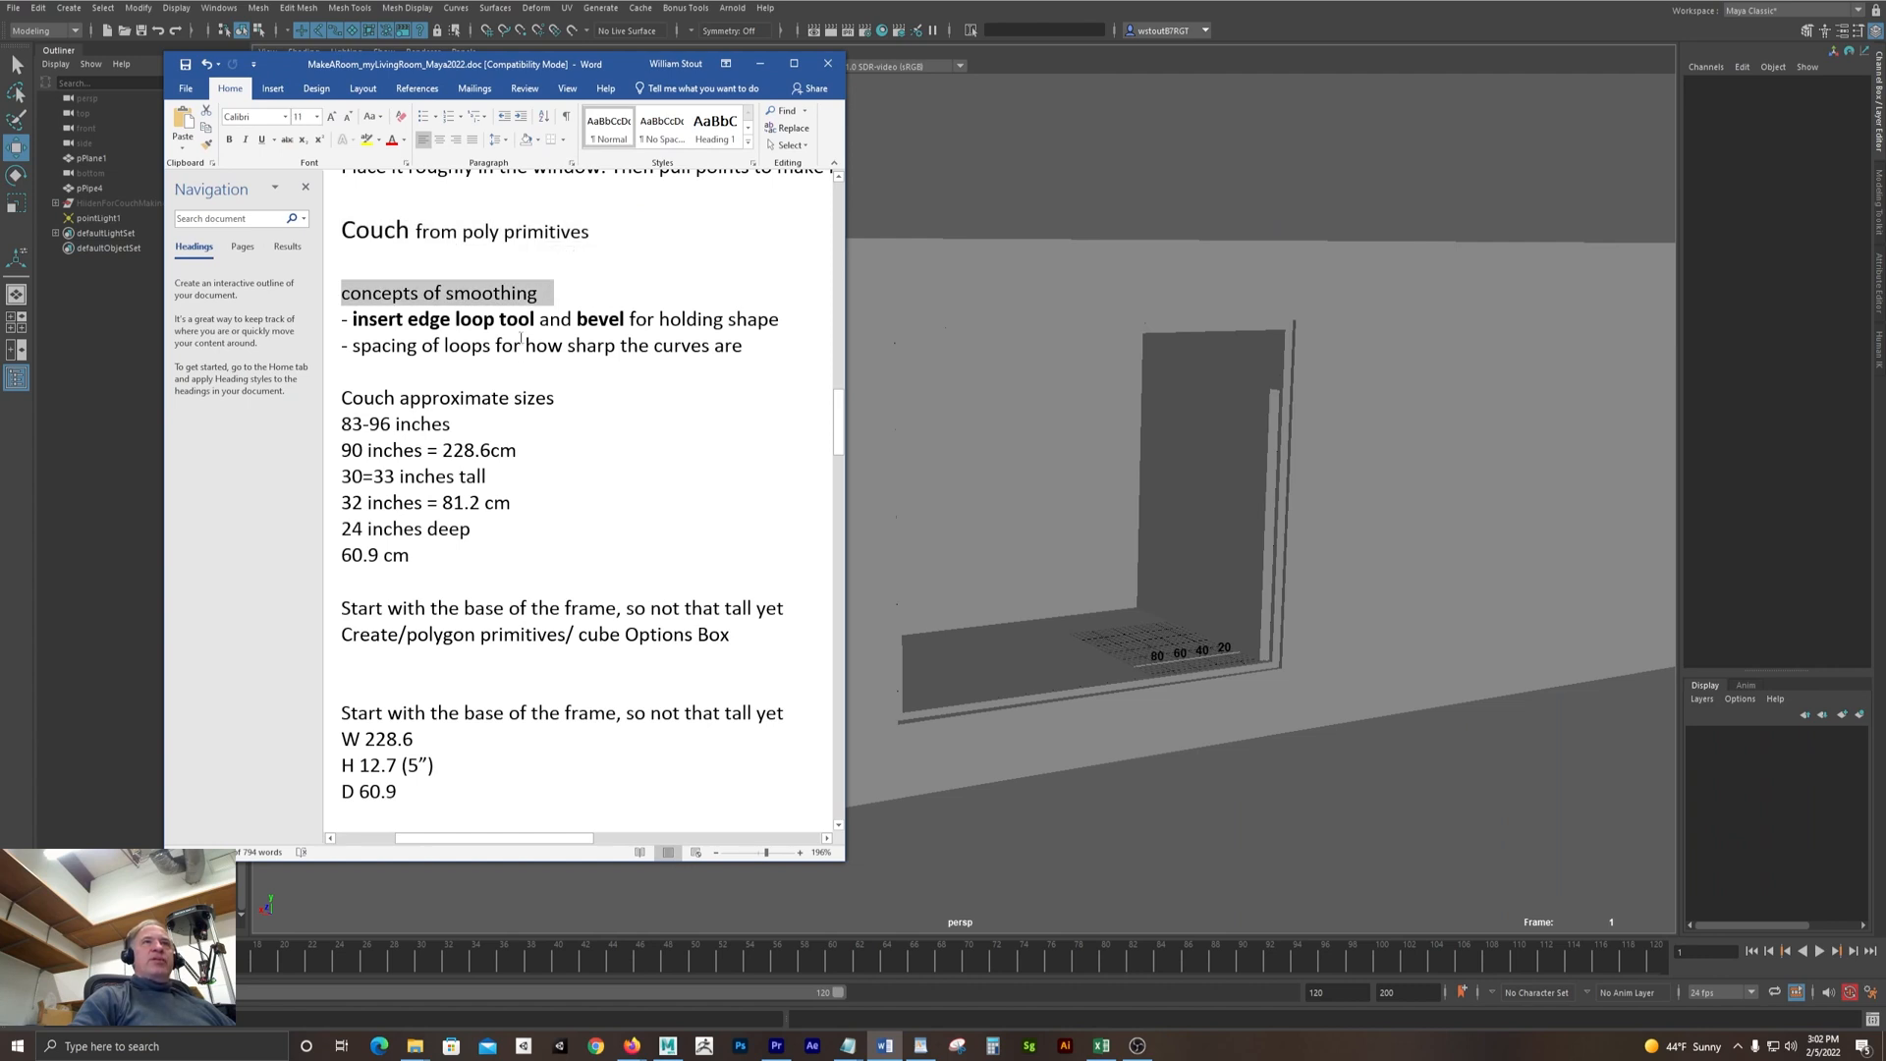
{"action": "scroll", "coordinate": [569, 294], "scroll_direction": "down", "scroll_amount": 3}
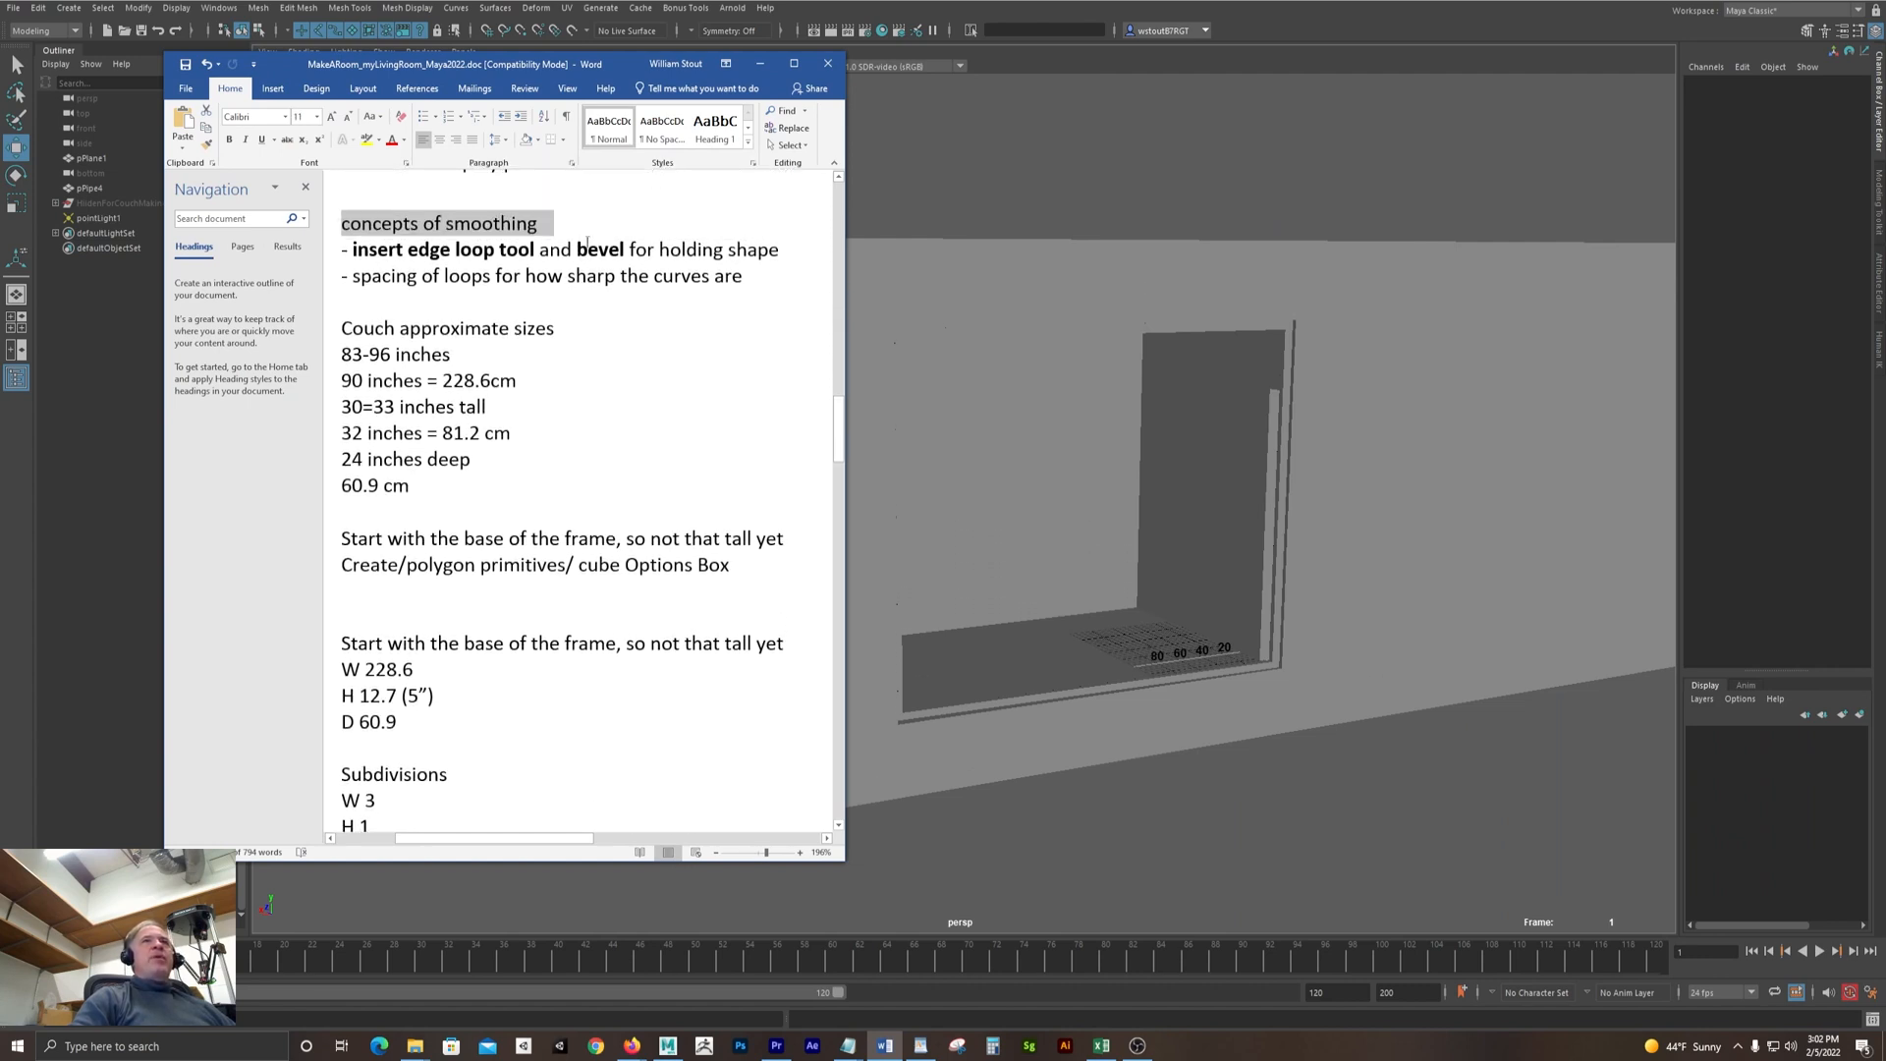
{"action": "left_click_drag", "start_coordinate": [587, 243], "coordinate": [751, 279]}
{"action": "left_click", "coordinate": [686, 369]}
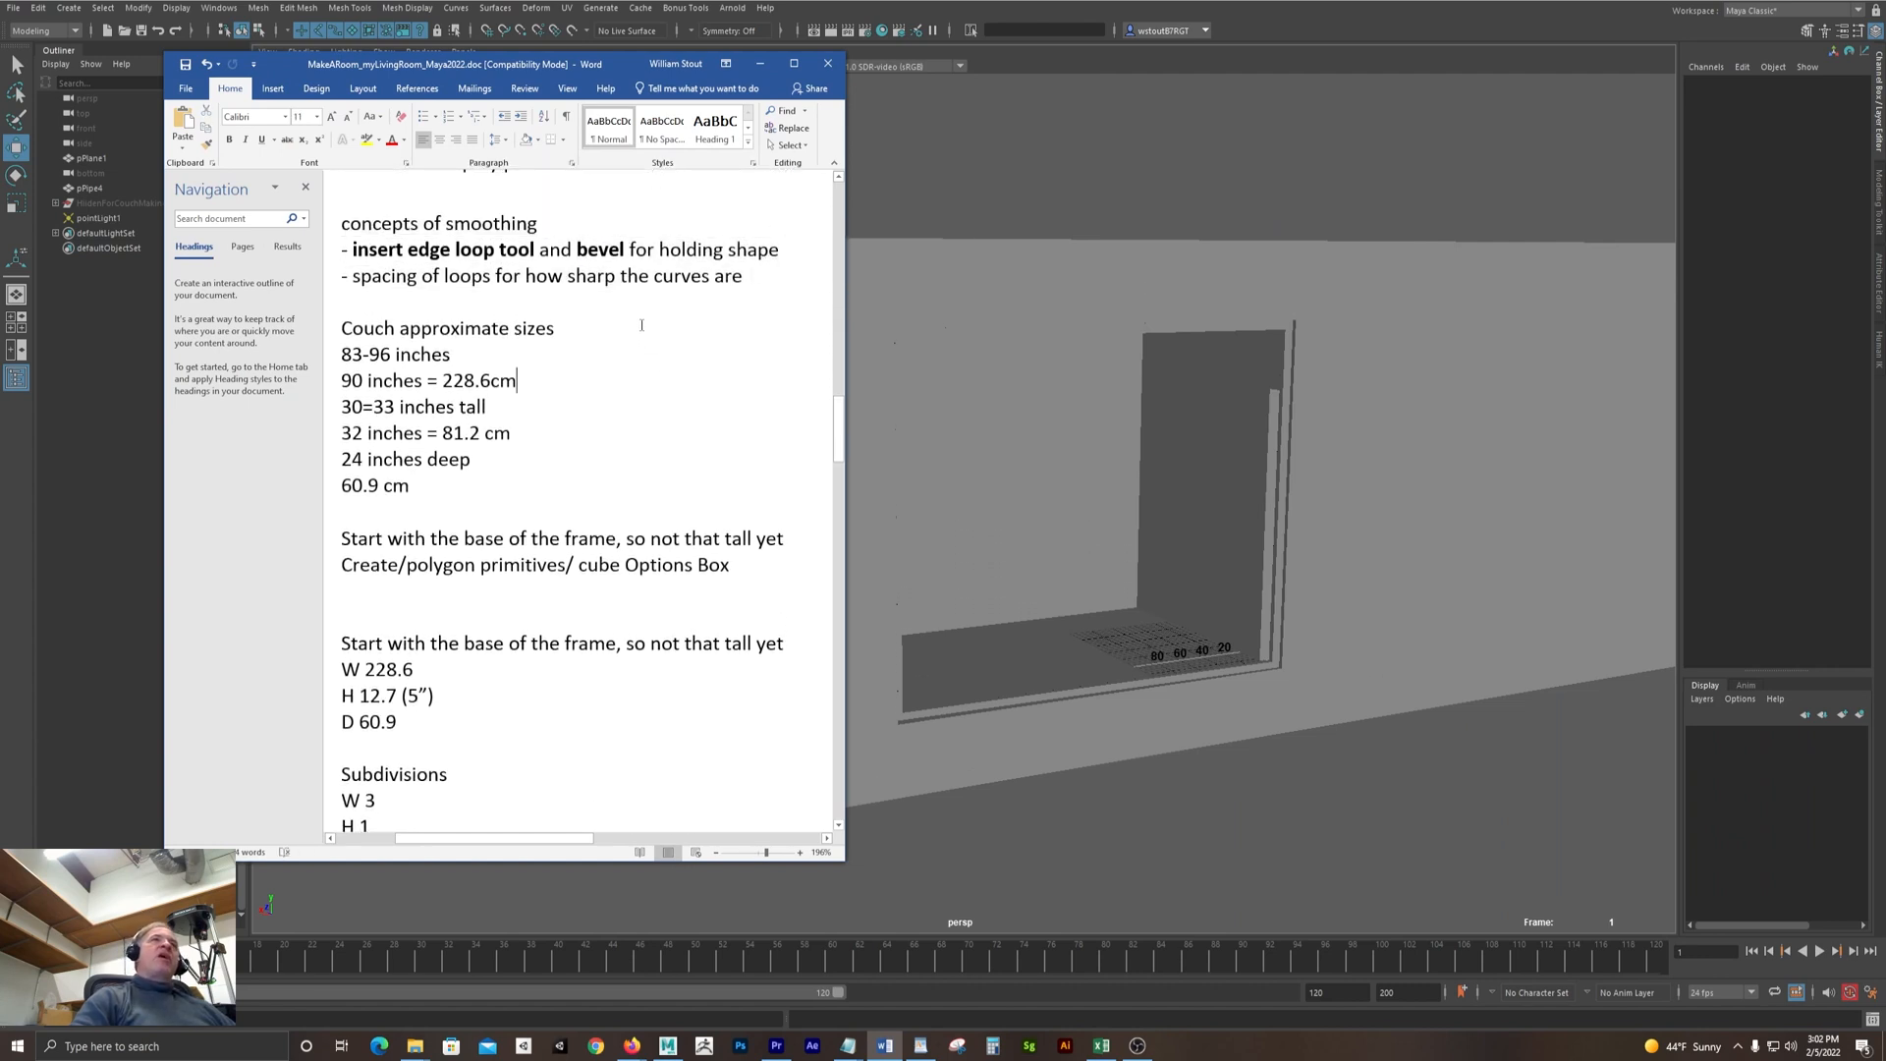
Review the couch's approximate sizes in the notes, highlighting the 83-96 inch range, the tall range and the 90-inch width conversion
{"action": "scroll", "coordinate": [642, 326], "scroll_direction": "down", "scroll_amount": 1}
{"action": "scroll", "coordinate": [631, 331], "scroll_direction": "up", "scroll_amount": 1}
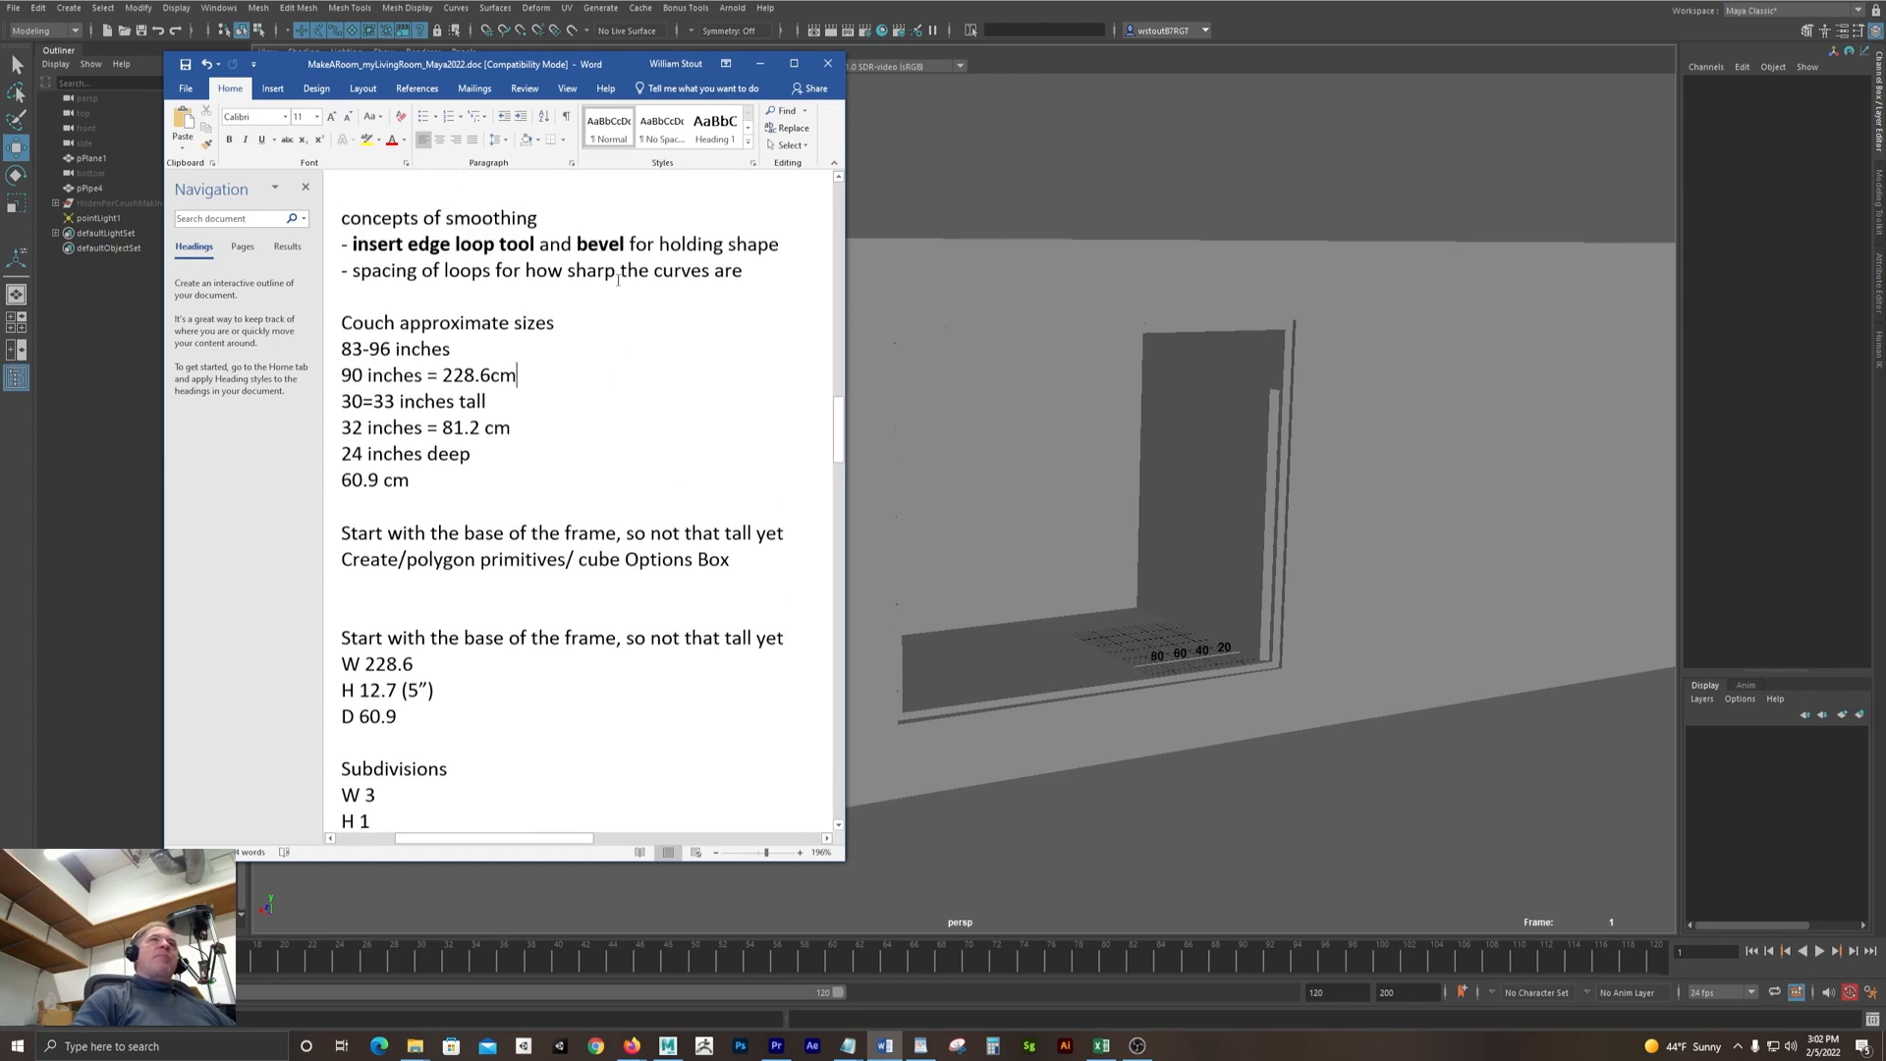
{"action": "scroll", "coordinate": [642, 347], "scroll_direction": "down", "scroll_amount": 1}
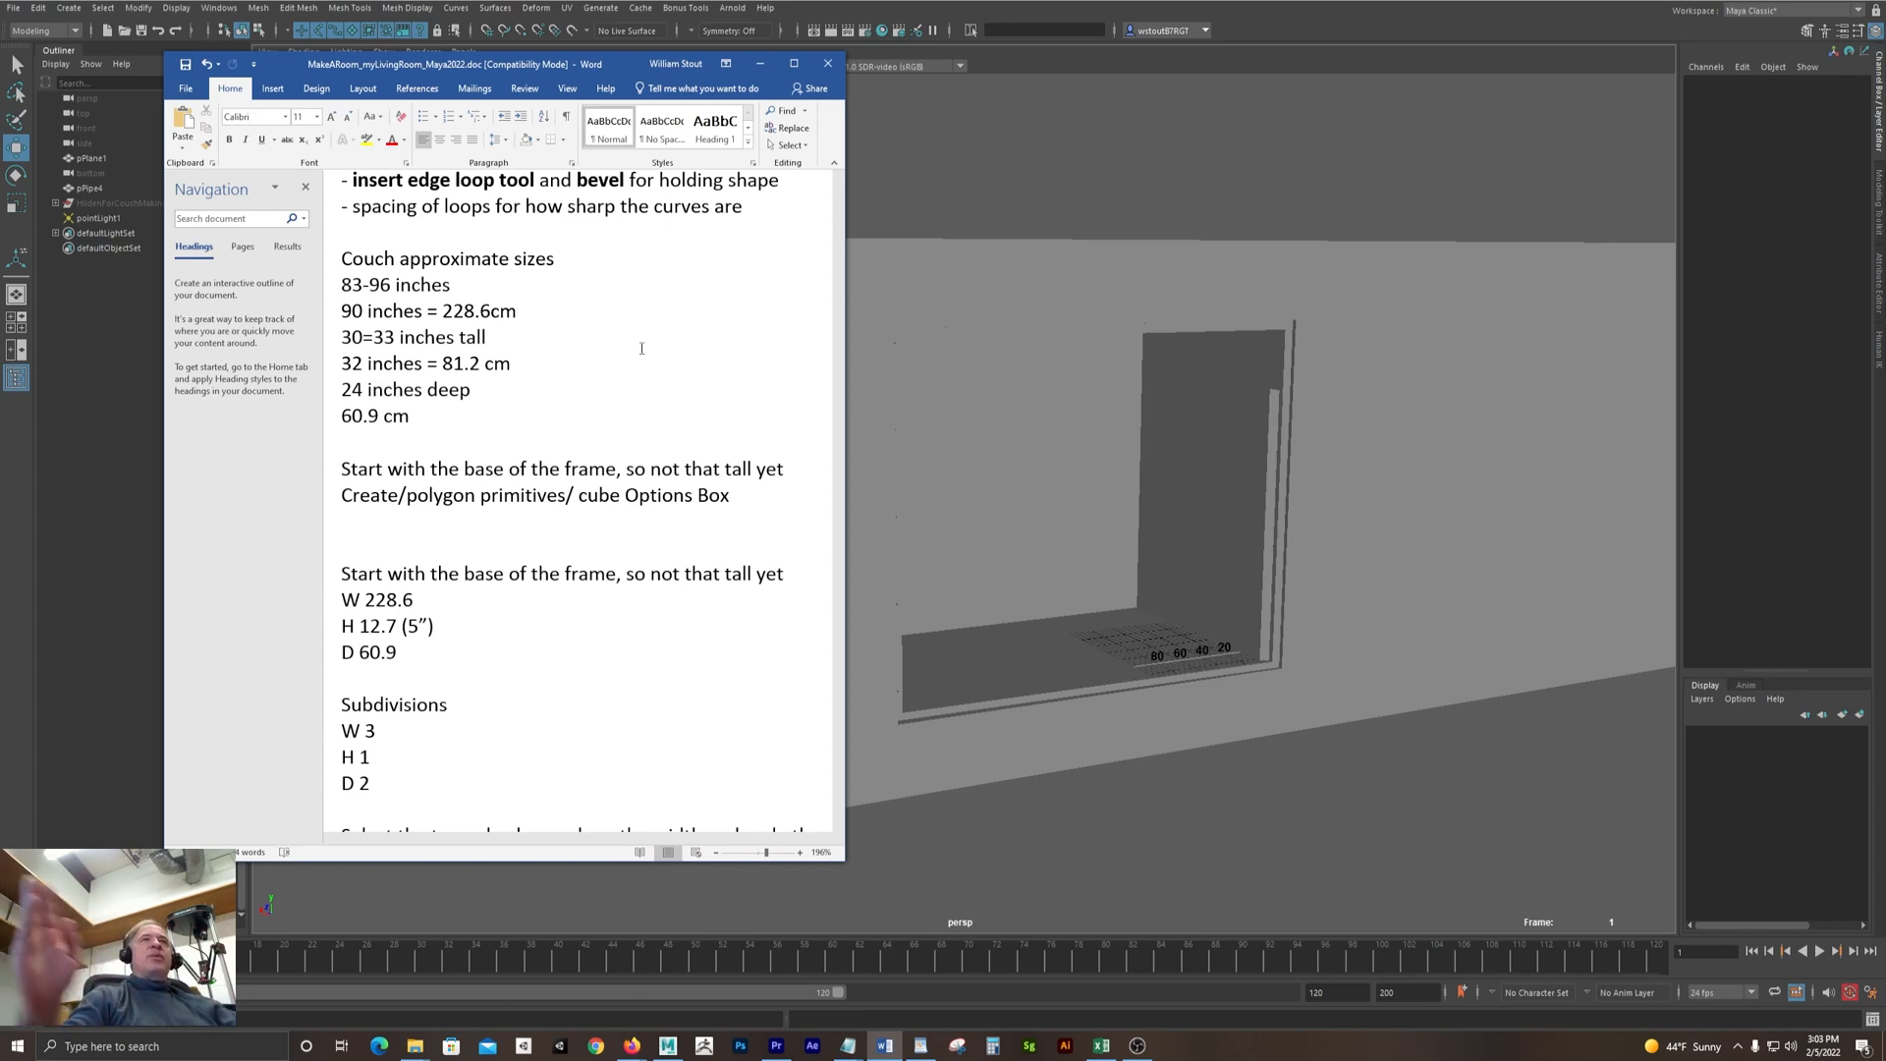
{"action": "scroll", "coordinate": [575, 269], "scroll_direction": "down", "scroll_amount": 2}
{"action": "scroll", "coordinate": [575, 269], "scroll_direction": "up", "scroll_amount": 2}
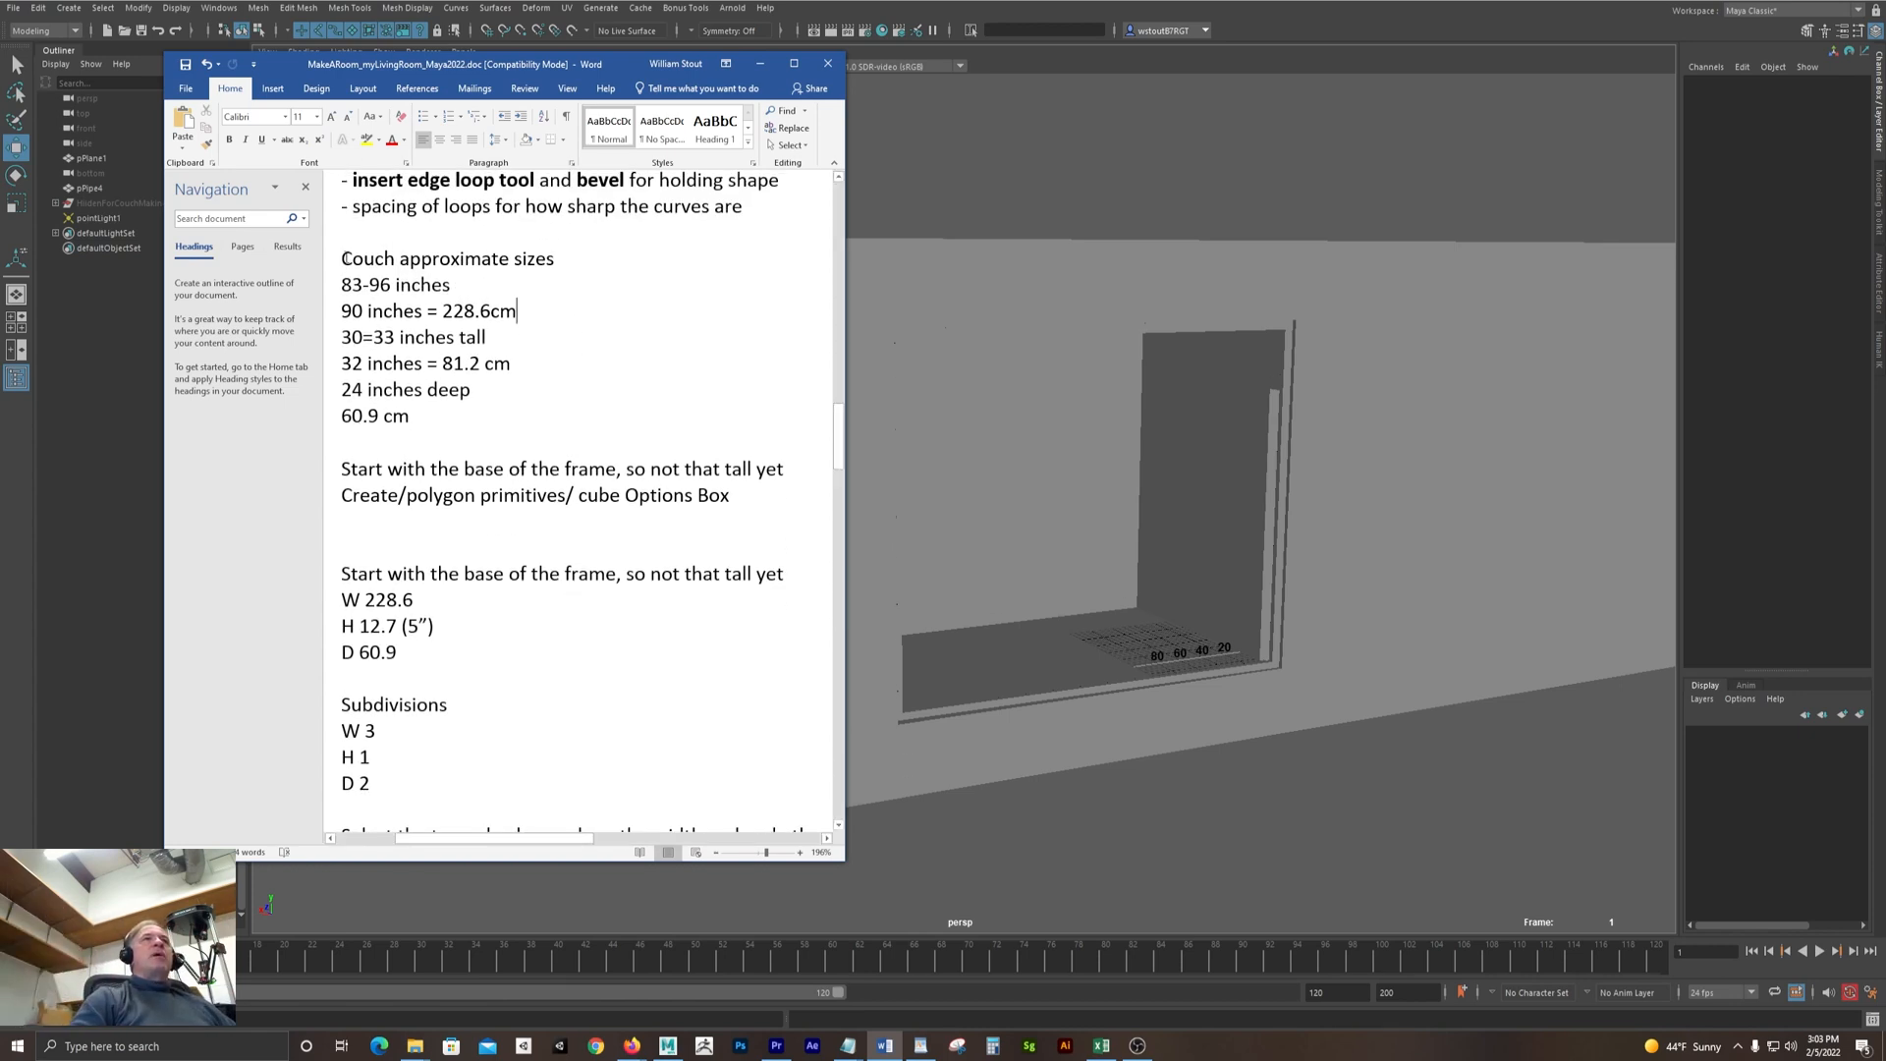
{"action": "left_click_drag", "start_coordinate": [357, 291], "coordinate": [462, 287]}
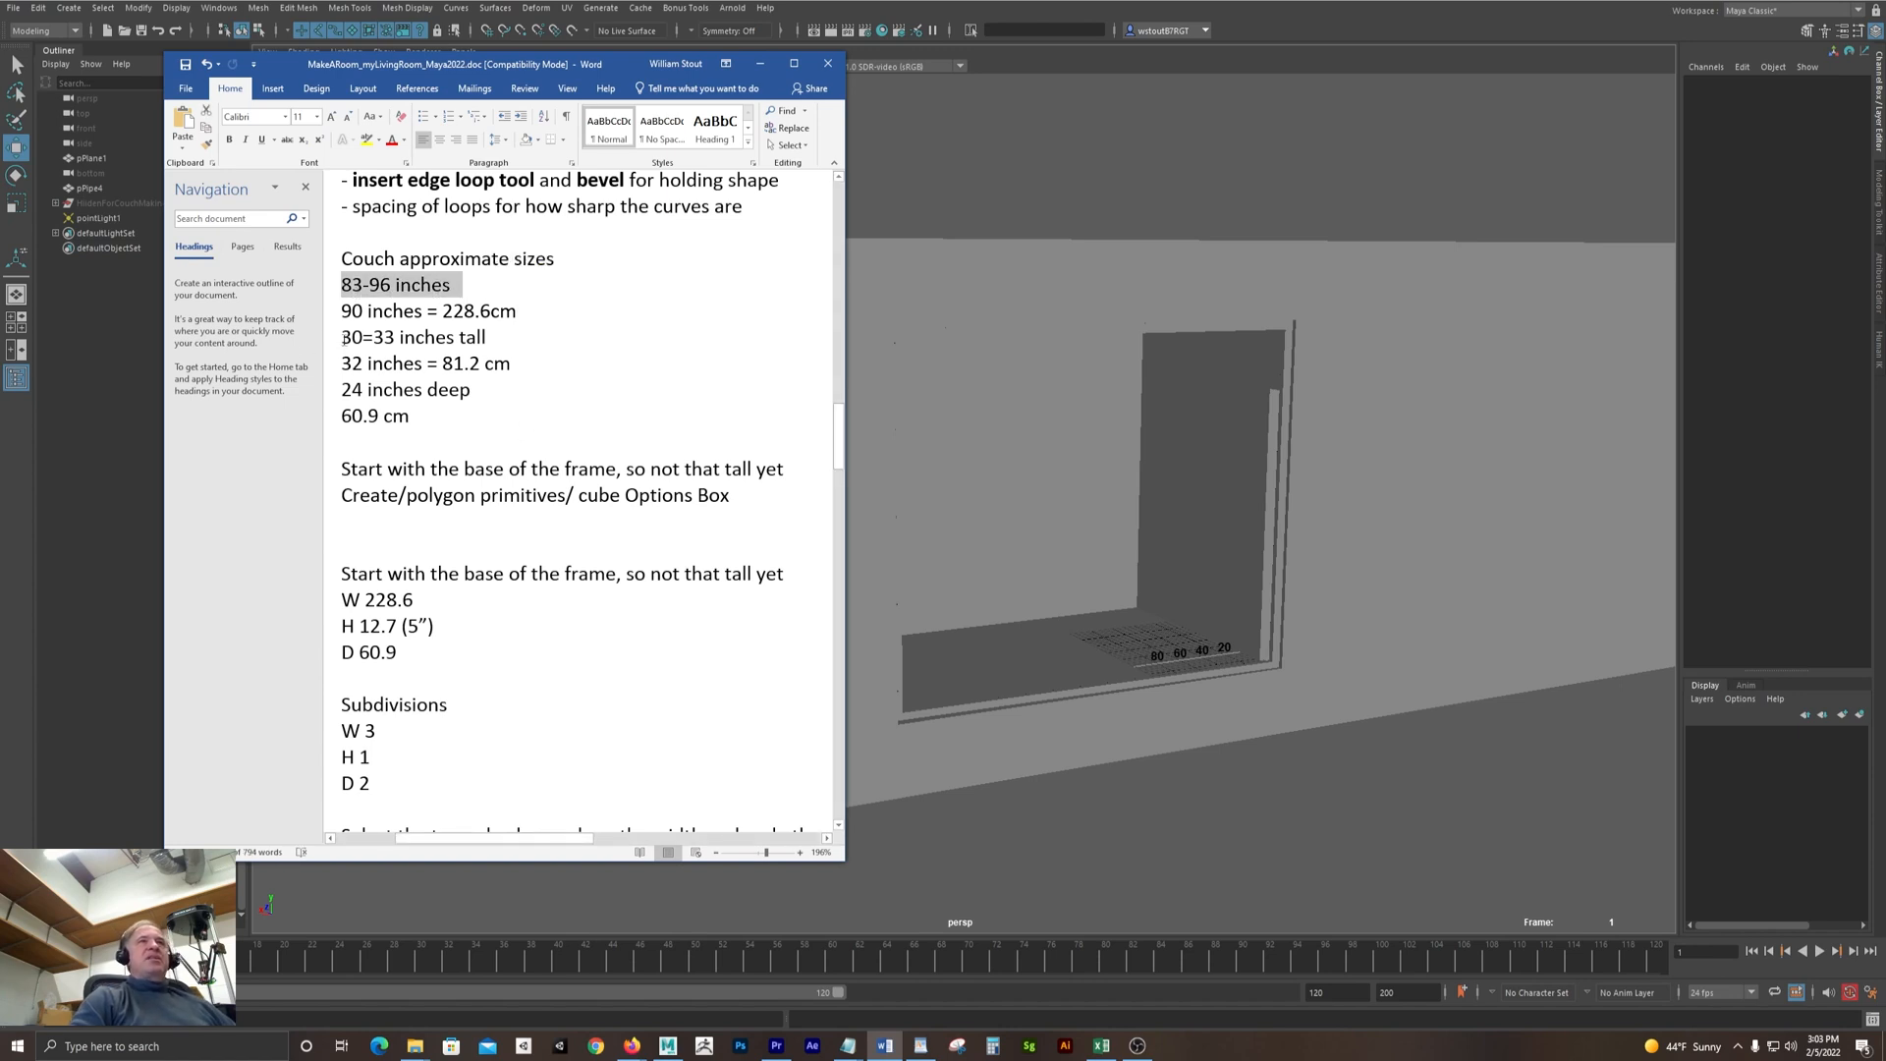
{"action": "left_click_drag", "start_coordinate": [344, 339], "coordinate": [552, 345]}
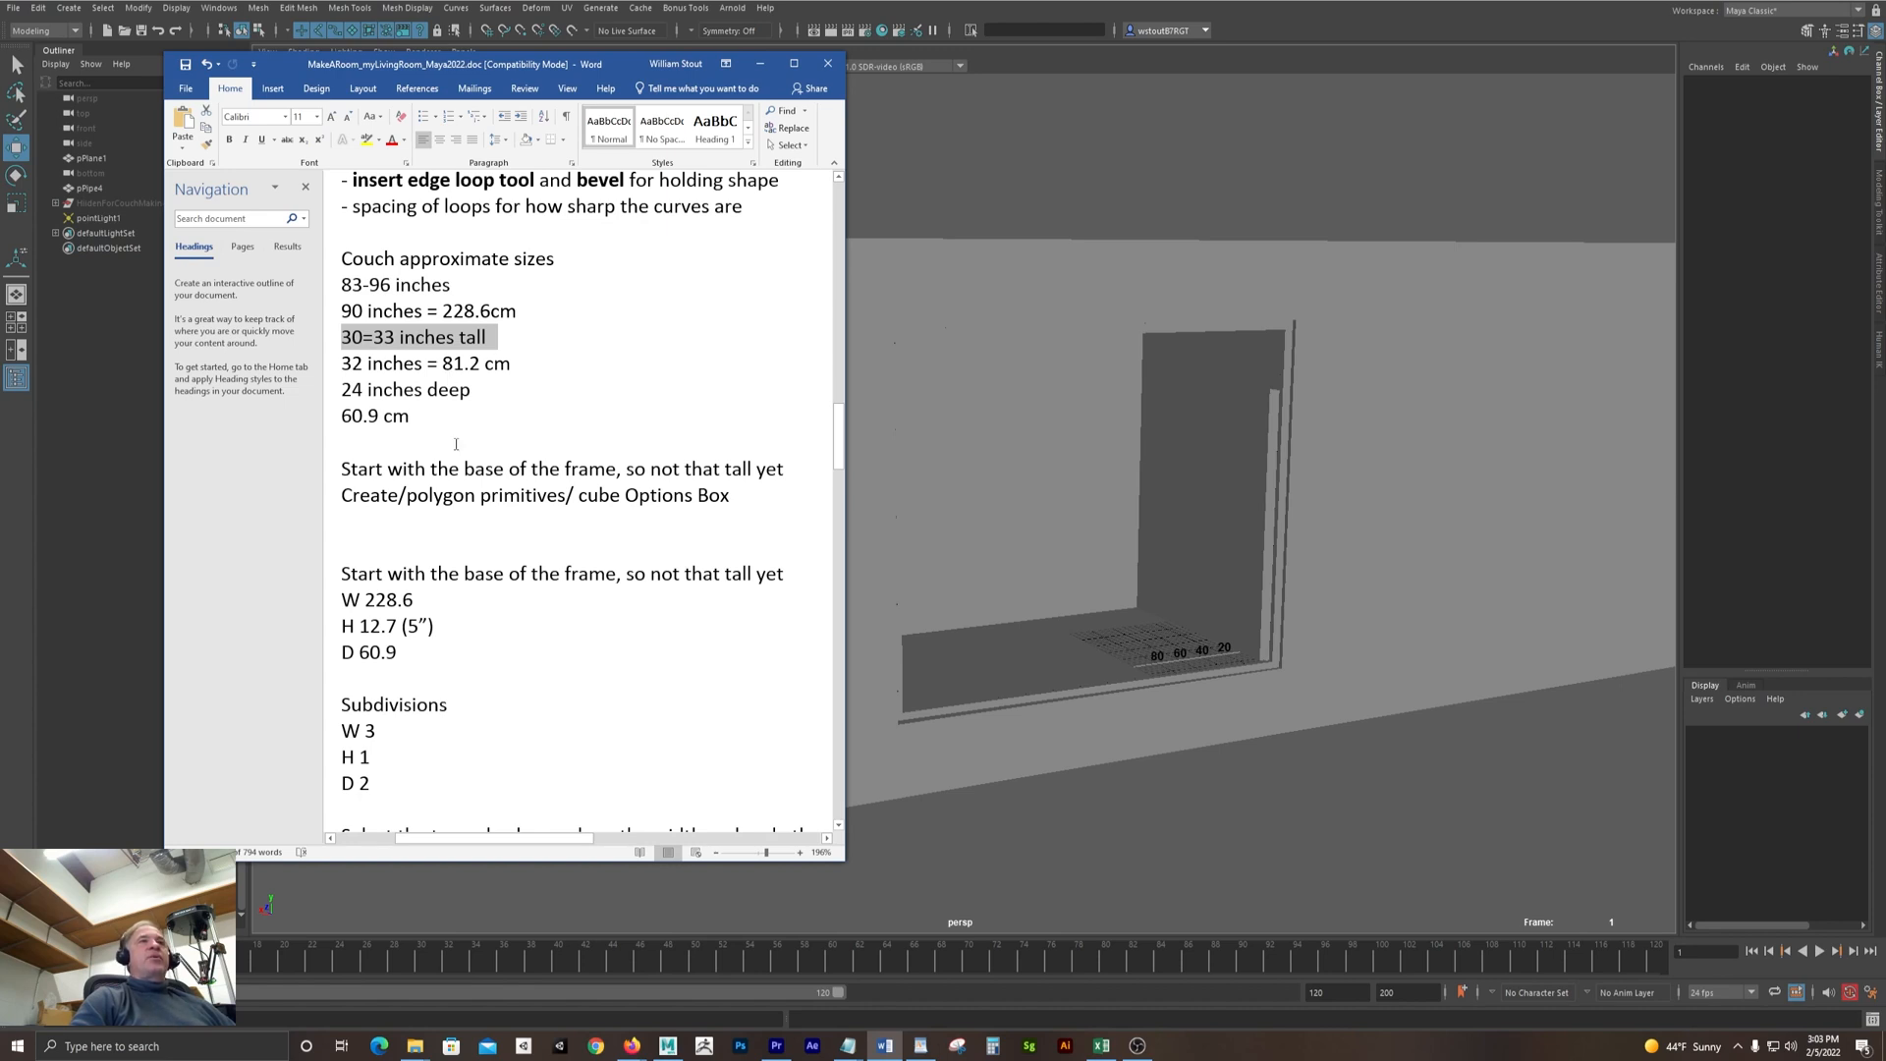
{"action": "scroll", "coordinate": [461, 452], "scroll_direction": "down", "scroll_amount": 2}
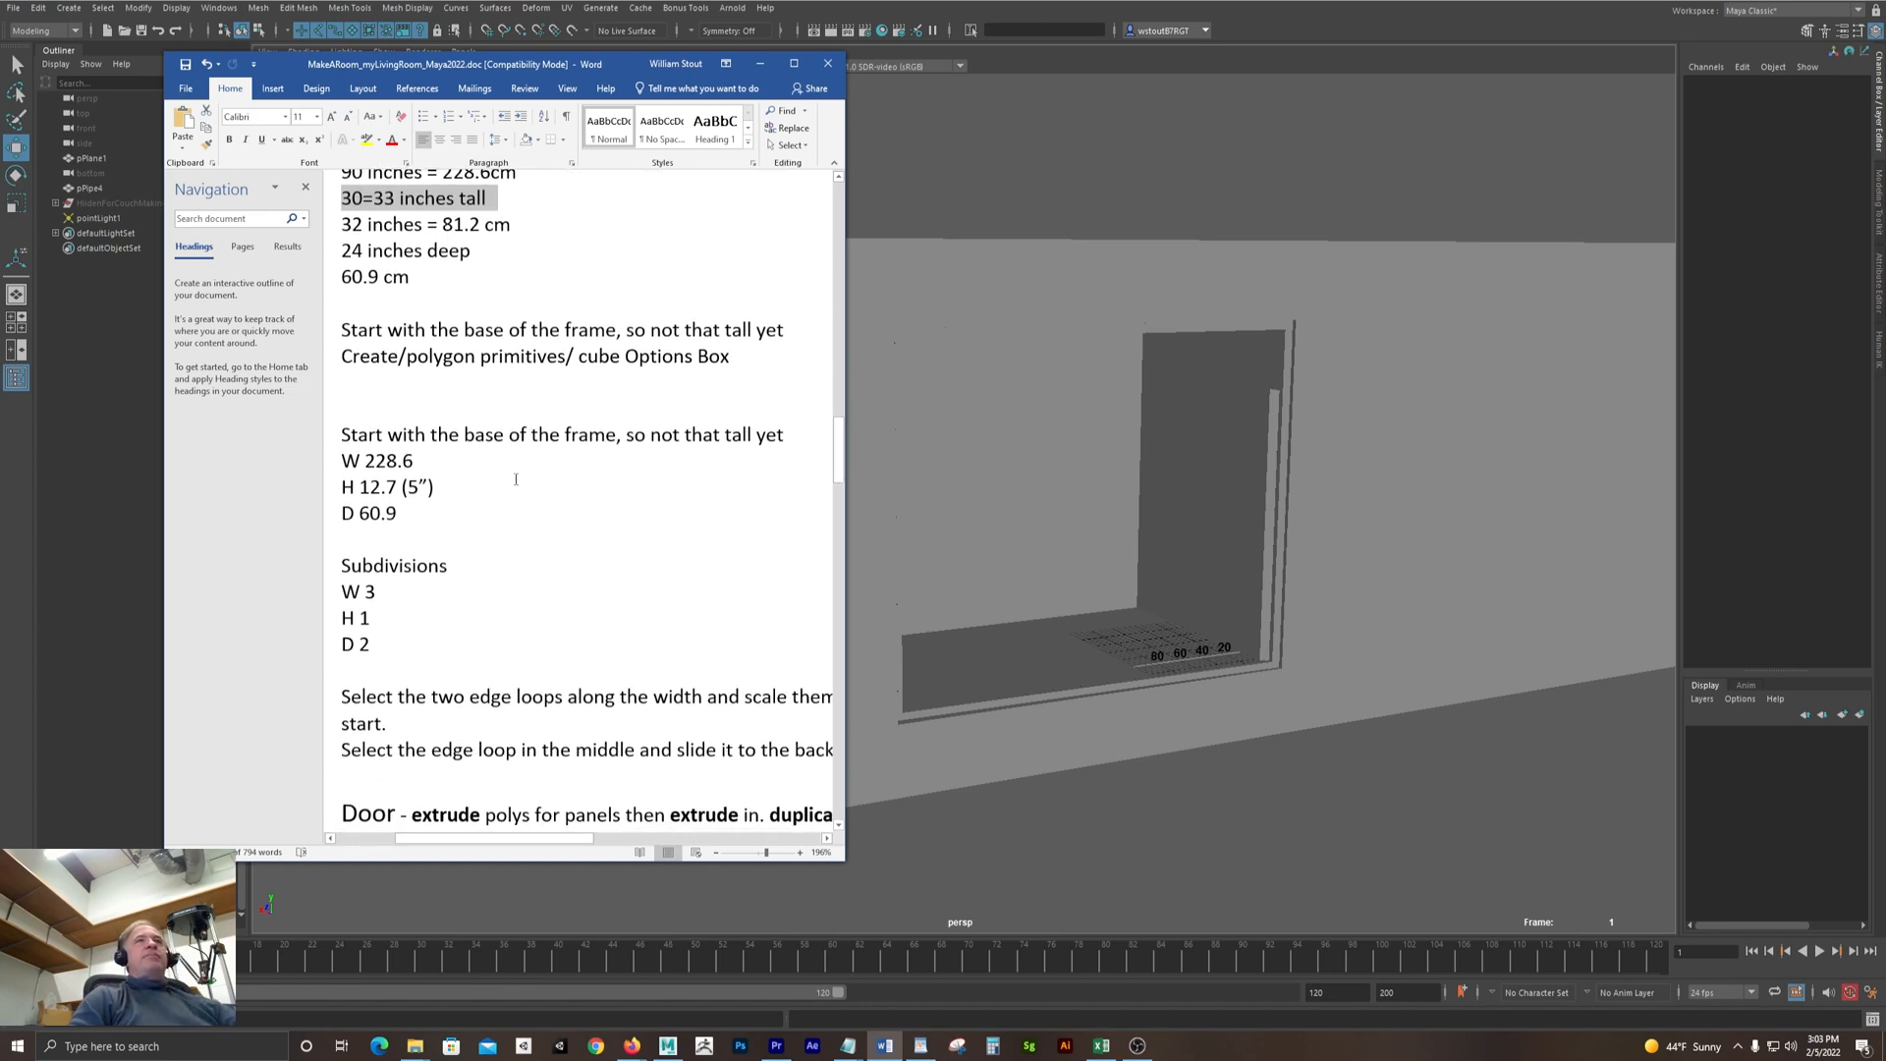
{"action": "scroll", "coordinate": [515, 478], "scroll_direction": "up", "scroll_amount": 3}
{"action": "left_click", "coordinate": [557, 482]}
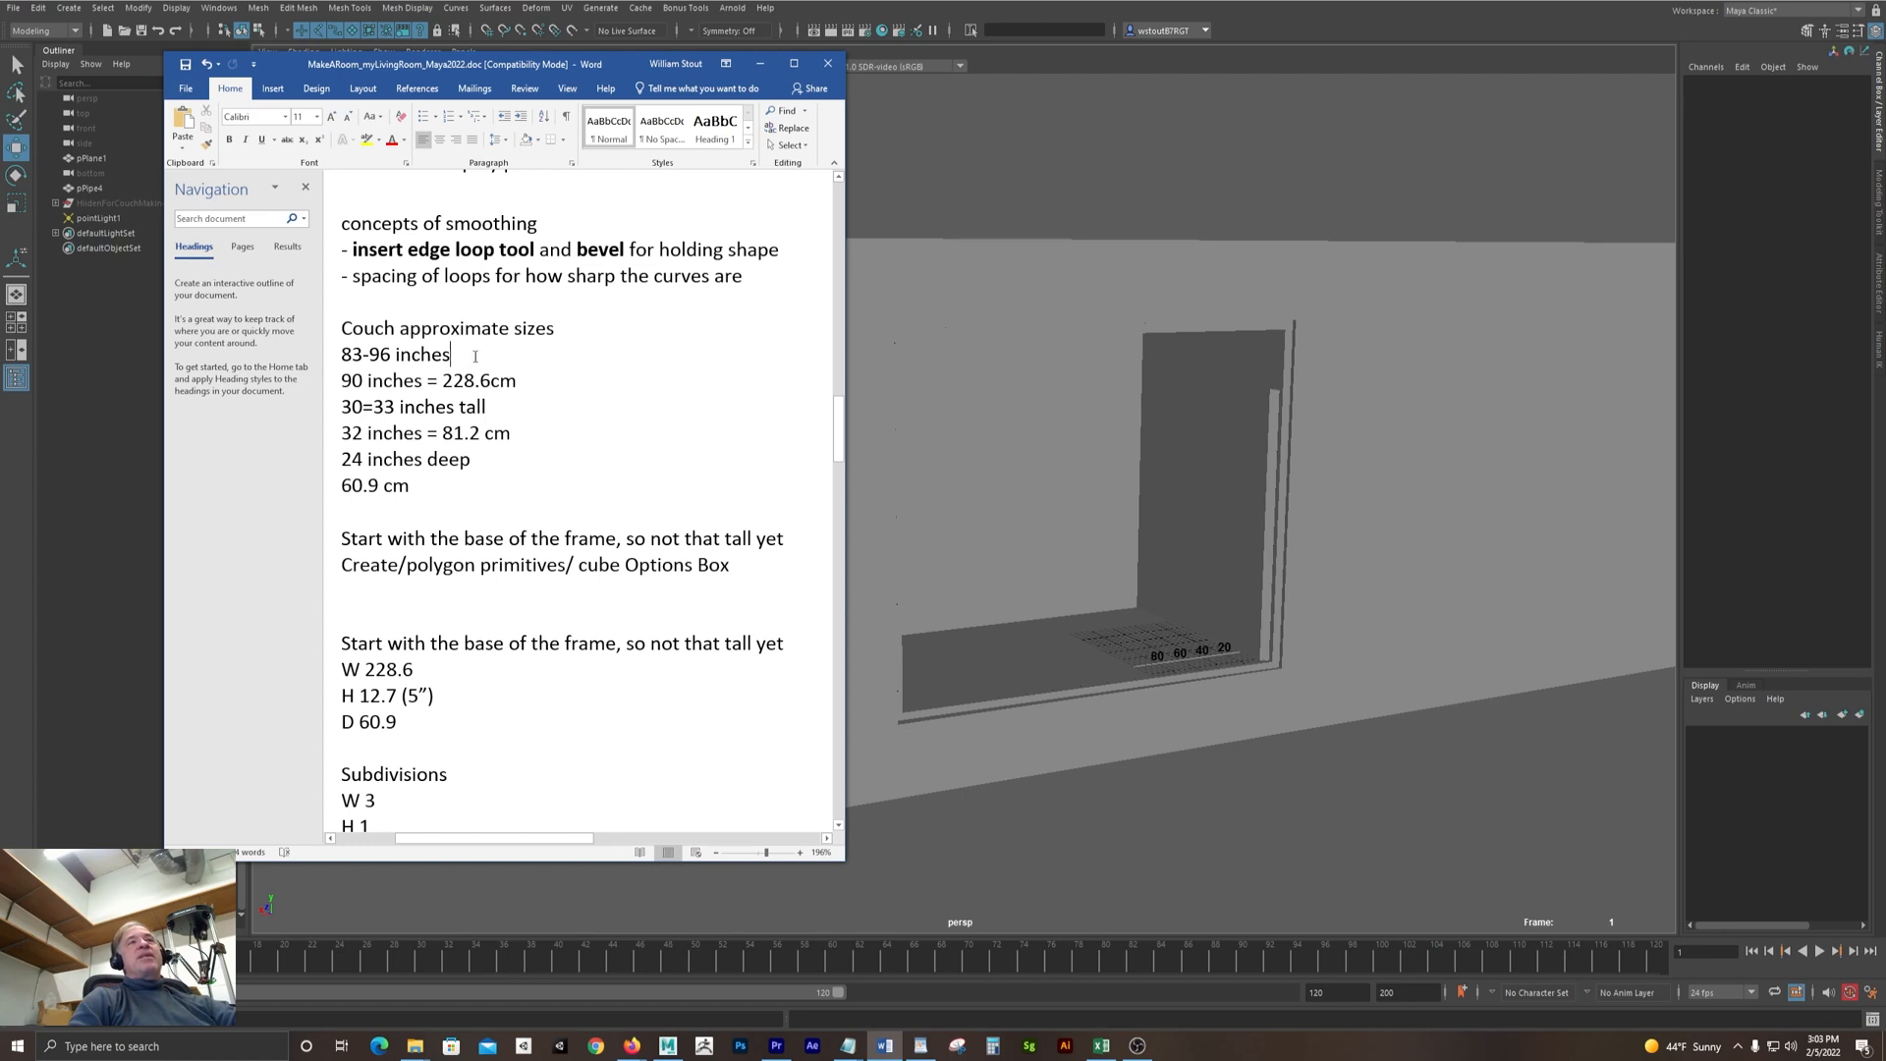
{"action": "left_click_drag", "start_coordinate": [511, 380], "coordinate": [342, 381]}
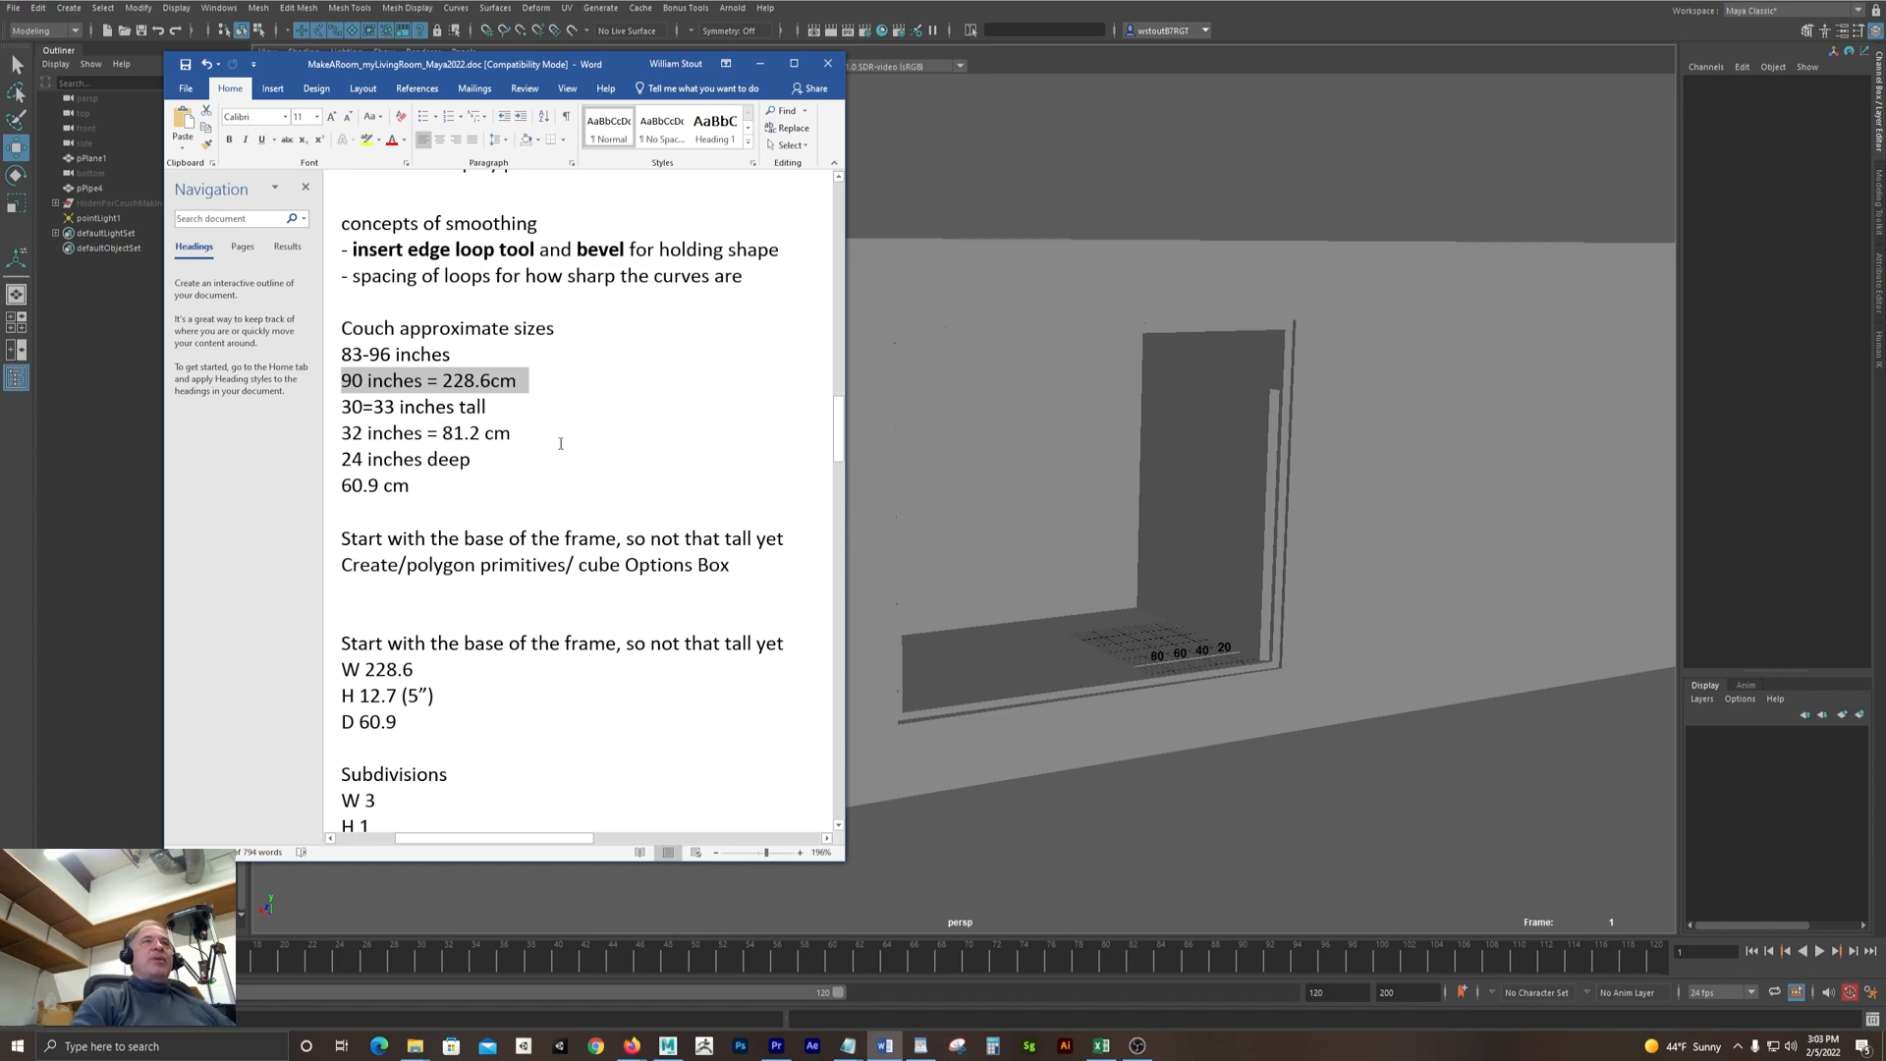
Read the notes for the couch's base frame, highlighting the instruction to start with the base and its height value
{"action": "scroll", "coordinate": [560, 443], "scroll_direction": "down", "scroll_amount": 1}
{"action": "scroll", "coordinate": [560, 443], "scroll_direction": "down", "scroll_amount": 4}
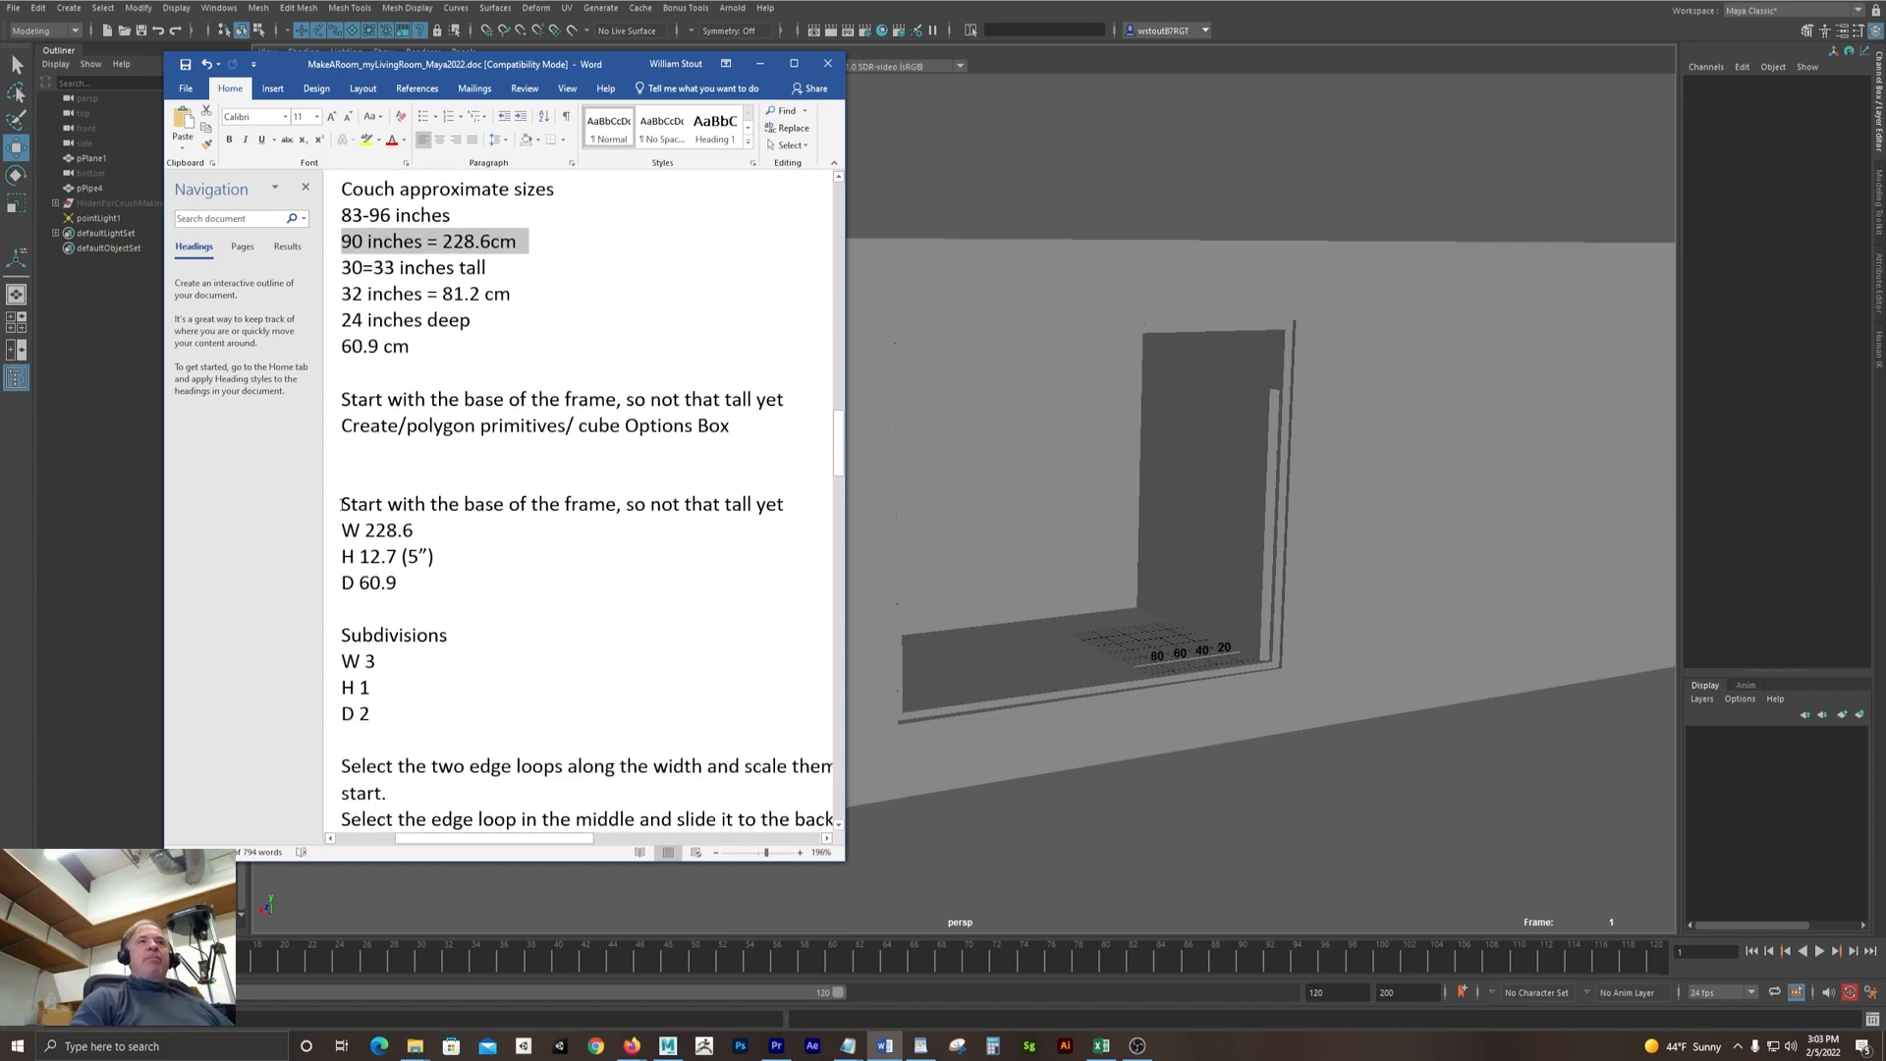
{"action": "left_click_drag", "start_coordinate": [341, 504], "coordinate": [795, 509]}
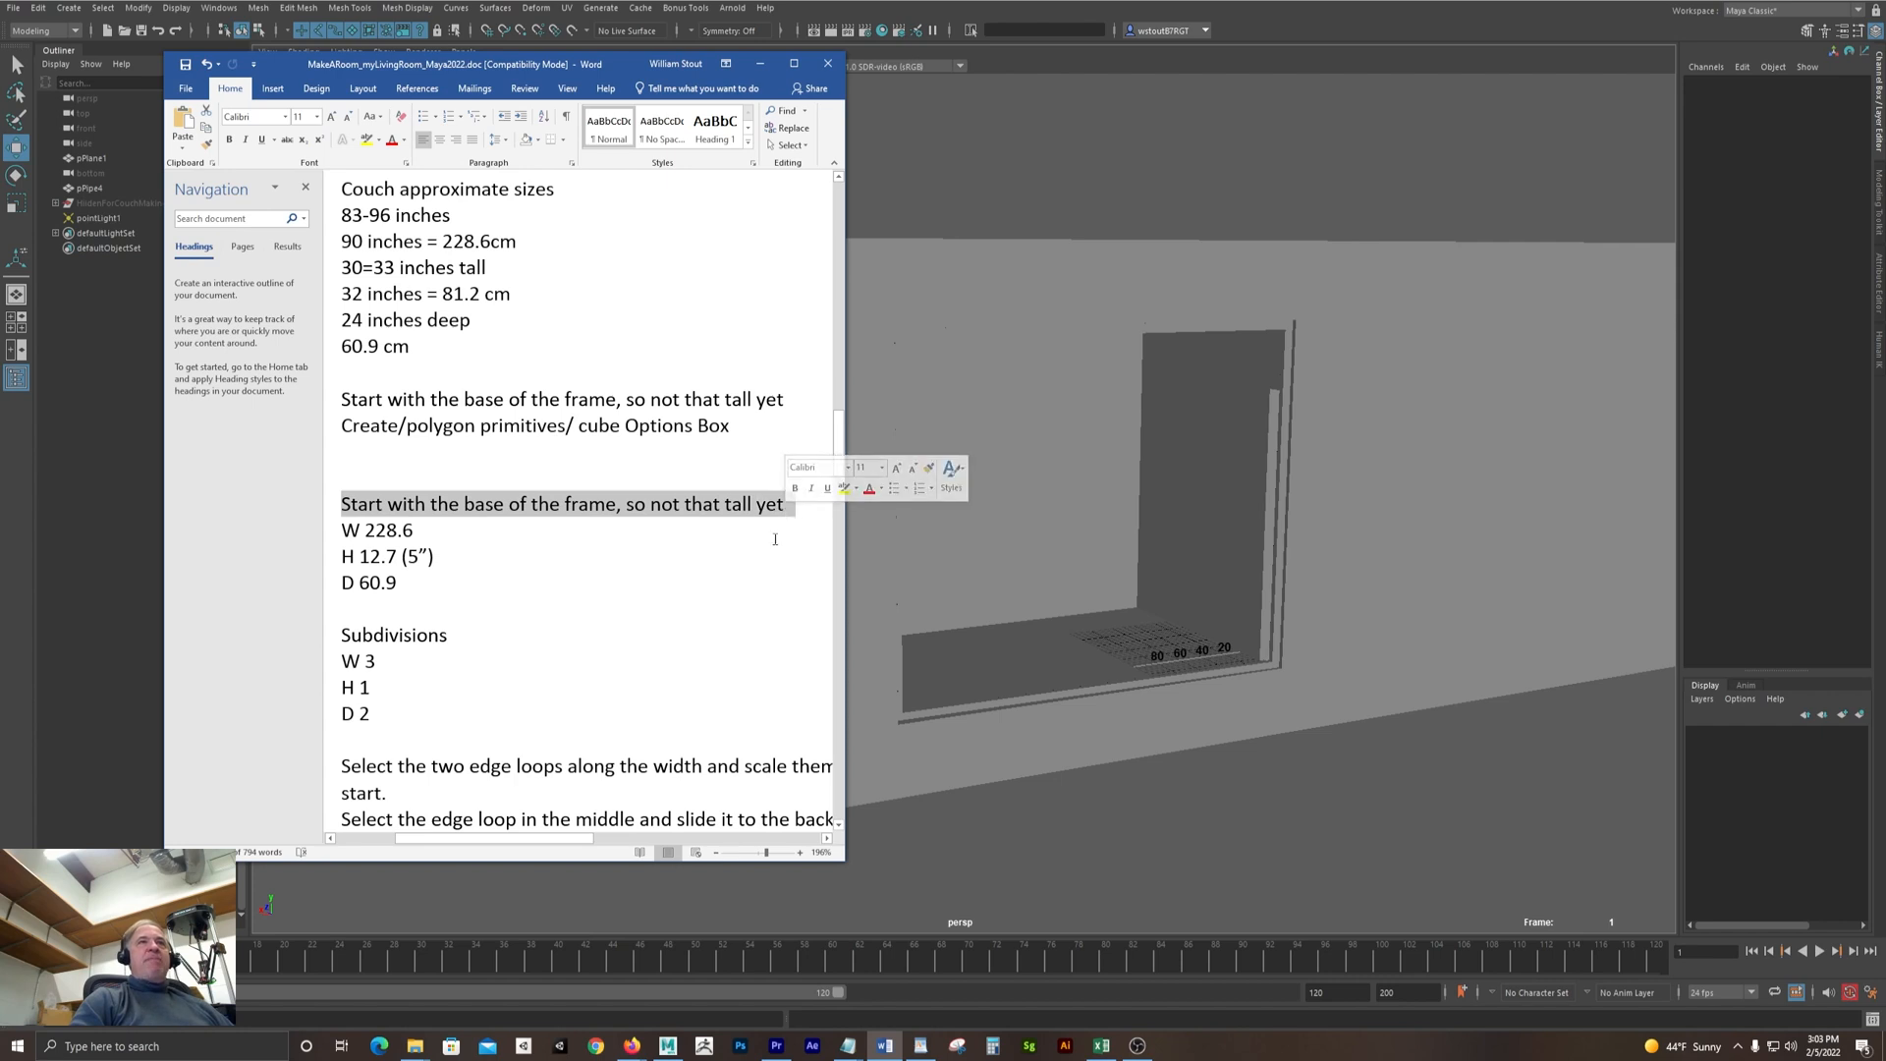
{"action": "left_click_drag", "start_coordinate": [437, 556], "coordinate": [389, 557]}
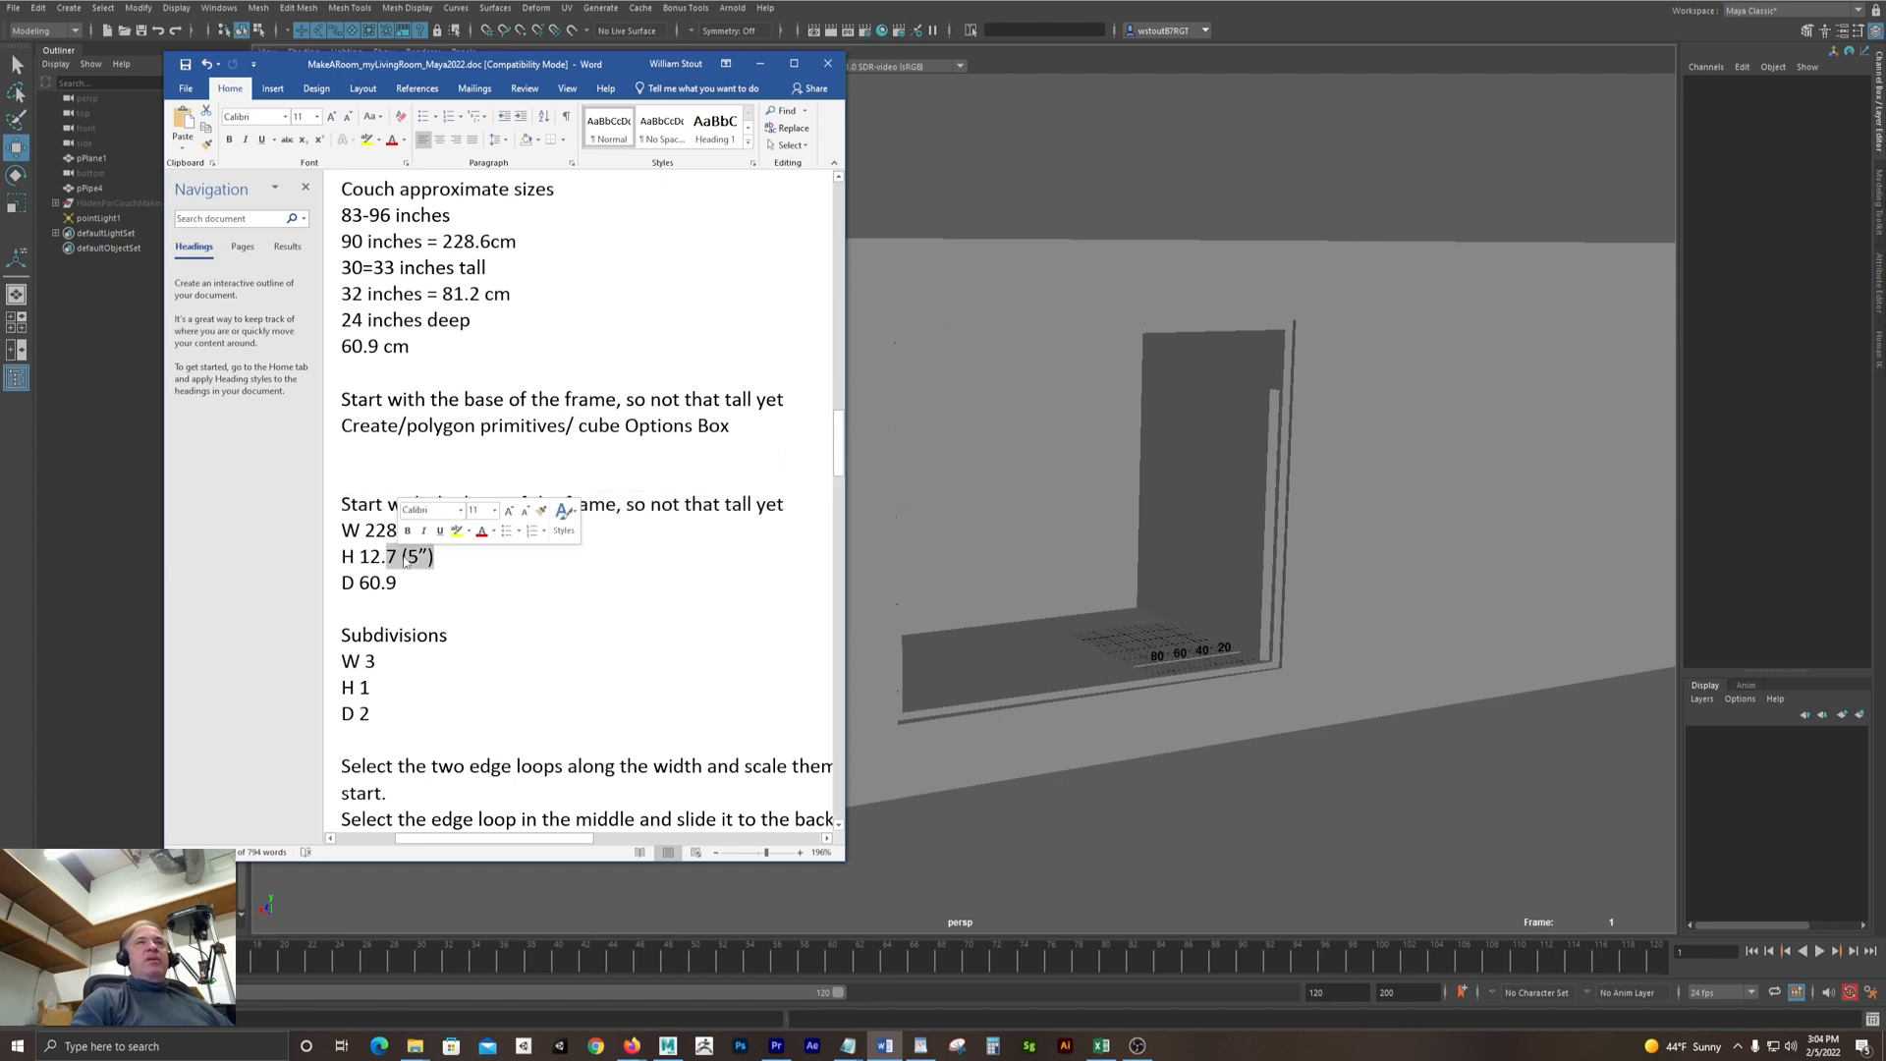
{"action": "left_click", "coordinate": [370, 558]}
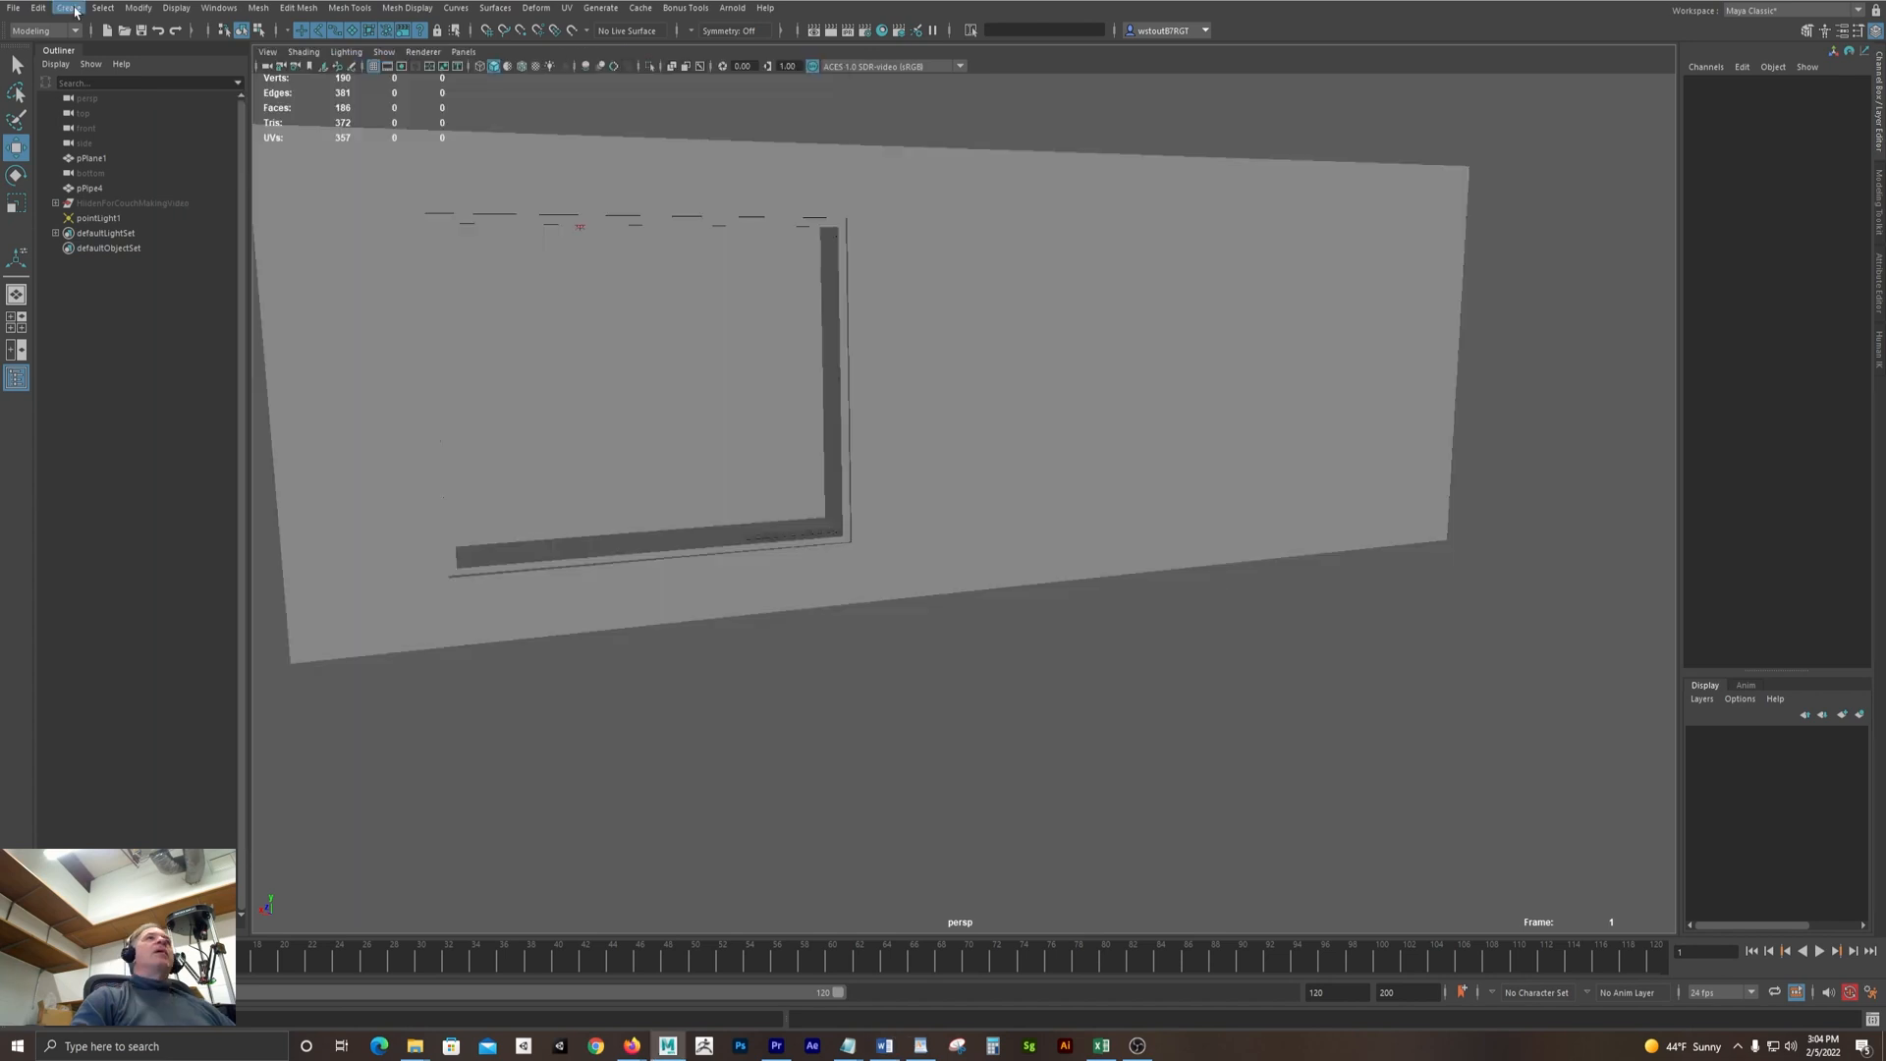
Switch back to Maya, open the options for a new polygon cube, and set its width to 228.6
{"action": "left_click", "coordinate": [68, 7]}
{"action": "mouse_move", "coordinate": [113, 61]}
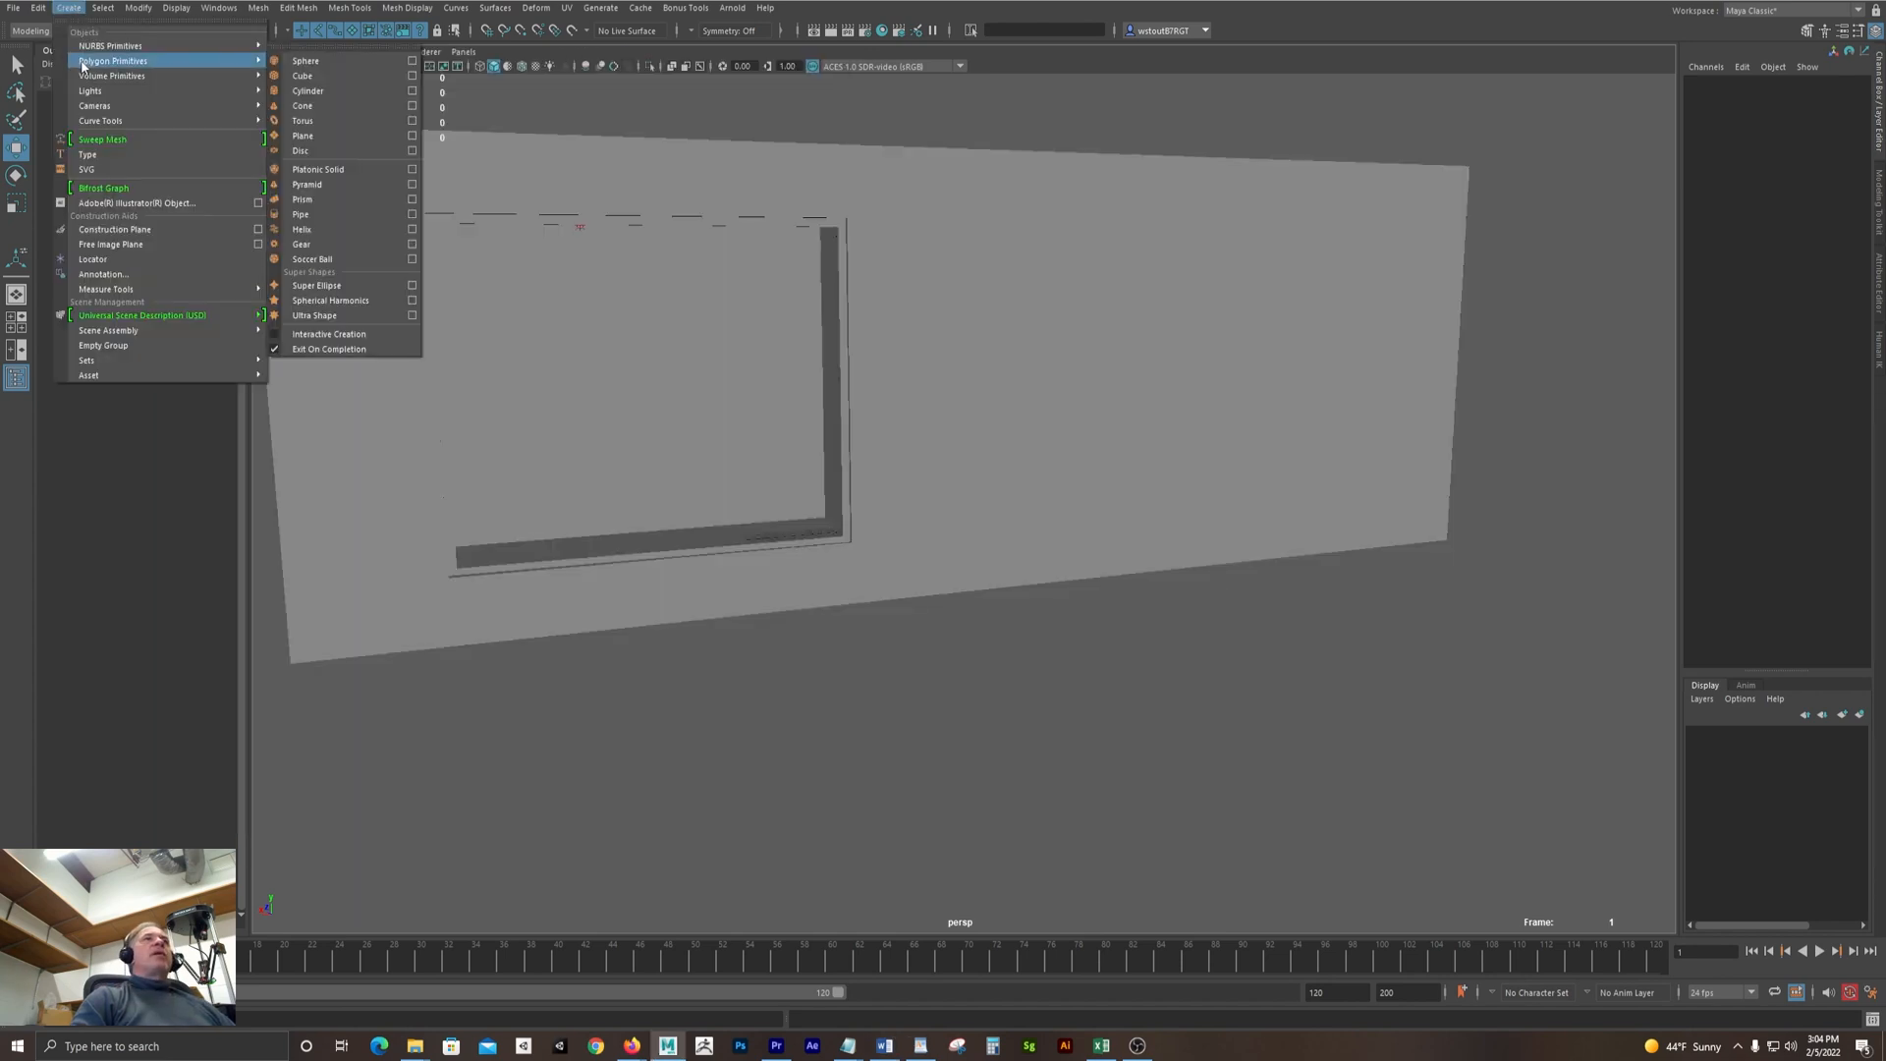
{"action": "left_click", "coordinate": [412, 75]}
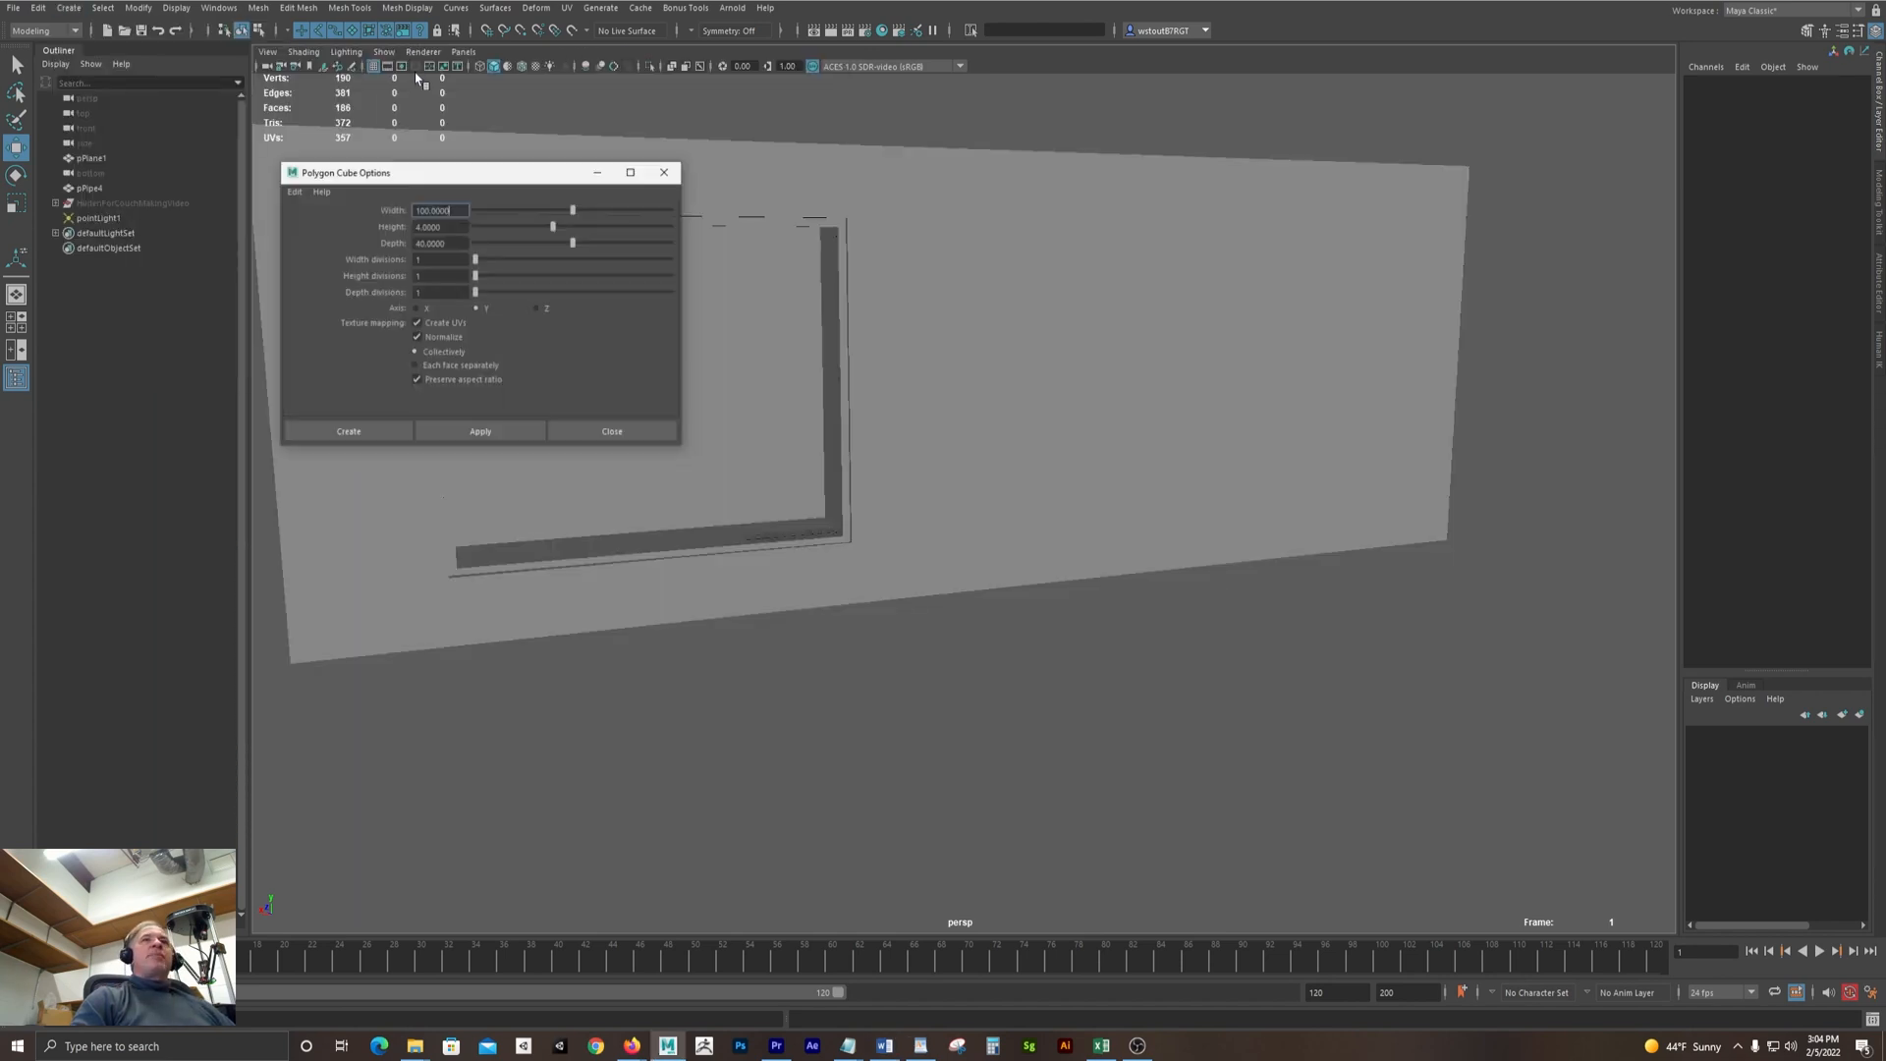
{"action": "left_click_drag", "start_coordinate": [481, 176], "coordinate": [1071, 344]}
{"action": "double_click", "coordinate": [1054, 378]}
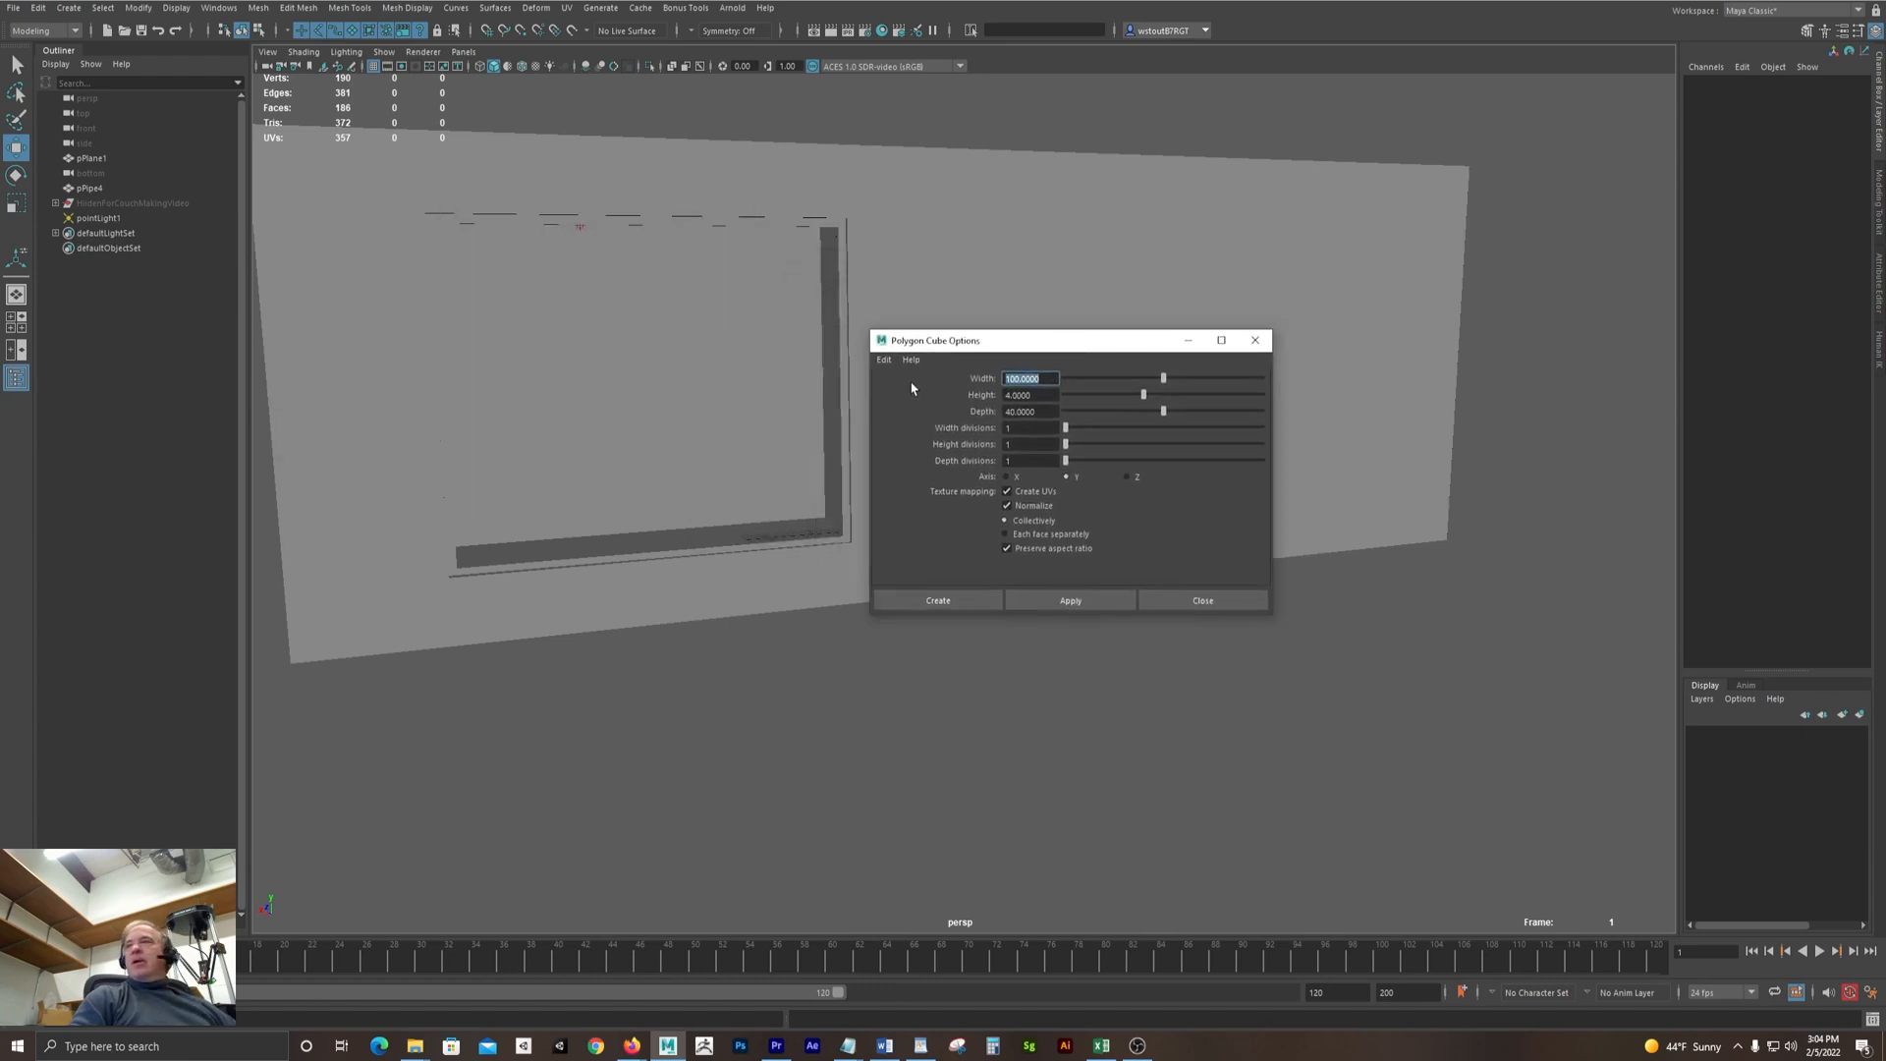
{"action": "type", "text": "22"}
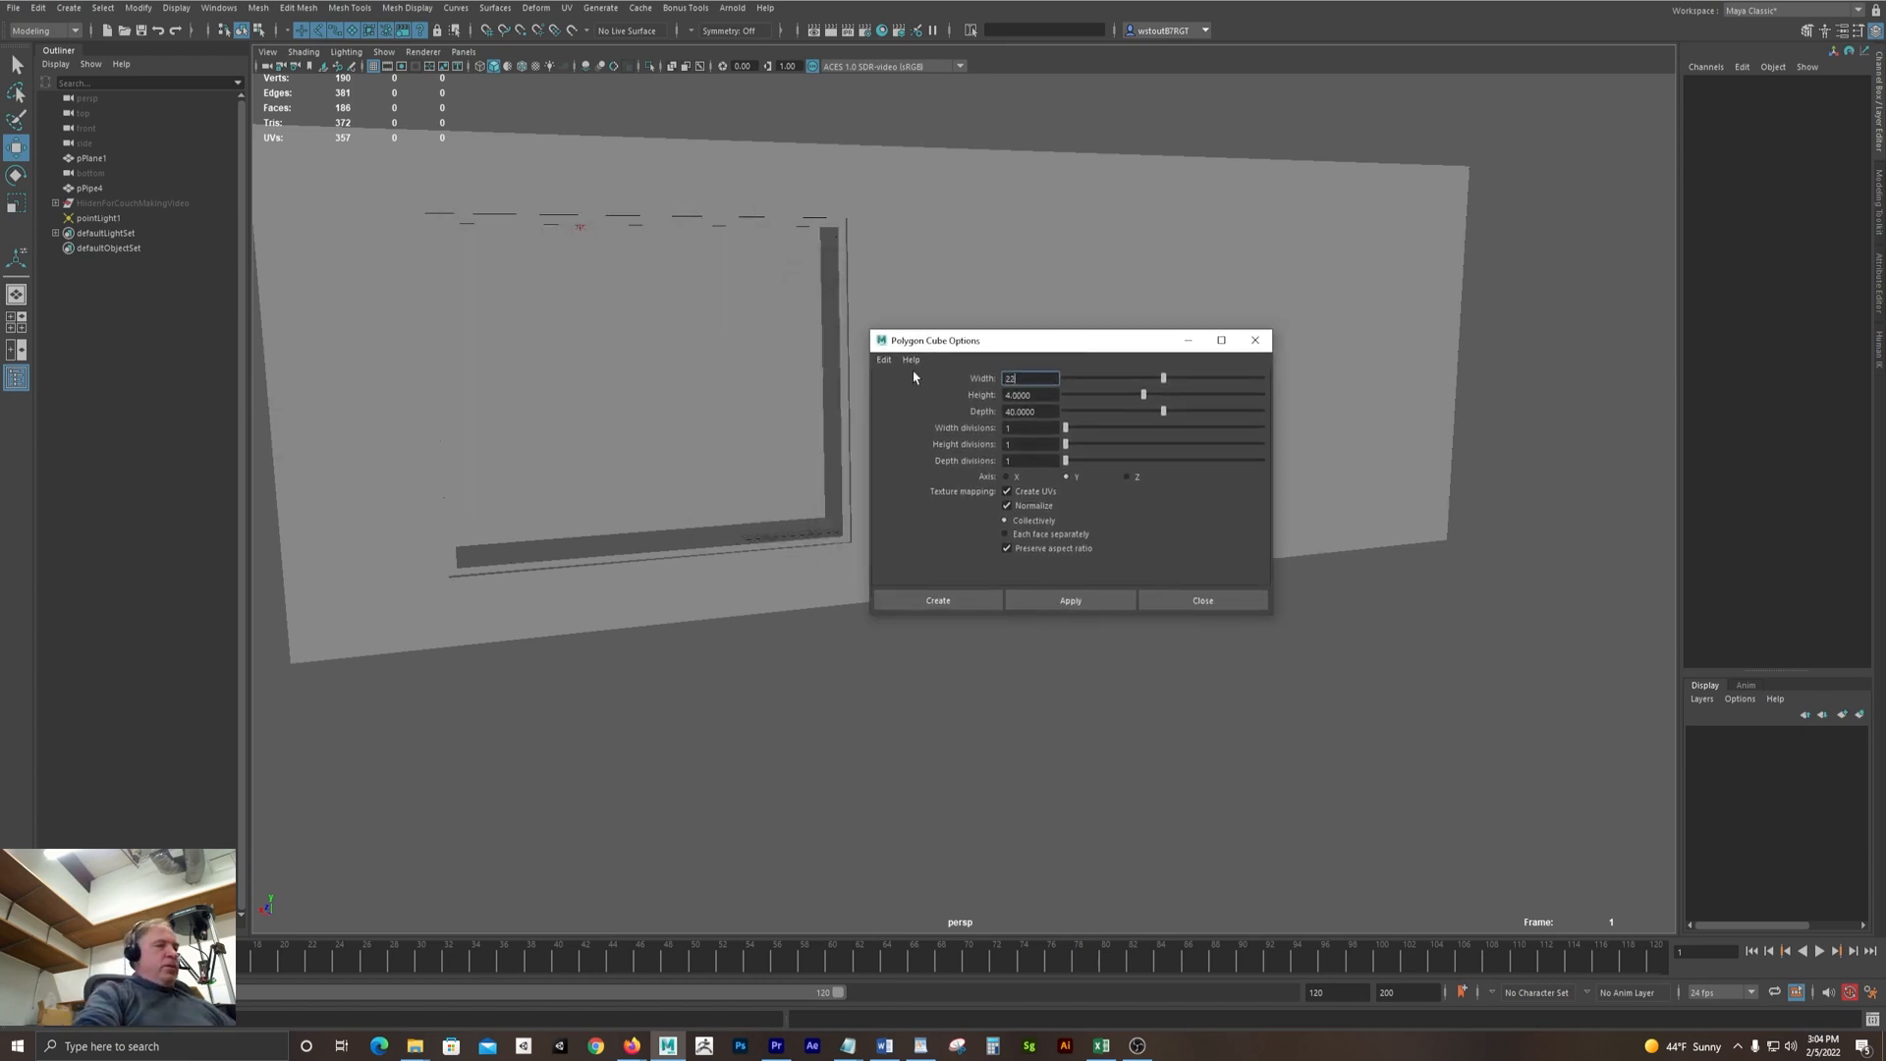
{"action": "type", "text": "8.6"}
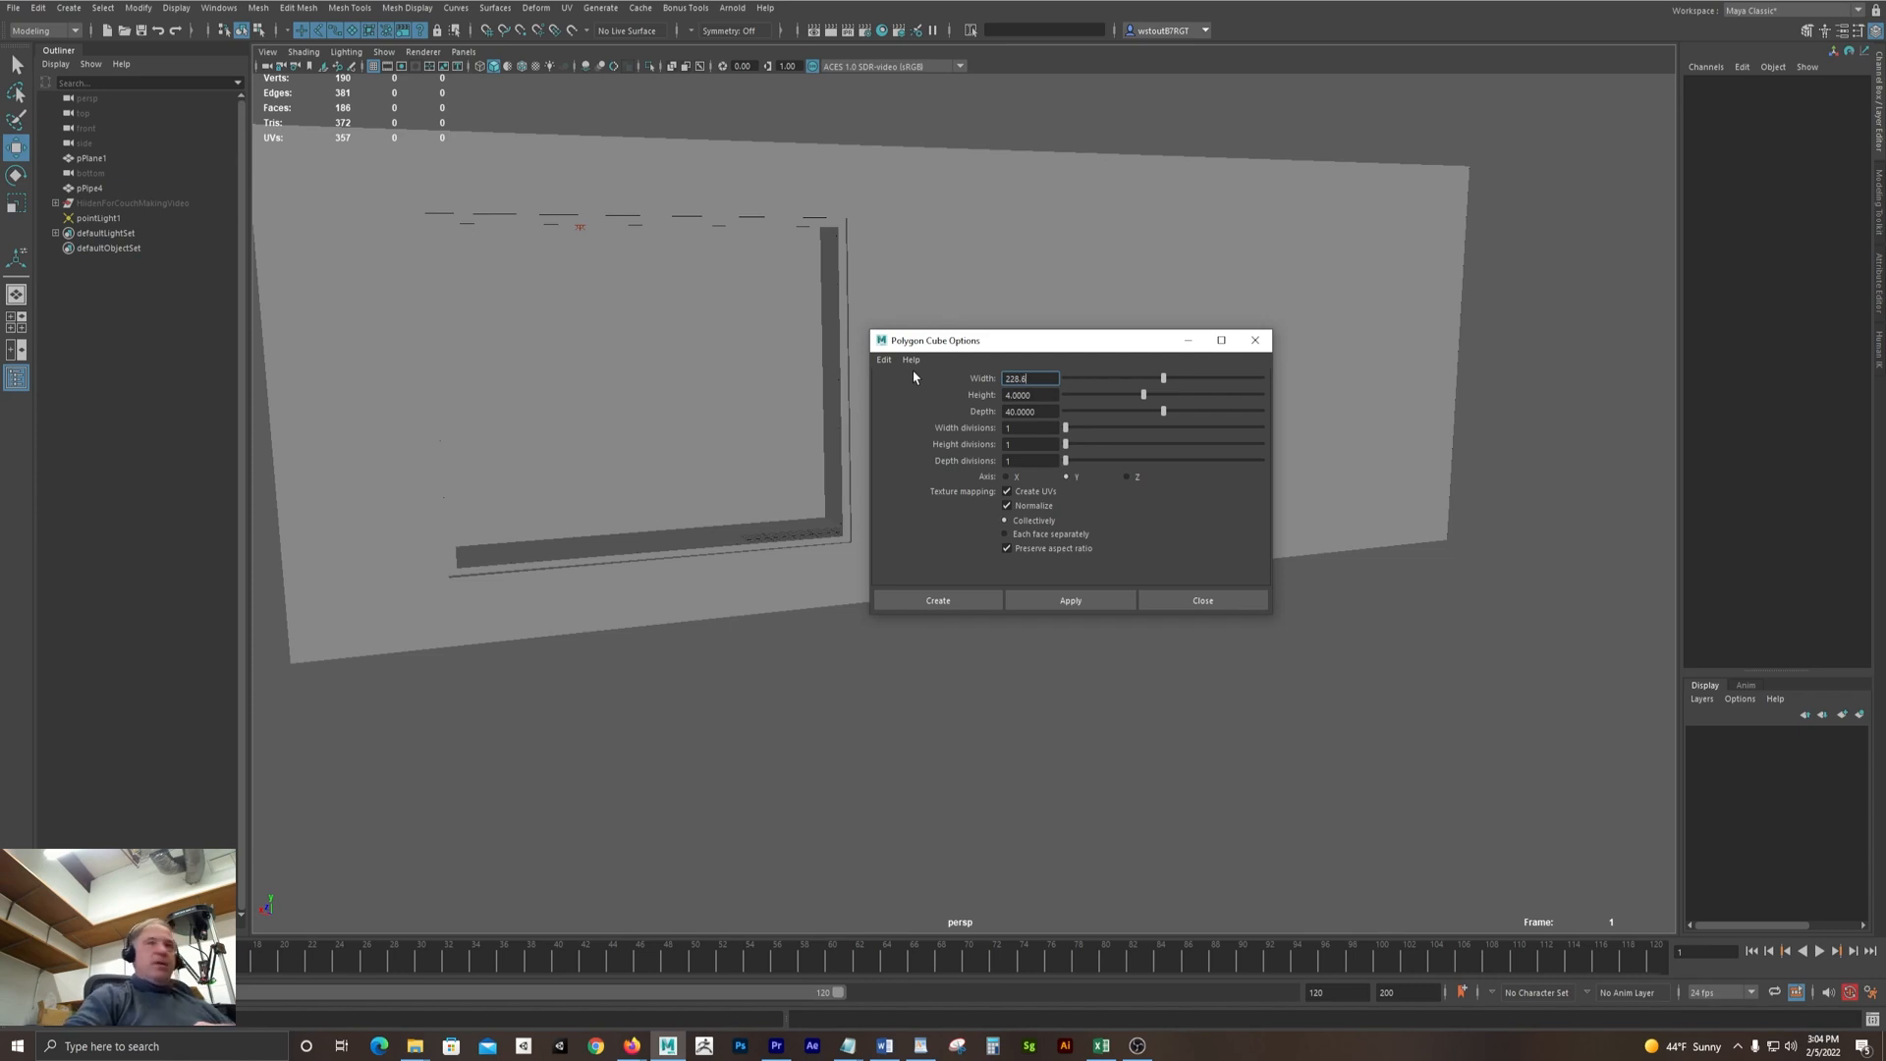
{"action": "key", "text": "Tab"}
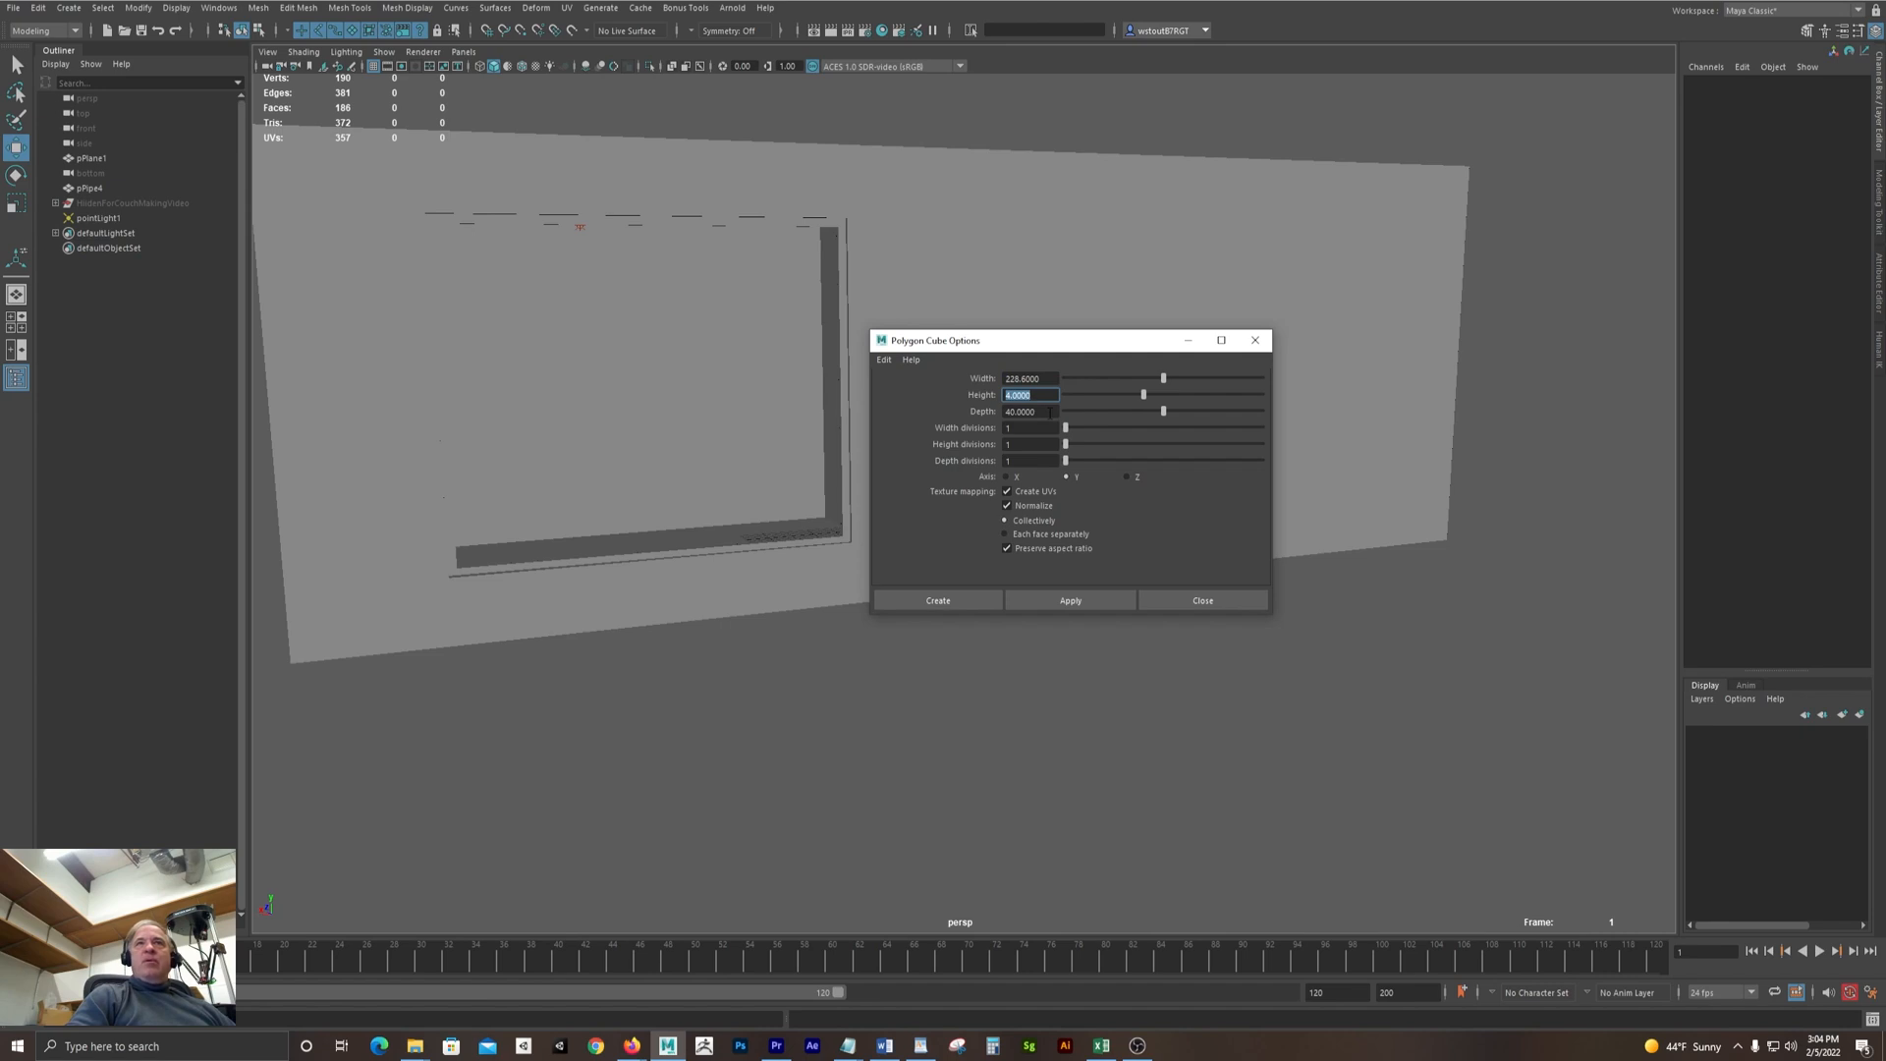
Set the new cube's height to 12.7 and its depth to 60.9
{"action": "key", "text": "Tab"}
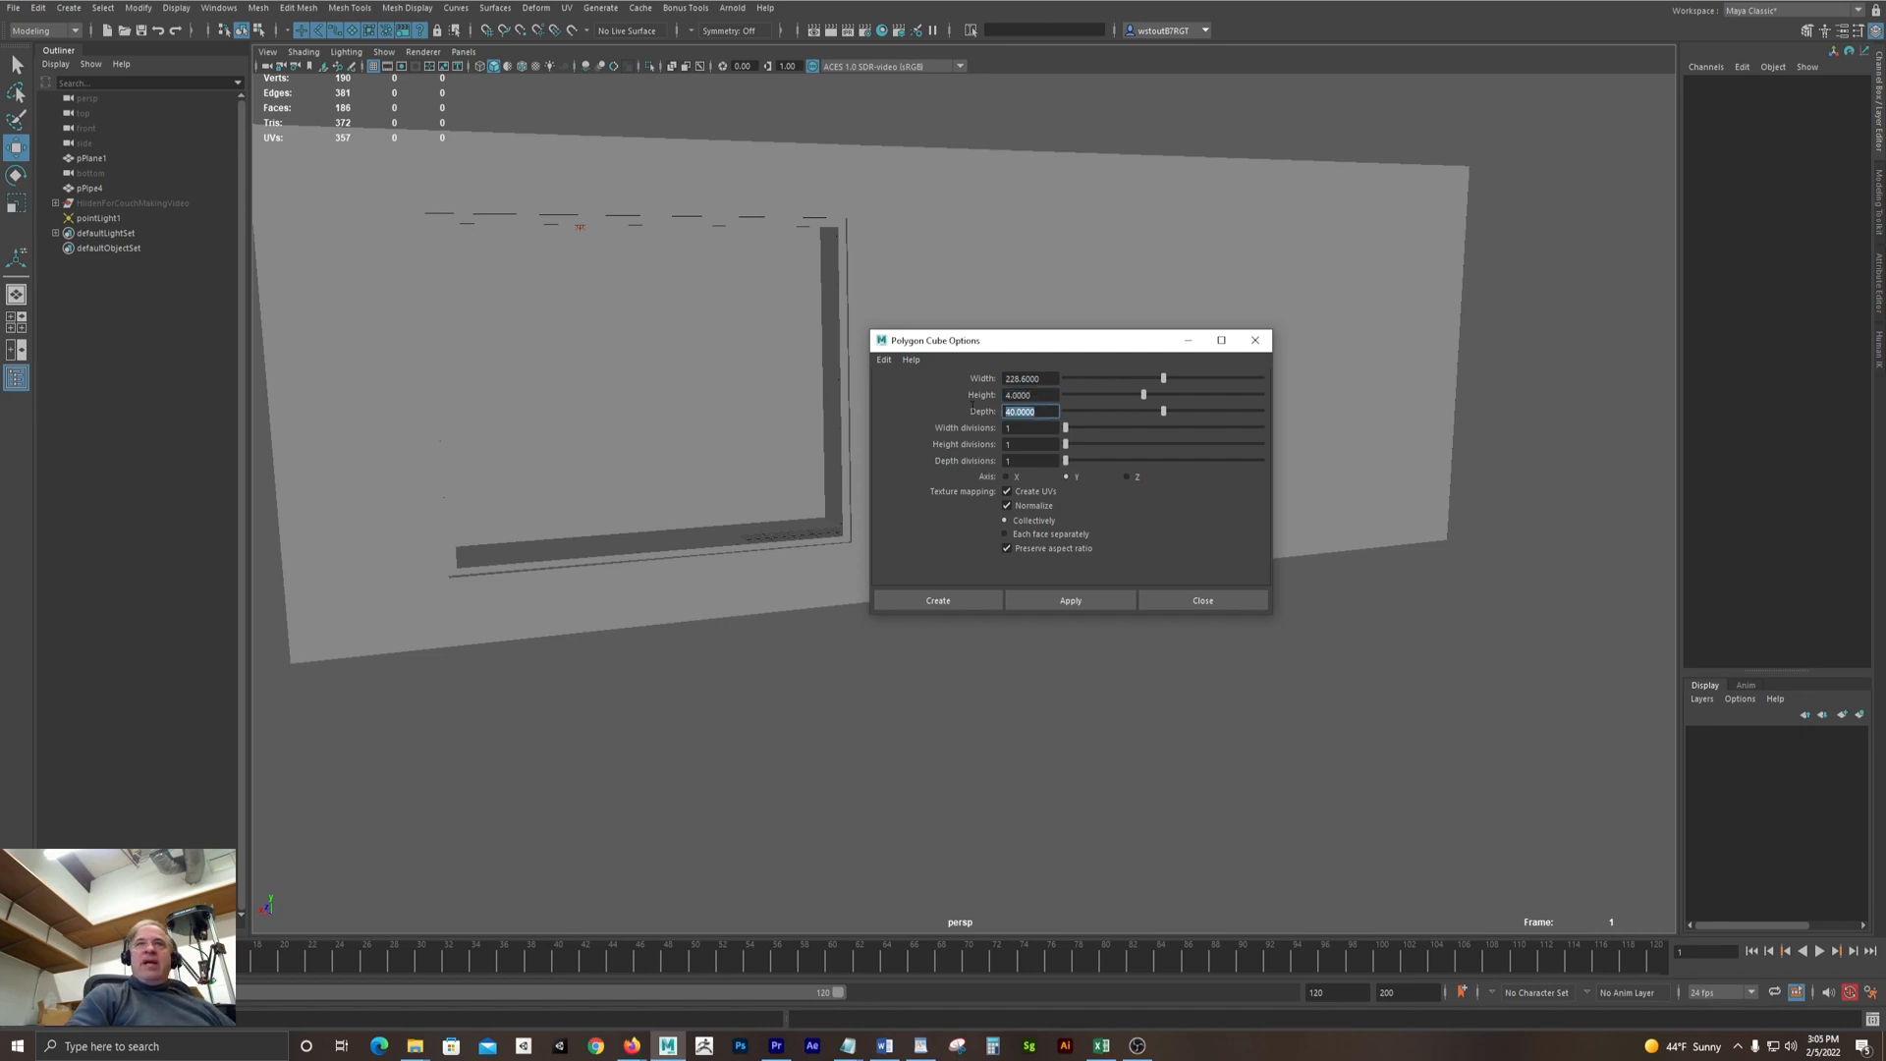
{"action": "double_click", "coordinate": [1051, 395]}
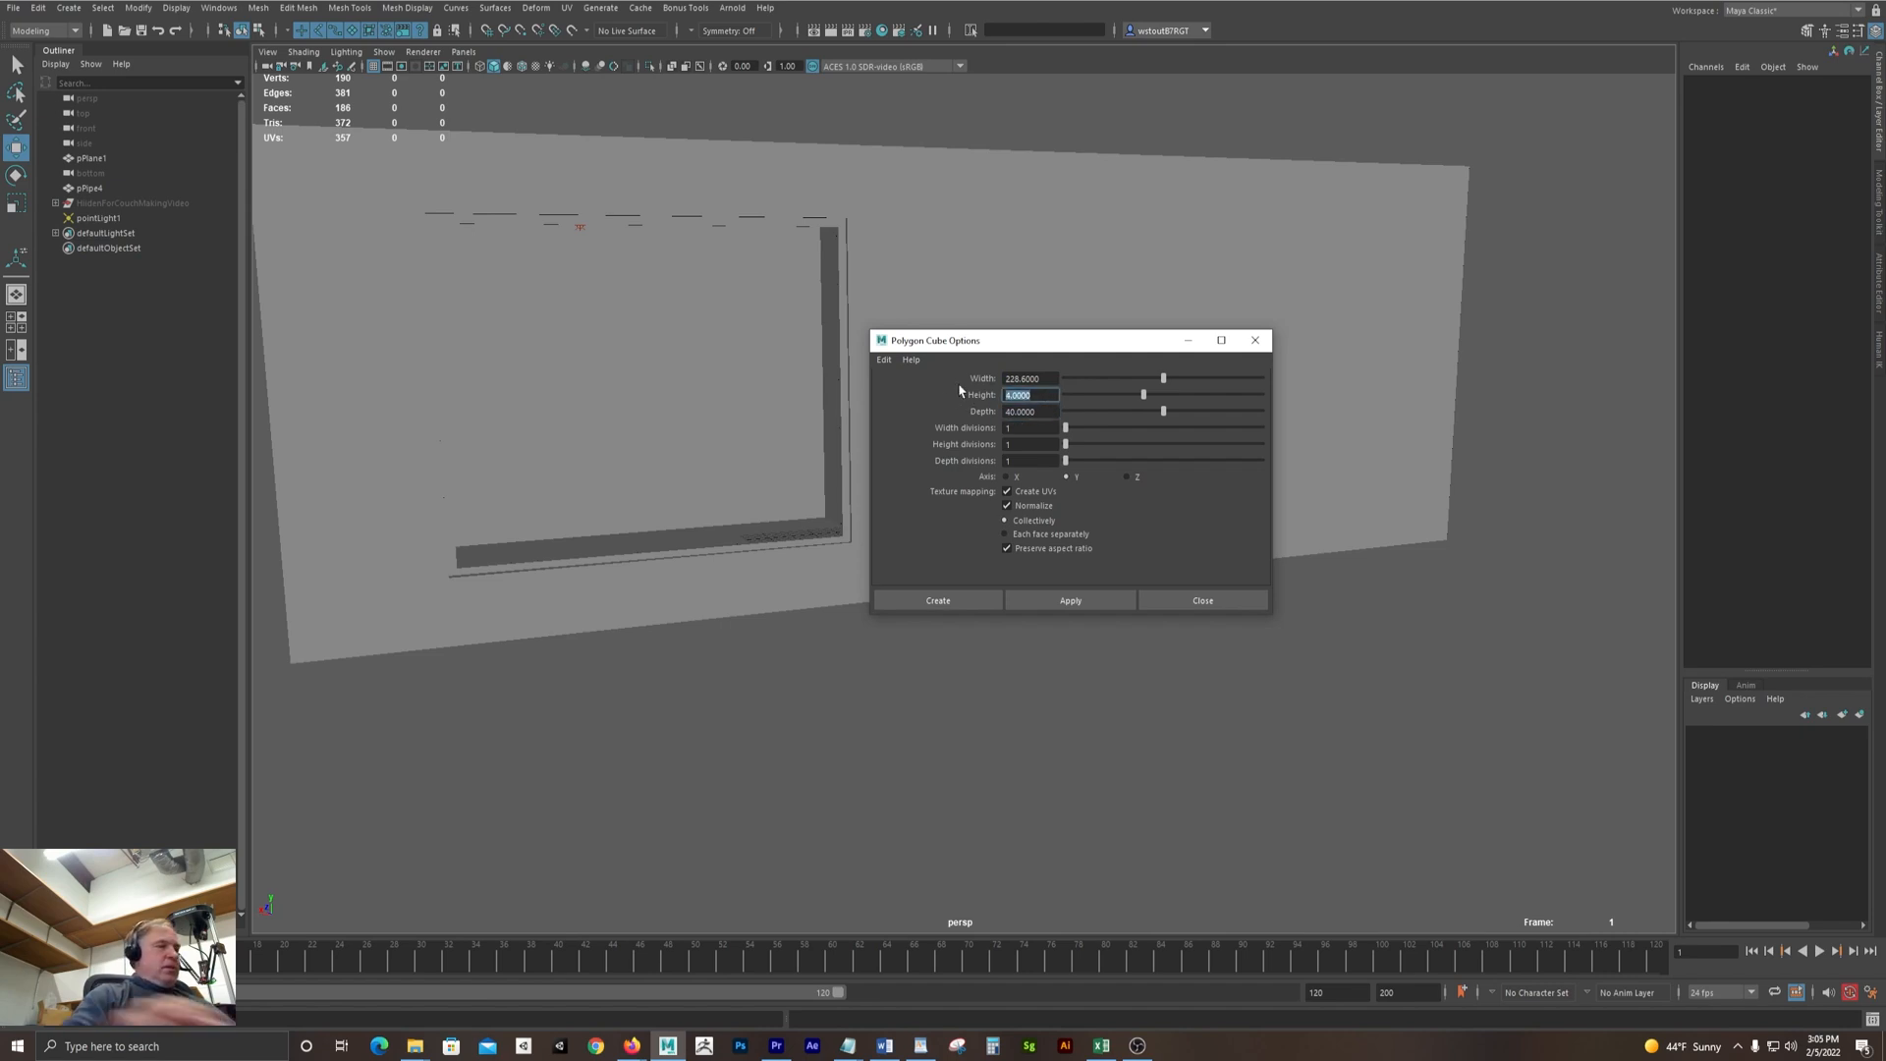
{"action": "type", "text": "12.7"}
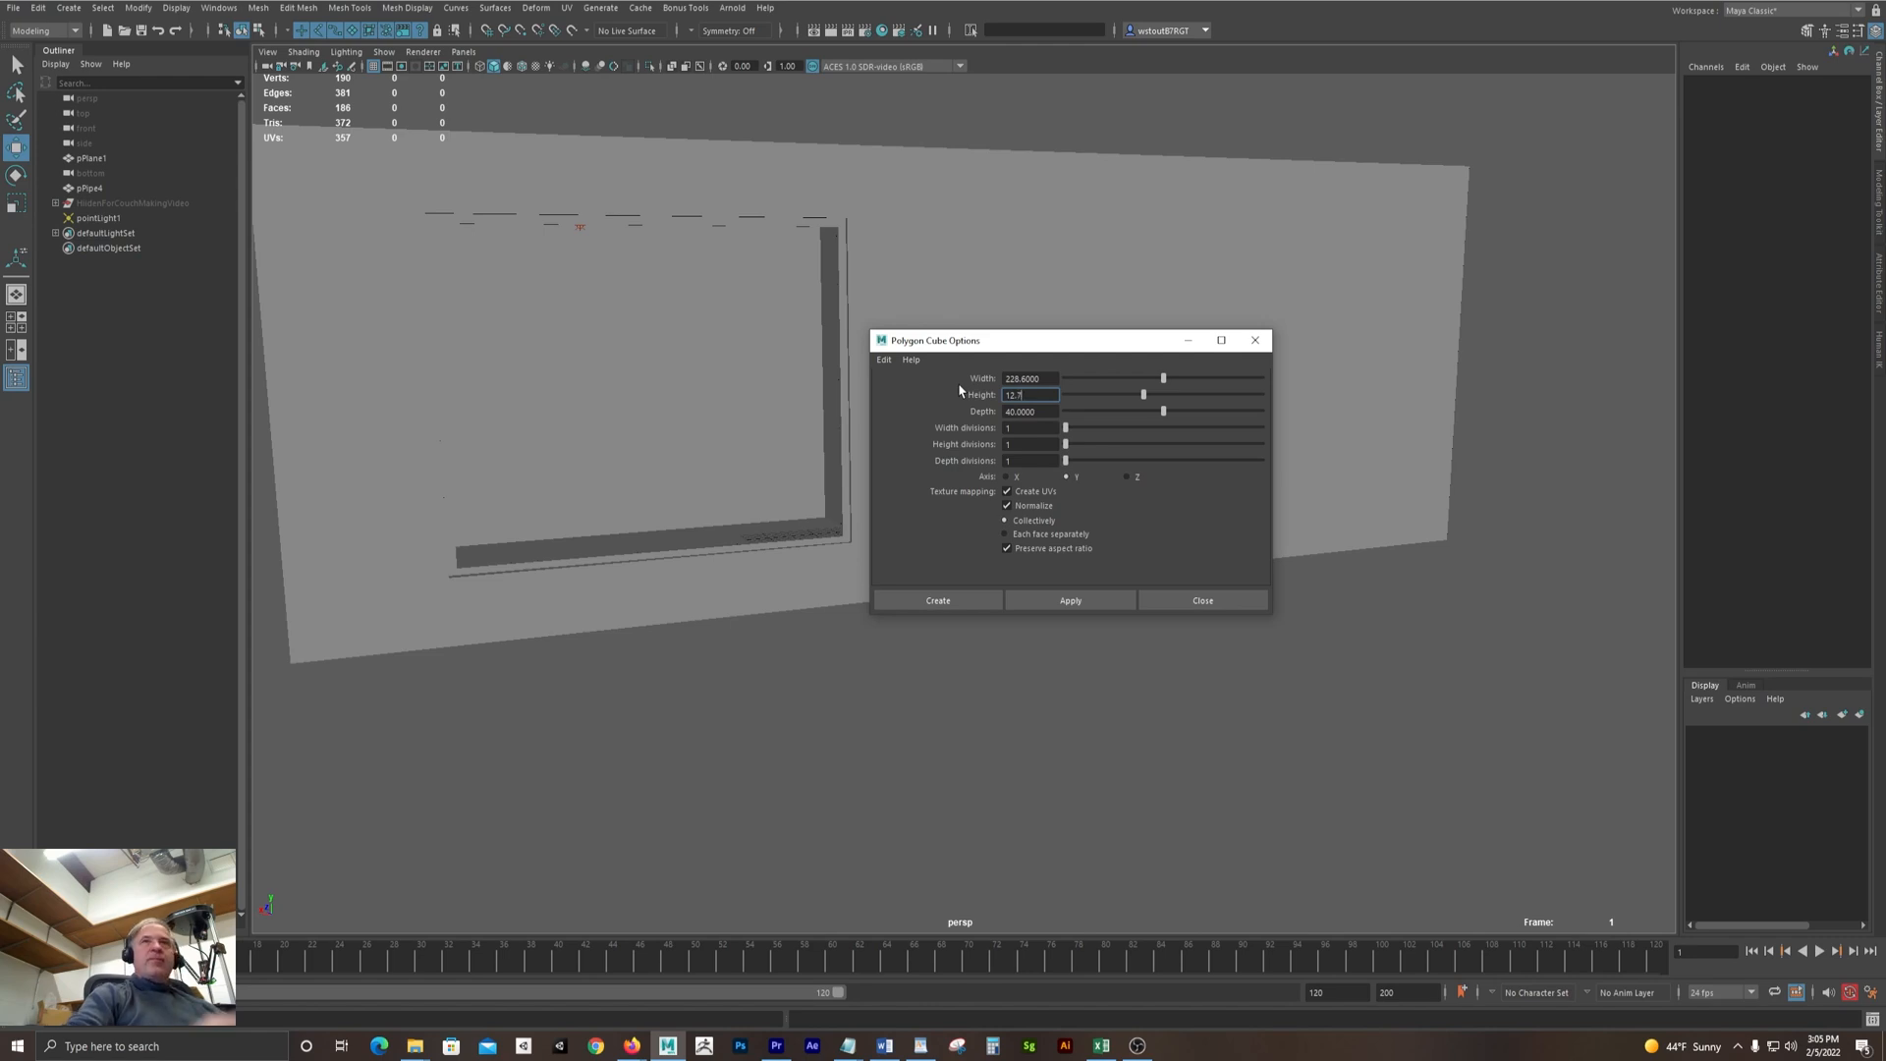
{"action": "key", "text": "Tab"}
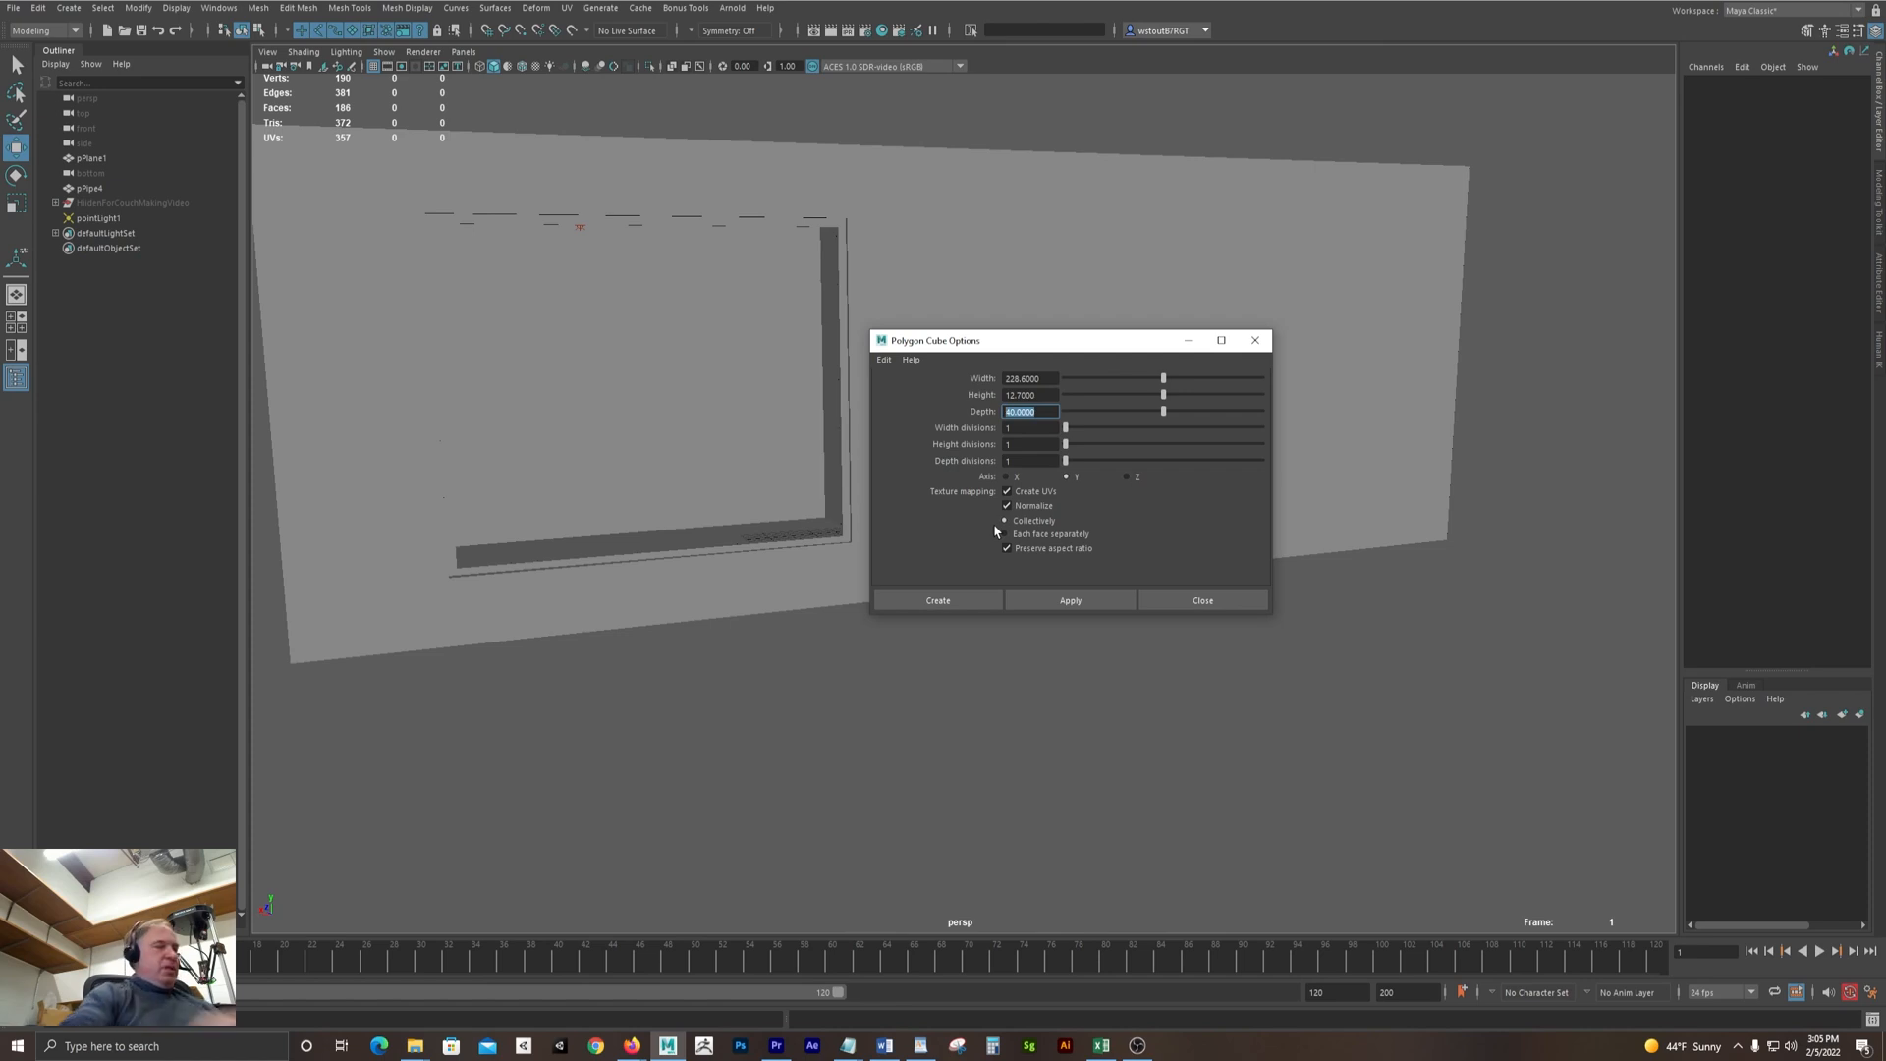
{"action": "type", "text": "60.9"}
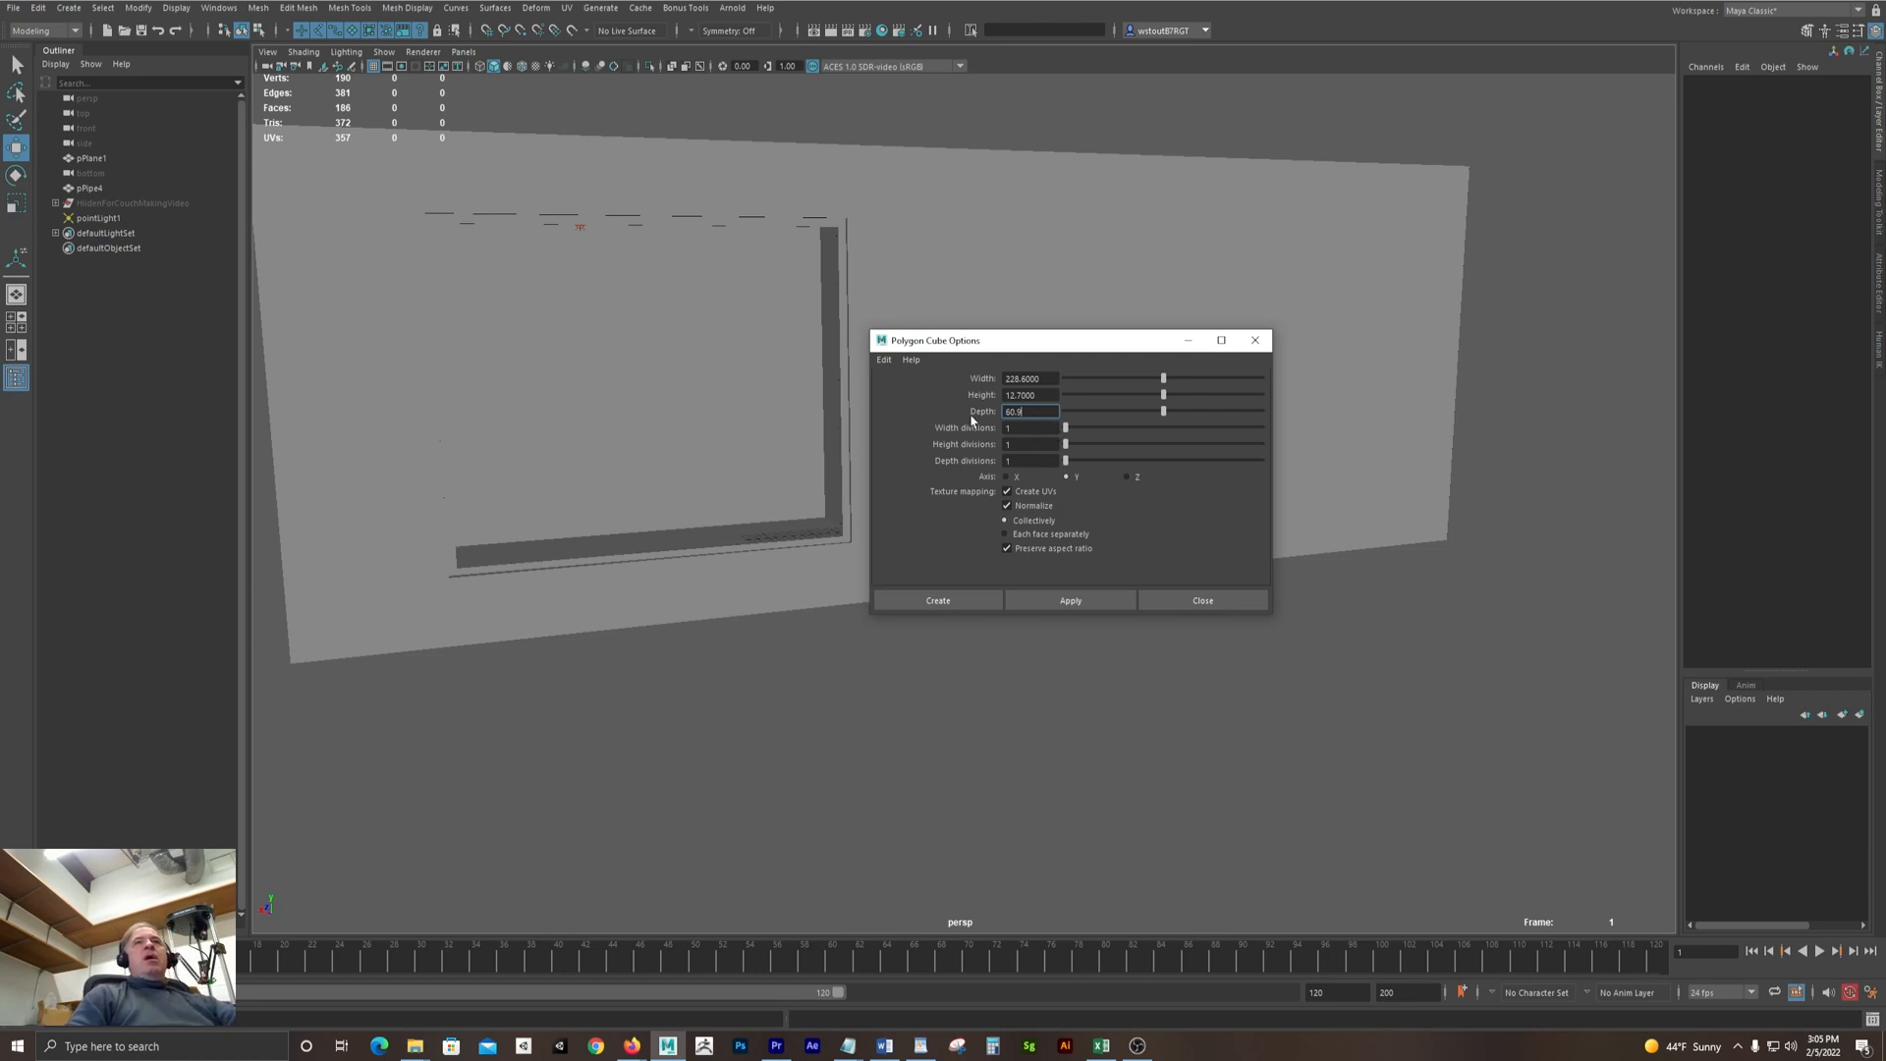
{"action": "key", "text": "Tab"}
Set the cube to 3 width, 1 height and 2 depth divisions and create it
{"action": "type", "text": "3"}
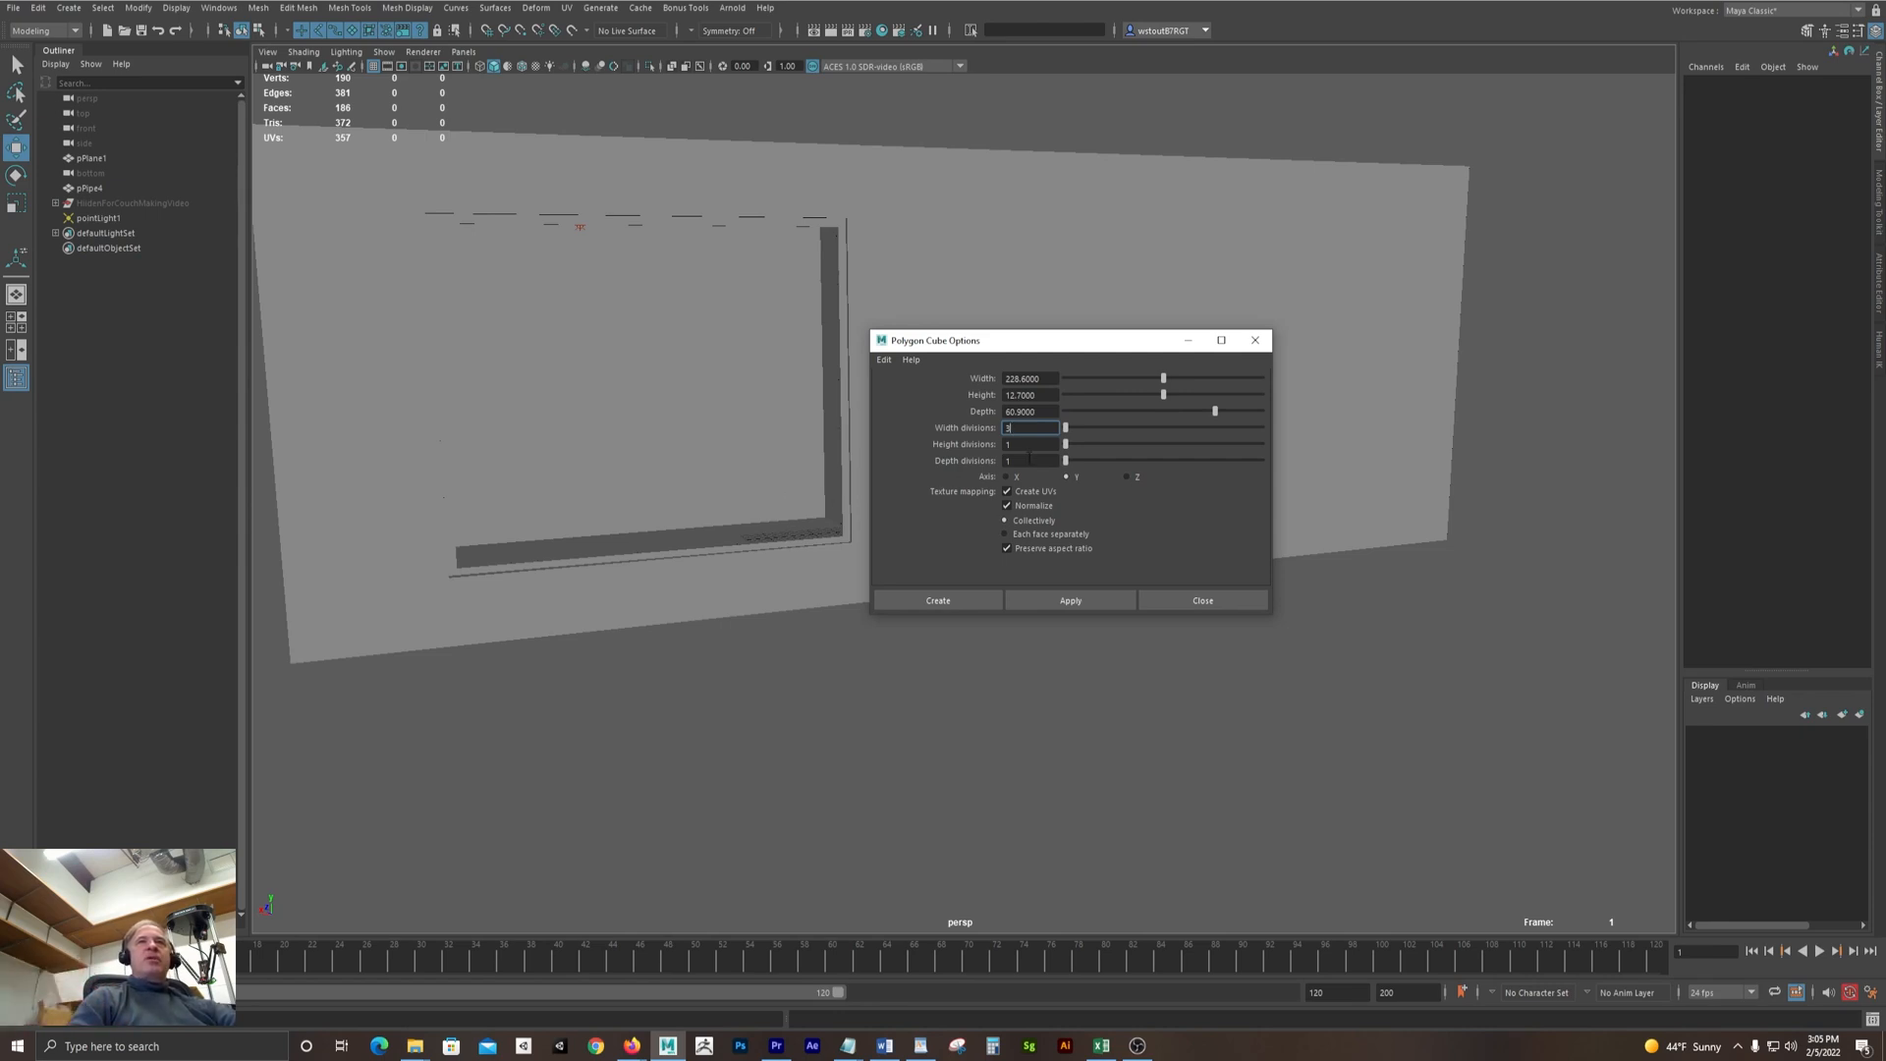
{"action": "key", "text": "Tab"}
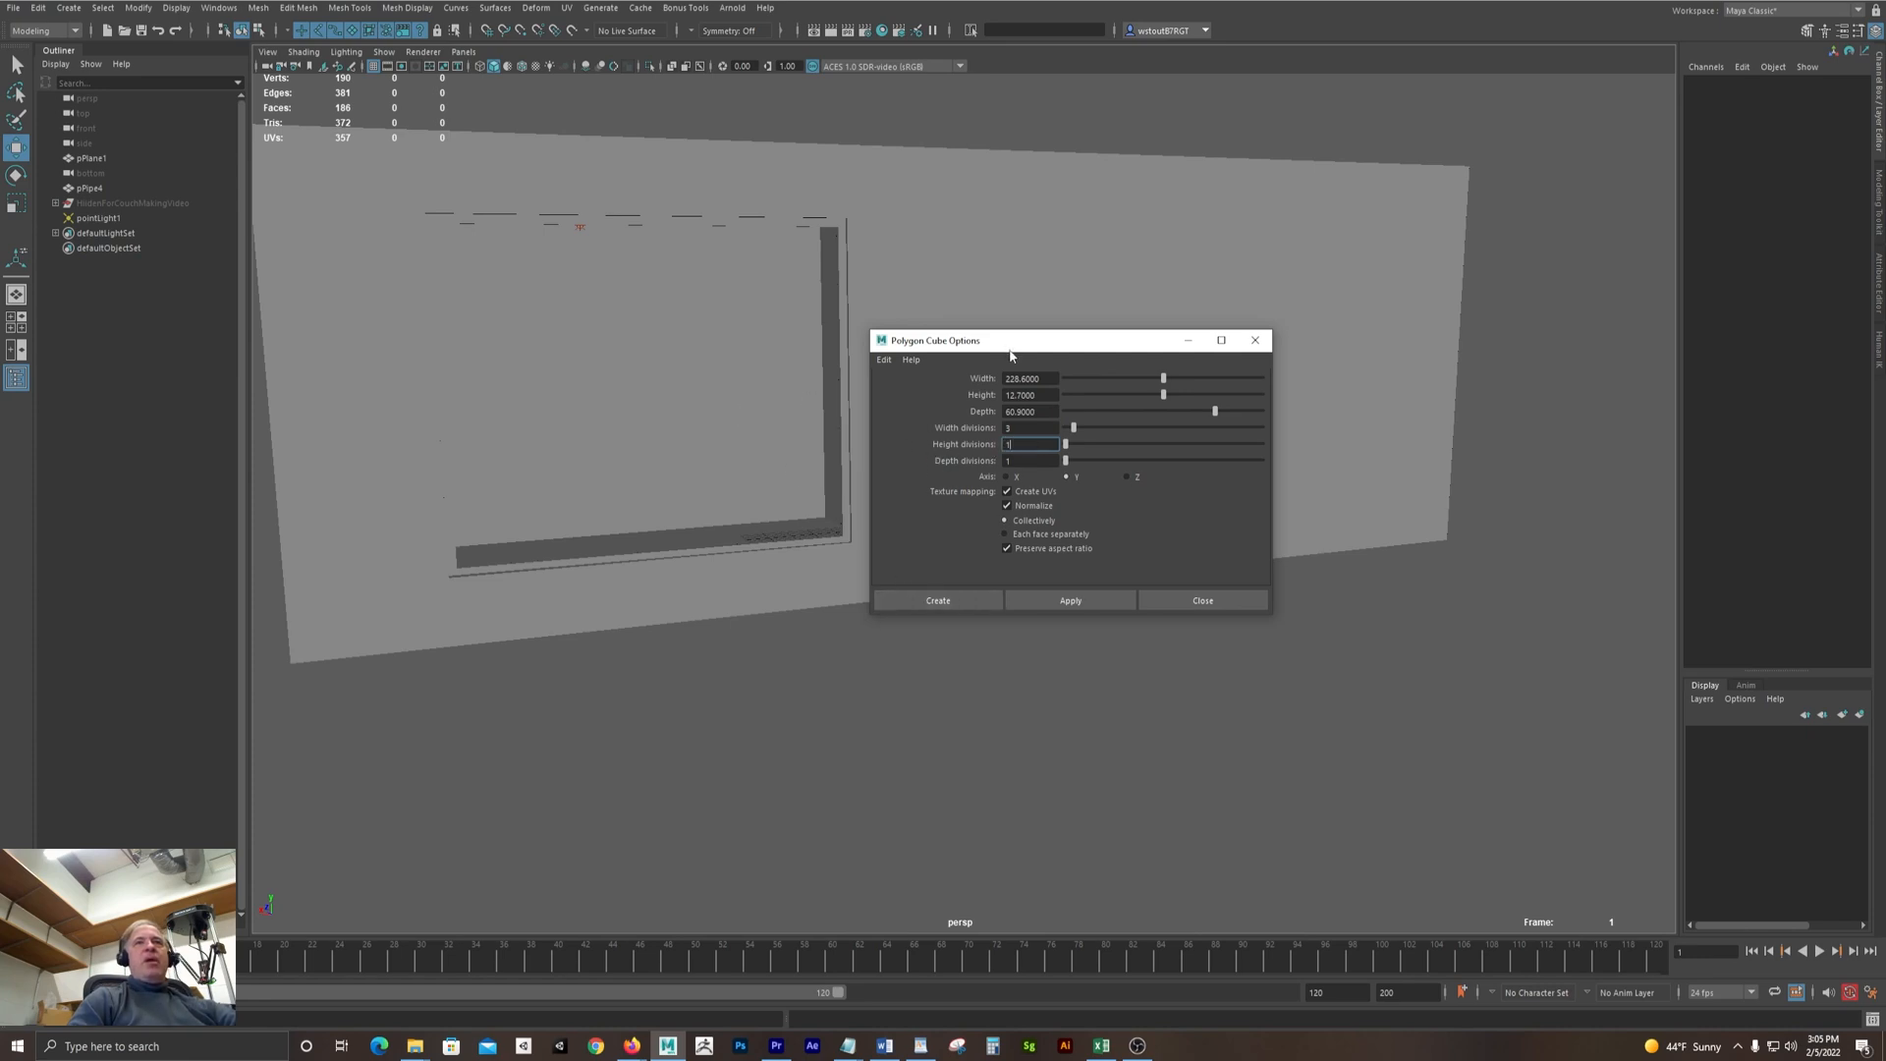
{"action": "left_click_drag", "start_coordinate": [1010, 350], "coordinate": [998, 390]}
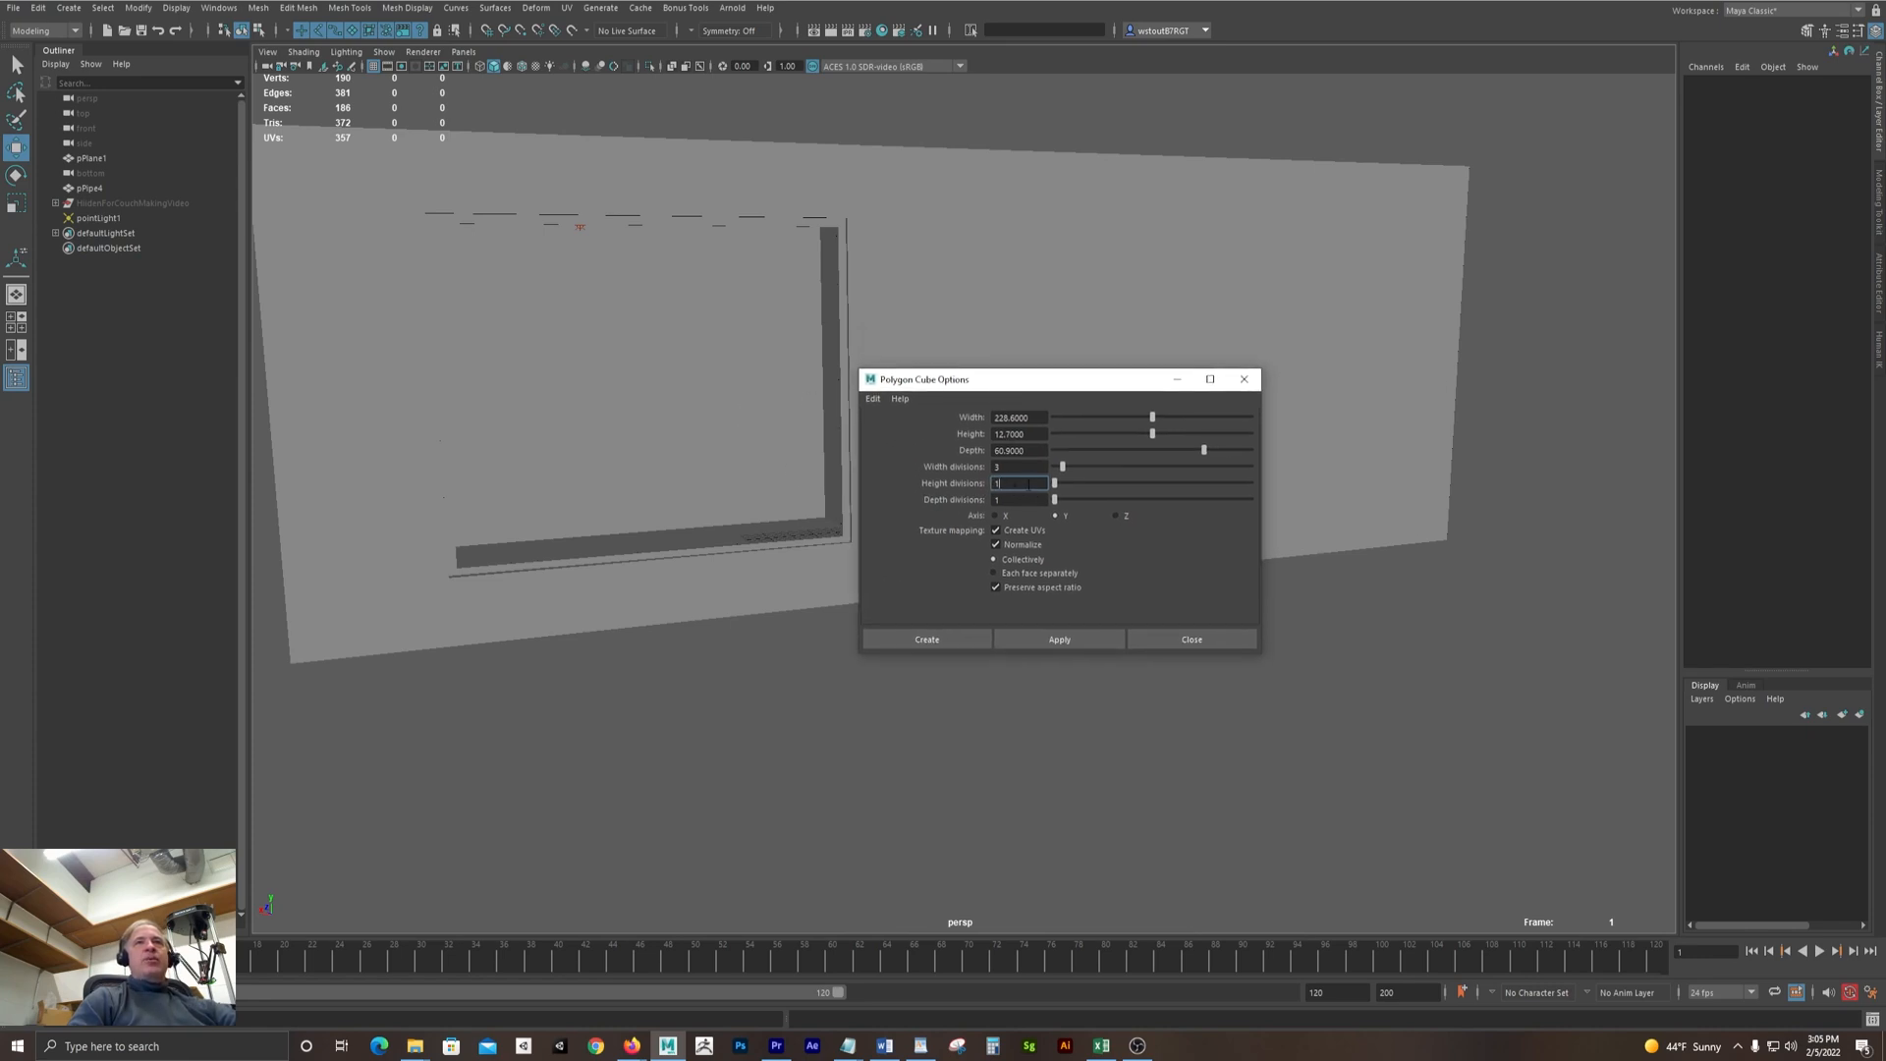
{"action": "key", "text": "Tab"}
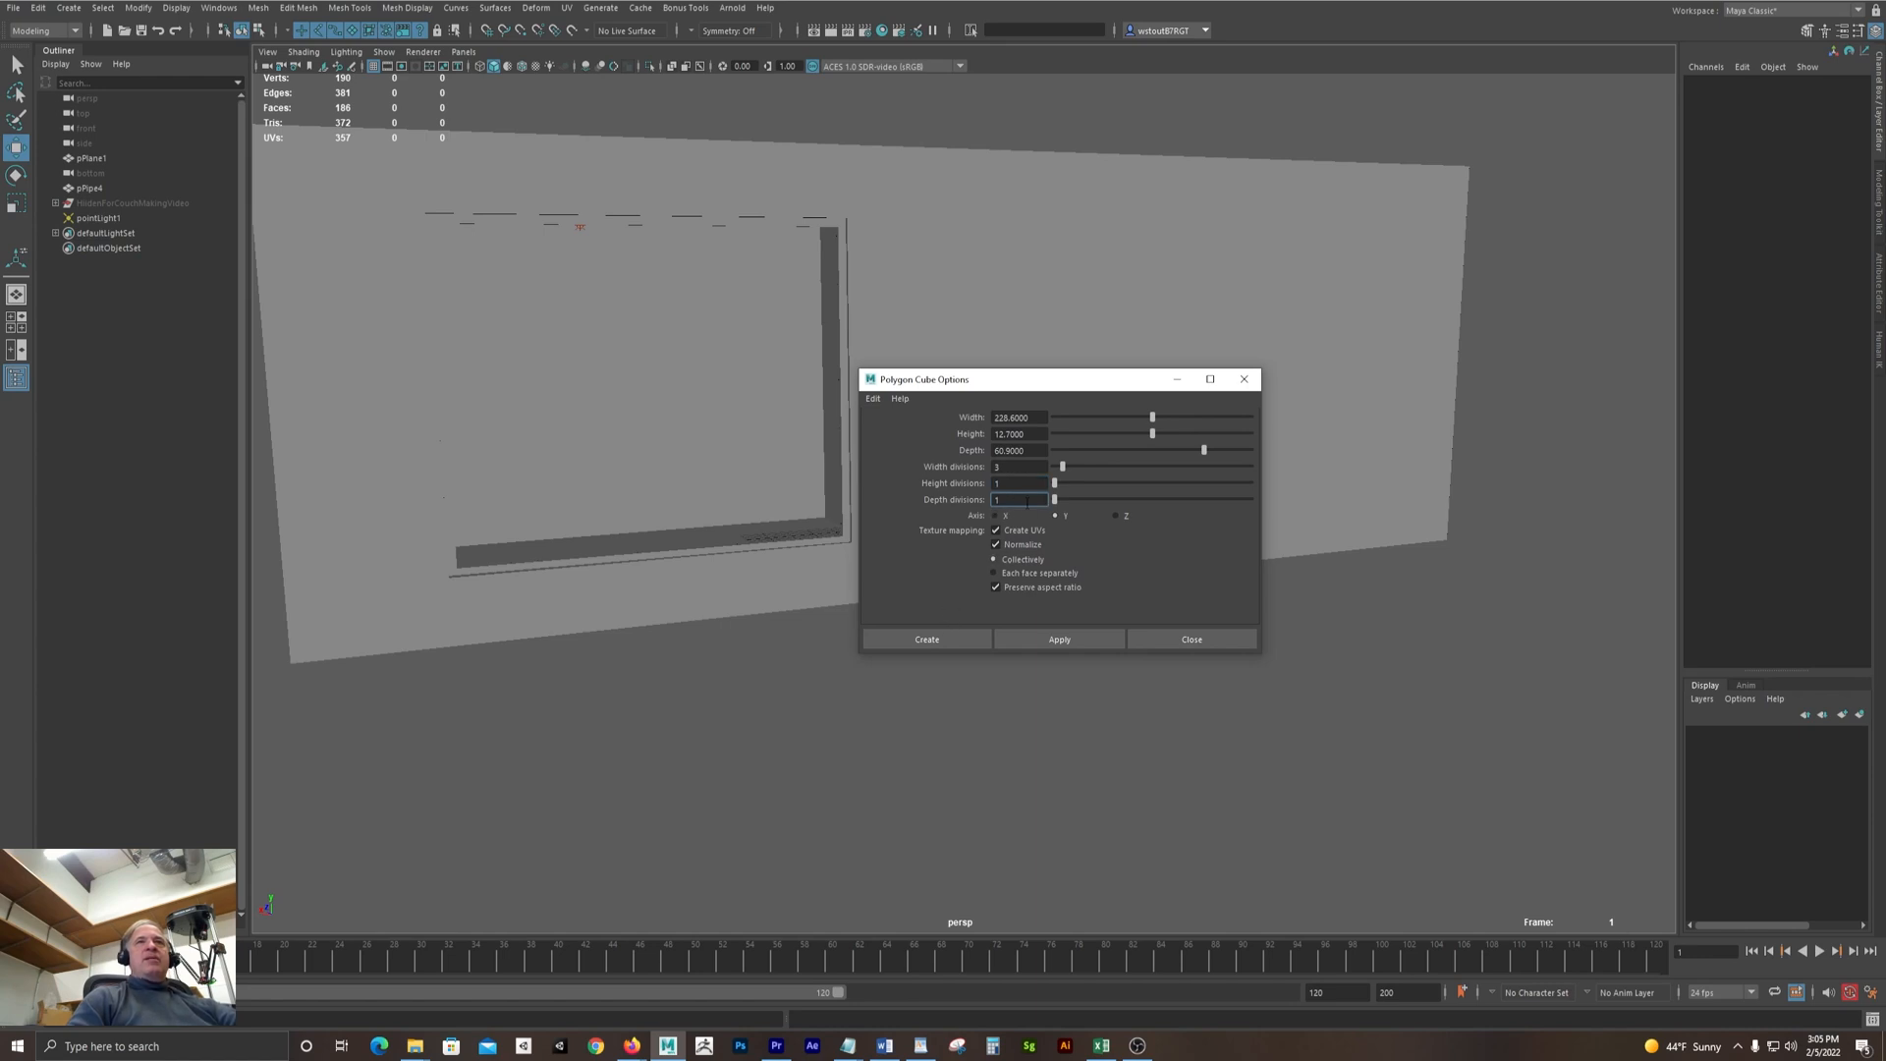
{"action": "type", "text": "2"}
{"action": "left_click", "coordinate": [1063, 641]}
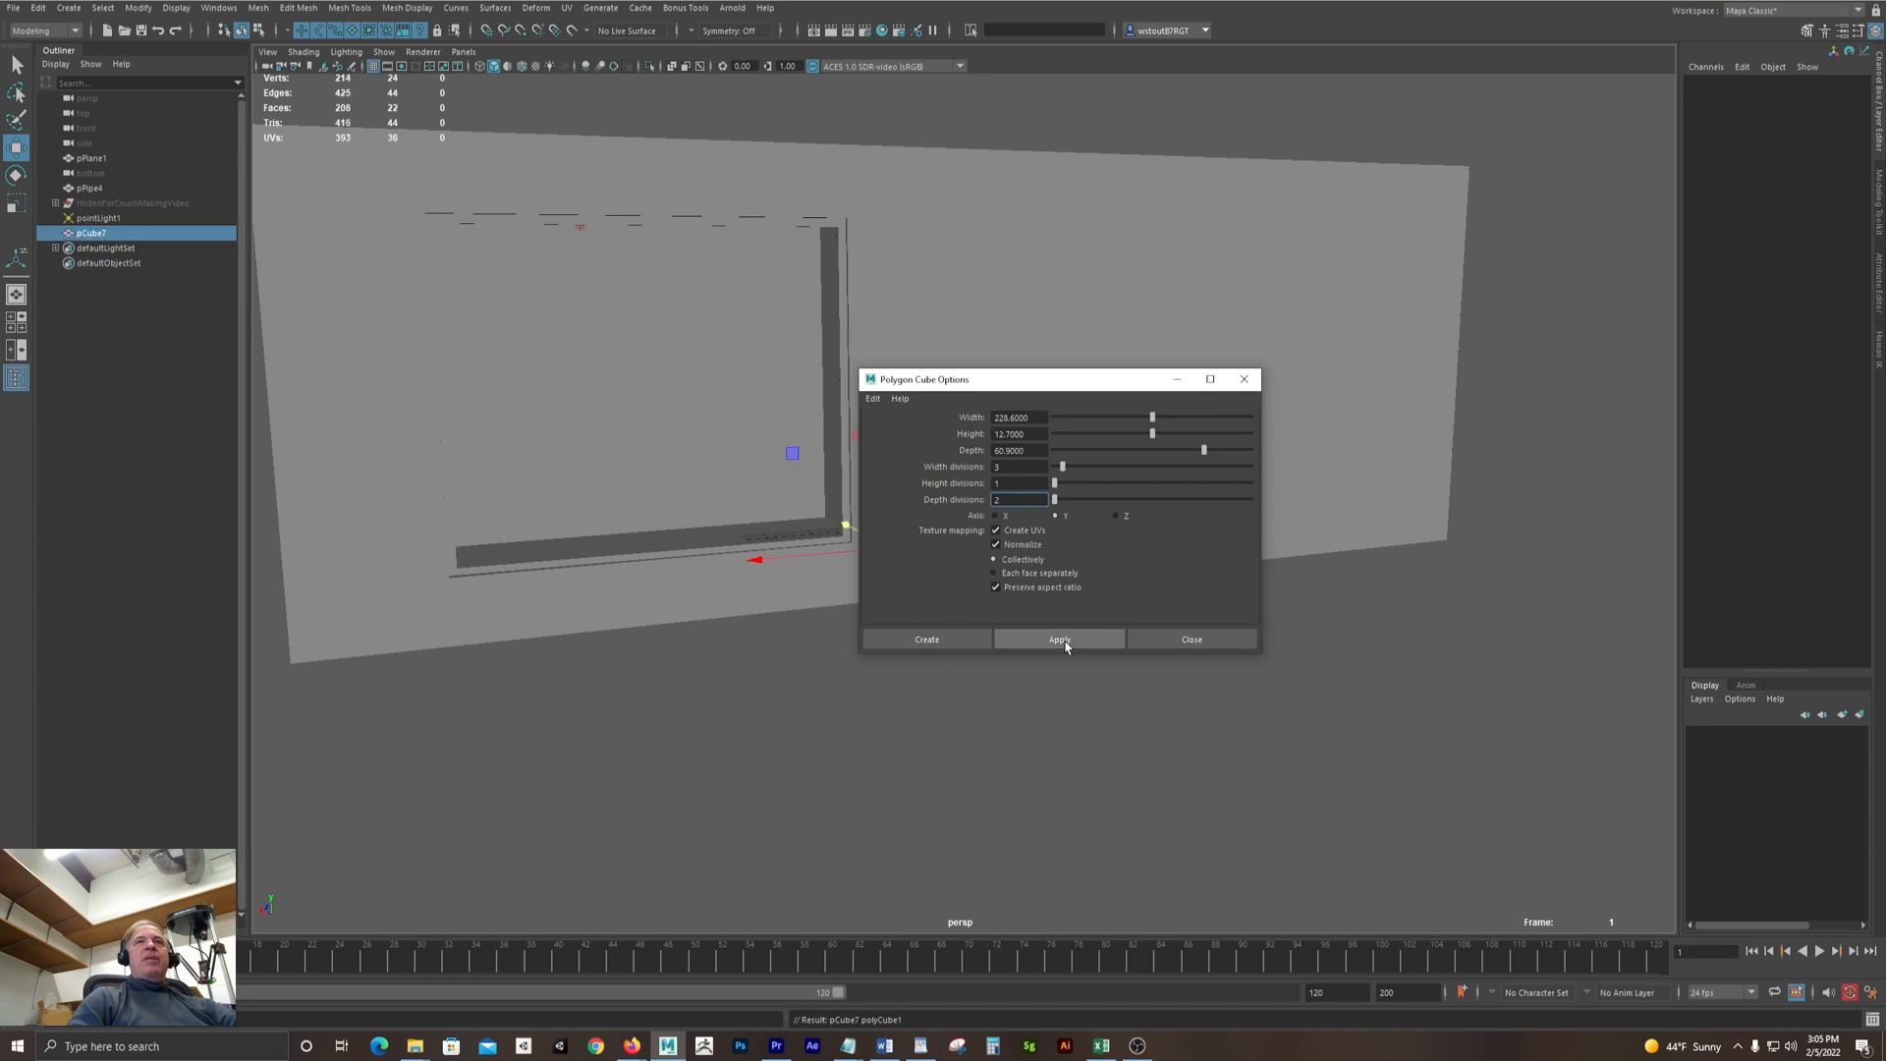
Put the cube options away, move the new cube outside the room to about Z -397.5, and raise it to about Y 33.6
{"action": "left_click", "coordinate": [1181, 385]}
{"action": "left_click_drag", "start_coordinate": [846, 525], "coordinate": [991, 718]}
{"action": "left_click_drag", "start_coordinate": [1036, 413], "coordinate": [843, 312], "text": "alt"}
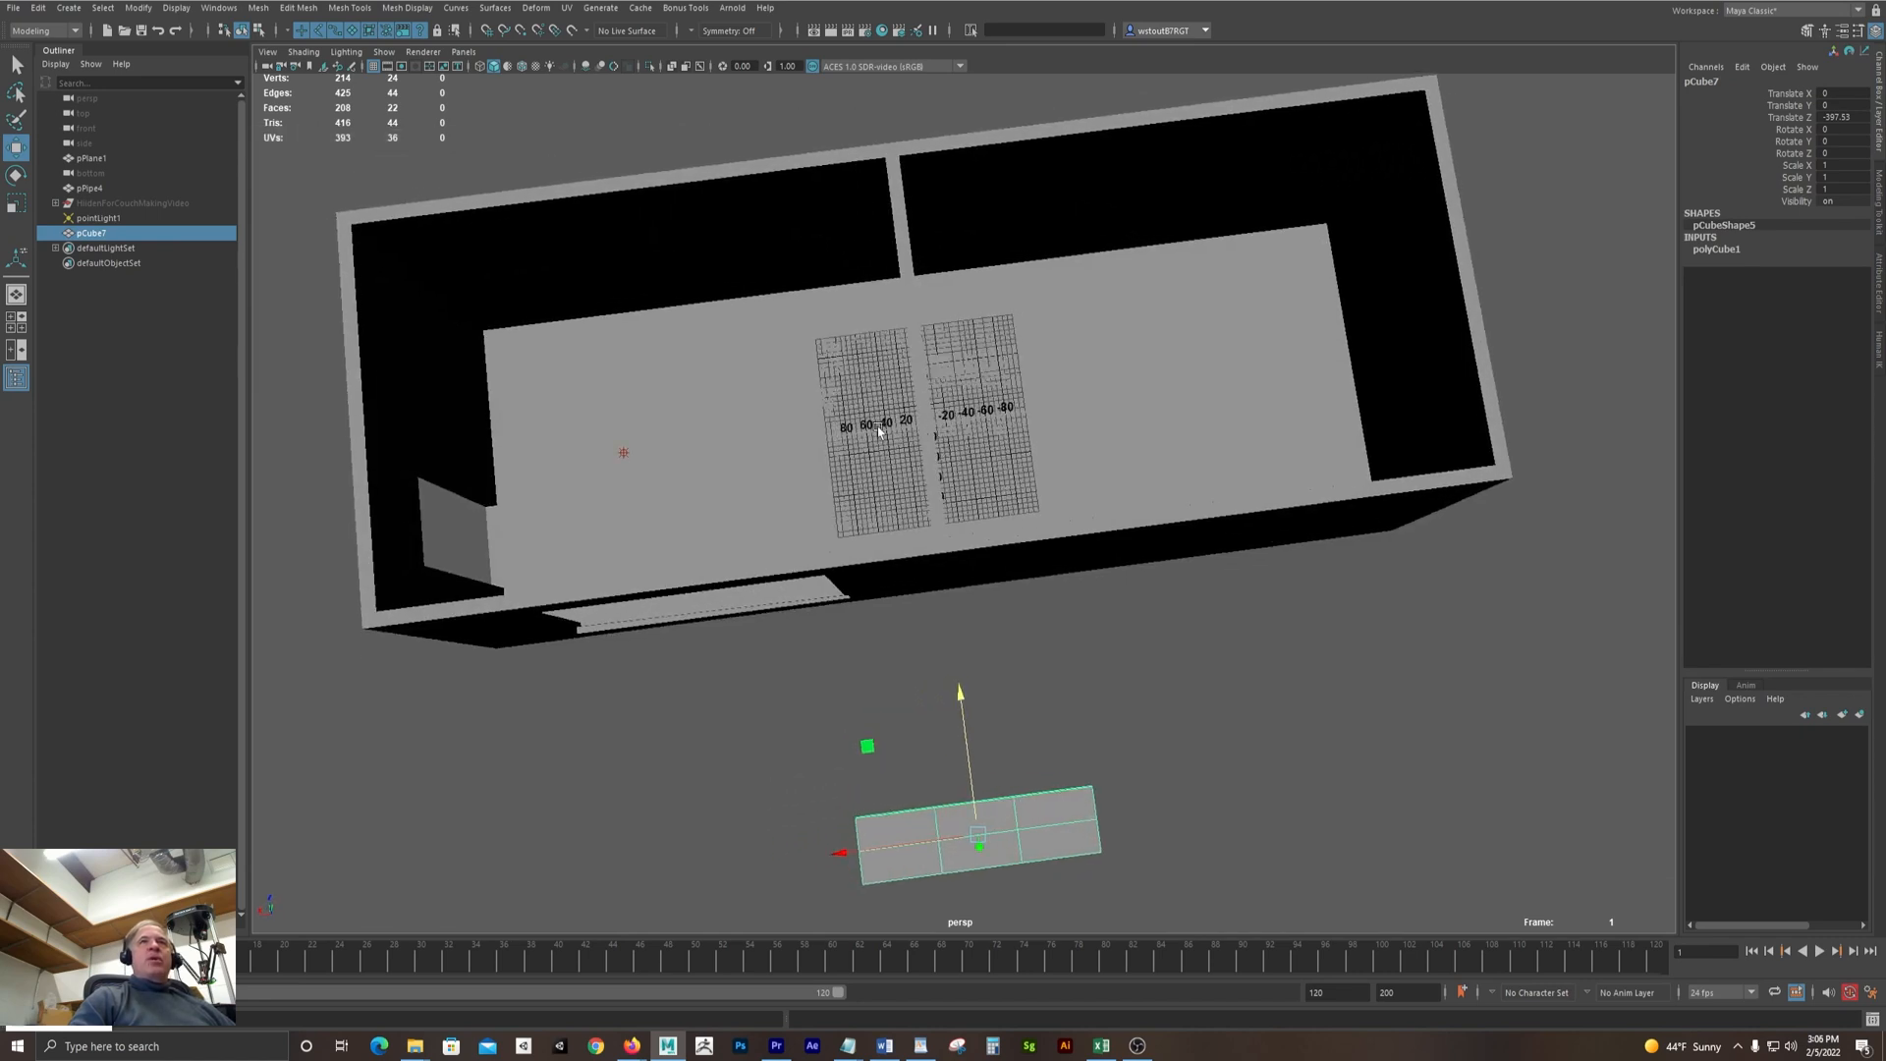
{"action": "left_click_drag", "start_coordinate": [879, 431], "coordinate": [948, 424], "text": "alt"}
{"action": "left_click_drag", "start_coordinate": [1039, 481], "coordinate": [802, 263]}
Select the two edge loops that divide the couch base's width and scale them apart along its length toward the ends
{"action": "scroll", "coordinate": [960, 308], "scroll_direction": "up", "scroll_amount": 8}
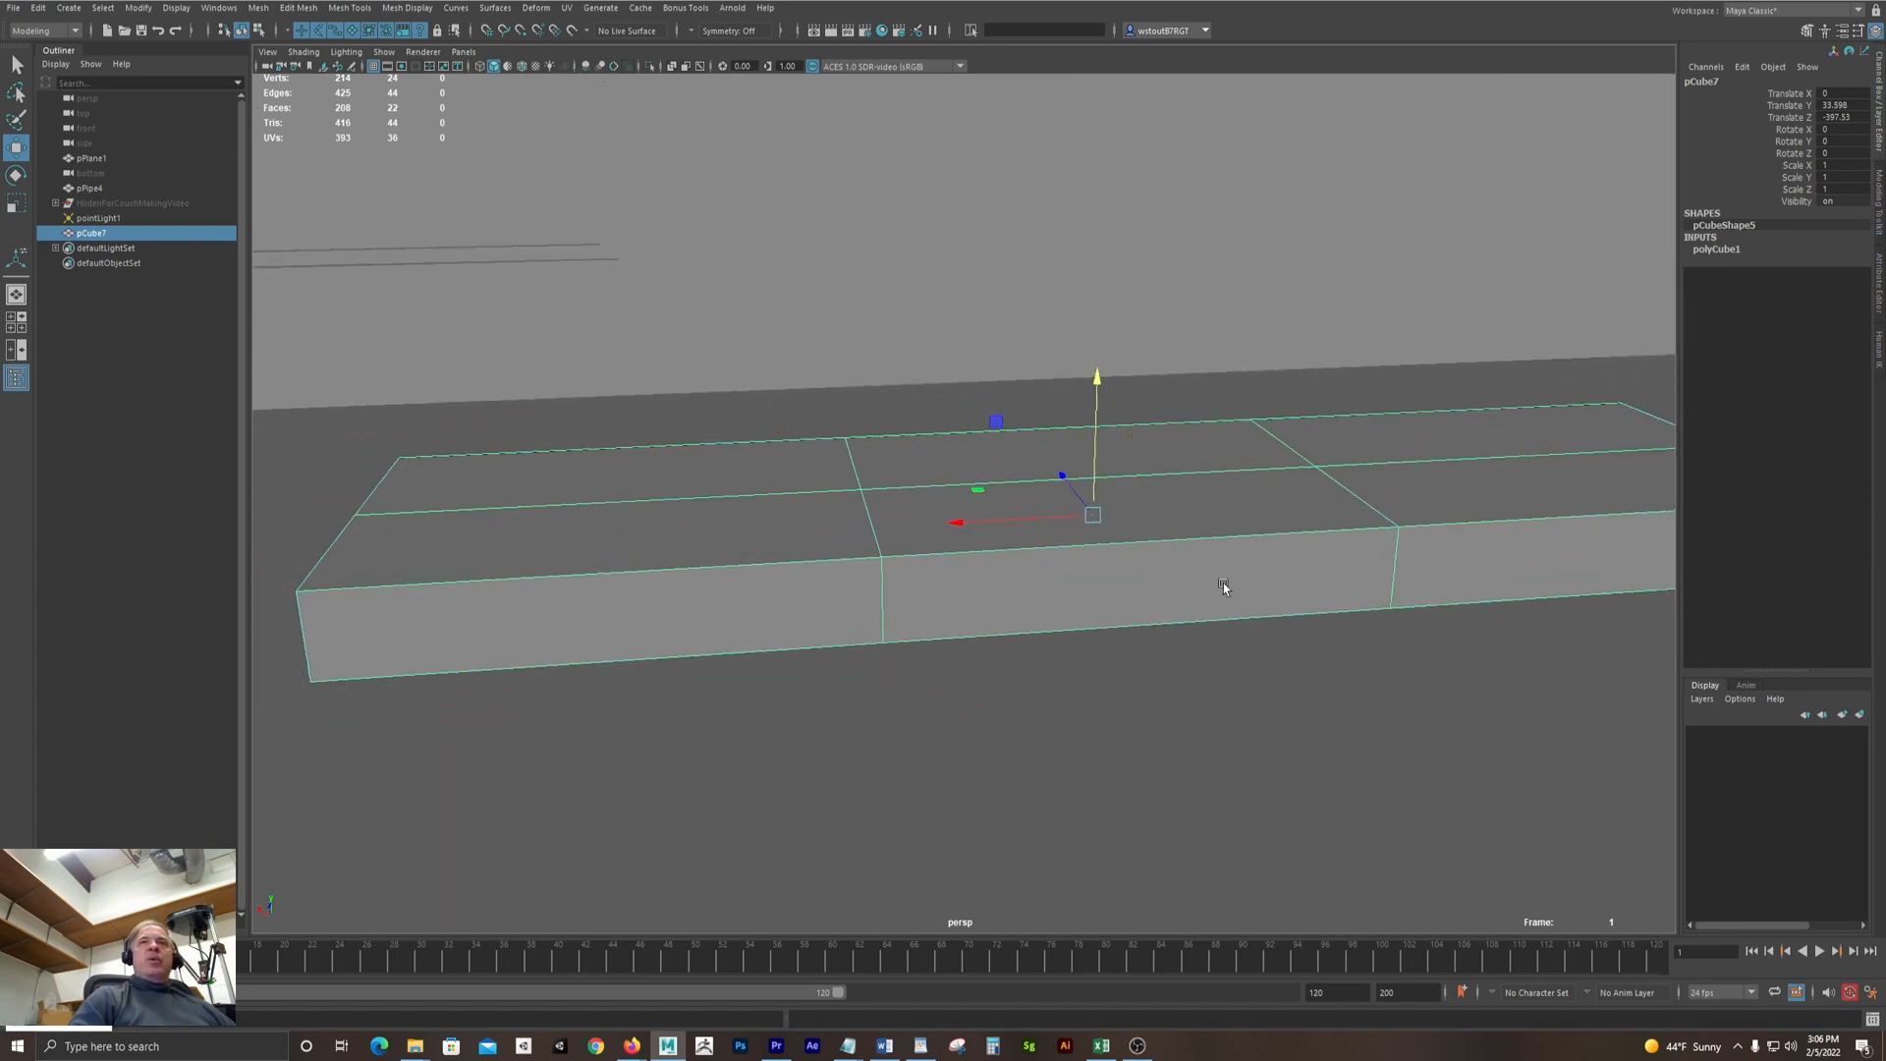
{"action": "left_click_drag", "start_coordinate": [1356, 544], "coordinate": [1297, 540], "text": "alt"}
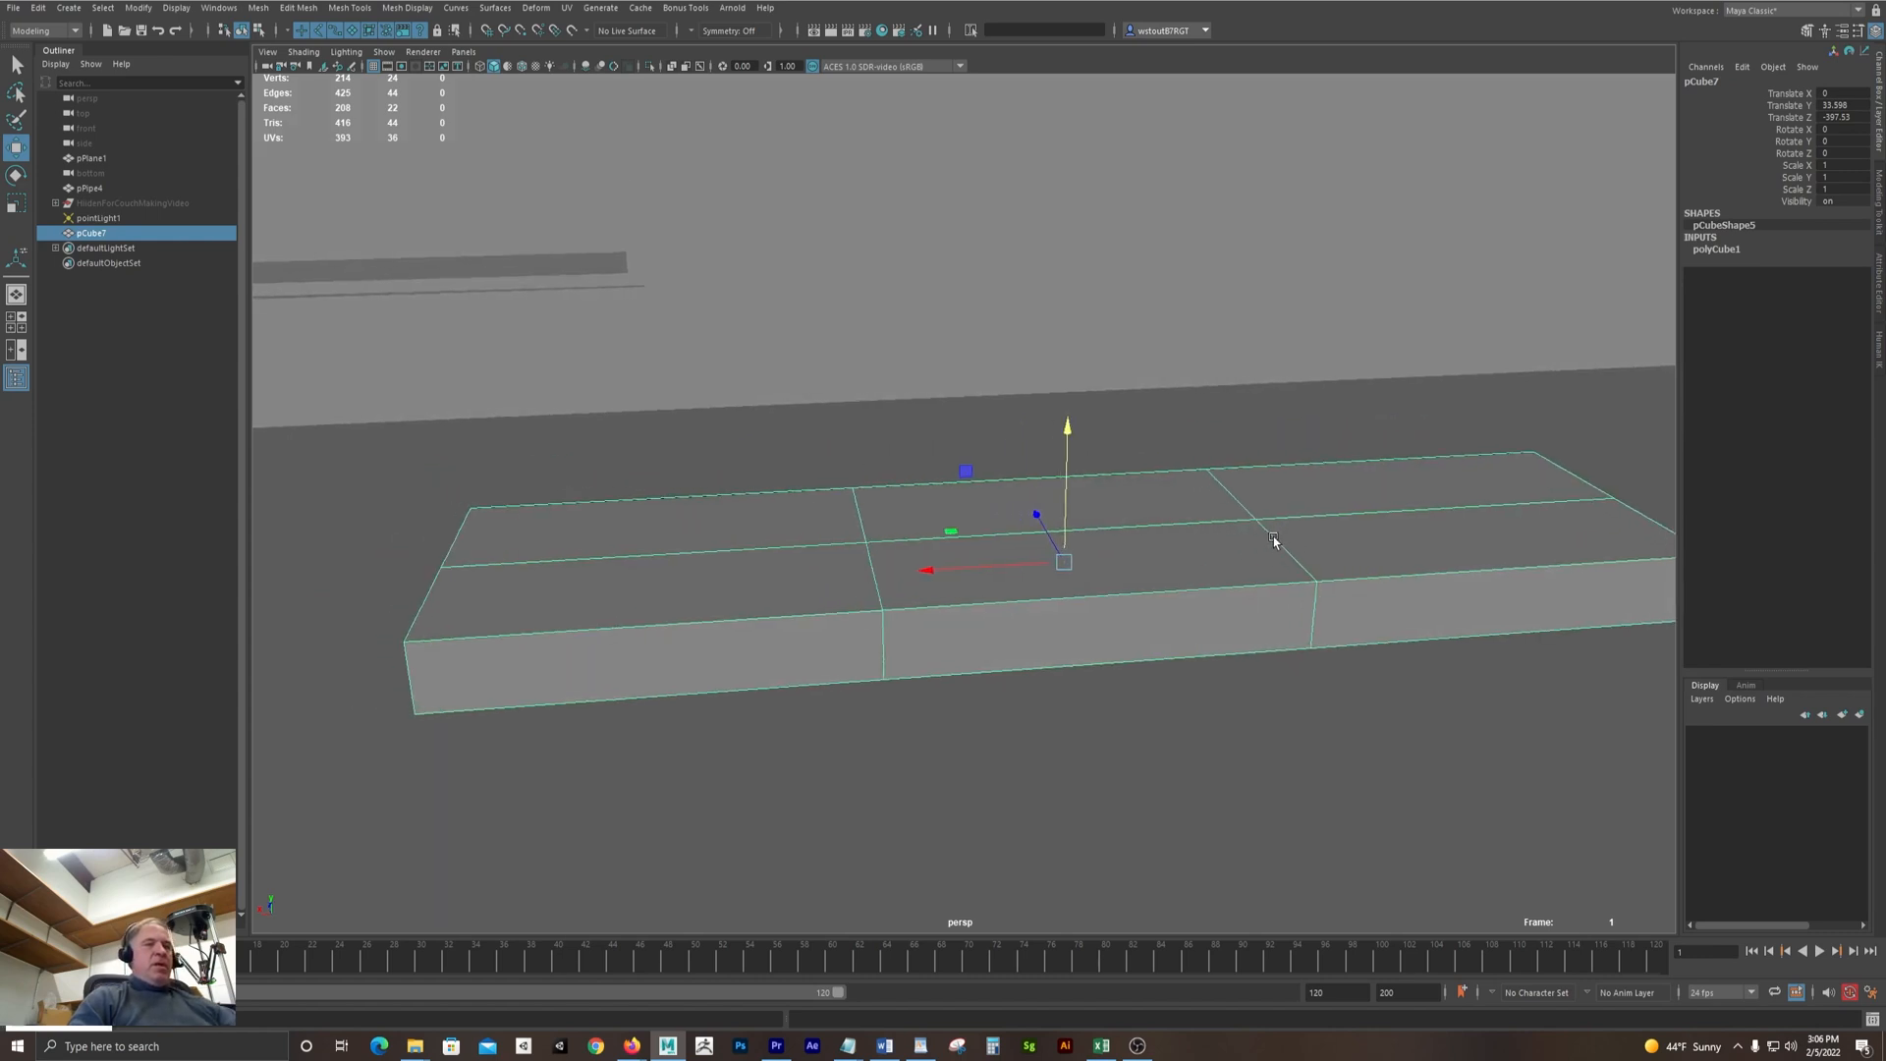
{"action": "left_click", "coordinate": [887, 637]}
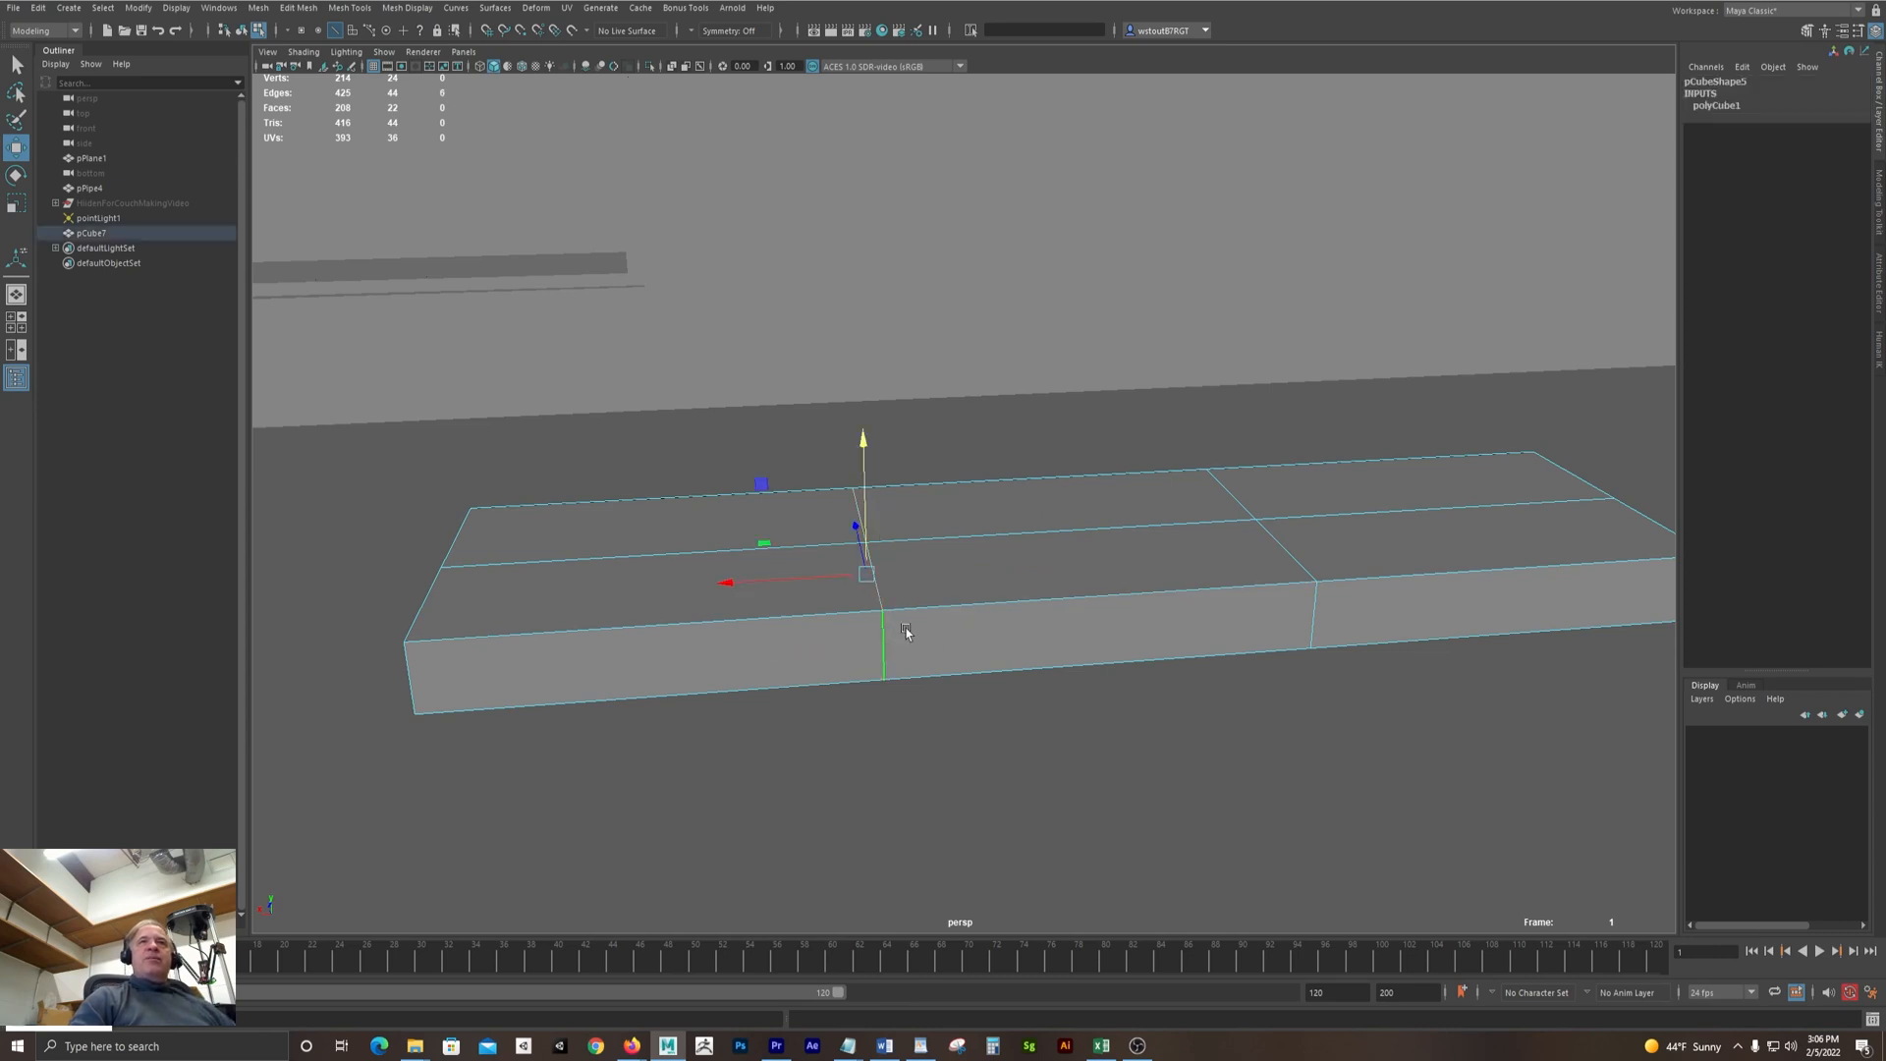
{"action": "left_click", "coordinate": [1316, 621], "text": "shift"}
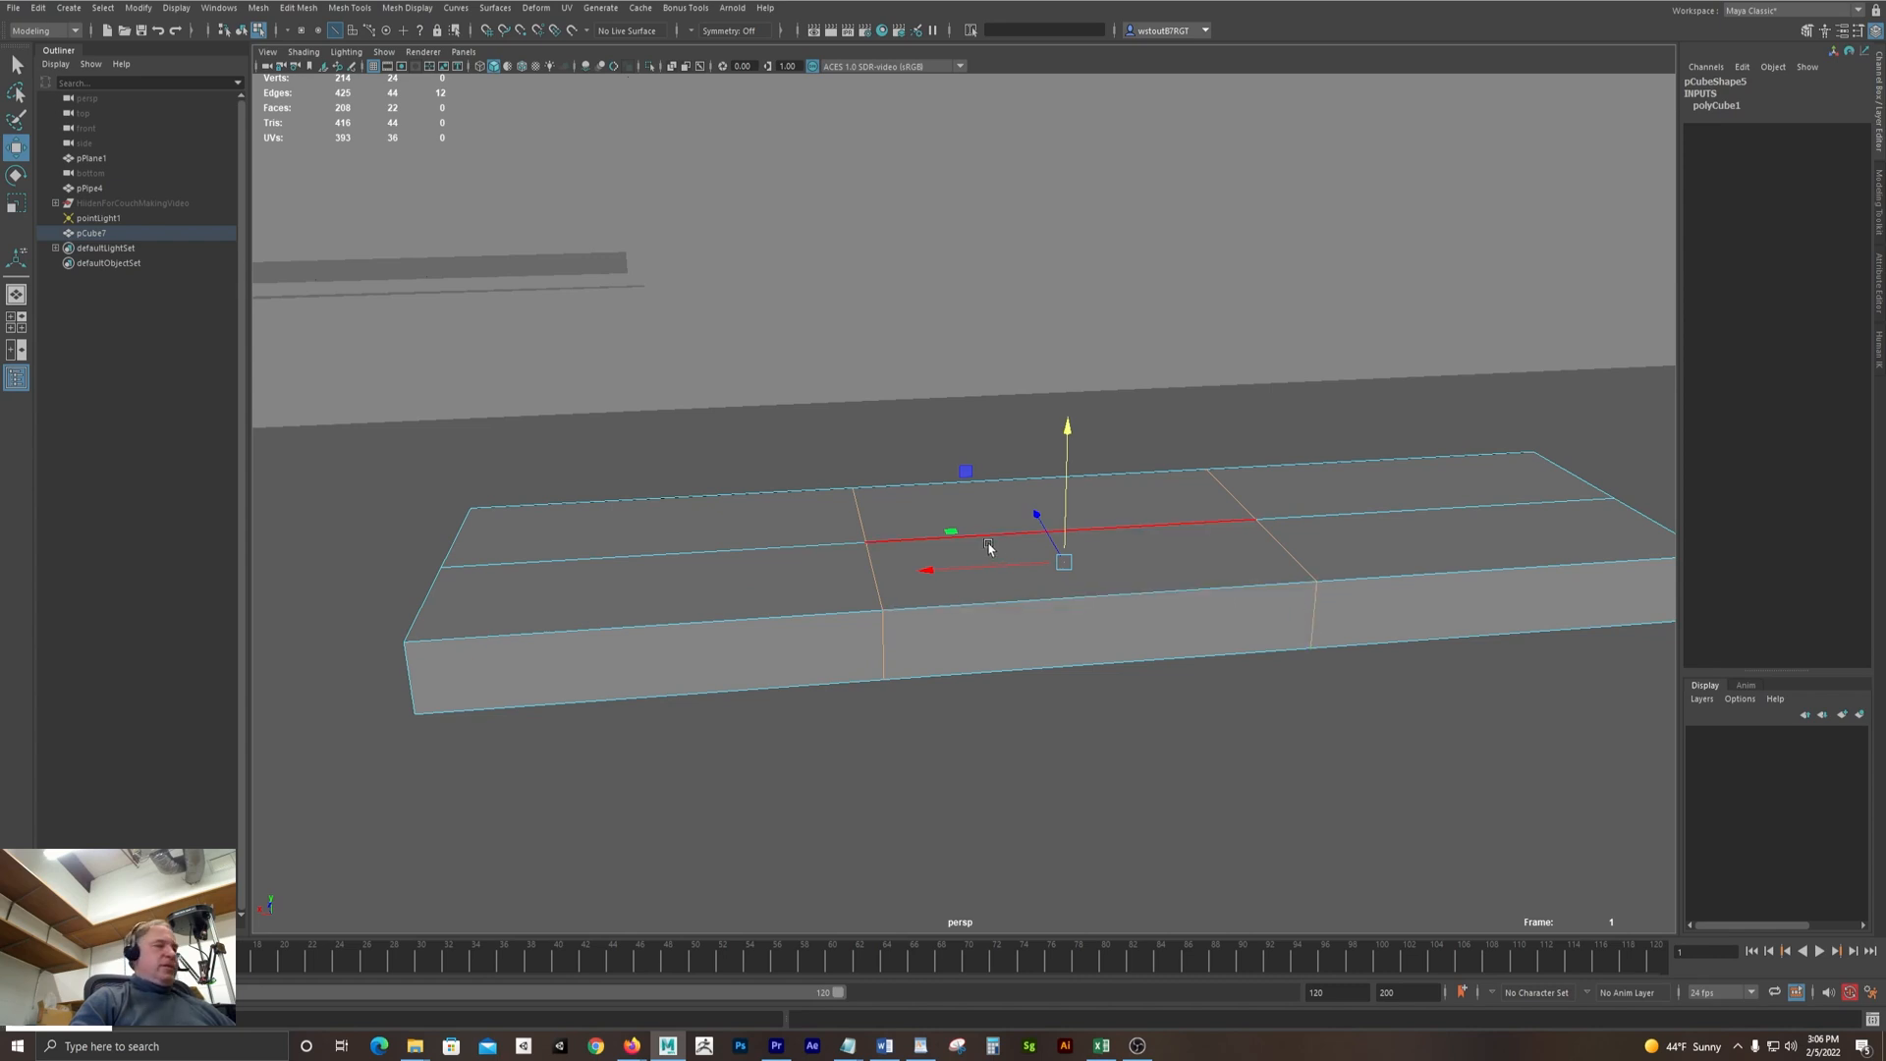
{"action": "key", "text": "r"}
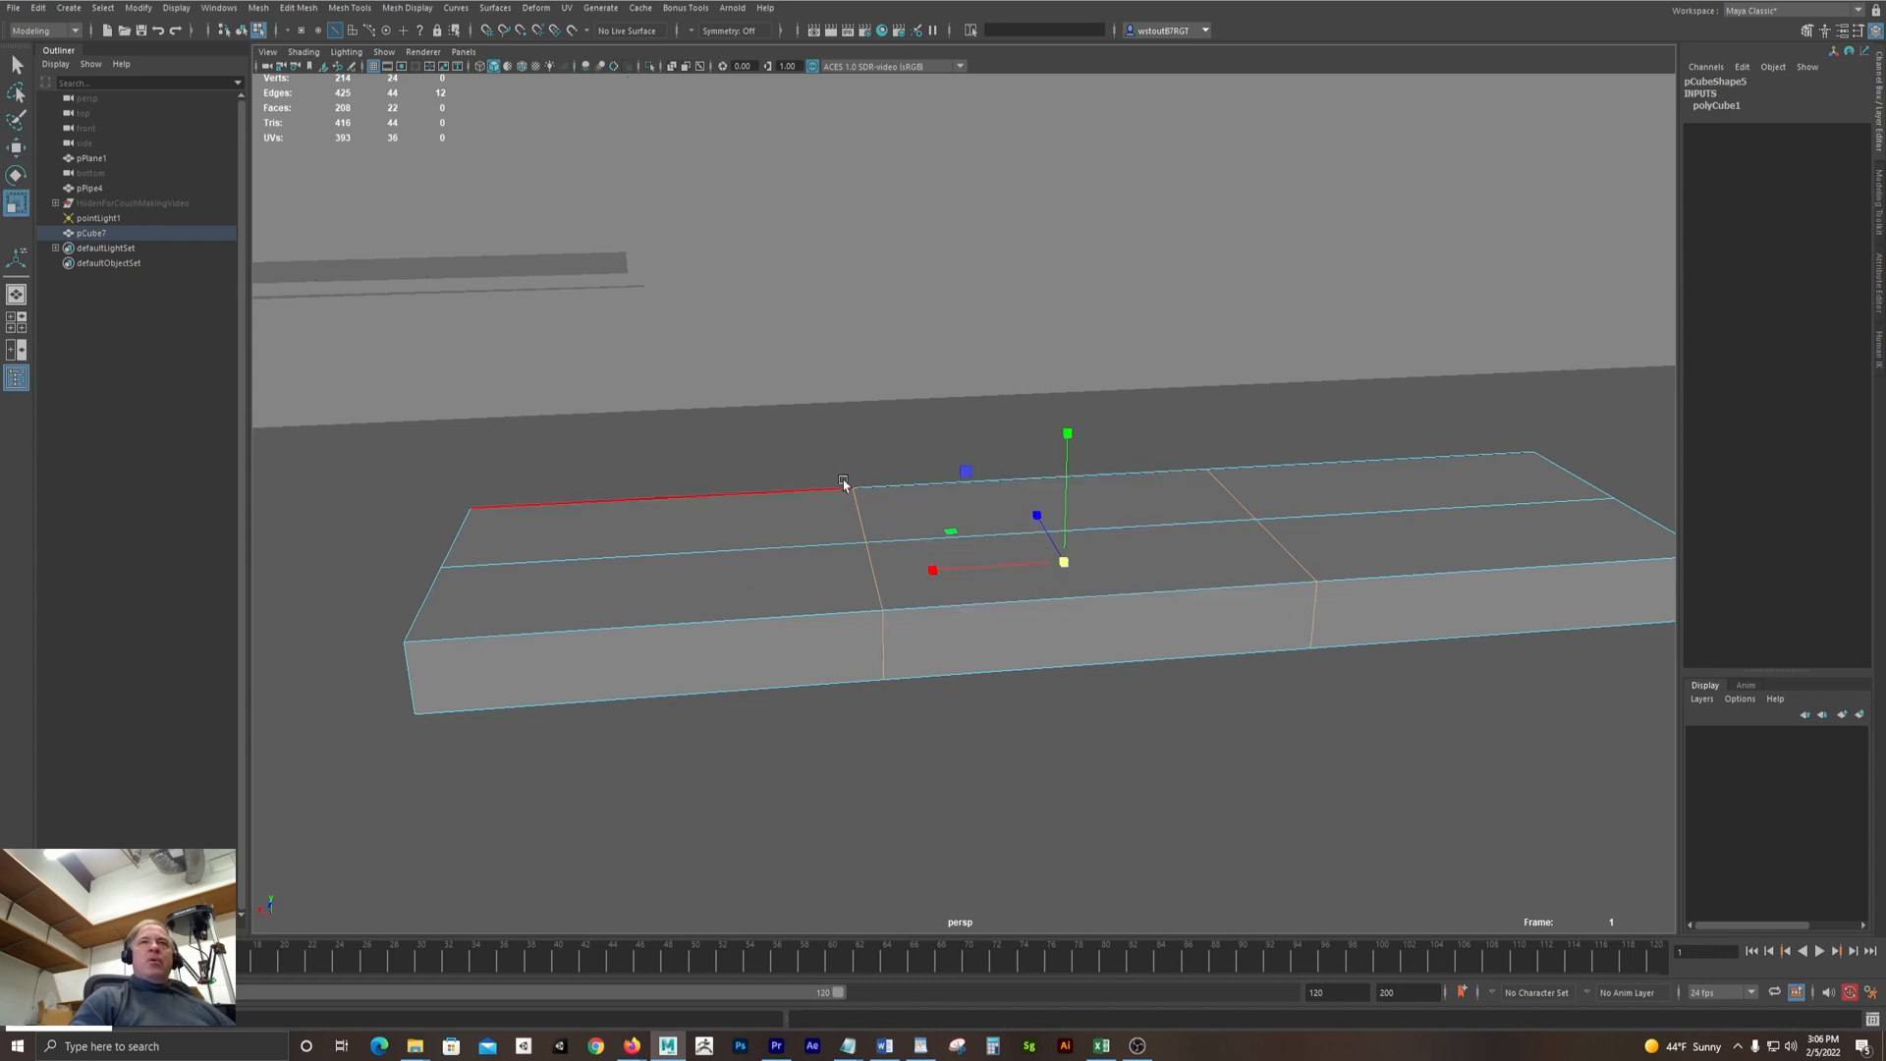
{"action": "left_click_drag", "start_coordinate": [933, 575], "coordinate": [714, 571]}
Select the lengthwise middle edge loop of the couch base and move it toward the back edge
{"action": "left_click_drag", "start_coordinate": [640, 421], "coordinate": [663, 419], "text": "alt"}
{"action": "key", "text": "super"}
{"action": "double_click", "coordinate": [1028, 801]}
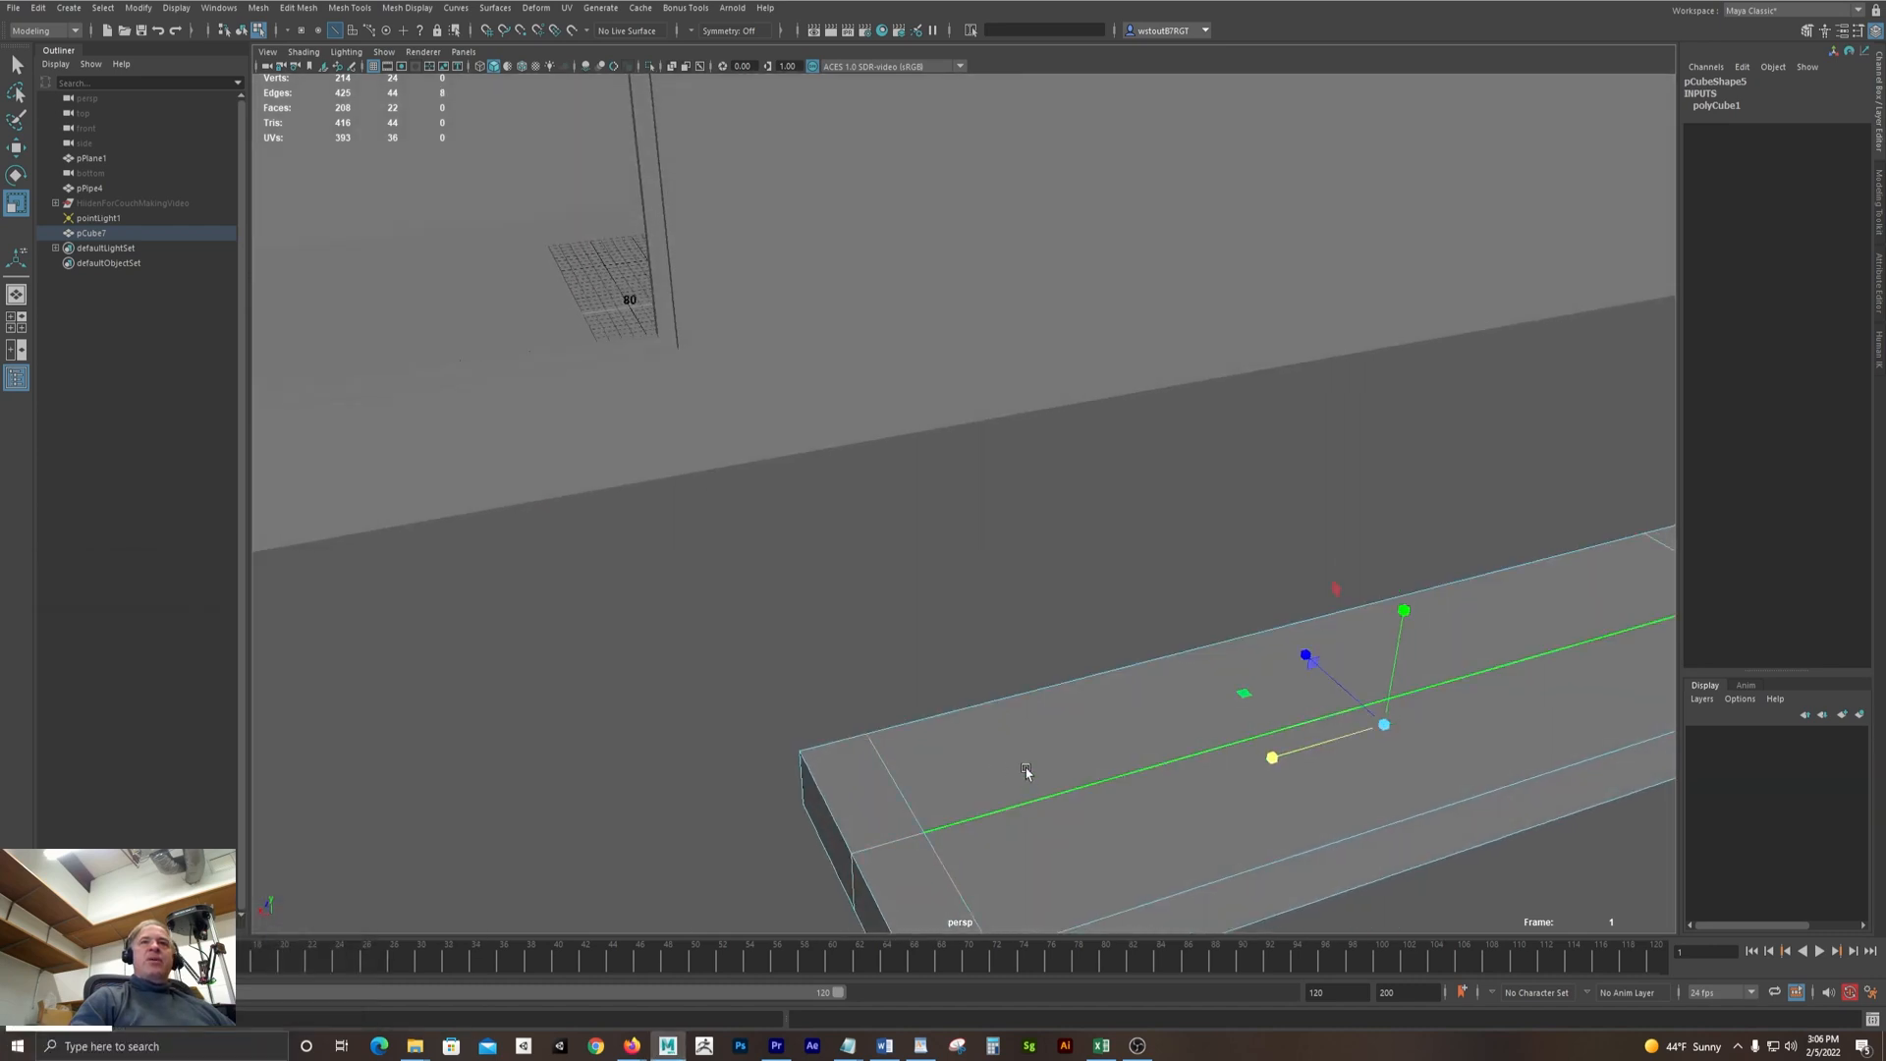
{"action": "key", "text": "w"}
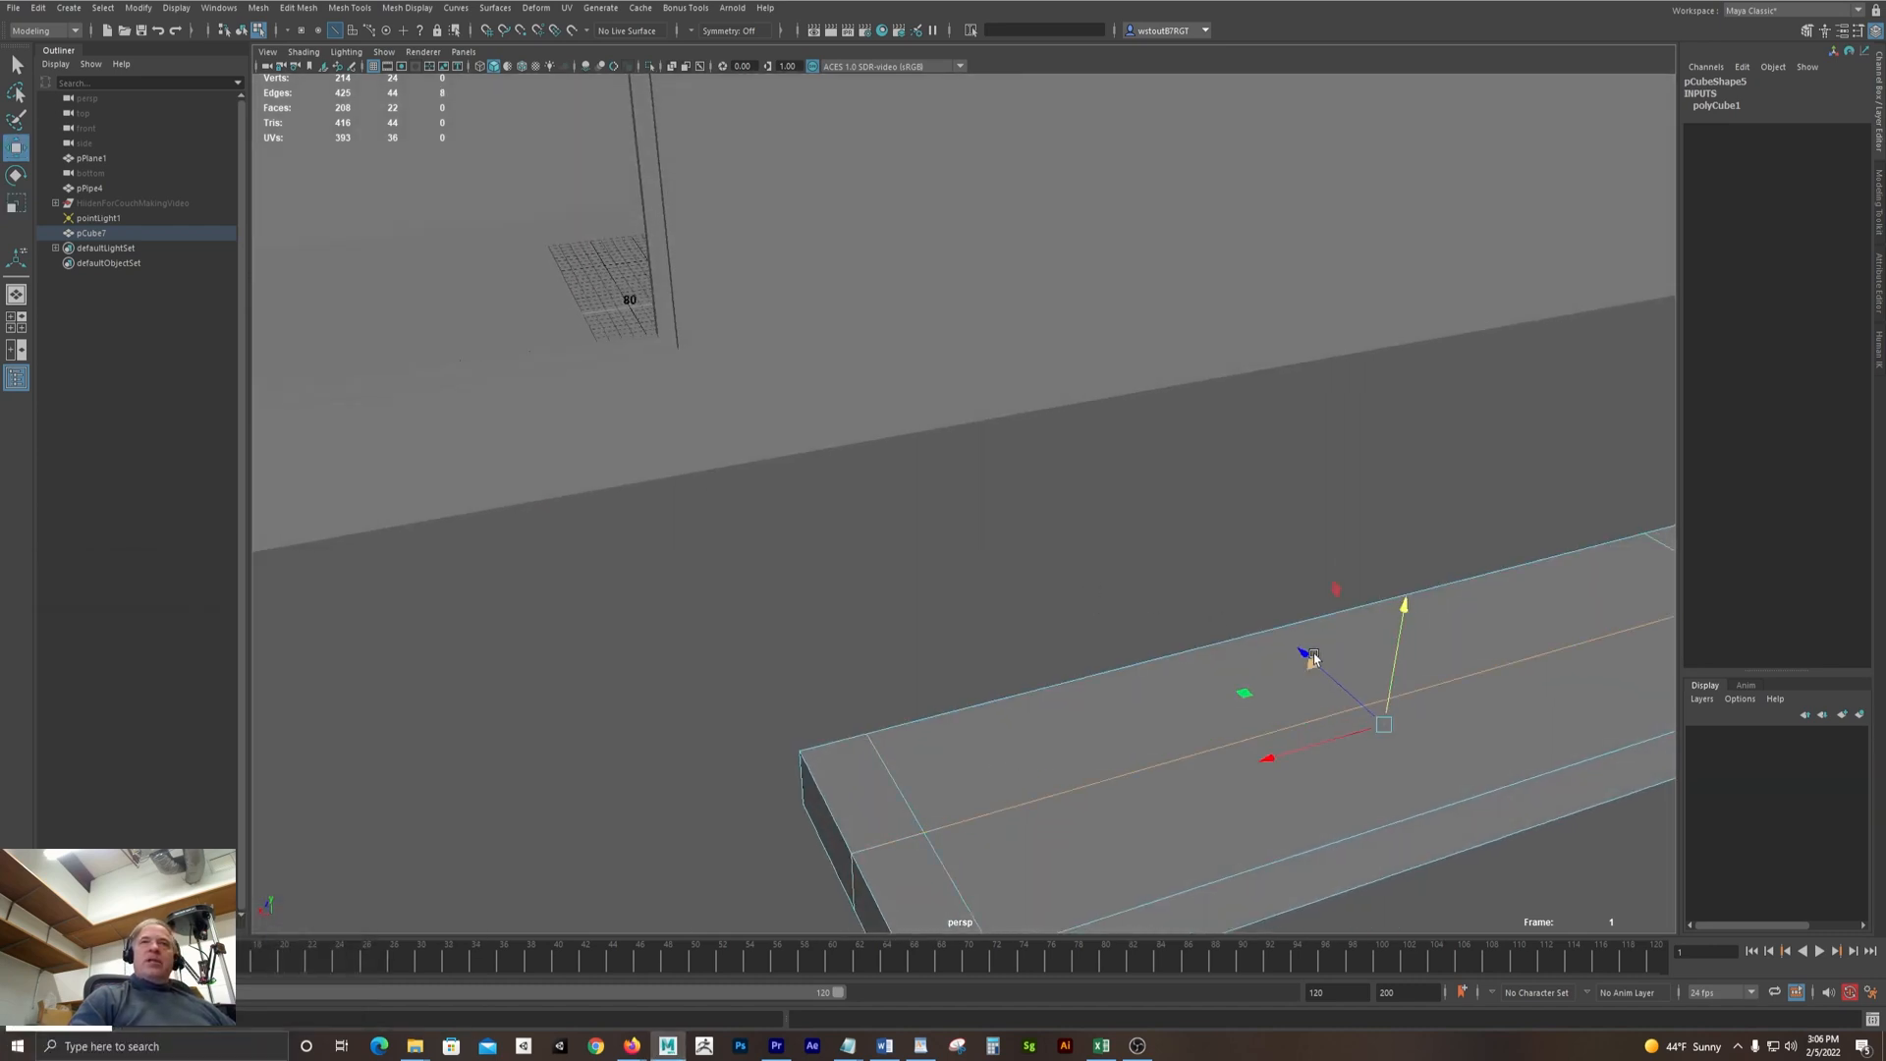
{"action": "left_click_drag", "start_coordinate": [1304, 655], "coordinate": [1281, 586]}
{"action": "right_click_drag", "start_coordinate": [1291, 586], "coordinate": [1047, 499], "text": "alt"}
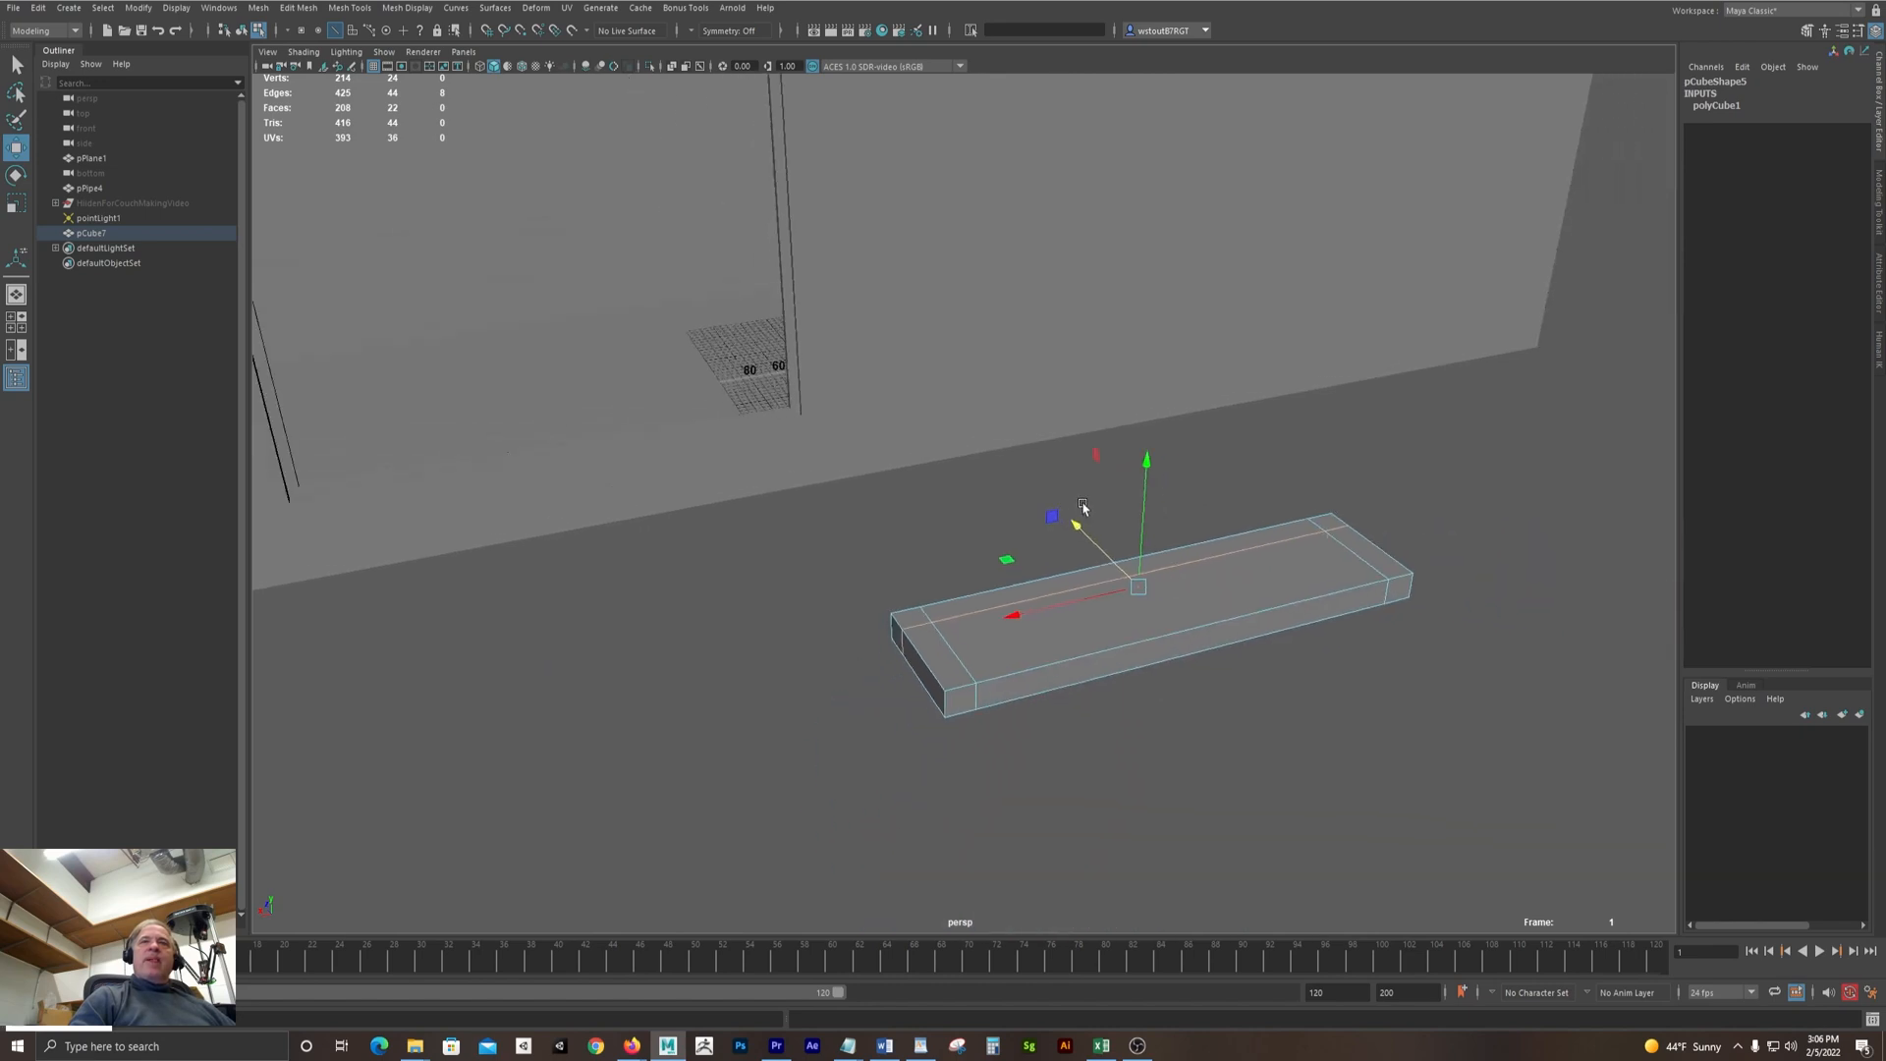
{"action": "middle_click_drag", "start_coordinate": [1048, 499], "coordinate": [892, 452], "text": "alt"}
{"action": "right_click_drag", "start_coordinate": [892, 452], "coordinate": [875, 563], "text": "alt"}
{"action": "middle_click_drag", "start_coordinate": [875, 562], "coordinate": [913, 459], "text": "alt"}
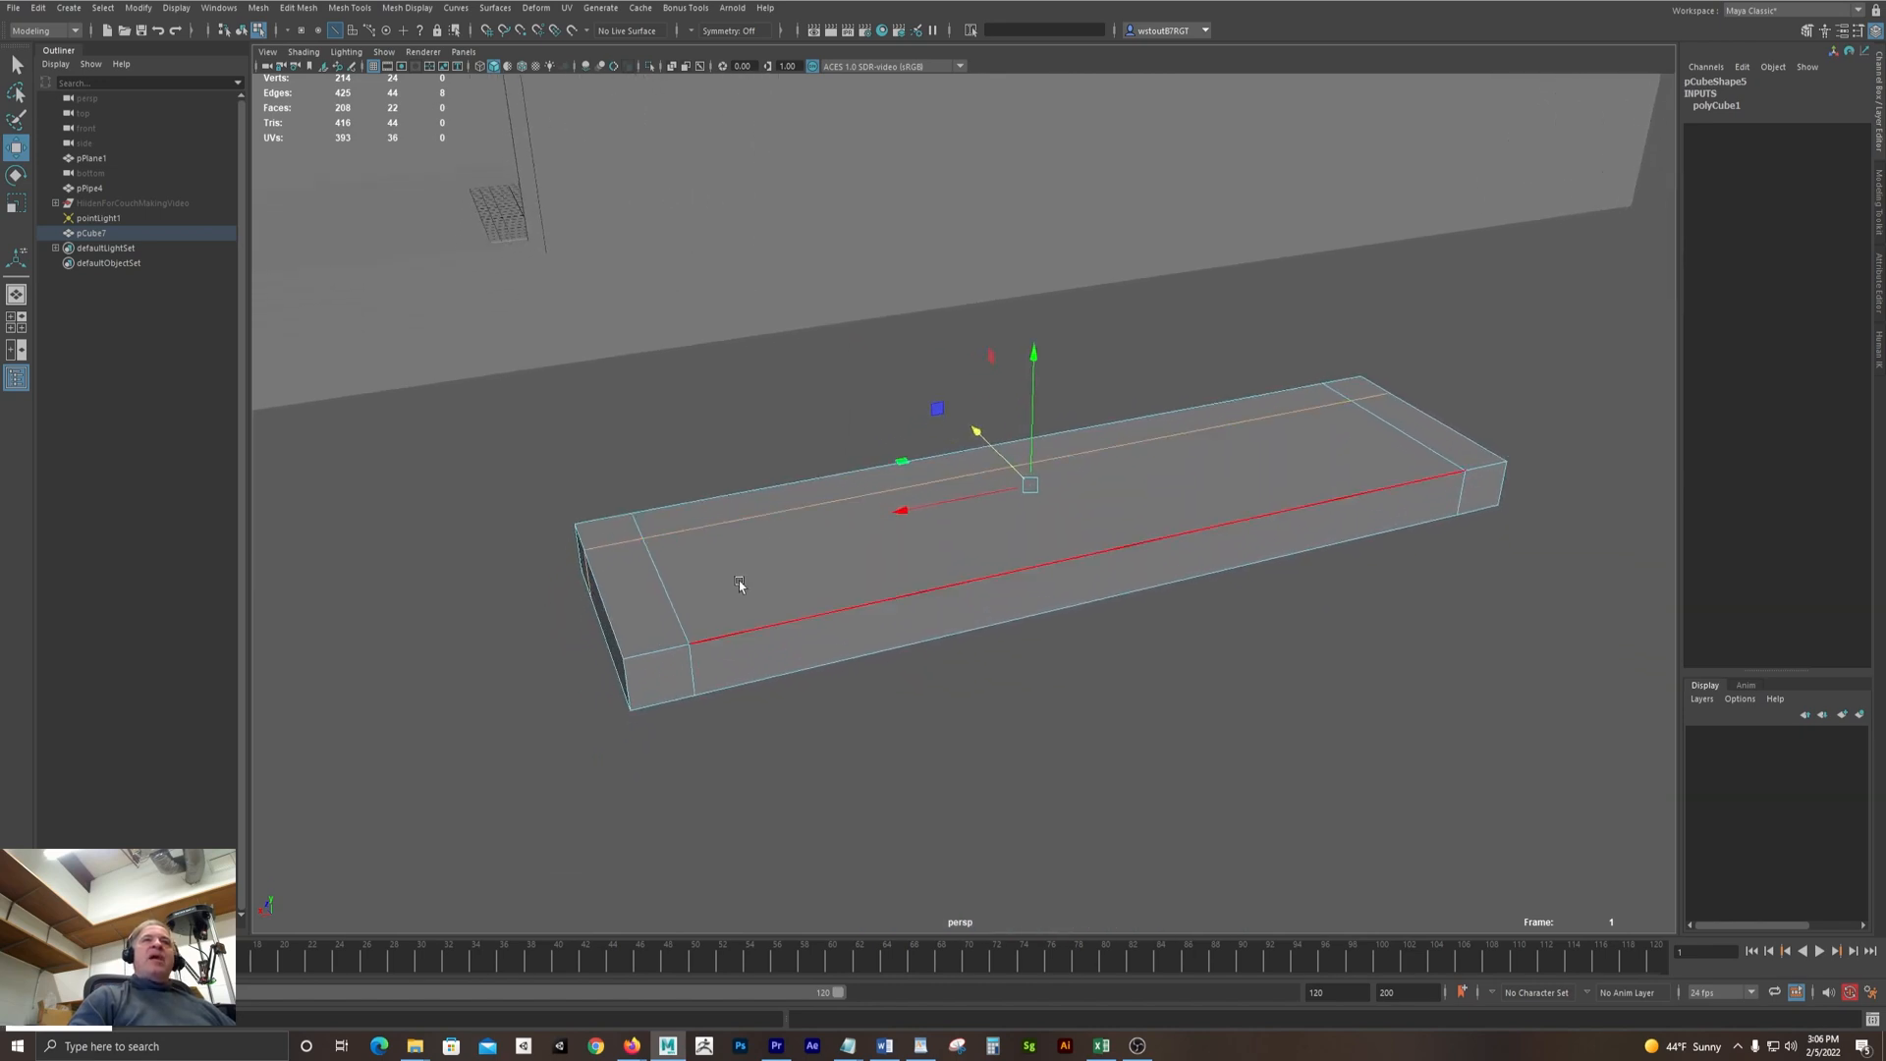
Select the two crosswise edge loops near the ends of the base and fine-tune their spacing by scaling along the length
{"action": "double_click", "coordinate": [686, 603]}
{"action": "double_click", "coordinate": [1420, 463], "text": "shift"}
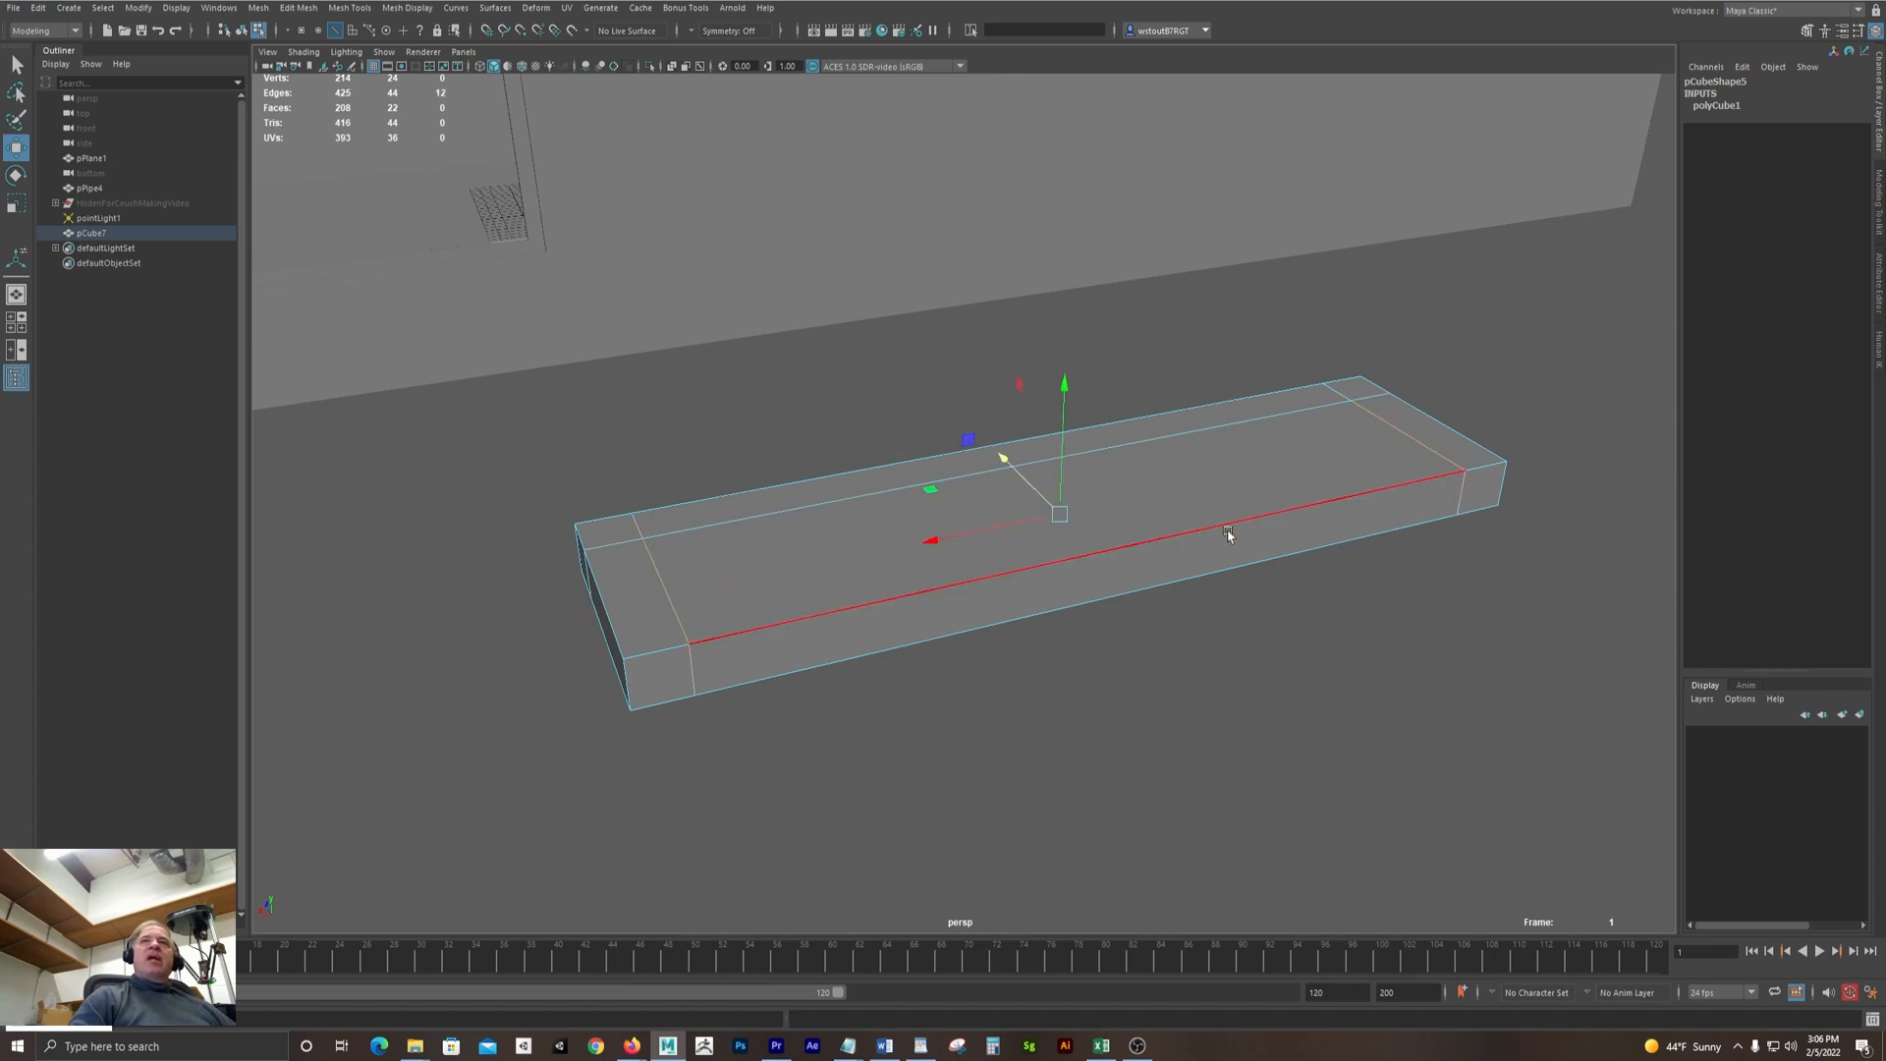
{"action": "key", "text": "r"}
{"action": "mouse_move", "coordinate": [932, 540]}
{"action": "left_mouse_down"}
{"action": "mouse_move", "coordinate": [954, 536]}
{"action": "mouse_move", "coordinate": [936, 546]}
{"action": "left_mouse_up"}
Reselect the lengthwise edge loop near the back and nudge it slightly along the depth of the base
{"action": "double_click", "coordinate": [857, 497]}
{"action": "left_click_drag", "start_coordinate": [698, 393], "coordinate": [715, 405], "text": "alt"}
{"action": "key", "text": "w"}
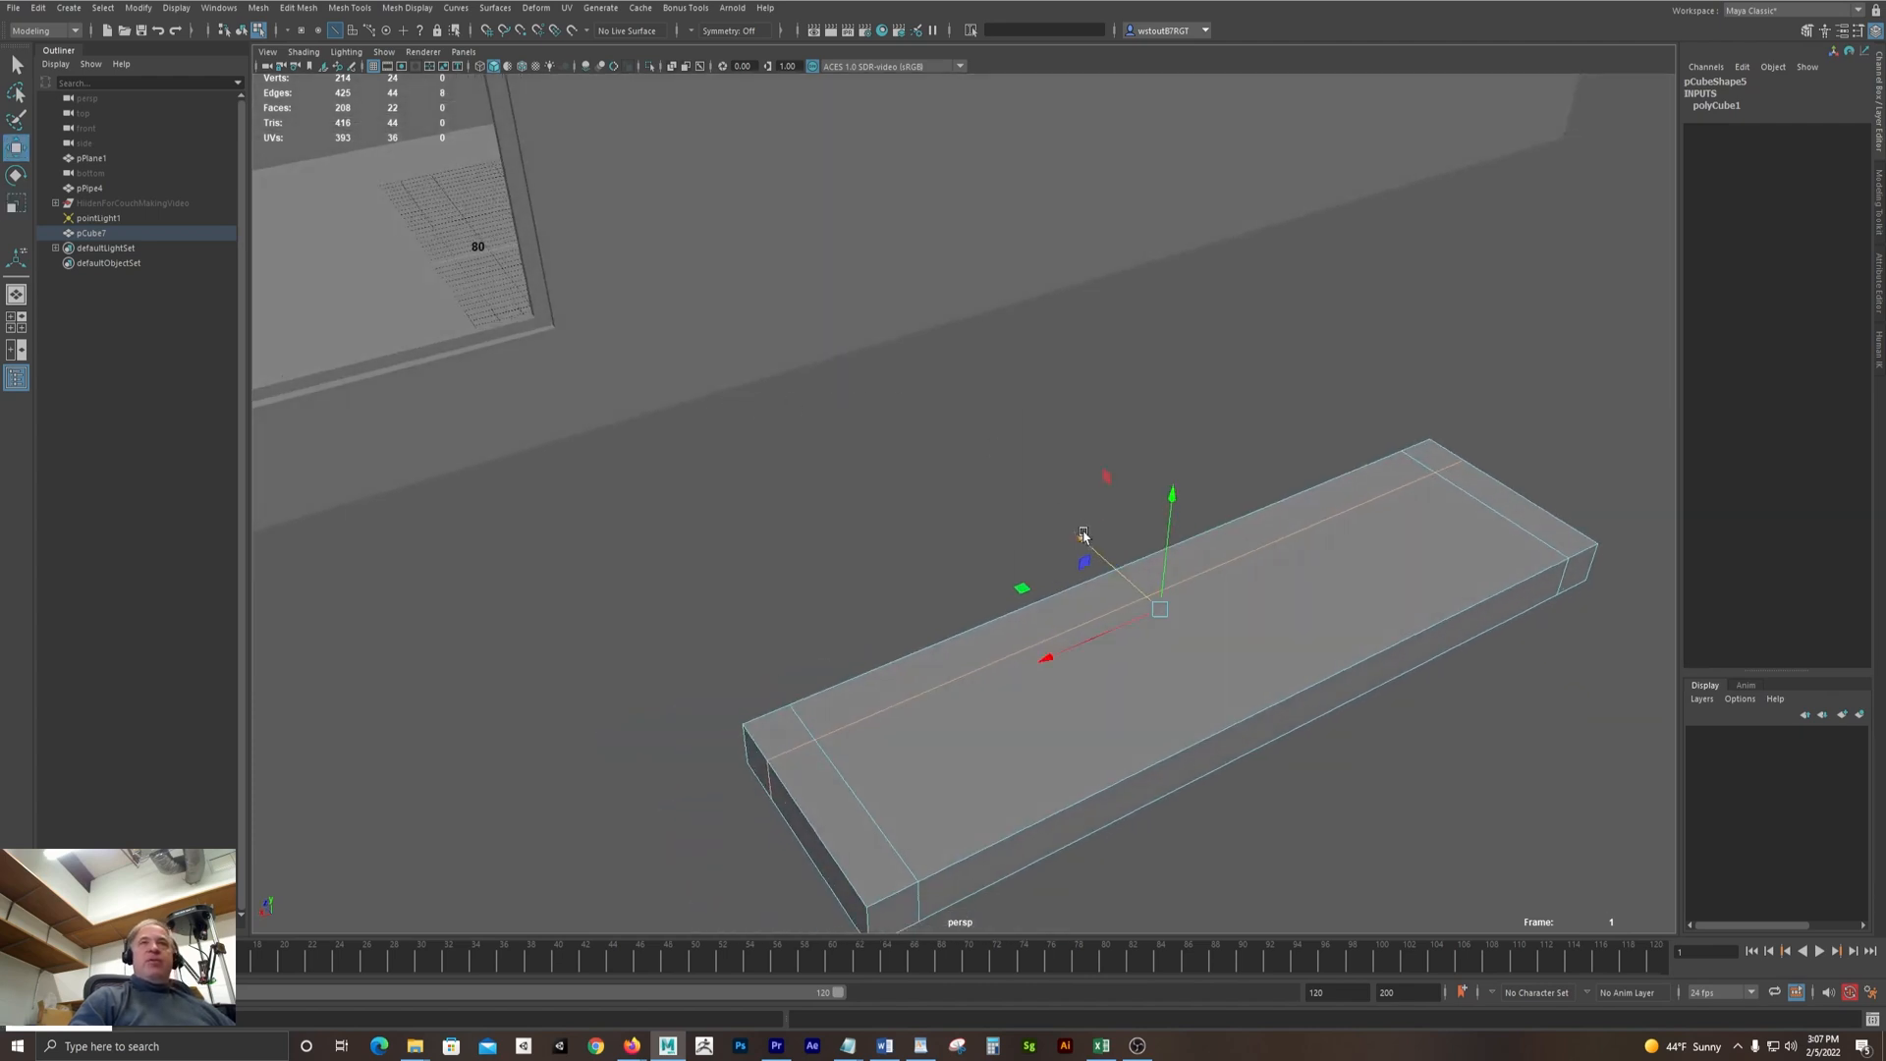
{"action": "mouse_move", "coordinate": [1083, 536]}
{"action": "left_mouse_down"}
{"action": "mouse_move", "coordinate": [1094, 558]}
{"action": "mouse_move", "coordinate": [1084, 531]}
{"action": "left_mouse_up"}
{"action": "right_click_drag", "start_coordinate": [1054, 444], "coordinate": [938, 386], "text": "alt"}
{"action": "left_click_drag", "start_coordinate": [937, 387], "coordinate": [924, 387], "text": "alt"}
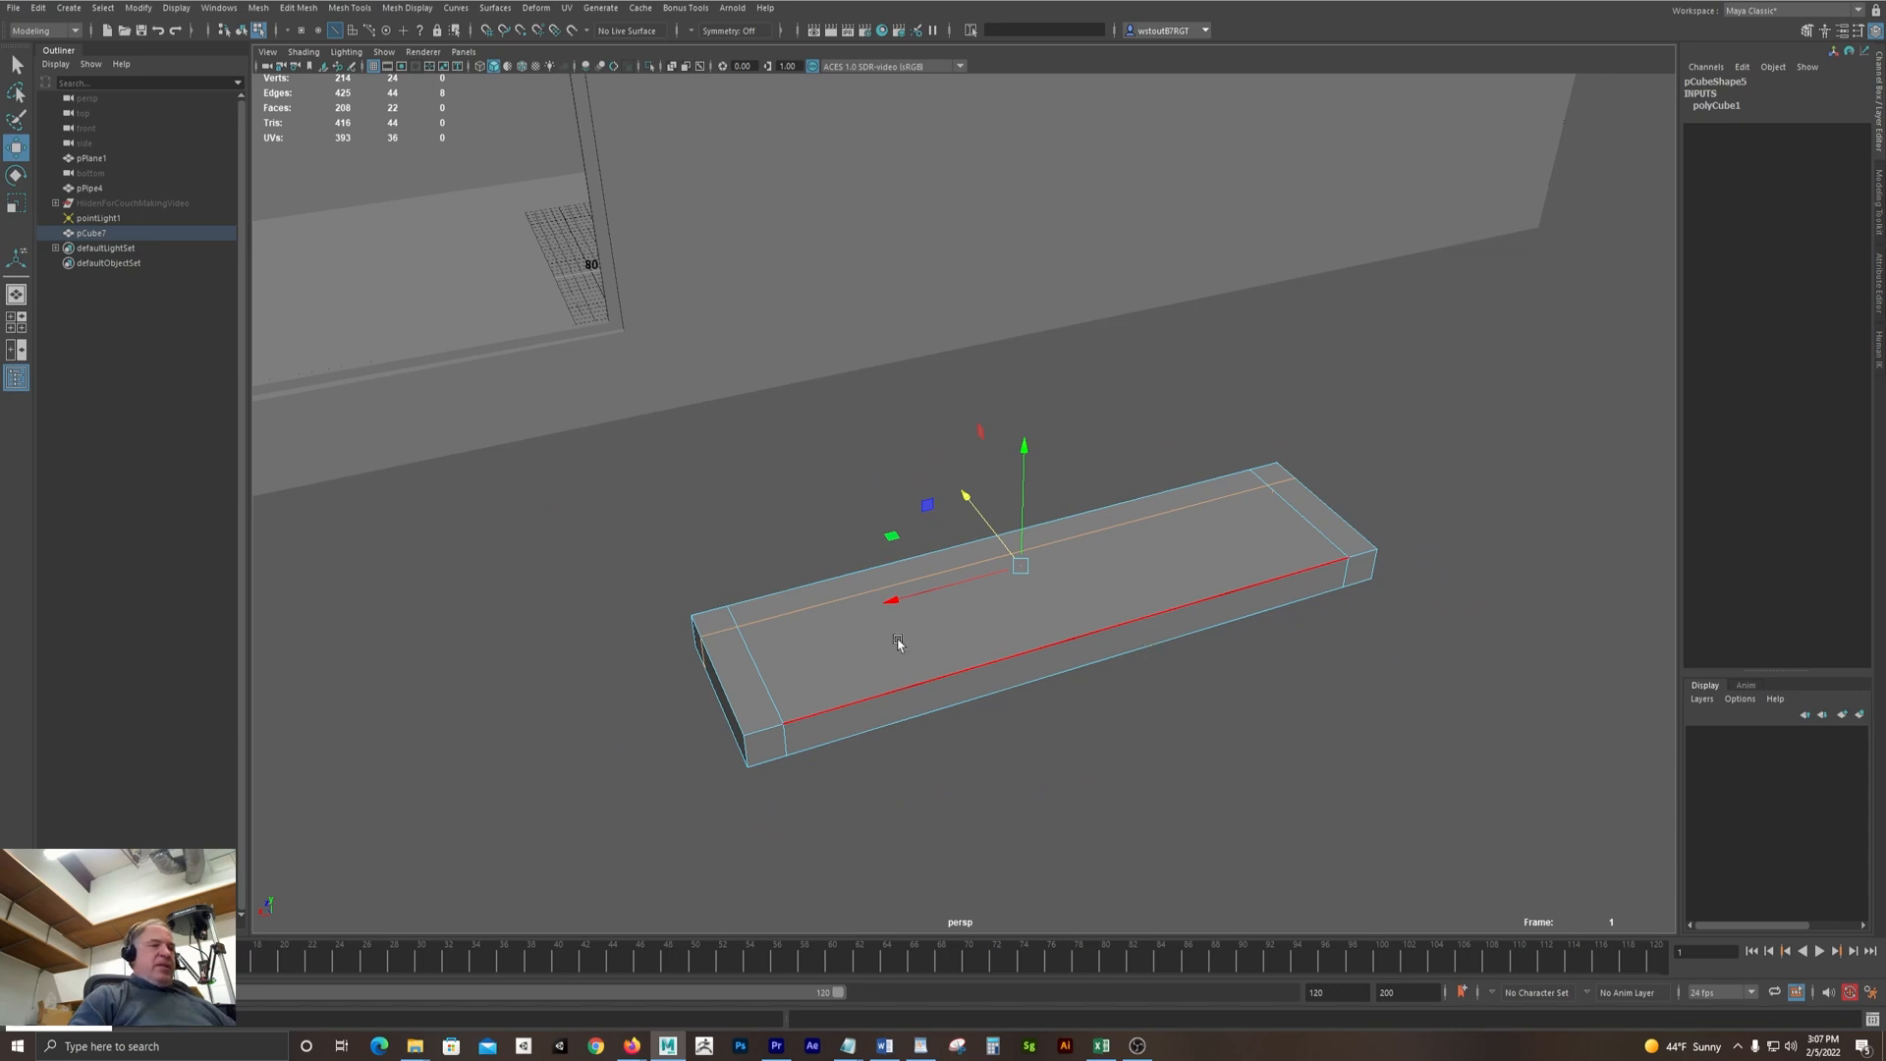
Select the top faces along the back and both ends of the base, extrude them, and raise them to form the armrests and lower back
{"action": "key", "text": "F11"}
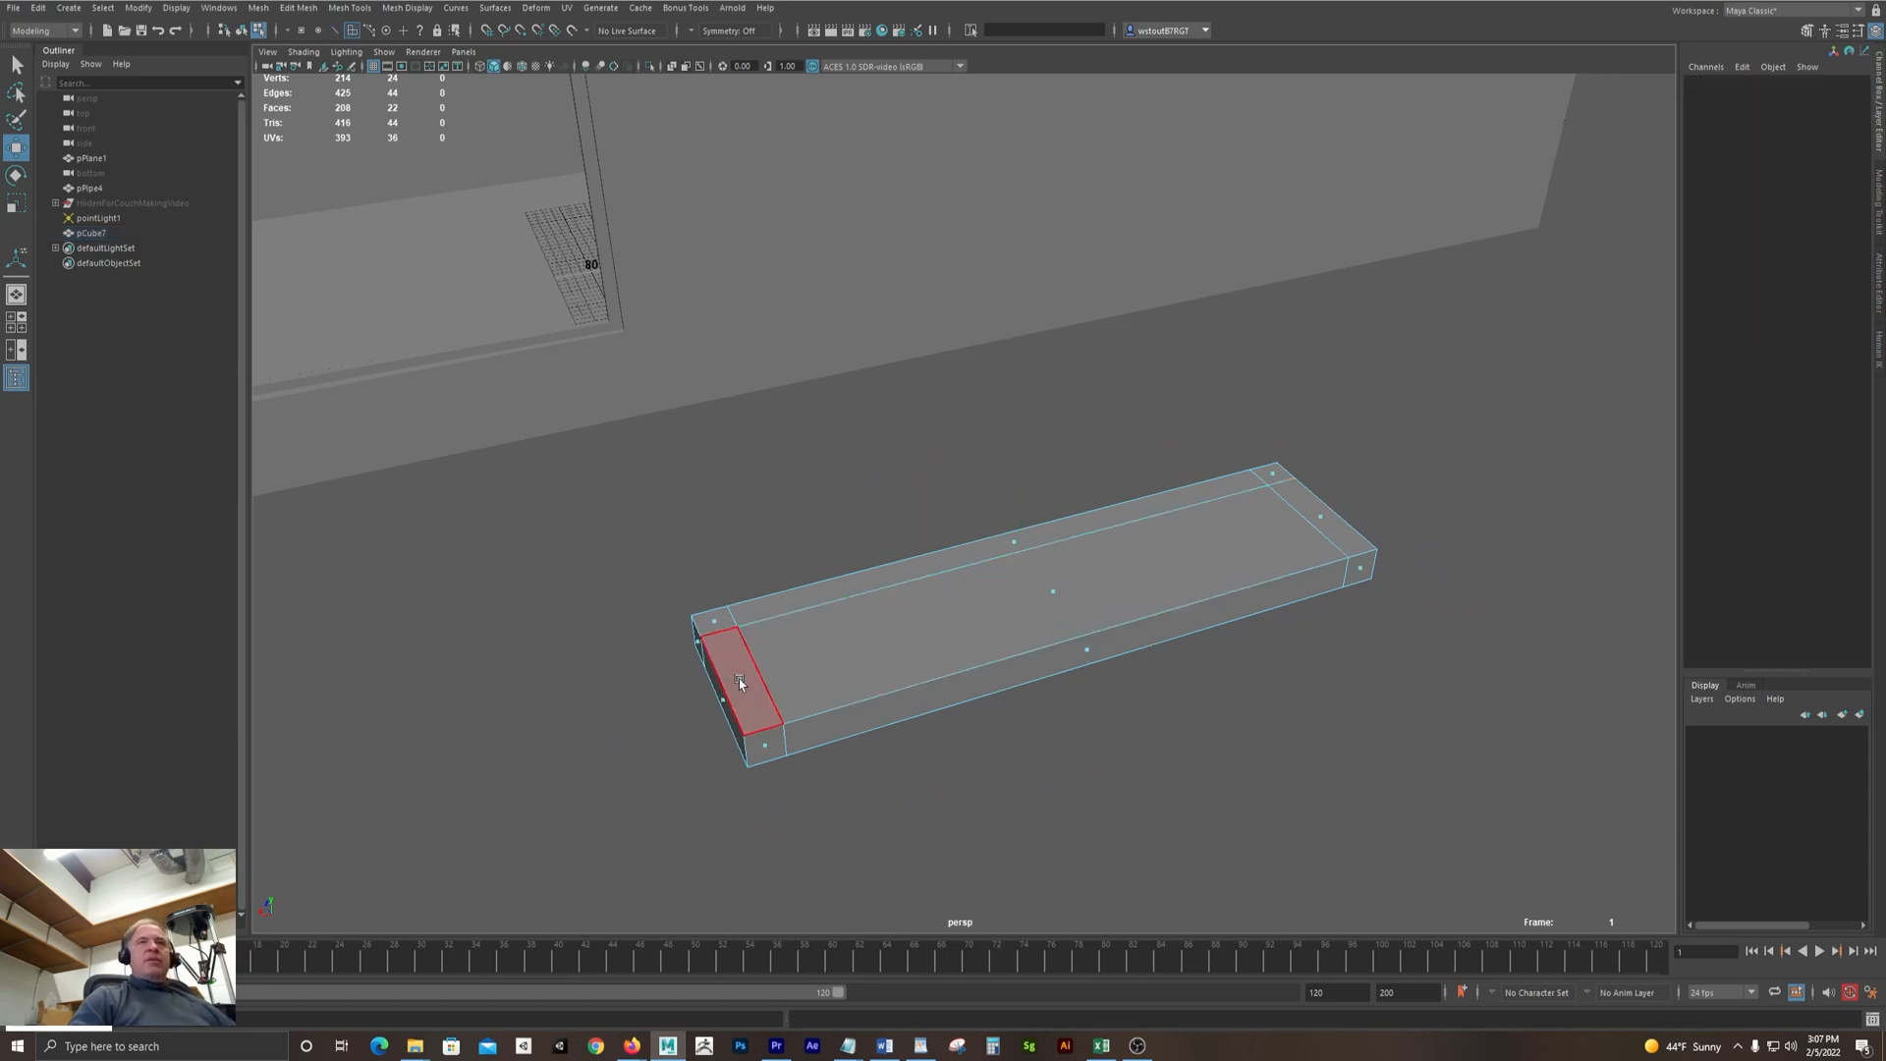
{"action": "left_click", "coordinate": [739, 680]}
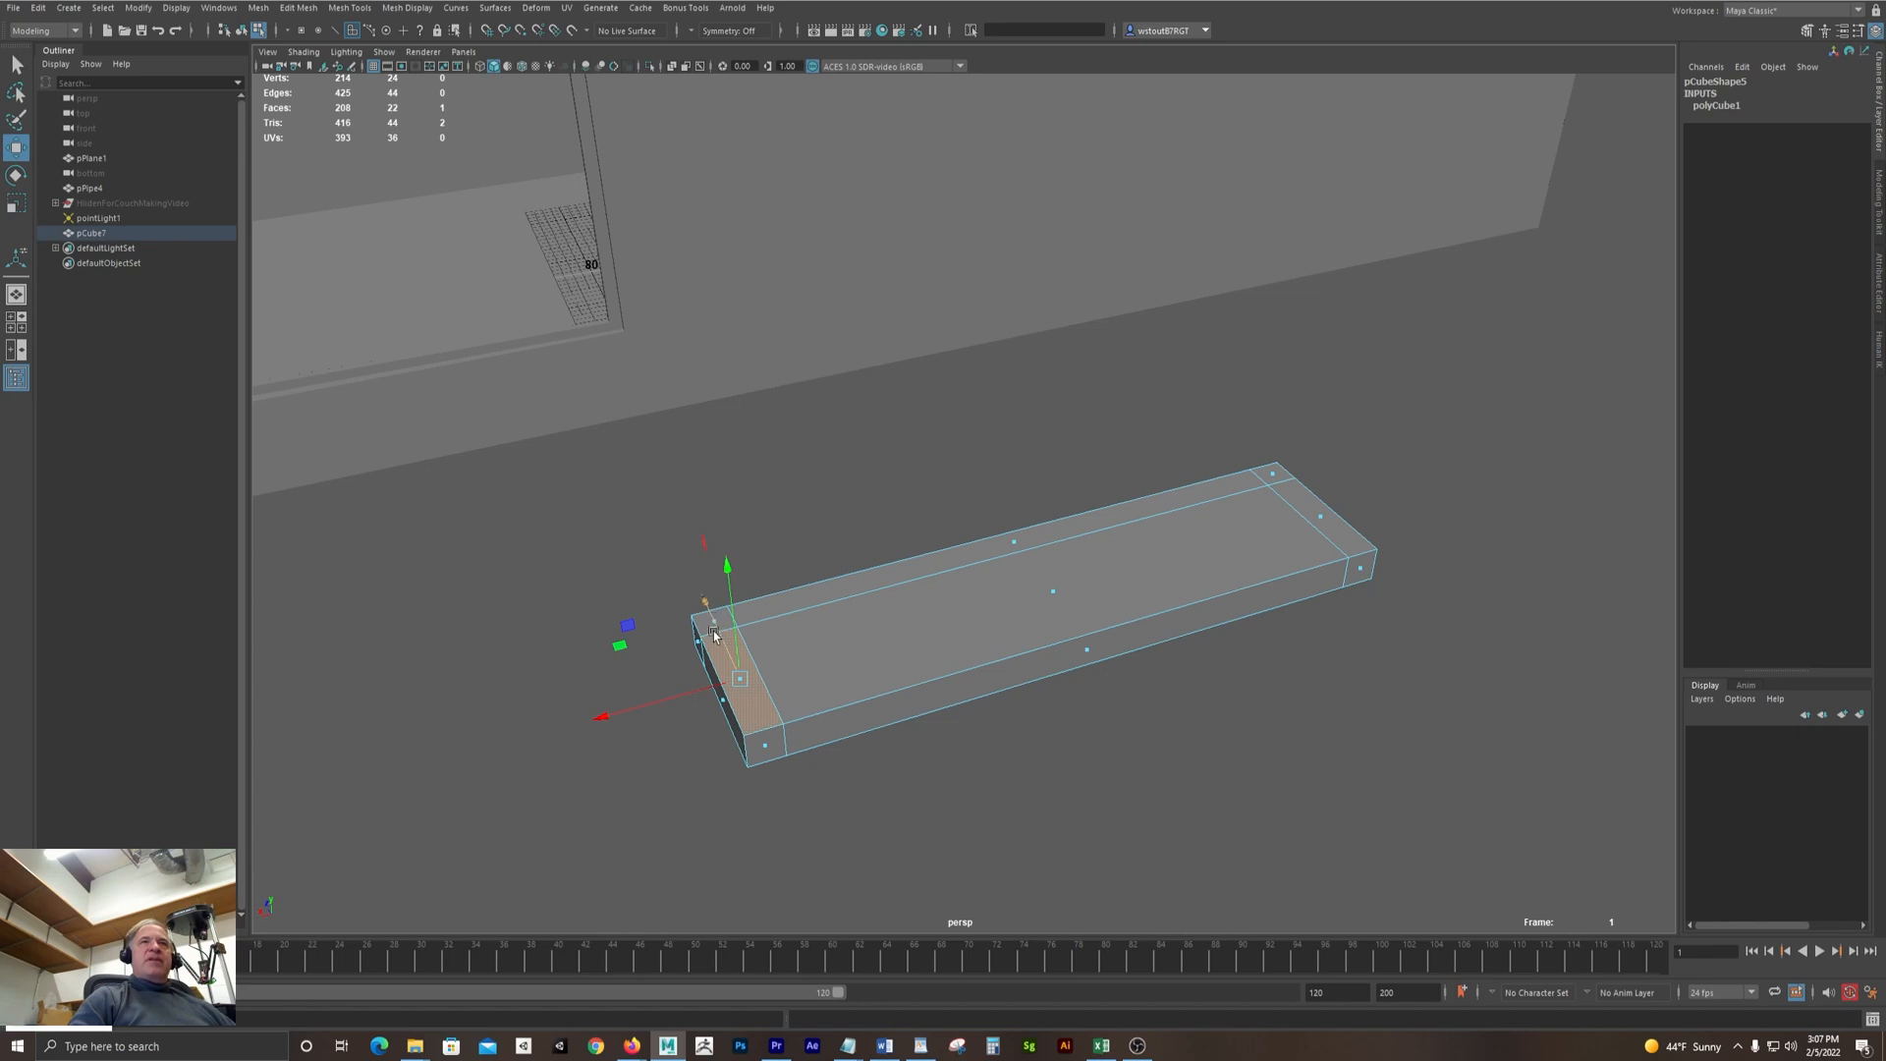
{"action": "key", "text": "q"}
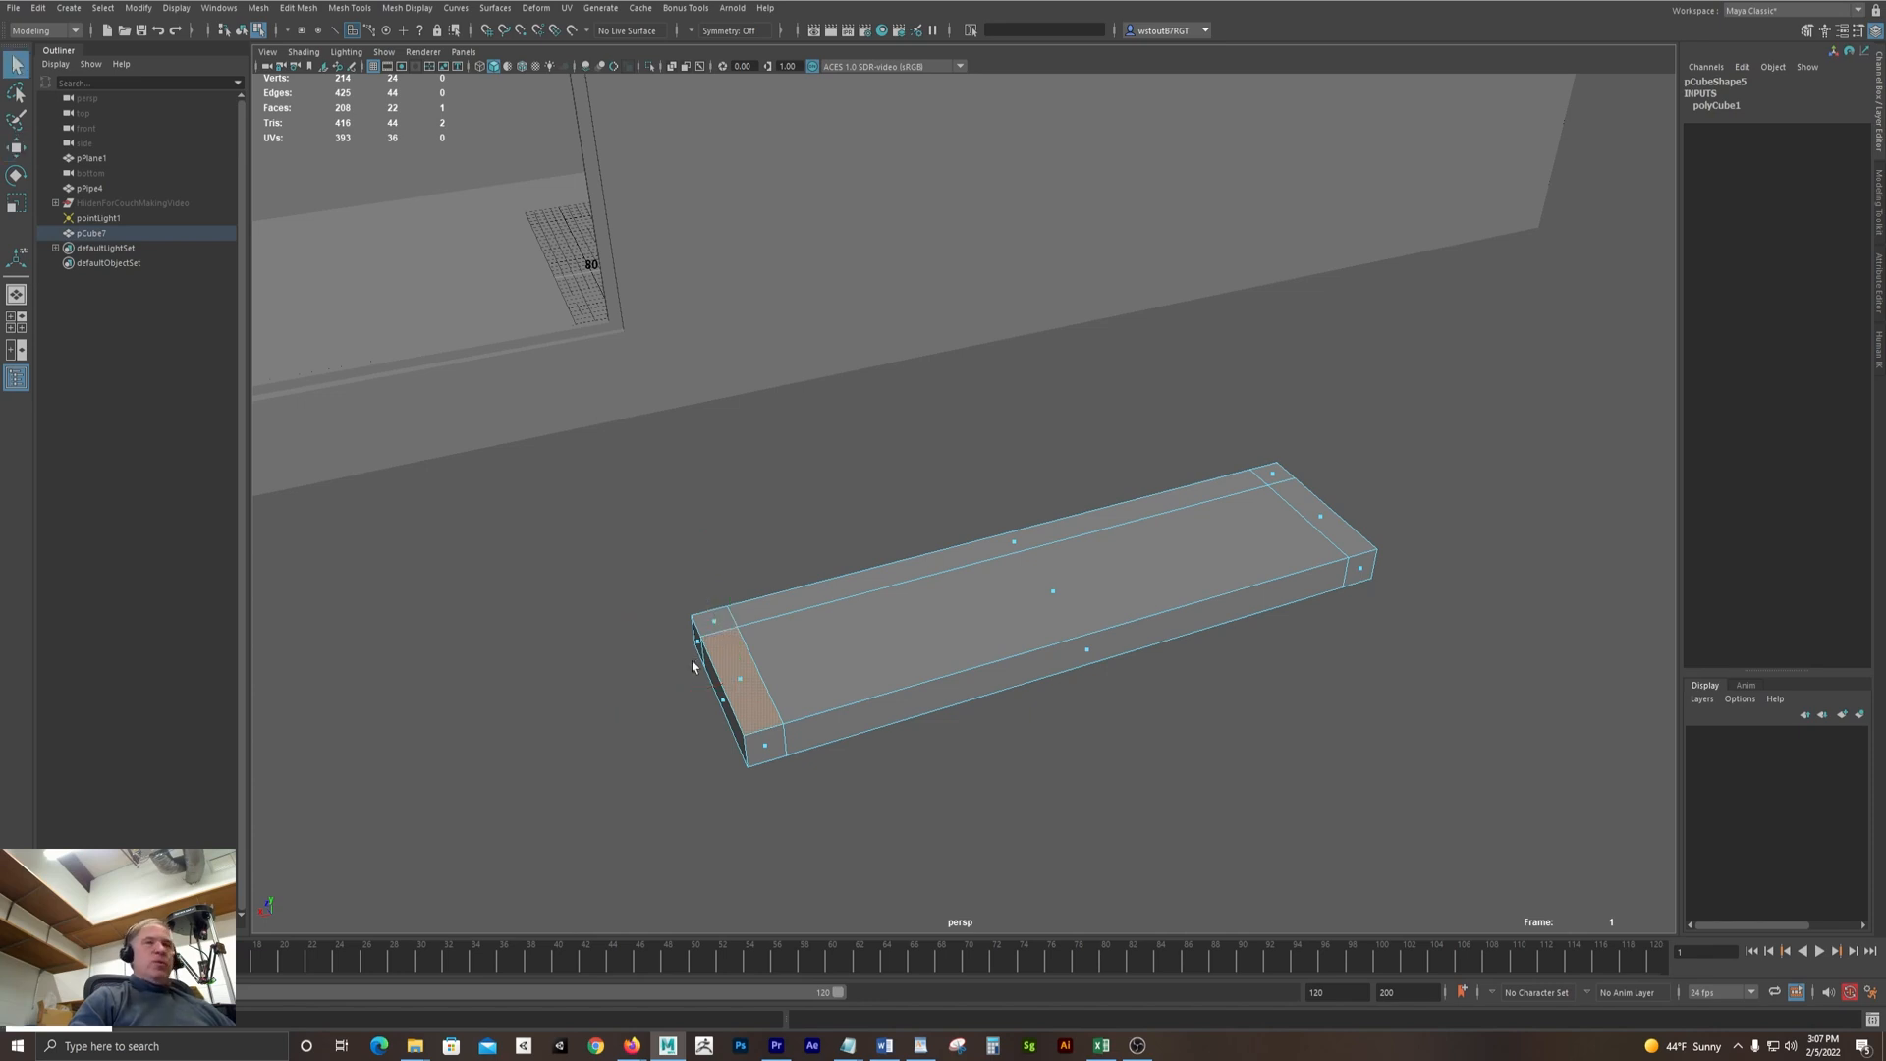
{"action": "left_click", "coordinate": [1027, 542], "text": "shift"}
{"action": "left_click", "coordinate": [1275, 479], "text": "shift"}
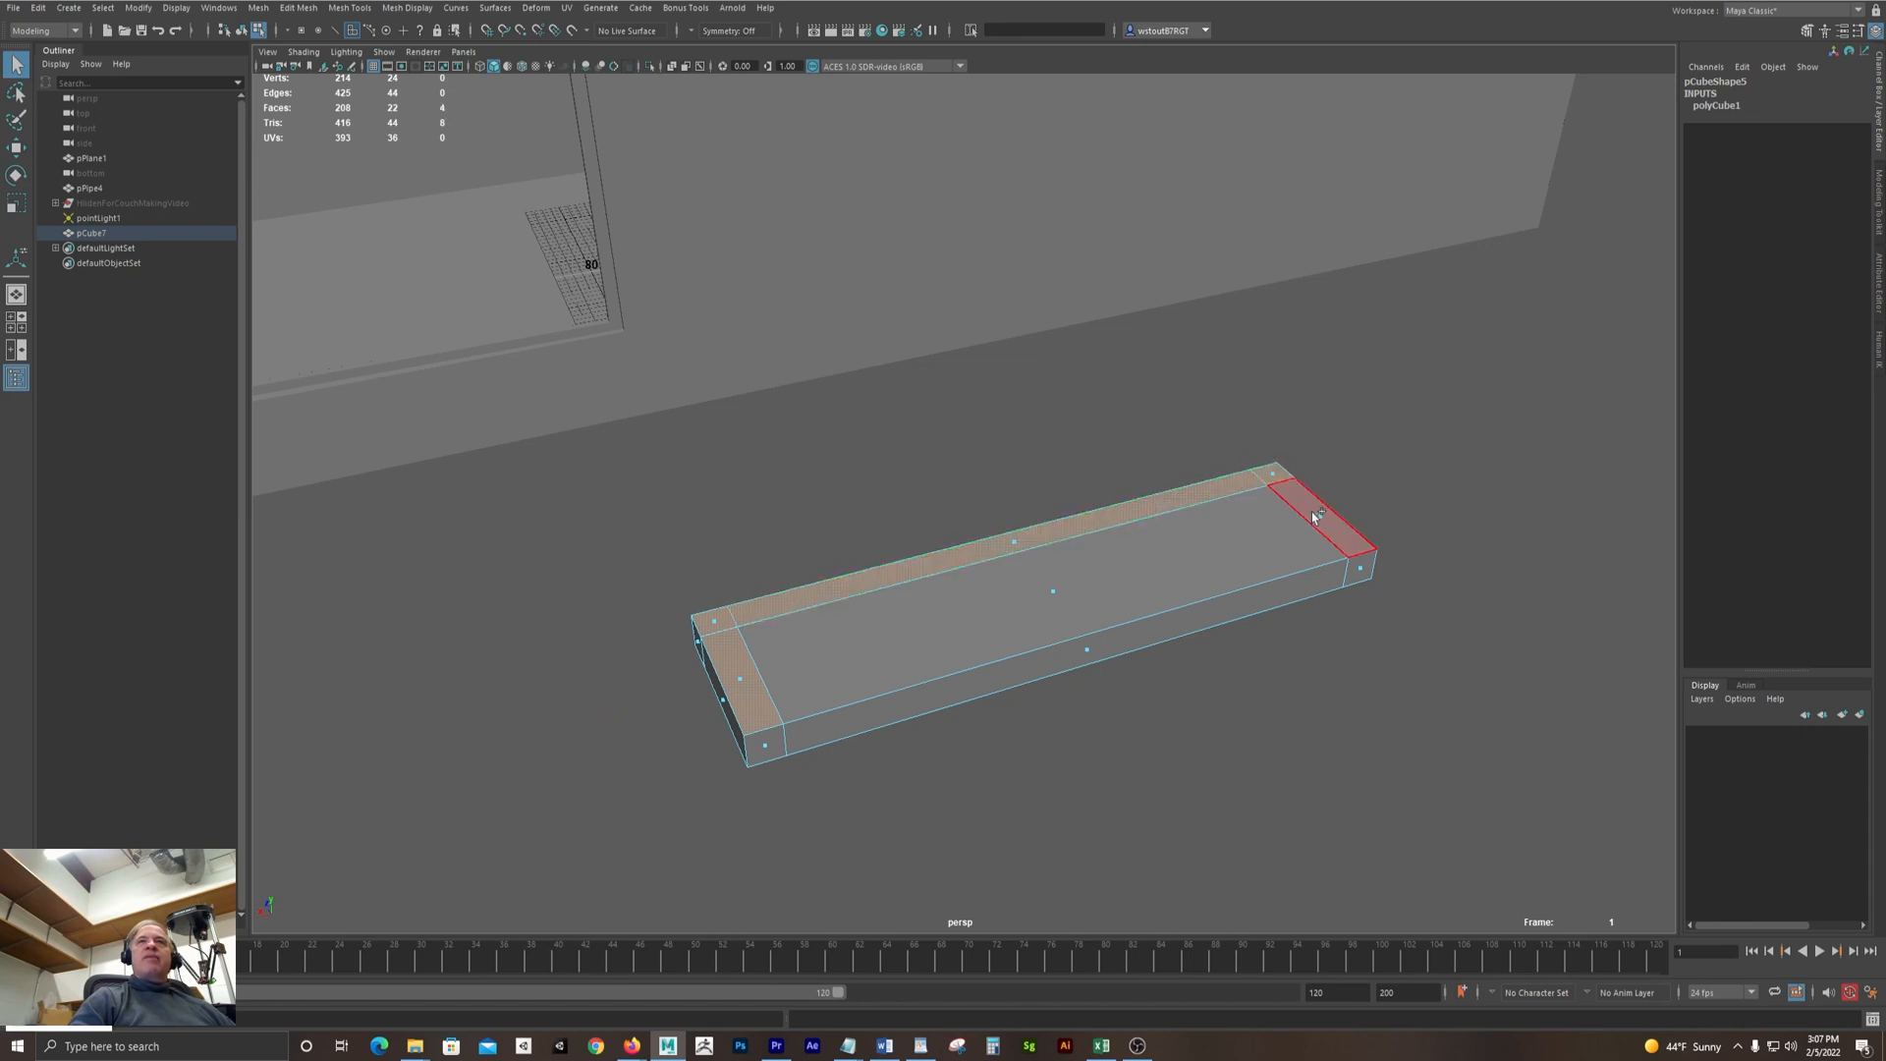
{"action": "left_click", "coordinate": [1323, 521], "text": "shift"}
{"action": "mouse_move", "coordinate": [1444, 477]}
{"action": "left_mouse_down", "text": "alt"}
{"action": "mouse_move", "coordinate": [1431, 489]}
{"action": "mouse_move", "coordinate": [1447, 482]}
{"action": "left_mouse_up", "text": "alt"}
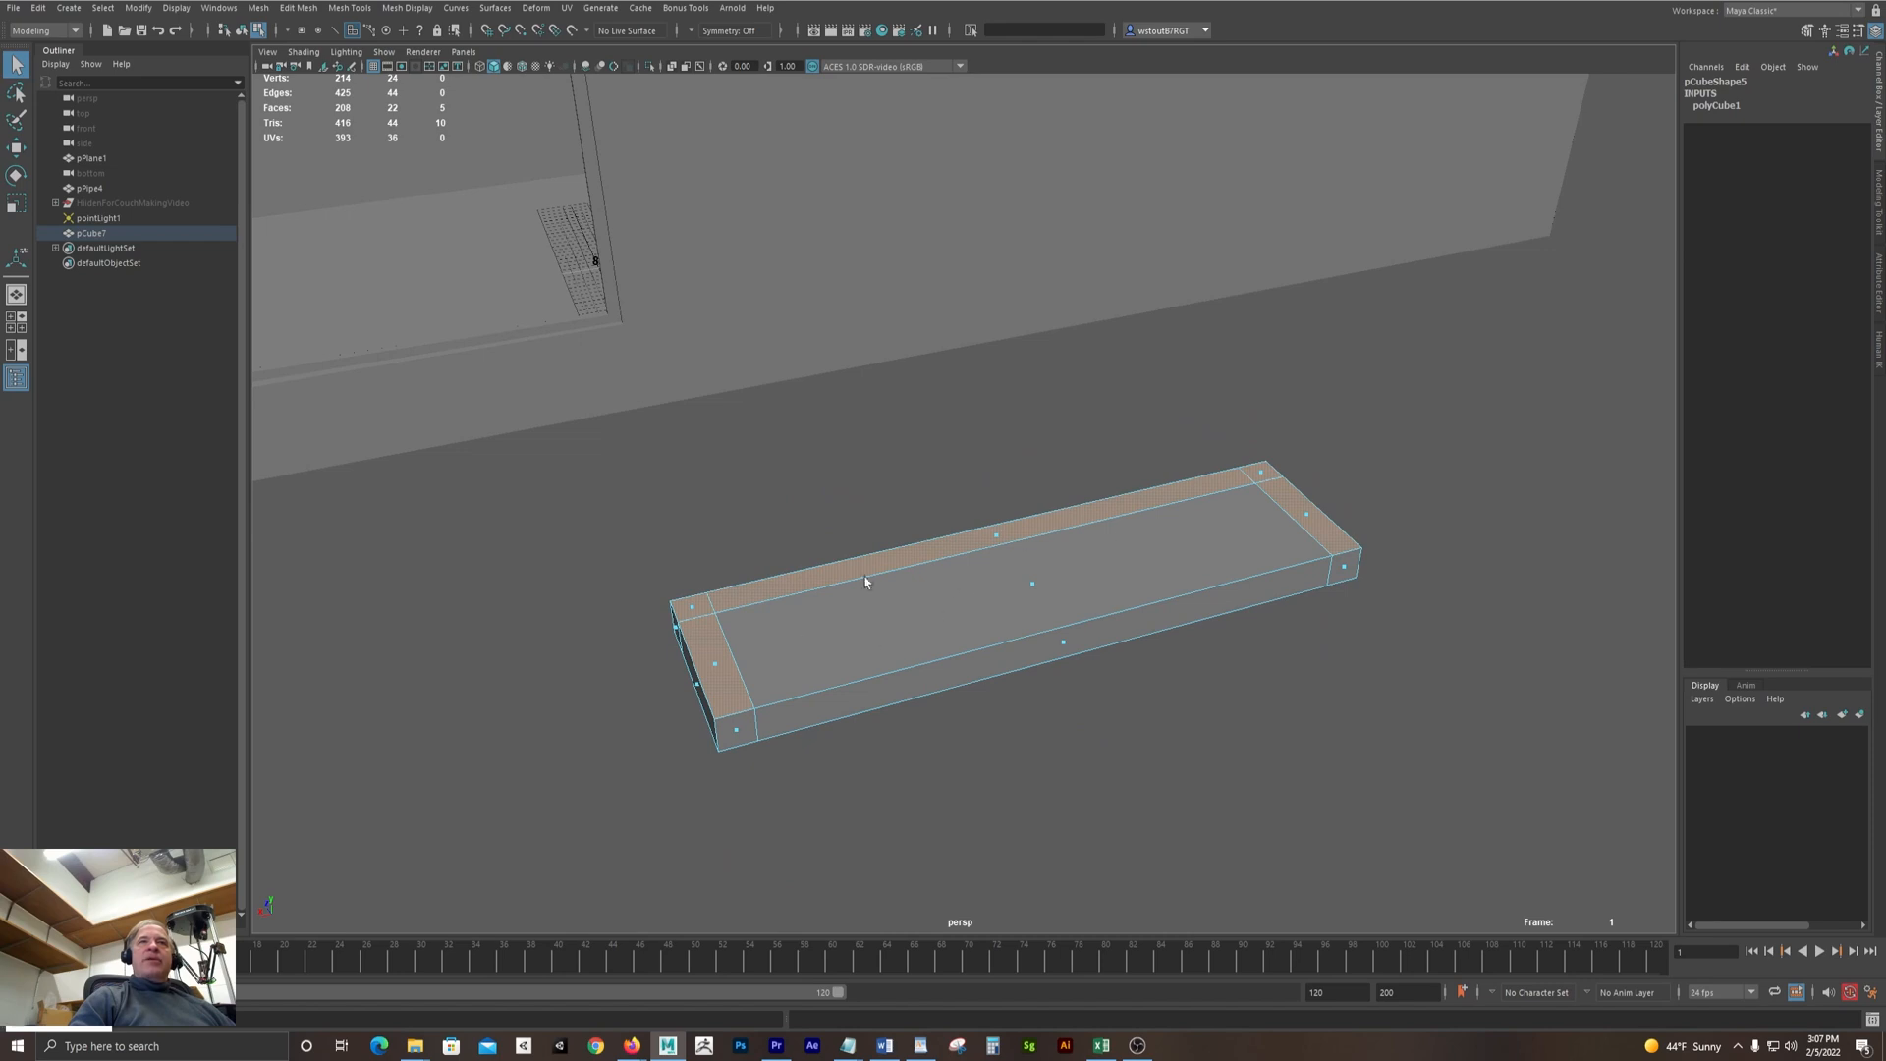
{"action": "key", "text": "super"}
{"action": "left_click", "coordinate": [1127, 75]}
{"action": "key", "text": "w"}
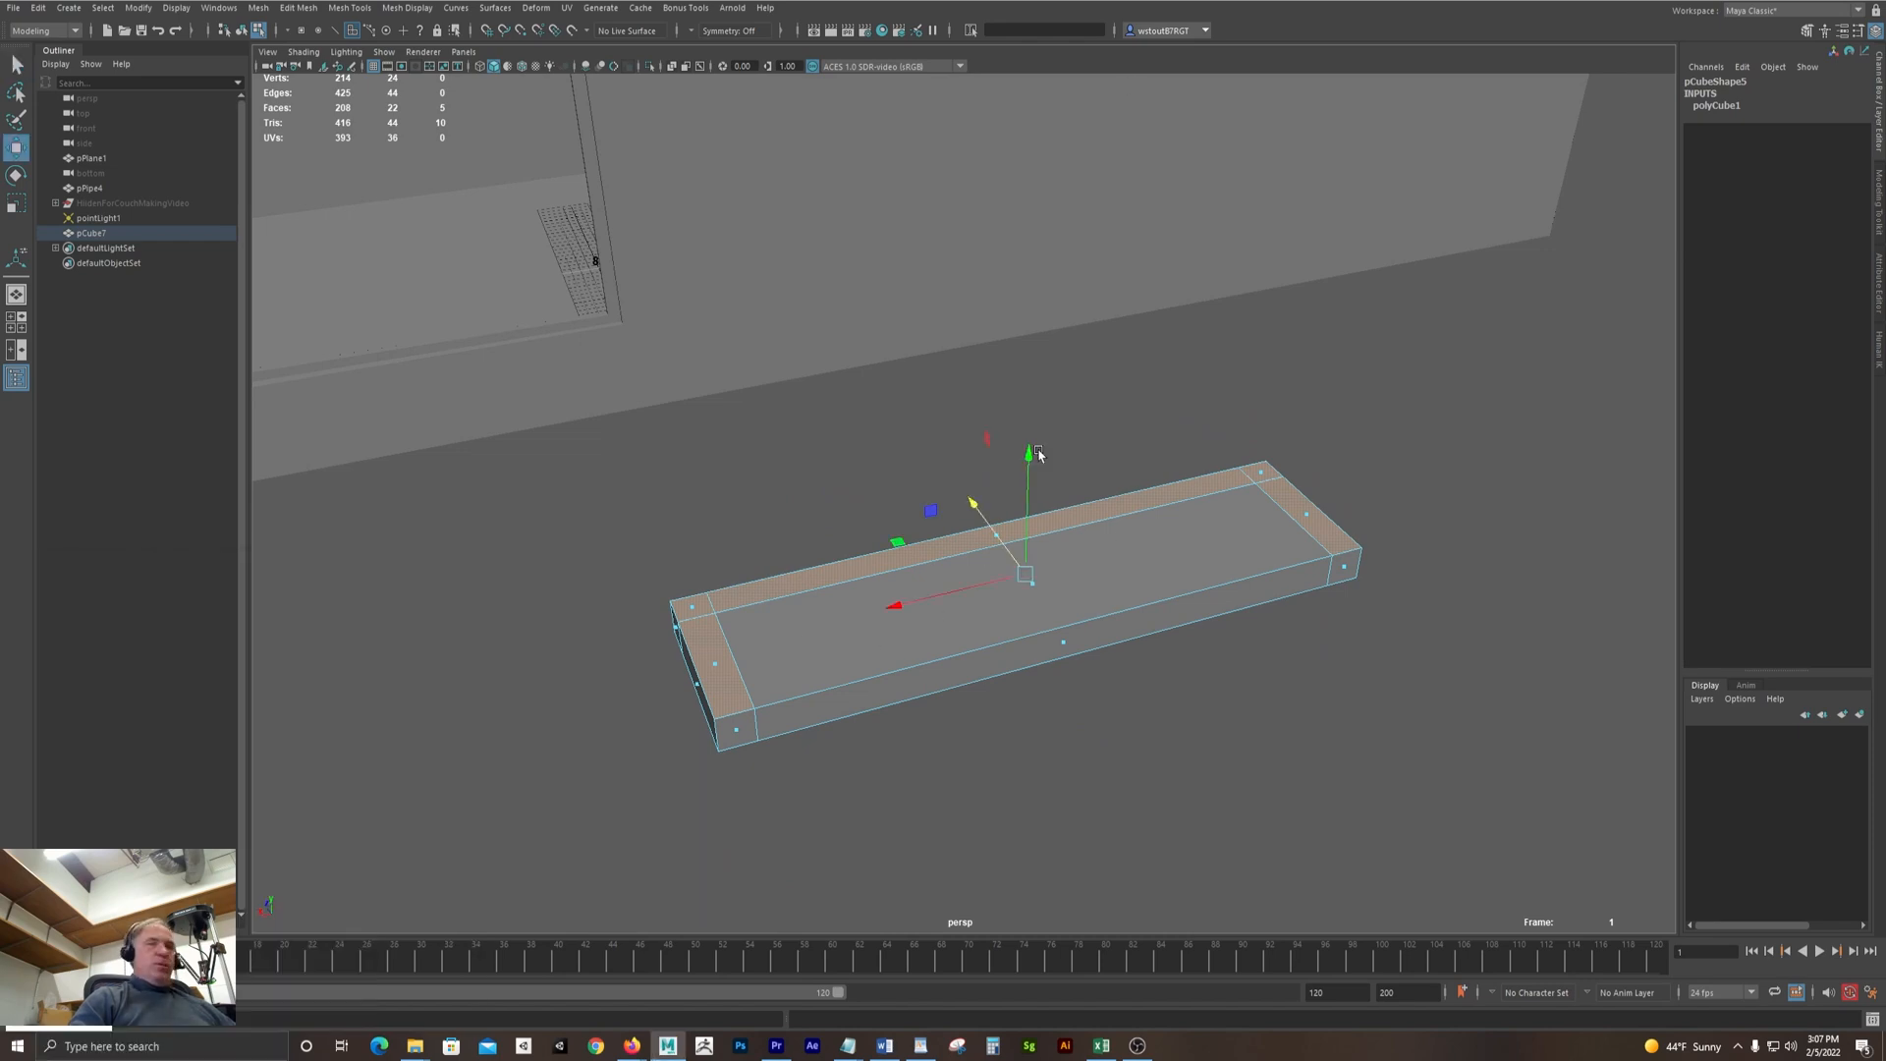
{"action": "key", "text": "ctrl+e"}
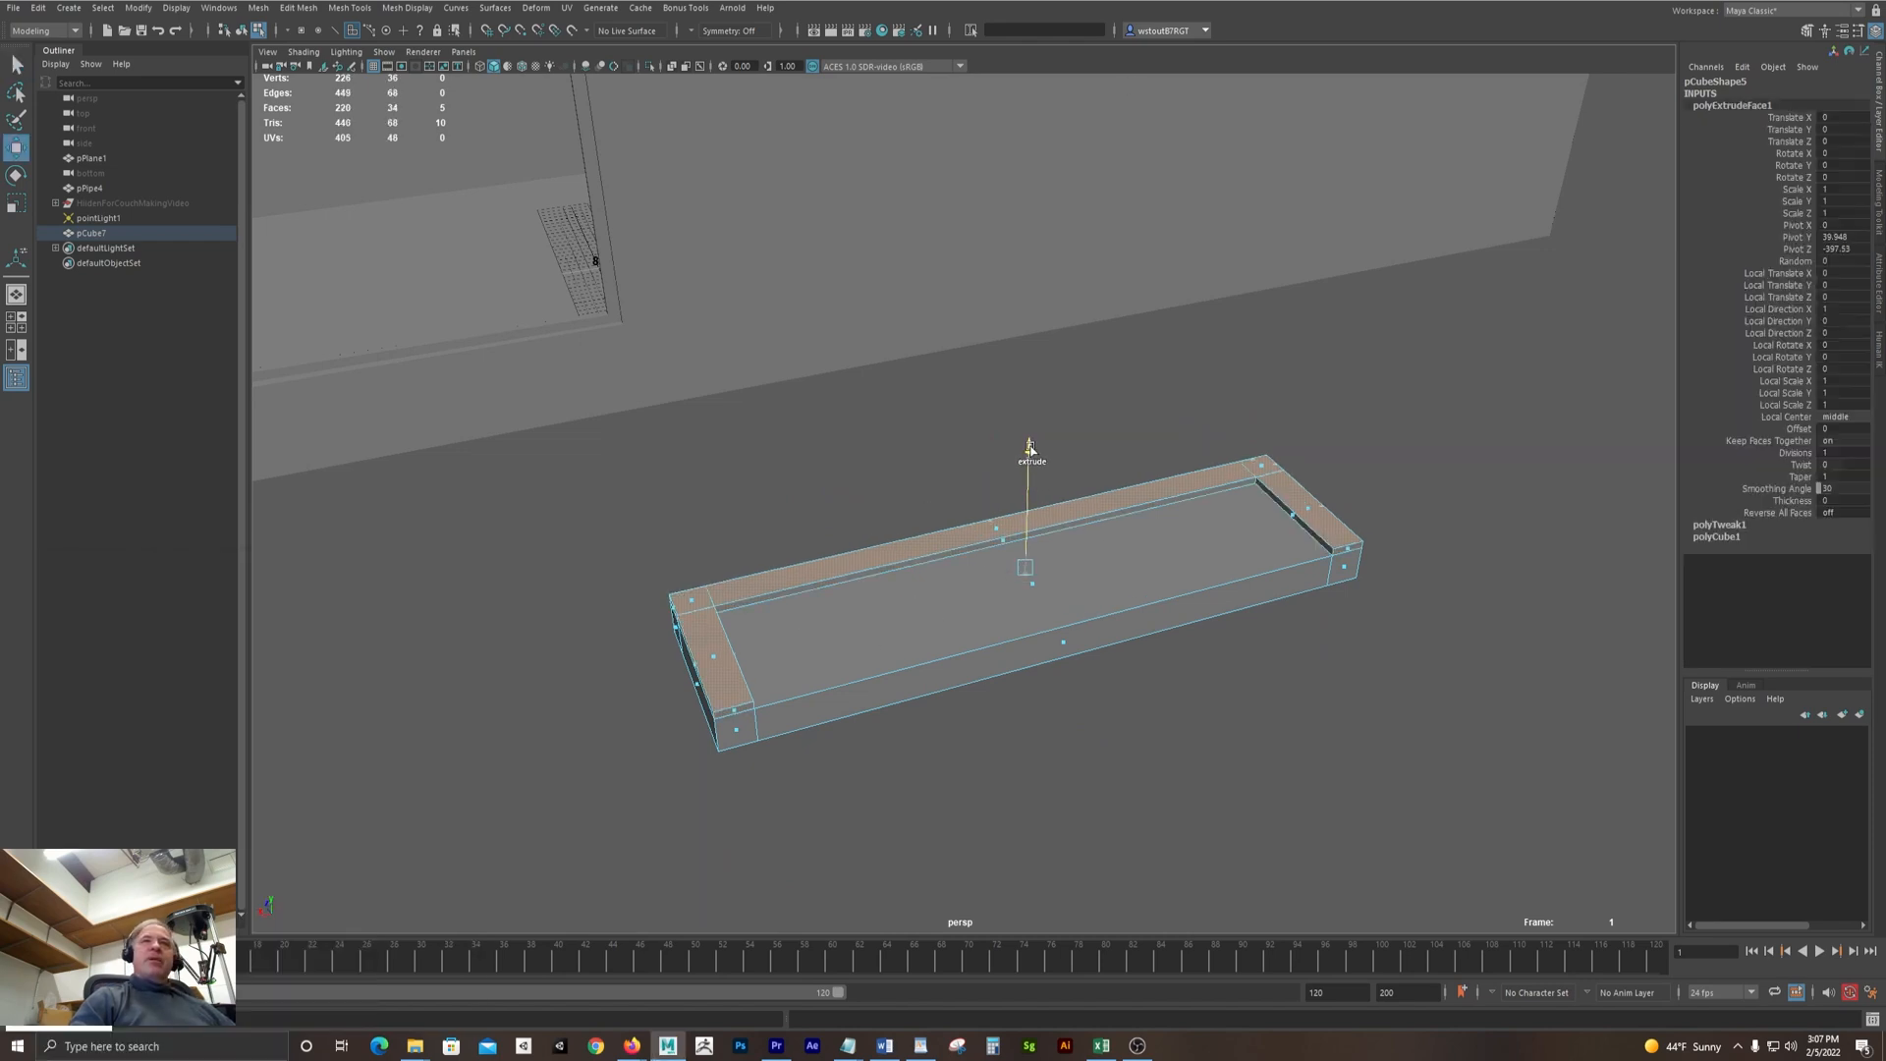
{"action": "left_click_drag", "start_coordinate": [1028, 452], "coordinate": [1034, 374]}
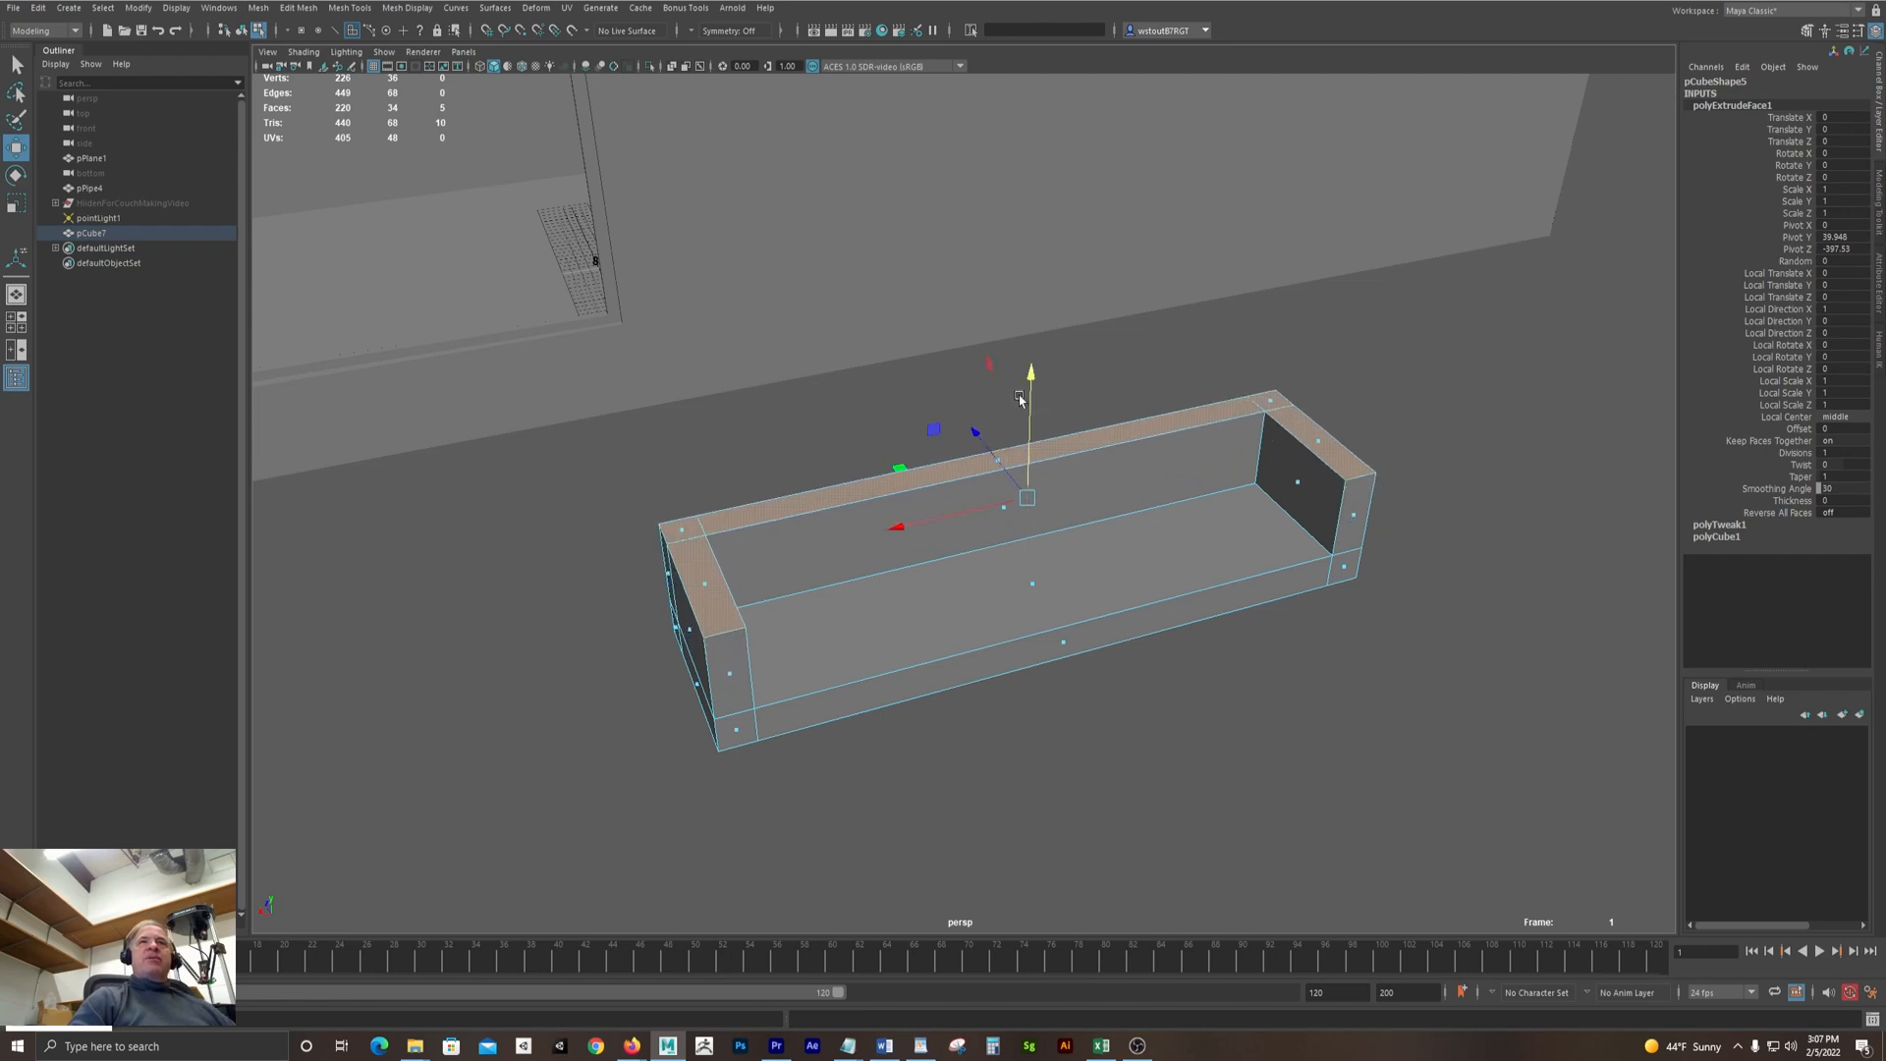
Extrude the long top face at the back of the couch upward to form a taller backrest
{"action": "left_click", "coordinate": [850, 457]}
{"action": "left_click", "coordinate": [999, 463]}
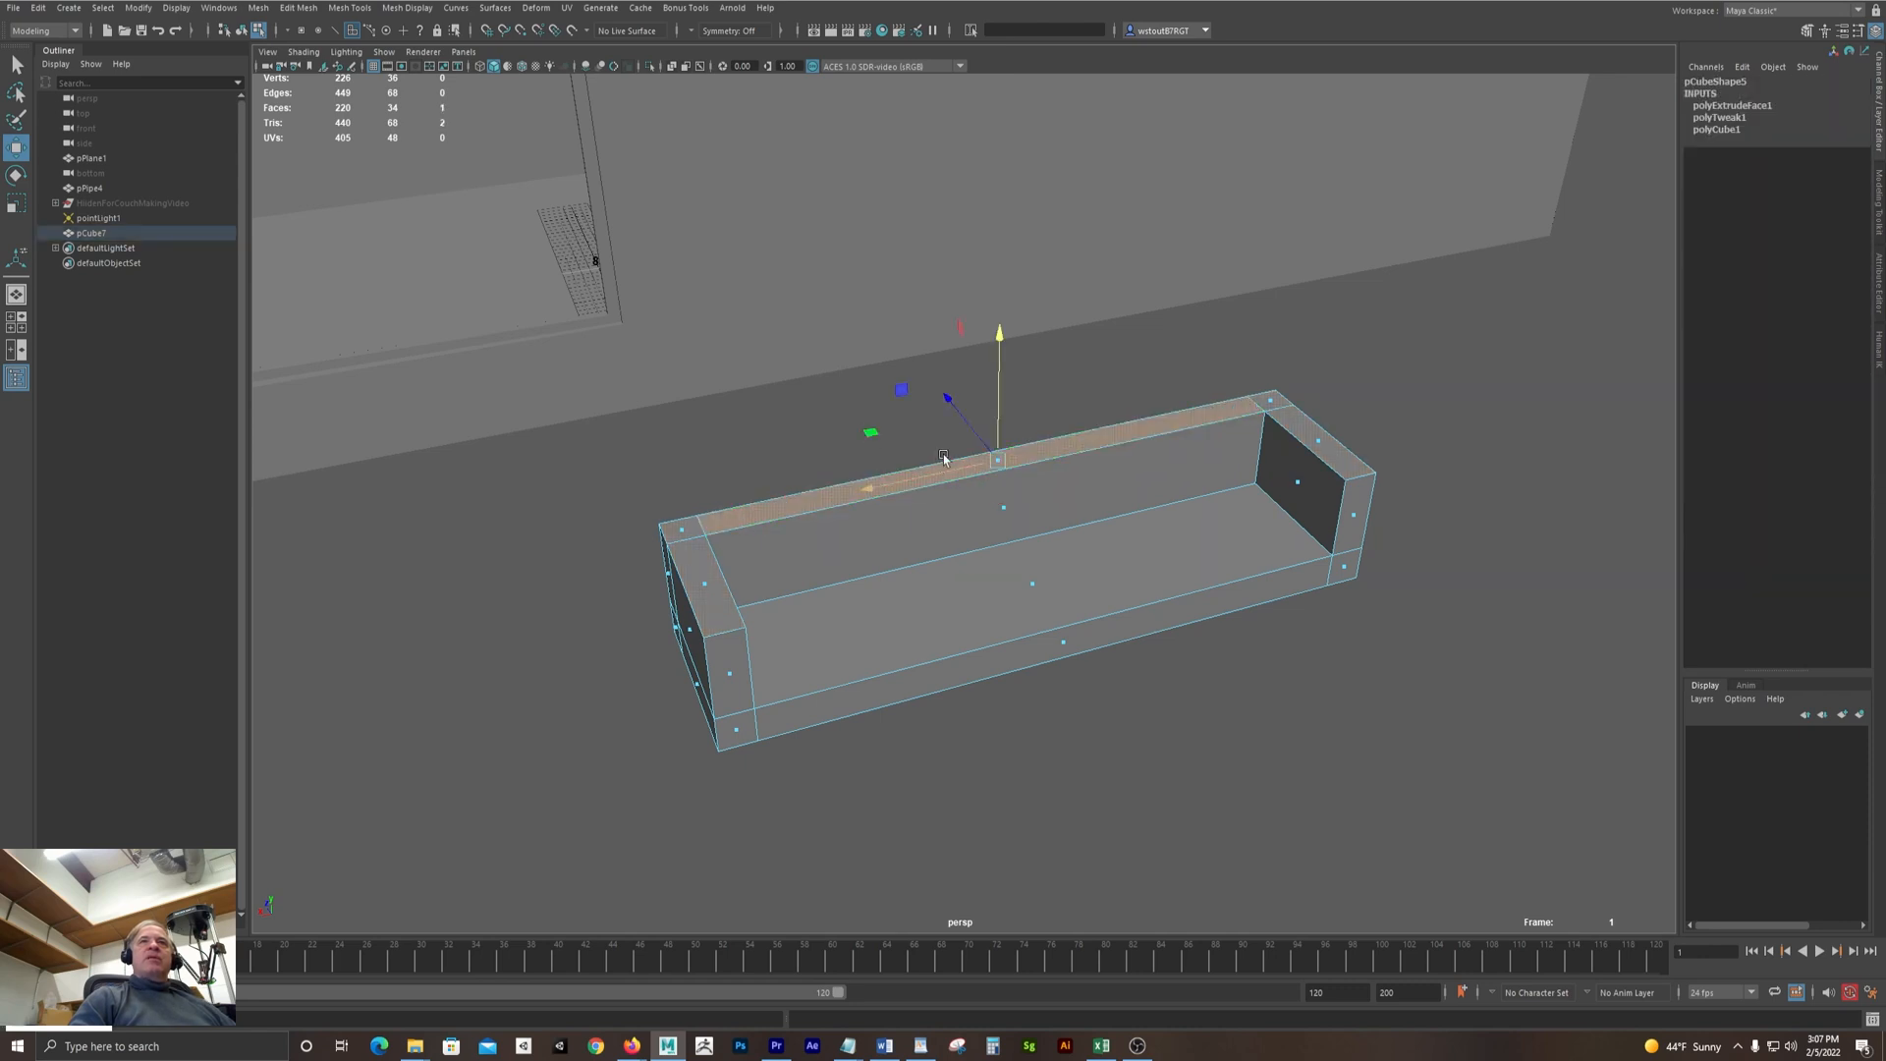
{"action": "left_click_drag", "start_coordinate": [1000, 336], "coordinate": [997, 253]}
{"action": "left_click_drag", "start_coordinate": [884, 383], "coordinate": [466, 448], "text": "alt"}
Select the backrest faces between the armrests and rotate them so the backrest leans backward
{"action": "key", "text": "super"}
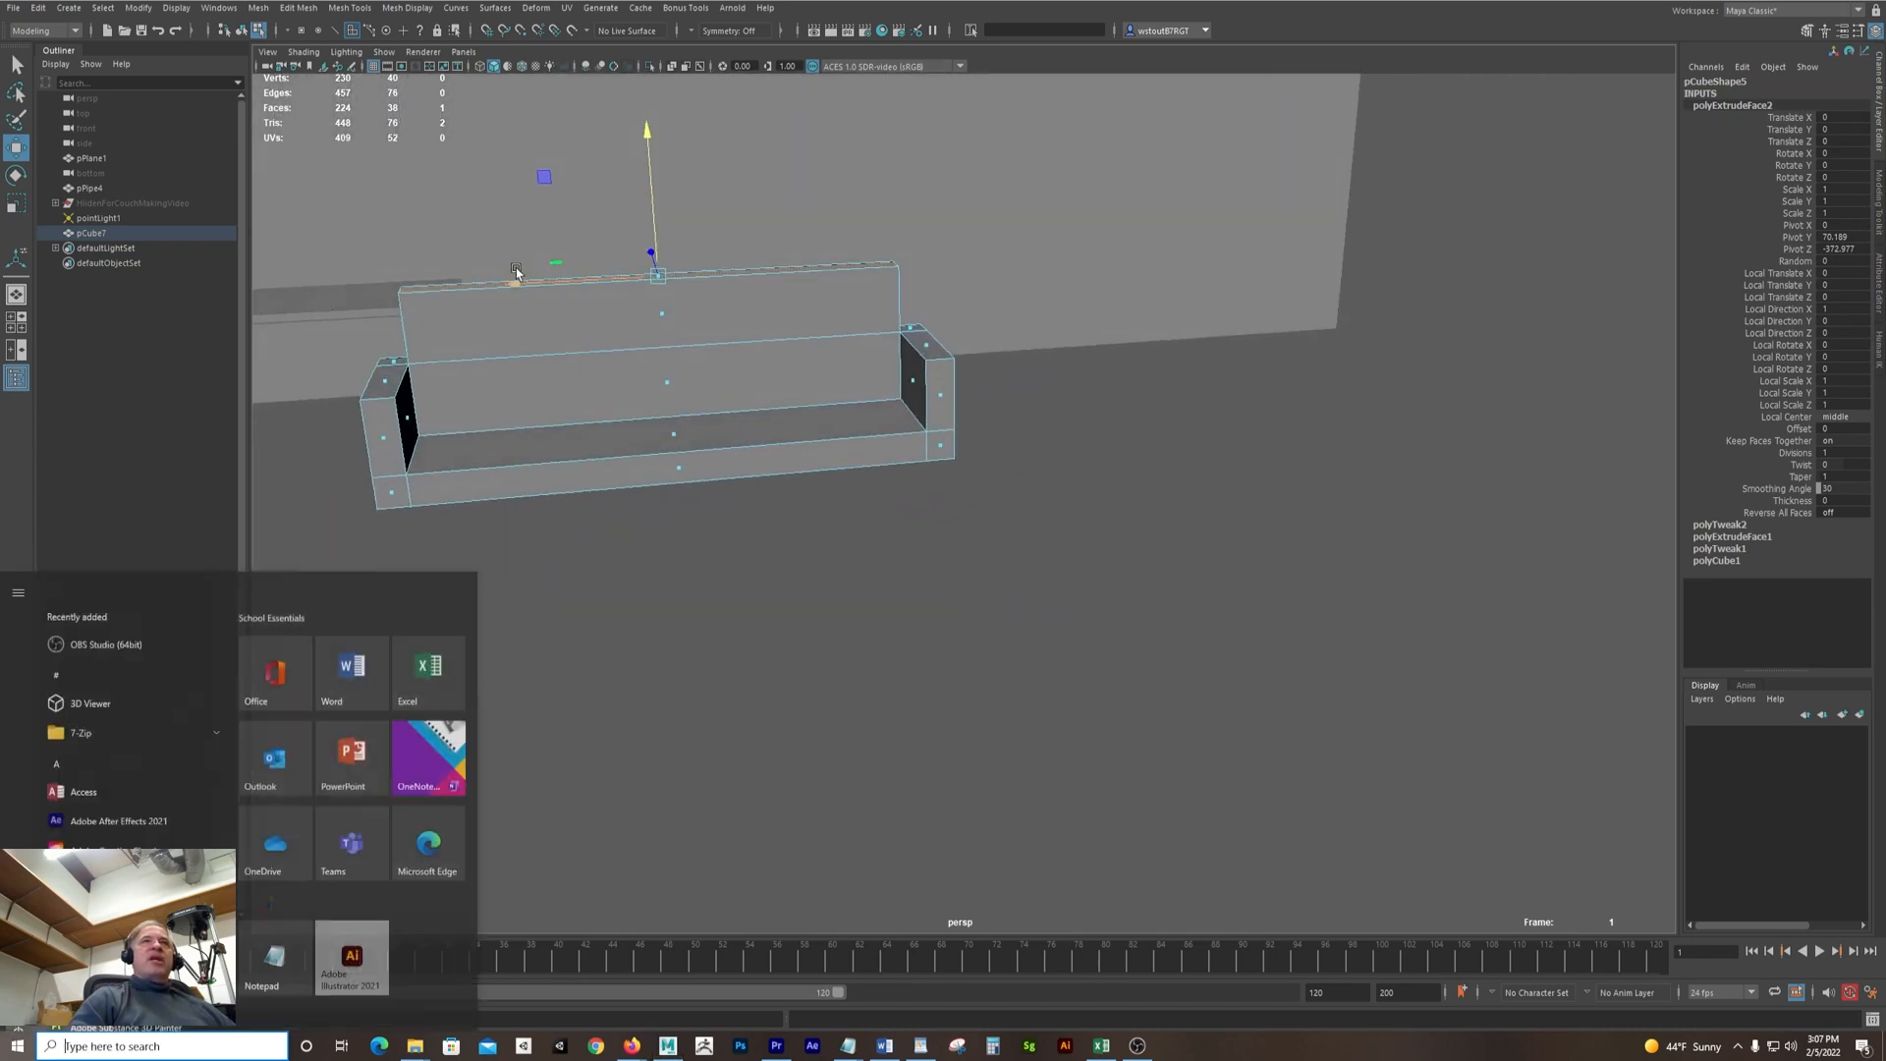
{"action": "left_click_drag", "start_coordinate": [540, 218], "coordinate": [685, 443]}
{"action": "key", "text": "super"}
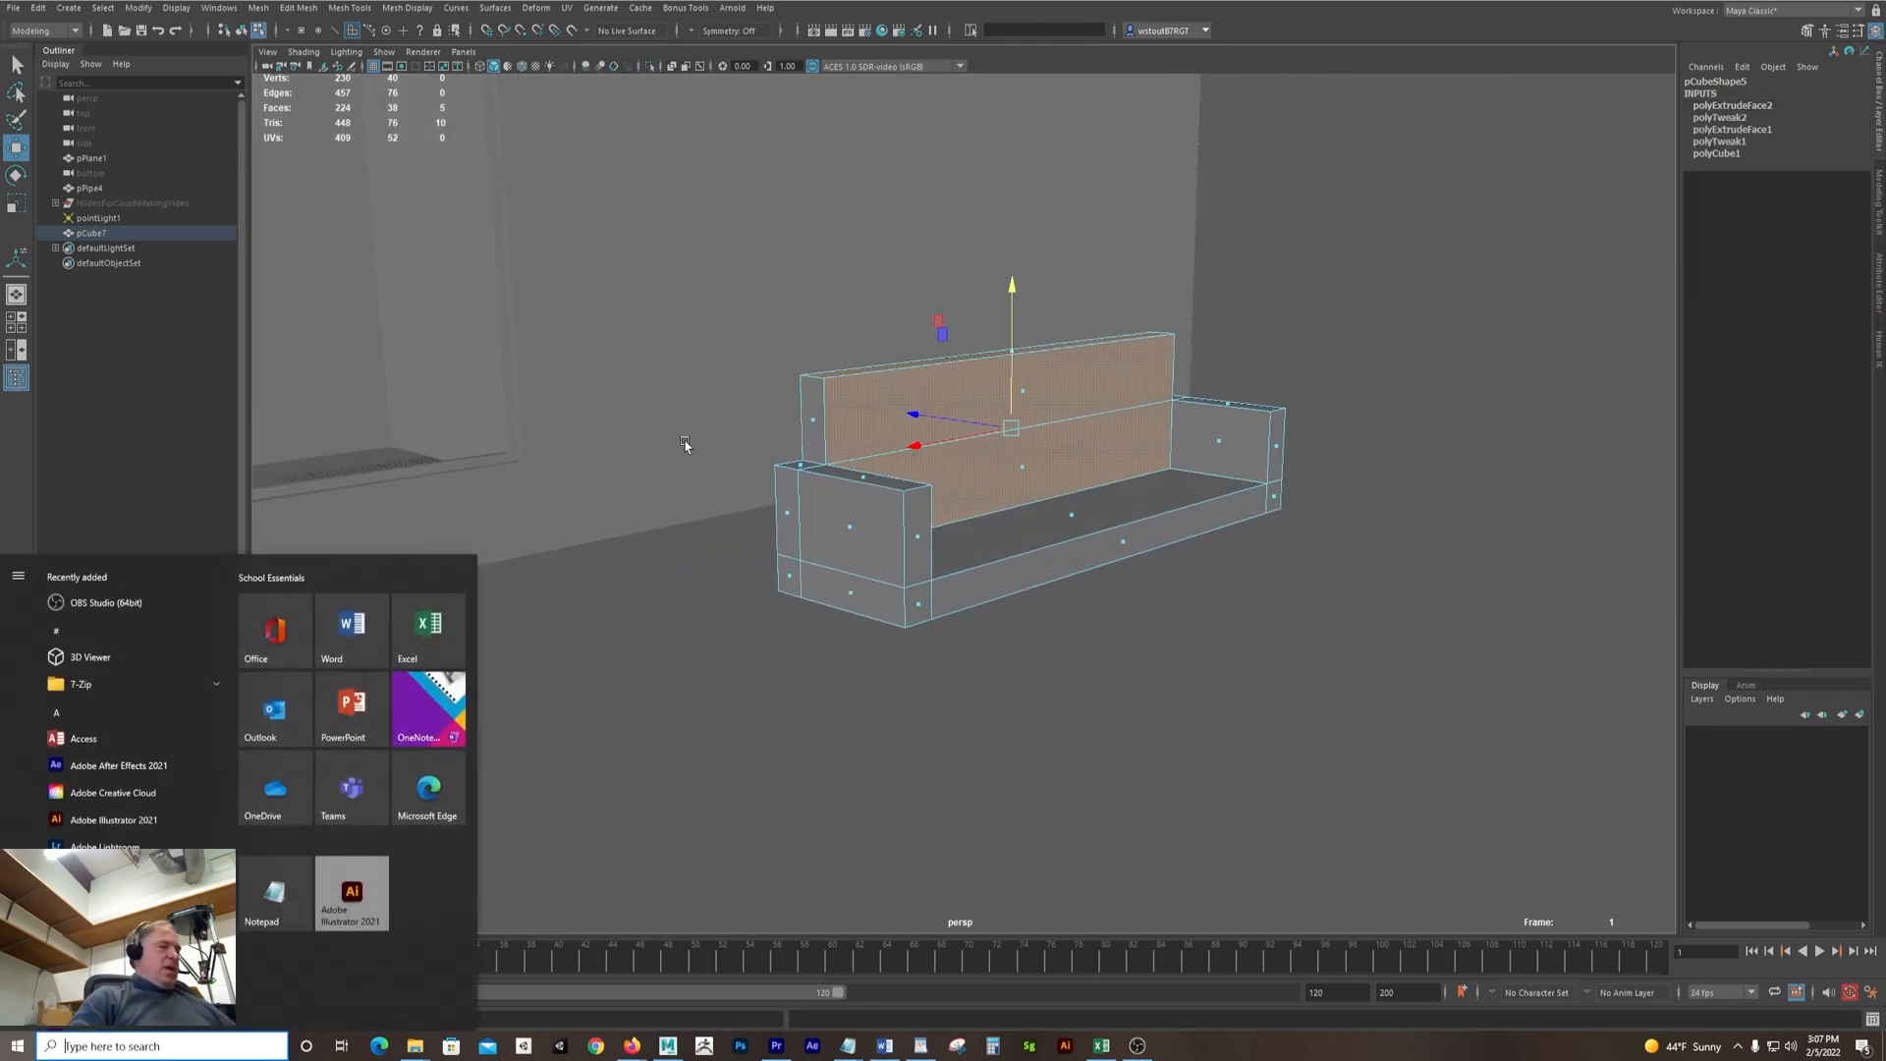
{"action": "type", "text": "e"}
{"action": "left_click", "coordinate": [1280, 66]}
{"action": "key", "text": "e"}
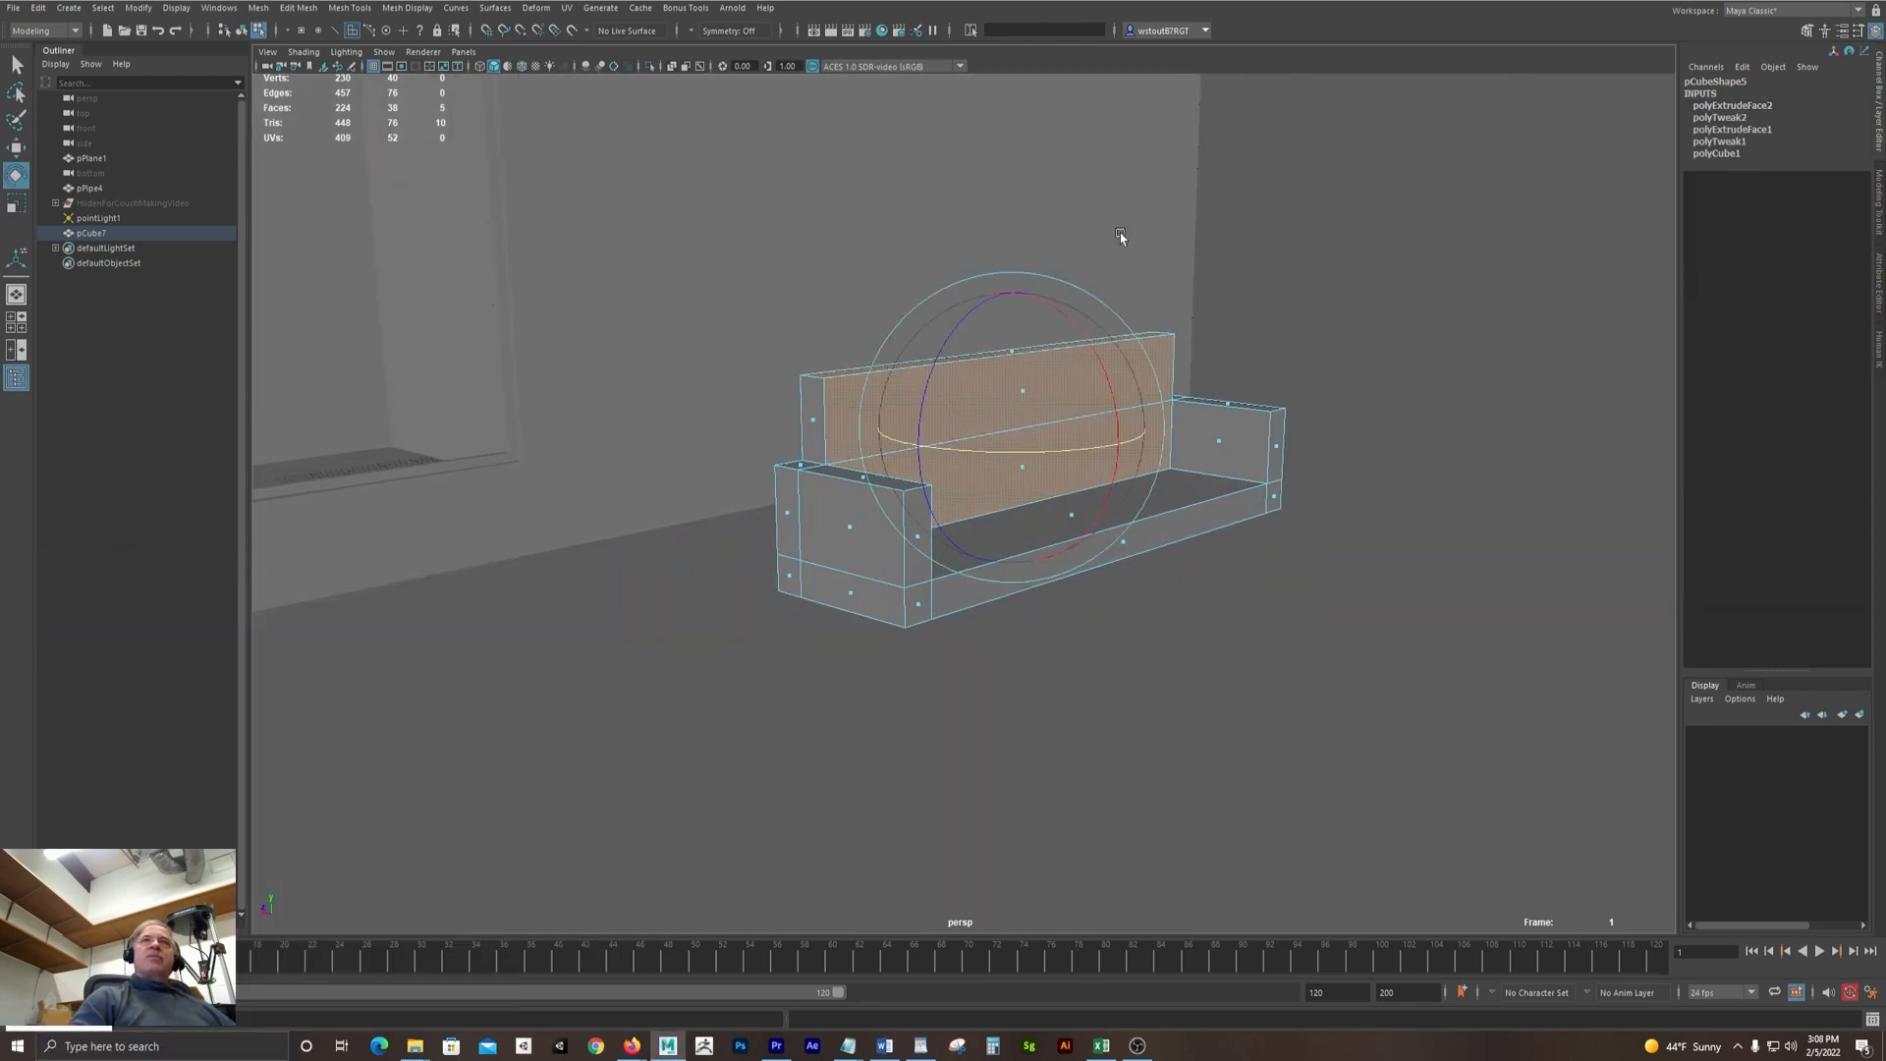
{"action": "left_click_drag", "start_coordinate": [1100, 366], "coordinate": [1095, 353]}
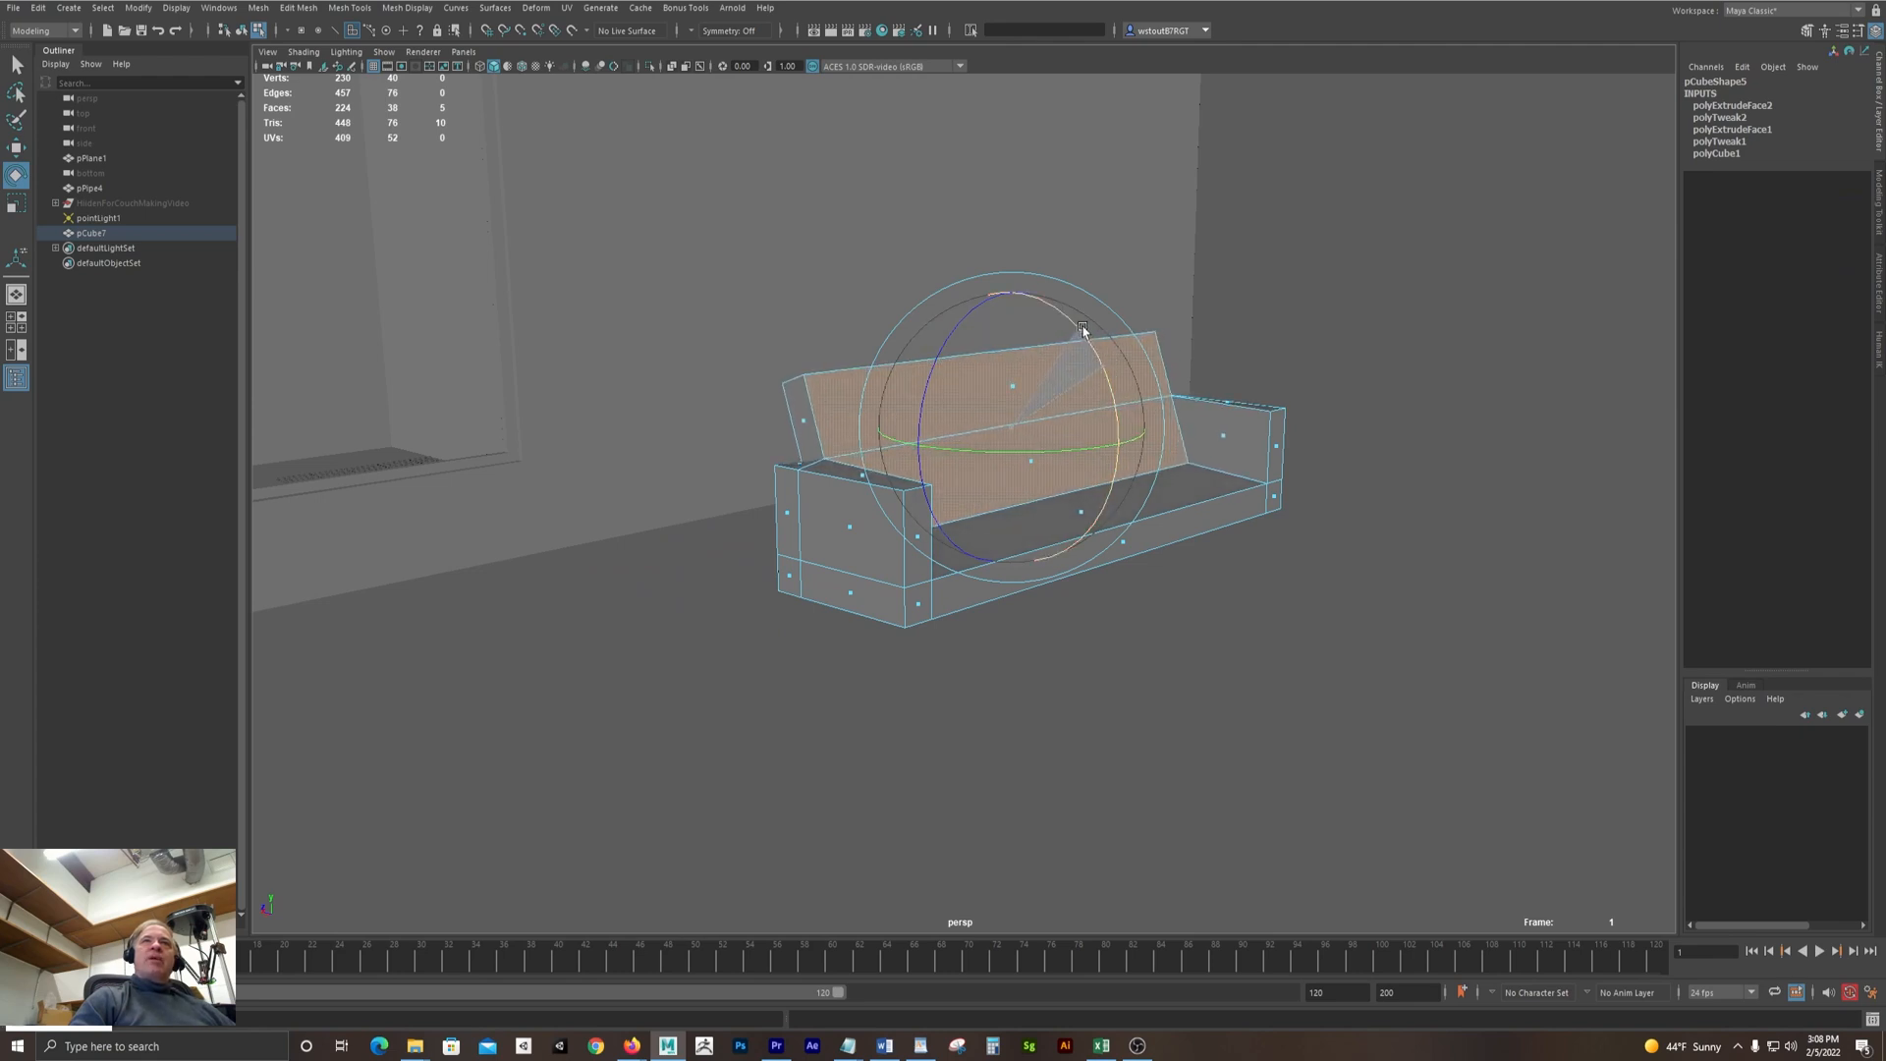
Check the leaning backrest from the side and rotate its faces slightly back toward upright
{"action": "left_click_drag", "start_coordinate": [636, 371], "coordinate": [816, 421], "text": "alt"}
{"action": "key", "text": "f"}
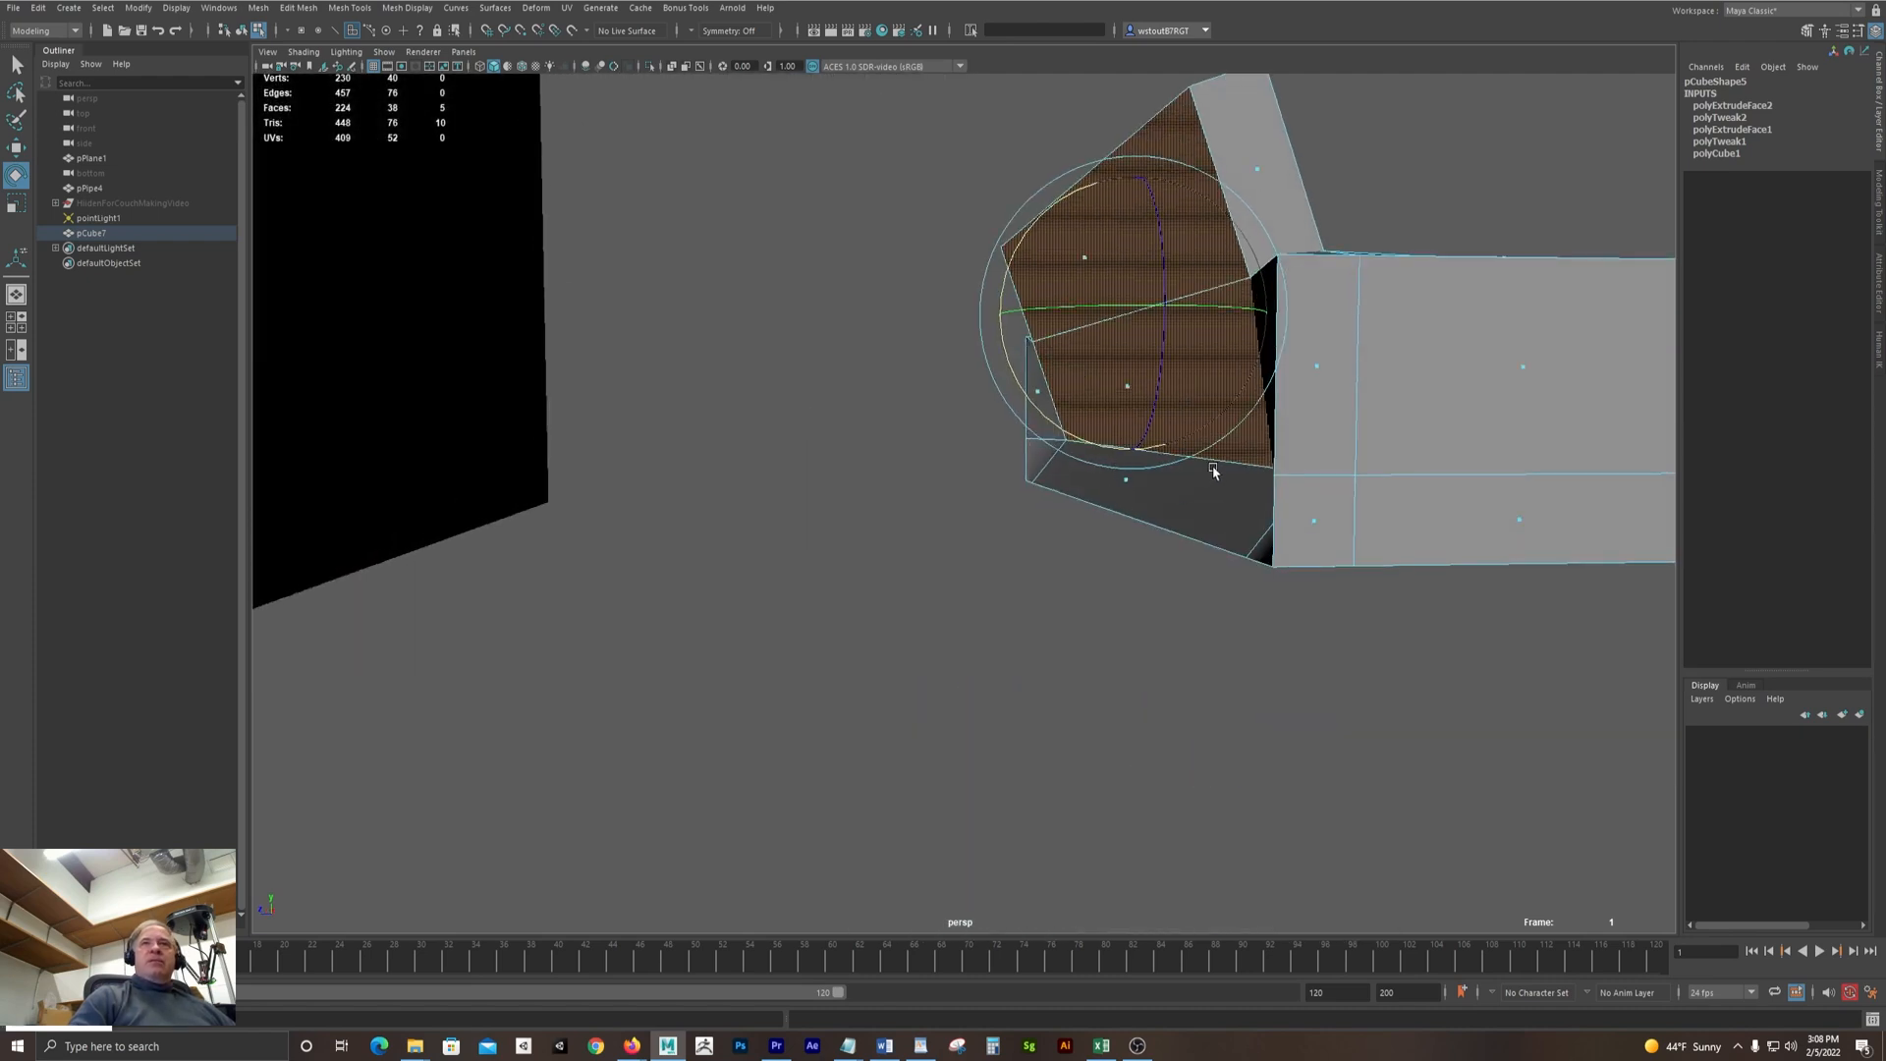
{"action": "left_click_drag", "start_coordinate": [1224, 471], "coordinate": [948, 513], "text": "alt"}
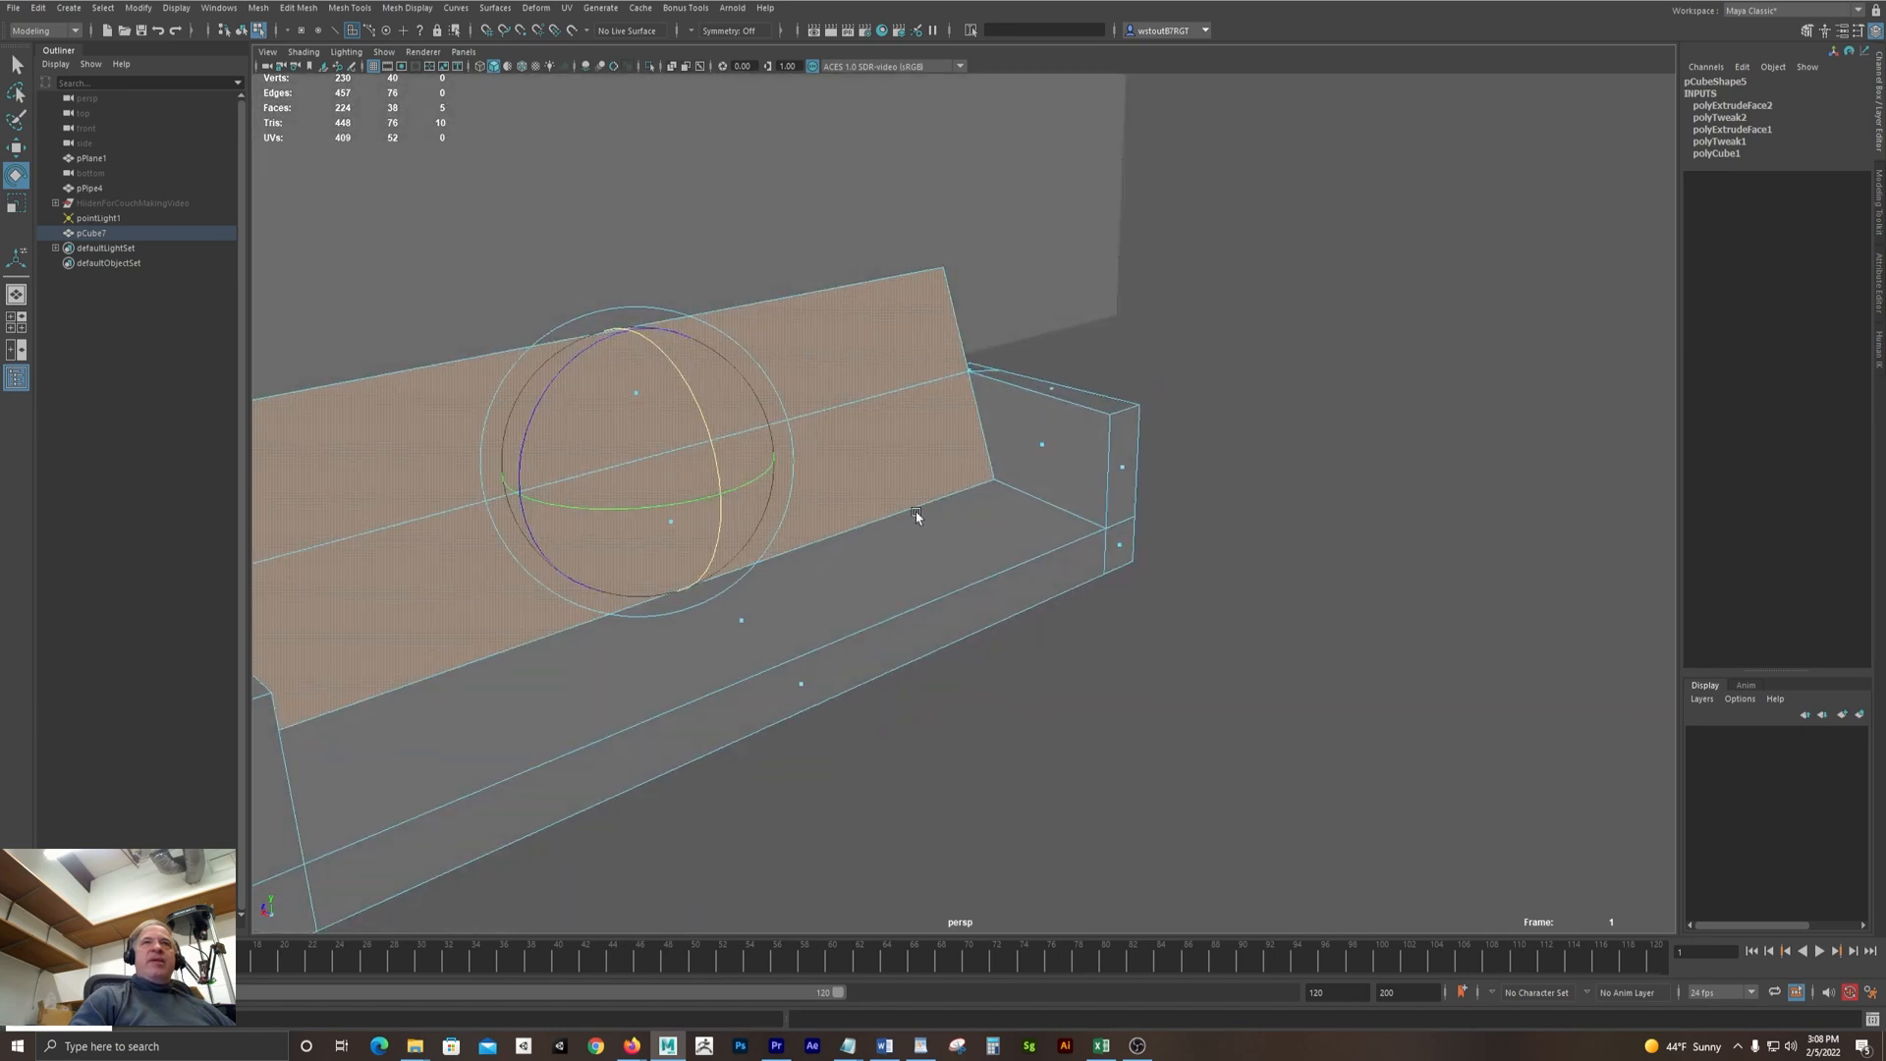
{"action": "left_click_drag", "start_coordinate": [1127, 412], "coordinate": [888, 412], "text": "alt"}
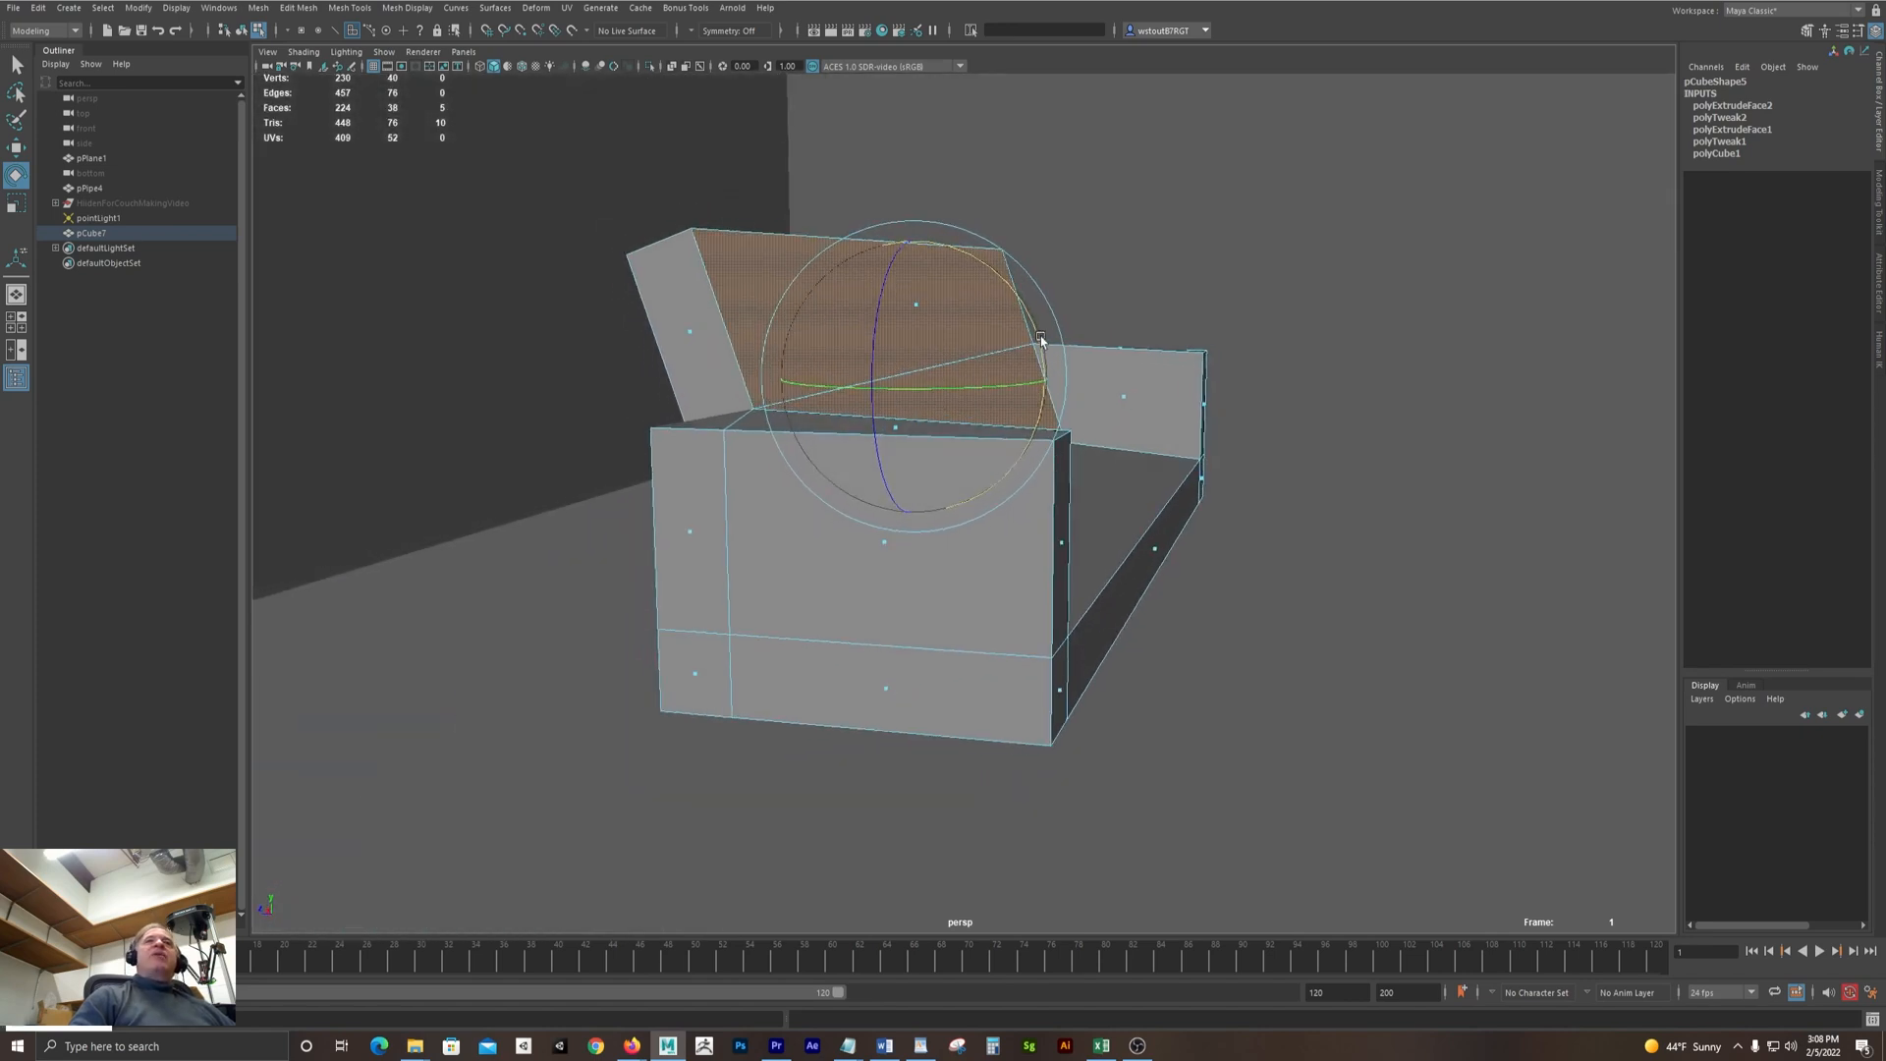
{"action": "left_click_drag", "start_coordinate": [1043, 339], "coordinate": [1044, 350]}
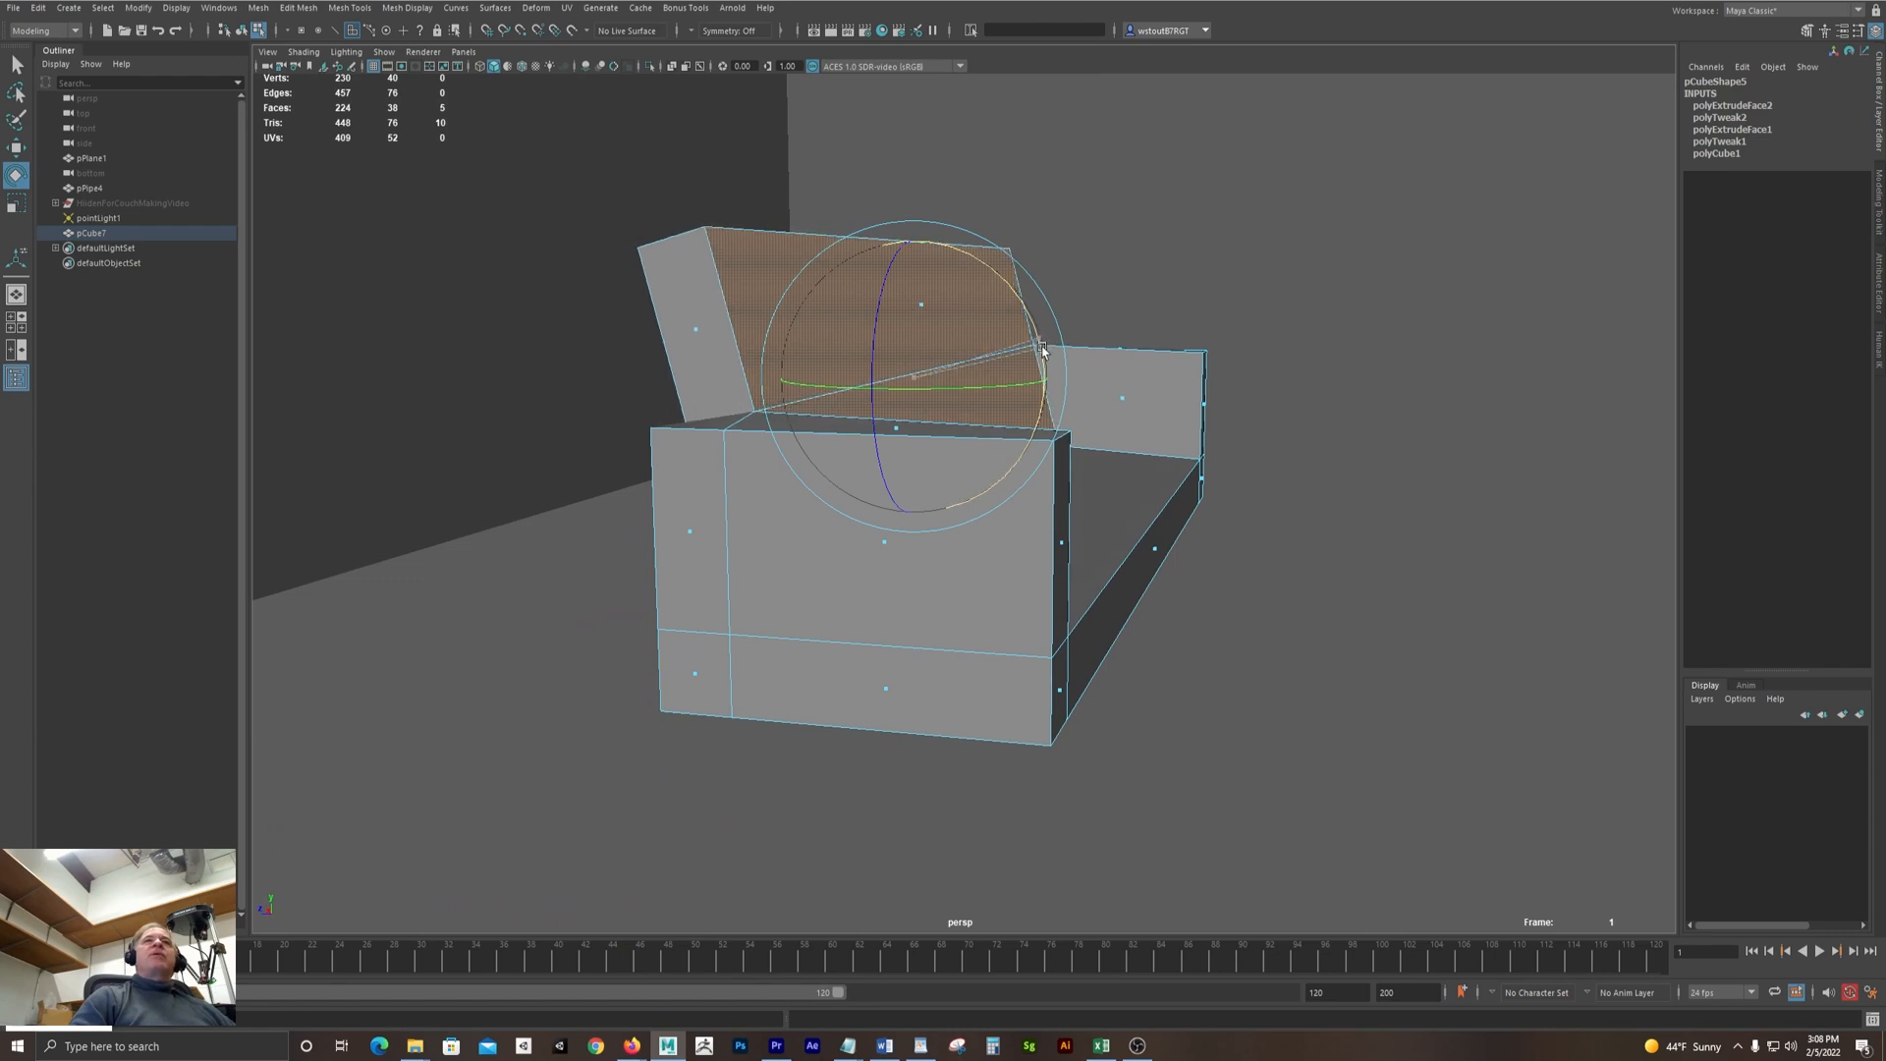
{"action": "left_click_drag", "start_coordinate": [1127, 422], "coordinate": [1035, 433], "text": "alt"}
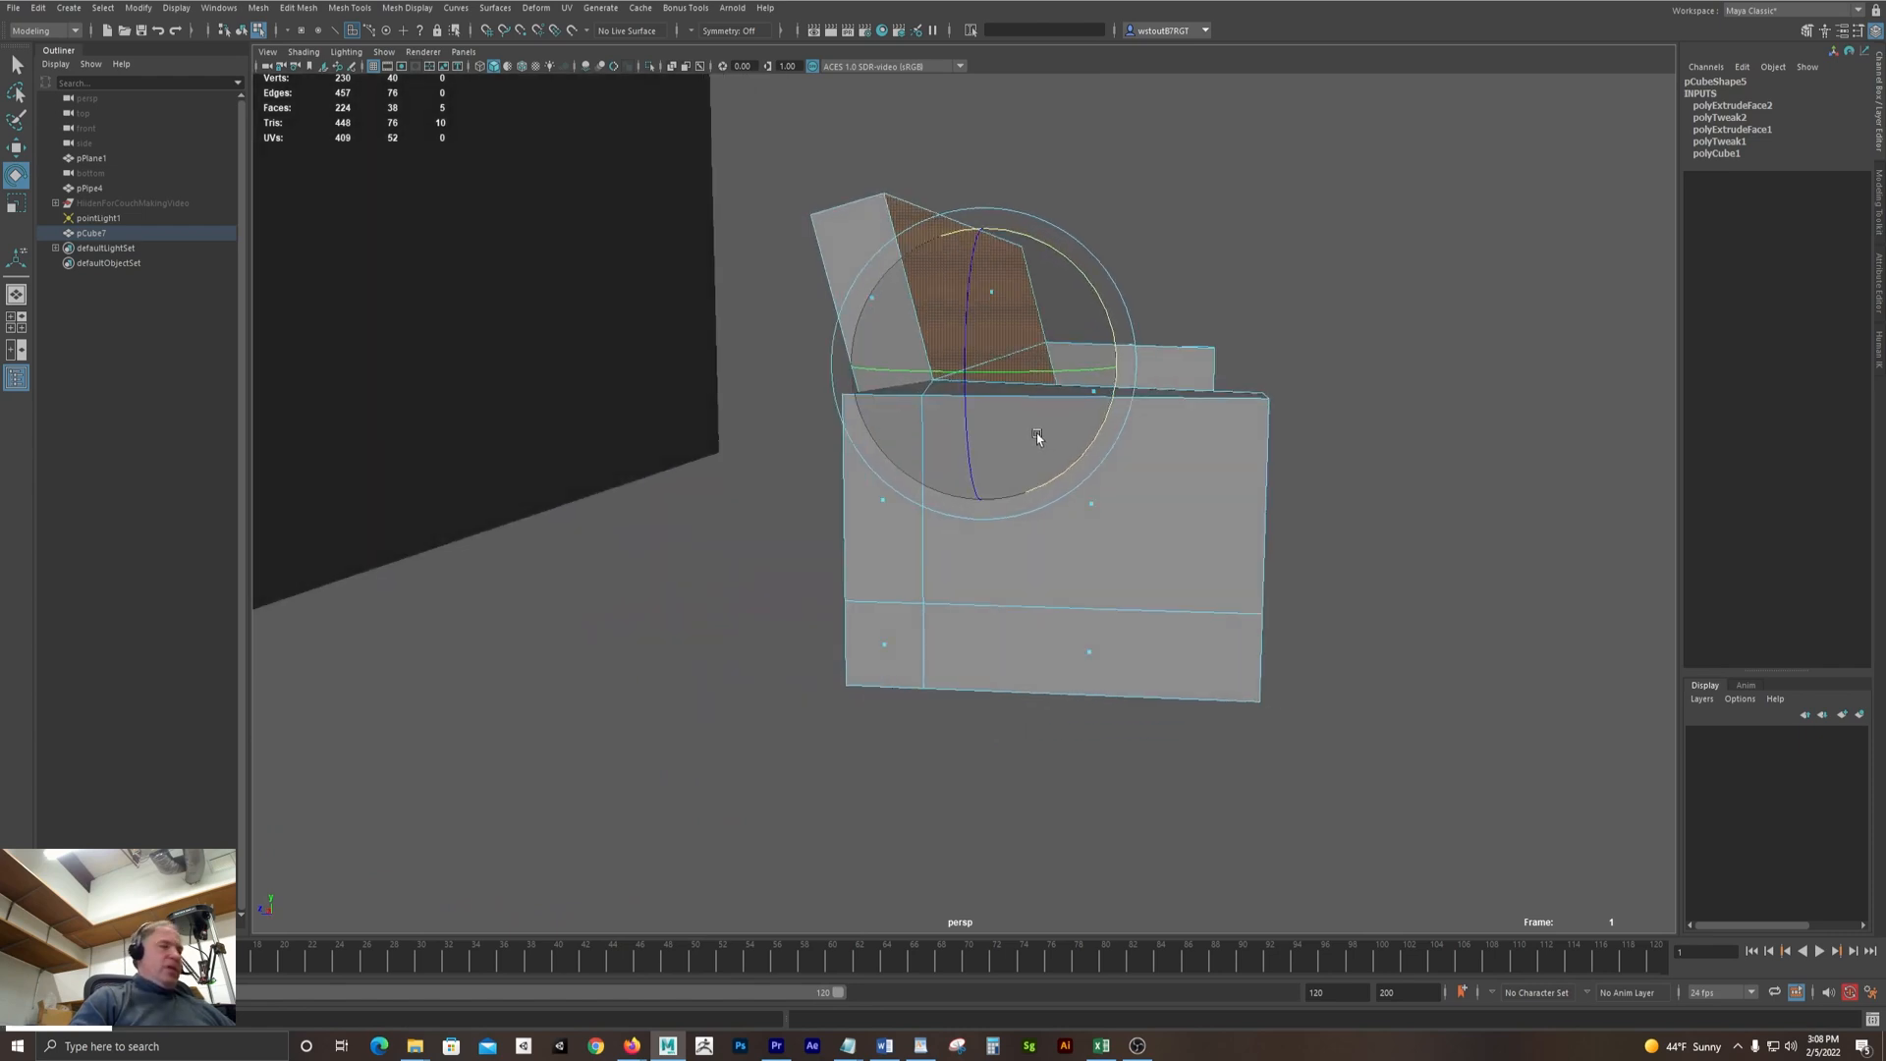
Shift the tilted backrest faces along the depth of the couch, undoing the first attempt
{"action": "key", "text": "w"}
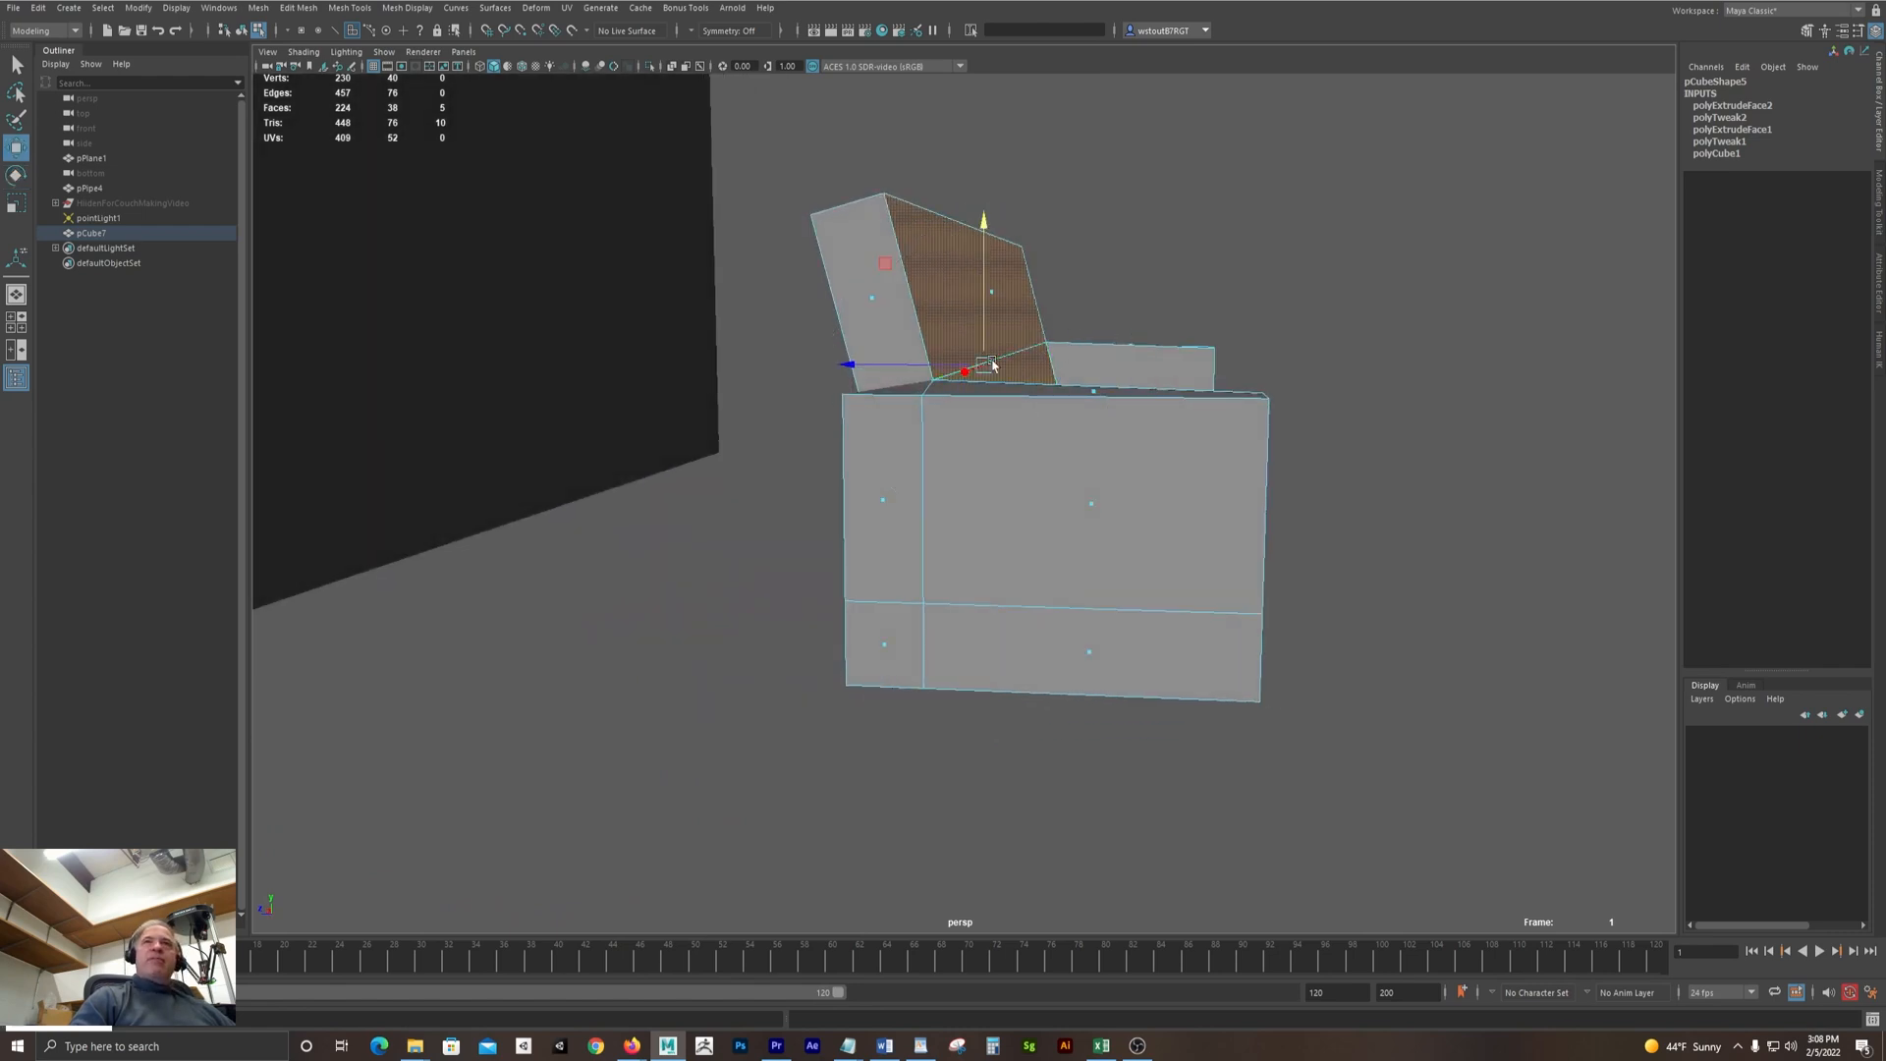
{"action": "left_click", "coordinate": [890, 360]}
{"action": "key", "text": "ctrl+z"}
{"action": "left_click_drag", "start_coordinate": [852, 365], "coordinate": [934, 423]}
Select the seat face and scale it vertically to level it
{"action": "left_click", "coordinate": [773, 533]}
{"action": "scroll", "coordinate": [1170, 484], "scroll_direction": "down", "scroll_amount": 3}
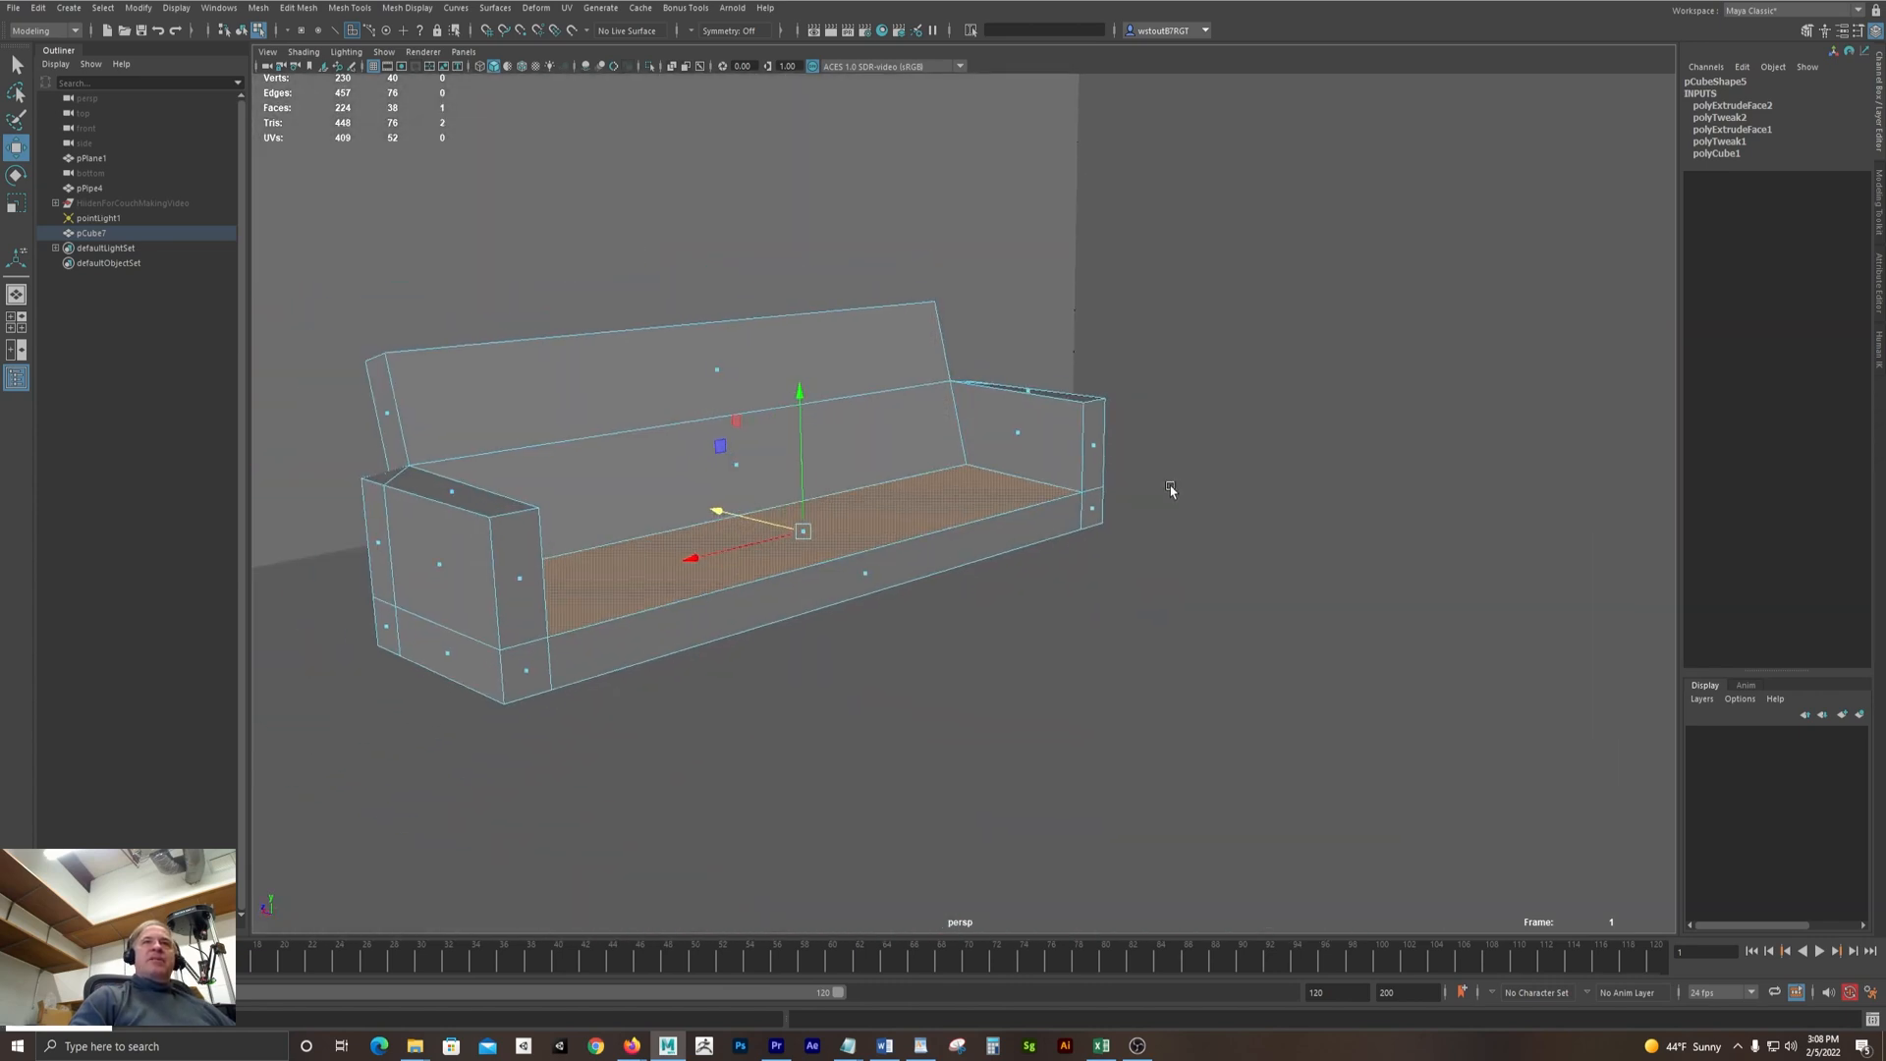
{"action": "key", "text": "r"}
{"action": "left_click_drag", "start_coordinate": [803, 397], "coordinate": [787, 507]}
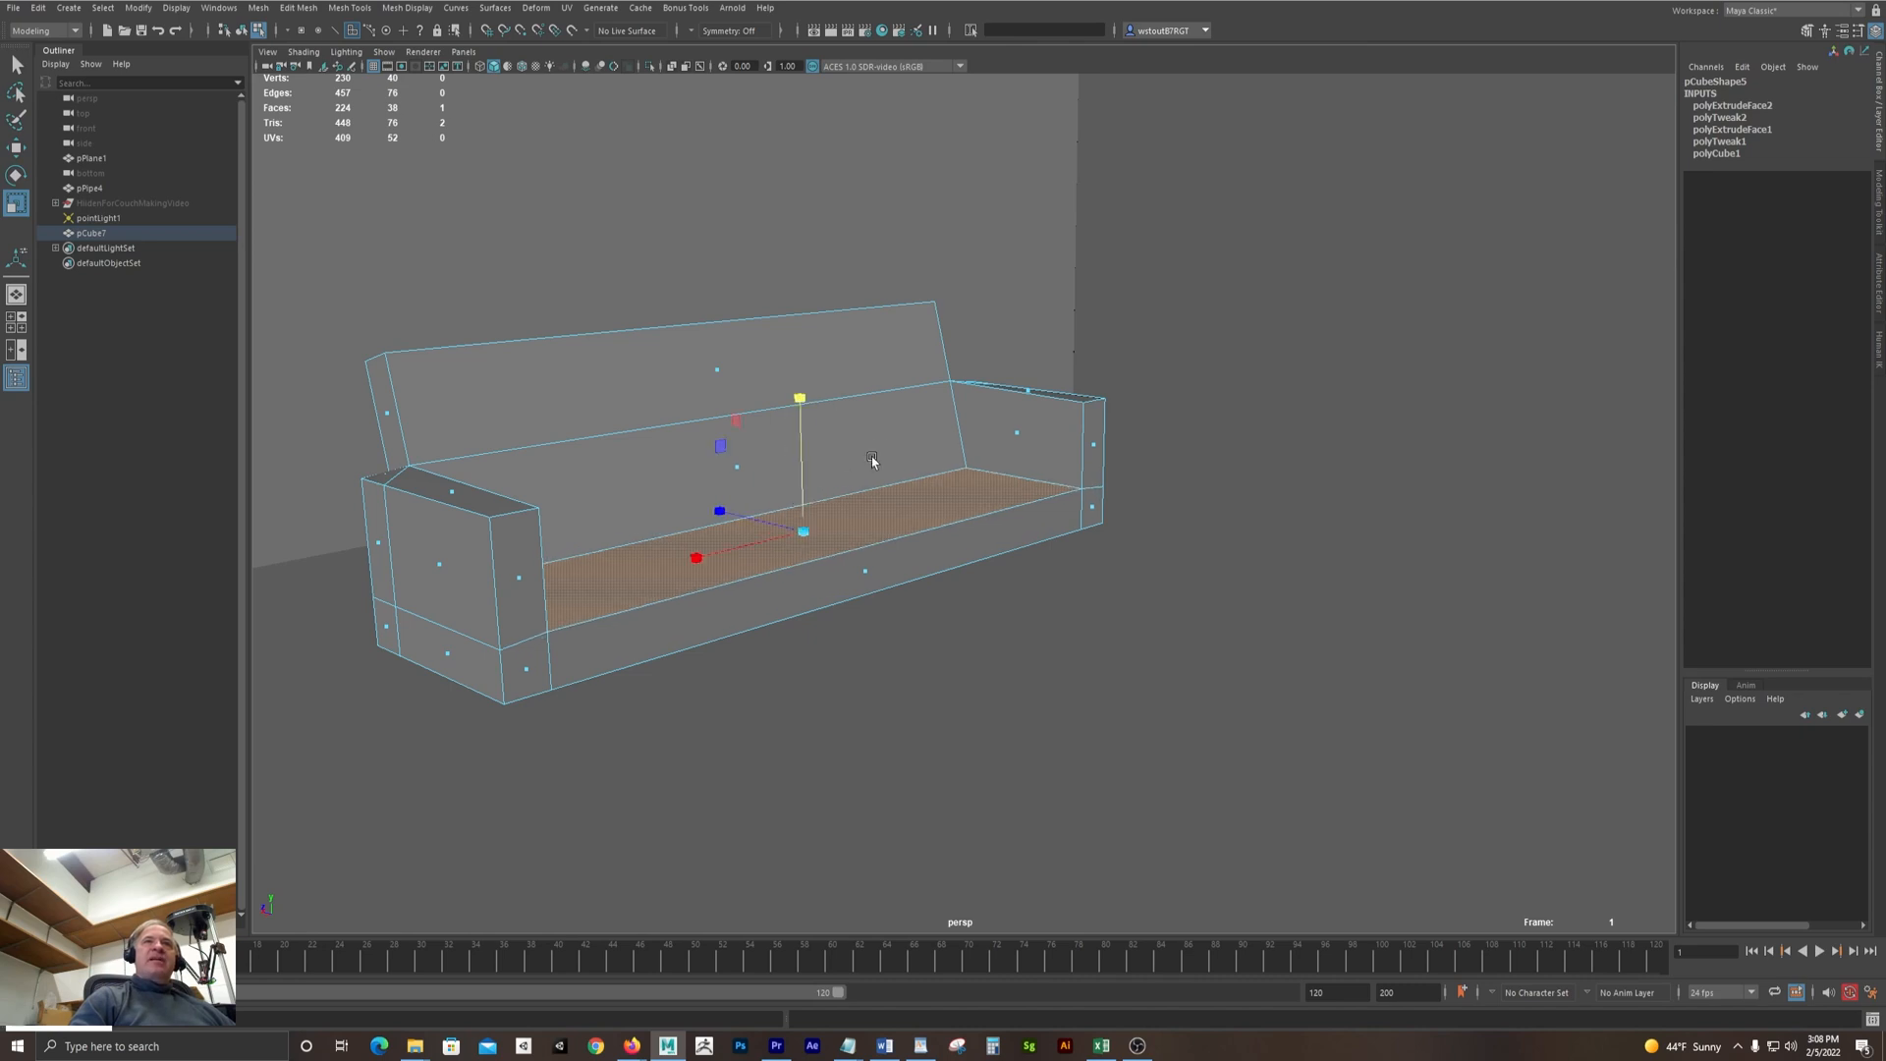
Select the top and rear corner faces of both armrests and scale them vertically until they are level
{"action": "left_click_drag", "start_coordinate": [870, 456], "coordinate": [731, 429], "text": "alt"}
{"action": "left_click", "coordinate": [709, 418]}
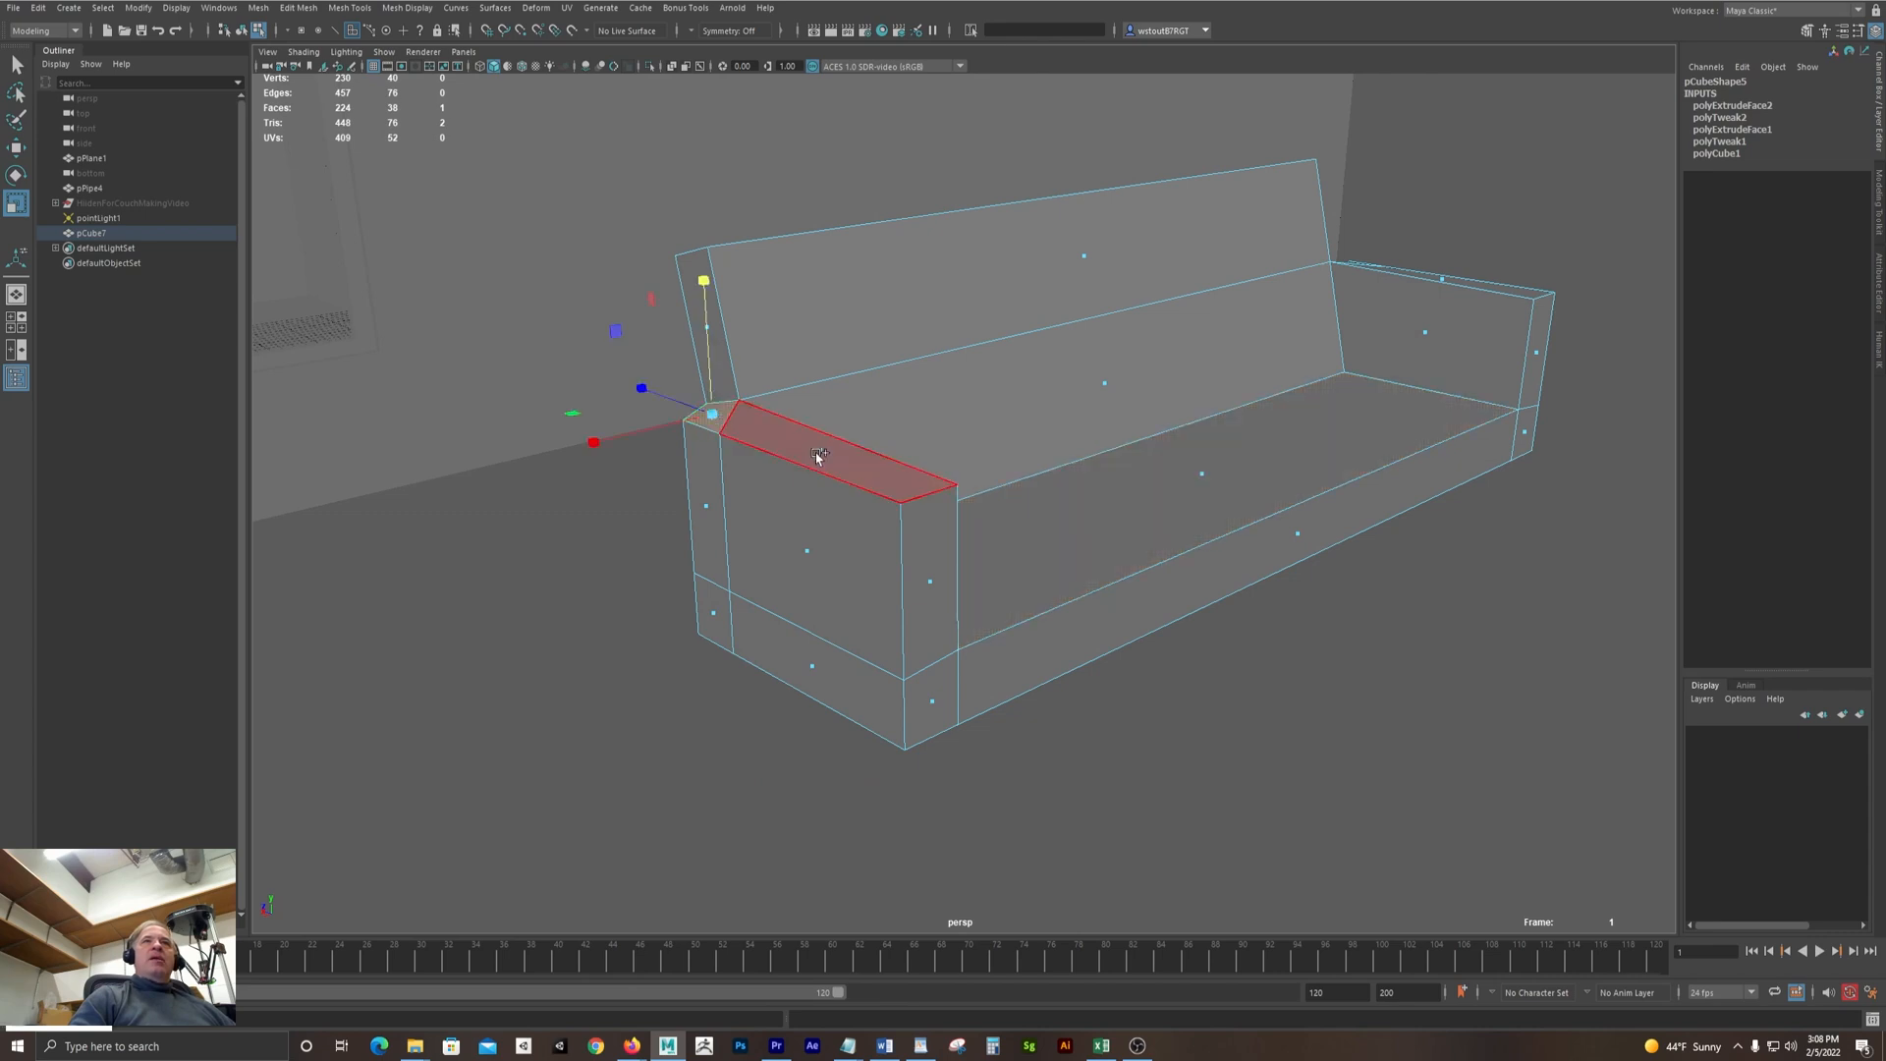
{"action": "left_click", "coordinate": [817, 459], "text": "shift"}
{"action": "left_click_drag", "start_coordinate": [1077, 429], "coordinate": [1027, 474], "text": "alt"}
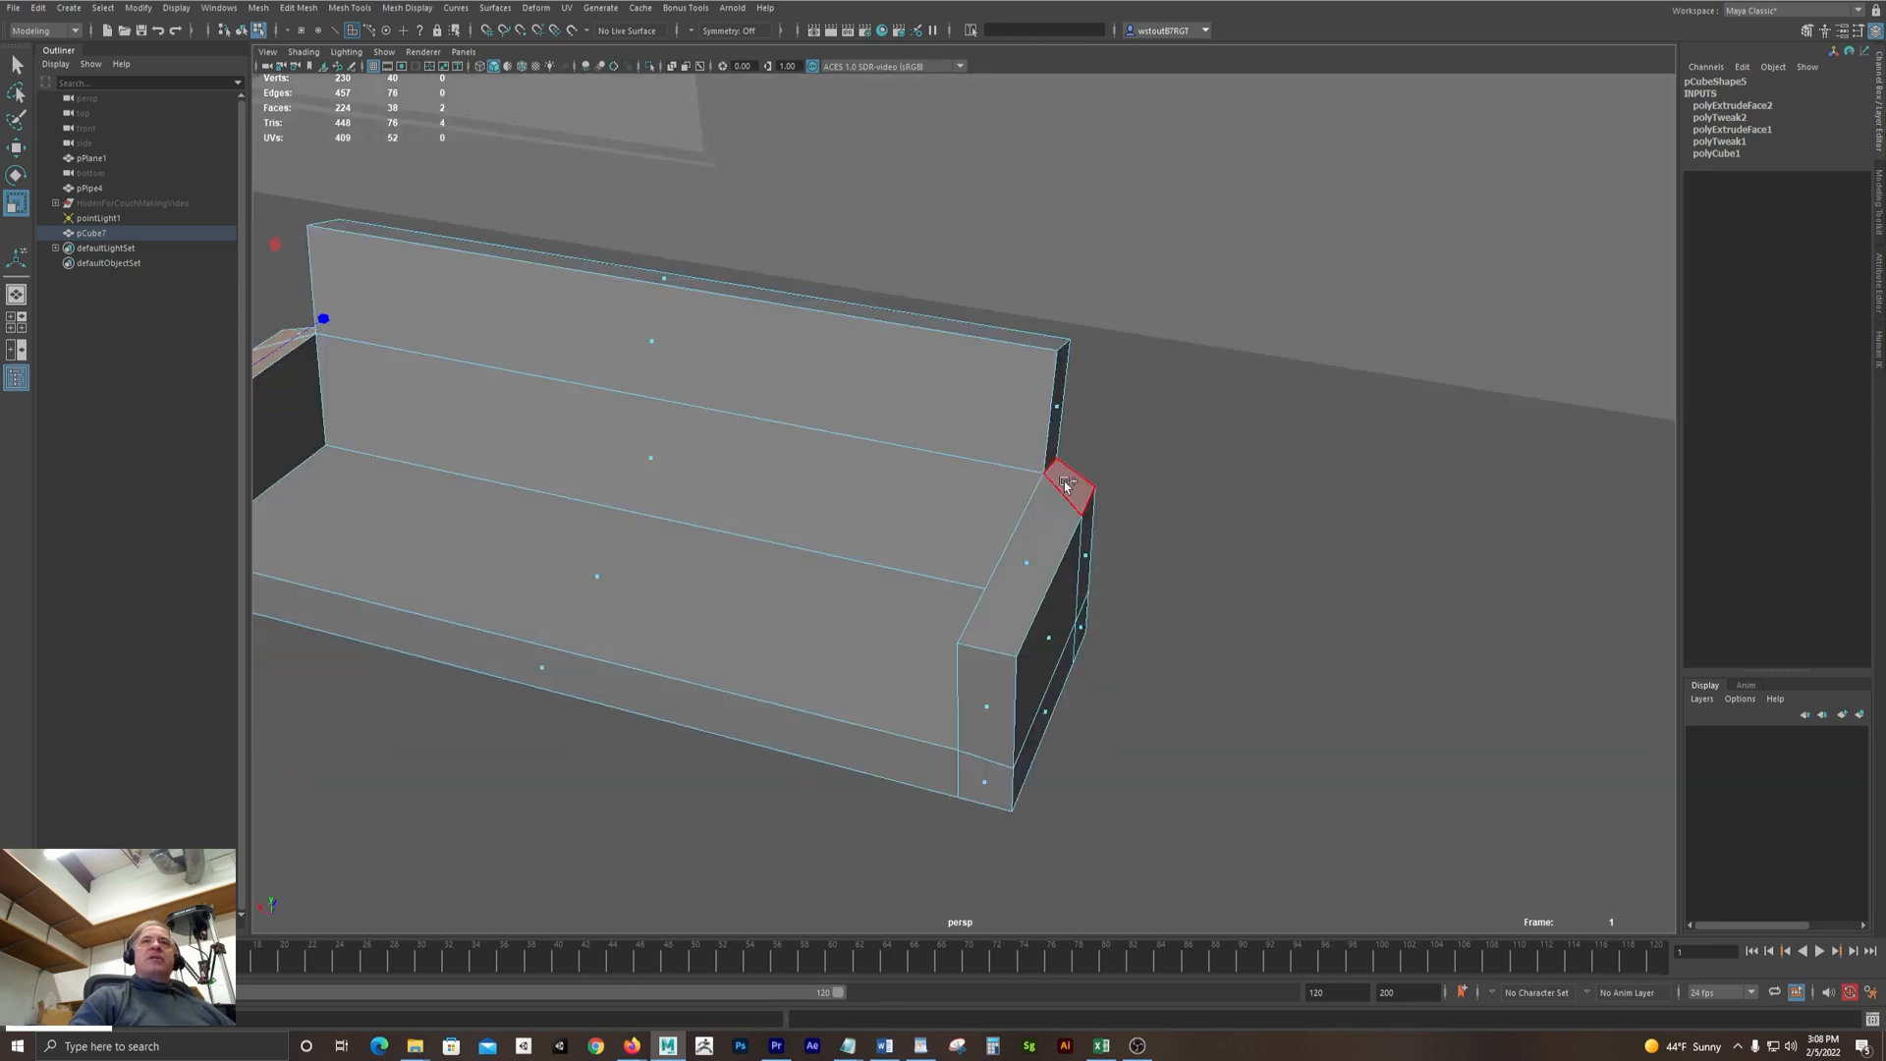
{"action": "left_click", "coordinate": [1064, 482], "text": "shift"}
{"action": "left_click", "coordinate": [1027, 565], "text": "shift"}
{"action": "left_click_drag", "start_coordinate": [1026, 565], "coordinate": [947, 478], "text": "alt"}
{"action": "middle_click_drag", "start_coordinate": [610, 367], "coordinate": [755, 364], "text": "alt"}
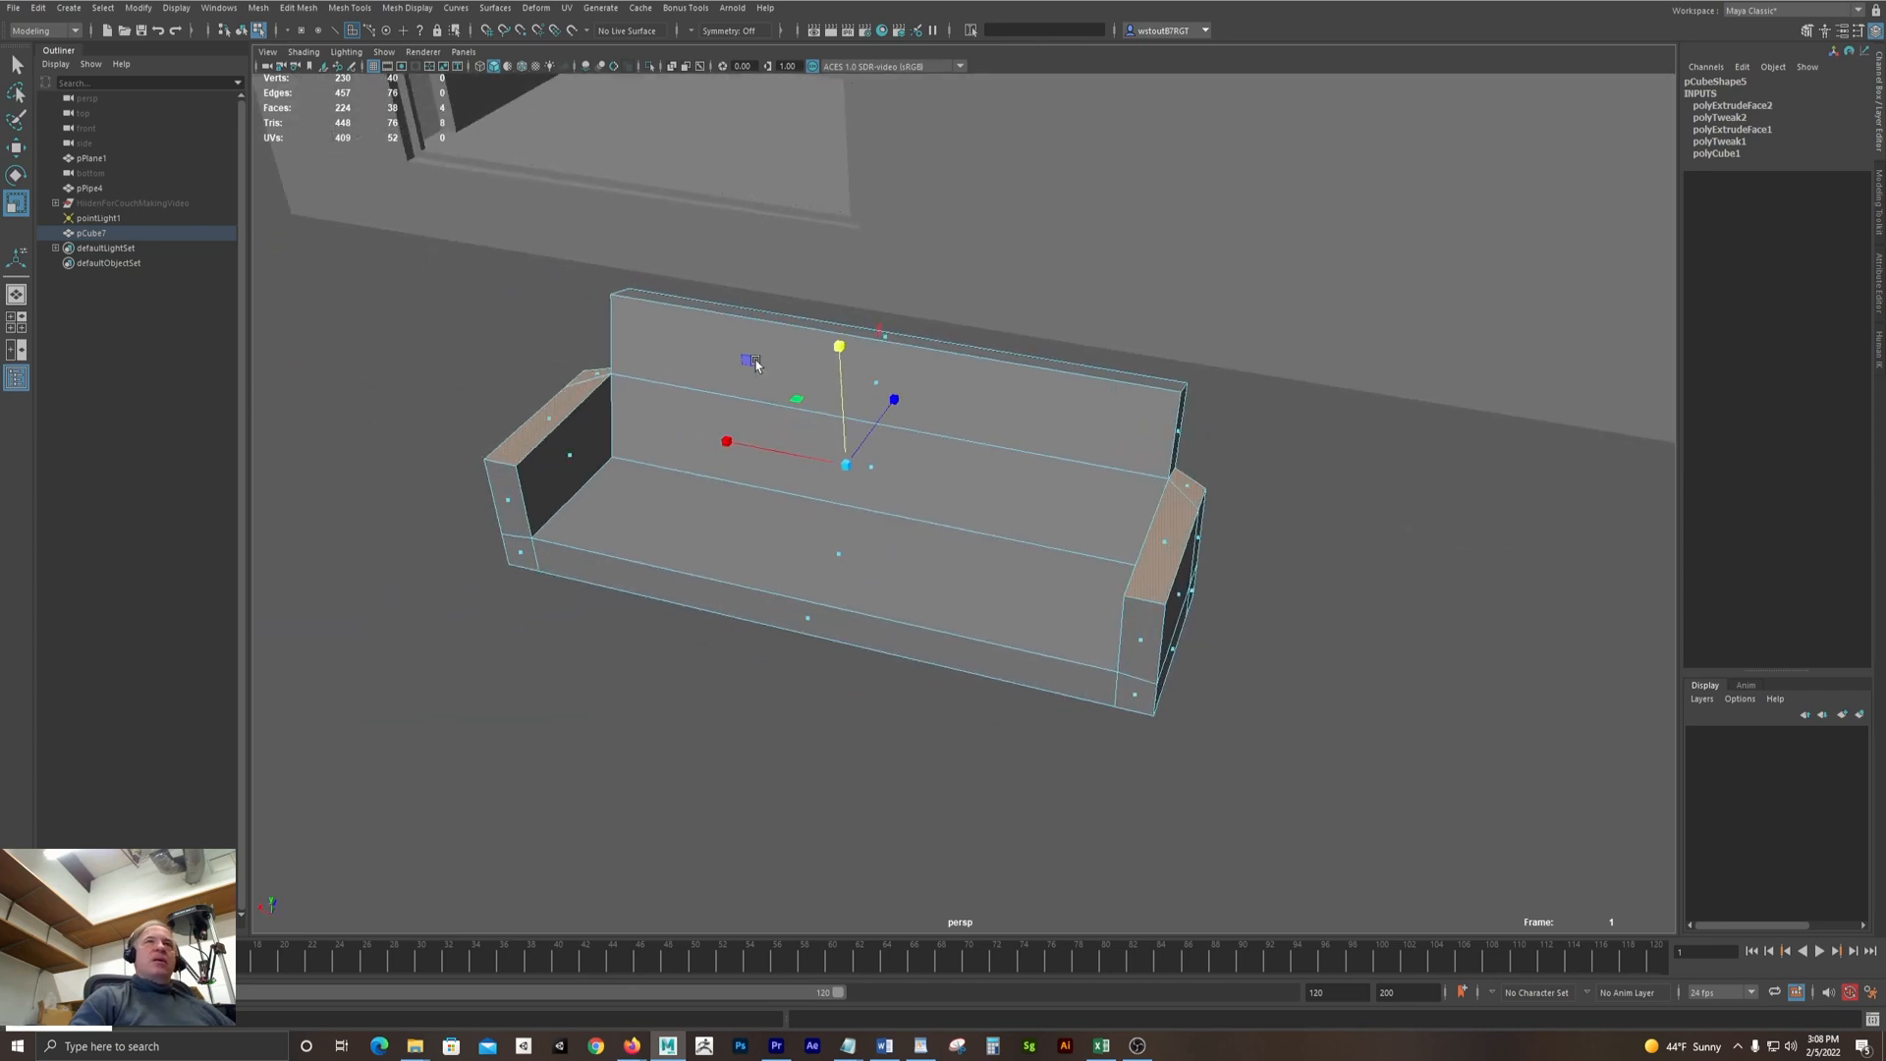
{"action": "left_click_drag", "start_coordinate": [837, 346], "coordinate": [839, 438]}
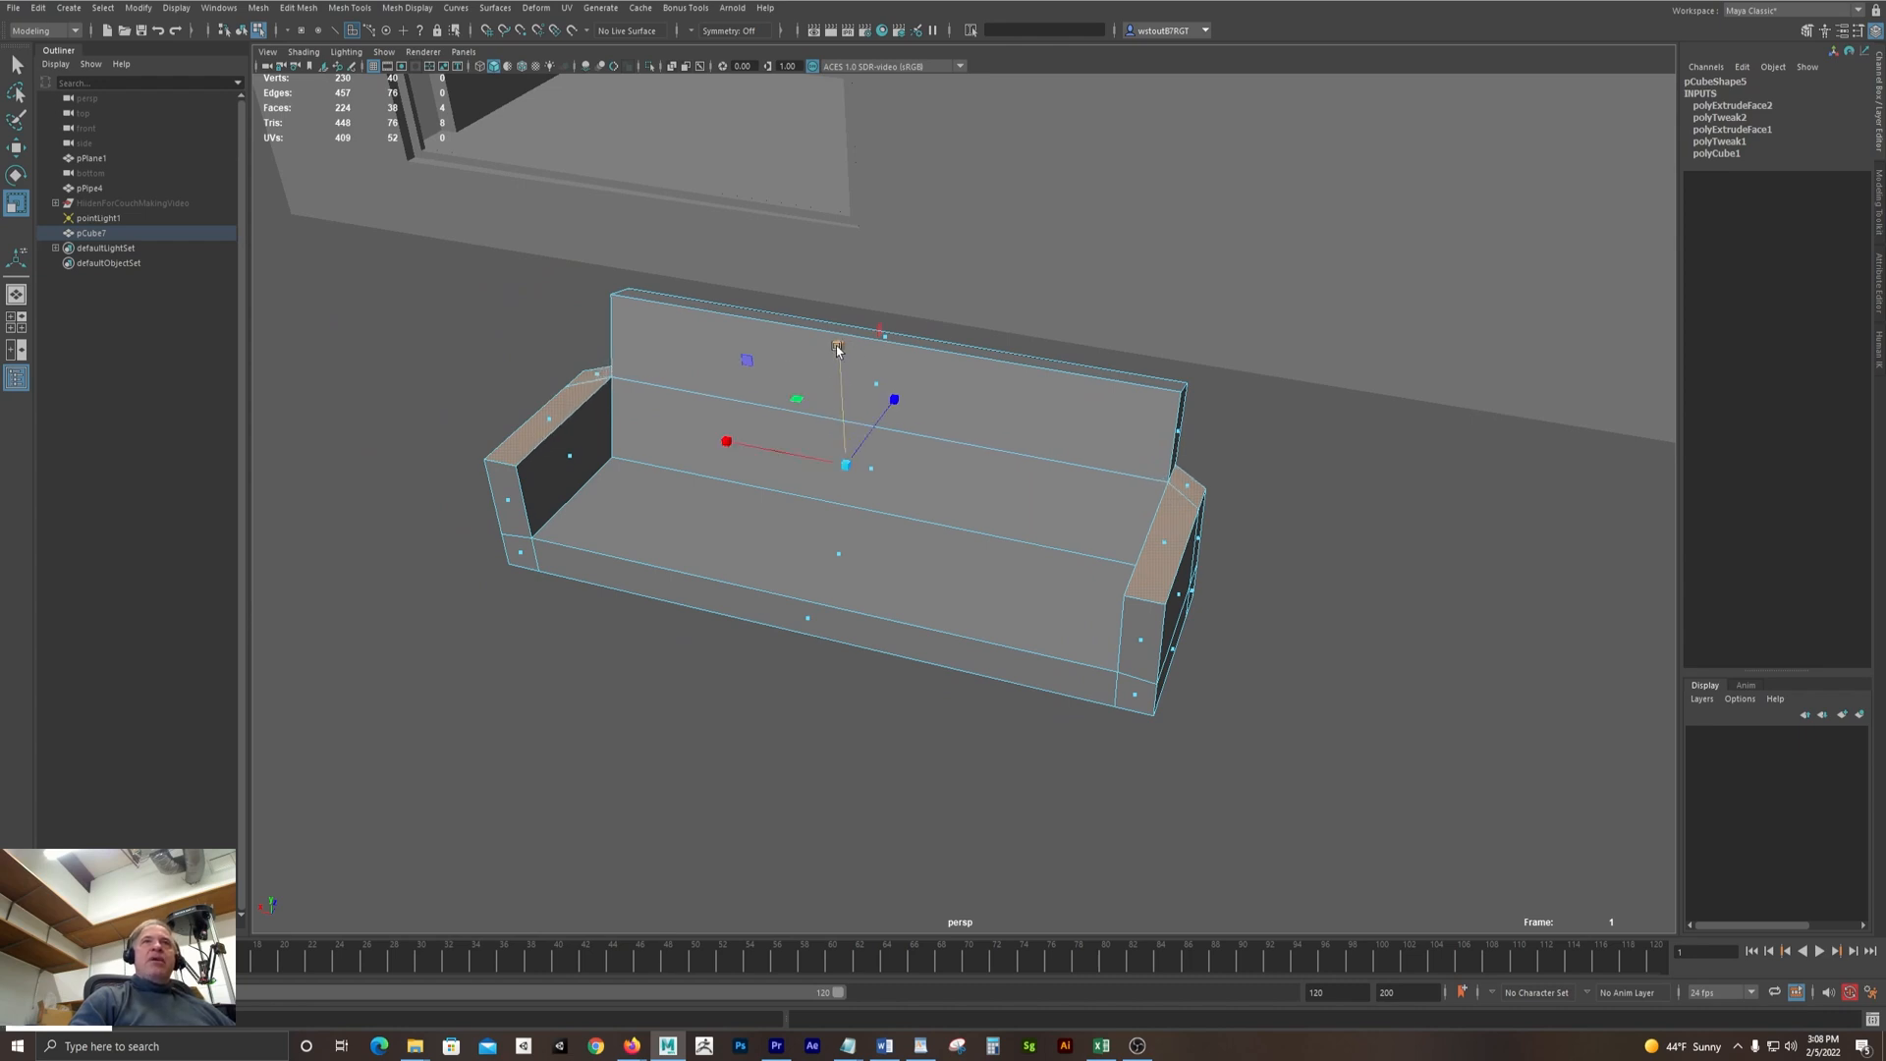
{"action": "left_click_drag", "start_coordinate": [837, 348], "coordinate": [834, 467]}
{"action": "left_click_drag", "start_coordinate": [843, 344], "coordinate": [830, 437]}
Inspect the couch from the front and in the four-view layout to check the levelled armrests
{"action": "left_click_drag", "start_coordinate": [1136, 434], "coordinate": [930, 432], "text": "alt"}
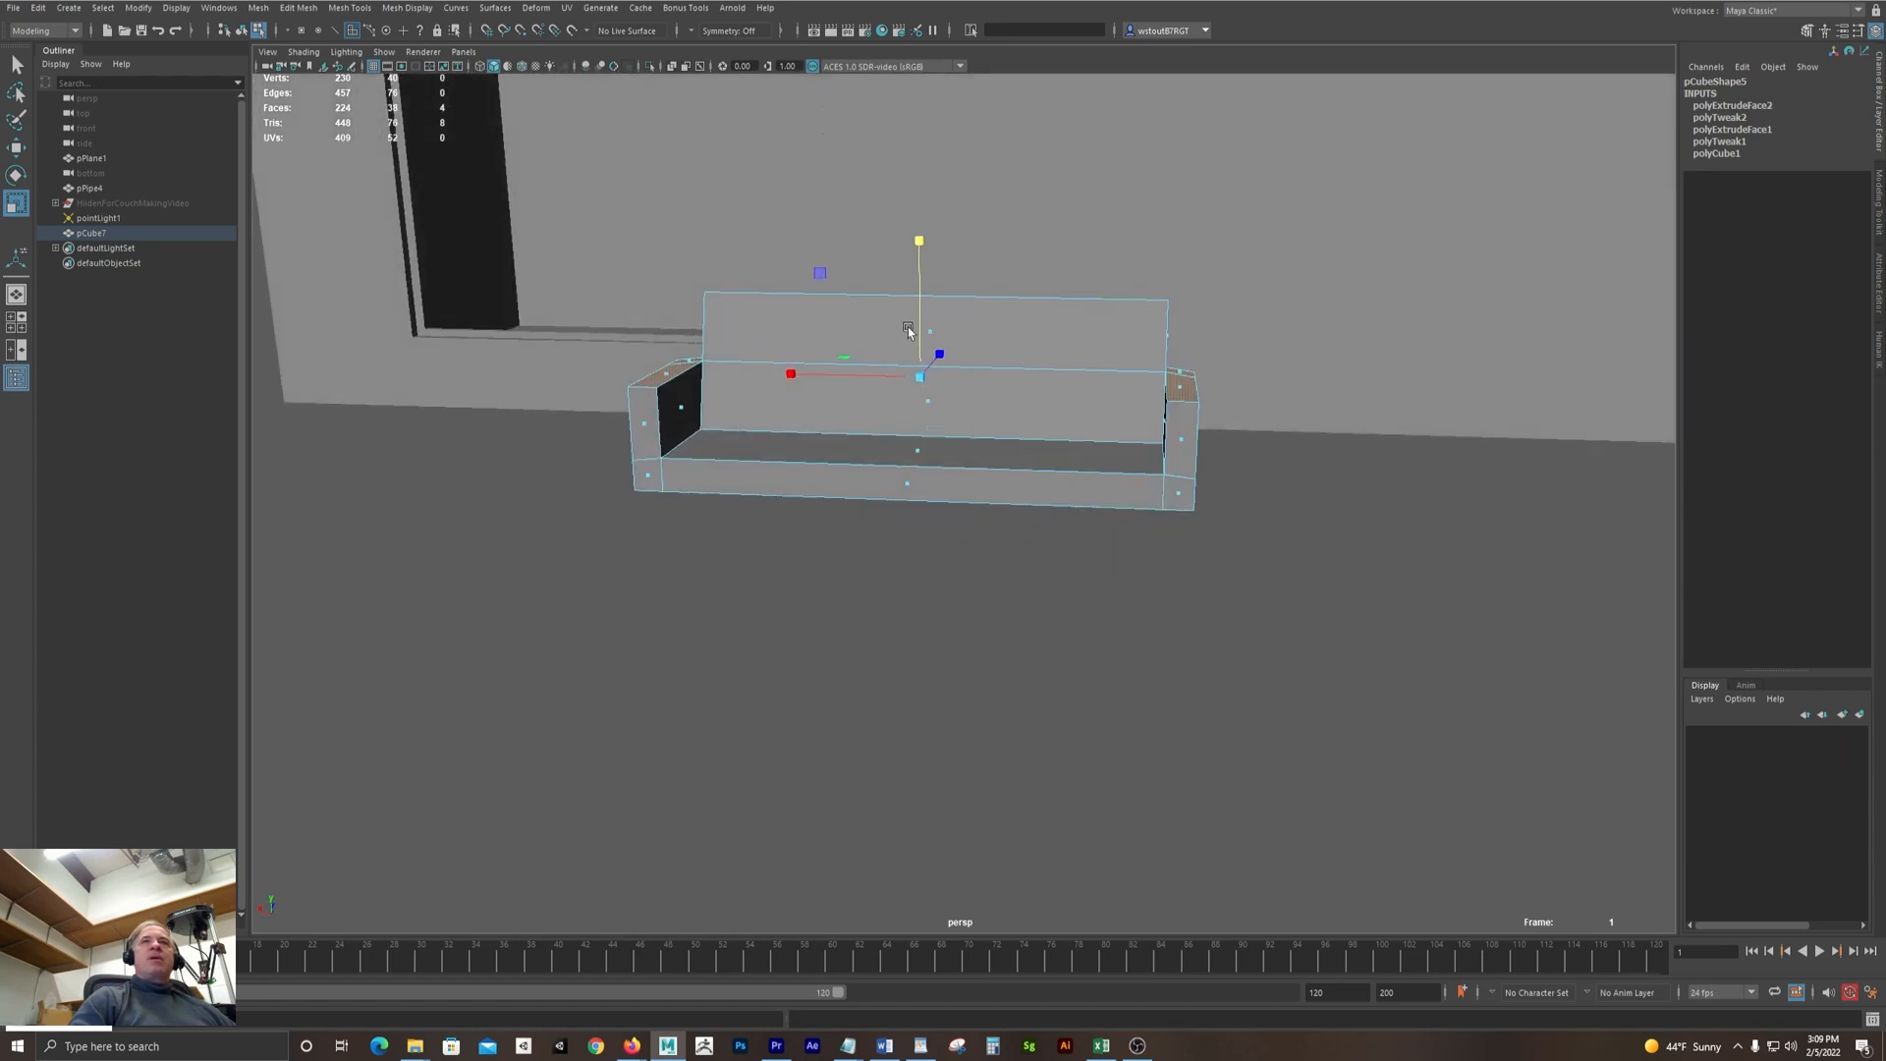
{"action": "left_click_drag", "start_coordinate": [908, 327], "coordinate": [825, 337], "text": "alt"}
{"action": "right_click_drag", "start_coordinate": [825, 337], "coordinate": [1040, 372], "text": "alt"}
{"action": "middle_click_drag", "start_coordinate": [918, 340], "coordinate": [843, 468], "text": "alt"}
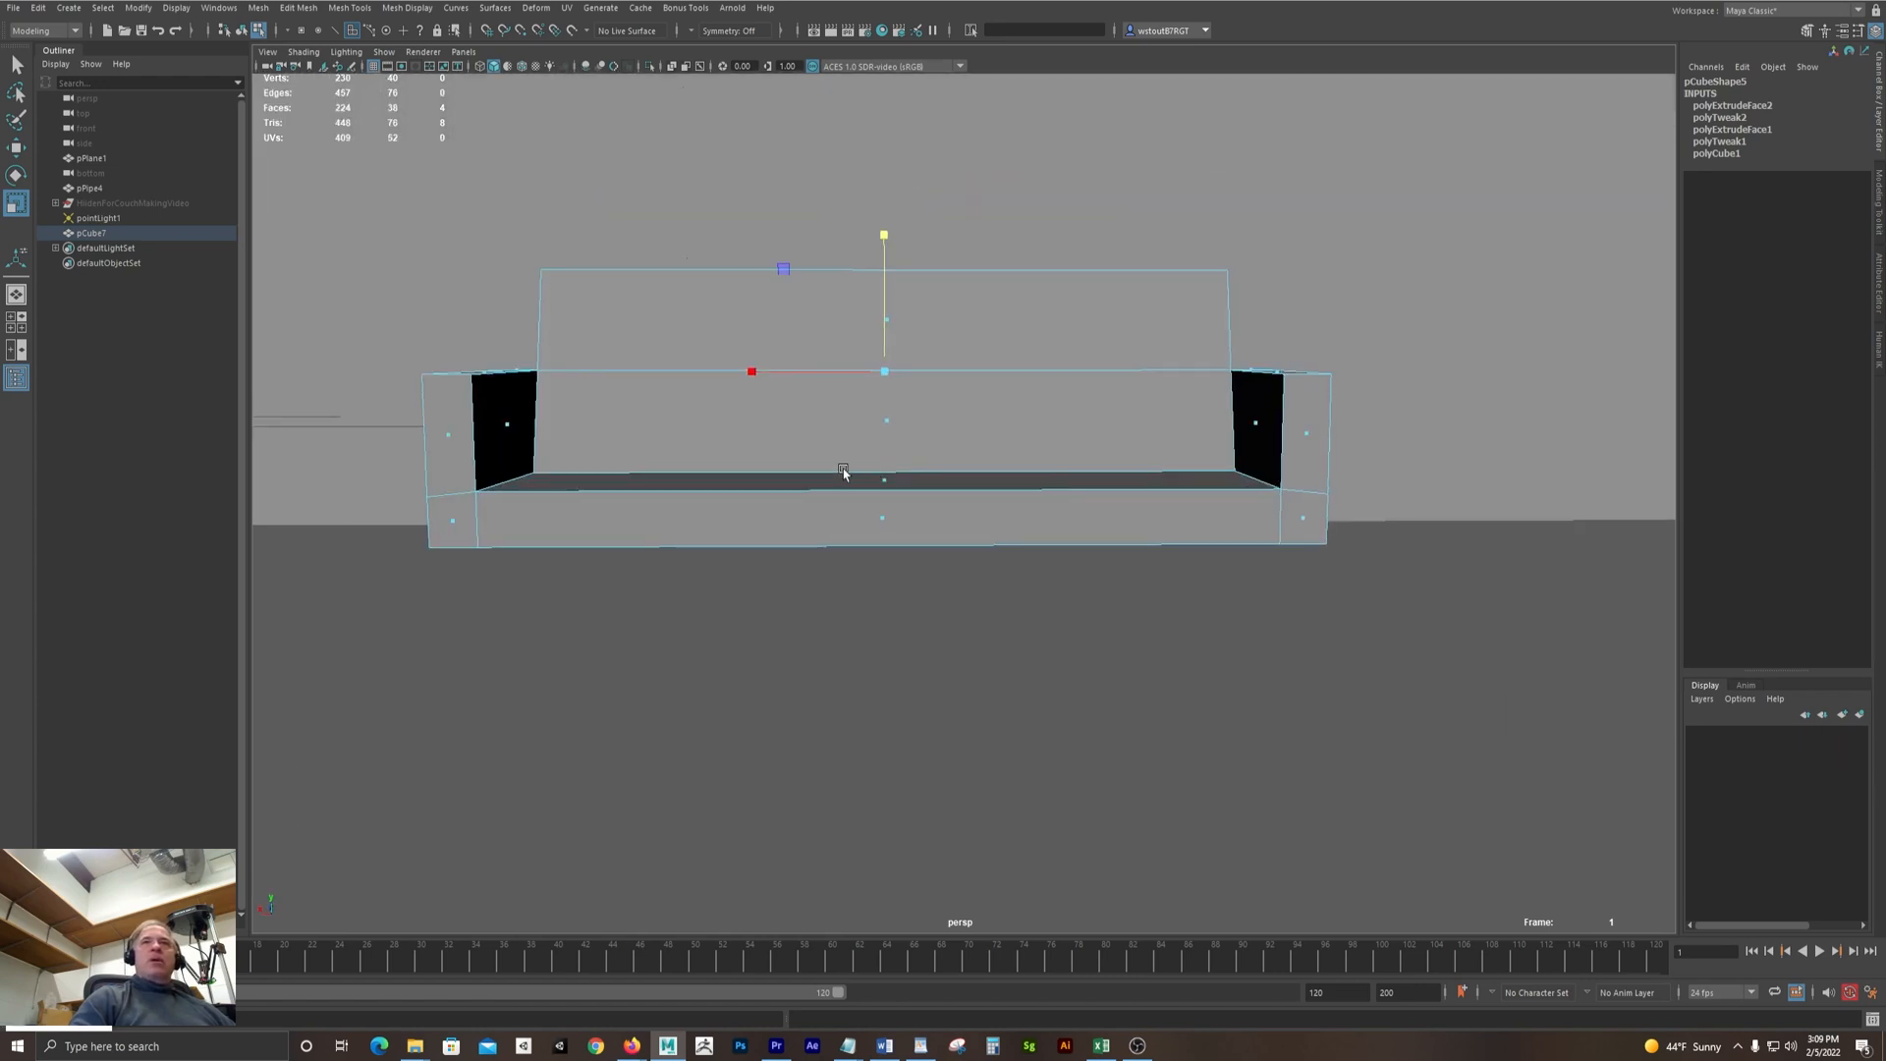
{"action": "key", "text": "space"}
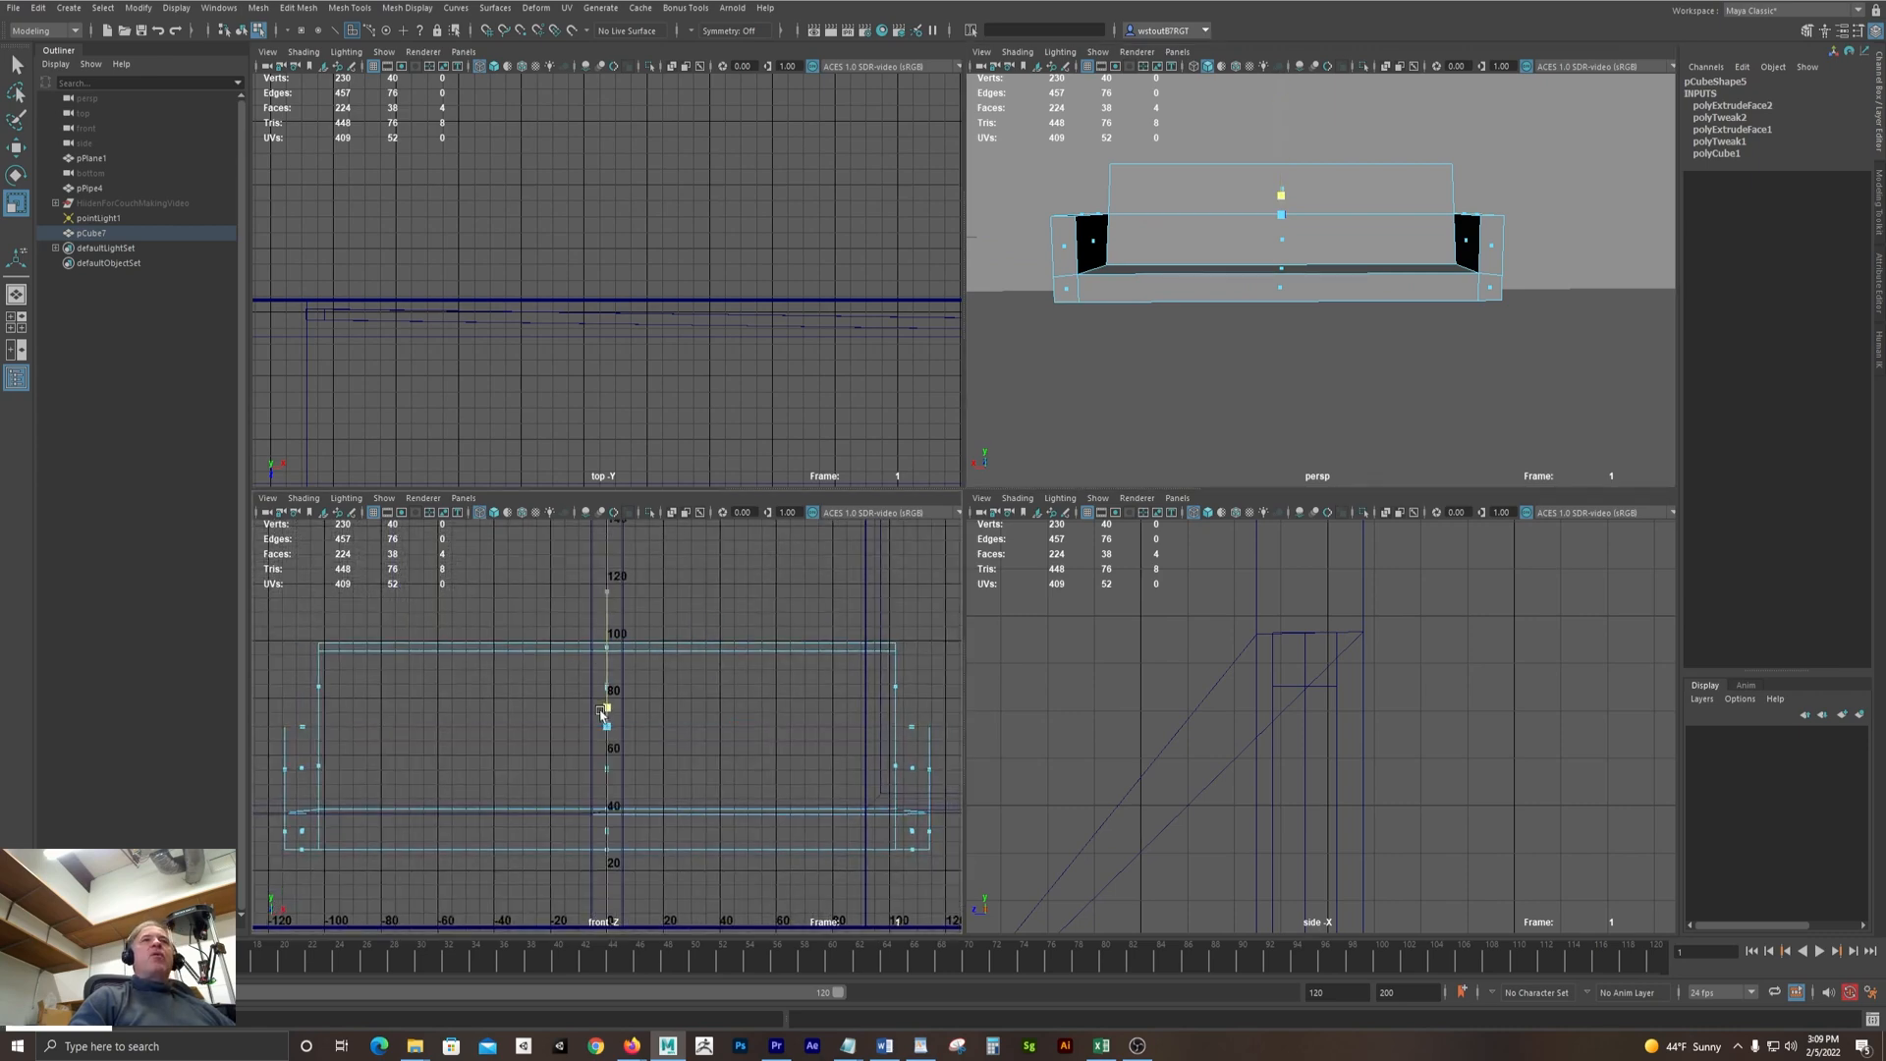
{"action": "key", "text": "space"}
{"action": "mouse_move", "coordinate": [1242, 371]}
{"action": "left_mouse_down", "text": "alt"}
{"action": "mouse_move", "coordinate": [1192, 392]}
{"action": "mouse_move", "coordinate": [1082, 353]}
{"action": "mouse_move", "coordinate": [1264, 328]}
{"action": "mouse_move", "coordinate": [1218, 372]}
{"action": "left_mouse_up", "text": "alt"}
{"action": "right_click_drag", "start_coordinate": [1360, 524], "coordinate": [1088, 488], "text": "alt"}
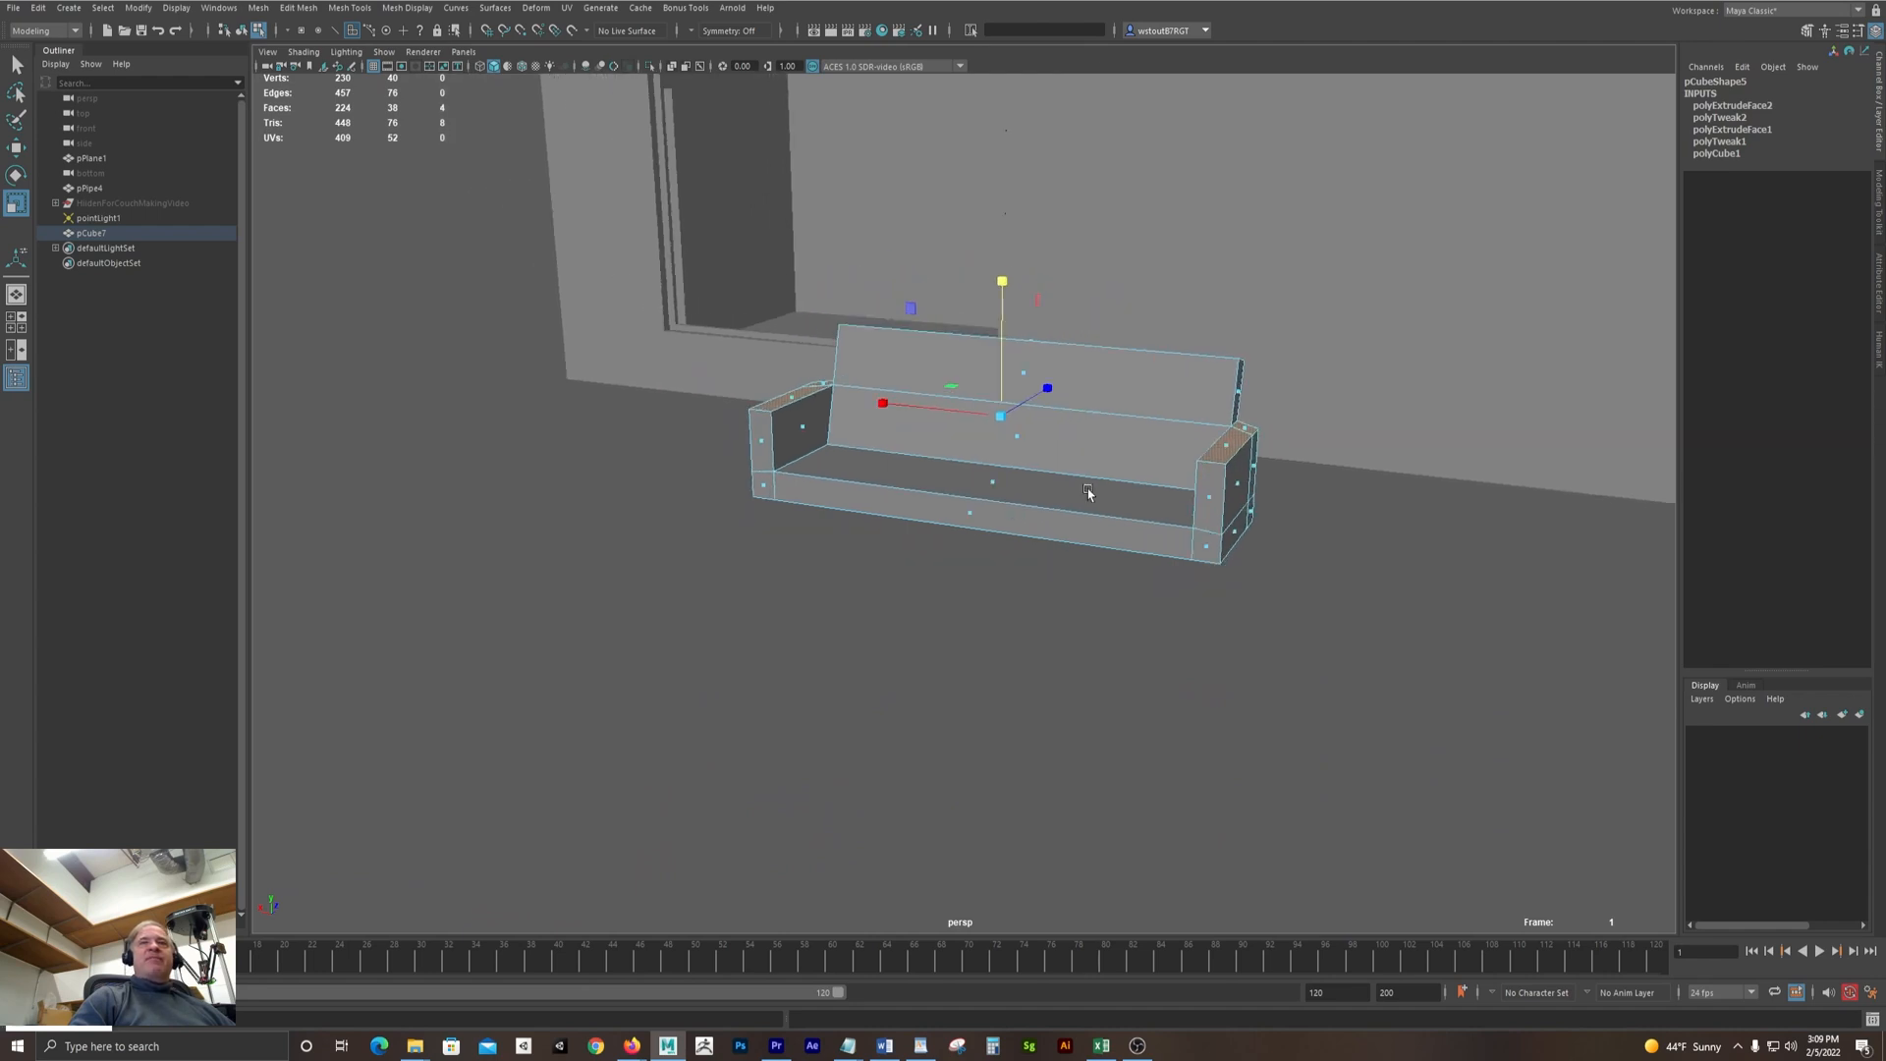
Select the lower horizontal edge on the rear of the couch and move it slightly along the couch's depth
{"action": "left_click_drag", "start_coordinate": [1087, 488], "coordinate": [904, 474], "text": "alt"}
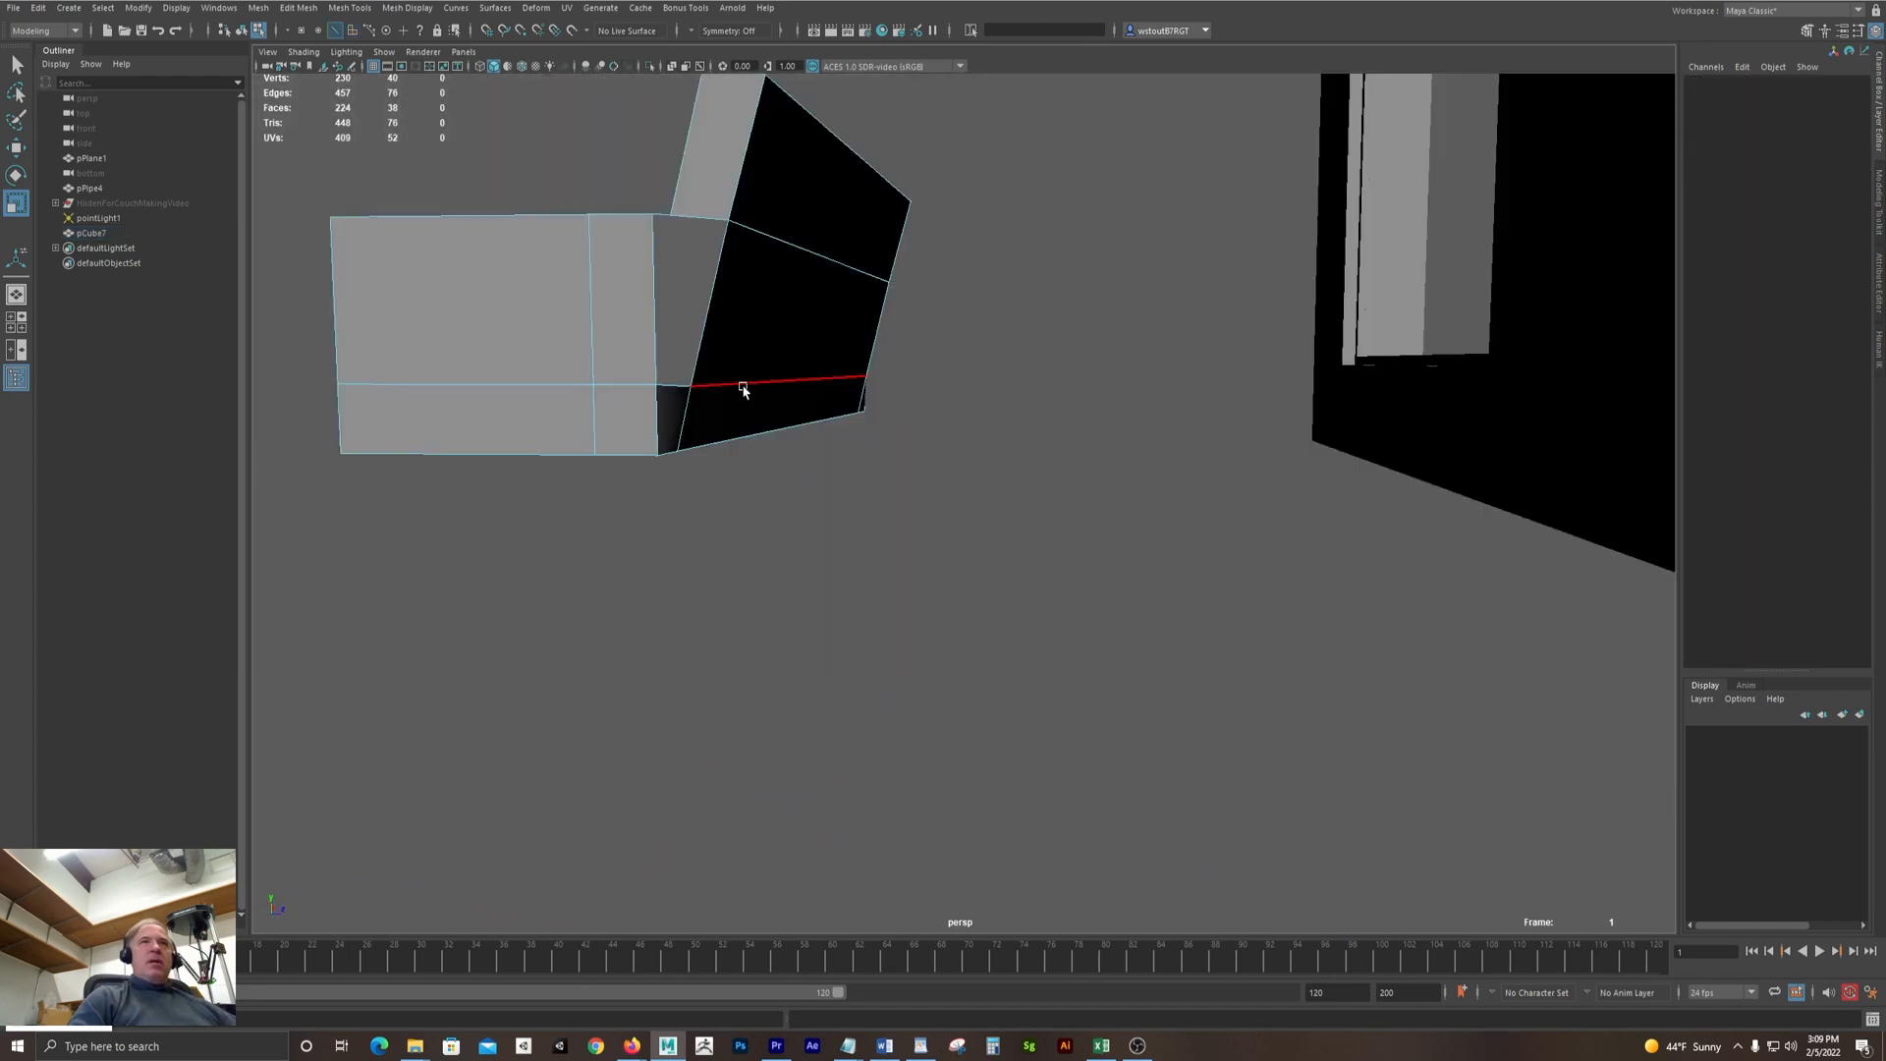
{"action": "left_click", "coordinate": [743, 386]}
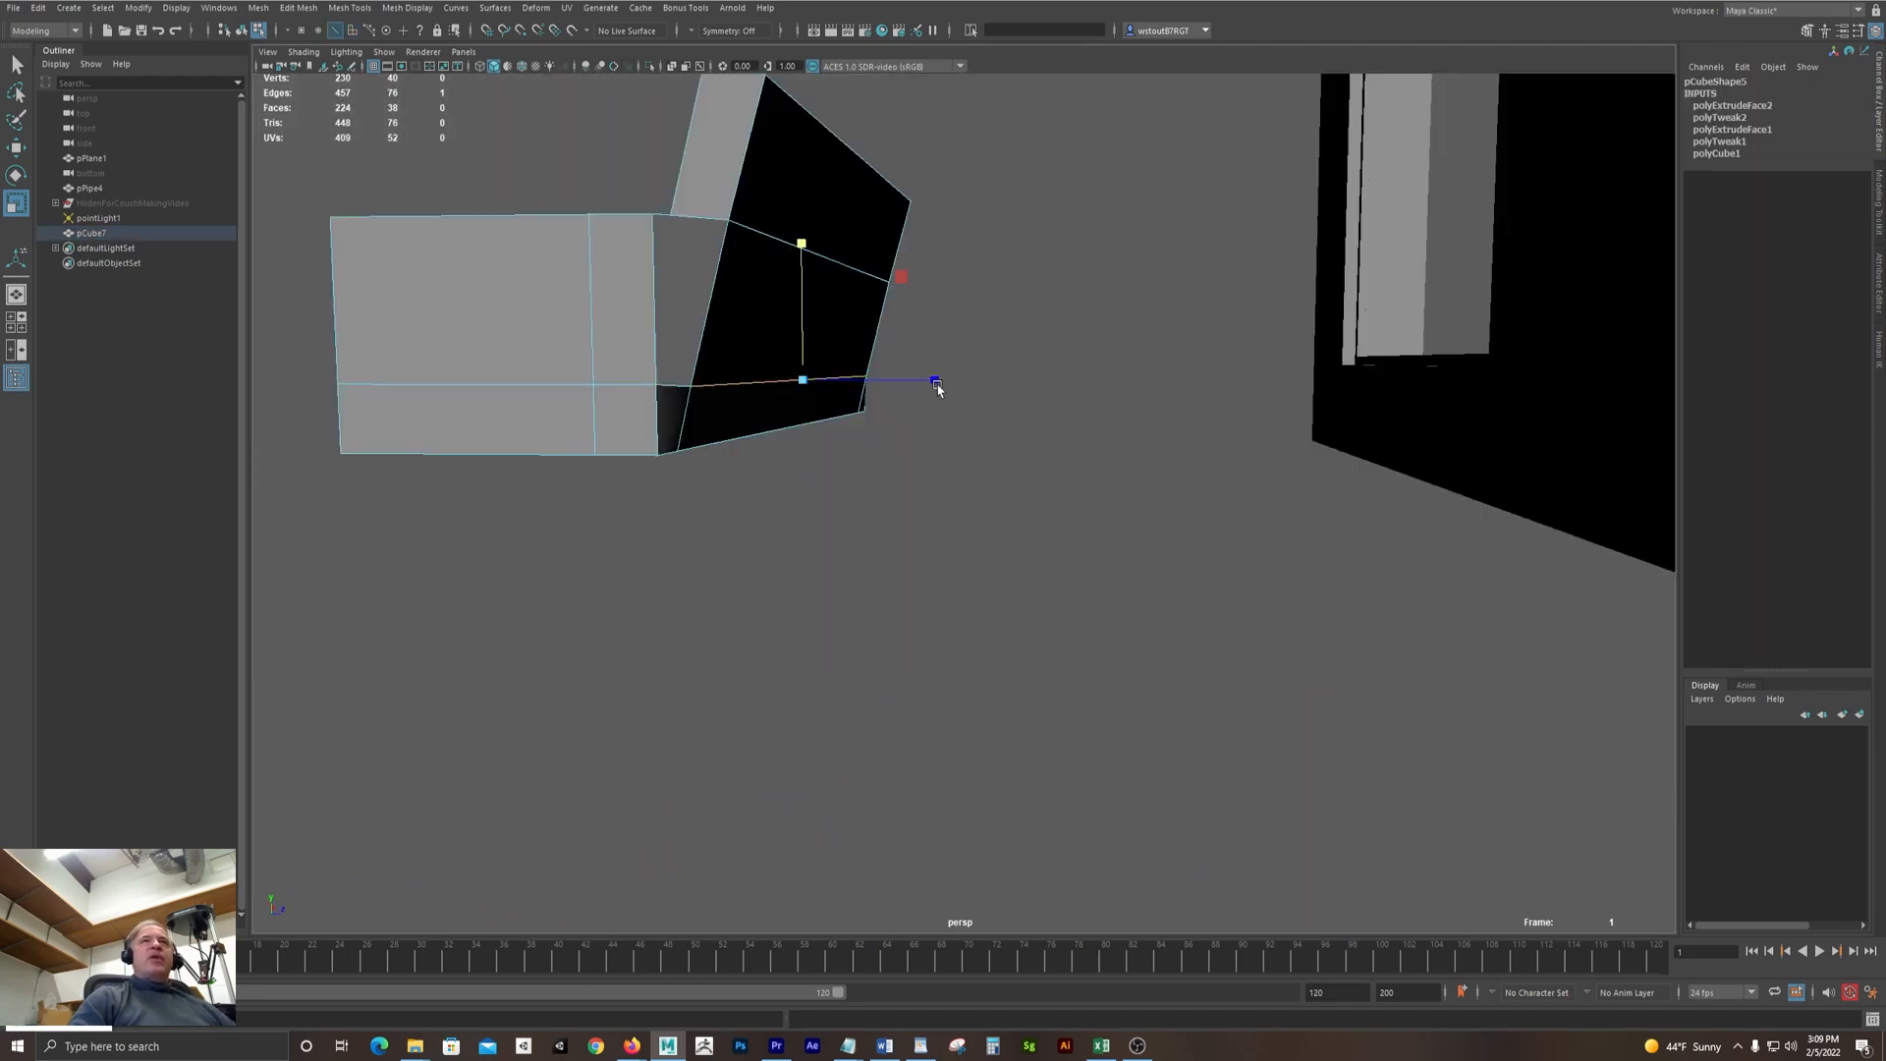
{"action": "key", "text": "w"}
{"action": "left_click_drag", "start_coordinate": [919, 382], "coordinate": [934, 385]}
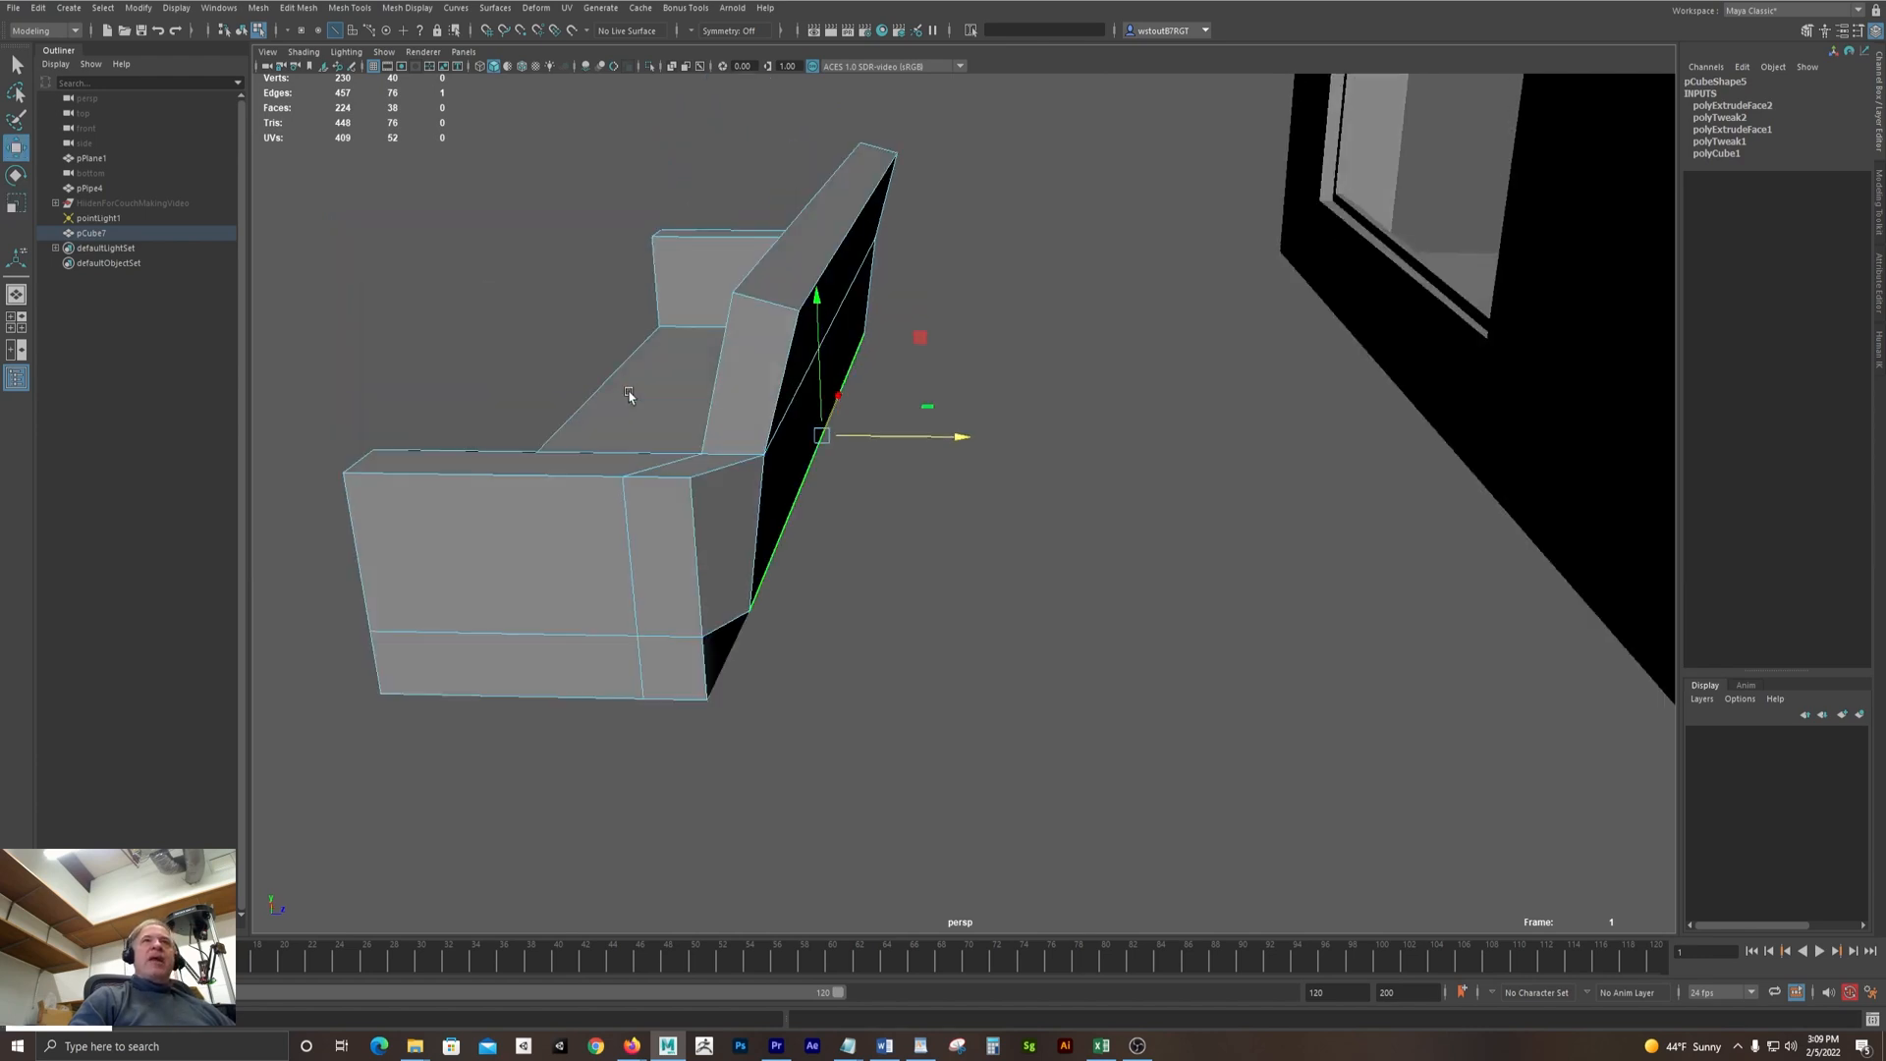
{"action": "left_click_drag", "start_coordinate": [628, 394], "coordinate": [622, 394], "text": "alt"}
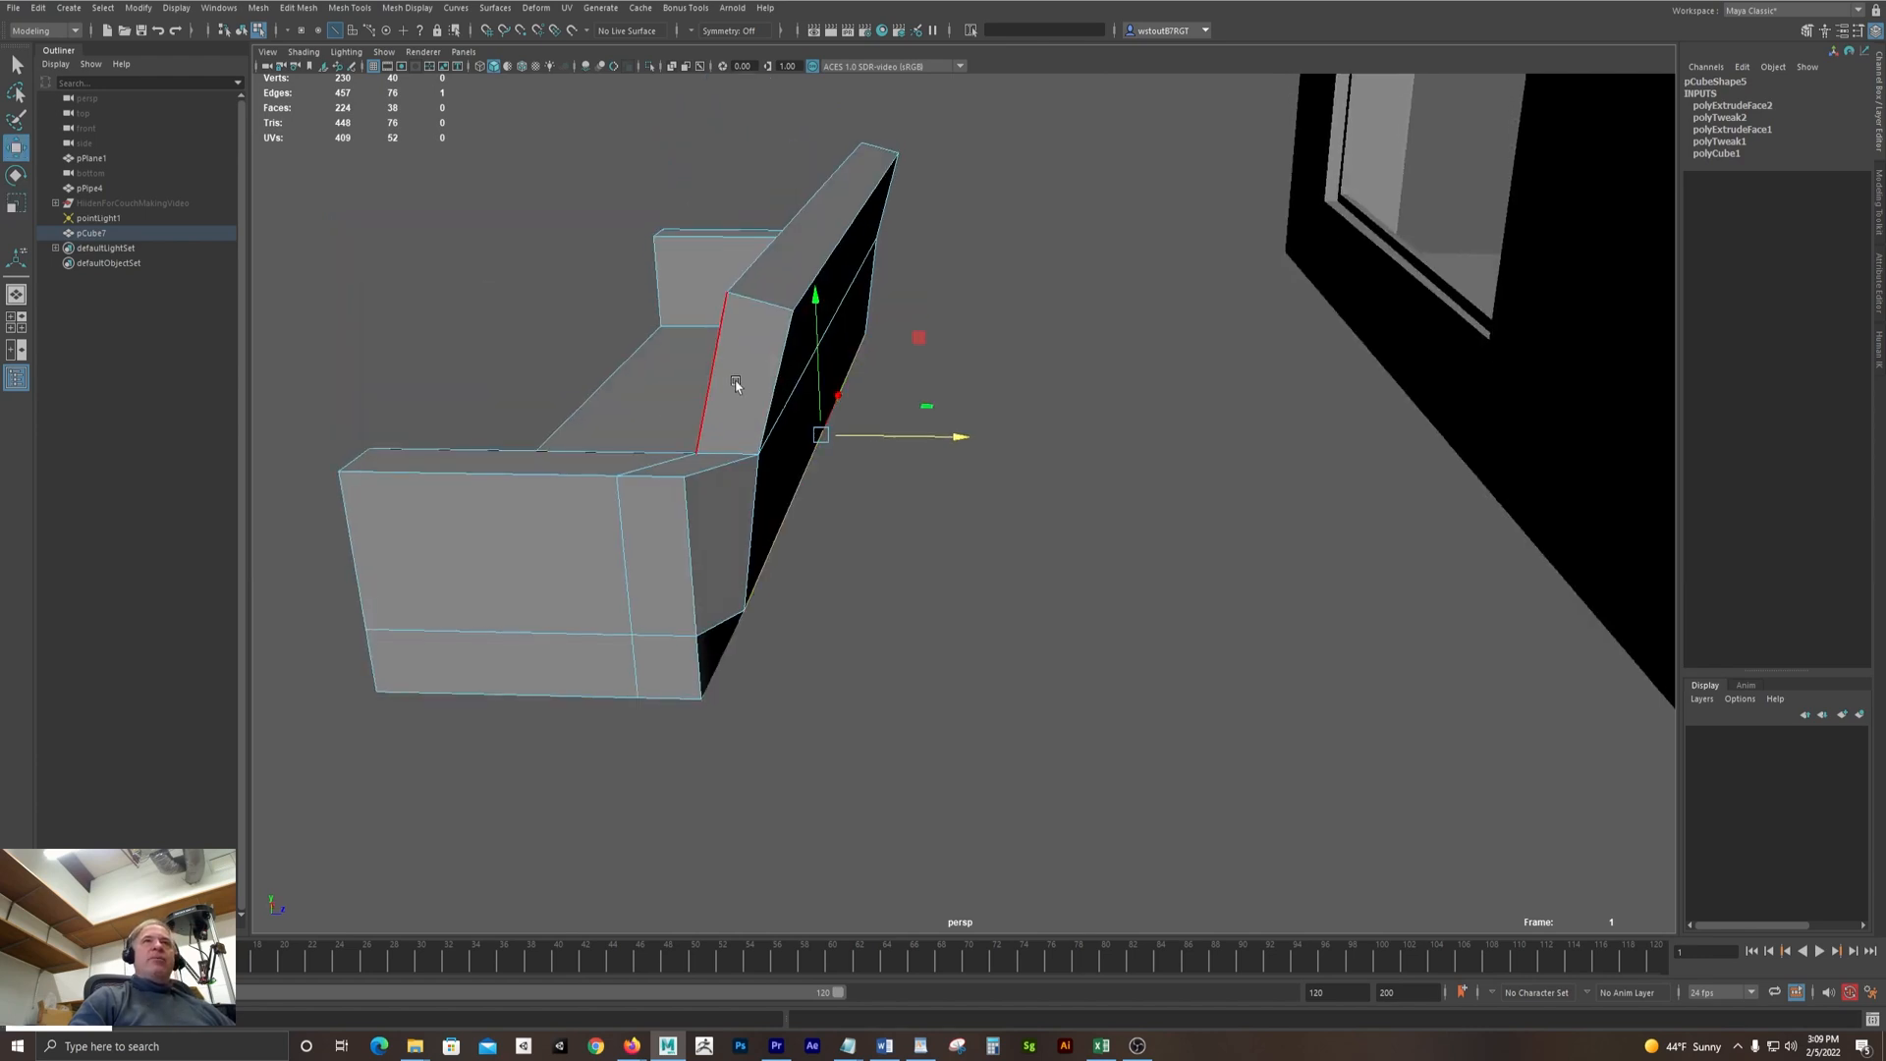
Preview the couch in smoothed display from the front and return it to the unsmoothed display
{"action": "left_click_drag", "start_coordinate": [846, 514], "coordinate": [928, 416], "text": "alt"}
{"action": "key", "text": "3"}
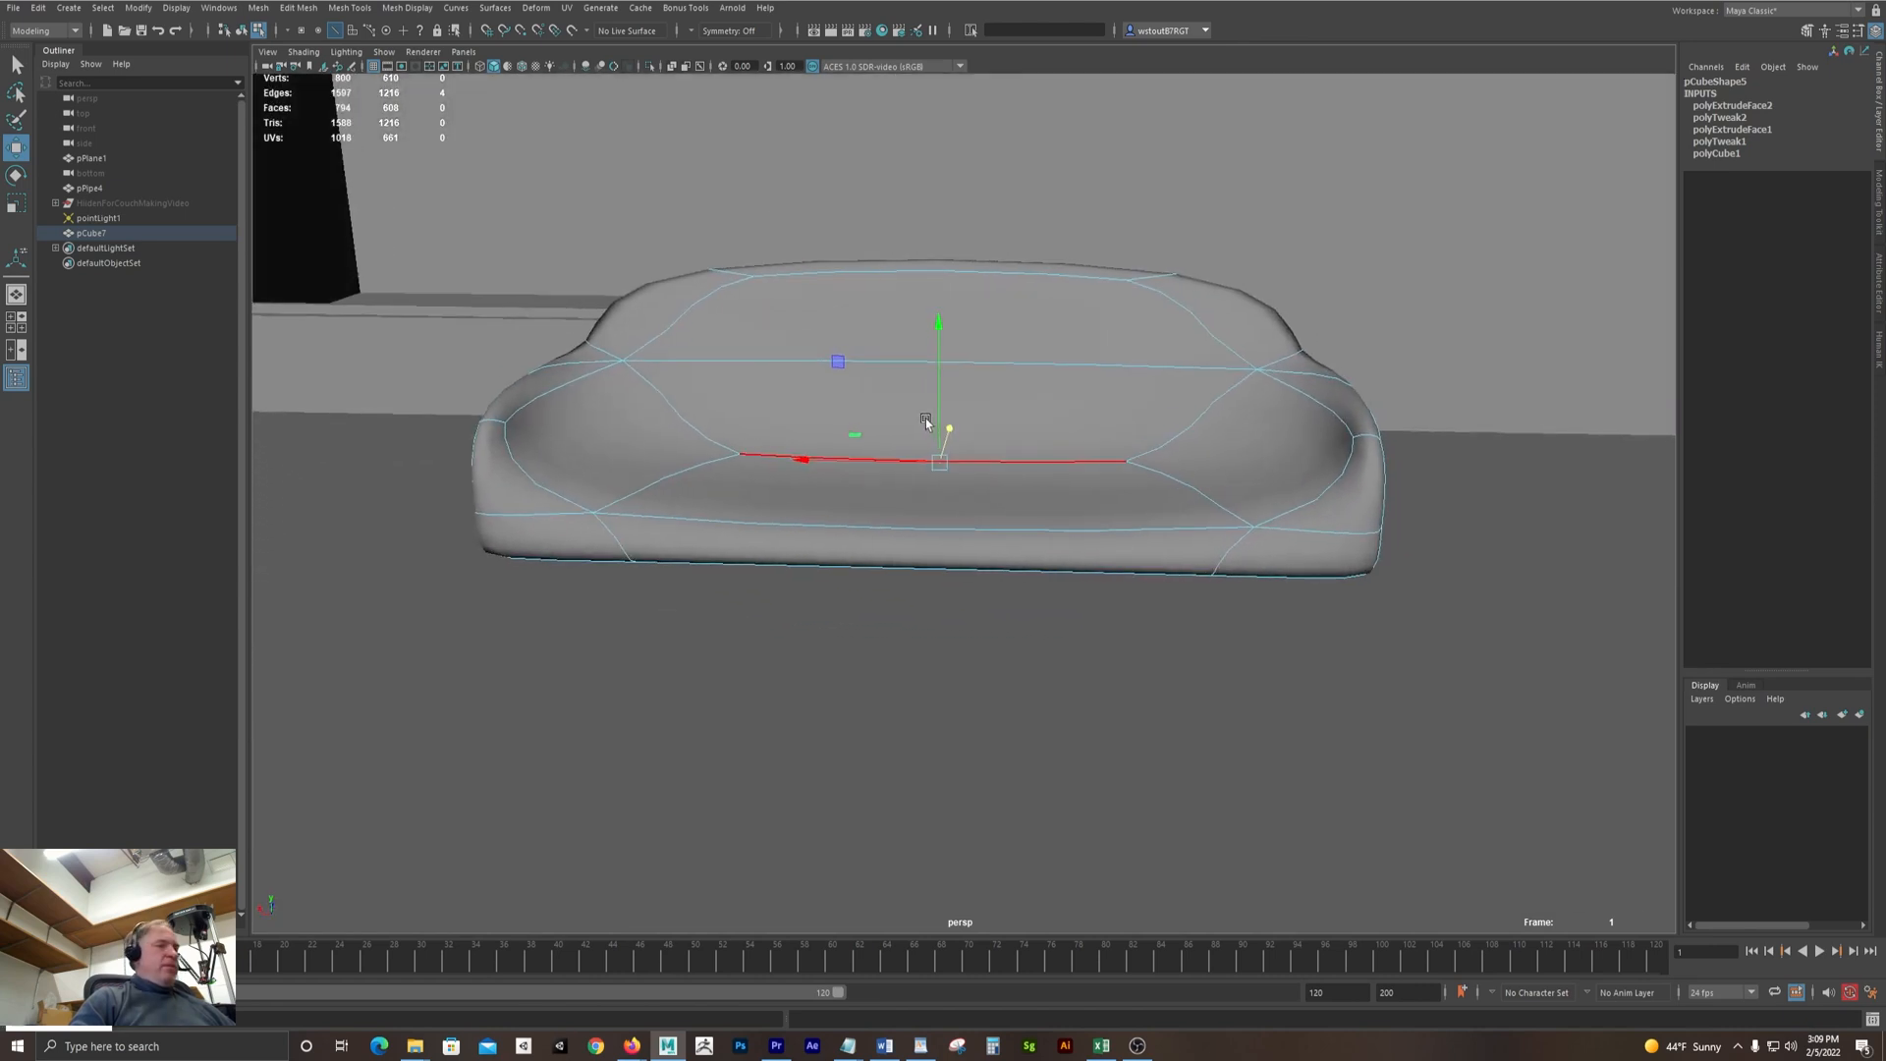
{"action": "key", "text": "1"}
{"action": "left_click_drag", "start_coordinate": [726, 447], "coordinate": [627, 539], "text": "alt"}
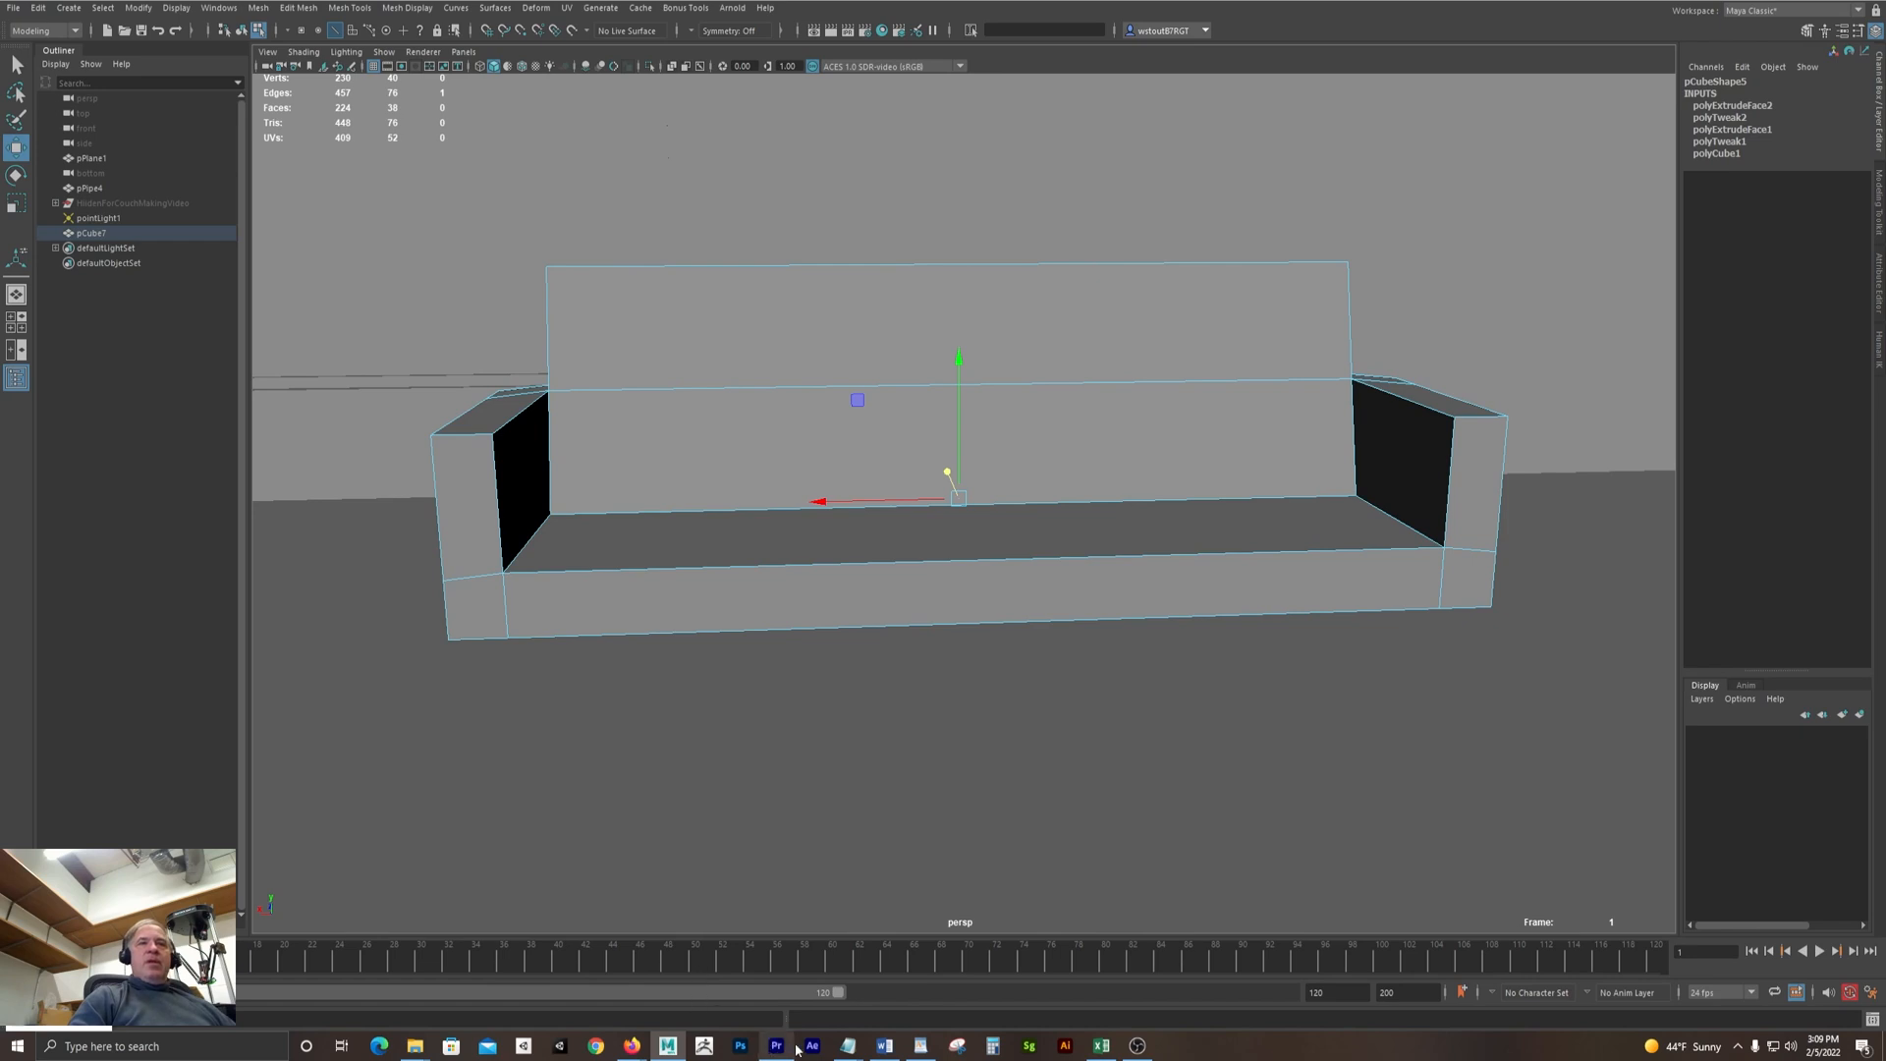
Bring up the couchReference.jpg photo, study the sofa's armrests and cushions, and move the photo out of the way
{"action": "mouse_move", "coordinate": [415, 1046]}
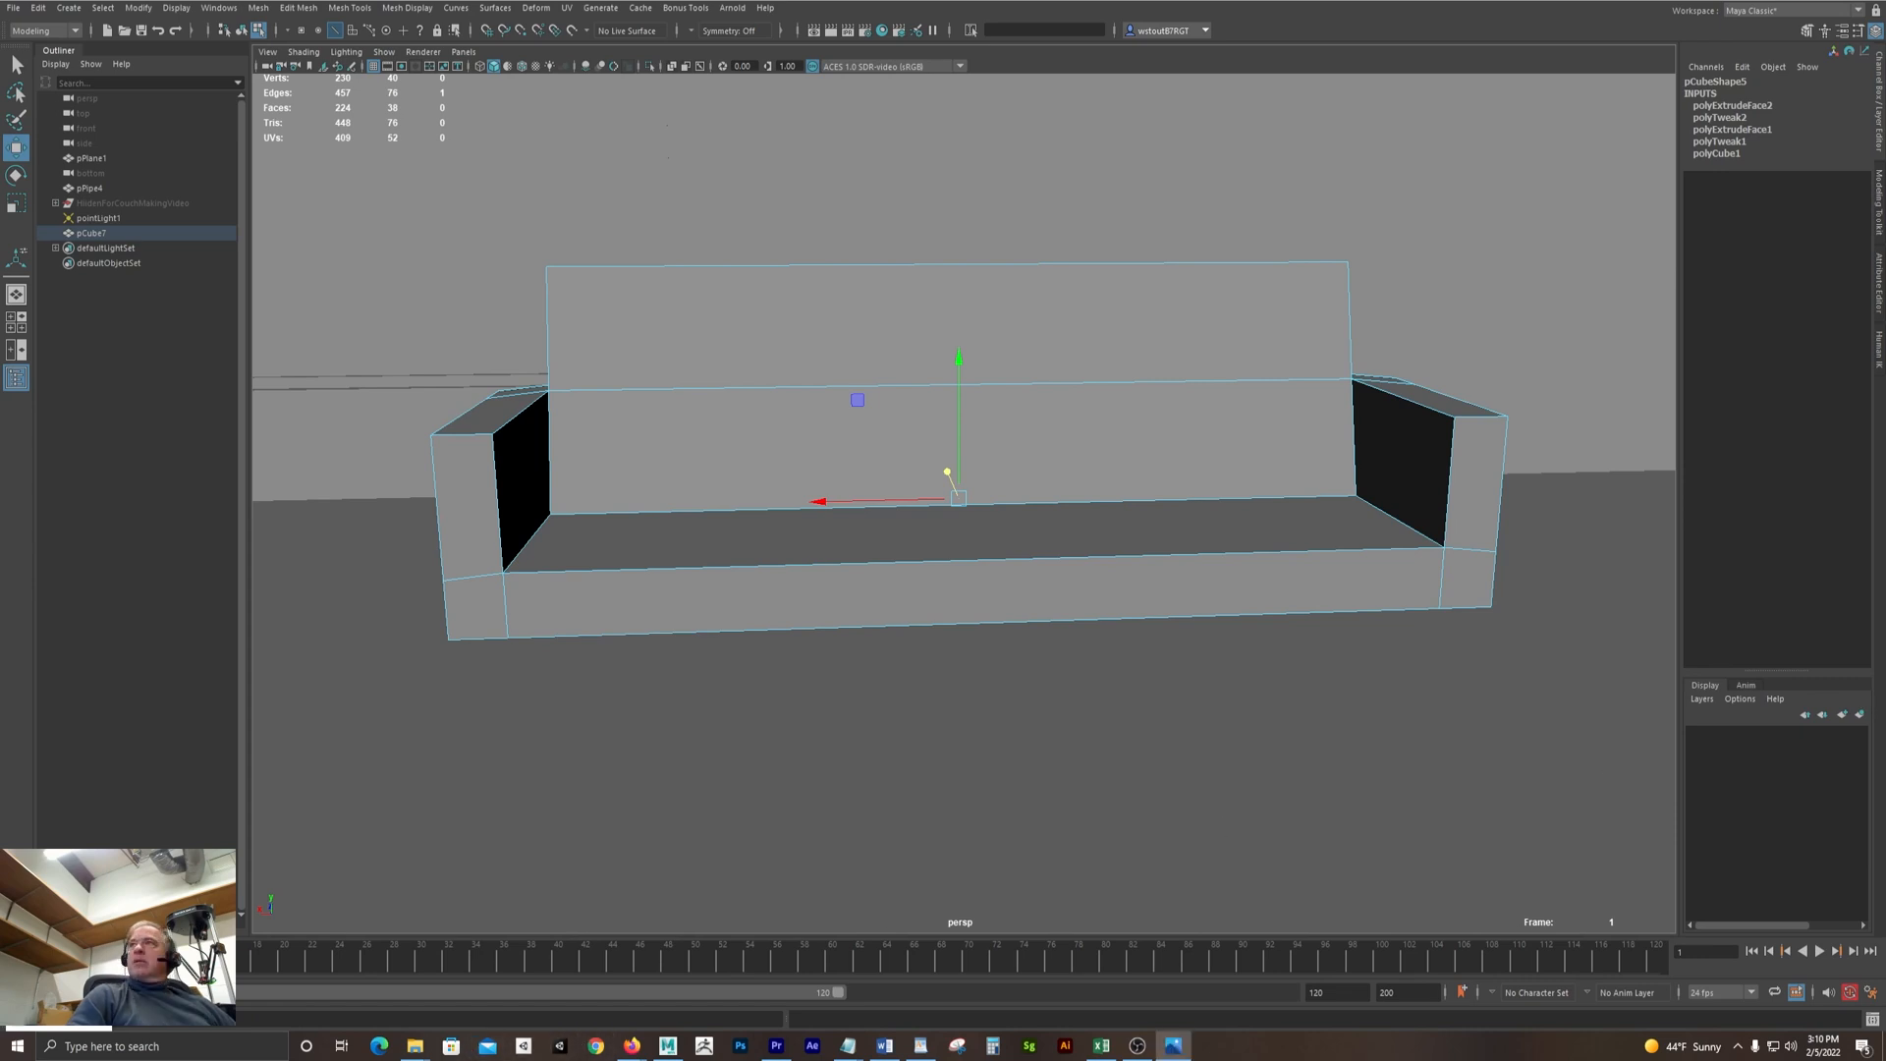
{"action": "left_click_drag", "start_coordinate": [1885, 59], "coordinate": [1177, 144]}
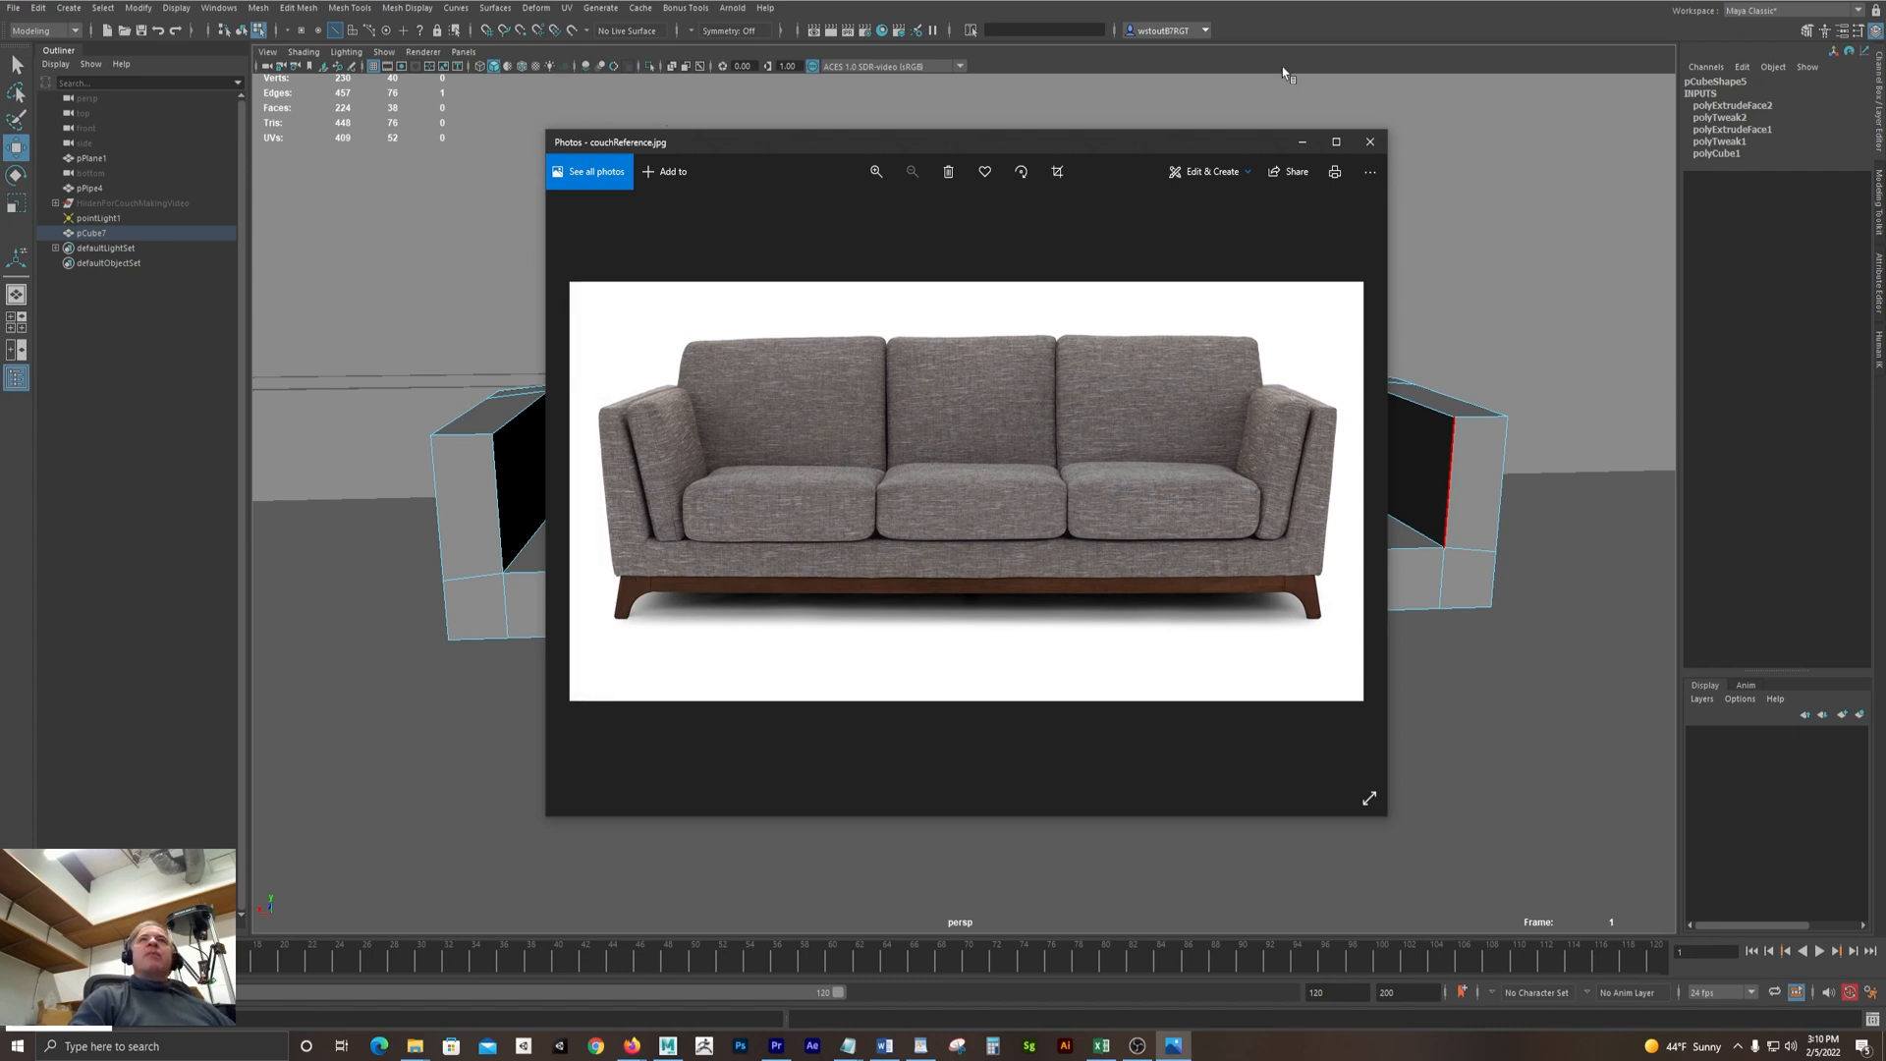
{"action": "left_click_drag", "start_coordinate": [1152, 137], "coordinate": [1017, 139]}
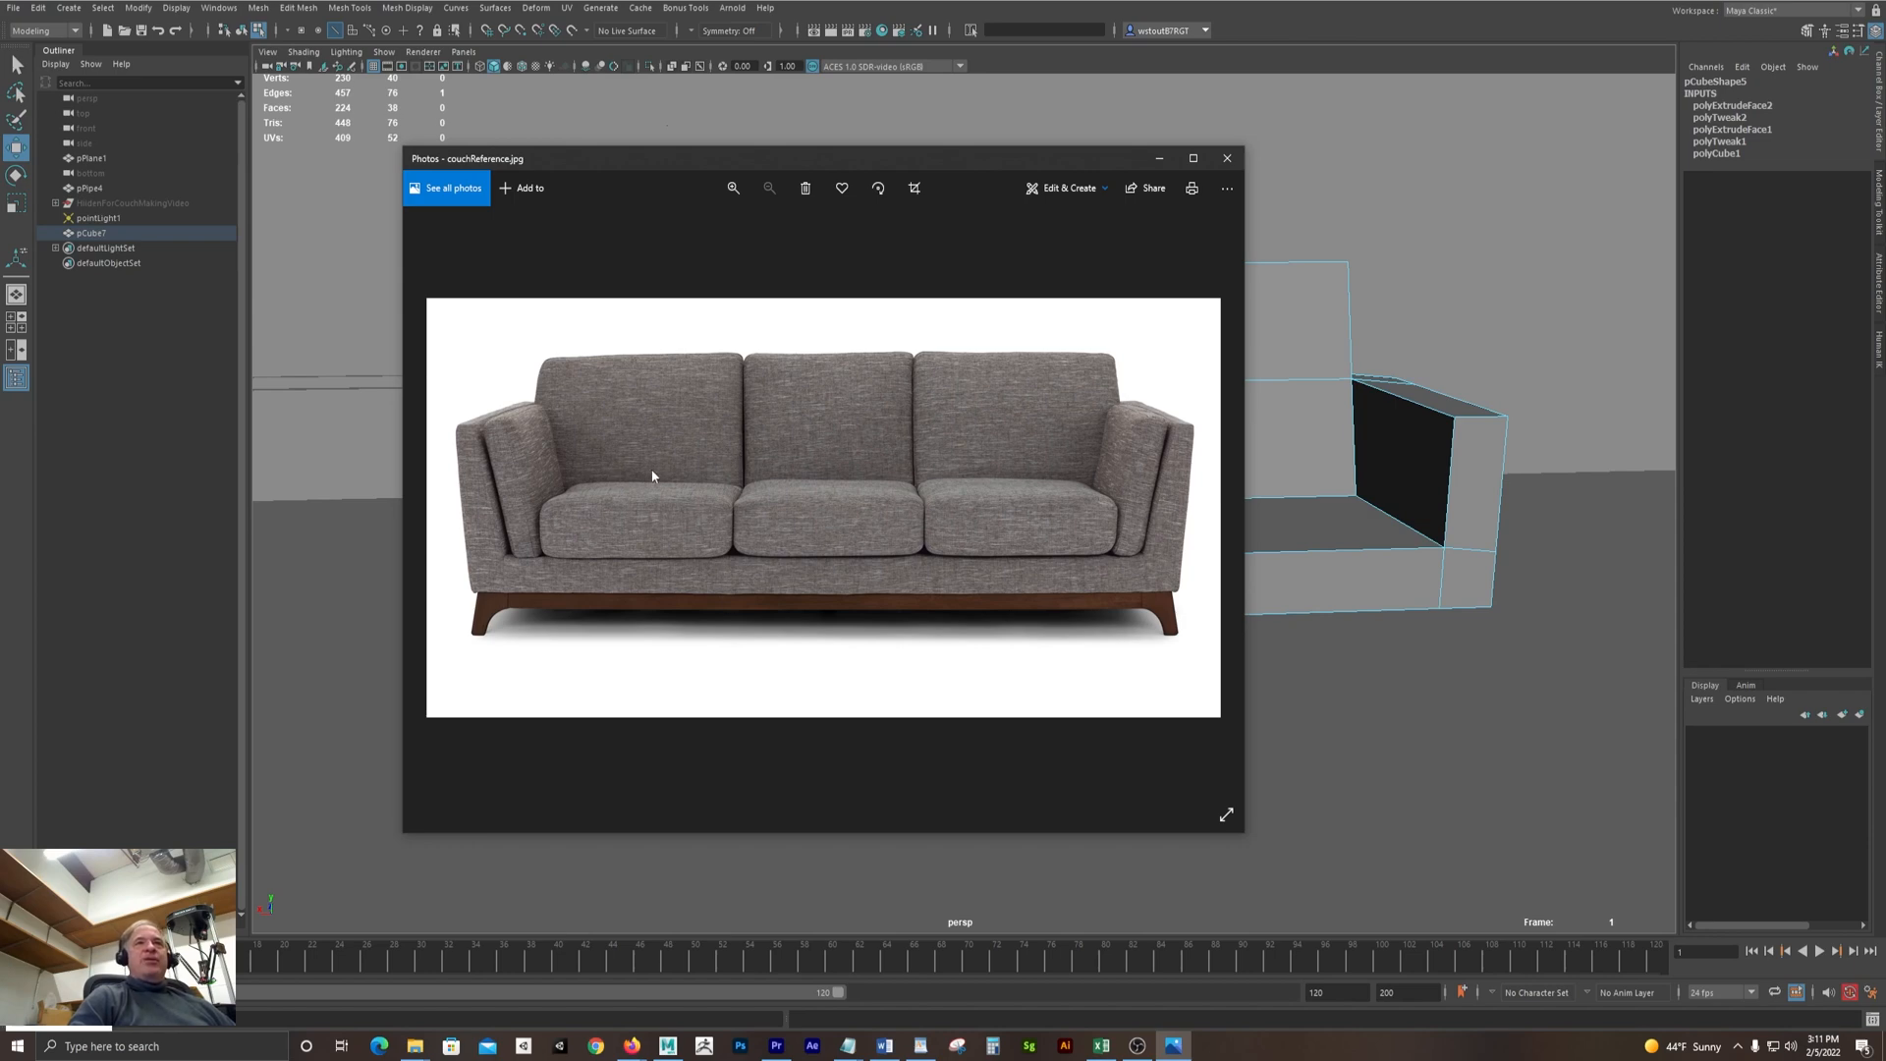
{"action": "left_click_drag", "start_coordinate": [973, 158], "coordinate": [1885, 155]}
Select the top and rear corner faces of both armrests and scale them outward along the couch's width to flare the arms
{"action": "left_click_drag", "start_coordinate": [995, 436], "coordinate": [999, 437], "text": "alt"}
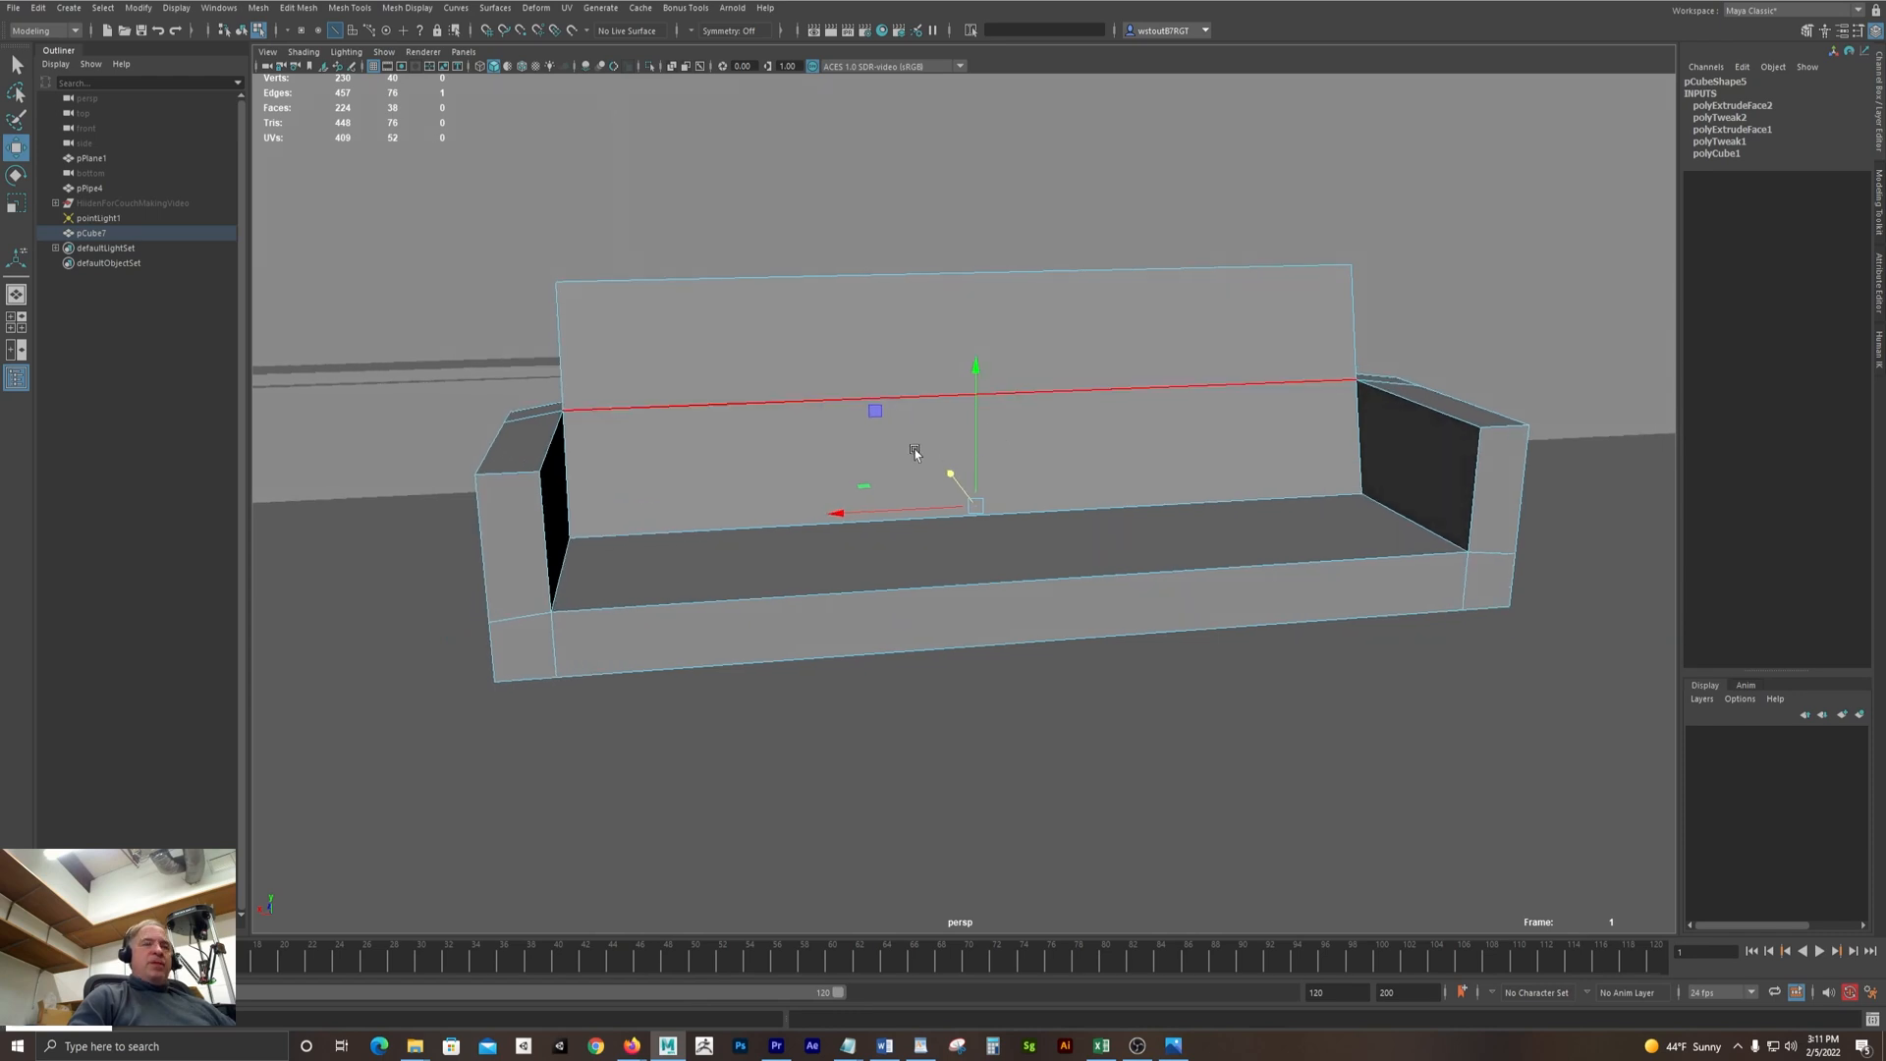
{"action": "key", "text": "F11"}
{"action": "left_click", "coordinate": [530, 435]}
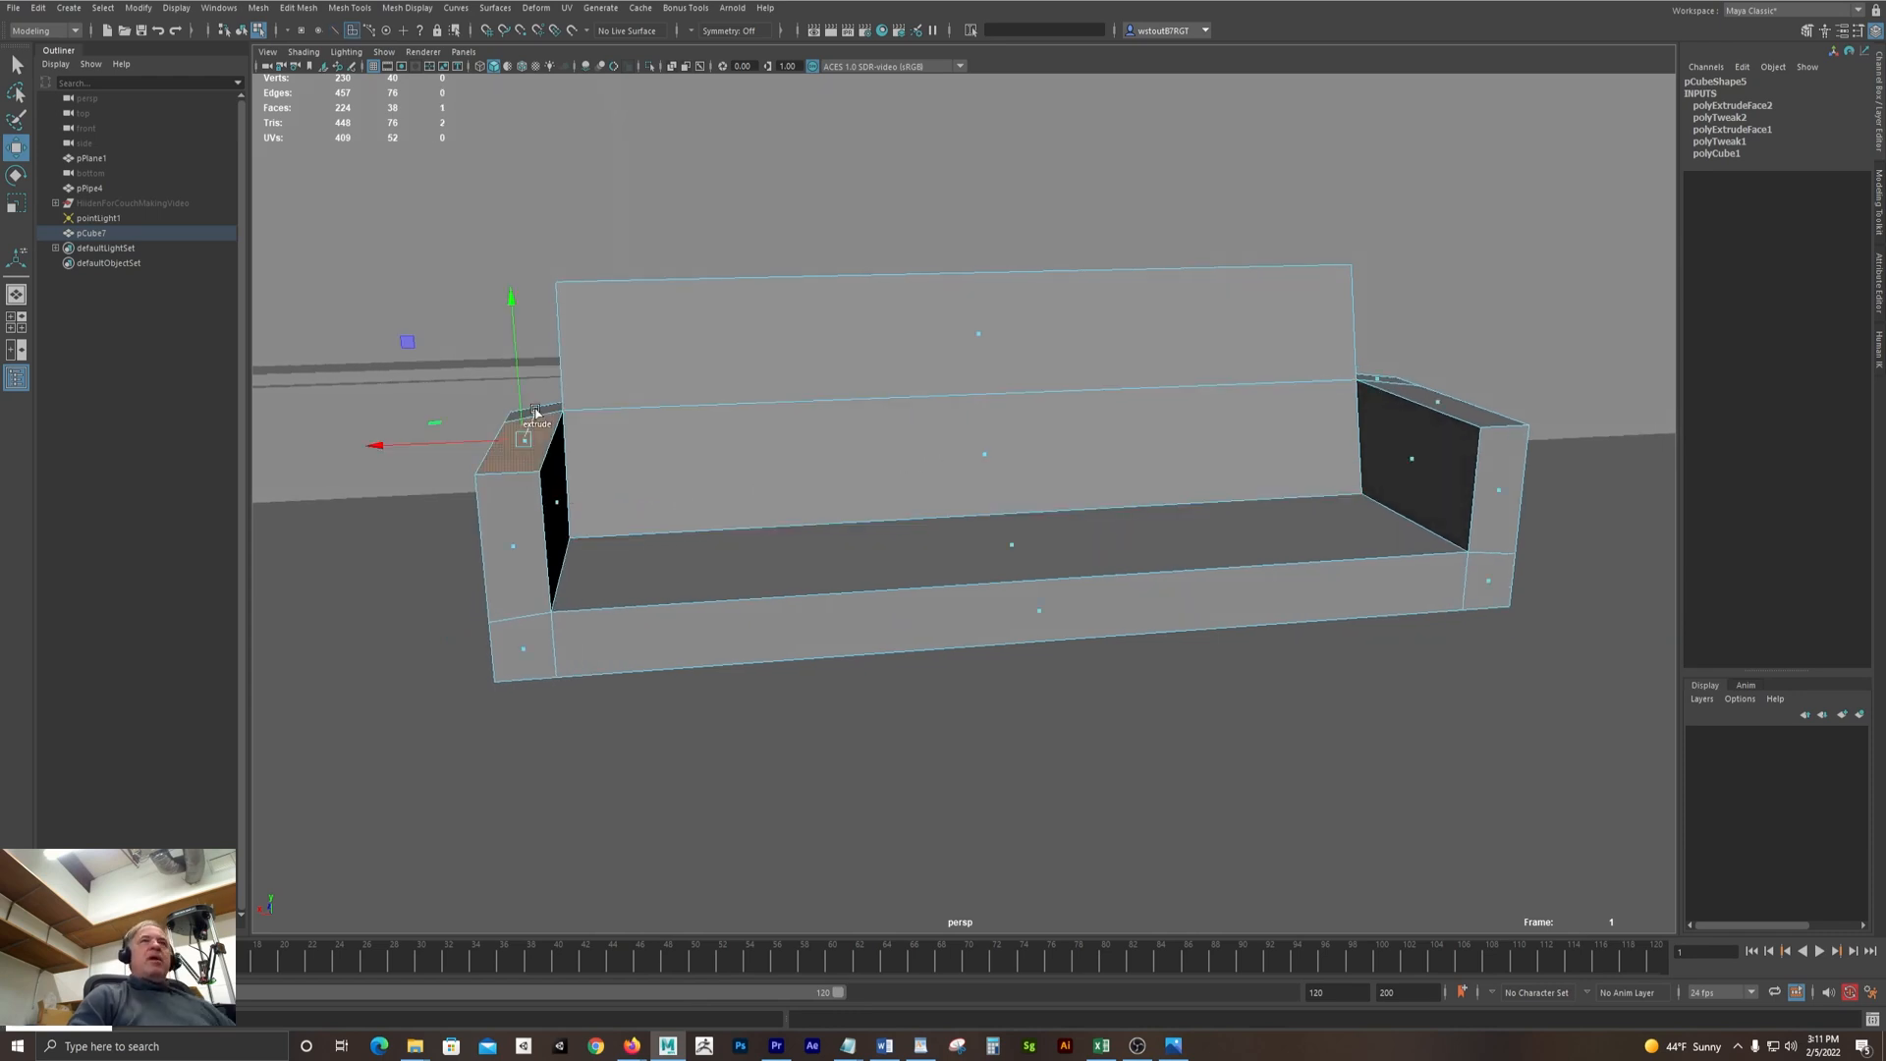
{"action": "left_click_drag", "start_coordinate": [544, 417], "coordinate": [558, 520], "text": "alt"}
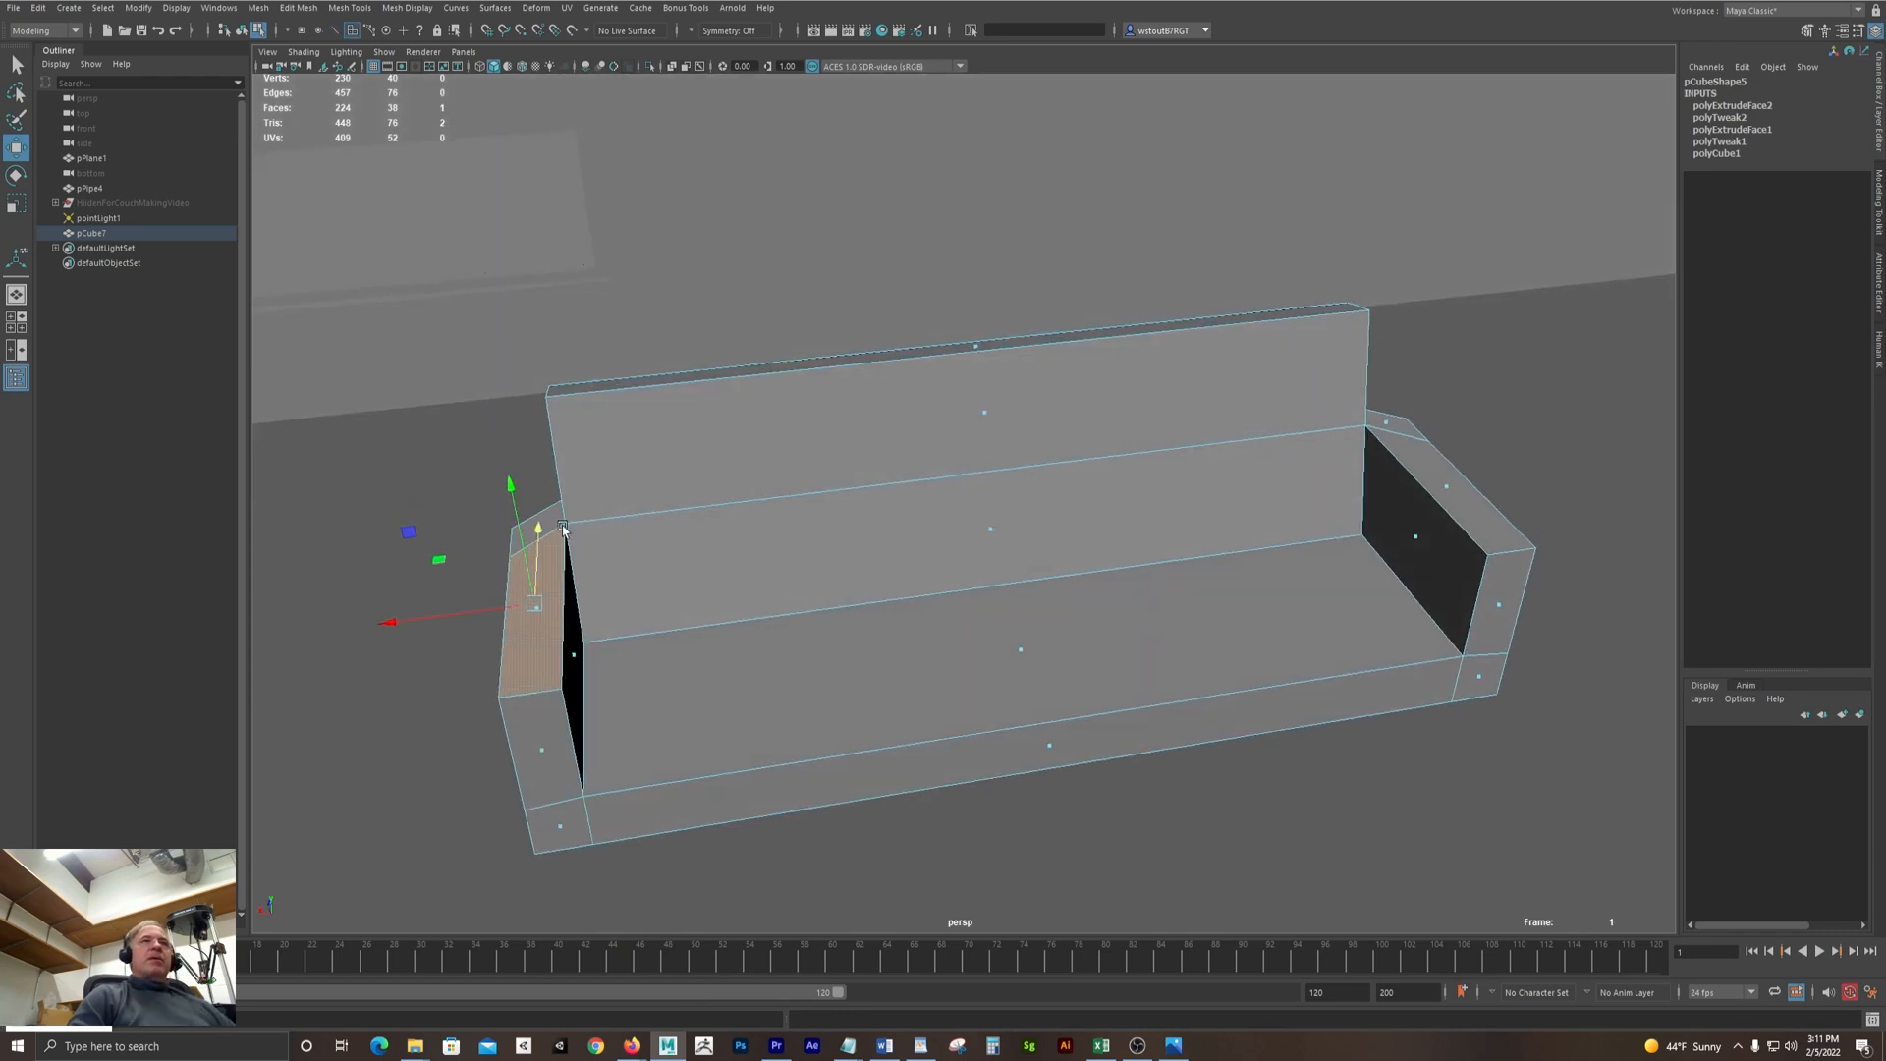
{"action": "key", "text": "q"}
{"action": "left_click", "coordinate": [530, 523], "text": "shift"}
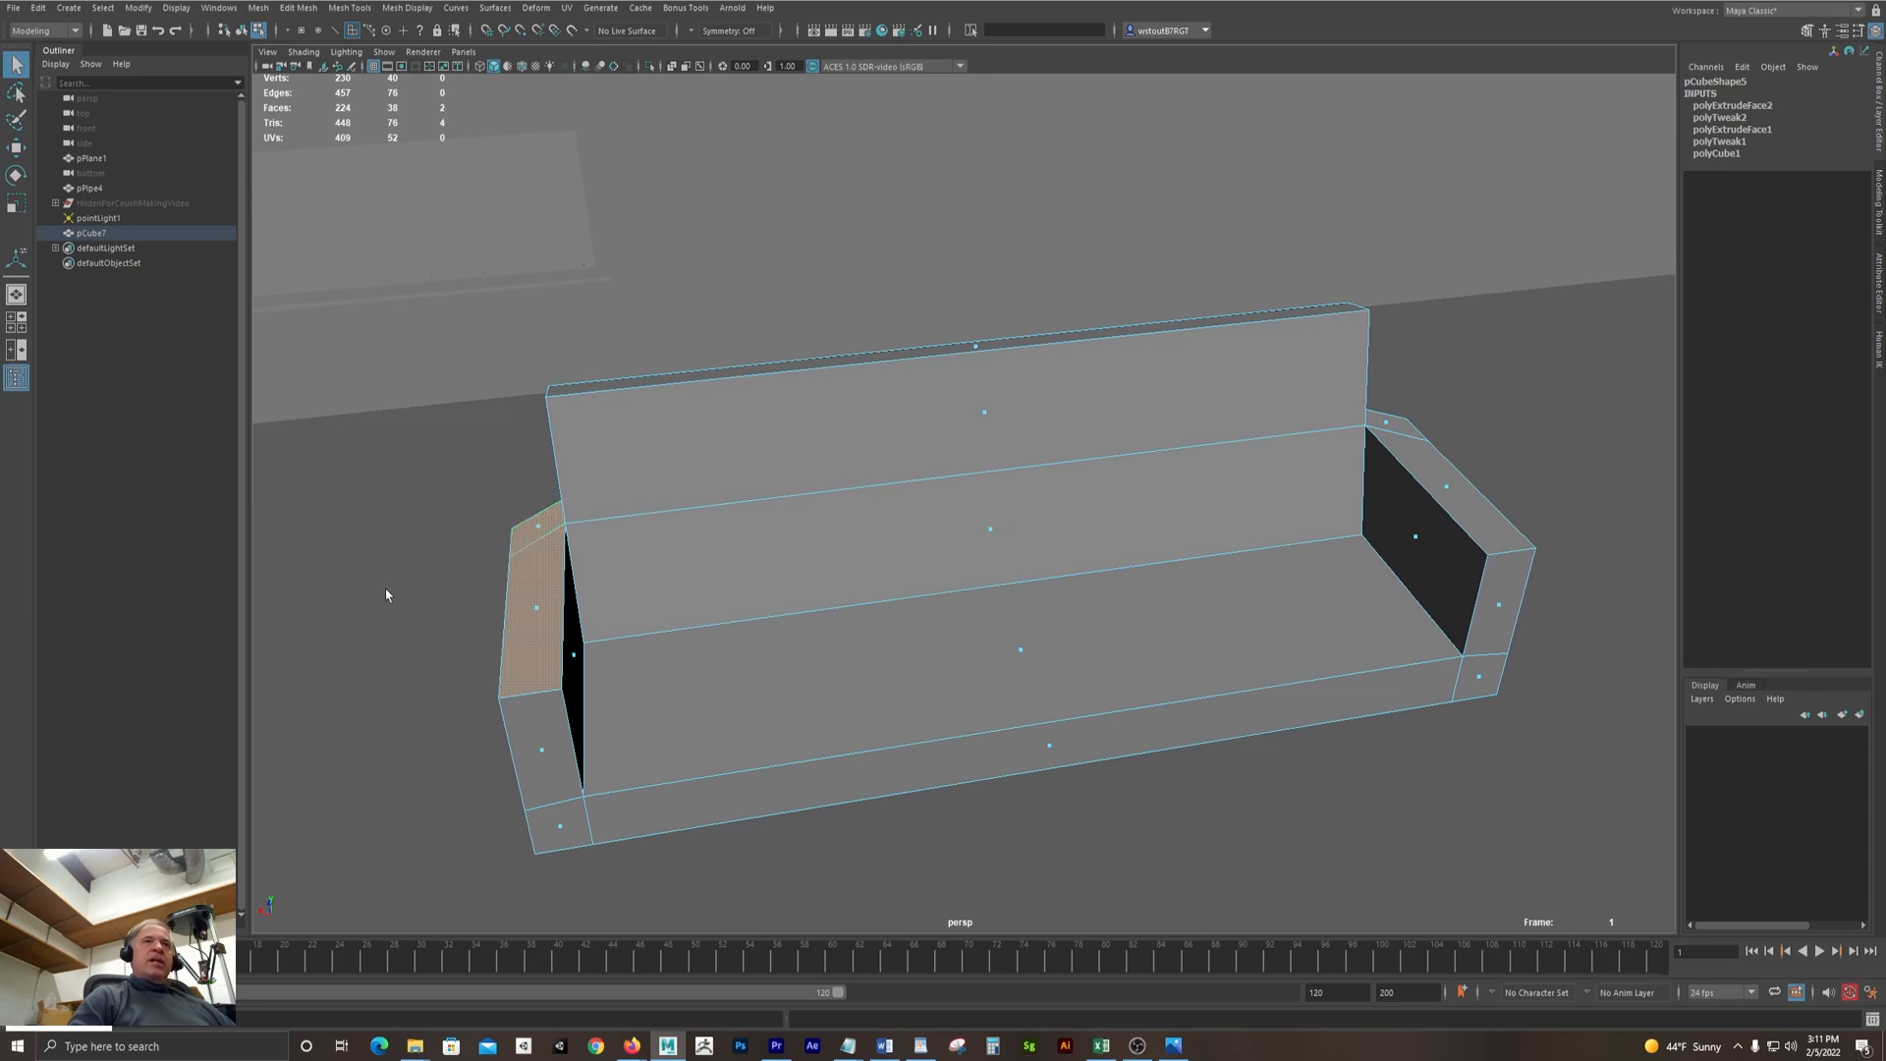
{"action": "left_click_drag", "start_coordinate": [387, 589], "coordinate": [389, 562], "text": "alt"}
{"action": "key", "text": "super"}
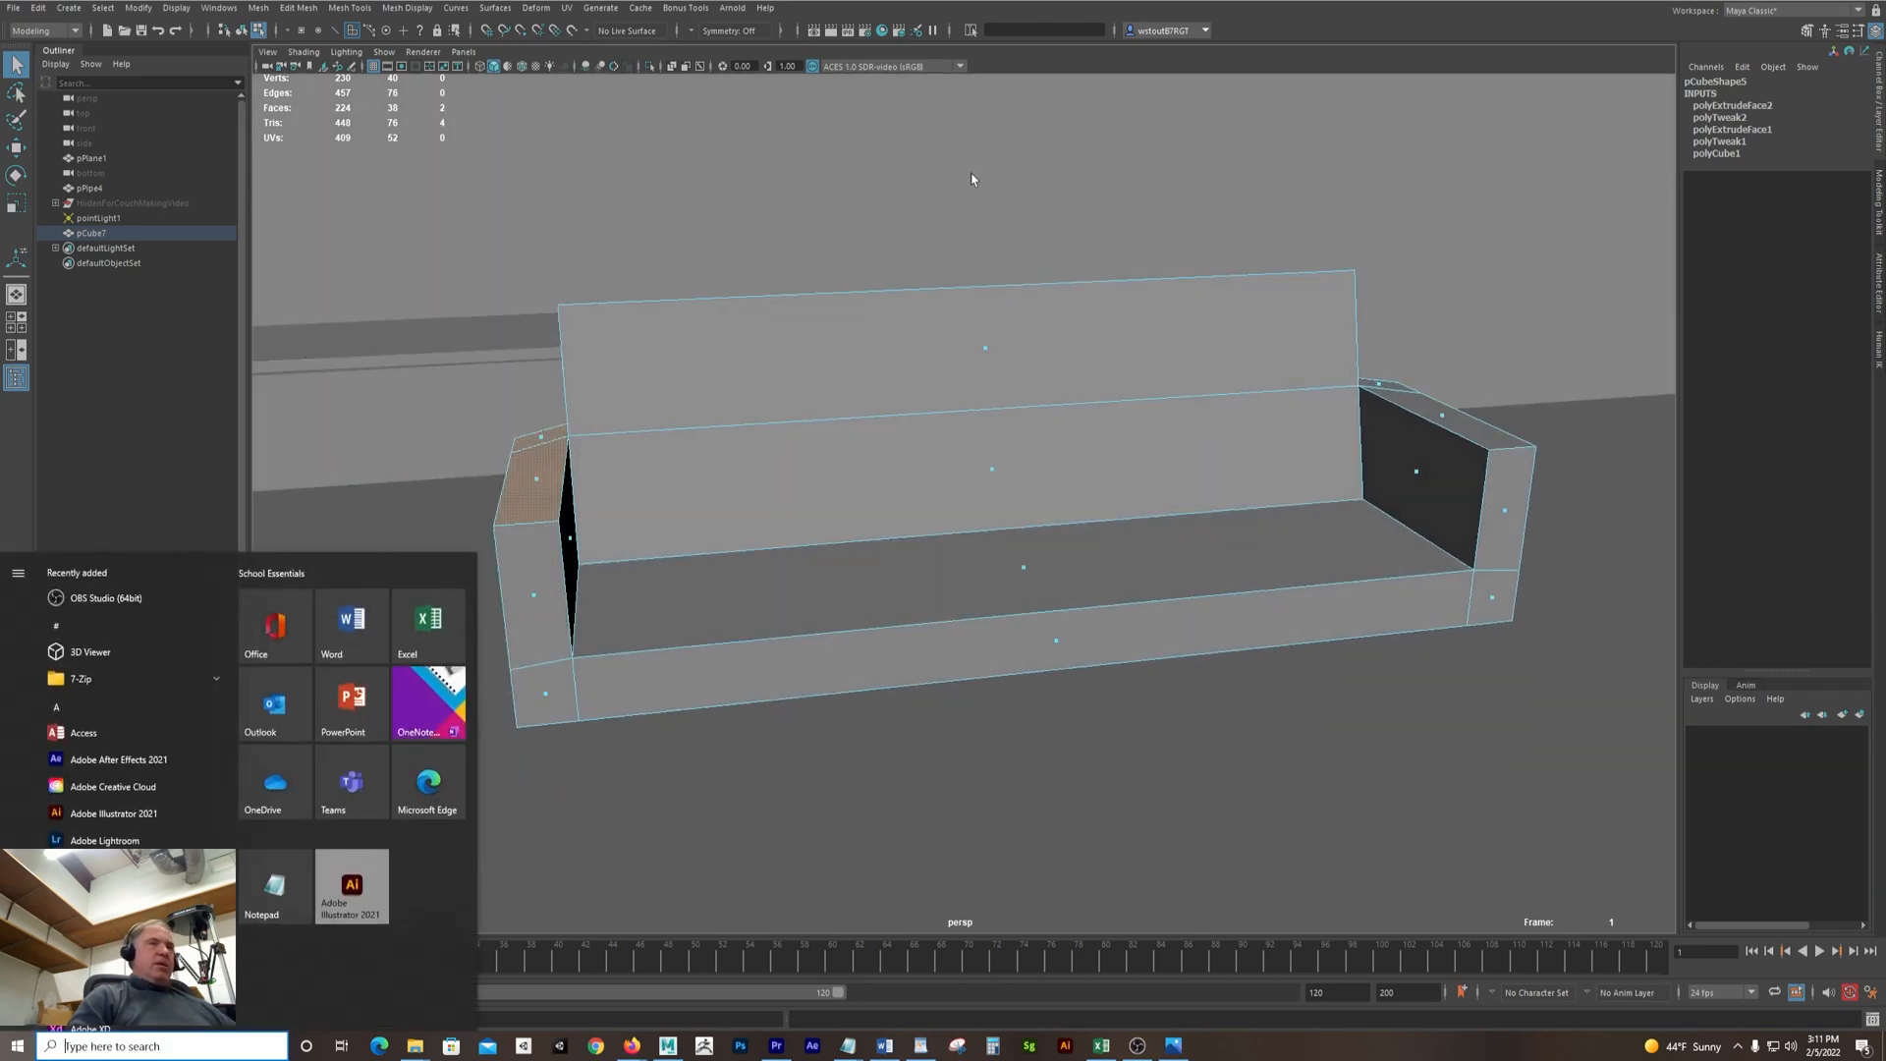
{"action": "key", "text": "Escape"}
{"action": "key", "text": "w"}
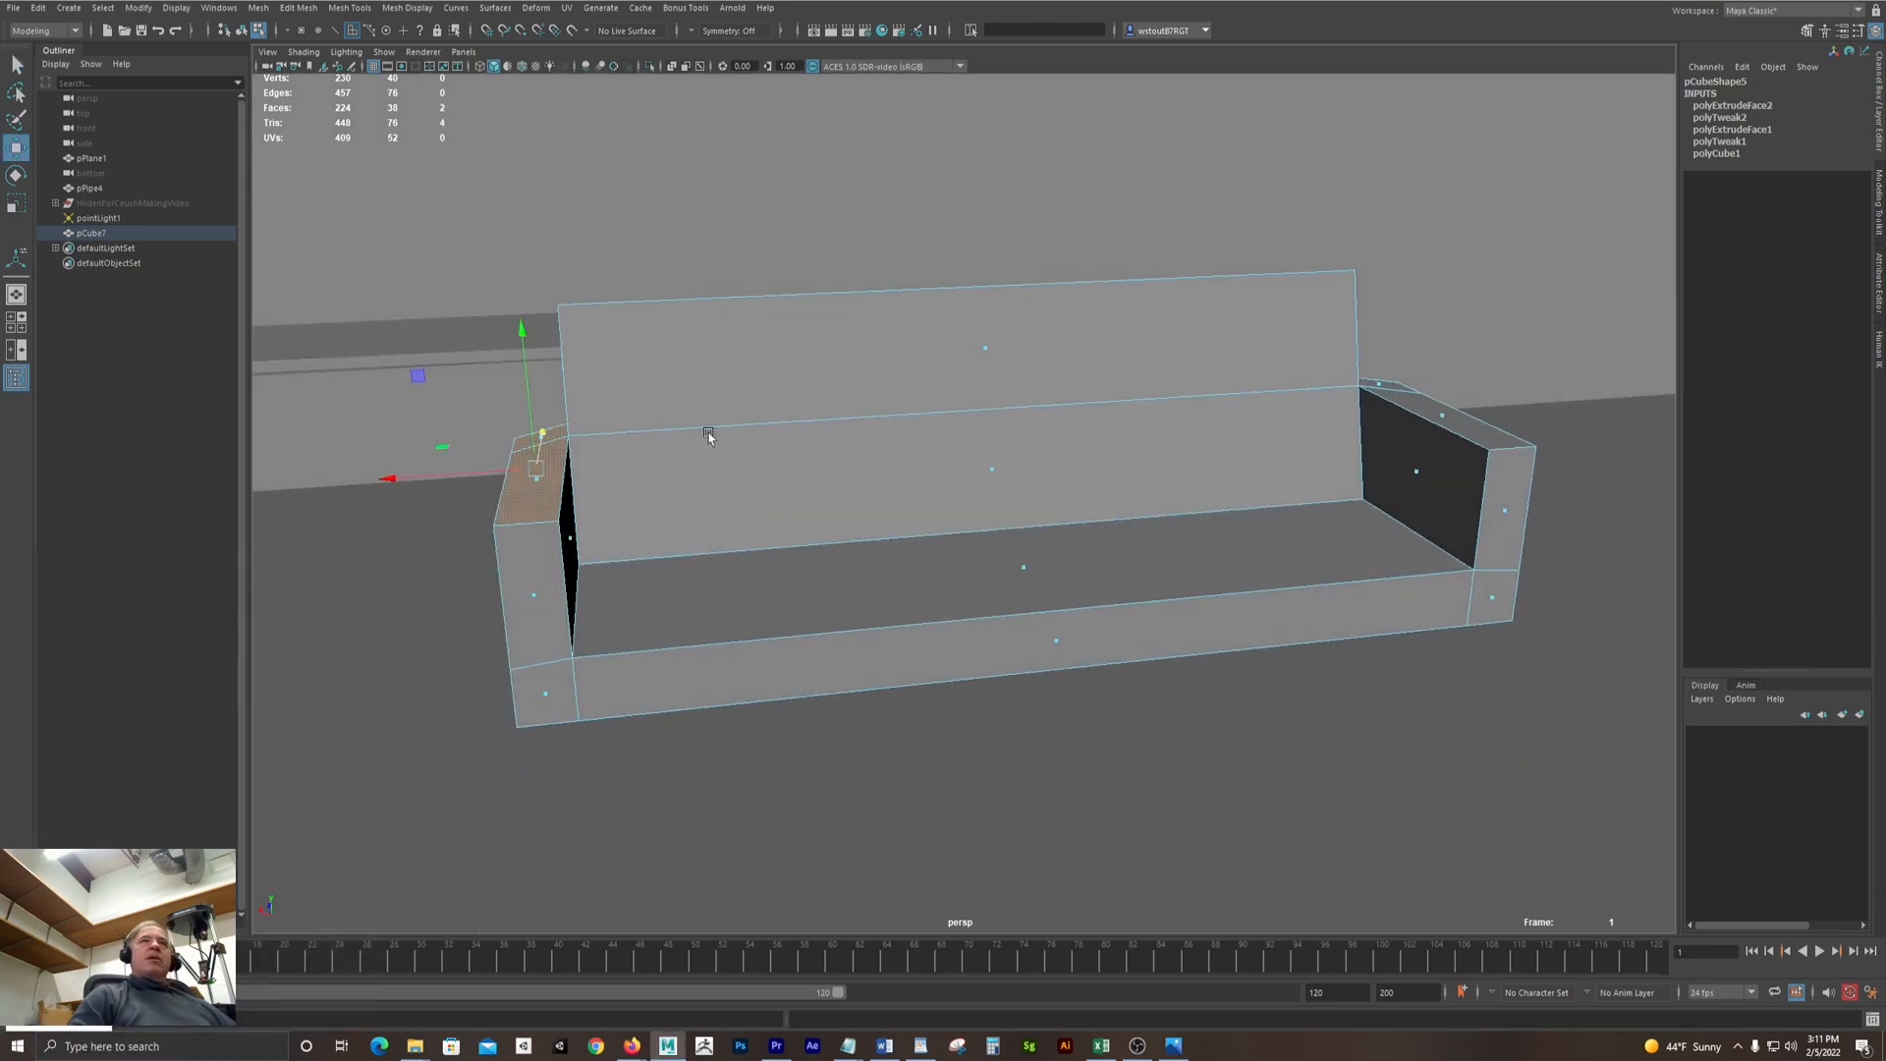
{"action": "left_click", "coordinate": [1414, 411], "text": "shift"}
{"action": "left_click", "coordinate": [1379, 385], "text": "shift"}
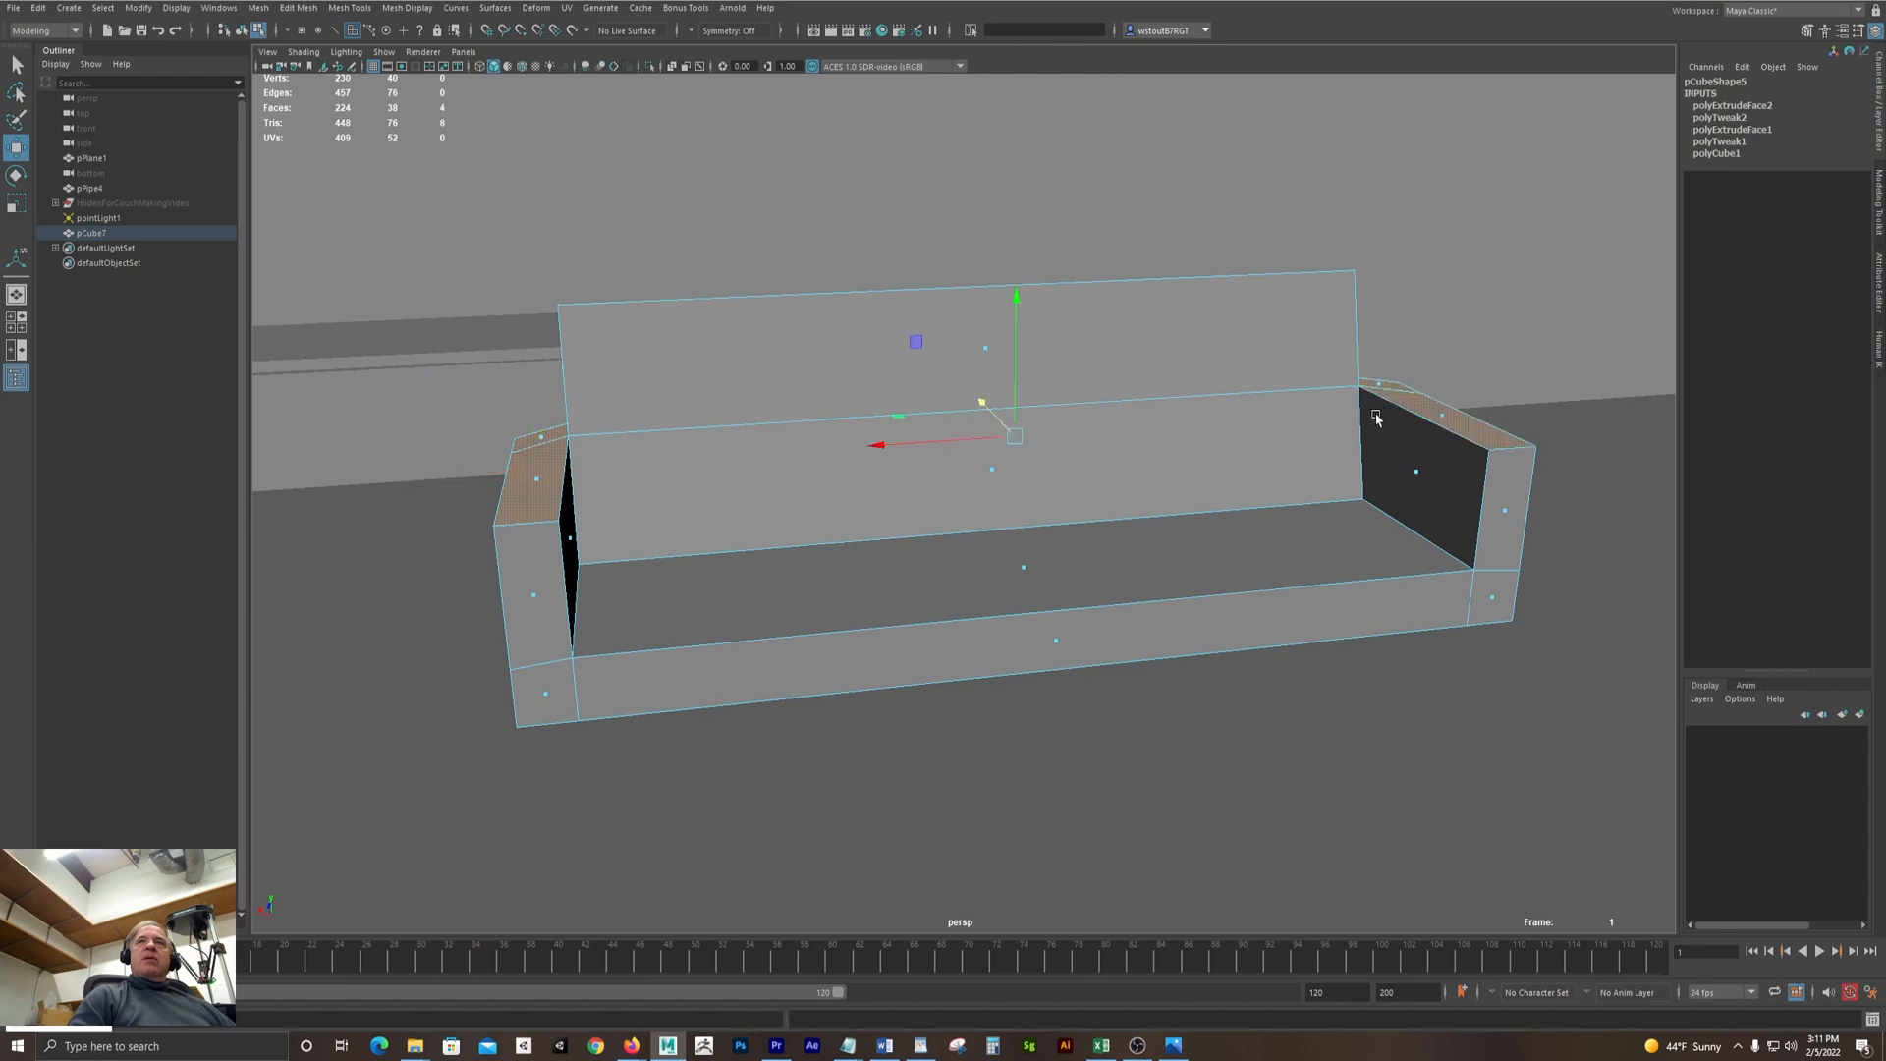
{"action": "left_click_drag", "start_coordinate": [1242, 475], "coordinate": [1234, 473], "text": "alt"}
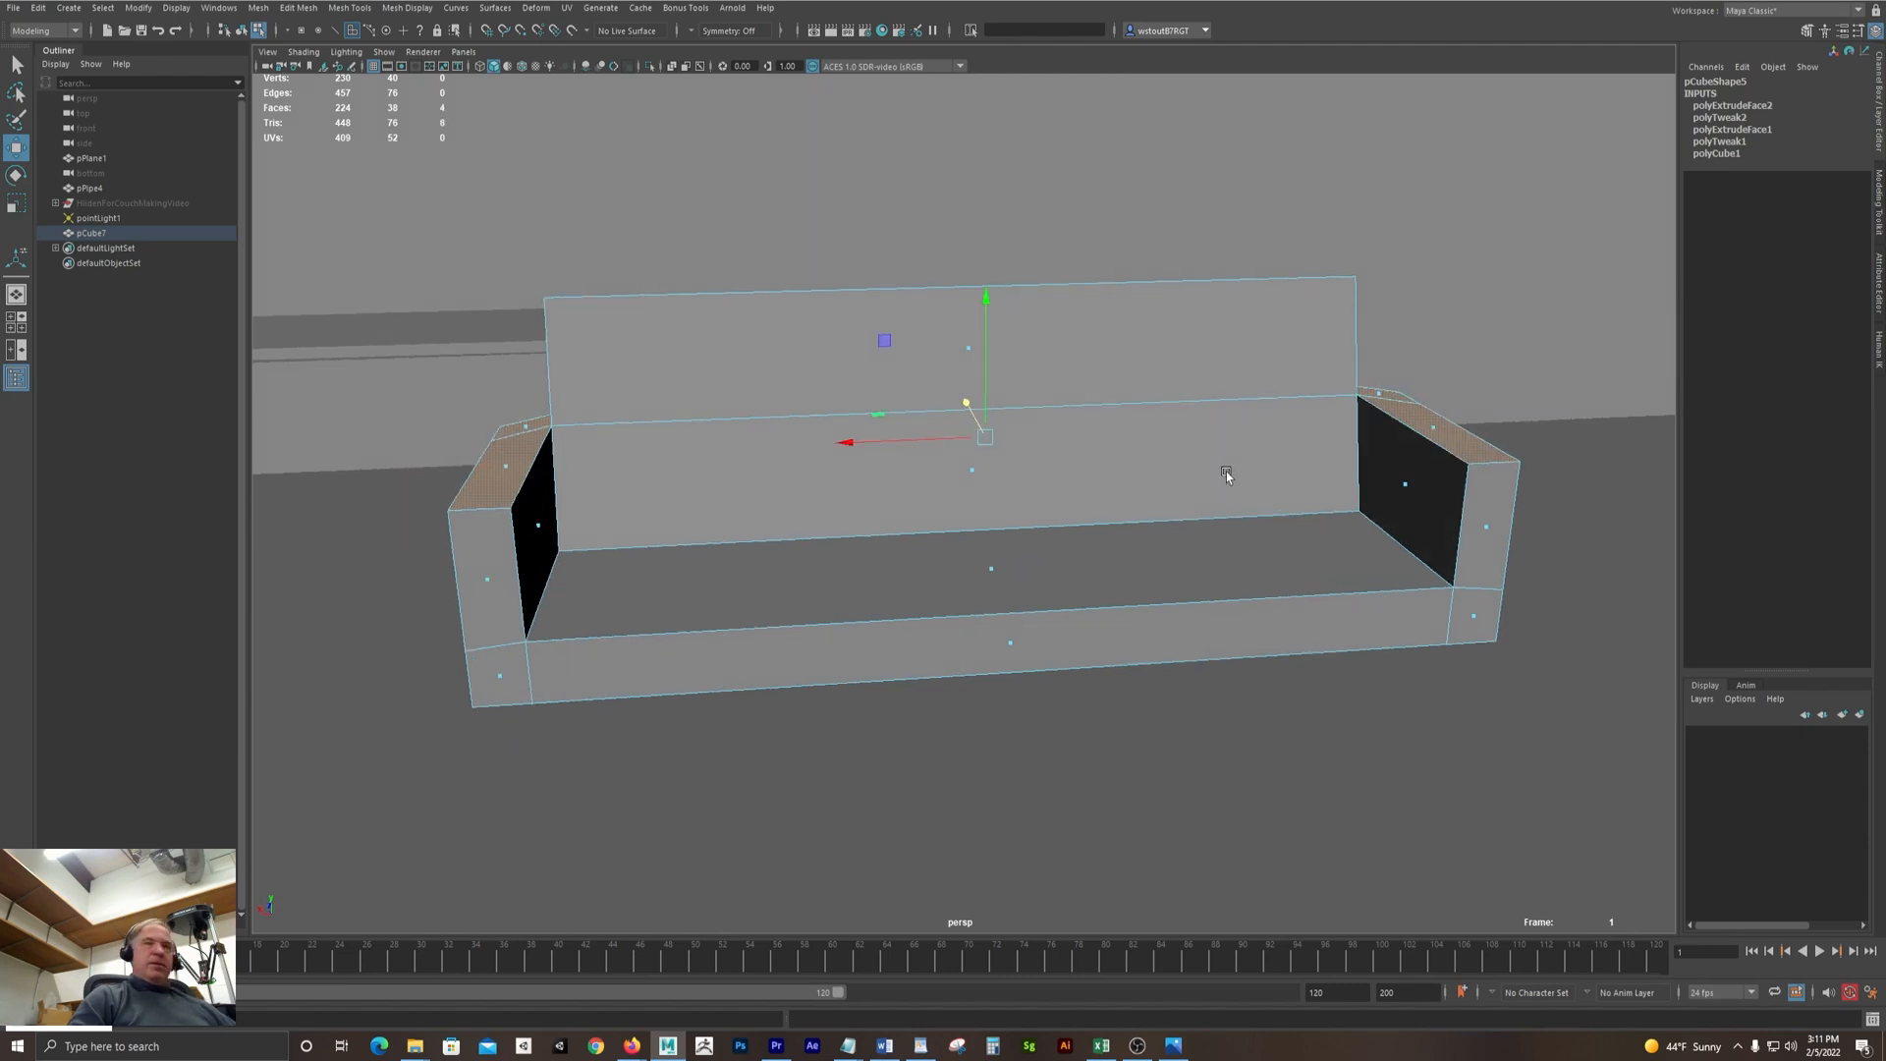
{"action": "key", "text": "r"}
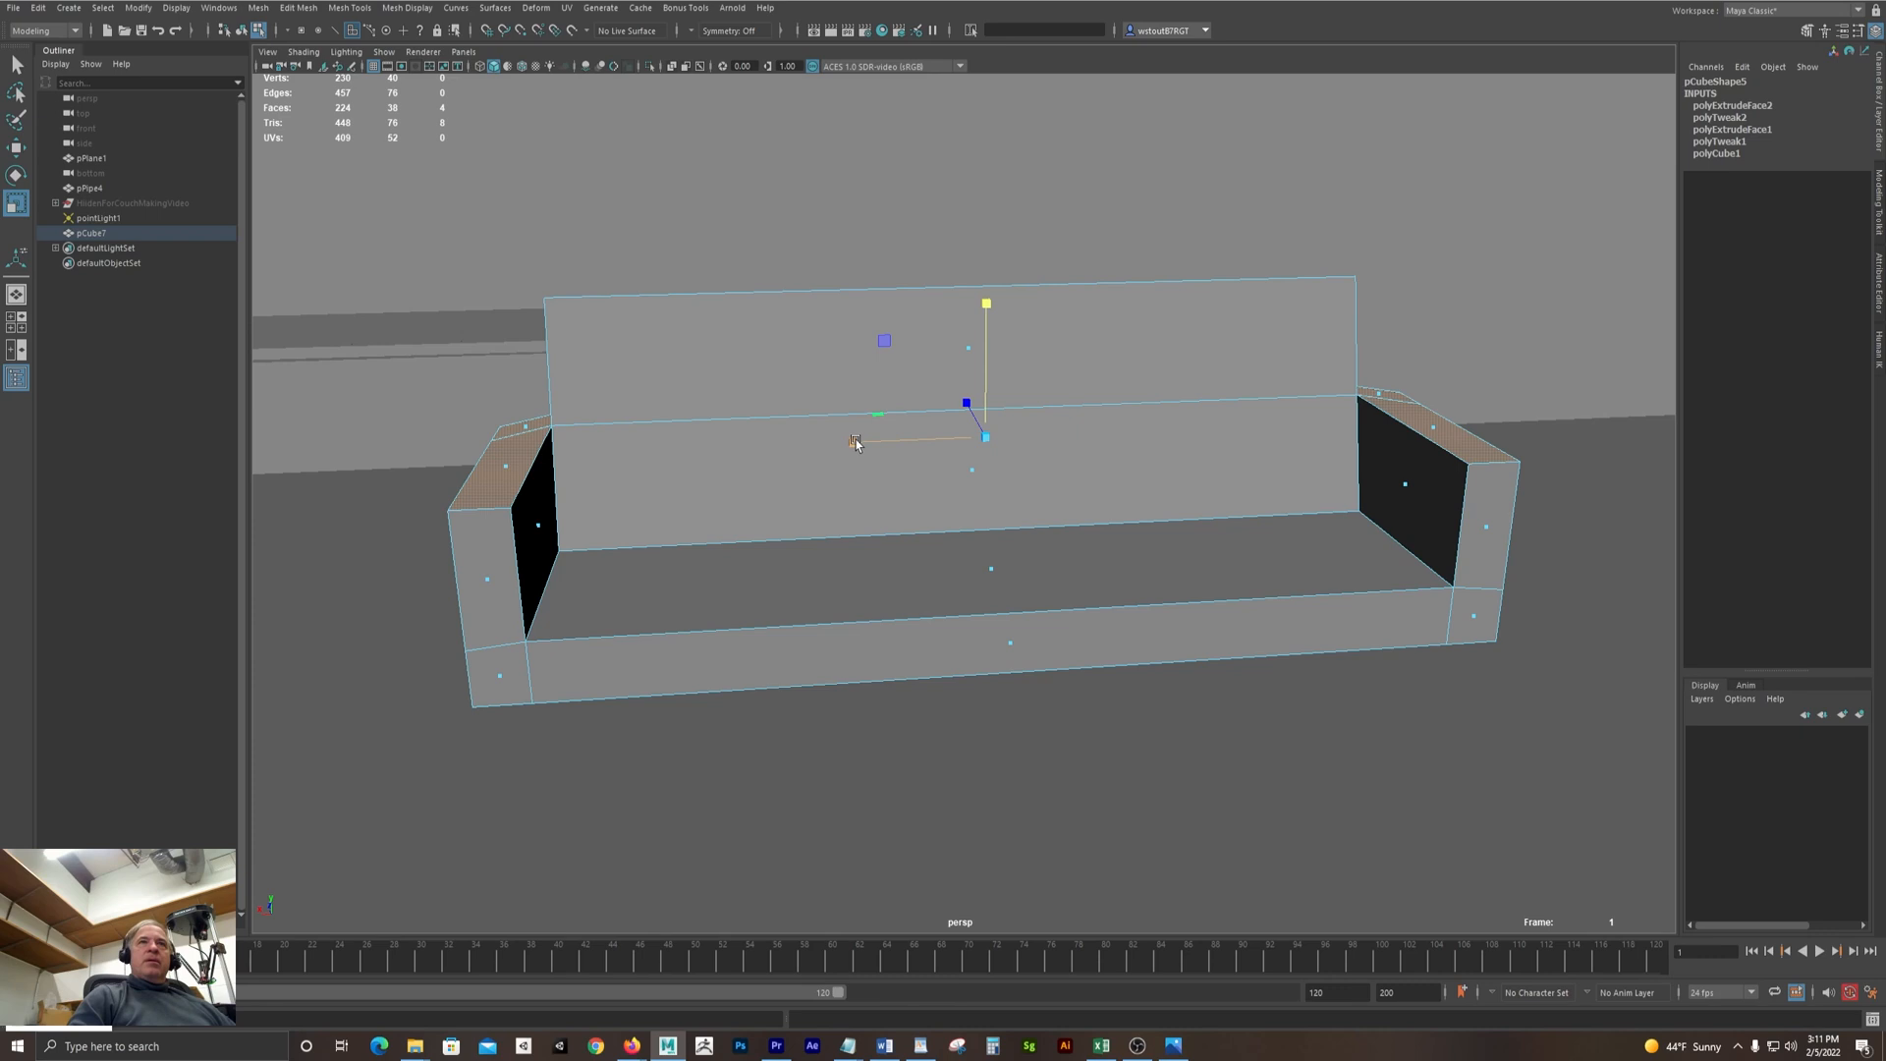
{"action": "left_click_drag", "start_coordinate": [855, 441], "coordinate": [845, 439]}
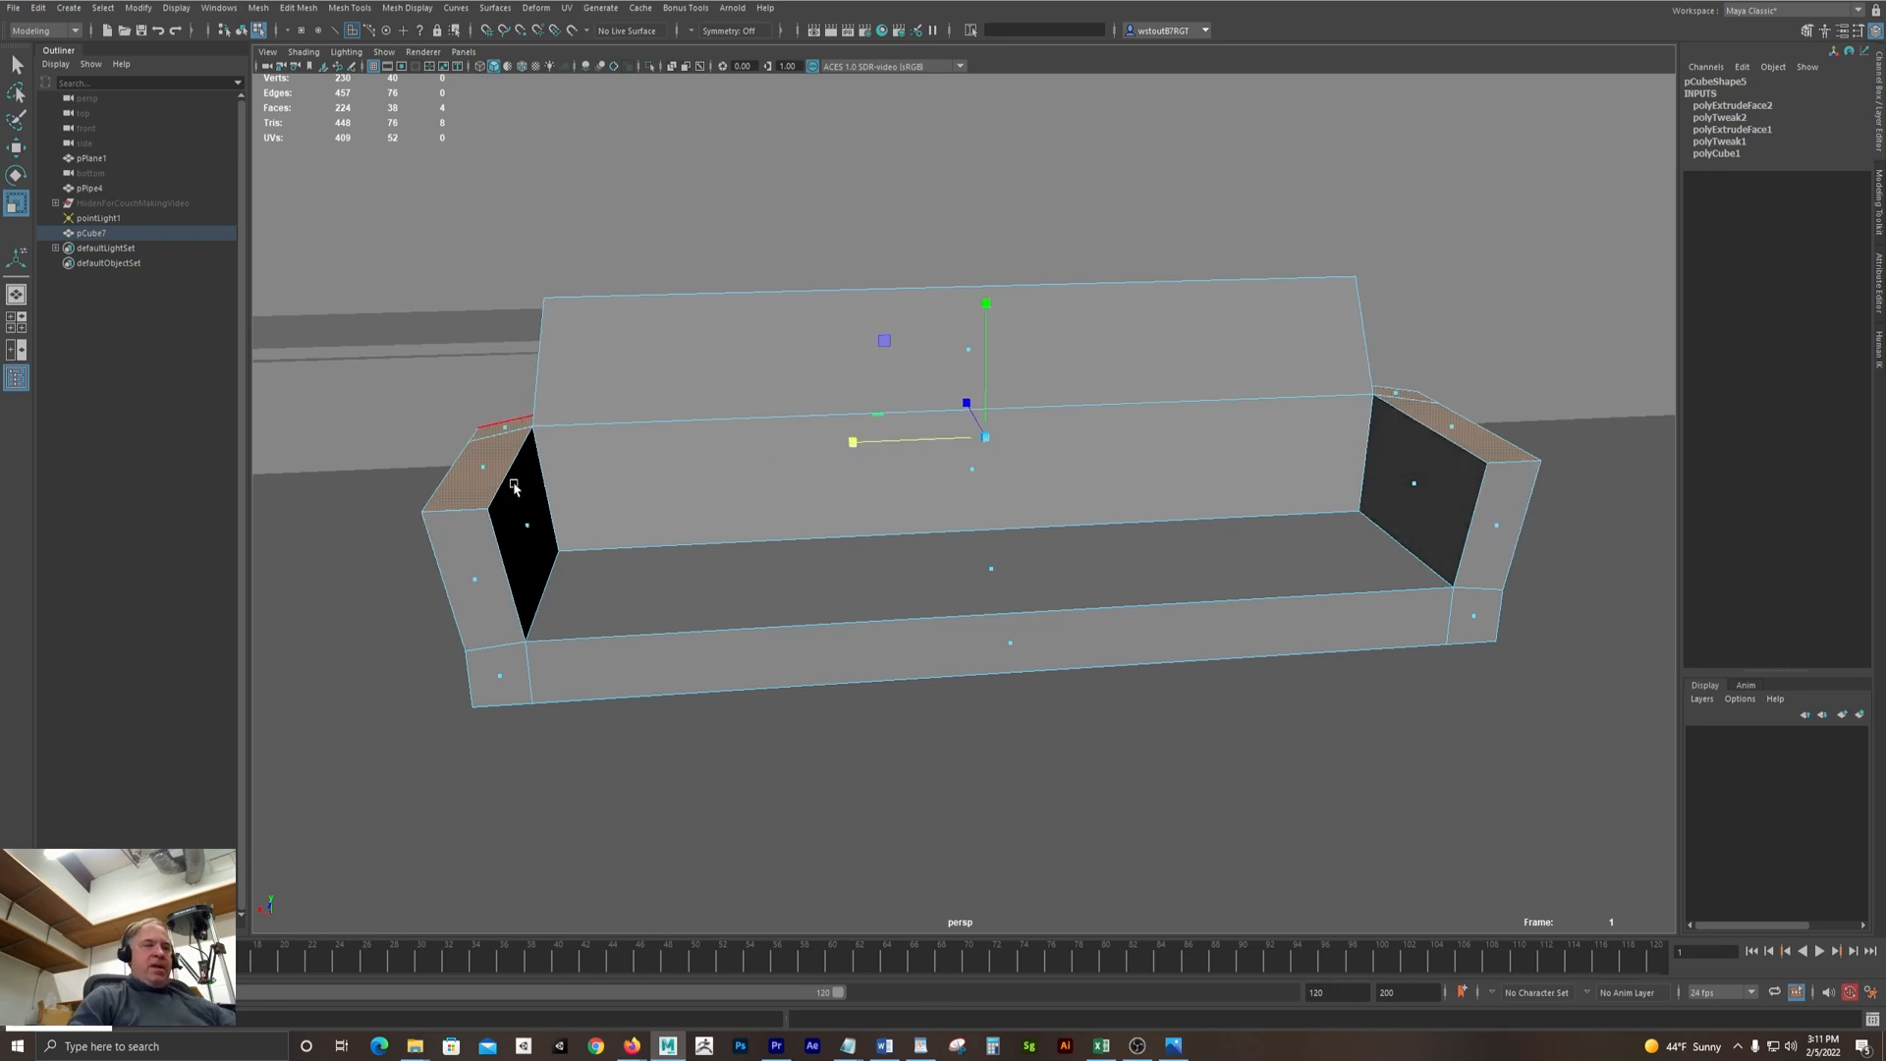
Select the inner top edges of both armrests, including the rear corner segments, and scale them outward to thin the arm tops
{"action": "right_click_drag", "start_coordinate": [514, 486], "coordinate": [525, 439]}
{"action": "left_click", "coordinate": [517, 452]}
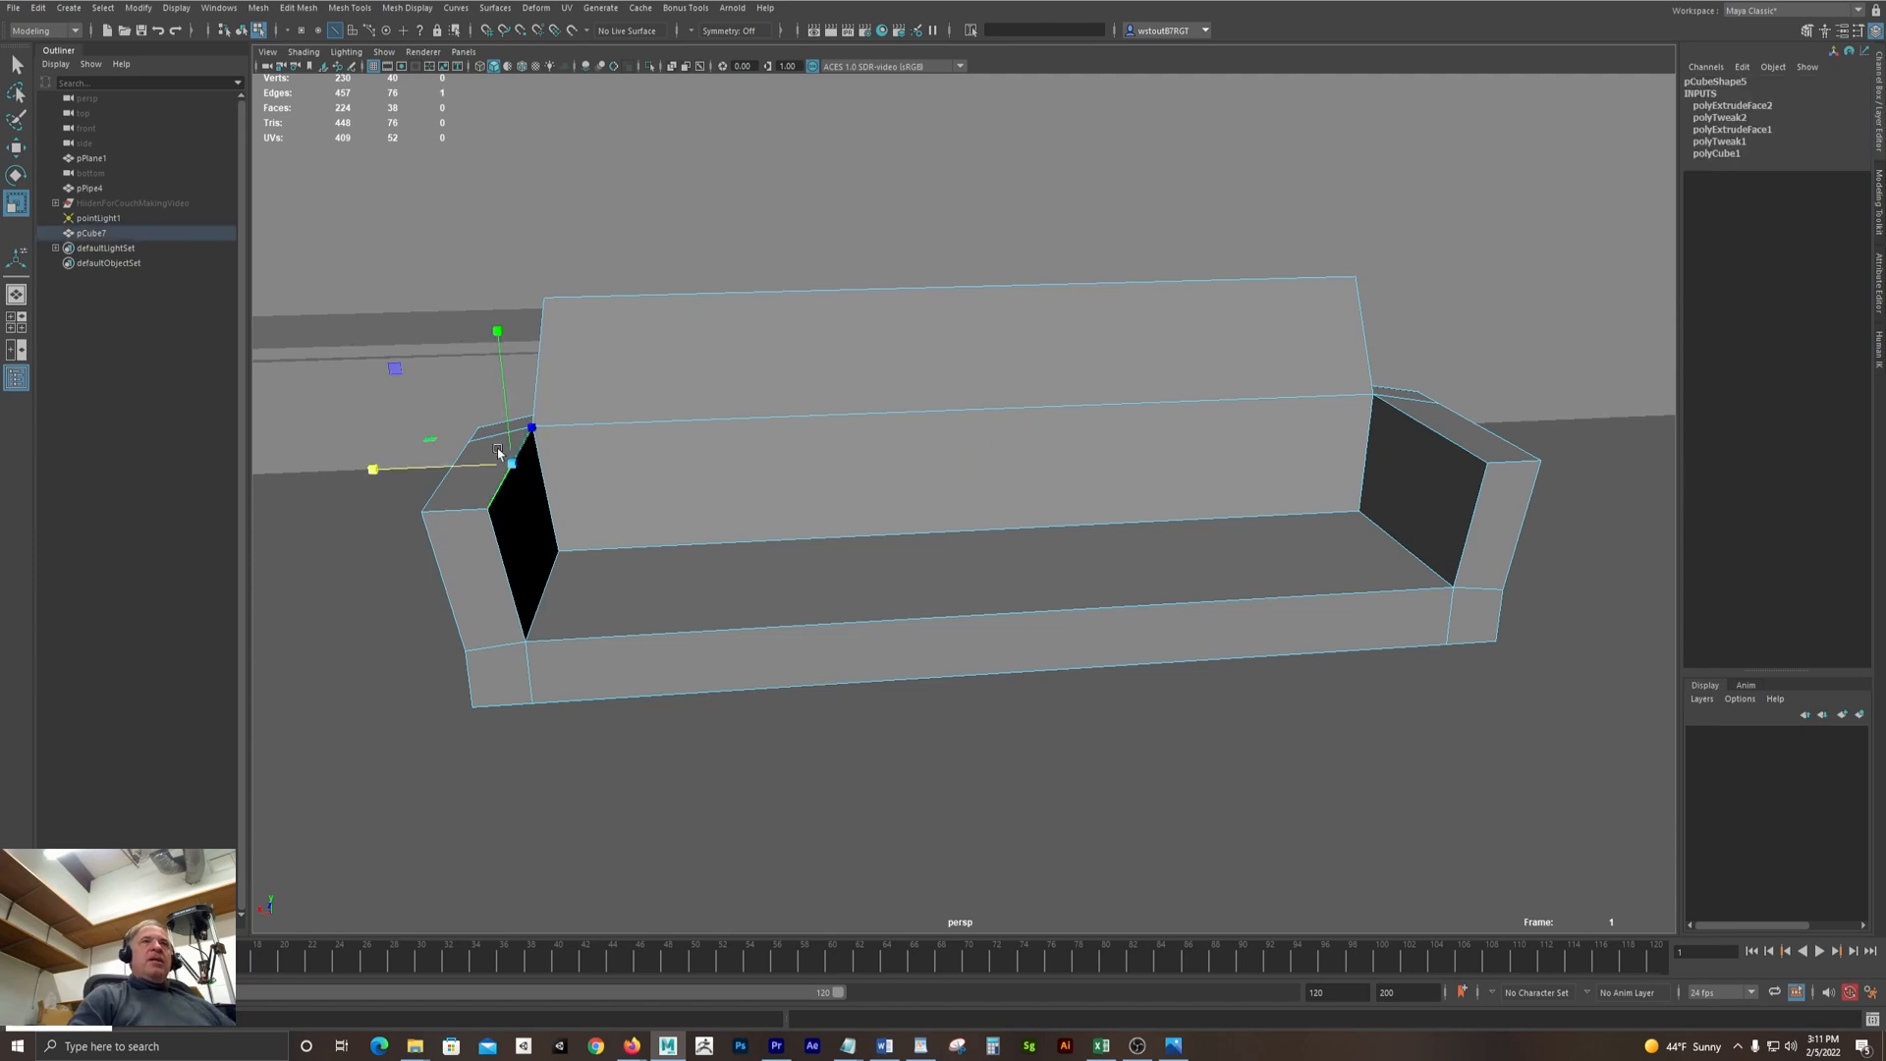
{"action": "left_click_drag", "start_coordinate": [399, 393], "coordinate": [481, 439], "text": "alt"}
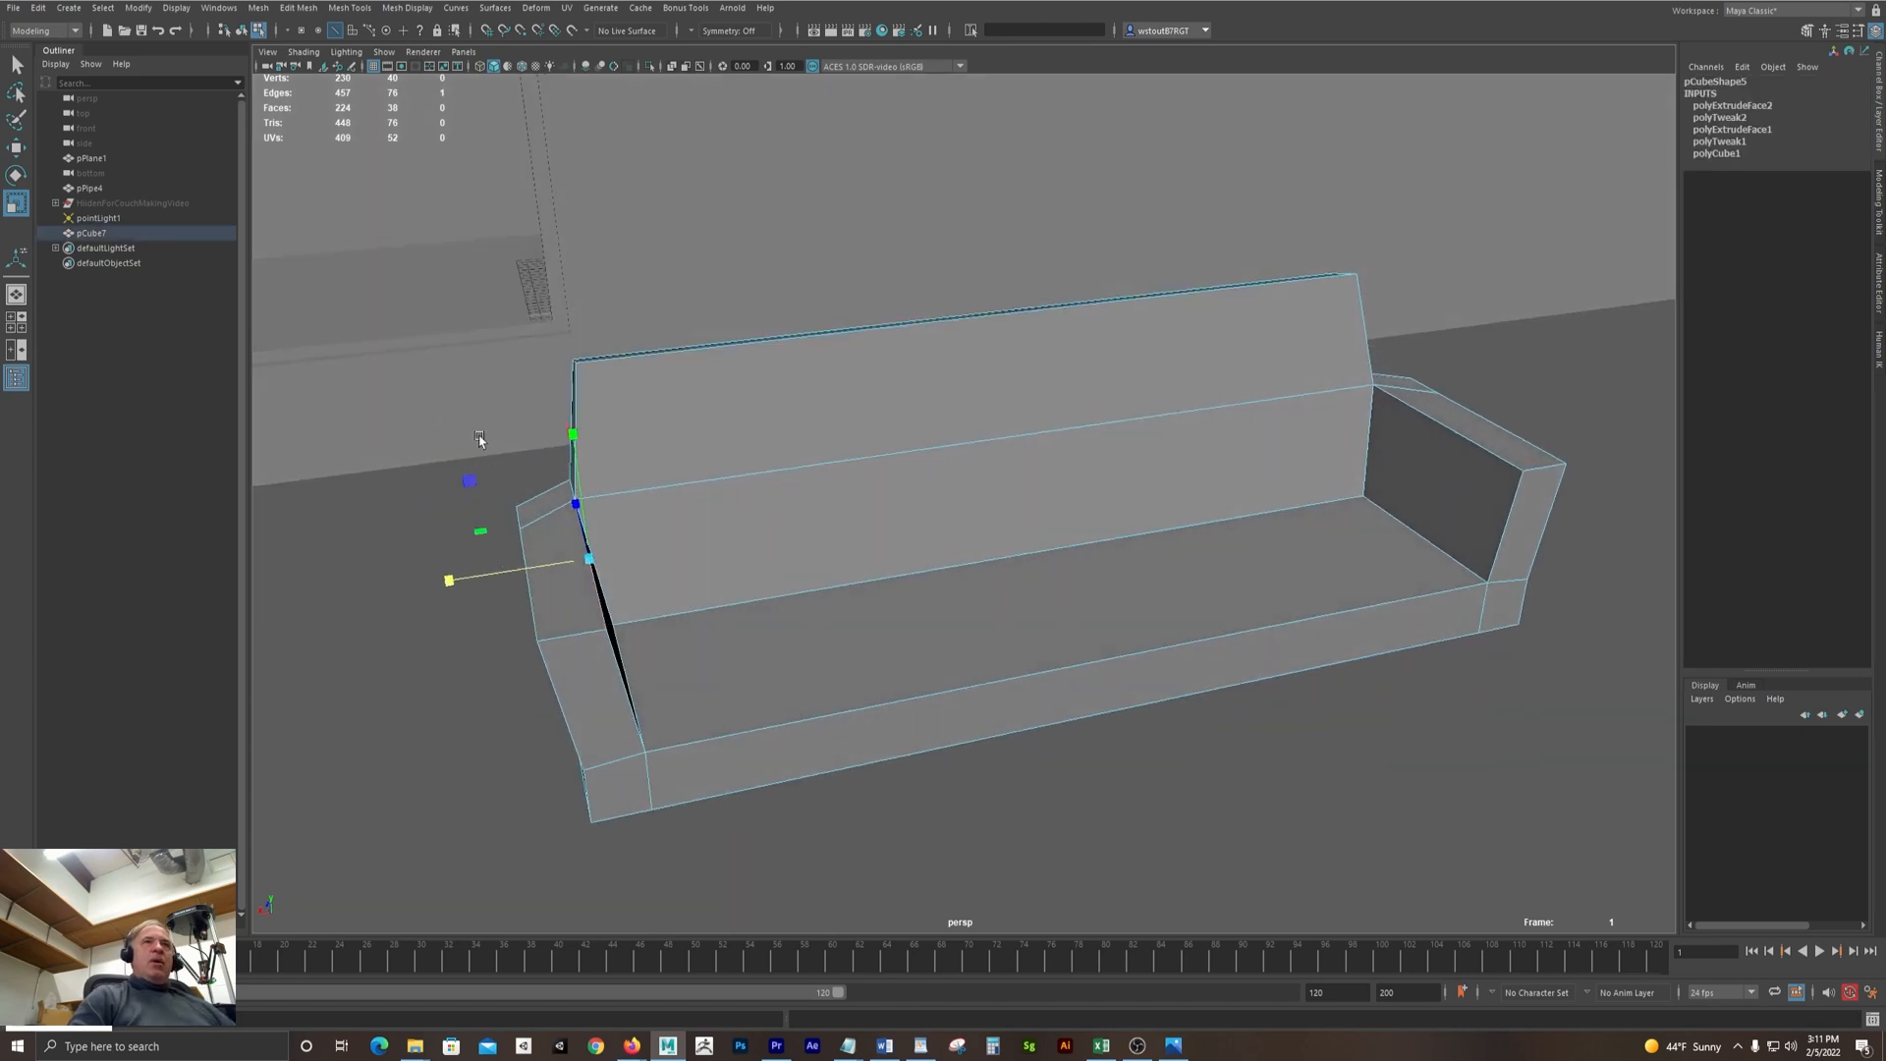
{"action": "left_click", "coordinate": [571, 488], "text": "shift"}
{"action": "left_click_drag", "start_coordinate": [1090, 509], "coordinate": [994, 518], "text": "alt"}
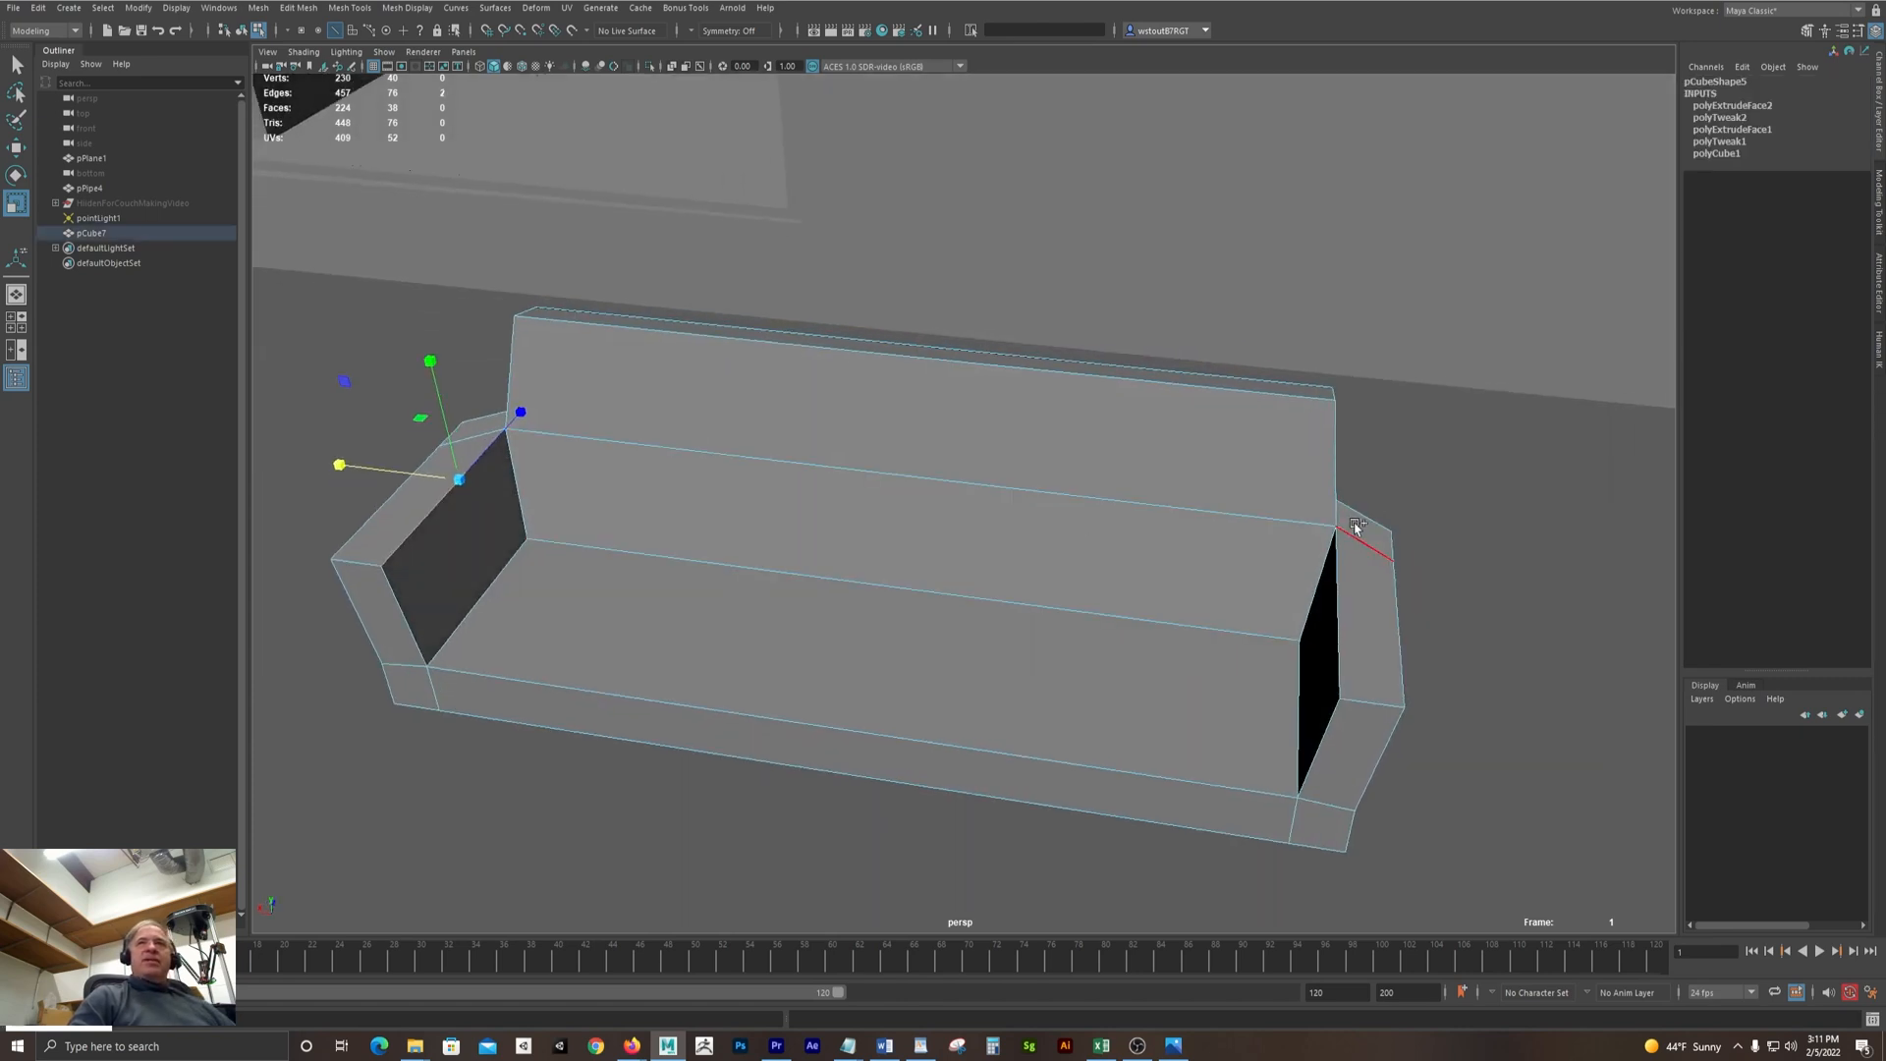
{"action": "left_click_drag", "start_coordinate": [1356, 528], "coordinate": [1254, 506], "text": "alt"}
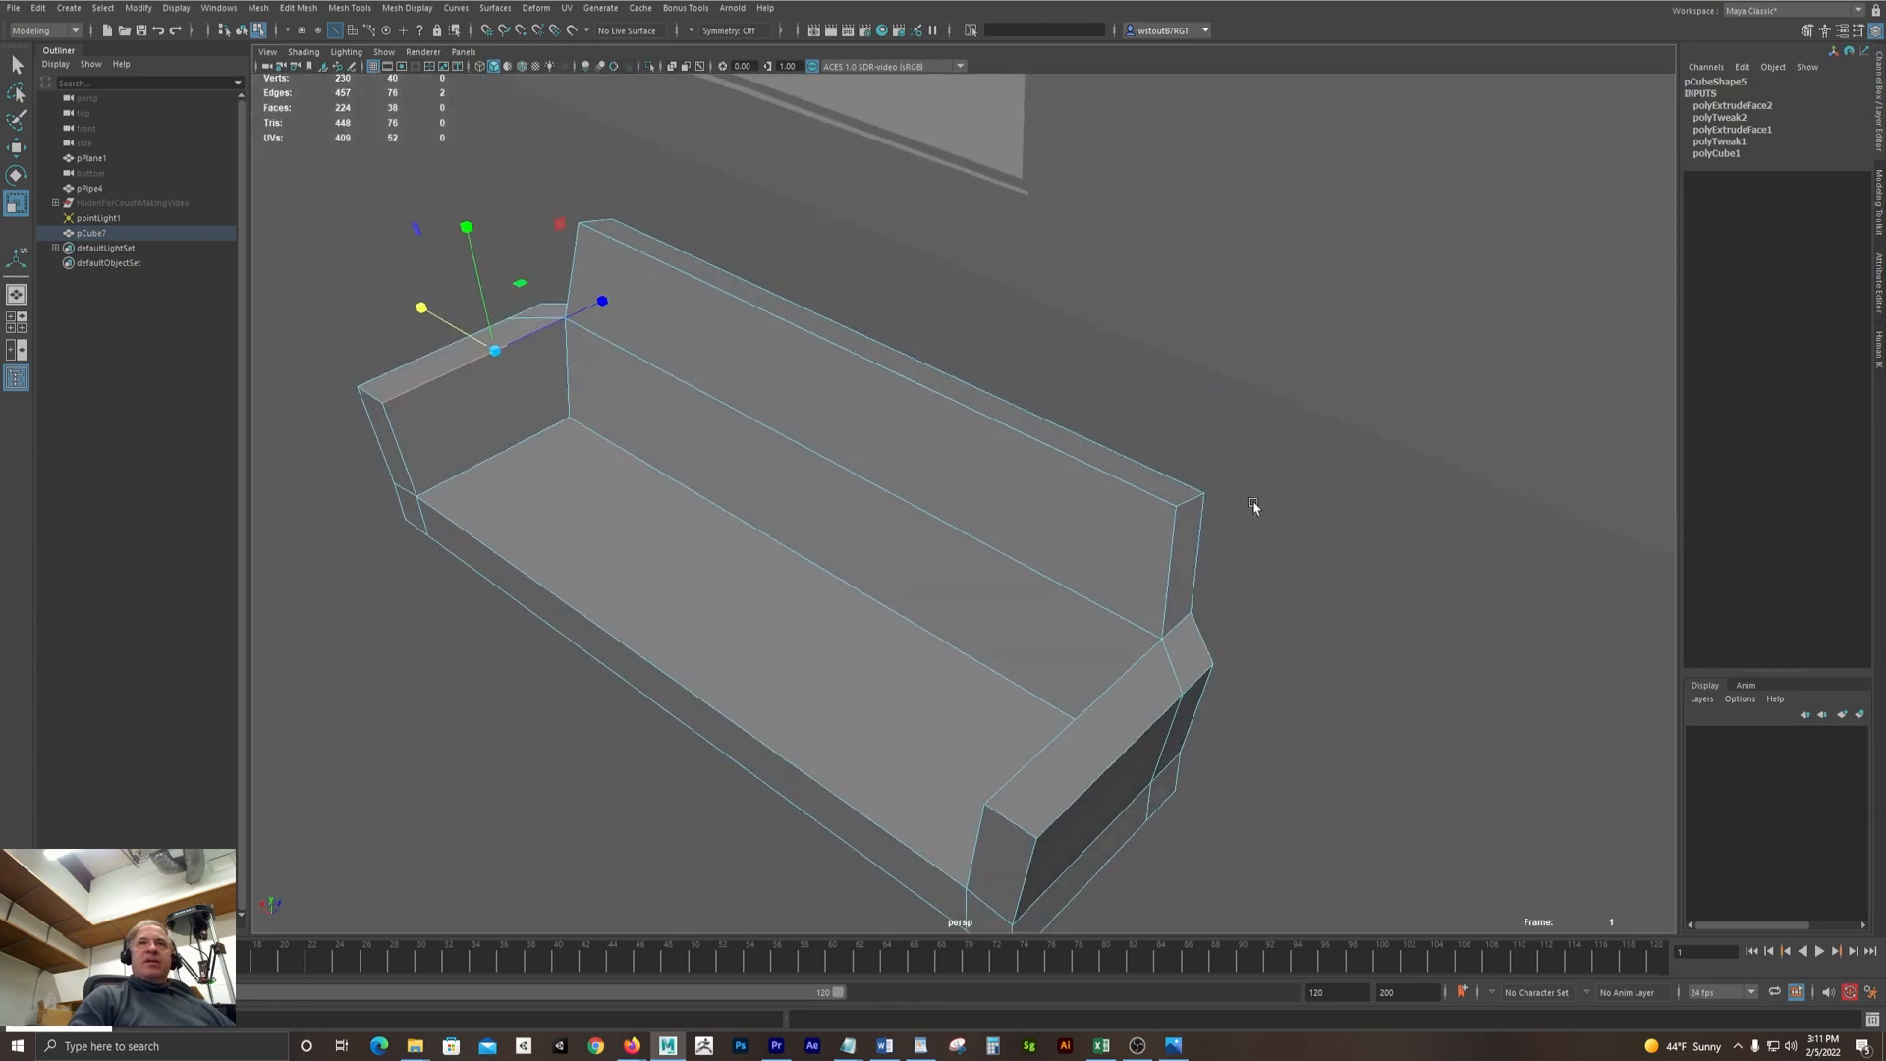
{"action": "left_click", "coordinate": [1176, 628], "text": "shift"}
{"action": "left_click", "coordinate": [1096, 691], "text": "shift"}
{"action": "left_click_drag", "start_coordinate": [1097, 691], "coordinate": [1361, 547], "text": "alt"}
{"action": "left_click_drag", "start_coordinate": [789, 445], "coordinate": [780, 444]}
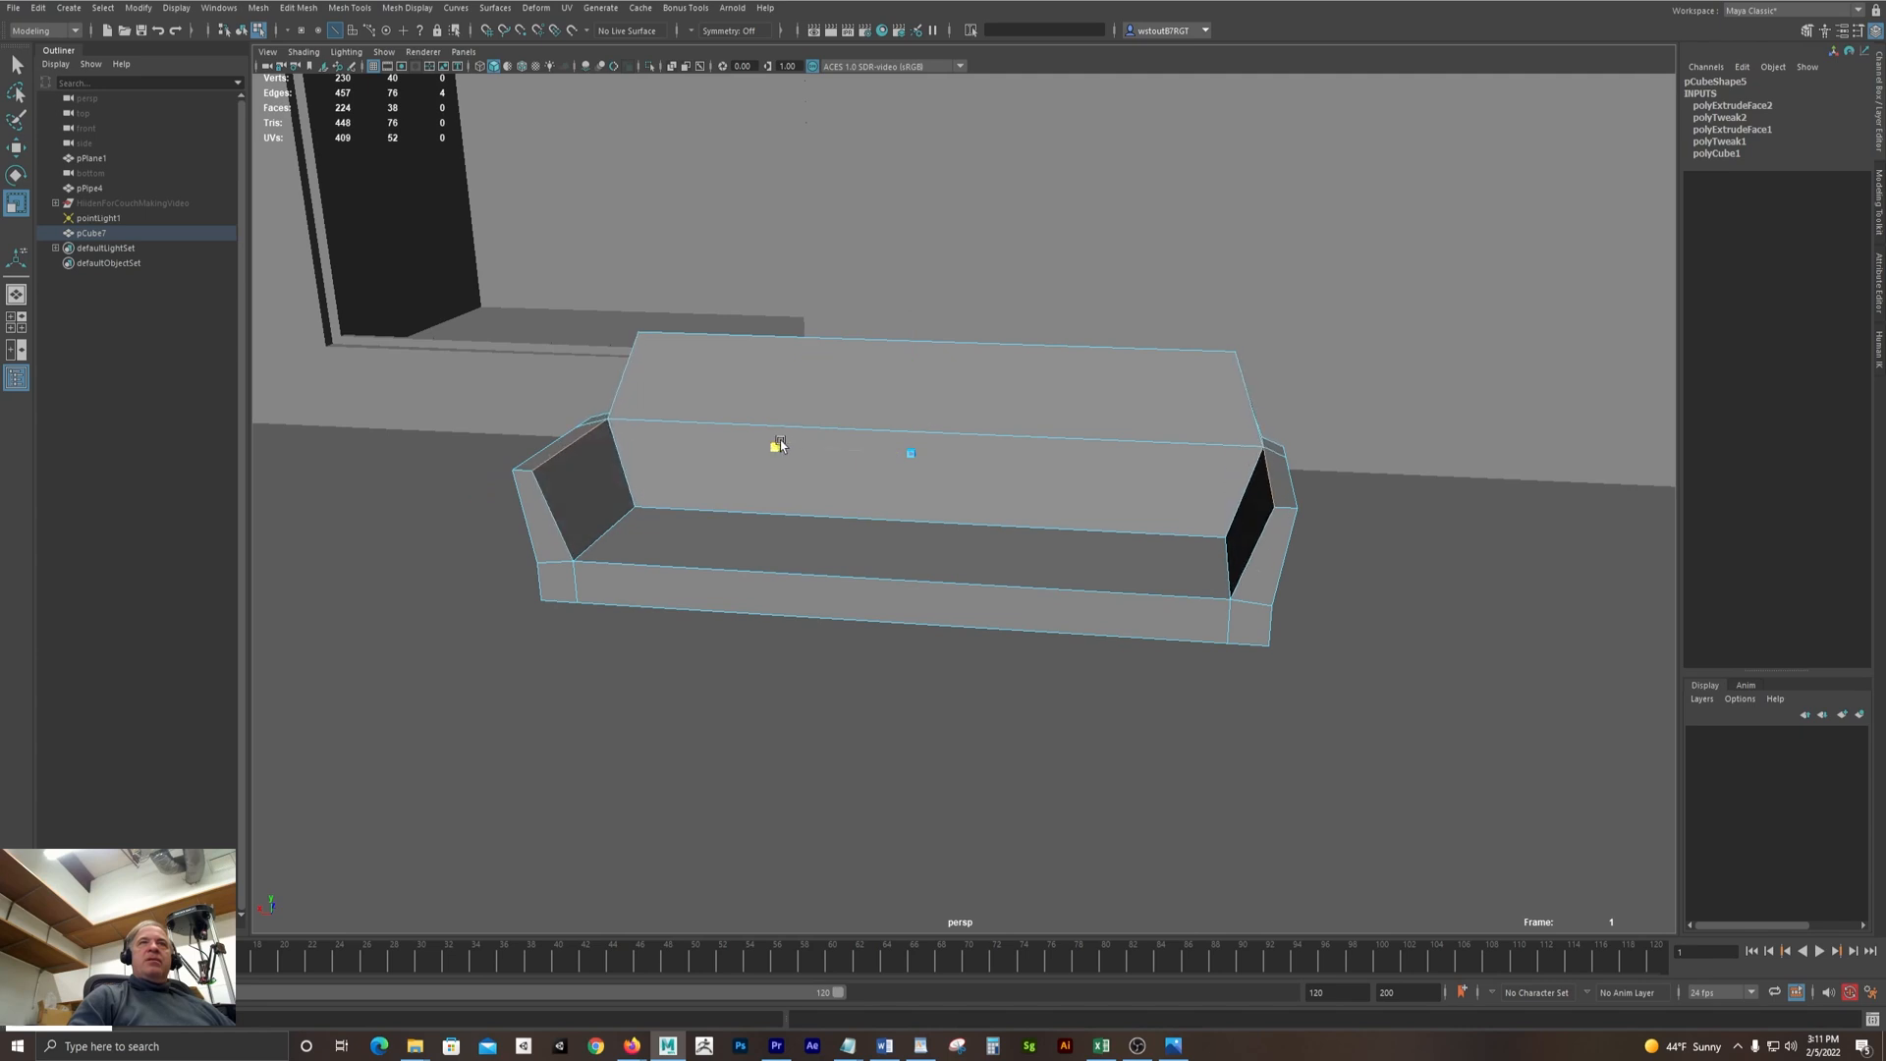
Inspect the flared armrests from several angles and check the couch's shape in the smoothed display
{"action": "left_click_drag", "start_coordinate": [863, 492], "coordinate": [1073, 507], "text": "alt"}
{"action": "left_click_drag", "start_coordinate": [1138, 596], "coordinate": [1093, 597], "text": "alt"}
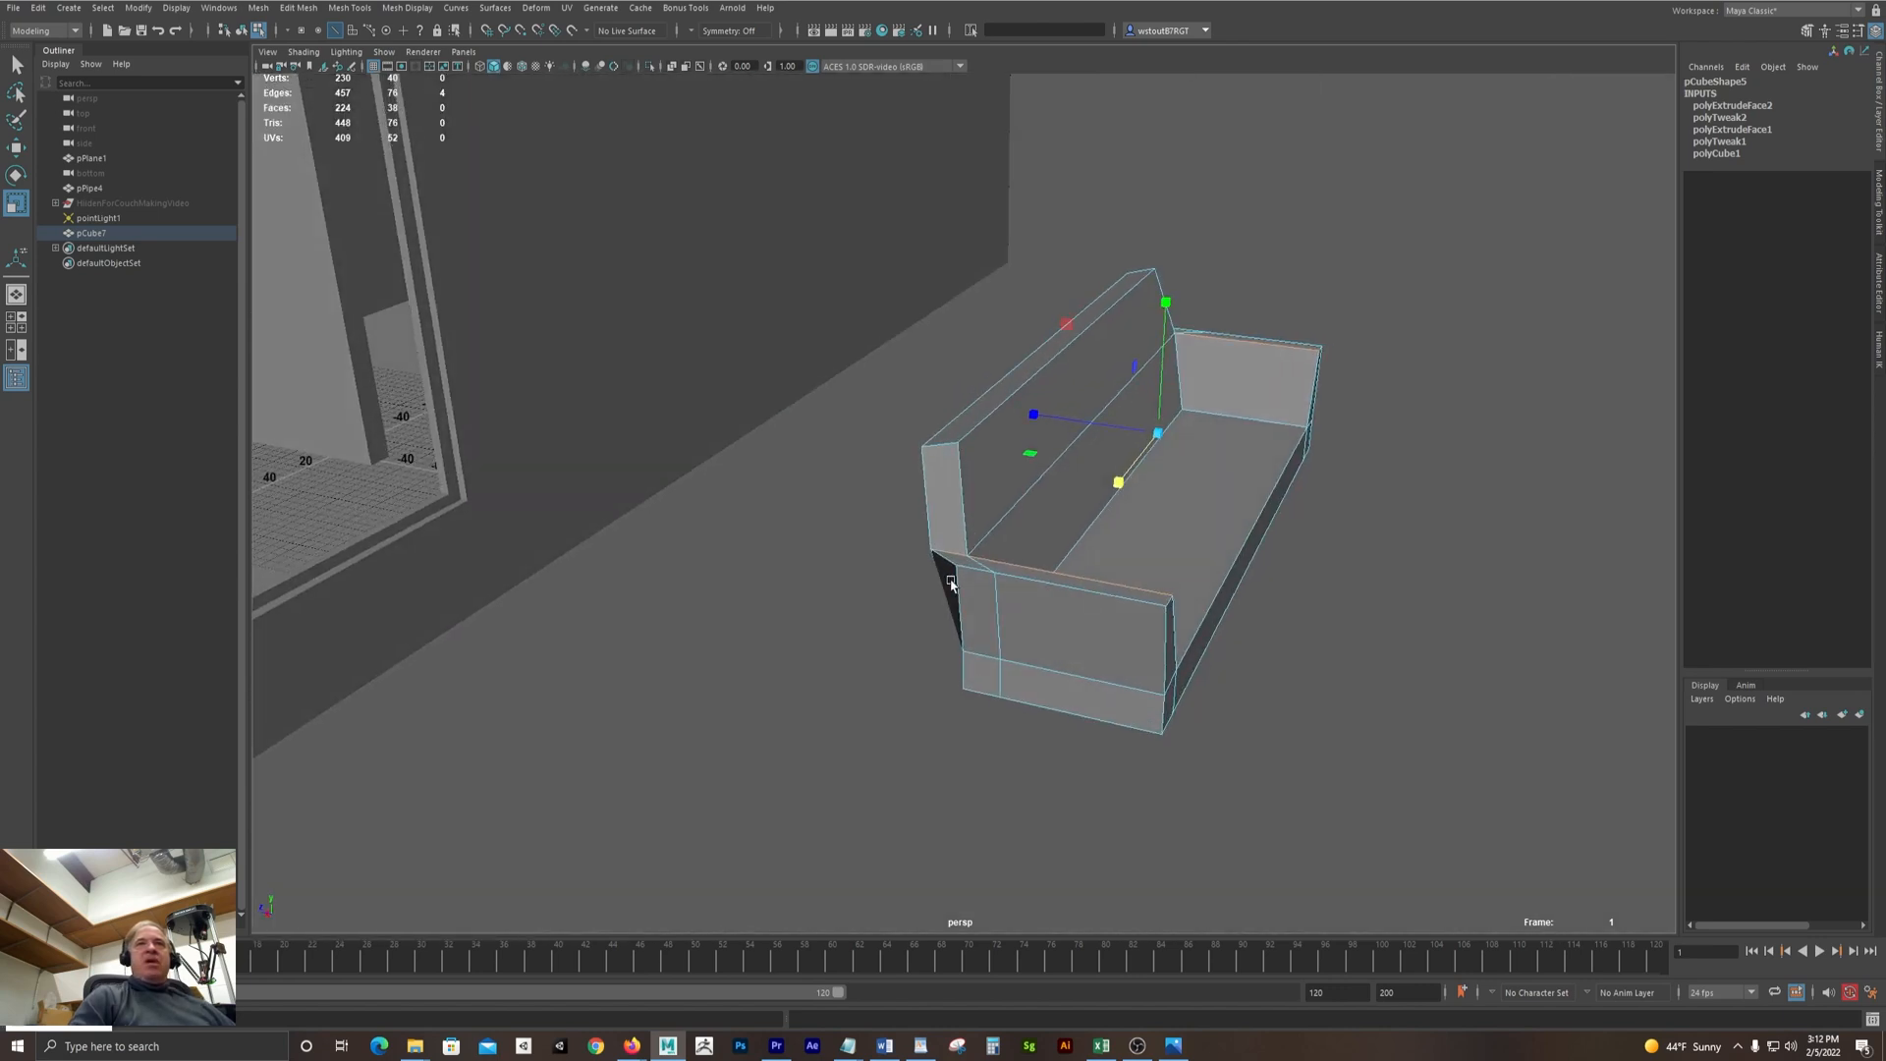
{"action": "left_click_drag", "start_coordinate": [951, 584], "coordinate": [1055, 554], "text": "alt"}
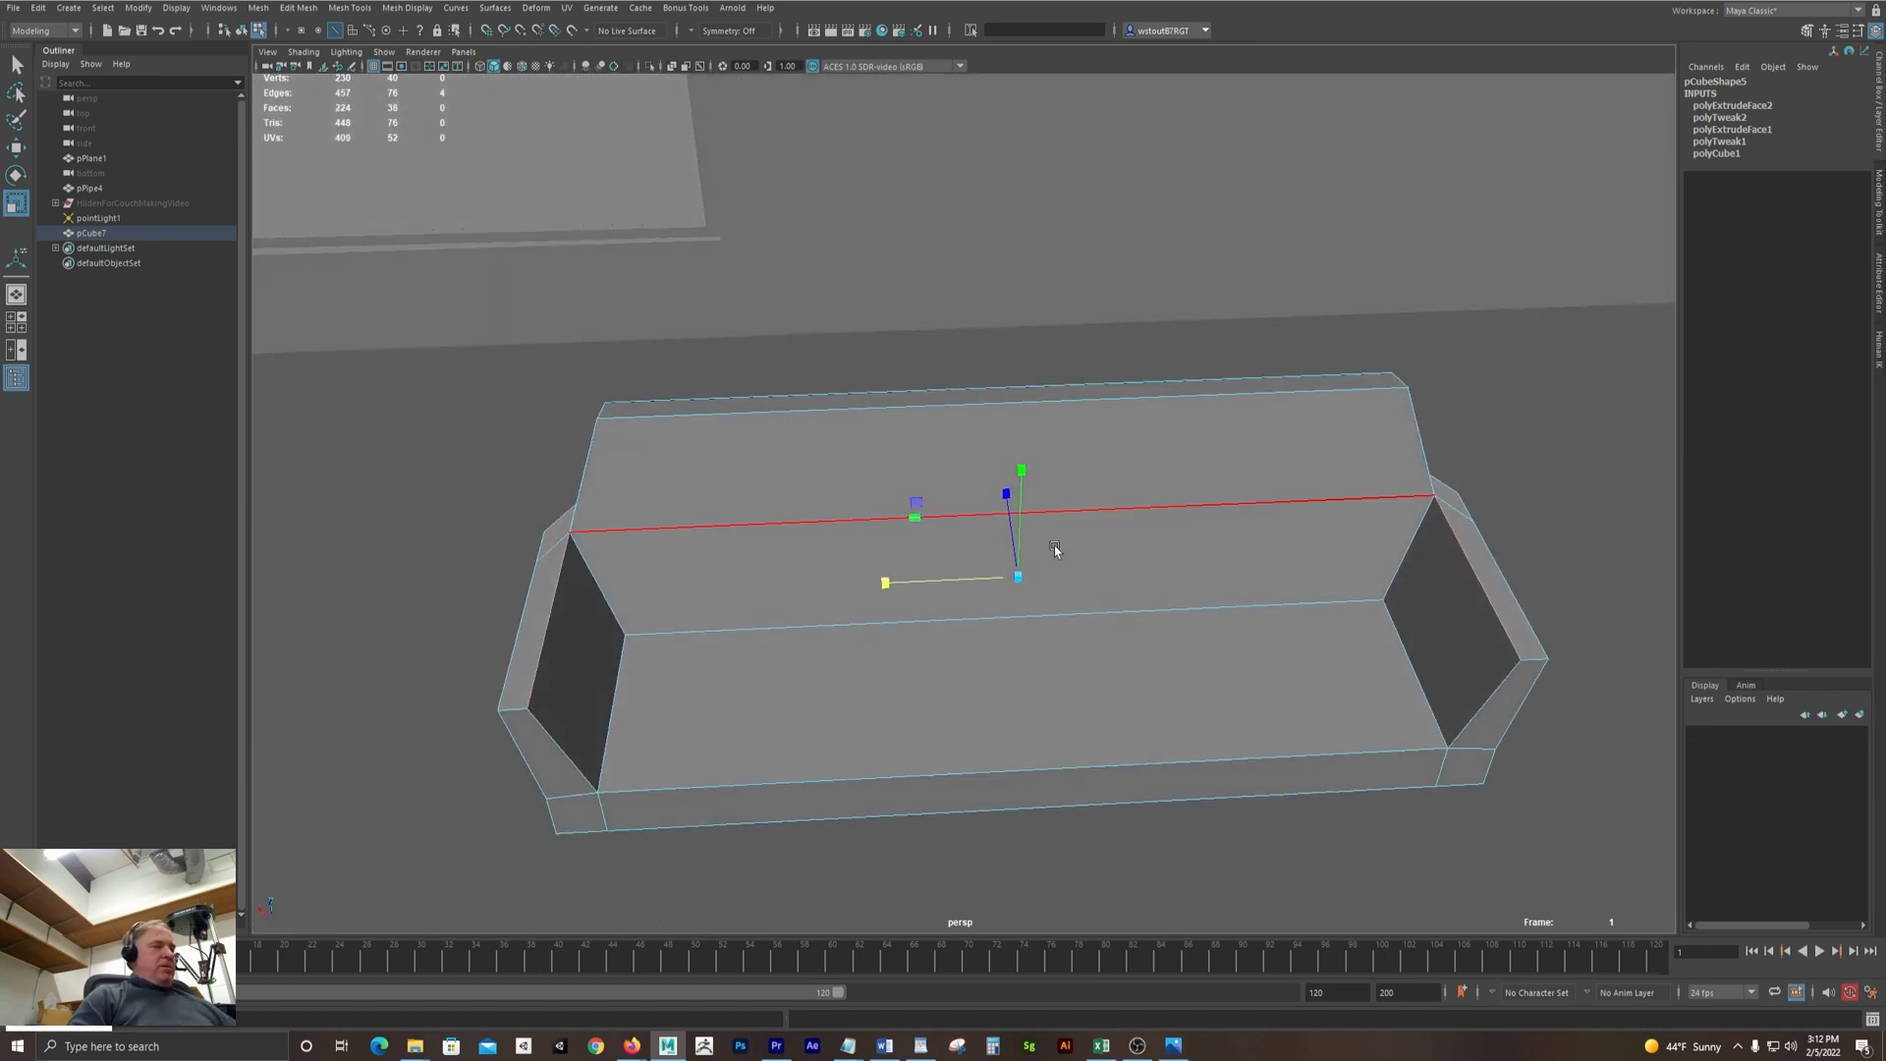
{"action": "key", "text": "3"}
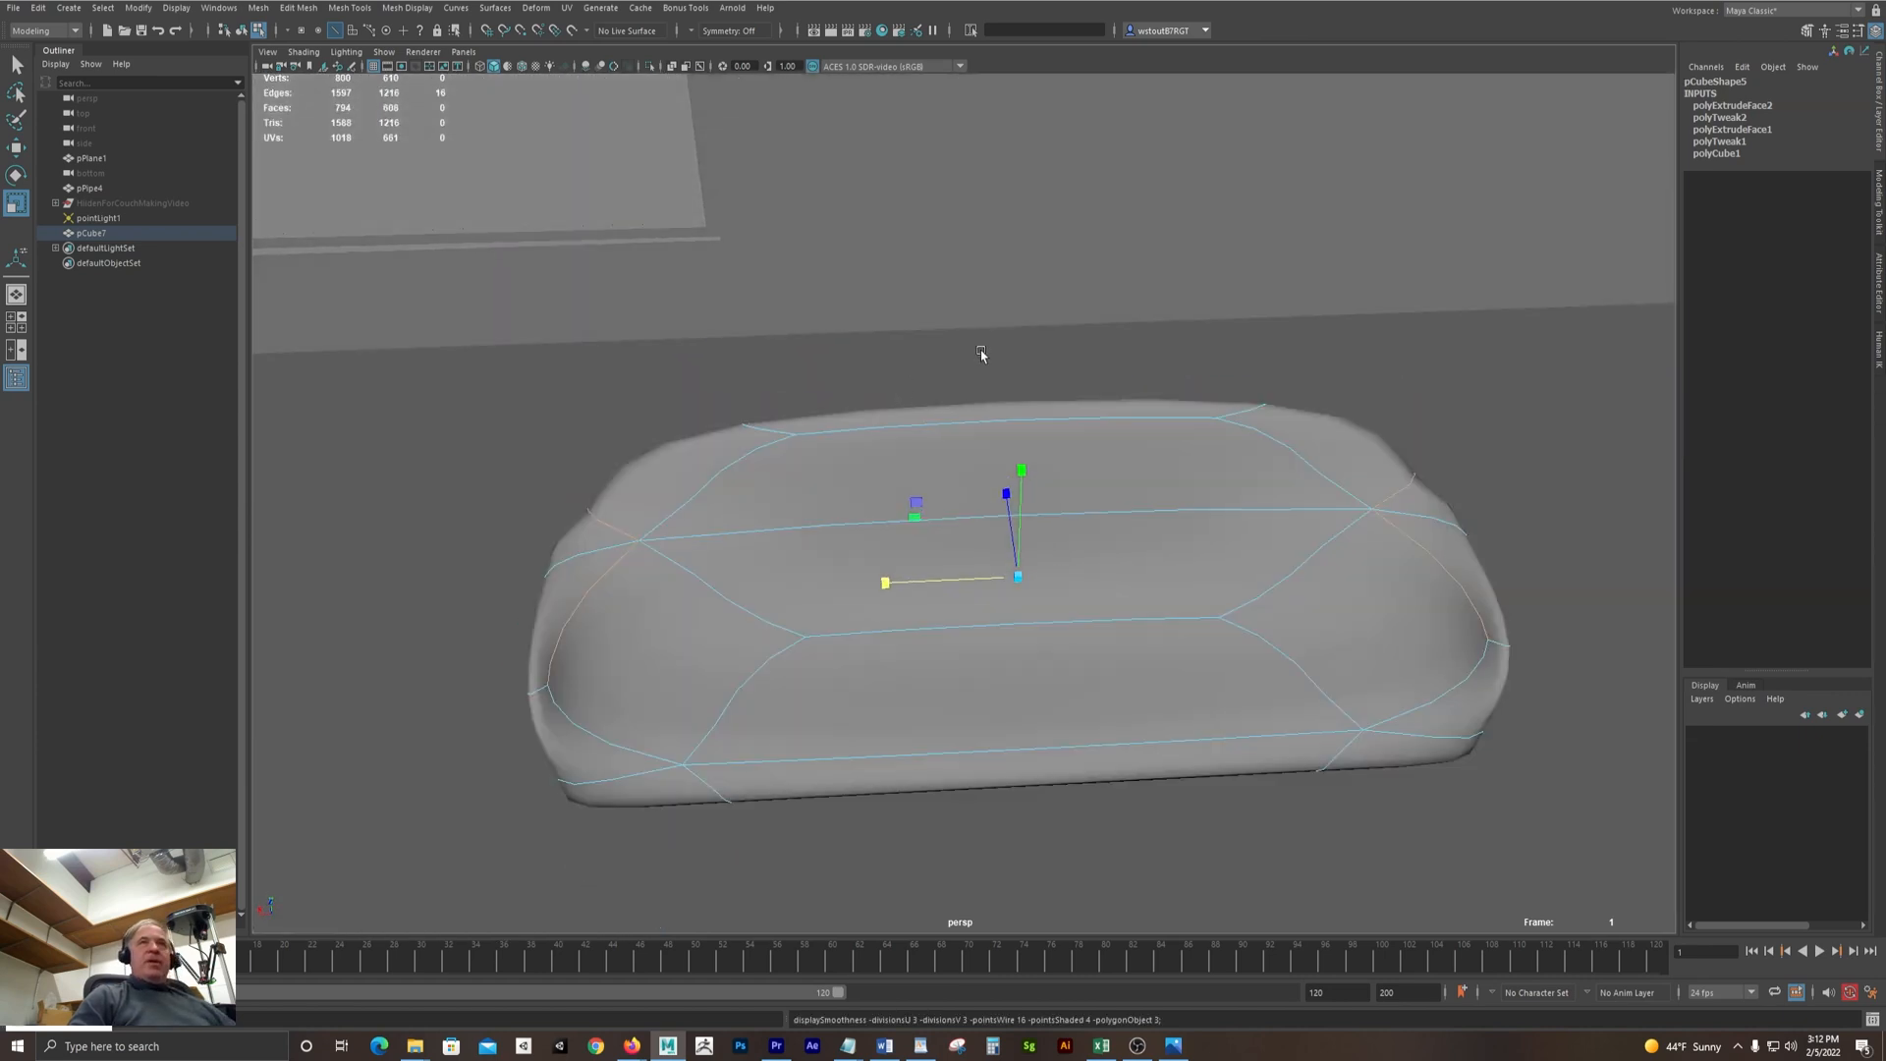
{"action": "mouse_move", "coordinate": [958, 331]}
{"action": "left_mouse_down", "text": "alt"}
{"action": "mouse_move", "coordinate": [1087, 294]}
{"action": "mouse_move", "coordinate": [757, 300]}
{"action": "mouse_move", "coordinate": [969, 297]}
{"action": "mouse_move", "coordinate": [922, 322]}
{"action": "left_mouse_up", "text": "alt"}
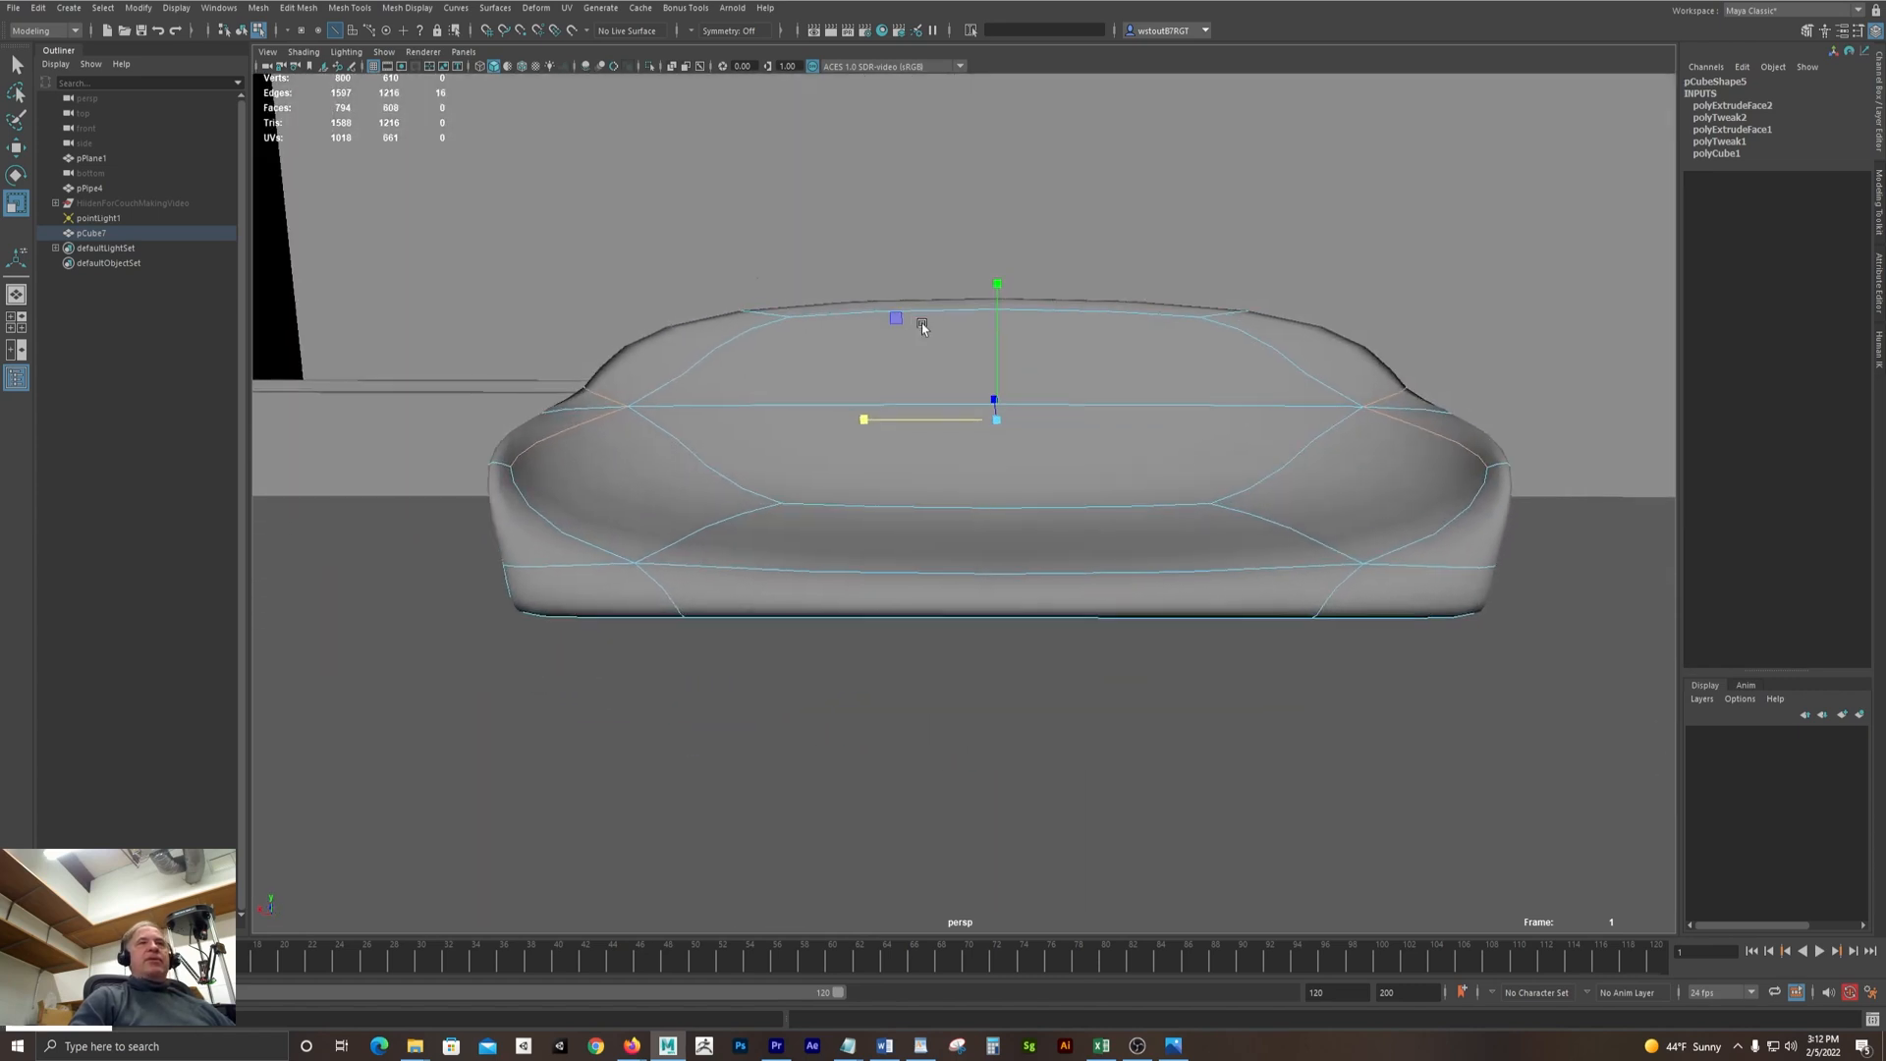
{"action": "right_click_drag", "start_coordinate": [921, 322], "coordinate": [1029, 362], "text": "alt"}
{"action": "left_click_drag", "start_coordinate": [1030, 361], "coordinate": [940, 395], "text": "alt"}
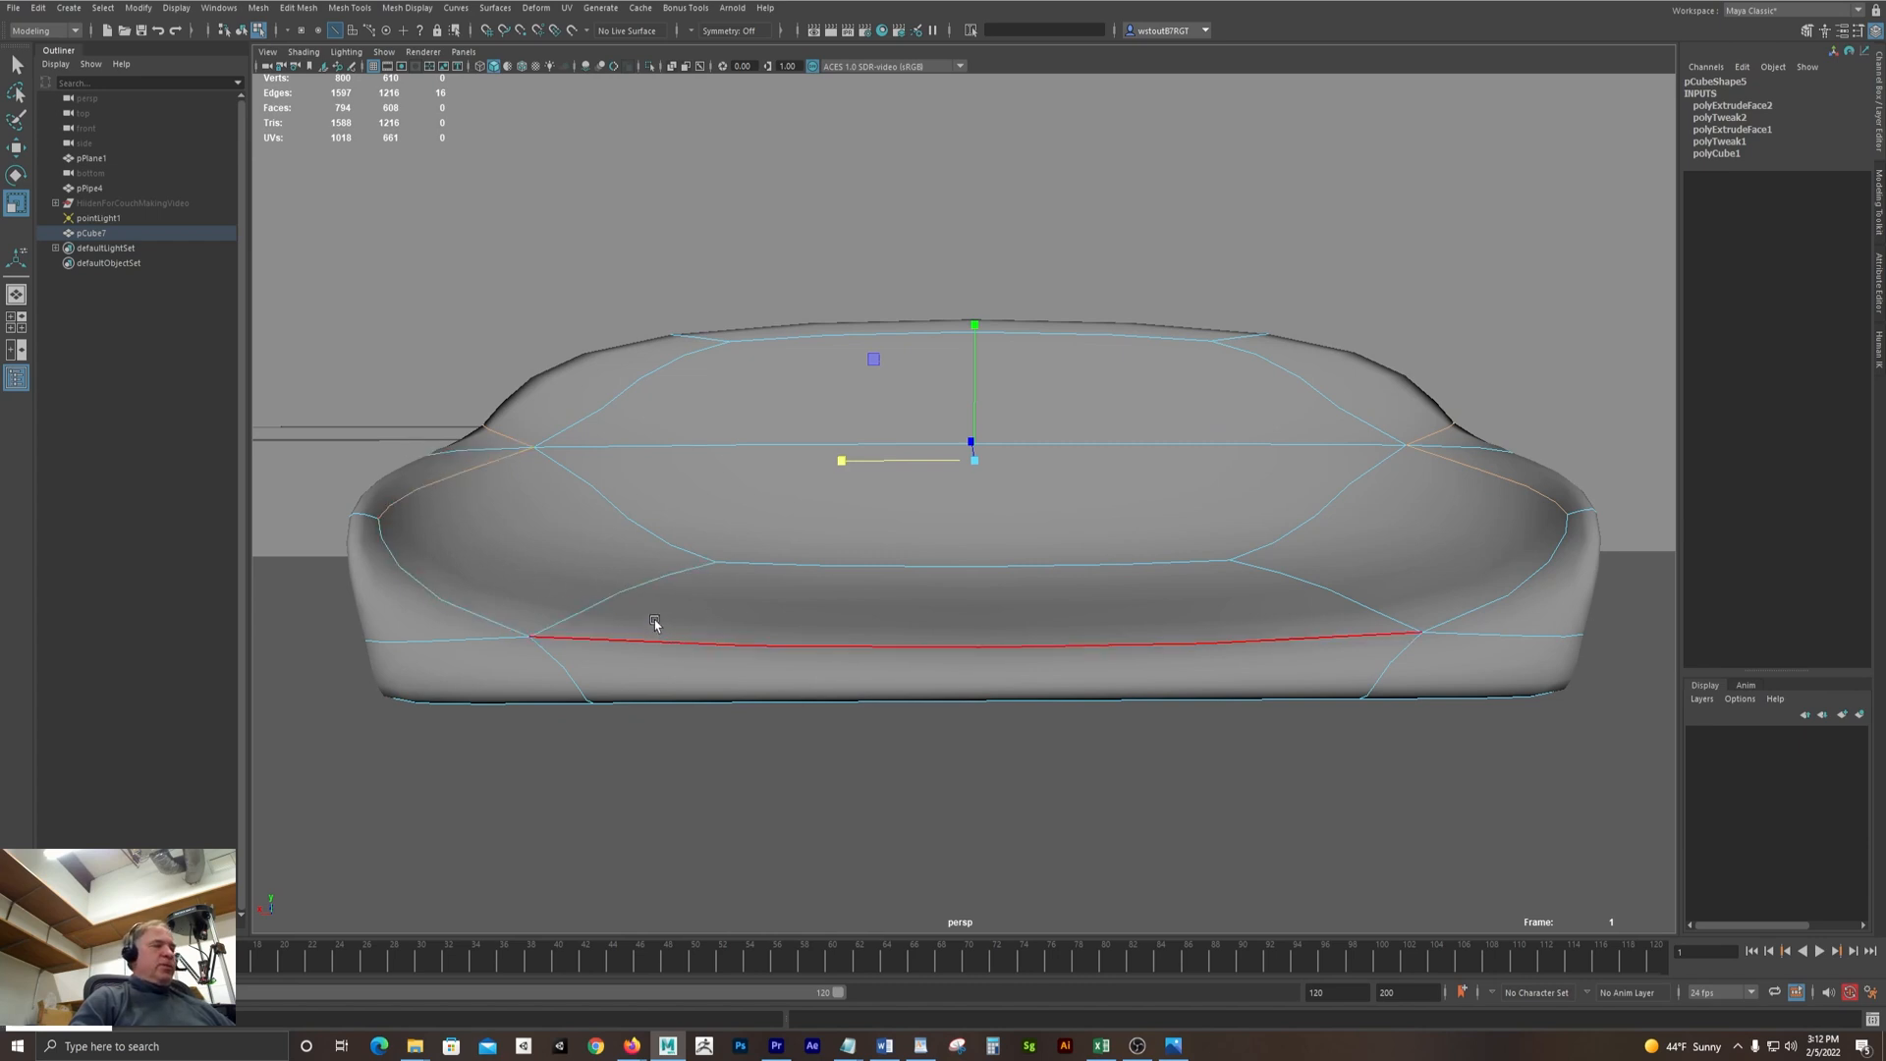
Return the couch to the unsmoothed display and select the whole pCube7 object
{"action": "double_click", "coordinate": [664, 644]}
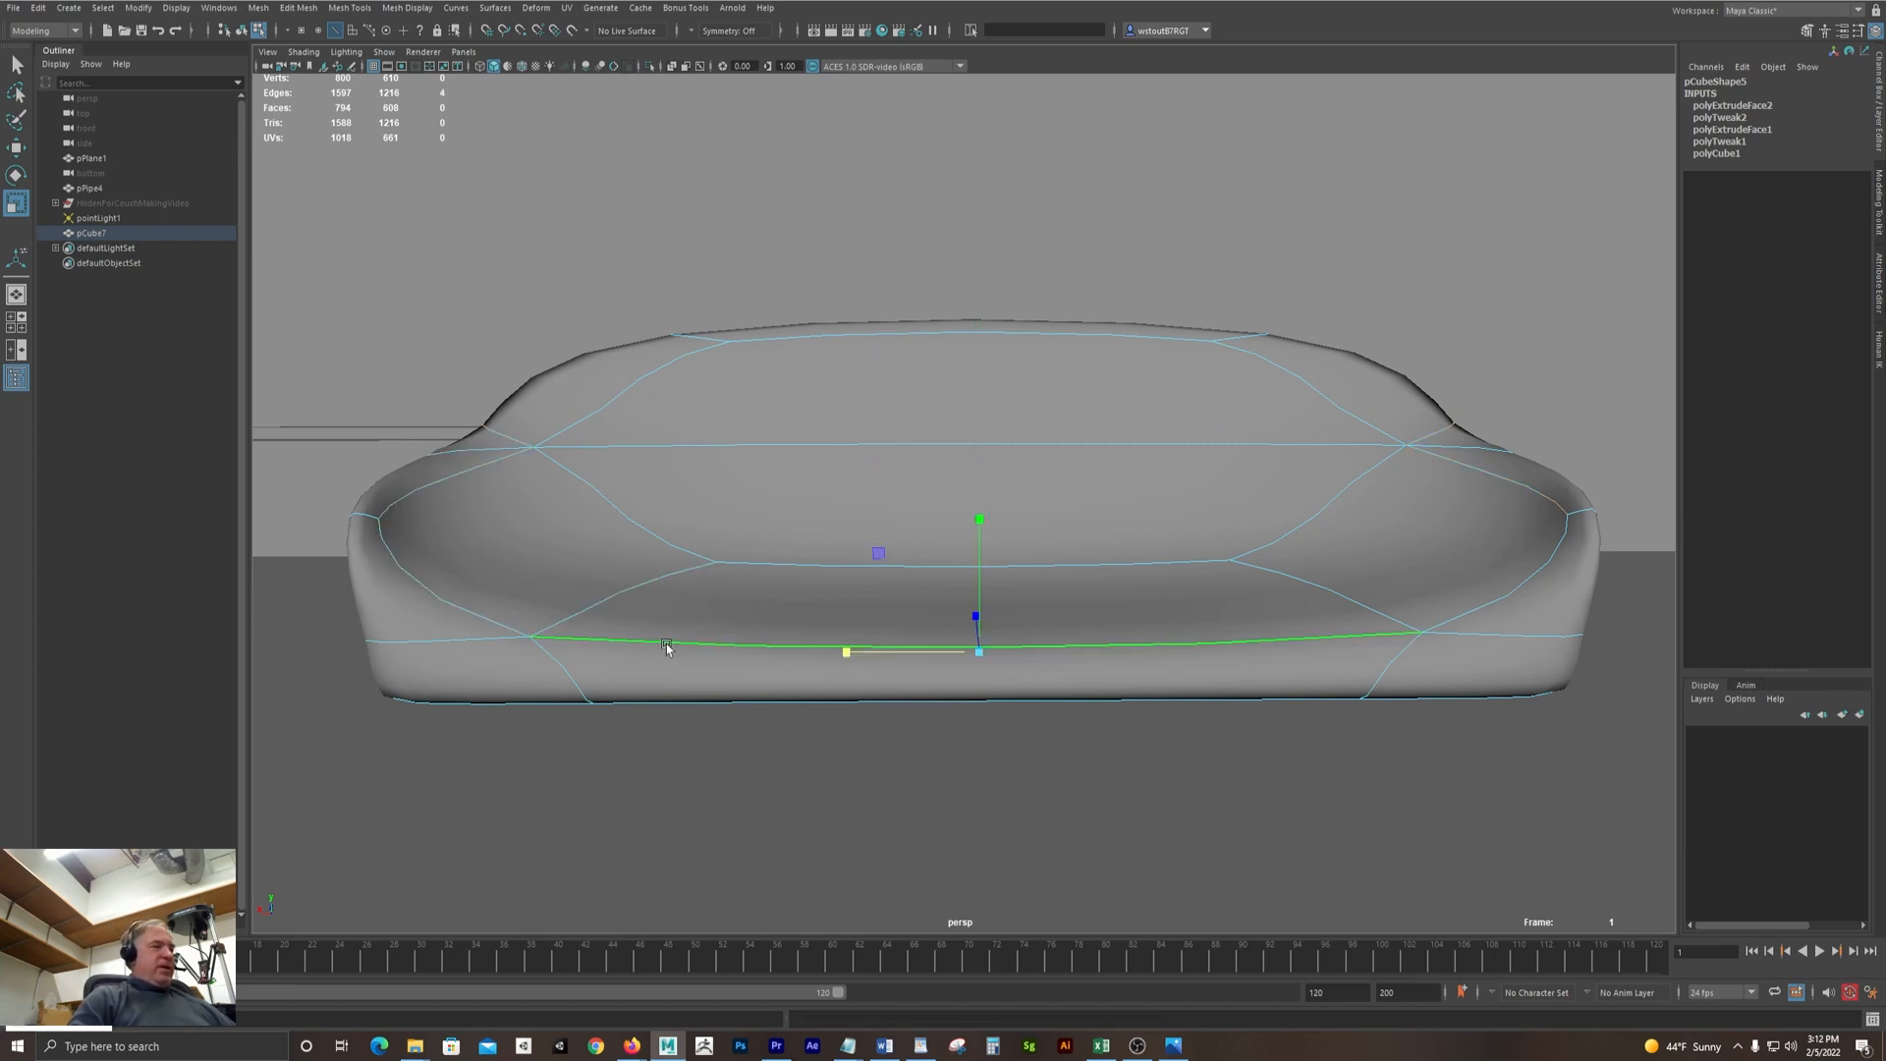
{"action": "key", "text": "1"}
{"action": "left_click", "coordinate": [102, 236]}
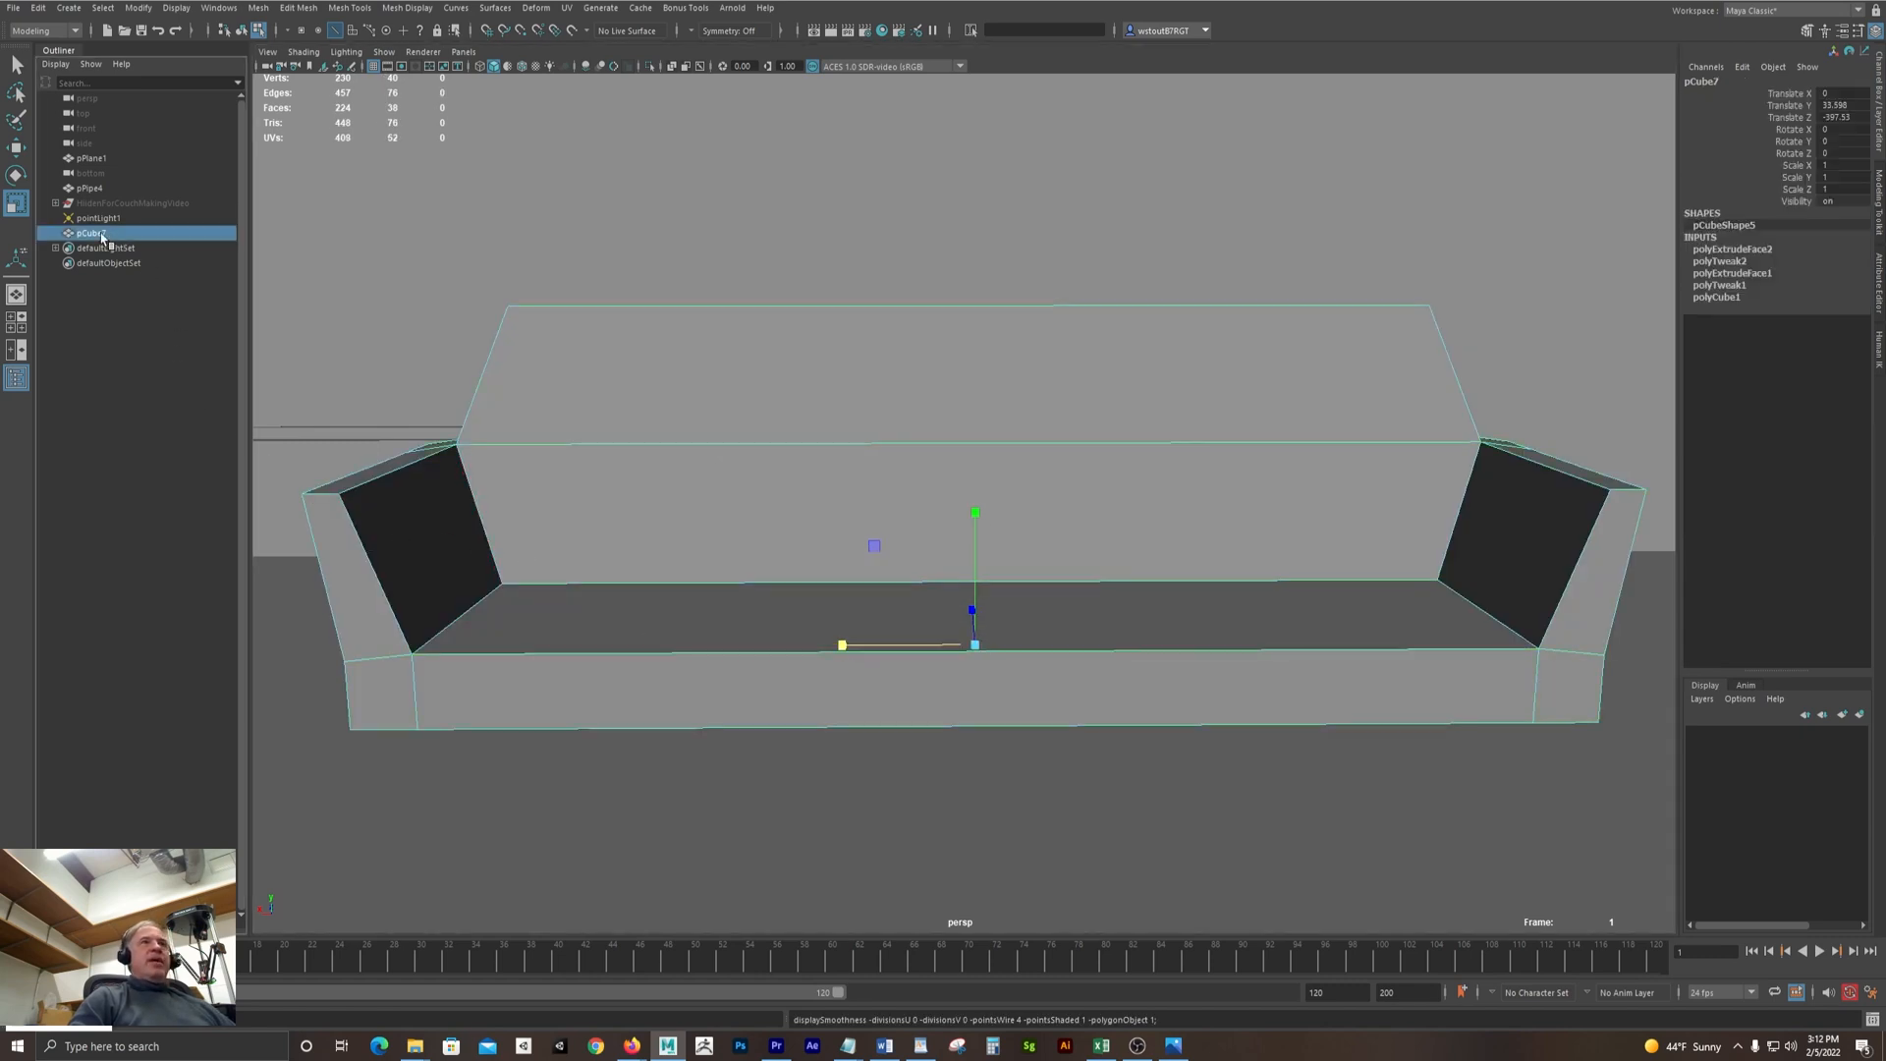
Inspect the couch's armrests and seat in the smoothed display, then restore the unsmoothed display
{"action": "right_click_drag", "start_coordinate": [1007, 616], "coordinate": [791, 602], "text": "alt"}
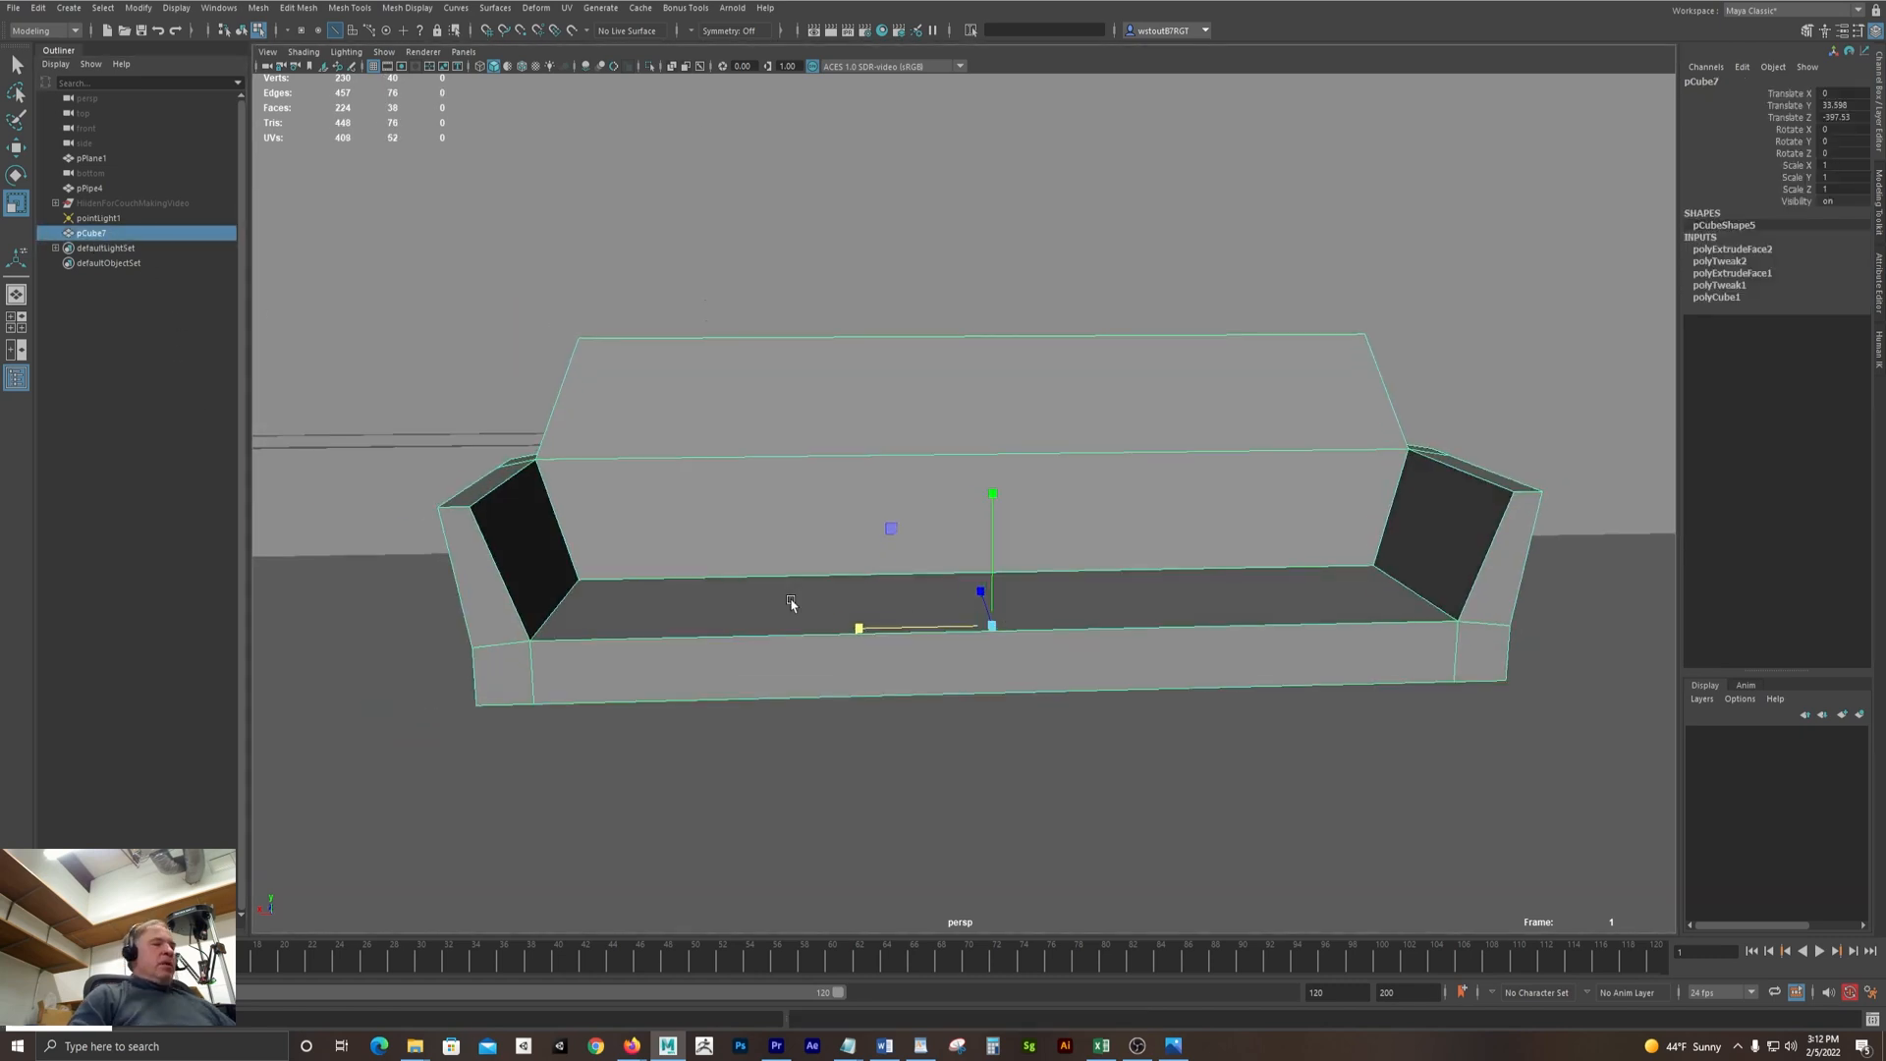
{"action": "key", "text": "3"}
{"action": "left_click_drag", "start_coordinate": [634, 550], "coordinate": [580, 547], "text": "alt"}
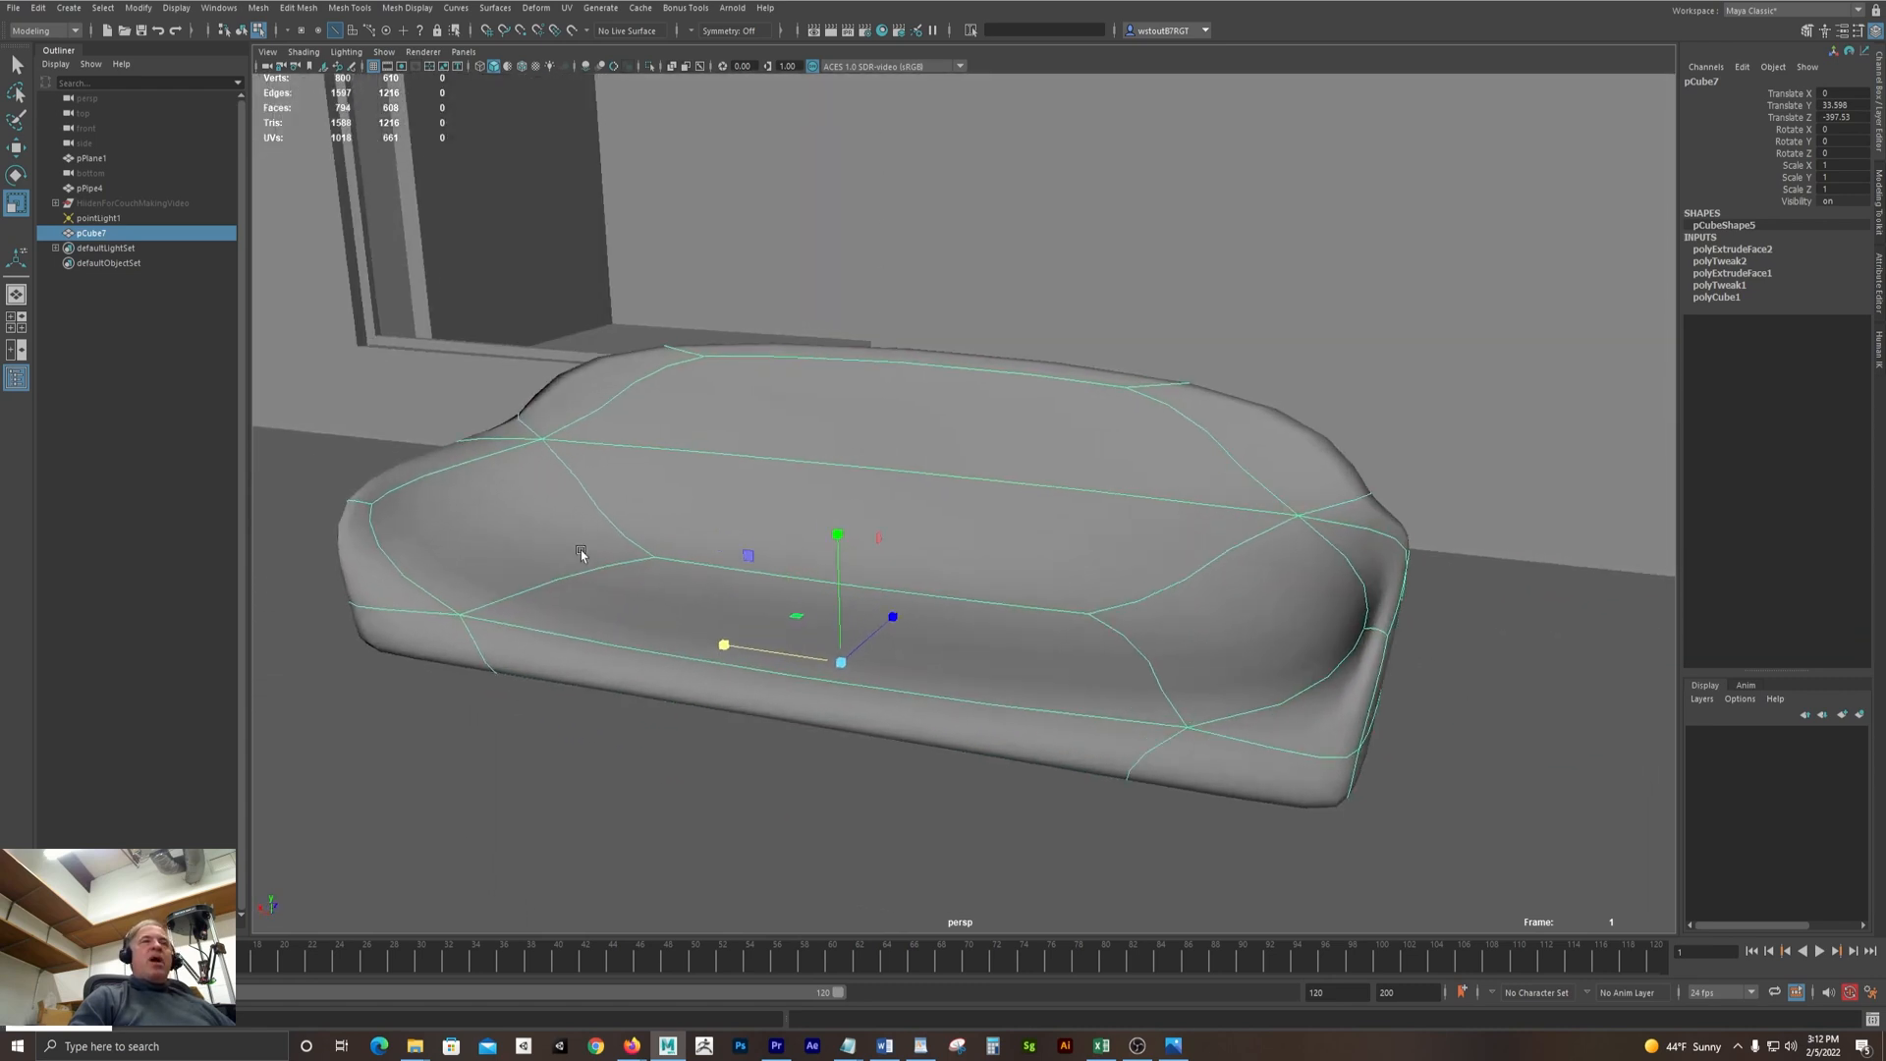
{"action": "right_click_drag", "start_coordinate": [581, 547], "coordinate": [751, 546], "text": "alt"}
{"action": "middle_click_drag", "start_coordinate": [750, 545], "coordinate": [952, 497], "text": "alt"}
{"action": "right_click_drag", "start_coordinate": [952, 497], "coordinate": [876, 501], "text": "alt"}
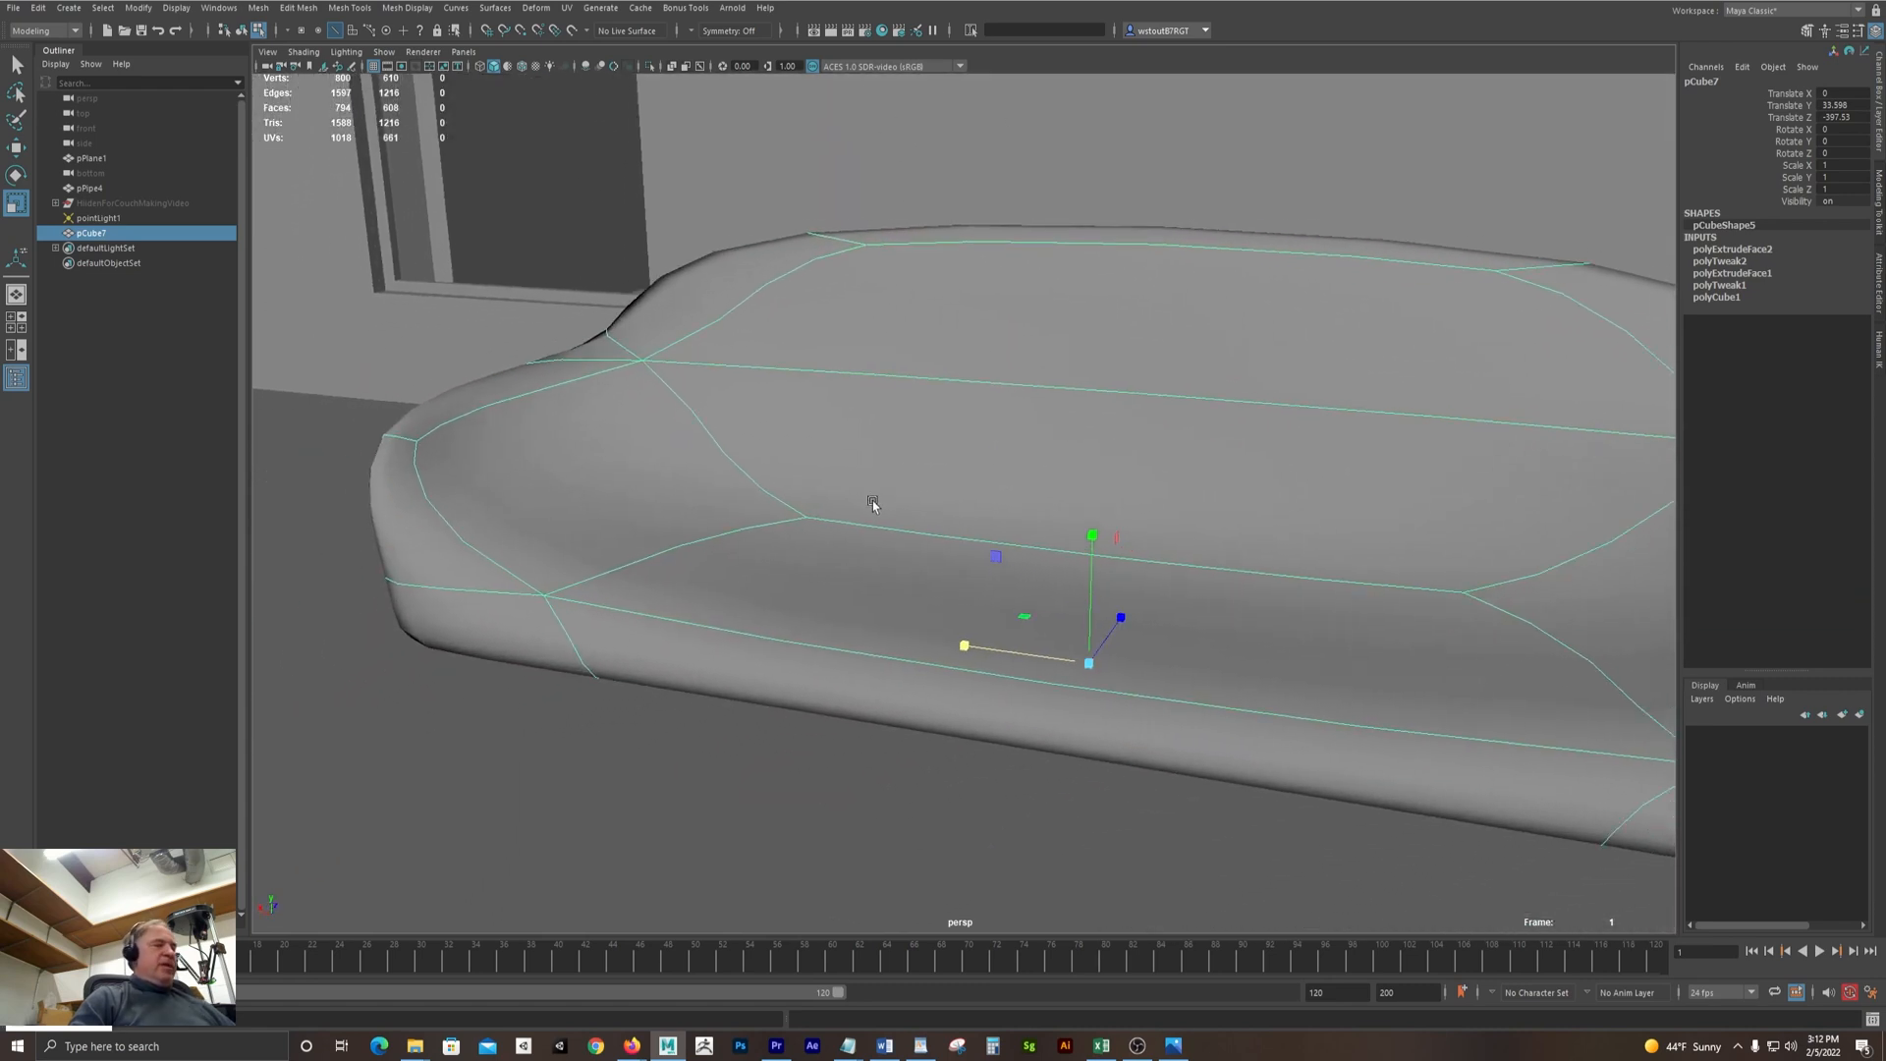
{"action": "key", "text": "1"}
Use Insert Edge Loop to add a loop around the armrests and backrest just above seat level
{"action": "left_click", "coordinate": [299, 7]}
{"action": "mouse_move", "coordinate": [347, 10]}
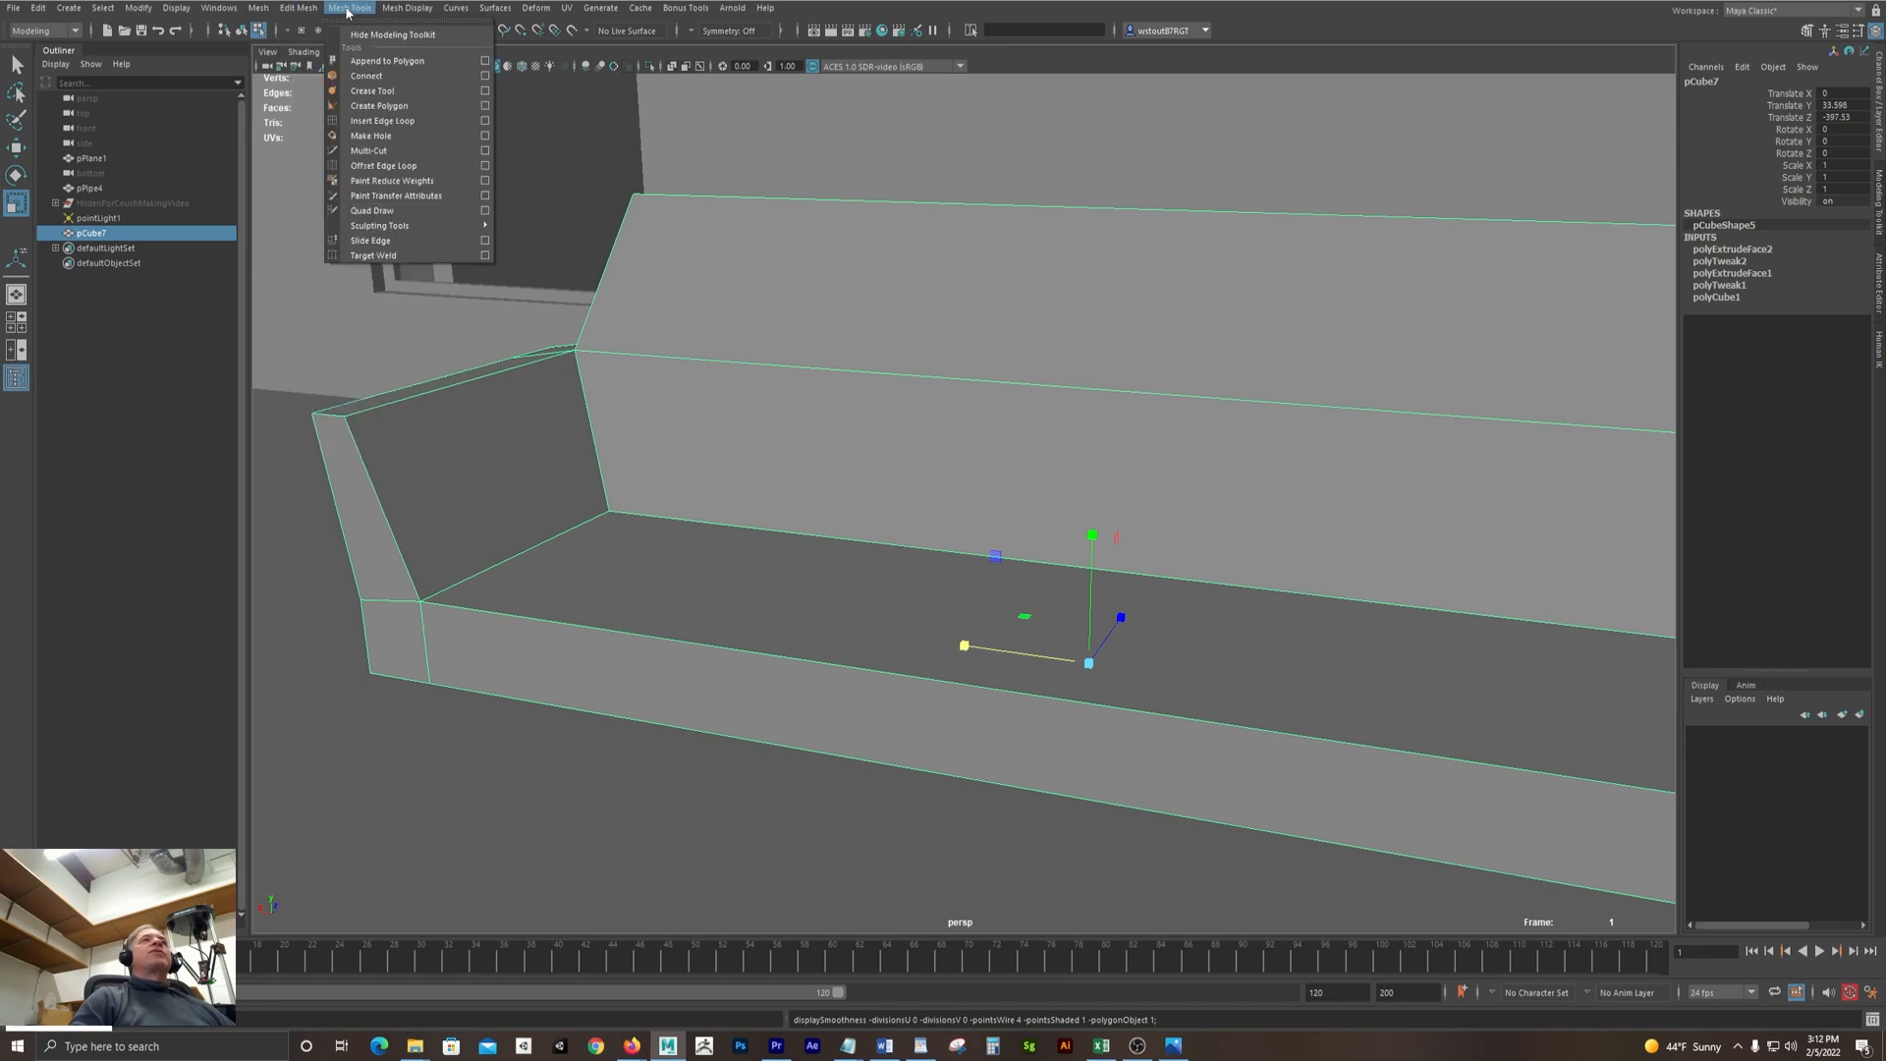
{"action": "left_click", "coordinate": [388, 125]}
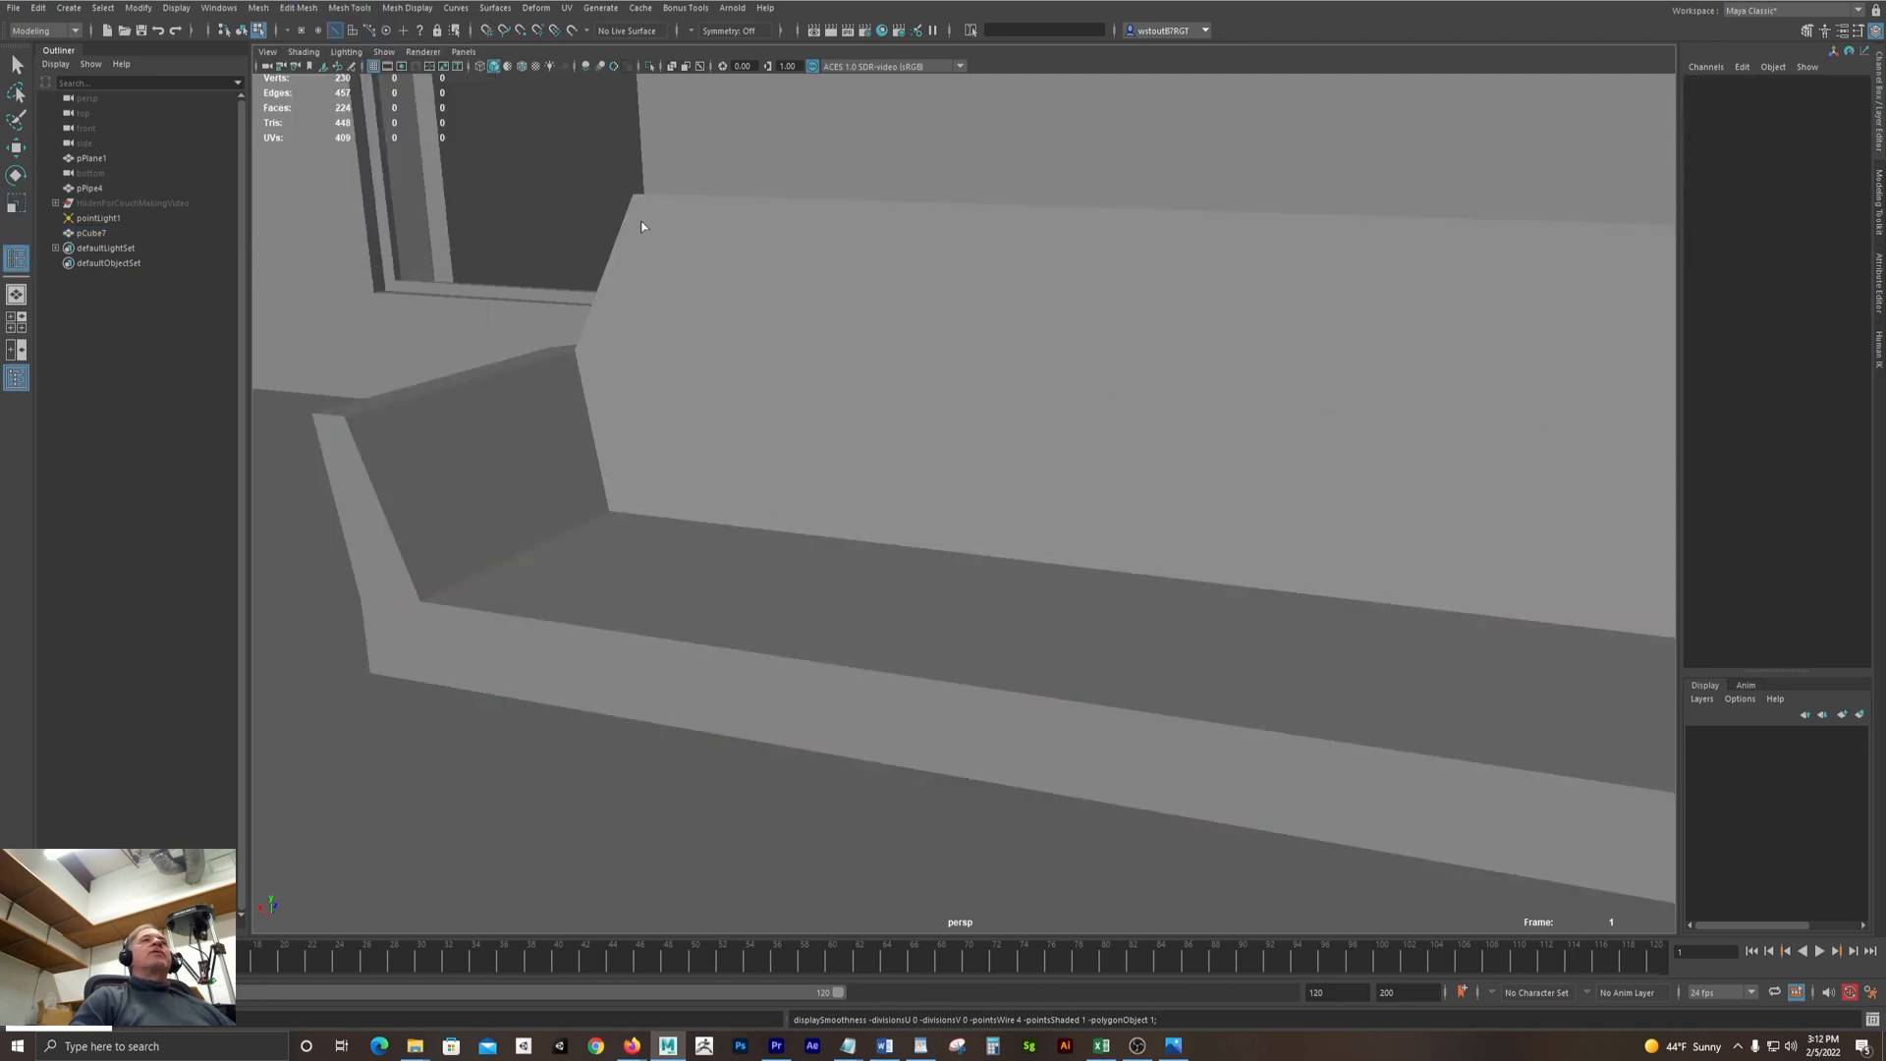
{"action": "right_click_drag", "start_coordinate": [644, 339], "coordinate": [636, 128], "text": "alt"}
{"action": "right_click_drag", "start_coordinate": [635, 430], "coordinate": [507, 528], "text": "alt"}
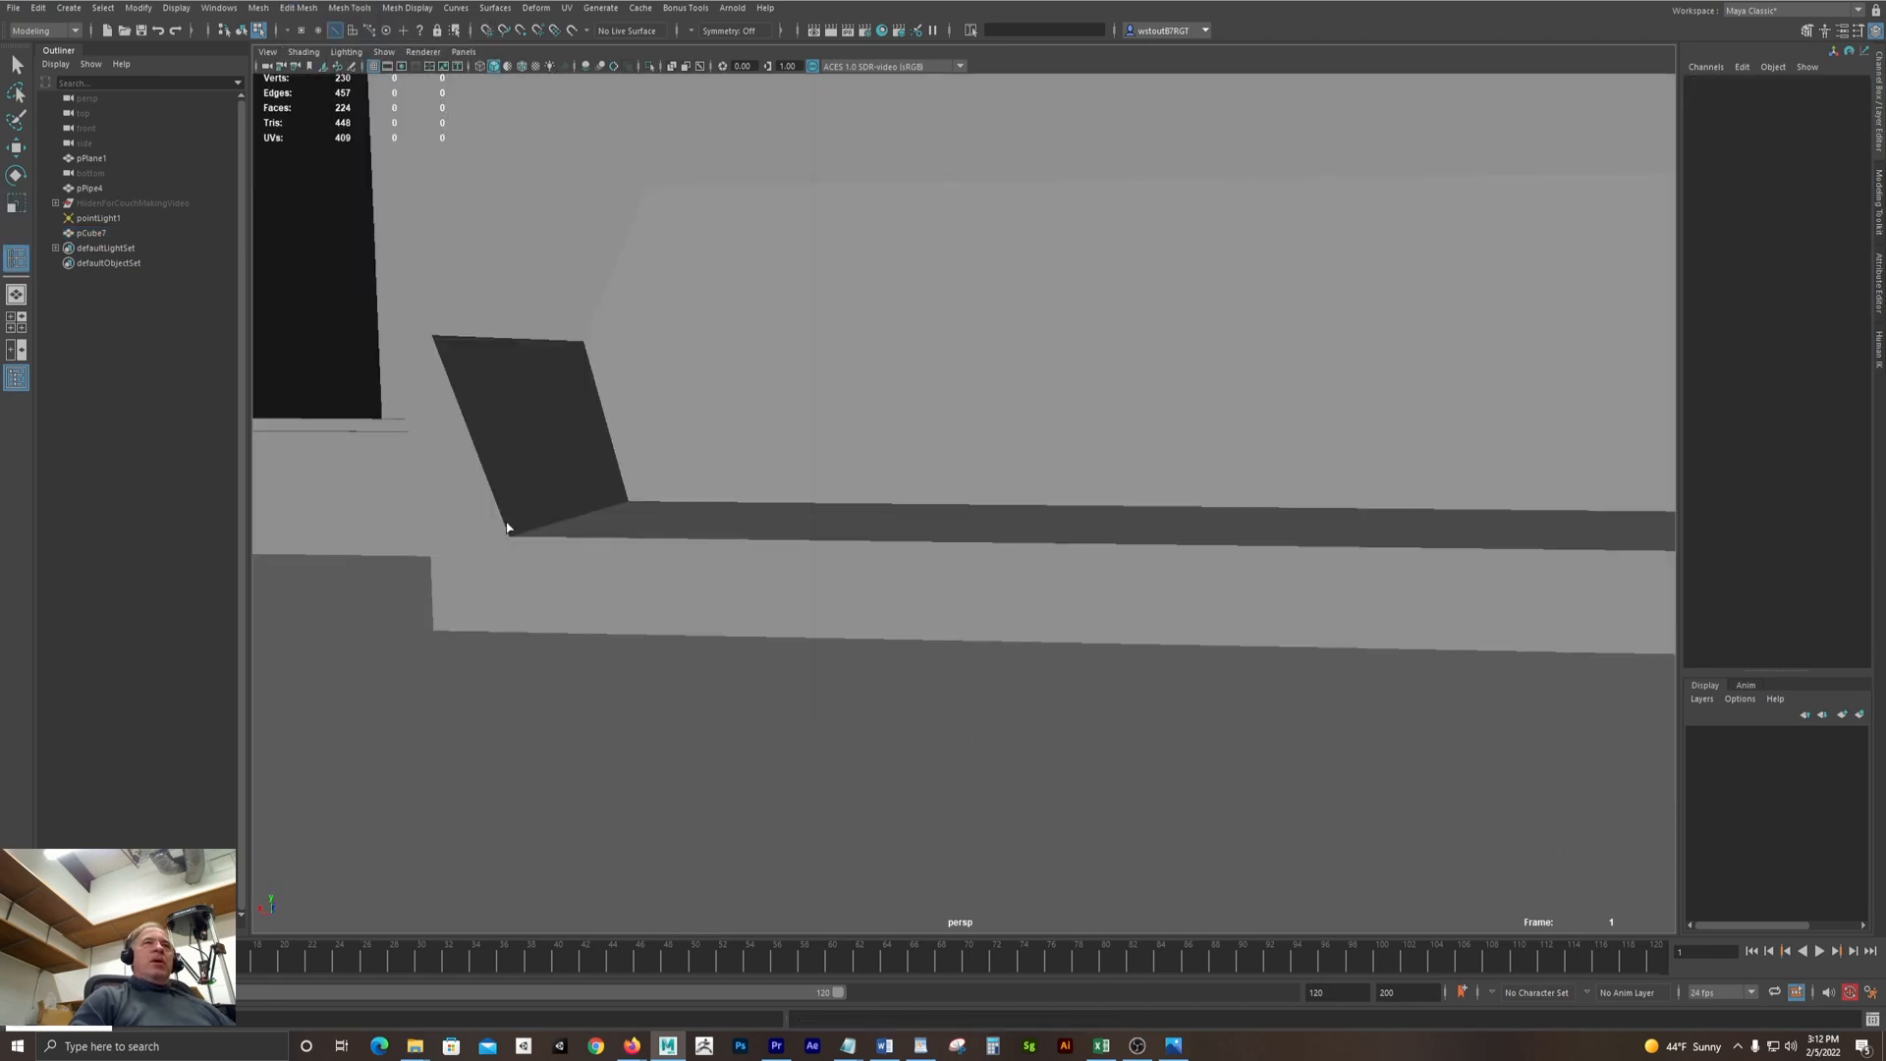
{"action": "left_click", "coordinate": [504, 529]}
{"action": "left_click", "coordinate": [504, 528]}
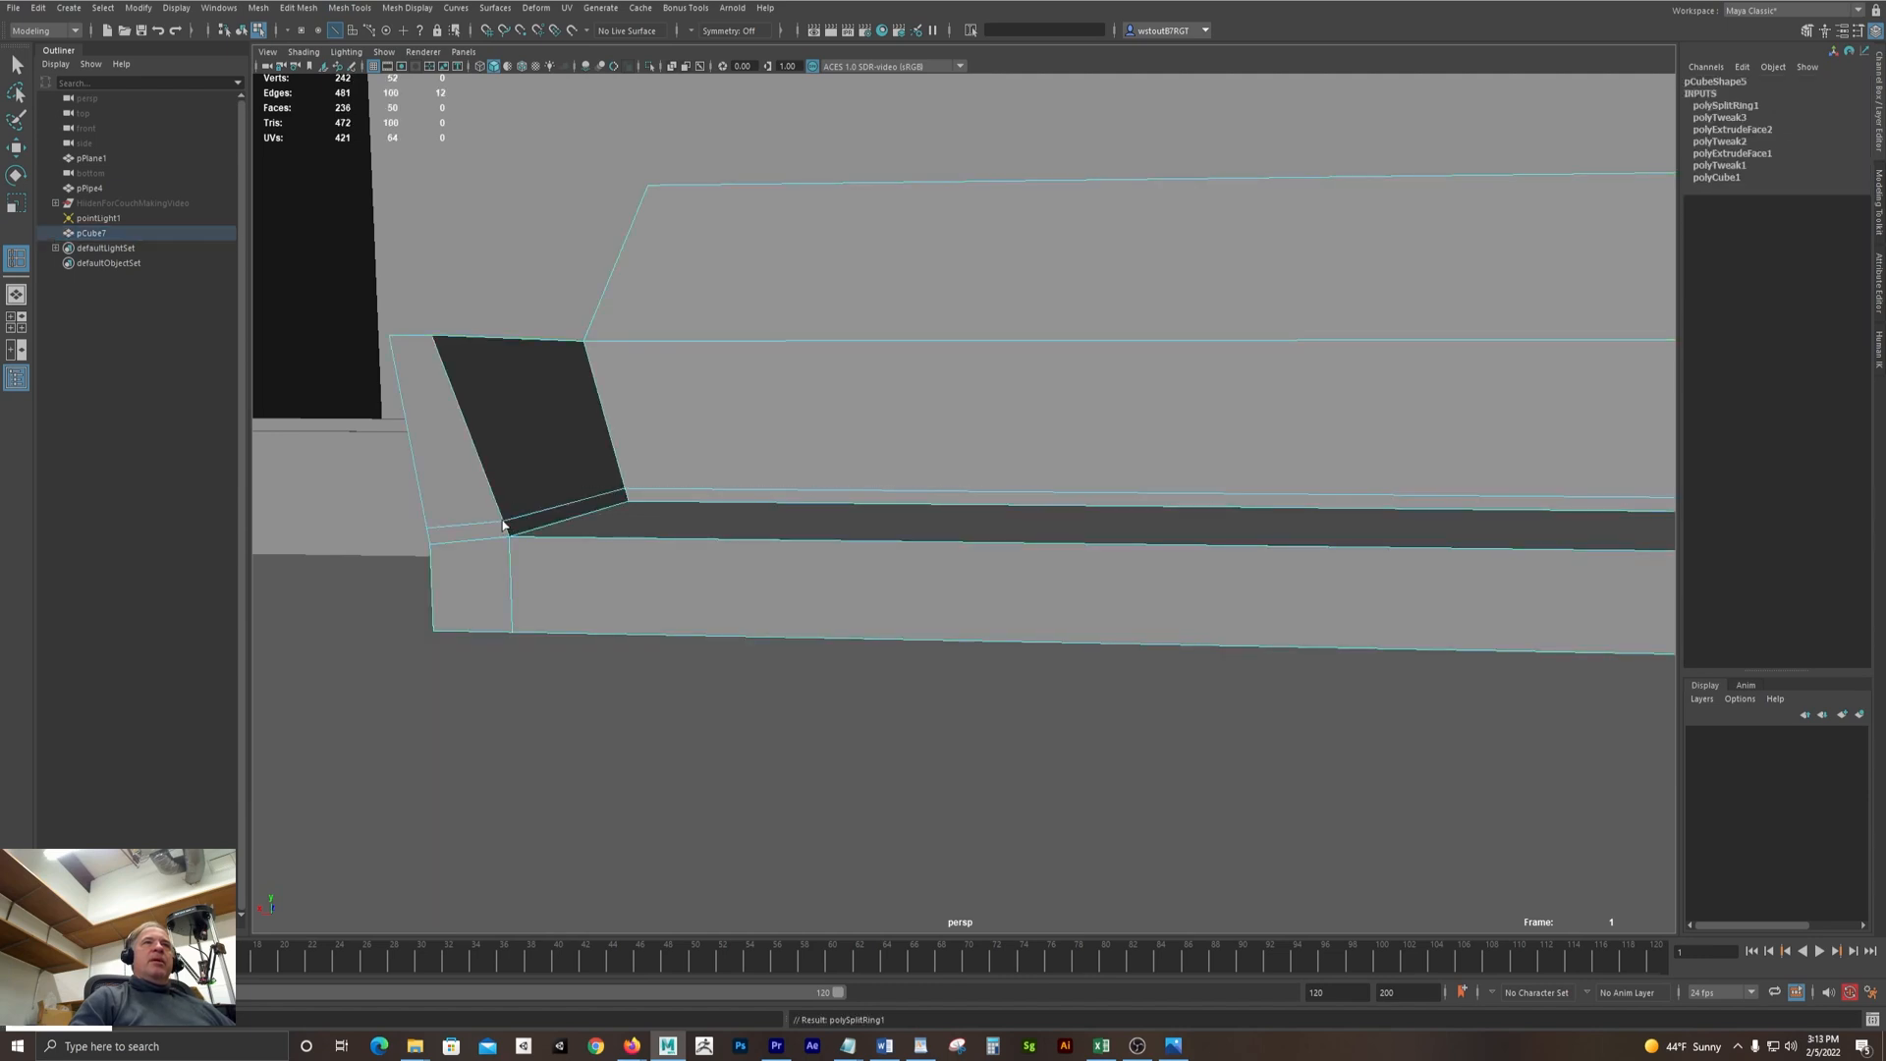
Insert two edge loops across the seat and backrest, one just inside each armrest, and check them in the smoothed display
{"action": "right_click_drag", "start_coordinate": [1317, 493], "coordinate": [1239, 478], "text": "alt"}
{"action": "left_click_drag", "start_coordinate": [1239, 478], "coordinate": [629, 477], "text": "alt"}
{"action": "scroll", "coordinate": [629, 478], "scroll_direction": "up", "scroll_amount": 5}
{"action": "left_click_drag", "start_coordinate": [793, 529], "coordinate": [691, 553], "text": "alt"}
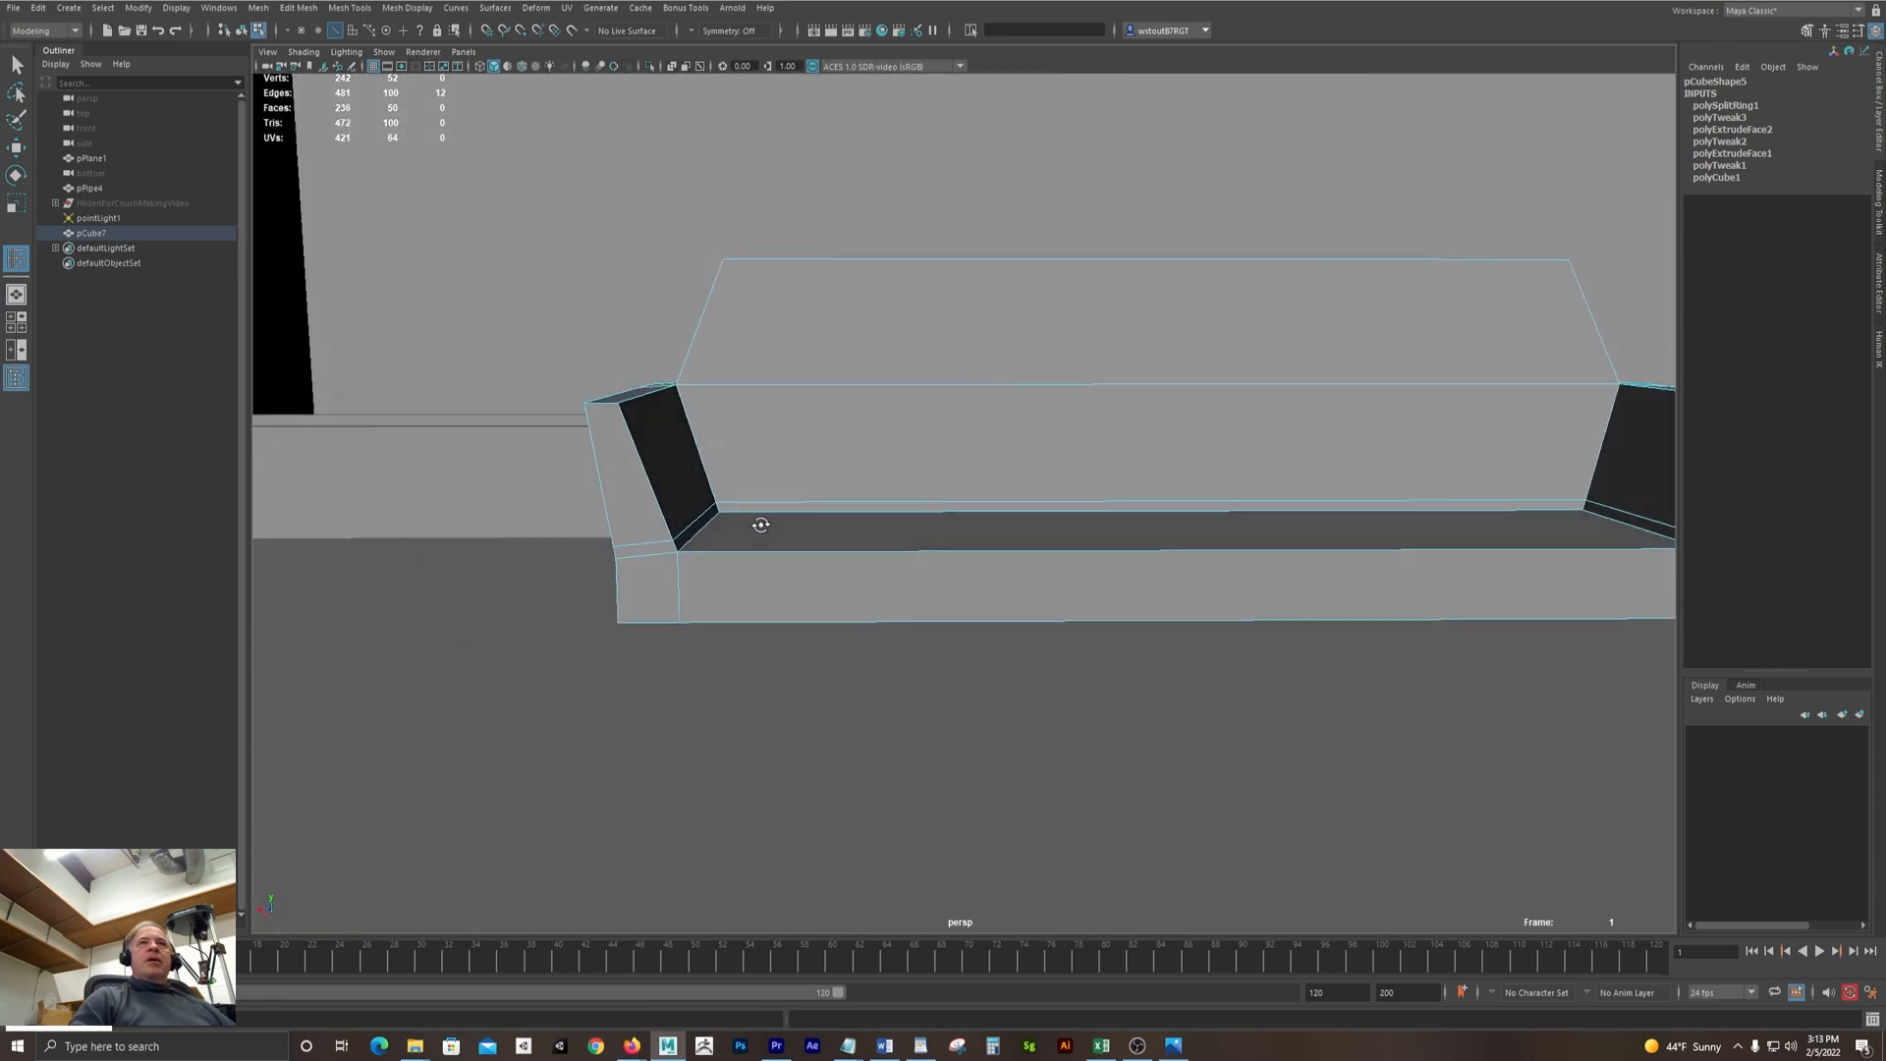
{"action": "left_click", "coordinate": [687, 552]}
{"action": "left_click_drag", "start_coordinate": [688, 552], "coordinate": [1140, 483], "text": "alt"}
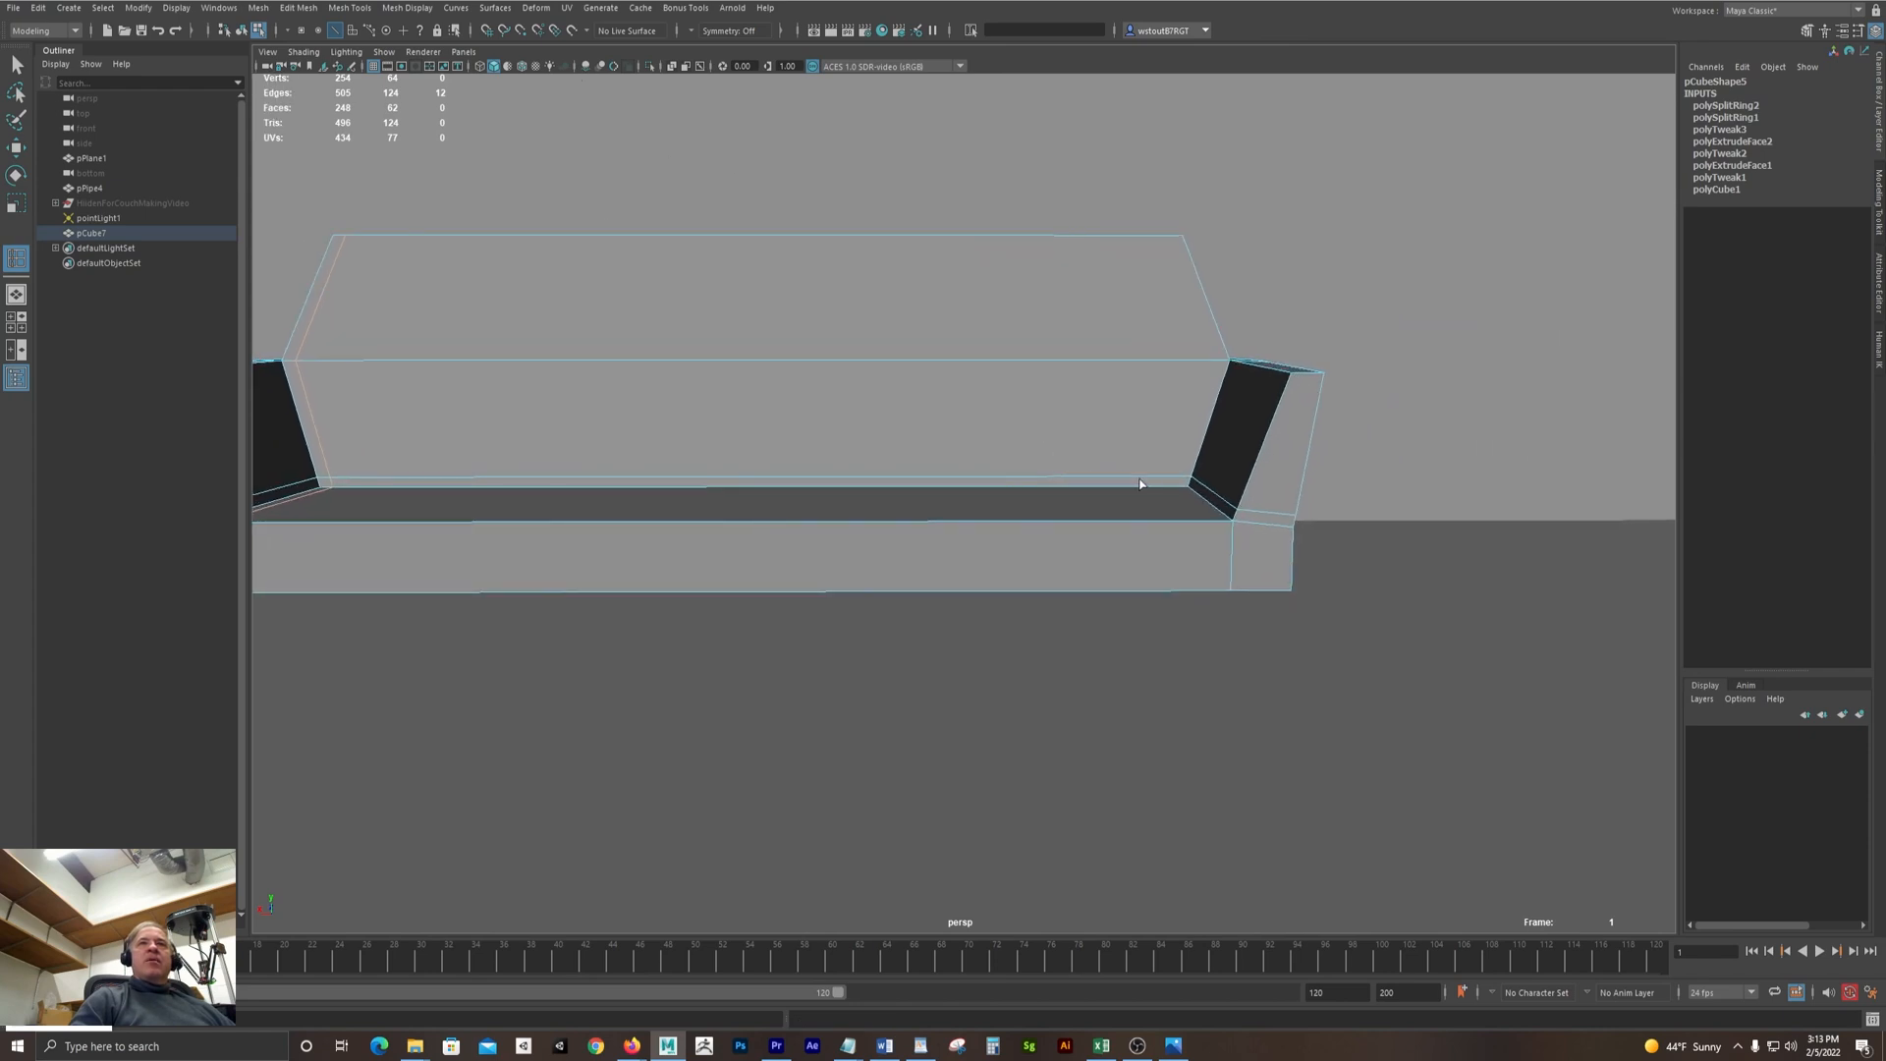
{"action": "left_click", "coordinate": [1220, 527]}
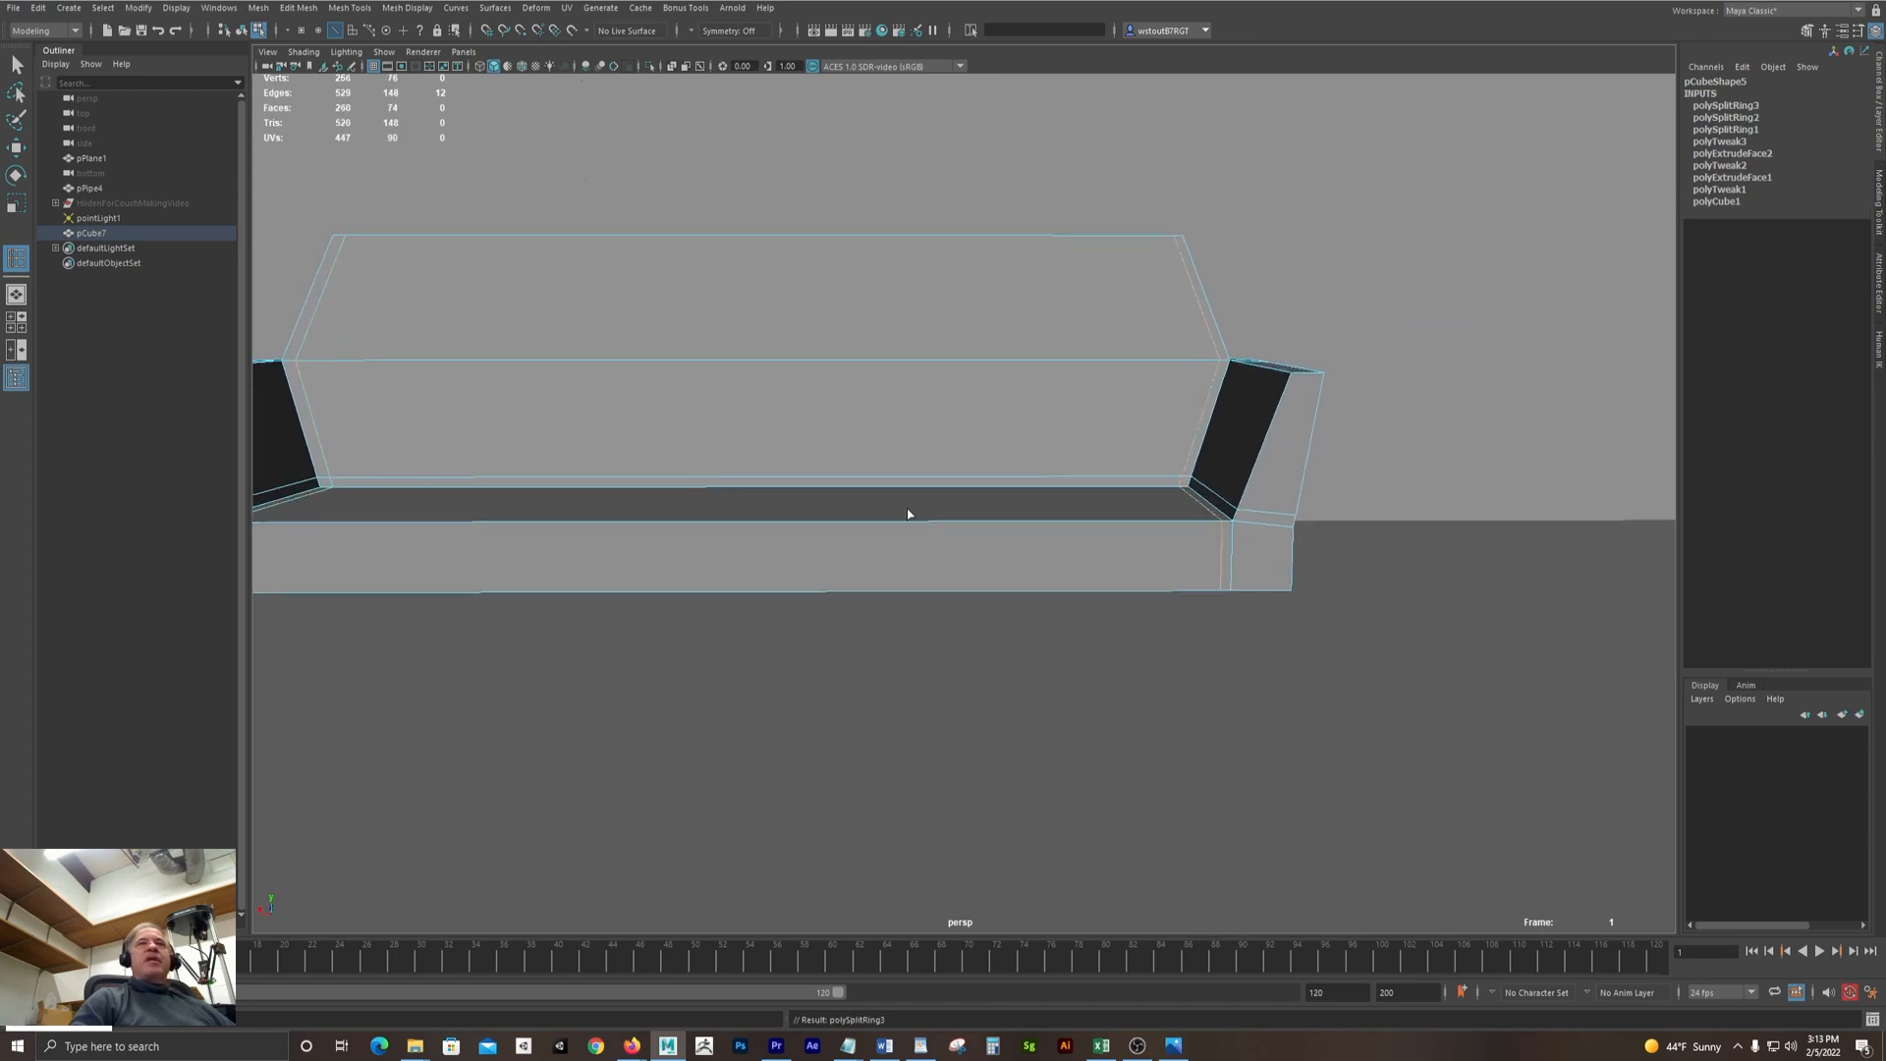
{"action": "key", "text": "f"}
{"action": "key", "text": "3"}
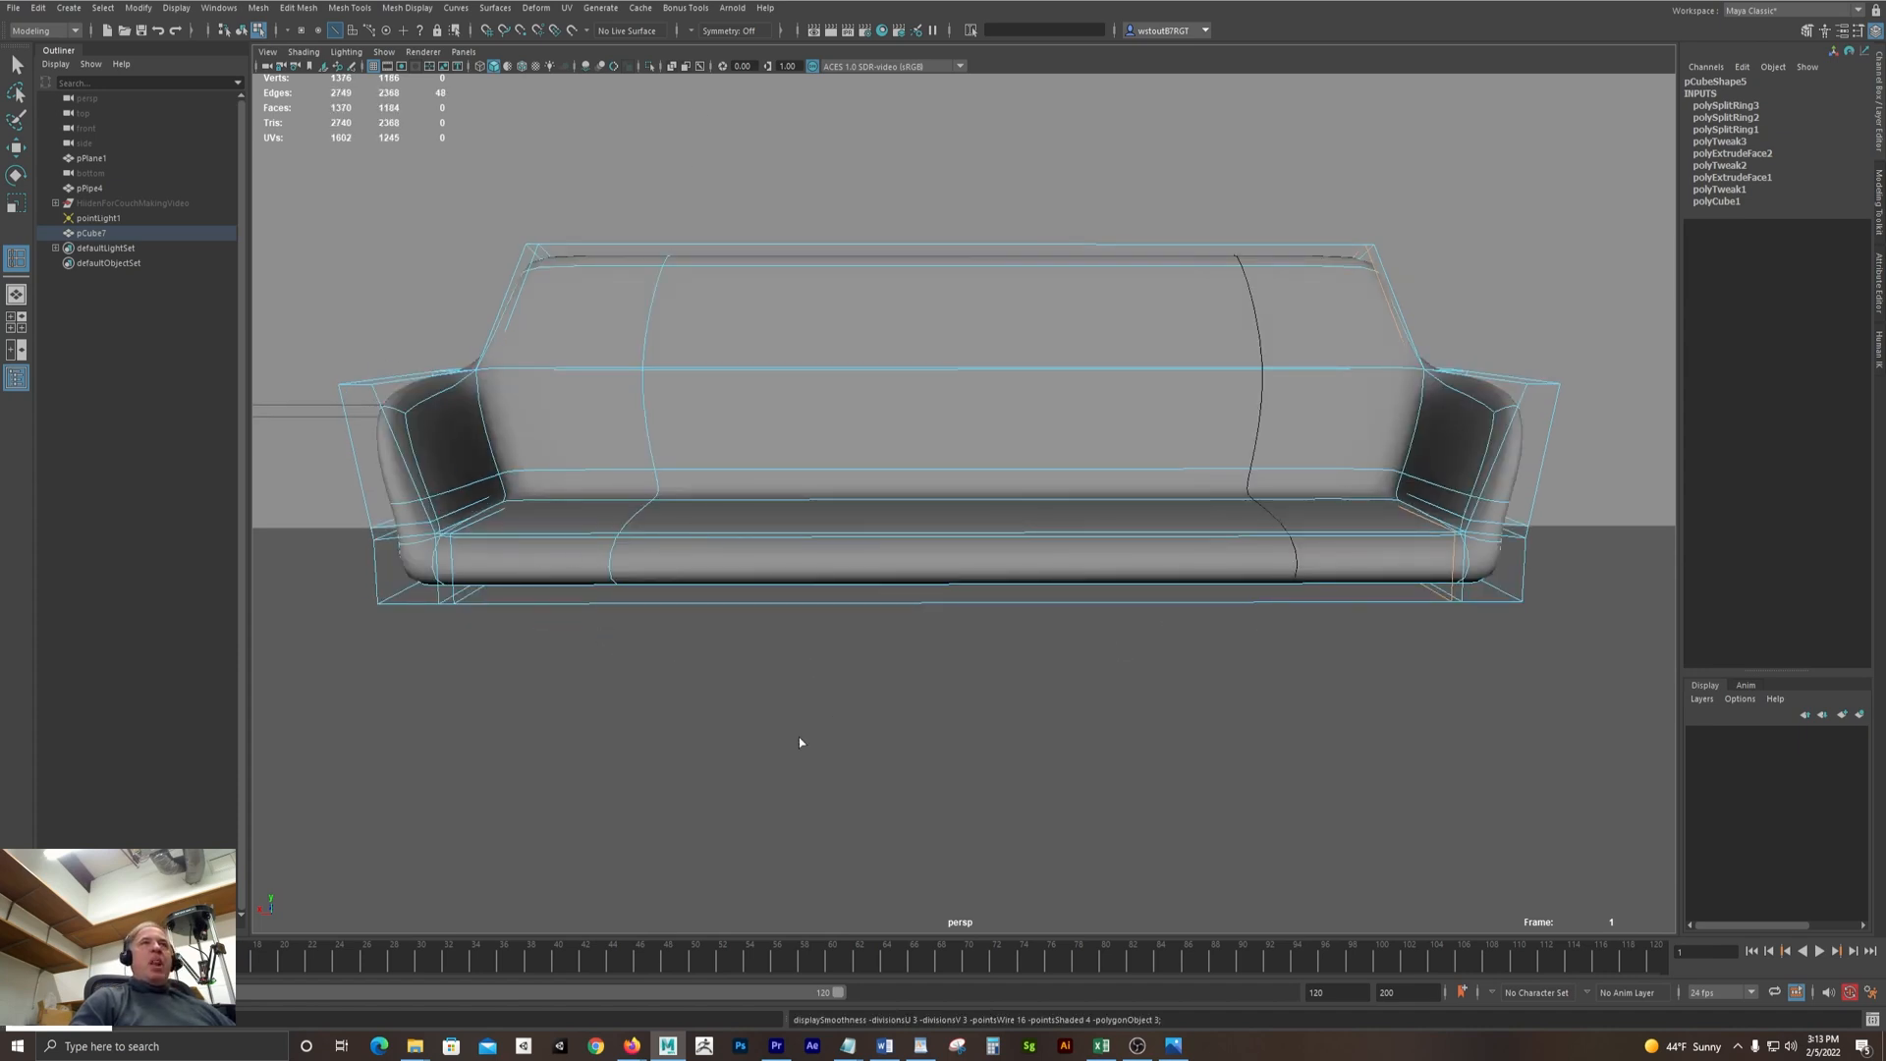
{"action": "key", "text": "1"}
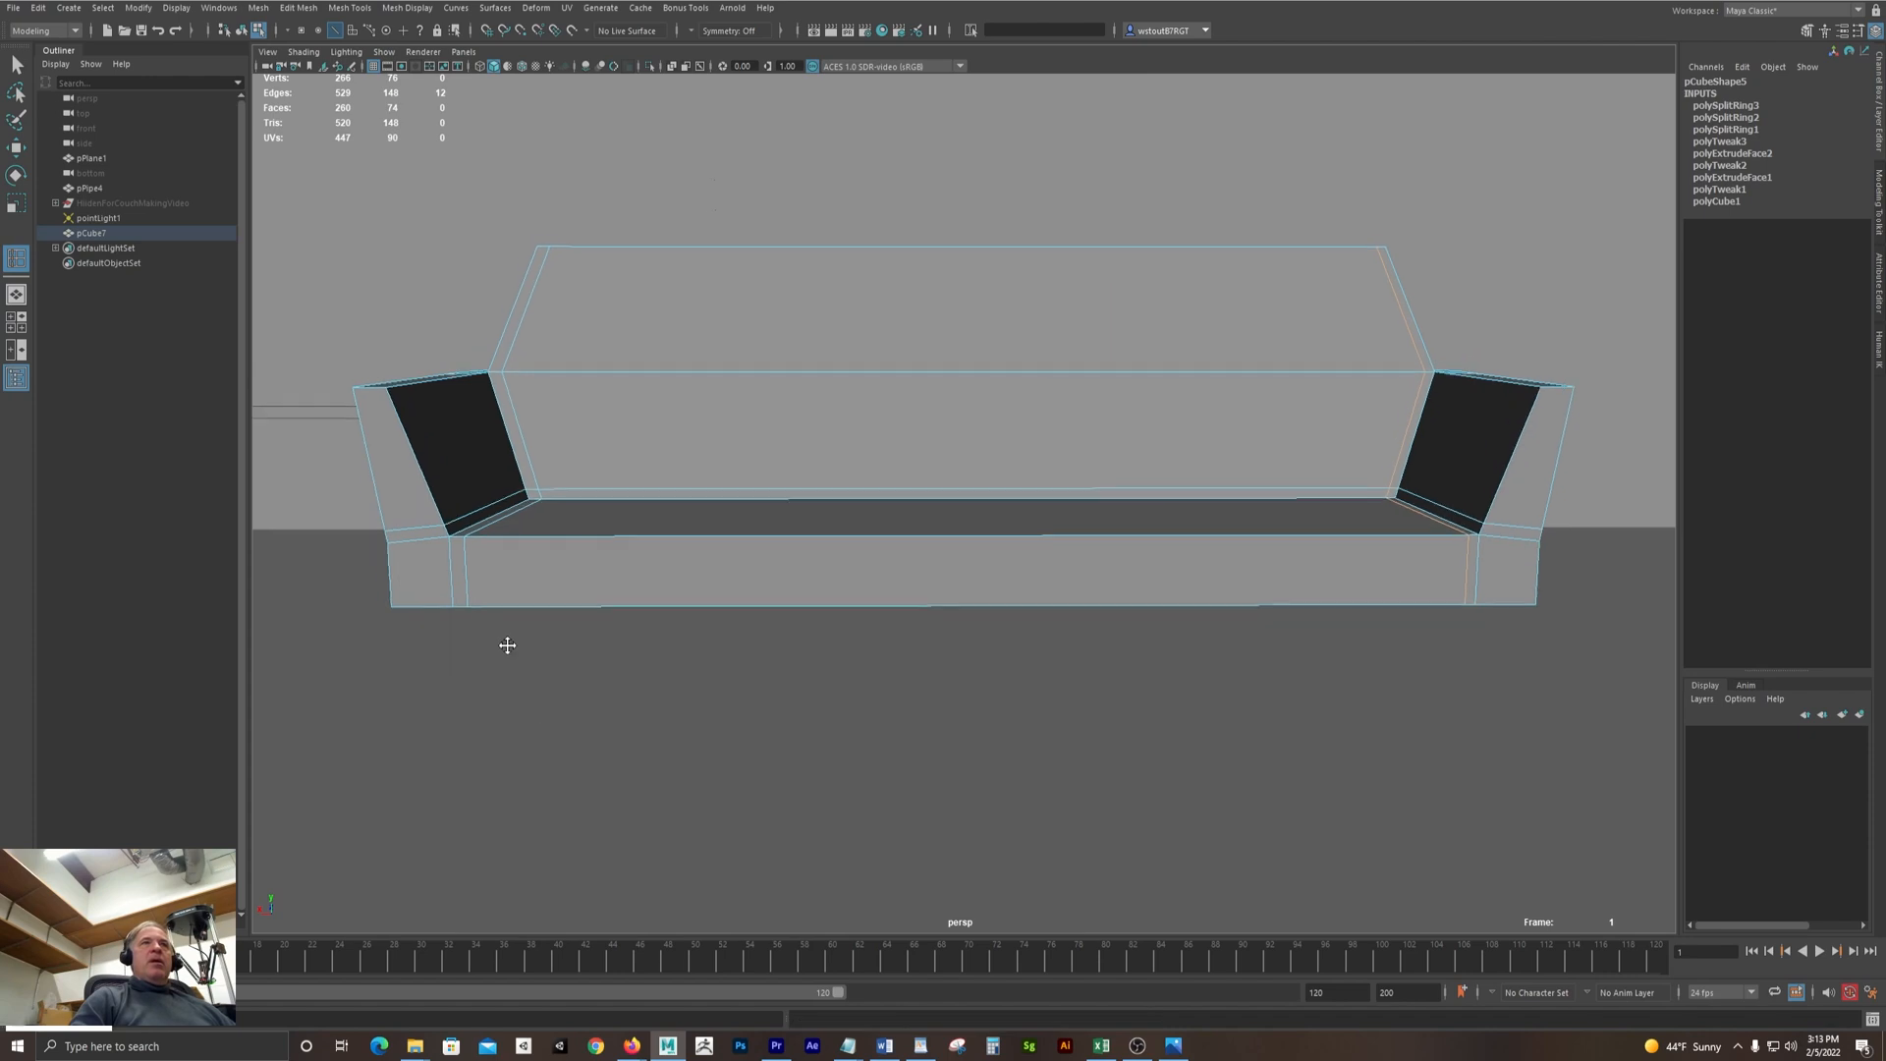
Insert an edge loop around the couch just below the top edges of the armrests
{"action": "middle_click_drag", "start_coordinate": [507, 646], "coordinate": [535, 659], "text": "alt"}
{"action": "scroll", "coordinate": [535, 659], "scroll_direction": "up", "scroll_amount": 3}
{"action": "left_click_drag", "start_coordinate": [539, 653], "coordinate": [551, 640], "text": "alt"}
{"action": "middle_click_drag", "start_coordinate": [551, 589], "coordinate": [690, 590], "text": "alt"}
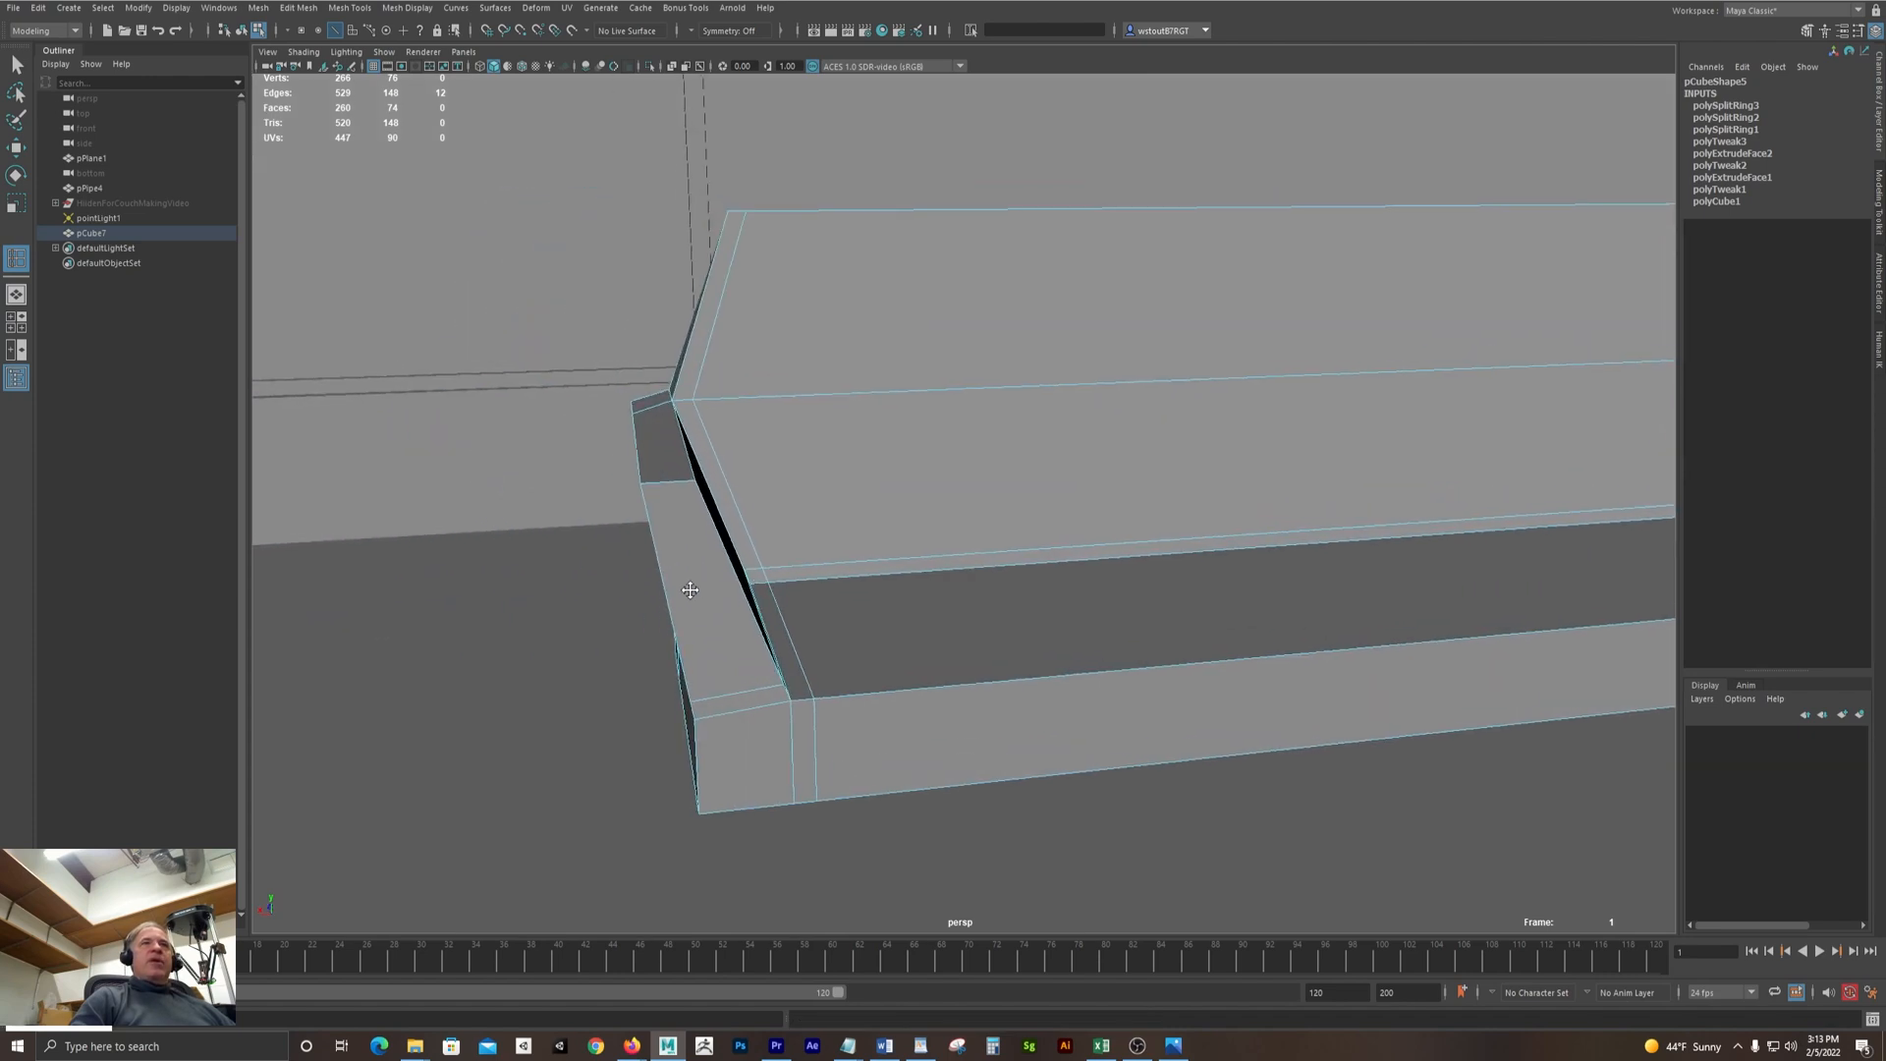
{"action": "left_click_drag", "start_coordinate": [690, 589], "coordinate": [612, 564], "text": "alt"}
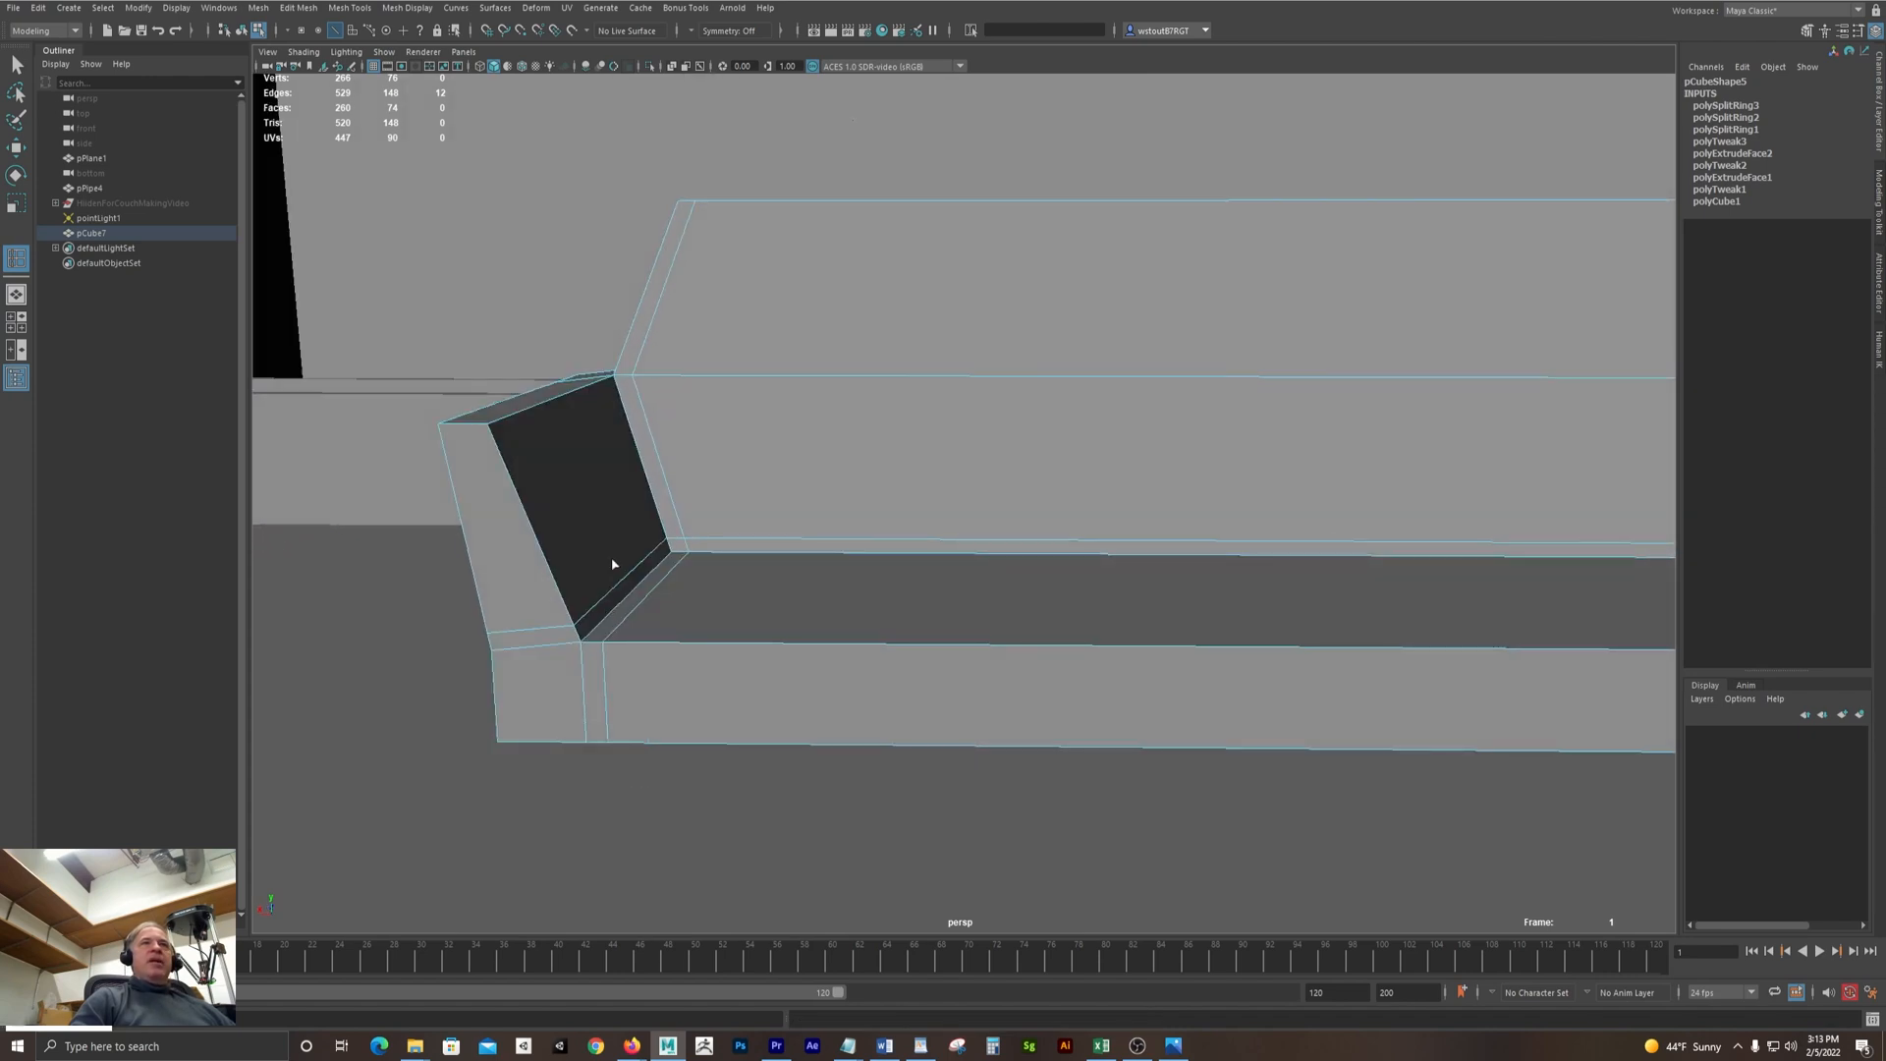
{"action": "left_click", "coordinate": [496, 446]}
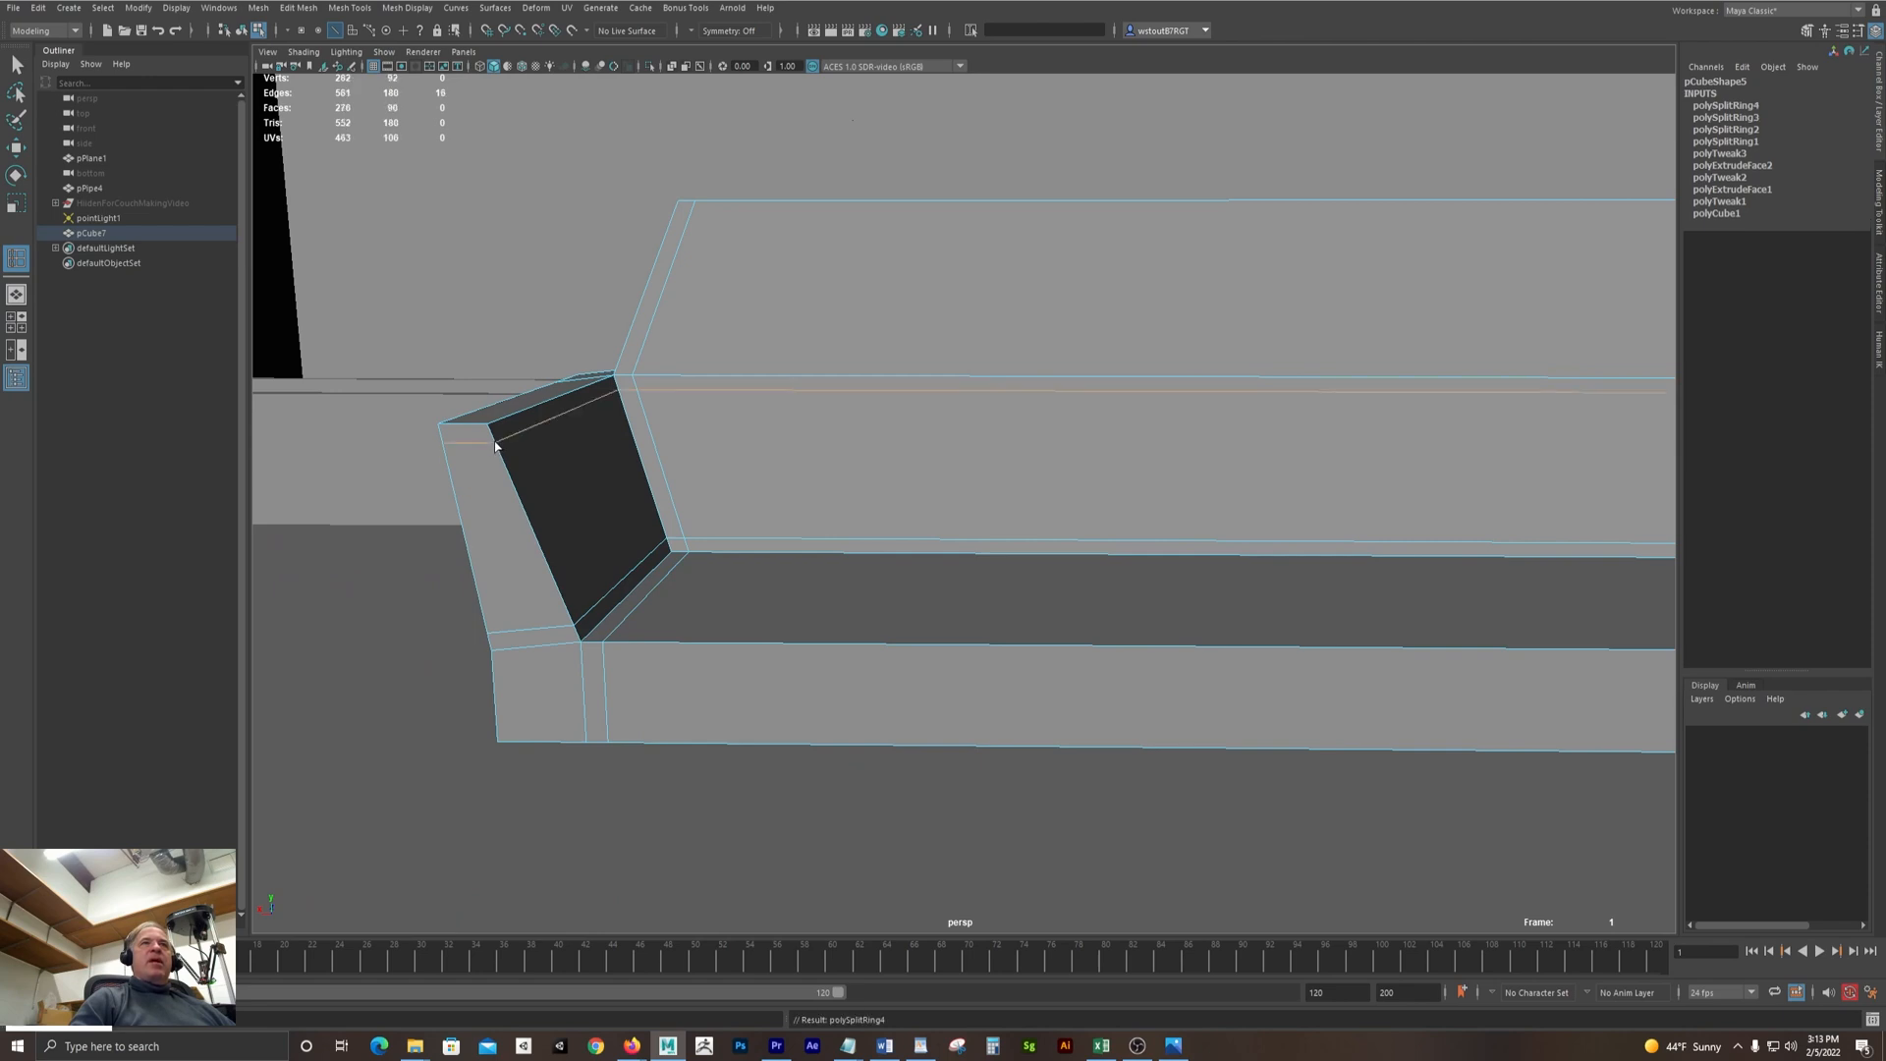
Insert edge loops near the front edge of the seat and armrests and along one armrest's outer edge
{"action": "left_click_drag", "start_coordinate": [516, 420], "coordinate": [400, 486]}
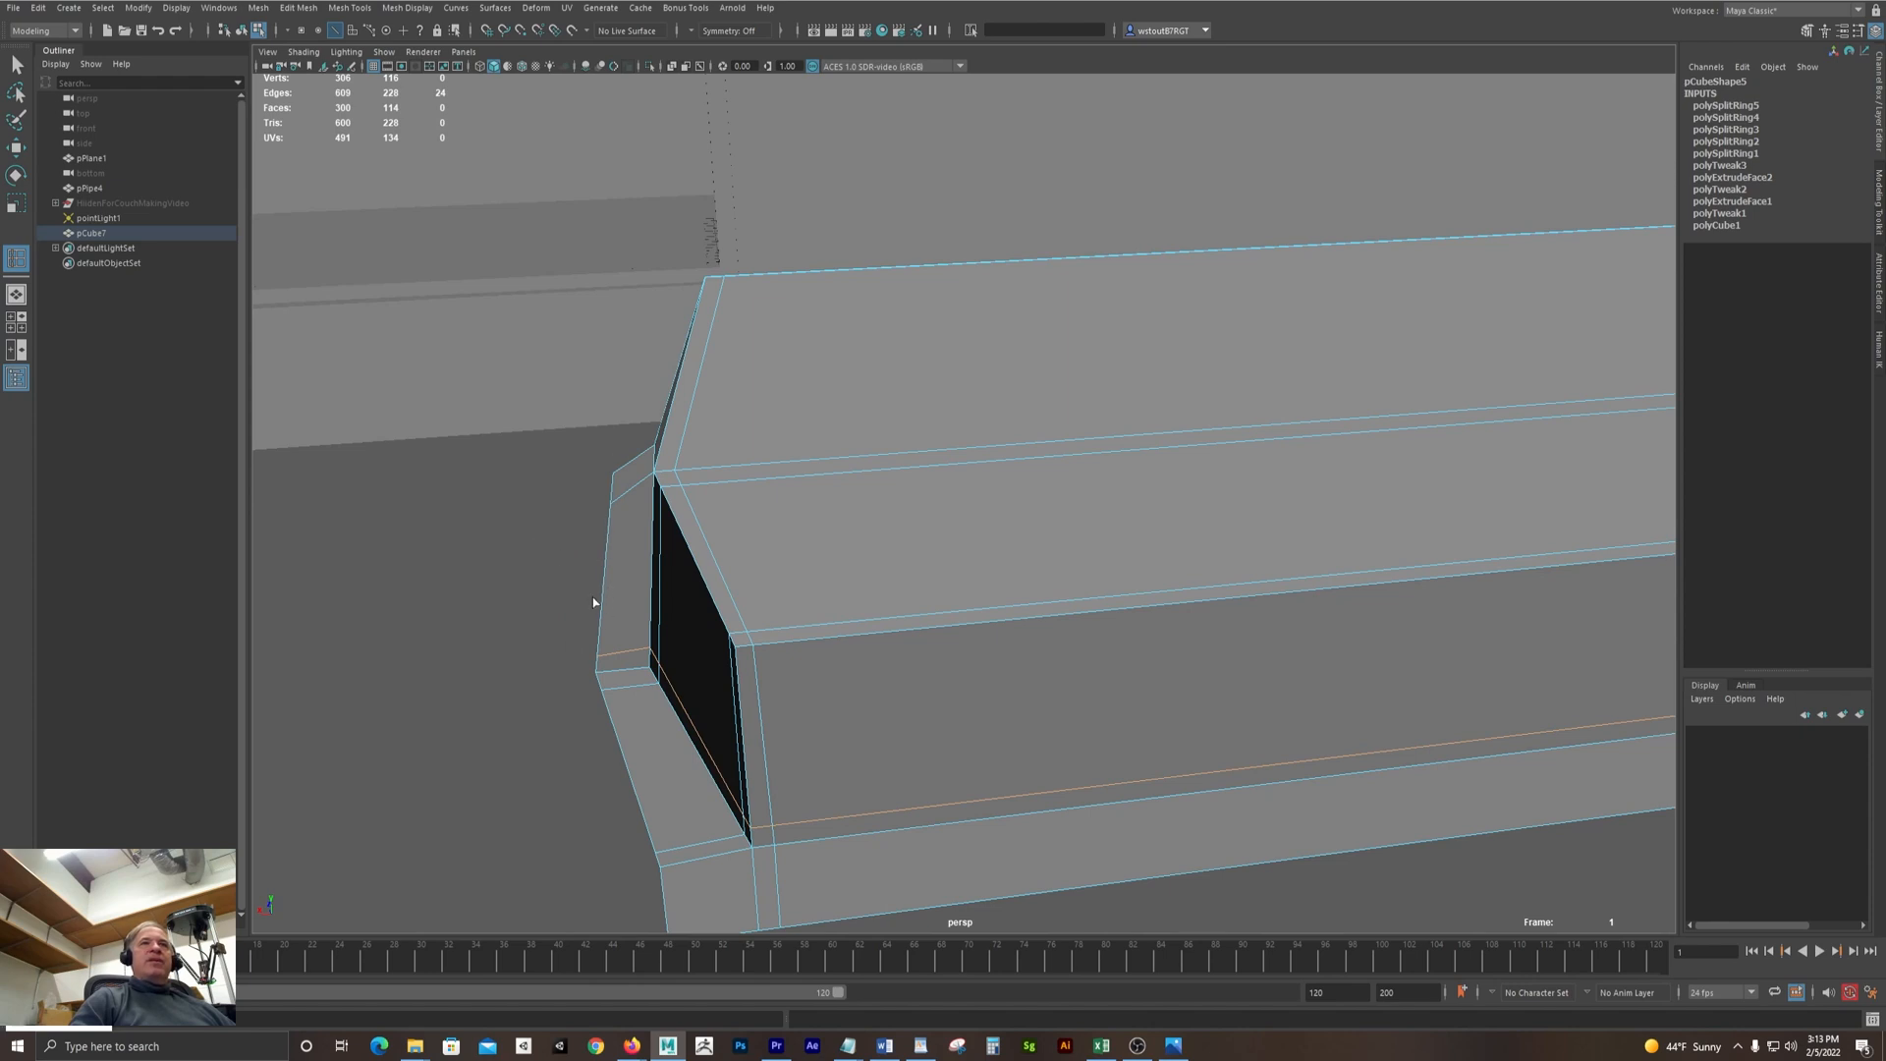
{"action": "left_click_drag", "start_coordinate": [704, 635], "coordinate": [530, 601], "text": "alt"}
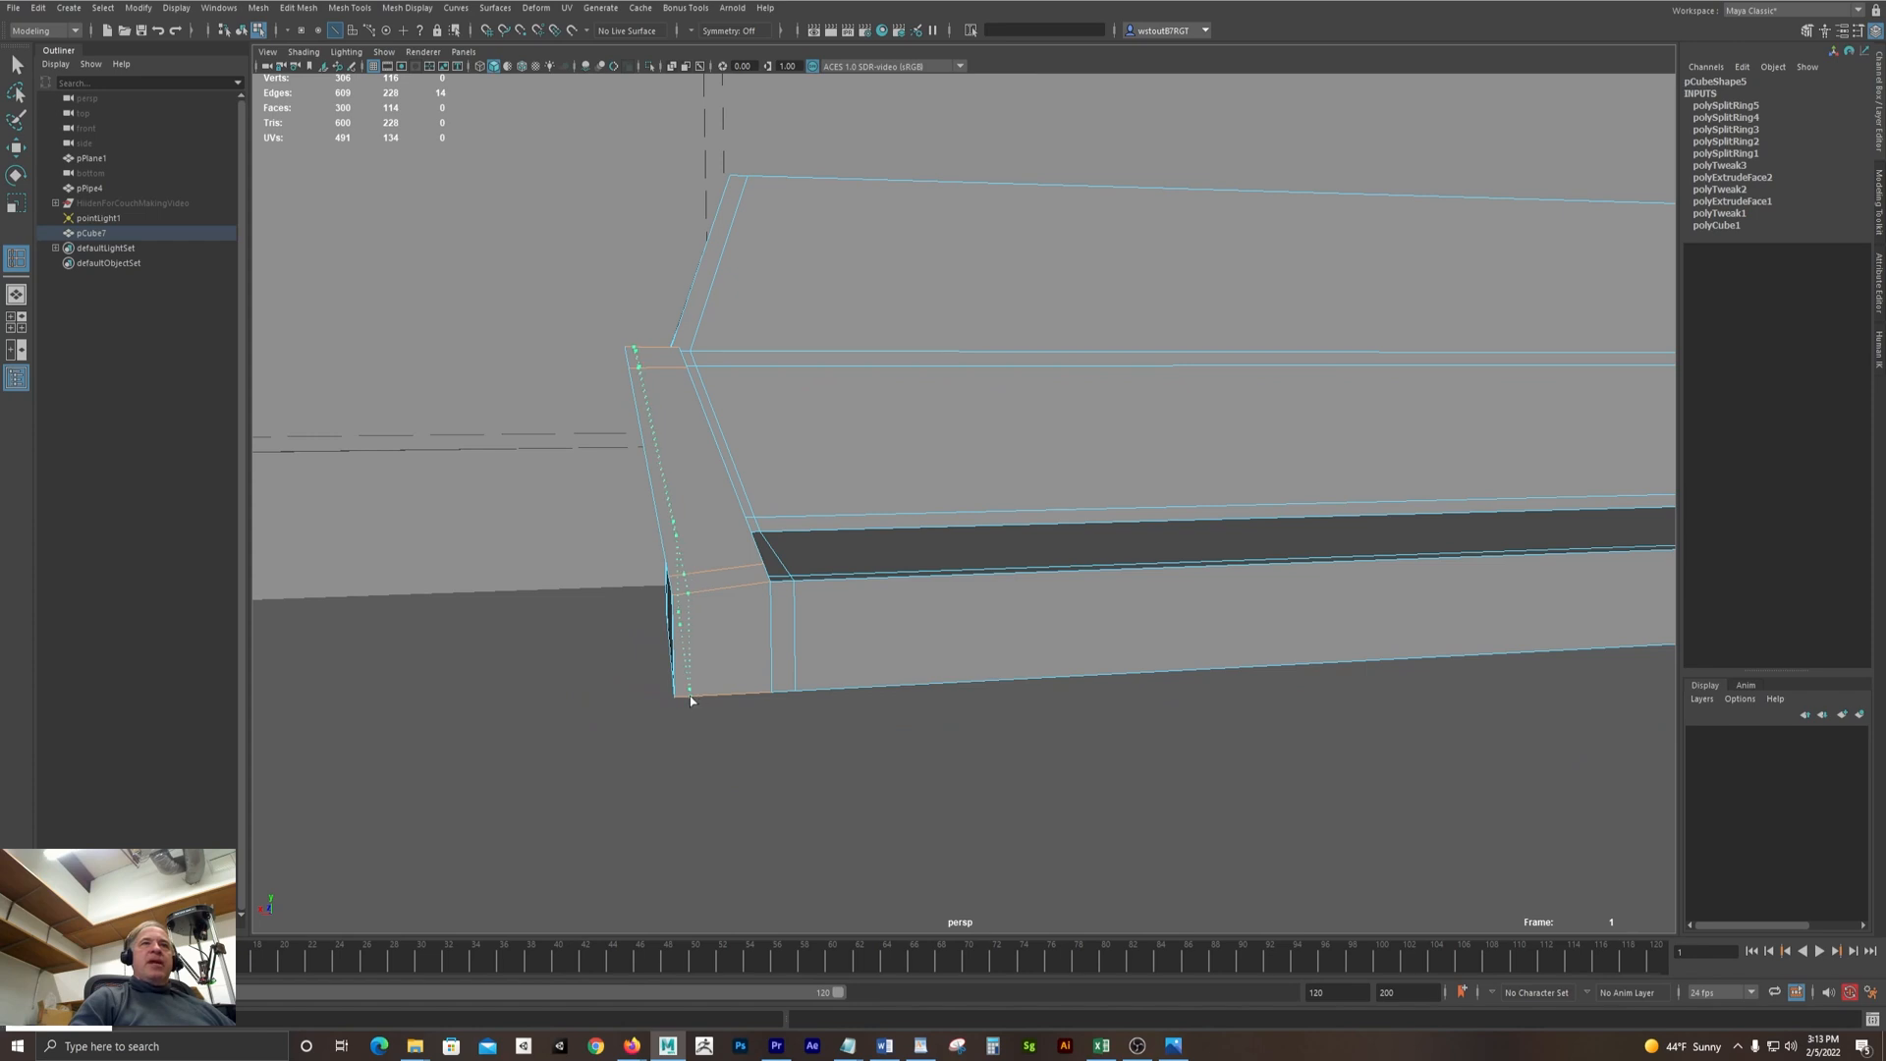
{"action": "left_click_drag", "start_coordinate": [690, 700], "coordinate": [691, 699]}
Insert edge loops across the seat just ahead of the backrest and near the backrest's front and rear edges
{"action": "left_click_drag", "start_coordinate": [454, 657], "coordinate": [507, 638], "text": "alt"}
{"action": "scroll", "coordinate": [439, 625], "scroll_direction": "up", "scroll_amount": 3}
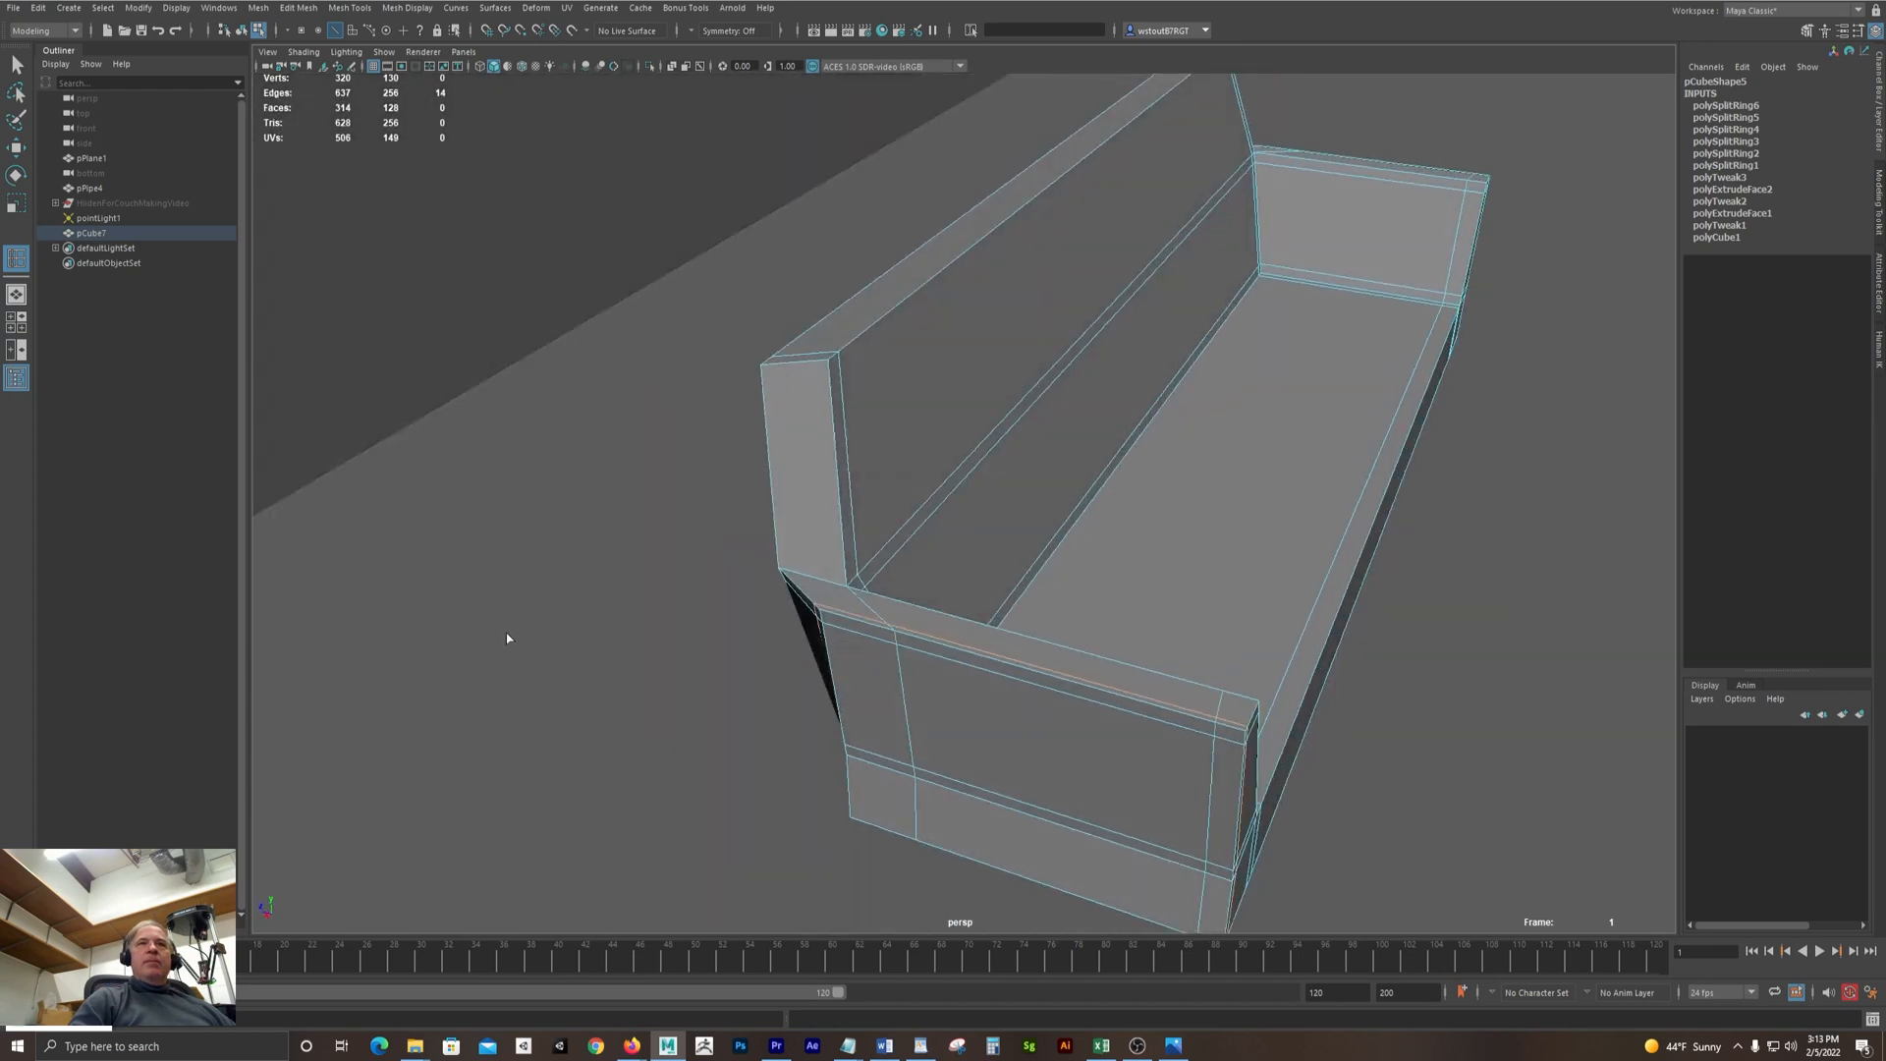
{"action": "left_click_drag", "start_coordinate": [931, 644], "coordinate": [909, 646]}
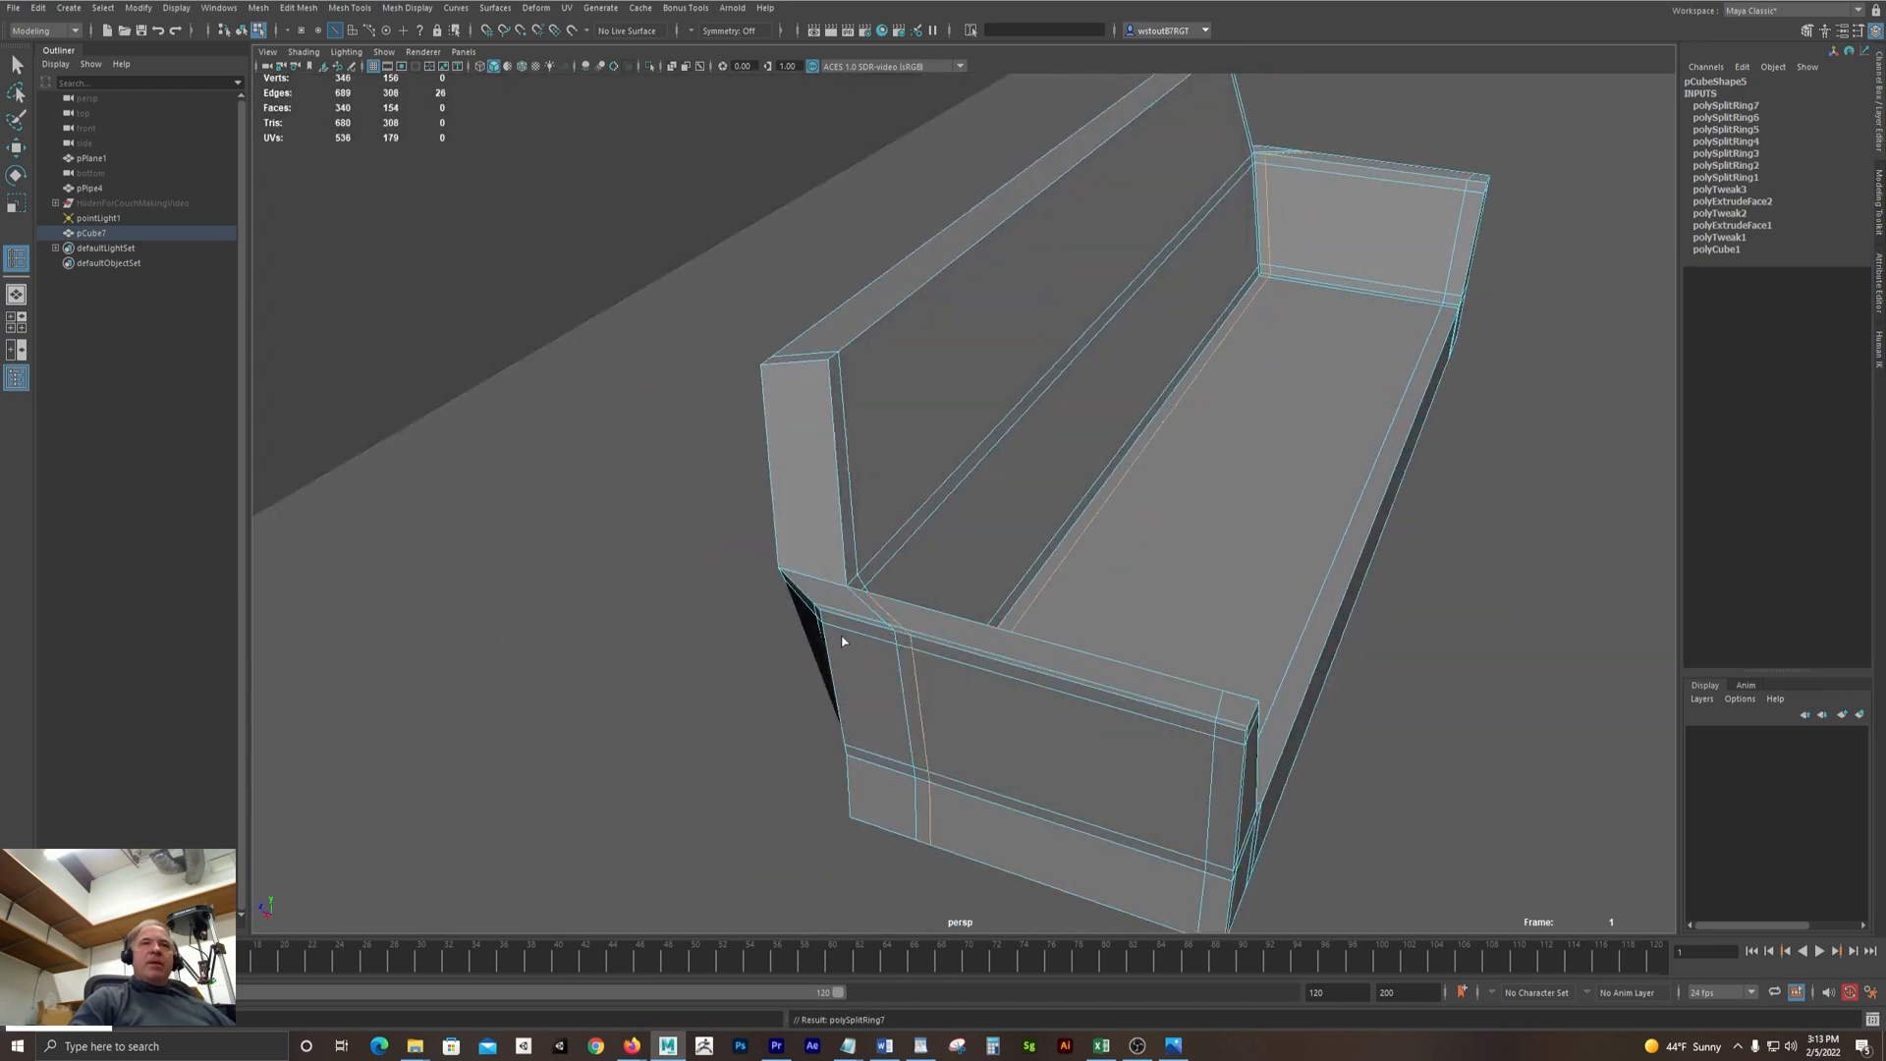
{"action": "left_click", "coordinate": [816, 366]}
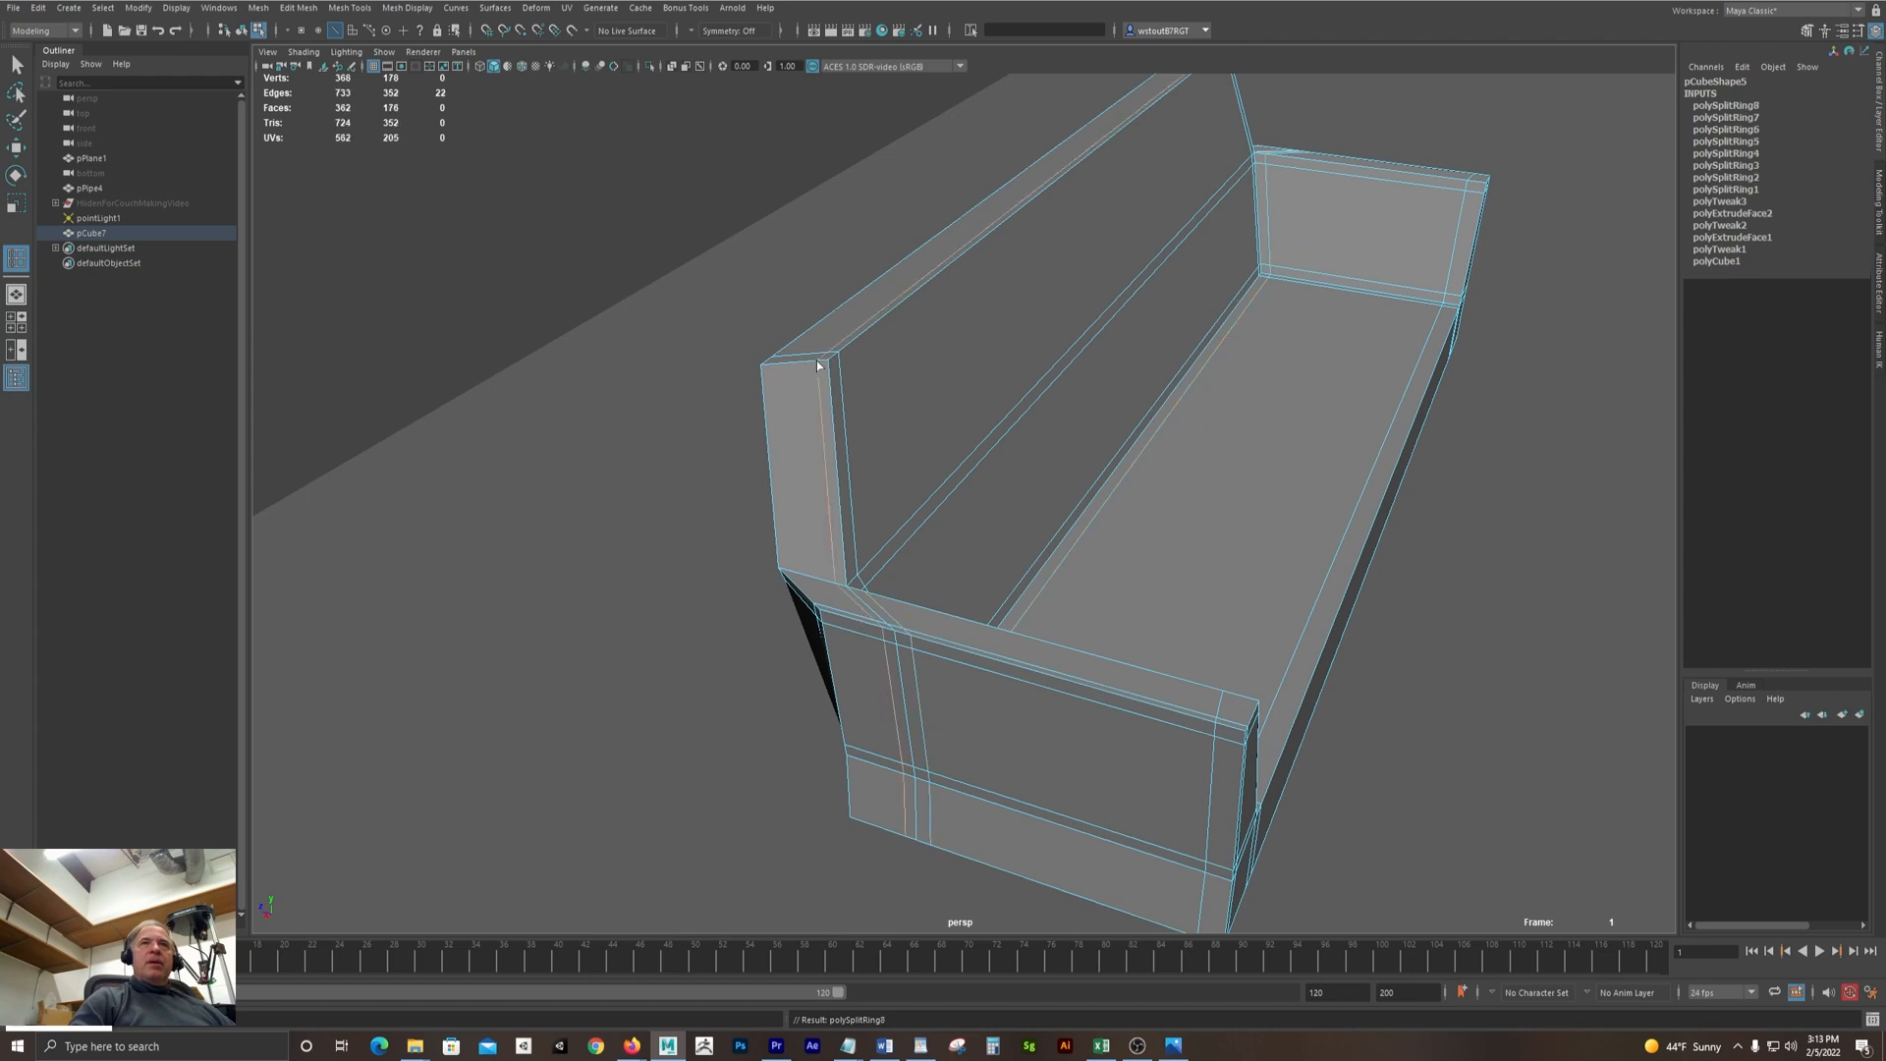
{"action": "left_click", "coordinate": [776, 366]}
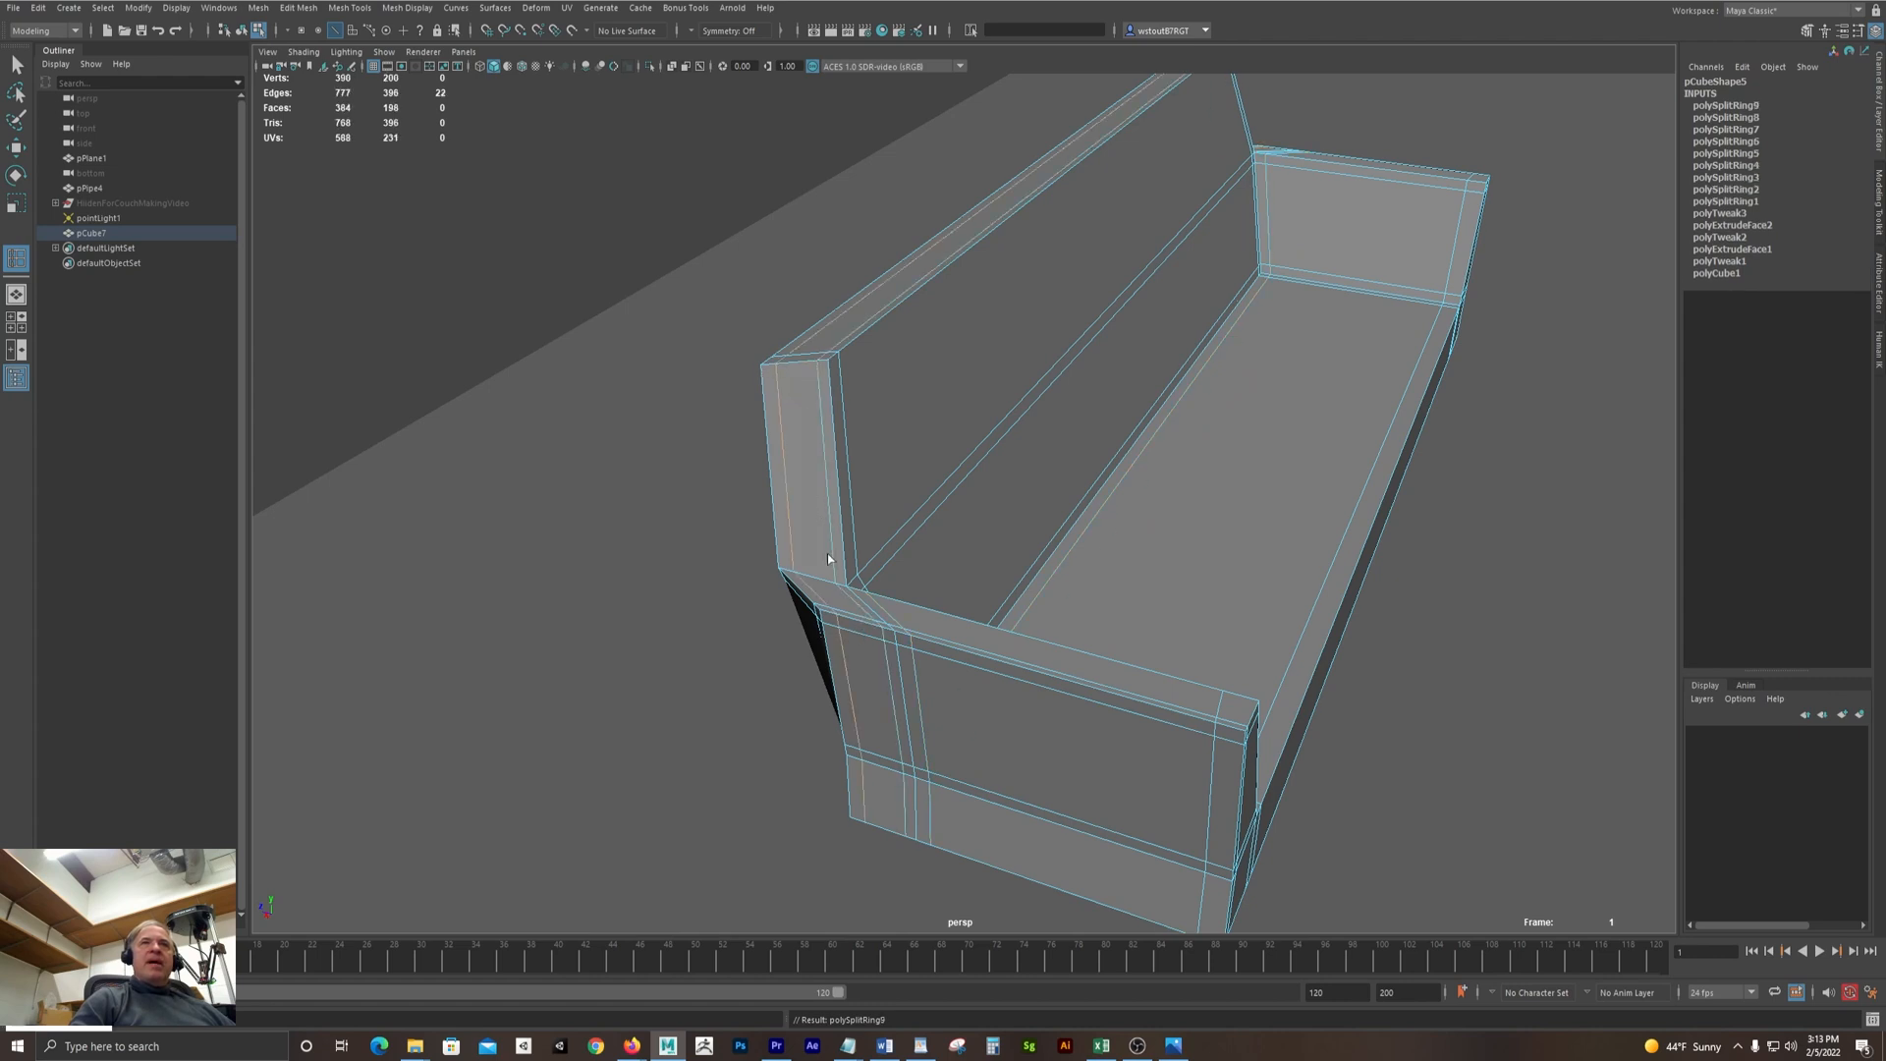
Insert edge loops along the same armrest's inner edge and near the bottom and top edges of the couch base
{"action": "left_click_drag", "start_coordinate": [919, 617], "coordinate": [752, 668], "text": "alt"}
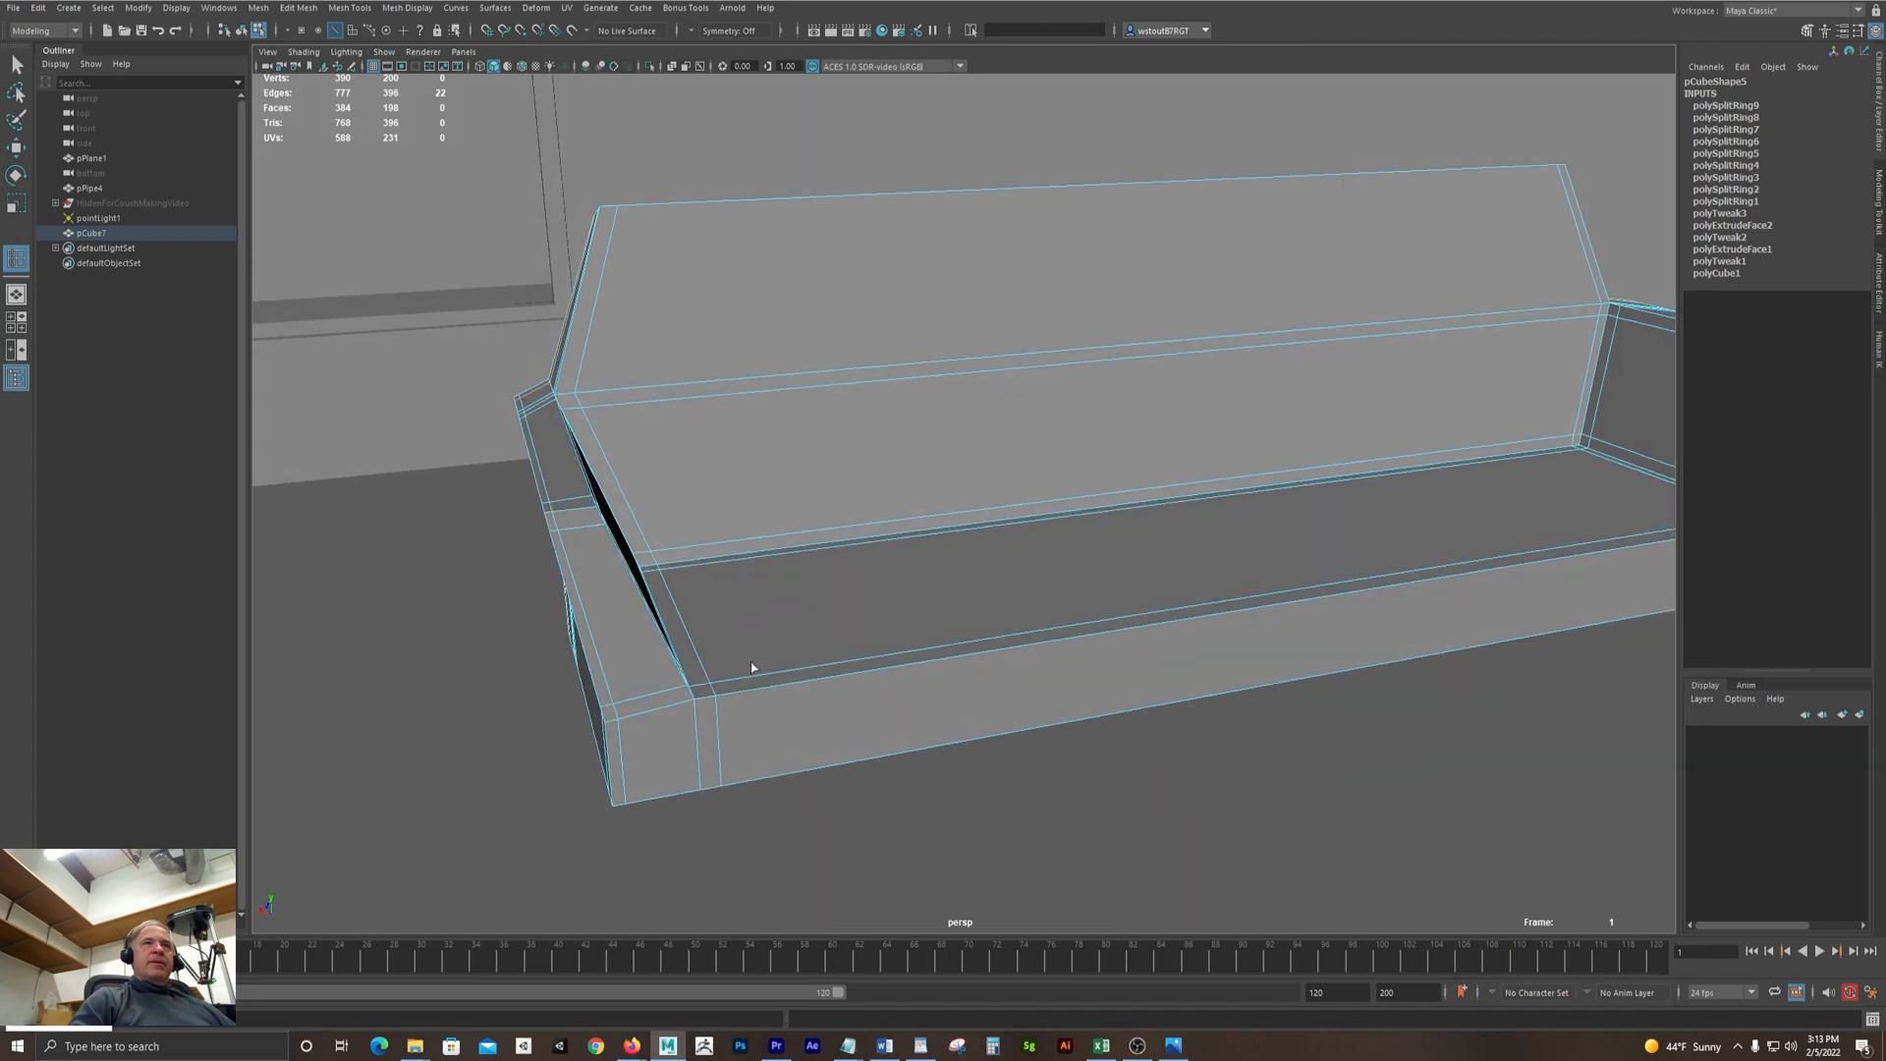
{"action": "left_click", "coordinate": [666, 703]}
{"action": "left_click_drag", "start_coordinate": [442, 637], "coordinate": [553, 590], "text": "alt"}
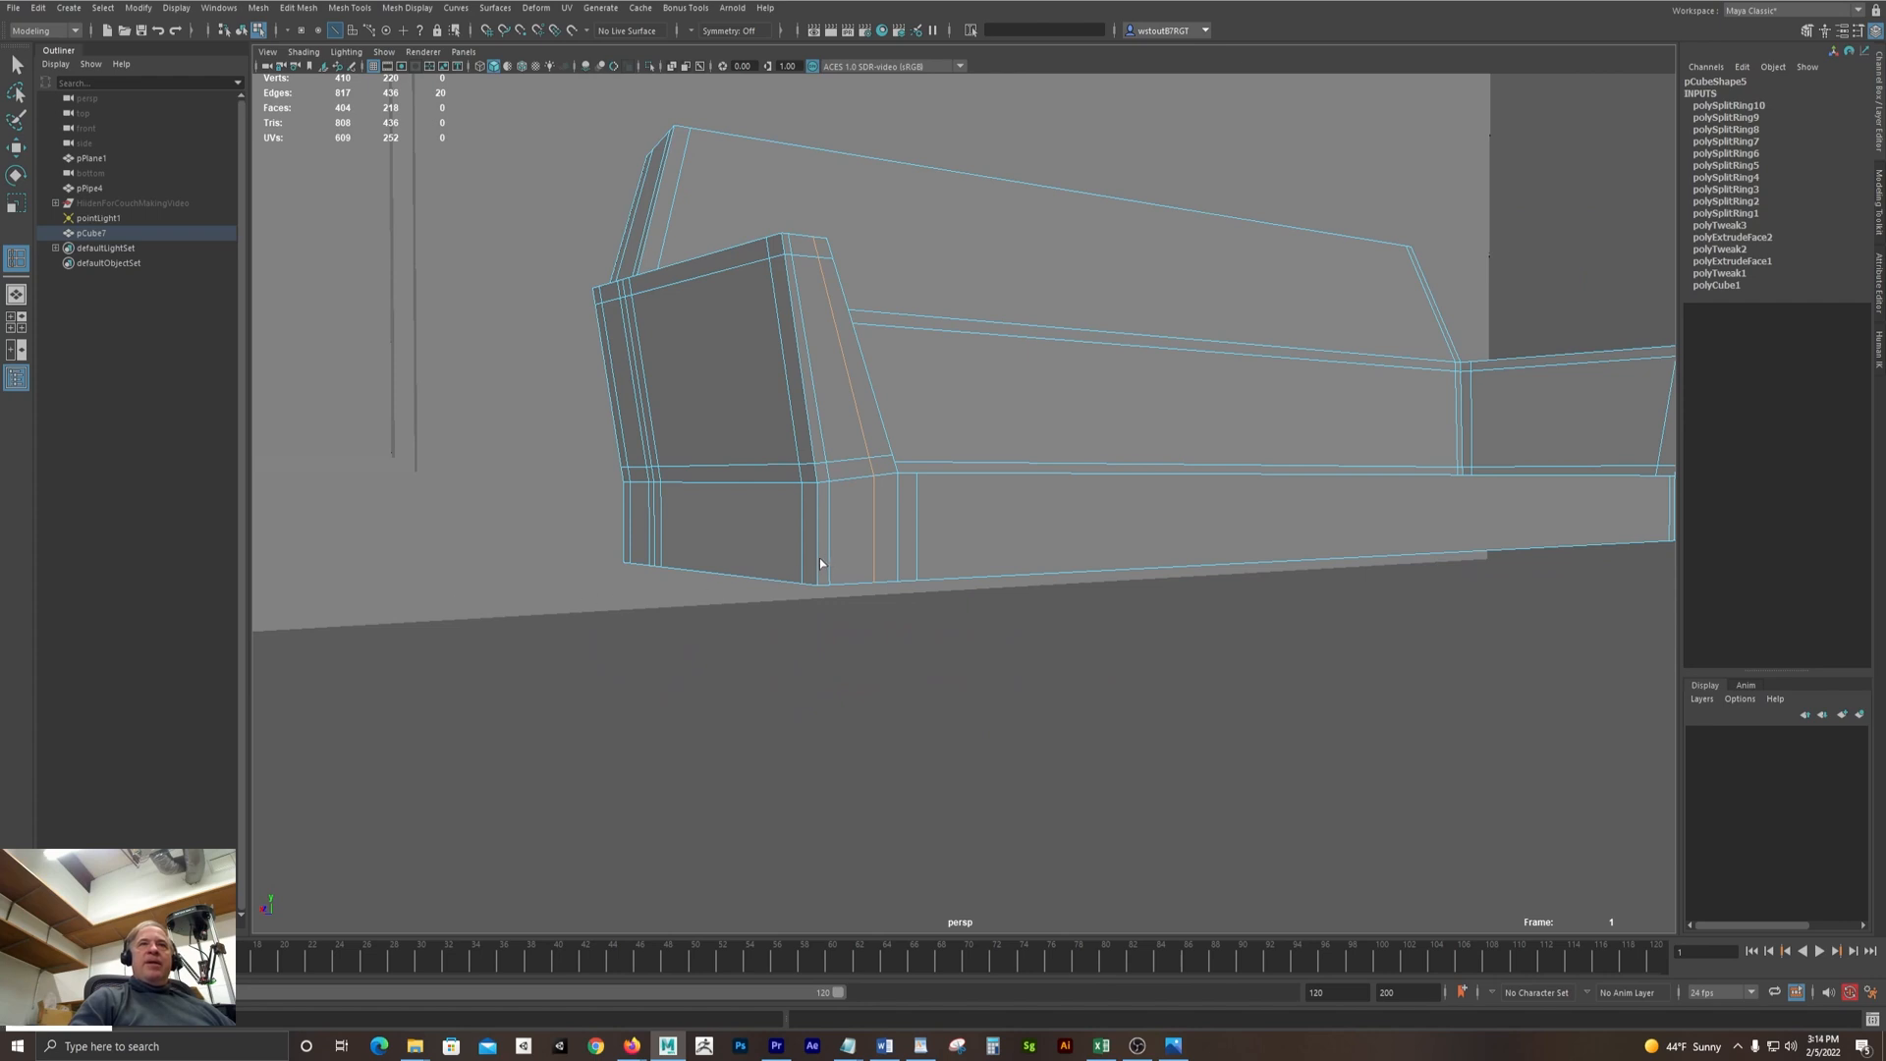
{"action": "left_click_drag", "start_coordinate": [819, 557], "coordinate": [817, 497]}
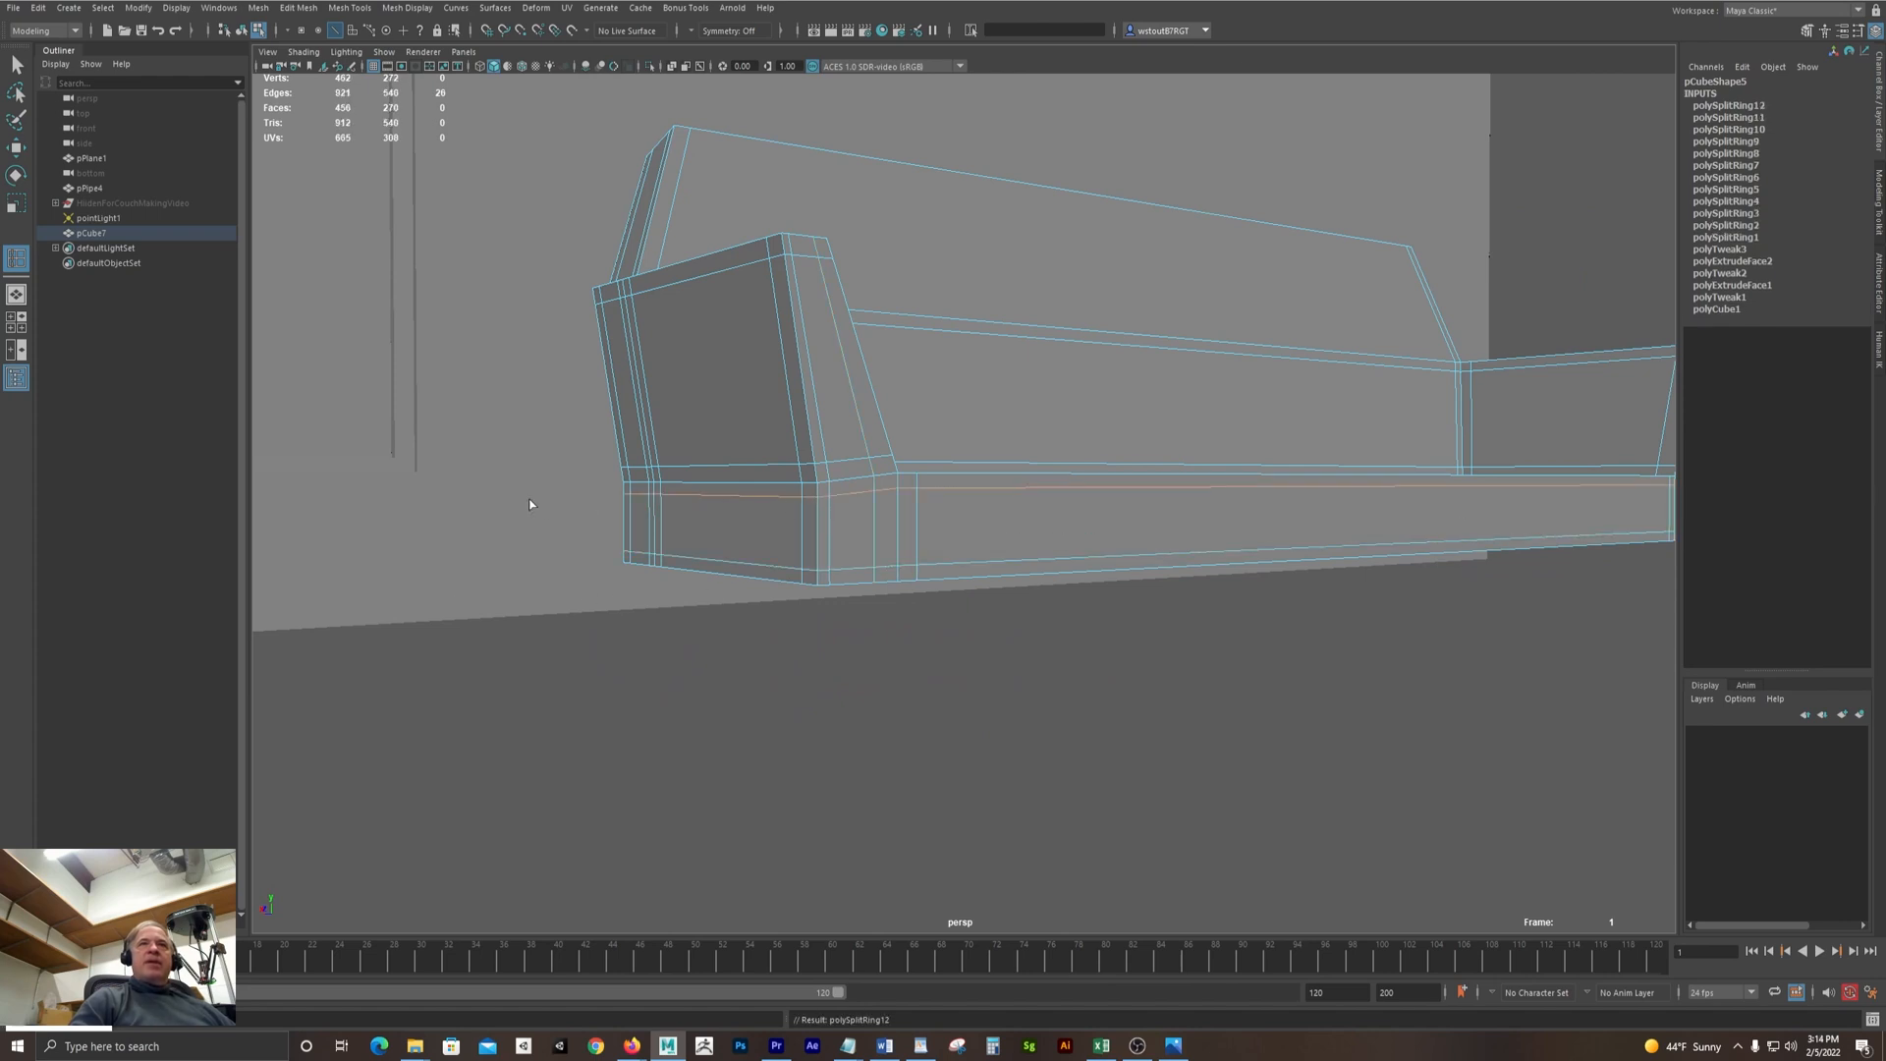
Insert edge loops along the inner and outer edges of the opposite armrest
{"action": "left_click_drag", "start_coordinate": [521, 497], "coordinate": [498, 510], "text": "alt"}
{"action": "left_click_drag", "start_coordinate": [1021, 505], "coordinate": [1043, 586], "text": "alt"}
{"action": "left_click_drag", "start_coordinate": [1035, 487], "coordinate": [1018, 524], "text": "alt"}
{"action": "left_click_drag", "start_coordinate": [1104, 489], "coordinate": [1163, 477], "text": "alt"}
{"action": "left_click_drag", "start_coordinate": [1260, 601], "coordinate": [1199, 557], "text": "alt"}
Check the rear corner in the smoothed display and insert an edge loop around the backrest just above the armrests
{"action": "right_click_drag", "start_coordinate": [1198, 557], "coordinate": [1546, 598], "text": "alt"}
{"action": "middle_click_drag", "start_coordinate": [1545, 599], "coordinate": [1453, 610], "text": "alt"}
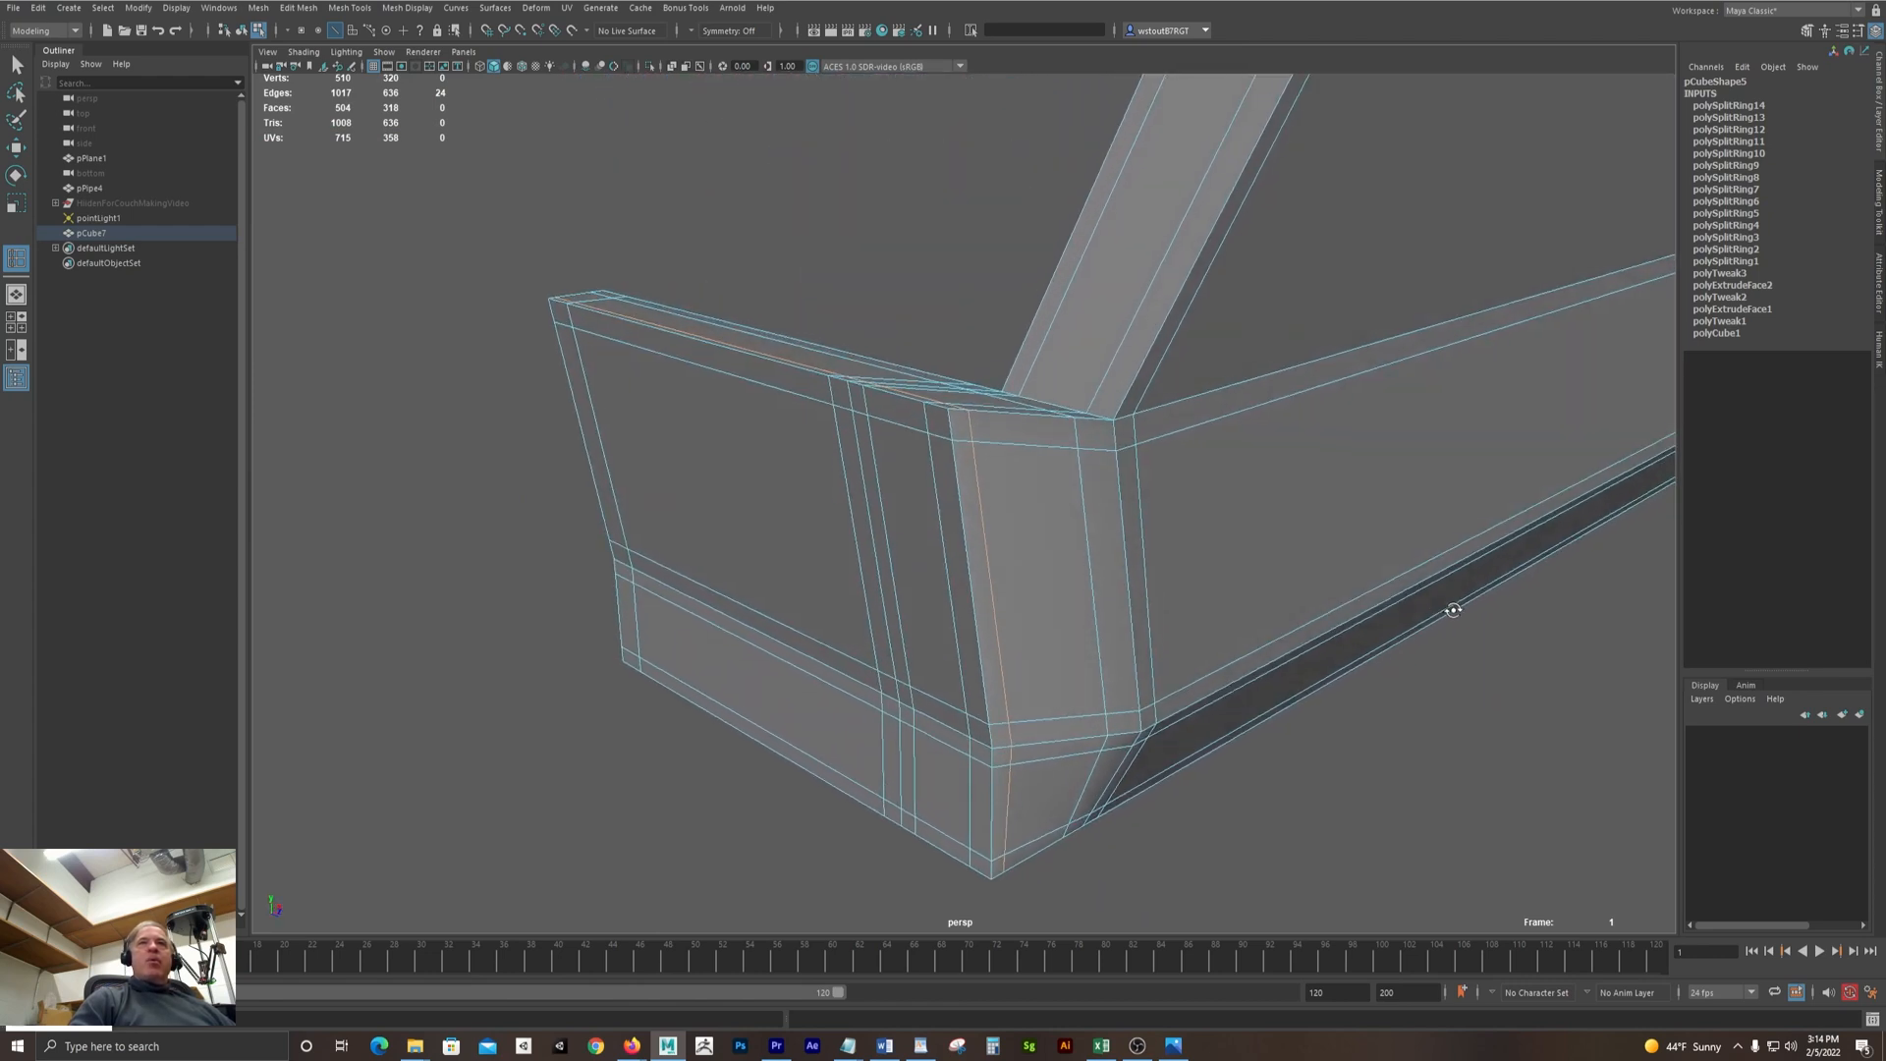
{"action": "left_click_drag", "start_coordinate": [1453, 610], "coordinate": [1452, 634], "text": "alt"}
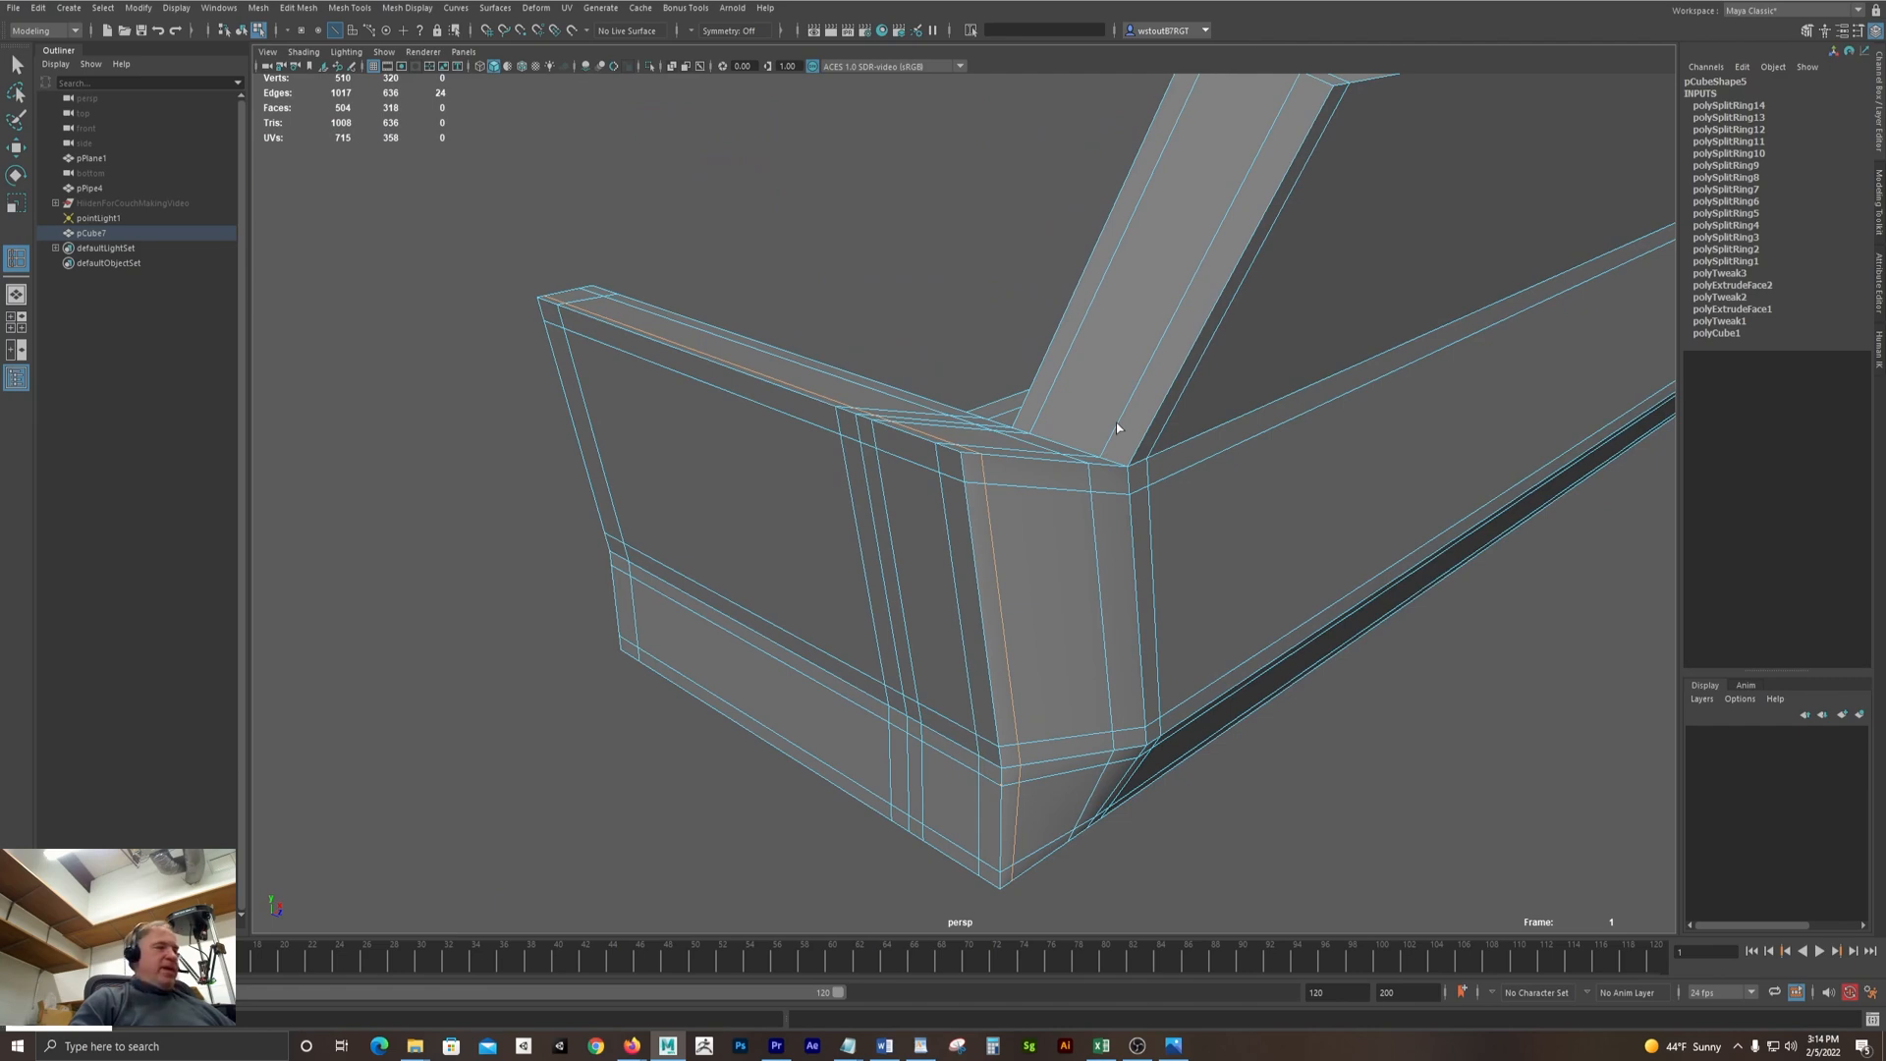
{"action": "key", "text": "3"}
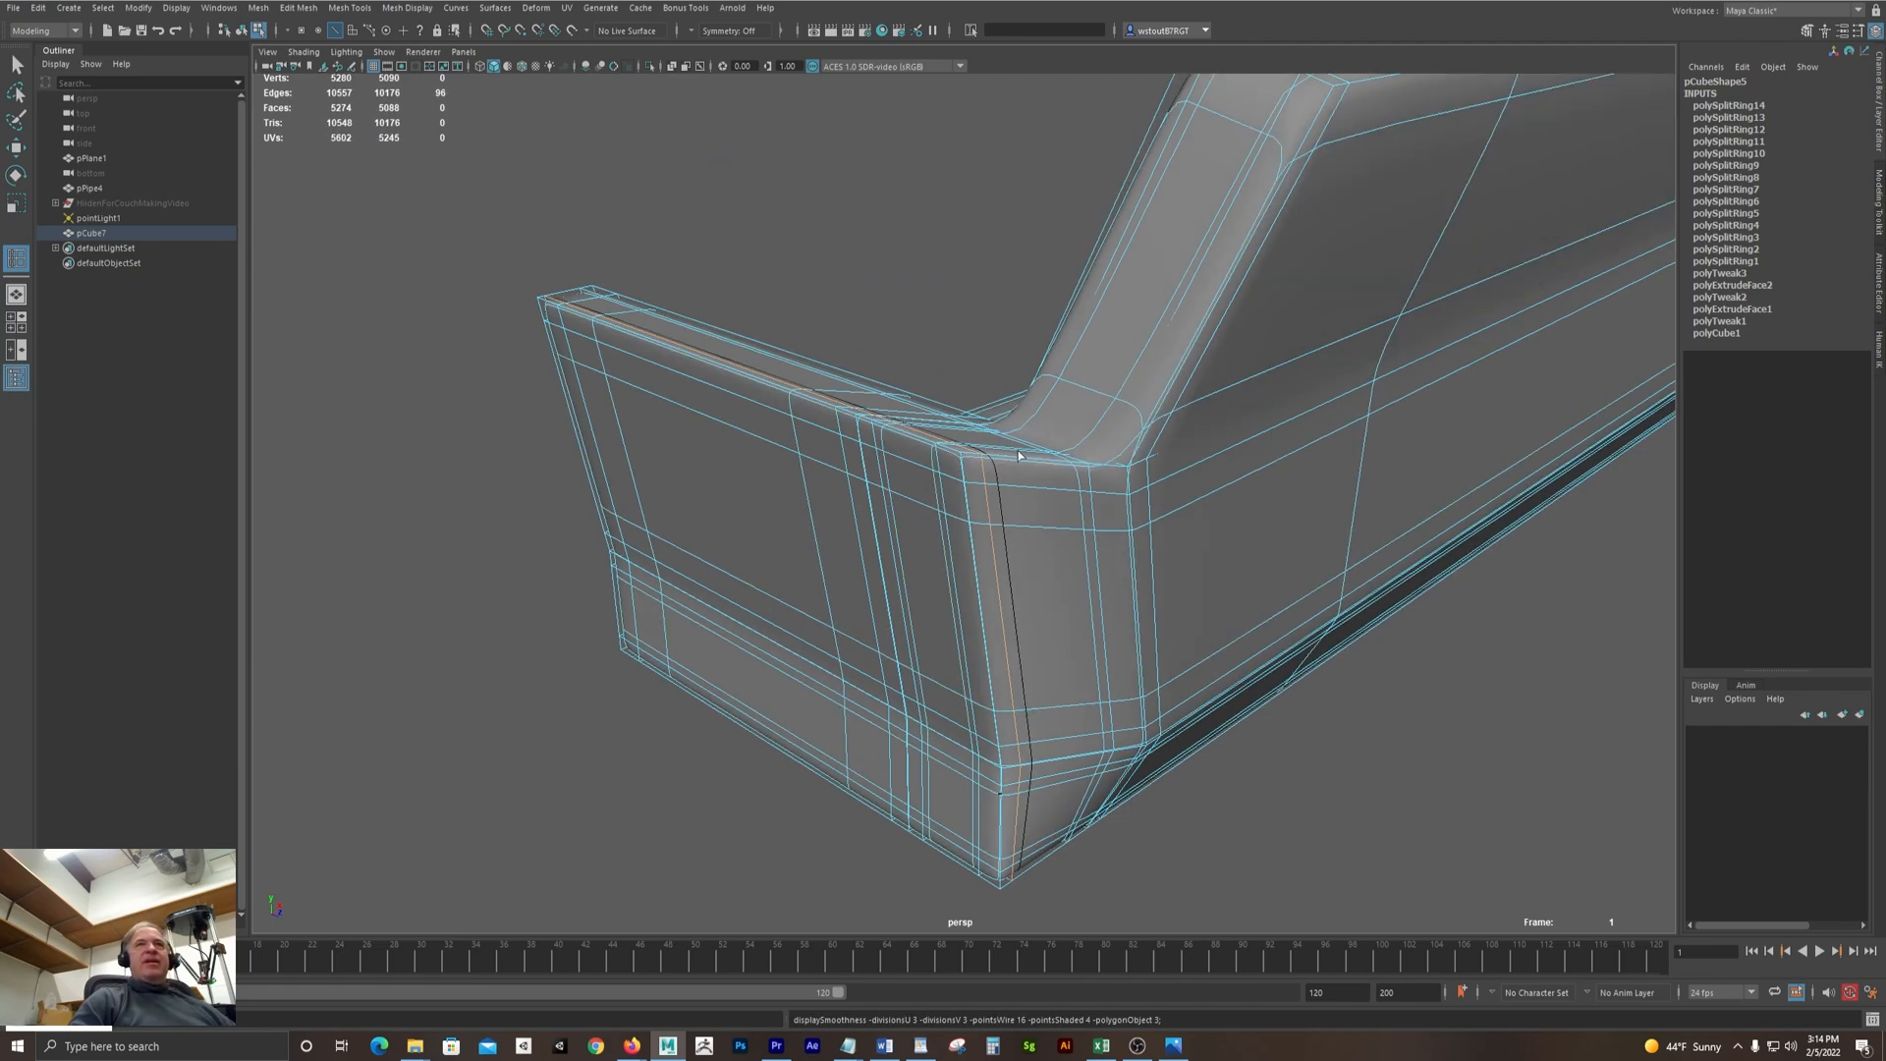
{"action": "mouse_move", "coordinate": [1024, 458]}
{"action": "left_mouse_down", "text": "alt"}
{"action": "mouse_move", "coordinate": [1061, 423]}
{"action": "mouse_move", "coordinate": [1042, 383]}
{"action": "mouse_move", "coordinate": [1002, 501]}
{"action": "mouse_move", "coordinate": [1016, 446]}
{"action": "left_mouse_up", "text": "alt"}
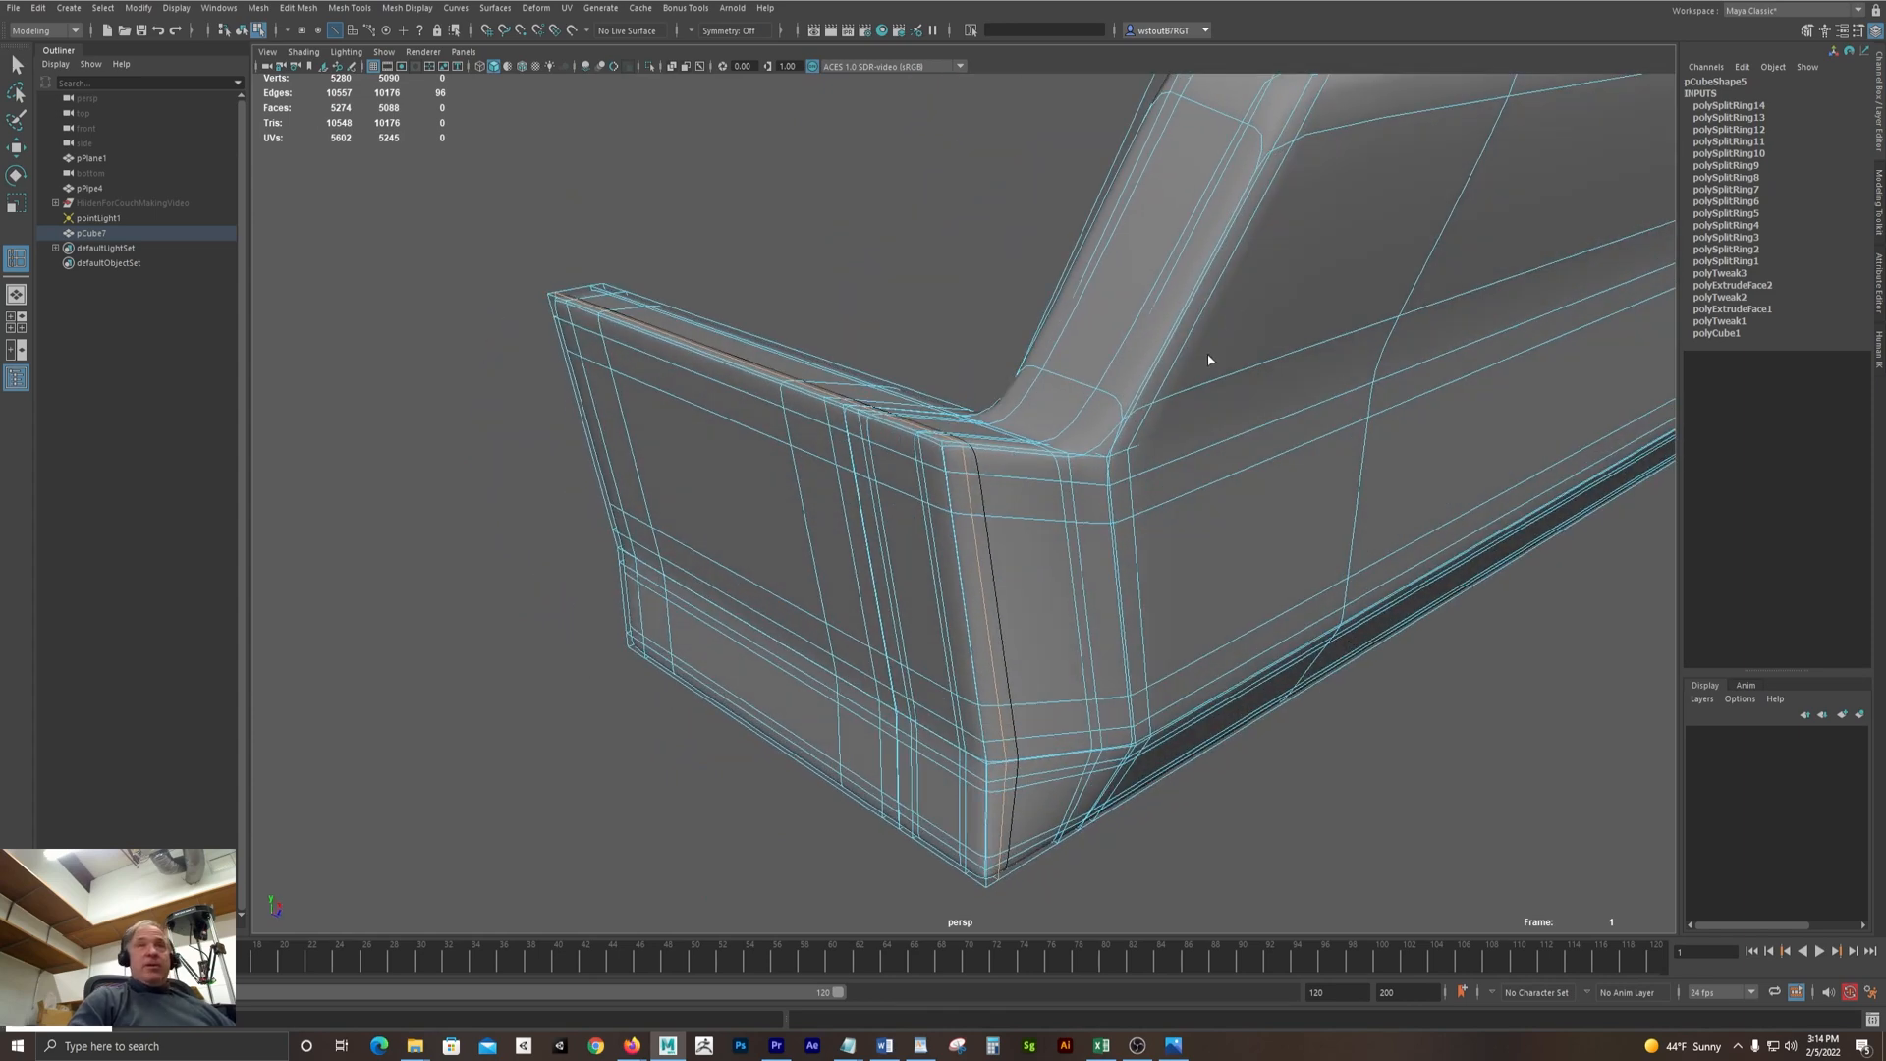
{"action": "key", "text": "1"}
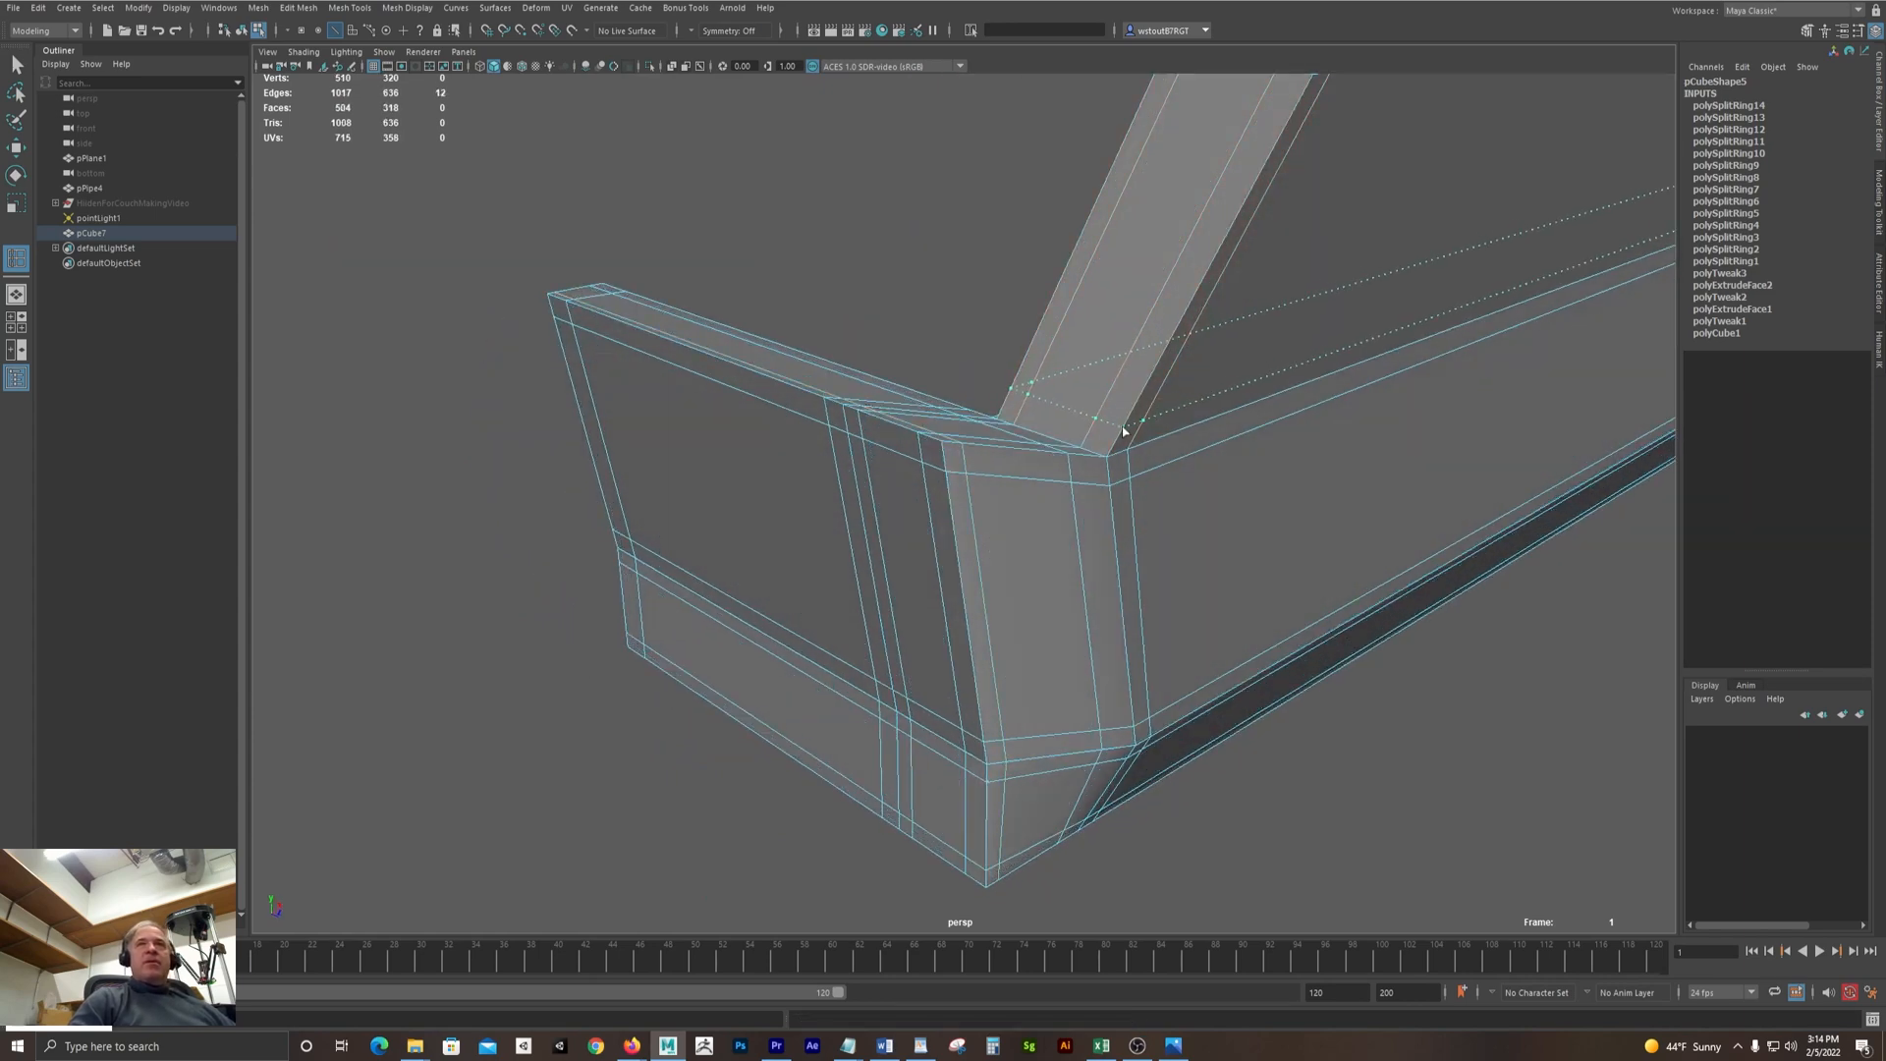
{"action": "left_click", "coordinate": [1111, 445]}
Inspect where the armrest meets the backrest in the smoothed display, then restore the unsmoothed display
{"action": "left_click_drag", "start_coordinate": [771, 235], "coordinate": [841, 279], "text": "alt"}
{"action": "key", "text": "3"}
{"action": "left_click_drag", "start_coordinate": [1529, 617], "coordinate": [1432, 576], "text": "alt"}
{"action": "left_click", "coordinate": [1508, 608]}
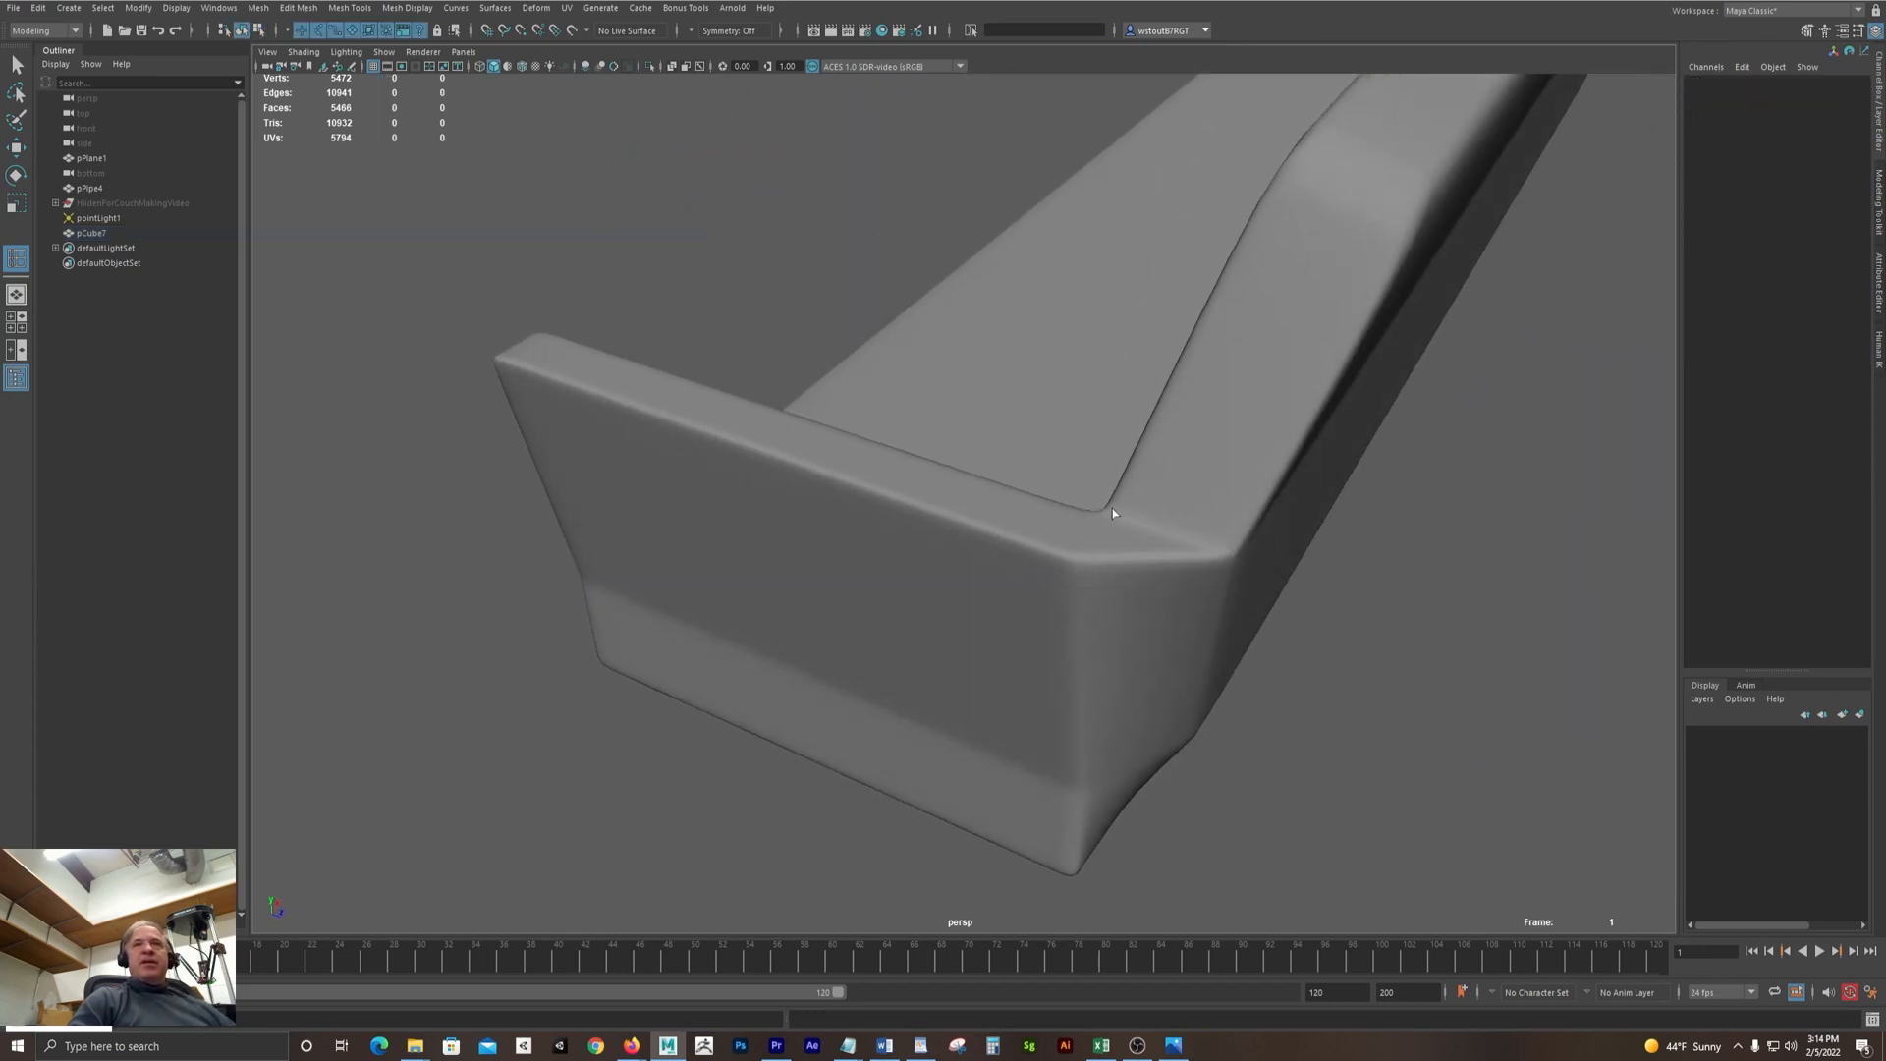
{"action": "left_click_drag", "start_coordinate": [1100, 510], "coordinate": [1222, 621], "text": "alt"}
{"action": "left_click", "coordinate": [1223, 621]}
{"action": "key", "text": "1"}
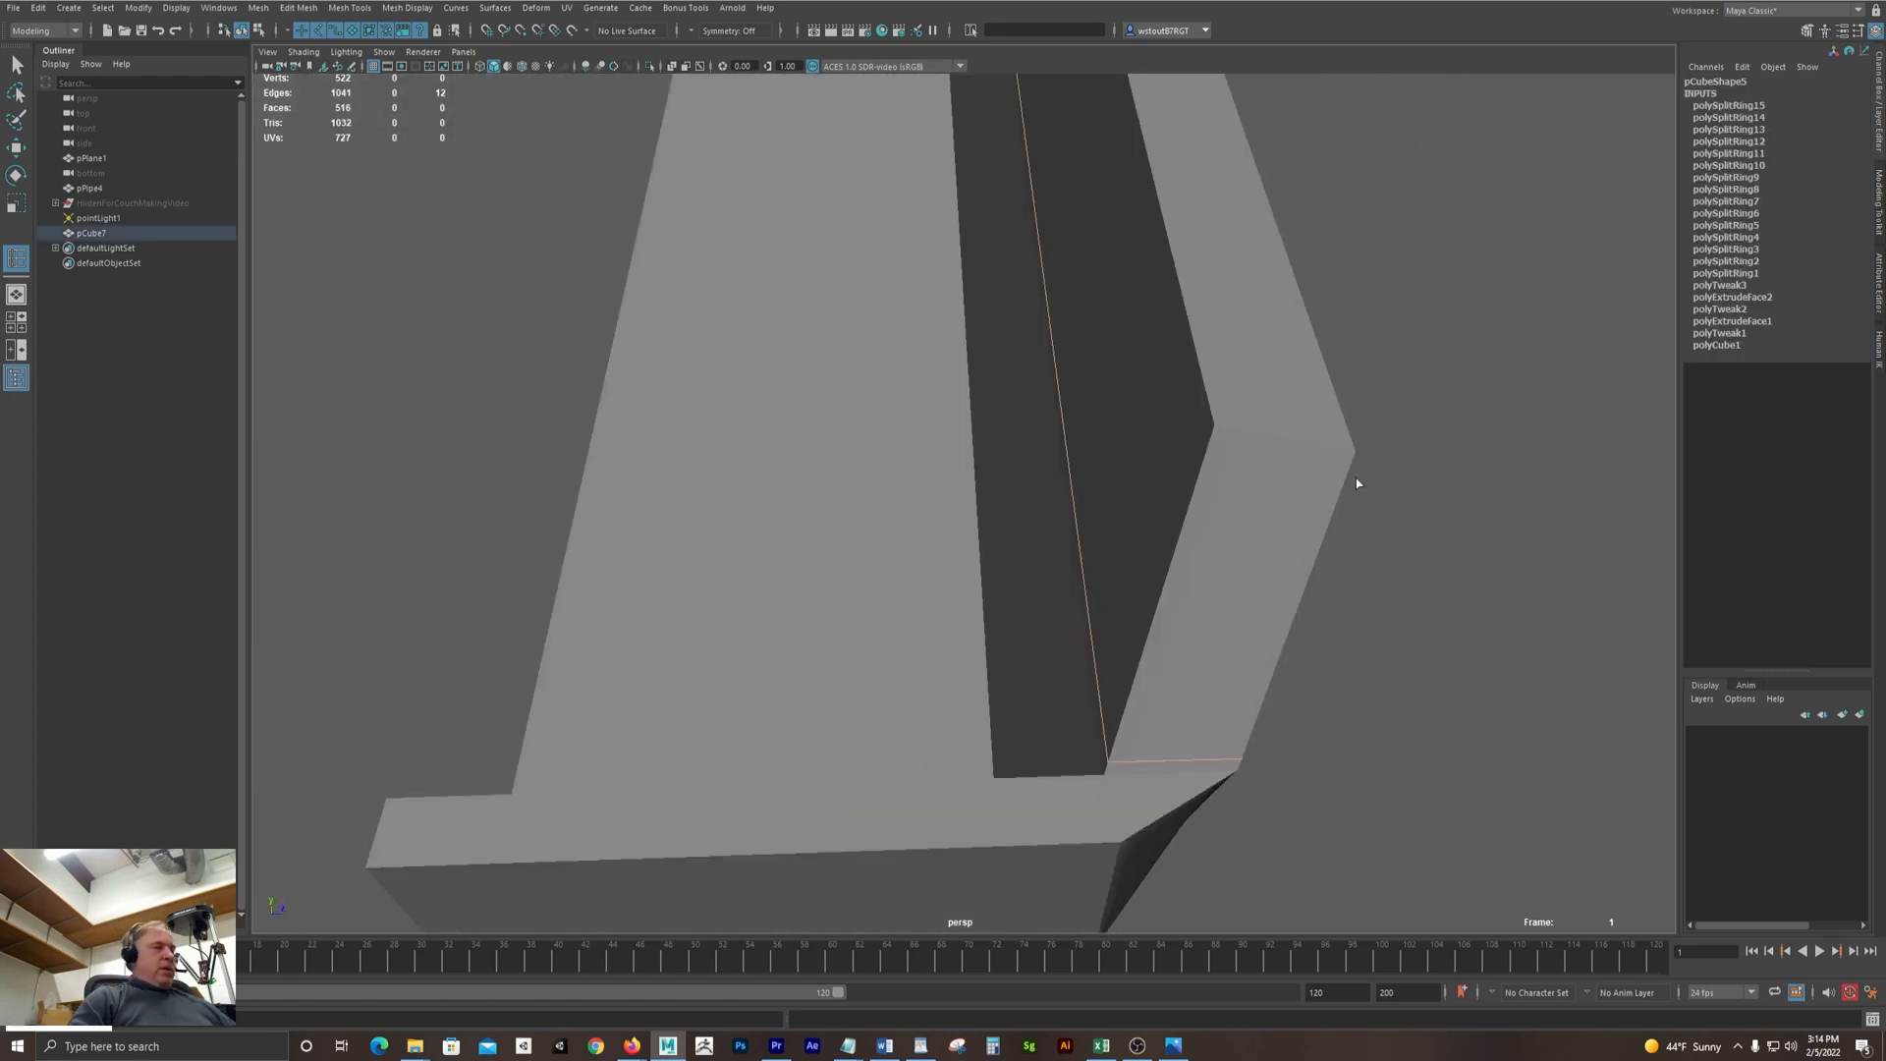
Select the whole couch, switch it to the smoothed display and examine its shape from the front
{"action": "left_click", "coordinate": [1317, 443]}
{"action": "left_click_drag", "start_coordinate": [1318, 444], "coordinate": [1032, 530], "text": "alt"}
{"action": "middle_click_drag", "start_coordinate": [1032, 531], "coordinate": [1427, 479], "text": "alt"}
{"action": "right_click_drag", "start_coordinate": [1426, 480], "coordinate": [985, 531], "text": "alt"}
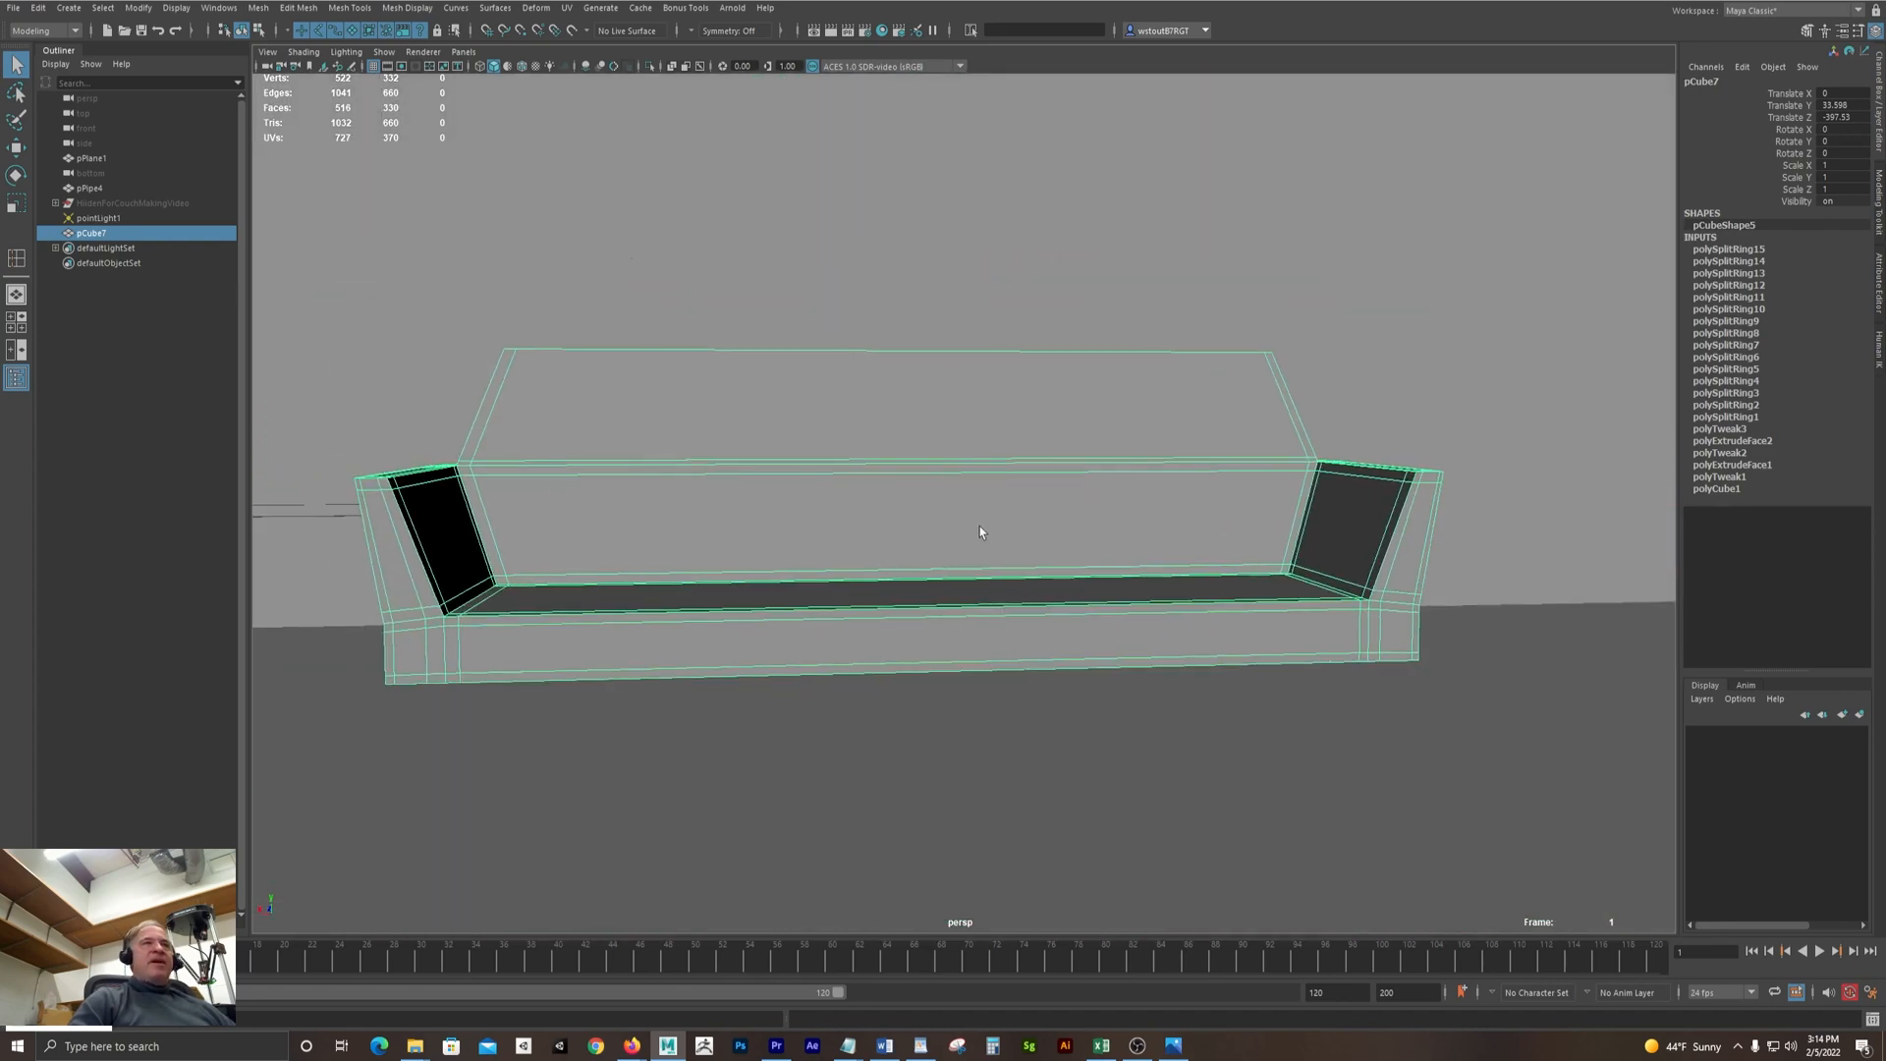
{"action": "middle_click_drag", "start_coordinate": [984, 530], "coordinate": [1013, 552], "text": "alt"}
{"action": "left_click_drag", "start_coordinate": [1013, 556], "coordinate": [1124, 698], "text": "alt"}
{"action": "key", "text": "3"}
{"action": "left_click", "coordinate": [1170, 783]}
{"action": "left_click_drag", "start_coordinate": [1170, 783], "coordinate": [1234, 783], "text": "alt"}
{"action": "scroll", "coordinate": [1061, 704], "scroll_direction": "up", "scroll_amount": 5}
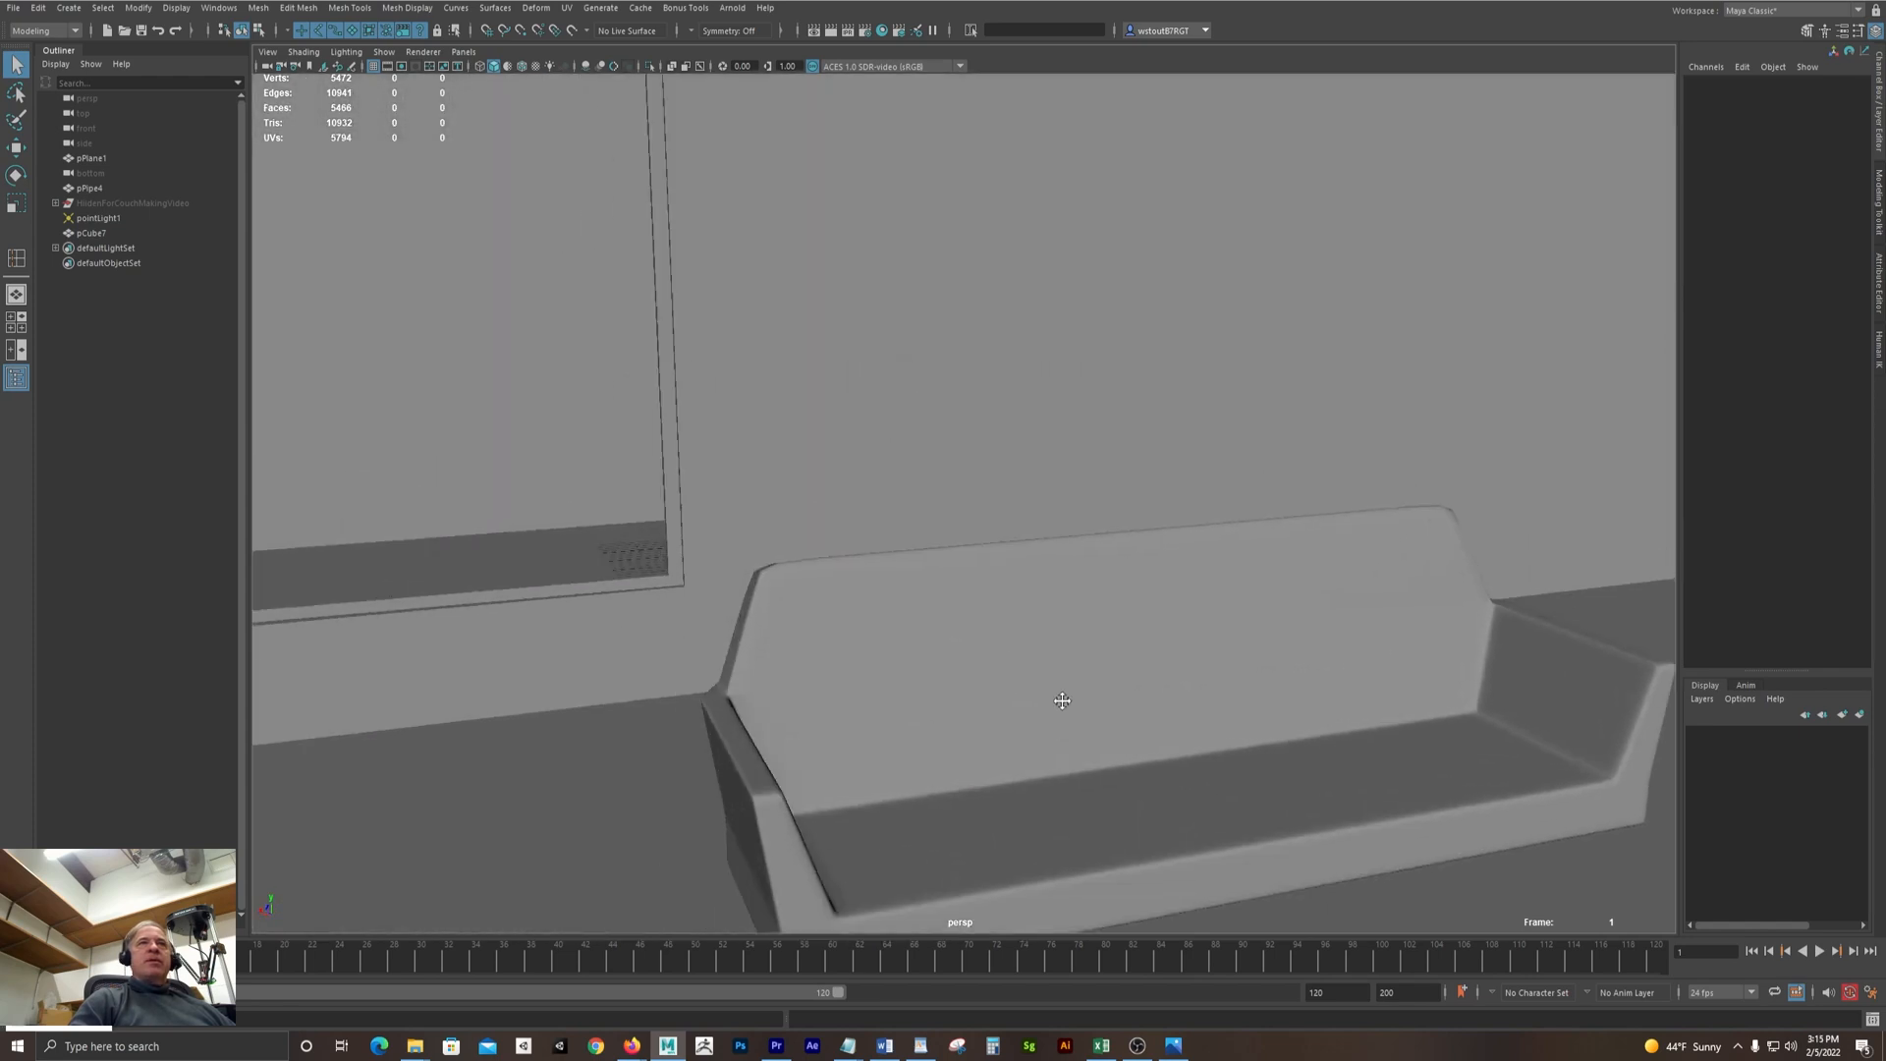
Restore the couch's unsmoothed display and insert an edge loop along the backrest just below its upper edge
{"action": "left_click", "coordinate": [945, 639]}
{"action": "key", "text": "1"}
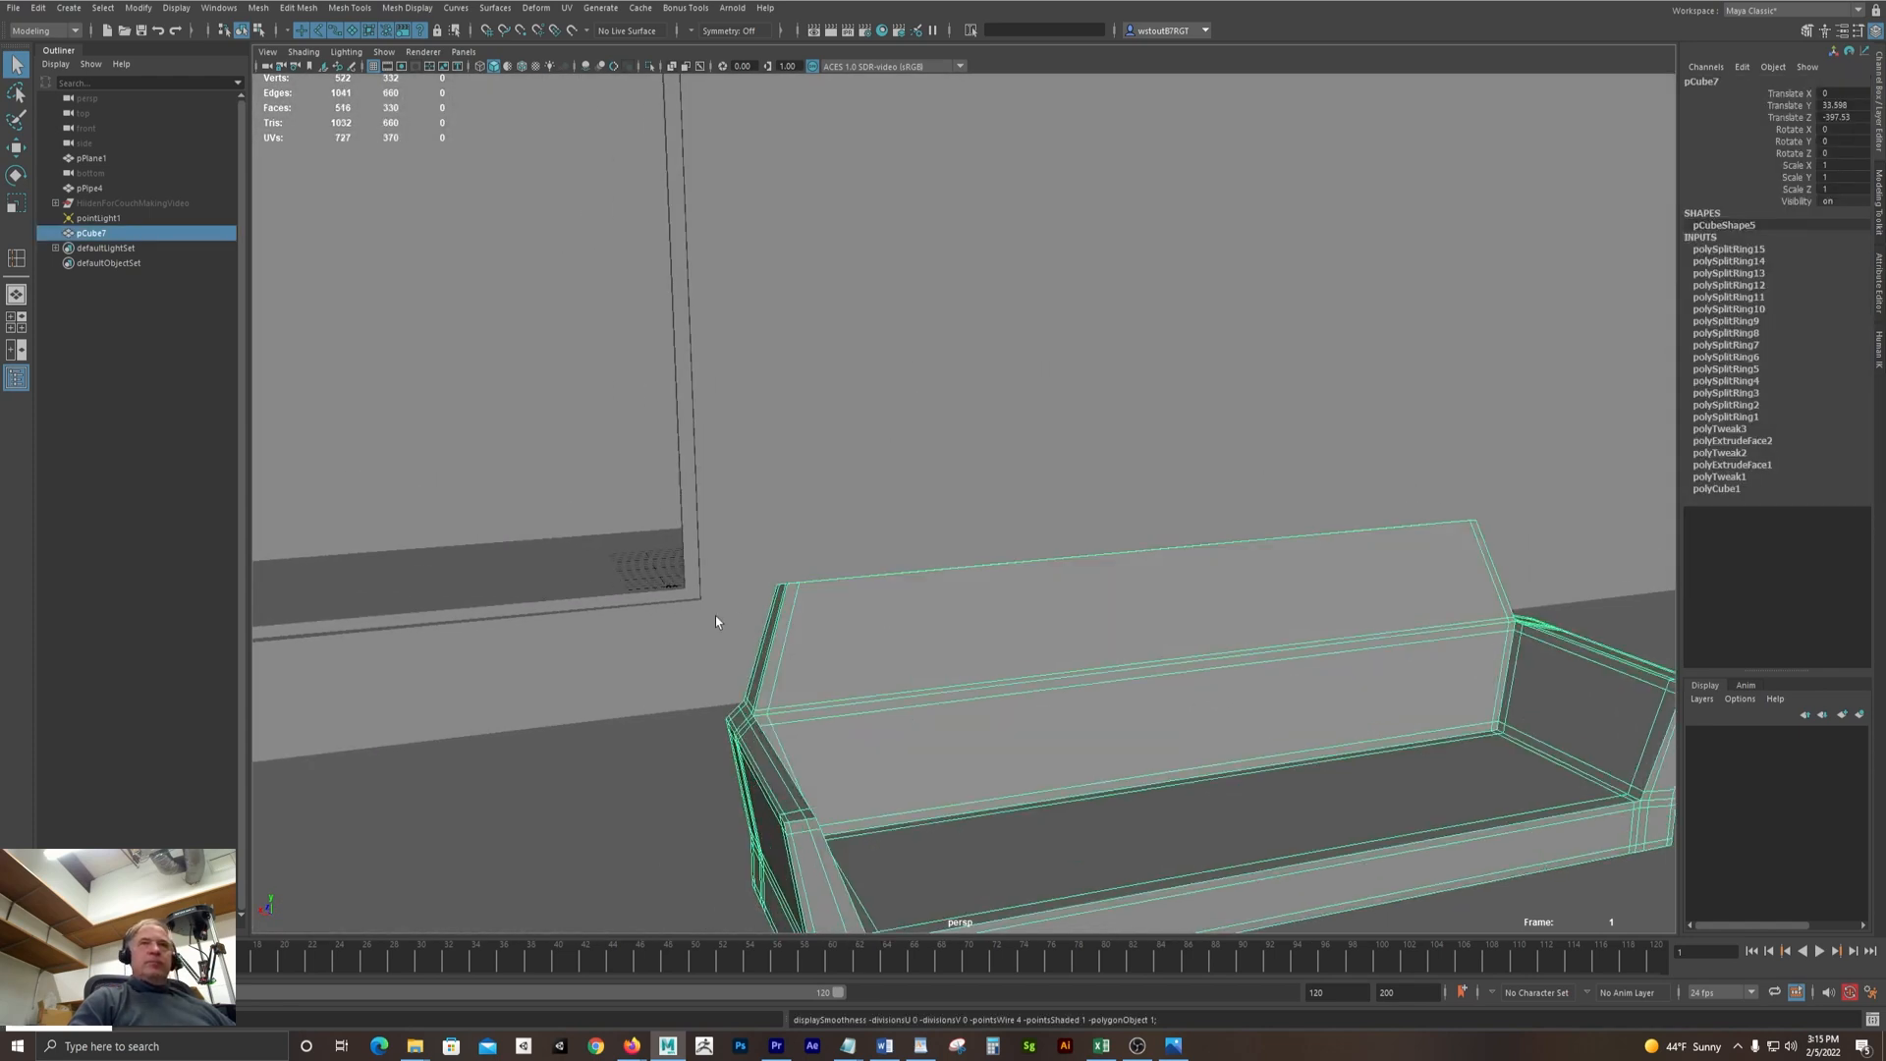
{"action": "scroll", "coordinate": [715, 616], "scroll_direction": "up", "scroll_amount": 5}
{"action": "mouse_move", "coordinate": [845, 680]}
{"action": "left_mouse_down", "text": "alt"}
{"action": "mouse_move", "coordinate": [835, 702]}
{"action": "mouse_move", "coordinate": [839, 682]}
{"action": "left_mouse_up", "text": "alt"}
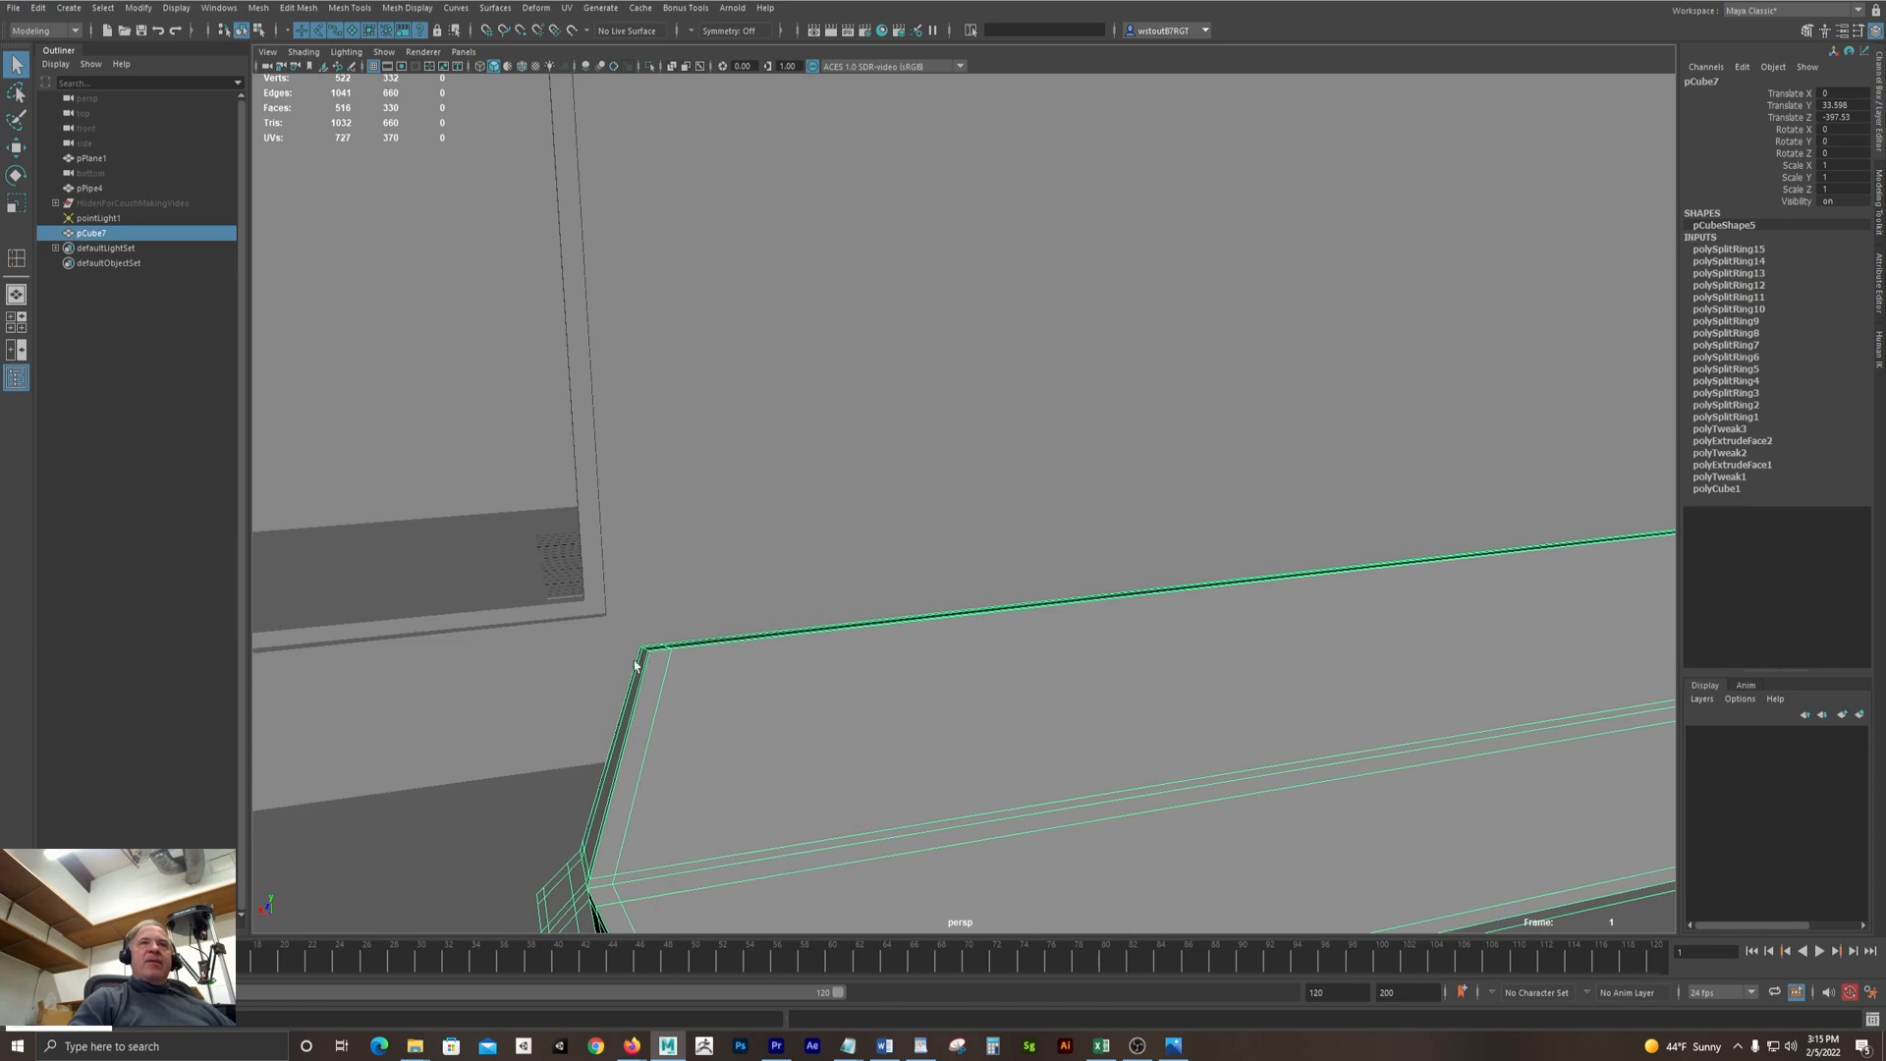
{"action": "key", "text": "space"}
{"action": "key", "text": "space"}
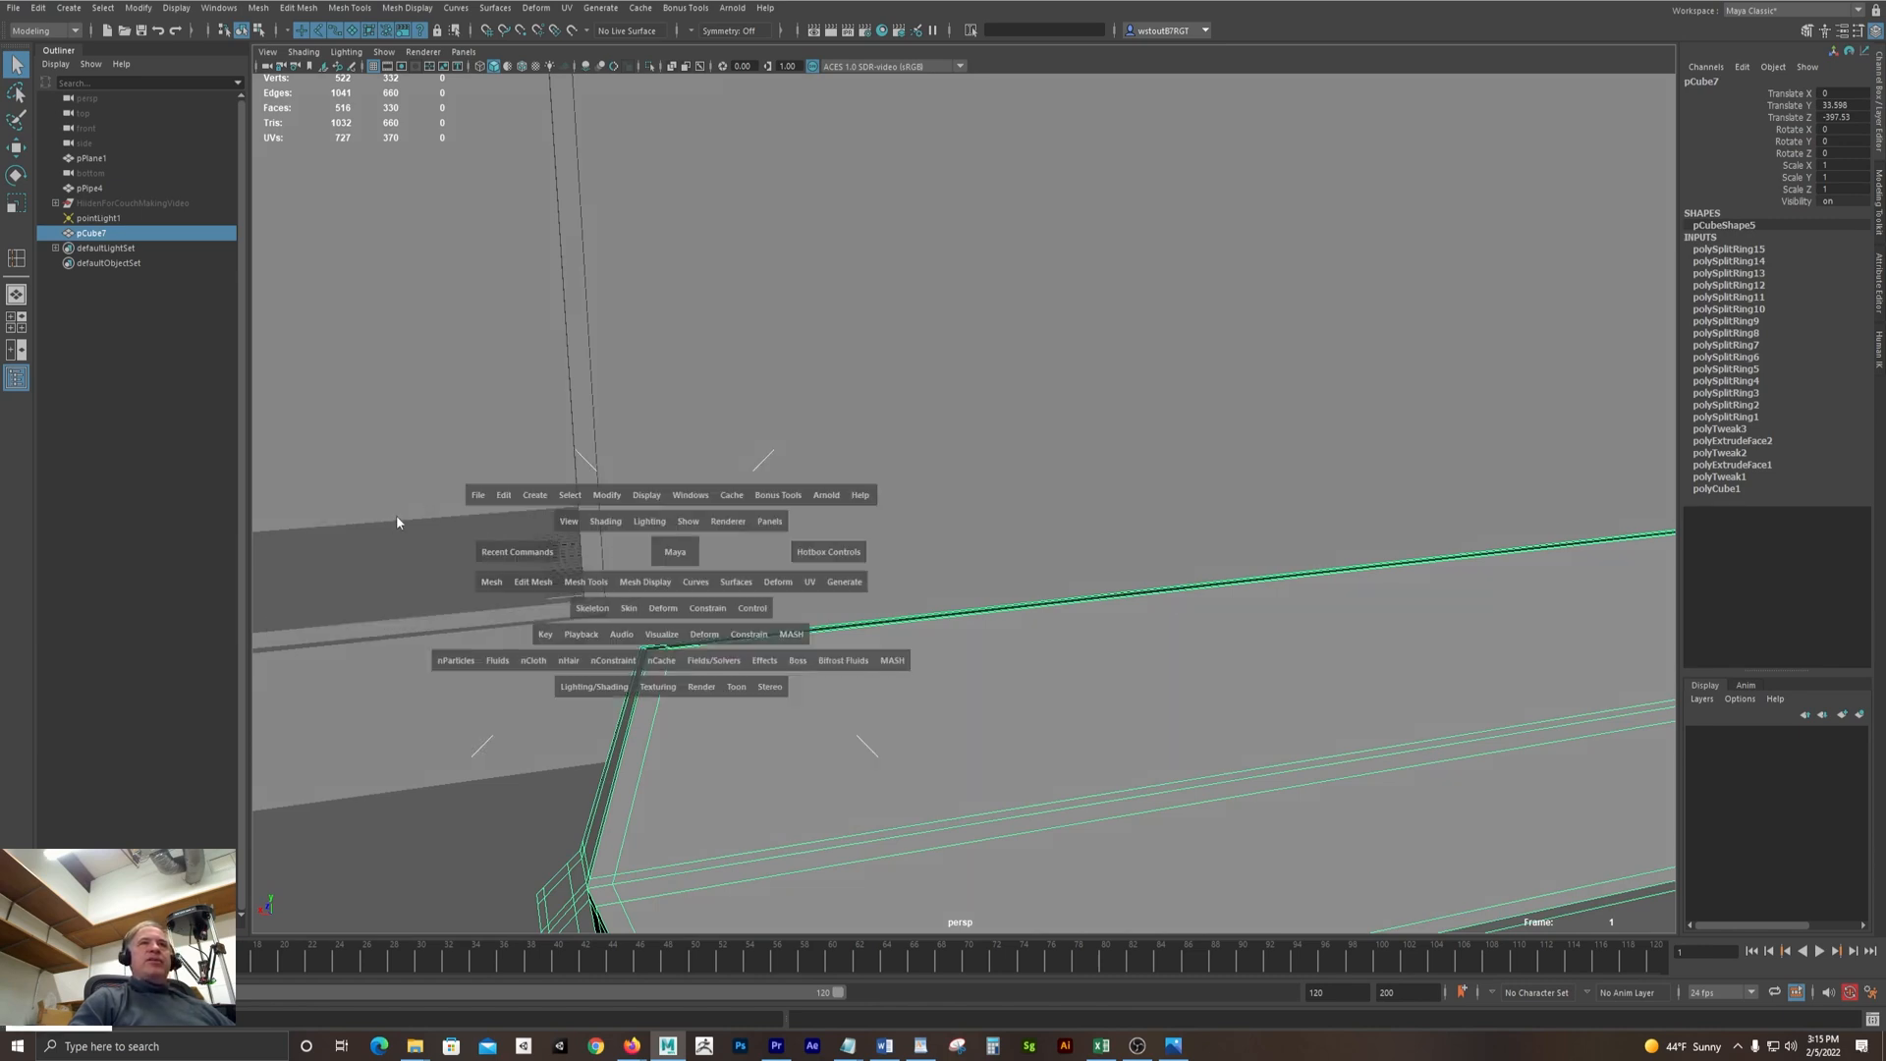
{"action": "left_click", "coordinate": [548, 556]}
{"action": "left_click", "coordinate": [547, 581]}
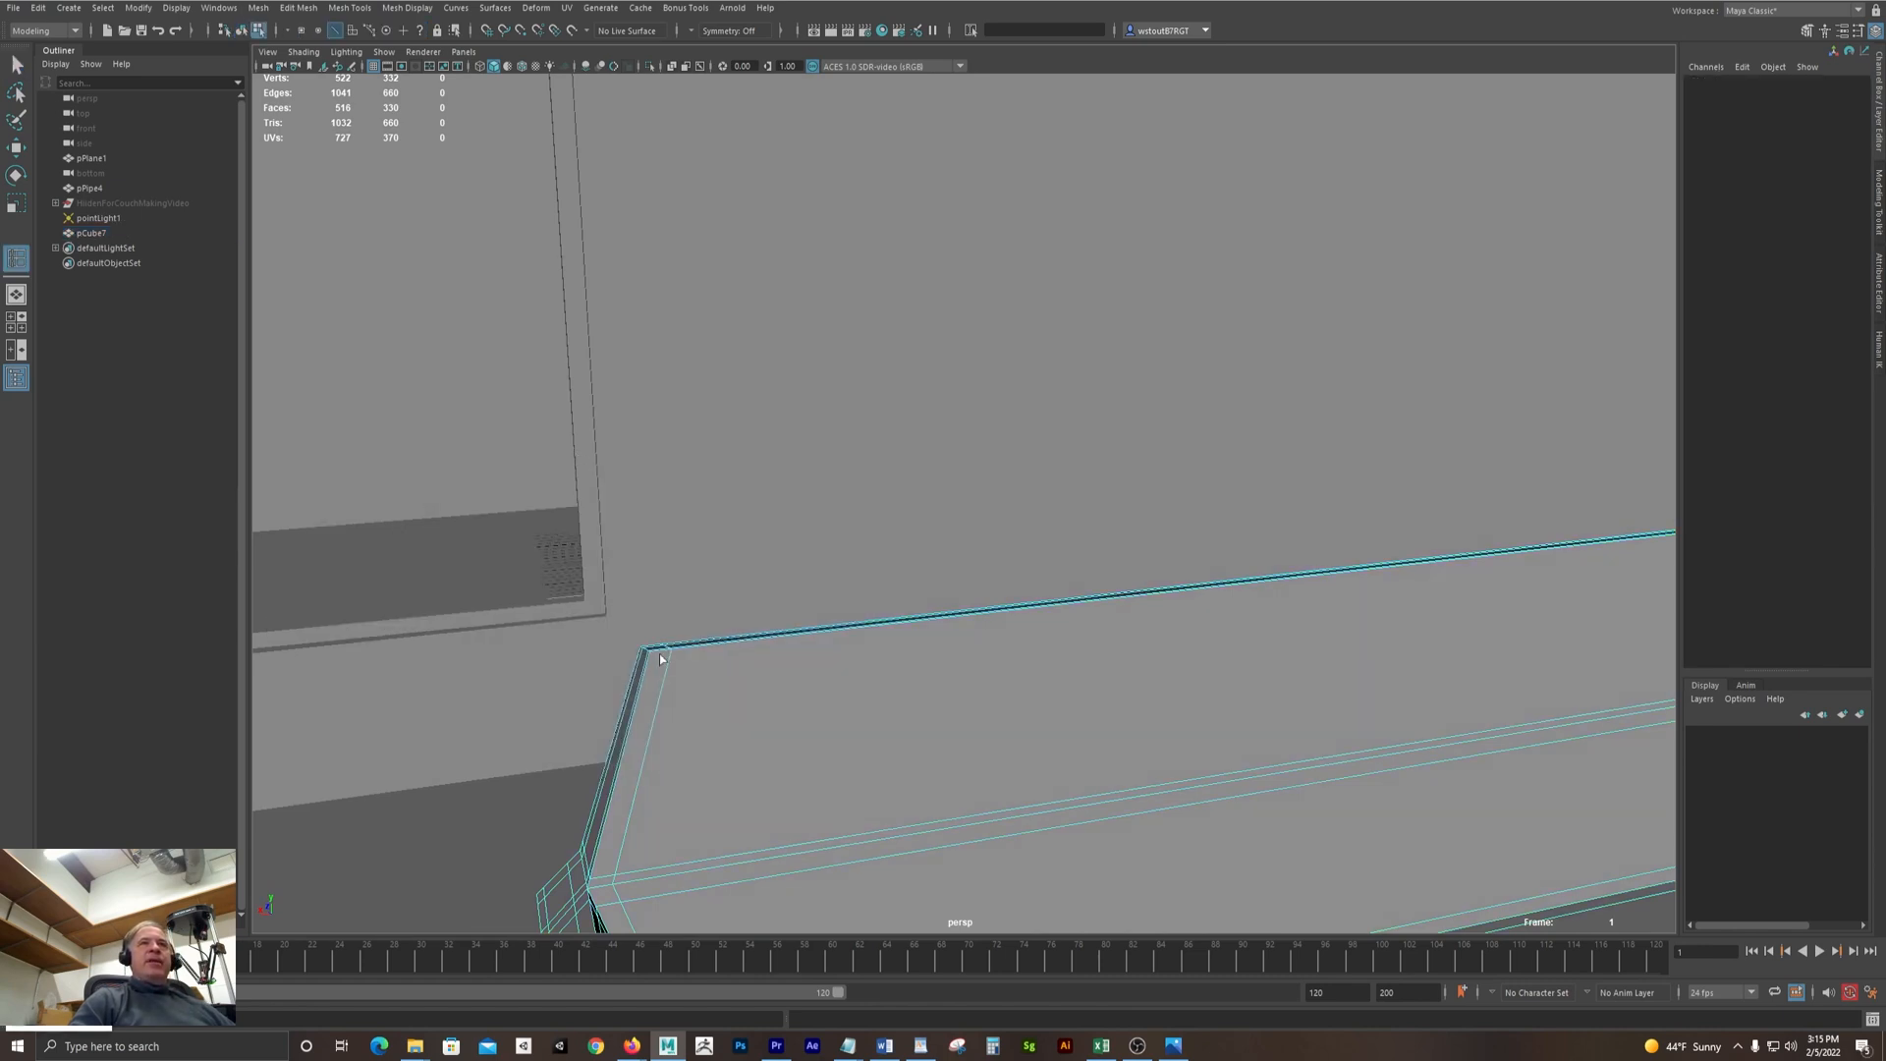
{"action": "left_click", "coordinate": [664, 686]}
{"action": "left_click_drag", "start_coordinate": [669, 662], "coordinate": [552, 693], "text": "alt"}
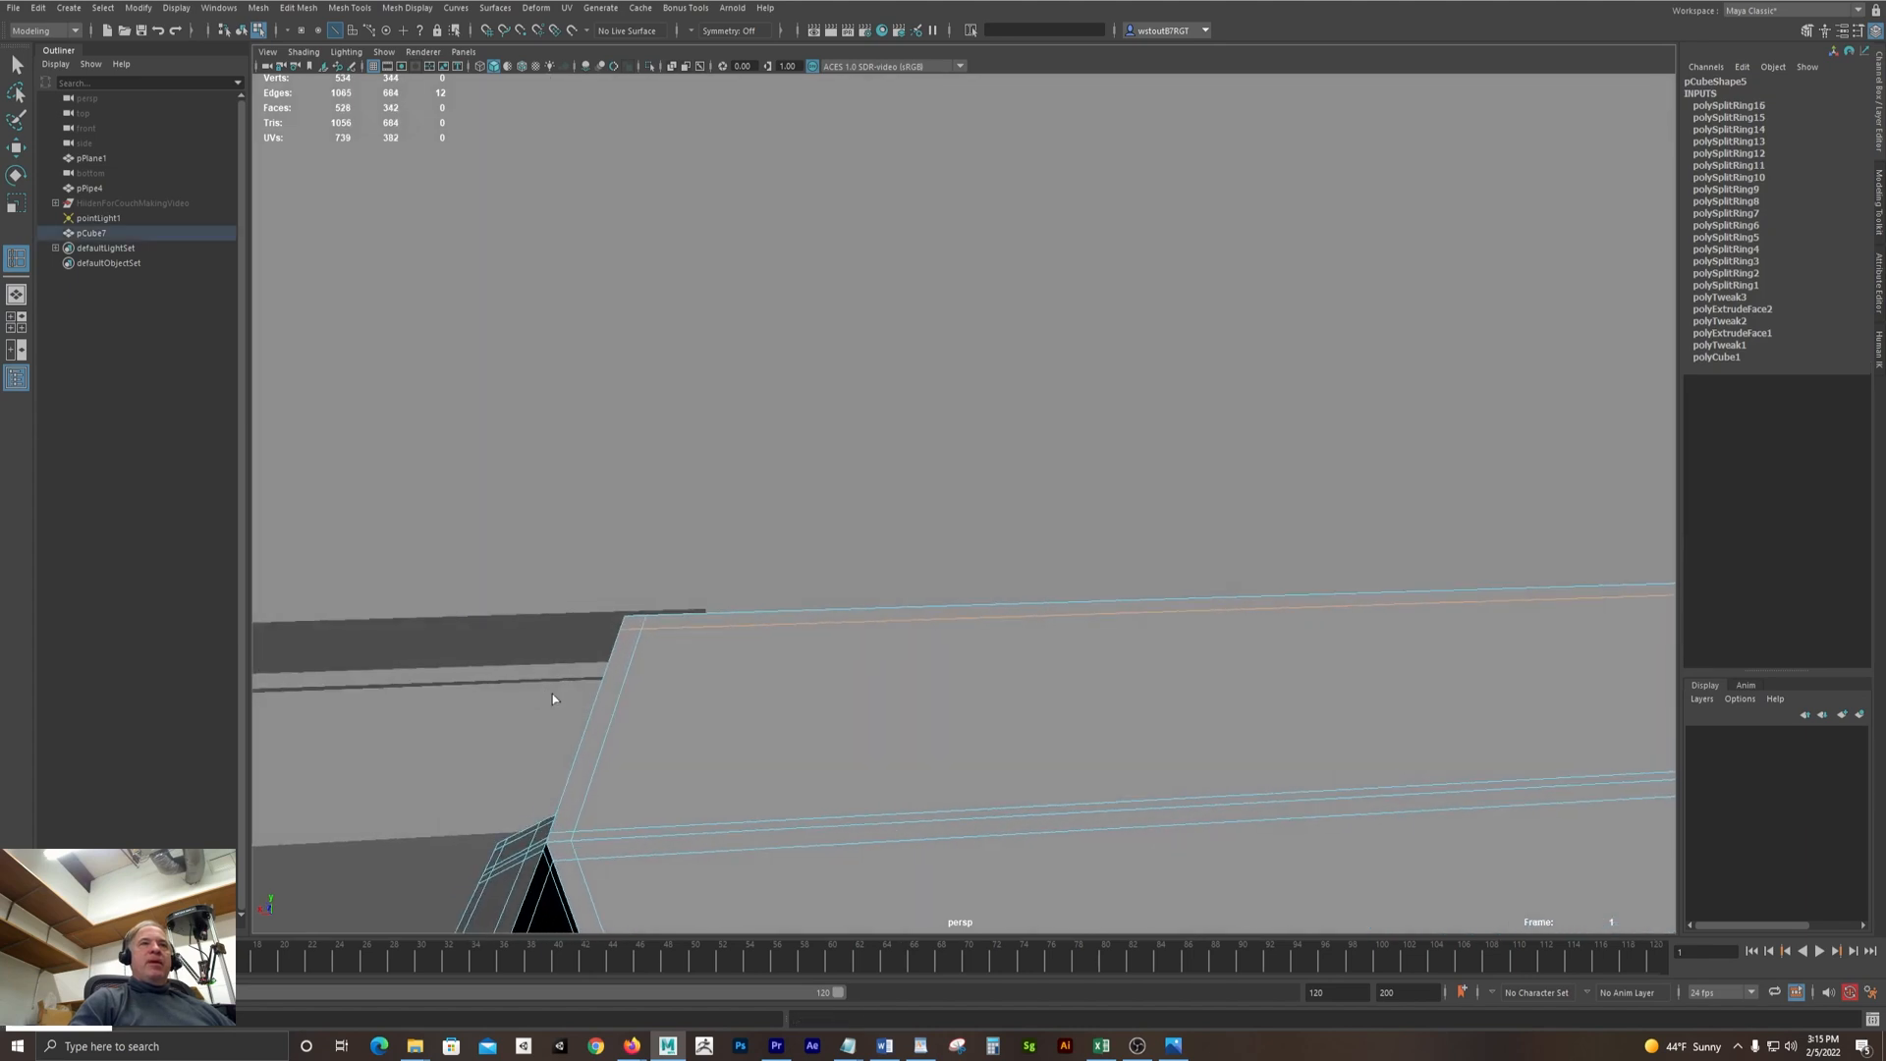
Examine the whole couch from the front, previewing it smoothed and returning to the unsmoothed display
{"action": "right_click_drag", "start_coordinate": [775, 682], "coordinate": [697, 615], "text": "alt"}
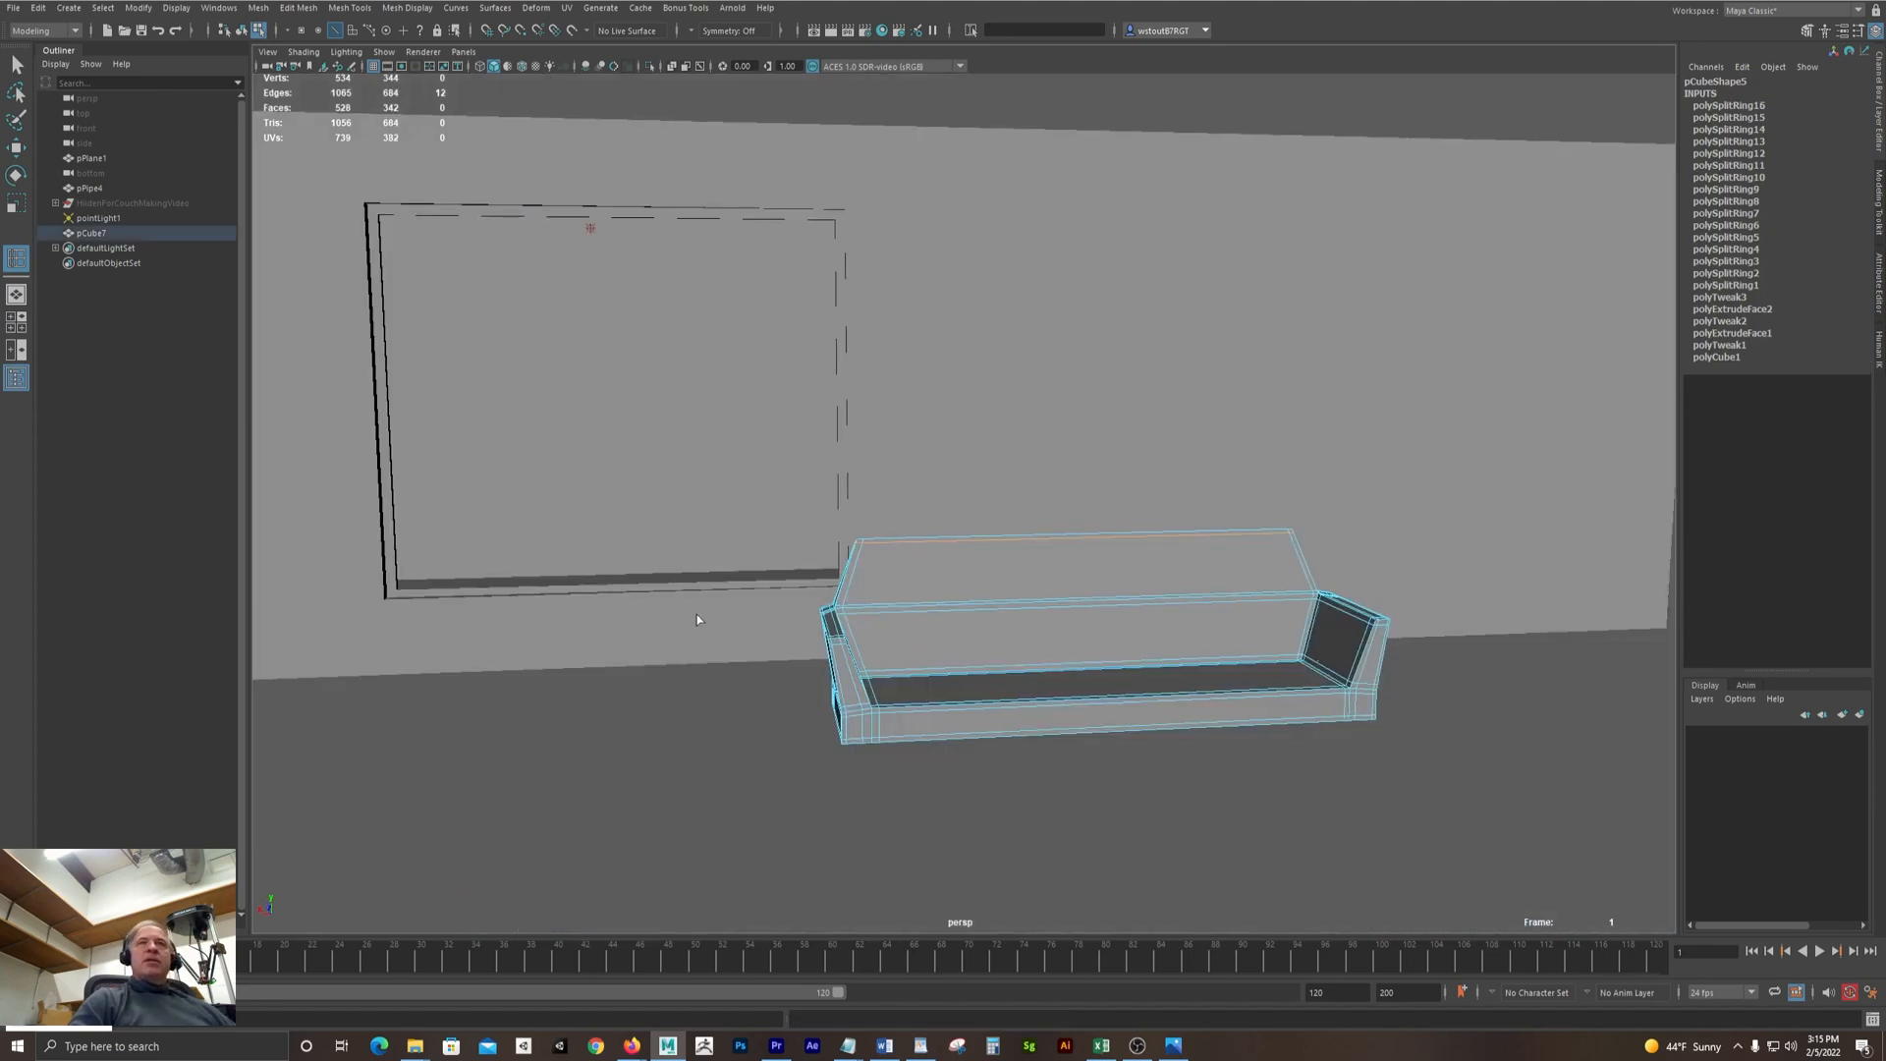
{"action": "middle_click_drag", "start_coordinate": [698, 615], "coordinate": [501, 596], "text": "alt"}
{"action": "right_click_drag", "start_coordinate": [609, 609], "coordinate": [862, 634], "text": "alt"}
{"action": "left_click_drag", "start_coordinate": [862, 633], "coordinate": [923, 661], "text": "alt"}
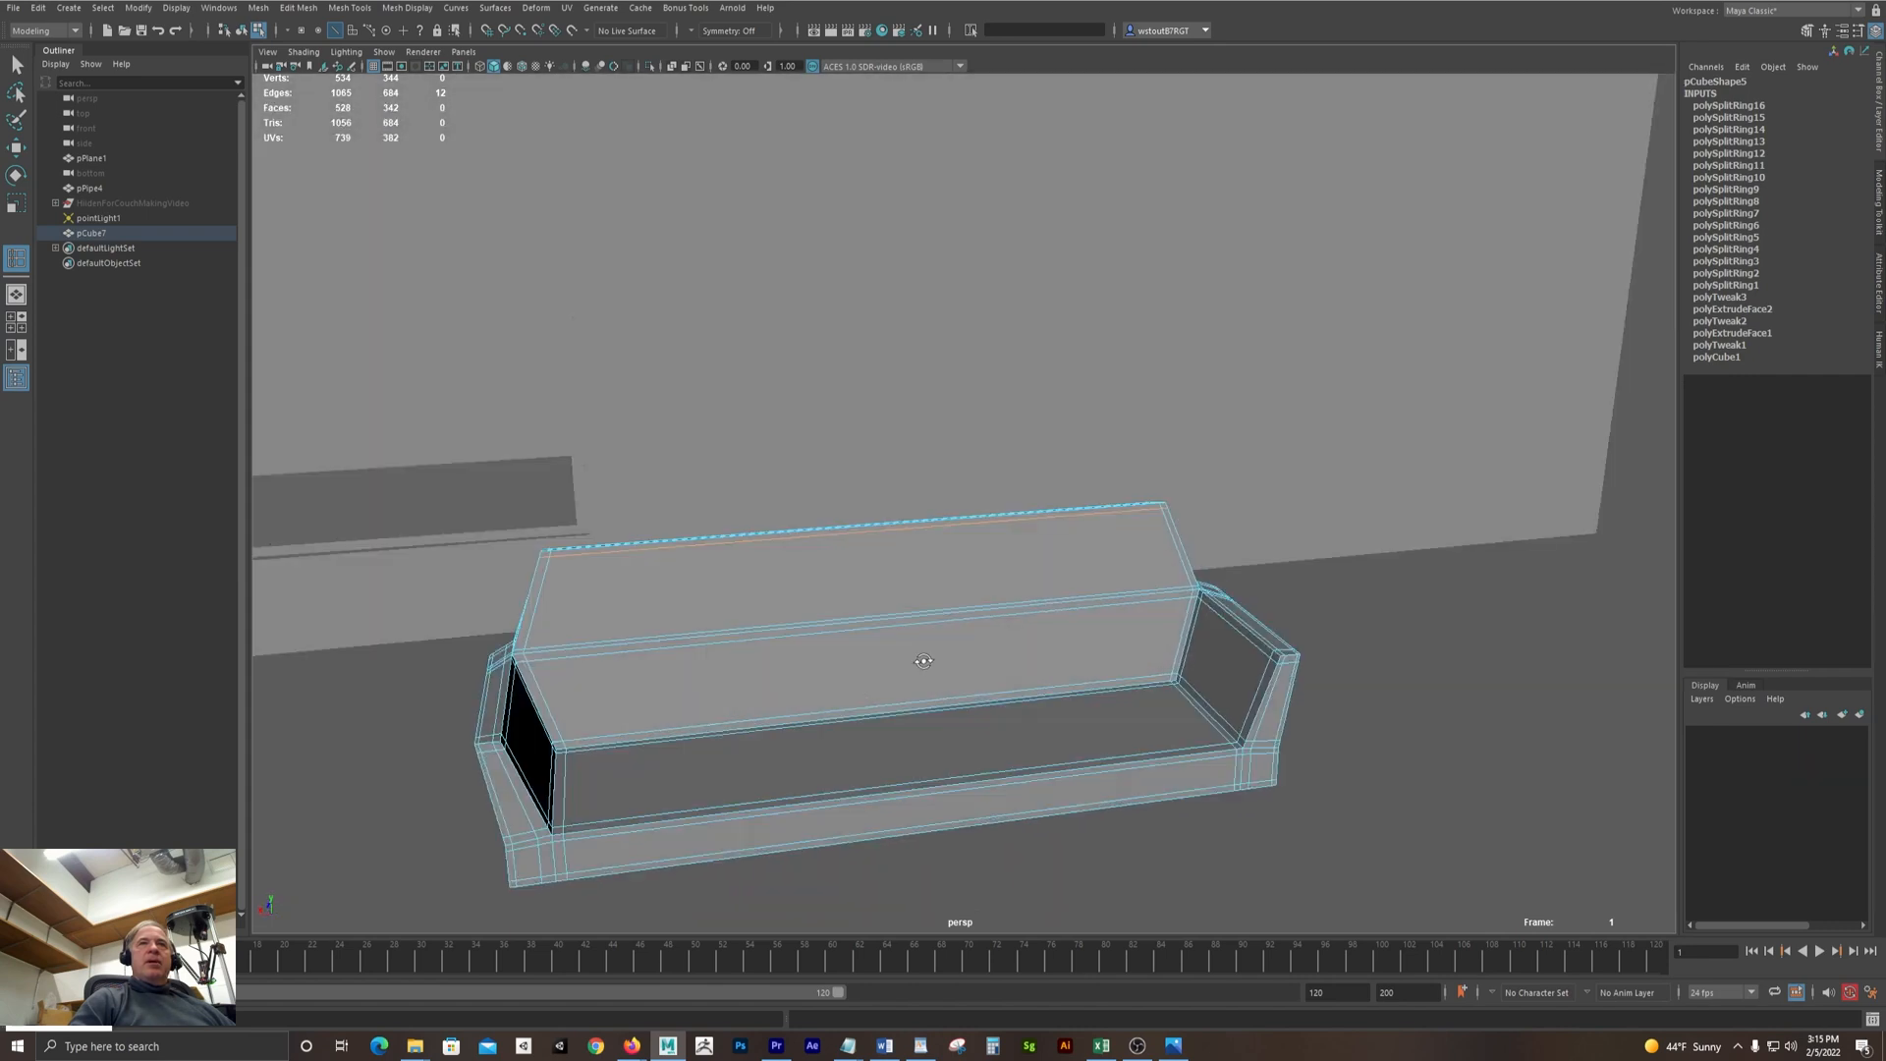
{"action": "key", "text": "3"}
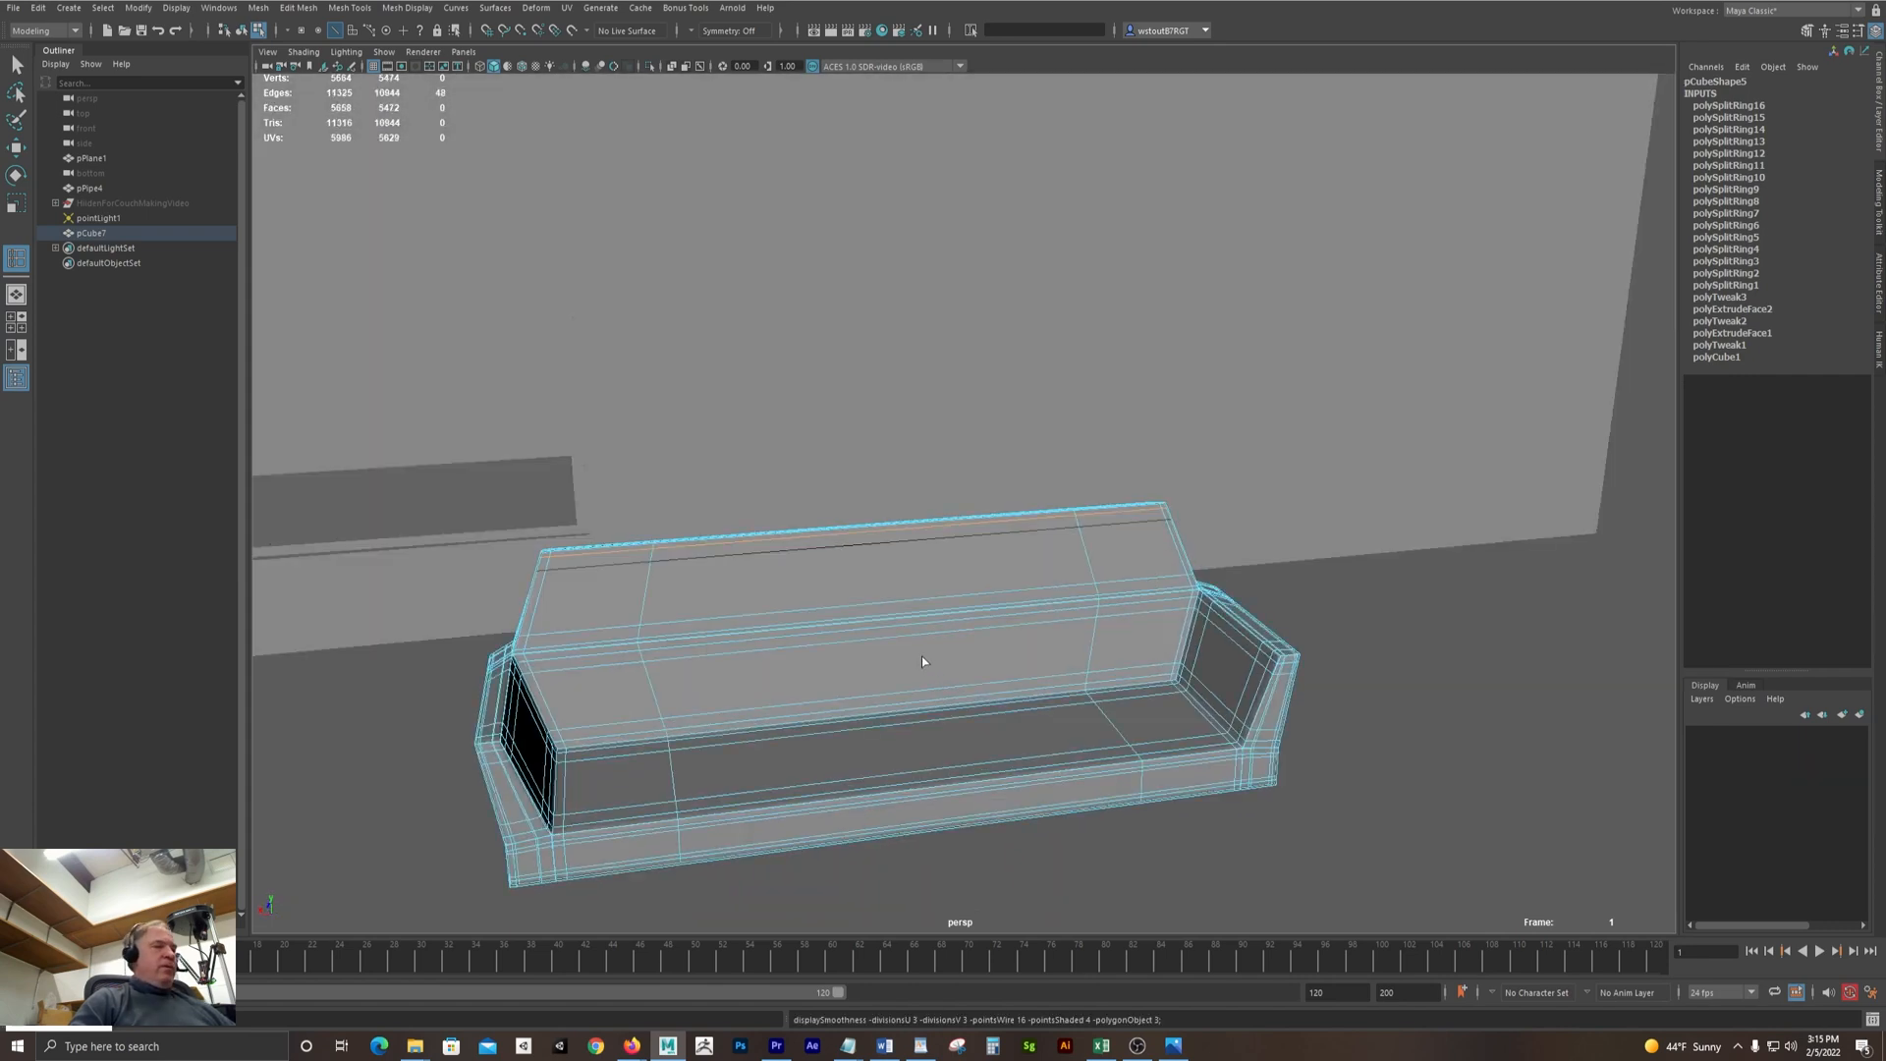
{"action": "key", "text": "1"}
{"action": "mouse_move", "coordinate": [1434, 712]}
{"action": "left_mouse_down", "text": "alt"}
{"action": "mouse_move", "coordinate": [1246, 810]}
{"action": "mouse_move", "coordinate": [1083, 812]}
{"action": "left_mouse_up", "text": "alt"}
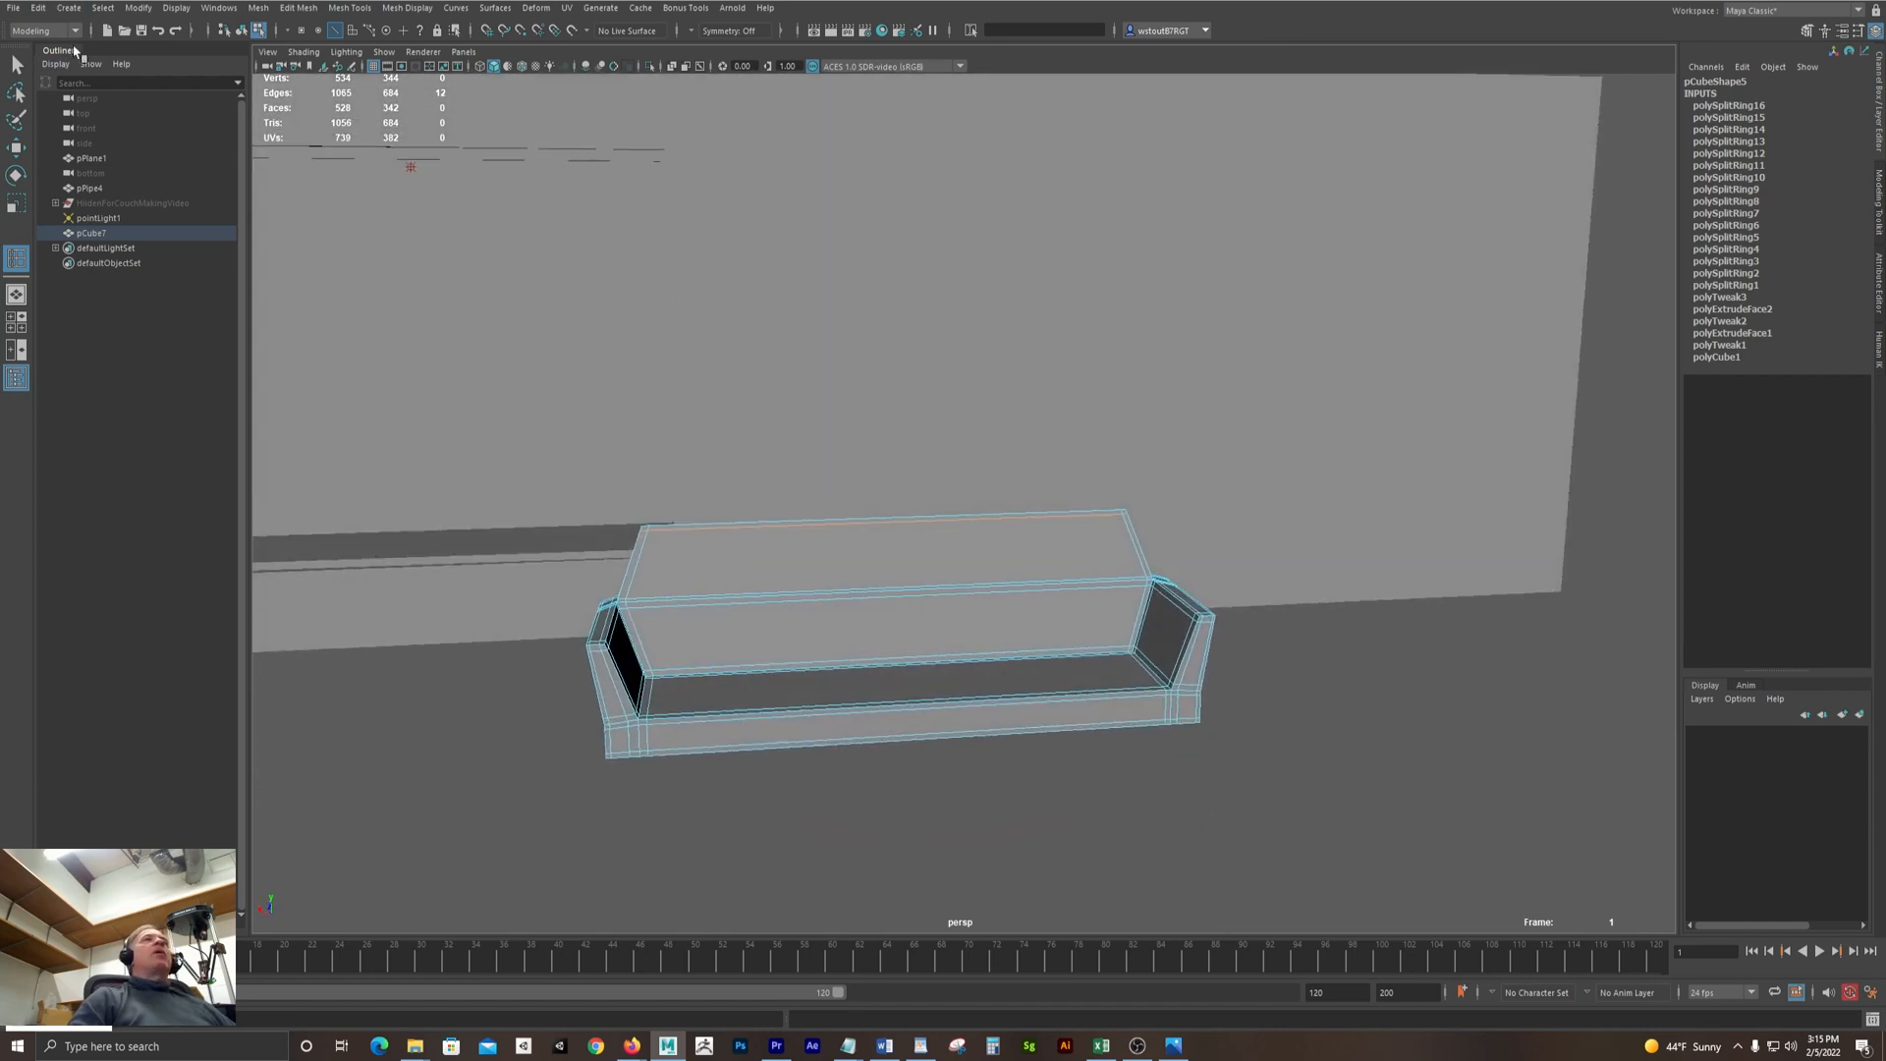
Create a polygon cube and move it to the couch's seat, at about Translate Y 55.7 and Z -403
{"action": "left_click", "coordinate": [63, 14]}
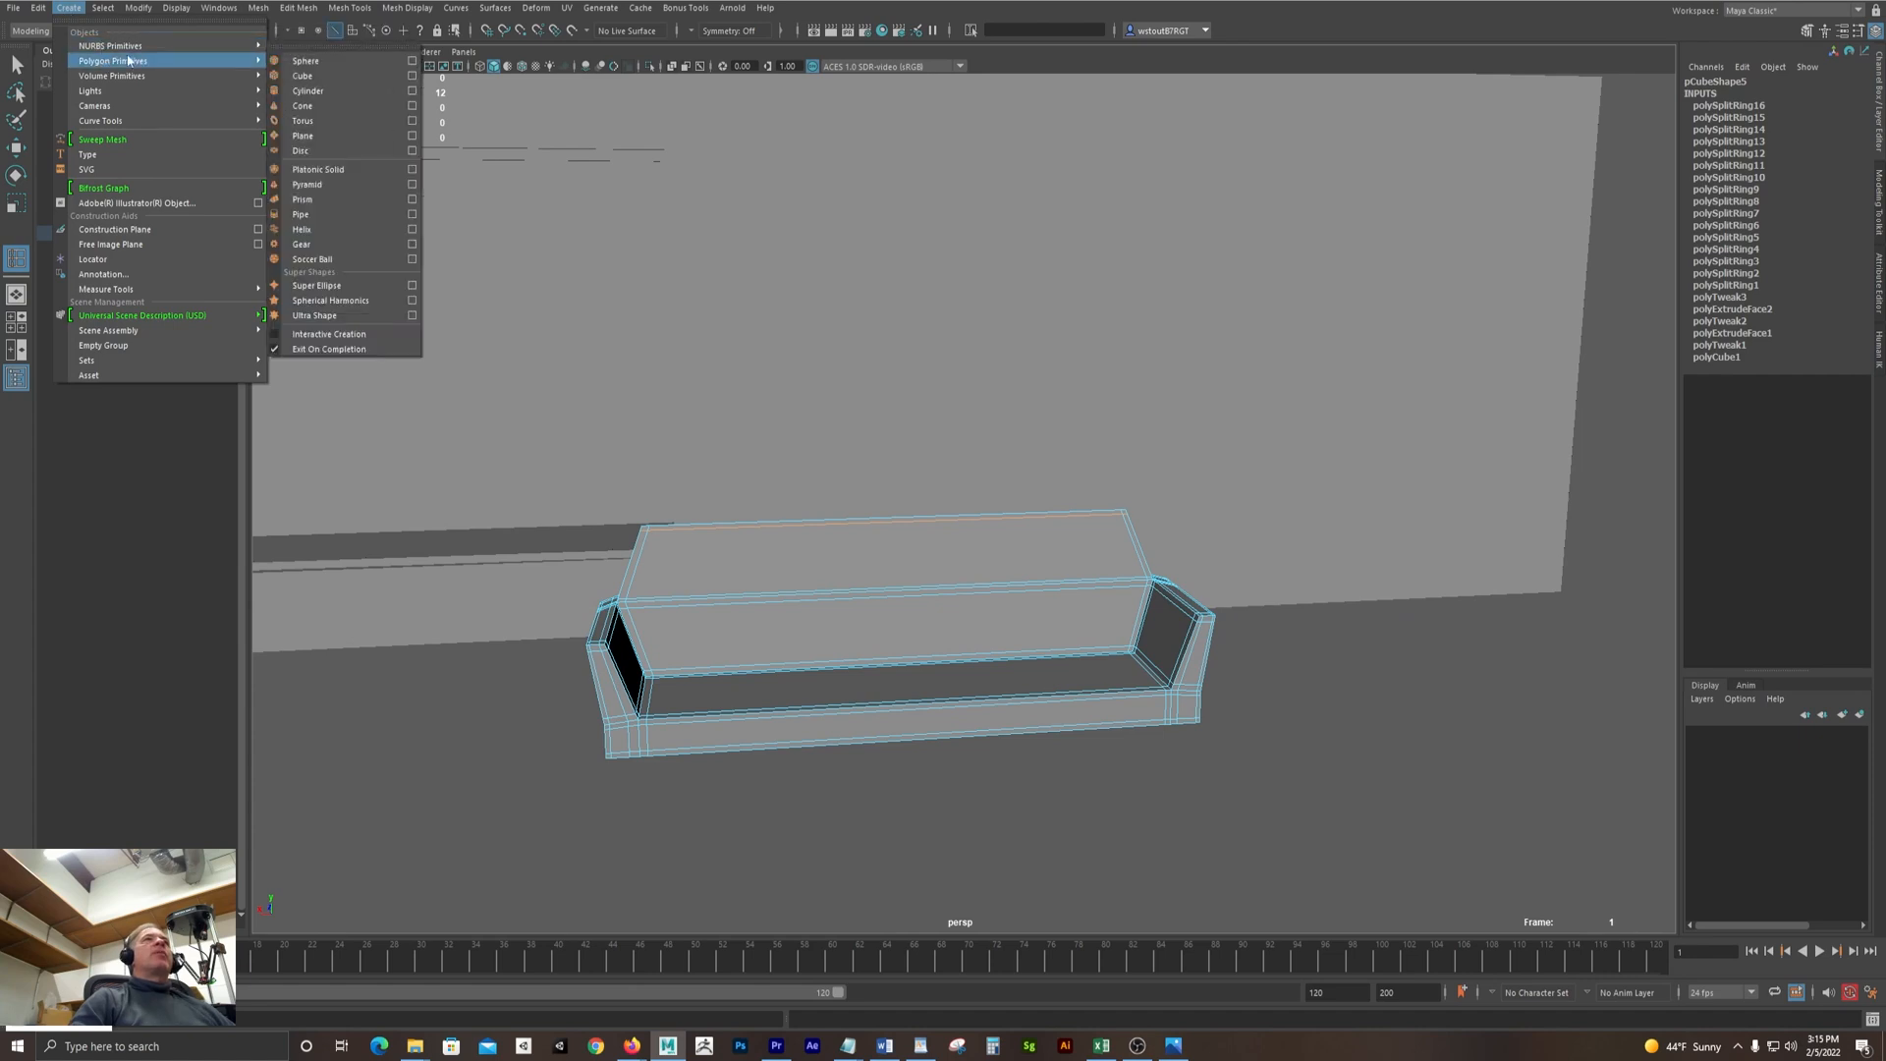
{"action": "mouse_move", "coordinate": [241, 65]}
{"action": "left_click", "coordinate": [302, 77]}
{"action": "right_click_drag", "start_coordinate": [716, 161], "coordinate": [333, 181], "text": "alt"}
{"action": "left_click_drag", "start_coordinate": [333, 181], "coordinate": [439, 241], "text": "alt"}
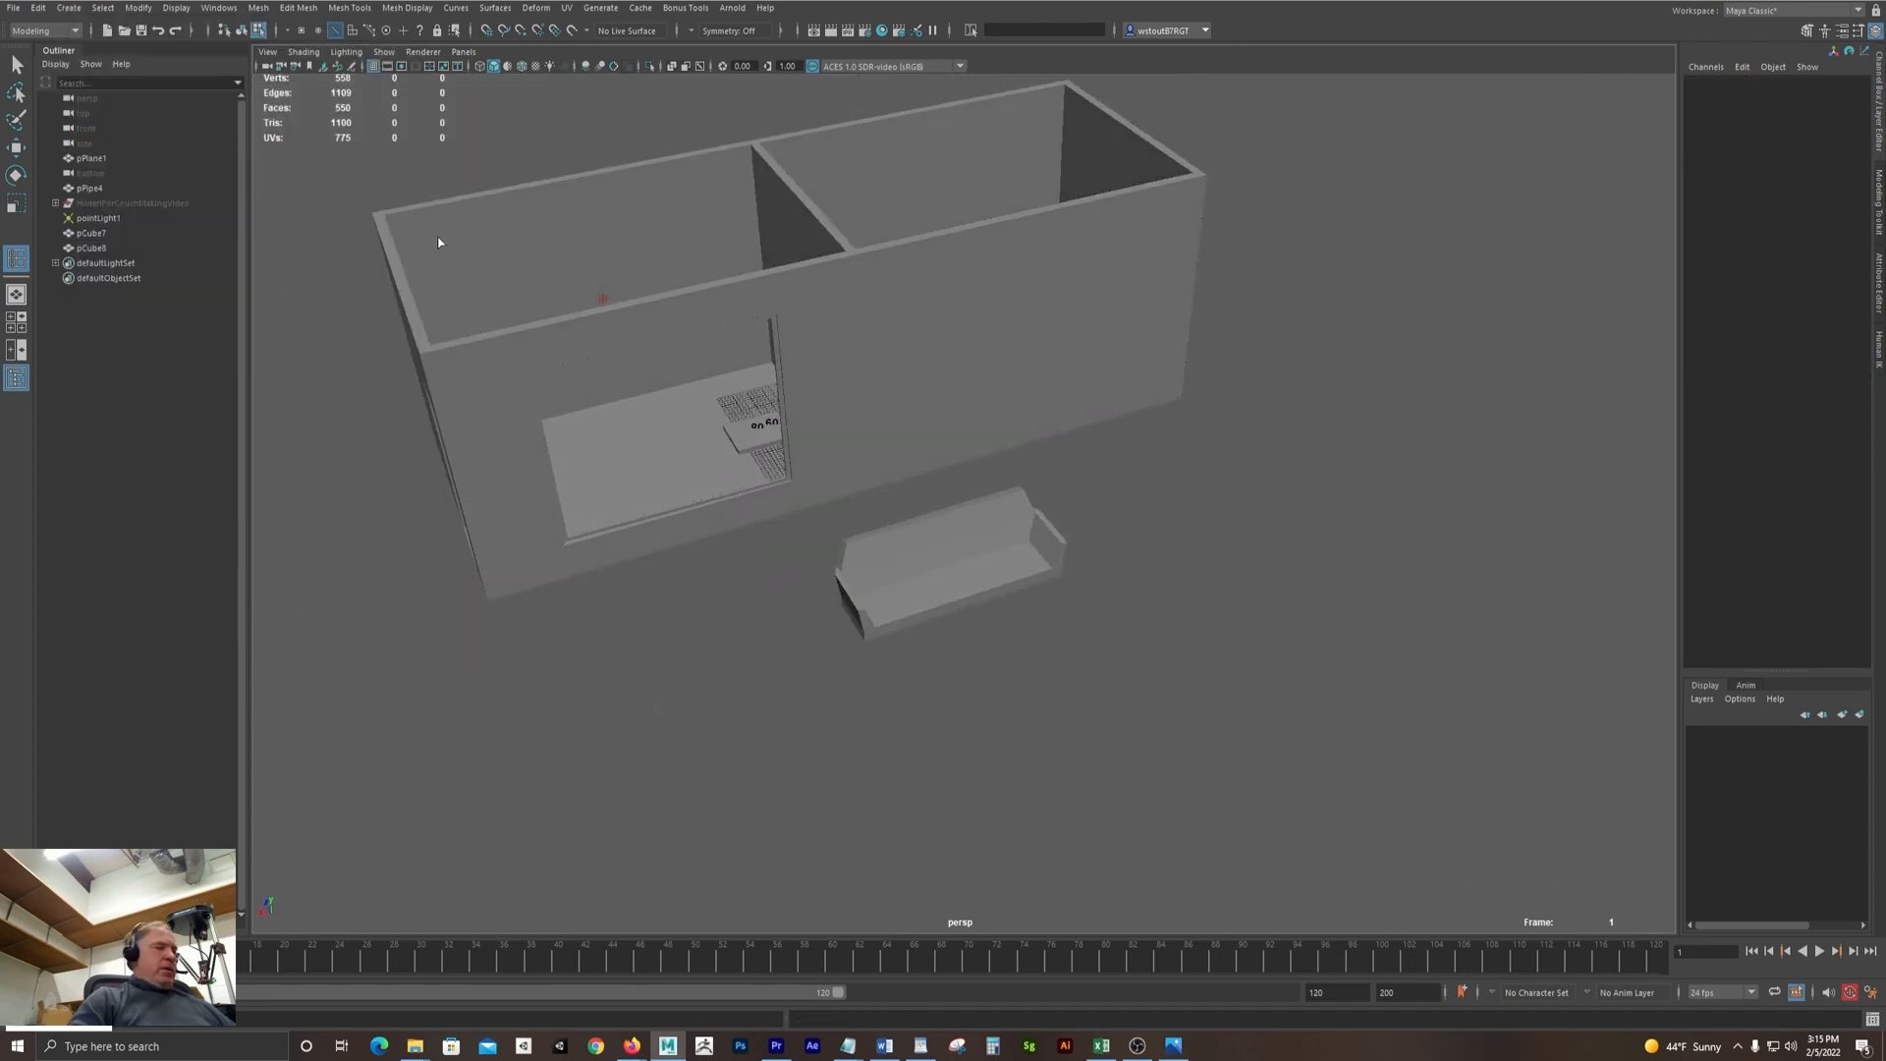
{"action": "key", "text": "w"}
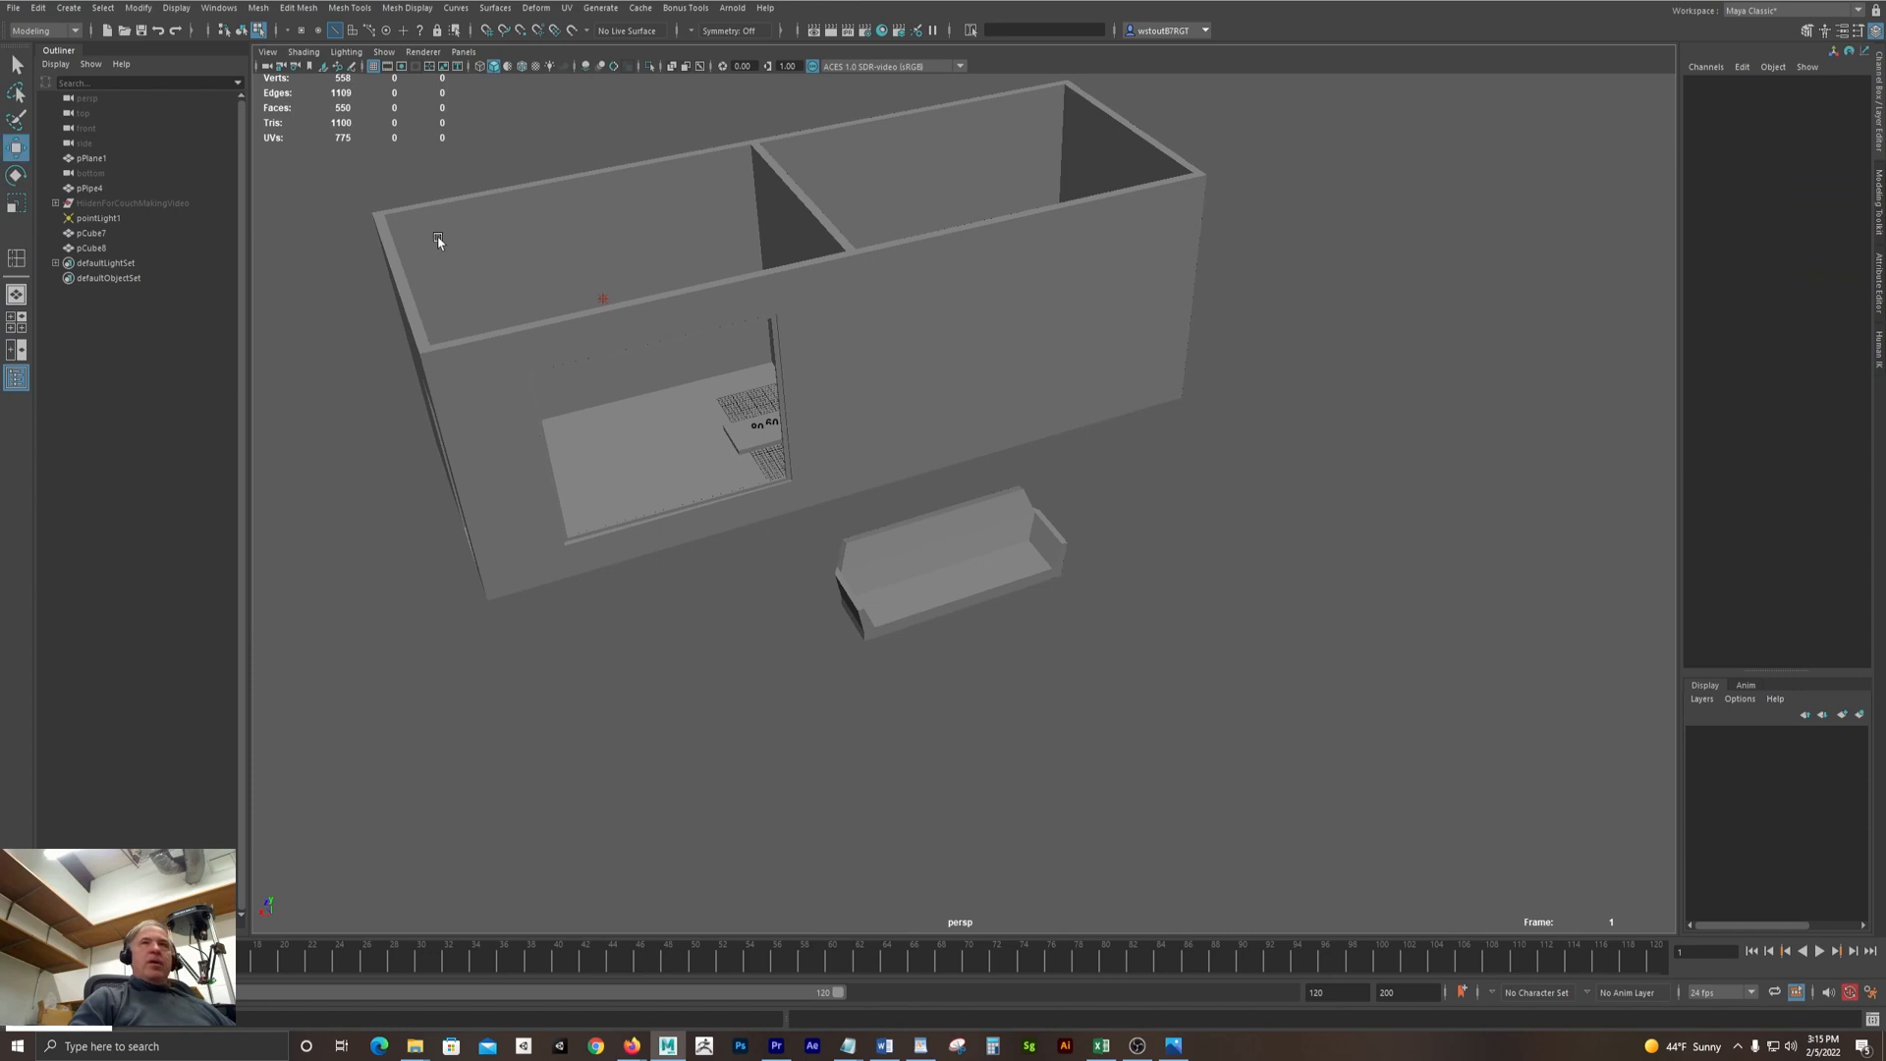
{"action": "left_click", "coordinate": [131, 250]}
{"action": "left_click_drag", "start_coordinate": [773, 363], "coordinate": [919, 503]}
{"action": "left_click_drag", "start_coordinate": [920, 503], "coordinate": [911, 463], "text": "alt"}
{"action": "scroll", "coordinate": [845, 629], "scroll_direction": "up", "scroll_amount": 4}
{"action": "left_click_drag", "start_coordinate": [843, 635], "coordinate": [841, 575], "text": "alt"}
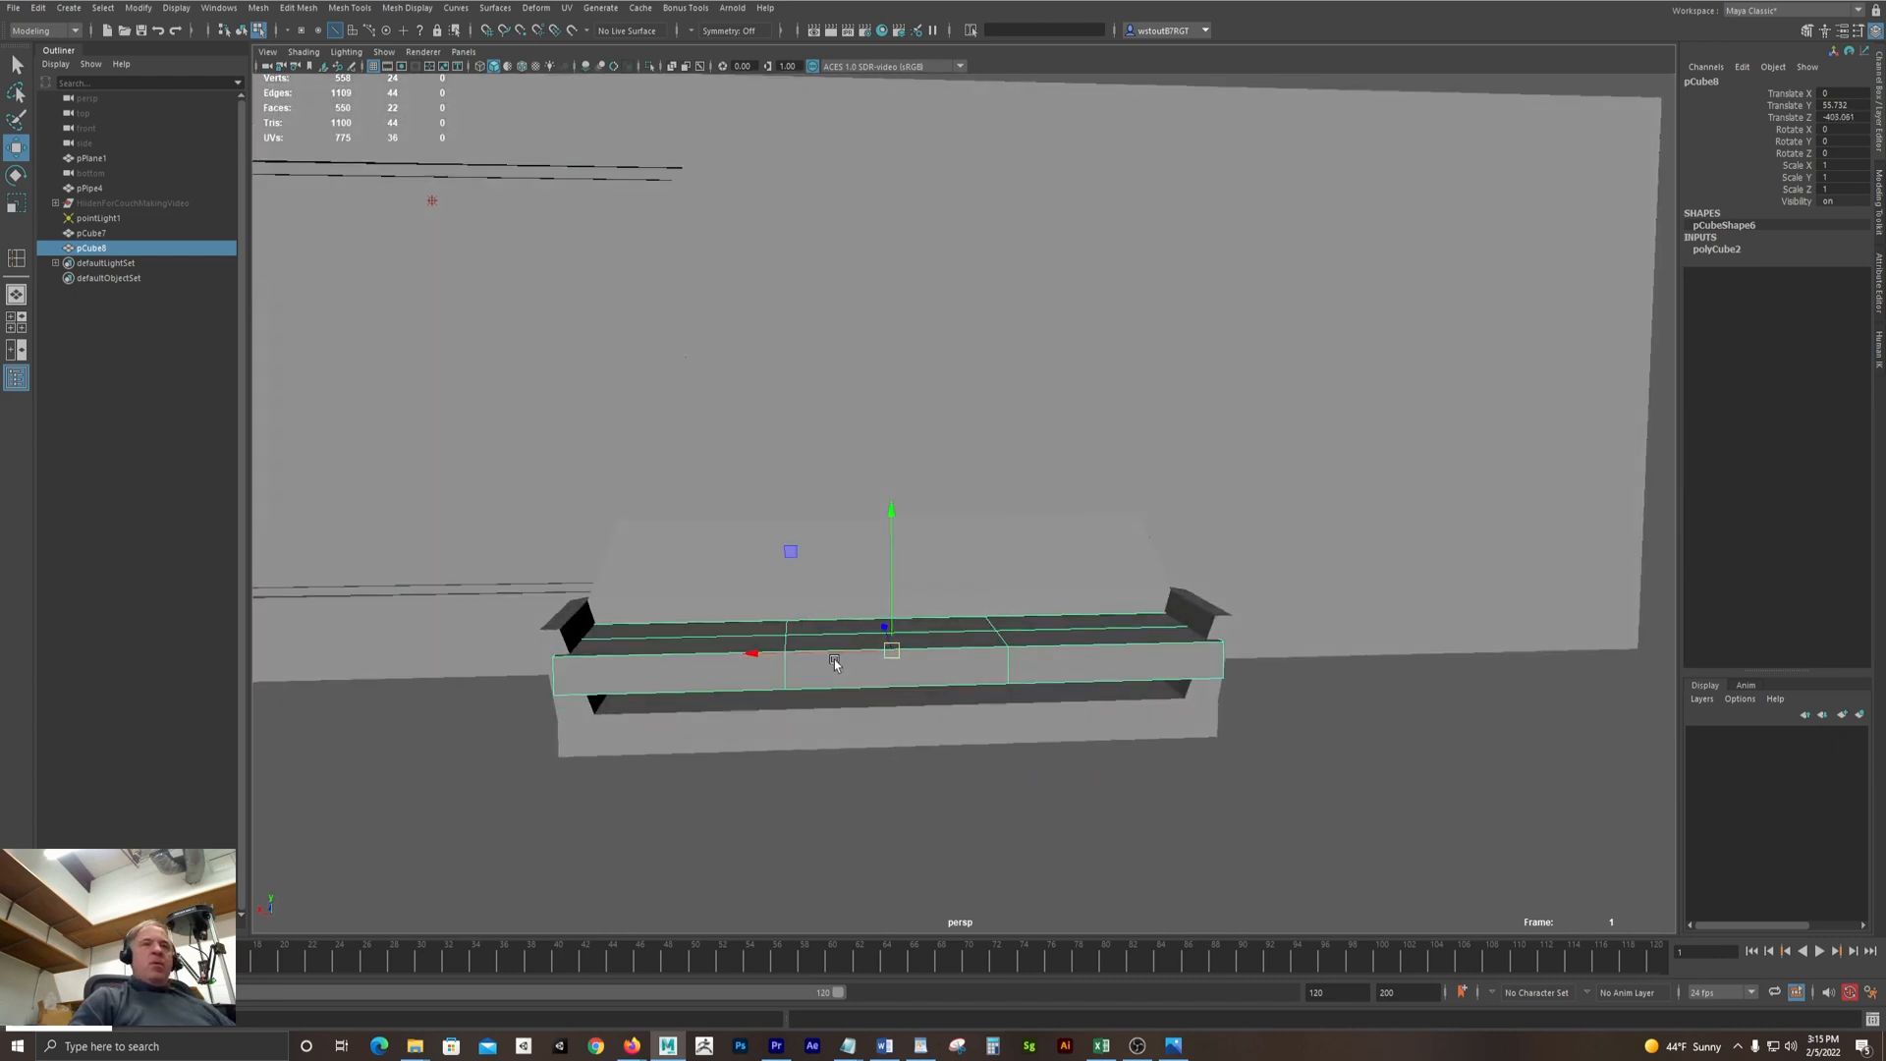
Scale the new block to fit between the armrests and lower it onto the seat, at about Translate Y 47.5 and Z -400.8
{"action": "key", "text": "r"}
{"action": "left_click_drag", "start_coordinate": [757, 655], "coordinate": [773, 658]}
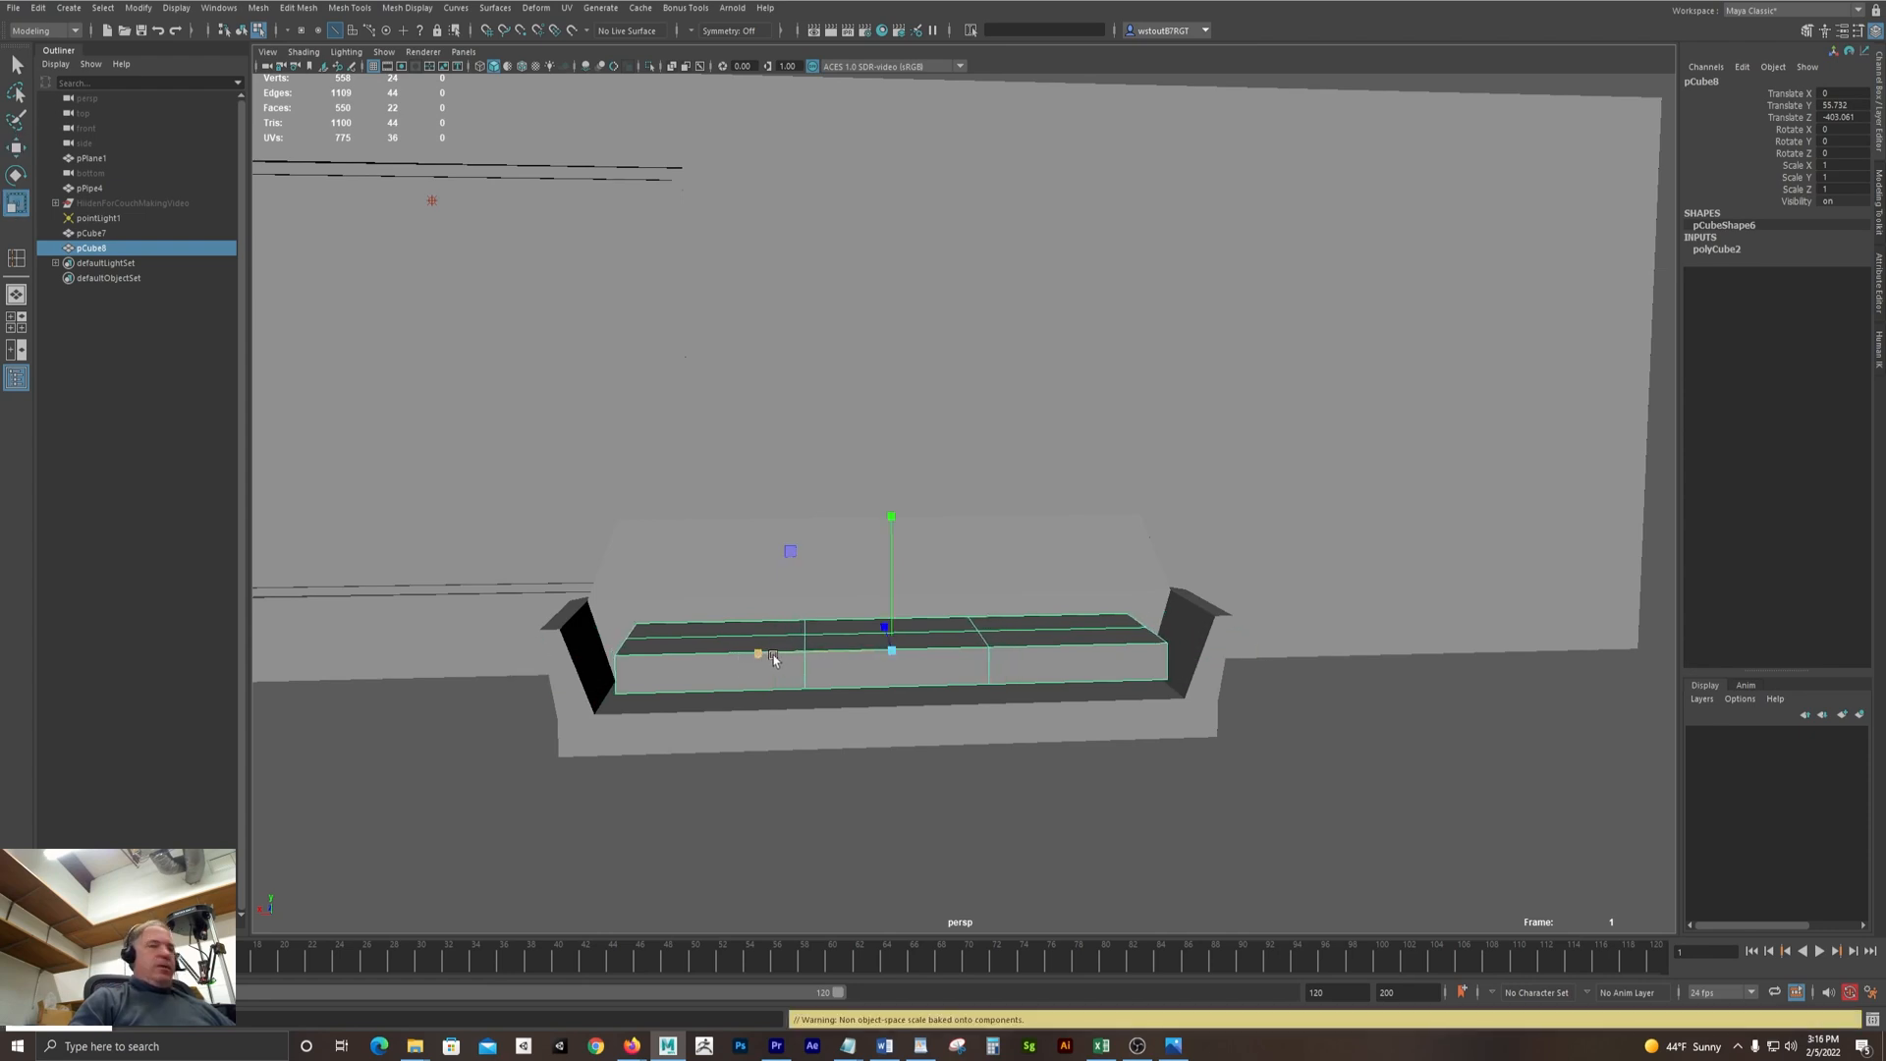
{"action": "key", "text": "w"}
{"action": "left_click_drag", "start_coordinate": [891, 518], "coordinate": [832, 673]}
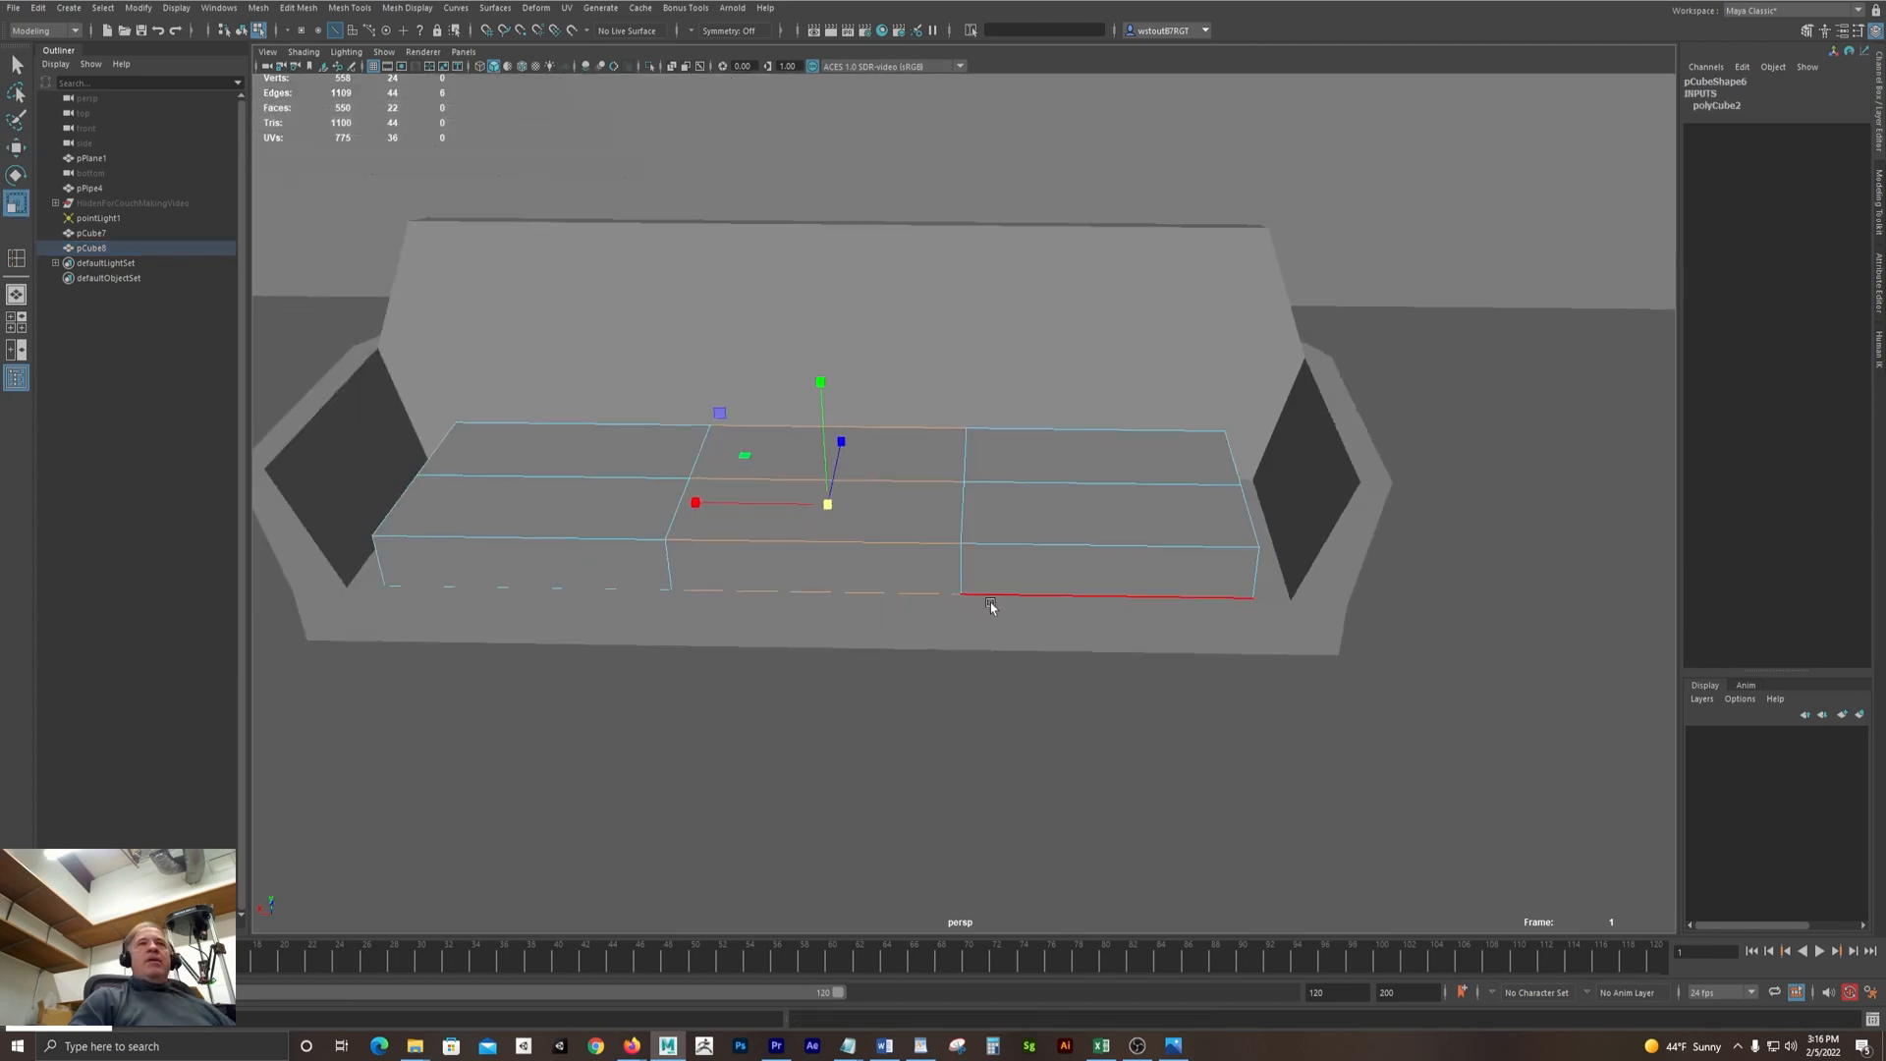
{"action": "left_click_drag", "start_coordinate": [990, 603], "coordinate": [968, 561], "text": "alt"}
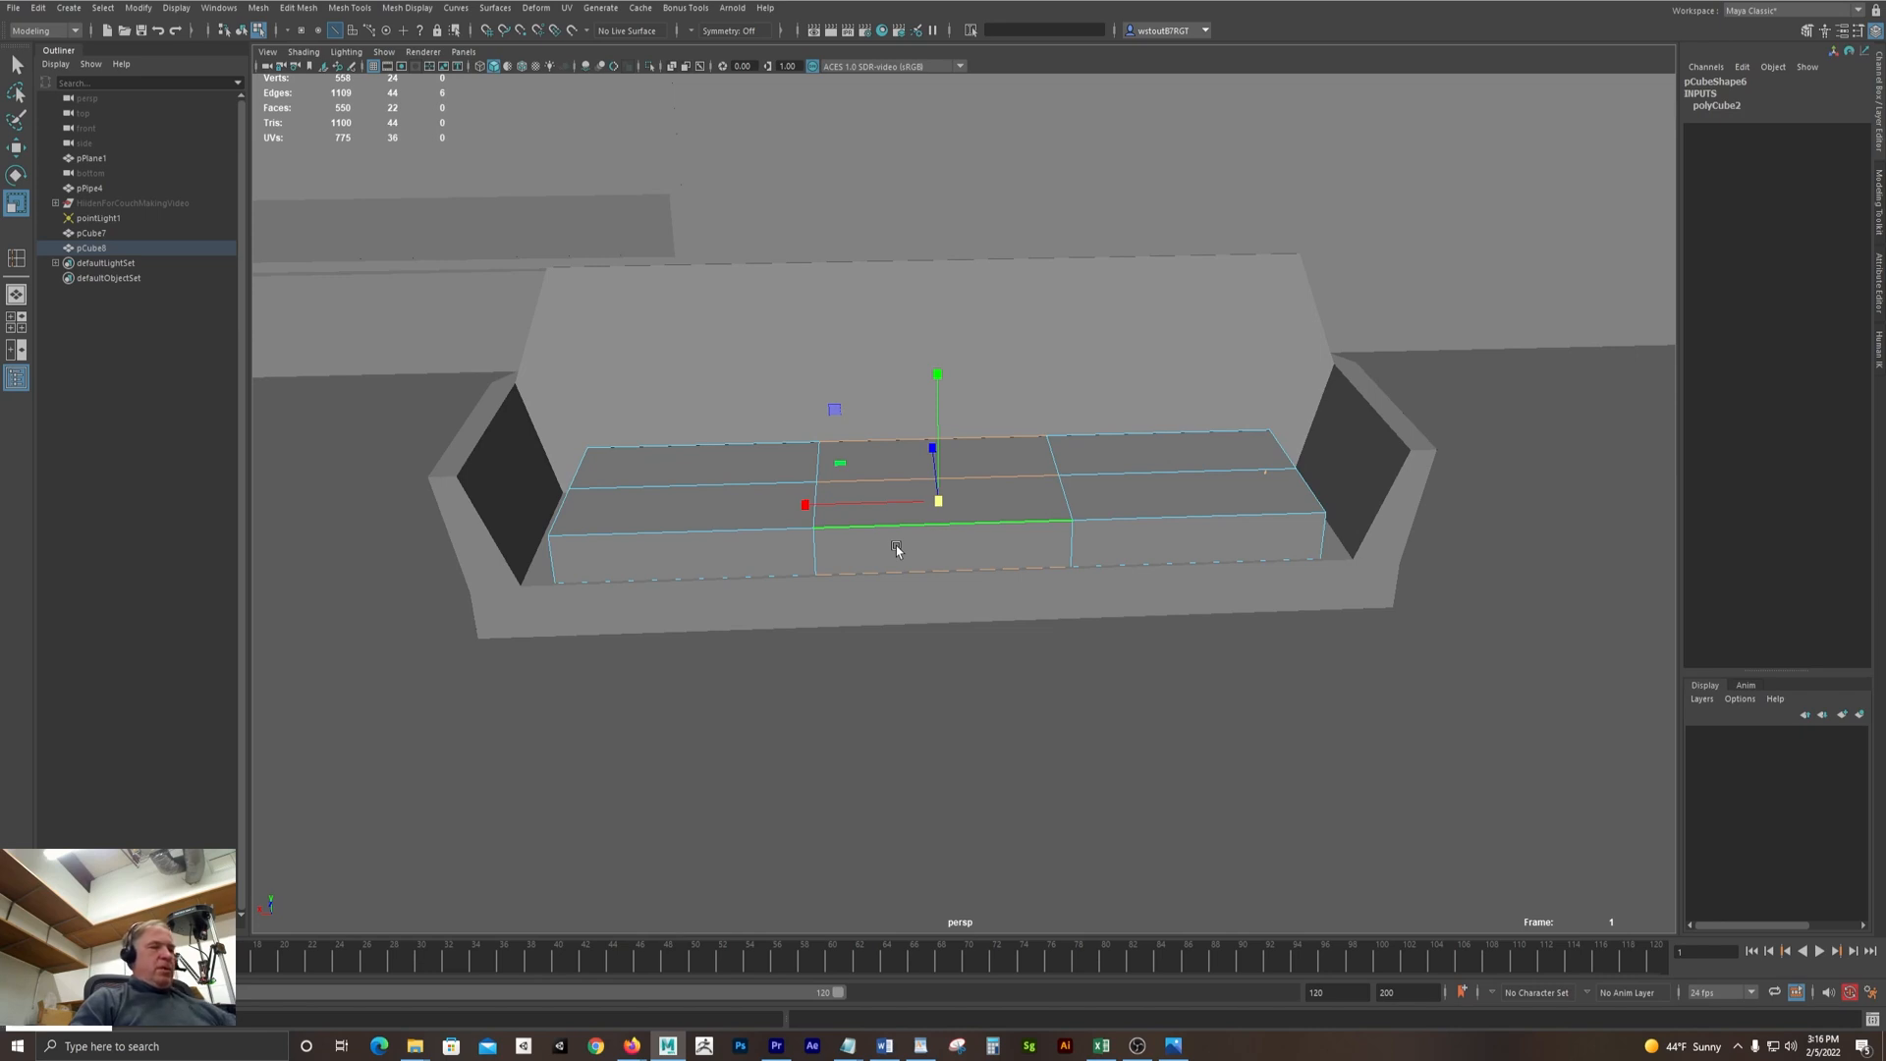
{"action": "key", "text": "F8"}
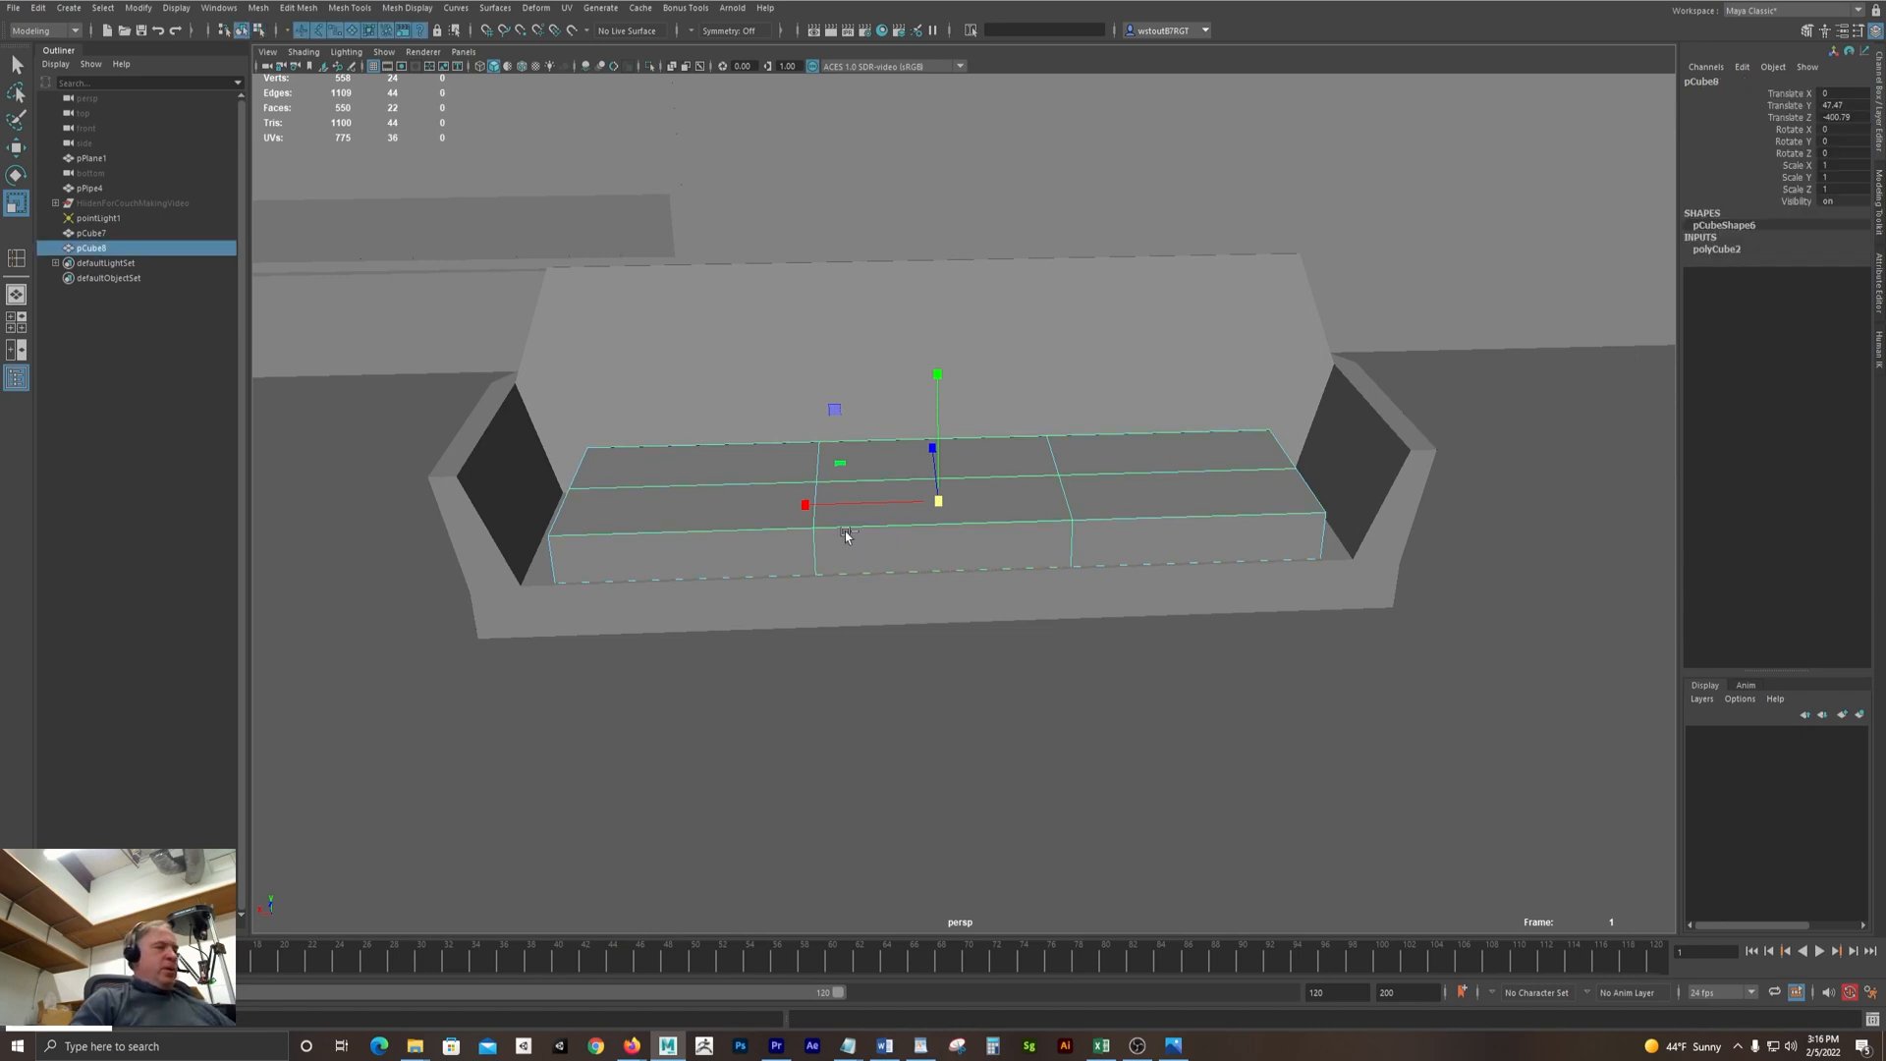
Duplicate the seat block and raise the copy above the original, to about Translate Y 67.7
{"action": "key", "text": "ctrl+d"}
{"action": "key", "text": "w"}
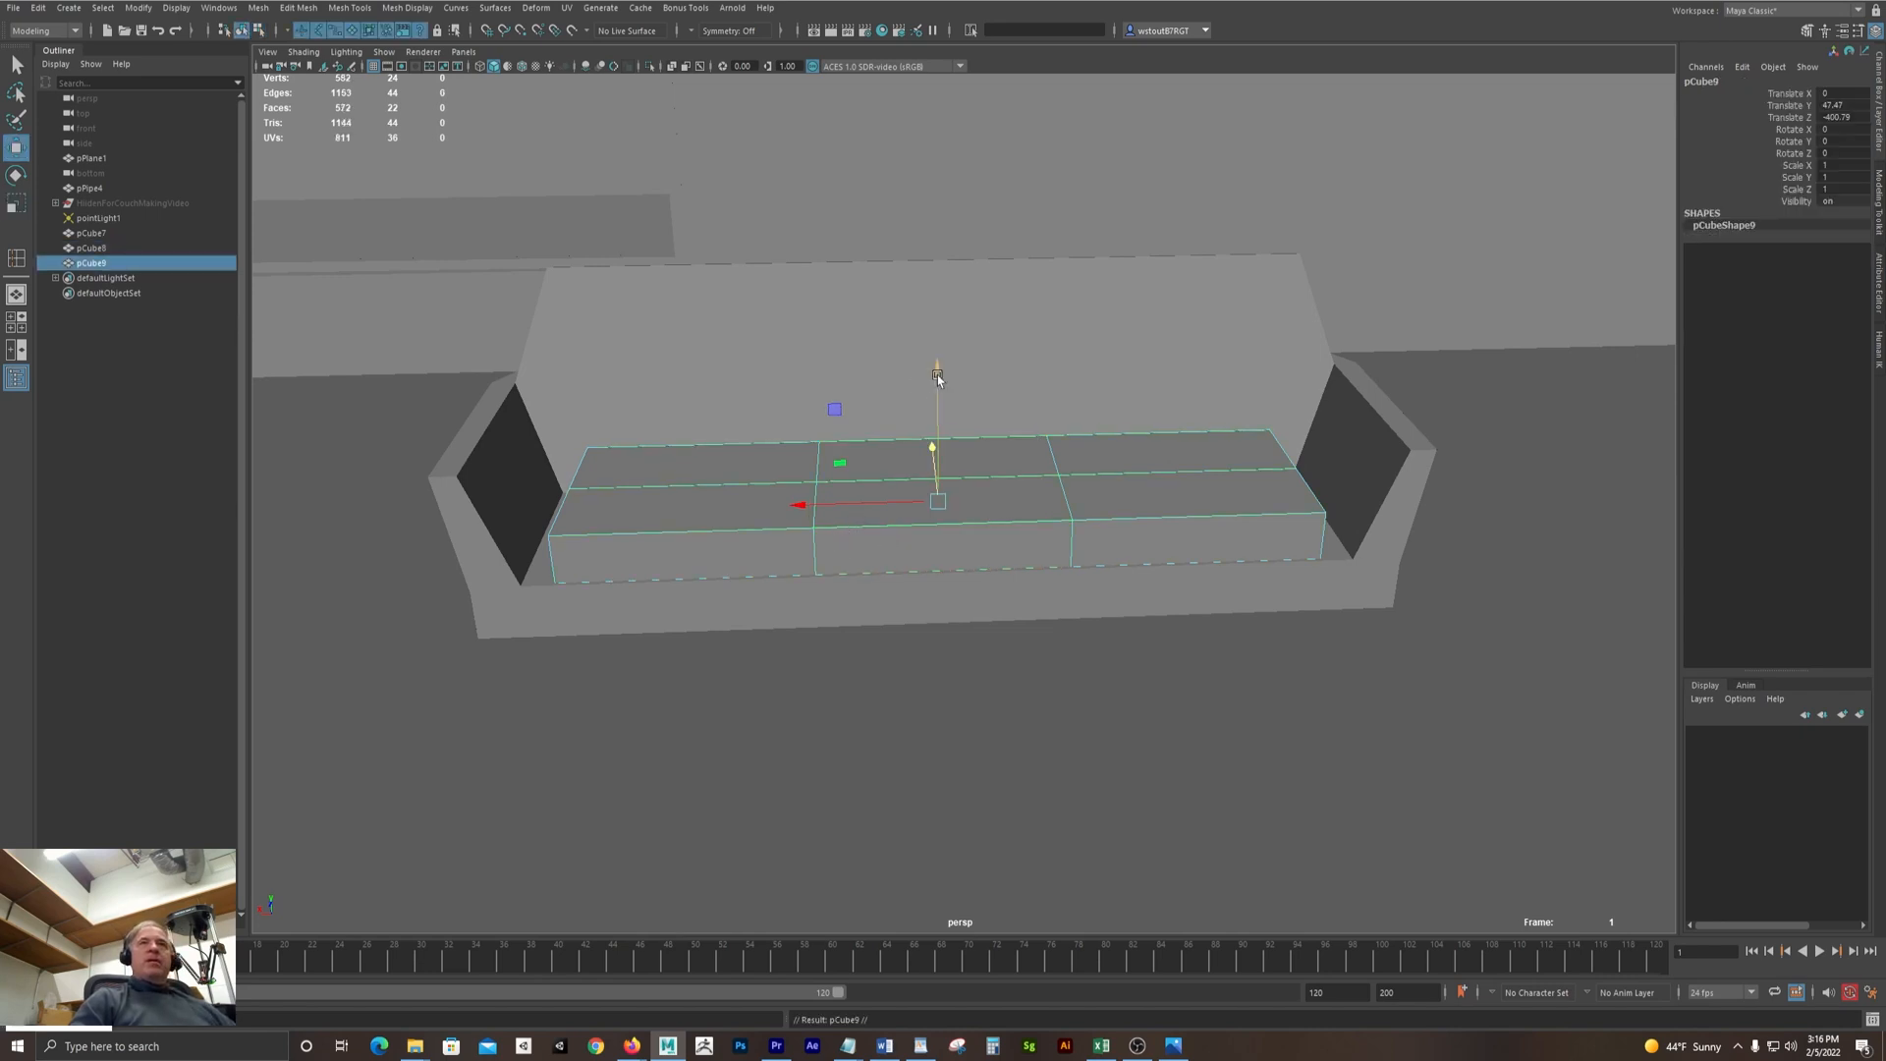
{"action": "left_click_drag", "start_coordinate": [937, 377], "coordinate": [935, 297]}
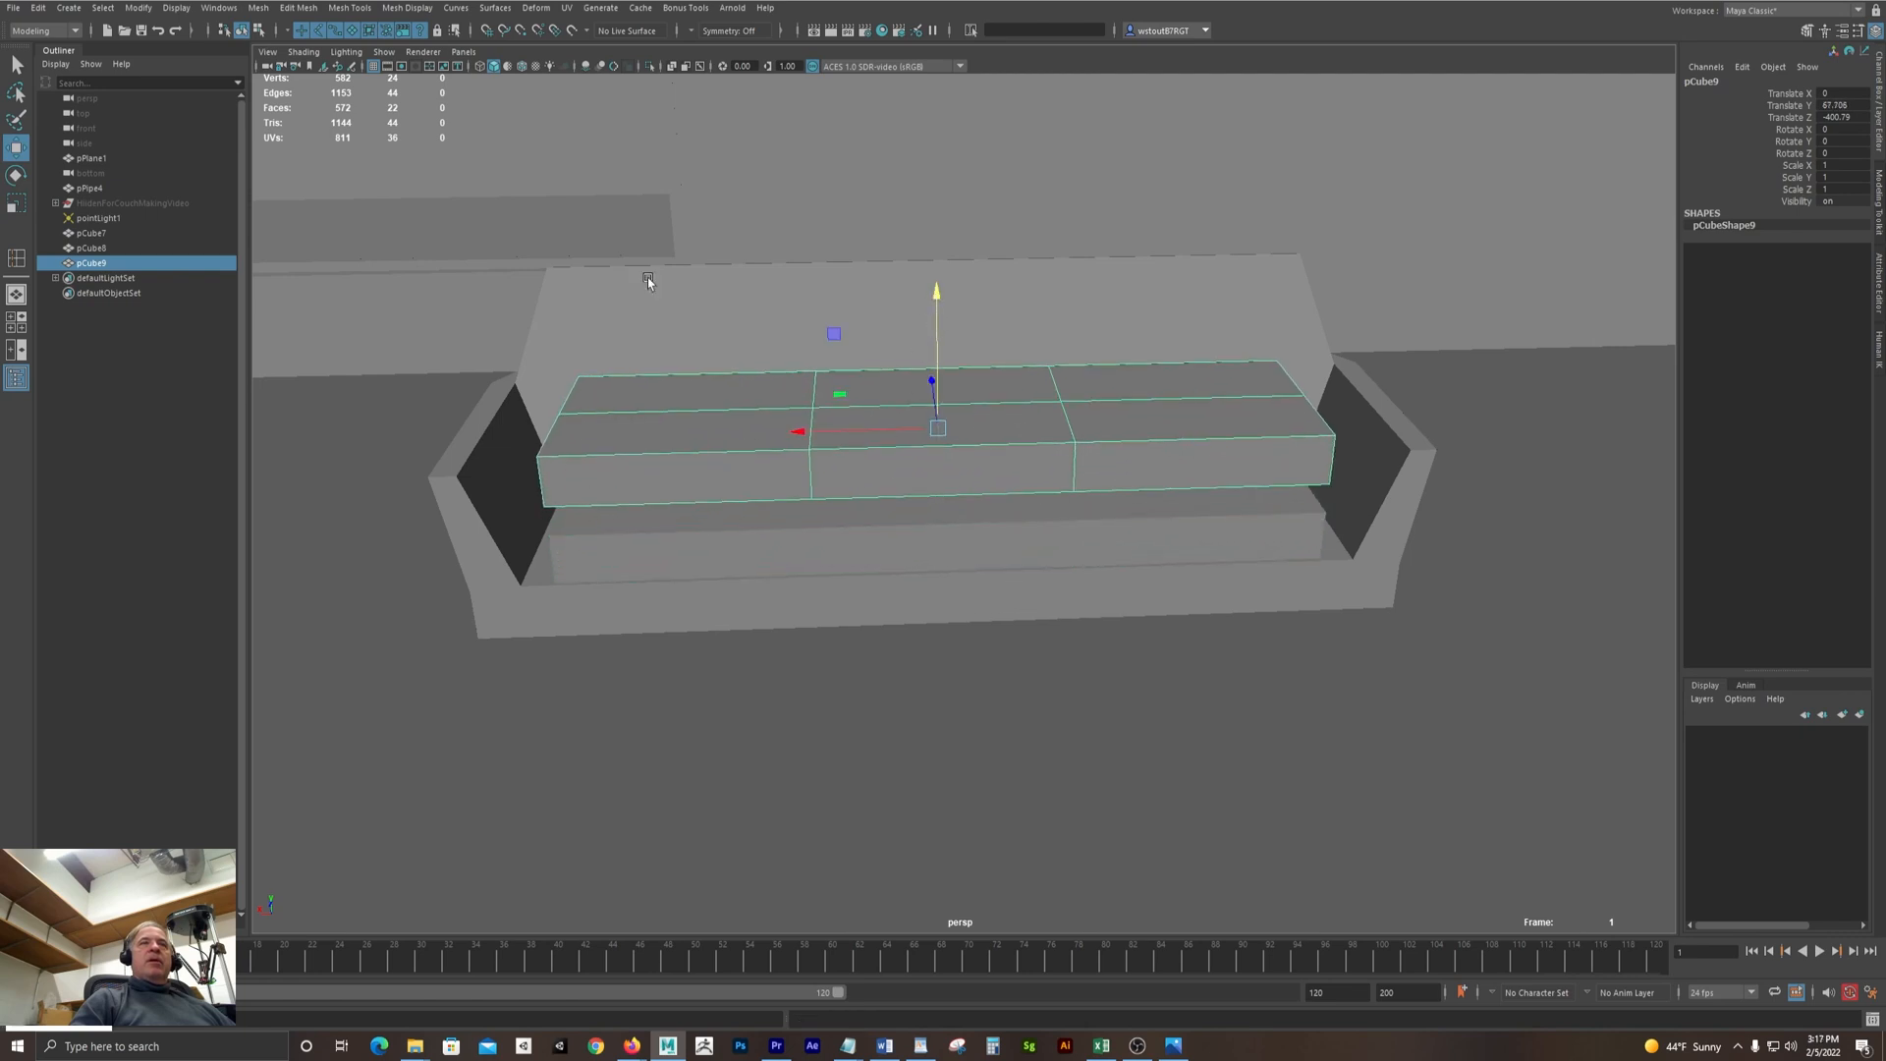
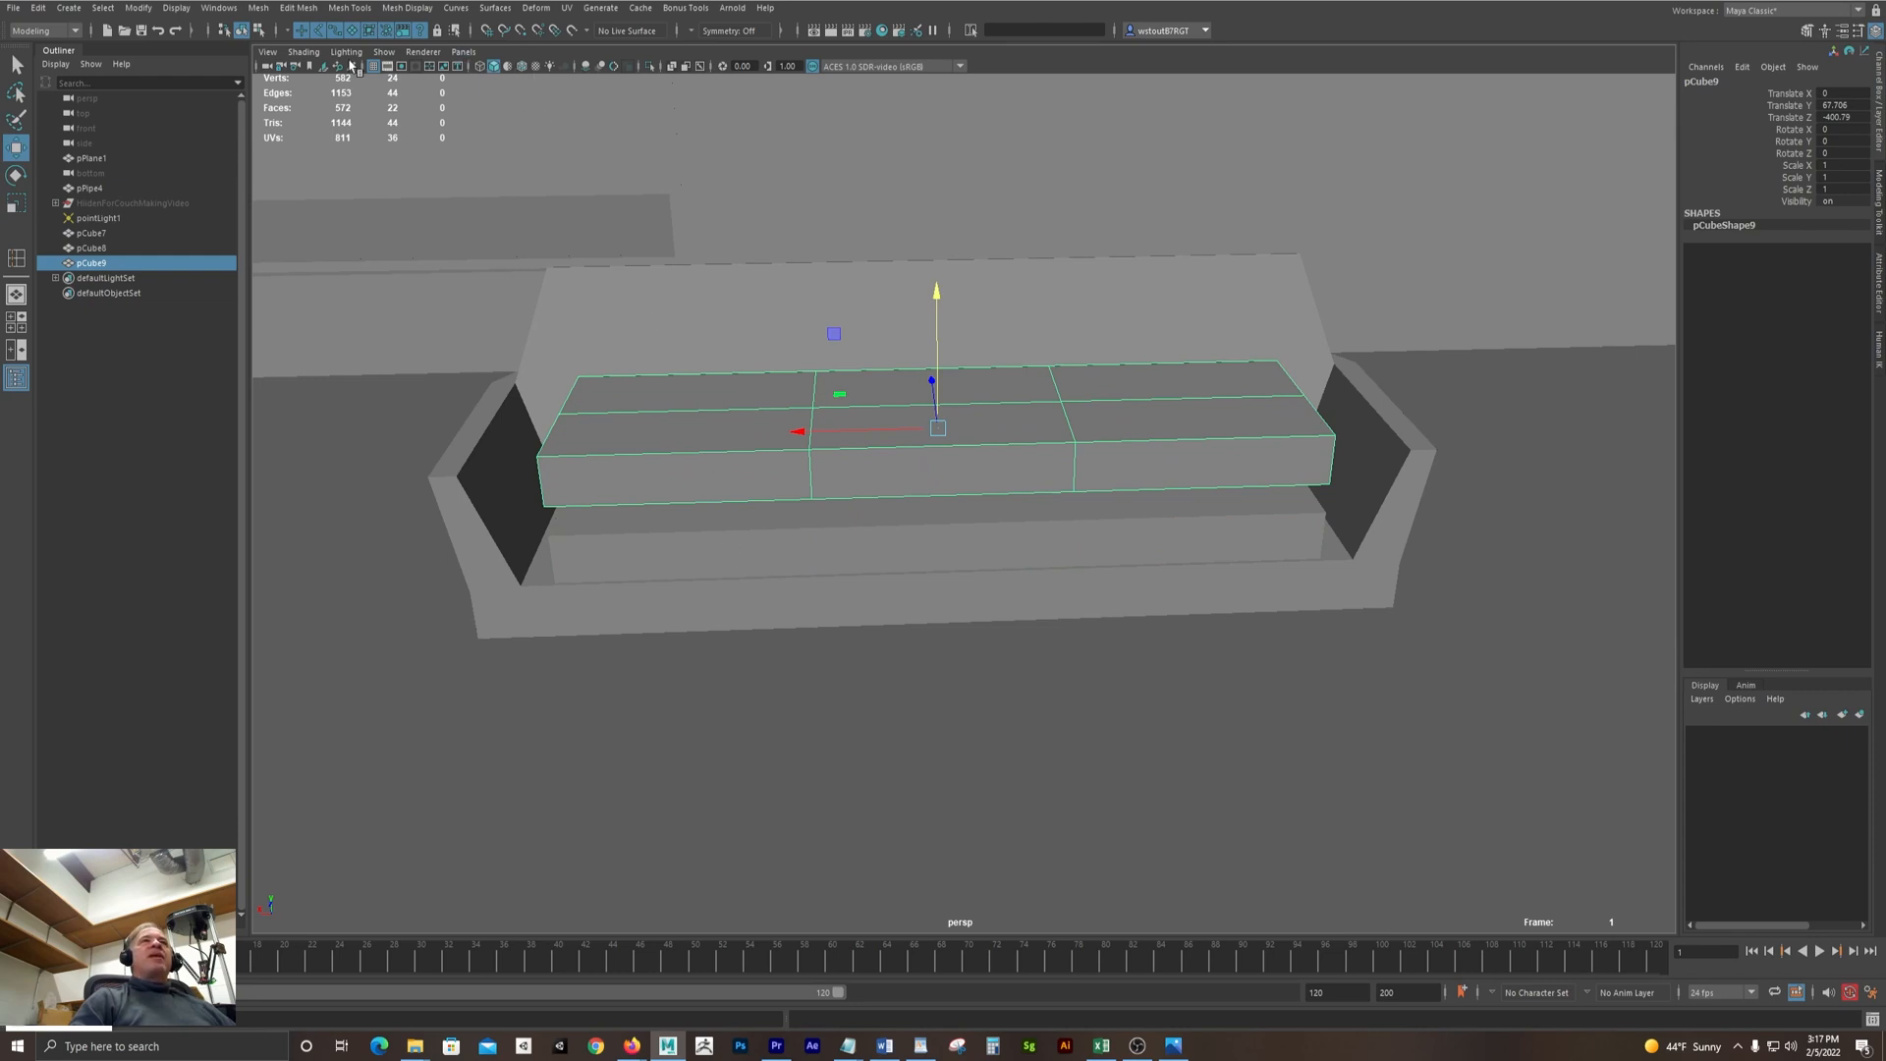
Turn on wireframe-on-shaded display and view the couch together with the whole room
{"action": "left_click", "coordinate": [521, 66]}
{"action": "right_click_drag", "start_coordinate": [1013, 167], "coordinate": [699, 163], "text": "alt"}
{"action": "middle_click_drag", "start_coordinate": [699, 163], "coordinate": [678, 267], "text": "alt"}
{"action": "left_click_drag", "start_coordinate": [678, 267], "coordinate": [839, 264], "text": "alt"}
{"action": "right_click_drag", "start_coordinate": [839, 263], "coordinate": [850, 267], "text": "alt"}
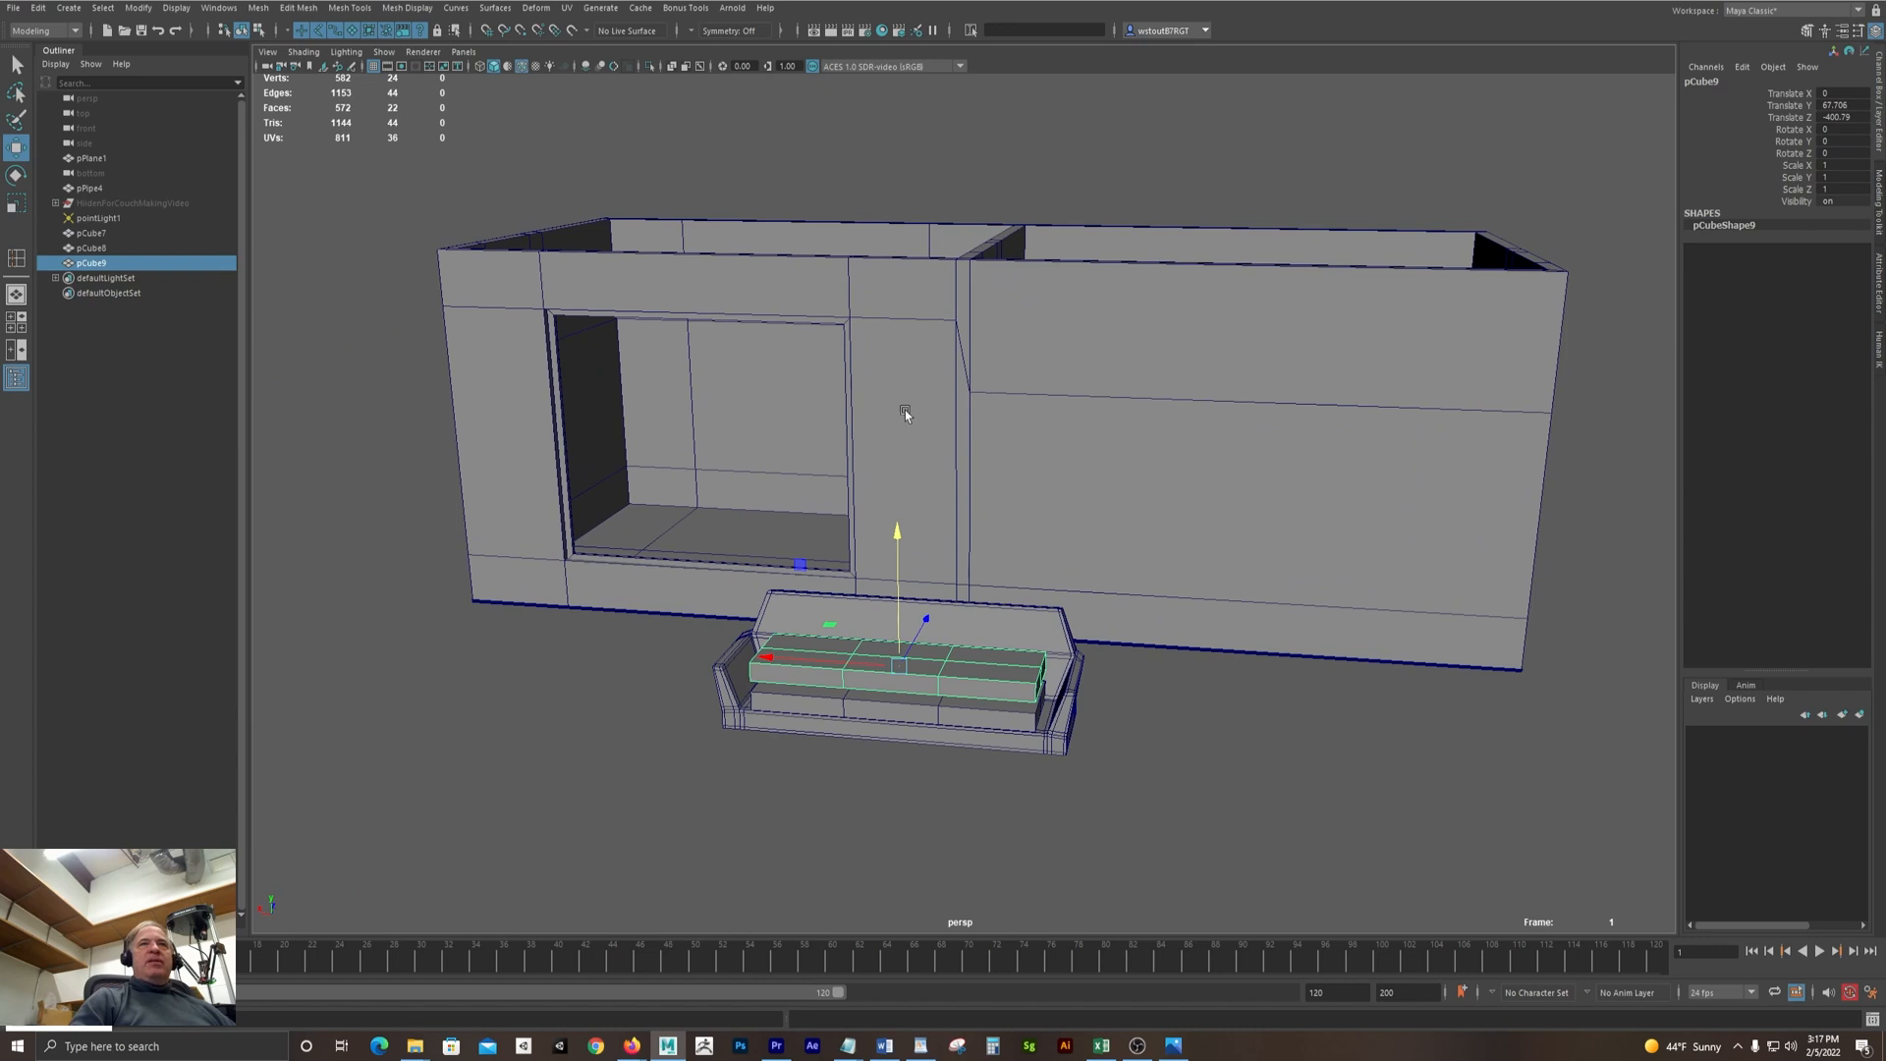
Compare the wireframe and plain shaded displays, then restore wireframe on shaded
{"action": "key", "text": "4"}
{"action": "key", "text": "5"}
{"action": "left_click", "coordinate": [522, 80]}
{"action": "left_click", "coordinate": [521, 67]}
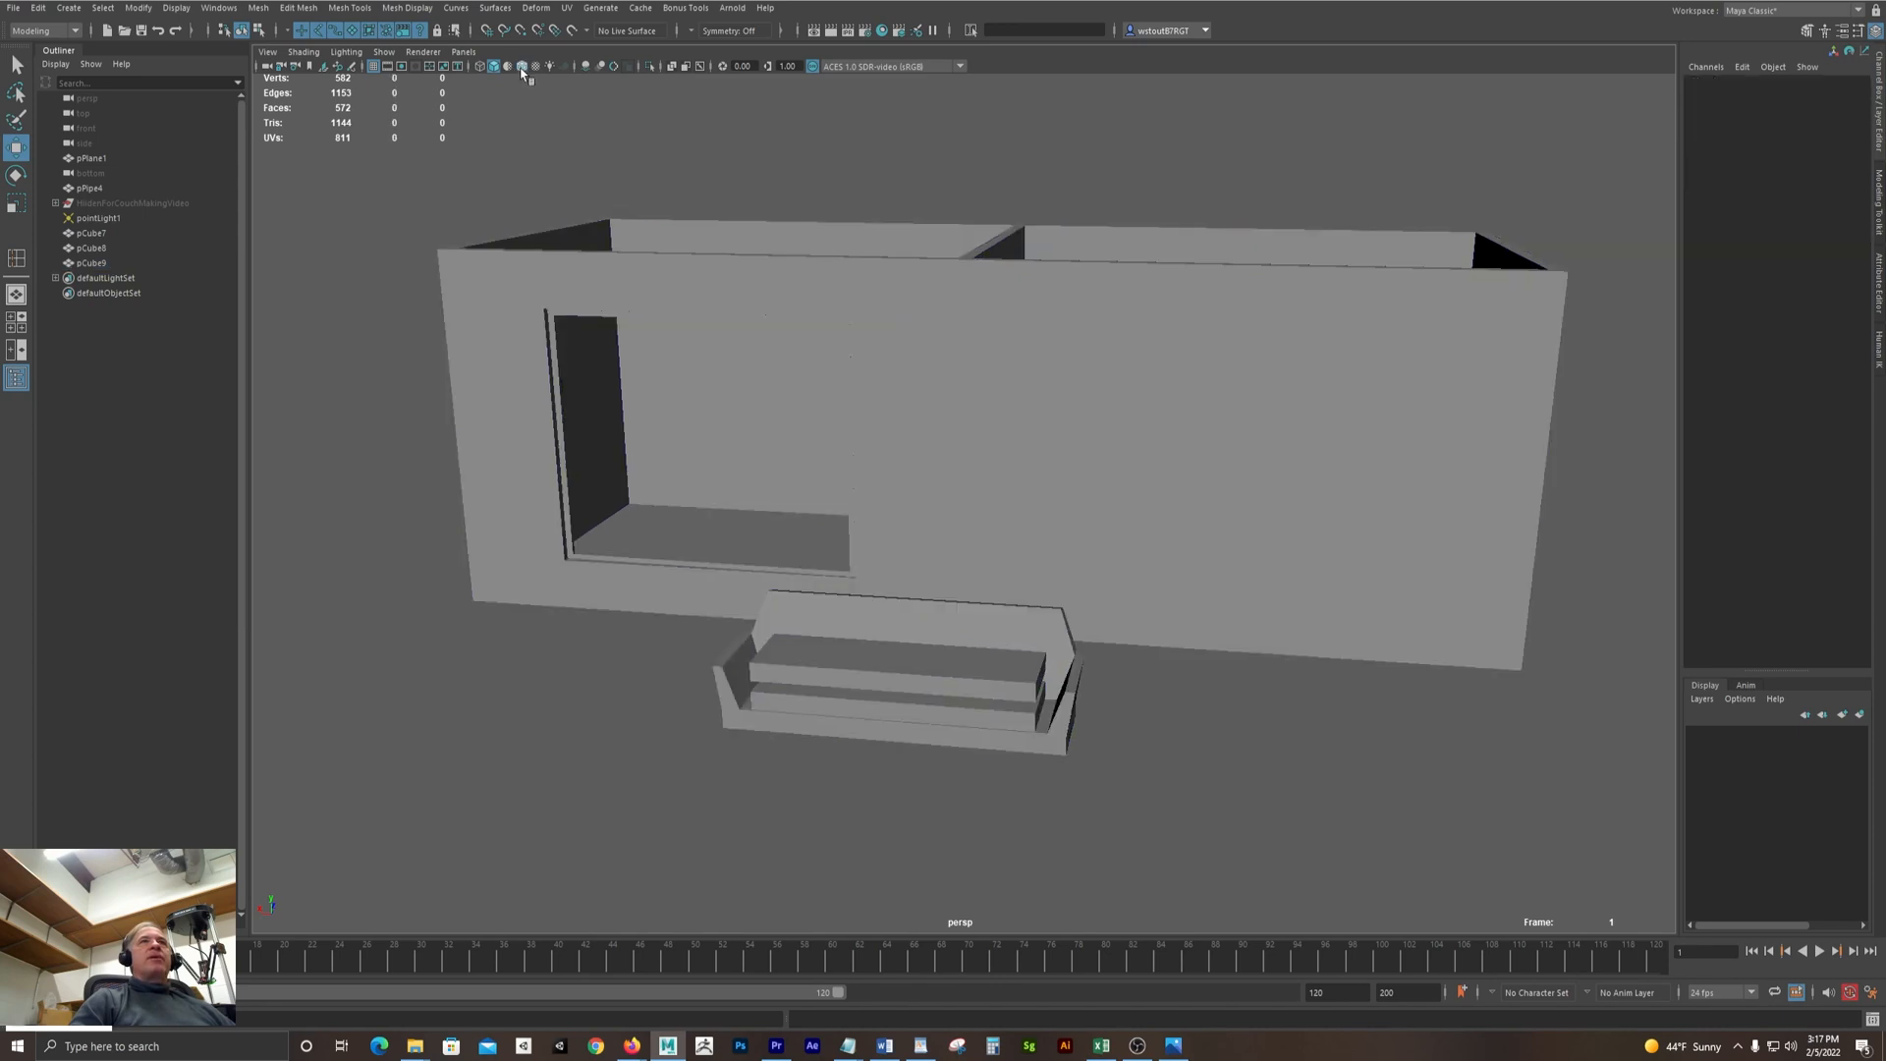
{"action": "left_click", "coordinate": [521, 67]}
Select the raised copy of the seat block and scale its width down to about one third of the seat
{"action": "right_click_drag", "start_coordinate": [457, 171], "coordinate": [914, 243], "text": "alt"}
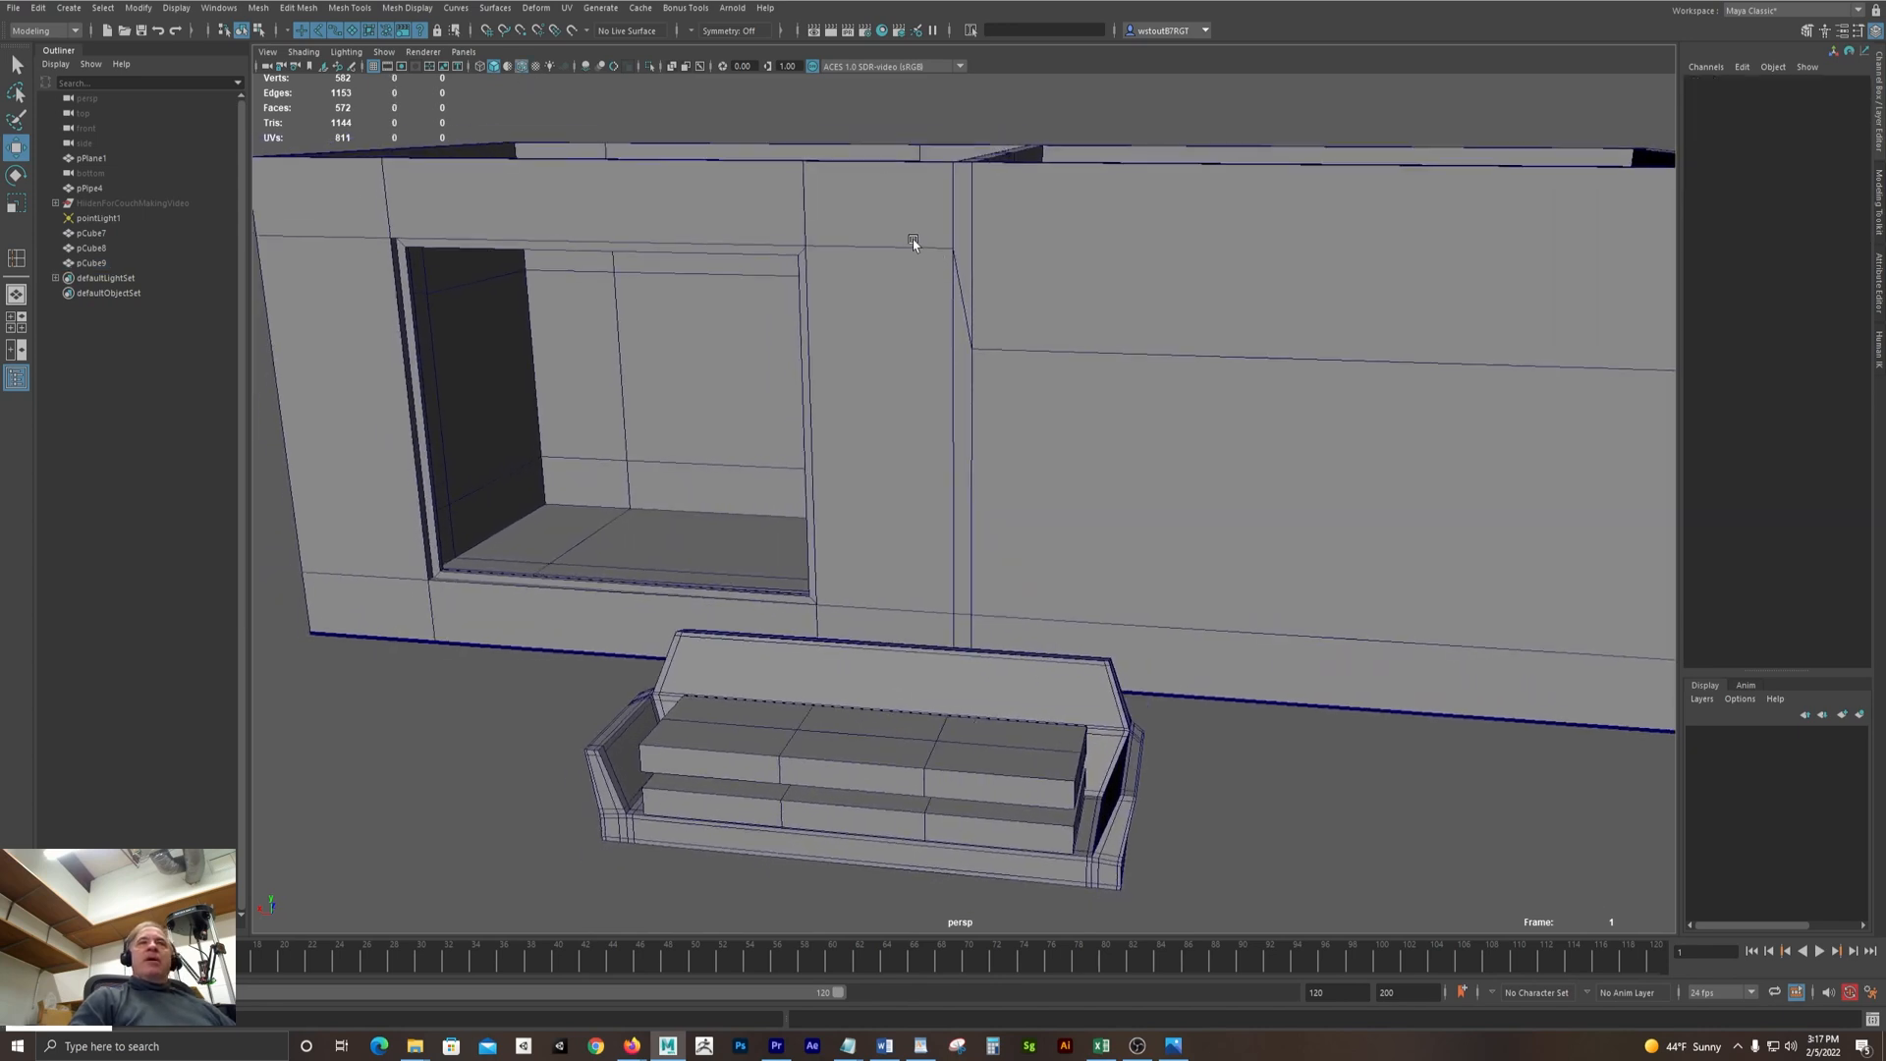
{"action": "middle_click_drag", "start_coordinate": [843, 377], "coordinate": [863, 215], "text": "alt"}
{"action": "right_click_drag", "start_coordinate": [864, 215], "coordinate": [1189, 295], "text": "alt"}
{"action": "middle_click_drag", "start_coordinate": [599, 358], "coordinate": [737, 227], "text": "alt"}
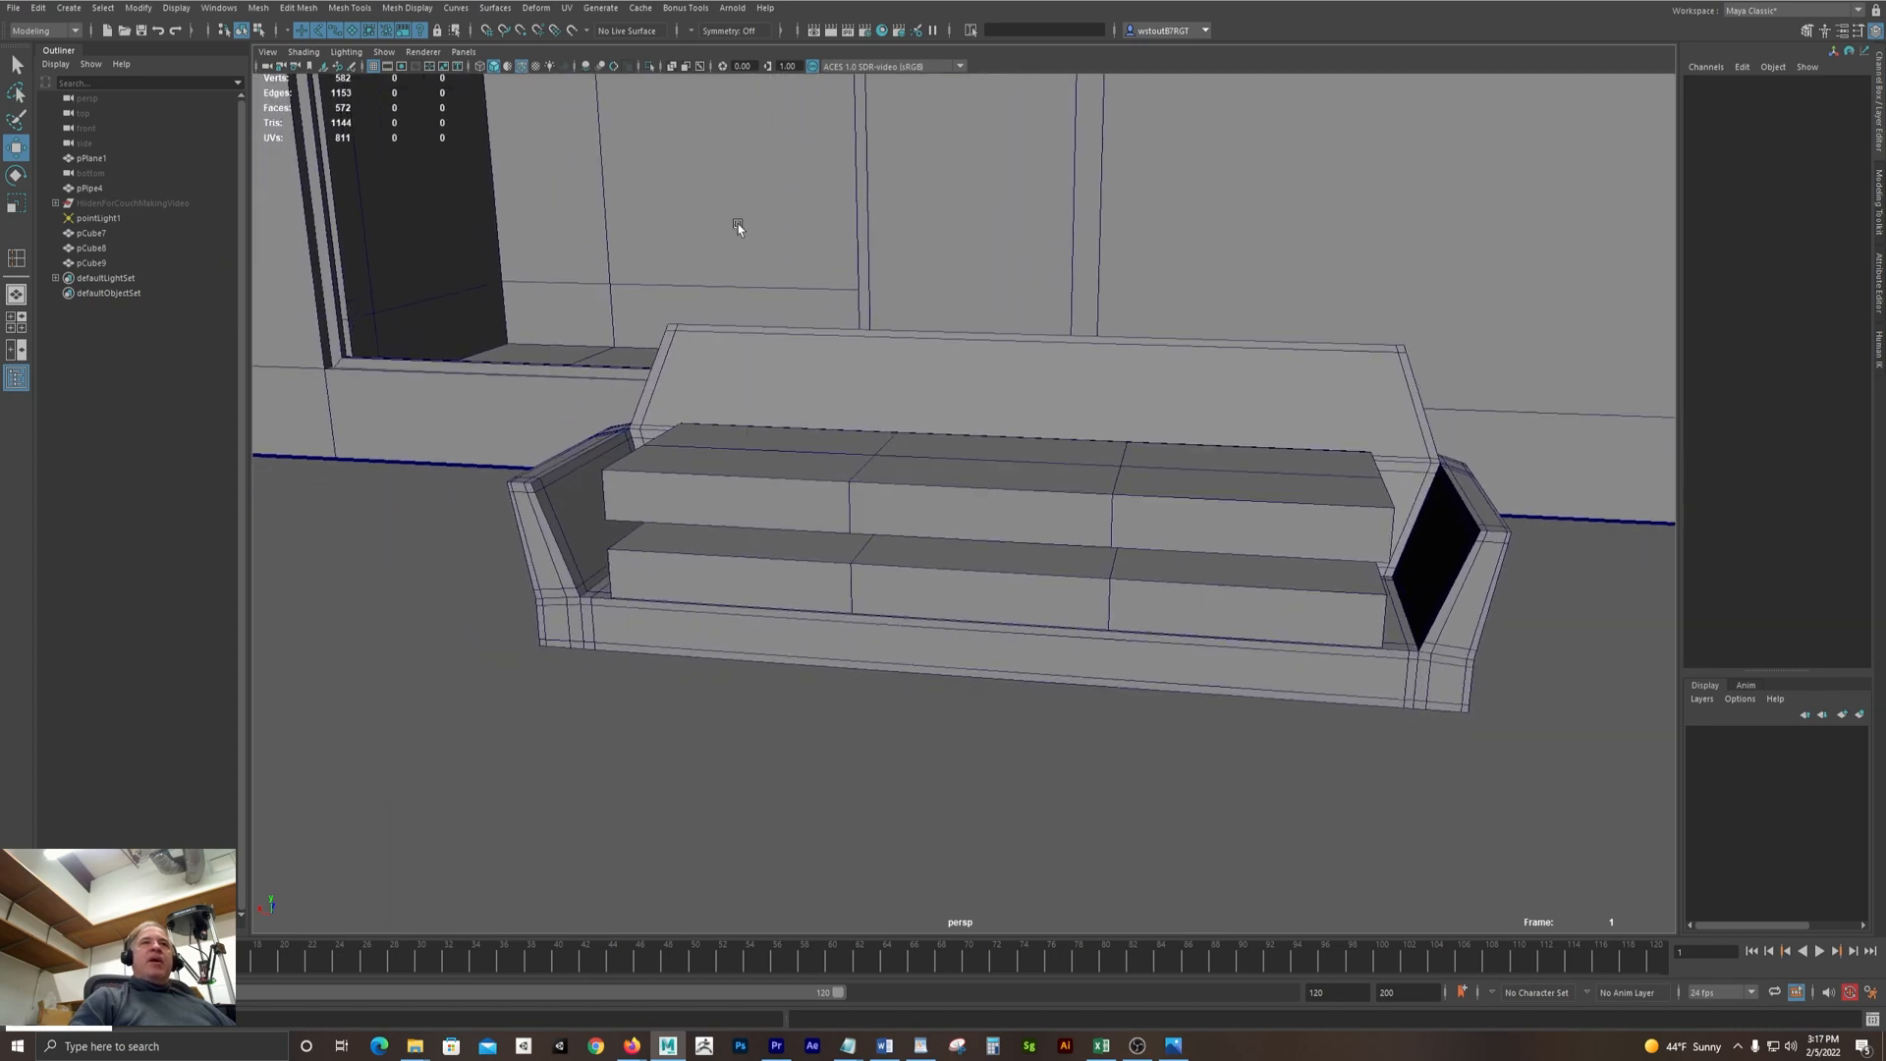
{"action": "left_click", "coordinate": [859, 450]}
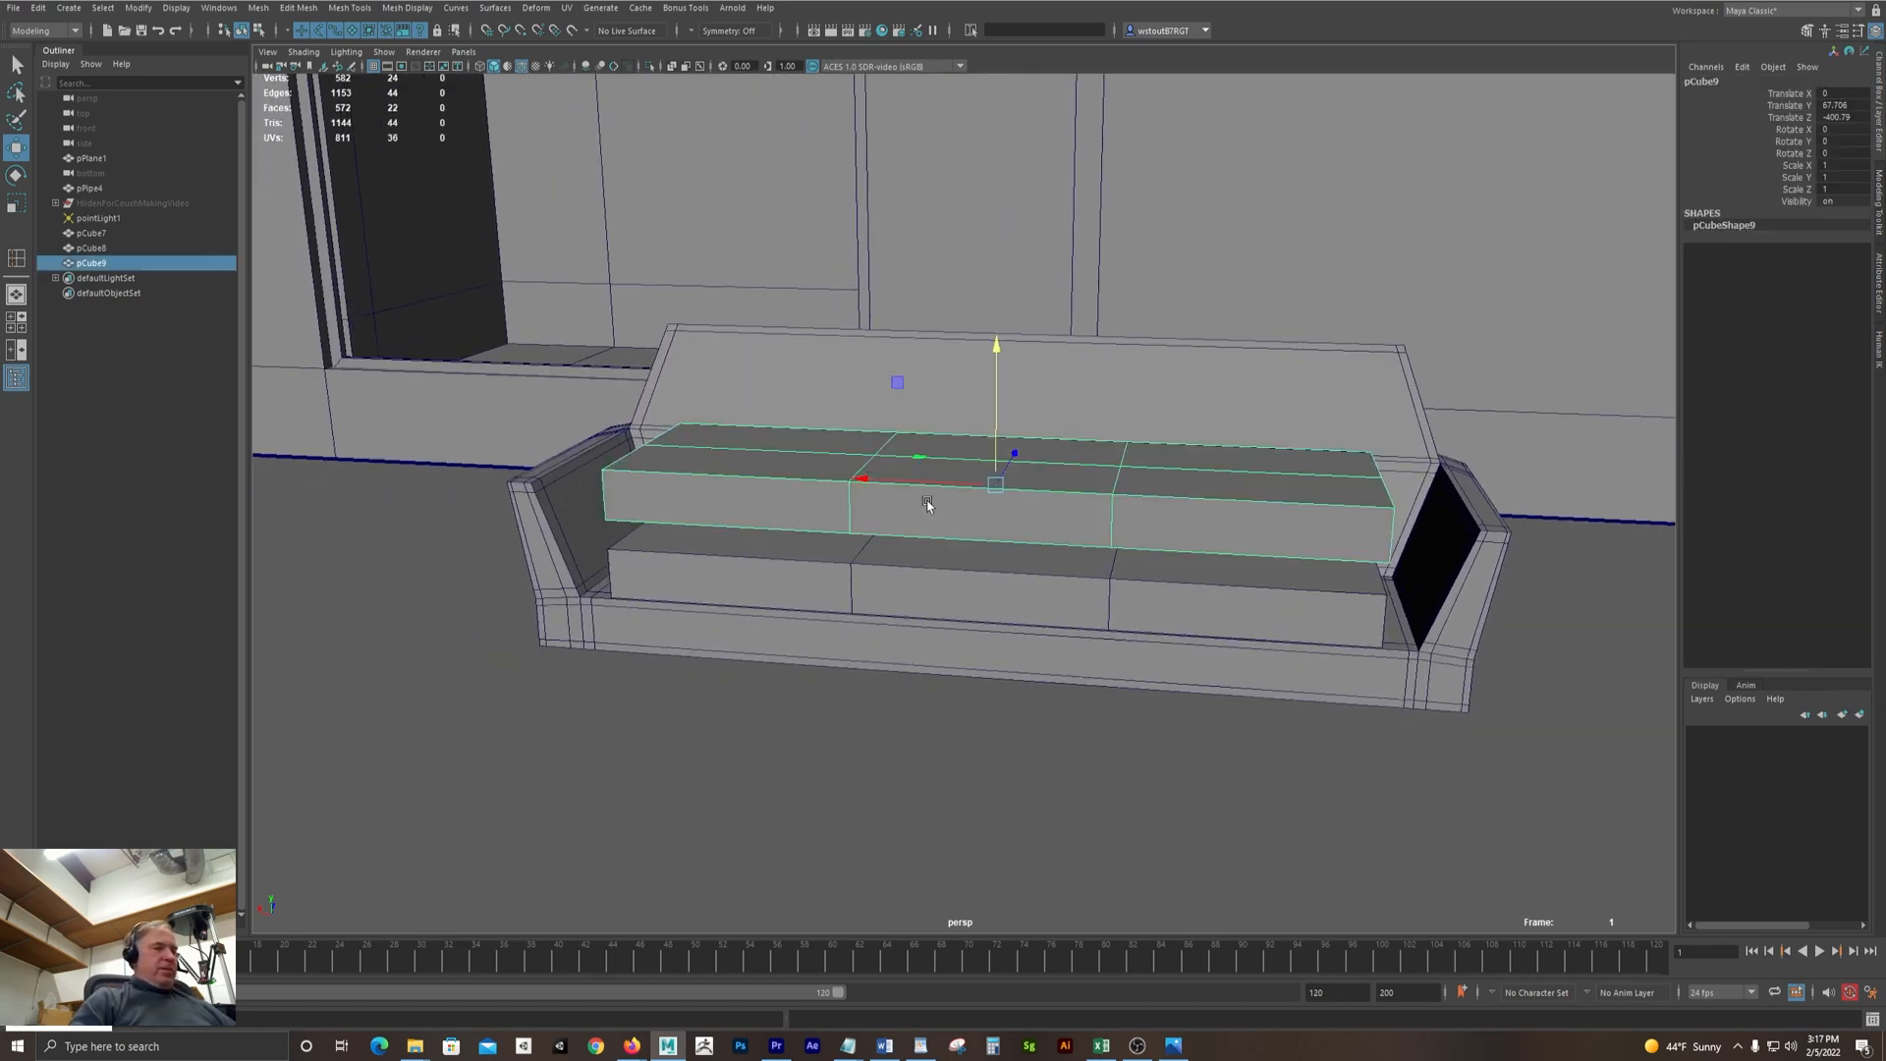
{"action": "key", "text": "r"}
{"action": "left_click_drag", "start_coordinate": [902, 487], "coordinate": [902, 511], "text": "alt"}
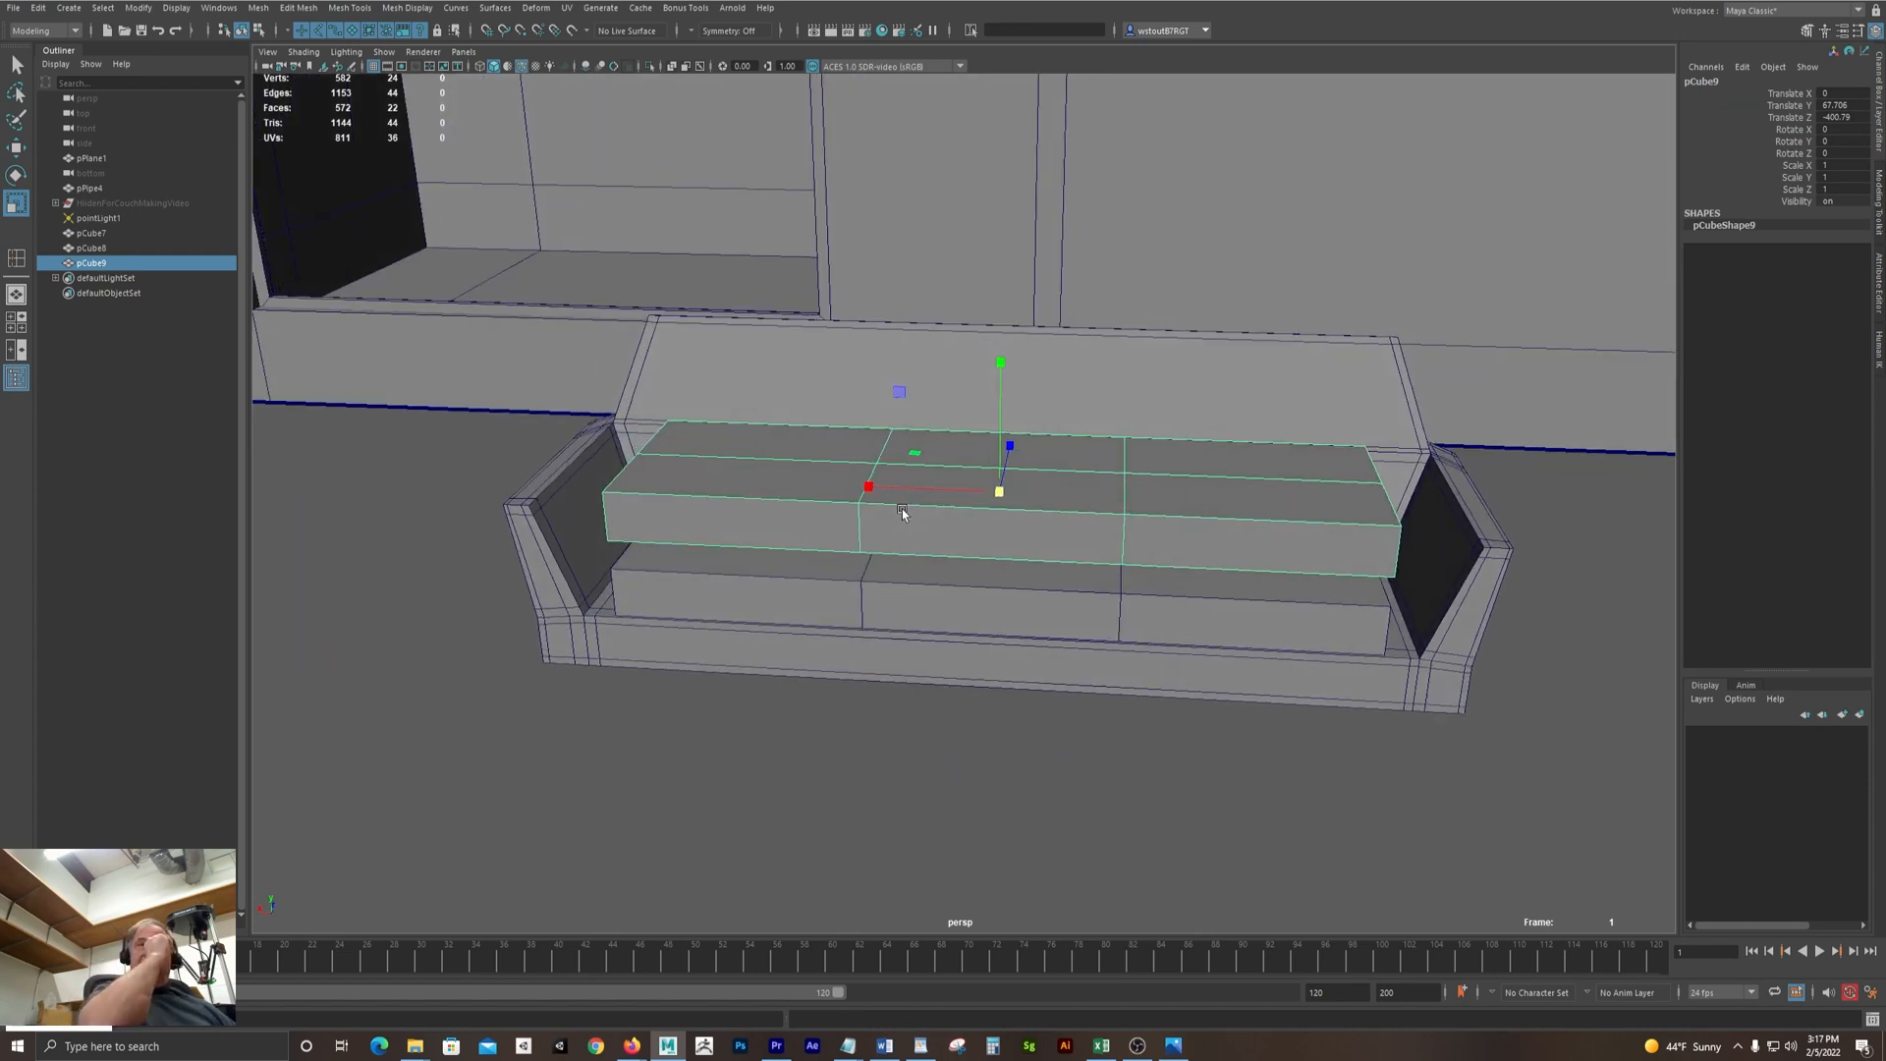
{"action": "scroll", "coordinate": [902, 511], "scroll_direction": "up", "scroll_amount": 1}
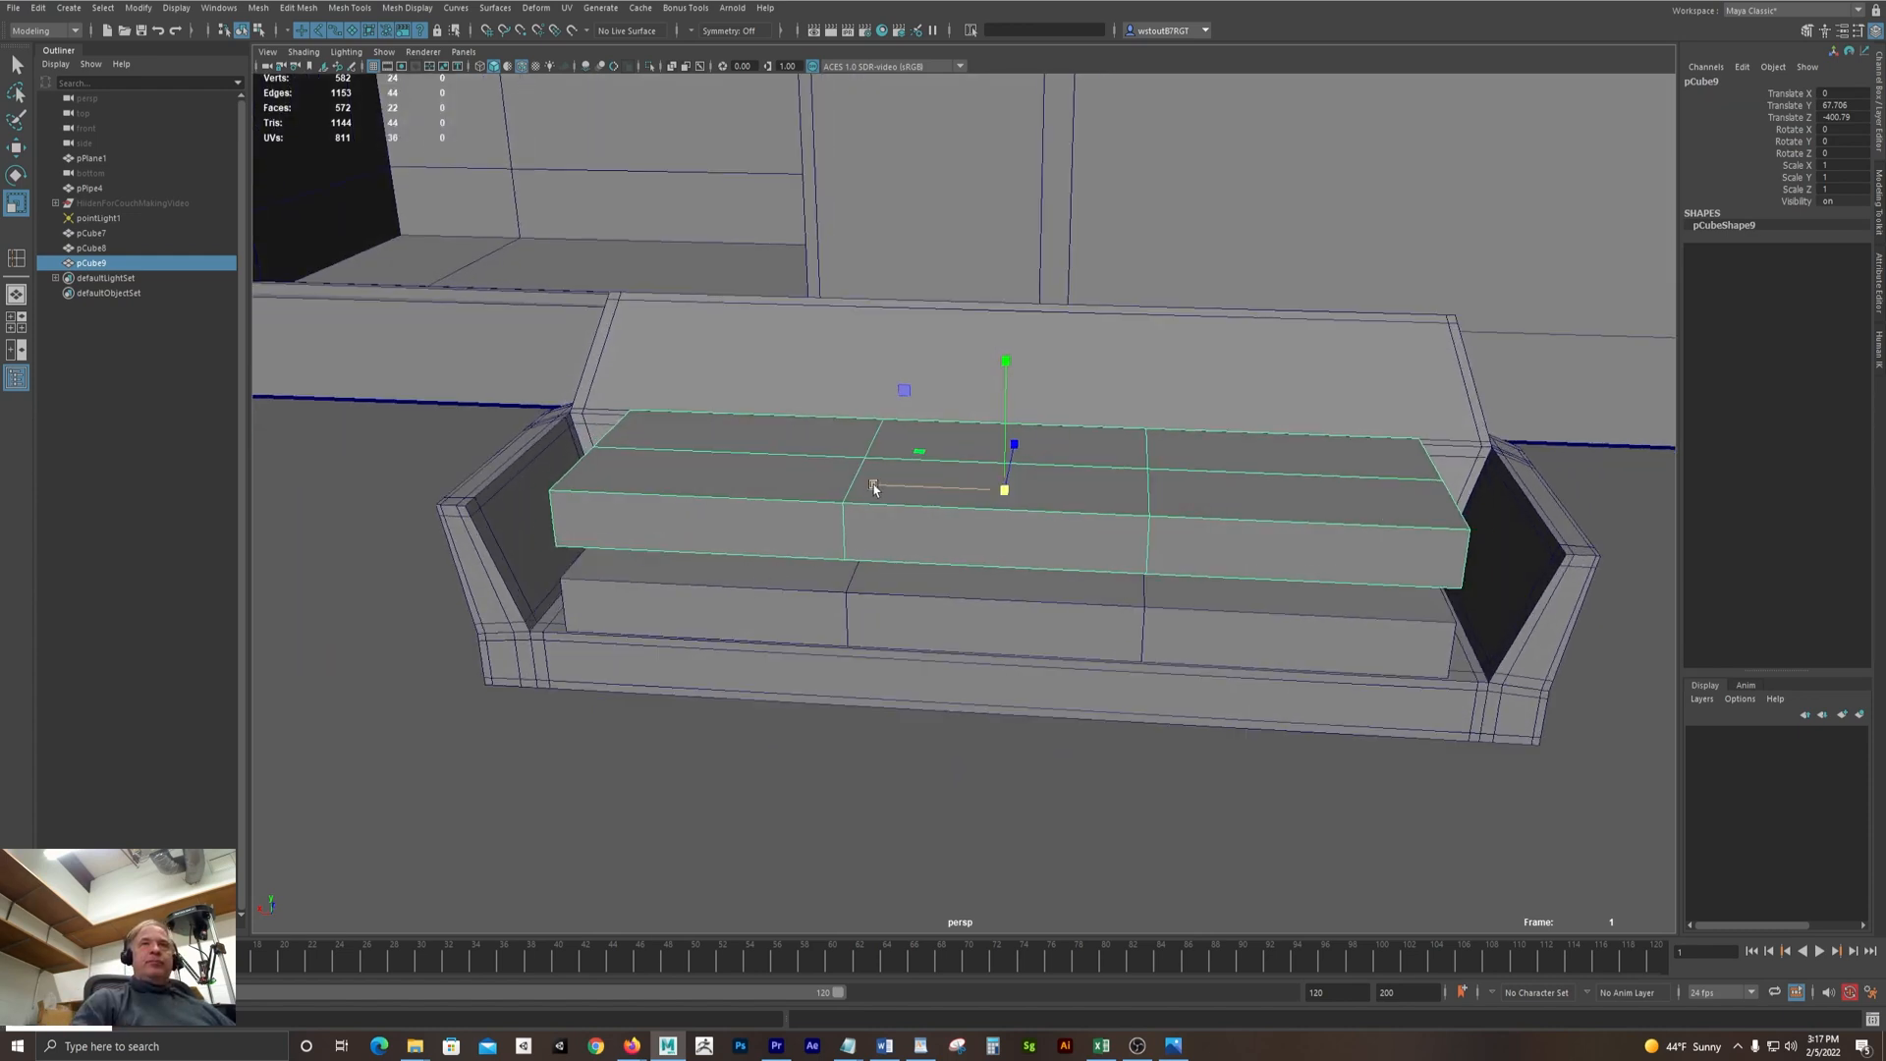
{"action": "left_click_drag", "start_coordinate": [874, 488], "coordinate": [943, 543]}
Lower the narrowed cushion onto the seat block, to about Translate Y 57.1, and match its width to the block's middle section
{"action": "key", "text": "w"}
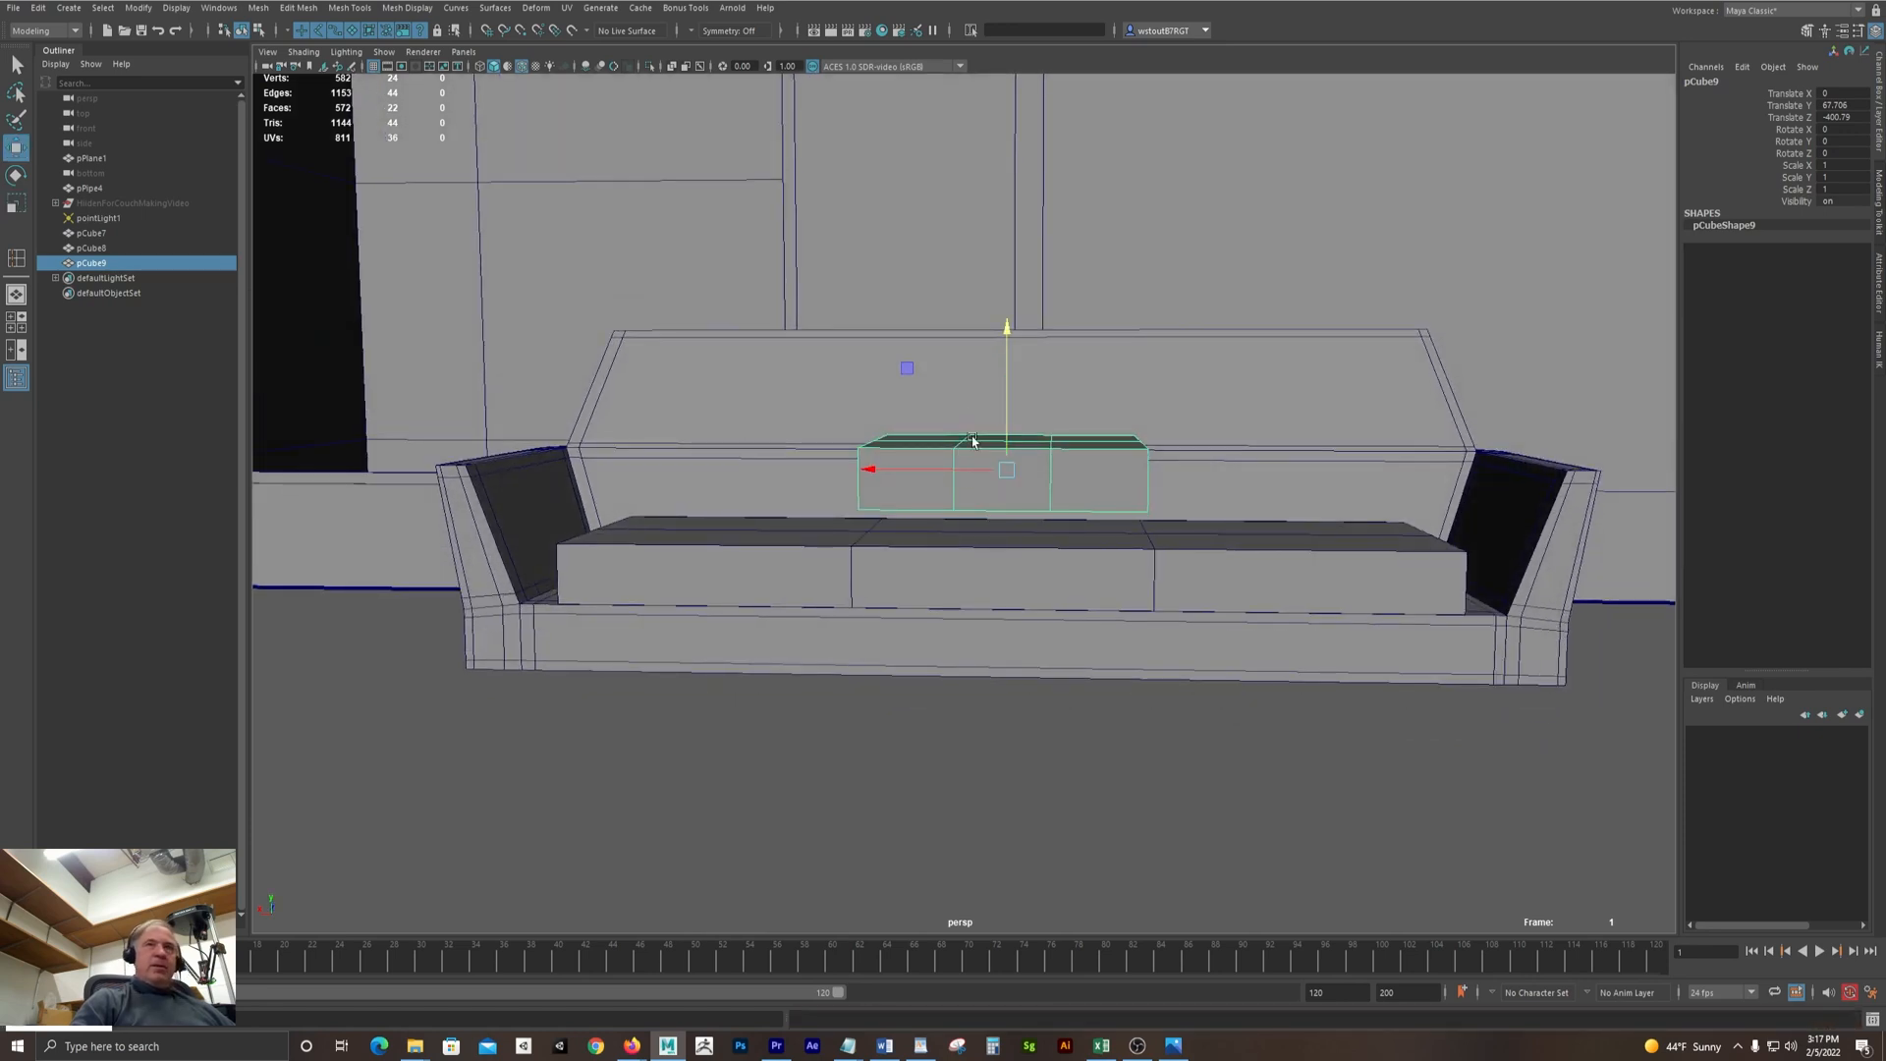
{"action": "left_click_drag", "start_coordinate": [986, 327], "coordinate": [1001, 378]}
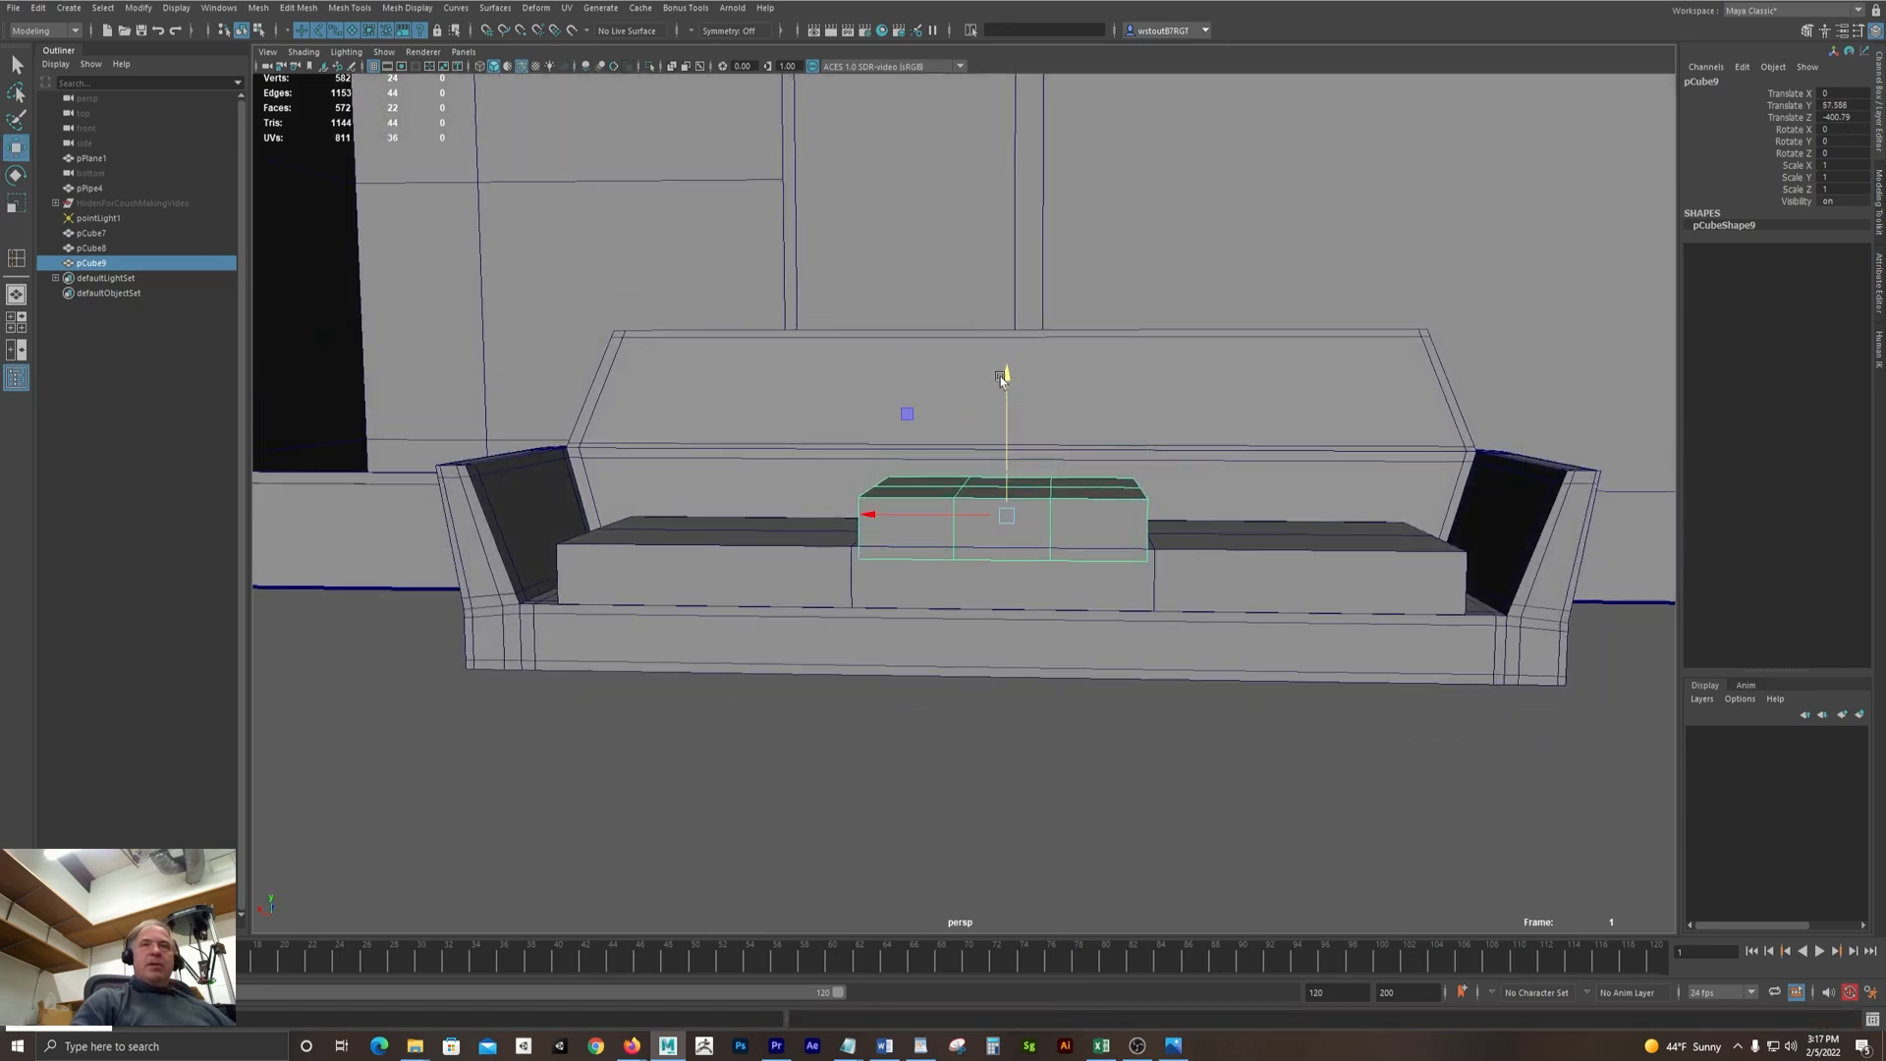
{"action": "key", "text": "r"}
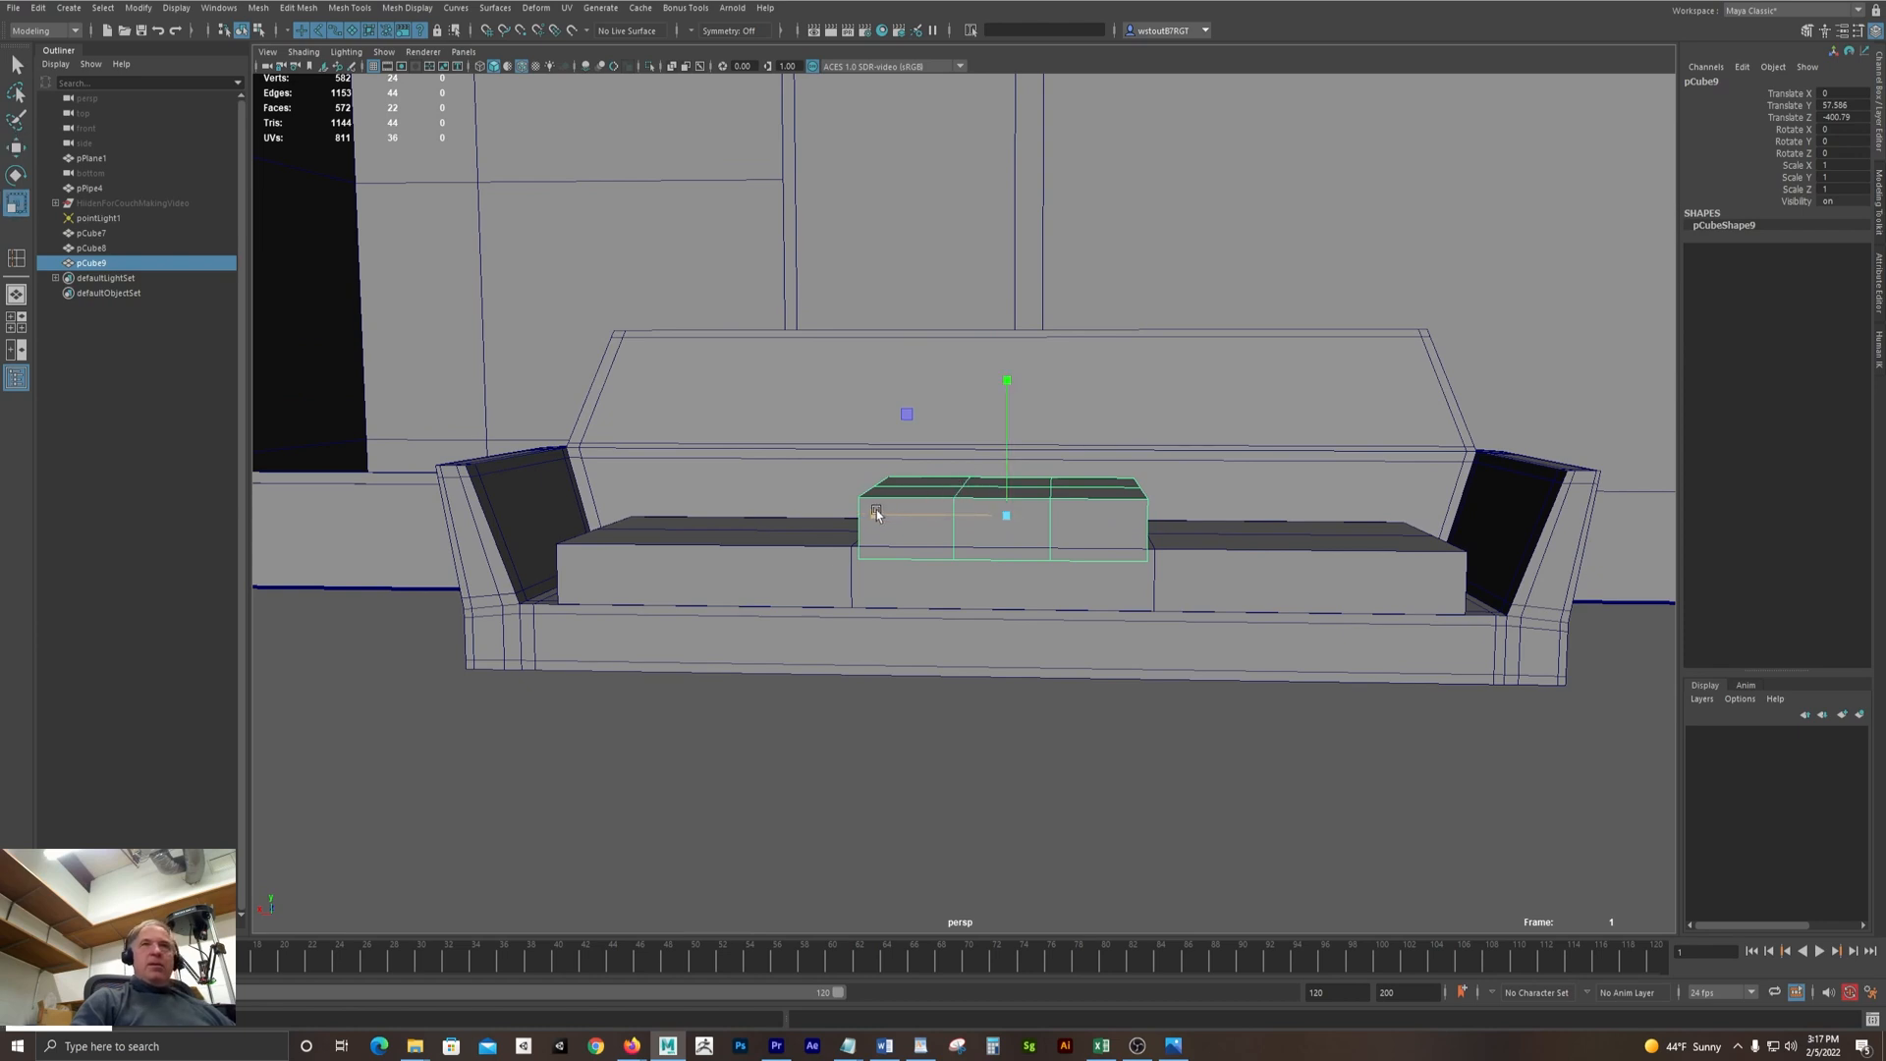
{"action": "left_click_drag", "start_coordinate": [877, 510], "coordinate": [805, 537]}
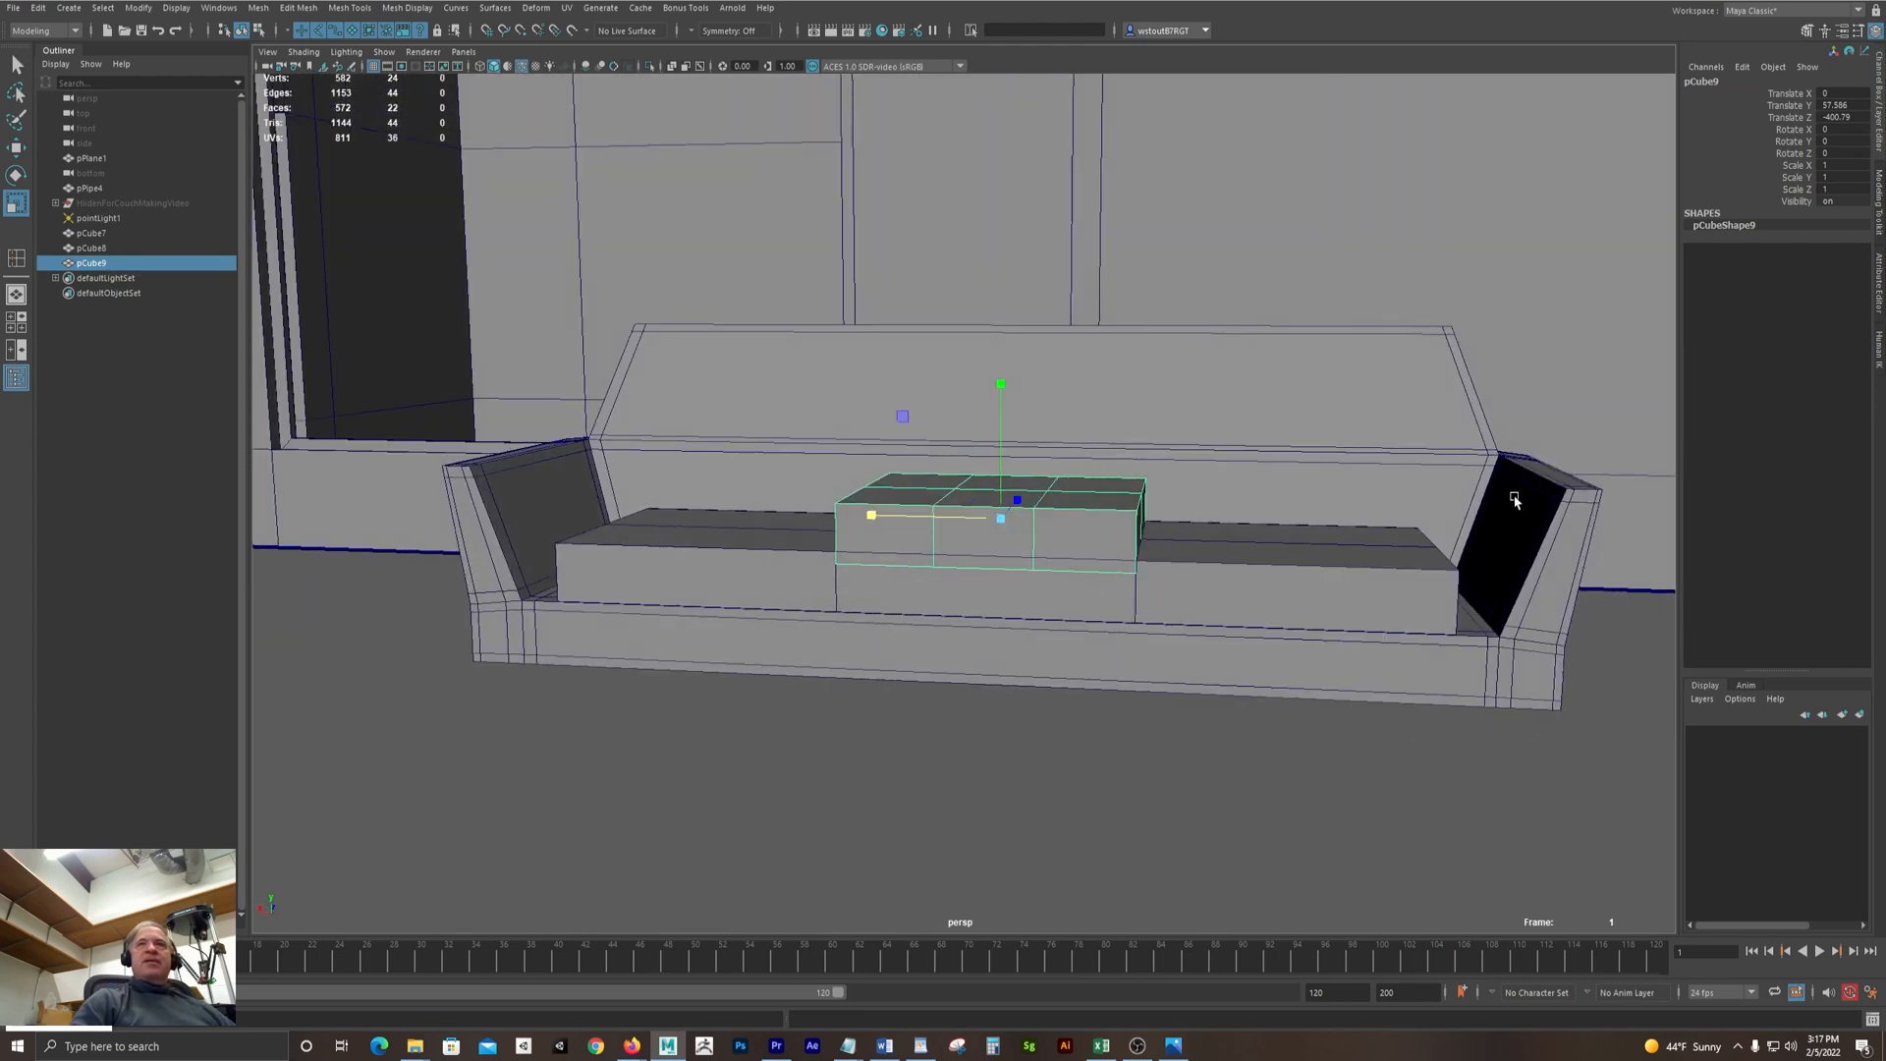
Spread the cushion's two crosswise edge loops outward toward its ends and switch the cushion to the smoothed display
{"action": "left_click_drag", "start_coordinate": [1145, 640], "coordinate": [1318, 598], "text": "alt"}
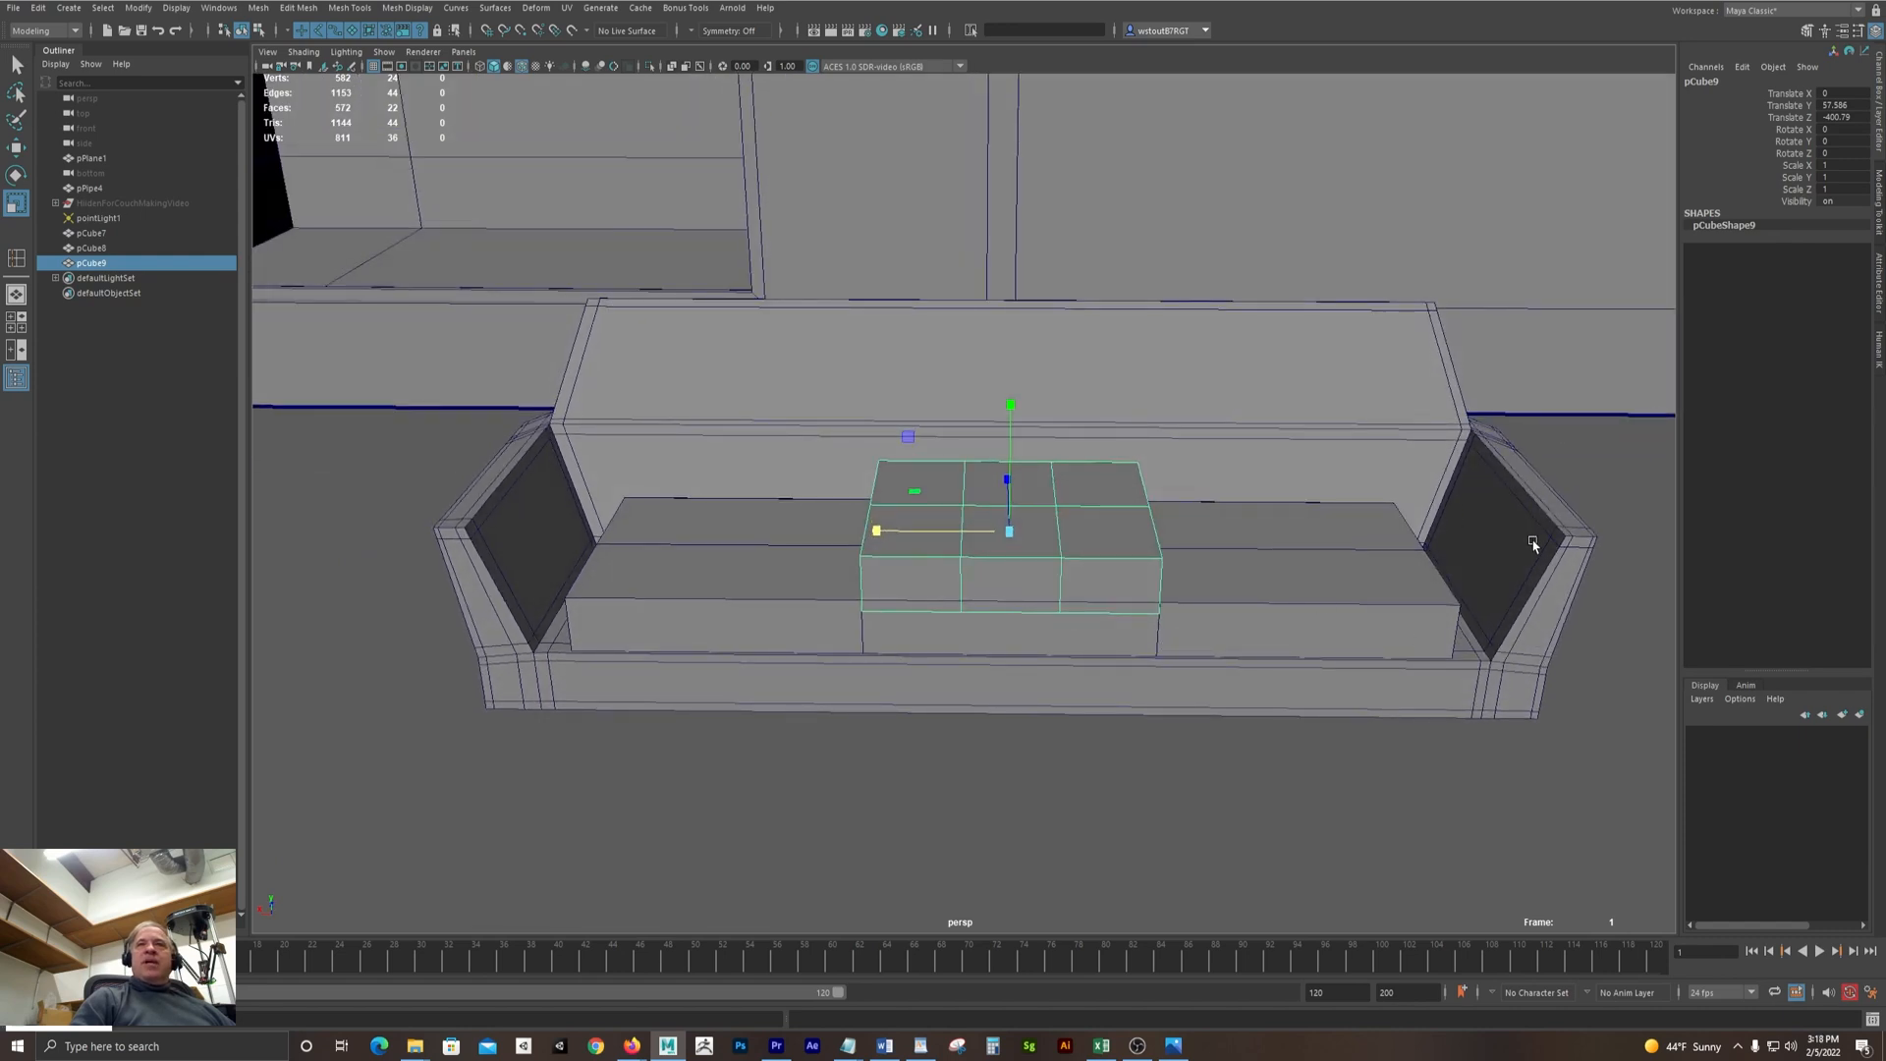
{"action": "right_click_drag", "start_coordinate": [1030, 586], "coordinate": [1143, 611], "text": "alt"}
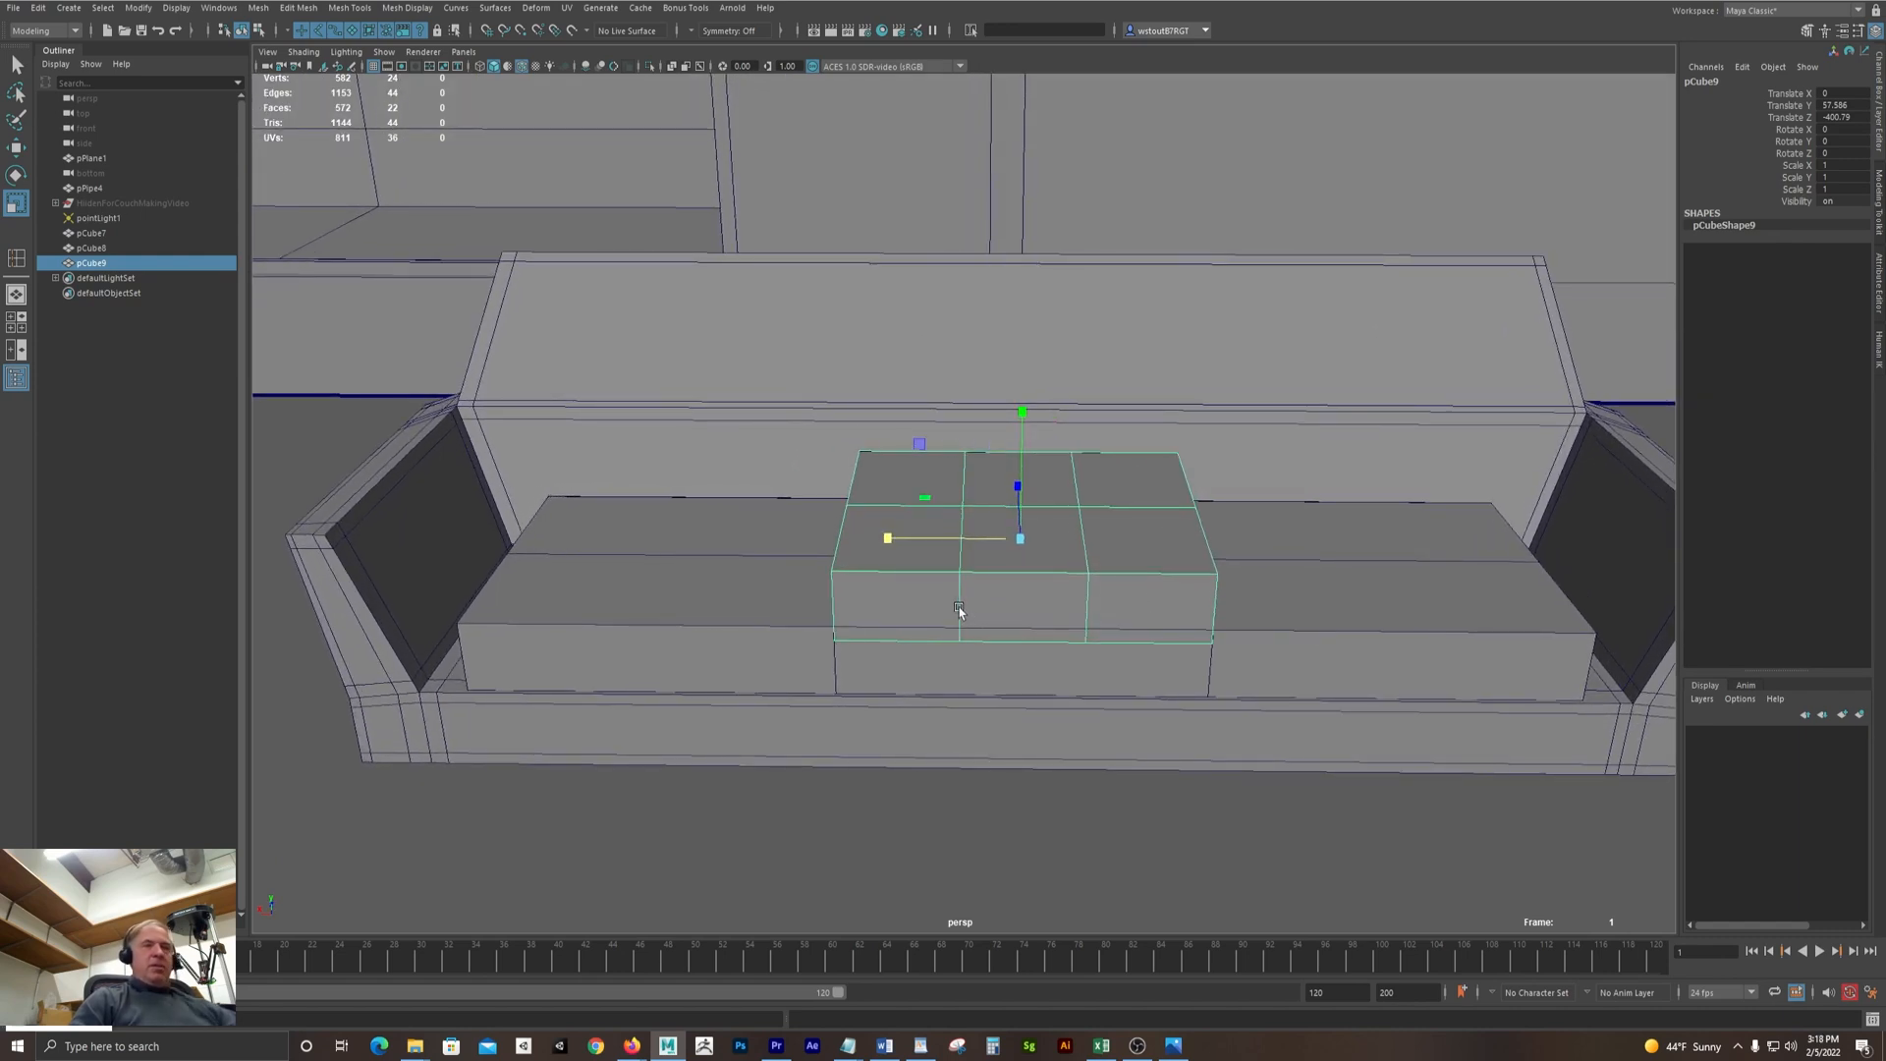
{"action": "key", "text": "F10"}
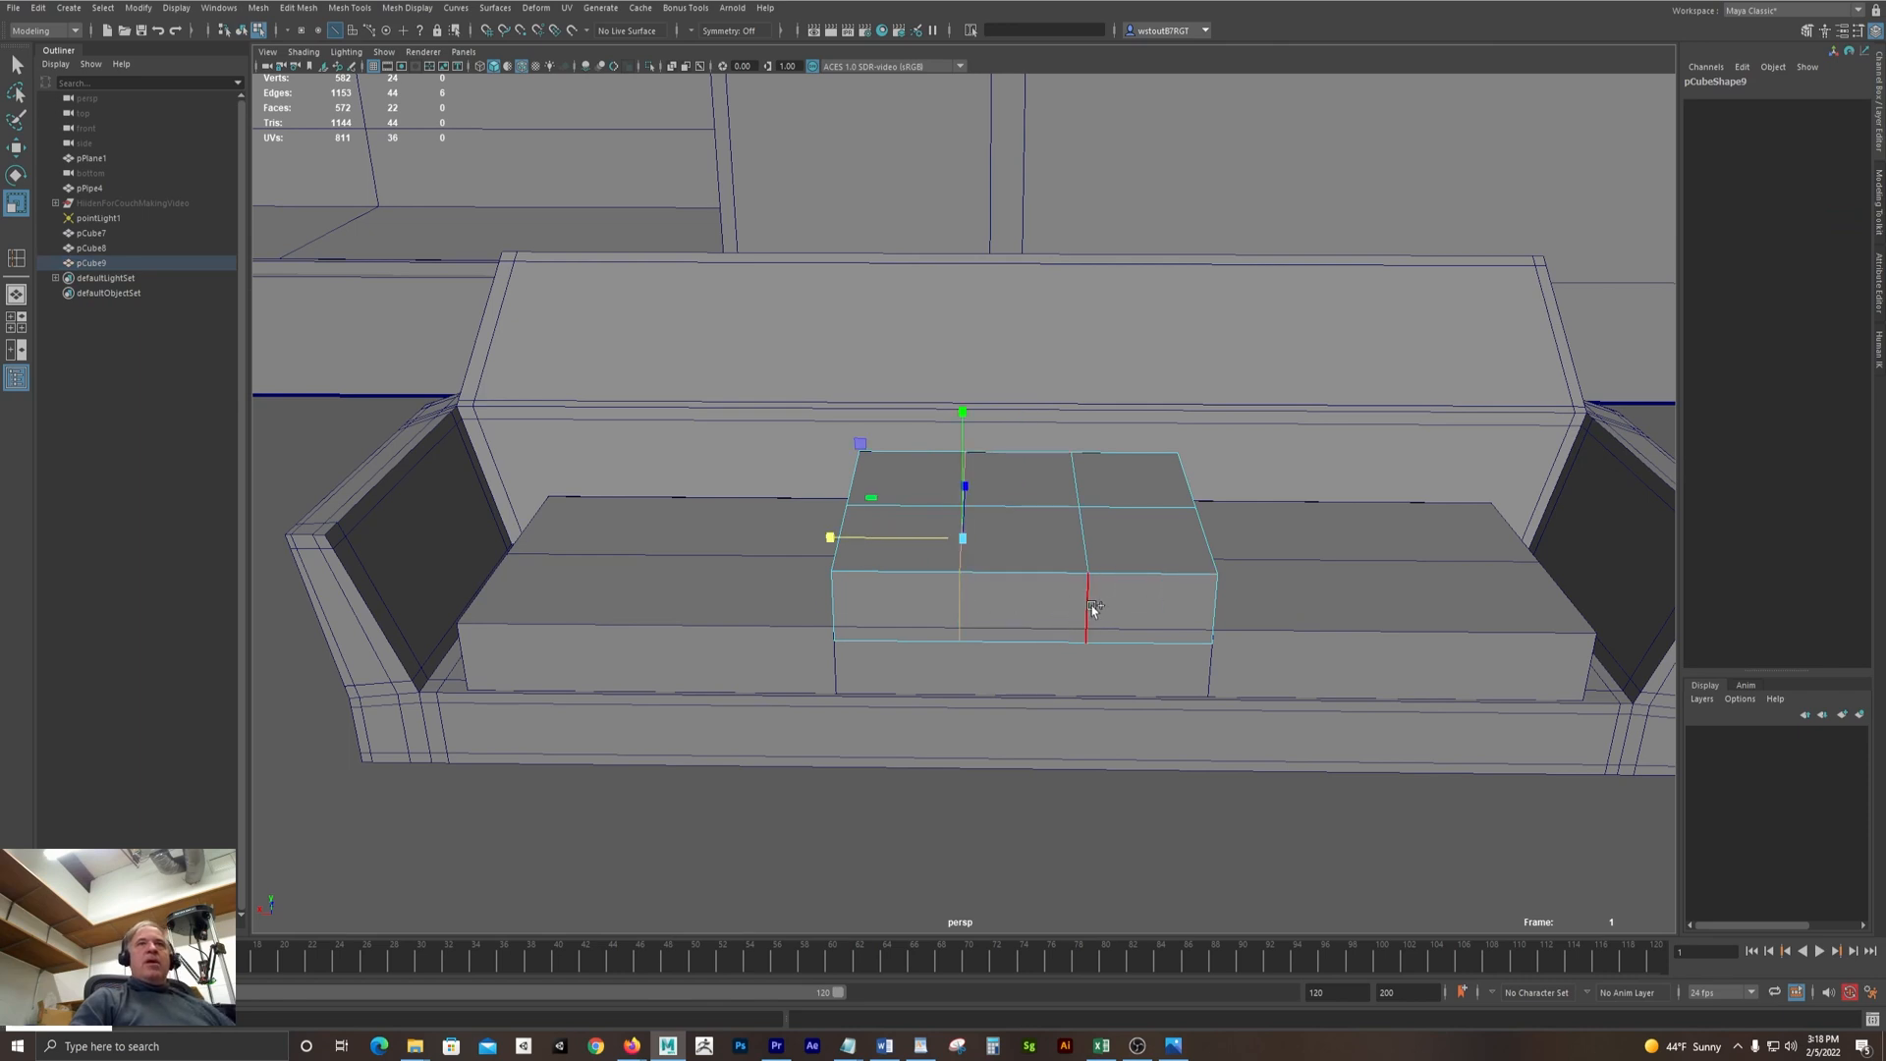
{"action": "double_click", "coordinate": [1087, 607], "text": "shift"}
{"action": "left_click_drag", "start_coordinate": [889, 540], "coordinate": [762, 551]}
{"action": "key", "text": "3"}
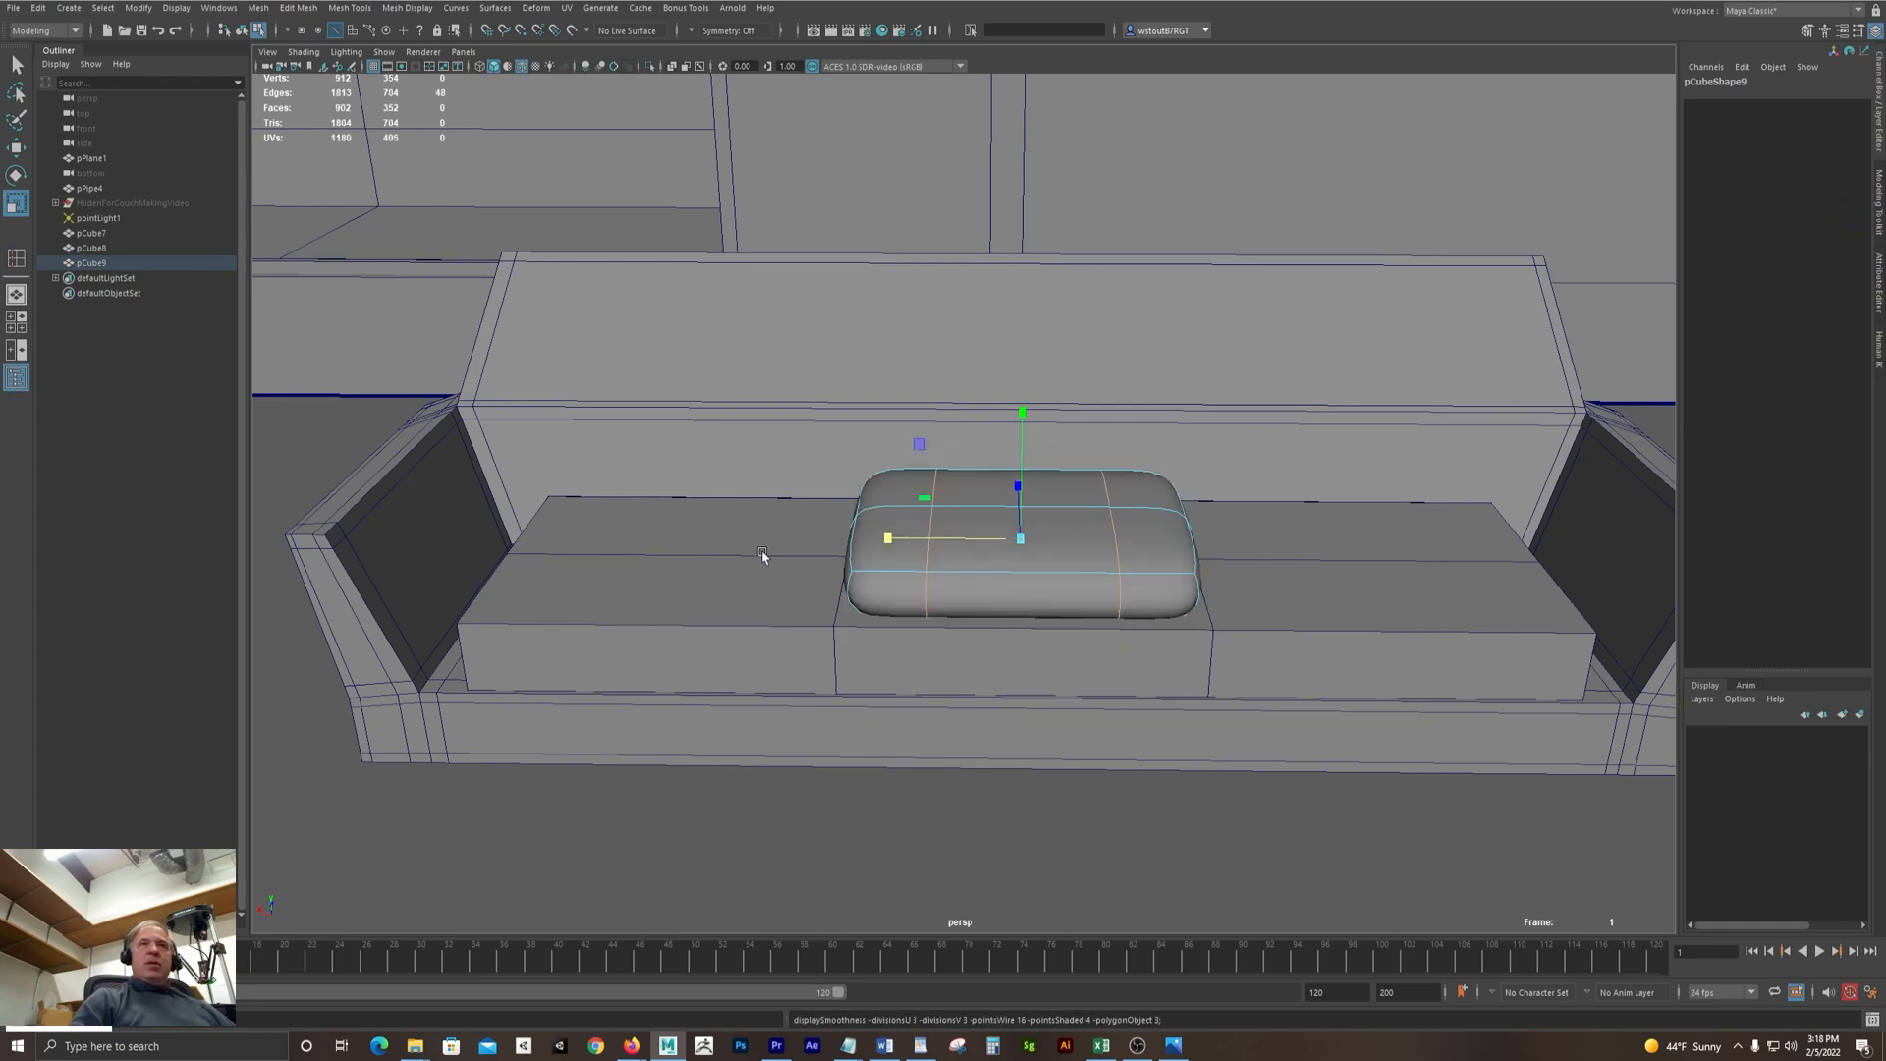
Return the cushion to the unsmoothed display and move its lengthwise middle edge loop toward the back edge
{"action": "mouse_move", "coordinate": [1026, 589]}
{"action": "left_mouse_down", "text": "alt"}
{"action": "mouse_move", "coordinate": [952, 582]}
{"action": "mouse_move", "coordinate": [1022, 584]}
{"action": "left_mouse_up", "text": "alt"}
{"action": "left_click_drag", "start_coordinate": [888, 533], "coordinate": [787, 580]}
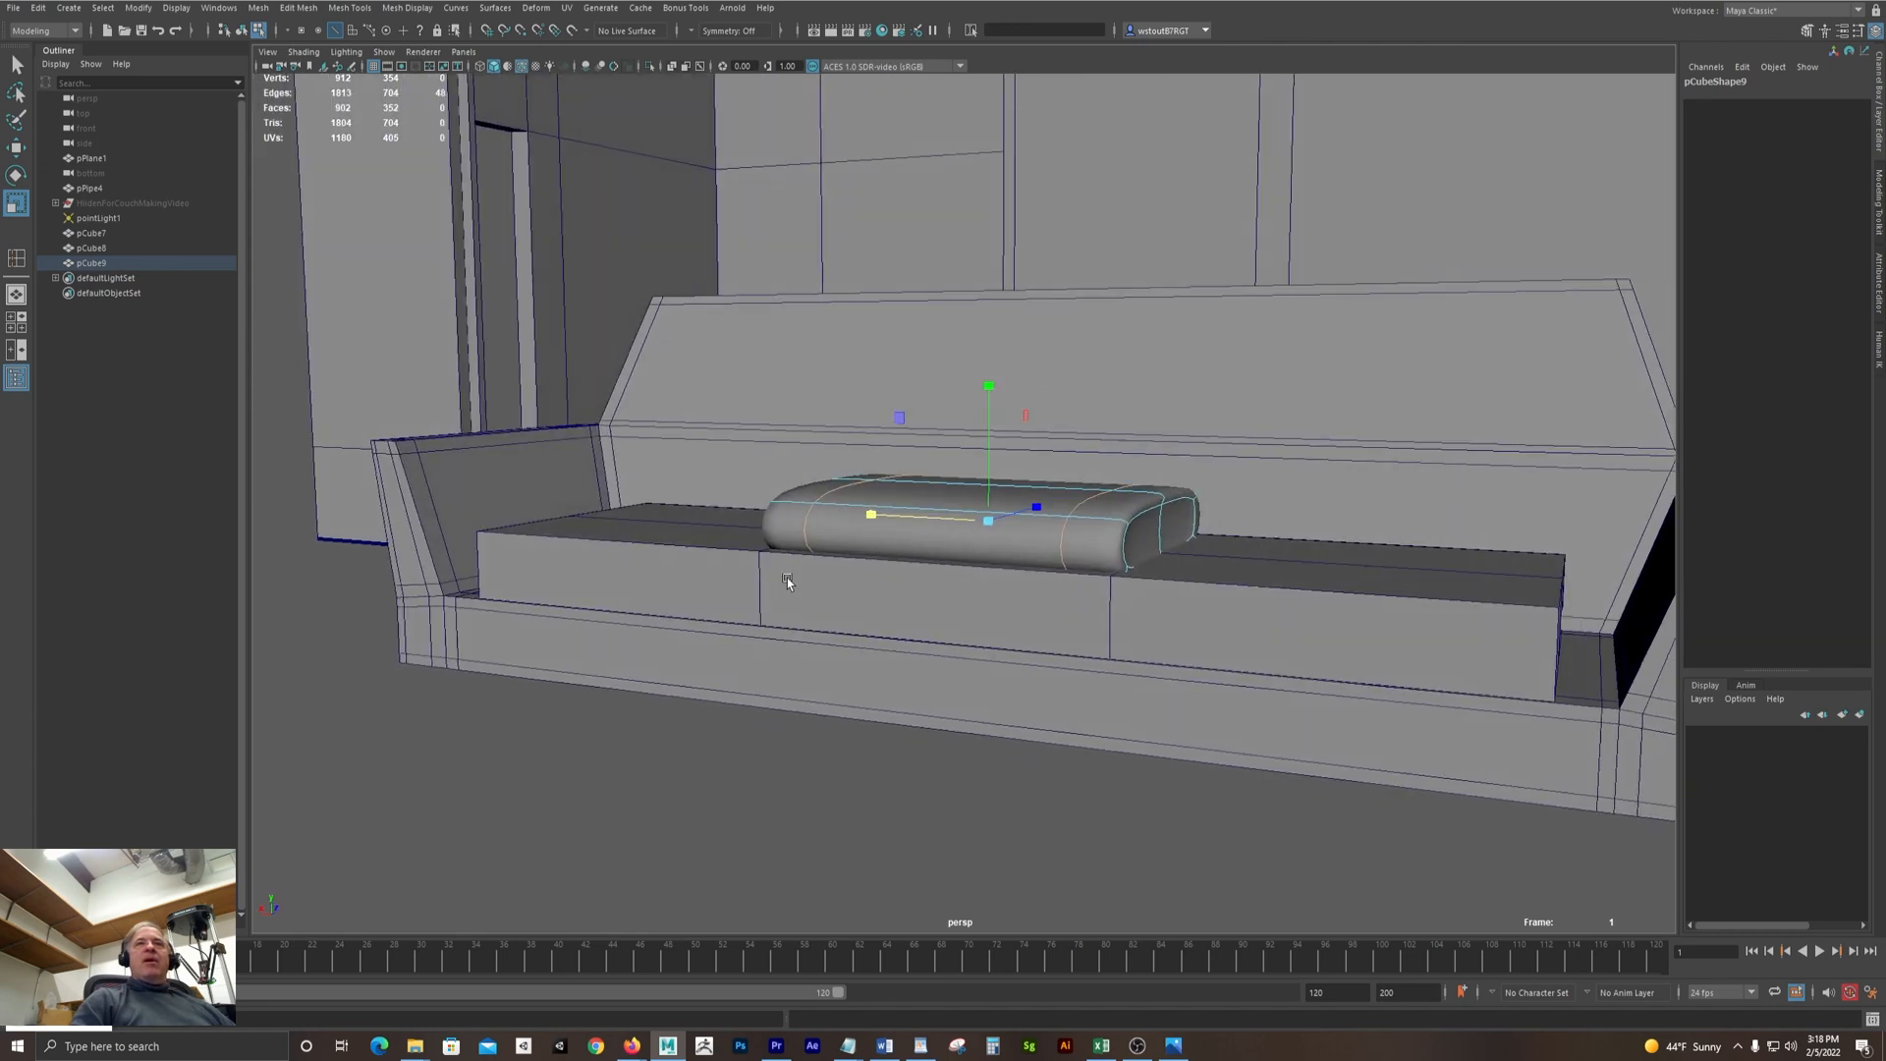
{"action": "left_click_drag", "start_coordinate": [871, 518], "coordinate": [931, 537]}
{"action": "left_click_drag", "start_coordinate": [933, 550], "coordinate": [953, 597], "text": "alt"}
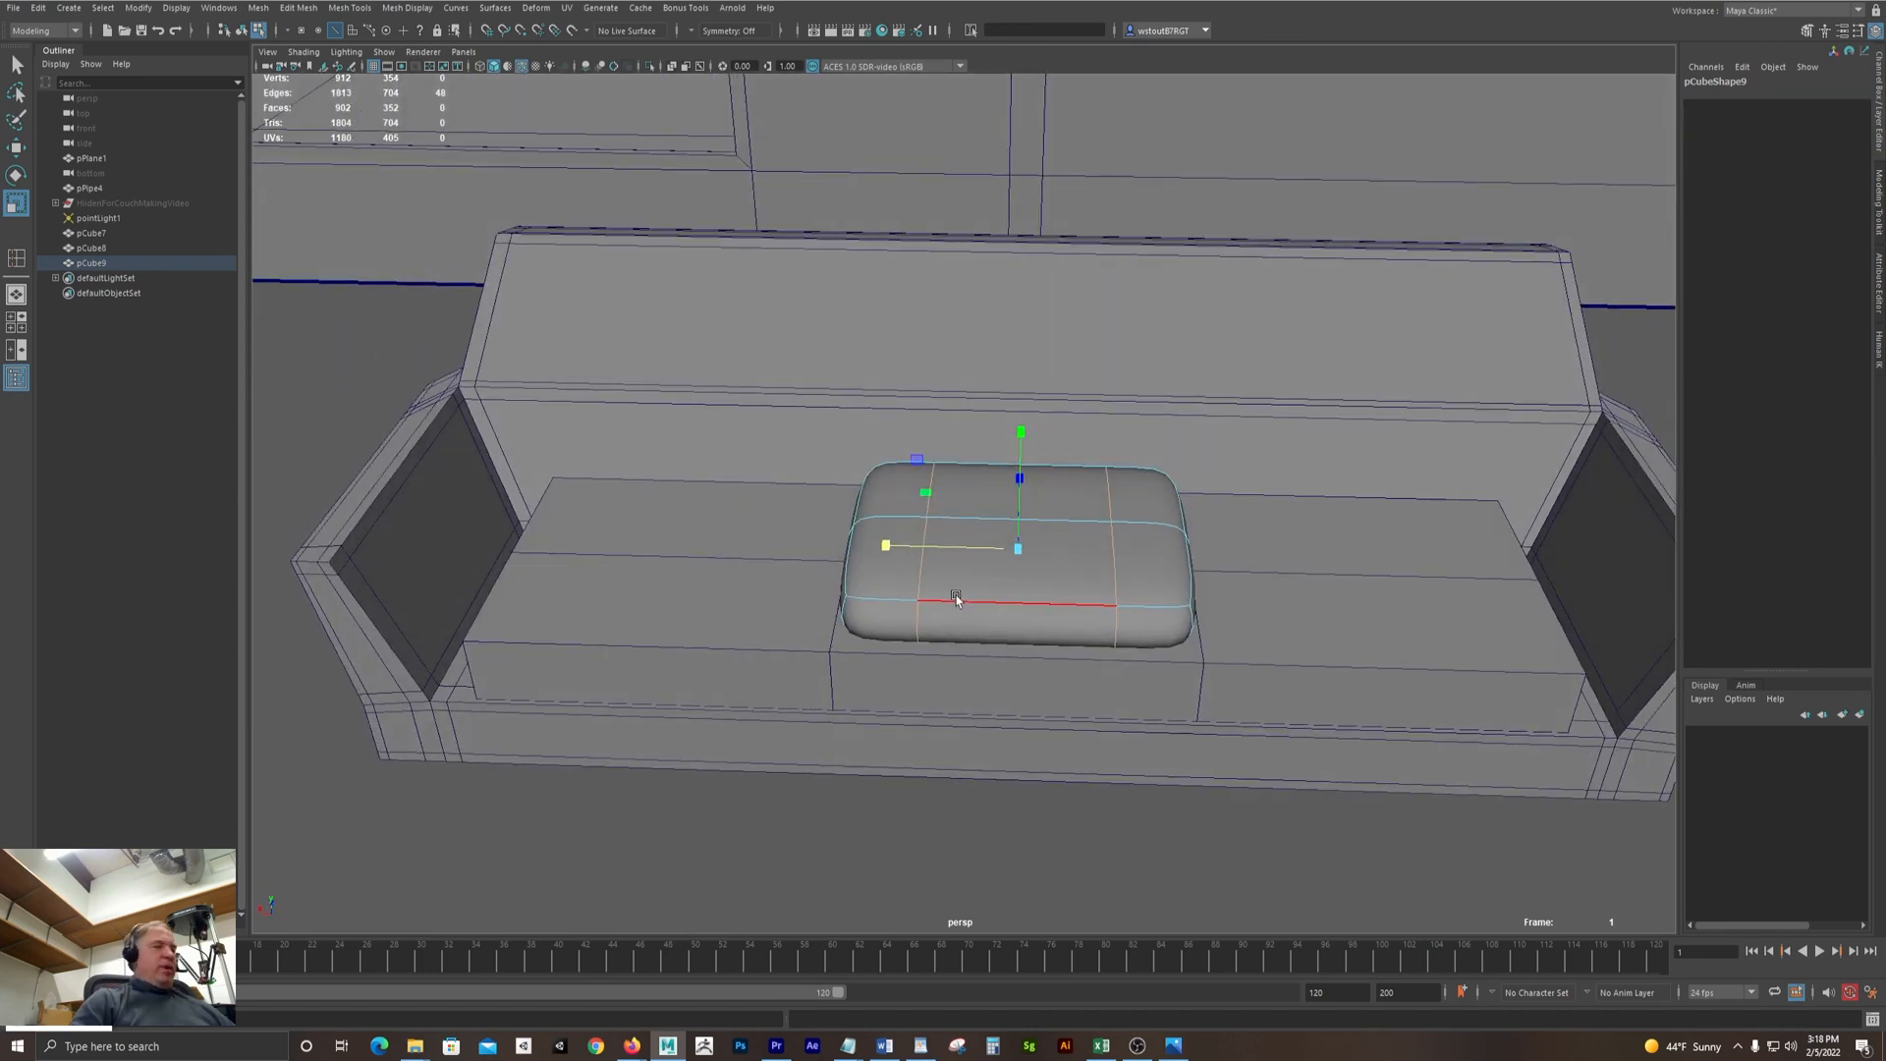
{"action": "key", "text": "1"}
{"action": "left_click_drag", "start_coordinate": [886, 546], "coordinate": [950, 584]}
{"action": "double_click", "coordinate": [947, 540]}
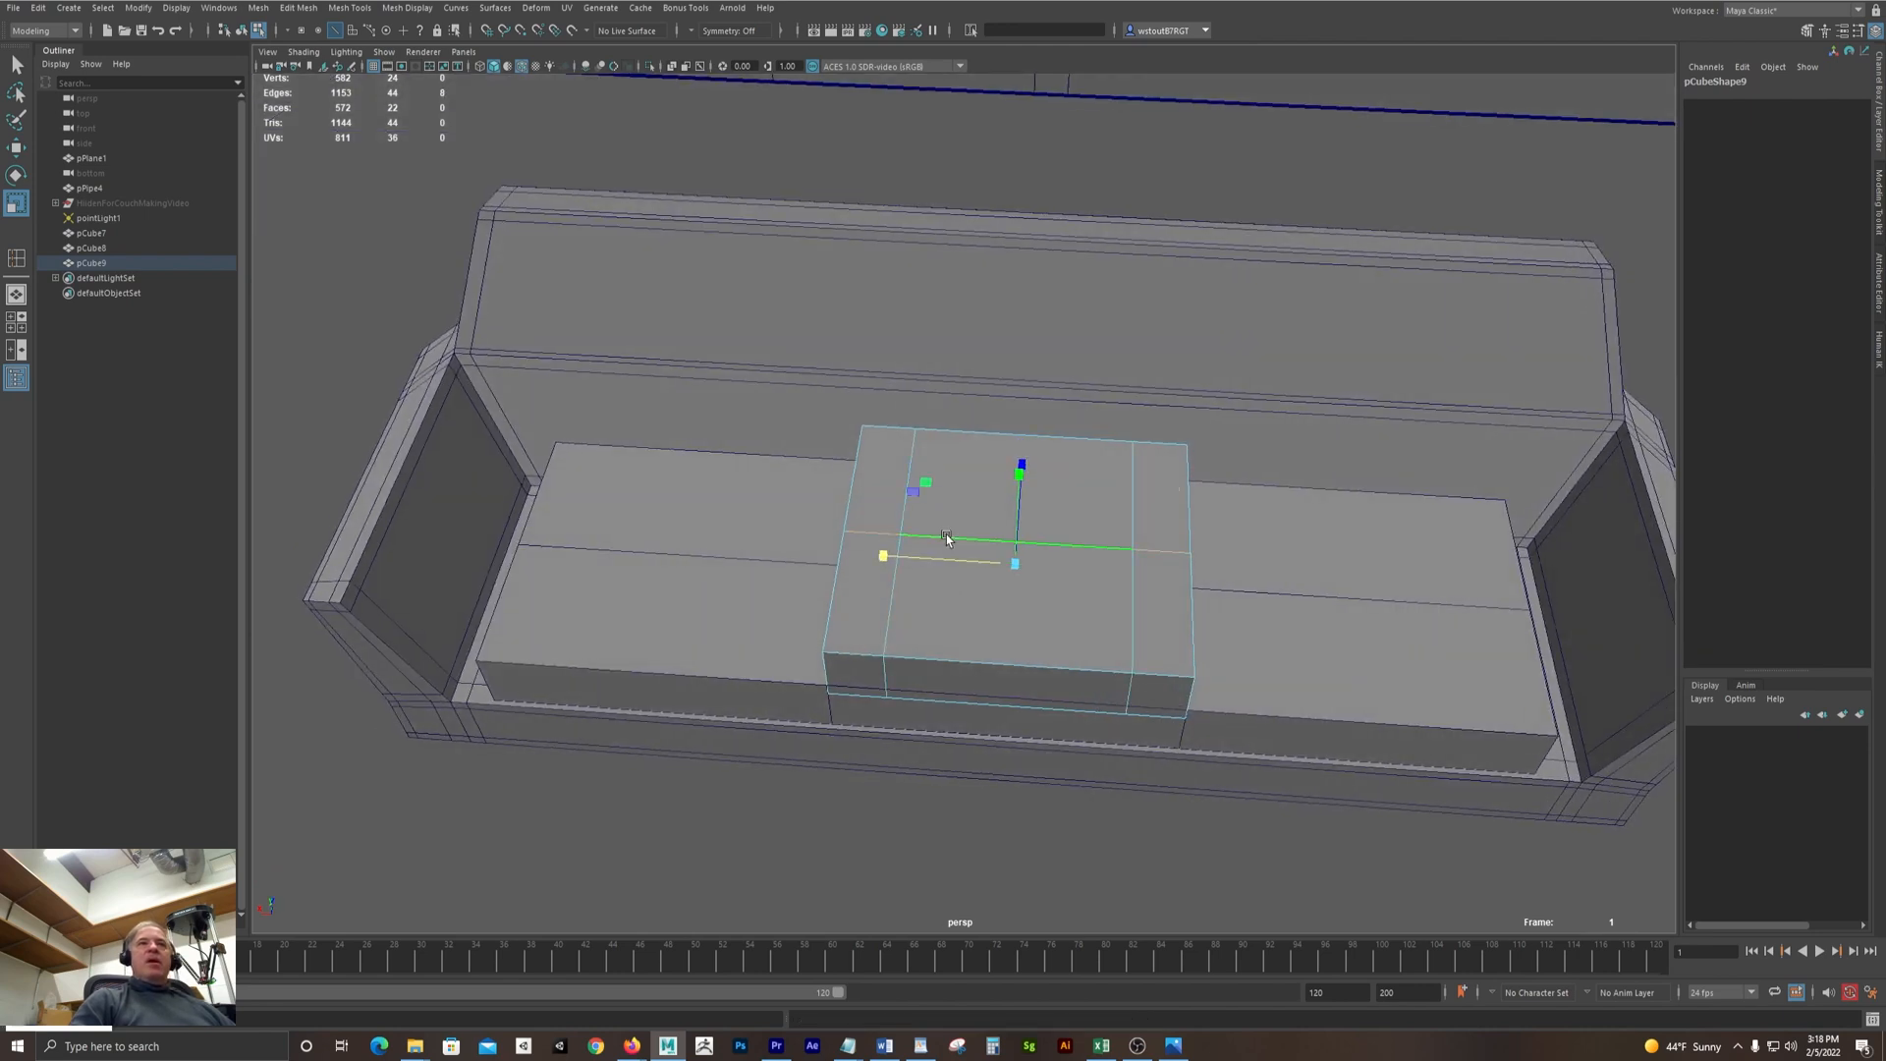
{"action": "key", "text": "w"}
{"action": "left_click_drag", "start_coordinate": [1061, 446], "coordinate": [1101, 438], "text": "alt"}
Insert another lengthwise edge loop across the cushion near its front edge
{"action": "key", "text": "space"}
{"action": "left_click", "coordinate": [458, 547]}
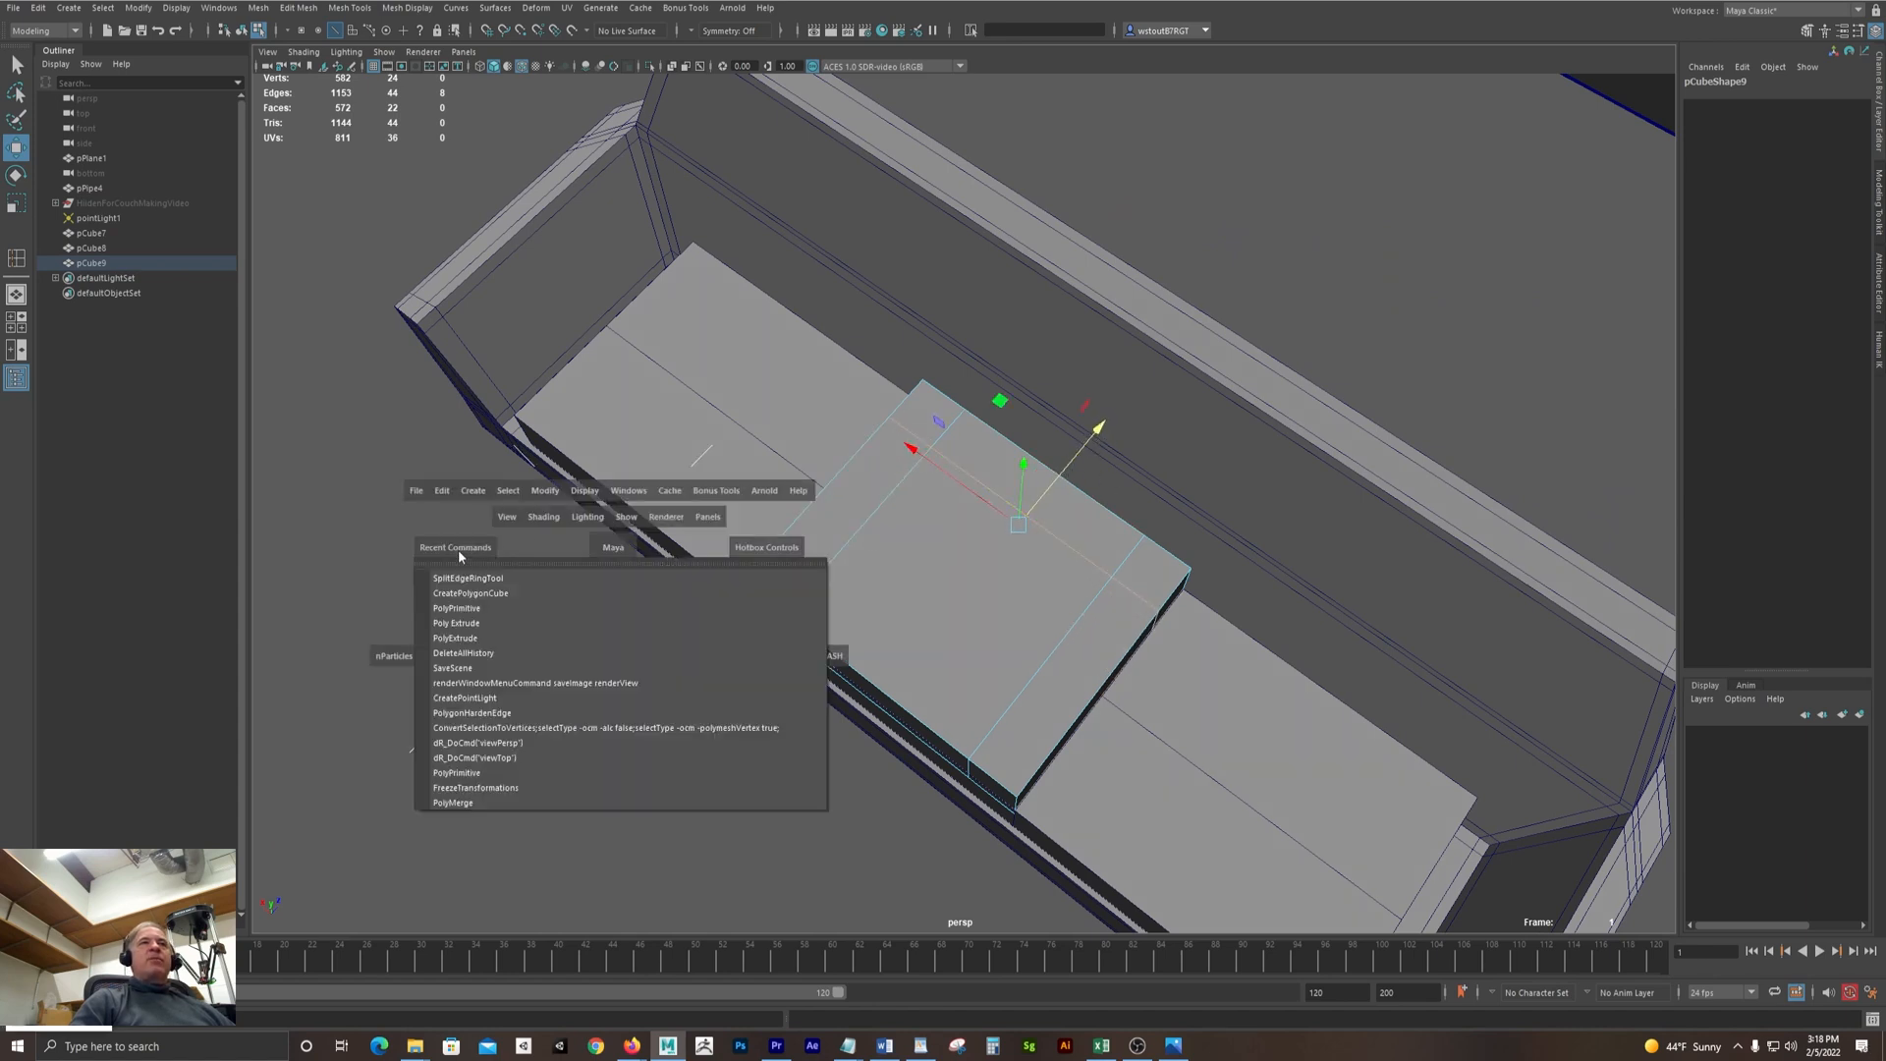
{"action": "left_click", "coordinate": [479, 653]}
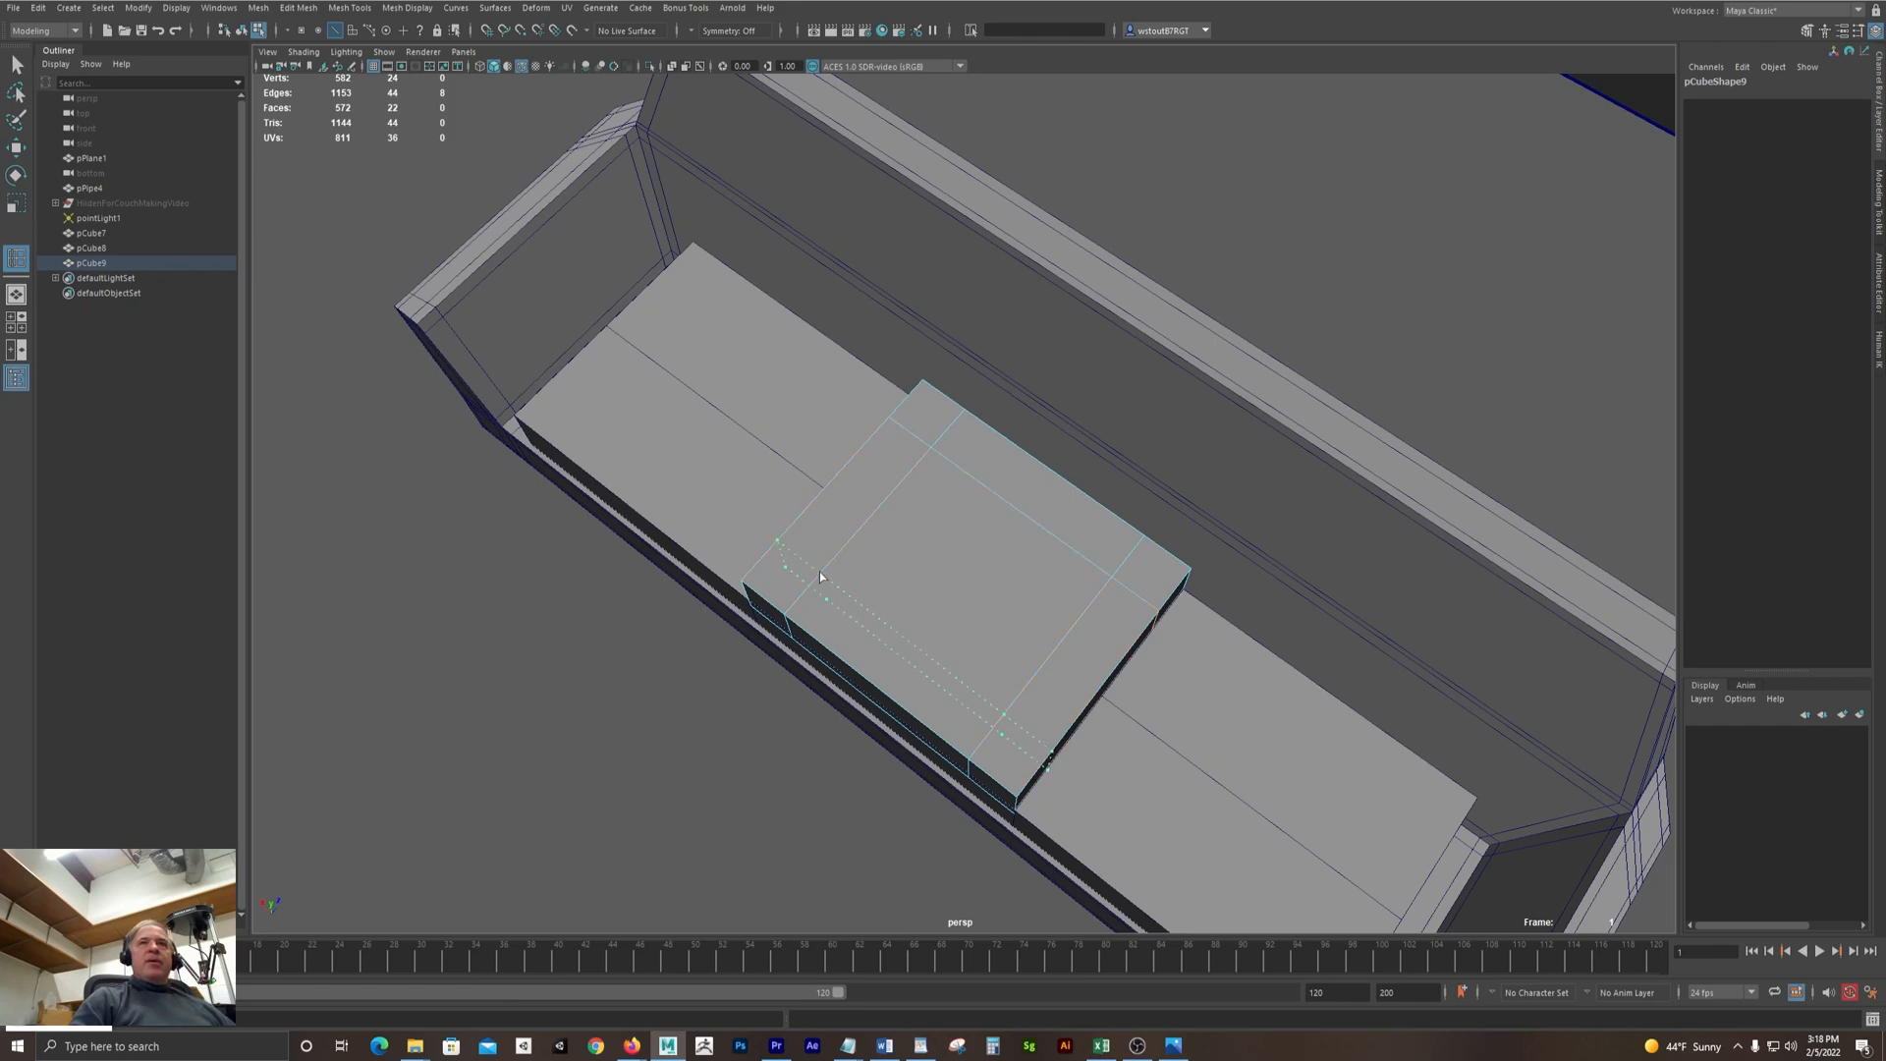
{"action": "left_click", "coordinate": [812, 580]}
{"action": "left_click_drag", "start_coordinate": [653, 637], "coordinate": [813, 555], "text": "alt"}
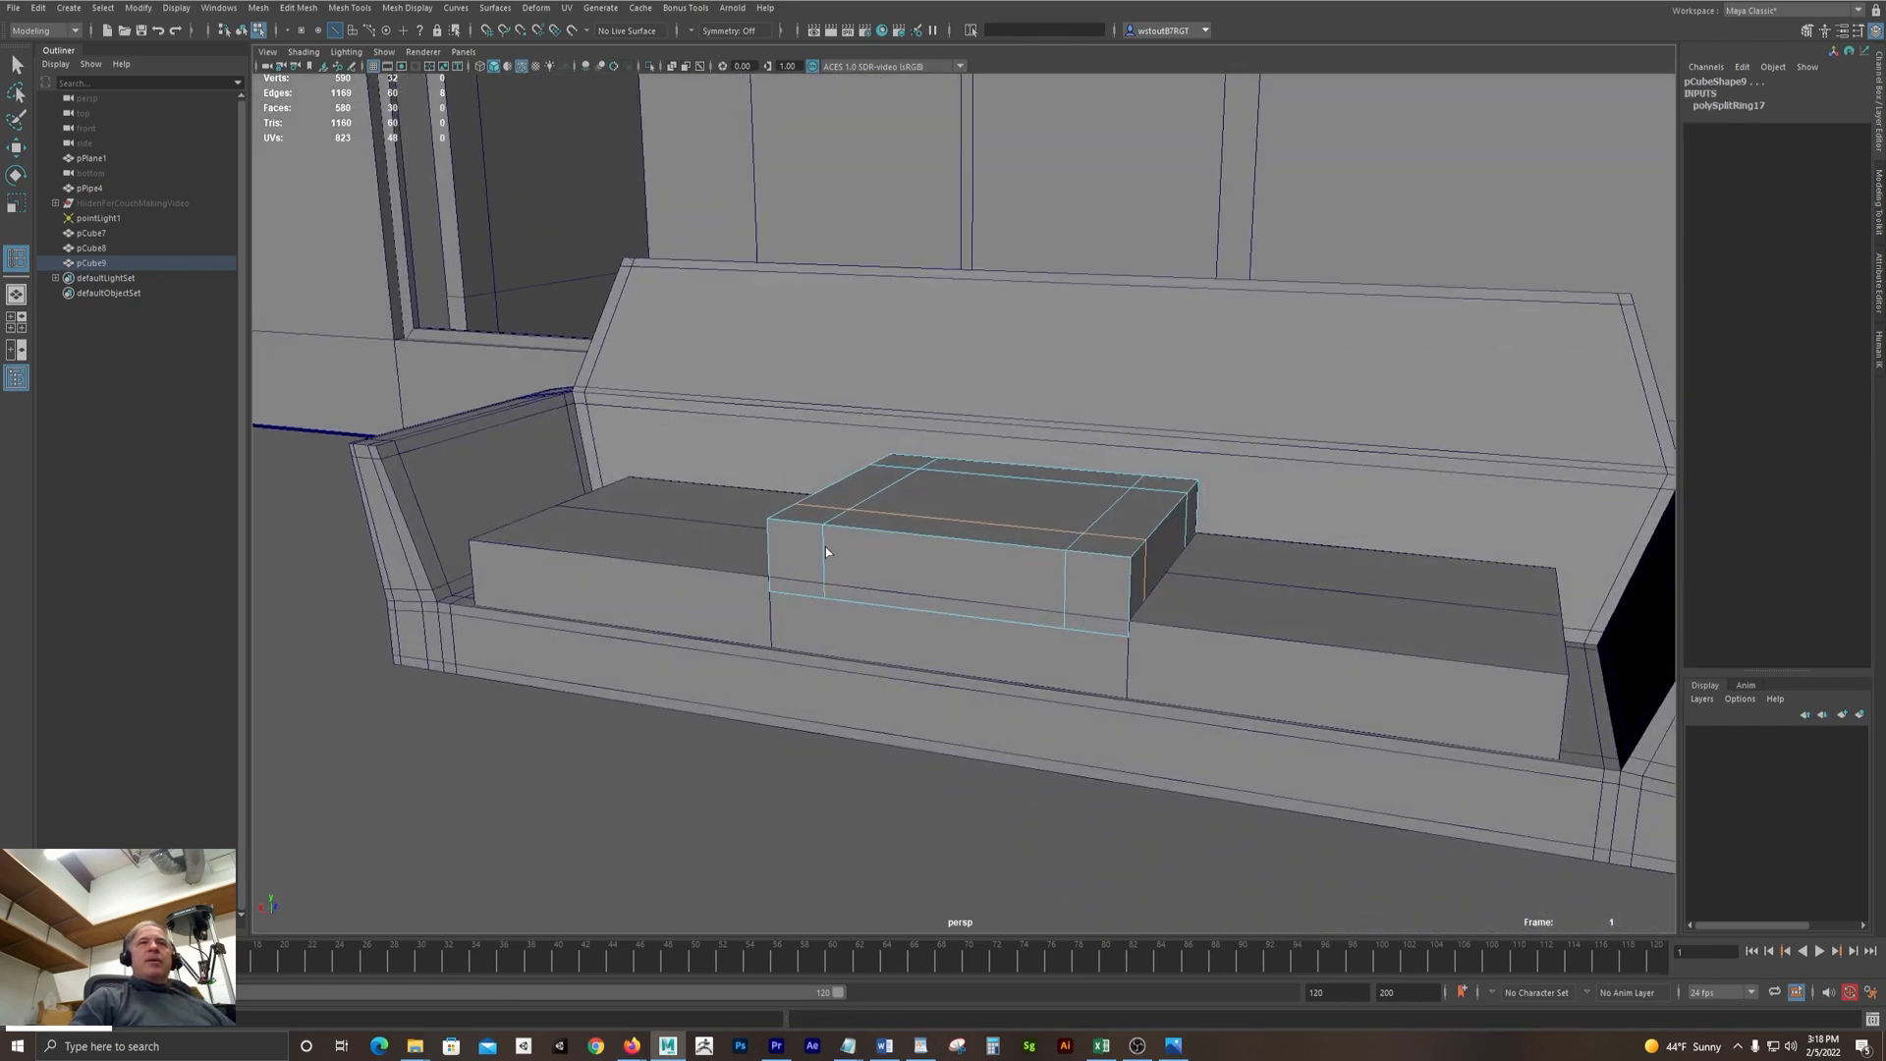
Insert two horizontal edge loops around the cushion's sides, one high and one low, and switch the cushion to the smoothed display
{"action": "left_click", "coordinate": [825, 552]}
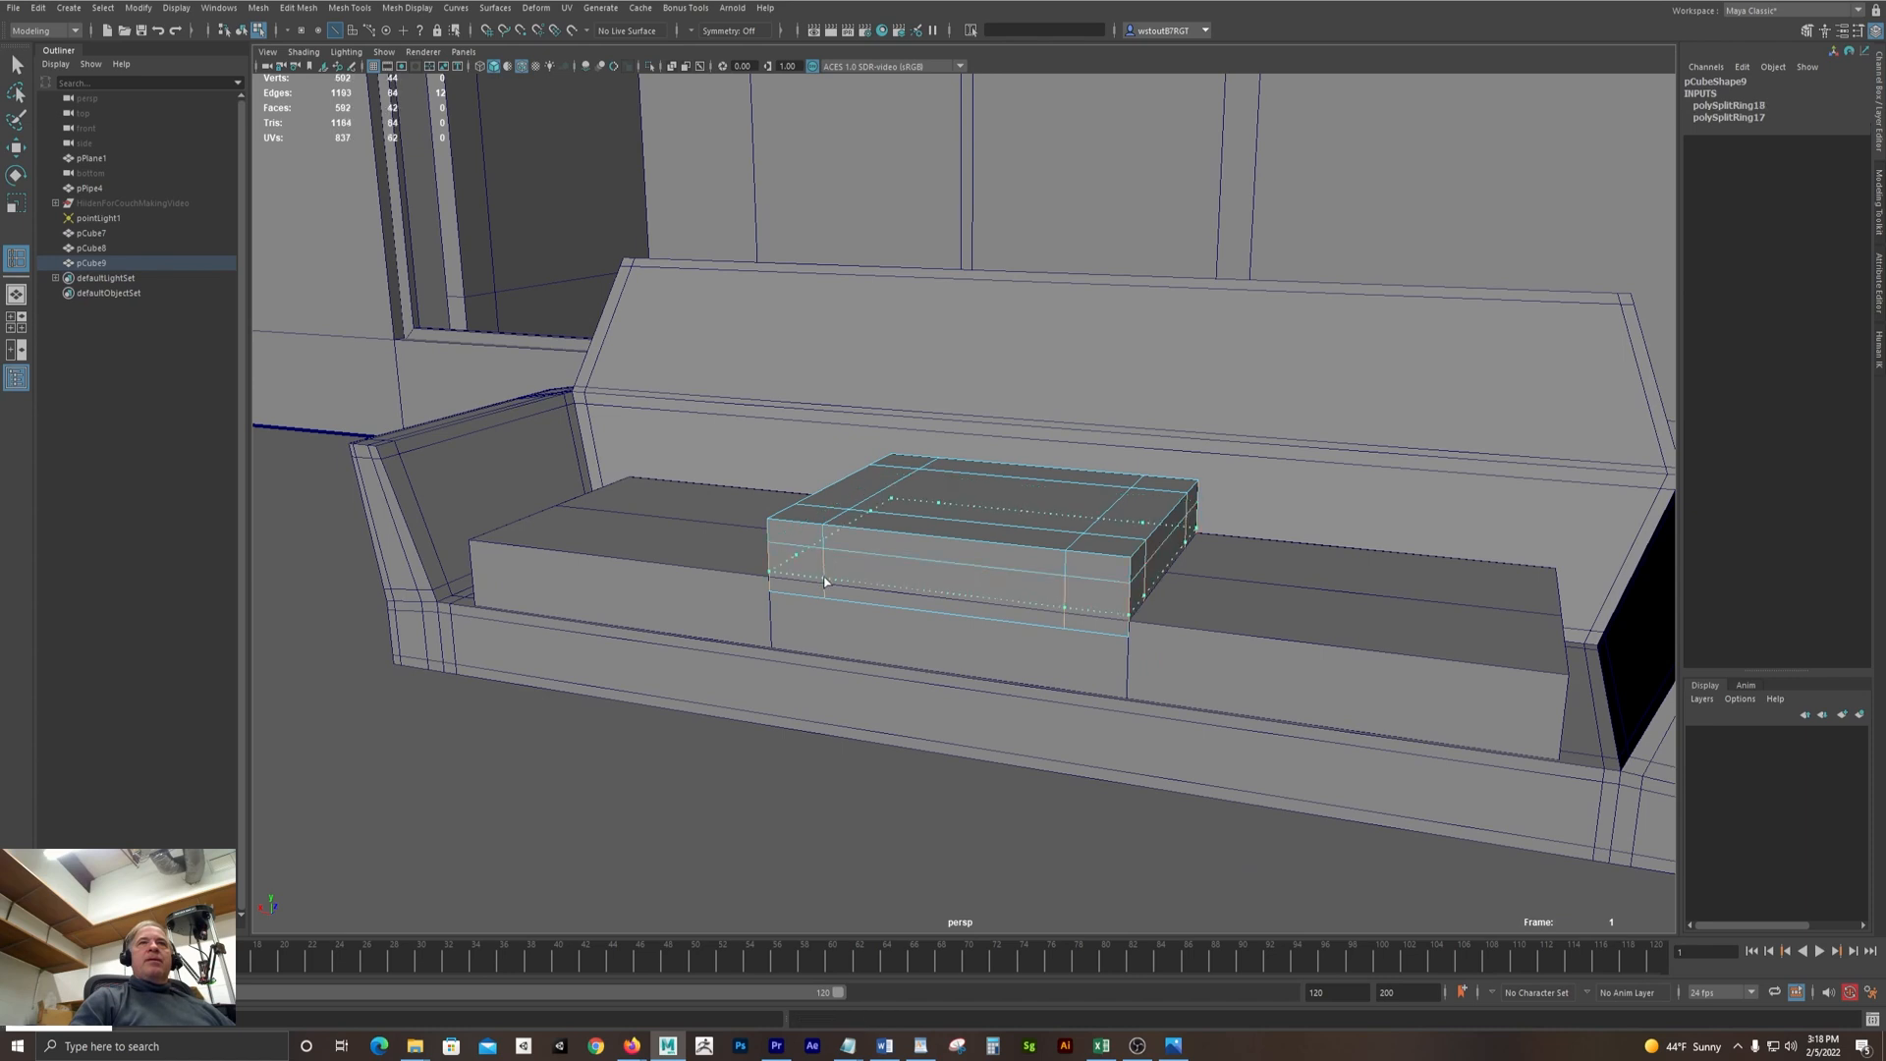
{"action": "left_click", "coordinate": [822, 575]}
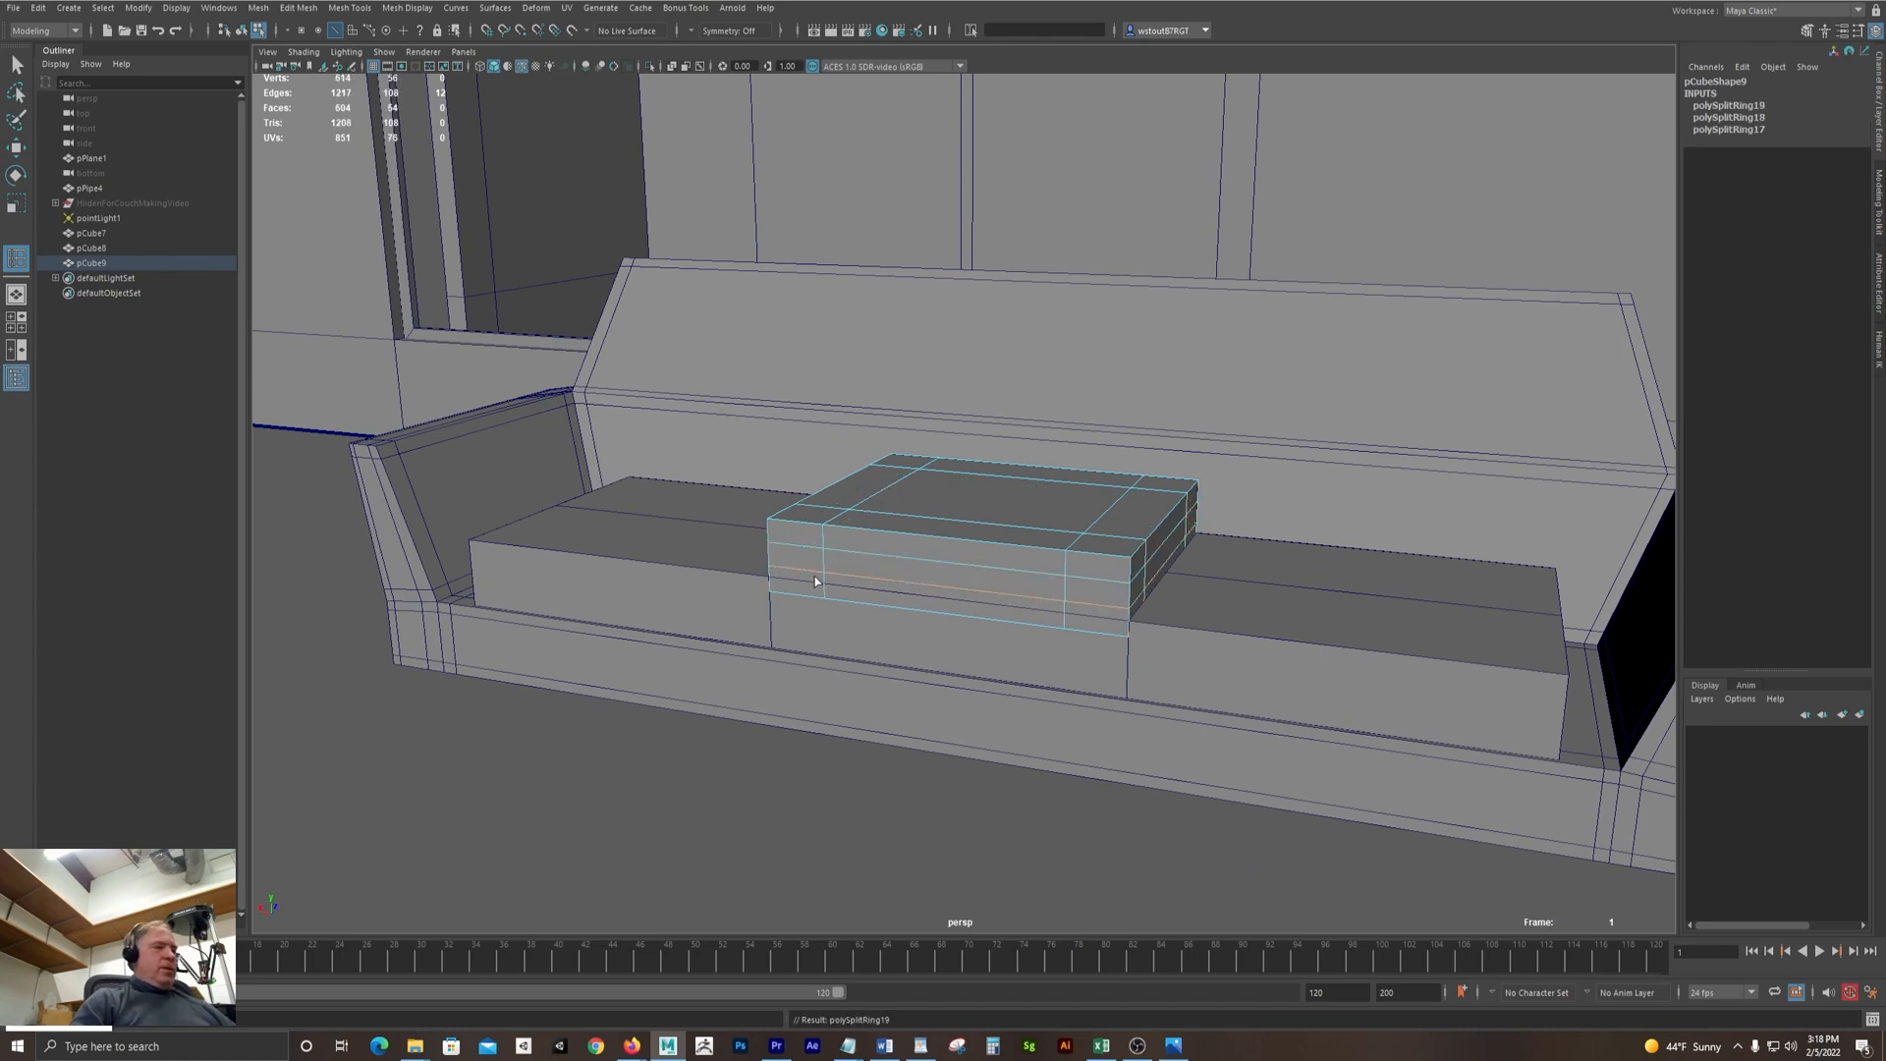
{"action": "key", "text": "3"}
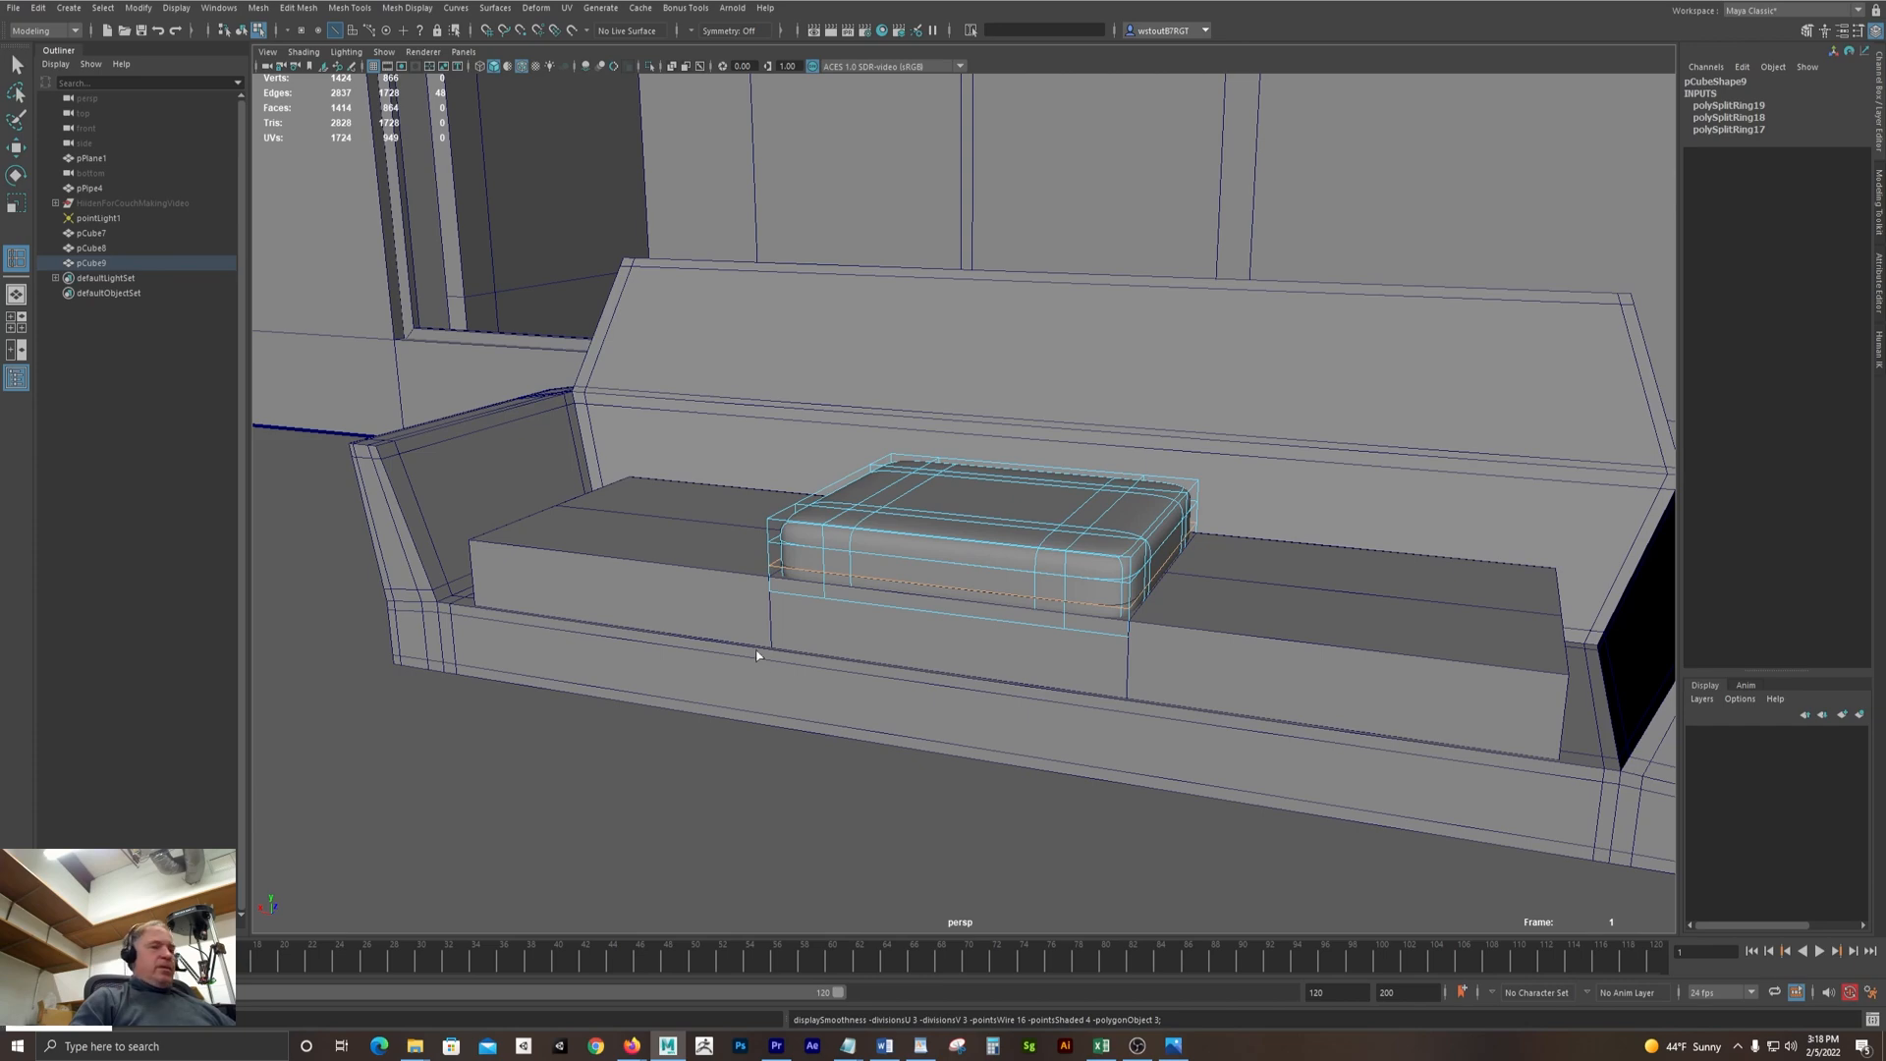
{"action": "left_click", "coordinate": [755, 649]}
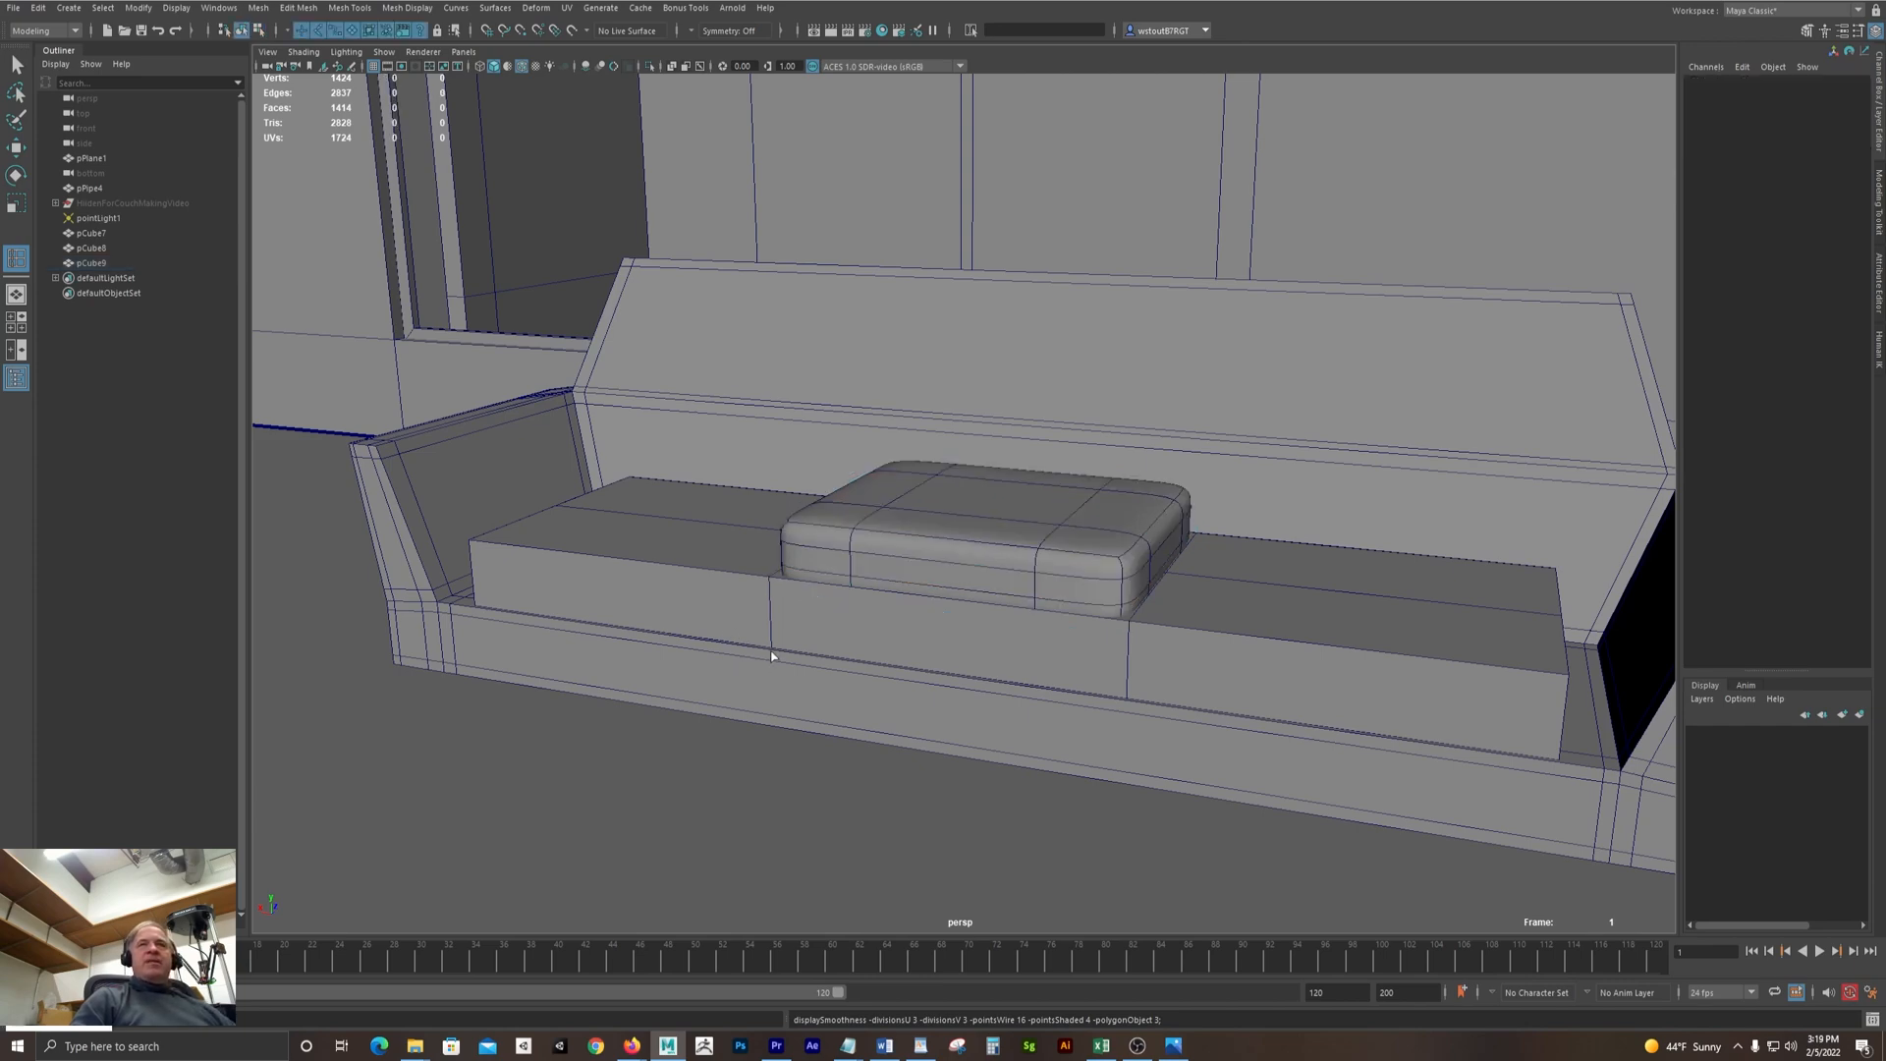
{"action": "left_click_drag", "start_coordinate": [771, 656], "coordinate": [845, 645], "text": "alt"}
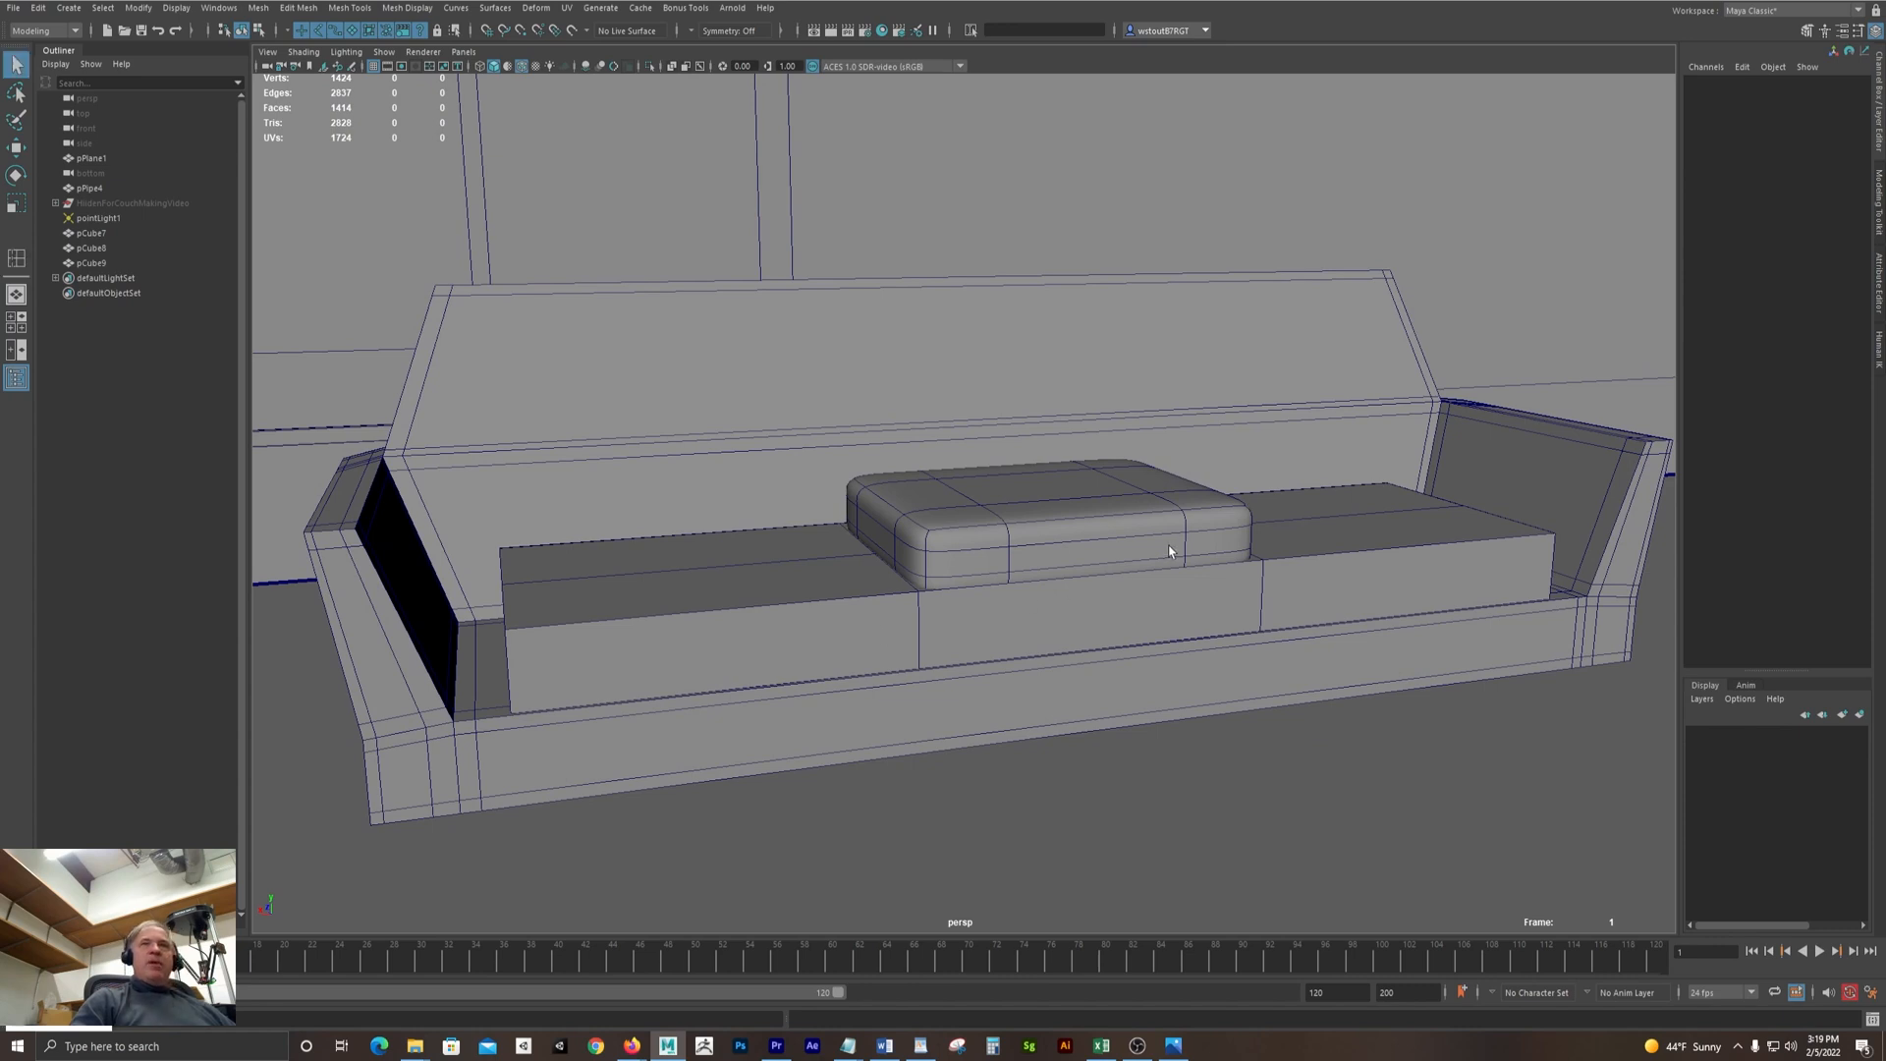
Select the middle band of faces around the cushion's sides and scale it slightly outward so the sides bulge
{"action": "key", "text": "F8"}
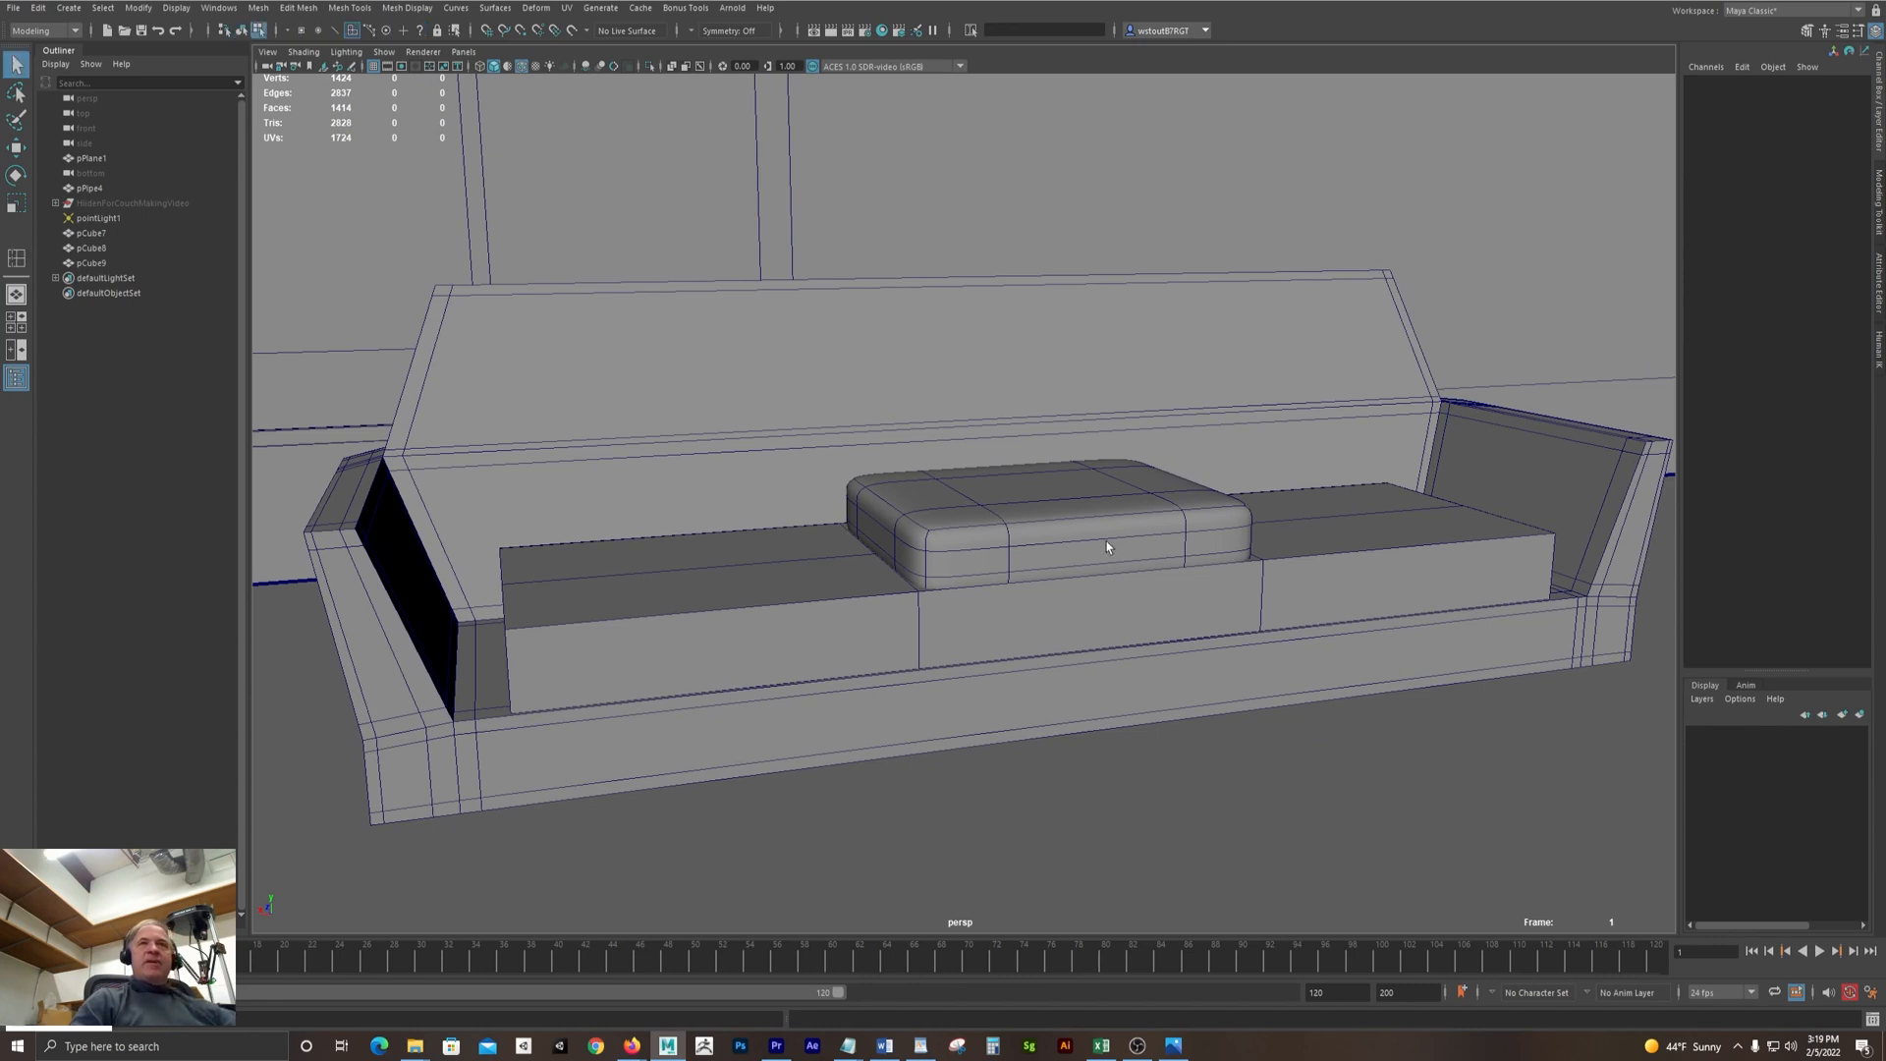
{"action": "left_click", "coordinate": [1104, 557]}
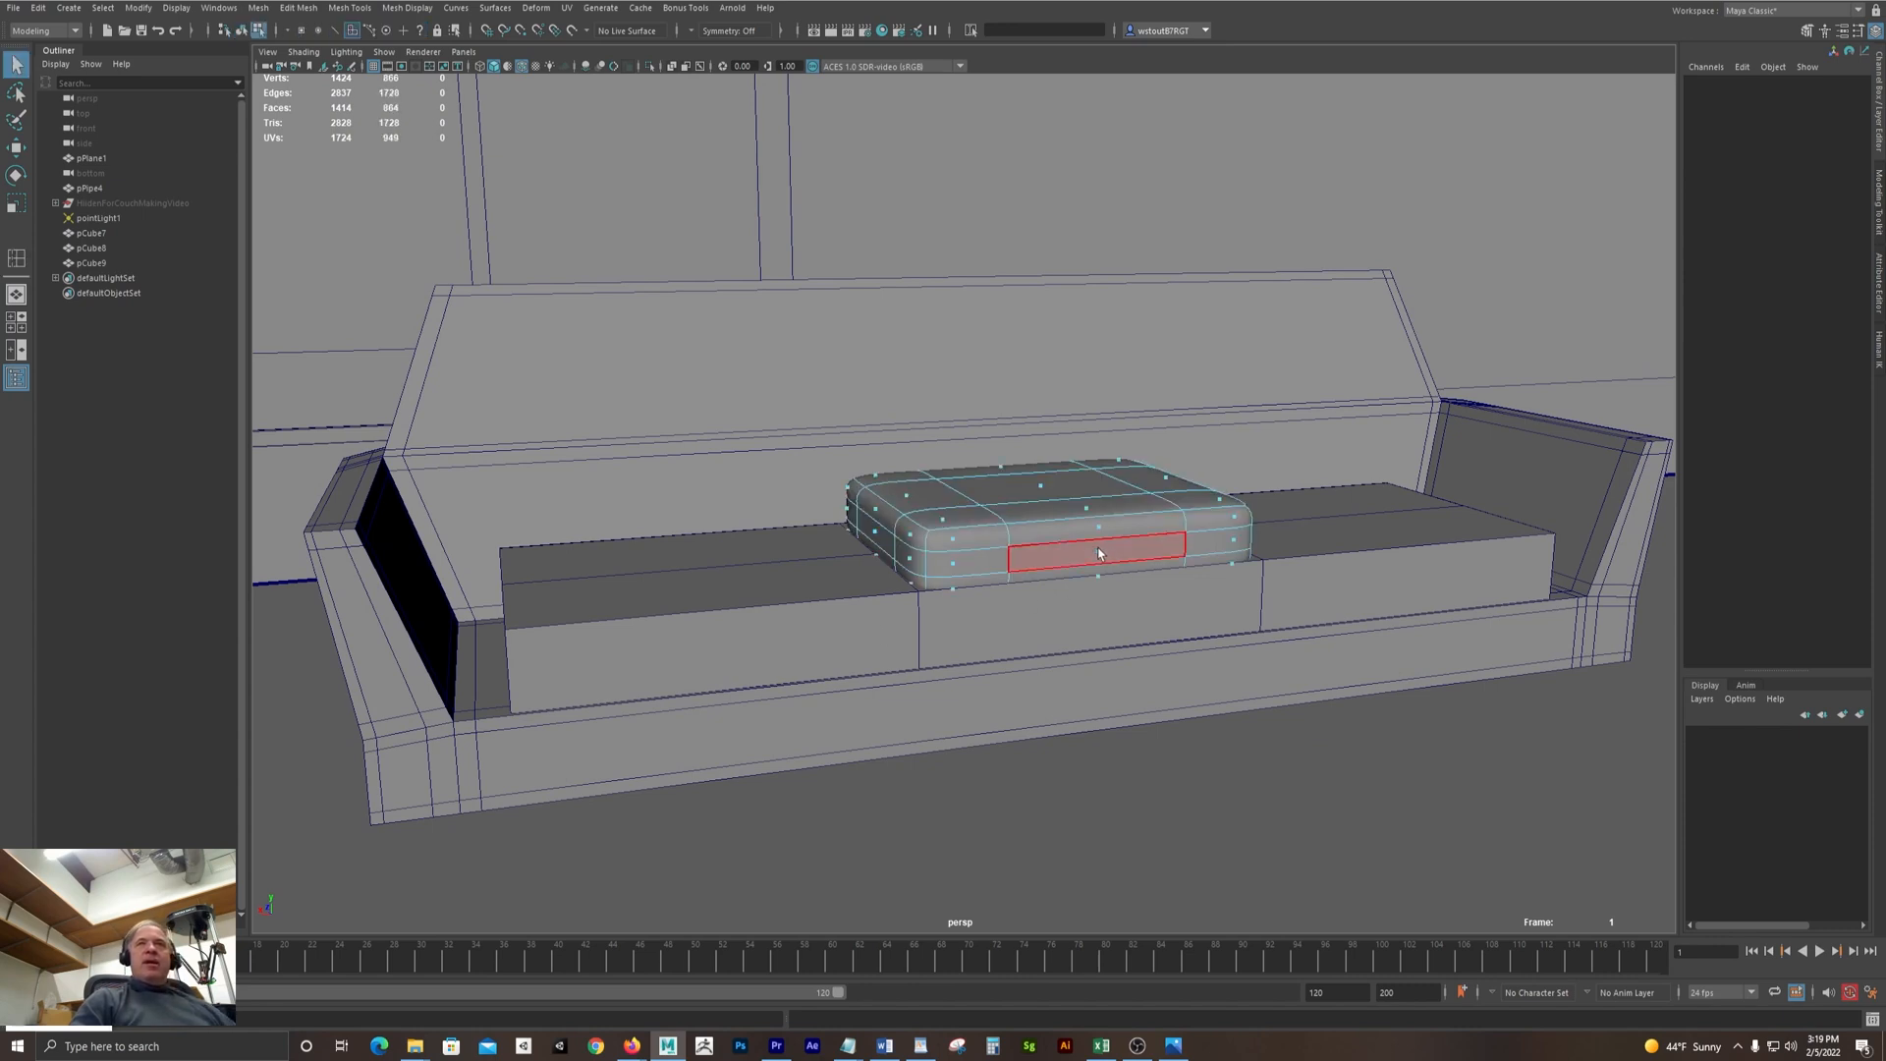
{"action": "left_click", "coordinate": [1098, 553]}
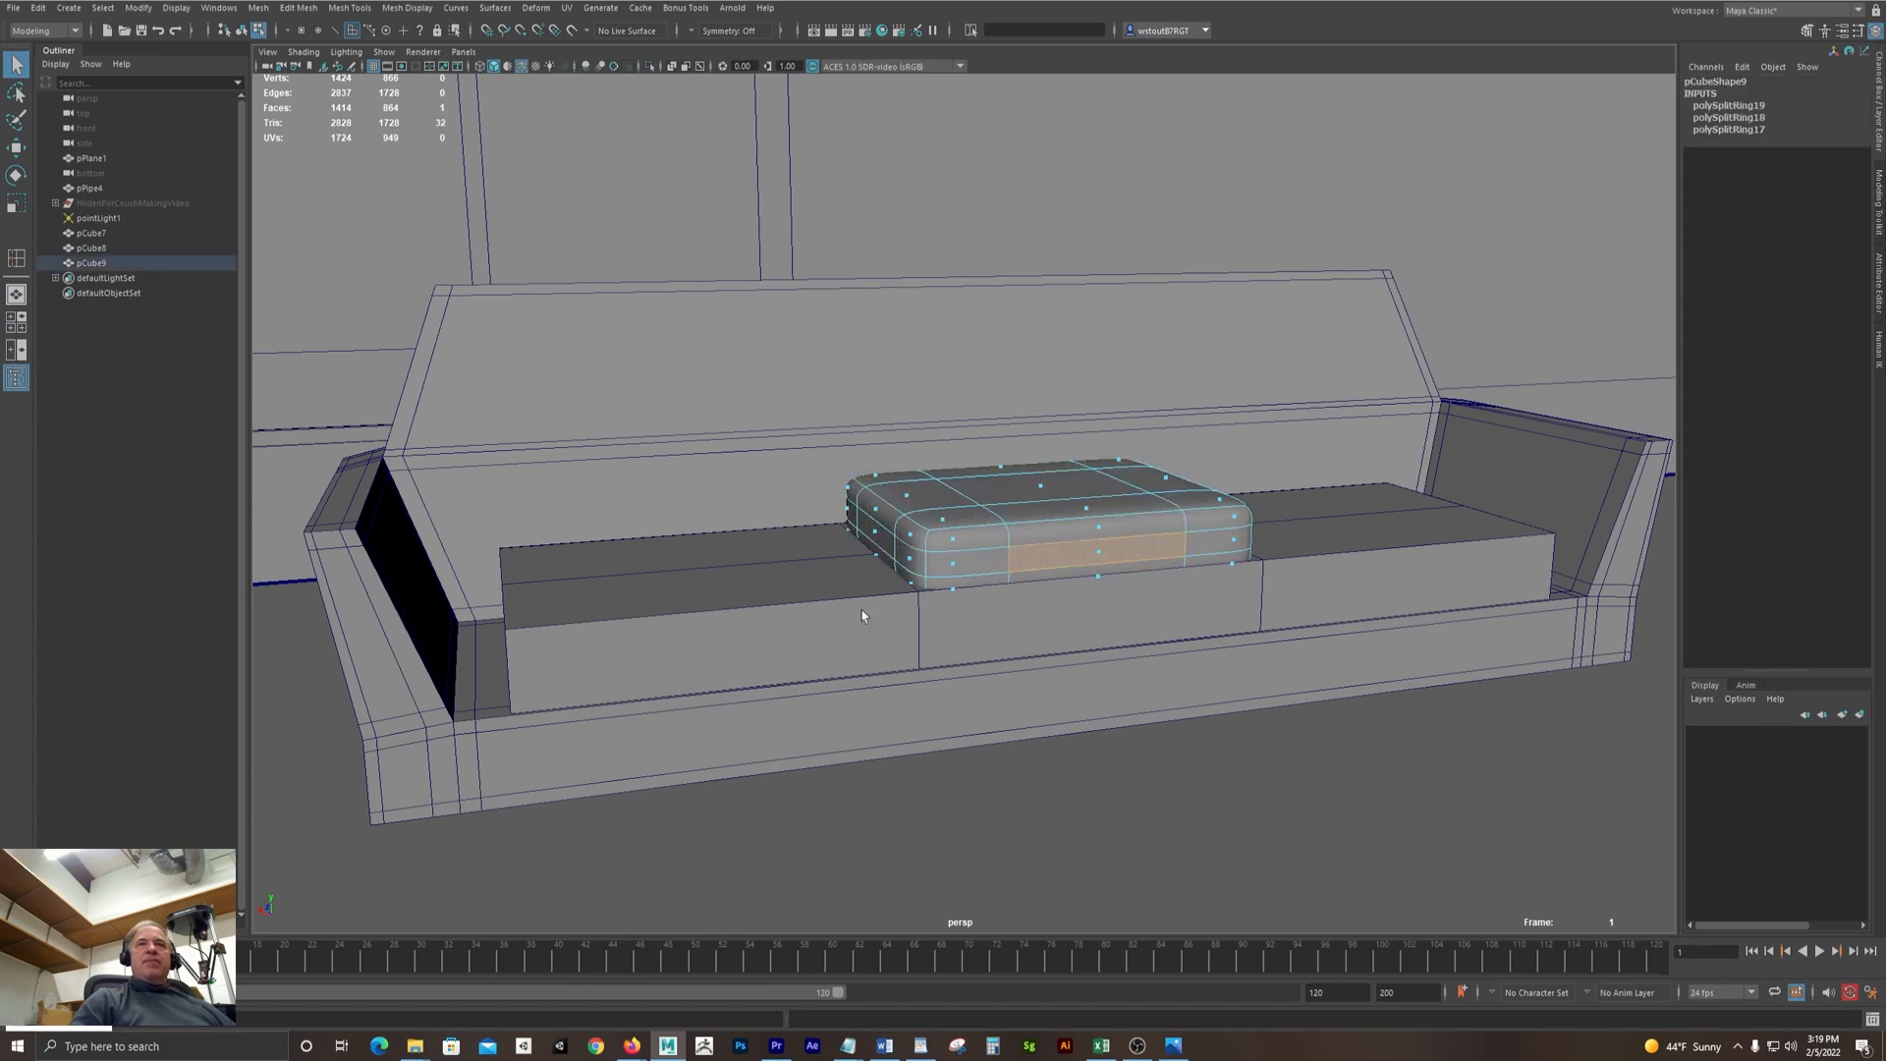
{"action": "left_click", "coordinate": [1098, 648]}
{"action": "left_click", "coordinate": [1098, 553]}
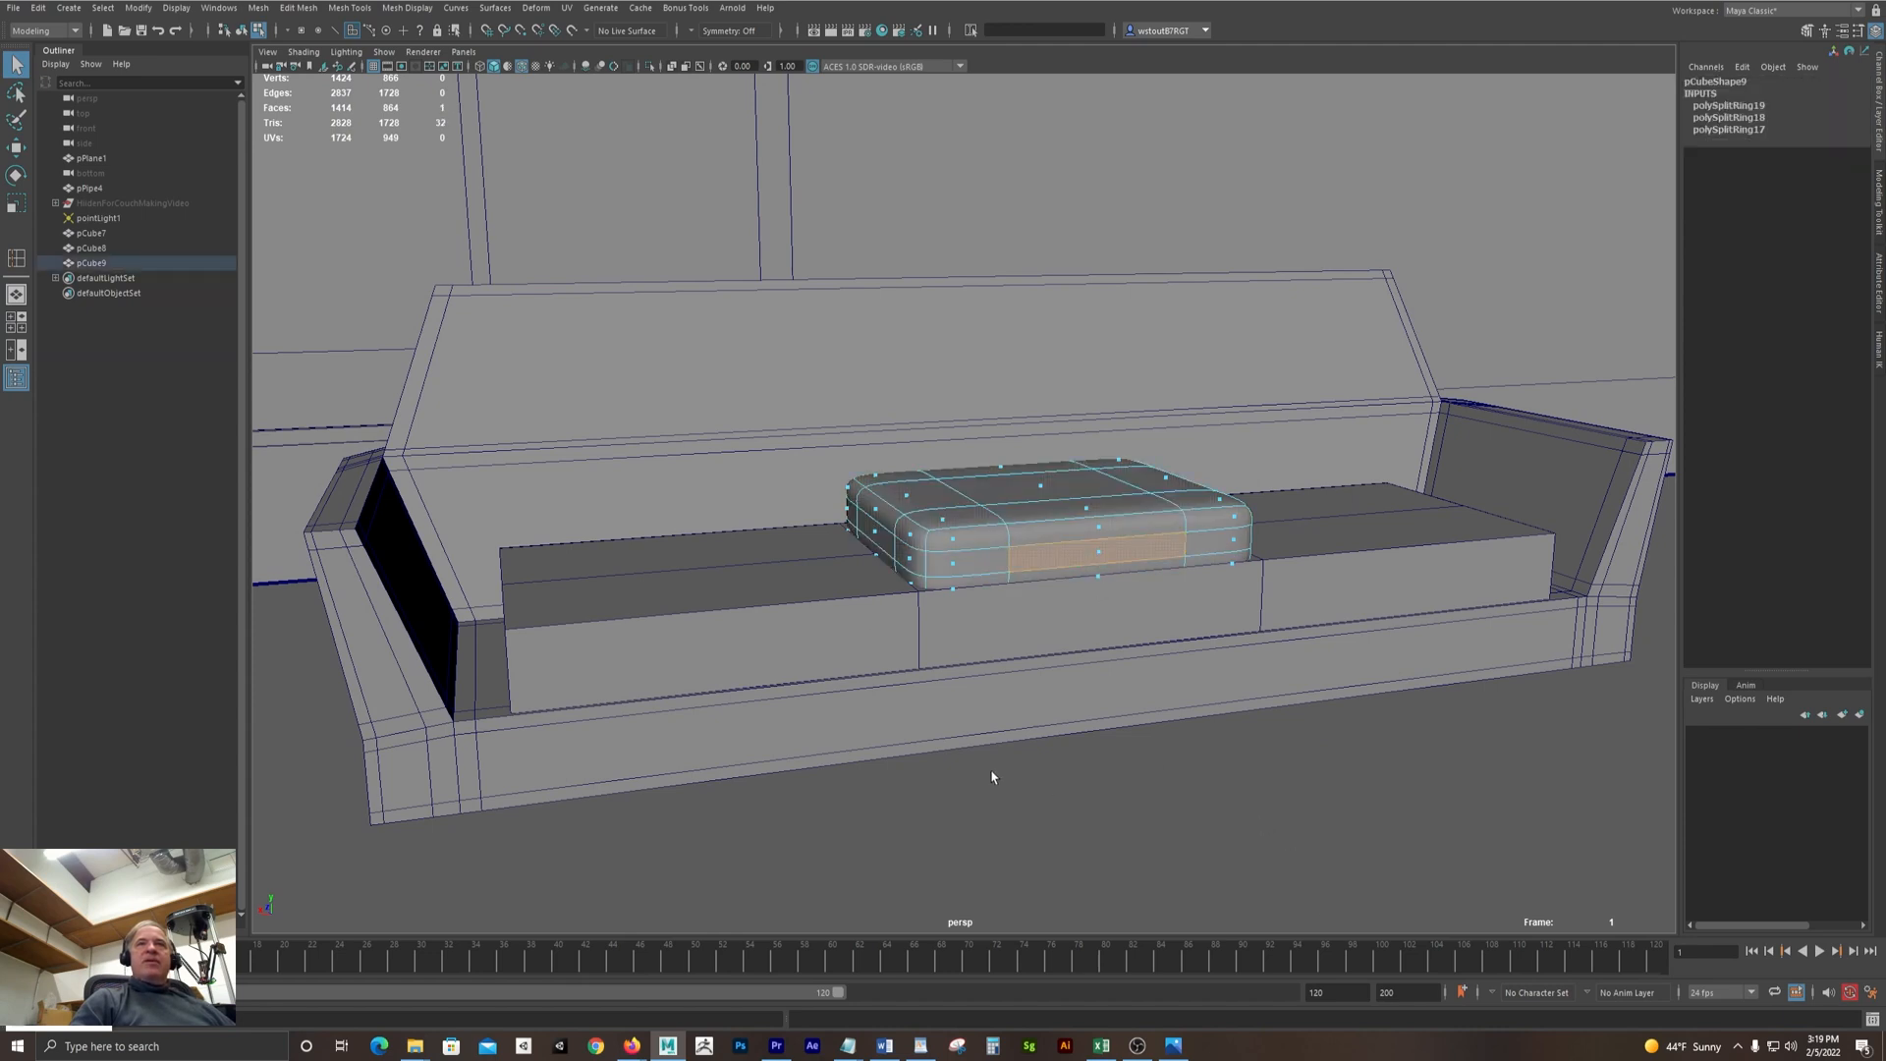
{"action": "double_click", "coordinate": [955, 563], "text": "shift"}
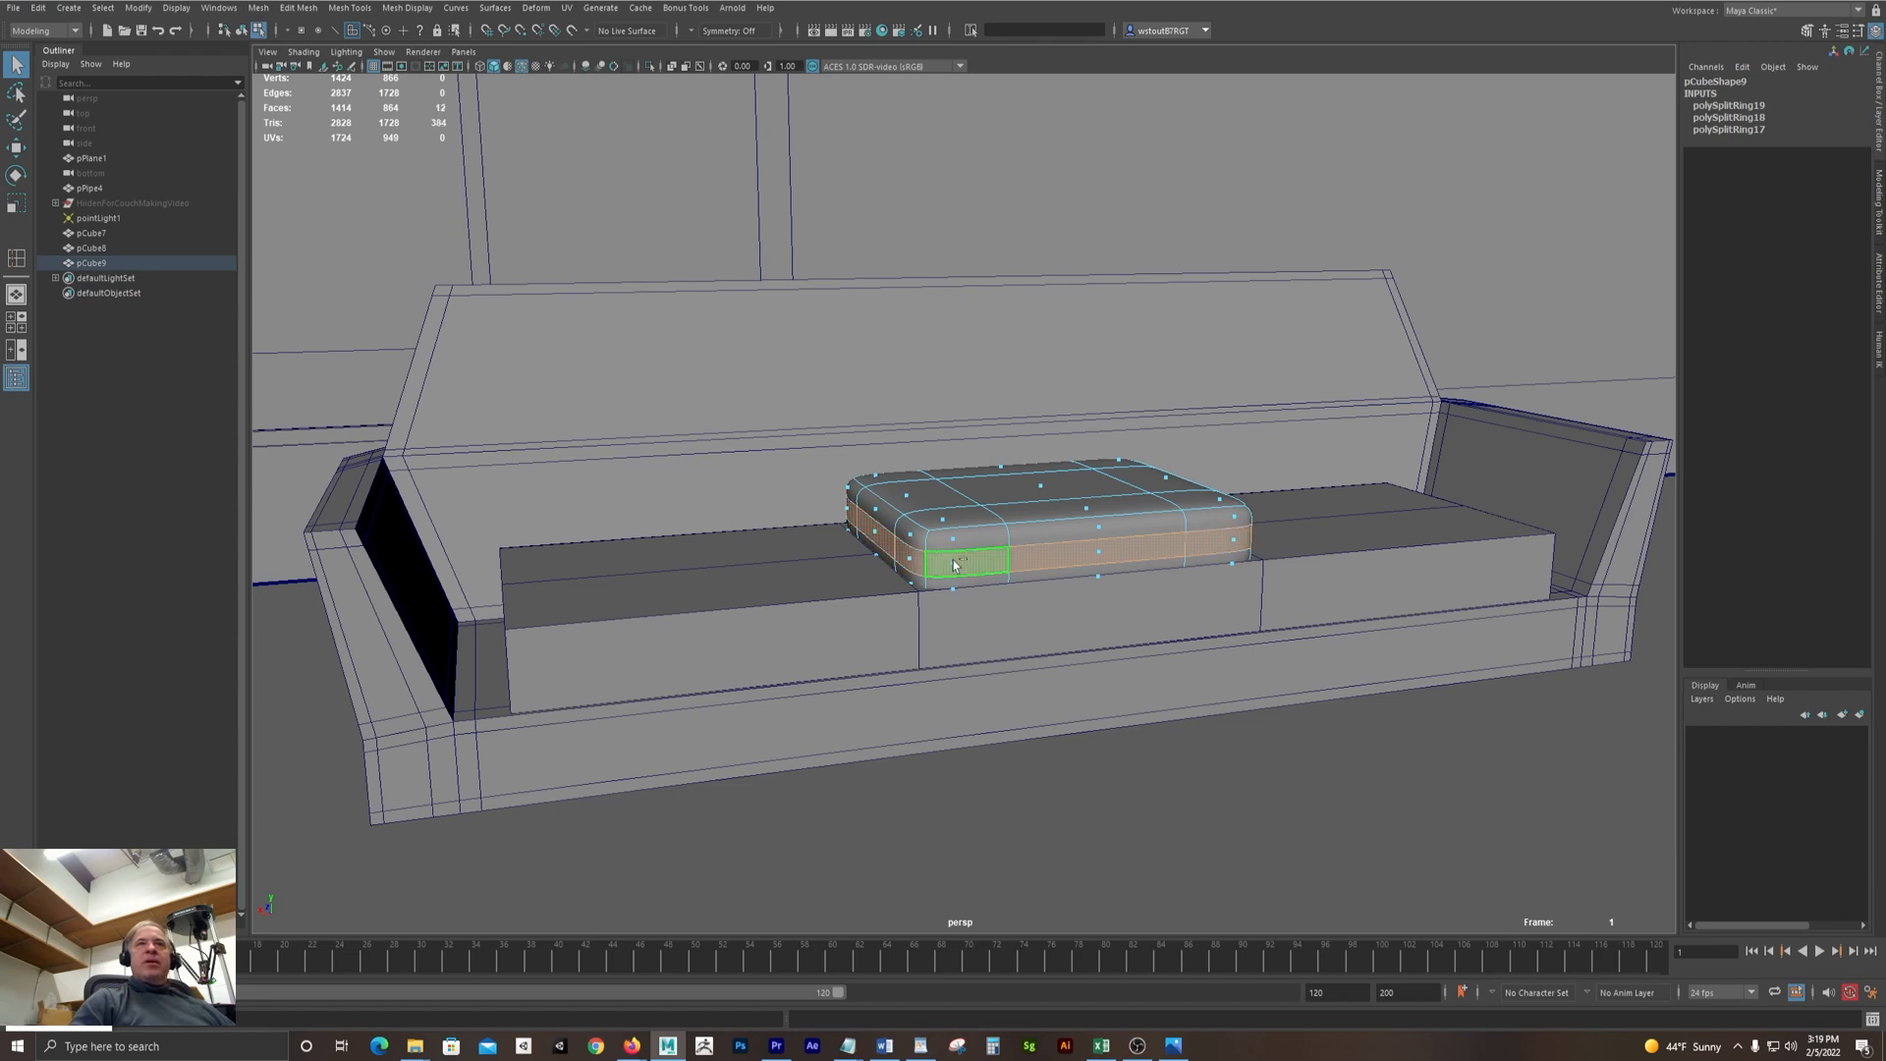
{"action": "left_click_drag", "start_coordinate": [1378, 530], "coordinate": [1327, 530], "text": "alt"}
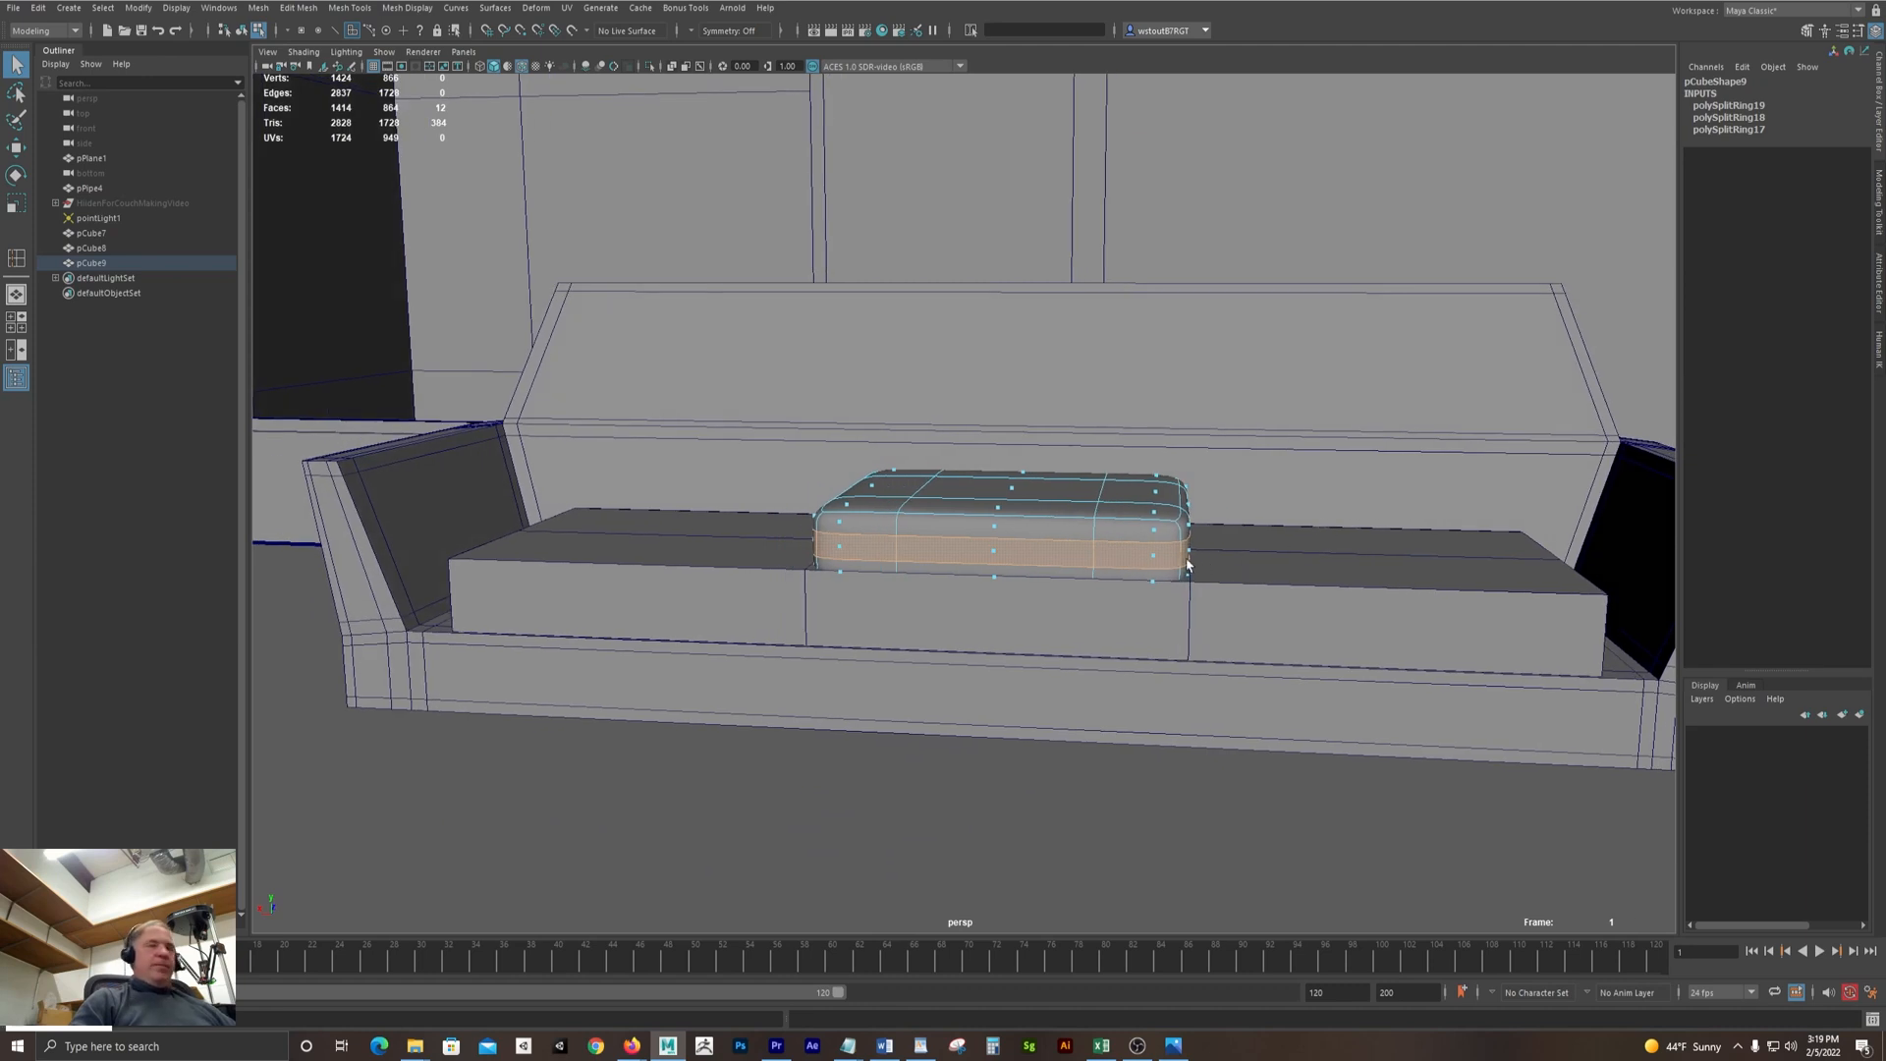
{"action": "key", "text": "r"}
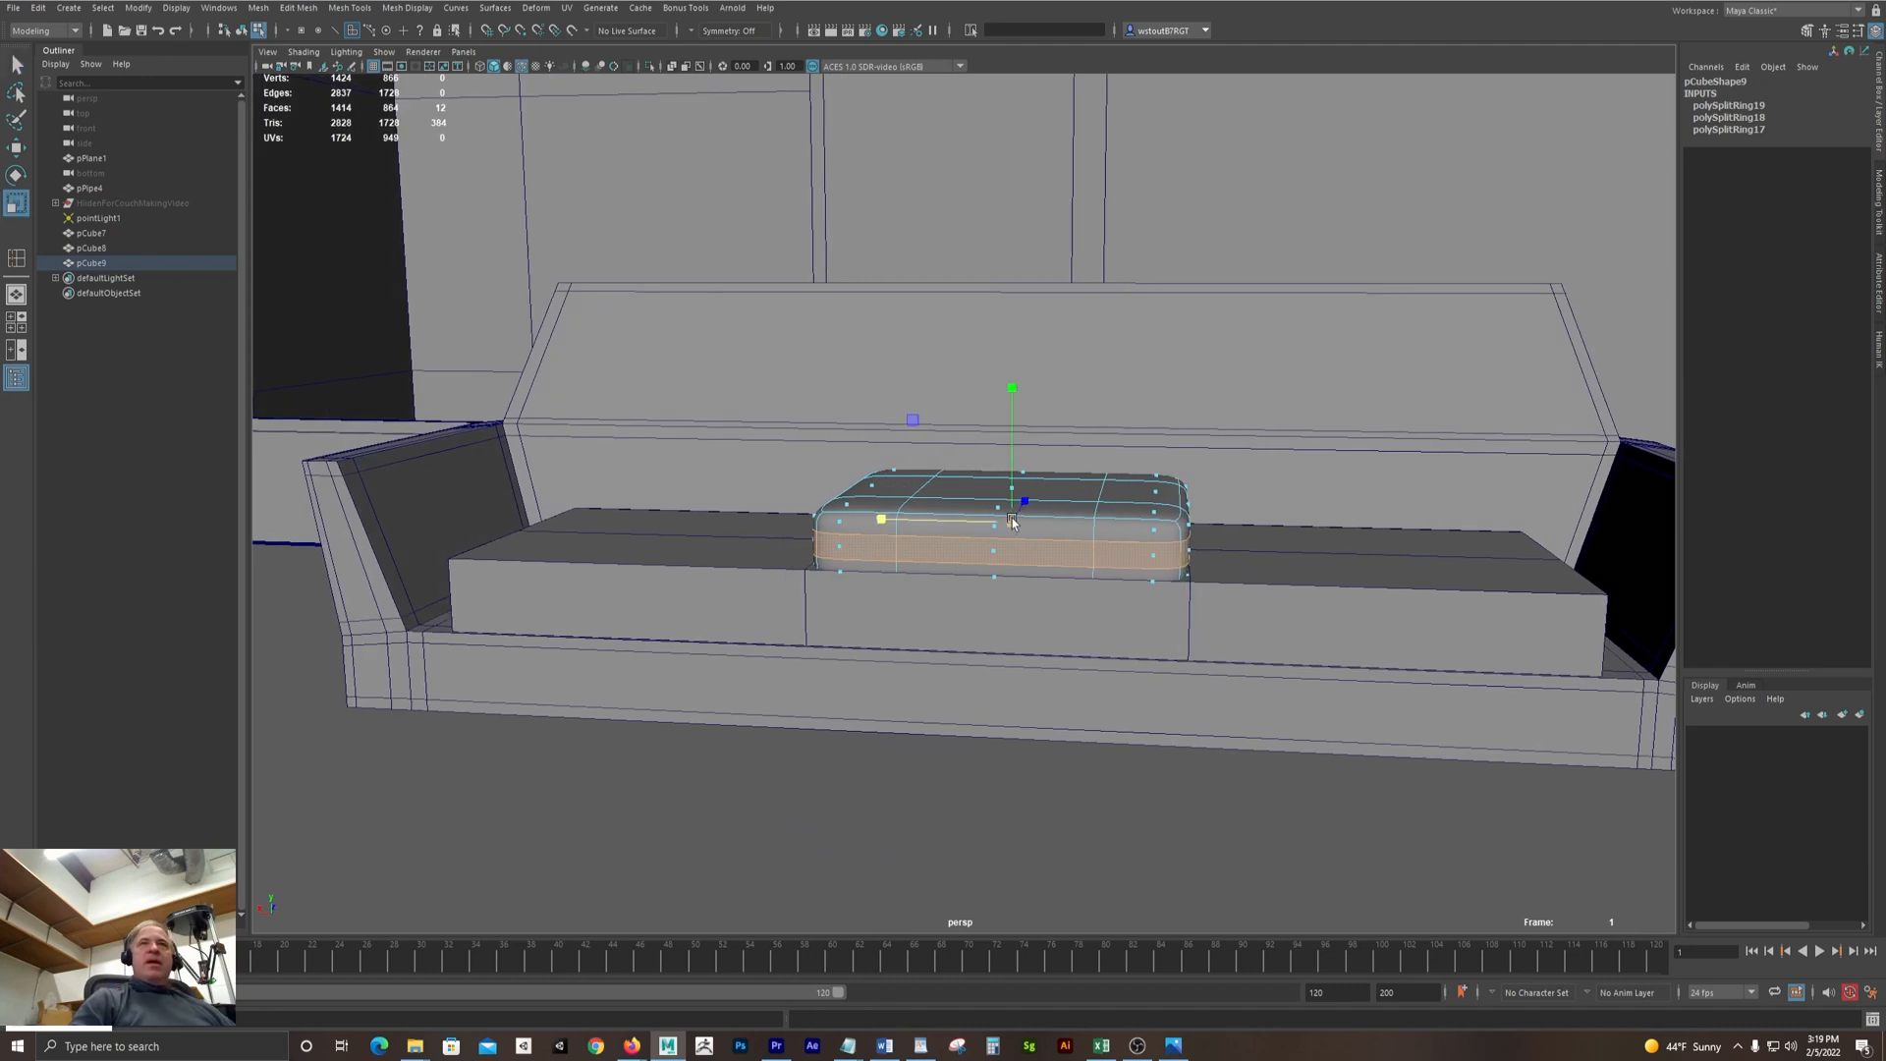
{"action": "left_click_drag", "start_coordinate": [1012, 519], "coordinate": [1023, 524]}
{"action": "left_click_drag", "start_coordinate": [1115, 562], "coordinate": [1035, 501], "text": "alt"}
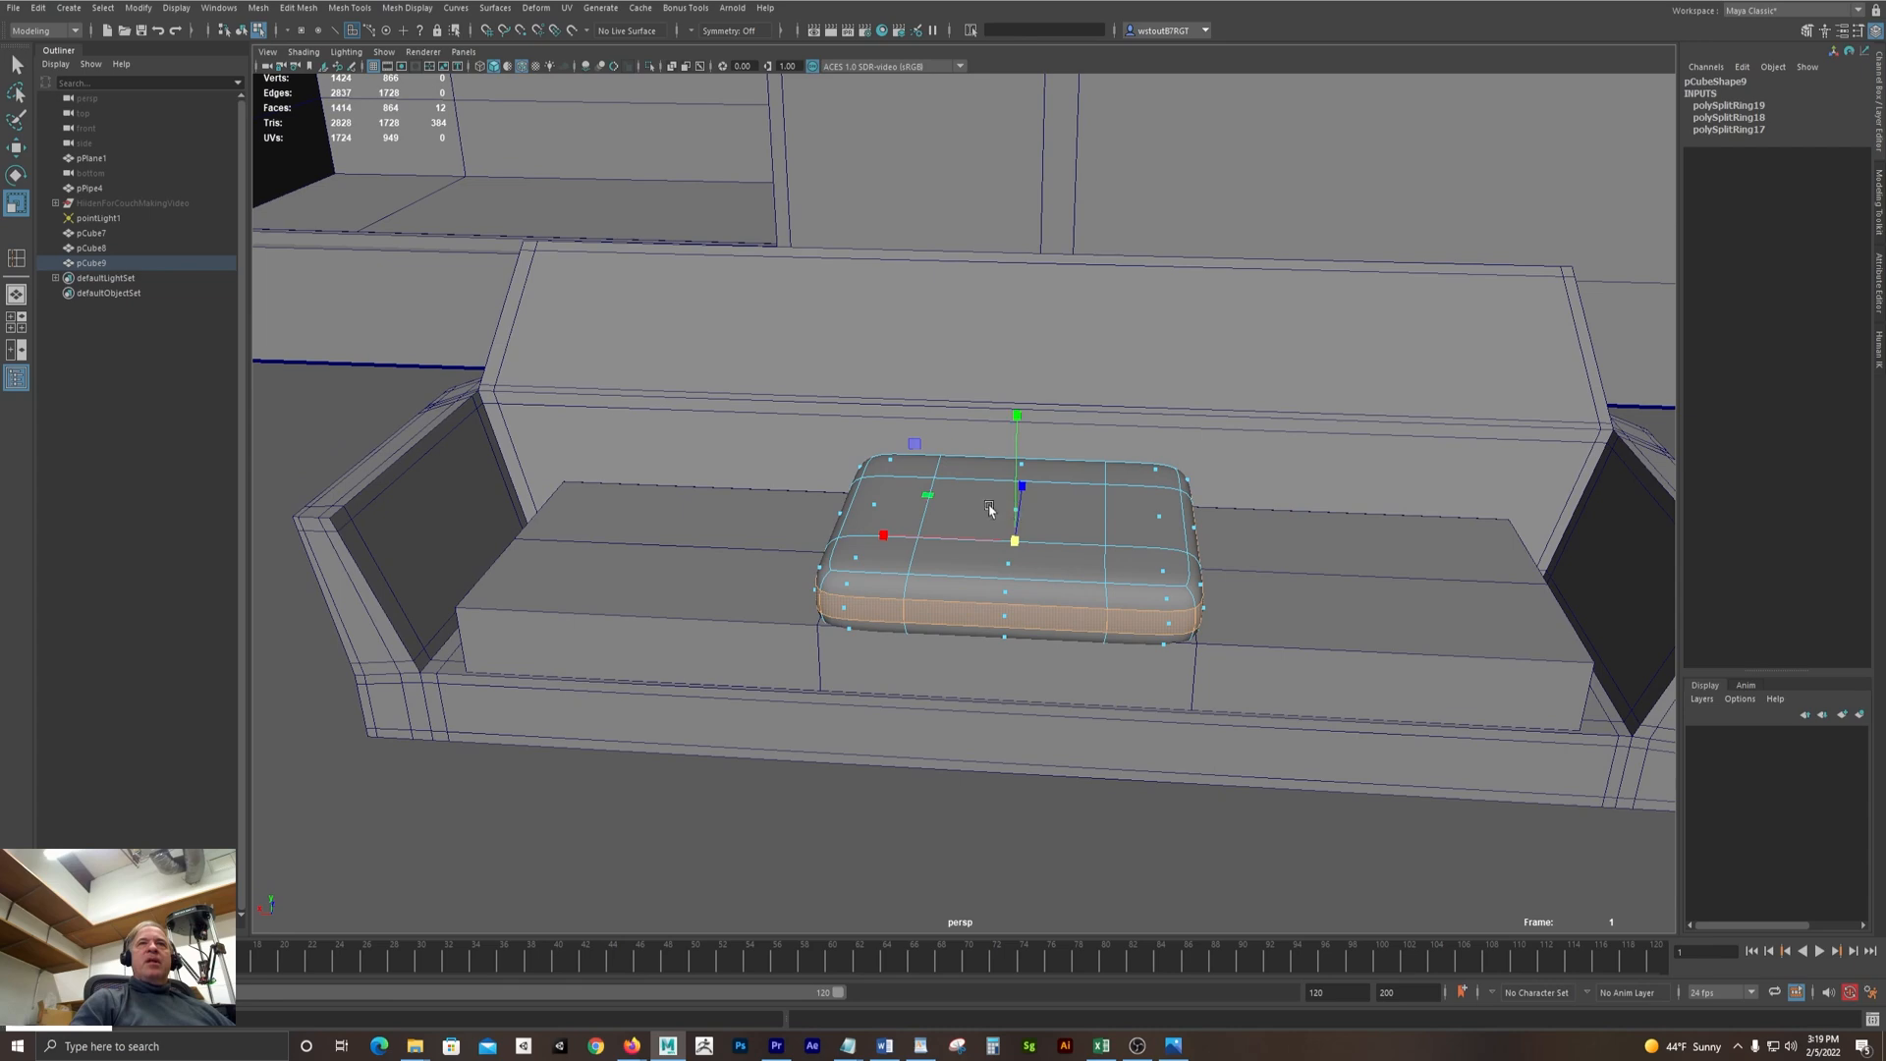
Select the cushion's central top and bottom faces, scale them slightly apart vertically for a puffed shape, and show the cushion smoothed
{"action": "right_click_drag", "start_coordinate": [867, 533], "coordinate": [1122, 581], "text": "alt"}
{"action": "key", "text": "1"}
{"action": "left_click_drag", "start_coordinate": [1122, 582], "coordinate": [965, 546], "text": "alt"}
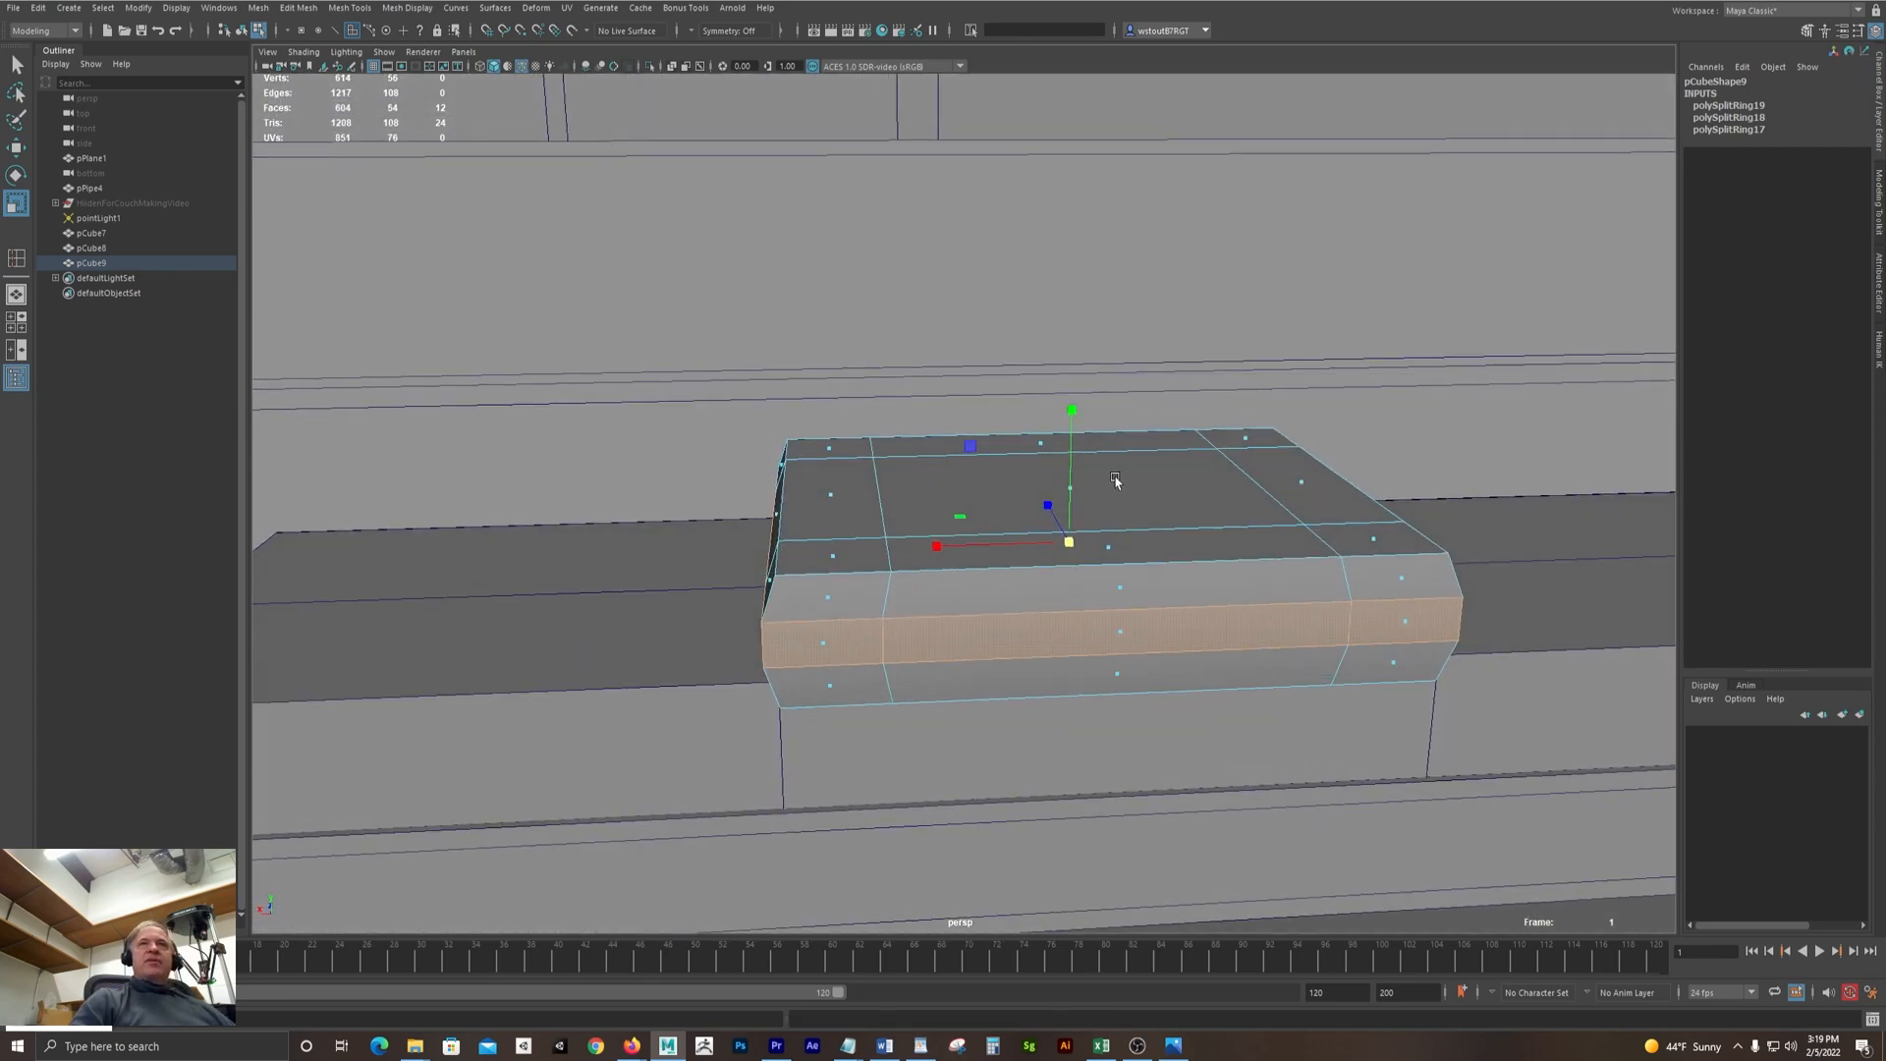
{"action": "left_click_drag", "start_coordinate": [1115, 481], "coordinate": [1056, 507], "text": "alt"}
{"action": "left_click", "coordinate": [995, 529]}
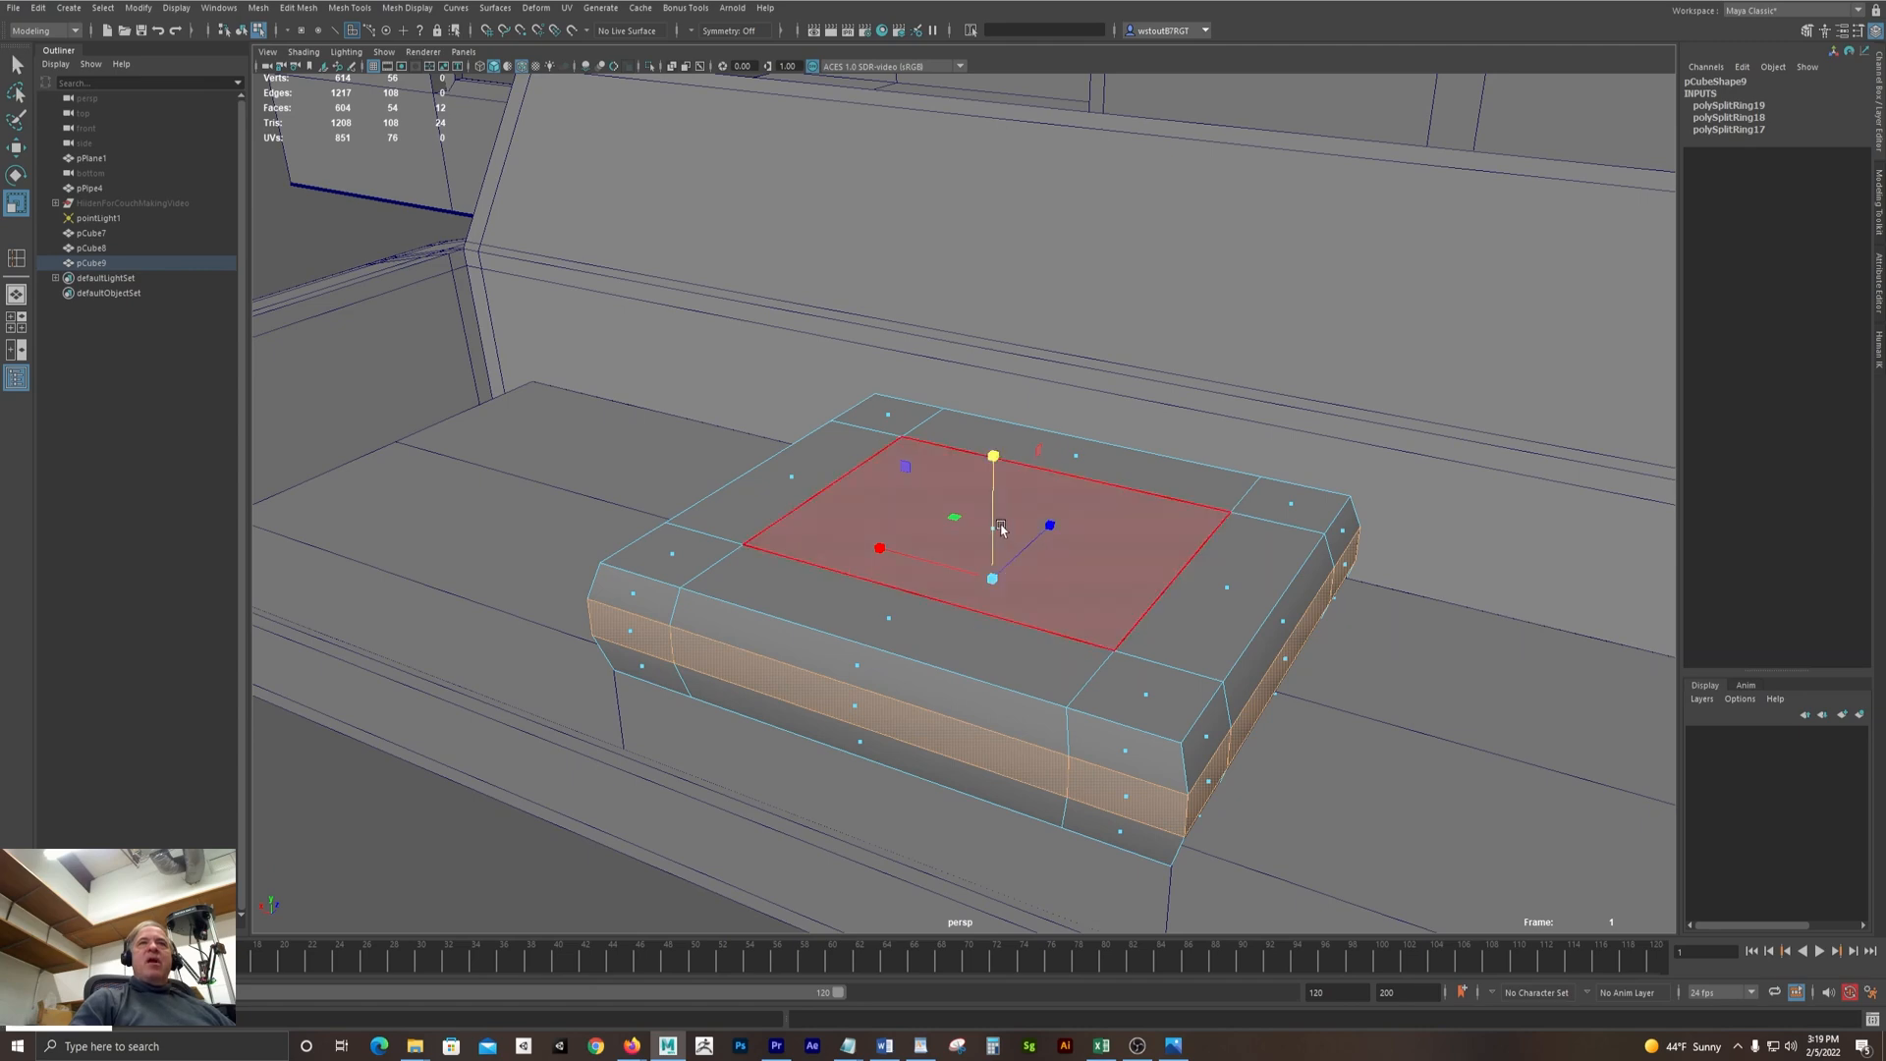
{"action": "left_click", "coordinate": [1002, 531]}
{"action": "left_click_drag", "start_coordinate": [1157, 654], "coordinate": [1195, 639], "text": "alt"}
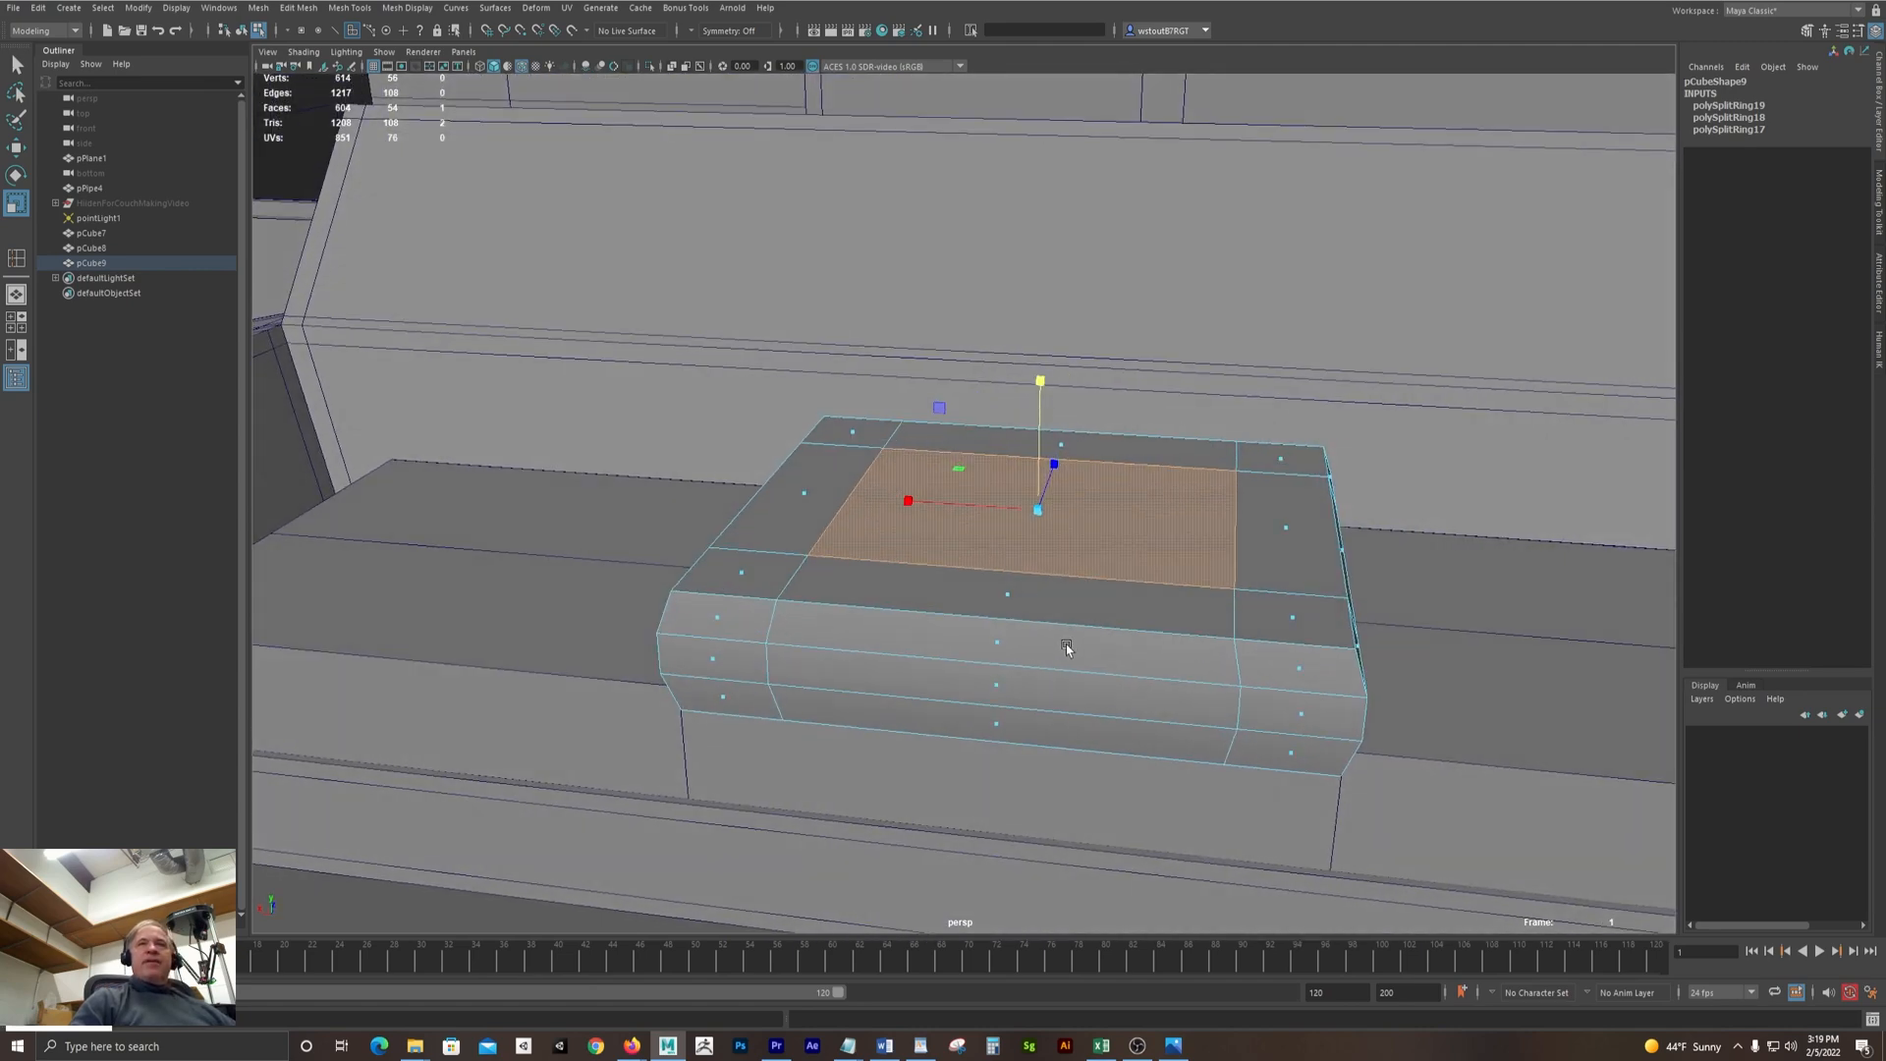
{"action": "key", "text": "4"}
{"action": "mouse_move", "coordinate": [1065, 644]}
{"action": "left_mouse_down", "text": "alt"}
{"action": "mouse_move", "coordinate": [1037, 652]}
{"action": "mouse_move", "coordinate": [1041, 633]}
{"action": "left_mouse_up", "text": "alt"}
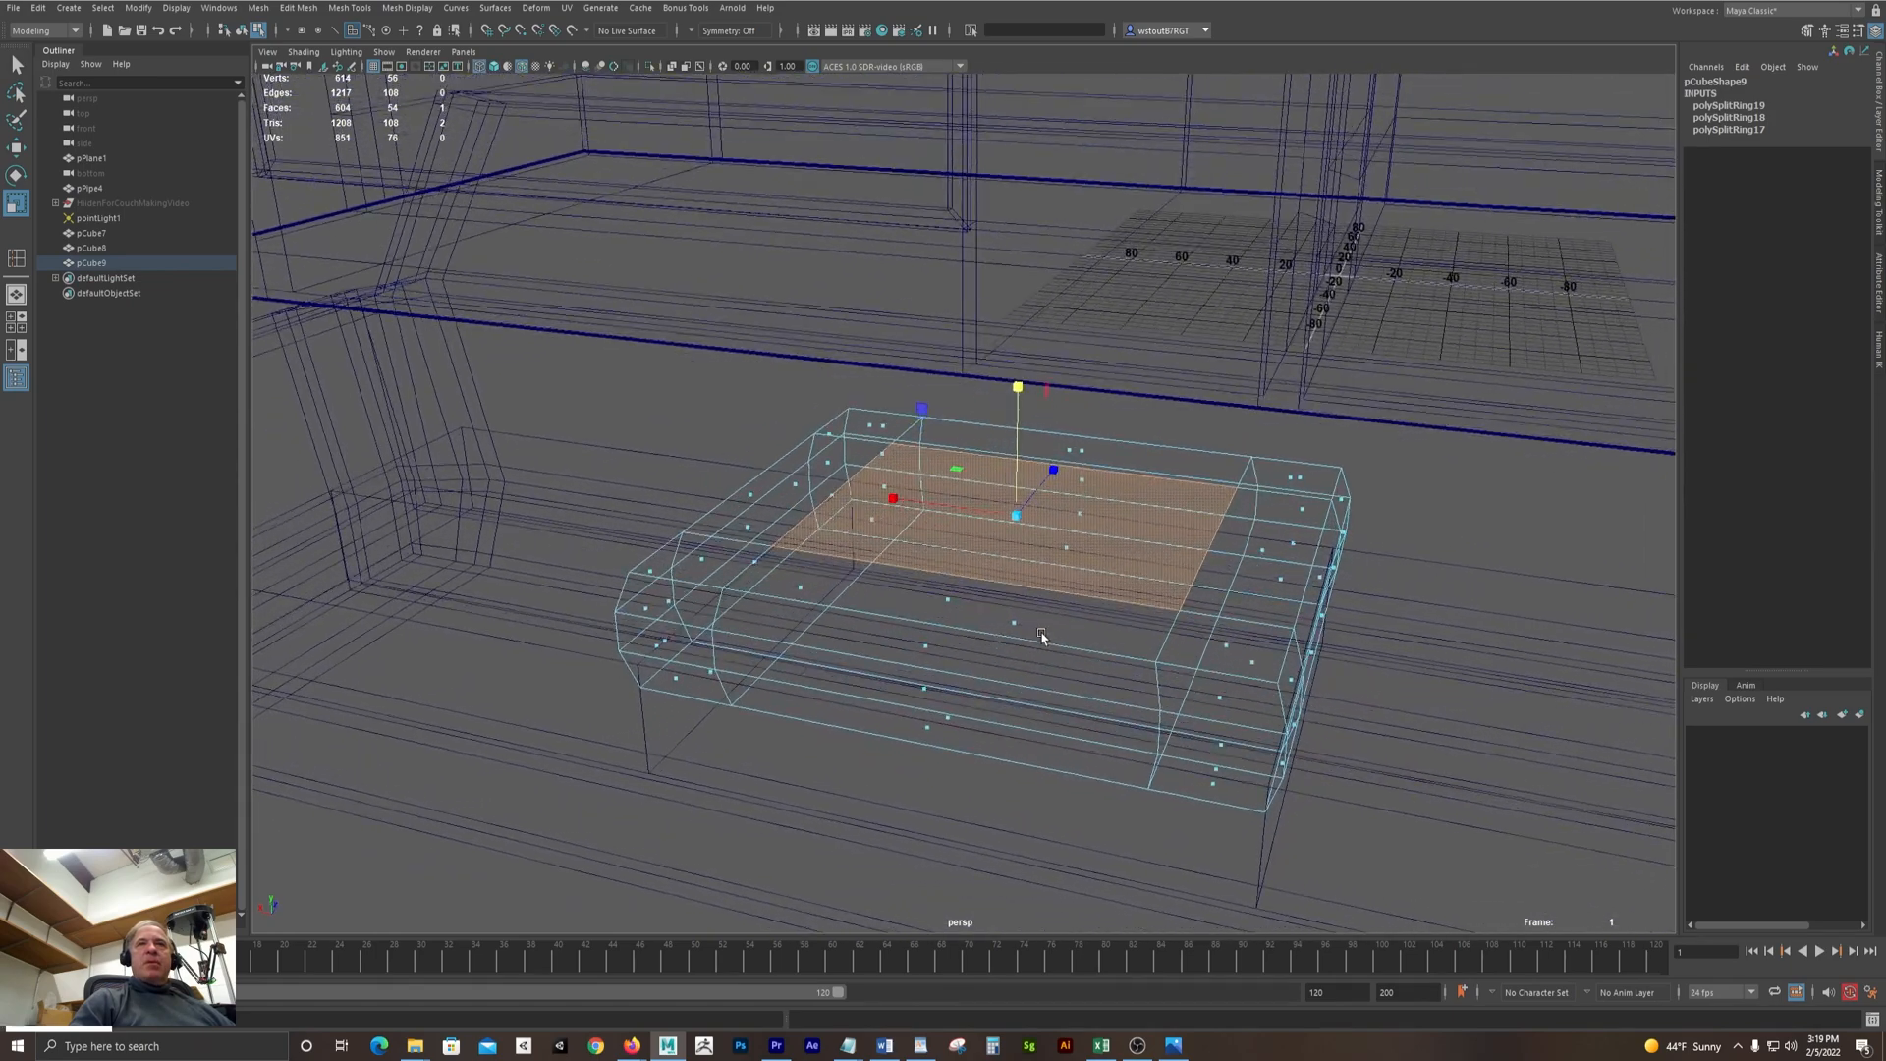
{"action": "left_click", "coordinate": [1041, 636], "text": "shift"}
{"action": "left_click_drag", "start_coordinate": [1118, 702], "coordinate": [1134, 683], "text": "alt"}
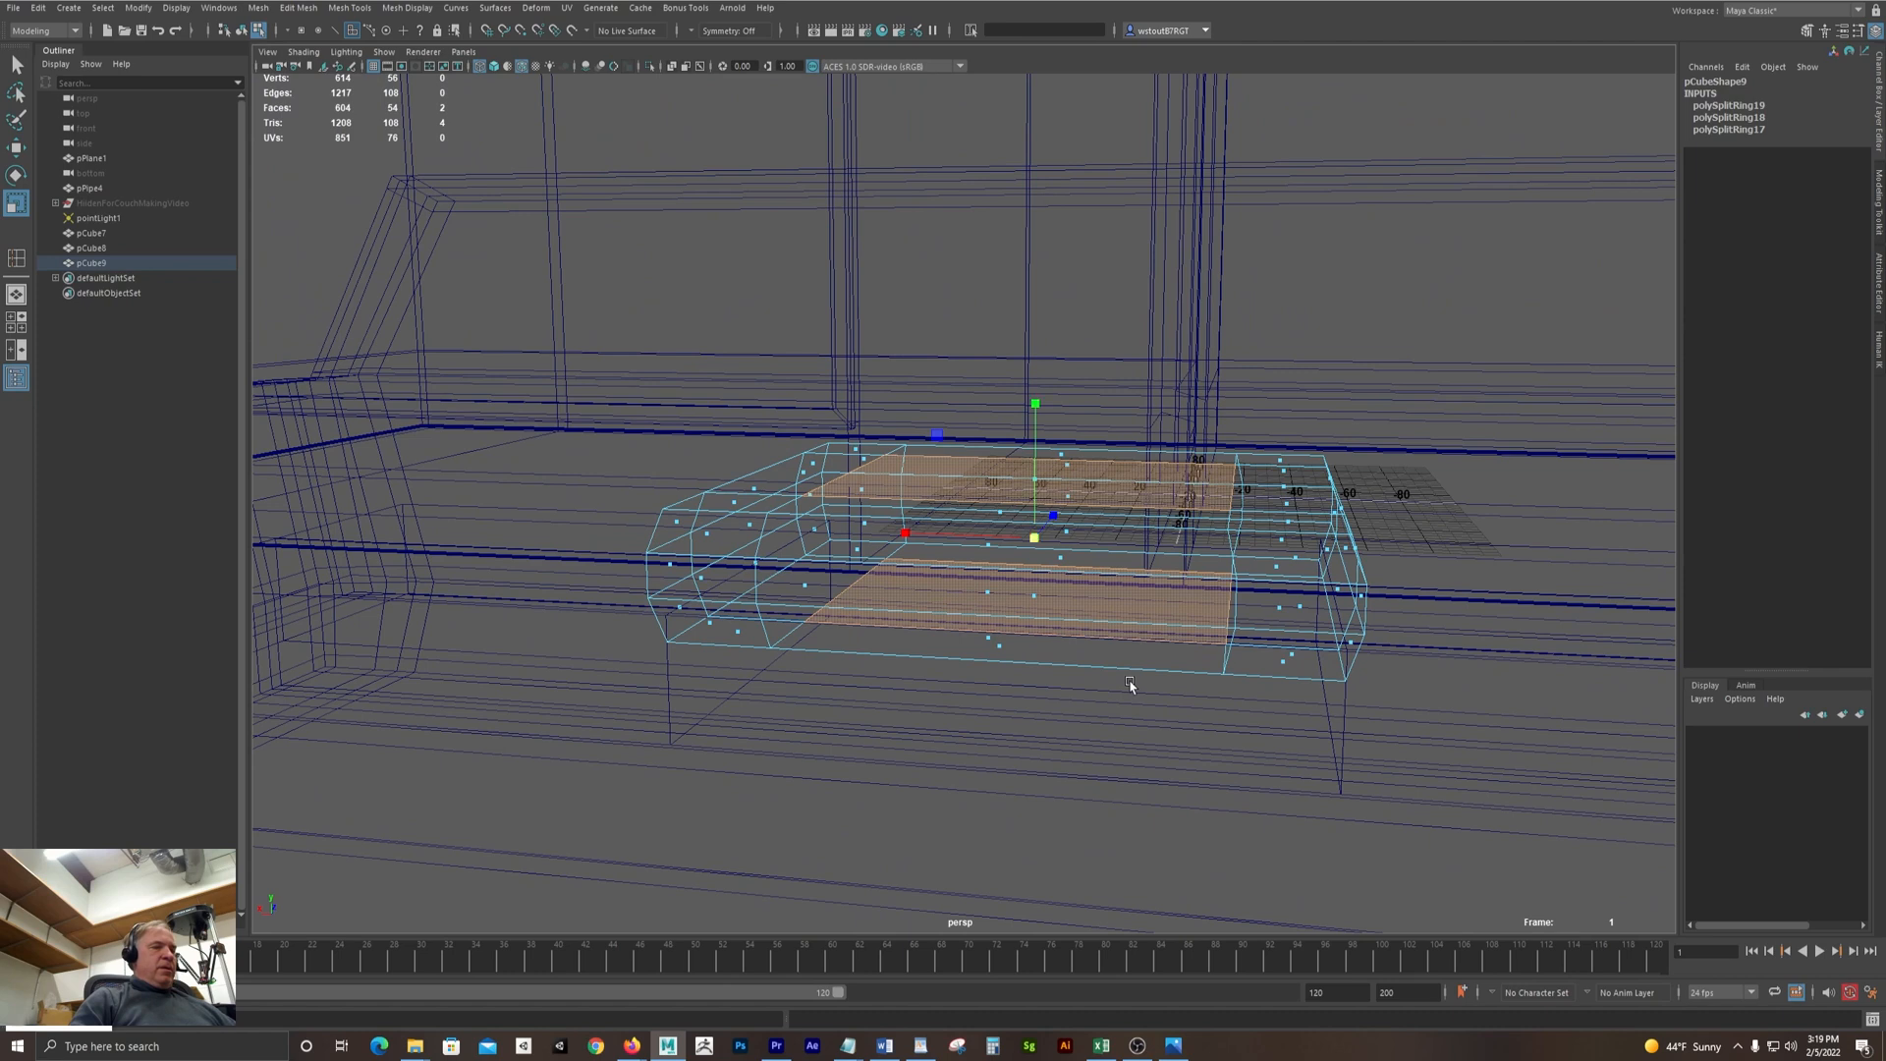
{"action": "key", "text": "5"}
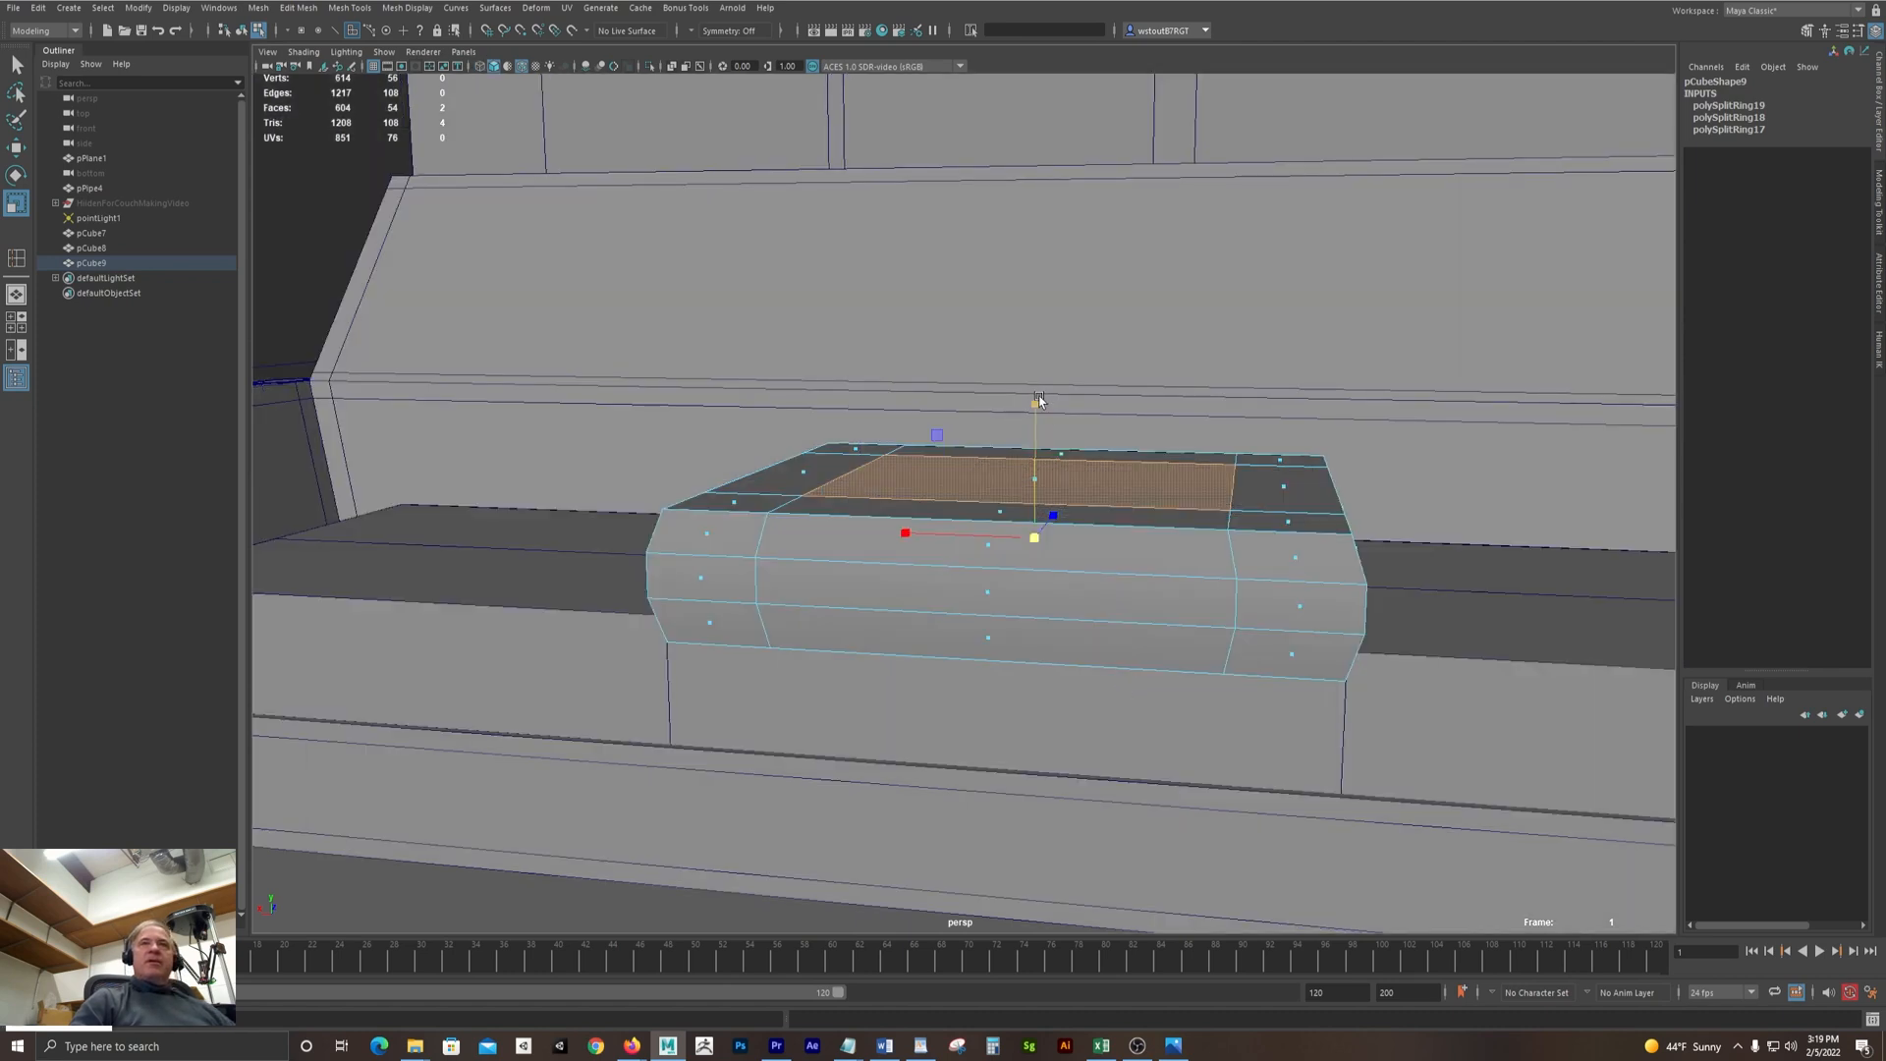
{"action": "left_click_drag", "start_coordinate": [1035, 406], "coordinate": [1041, 377]}
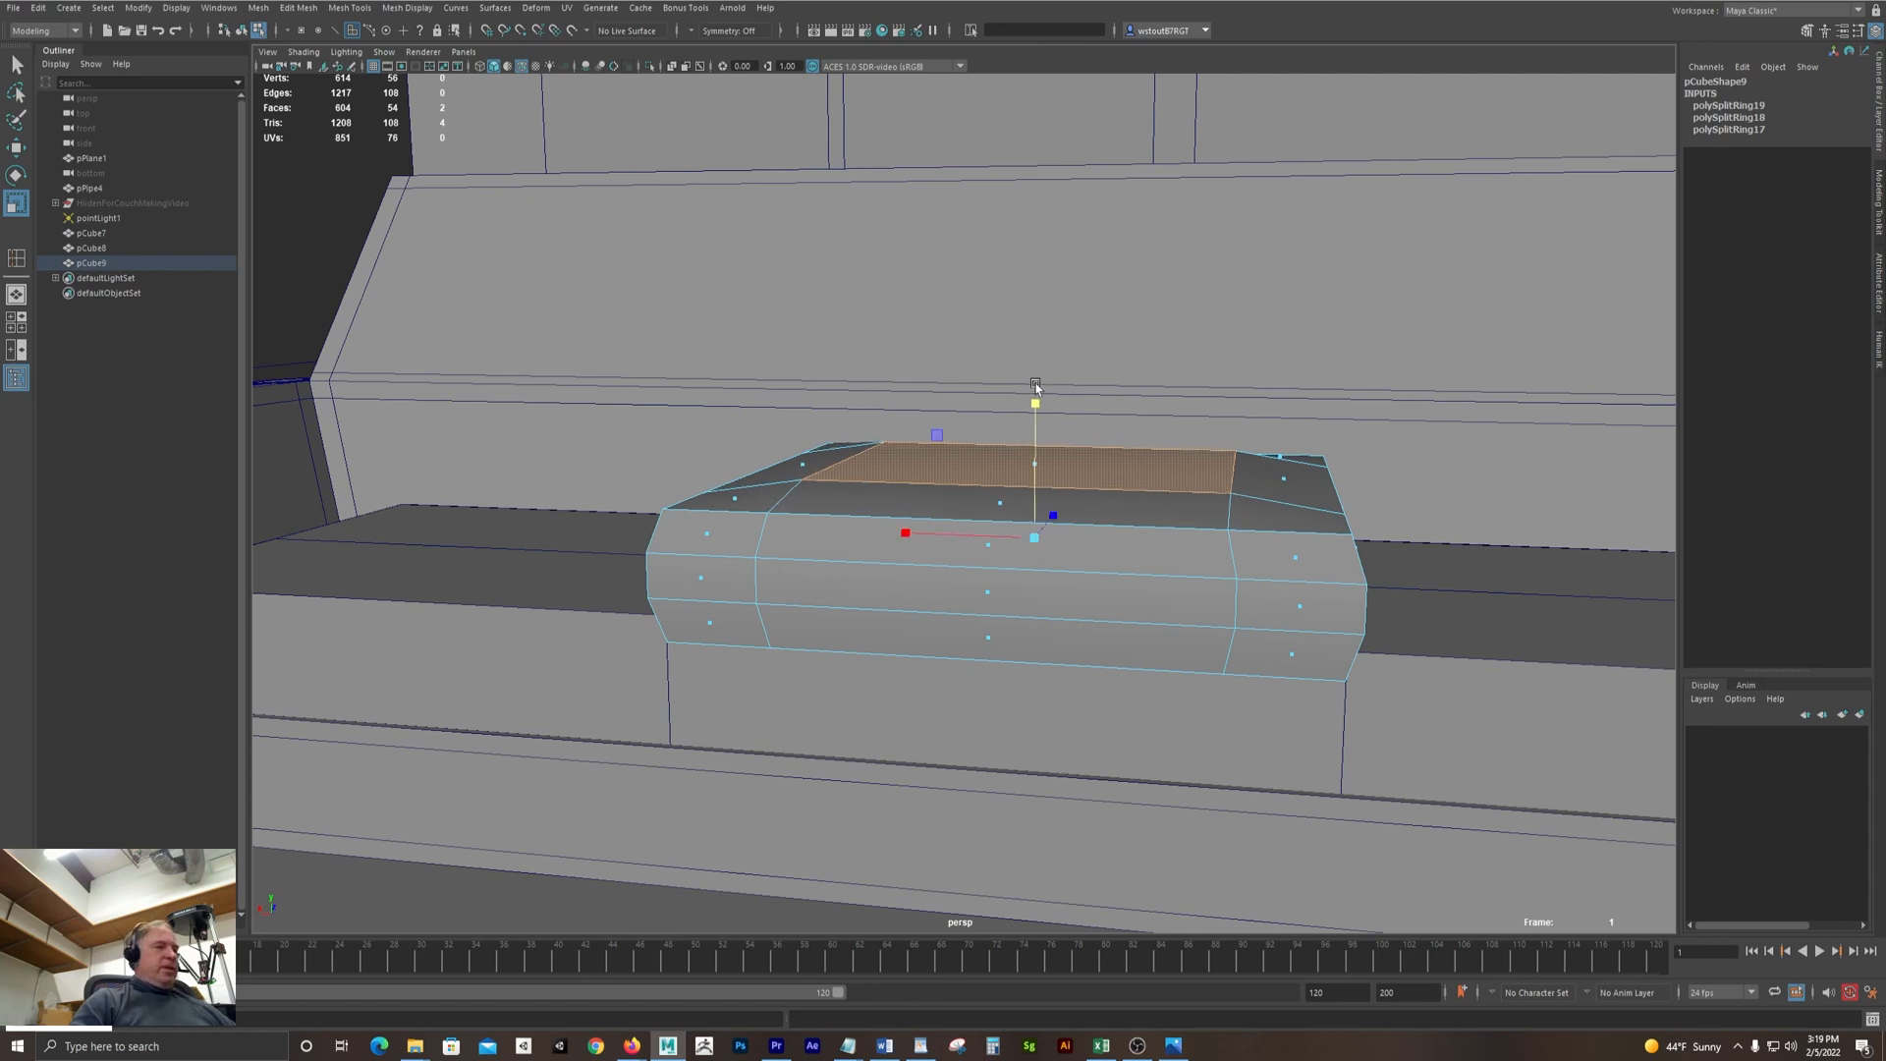
{"action": "key", "text": "3"}
Select the full-length seat block and move it down out of the couch, to about Translate Y -23
{"action": "scroll", "coordinate": [1268, 507], "scroll_direction": "down", "scroll_amount": 2}
{"action": "mouse_move", "coordinate": [1267, 507]}
{"action": "left_mouse_down", "text": "alt"}
{"action": "mouse_move", "coordinate": [1261, 473]}
{"action": "mouse_move", "coordinate": [1254, 521]}
{"action": "mouse_move", "coordinate": [1242, 497]}
{"action": "left_mouse_up", "text": "alt"}
{"action": "right_click_drag", "start_coordinate": [1242, 497], "coordinate": [877, 550], "text": "alt"}
{"action": "key", "text": "F8"}
{"action": "left_click", "coordinate": [843, 563]}
{"action": "key", "text": "w"}
{"action": "left_click_drag", "start_coordinate": [1010, 407], "coordinate": [1007, 703]}
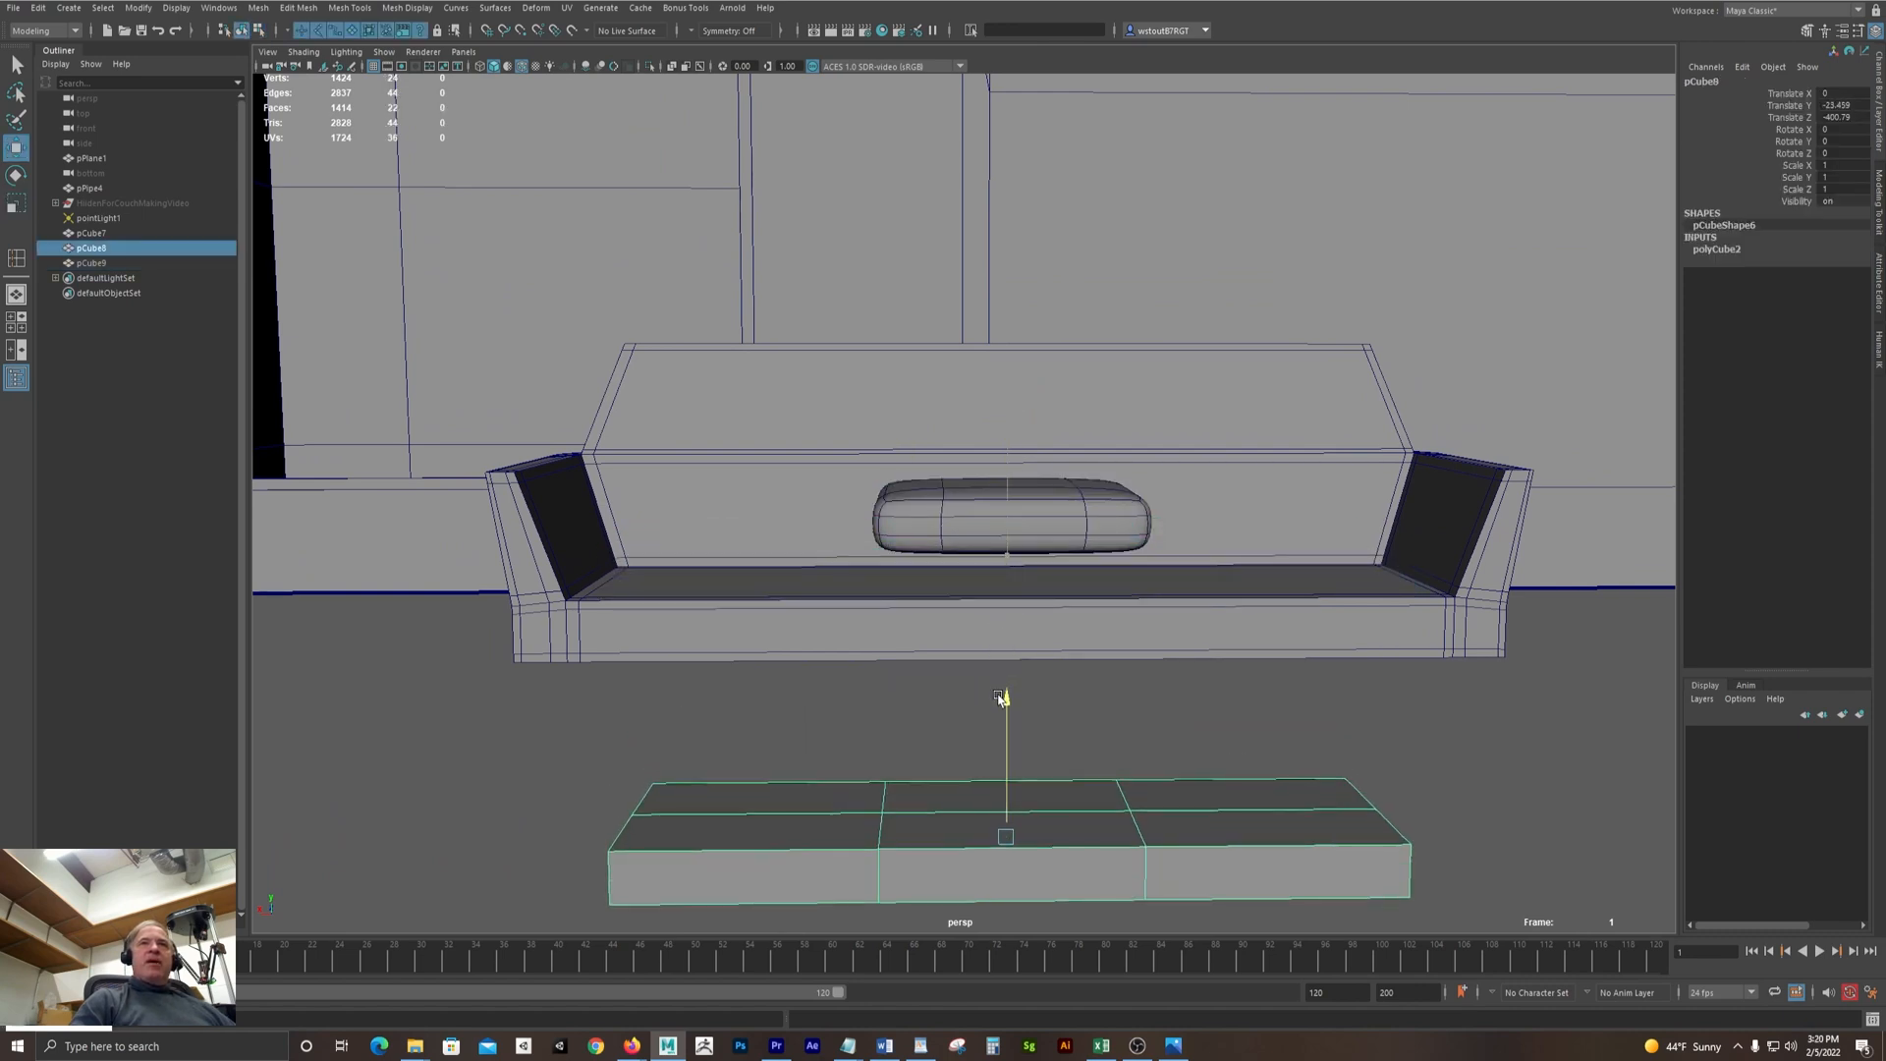
Lower the cushion onto the sofa seat and duplicate it twice, placing one copy on each side of it
{"action": "left_click", "coordinate": [1007, 523]}
{"action": "left_click_drag", "start_coordinate": [1006, 384], "coordinate": [1004, 412]}
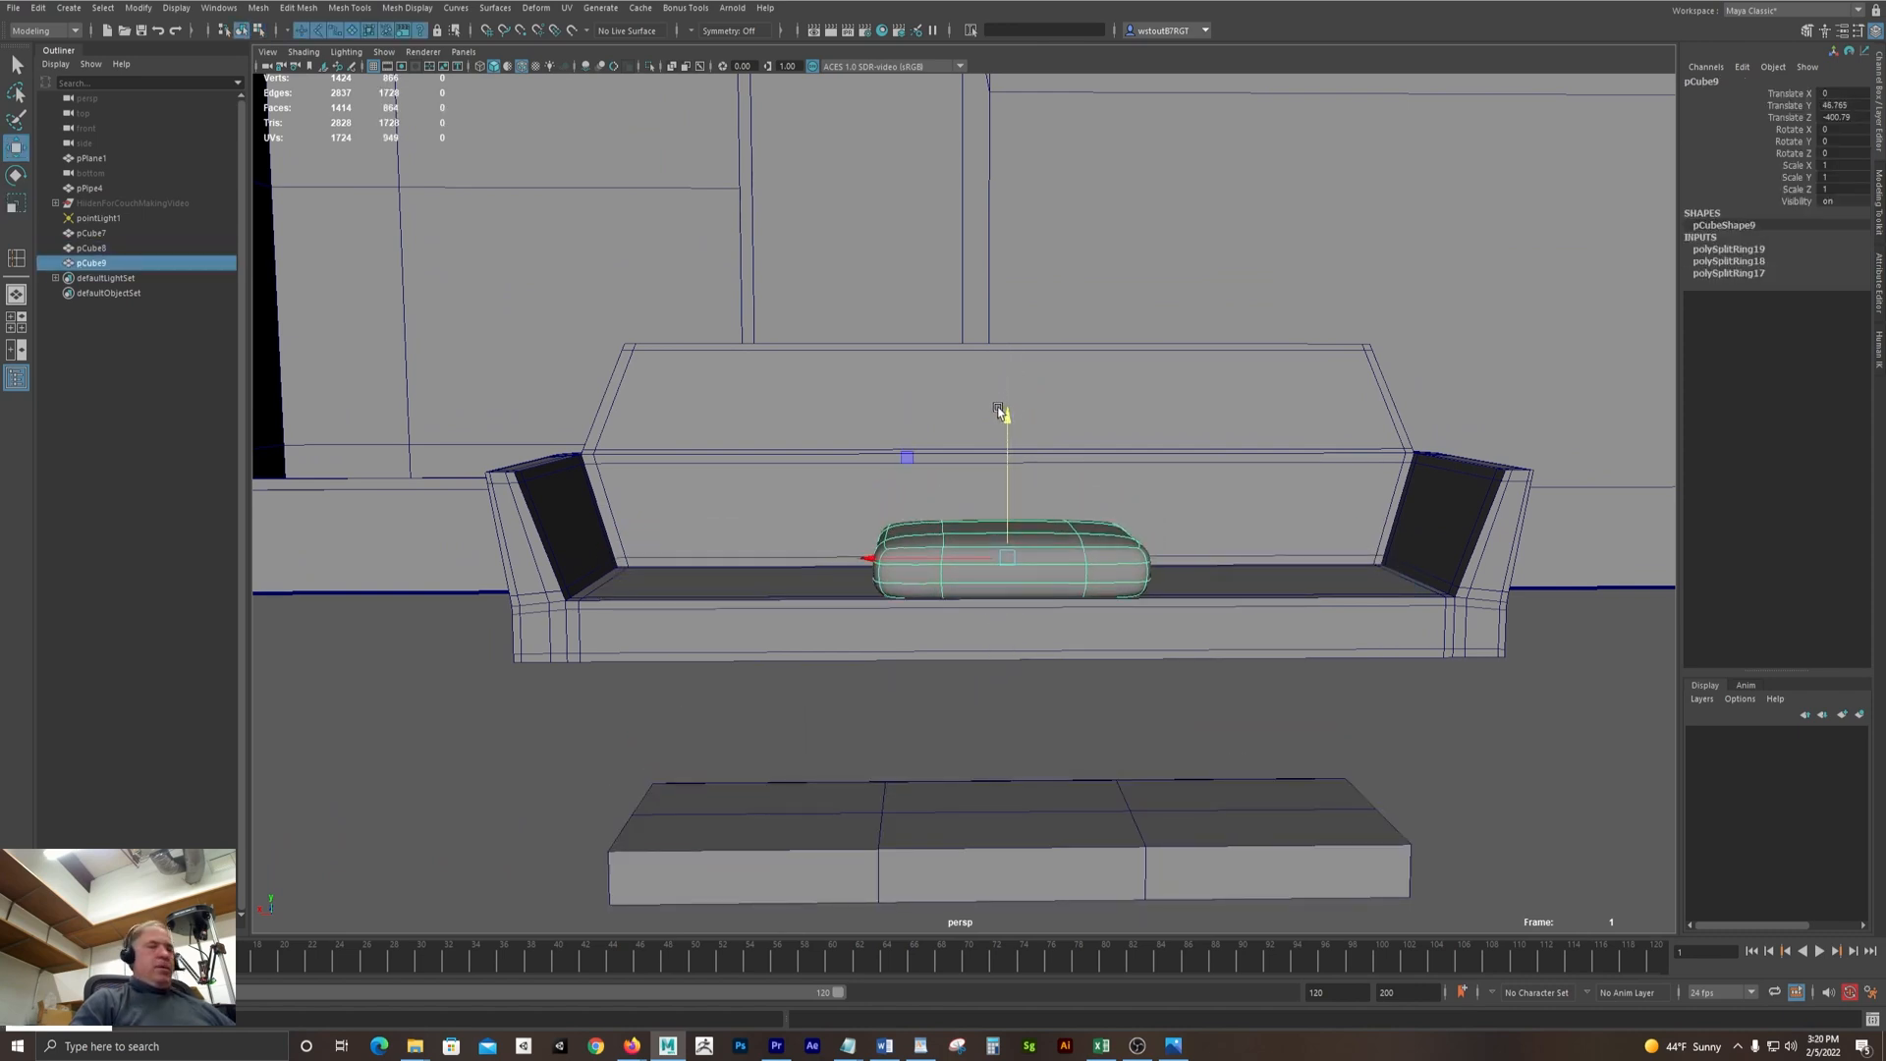
{"action": "key", "text": "ctrl+d"}
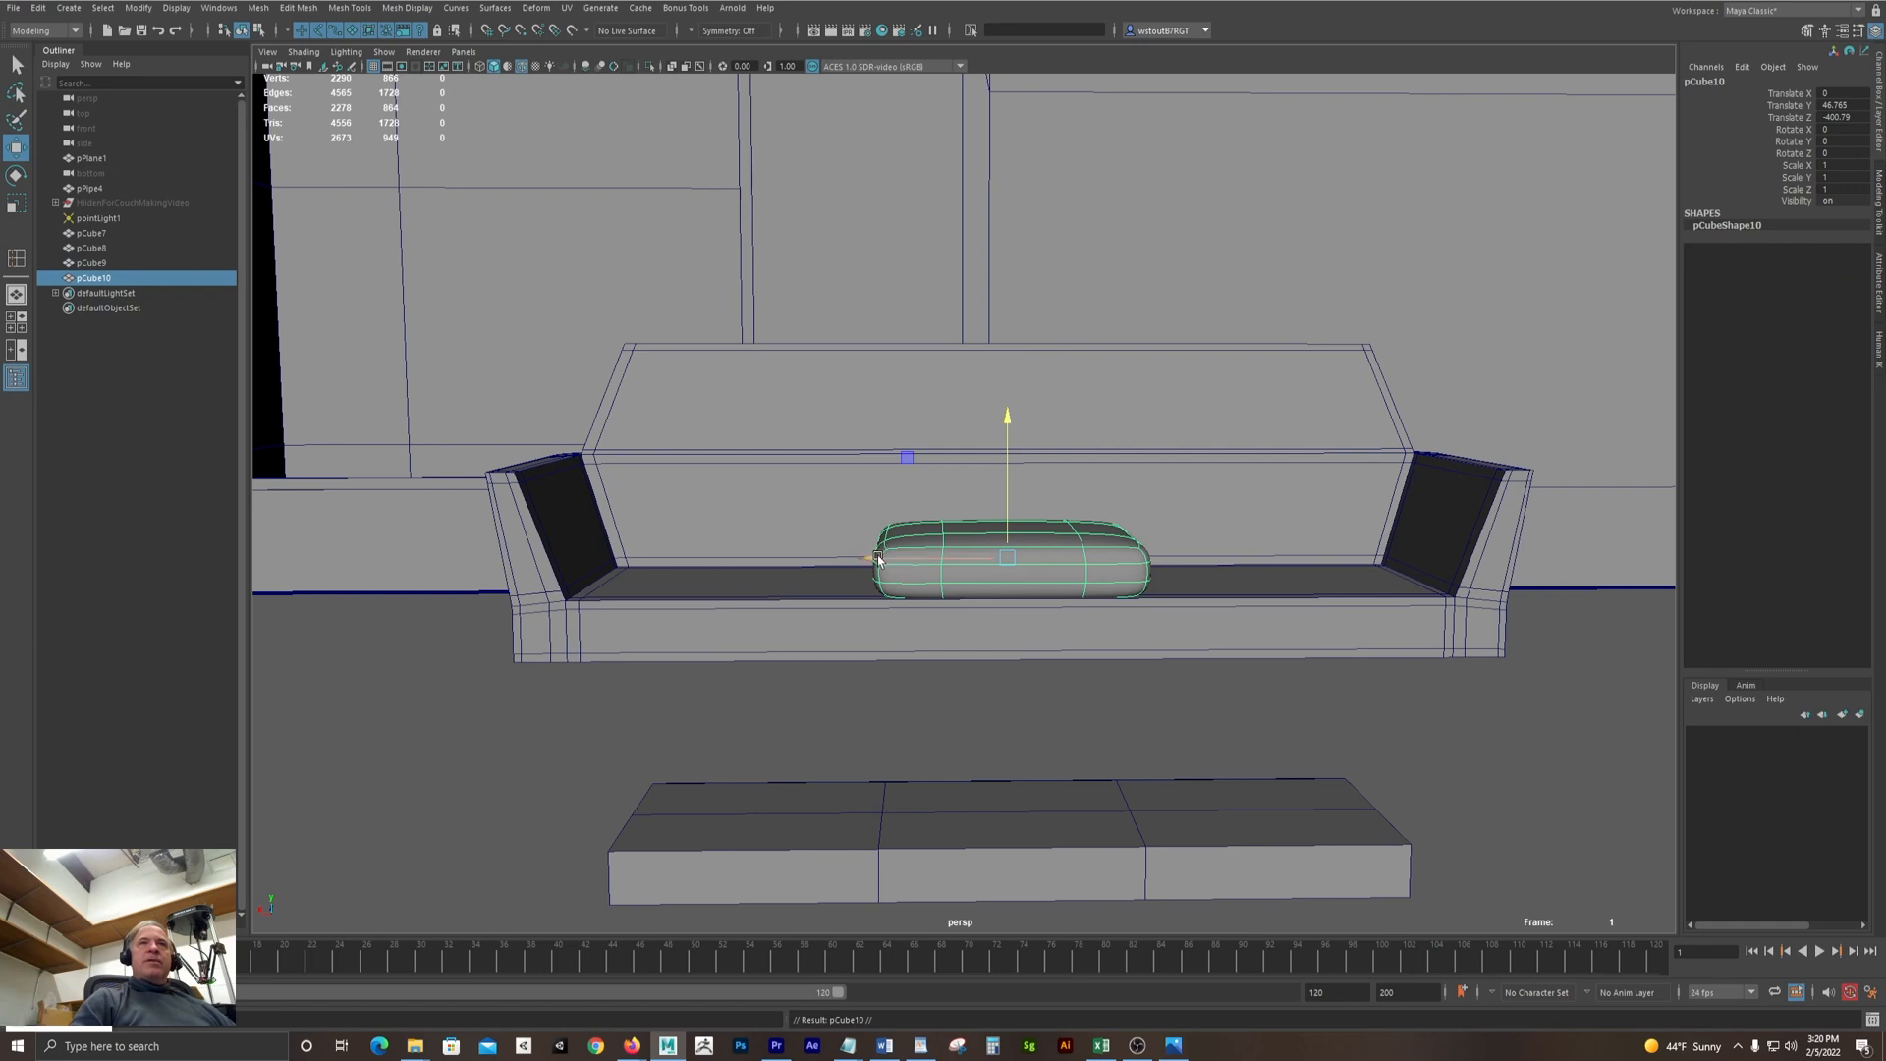
{"action": "left_click_drag", "start_coordinate": [877, 559], "coordinate": [1195, 594]}
{"action": "key", "text": "ctrl+d"}
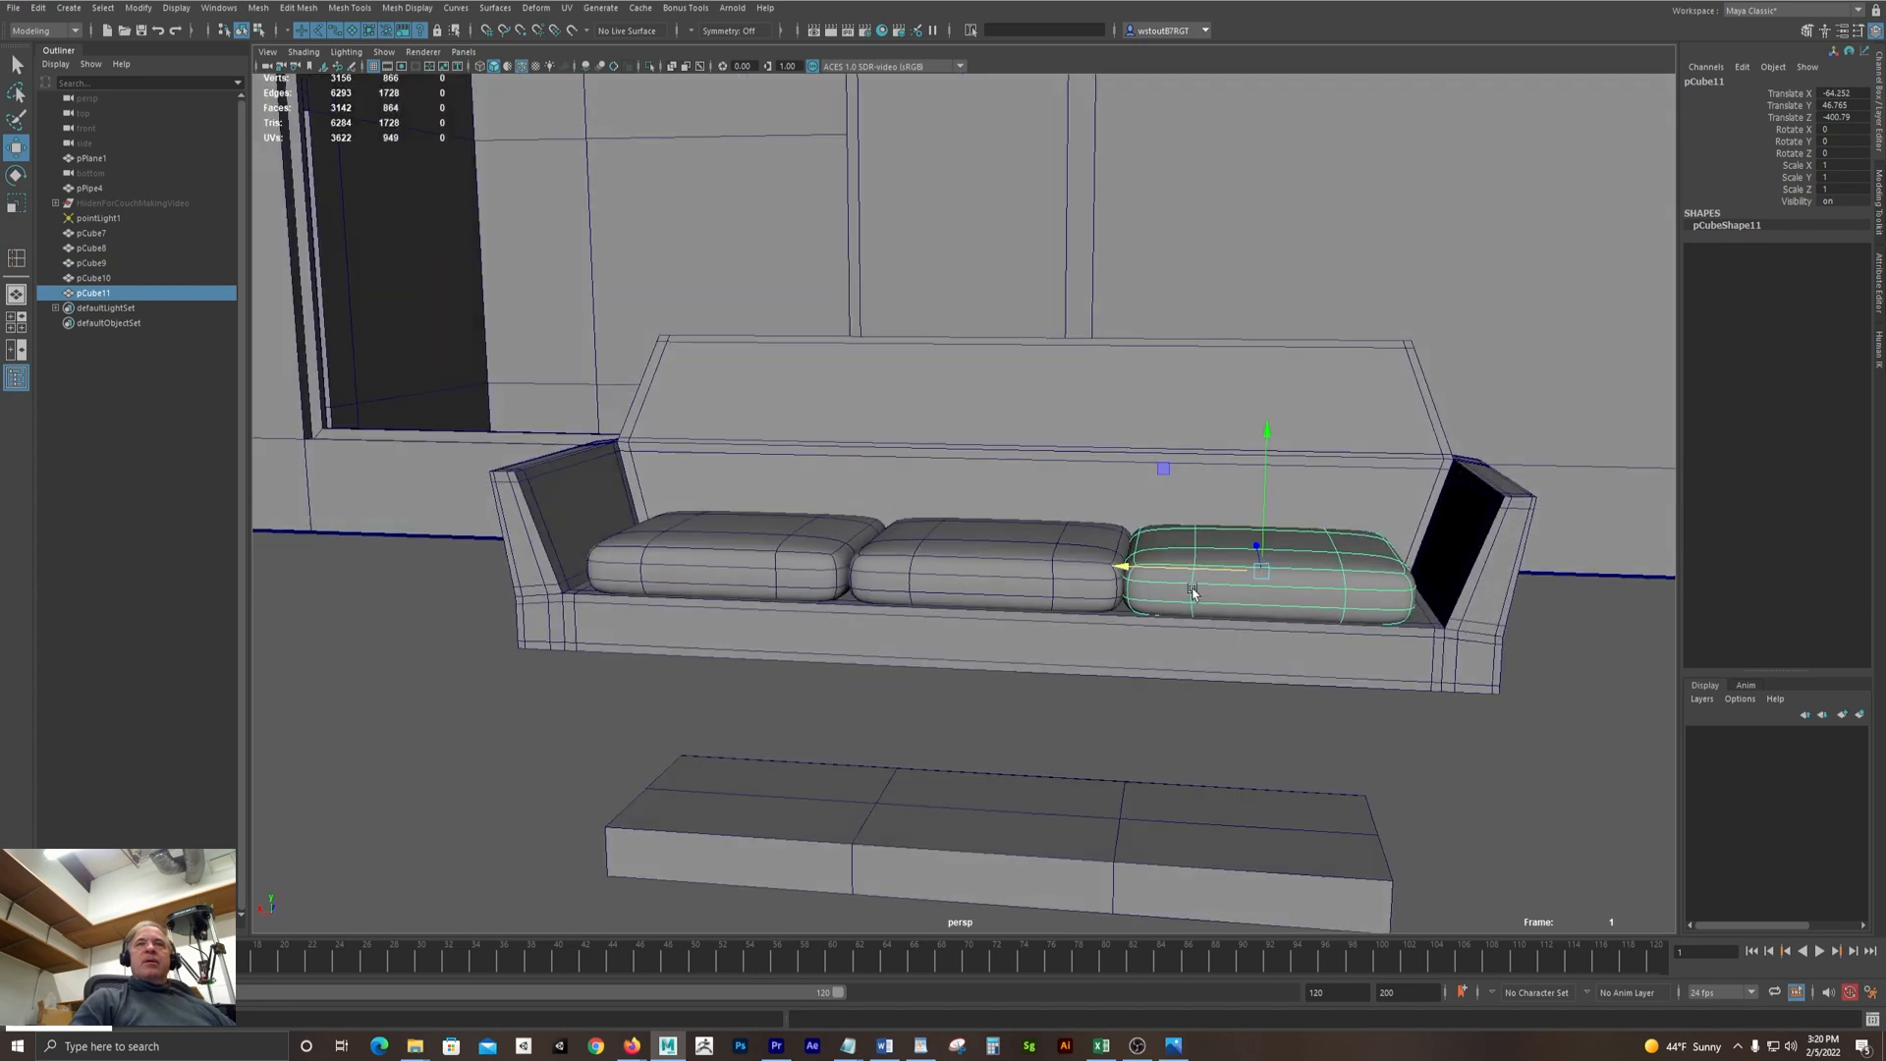
Duplicate the right seat cushion and rotate the copy about 110 degrees around Z so it stands upright
{"action": "middle_click_drag", "start_coordinate": [1196, 594], "coordinate": [966, 573], "text": "alt"}
{"action": "right_click_drag", "start_coordinate": [967, 574], "coordinate": [1065, 567], "text": "alt"}
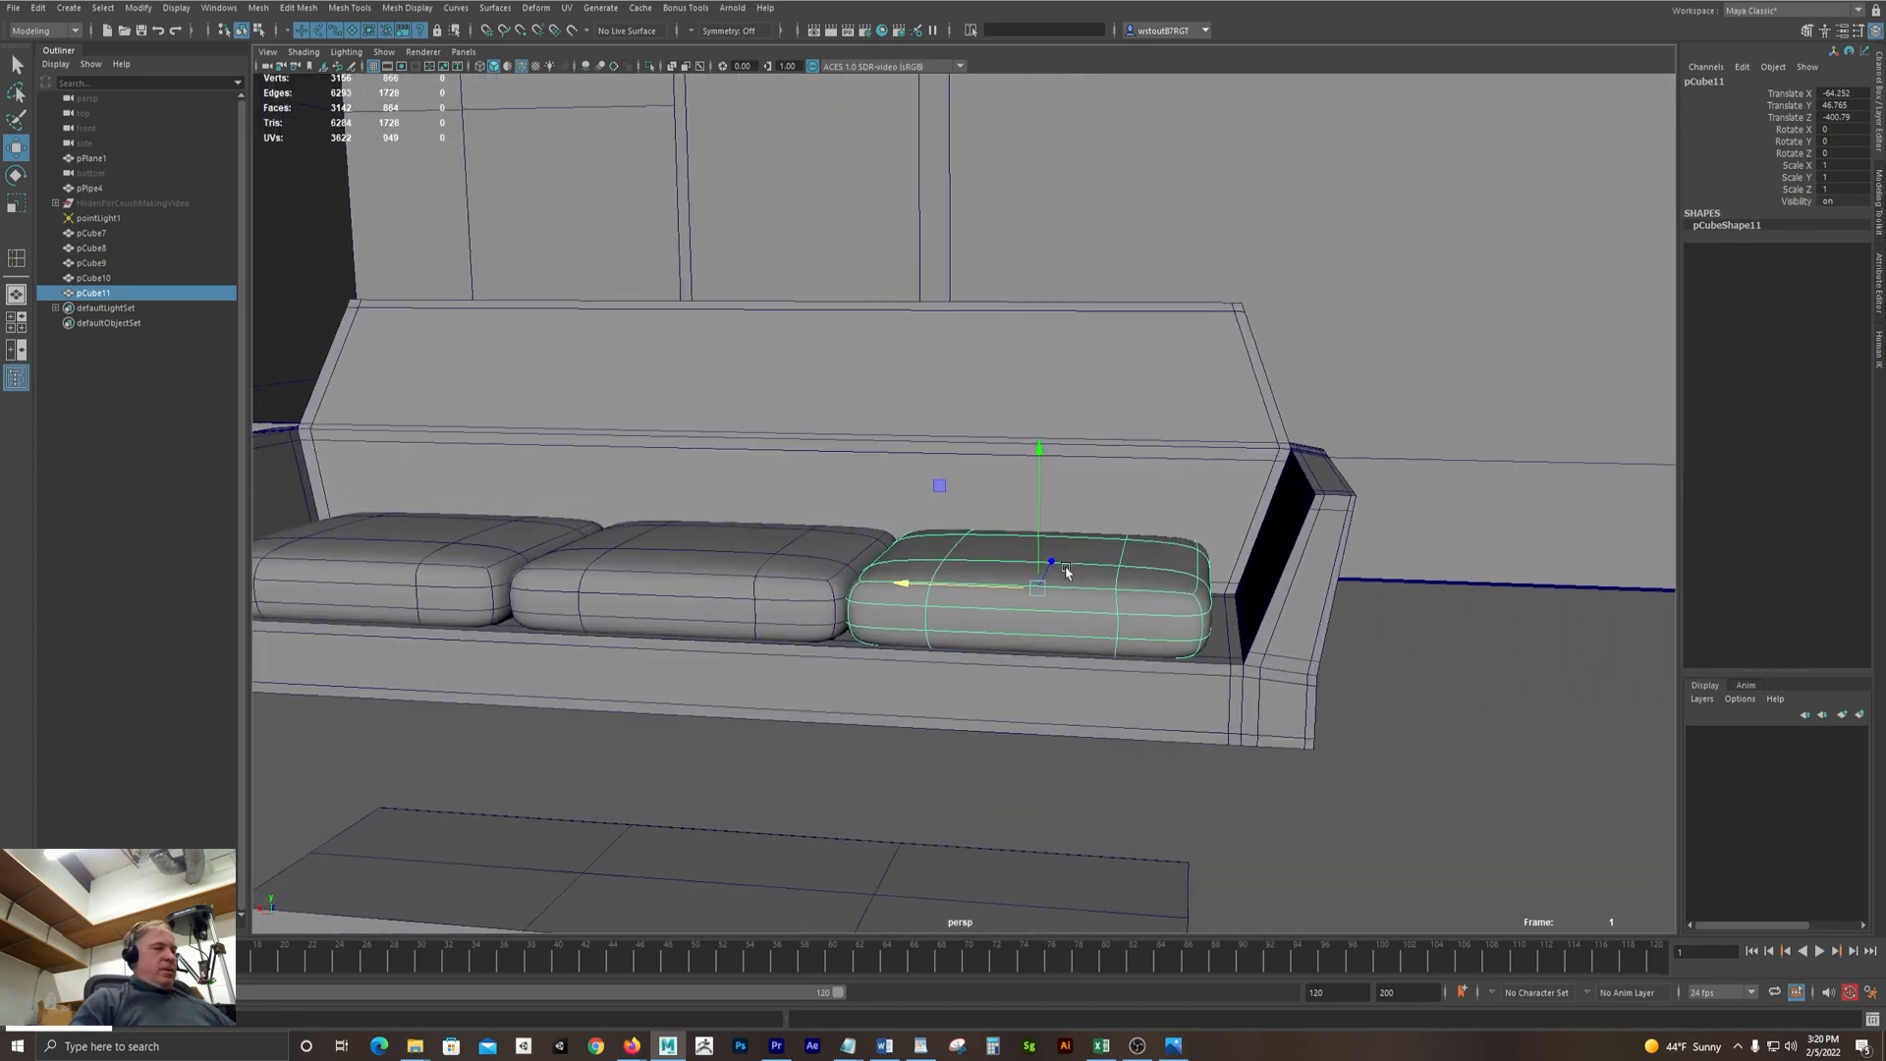
{"action": "key", "text": "ctrl+d"}
{"action": "key", "text": "e"}
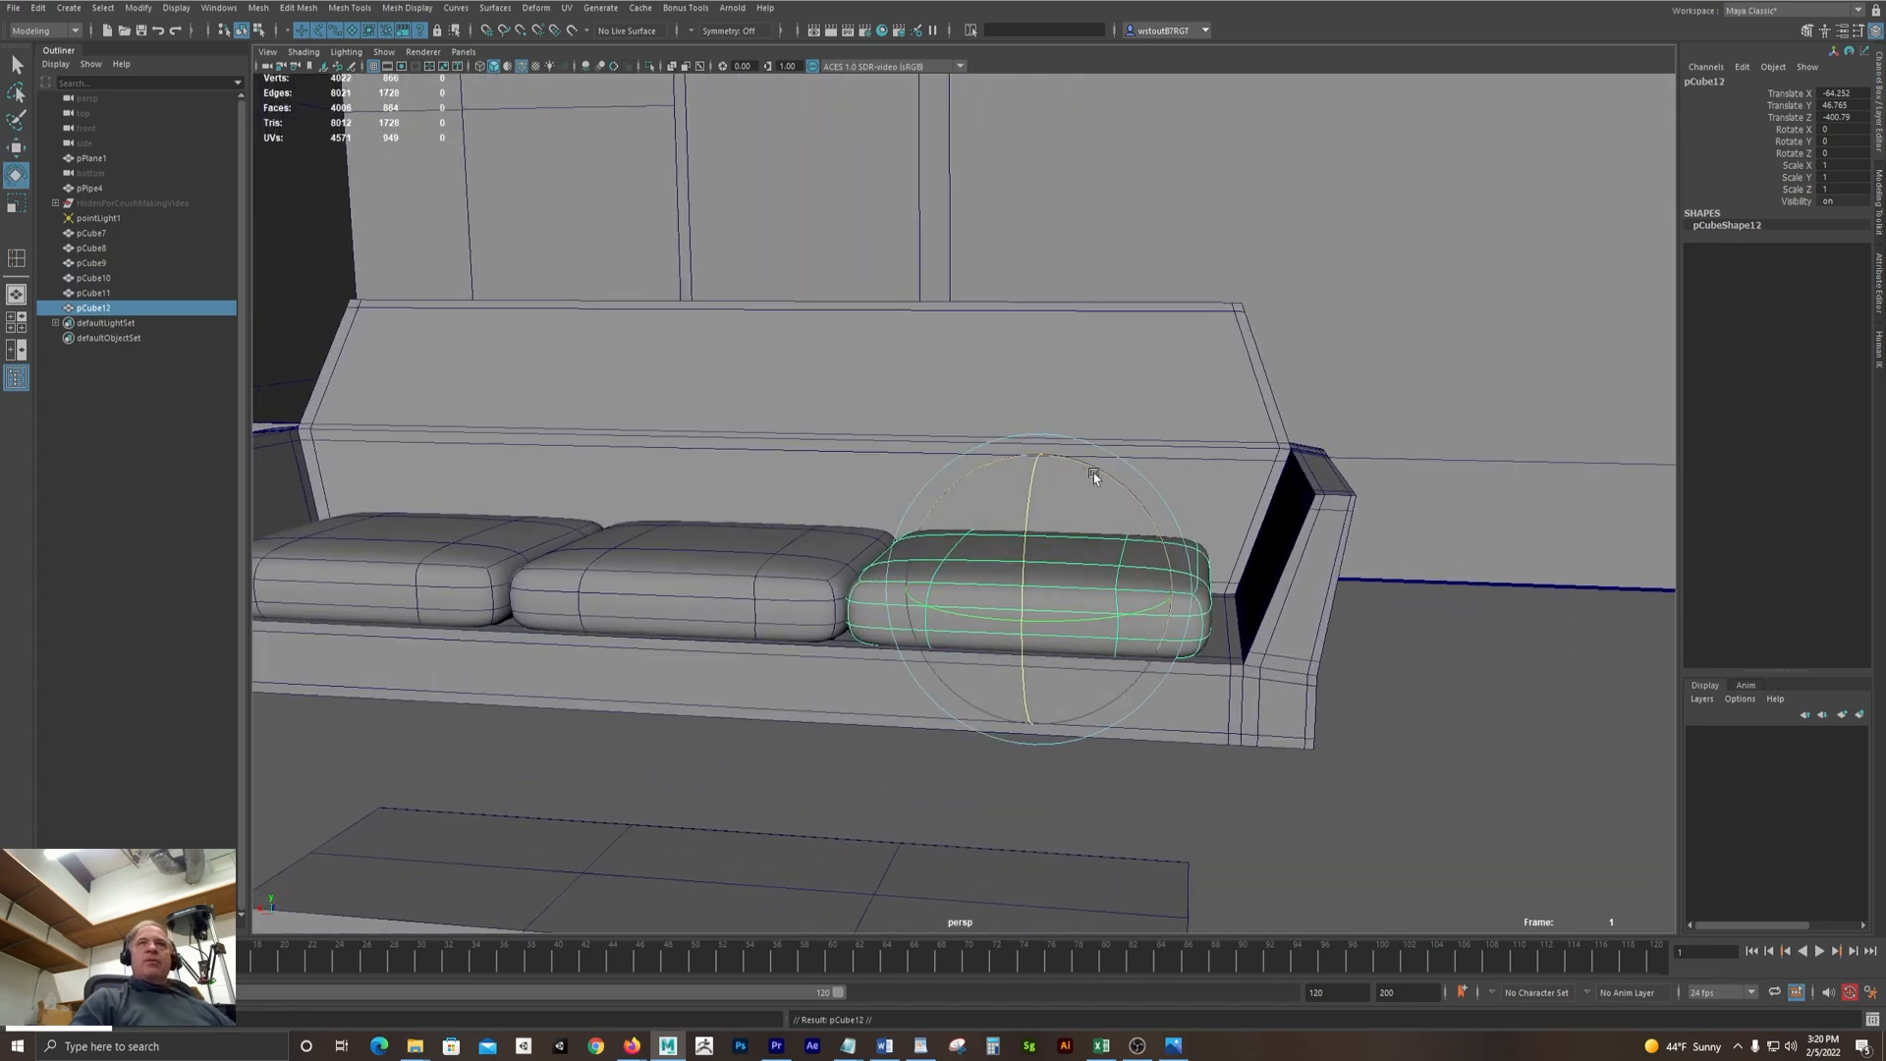
{"action": "left_click_drag", "start_coordinate": [1094, 473], "coordinate": [1136, 484]}
Try a uniform scale on the upright cushion copy and undo it
{"action": "key", "text": "r"}
{"action": "left_click_drag", "start_coordinate": [1058, 571], "coordinate": [1113, 649]}
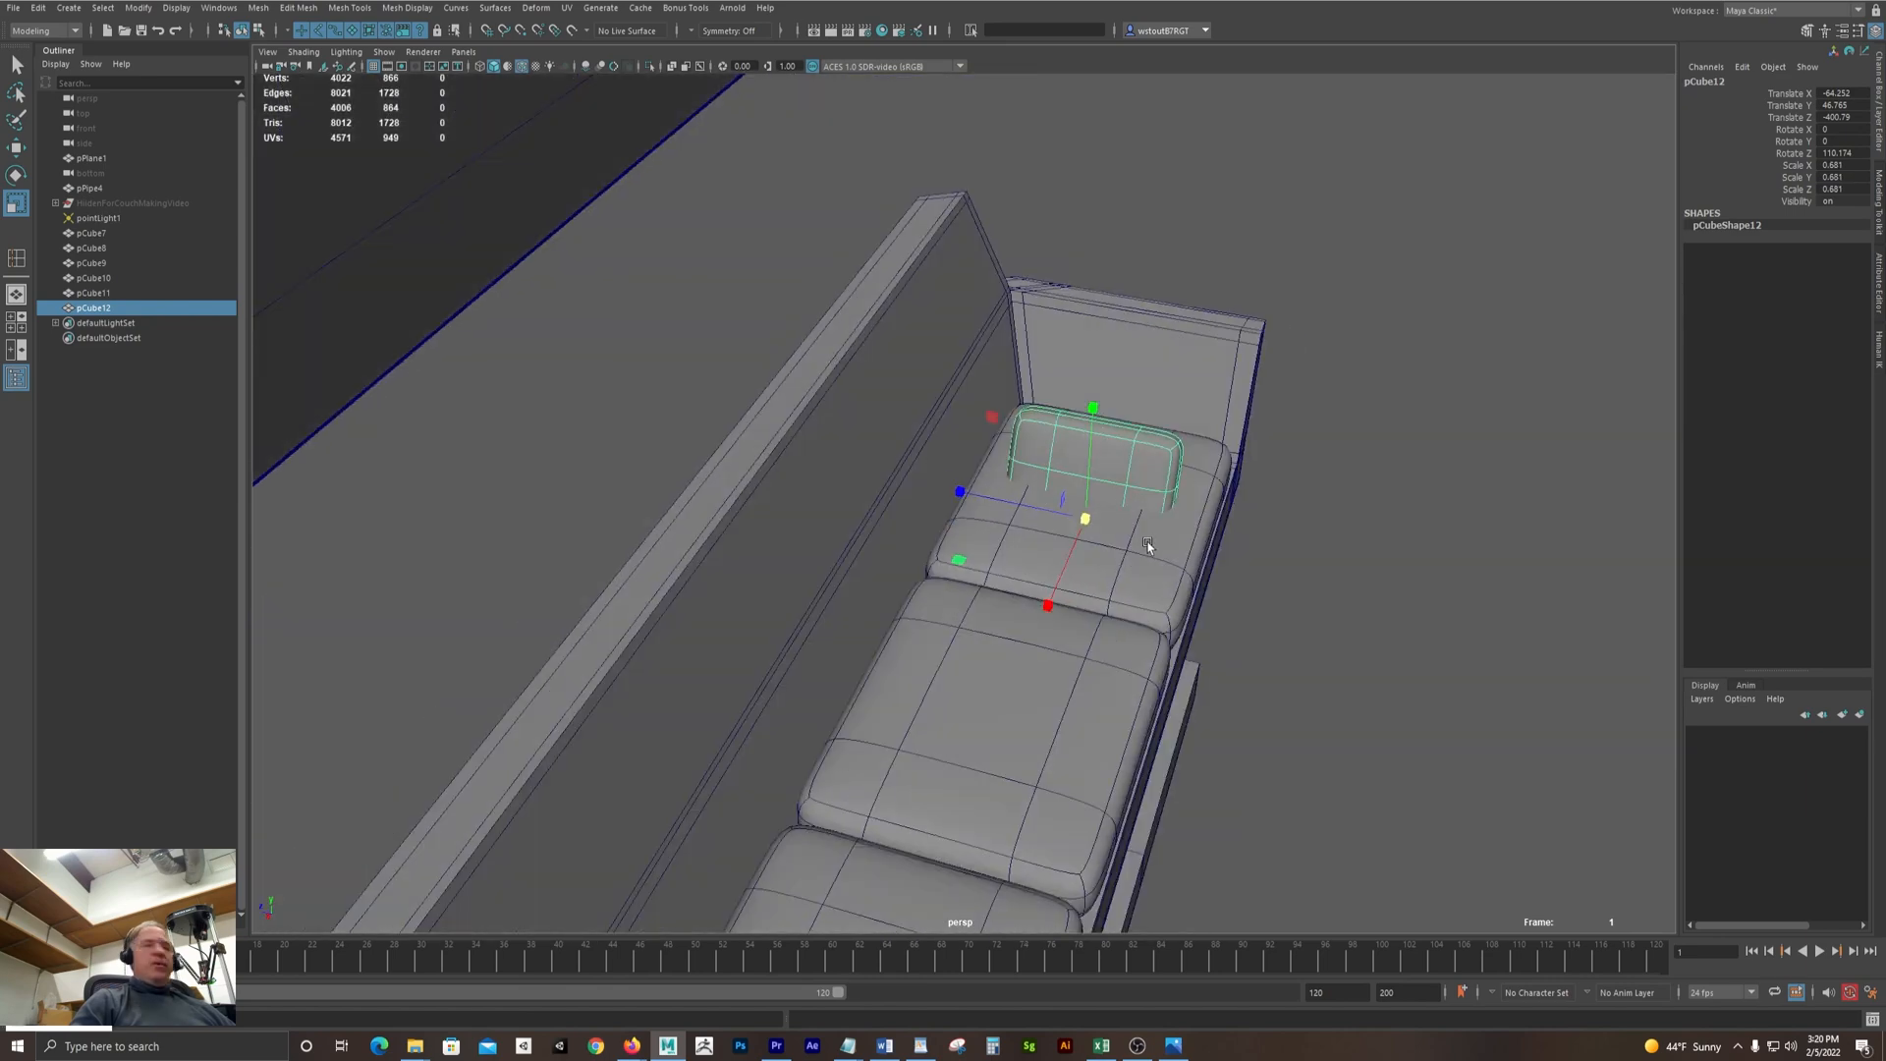
{"action": "key", "text": "ctrl+z"}
Set the Scale tool's axis orientation to Object and scale the upright cushion to about 0.598 in X and 0.581 in Y
{"action": "left_click_drag", "start_coordinate": [1182, 556], "coordinate": [1040, 508], "text": "alt"}
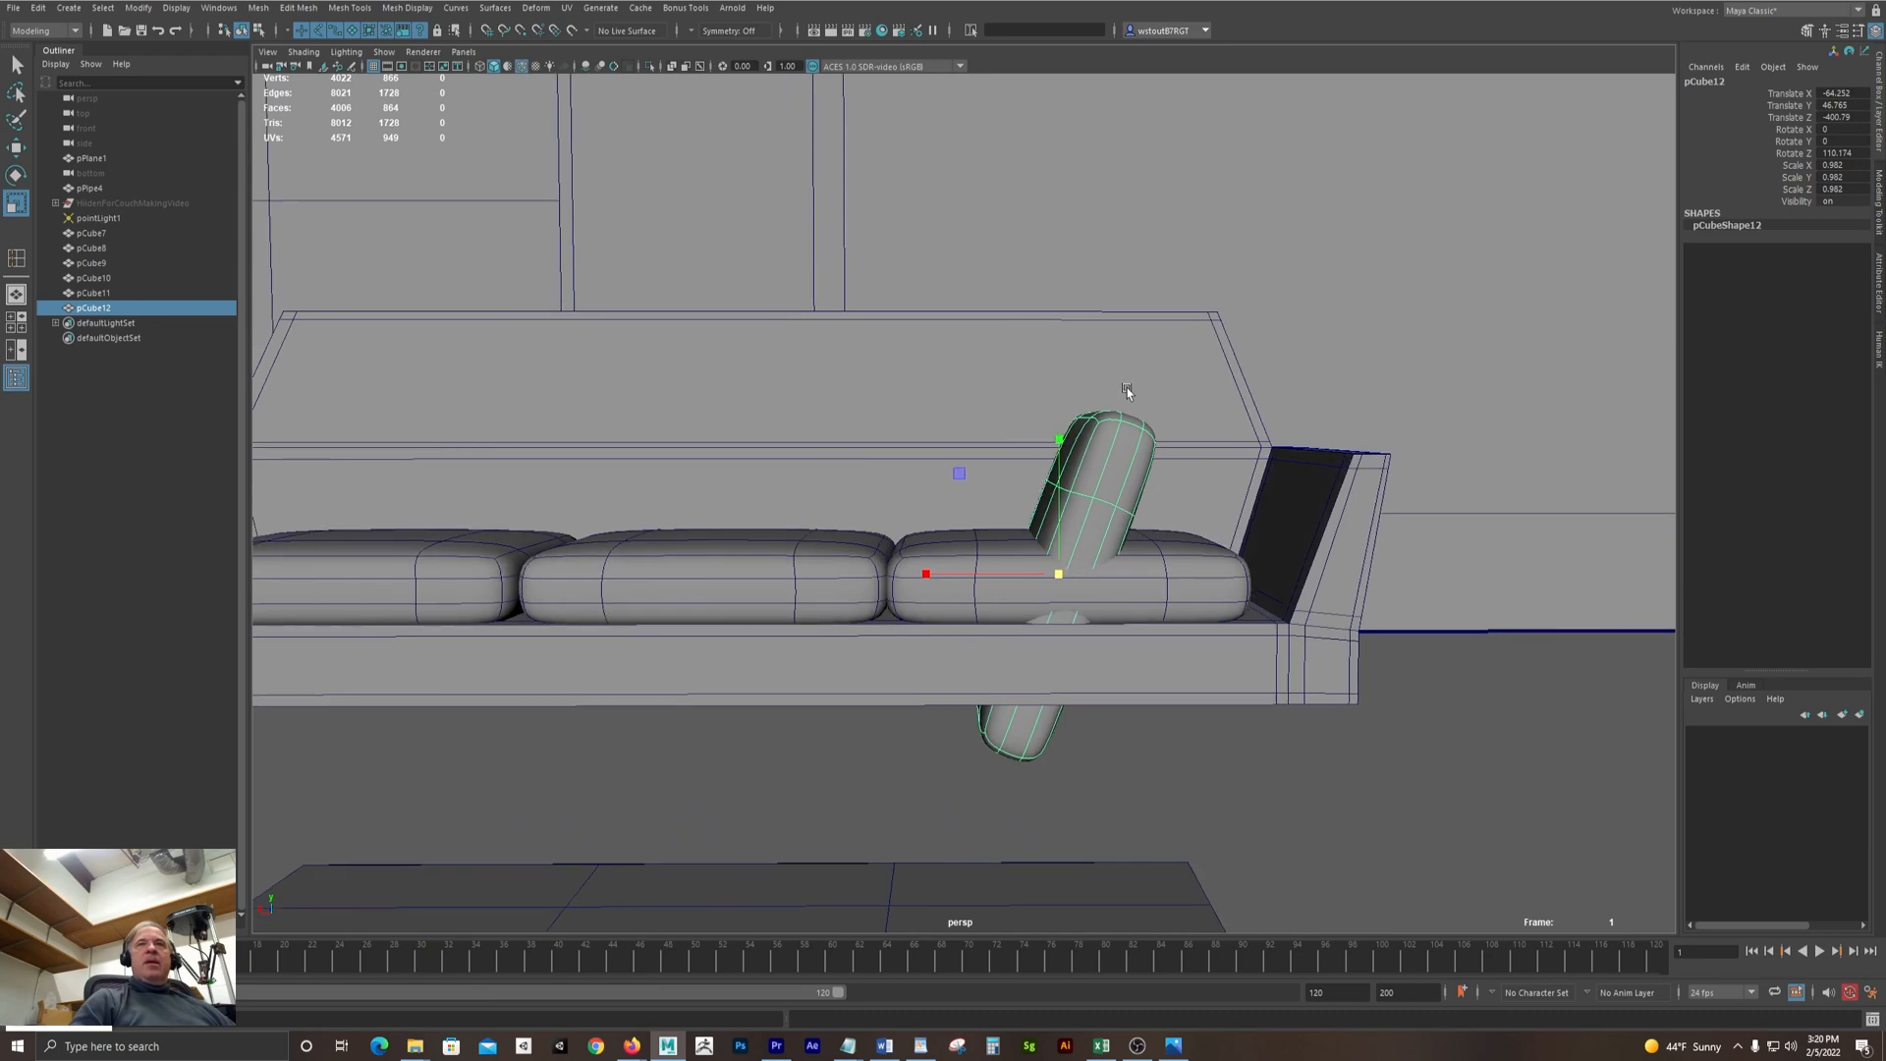
{"action": "left_click_drag", "start_coordinate": [958, 722], "coordinate": [963, 583], "text": "alt"}
{"action": "left_click_drag", "start_coordinate": [1125, 597], "coordinate": [1037, 586], "text": "alt"}
{"action": "left_click_drag", "start_coordinate": [982, 719], "coordinate": [1004, 737], "text": "alt"}
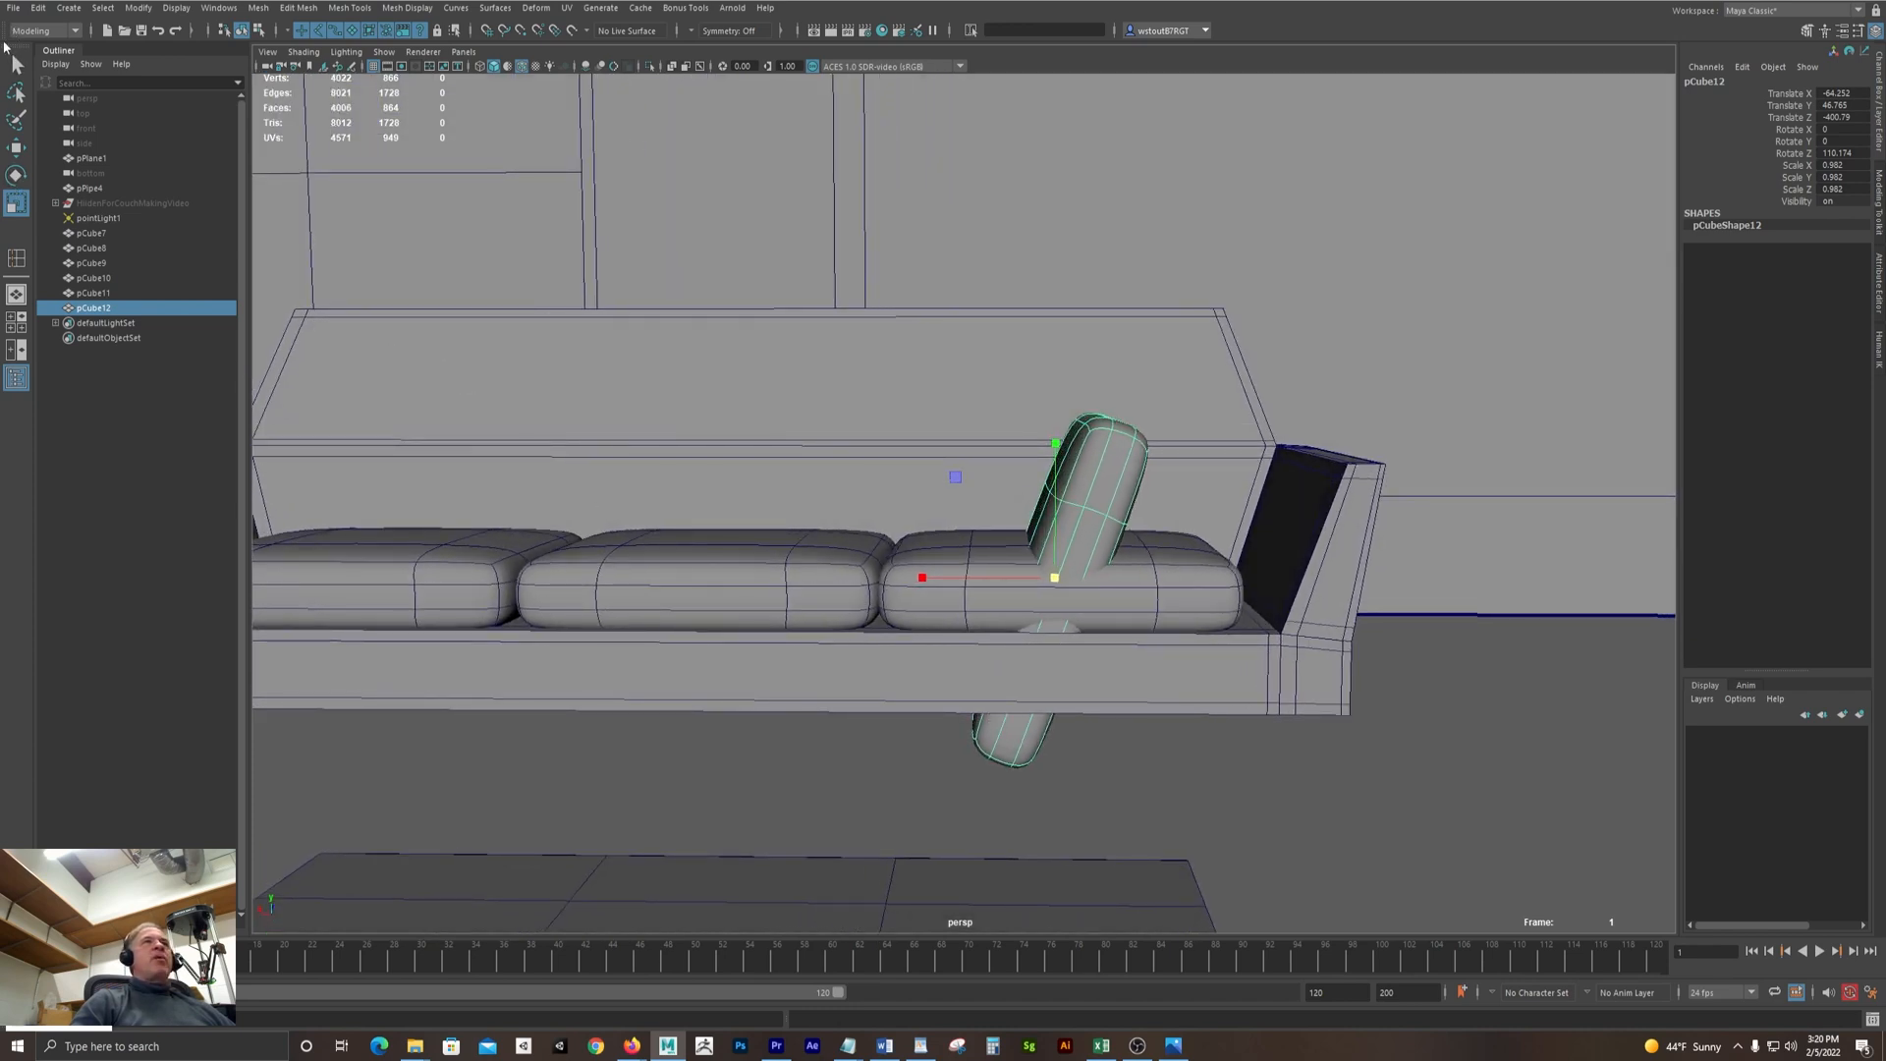
{"action": "double_click", "coordinate": [15, 206]}
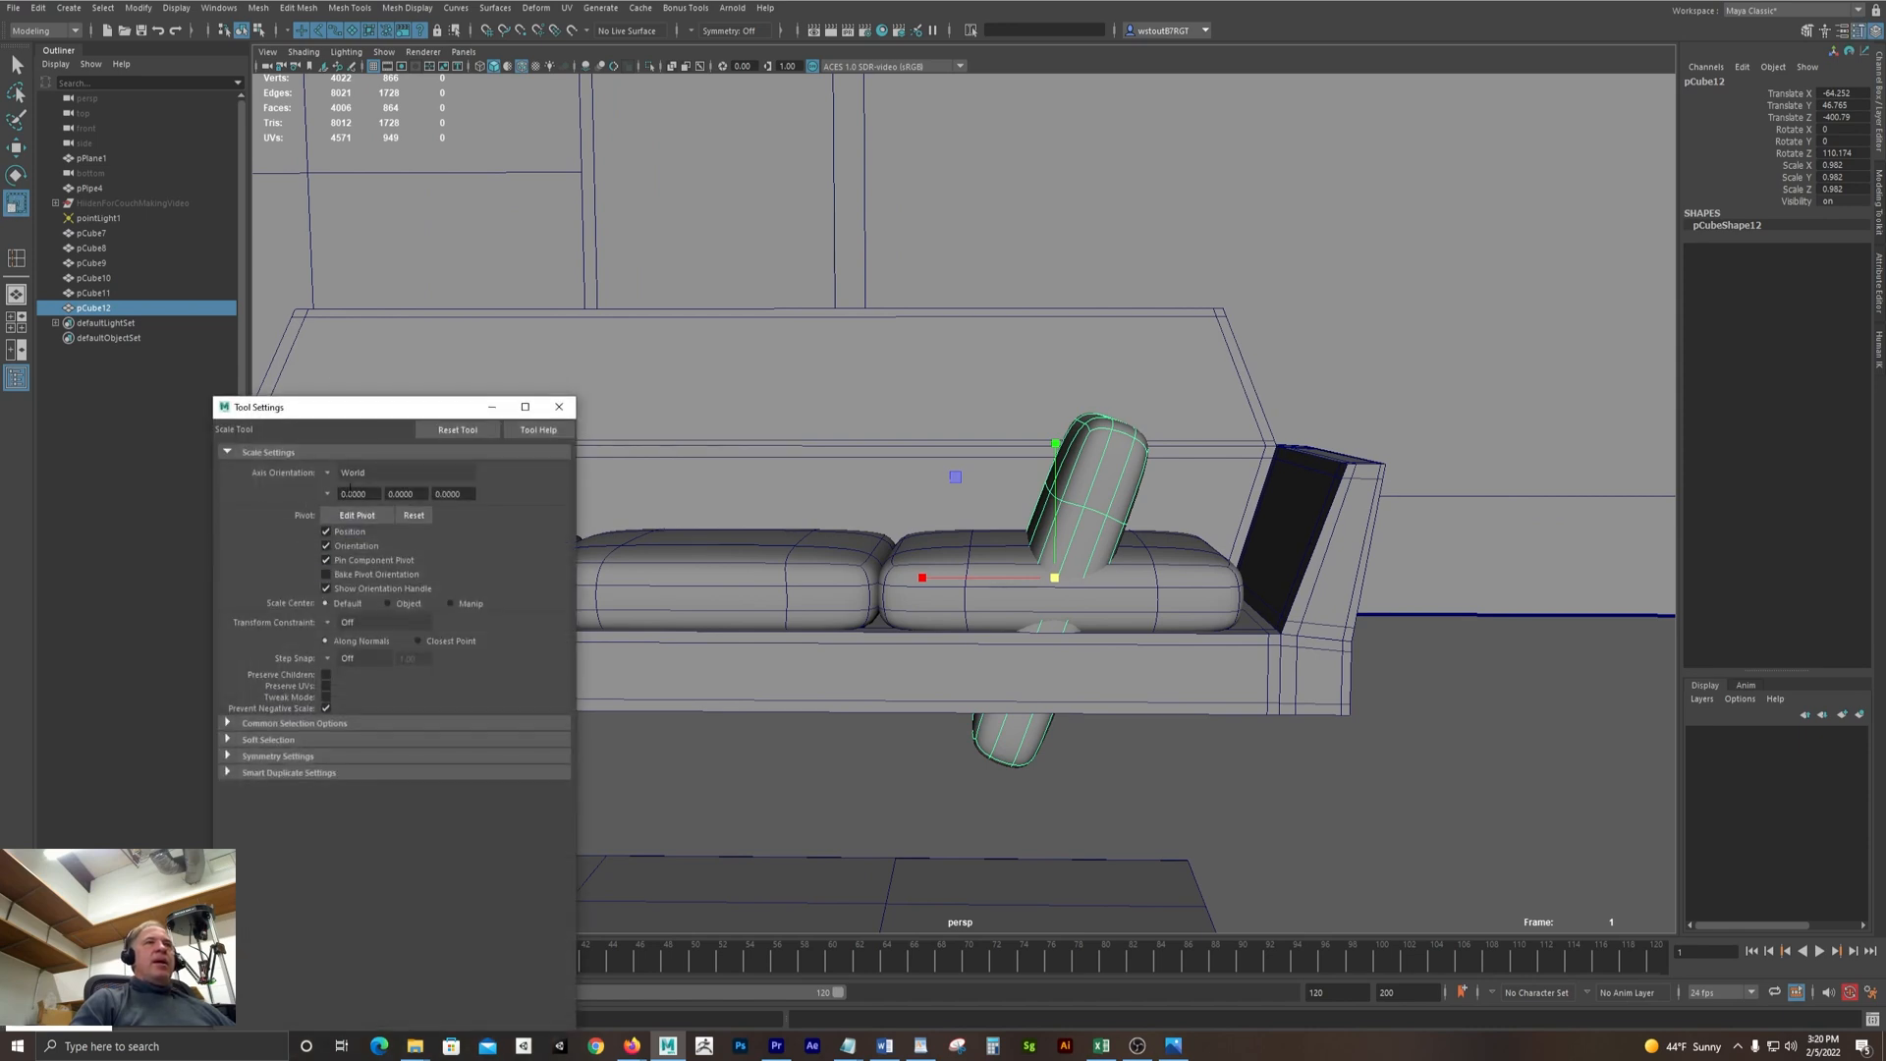
{"action": "left_click", "coordinate": [340, 476]}
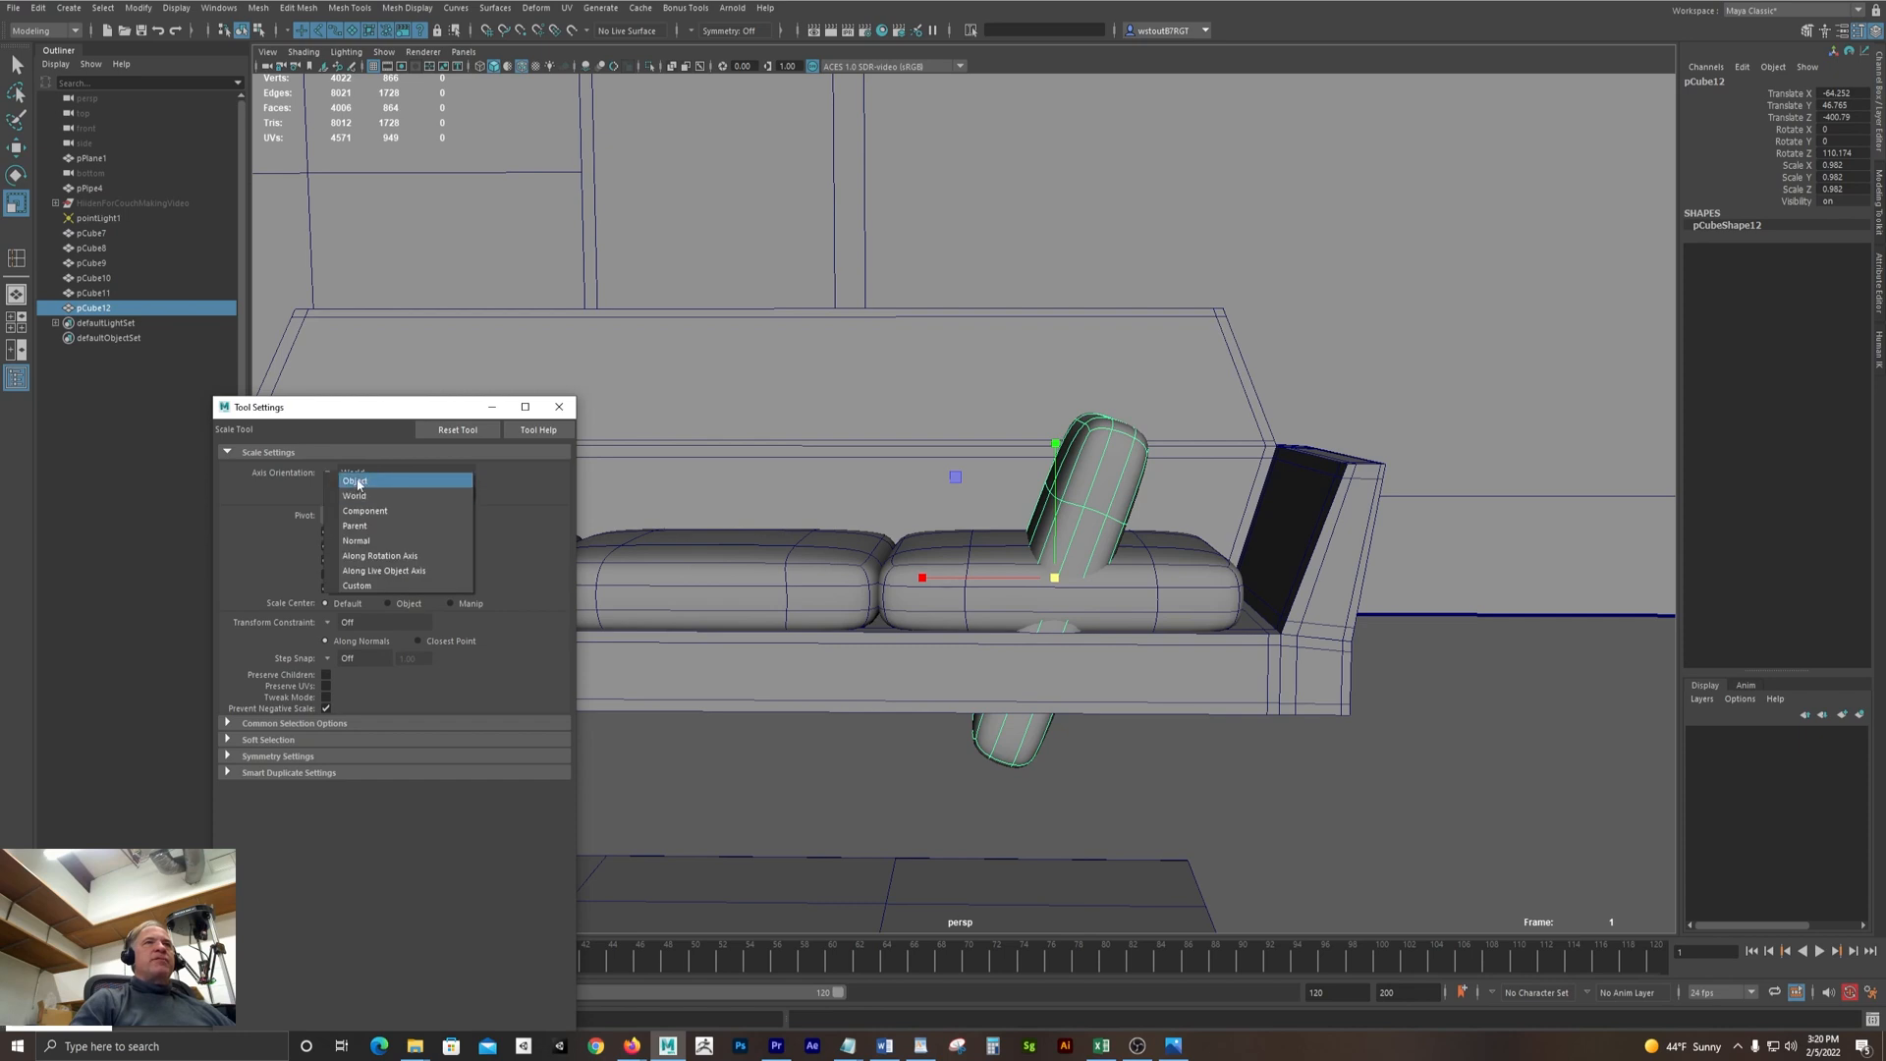
{"action": "left_click", "coordinate": [410, 495]}
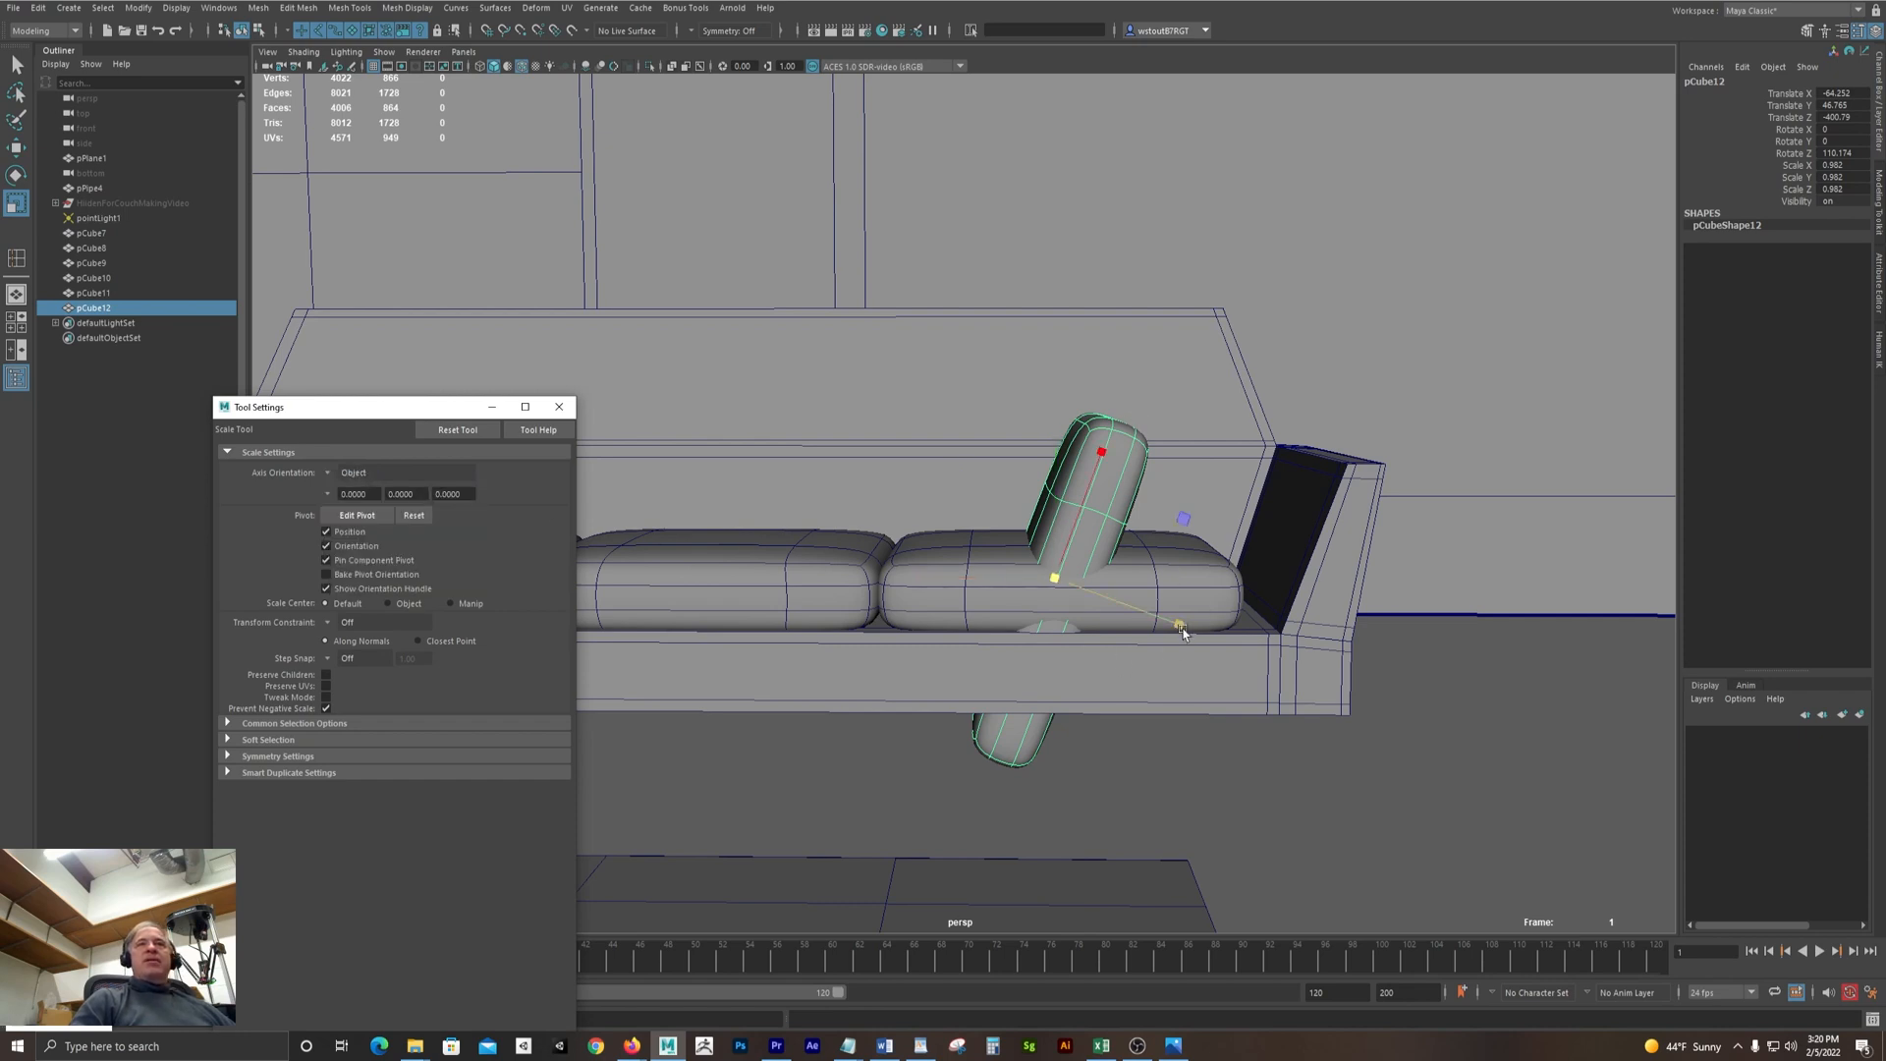
{"action": "left_click_drag", "start_coordinate": [1178, 628], "coordinate": [1133, 604]}
{"action": "left_click_drag", "start_coordinate": [1105, 448], "coordinate": [1089, 501]}
Move the upright cushion against the sofa's right armrest and raise it along its own axis, using Object axis orientation for the Move tool
{"action": "key", "text": "w"}
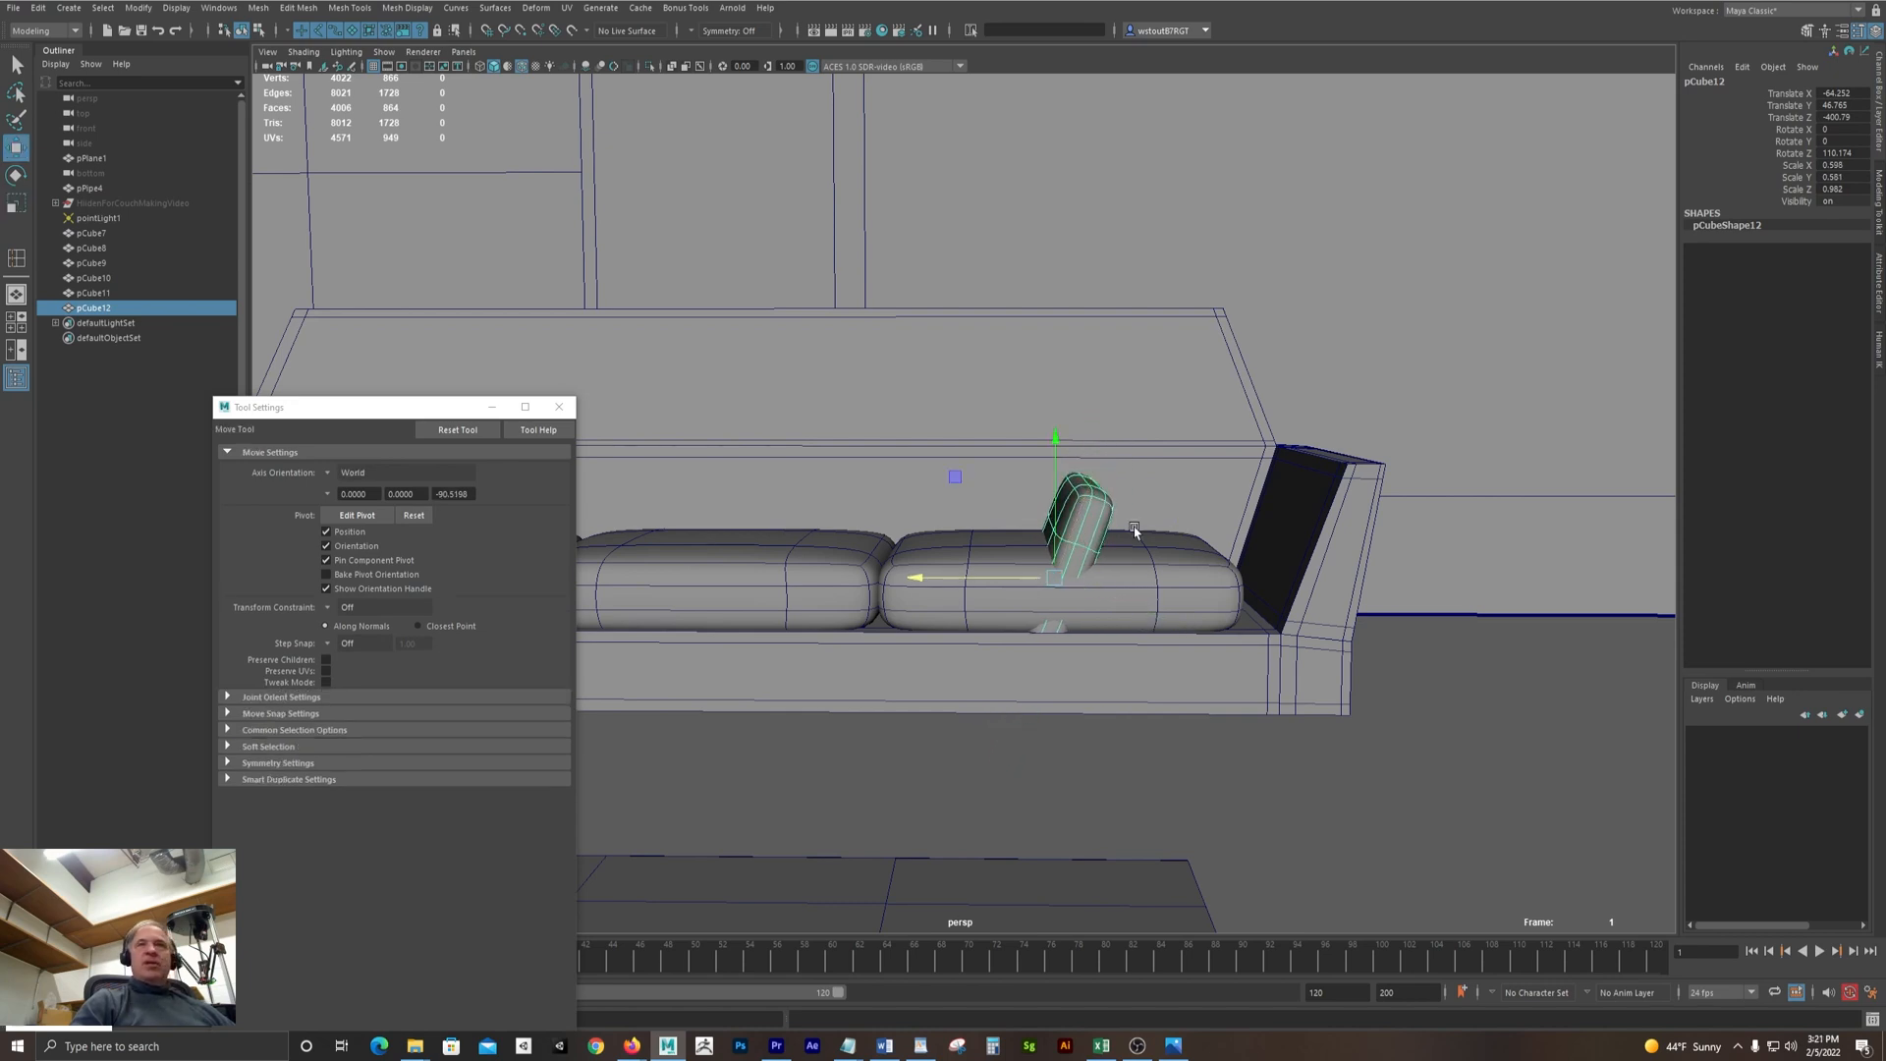
{"action": "left_click_drag", "start_coordinate": [971, 574], "coordinate": [1106, 623]}
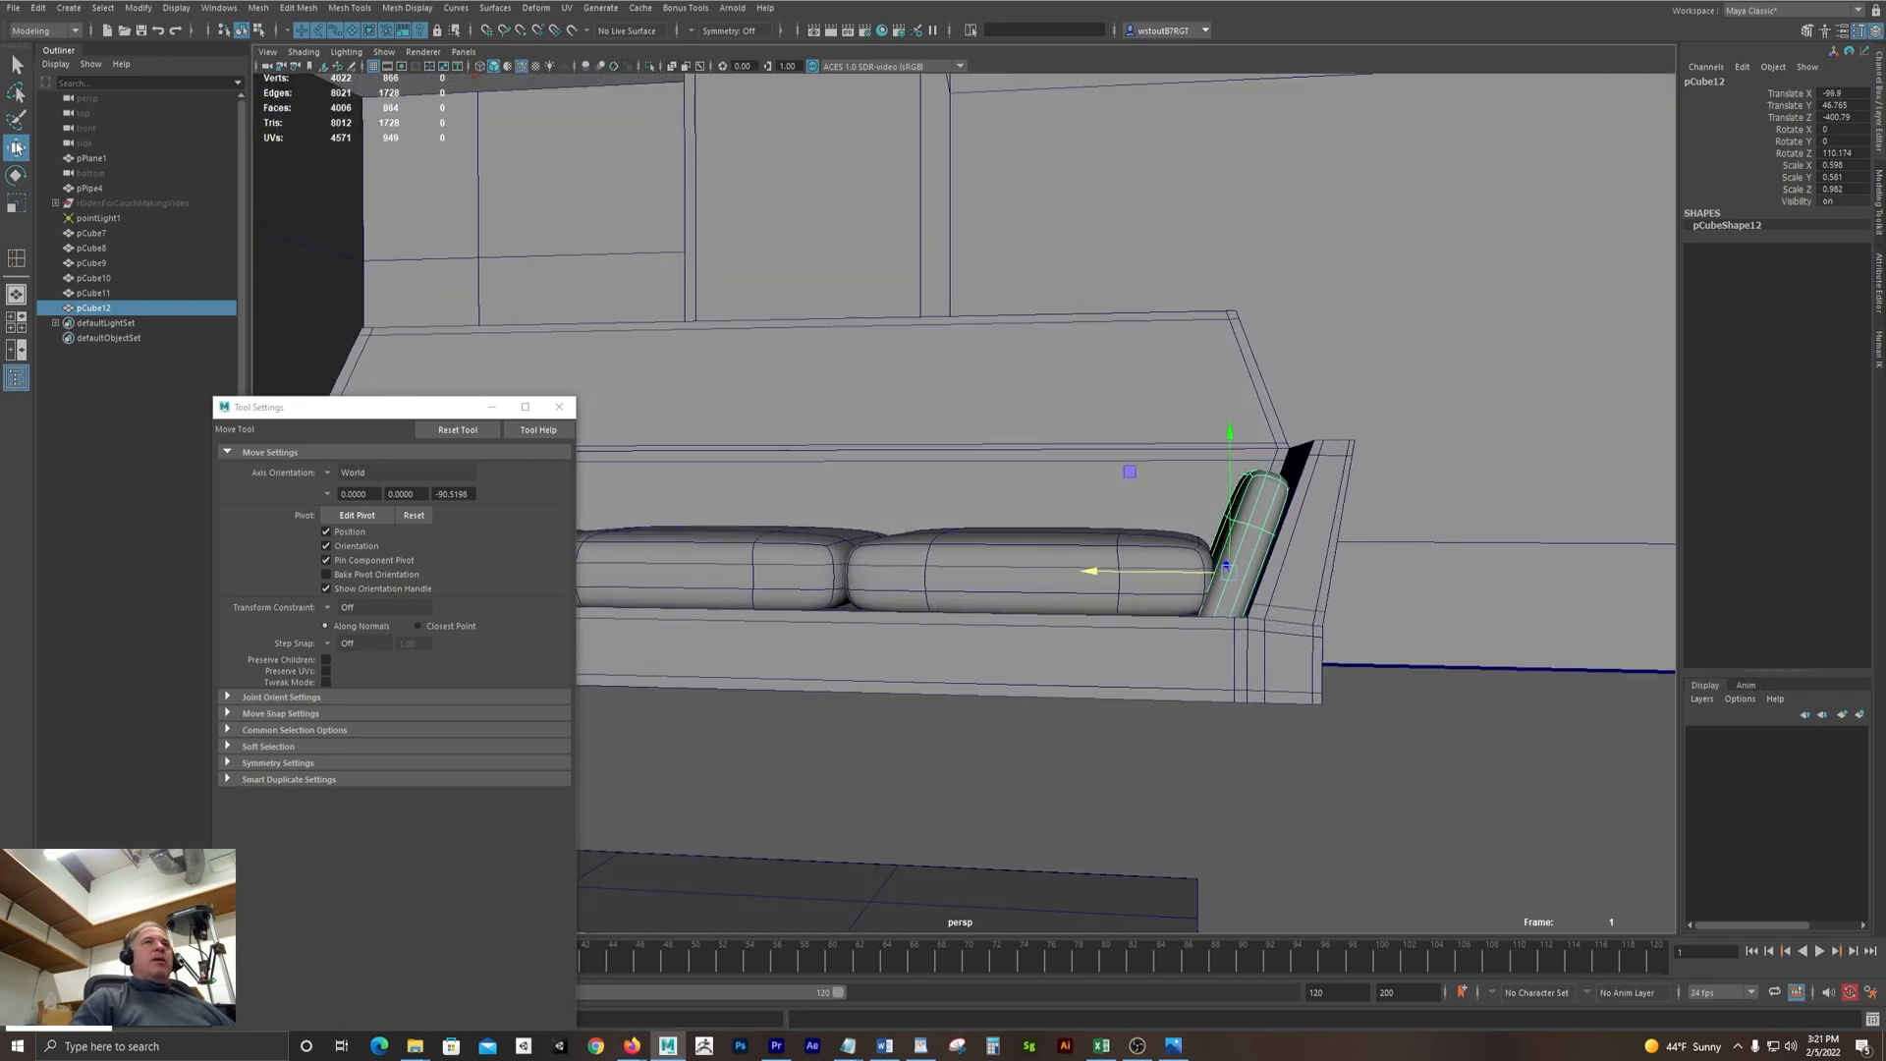
{"action": "left_click_drag", "start_coordinate": [354, 406], "coordinate": [292, 364]}
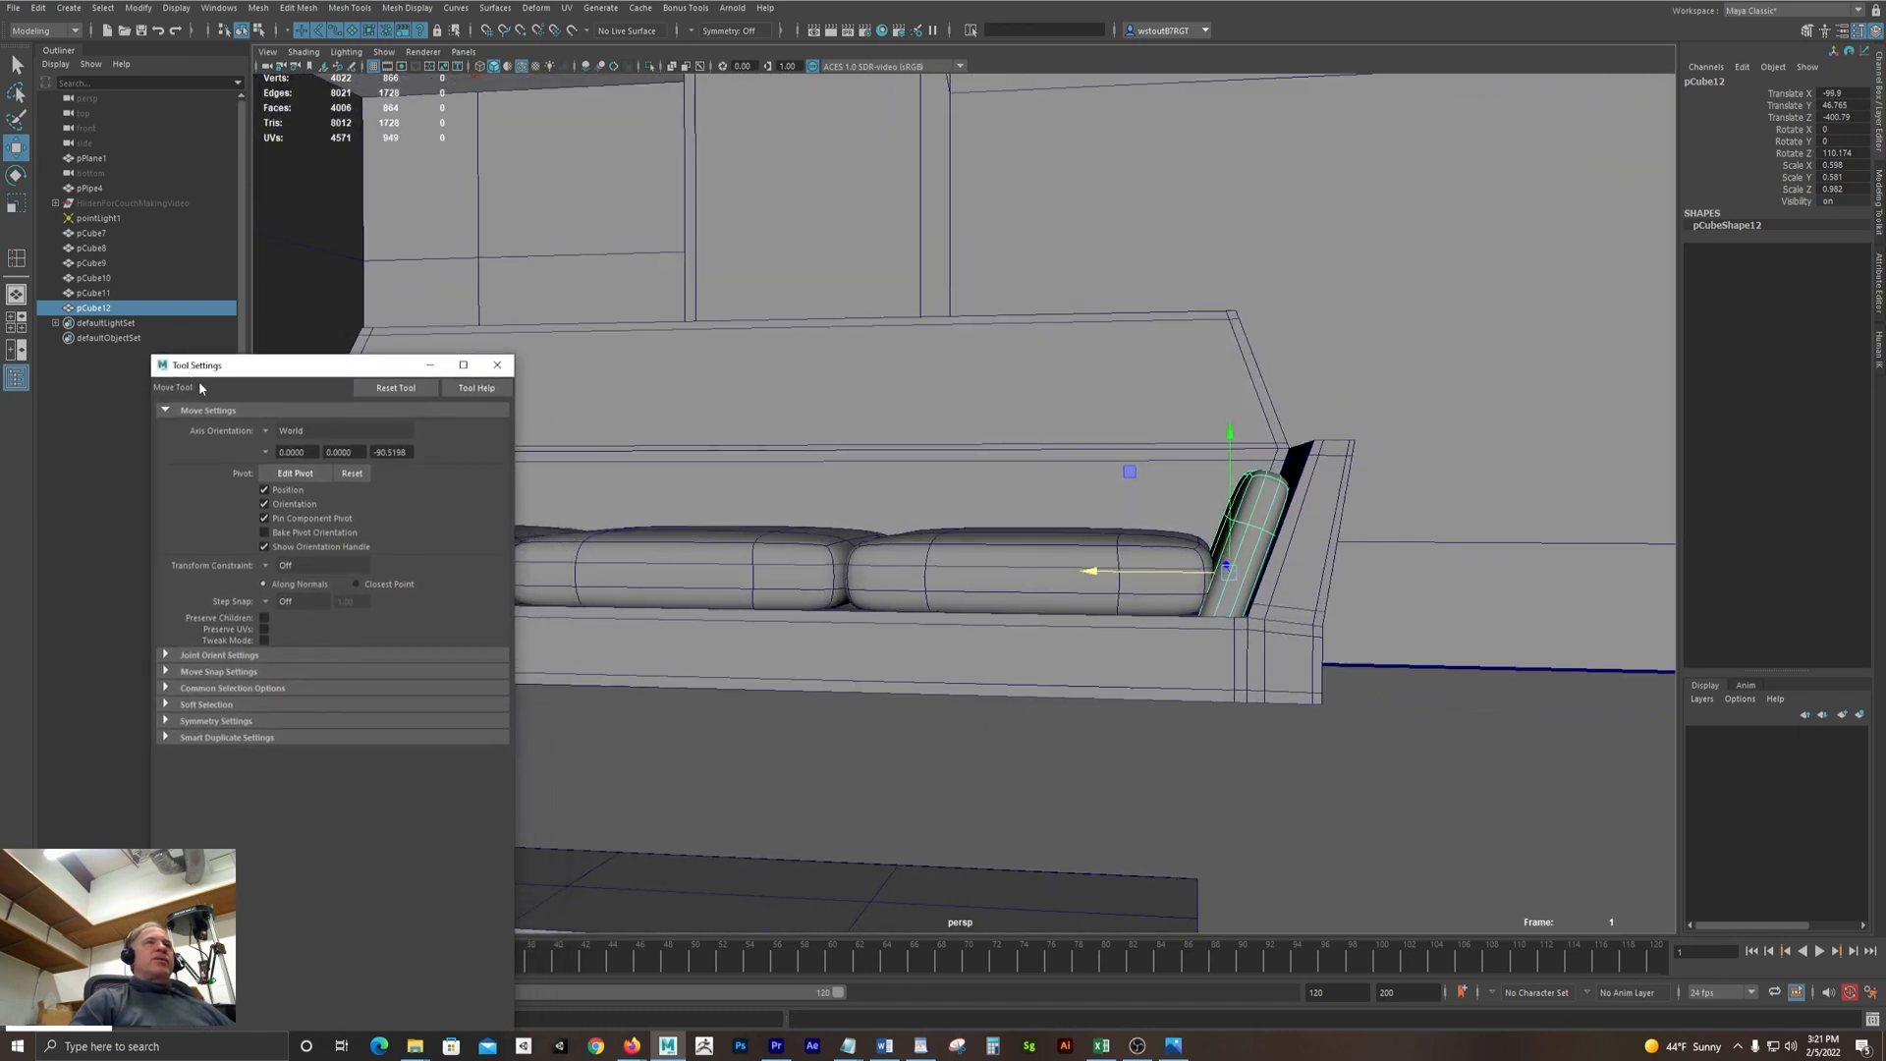
{"action": "left_click", "coordinate": [267, 434]}
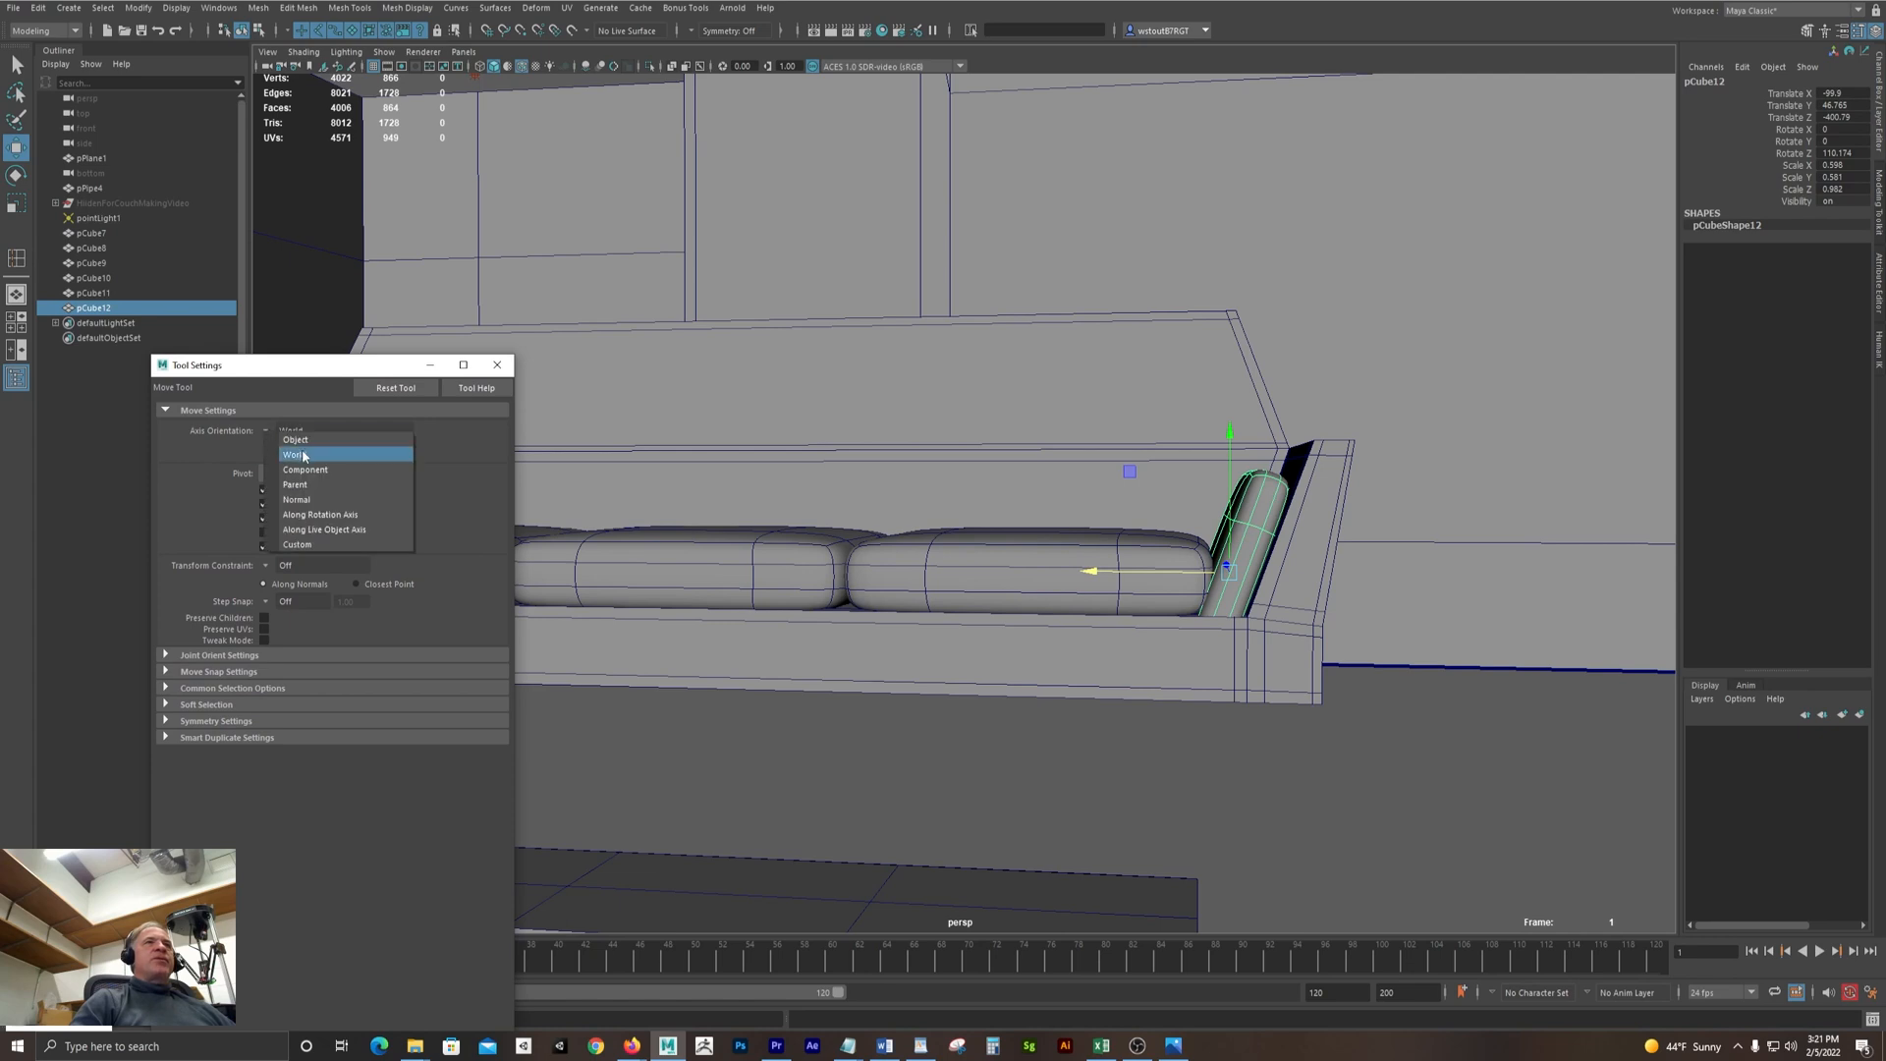
{"action": "left_click", "coordinate": [304, 442]}
{"action": "left_click_drag", "start_coordinate": [1290, 518], "coordinate": [1286, 429]}
Scale the right armrest cushion to about 0.48 in X
{"action": "key", "text": "r"}
{"action": "right_click_drag", "start_coordinate": [1287, 428], "coordinate": [1012, 414], "text": "alt"}
{"action": "middle_click_drag", "start_coordinate": [1012, 415], "coordinate": [980, 418], "text": "alt"}
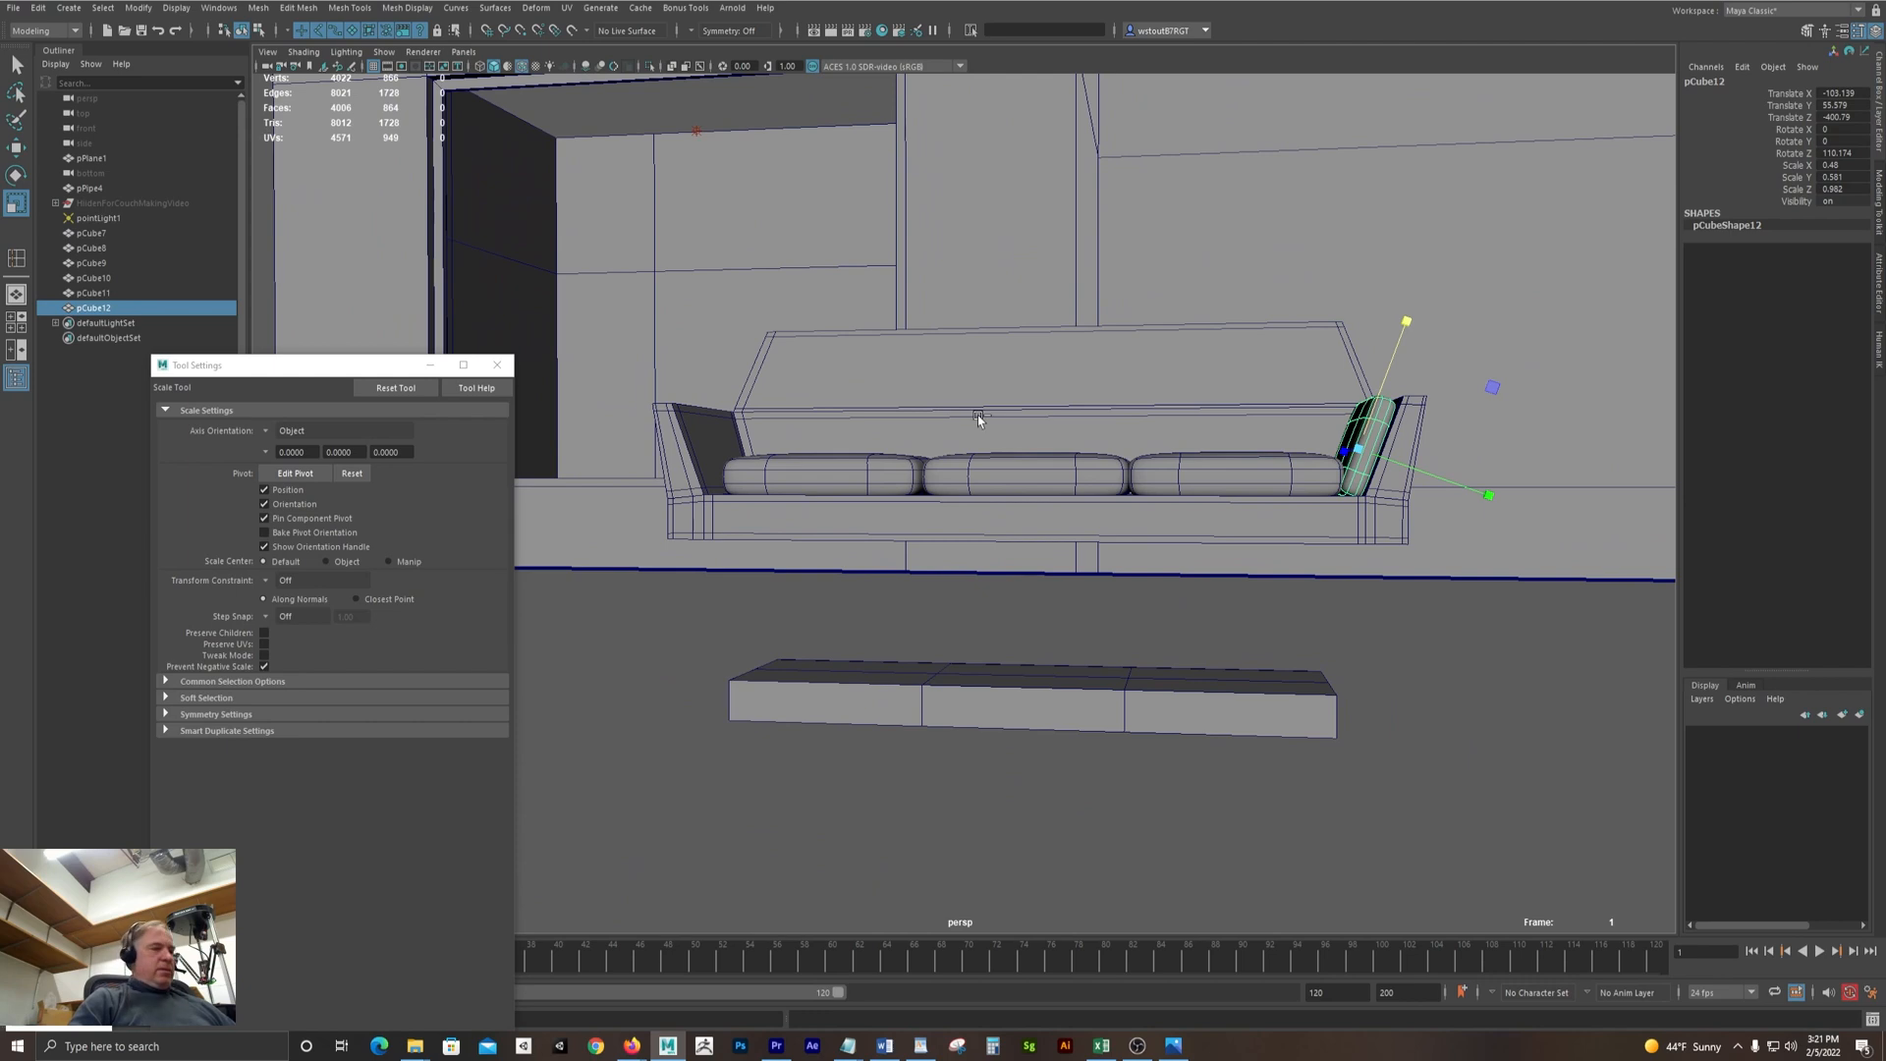
Duplicate the armrest cushion, set the copy's Rotate Z to -110.174 and move it against the left armrest
{"action": "key", "text": "ctrl+d"}
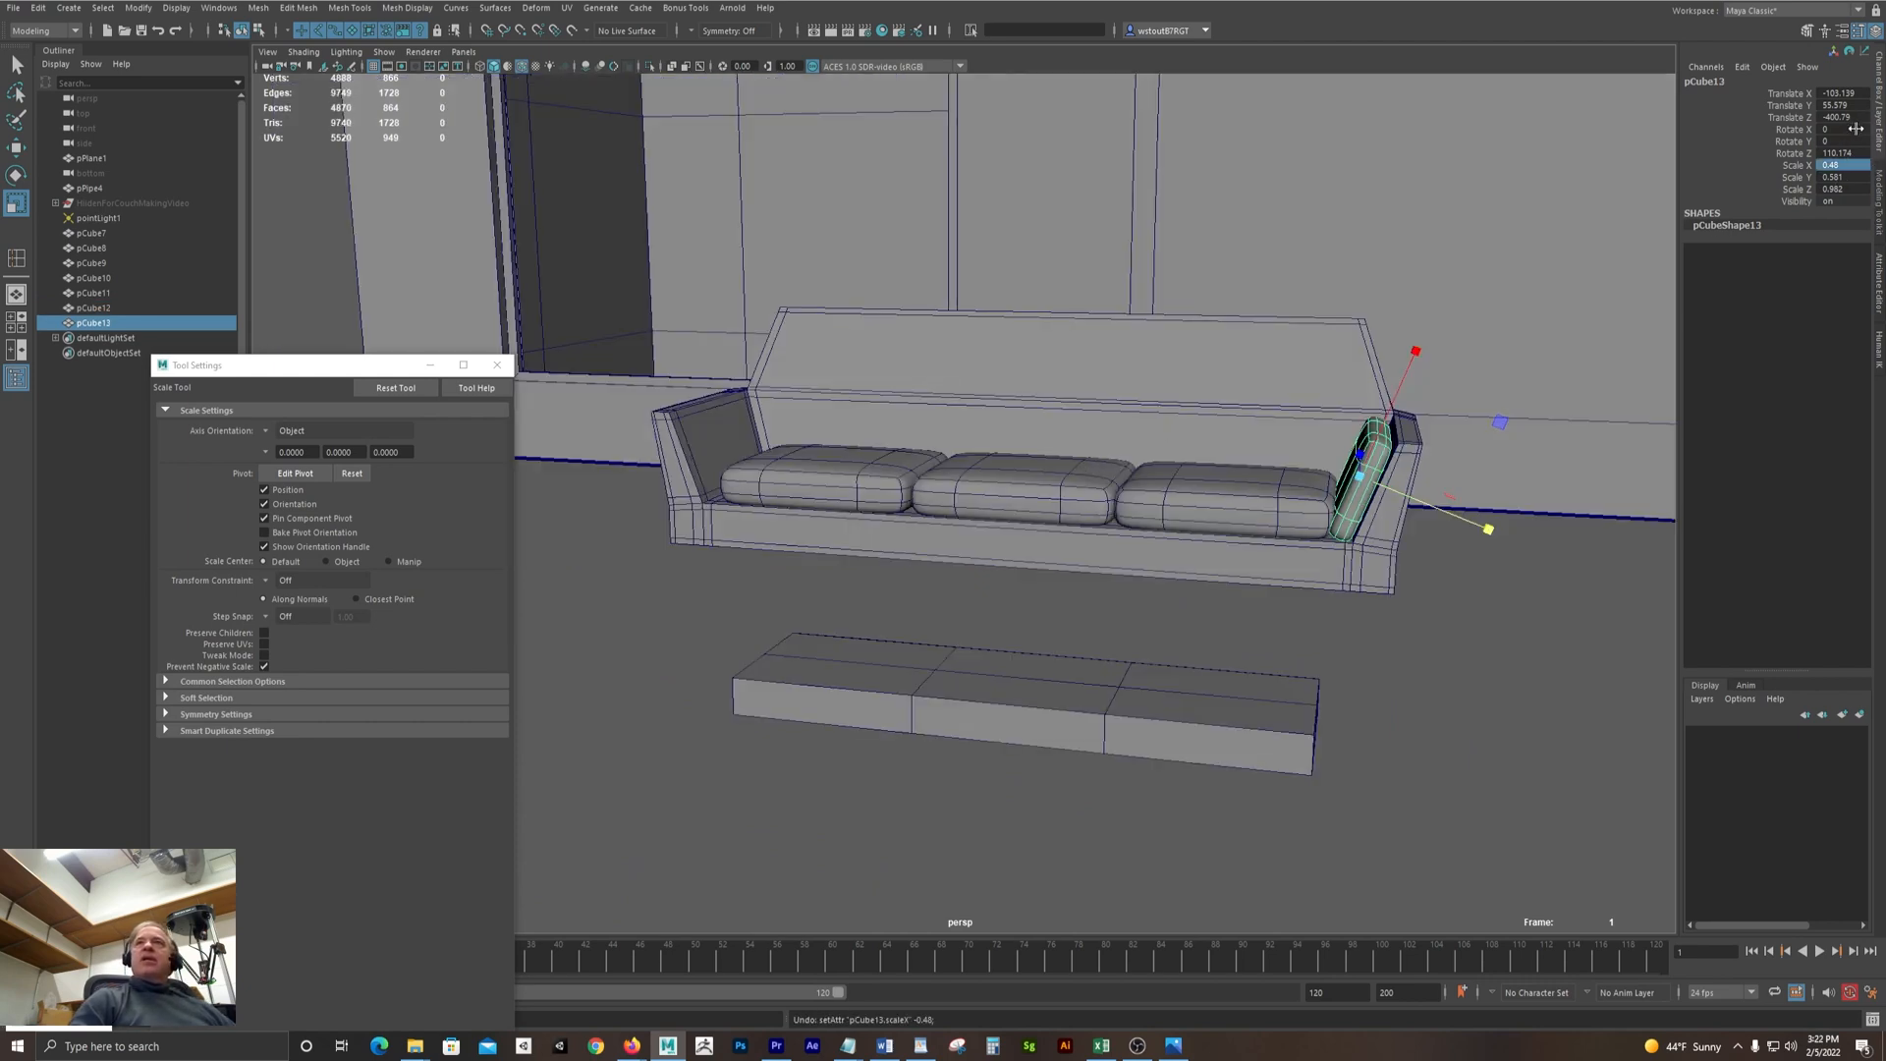
{"action": "left_click", "coordinate": [1839, 154]}
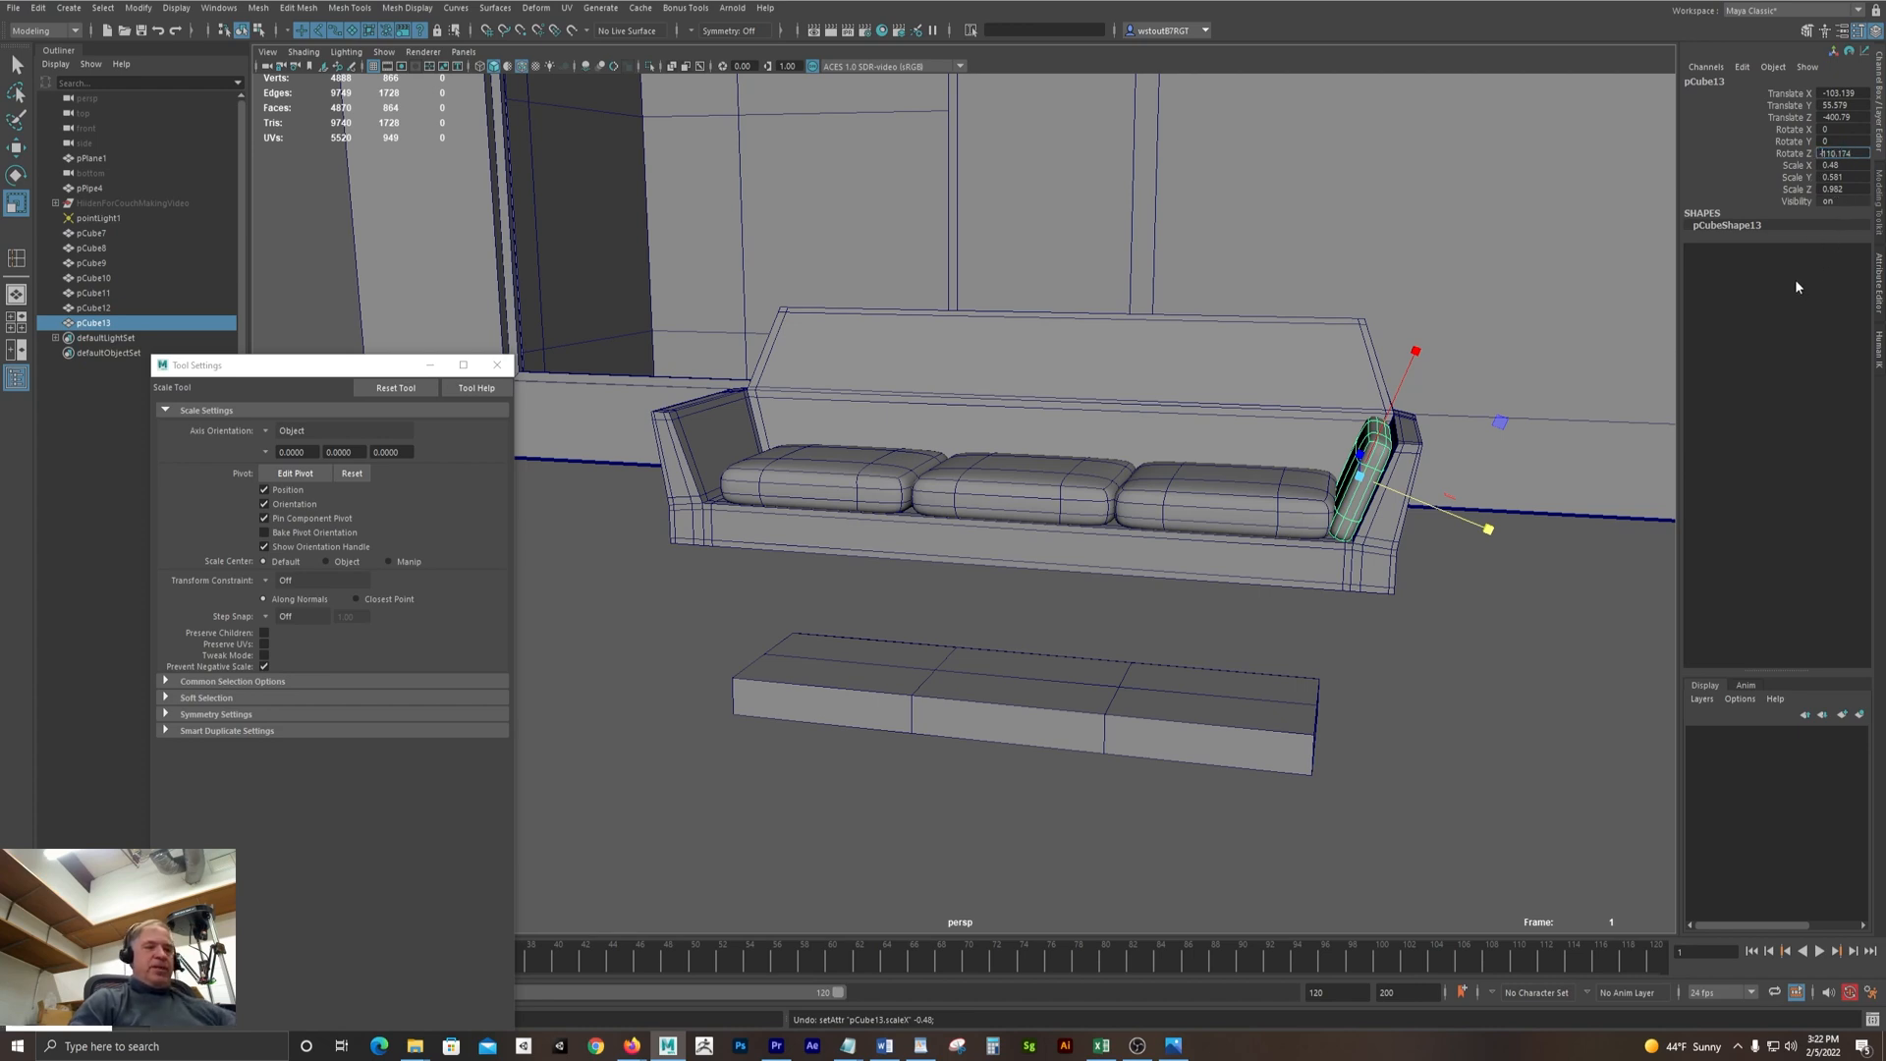
{"action": "key", "text": "Return"}
{"action": "key", "text": "w"}
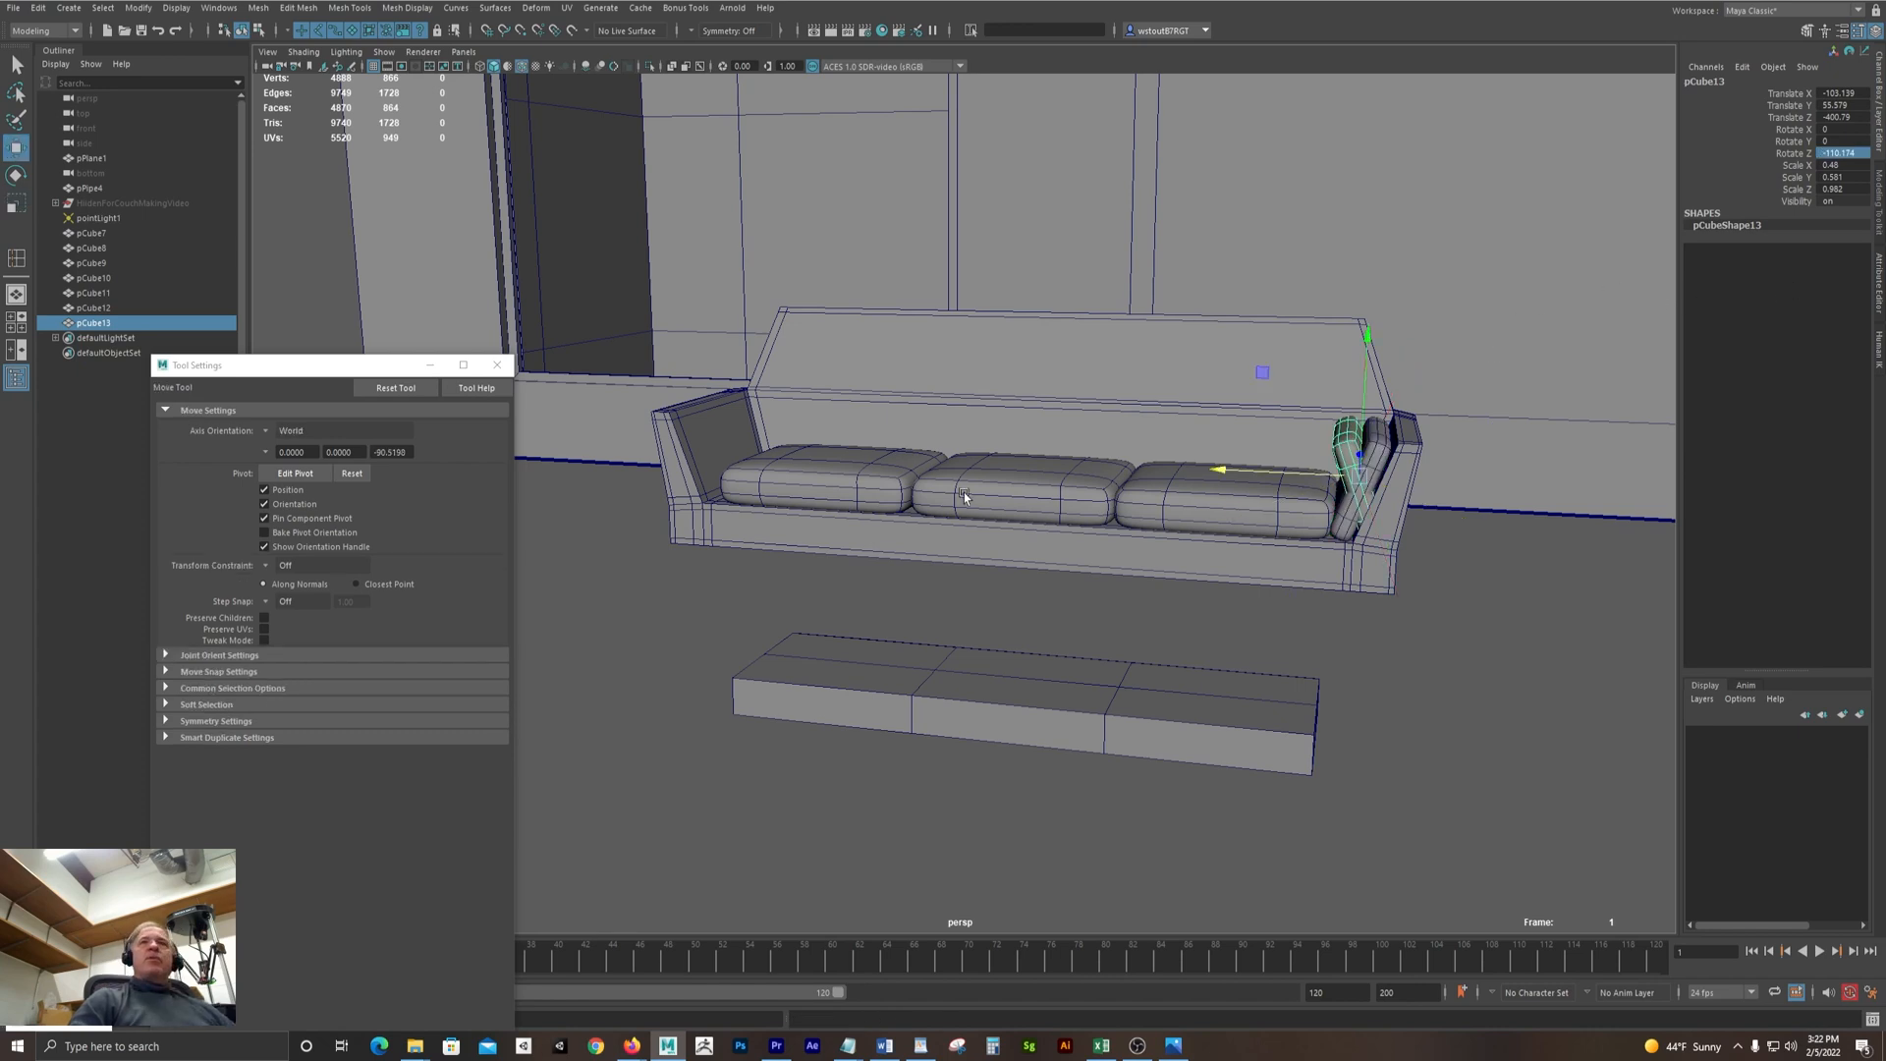
{"action": "left_click_drag", "start_coordinate": [1218, 475], "coordinate": [623, 476]}
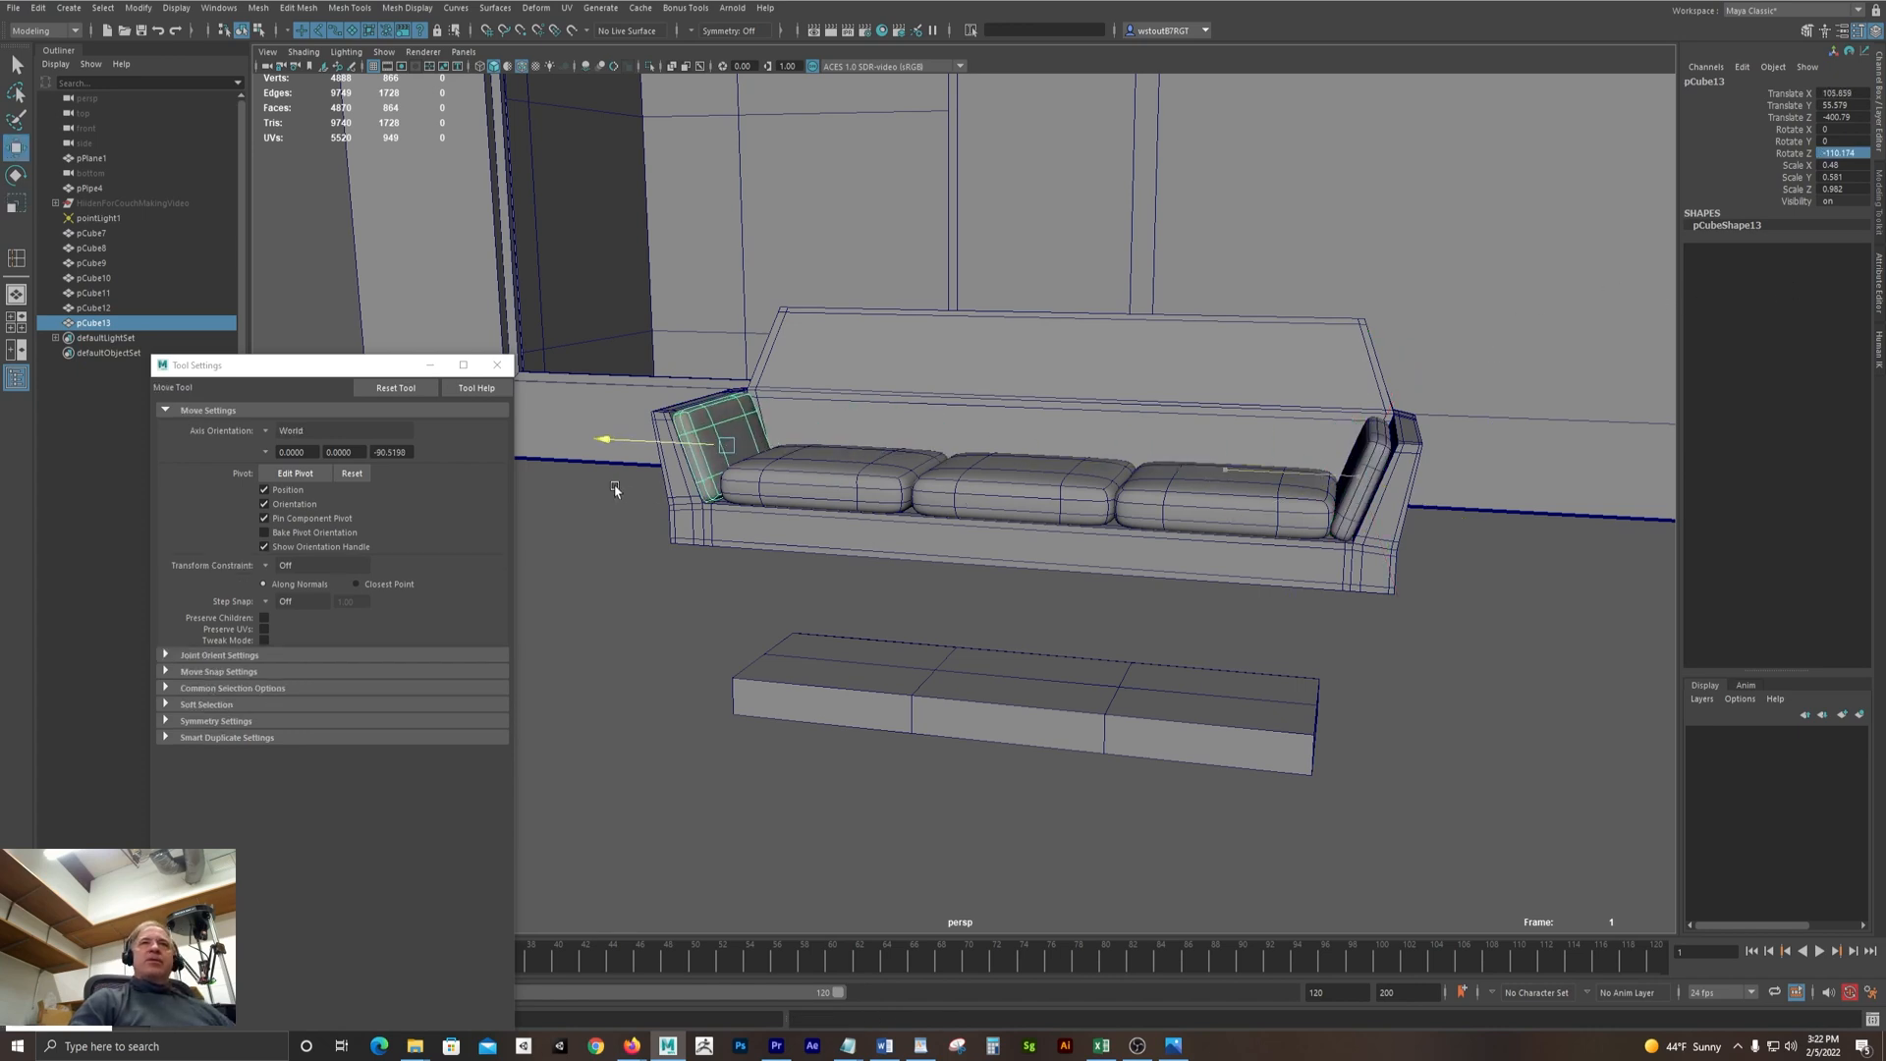
{"action": "left_click_drag", "start_coordinate": [613, 541], "coordinate": [1309, 575], "text": "alt"}
Switch to the couchReference.jpg photo beside the model and examine the couch's backrest and arm cushions
{"action": "key", "text": "alt+Tab"}
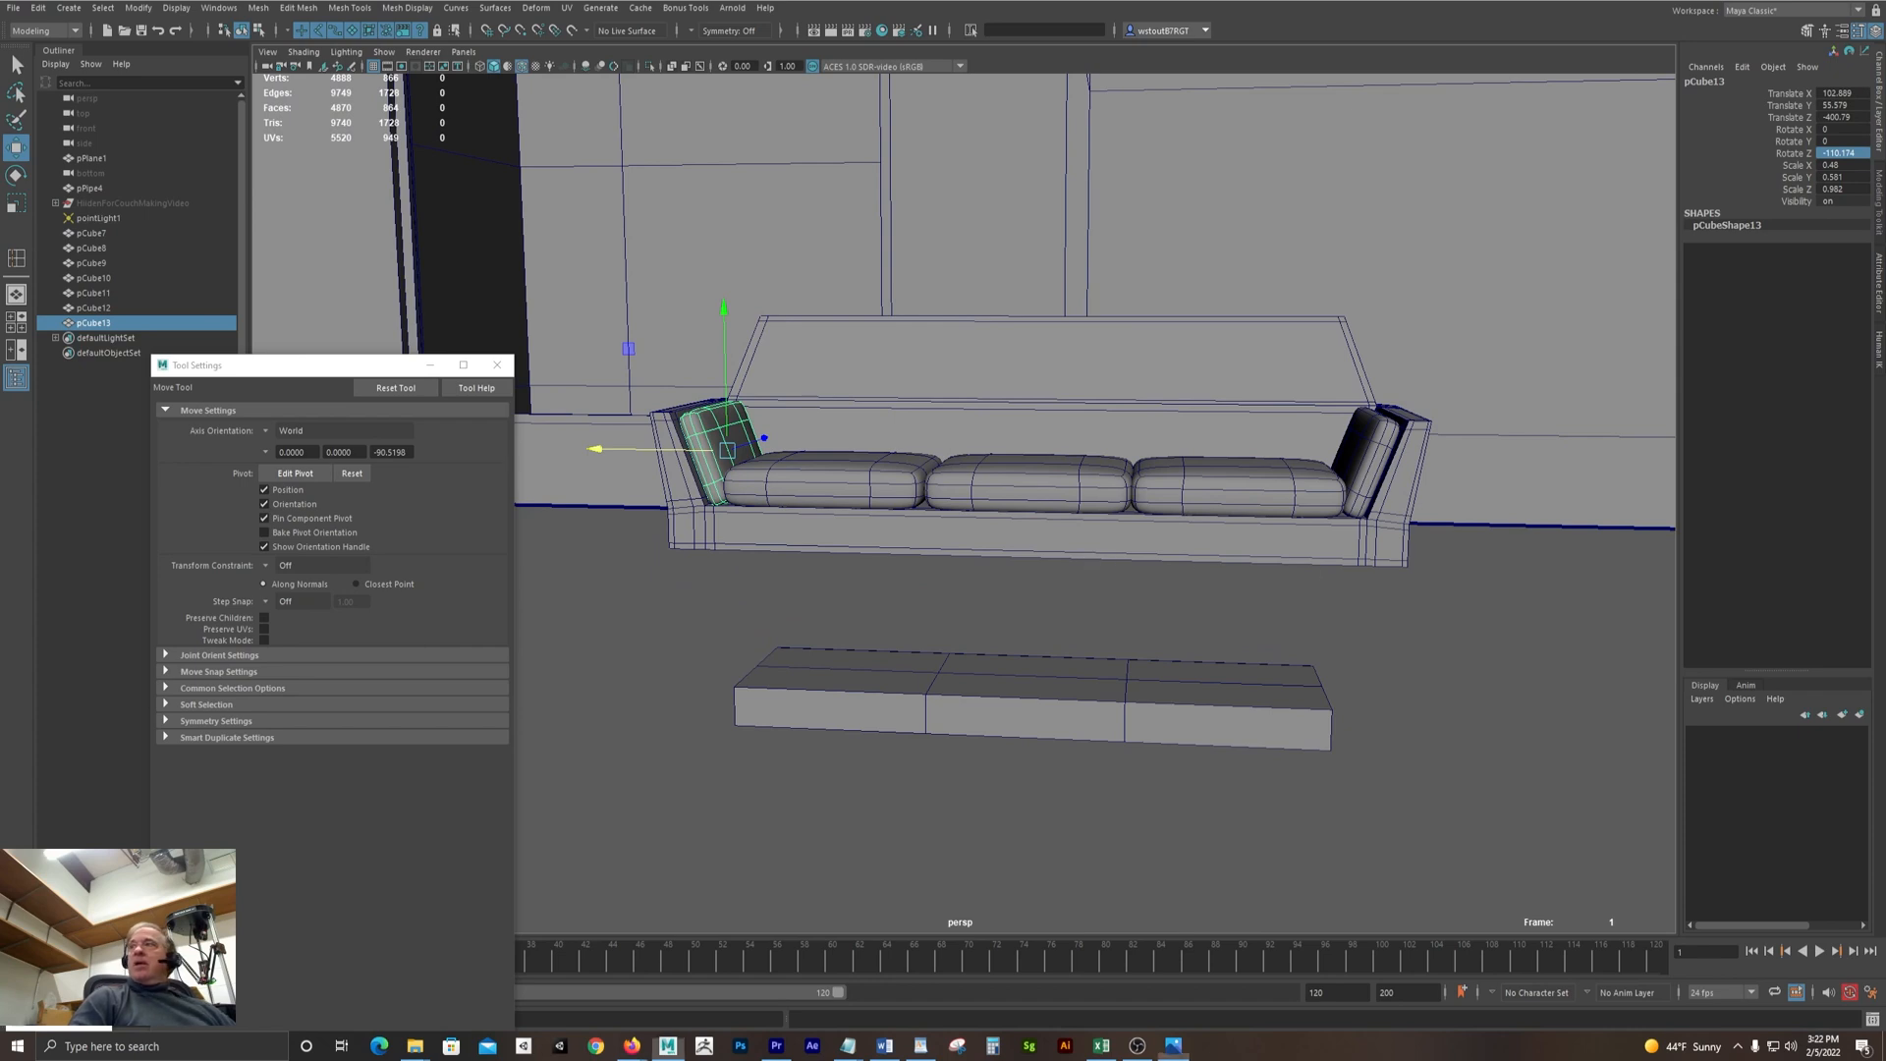
{"action": "left_click_drag", "start_coordinate": [1885, 363], "coordinate": [1105, 275]}
{"action": "middle_click_drag", "start_coordinate": [774, 238], "coordinate": [601, 236], "text": "alt"}
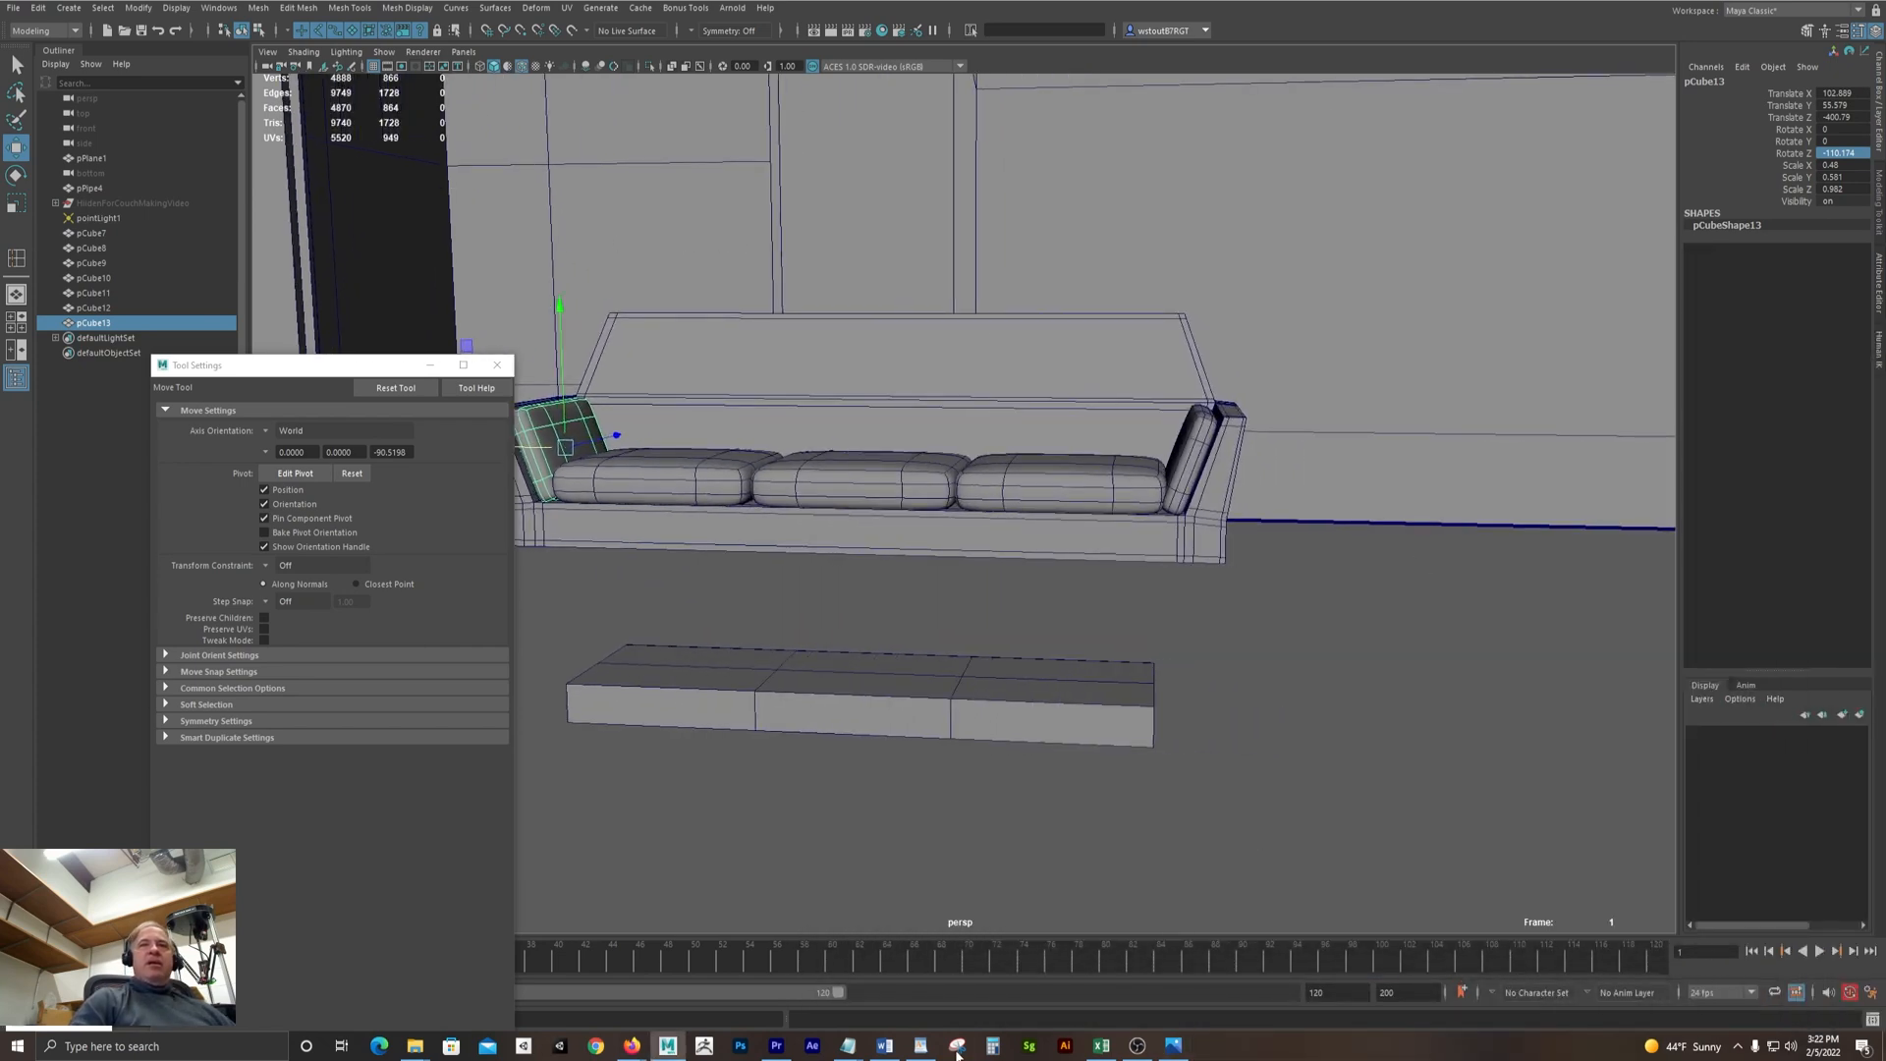
{"action": "left_click", "coordinate": [1173, 1045]}
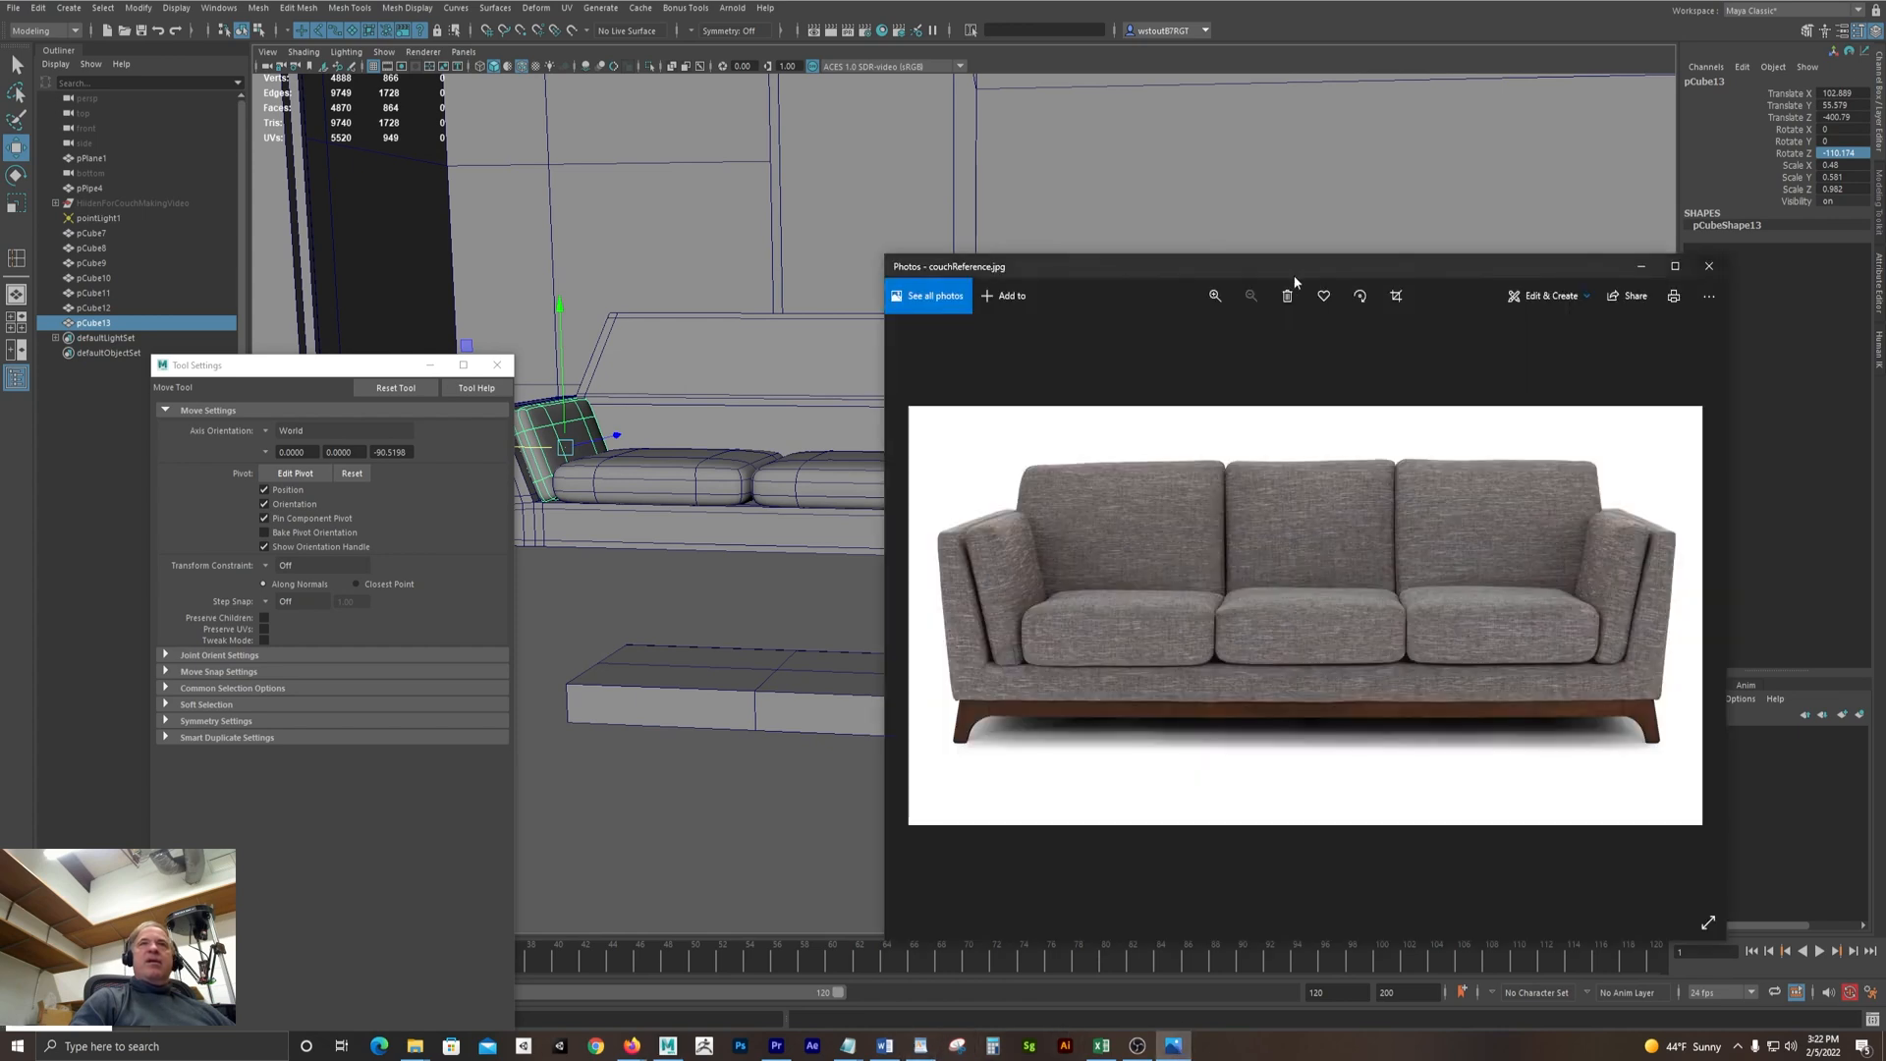
{"action": "left_click_drag", "start_coordinate": [1167, 282], "coordinate": [1373, 240]}
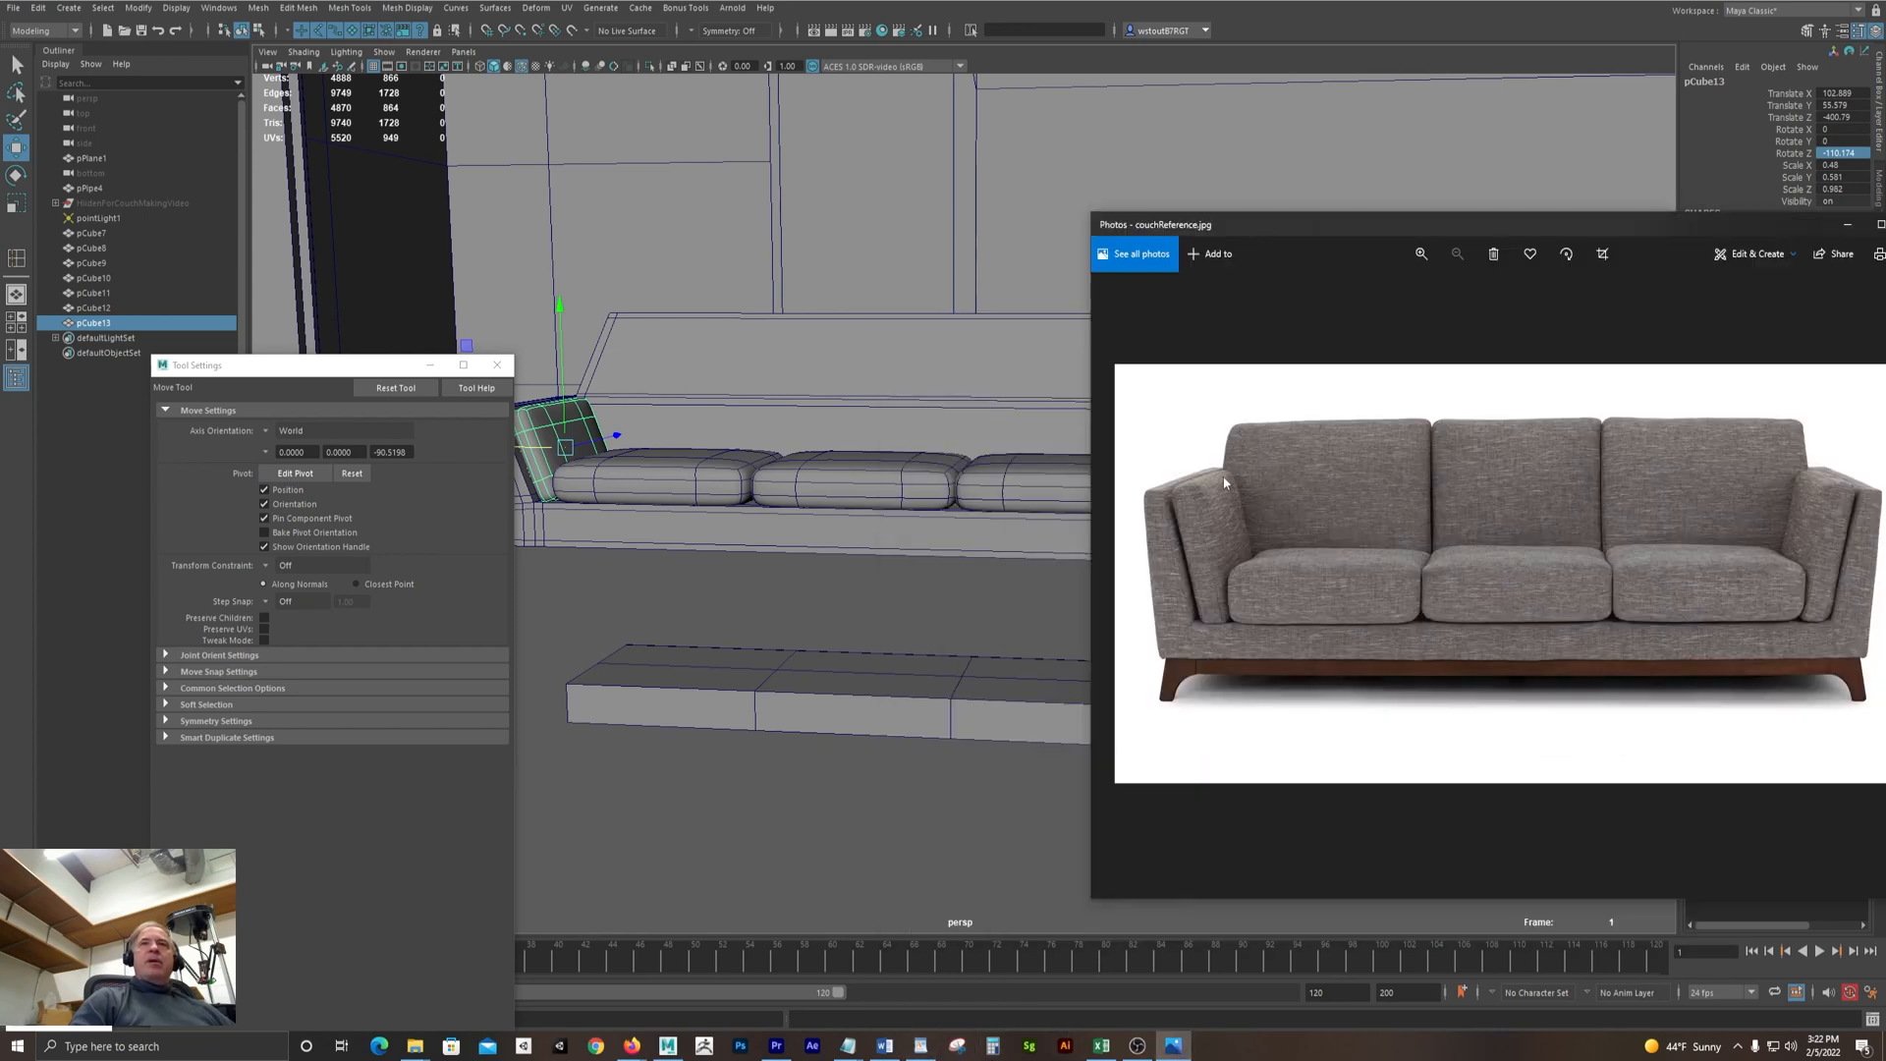
Select the sofa frame and switch it to edge selection mode near the backrest's upper corner
{"action": "left_click", "coordinate": [899, 373]}
{"action": "middle_click_drag", "start_coordinate": [812, 428], "coordinate": [1052, 433], "text": "alt"}
{"action": "right_click_drag", "start_coordinate": [1051, 432], "coordinate": [1123, 442], "text": "alt"}
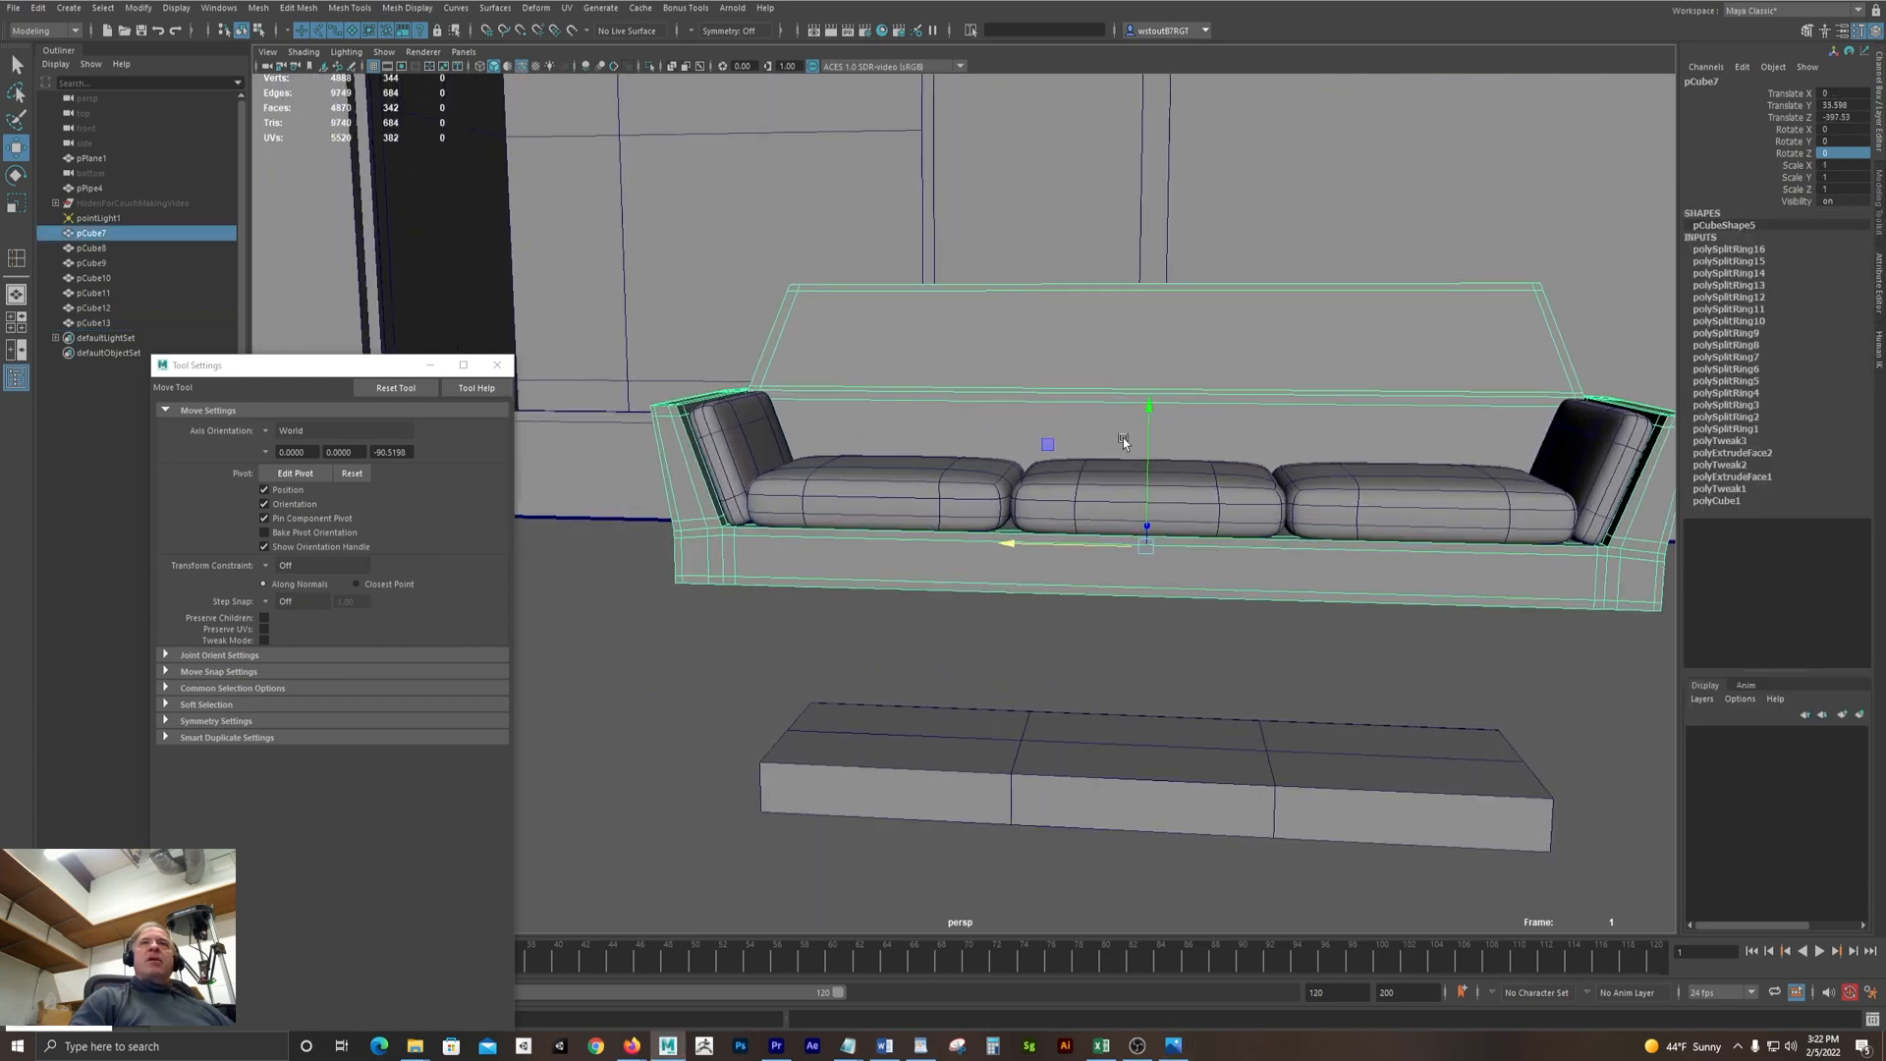
{"action": "key", "text": "1"}
{"action": "left_click_drag", "start_coordinate": [926, 404], "coordinate": [884, 357], "text": "alt"}
{"action": "middle_click_drag", "start_coordinate": [884, 357], "coordinate": [955, 481], "text": "alt"}
{"action": "right_click_drag", "start_coordinate": [955, 481], "coordinate": [1226, 470], "text": "alt"}
{"action": "left_click_drag", "start_coordinate": [1002, 487], "coordinate": [1044, 587], "text": "alt"}
{"action": "right_click_drag", "start_coordinate": [810, 531], "coordinate": [888, 540], "text": "alt"}
{"action": "left_click_drag", "start_coordinate": [888, 540], "coordinate": [834, 505], "text": "alt"}
{"action": "key", "text": "F10"}
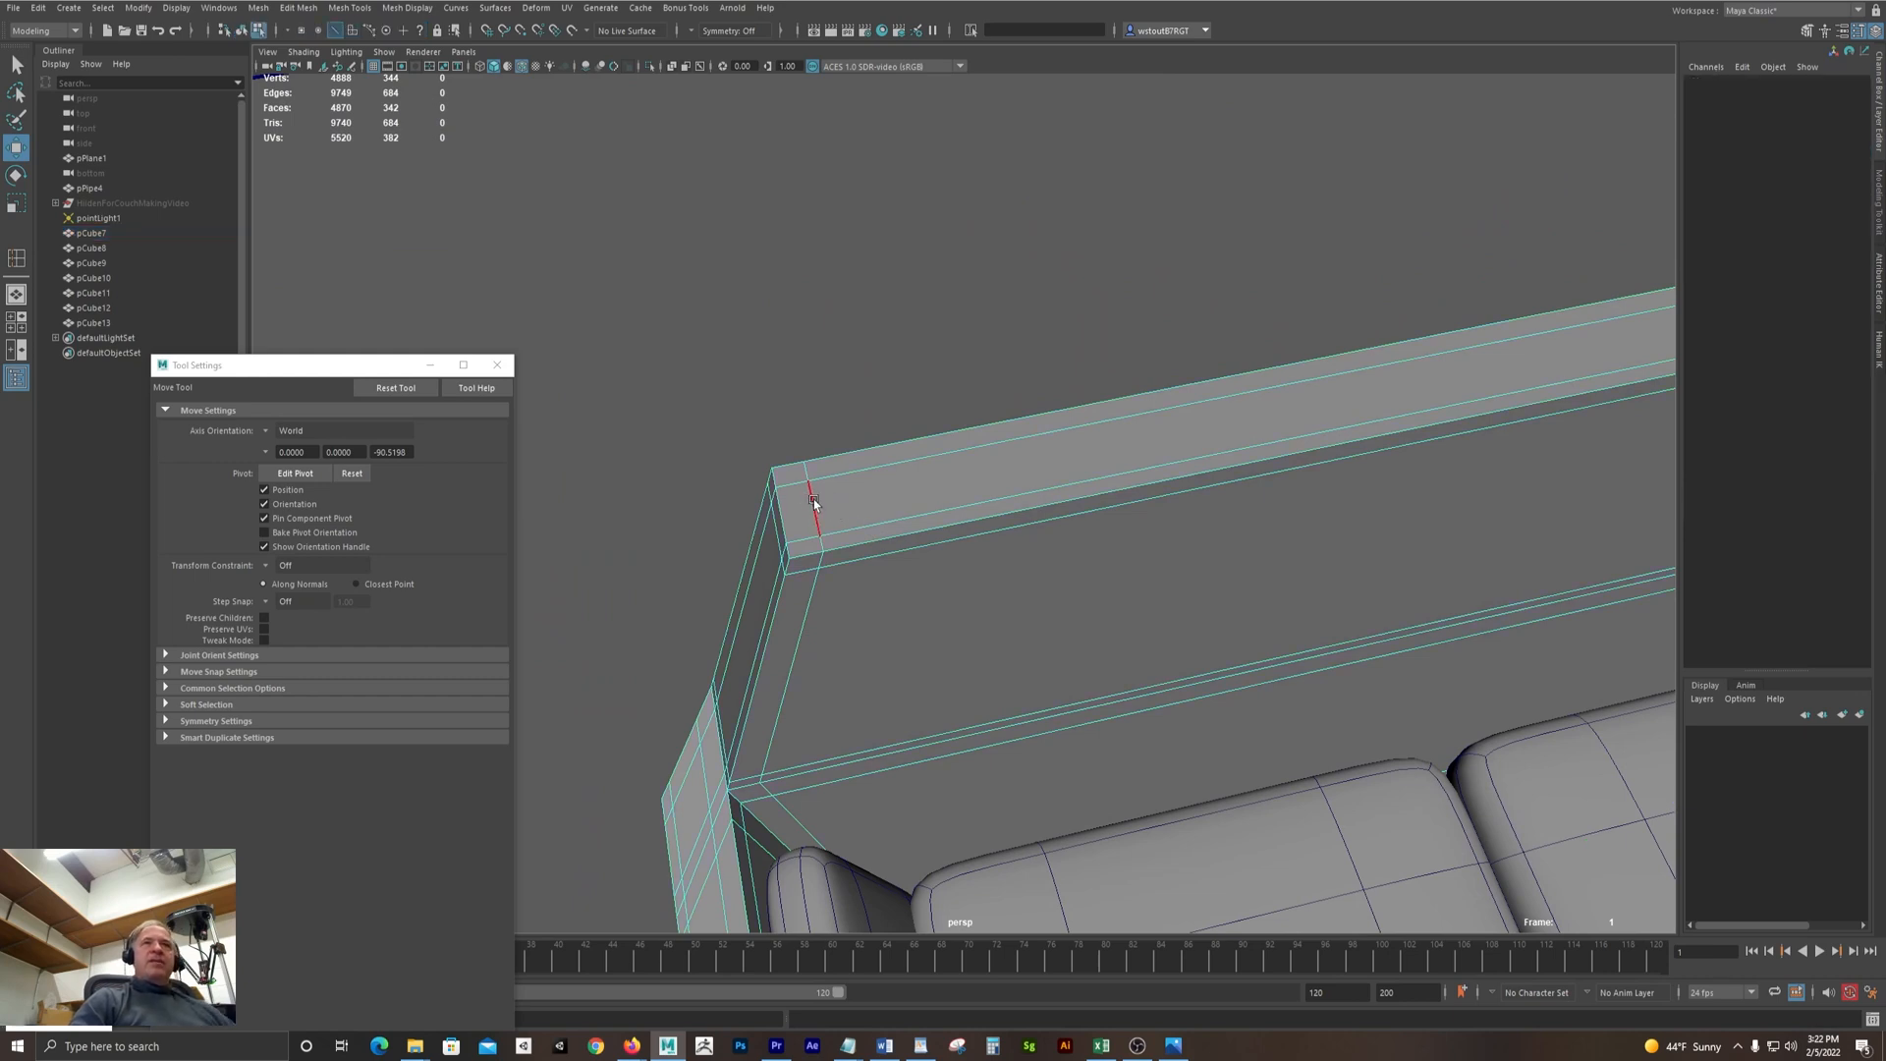
Select the short edges across the top at both ends of the sofa's backrest for scaling
{"action": "left_click", "coordinate": [814, 503]}
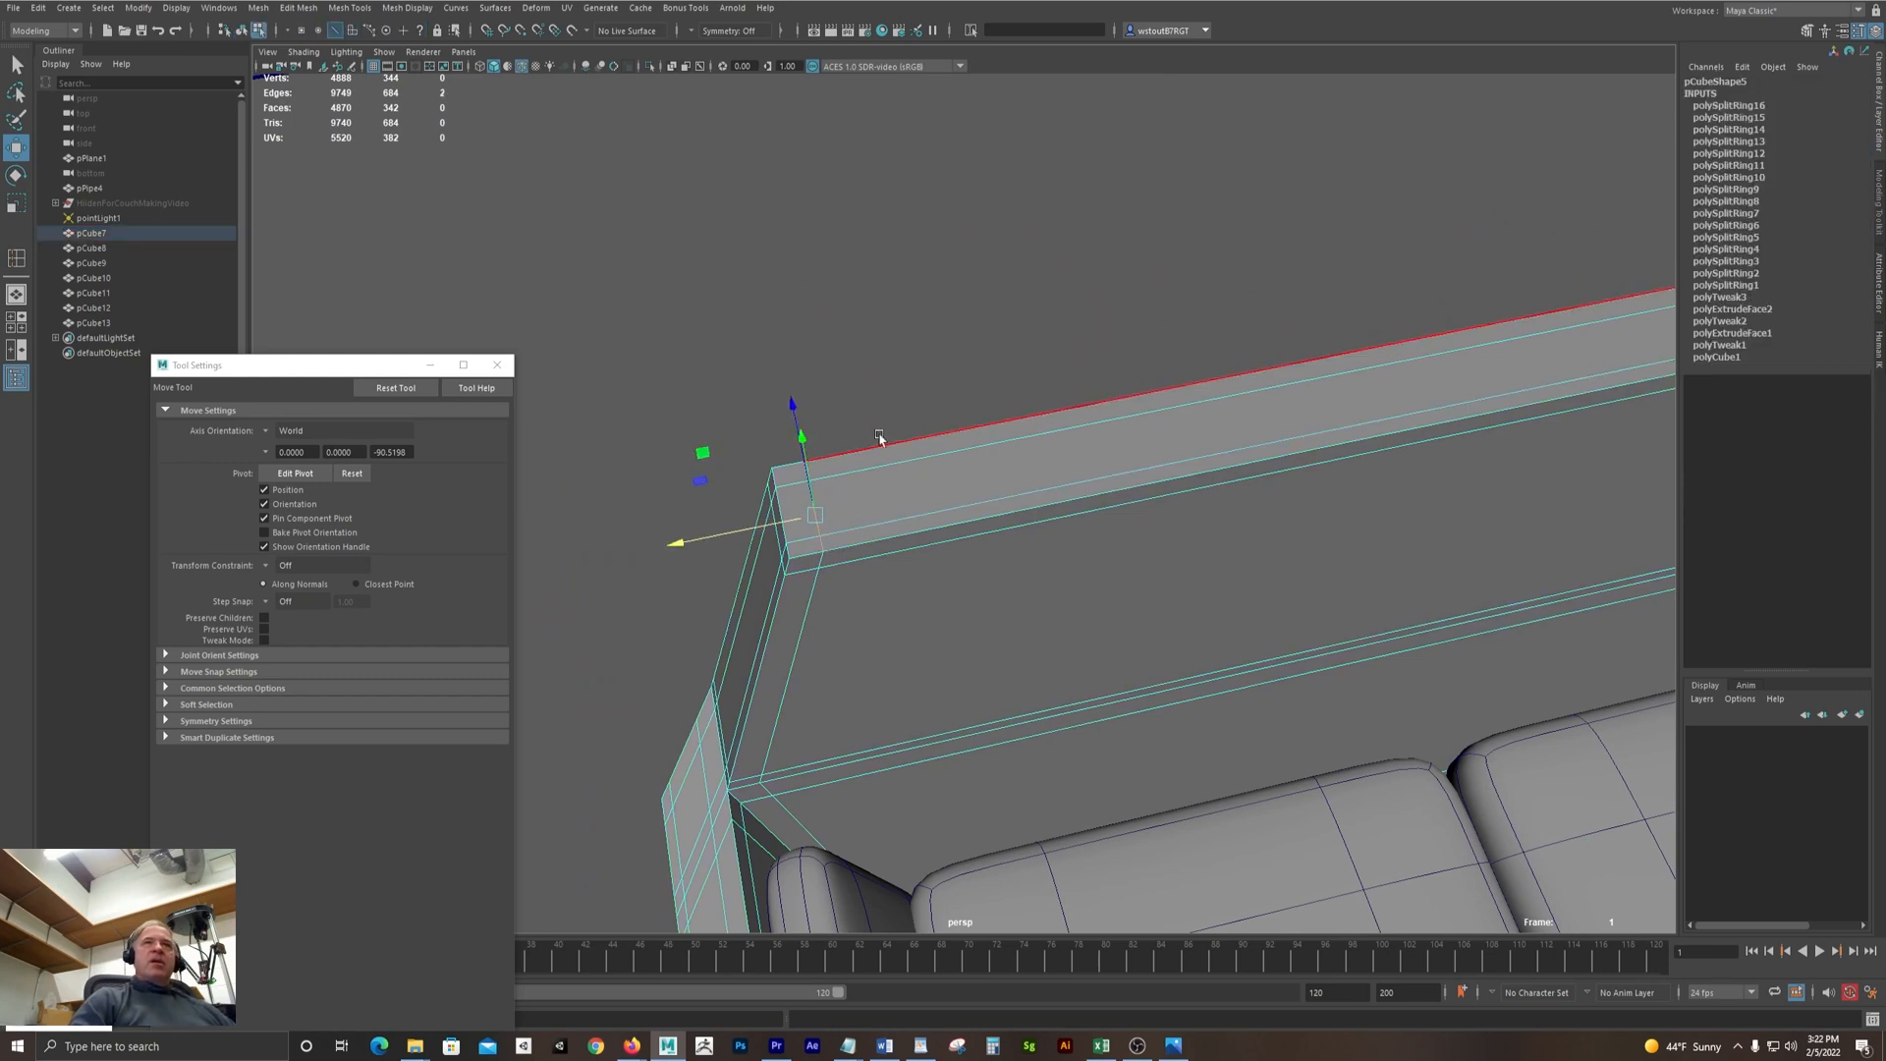
{"action": "left_click_drag", "start_coordinate": [879, 438], "coordinate": [851, 555], "text": "alt"}
{"action": "left_click", "coordinate": [850, 561], "text": "shift"}
{"action": "middle_click_drag", "start_coordinate": [1202, 360], "coordinate": [876, 770], "text": "alt"}
{"action": "right_click_drag", "start_coordinate": [876, 770], "coordinate": [1623, 870], "text": "alt"}
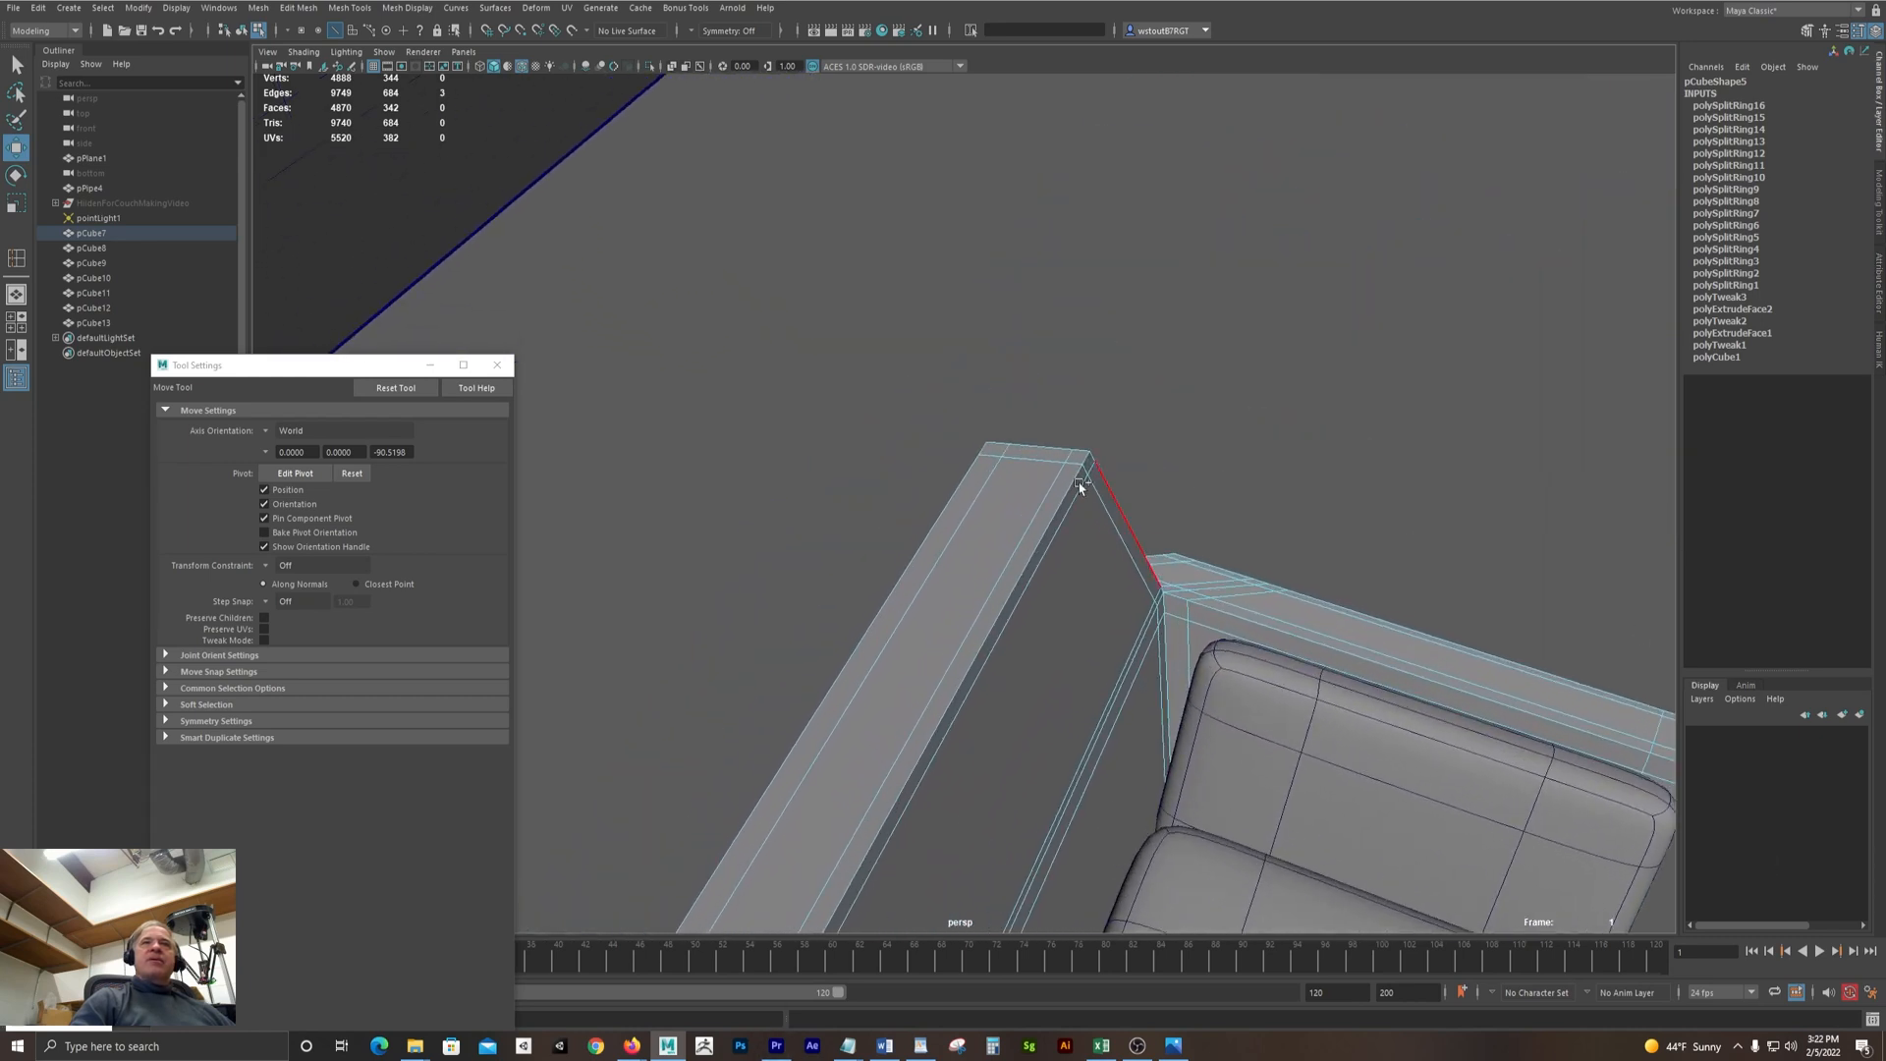
{"action": "left_click", "coordinate": [1032, 461], "text": "shift"}
{"action": "right_click_drag", "start_coordinate": [1363, 511], "coordinate": [673, 491], "text": "alt"}
{"action": "middle_click_drag", "start_coordinate": [877, 329], "coordinate": [969, 151], "text": "alt"}
{"action": "right_click_drag", "start_coordinate": [1272, 513], "coordinate": [913, 488], "text": "alt"}
{"action": "middle_click_drag", "start_coordinate": [1140, 427], "coordinate": [1293, 116], "text": "alt"}
{"action": "right_click_drag", "start_coordinate": [1414, 344], "coordinate": [831, 459], "text": "alt"}
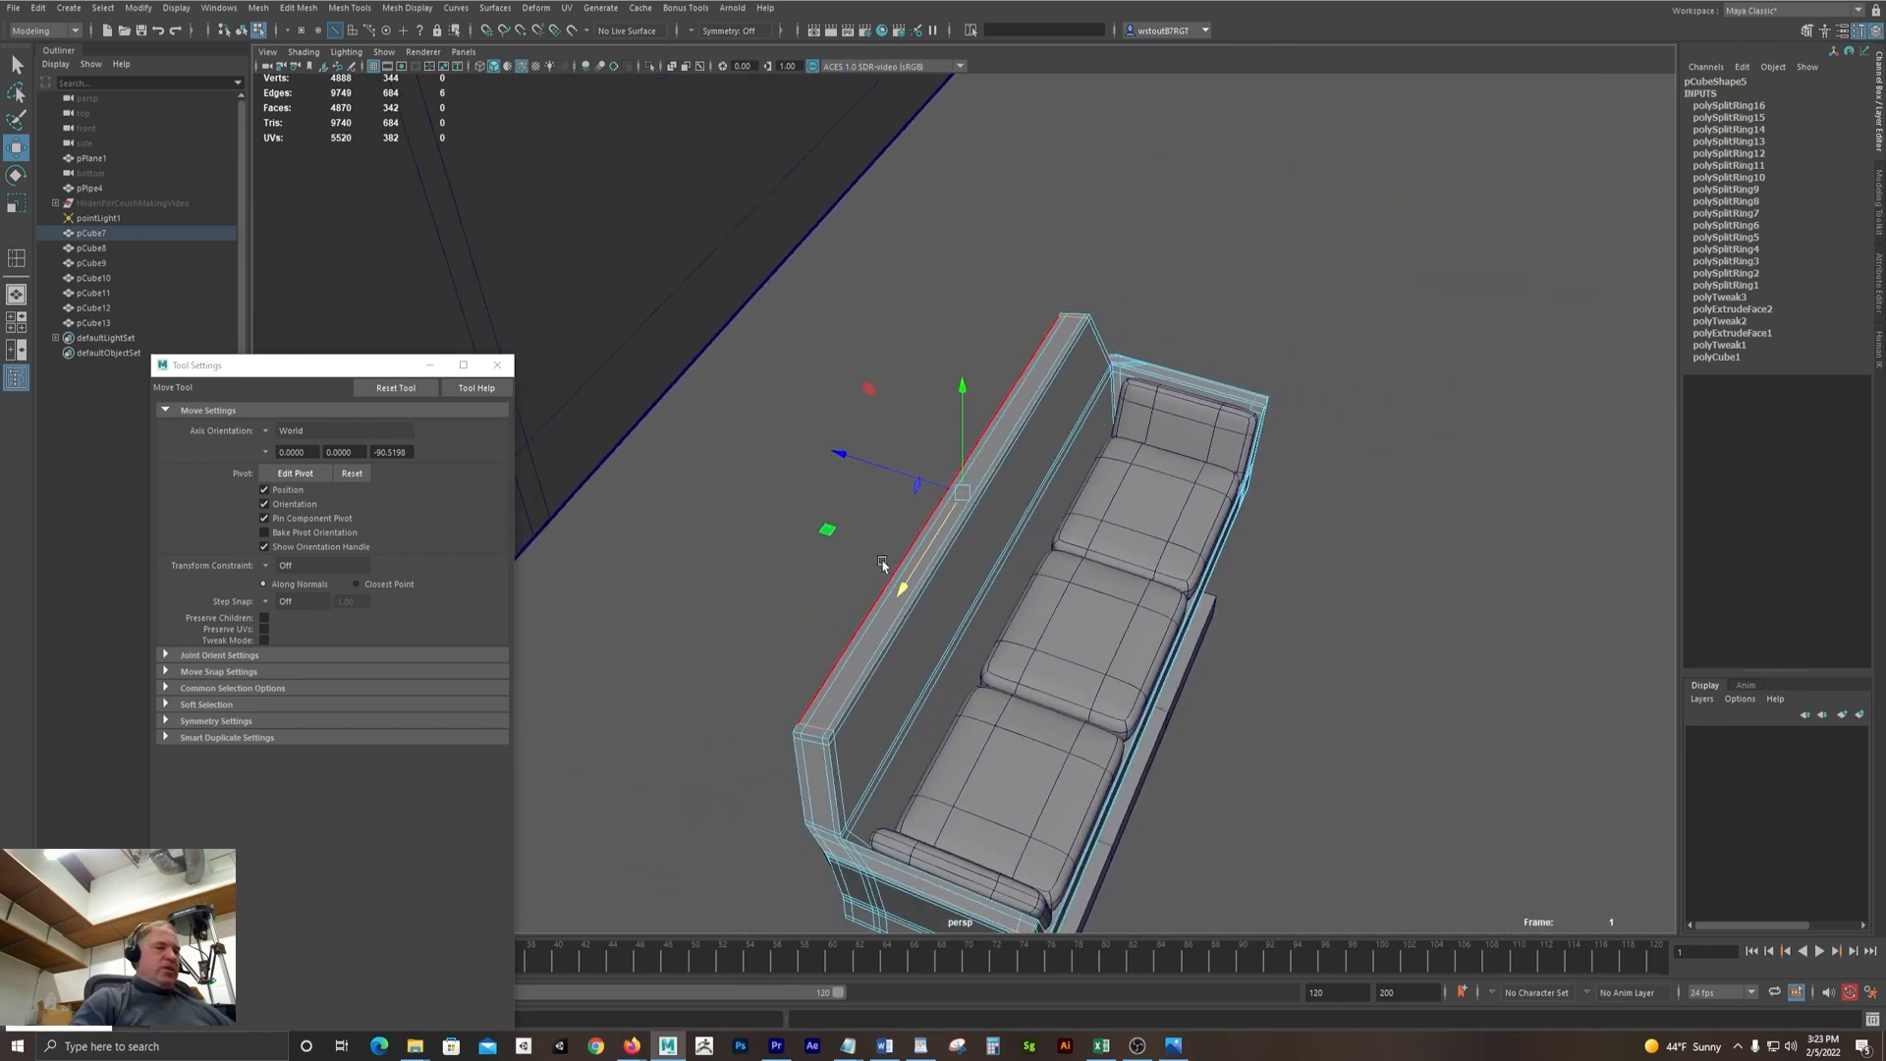
{"action": "key", "text": "r"}
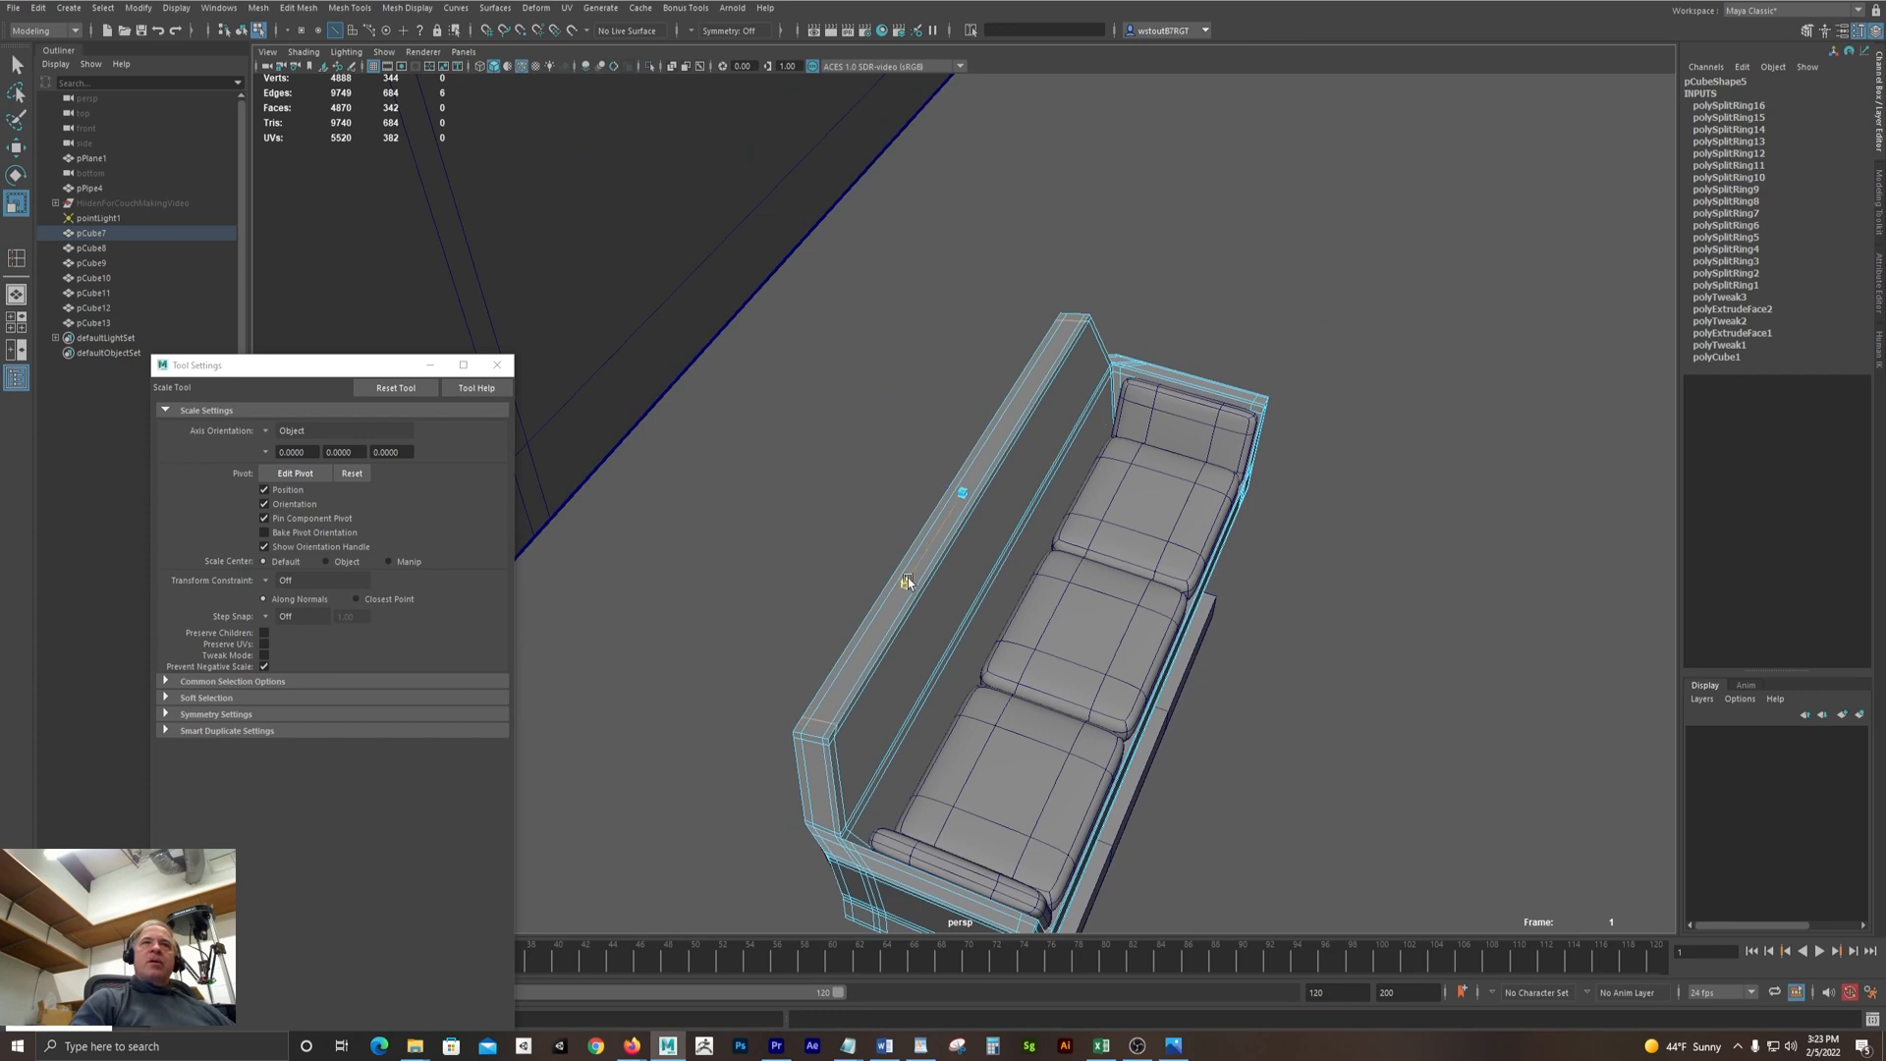
{"action": "left_click", "coordinate": [908, 578]}
{"action": "right_click_drag", "start_coordinate": [669, 619], "coordinate": [875, 539], "text": "alt"}
{"action": "middle_click_drag", "start_coordinate": [875, 539], "coordinate": [963, 369], "text": "alt"}
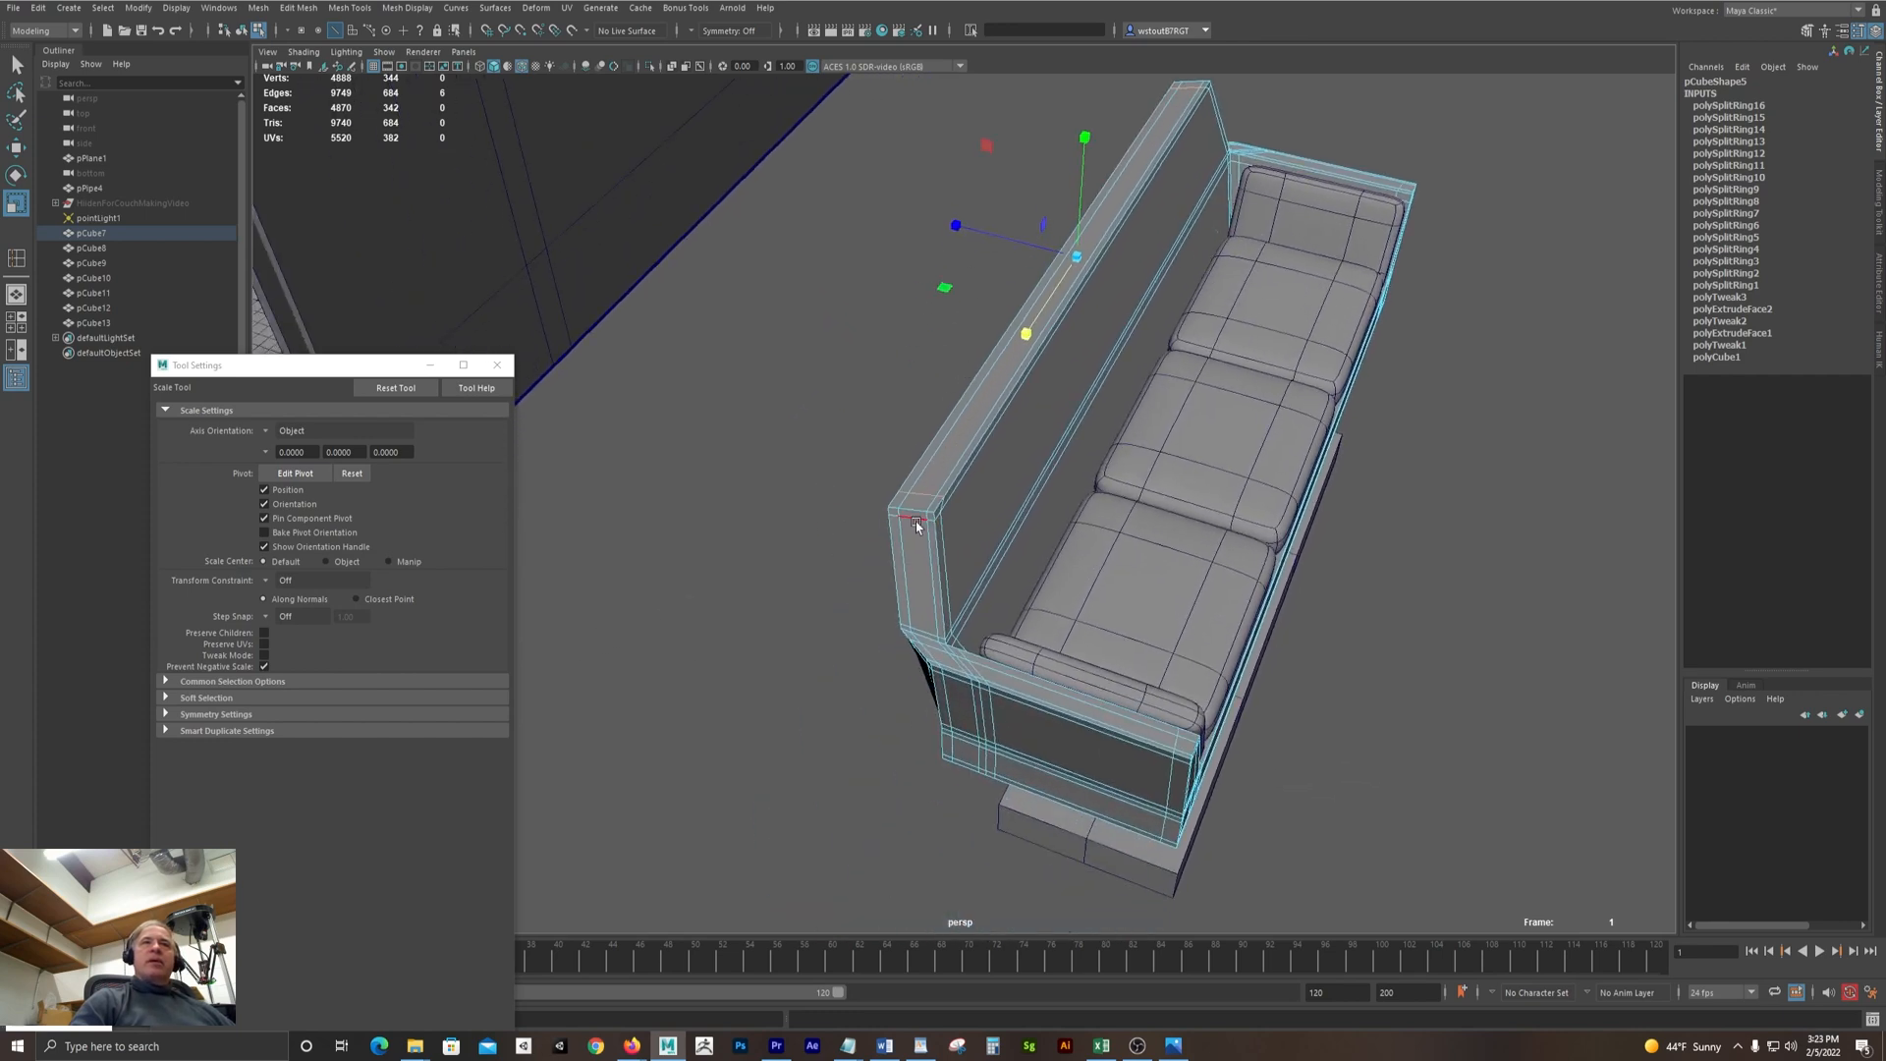
Select the three short edges just below the top across one end face of the sofa's backrest
{"action": "left_click", "coordinate": [915, 524]}
{"action": "scroll", "coordinate": [899, 541], "scroll_direction": "up", "scroll_amount": 5}
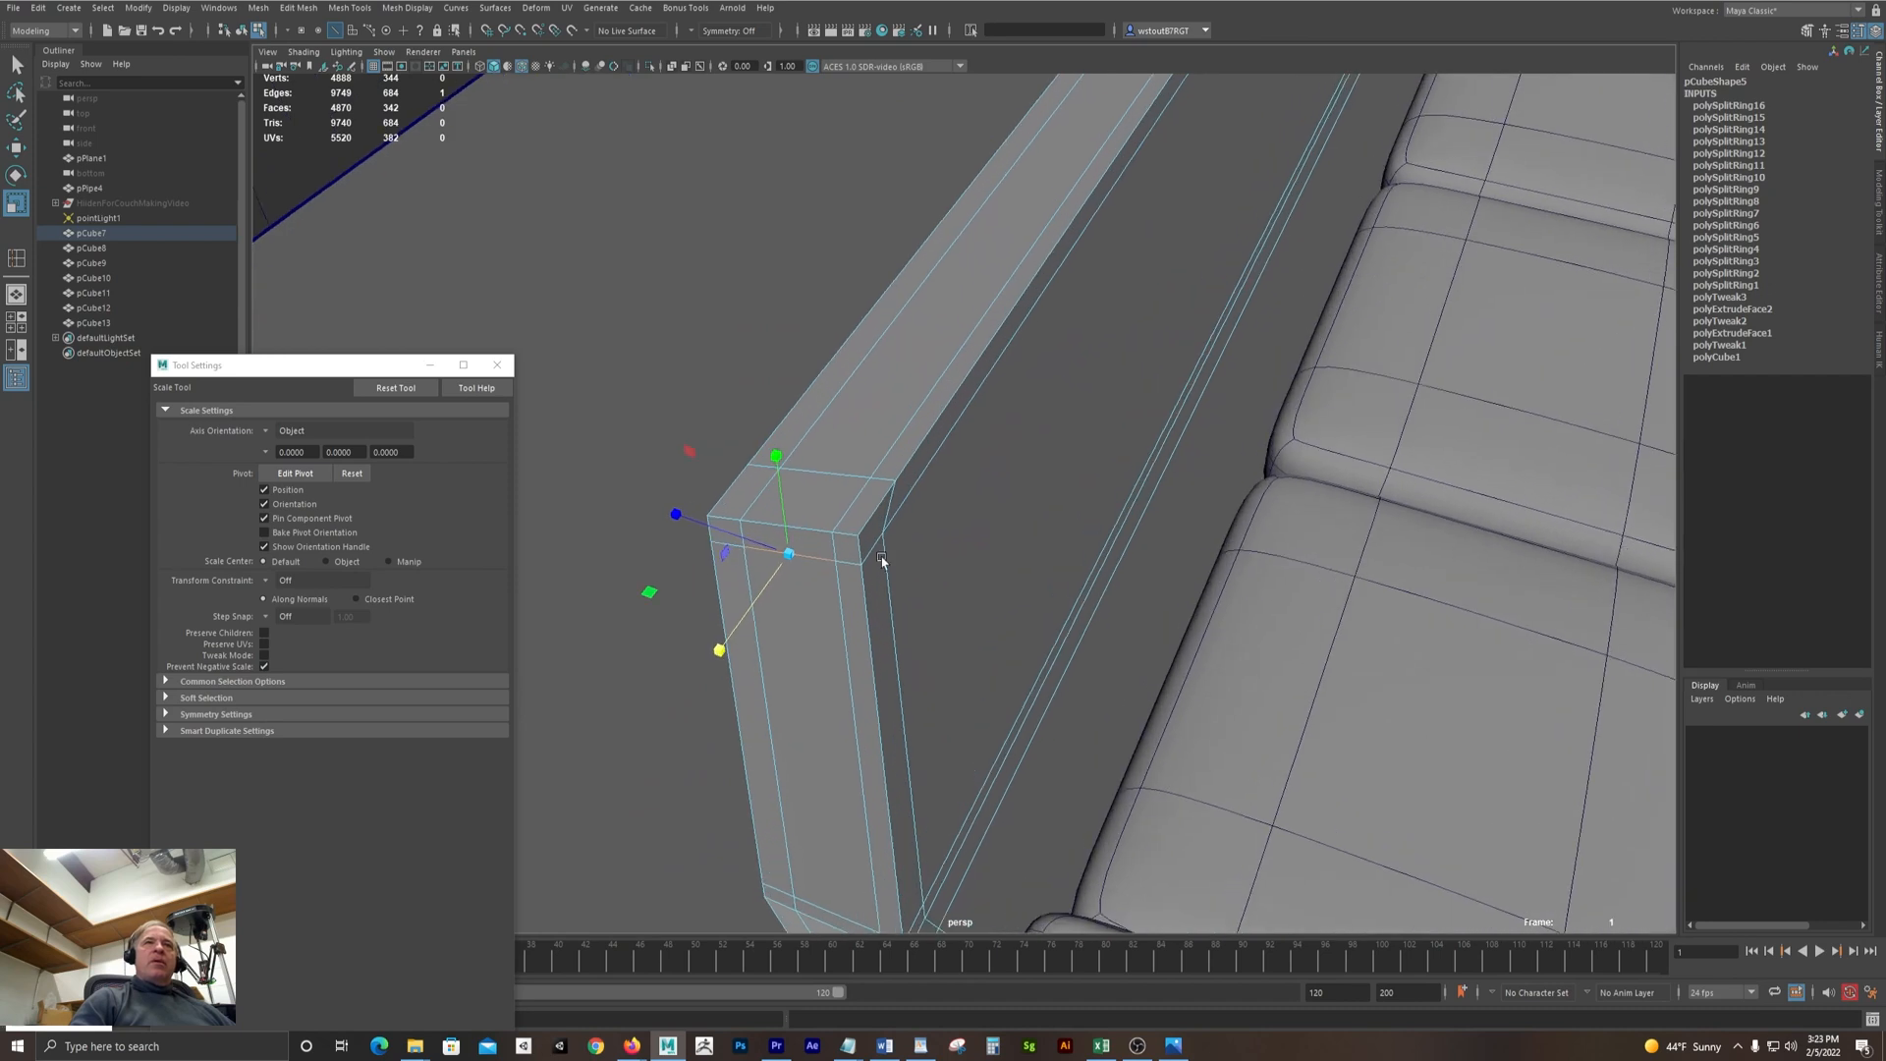
{"action": "left_click_drag", "start_coordinate": [720, 546], "coordinate": [725, 584], "text": "alt"}
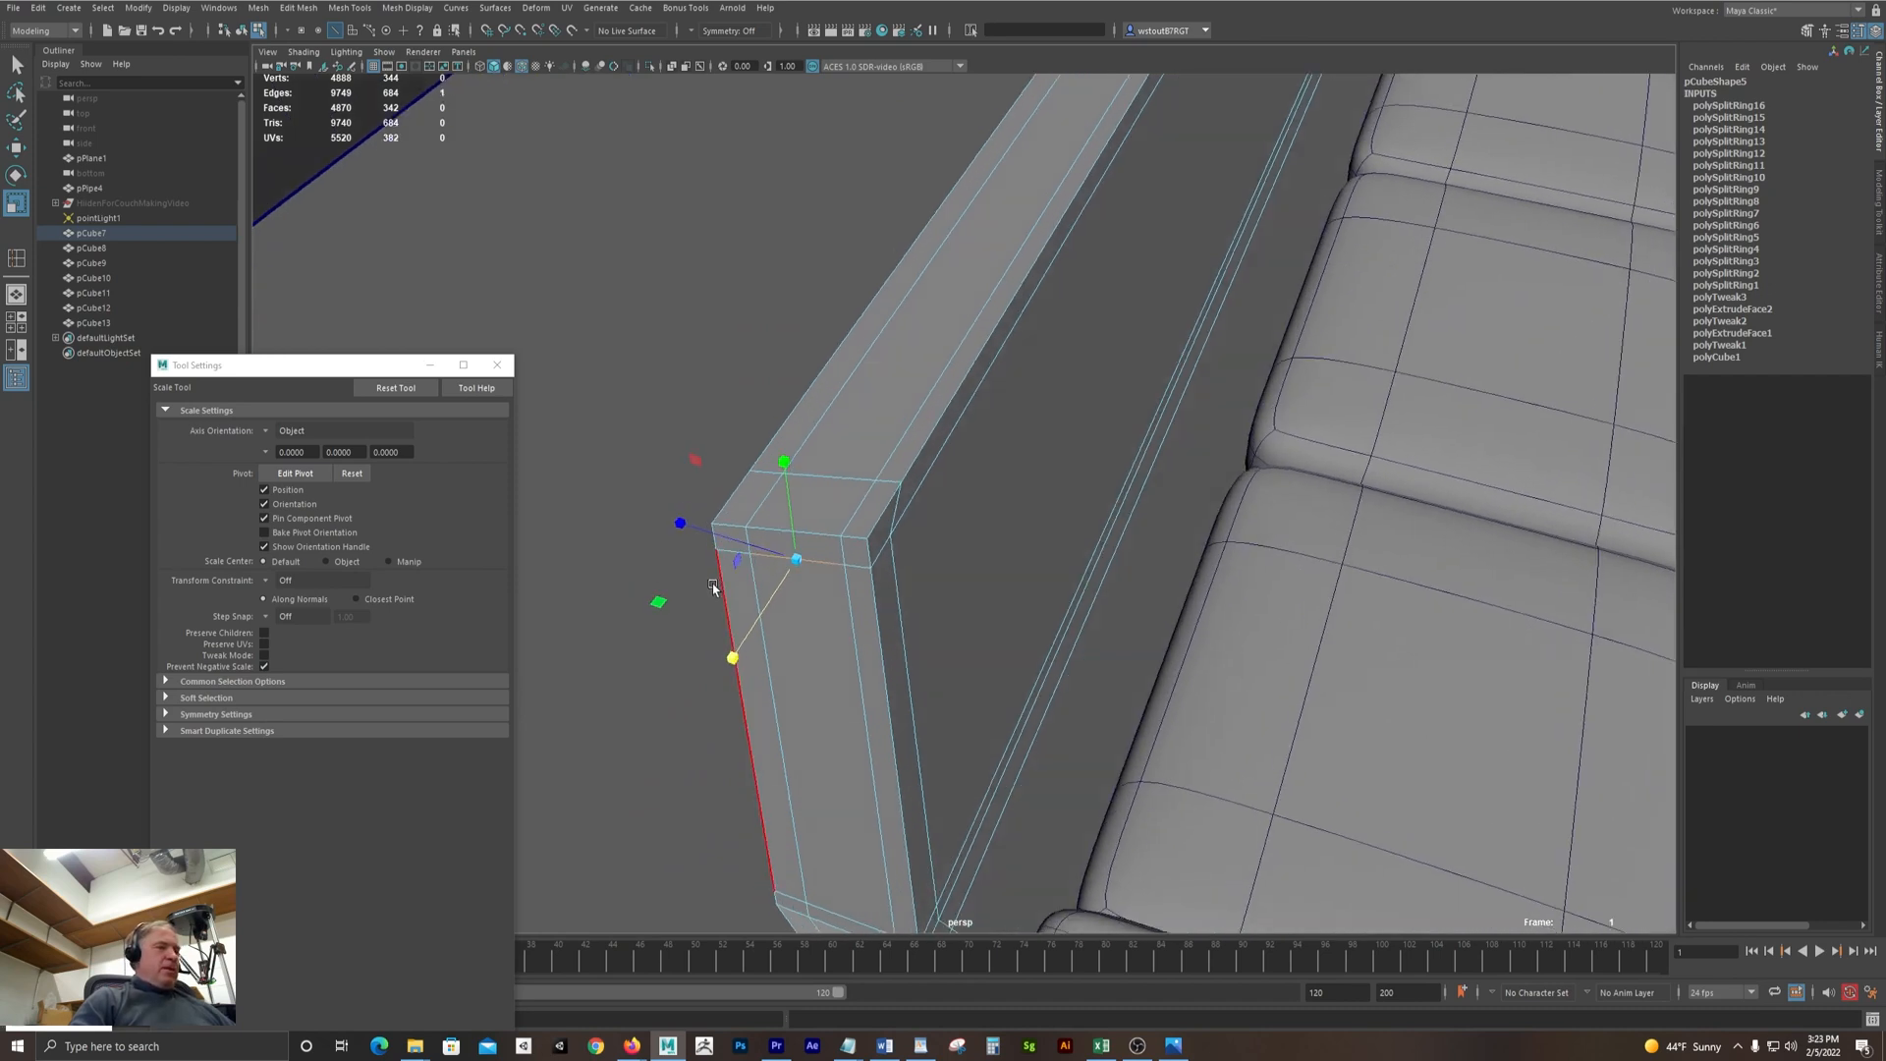
{"action": "key", "text": "q"}
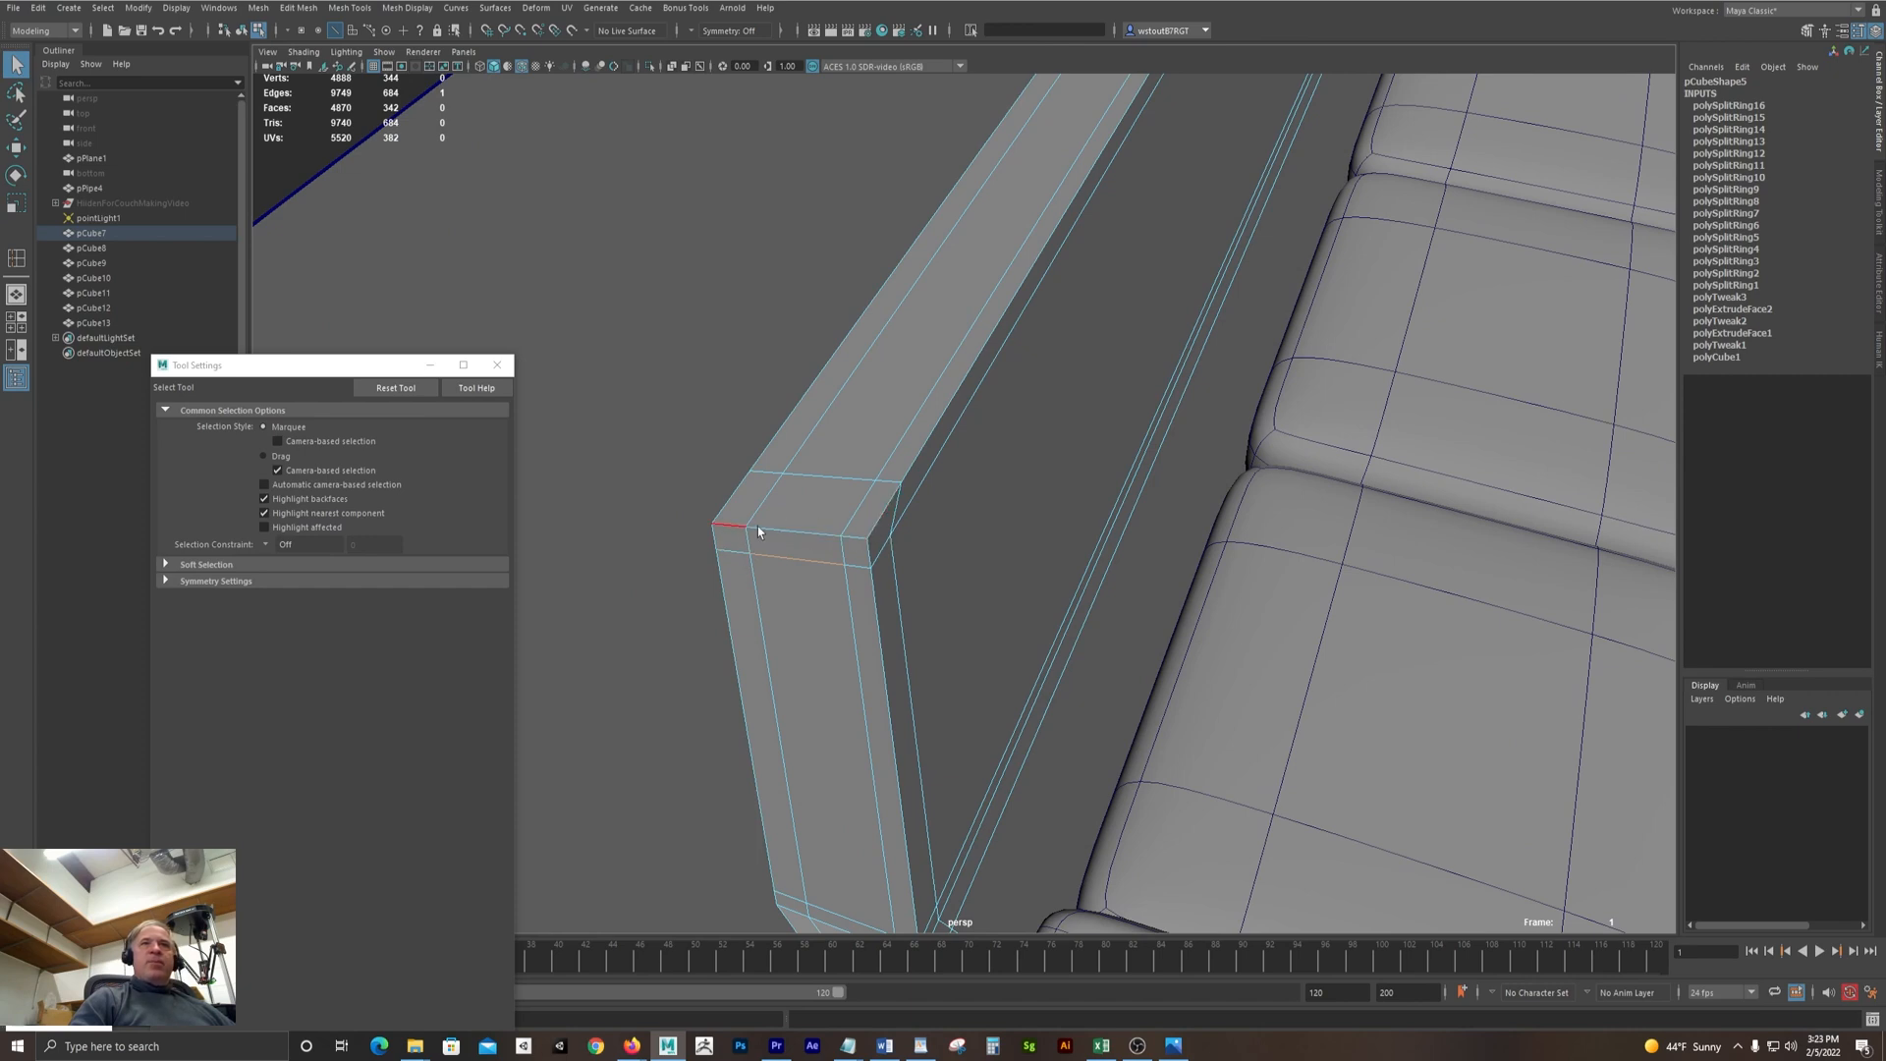
{"action": "left_click", "coordinate": [733, 553], "text": "shift"}
{"action": "left_click", "coordinate": [860, 567], "text": "shift"}
Add the three matching short edges below the top on the backrest's opposite end face to the selection
{"action": "middle_click_drag", "start_coordinate": [1351, 221], "coordinate": [1279, 385], "text": "alt"}
{"action": "left_click_drag", "start_coordinate": [1279, 387], "coordinate": [1465, 602], "text": "alt"}
{"action": "right_click_drag", "start_coordinate": [1465, 602], "coordinate": [1103, 459], "text": "alt"}
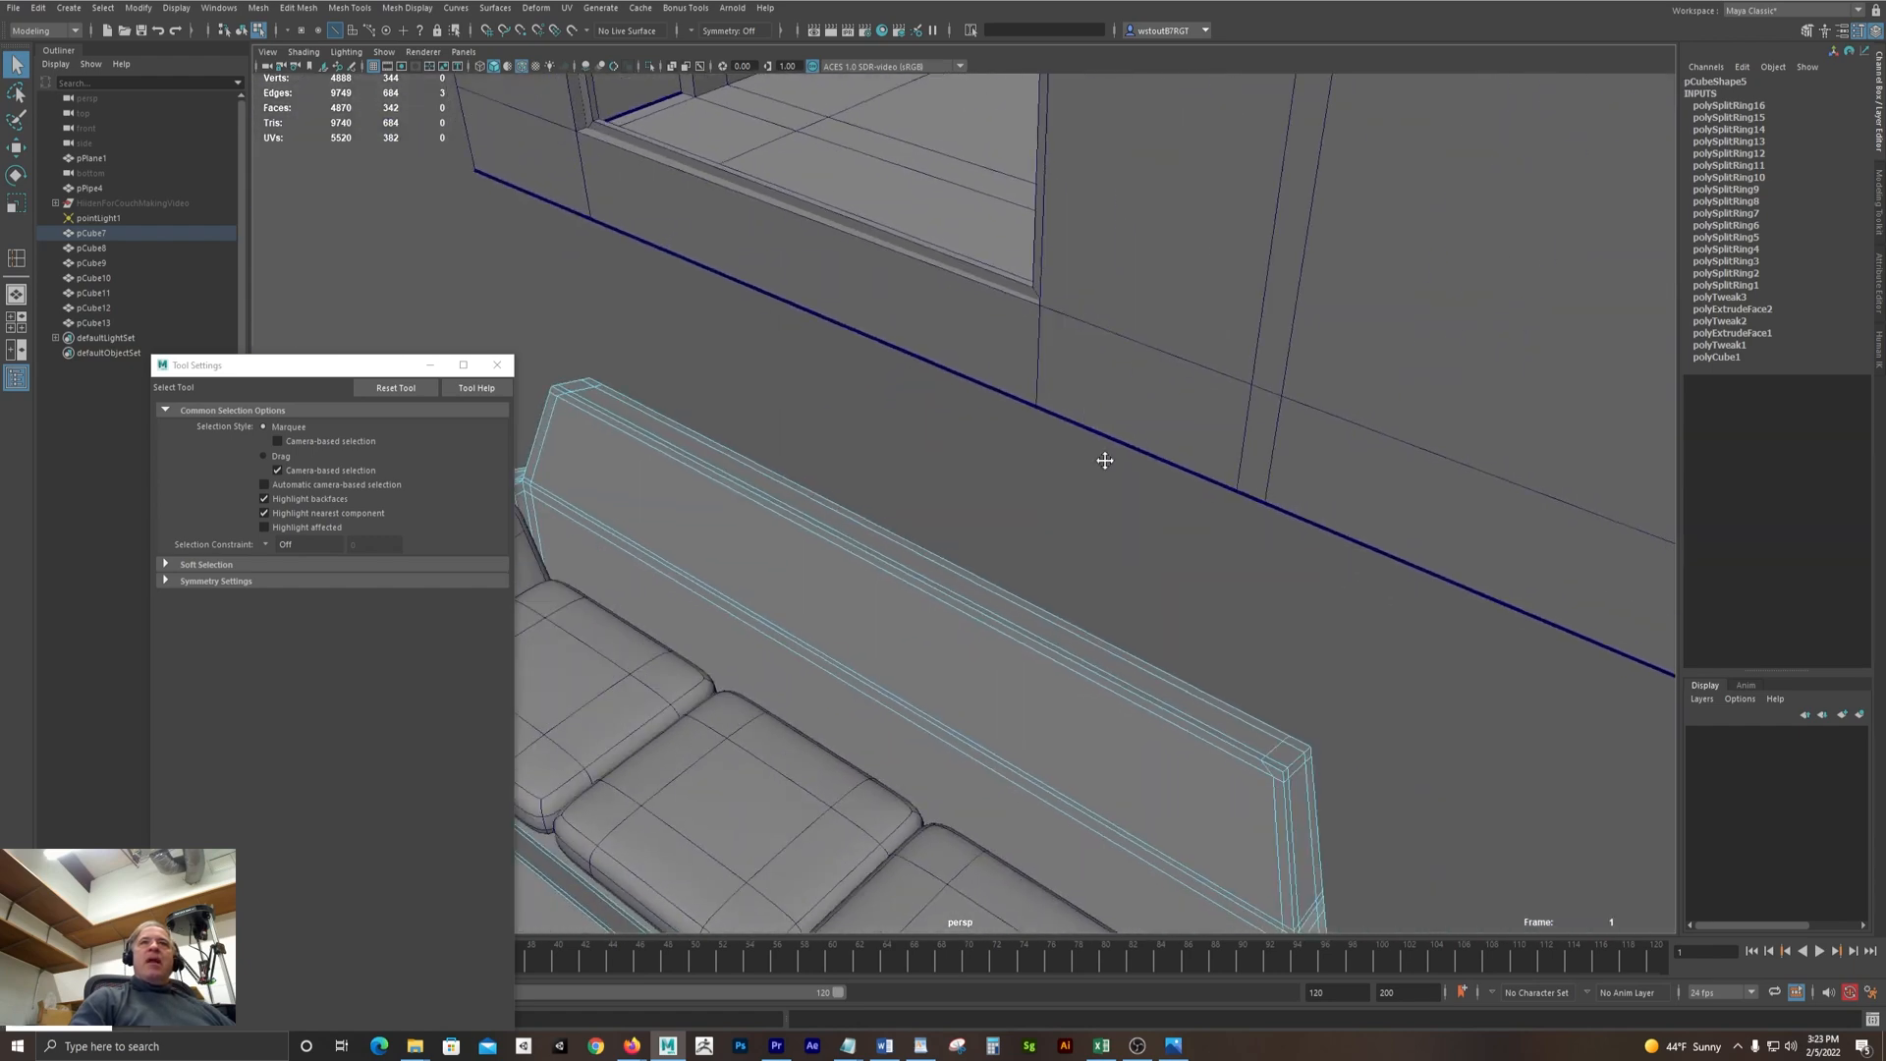
{"action": "middle_click_drag", "start_coordinate": [1103, 459], "coordinate": [1082, 531], "text": "alt"}
{"action": "right_click_drag", "start_coordinate": [1082, 530], "coordinate": [1474, 687], "text": "alt"}
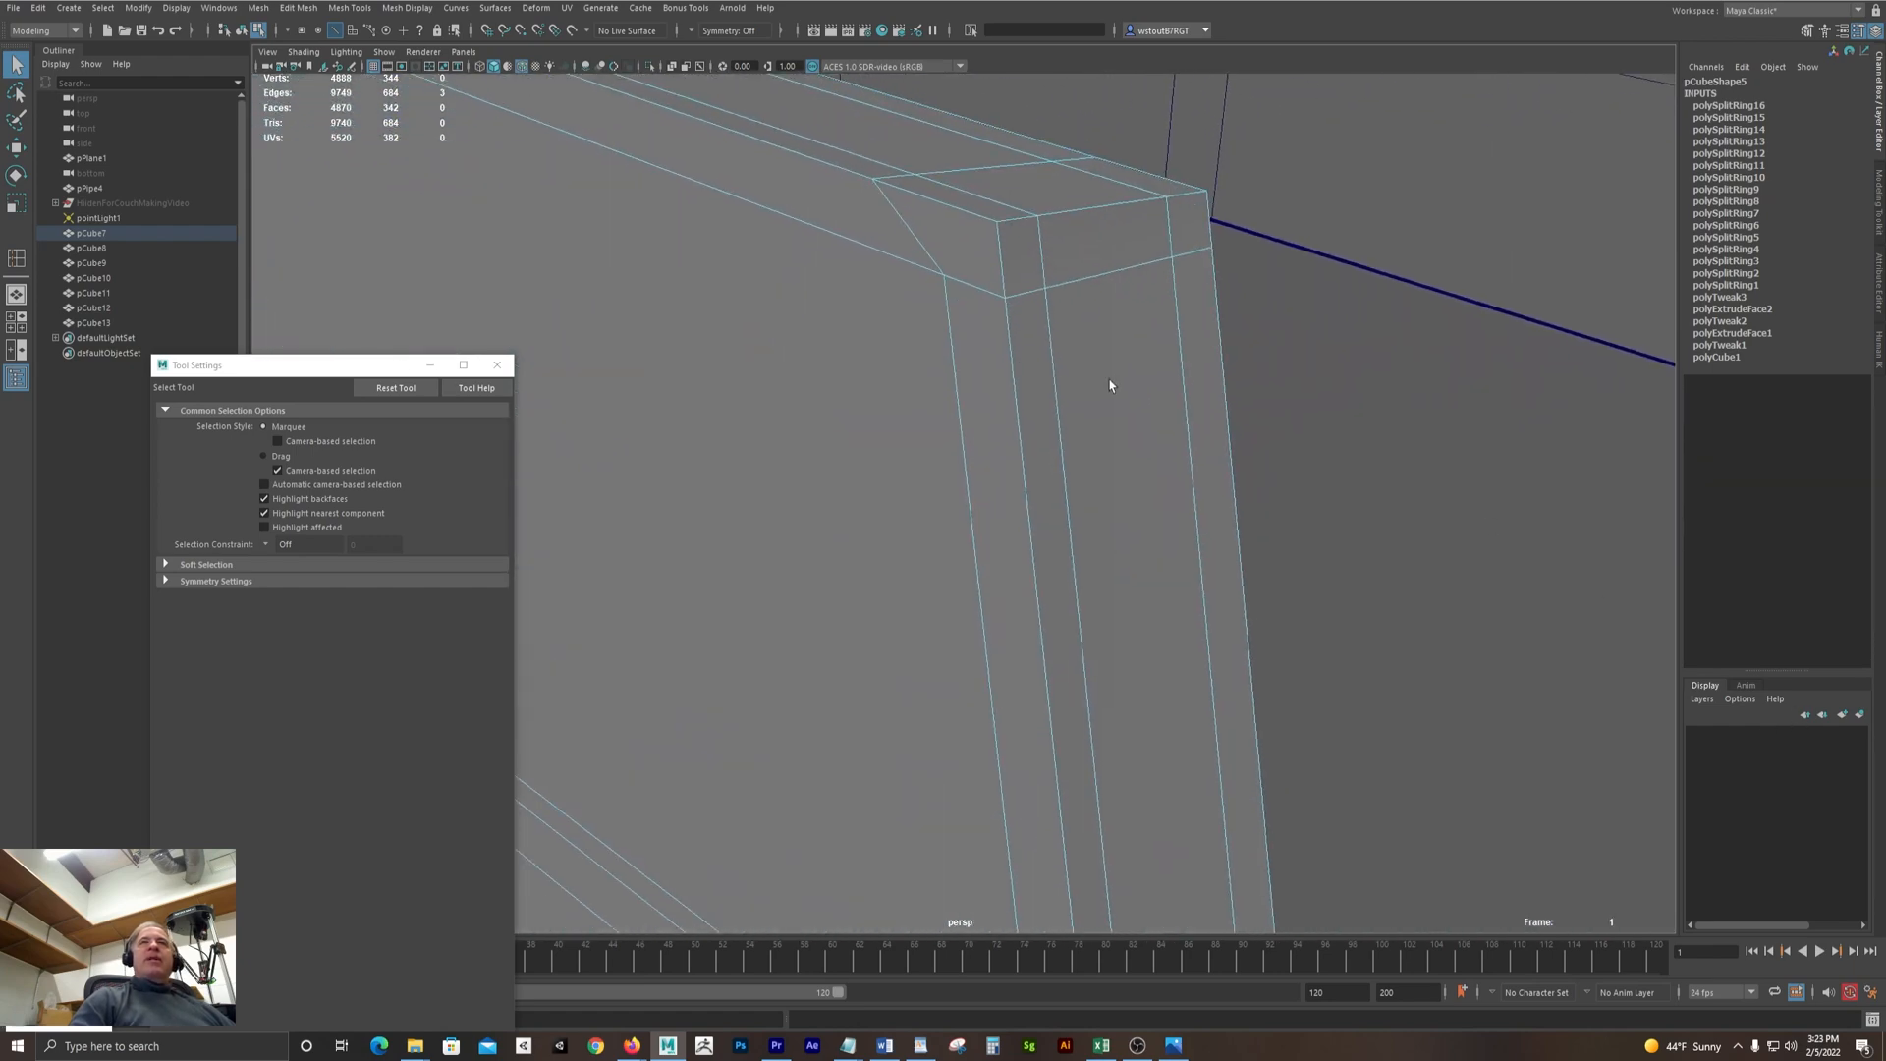
{"action": "left_click", "coordinate": [1023, 297], "text": "shift"}
{"action": "left_click", "coordinate": [1073, 287], "text": "shift"}
Lower the selected end edges of the backrest and scale them slightly outward along the sofa's length
{"action": "right_click_drag", "start_coordinate": [1356, 387], "coordinate": [639, 359], "text": "alt"}
{"action": "middle_click_drag", "start_coordinate": [638, 359], "coordinate": [1287, 417], "text": "alt"}
{"action": "right_click_drag", "start_coordinate": [1287, 418], "coordinate": [835, 398], "text": "alt"}
{"action": "middle_click_drag", "start_coordinate": [835, 398], "coordinate": [998, 415], "text": "alt"}
{"action": "left_click_drag", "start_coordinate": [998, 416], "coordinate": [987, 334], "text": "alt"}
{"action": "key", "text": "w"}
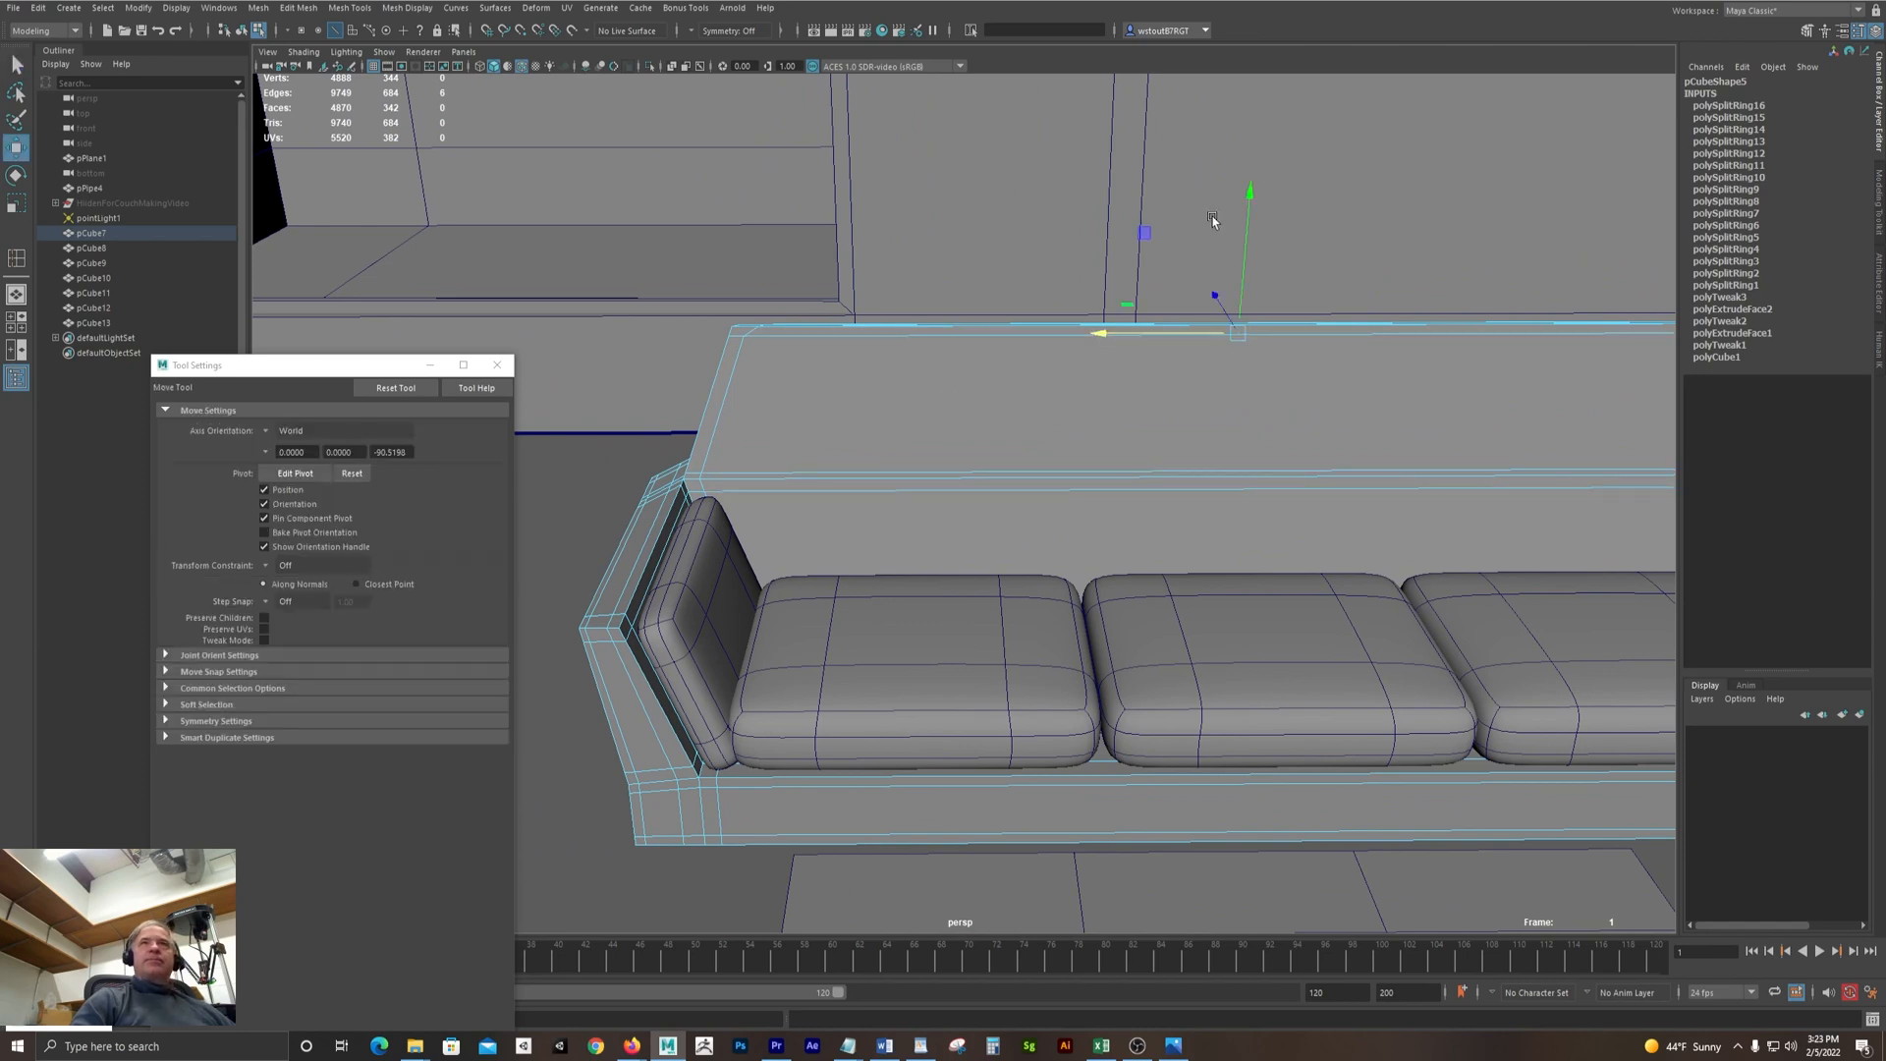
{"action": "left_click_drag", "start_coordinate": [1251, 197], "coordinate": [1246, 285]}
{"action": "key", "text": "r"}
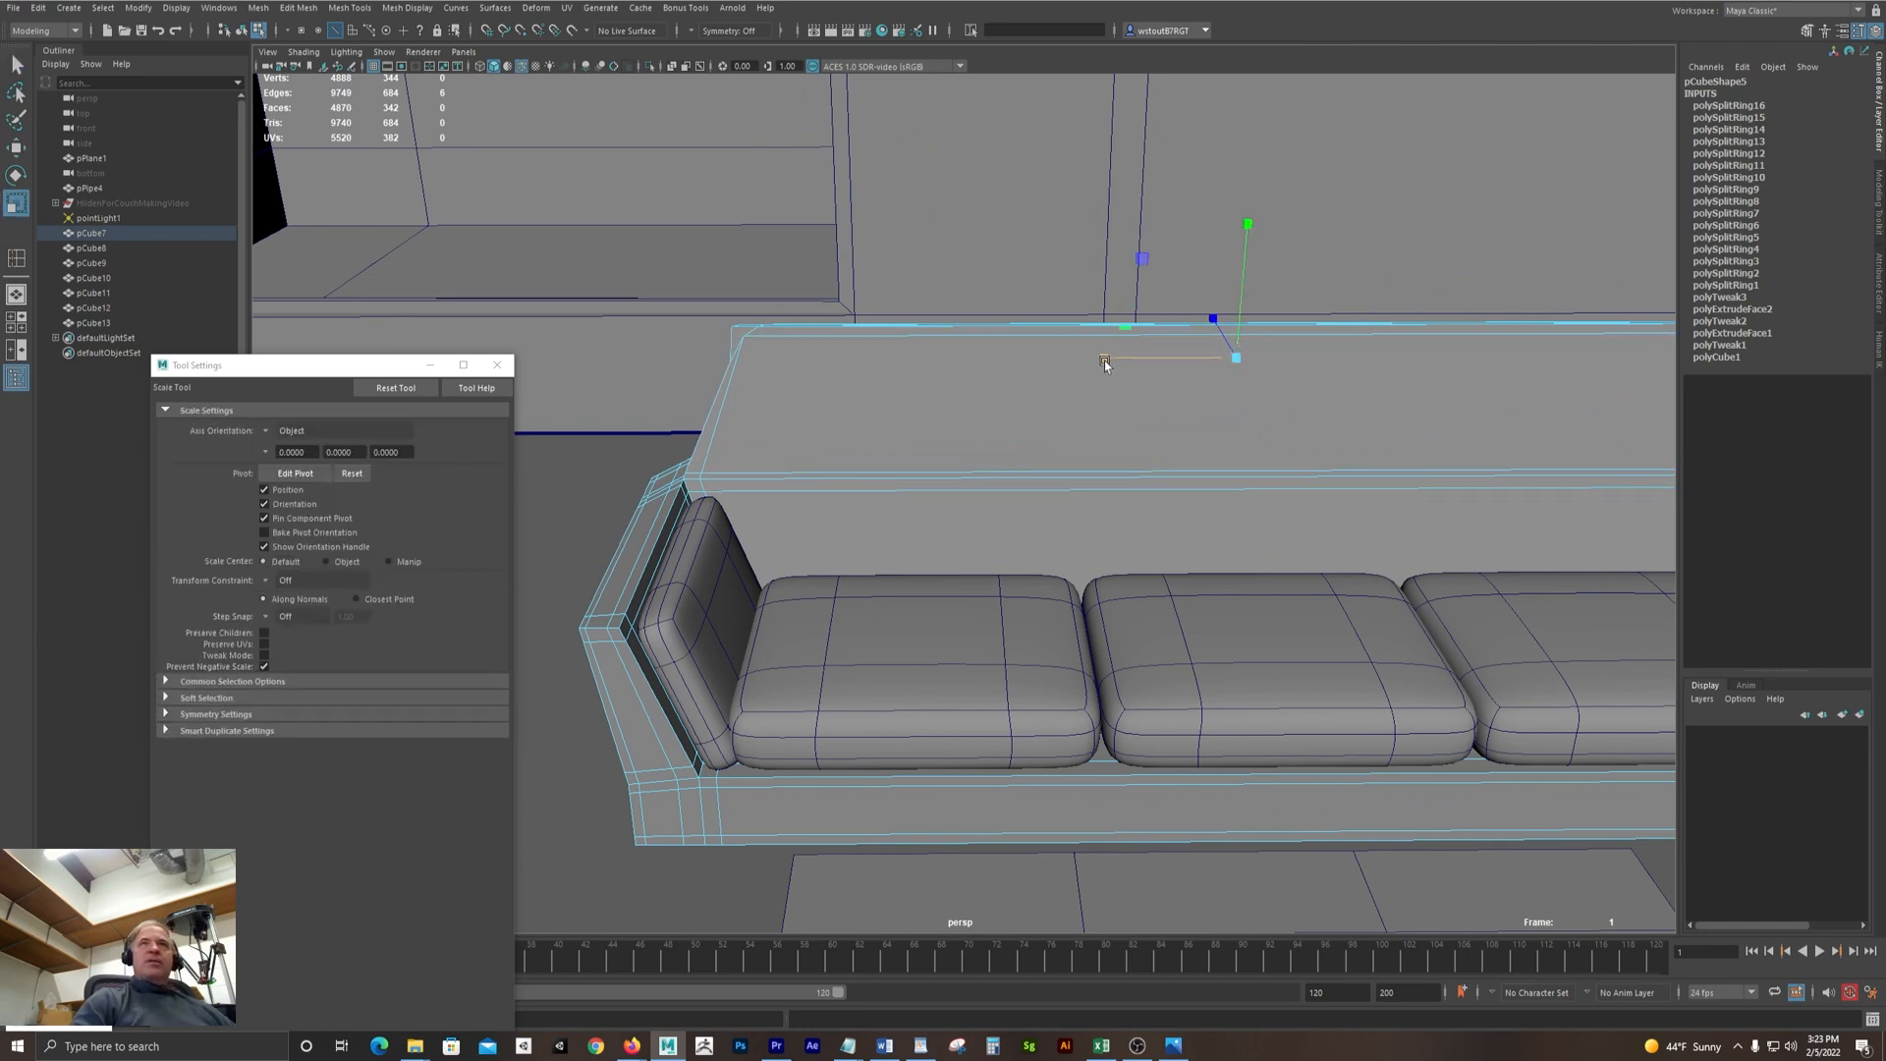
{"action": "left_click_drag", "start_coordinate": [1103, 358], "coordinate": [1100, 357]}
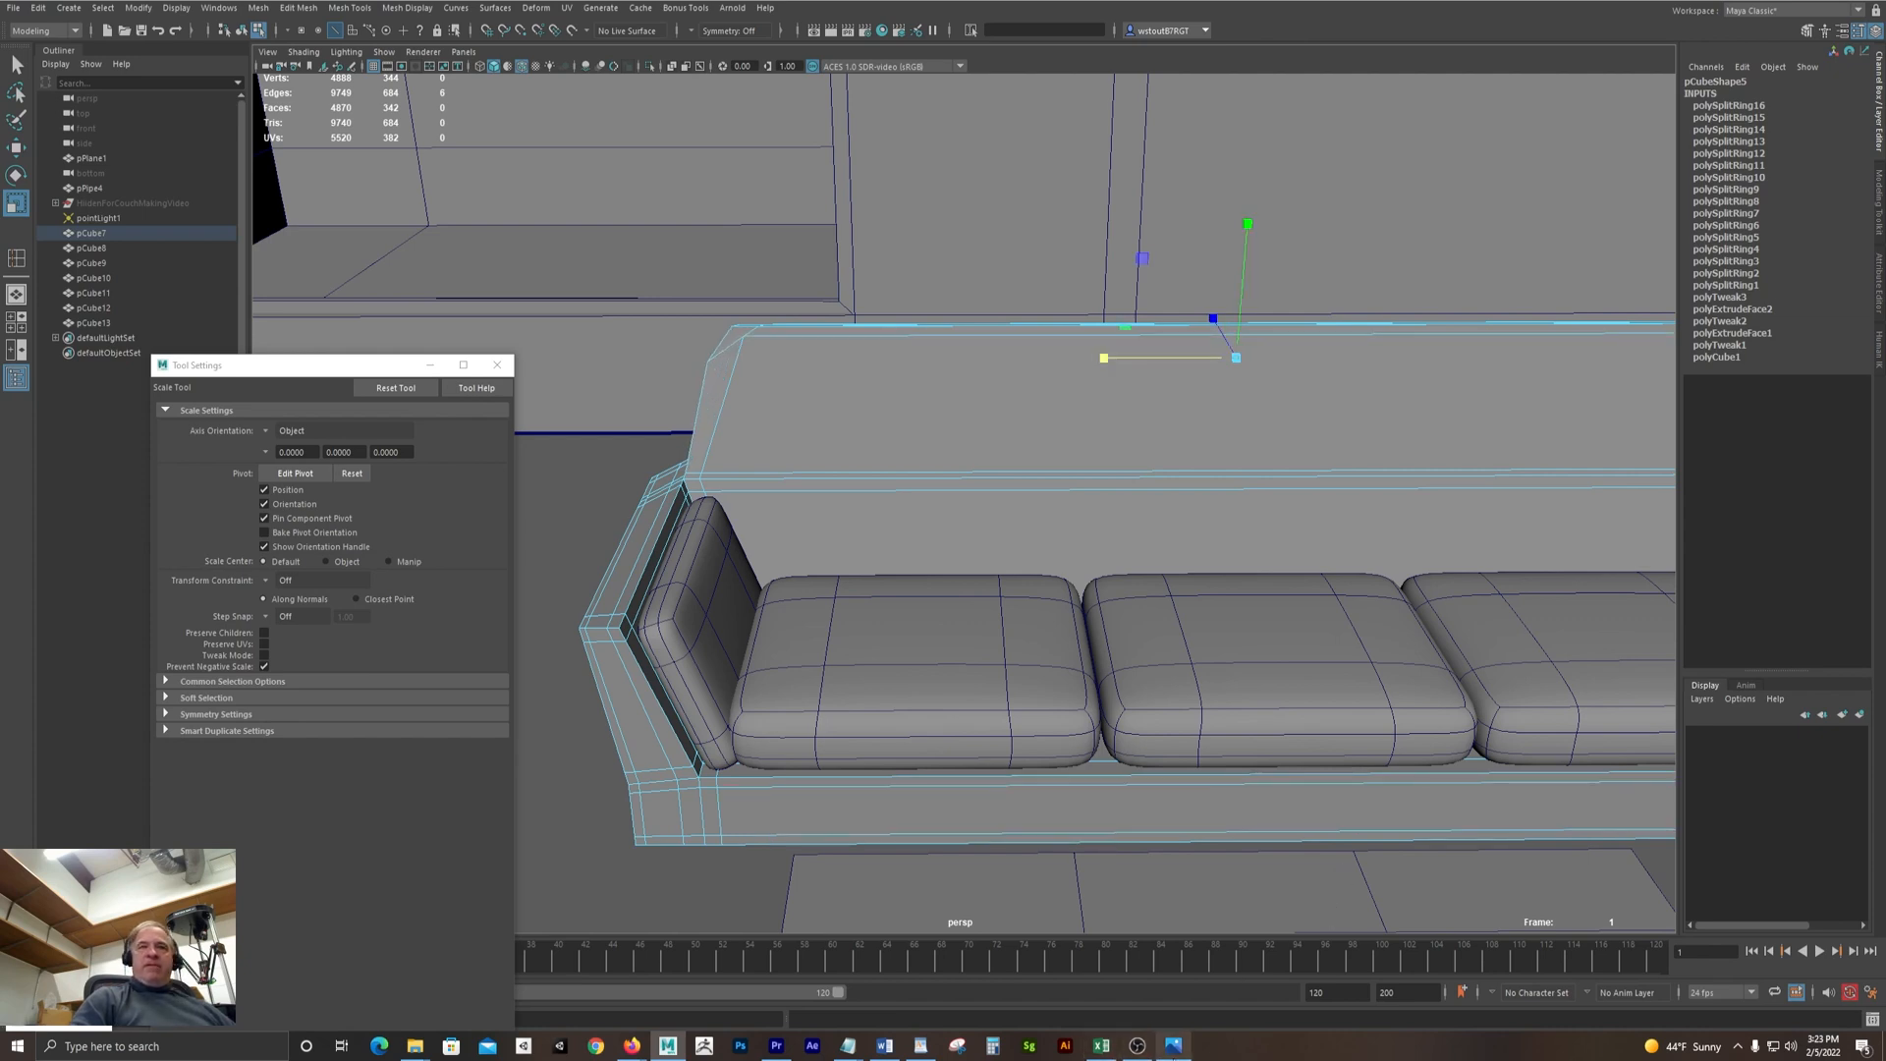
Bring up the couchReference.jpg photo and compare its backrest corners with those of the model
{"action": "left_click", "coordinate": [1175, 1047]}
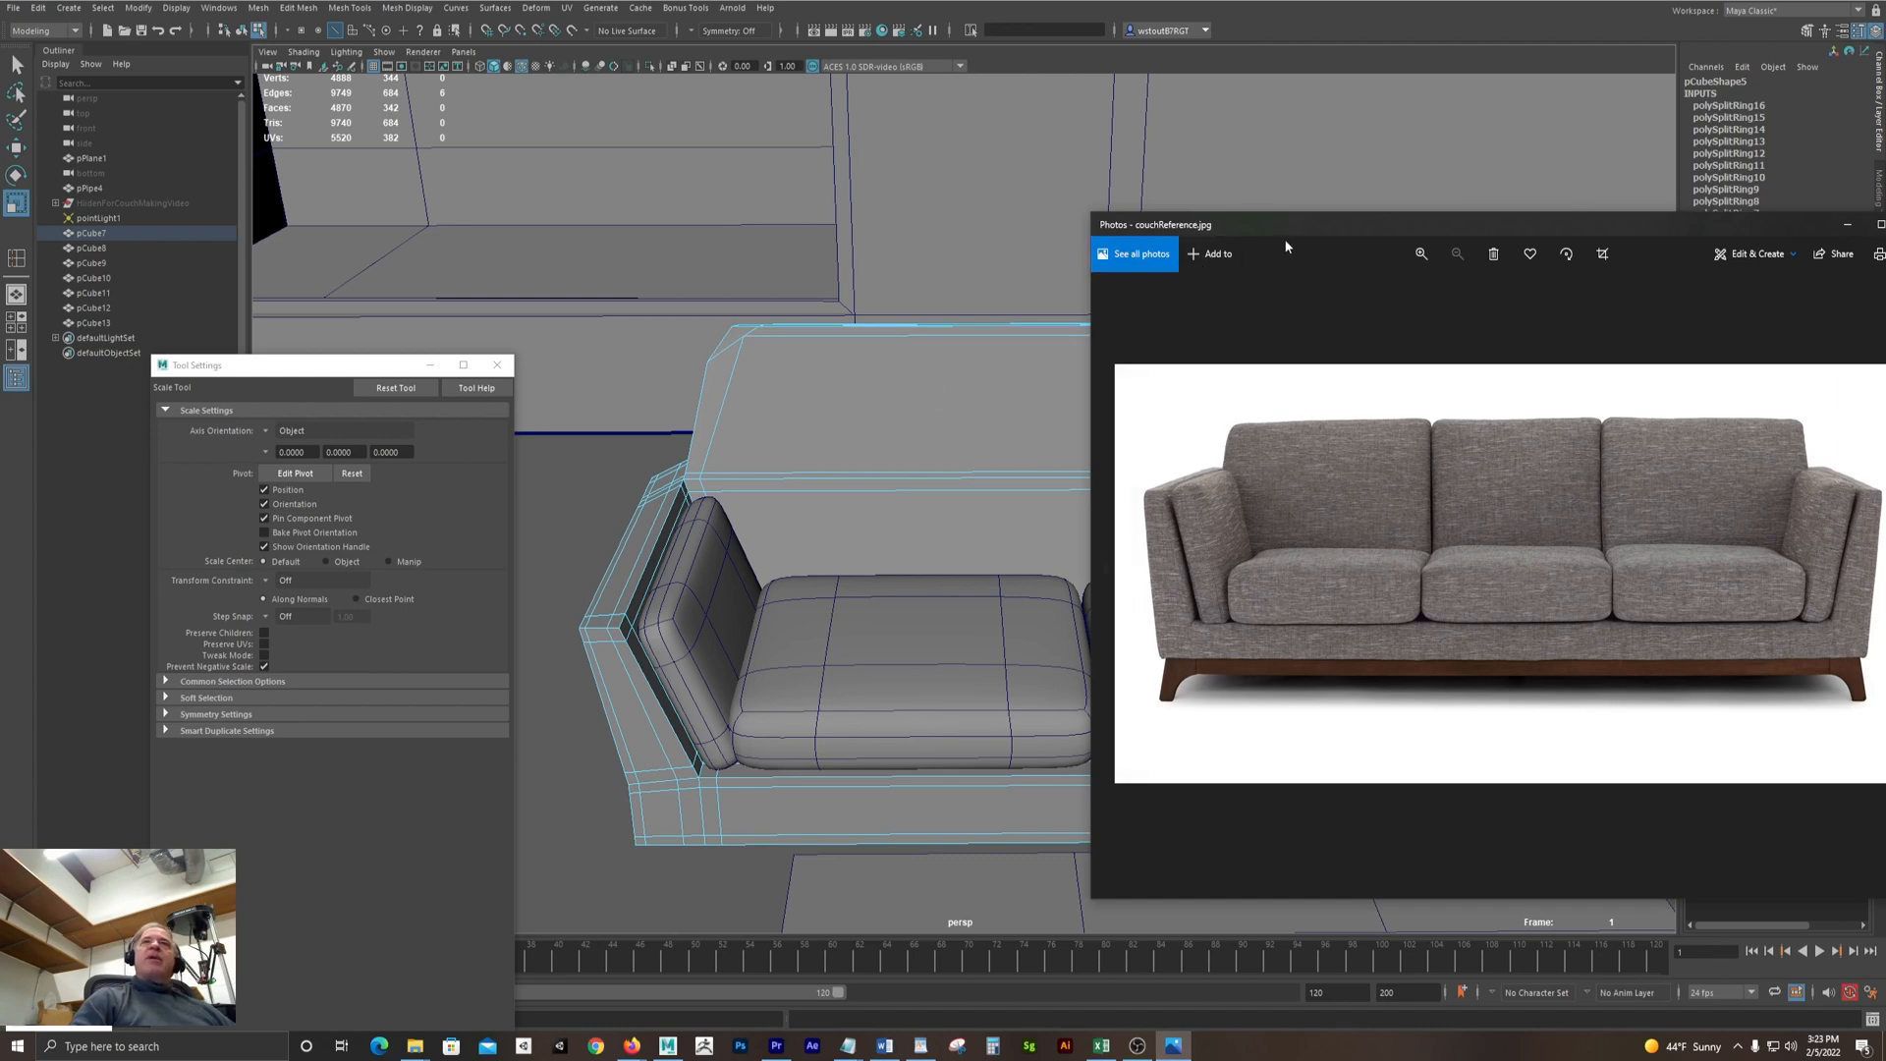
{"action": "left_click_drag", "start_coordinate": [1286, 227], "coordinate": [1220, 694]}
{"action": "middle_click_drag", "start_coordinate": [1050, 476], "coordinate": [804, 488], "text": "alt"}
{"action": "left_click_drag", "start_coordinate": [1292, 417], "coordinate": [1592, 345], "text": "alt"}
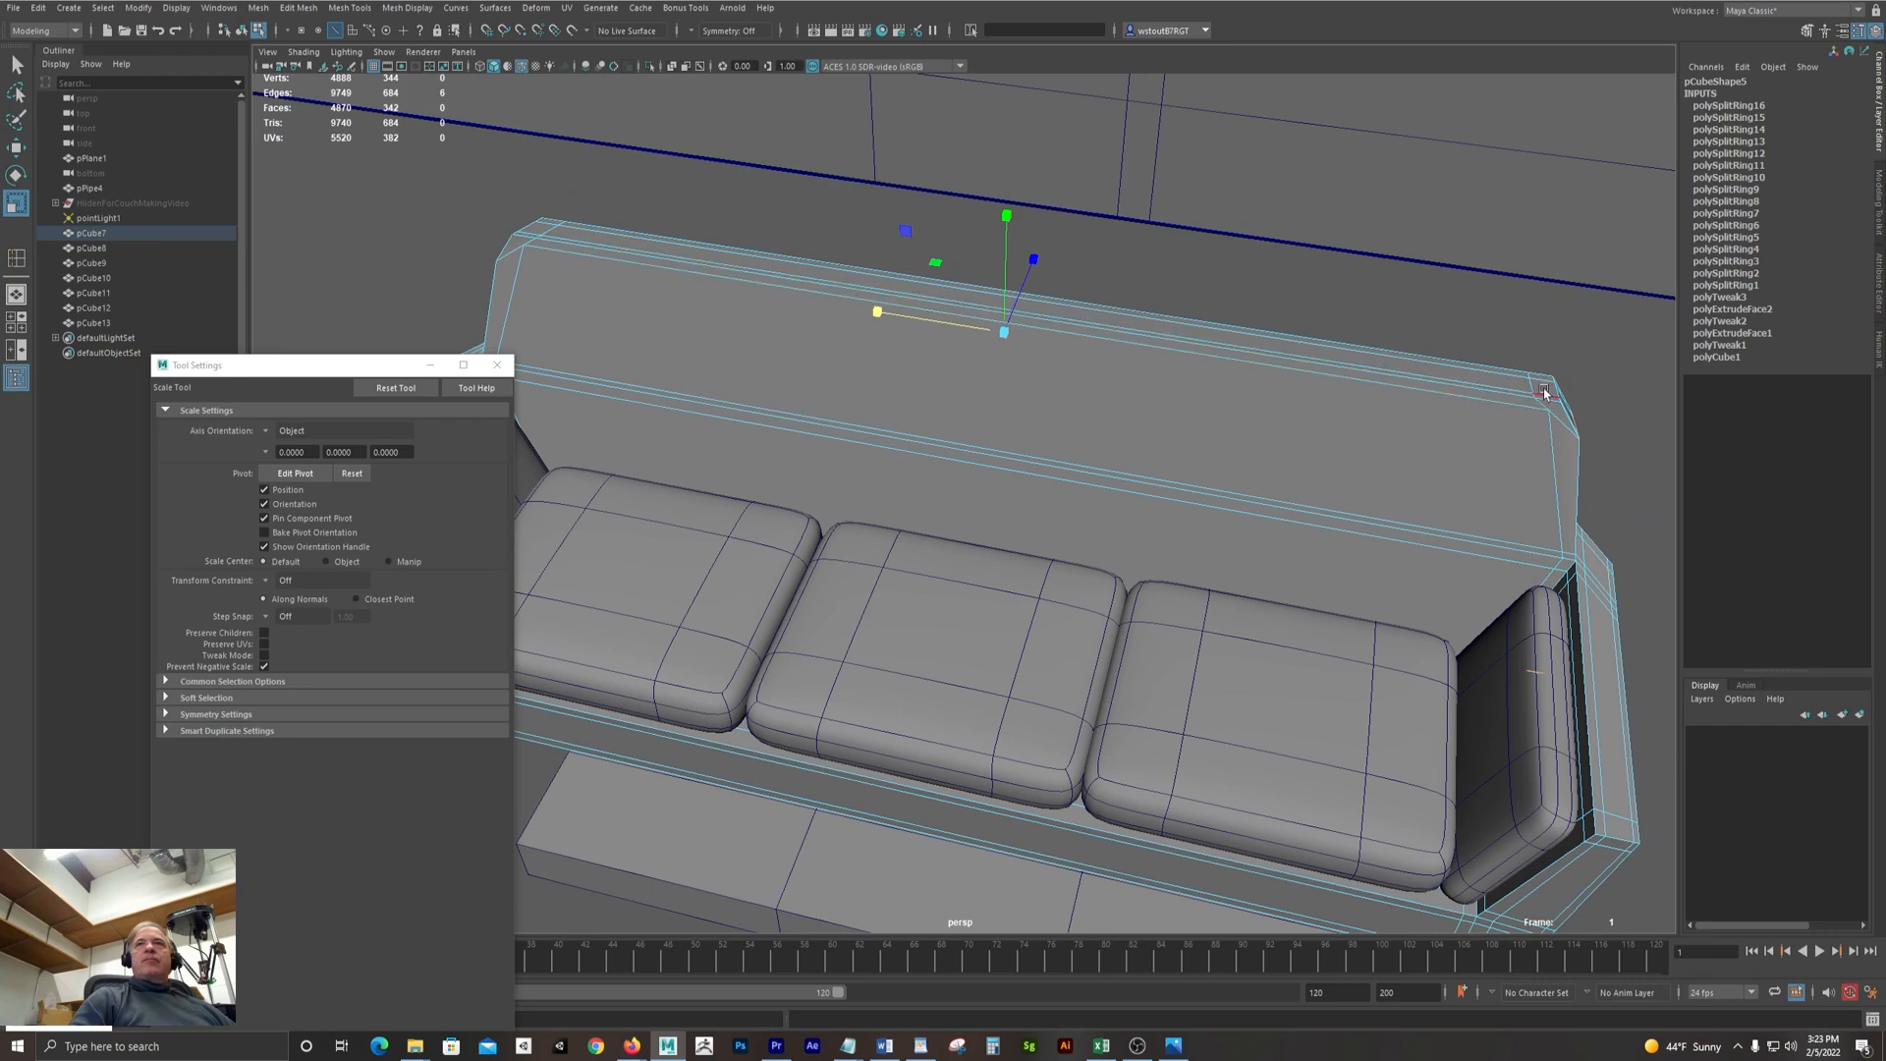
{"action": "left_click_drag", "start_coordinate": [1550, 433], "coordinate": [1531, 385], "text": "alt"}
{"action": "middle_click_drag", "start_coordinate": [1530, 385], "coordinate": [1228, 404], "text": "alt"}
{"action": "right_click_drag", "start_coordinate": [1228, 403], "coordinate": [1442, 440], "text": "alt"}
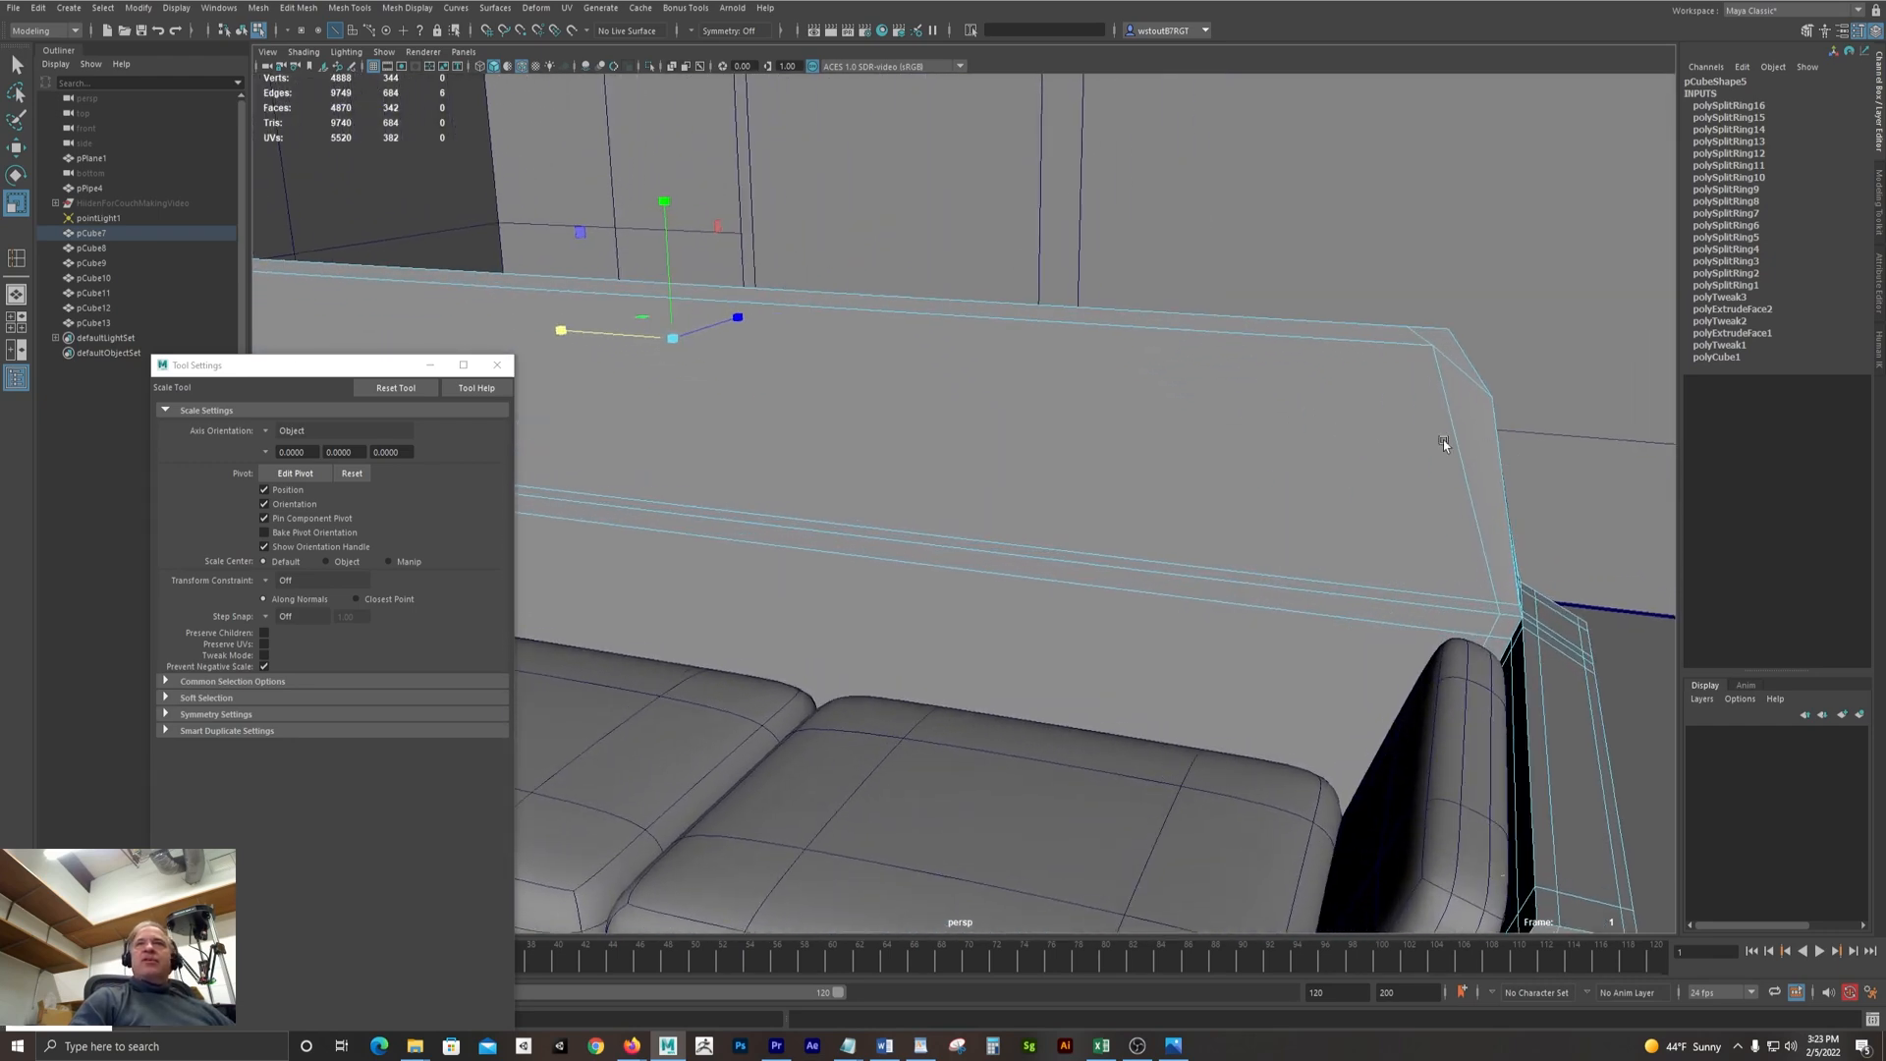
{"action": "left_click_drag", "start_coordinate": [1443, 440], "coordinate": [1391, 438], "text": "alt"}
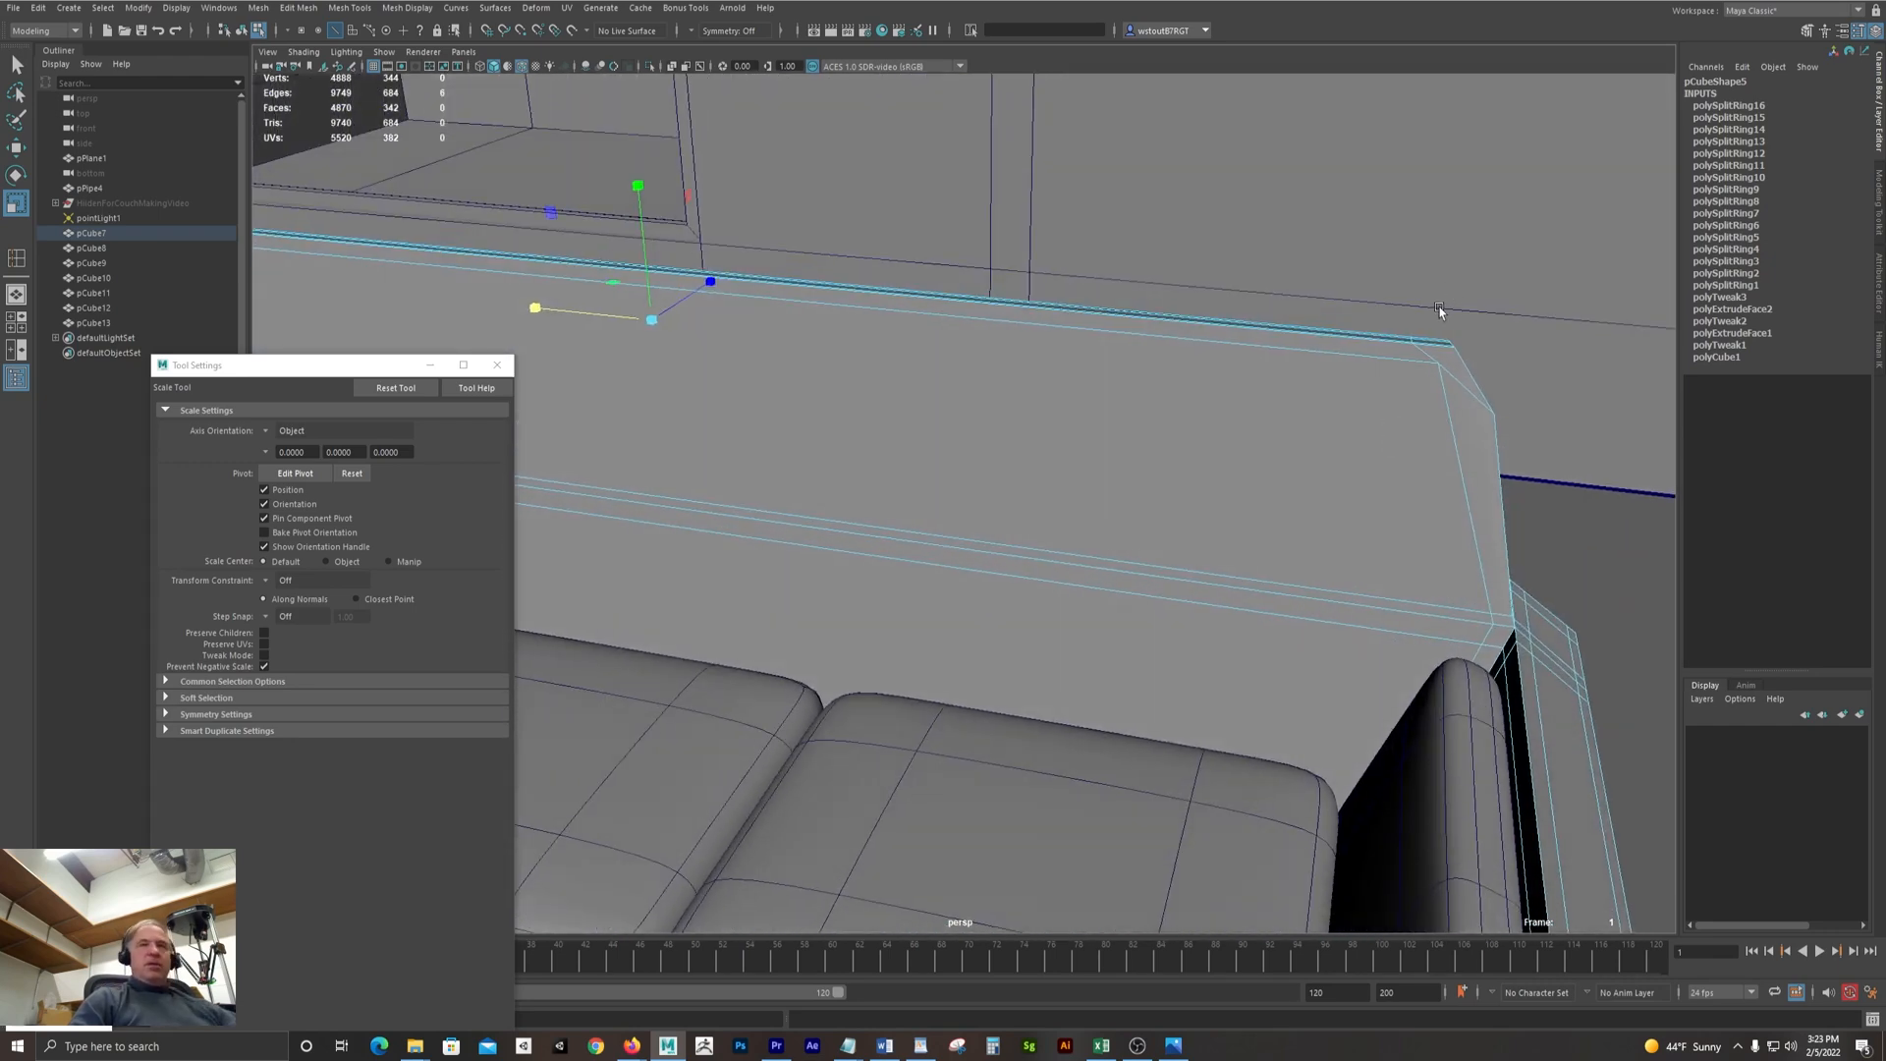
Select the outer top corner vertices at both ends of the backrest, scale them outward along its length and lower them slightly
{"action": "key", "text": "F9"}
{"action": "left_click_drag", "start_coordinate": [1444, 312], "coordinate": [1473, 352]}
{"action": "middle_click_drag", "start_coordinate": [779, 276], "coordinate": [1660, 303], "text": "alt"}
{"action": "middle_click_drag", "start_coordinate": [1014, 371], "coordinate": [1050, 381], "text": "alt"}
{"action": "left_click_drag", "start_coordinate": [812, 298], "coordinate": [758, 274], "text": "alt"}
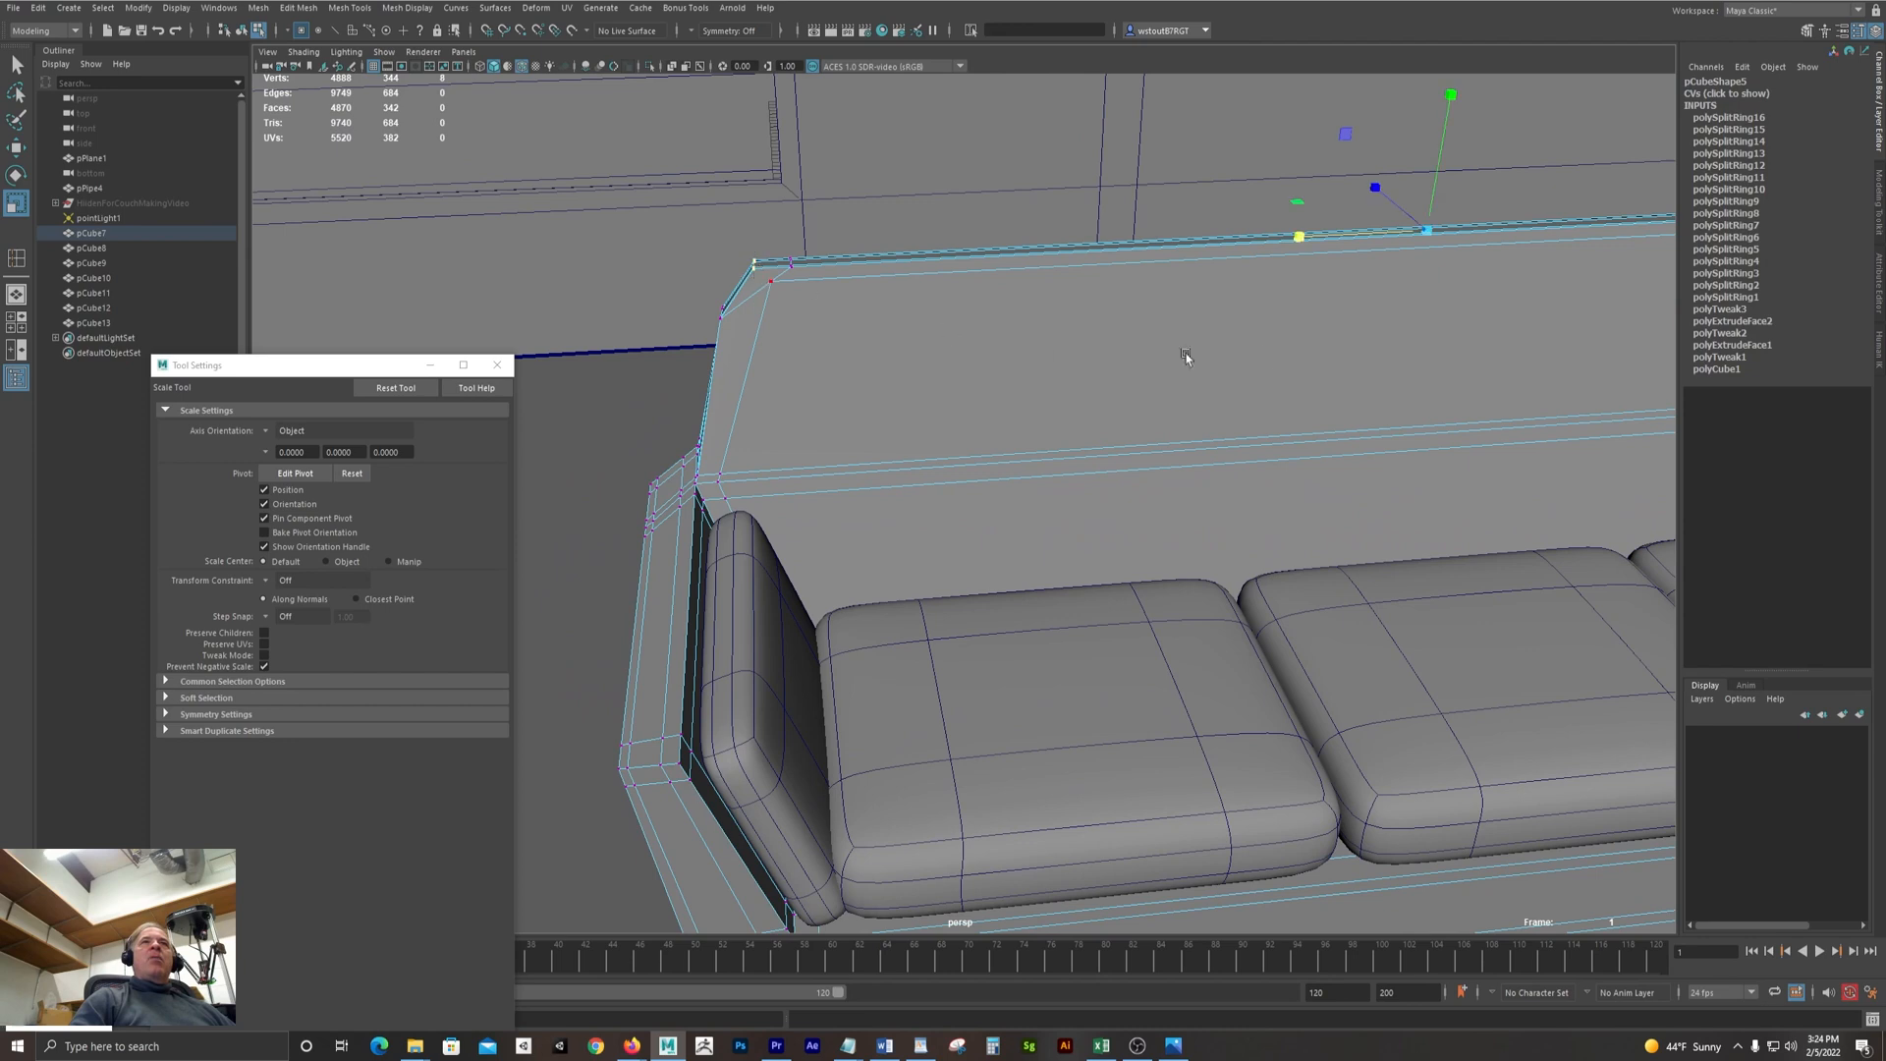
{"action": "left_click_drag", "start_coordinate": [1188, 356], "coordinate": [1202, 342], "text": "alt"}
{"action": "scroll", "coordinate": [1203, 342], "scroll_direction": "down", "scroll_amount": 2}
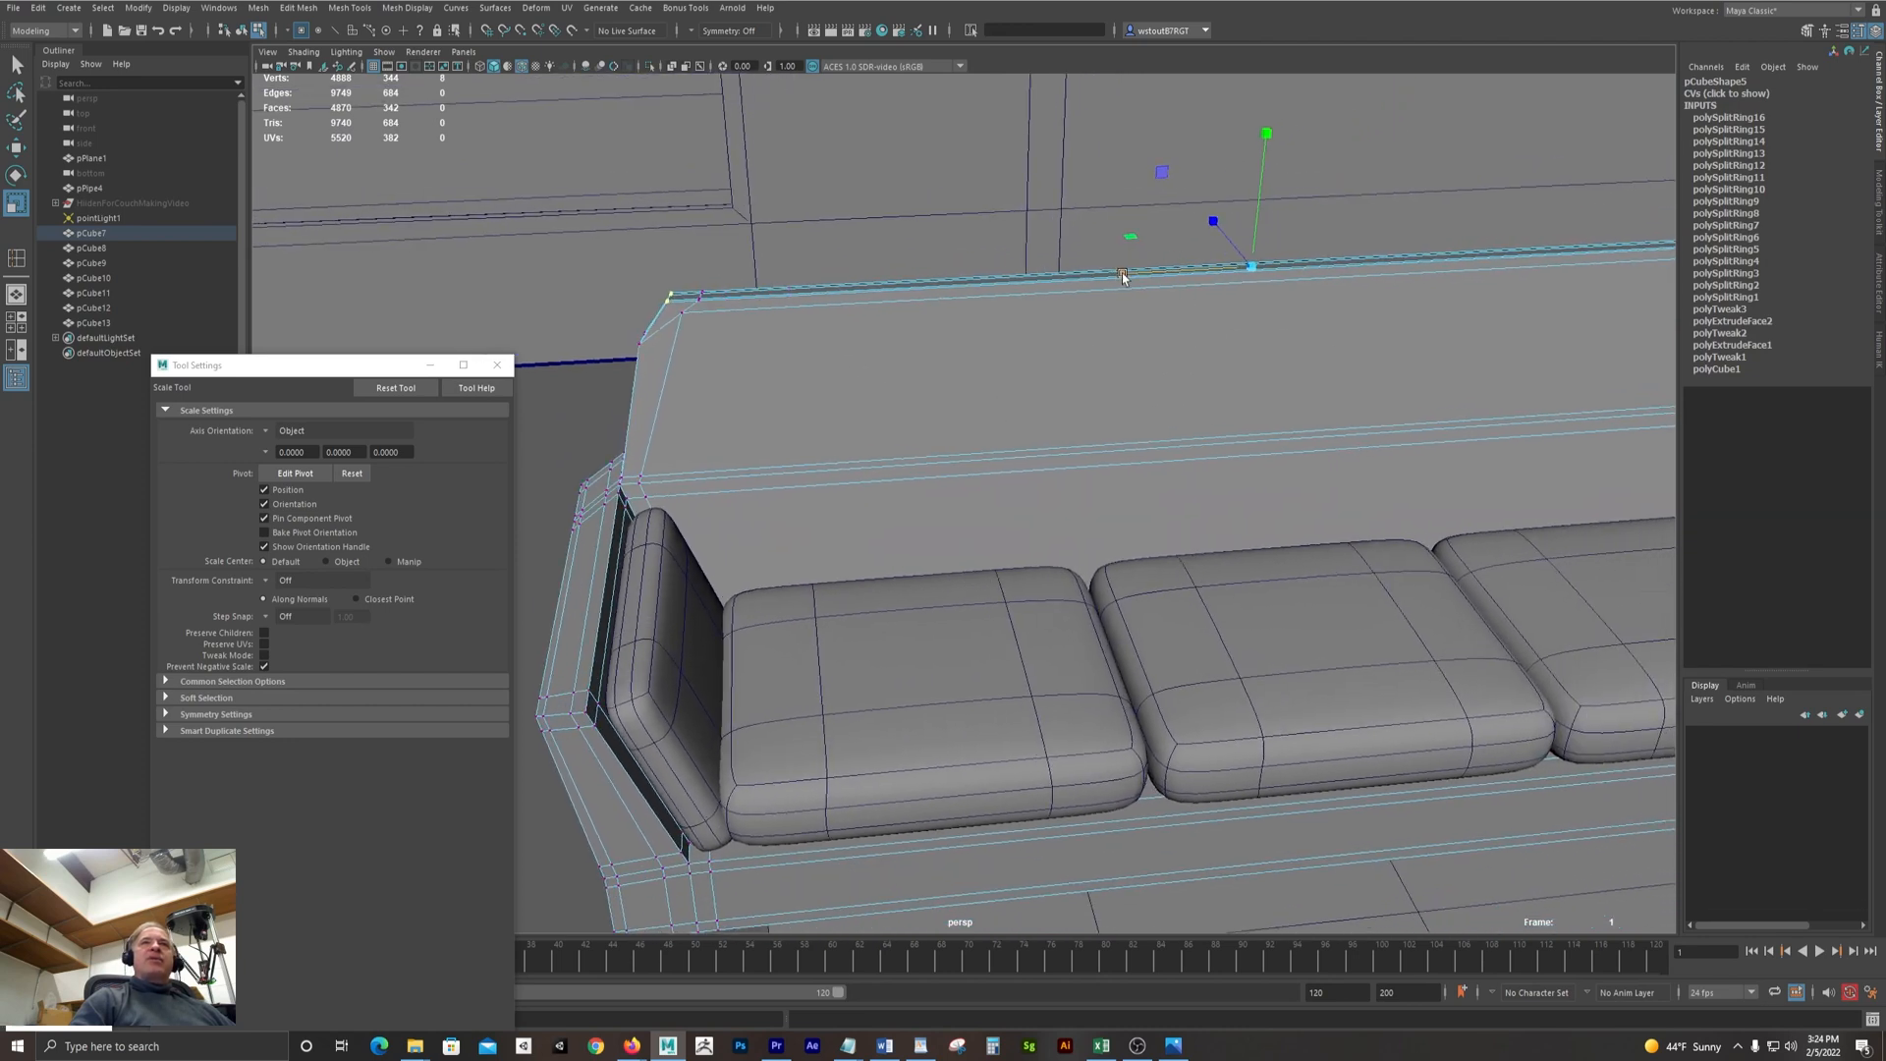
{"action": "left_click_drag", "start_coordinate": [1122, 273], "coordinate": [1123, 275]}
{"action": "key", "text": "w"}
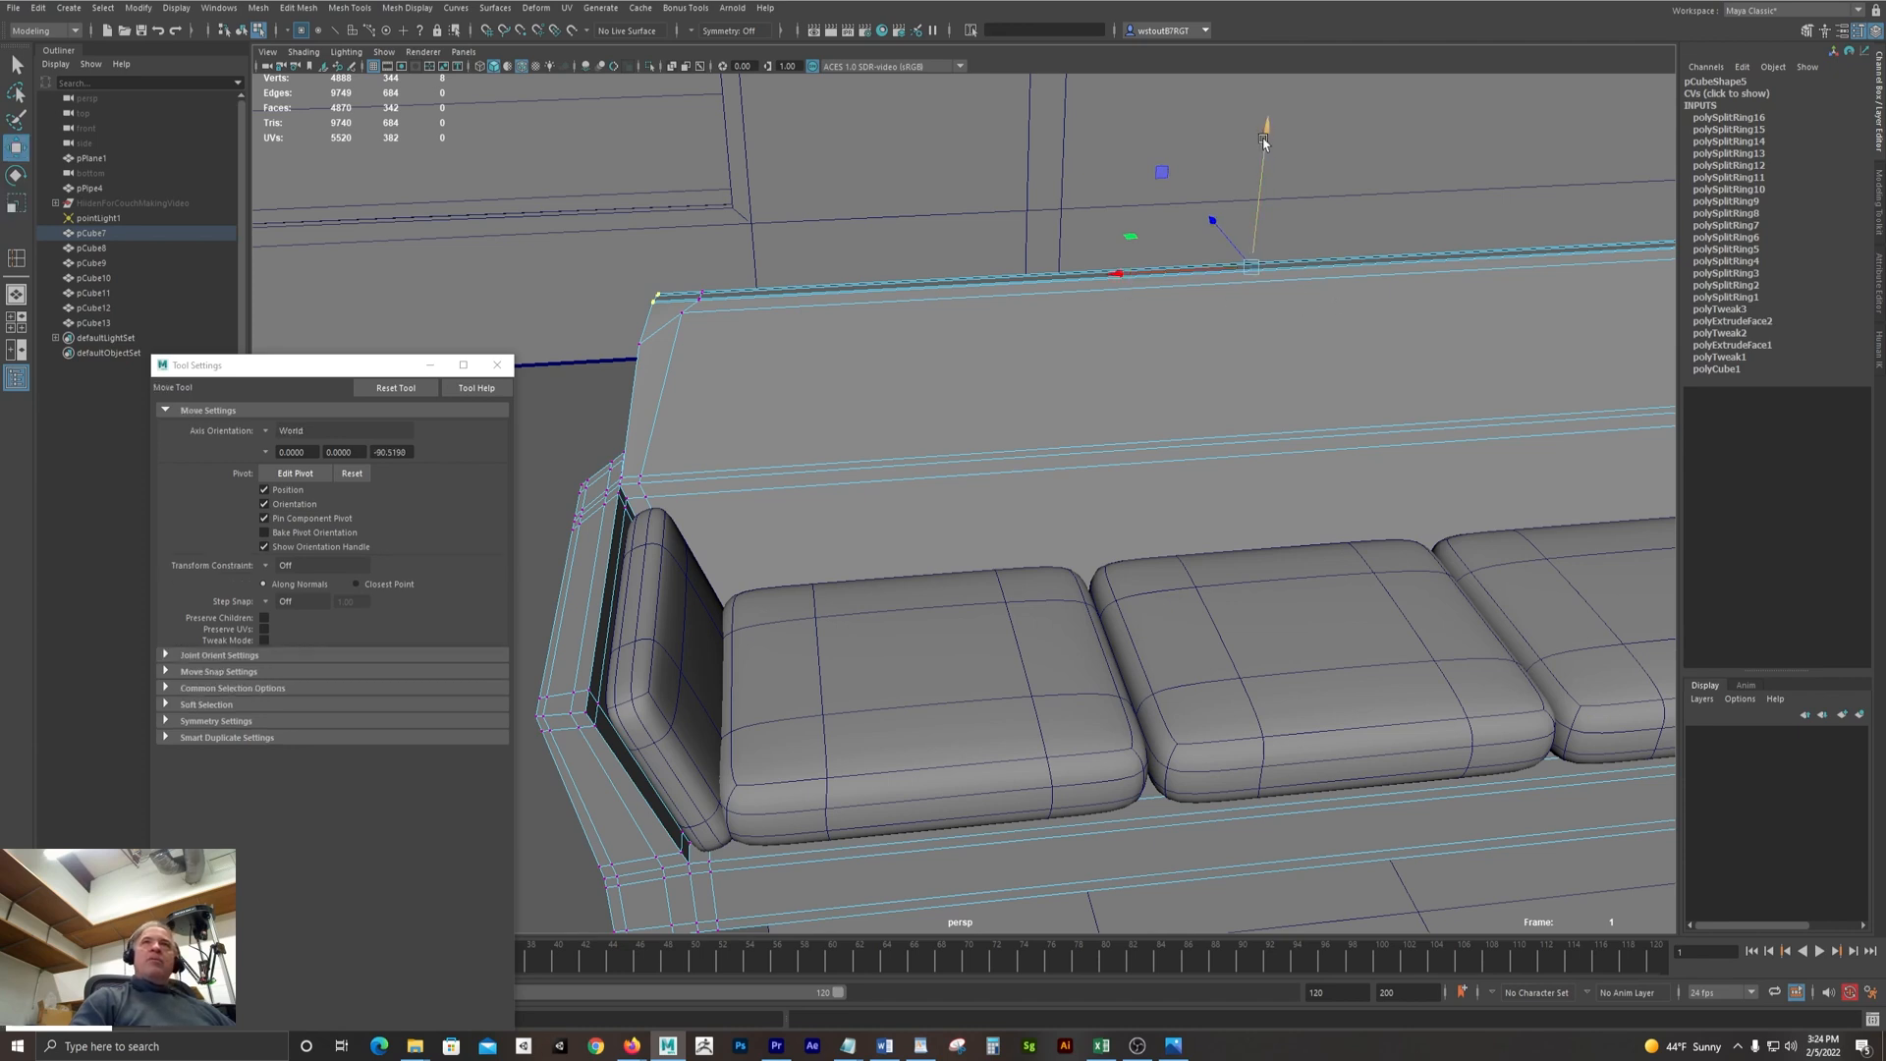
{"action": "left_click_drag", "start_coordinate": [1264, 135], "coordinate": [1266, 144]}
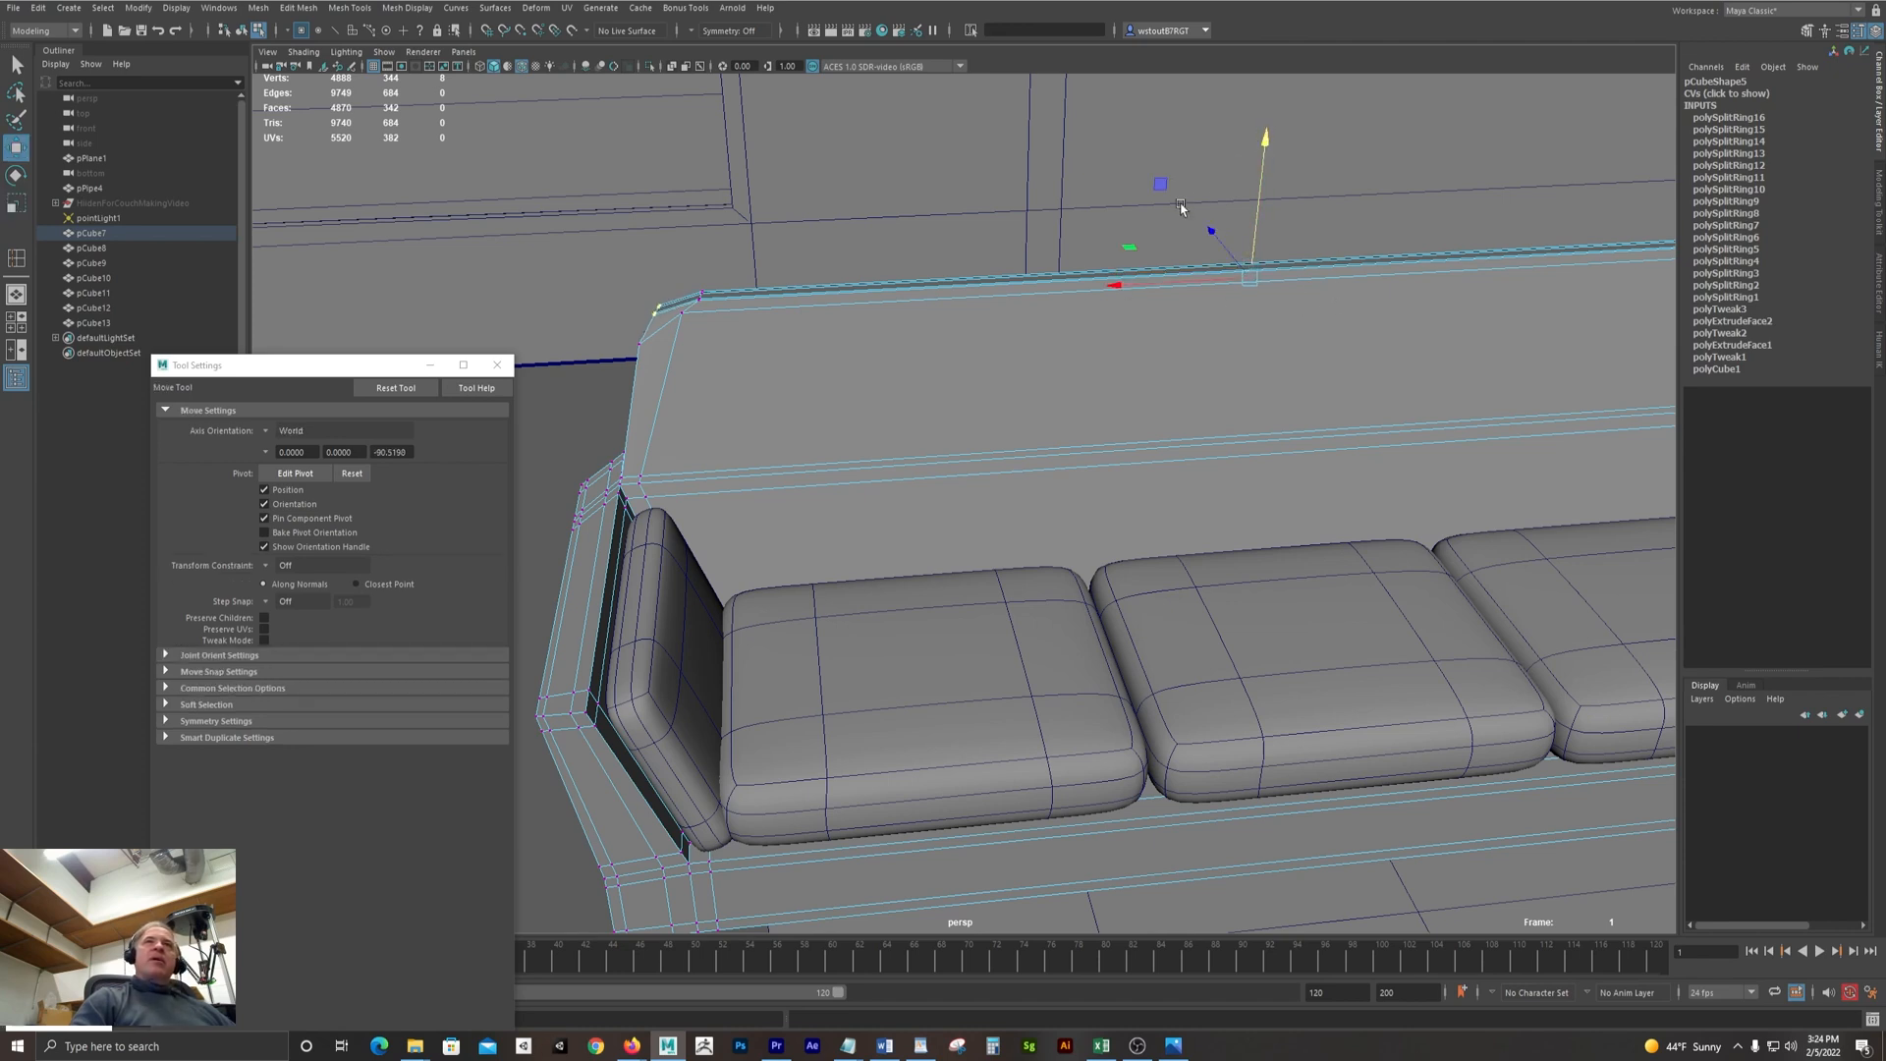
{"action": "left_click_drag", "start_coordinate": [1125, 286], "coordinate": [1123, 287]}
Move the front and rear inner corner vertices at the backrest's left end down and slightly outward
{"action": "left_click_drag", "start_coordinate": [799, 414], "coordinate": [799, 387], "text": "alt"}
{"action": "mouse_move", "coordinate": [674, 359]}
{"action": "left_mouse_down"}
{"action": "mouse_move", "coordinate": [714, 400]}
{"action": "mouse_move", "coordinate": [672, 369]}
{"action": "left_mouse_up"}
{"action": "left_click_drag", "start_coordinate": [763, 418], "coordinate": [1000, 380], "text": "alt"}
{"action": "left_click", "coordinate": [1021, 384]}
{"action": "left_click", "coordinate": [1094, 386]}
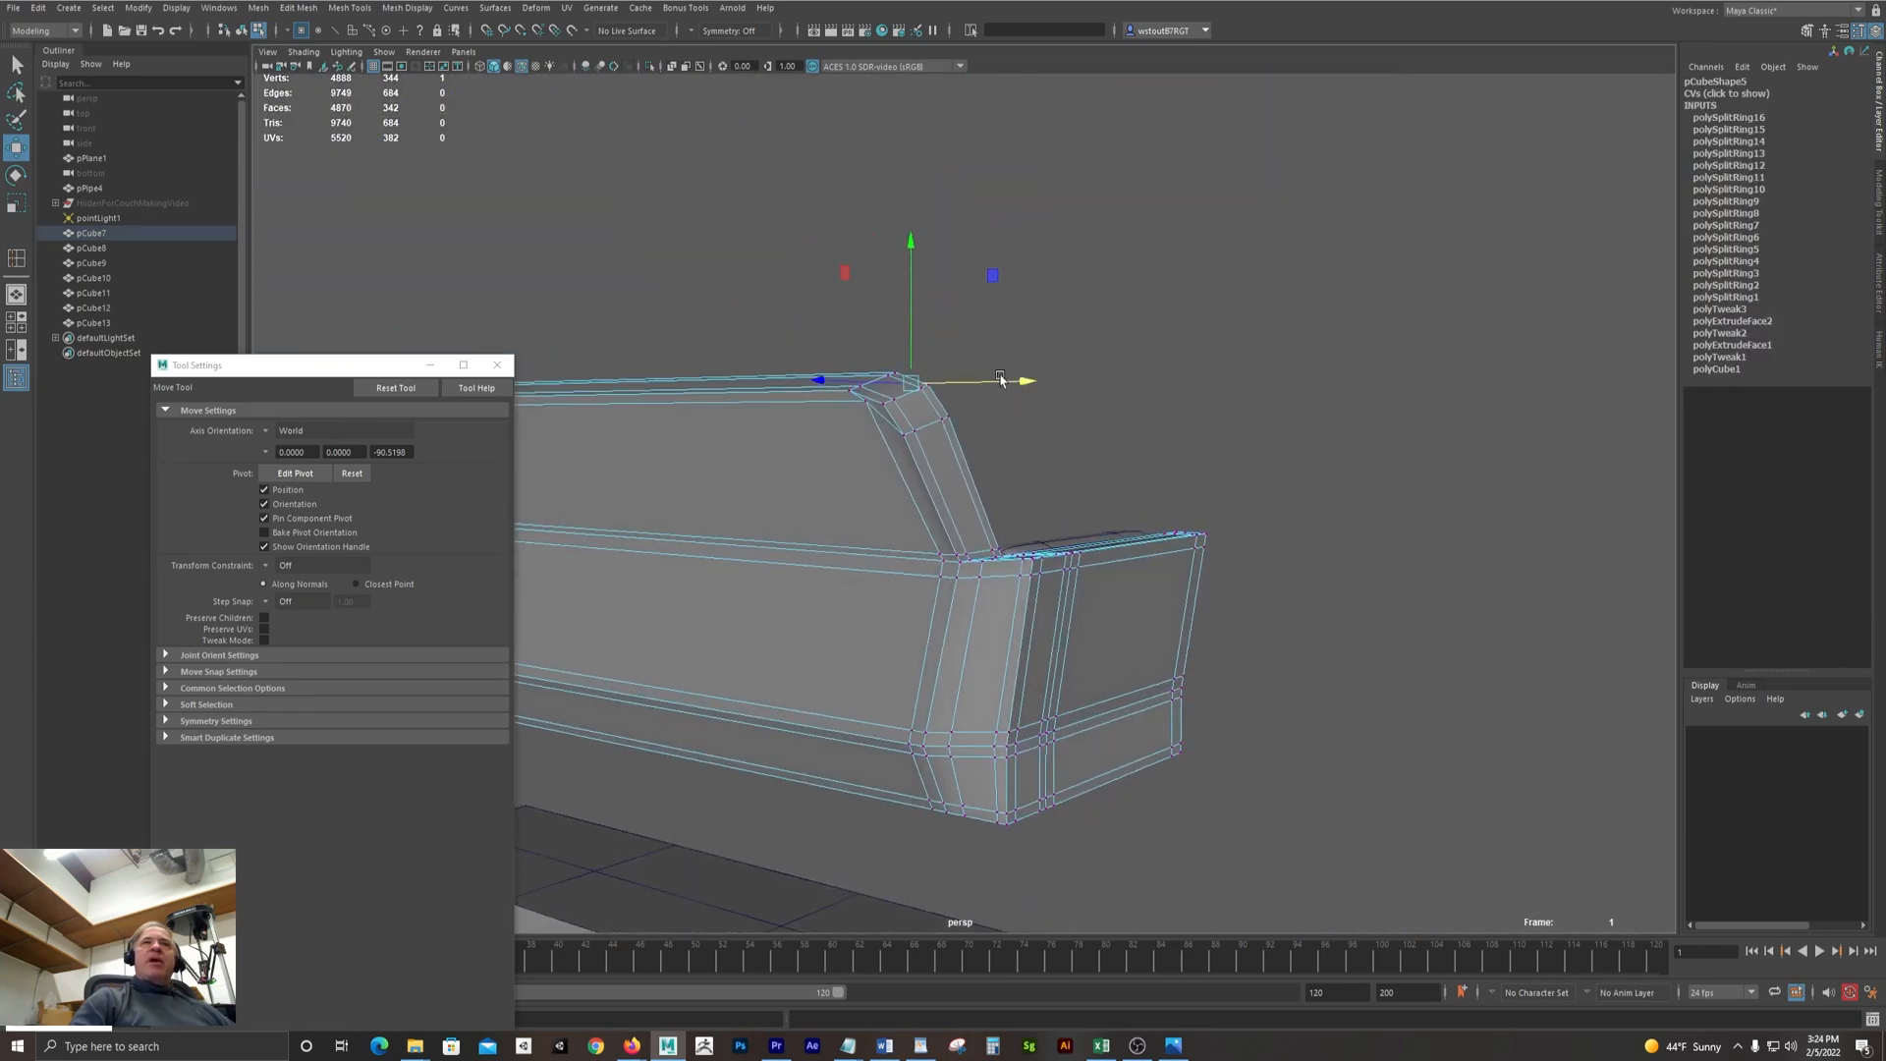
{"action": "left_click", "coordinate": [866, 411], "text": "shift"}
{"action": "left_click_drag", "start_coordinate": [1143, 418], "coordinate": [948, 393], "text": "alt"}
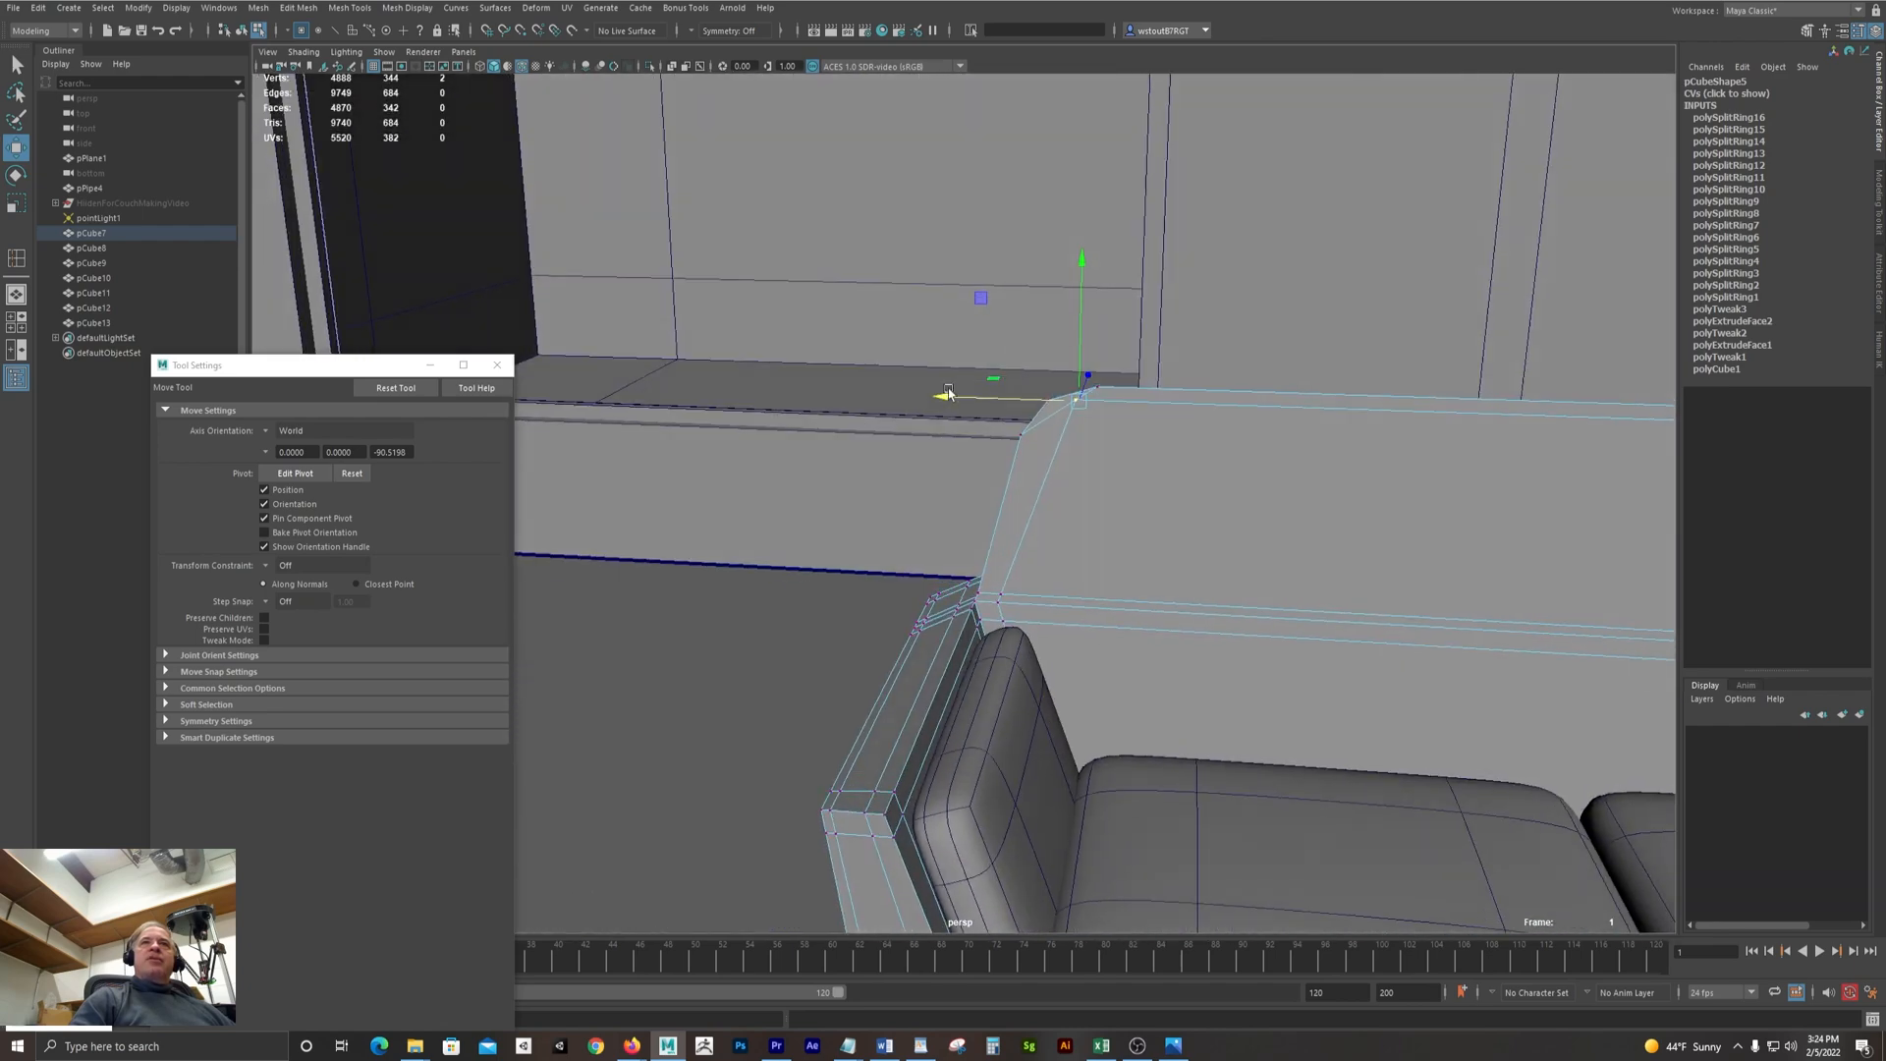
{"action": "left_click_drag", "start_coordinate": [1091, 261], "coordinate": [1088, 275]}
{"action": "left_click_drag", "start_coordinate": [948, 411], "coordinate": [936, 413]}
{"action": "left_click_drag", "start_coordinate": [1068, 269], "coordinate": [1069, 275]}
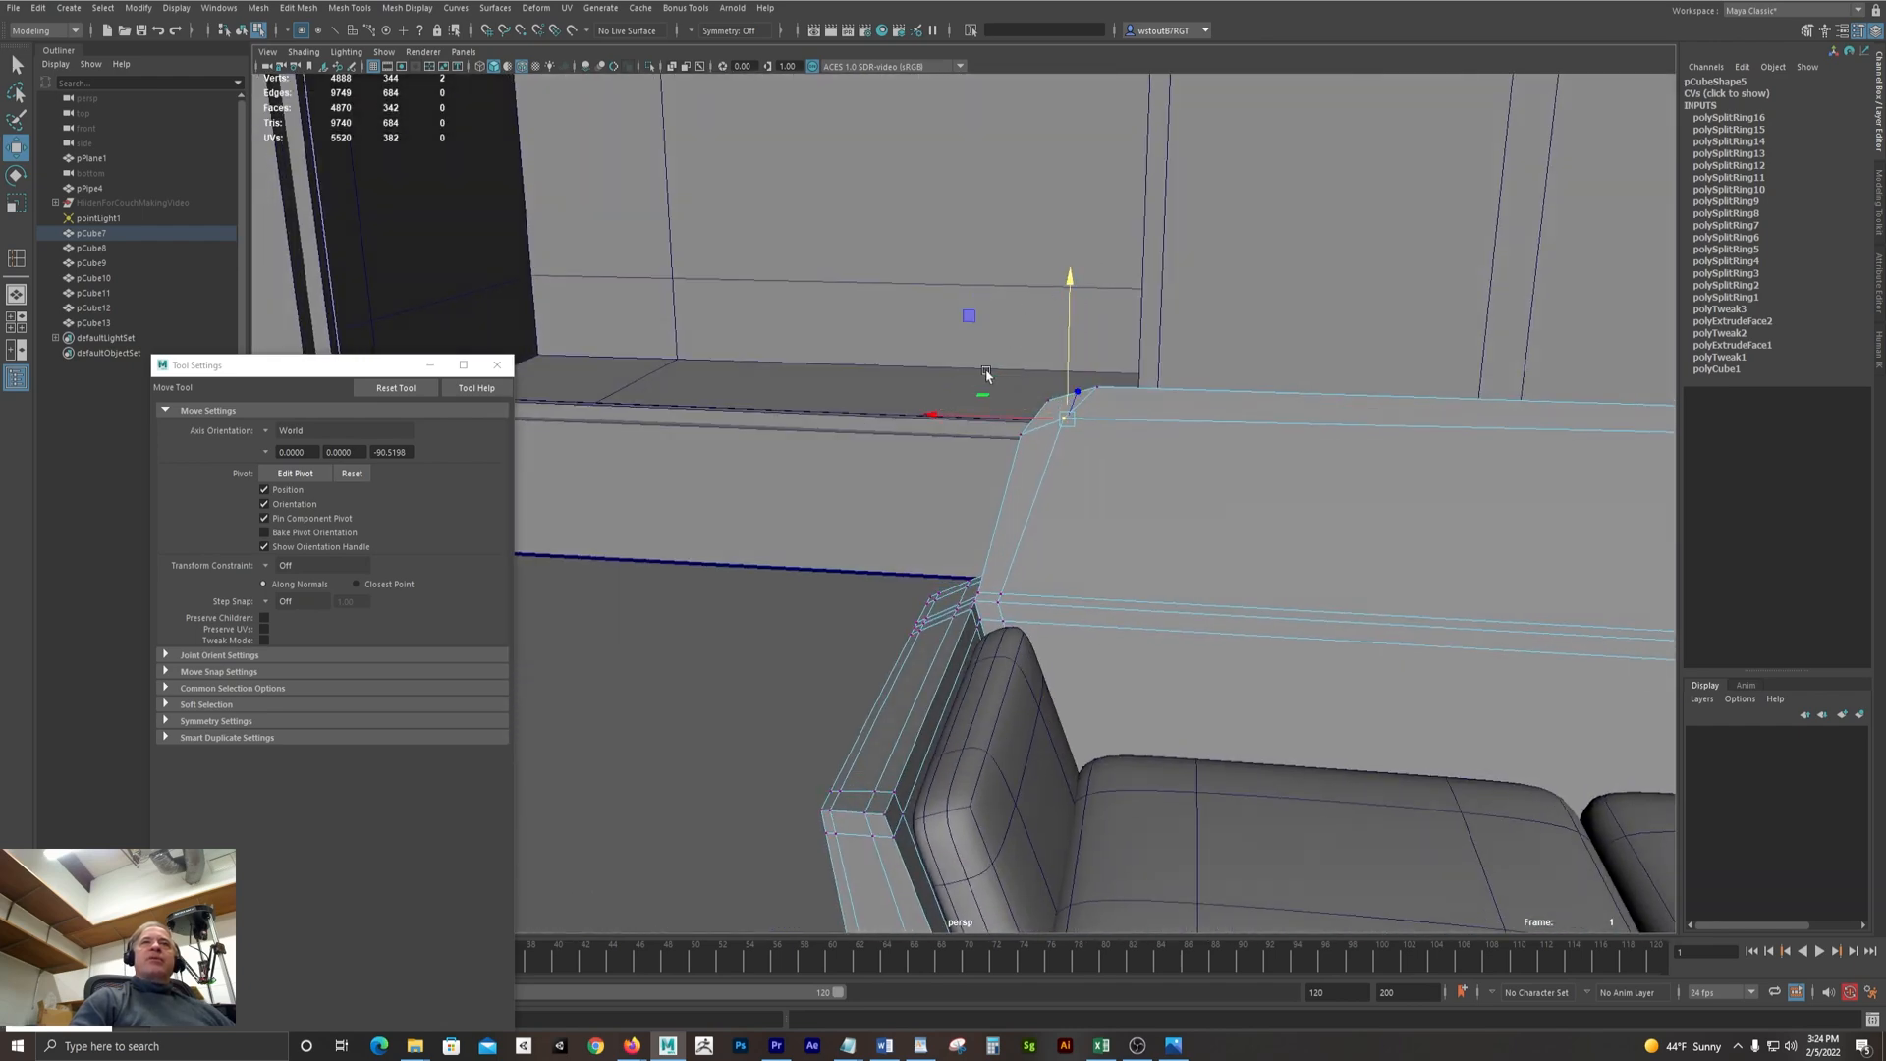
{"action": "left_click_drag", "start_coordinate": [933, 413], "coordinate": [927, 415]}
Move the front inner corner vertex at the backrest's opposite end down and outward
{"action": "middle_click_drag", "start_coordinate": [1038, 417], "coordinate": [644, 374], "text": "alt"}
{"action": "middle_click_drag", "start_coordinate": [1405, 408], "coordinate": [982, 383], "text": "alt"}
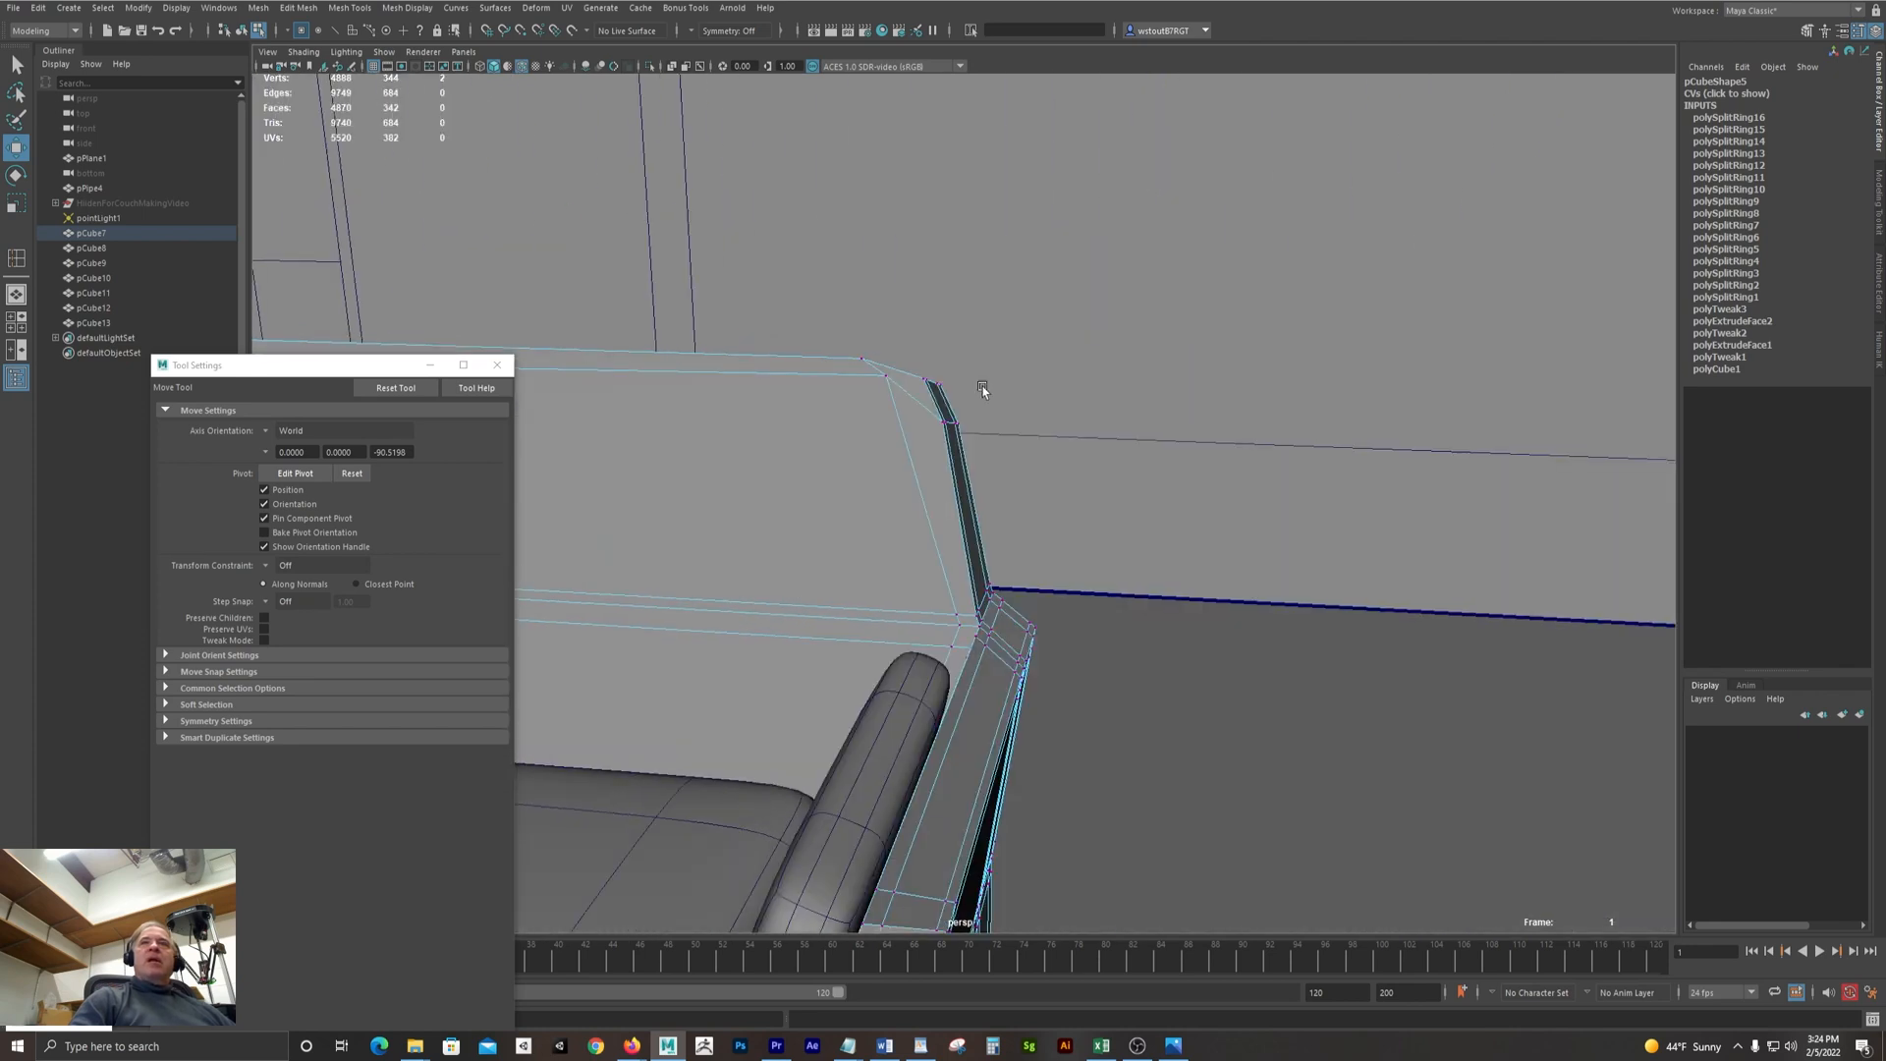
{"action": "right_click_drag", "start_coordinate": [981, 383], "coordinate": [1222, 415], "text": "alt"}
{"action": "middle_click_drag", "start_coordinate": [849, 342], "coordinate": [891, 366], "text": "alt"}
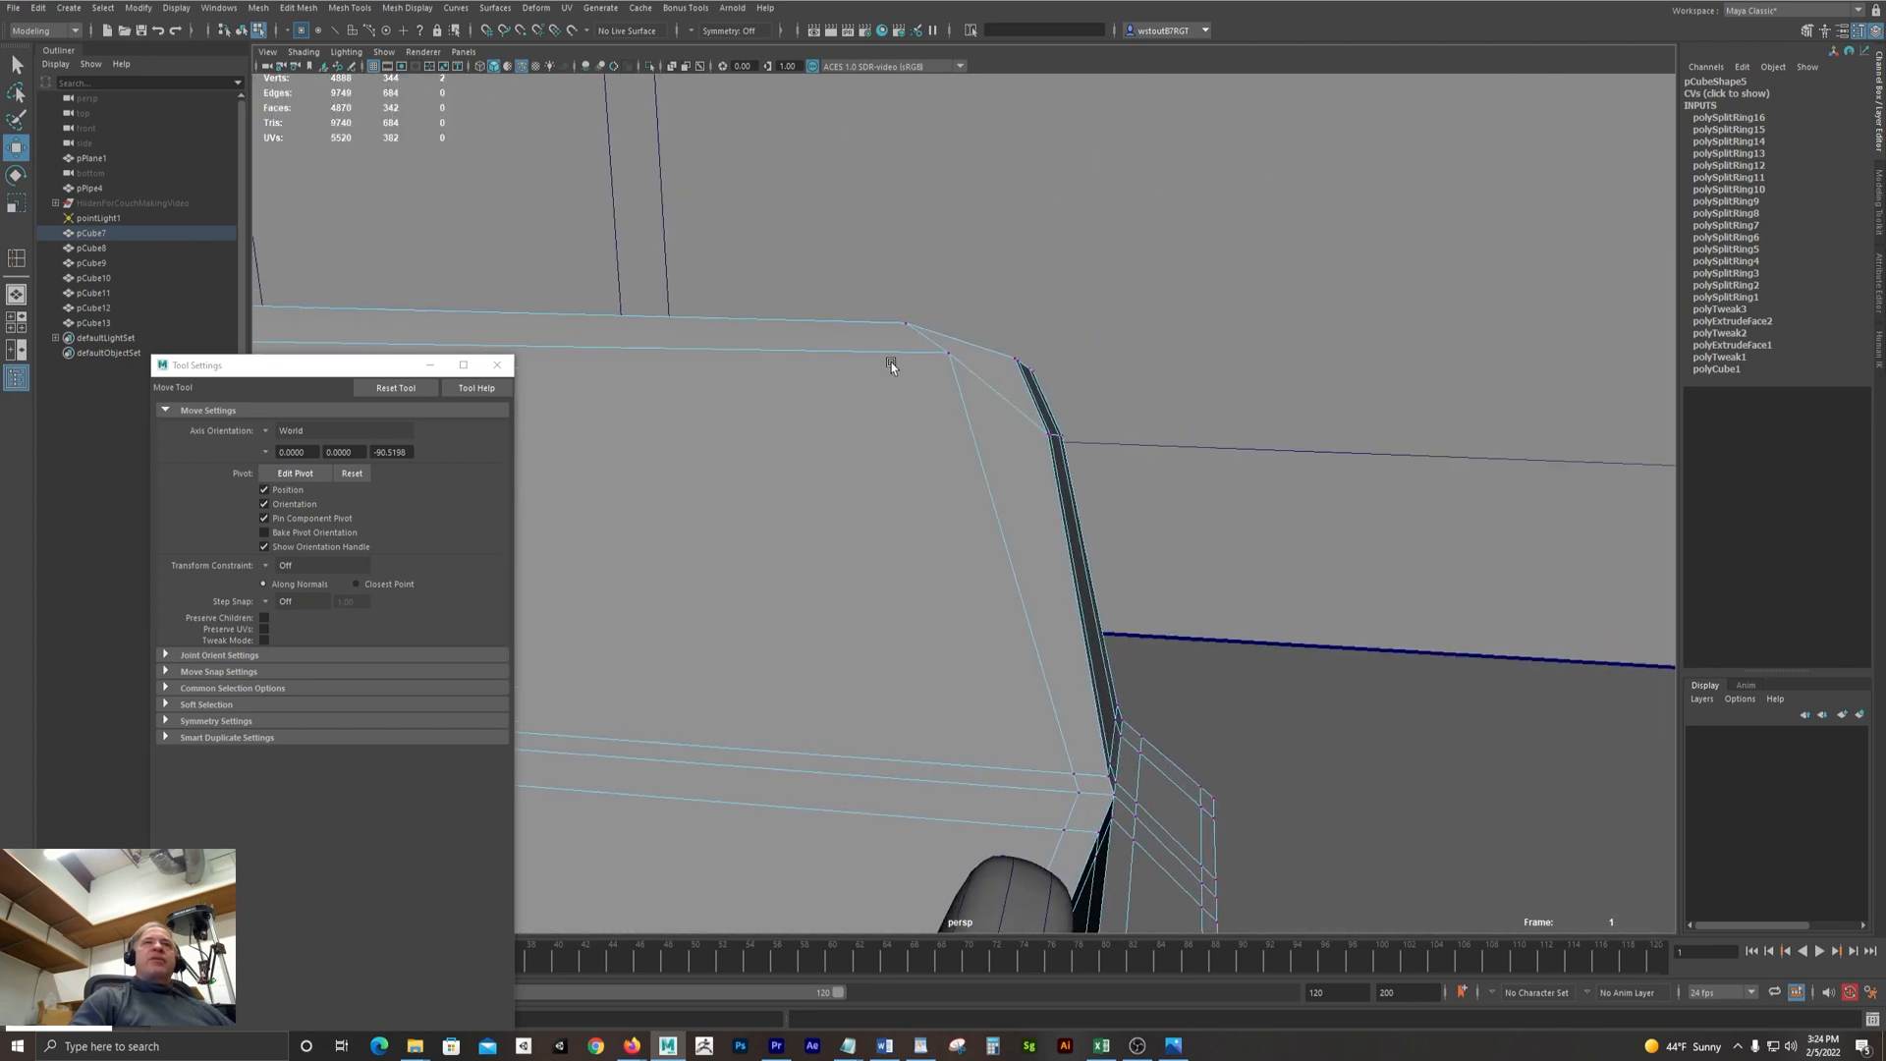
{"action": "left_click", "coordinate": [948, 350]}
{"action": "left_click_drag", "start_coordinate": [946, 211], "coordinate": [946, 241]}
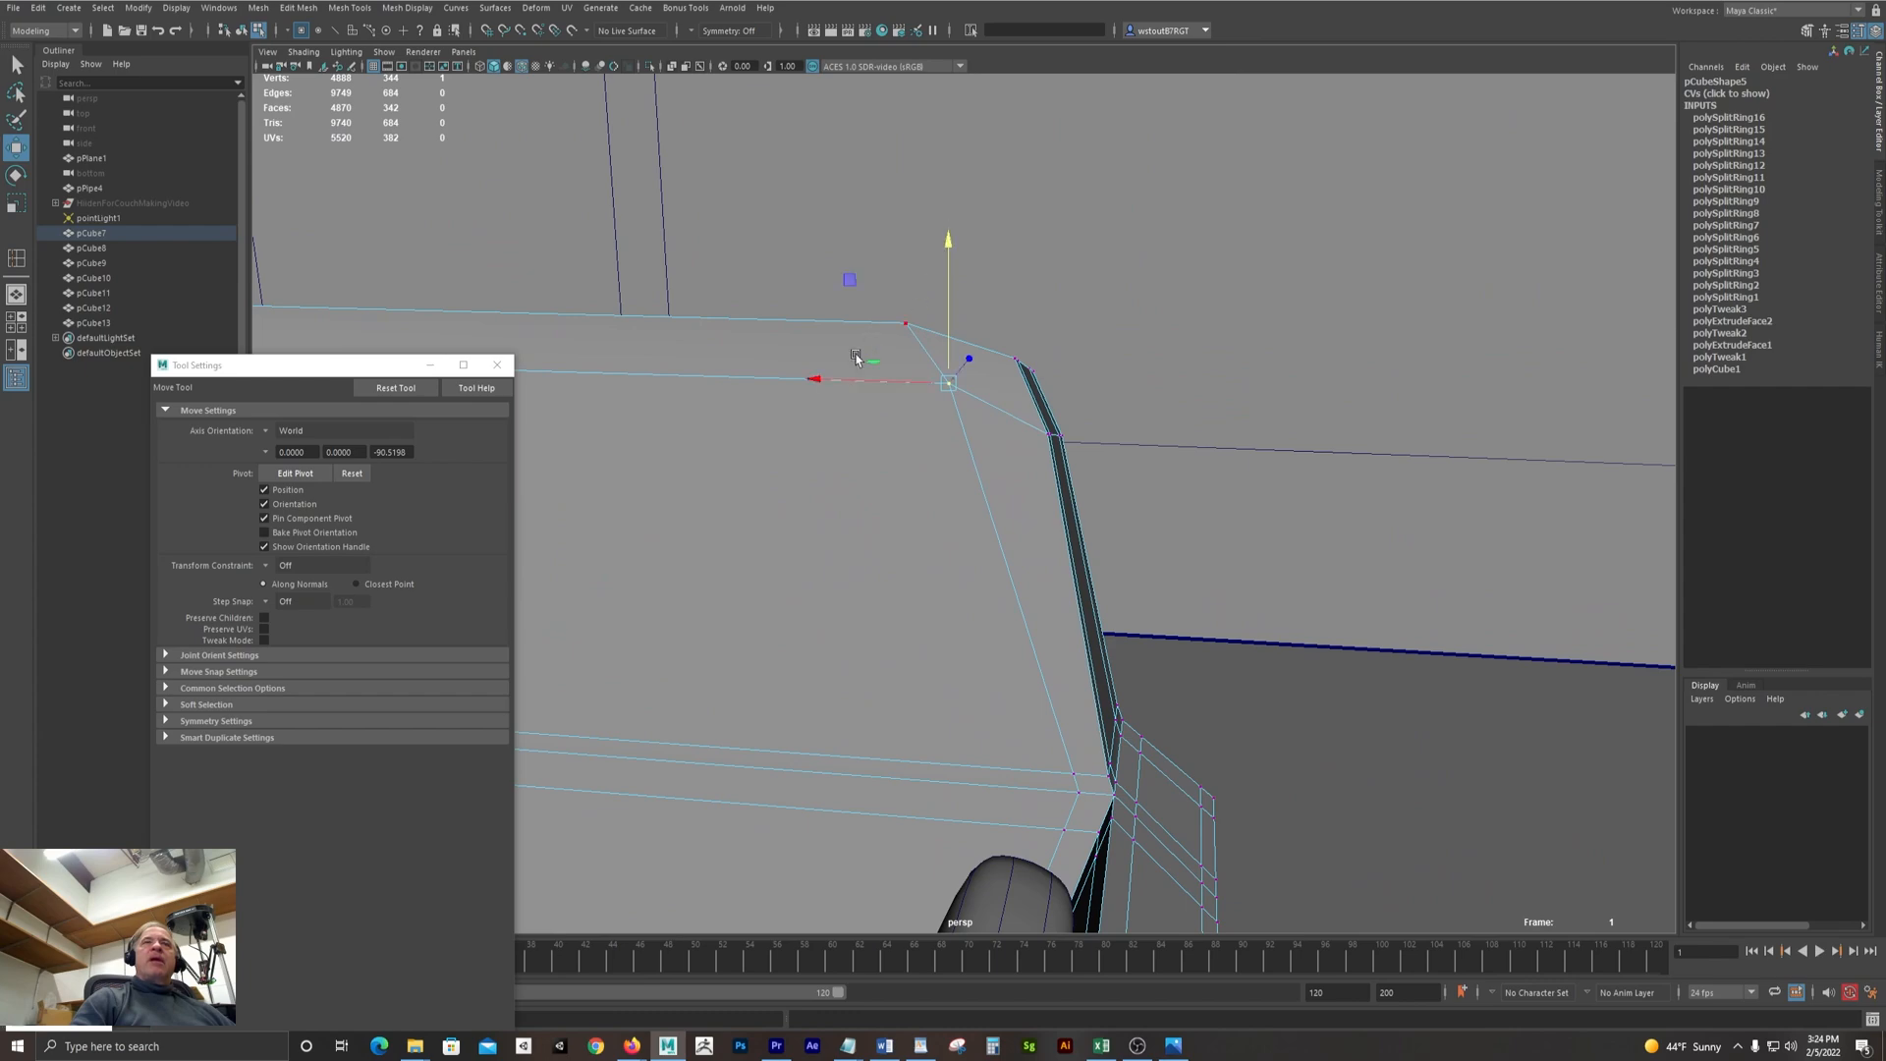
{"action": "left_click_drag", "start_coordinate": [807, 378], "coordinate": [840, 381]}
Lower the matching inner corner vertex on the rear side of that backrest end
{"action": "left_click_drag", "start_coordinate": [926, 451], "coordinate": [926, 311], "text": "alt"}
{"action": "left_click_drag", "start_coordinate": [915, 379], "coordinate": [804, 354], "text": "alt"}
{"action": "left_click", "coordinate": [743, 326]}
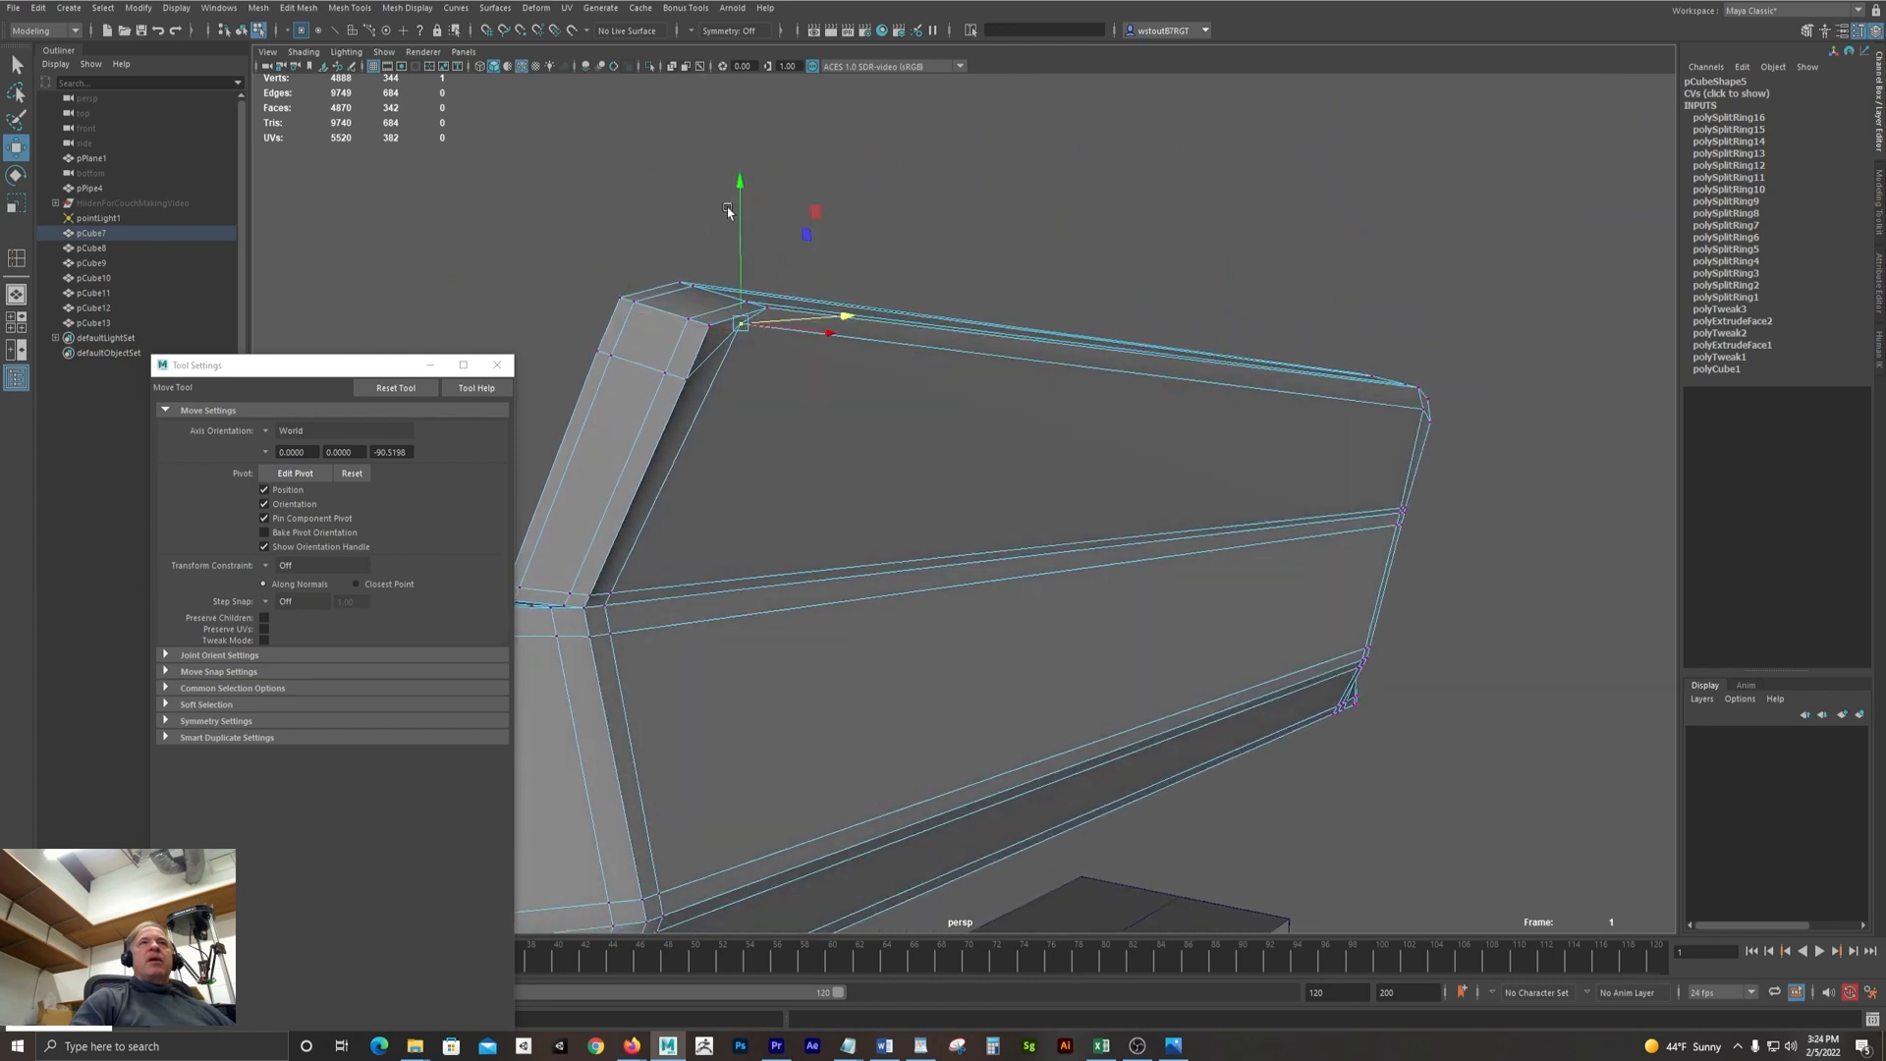
{"action": "left_click_drag", "start_coordinate": [741, 186], "coordinate": [745, 220]}
{"action": "left_click_drag", "start_coordinate": [762, 329], "coordinate": [872, 372], "text": "alt"}
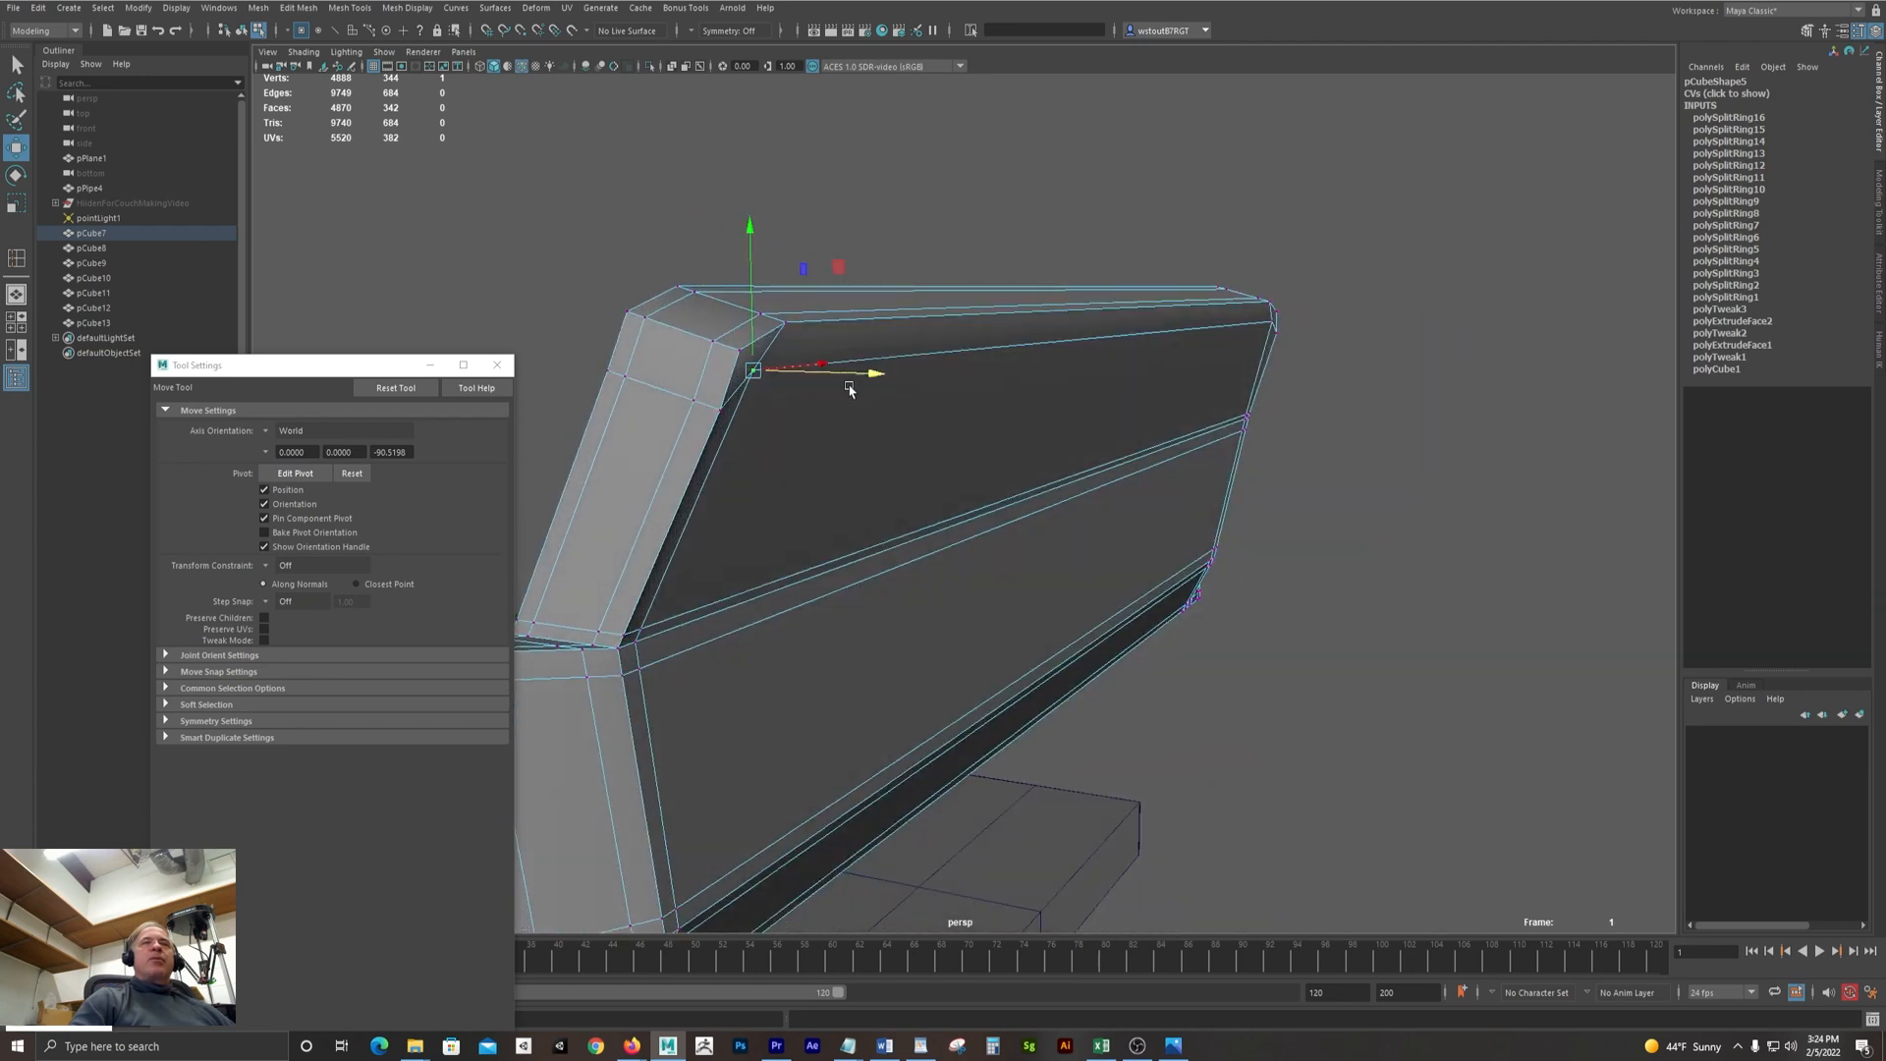
Preview the sofa frame in smooth mesh display and return it to the unsmoothed display
{"action": "left_click", "coordinate": [1272, 327]}
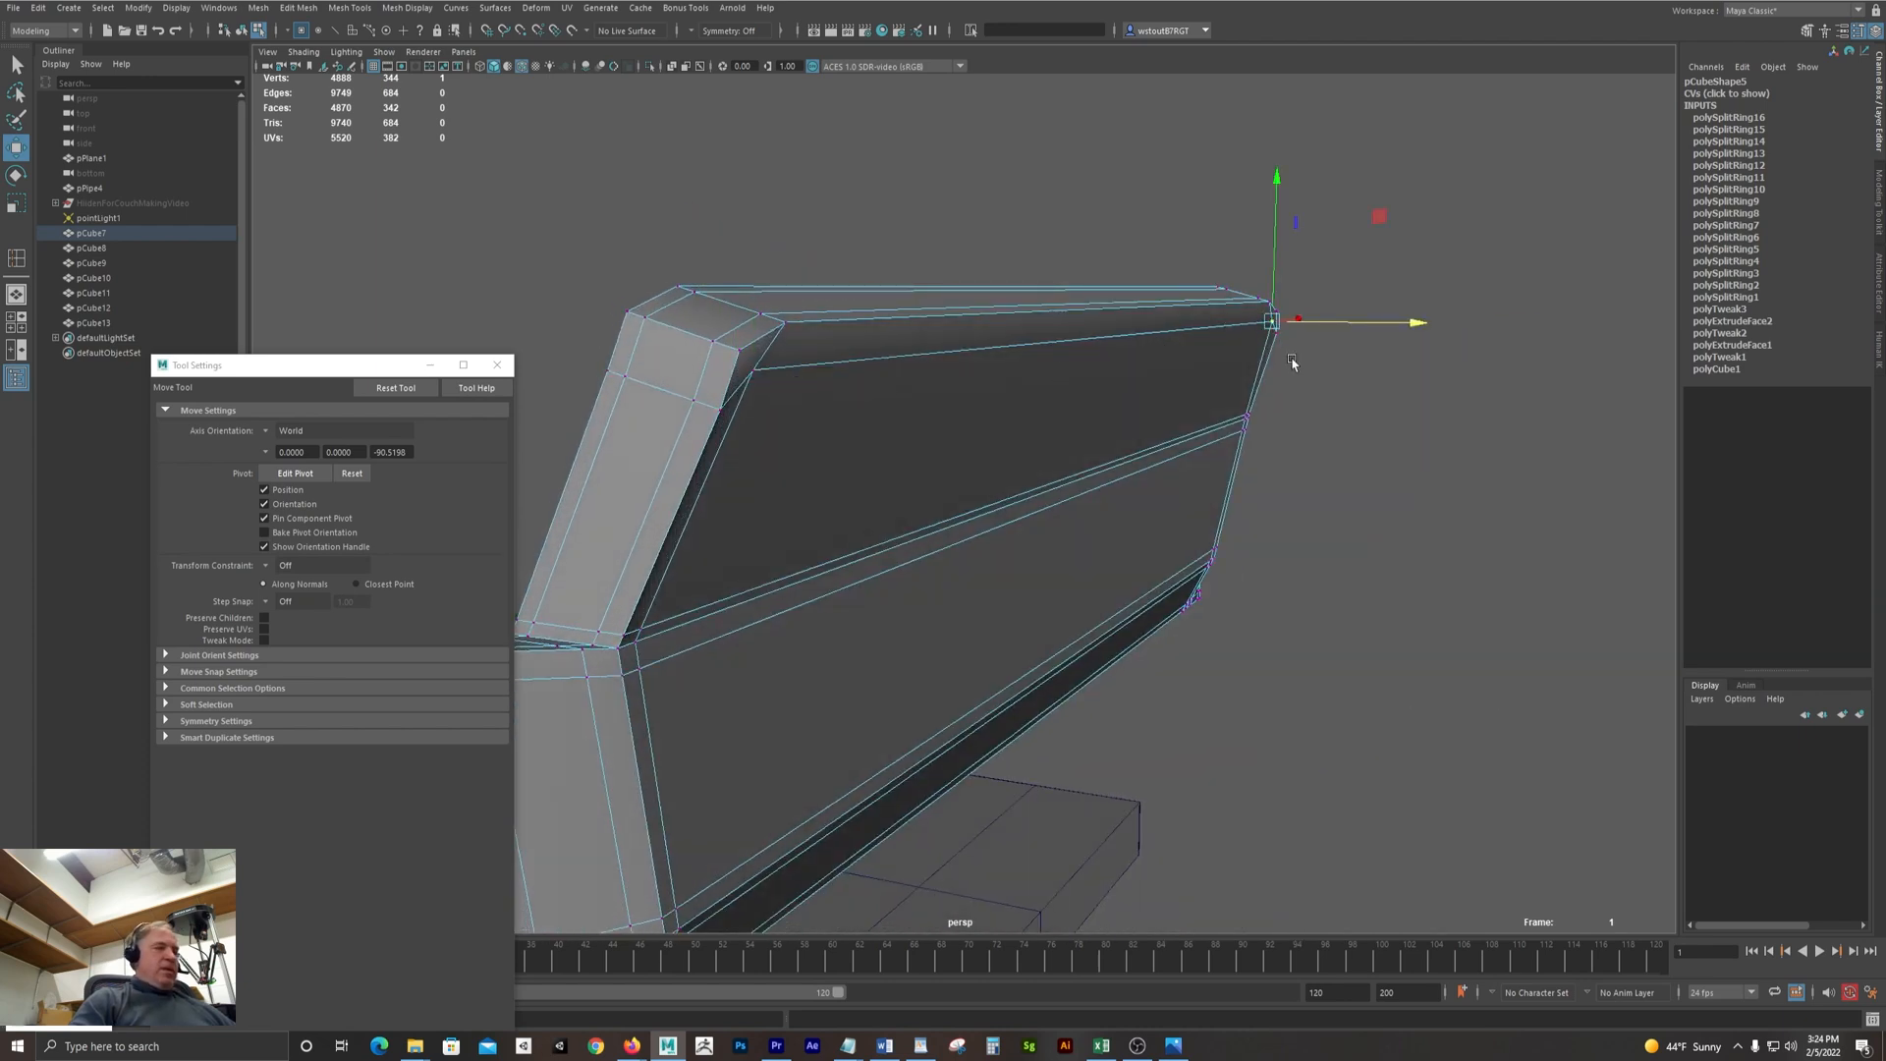
{"action": "key", "text": "f"}
{"action": "left_click_drag", "start_coordinate": [822, 325], "coordinate": [811, 501], "text": "alt"}
{"action": "left_click_drag", "start_coordinate": [1064, 492], "coordinate": [1047, 502], "text": "alt"}
{"action": "scroll", "coordinate": [772, 321], "scroll_direction": "down", "scroll_amount": 5}
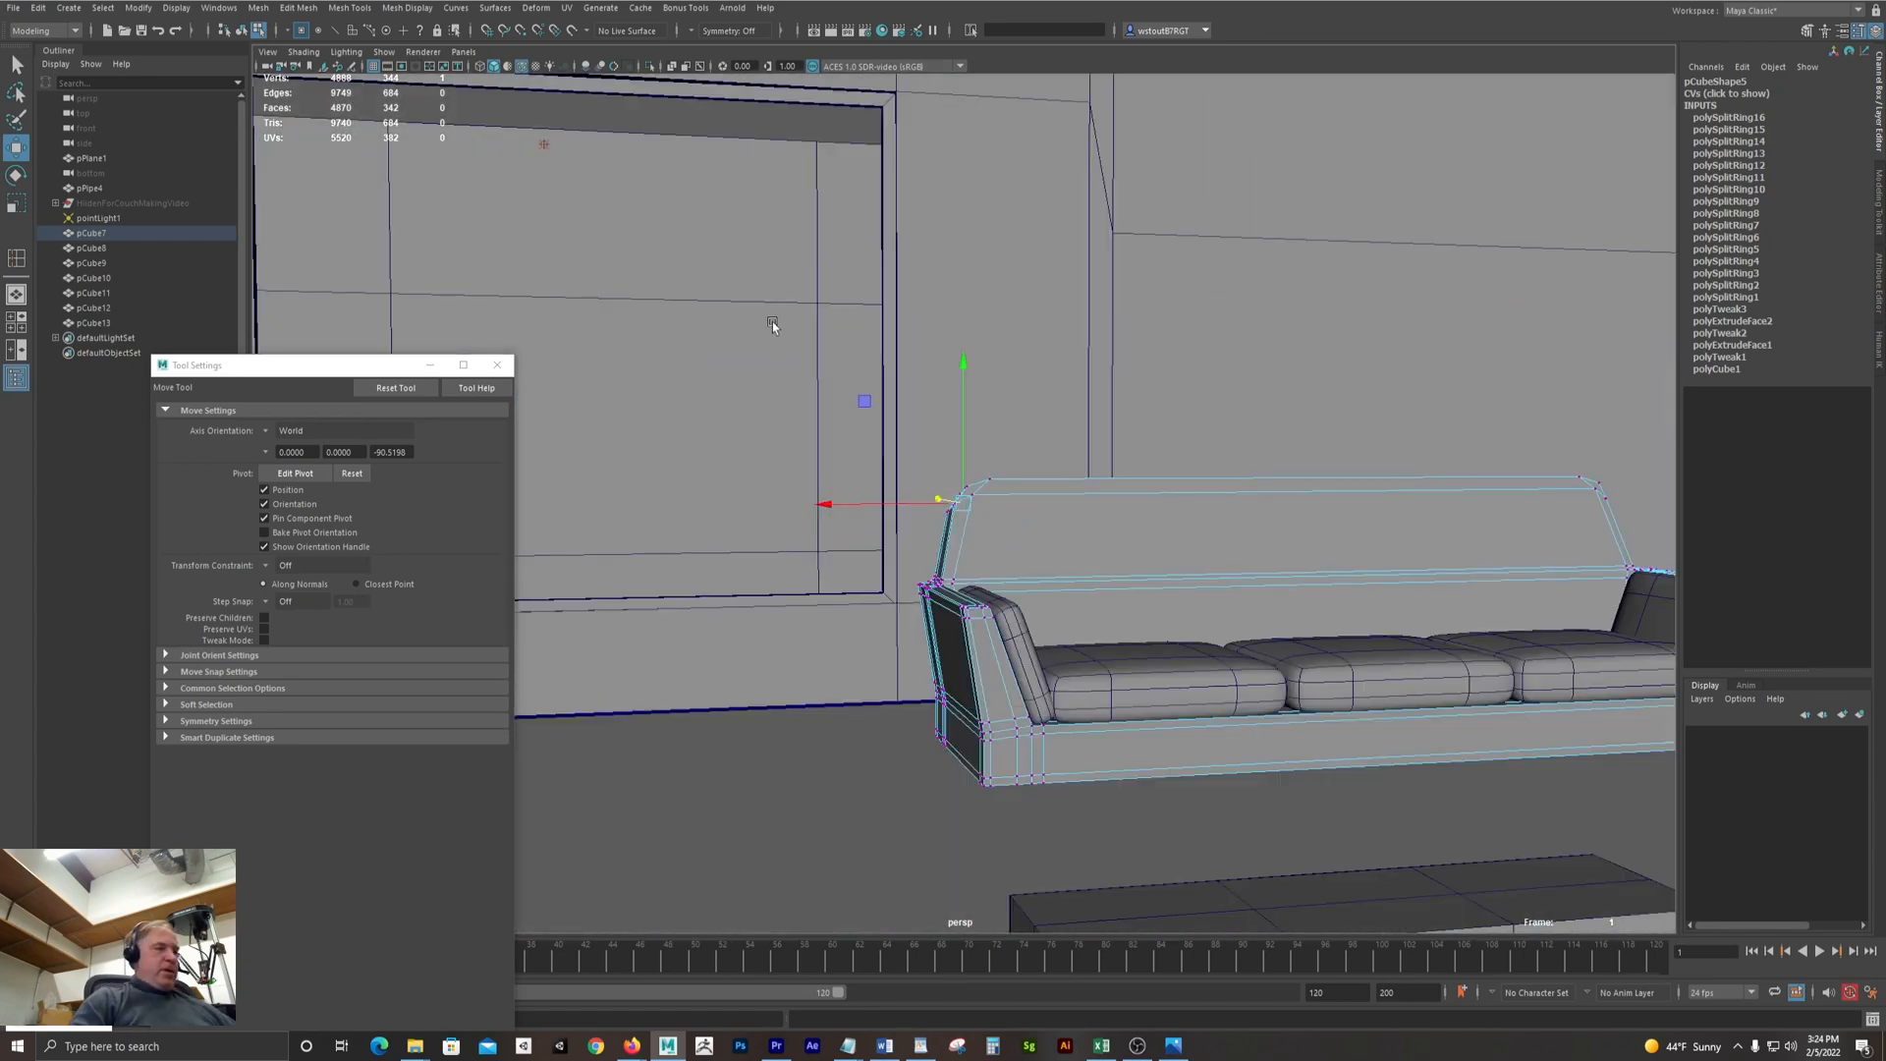
{"action": "key", "text": "3"}
{"action": "left_click_drag", "start_coordinate": [1199, 563], "coordinate": [923, 485], "text": "alt"}
{"action": "middle_click_drag", "start_coordinate": [922, 484], "coordinate": [1166, 411], "text": "alt"}
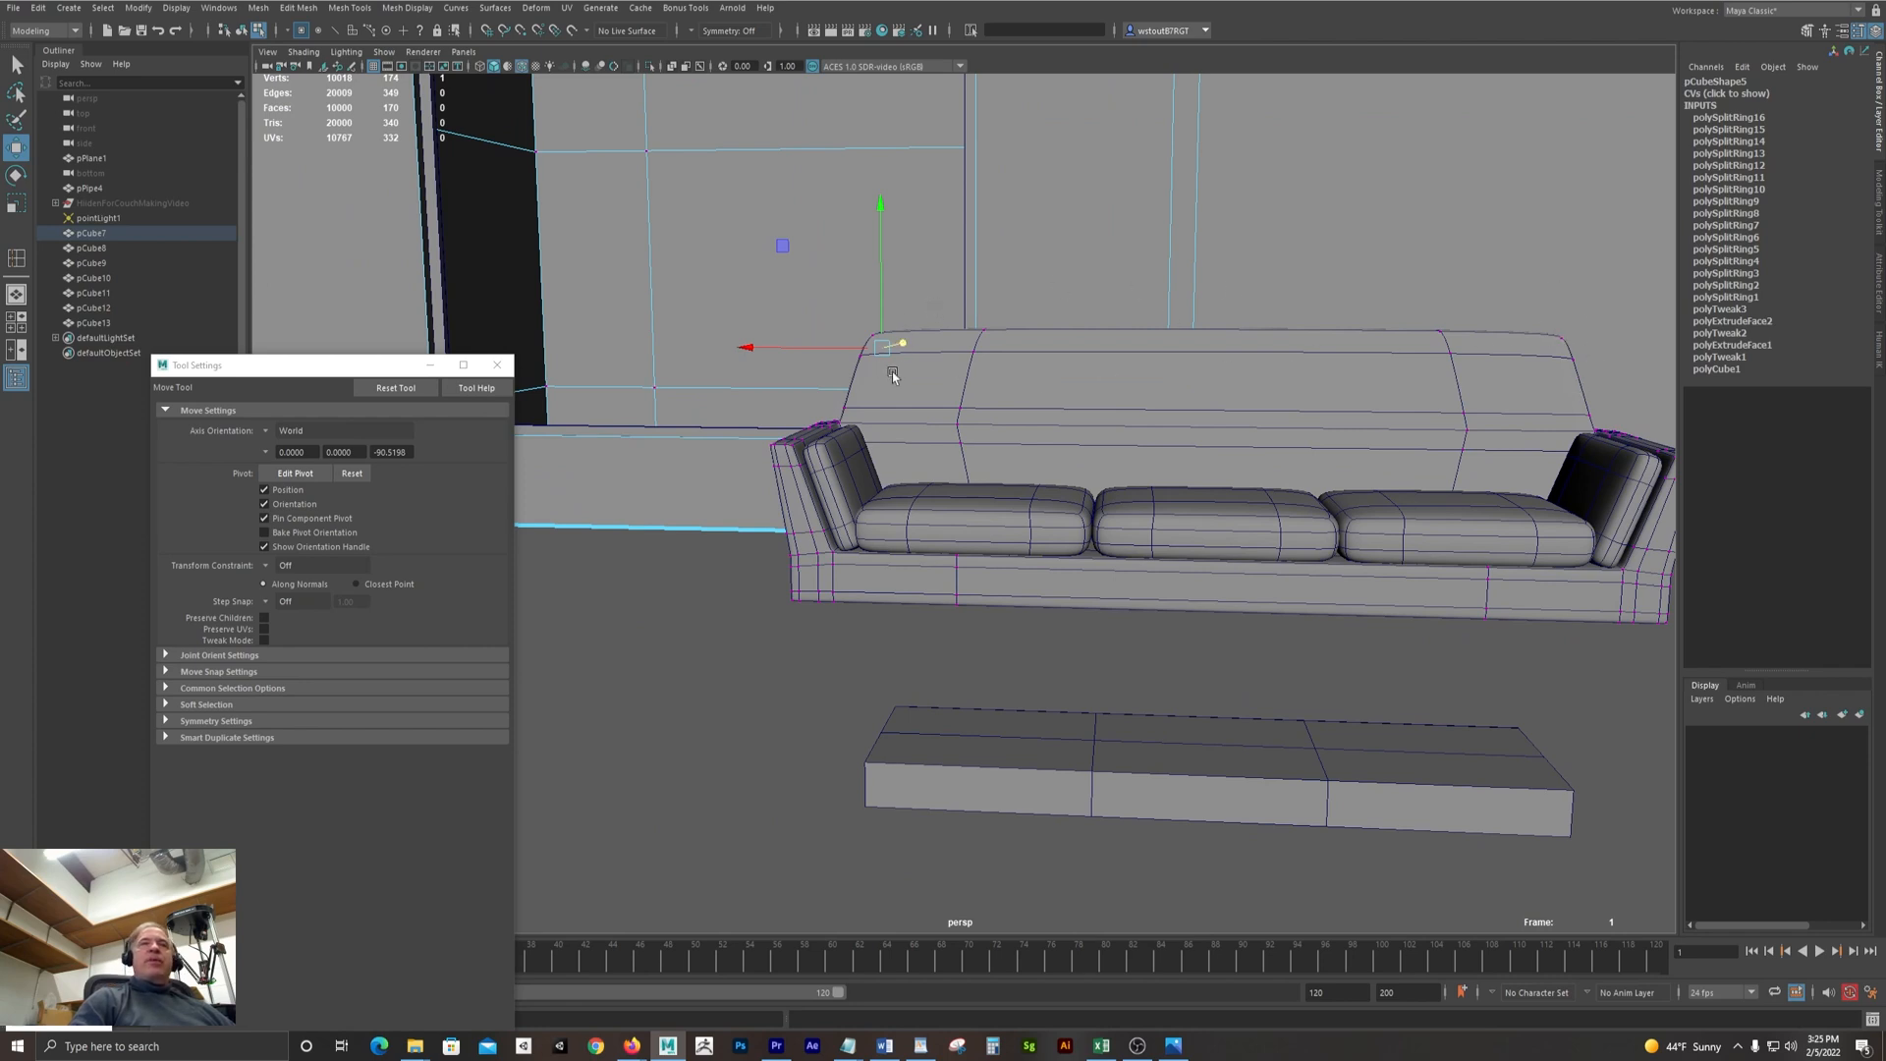
{"action": "scroll", "coordinate": [893, 377], "scroll_direction": "up", "scroll_amount": 3}
{"action": "key", "text": "1"}
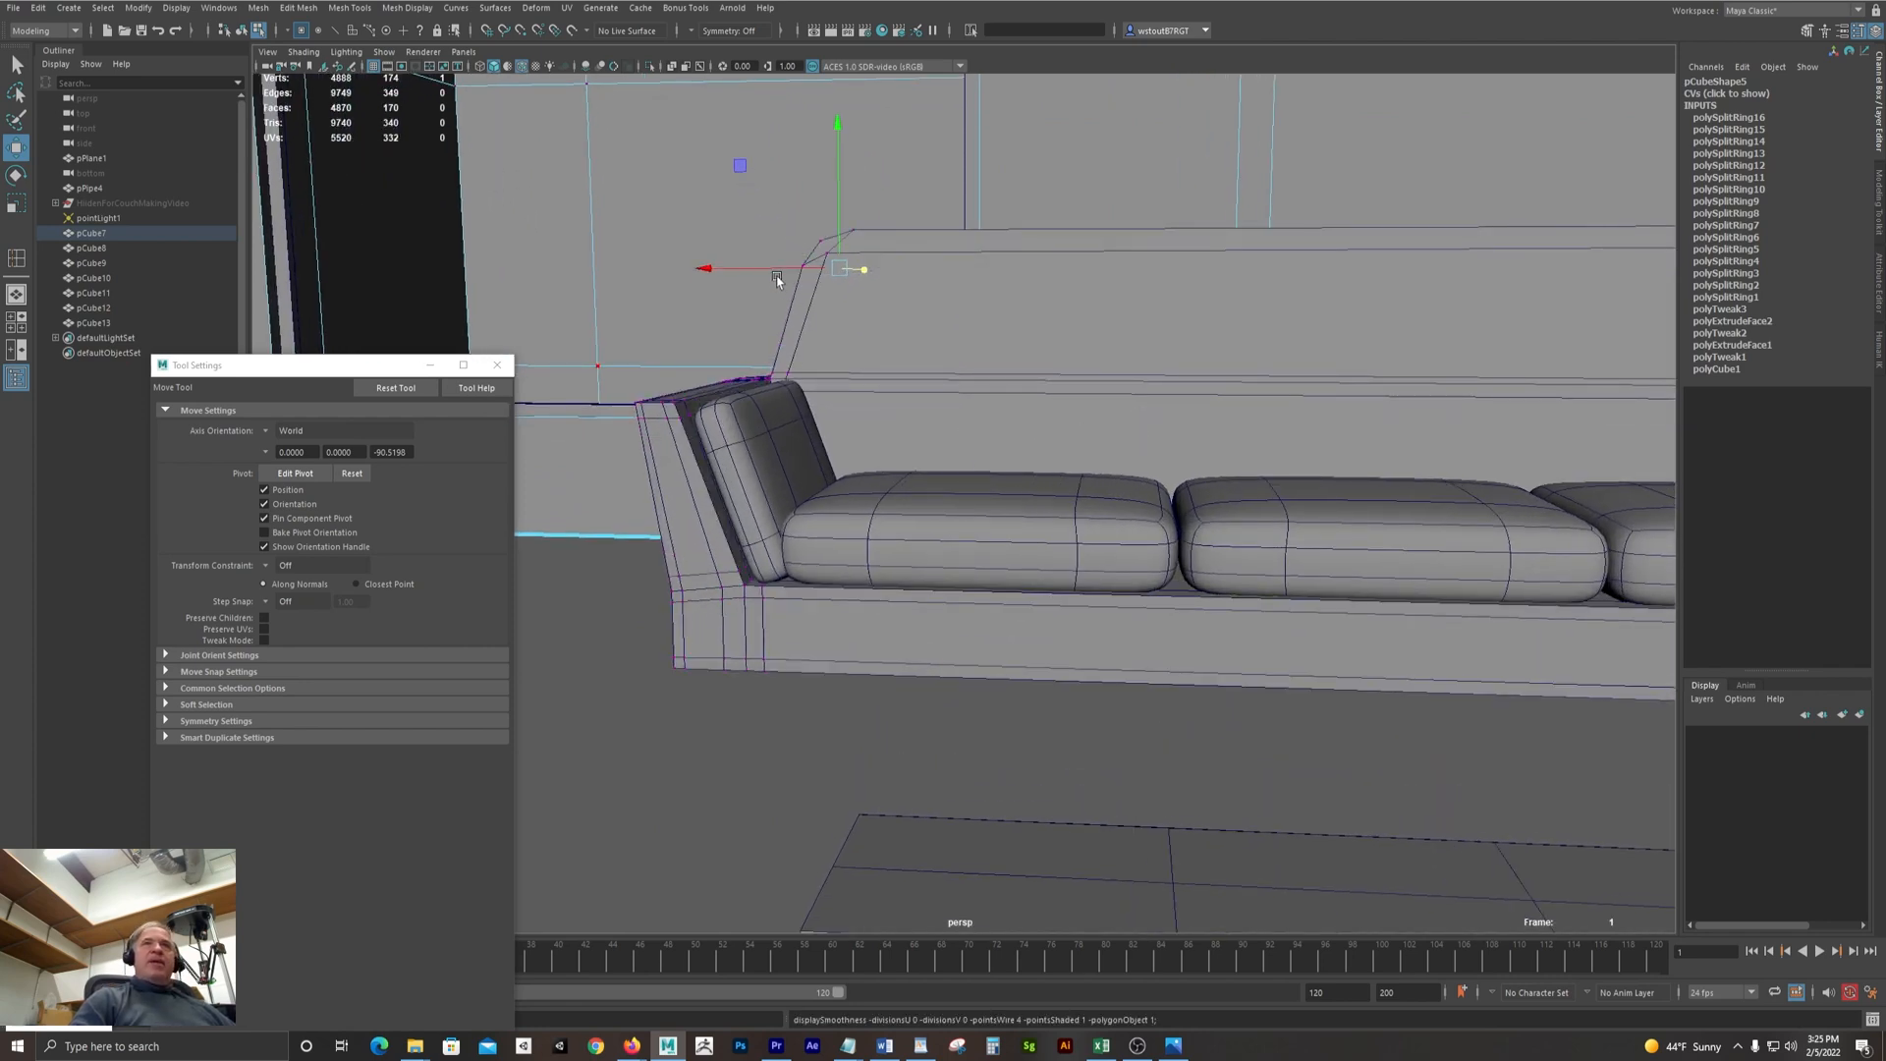
Examine the reshaped backrest corners and the sofa's end from the front, side and rear
{"action": "left_click_drag", "start_coordinate": [834, 228], "coordinate": [977, 389], "text": "alt"}
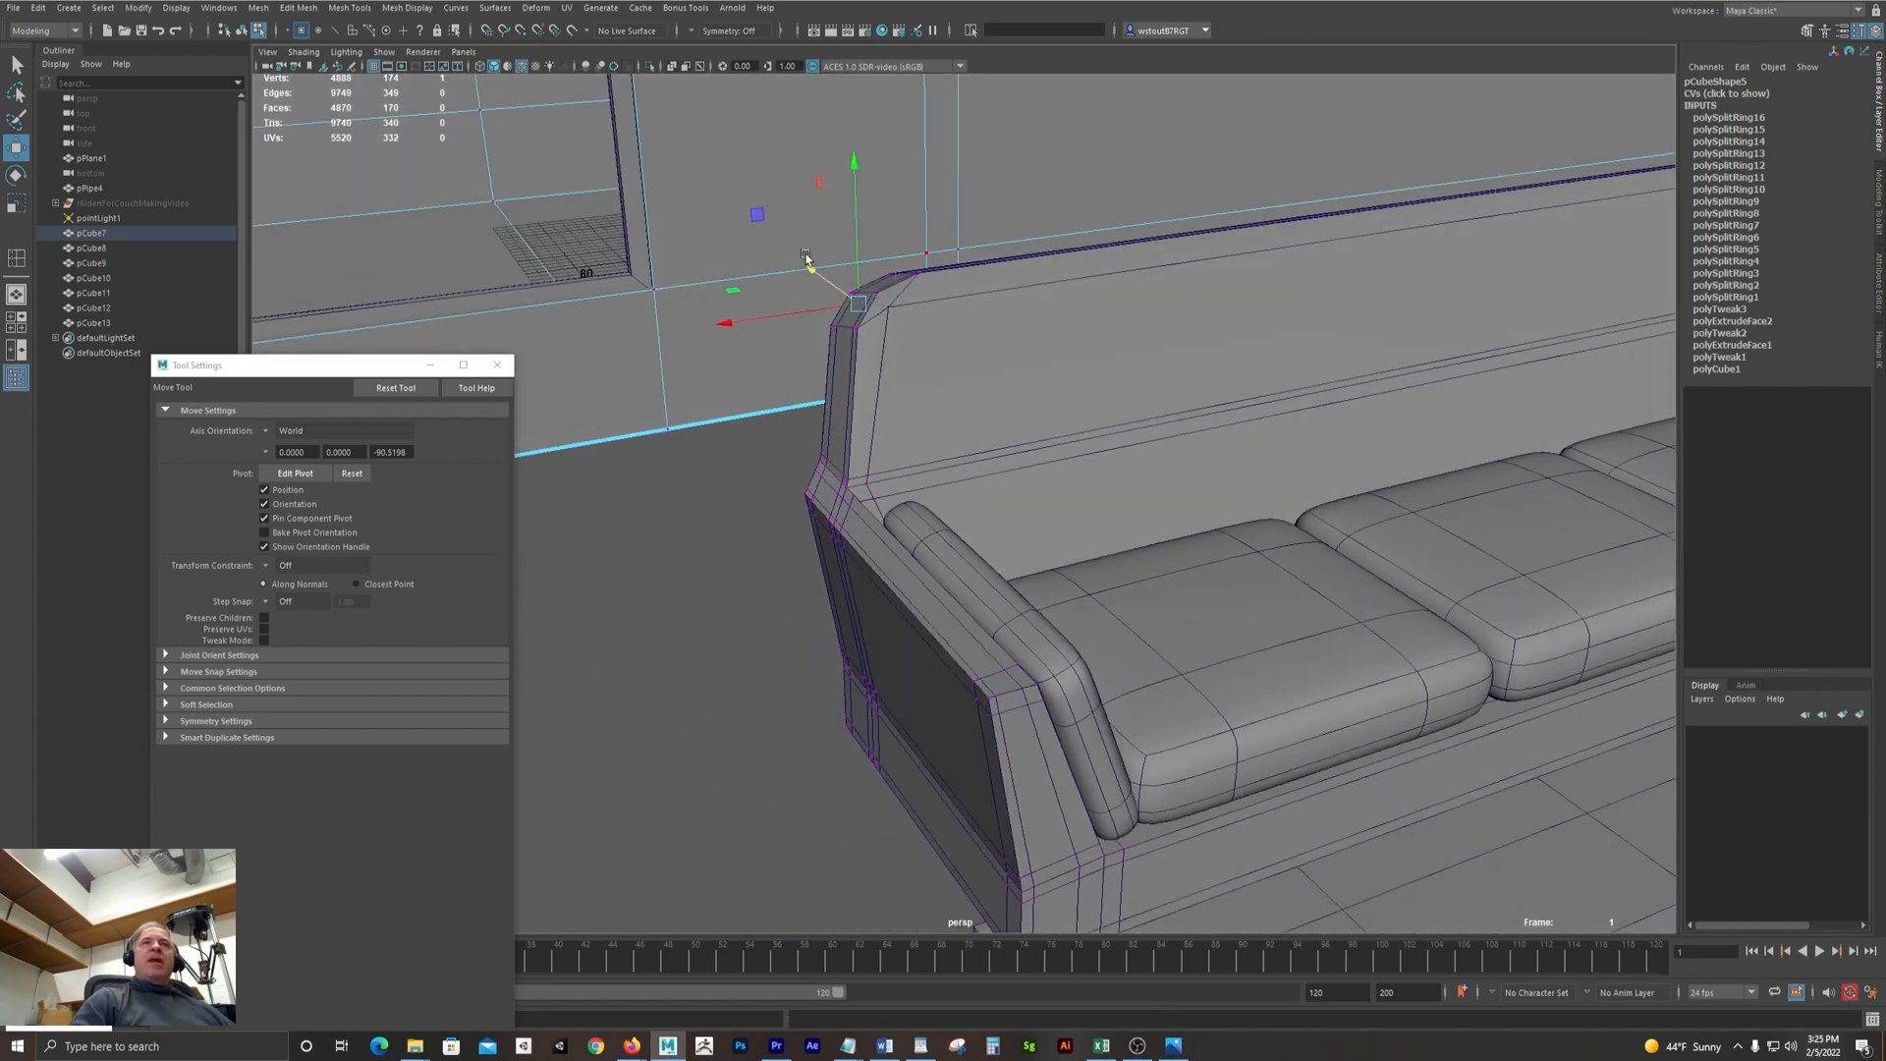
{"action": "left_click_drag", "start_coordinate": [971, 344], "coordinate": [1032, 345], "text": "alt"}
{"action": "right_click_drag", "start_coordinate": [1032, 345], "coordinate": [1066, 351], "text": "alt"}
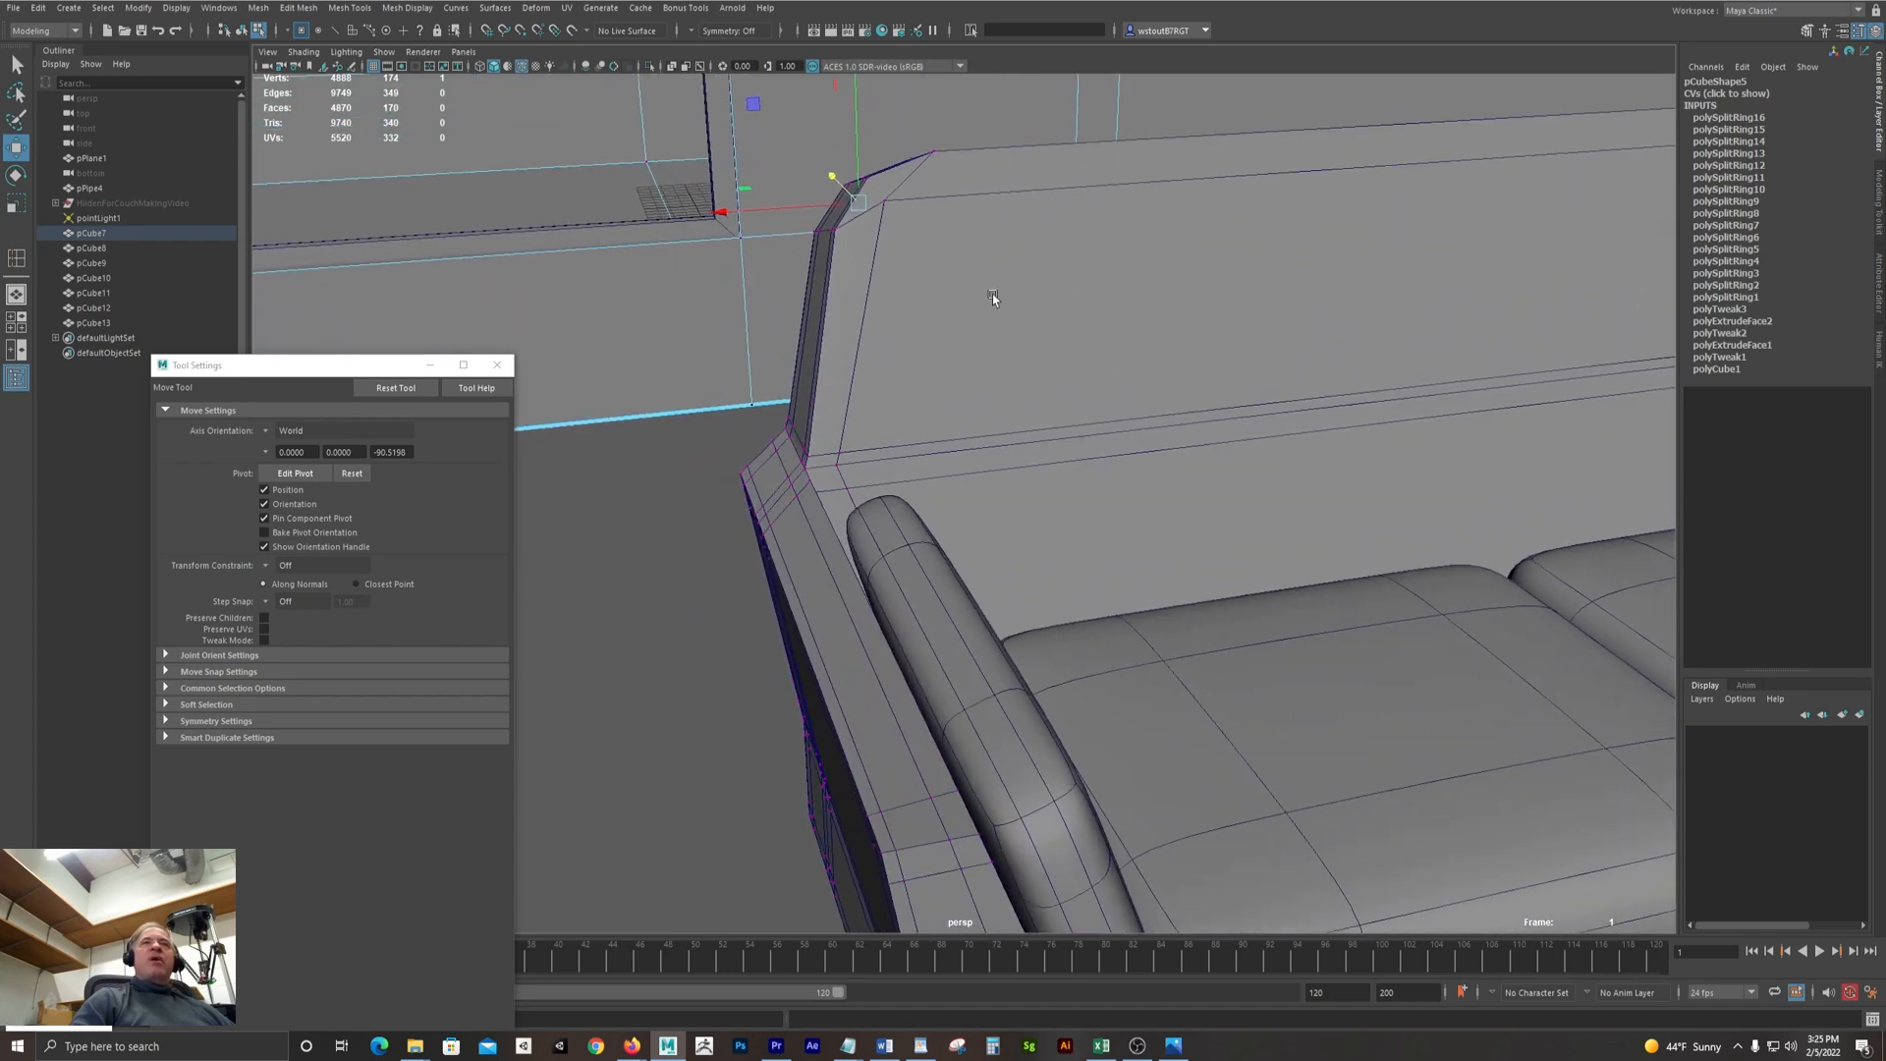
{"action": "middle_click_drag", "start_coordinate": [996, 299], "coordinate": [1076, 452], "text": "alt"}
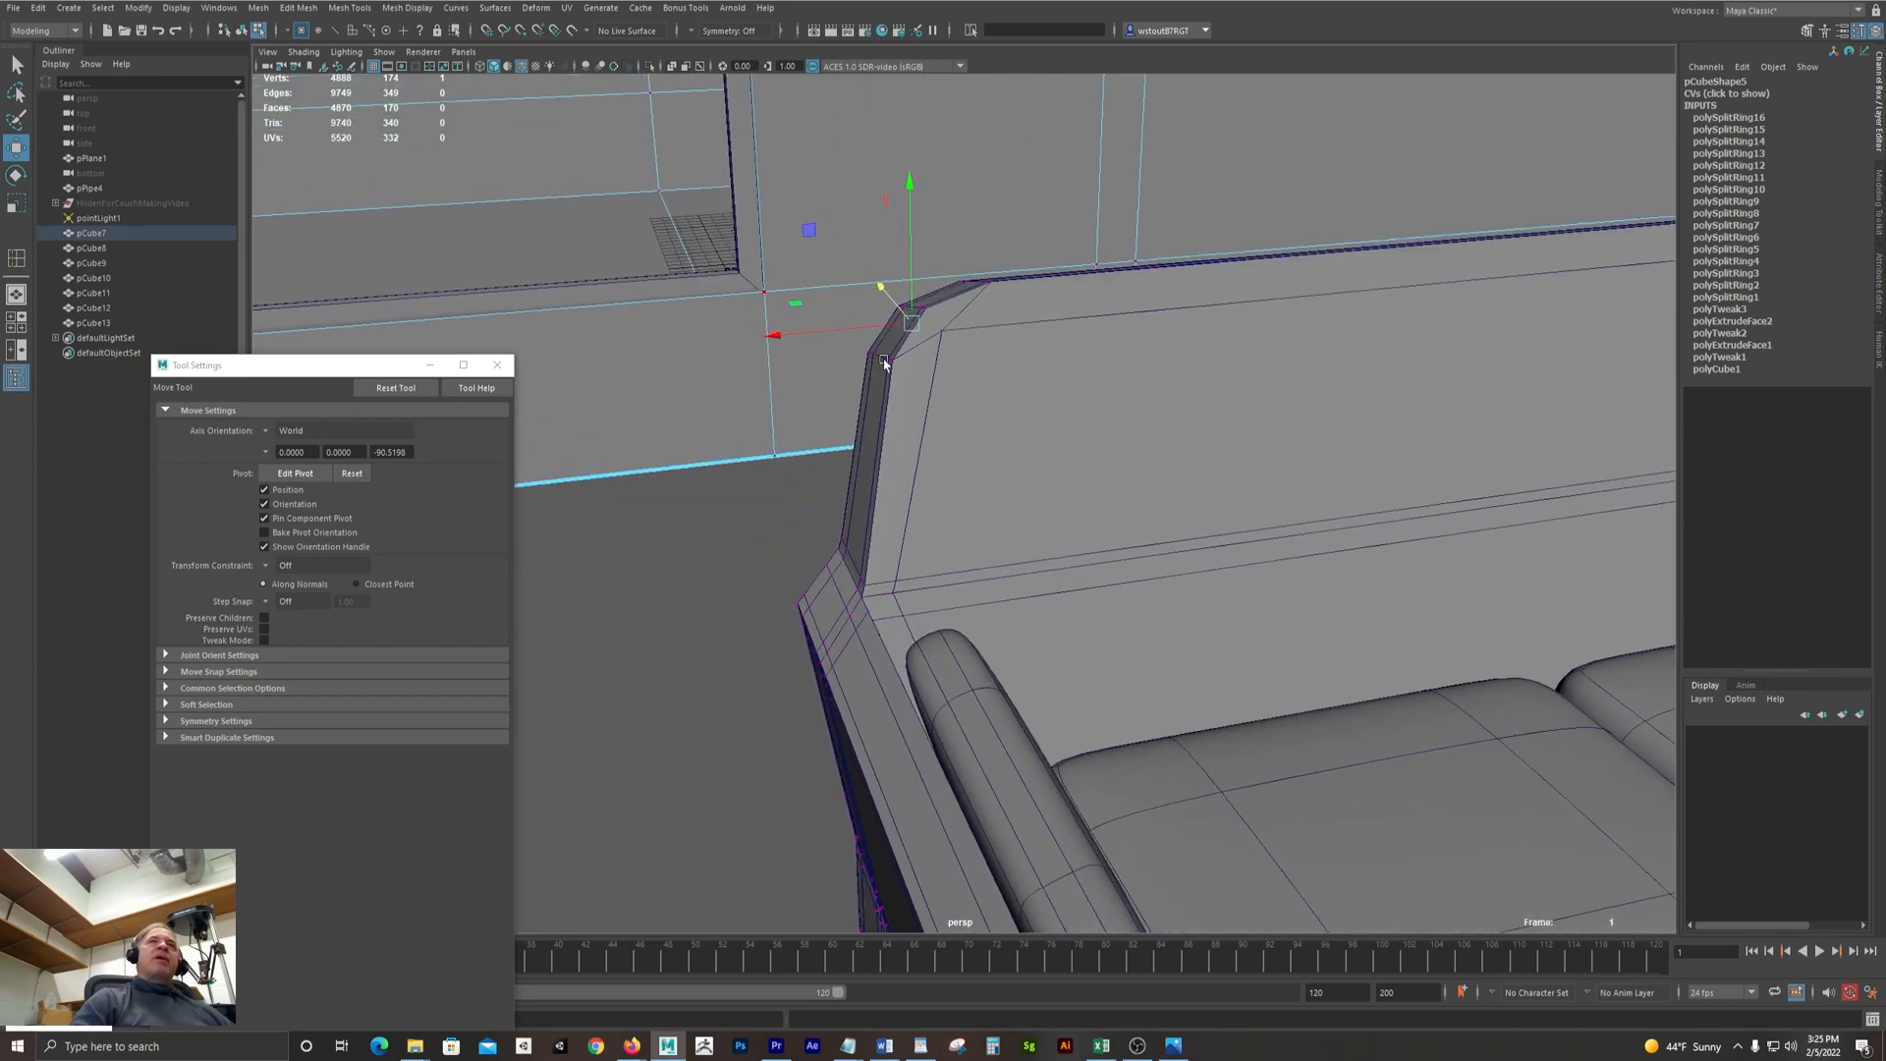
{"action": "left_click_drag", "start_coordinate": [884, 361], "coordinate": [953, 357], "text": "alt"}
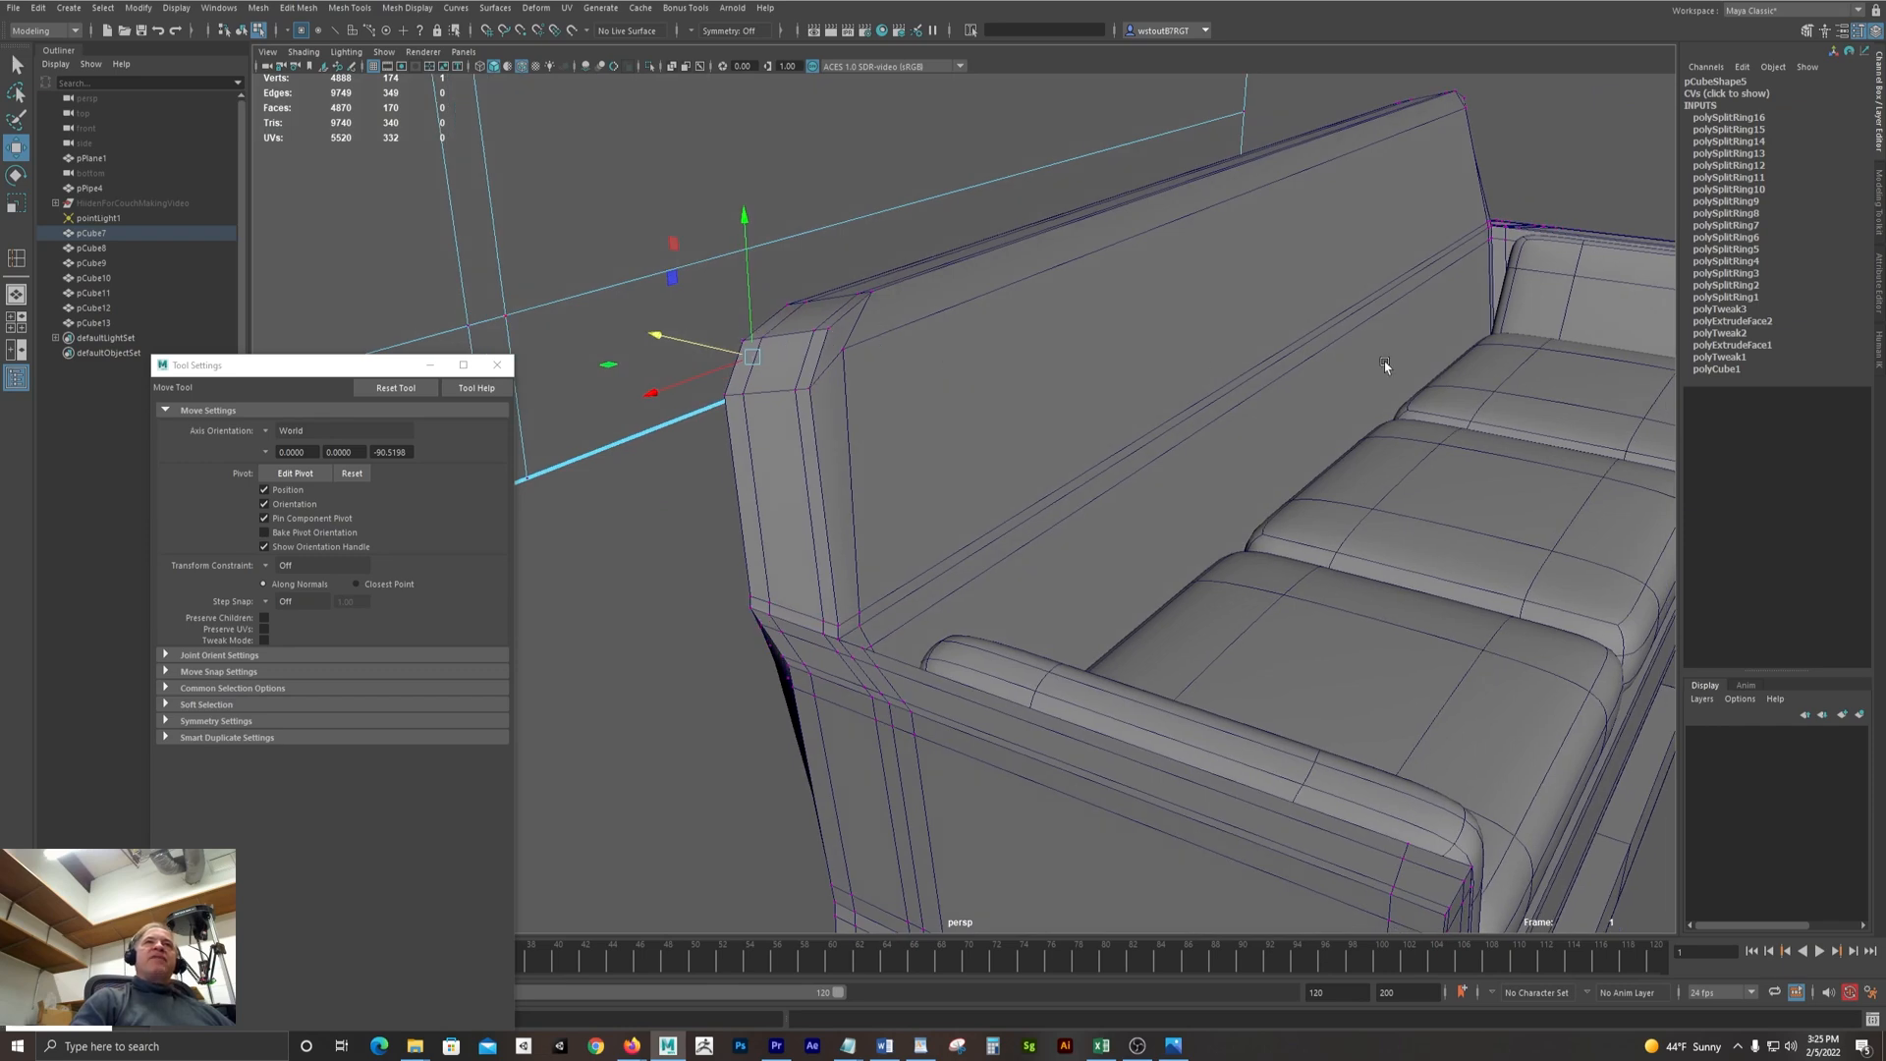
{"action": "right_click_drag", "start_coordinate": [1385, 365], "coordinate": [897, 345], "text": "alt"}
{"action": "left_click_drag", "start_coordinate": [1091, 393], "coordinate": [1196, 238], "text": "alt"}
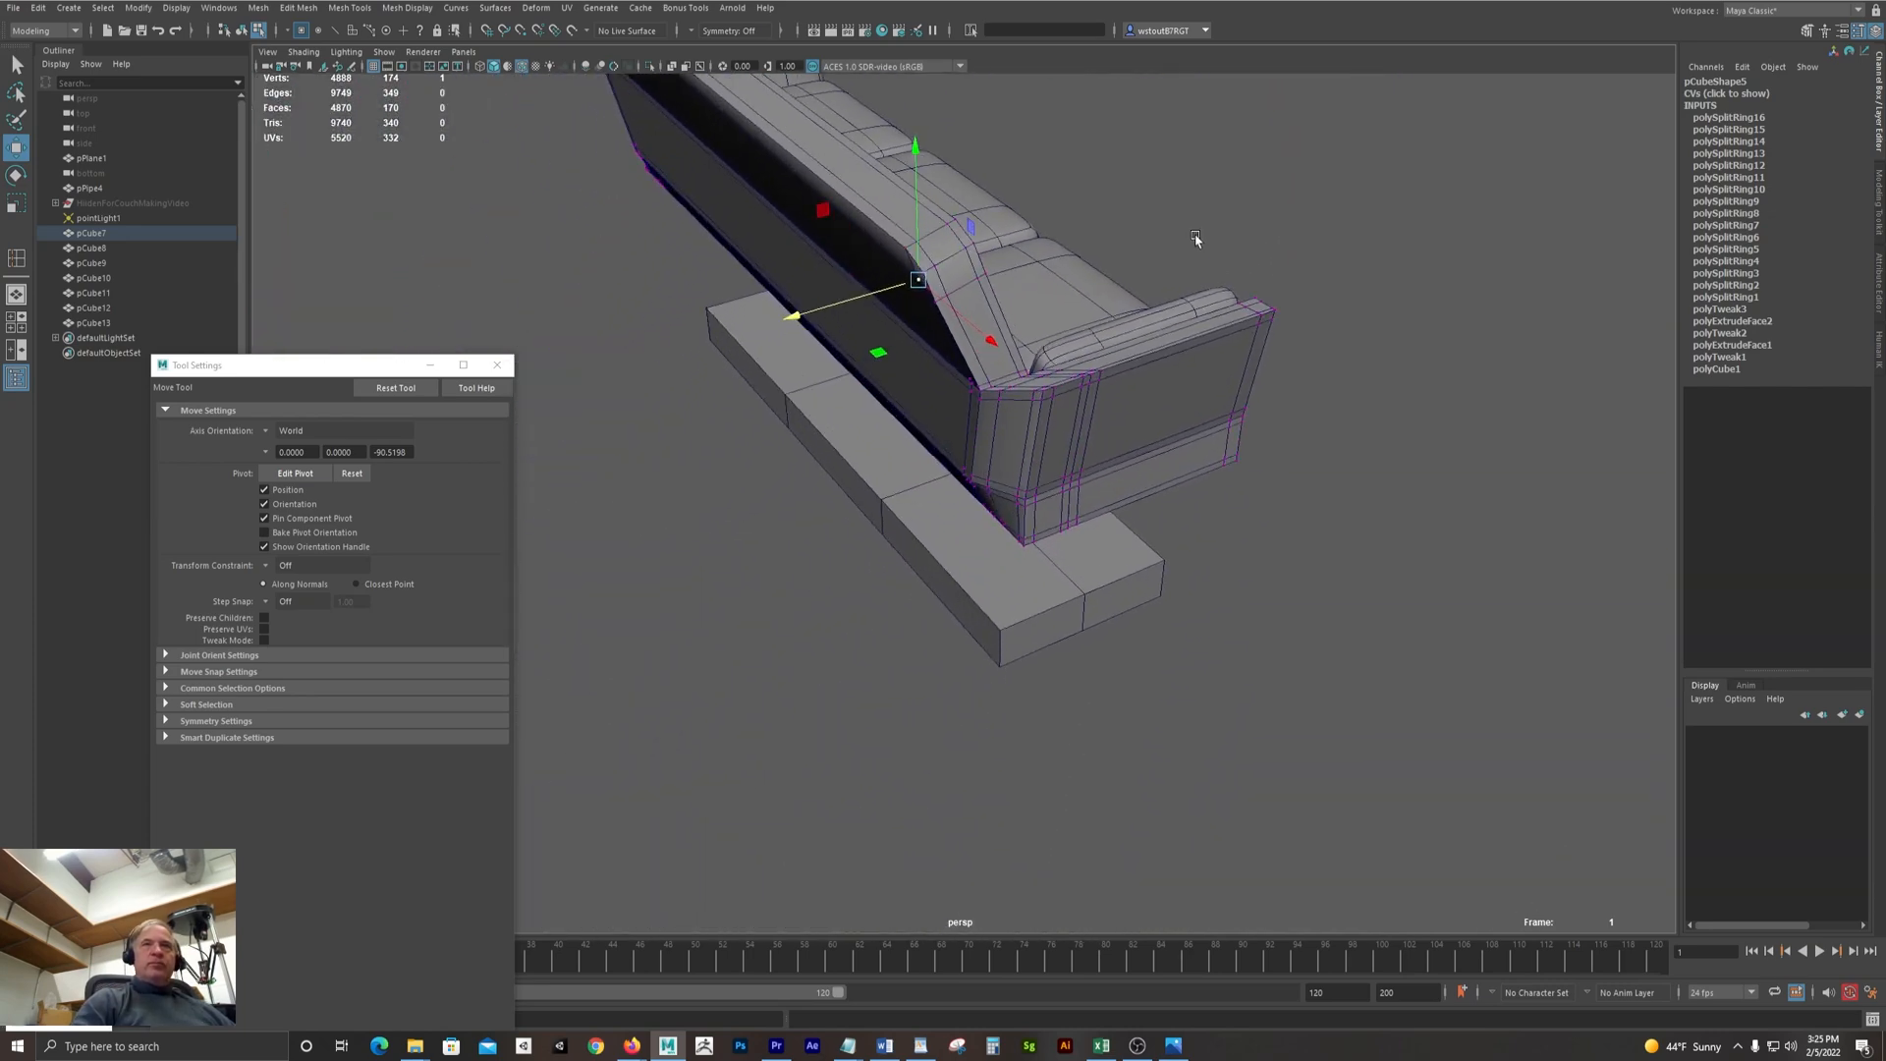
{"action": "left_click_drag", "start_coordinate": [1201, 324], "coordinate": [1070, 367], "text": "alt"}
Return to object selection and delete the flat subdivided block in front of the sofa
{"action": "key", "text": "F8"}
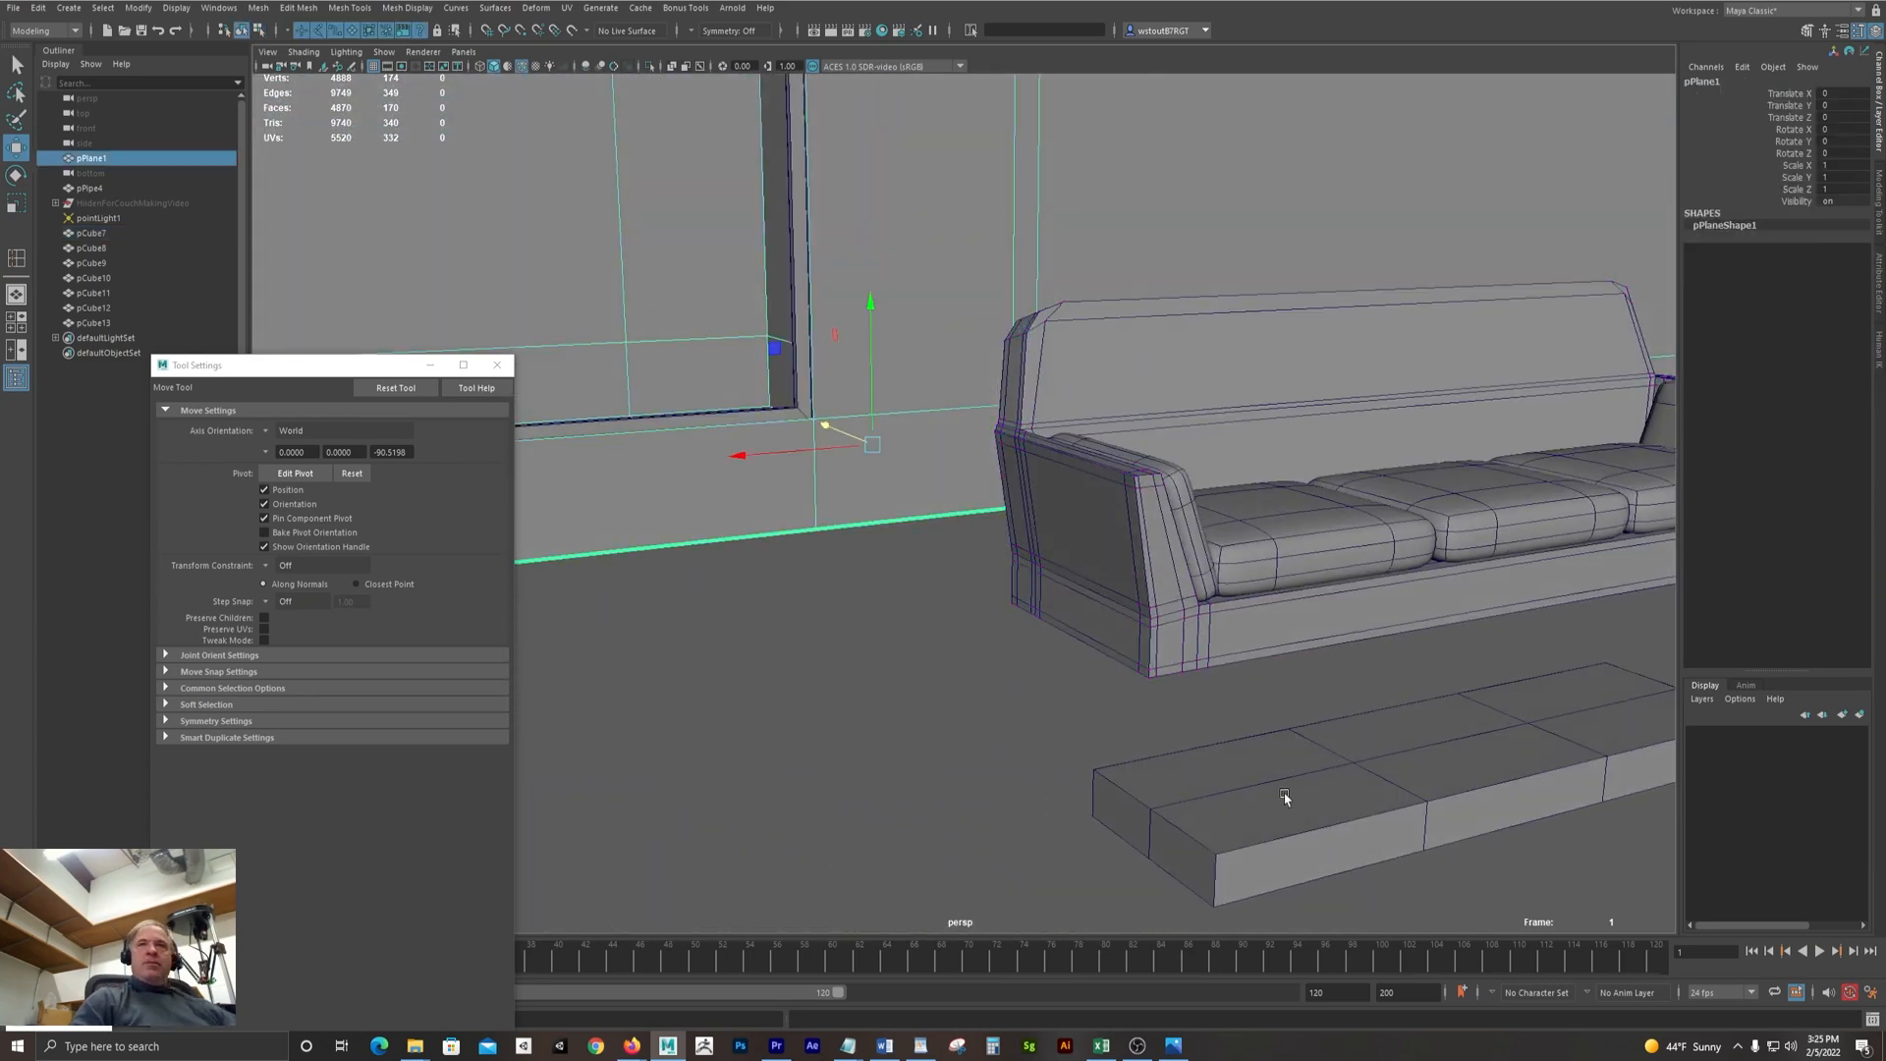
{"action": "left_click", "coordinate": [1283, 794]}
{"action": "key", "text": "Delete"}
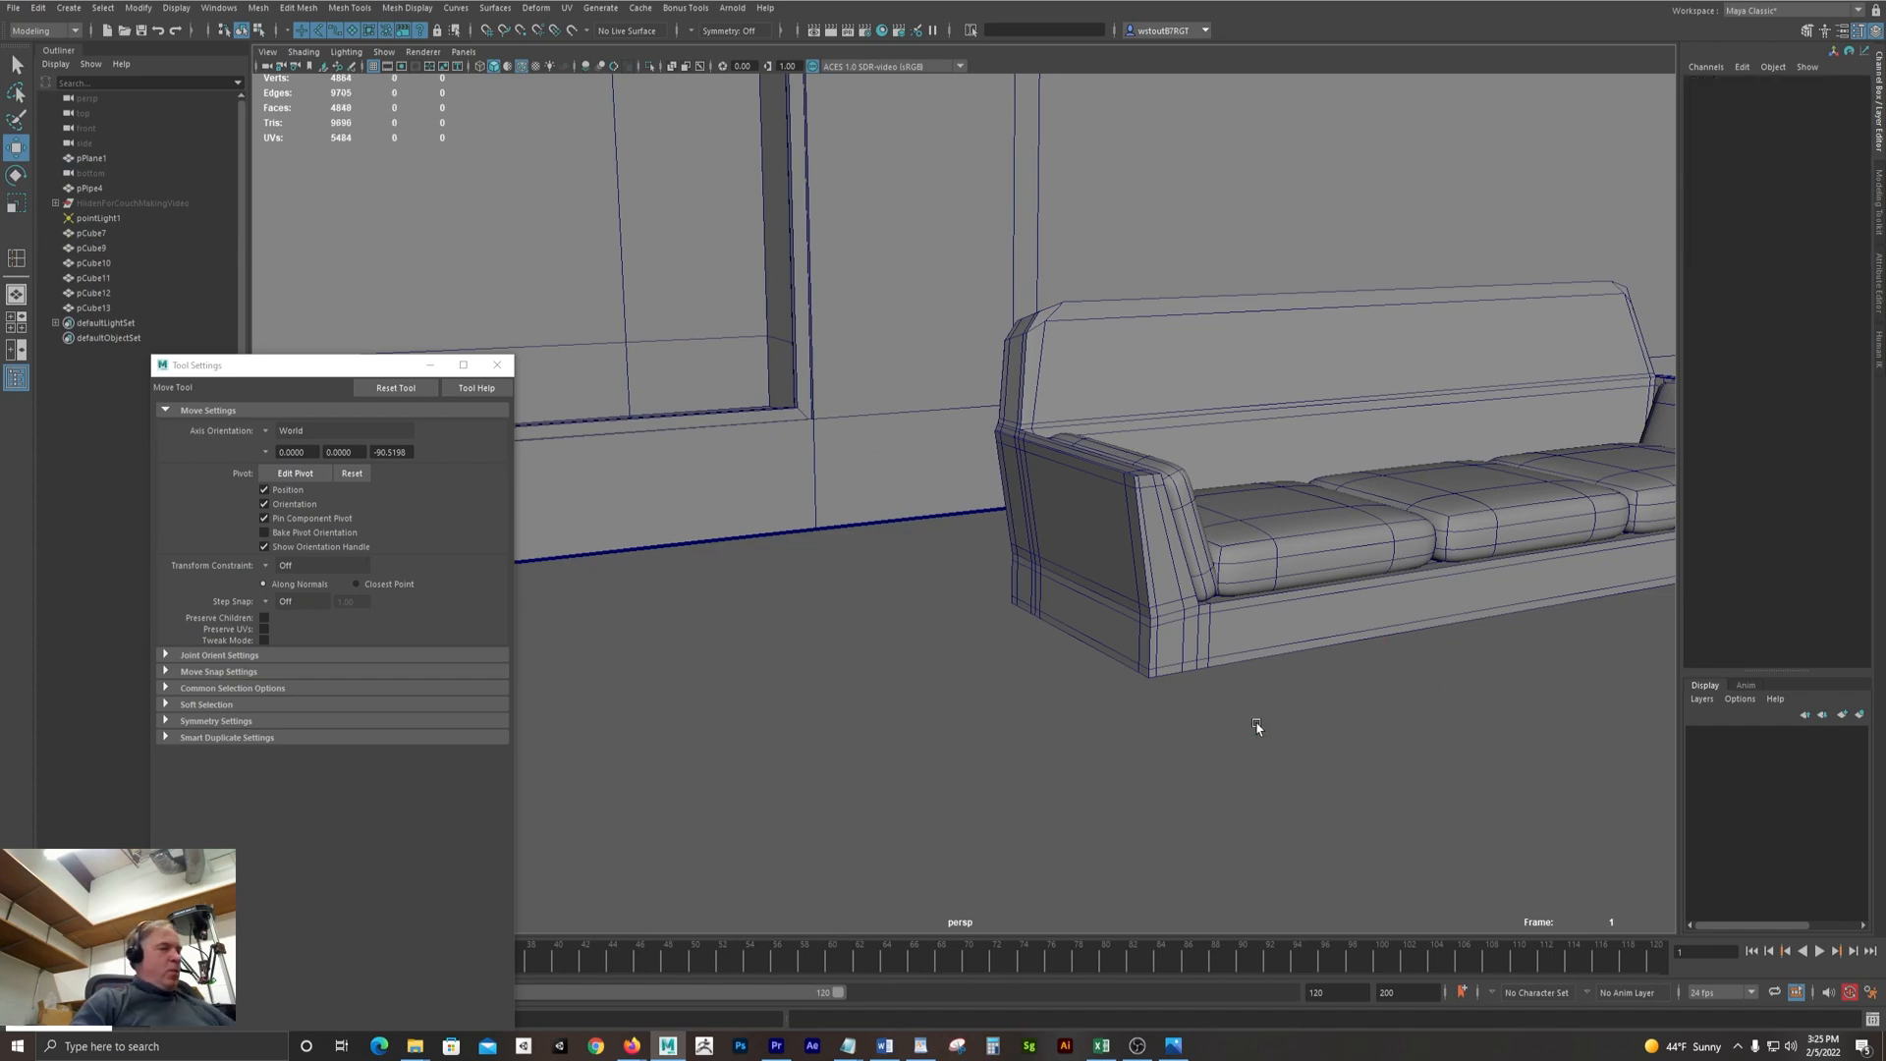
Close the tool settings and examine the wooden base and legs in the couchReference.jpg photo
{"action": "left_click_drag", "start_coordinate": [1391, 530], "coordinate": [907, 552], "text": "alt"}
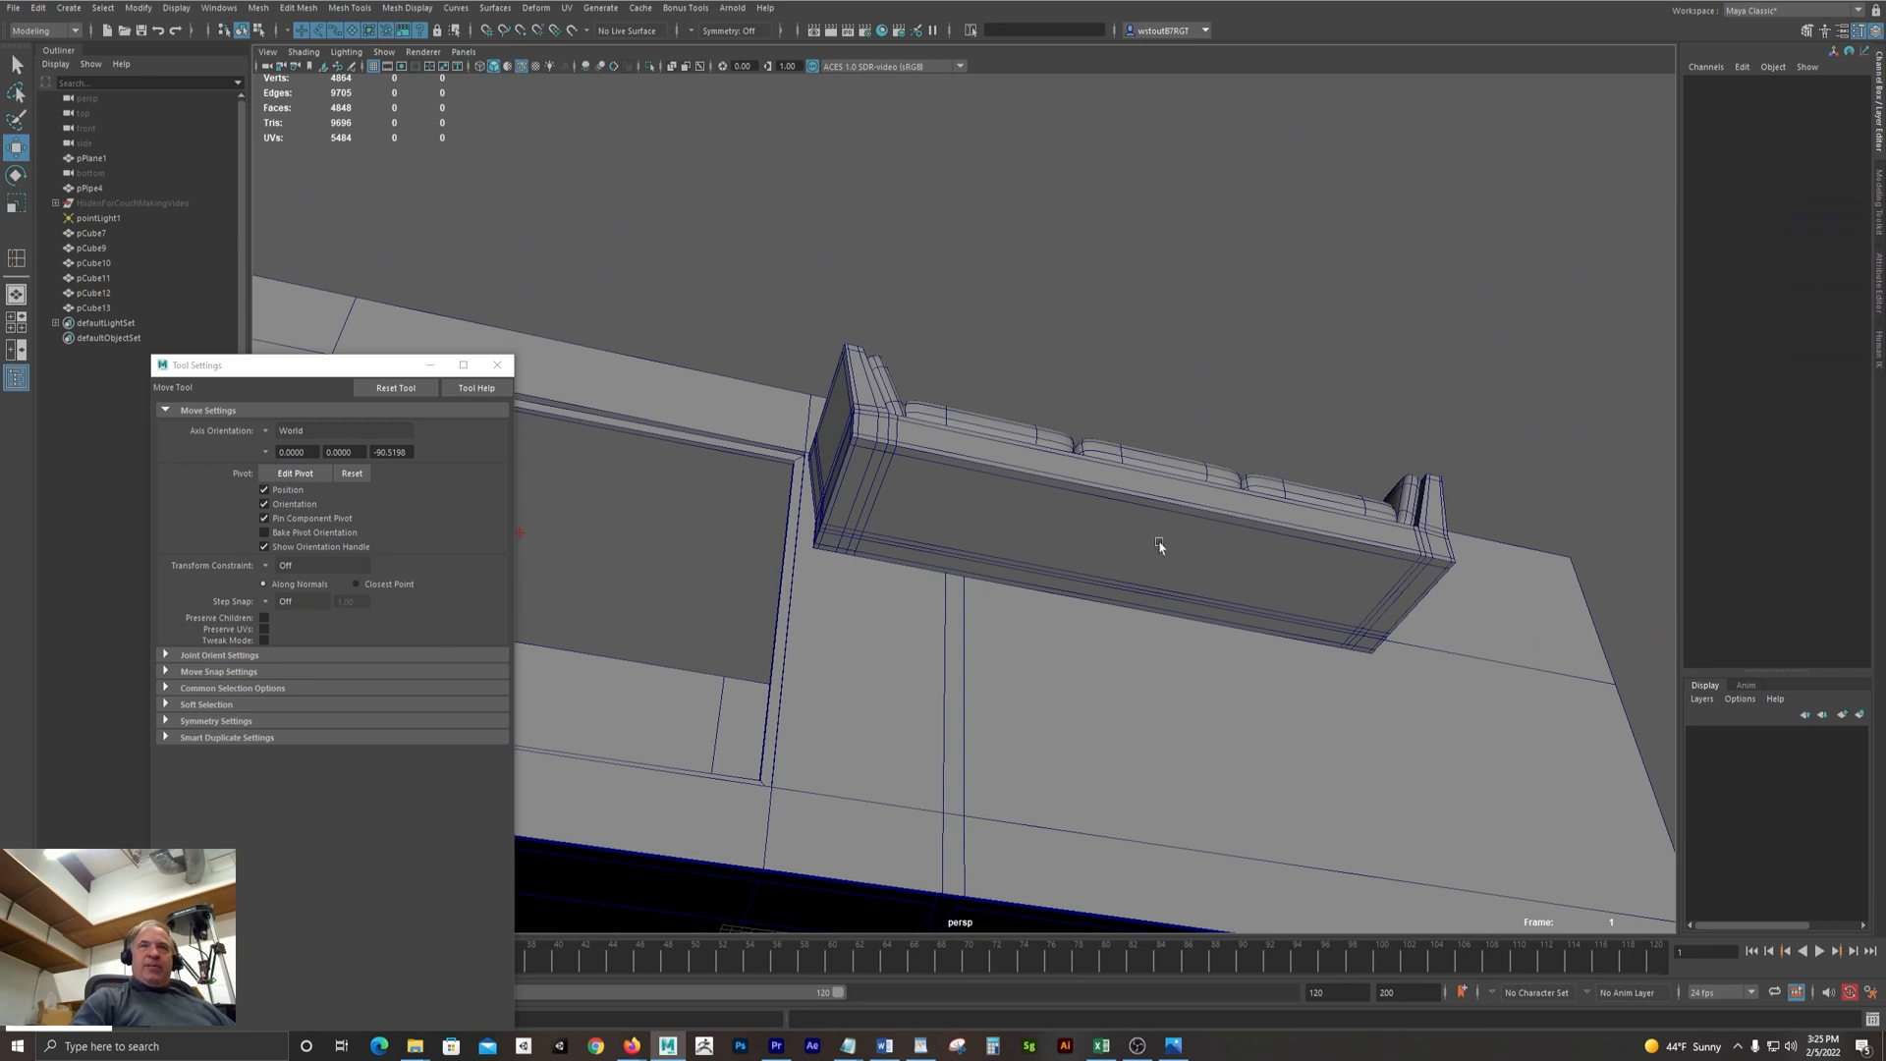
{"action": "left_click", "coordinate": [497, 365]}
{"action": "left_click", "coordinate": [1173, 1046]}
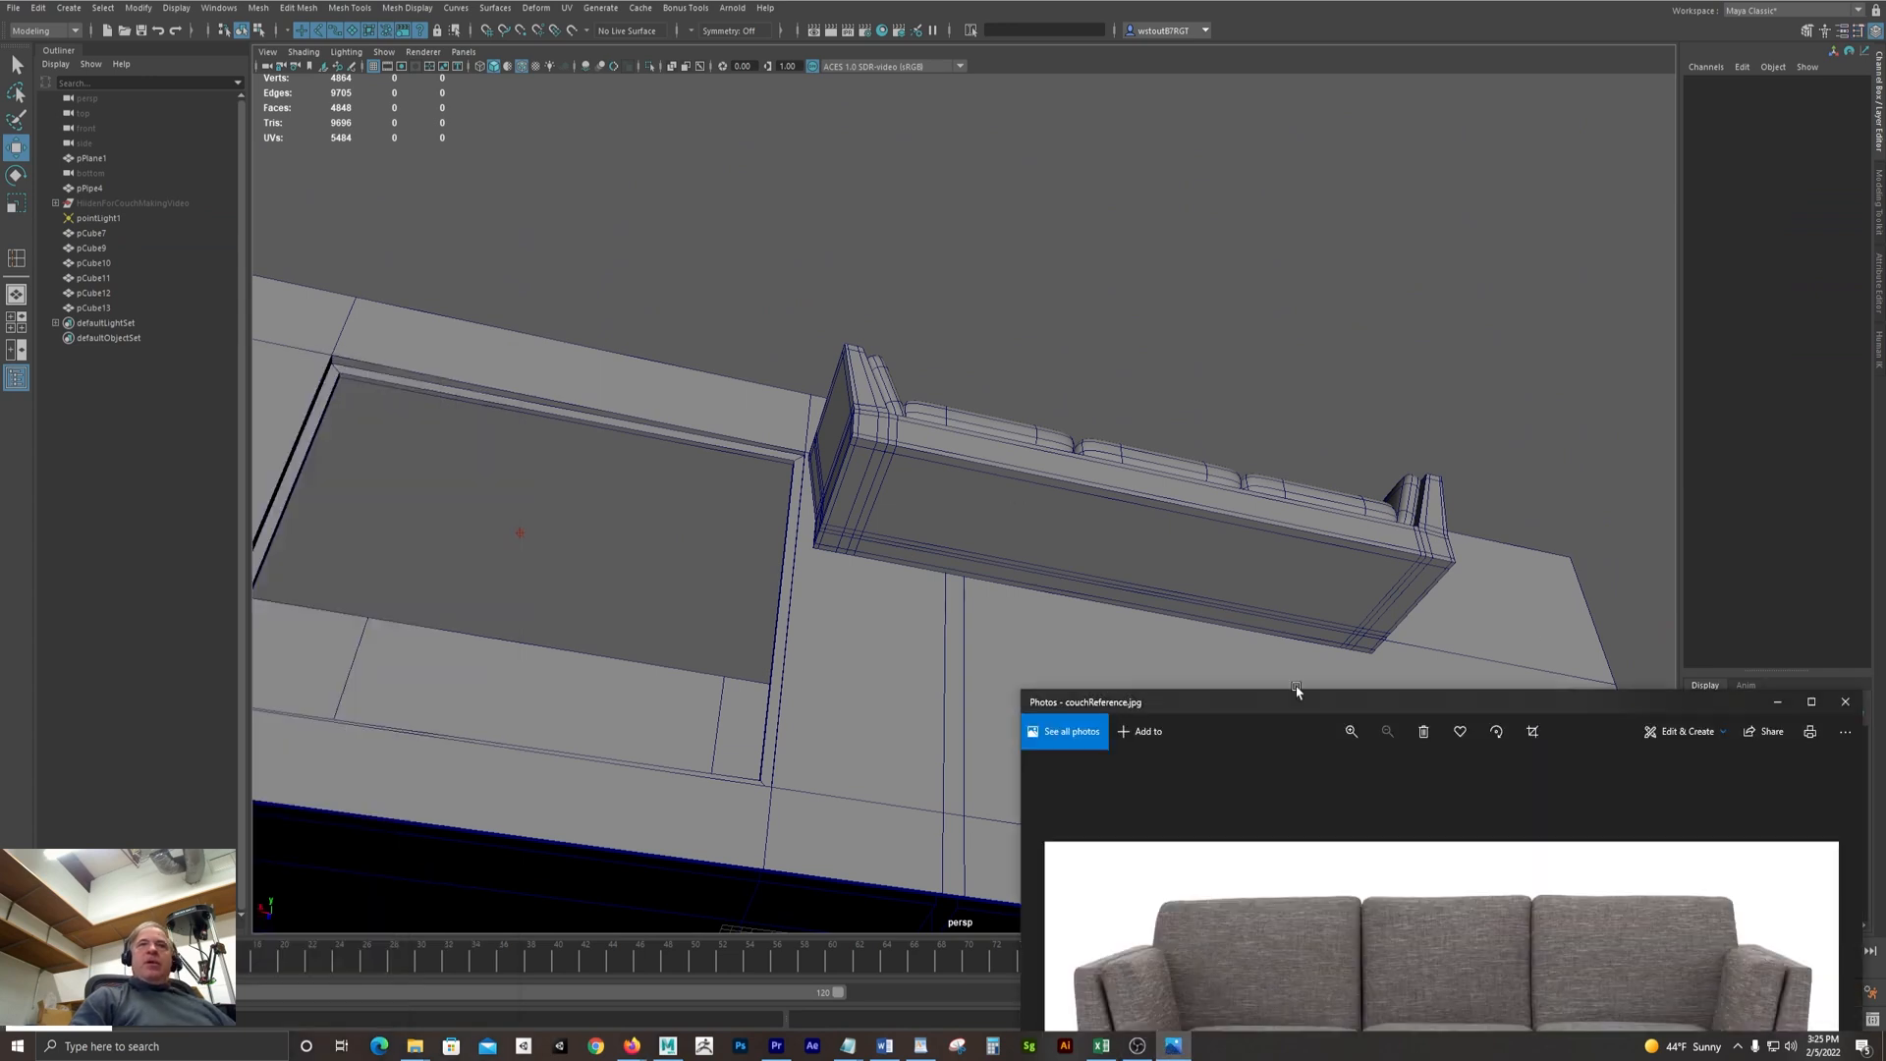
{"action": "left_click_drag", "start_coordinate": [1296, 702], "coordinate": [728, 54]}
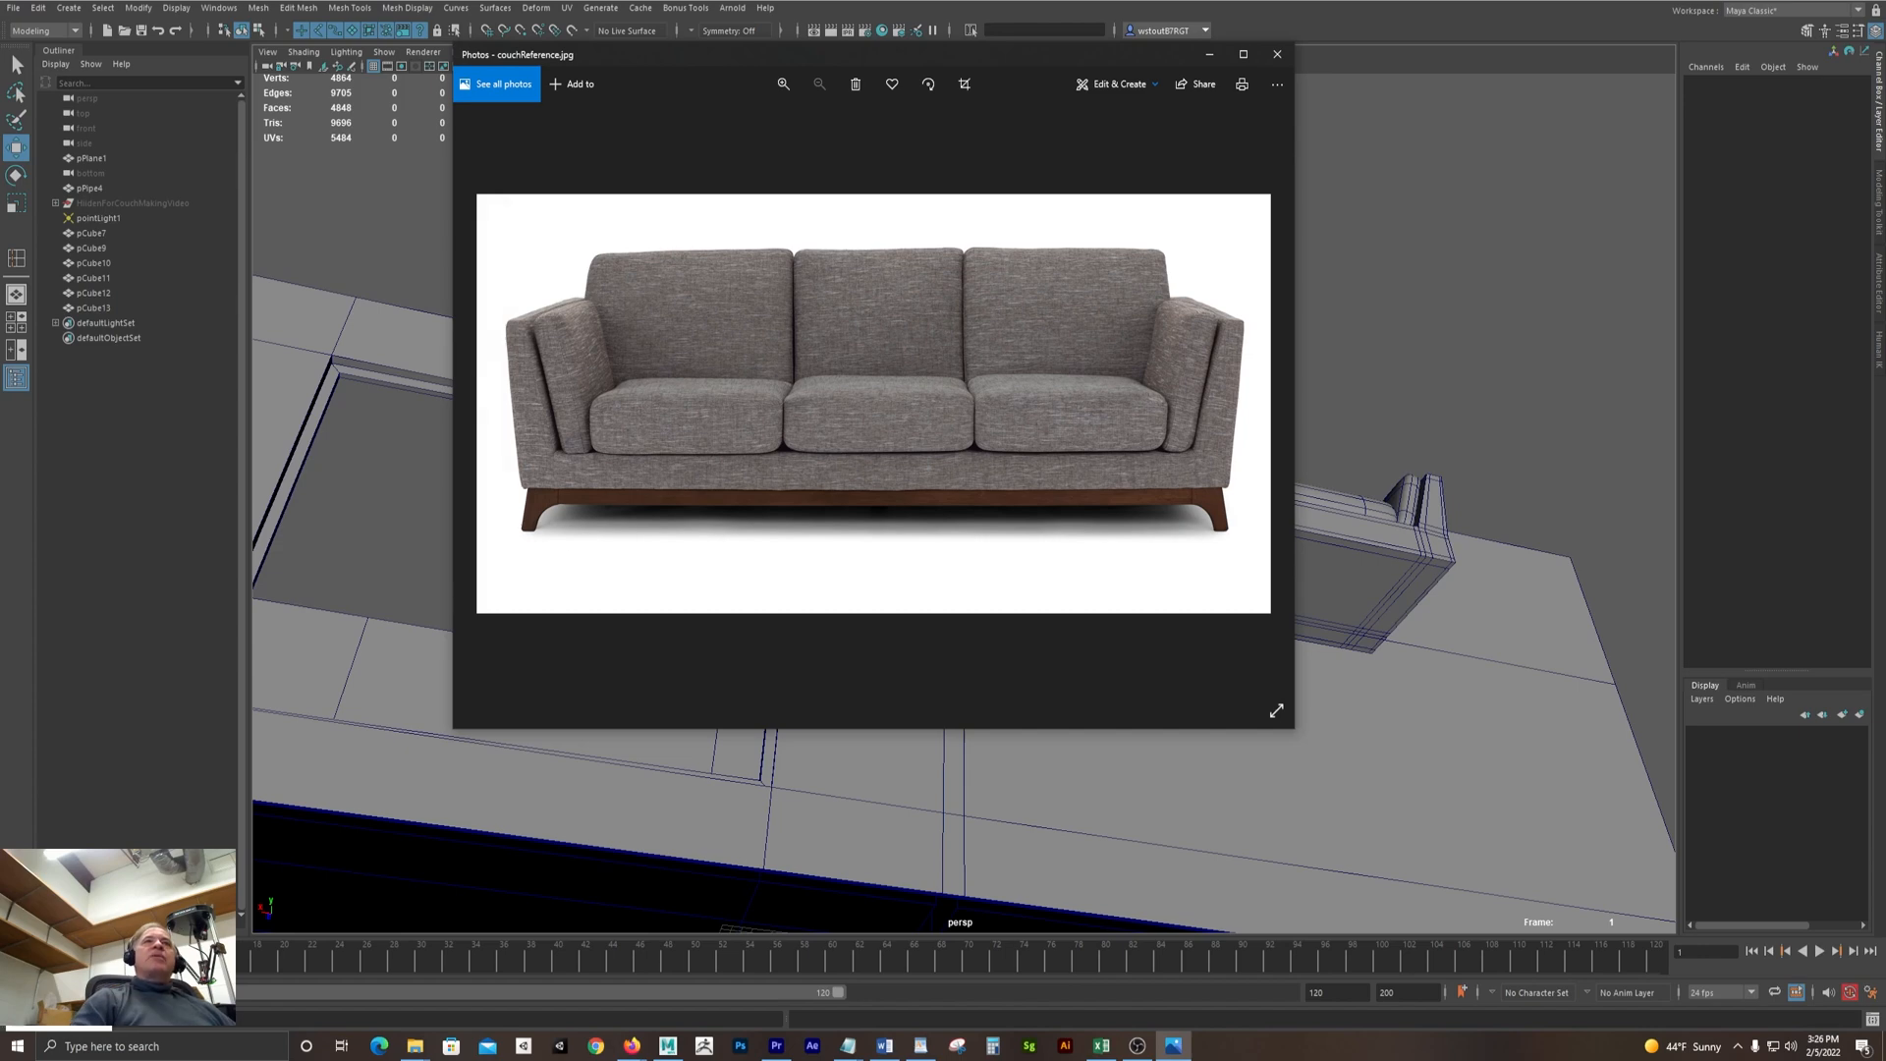
{"action": "left_click", "coordinate": [1210, 54]}
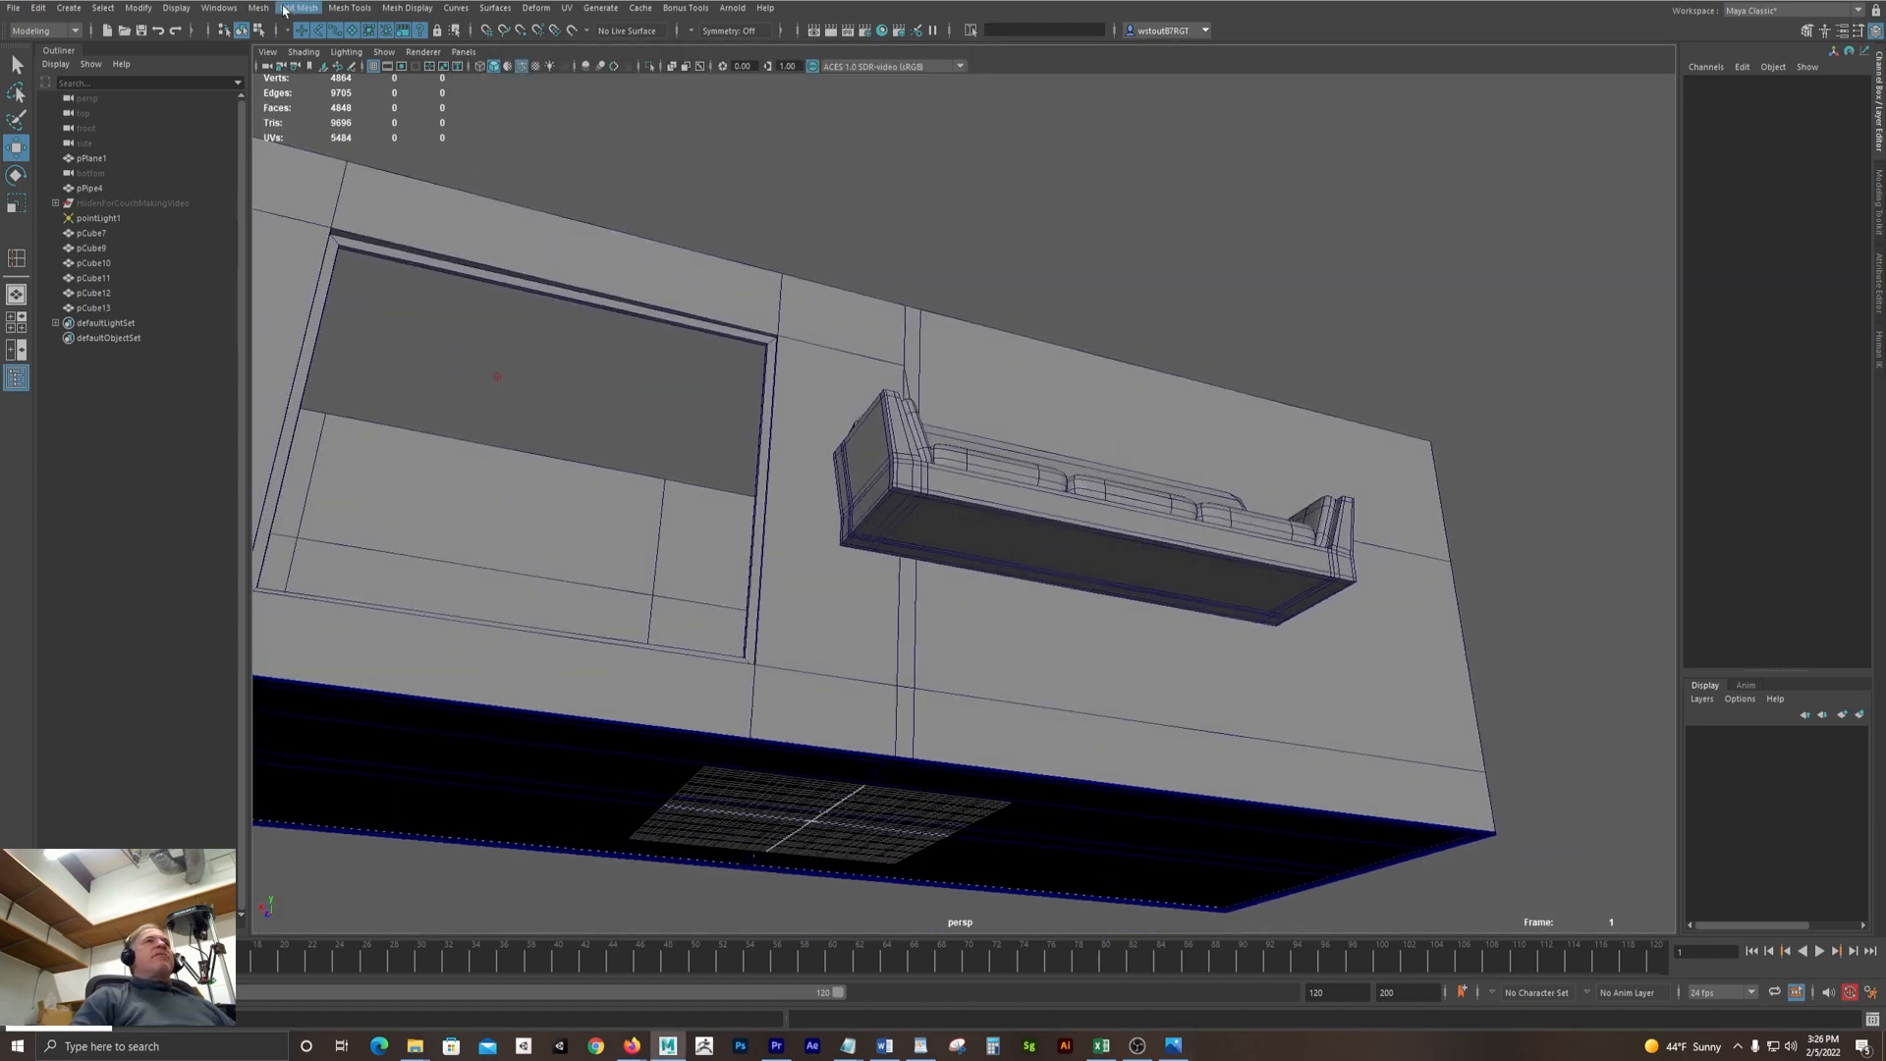
Begin a new polygon pipe with options and set its radius to 114
{"action": "left_click", "coordinate": [169, 9]}
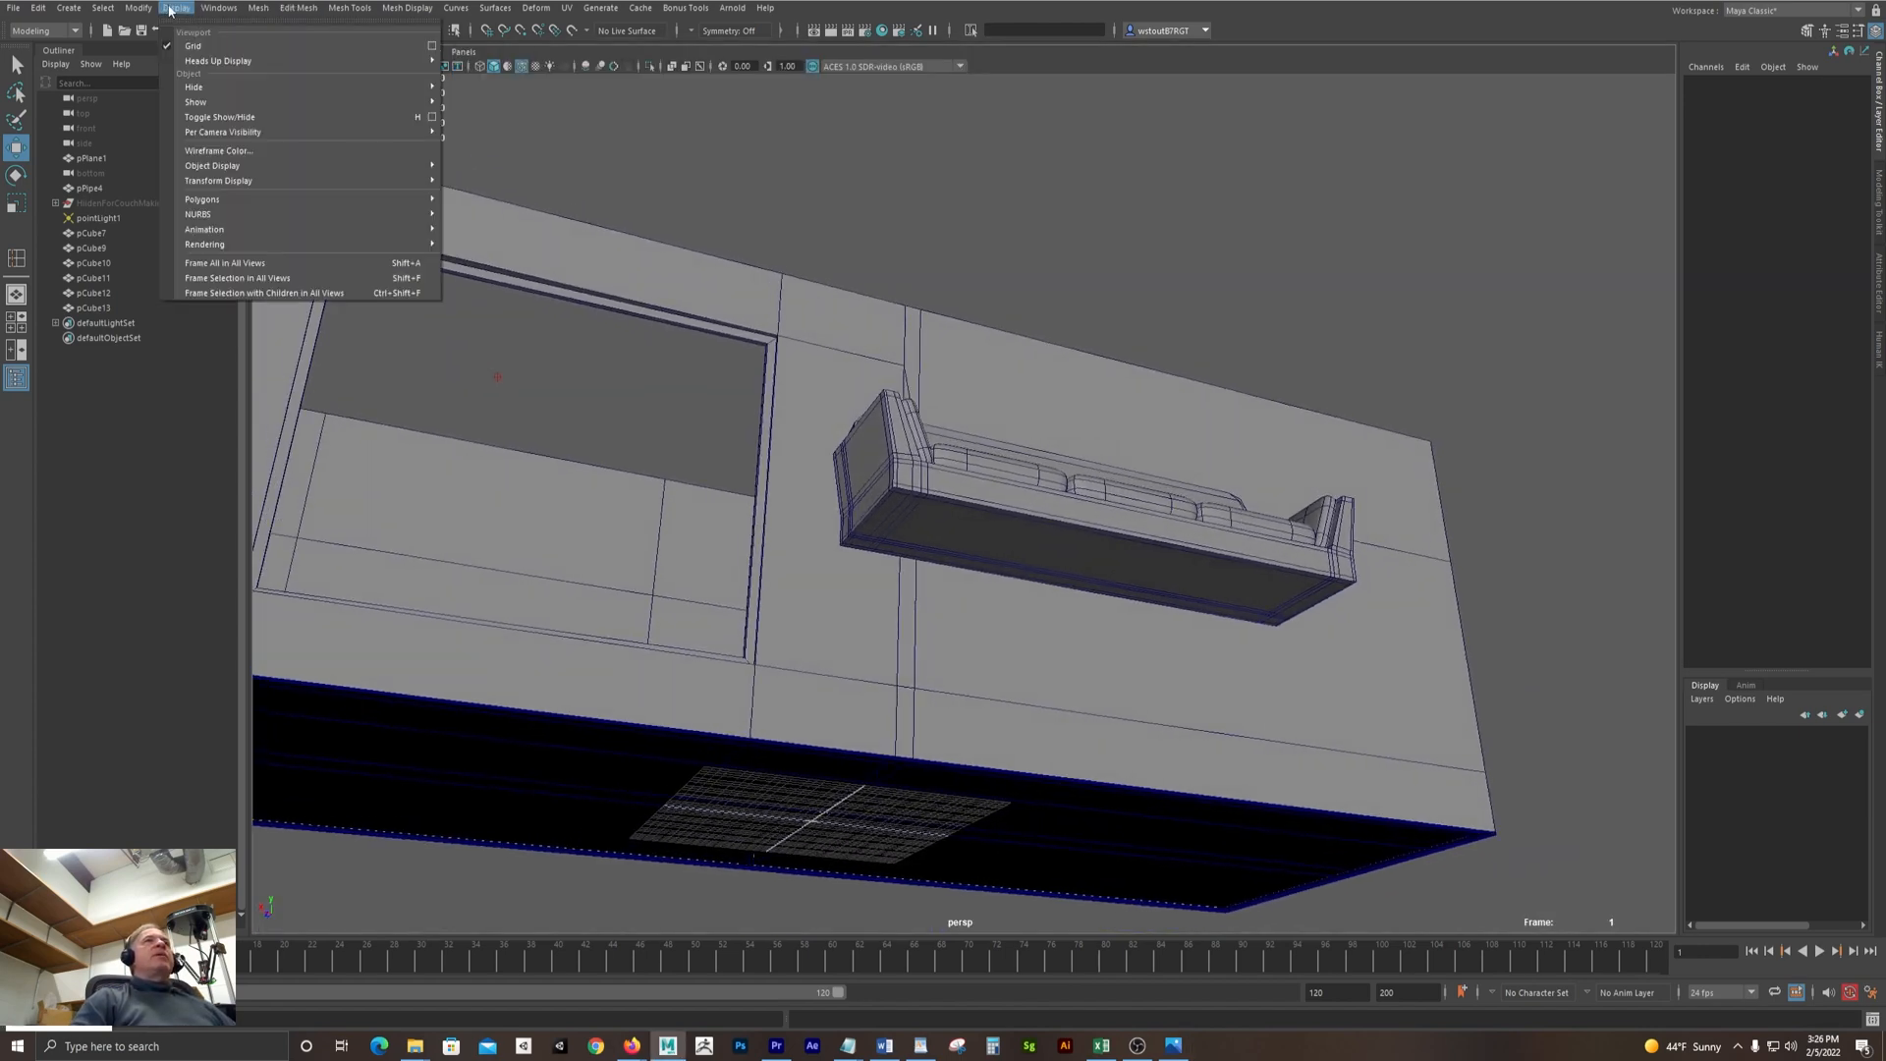
{"action": "mouse_move", "coordinate": [62, 13]}
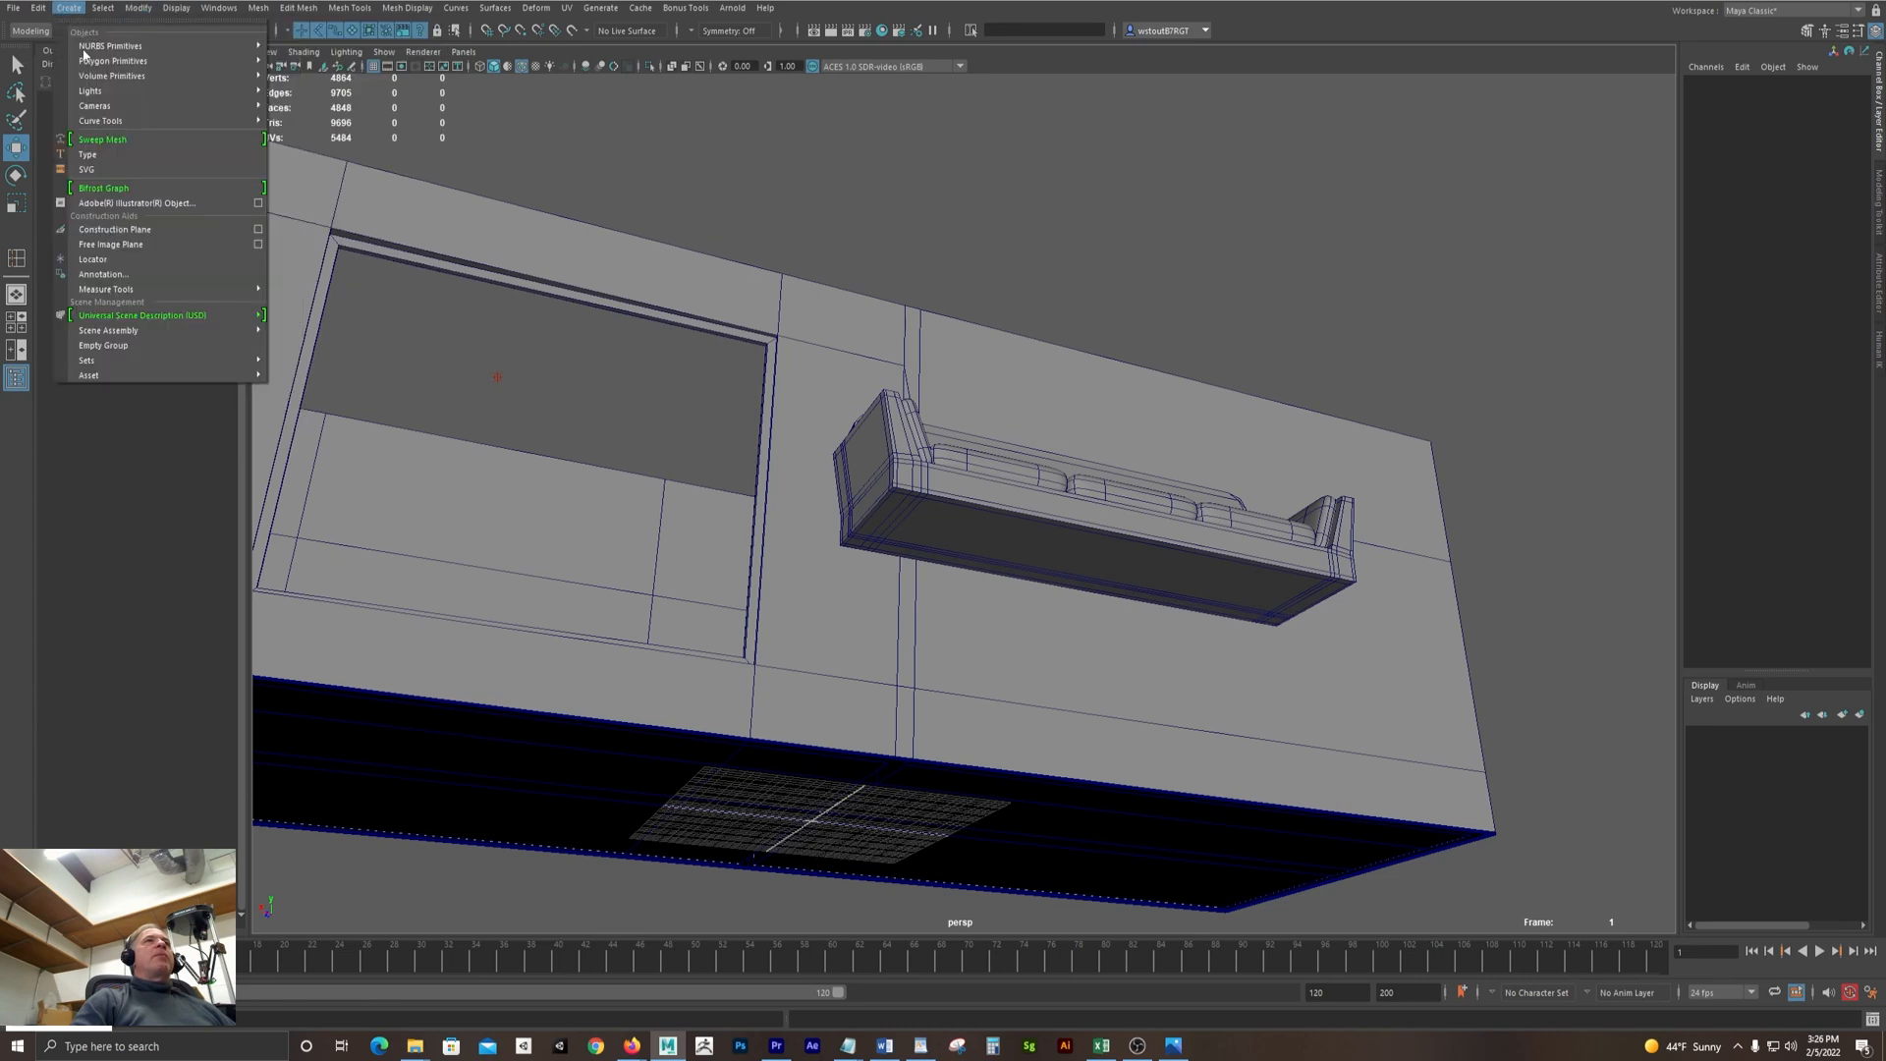
{"action": "mouse_move", "coordinate": [114, 67]}
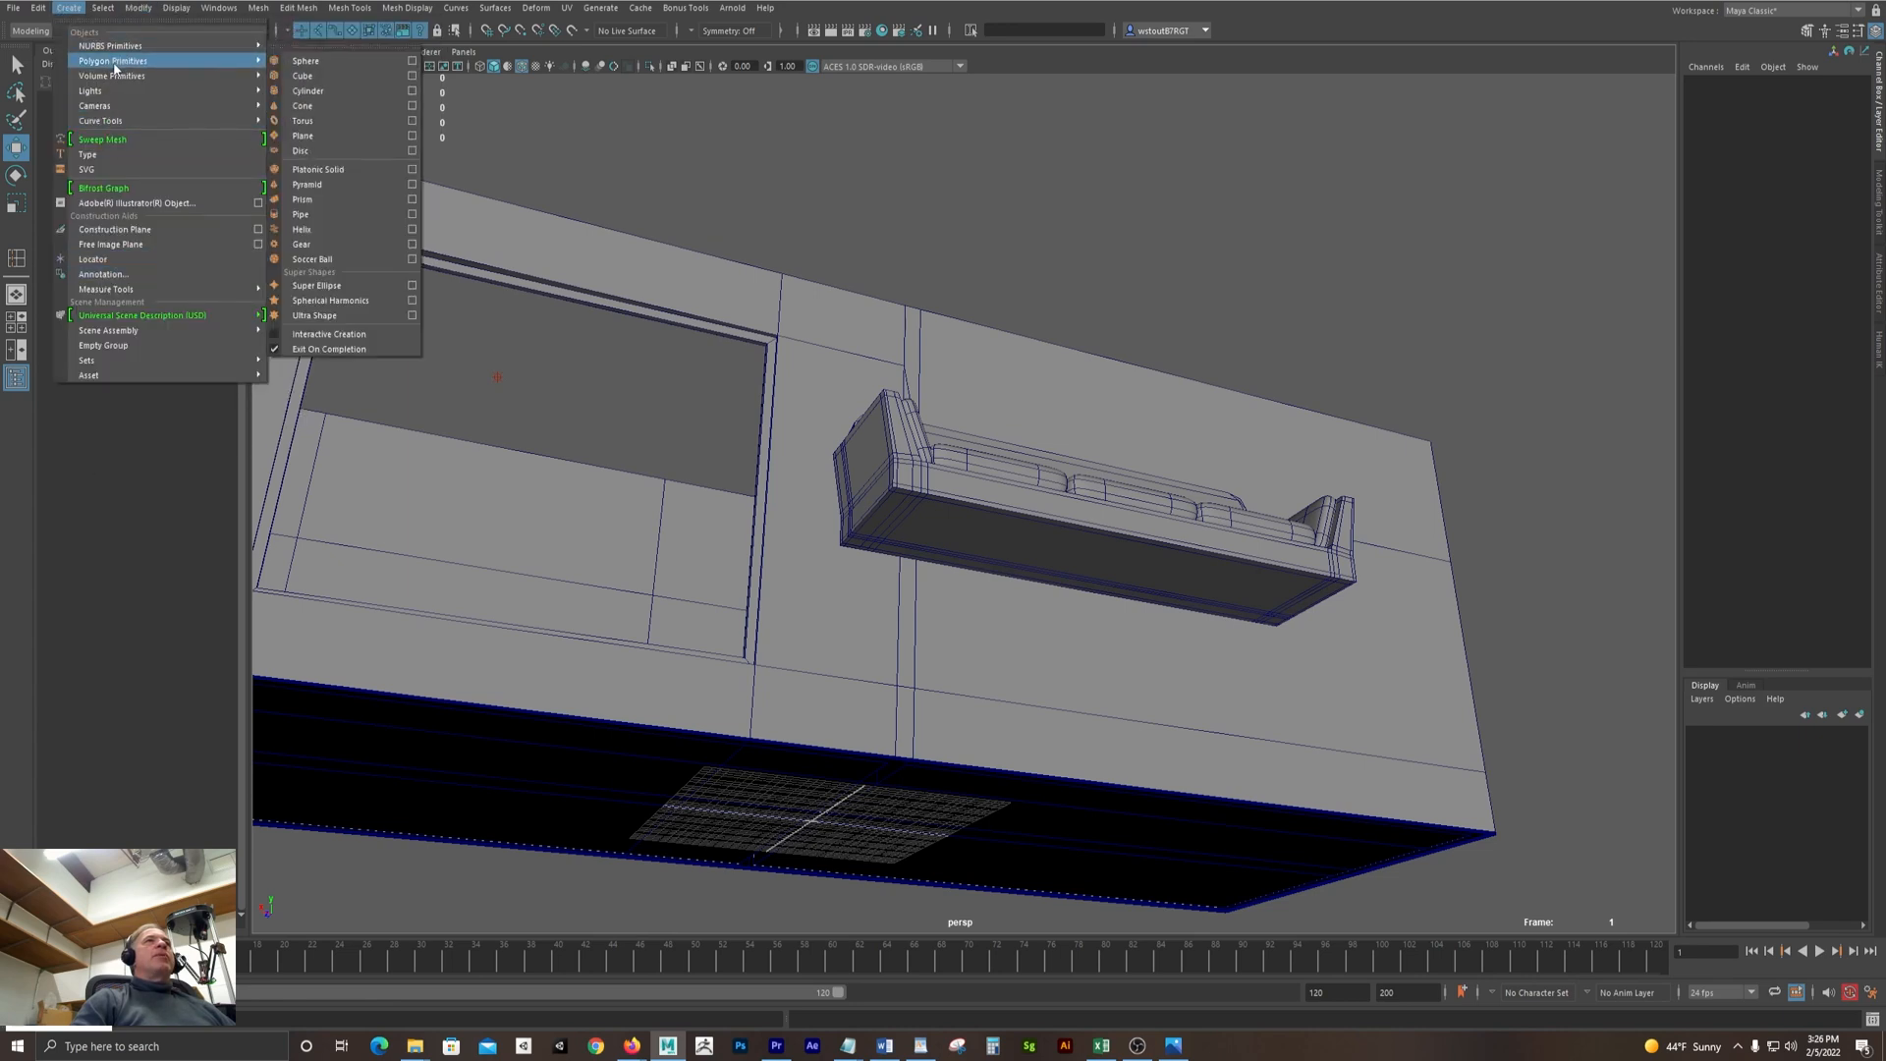
{"action": "left_click", "coordinate": [409, 213]}
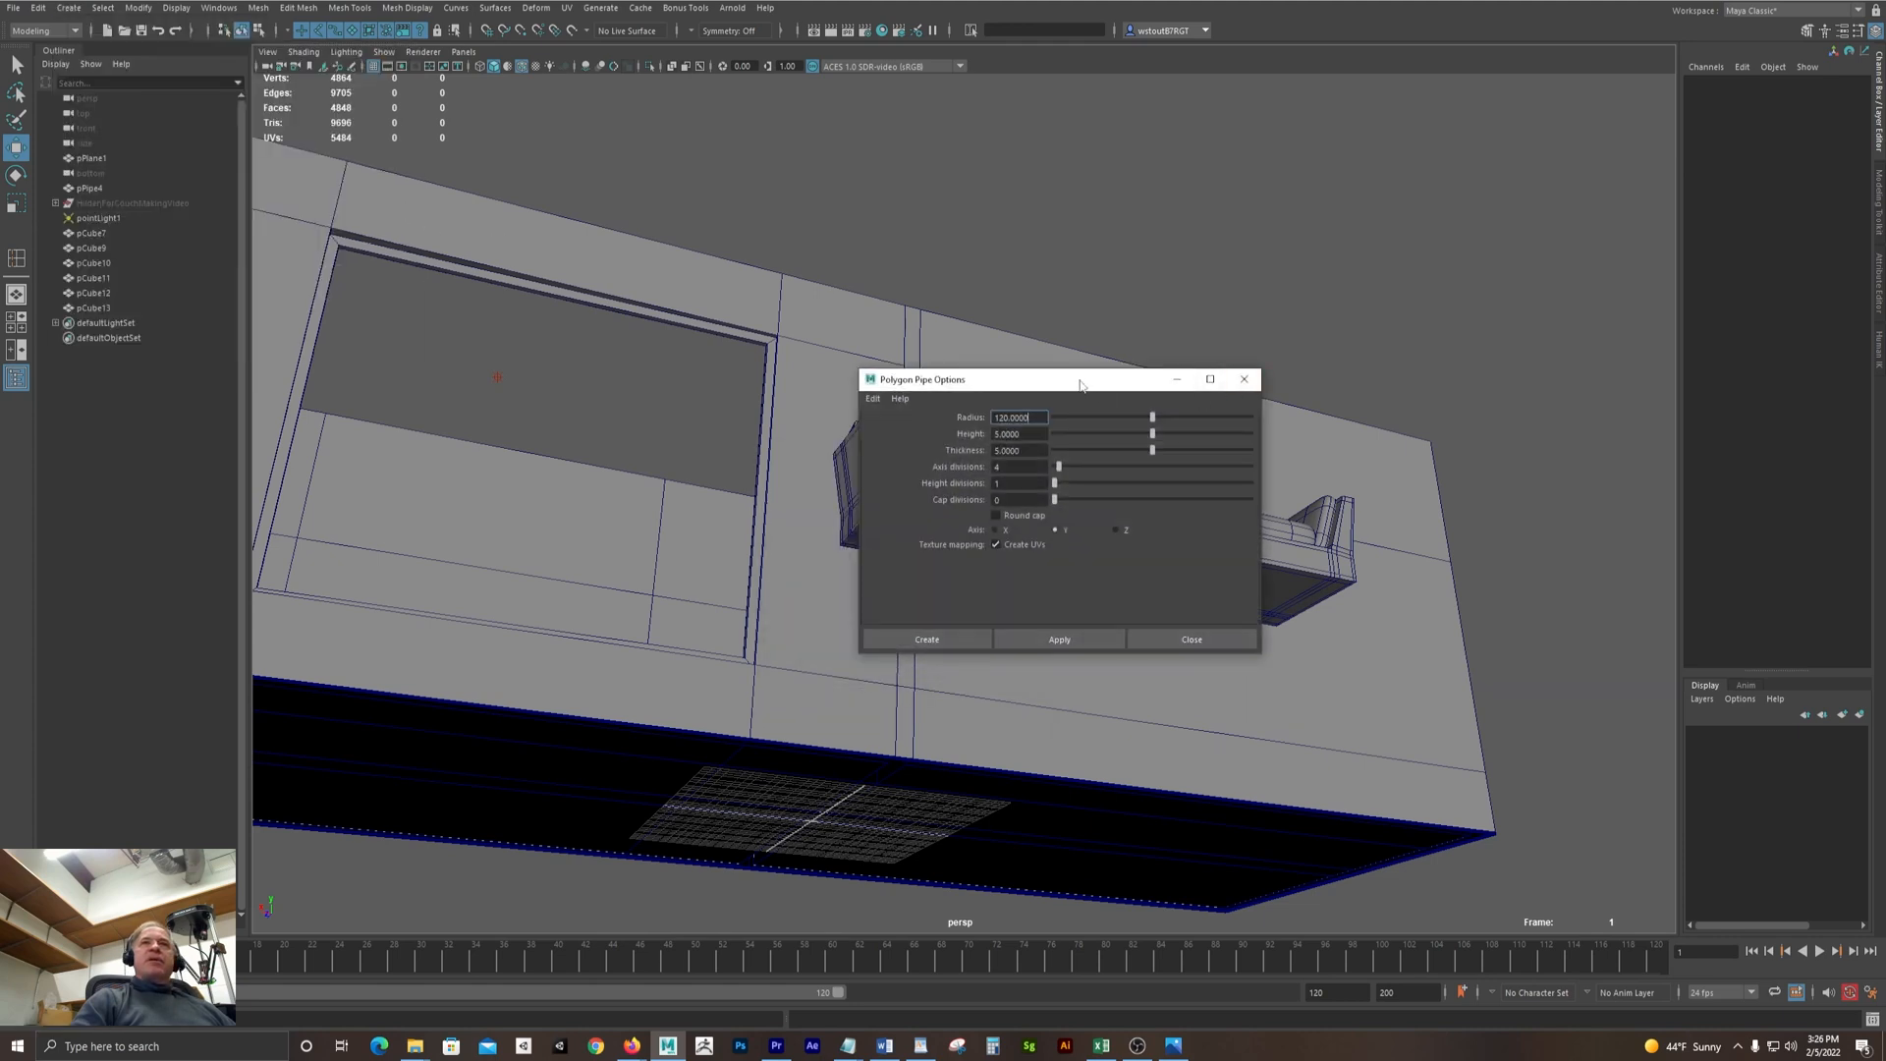
{"action": "left_click_drag", "start_coordinate": [1080, 384], "coordinate": [1079, 293]}
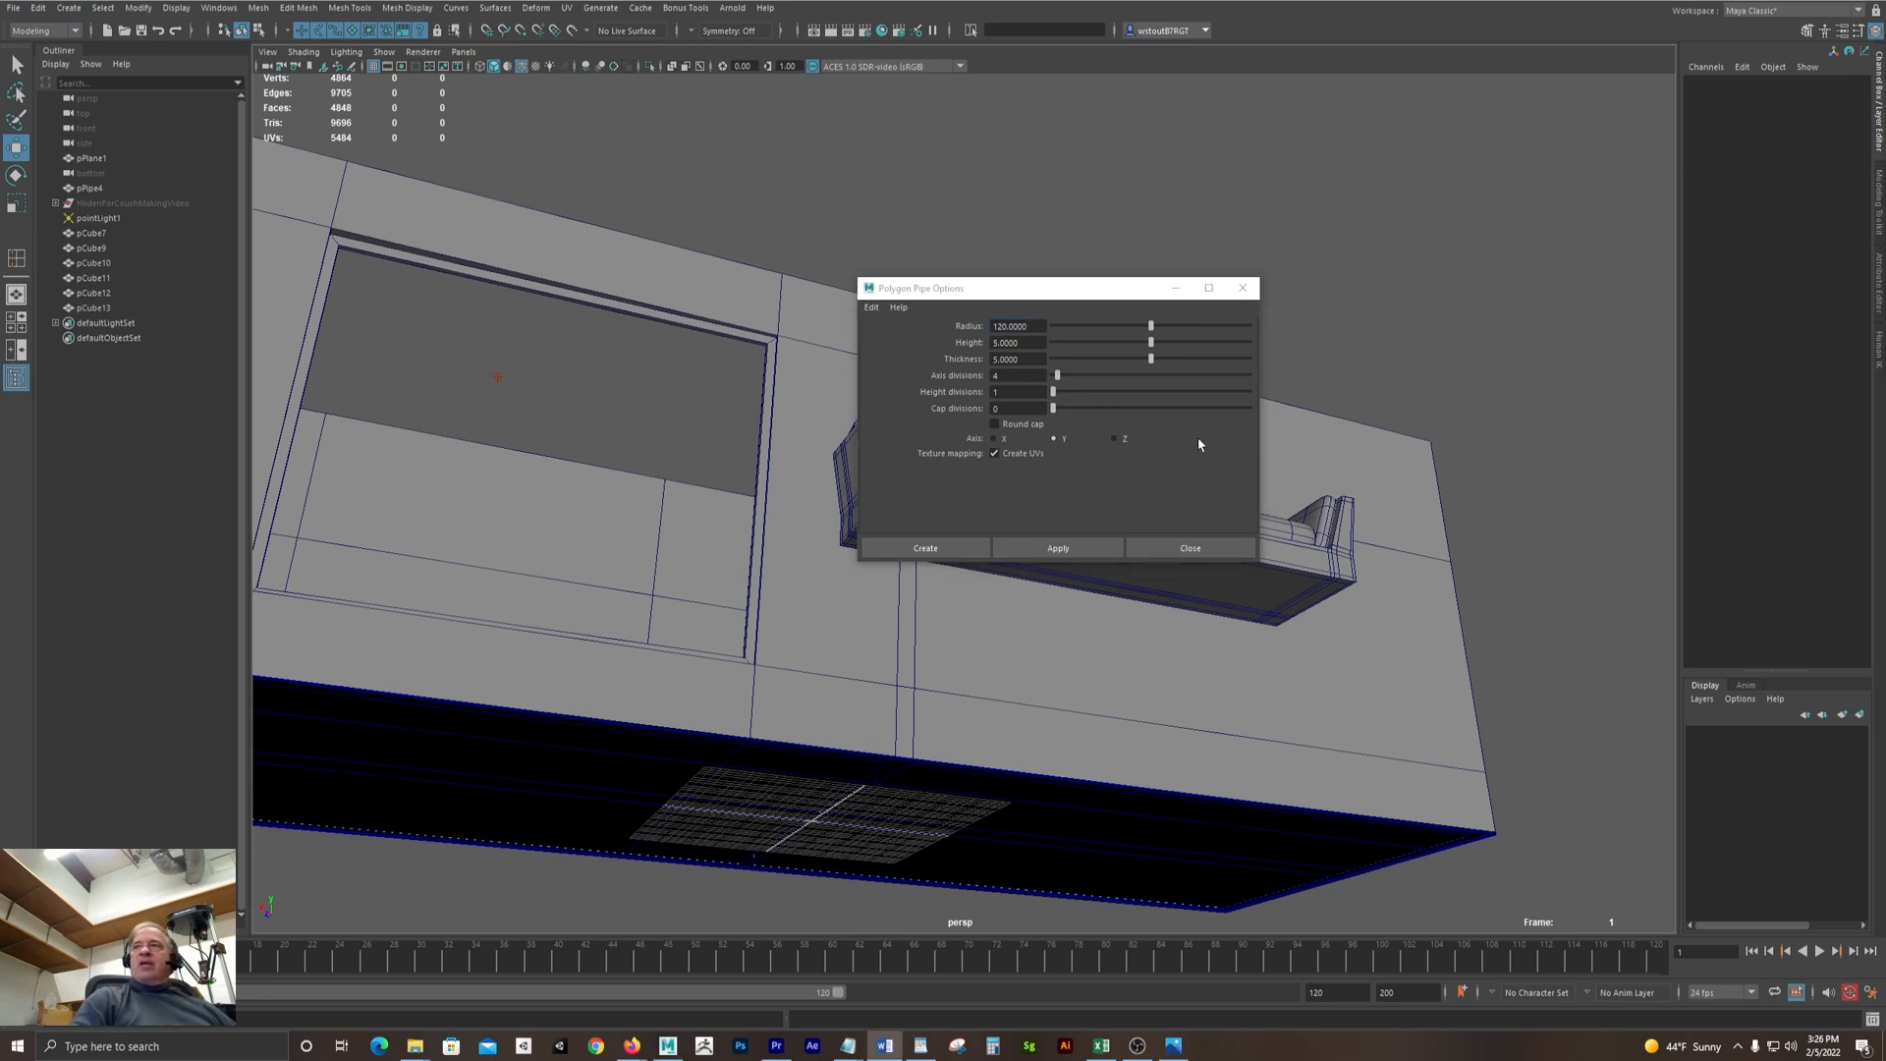
{"action": "left_click_drag", "start_coordinate": [1029, 325], "coordinate": [953, 326]}
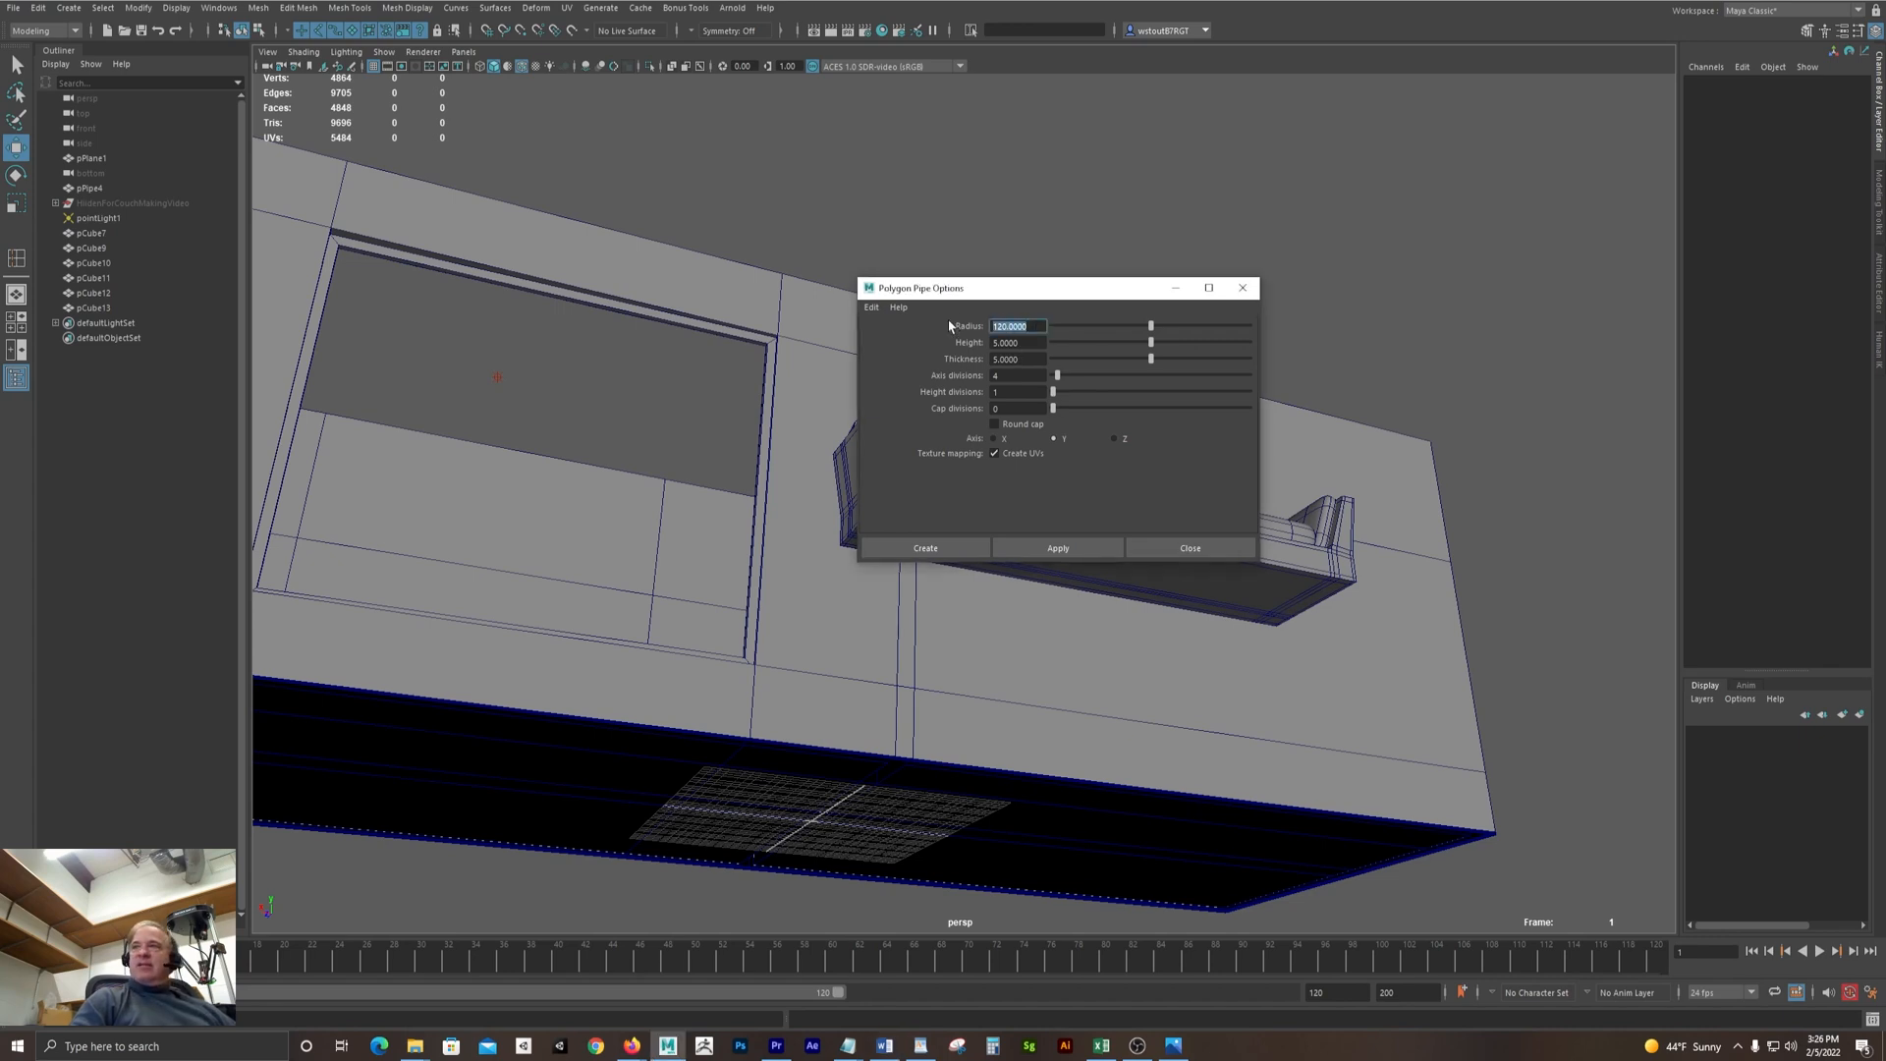
{"action": "type", "text": "1"}
{"action": "key", "text": "BackSpace"}
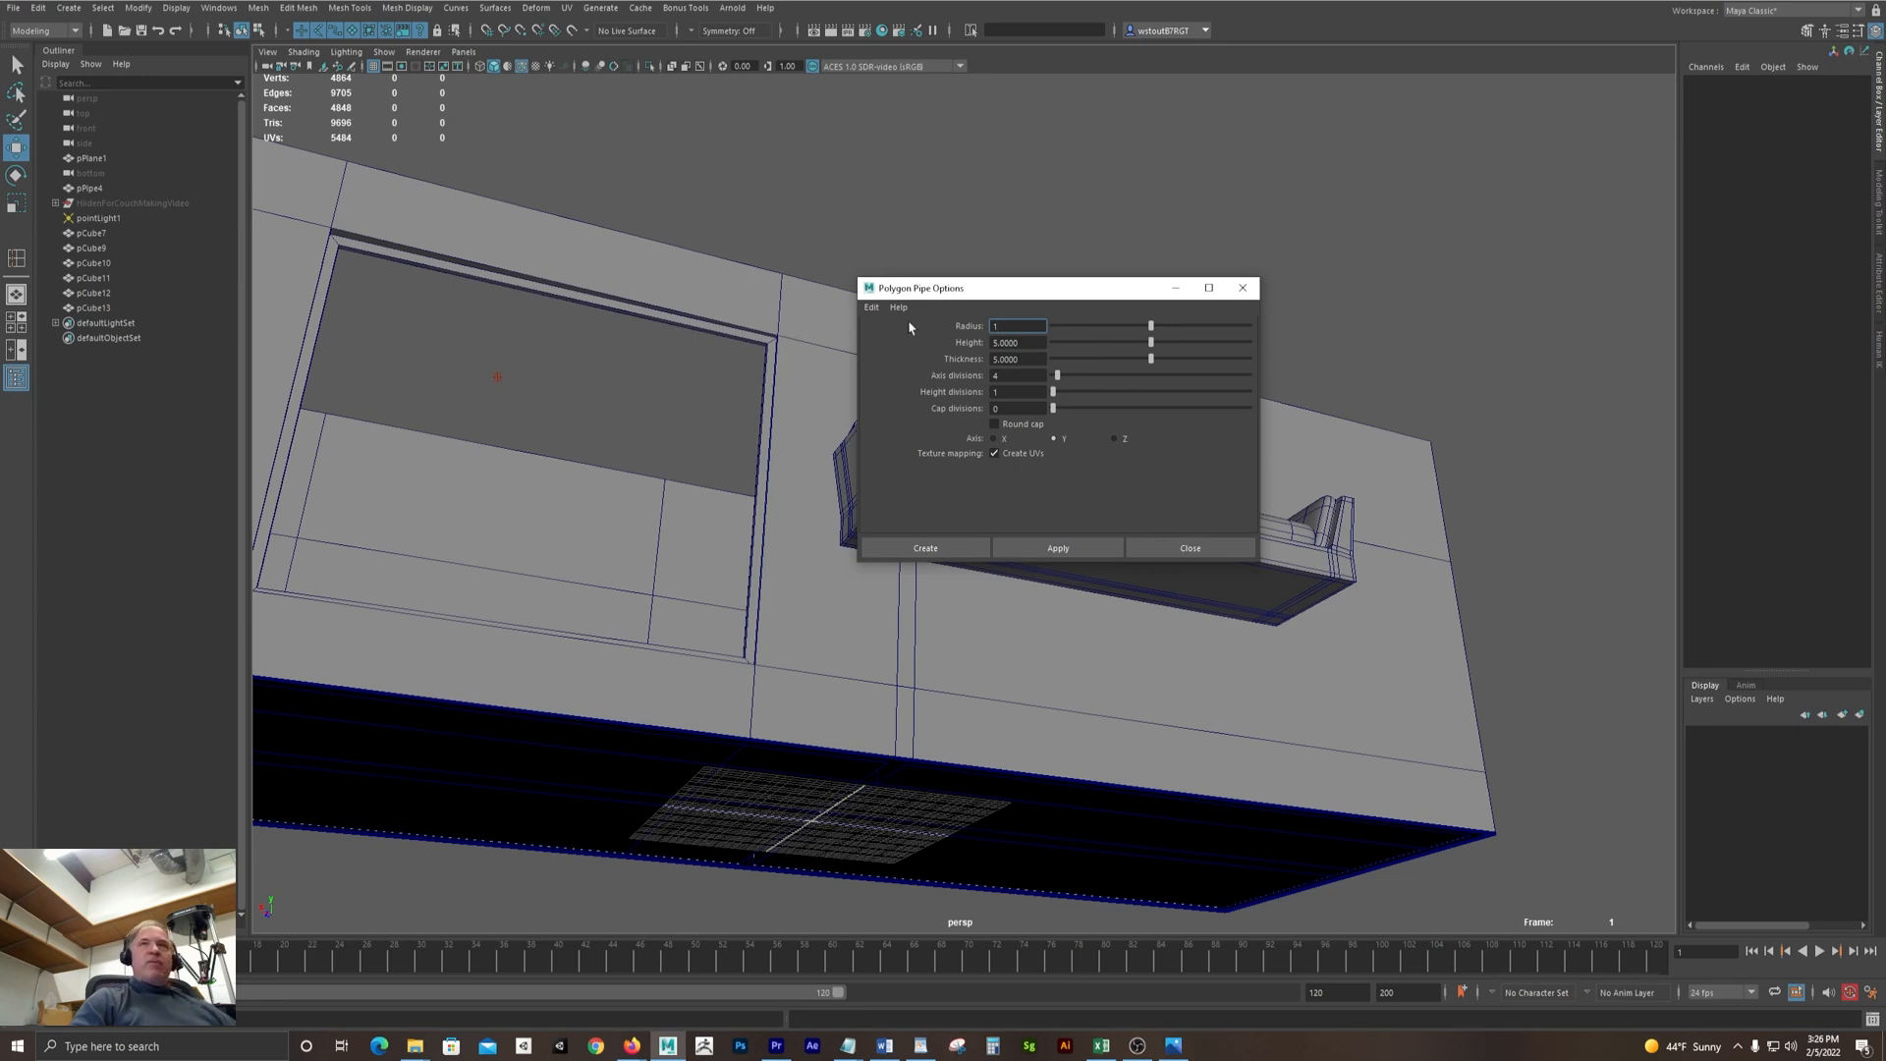
{"action": "type", "text": "14"}
{"action": "key", "text": "Tab"}
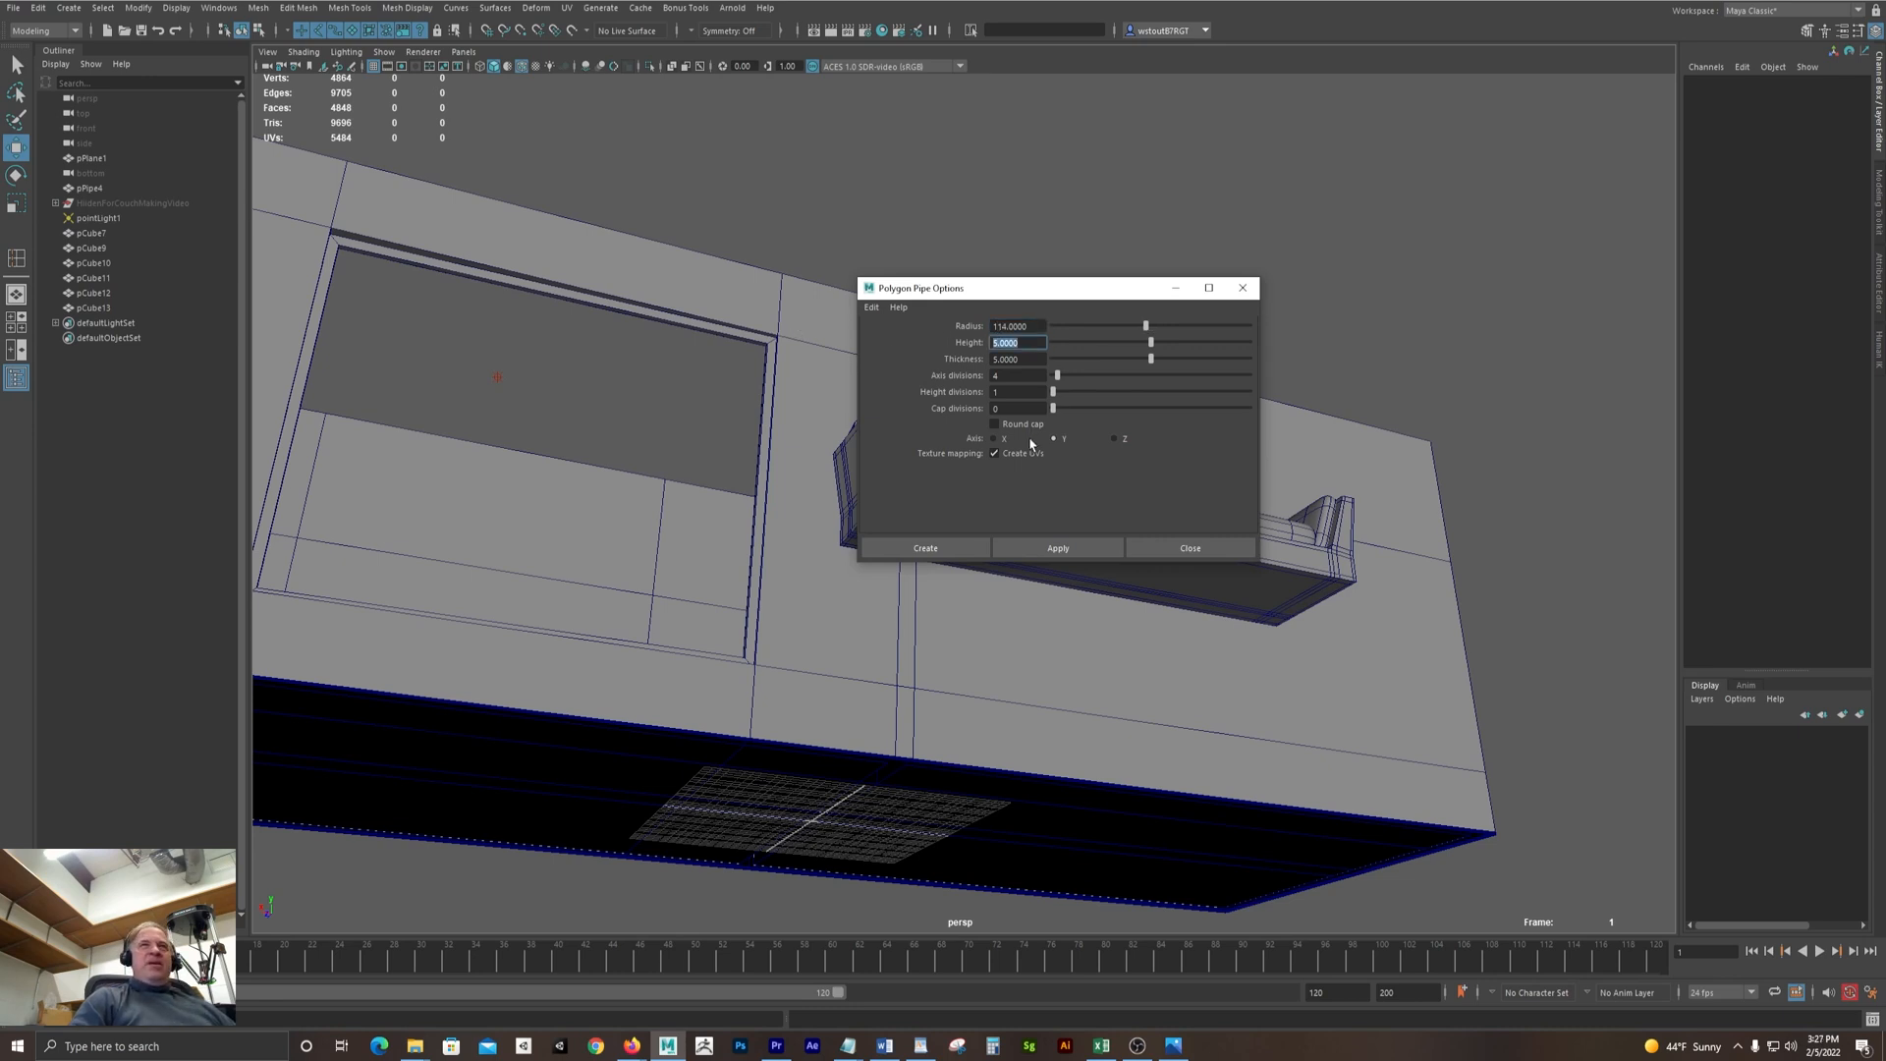
Set the pipe's height to 3 and thickness to 4, and create it with four axis divisions
{"action": "type", "text": "3"}
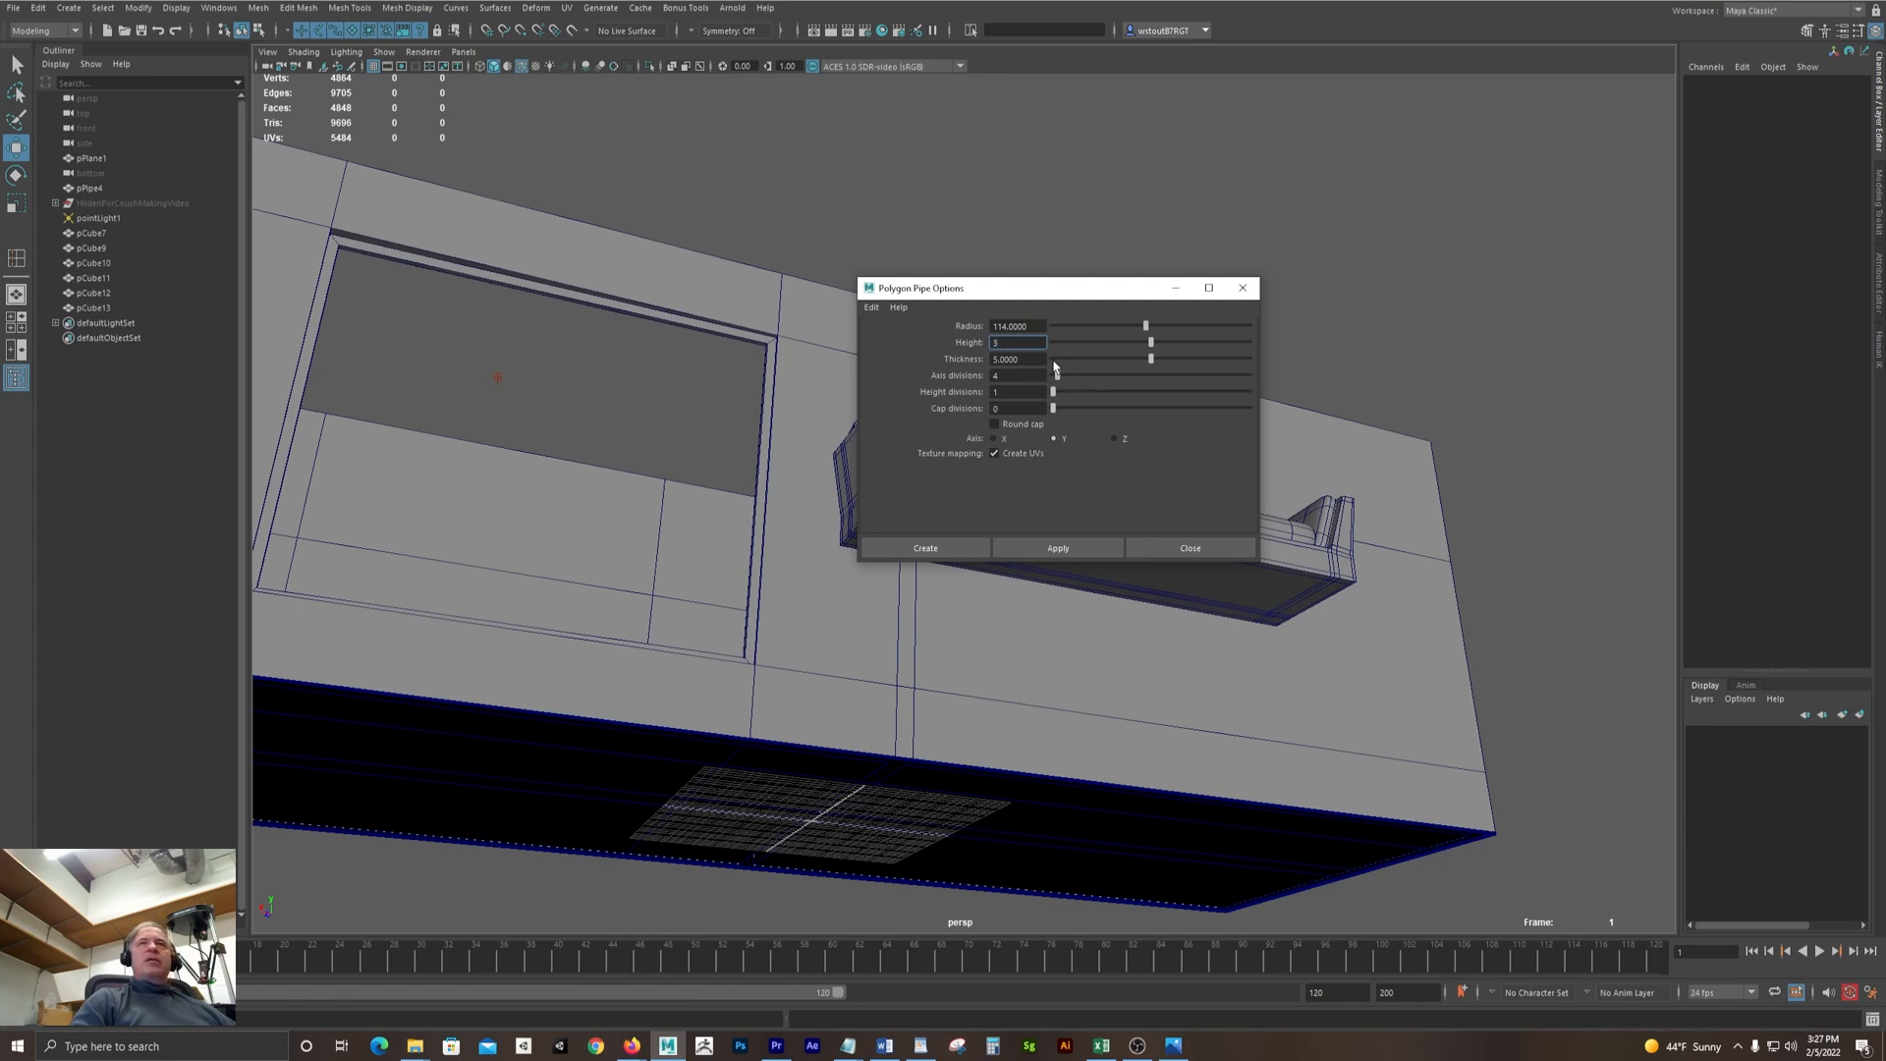
{"action": "left_click_drag", "start_coordinate": [1055, 362], "coordinate": [1012, 368]}
{"action": "key", "text": "Tab"}
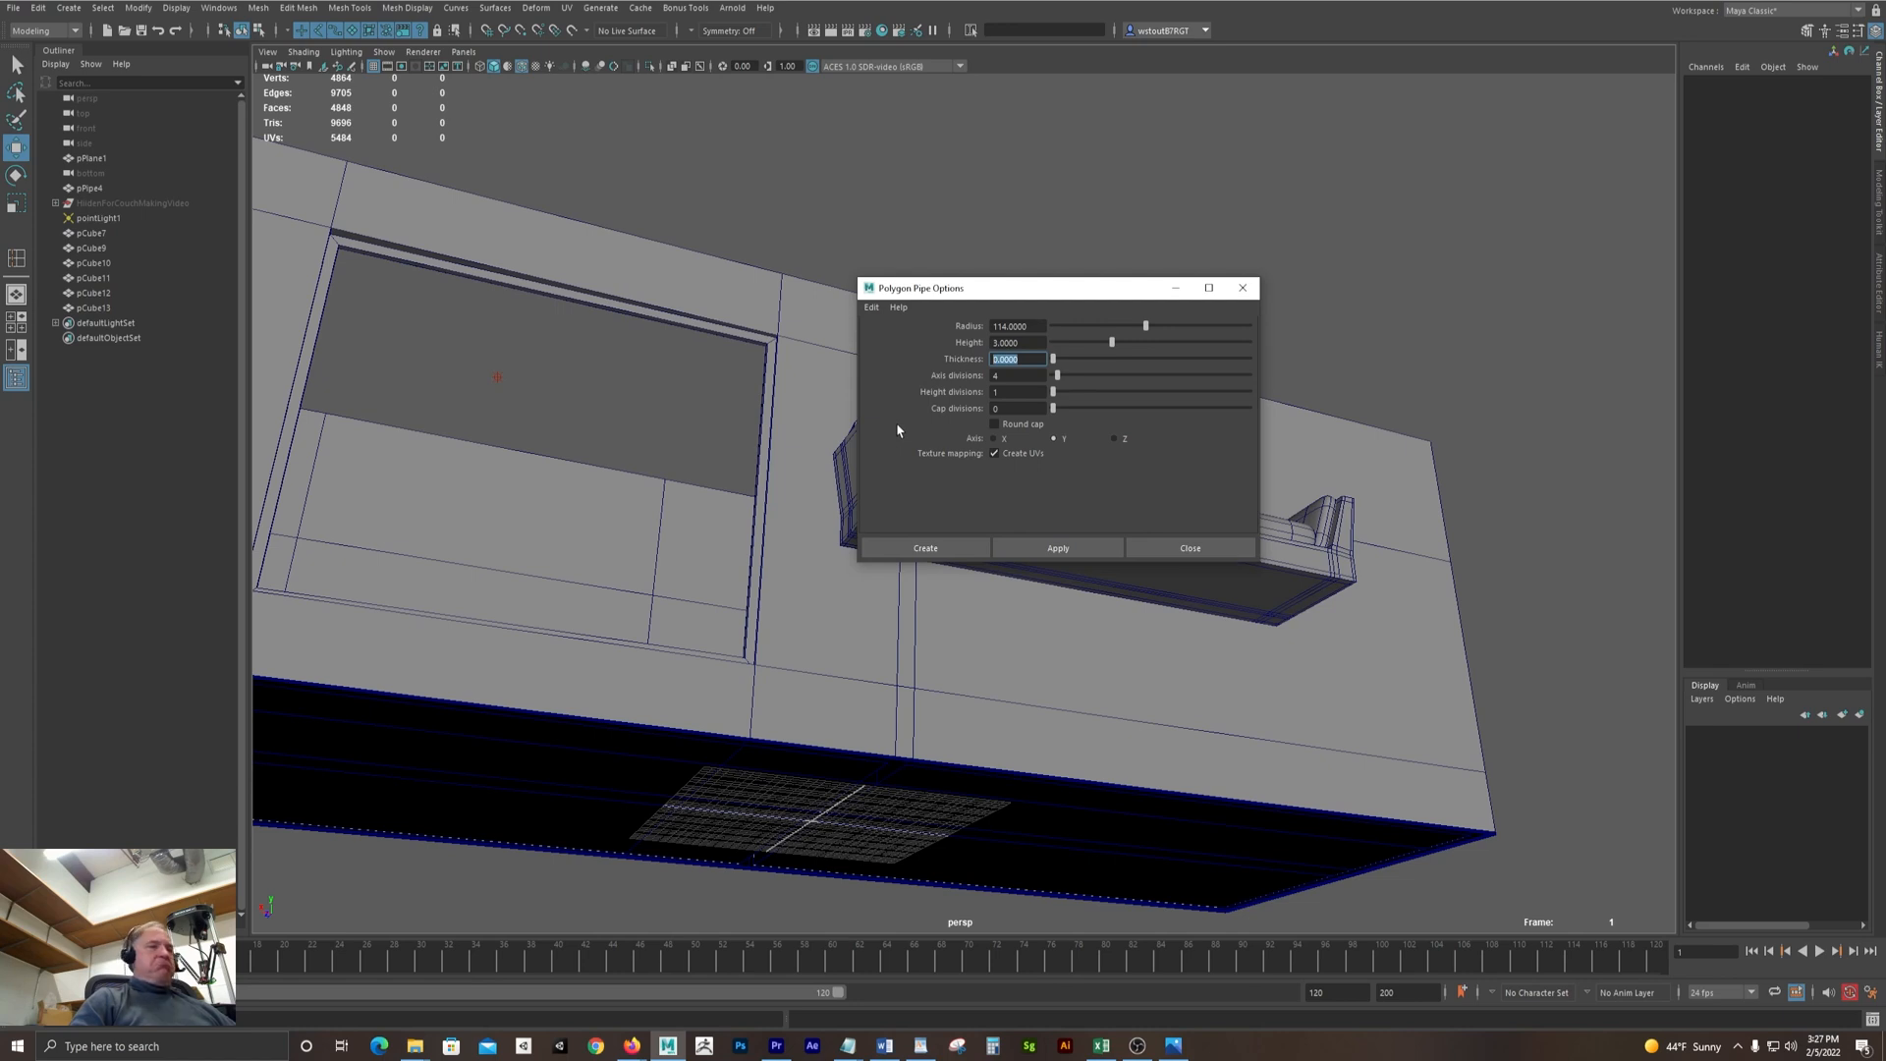
{"action": "type", "text": "4"}
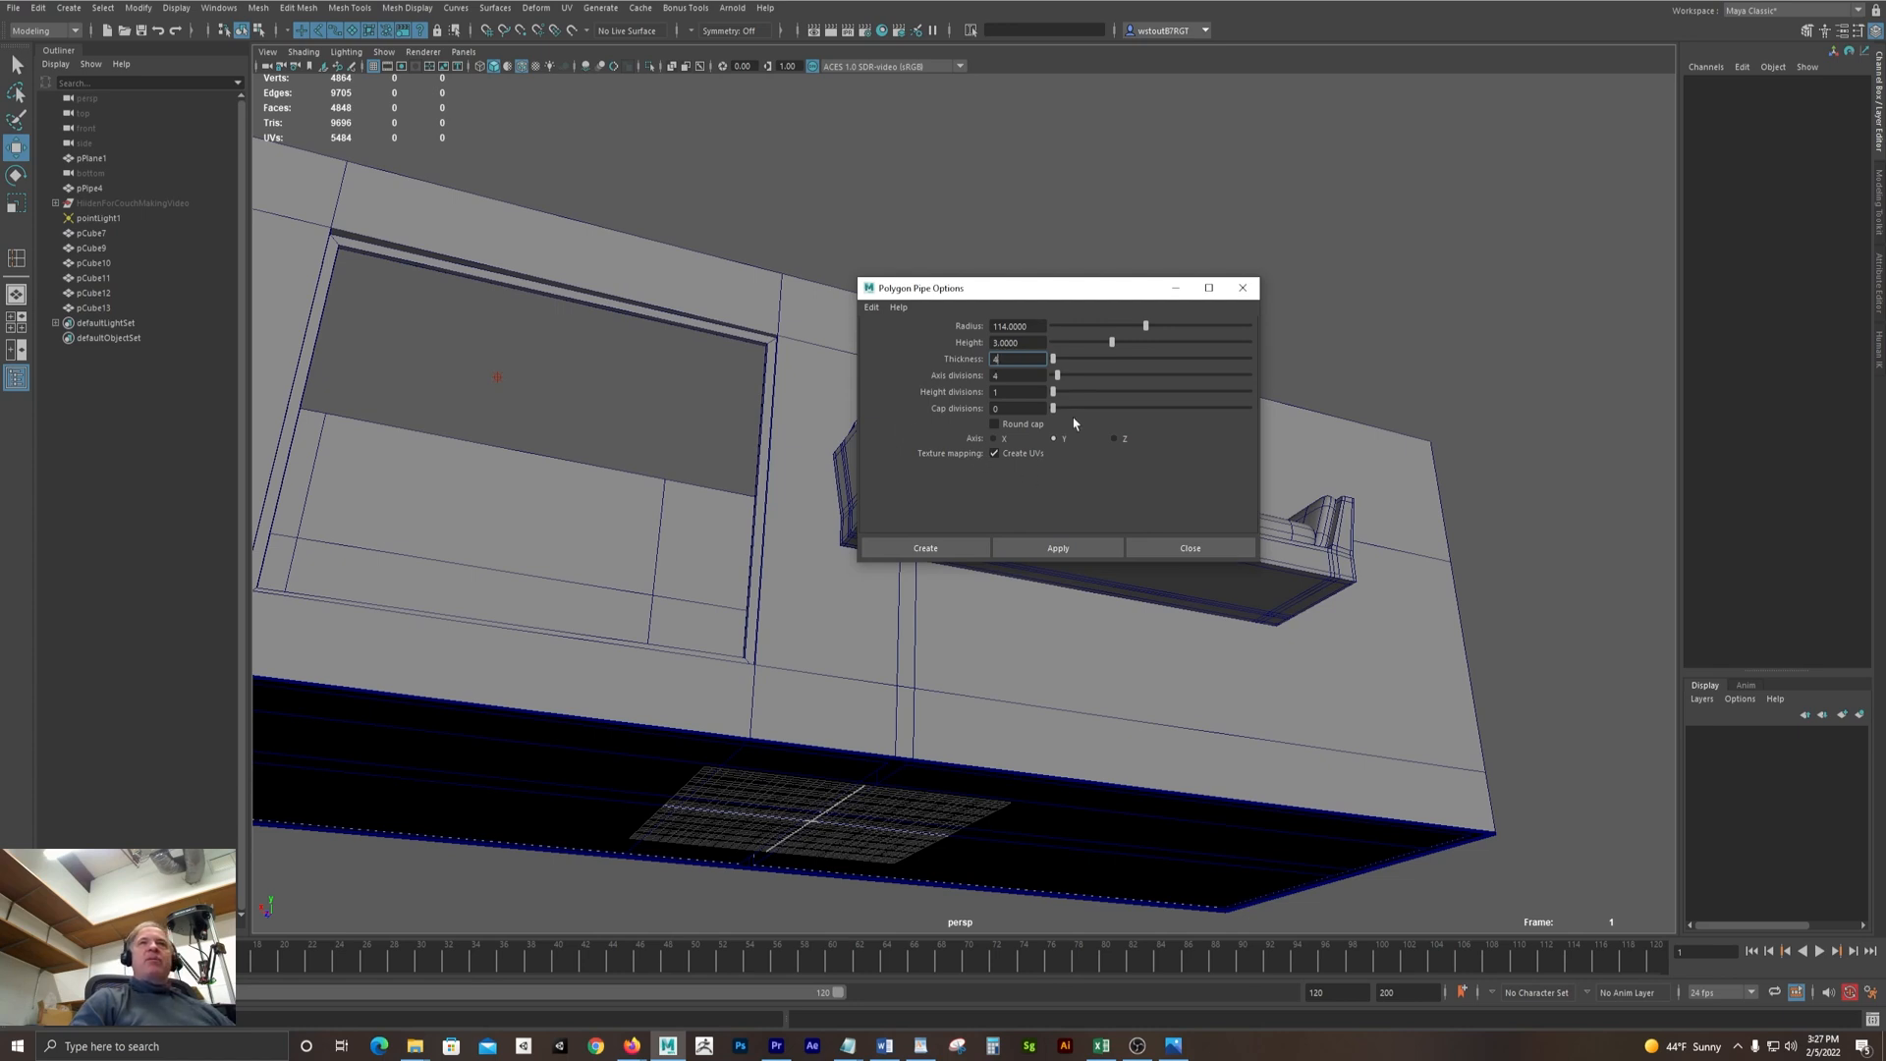
{"action": "key", "text": "Tab"}
{"action": "left_click_drag", "start_coordinate": [1019, 289], "coordinate": [804, 172]}
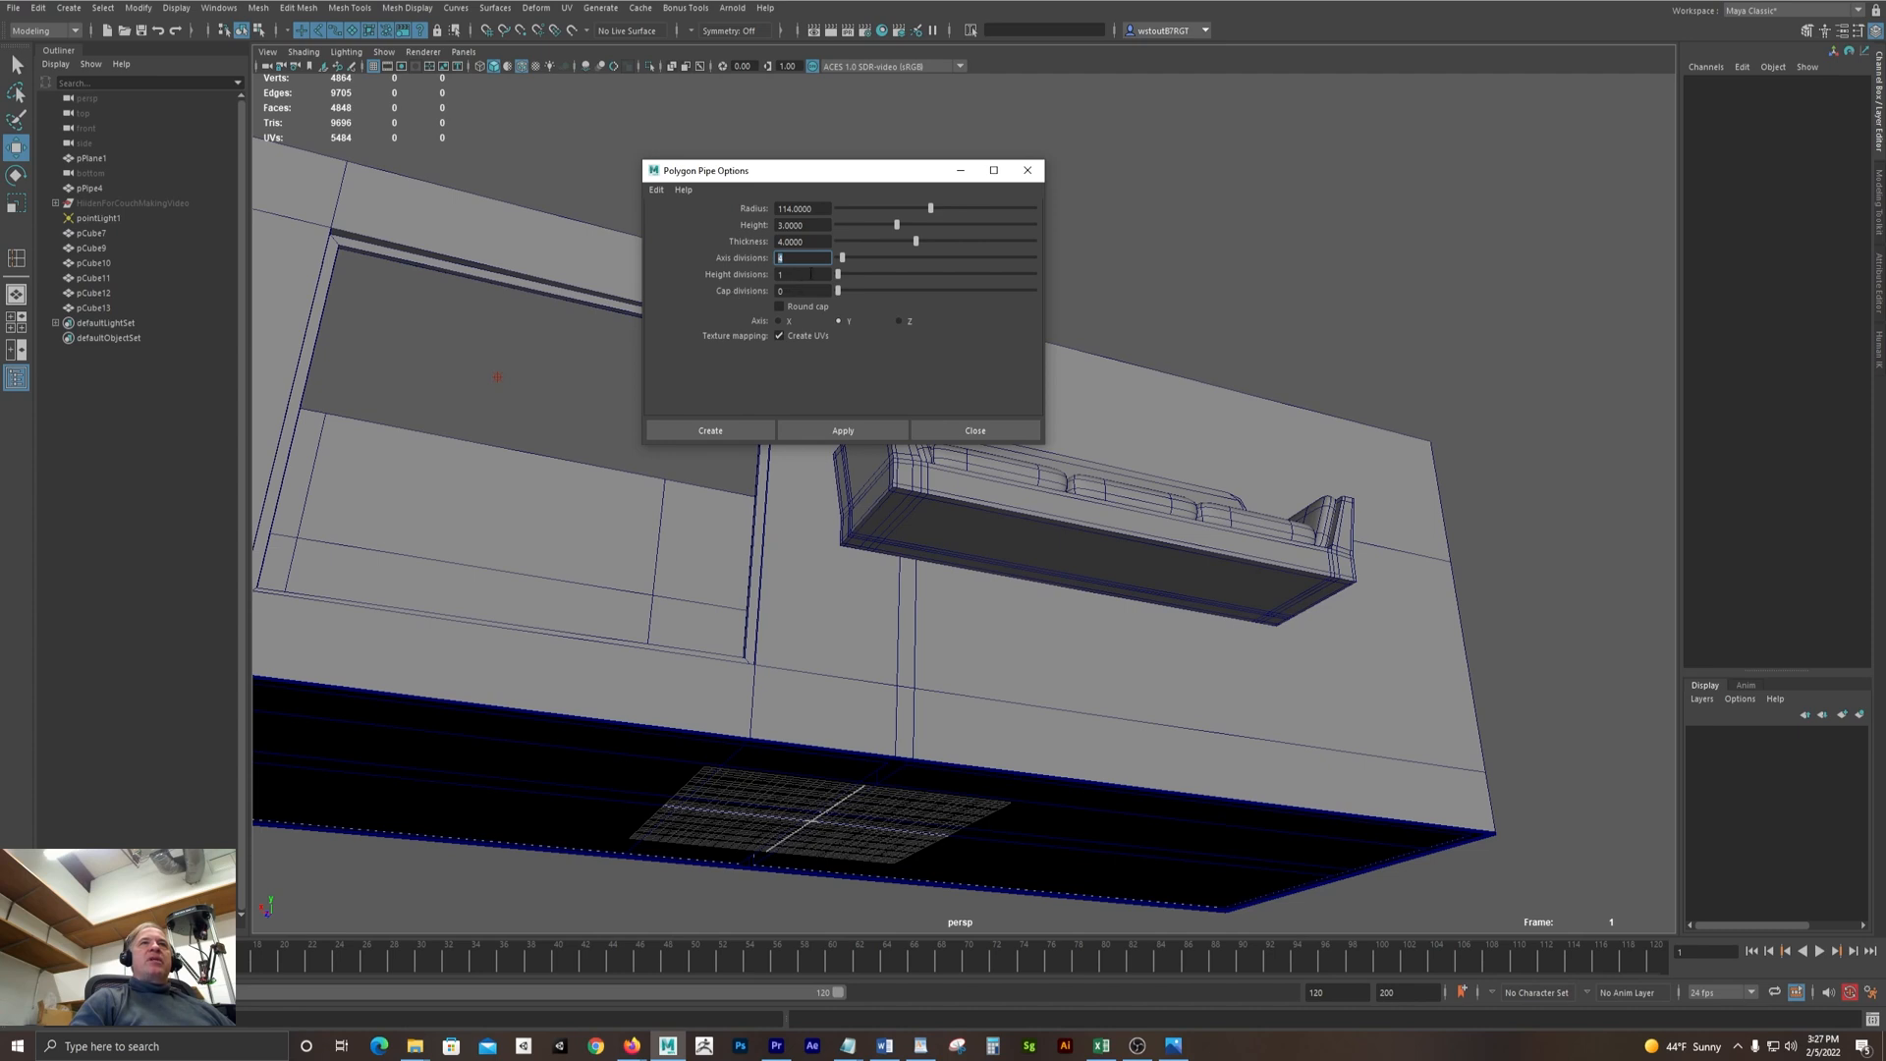
{"action": "left_click", "coordinate": [854, 430]}
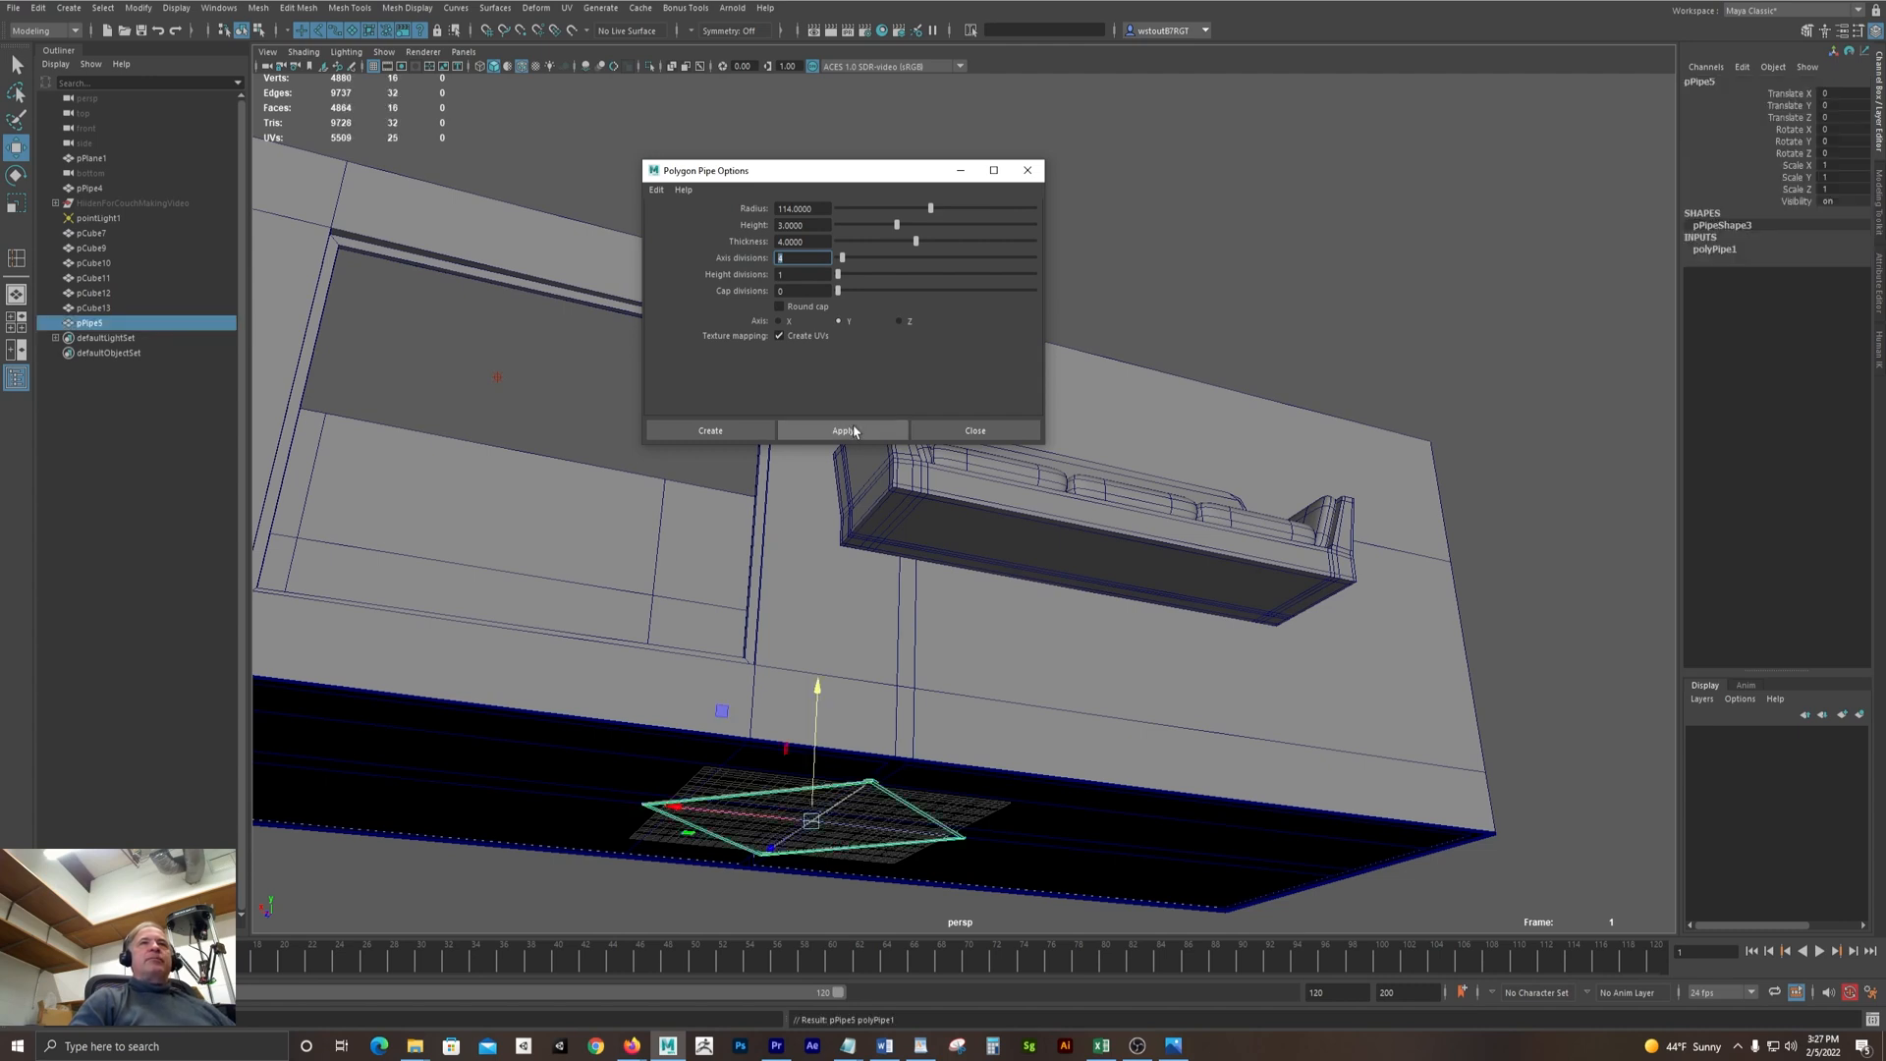
{"action": "left_click", "coordinate": [1027, 170]}
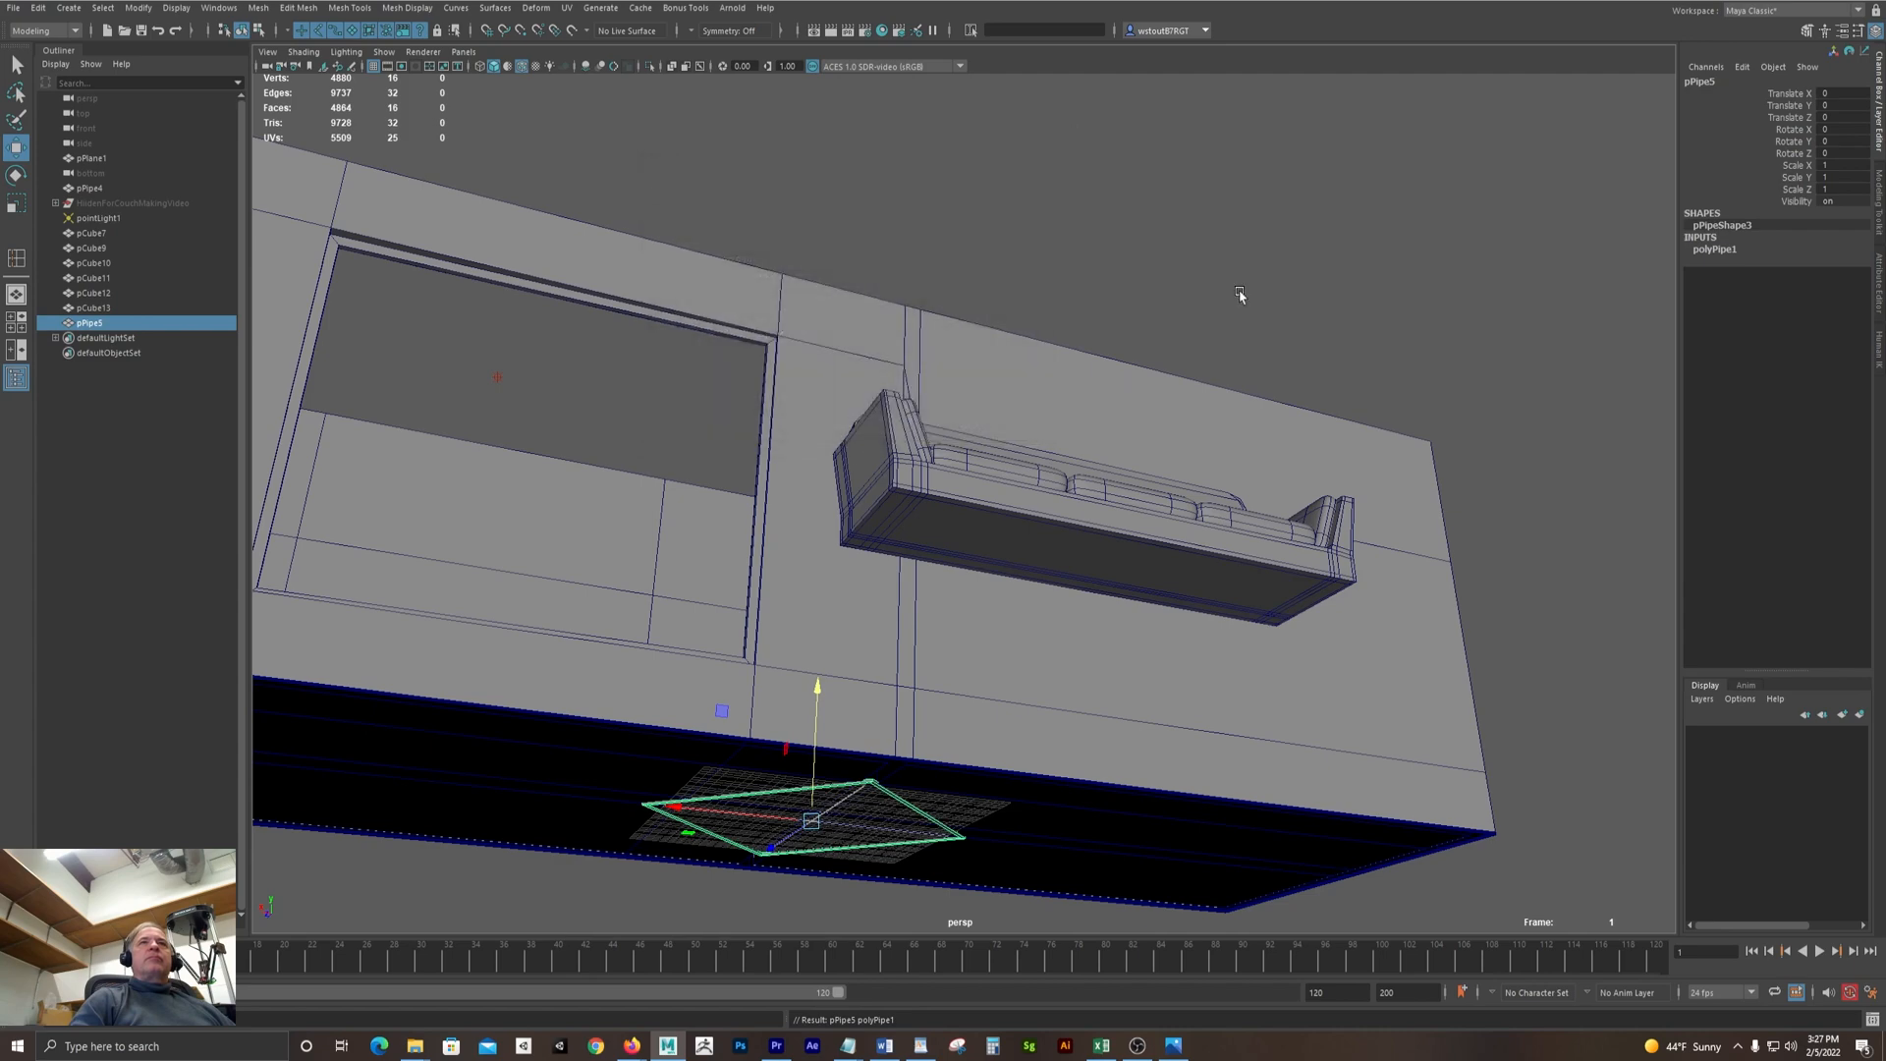
Move the new pipe along Z to about -411.59 so it lies beneath the sofa
{"action": "scroll", "coordinate": [867, 224], "scroll_direction": "down", "scroll_amount": 3}
{"action": "left_click_drag", "start_coordinate": [867, 224], "coordinate": [1017, 394], "text": "alt"}
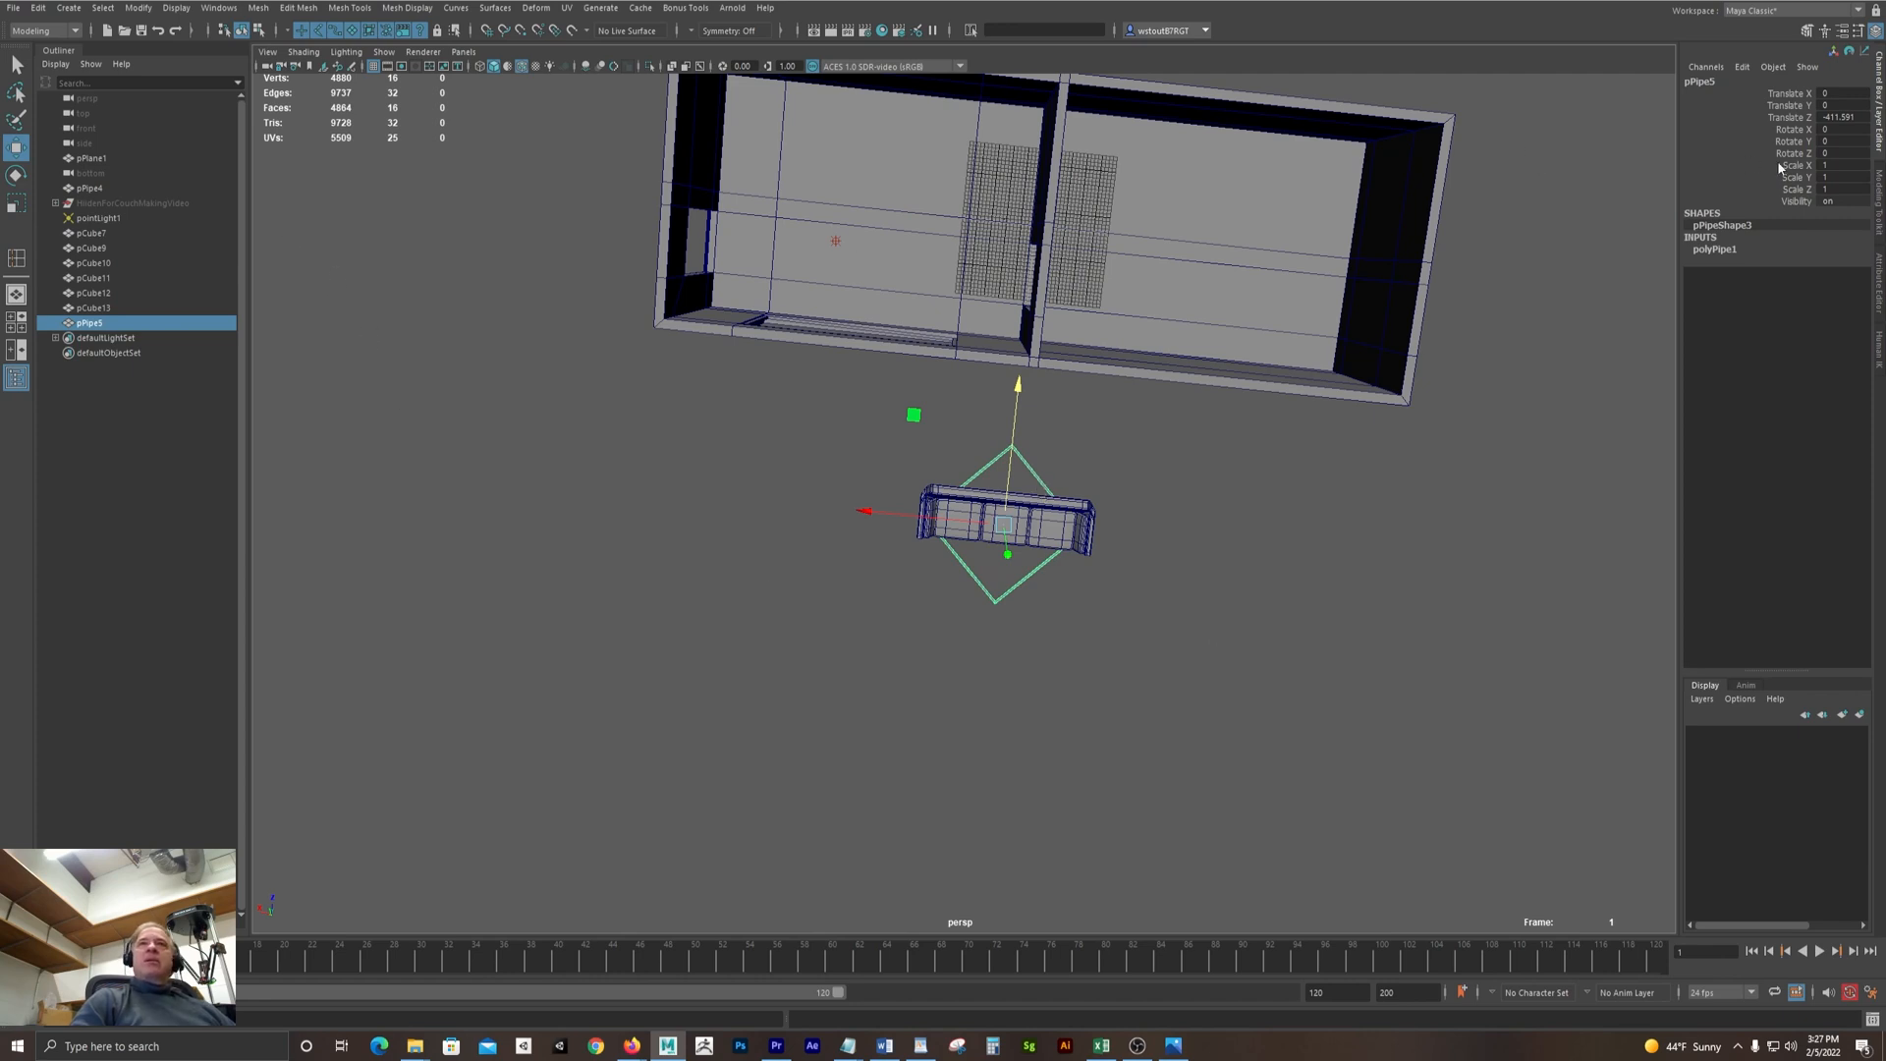
{"action": "left_click_drag", "start_coordinate": [1263, 429], "coordinate": [1183, 472], "text": "alt"}
Rotate the pipe to 45 degrees about Y so its sides run parallel to the sofa
{"action": "key", "text": "e"}
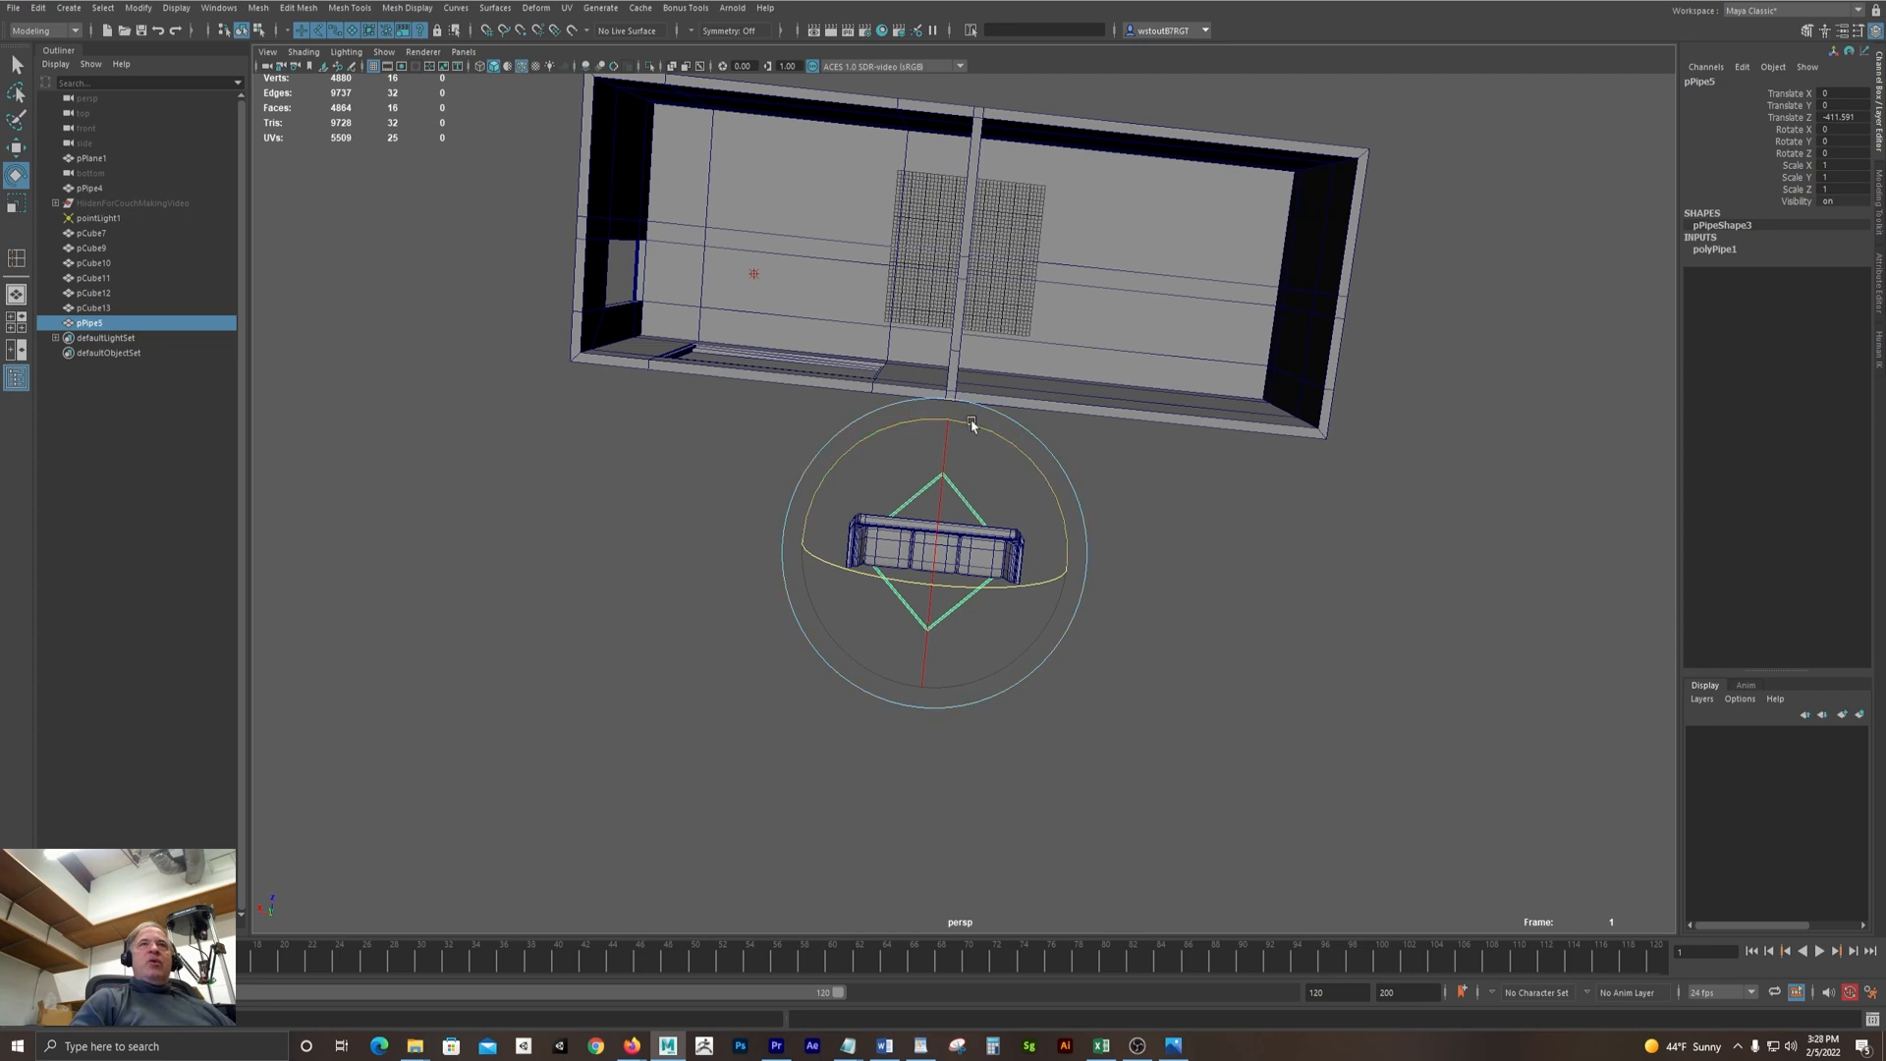
{"action": "left_click_drag", "start_coordinate": [1015, 438], "coordinate": [970, 440]}
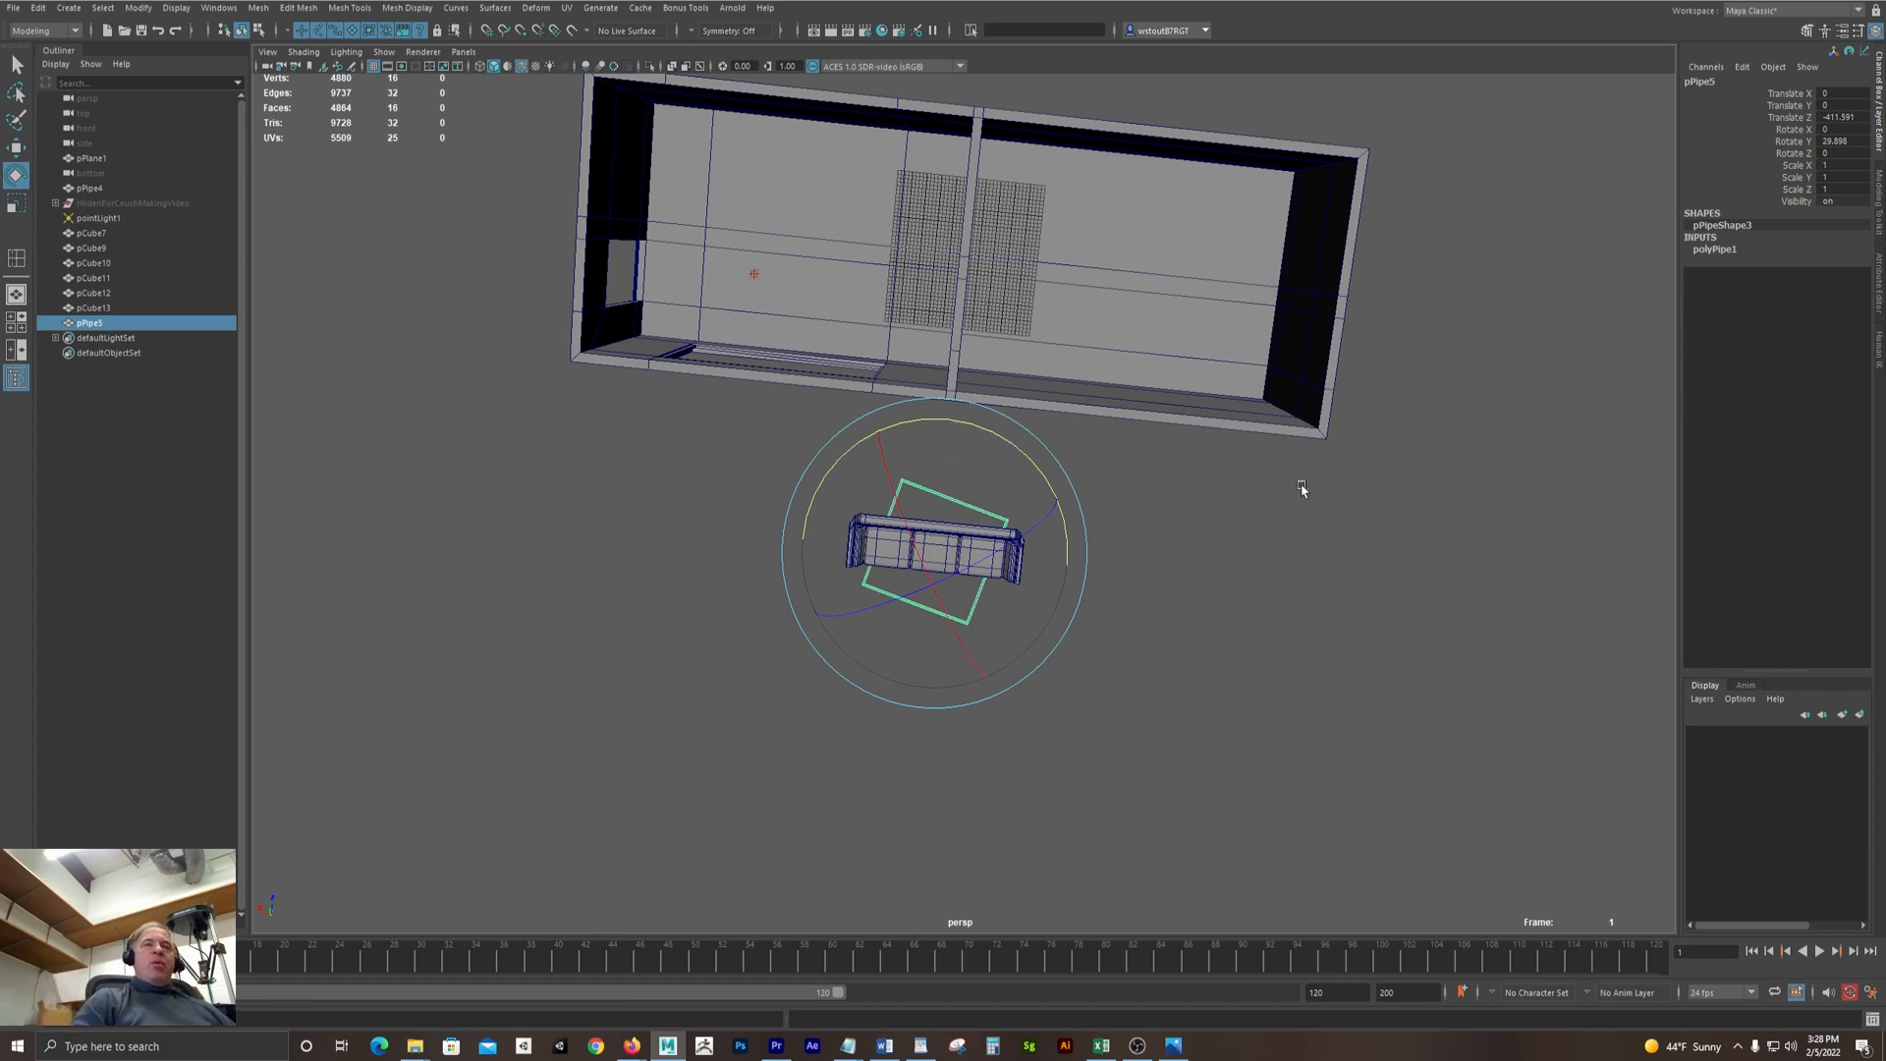
{"action": "left_click_drag", "start_coordinate": [970, 422], "coordinate": [1022, 462]}
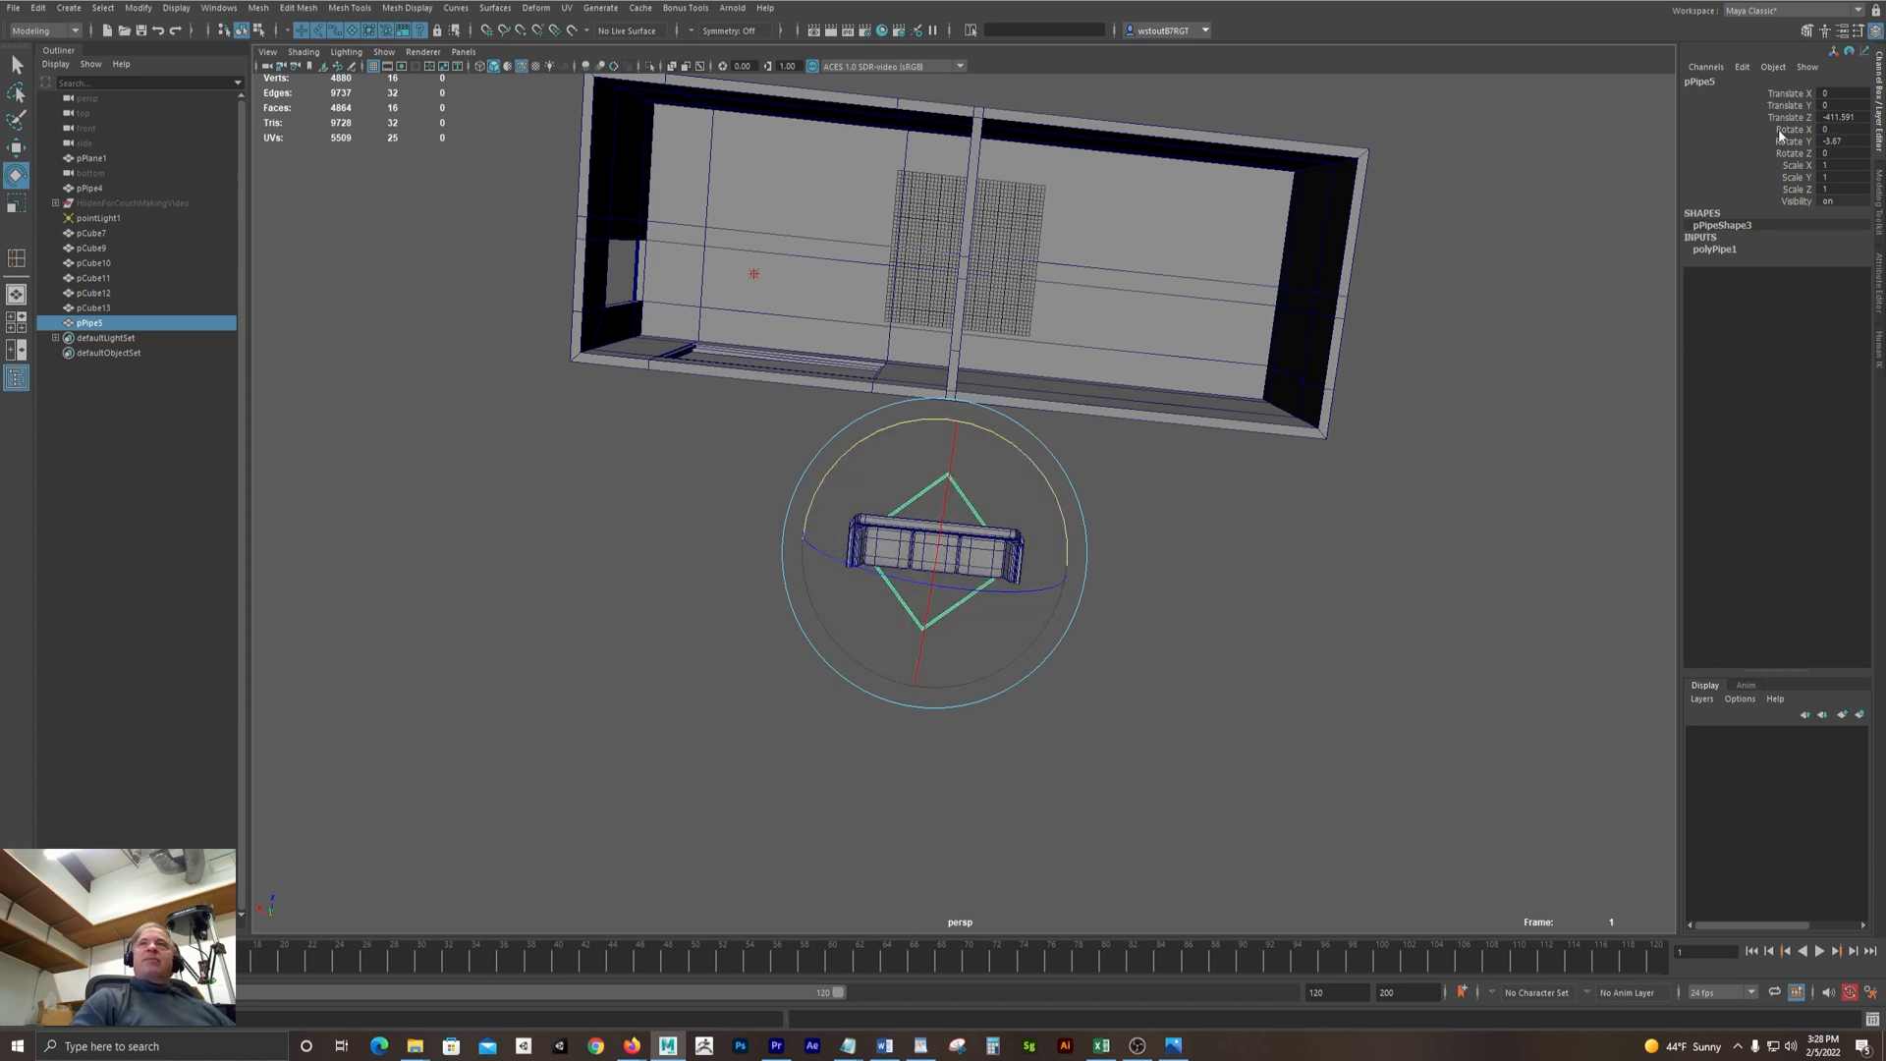
{"action": "double_click", "coordinate": [1852, 141]}
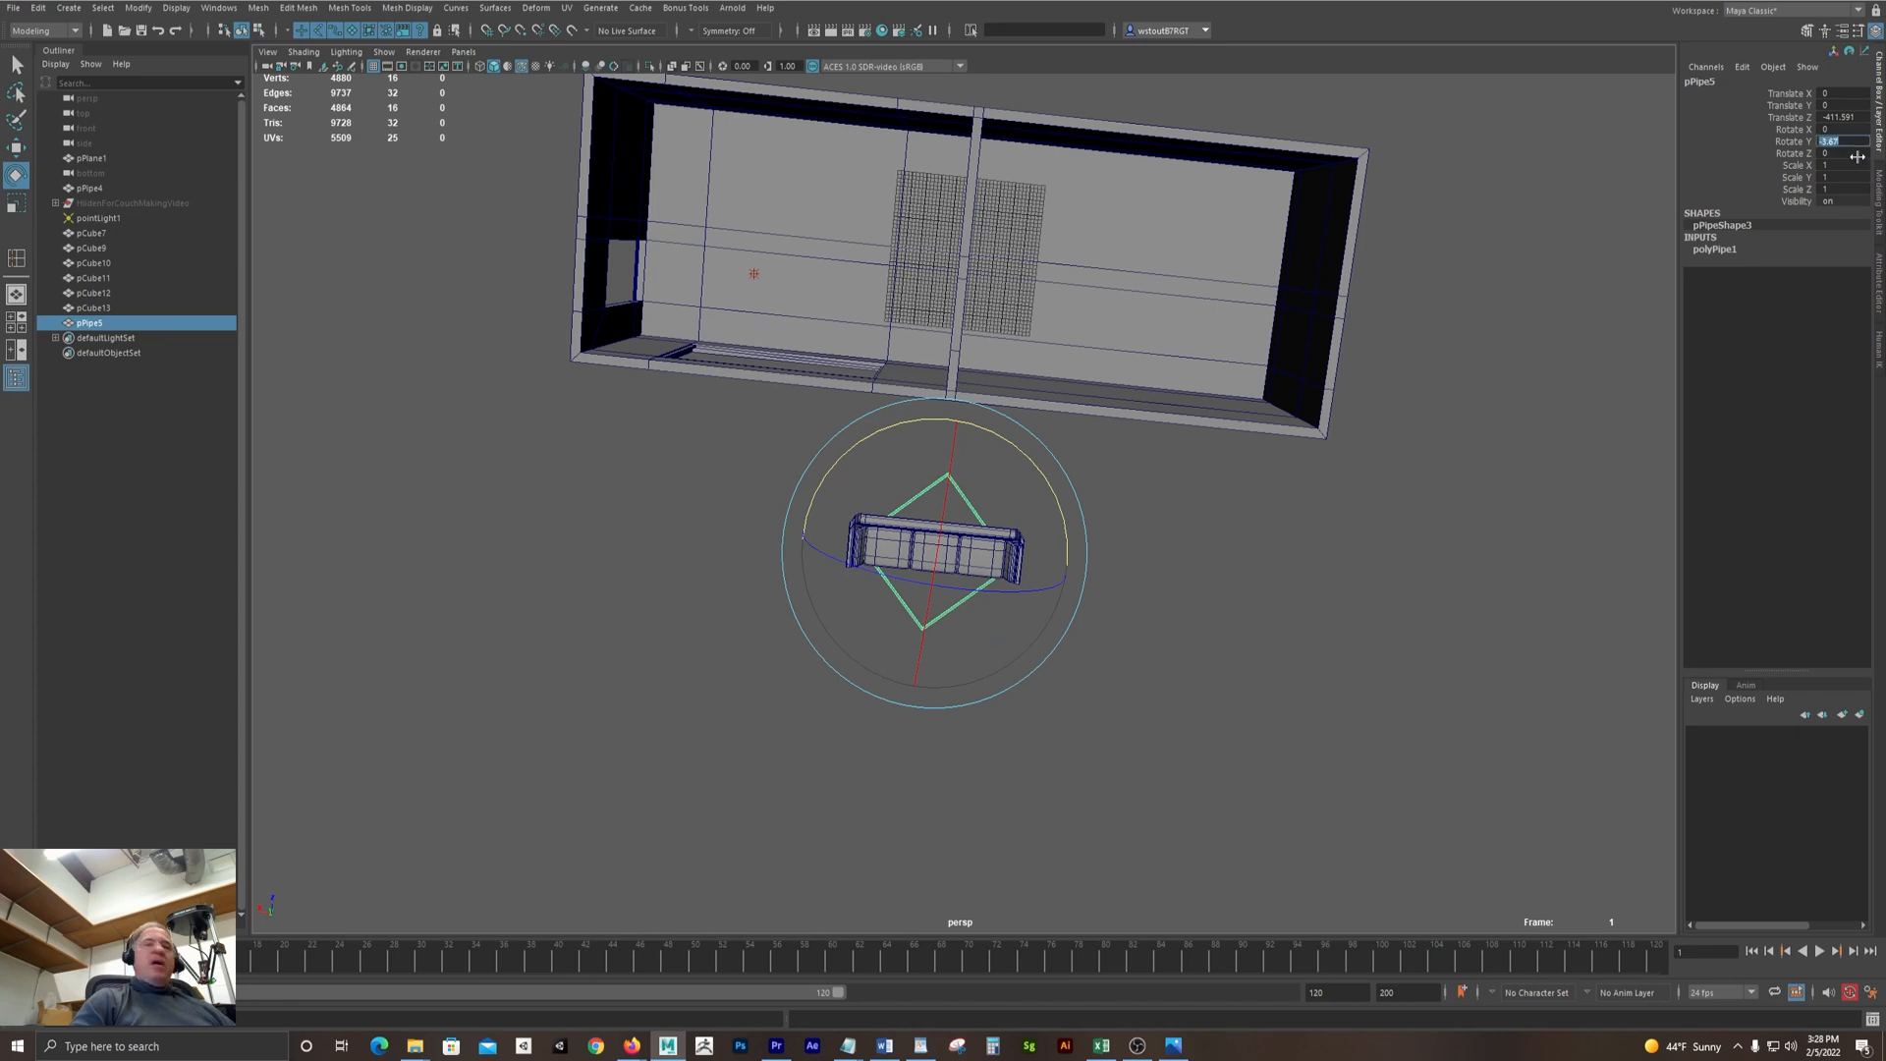
{"action": "type", "text": "45"}
{"action": "key", "text": "Return"}
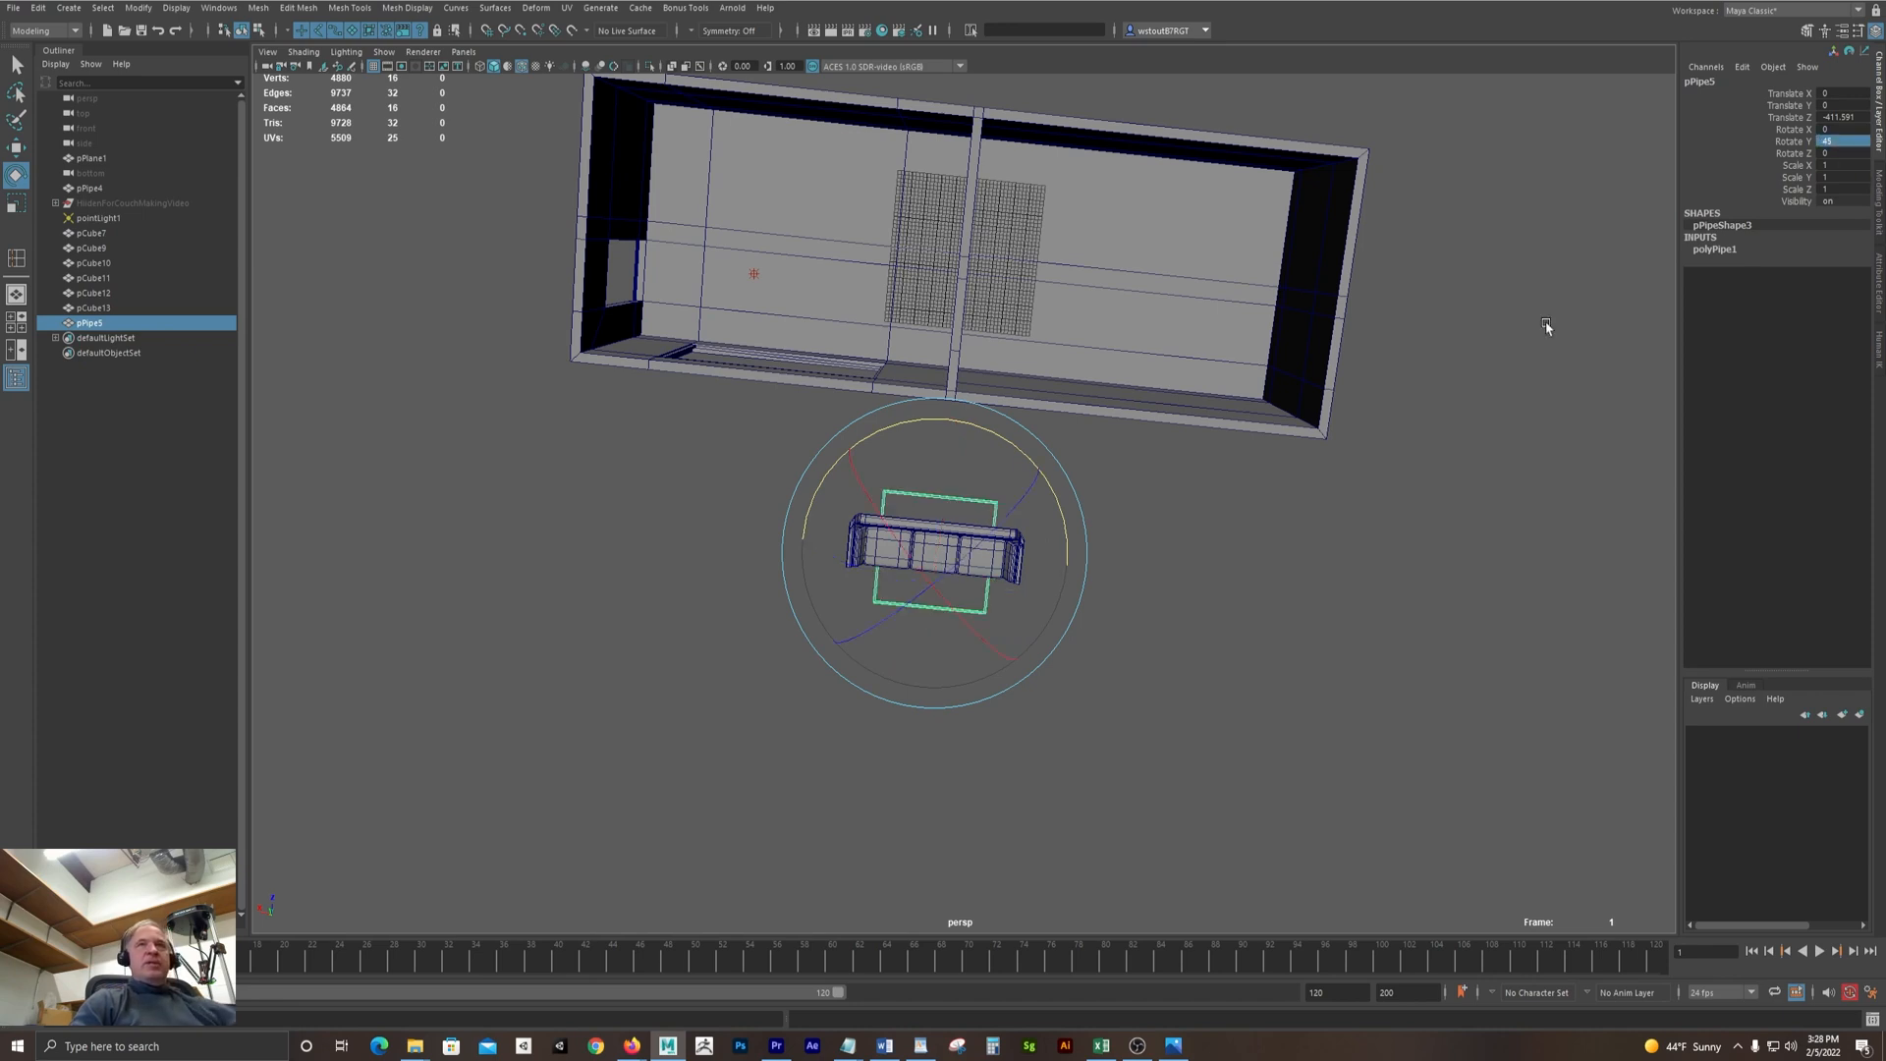
In the top view, move the pipe's front and rear vertices to line up with the sofa frame's front and rear edges
{"action": "key", "text": "space"}
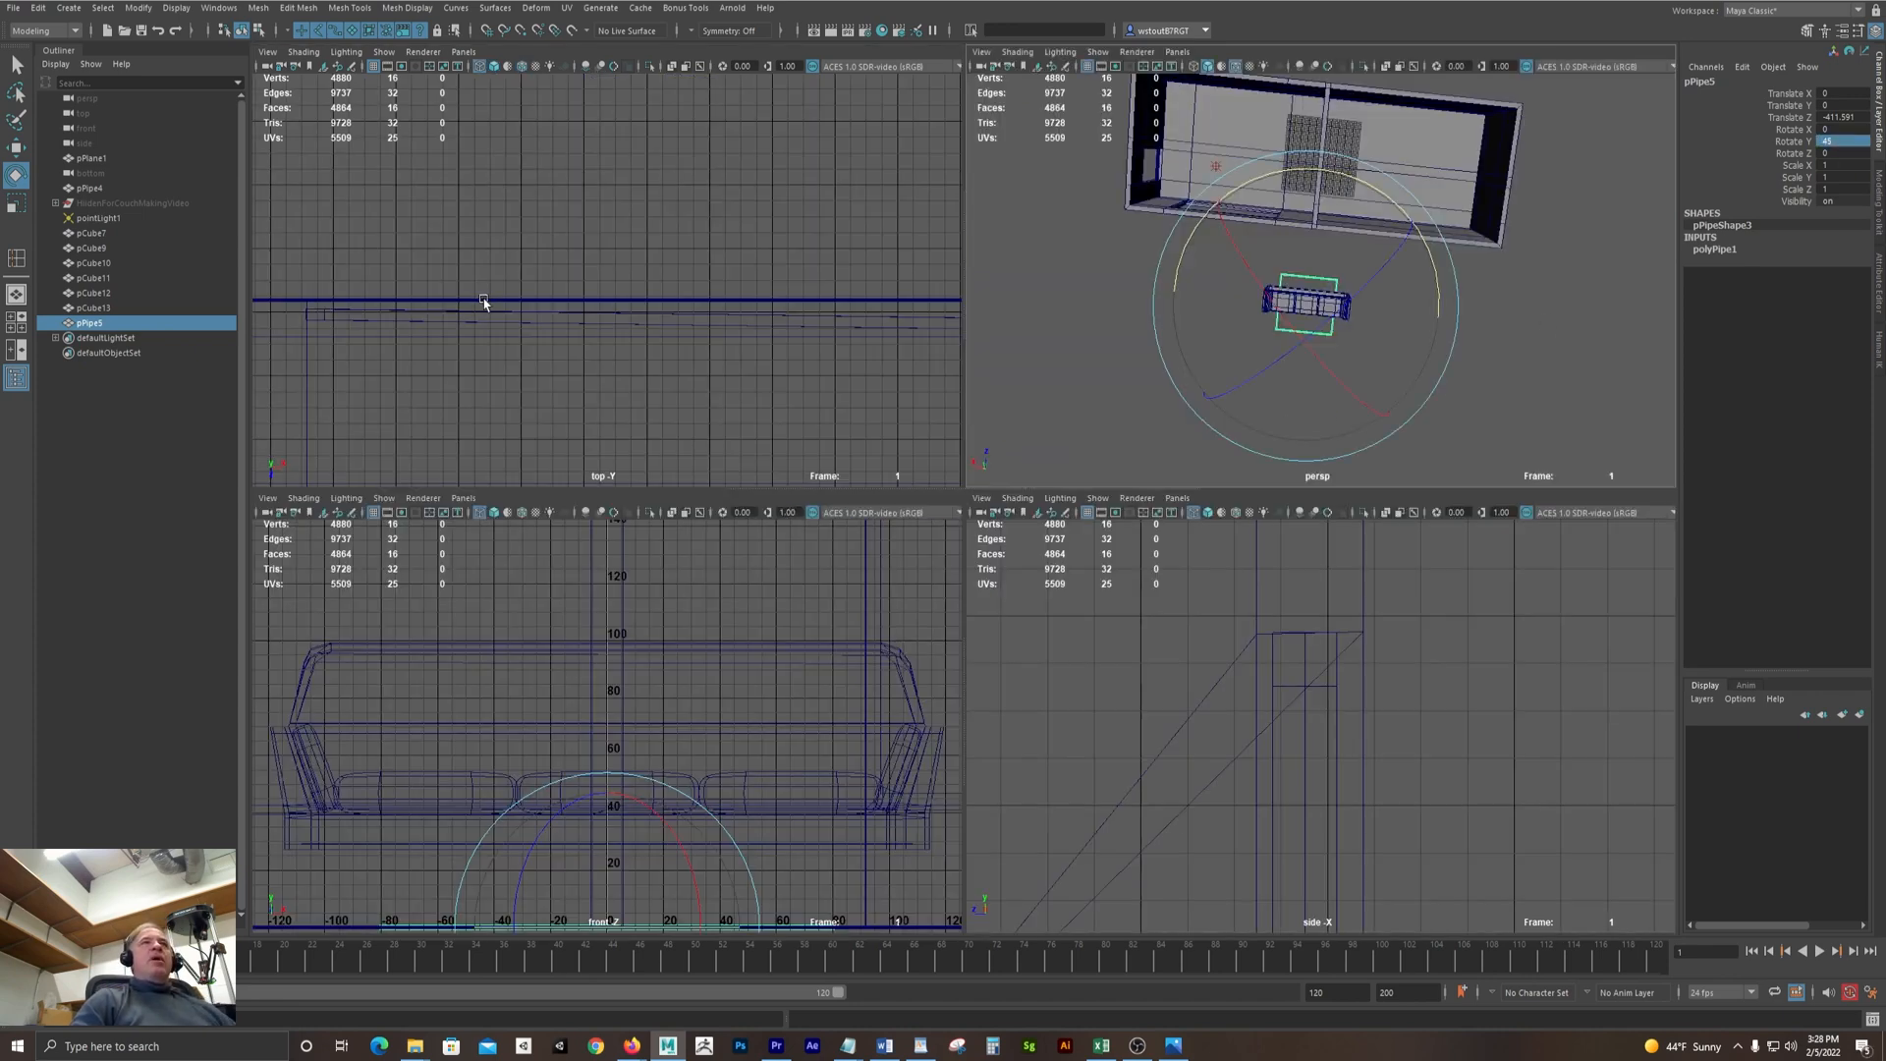
{"action": "key", "text": "space"}
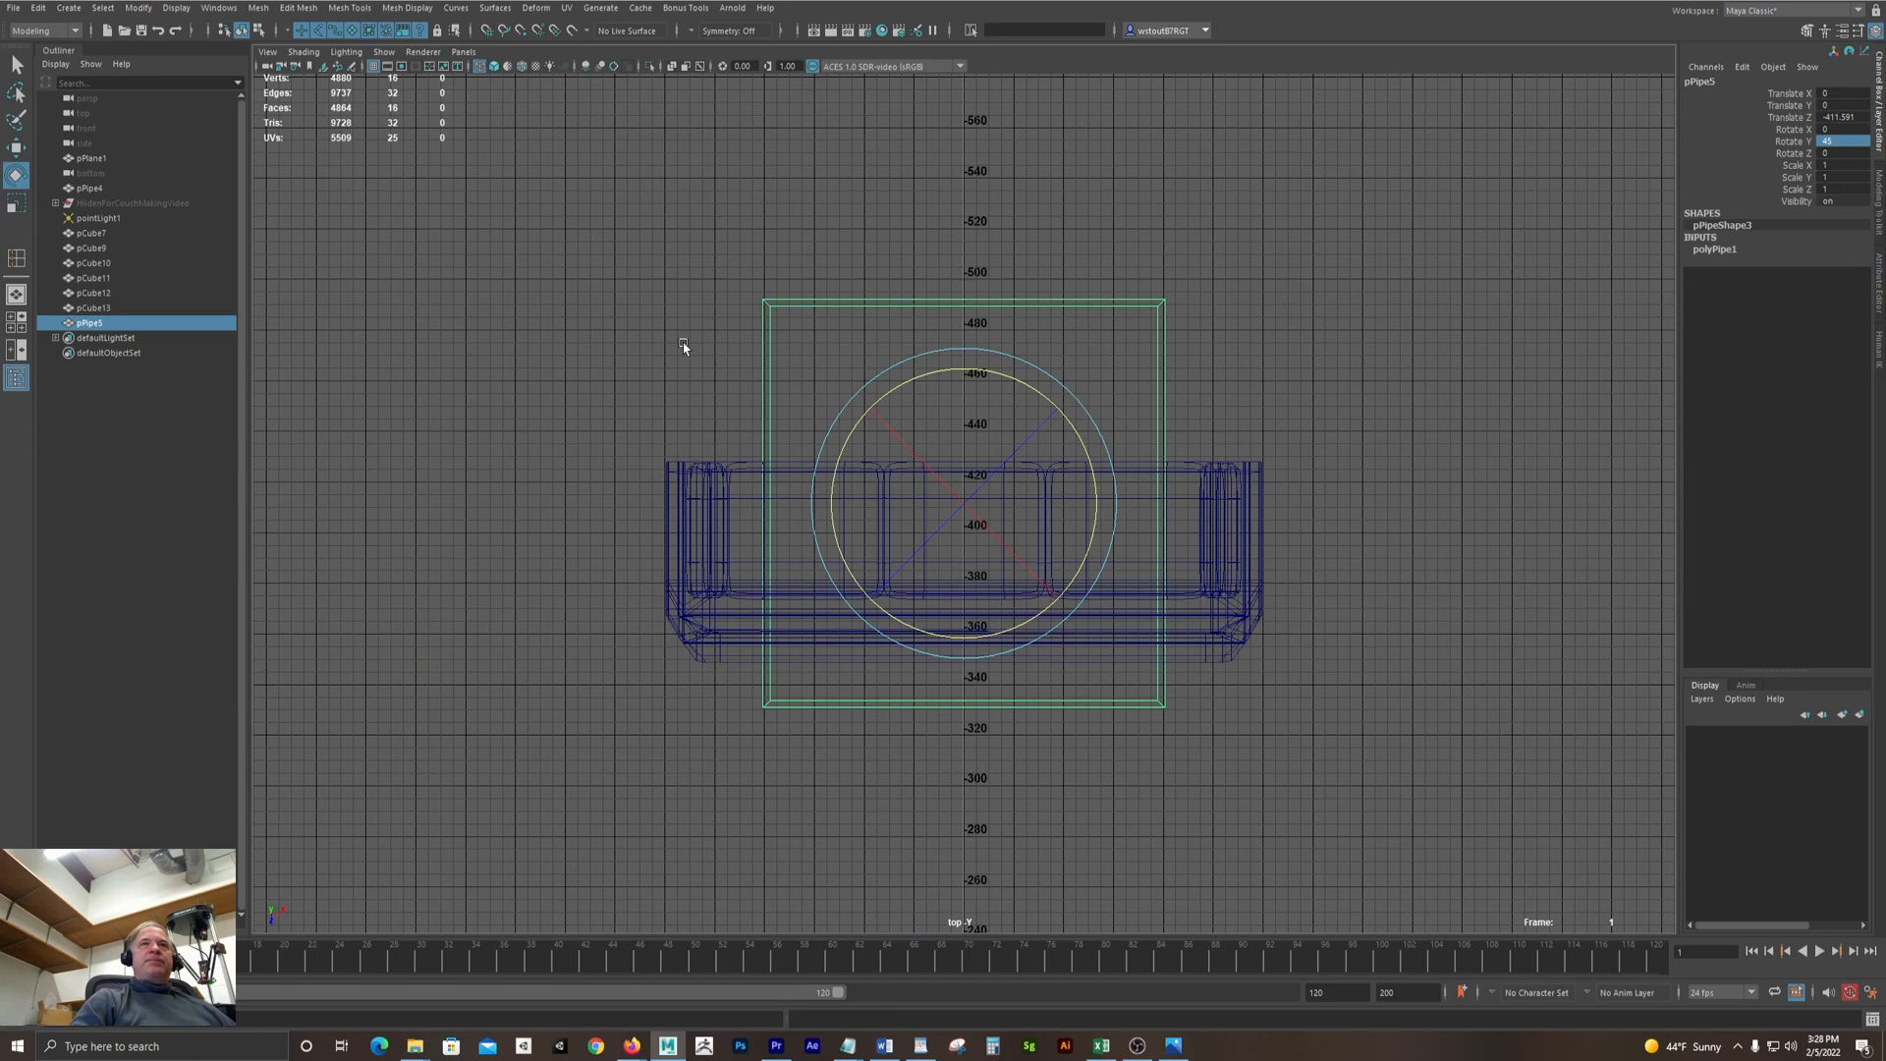
{"action": "key", "text": "F9"}
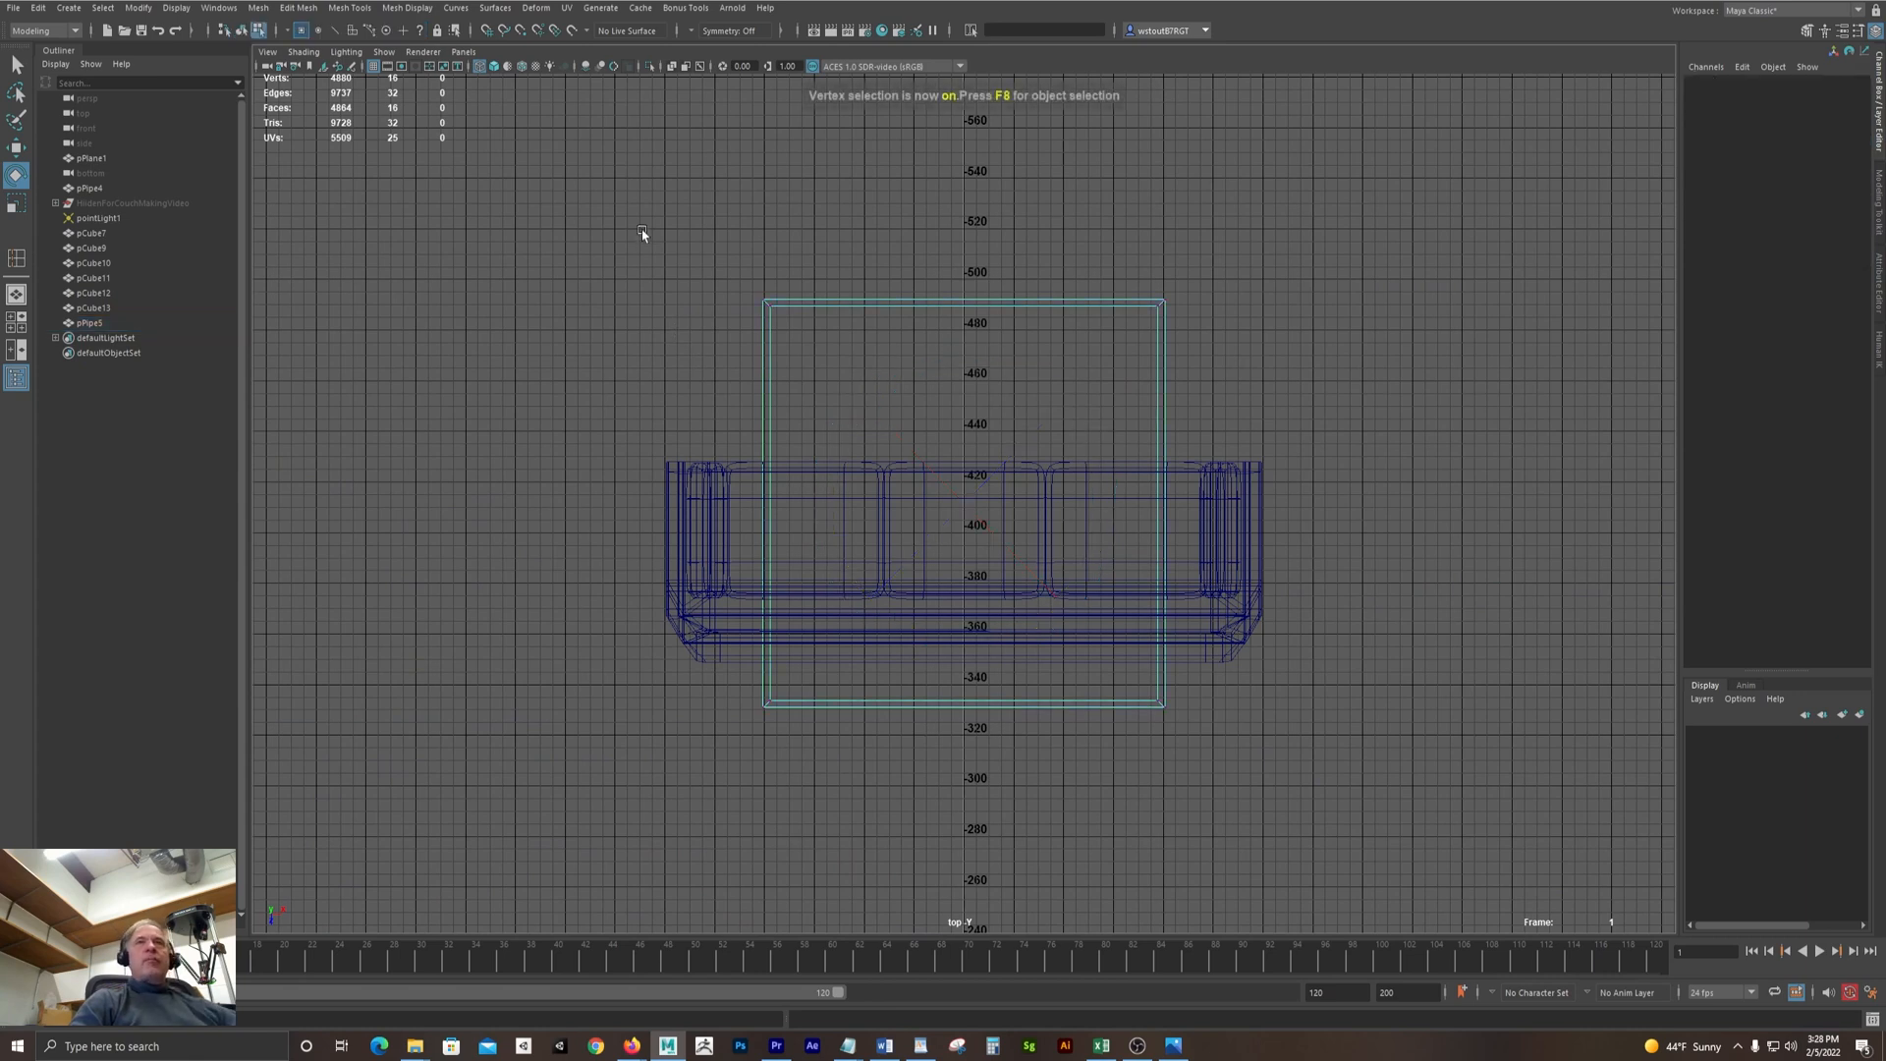
{"action": "left_click_drag", "start_coordinate": [642, 233], "coordinate": [1337, 457]}
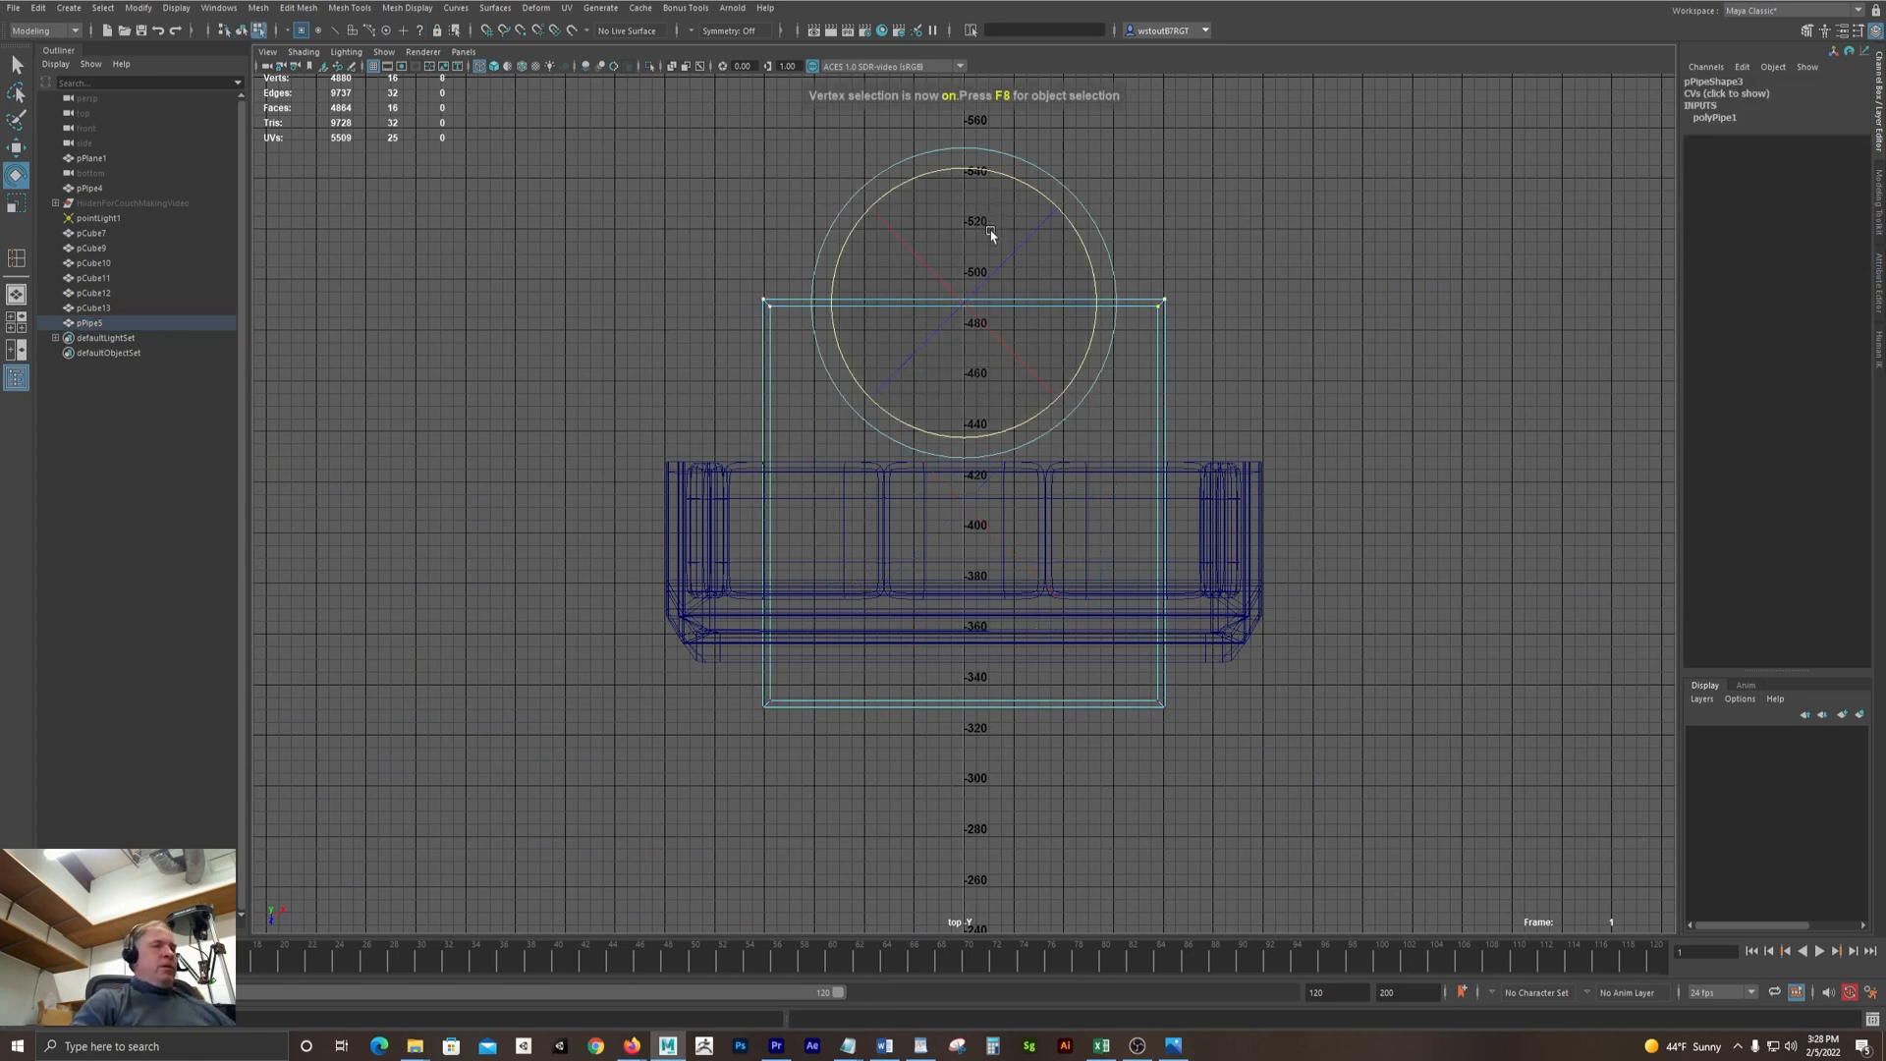
{"action": "key", "text": "w"}
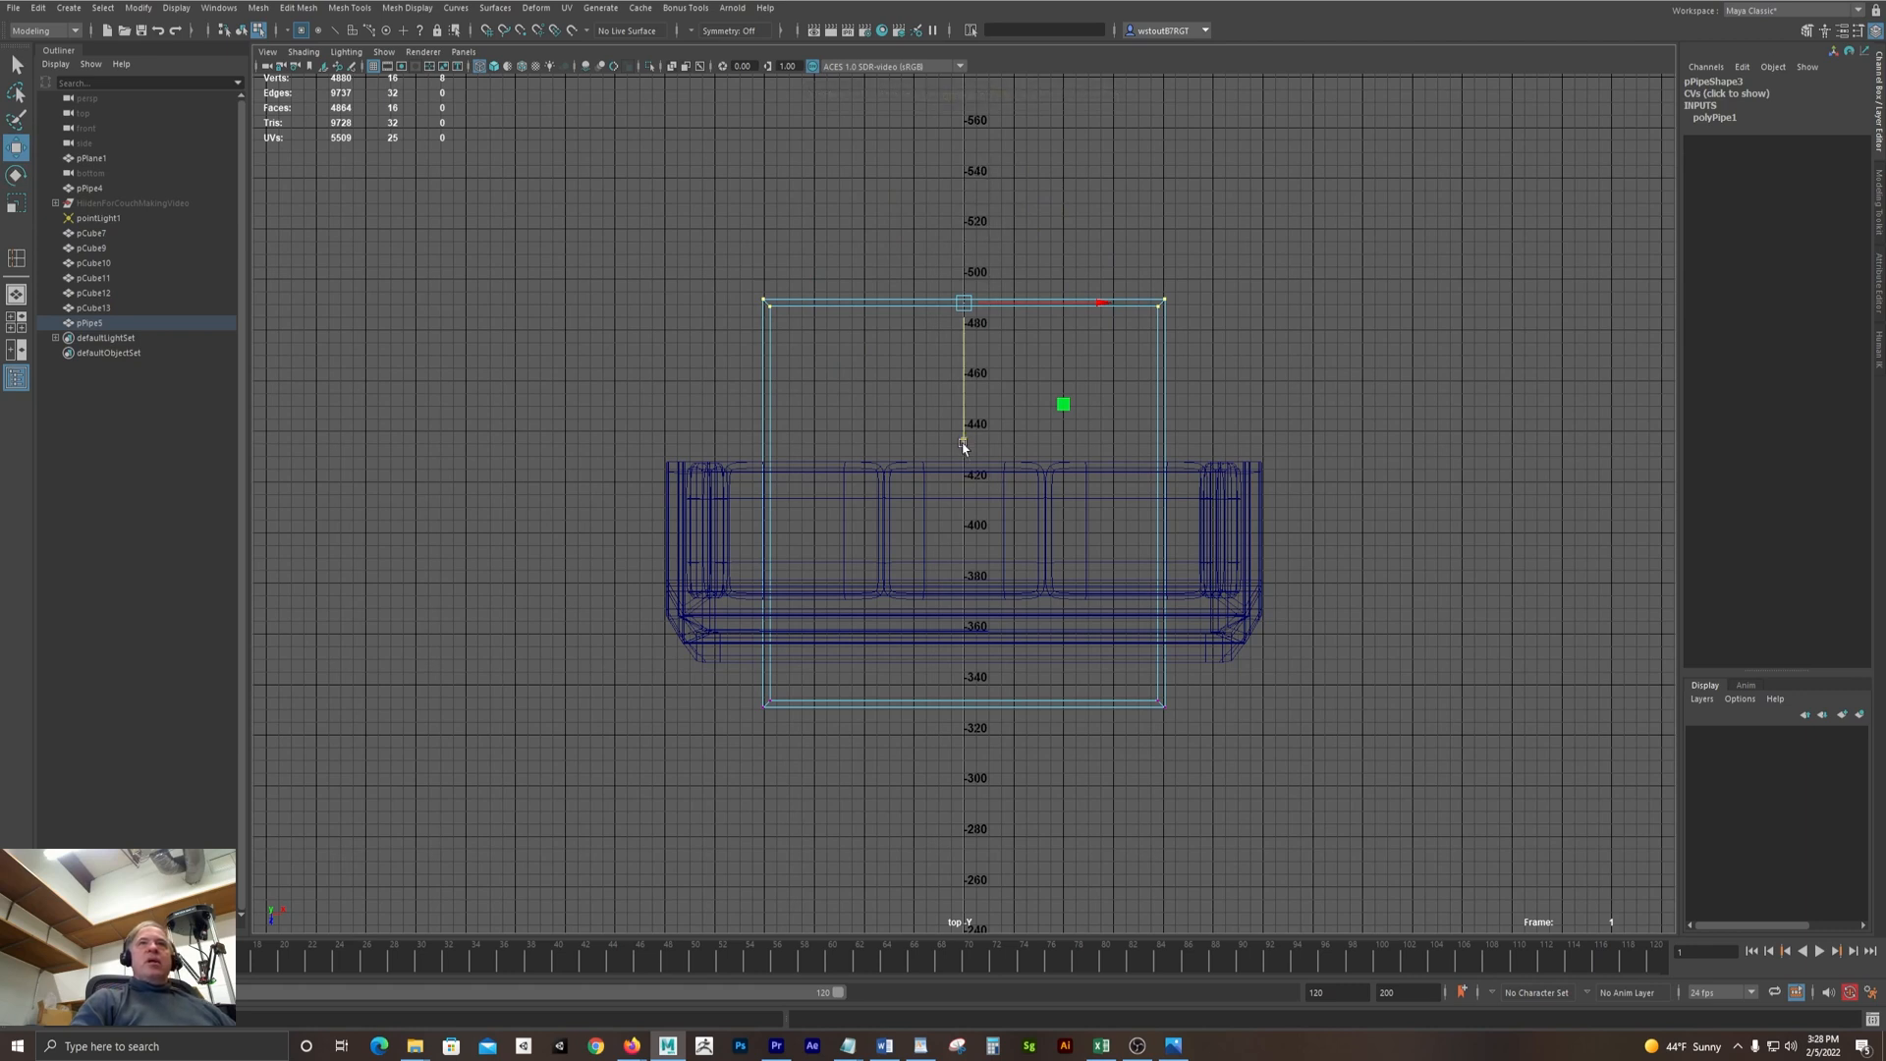
{"action": "left_click_drag", "start_coordinate": [964, 447], "coordinate": [964, 673]}
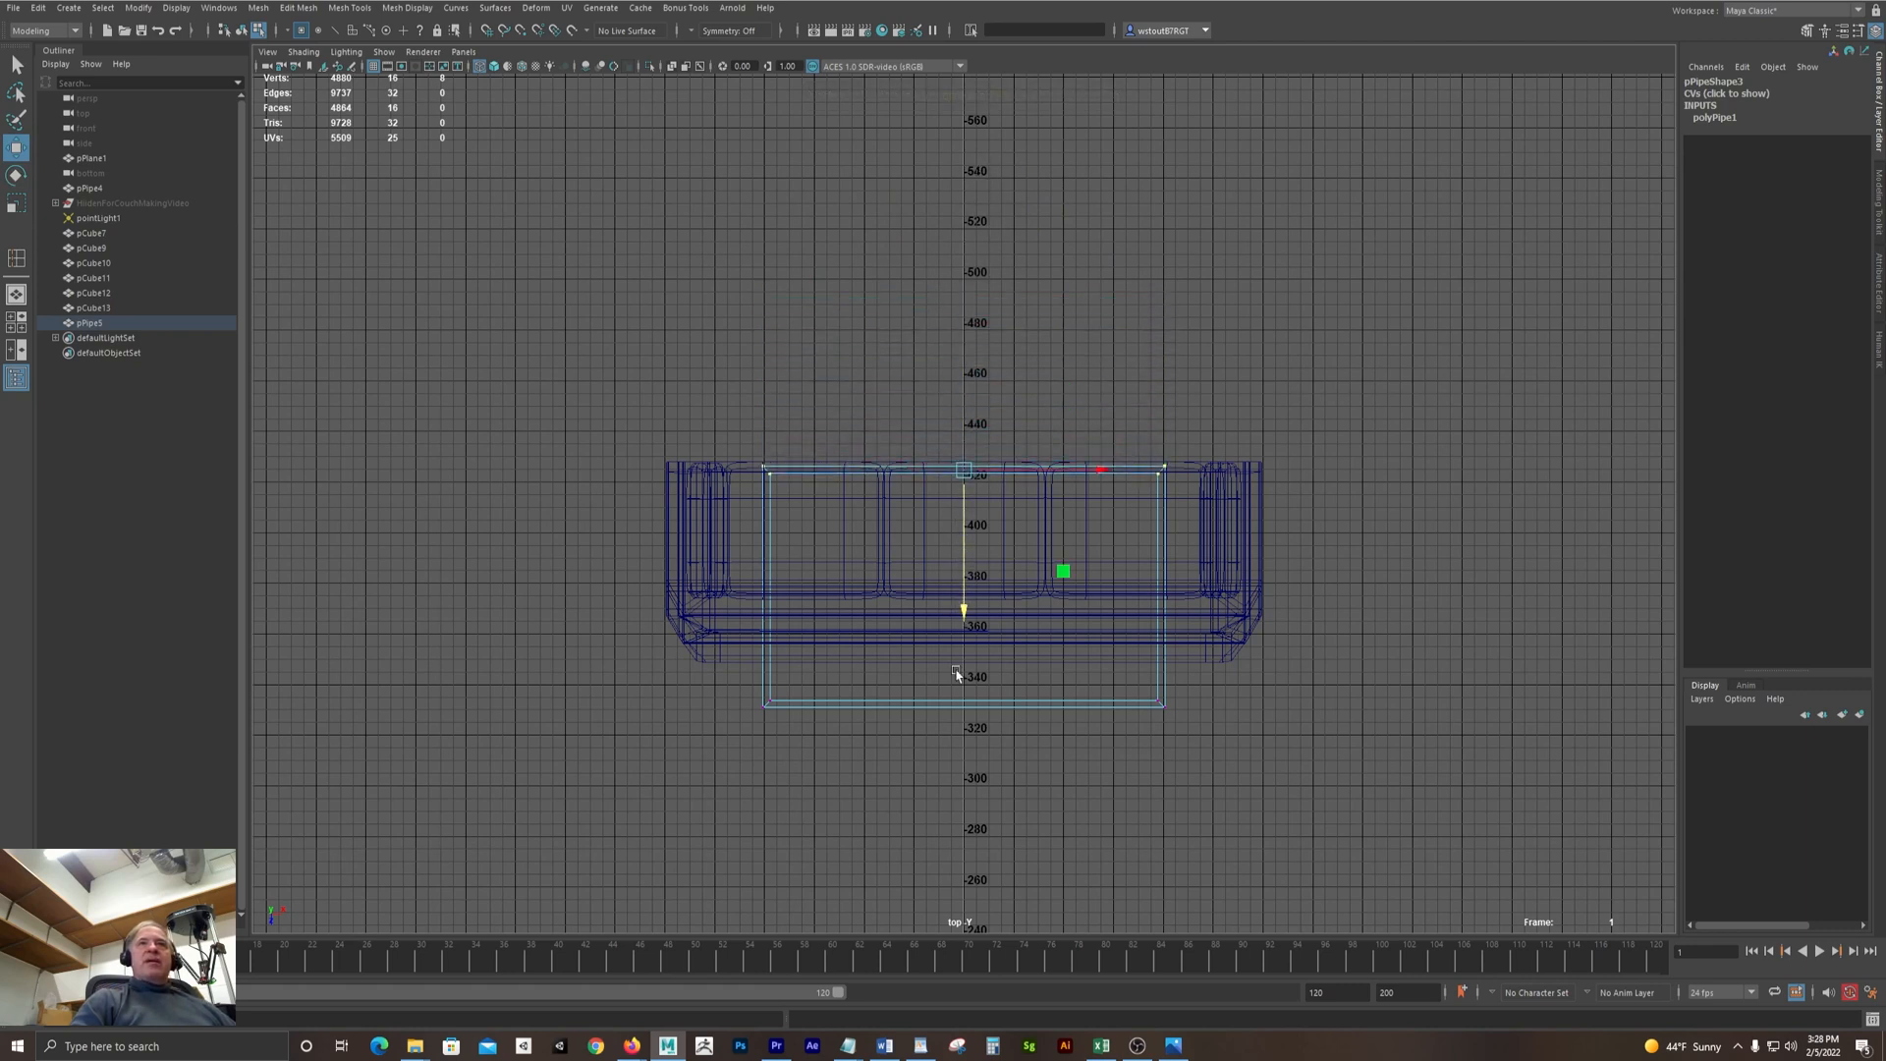
{"action": "left_click_drag", "start_coordinate": [699, 693], "coordinate": [1190, 818]}
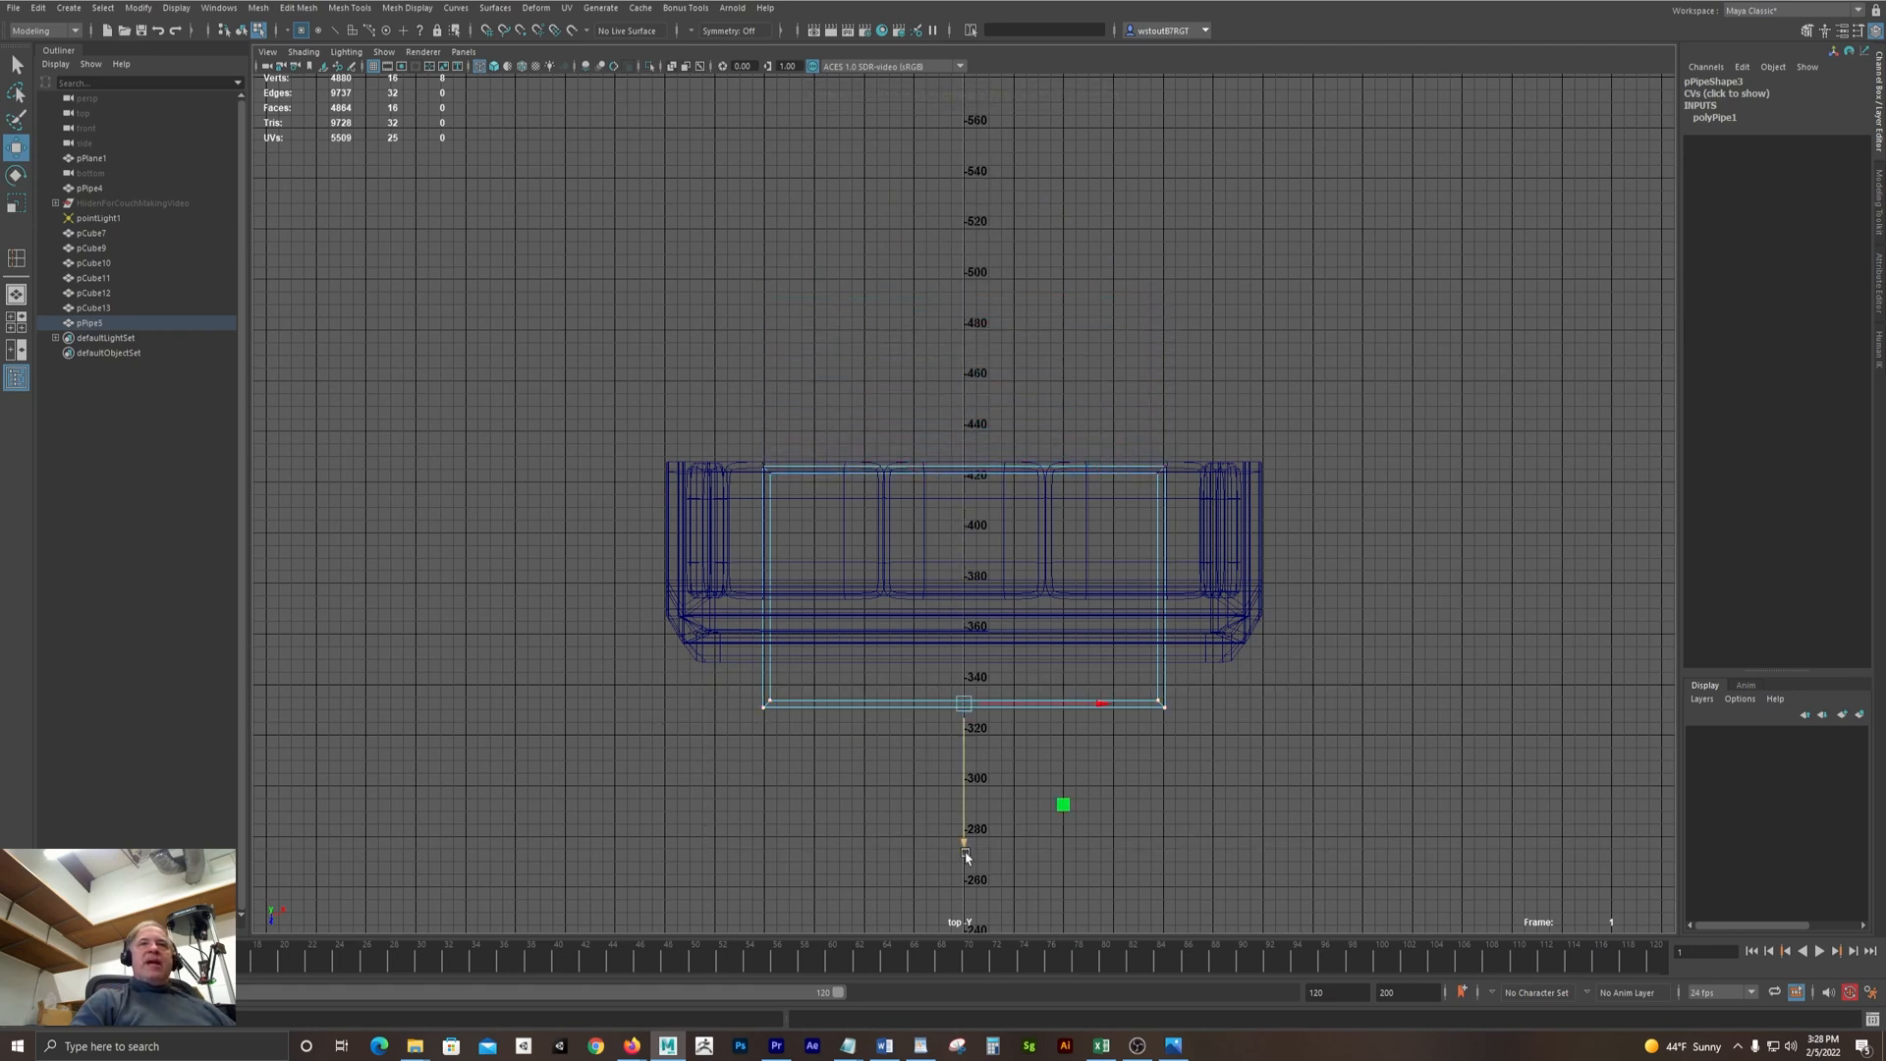
{"action": "left_click_drag", "start_coordinate": [964, 842], "coordinate": [968, 770]}
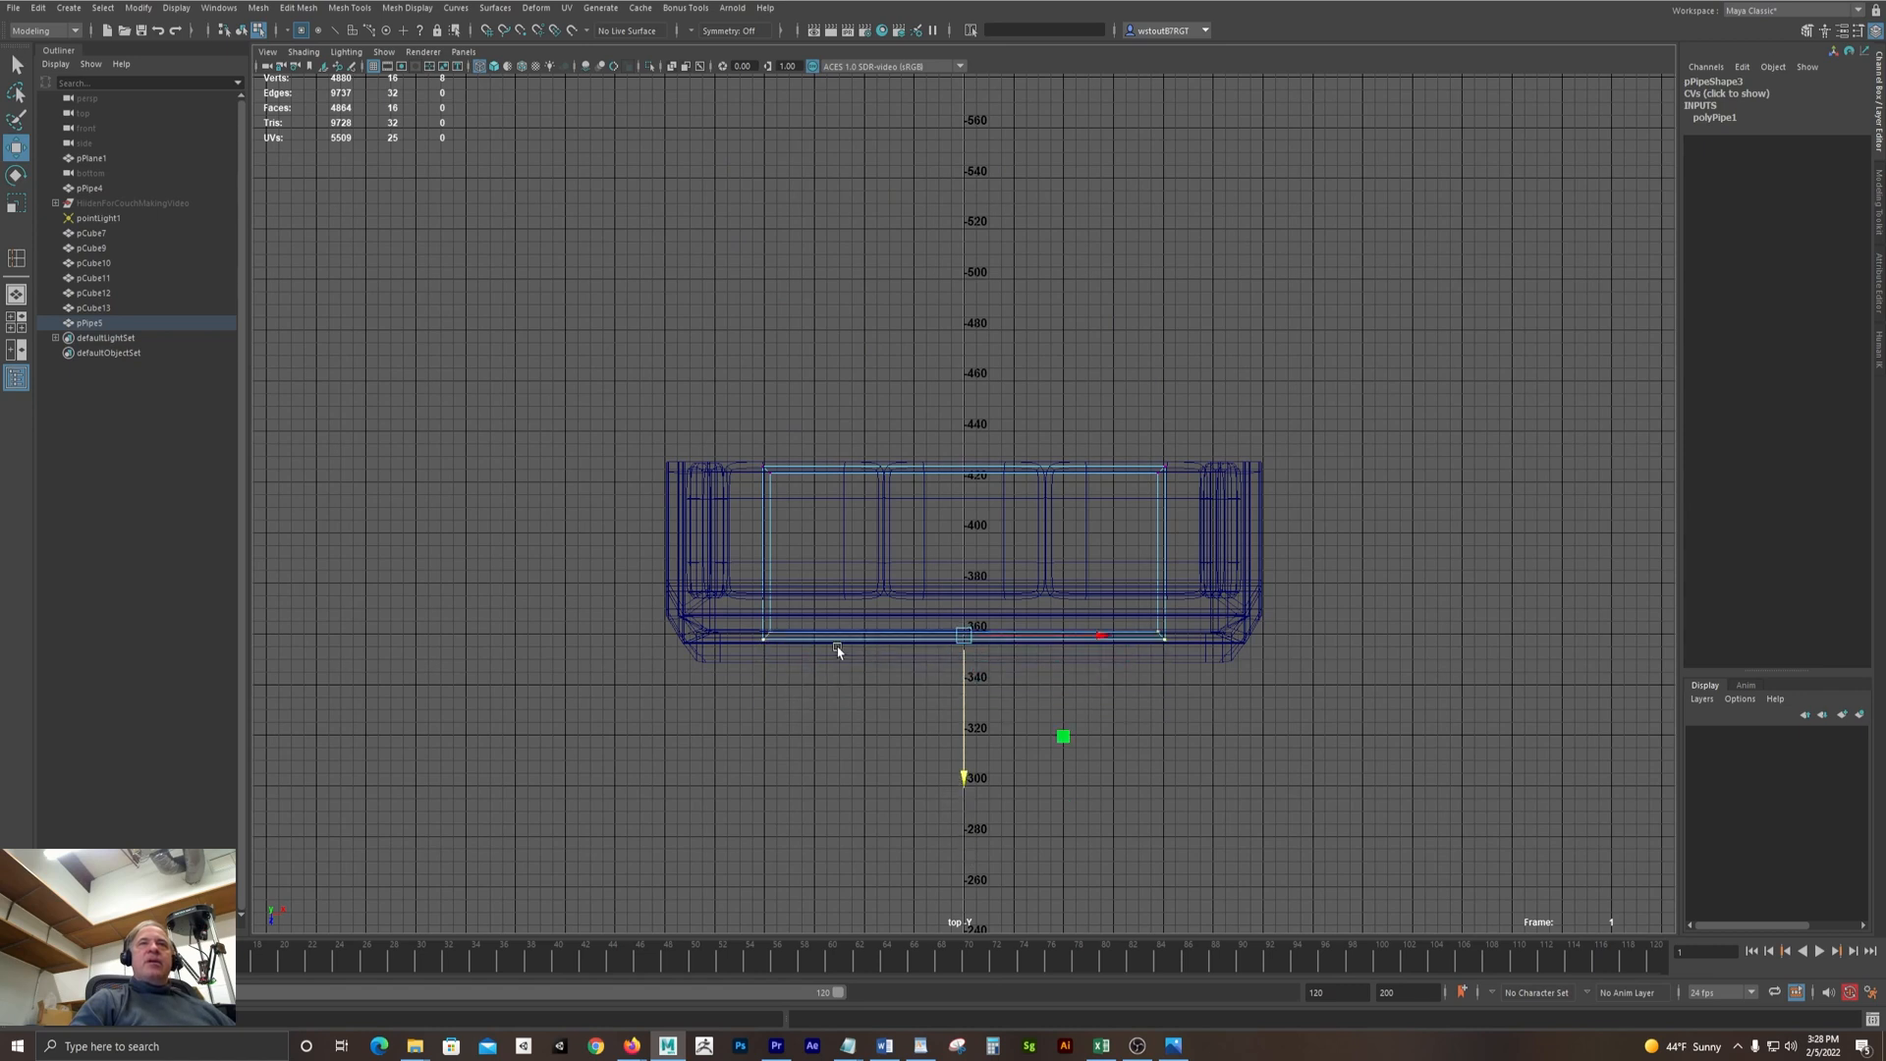
Move the vertices at both ends of the pipe outward to match the sofa frame's width
{"action": "left_click_drag", "start_coordinate": [703, 413], "coordinate": [862, 637]}
{"action": "left_click_drag", "start_coordinate": [928, 562], "coordinate": [830, 553]}
{"action": "left_click_drag", "start_coordinate": [1022, 372], "coordinate": [1187, 779]}
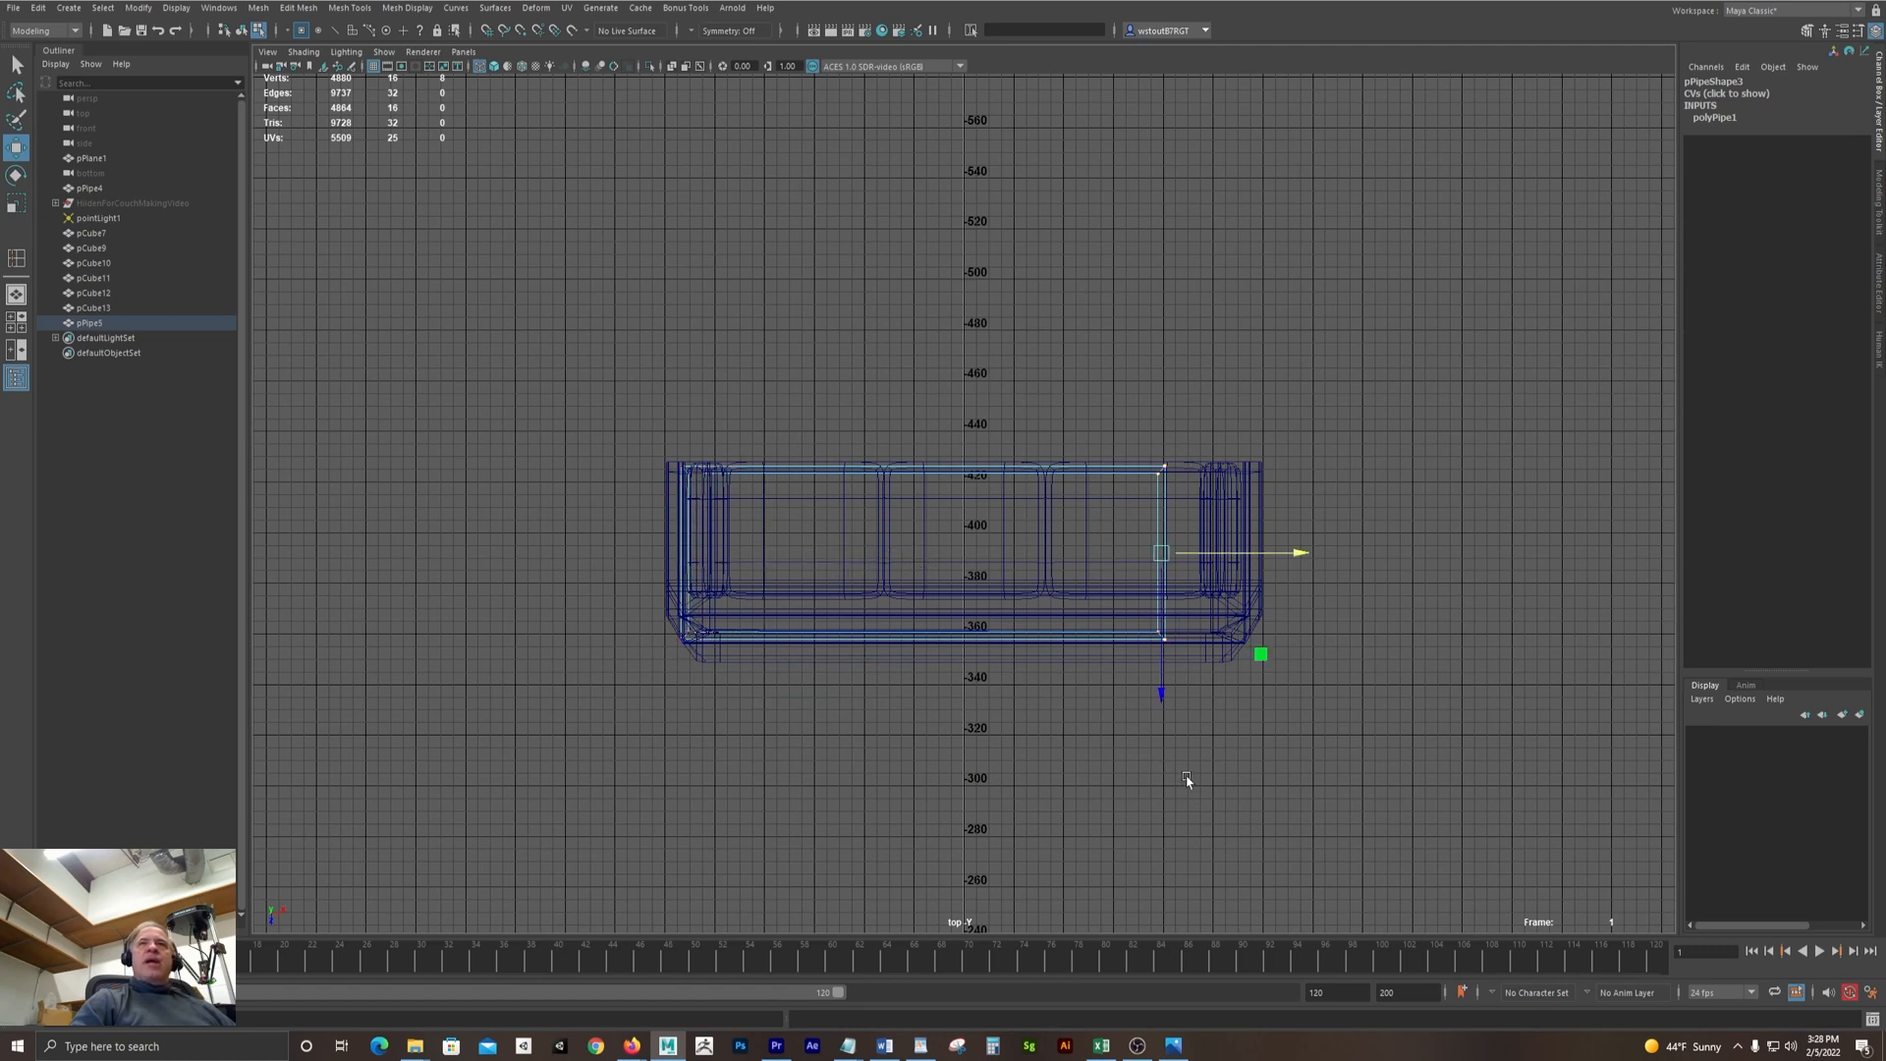
{"action": "left_click_drag", "start_coordinate": [1274, 554], "coordinate": [1376, 565]}
In the front view, raise the base pipe to about 24.88 in Y and scale its height to about 2.36 beneath the sofa frame
{"action": "key", "text": "space"}
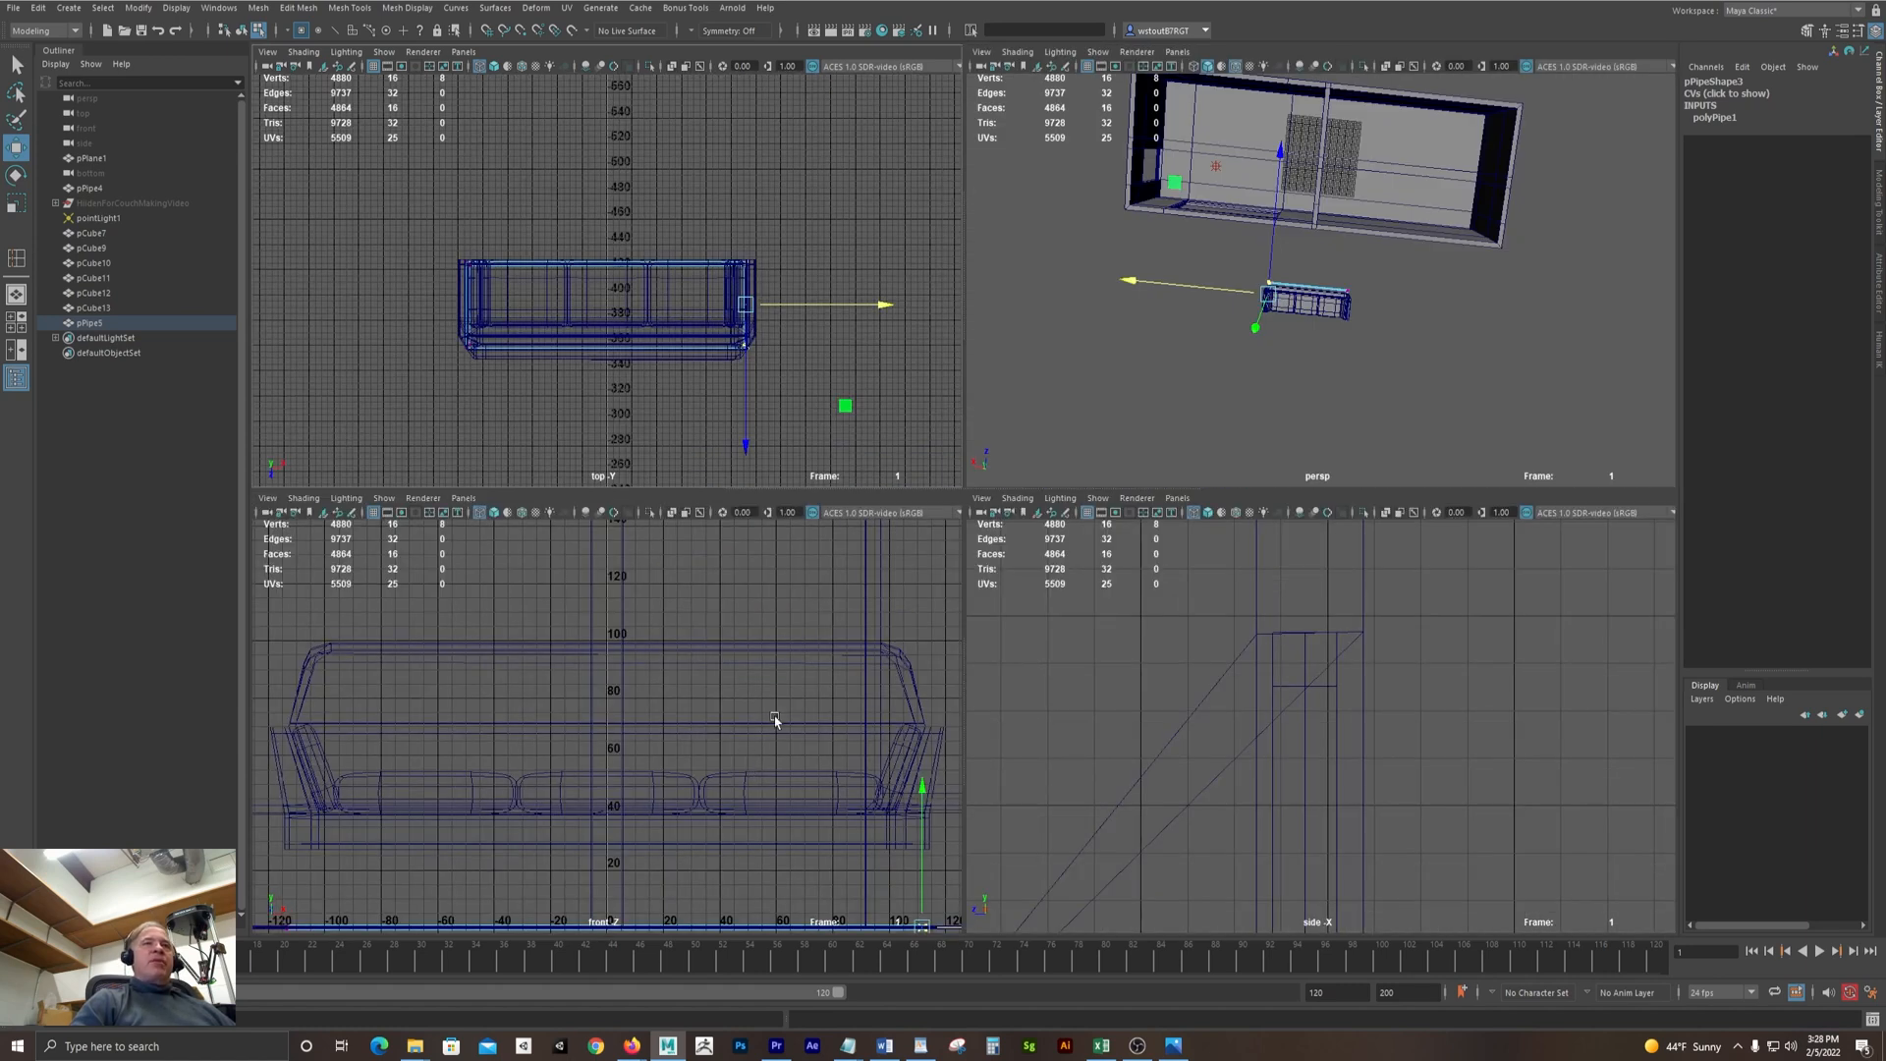
{"action": "scroll", "coordinate": [774, 720], "scroll_direction": "up", "scroll_amount": 2}
{"action": "key", "text": "space"}
{"action": "scroll", "coordinate": [1155, 662], "scroll_direction": "down", "scroll_amount": 3}
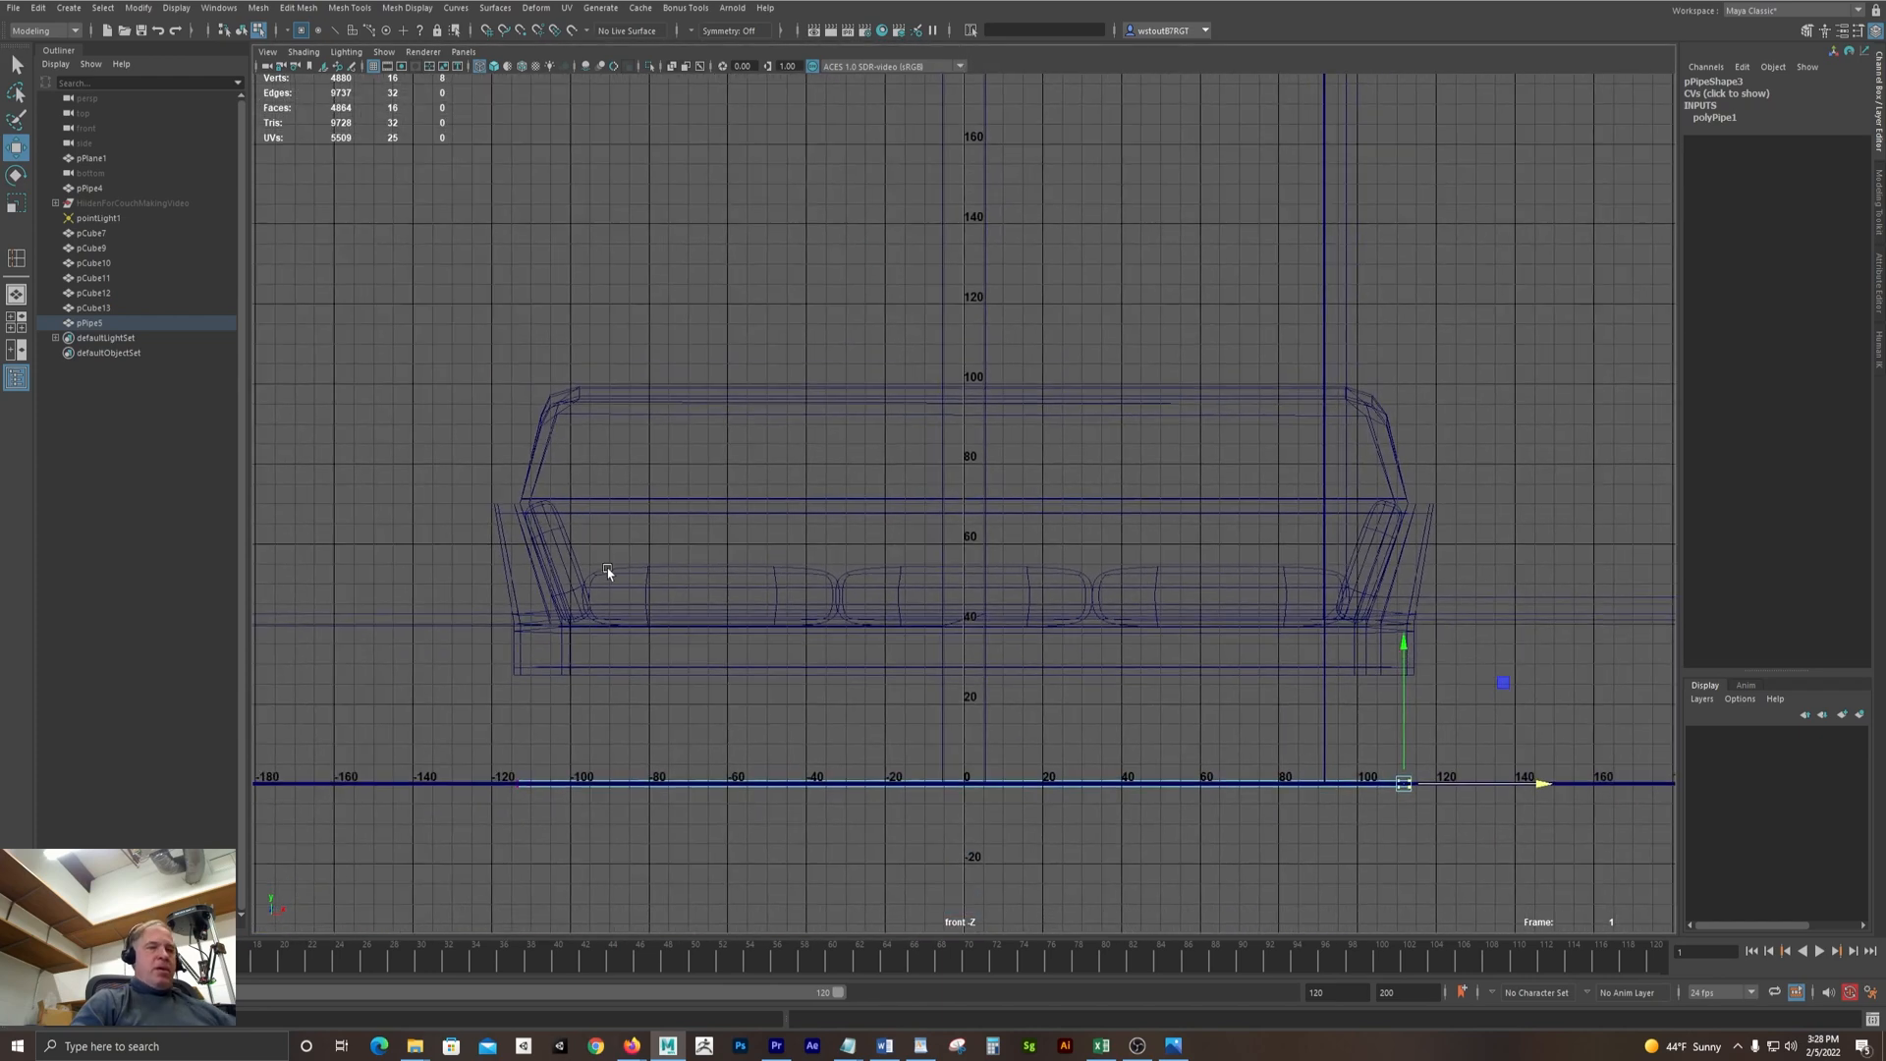
{"action": "key", "text": "F8"}
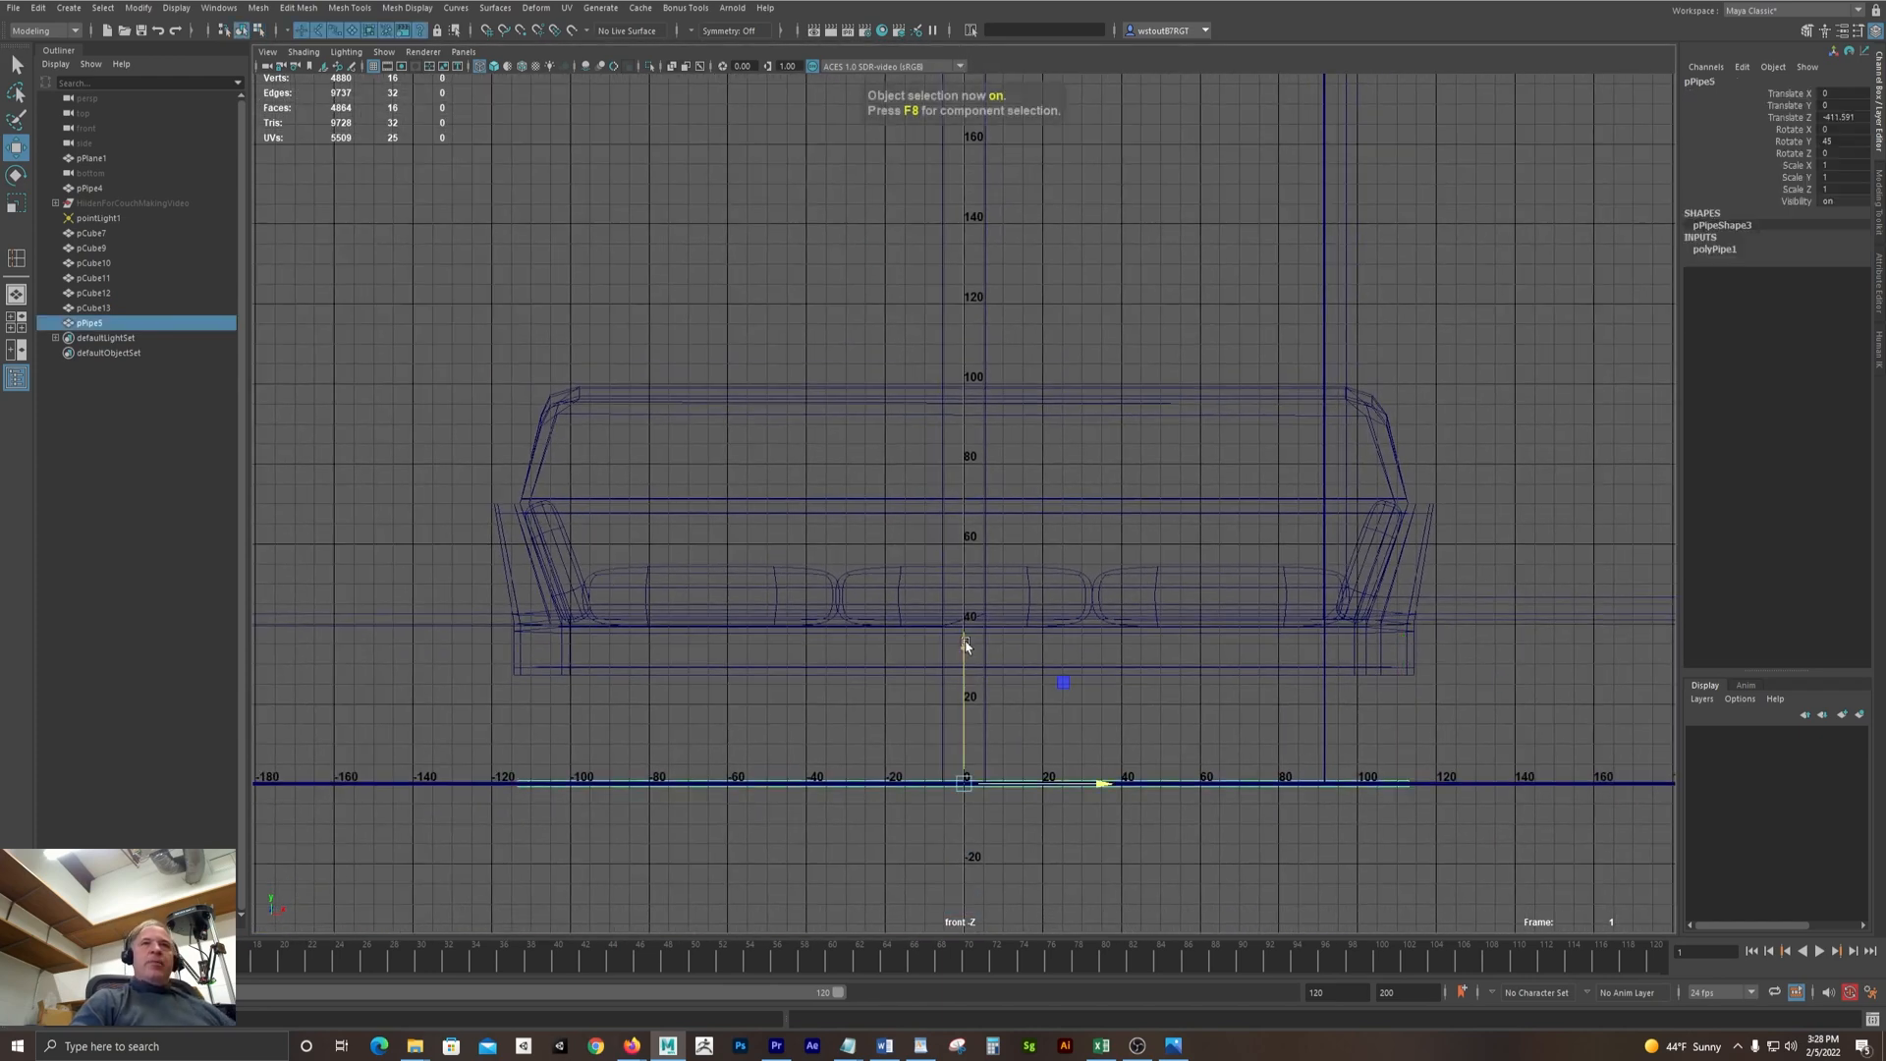
{"action": "left_click_drag", "start_coordinate": [964, 641], "coordinate": [963, 372]}
{"action": "key", "text": "r"}
{"action": "key", "text": "w"}
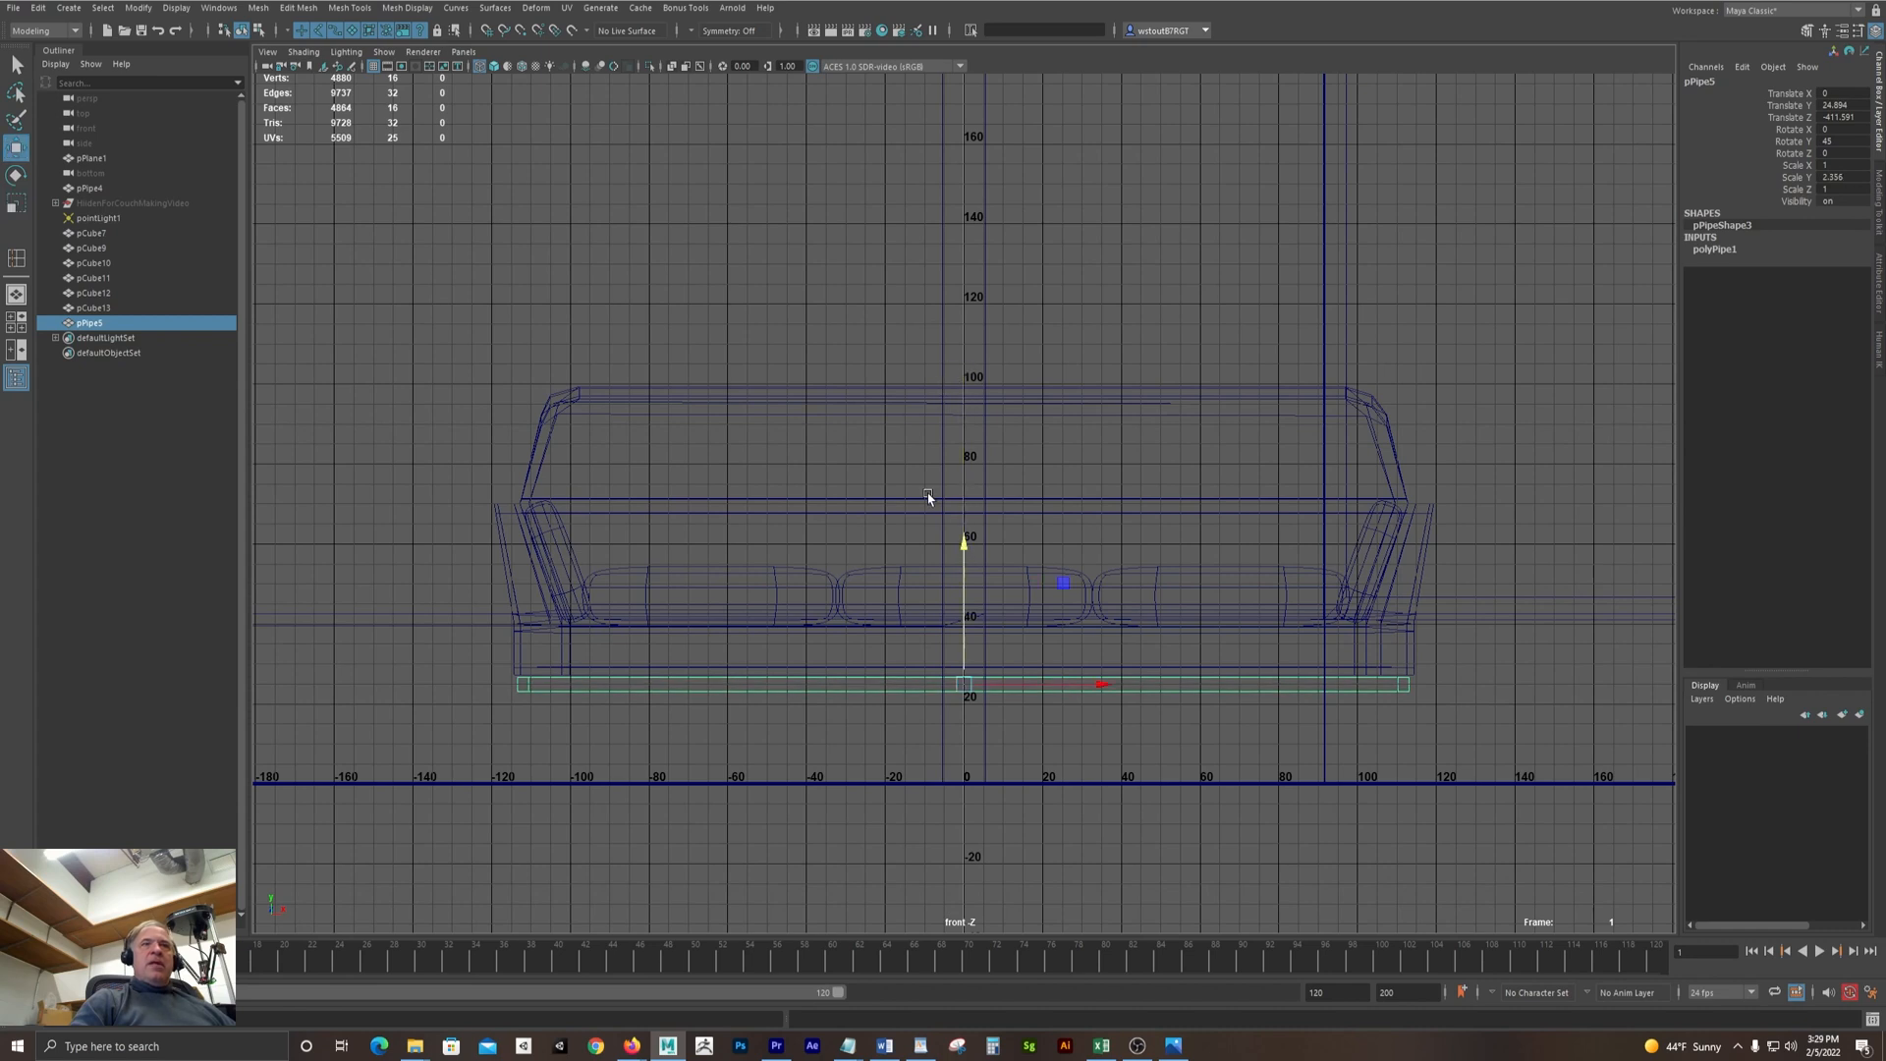
{"action": "left_click_drag", "start_coordinate": [960, 552], "coordinate": [955, 553]}
{"action": "key", "text": "space"}
{"action": "key", "text": "space"}
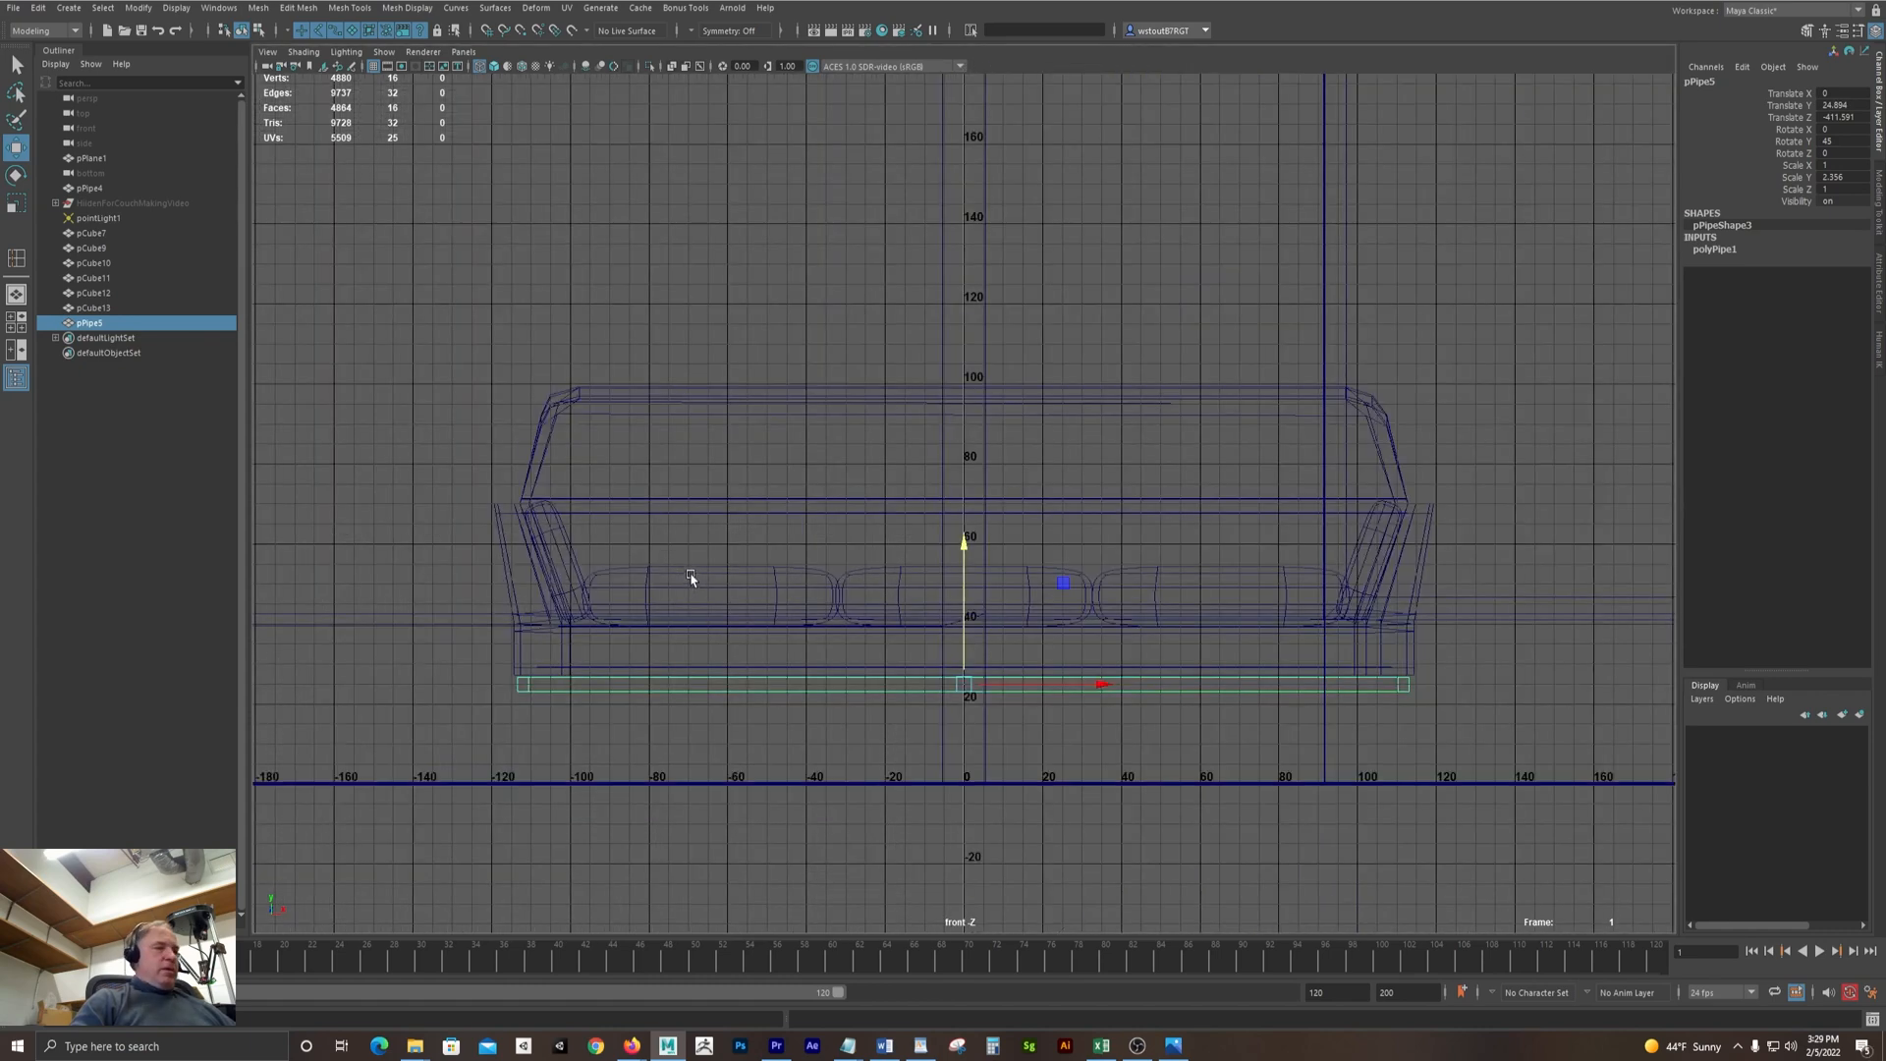
Turn on shaded display in the front view and compare the base pipe with the surrounding room geometry
{"action": "scroll", "coordinate": [690, 579], "scroll_direction": "up", "scroll_amount": 3}
{"action": "right_click_drag", "start_coordinate": [840, 627], "coordinate": [797, 456], "text": "alt"}
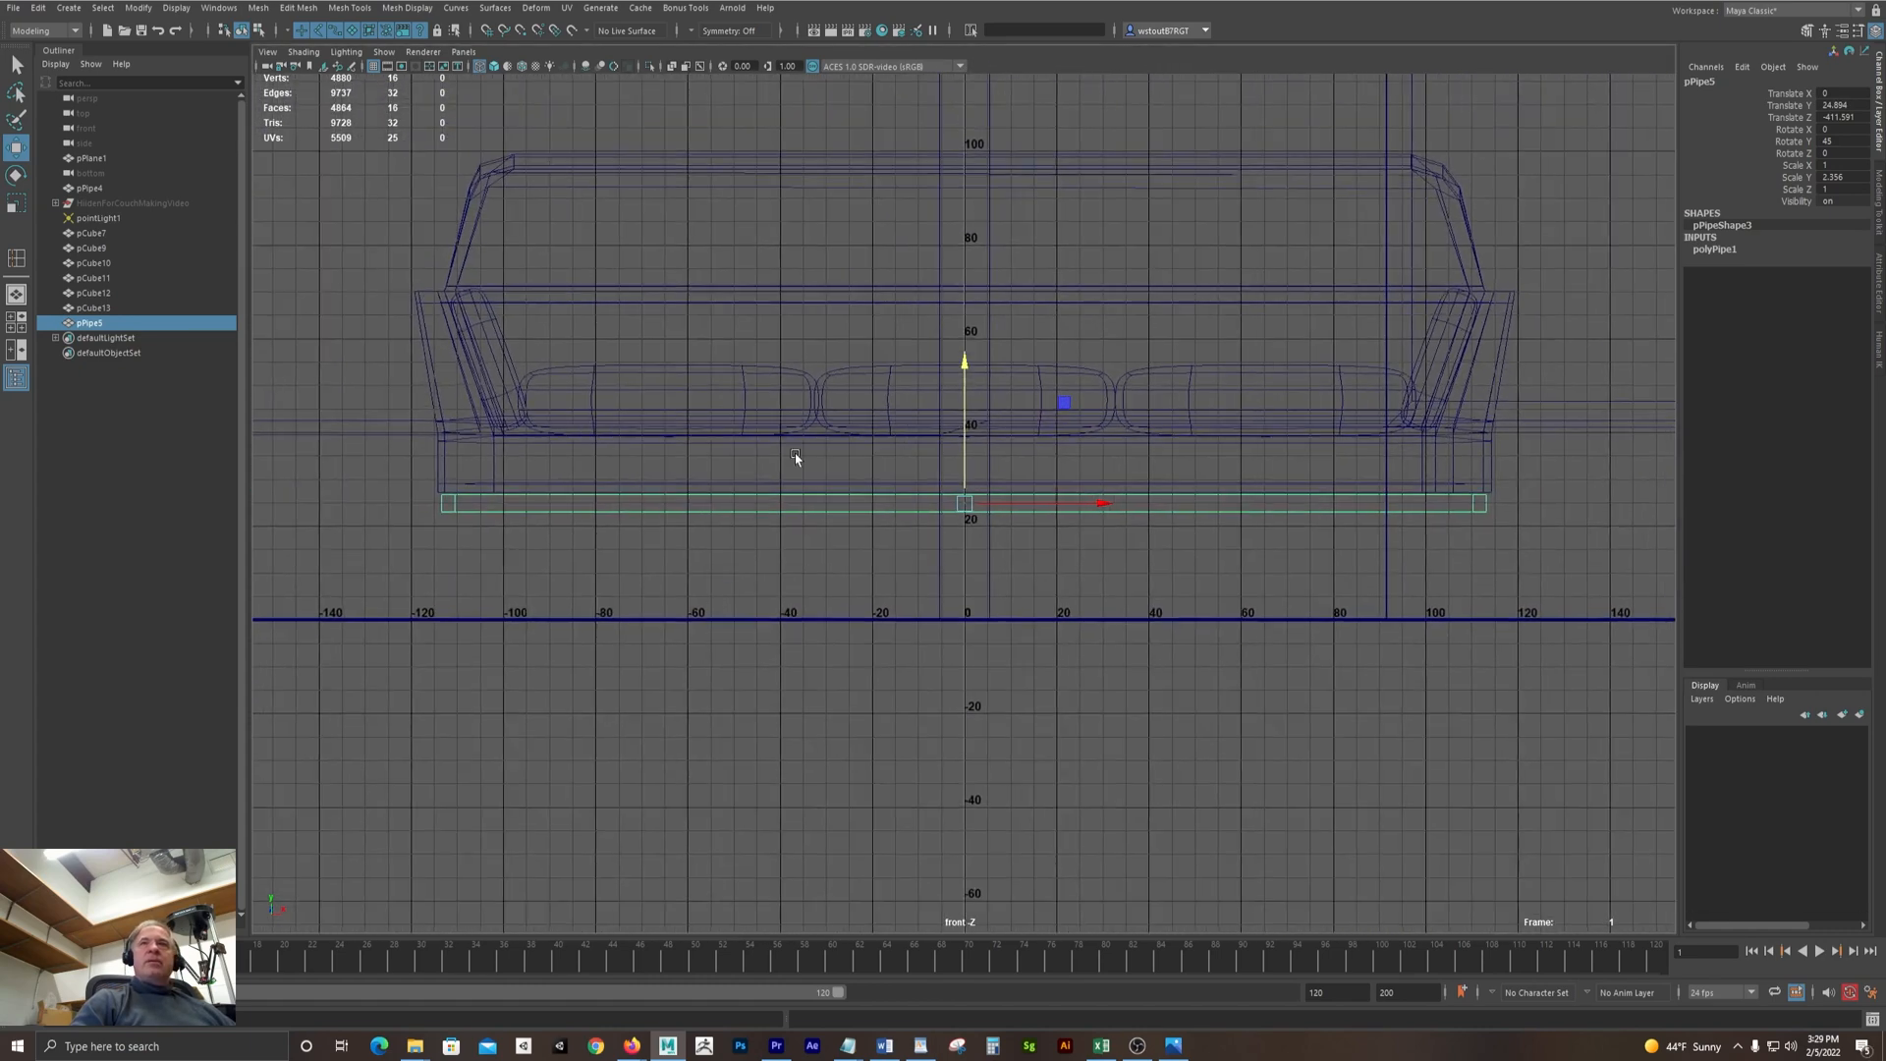
{"action": "key", "text": "5"}
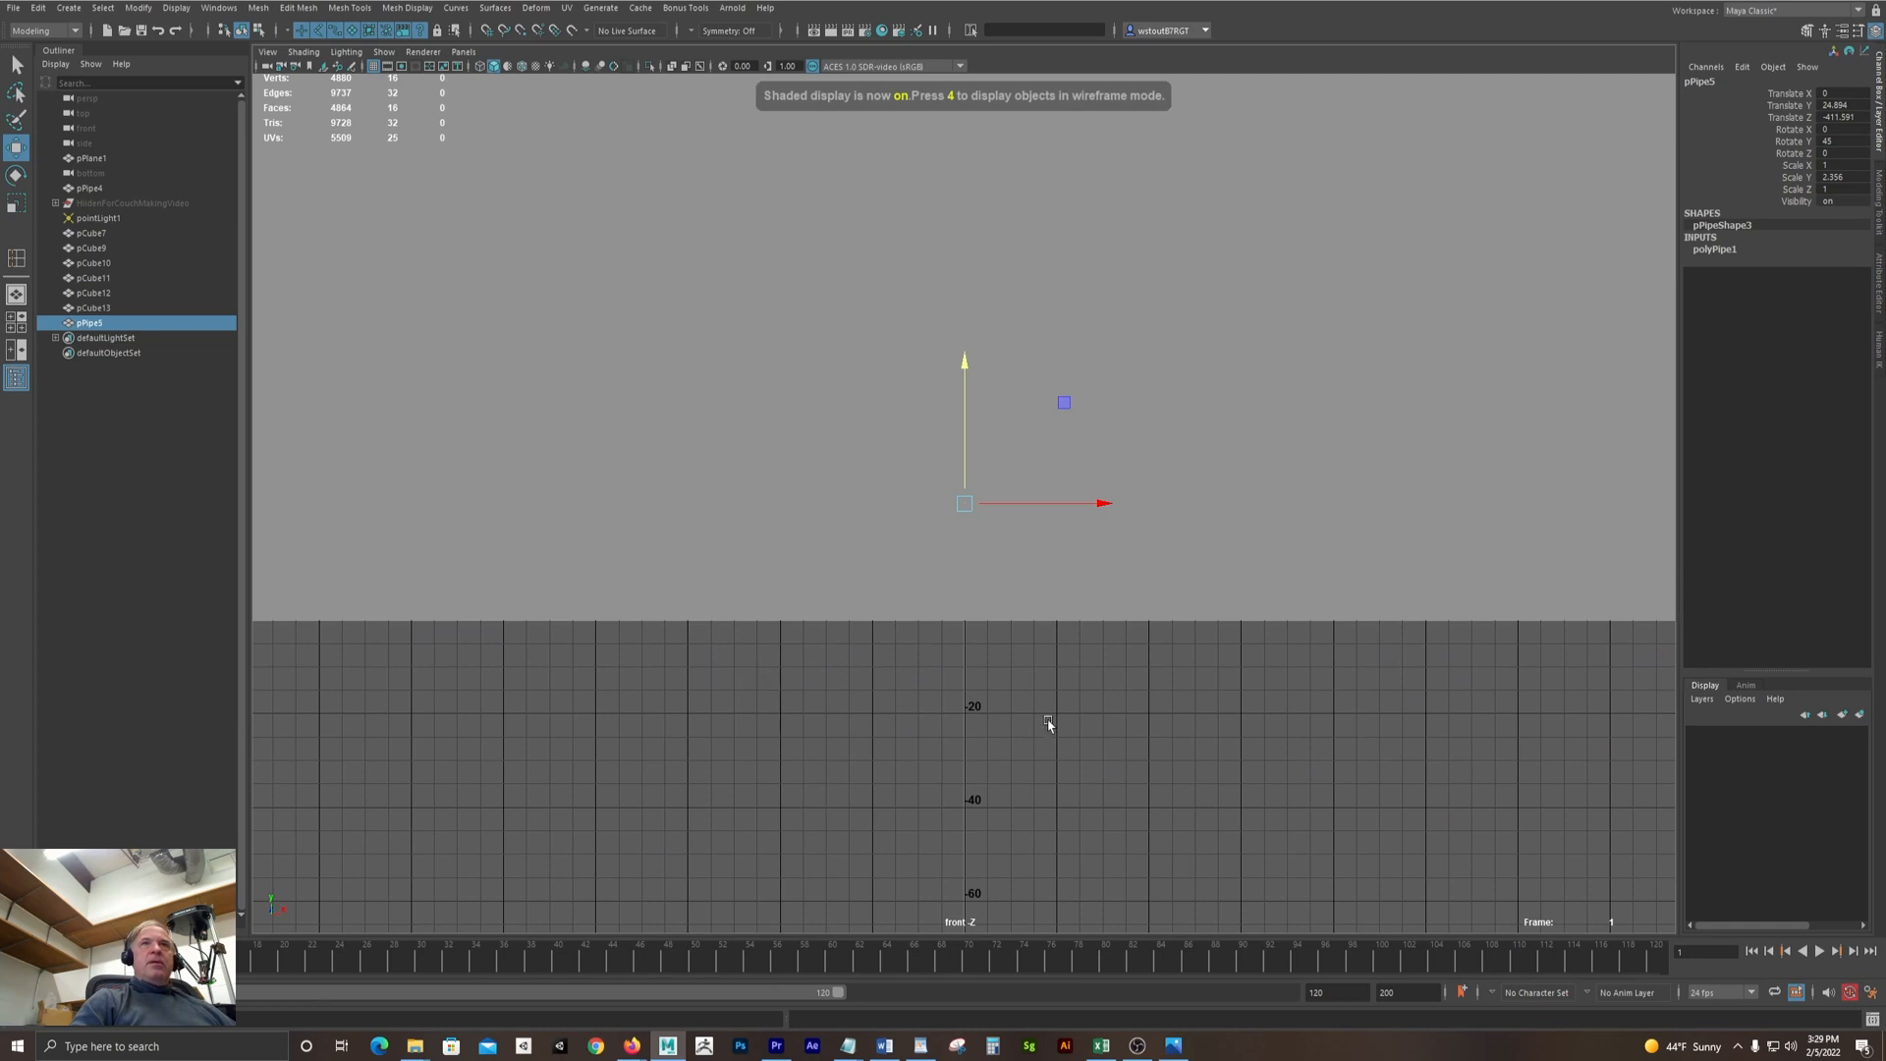
{"action": "right_click_drag", "start_coordinate": [1071, 715], "coordinate": [232, 531], "text": "alt"}
{"action": "right_click_drag", "start_coordinate": [1130, 437], "coordinate": [417, 408], "text": "alt"}
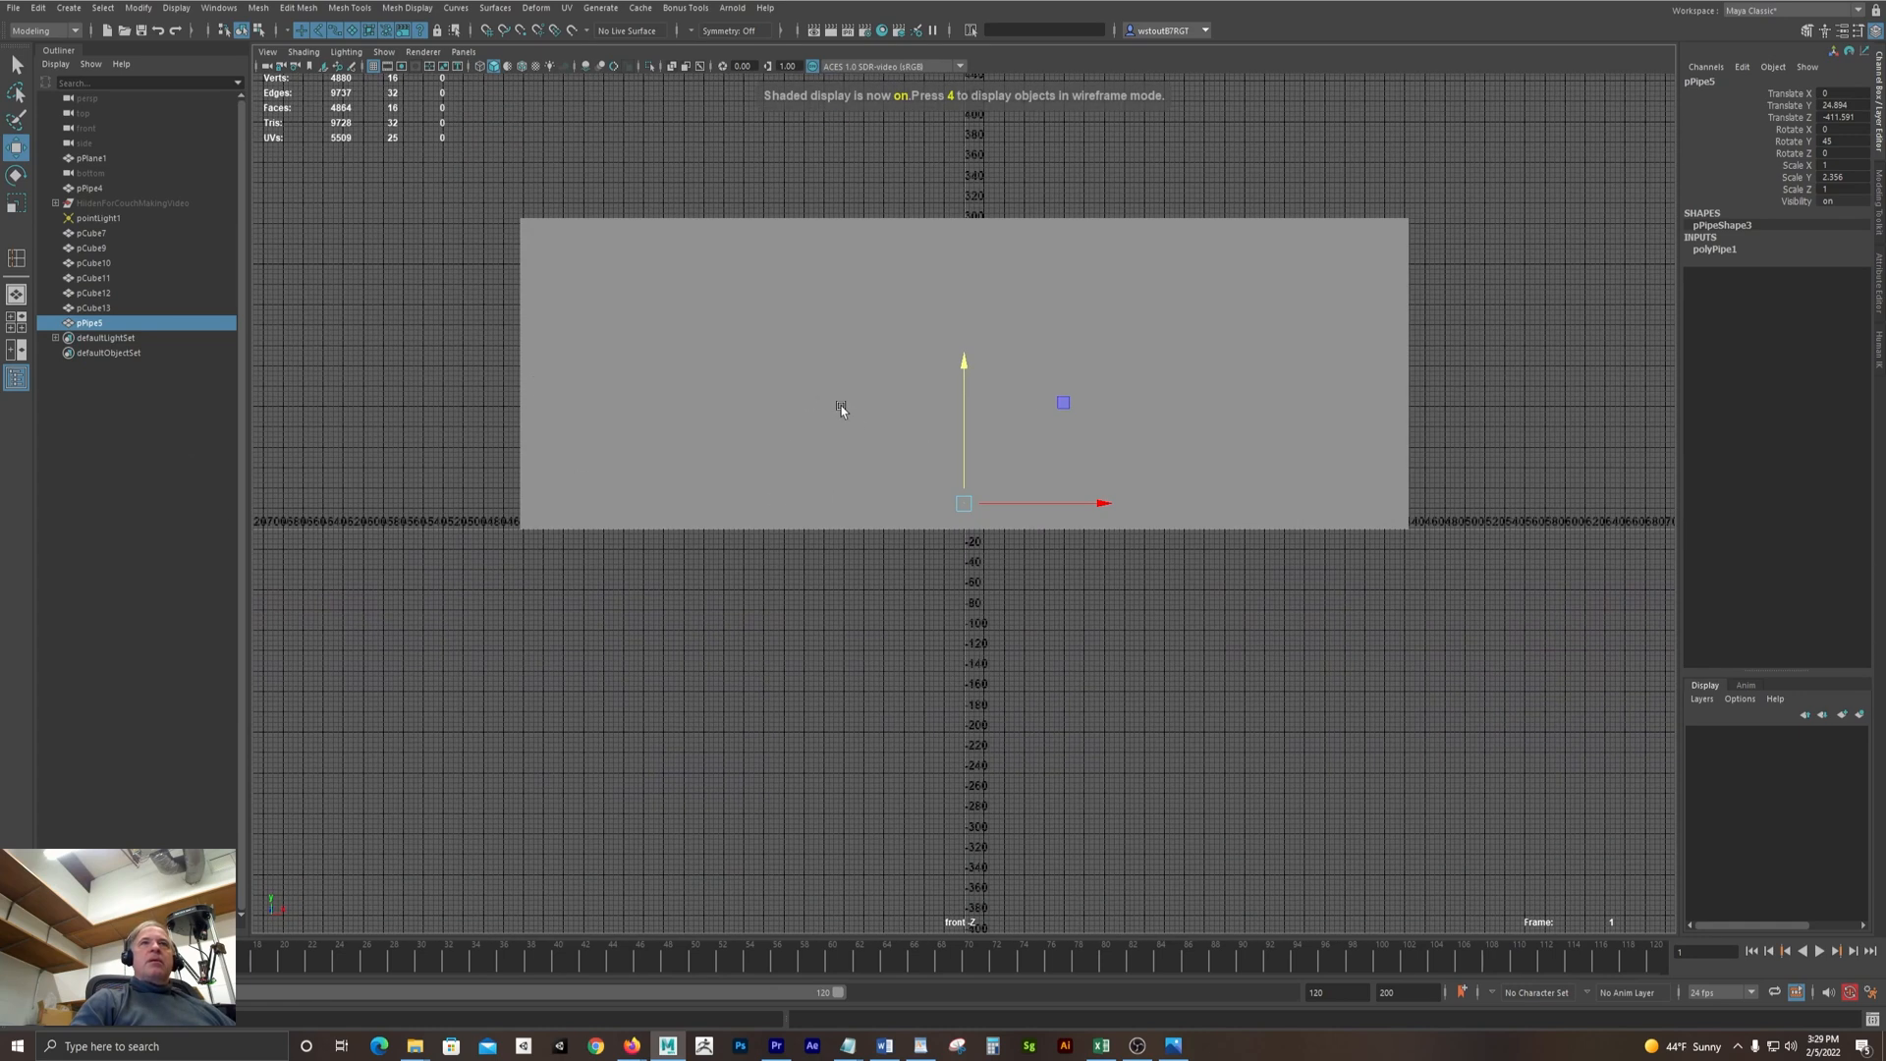
{"action": "key", "text": "space"}
Select all sofa parts with the base pipe, excluding the room plane, and move them along Z outside the room, with the selected seat cube at about 335
{"action": "left_click_drag", "start_coordinate": [1085, 211], "coordinate": [1379, 352]}
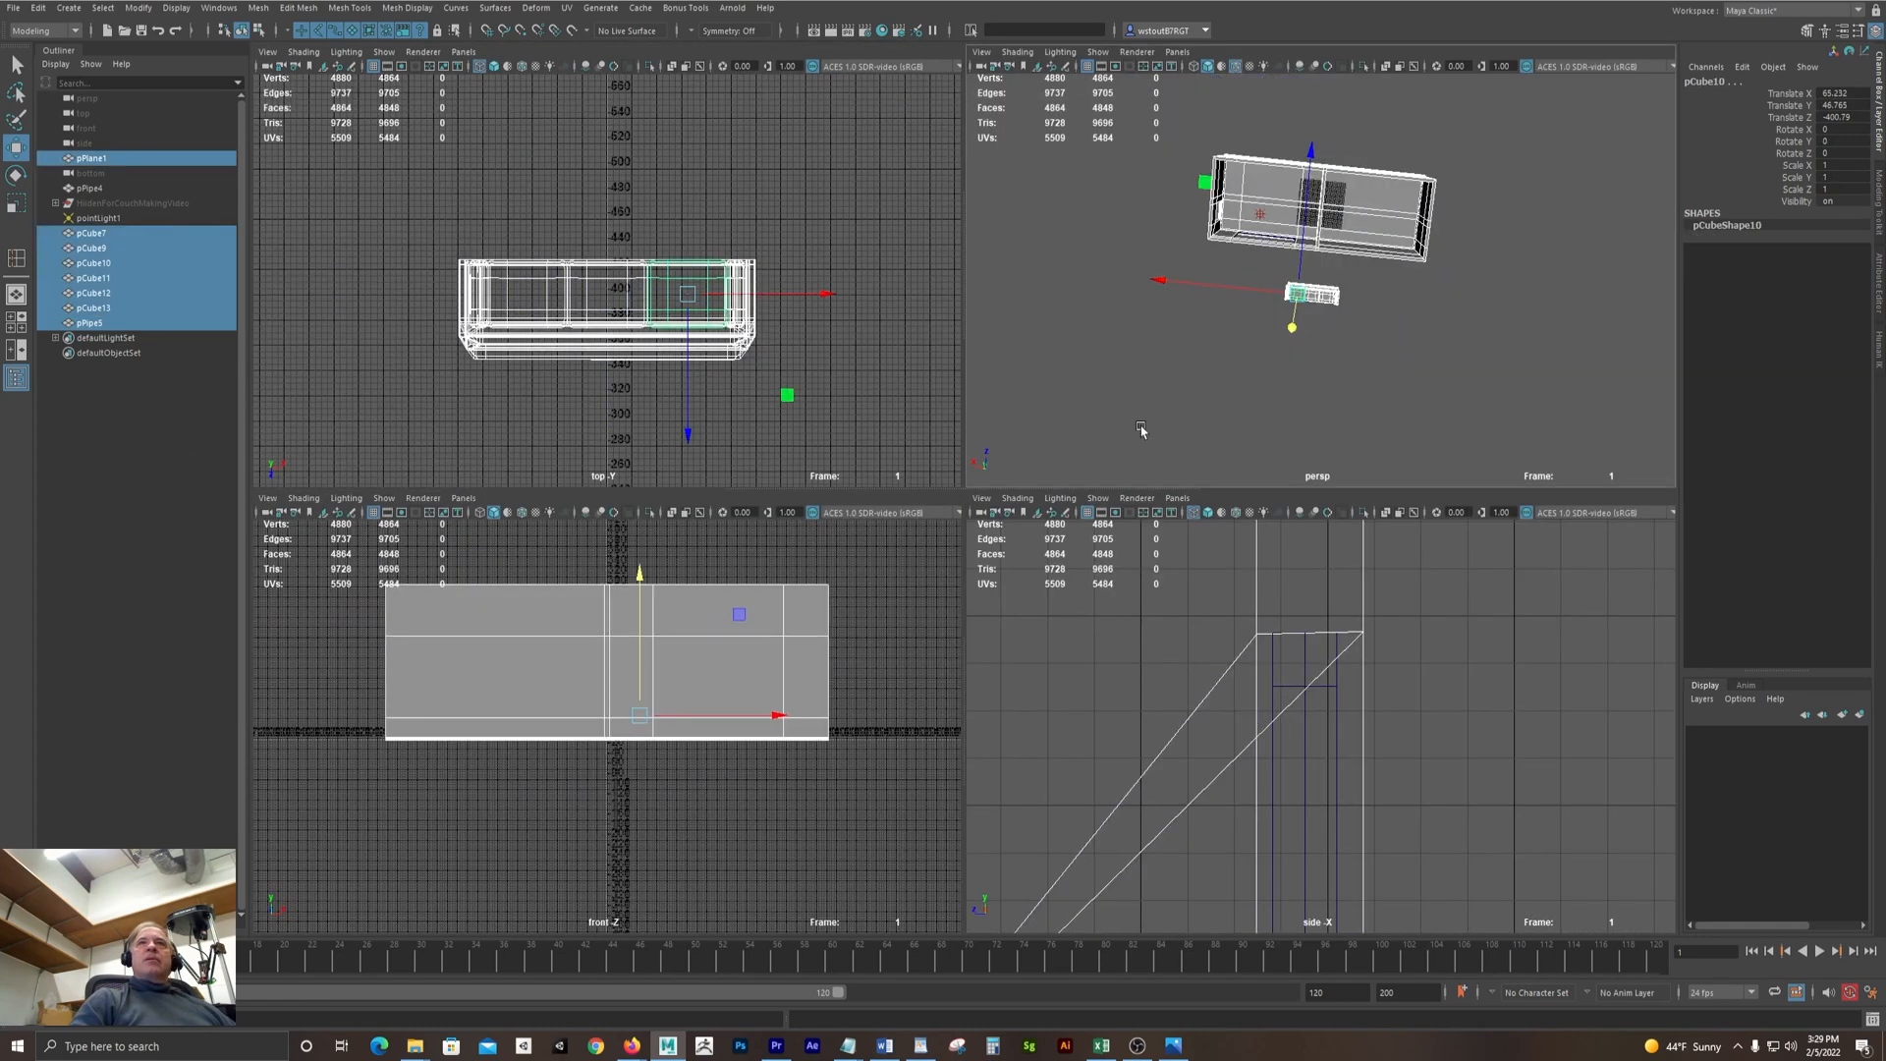
{"action": "mouse_move", "coordinate": [1240, 287]}
{"action": "left_mouse_down"}
{"action": "mouse_move", "coordinate": [1431, 362]}
{"action": "mouse_move", "coordinate": [1382, 362]}
{"action": "mouse_move", "coordinate": [1245, 272]}
{"action": "left_mouse_up"}
{"action": "key", "text": "ctrl+z"}
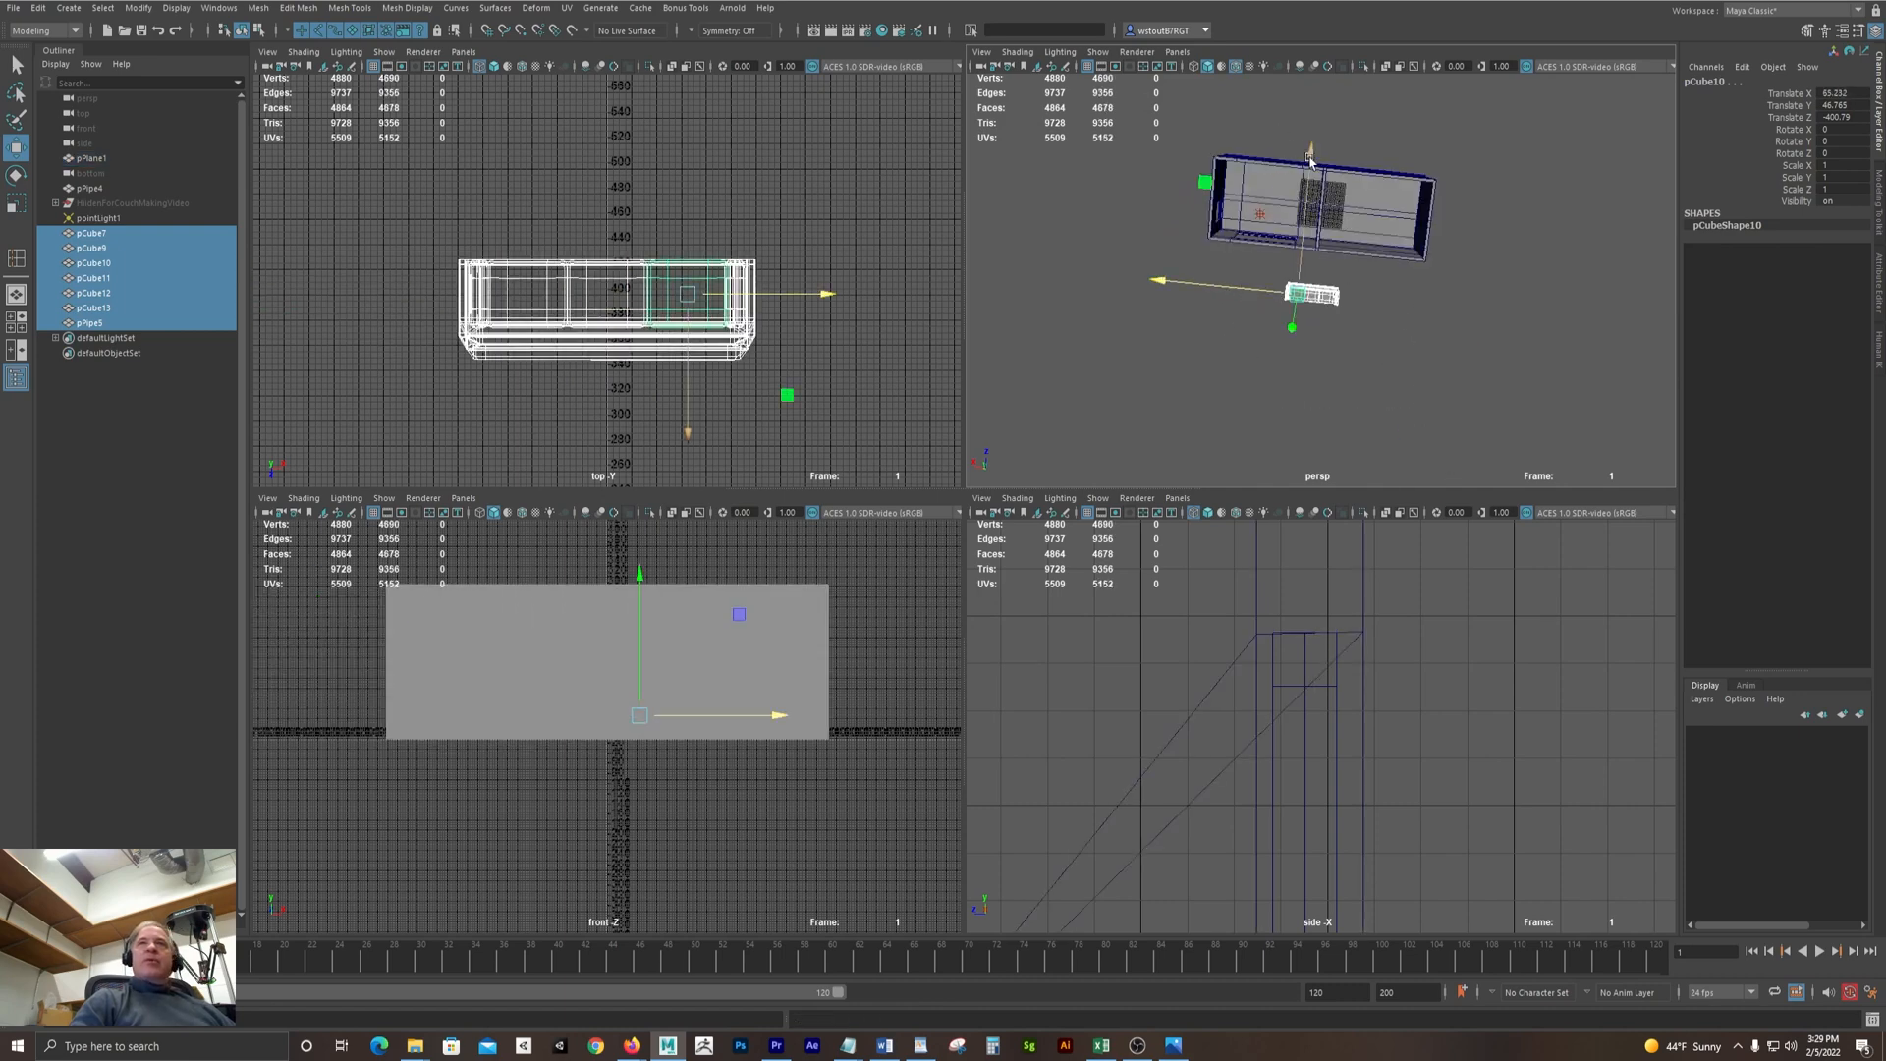
{"action": "left_click_drag", "start_coordinate": [1309, 160], "coordinate": [1317, 89]}
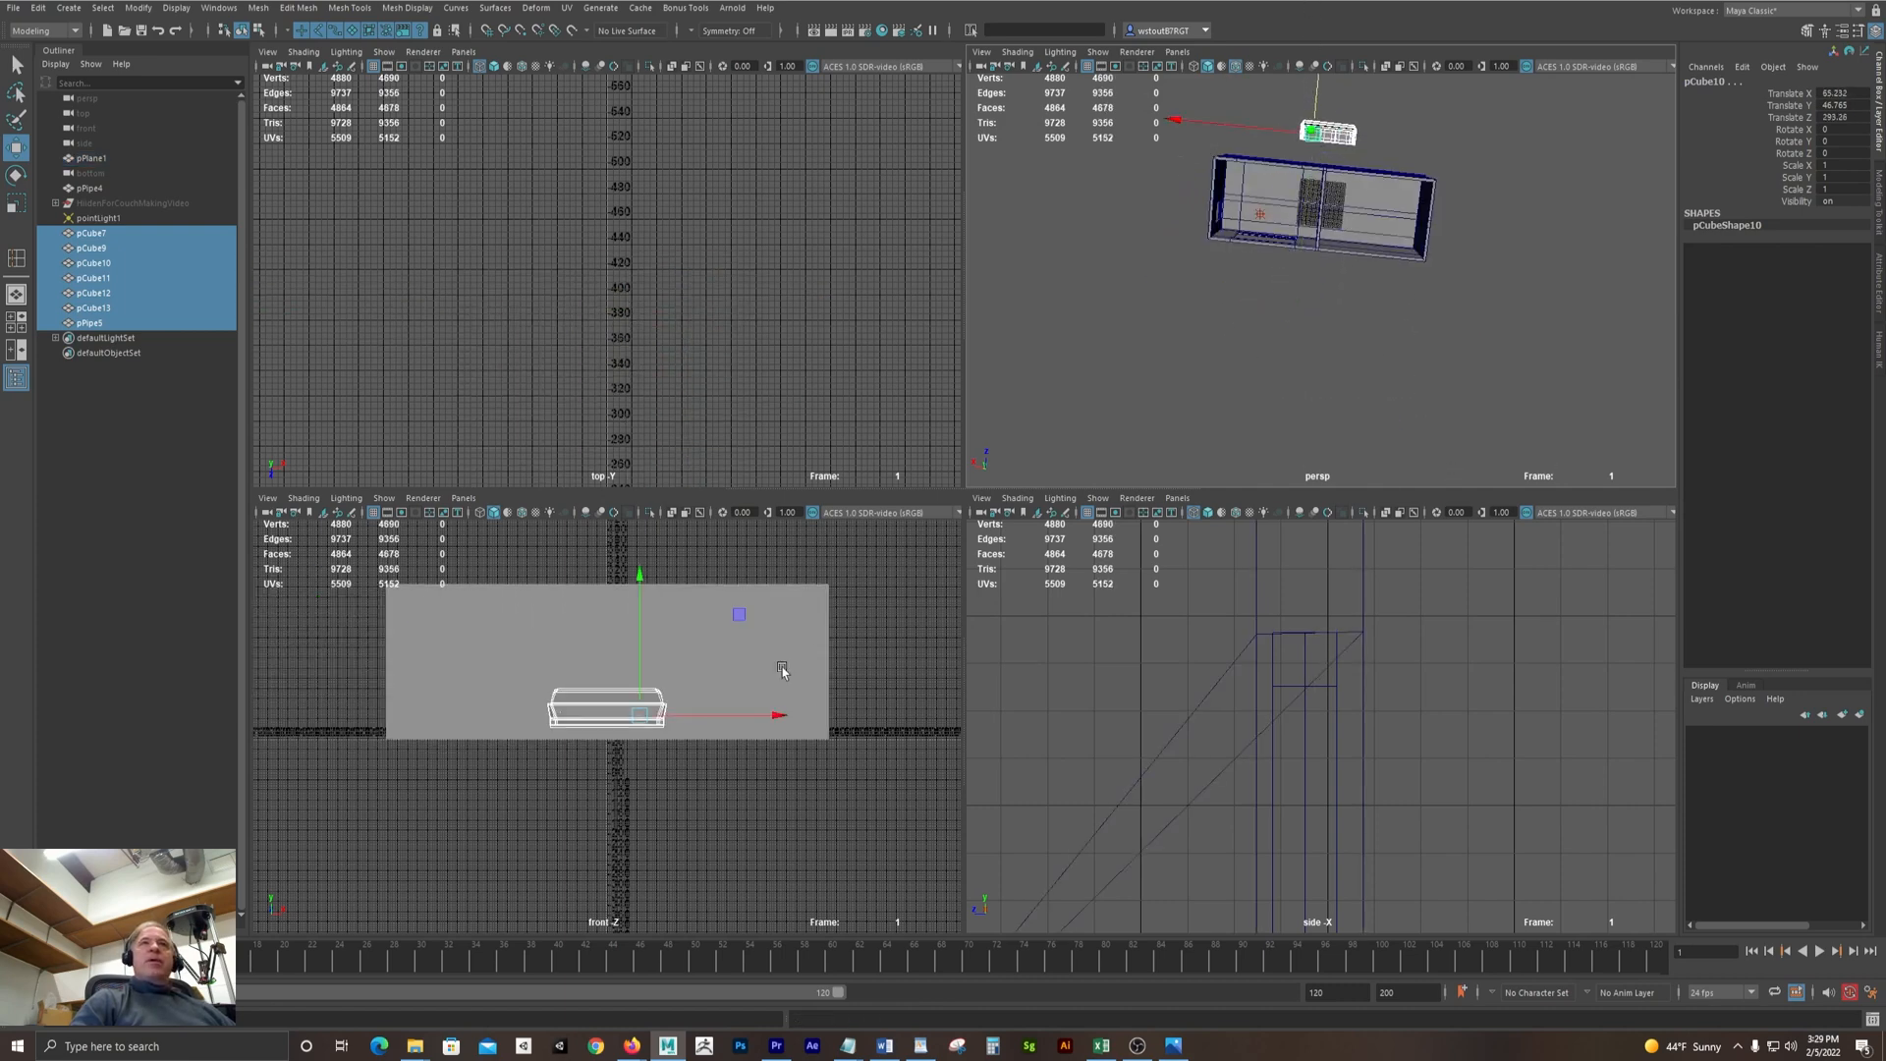
{"action": "left_click_drag", "start_coordinate": [1321, 83], "coordinate": [1322, 74]}
{"action": "key", "text": "f"}
{"action": "right_click_drag", "start_coordinate": [731, 647], "coordinate": [601, 646], "text": "alt"}
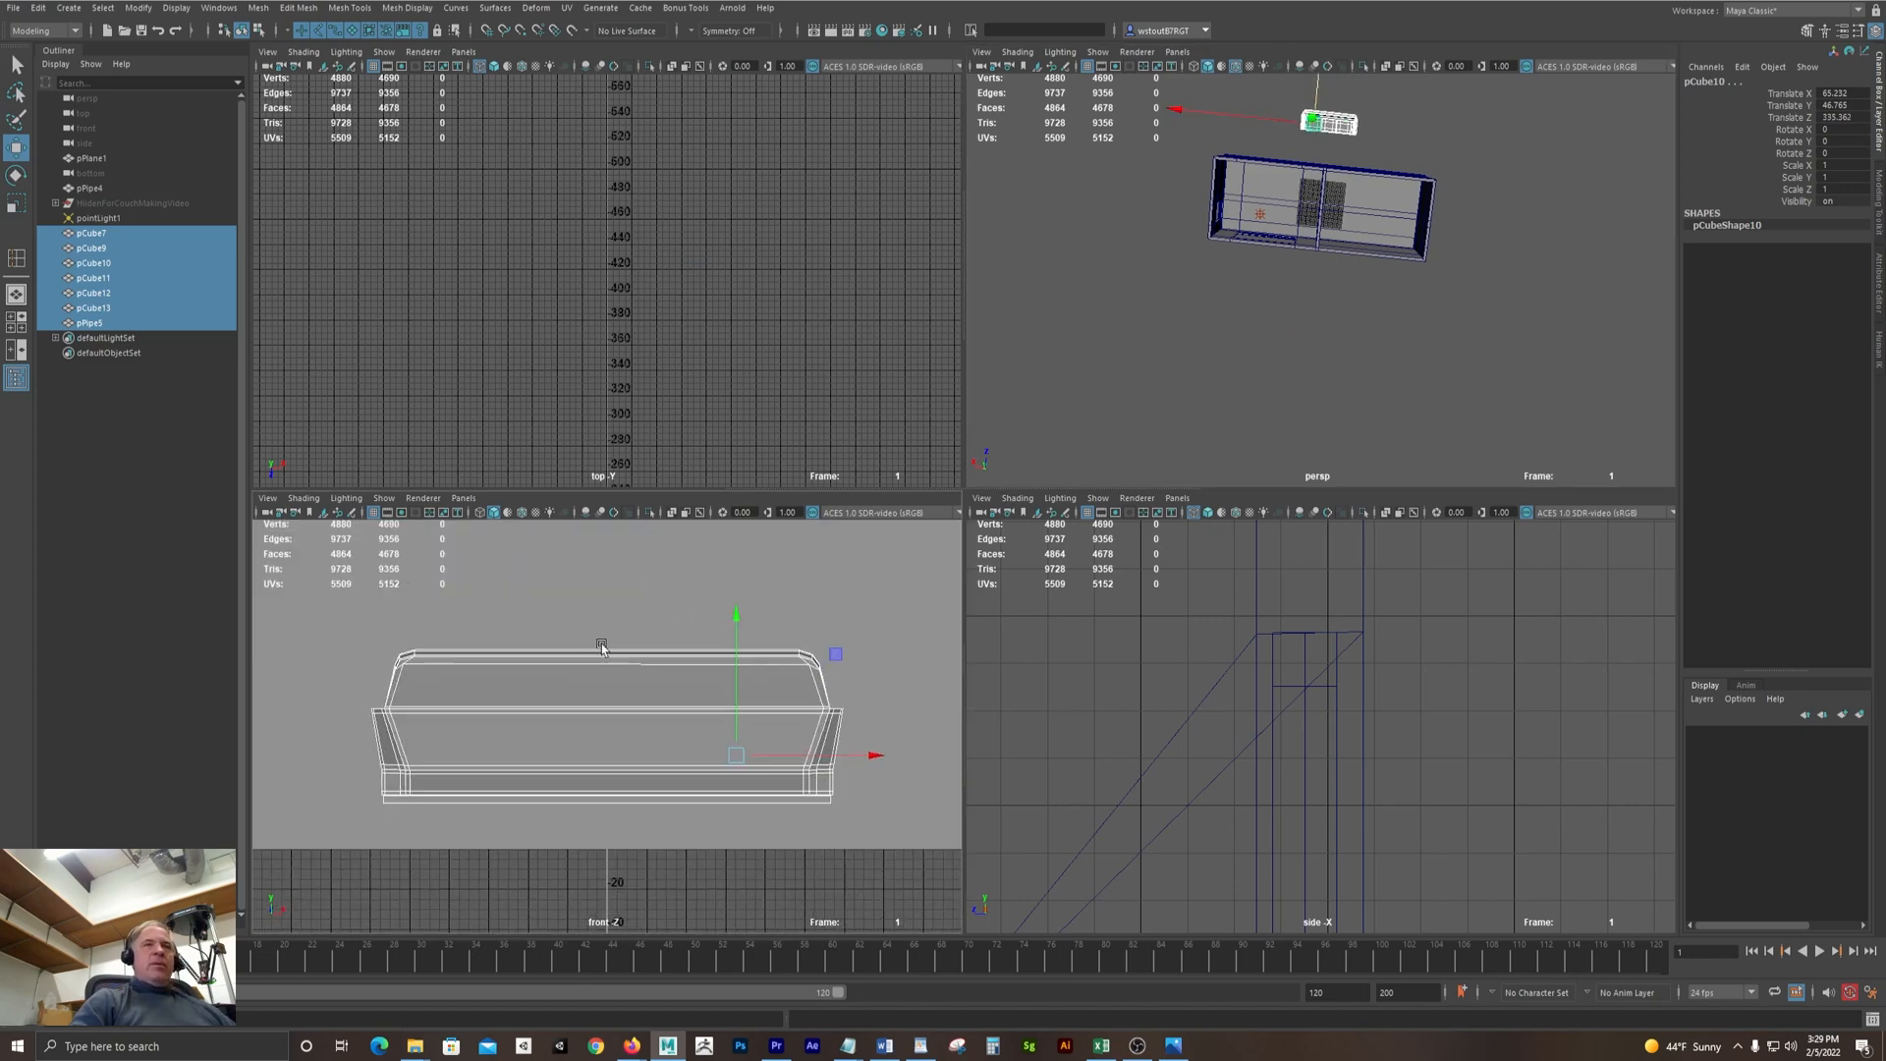
{"action": "middle_click_drag", "start_coordinate": [600, 646], "coordinate": [600, 580], "text": "alt"}
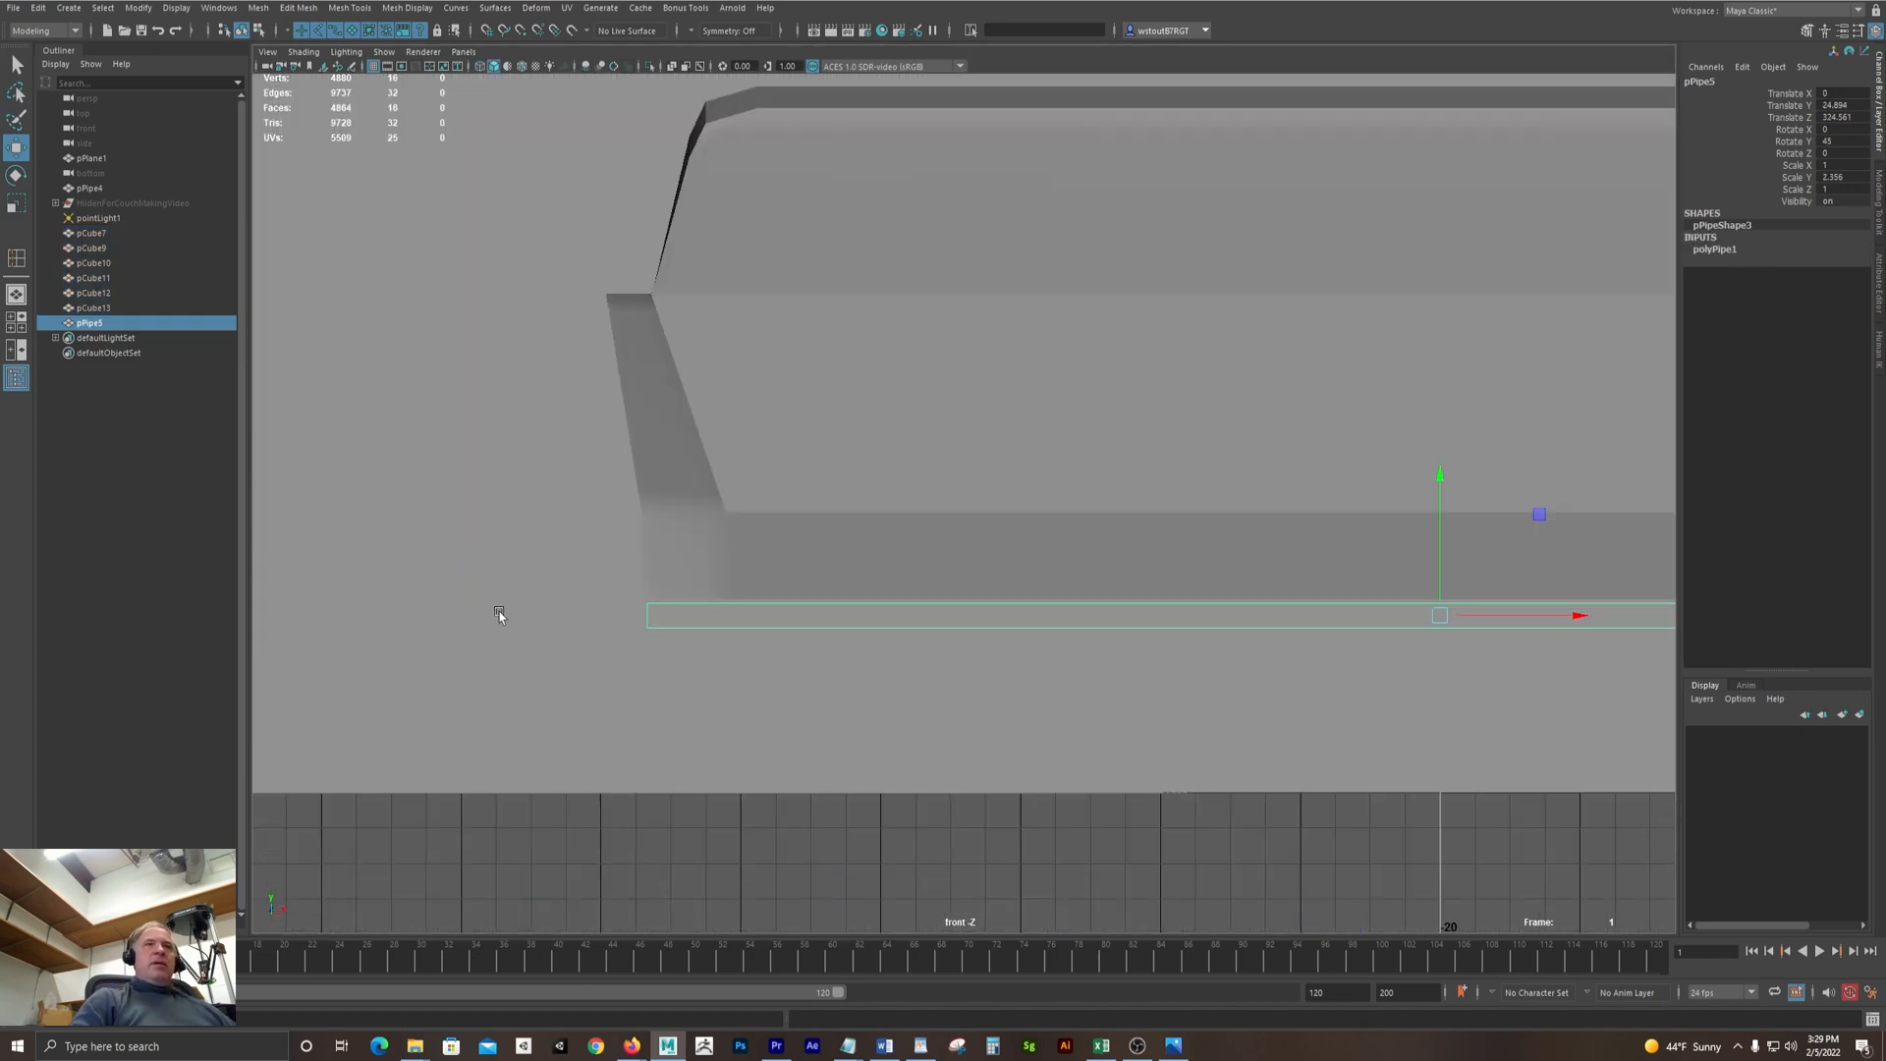
Examine both ends of the base pipe against the outer corners of the sofa frame in the front view
{"action": "middle_click_drag", "start_coordinate": [497, 614], "coordinate": [825, 551], "text": "alt"}
{"action": "right_click_drag", "start_coordinate": [758, 587], "coordinate": [1552, 663], "text": "alt"}
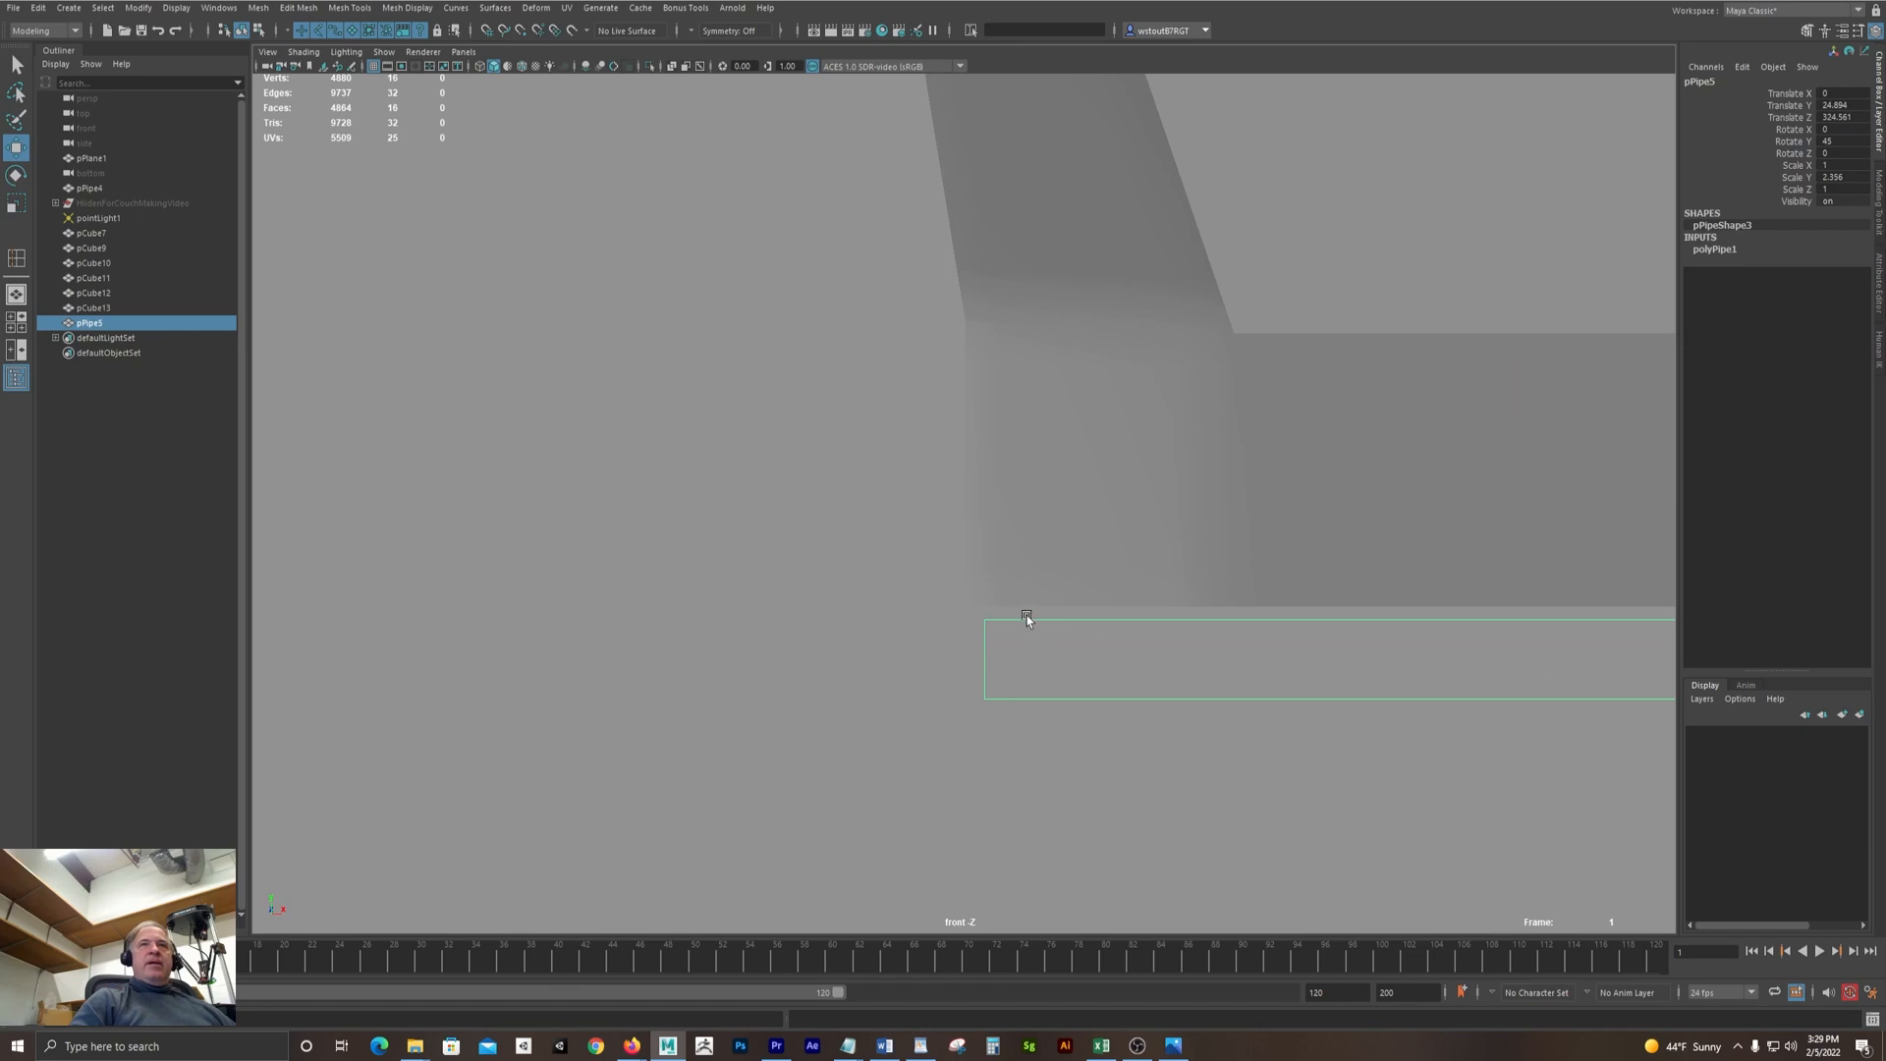
{"action": "middle_click_drag", "start_coordinate": [1123, 642], "coordinate": [539, 666], "text": "alt"}
{"action": "middle_click_drag", "start_coordinate": [1386, 552], "coordinate": [19, 580], "text": "alt"}
{"action": "middle_click_drag", "start_coordinate": [1454, 590], "coordinate": [5, 610], "text": "alt"}
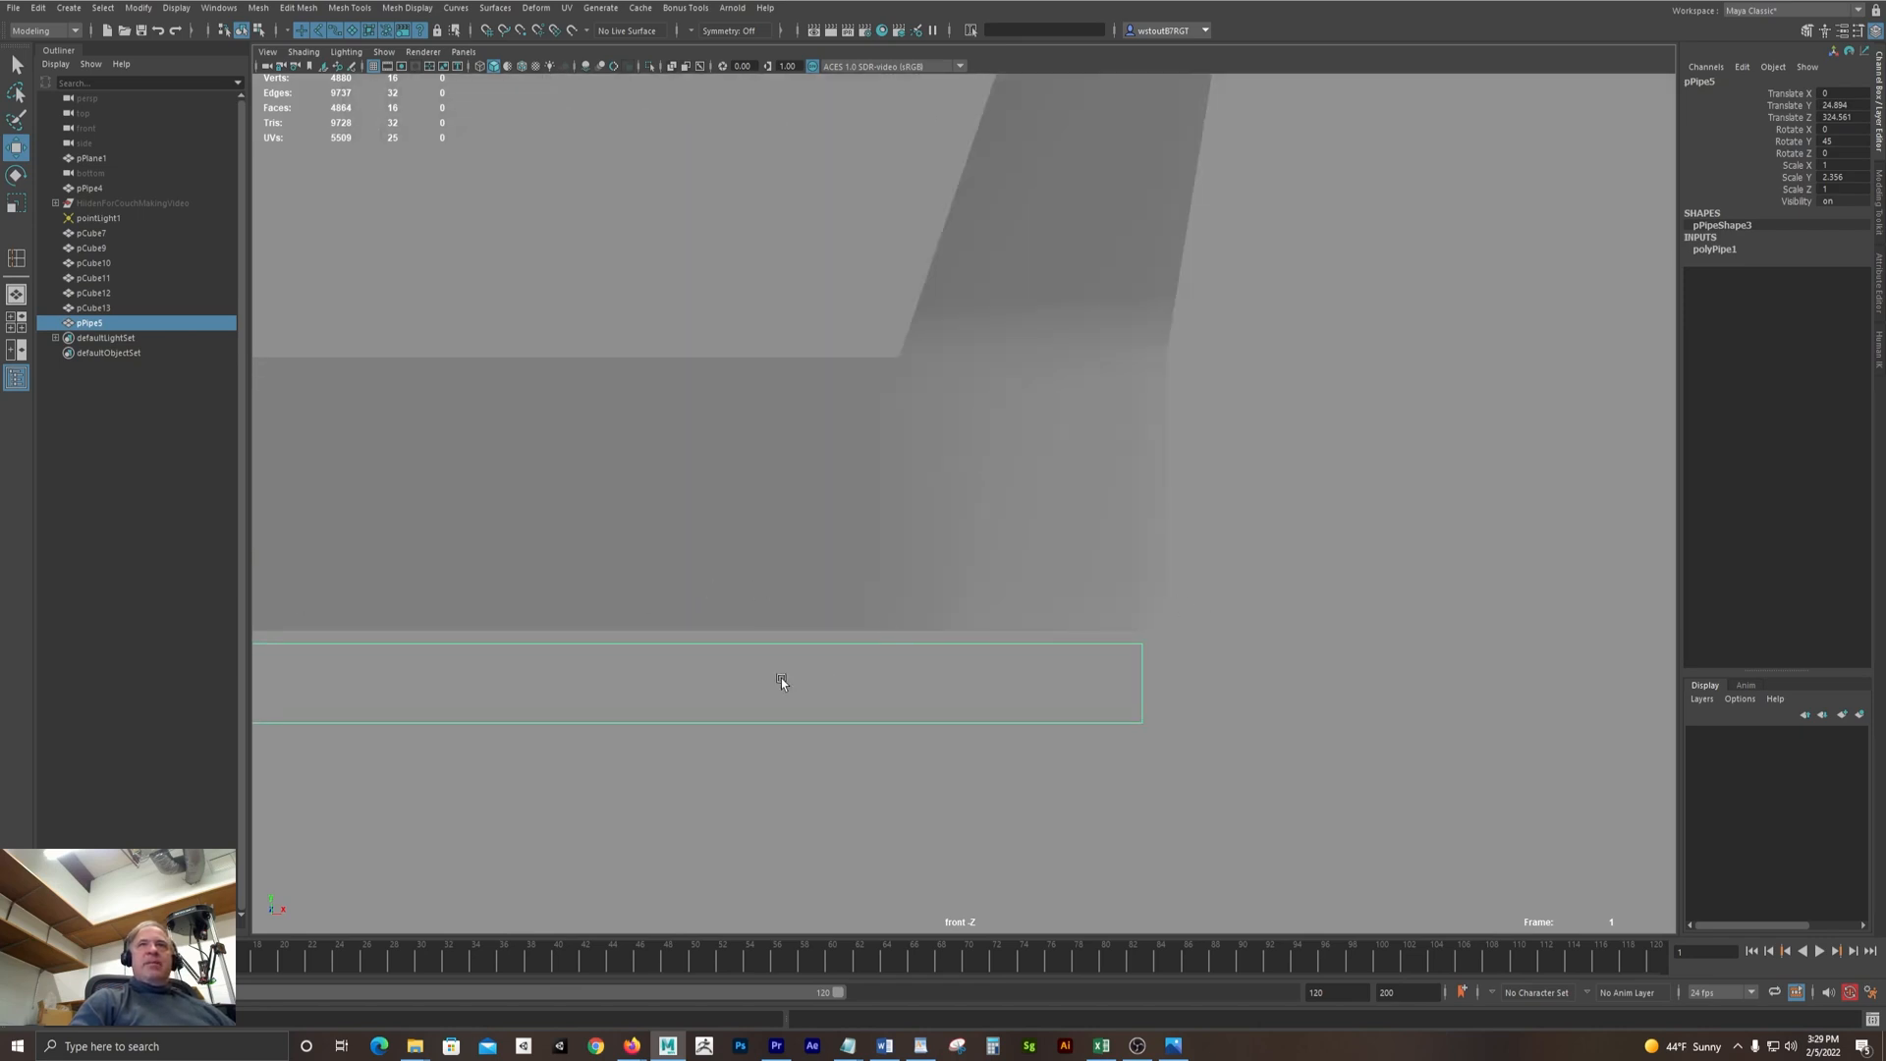
{"action": "mouse_move", "coordinate": [781, 679]}
{"action": "middle_mouse_down", "text": "alt"}
{"action": "mouse_move", "coordinate": [1660, 659]}
{"action": "mouse_move", "coordinate": [1012, 661]}
{"action": "middle_mouse_up", "text": "alt"}
{"action": "right_click_drag", "start_coordinate": [844, 646], "coordinate": [400, 640], "text": "alt"}
{"action": "right_click_drag", "start_coordinate": [1424, 609], "coordinate": [295, 601], "text": "alt"}
{"action": "middle_click_drag", "start_coordinate": [275, 592], "coordinate": [517, 640], "text": "alt"}
{"action": "right_click_drag", "start_coordinate": [786, 633], "coordinate": [265, 624], "text": "alt"}
{"action": "middle_click_drag", "start_coordinate": [543, 598], "coordinate": [571, 614], "text": "alt"}
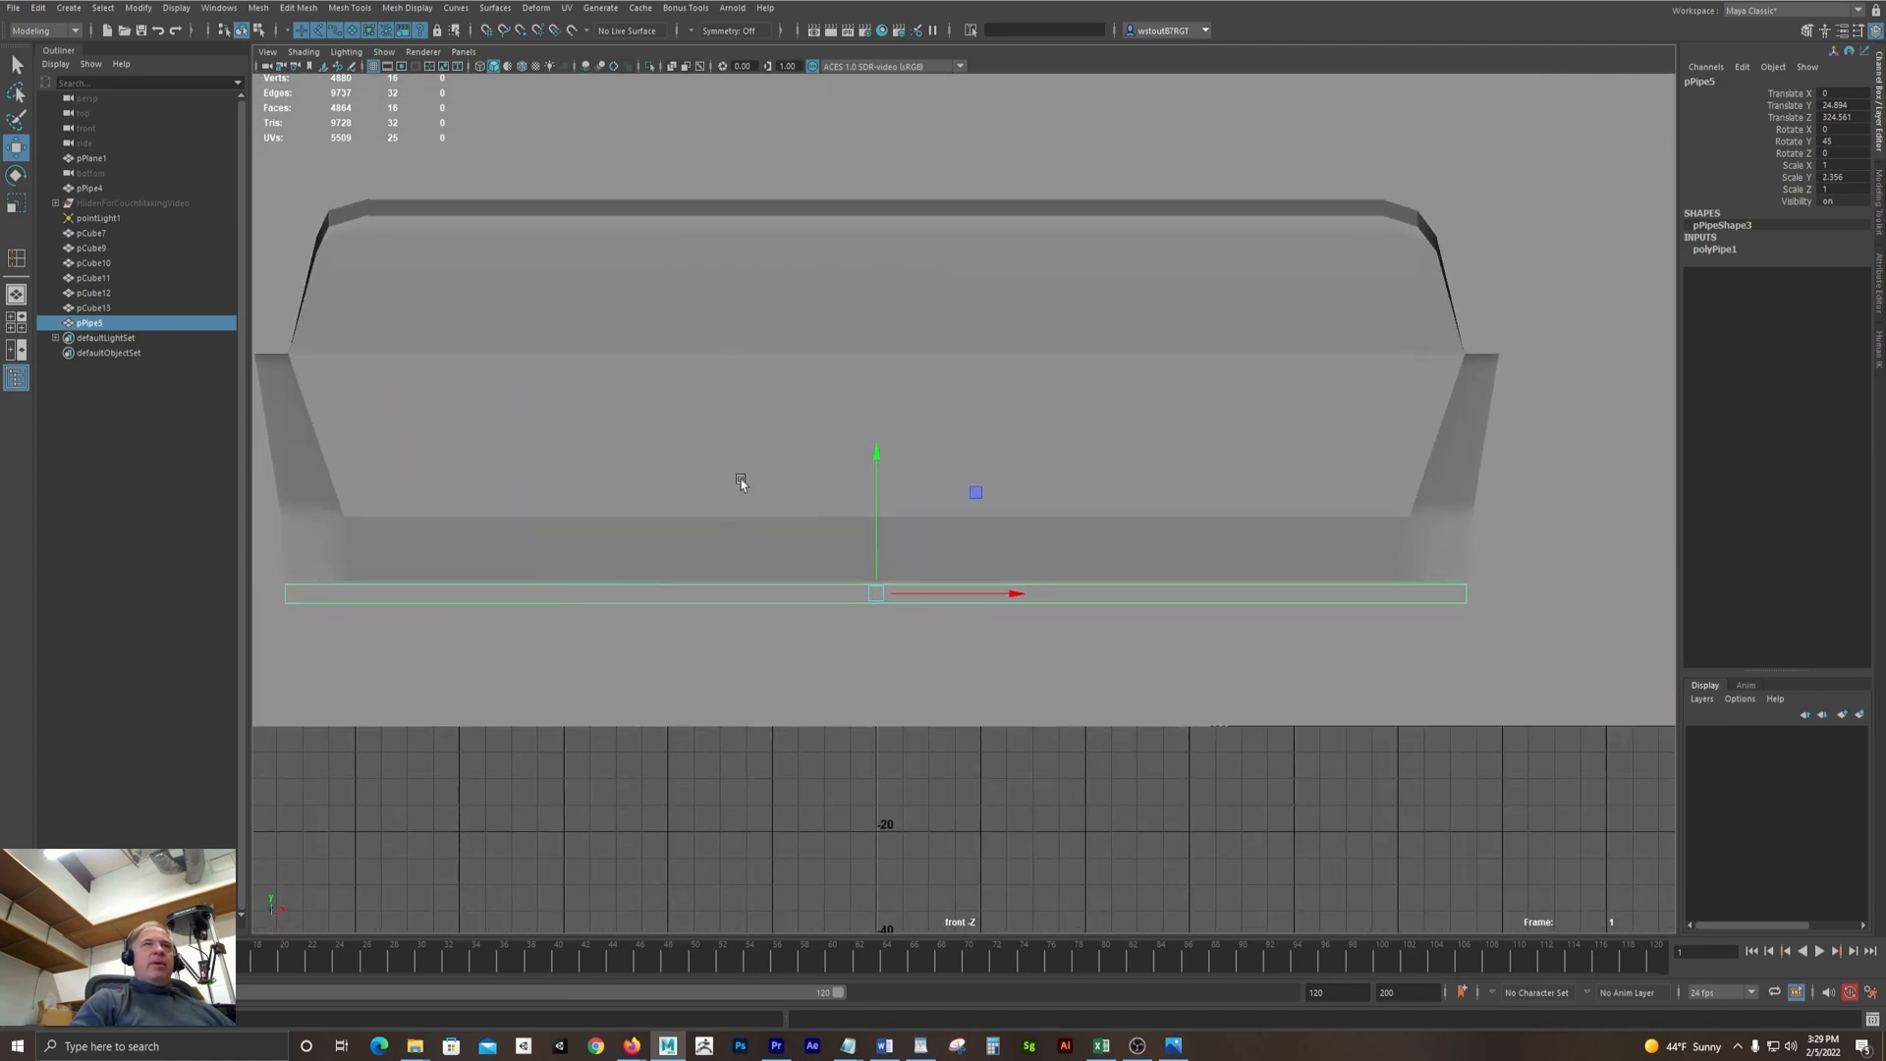
Show wireframe on shaded, then shift the base pipe to about 25.32 in Y and -0.28 in X to fit the frame's underside
{"action": "left_click", "coordinate": [521, 67]}
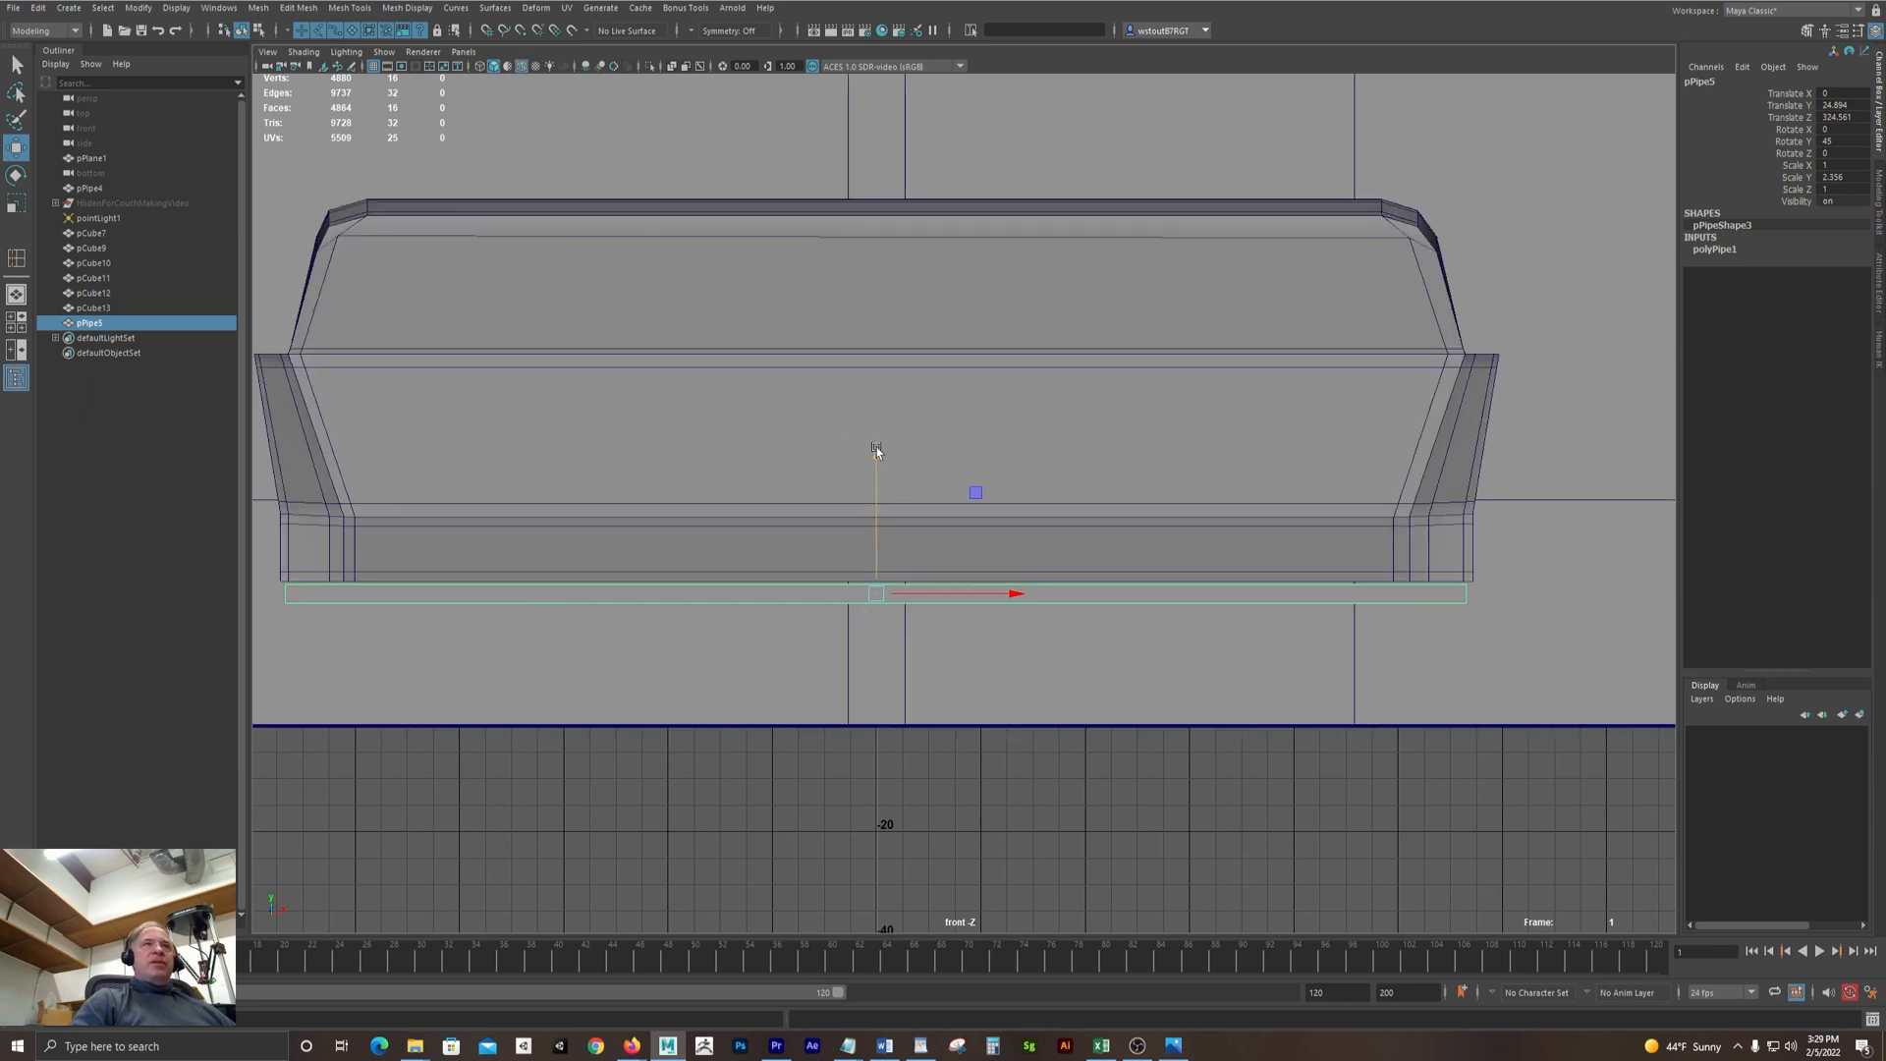
{"action": "left_click_drag", "start_coordinate": [877, 469], "coordinate": [877, 455]}
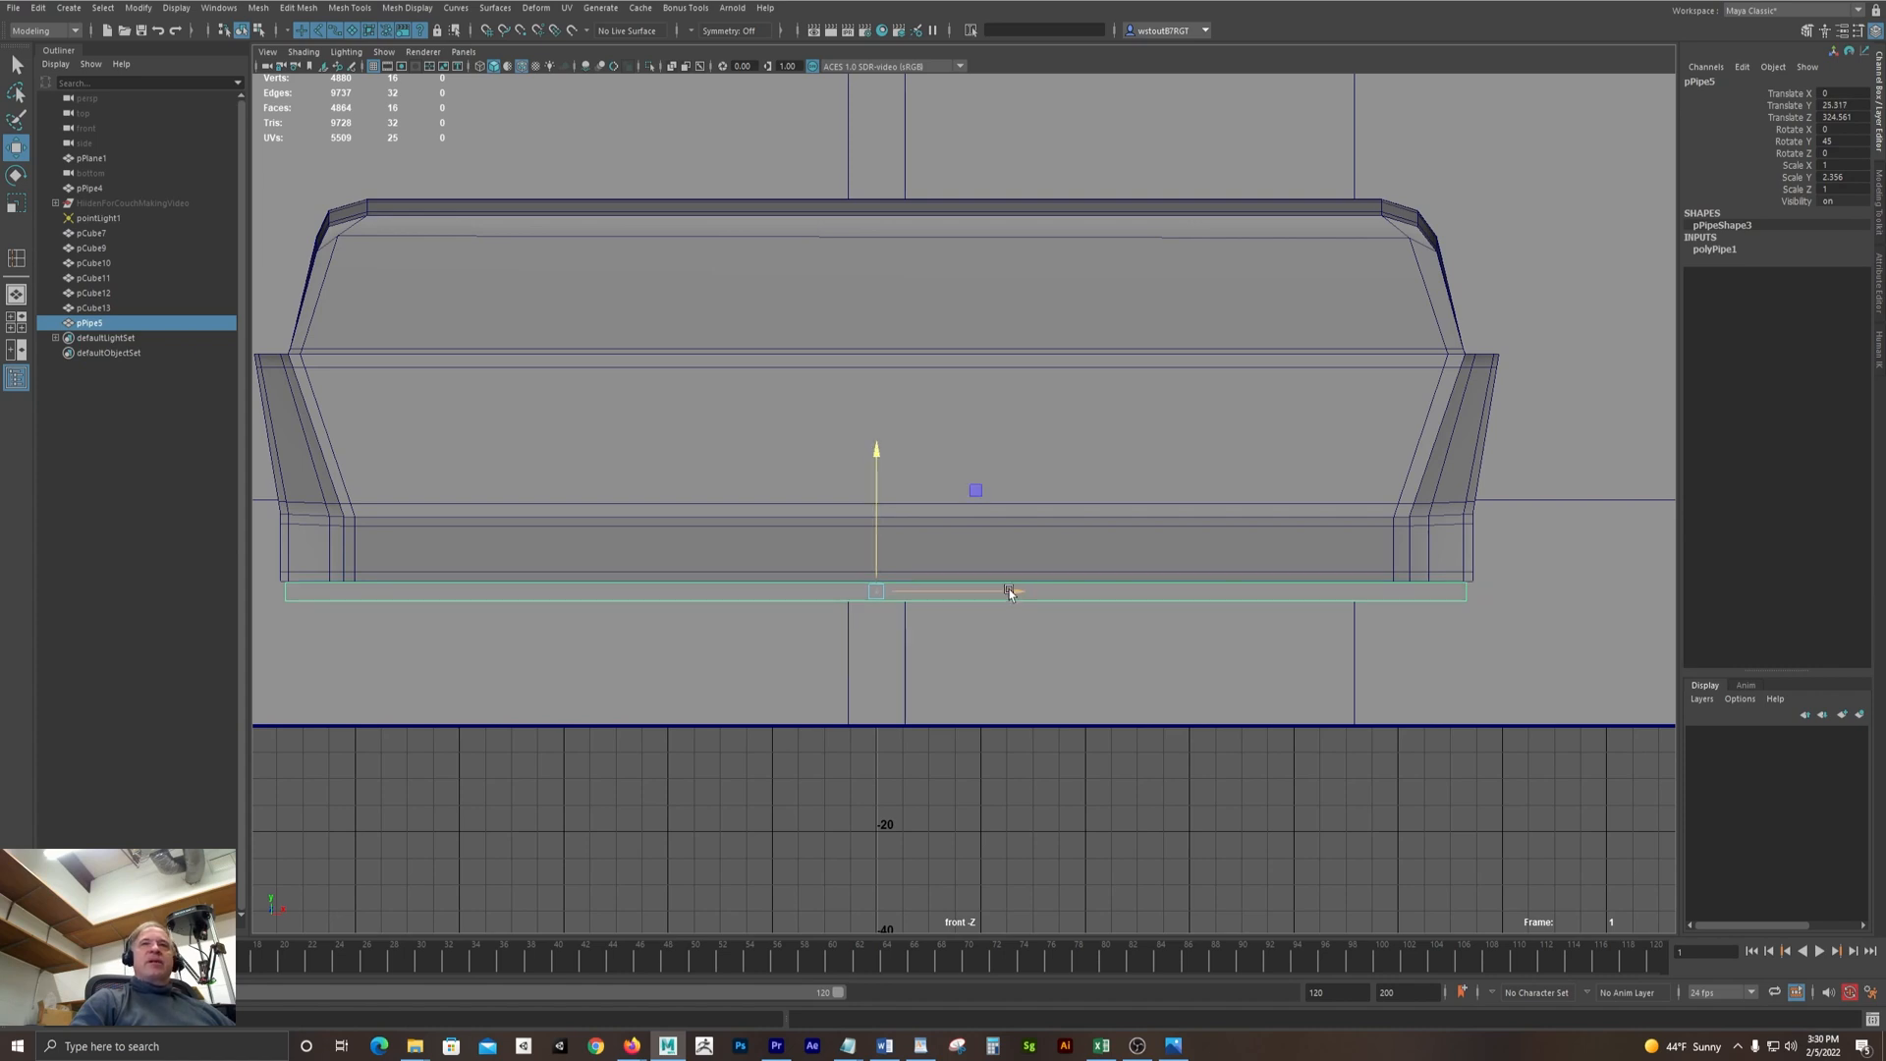
{"action": "left_click_drag", "start_coordinate": [1011, 592], "coordinate": [1007, 592]}
{"action": "left_click_drag", "start_coordinate": [1008, 592], "coordinate": [1006, 591]}
{"action": "left_click", "coordinate": [948, 817]}
{"action": "scroll", "coordinate": [771, 771], "scroll_direction": "down", "scroll_amount": 3}
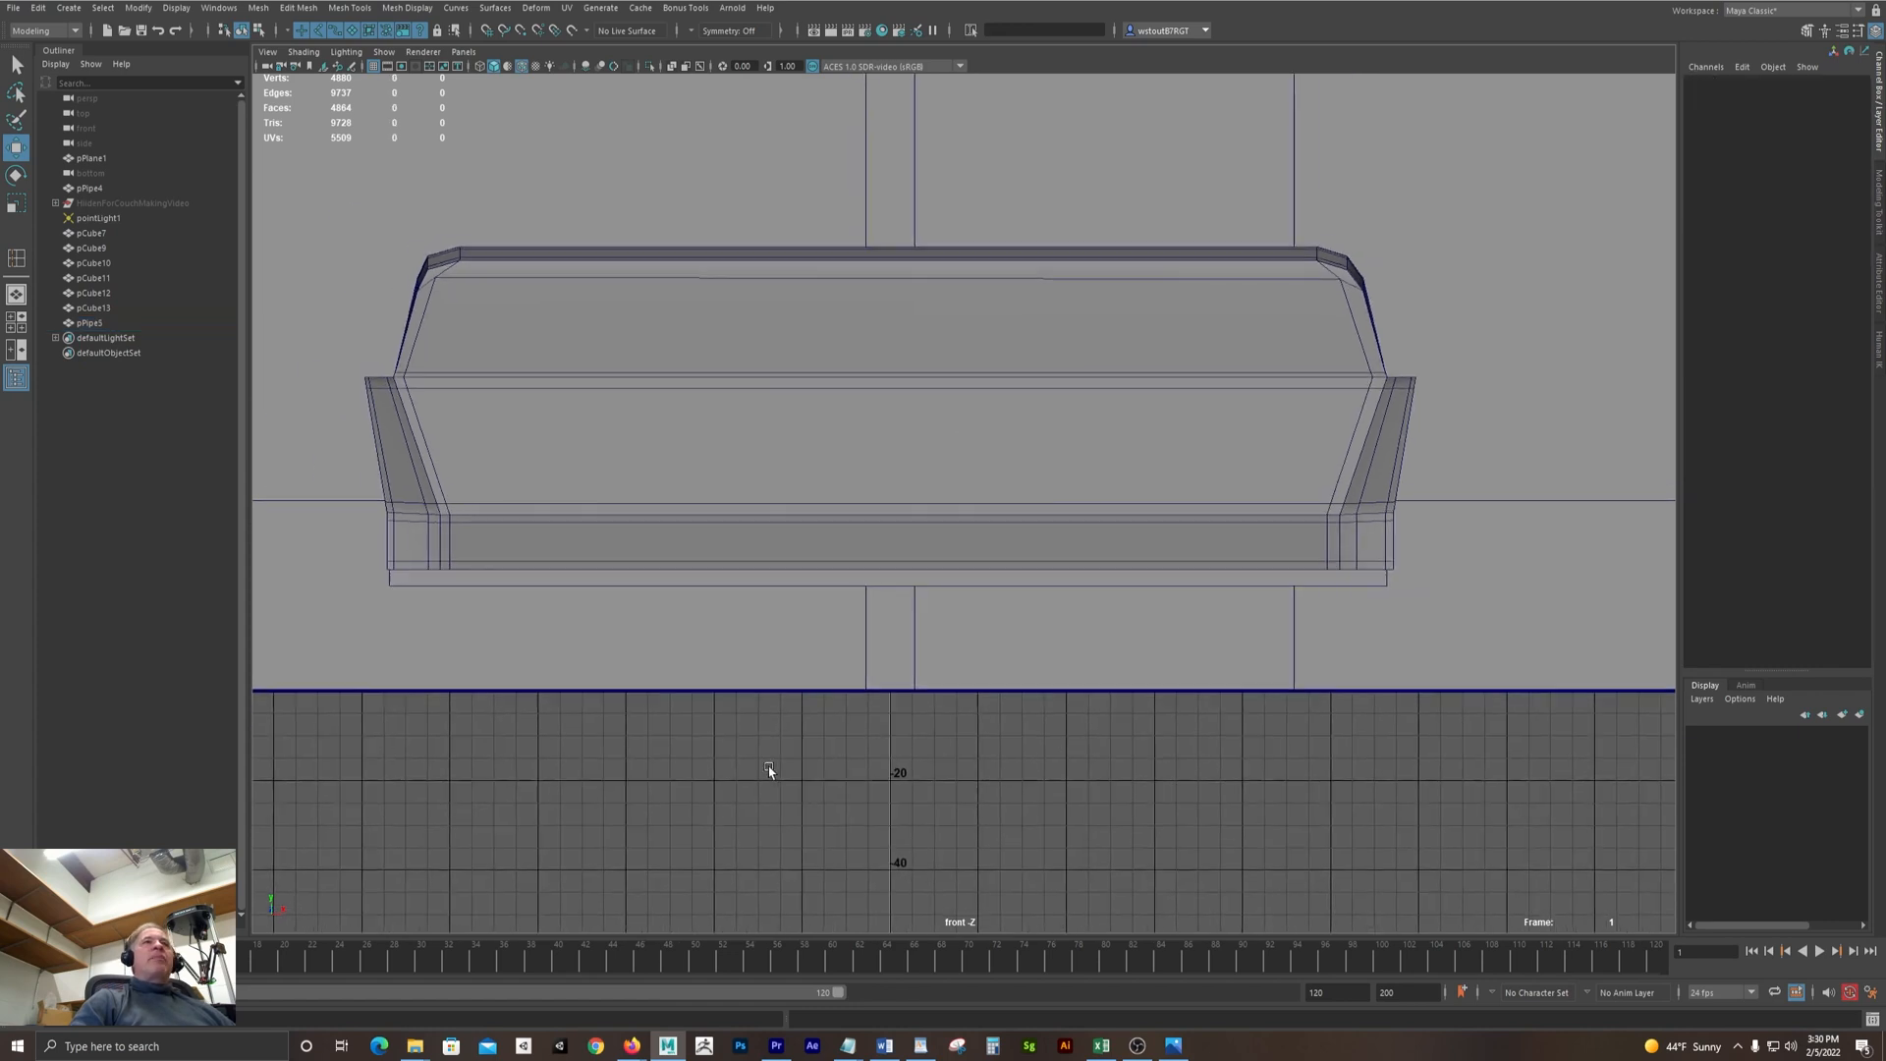
In the side view, move the base pipe's rear vertices forward to line up with the lower rear edge of the sofa frame
{"action": "key", "text": "space"}
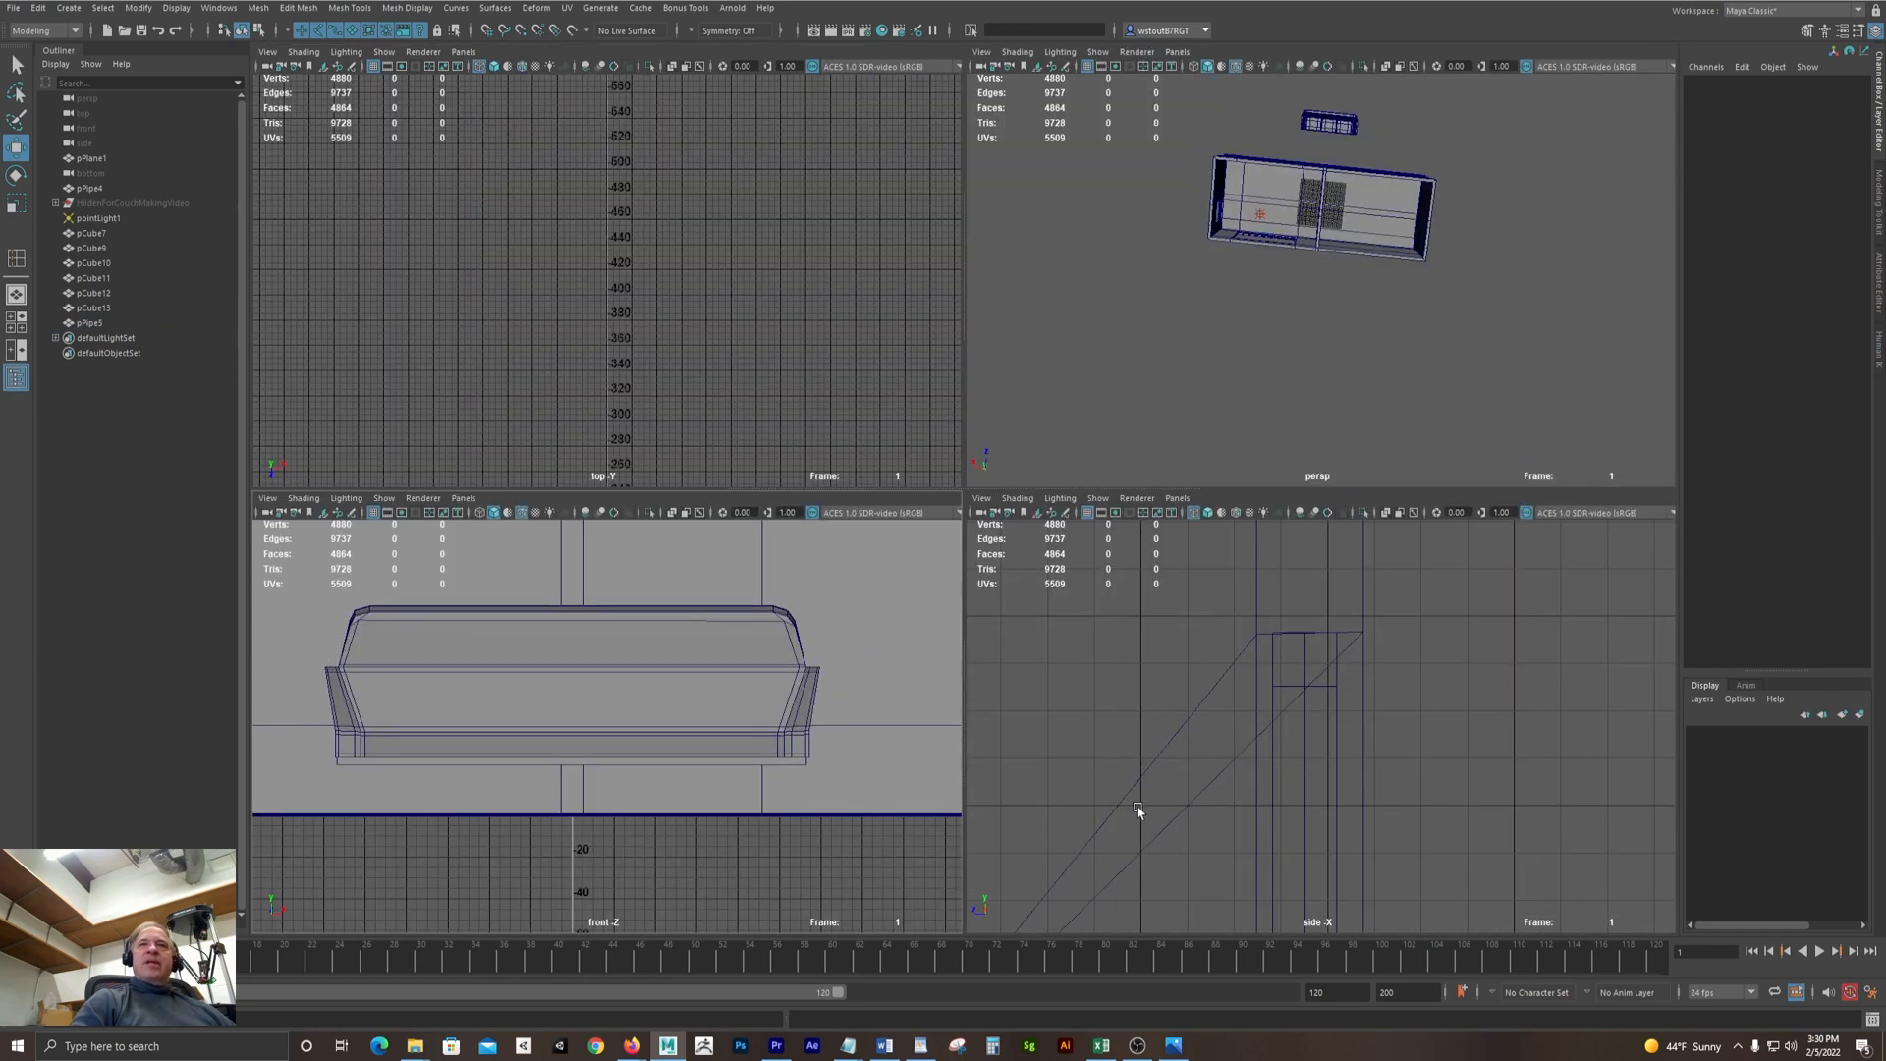
{"action": "left_click", "coordinate": [742, 755]}
{"action": "key", "text": "f"}
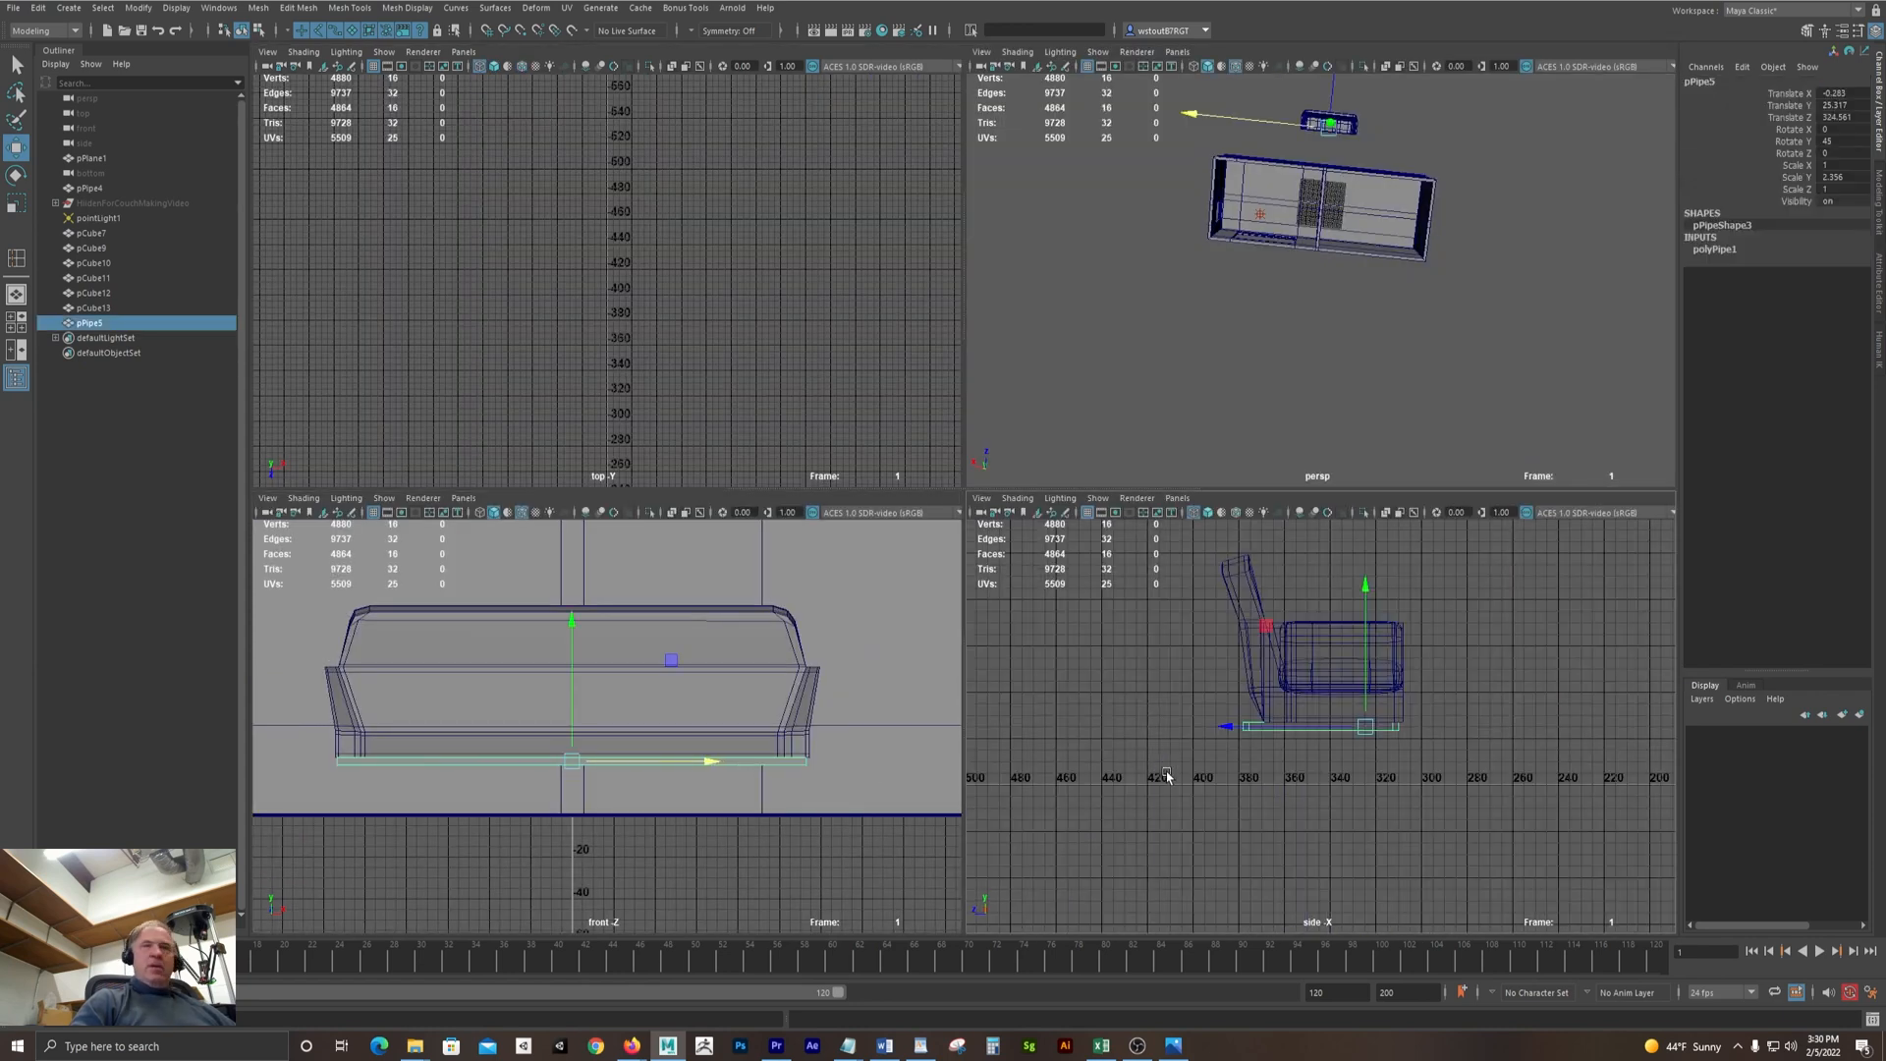
{"action": "right_click_drag", "start_coordinate": [1189, 764], "coordinate": [1382, 803], "text": "alt"}
{"action": "middle_click_drag", "start_coordinate": [1484, 781], "coordinate": [1449, 827], "text": "alt"}
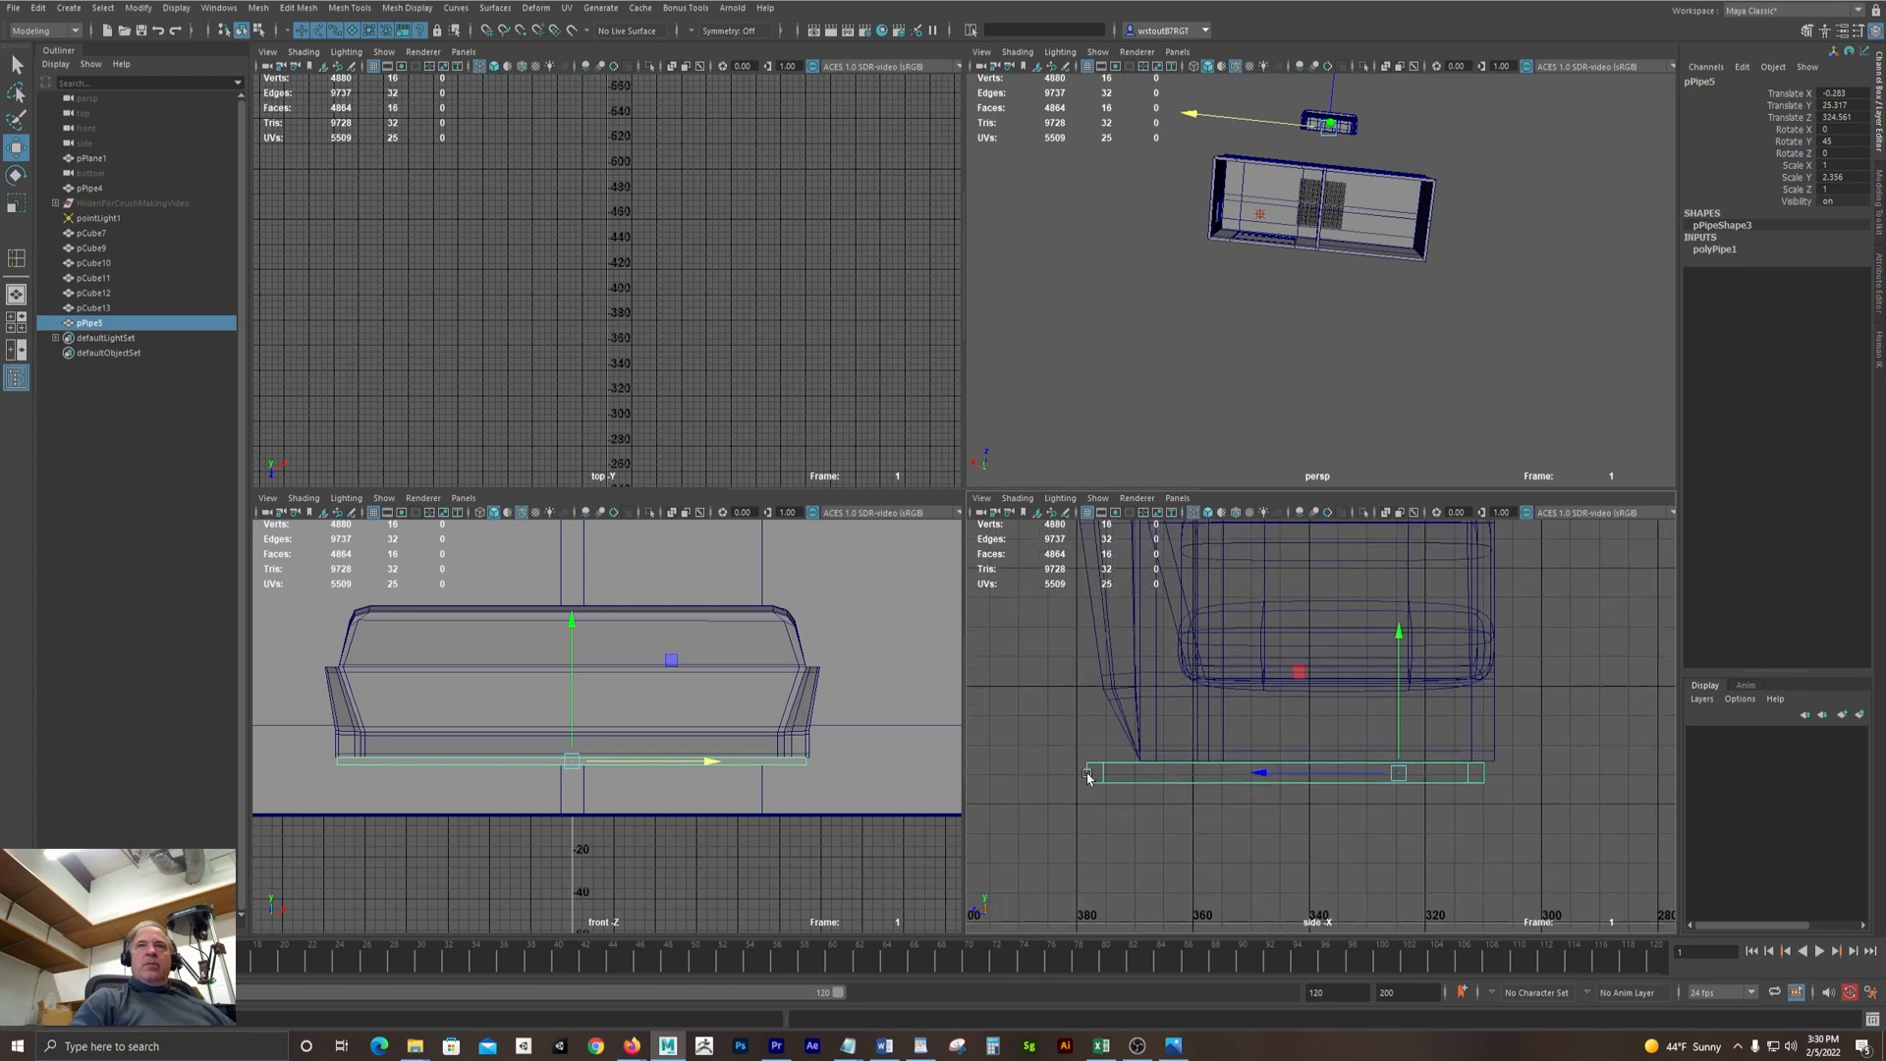
{"action": "scroll", "coordinate": [1085, 608], "scroll_direction": "down", "scroll_amount": 3}
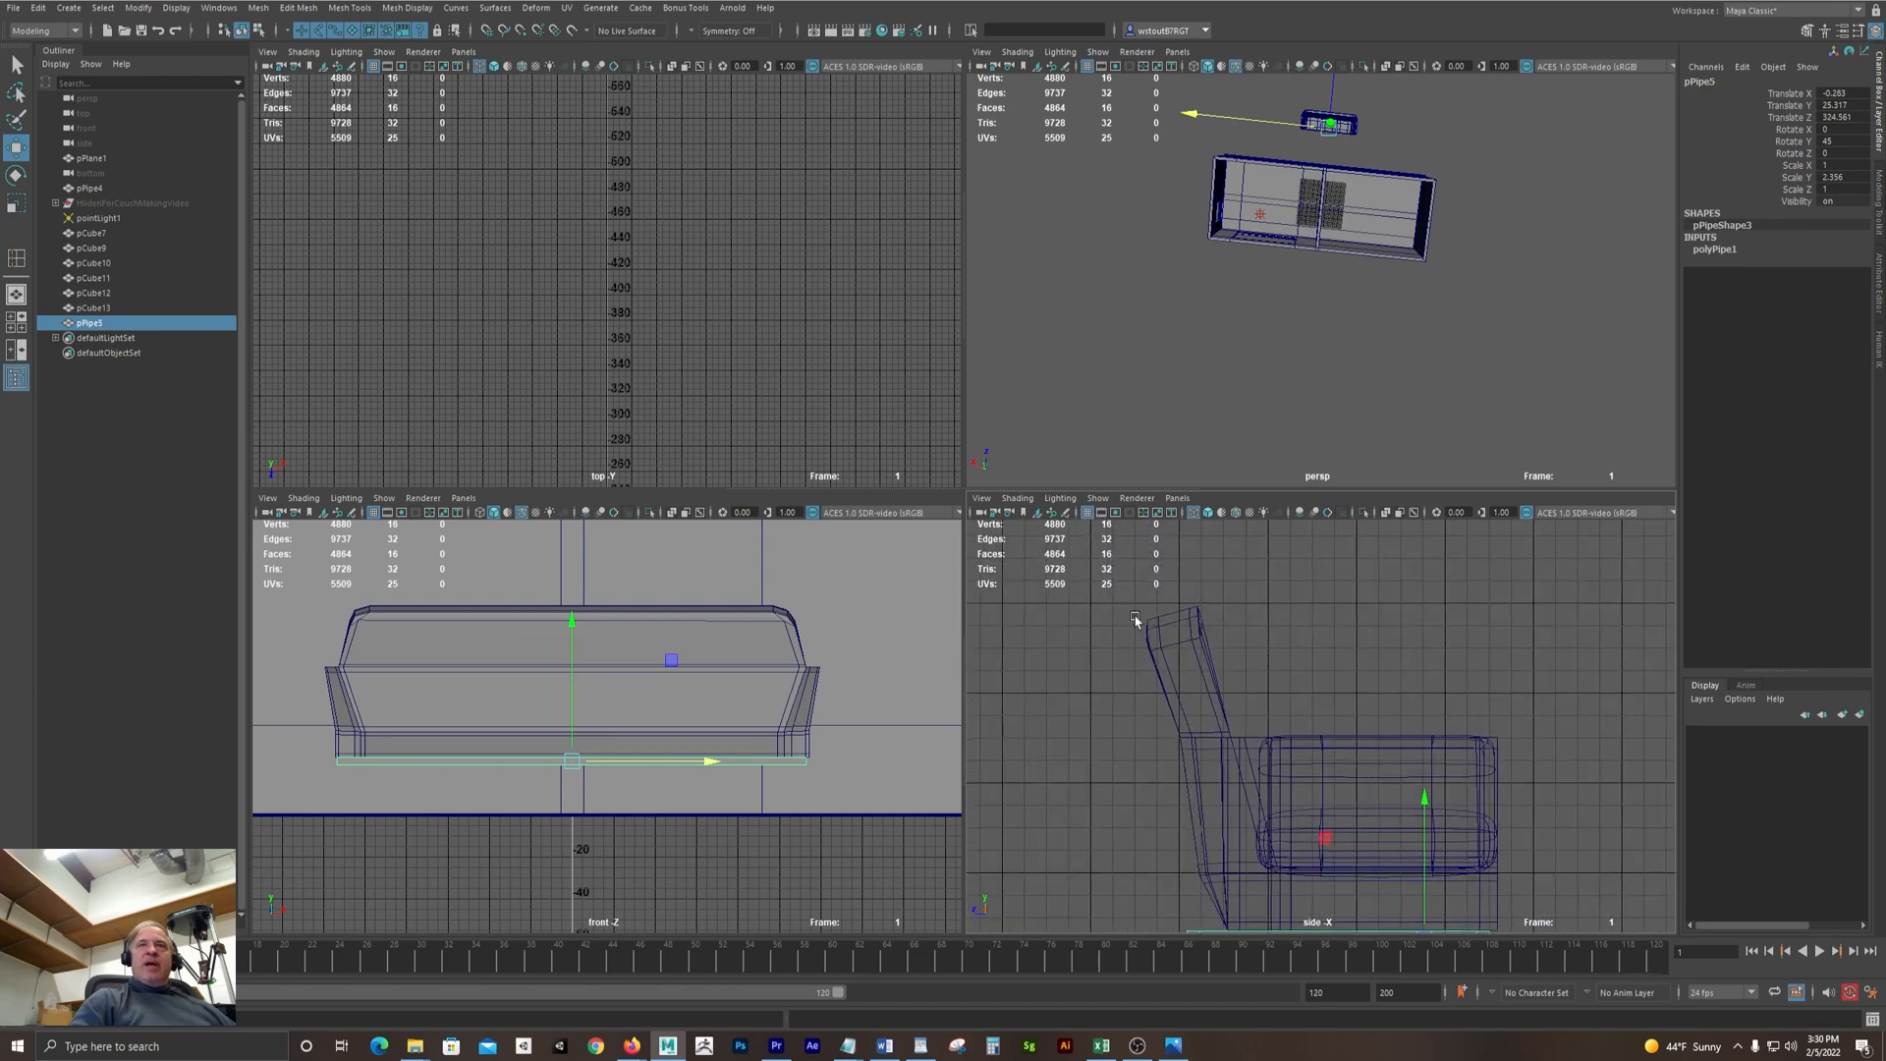
{"action": "middle_click_drag", "start_coordinate": [1199, 725], "coordinate": [1145, 523], "text": "alt"}
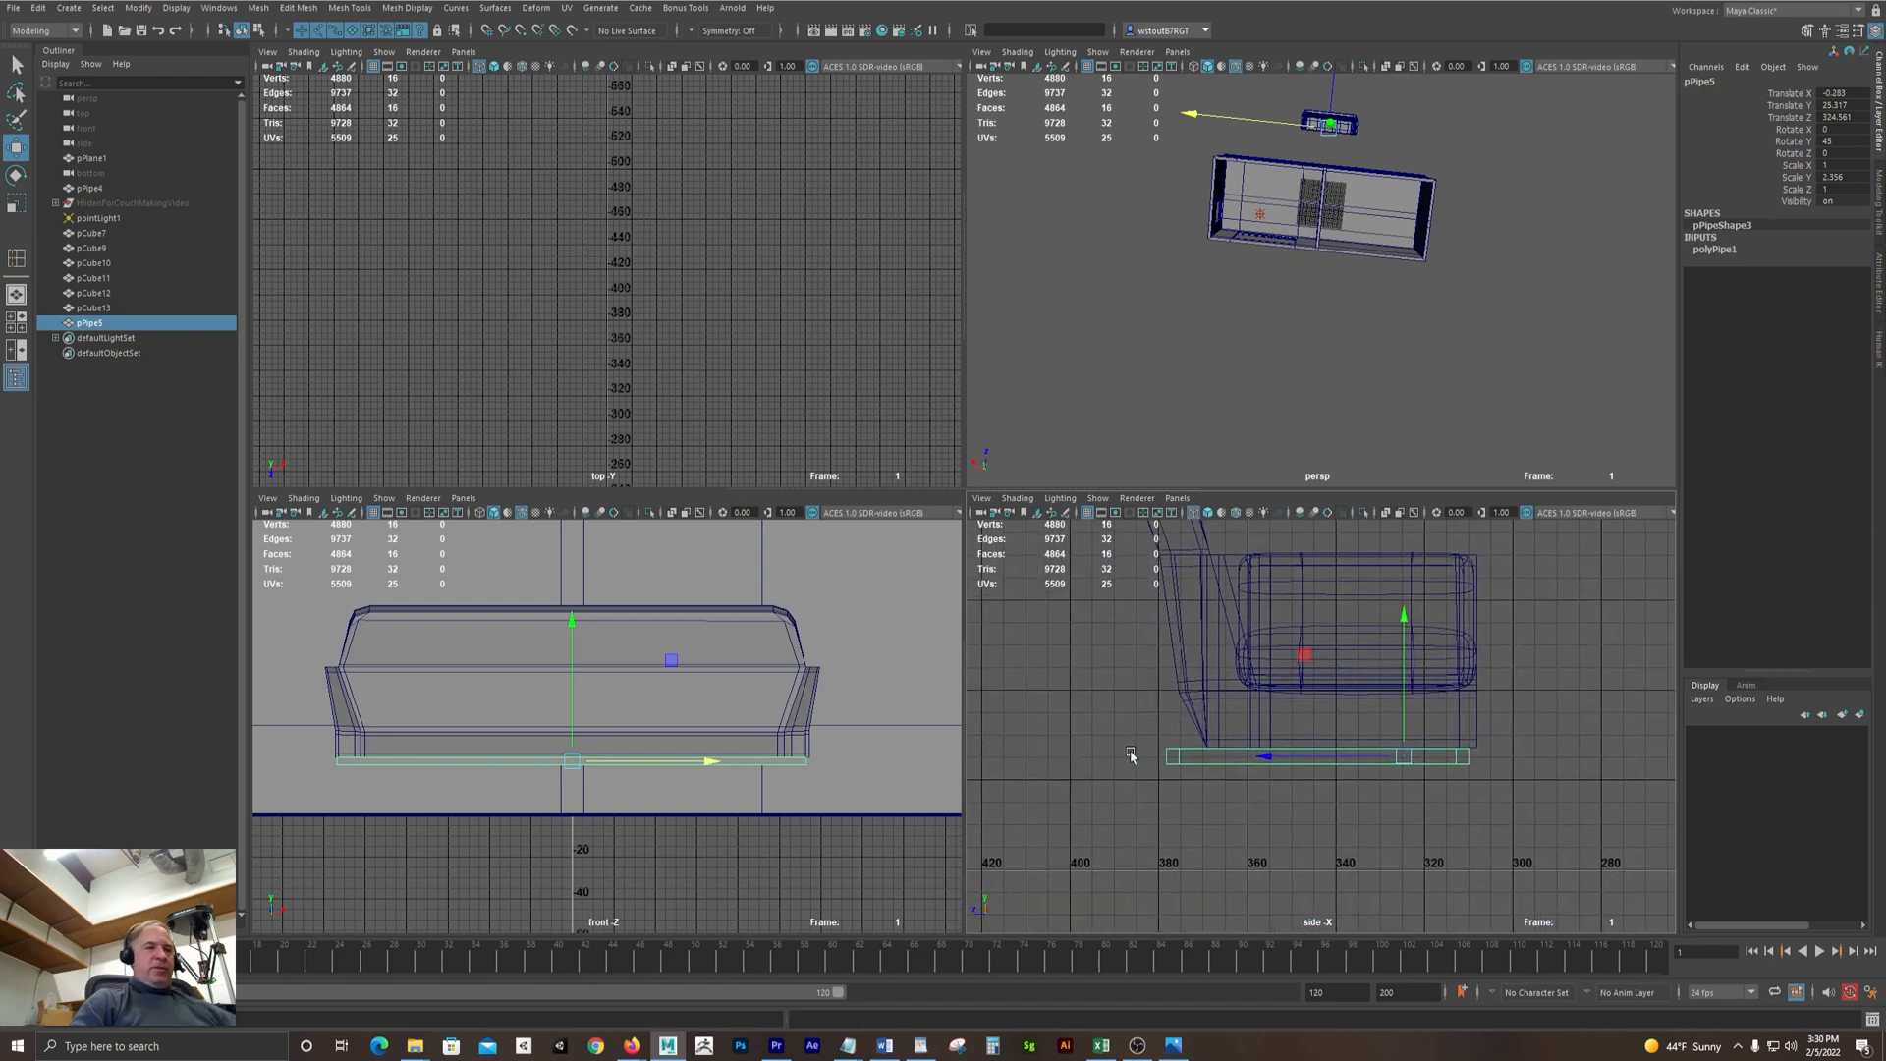
{"action": "key", "text": "F9"}
{"action": "left_click_drag", "start_coordinate": [1137, 709], "coordinate": [1215, 834]}
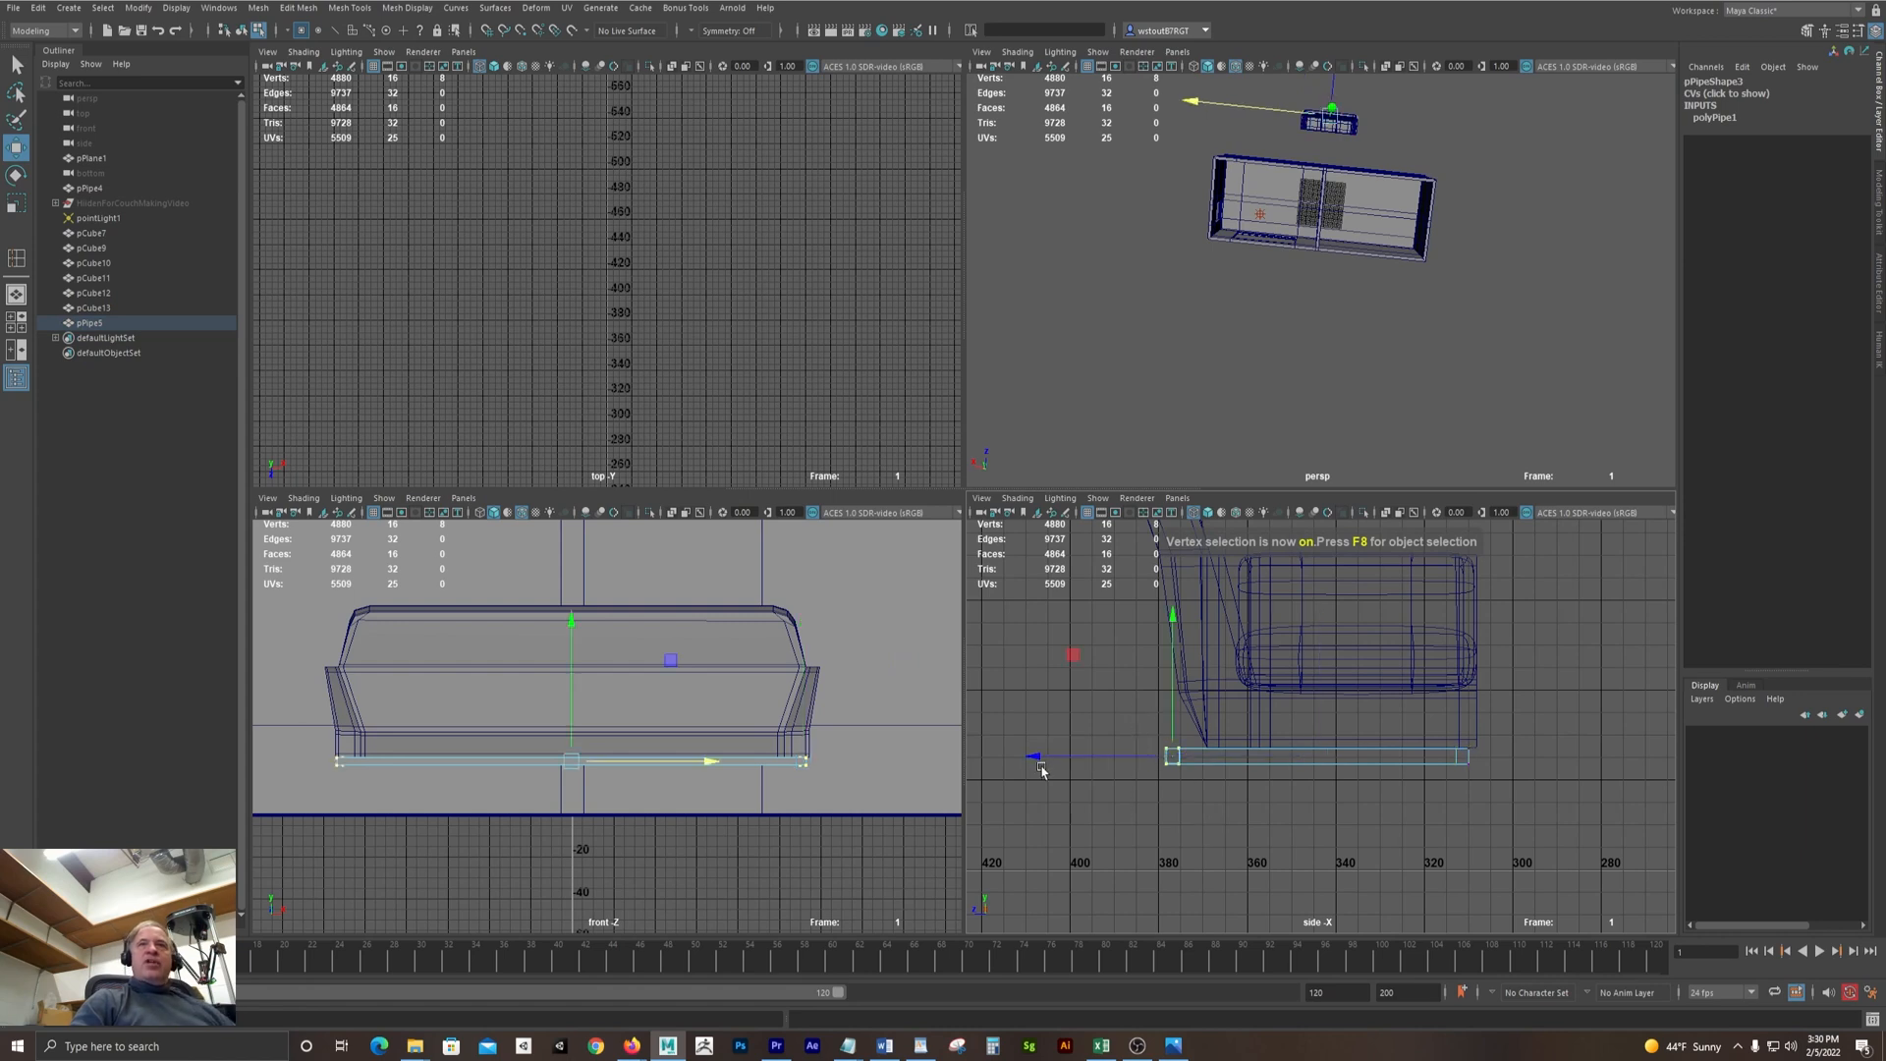
{"action": "left_click_drag", "start_coordinate": [1036, 765], "coordinate": [1086, 764]}
{"action": "middle_click_drag", "start_coordinate": [1085, 765], "coordinate": [1102, 917], "text": "alt"}
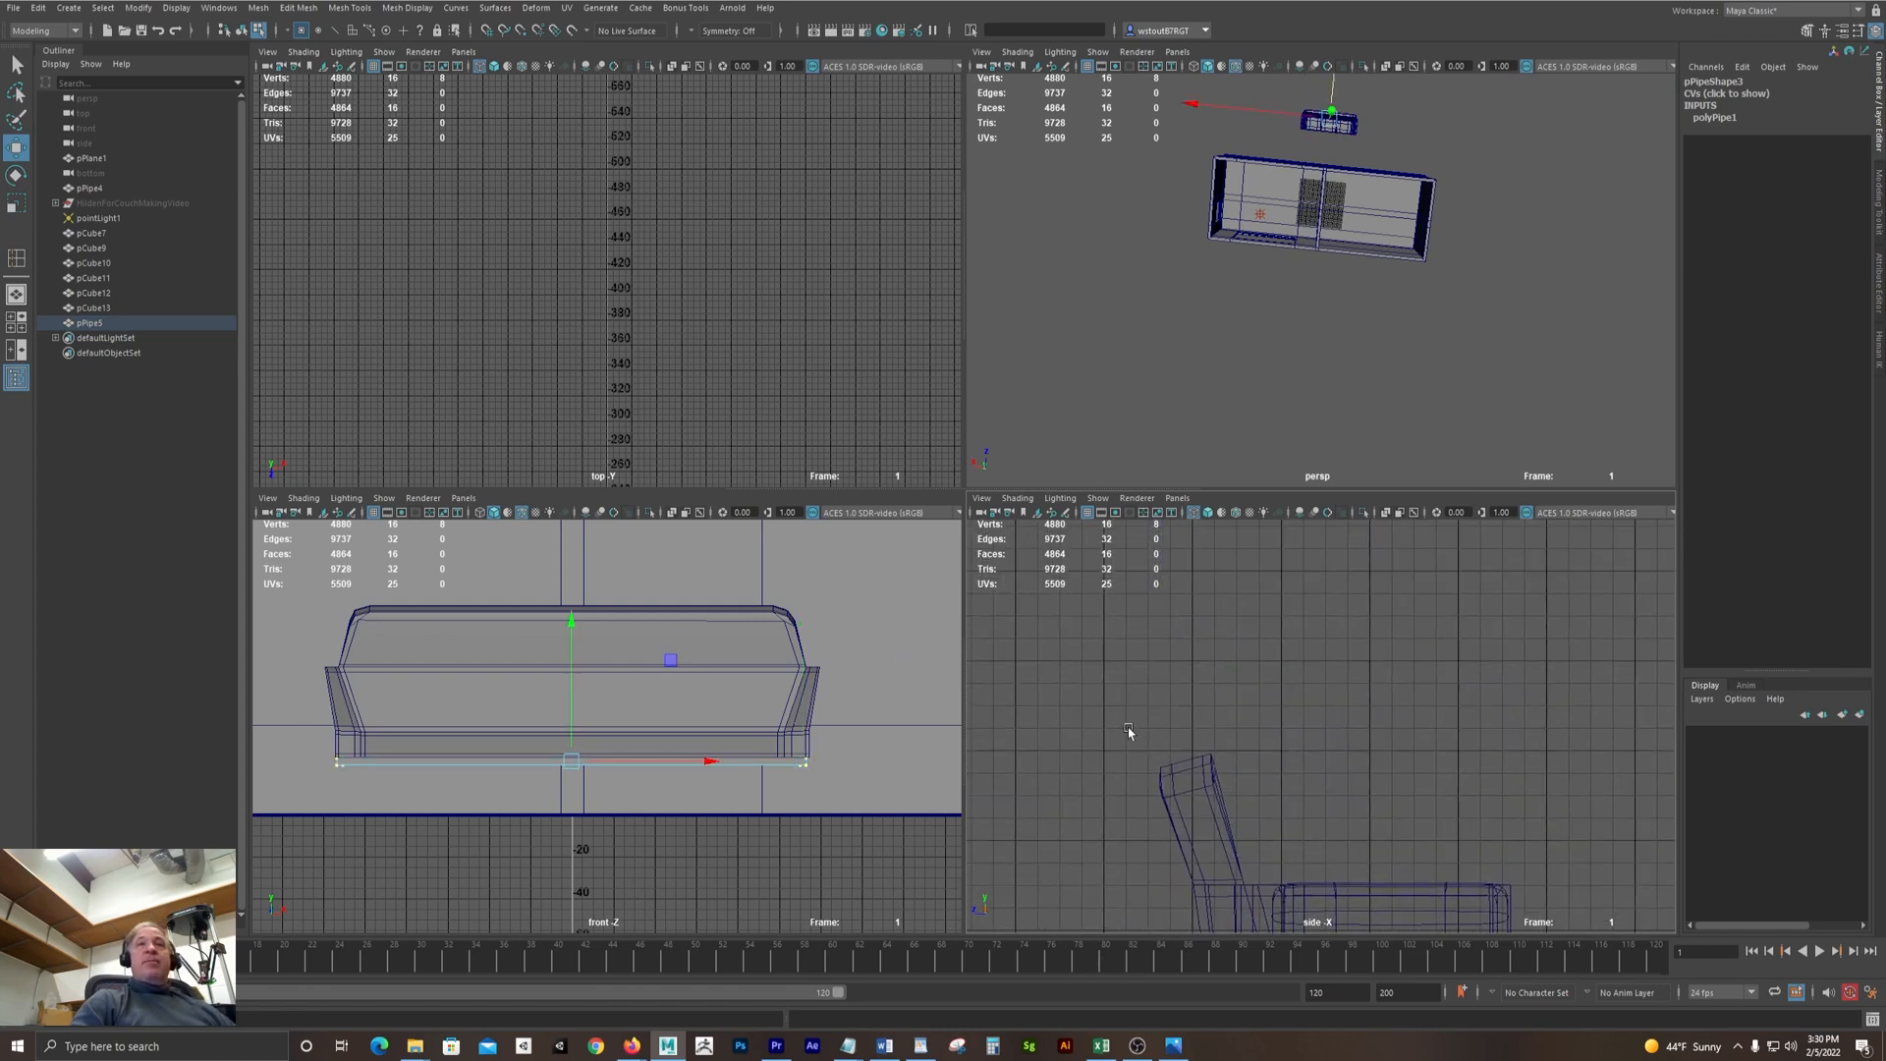
{"action": "middle_click_drag", "start_coordinate": [1089, 807], "coordinate": [1088, 655], "text": "alt"}
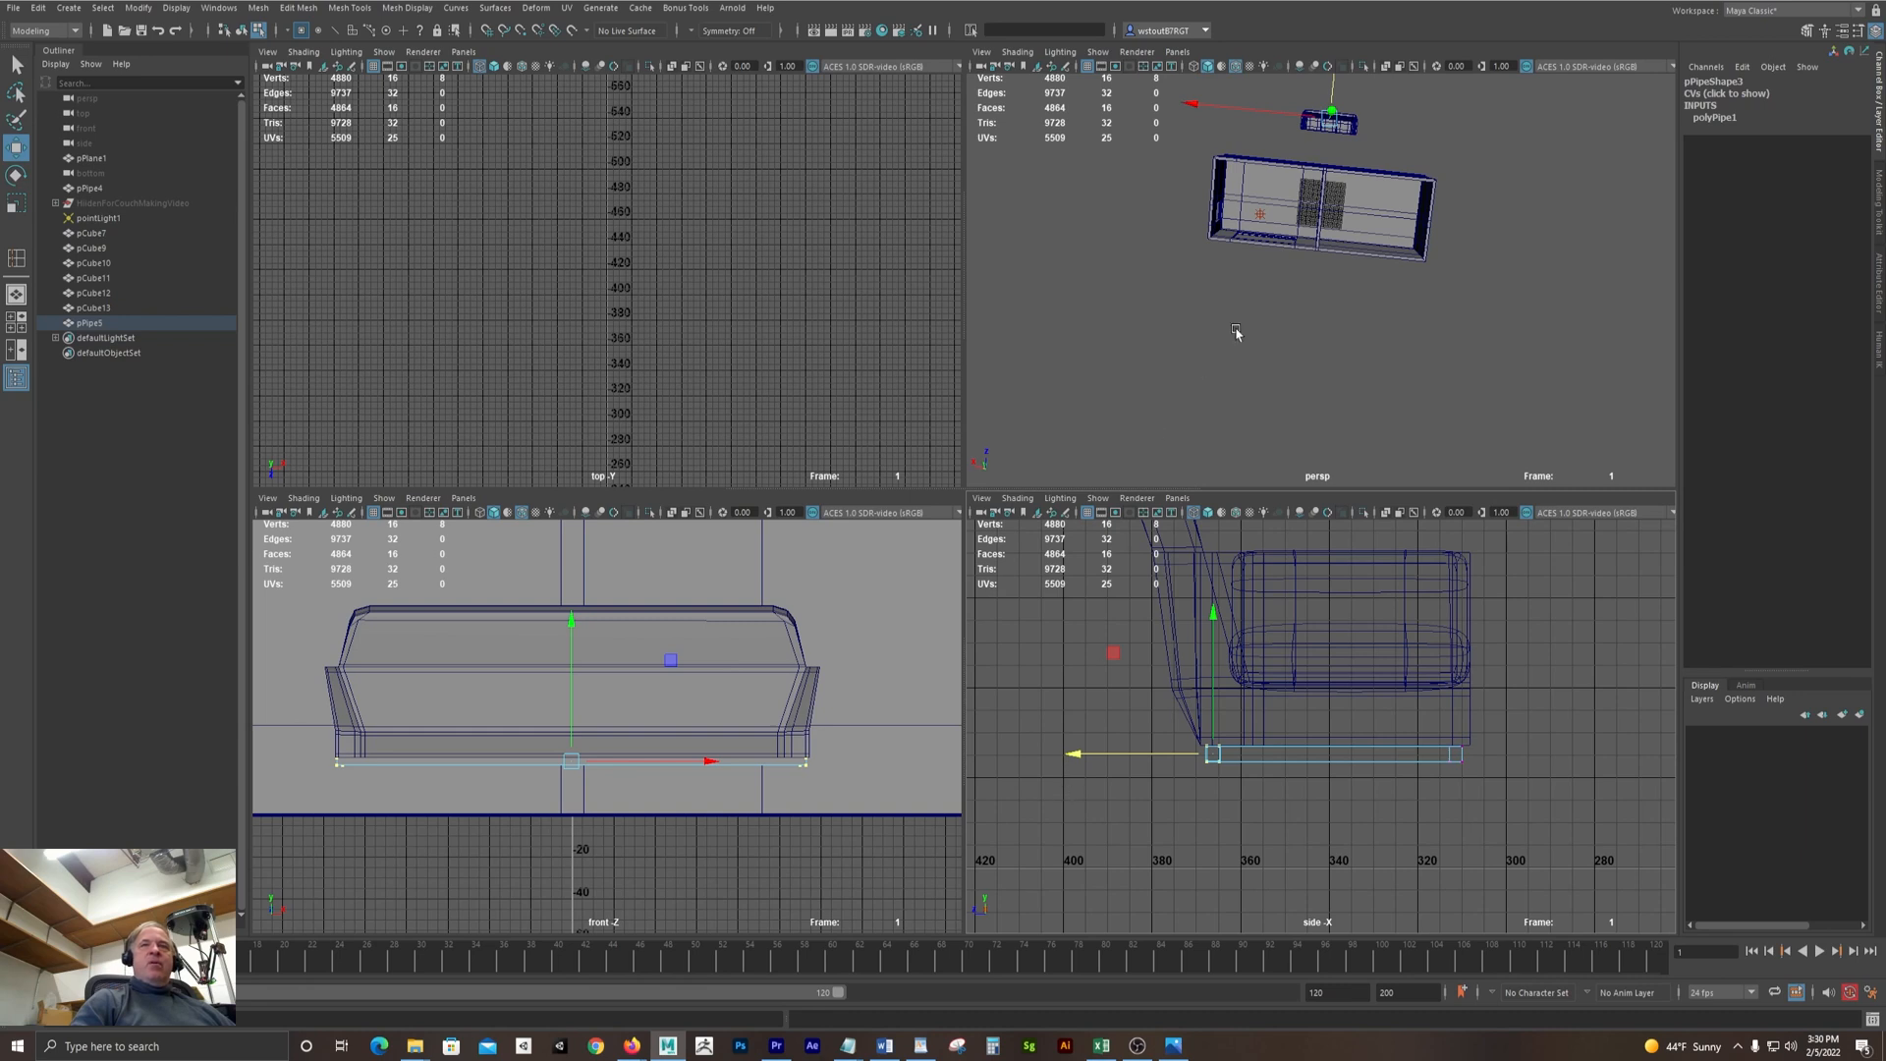
Inspect the base pipe beneath the sofa from below and behind in the perspective view
{"action": "left_click_drag", "start_coordinate": [1482, 360], "coordinate": [1027, 249], "text": "alt"}
{"action": "right_click_drag", "start_coordinate": [1240, 336], "coordinate": [1371, 373], "text": "alt"}
{"action": "middle_click_drag", "start_coordinate": [1372, 373], "coordinate": [1274, 350], "text": "alt"}
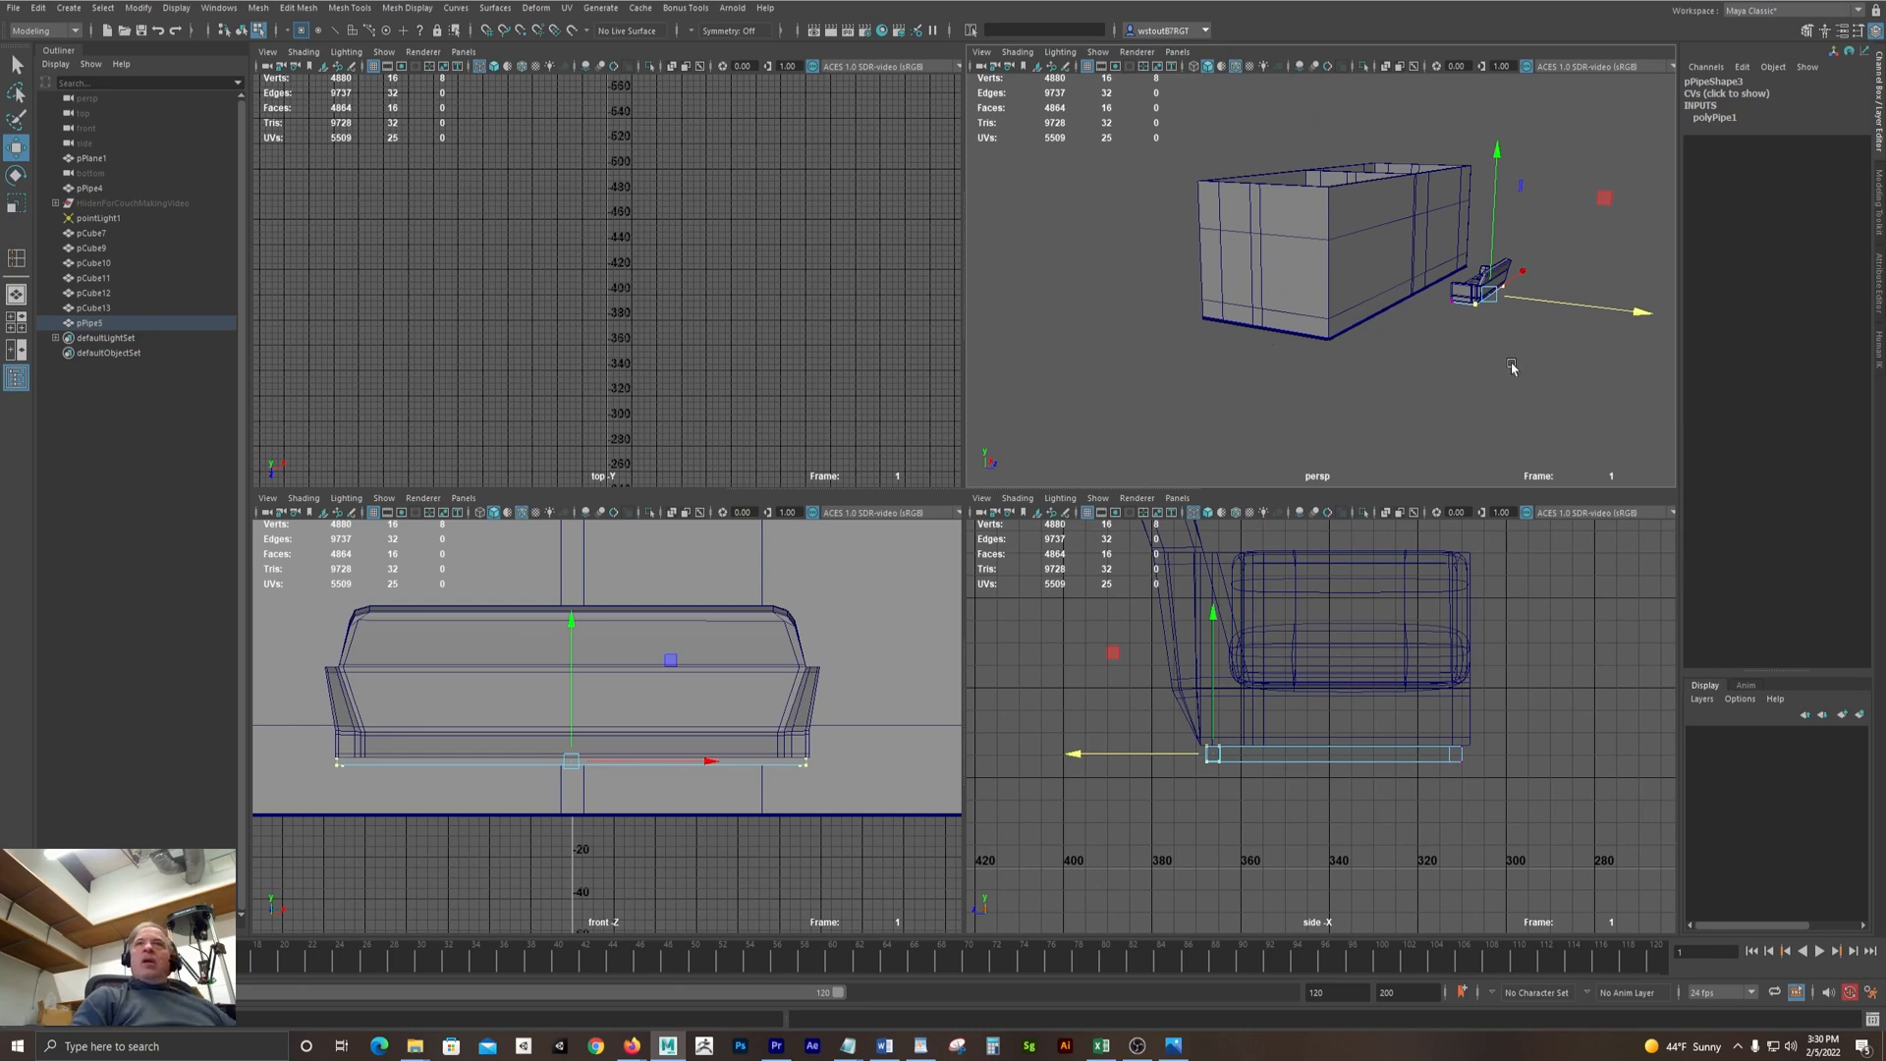
{"action": "left_click_drag", "start_coordinate": [1269, 353], "coordinate": [1339, 370], "text": "alt"}
{"action": "right_click_drag", "start_coordinate": [1339, 370], "coordinate": [1453, 388], "text": "alt"}
{"action": "scroll", "coordinate": [1453, 388], "scroll_direction": "up", "scroll_amount": 5}
{"action": "key", "text": "space"}
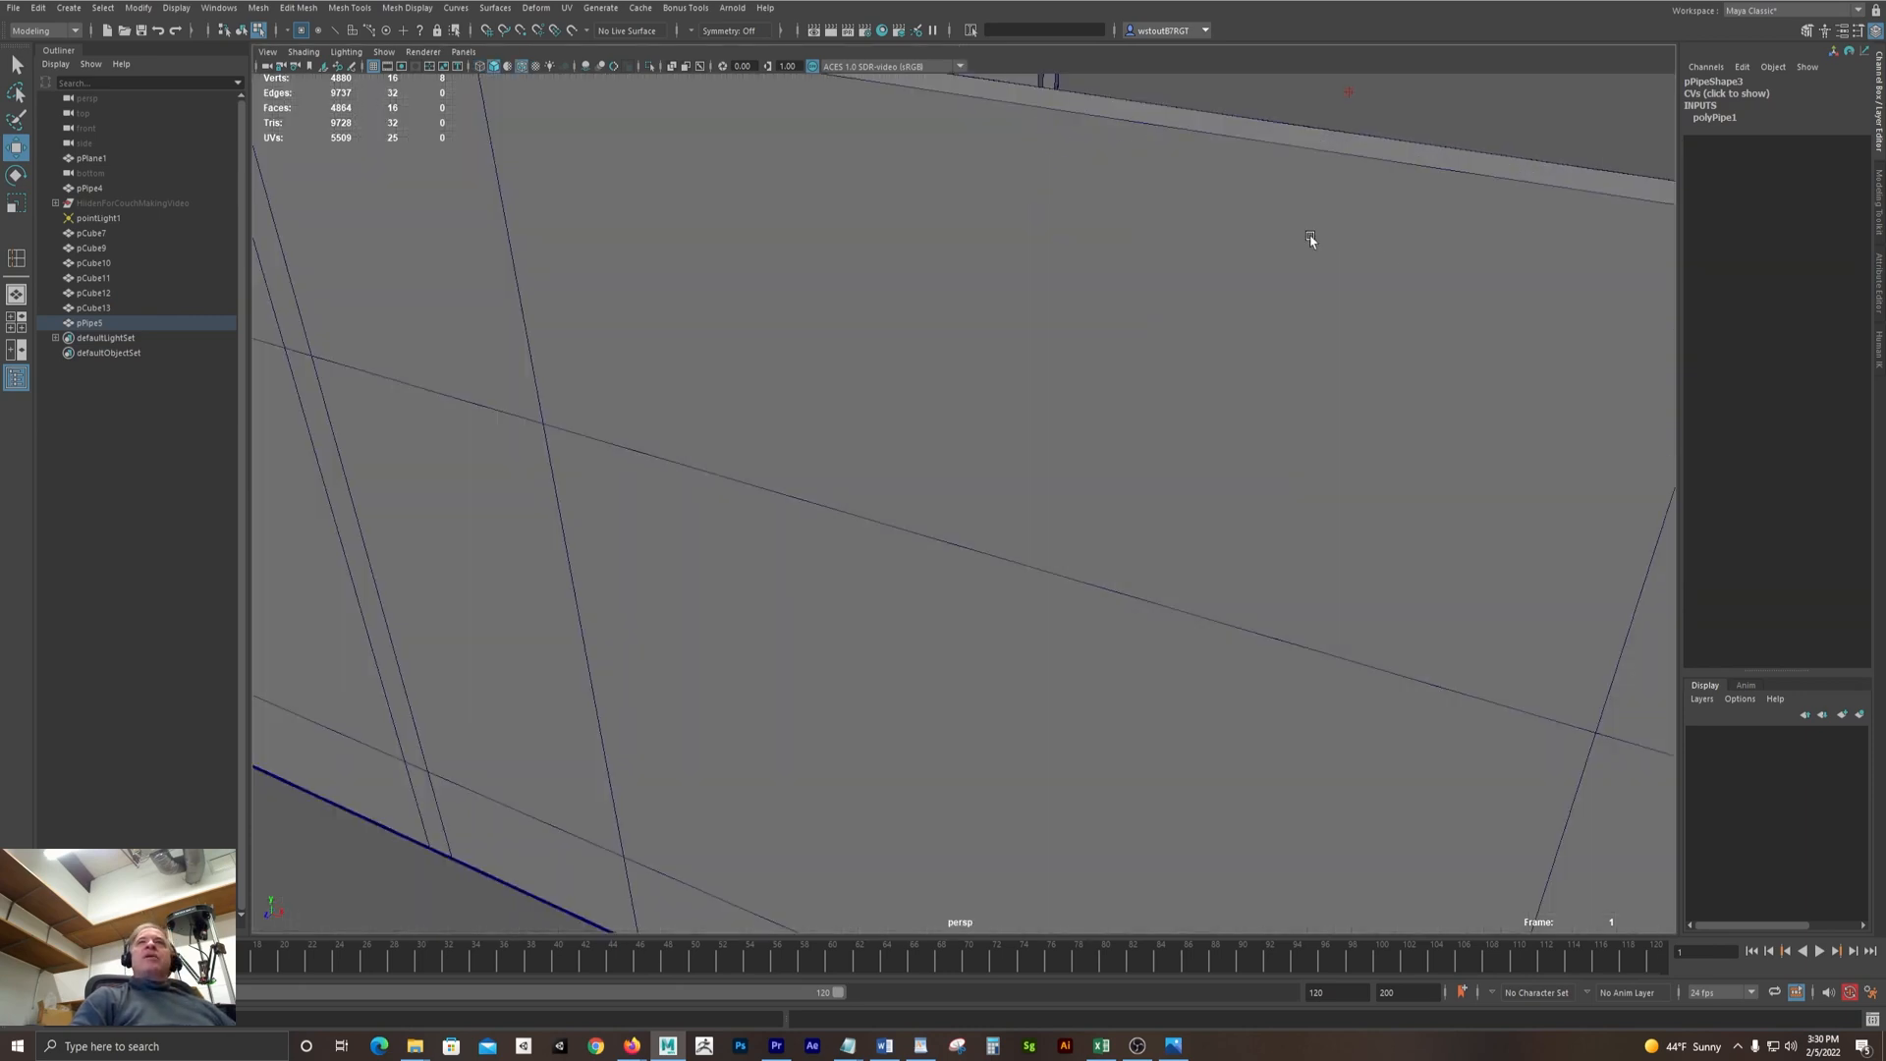
{"action": "right_click_drag", "start_coordinate": [1112, 567], "coordinate": [744, 488], "text": "alt"}
{"action": "left_click_drag", "start_coordinate": [771, 668], "coordinate": [787, 572], "text": "alt"}
{"action": "right_click_drag", "start_coordinate": [713, 550], "coordinate": [861, 632], "text": "alt"}
{"action": "left_click_drag", "start_coordinate": [608, 474], "coordinate": [652, 411], "text": "alt"}
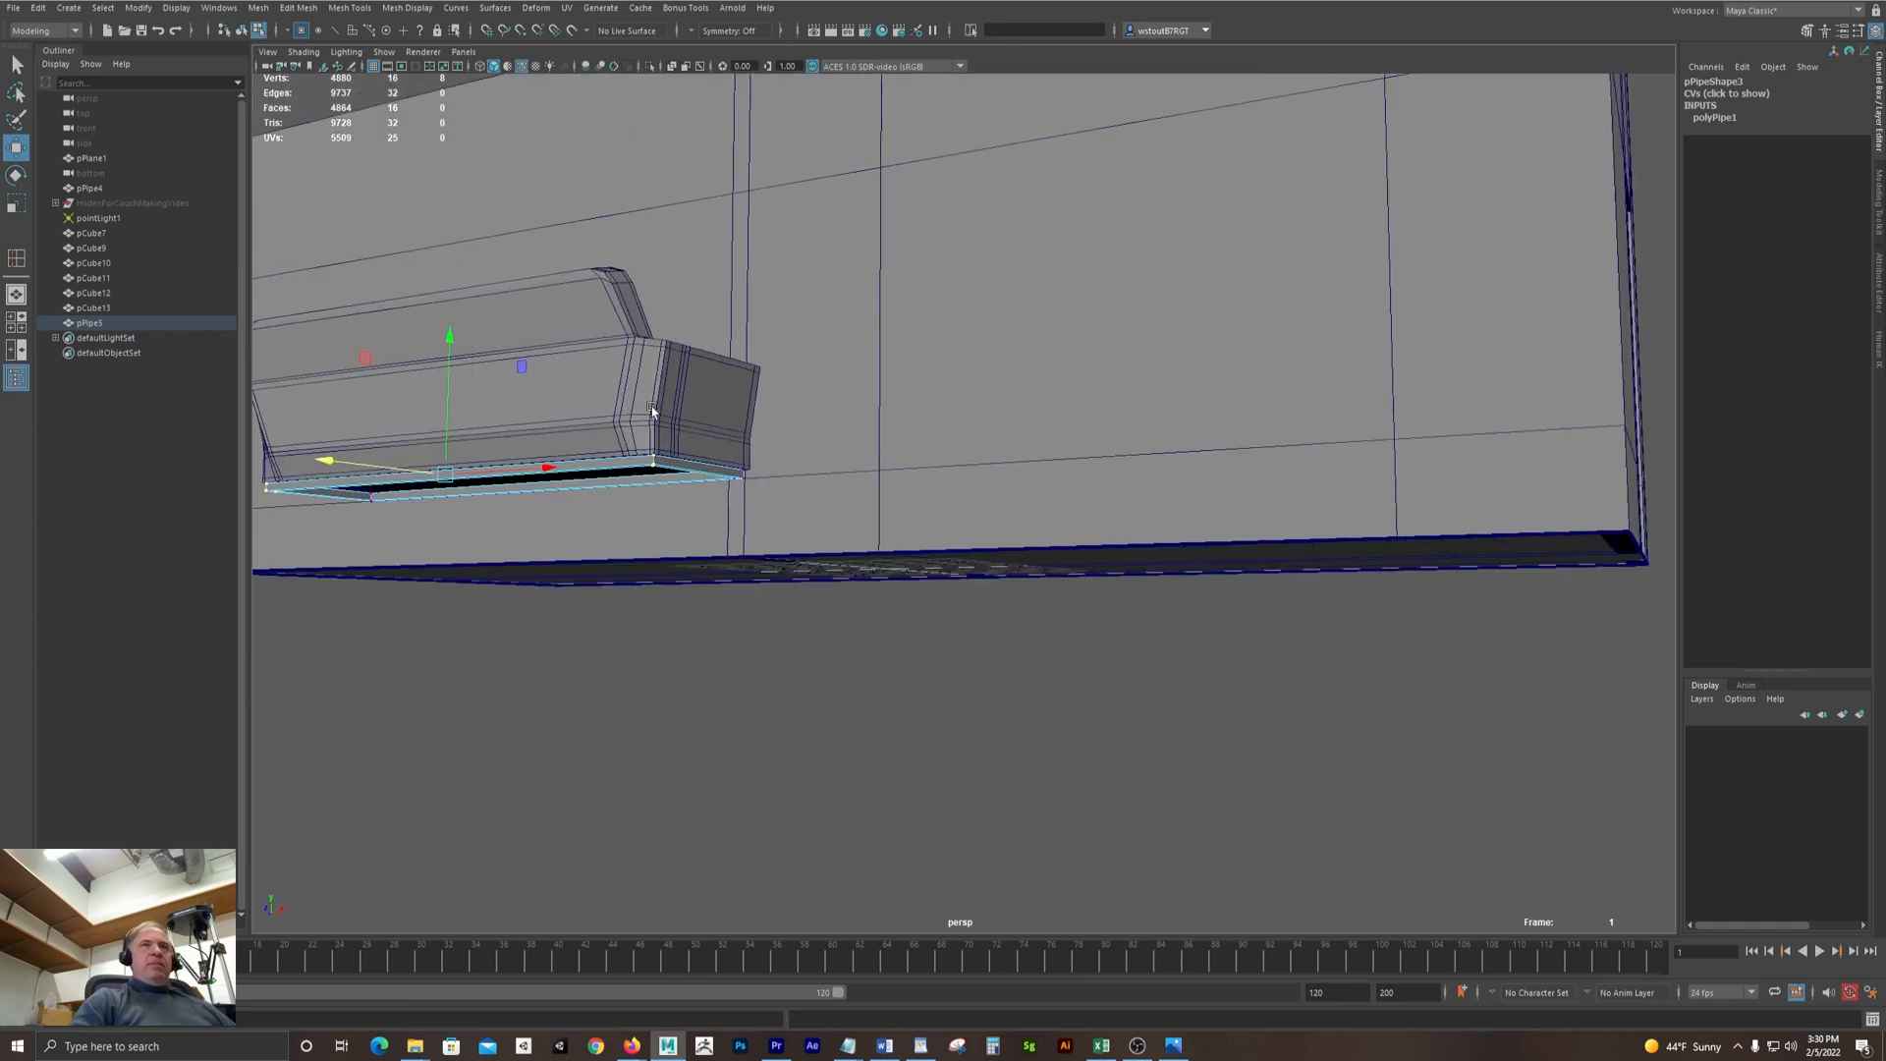
{"action": "left_click_drag", "start_coordinate": [1028, 623], "coordinate": [758, 623], "text": "alt"}
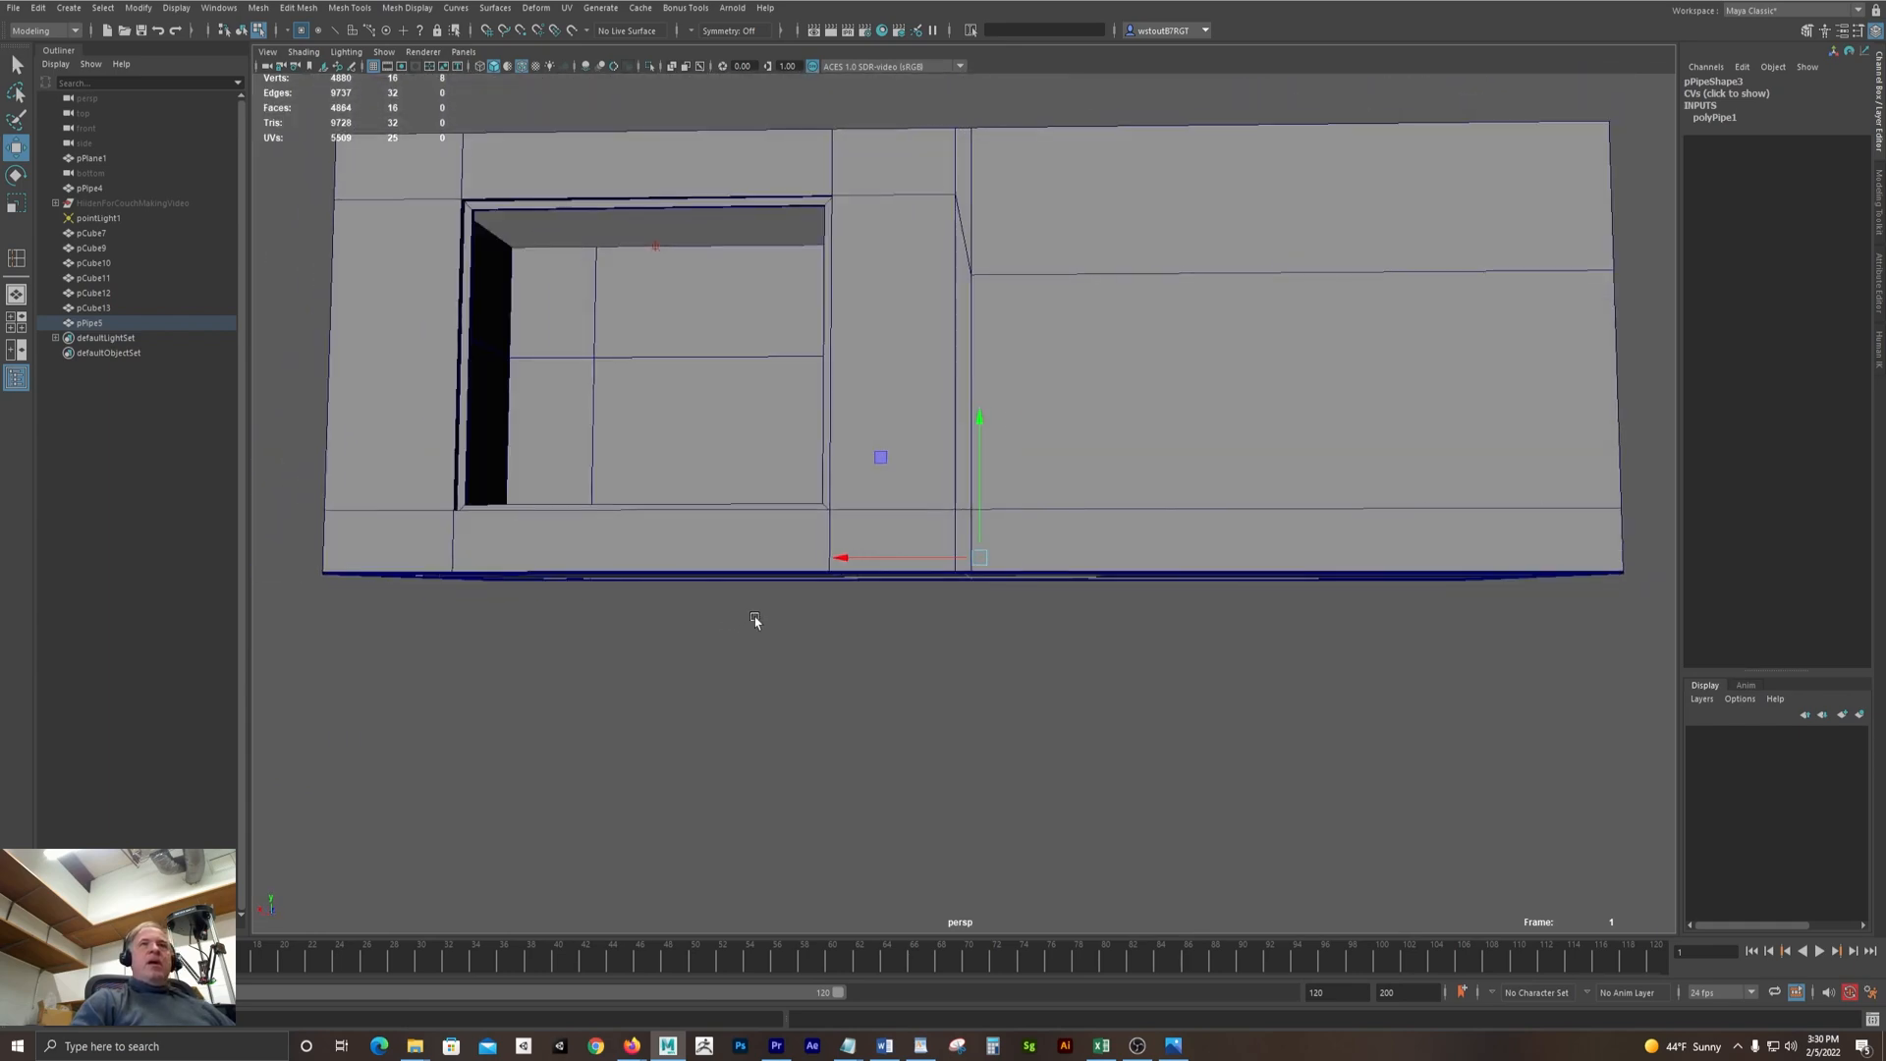
In the front view, slice the base pipe vertically through its center with Multi-Cut
{"action": "key", "text": "space"}
{"action": "key", "text": "space"}
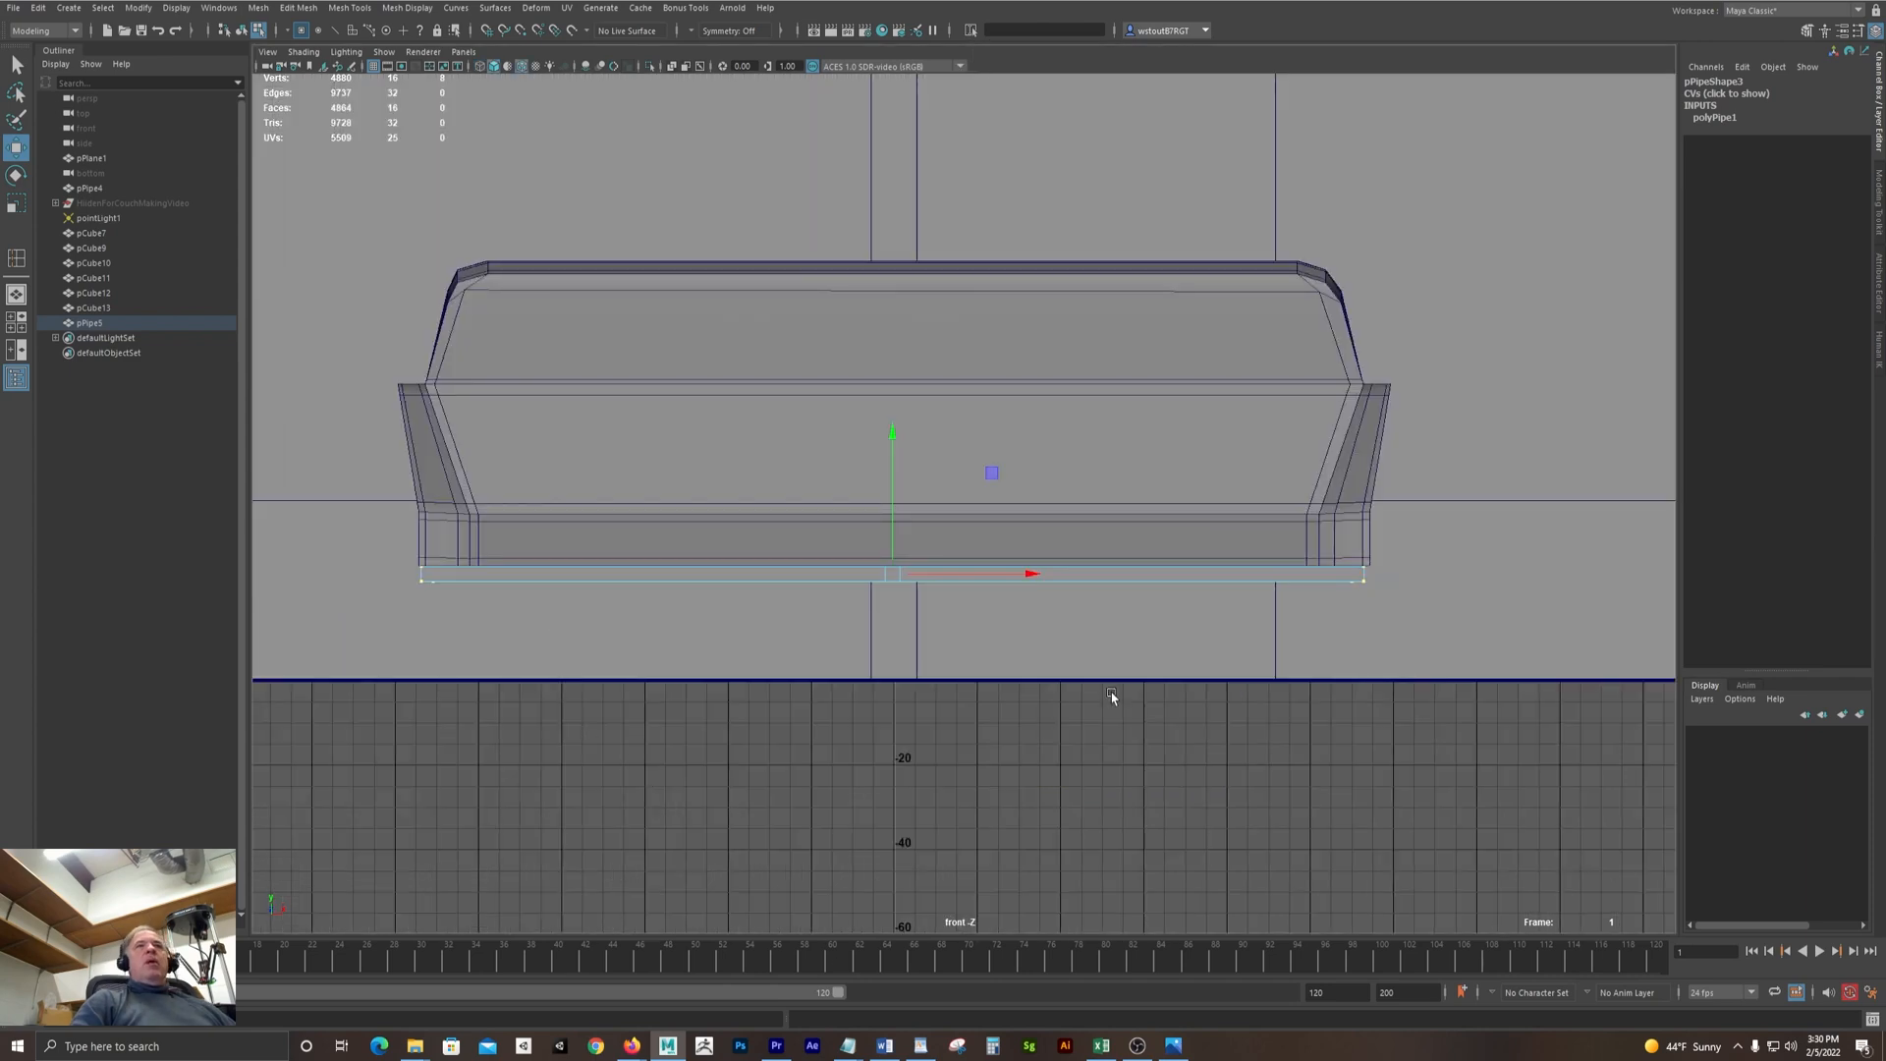
{"action": "right_click_drag", "start_coordinate": [863, 708], "coordinate": [1756, 718], "text": "alt"}
{"action": "middle_click_drag", "start_coordinate": [1159, 768], "coordinate": [1335, 639], "text": "alt"}
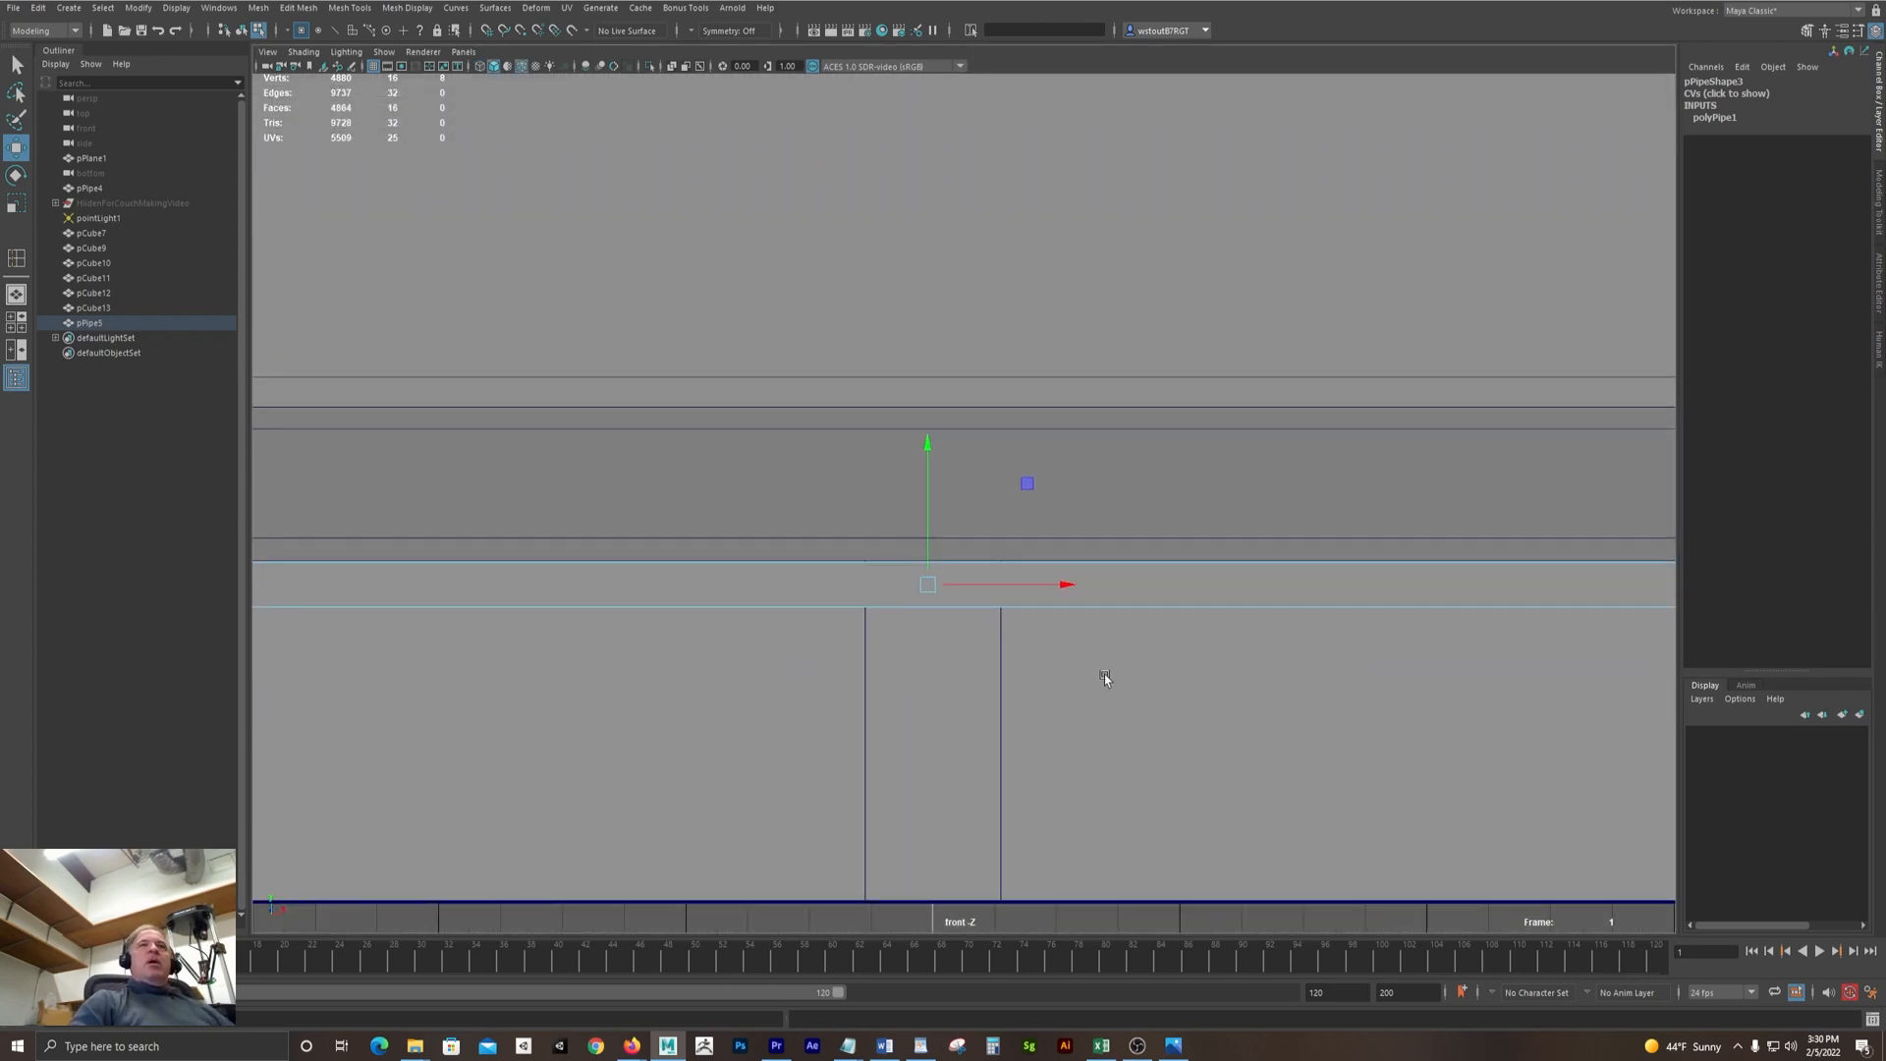
{"action": "right_click_drag", "start_coordinate": [1104, 674], "coordinate": [619, 699], "text": "alt"}
{"action": "key", "text": "F8"}
{"action": "key", "text": "q"}
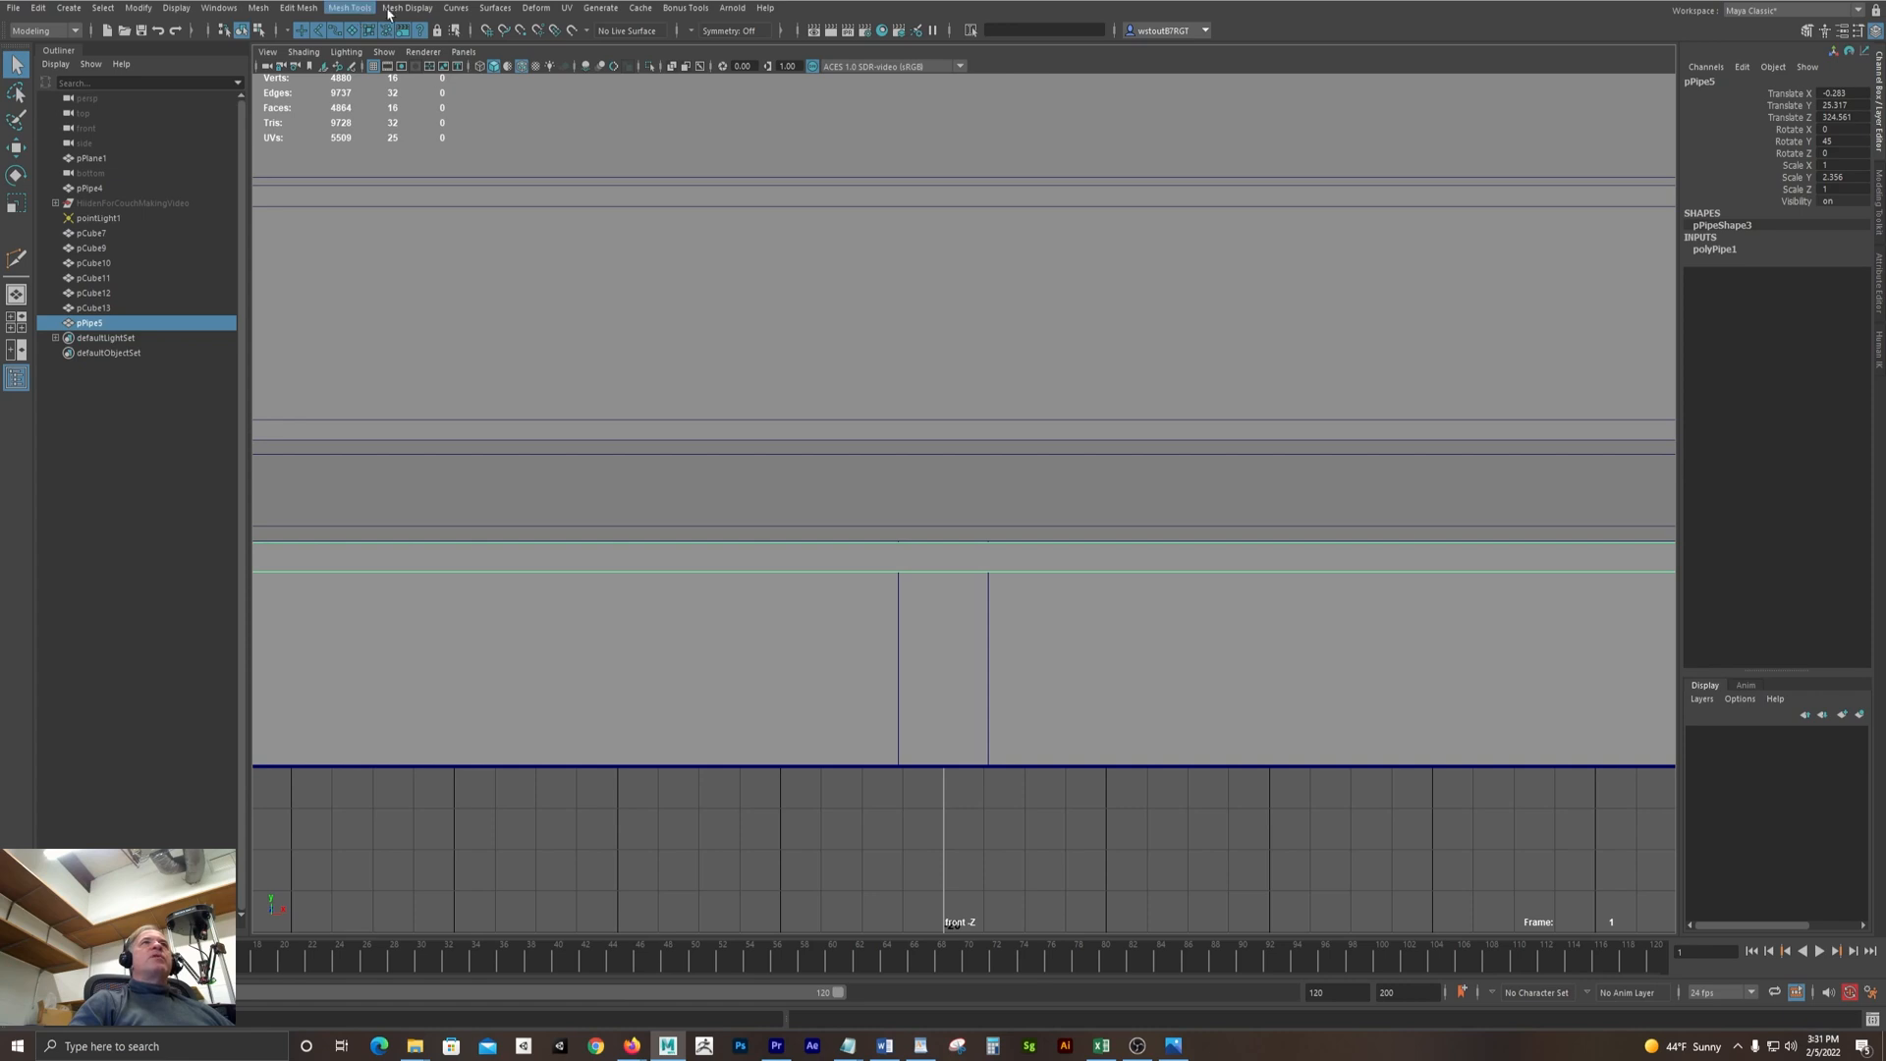
{"action": "left_click", "coordinate": [356, 12]}
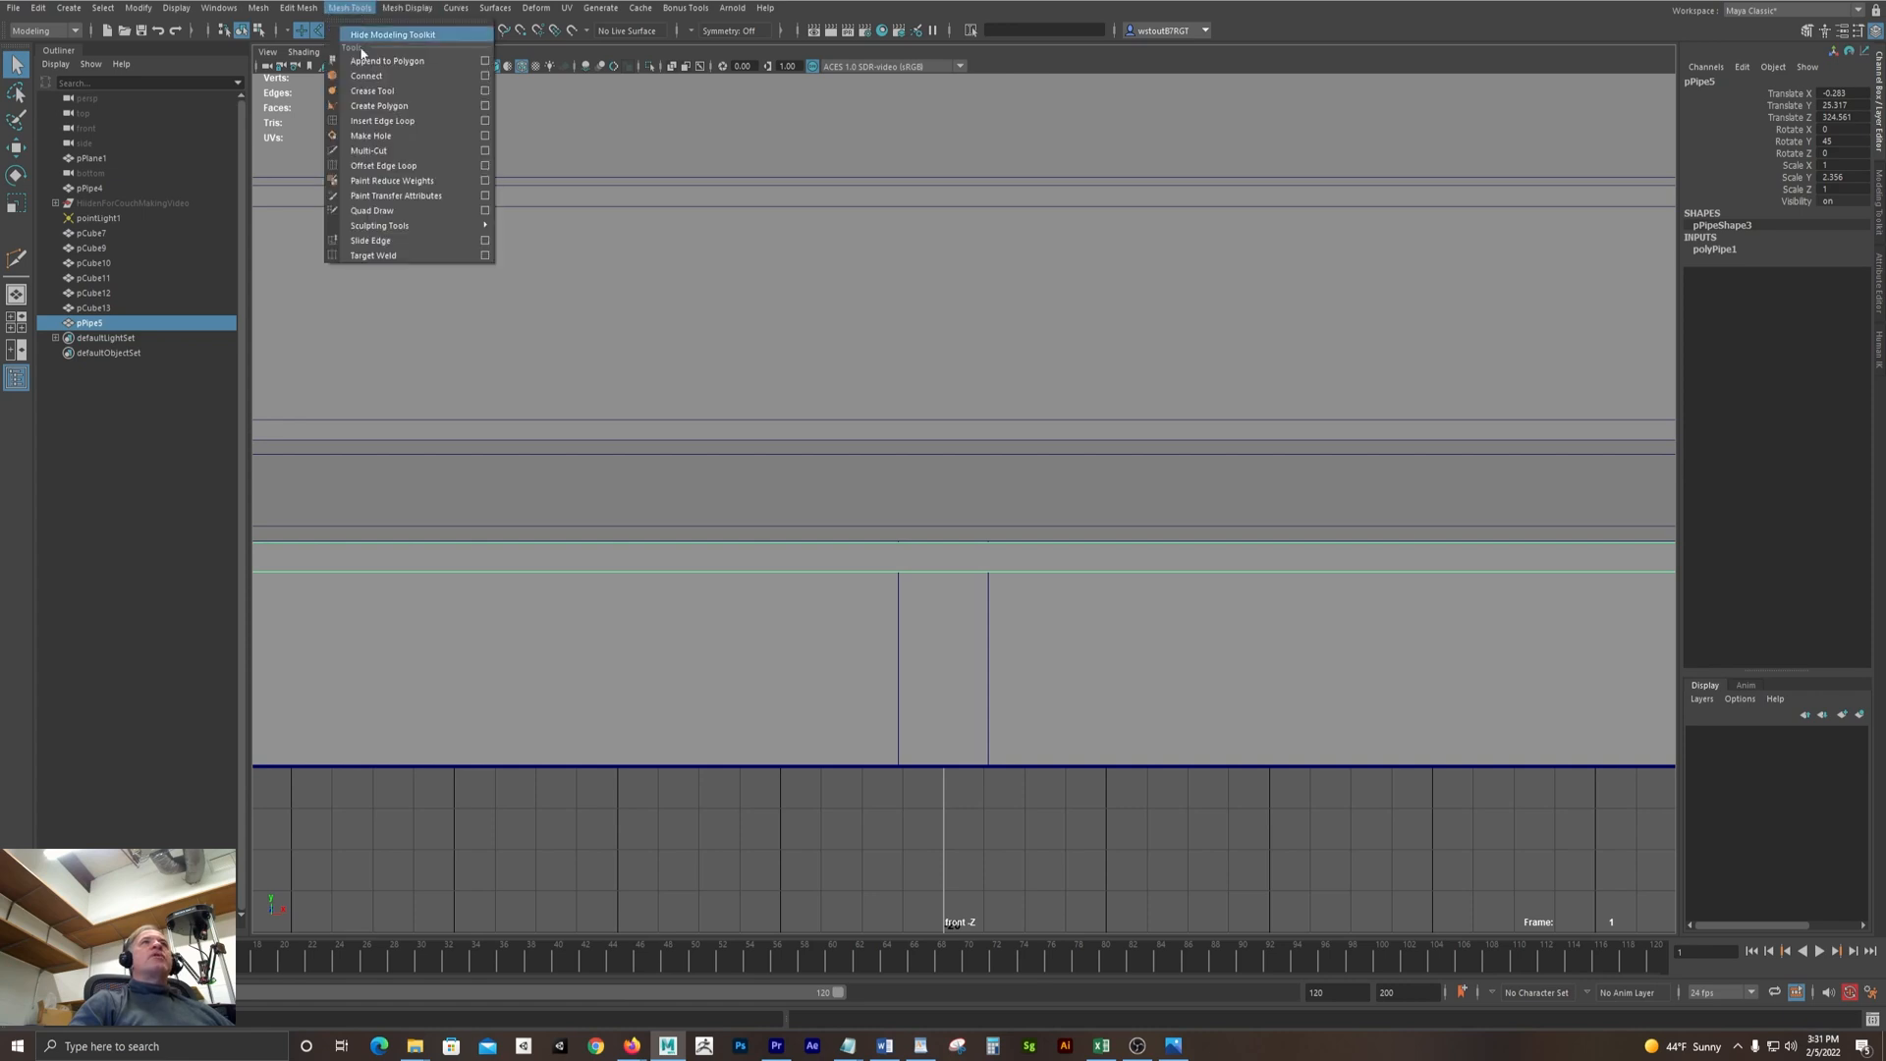
{"action": "left_click", "coordinate": [383, 165]}
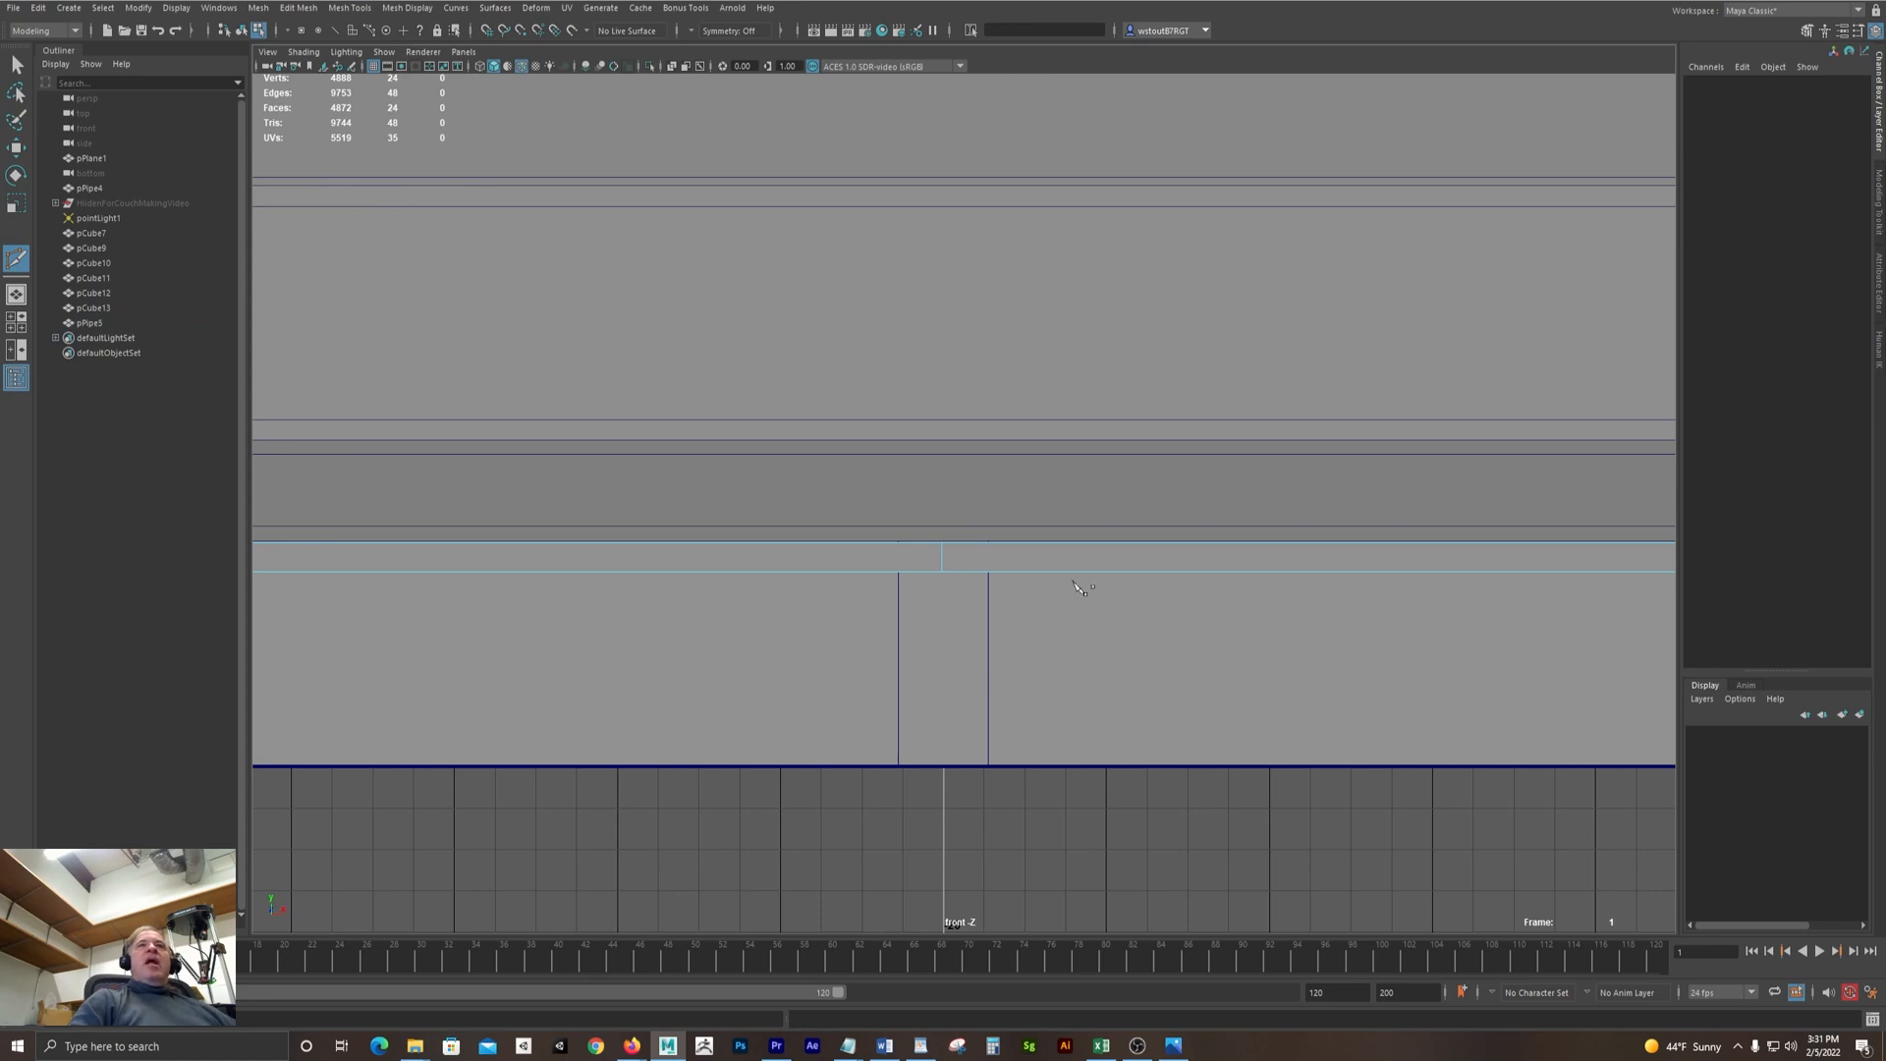
Inspect the center cut on both long rails of the base pipe from below in the perspective view
{"action": "key", "text": "space"}
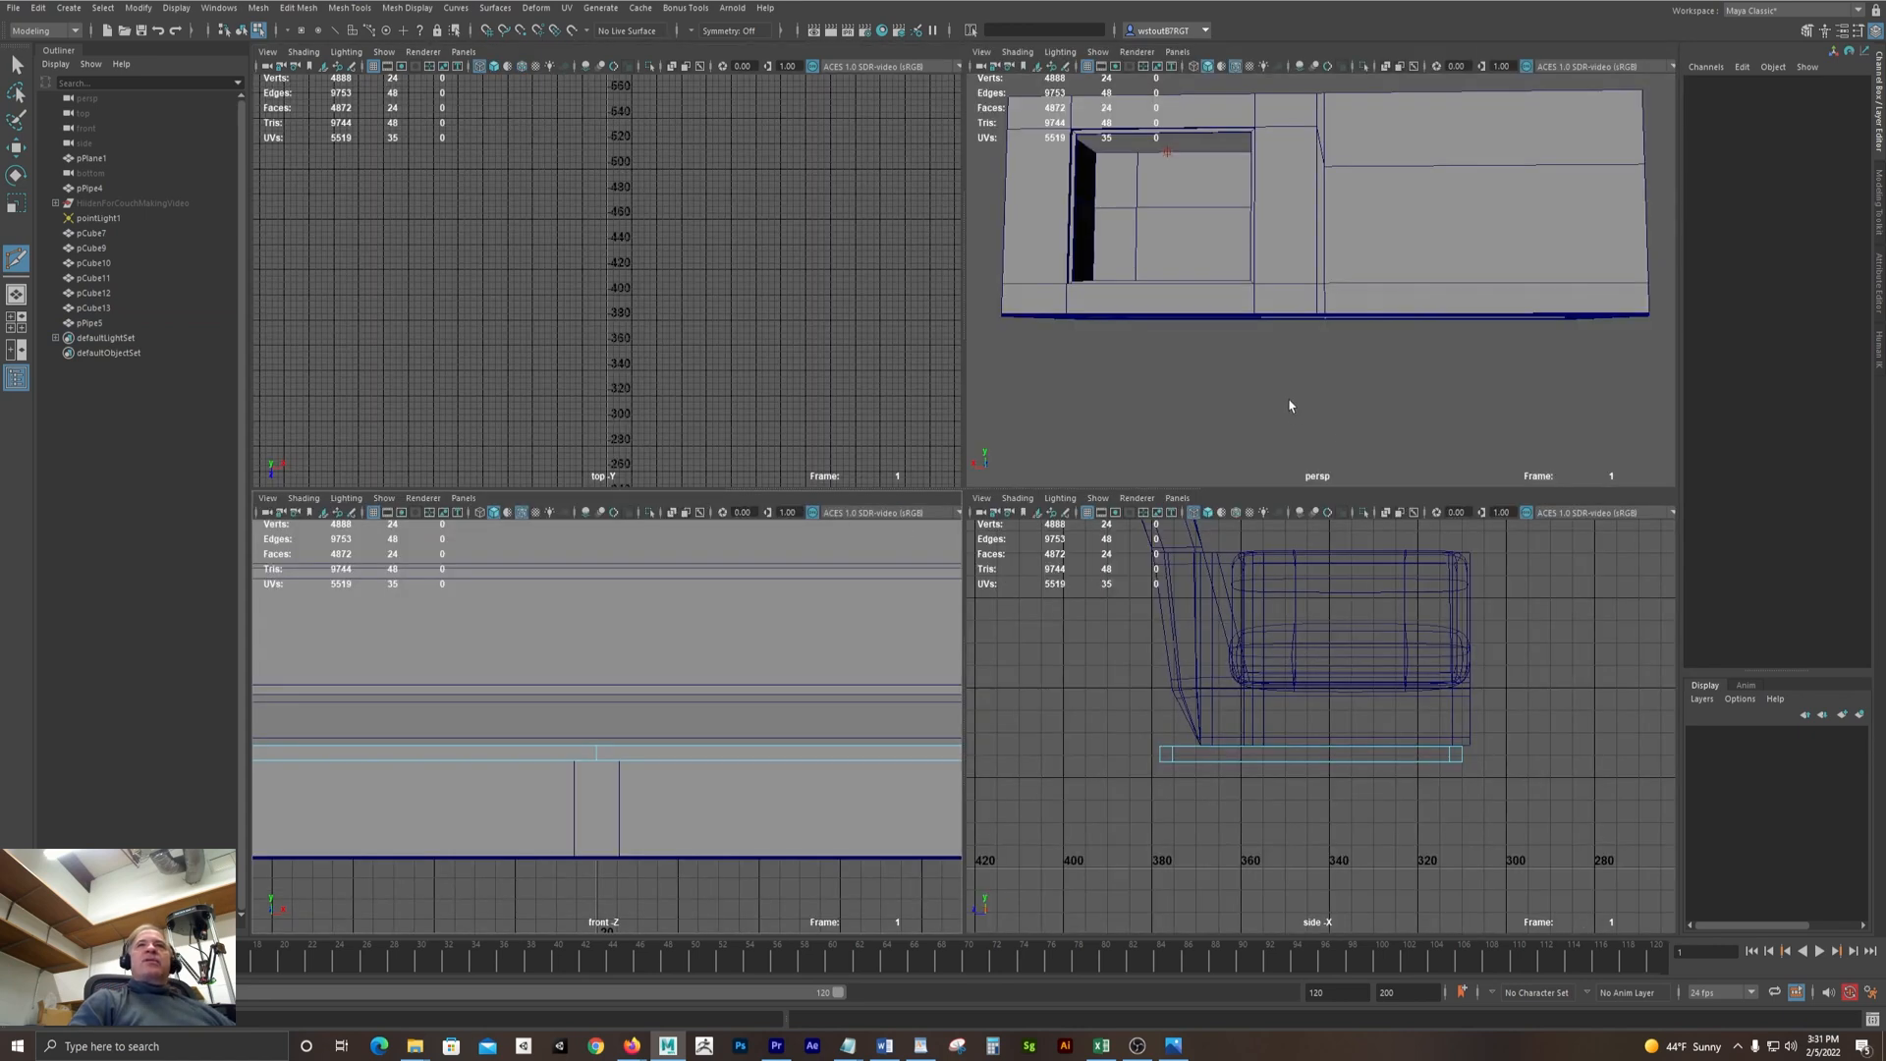
{"action": "left_click_drag", "start_coordinate": [1286, 395], "coordinate": [909, 399], "text": "alt"}
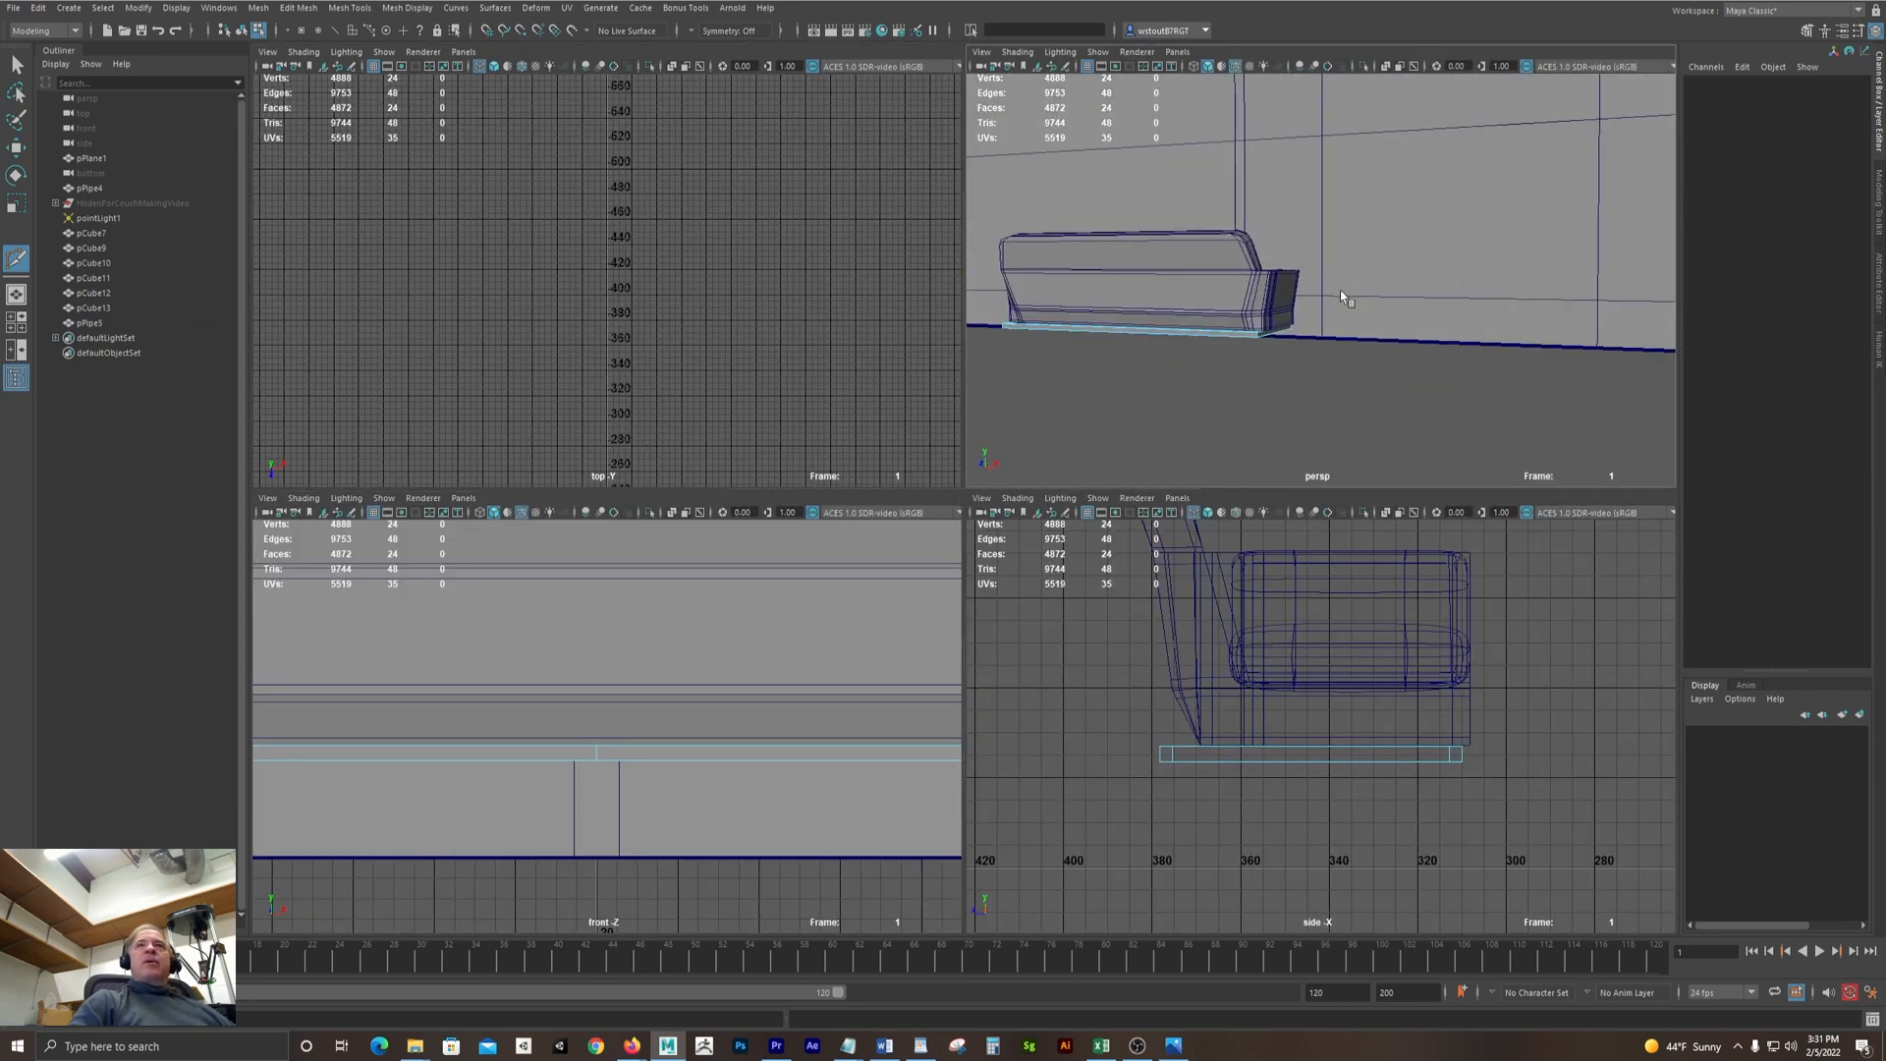
{"action": "scroll", "coordinate": [1336, 293], "scroll_direction": "up", "scroll_amount": 6}
{"action": "left_click_drag", "start_coordinate": [1099, 338], "coordinate": [1178, 335], "text": "alt"}
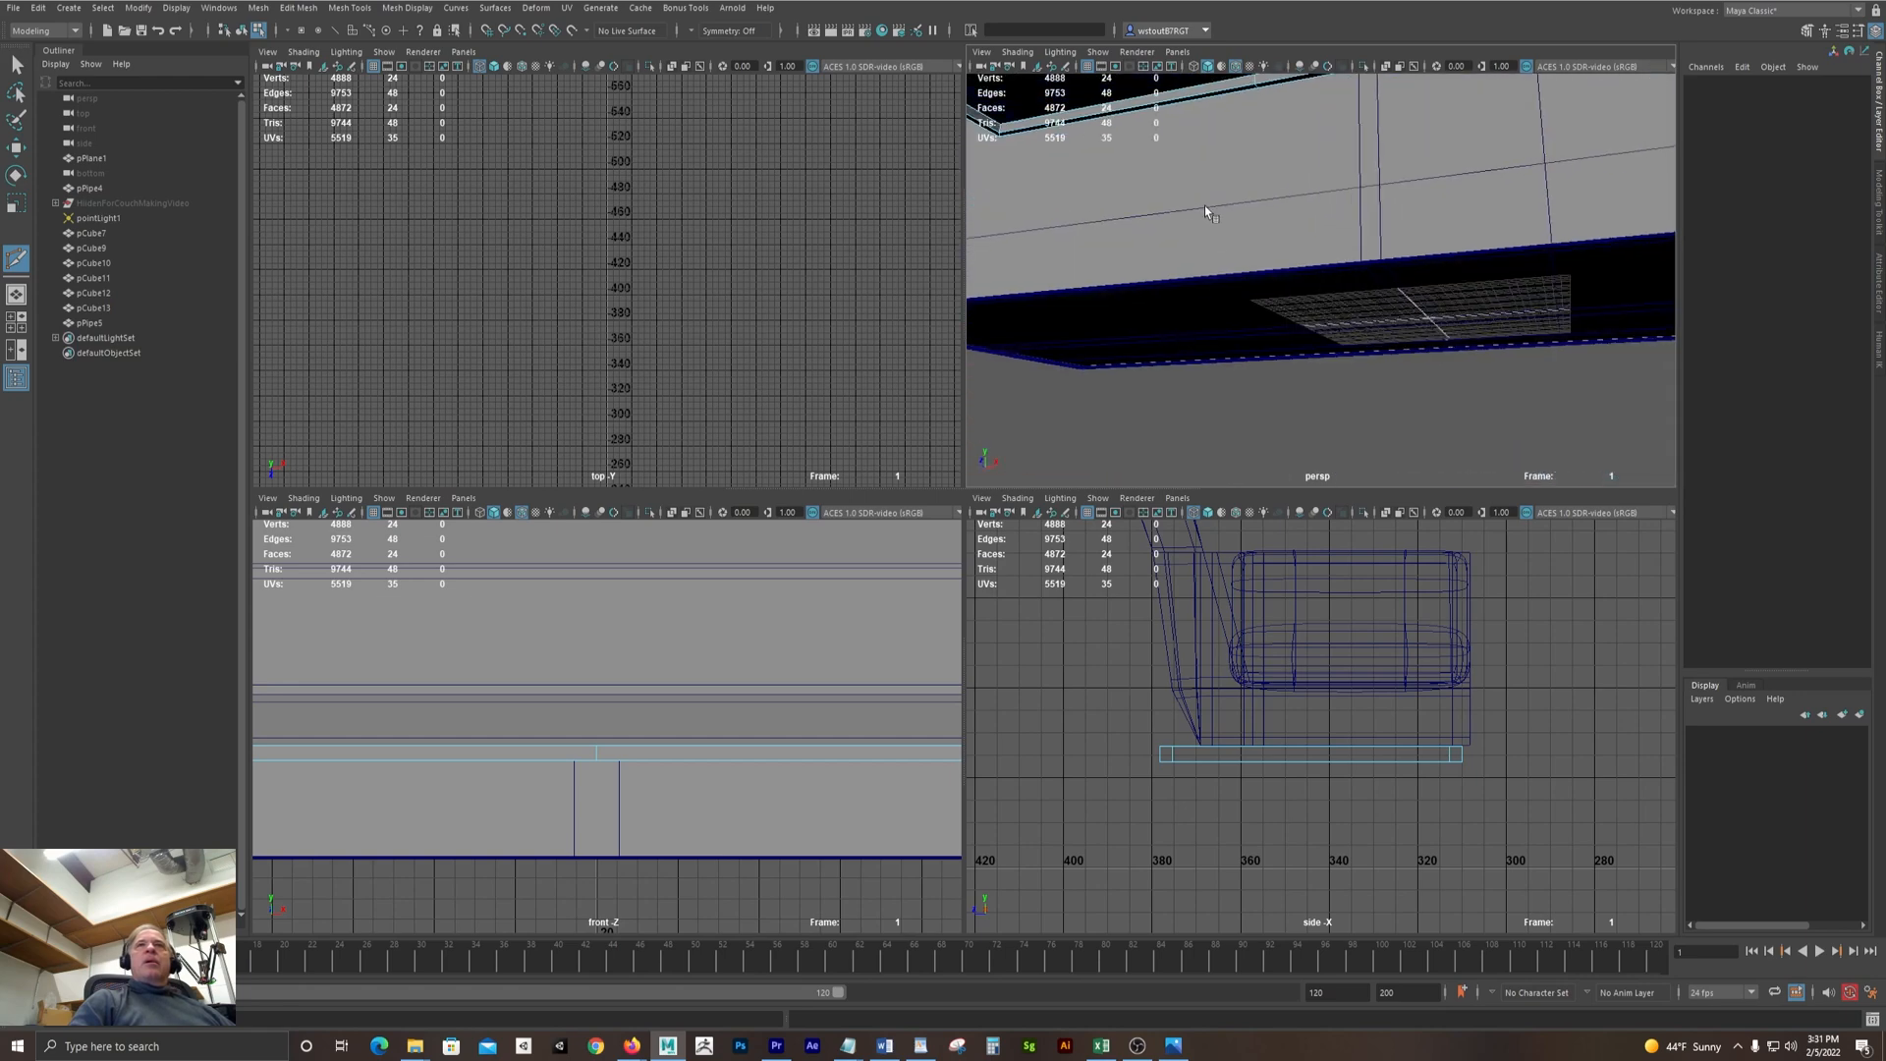
{"action": "left_click_drag", "start_coordinate": [1205, 206], "coordinate": [1241, 311], "text": "alt"}
{"action": "key", "text": "space"}
{"action": "scroll", "coordinate": [1204, 487], "scroll_direction": "up", "scroll_amount": 8}
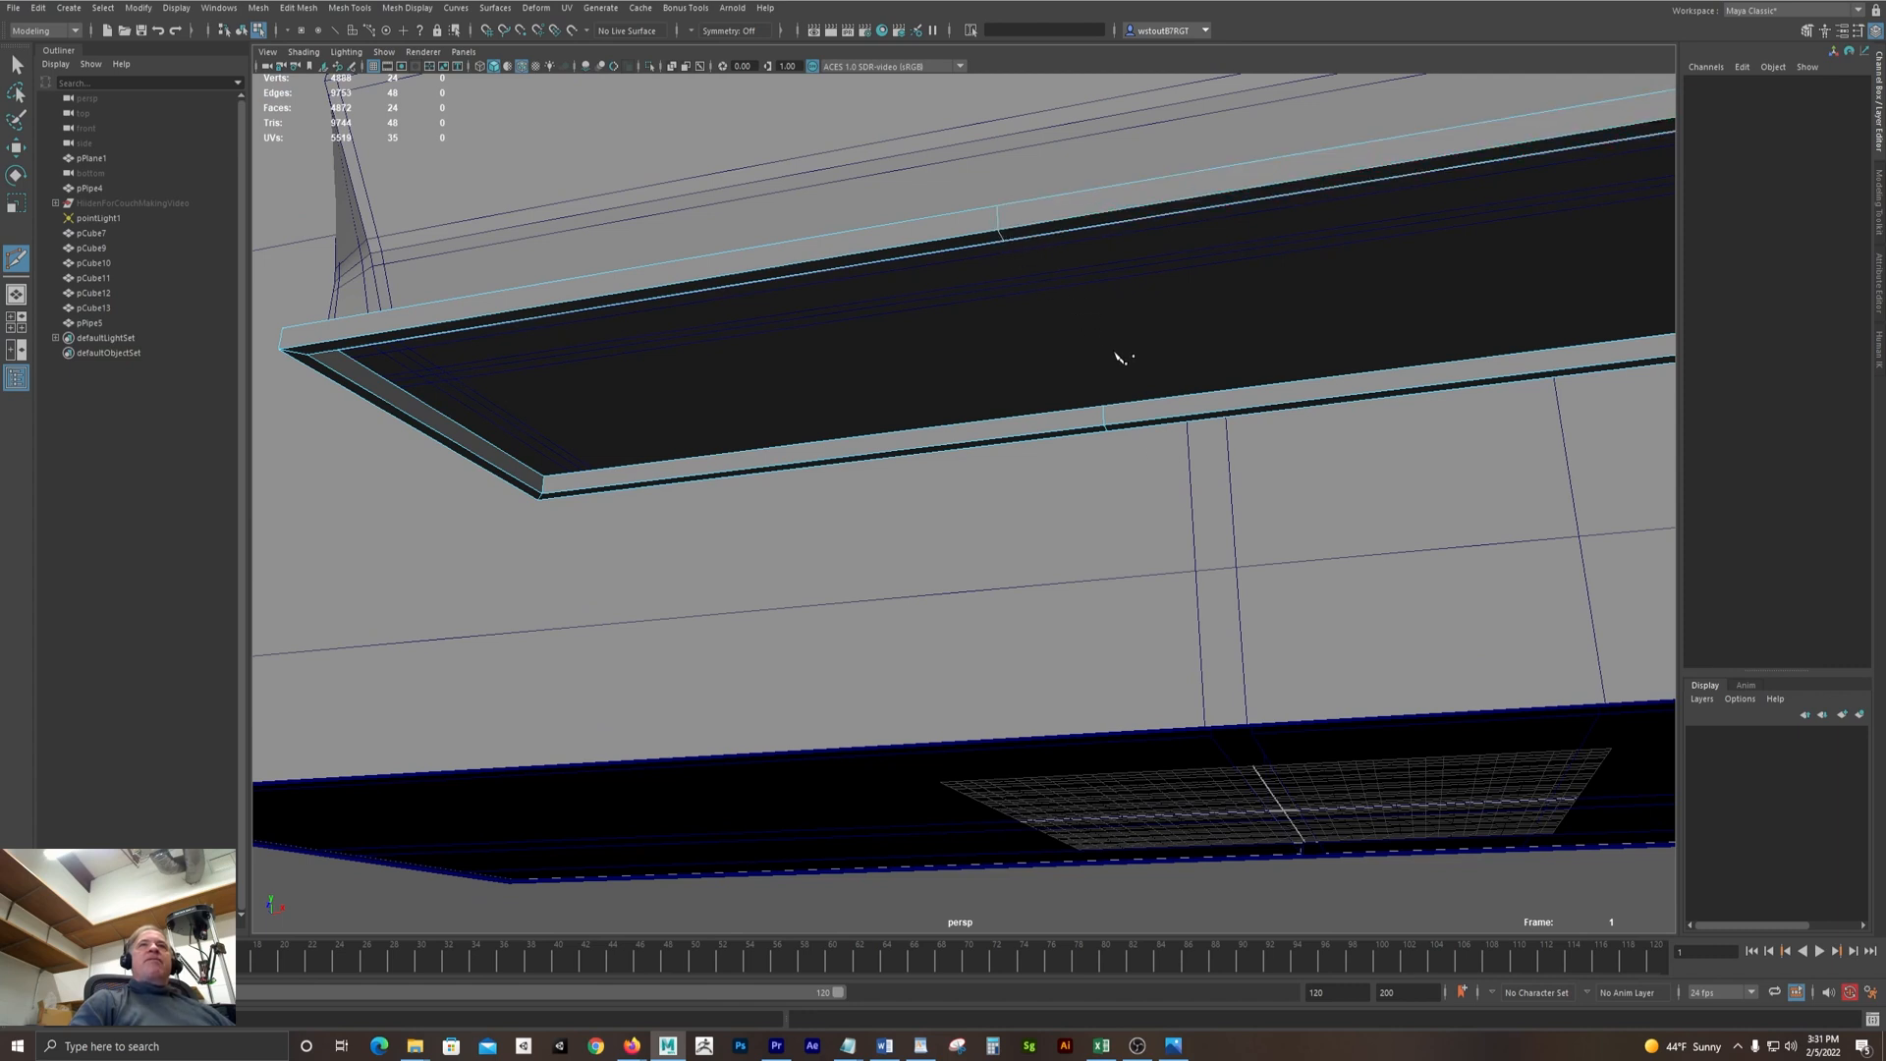
{"action": "scroll", "coordinate": [1182, 484], "scroll_direction": "down", "scroll_amount": 8}
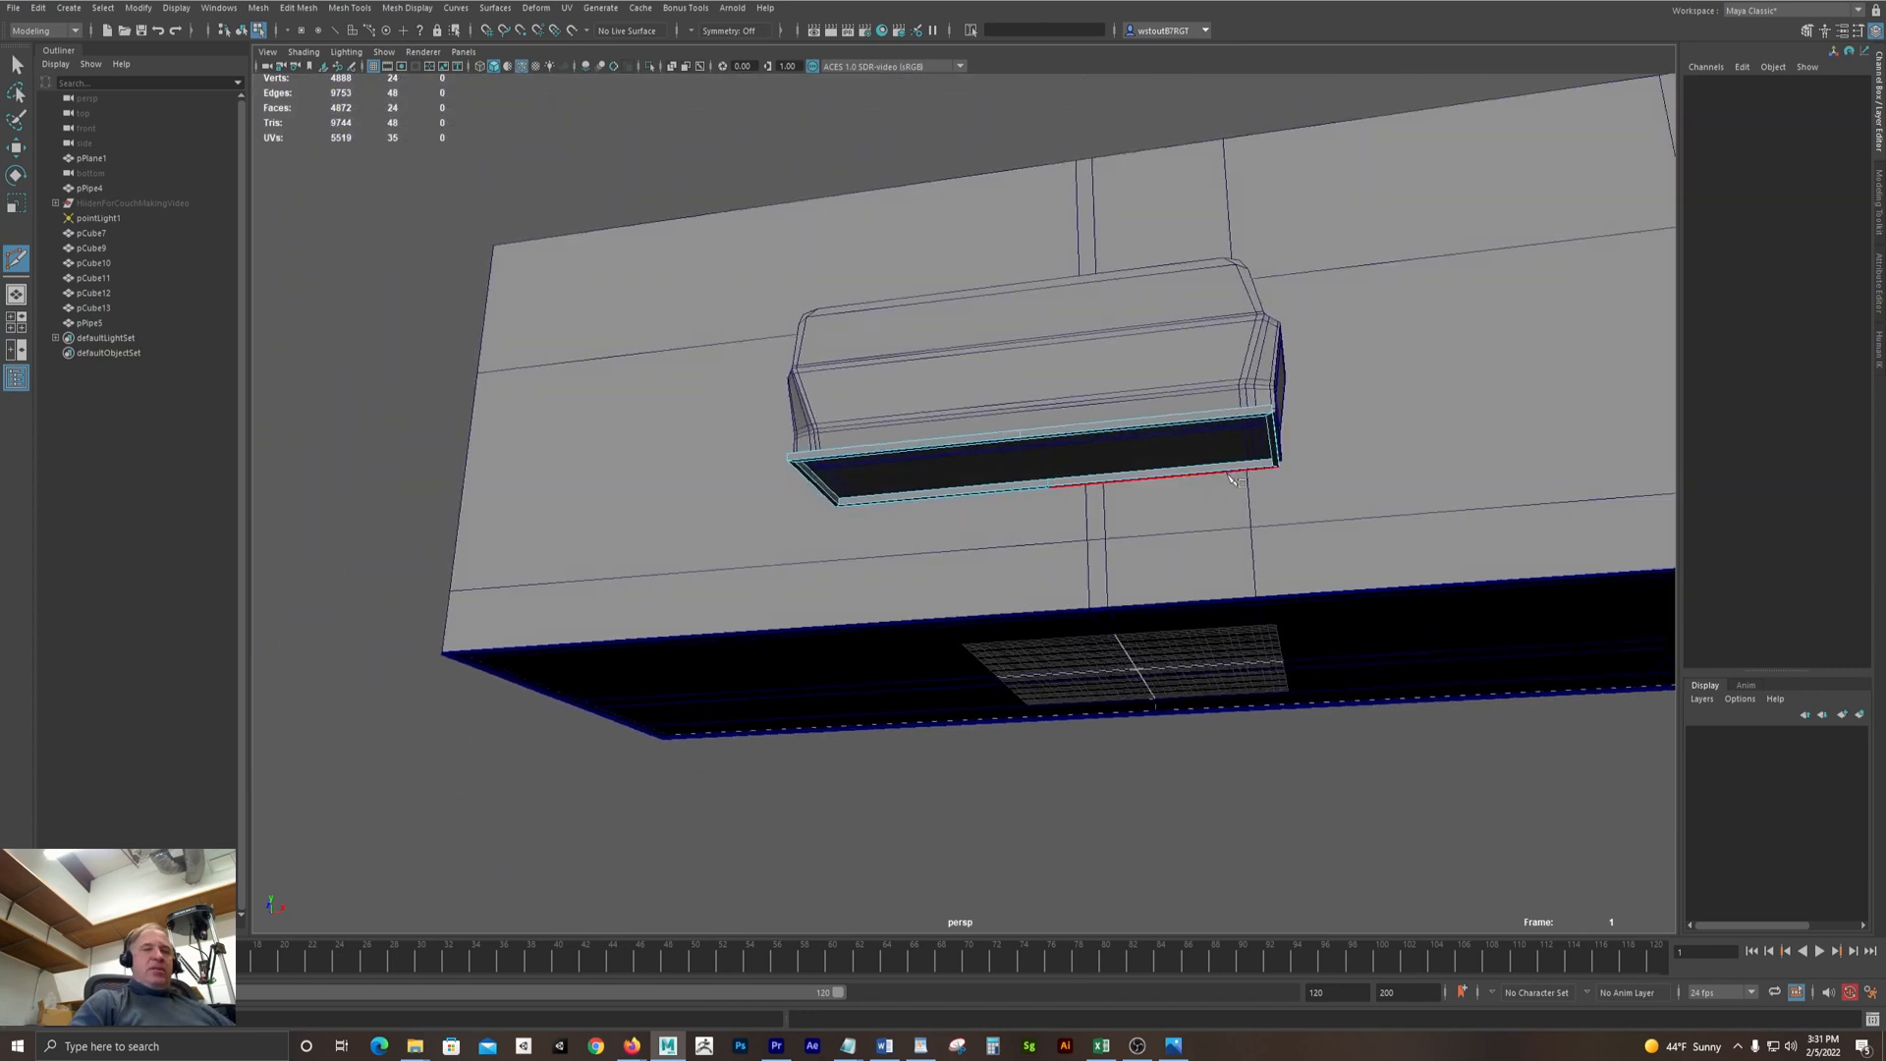
{"action": "key", "text": "F11"}
{"action": "left_click_drag", "start_coordinate": [1101, 322], "coordinate": [1339, 616]}
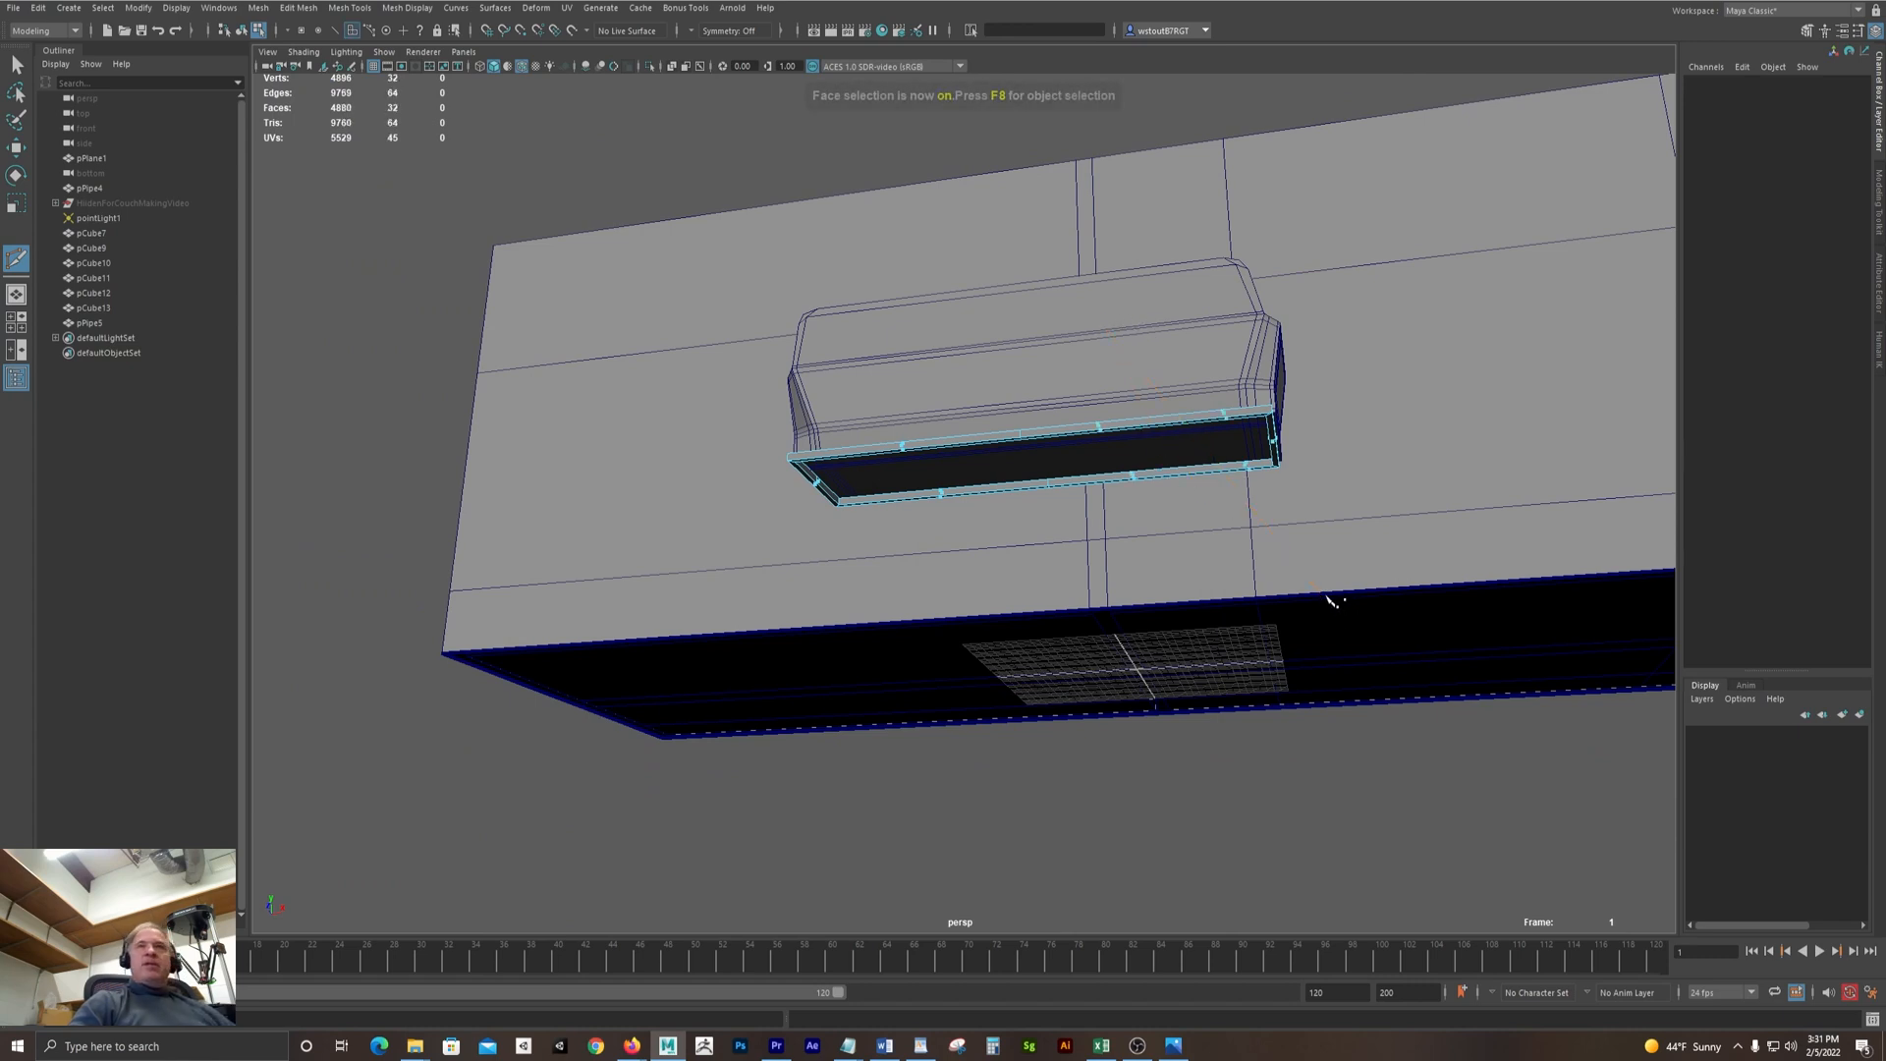
{"action": "key", "text": "ctrl+z"}
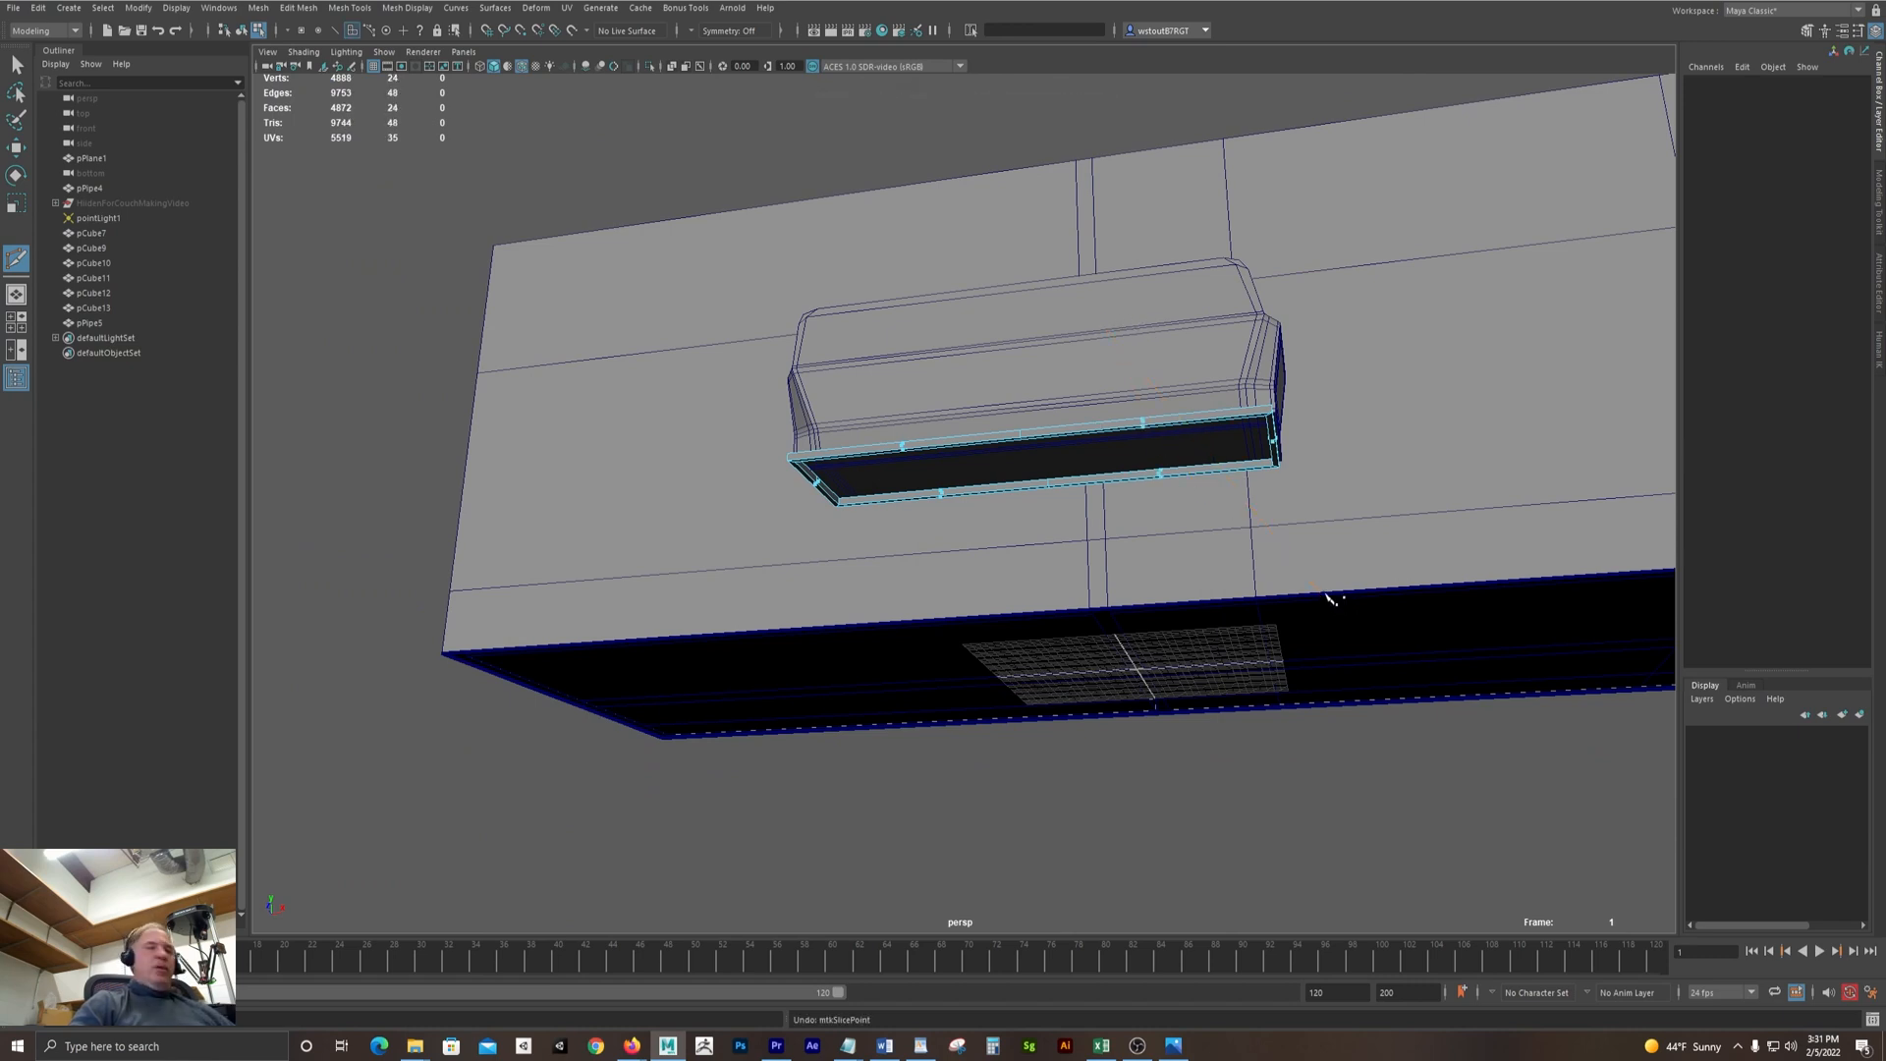
Delete the base pipe's faces on the right-hand side of the center cut as seen from below
{"action": "key", "text": "q"}
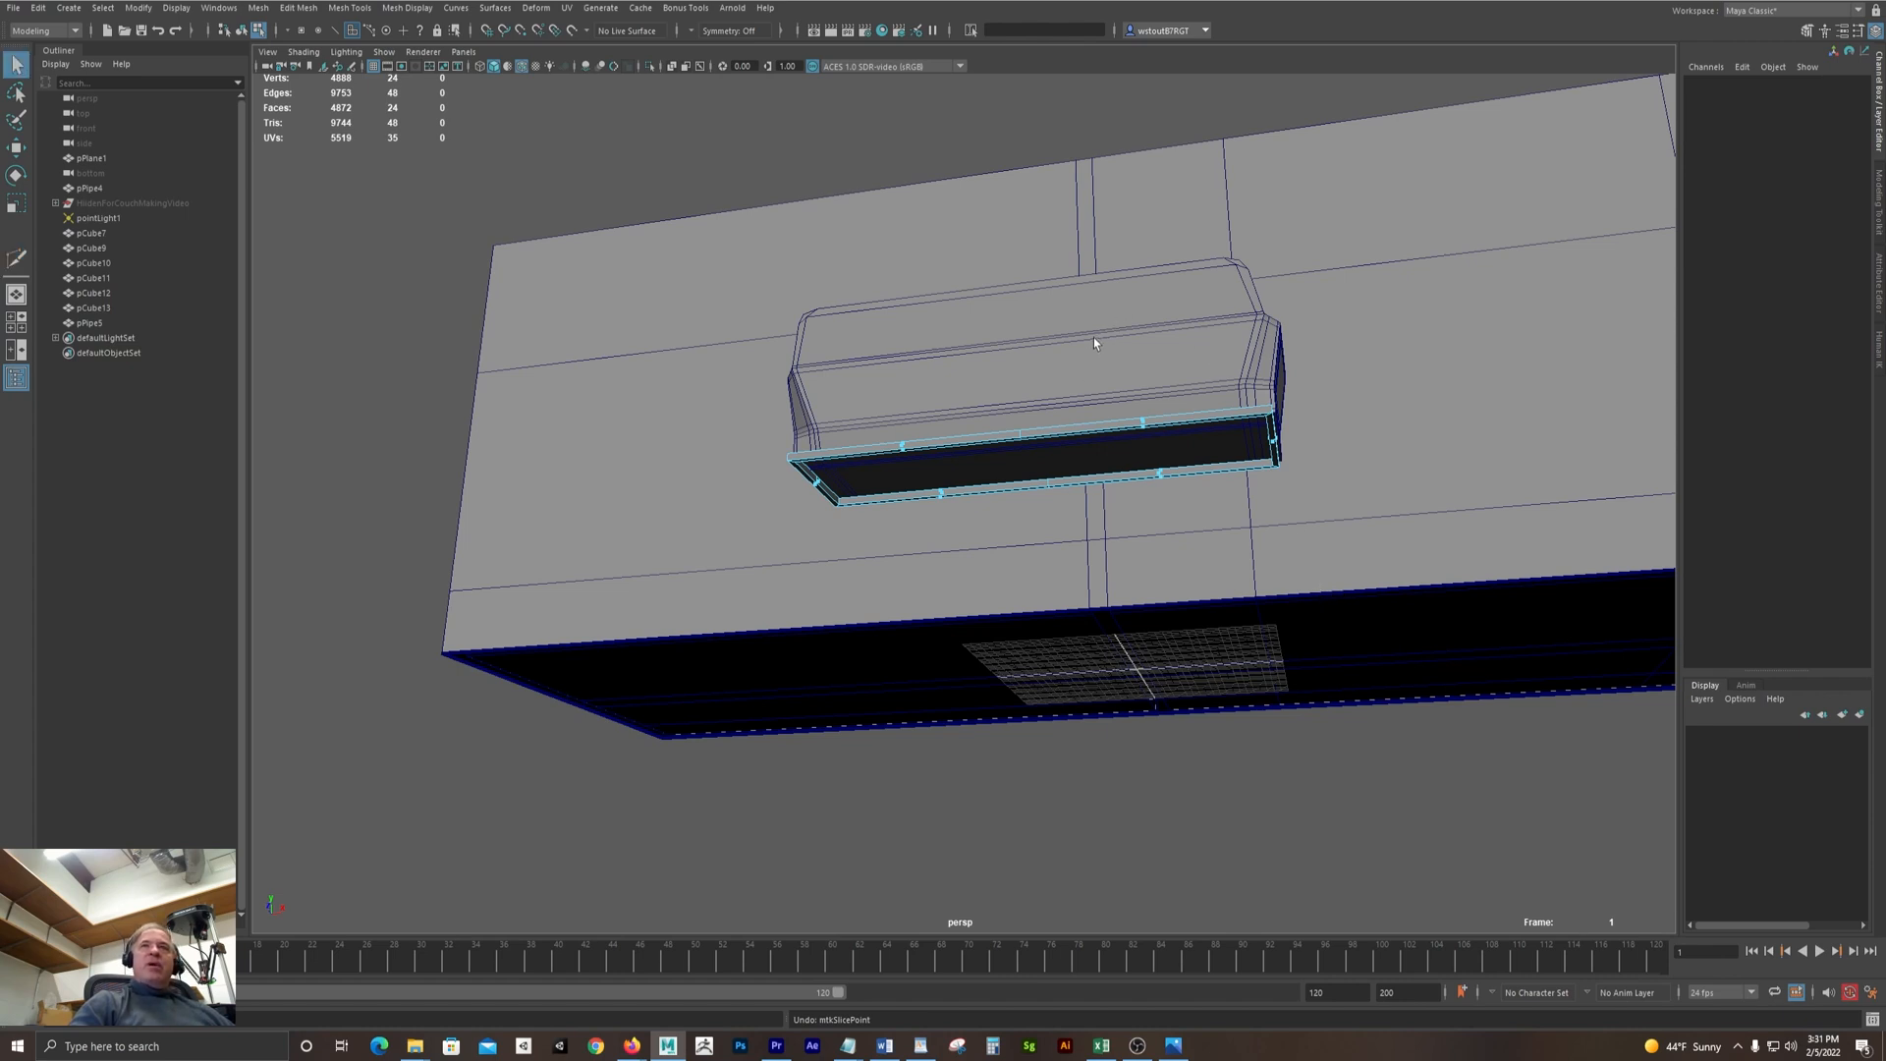
{"action": "left_click_drag", "start_coordinate": [1084, 343], "coordinate": [1365, 556]}
{"action": "key", "text": "Delete"}
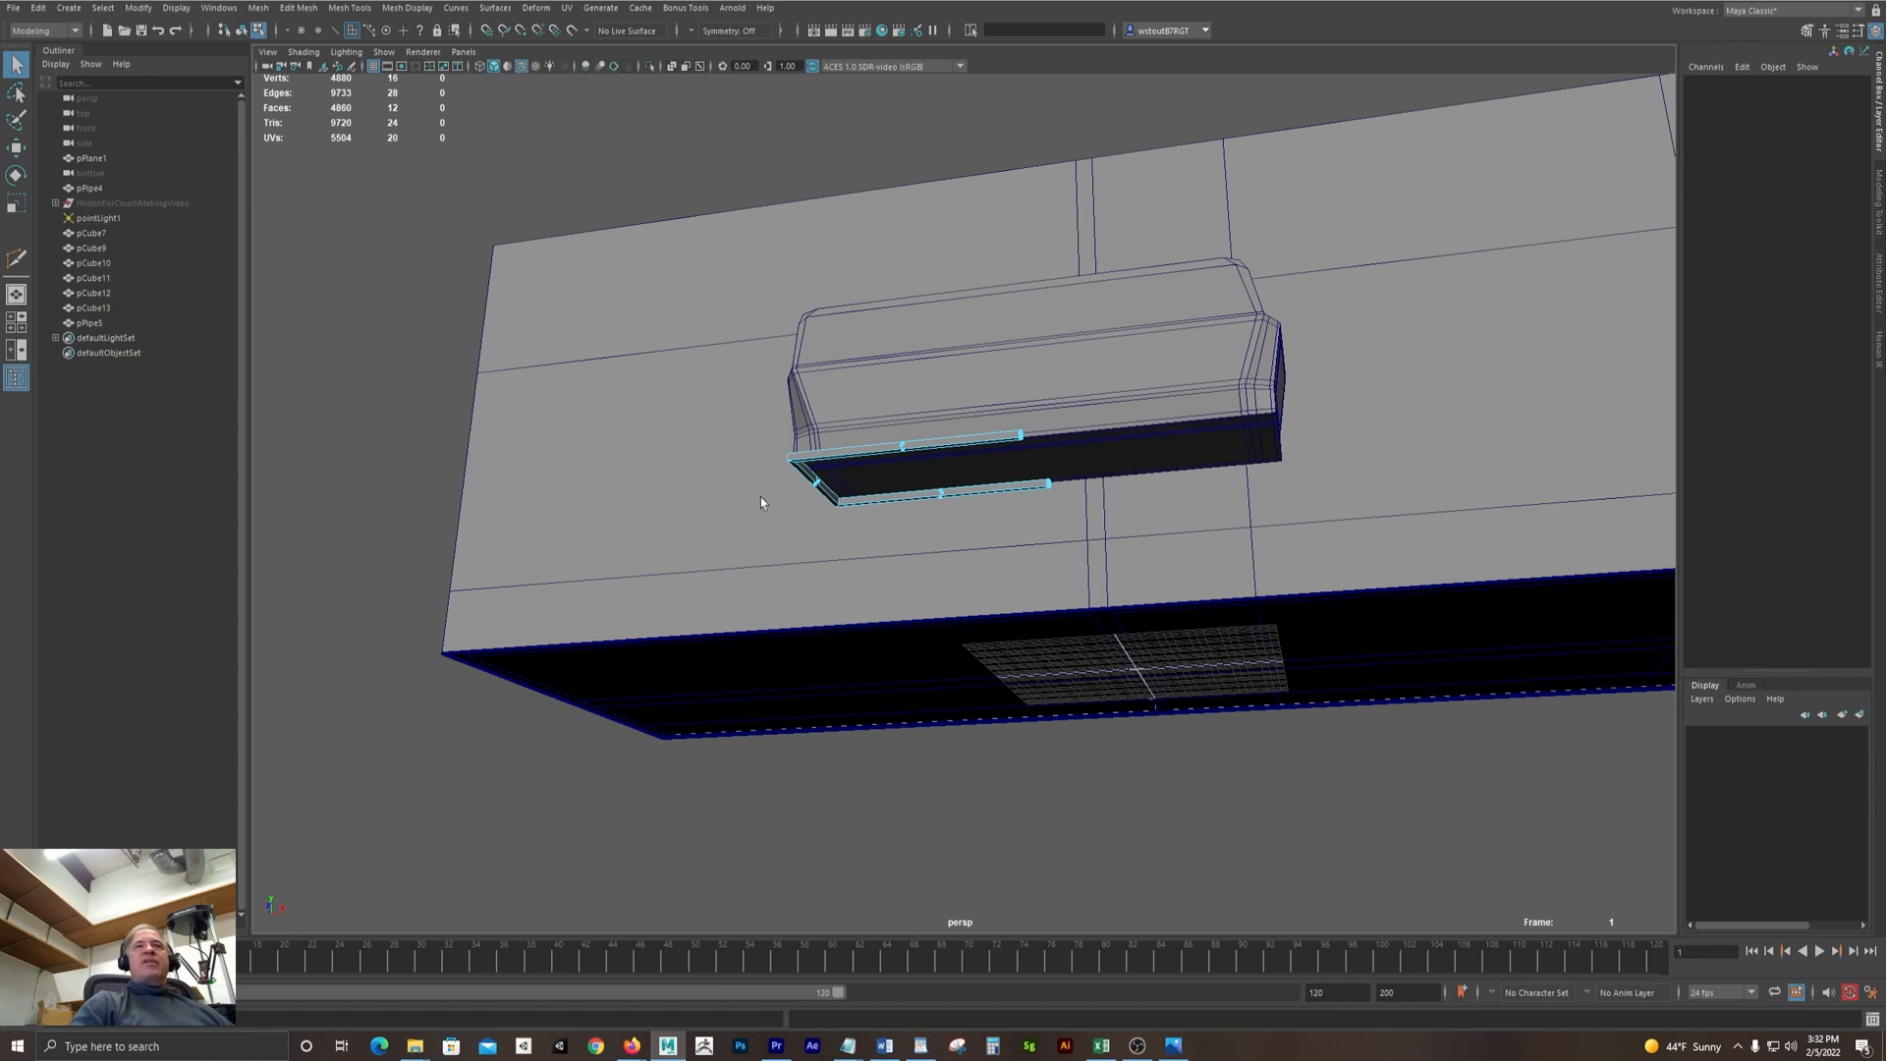
Insert an edge loop across the base pipe's long rear rail, close to the mitred corner
{"action": "left_click_drag", "start_coordinate": [1314, 430], "coordinate": [1269, 450], "text": "alt"}
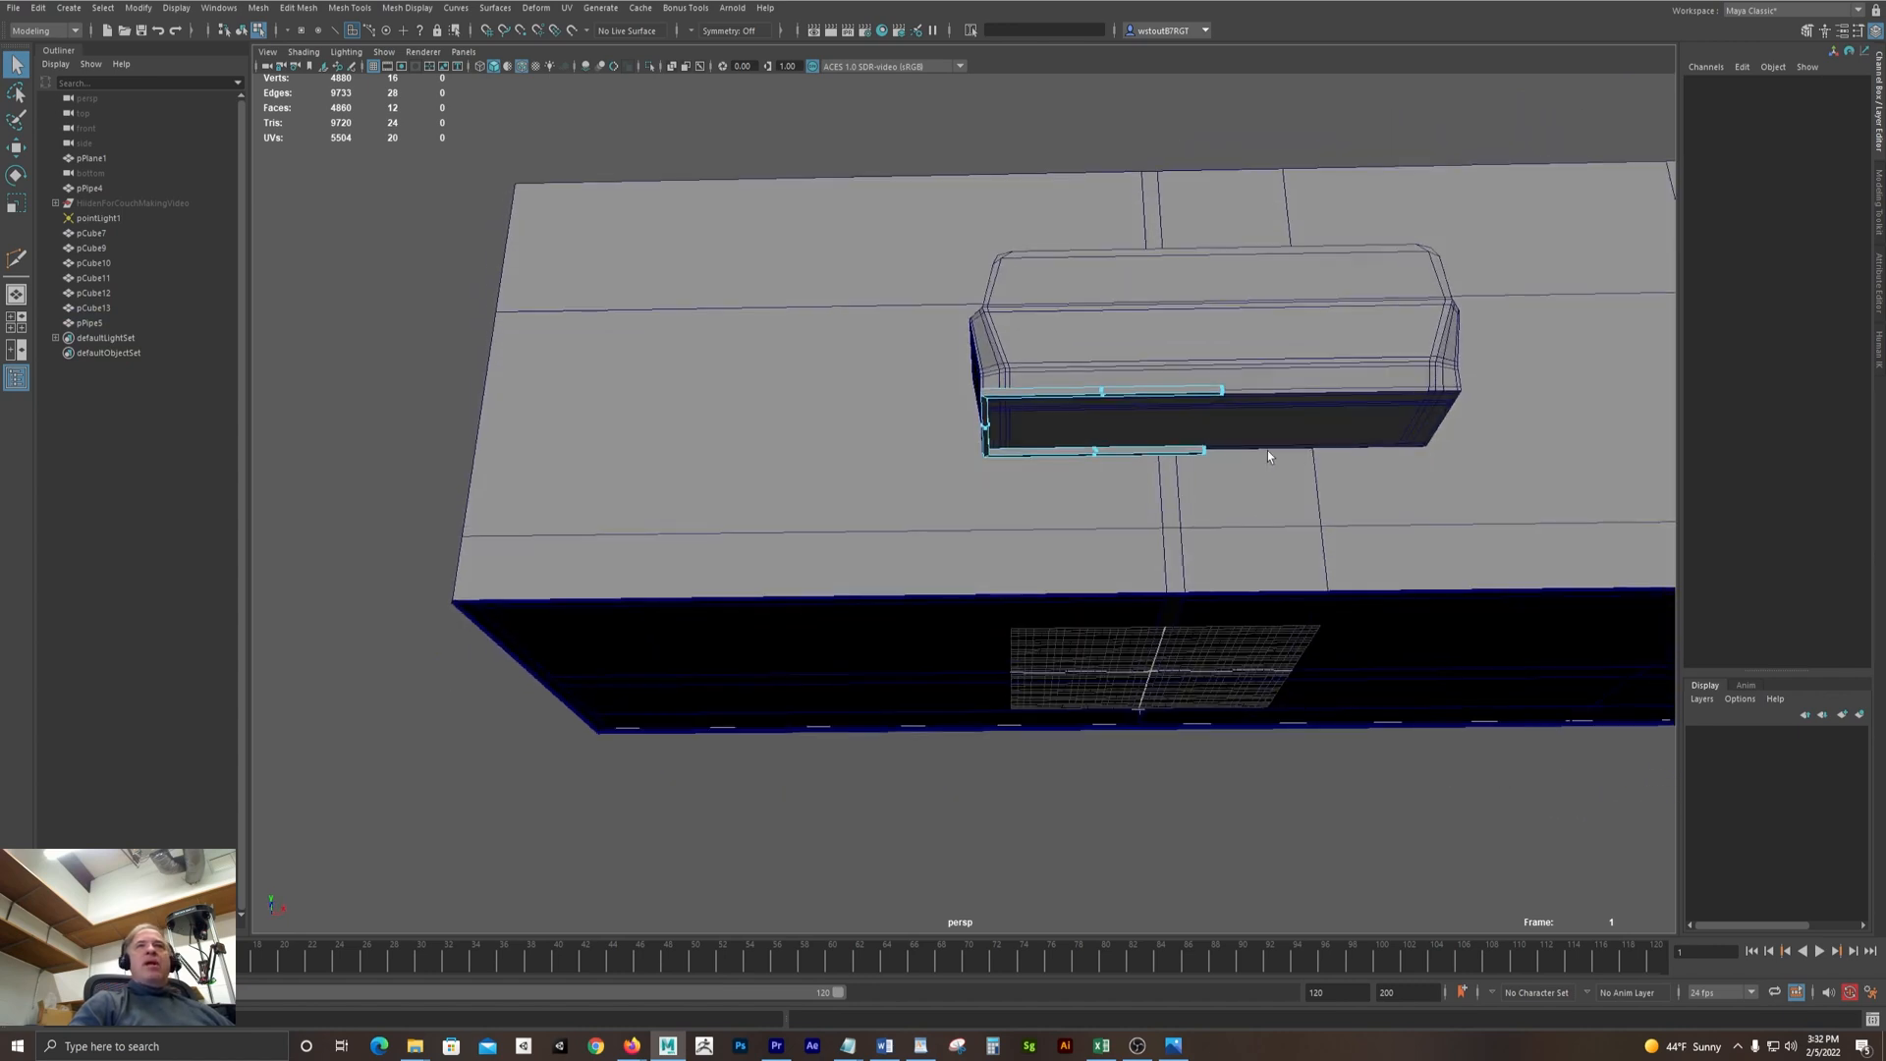
{"action": "right_click_drag", "start_coordinate": [1150, 480], "coordinate": [1063, 522], "text": "alt"}
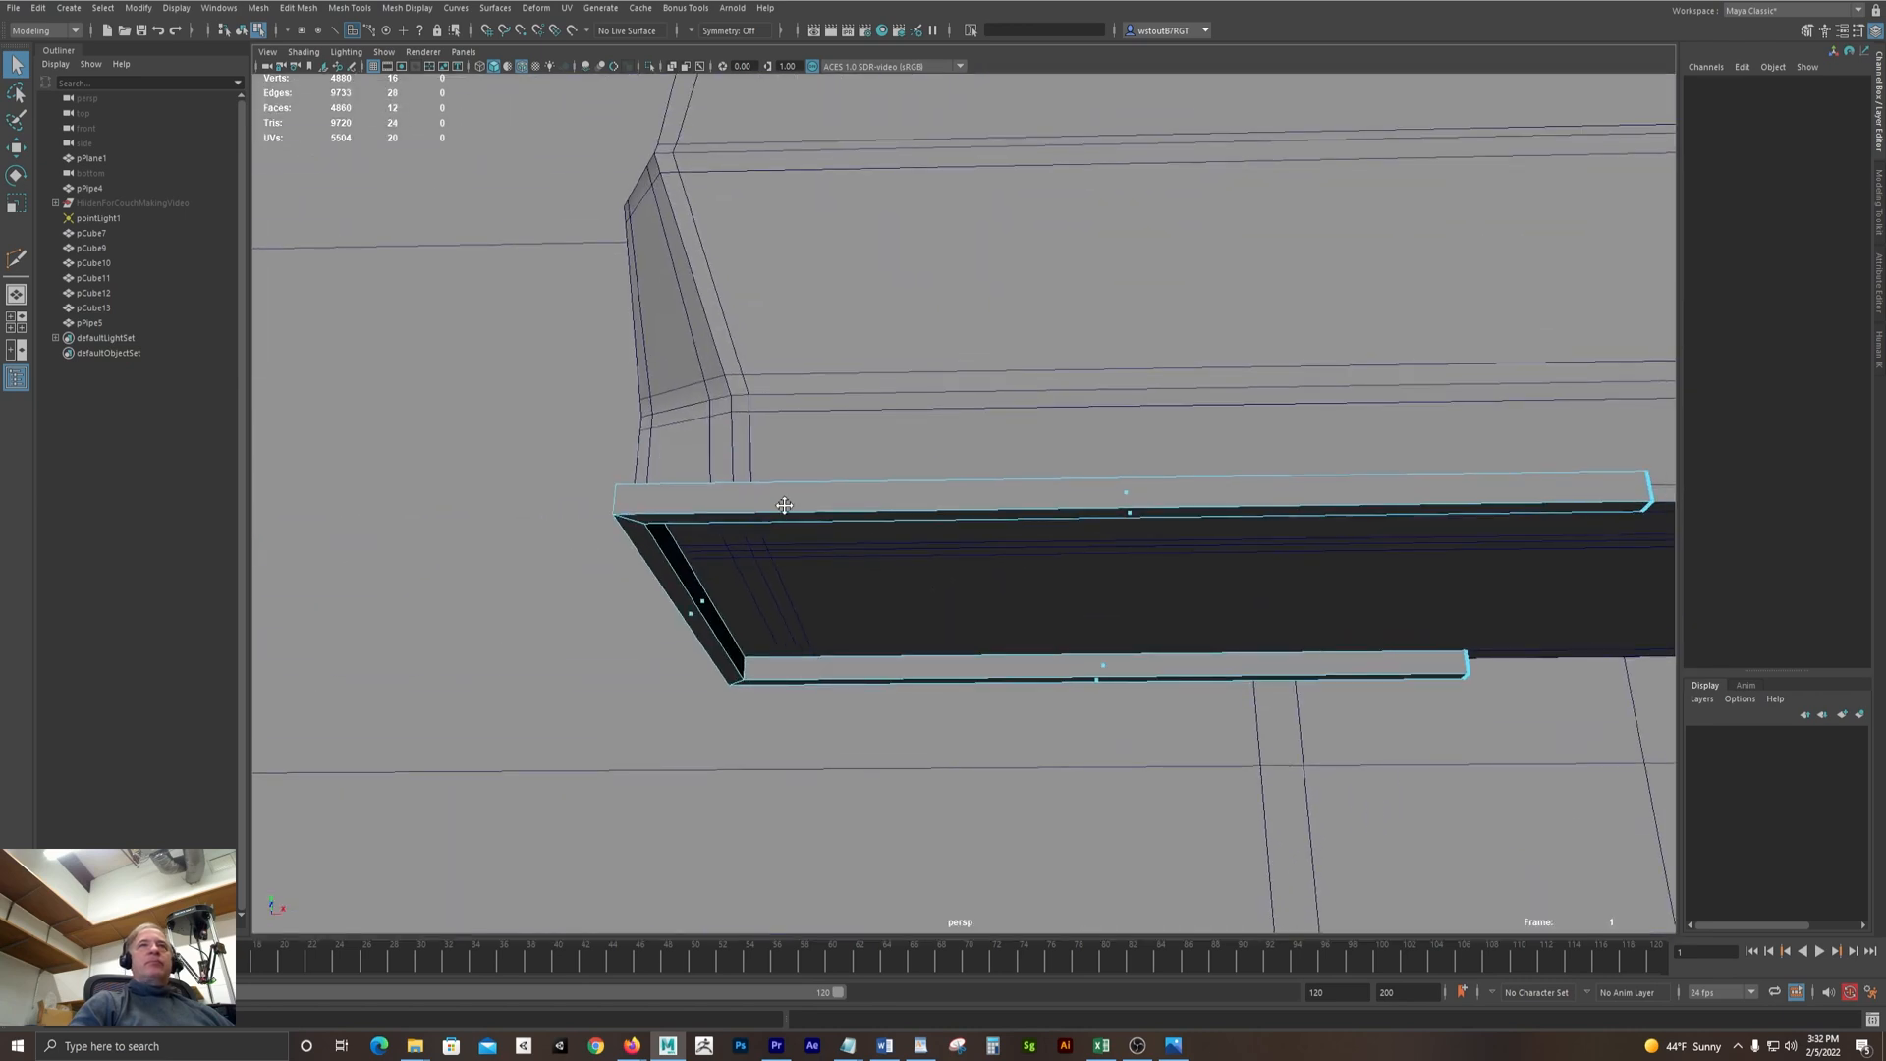
{"action": "middle_click_drag", "start_coordinate": [784, 505], "coordinate": [1061, 481], "text": "alt"}
{"action": "right_click_drag", "start_coordinate": [1061, 481], "coordinate": [1267, 442], "text": "alt"}
{"action": "left_click", "coordinate": [350, 10]}
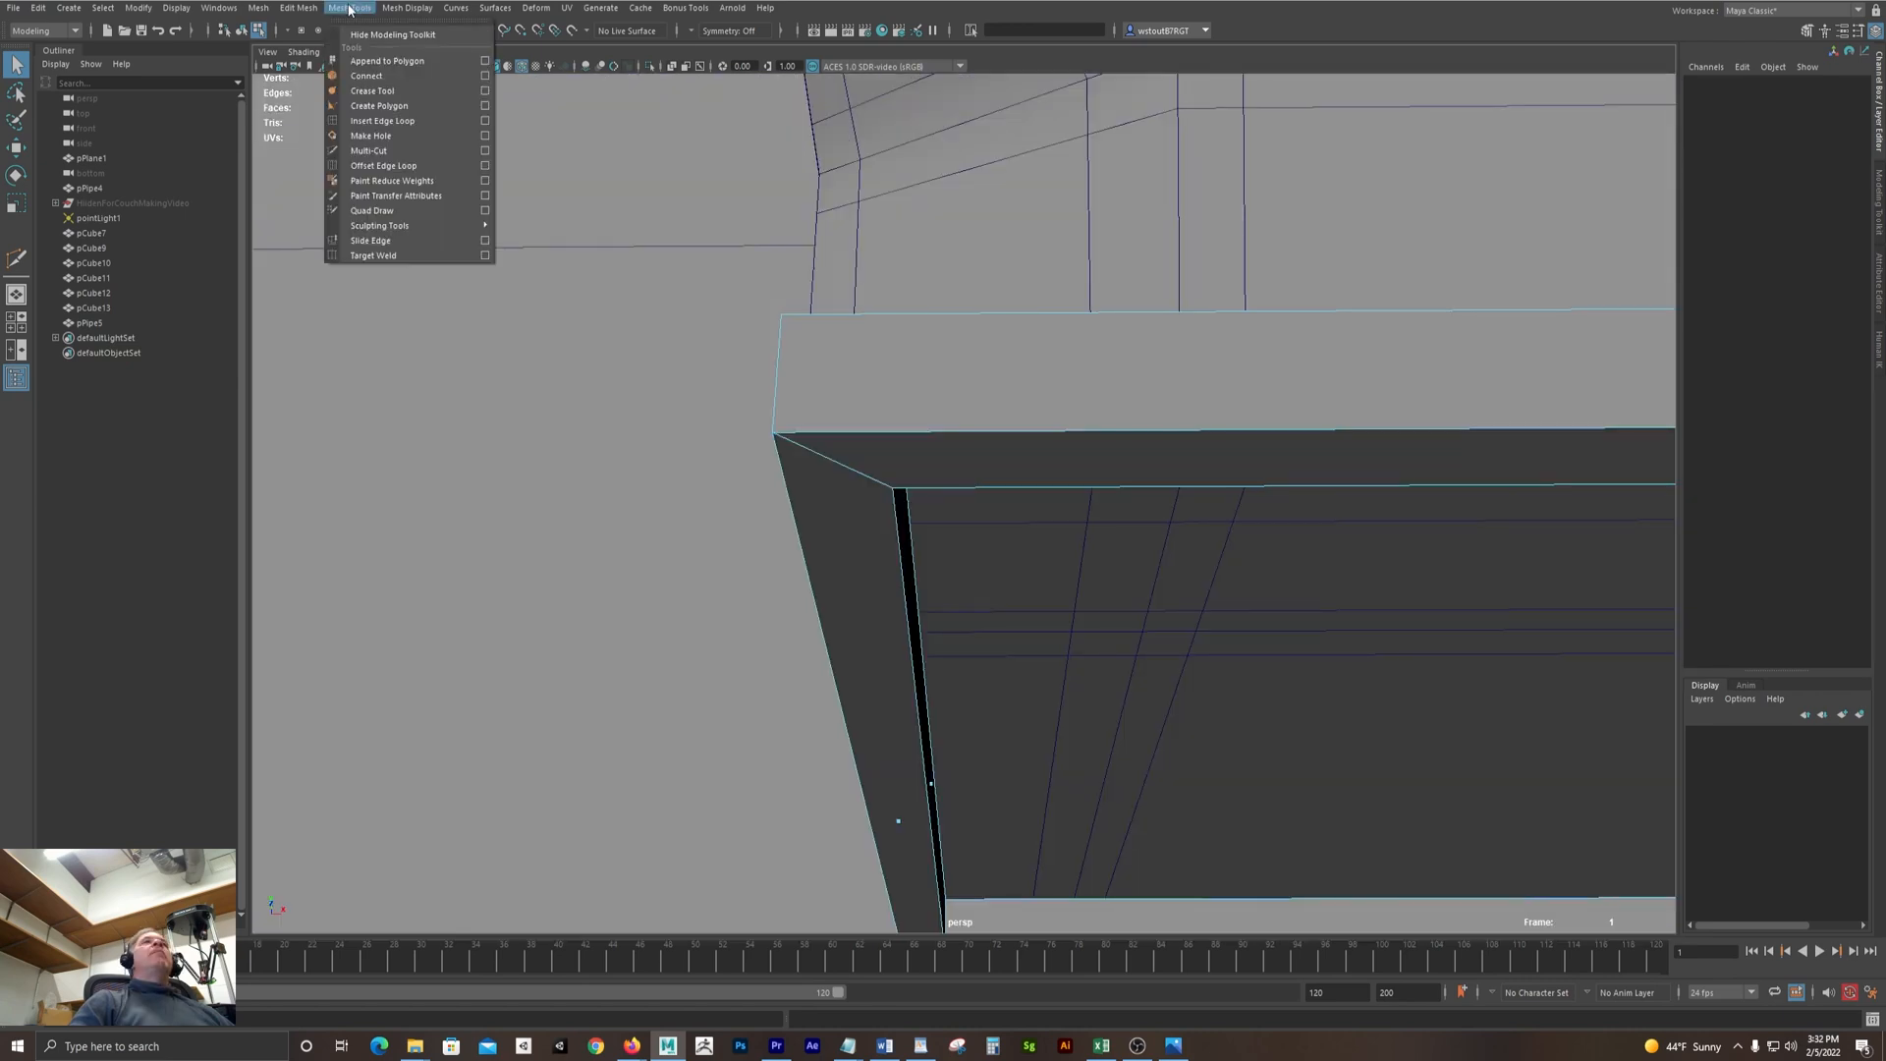
{"action": "left_click", "coordinate": [381, 121]}
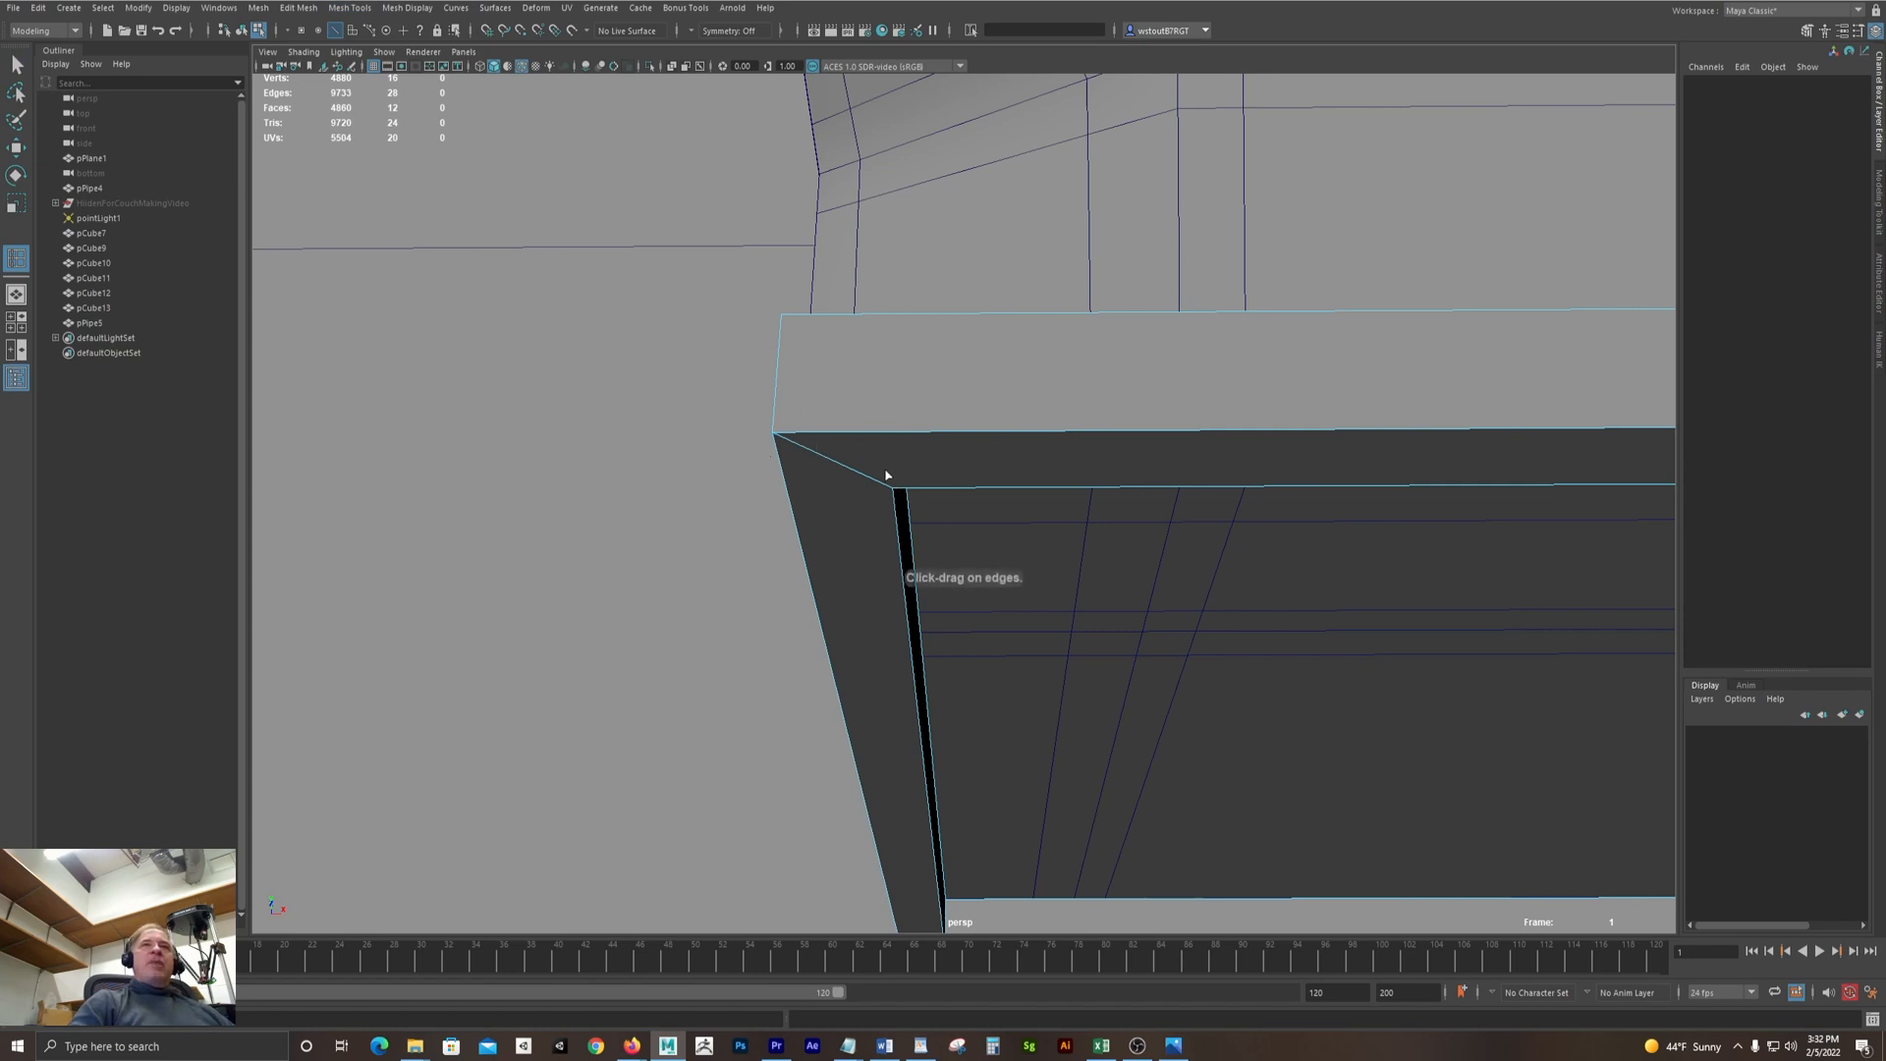
{"action": "left_click", "coordinate": [981, 434]}
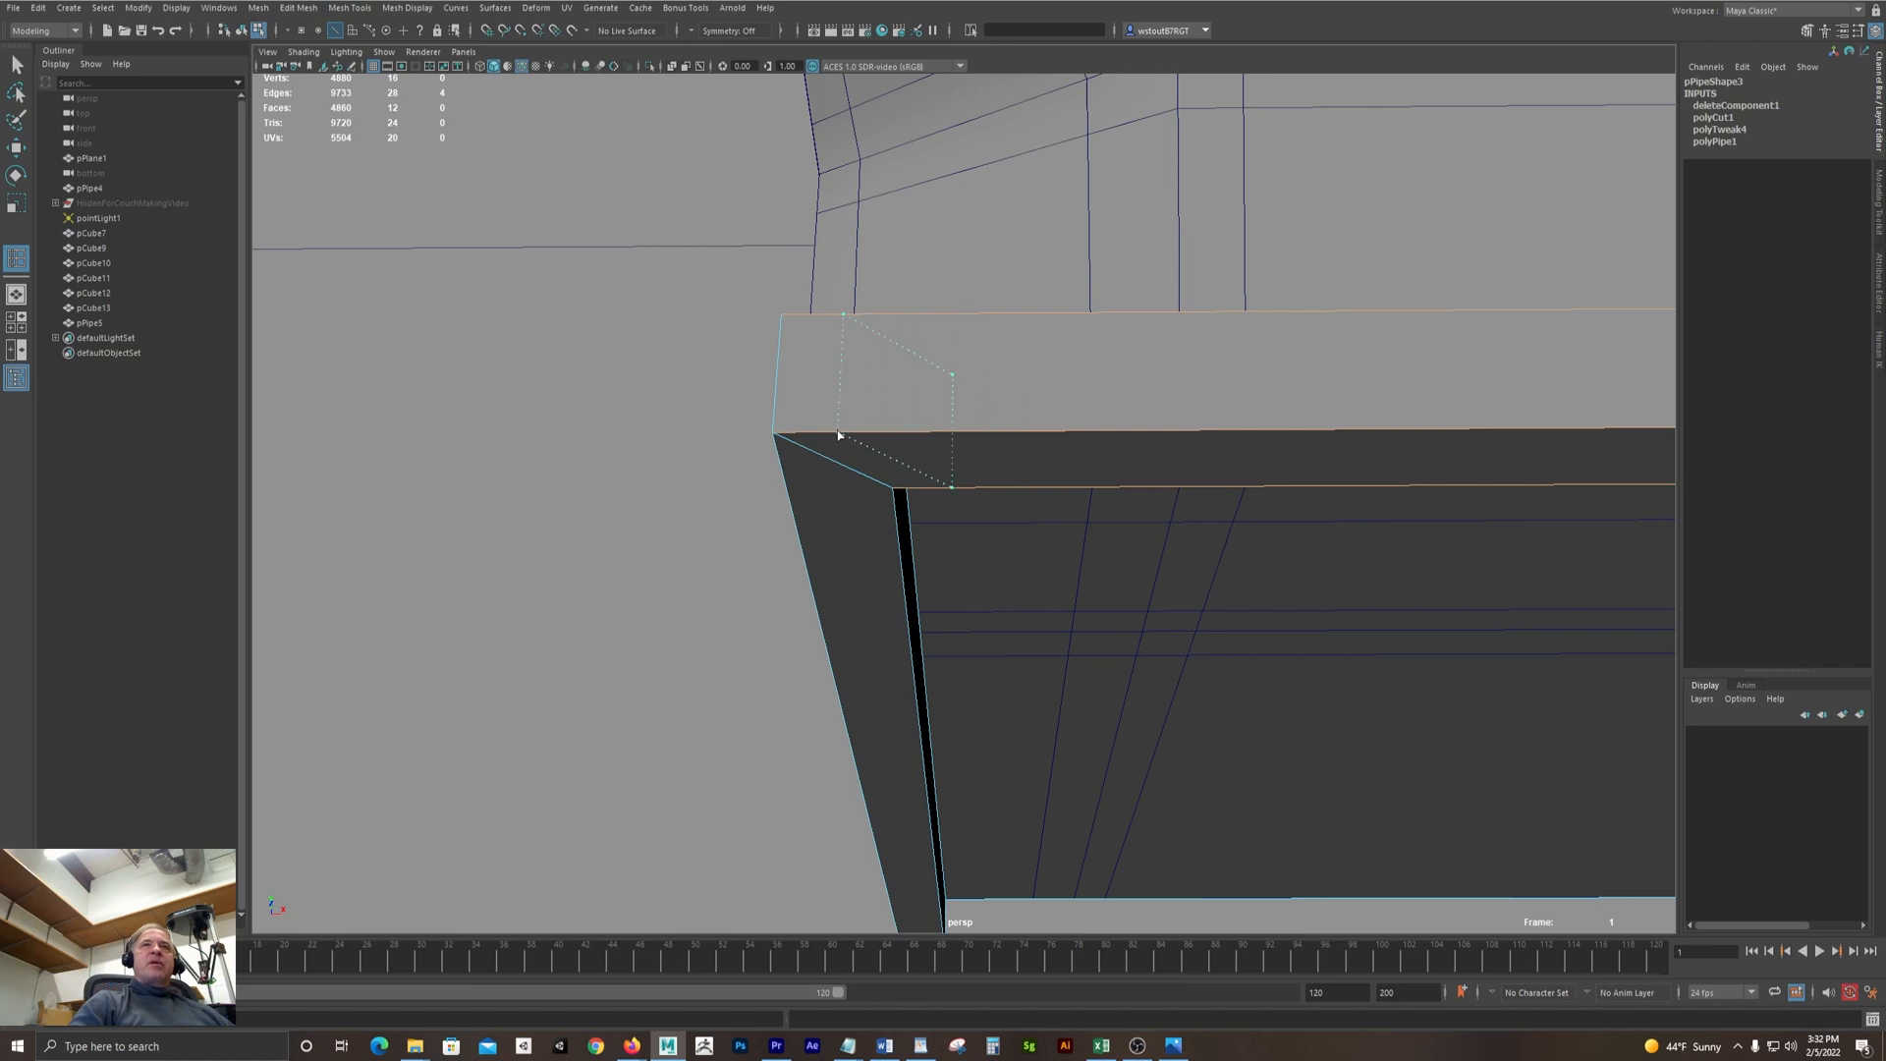
{"action": "mouse_move", "coordinate": [838, 434]}
{"action": "left_mouse_down"}
{"action": "mouse_move", "coordinate": [947, 450]}
{"action": "mouse_move", "coordinate": [859, 446]}
{"action": "left_mouse_up"}
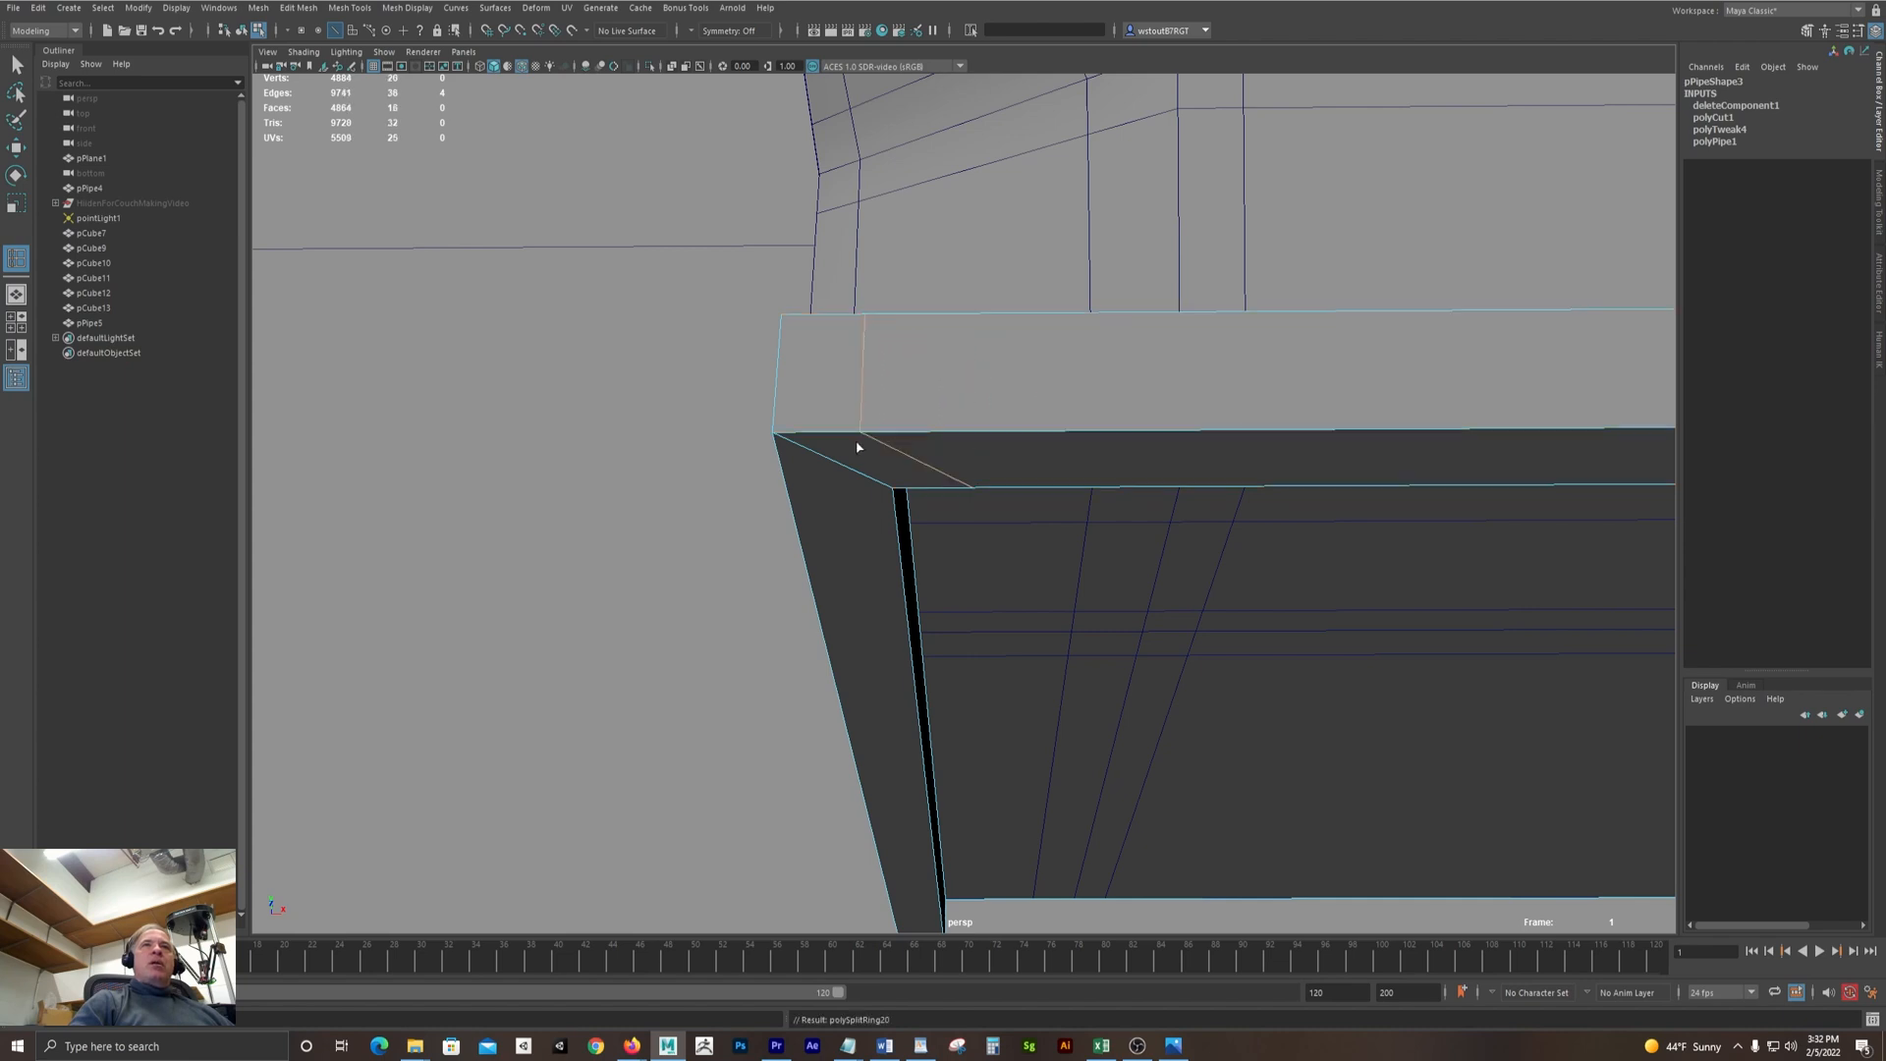
Set the Scale tool's axis orientation to World, flatten the new edge loop along X and shift it to the pipe's inner corner
{"action": "key", "text": "r"}
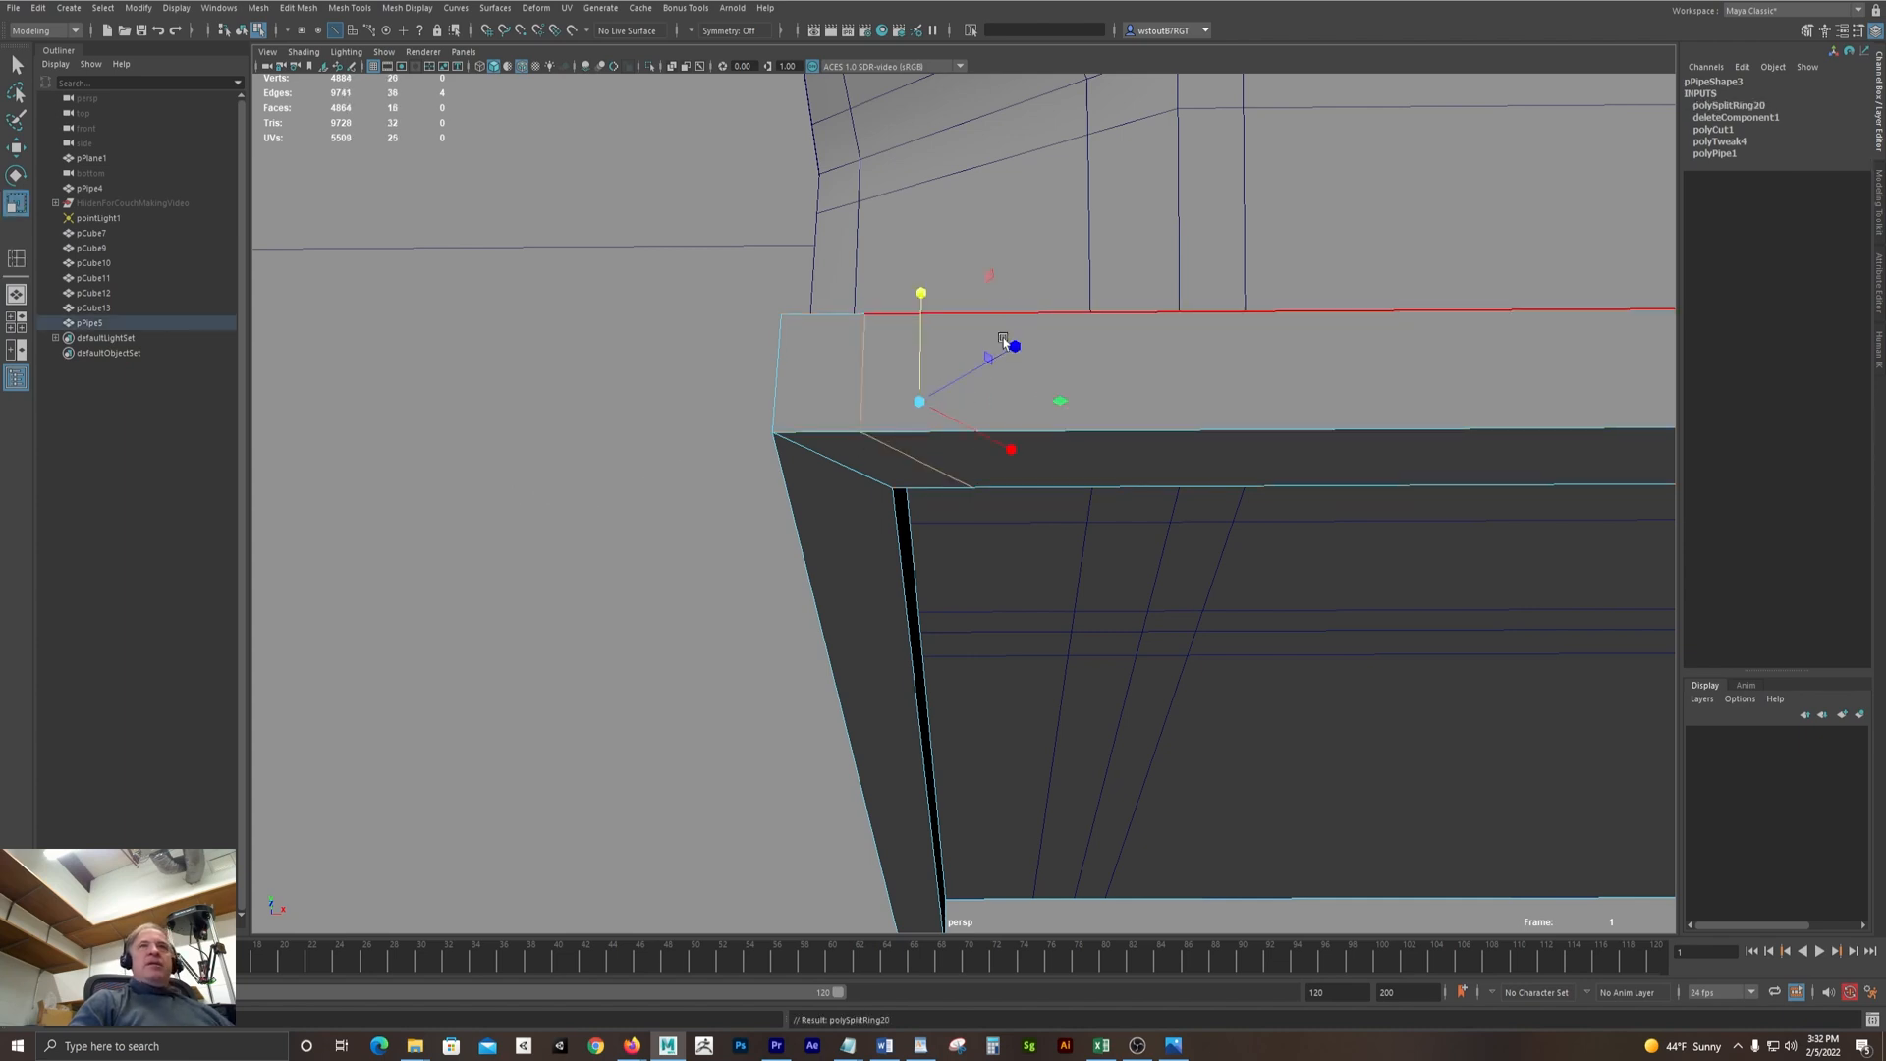
{"action": "left_click_drag", "start_coordinate": [921, 387], "coordinate": [909, 372], "text": "alt"}
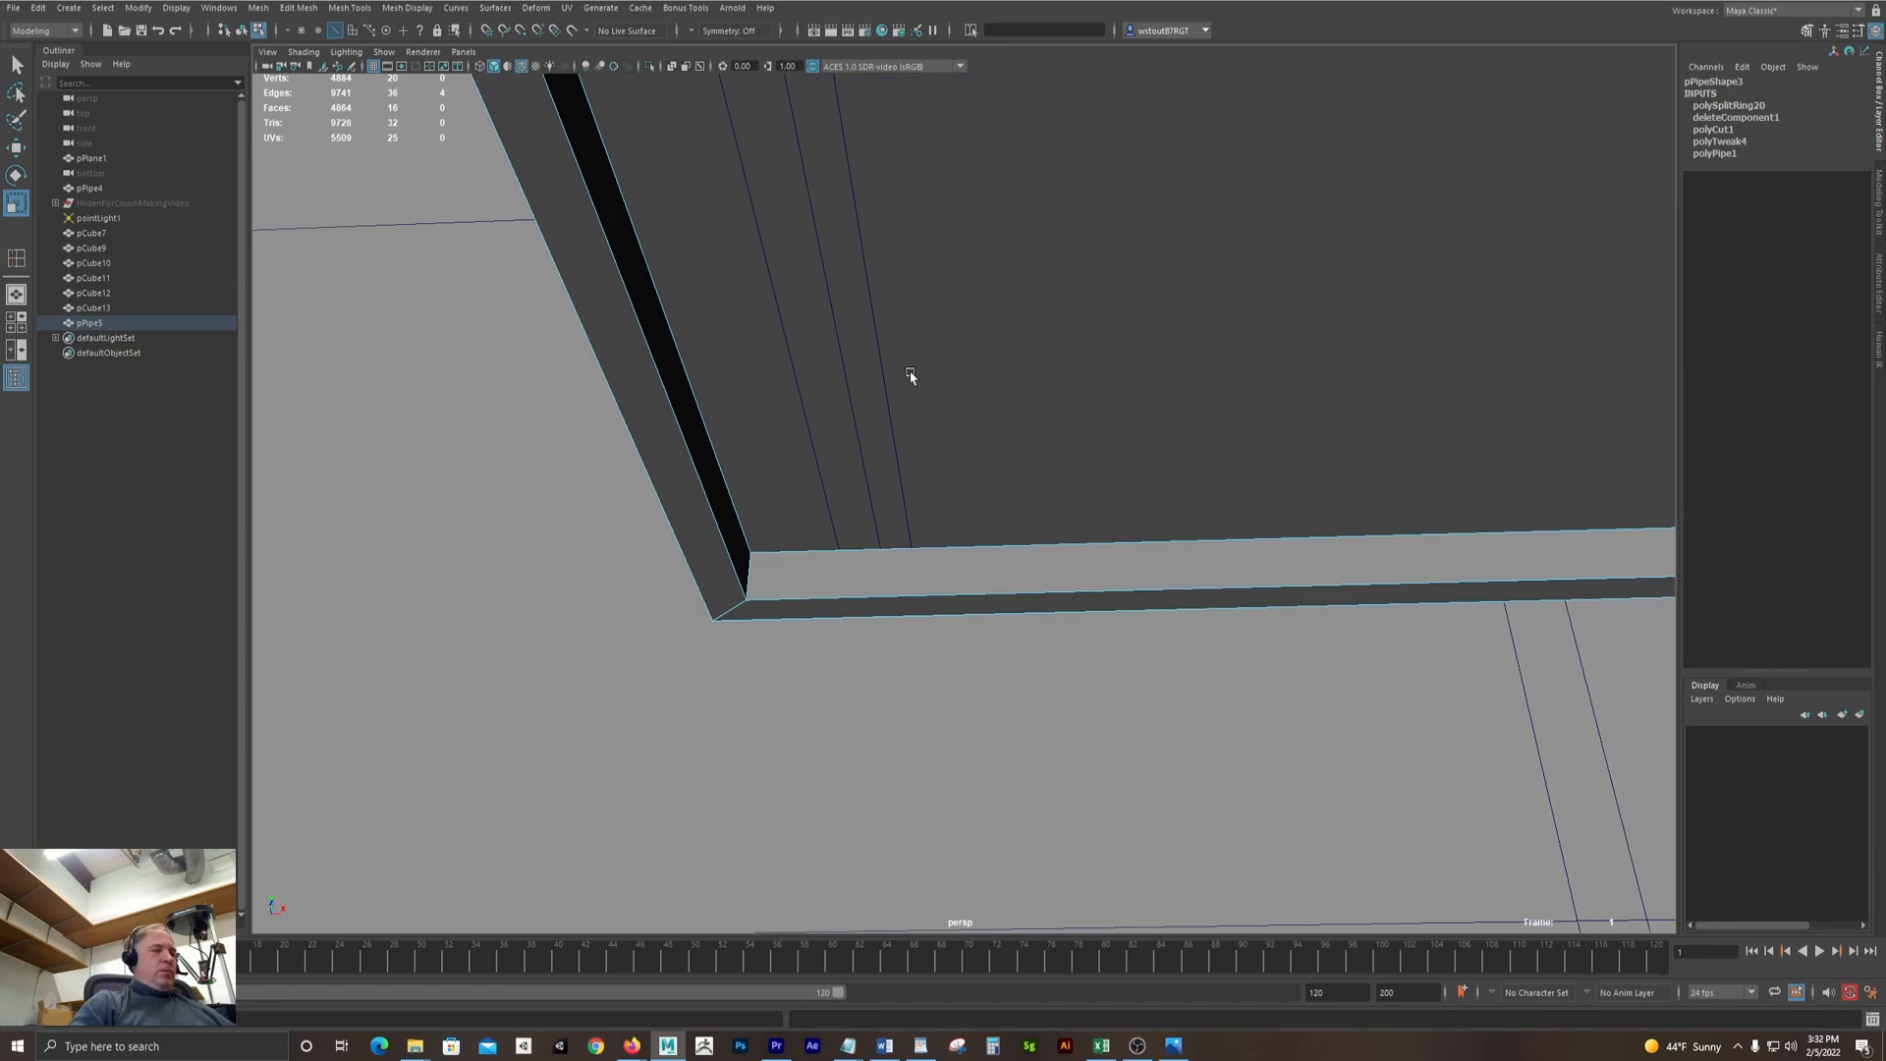
{"action": "key", "text": "f"}
{"action": "right_click_drag", "start_coordinate": [1055, 389], "coordinate": [680, 350], "text": "alt"}
{"action": "mouse_move", "coordinate": [680, 350]}
{"action": "left_mouse_down", "text": "alt"}
{"action": "mouse_move", "coordinate": [724, 303]}
{"action": "mouse_move", "coordinate": [661, 324]}
{"action": "mouse_move", "coordinate": [699, 320]}
{"action": "left_mouse_up", "text": "alt"}
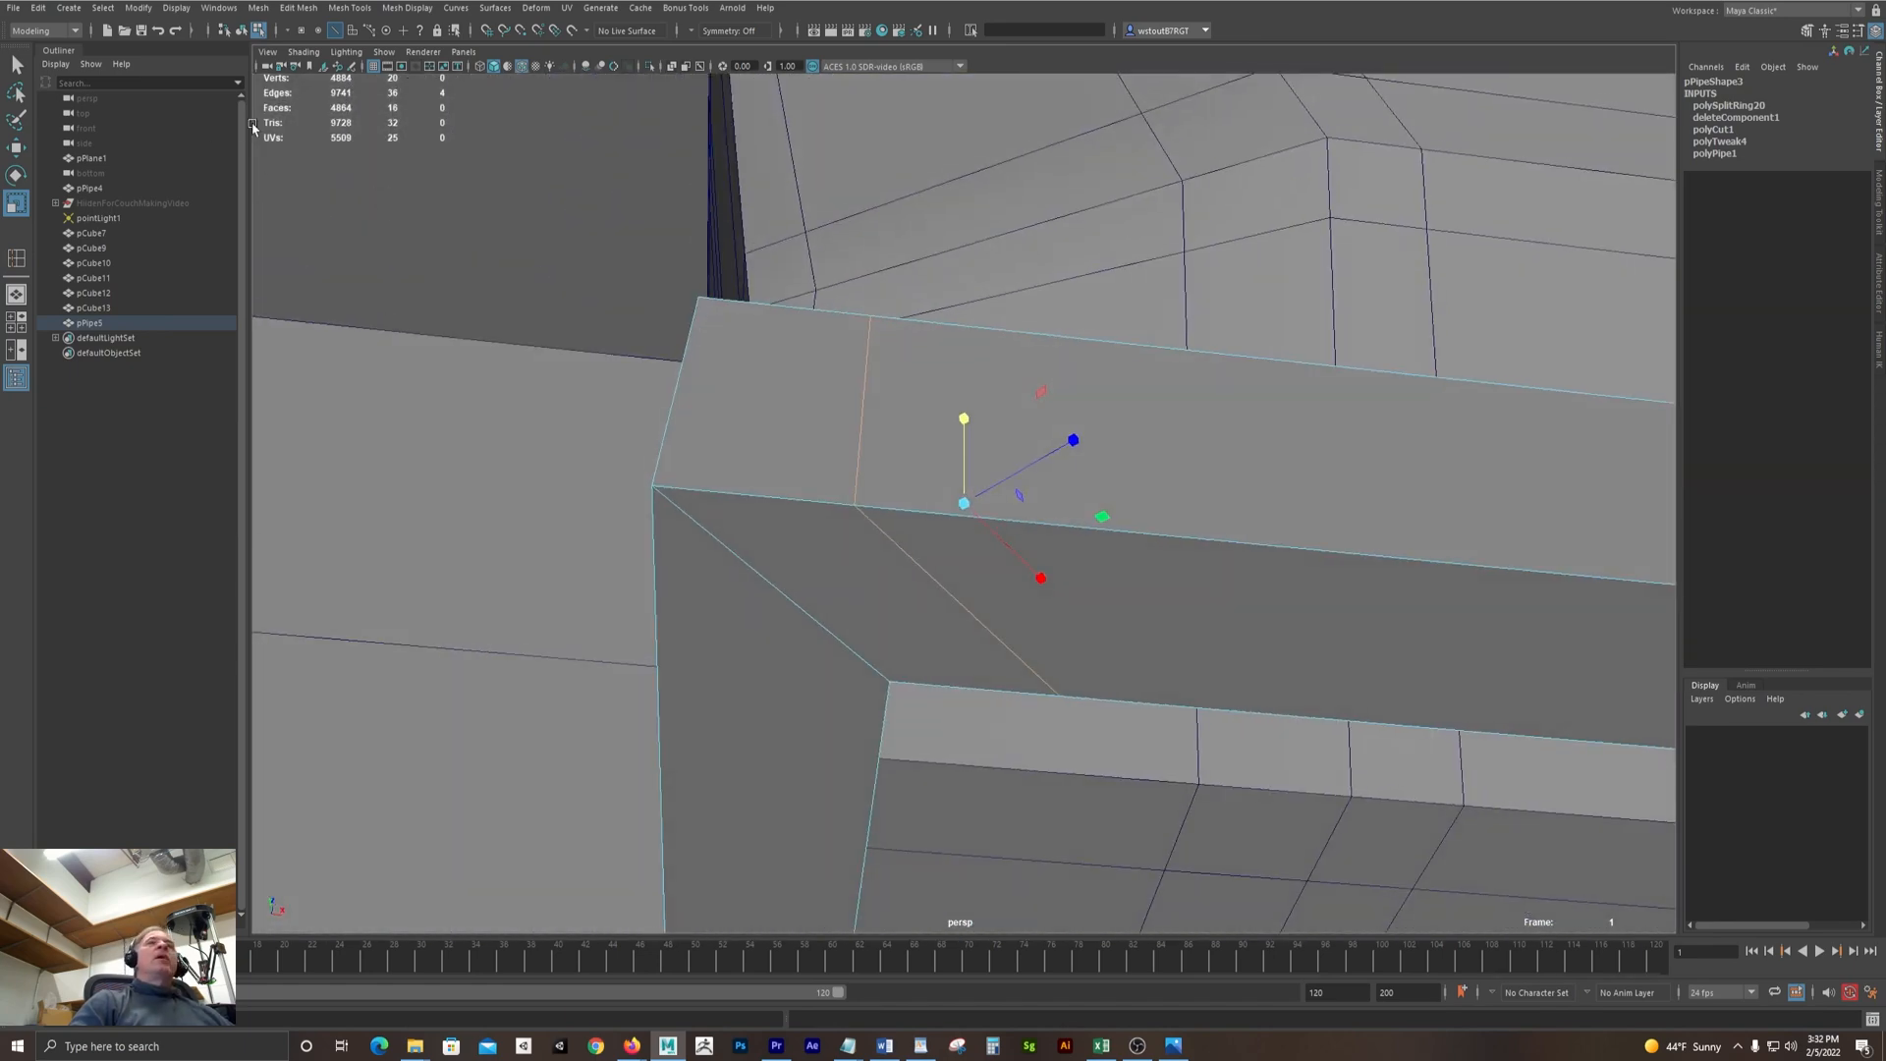
{"action": "double_click", "coordinate": [16, 208]}
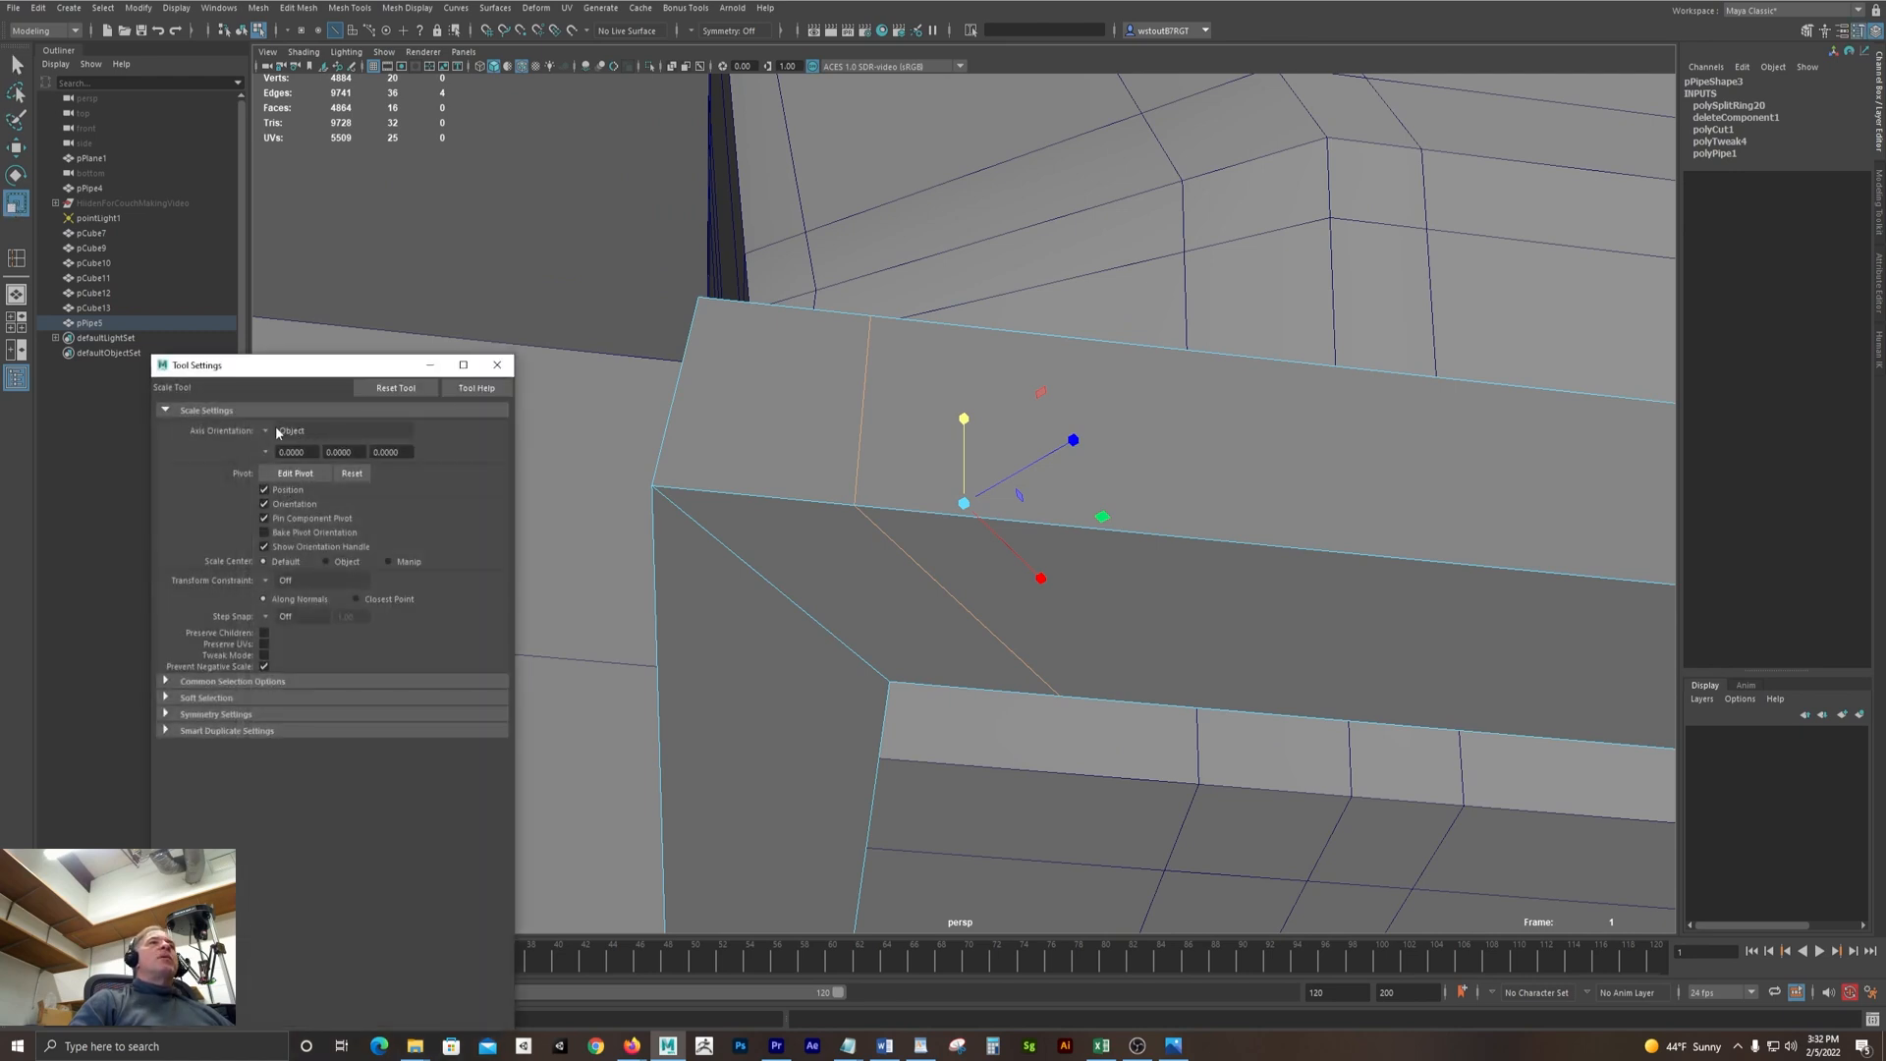
{"action": "left_click", "coordinate": [275, 429]}
{"action": "left_click", "coordinate": [294, 437]}
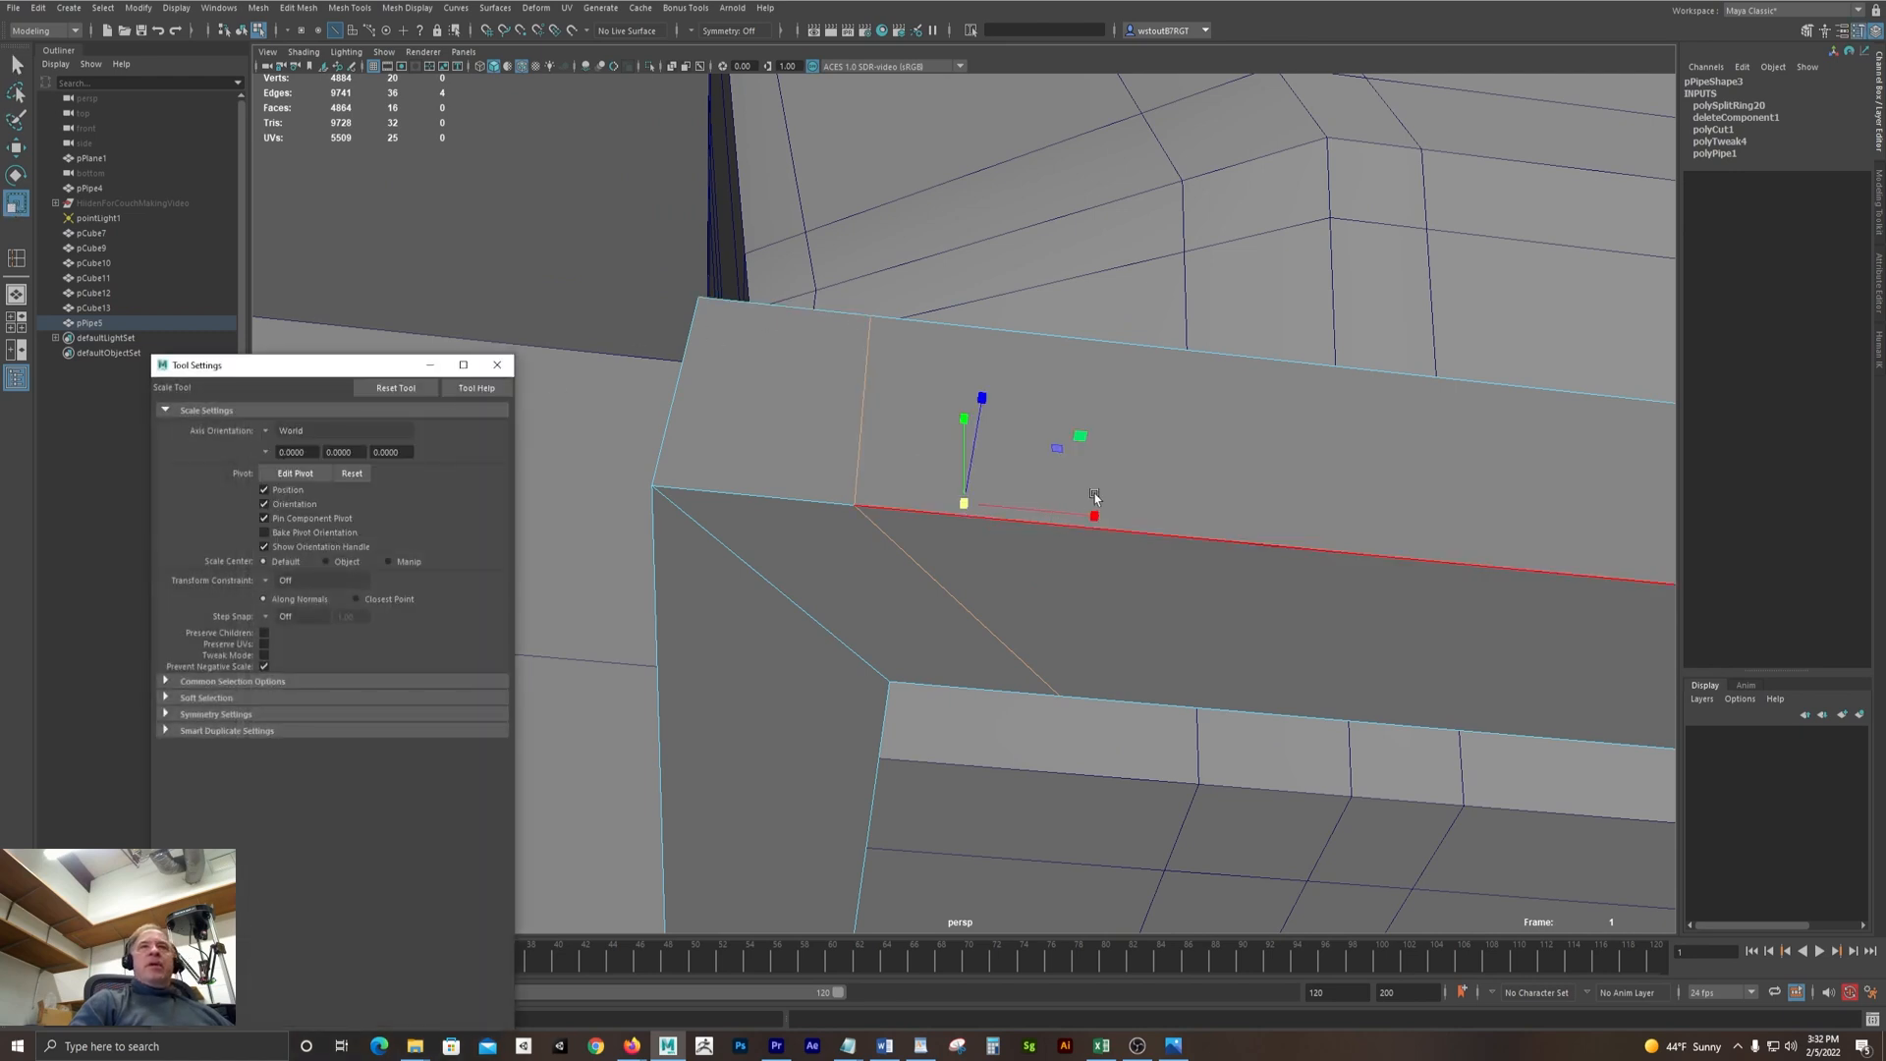
{"action": "left_click_drag", "start_coordinate": [1094, 515], "coordinate": [945, 505]}
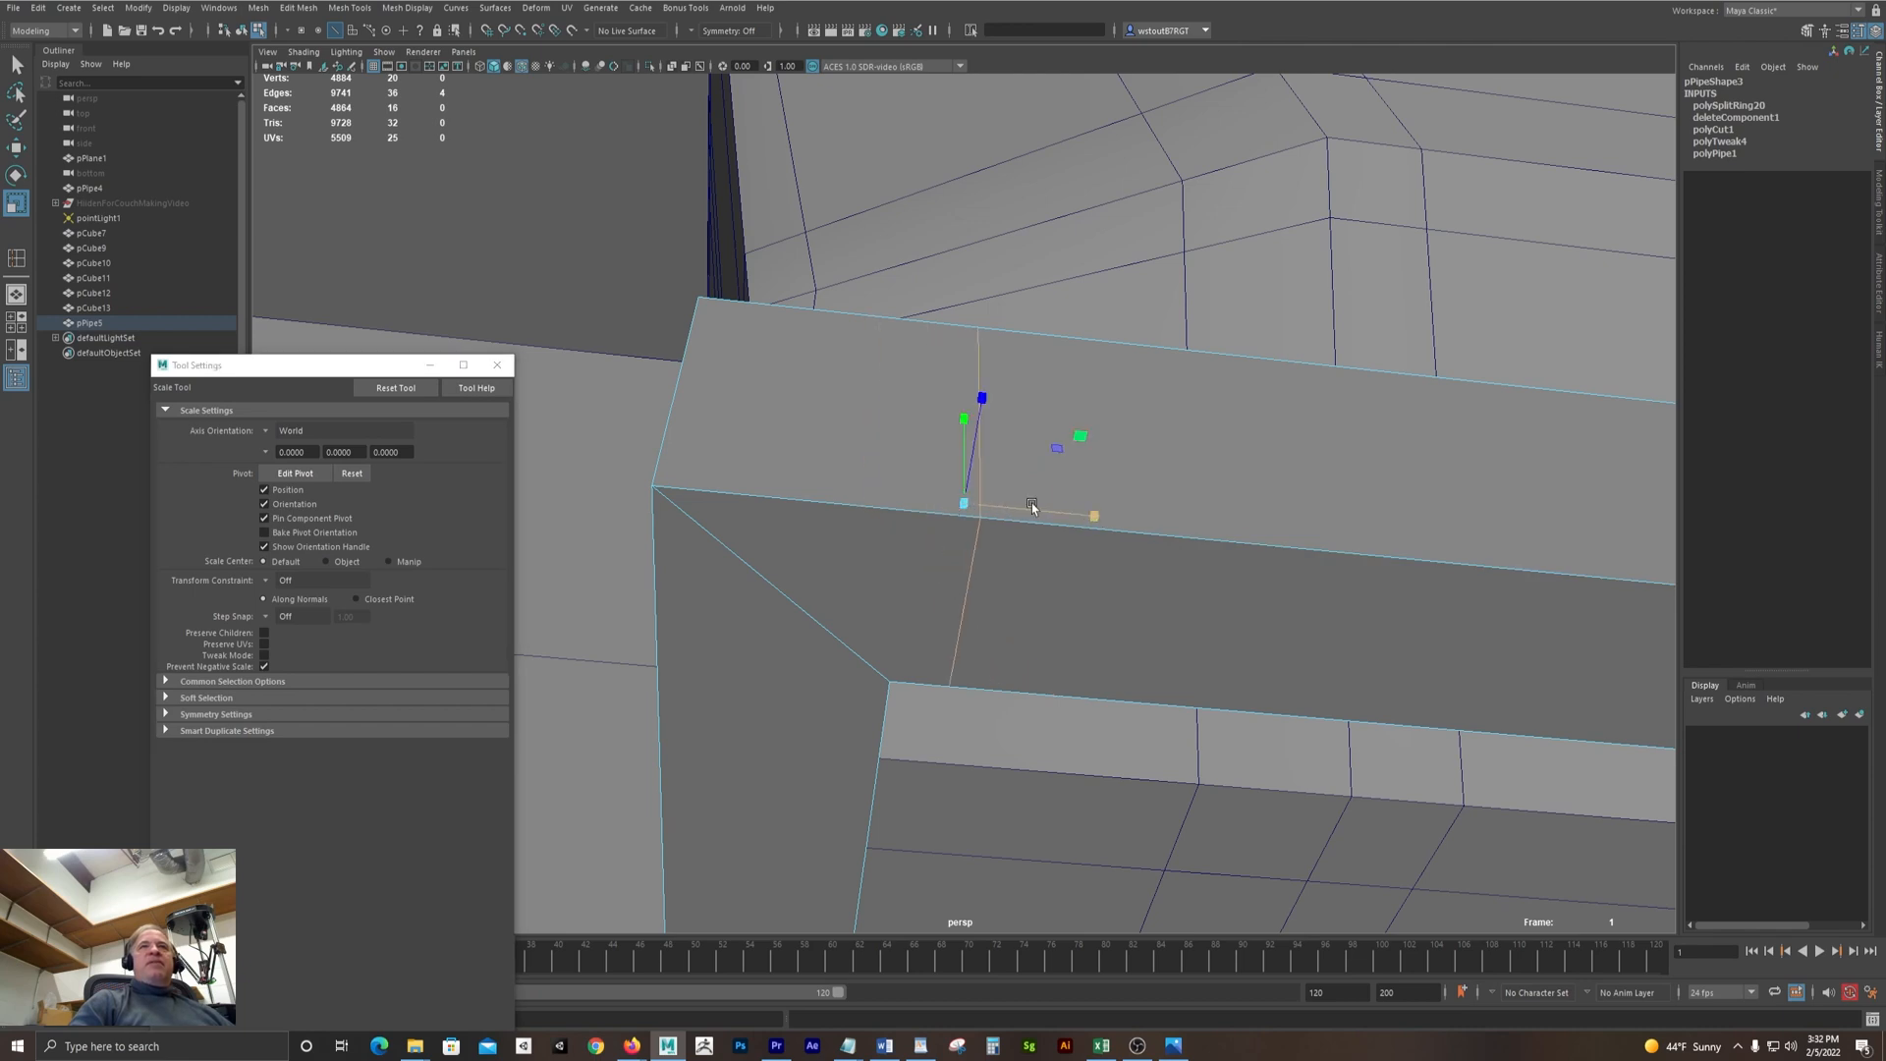
{"action": "key", "text": "w"}
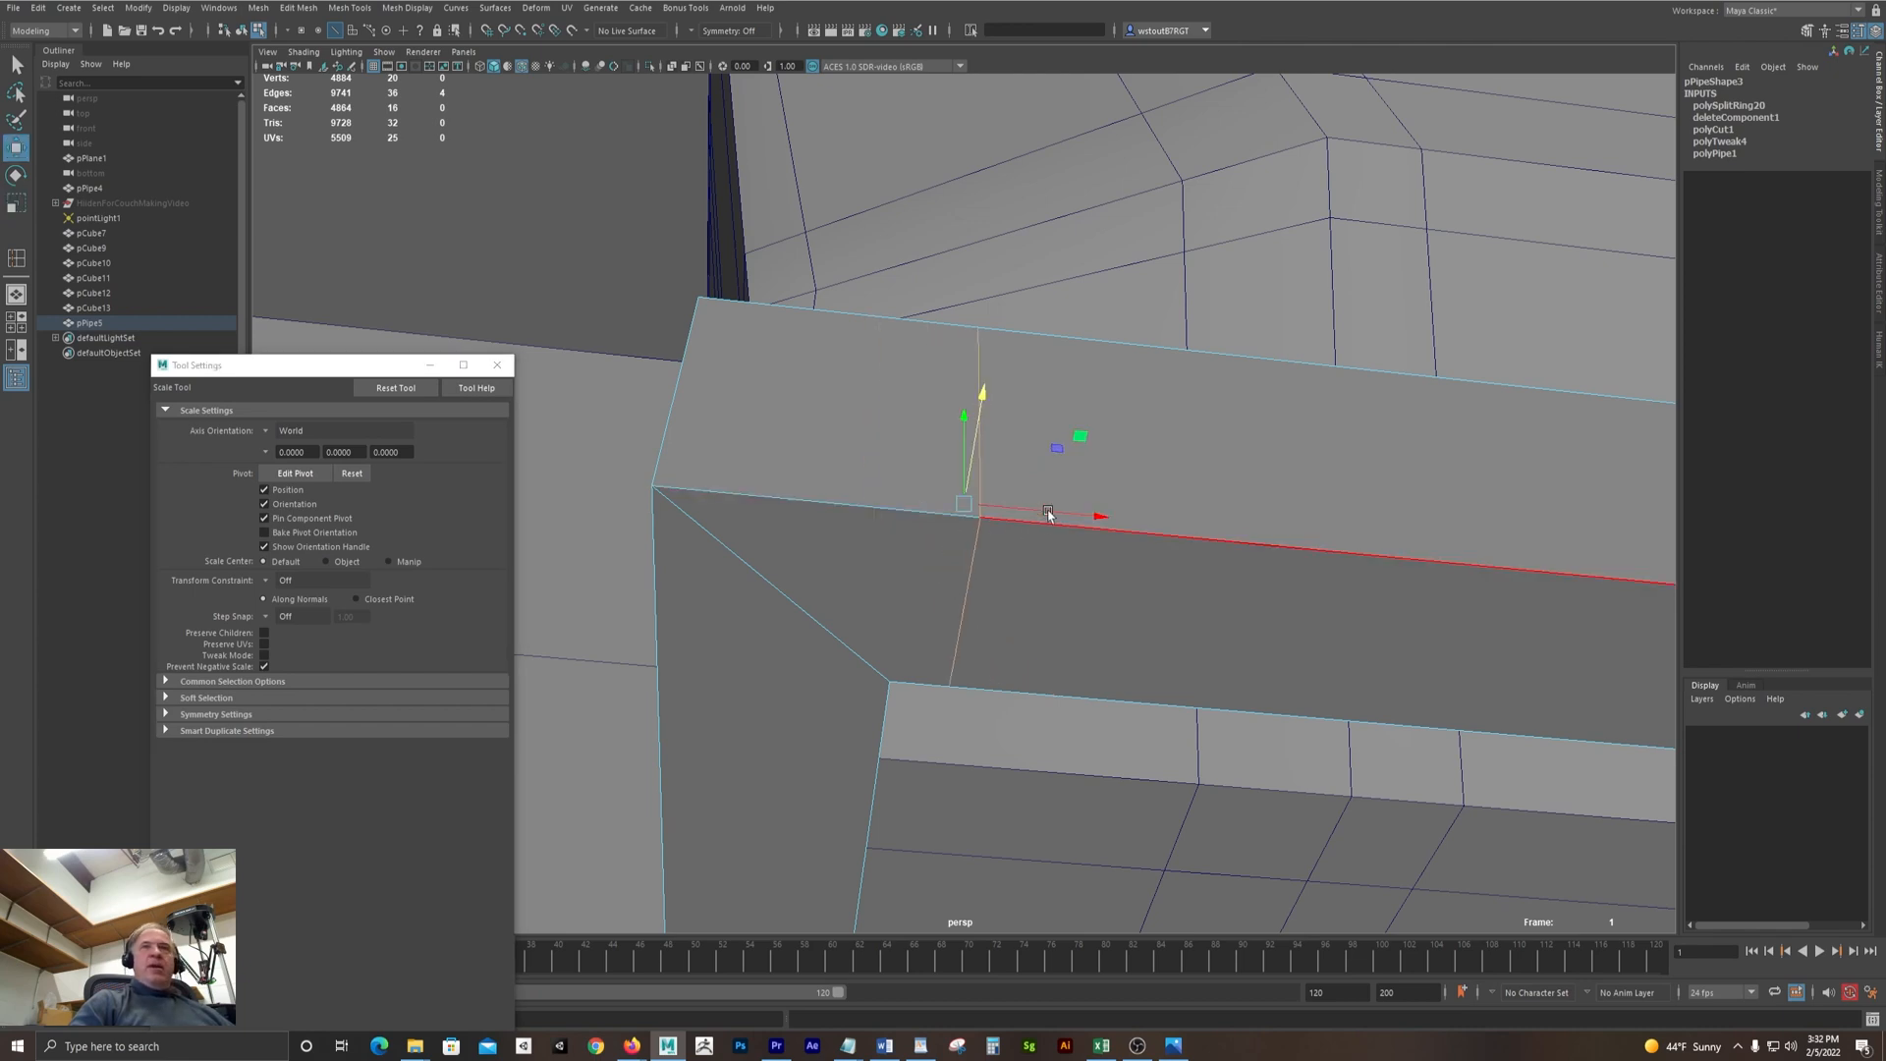
{"action": "left_click_drag", "start_coordinate": [1100, 511], "coordinate": [673, 331]}
Insert an edge loop across the pipe's short end rail, flatten it along Z and move it to the inner corner
{"action": "key", "text": "space"}
{"action": "left_click", "coordinate": [450, 437]}
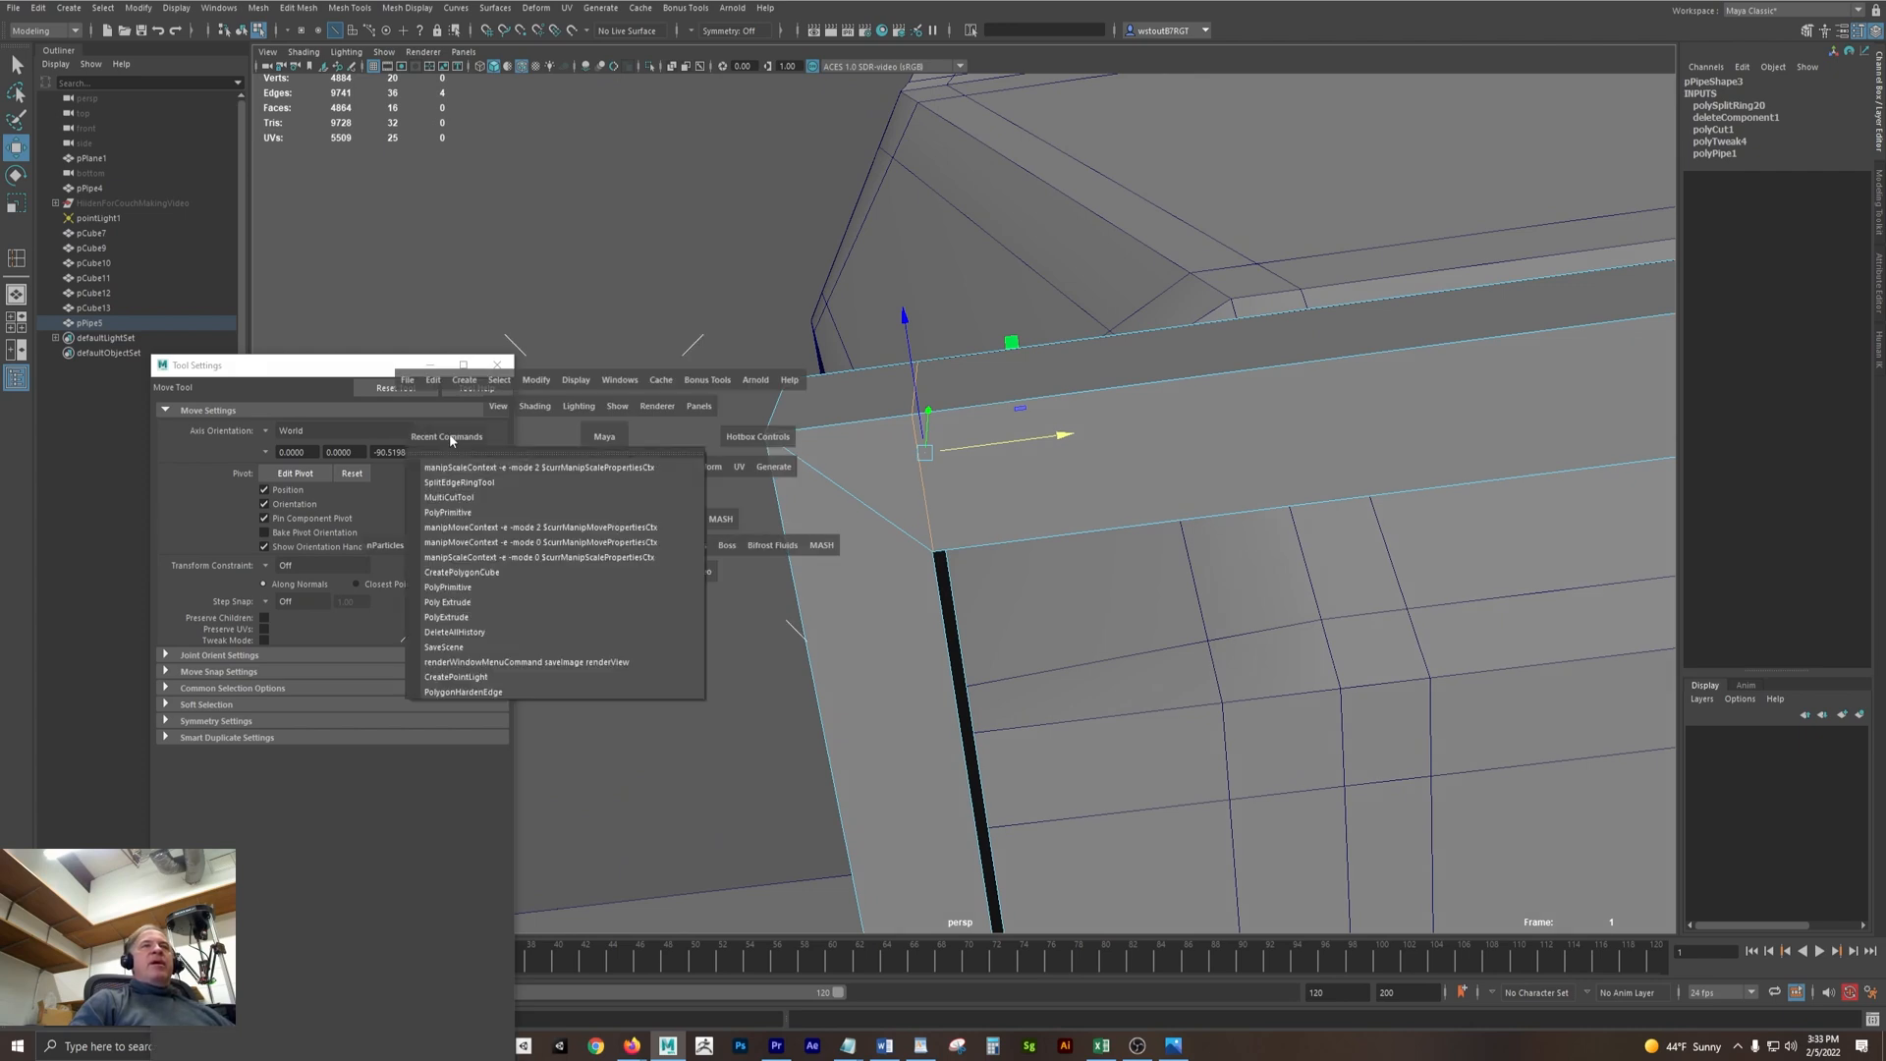
{"action": "left_click", "coordinate": [454, 483]}
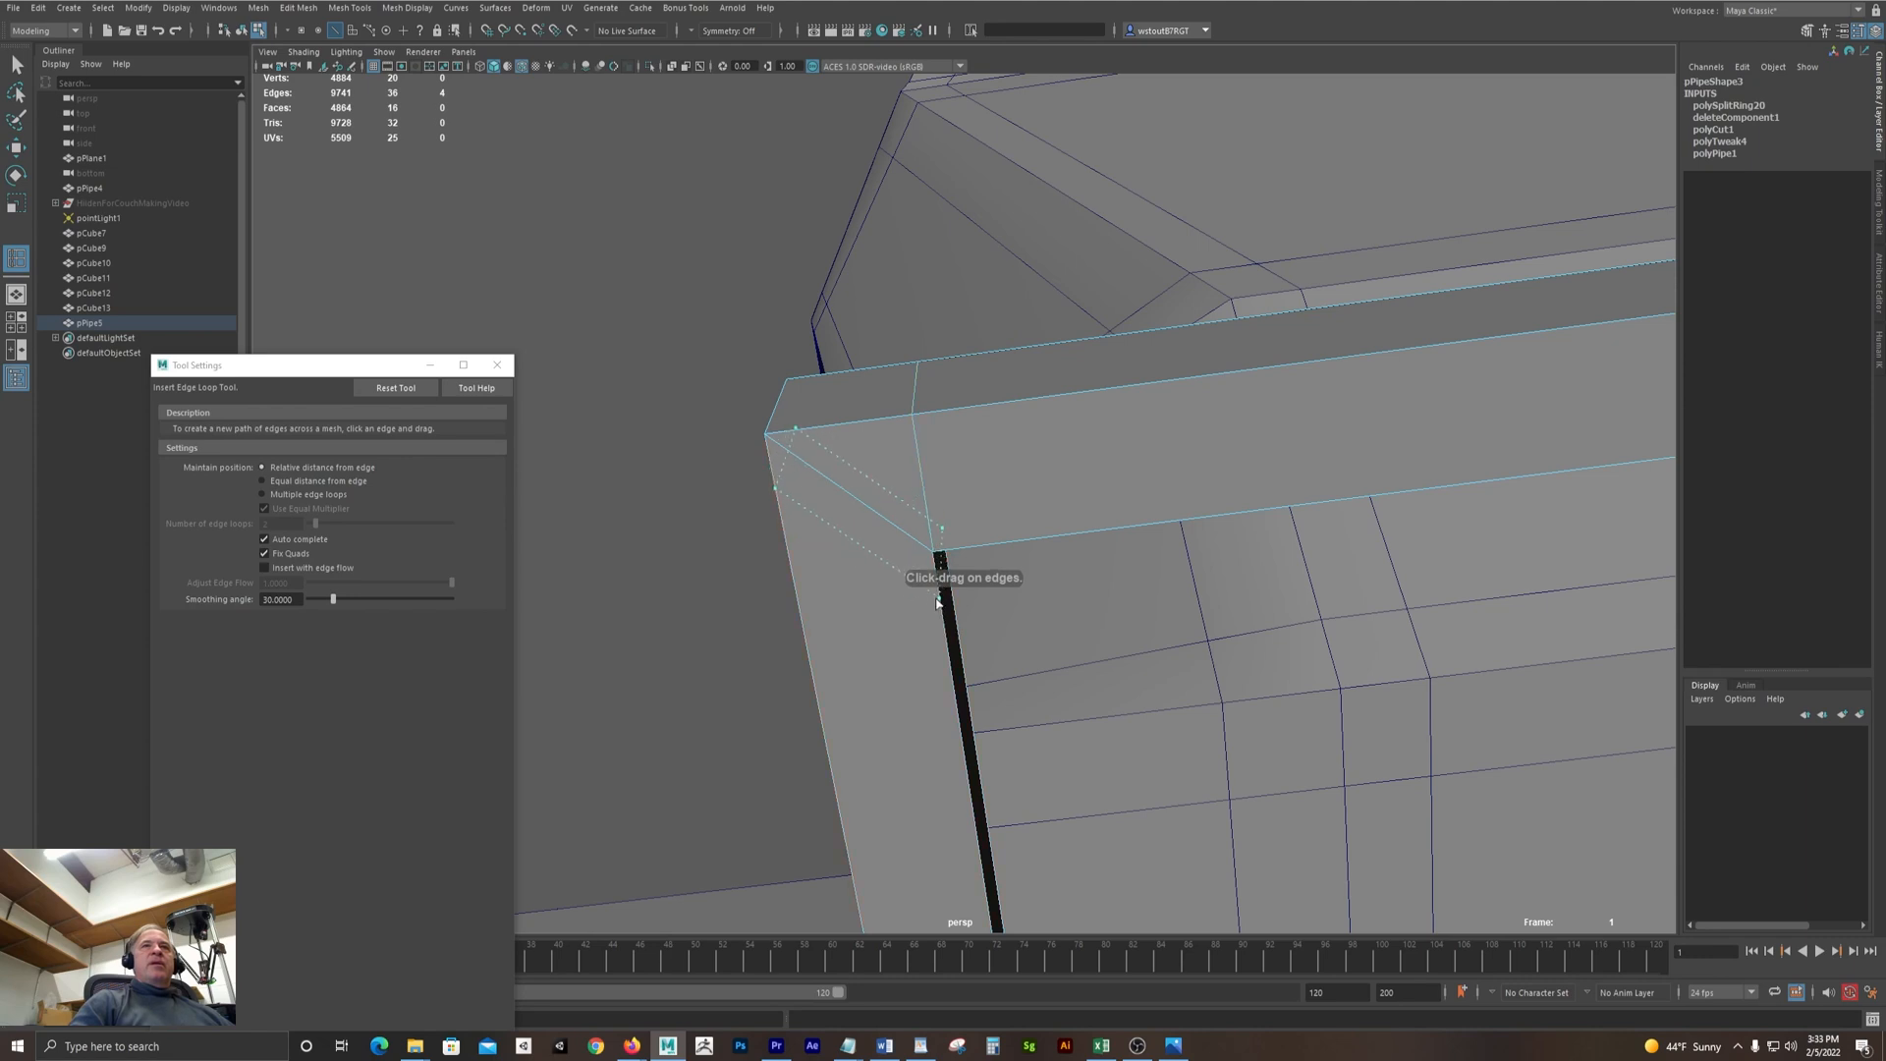
{"action": "left_click_drag", "start_coordinate": [937, 601], "coordinate": [935, 628]}
{"action": "key", "text": "r"}
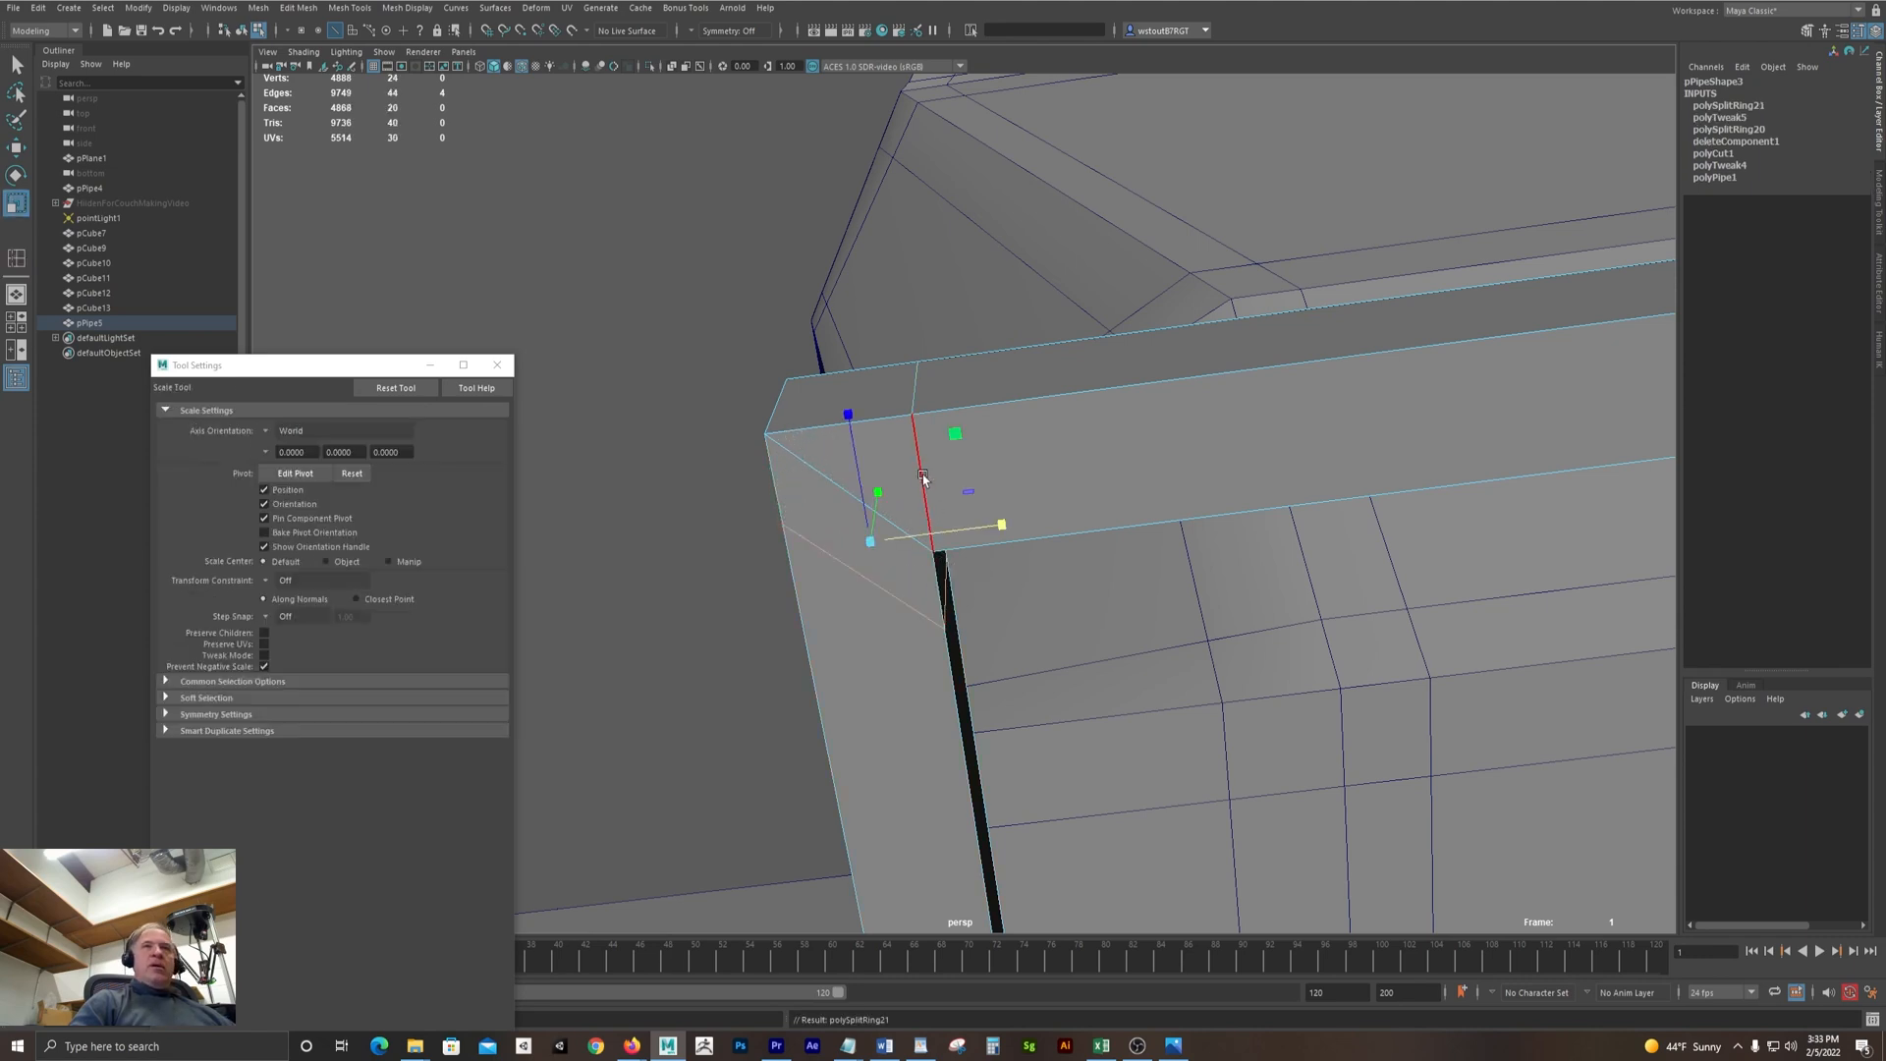
{"action": "left_click_drag", "start_coordinate": [848, 417], "coordinate": [858, 580]}
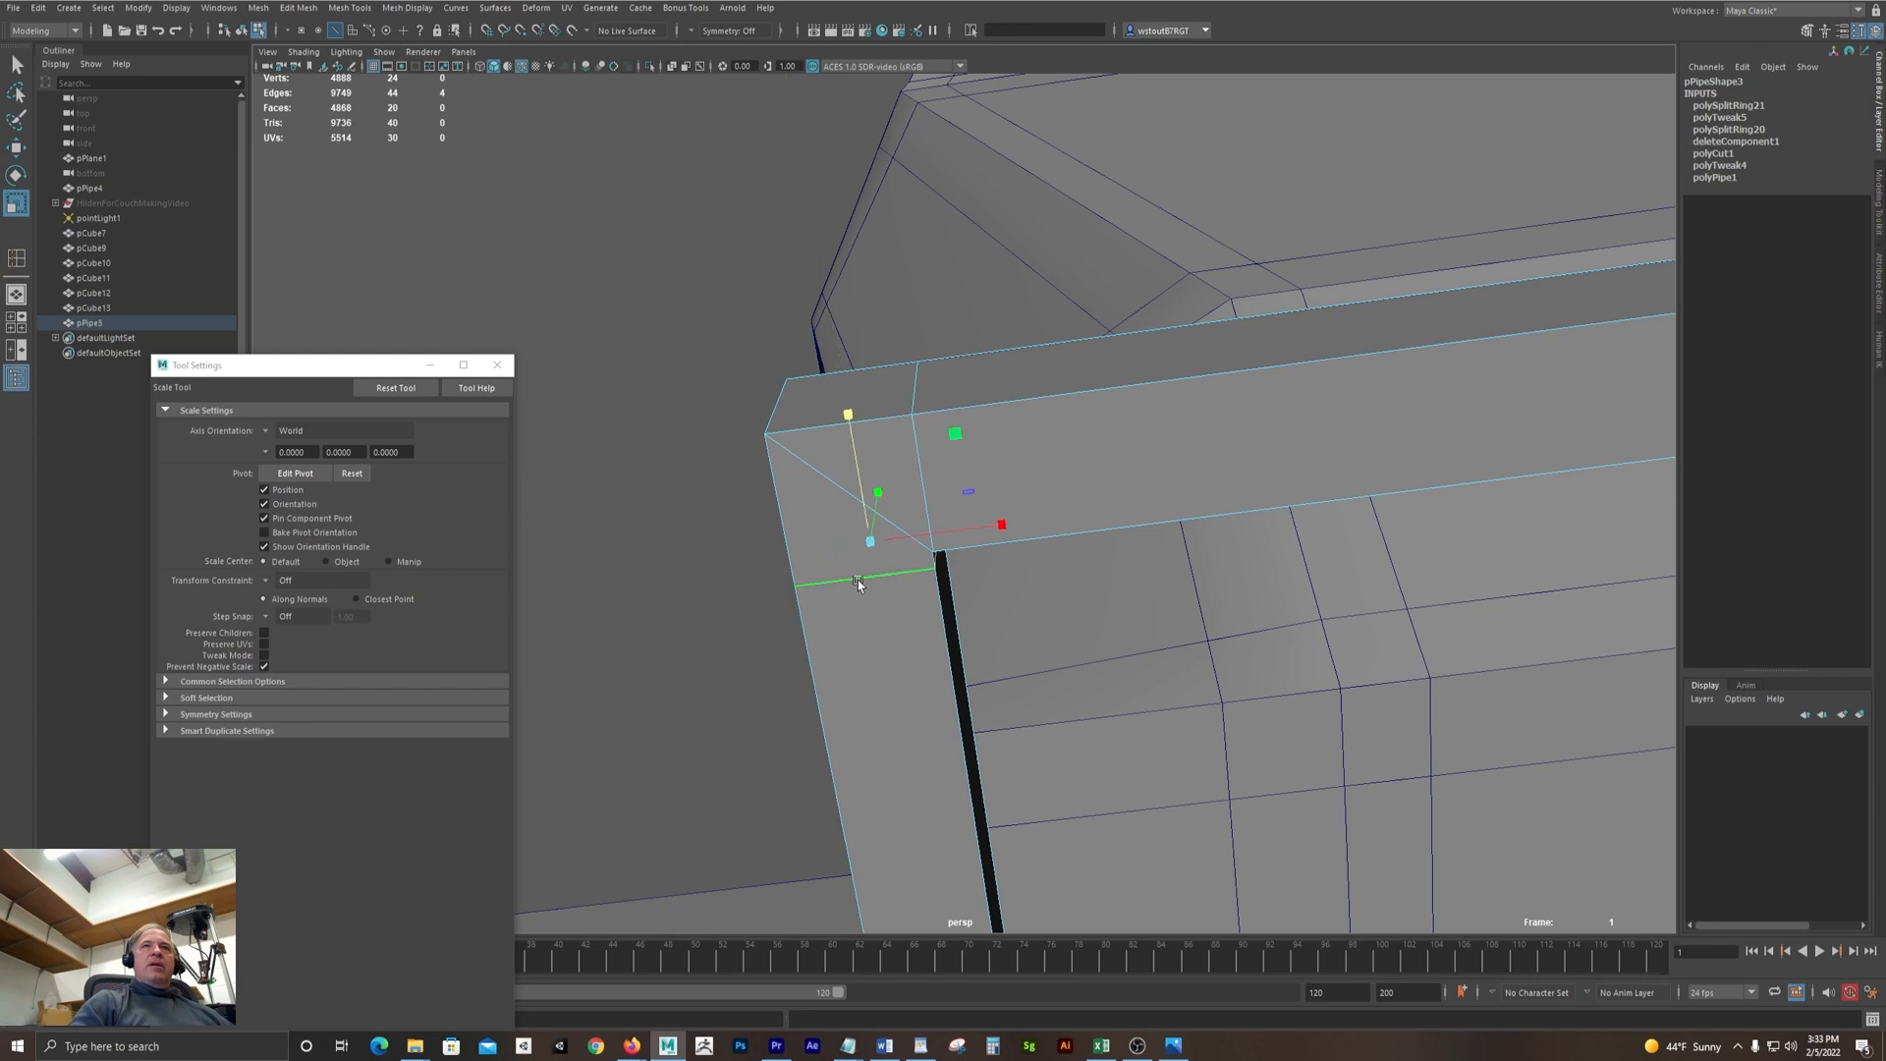
{"action": "left_click_drag", "start_coordinate": [847, 415], "coordinate": [865, 557]}
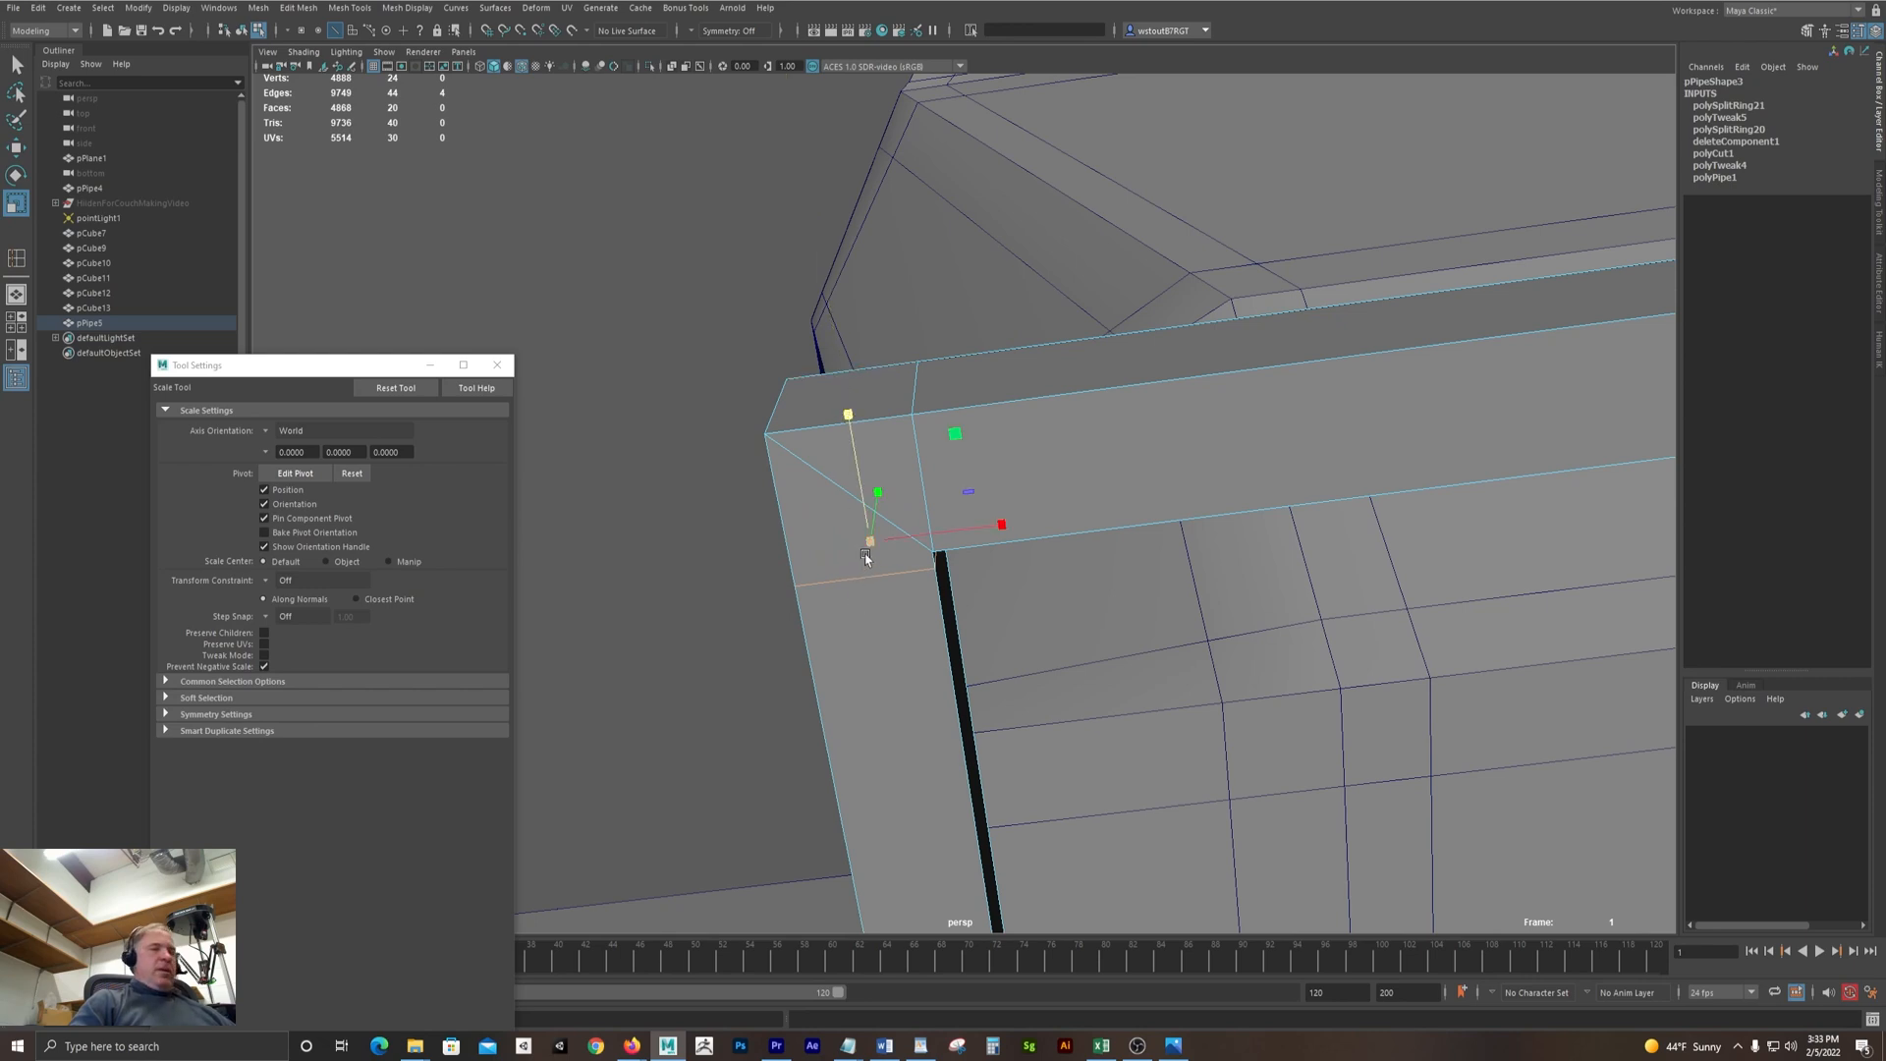
{"action": "key", "text": "w"}
{"action": "left_click_drag", "start_coordinate": [847, 417], "coordinate": [841, 395]}
Select the near-coincident vertices at one end of the base pipe's inner corner edge and reset the Merge Vertices options to their defaults
{"action": "left_click_drag", "start_coordinate": [922, 447], "coordinate": [912, 399], "text": "alt"}
{"action": "right_click_drag", "start_coordinate": [912, 398], "coordinate": [1375, 462], "text": "alt"}
{"action": "middle_click_drag", "start_coordinate": [1019, 509], "coordinate": [1067, 477], "text": "alt"}
{"action": "left_click_drag", "start_coordinate": [1067, 475], "coordinate": [1071, 577], "text": "alt"}
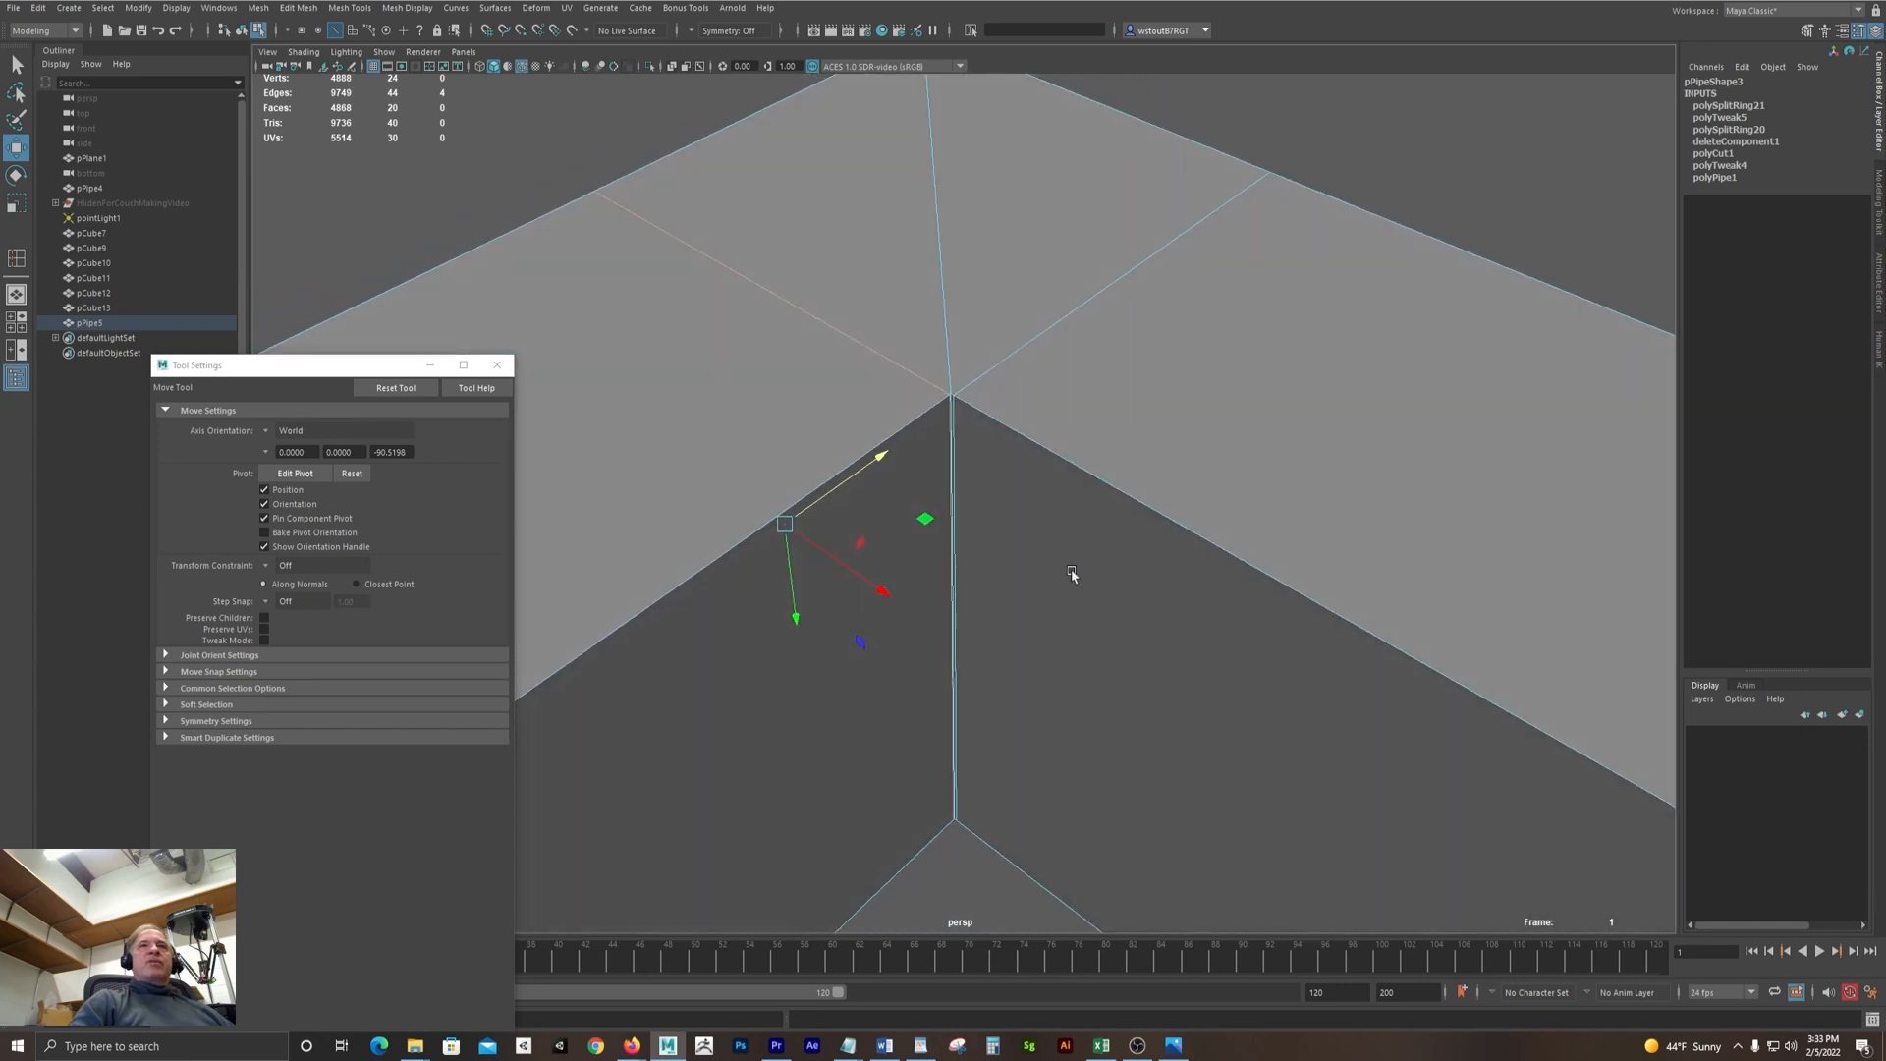
{"action": "key", "text": "F9"}
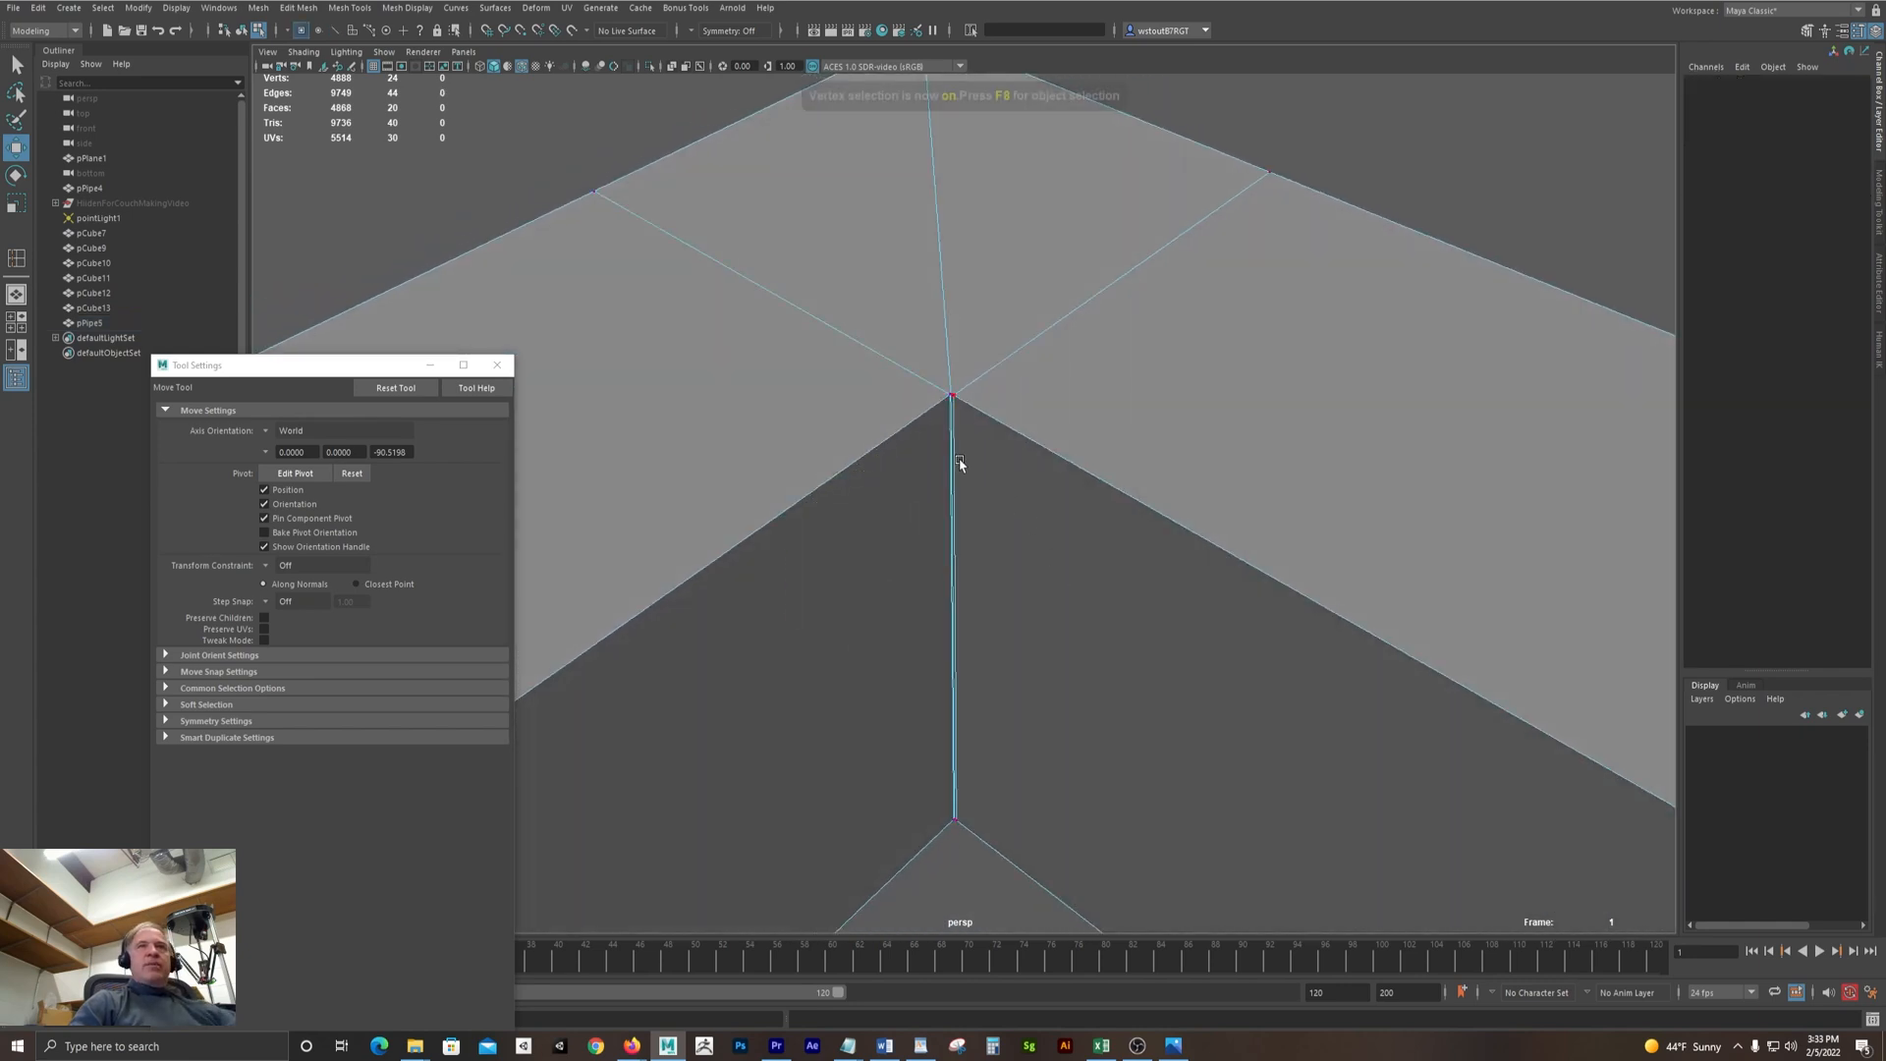
{"action": "key", "text": "5"}
{"action": "key", "text": "t"}
{"action": "left_click_drag", "start_coordinate": [971, 425], "coordinate": [941, 366], "text": "alt"}
{"action": "left_click_drag", "start_coordinate": [1002, 428], "coordinate": [914, 418]}
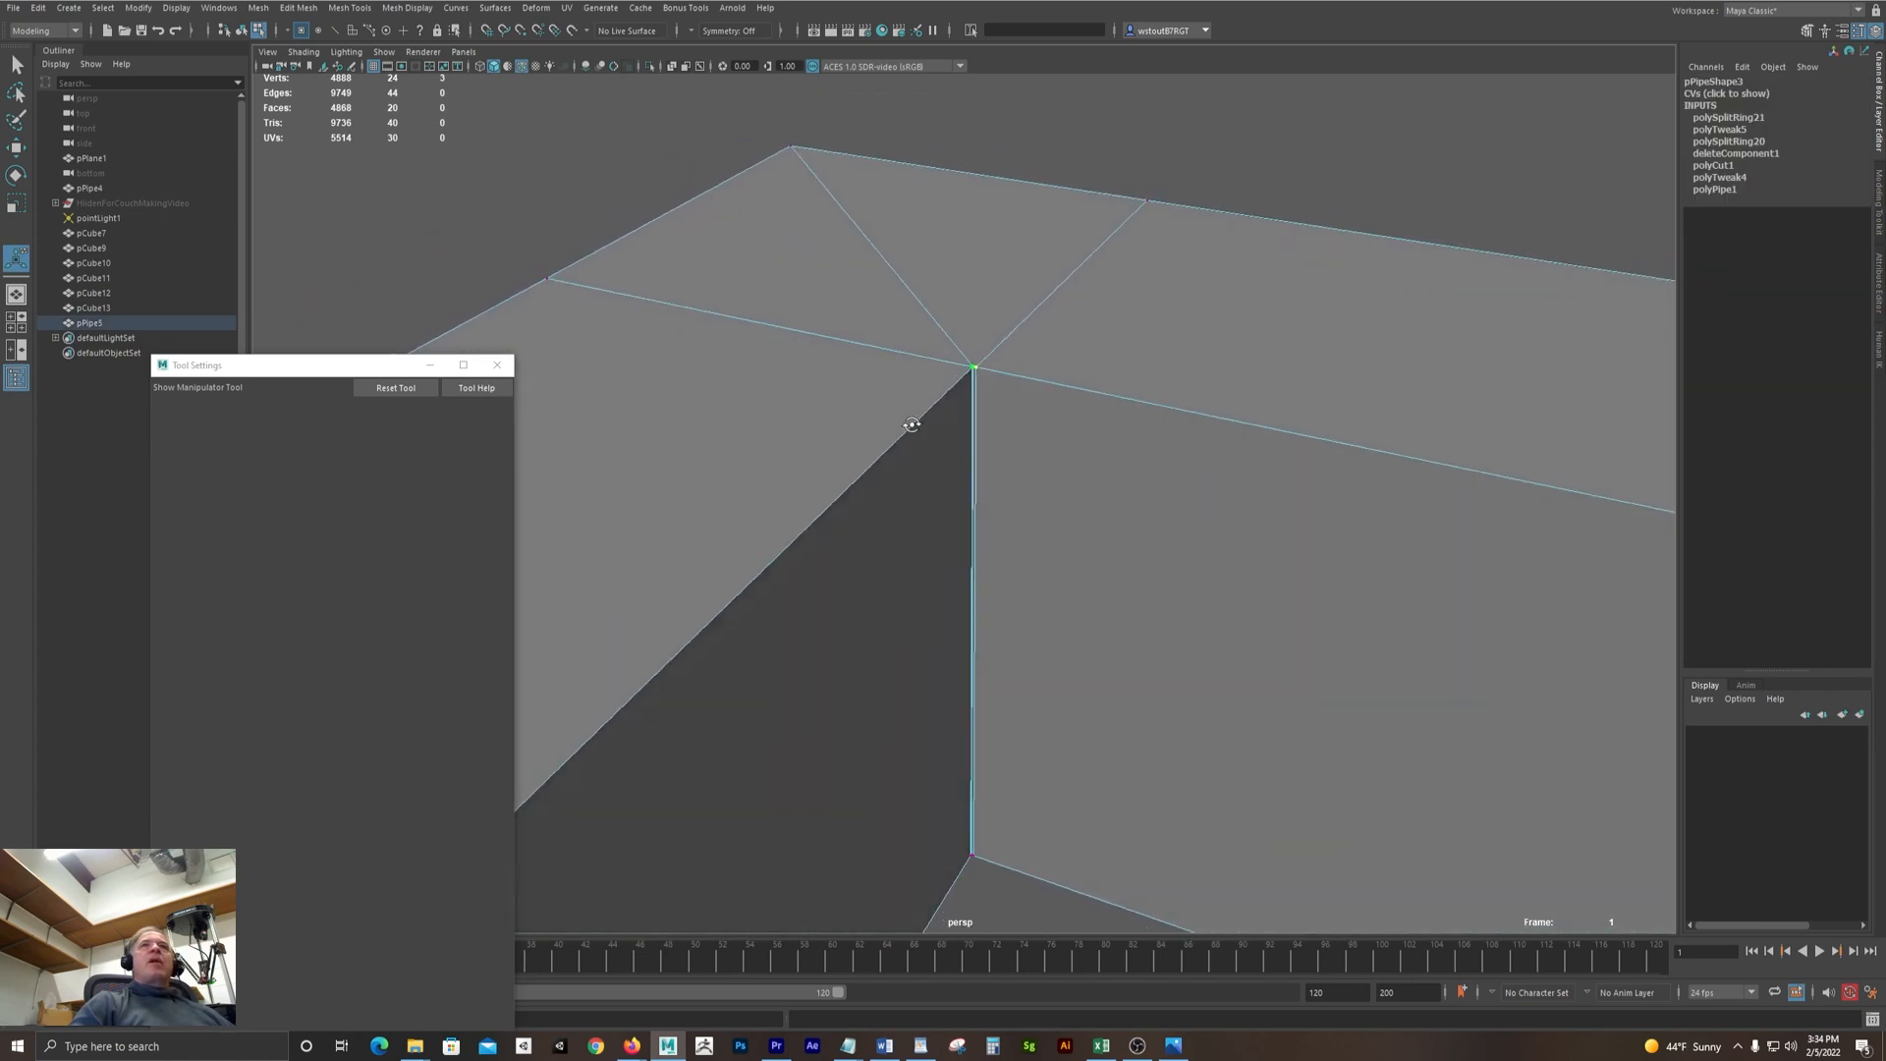
{"action": "left_click", "coordinate": [299, 9]}
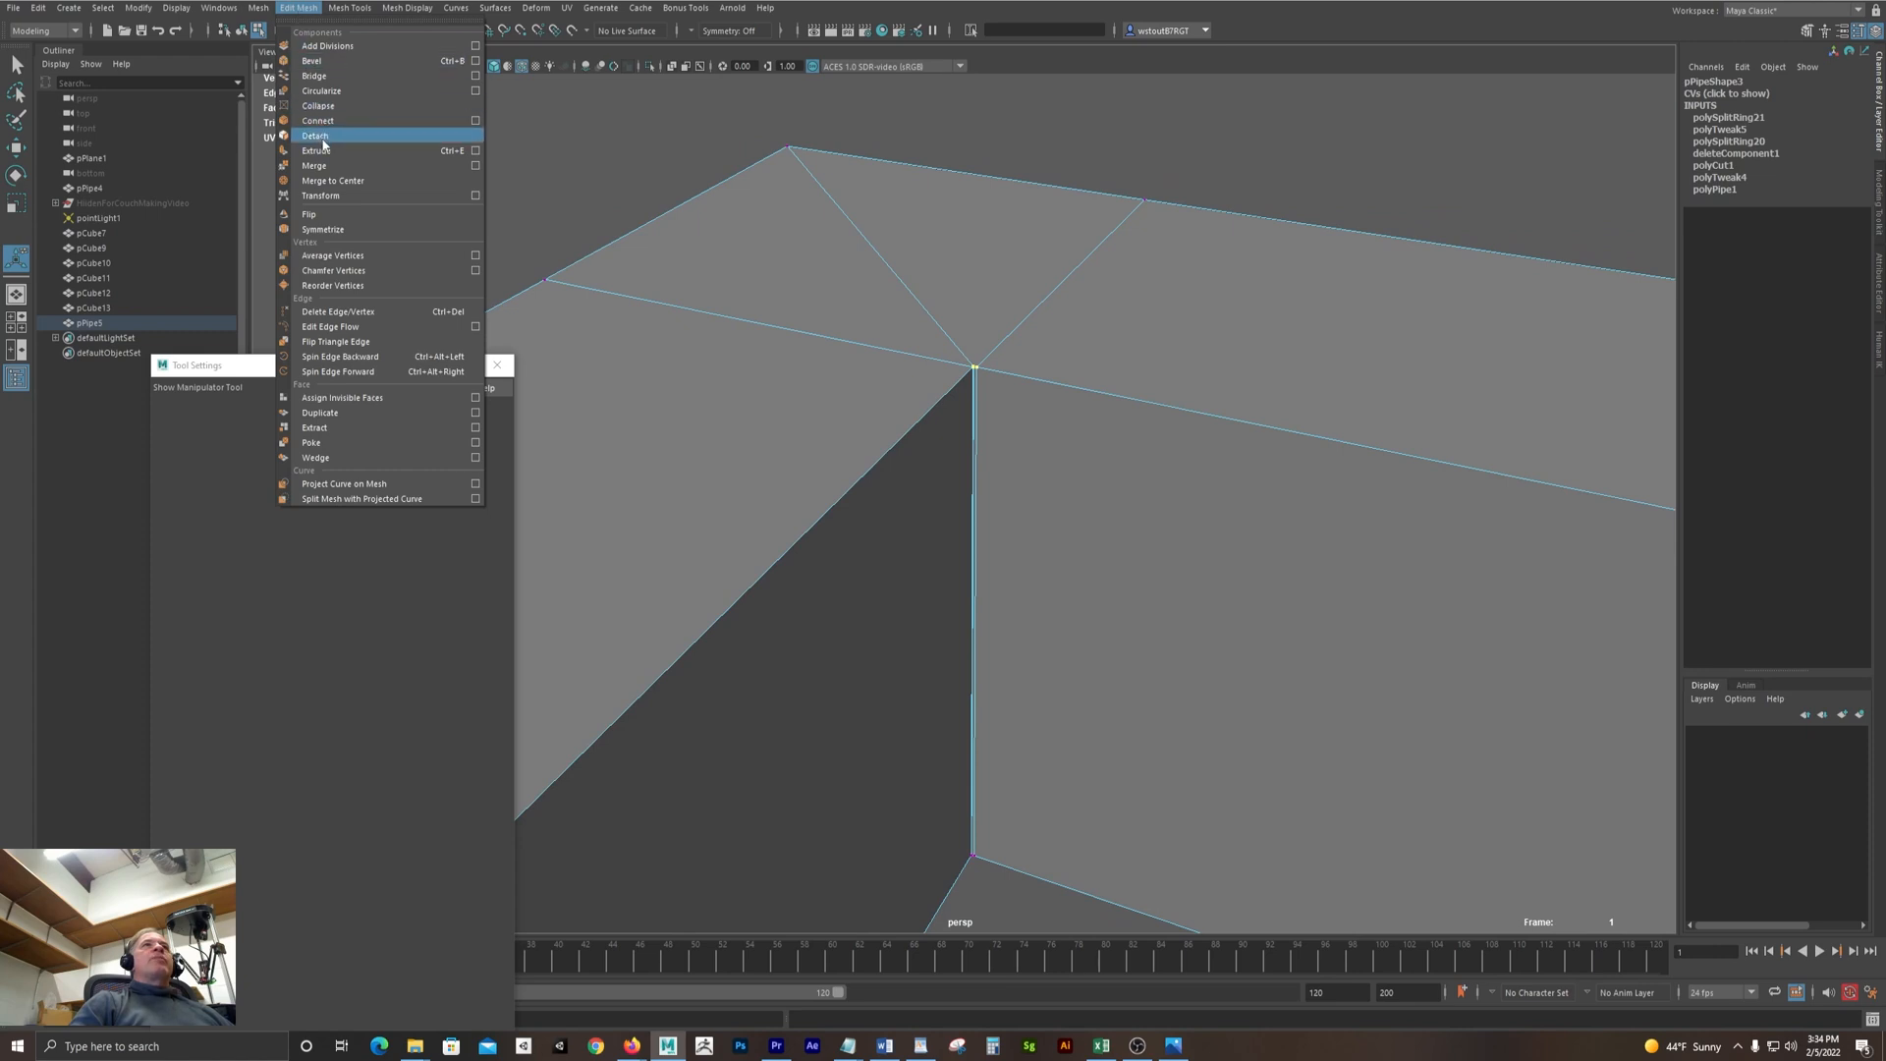
{"action": "left_click", "coordinate": [475, 166]}
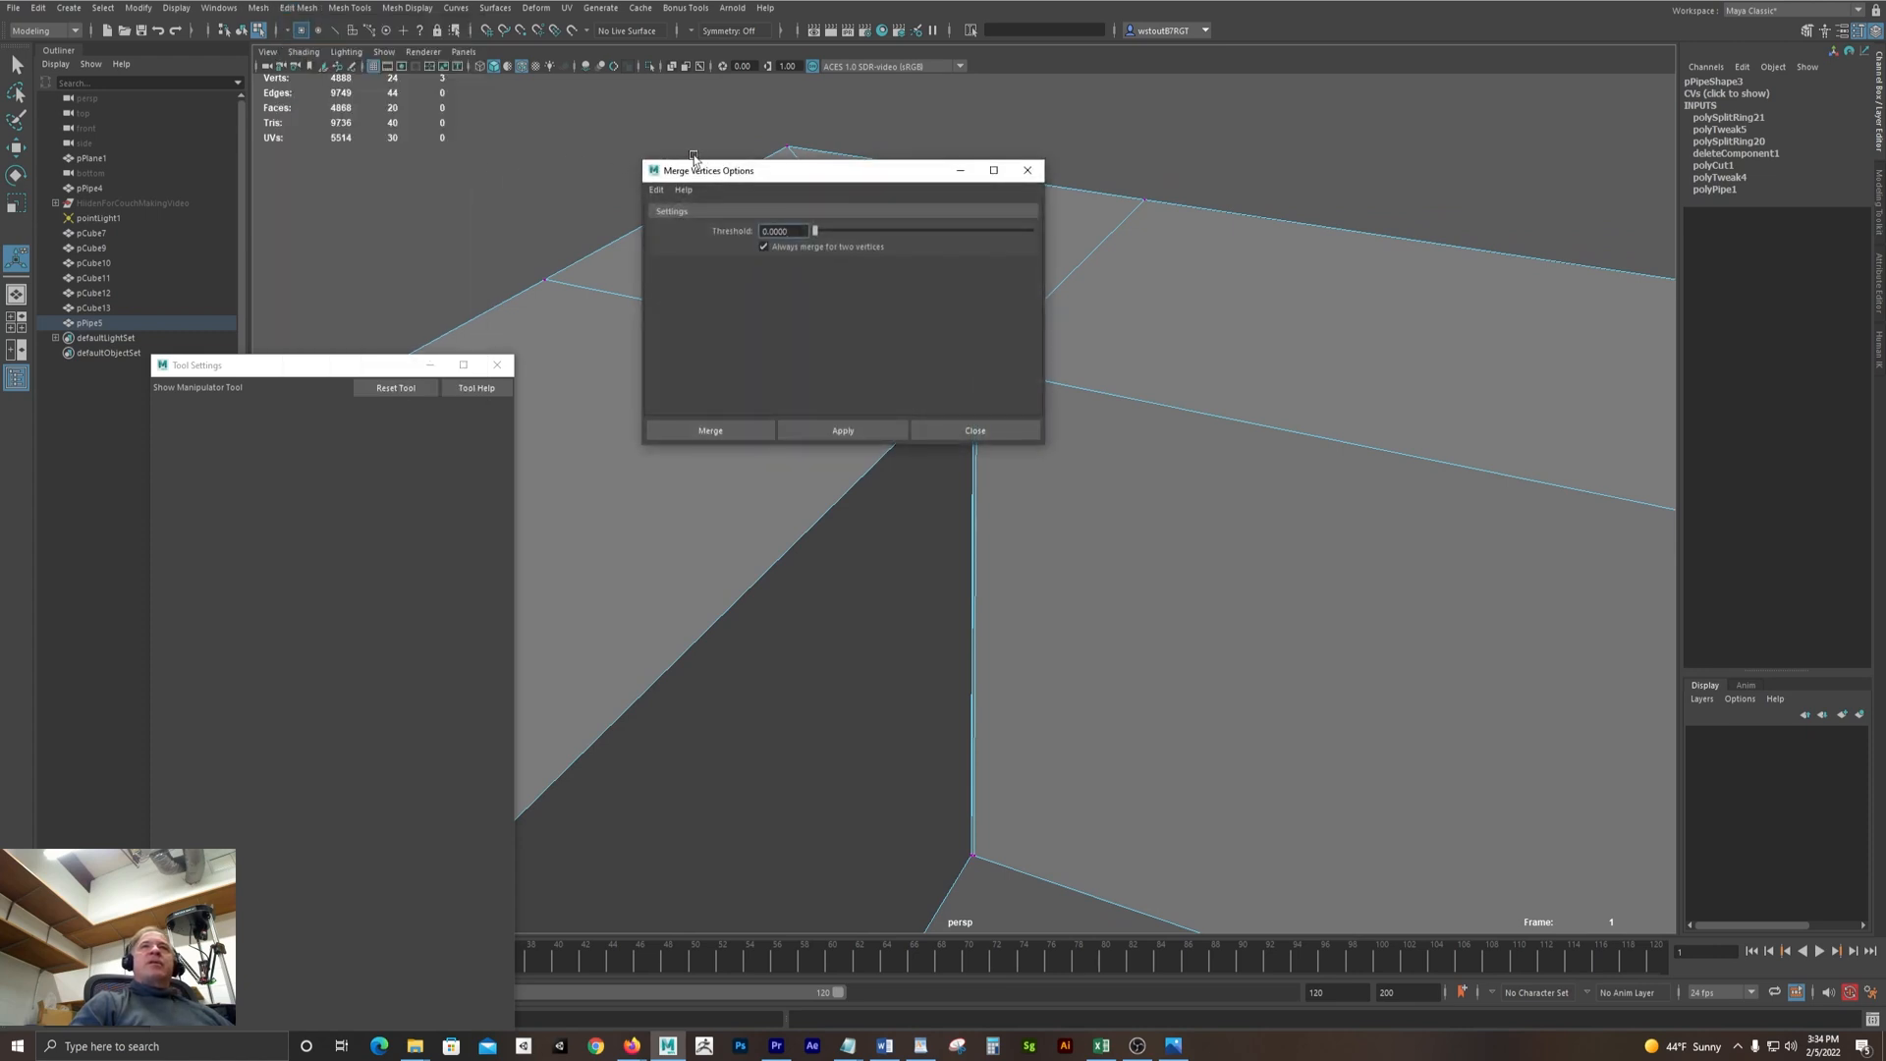
{"action": "left_click_drag", "start_coordinate": [776, 178], "coordinate": [933, 187]}
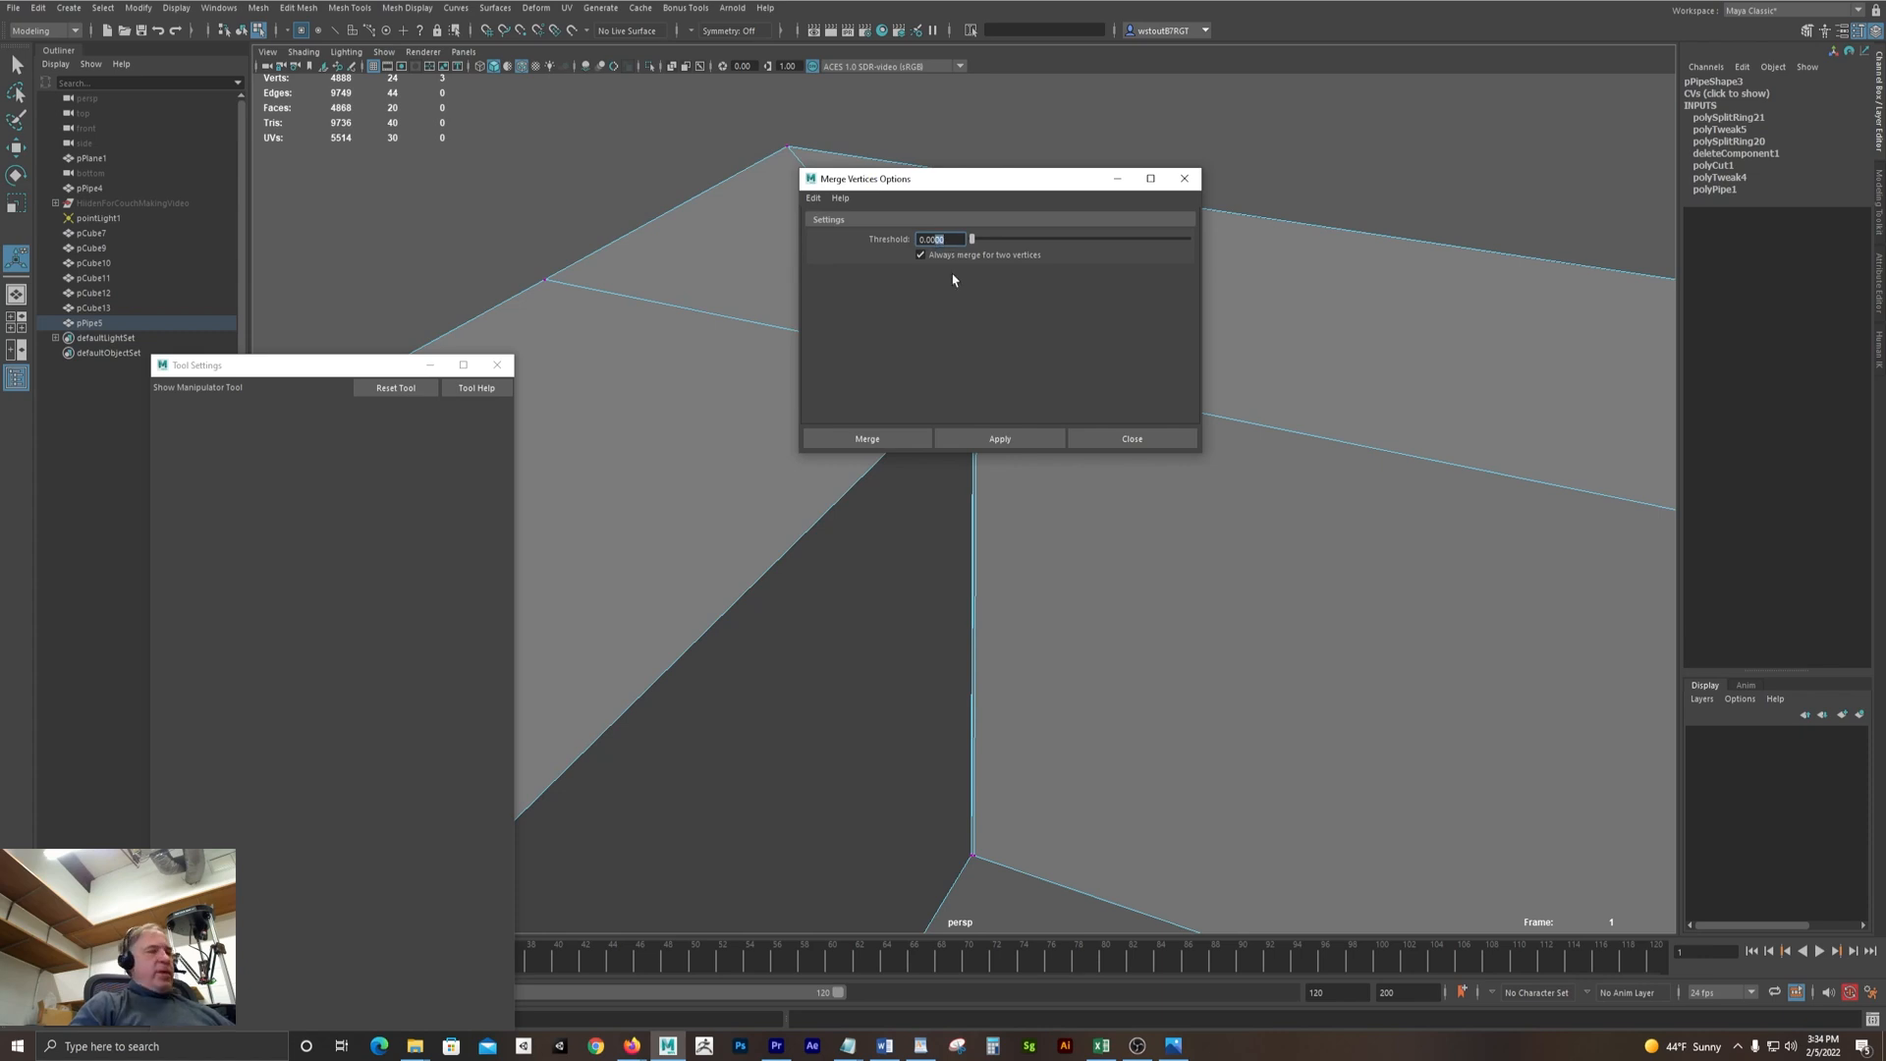
{"action": "left_click", "coordinate": [814, 198]}
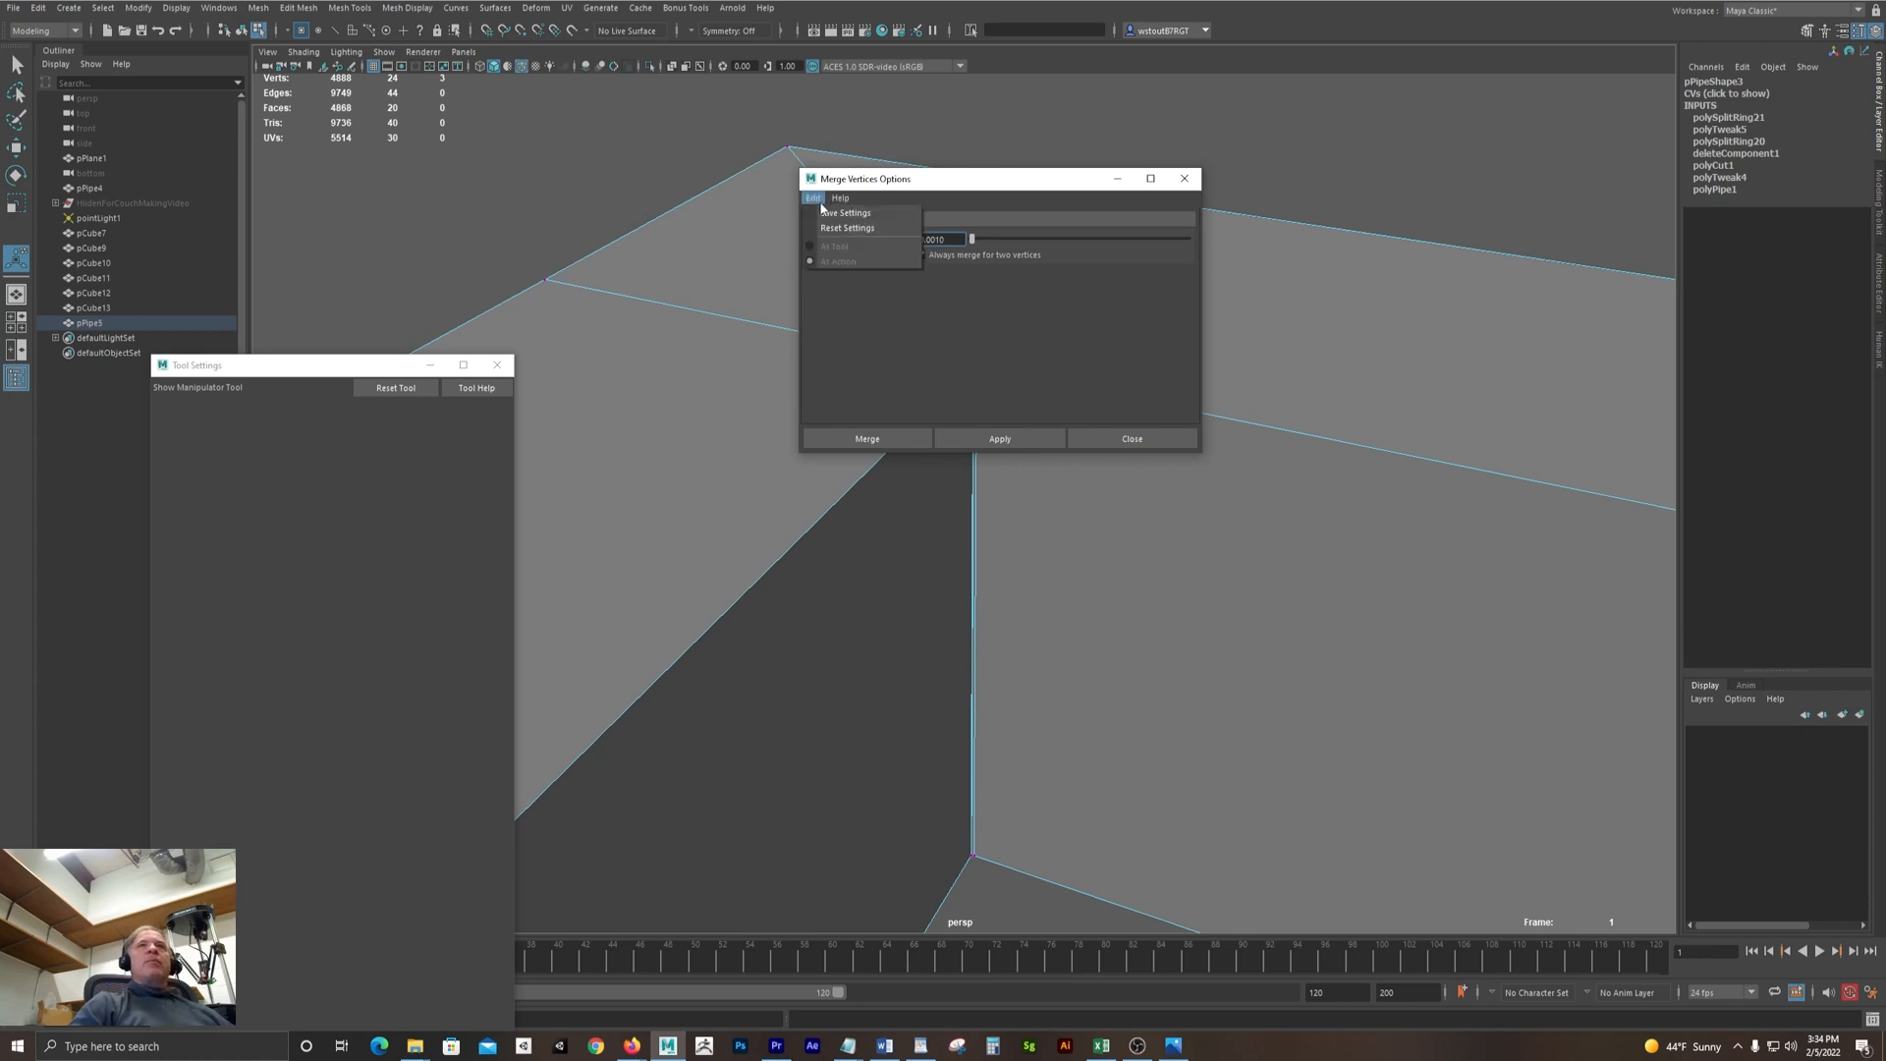
{"action": "left_click", "coordinate": [827, 228]}
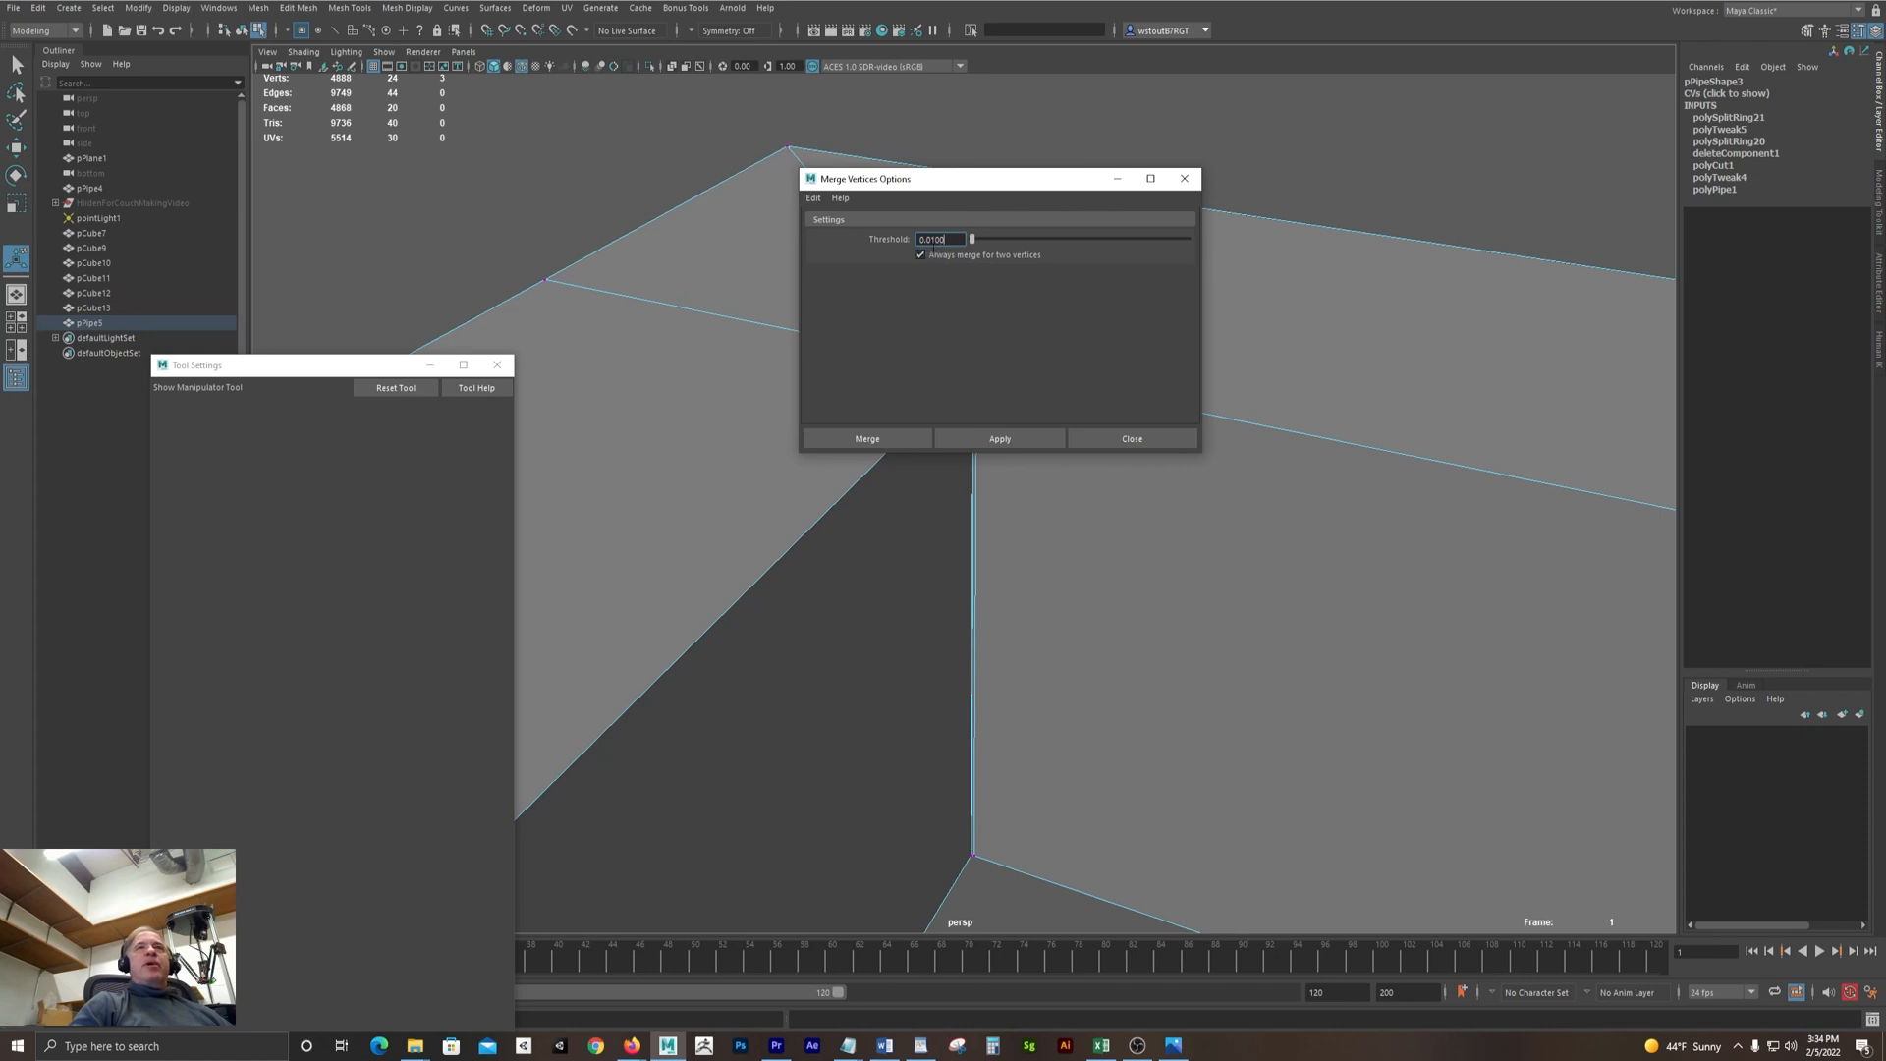
Merge the clustered vertices at each end of the base pipe's inner corner edge with a threshold of 0.1
{"action": "left_click_drag", "start_coordinate": [1016, 187], "coordinate": [1292, 136]}
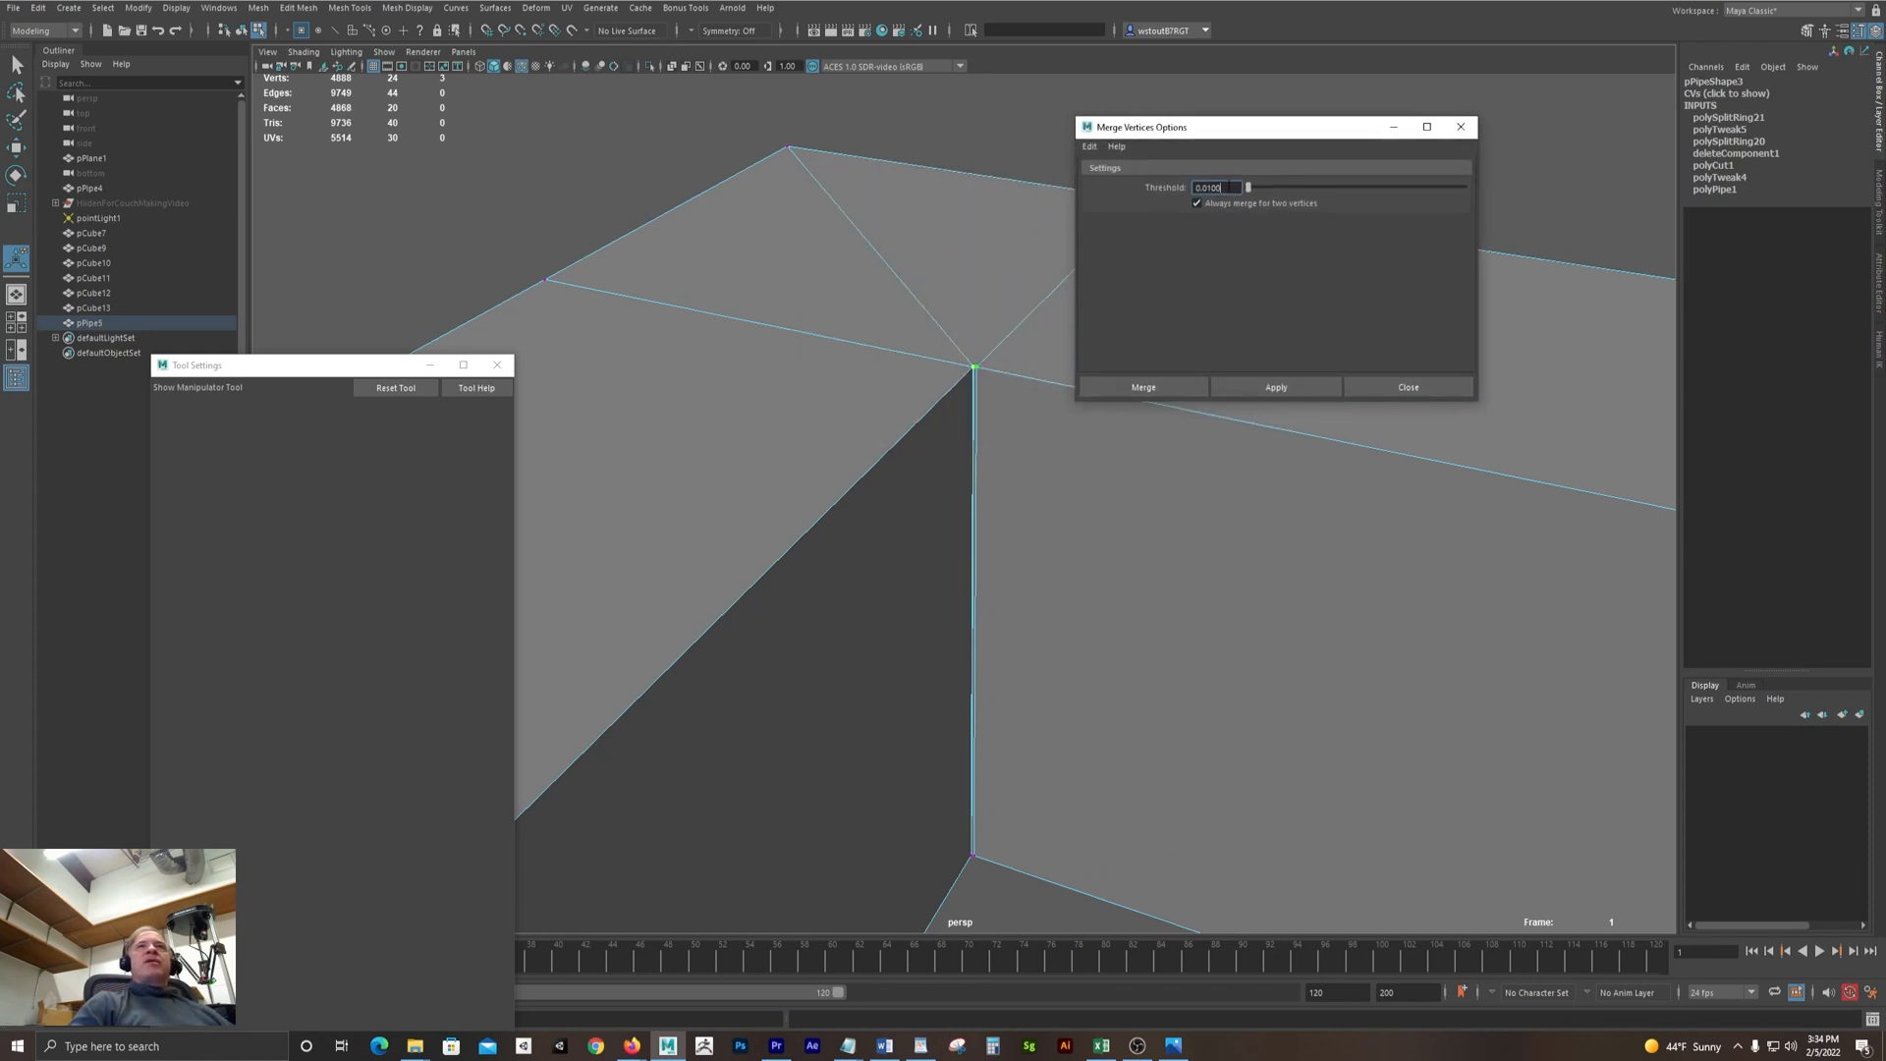
{"action": "type", "text": "0.1"}
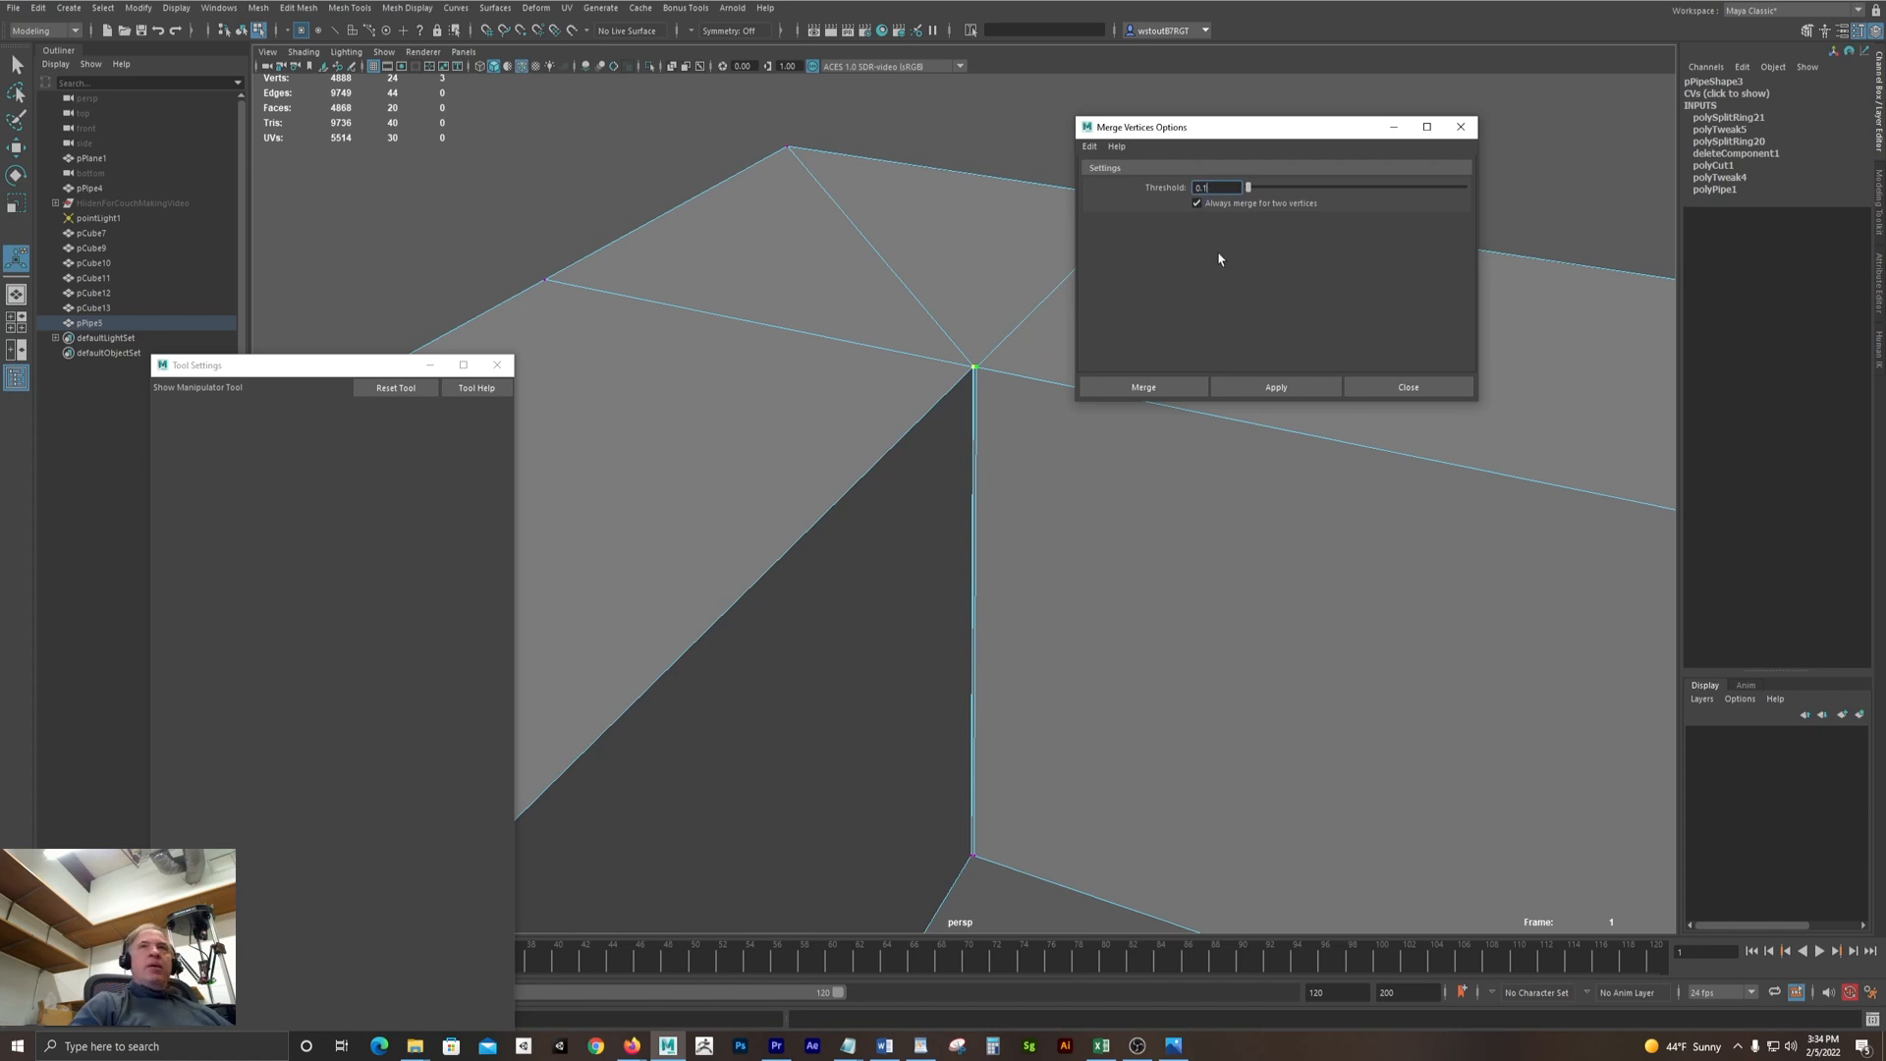
{"action": "left_click", "coordinate": [1268, 390]}
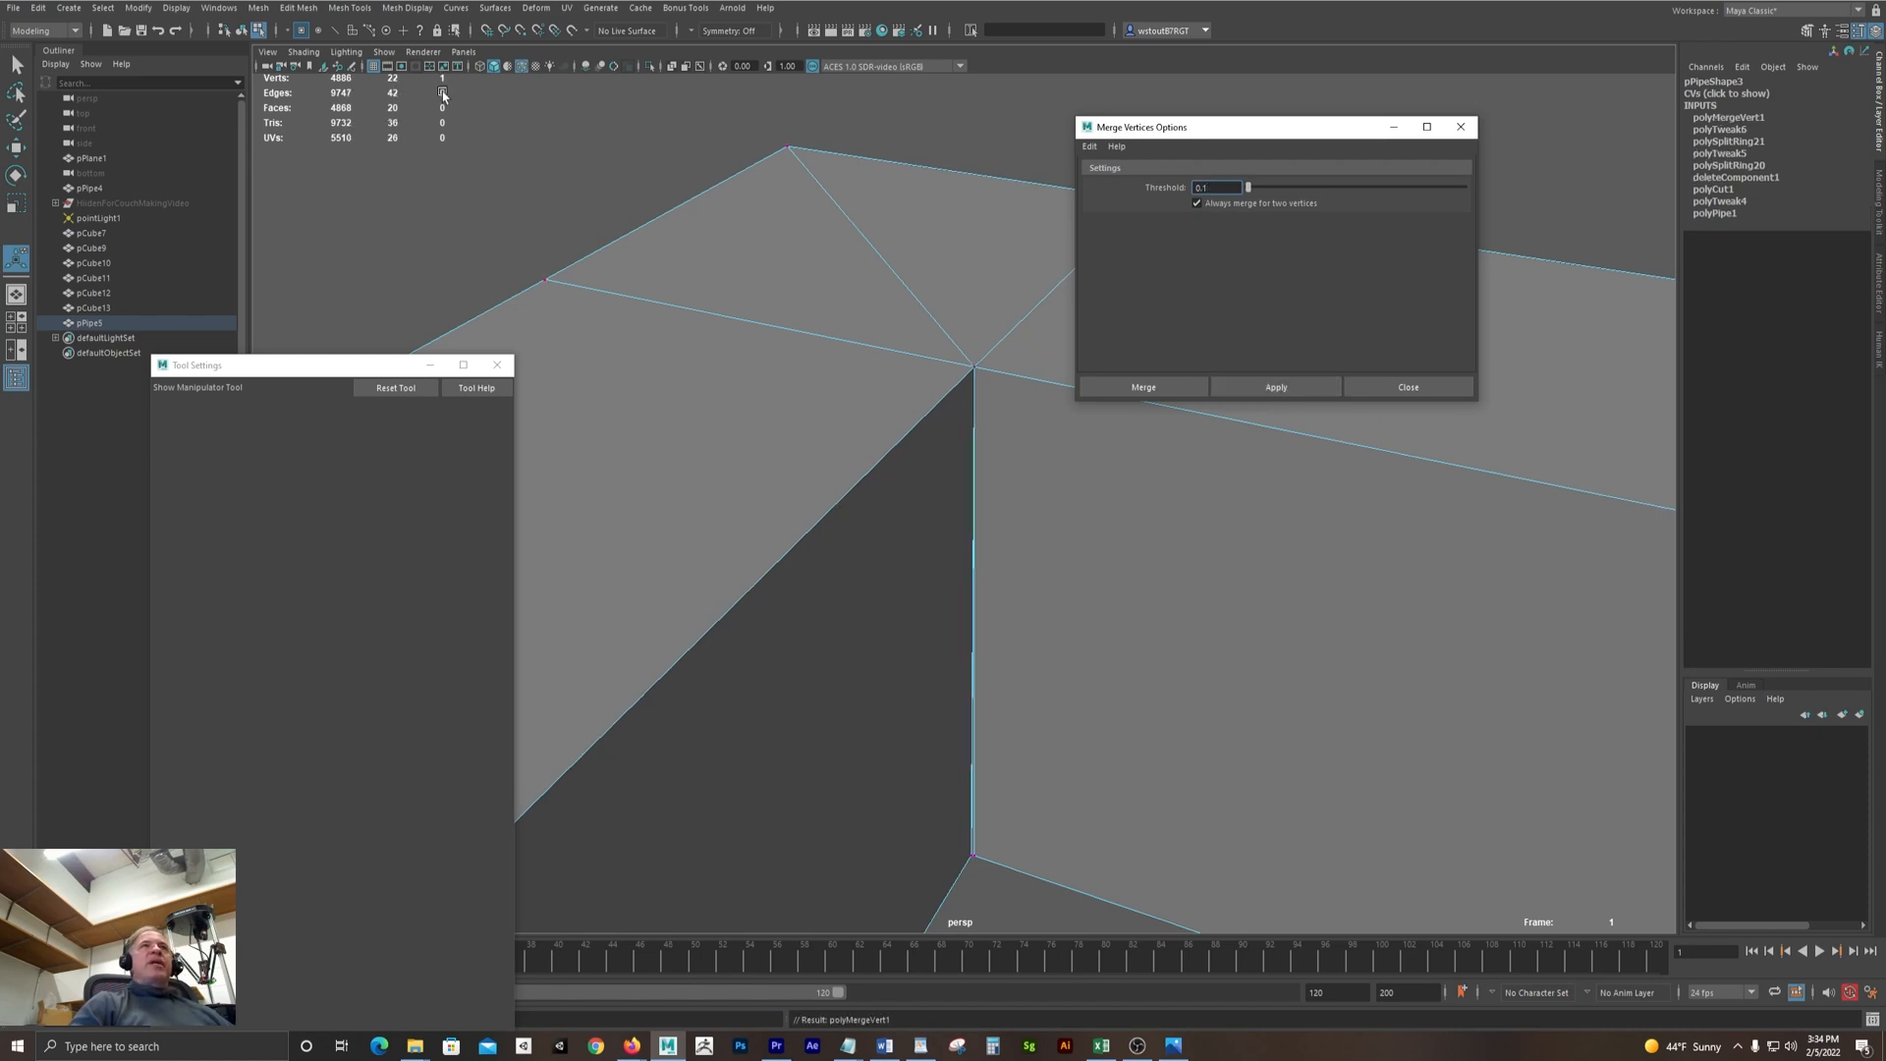
{"action": "middle_click_drag", "start_coordinate": [680, 281], "coordinate": [670, 248], "text": "alt"}
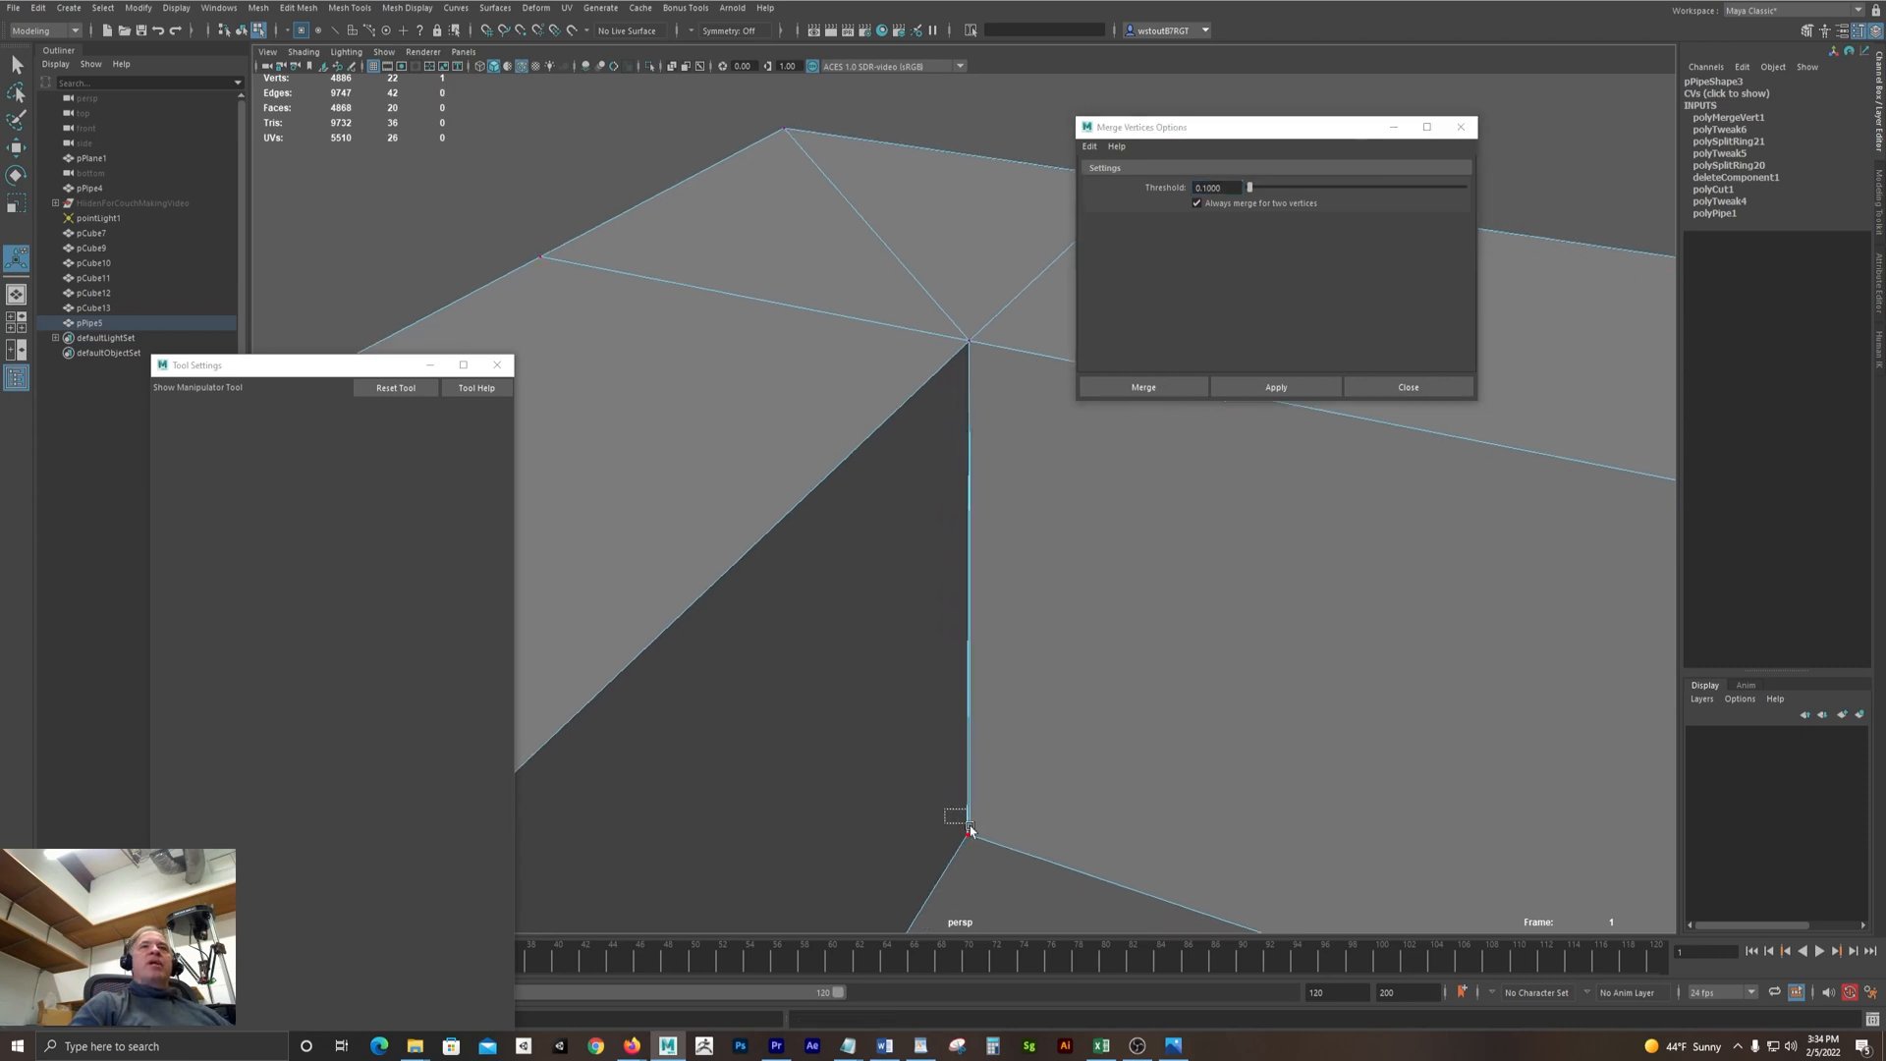
{"action": "left_click_drag", "start_coordinate": [969, 828], "coordinate": [971, 831]}
{"action": "left_click", "coordinate": [1270, 388]}
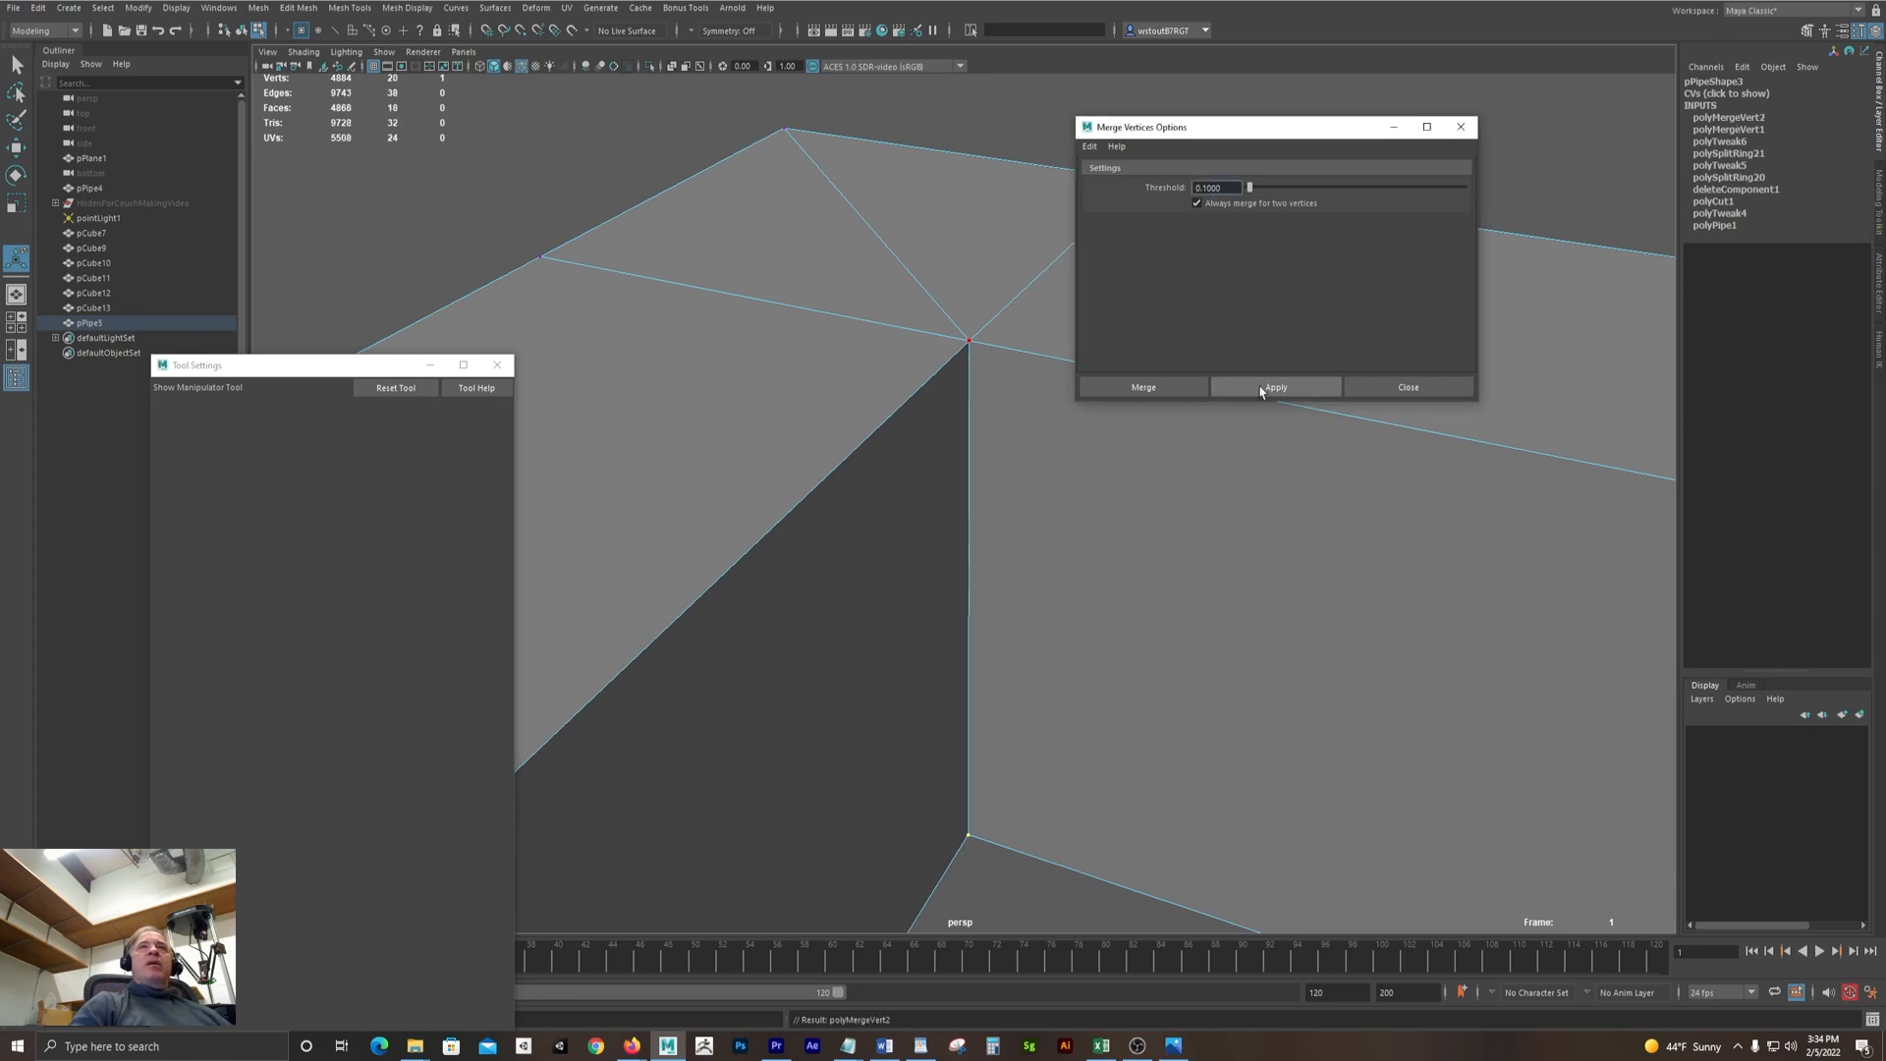
Delete the two diagonal mitre edges crossing the rear corner of the base pipe, on its top and underside
{"action": "left_click_drag", "start_coordinate": [1240, 671], "coordinate": [968, 686], "text": "alt"}
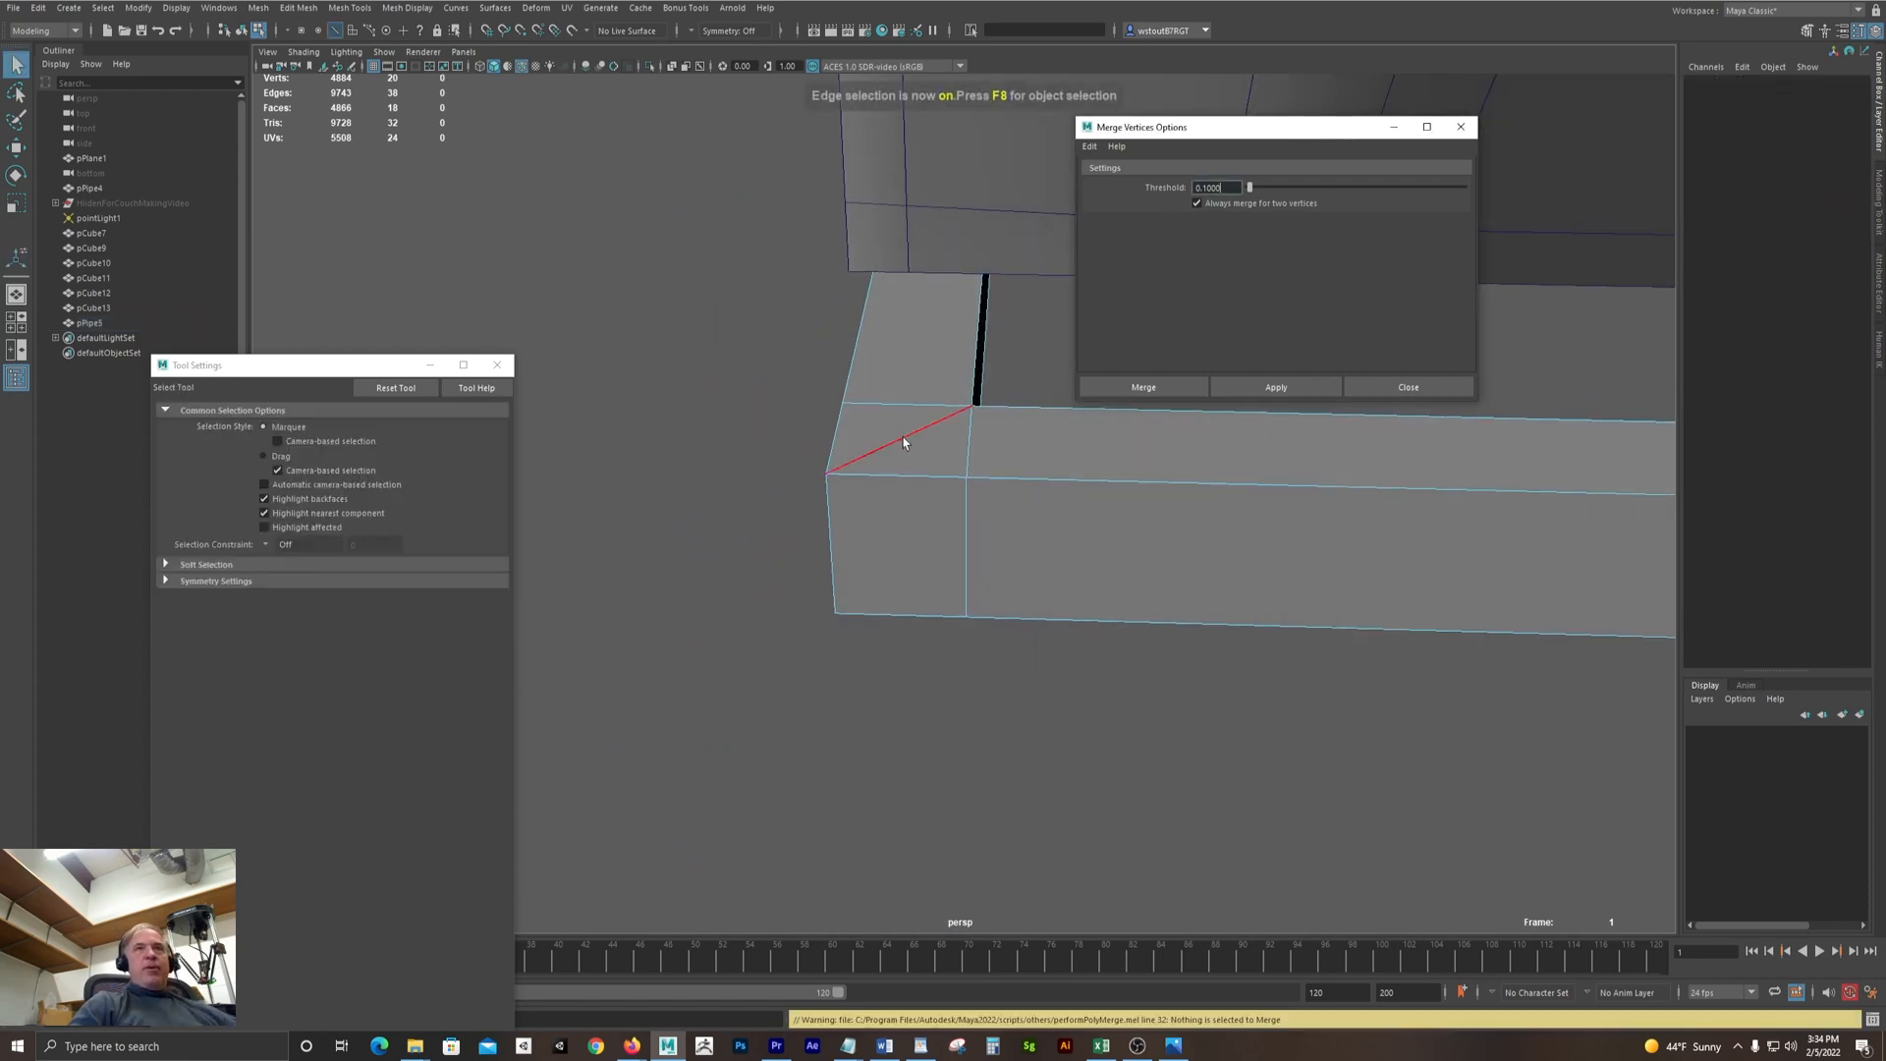
{"action": "left_click", "coordinate": [904, 441]}
{"action": "key", "text": "f"}
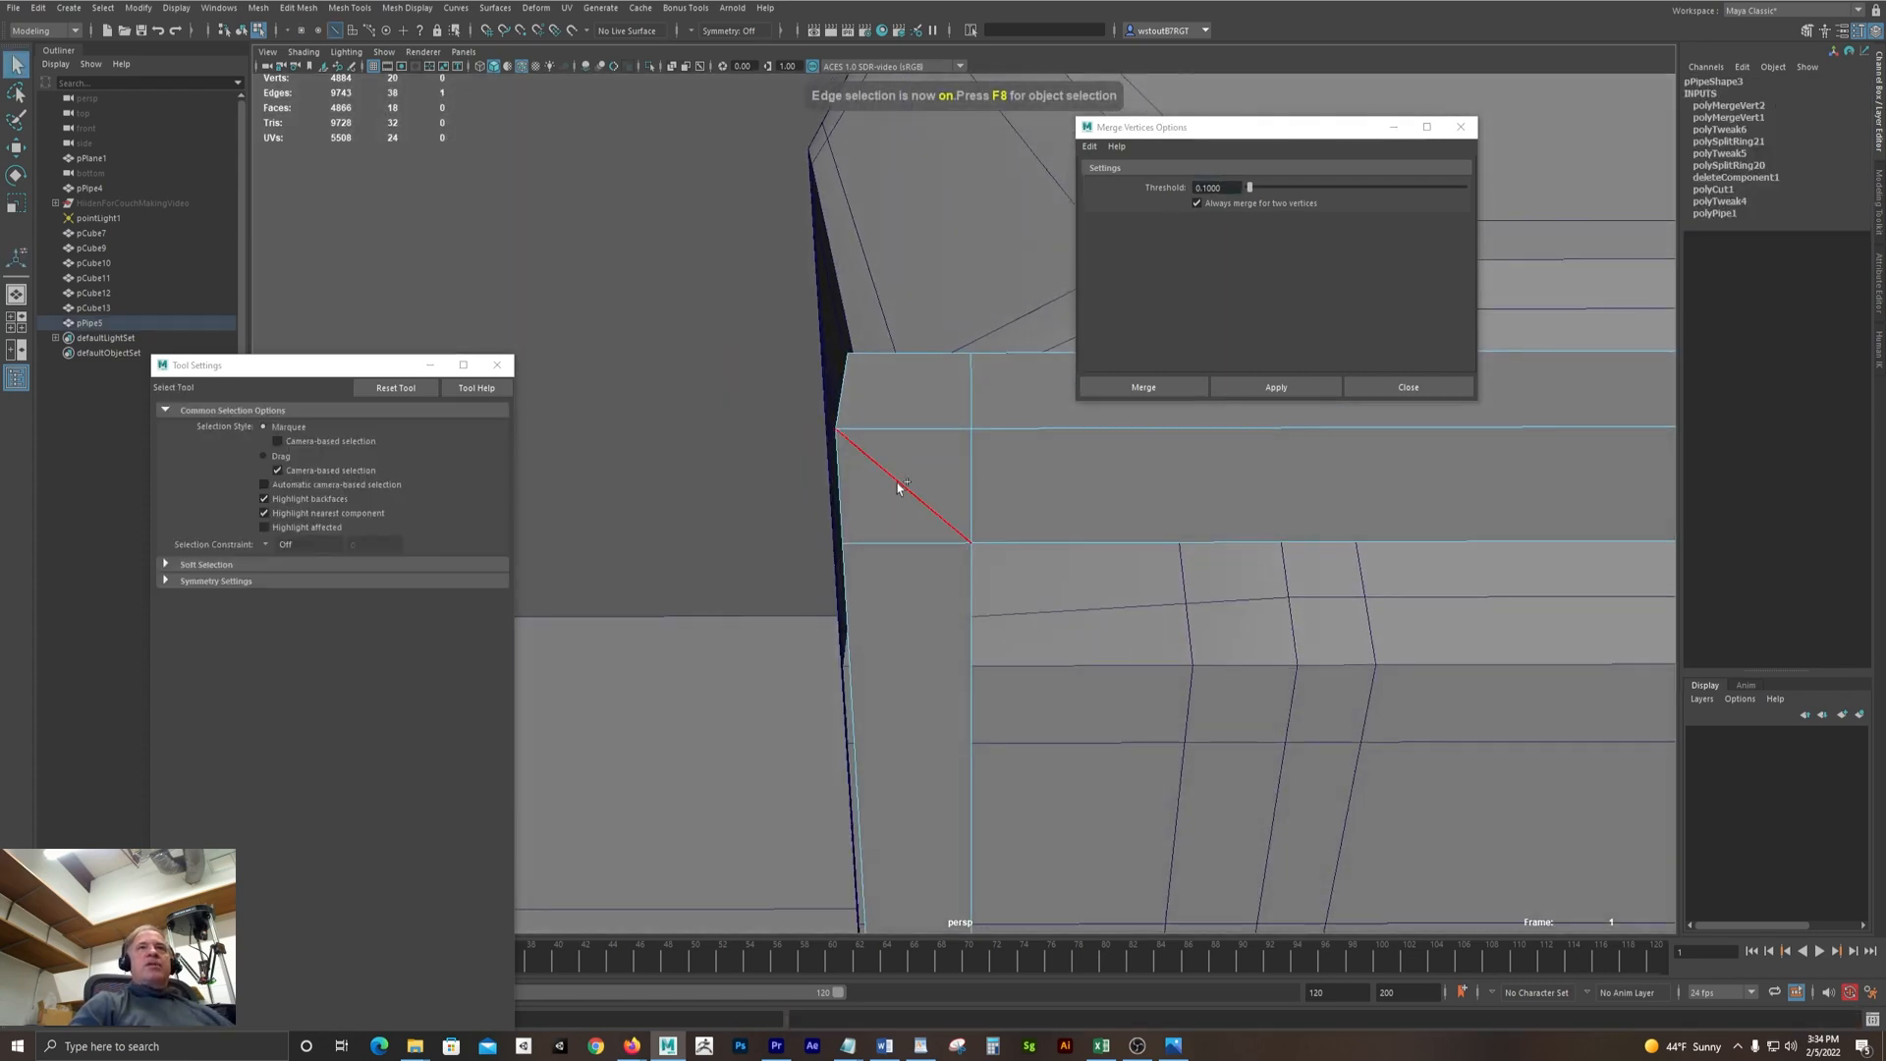
{"action": "left_click", "coordinate": [906, 480], "text": "shift"}
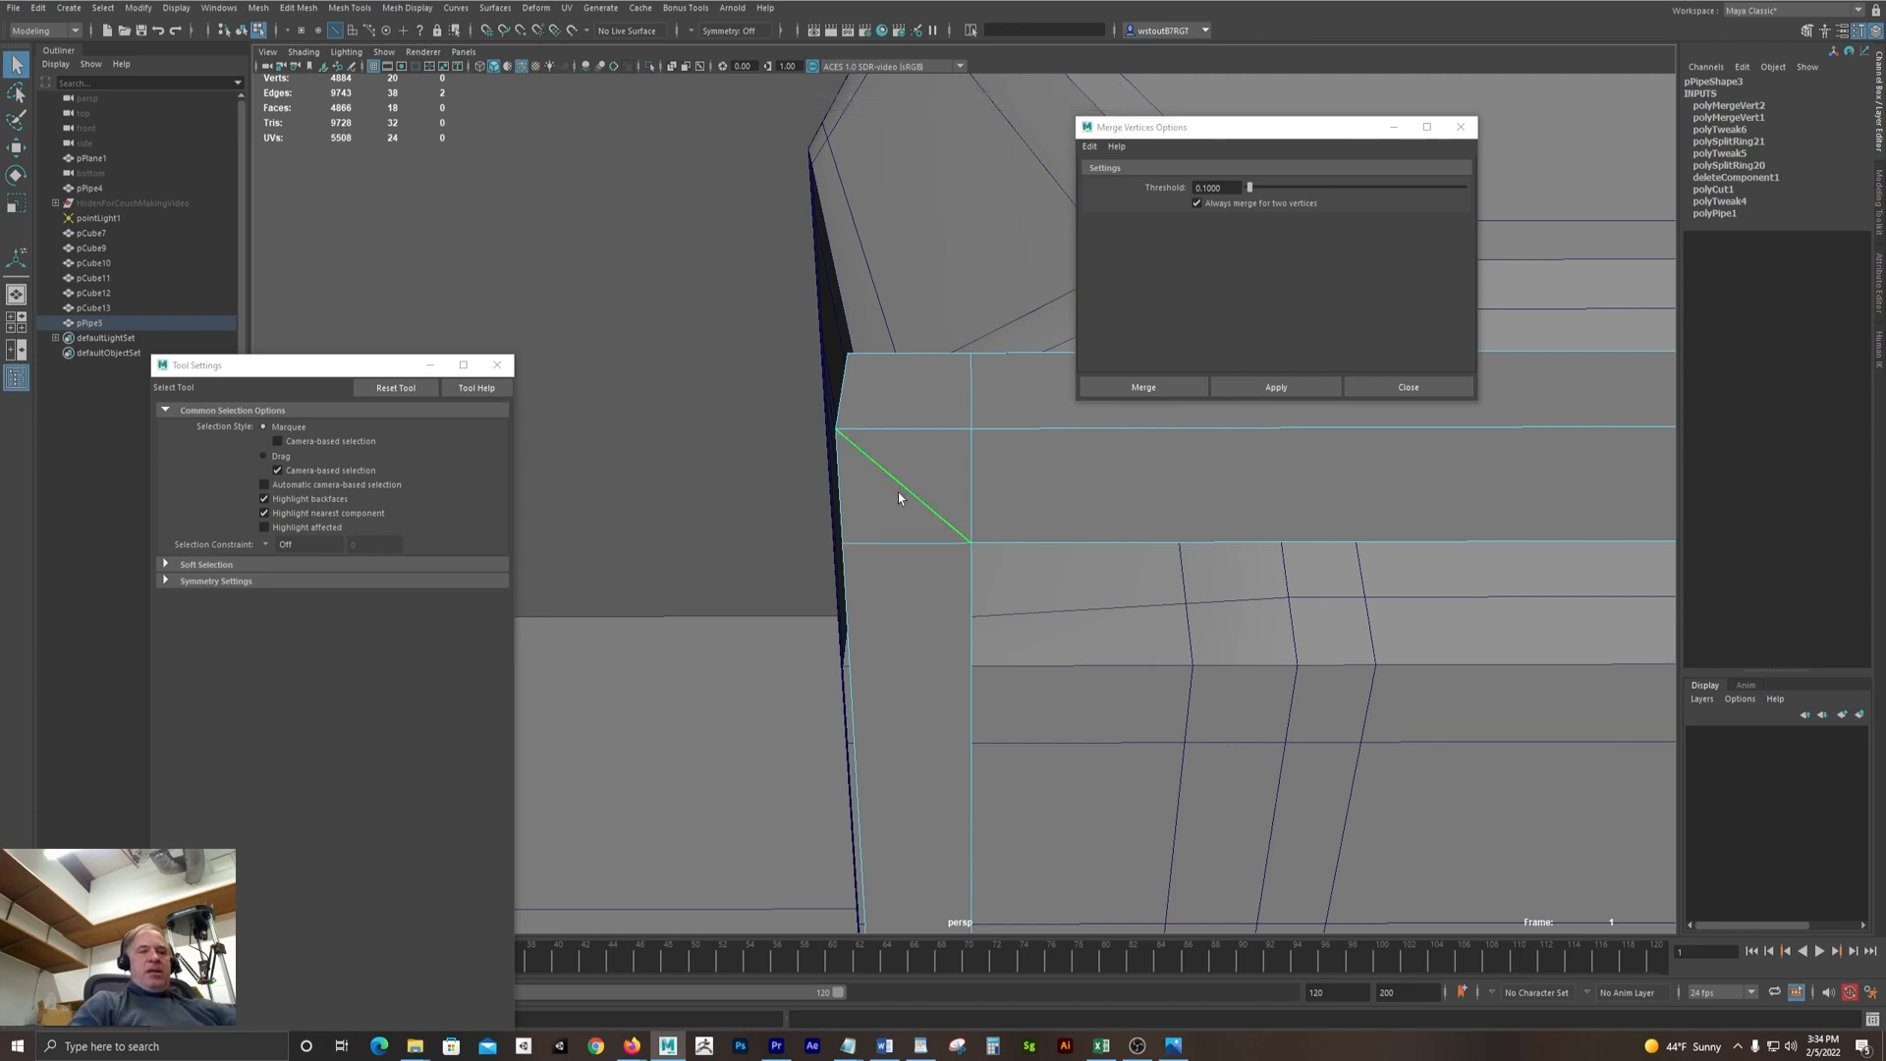
{"action": "key", "text": "Delete"}
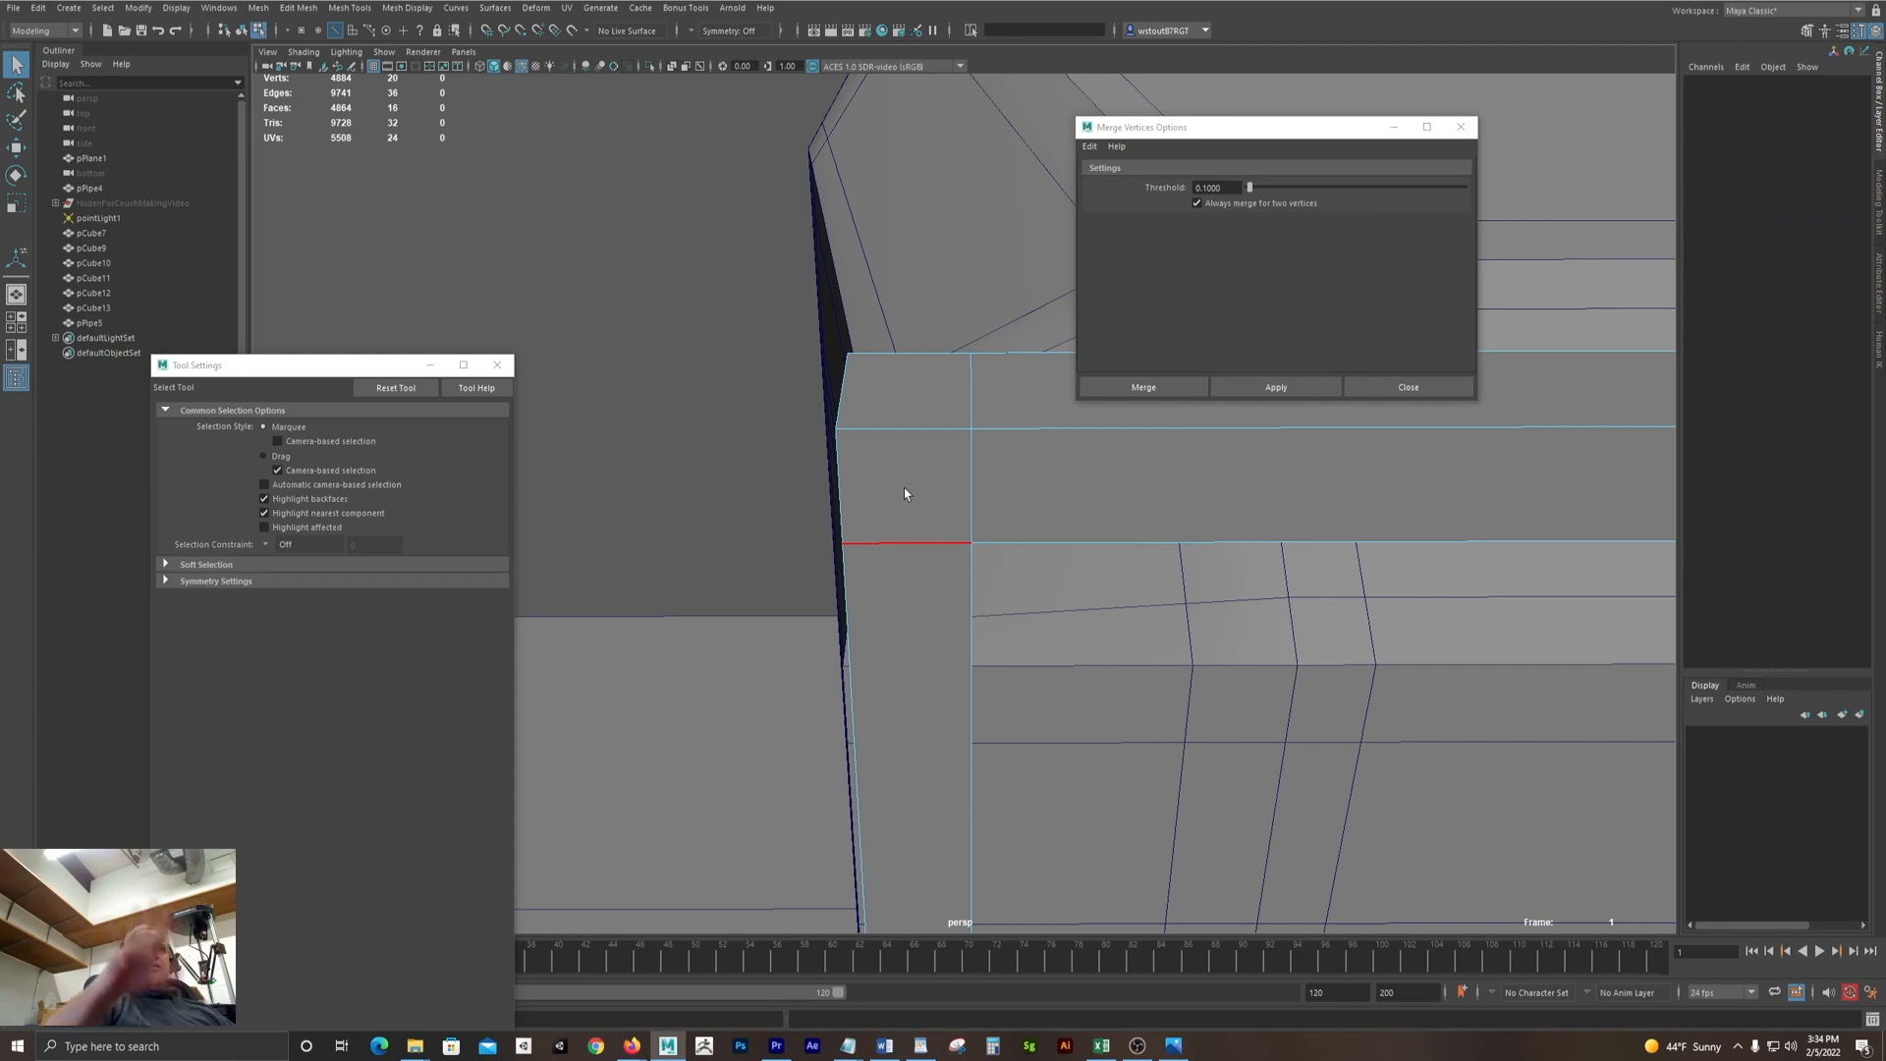
Insert an edge loop on either side of the mitre at the base pipe's other corner, one across each rail
{"action": "left_click_drag", "start_coordinate": [889, 520], "coordinate": [673, 500], "text": "alt"}
{"action": "left_click_drag", "start_coordinate": [727, 419], "coordinate": [792, 421], "text": "alt"}
{"action": "middle_click_drag", "start_coordinate": [707, 396], "coordinate": [755, 408], "text": "alt"}
{"action": "left_click_drag", "start_coordinate": [754, 408], "coordinate": [732, 533], "text": "alt"}
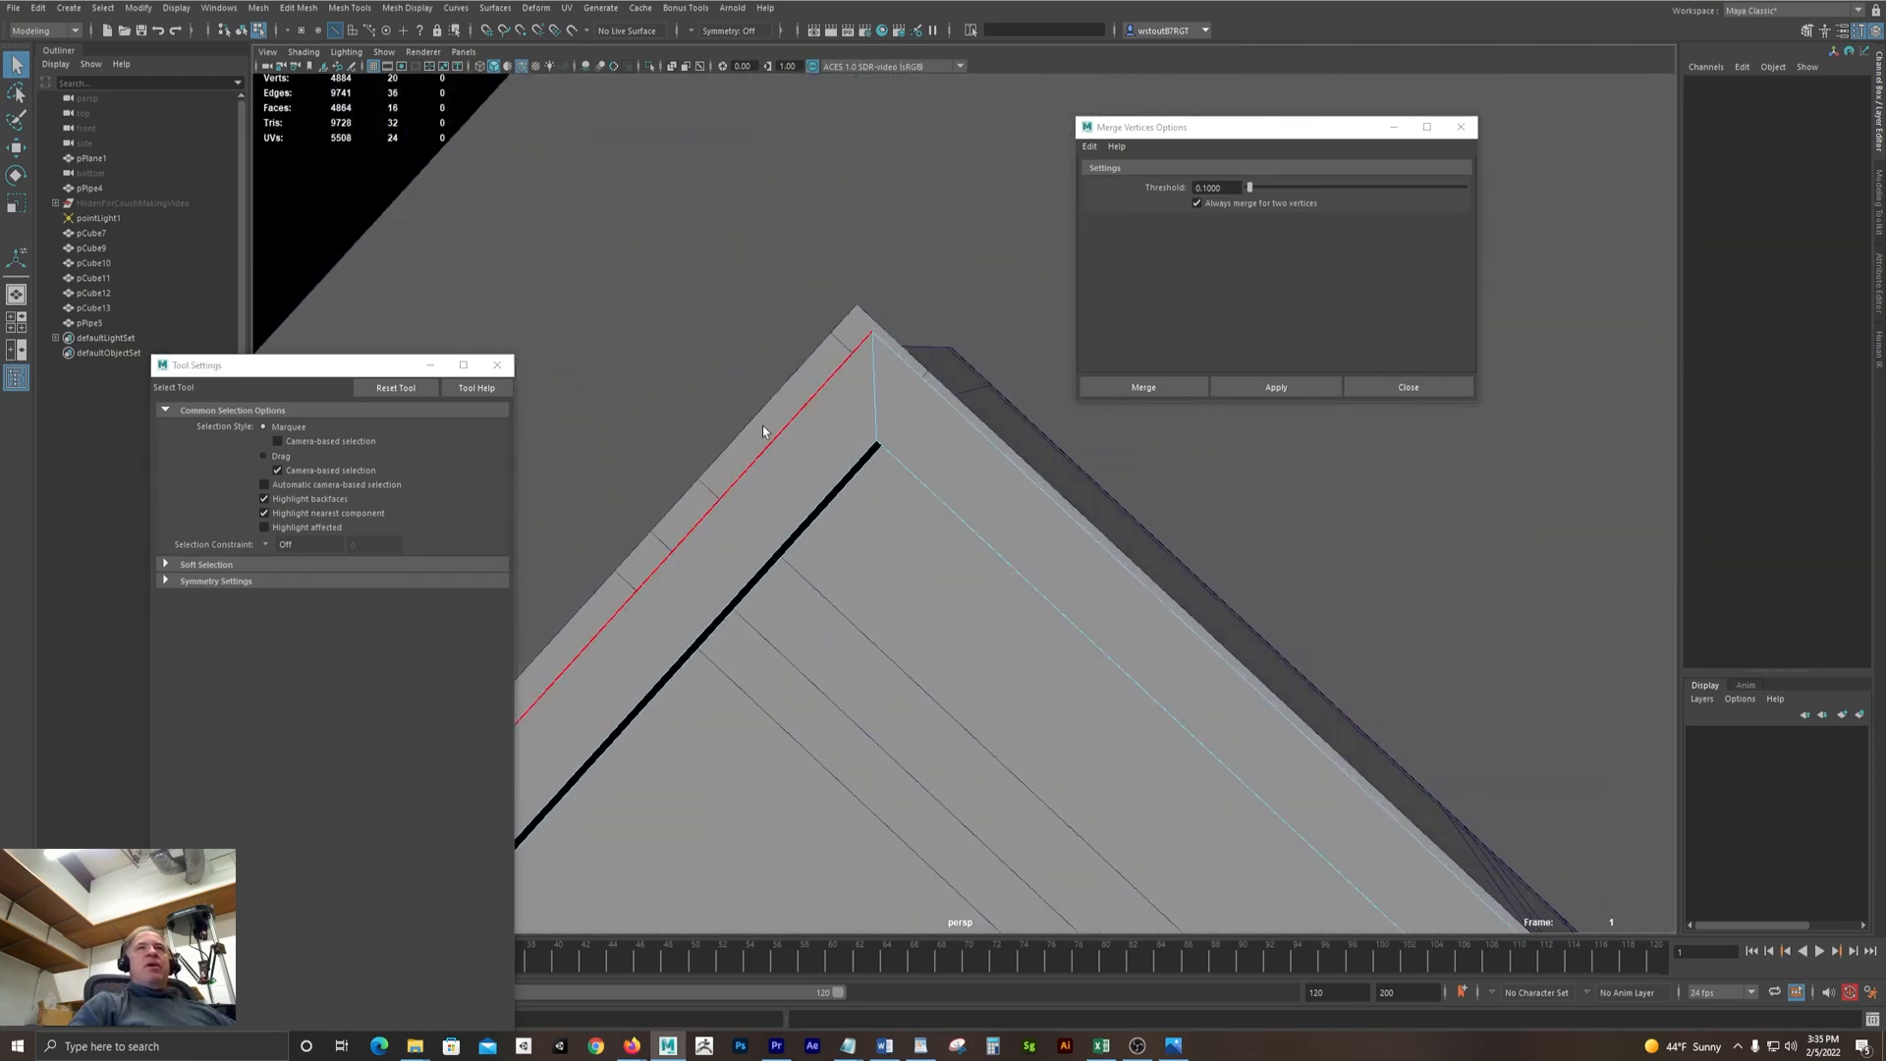
{"action": "key", "text": "space"}
{"action": "left_click", "coordinate": [611, 426]}
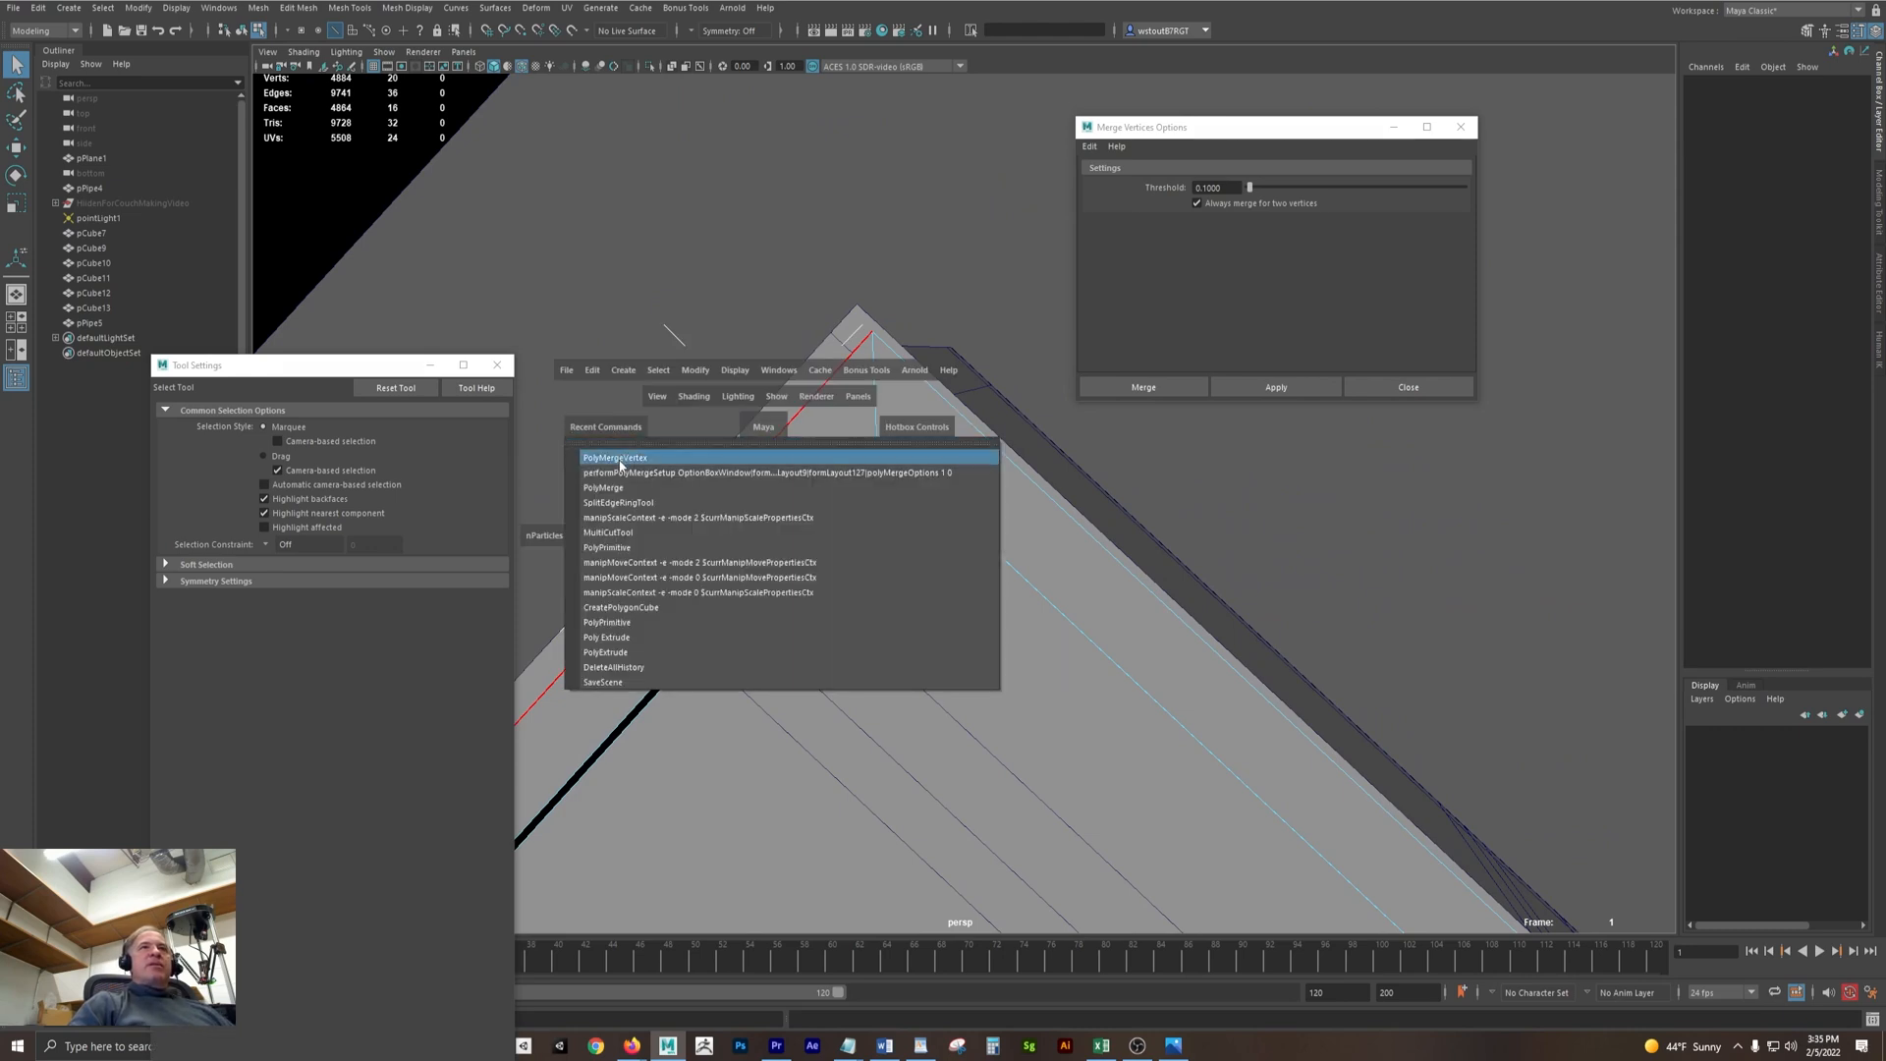
{"action": "left_click", "coordinate": [625, 503]}
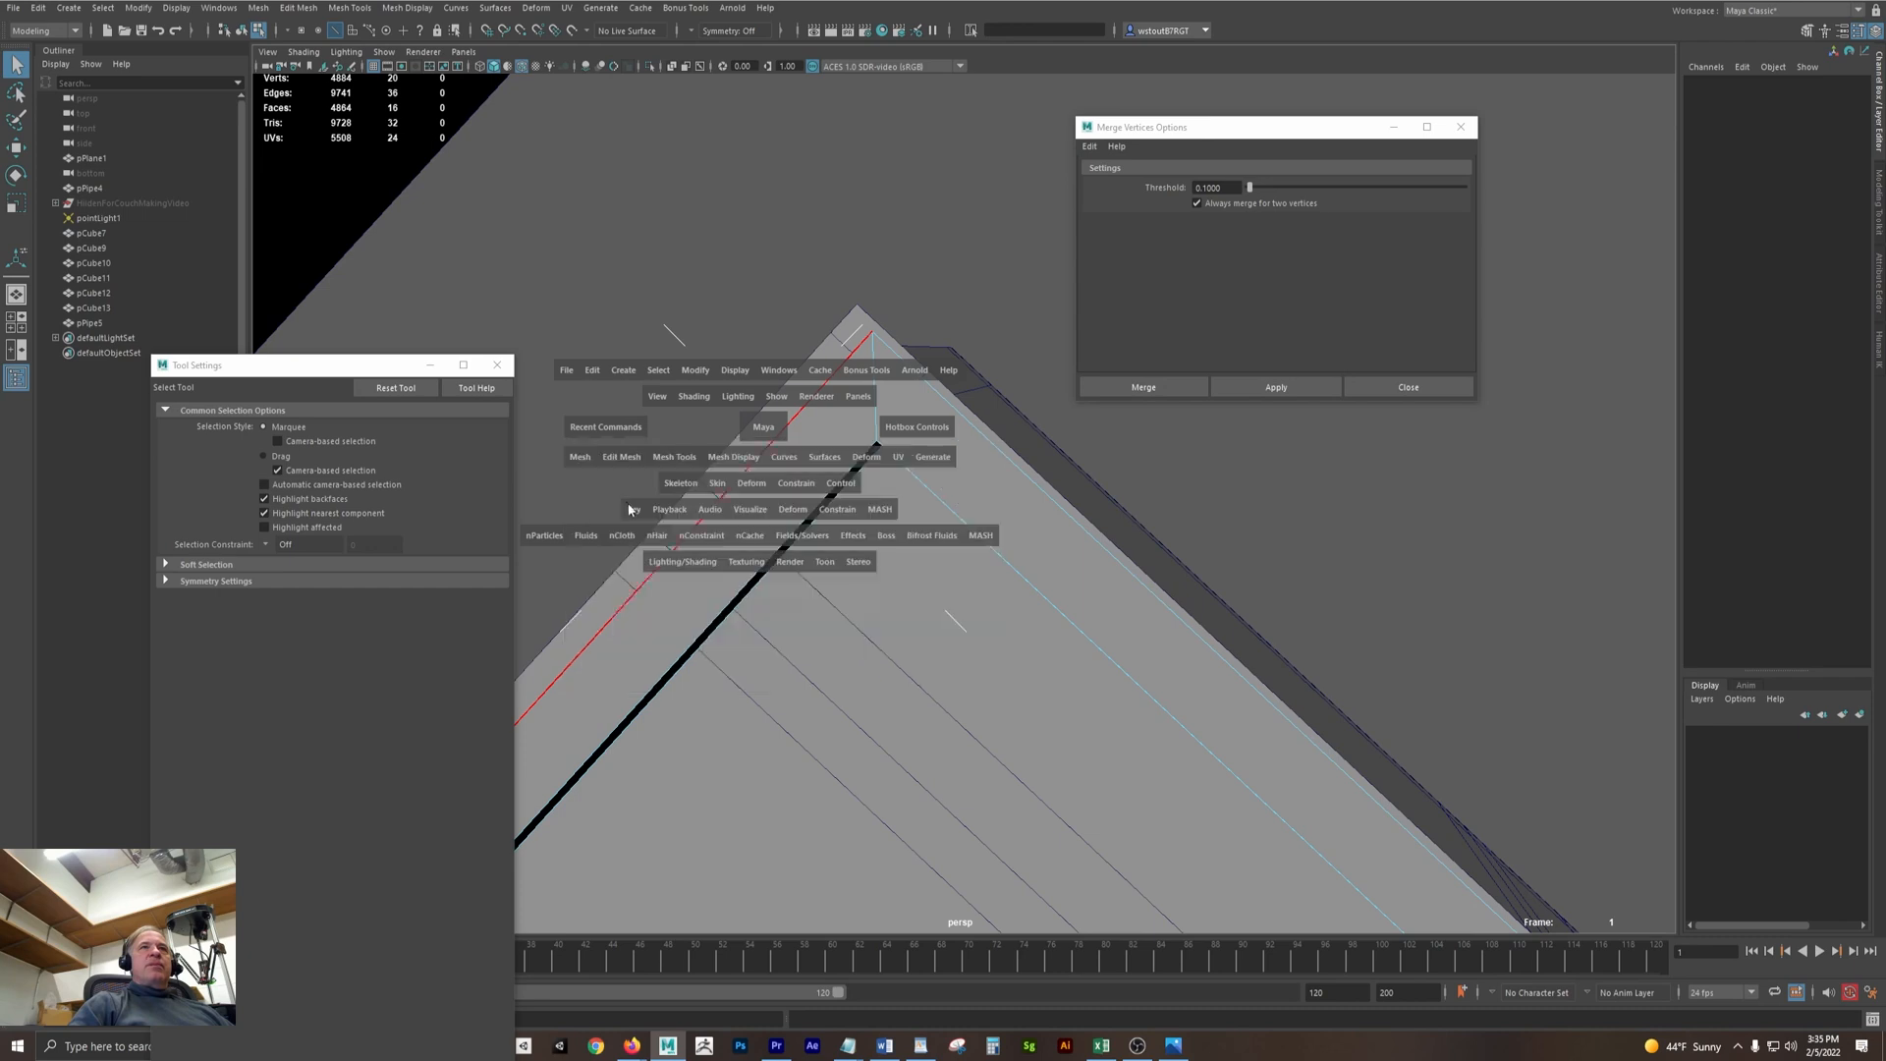
{"action": "left_click_drag", "start_coordinate": [853, 472], "coordinate": [852, 476]}
{"action": "left_click", "coordinate": [920, 482]}
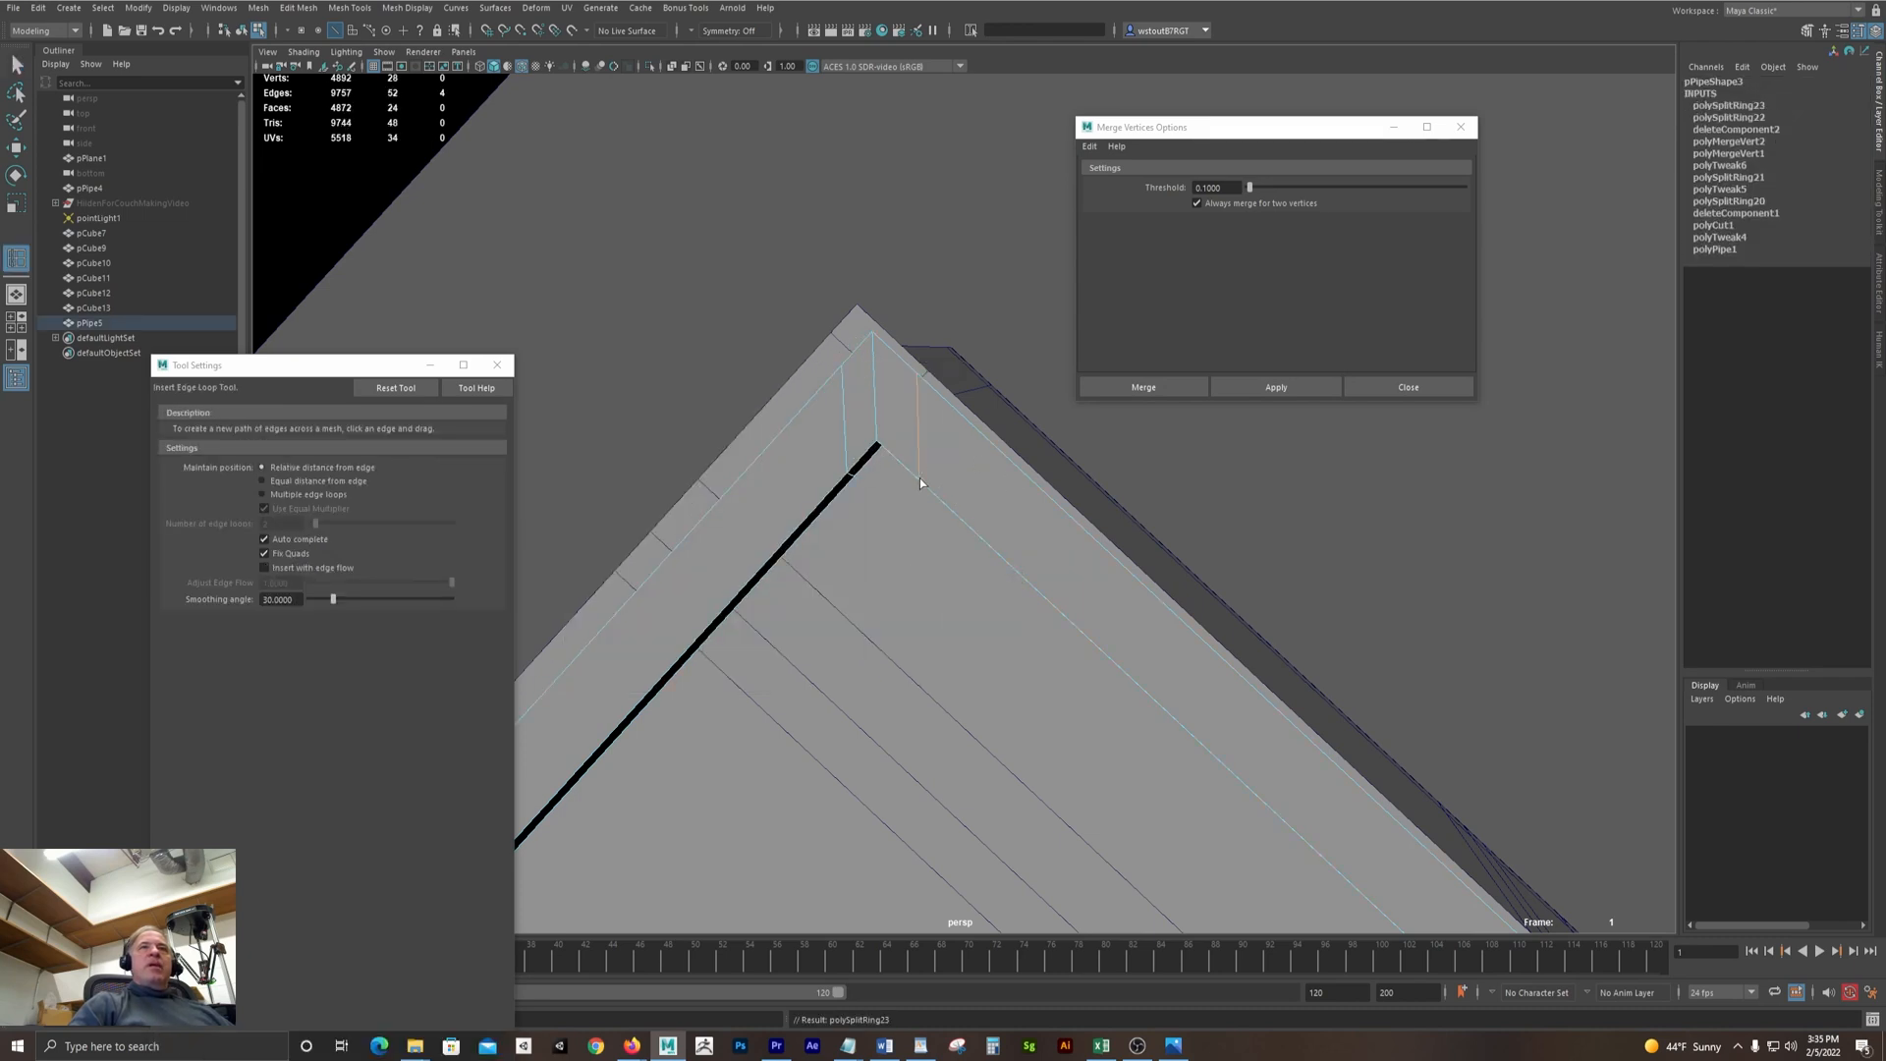
Flatten the short end rail's new edge loop along Z and move it to the pipe's inner corner
{"action": "key", "text": "r"}
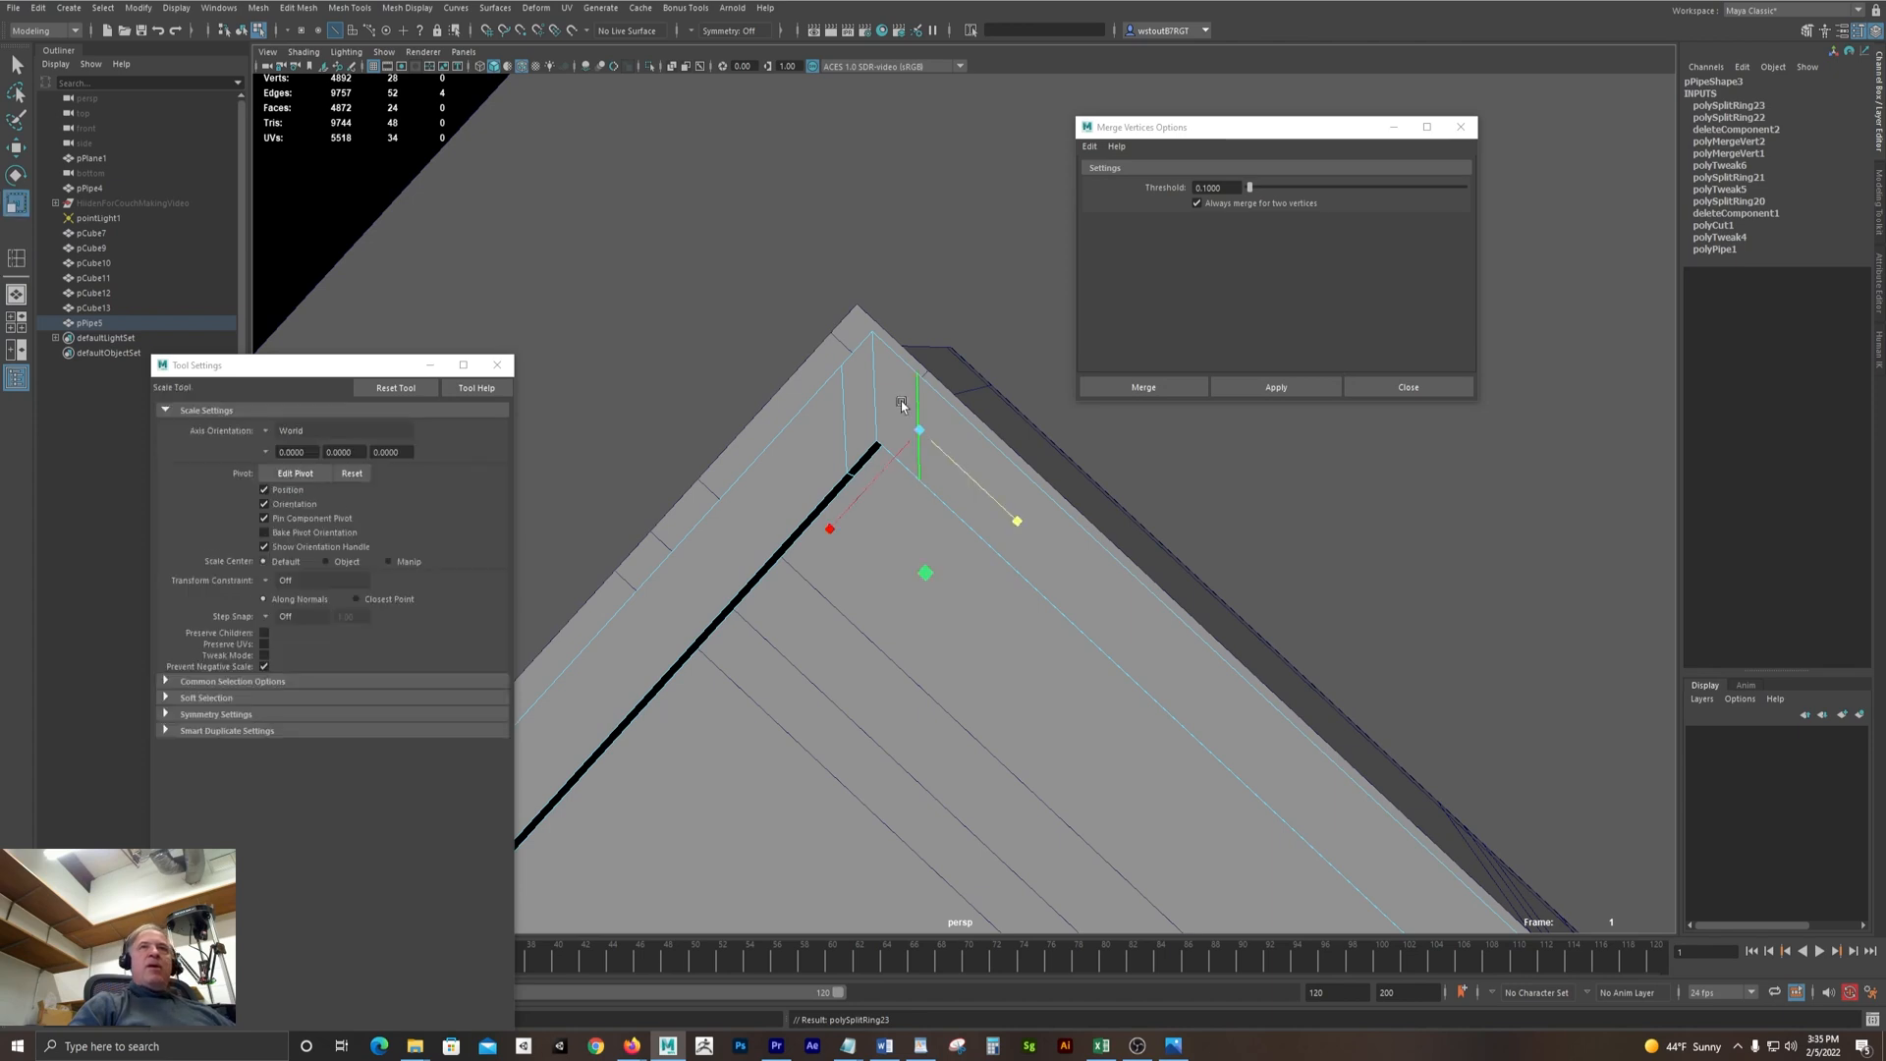
{"action": "left_click", "coordinate": [1014, 521]}
{"action": "left_click", "coordinate": [923, 430]}
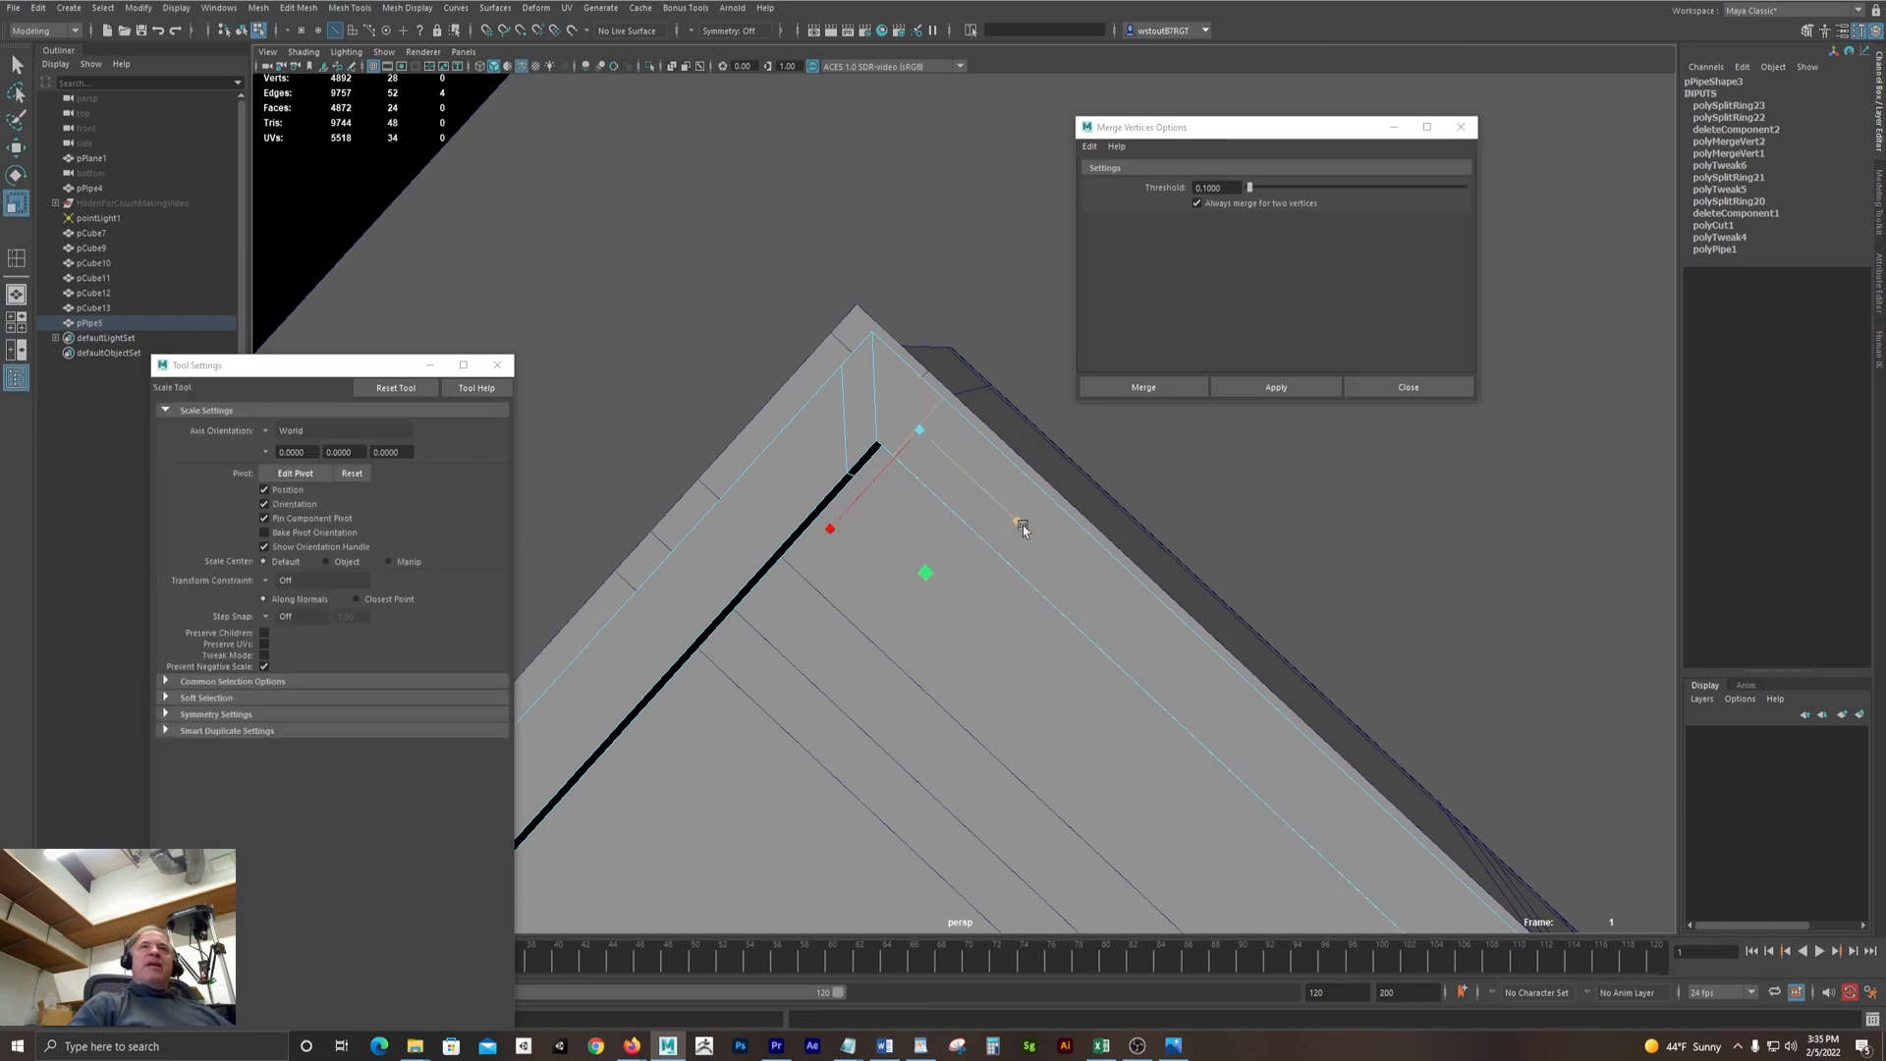
{"action": "key", "text": "w"}
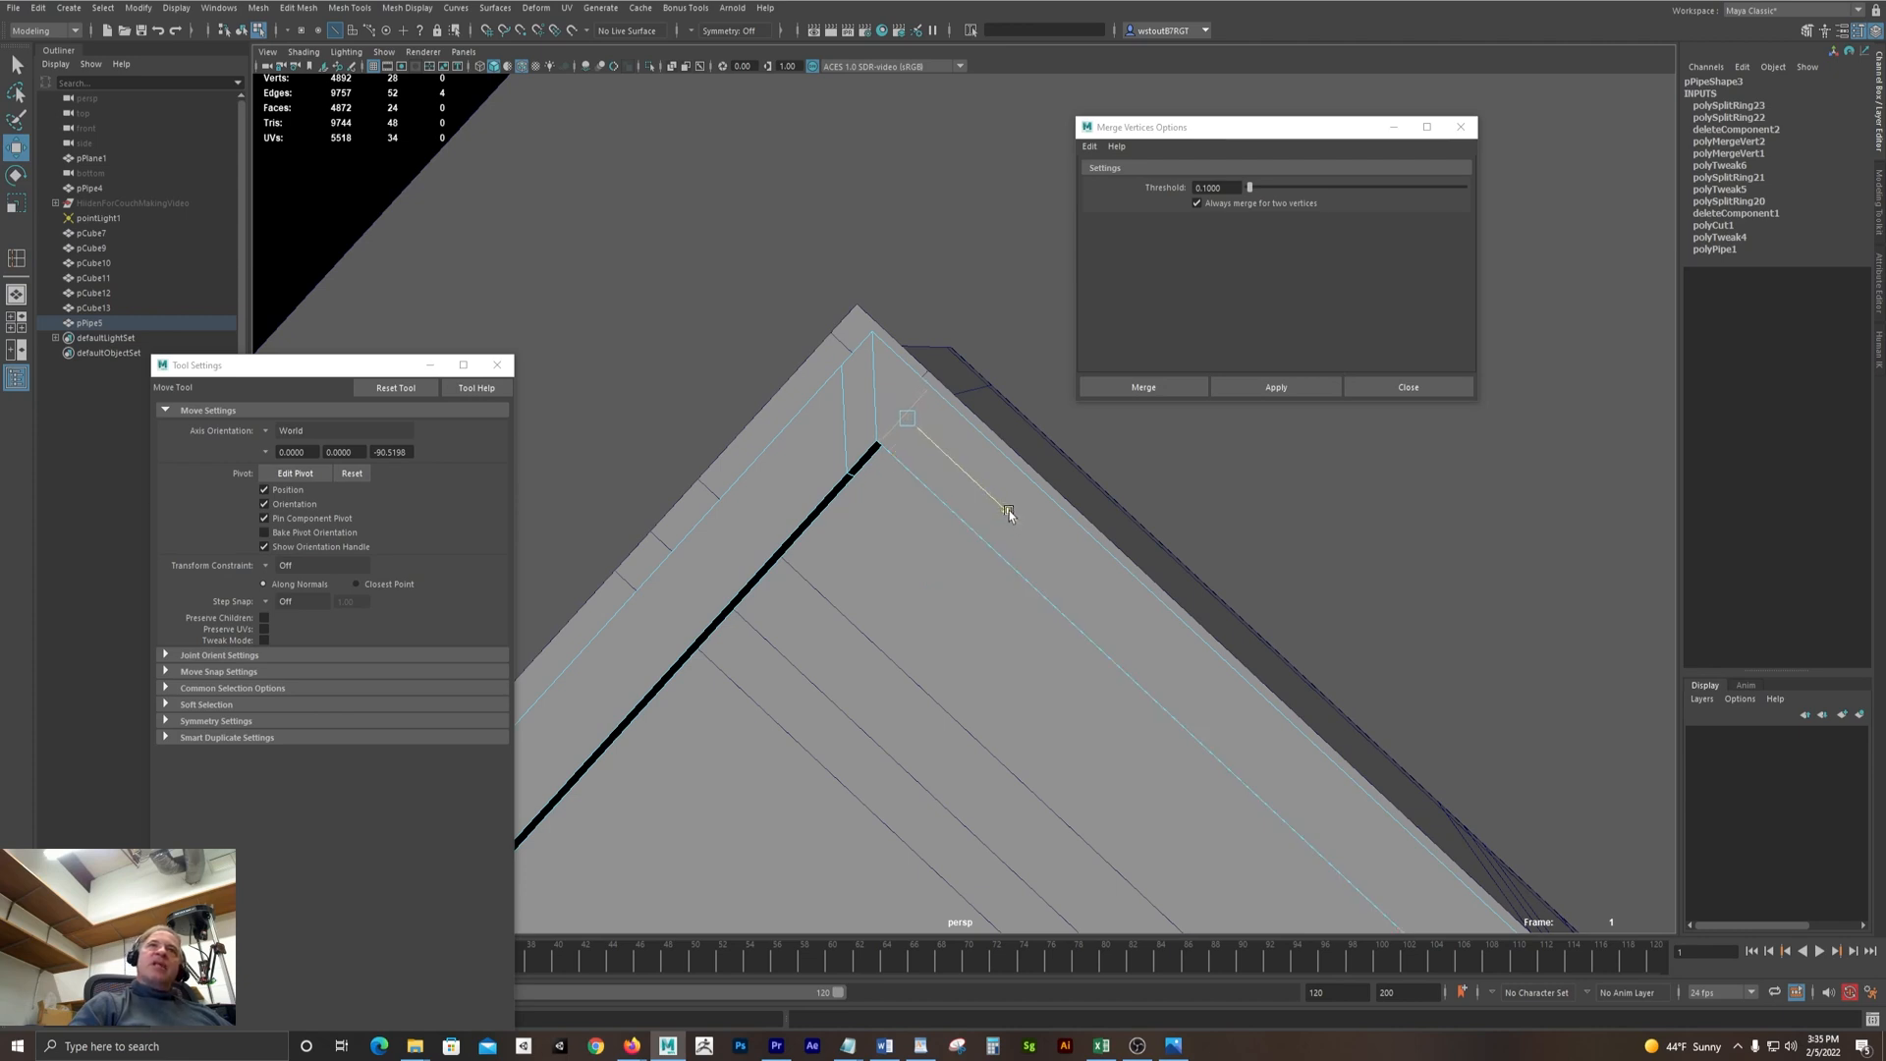
{"action": "right_click_drag", "start_coordinate": [905, 545], "coordinate": [1405, 600], "text": "alt"}
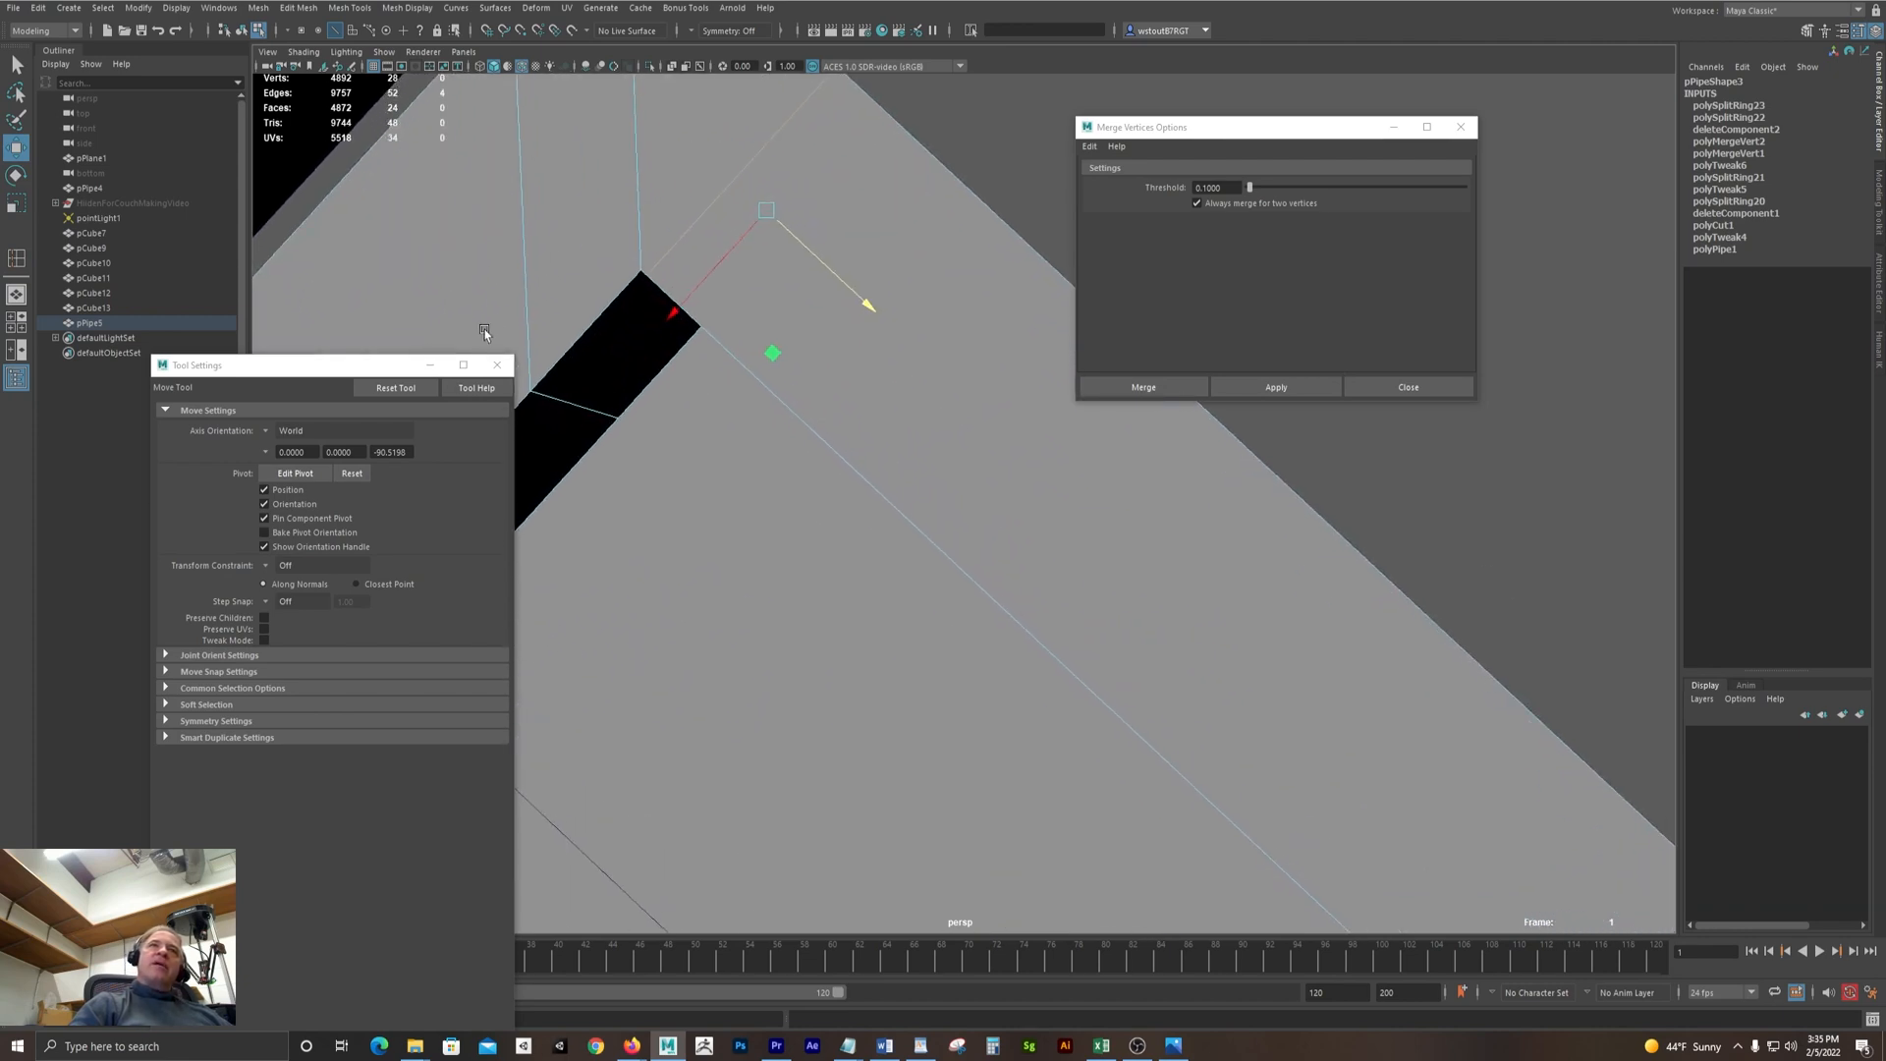
{"action": "middle_click_drag", "start_coordinate": [486, 332], "coordinate": [631, 486], "text": "alt"}
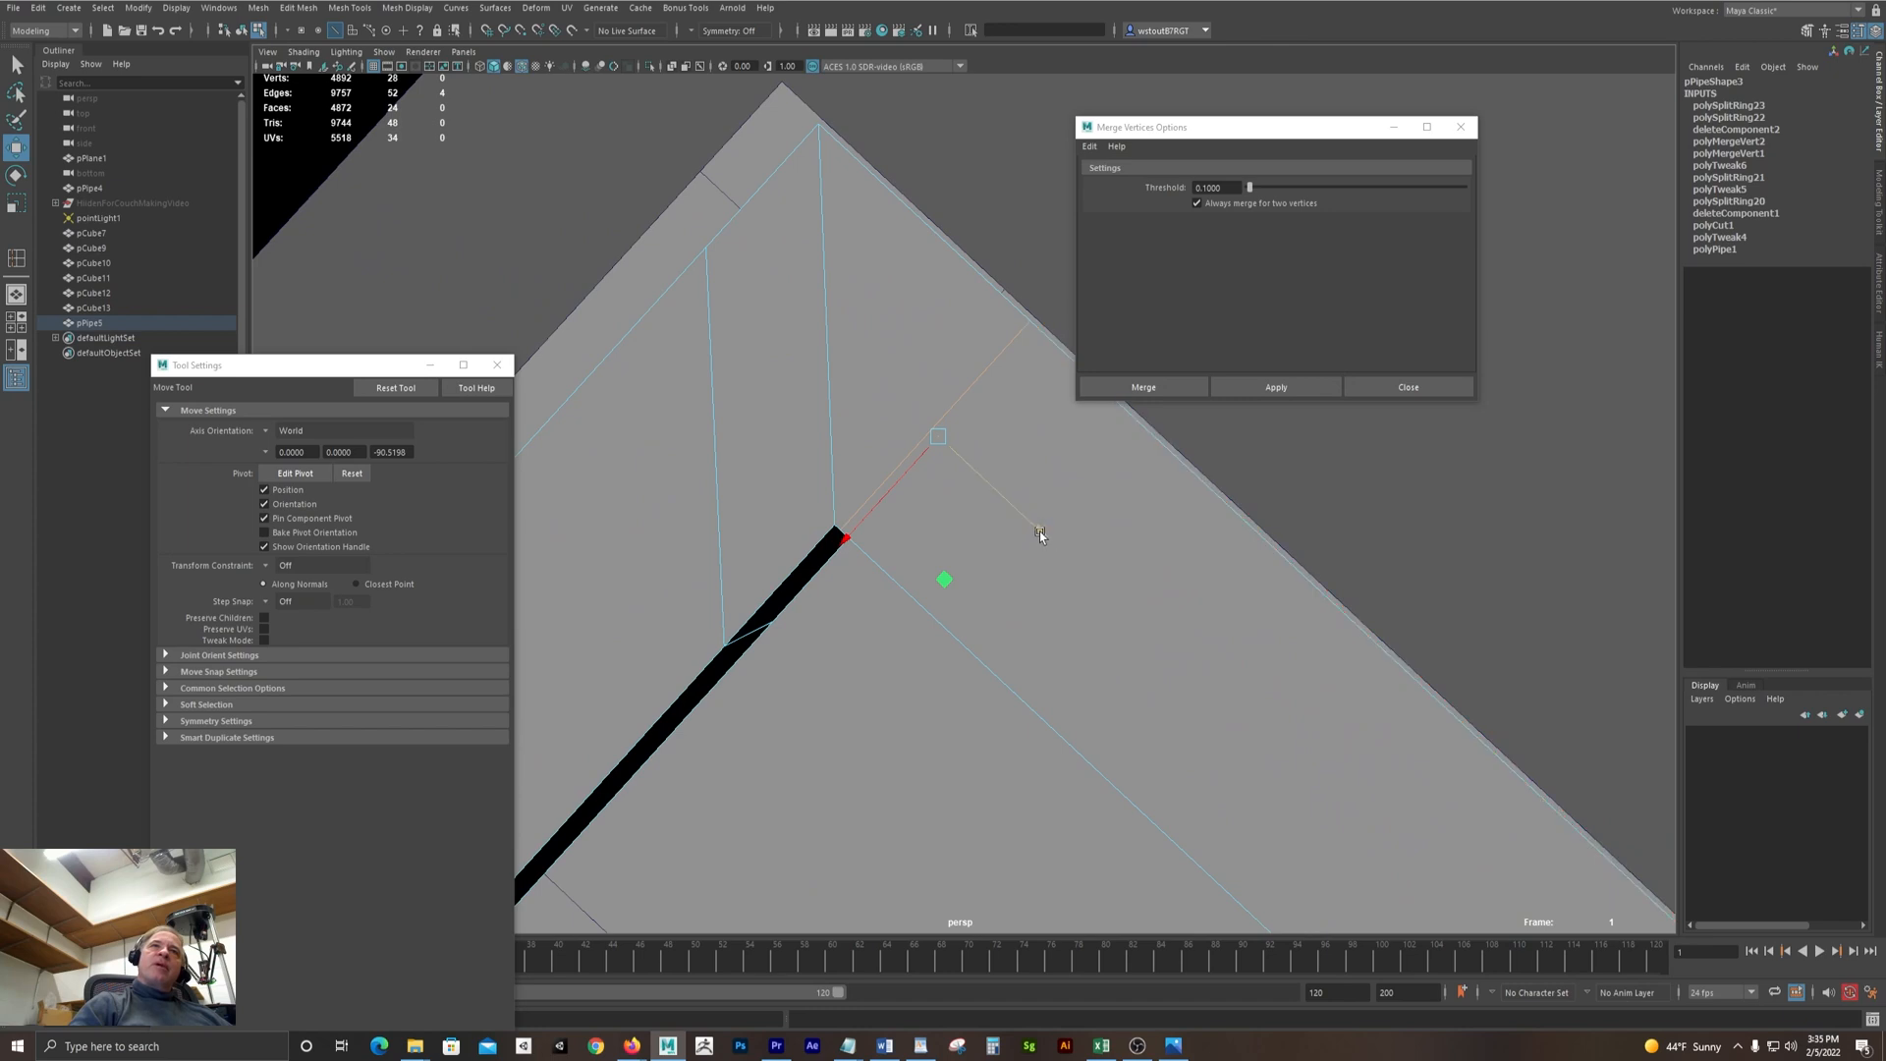
{"action": "left_click_drag", "start_coordinate": [1039, 532], "coordinate": [1034, 530]}
Flatten the long rail's new edge loop along X and move it to meet the same inner corner
{"action": "left_click", "coordinate": [722, 491]}
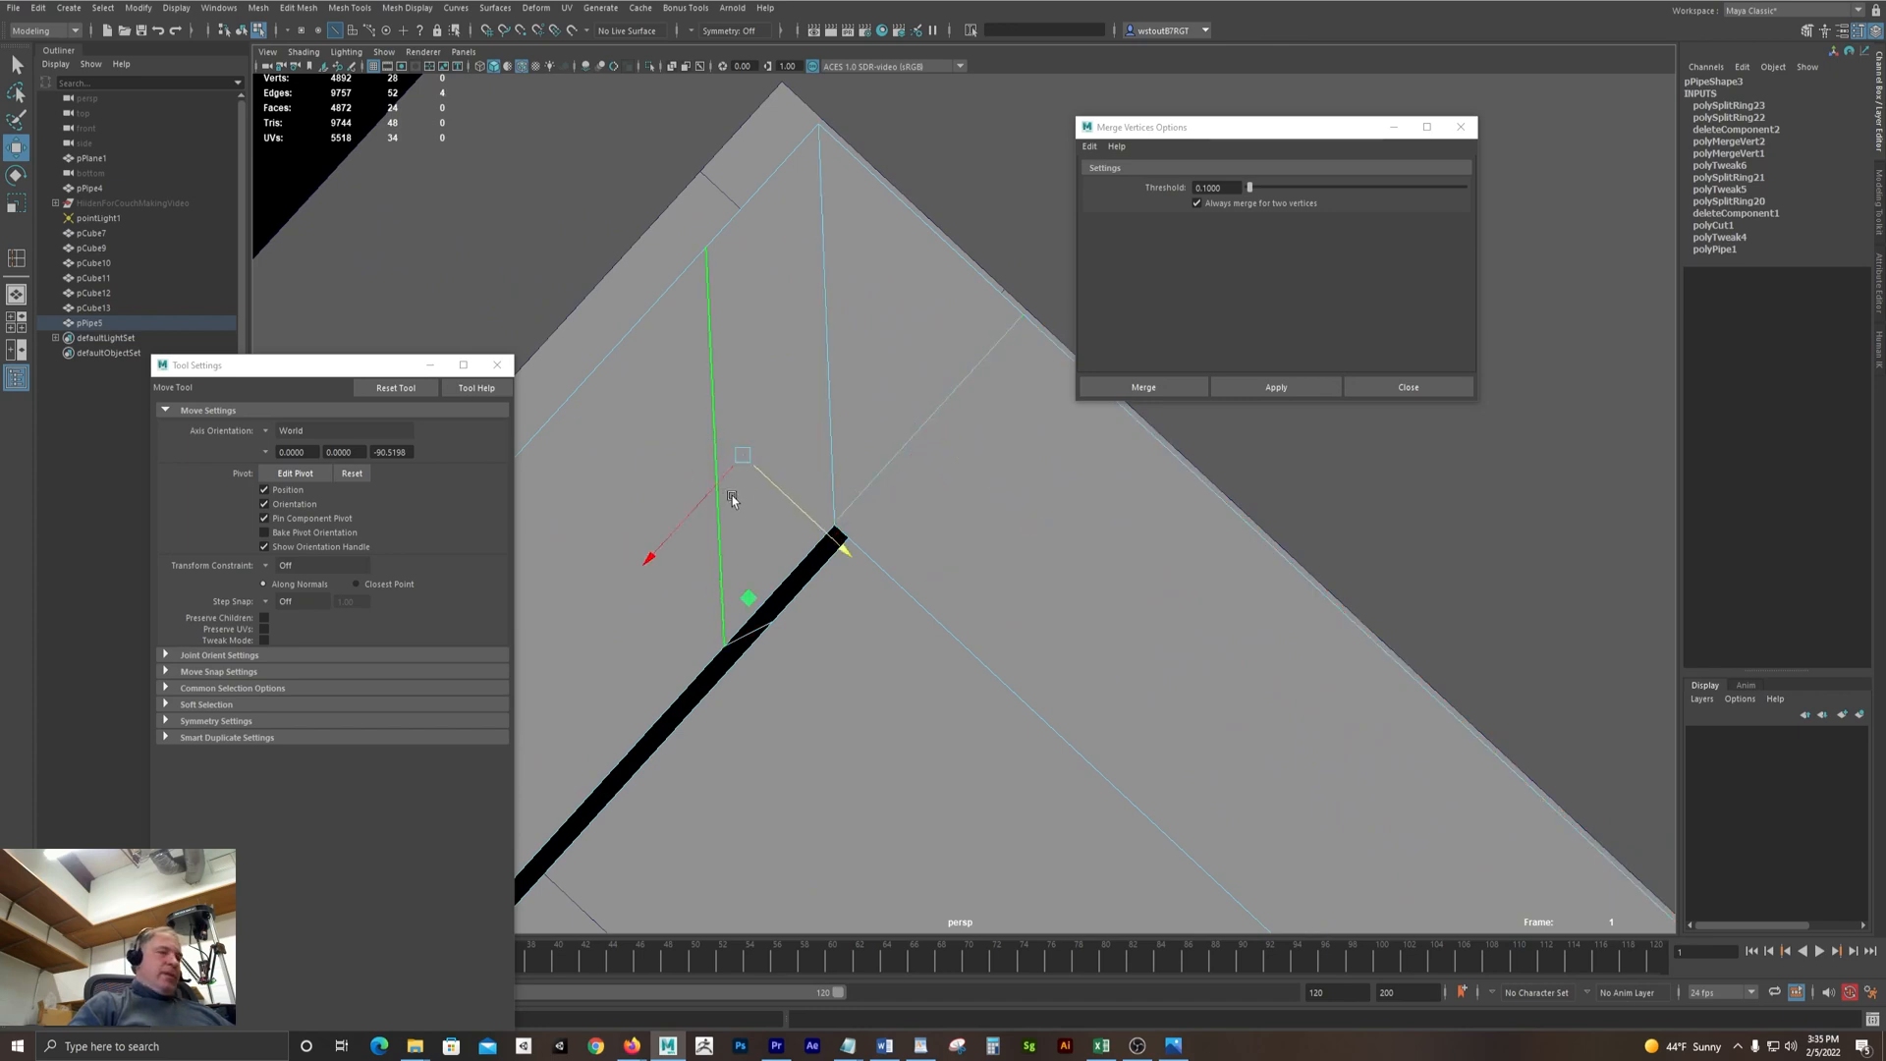
{"action": "key", "text": "r"}
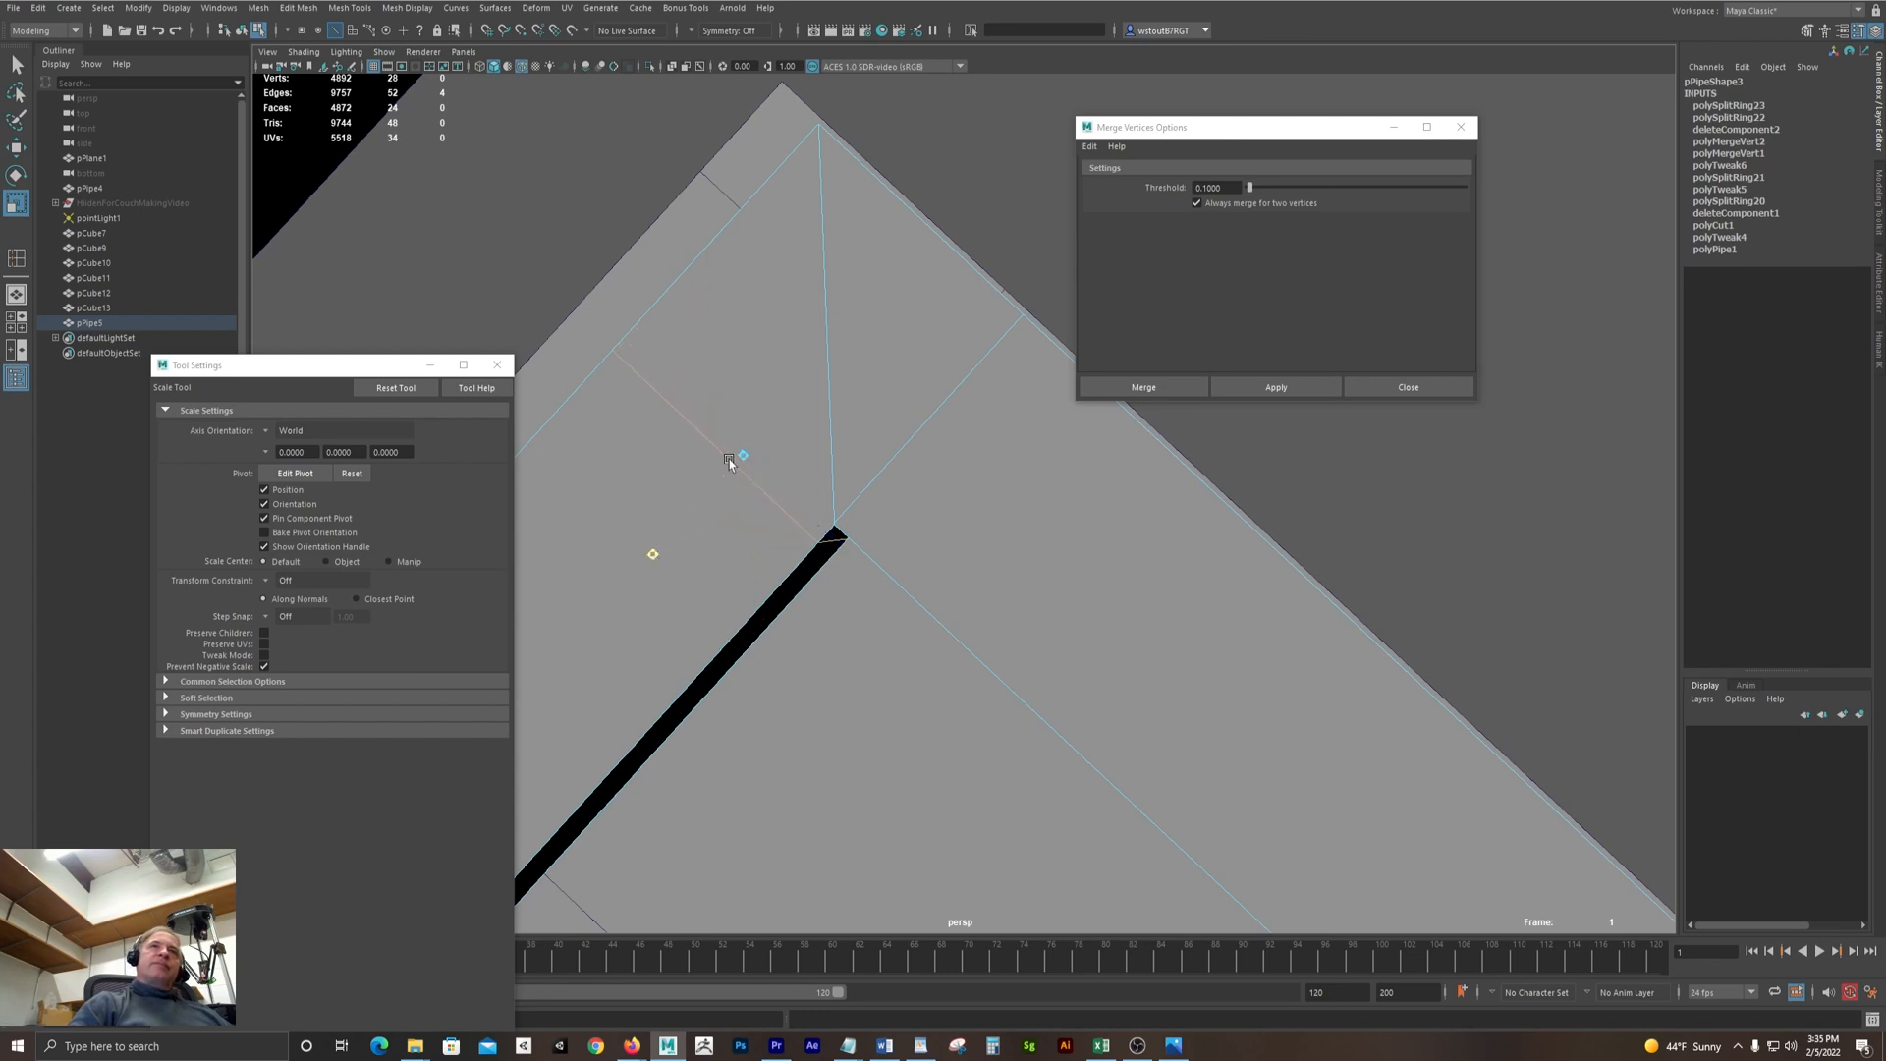
{"action": "key", "text": "w"}
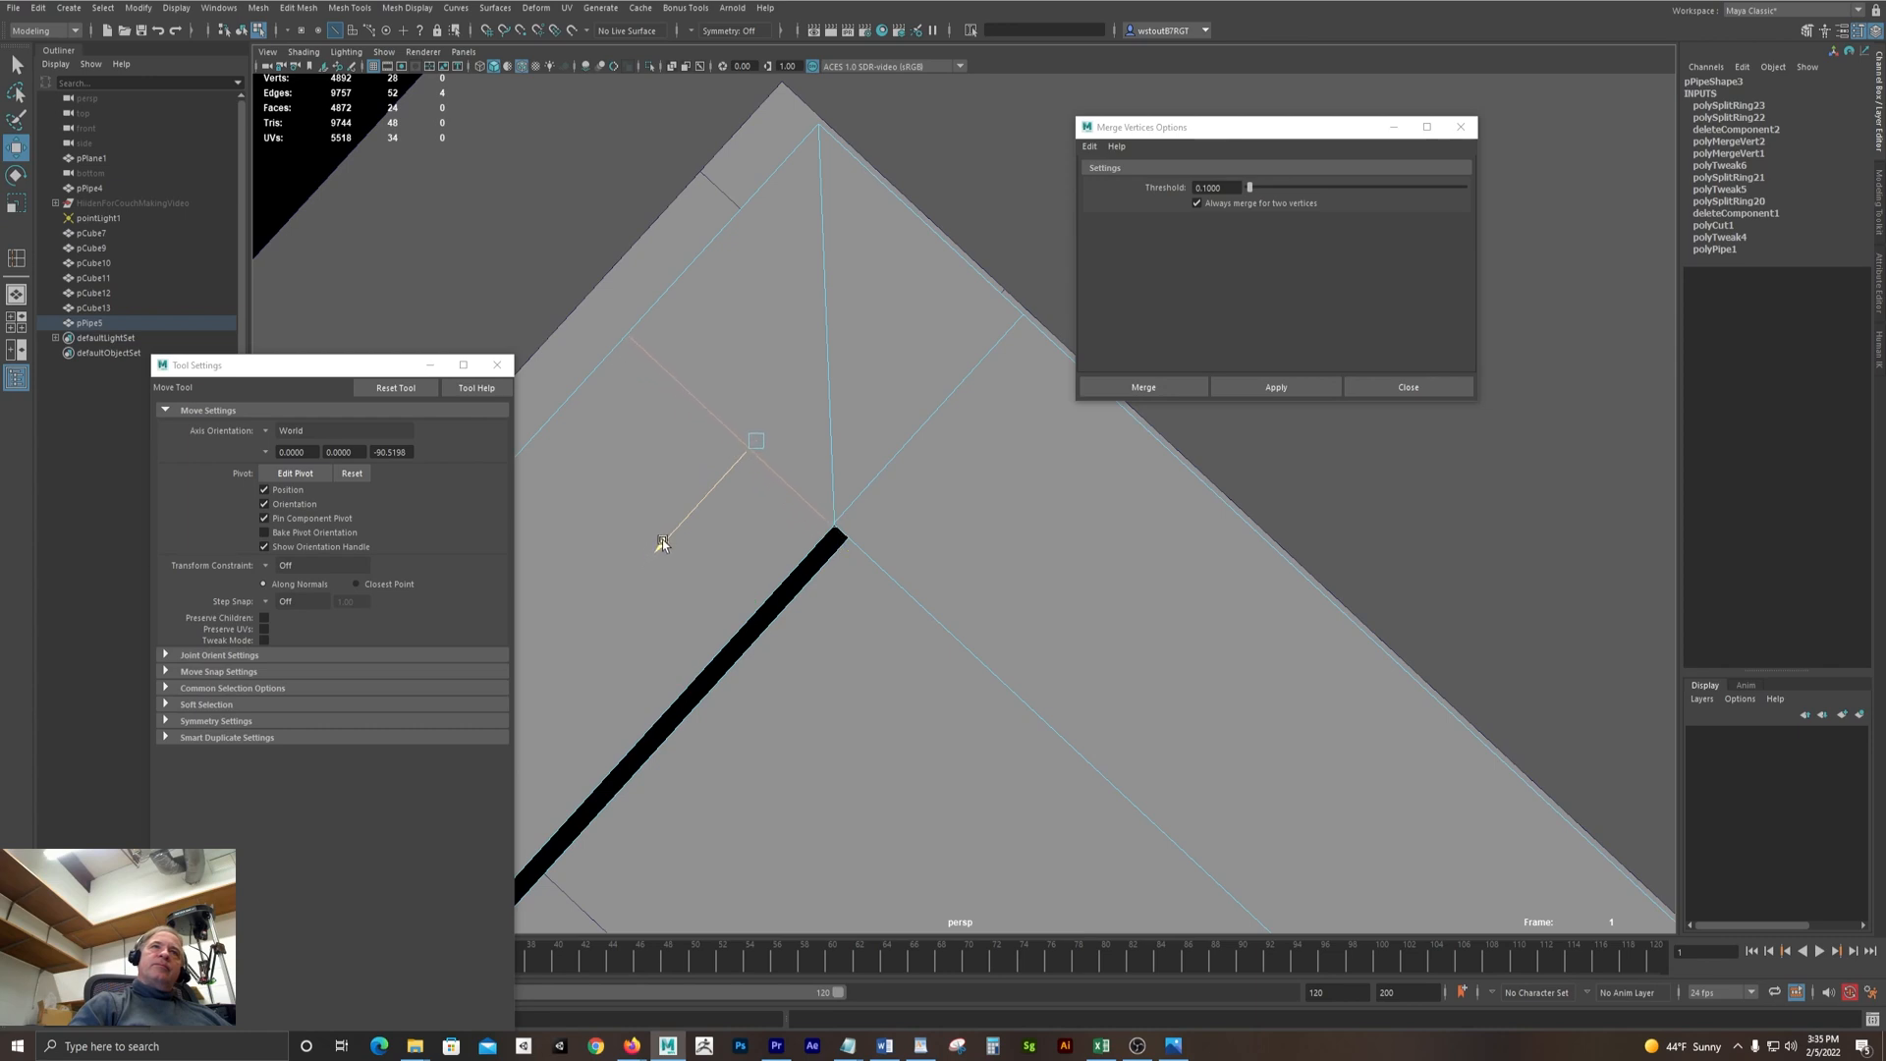
Merge the clustered vertices along this second inner corner of the base pipe with a threshold of 0.1
{"action": "left_click_drag", "start_coordinate": [711, 625], "coordinate": [743, 610], "text": "alt"}
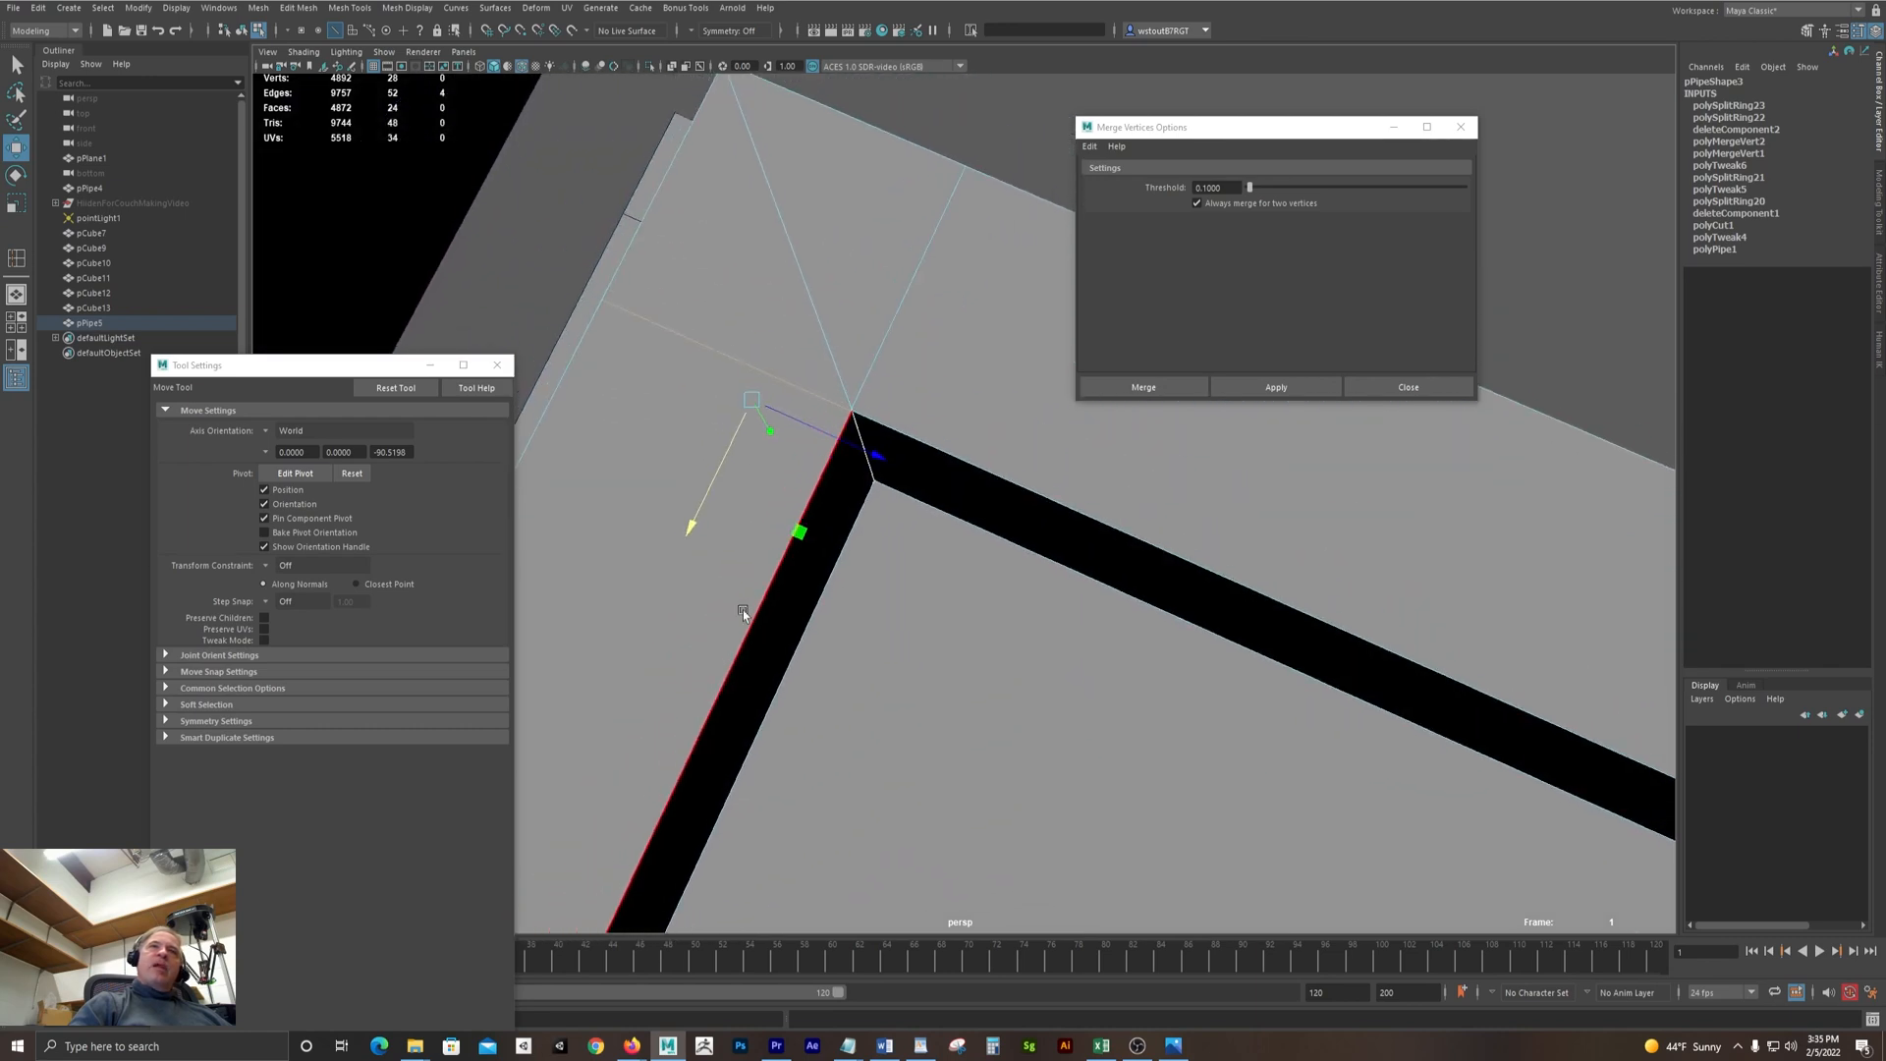
{"action": "key", "text": "F9"}
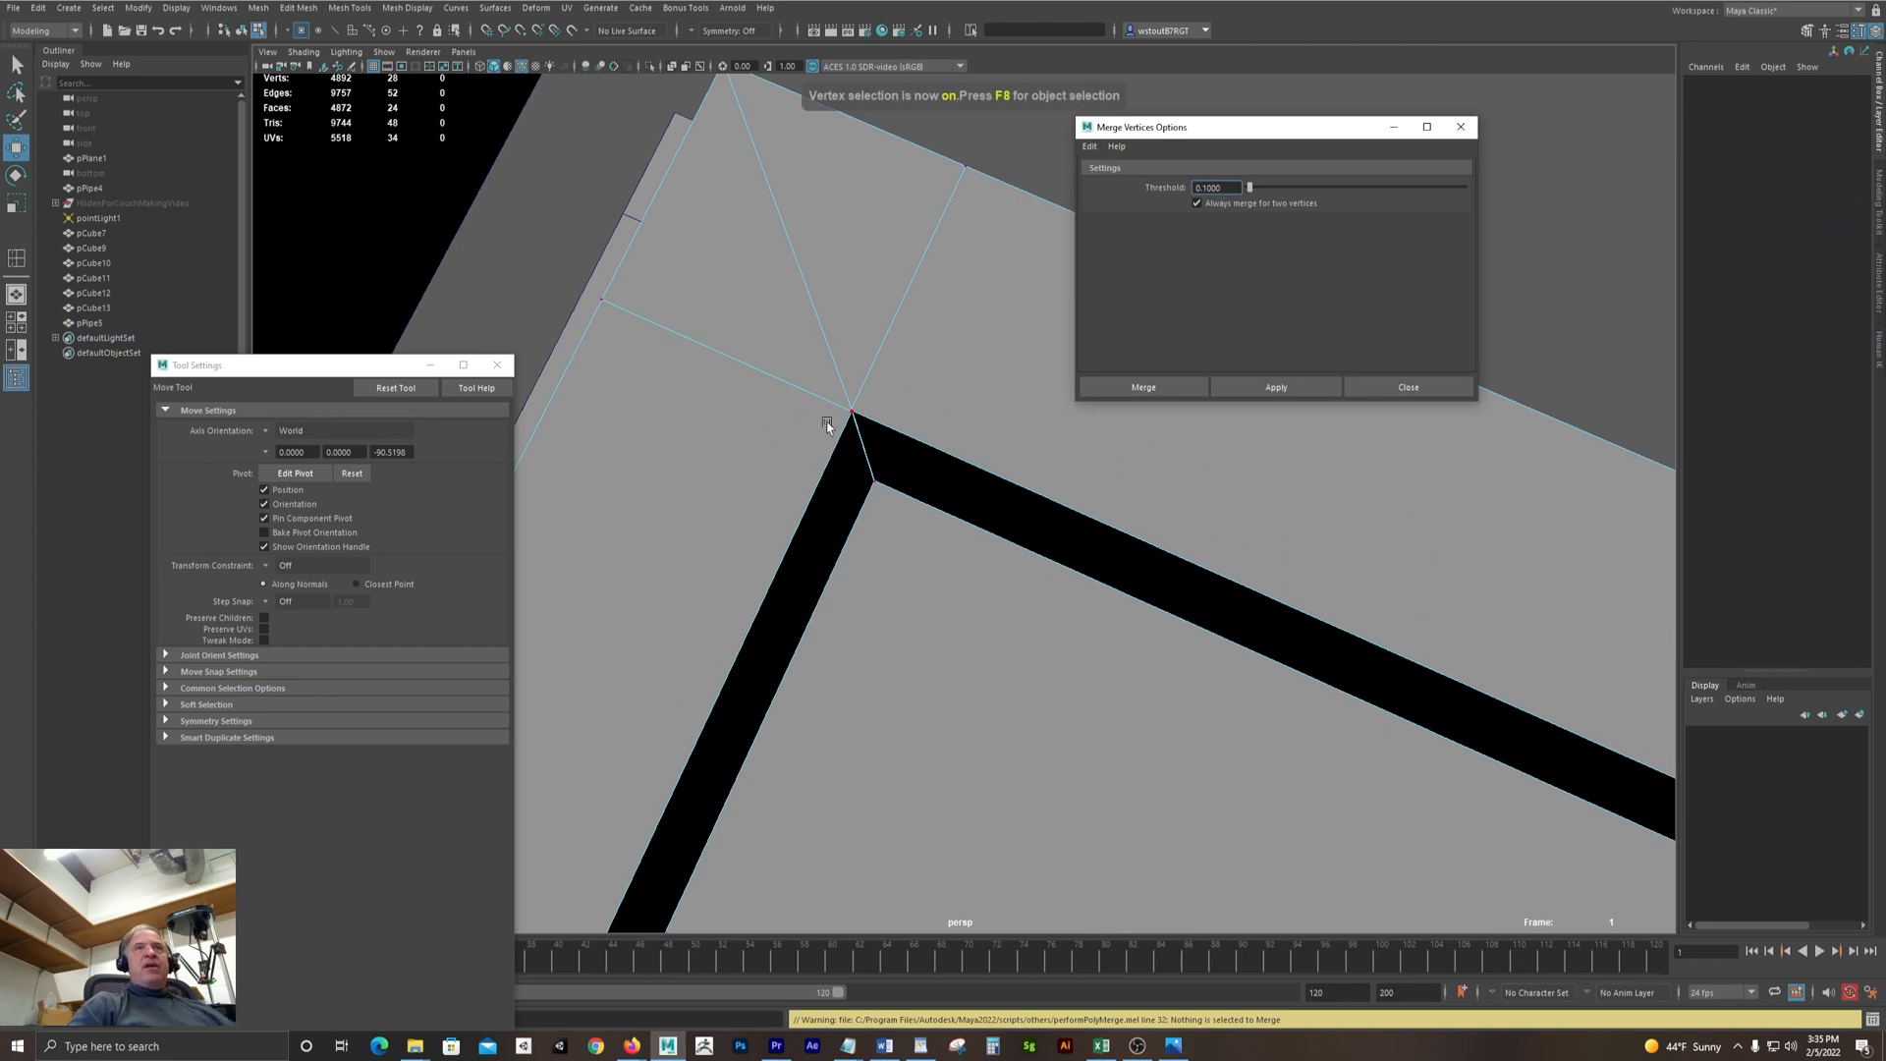
{"action": "left_click_drag", "start_coordinate": [798, 366], "coordinate": [905, 560]}
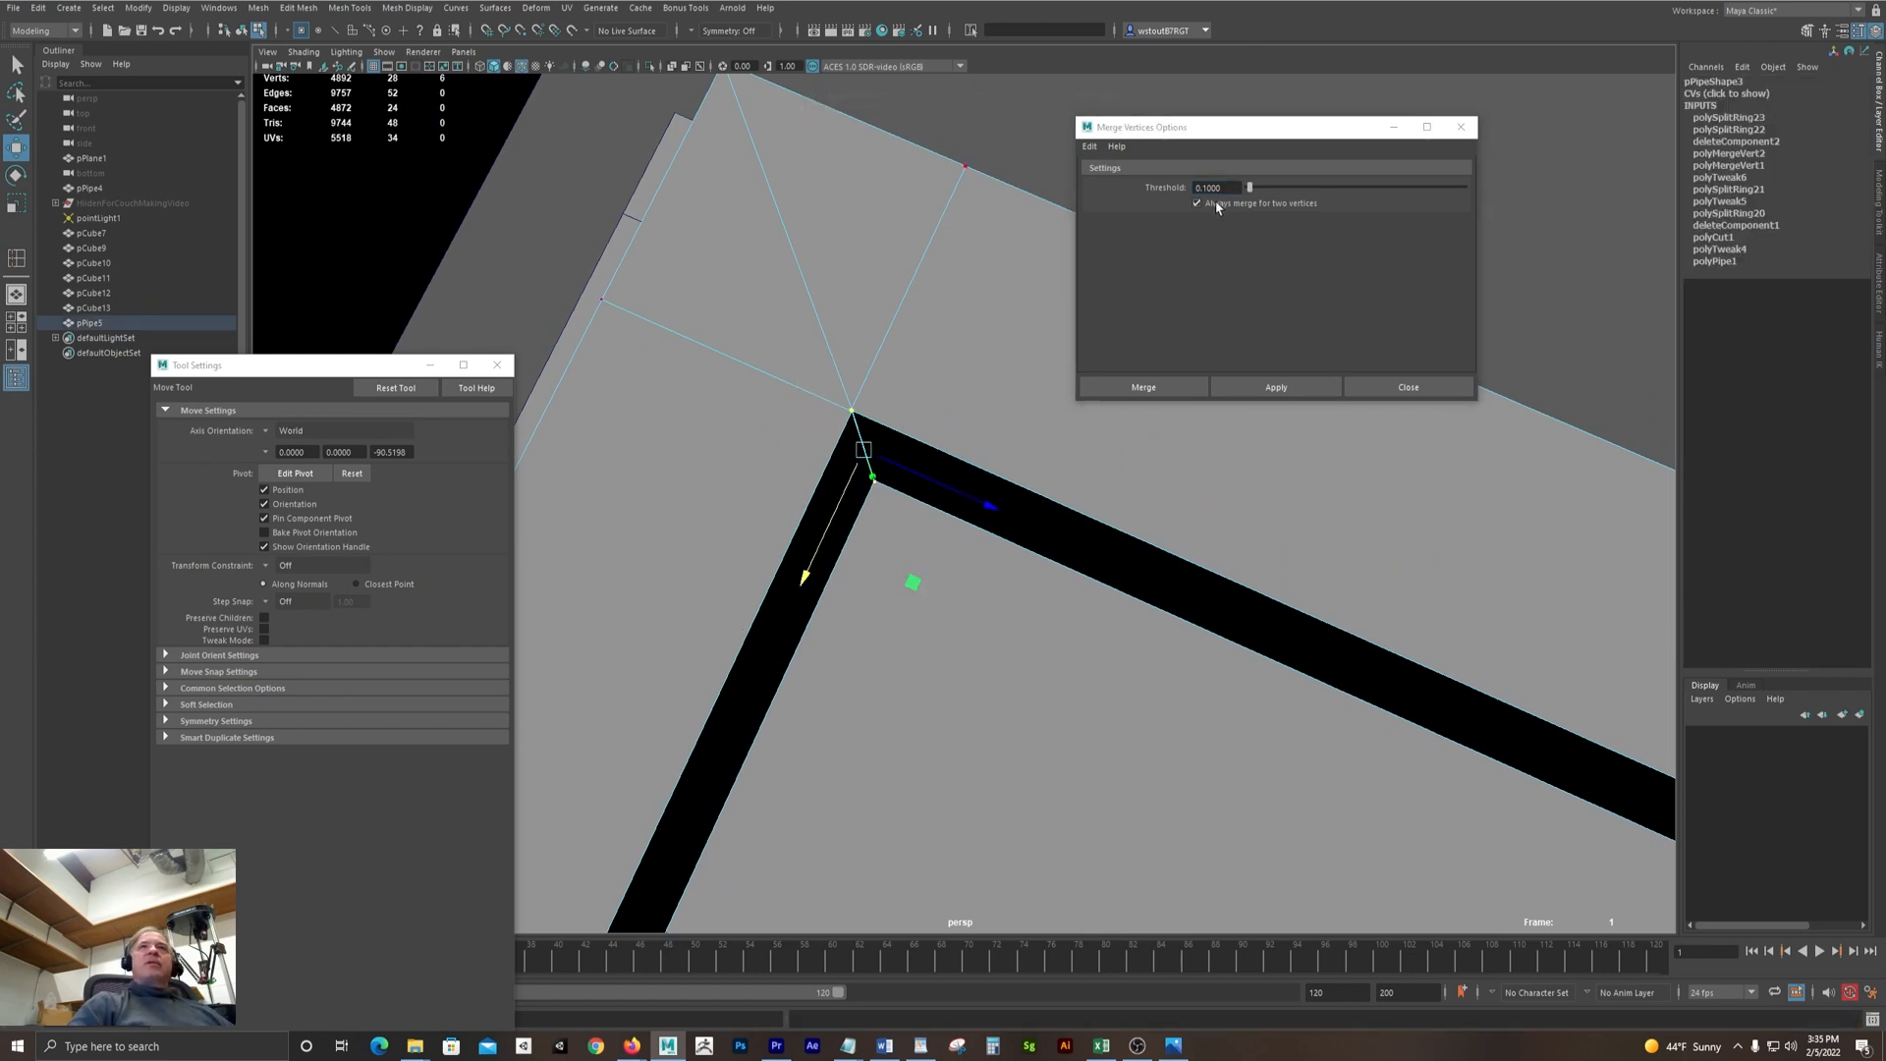
{"action": "left_click", "coordinate": [1275, 388]}
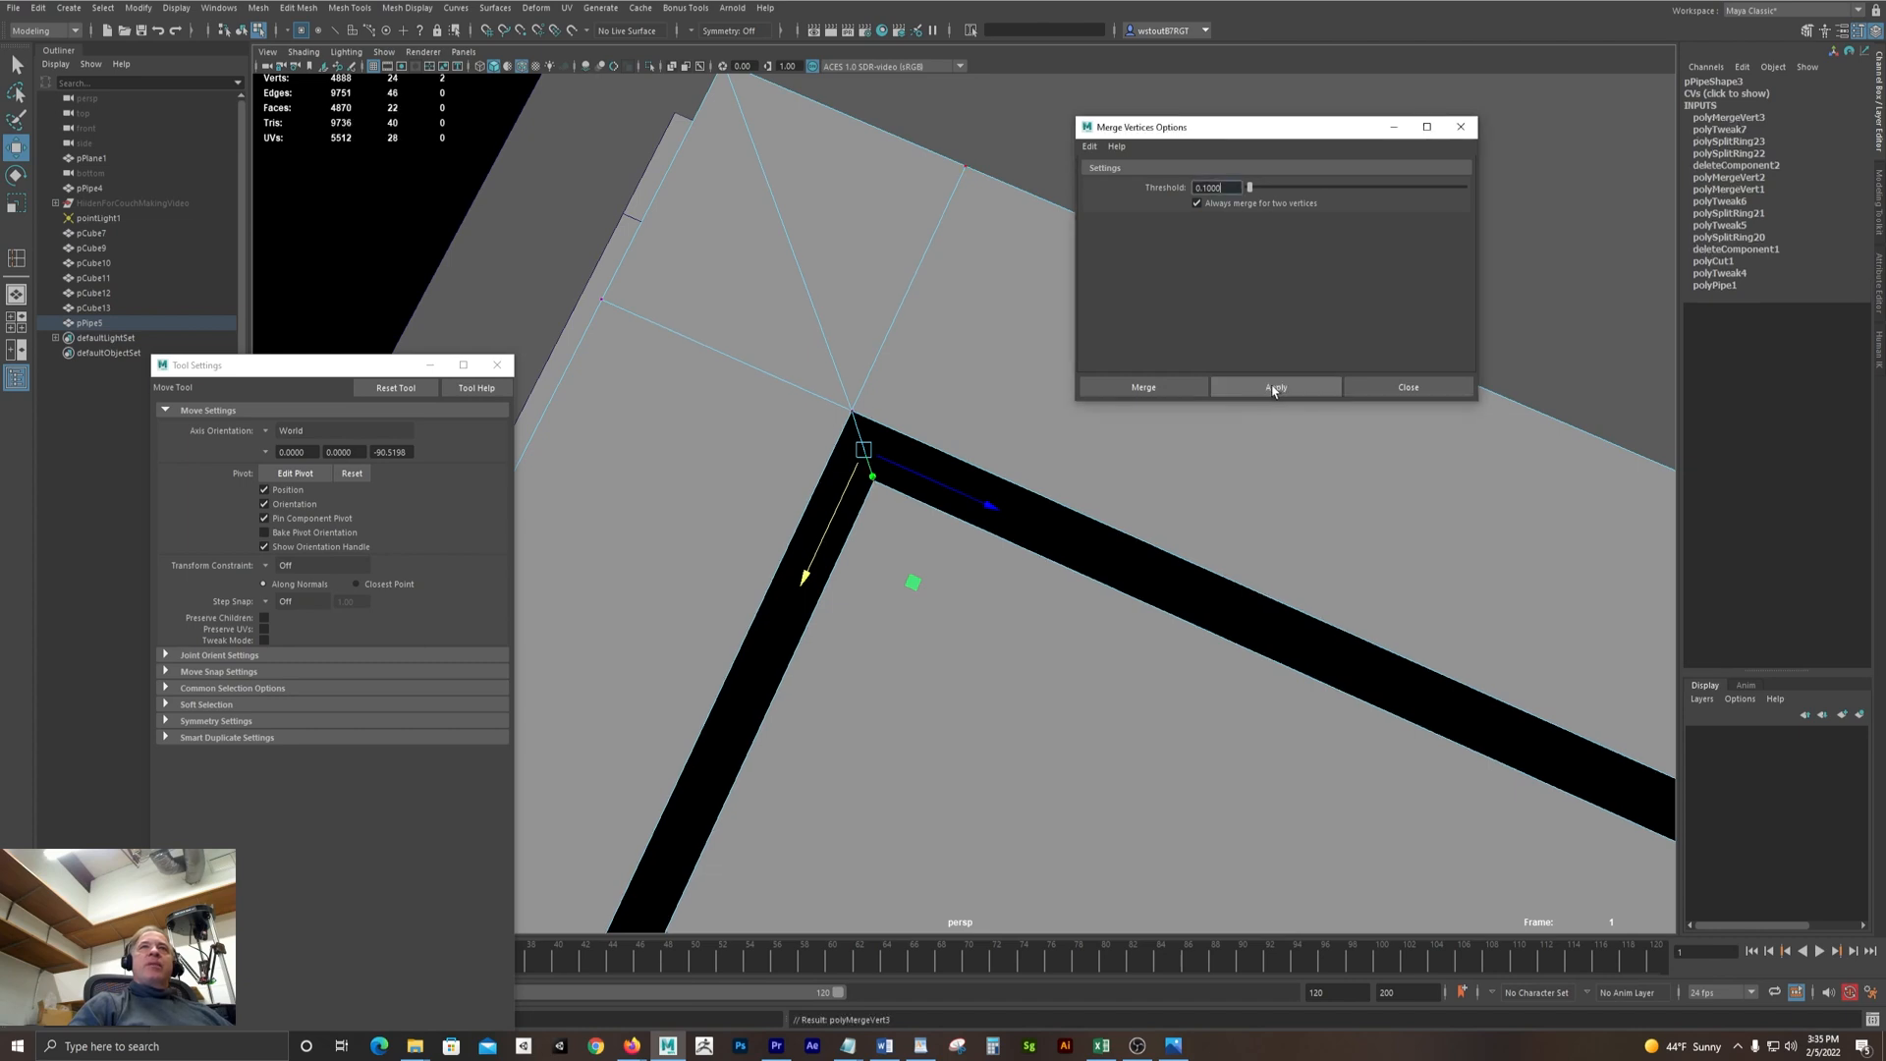
{"action": "left_click_drag", "start_coordinate": [1167, 580], "coordinate": [928, 495], "text": "alt"}
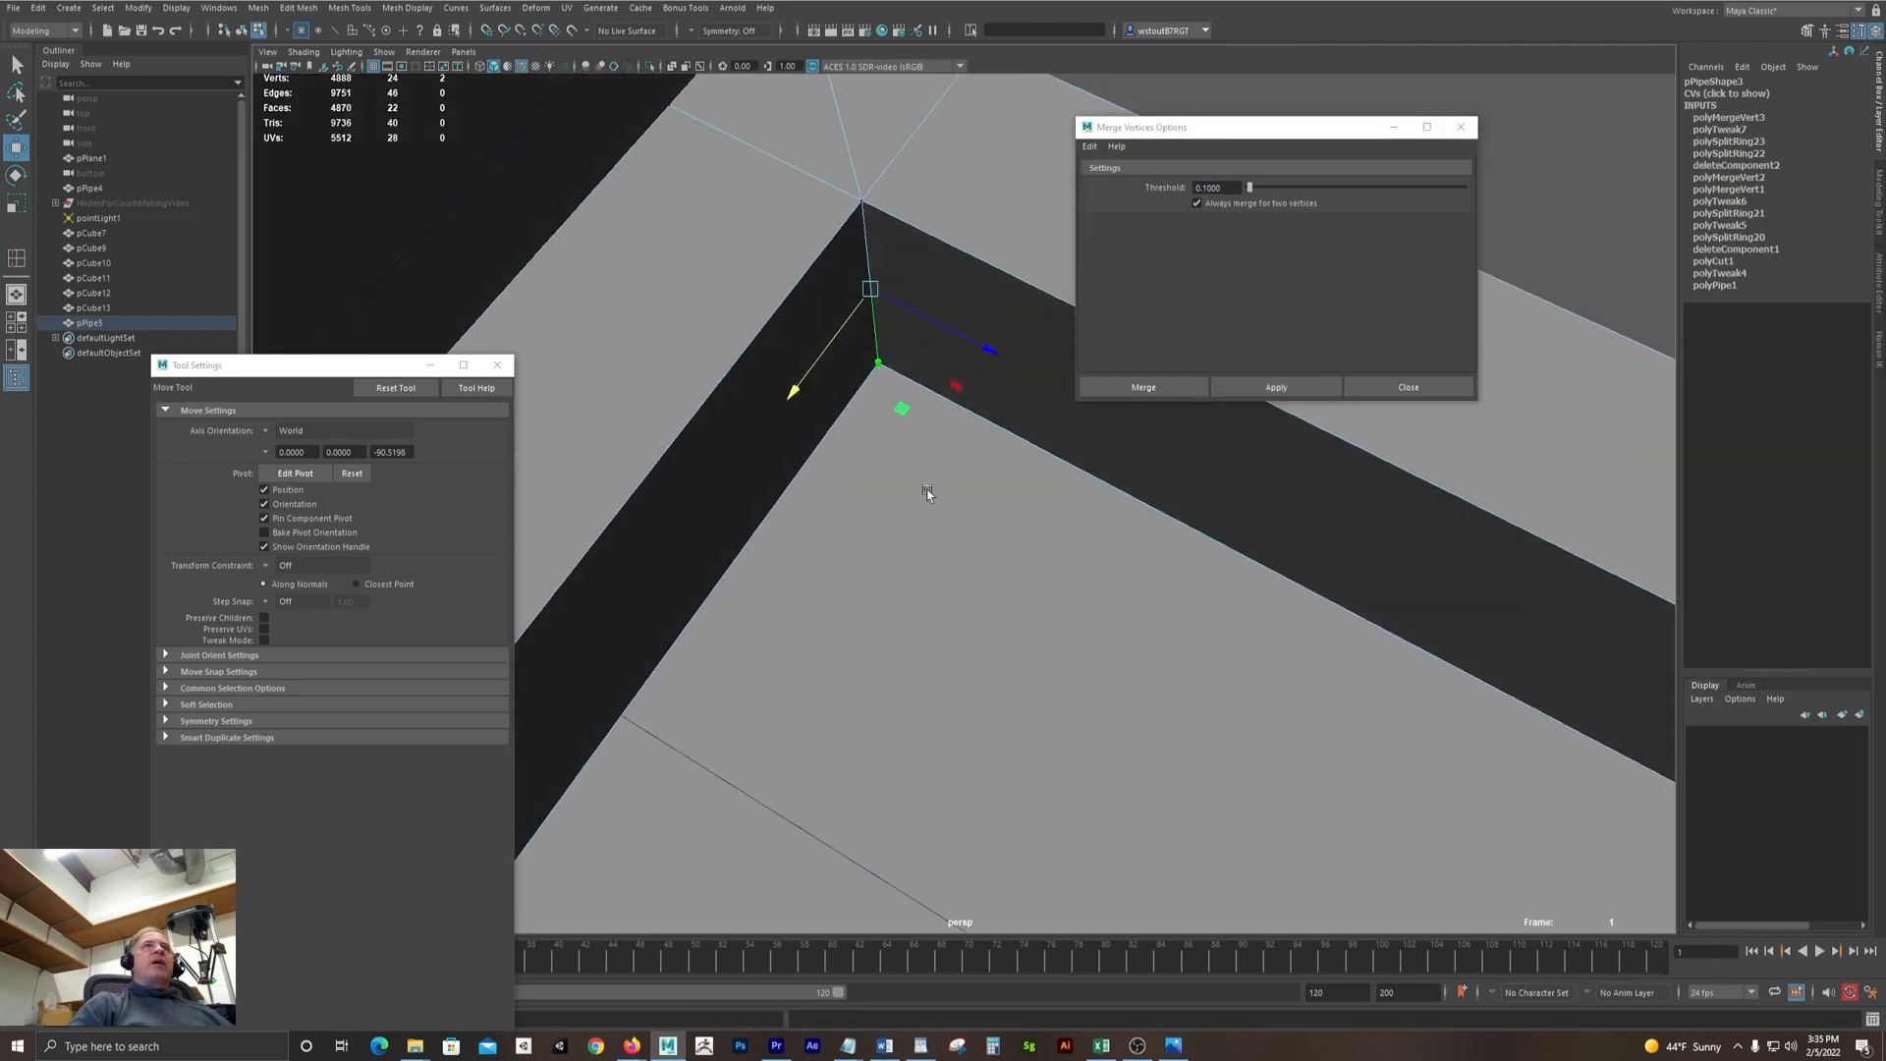
{"action": "right_click_drag", "start_coordinate": [1184, 649], "coordinate": [850, 540], "text": "alt"}
{"action": "right_click_drag", "start_coordinate": [1621, 593], "coordinate": [1081, 509], "text": "alt"}
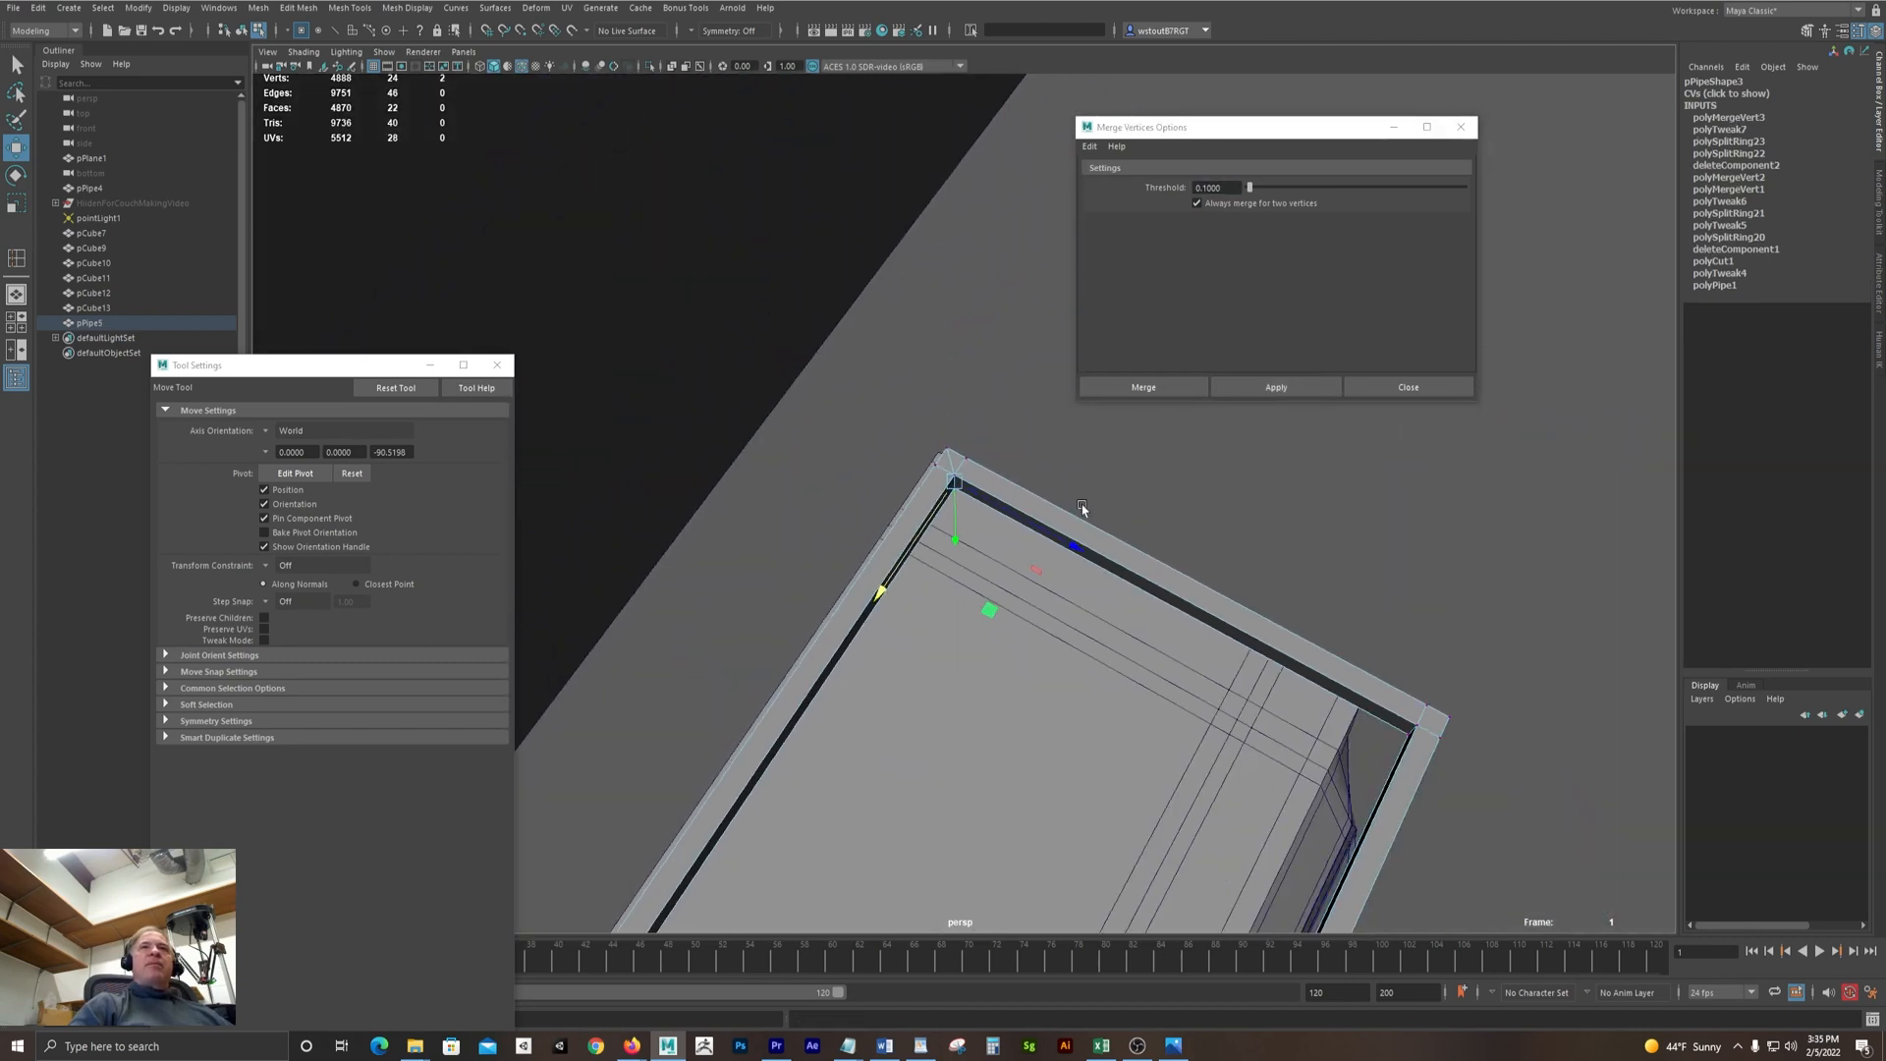
Delete the two diagonal mitre edges, upper and lower, at the base pipe's second corner and close the Merge Vertices options
{"action": "left_click_drag", "start_coordinate": [1081, 510], "coordinate": [1106, 575], "text": "alt"}
{"action": "right_click_drag", "start_coordinate": [1085, 573], "coordinate": [1828, 692], "text": "alt"}
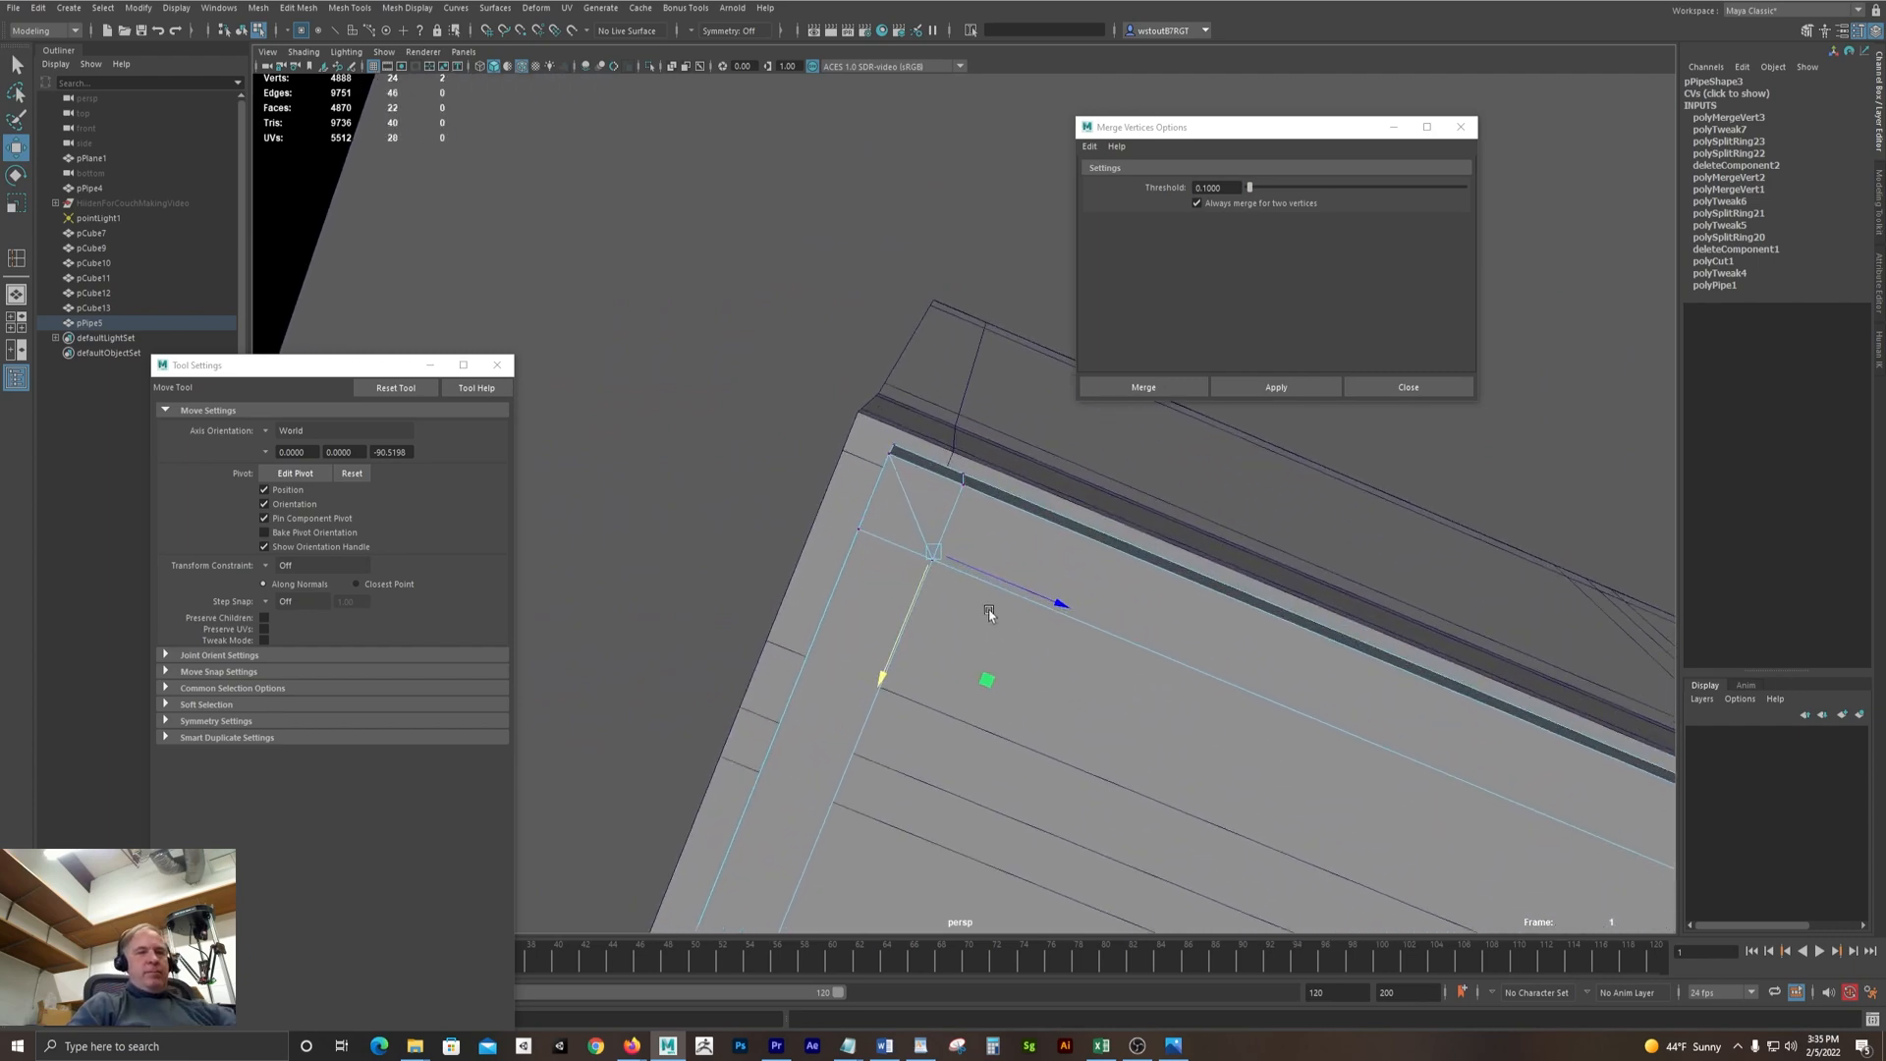
{"action": "key", "text": "F10"}
{"action": "left_click", "coordinate": [902, 496]}
{"action": "left_click_drag", "start_coordinate": [897, 316], "coordinate": [897, 354], "text": "alt"}
{"action": "key", "text": "4"}
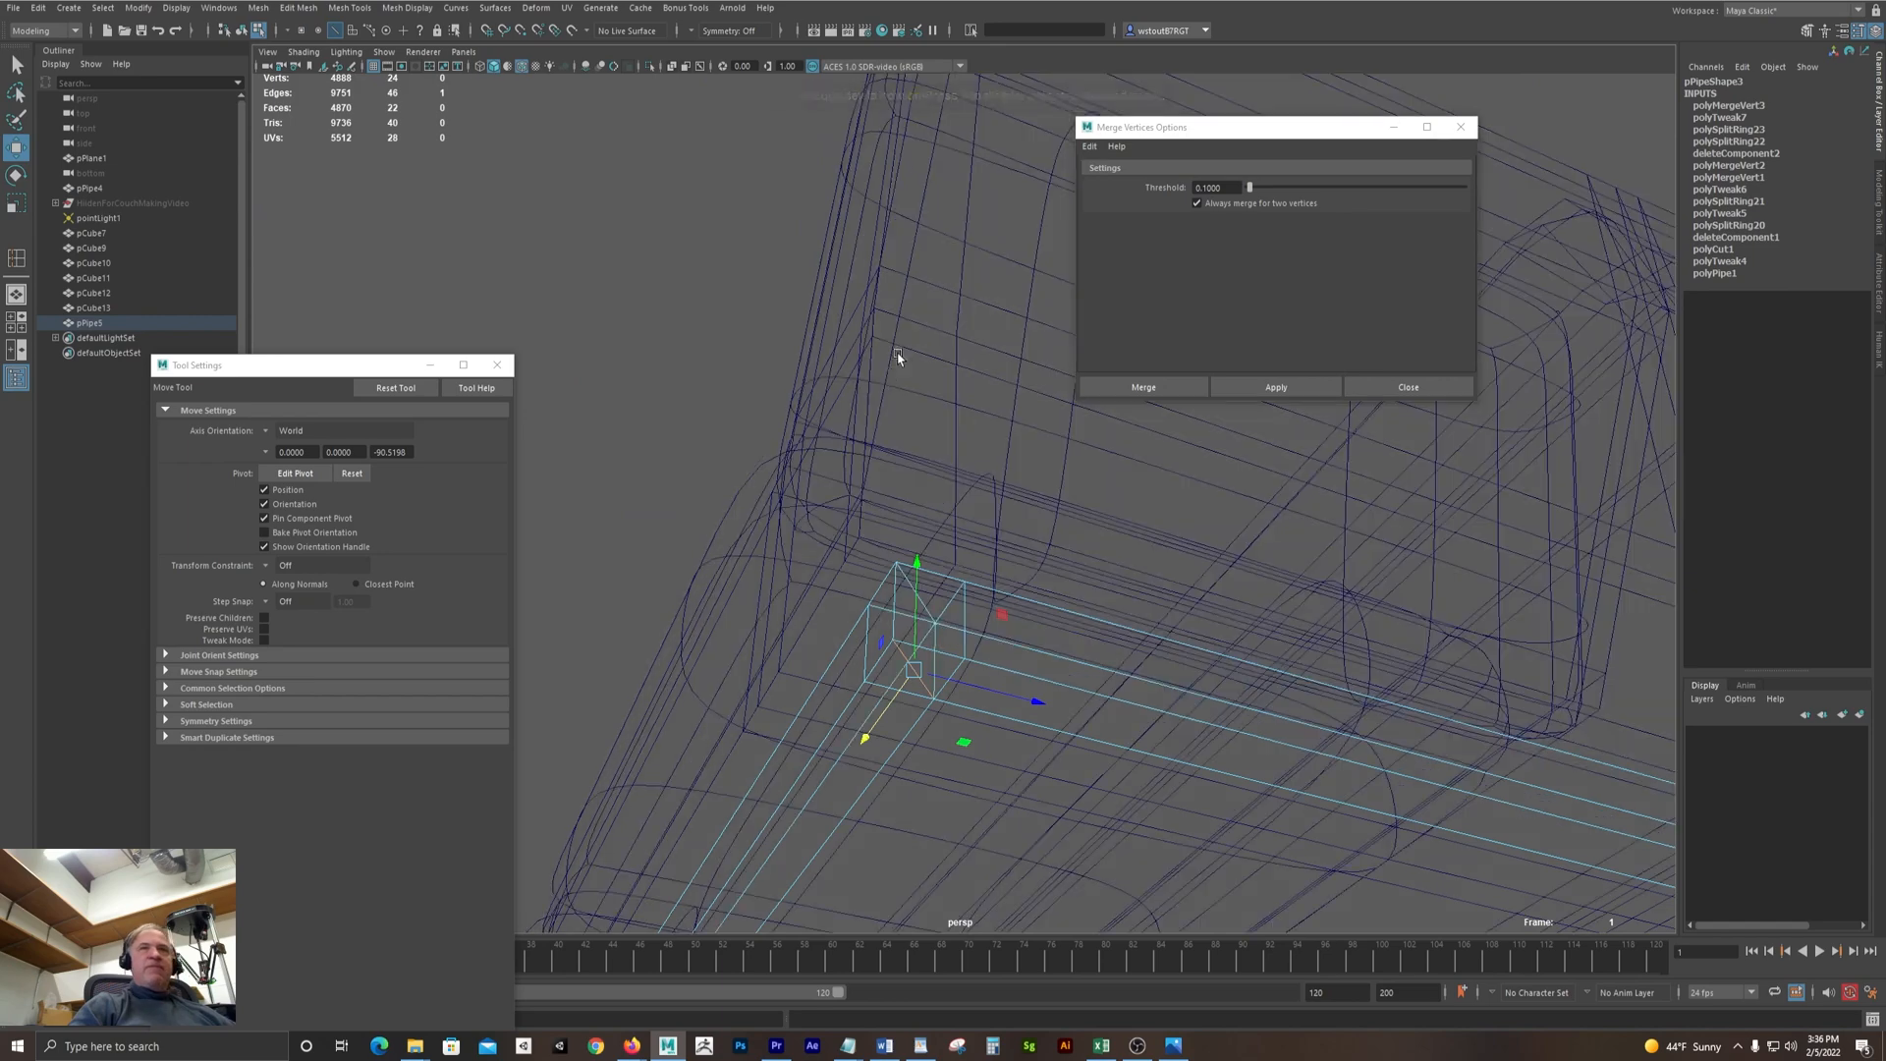
{"action": "right_click_drag", "start_coordinate": [660, 445], "coordinate": [1016, 455], "text": "alt"}
{"action": "left_click", "coordinate": [881, 657], "text": "shift"}
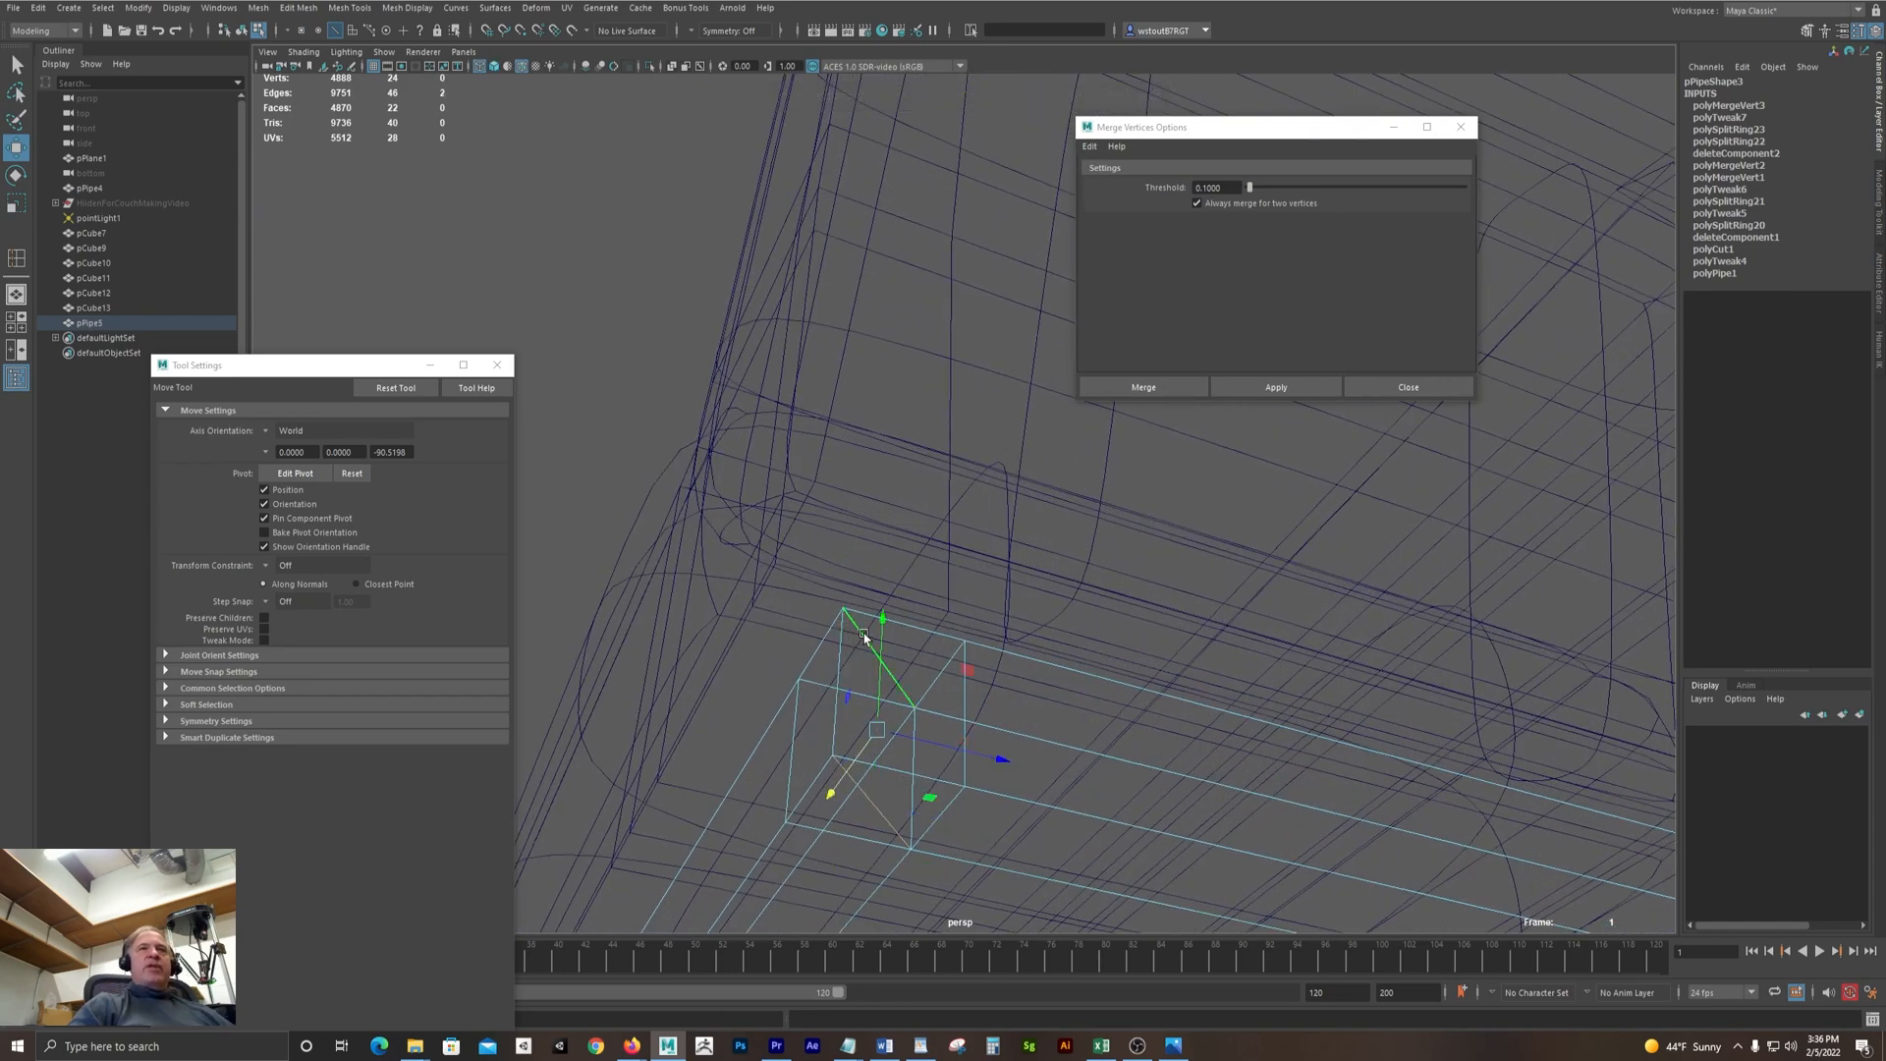
{"action": "right_click", "coordinate": [863, 637], "text": "shift"}
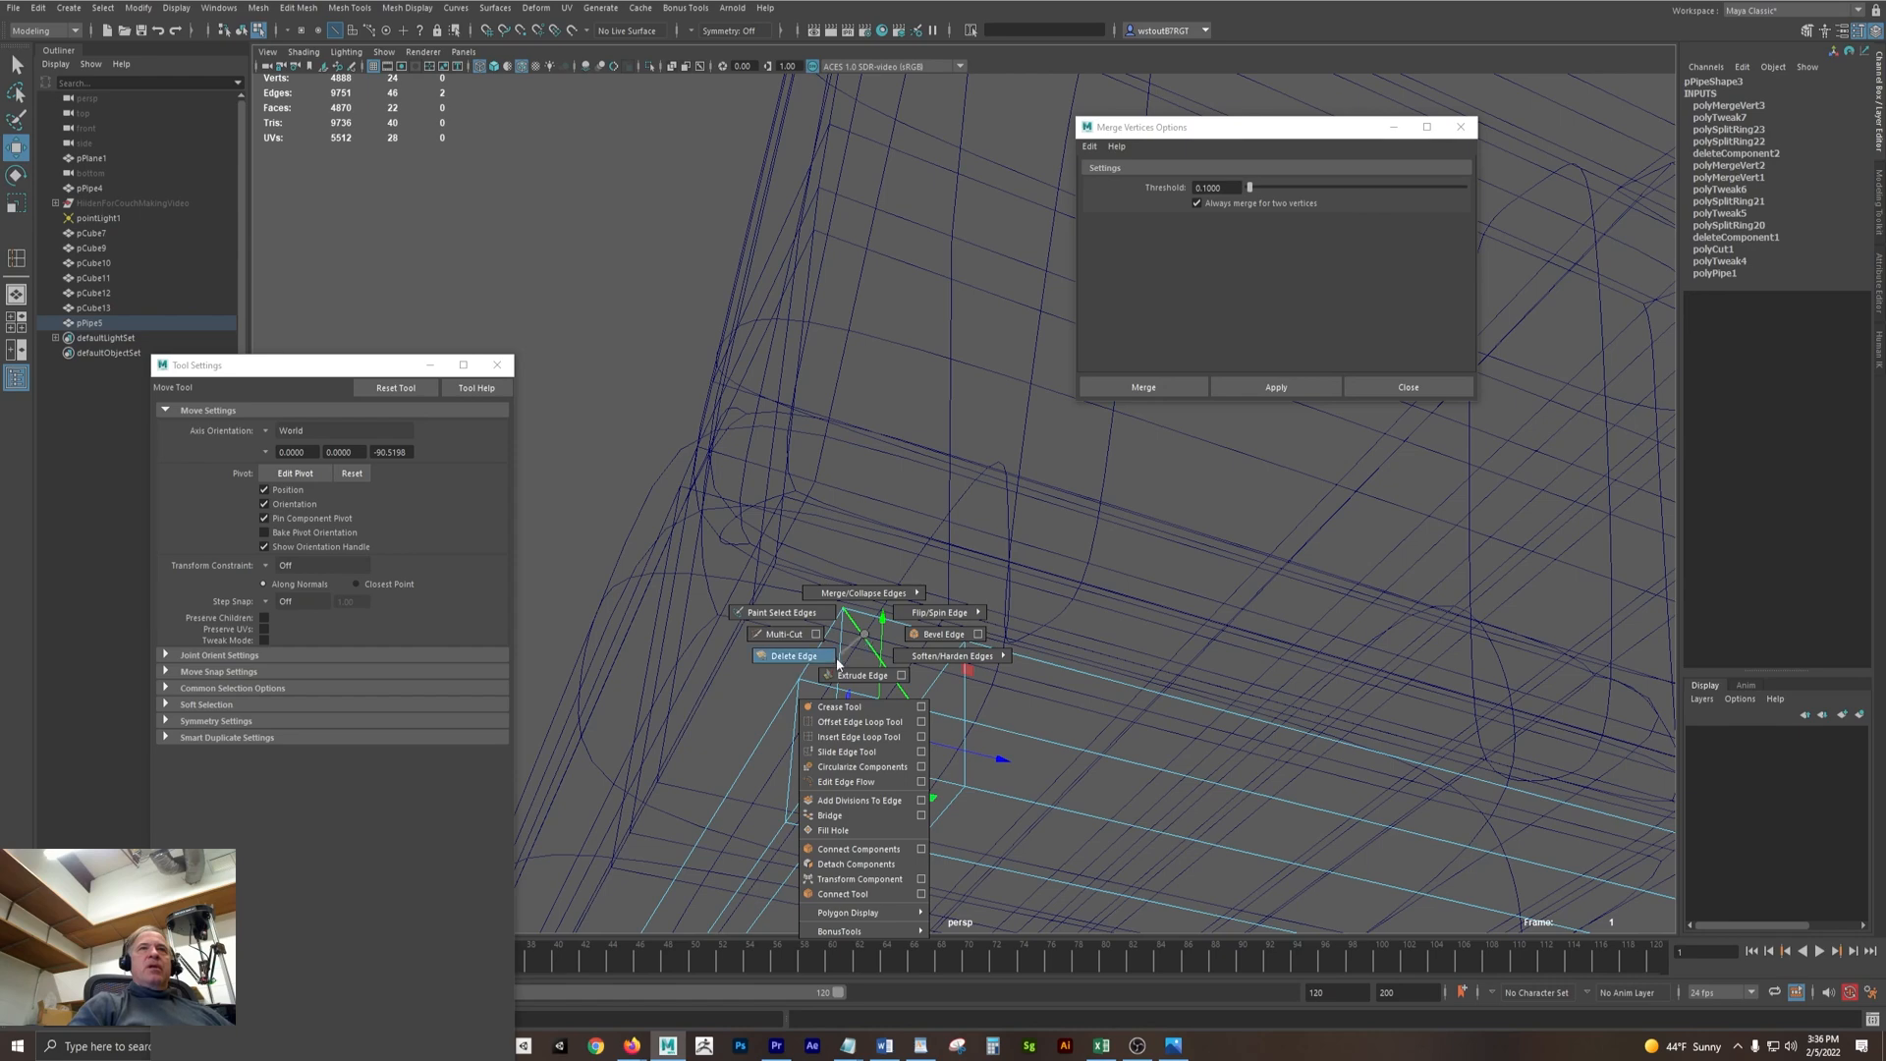
{"action": "left_click", "coordinate": [828, 659]}
{"action": "left_click_drag", "start_coordinate": [1265, 626], "coordinate": [1116, 325], "text": "alt"}
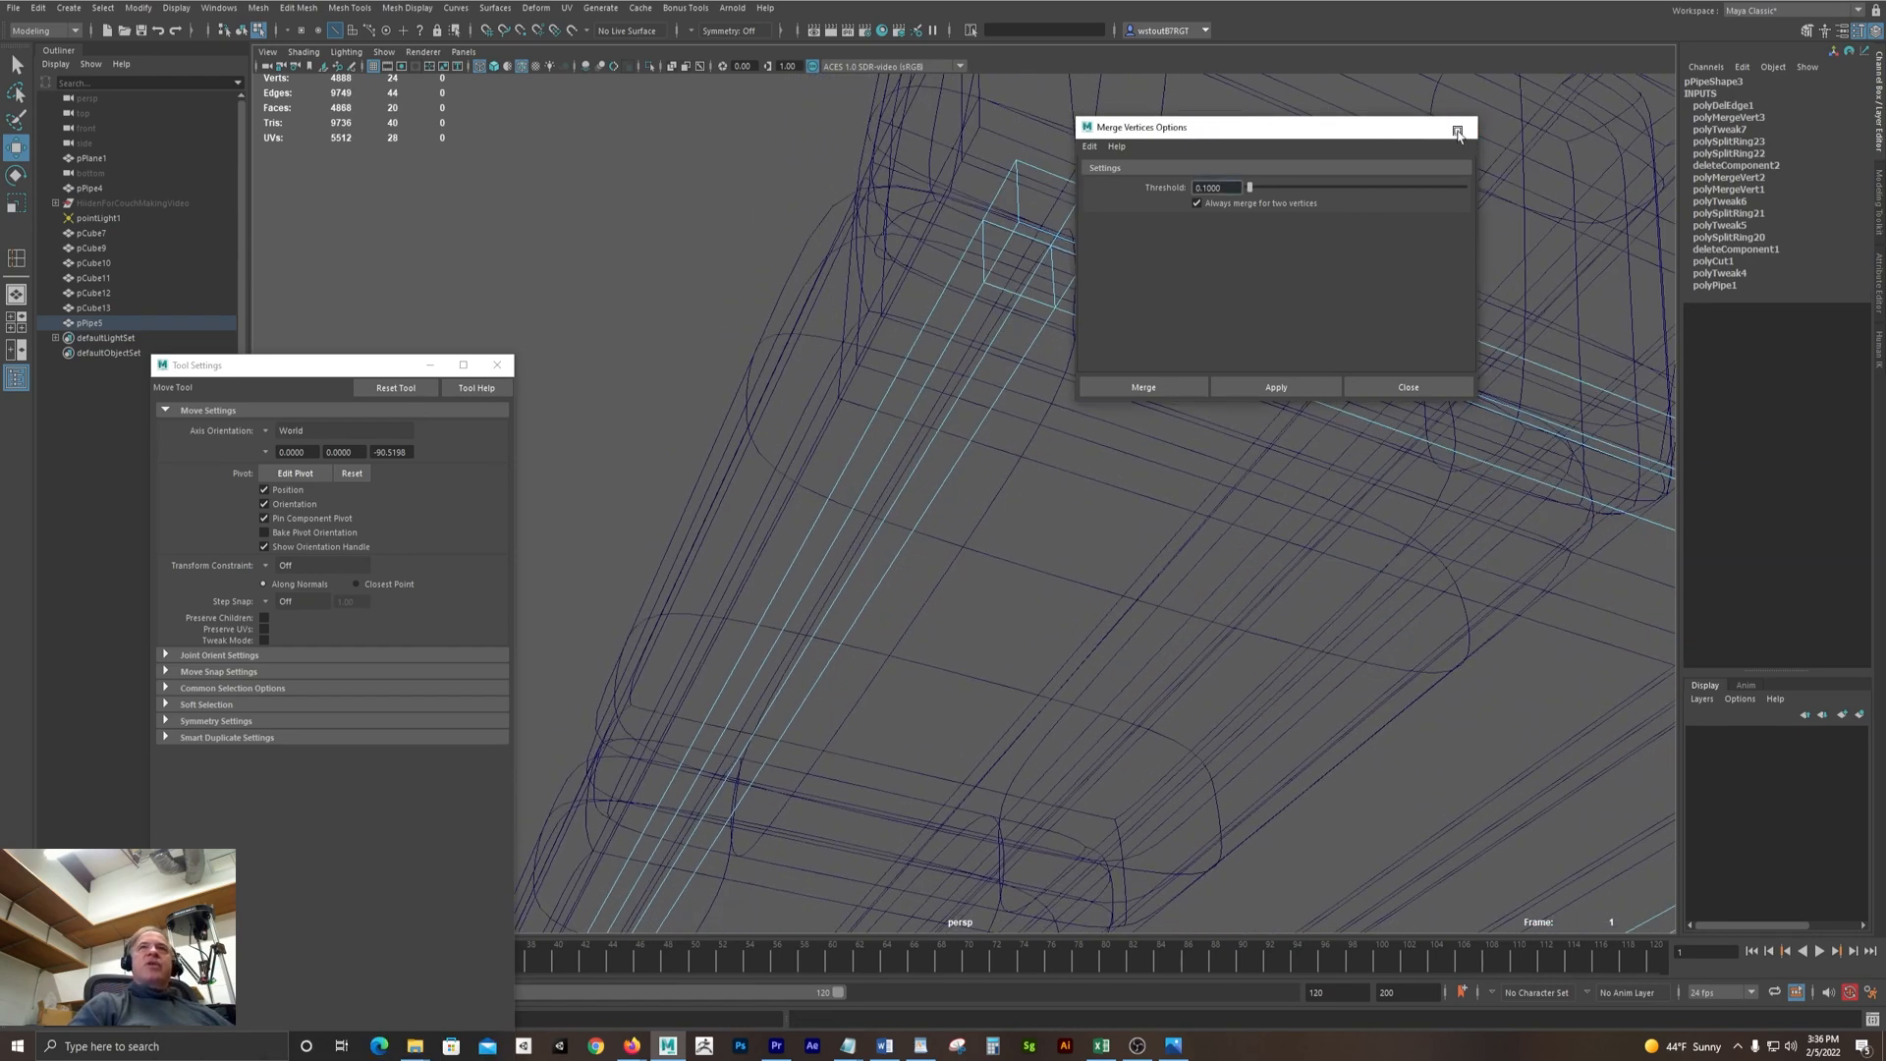
{"action": "left_click", "coordinate": [1458, 132]}
Extrude the bottom faces of the pipe's two corners downward into legs and shift their feet outward along X
{"action": "left_click_drag", "start_coordinate": [1529, 404], "coordinate": [1041, 436], "text": "alt"}
{"action": "key", "text": "F11"}
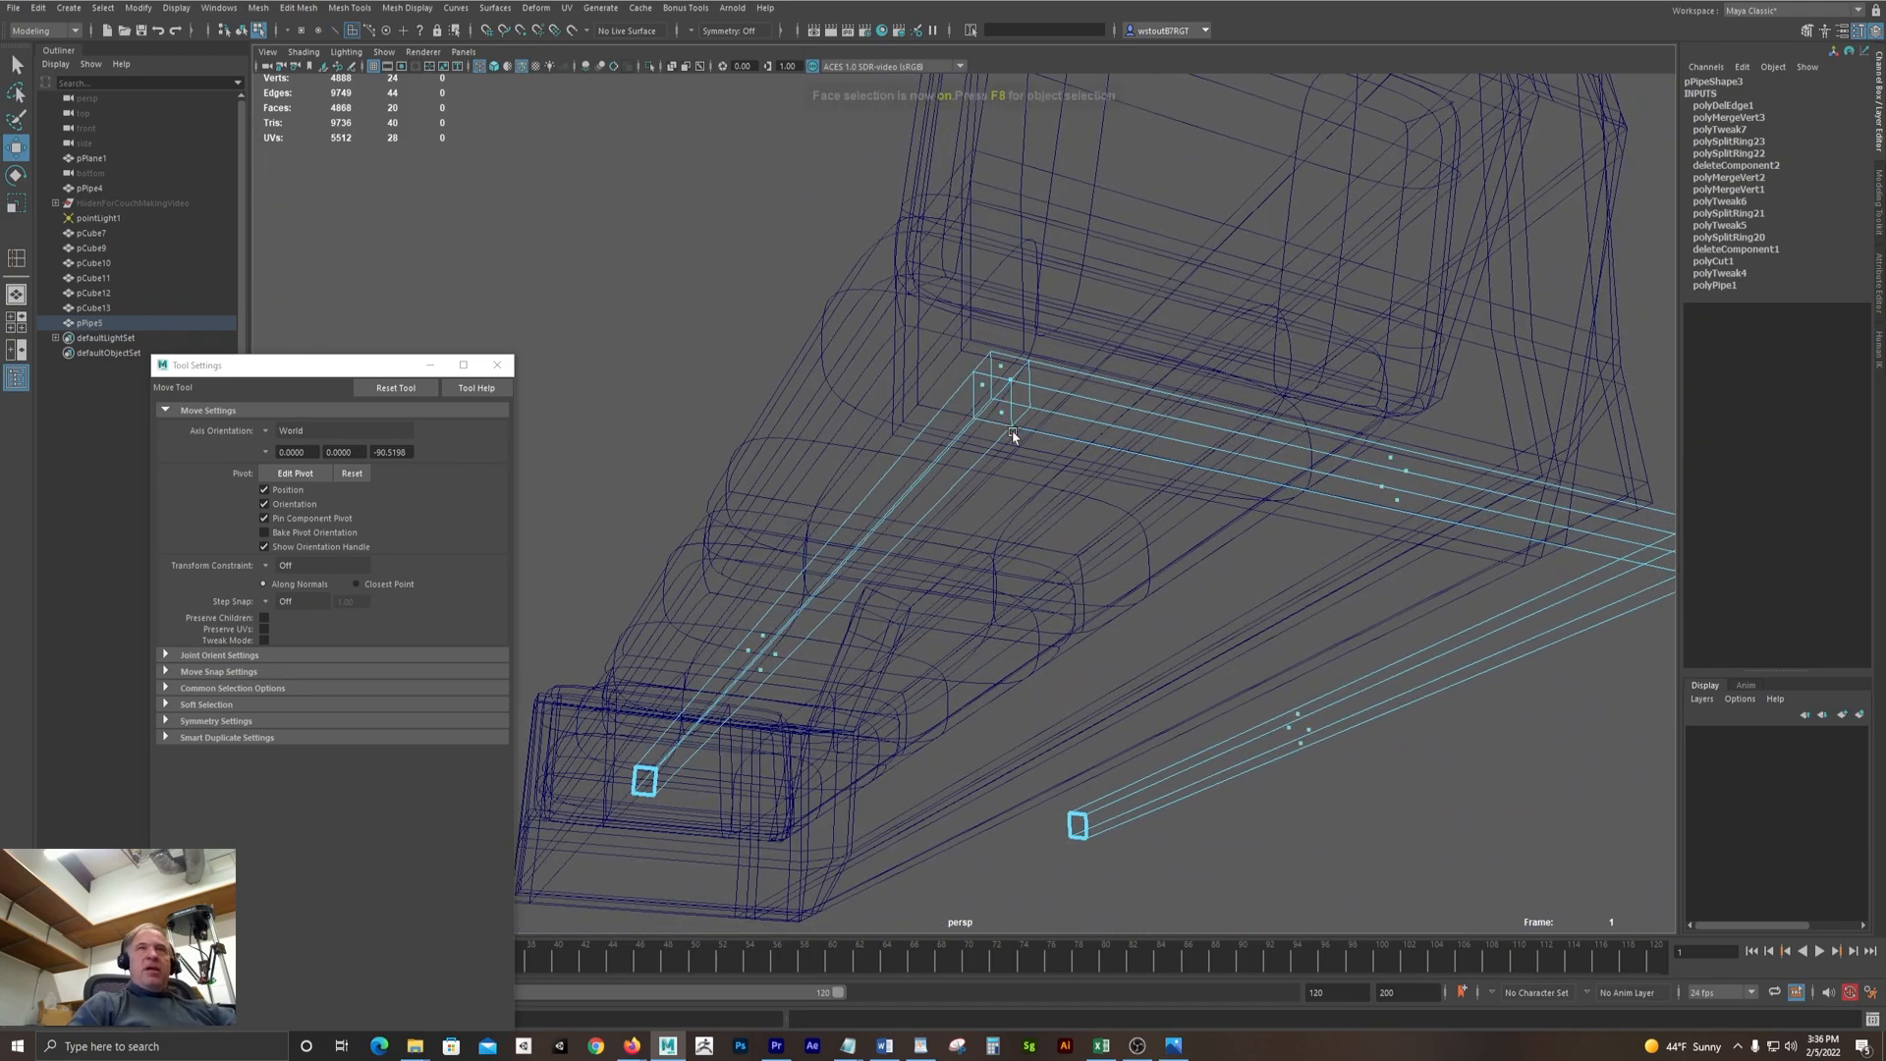
{"action": "left_click", "coordinate": [1004, 422]}
{"action": "left_click_drag", "start_coordinate": [1004, 423], "coordinate": [996, 508], "text": "alt"}
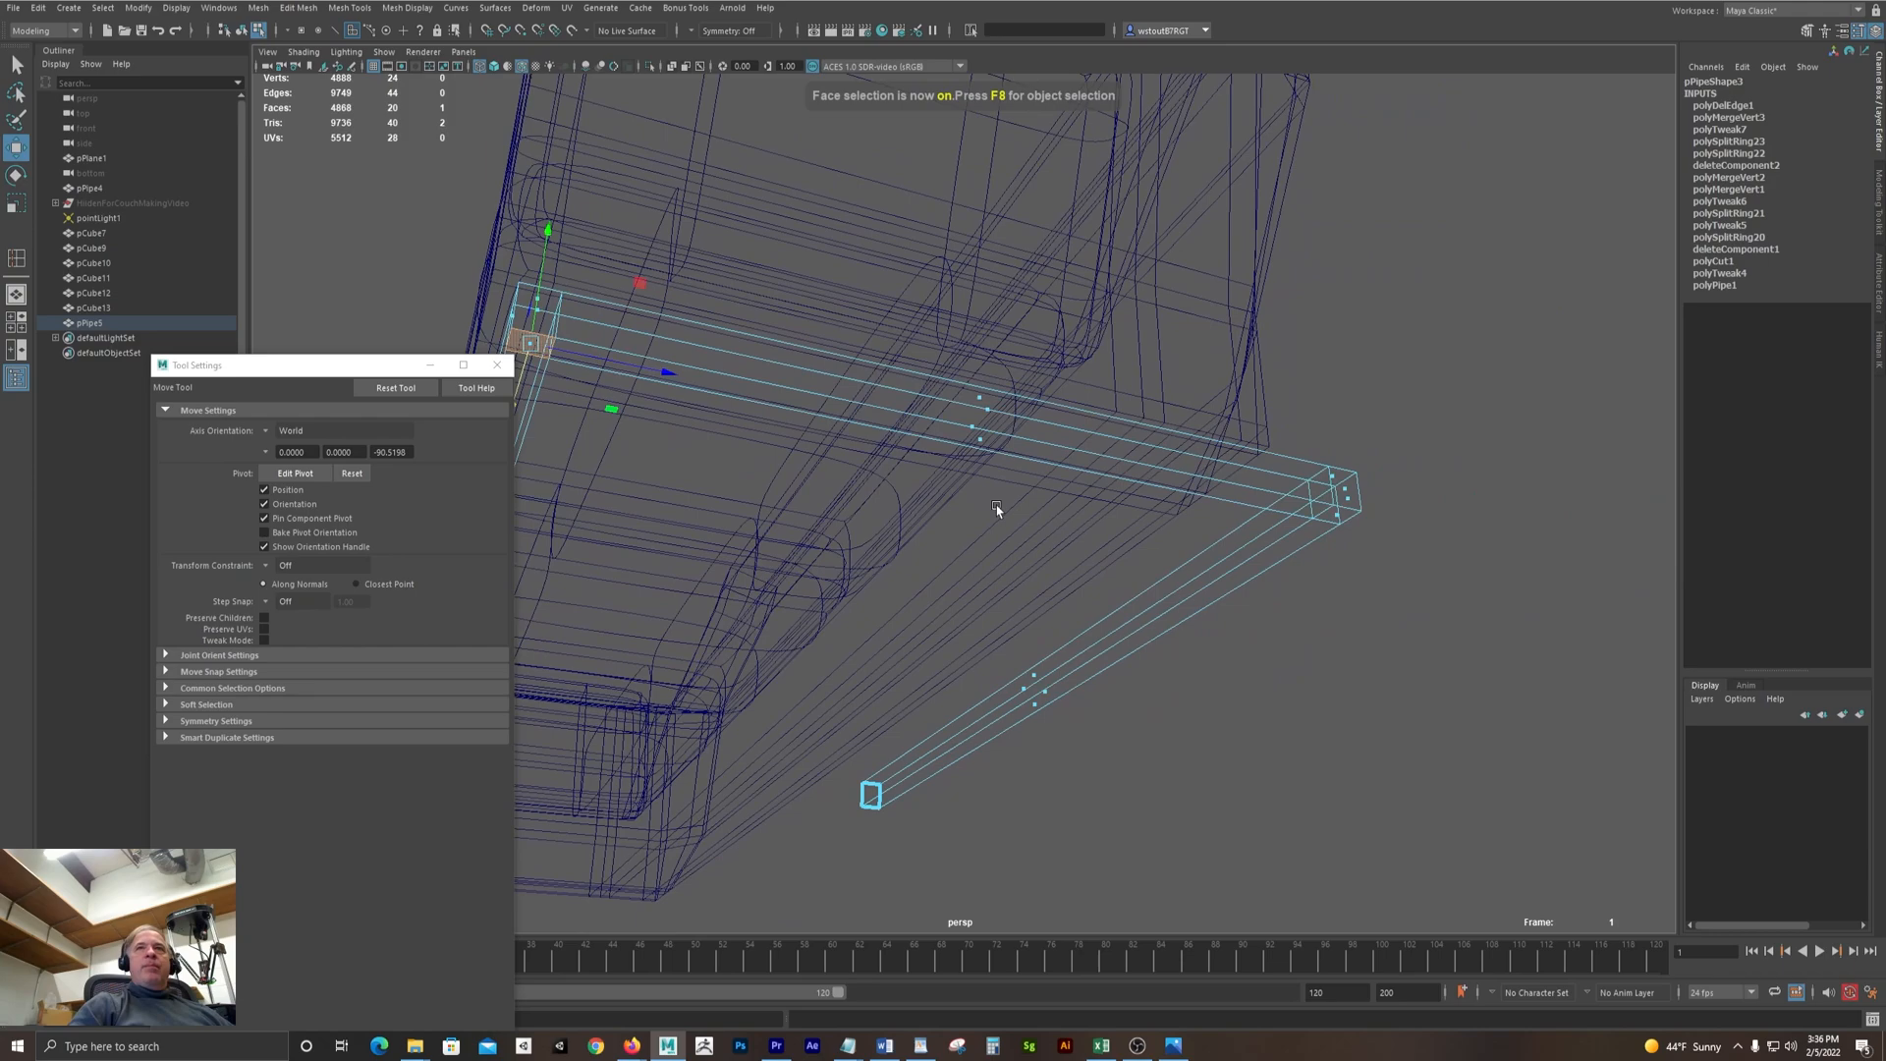
{"action": "left_click", "coordinate": [1344, 521], "text": "shift"}
{"action": "left_click_drag", "start_coordinate": [1339, 513], "coordinate": [1306, 586], "text": "alt"}
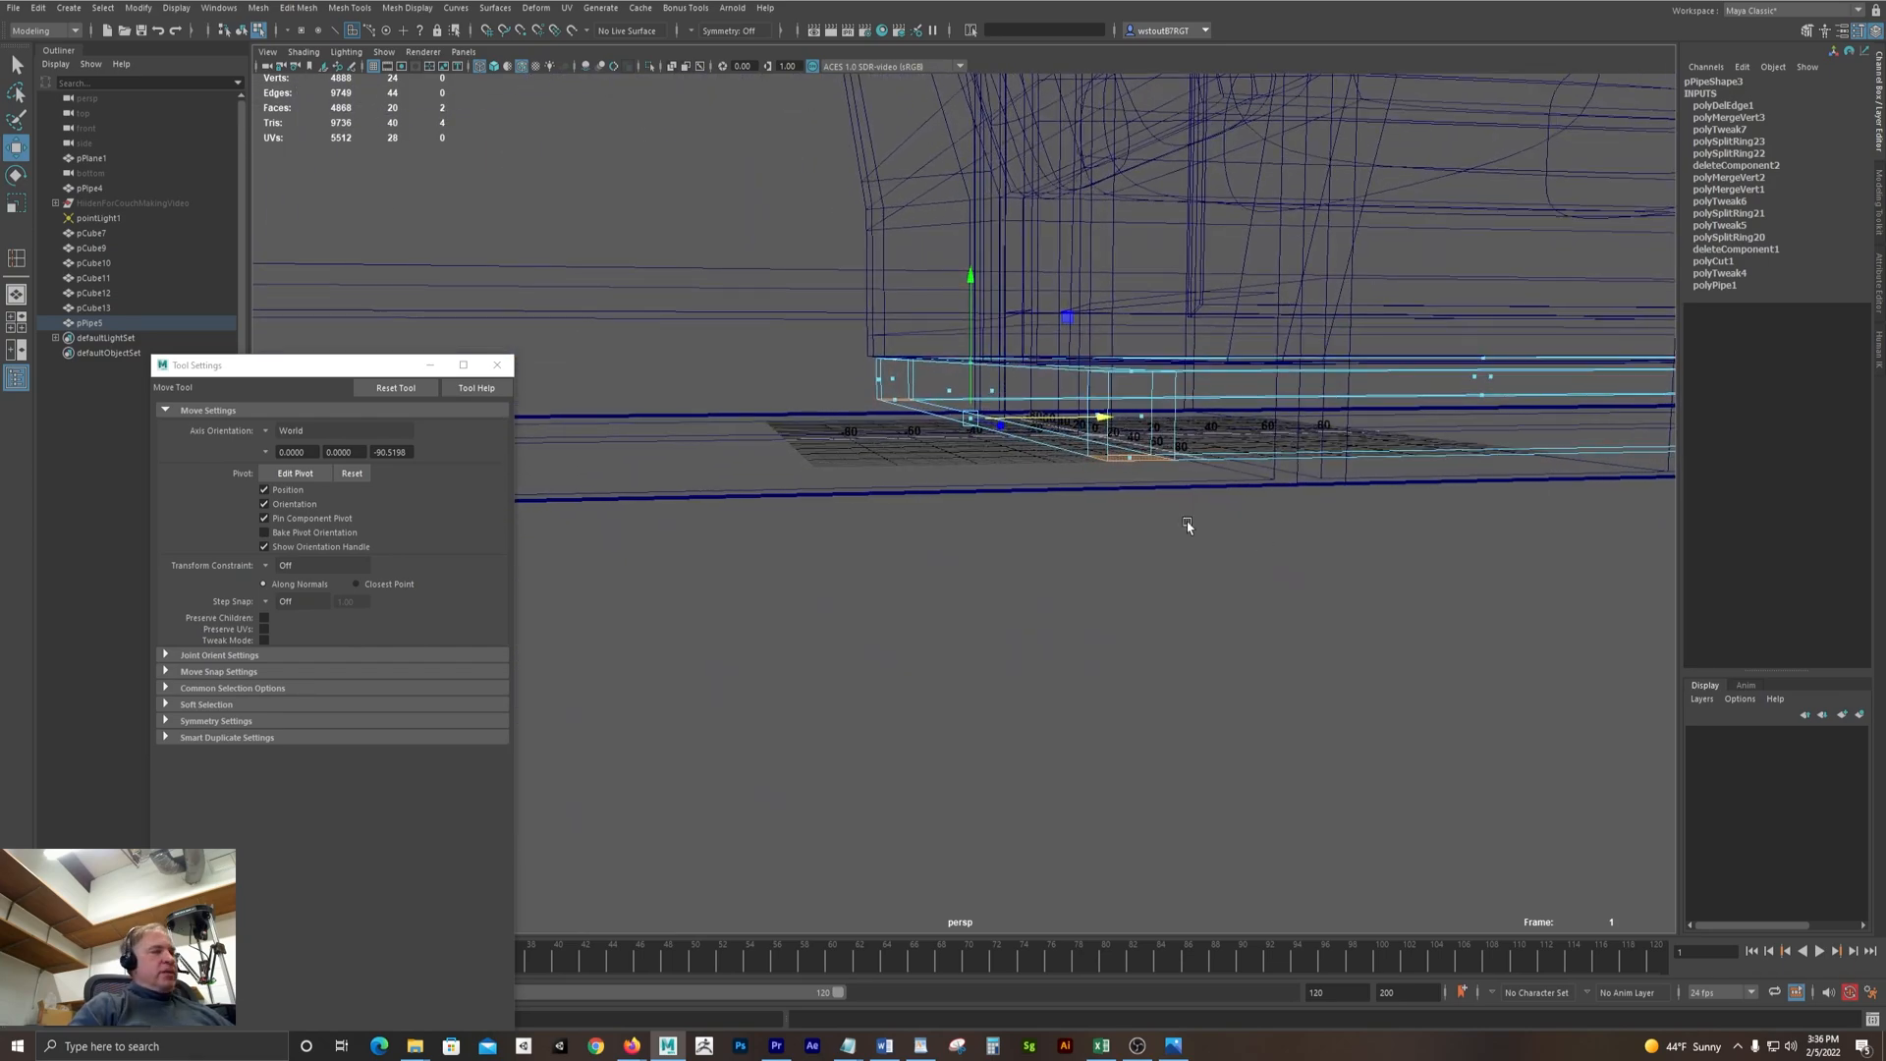
{"action": "left_click_drag", "start_coordinate": [970, 274], "coordinate": [955, 385], "text": "shift"}
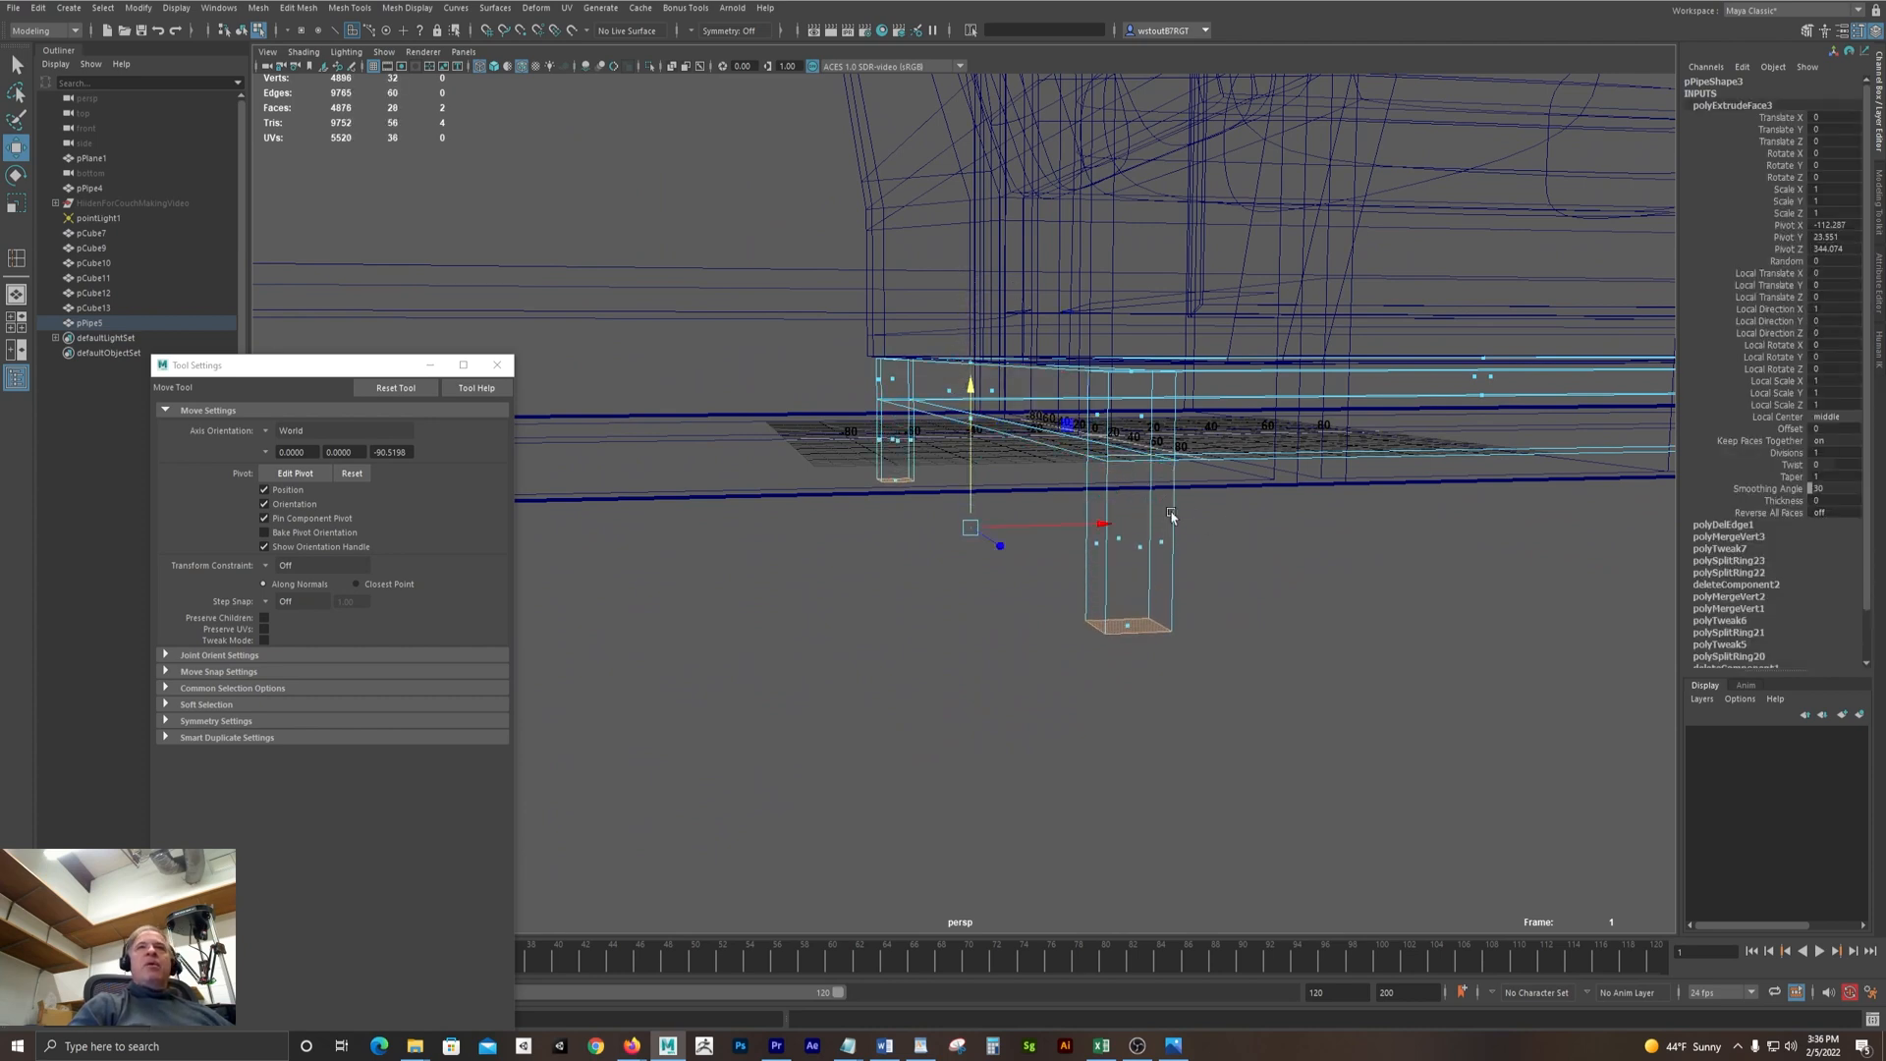
{"action": "left_click_drag", "start_coordinate": [1101, 531], "coordinate": [1123, 495]}
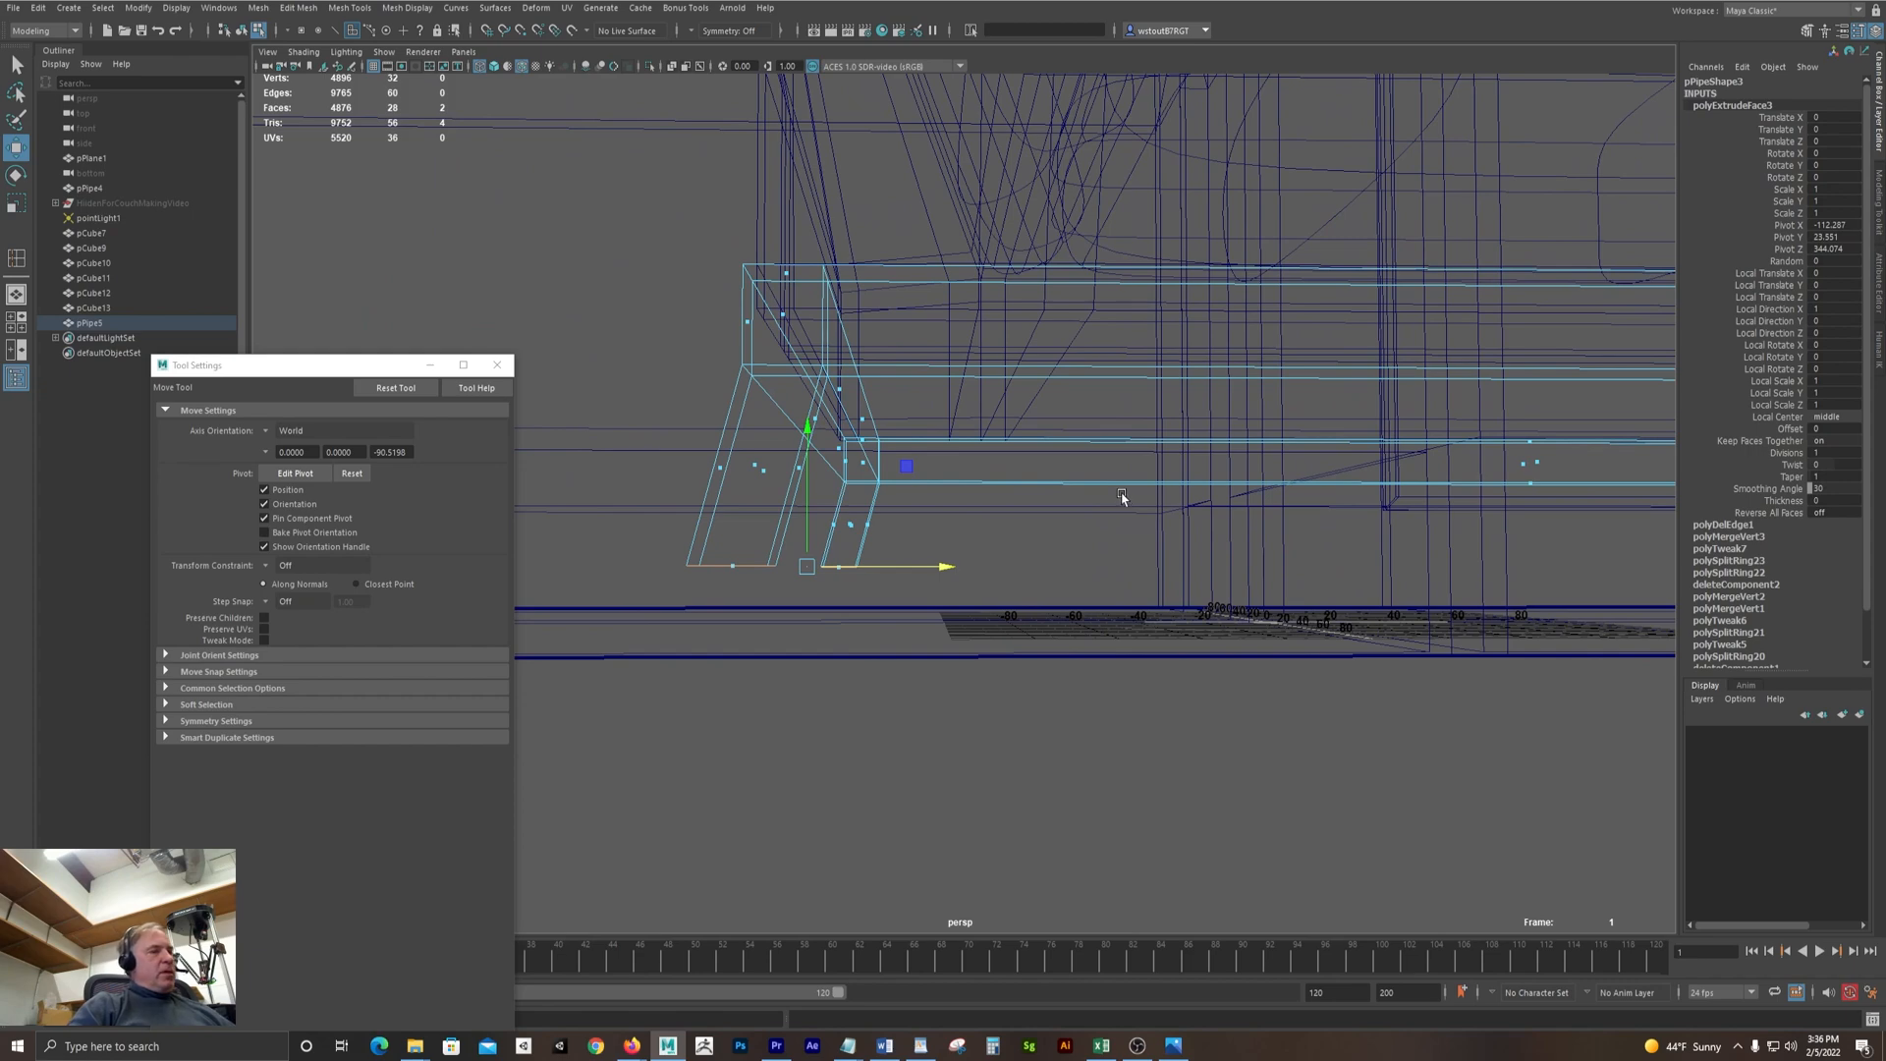
Move the inner top edges of both legs inward along X under the long rails so the legs taper toward the feet
{"action": "key", "text": "q"}
{"action": "key", "text": "F9"}
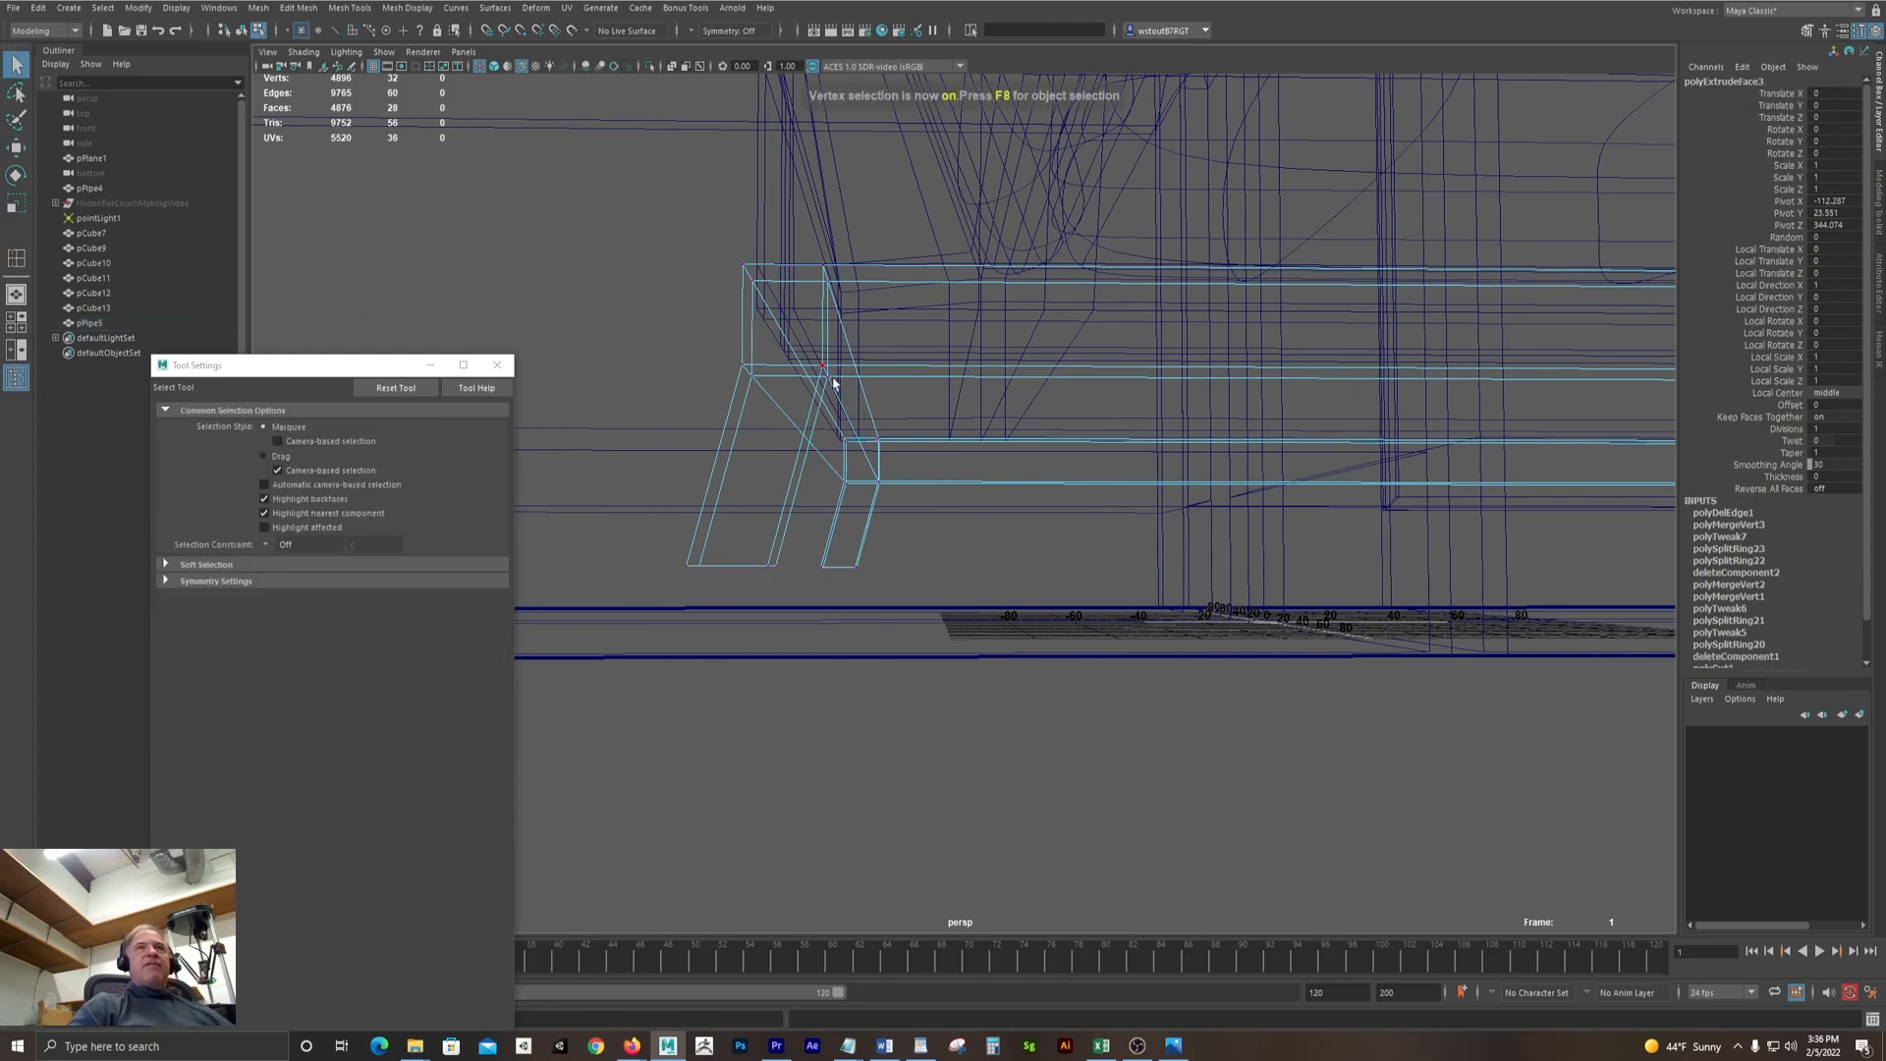
{"action": "key", "text": "F10"}
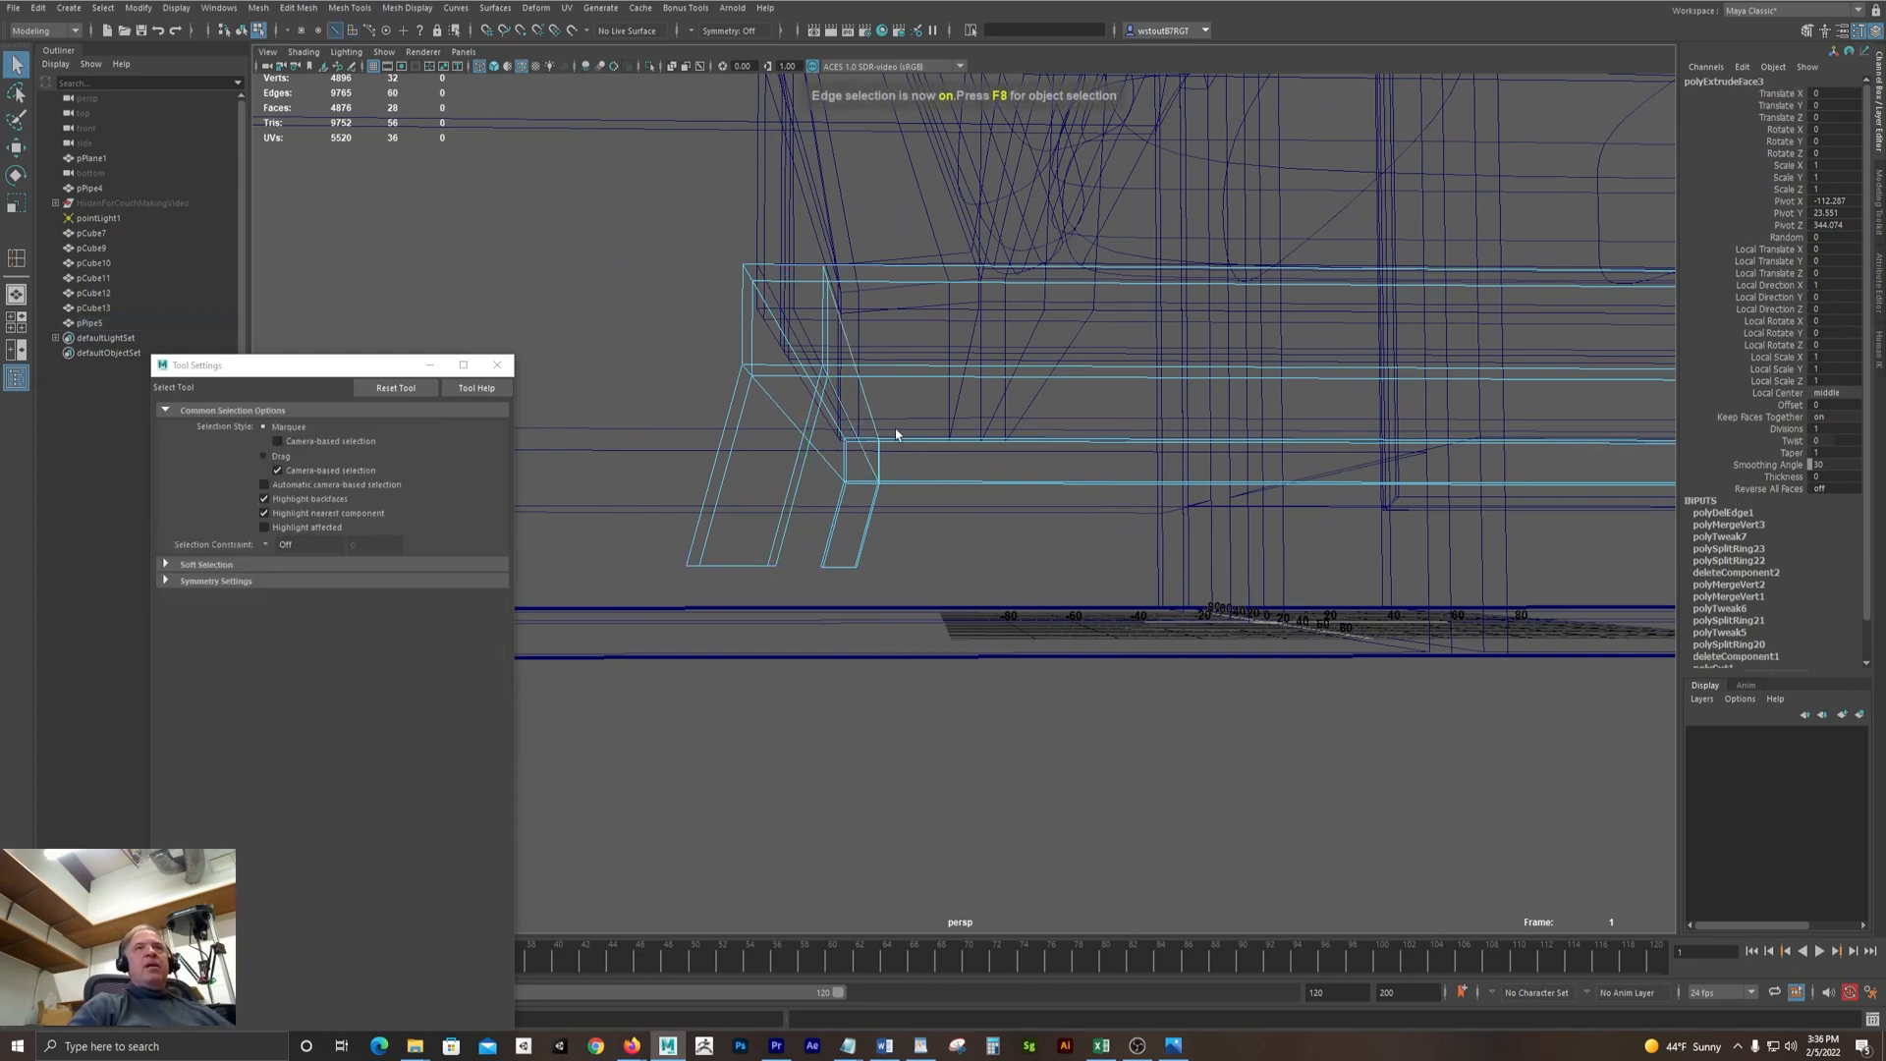
{"action": "scroll", "coordinate": [845, 432], "scroll_direction": "up", "scroll_amount": 5}
{"action": "left_click", "coordinate": [630, 261]}
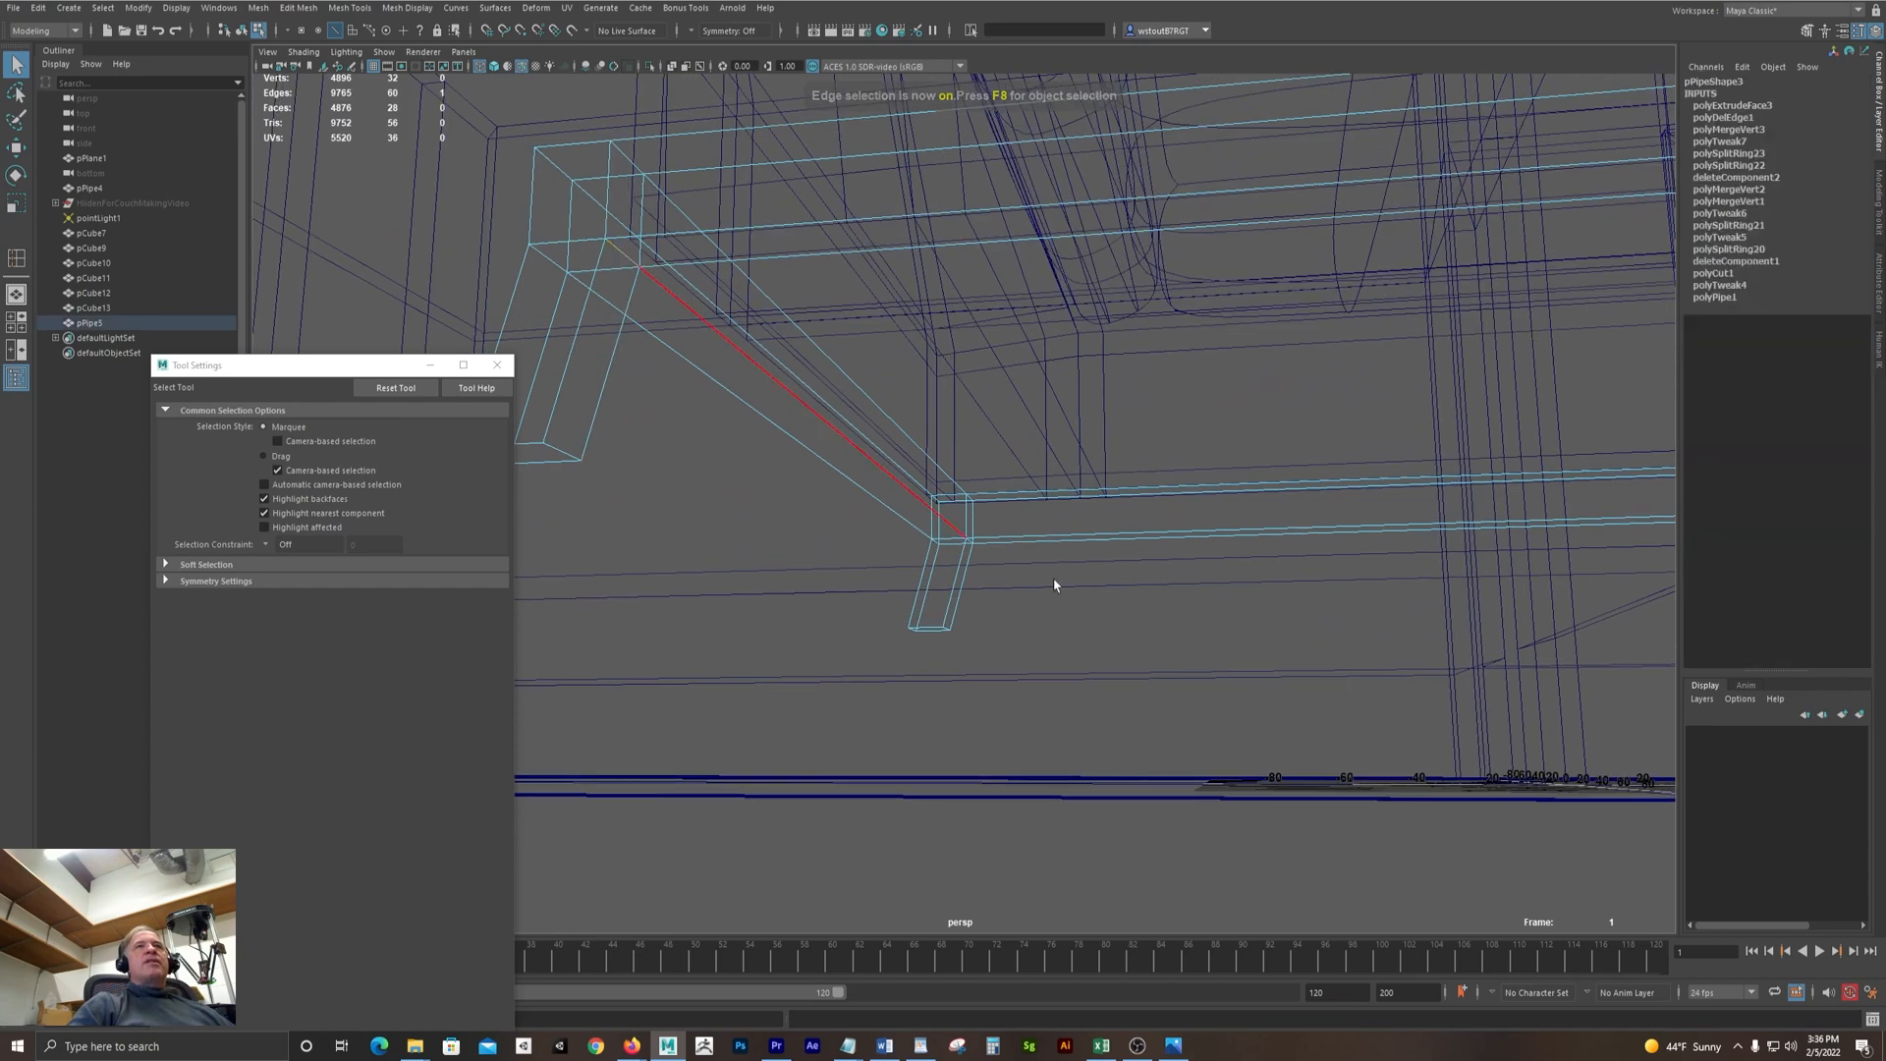
{"action": "scroll", "coordinate": [1052, 585], "scroll_direction": "up", "scroll_amount": 6}
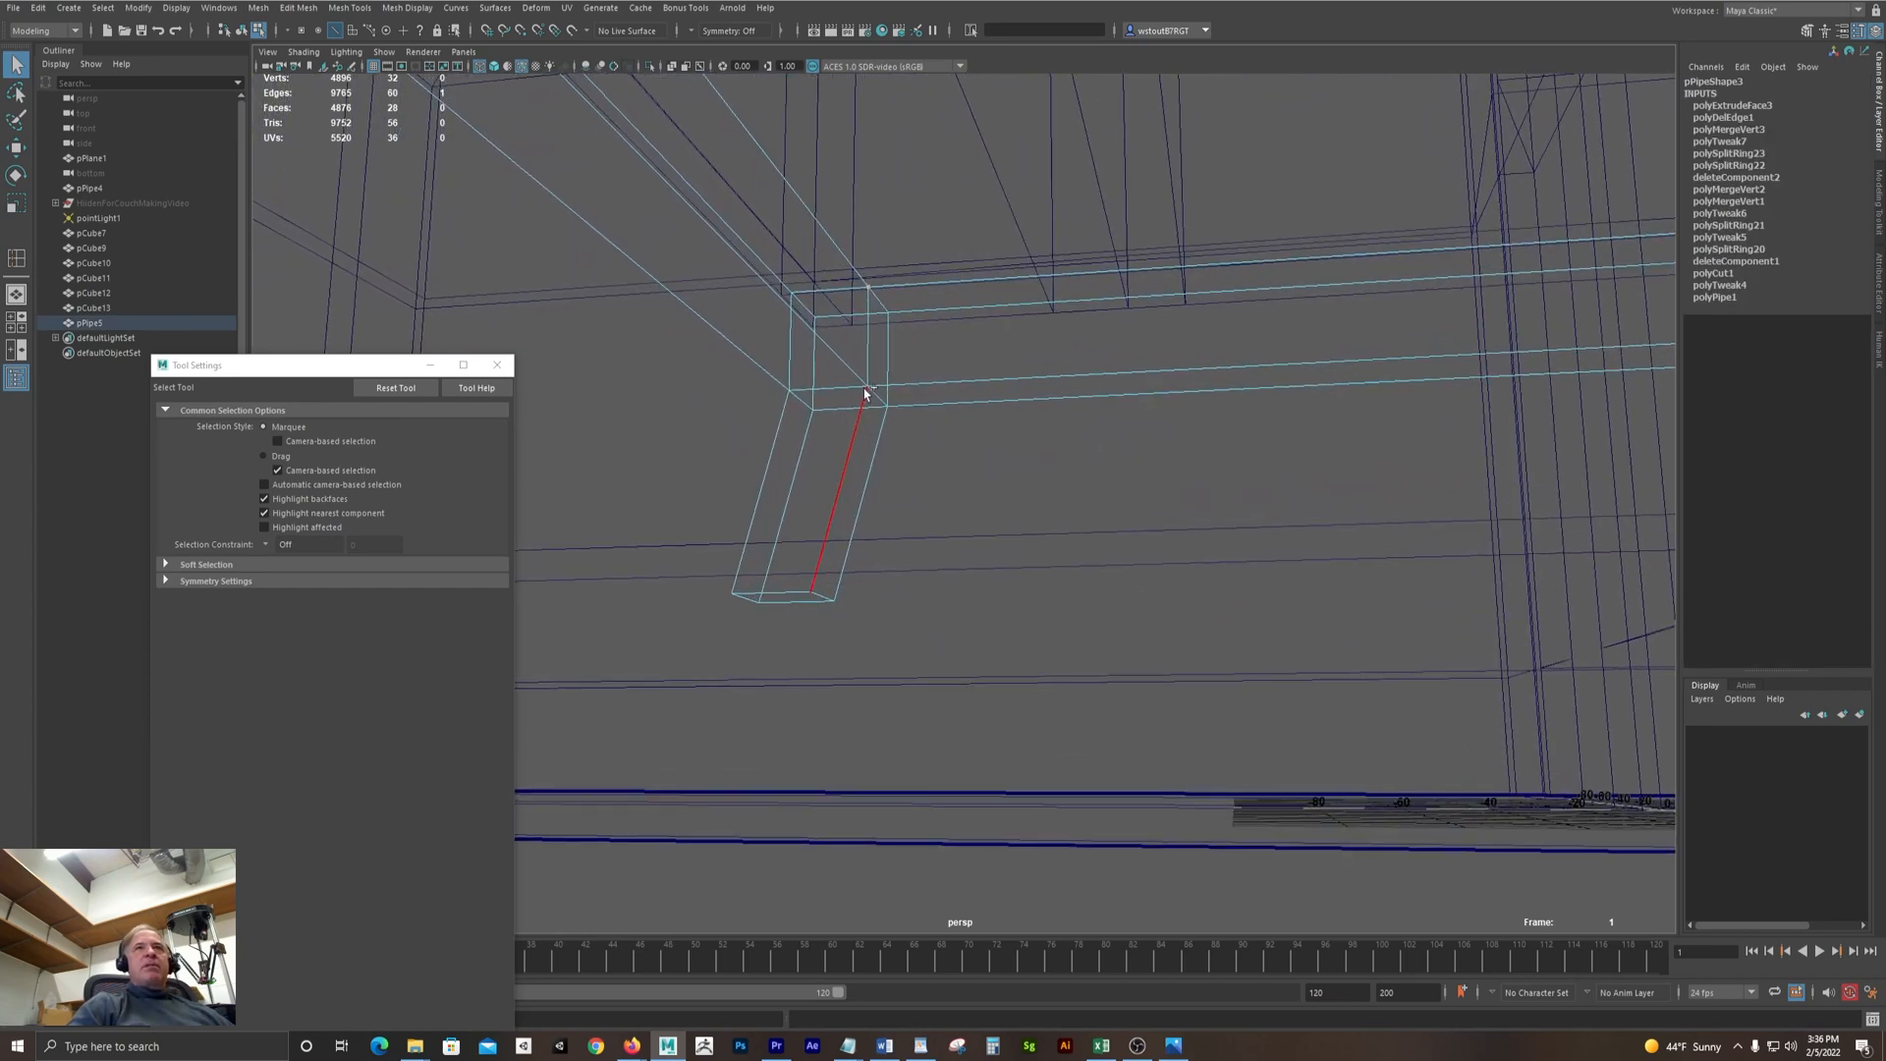
{"action": "scroll", "coordinate": [1268, 497], "scroll_direction": "down", "scroll_amount": 10}
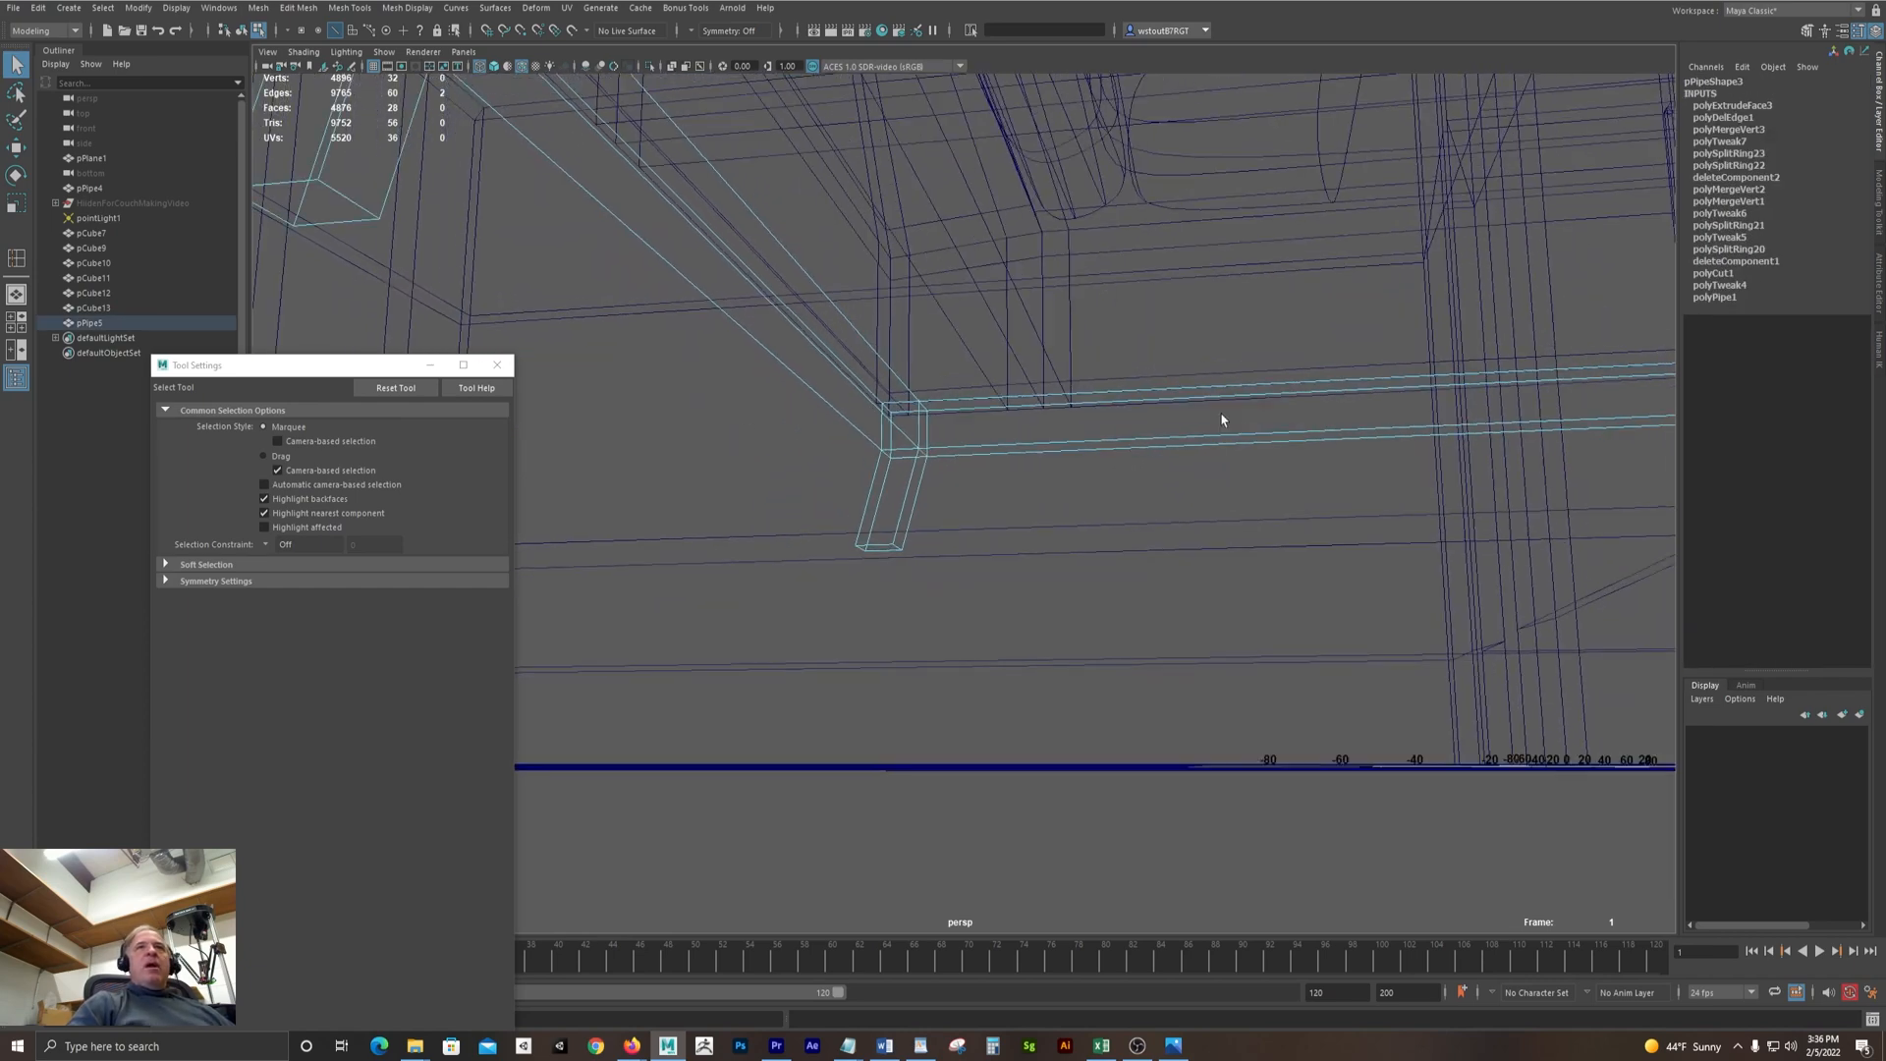
{"action": "left_click_drag", "start_coordinate": [774, 412], "coordinate": [959, 498], "text": "alt"}
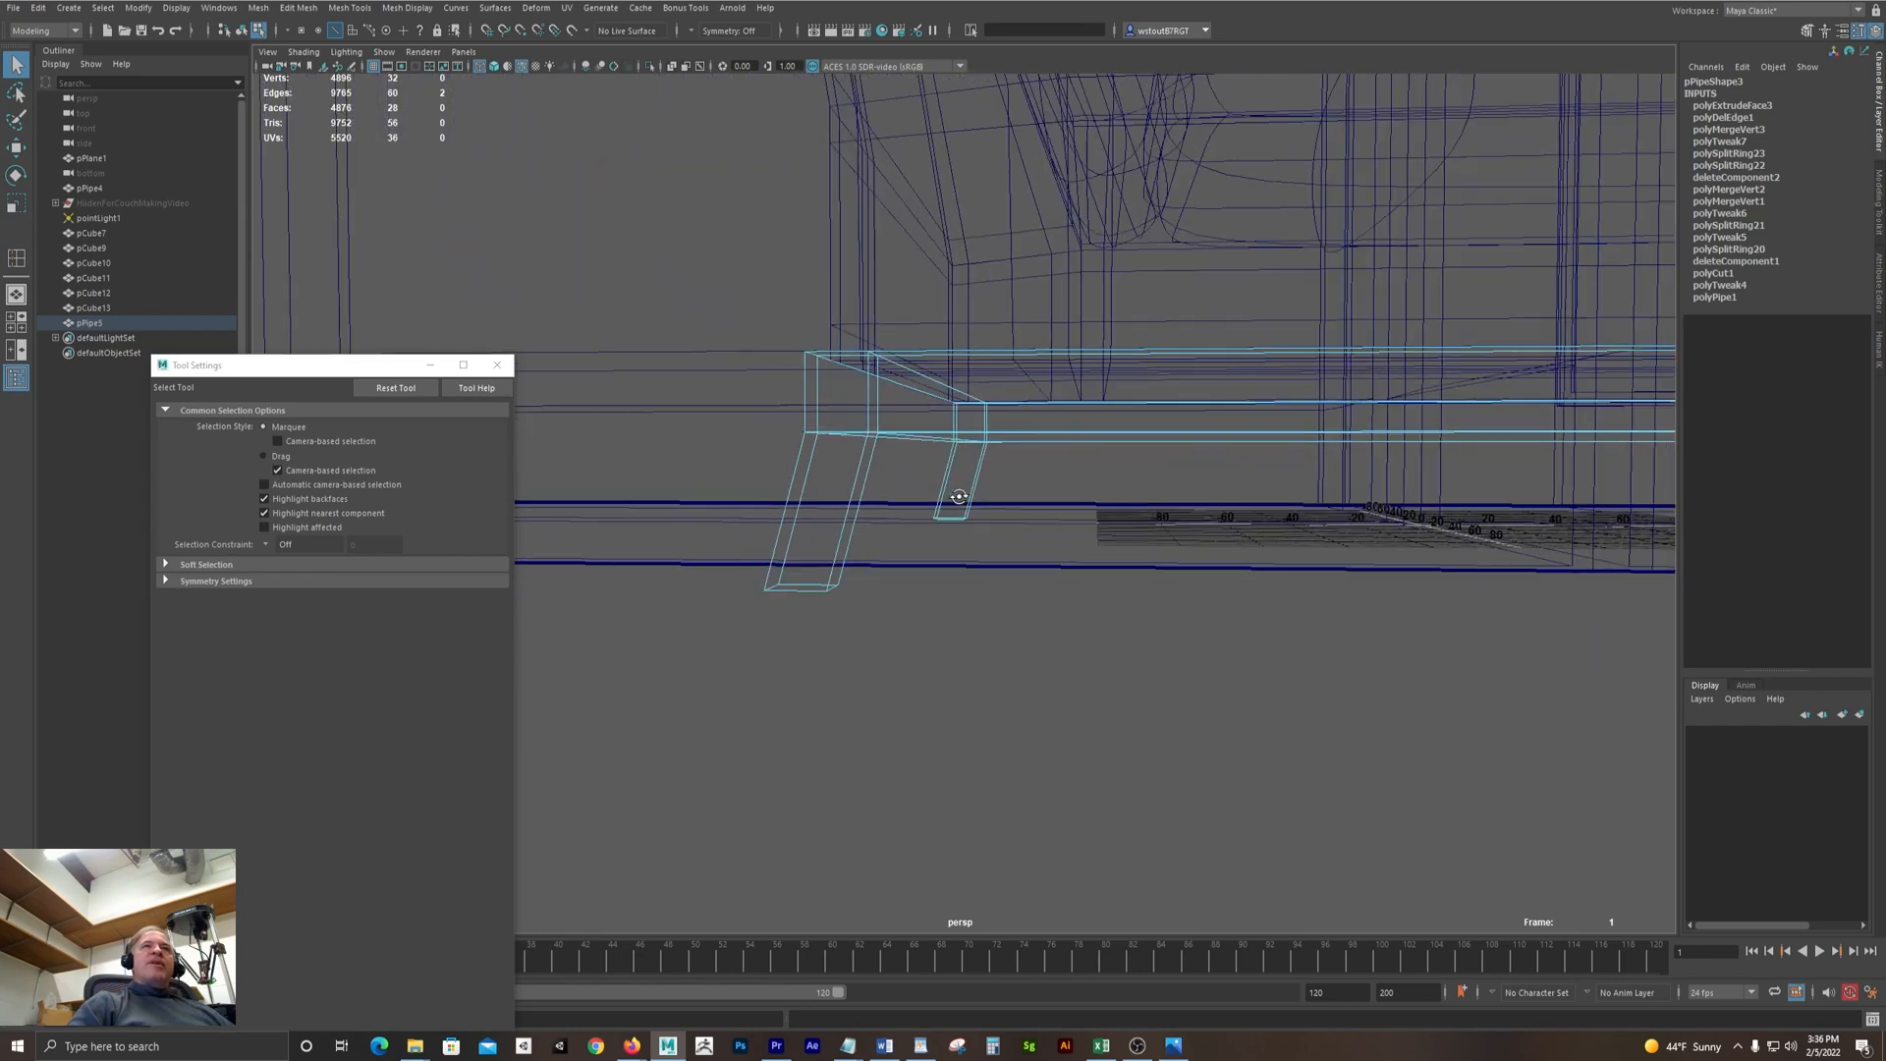
{"action": "left_click", "coordinate": [957, 499]}
{"action": "key", "text": "w"}
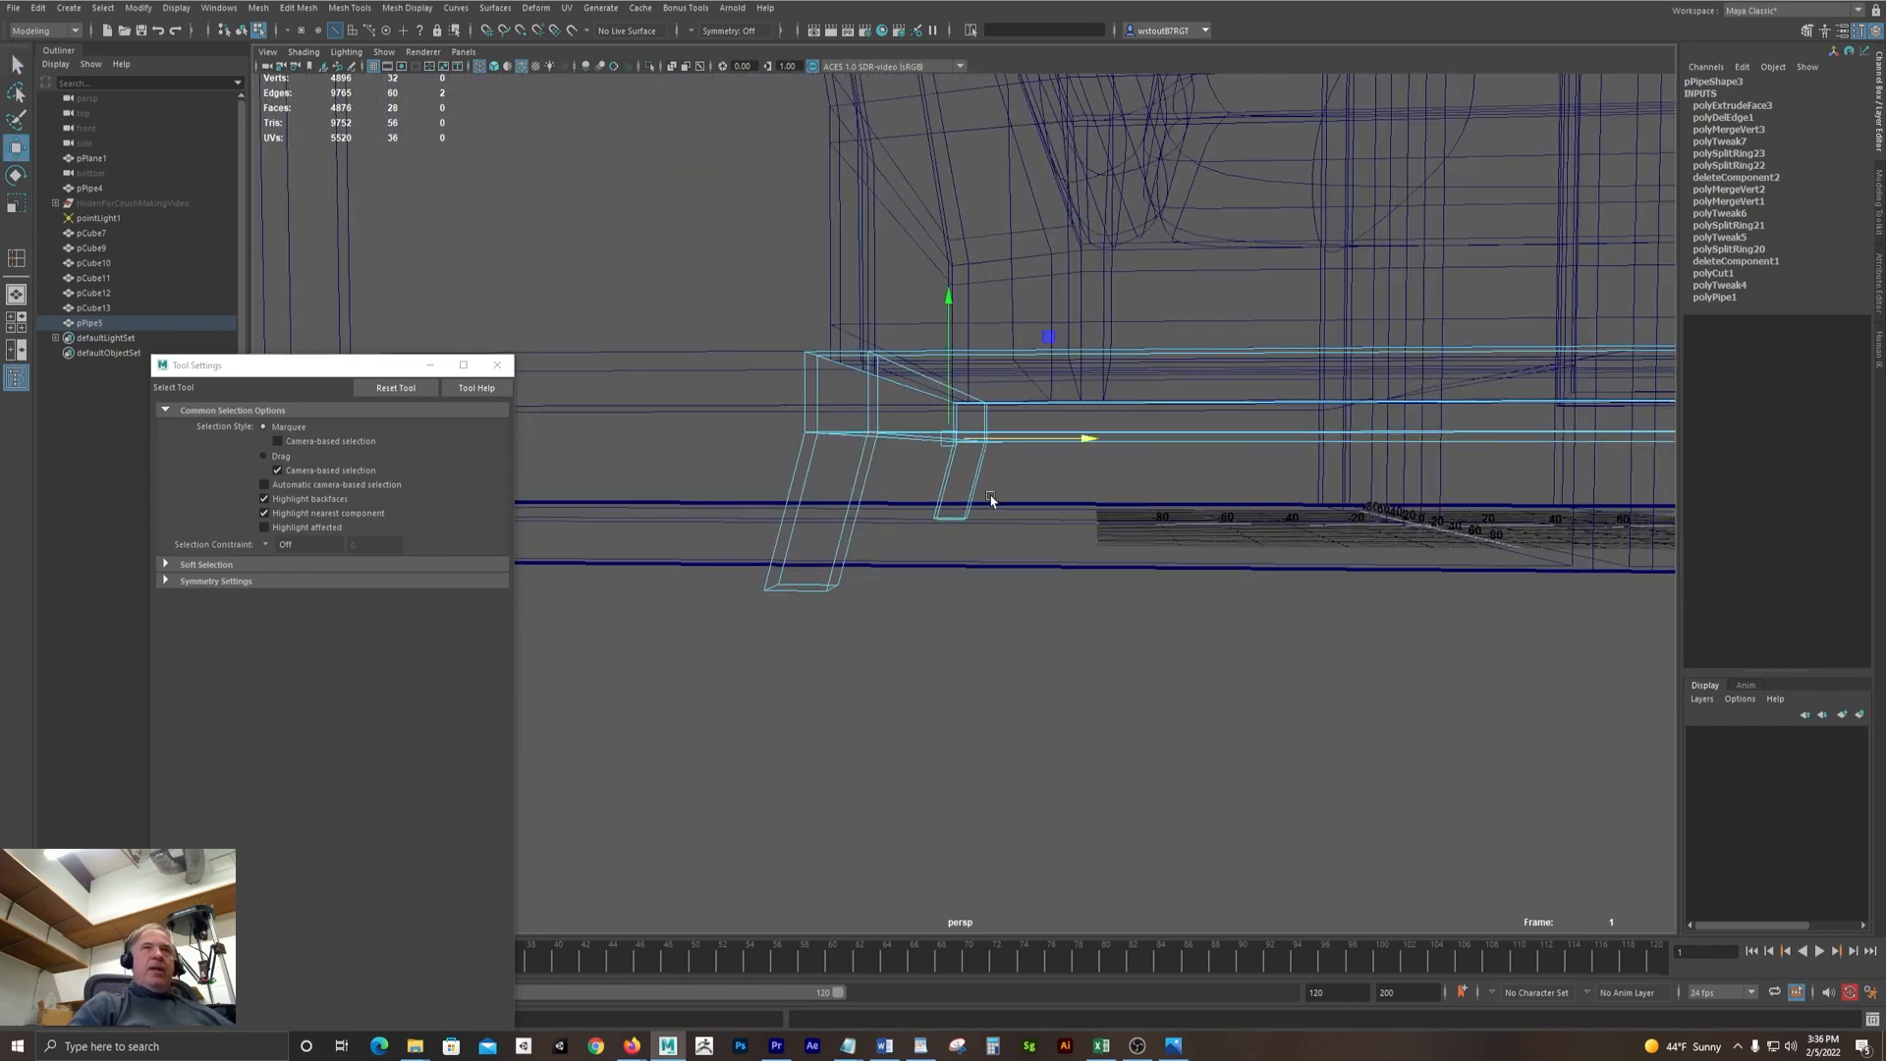
{"action": "left_click_drag", "start_coordinate": [1078, 438], "coordinate": [1157, 442]}
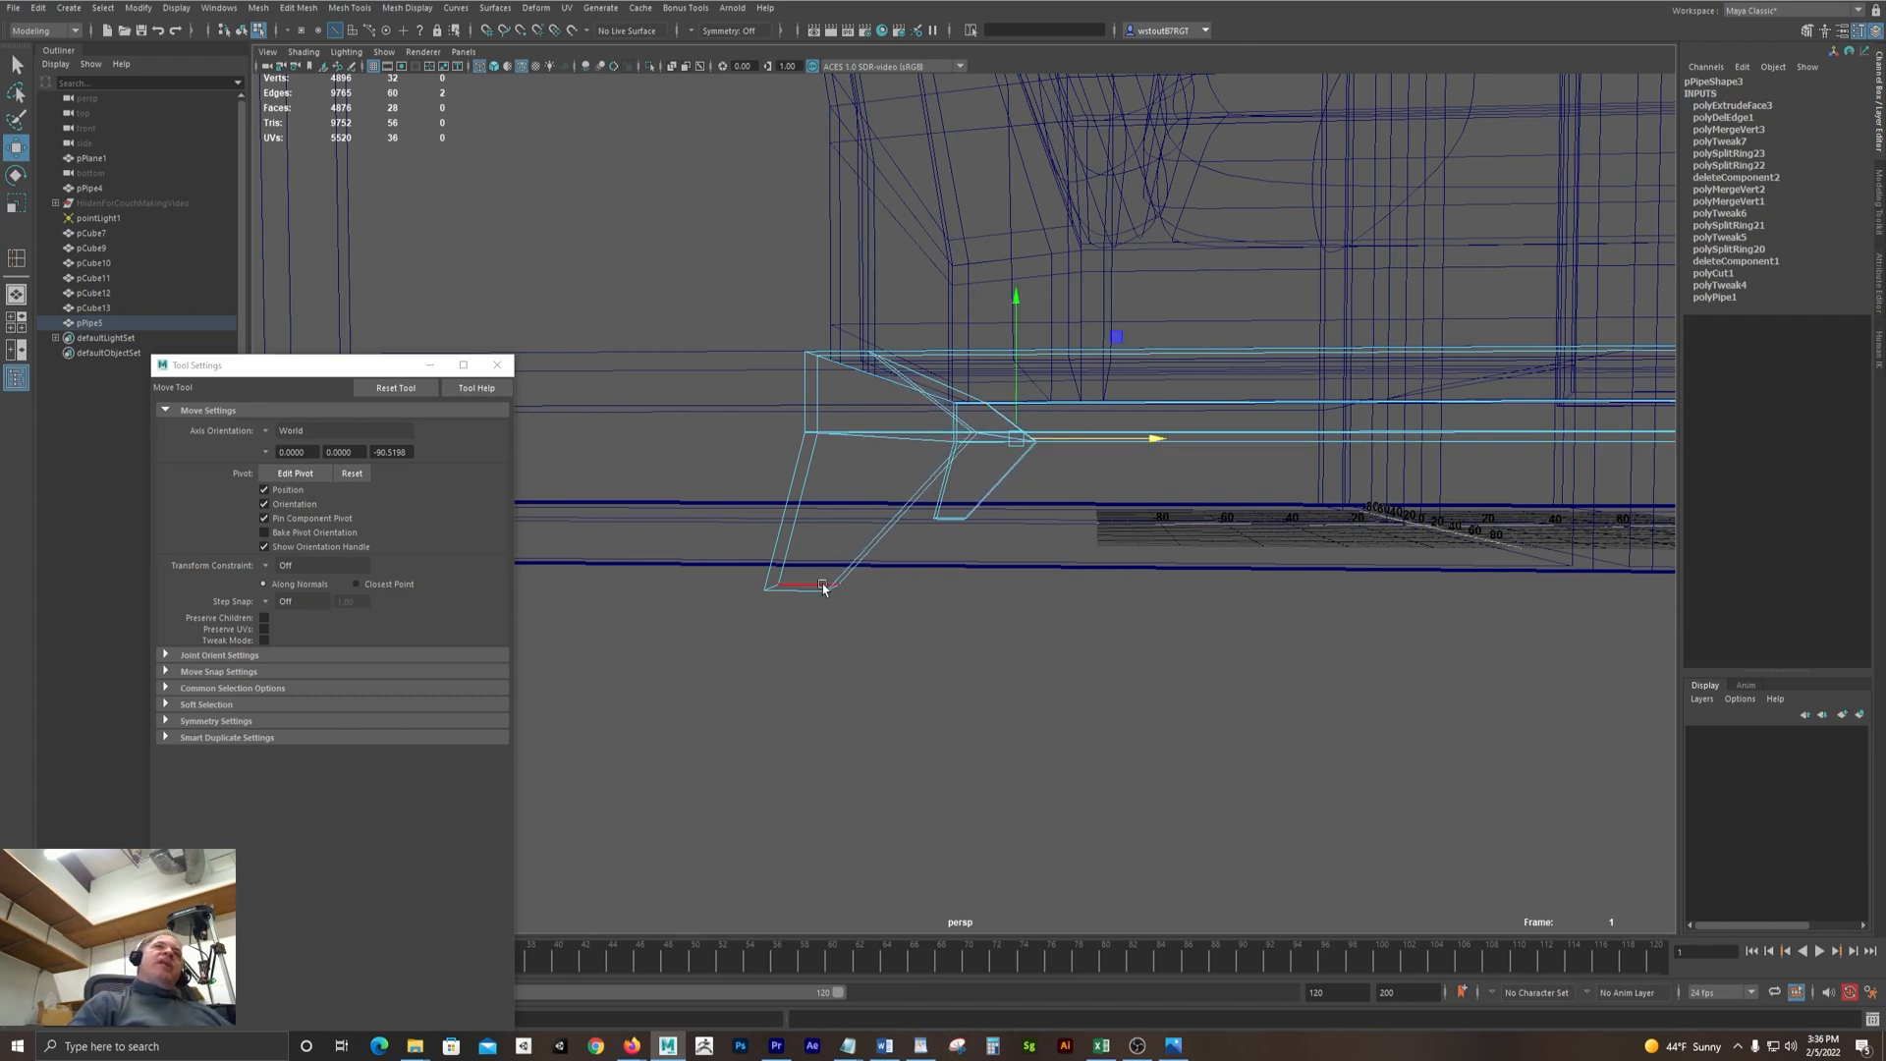
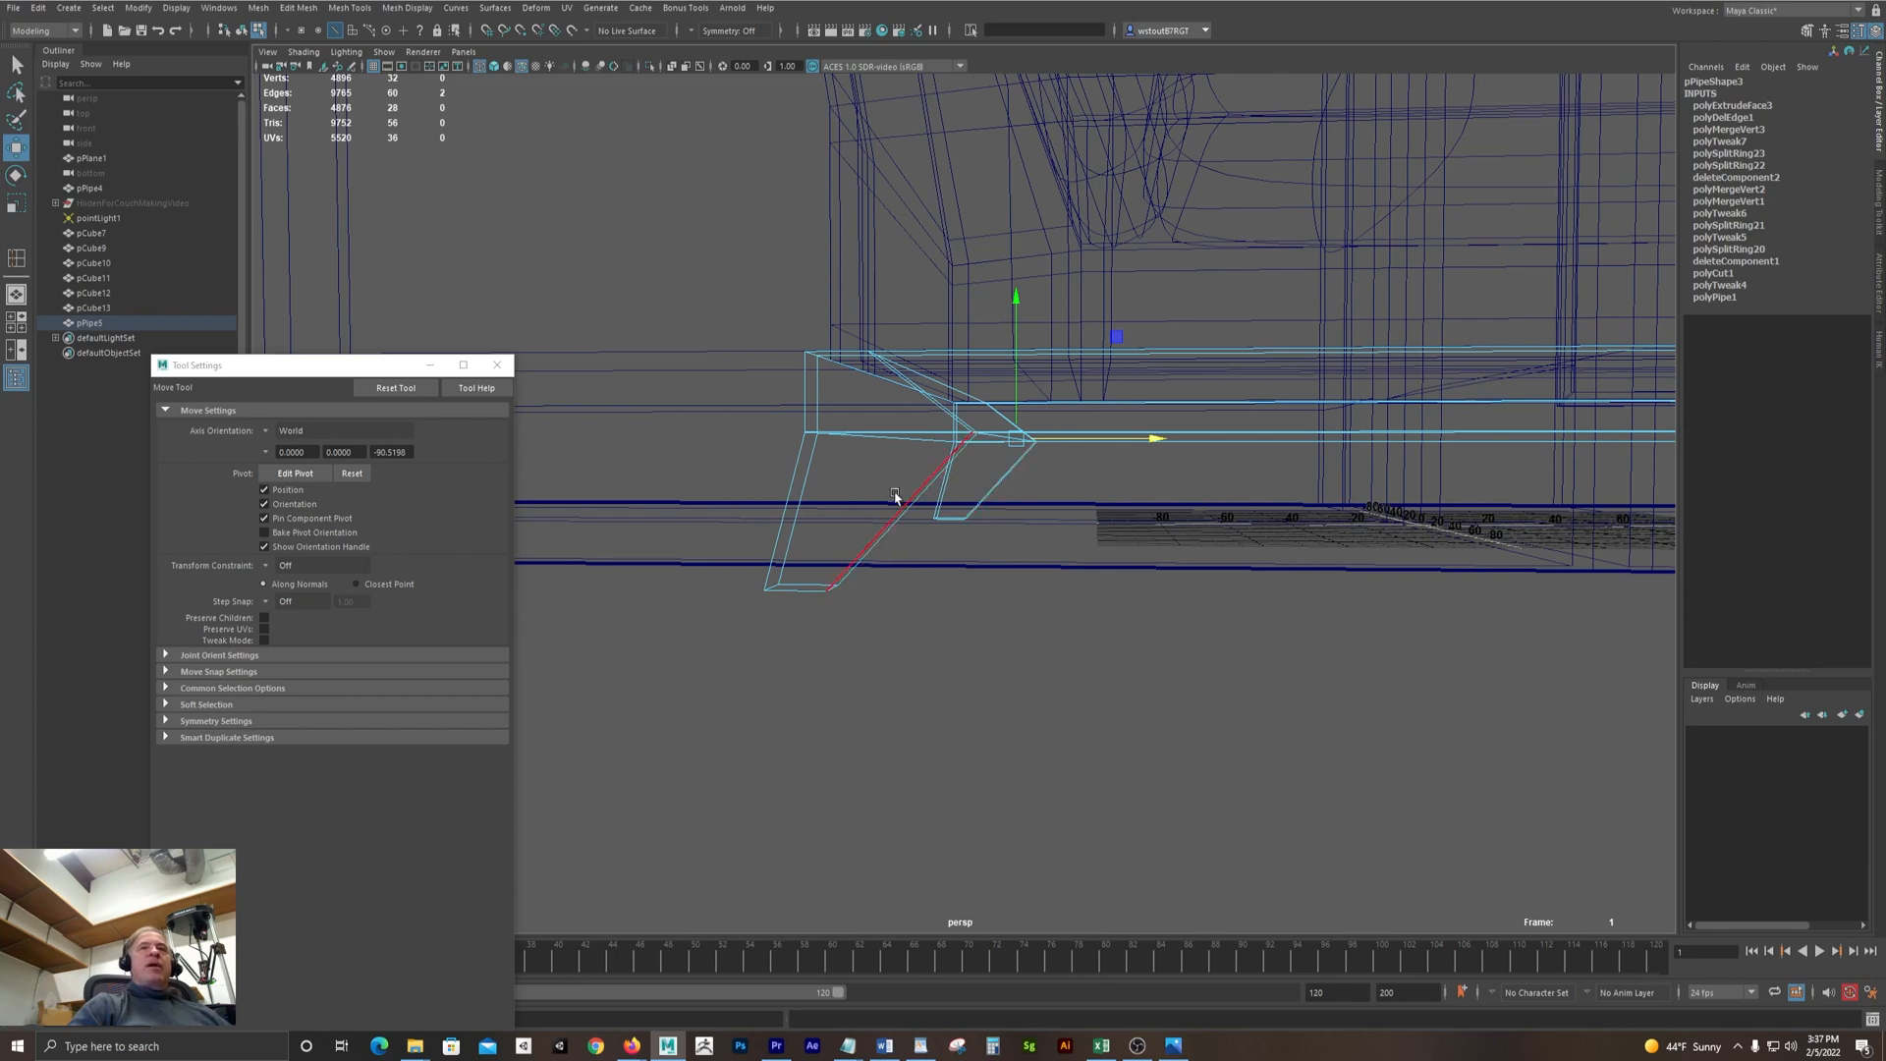
Insert two horizontal edge loops across each of the two legs with the Insert Edge Loop tool
{"action": "left_click_drag", "start_coordinate": [951, 577], "coordinate": [1009, 558], "text": "alt"}
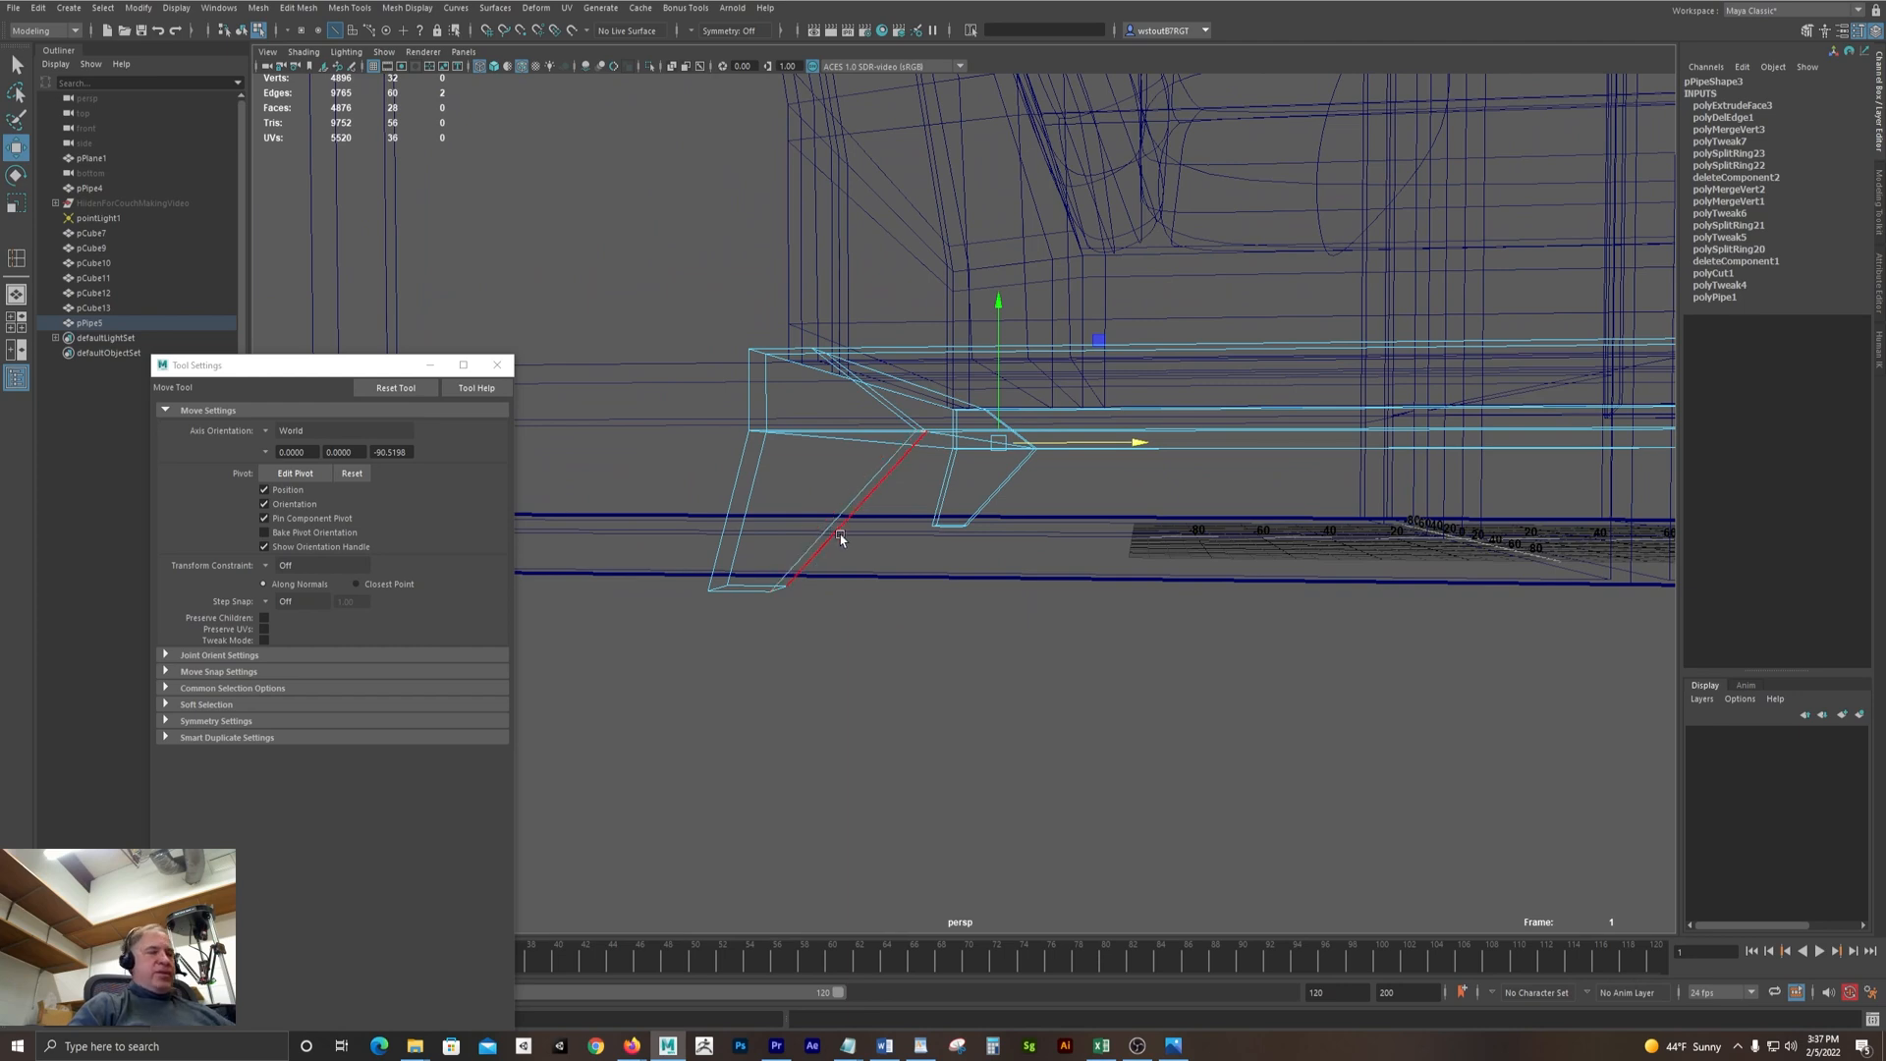
{"action": "key", "text": "space"}
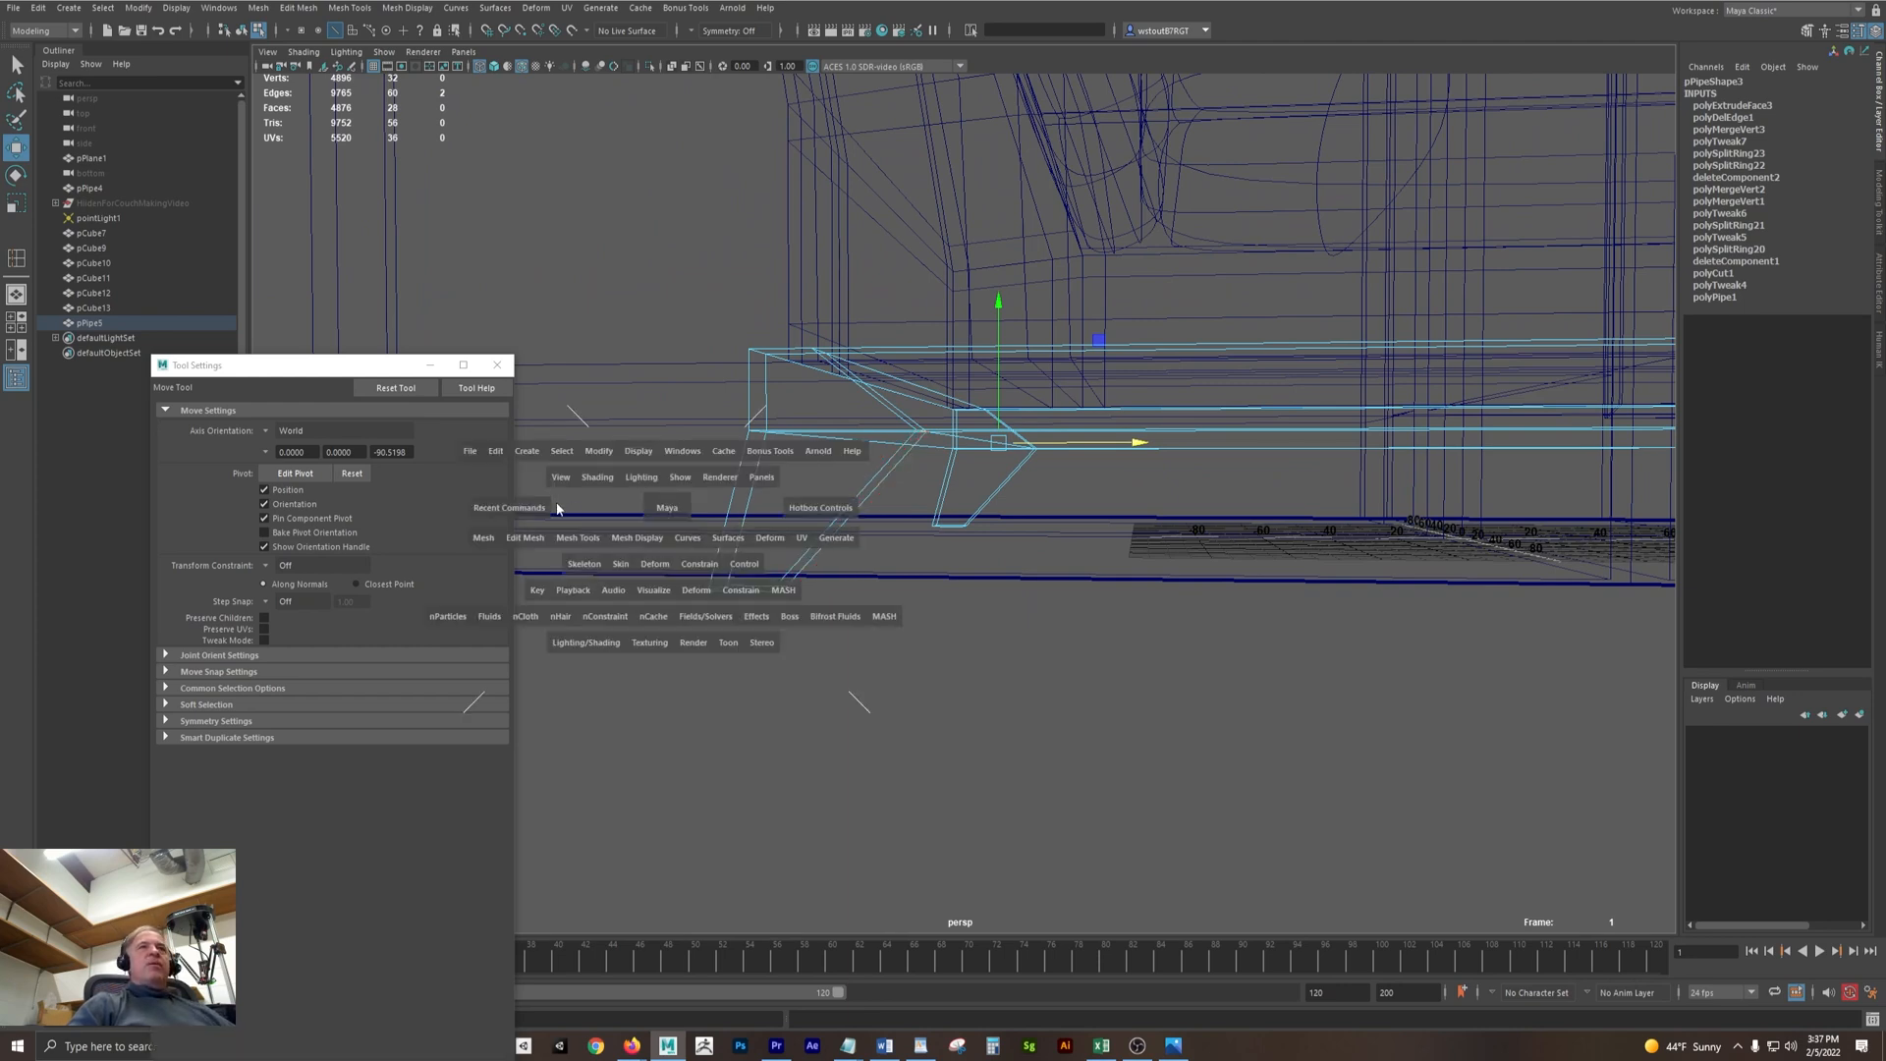
{"action": "left_click", "coordinate": [524, 508]}
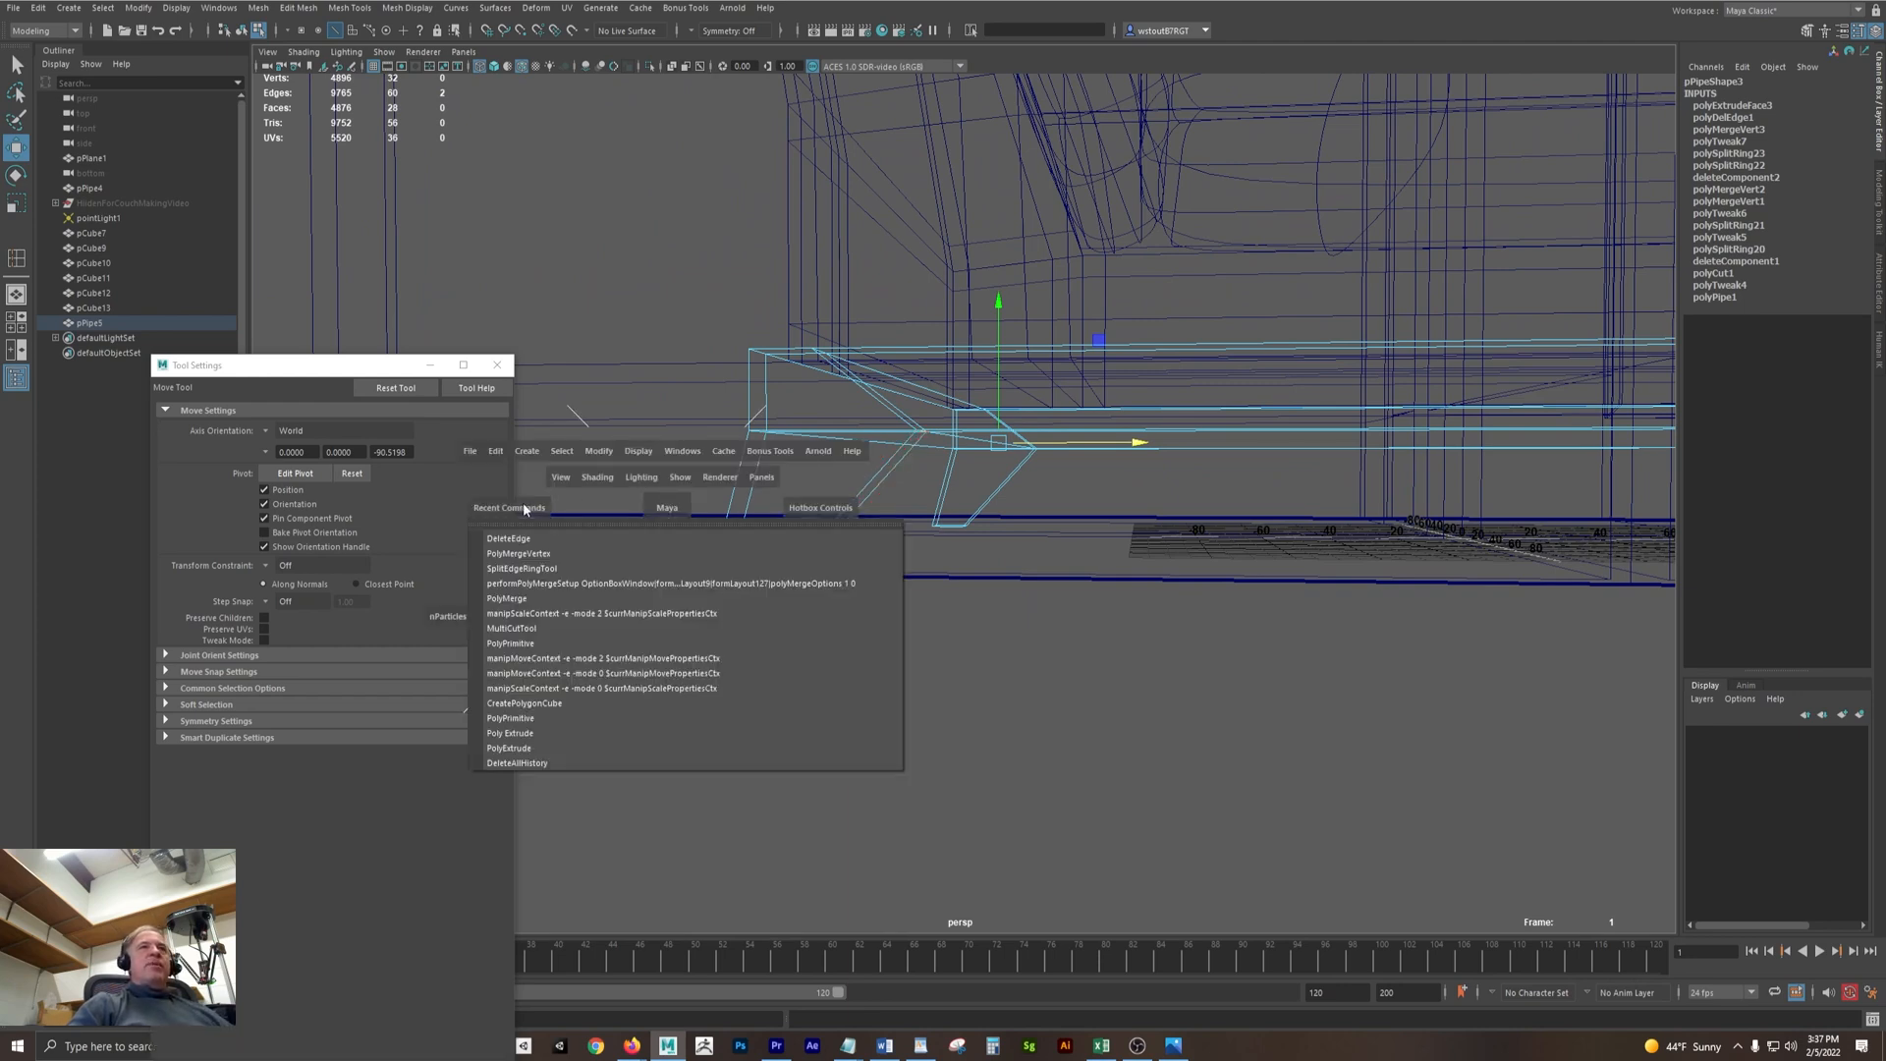
{"action": "left_click", "coordinate": [525, 569]}
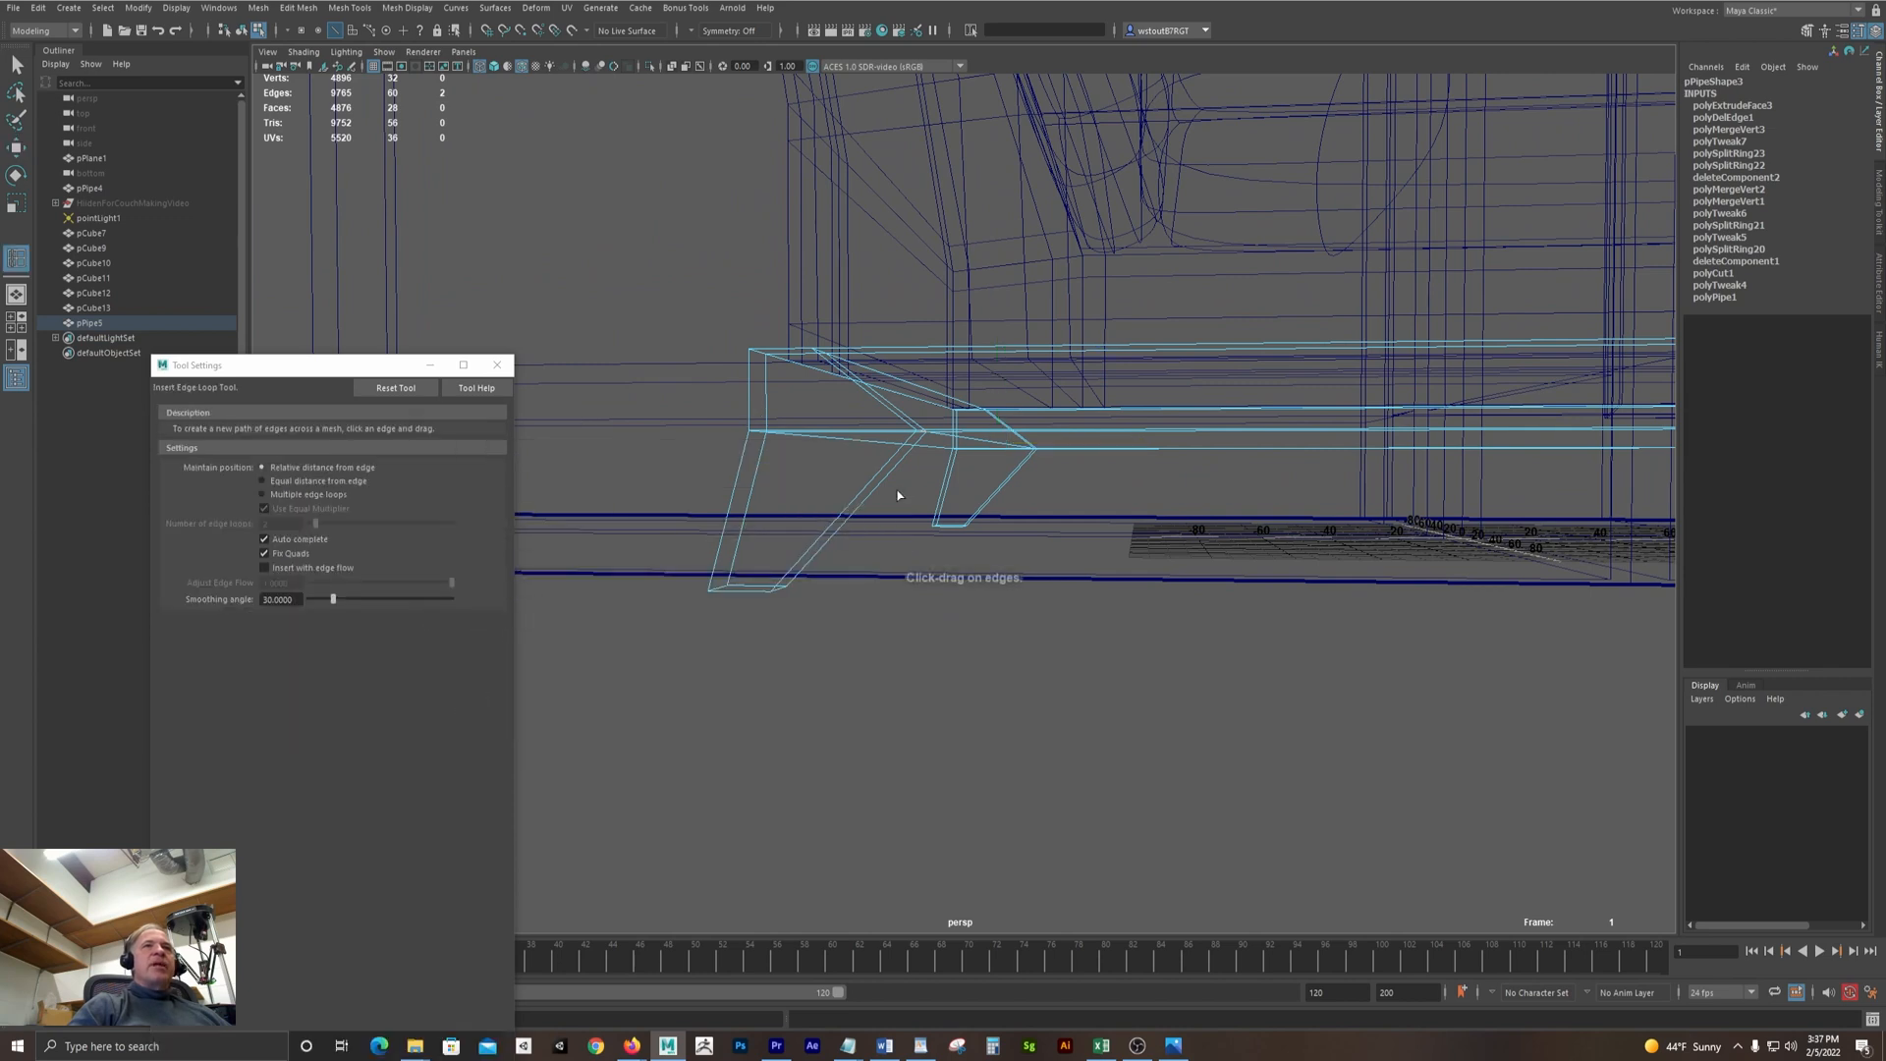
{"action": "left_click", "coordinate": [871, 483]}
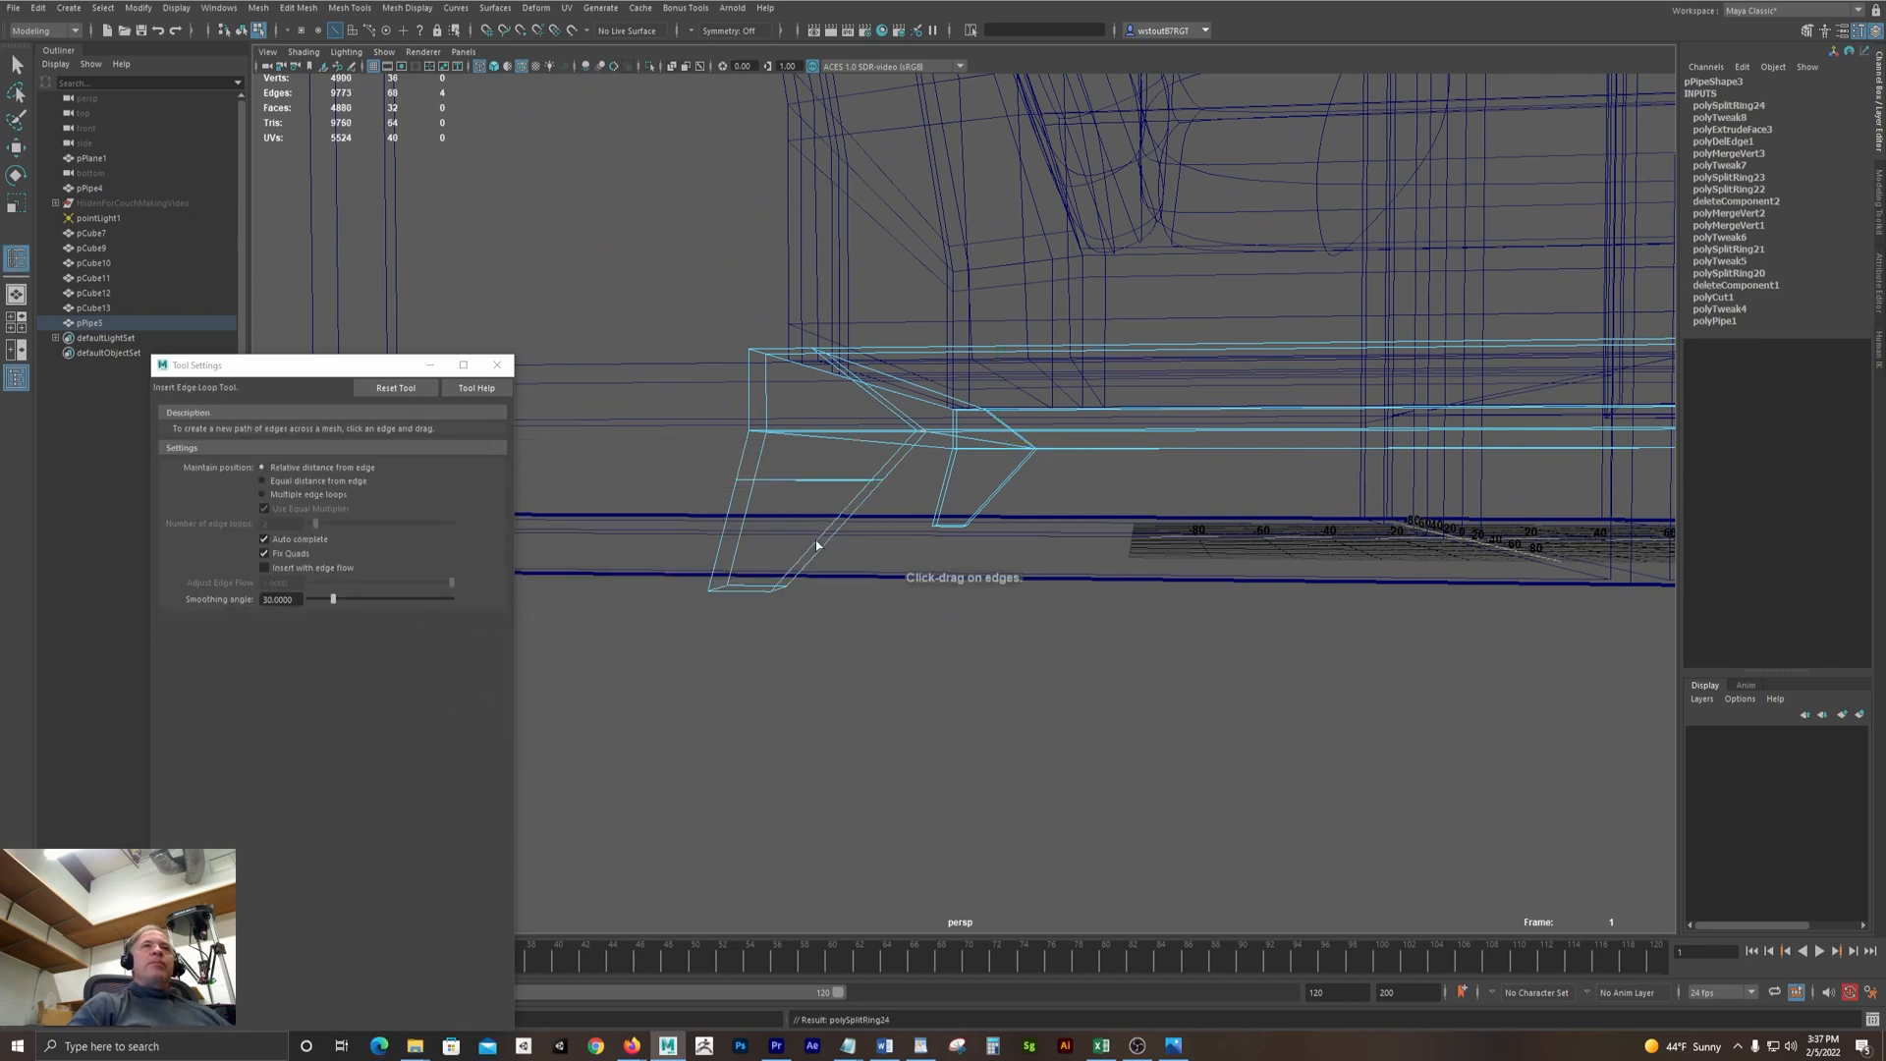
{"action": "left_click", "coordinate": [816, 543]}
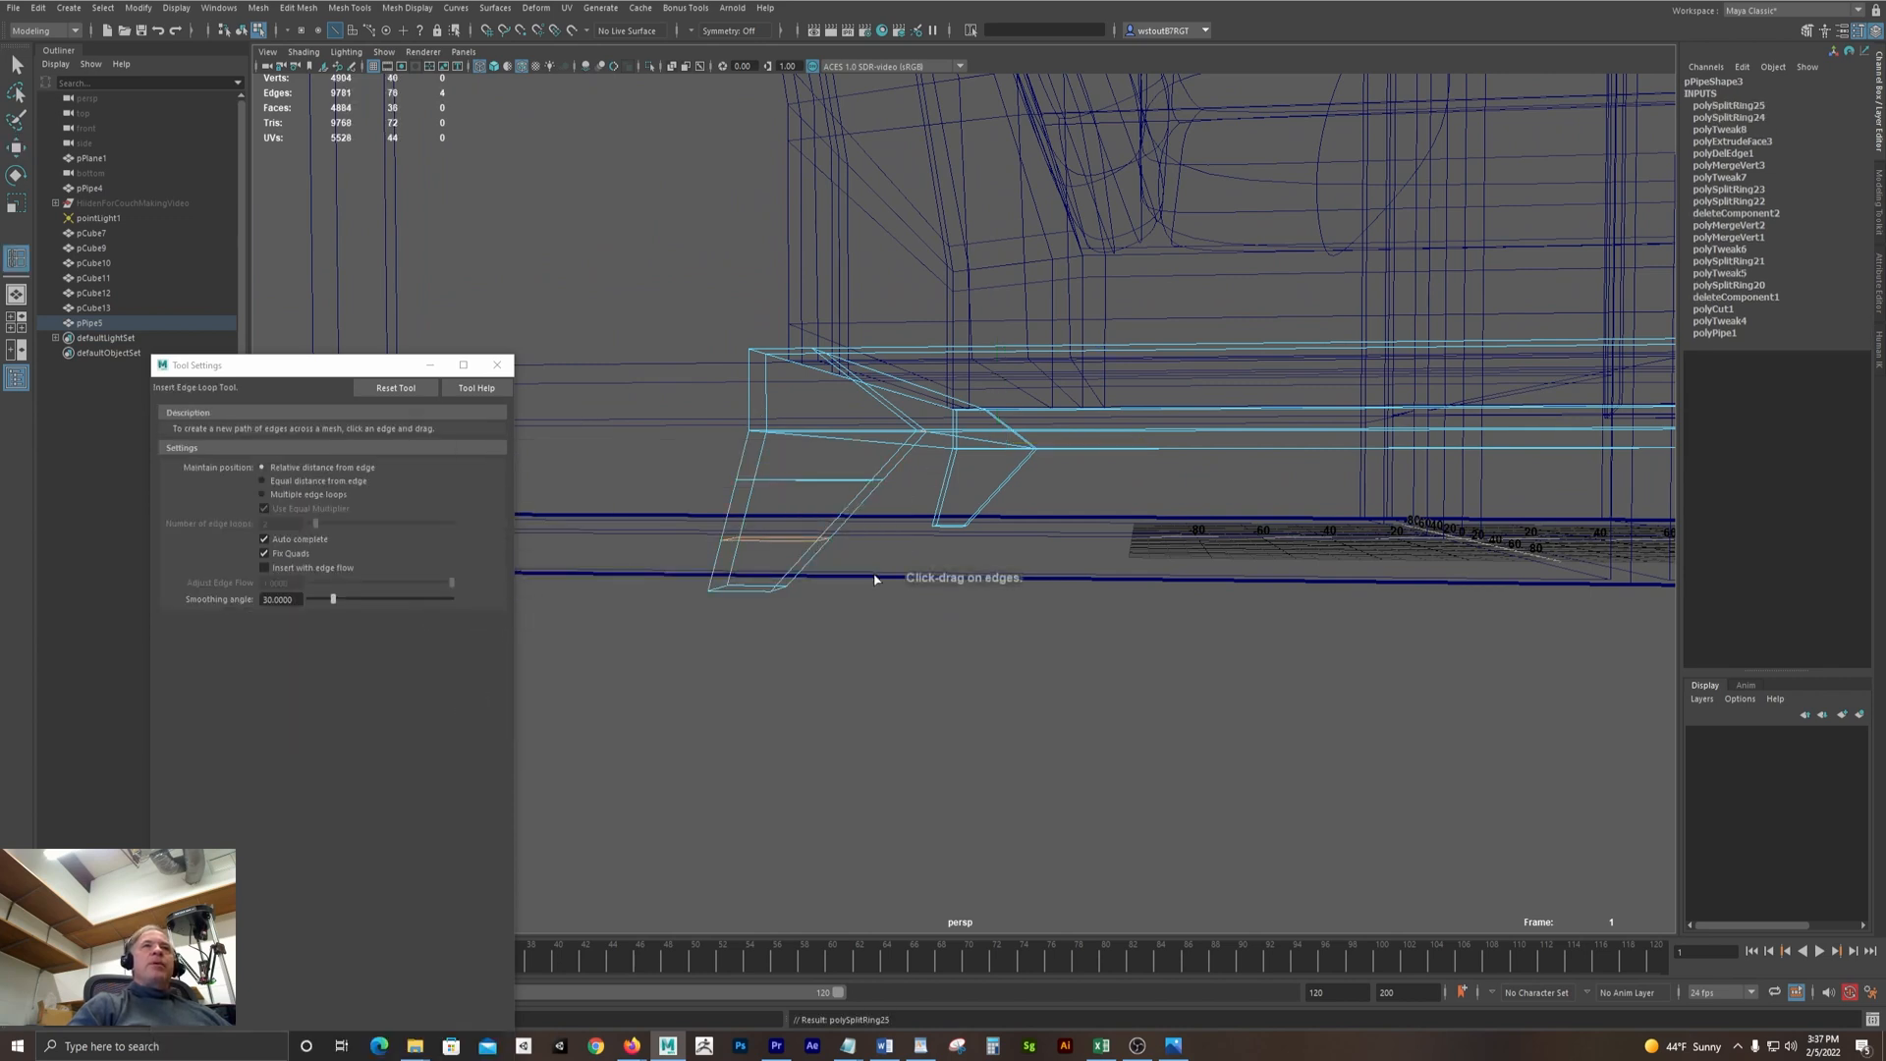
{"action": "left_click", "coordinate": [1012, 478]}
{"action": "left_click", "coordinate": [982, 506]}
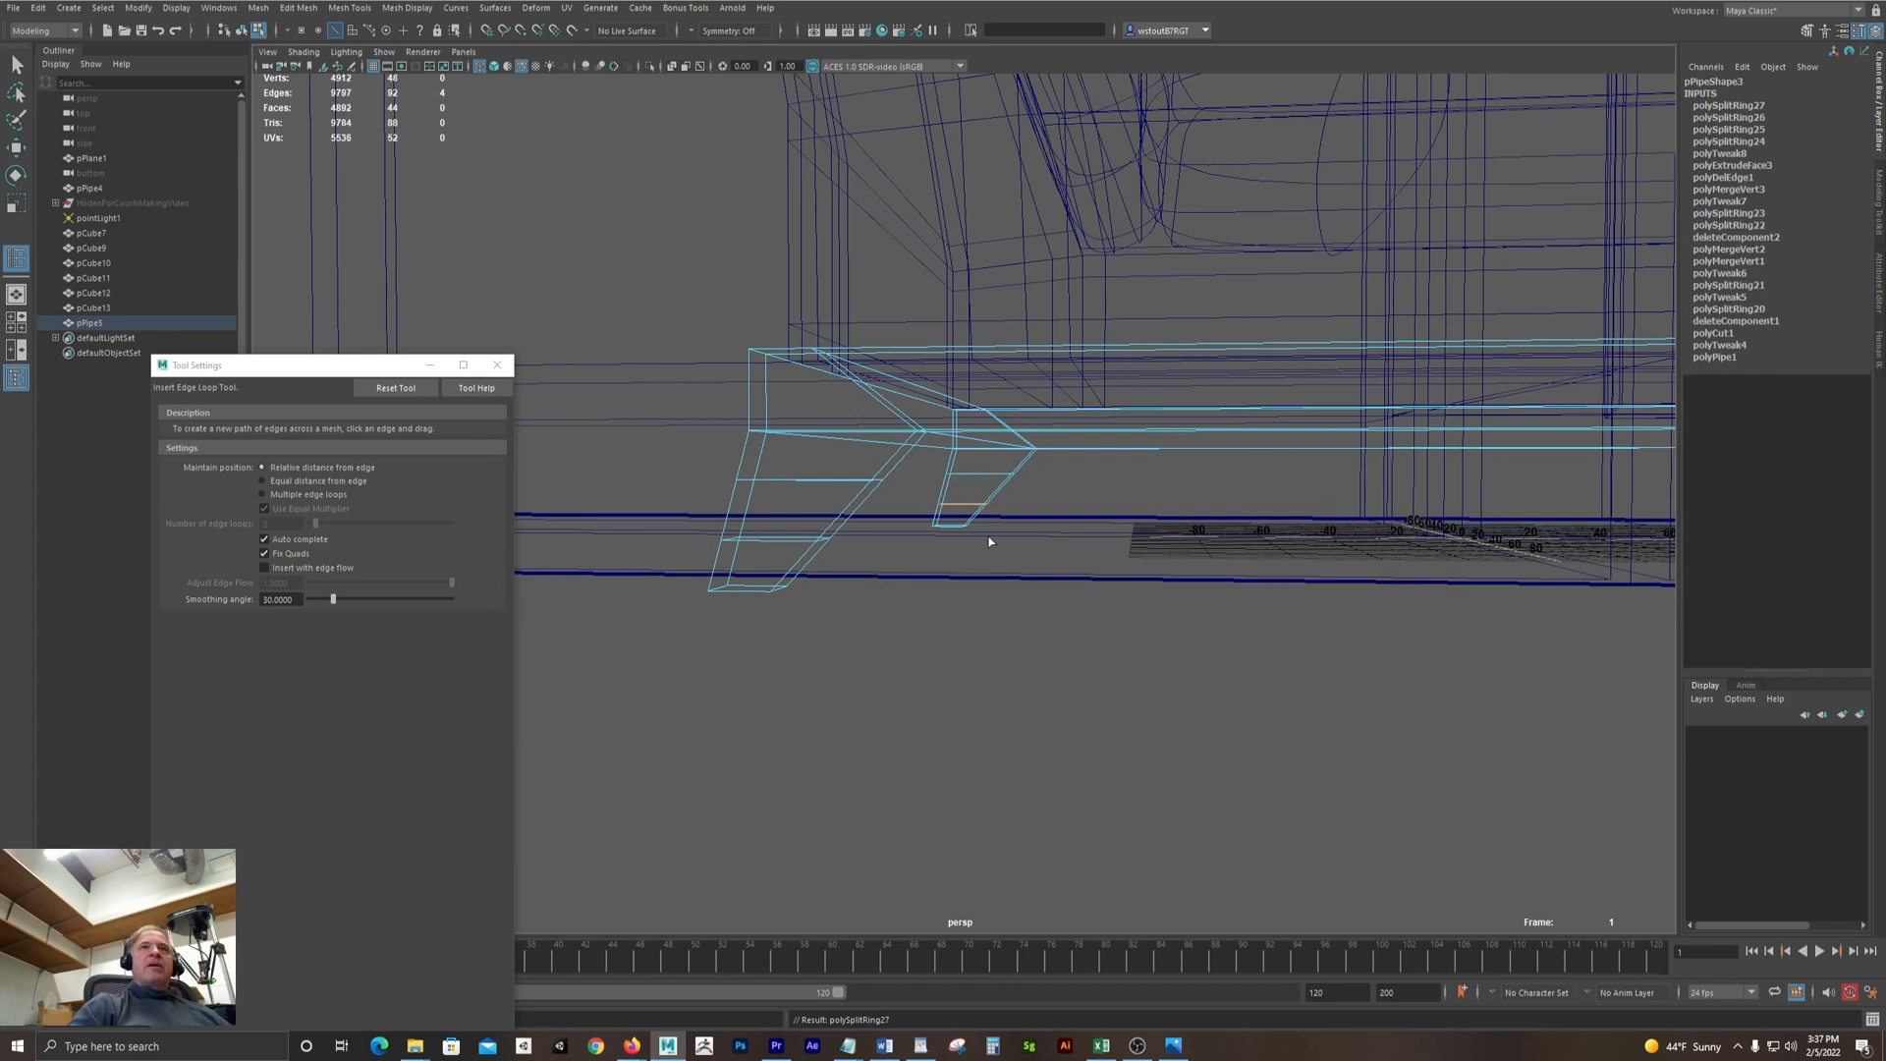
Switch to the four-view layout and frame the legs closely in the front view in wireframe, clear of the Tool Settings window
{"action": "key", "text": "space"}
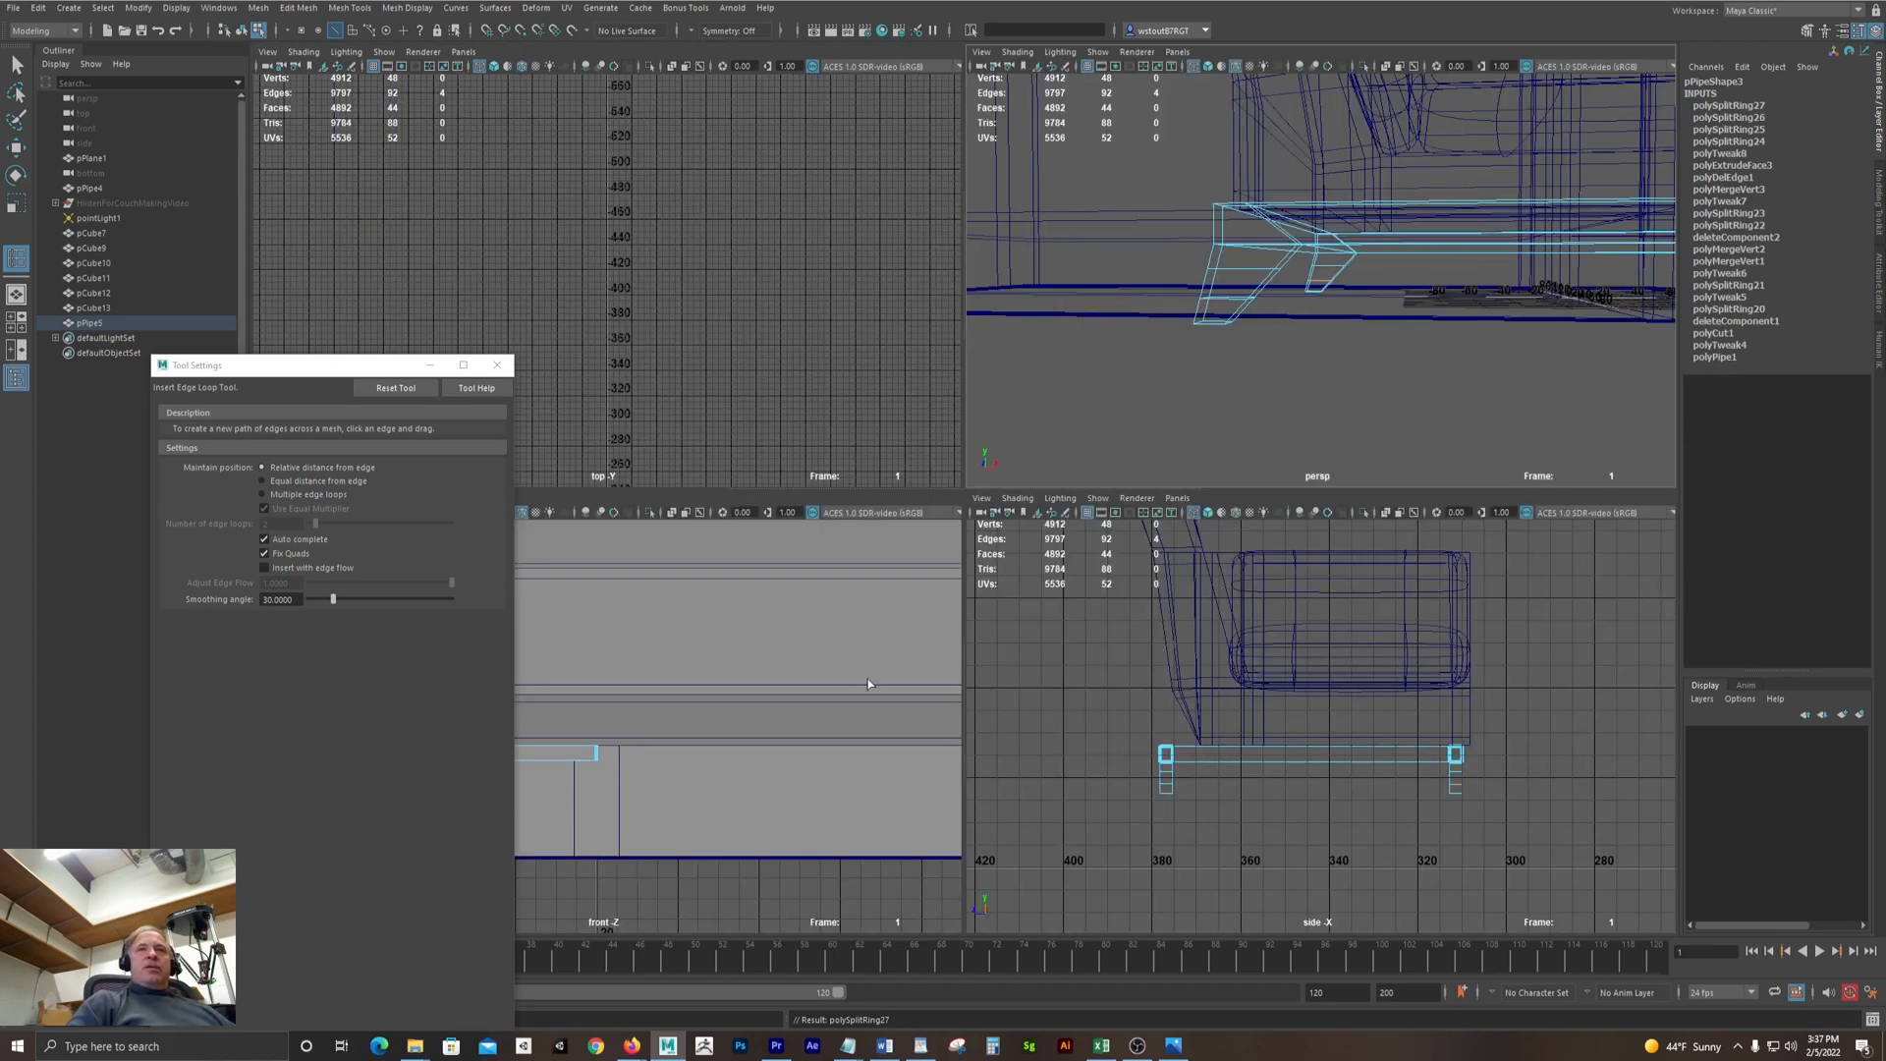
{"action": "key", "text": "f"}
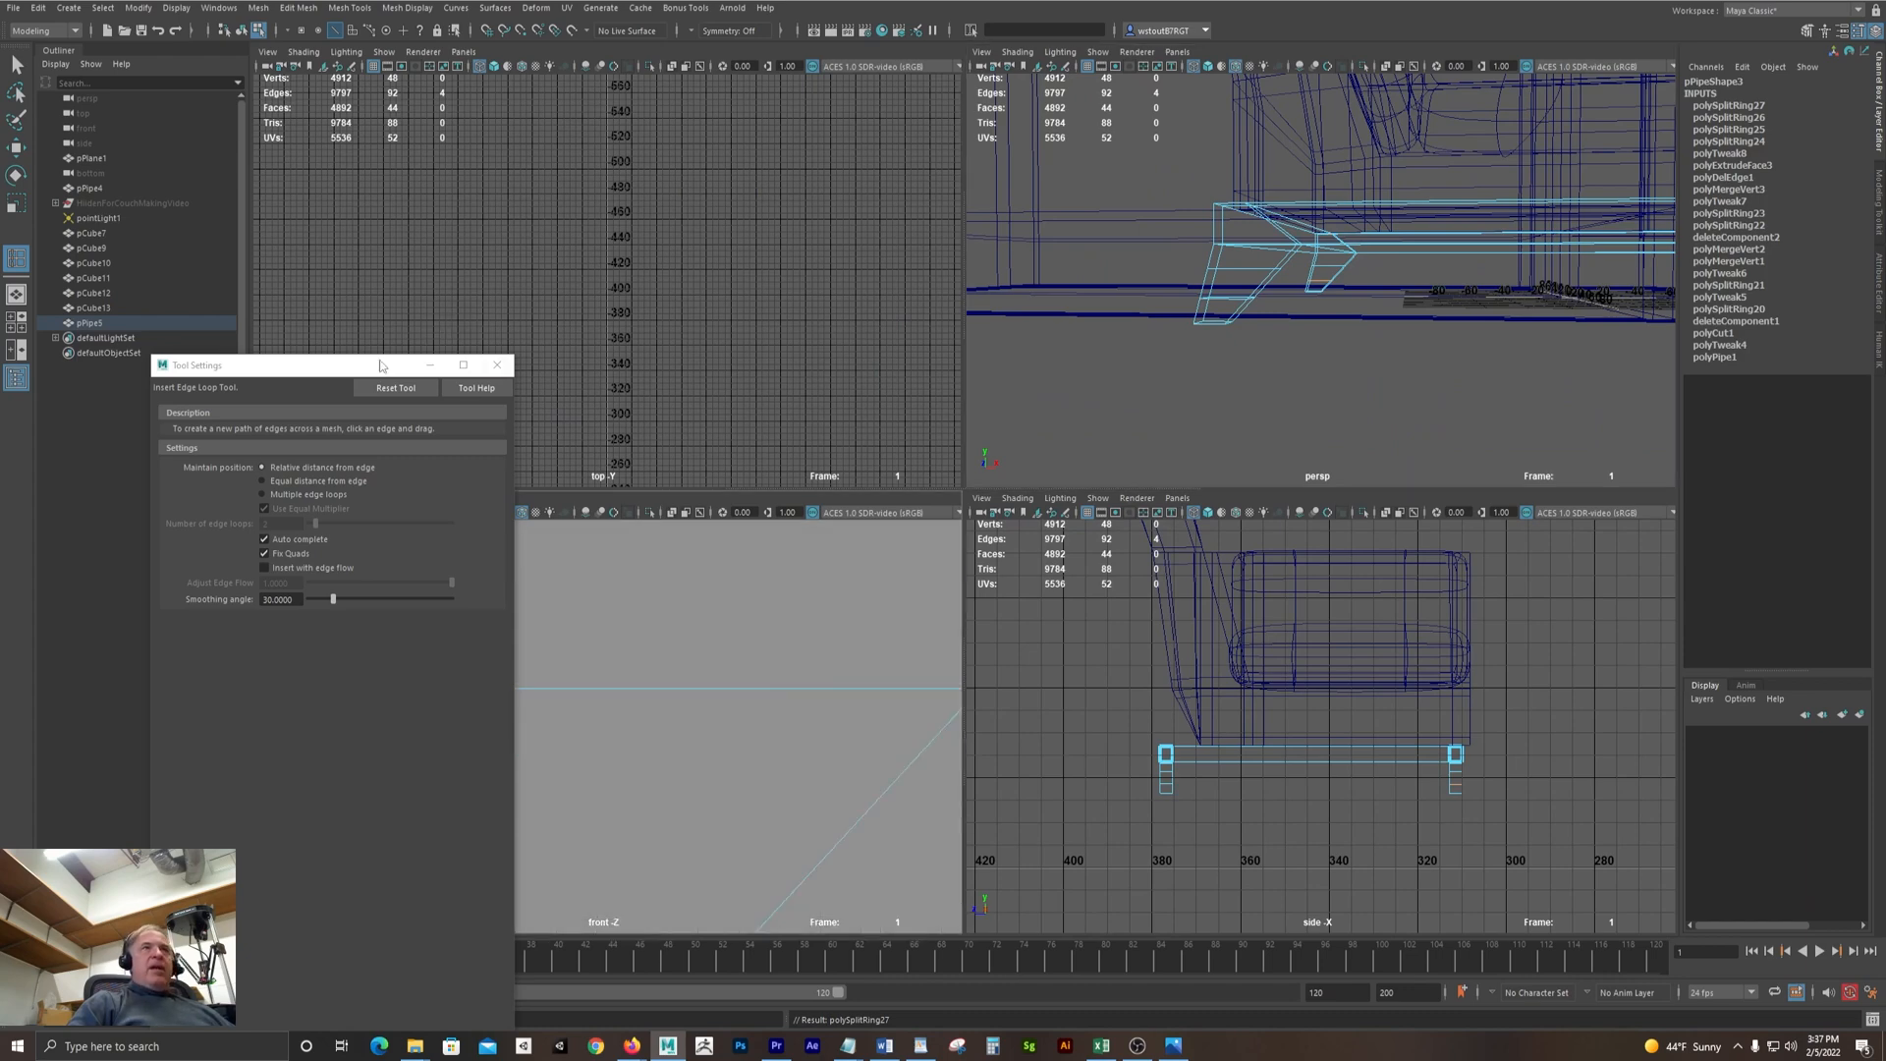
{"action": "left_click_drag", "start_coordinate": [381, 365], "coordinate": [1429, 395]}
{"action": "scroll", "coordinate": [620, 551], "scroll_direction": "down", "scroll_amount": 2}
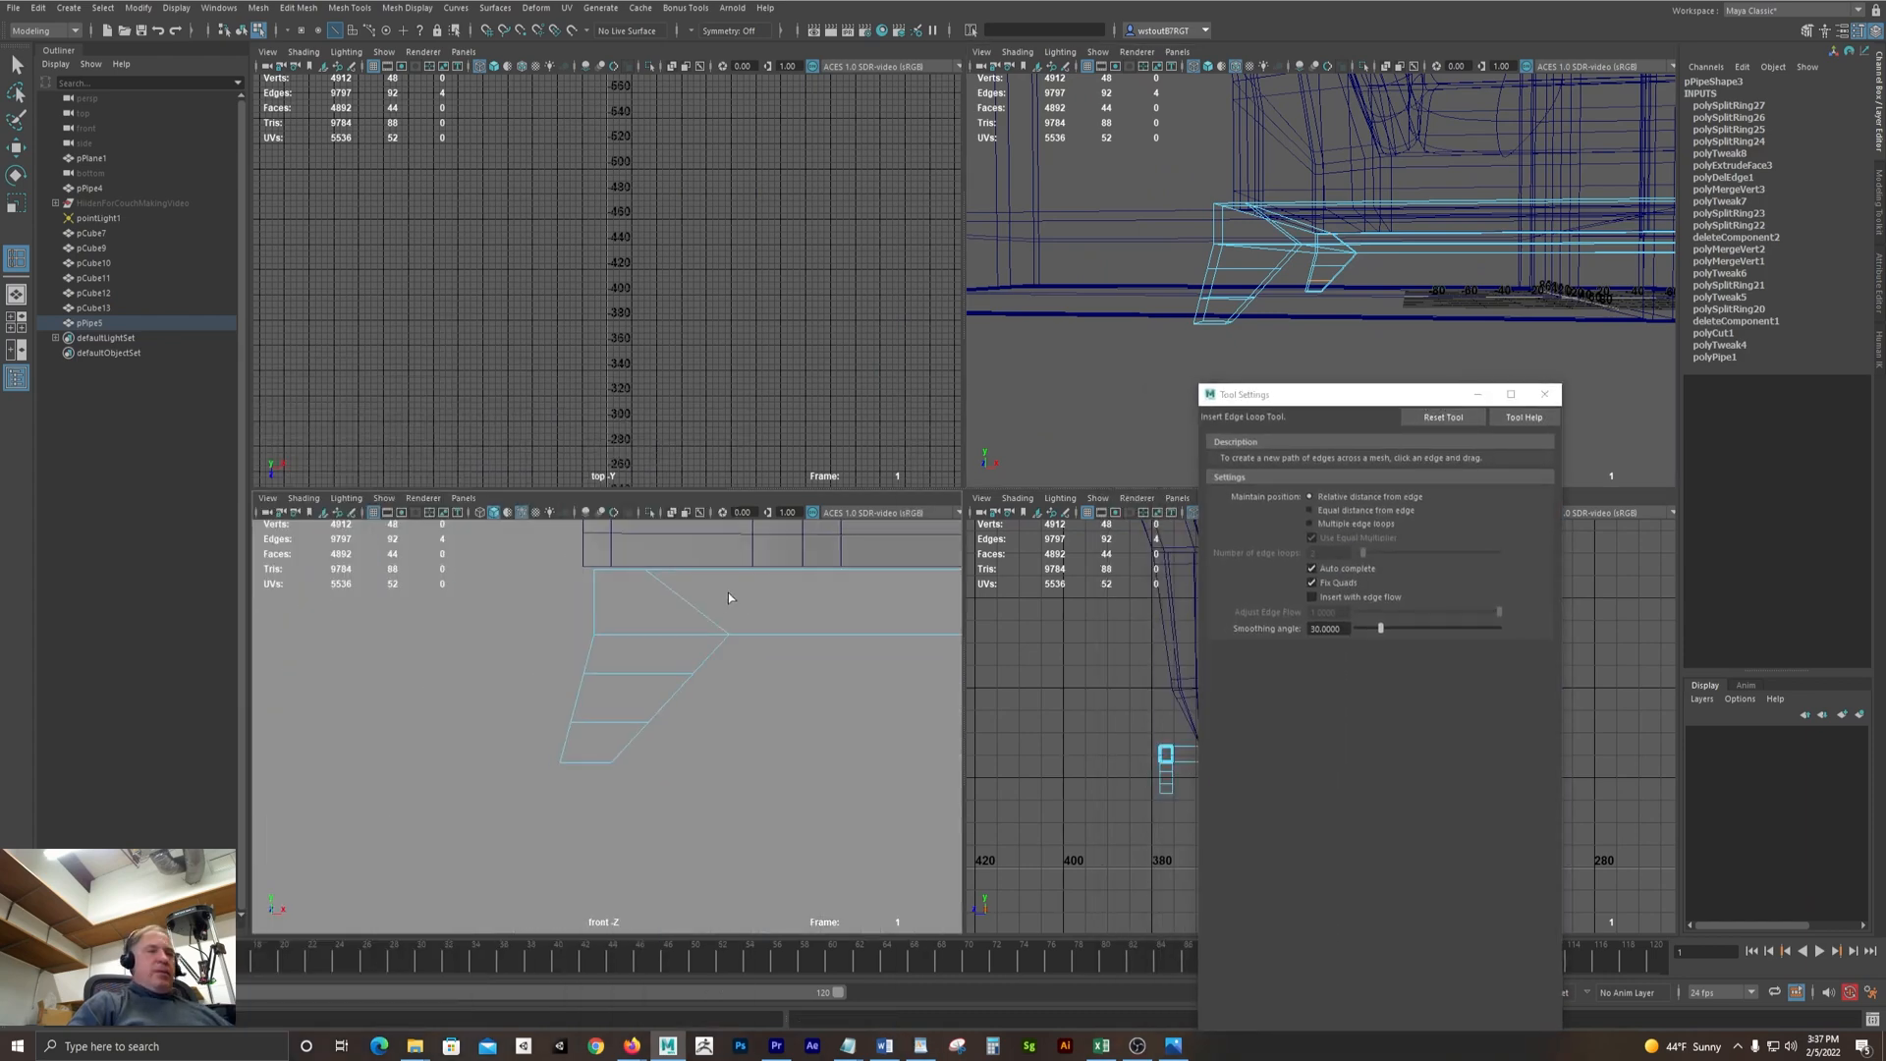
{"action": "key", "text": "4"}
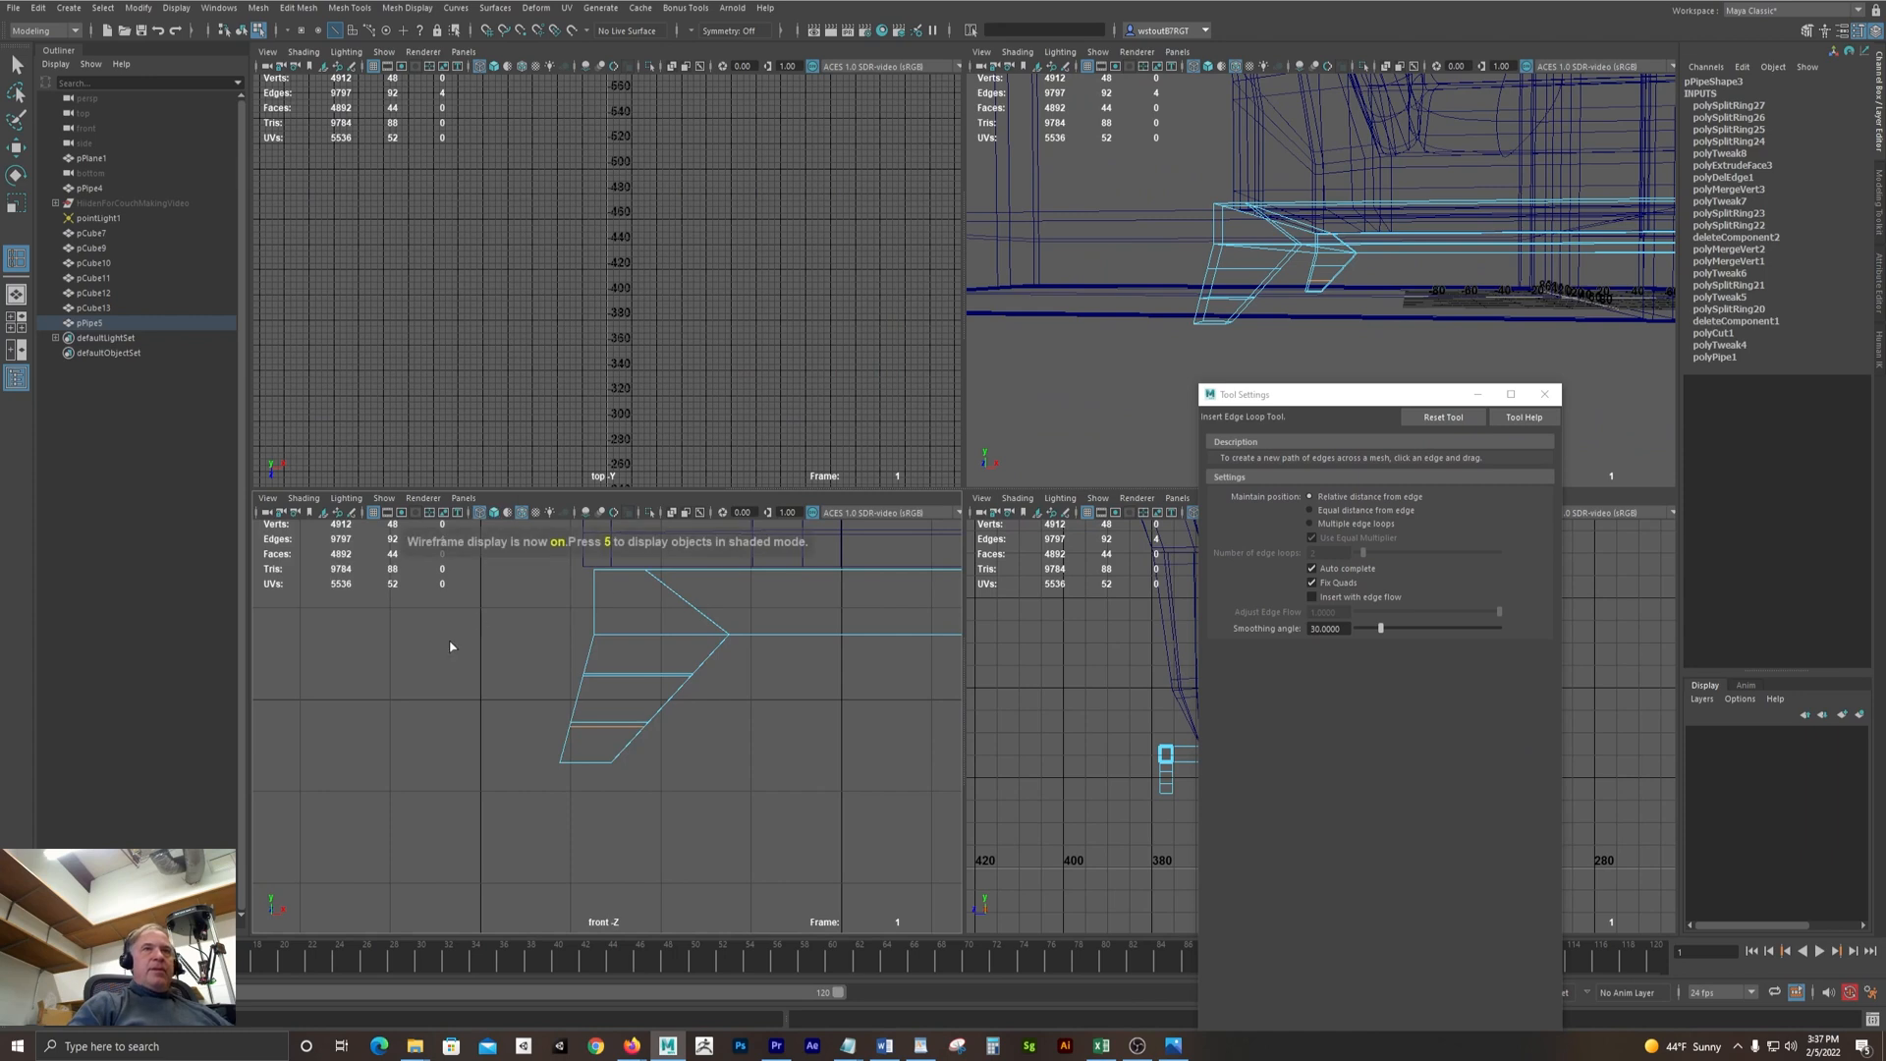
{"action": "right_click_drag", "start_coordinate": [451, 644], "coordinate": [800, 691], "text": "alt"}
{"action": "middle_click_drag", "start_coordinate": [800, 691], "coordinate": [754, 724], "text": "alt"}
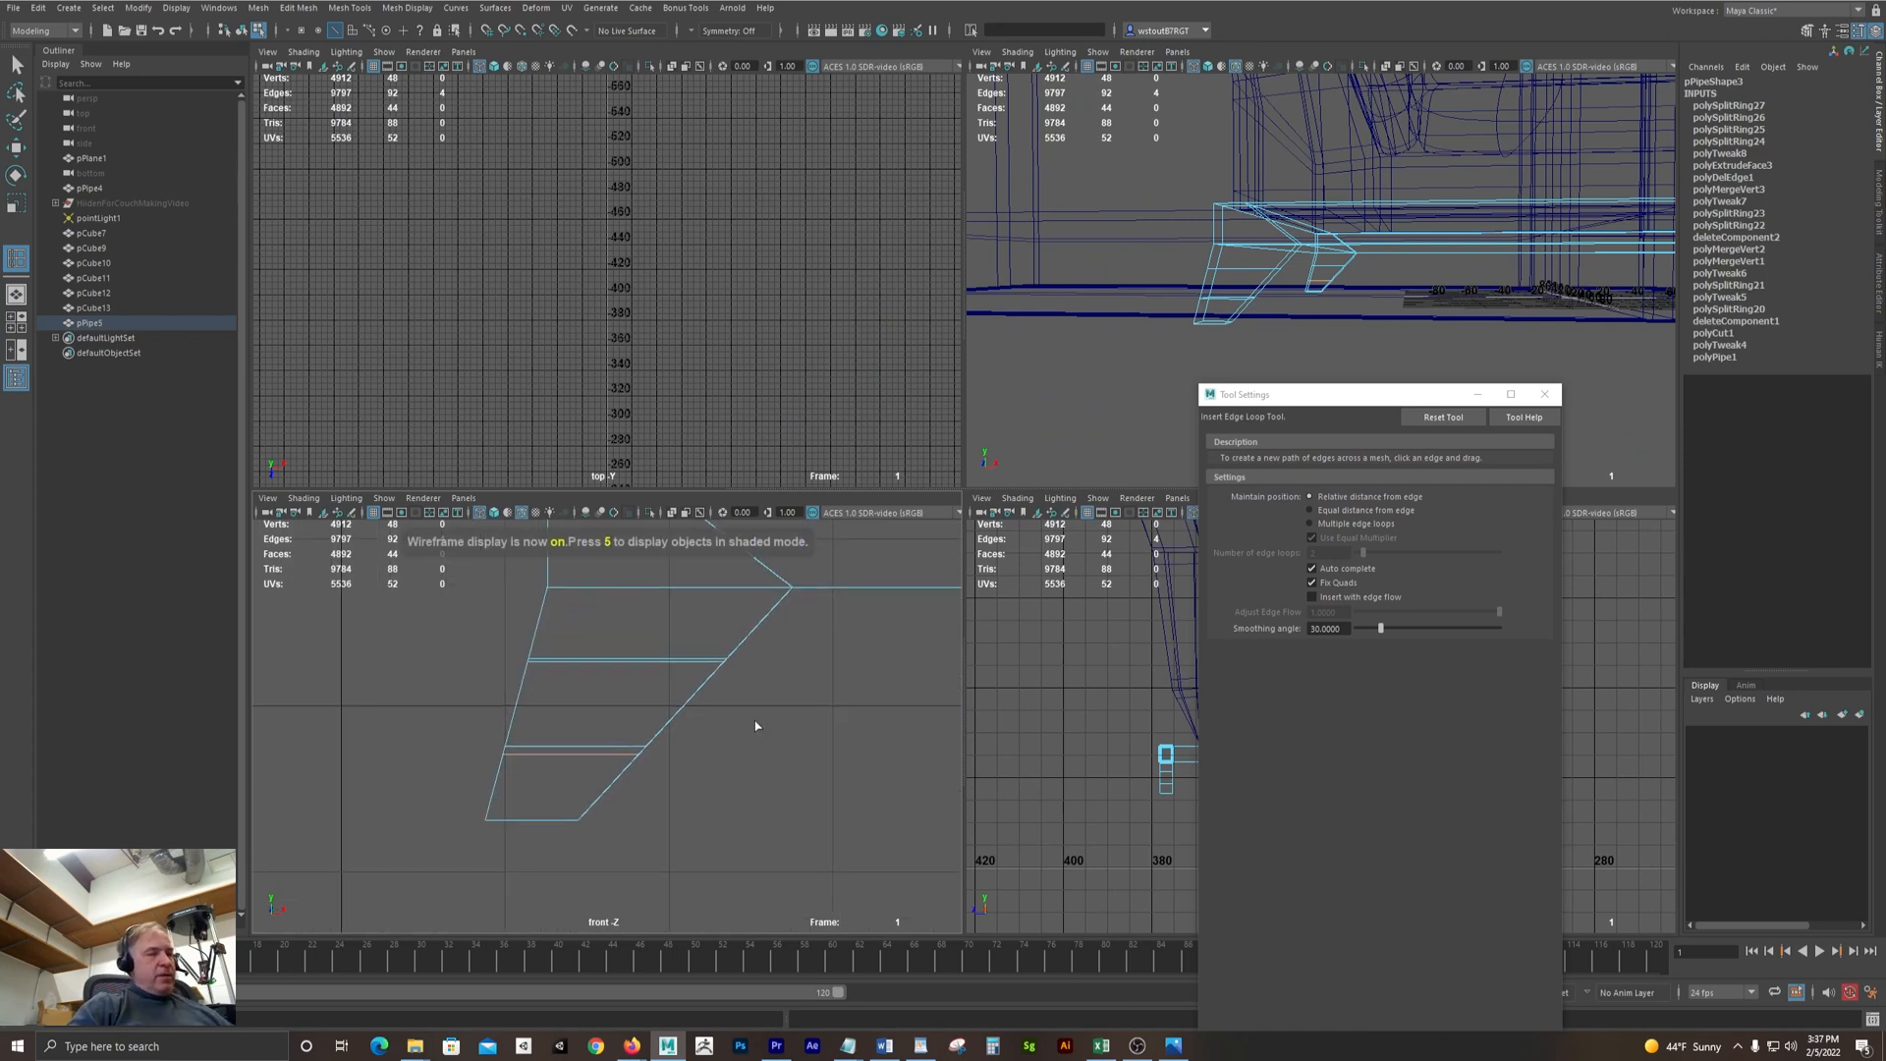
Undo the last two edge loops on the far leg and reinsert them level with the near leg's two loops
{"action": "key", "text": "ctrl+z"}
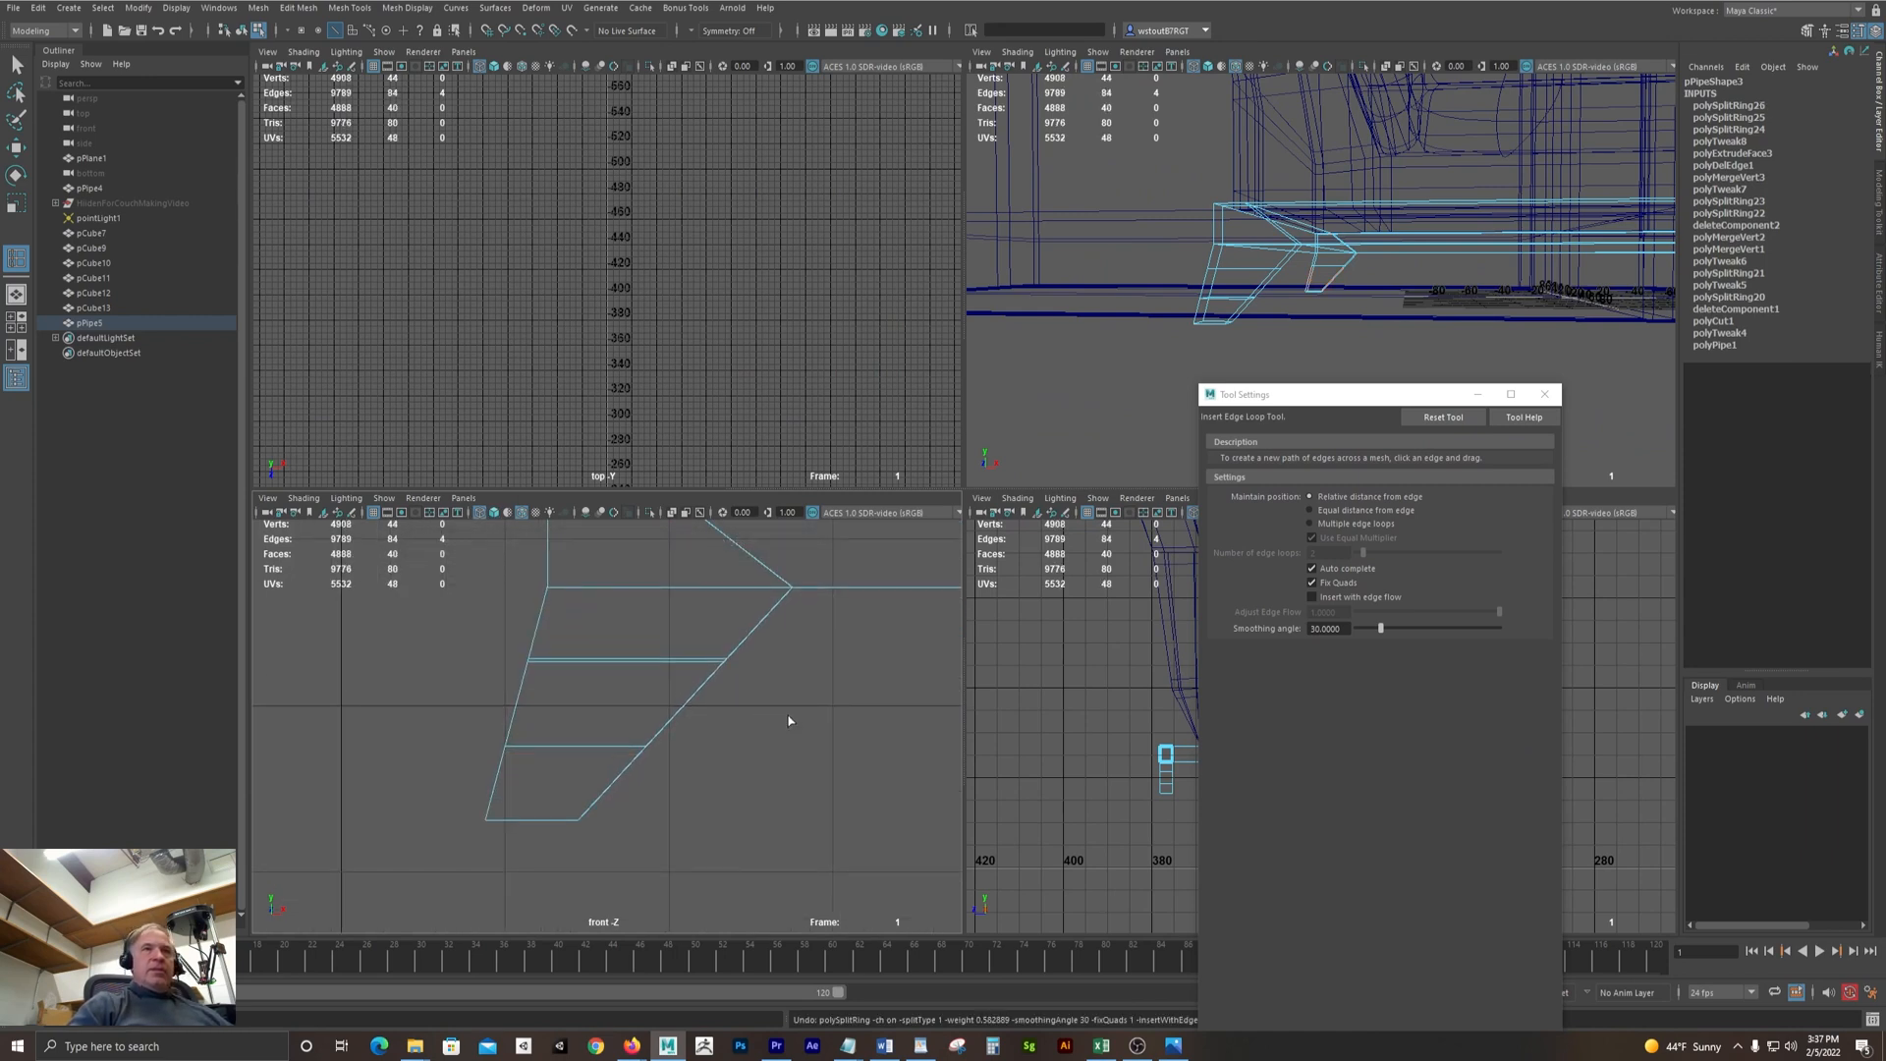
{"action": "key", "text": "ctrl+z"}
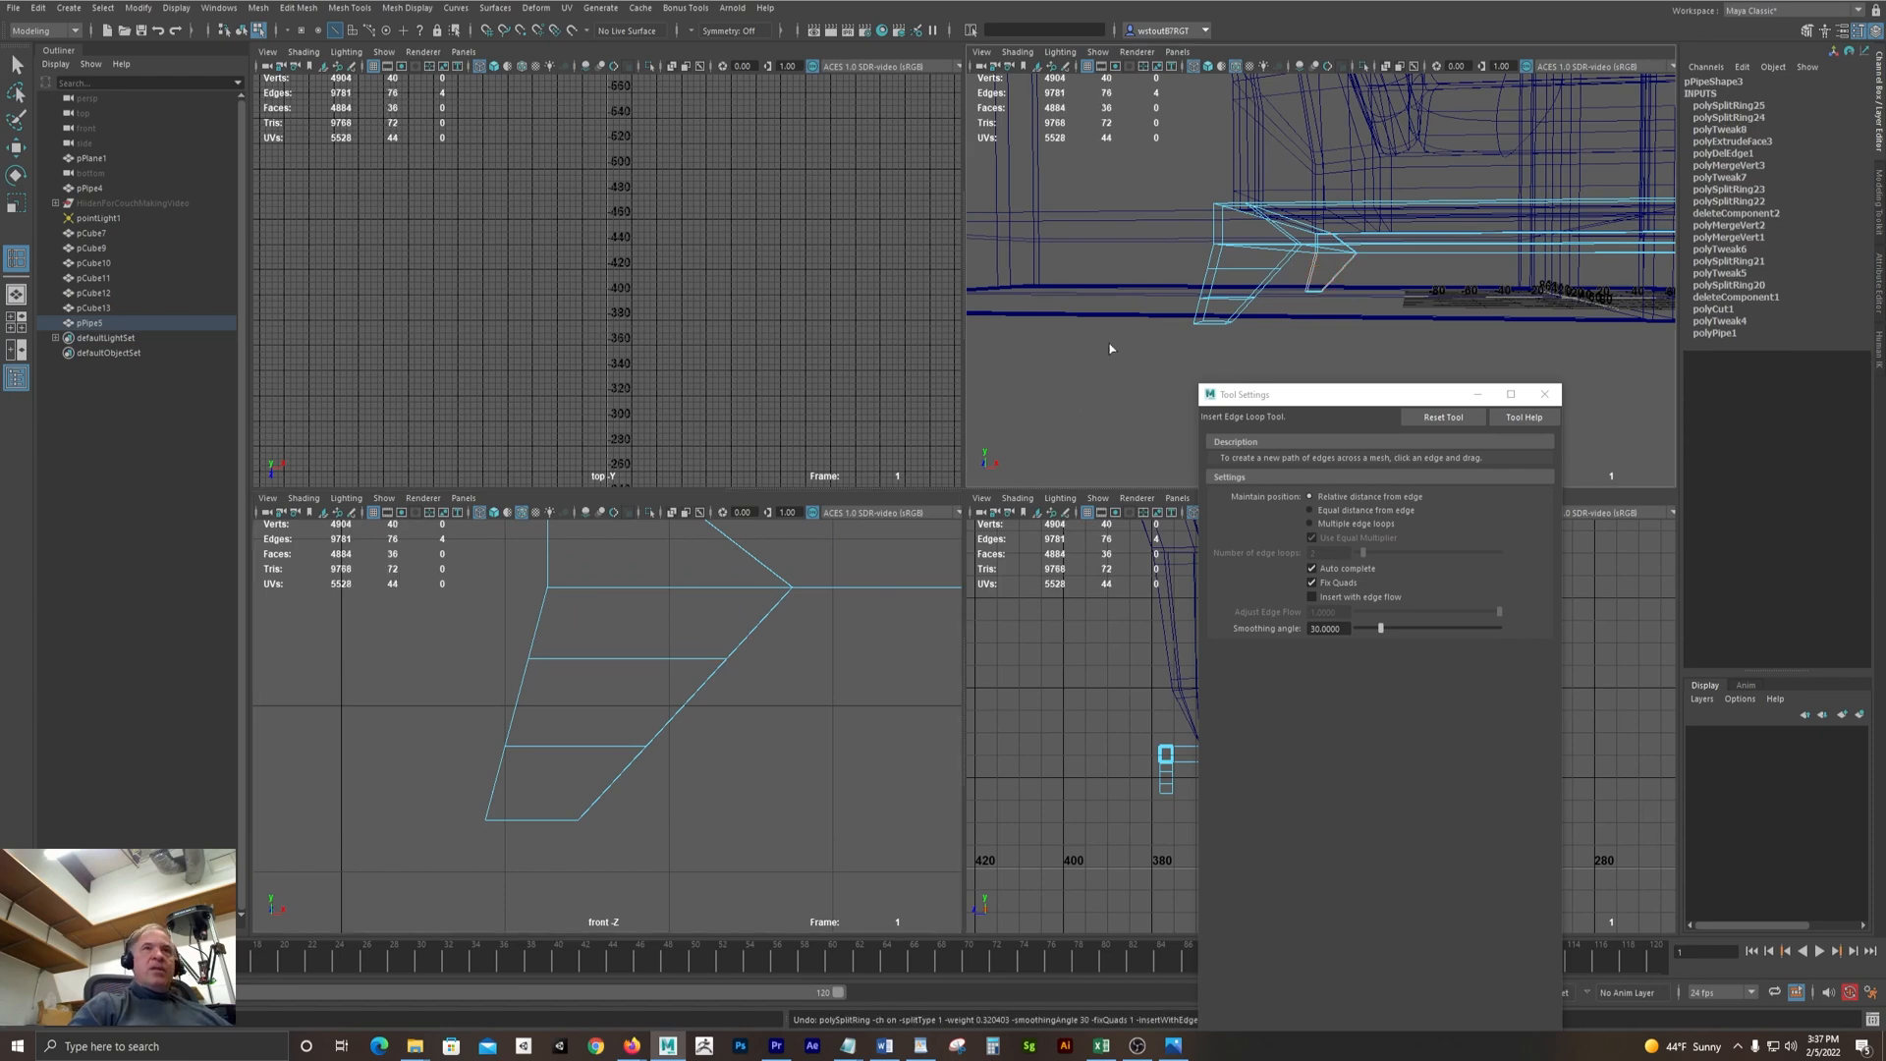
{"action": "right_click_drag", "start_coordinate": [1110, 346], "coordinate": [1298, 359], "text": "alt"}
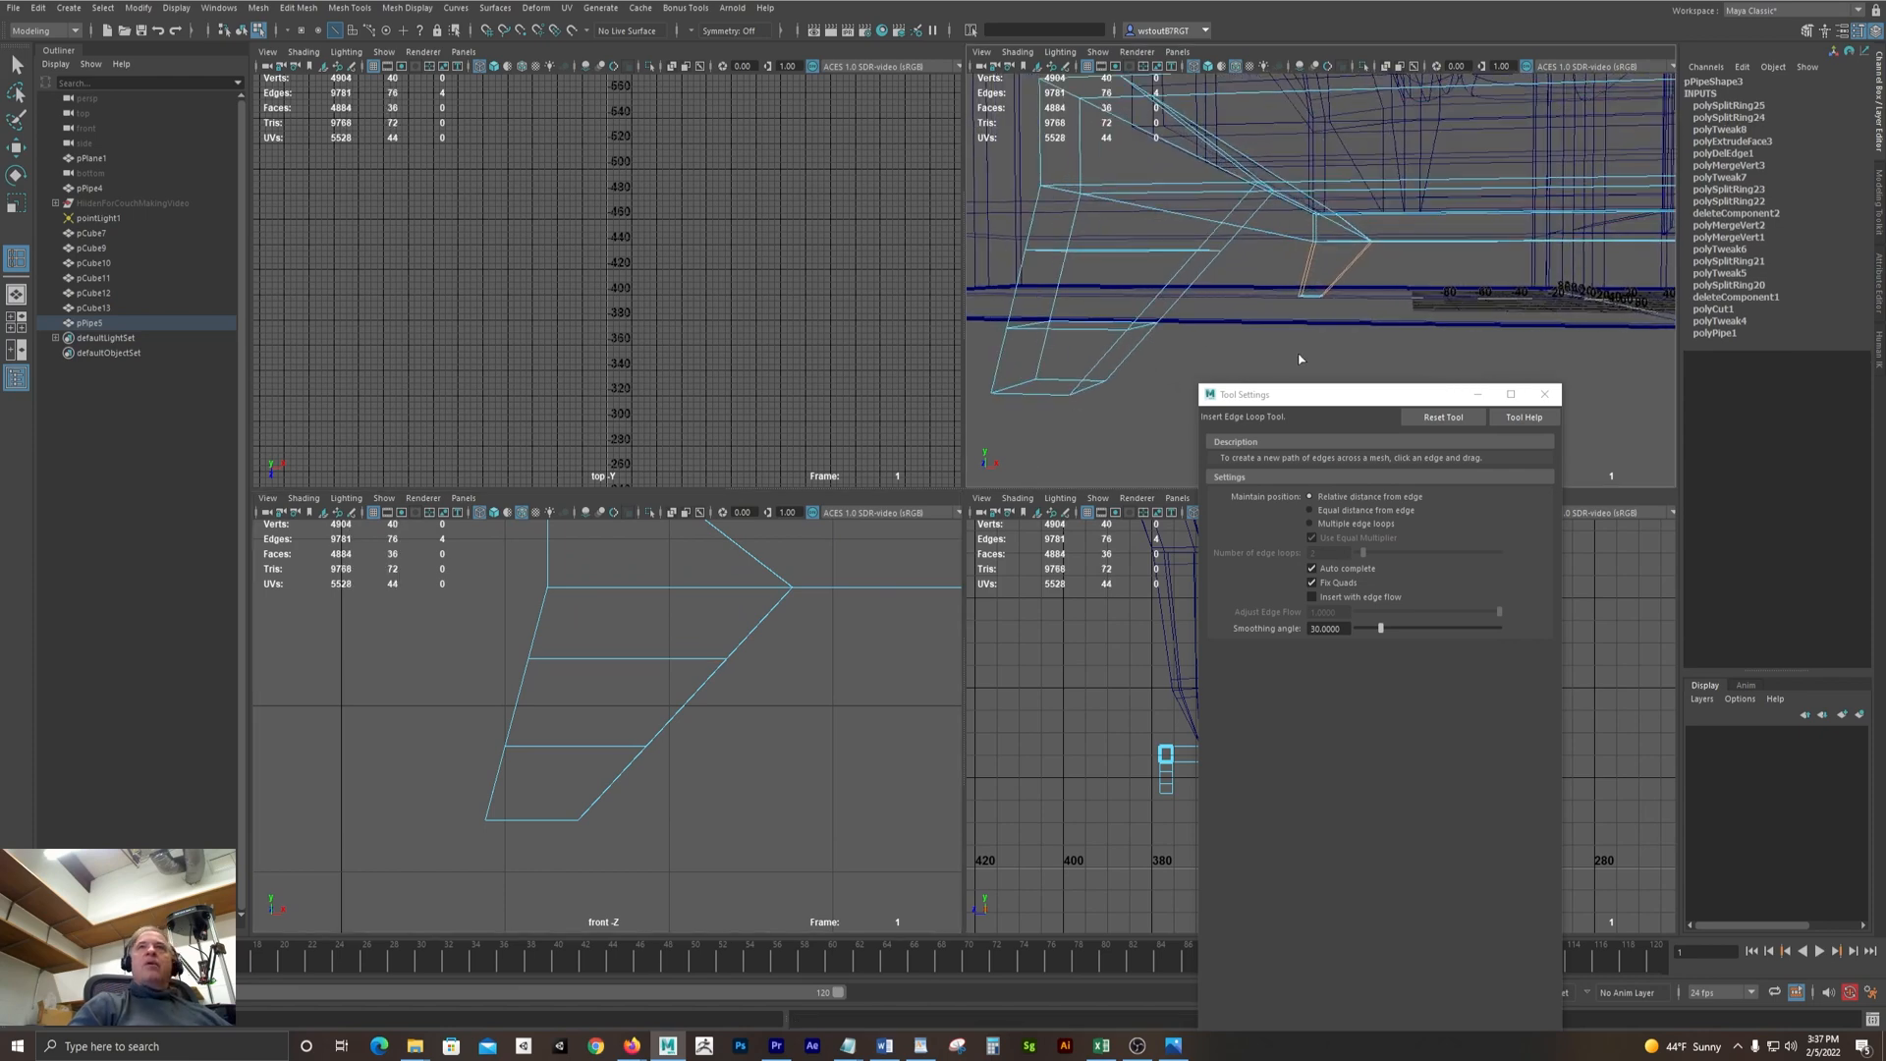
{"action": "left_click", "coordinate": [1356, 264]}
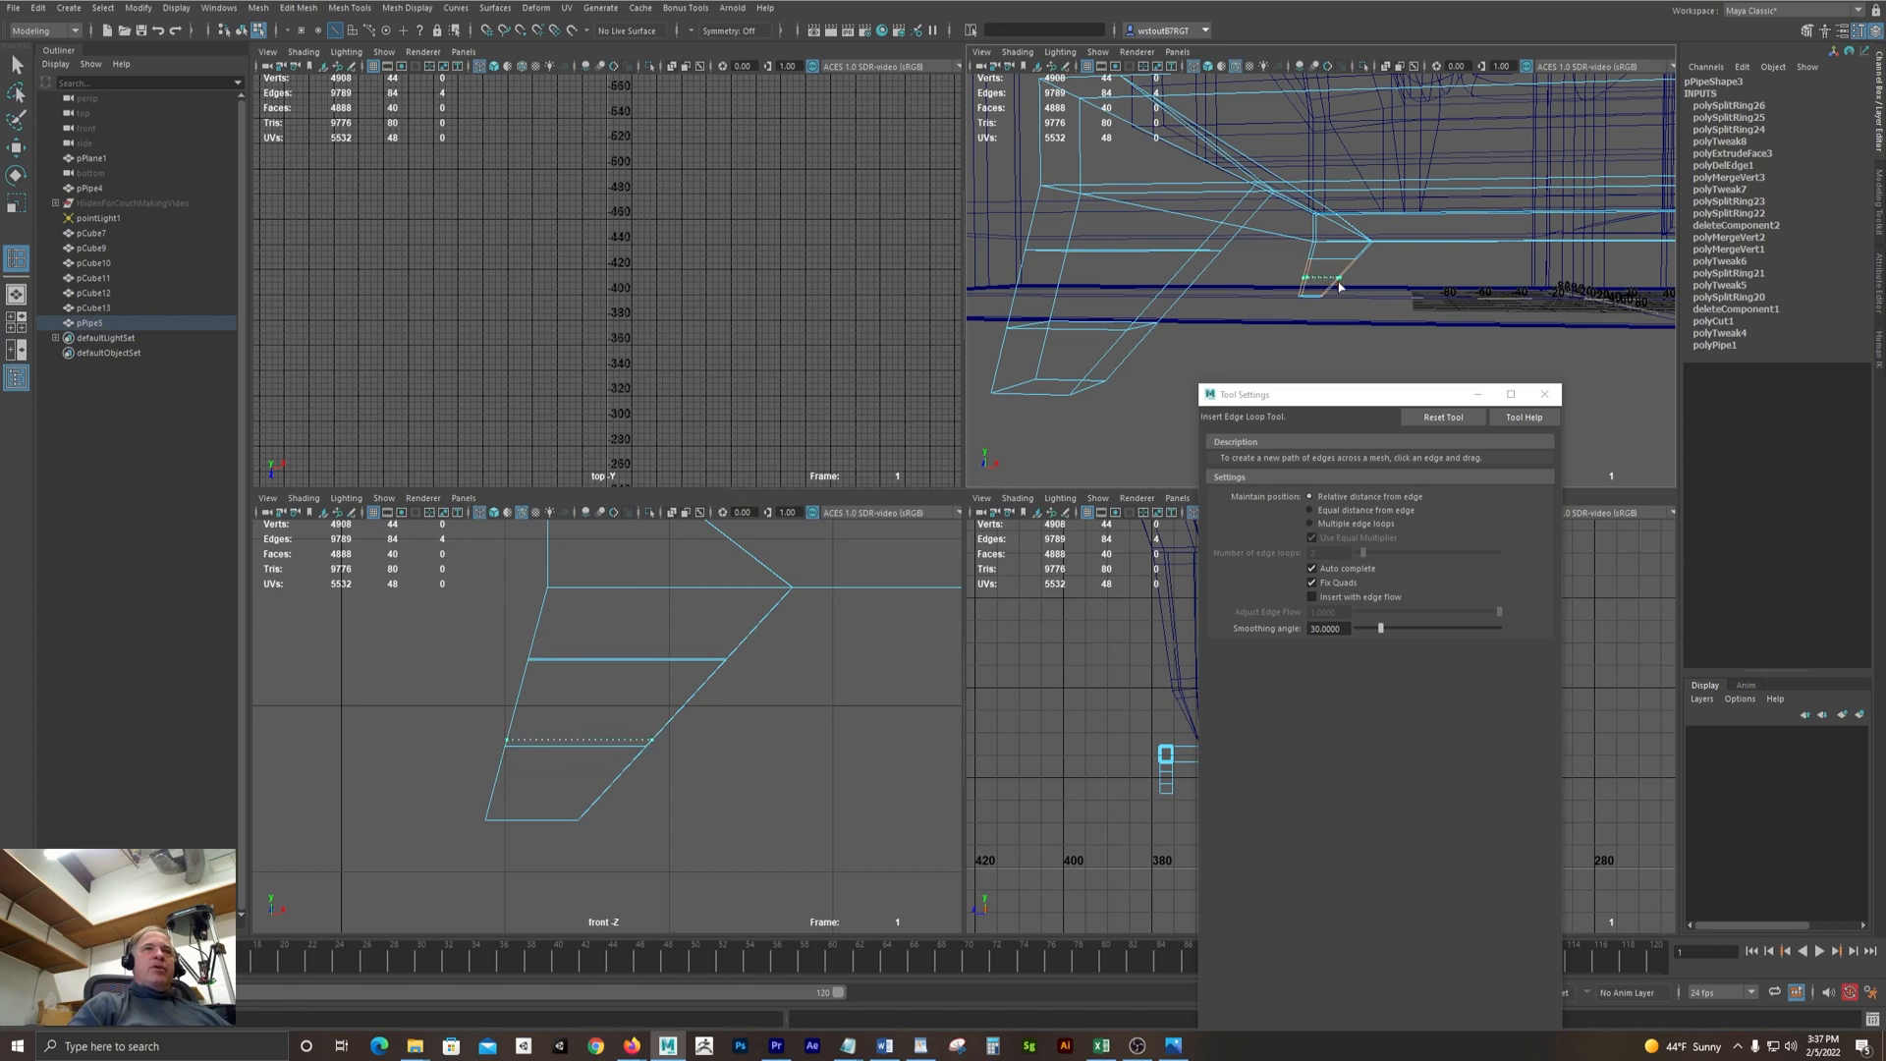
{"action": "left_click", "coordinate": [1338, 289]}
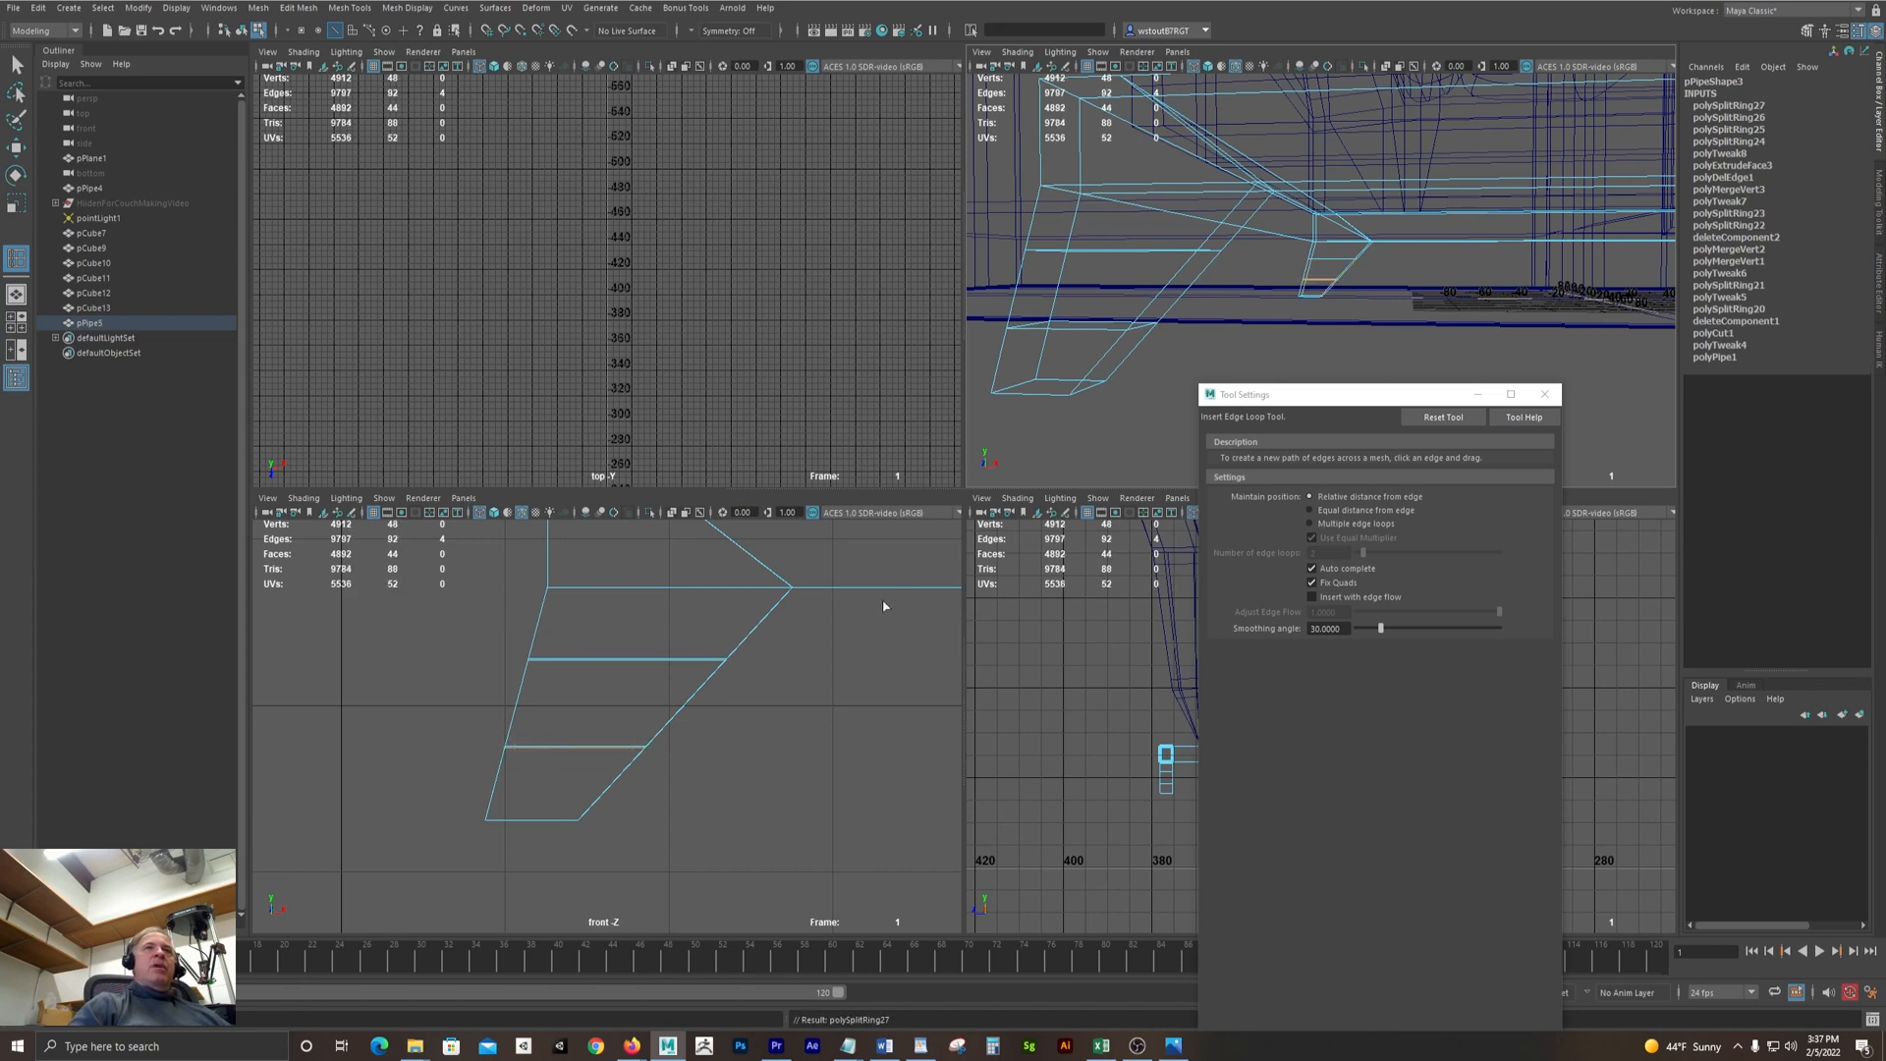
Move the inner vertices of both legs' horizontal loops outward along X, raising the upper ones slightly, to curve the inner profile
{"action": "key", "text": "F9"}
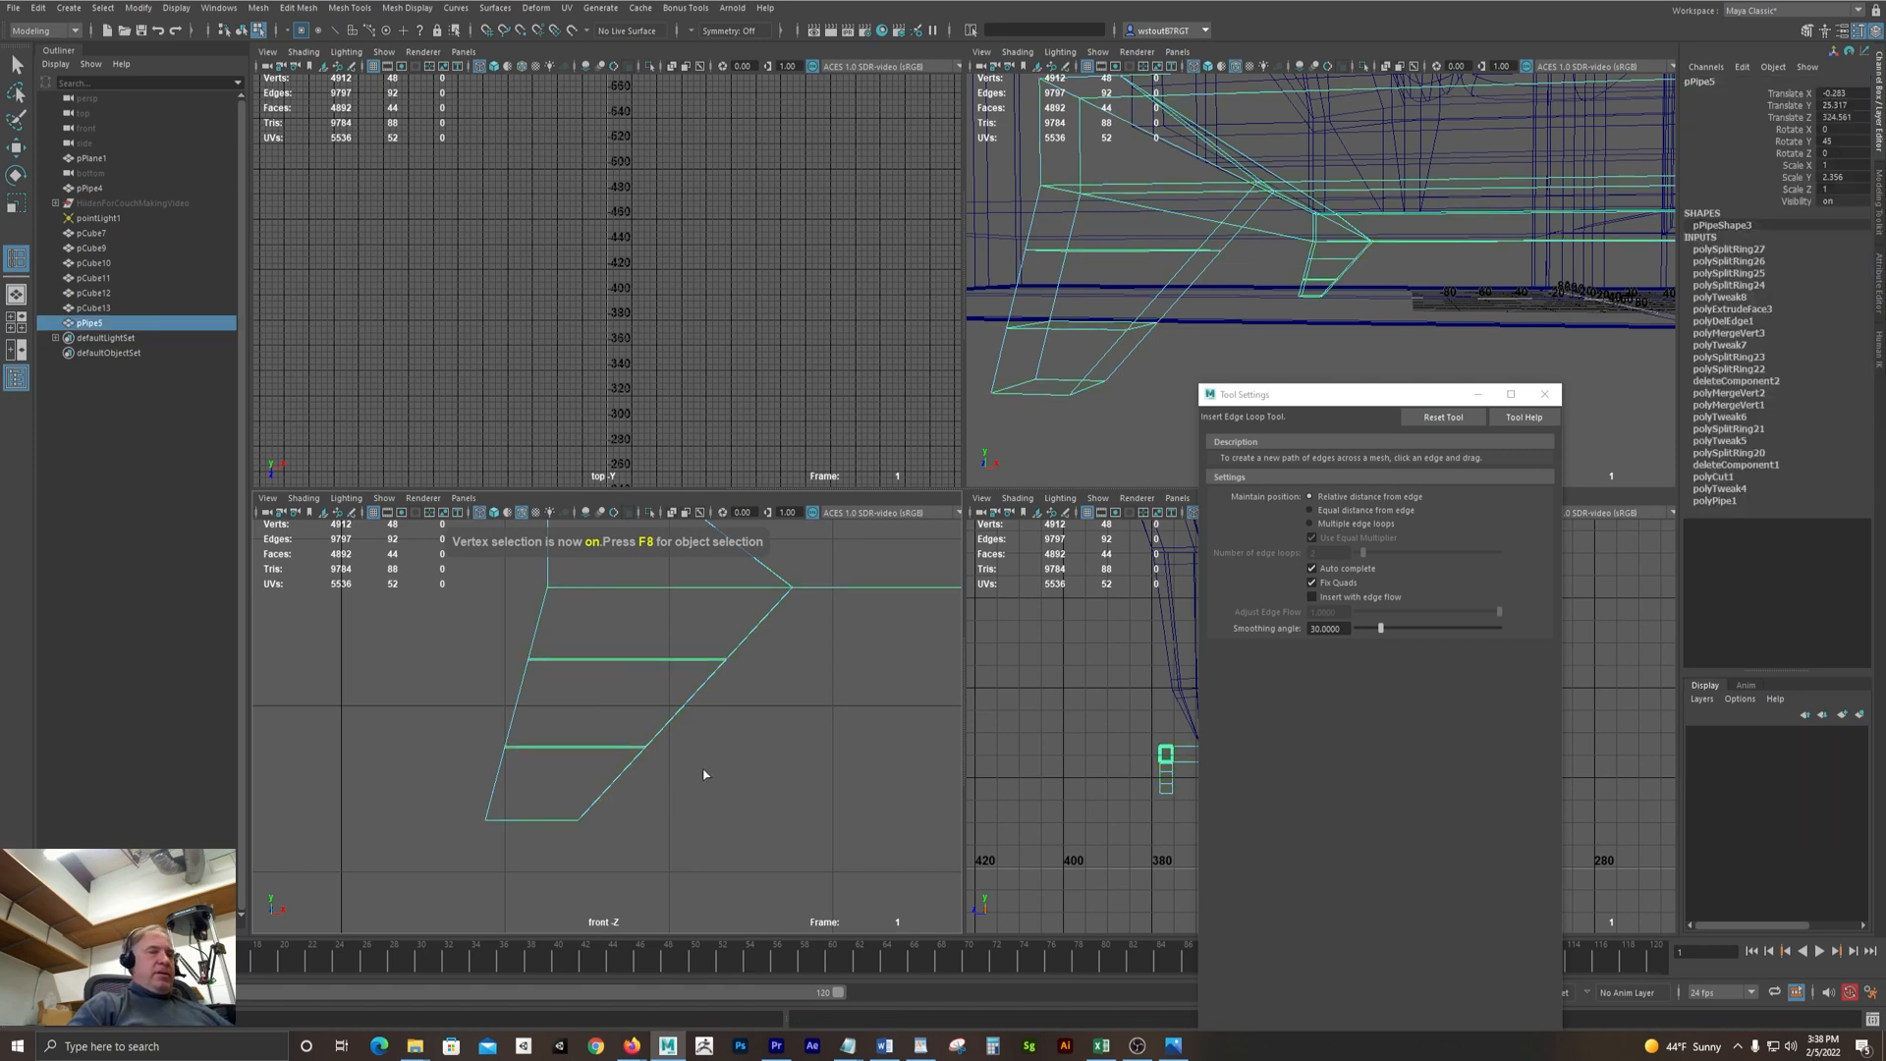
{"action": "key", "text": "q"}
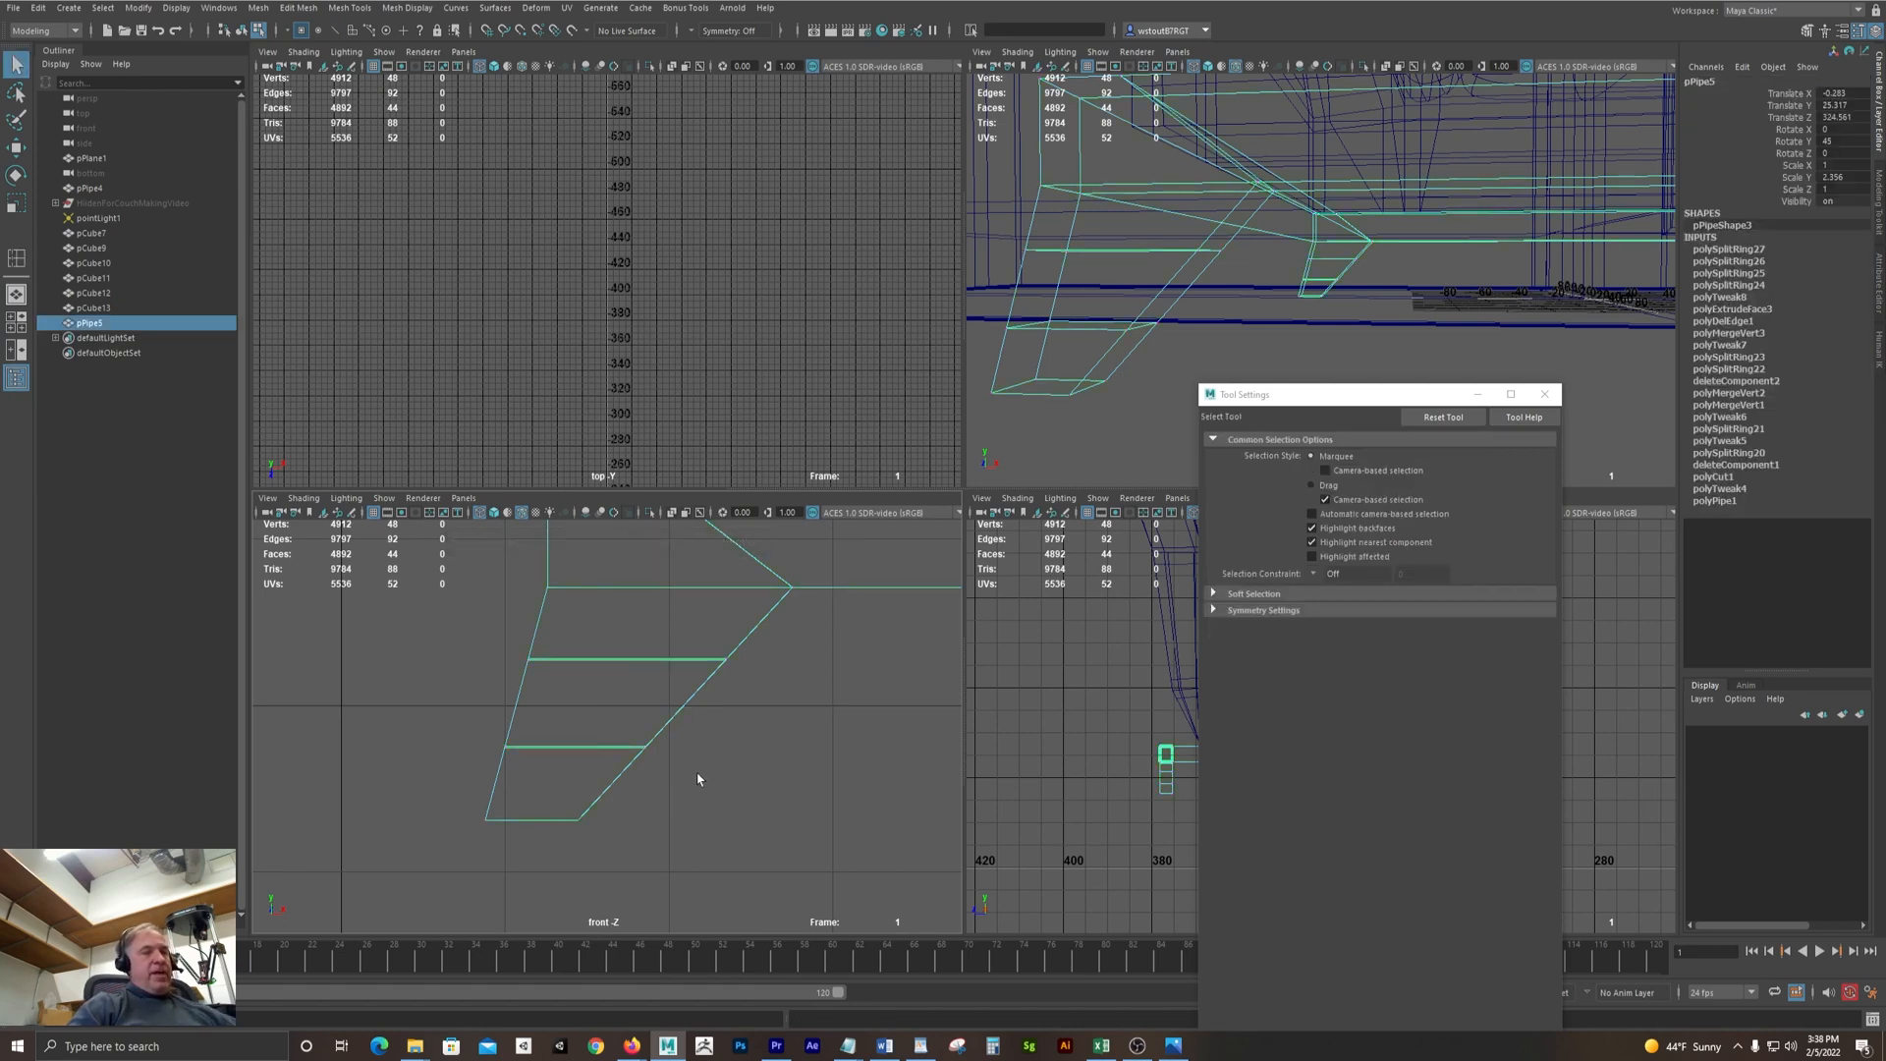
{"action": "key", "text": "F9"}
{"action": "left_click_drag", "start_coordinate": [625, 708], "coordinate": [677, 804]}
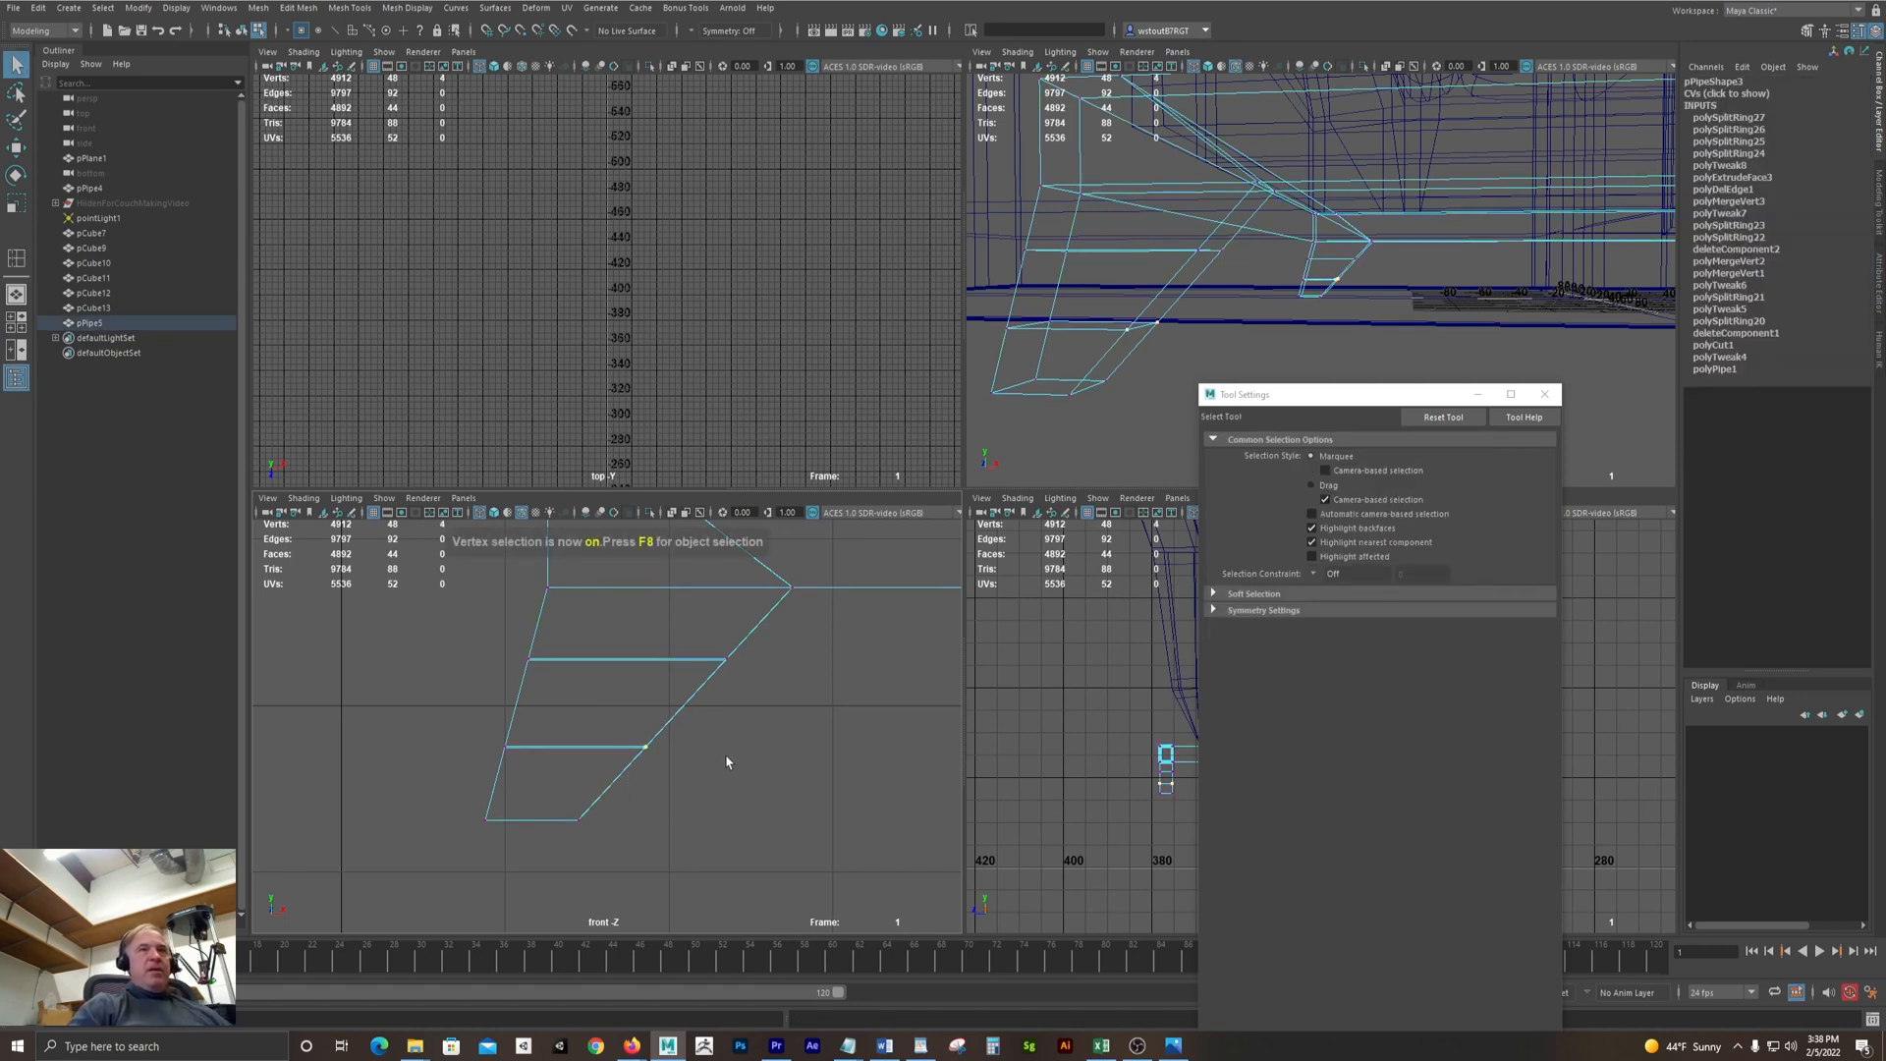
{"action": "key", "text": "e"}
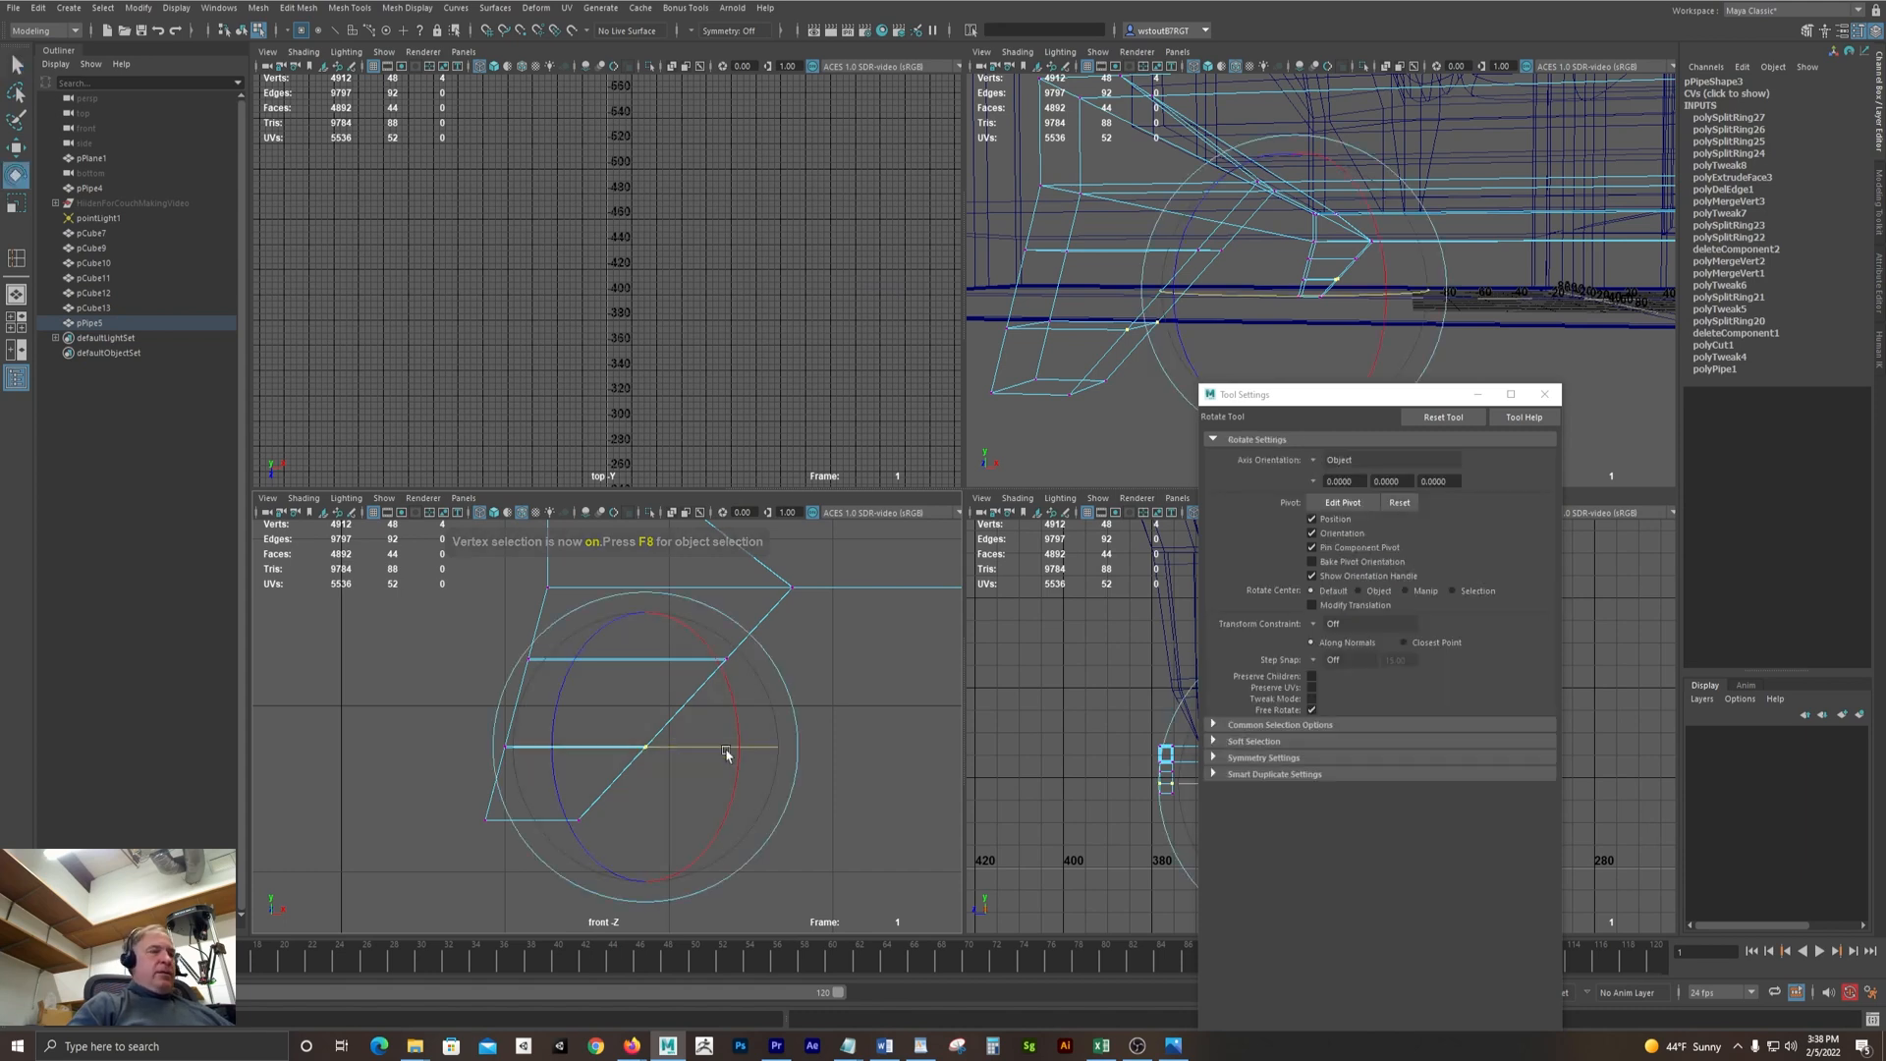
{"action": "key", "text": "w"}
{"action": "left_click_drag", "start_coordinate": [788, 750], "coordinate": [767, 698]}
{"action": "left_click_drag", "start_coordinate": [832, 662], "coordinate": [815, 662]}
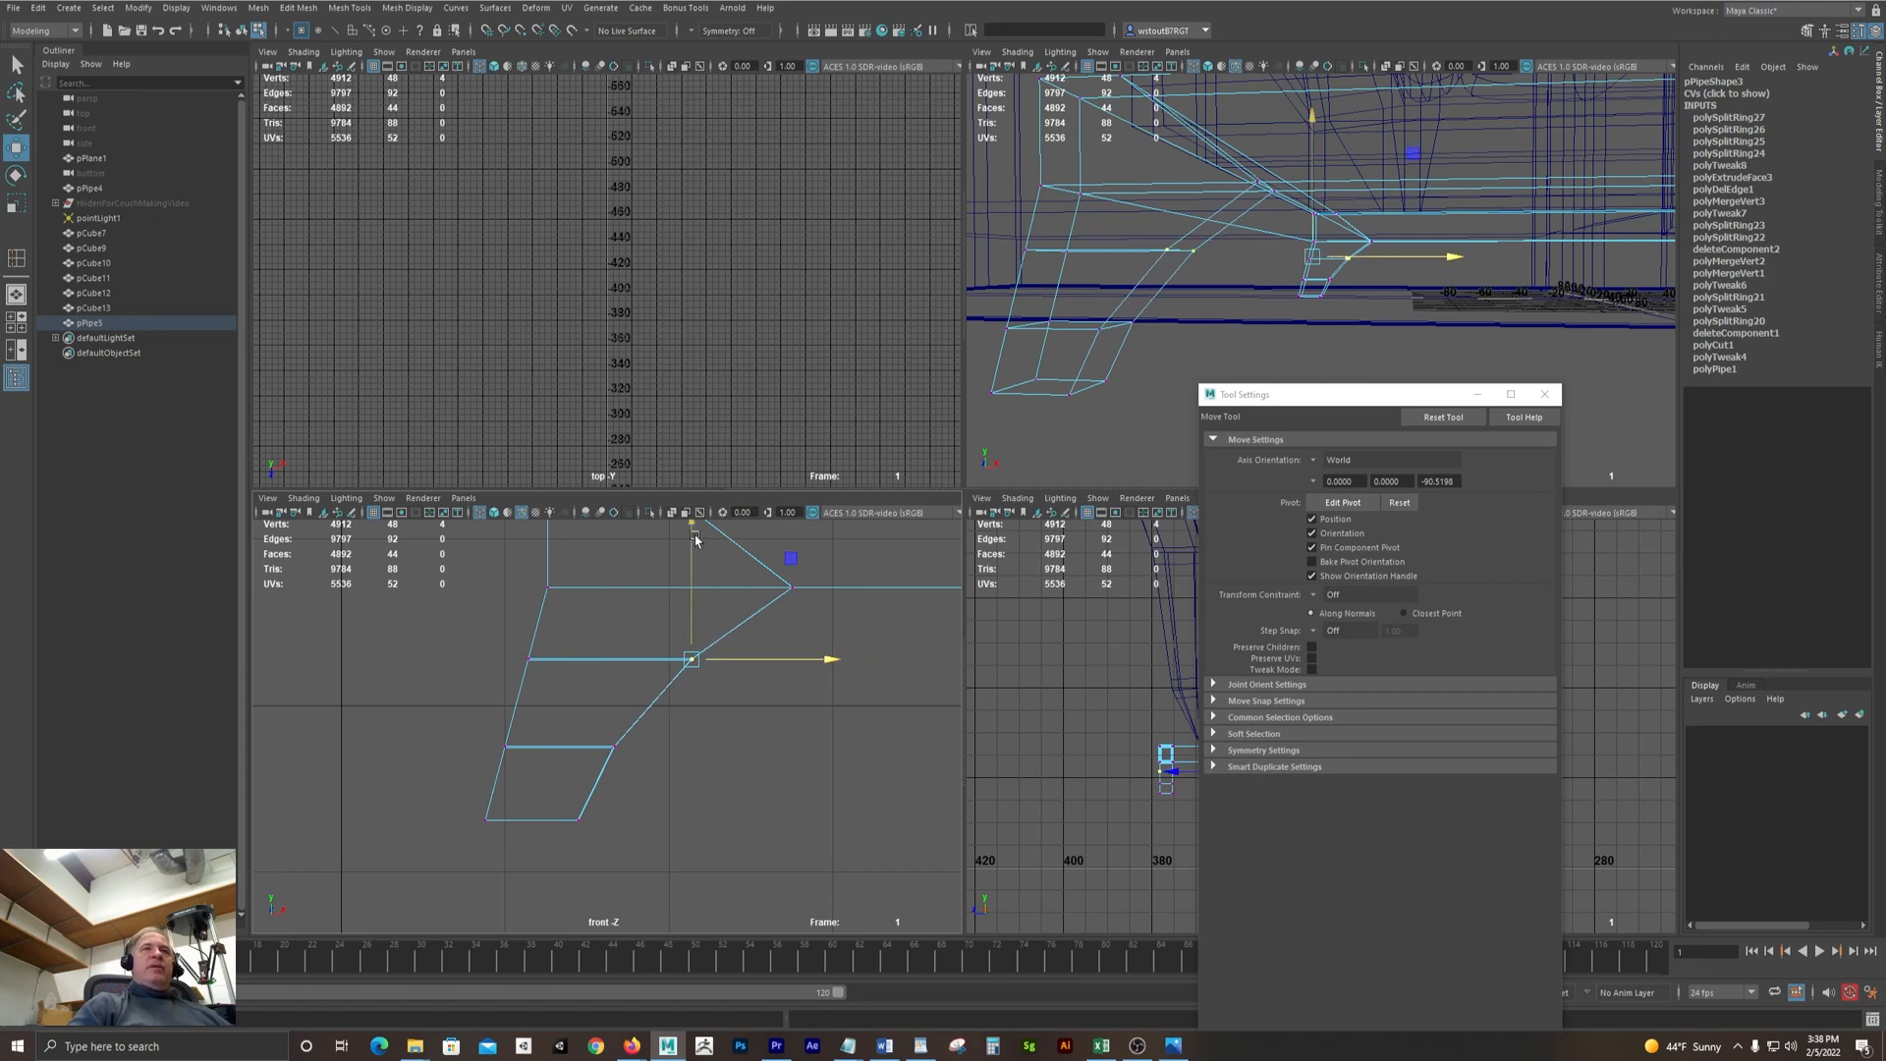
{"action": "left_click_drag", "start_coordinate": [695, 541], "coordinate": [695, 526]}
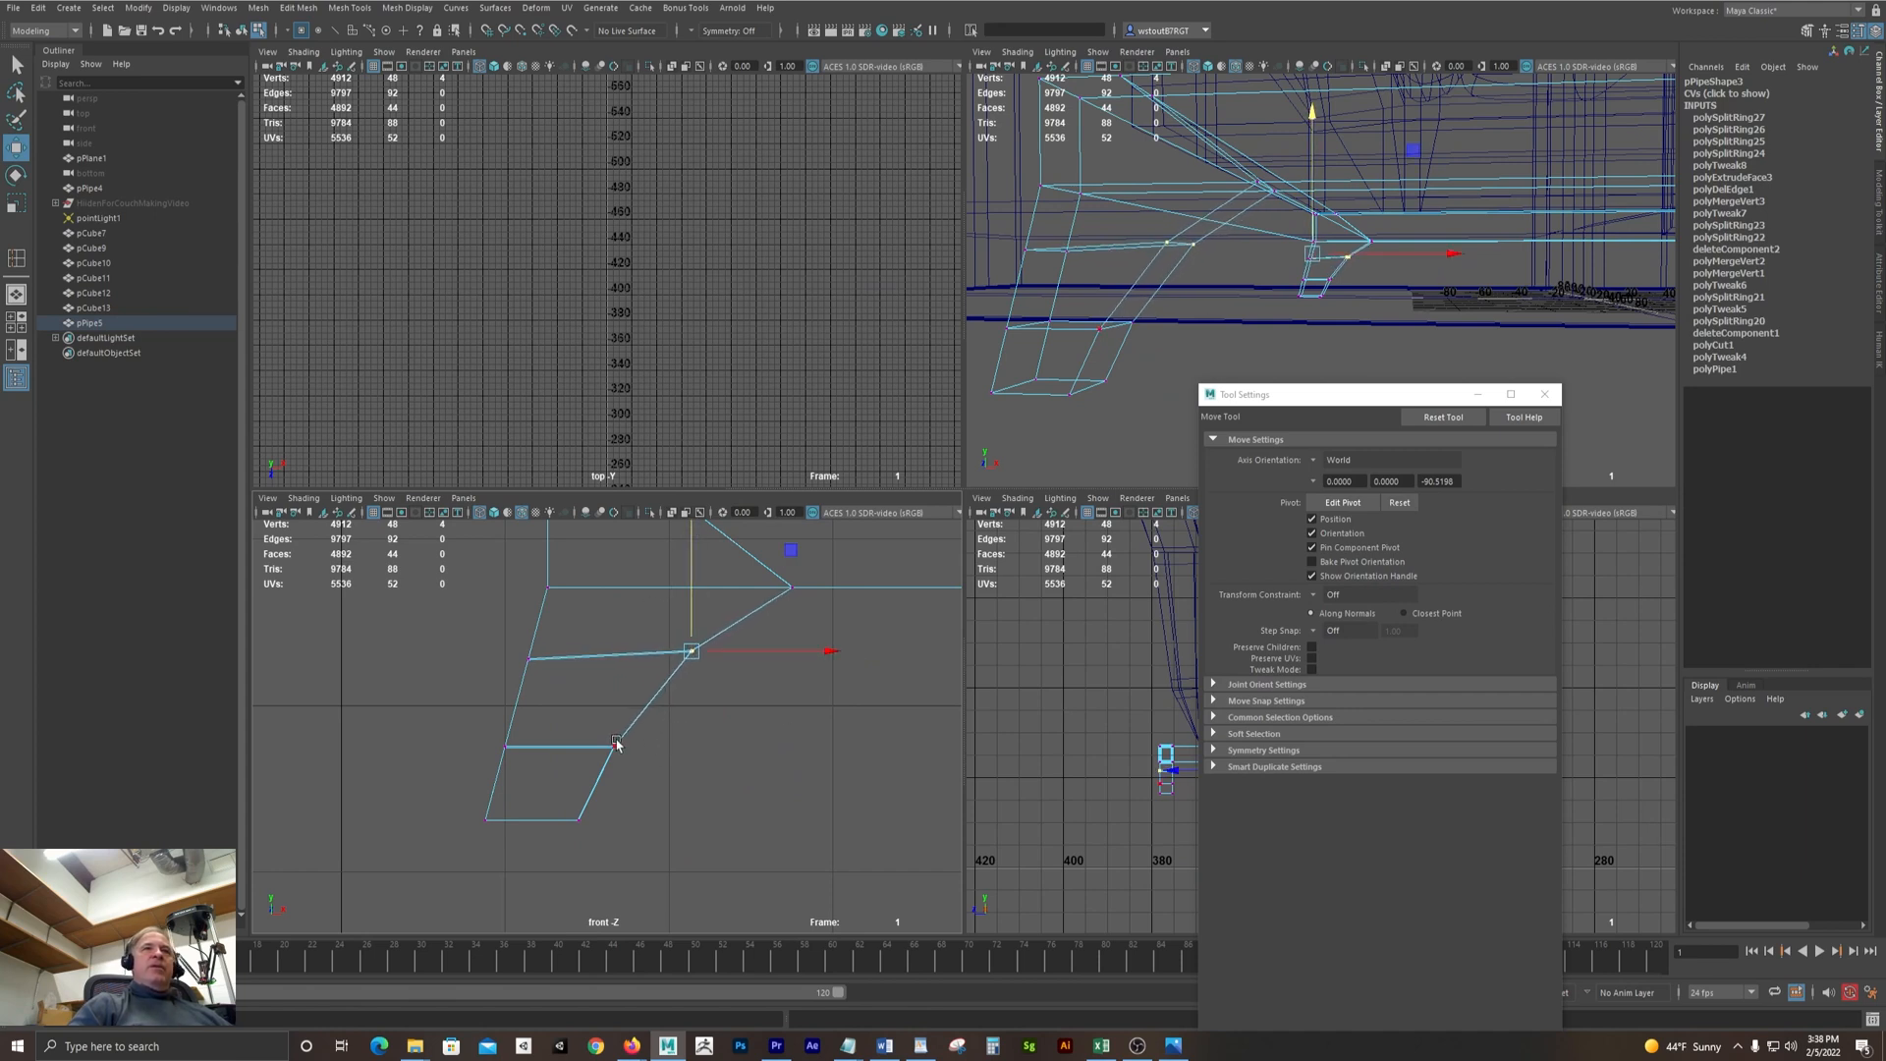
{"action": "left_click_drag", "start_coordinate": [626, 768], "coordinate": [625, 769]}
{"action": "left_click_drag", "start_coordinate": [738, 749], "coordinate": [730, 749]}
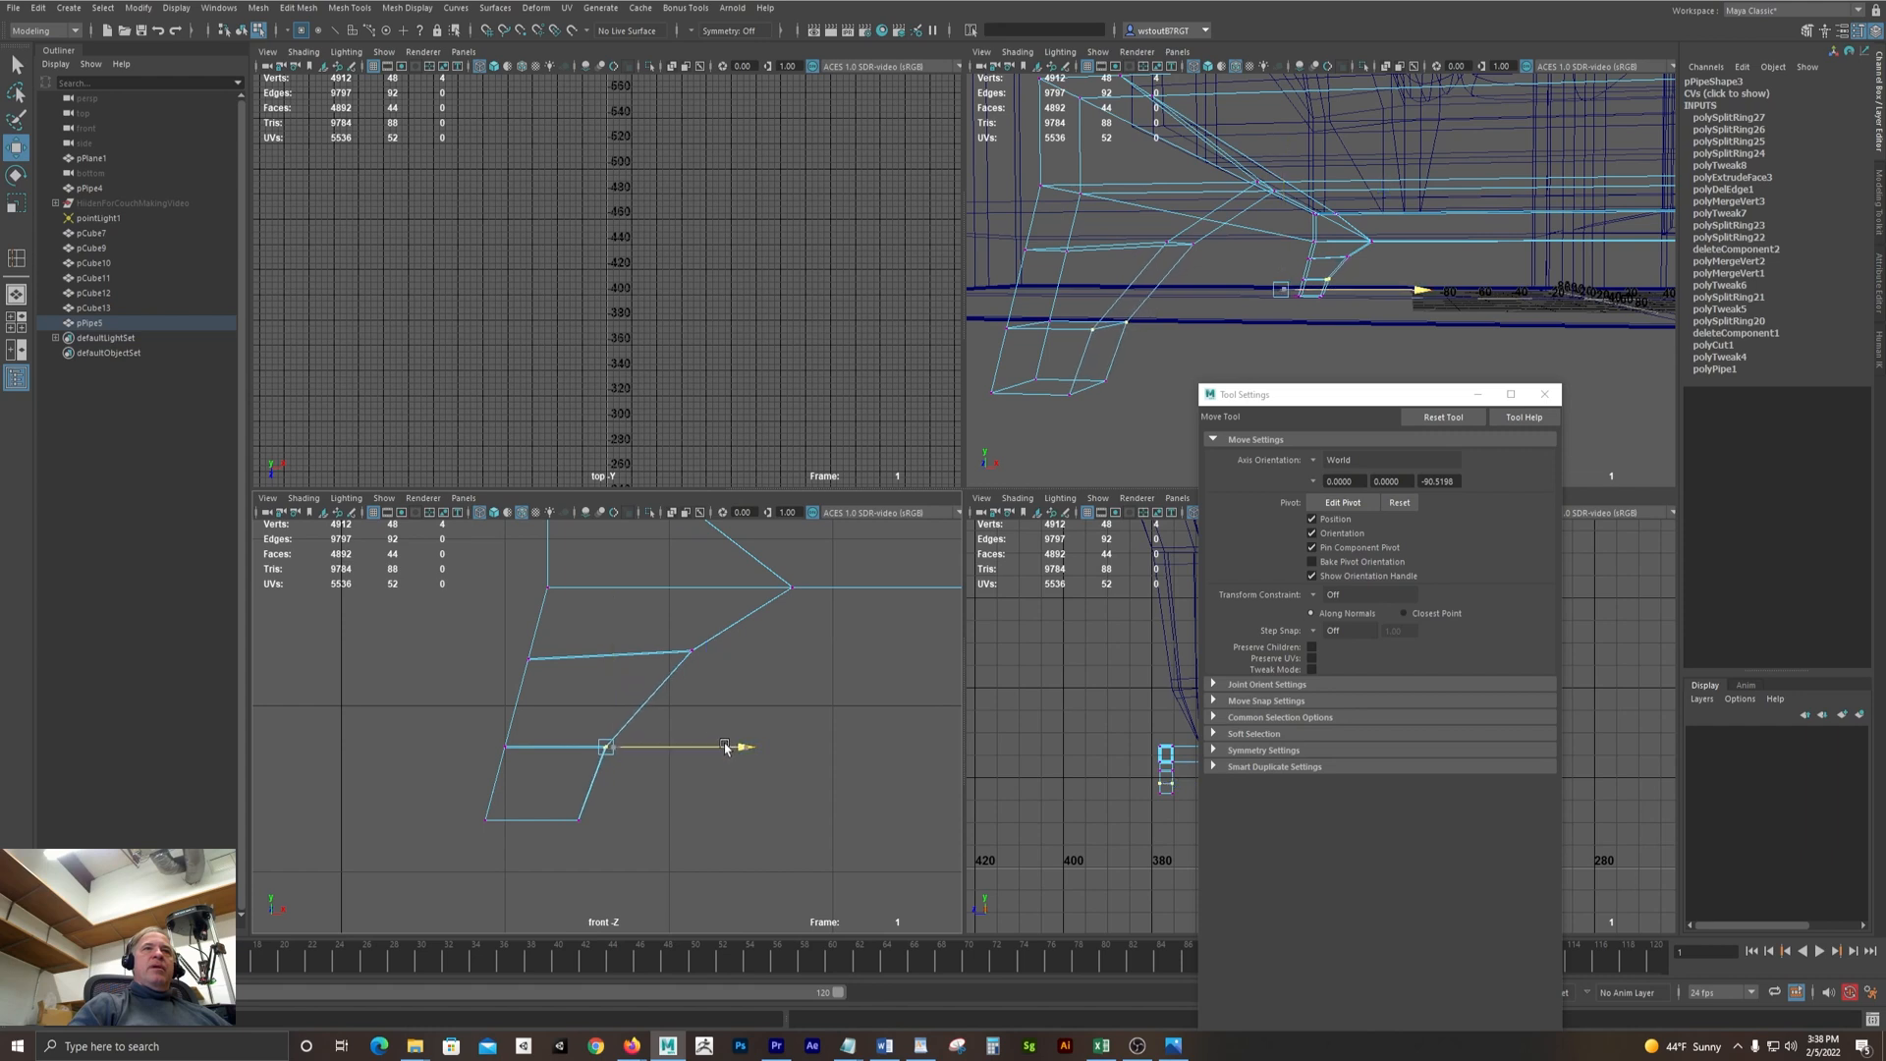
Move the inner top corner vertices of both legs slightly inward along X, under the long rails
{"action": "left_click_drag", "start_coordinate": [766, 571], "coordinate": [811, 614]}
{"action": "left_click_drag", "start_coordinate": [922, 589], "coordinate": [941, 596]}
{"action": "left_click", "coordinate": [881, 696]}
{"action": "right_click_drag", "start_coordinate": [862, 686], "coordinate": [744, 642], "text": "alt"}
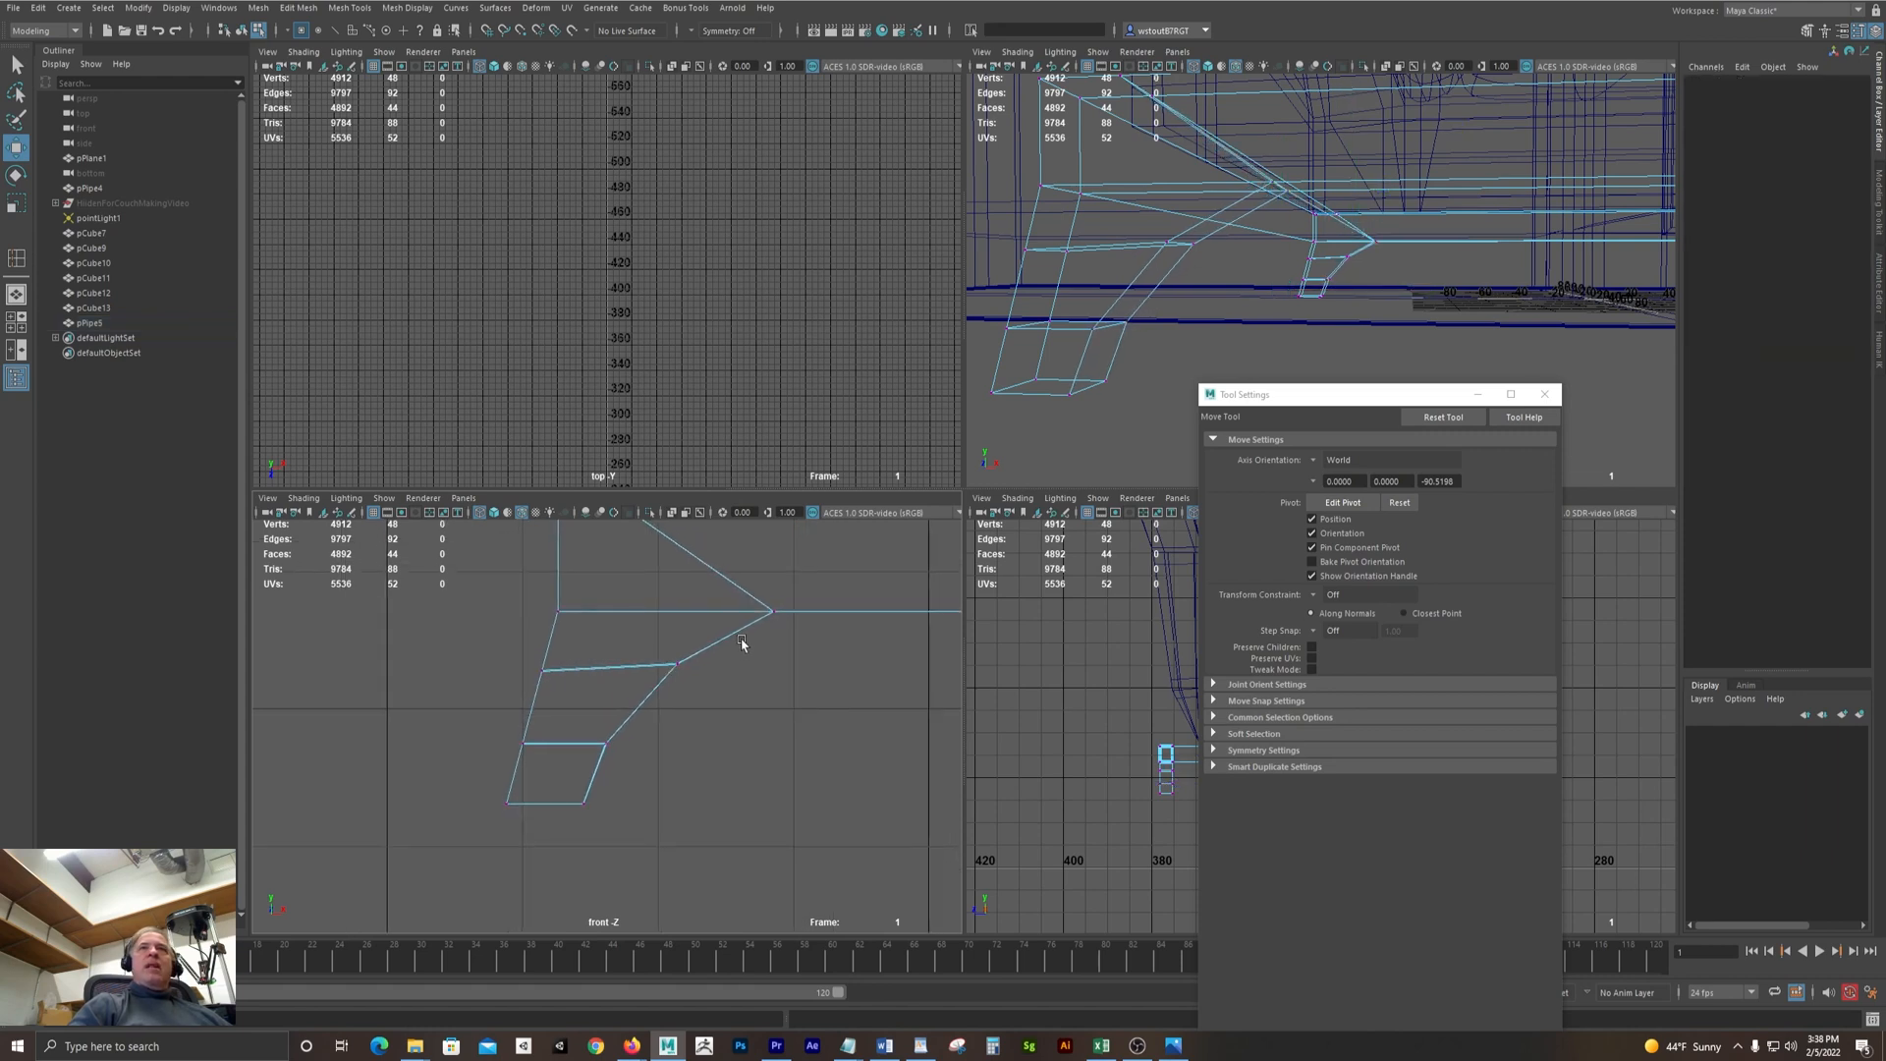
{"action": "left_click", "coordinate": [750, 716], "text": "alt"}
In the perspective view, move the rails' upper inner corner vertices inward along X to line up above the lower ones
{"action": "key", "text": "space"}
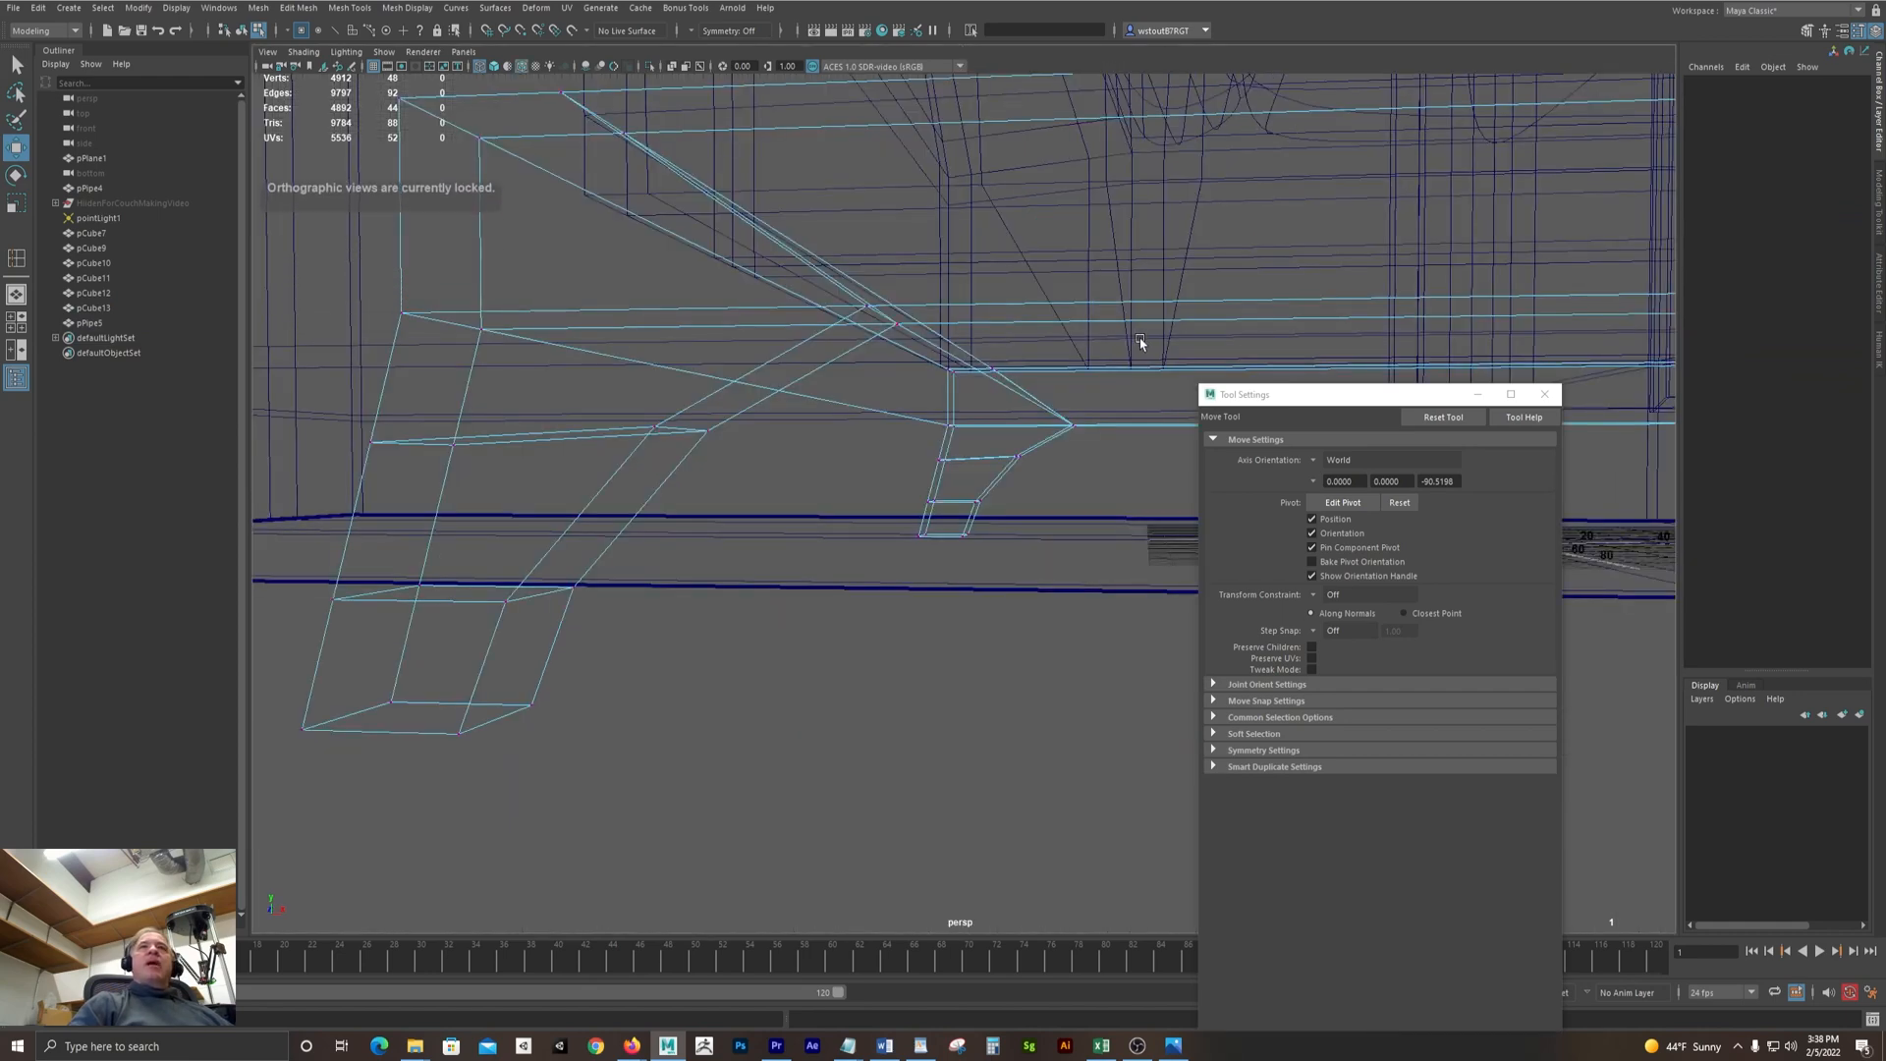
{"action": "right_click_drag", "start_coordinate": [1136, 341], "coordinate": [801, 485], "text": "alt"}
{"action": "left_click_drag", "start_coordinate": [1297, 394], "coordinate": [1248, 636]}
{"action": "key", "text": "3"}
{"action": "left_click_drag", "start_coordinate": [1071, 615], "coordinate": [1041, 530], "text": "alt"}
{"action": "key", "text": "1"}
{"action": "left_click", "coordinate": [961, 441]}
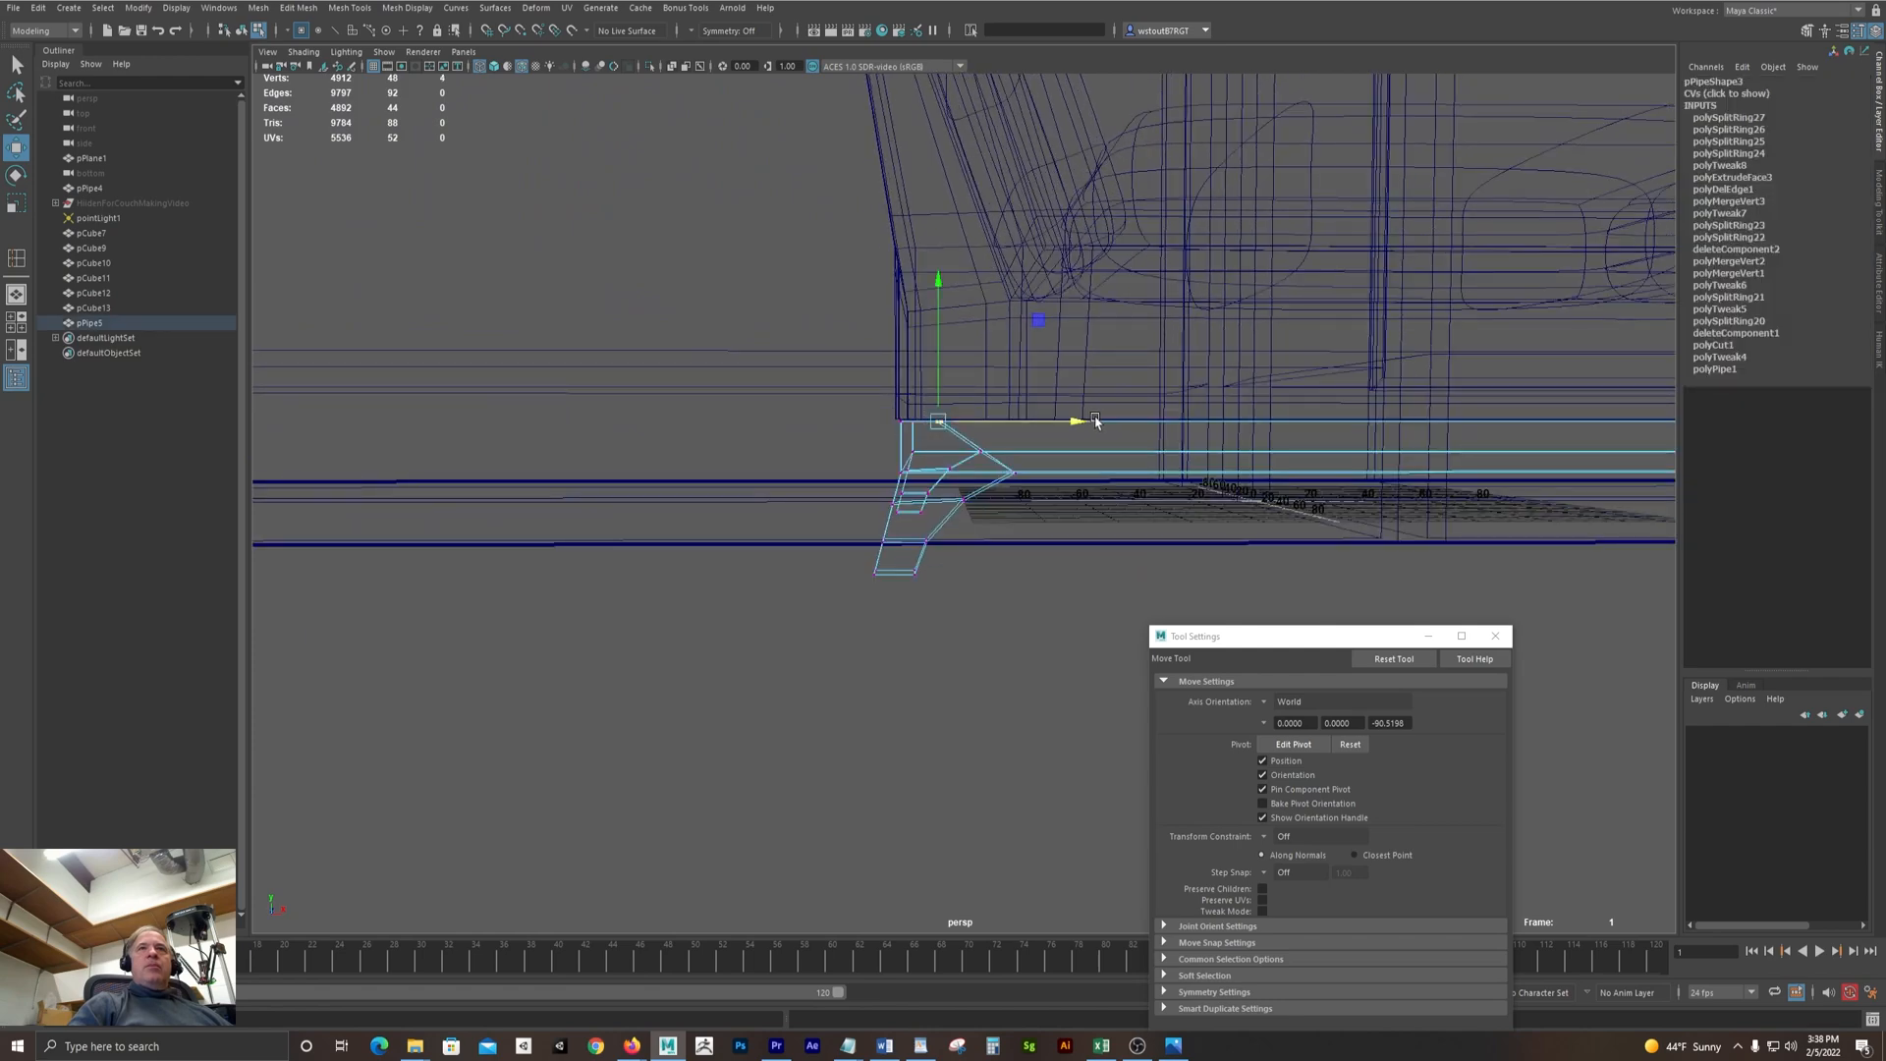
{"action": "left_click_drag", "start_coordinate": [1096, 423], "coordinate": [1076, 483]}
{"action": "left_click", "coordinate": [1004, 567]}
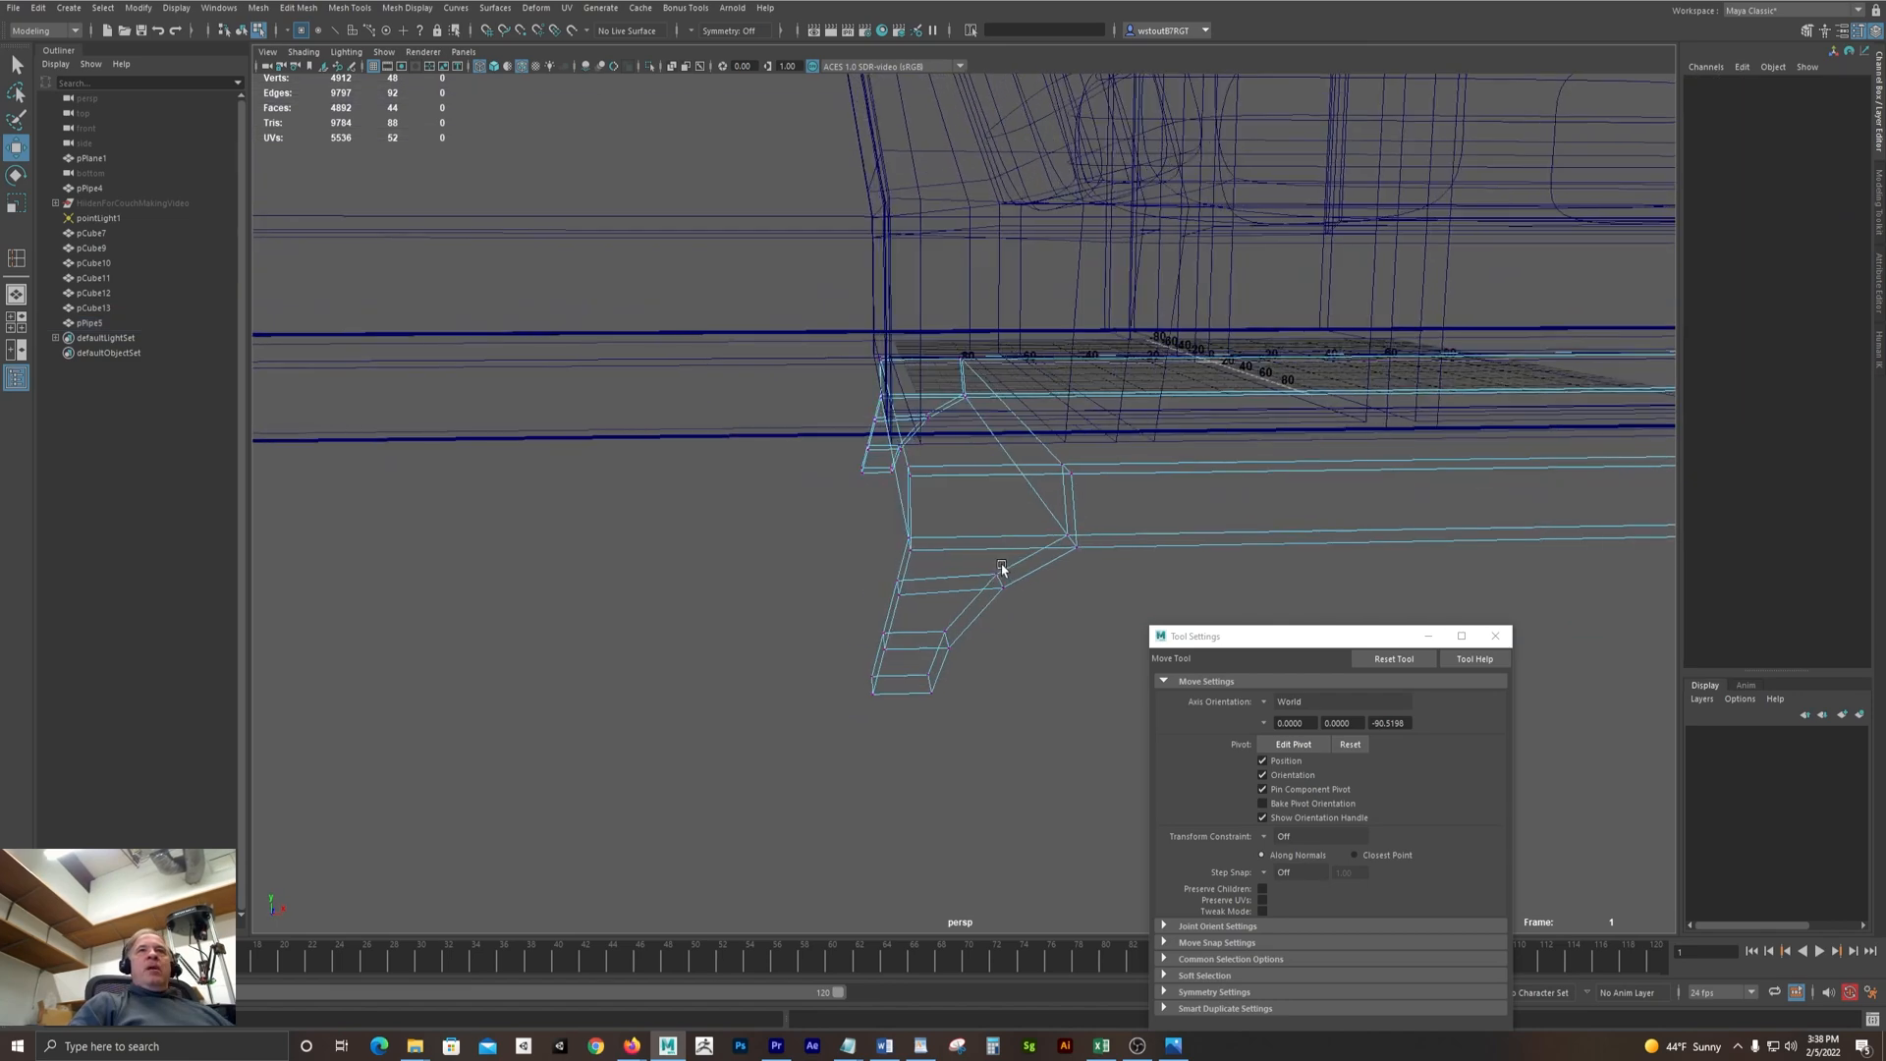
{"action": "left_click_drag", "start_coordinate": [1002, 568], "coordinate": [1004, 563], "text": "alt"}
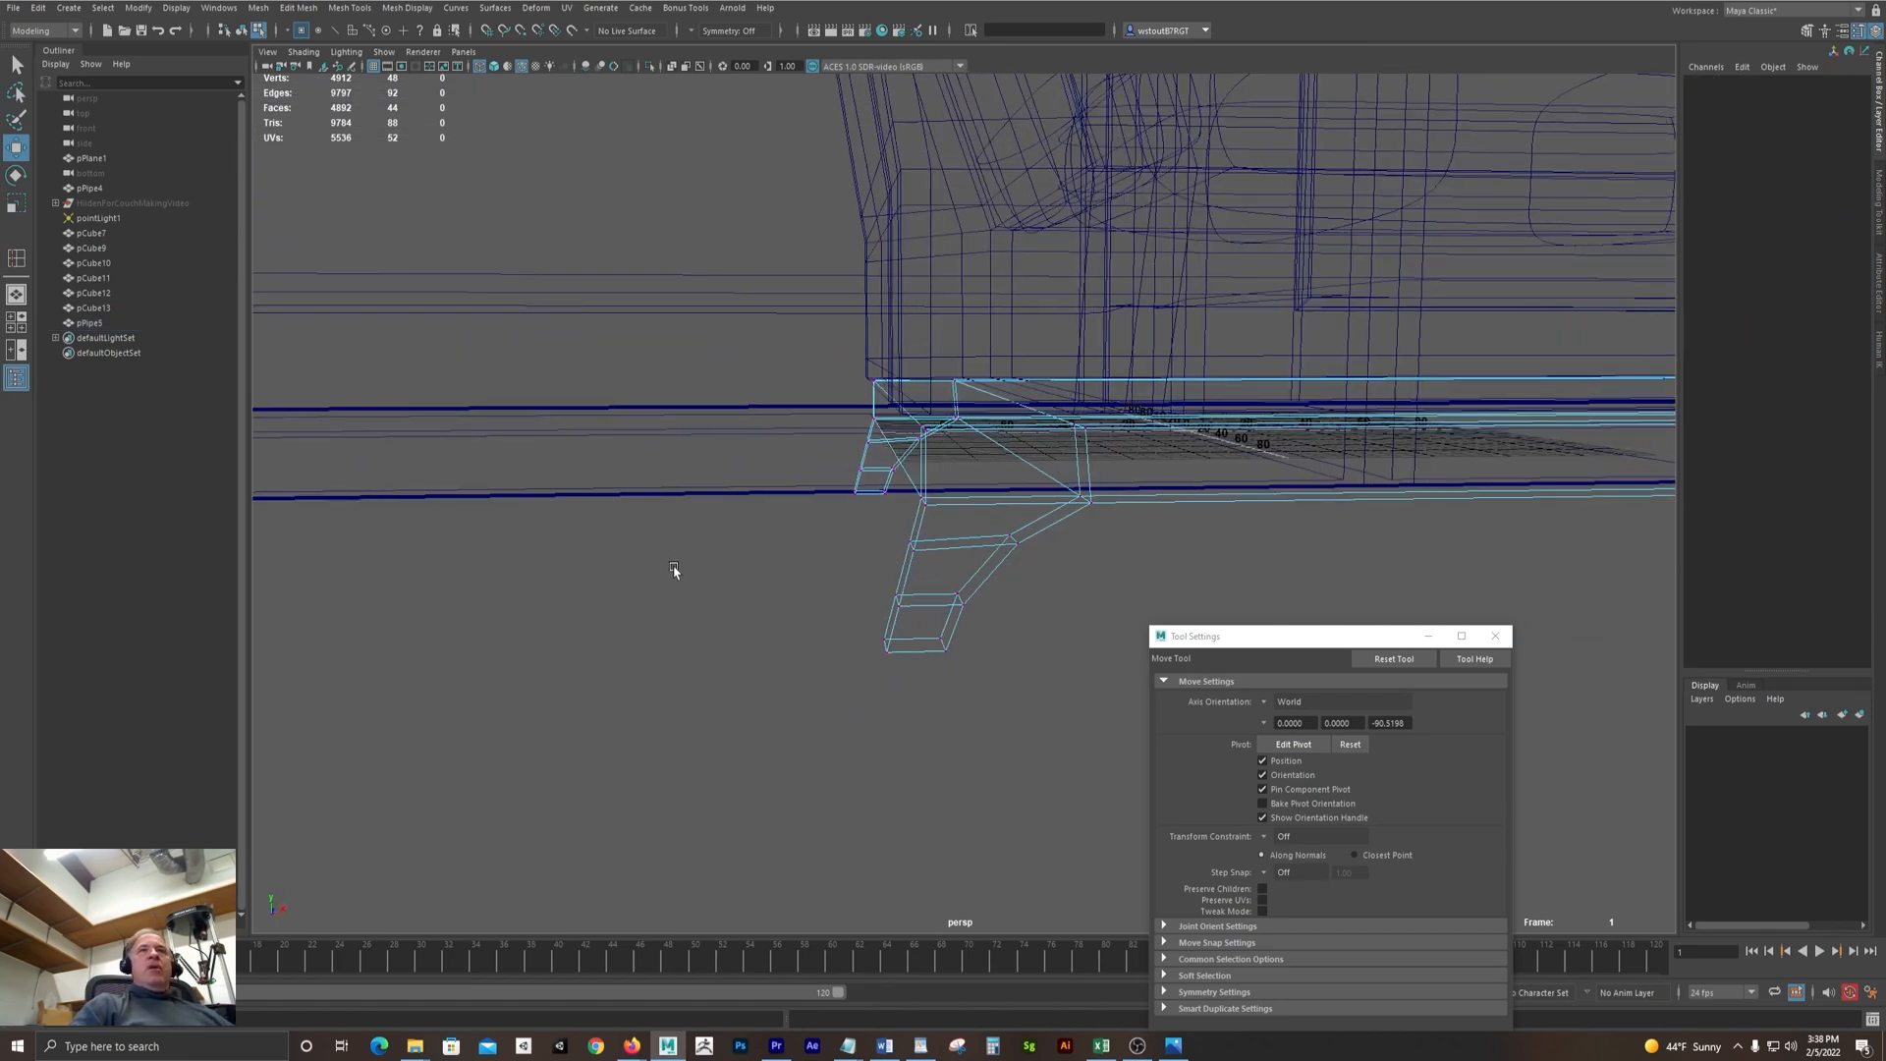
Insert two lengthwise edge loops down the legs, one near their outer side edges and one near their inner side edges
{"action": "key", "text": "space"}
{"action": "left_click", "coordinate": [534, 567]}
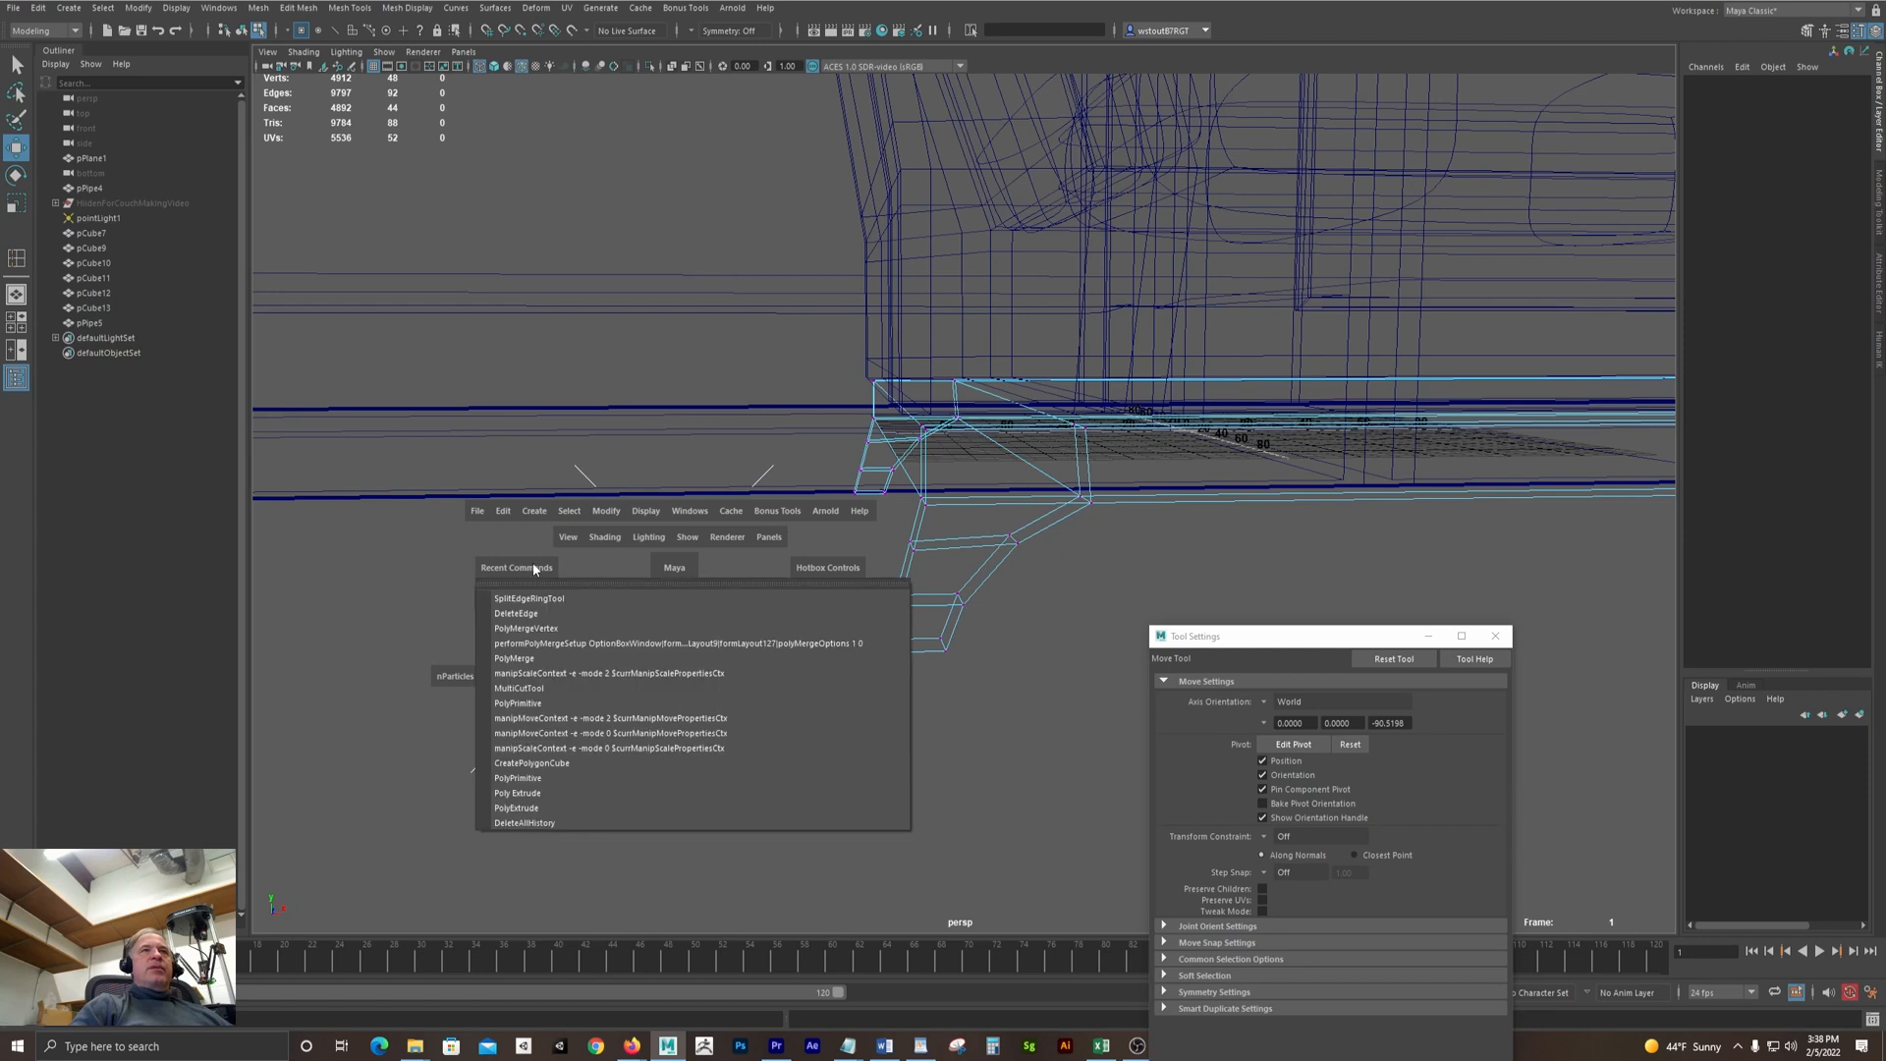
{"action": "left_click", "coordinate": [538, 597]}
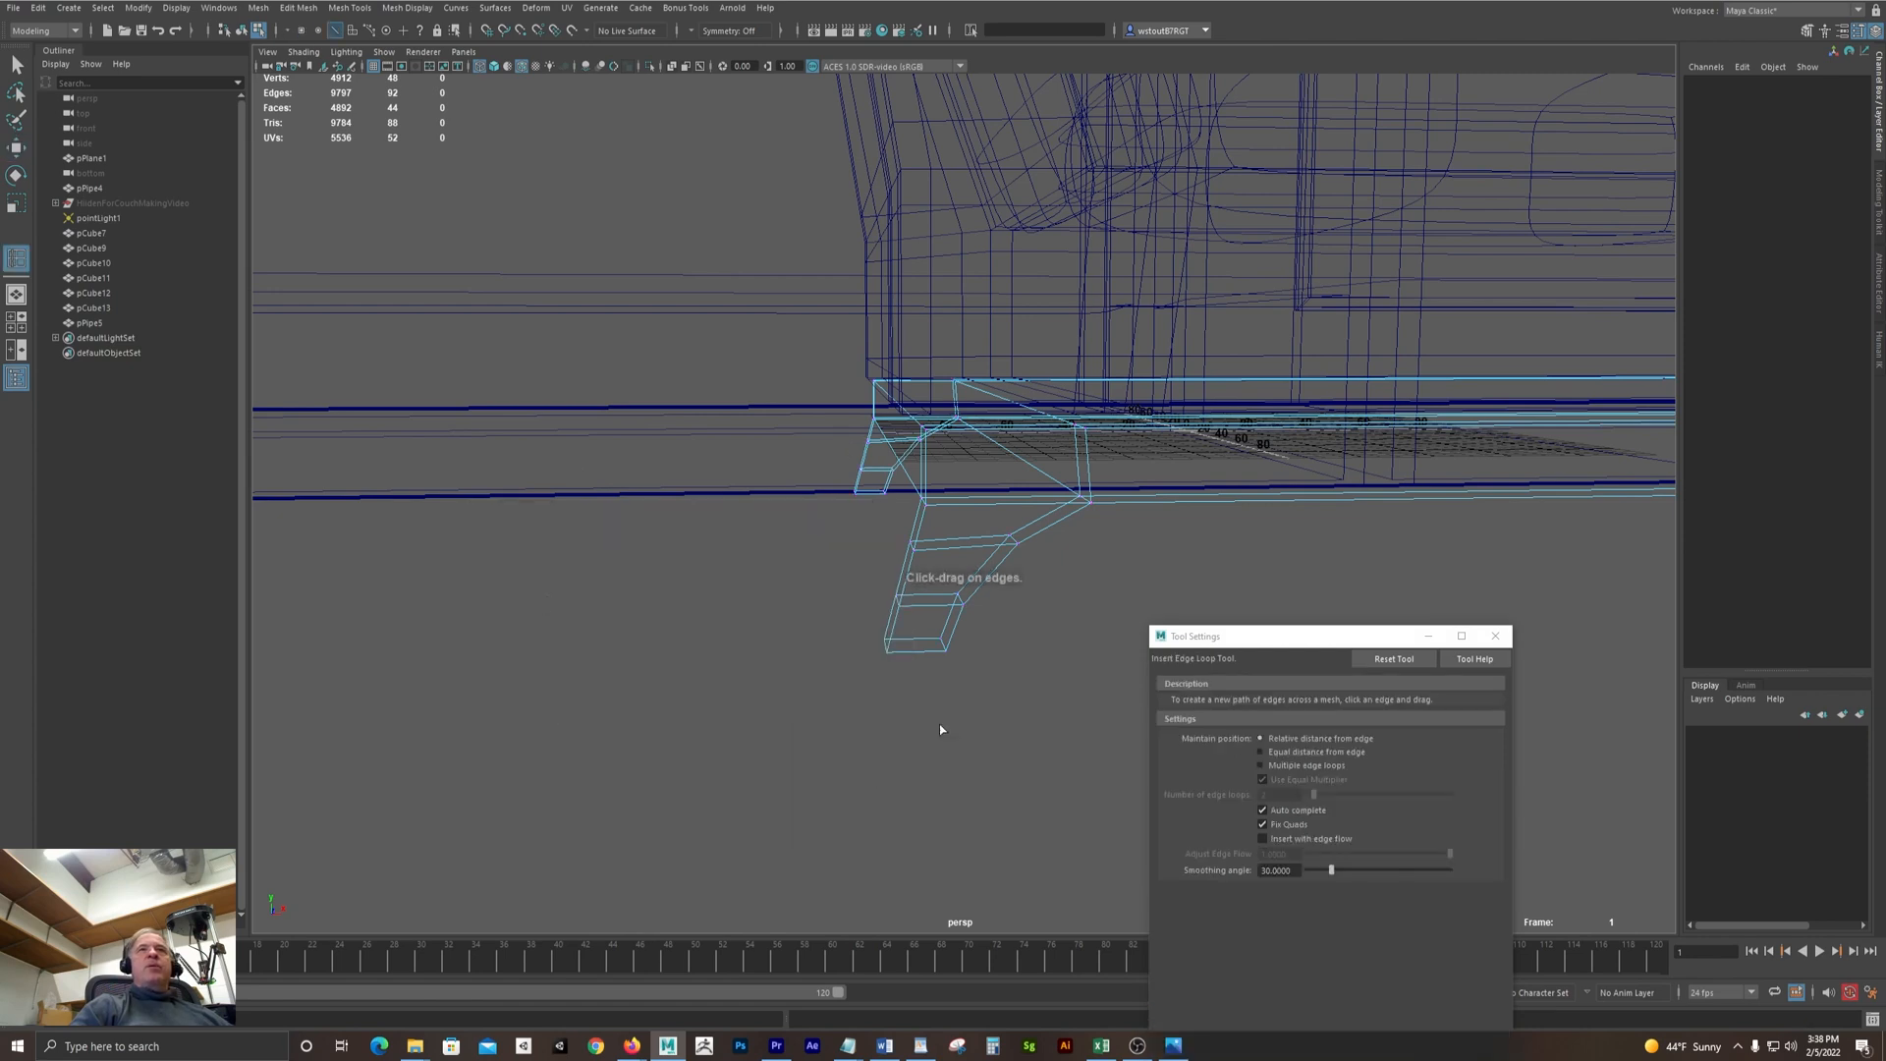
{"action": "left_click_drag", "start_coordinate": [900, 653], "coordinate": [895, 651]}
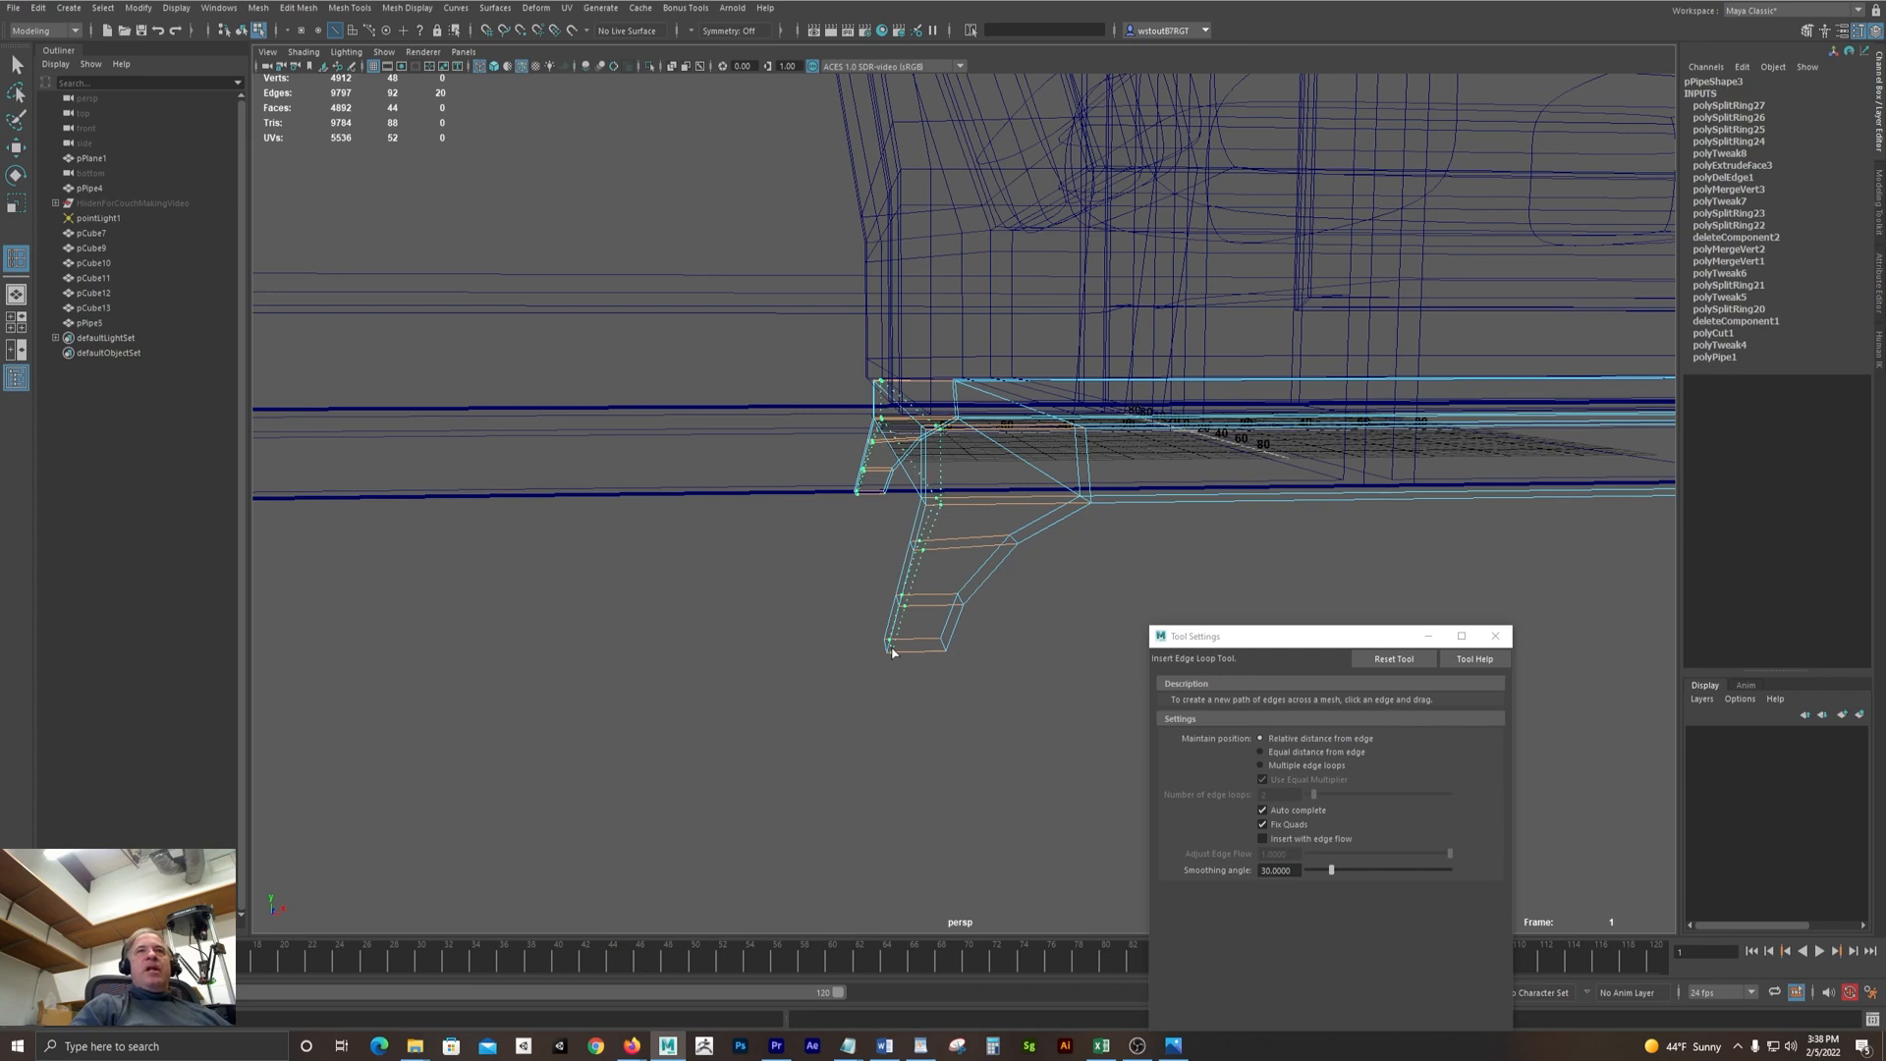
{"action": "left_click_drag", "start_coordinate": [895, 652], "coordinate": [937, 651]}
Insert supporting edge loops around the near leg, one close to the foot and one just below the rail
{"action": "right_click_drag", "start_coordinate": [817, 678], "coordinate": [1057, 749], "text": "alt"}
{"action": "middle_click_drag", "start_coordinate": [1057, 750], "coordinate": [992, 623], "text": "alt"}
{"action": "right_click_drag", "start_coordinate": [816, 622], "coordinate": [860, 642], "text": "alt"}
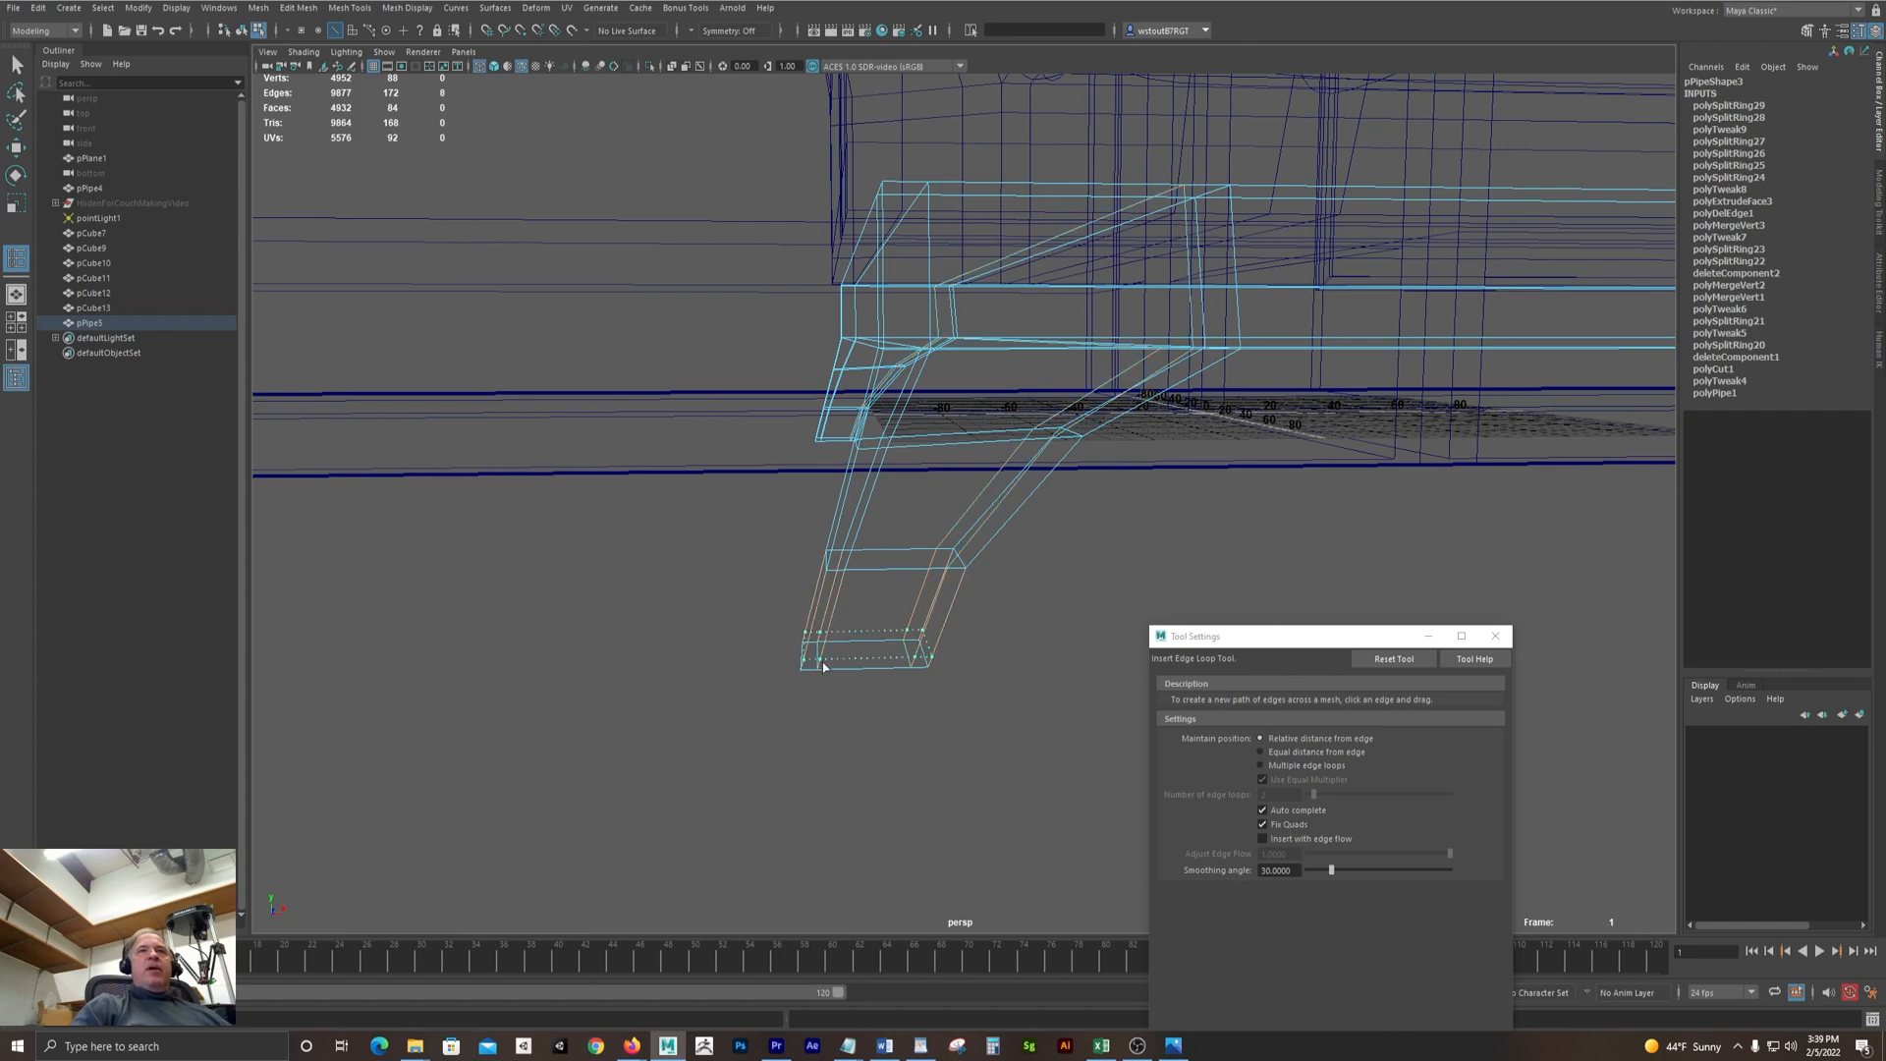
{"action": "left_click_drag", "start_coordinate": [823, 667], "coordinate": [823, 669]}
{"action": "left_click_drag", "start_coordinate": [796, 559], "coordinate": [797, 553], "text": "alt"}
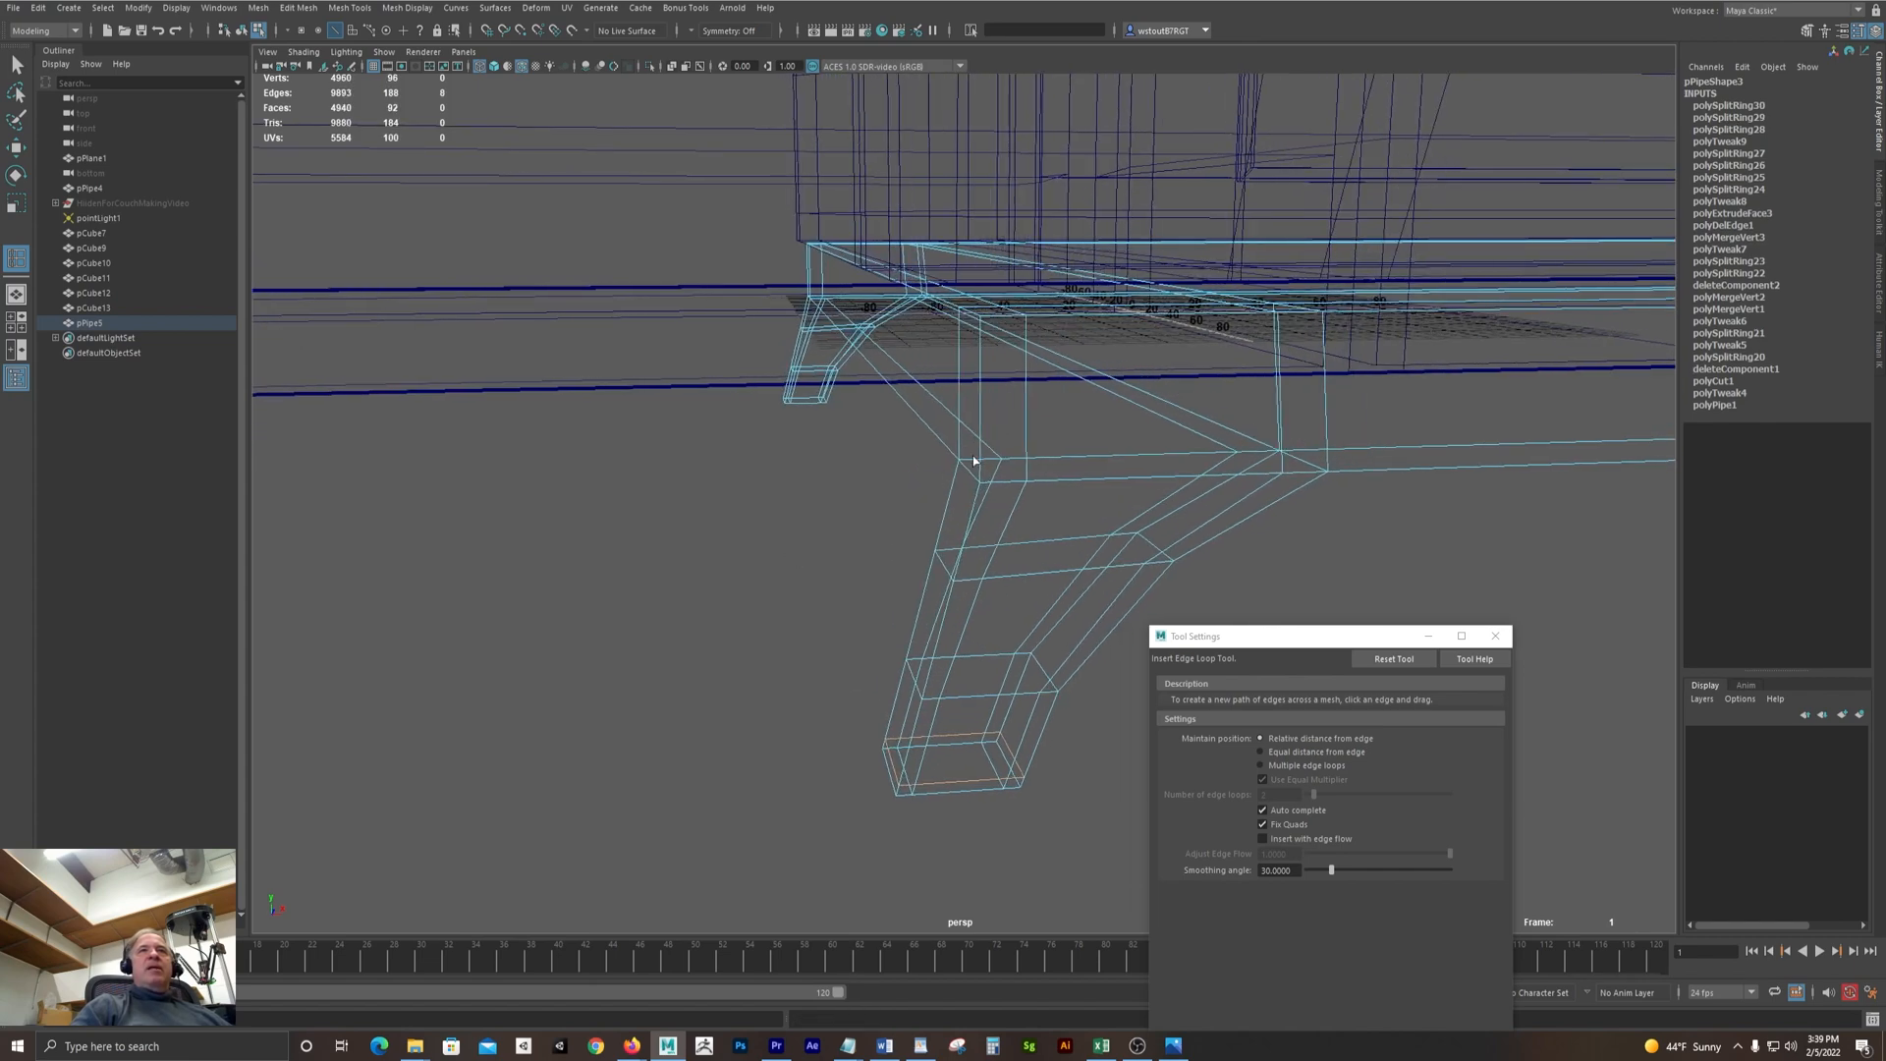
{"action": "left_click_drag", "start_coordinate": [980, 496], "coordinate": [976, 498]}
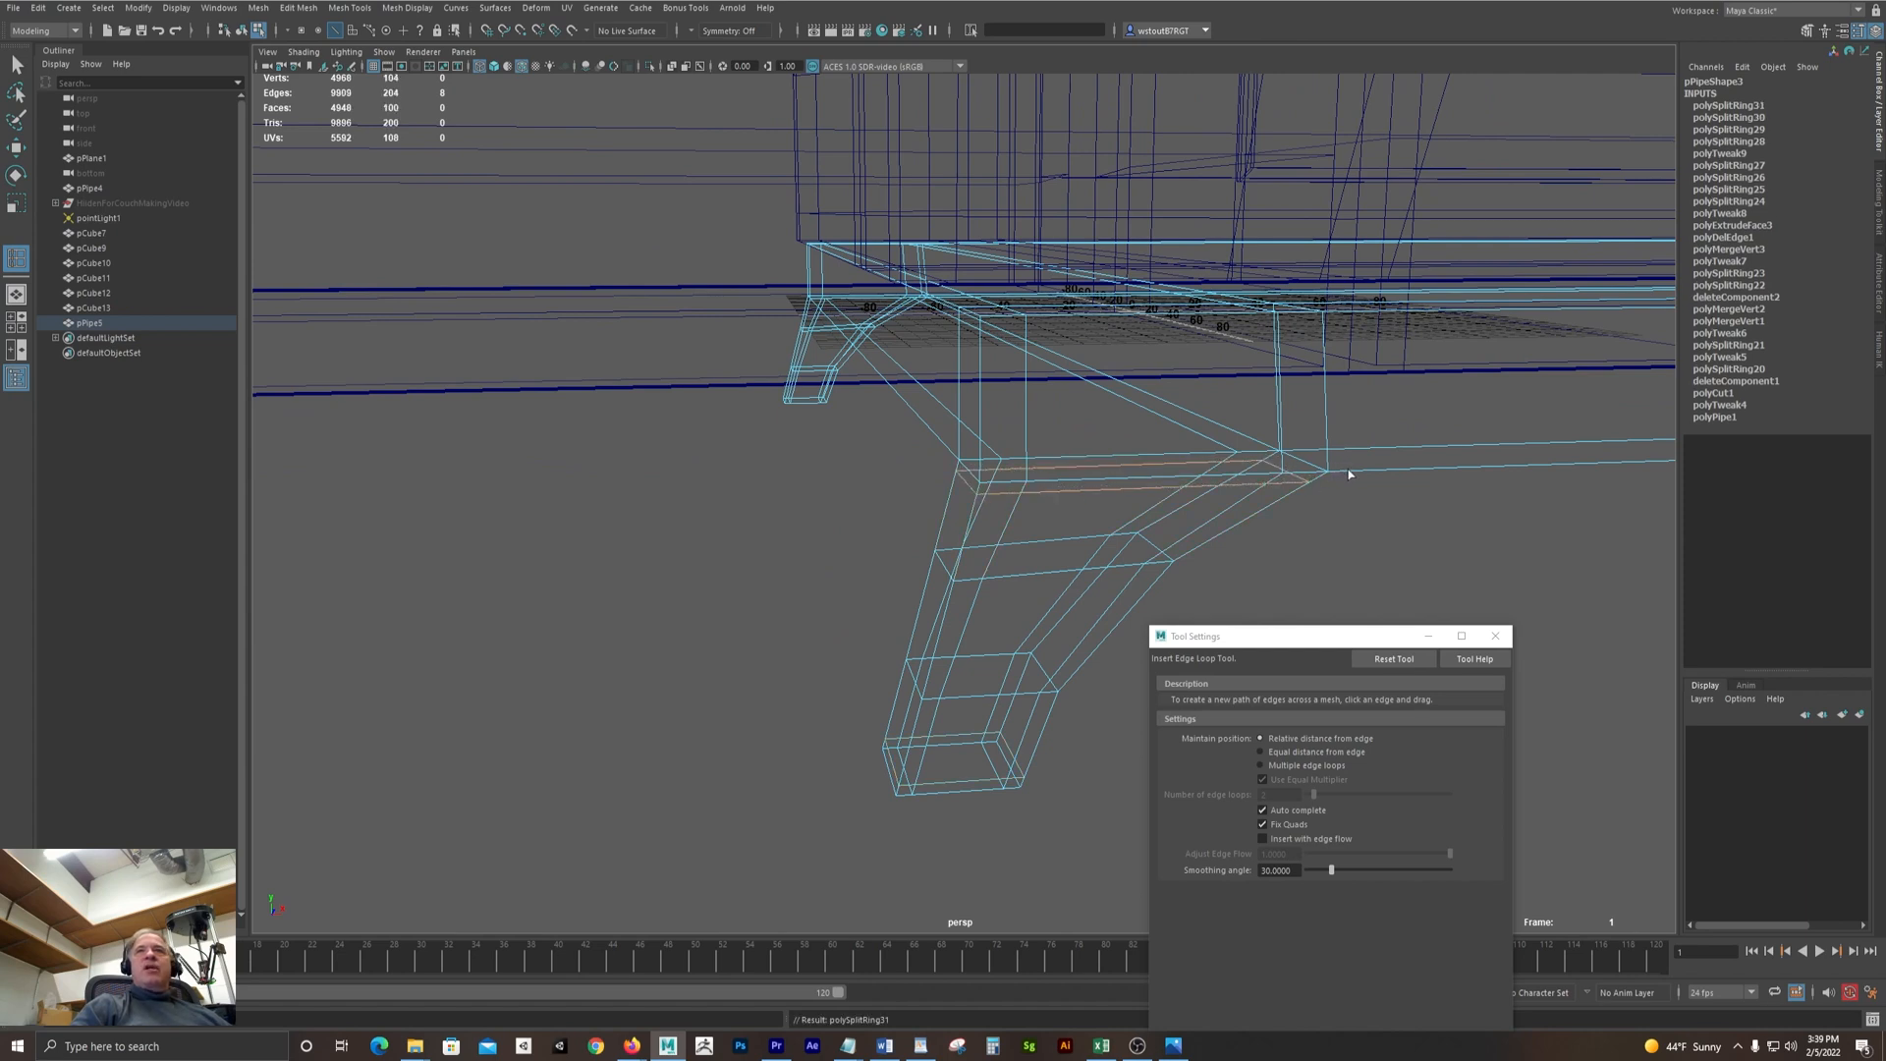
Insert supporting edge loops across the long rail beside the near leg and along the base rails' lower, upper and top outer edges
{"action": "left_click_drag", "start_coordinate": [1344, 471], "coordinate": [1340, 472]}
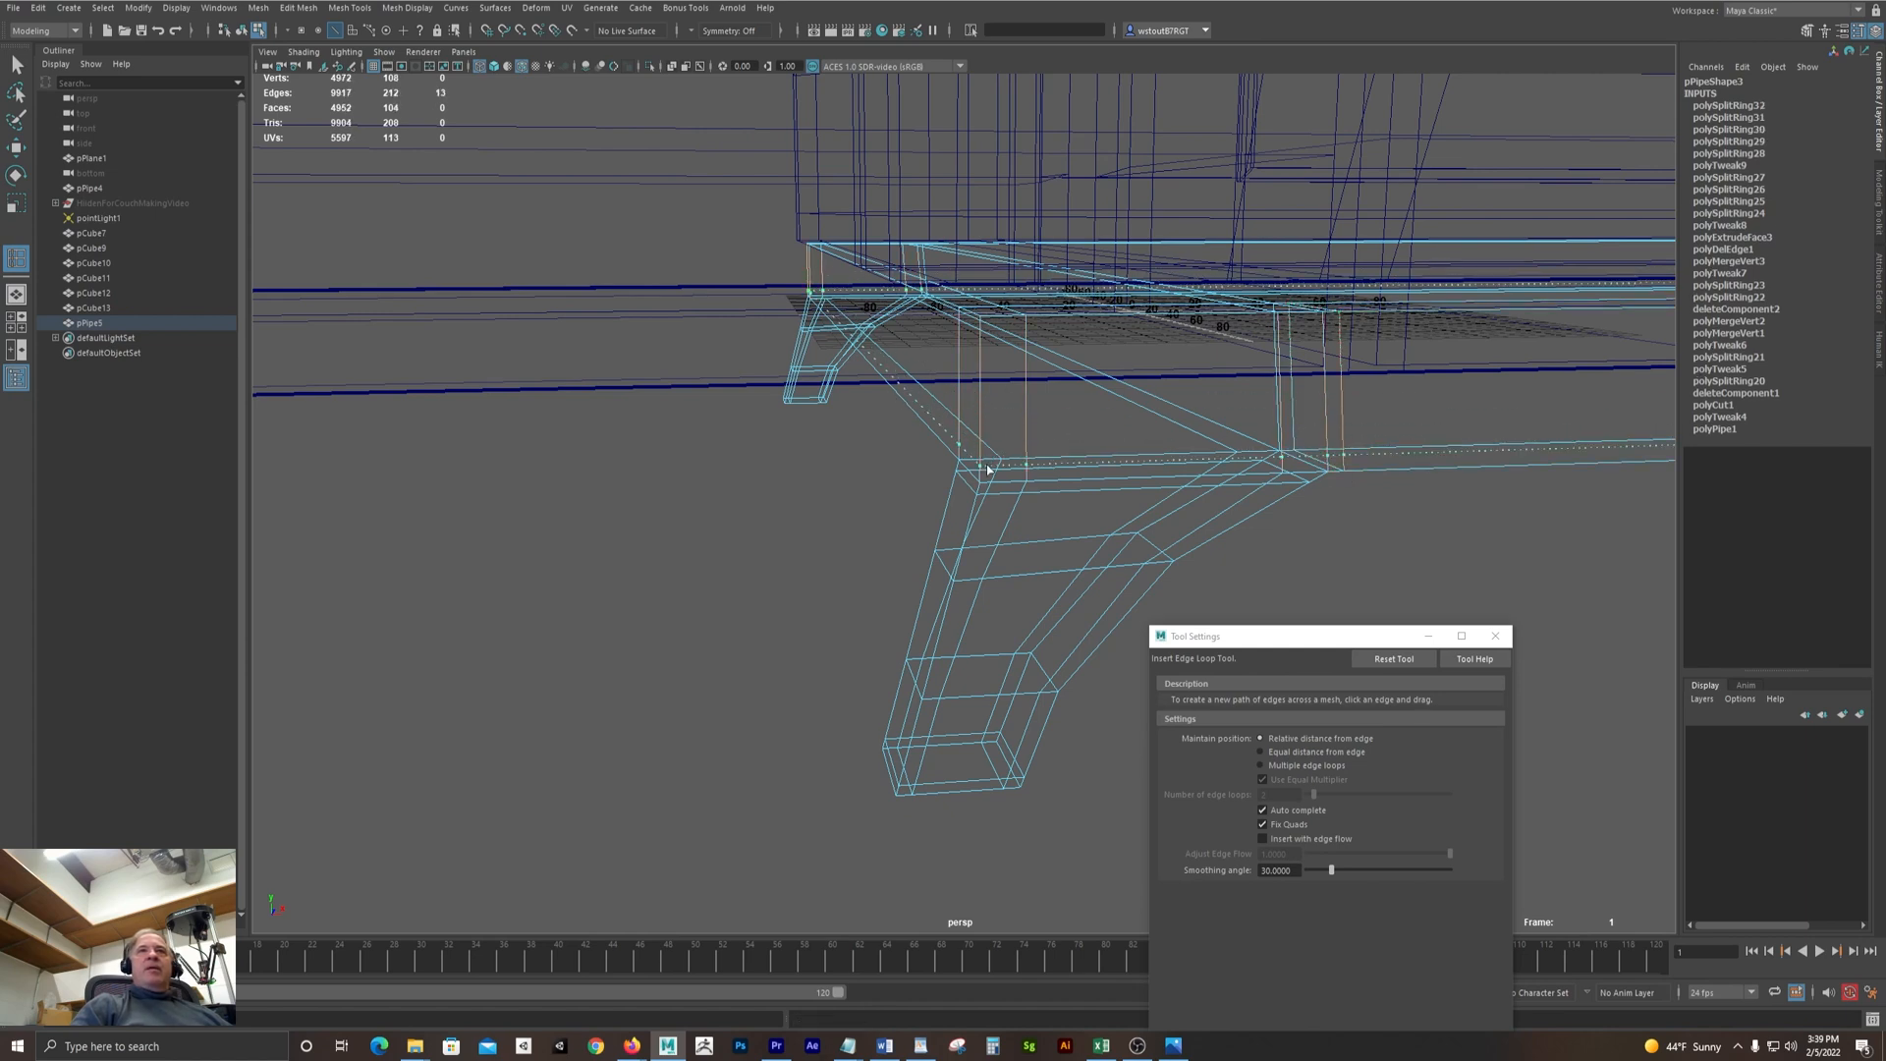
{"action": "left_click_drag", "start_coordinate": [985, 455], "coordinate": [986, 459]}
{"action": "left_click_drag", "start_coordinate": [978, 345], "coordinate": [980, 330]}
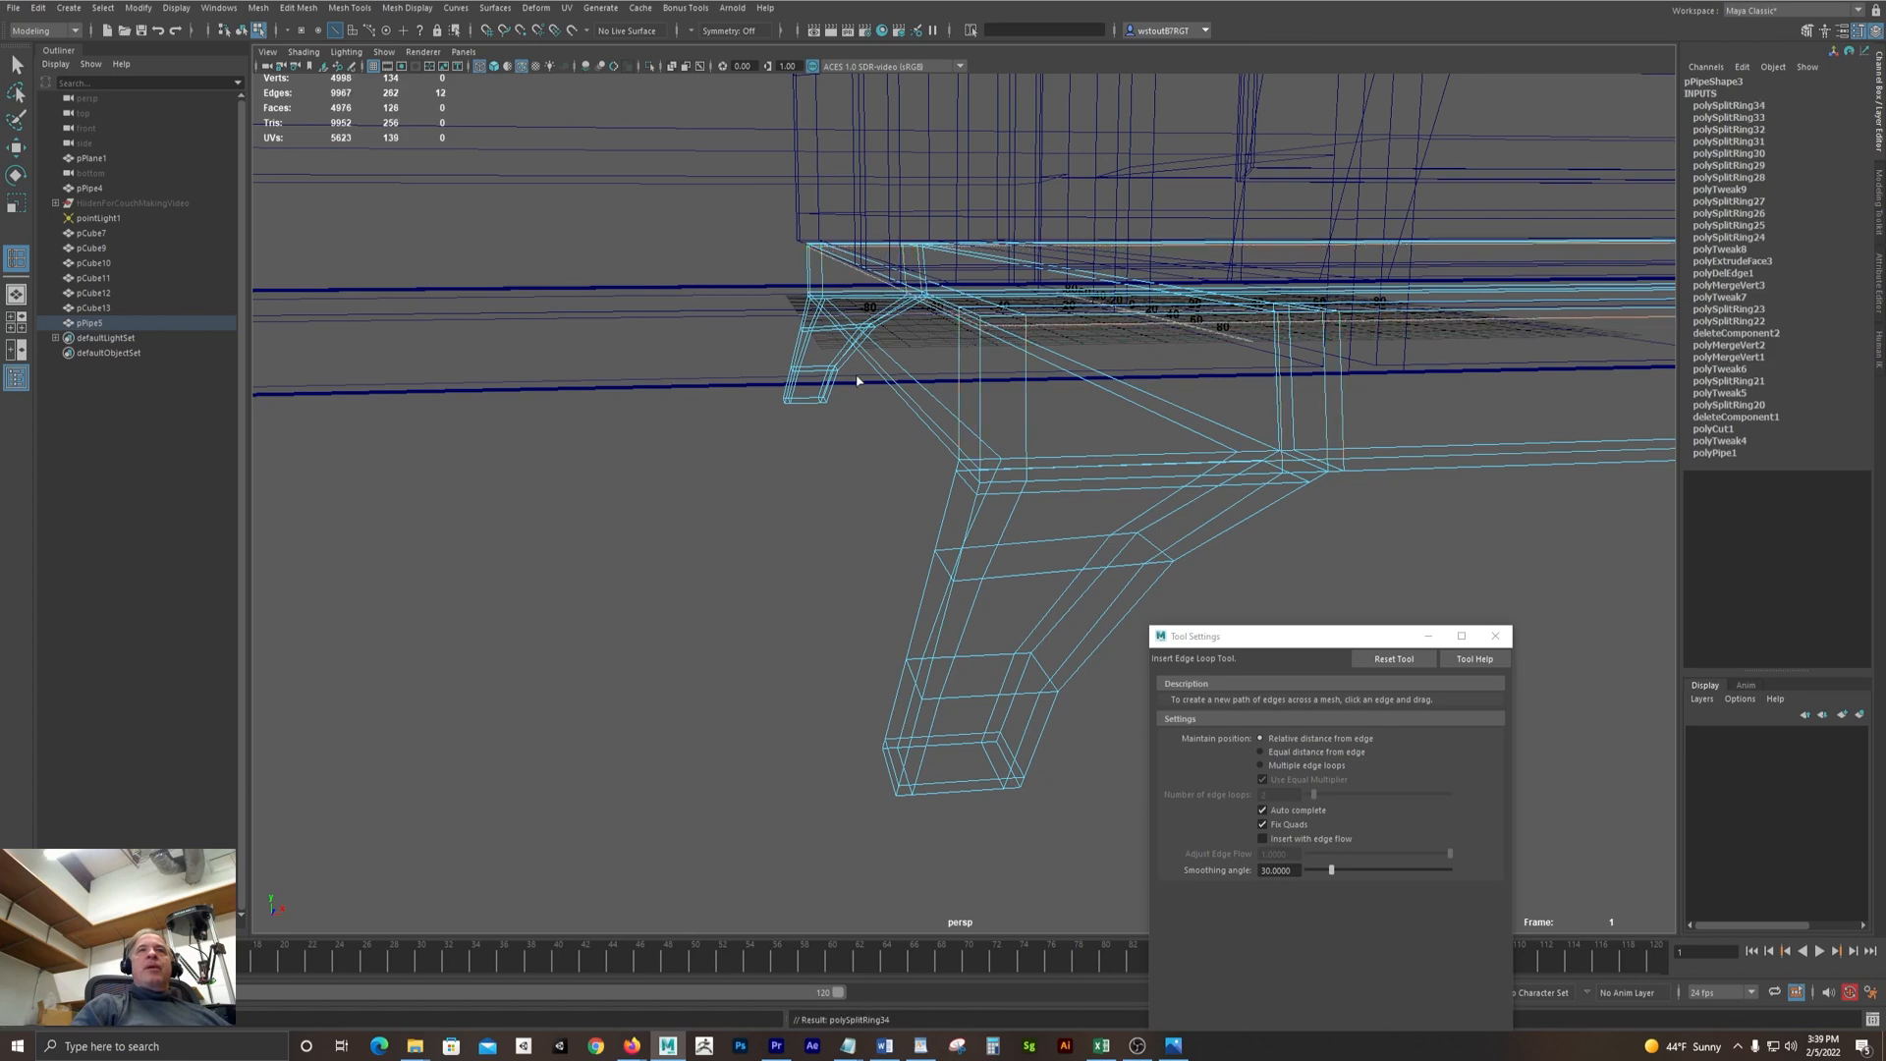
{"action": "left_click_drag", "start_coordinate": [820, 453], "coordinate": [838, 480], "text": "alt"}
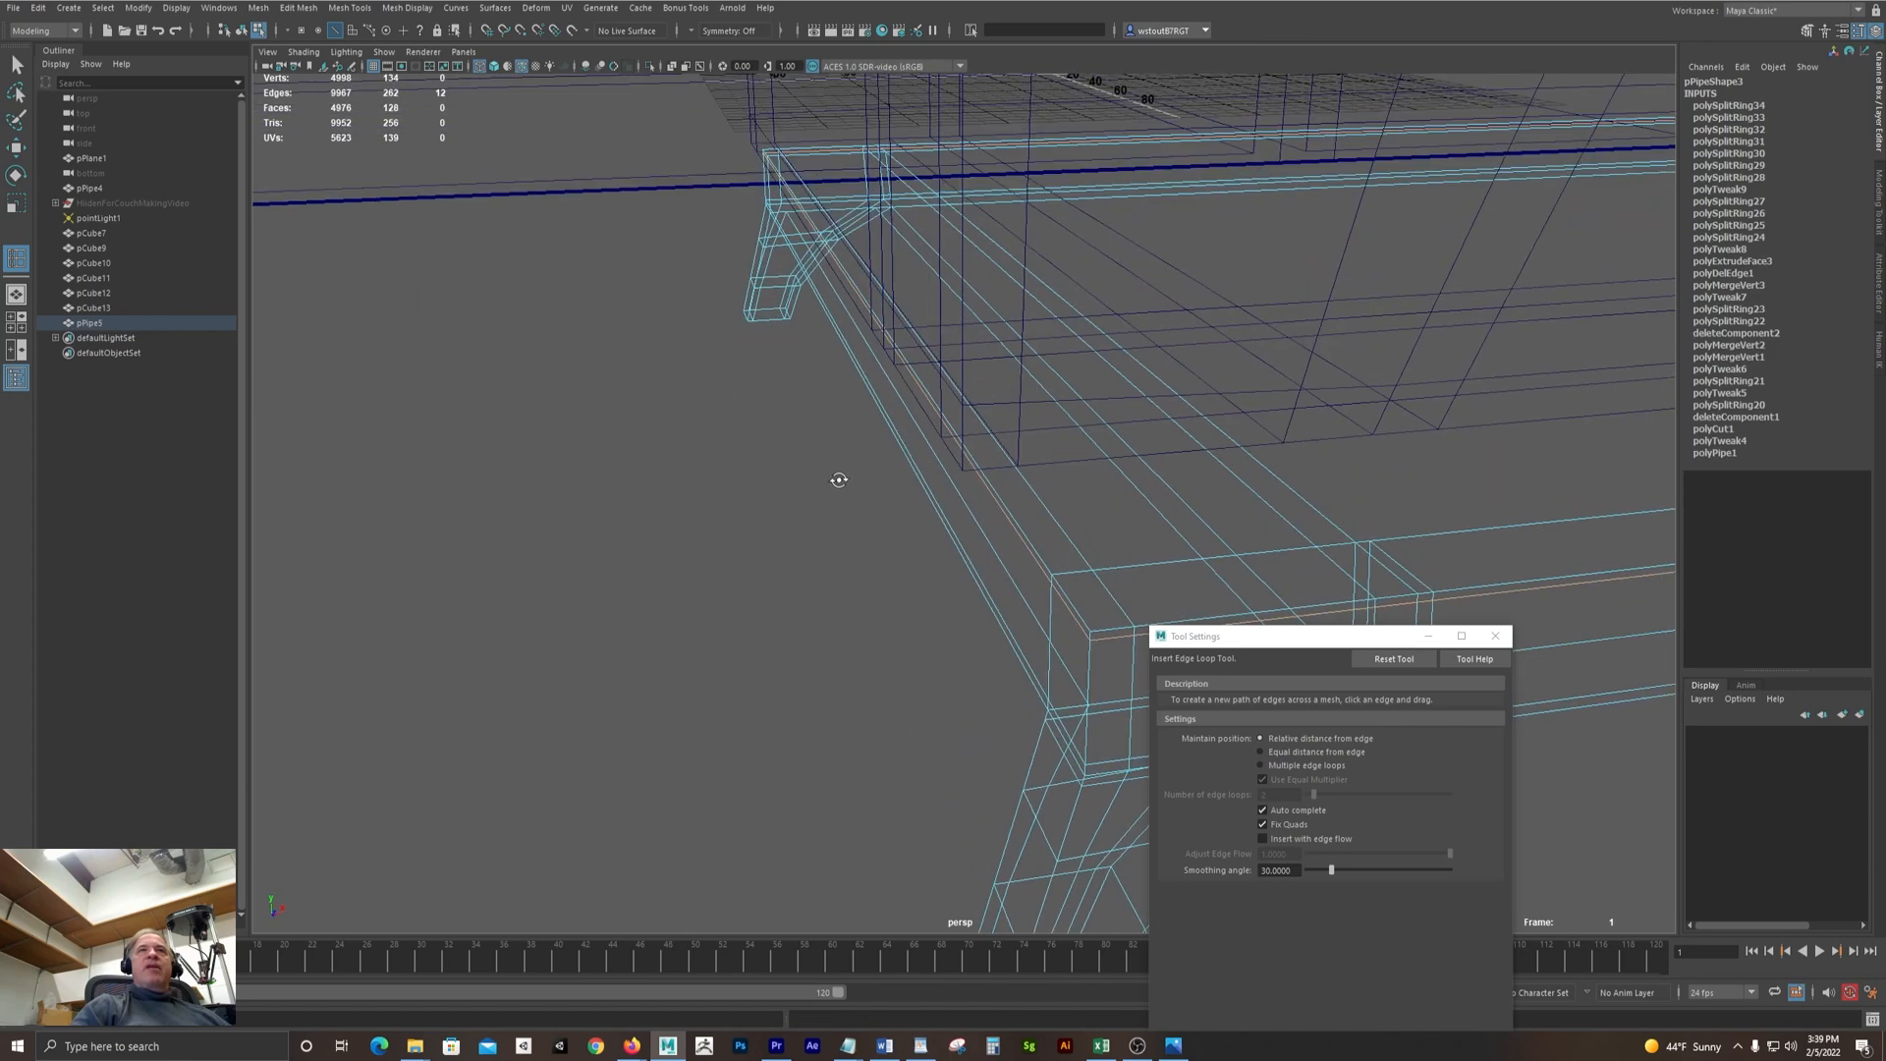
{"action": "left_click", "coordinate": [1081, 621]}
Insert a vertical supporting edge loop across the other long rail, just beside the second leg
{"action": "left_click_drag", "start_coordinate": [779, 581], "coordinate": [846, 534], "text": "alt"}
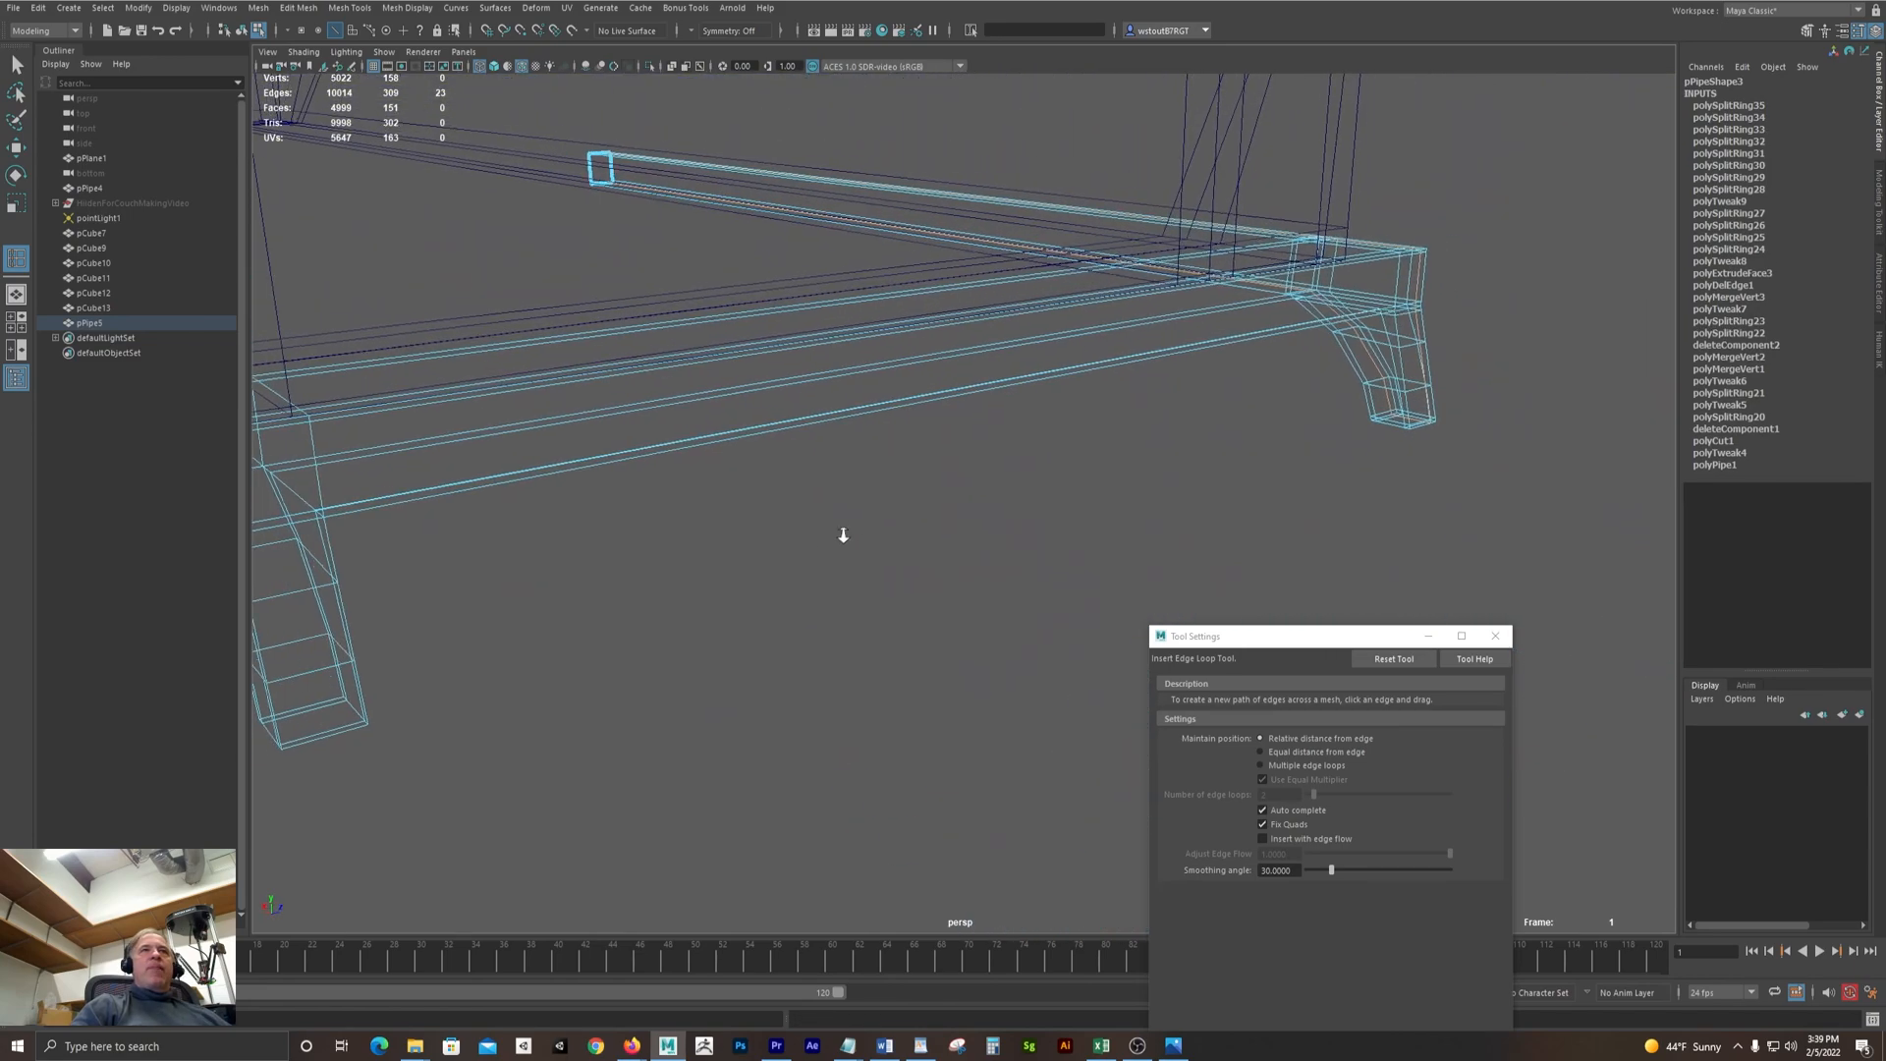
{"action": "middle_click_drag", "start_coordinate": [846, 535], "coordinate": [1032, 461], "text": "alt"}
{"action": "left_click_drag", "start_coordinate": [491, 533], "coordinate": [702, 607], "text": "alt"}
{"action": "scroll", "coordinate": [625, 498], "scroll_direction": "up", "scroll_amount": 3}
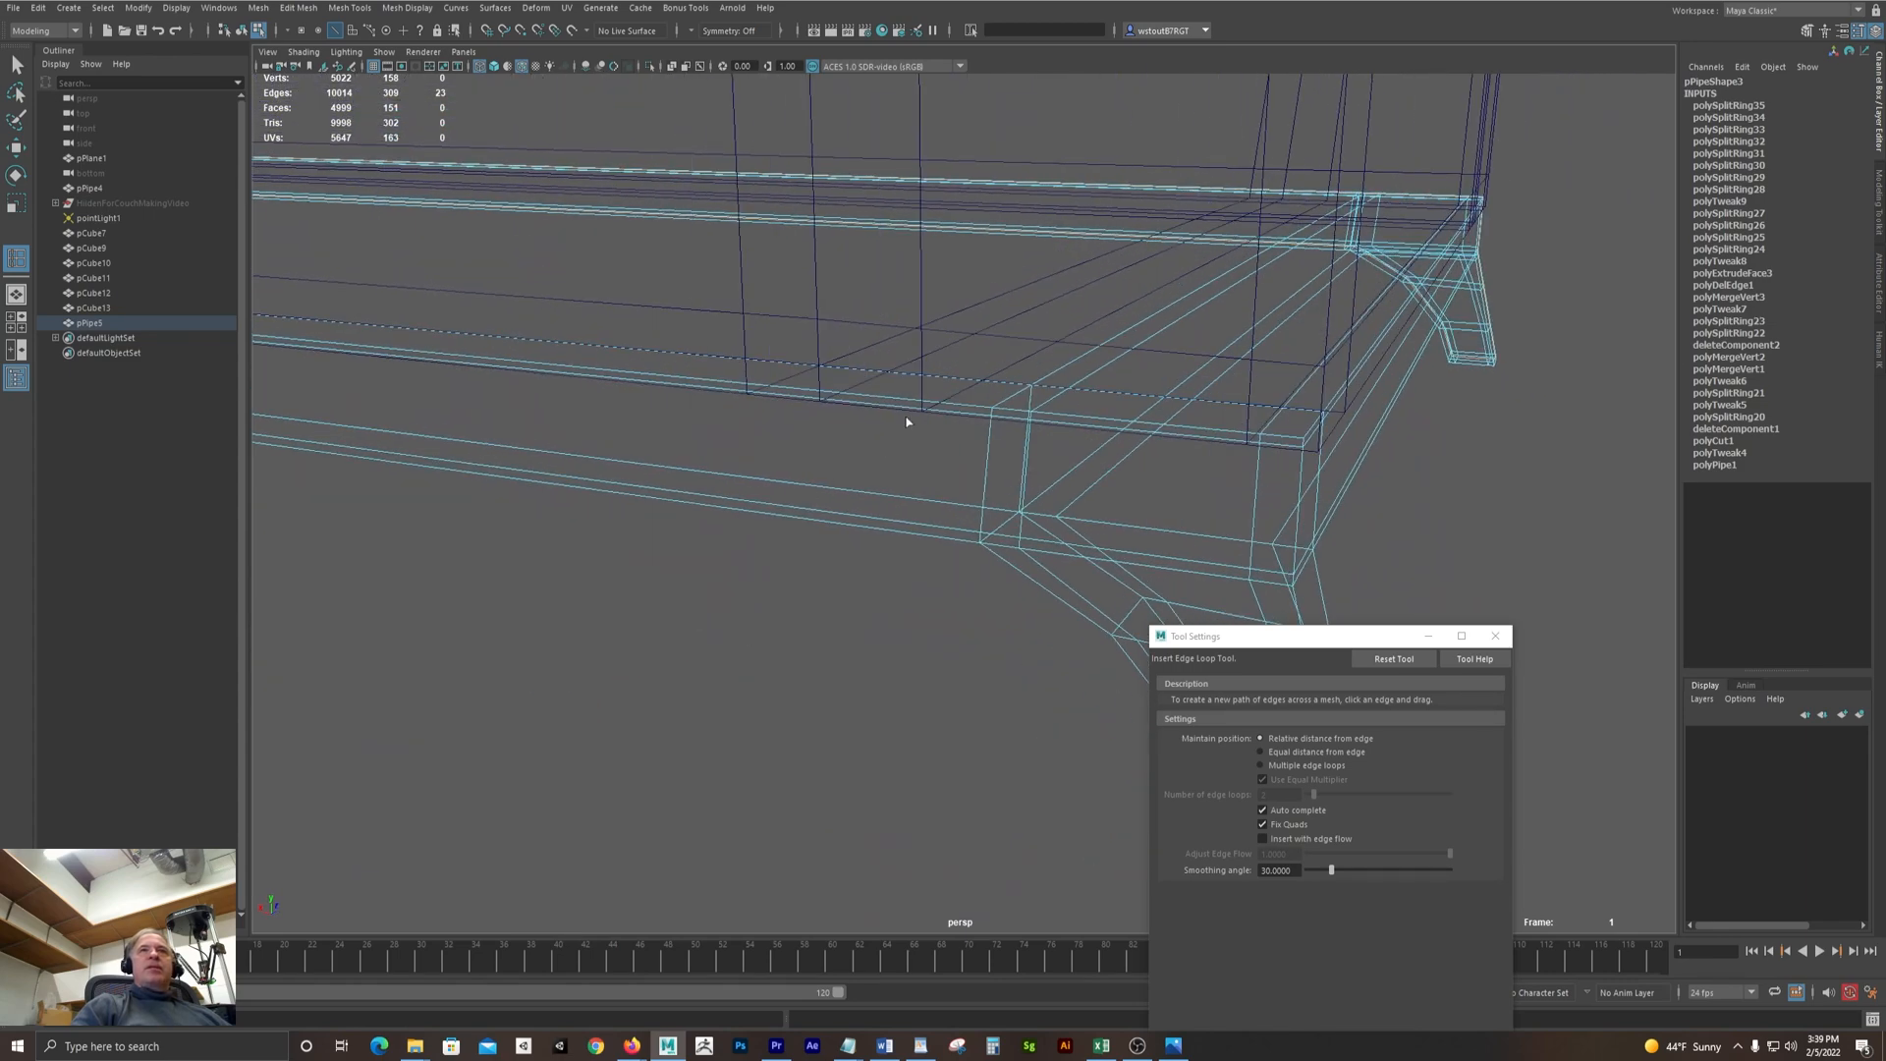
{"action": "left_click", "coordinate": [977, 418]}
{"action": "left_click_drag", "start_coordinate": [969, 421], "coordinate": [688, 528], "text": "alt"}
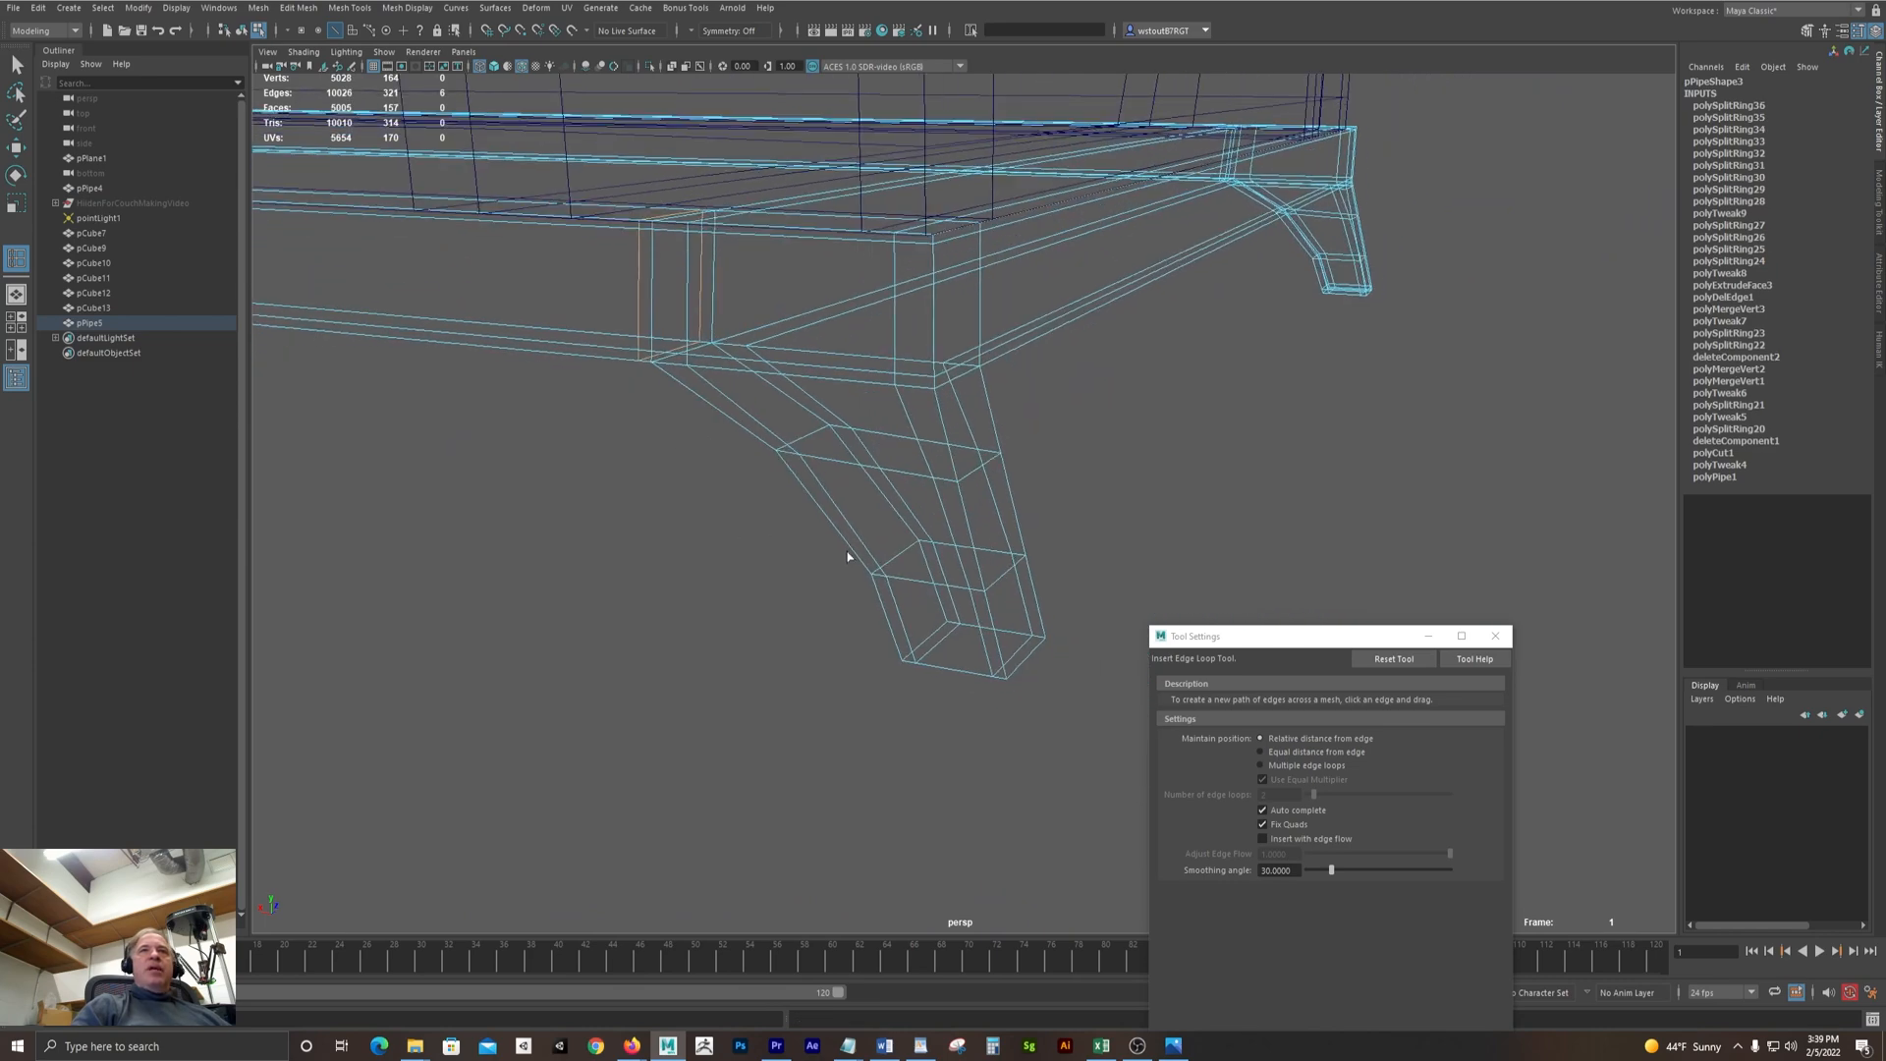
Insert supporting edge loops around the second leg, one close to the foot and one just below the rail
{"action": "left_click", "coordinate": [1009, 666]}
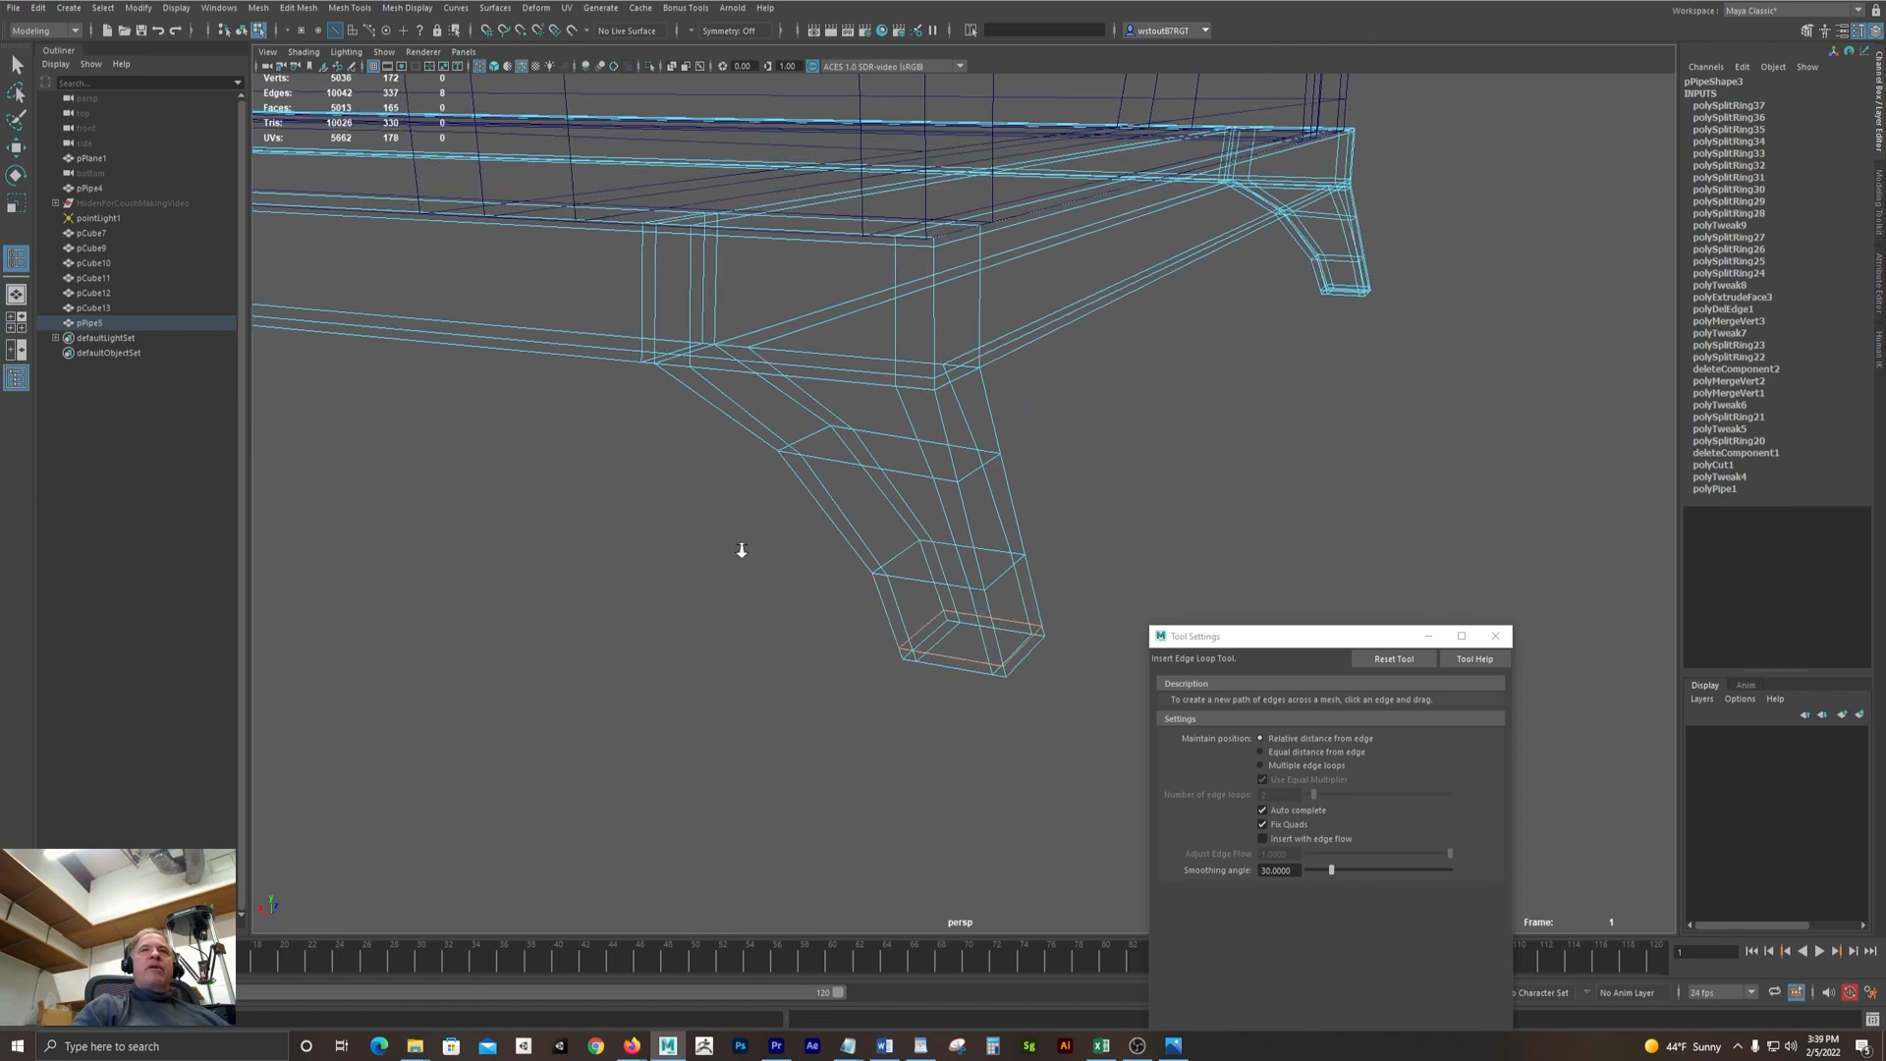
{"action": "left_click_drag", "start_coordinate": [607, 501], "coordinate": [622, 482], "text": "alt"}
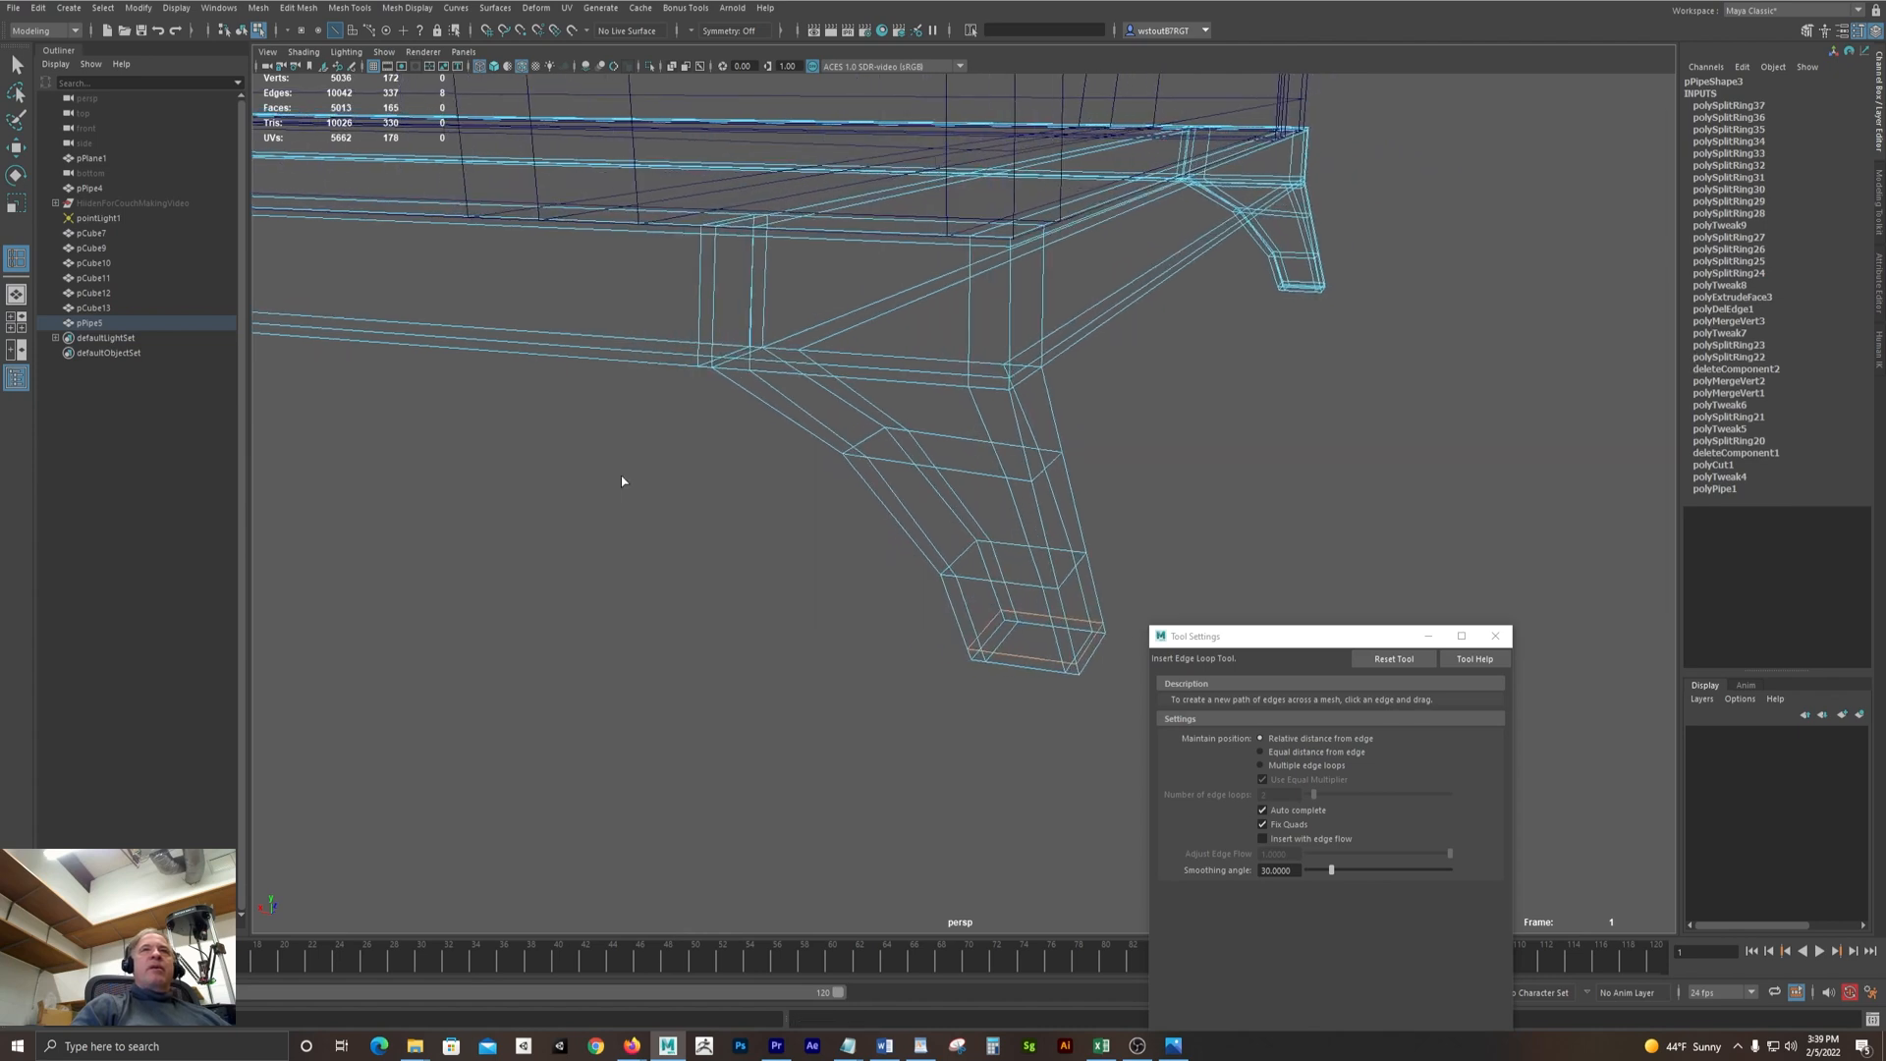
{"action": "left_click", "coordinate": [725, 379]}
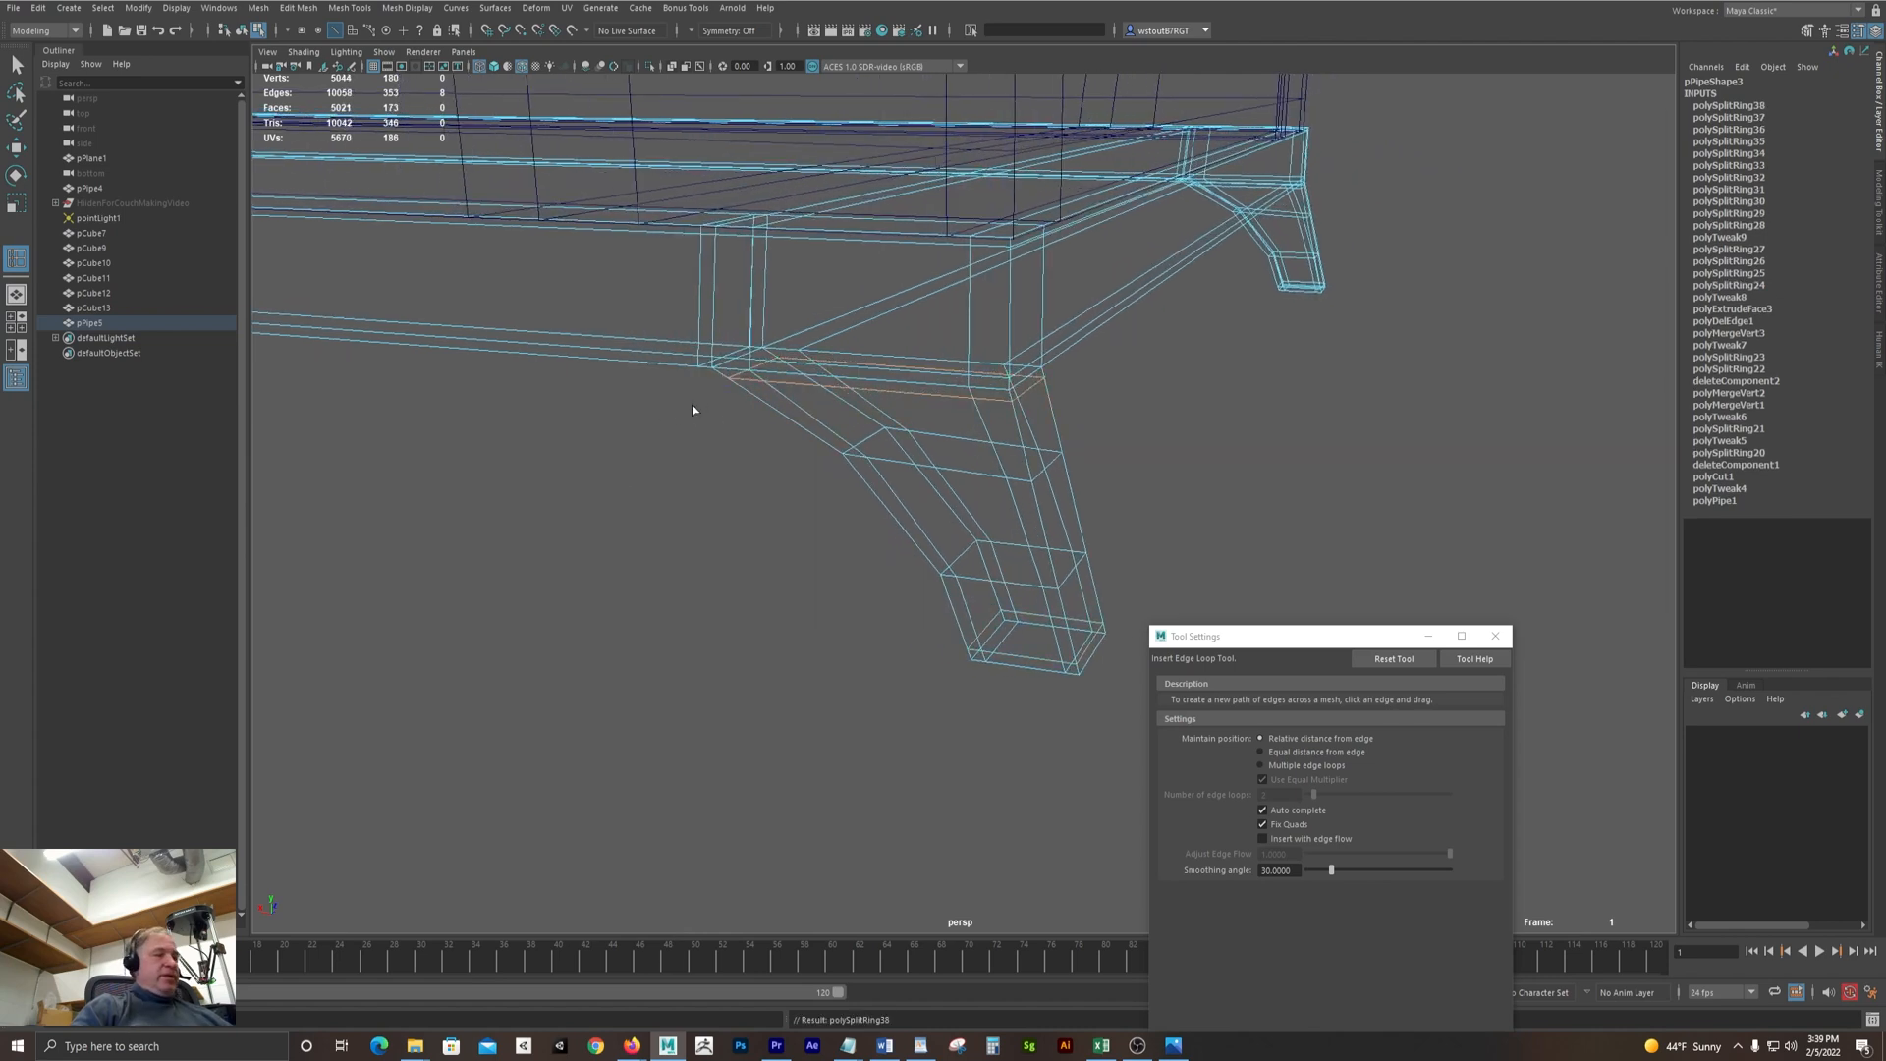
Preview the base smoothed in shaded display, and return to object selection with nothing selected
{"action": "key", "text": "3"}
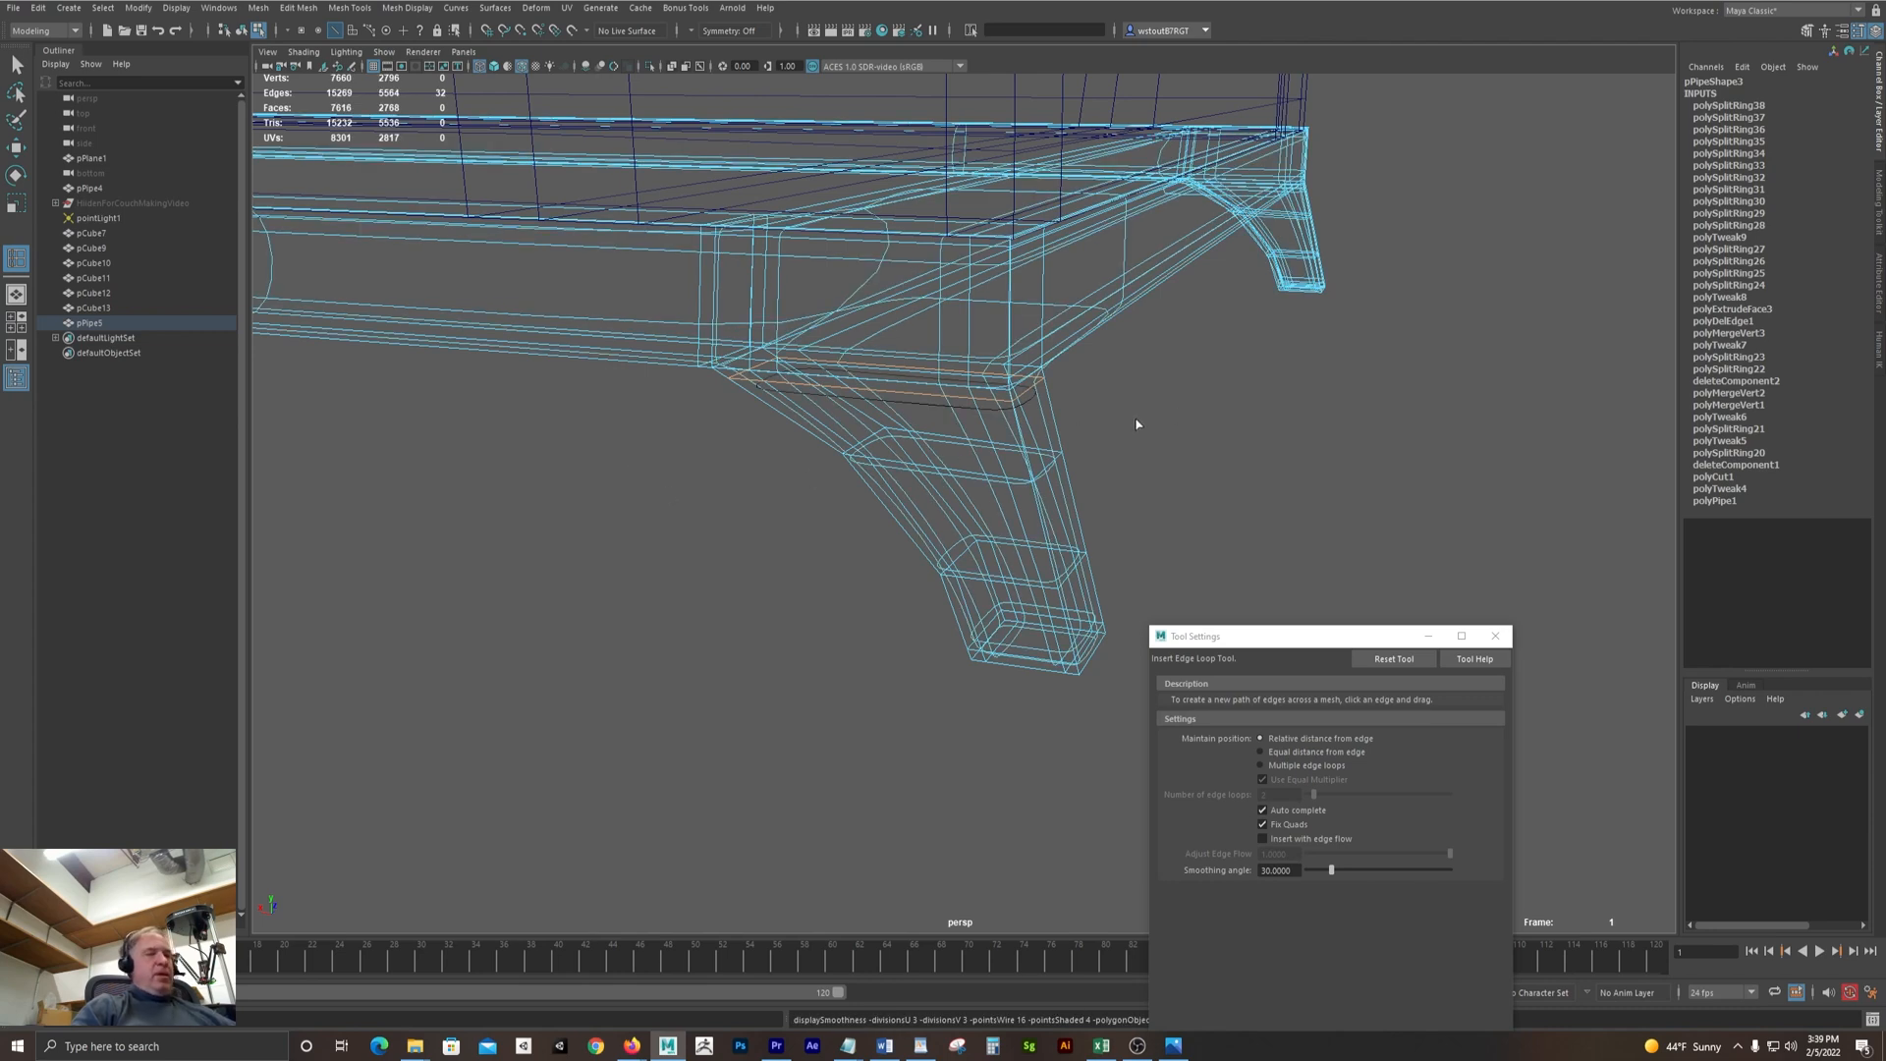
{"action": "key", "text": "5"}
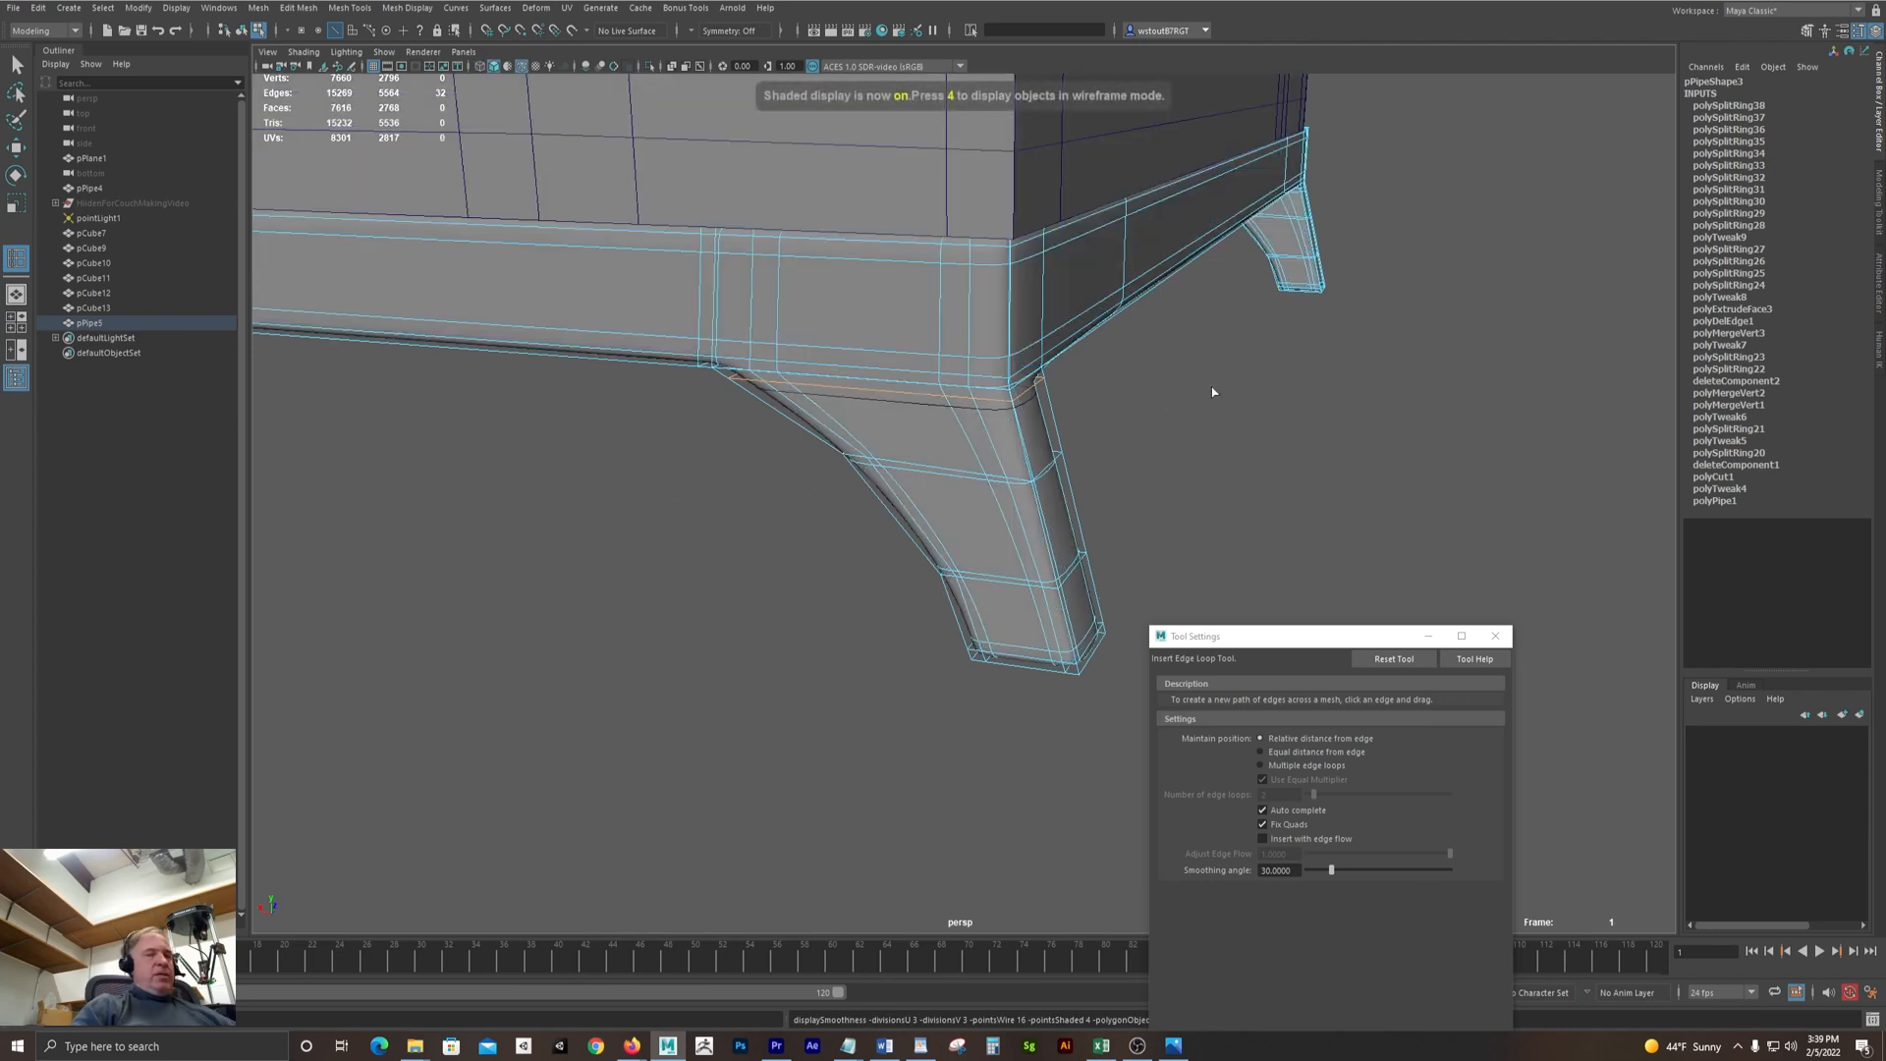
{"action": "left_click", "coordinate": [1214, 392]}
{"action": "key", "text": "F8"}
{"action": "scroll", "coordinate": [1228, 396], "scroll_direction": "down", "scroll_amount": 5}
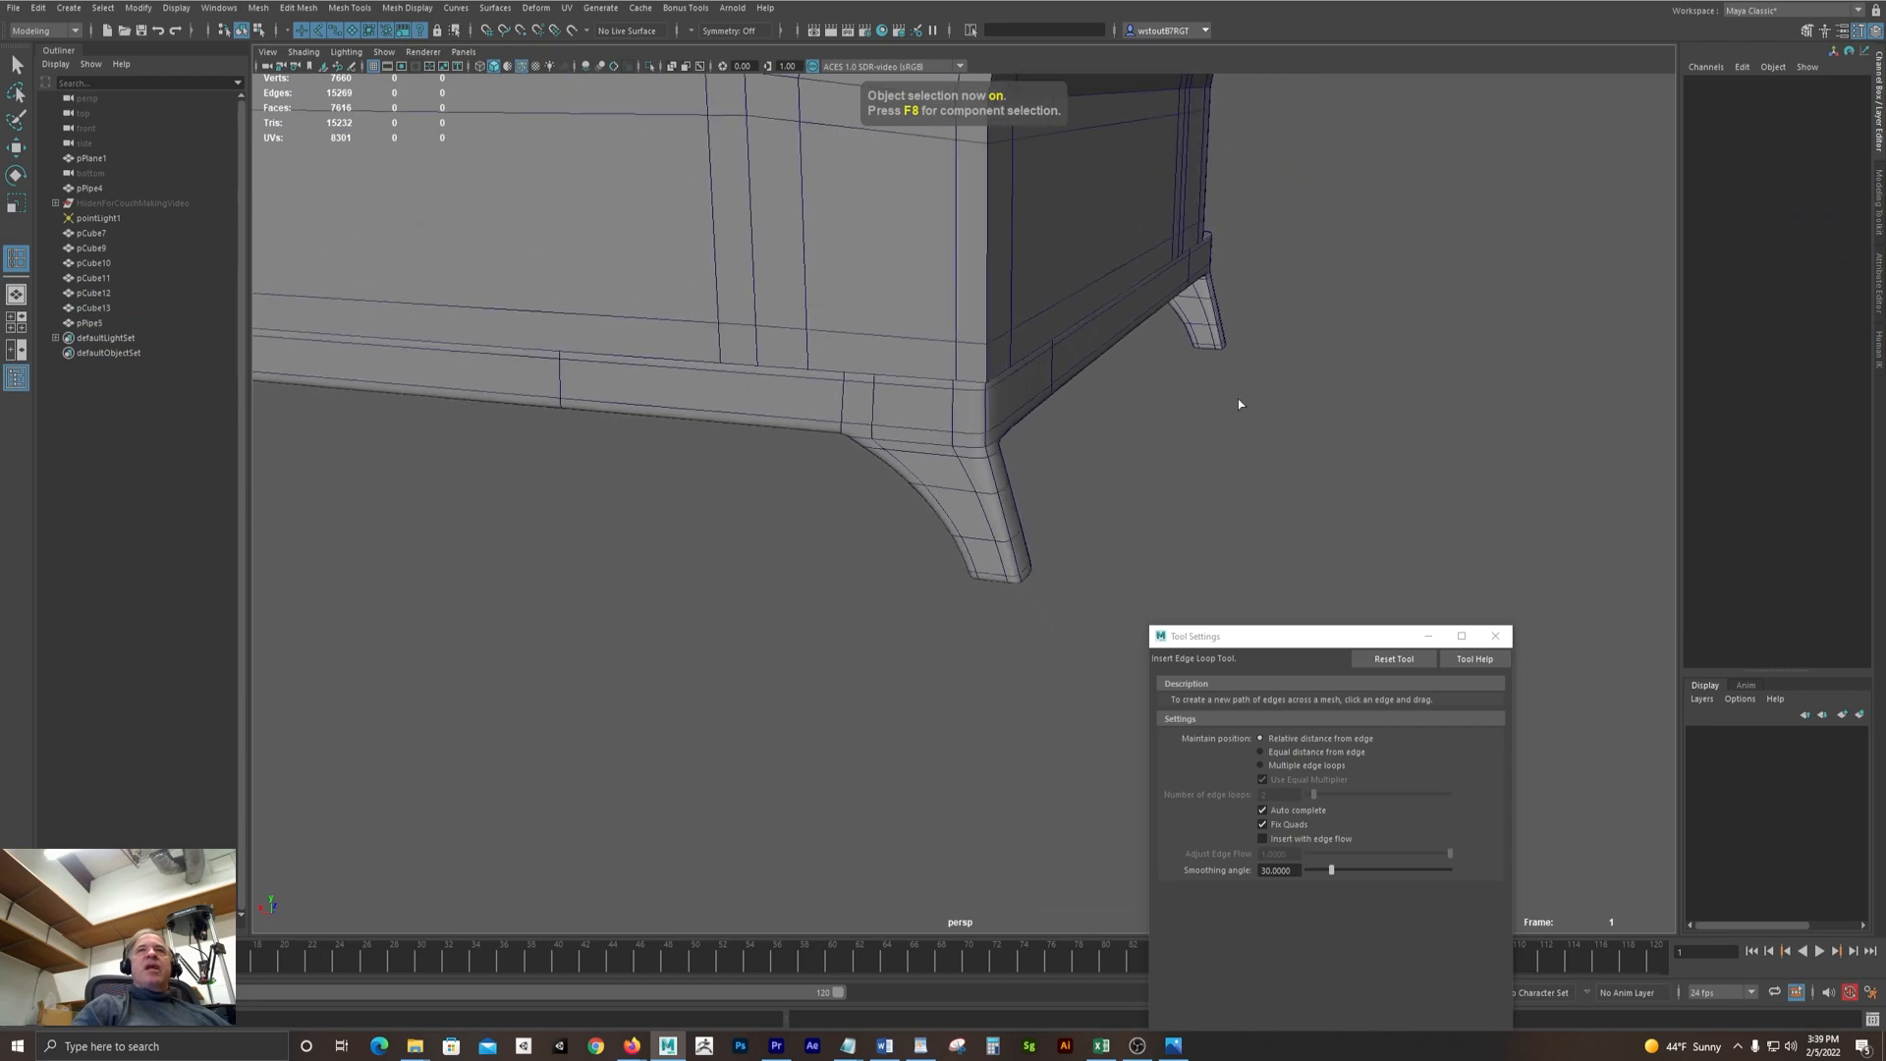
Select the sofa's base frame and move it along Z to a Translate Z of 323.247, aligning it beneath the sofa body
{"action": "left_click_drag", "start_coordinate": [1240, 403], "coordinate": [1503, 473], "text": "alt"}
{"action": "right_click_drag", "start_coordinate": [1092, 533], "coordinate": [1424, 531], "text": "alt"}
{"action": "middle_click_drag", "start_coordinate": [1423, 531], "coordinate": [1011, 534], "text": "alt"}
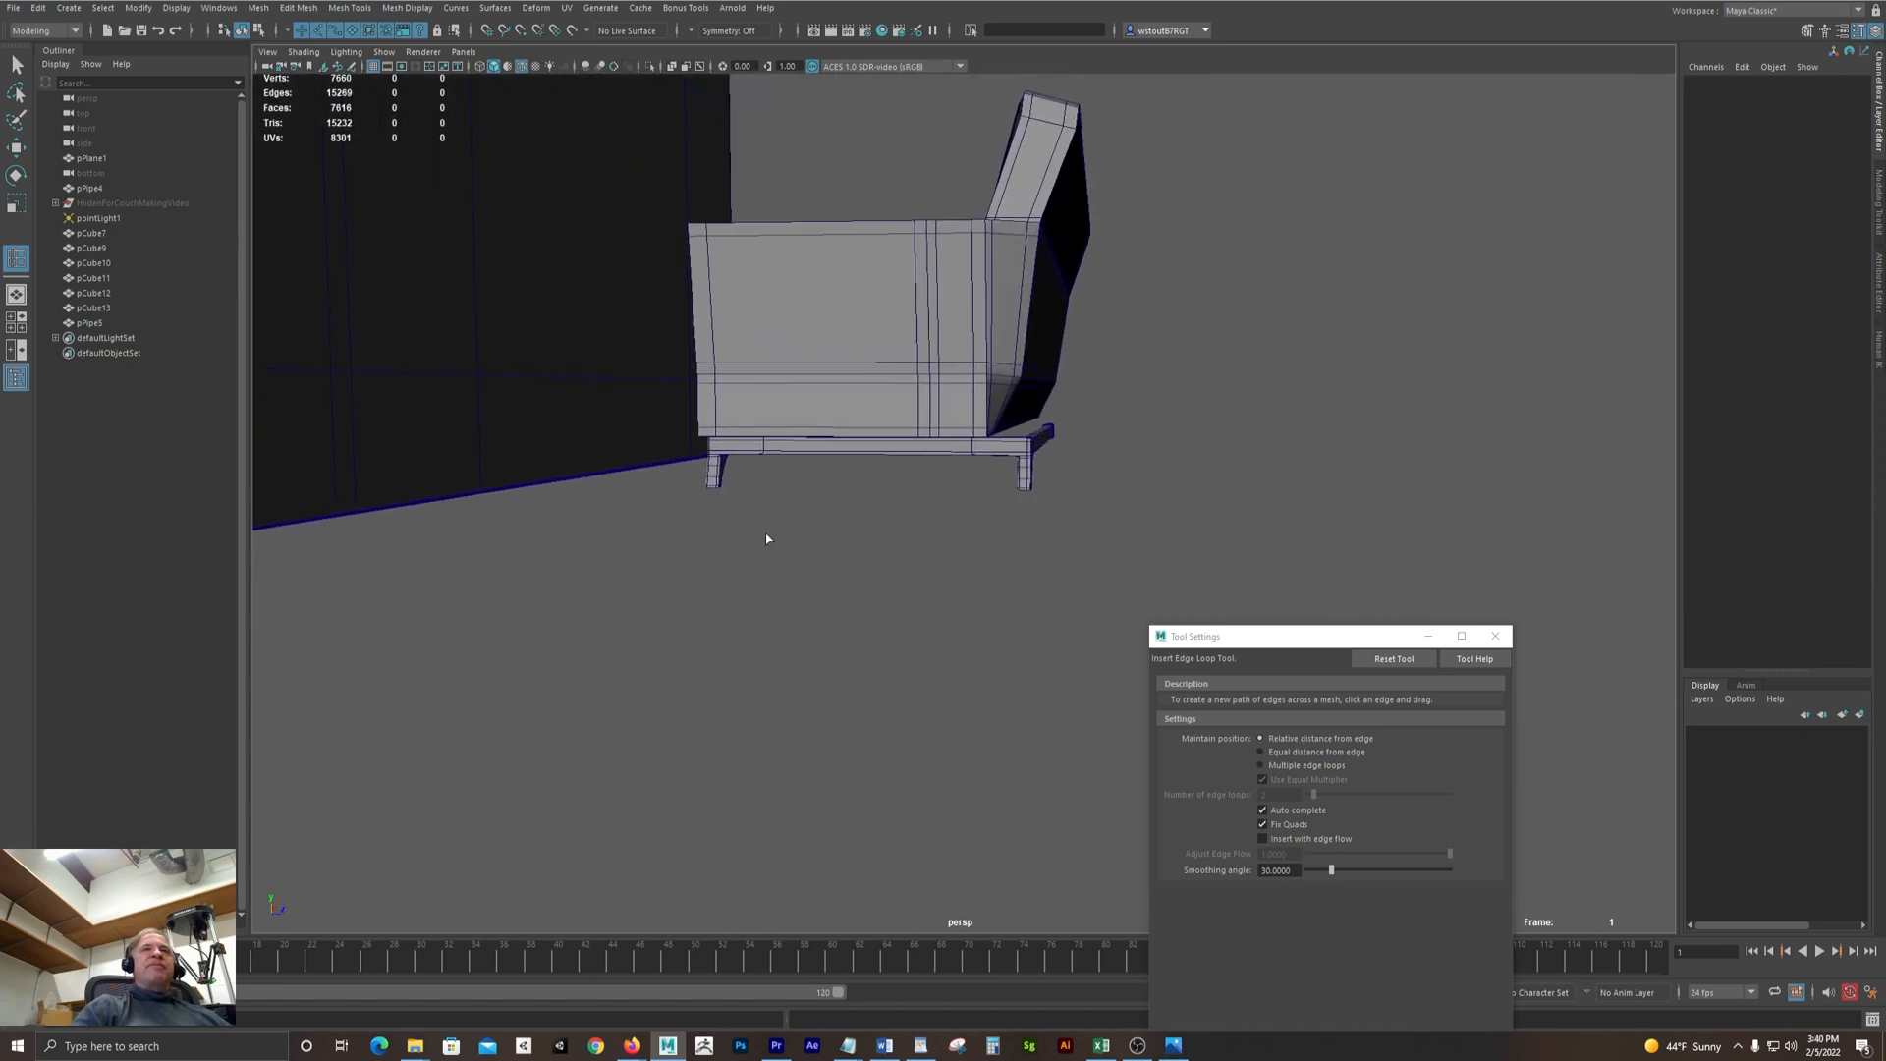
{"action": "left_click_drag", "start_coordinate": [767, 538], "coordinate": [837, 511], "text": "alt"}
{"action": "right_click_drag", "start_coordinate": [845, 524], "coordinate": [1159, 520], "text": "alt"}
{"action": "middle_click_drag", "start_coordinate": [800, 413], "coordinate": [864, 622], "text": "alt"}
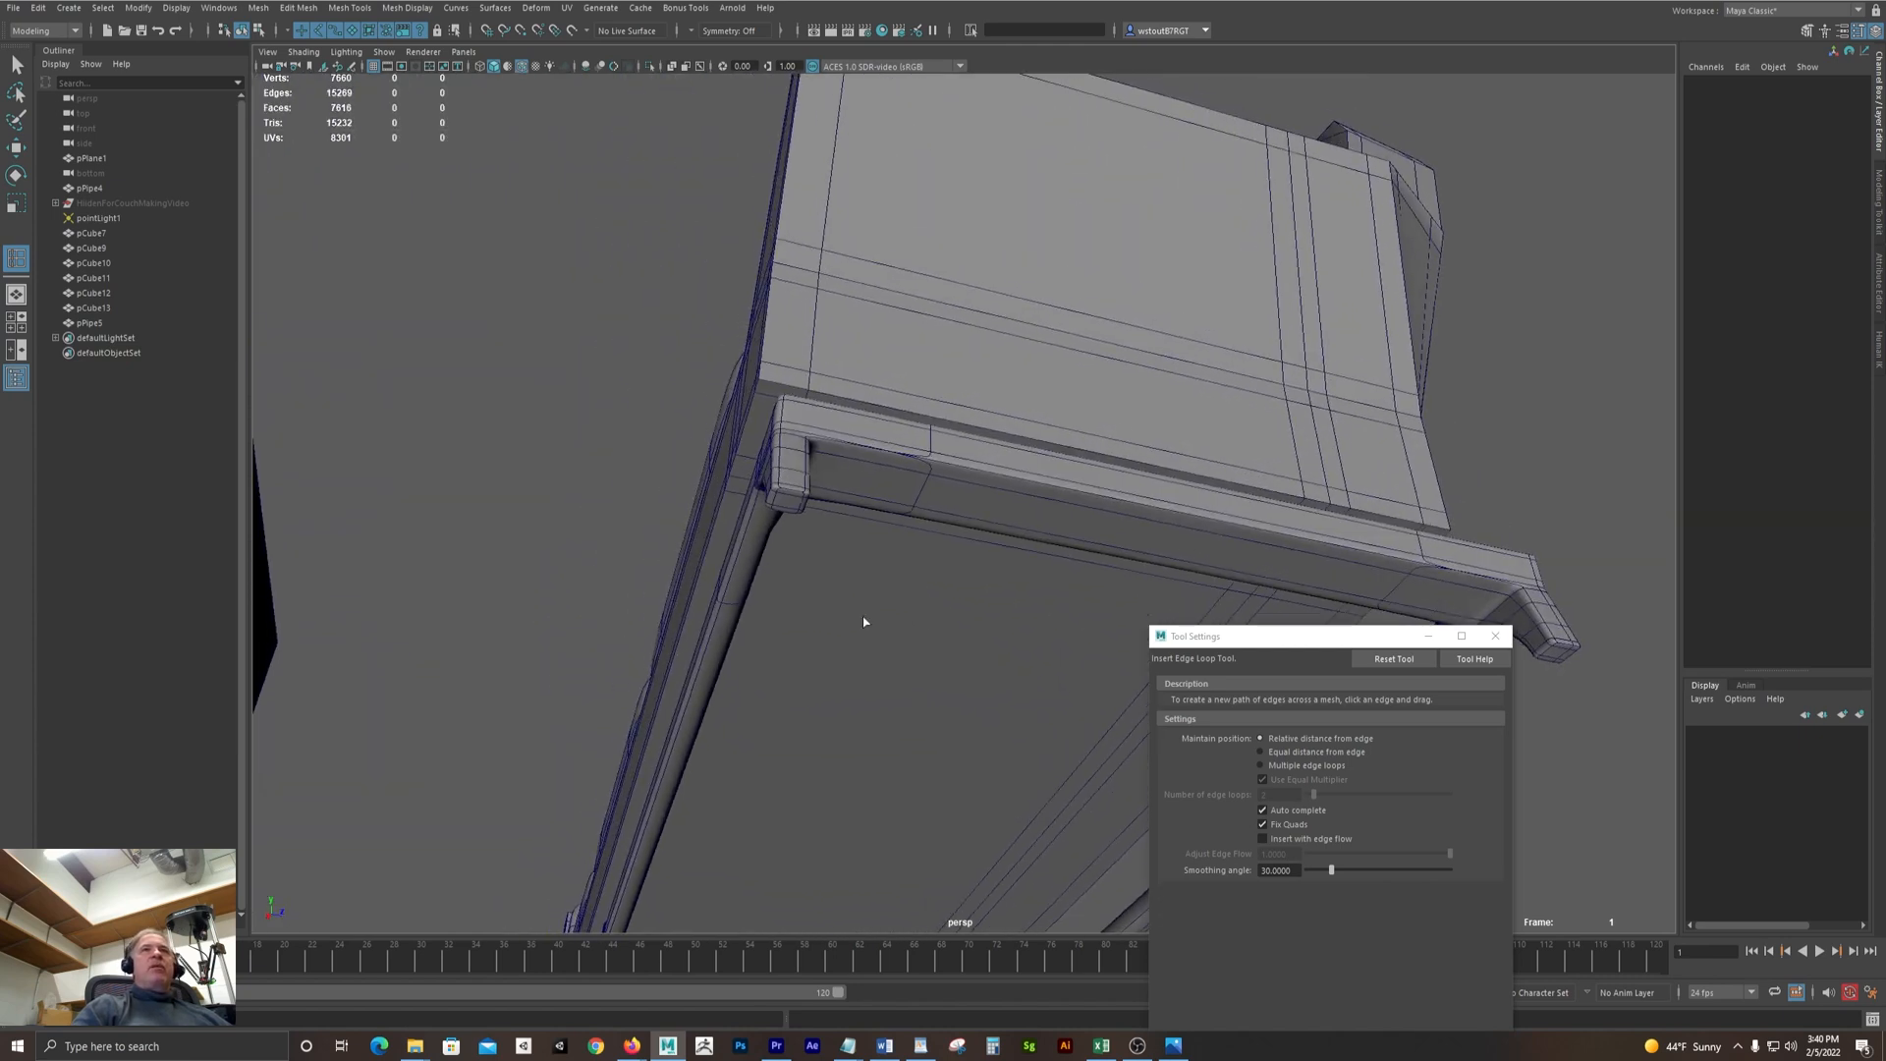
{"action": "right_click_drag", "start_coordinate": [863, 622], "coordinate": [1005, 636], "text": "alt"}
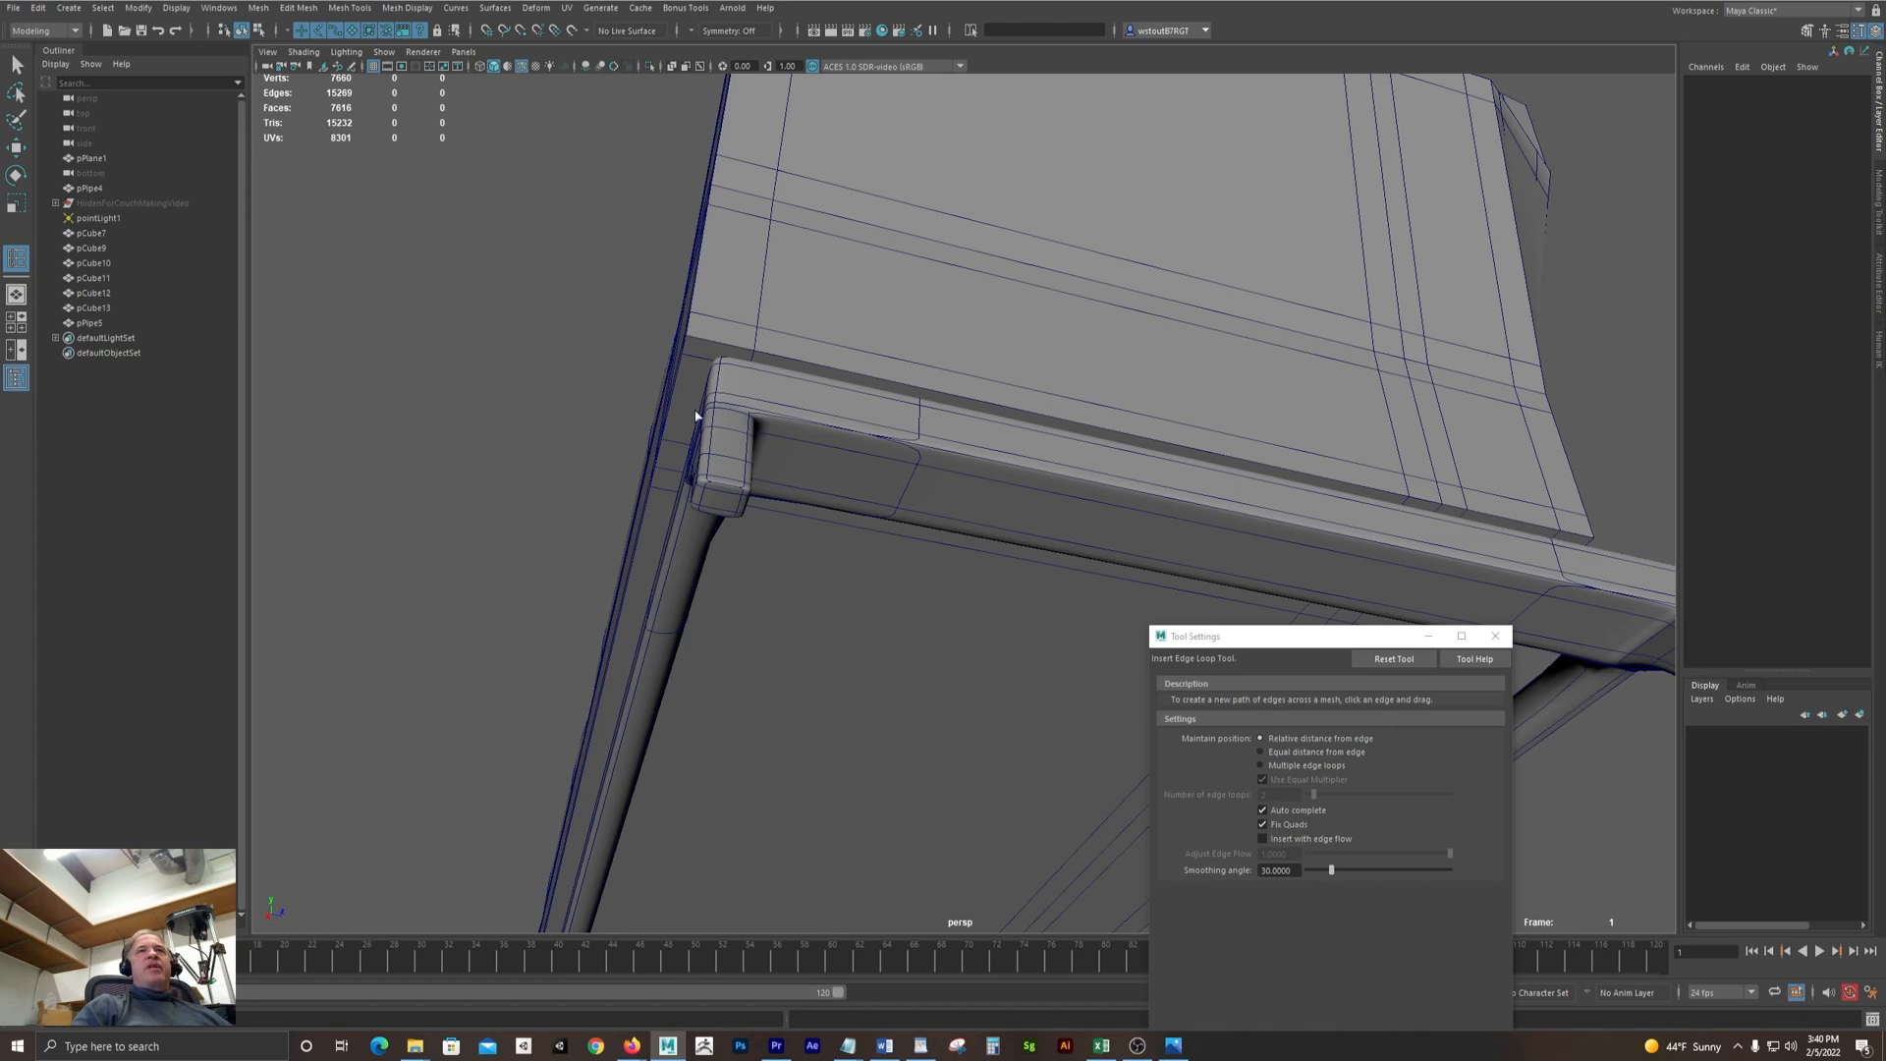
{"action": "left_click", "coordinate": [712, 503]}
{"action": "key", "text": "f"}
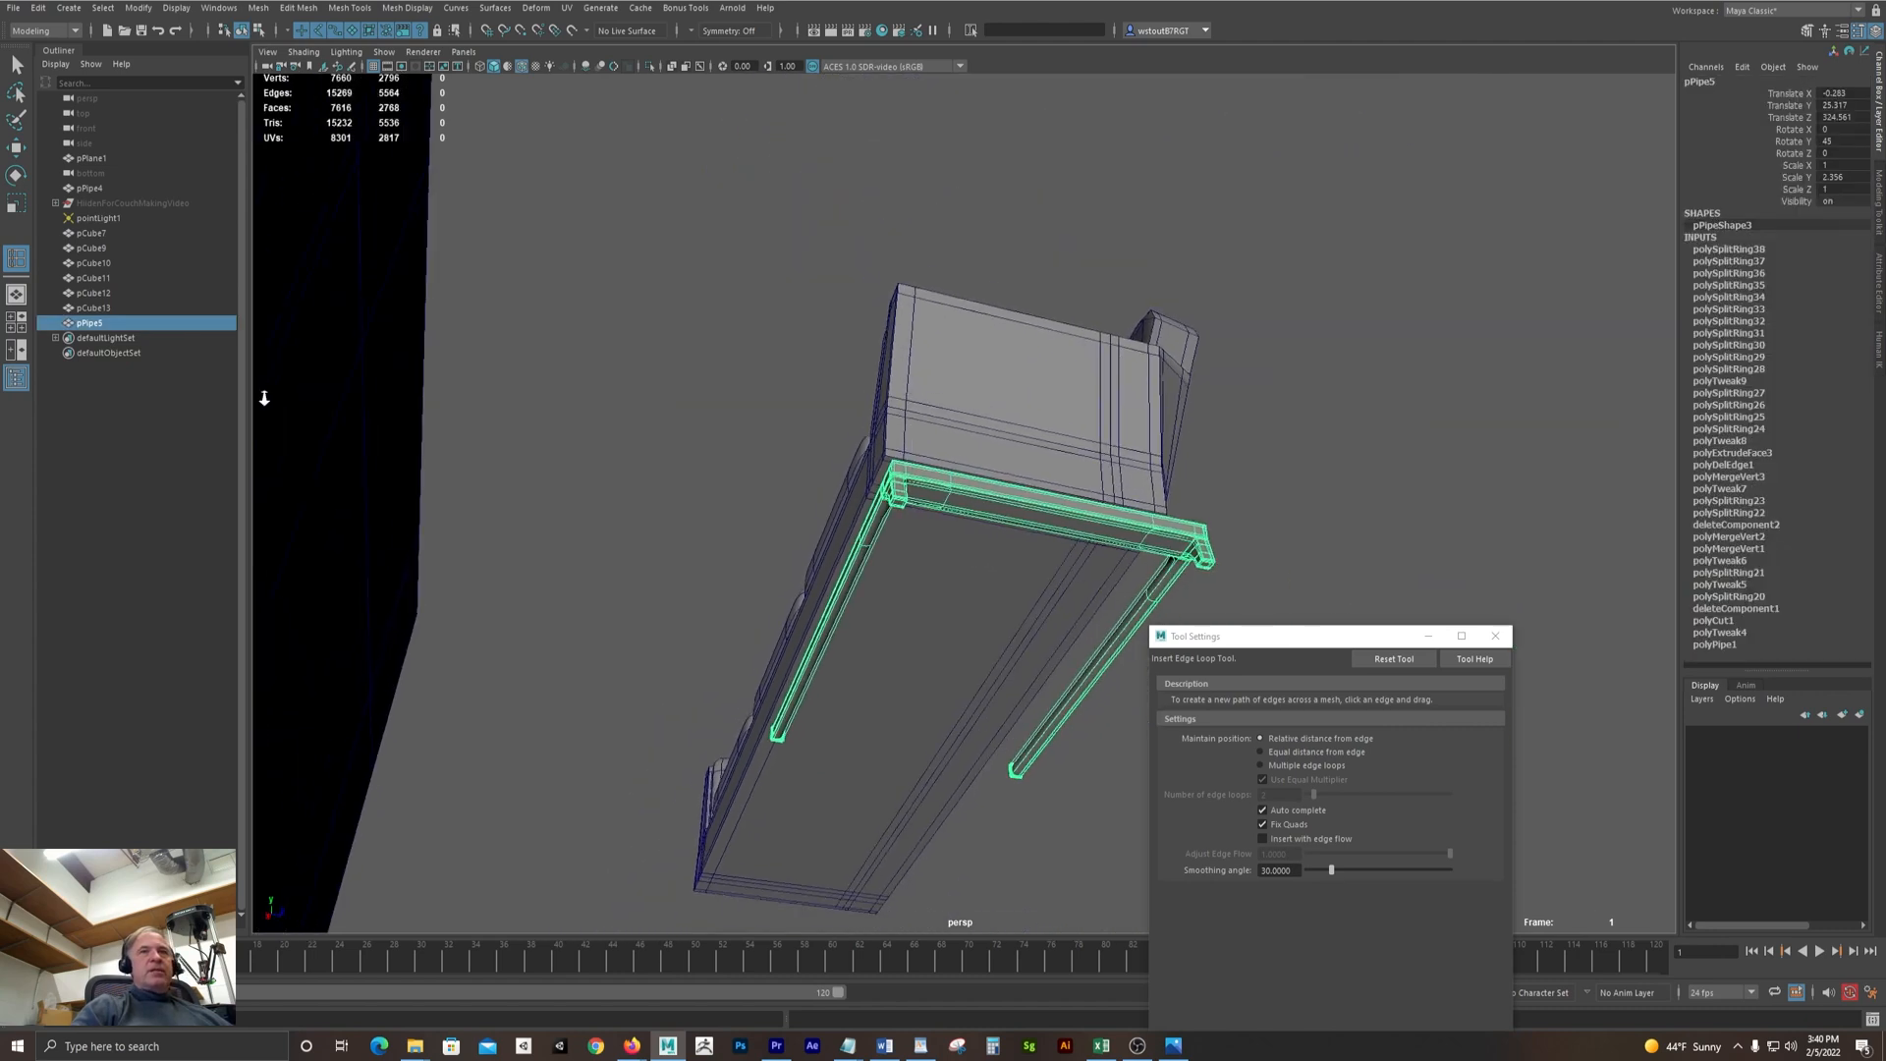
{"action": "key", "text": "w"}
{"action": "left_click_drag", "start_coordinate": [984, 756], "coordinate": [870, 665]}
{"action": "scroll", "coordinate": [870, 664], "scroll_direction": "up", "scroll_amount": 5}
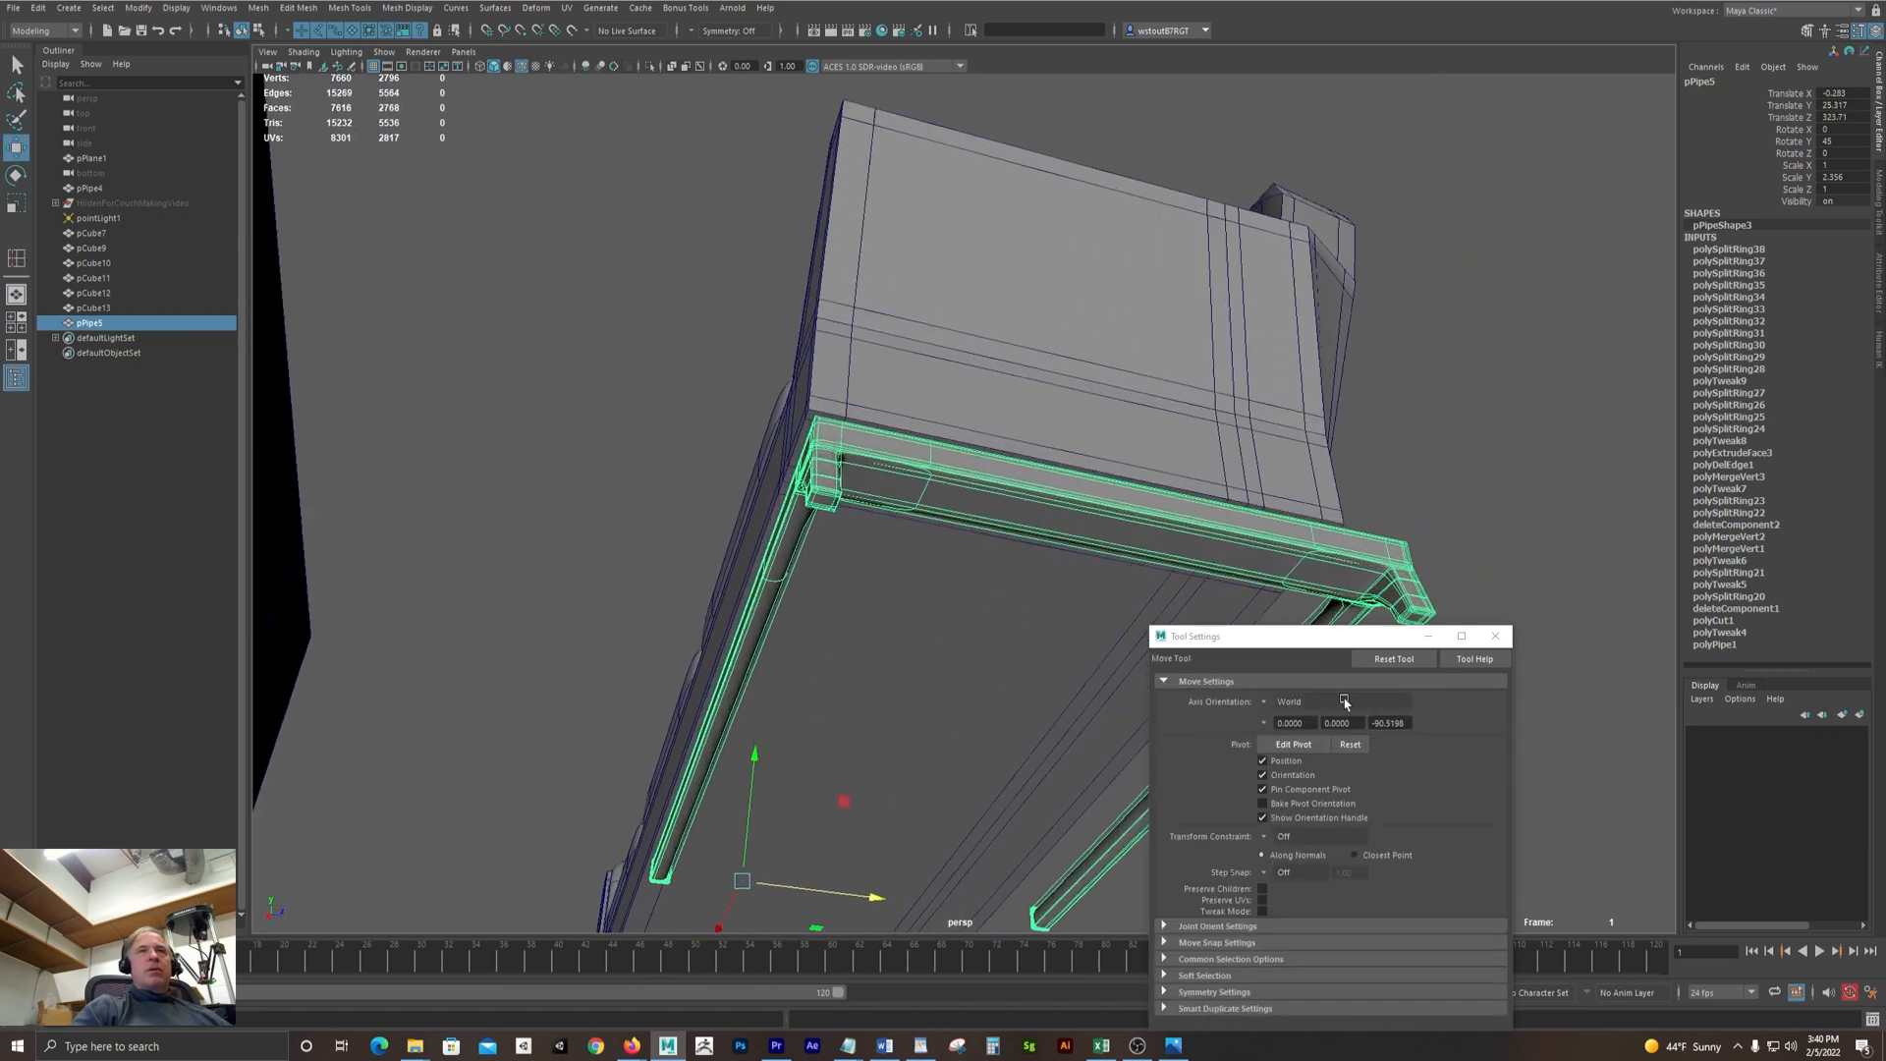
{"action": "scroll", "coordinate": [788, 666], "scroll_direction": "up", "scroll_amount": 4}
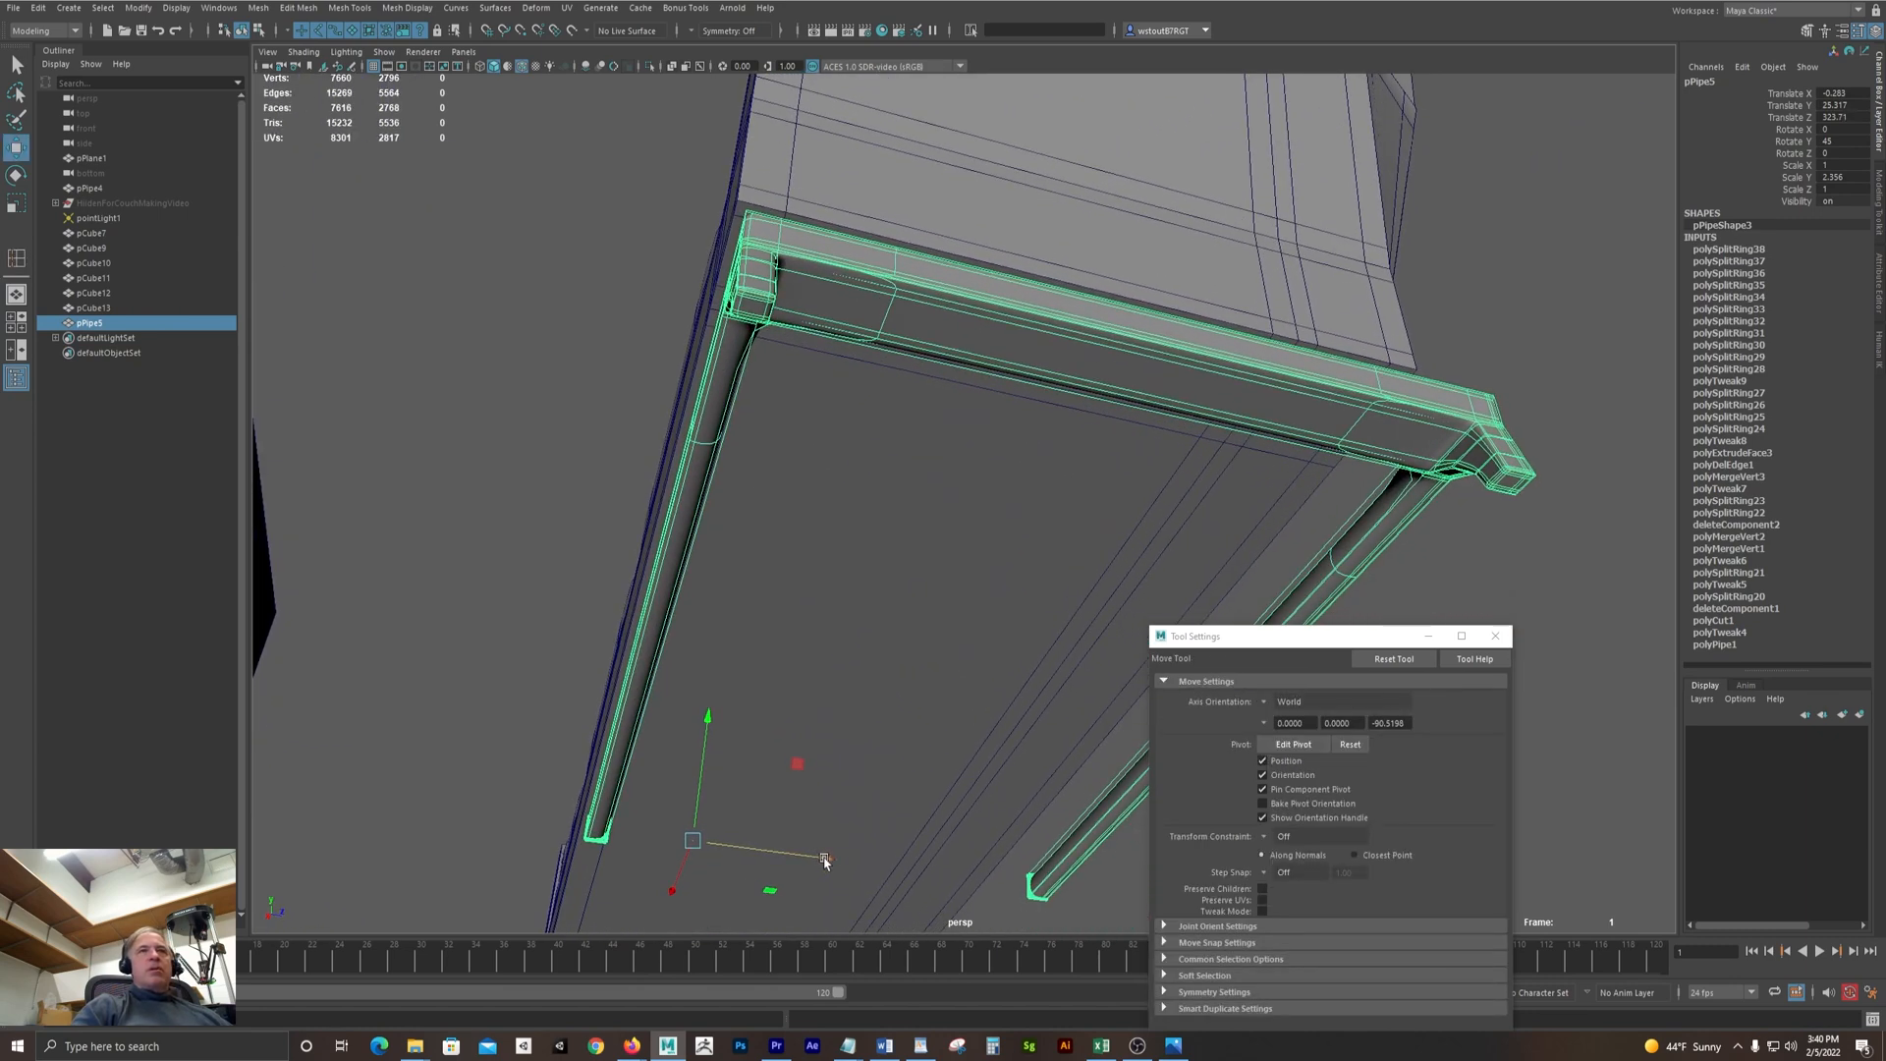
{"action": "left_click_drag", "start_coordinate": [824, 861], "coordinate": [569, 651]}
In the side view, move the rear leg and rail vertices of the base forward along Z under the sofa body, then return to object selection
{"action": "key", "text": "space"}
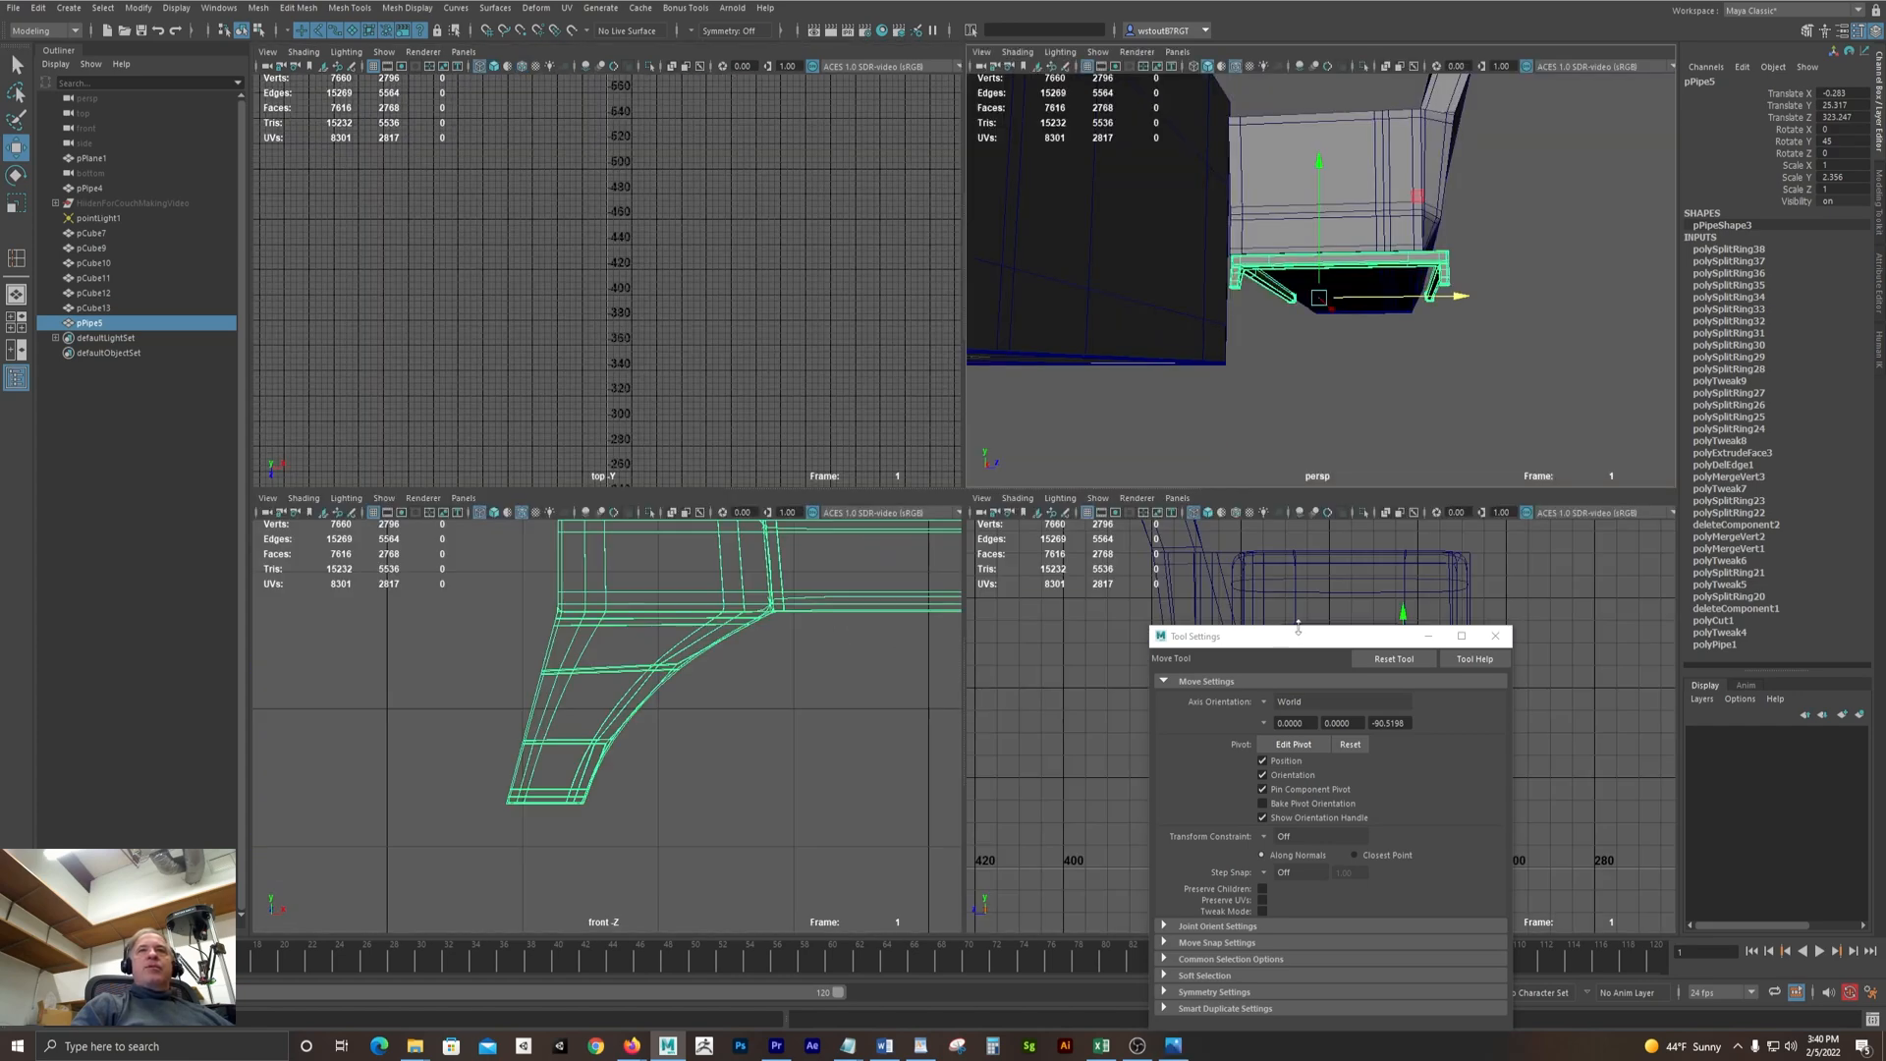
{"action": "left_click_drag", "start_coordinate": [1298, 635], "coordinate": [344, 679]}
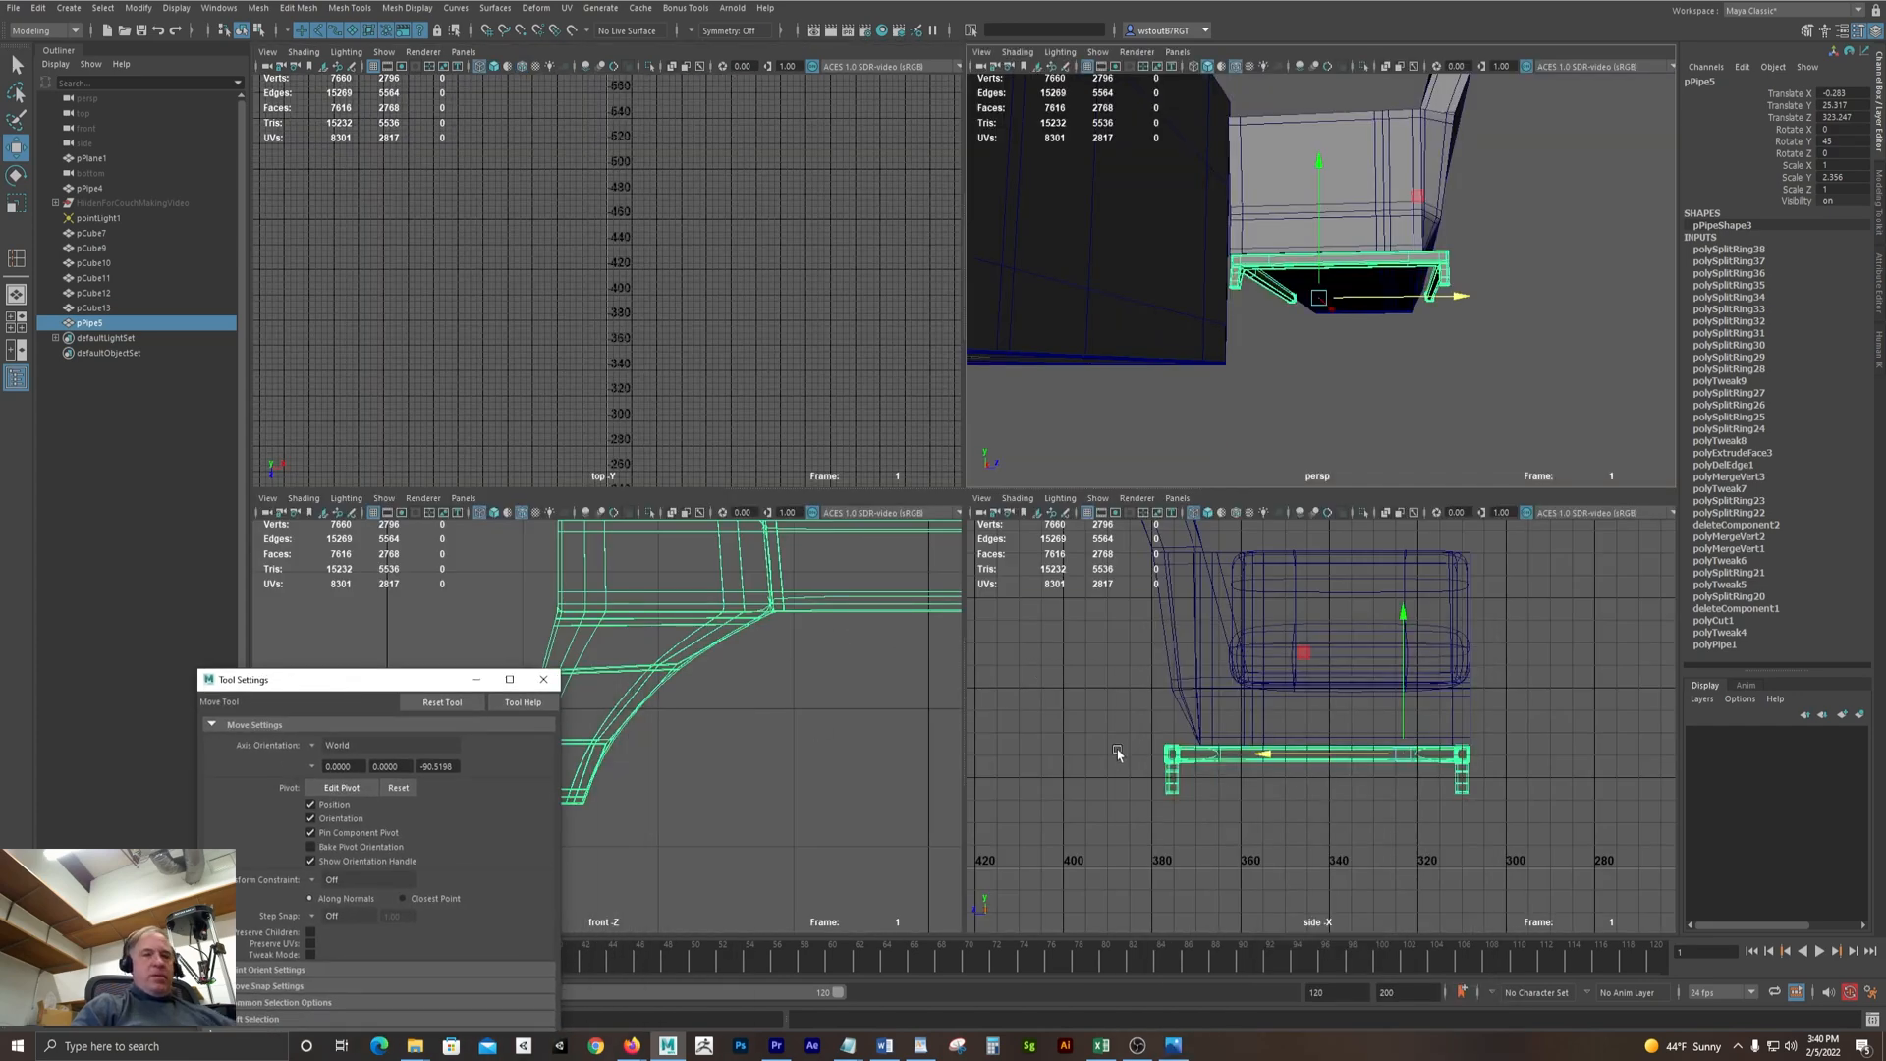
{"action": "key", "text": "F9"}
{"action": "left_click_drag", "start_coordinate": [1085, 685], "coordinate": [1260, 855]}
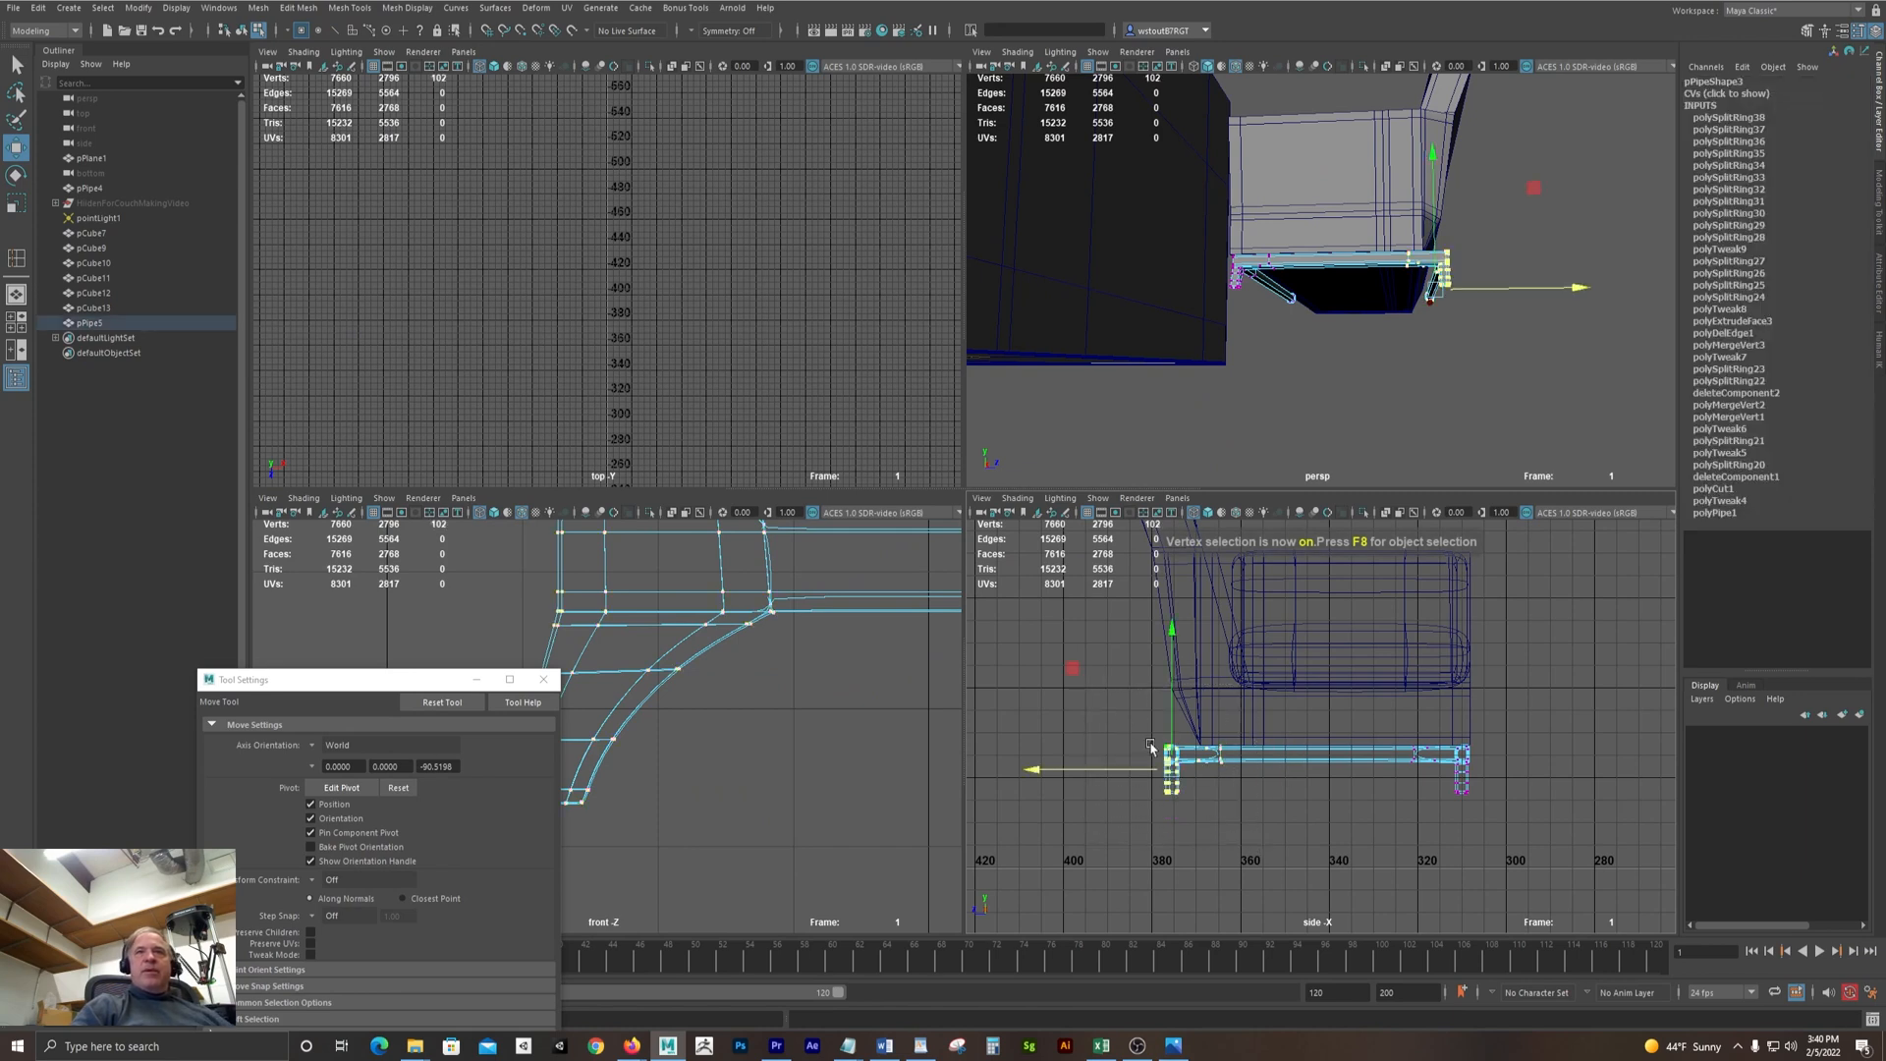
{"action": "left_click_drag", "start_coordinate": [1027, 771], "coordinate": [1073, 778]}
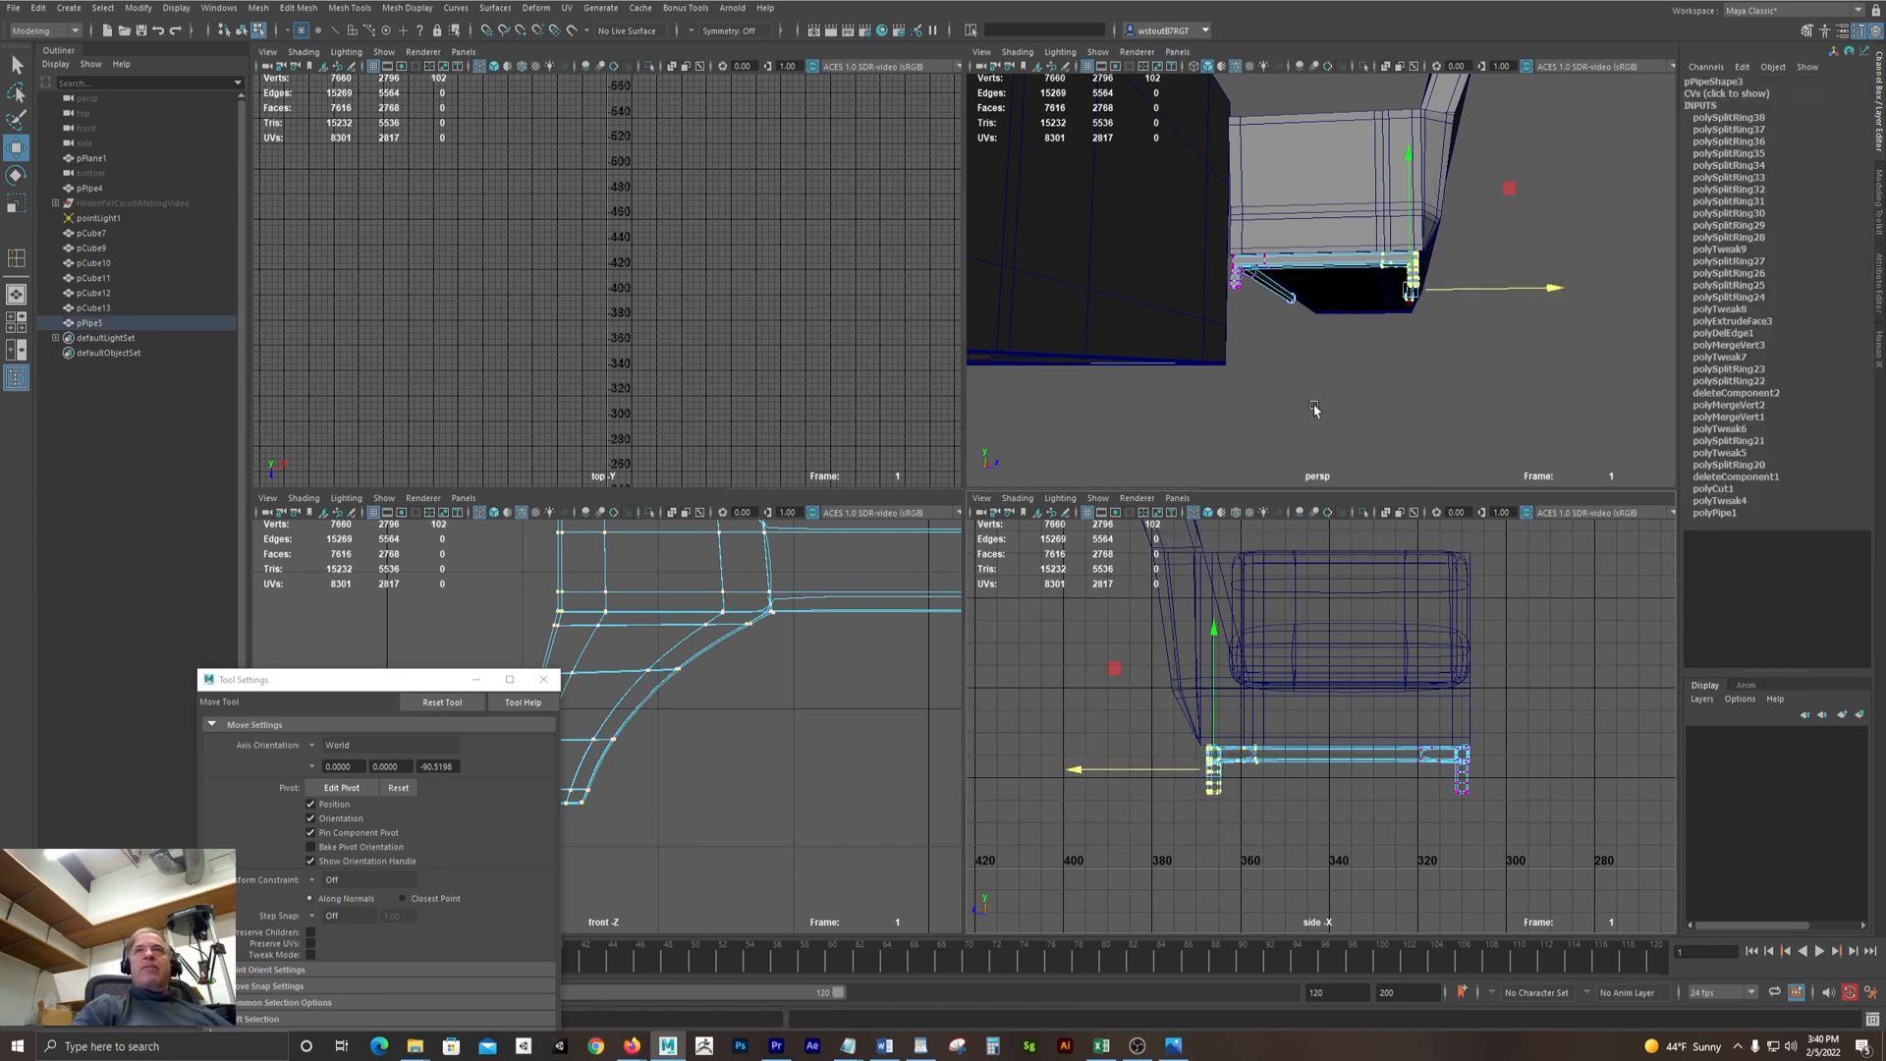
{"action": "left_click_drag", "start_coordinate": [1584, 202], "coordinate": [1625, 202], "text": "alt"}
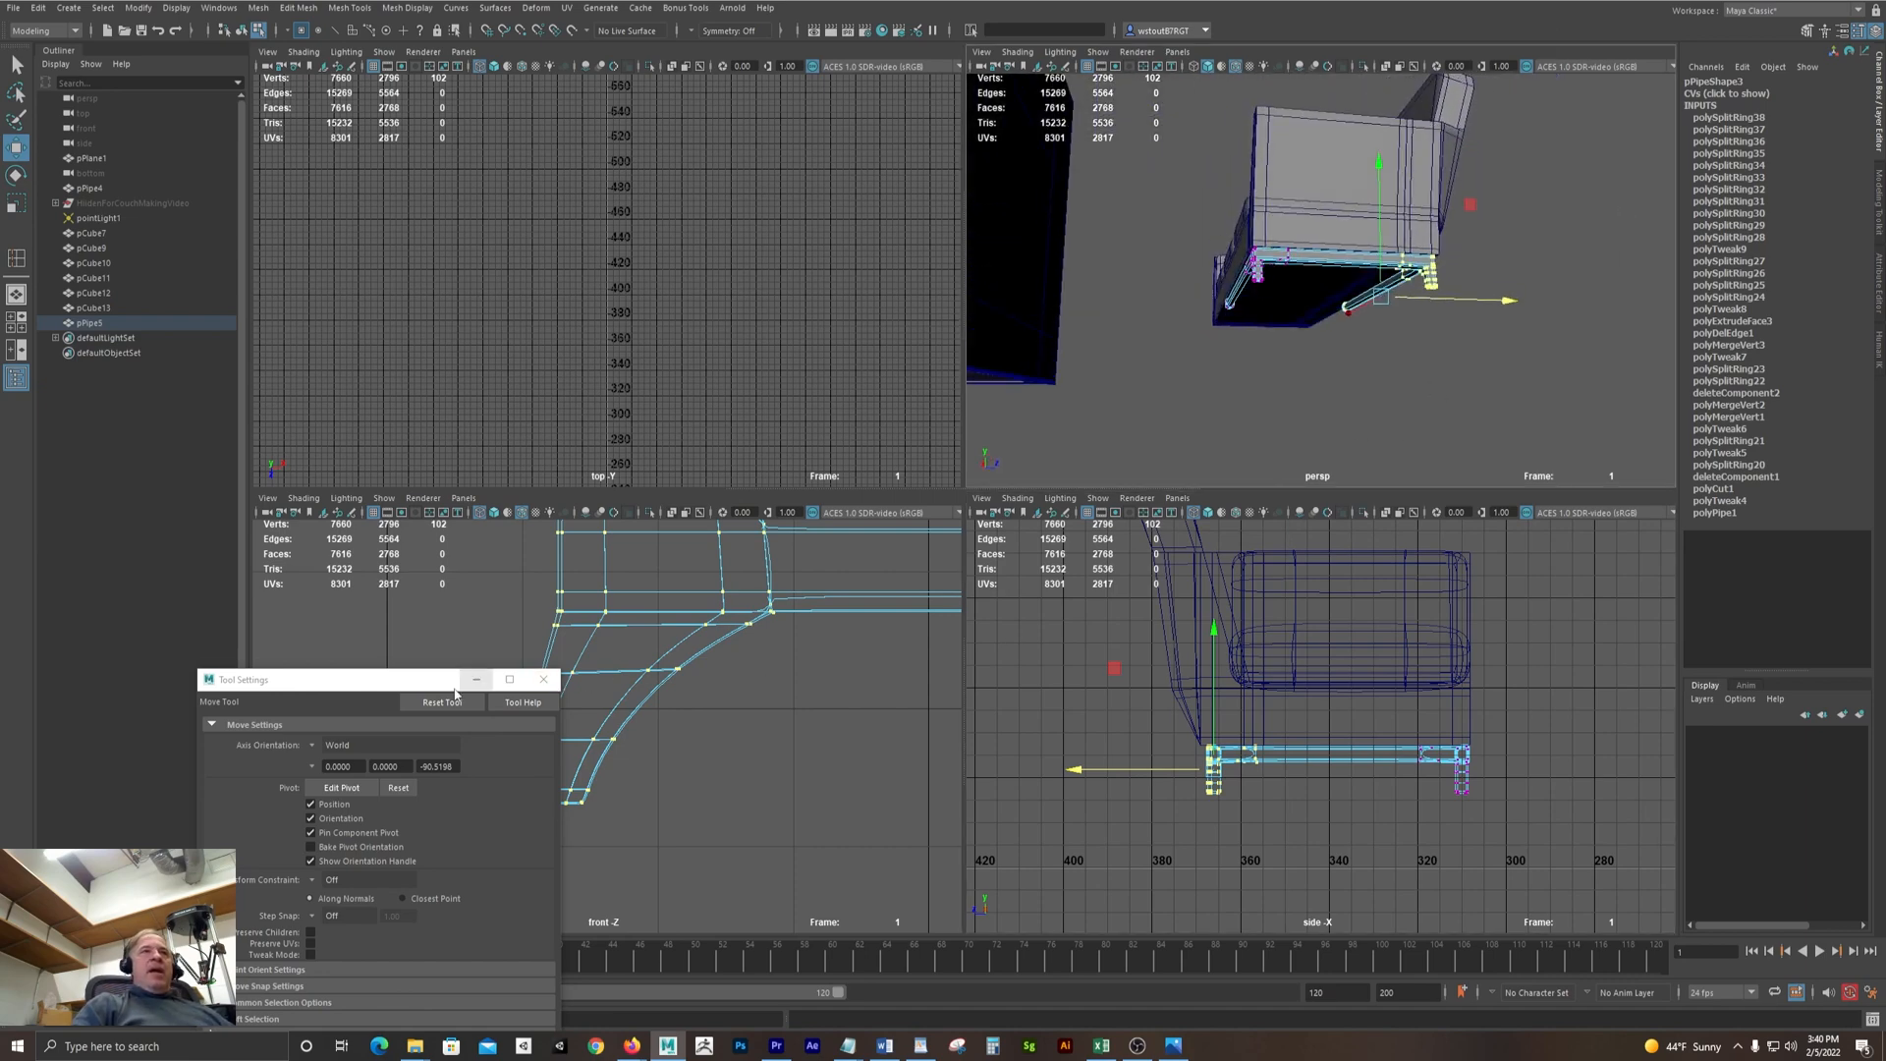
{"action": "left_click_drag", "start_coordinate": [432, 682], "coordinate": [1401, 745]}
{"action": "key", "text": "f"}
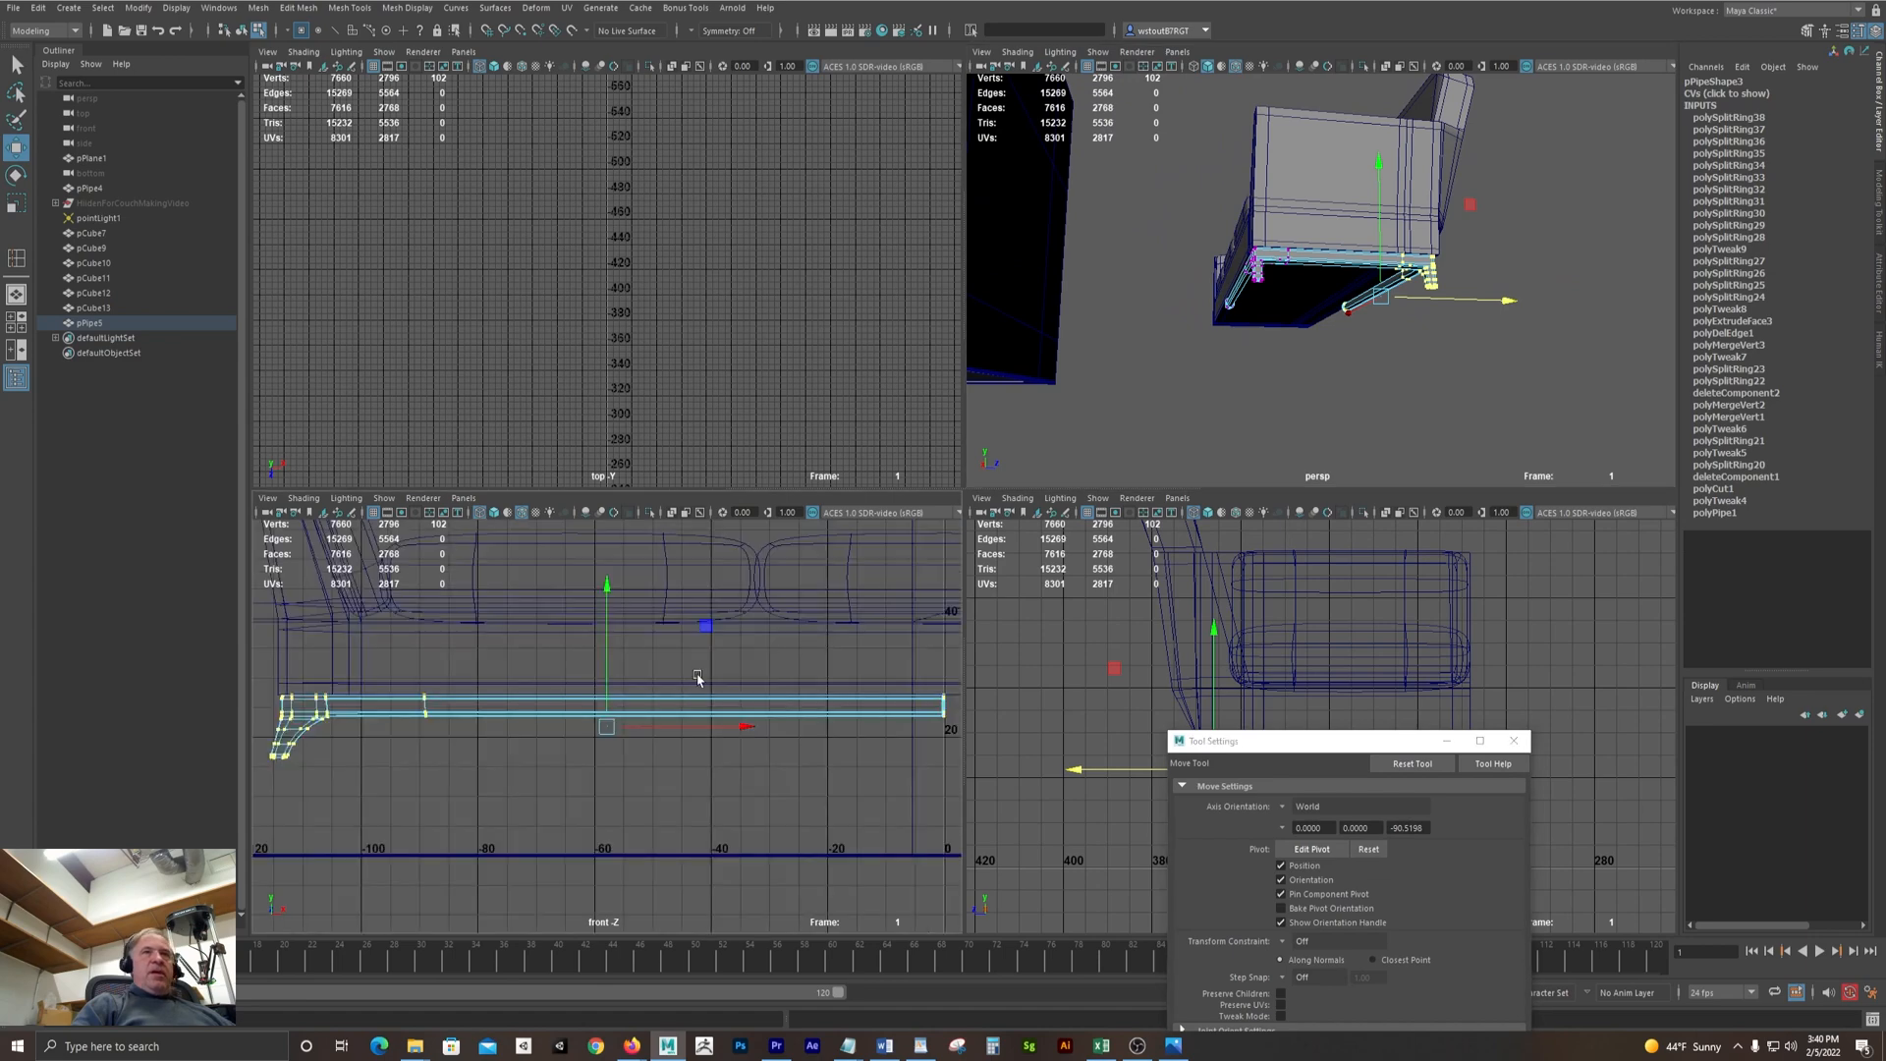
{"action": "right_click_drag", "start_coordinate": [842, 645], "coordinate": [655, 638], "text": "alt"}
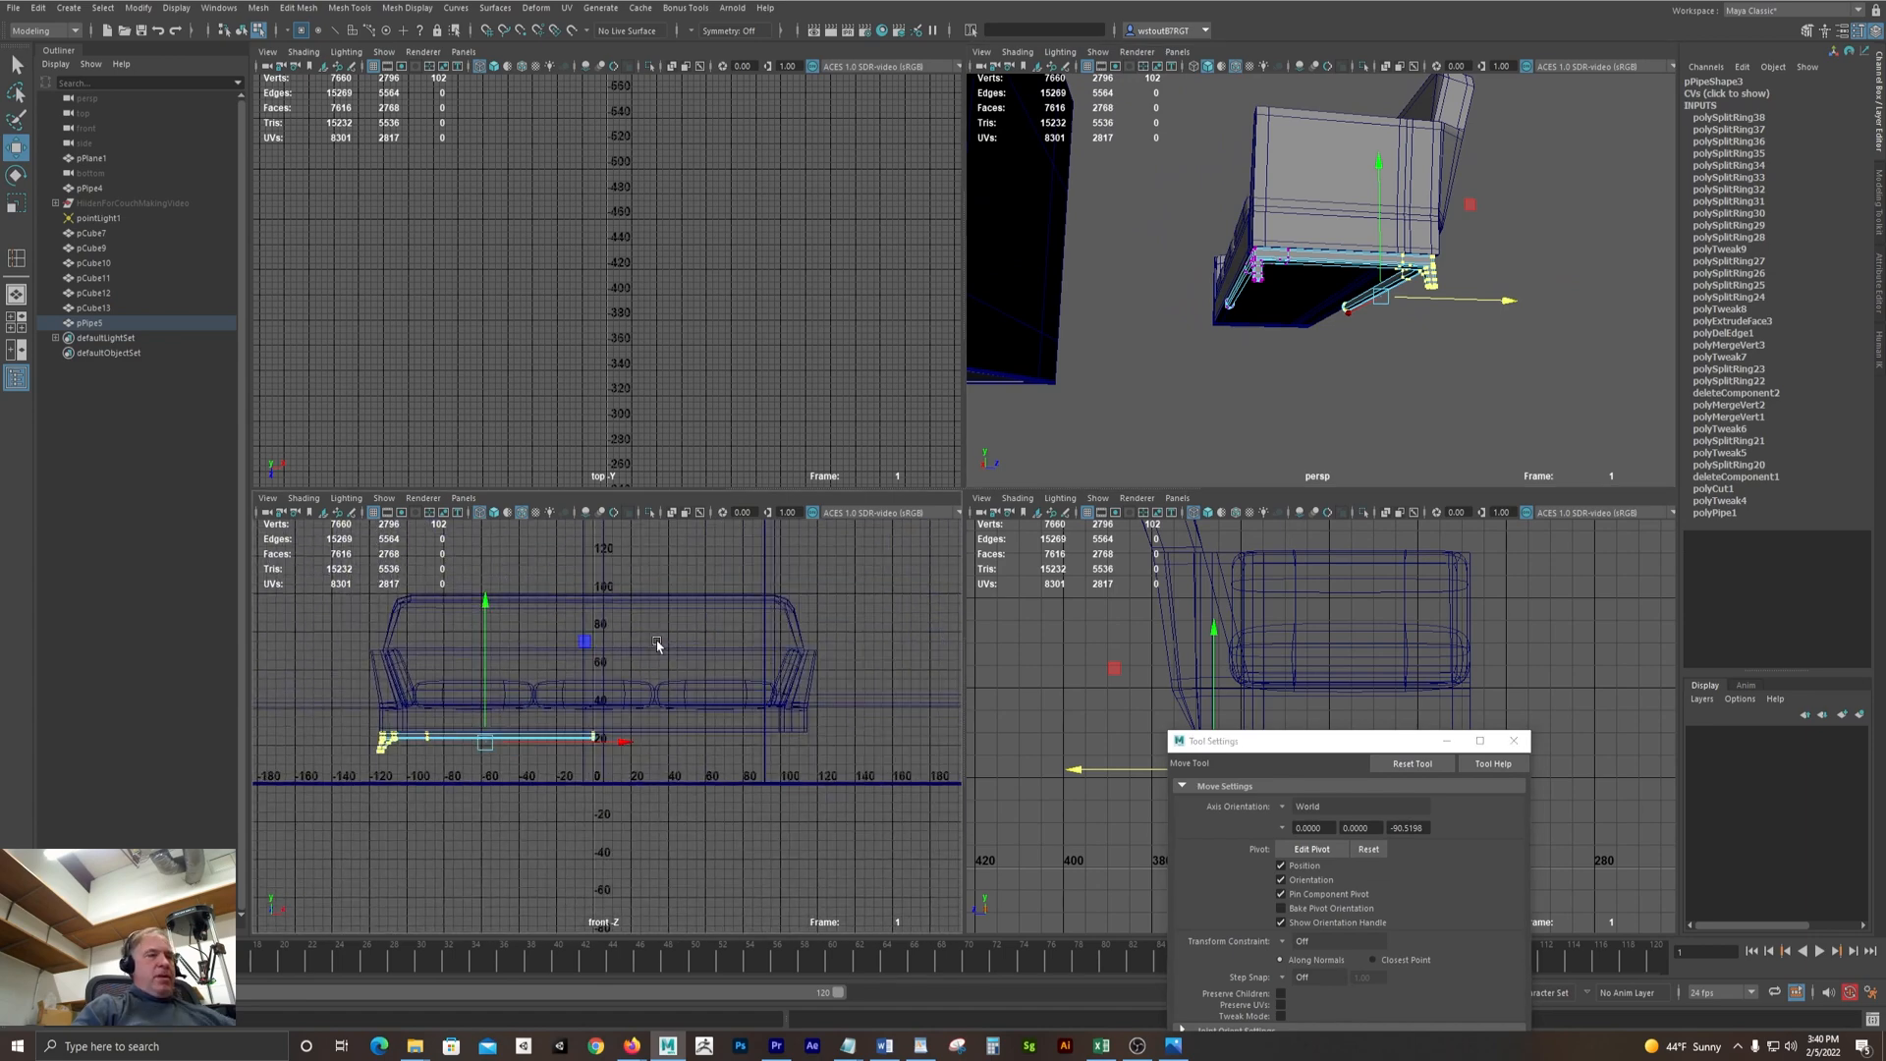
{"action": "key", "text": "F8"}
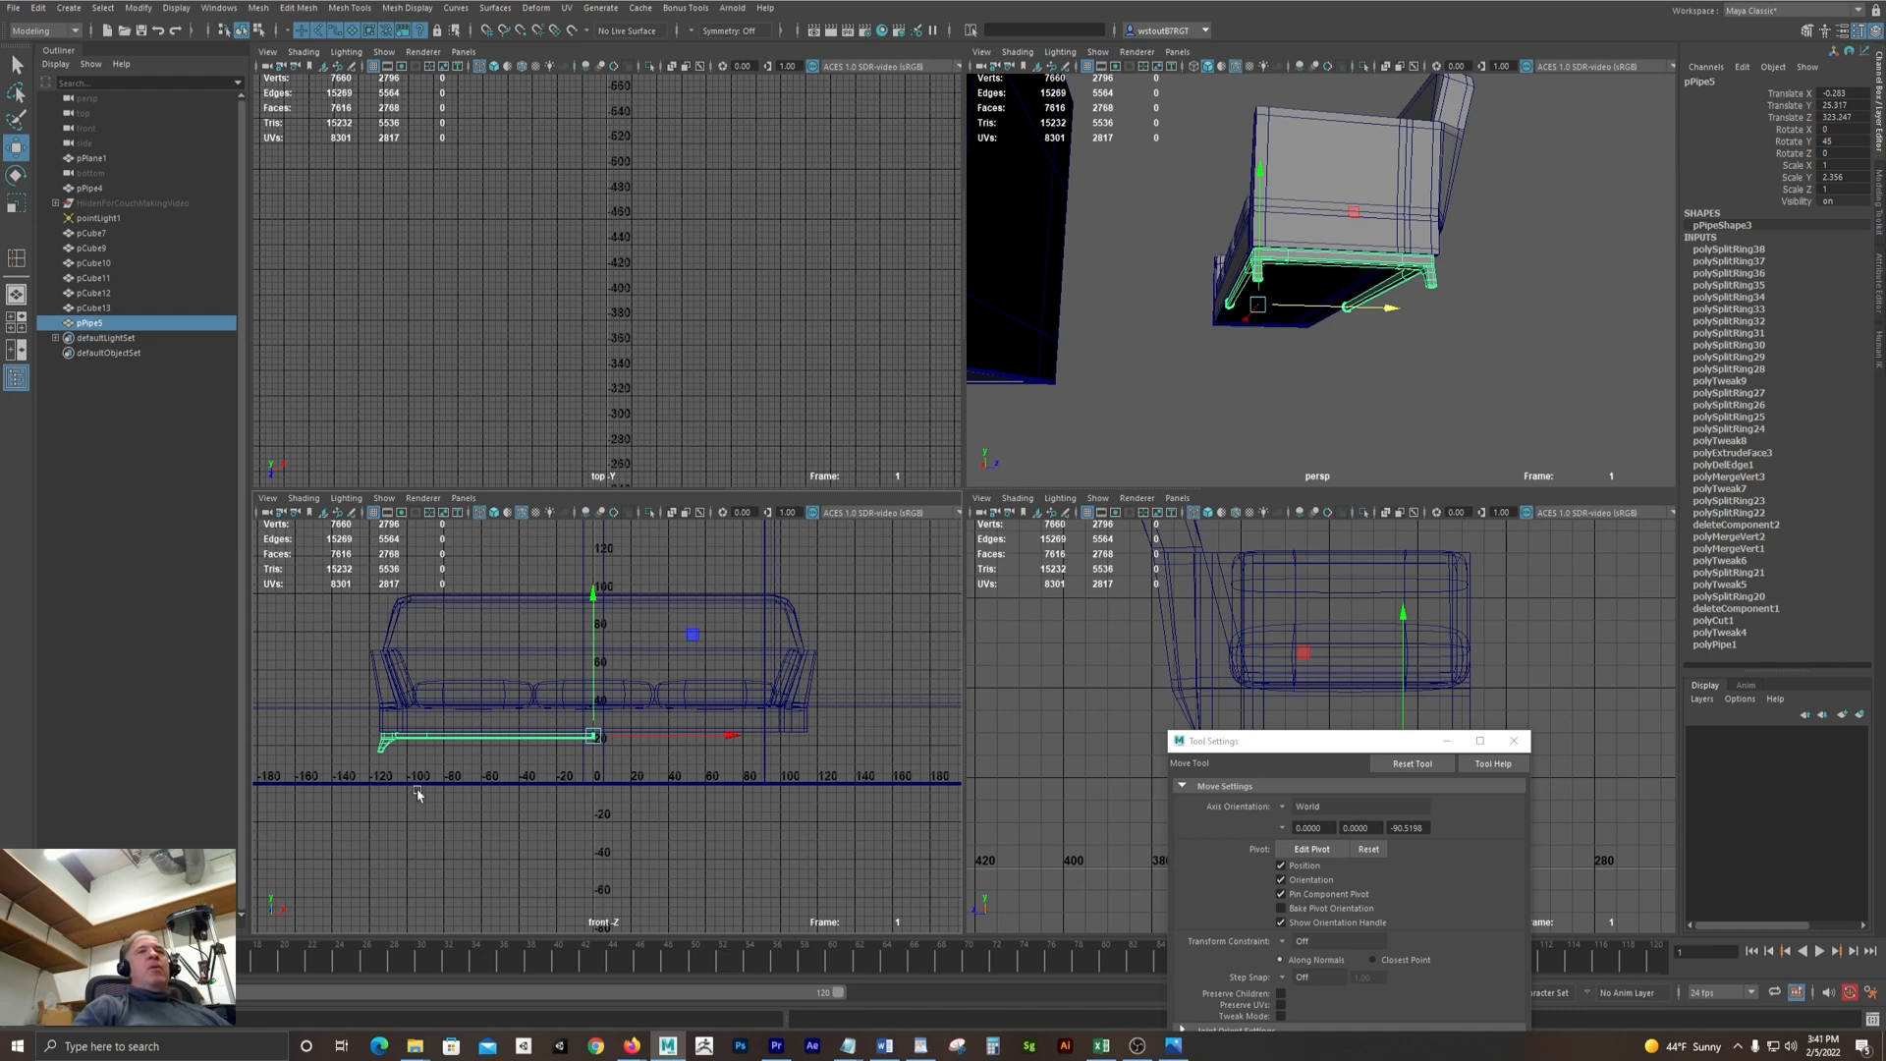
Try to mirror the half base across the X axis in the + direction from its object position, merging border vertices
{"action": "left_click", "coordinate": [257, 8]}
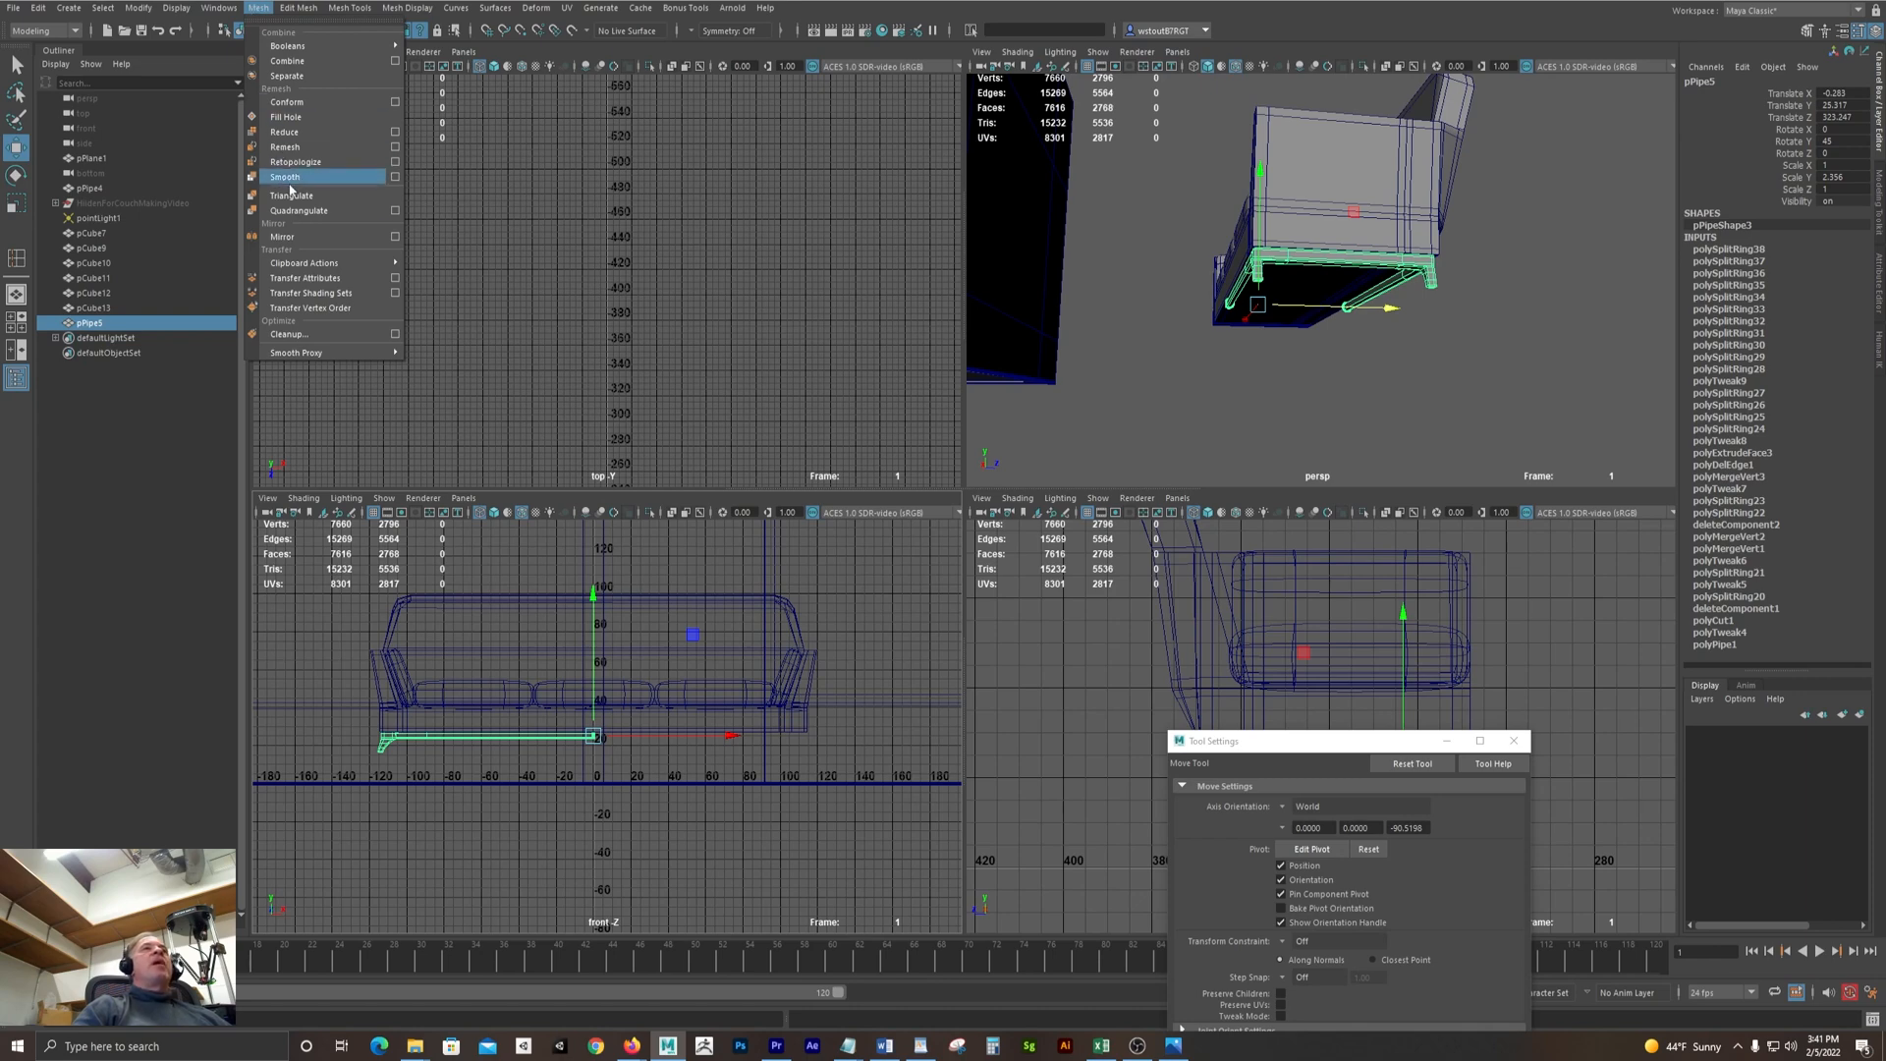
{"action": "left_click", "coordinate": [396, 238]}
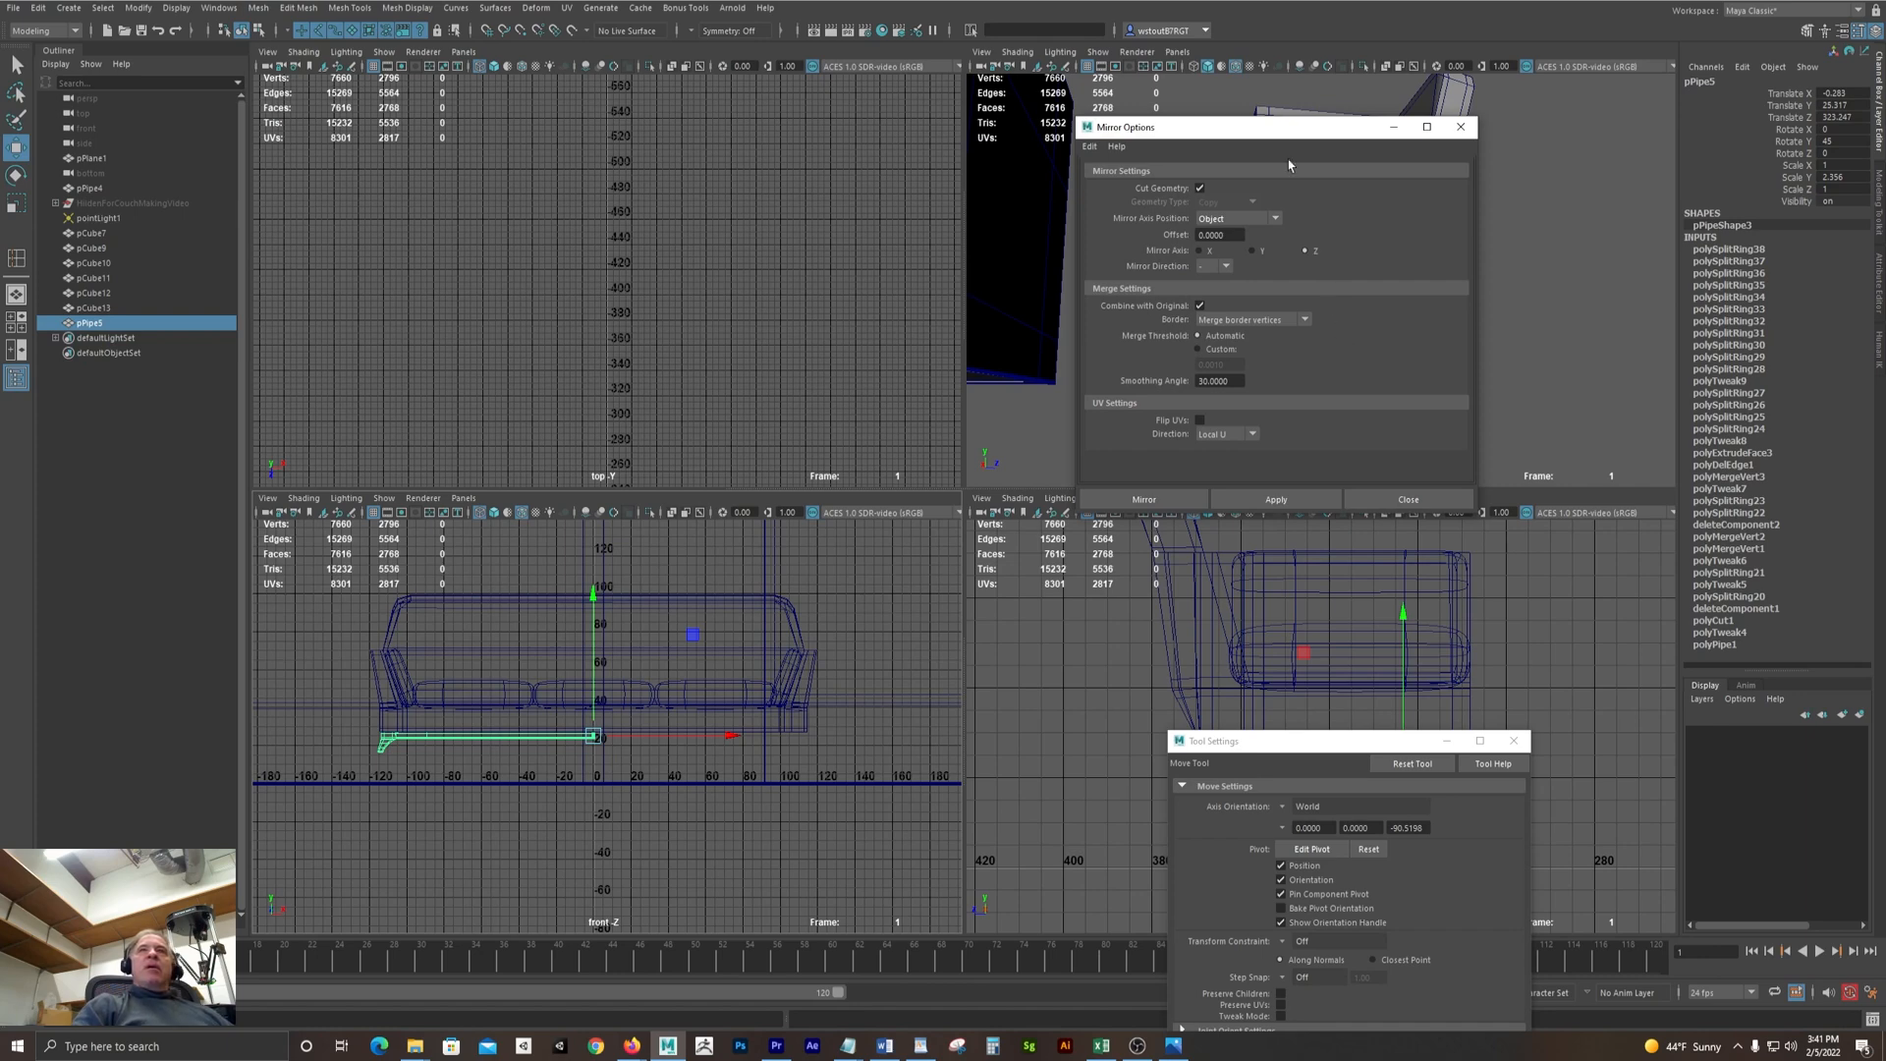
{"action": "left_click_drag", "start_coordinate": [1278, 133], "coordinate": [1151, 122]}
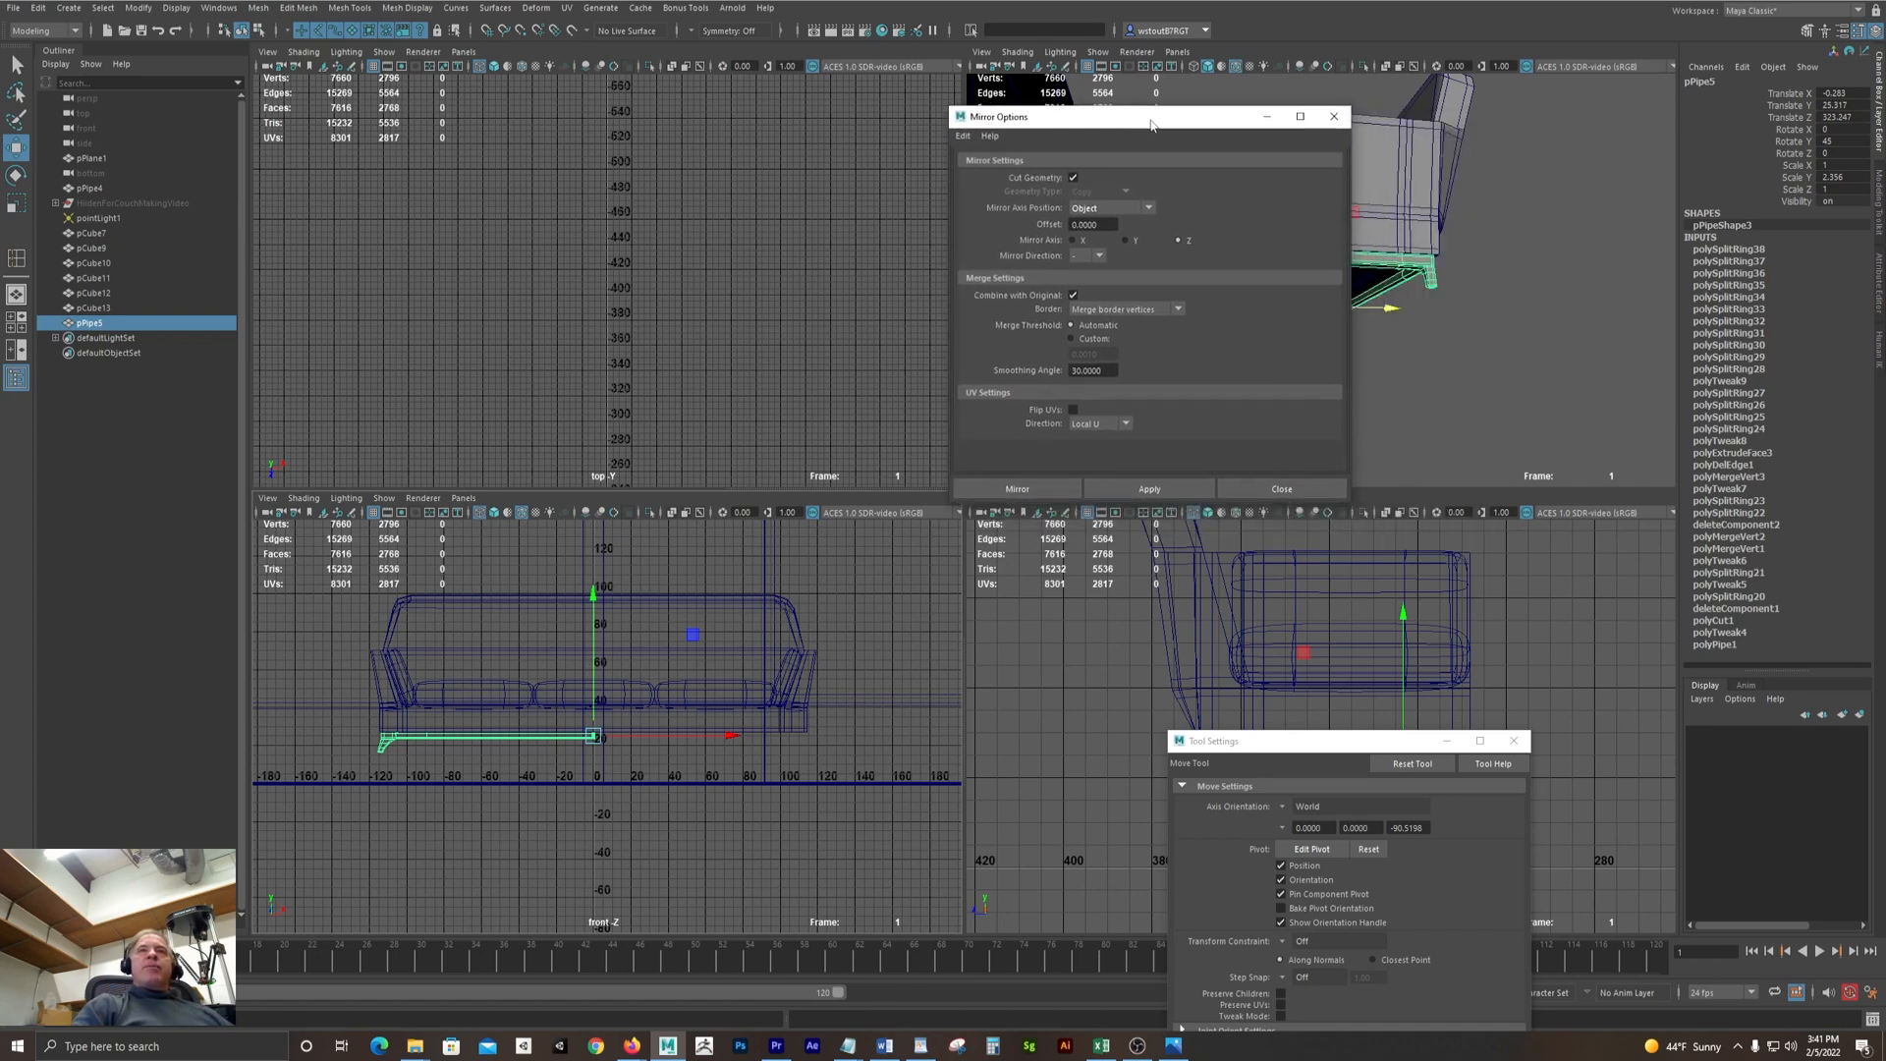
{"action": "left_click", "coordinate": [1085, 257]}
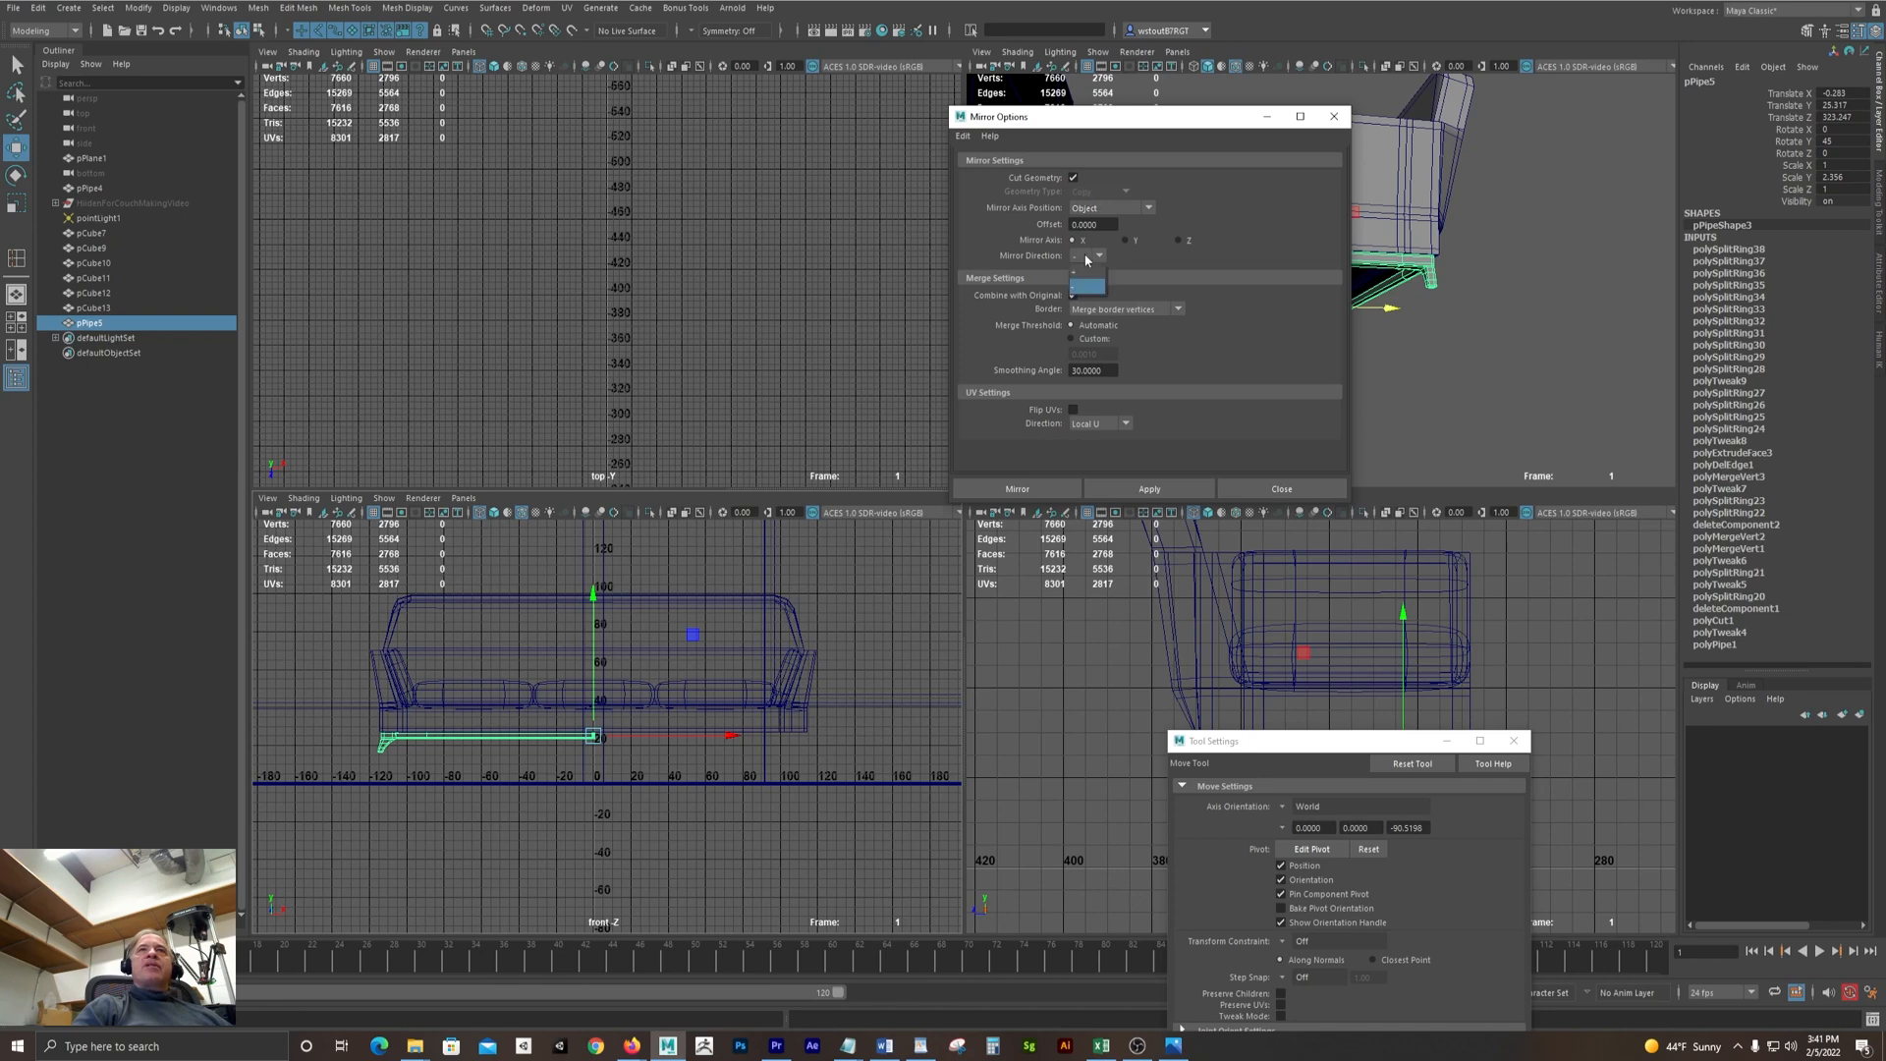
{"action": "left_click", "coordinate": [1168, 489]}
{"action": "left_click_drag", "start_coordinate": [1151, 117], "coordinate": [1145, 539]}
{"action": "scroll", "coordinate": [1323, 369], "scroll_direction": "down", "scroll_amount": 3}
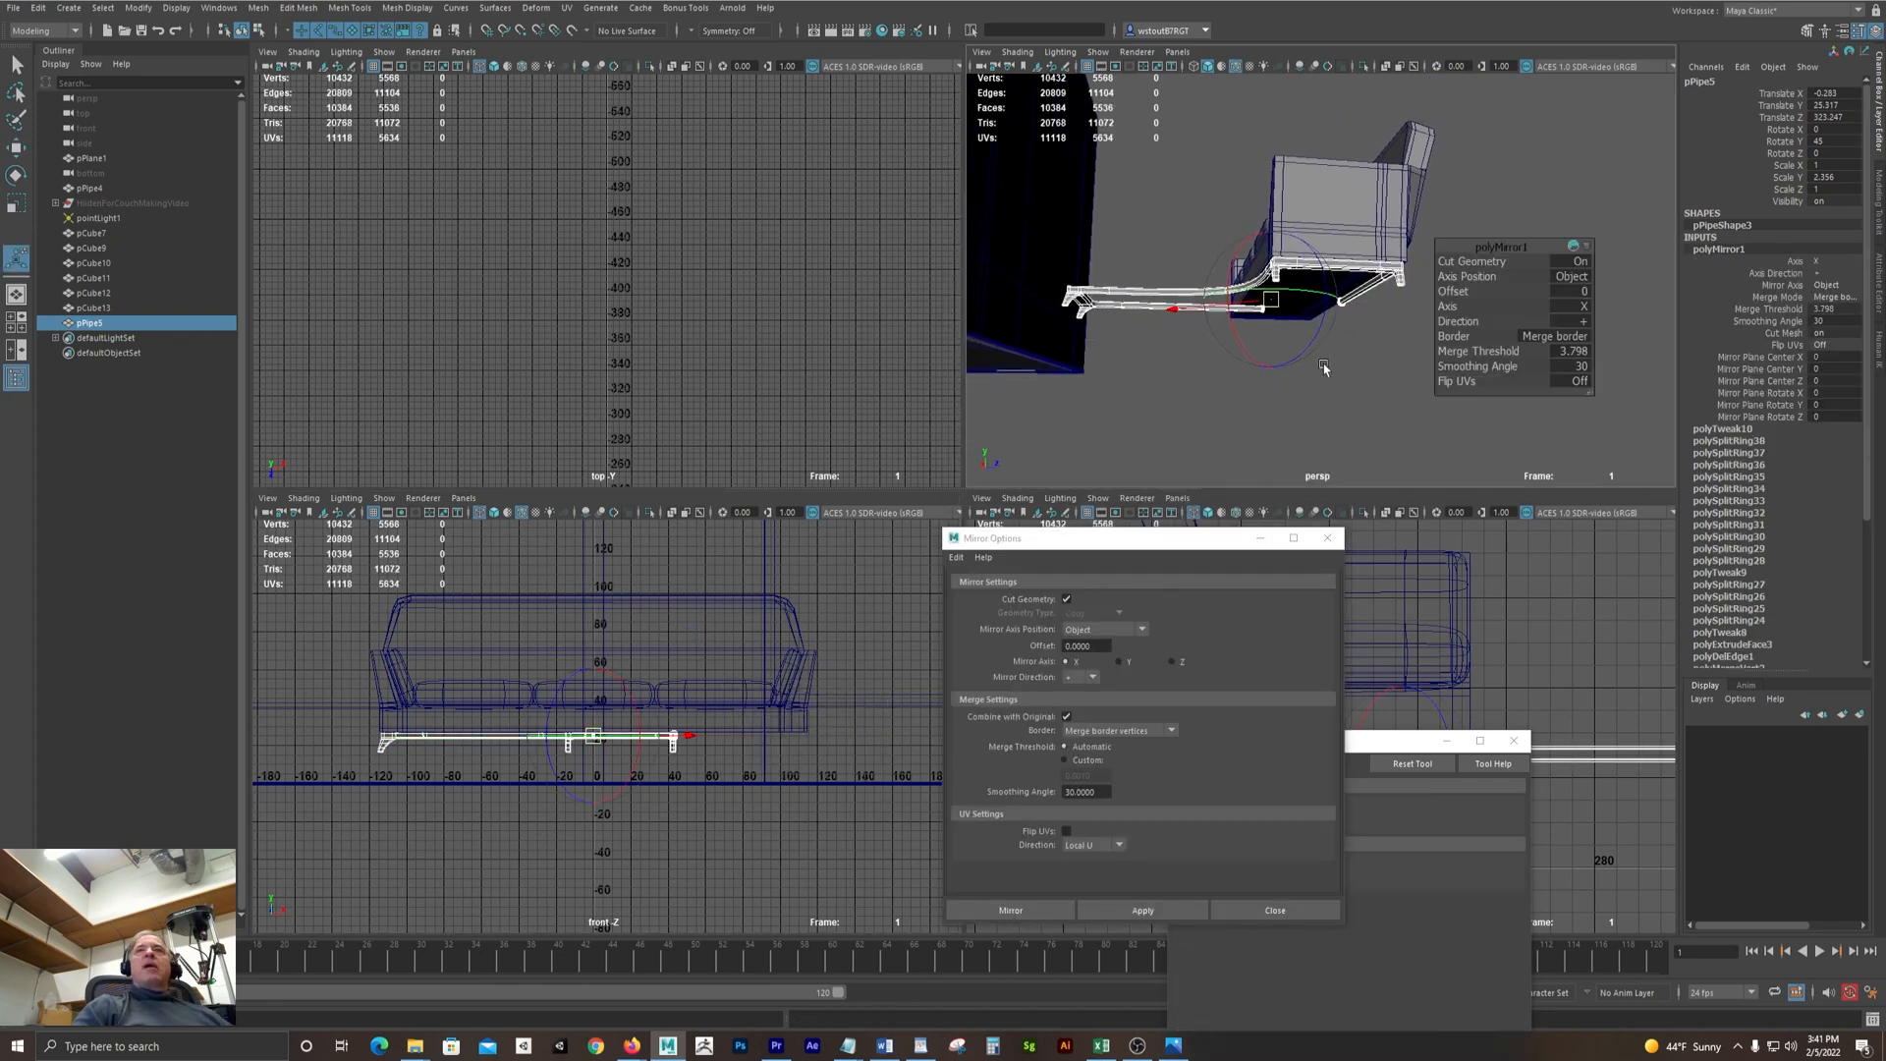
Examine the mirrored base from above and below, then undo the mirror
{"action": "left_click_drag", "start_coordinate": [1324, 368], "coordinate": [1390, 443], "text": "alt"}
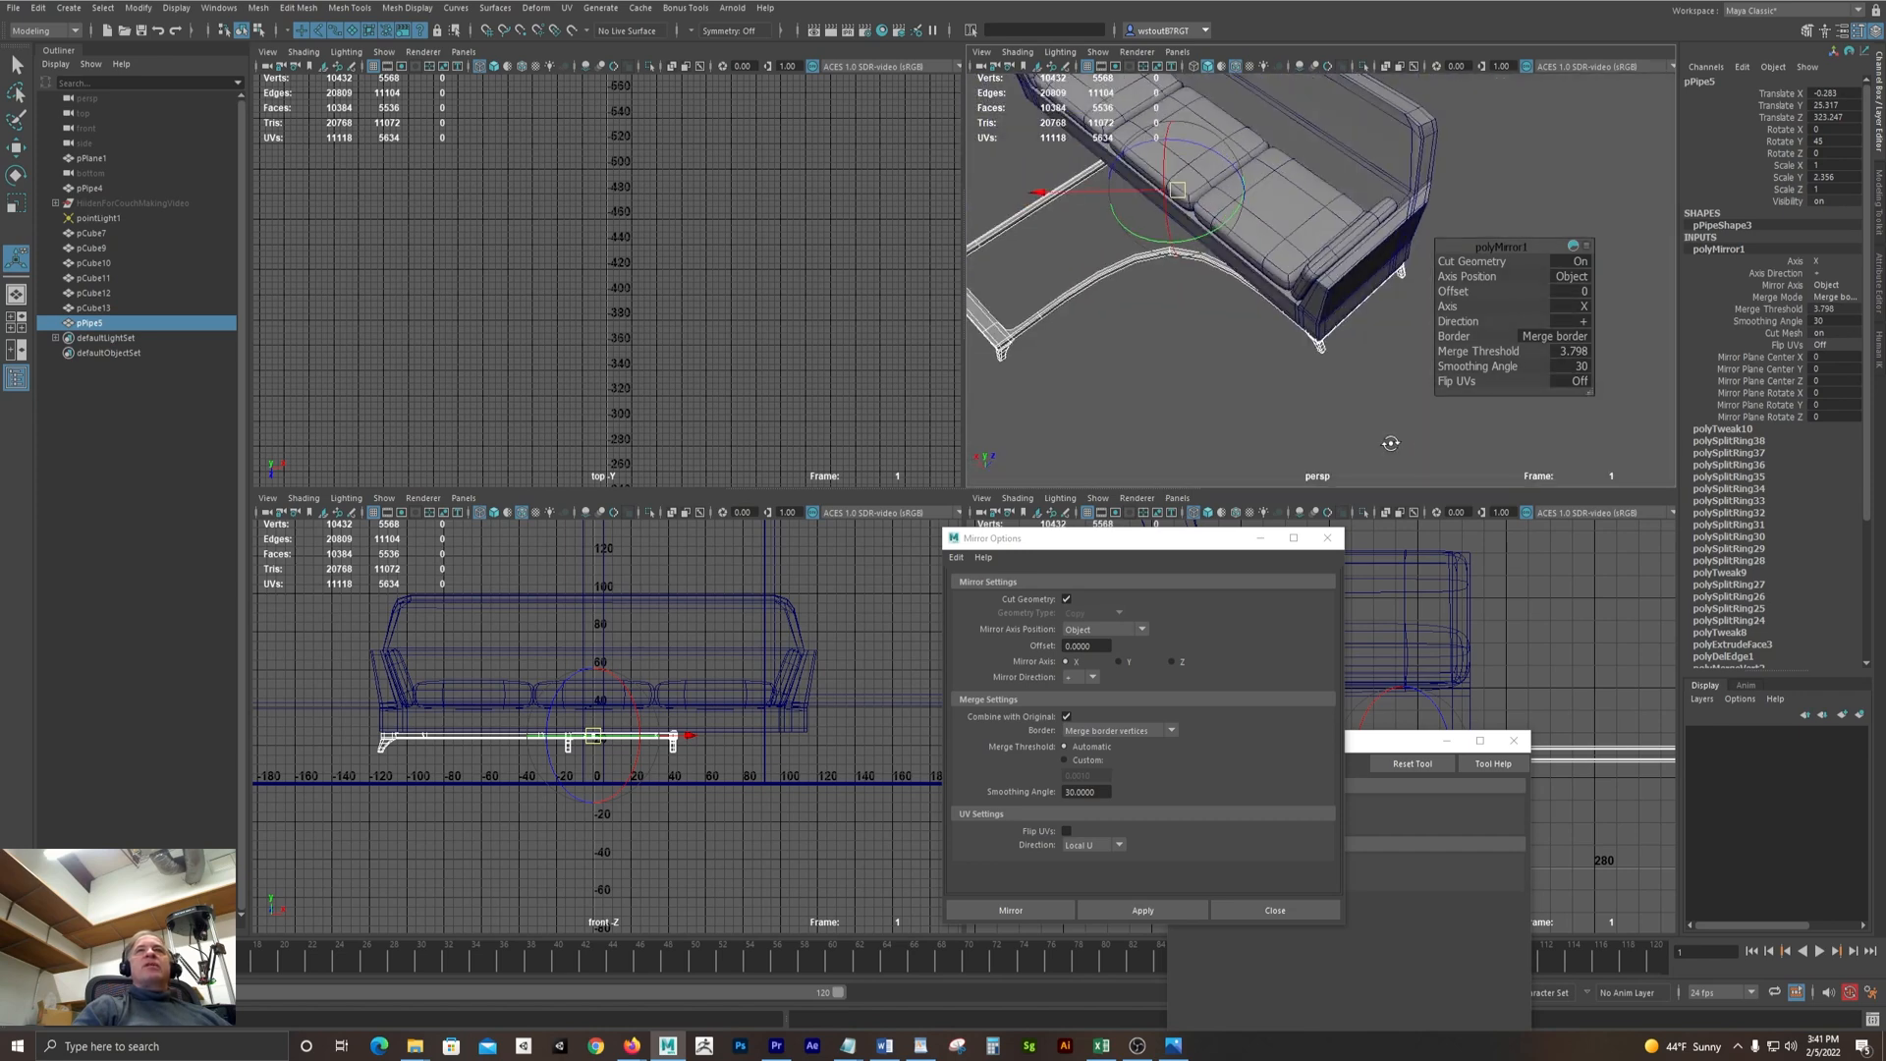
{"action": "left_click_drag", "start_coordinate": [1299, 330], "coordinate": [1271, 118], "text": "alt"}
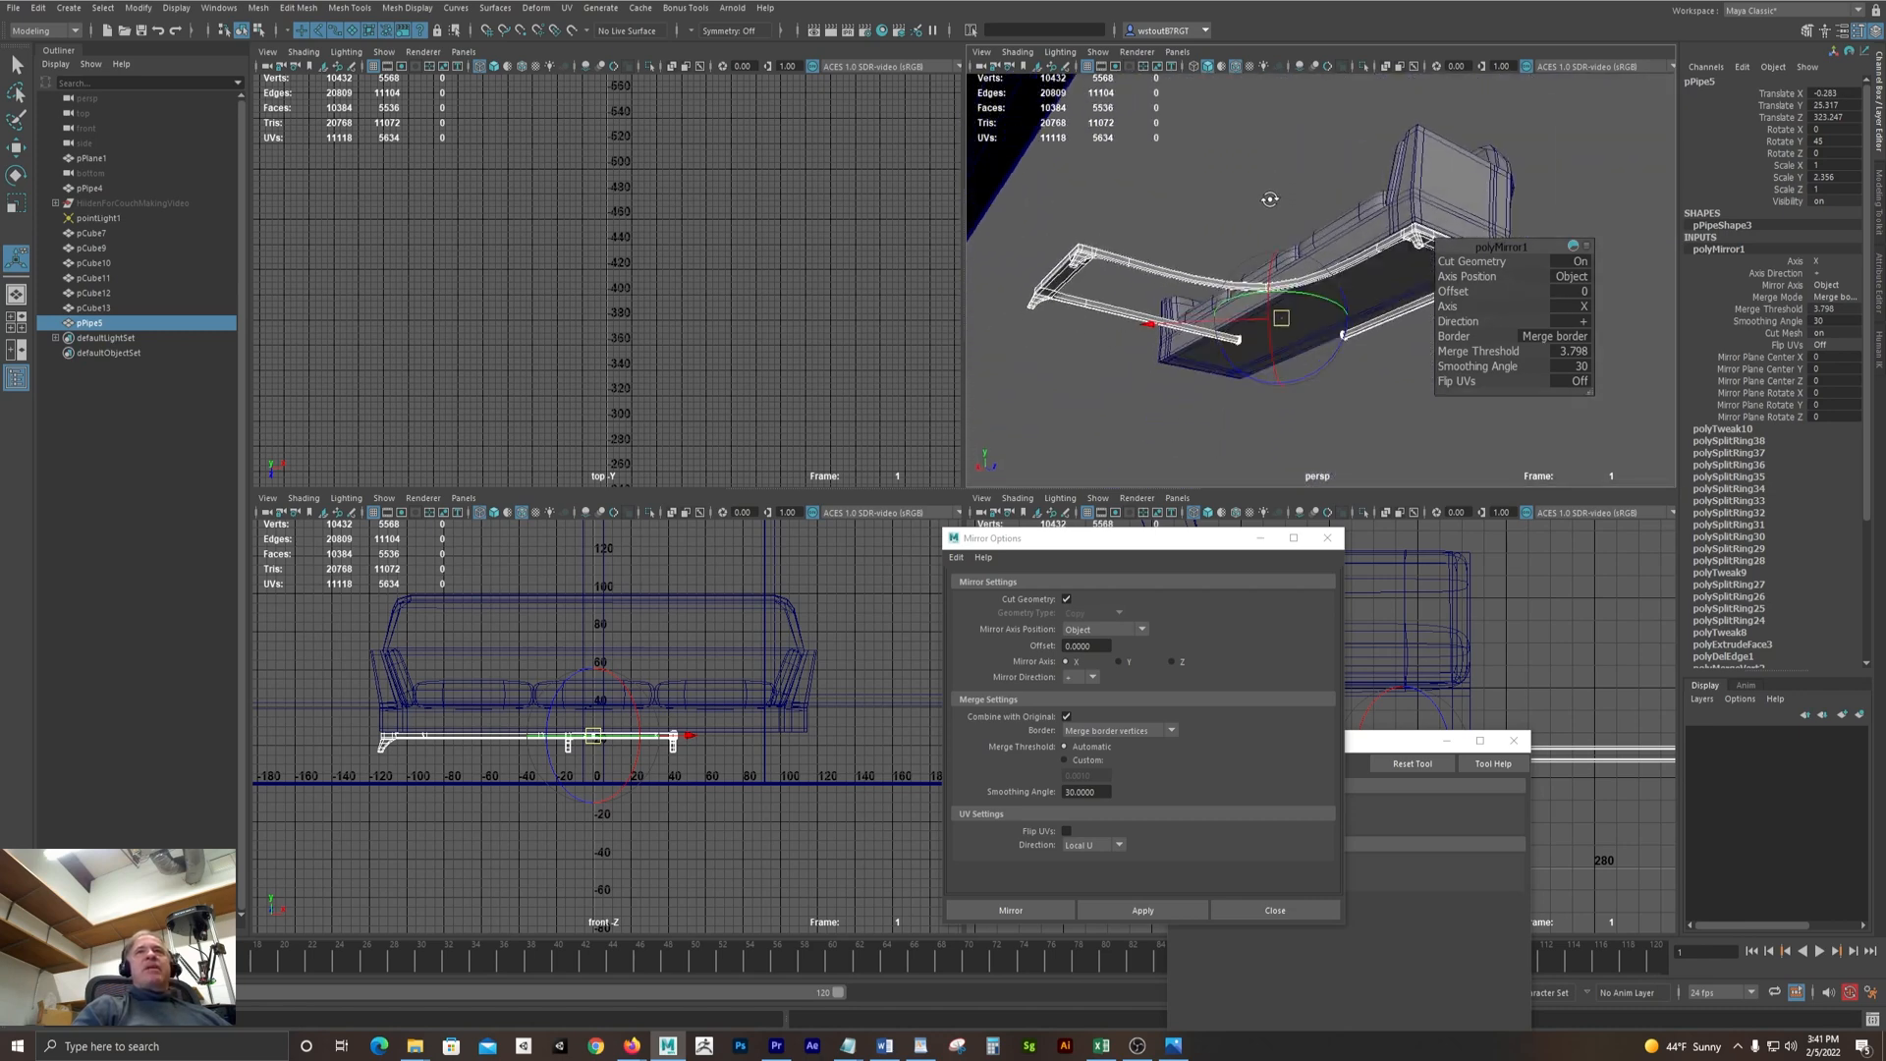
{"action": "left_click_drag", "start_coordinate": [1269, 199], "coordinate": [1258, 191], "text": "alt"}
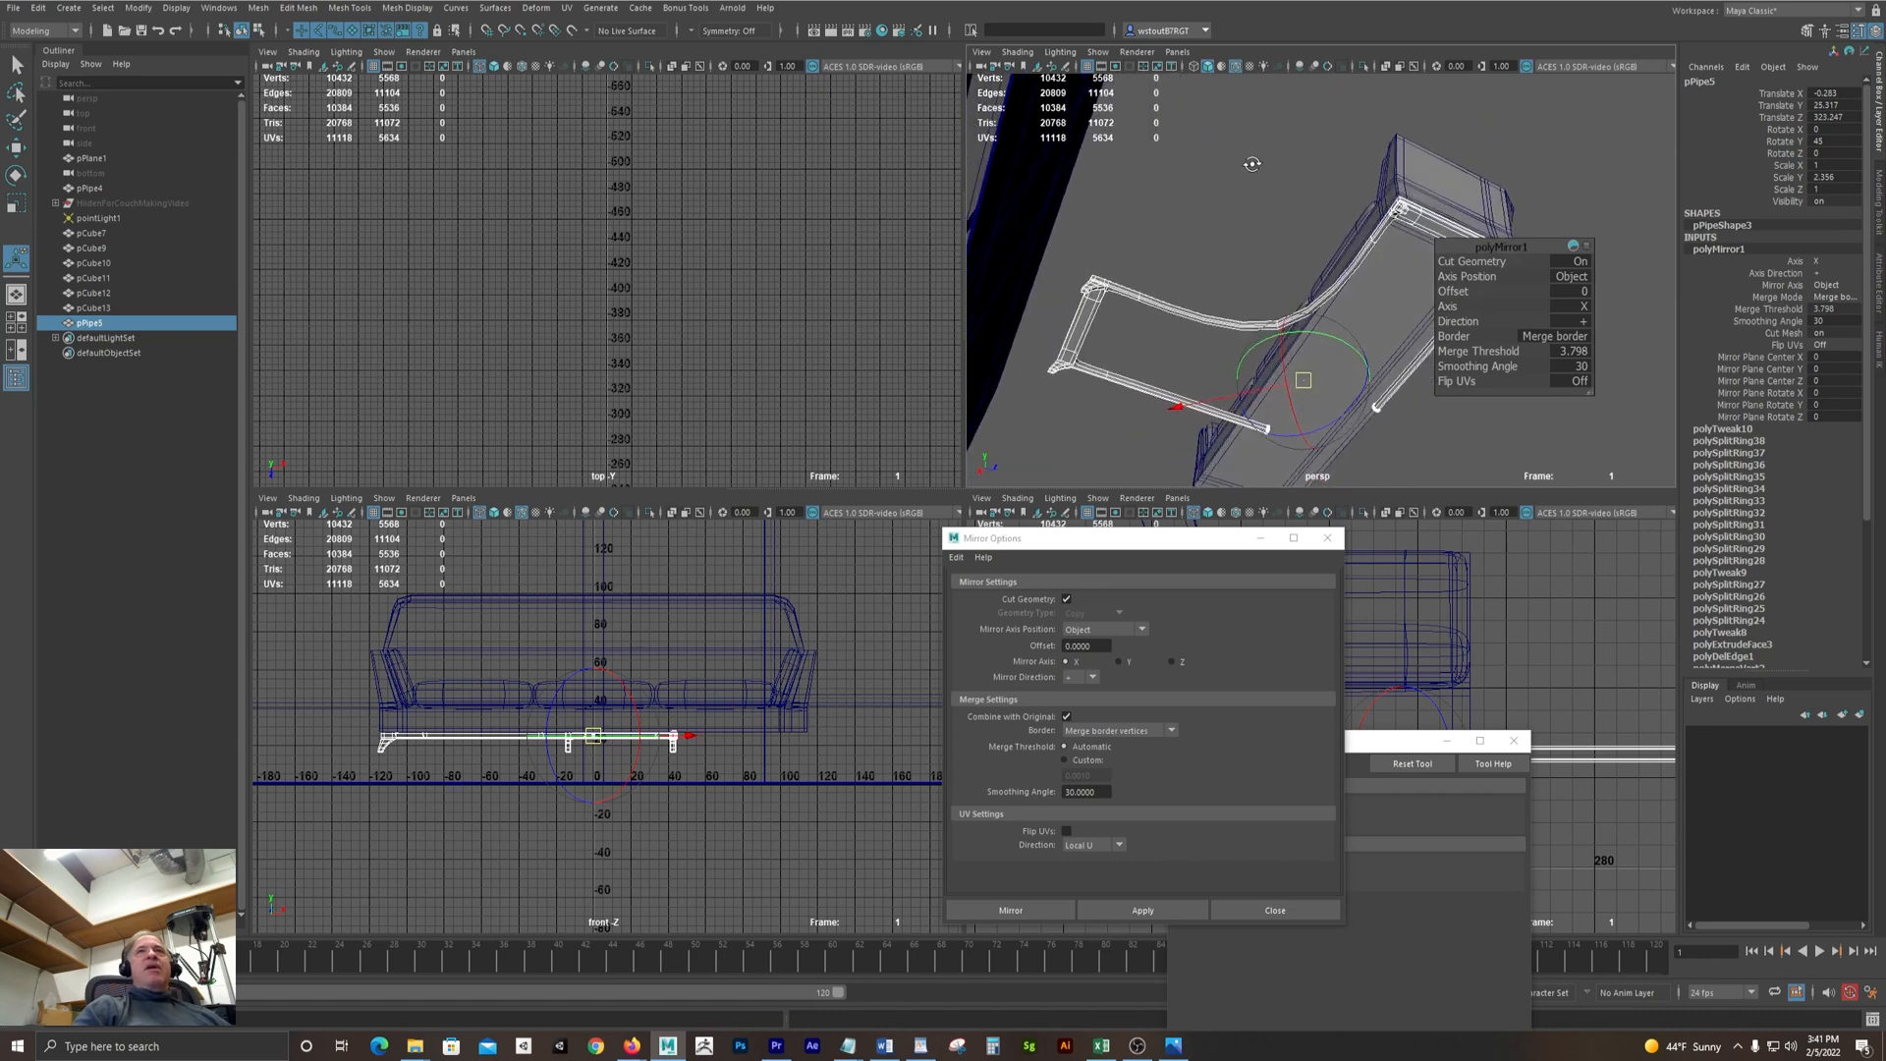
{"action": "left_click_drag", "start_coordinate": [1229, 228], "coordinate": [1245, 176], "text": "alt"}
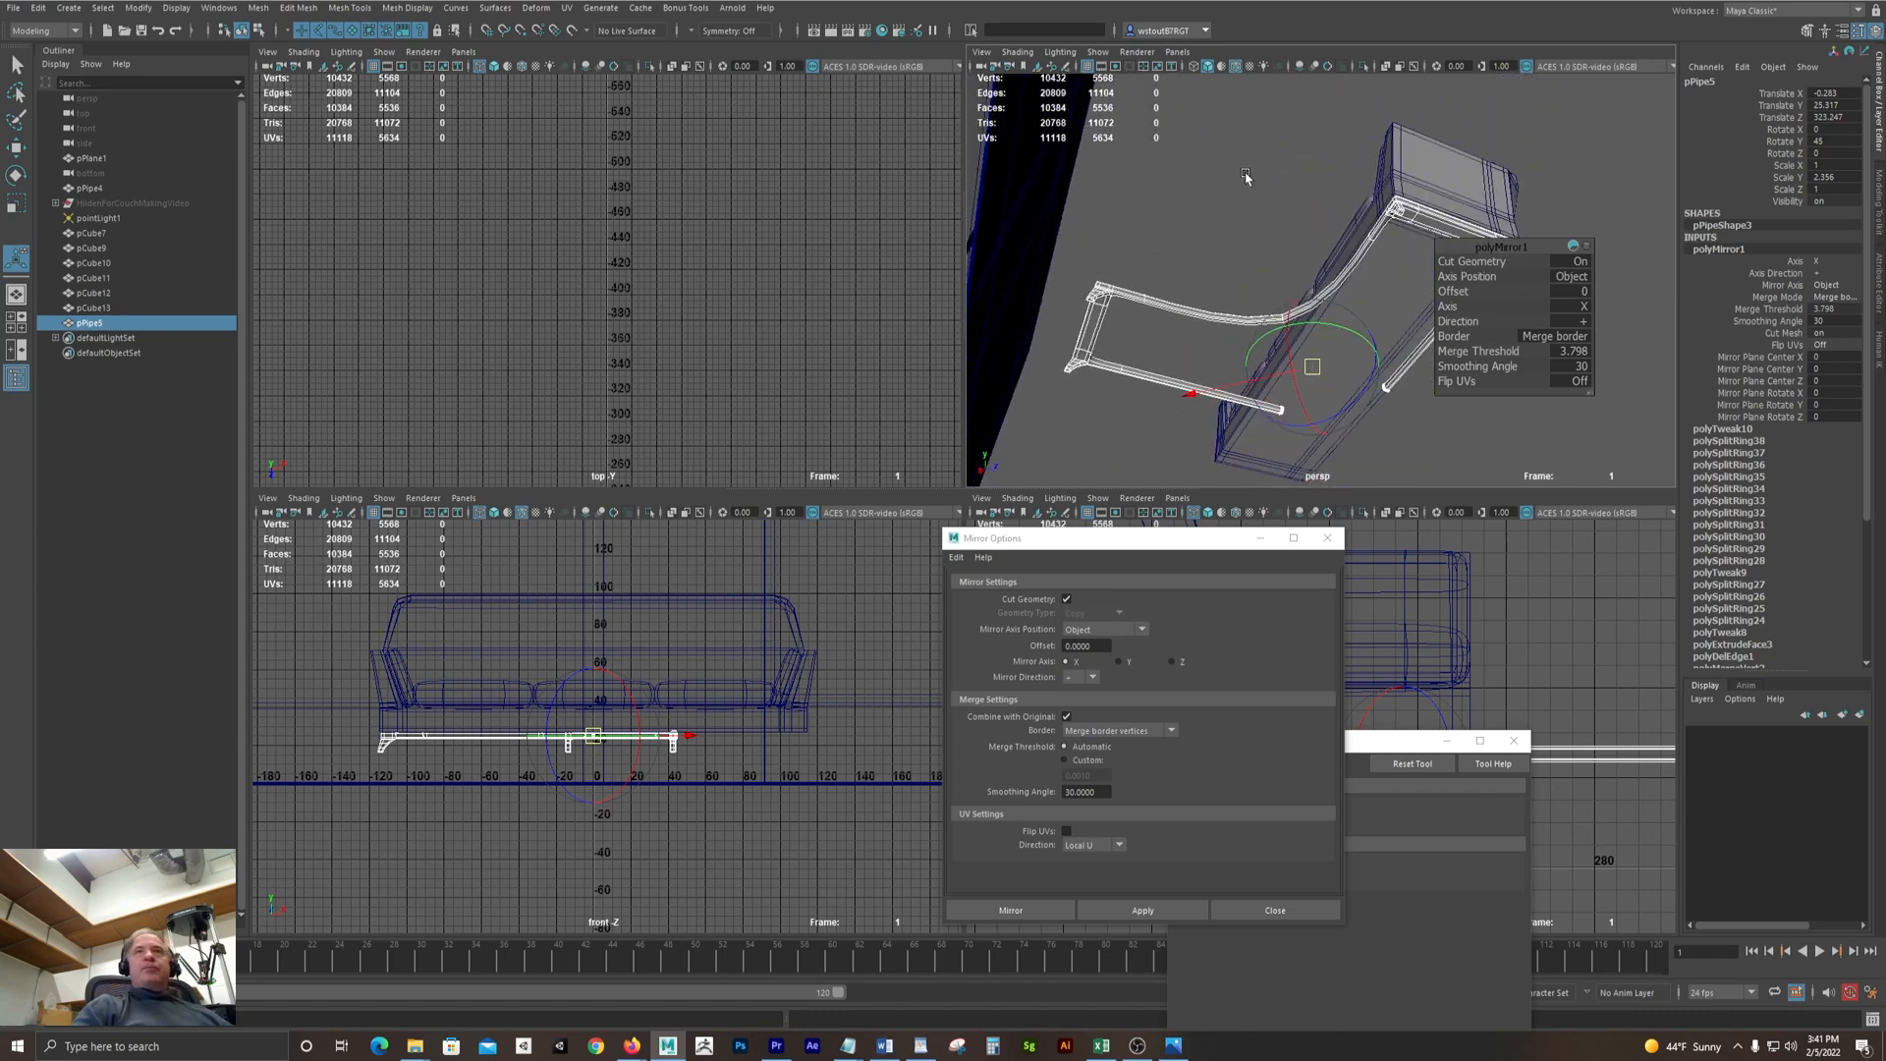
{"action": "key", "text": "ctrl+z"}
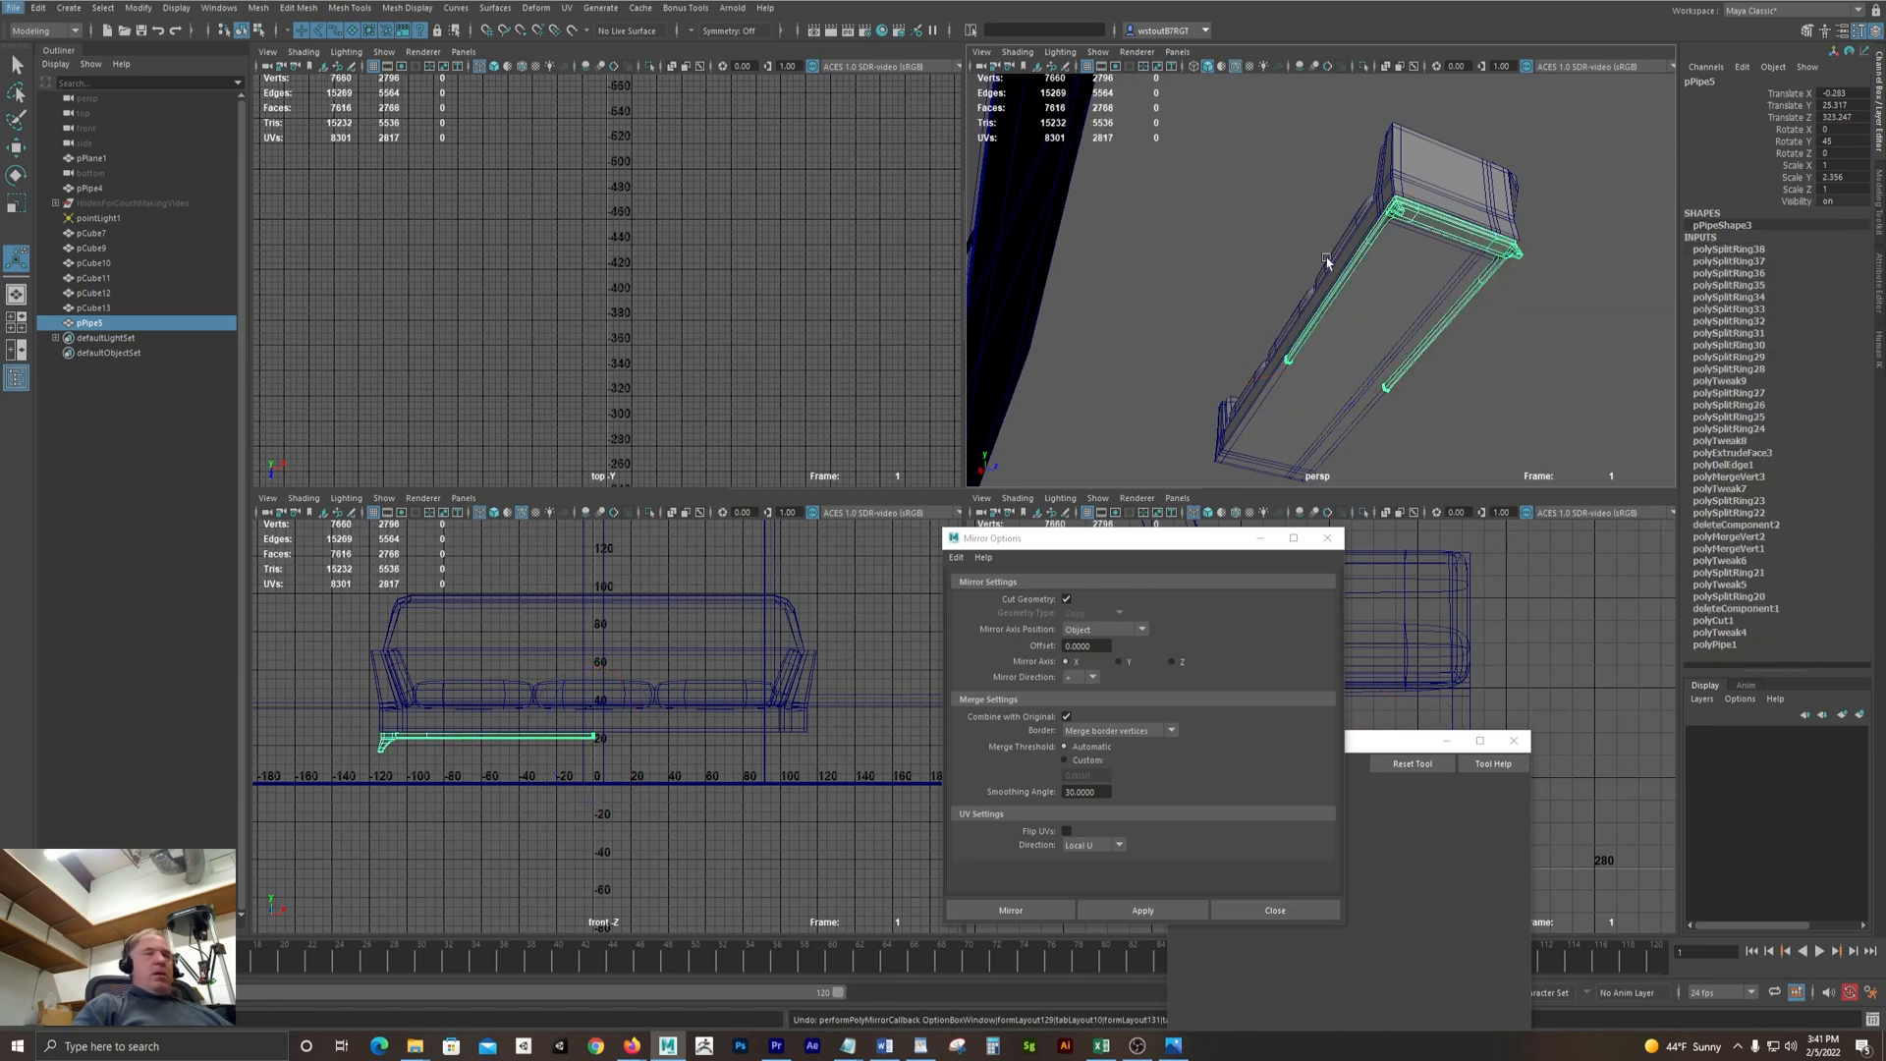
Set the Move tool's axis orientation to Object and check the direction of the base's local axes
{"action": "key", "text": "w"}
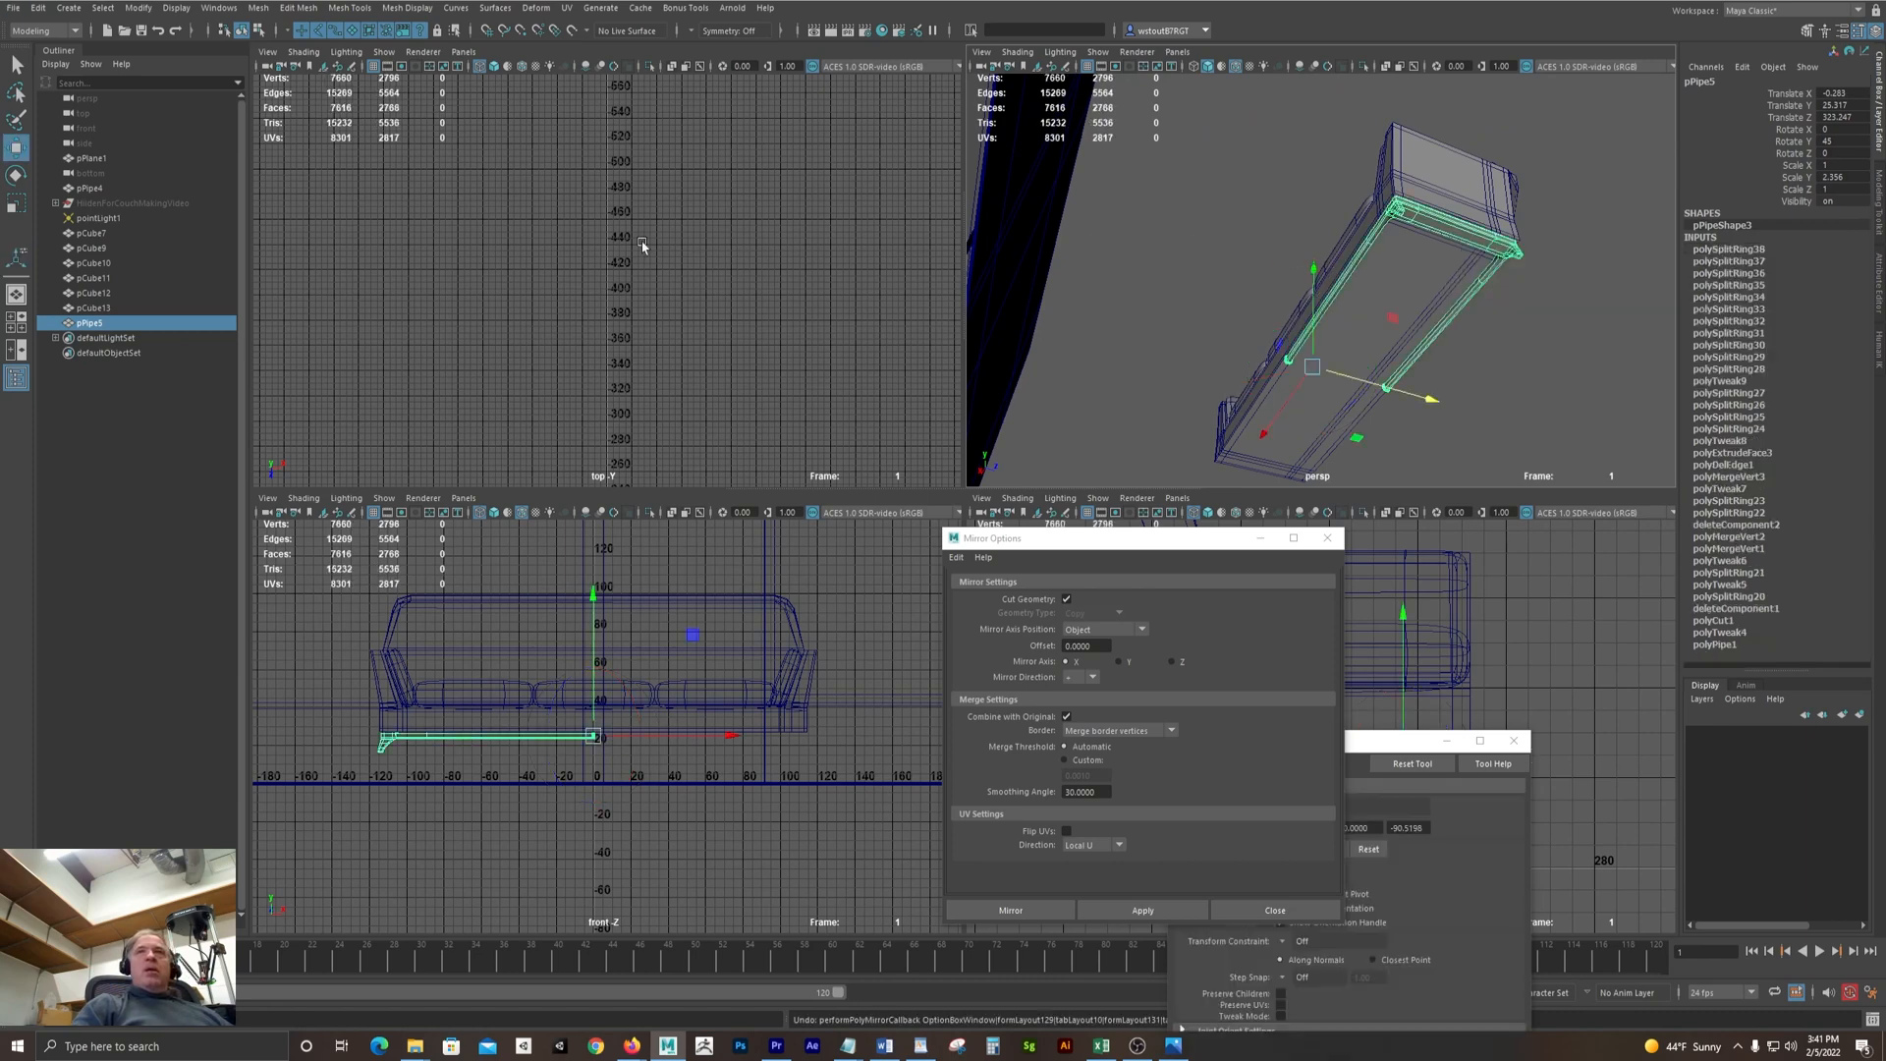
{"action": "double_click", "coordinate": [17, 151]}
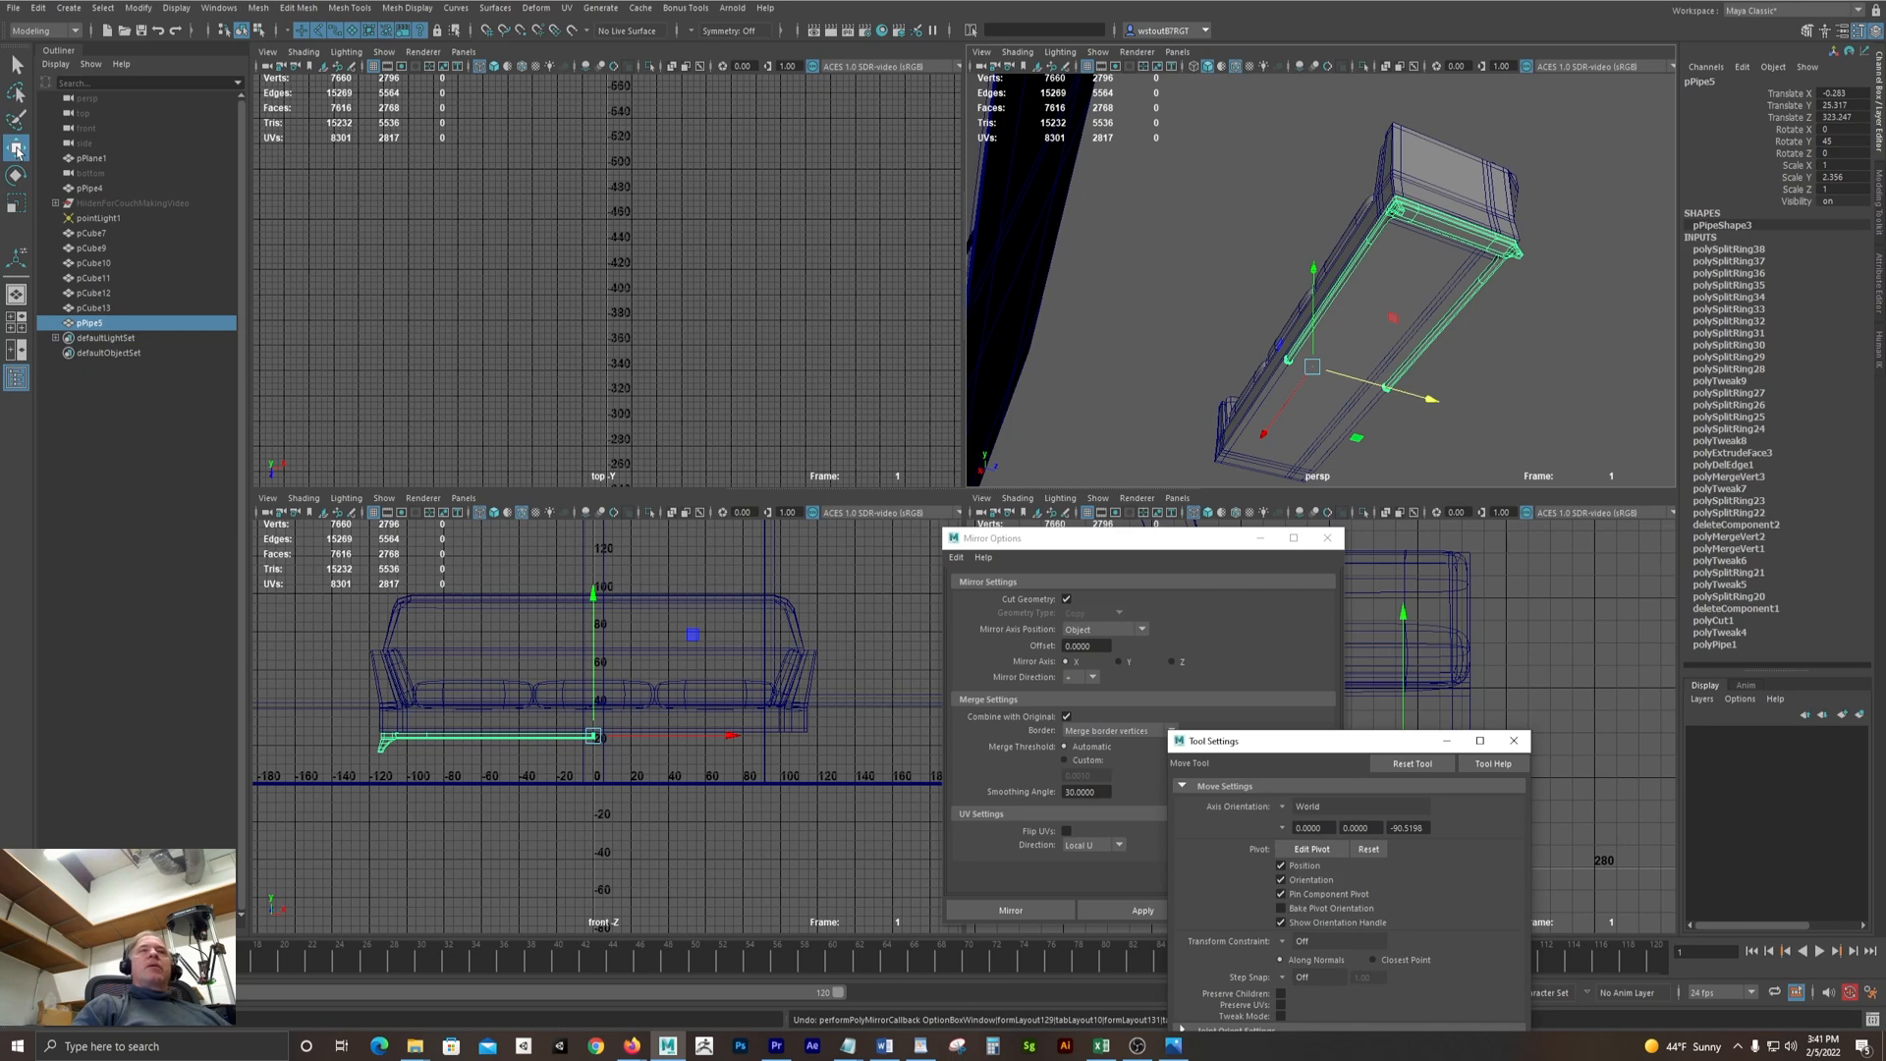
{"action": "left_click", "coordinate": [1284, 809]}
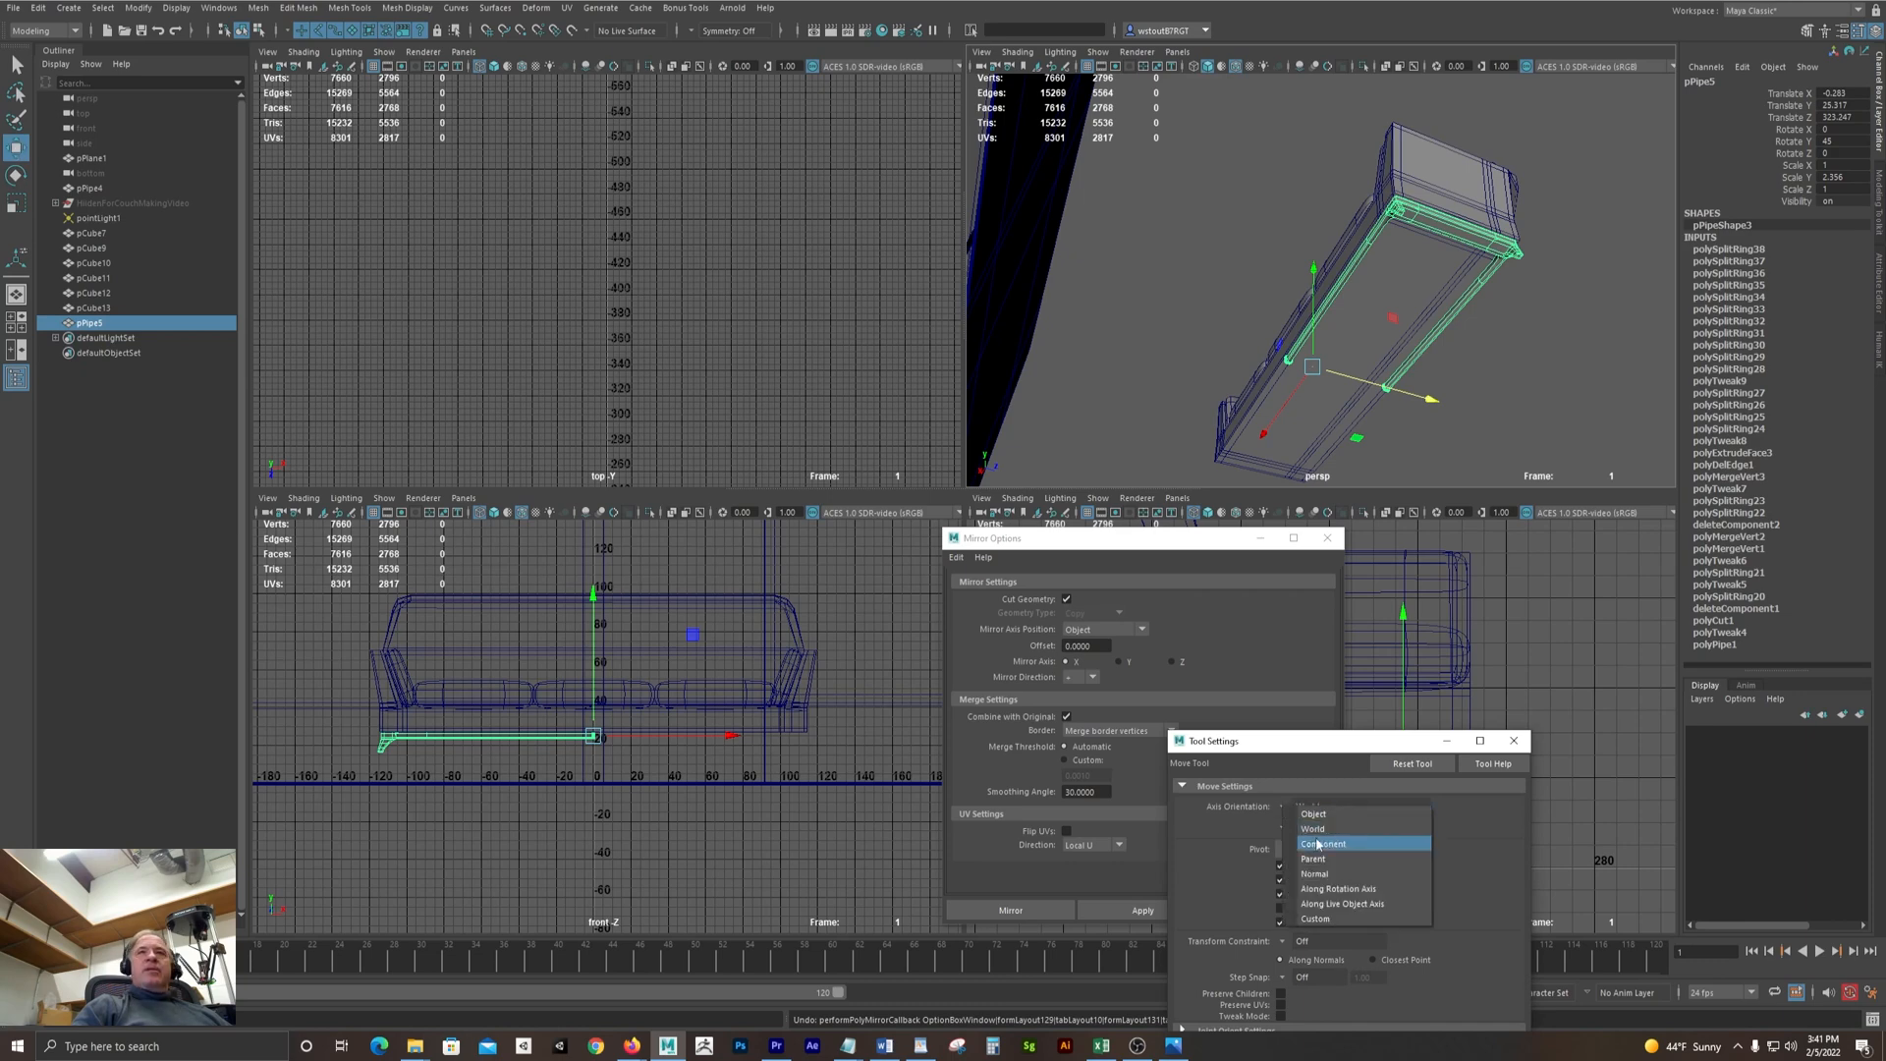
{"action": "left_click", "coordinate": [1317, 825]}
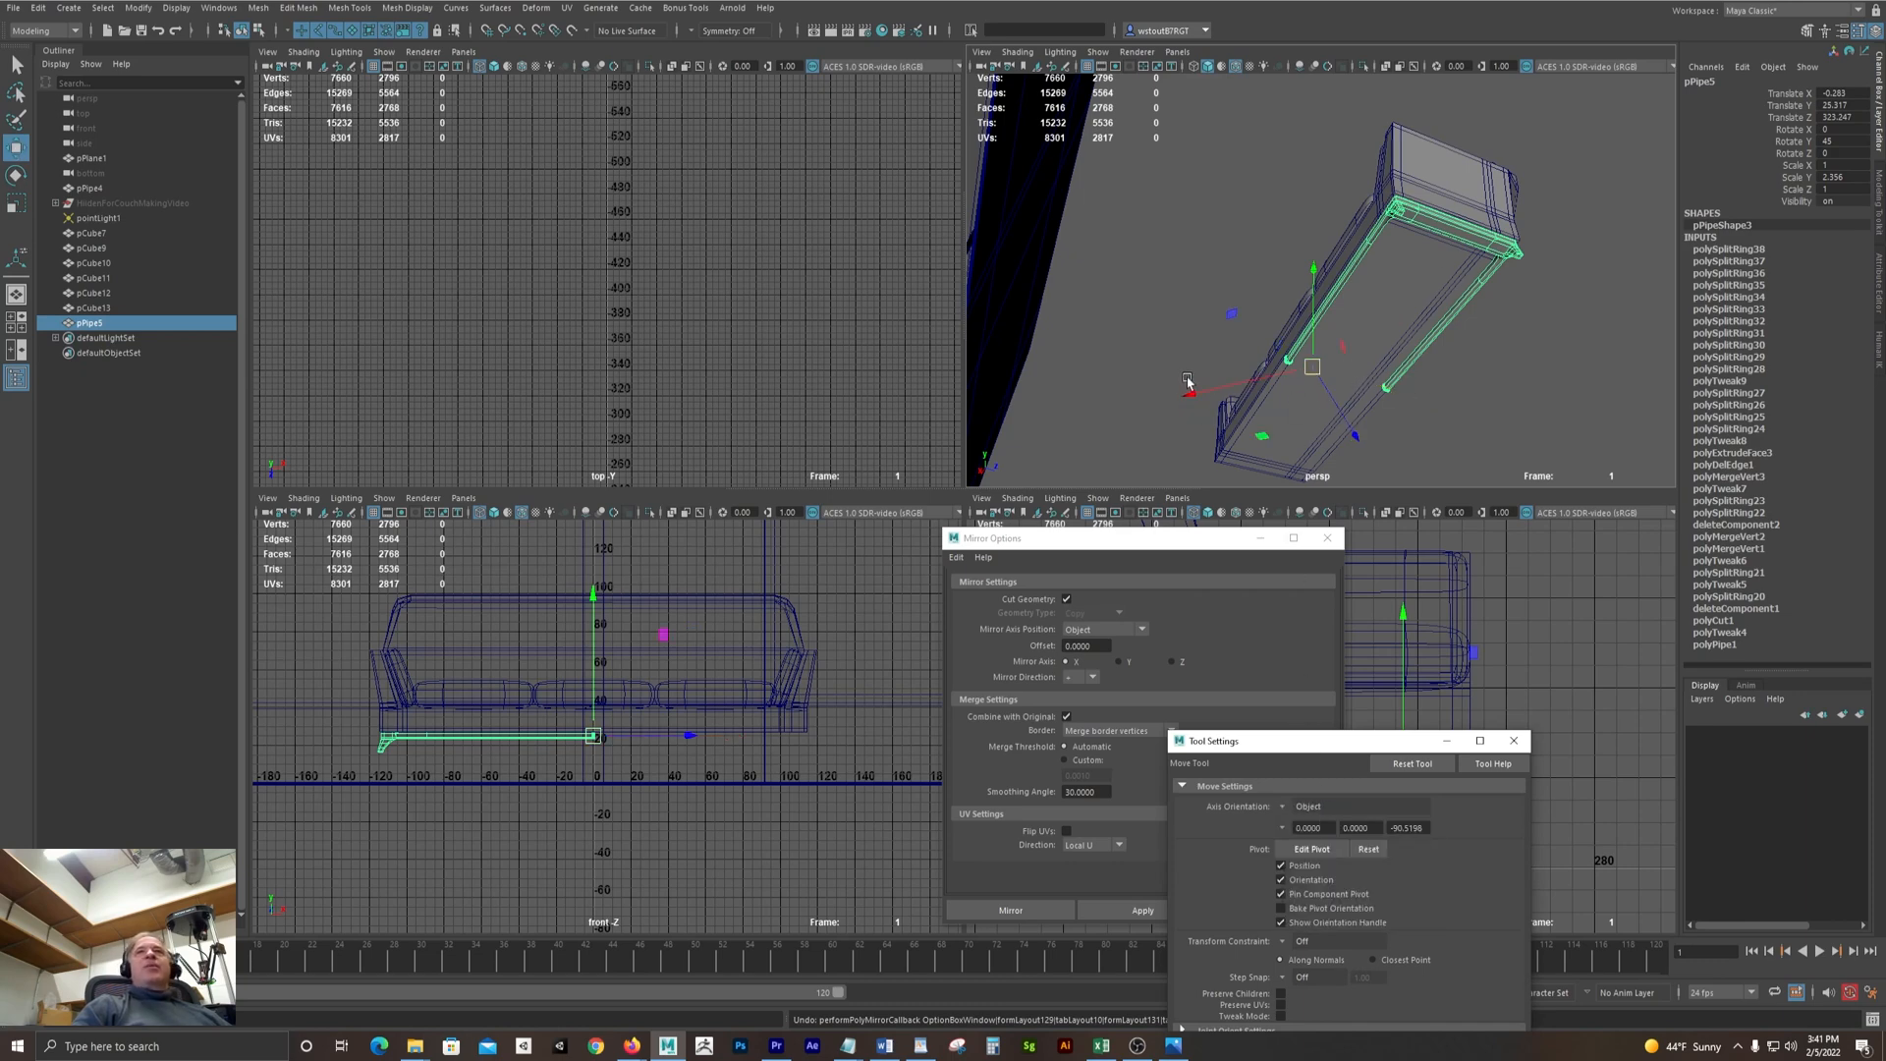
{"action": "left_click_drag", "start_coordinate": [1188, 381], "coordinate": [1258, 395], "text": "alt"}
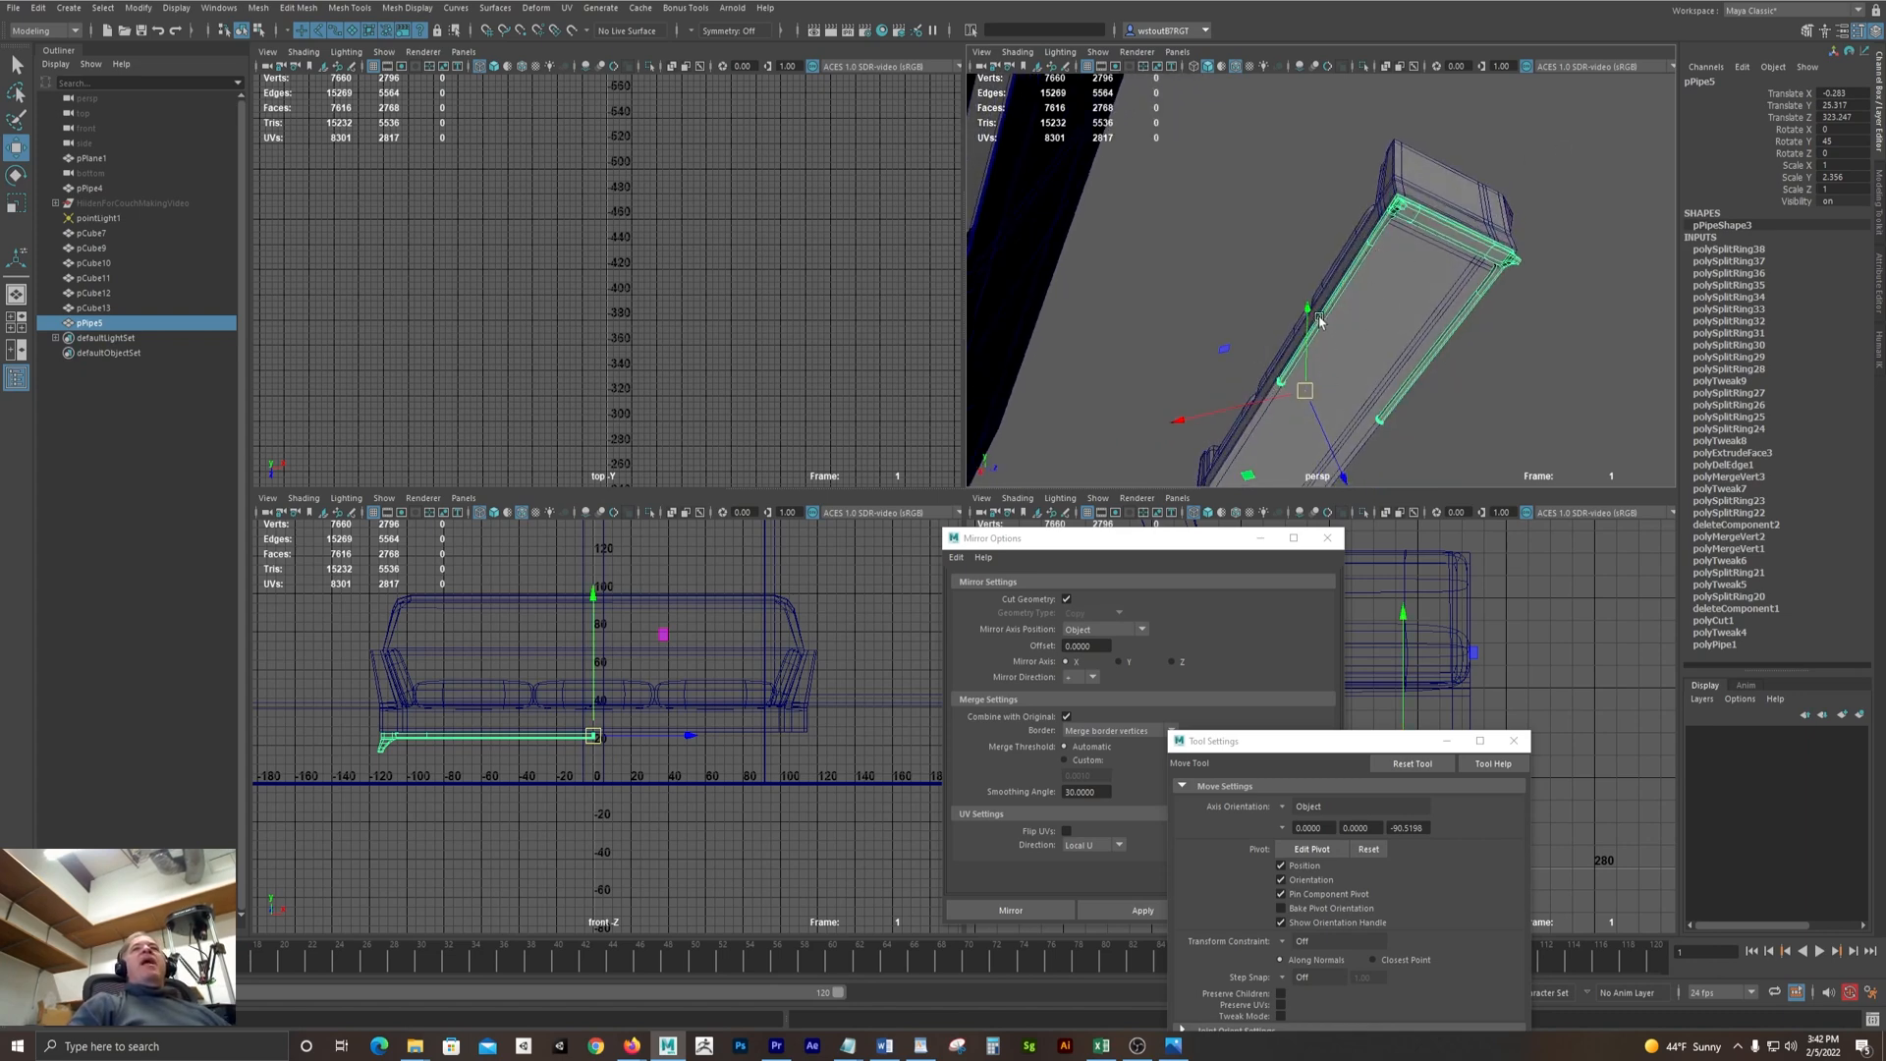
{"action": "left_click", "coordinate": [1312, 367]}
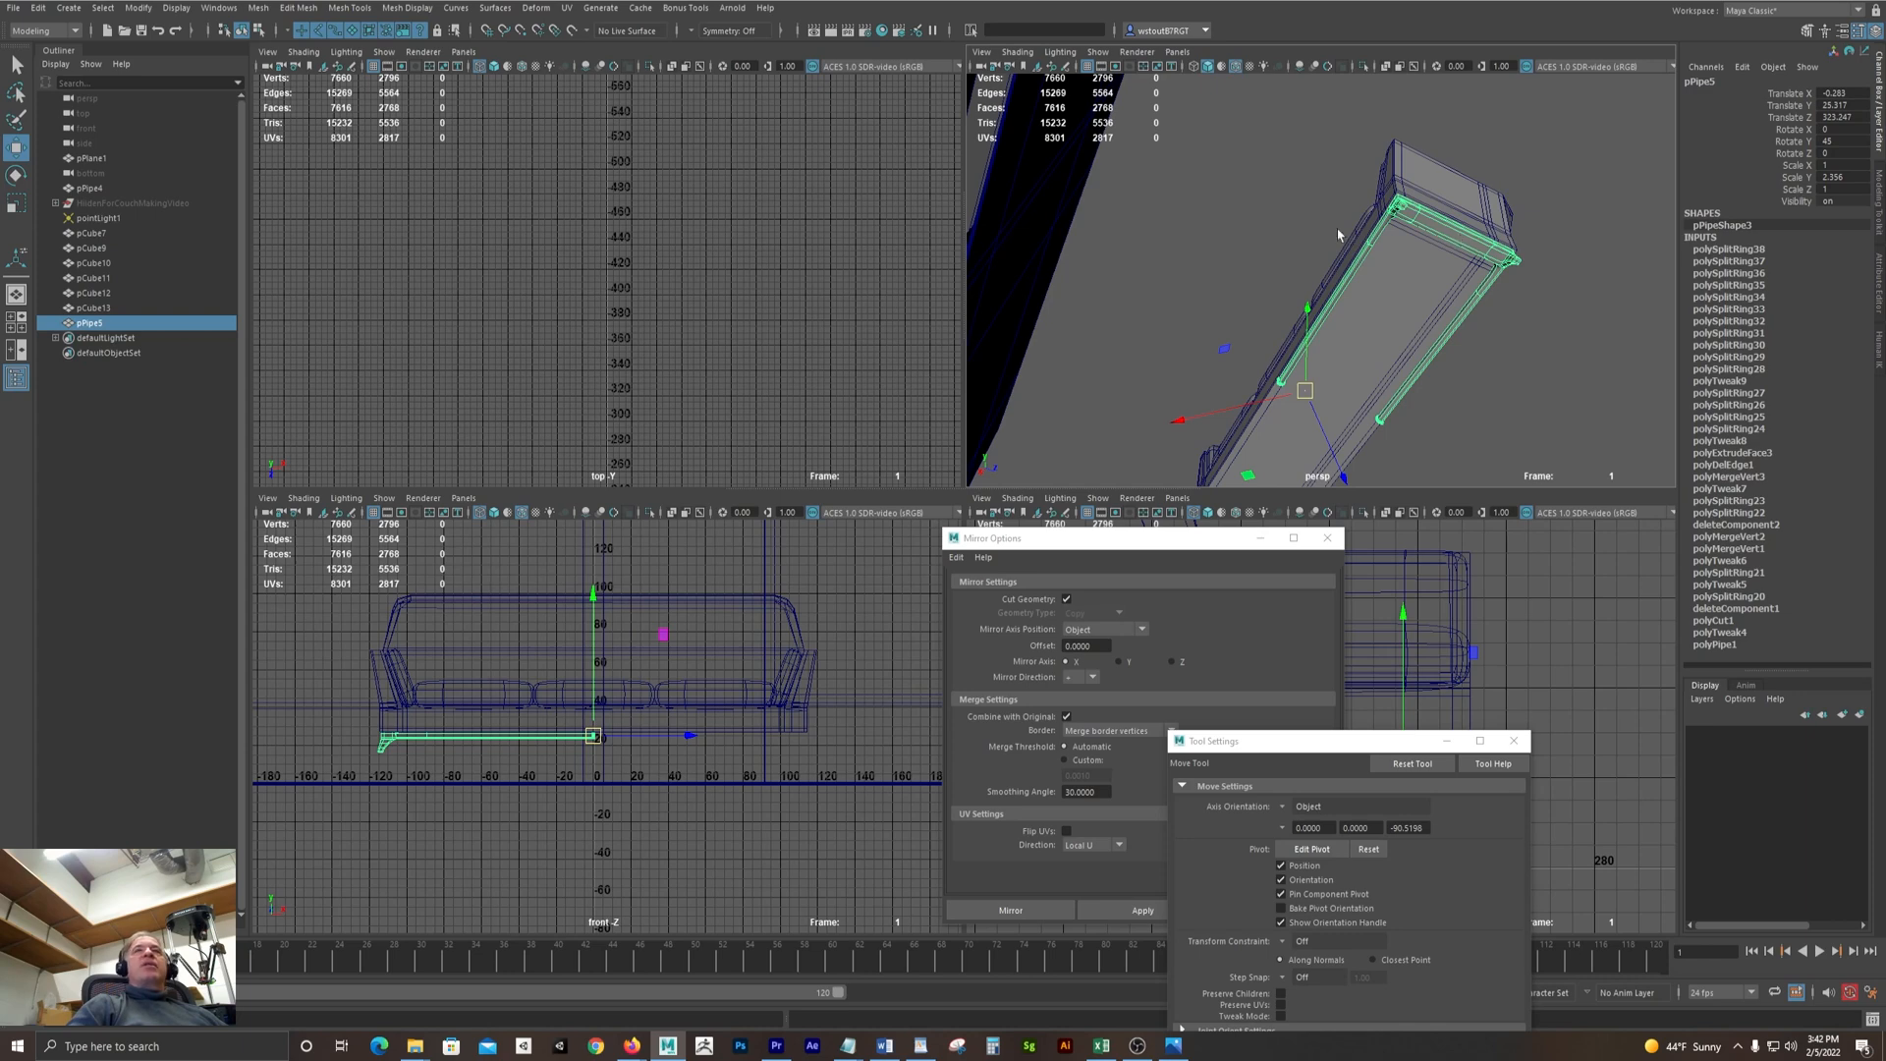
Freeze the base's transformations and leave the base selected in object mode
{"action": "left_click", "coordinate": [137, 8]}
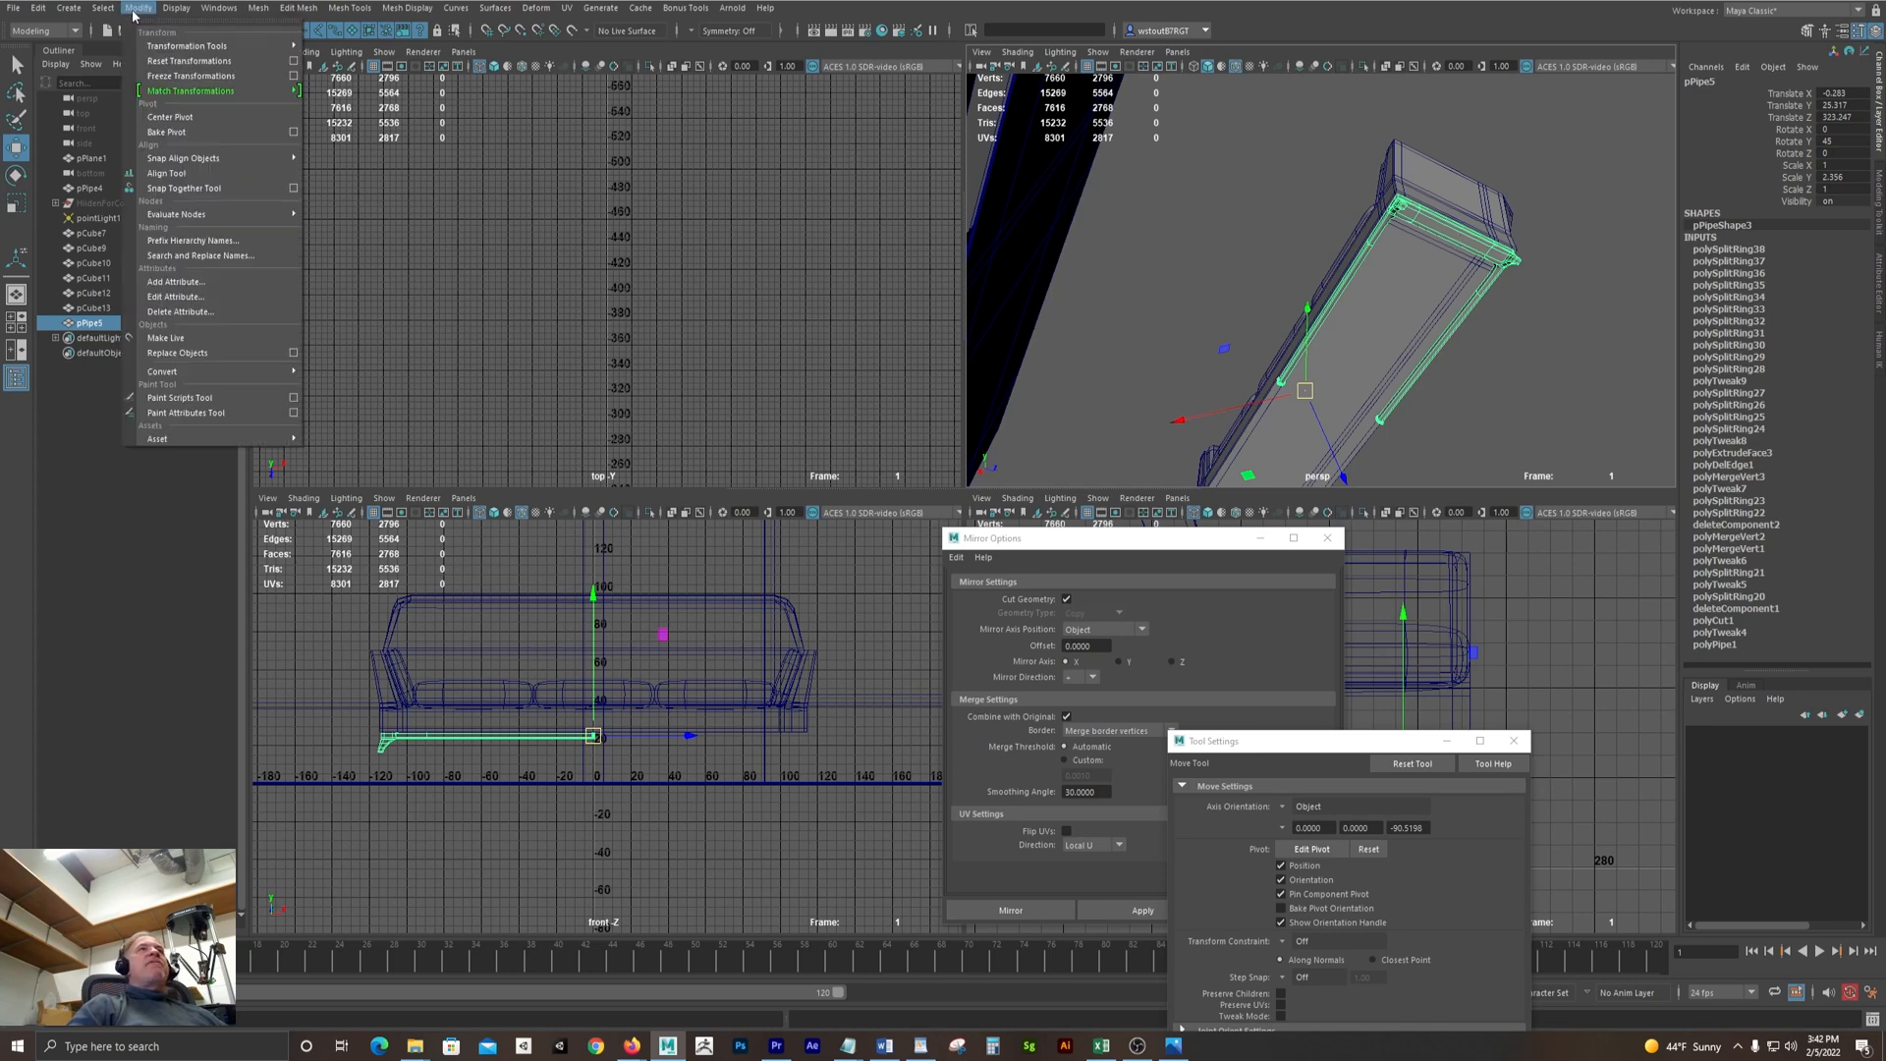
{"action": "left_click", "coordinate": [150, 77]}
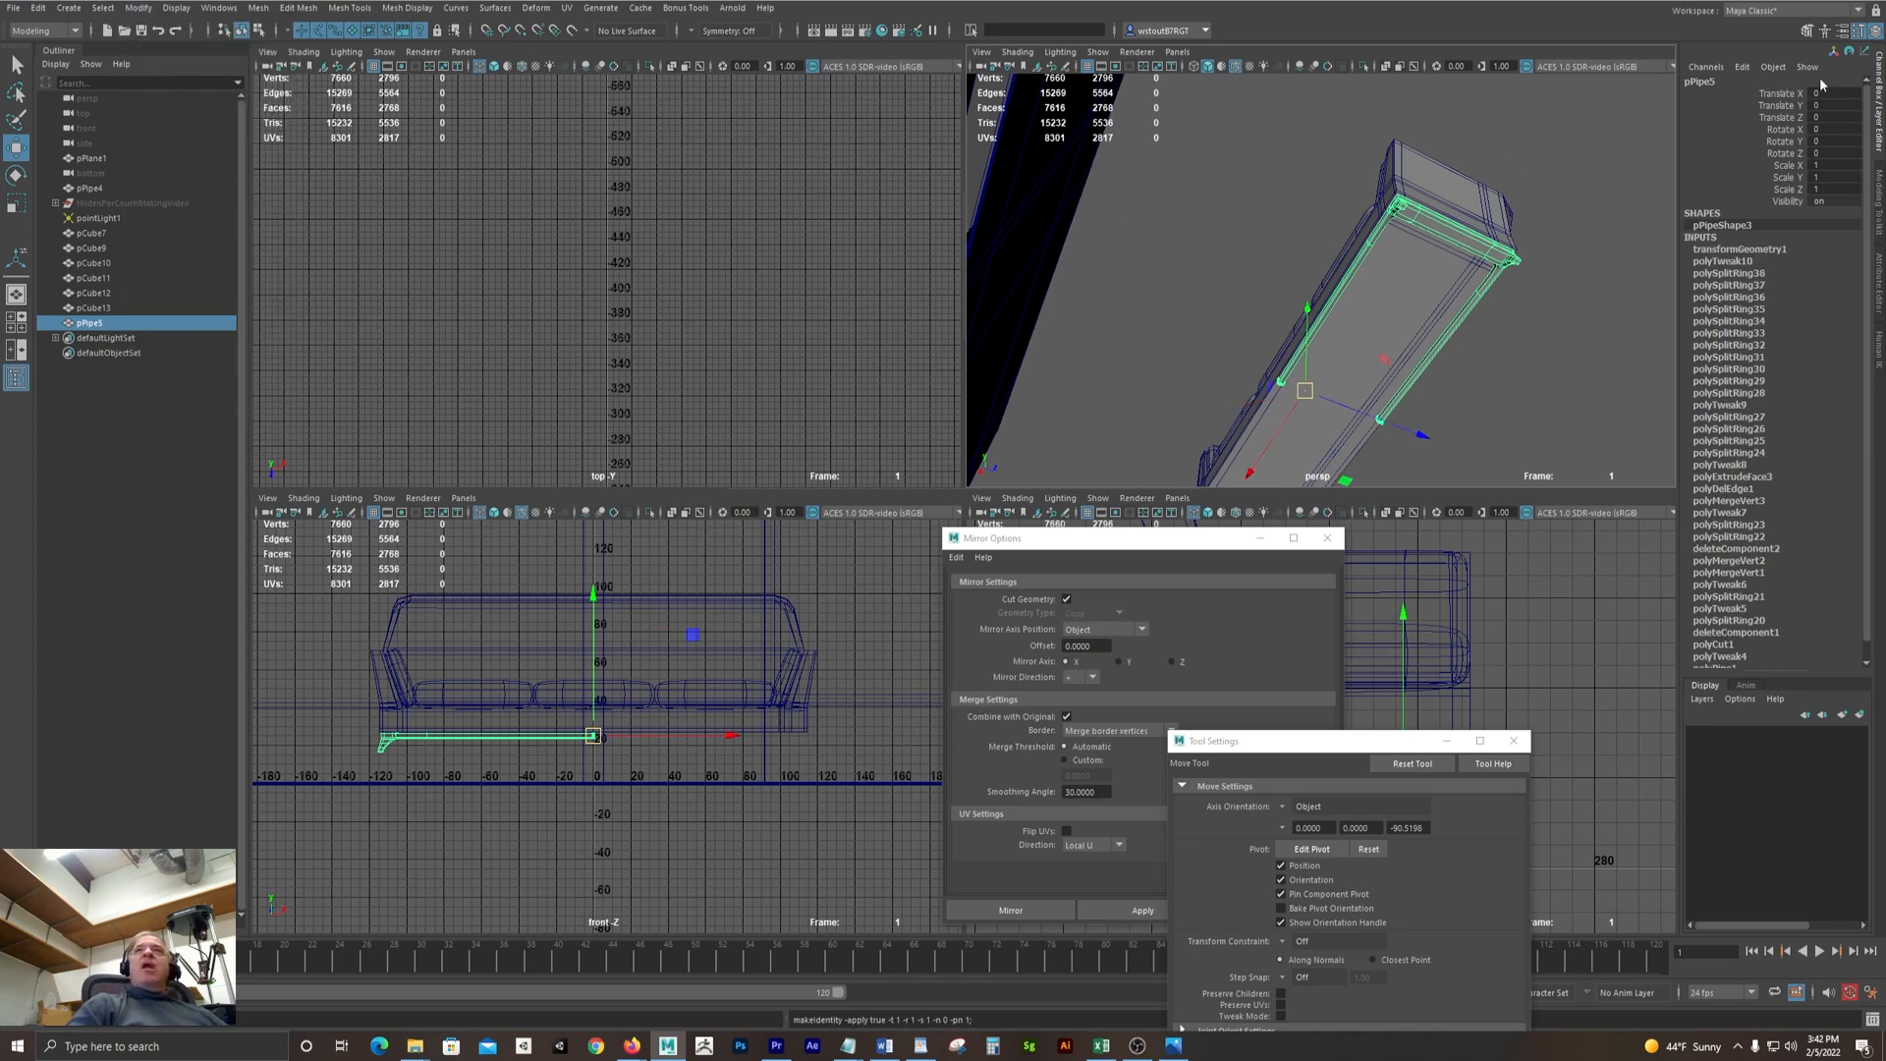
{"action": "left_click_drag", "start_coordinate": [1822, 91], "coordinate": [1823, 153]}
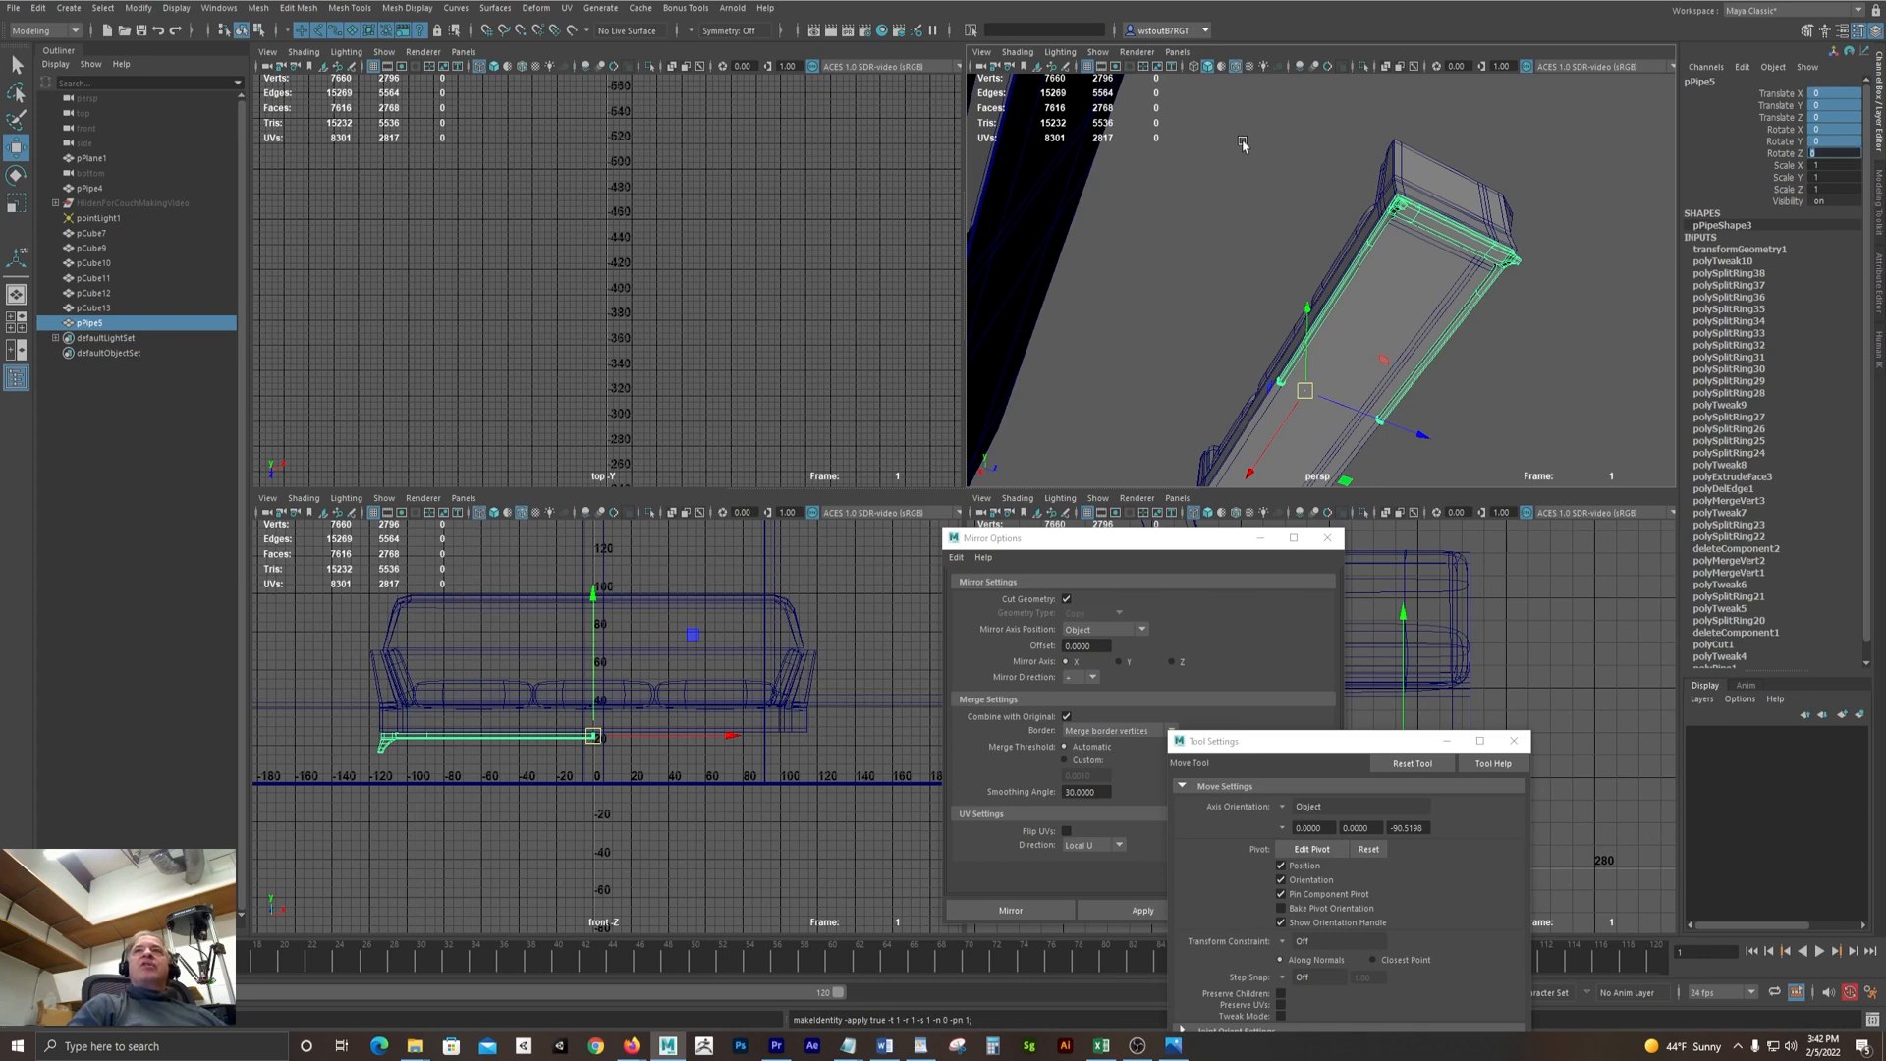
{"action": "left_click", "coordinate": [1270, 200]}
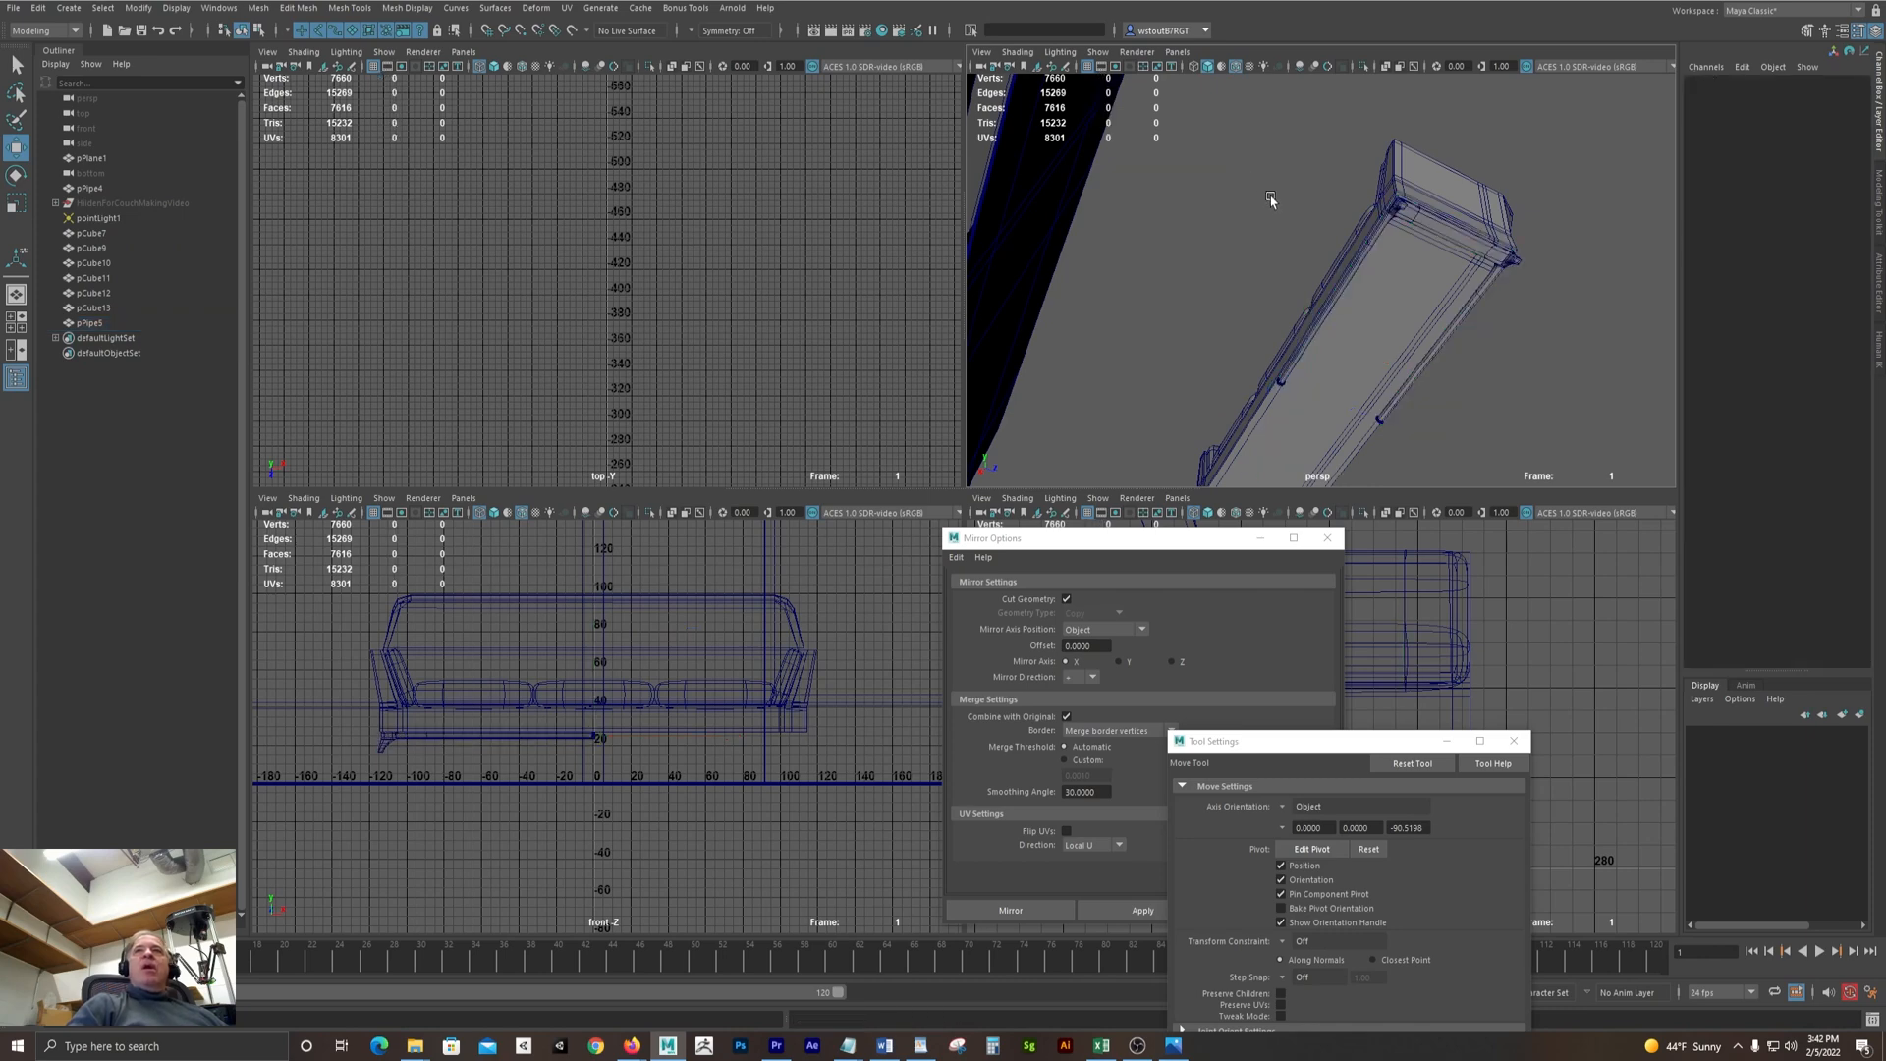
{"action": "left_click", "coordinate": [1342, 277]}
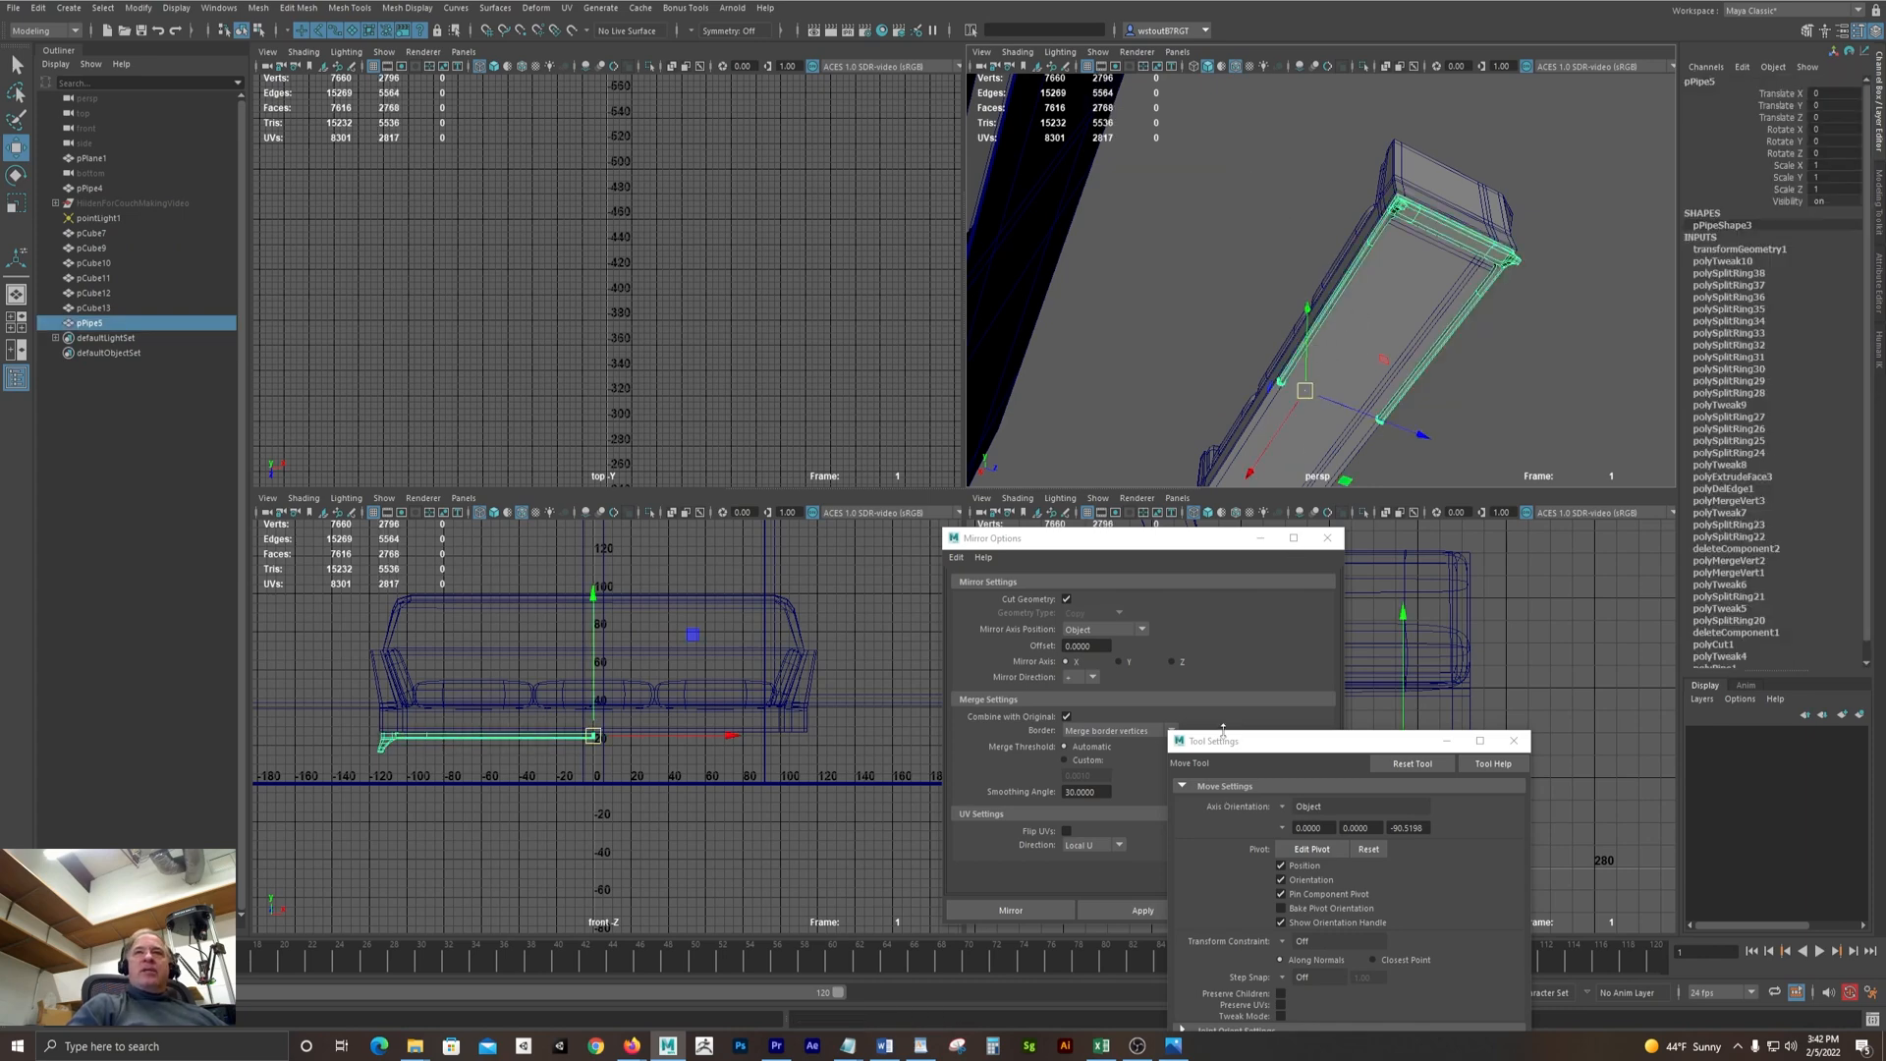
Check the half base's Translate and Rotate channels and the direction of its move axes from several angles
{"action": "left_click_drag", "start_coordinate": [1223, 729], "coordinate": [1223, 621]}
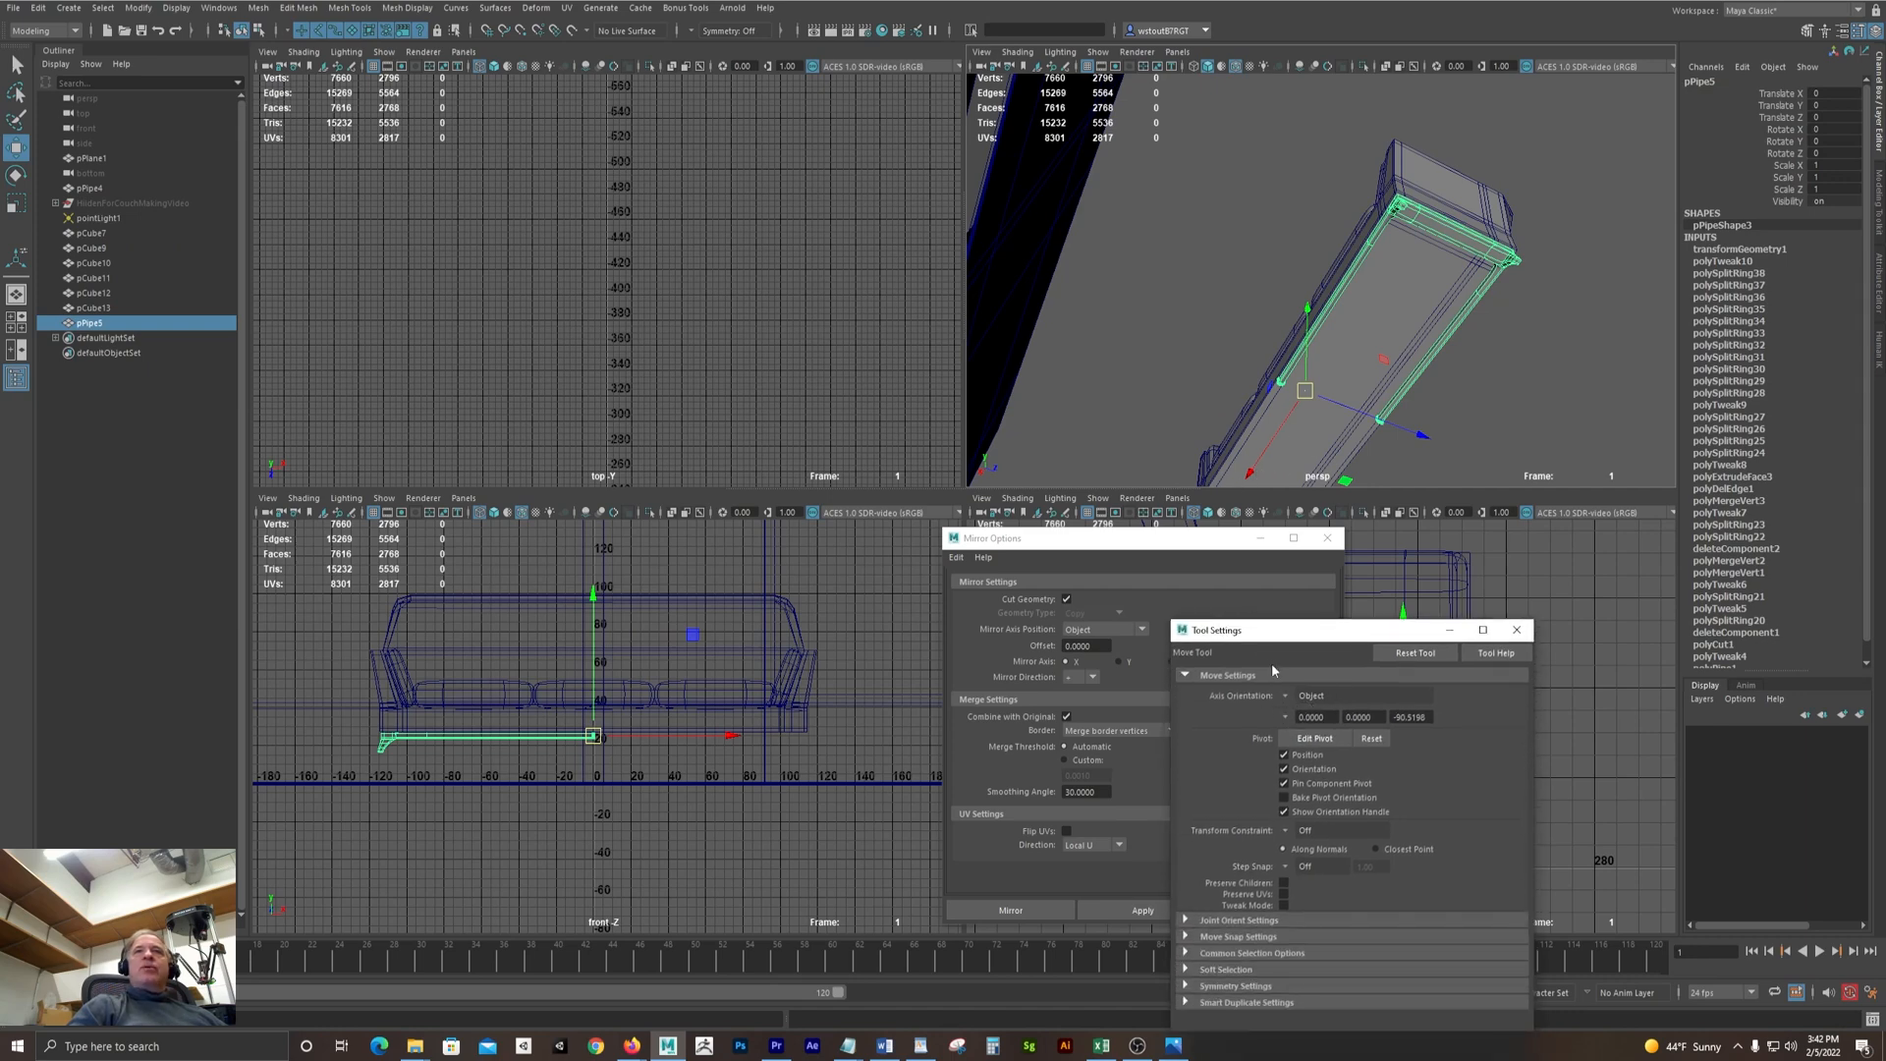
{"action": "left_click_drag", "start_coordinate": [1283, 635], "coordinate": [930, 676]}
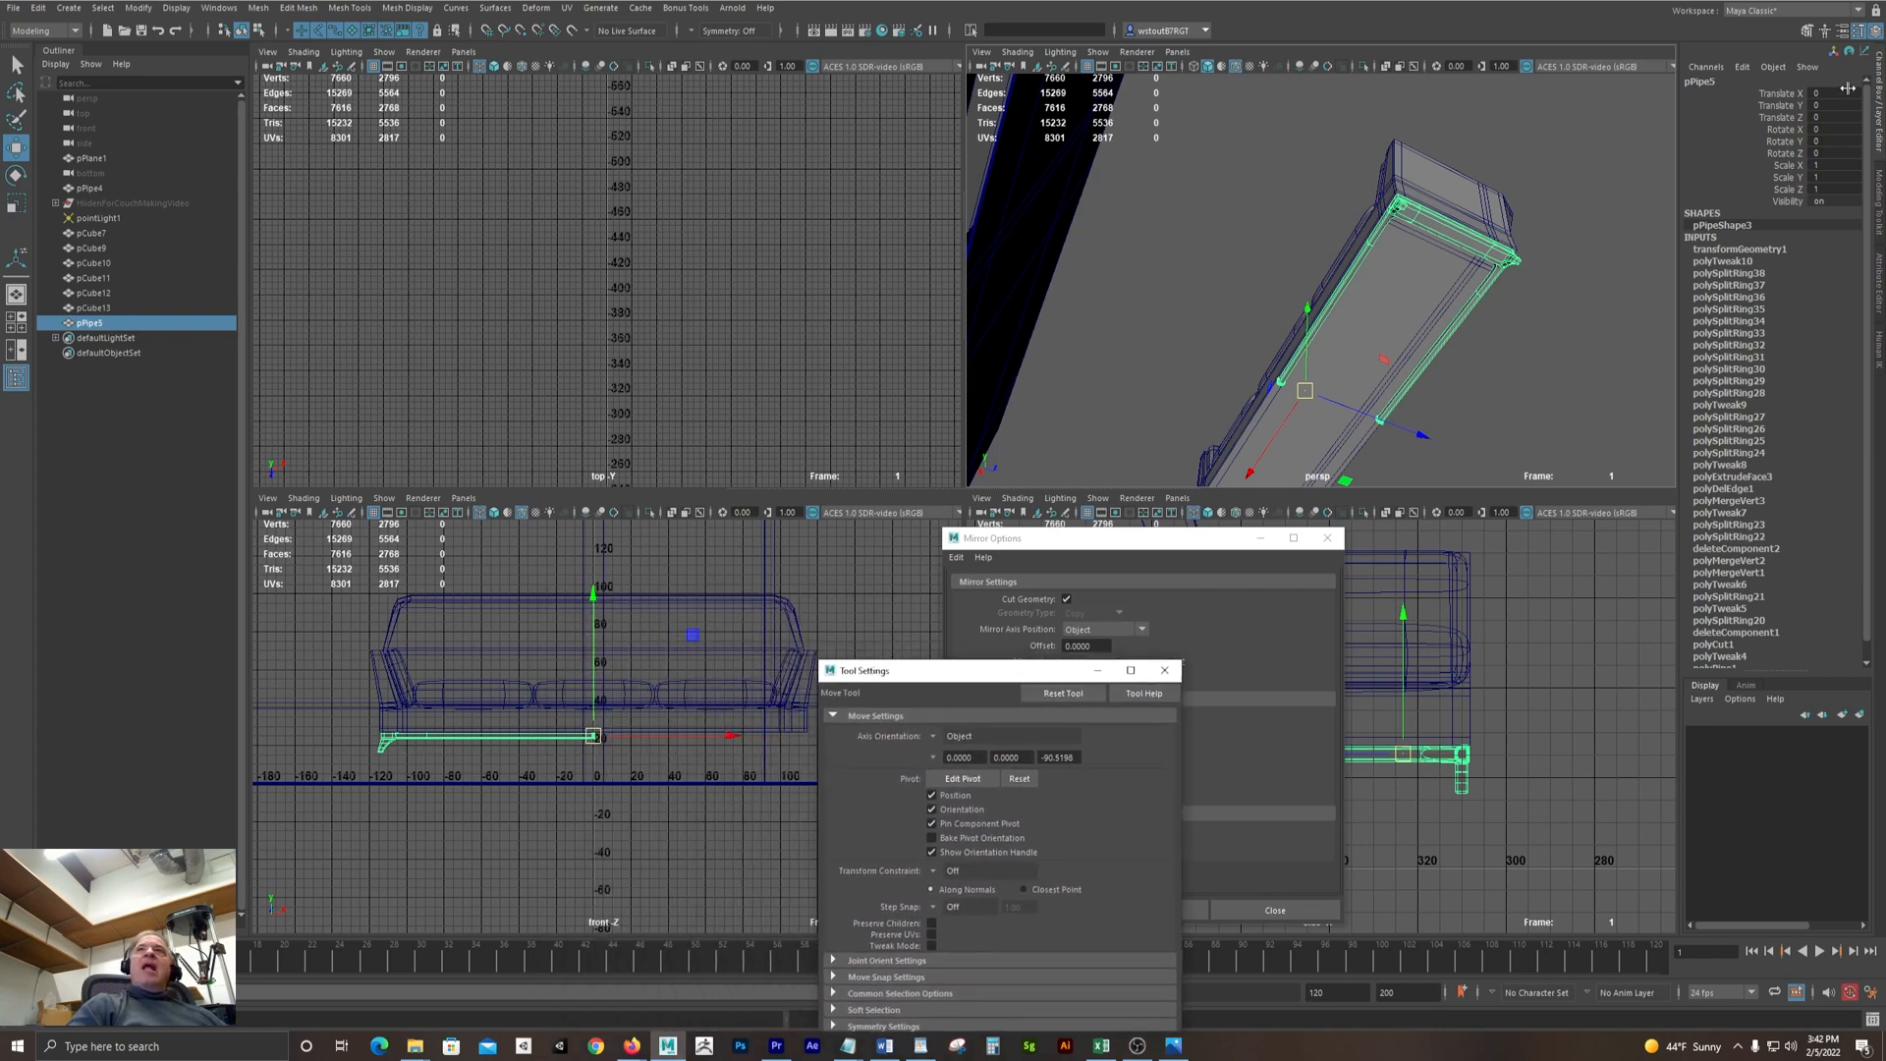
{"action": "left_click_drag", "start_coordinate": [1844, 91], "coordinate": [1840, 152]}
{"action": "left_click_drag", "start_coordinate": [1522, 215], "coordinate": [1495, 258], "text": "alt"}
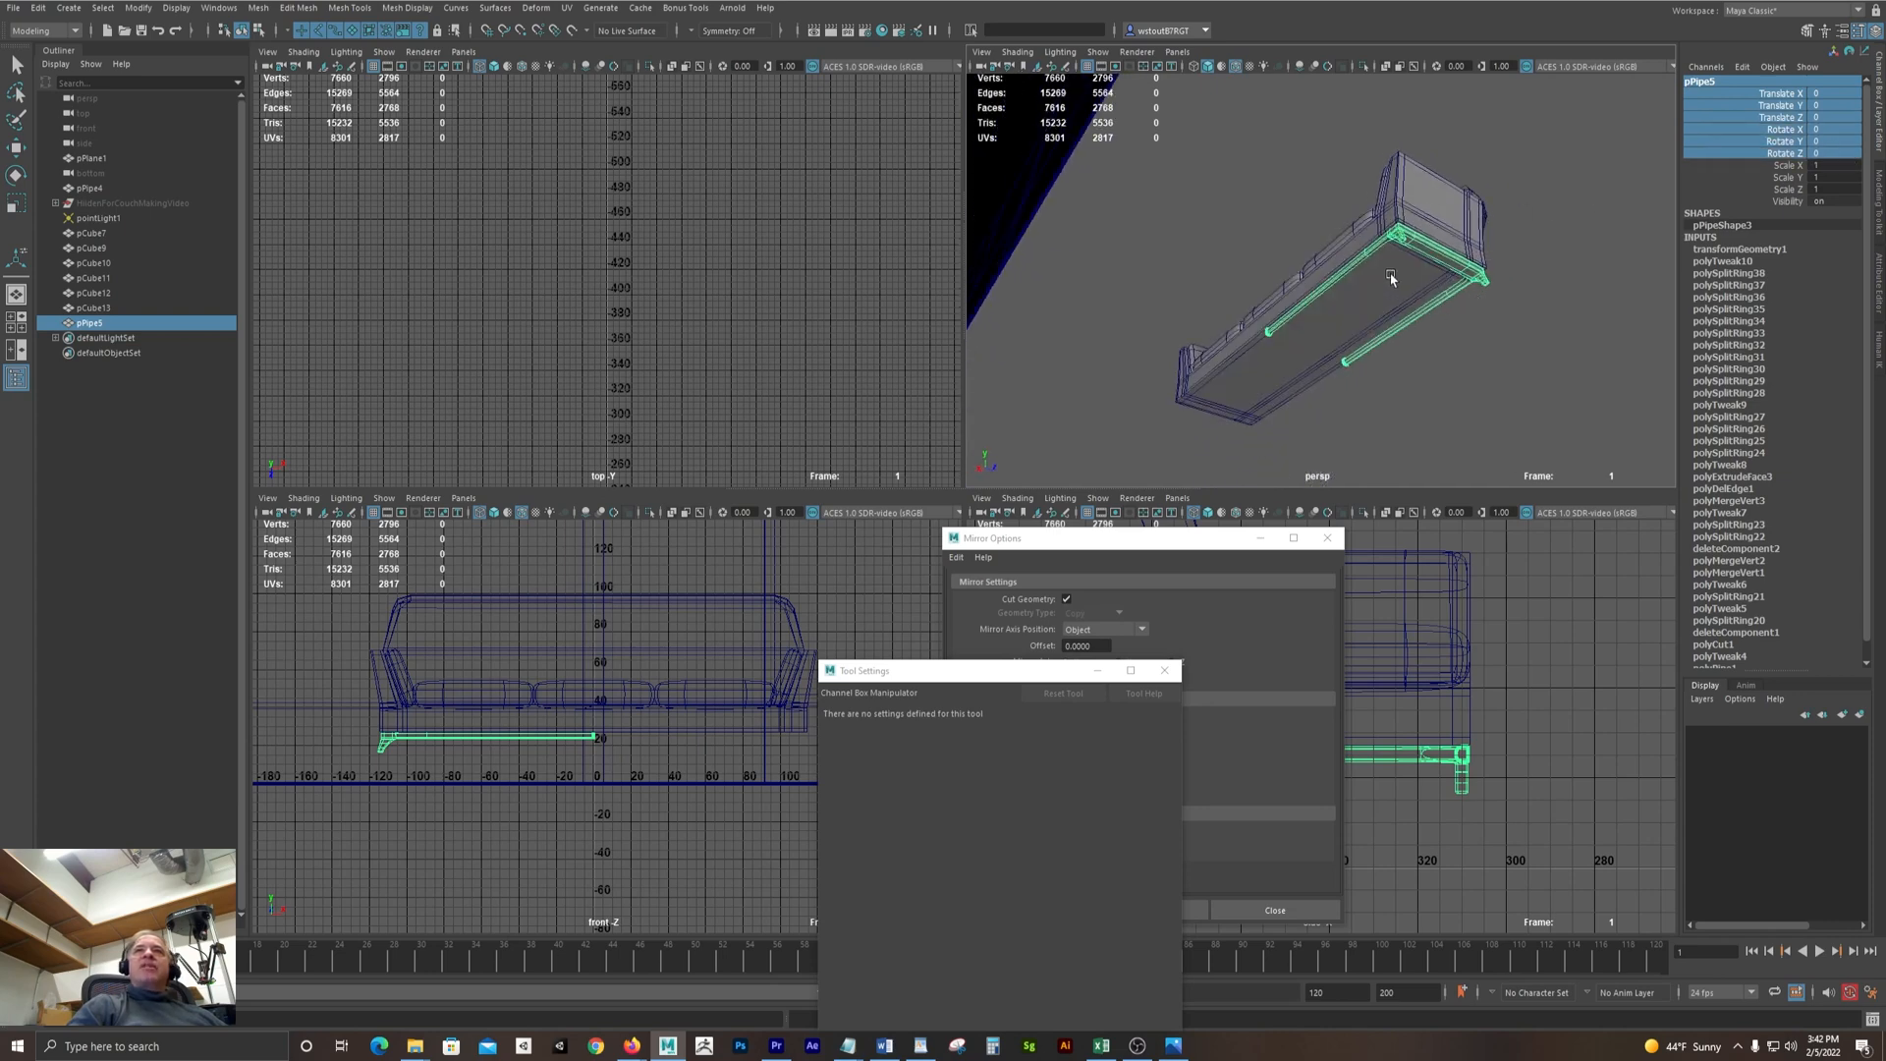
{"action": "right_click_drag", "start_coordinate": [1431, 244], "coordinate": [897, 194], "text": "alt"}
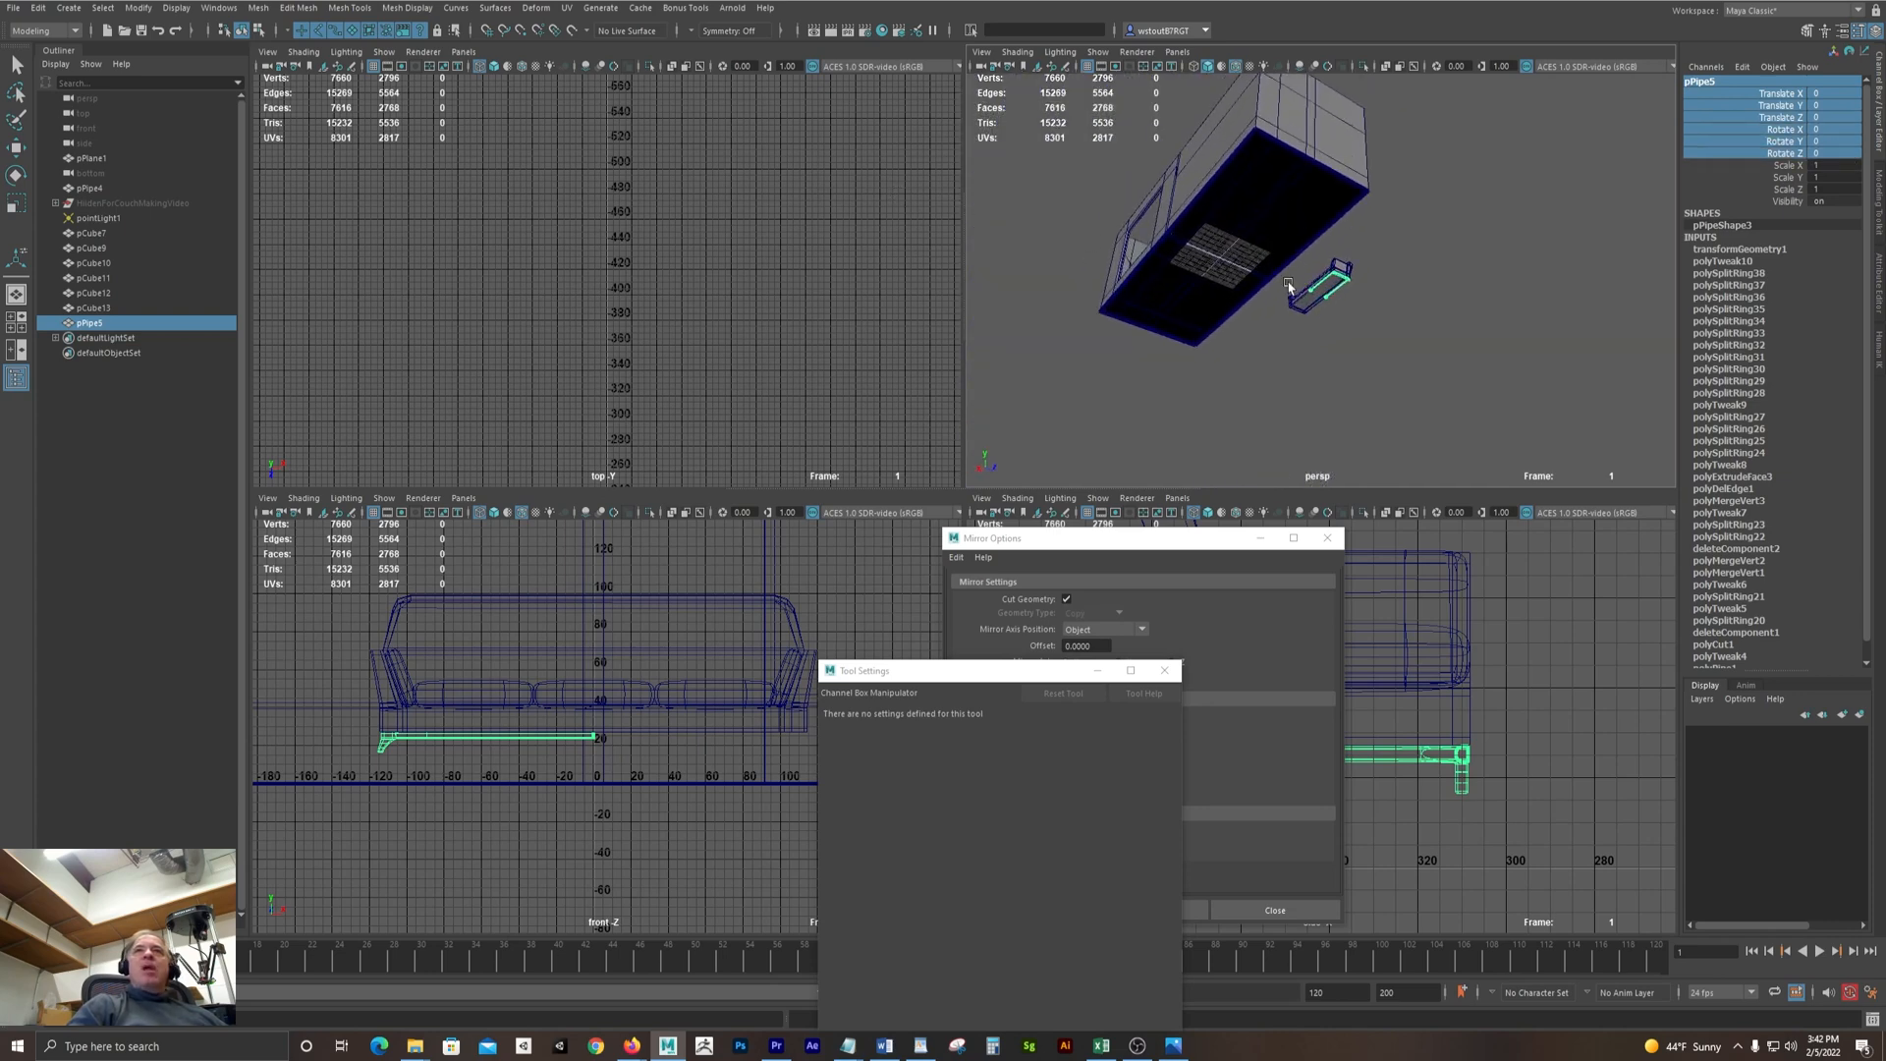
{"action": "key", "text": "w"}
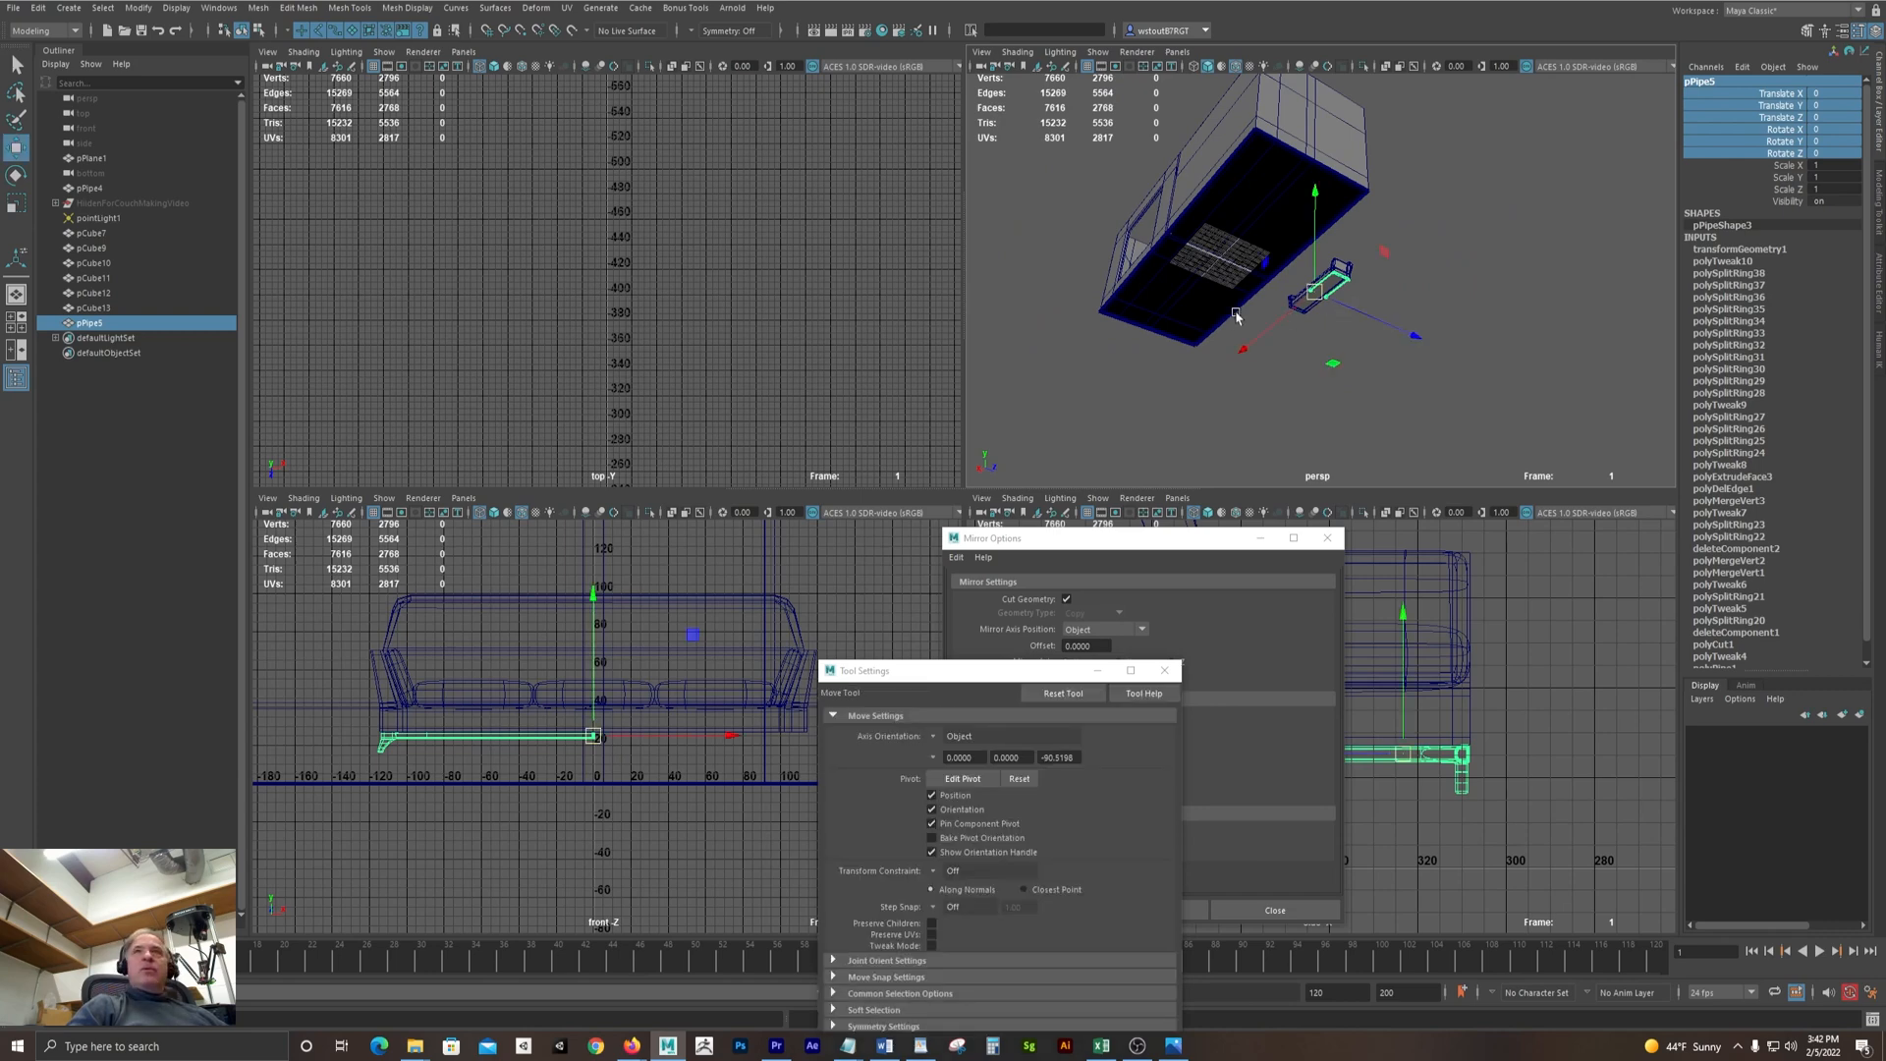
{"action": "key", "text": "f"}
{"action": "left_click_drag", "start_coordinate": [1496, 384], "coordinate": [1402, 303], "text": "alt"}
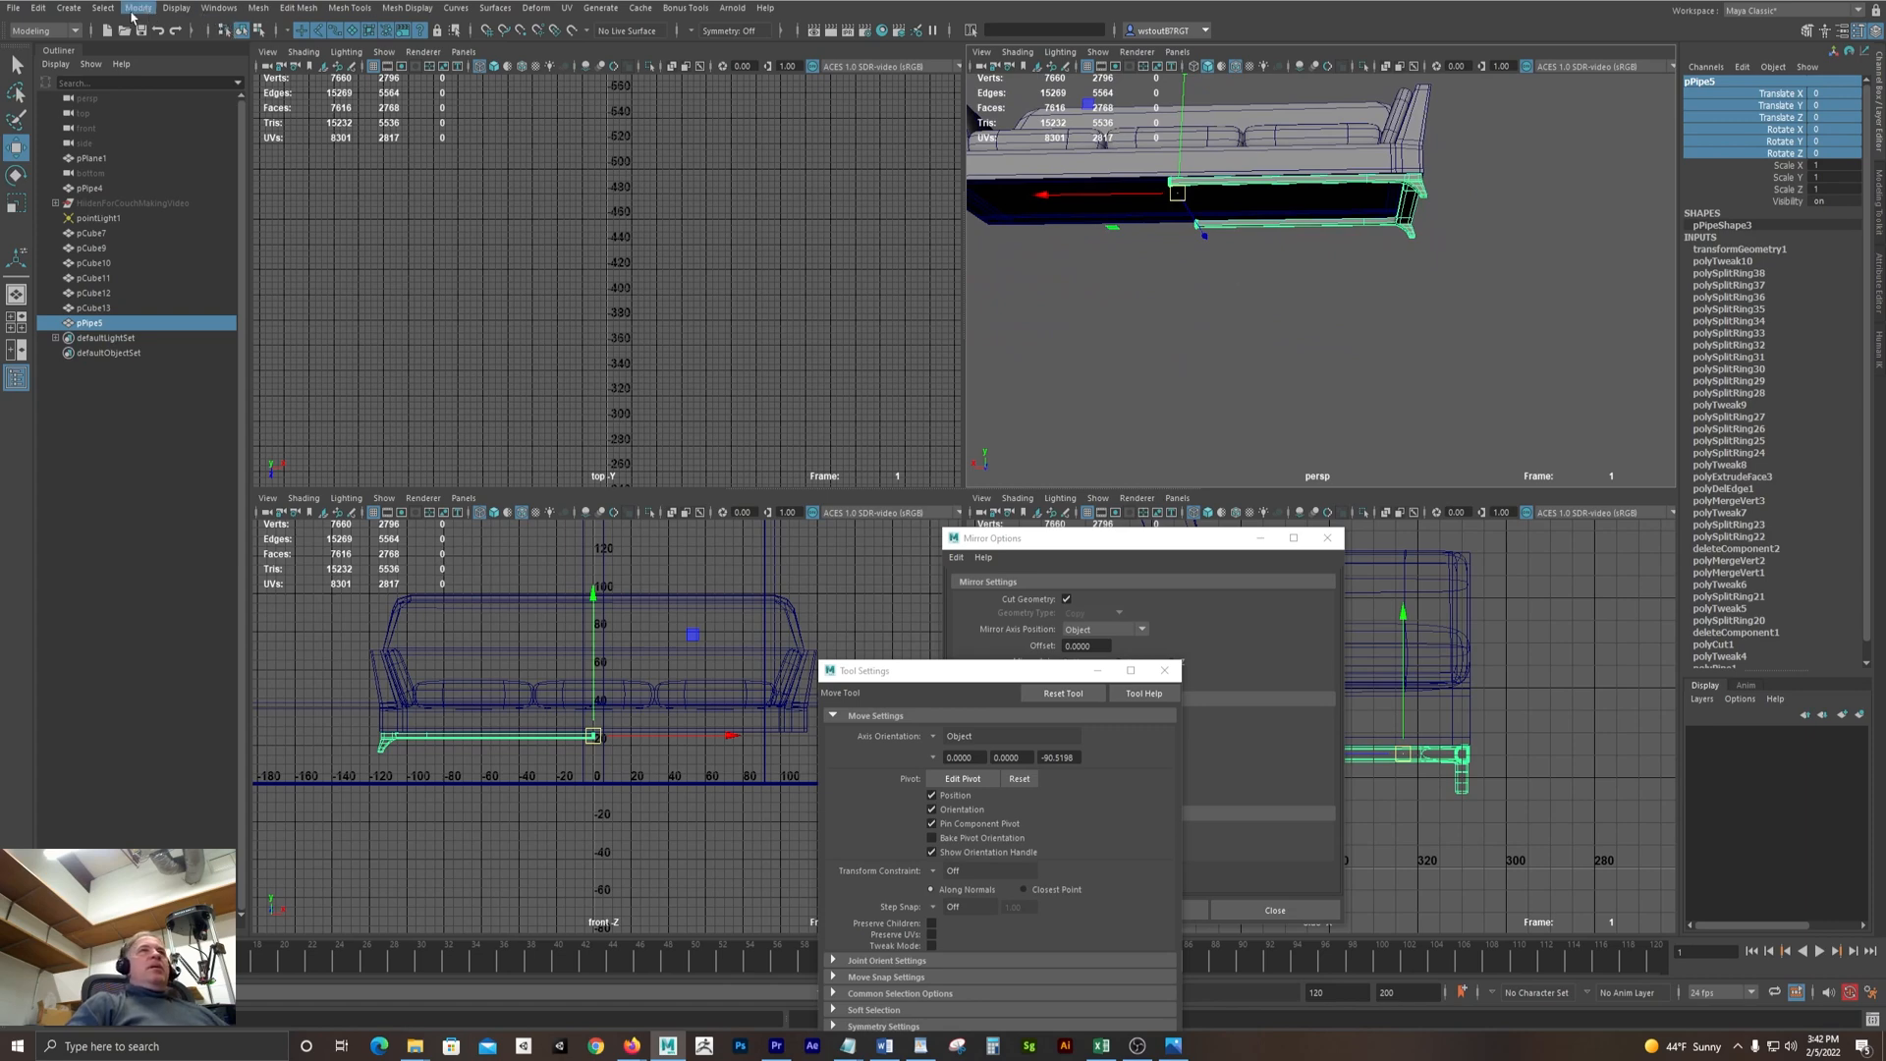
Mirror the half base across the X axis in the + direction from its object position, combining it with the original and merging border vertices
{"action": "left_click", "coordinate": [257, 8]}
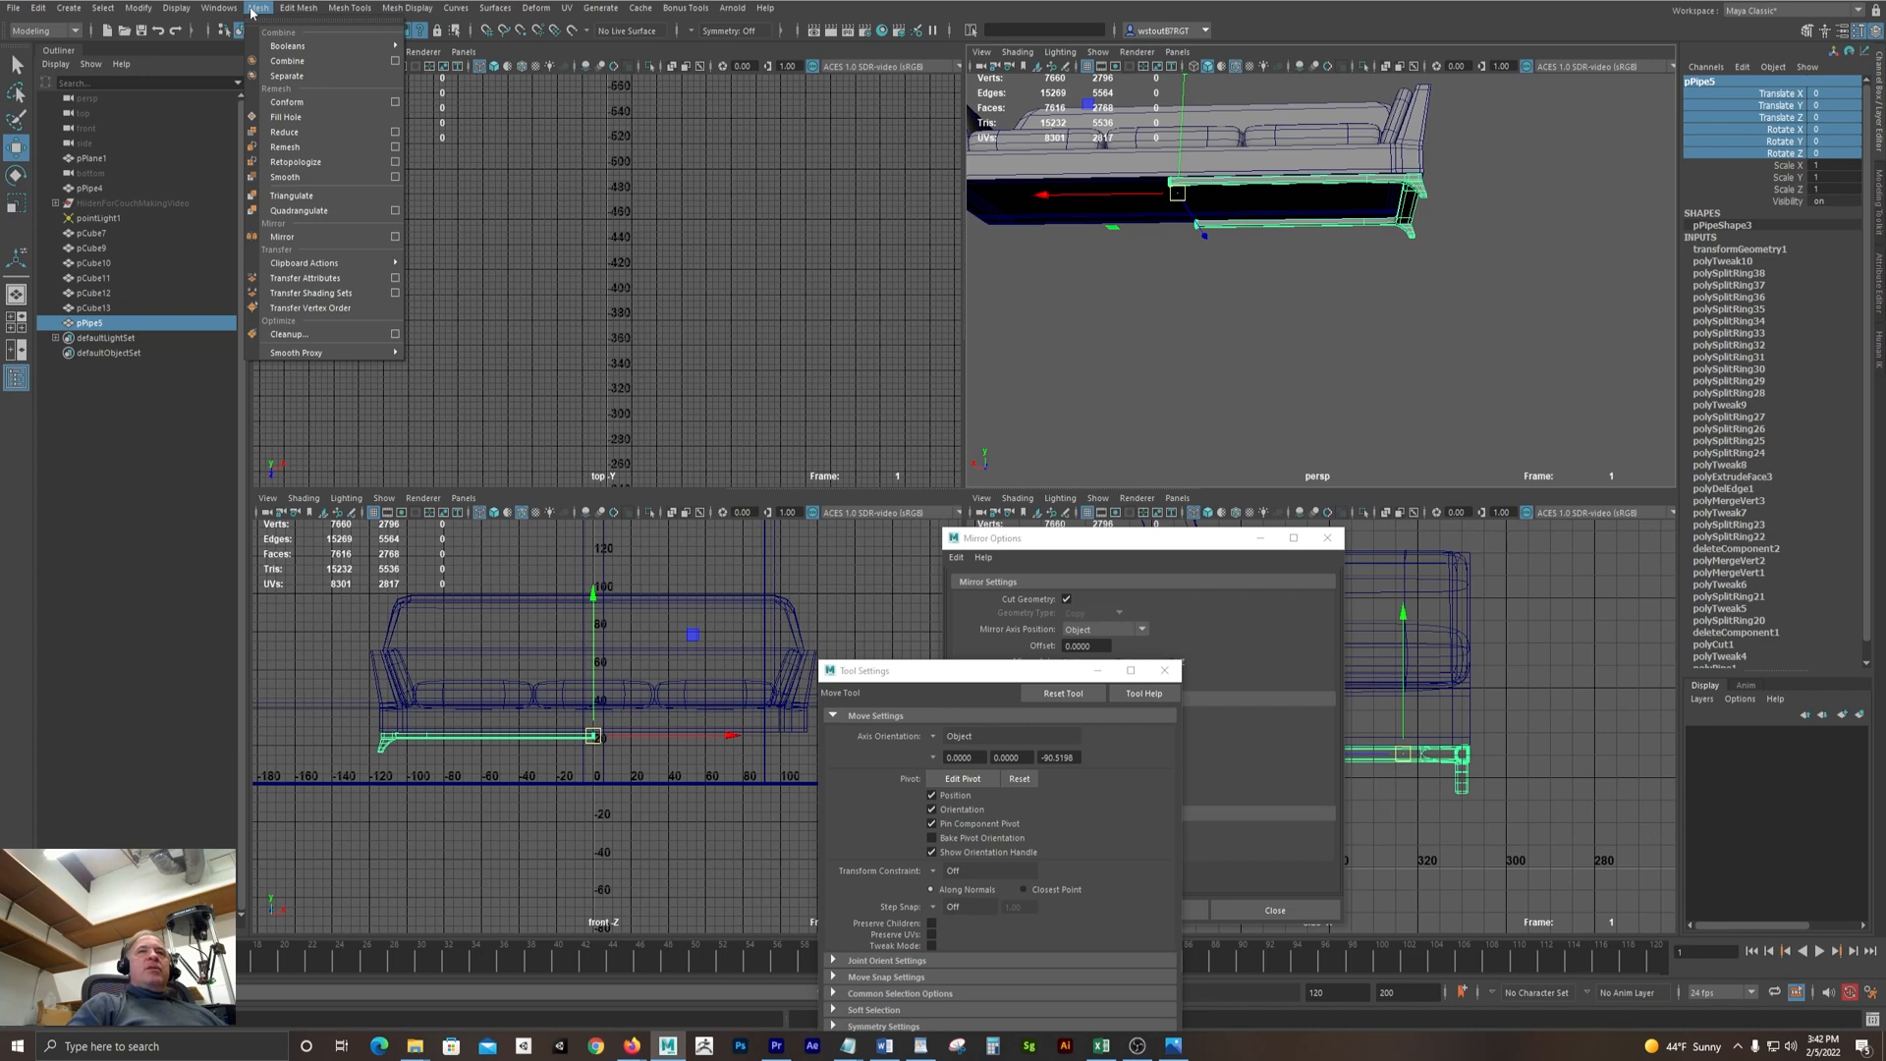
{"action": "left_click", "coordinate": [1180, 547]}
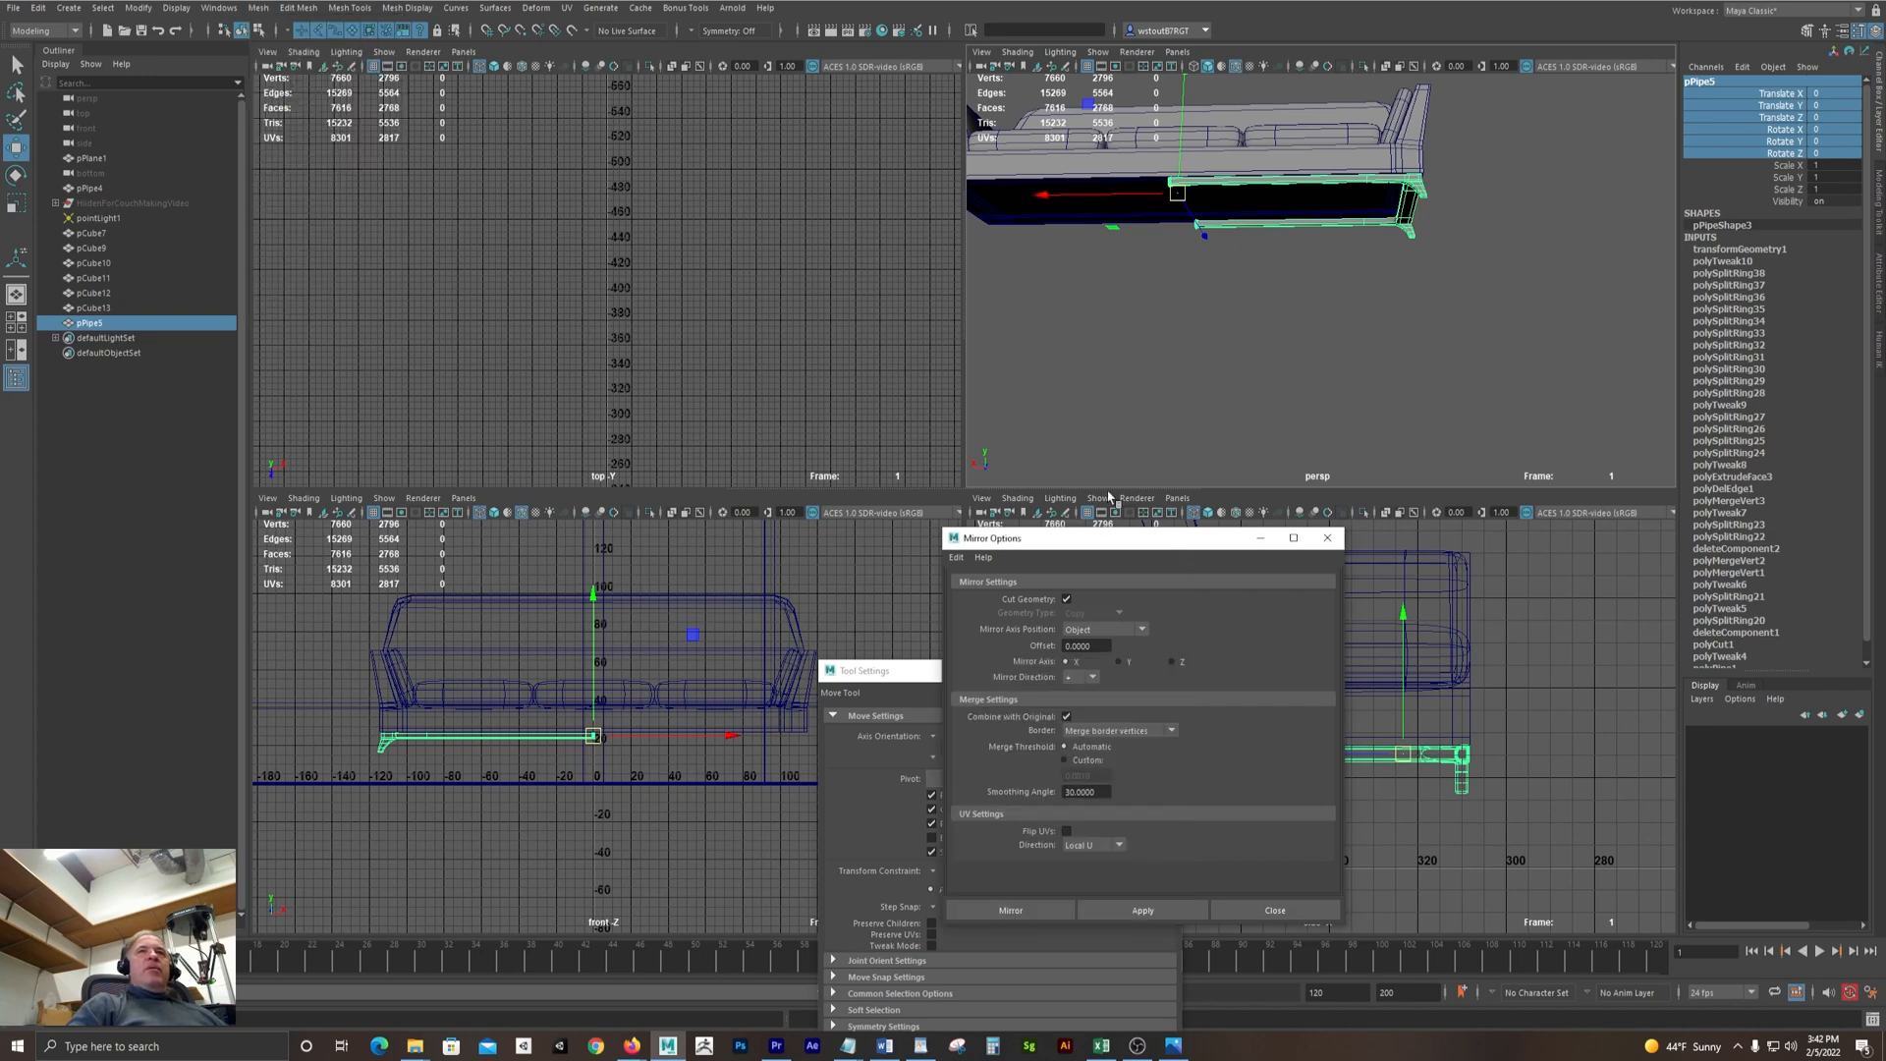
{"action": "left_click", "coordinate": [1011, 910]}
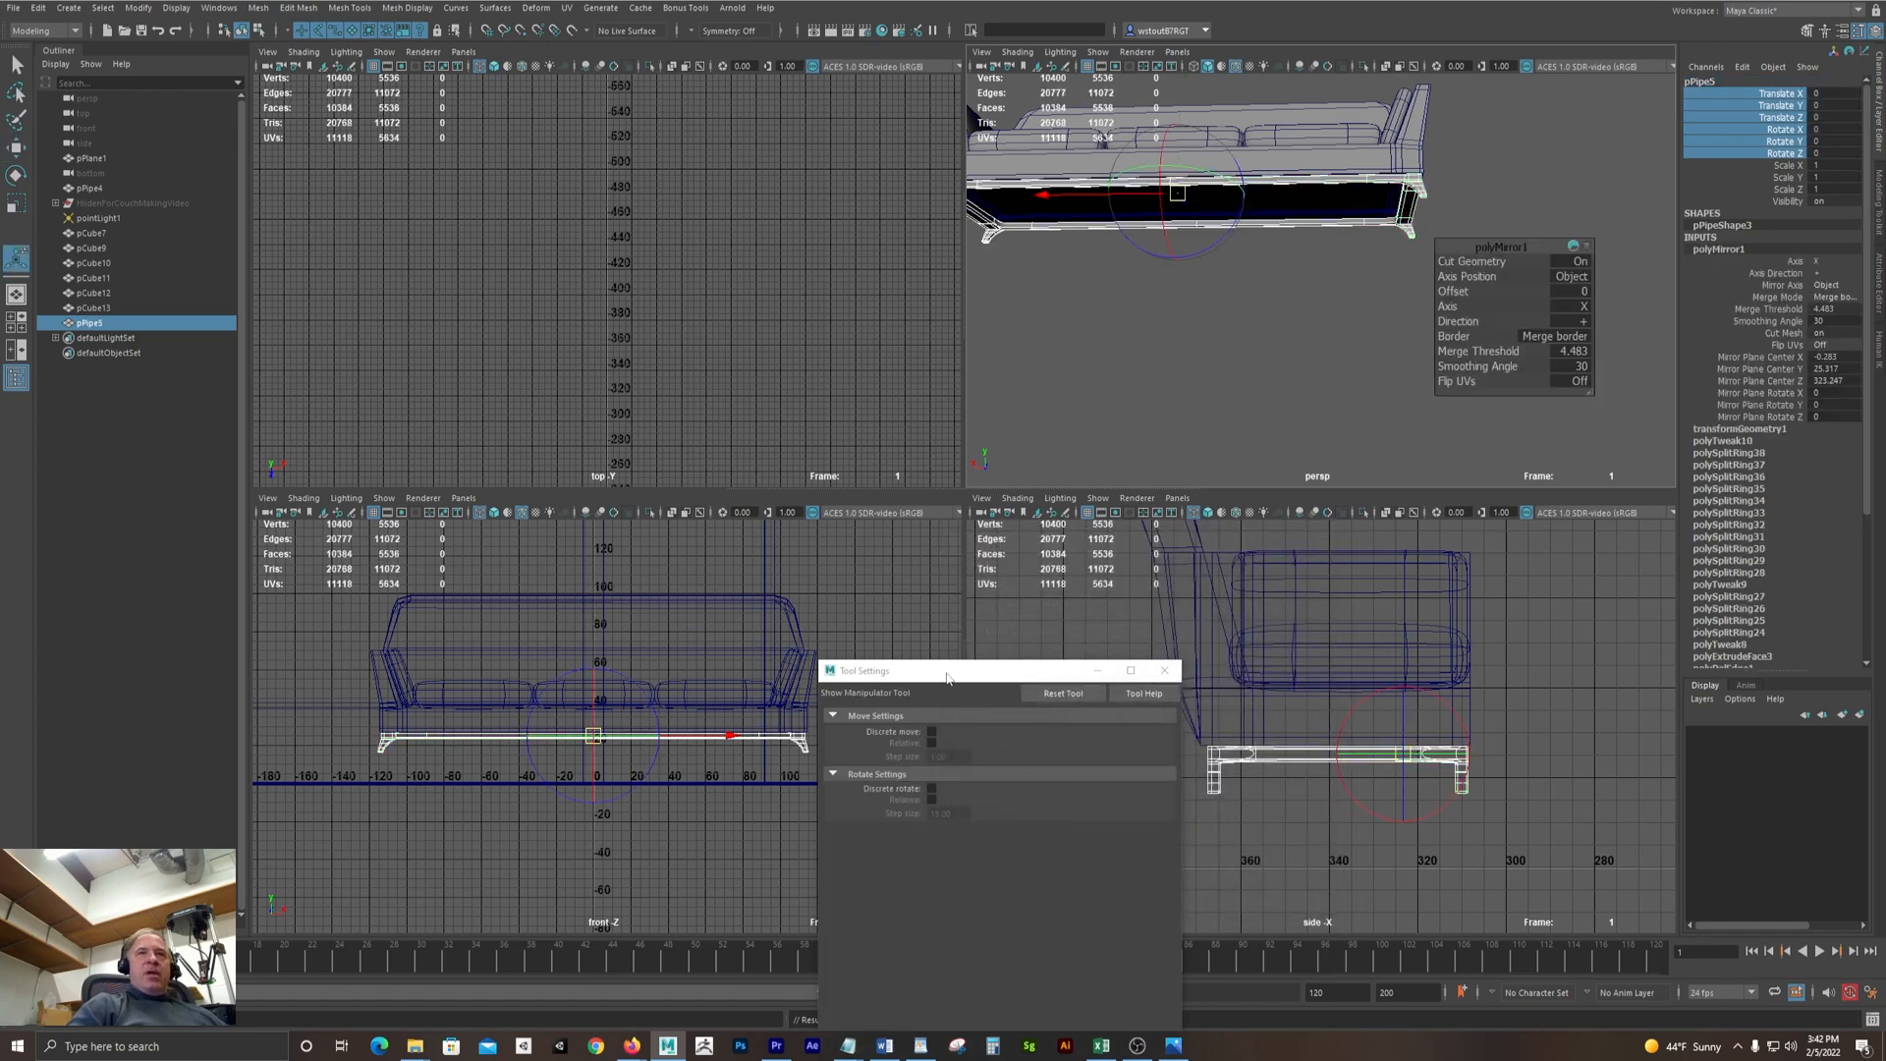
{"action": "left_click", "coordinate": [1165, 670]}
{"action": "scroll", "coordinate": [835, 767], "scroll_direction": "up", "scroll_amount": 3}
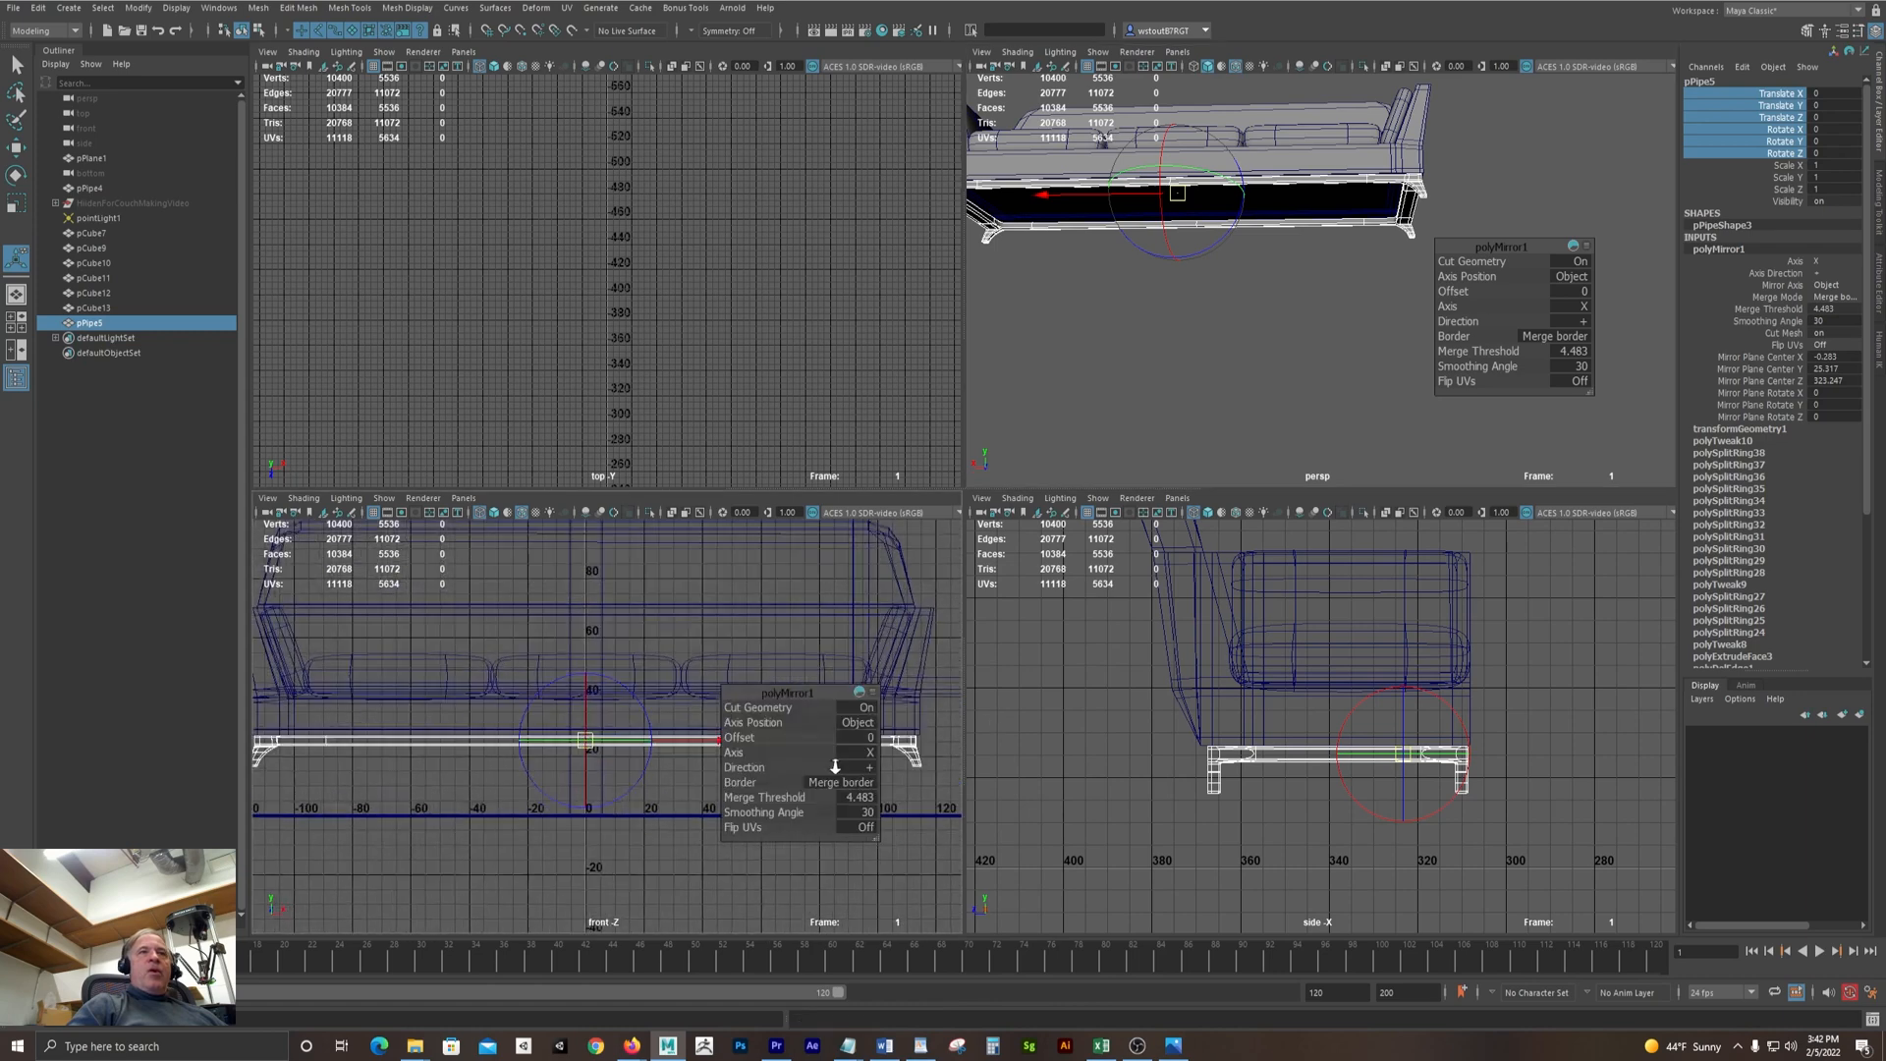
{"action": "scroll", "coordinate": [835, 767], "scroll_direction": "up", "scroll_amount": 8}
{"action": "middle_click_drag", "start_coordinate": [507, 768], "coordinate": [561, 602], "text": "alt"}
{"action": "left_click", "coordinate": [469, 771]}
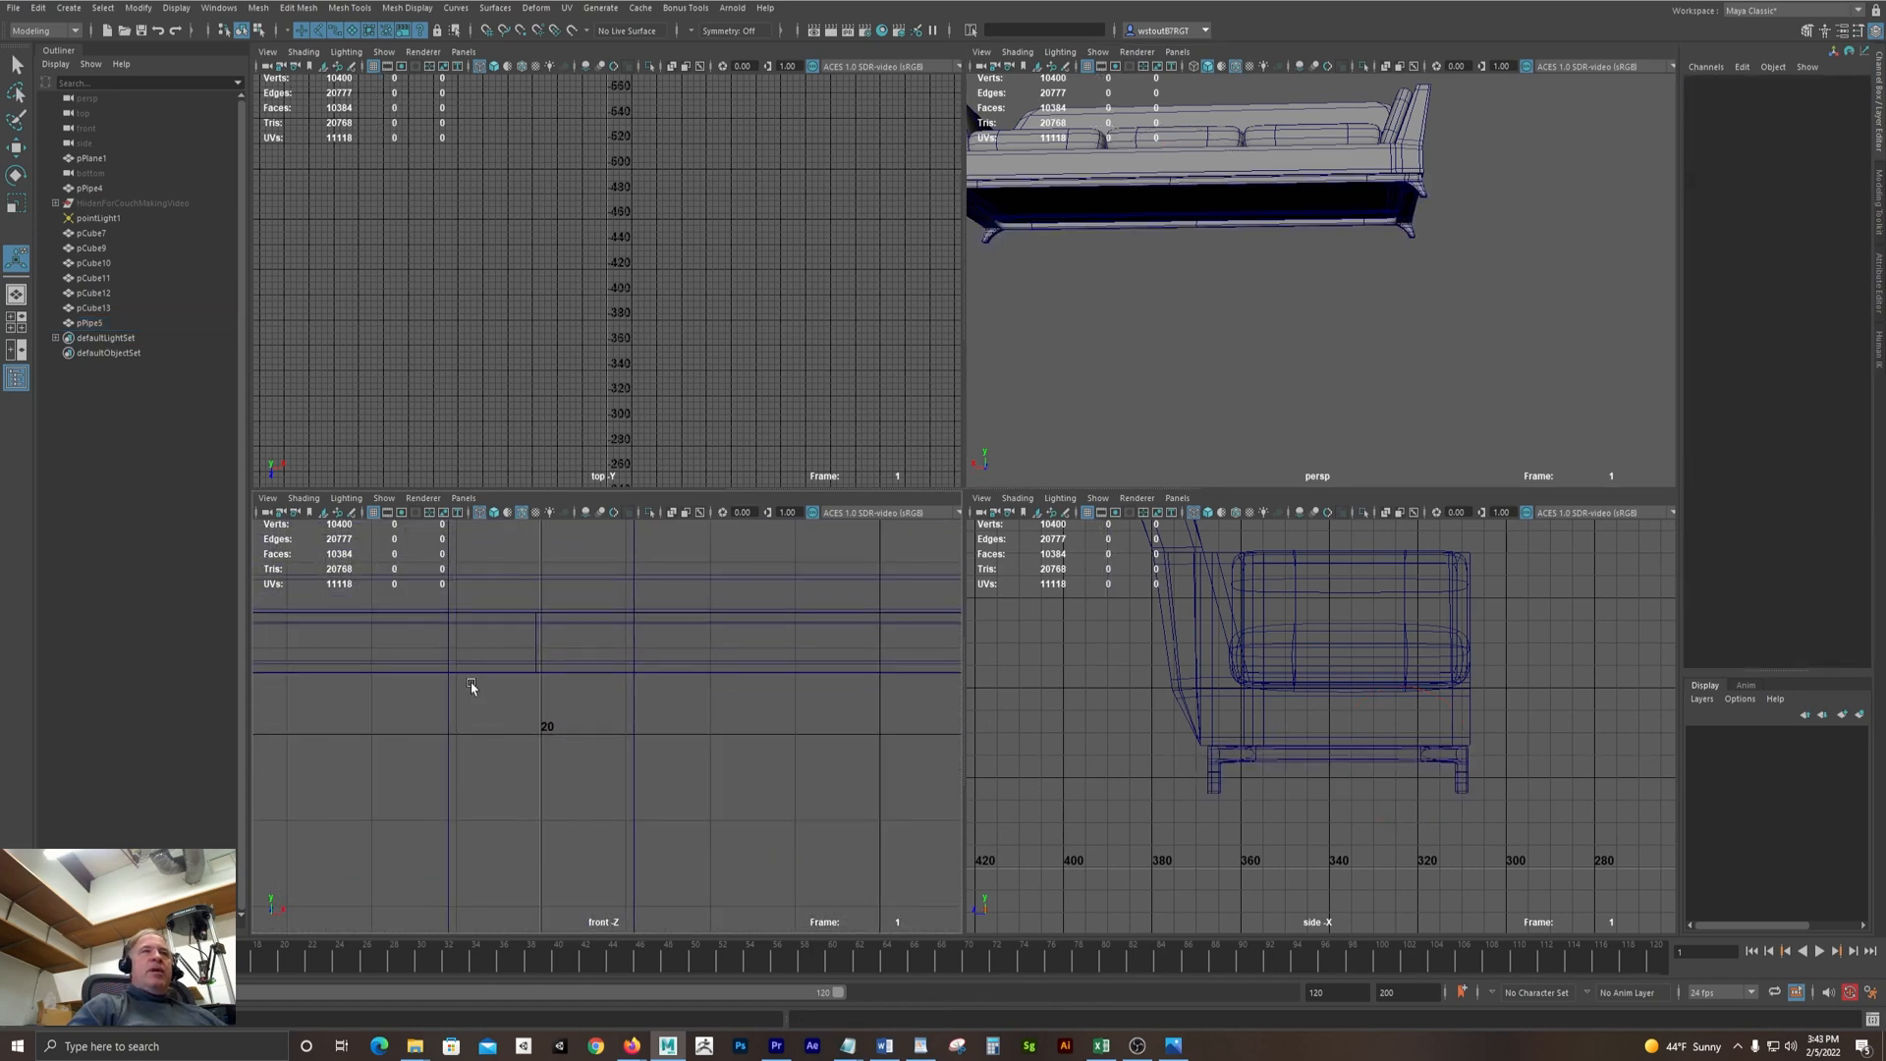
Delete the edge loops at the mirror seam in the middle of the base's front and back rails
{"action": "scroll", "coordinate": [619, 744], "scroll_direction": "up", "scroll_amount": 2}
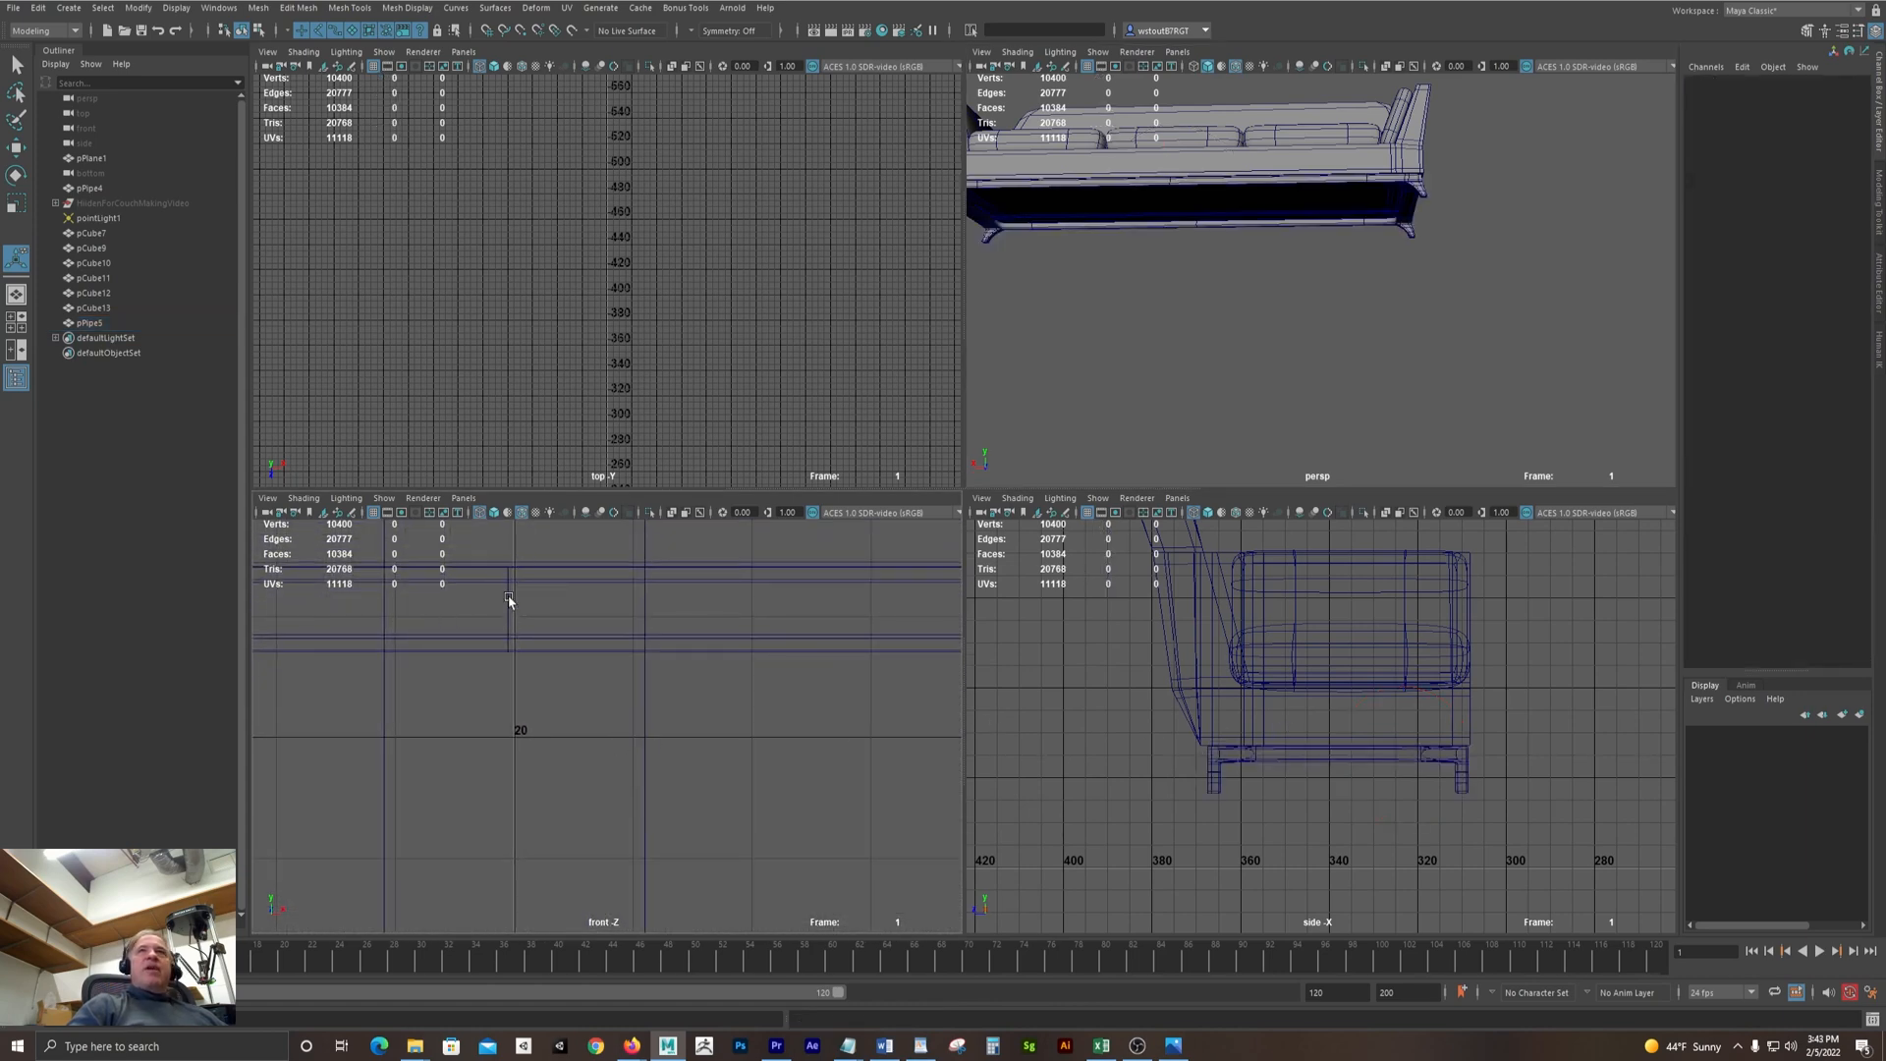
{"action": "scroll", "coordinate": [606, 761], "scroll_direction": "down", "scroll_amount": 2}
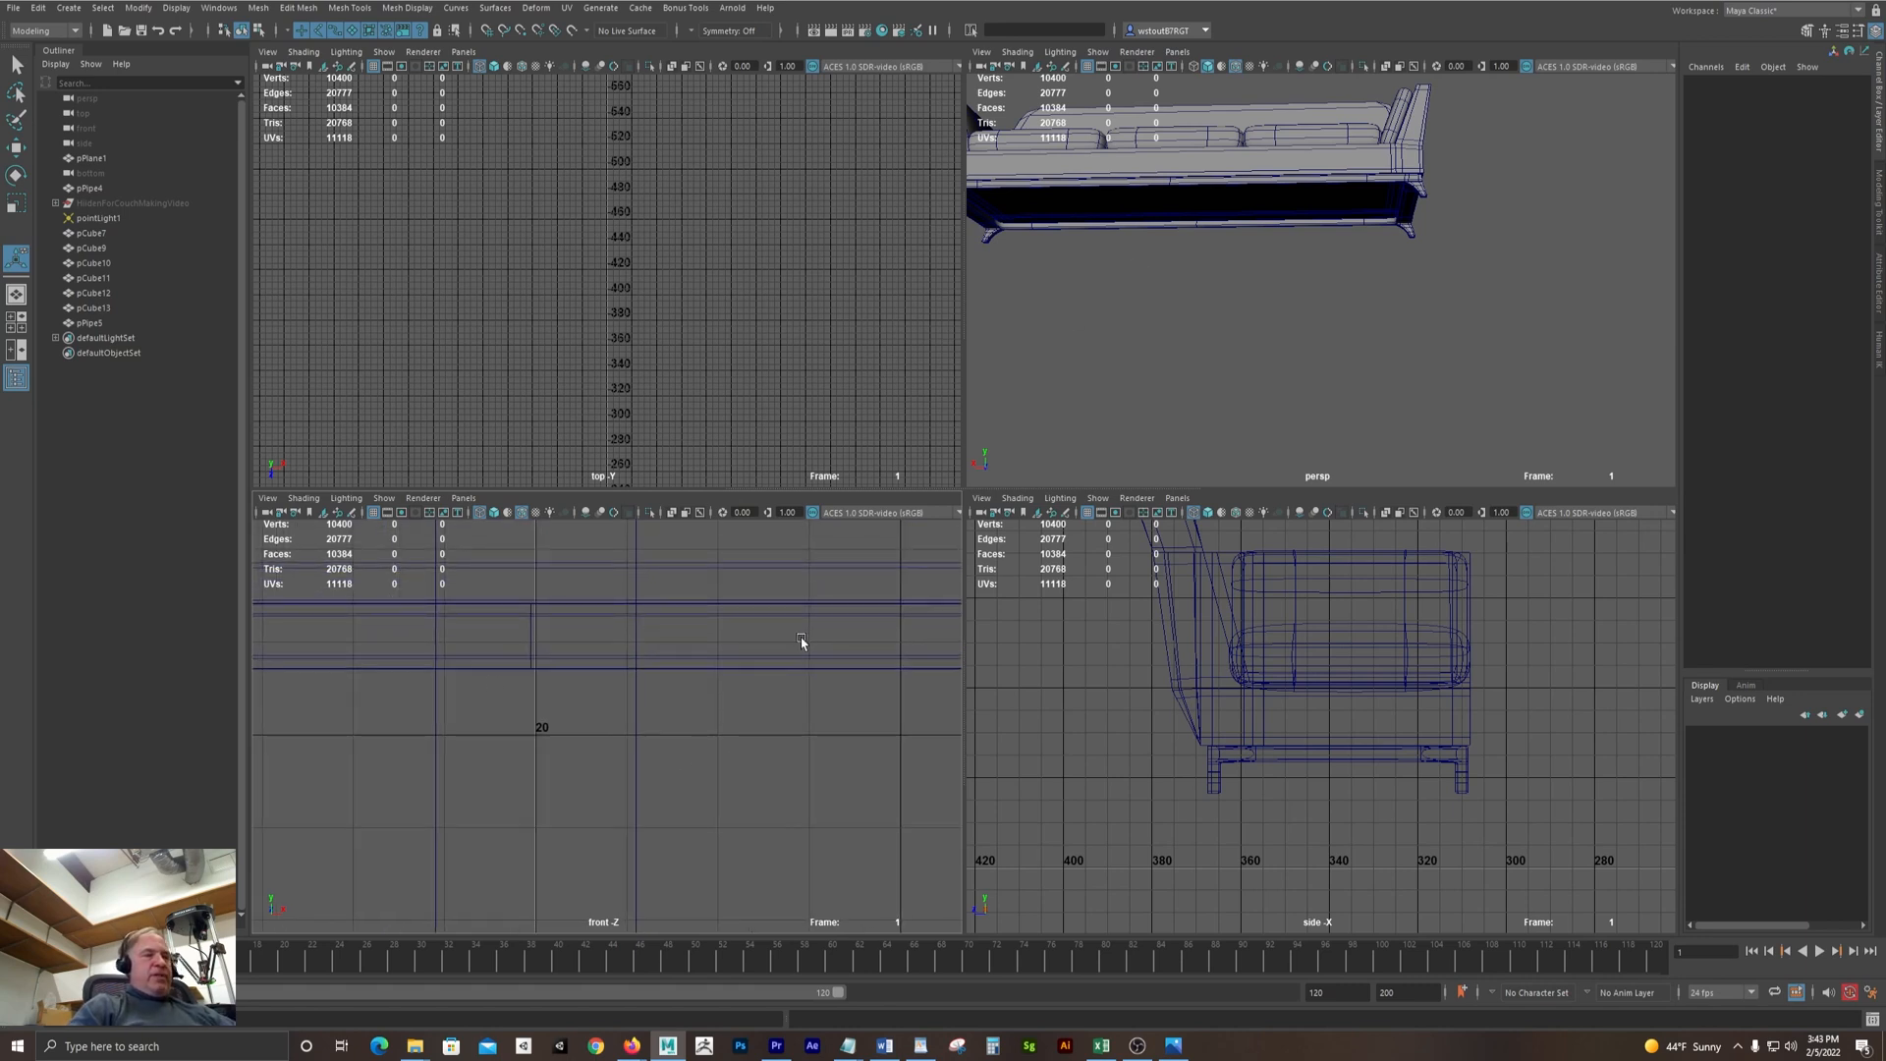
{"action": "key", "text": "F10"}
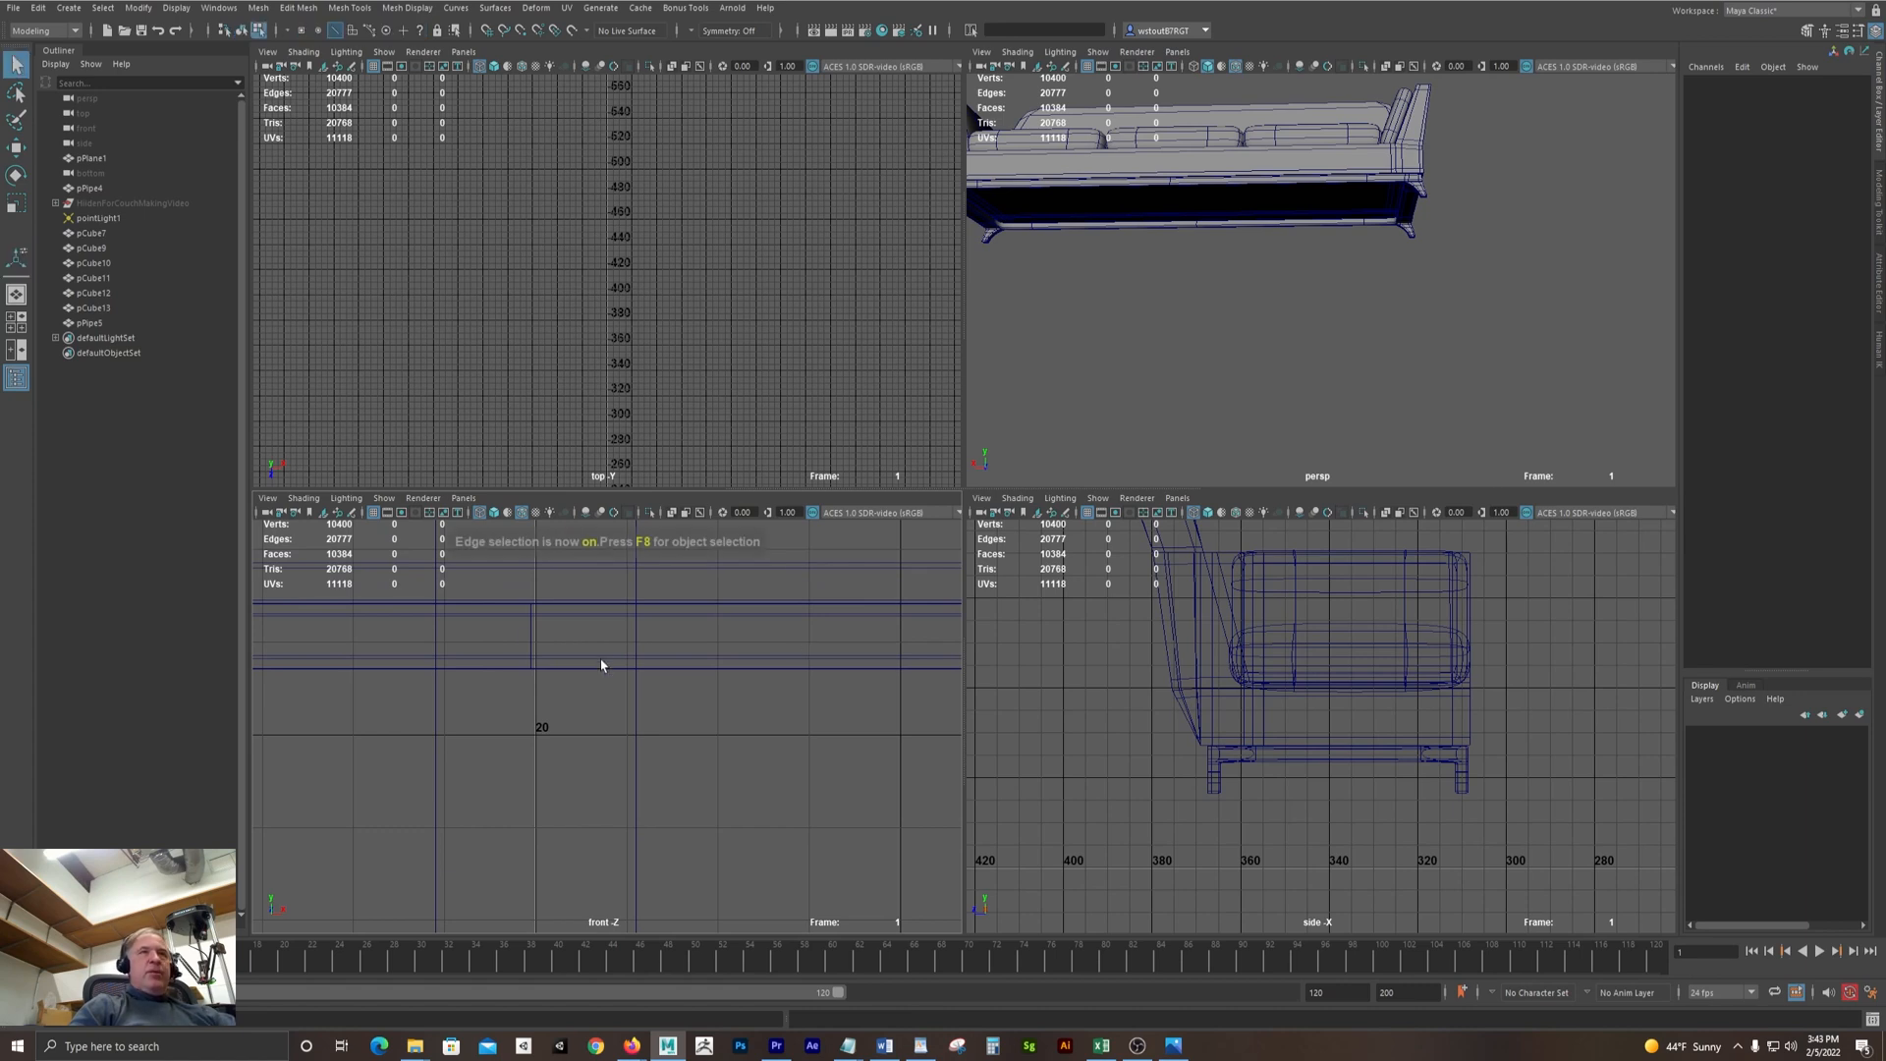
{"action": "double_click", "coordinate": [532, 639]}
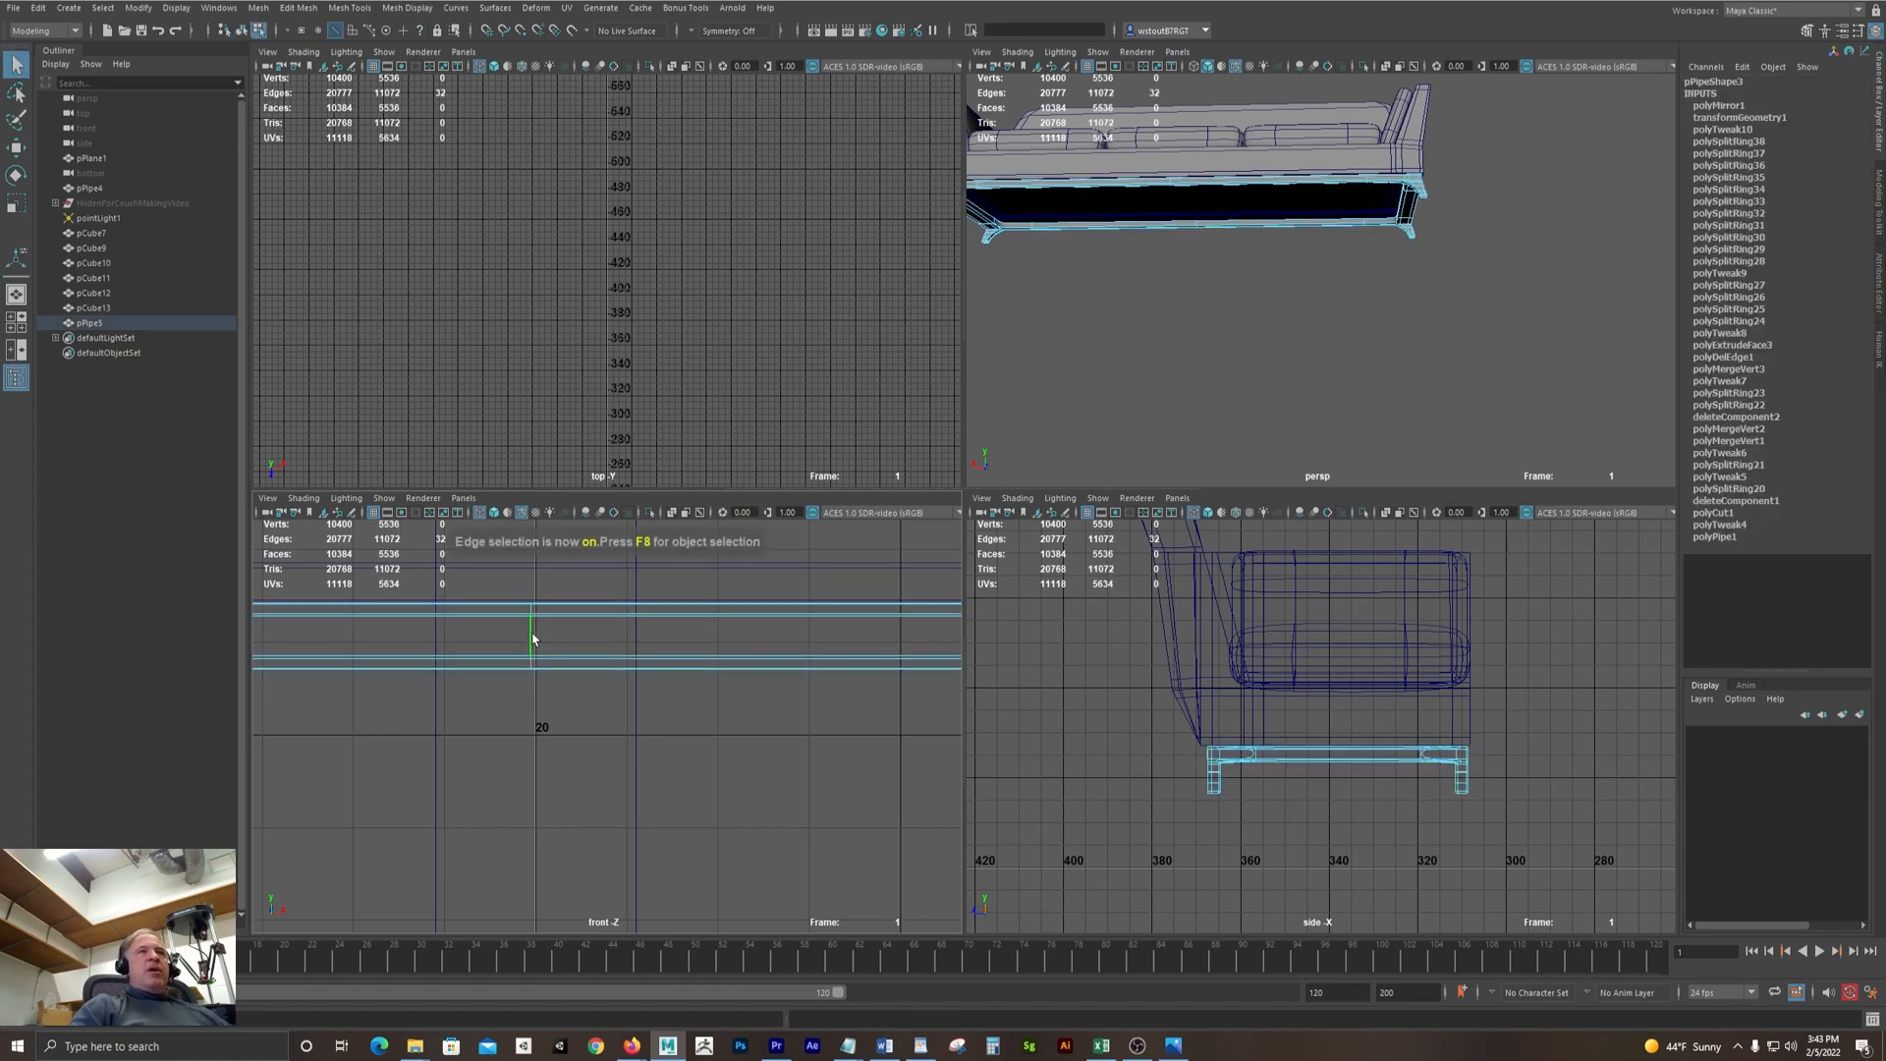
{"action": "key", "text": "space"}
{"action": "right_click_drag", "start_coordinate": [781, 458], "coordinate": [1175, 514], "text": "alt"}
{"action": "middle_click_drag", "start_coordinate": [825, 452], "coordinate": [1336, 735], "text": "alt"}
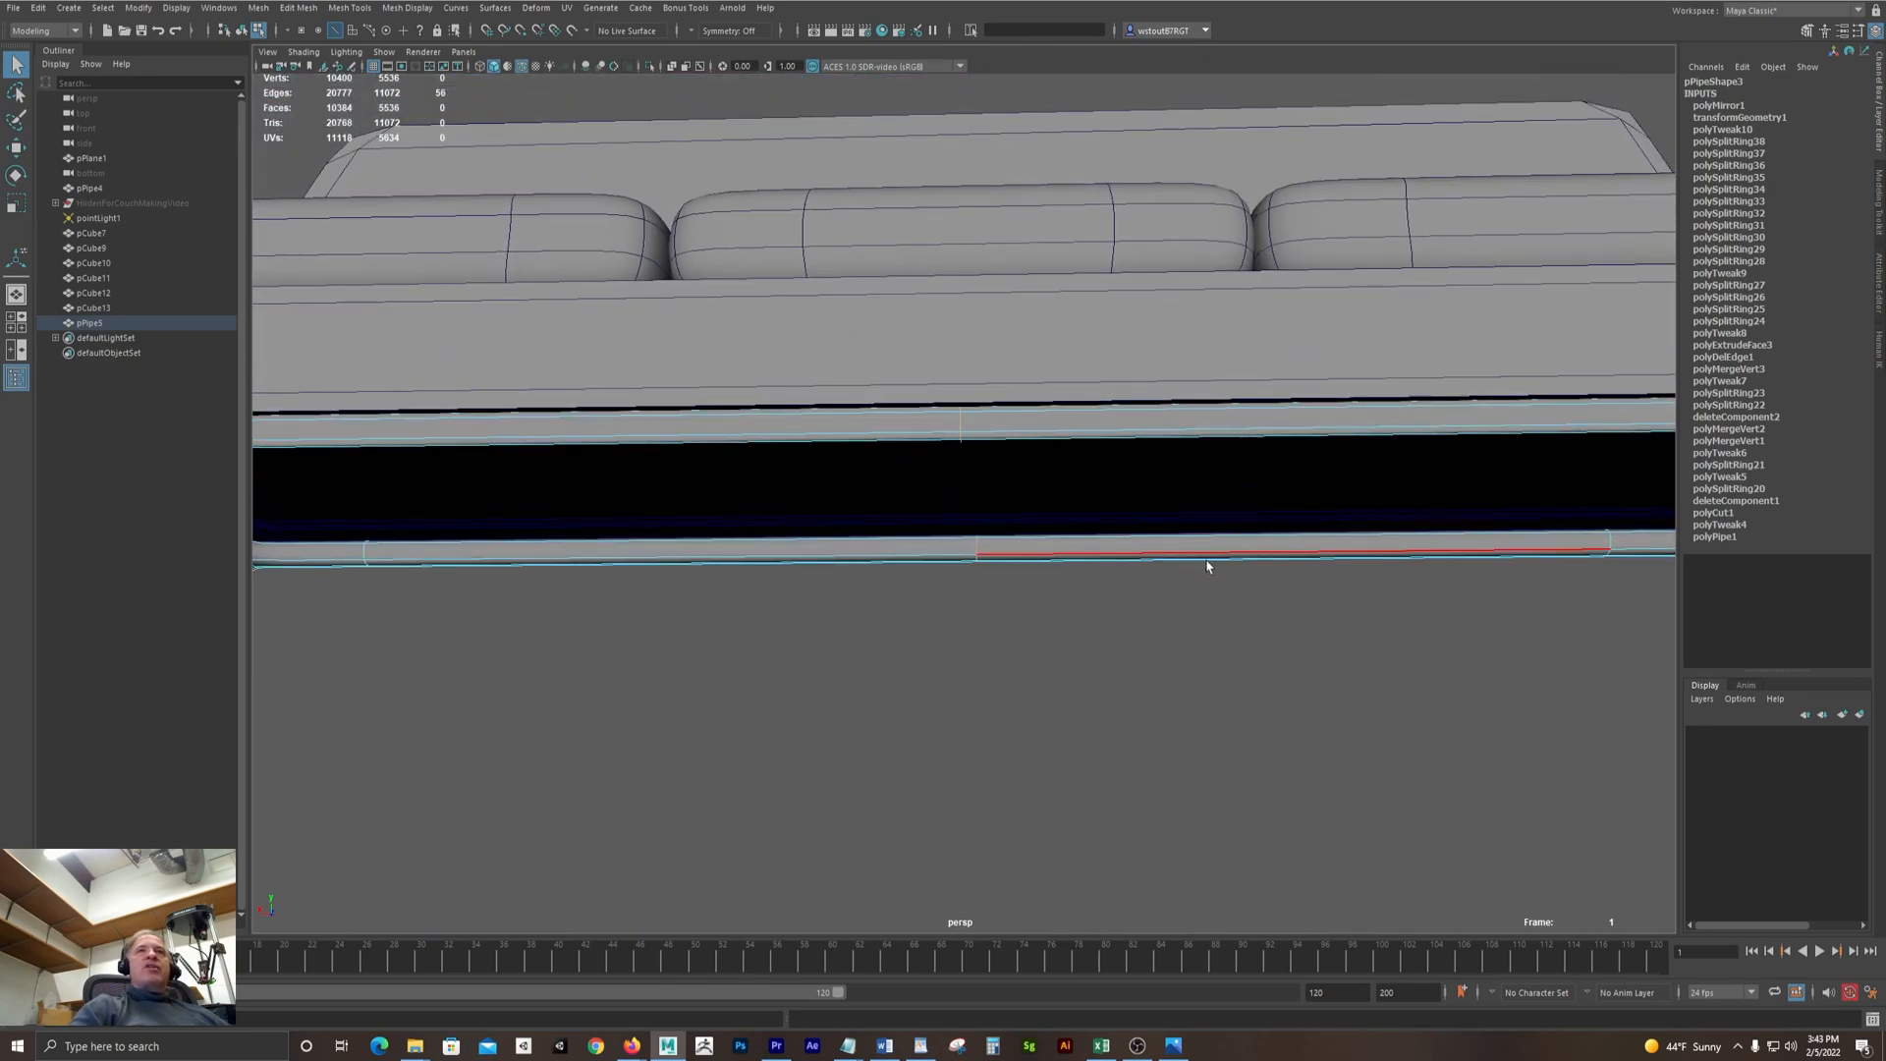
{"action": "right_click_drag", "start_coordinate": [1209, 565], "coordinate": [1032, 527], "text": "alt"}
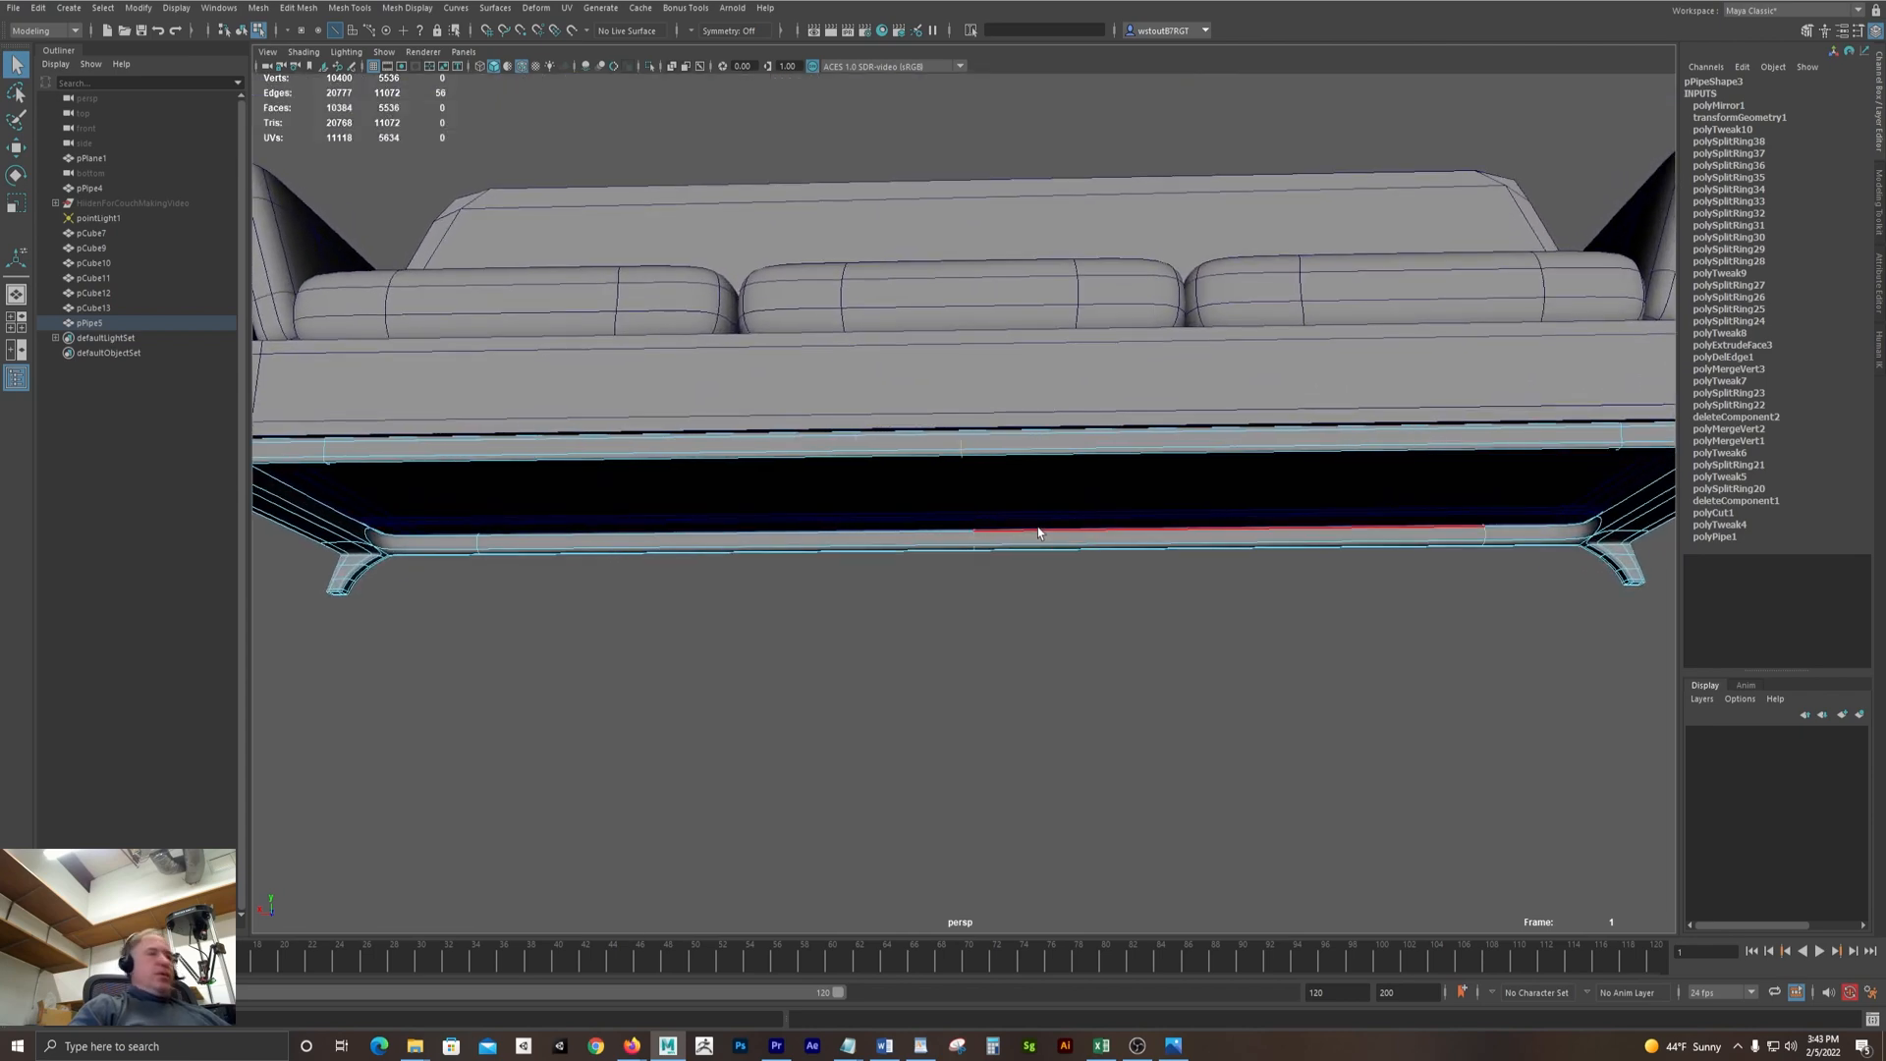
{"action": "right_click_drag", "start_coordinate": [905, 513], "coordinate": [1414, 609], "text": "alt"}
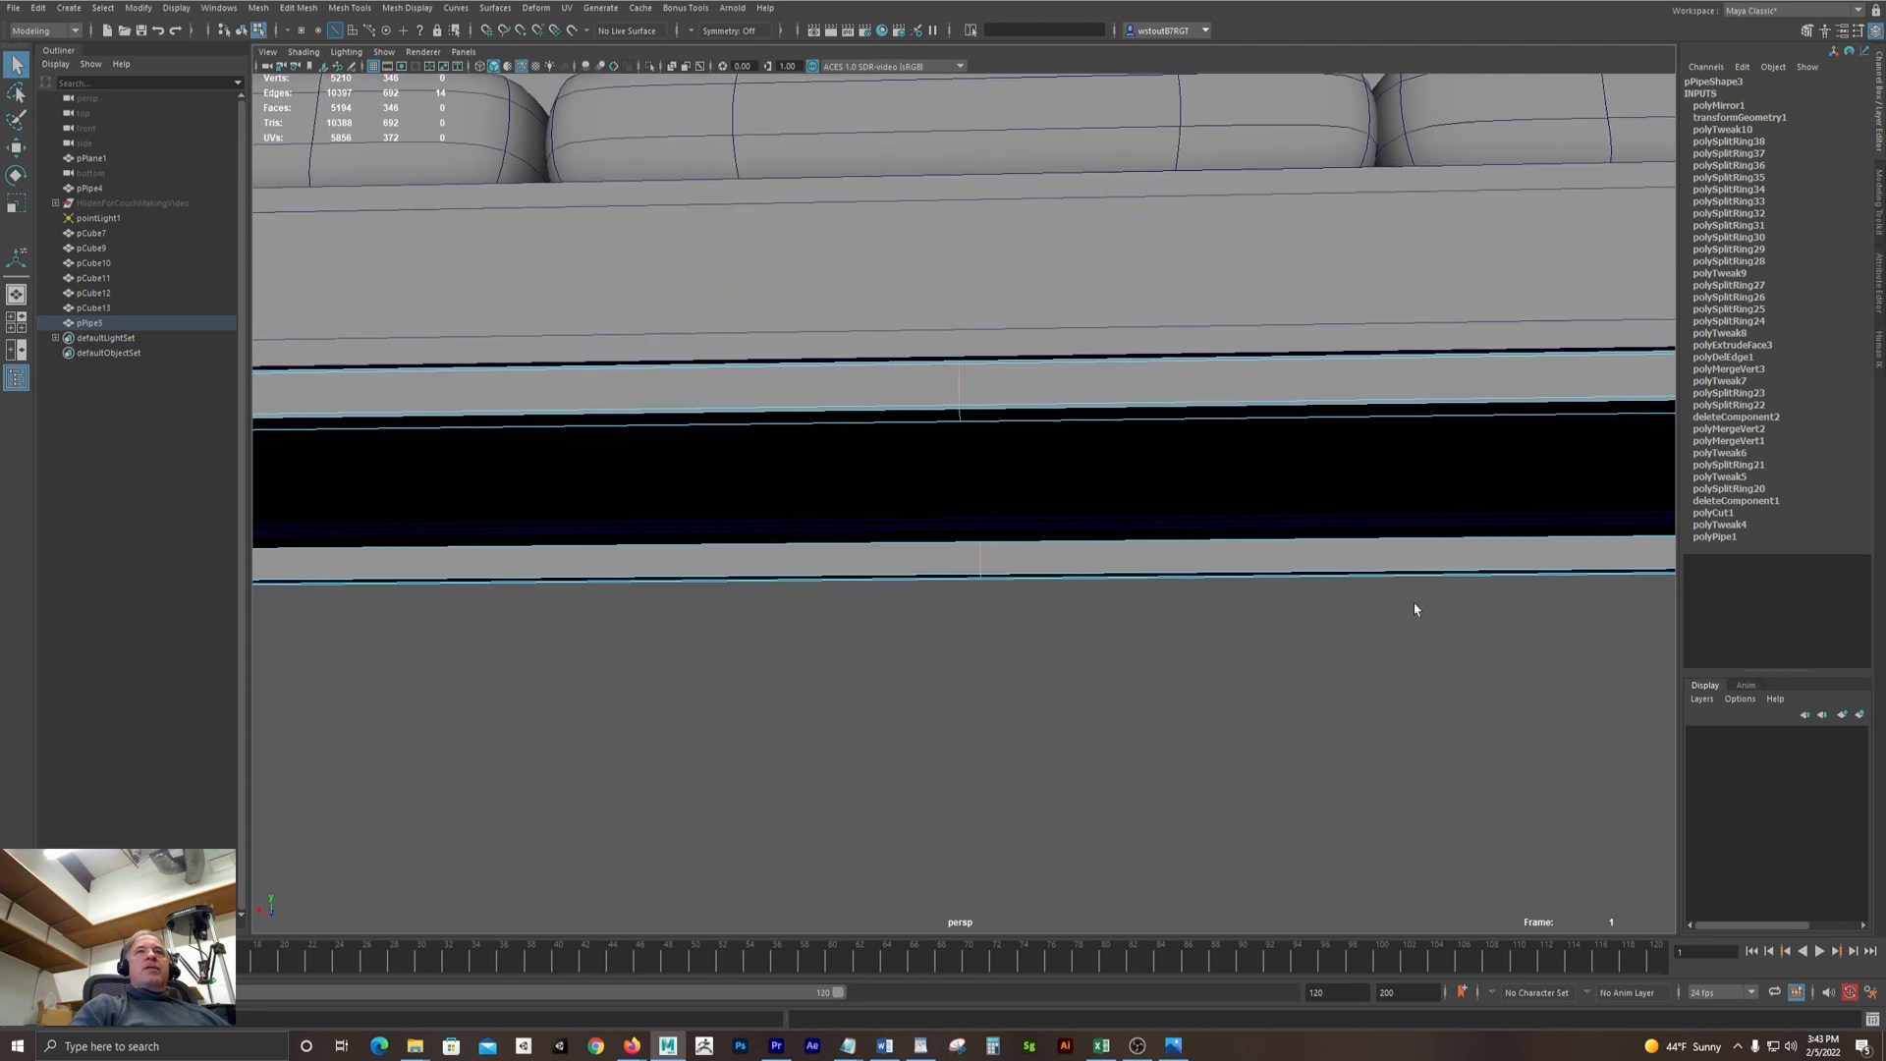
{"action": "right_click", "coordinate": [957, 389], "text": "shift"}
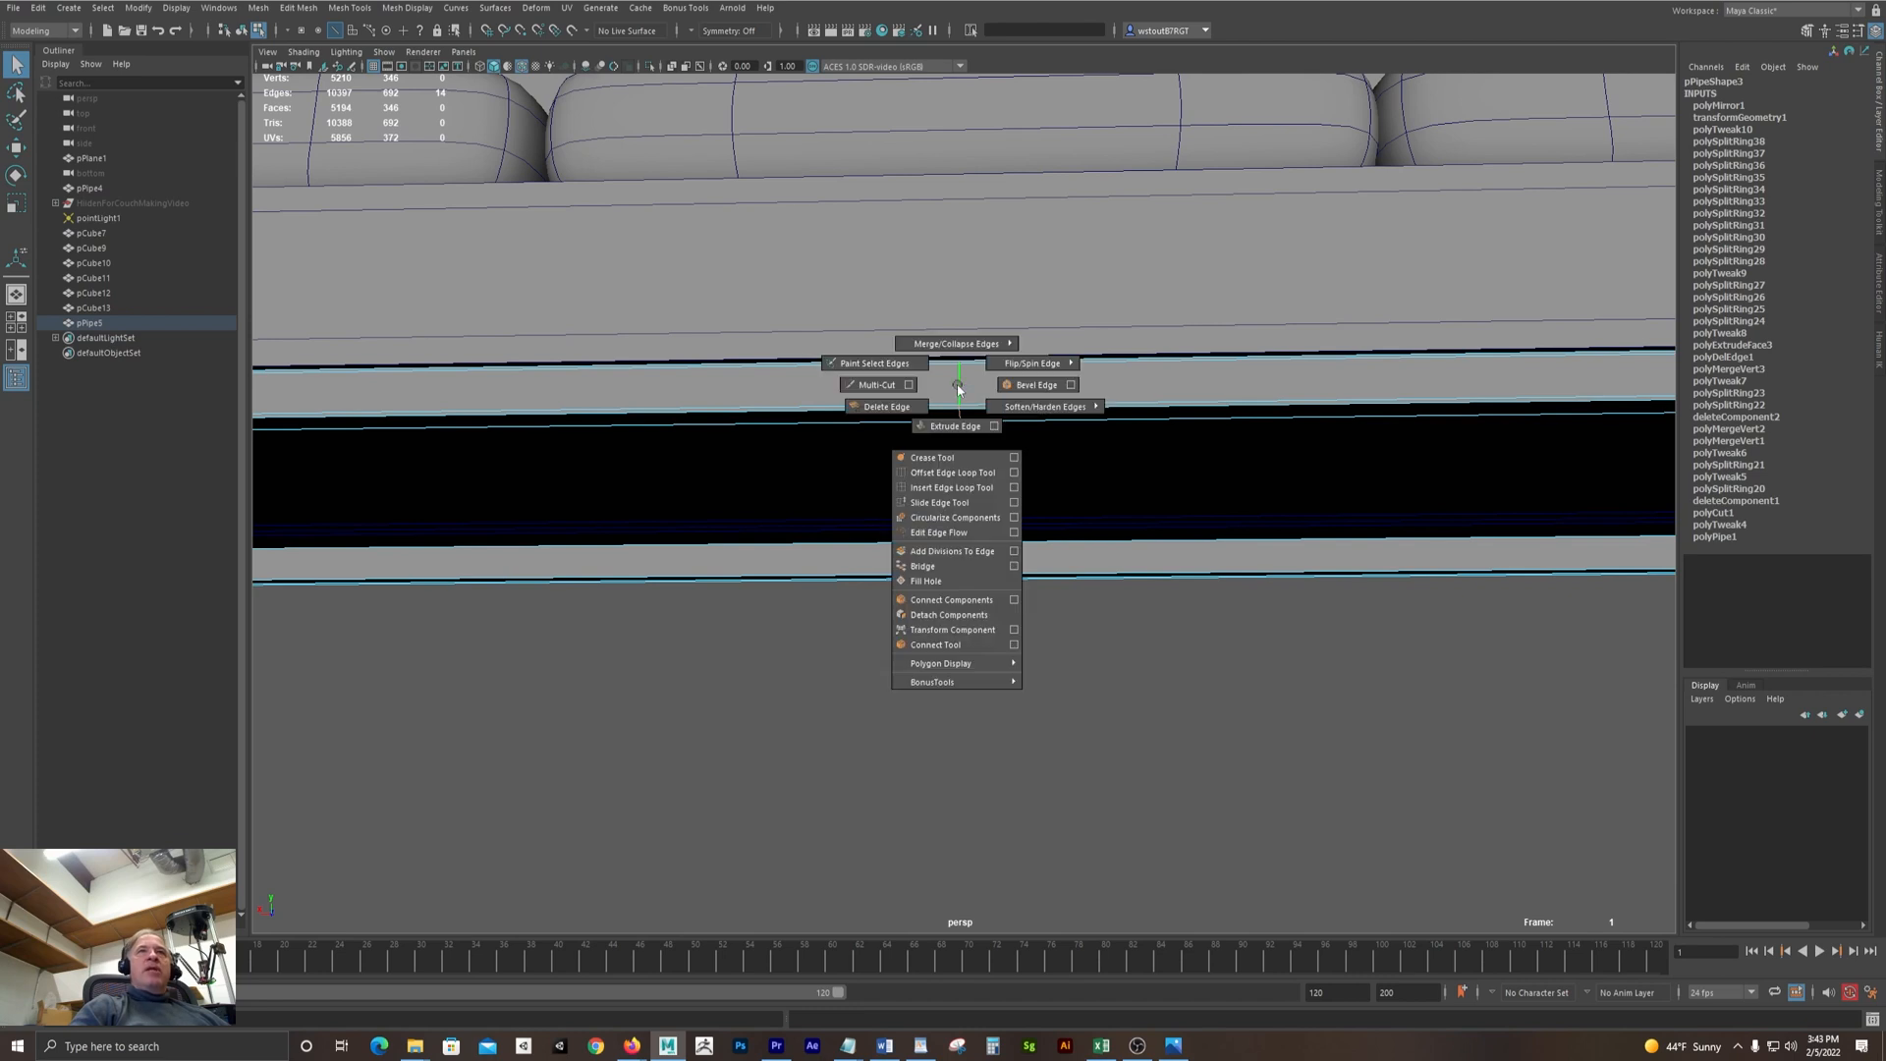
{"action": "left_click", "coordinate": [923, 407]}
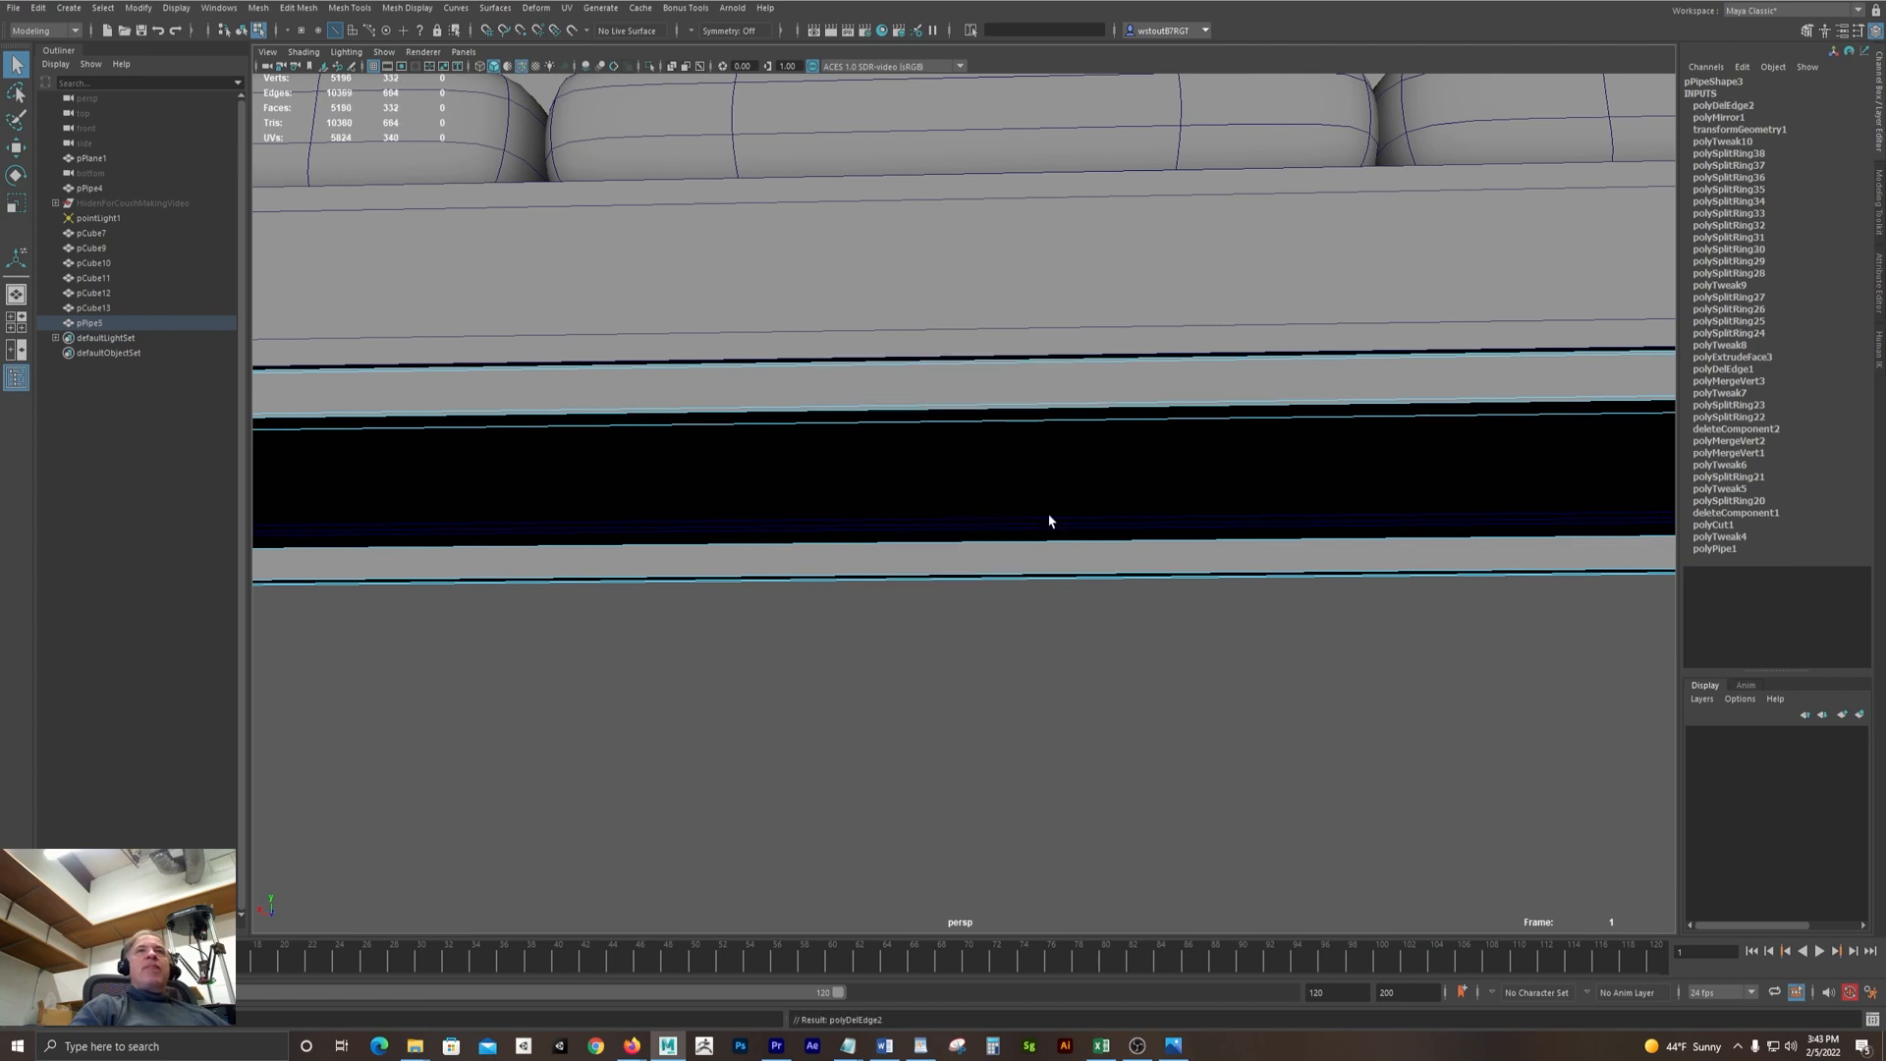
Select all the sofa parts in object mode, including cushions, frame and base, and combine them into one mesh
{"action": "scroll", "coordinate": [1376, 530], "scroll_direction": "up", "scroll_amount": 3}
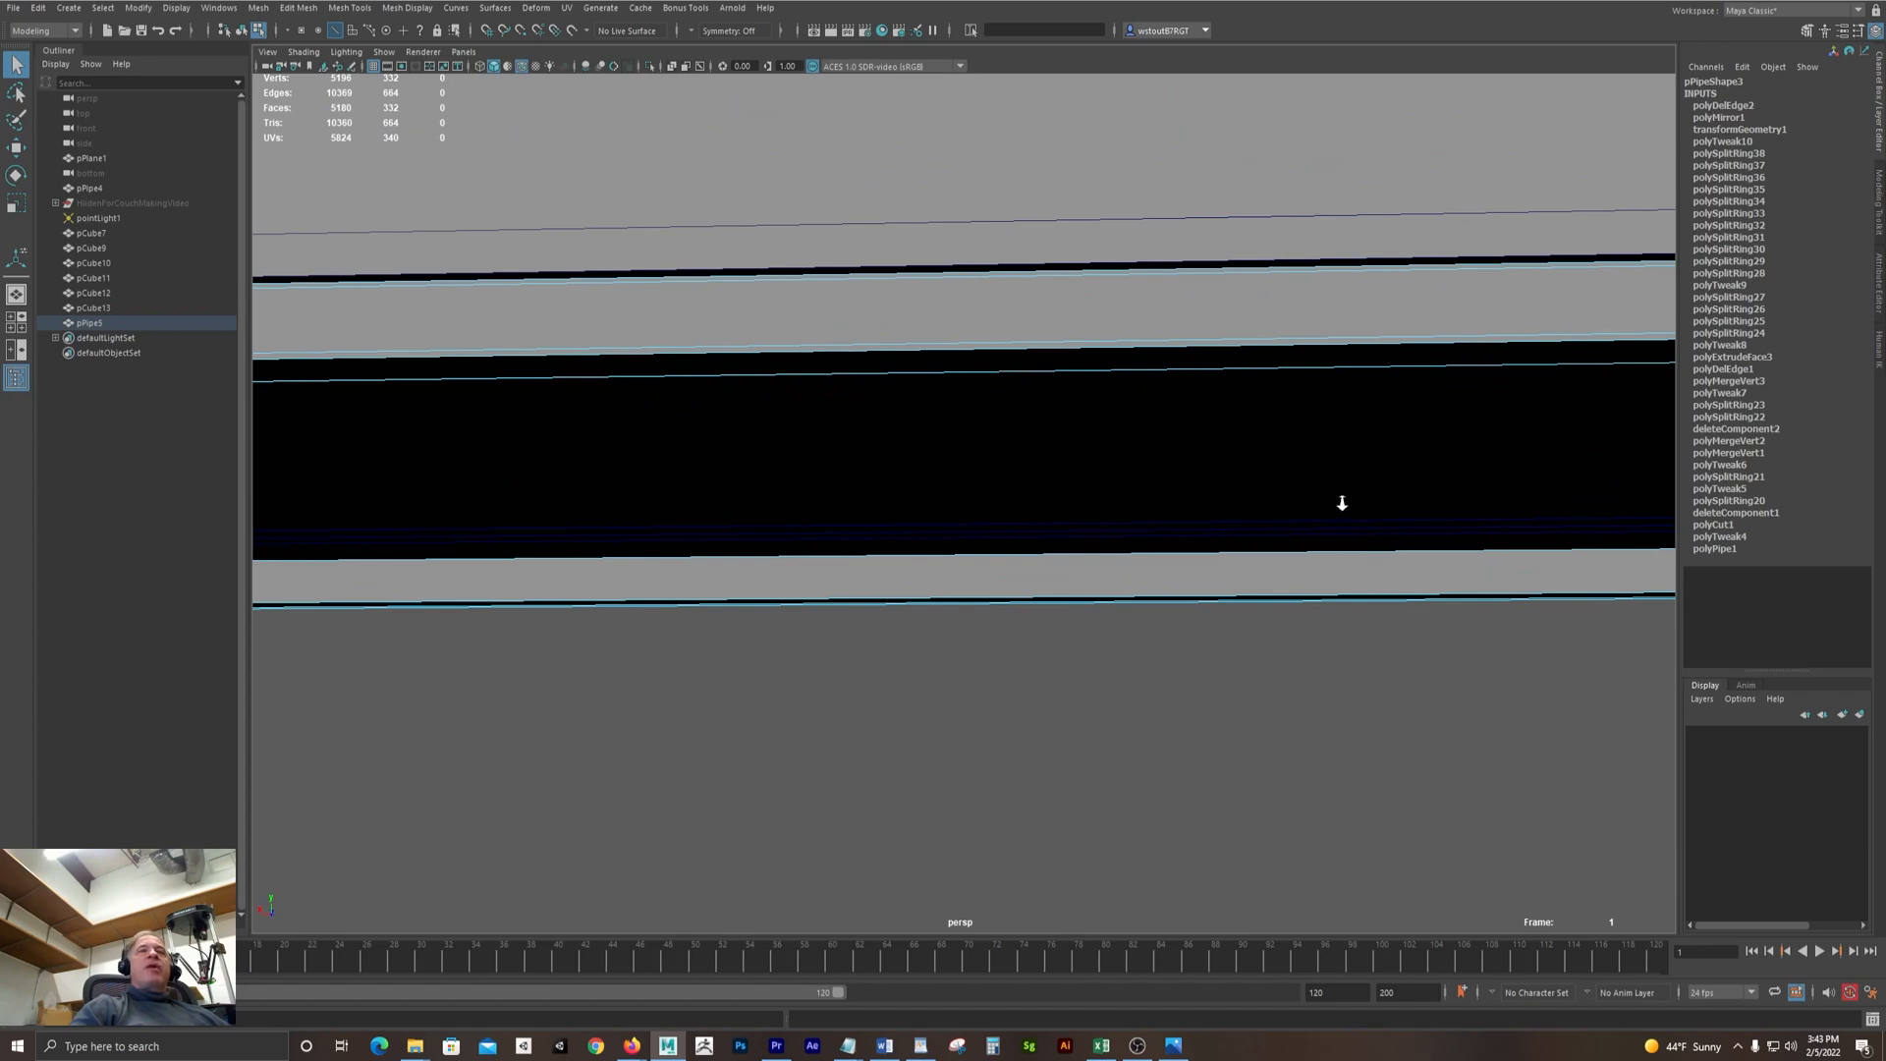
{"action": "right_click_drag", "start_coordinate": [1342, 503], "coordinate": [421, 366], "text": "alt"}
{"action": "left_click_drag", "start_coordinate": [495, 389], "coordinate": [438, 434], "text": "alt"}
{"action": "right_click_drag", "start_coordinate": [1011, 455], "coordinate": [868, 475], "text": "alt"}
{"action": "mouse_move", "coordinate": [867, 476]}
{"action": "left_mouse_down", "text": "alt"}
{"action": "mouse_move", "coordinate": [1016, 493]}
{"action": "mouse_move", "coordinate": [795, 475]}
{"action": "mouse_move", "coordinate": [830, 477]}
{"action": "left_mouse_up", "text": "alt"}
{"action": "left_click_drag", "start_coordinate": [867, 137], "coordinate": [1380, 833]}
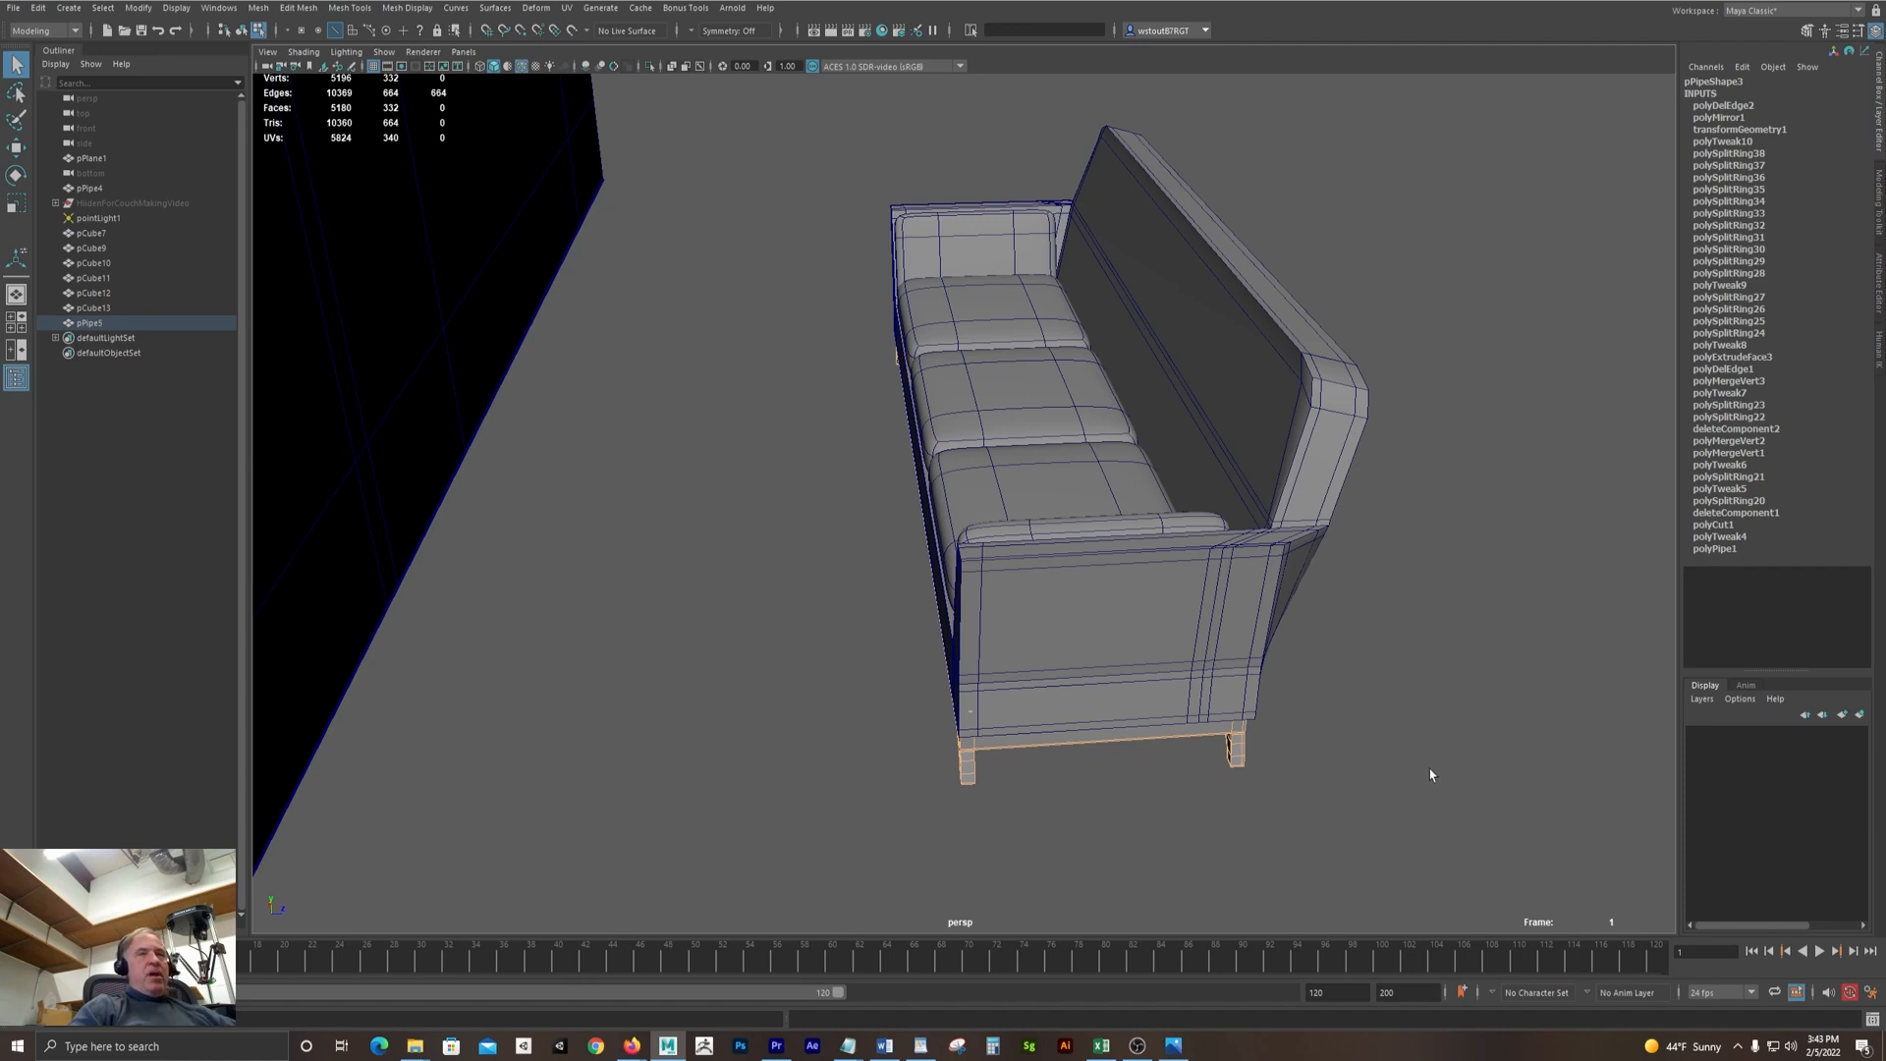
{"action": "key", "text": "F8"}
{"action": "left_click_drag", "start_coordinate": [838, 163], "coordinate": [904, 678]}
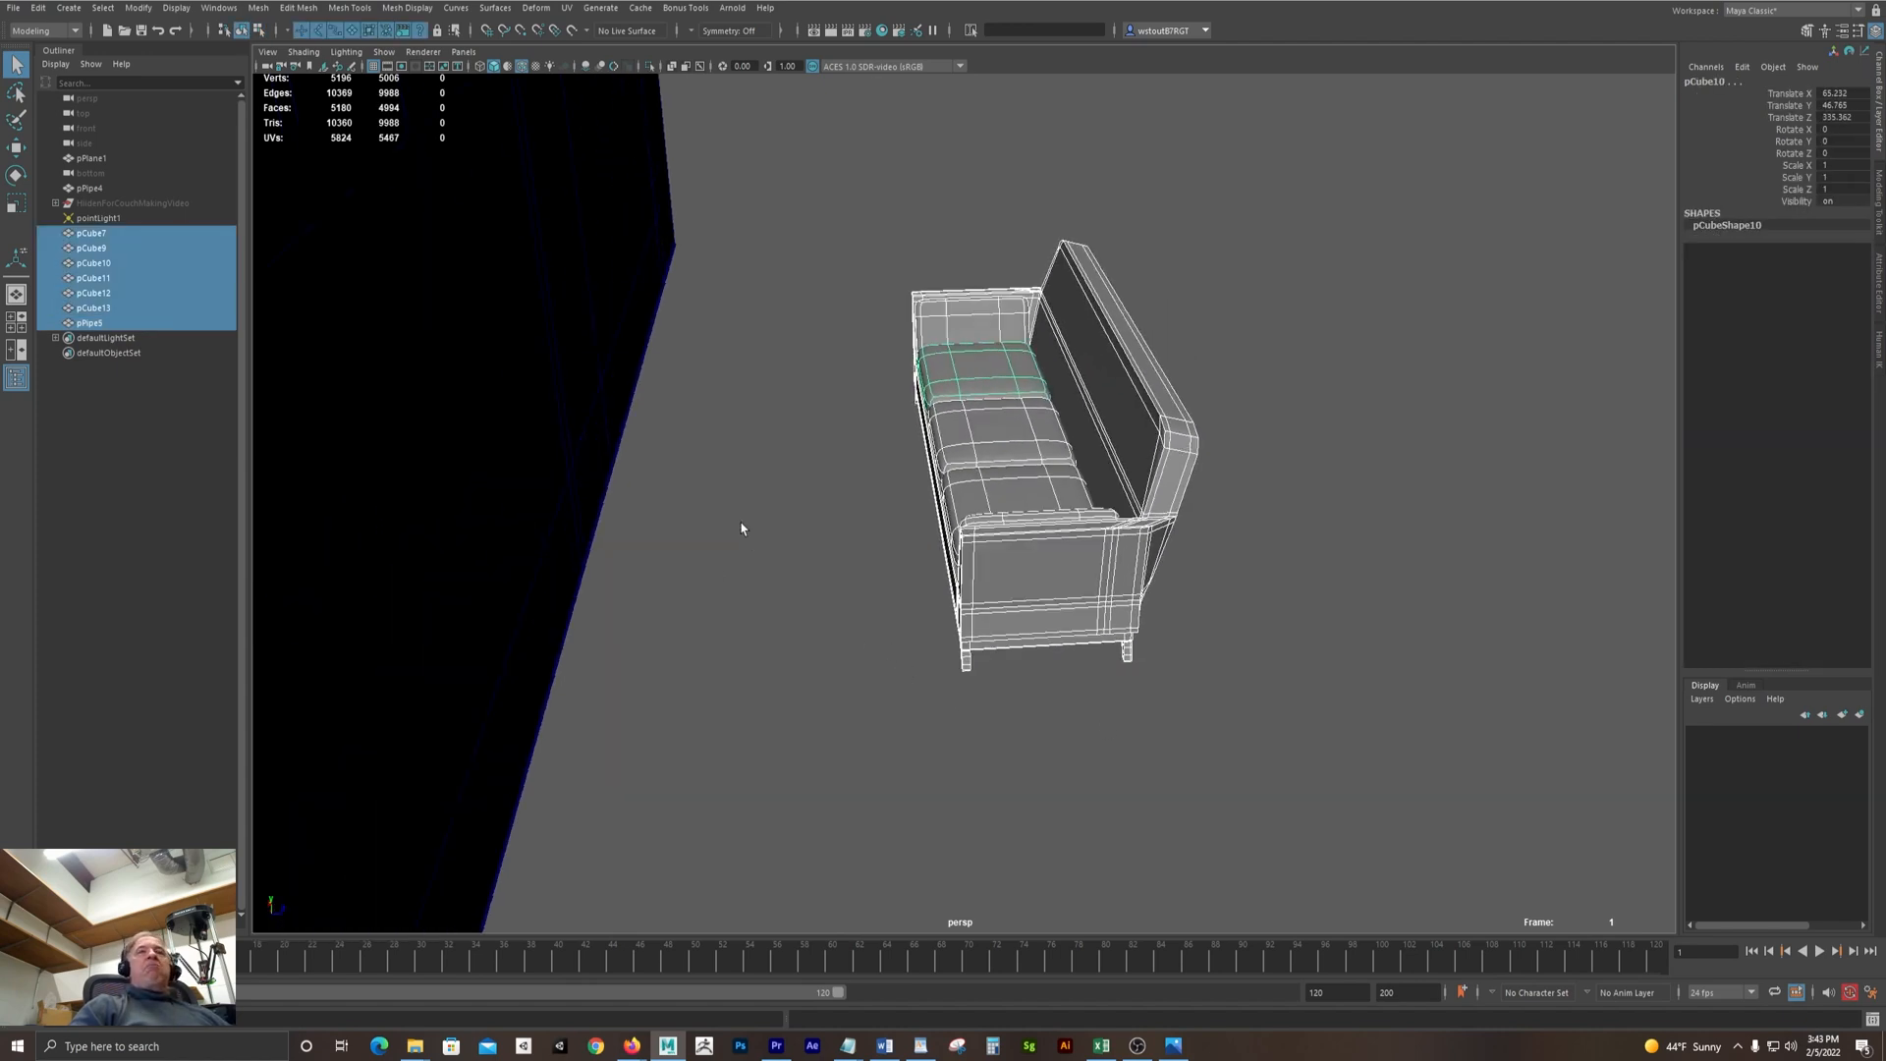
{"action": "left_click", "coordinate": [258, 7]}
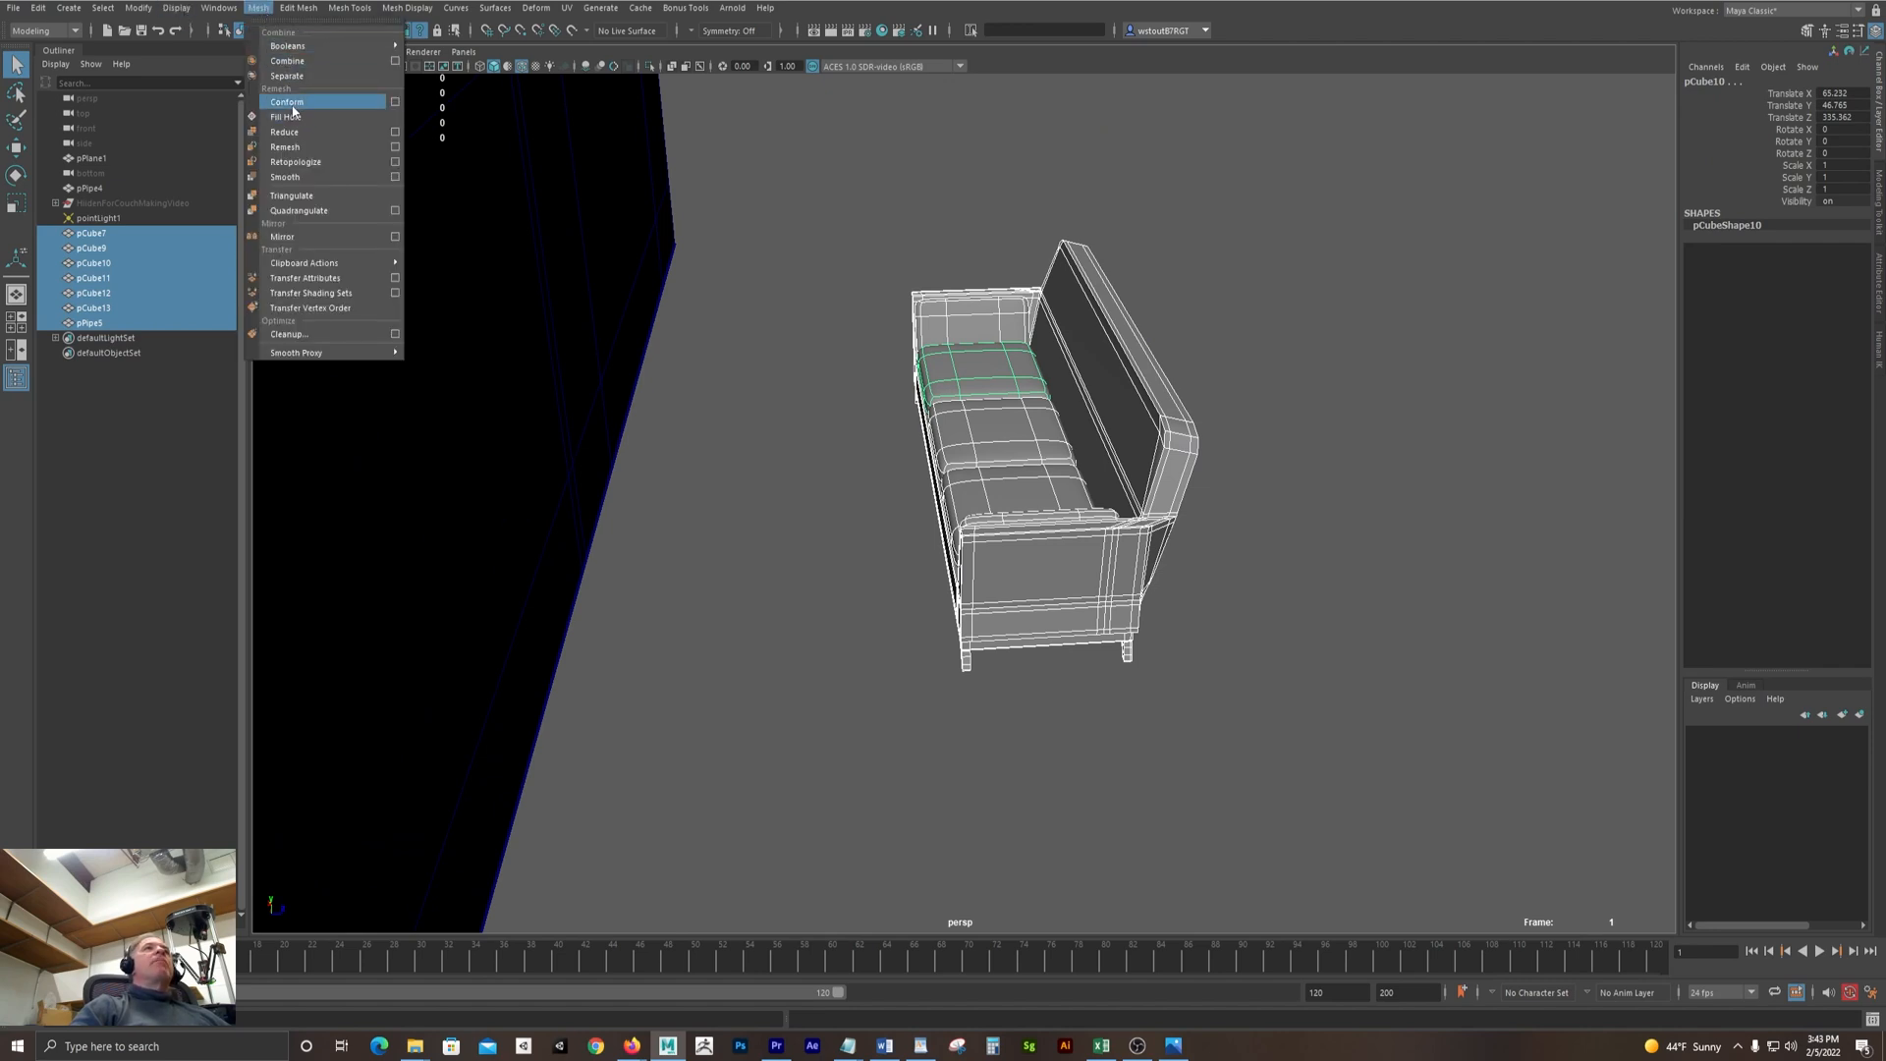
{"action": "left_click", "coordinate": [287, 61]}
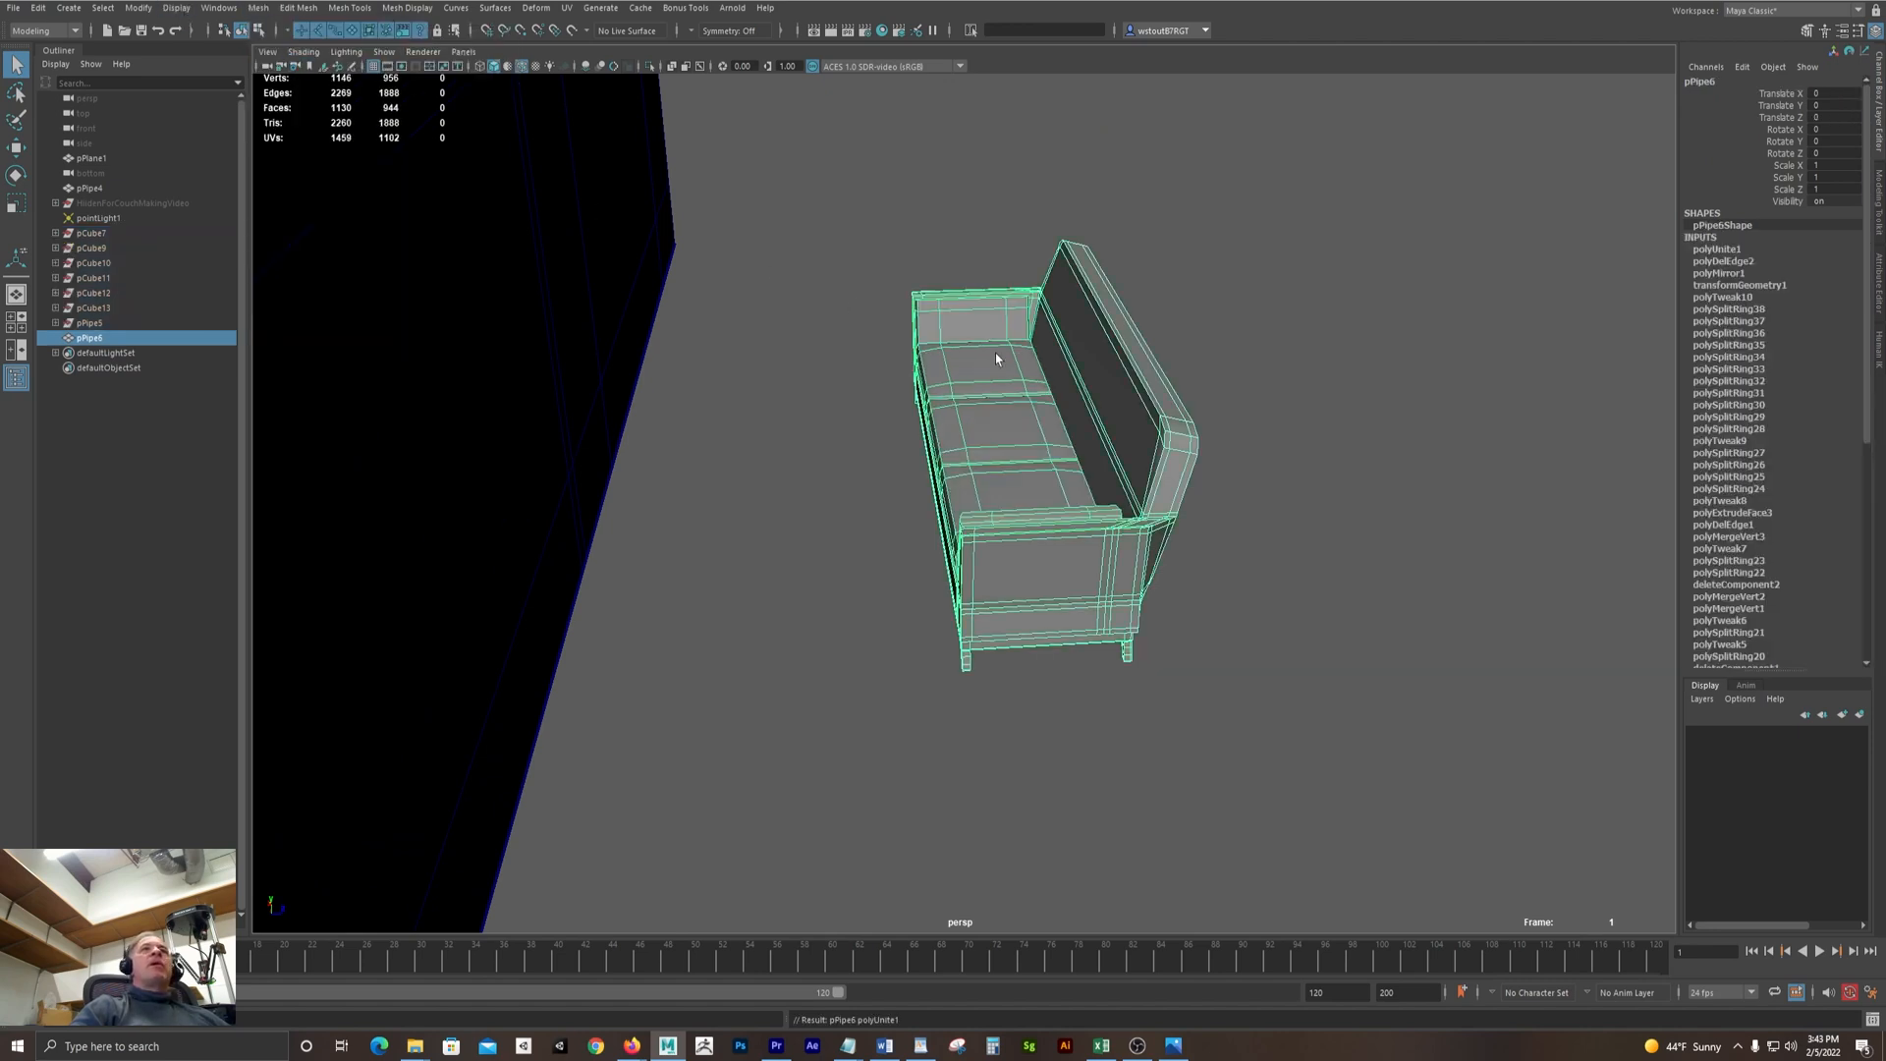
Move the combined sofa along Z to about -426, bringing it into the house
{"action": "scroll", "coordinate": [639, 346], "scroll_direction": "down", "scroll_amount": 3}
{"action": "left_click_drag", "start_coordinate": [679, 316], "coordinate": [780, 361], "text": "alt"}
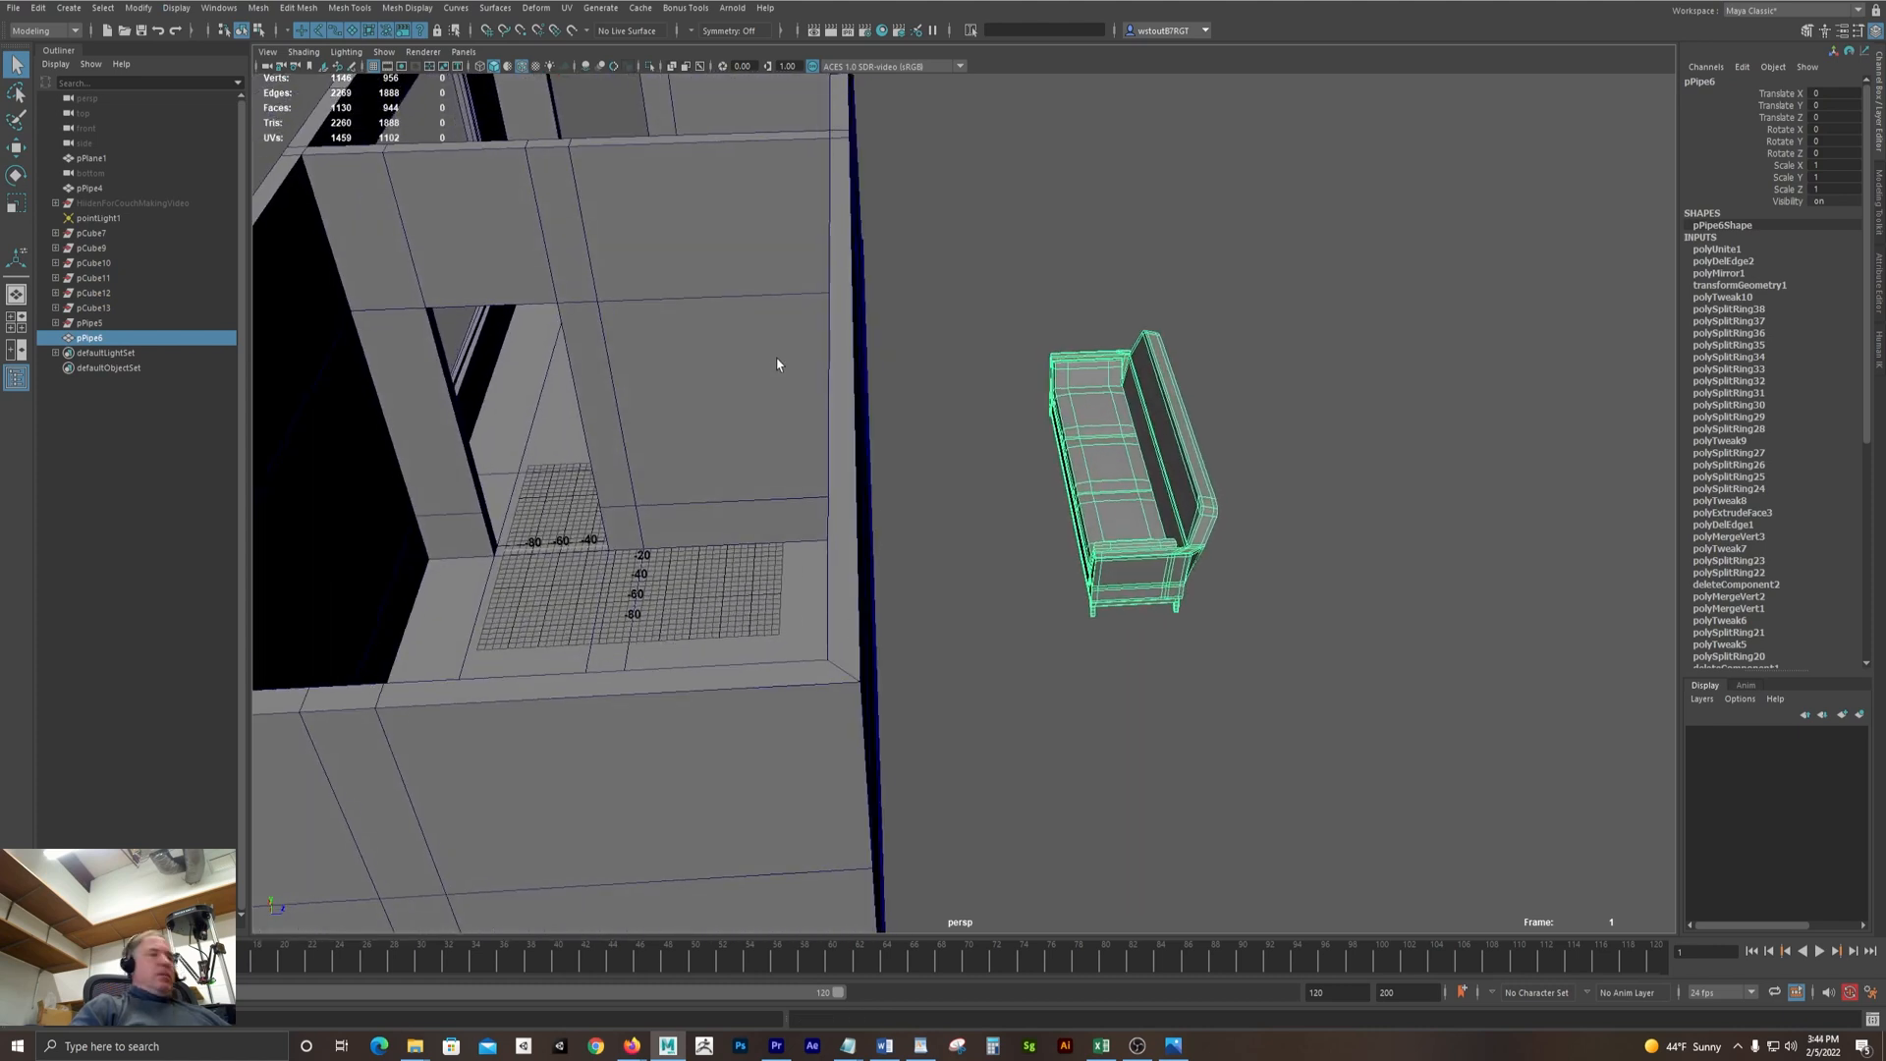
{"action": "key", "text": "w"}
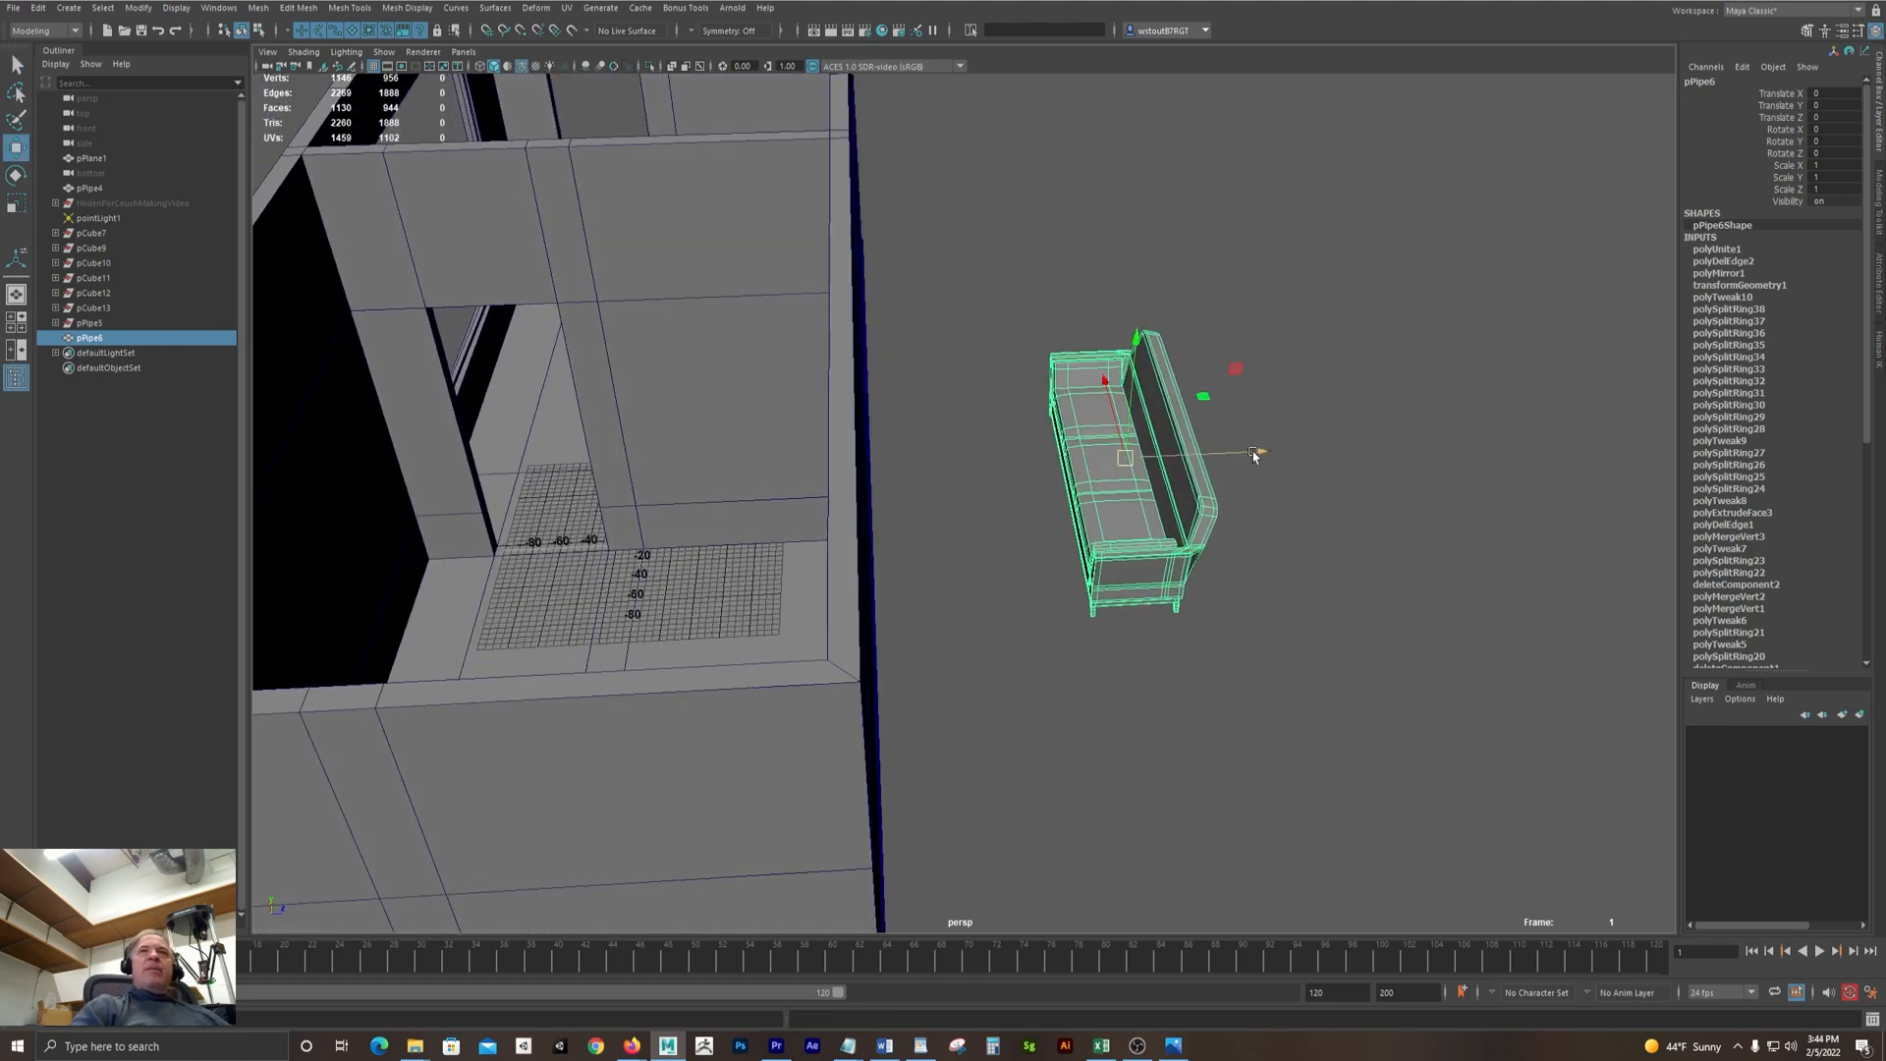
{"action": "left_click_drag", "start_coordinate": [1254, 452], "coordinate": [656, 544]}
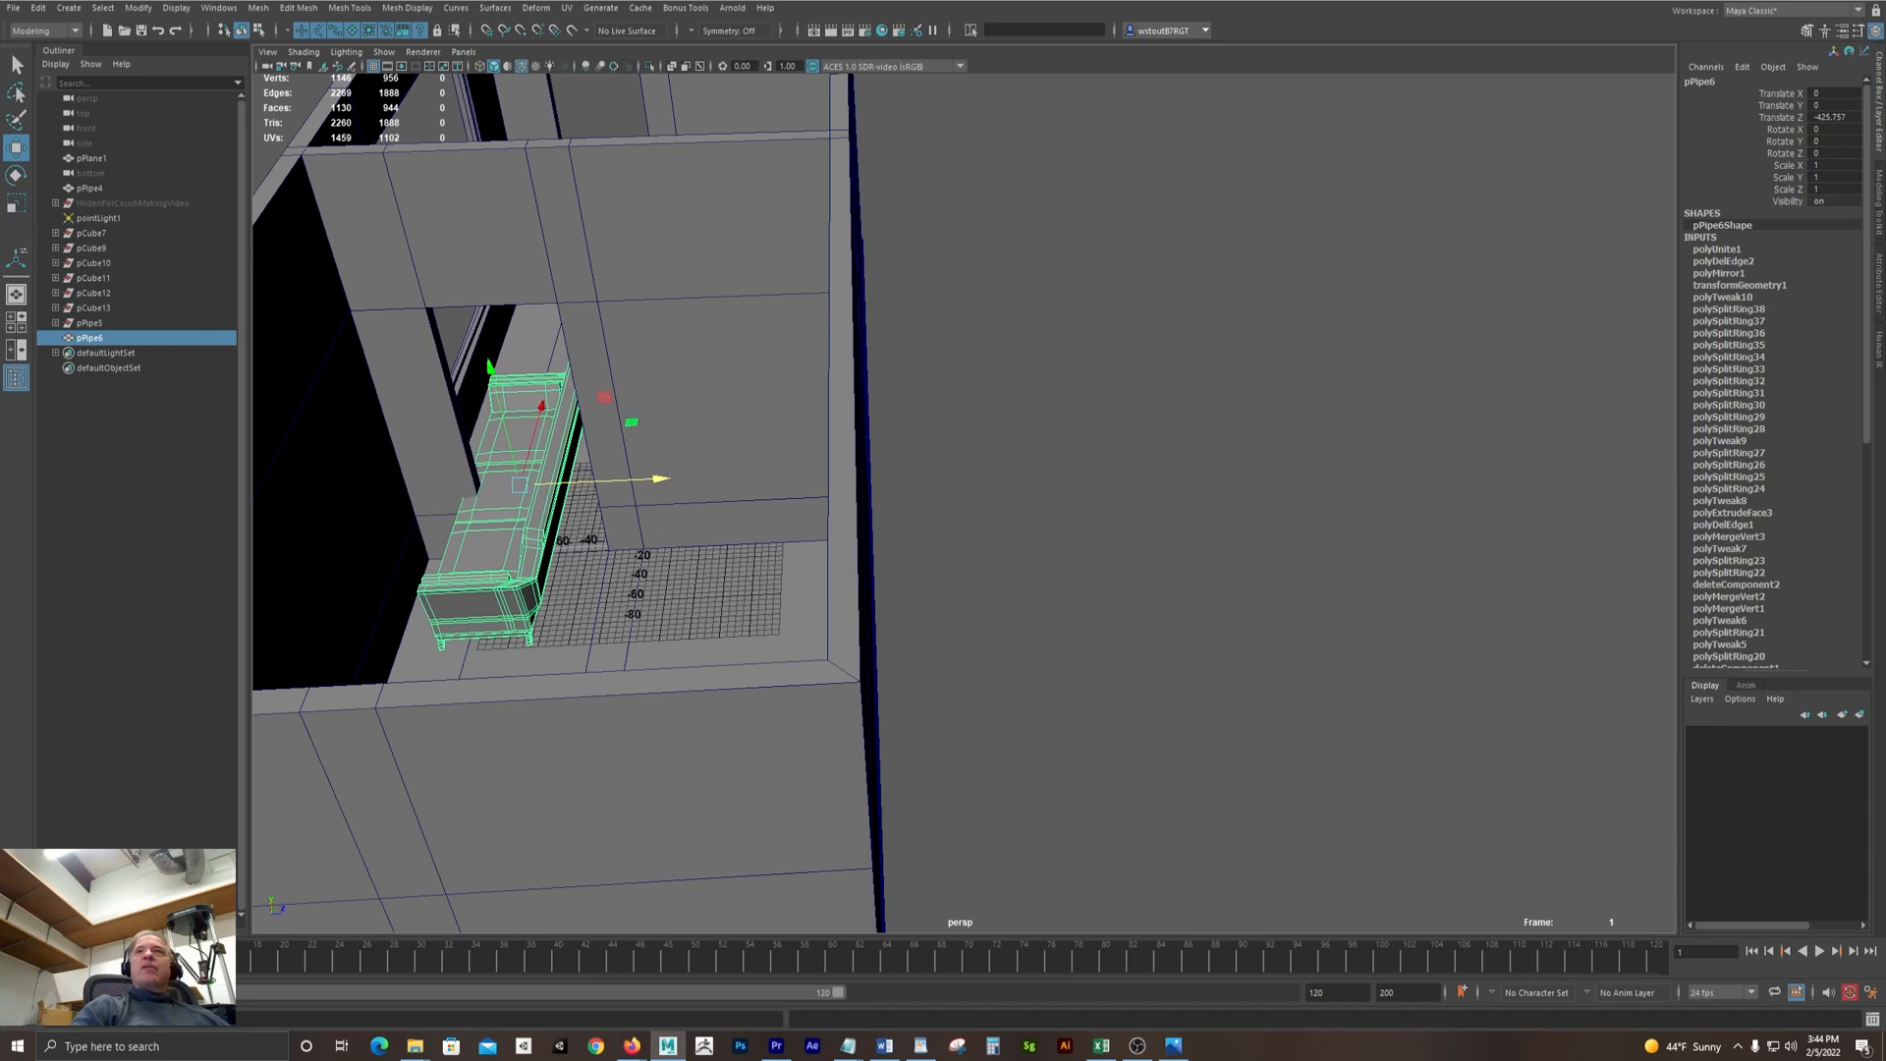
Try setting the sofa's Rotate Y to 180 and undo the rotation
{"action": "left_click", "coordinate": [1823, 140]}
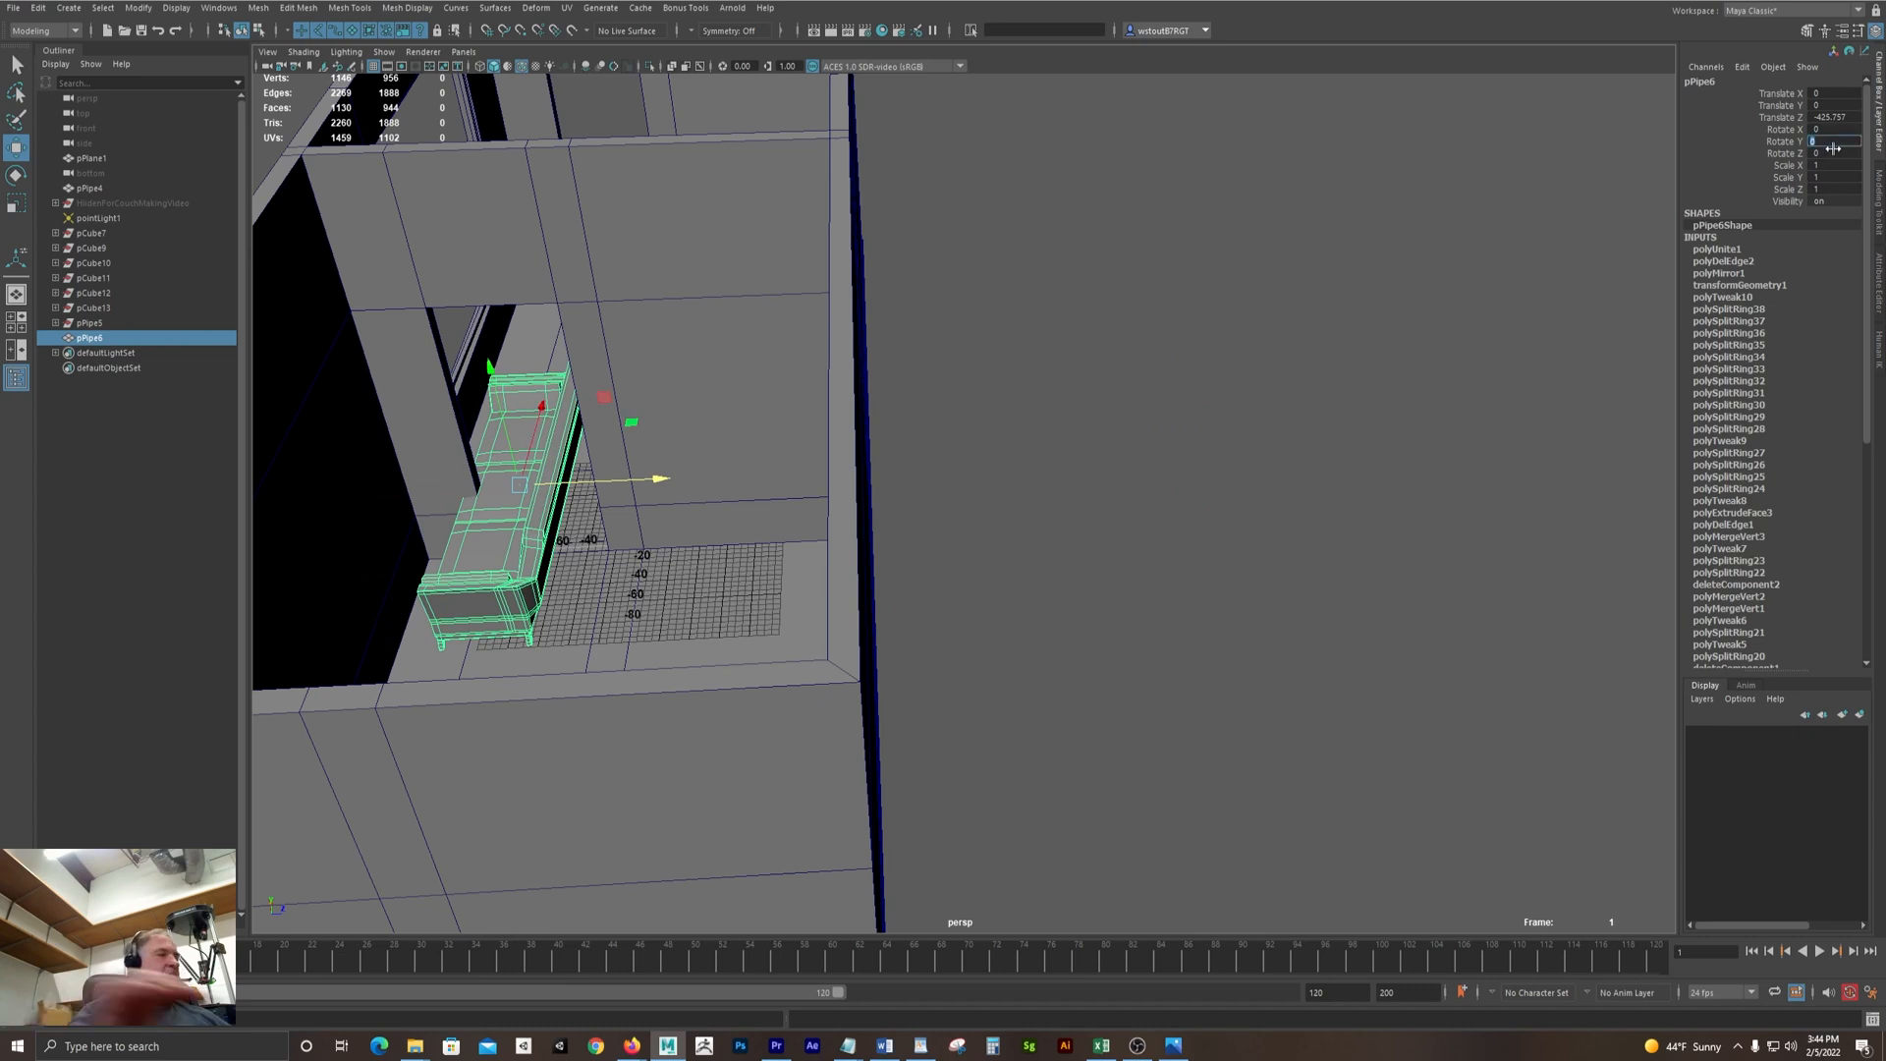
{"action": "type", "text": "180"}
{"action": "key", "text": "Return"}
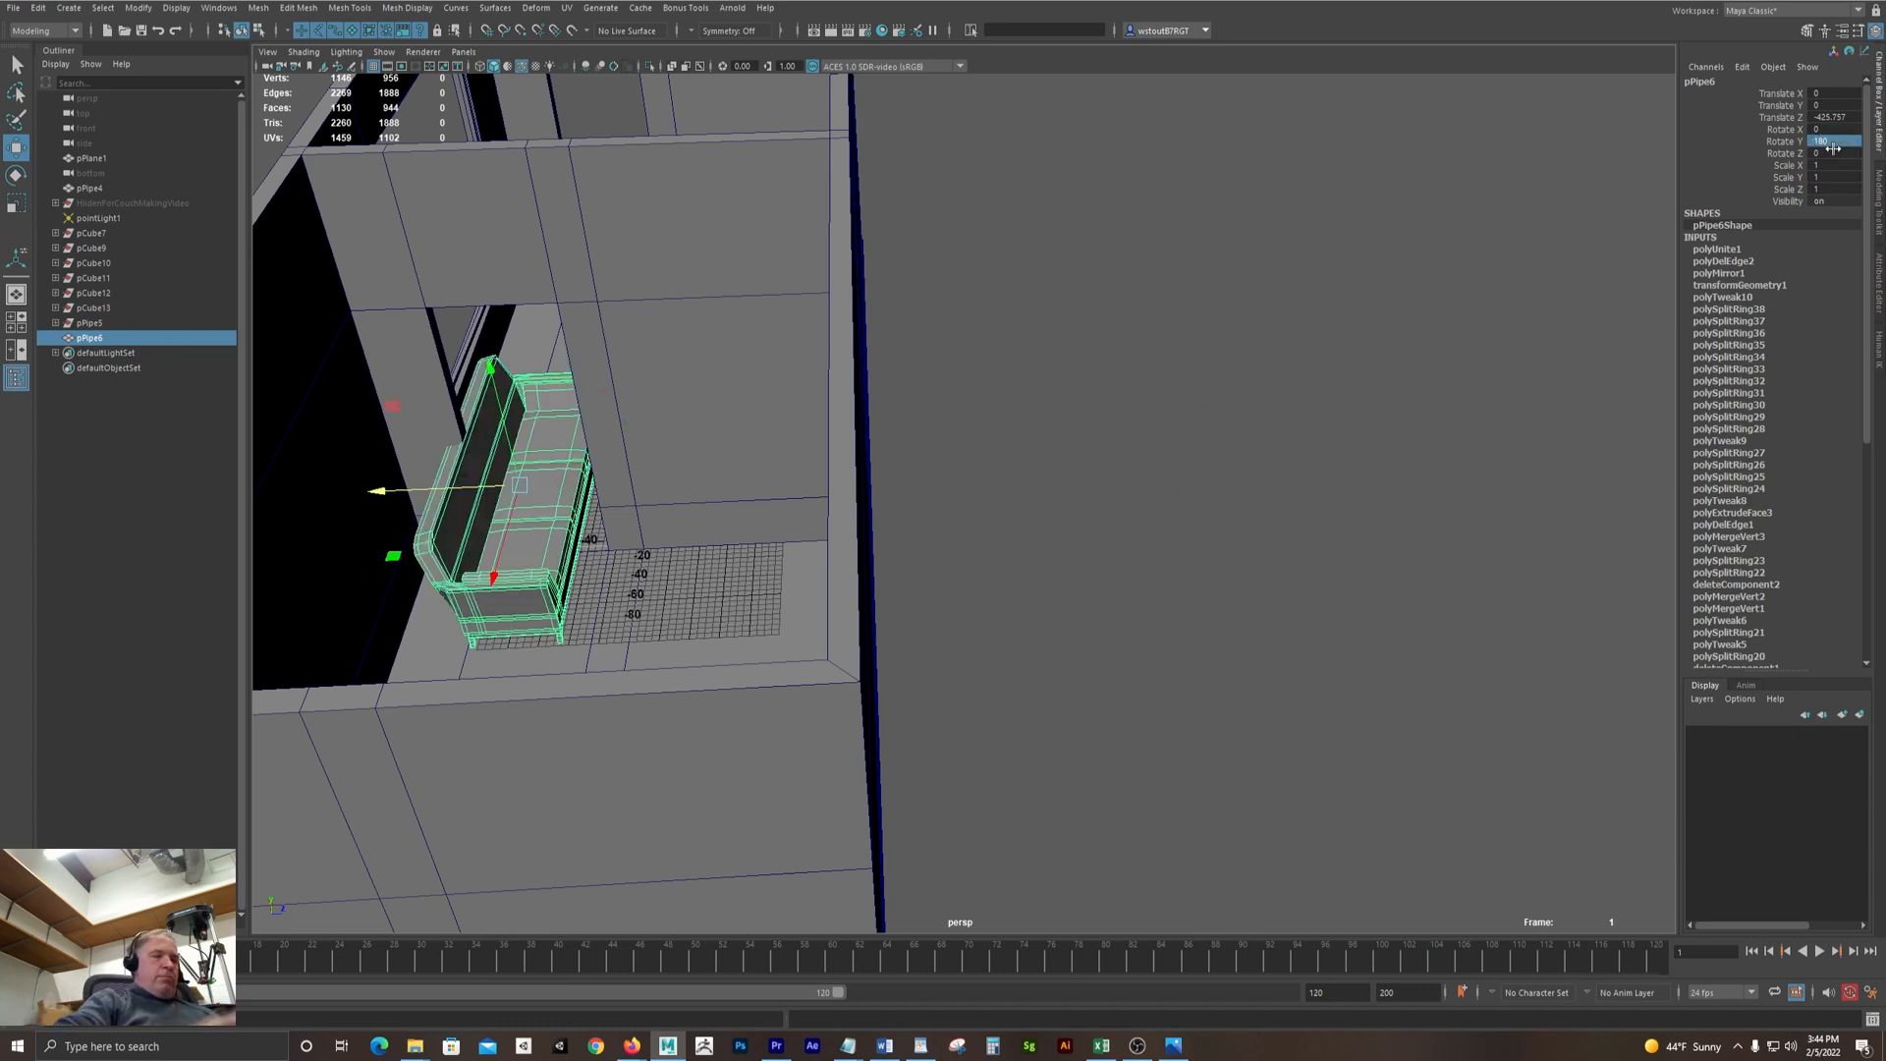
{"action": "left_click_drag", "start_coordinate": [1169, 393], "coordinate": [1067, 509], "text": "alt"}
{"action": "key", "text": "ctrl+z"}
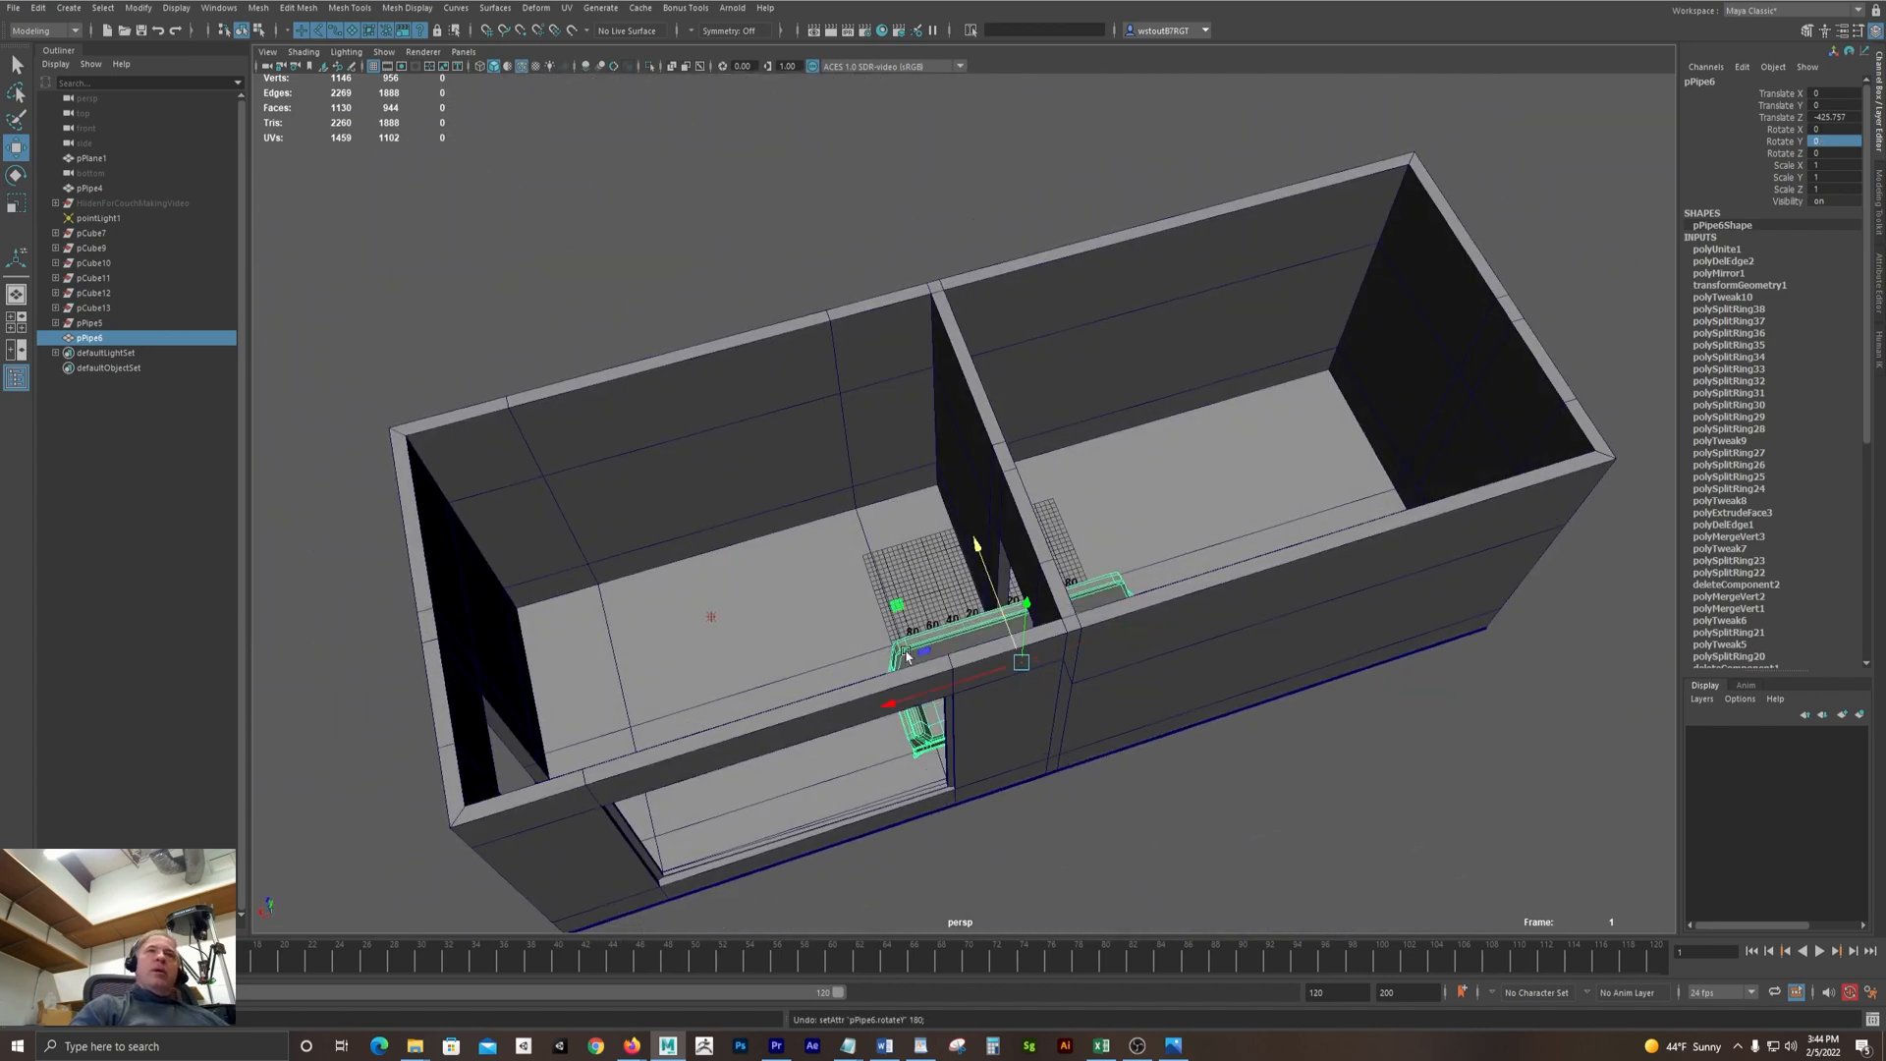
Position the sofa in the room with the large window at about X 125 and Z -256, and lower it toward the floor
{"action": "left_click_drag", "start_coordinate": [894, 703], "coordinate": [794, 727]}
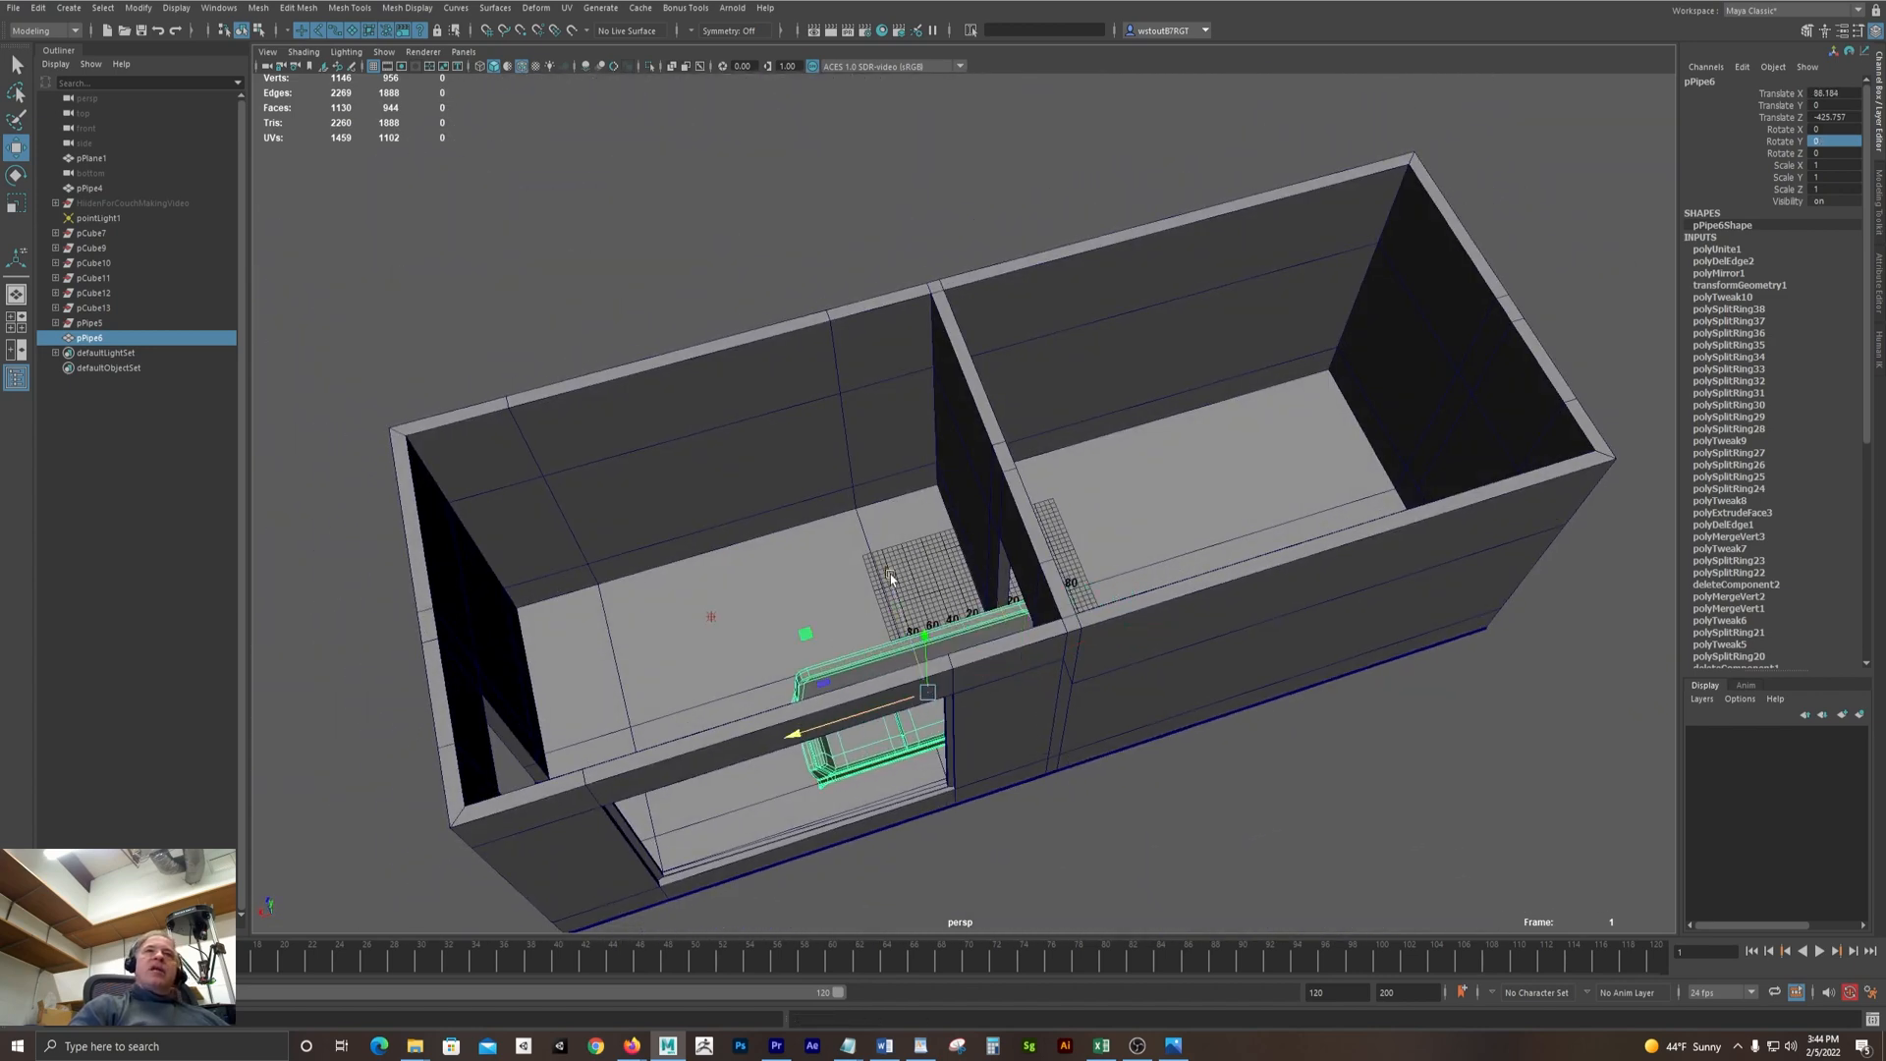
{"action": "left_click_drag", "start_coordinate": [897, 555], "coordinate": [838, 423]}
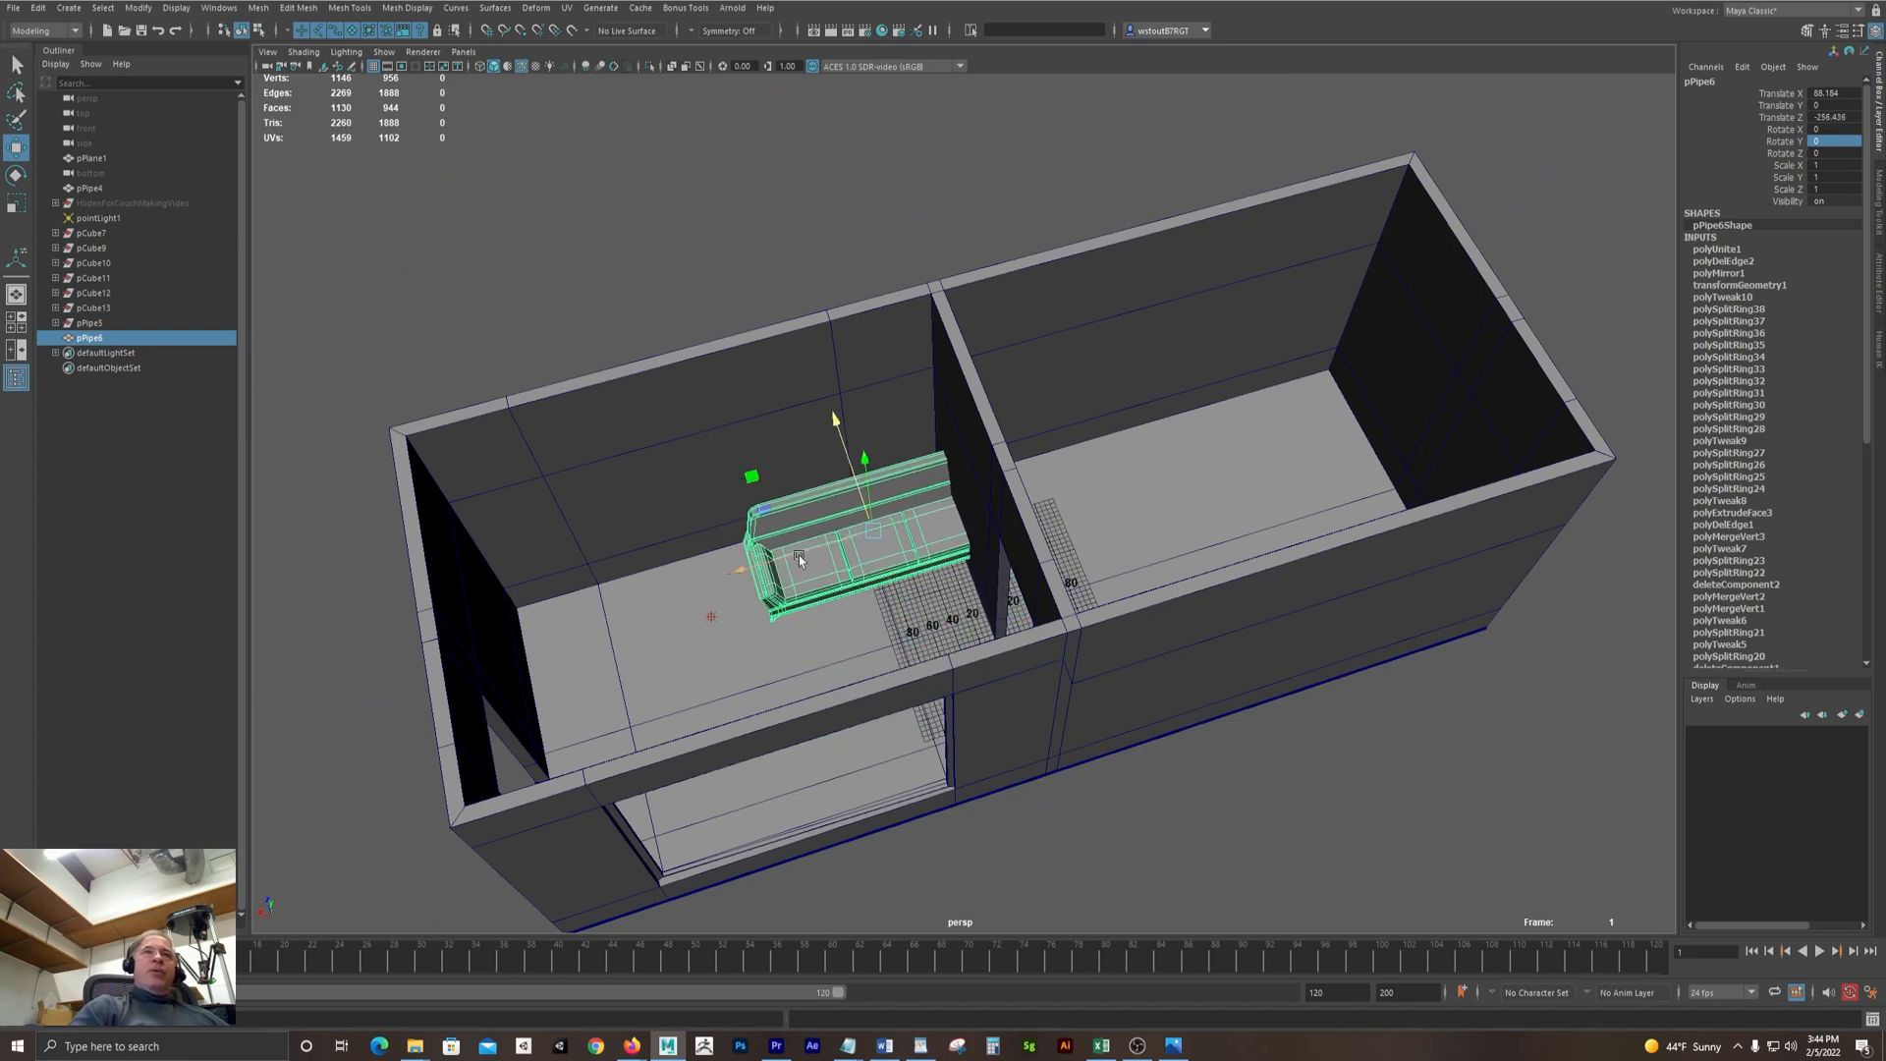
{"action": "left_click_drag", "start_coordinate": [799, 556], "coordinate": [759, 569]}
{"action": "right_click_drag", "start_coordinate": [835, 577], "coordinate": [1124, 604], "text": "alt"}
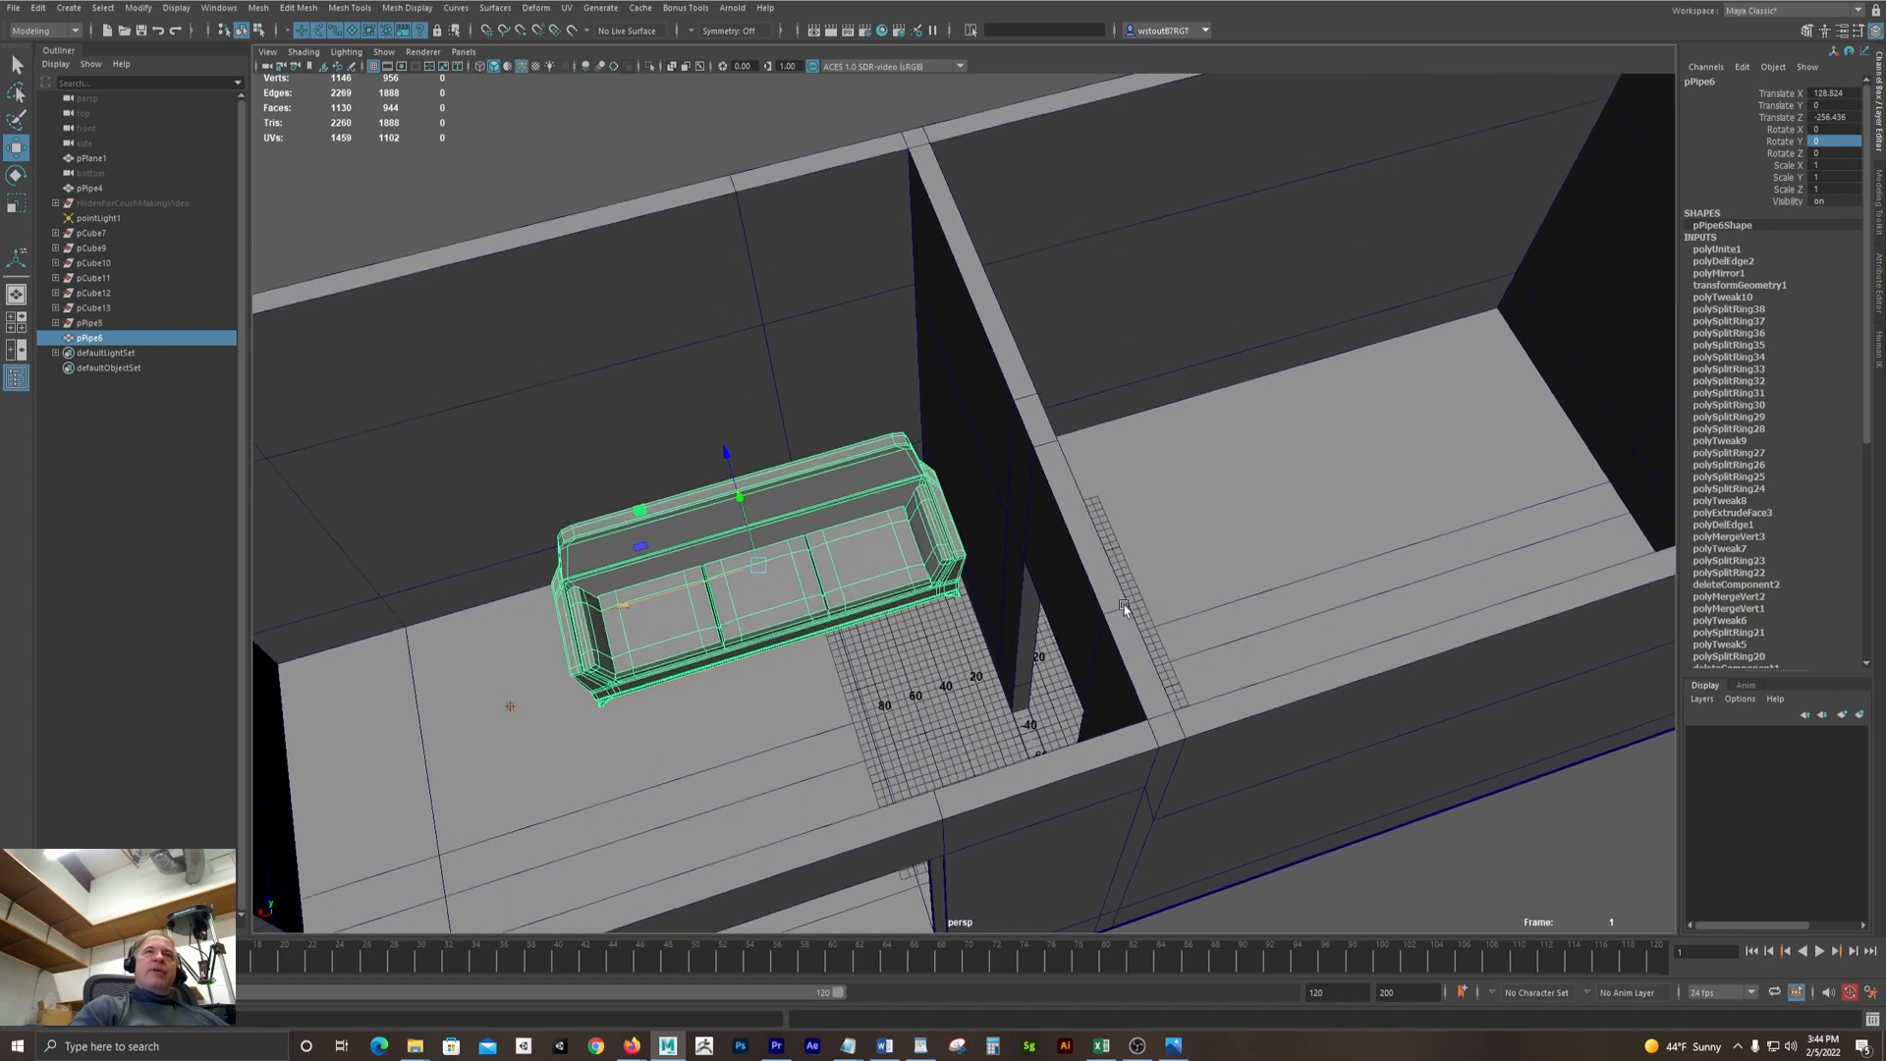
{"action": "left_click_drag", "start_coordinate": [1124, 607], "coordinate": [625, 593], "text": "alt"}
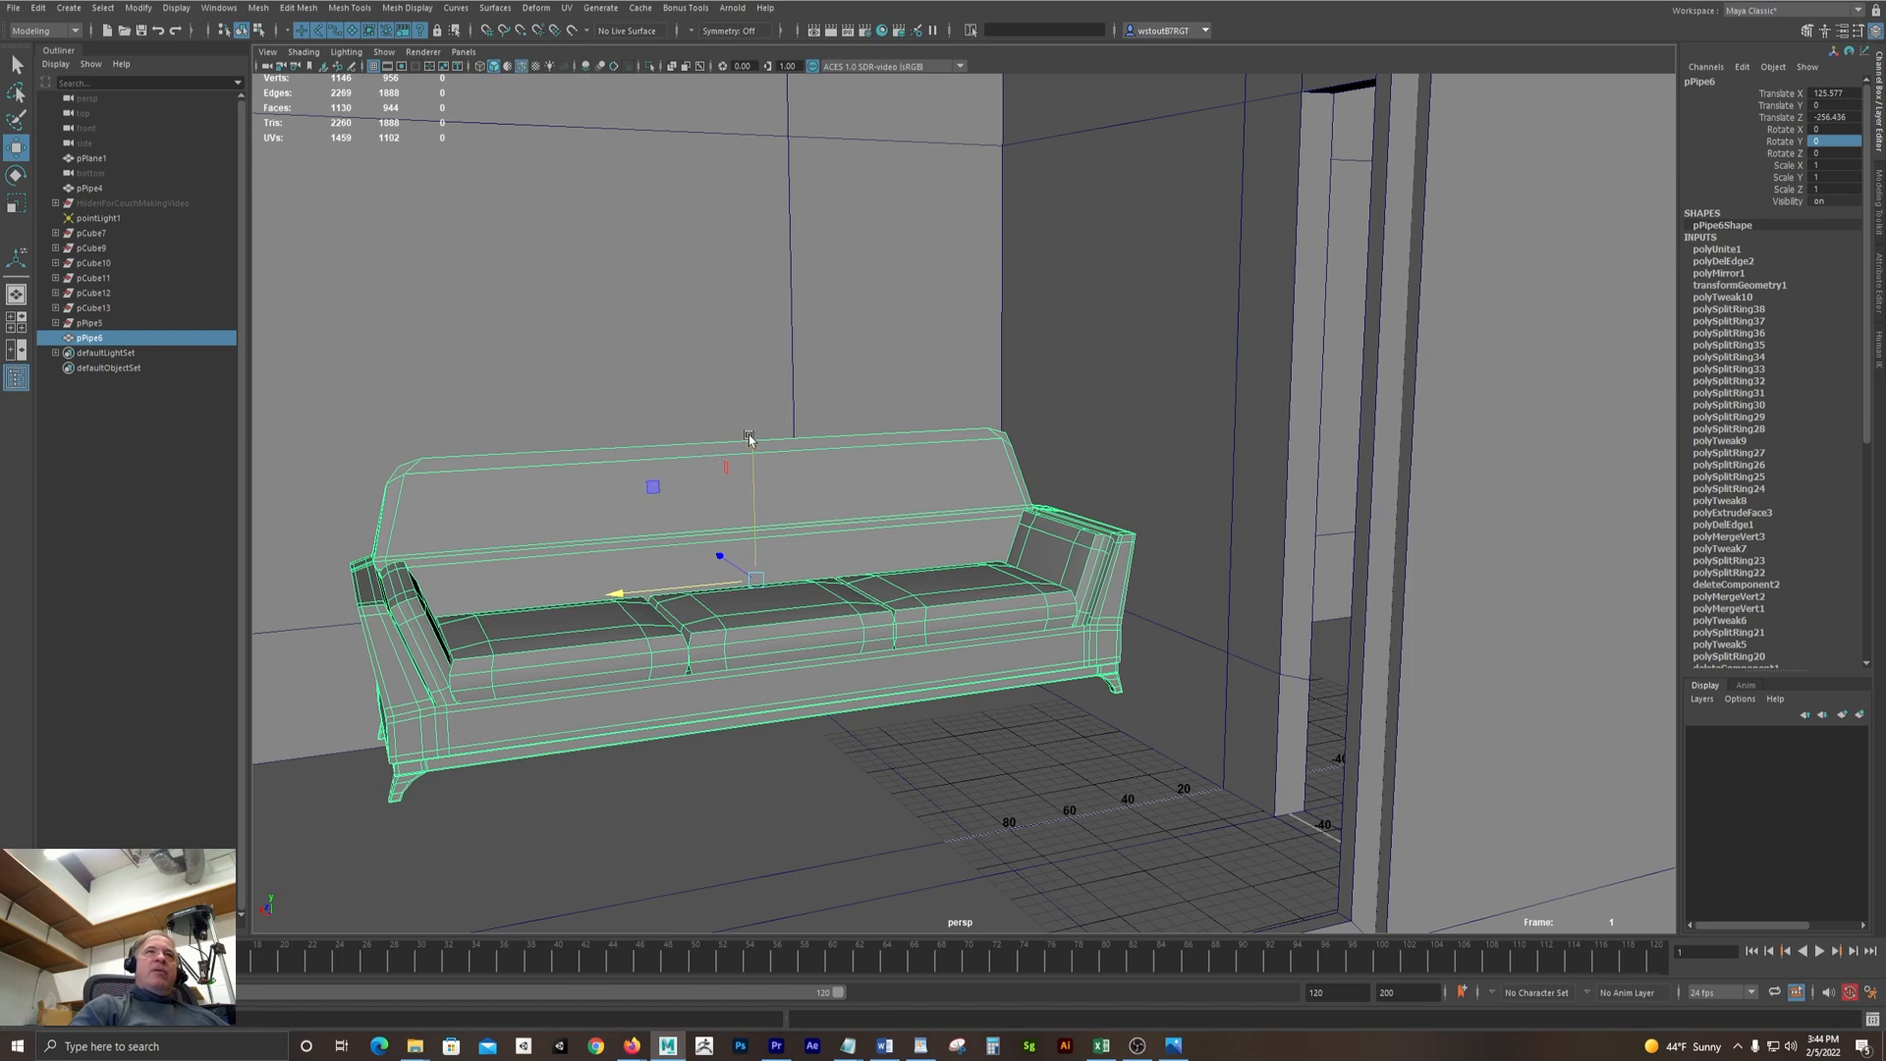
{"action": "left_click_drag", "start_coordinate": [750, 439], "coordinate": [756, 491]}
Show the sofa with smooth mesh preview and turn off wireframe on shaded, viewing it from outside through the window
{"action": "right_click_drag", "start_coordinate": [973, 509], "coordinate": [602, 417], "text": "alt"}
{"action": "left_click_drag", "start_coordinate": [982, 466], "coordinate": [1071, 480], "text": "alt"}
{"action": "left_click", "coordinate": [1191, 780]}
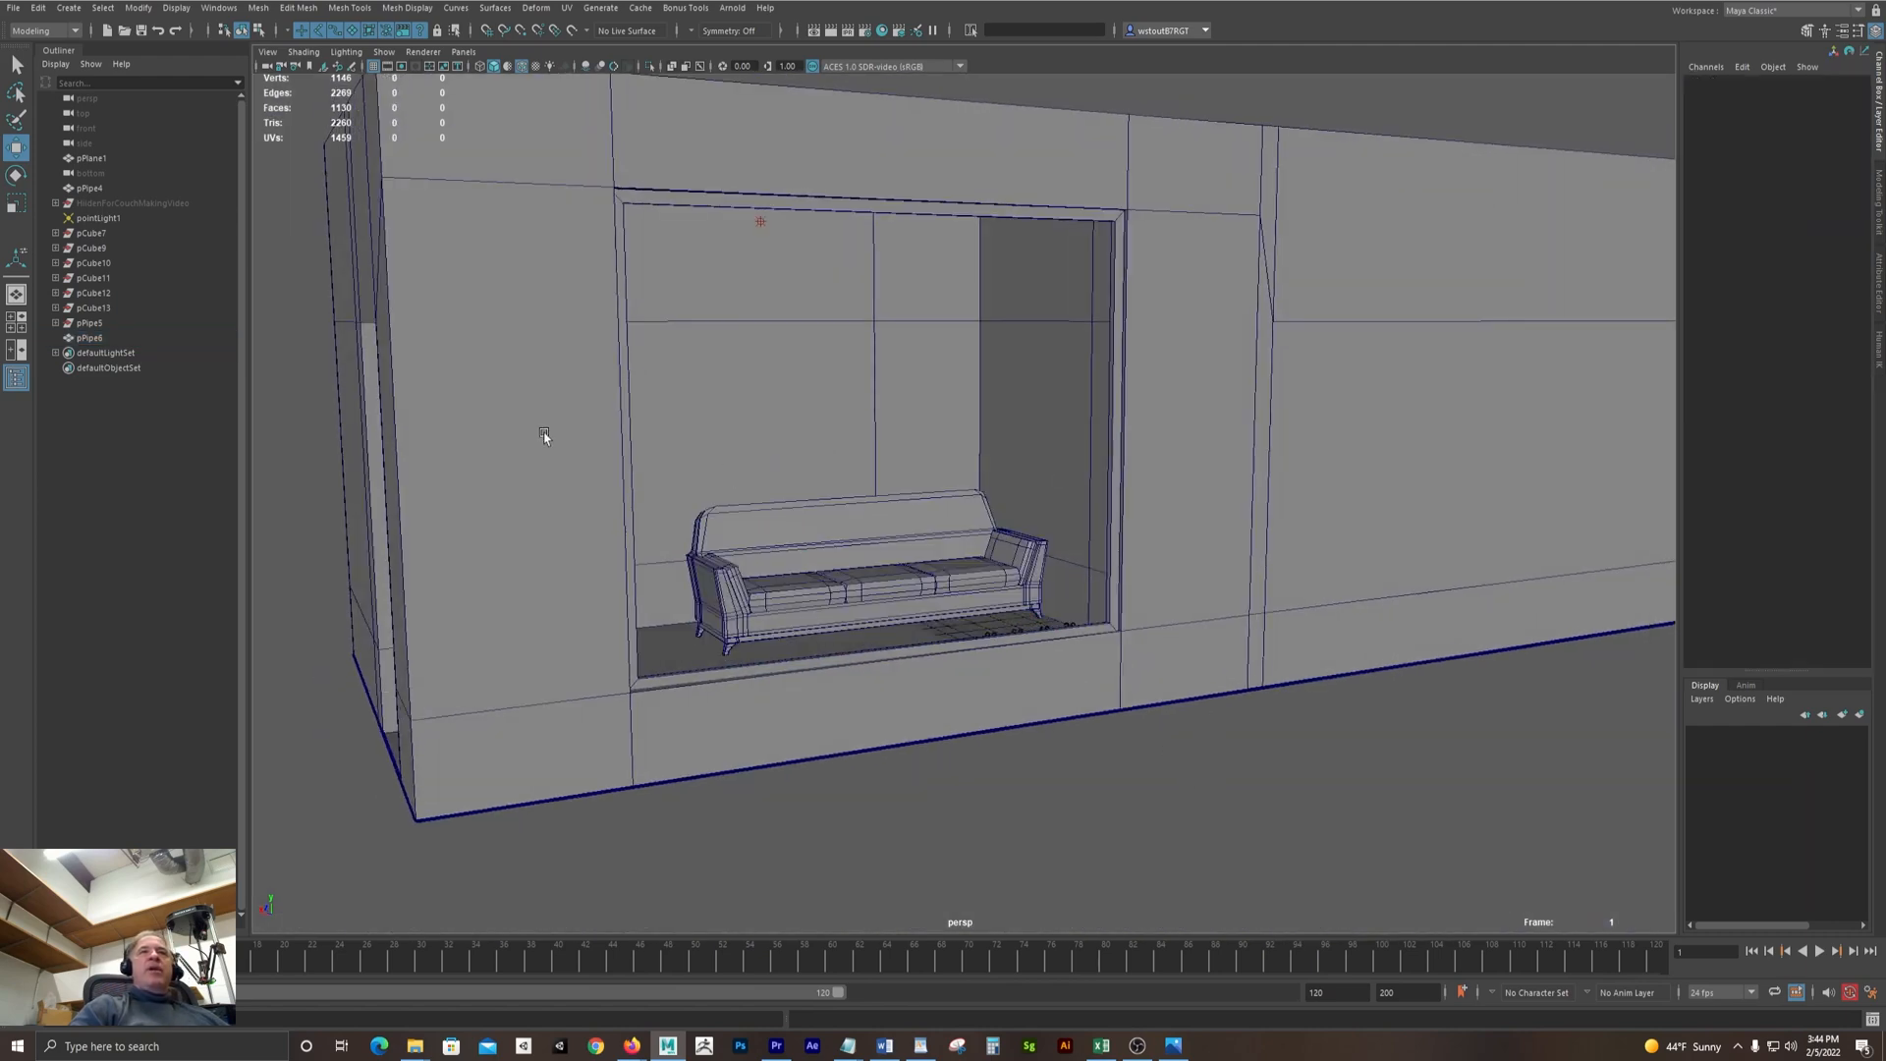
{"action": "left_click", "coordinate": [760, 556]}
{"action": "key", "text": "3"}
{"action": "left_click", "coordinate": [1050, 810]}
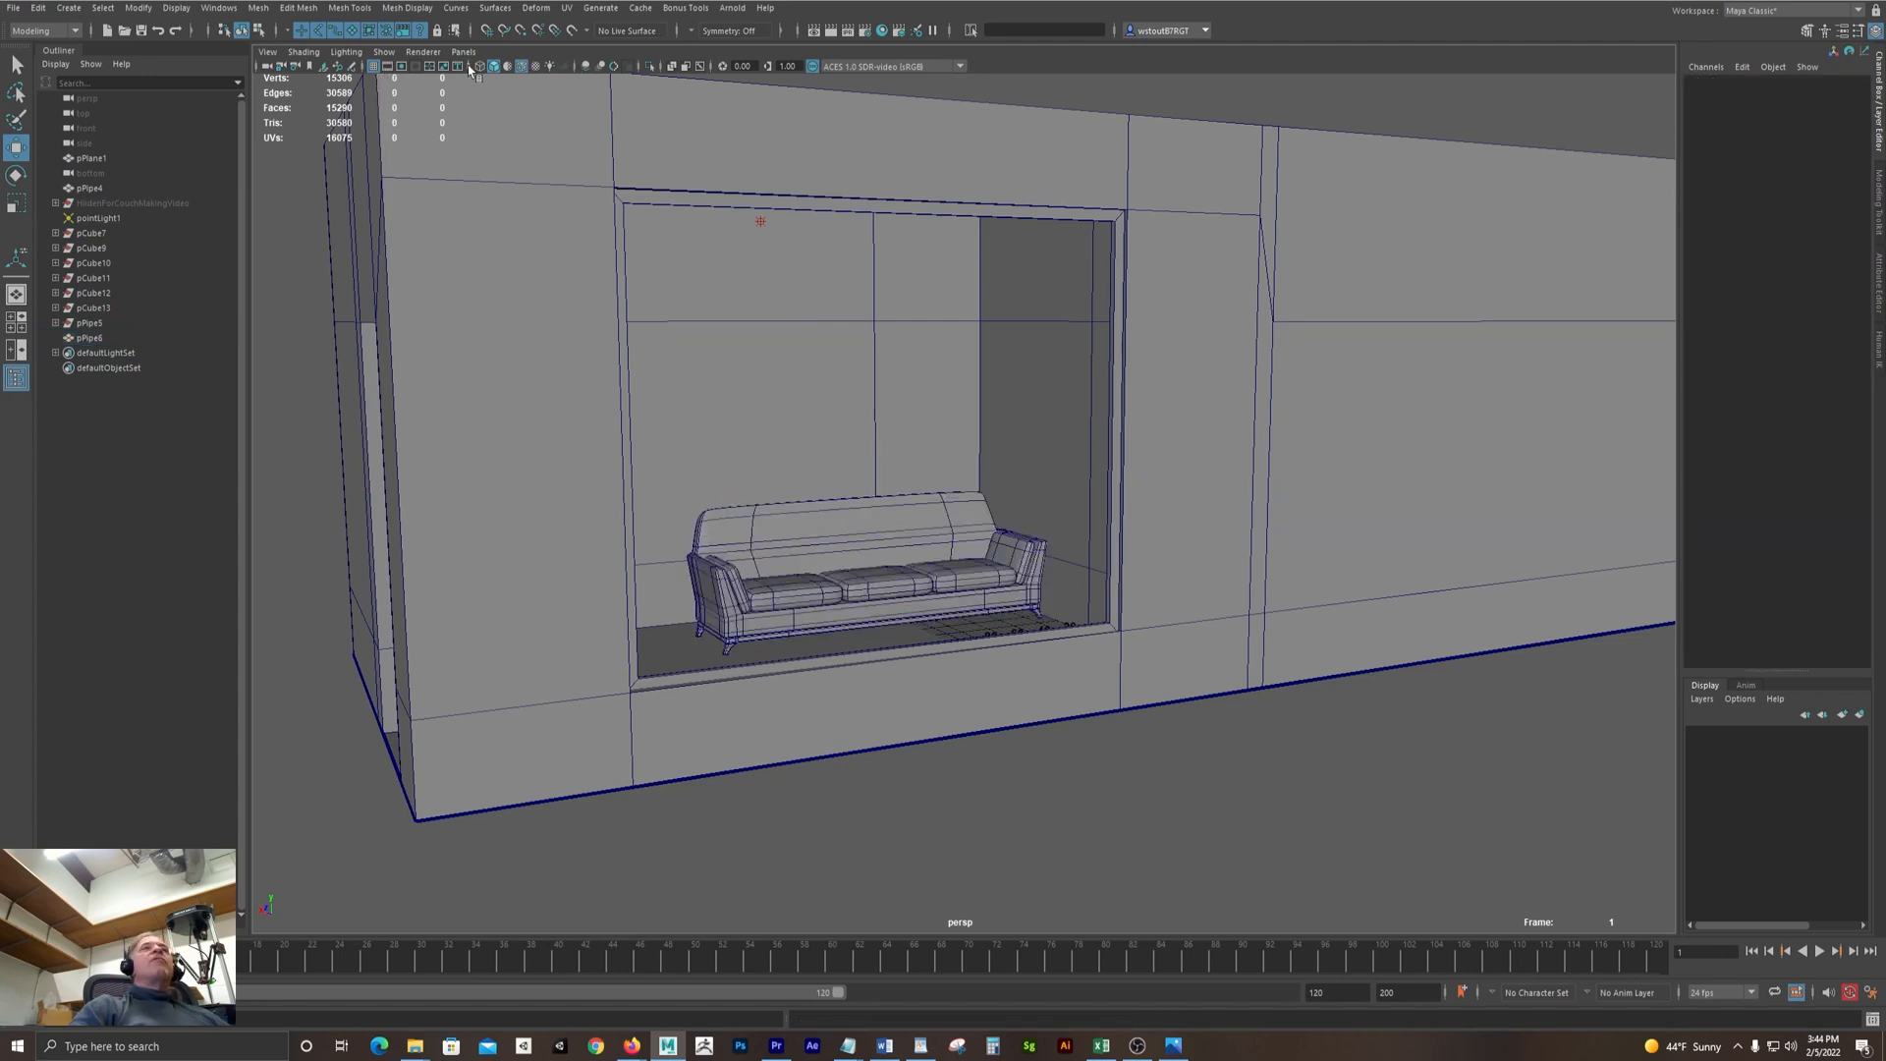
{"action": "left_click", "coordinate": [523, 66]}
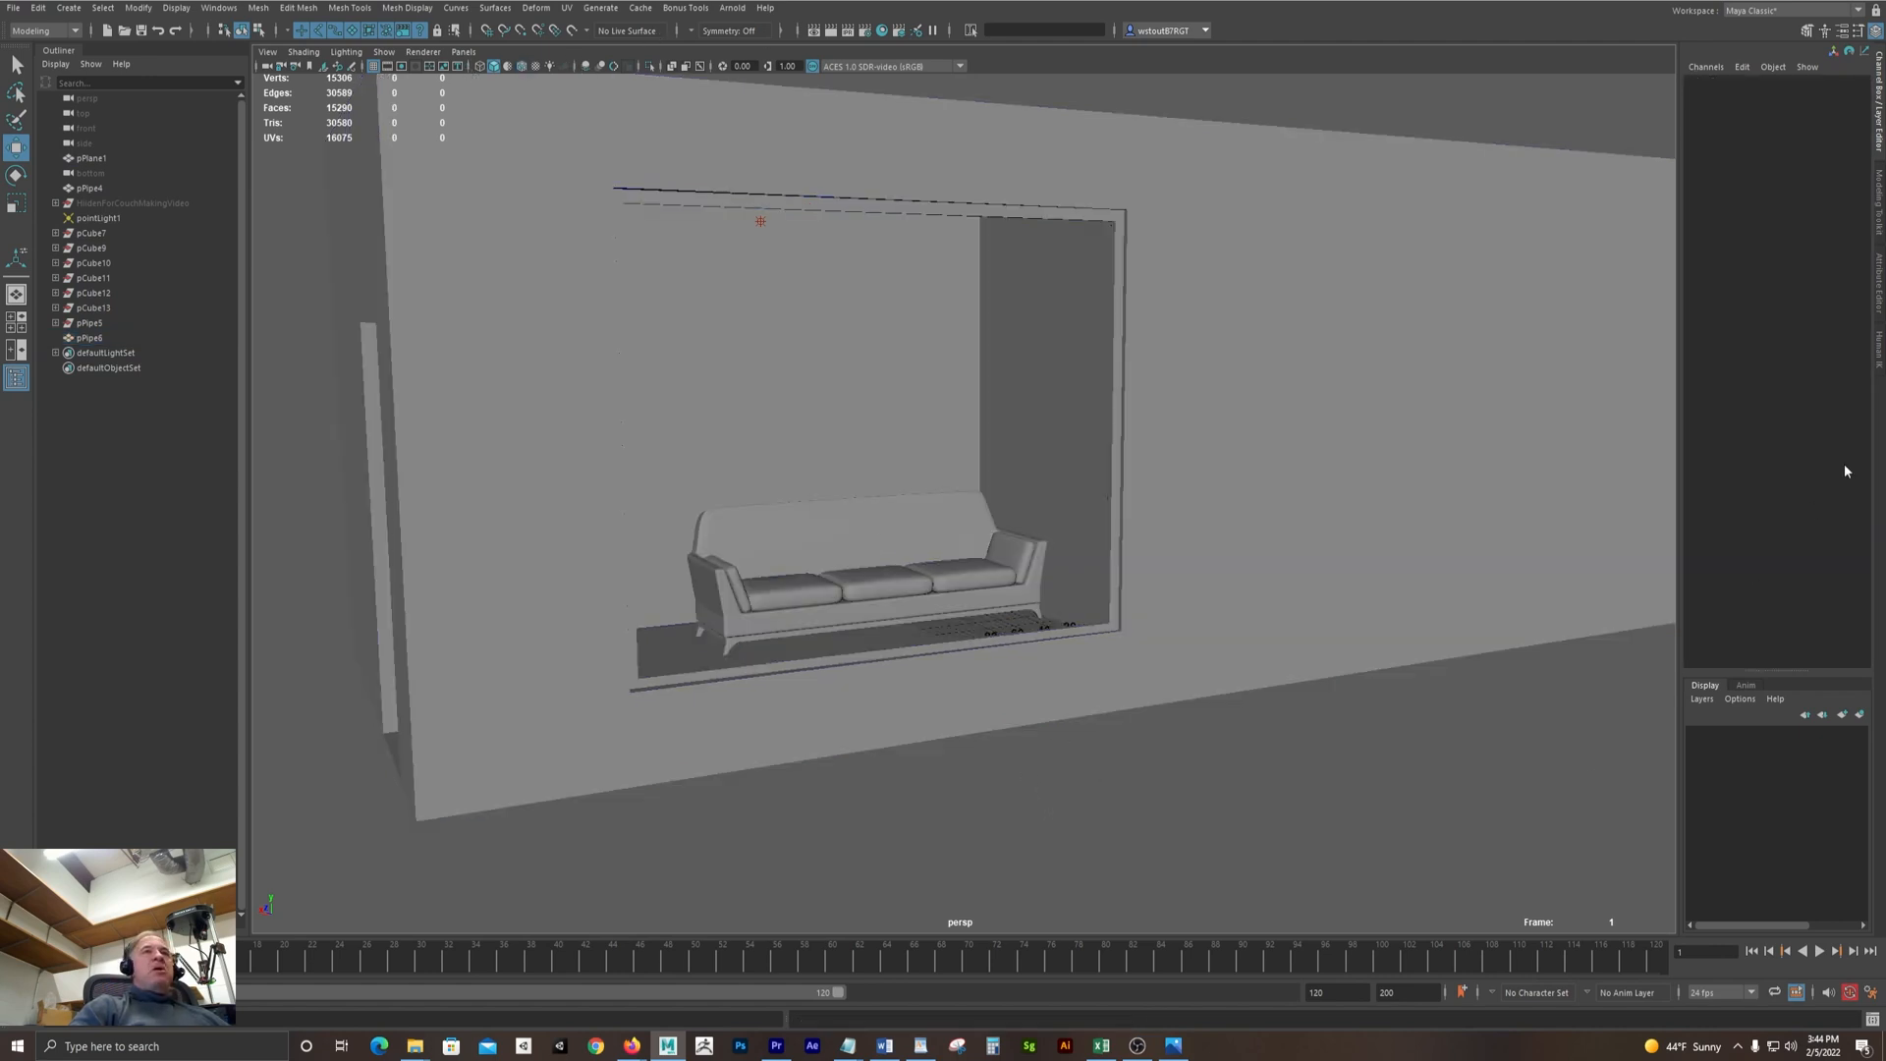